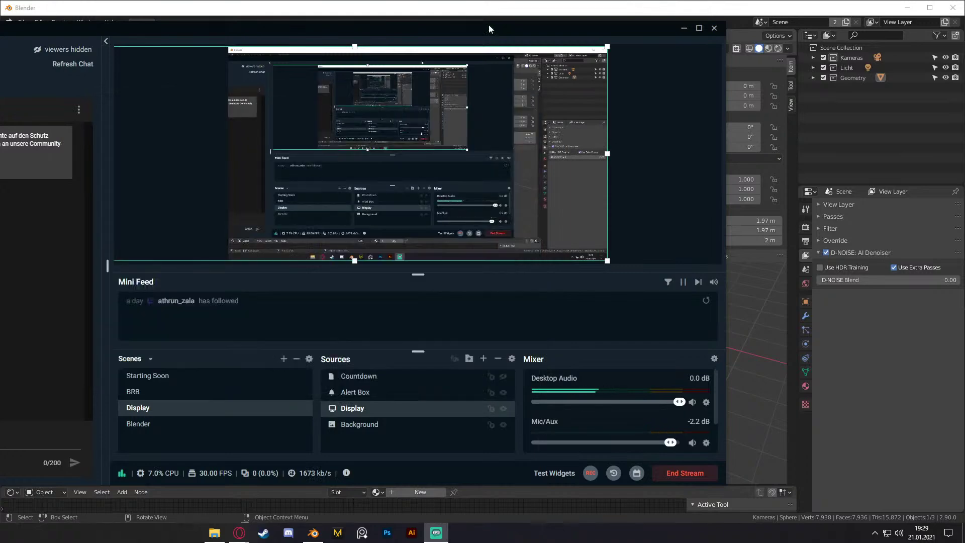
pyautogui.moveTo(499, 32); pyautogui.dragTo(472, 32)
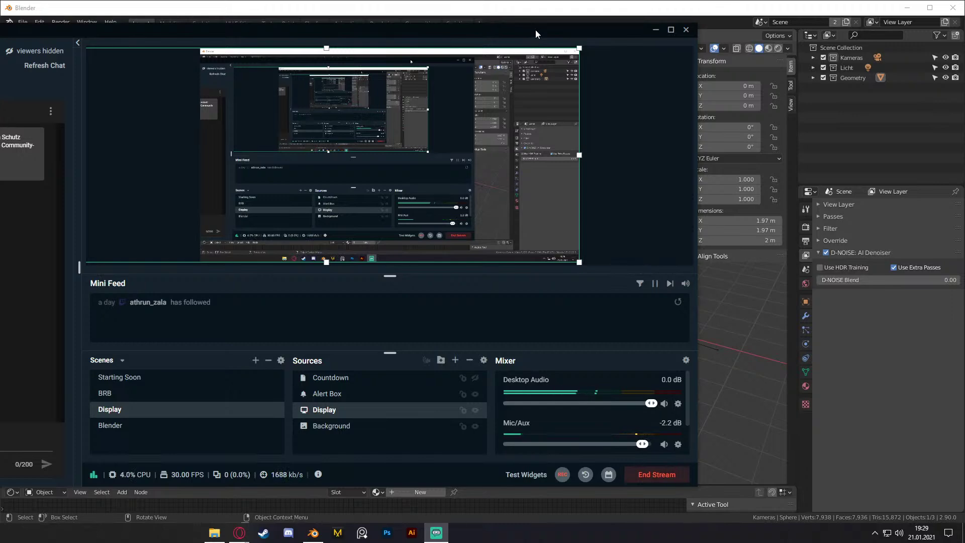
pyautogui.moveTo(538, 29); pyautogui.dragTo(509, 29)
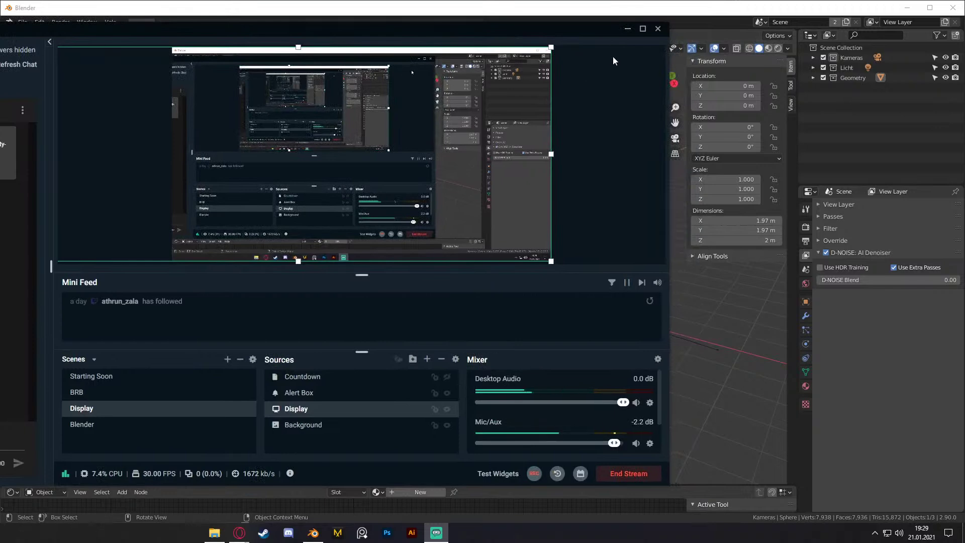
pyautogui.click(628, 34)
pyautogui.click(239, 532)
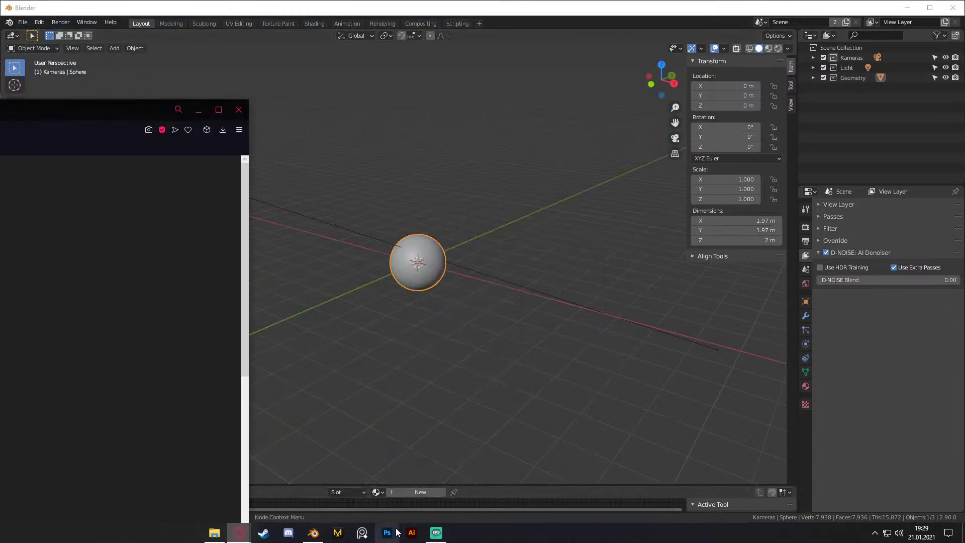
# Step: Switch to the streaming software, search its music library for "lofi" and play the LoFi station
pyautogui.click(436, 533)
pyautogui.click(80, 166)
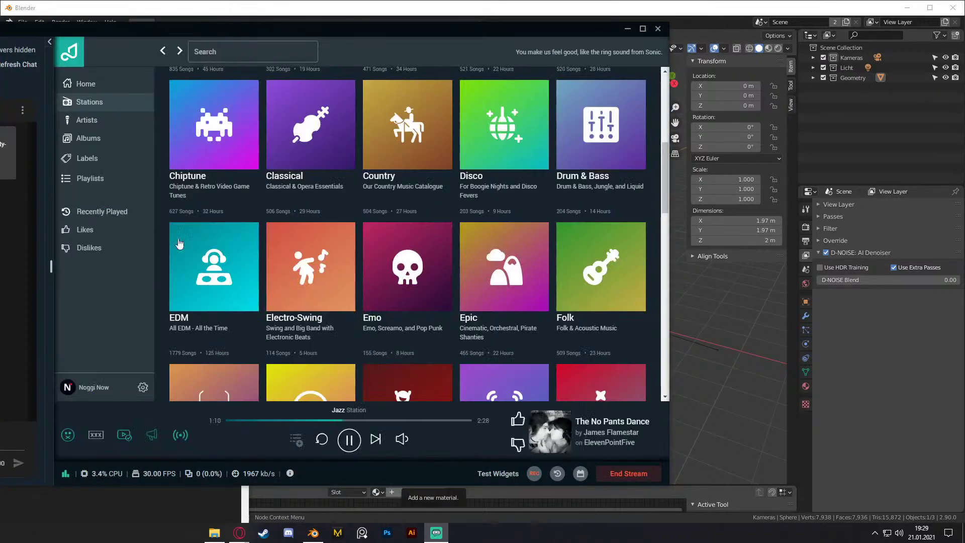
pyautogui.moveTo(664, 168); pyautogui.dragTo(679, 282)
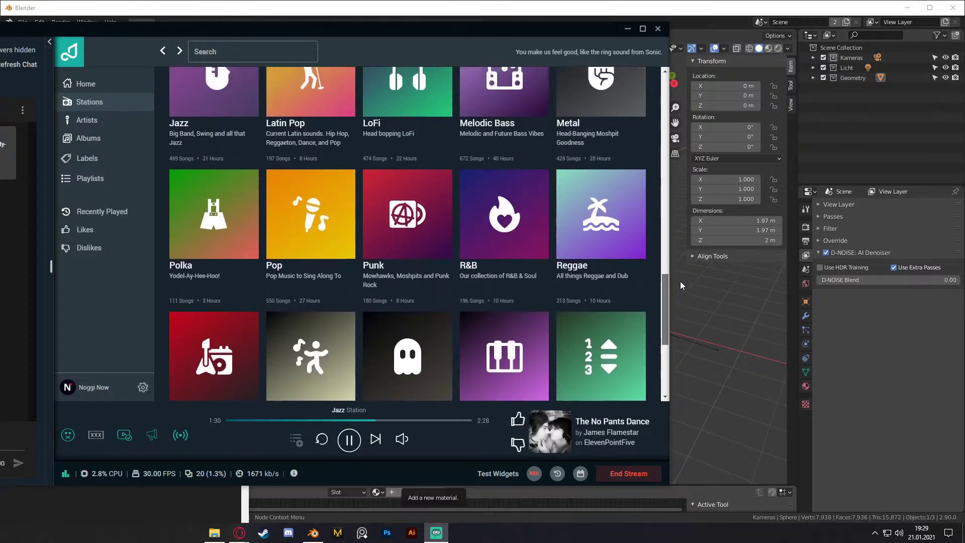
pyautogui.click(211, 51)
pyautogui.write('lofi')
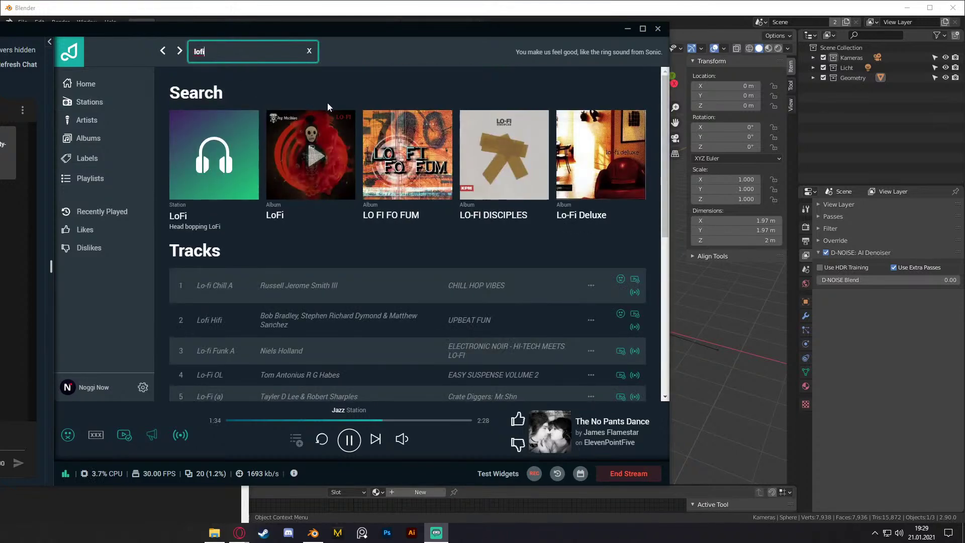
pyautogui.click(230, 138)
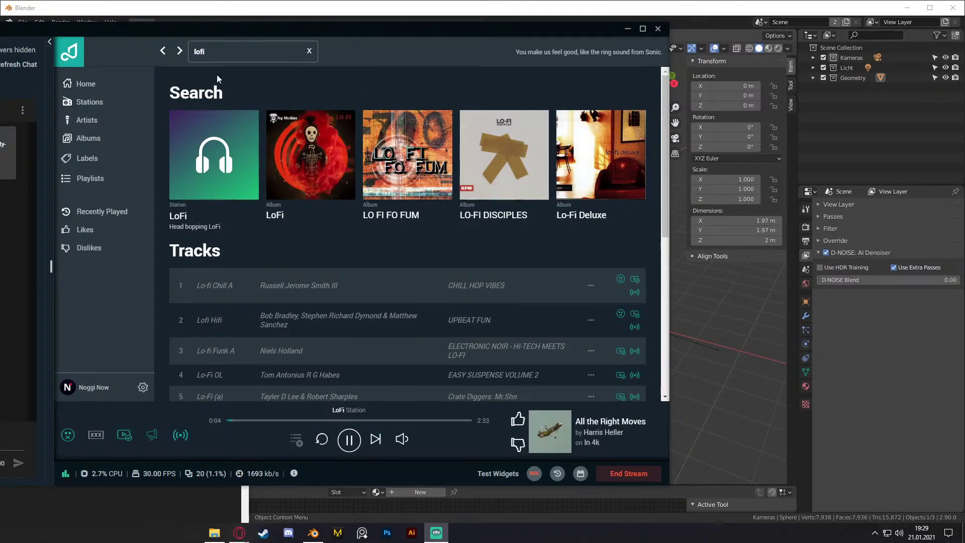
# Step: Close the music view and minimise the streaming and browser windows to return to Blender
pyautogui.click(627, 29)
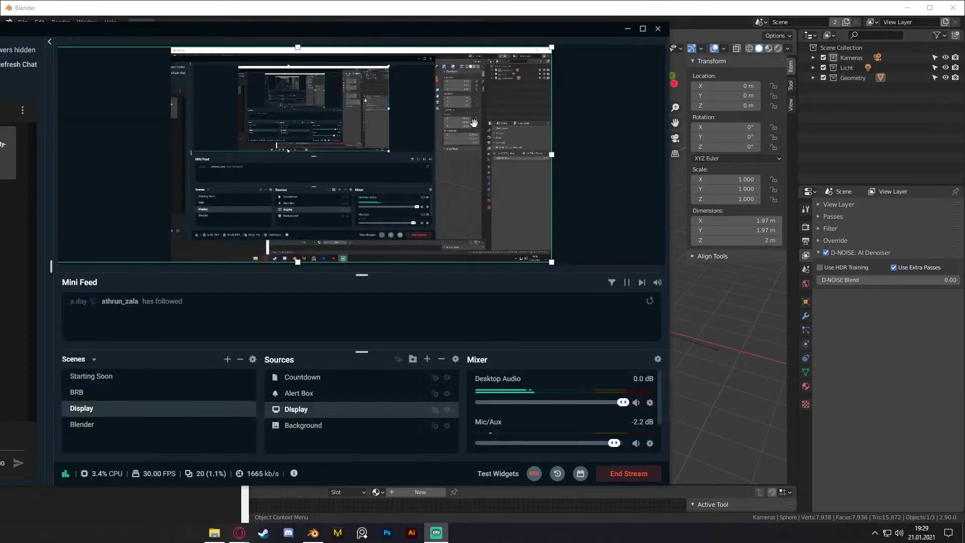
pyautogui.click(629, 26)
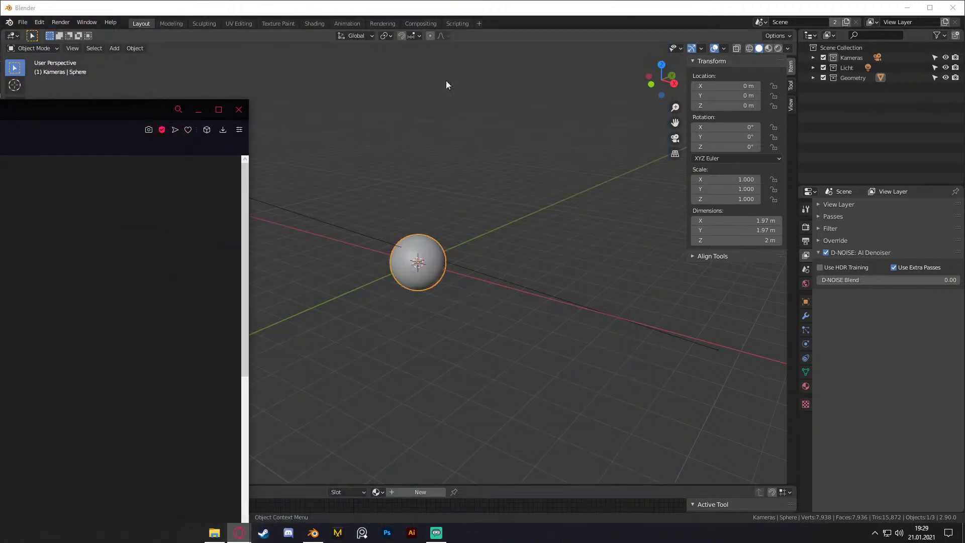
pyautogui.click(199, 109)
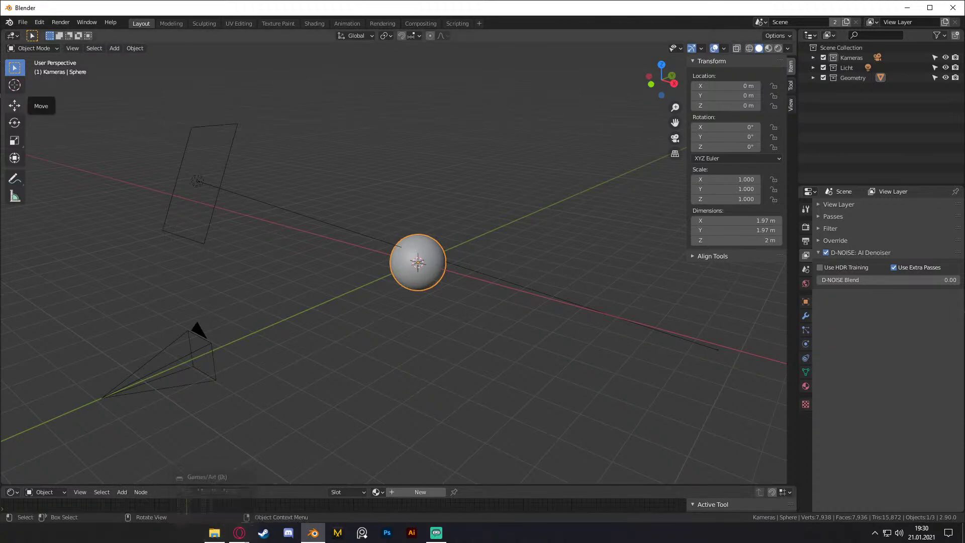
# Step: Switch to the browser, generate a random number between 1 and 30, and minimise the browser
pyautogui.click(240, 532)
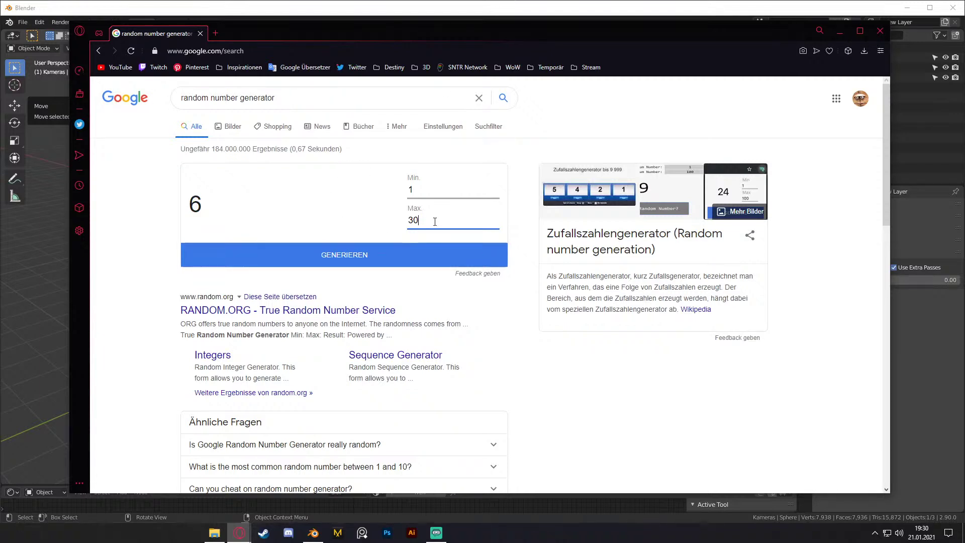
pyautogui.click(341, 253)
pyautogui.moveTo(486, 34); pyautogui.dragTo(409, 35)
pyautogui.click(759, 35)
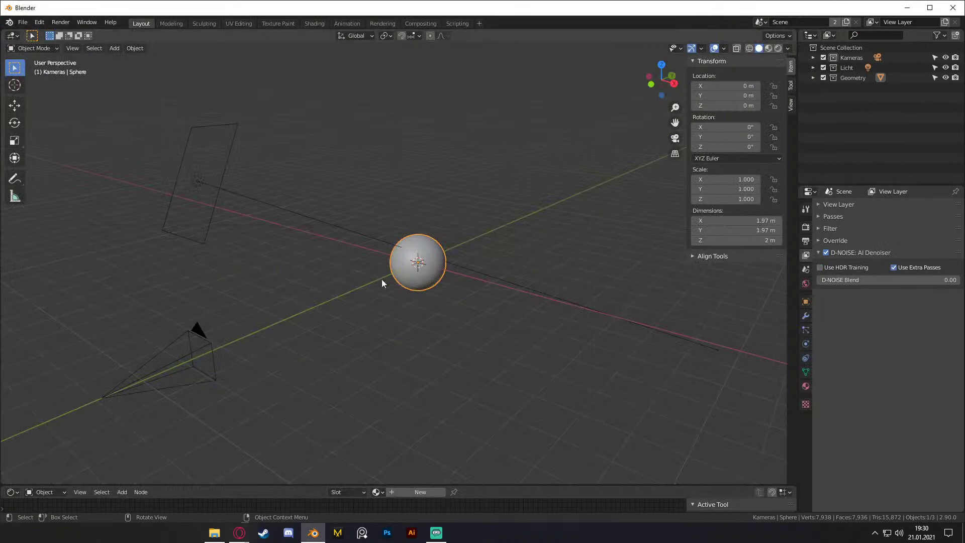
# Step: Switch to File Explorer and open the Ripped_Papyrus folder inside D:\_Blender_Cloud\_resourcen\3D_Scans
pyautogui.click(215, 535)
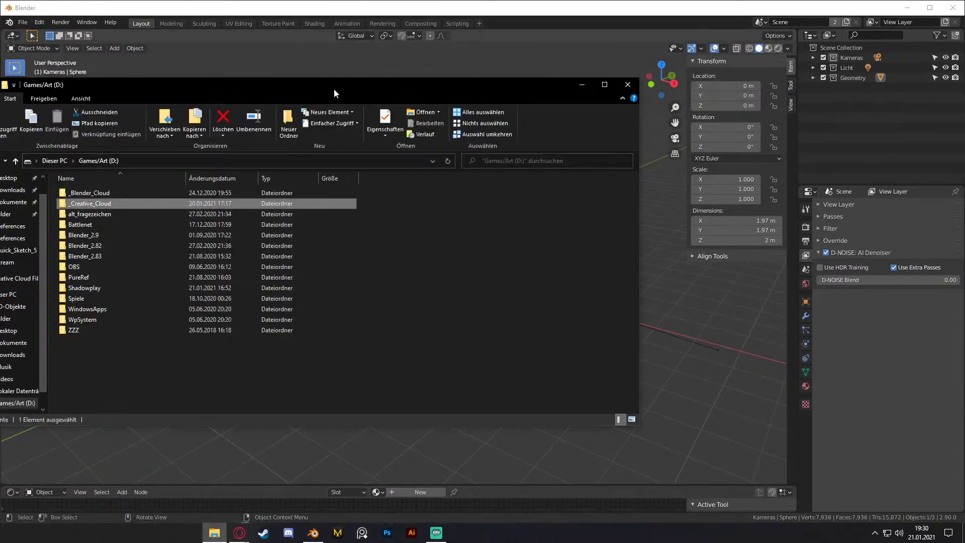
pyautogui.moveTo(333, 88); pyautogui.dragTo(530, 88)
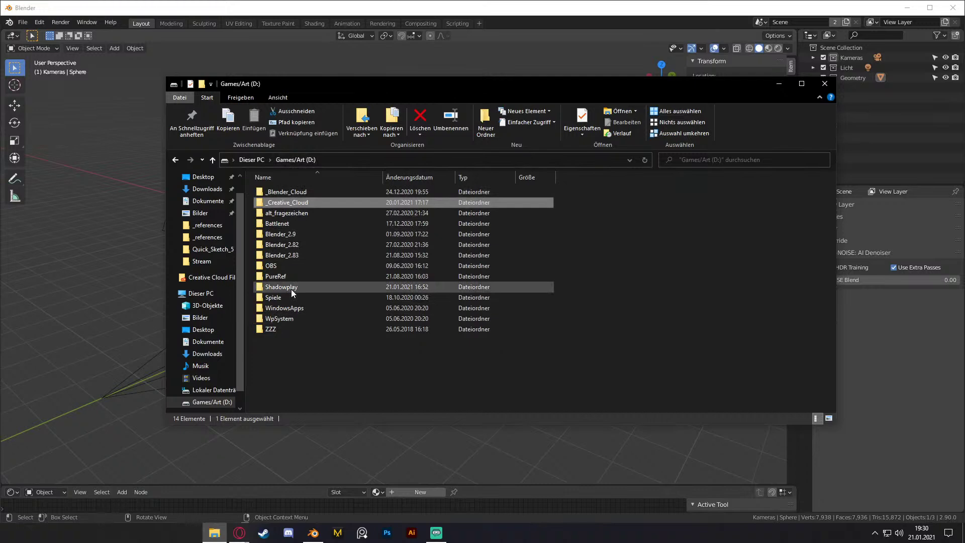
pyautogui.doubleClick(297, 194)
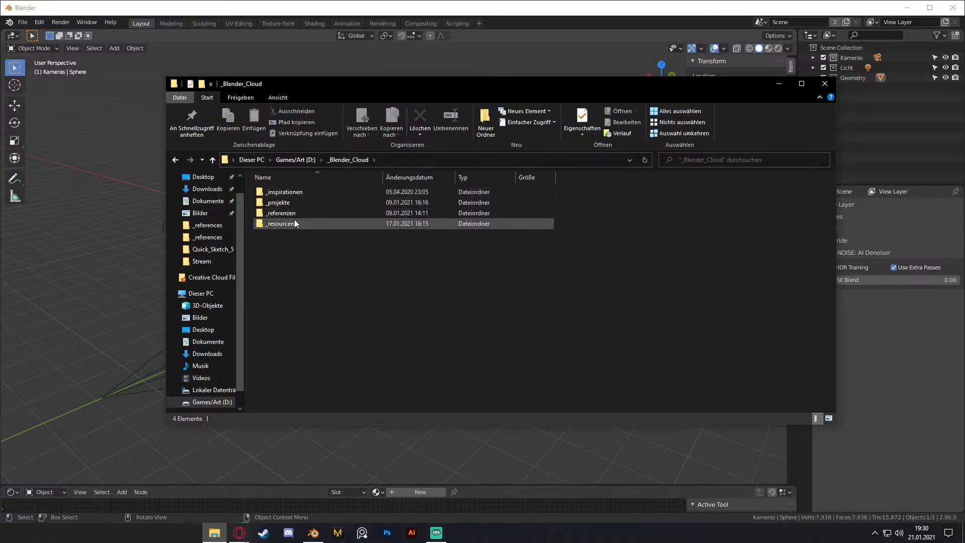
pyautogui.doubleClick(294, 222)
pyautogui.doubleClick(291, 191)
pyautogui.scroll(-3, 554, 230)
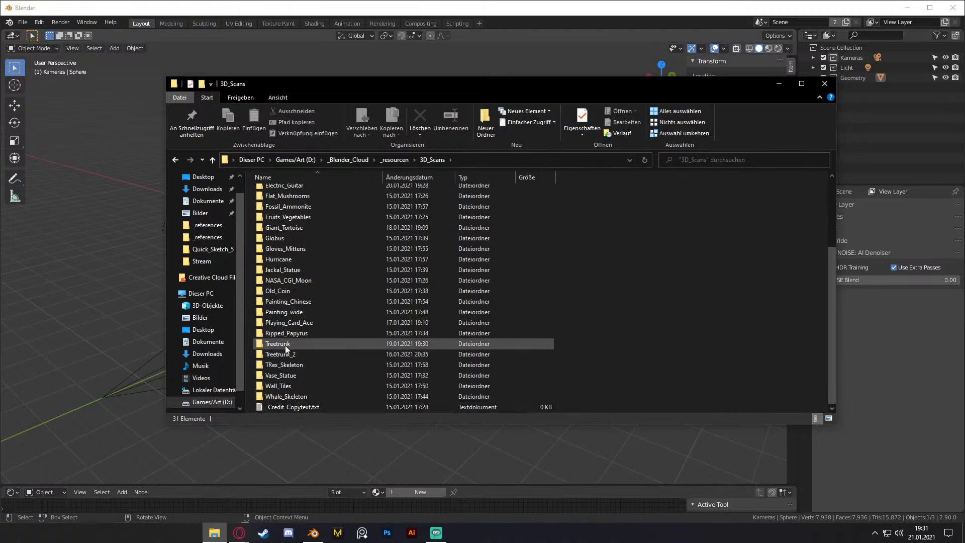
pyautogui.moveTo(298, 332)
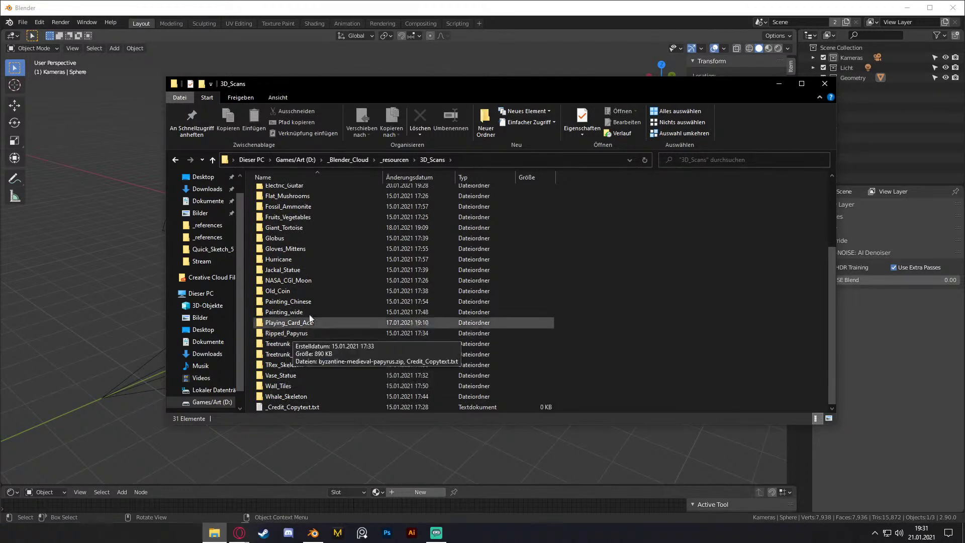
pyautogui.doubleClick(294, 337)
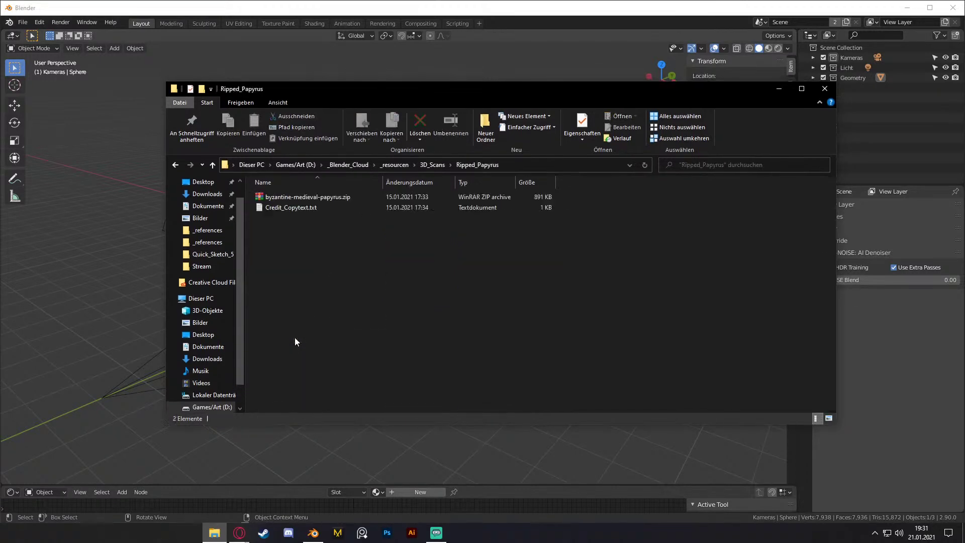
# Step: Extract byzantine-medieval-papyrus.zip into the current folder and open the extracted source folder
pyautogui.rightClick(293, 196)
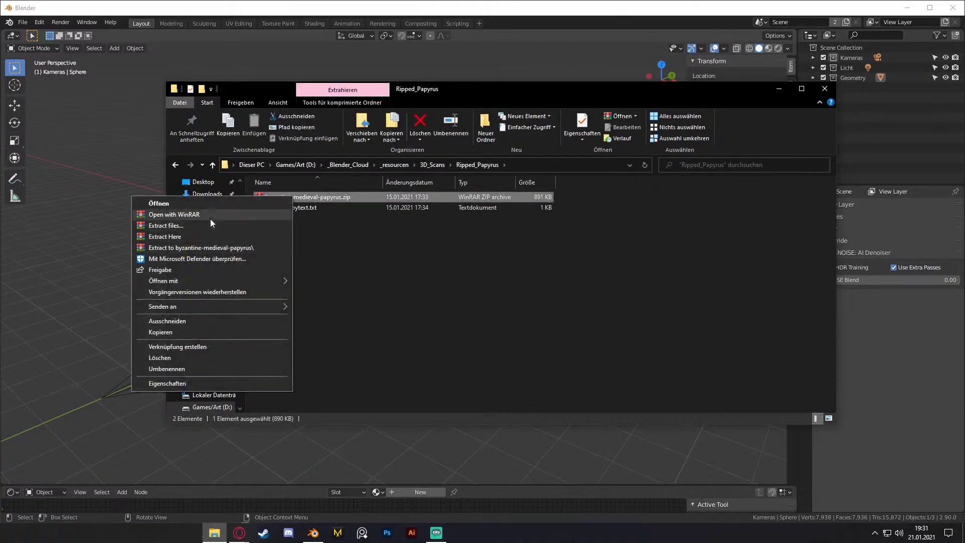
pyautogui.click(180, 236)
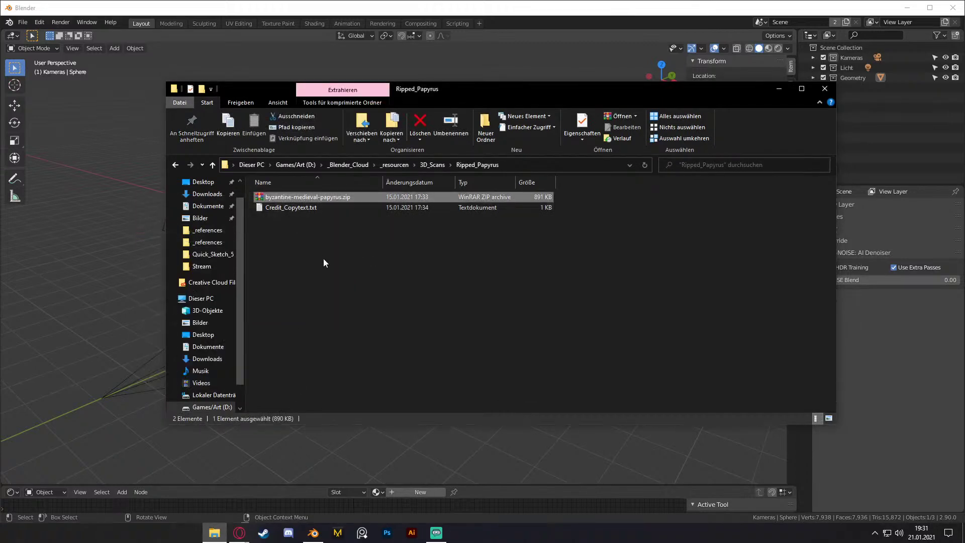
pyautogui.doubleClick(292, 196)
pyautogui.click(302, 197)
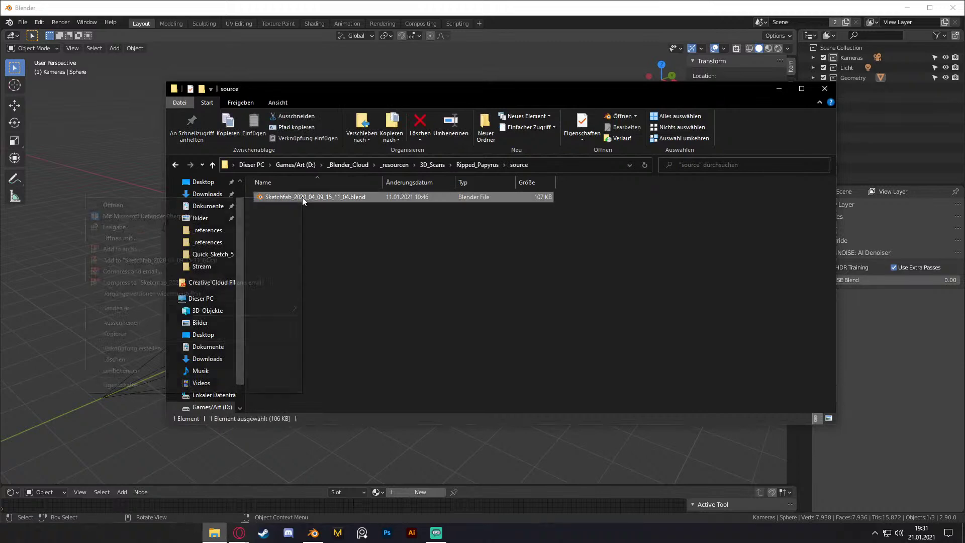
# Step: Open Sketchfab_2020_04_09_15_11_04.blend to inspect the papyrus model, and close that Blender window
pyautogui.click(364, 240)
pyautogui.moveTo(449, 90); pyautogui.dragTo(370, 111)
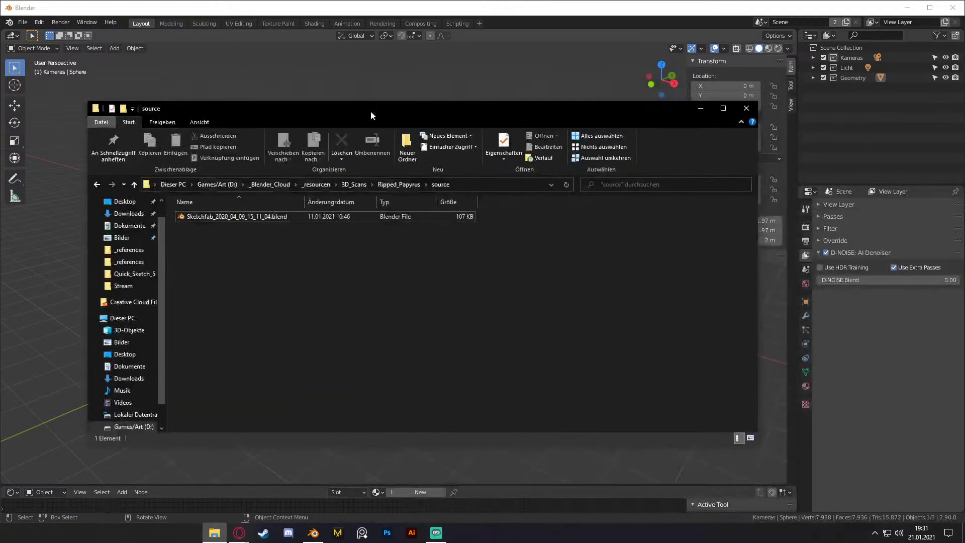
pyautogui.doubleClick(231, 216)
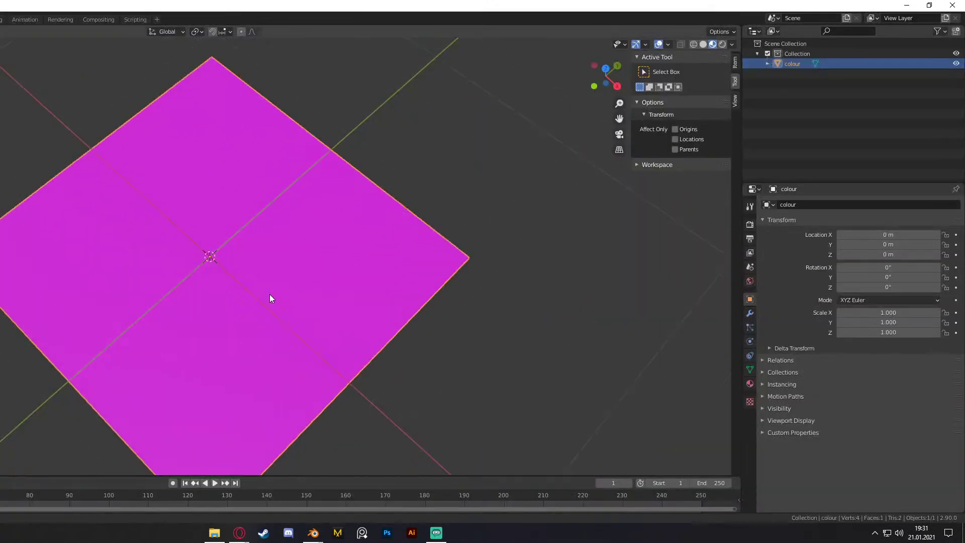
pyautogui.click(953, 6)
# Step: Return to the original Blender scene and delete the sphere and the area light
pyautogui.moveTo(363, 108); pyautogui.dragTo(391, 110)
pyautogui.click(12, 70)
pyautogui.click(23, 23)
pyautogui.moveTo(397, 212); pyautogui.dragTo(461, 372)
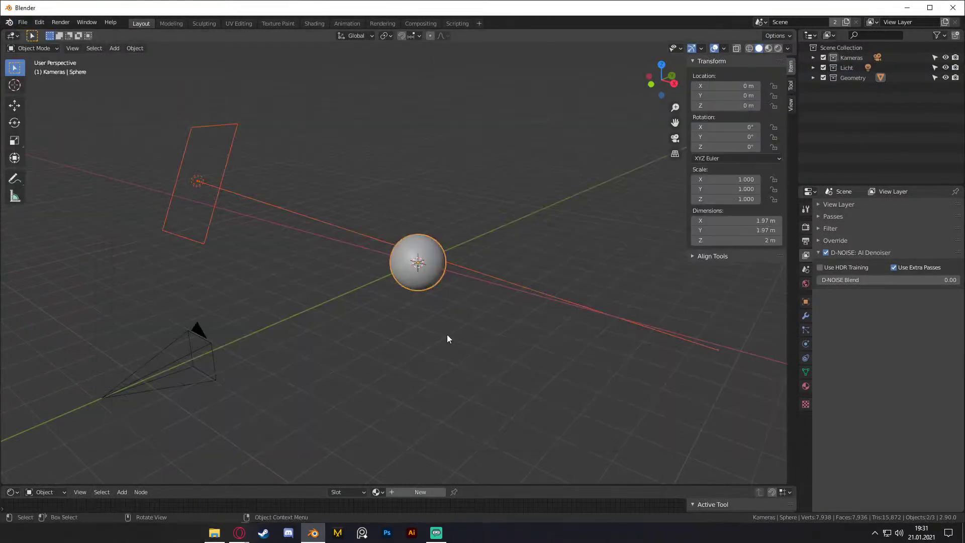
pyautogui.press('Delete')
pyautogui.moveTo(192, 210); pyautogui.dragTo(326, 404)
pyautogui.click(91, 183)
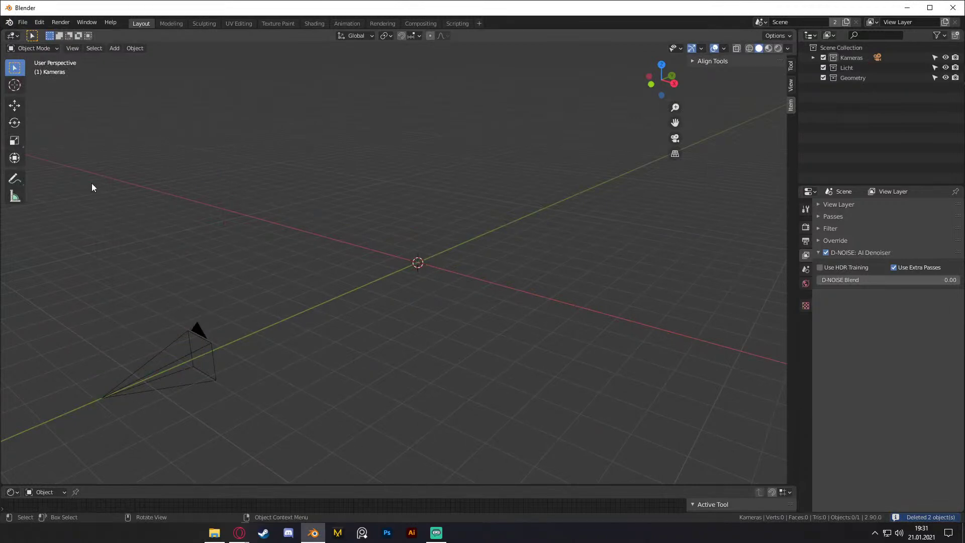
# Step: Start appending from another file and browse to D:\_Blender_Cloud\_resourcen\3D_Scans
pyautogui.click(22, 22)
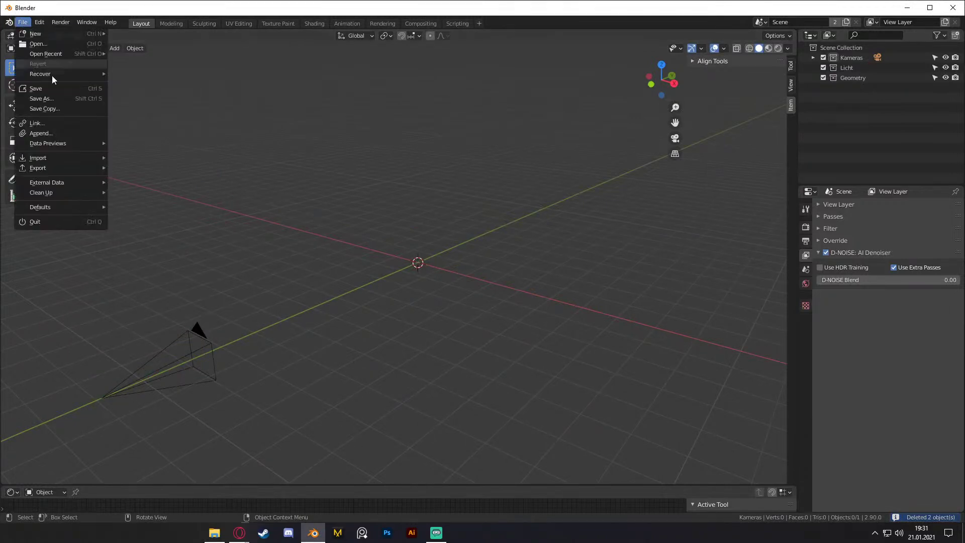
pyautogui.click(38, 133)
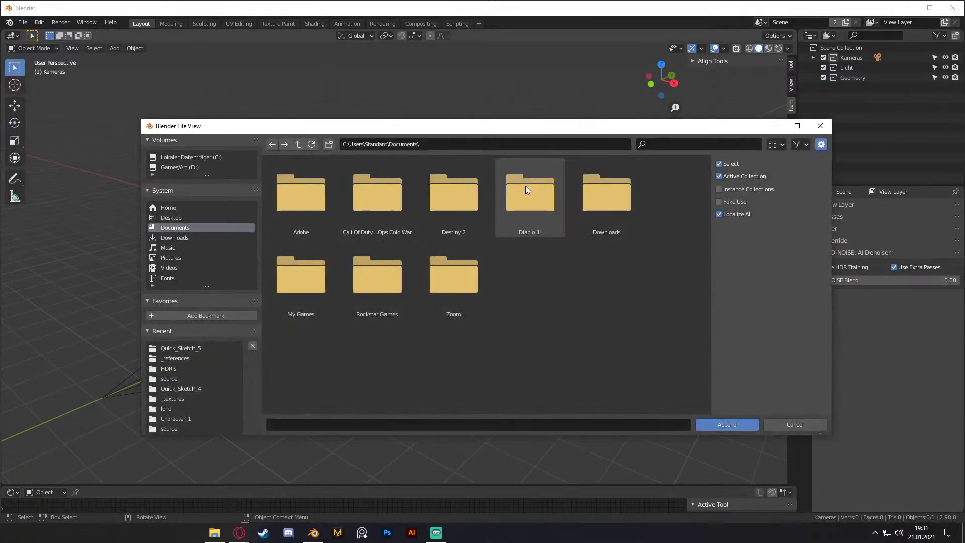
pyautogui.click(187, 348)
pyautogui.tripleClick(298, 145)
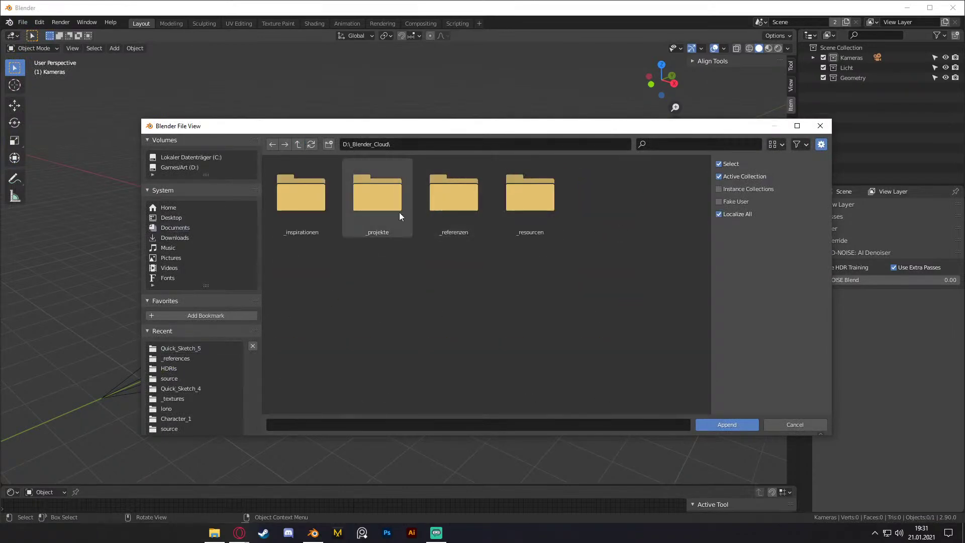
pyautogui.doubleClick(529, 211)
pyautogui.doubleClick(297, 199)
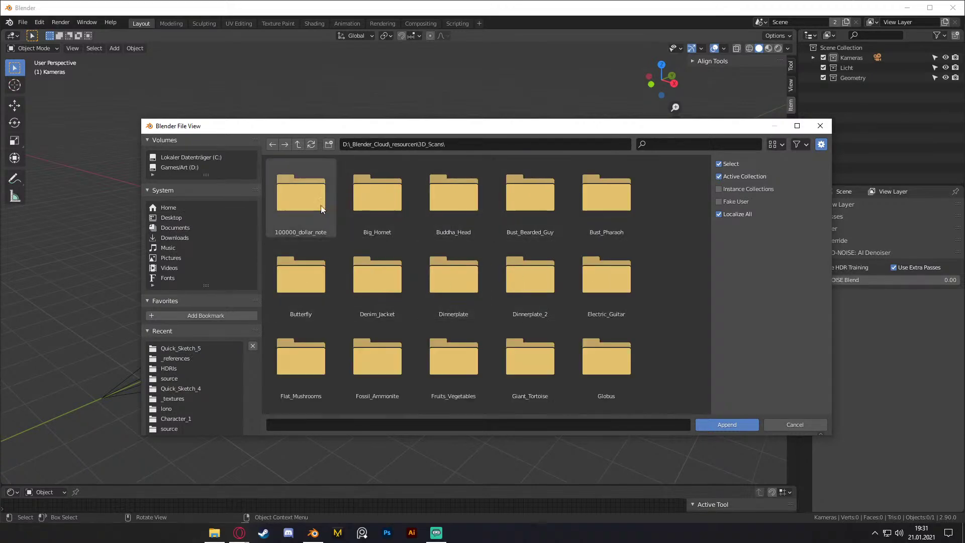
pyautogui.scroll(-3, 569, 253)
pyautogui.scroll(-1, 569, 254)
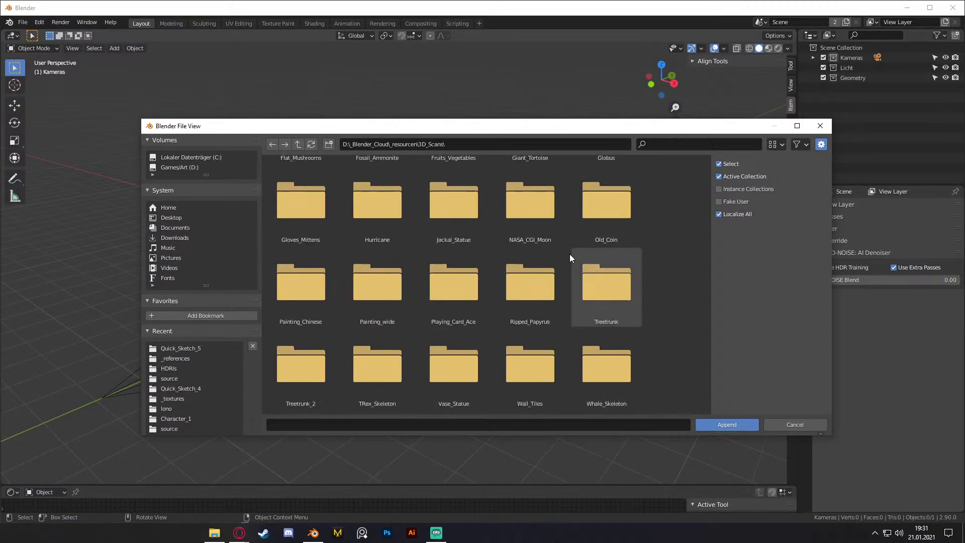
# Step: Append the item named Collection from Sketchfab_2020_04_09_15_11_04.blend in the source folder of Ripped_Papyrus
pyautogui.doubleClick(532, 287)
pyautogui.doubleClick(309, 215)
pyautogui.click(312, 213)
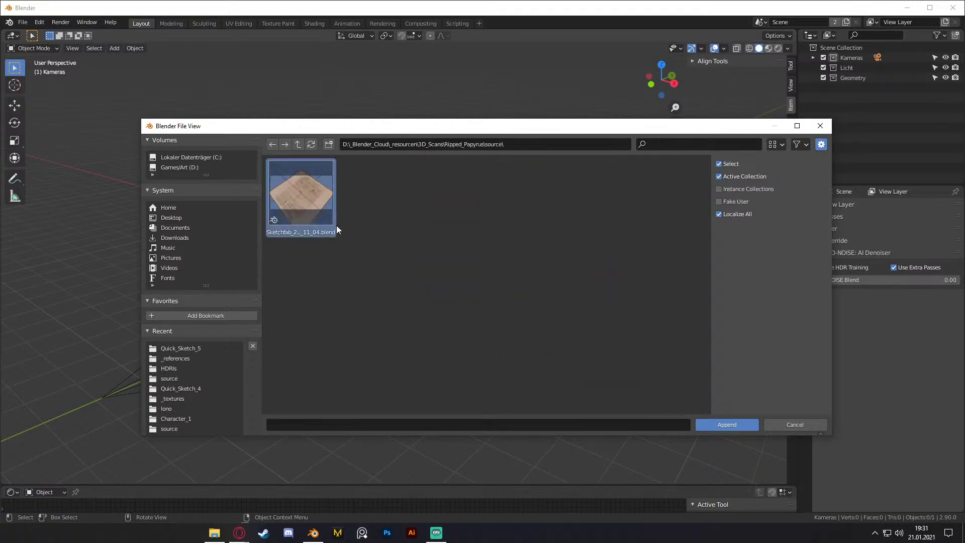
pyautogui.click(729, 426)
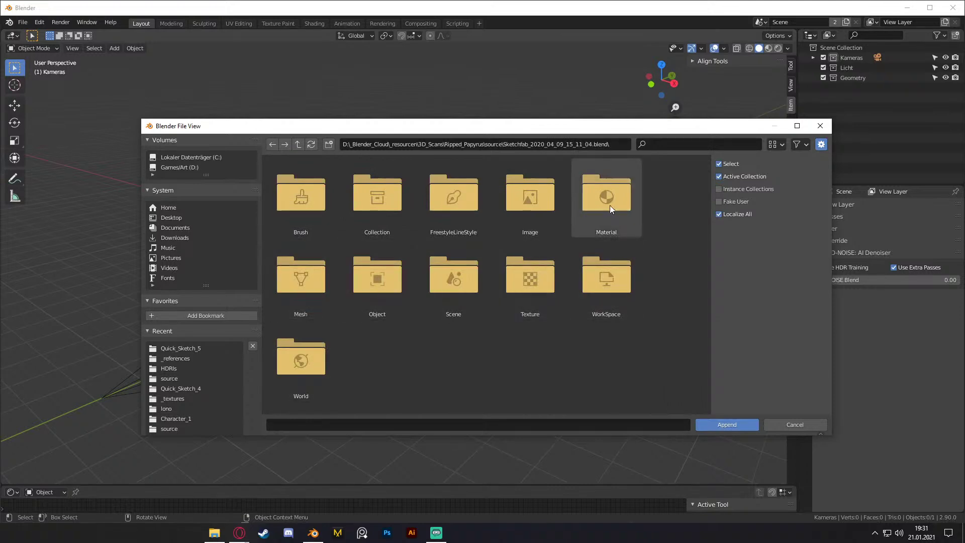
pyautogui.doubleClick(379, 203)
pyautogui.click(324, 206)
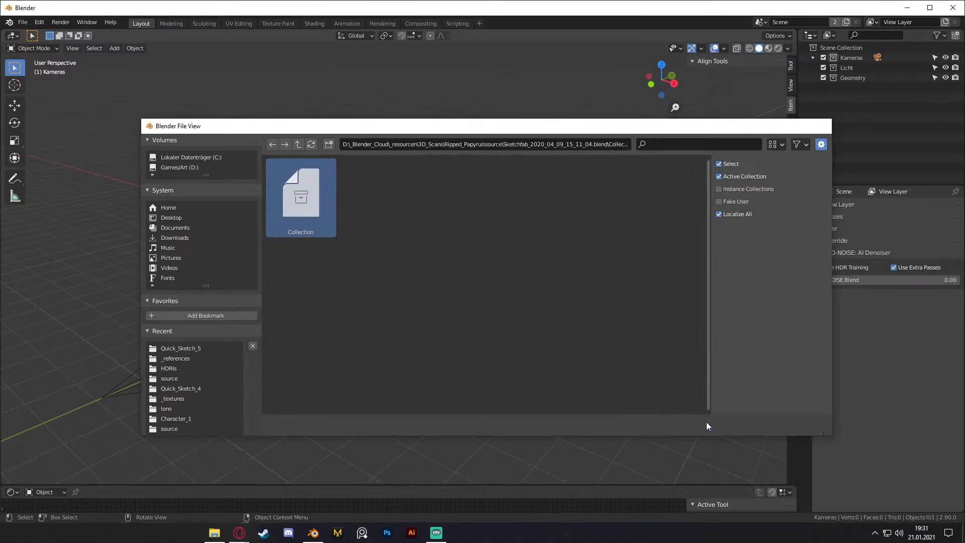
pyautogui.click(707, 422)
# Step: Select the appended papyrus plane and show the viewport in Material Preview shading
pyautogui.moveTo(479, 256); pyautogui.dragTo(496, 321, button='middle')
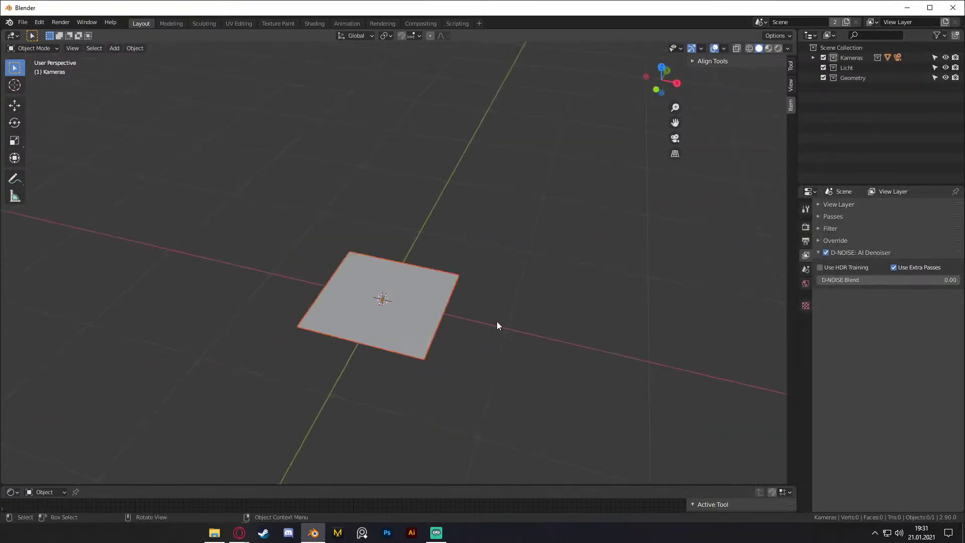
pyautogui.click(409, 298)
pyautogui.press('z')
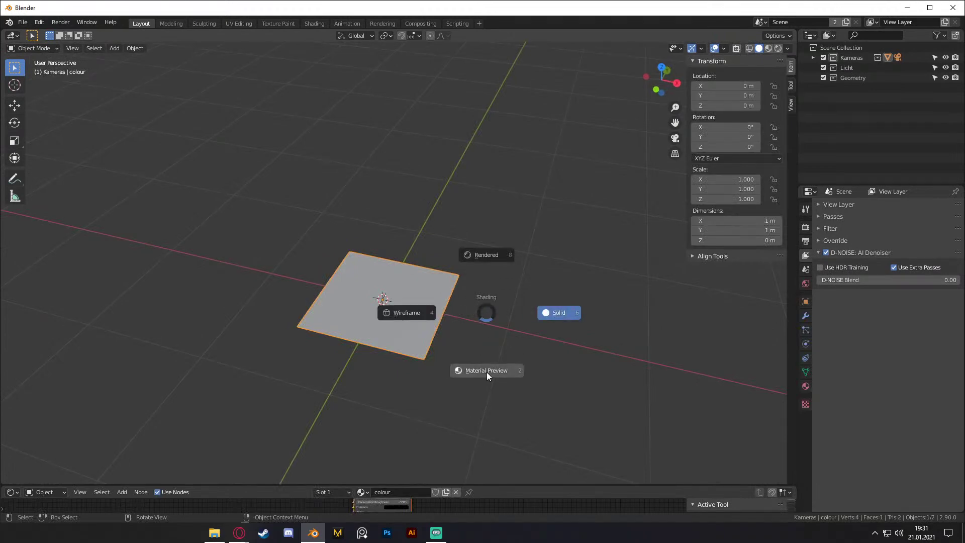
pyautogui.click(486, 372)
# Step: Enlarge the shader editor to about half the window height and start choosing a replacement file for the colour image texture
pyautogui.click(493, 478)
pyautogui.moveTo(493, 484); pyautogui.dragTo(490, 233)
pyautogui.moveTo(322, 265); pyautogui.dragTo(226, 273)
pyautogui.click(427, 211)
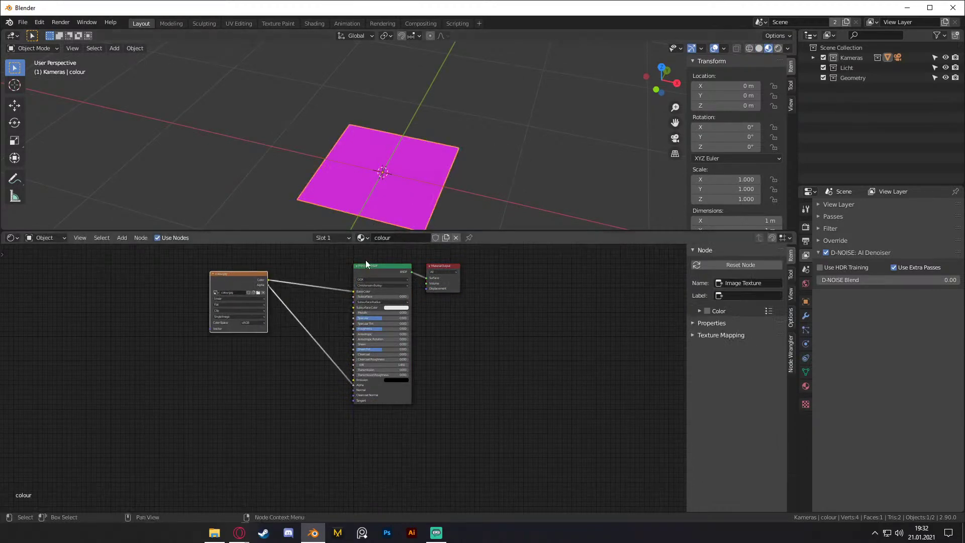
pyautogui.click(257, 292)
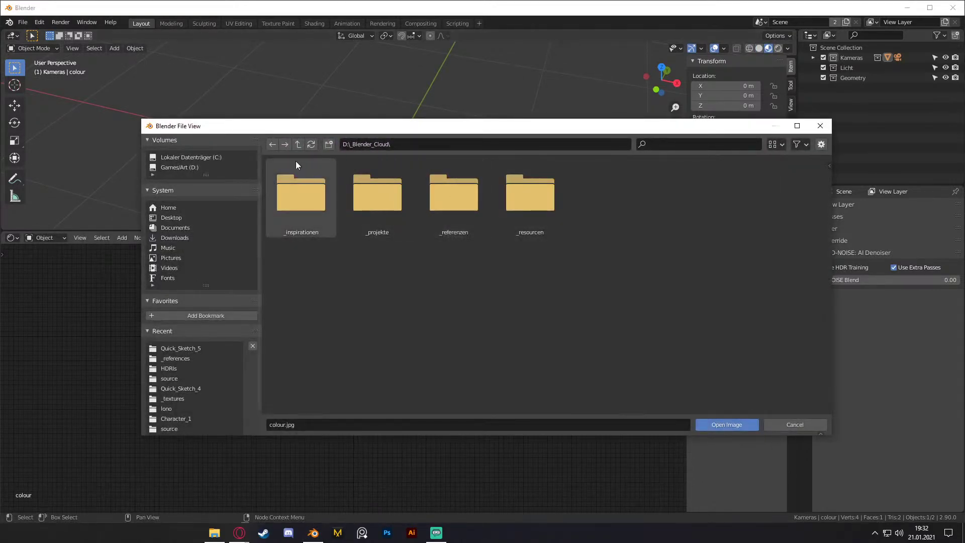
pyautogui.moveTo(477, 131)
pyautogui.mouseDown()
pyautogui.moveTo(459, 147)
pyautogui.moveTo(479, 115)
pyautogui.mouseUp()
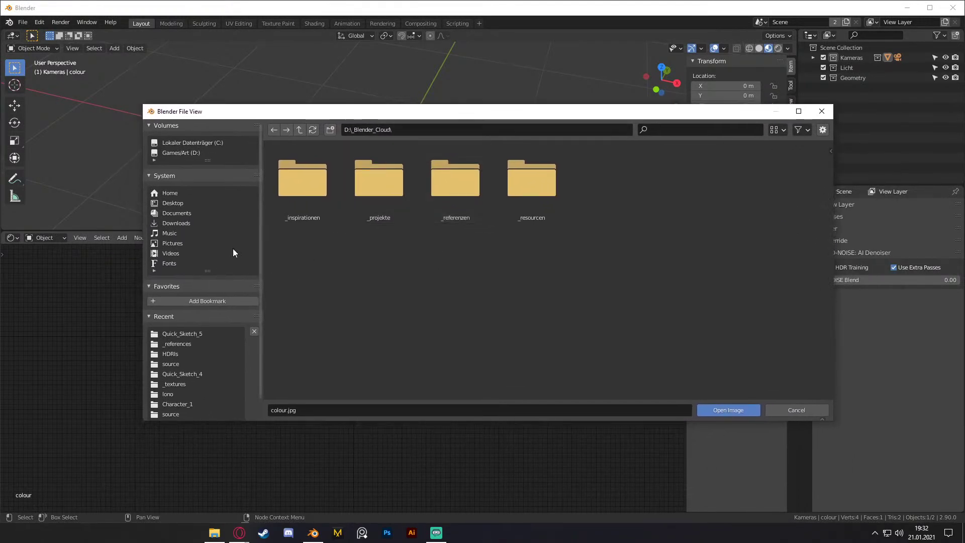
pyautogui.scroll(-2, 260, 246)
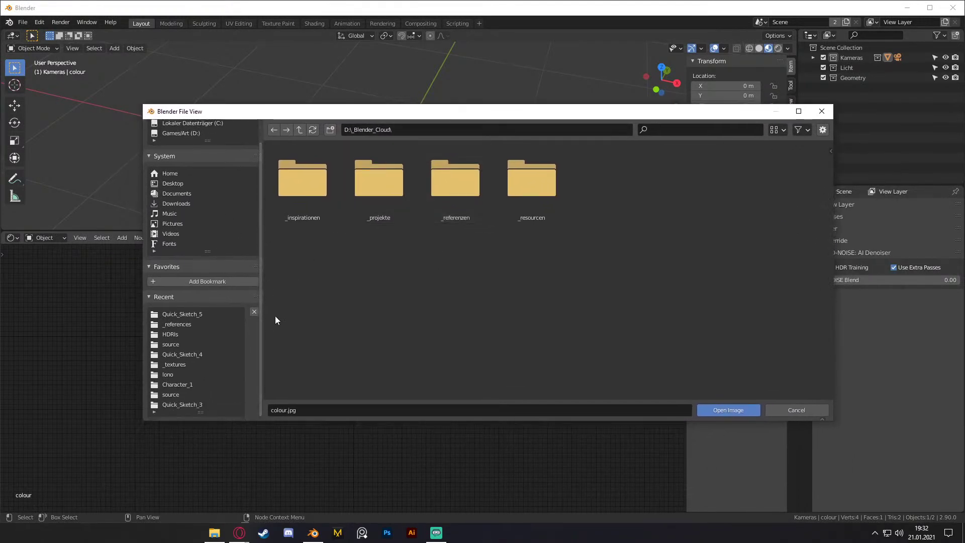
pyautogui.moveTo(140, 298); pyautogui.dragTo(107, 298)
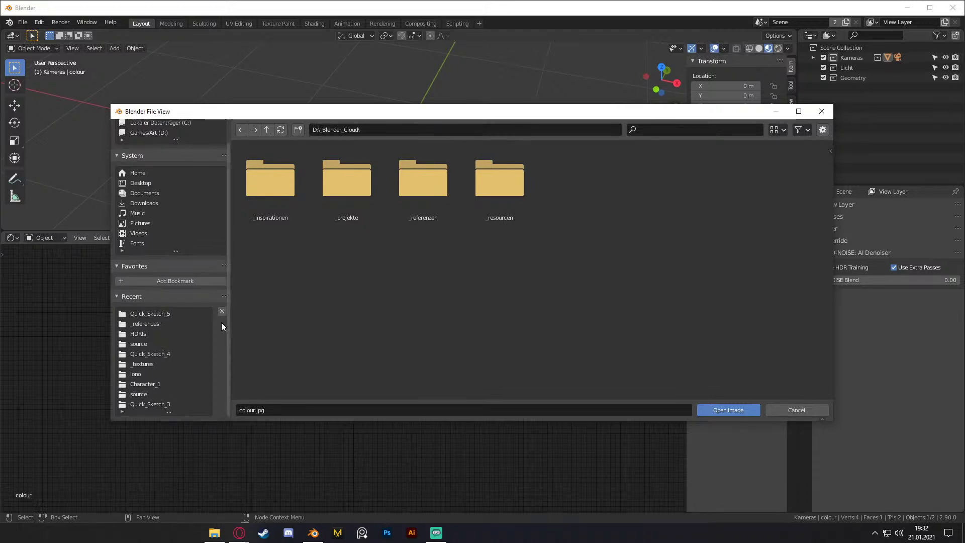
pyautogui.moveTo(479, 131); pyautogui.dragTo(427, 154)
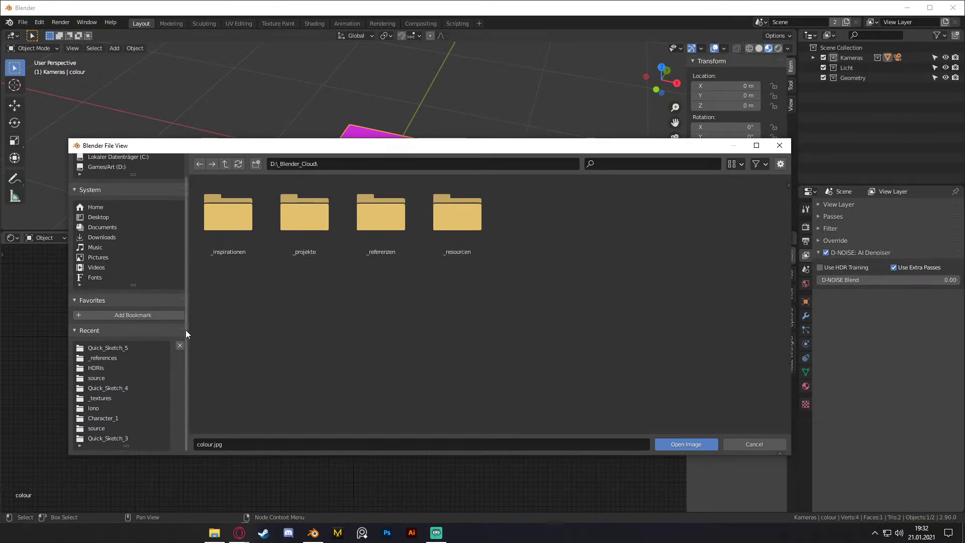
pyautogui.moveTo(186, 330); pyautogui.dragTo(186, 358)
pyautogui.click(115, 347)
pyautogui.click(227, 167)
pyautogui.click(225, 165)
pyautogui.click(225, 165)
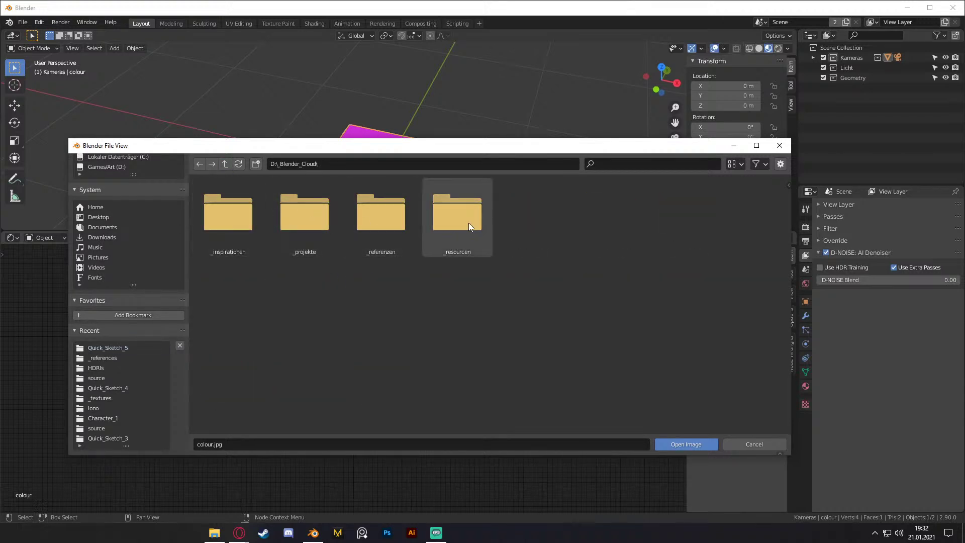
pyautogui.moveTo(429, 148); pyautogui.dragTo(417, 168)
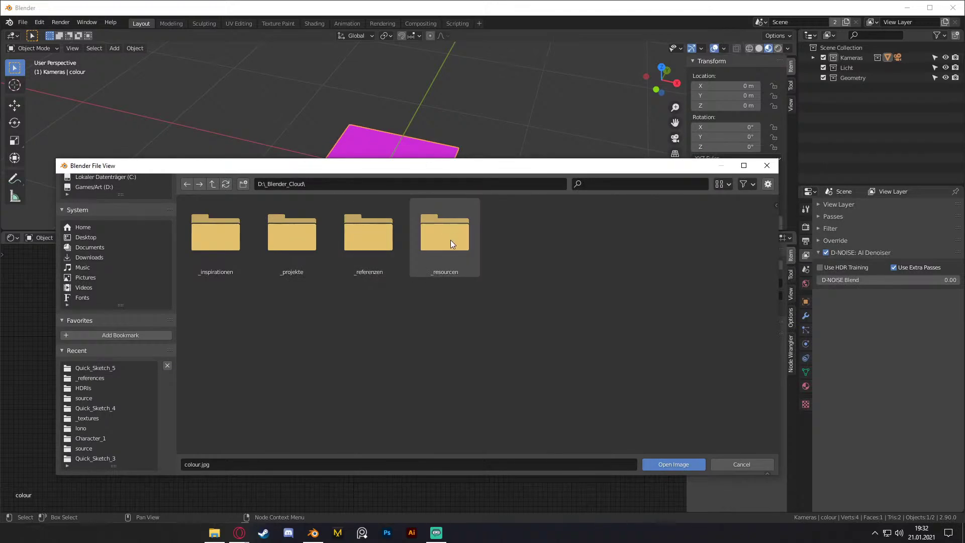
pyautogui.moveTo(436, 164)
pyautogui.mouseDown()
pyautogui.moveTo(442, 171)
pyautogui.moveTo(436, 164)
pyautogui.mouseUp()
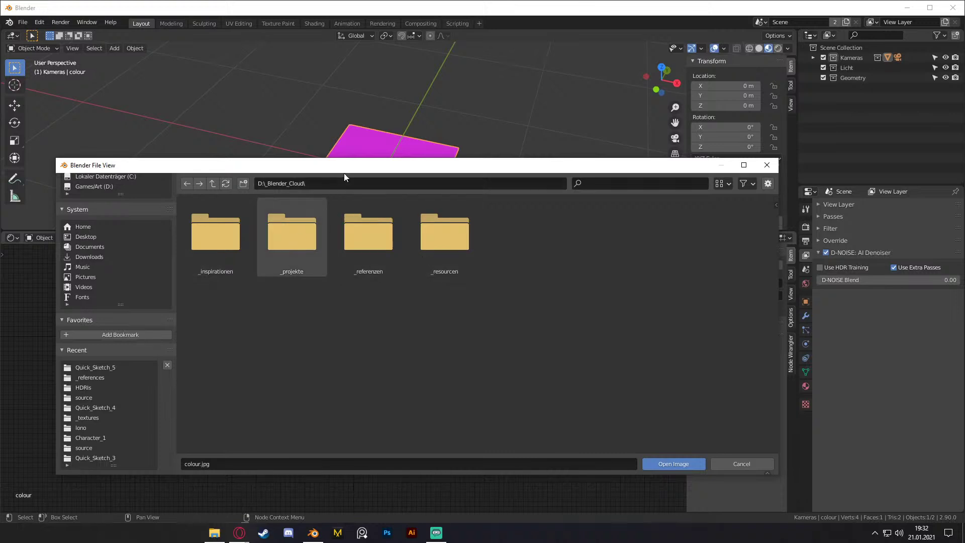
pyautogui.moveTo(342, 166); pyautogui.dragTo(337, 198)
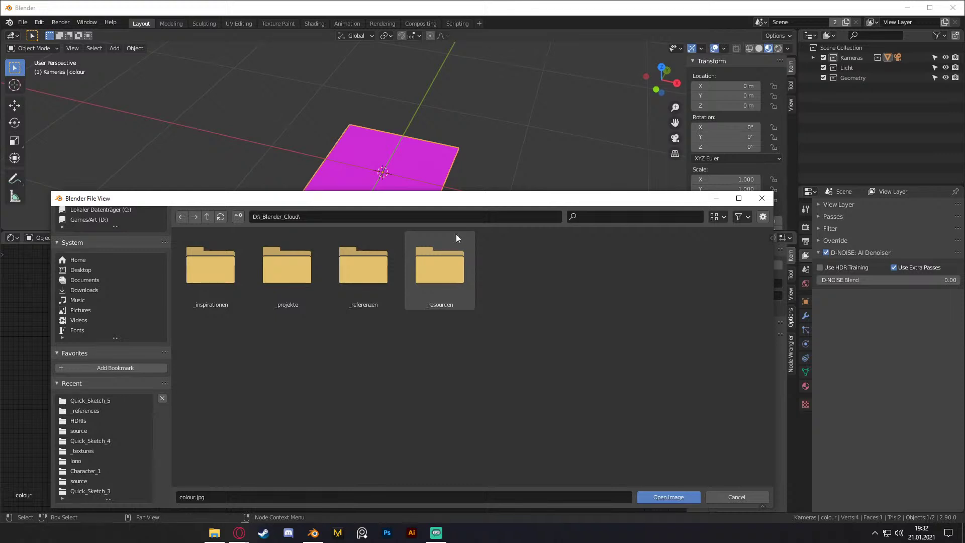
pyautogui.moveTo(452, 203); pyautogui.dragTo(444, 183)
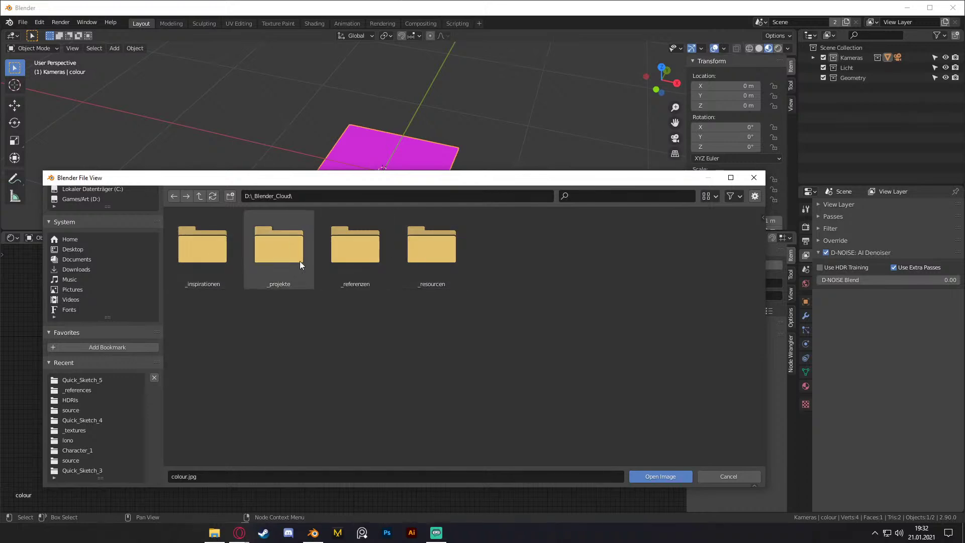
# Step: Load colour.jpg from D:\_Blender_Cloud\_resourcen\3D_Scans\Ripped_Papyrus\textures into the image texture node
pyautogui.doubleClick(409, 259)
pyautogui.doubleClick(207, 241)
pyautogui.scroll(-5, 534, 310)
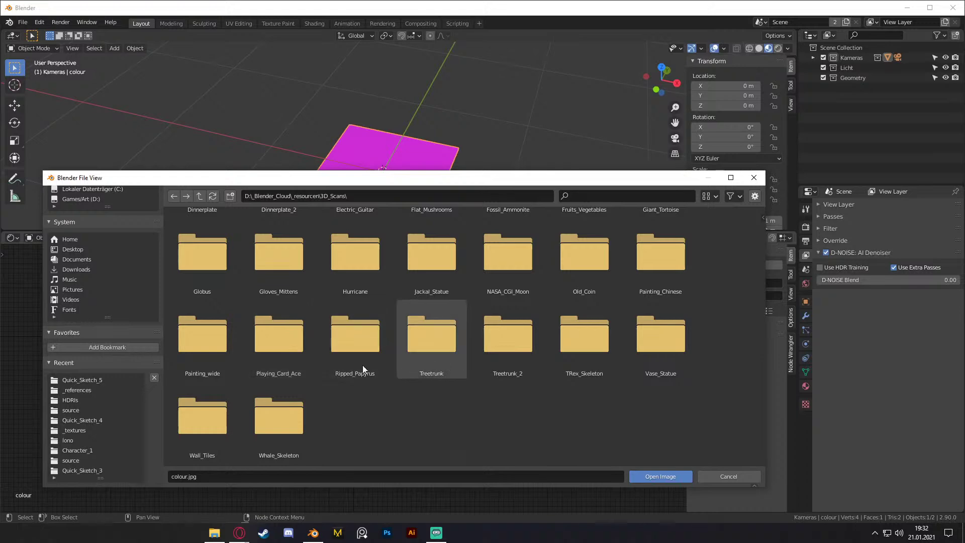
pyautogui.scroll(2, 531, 355)
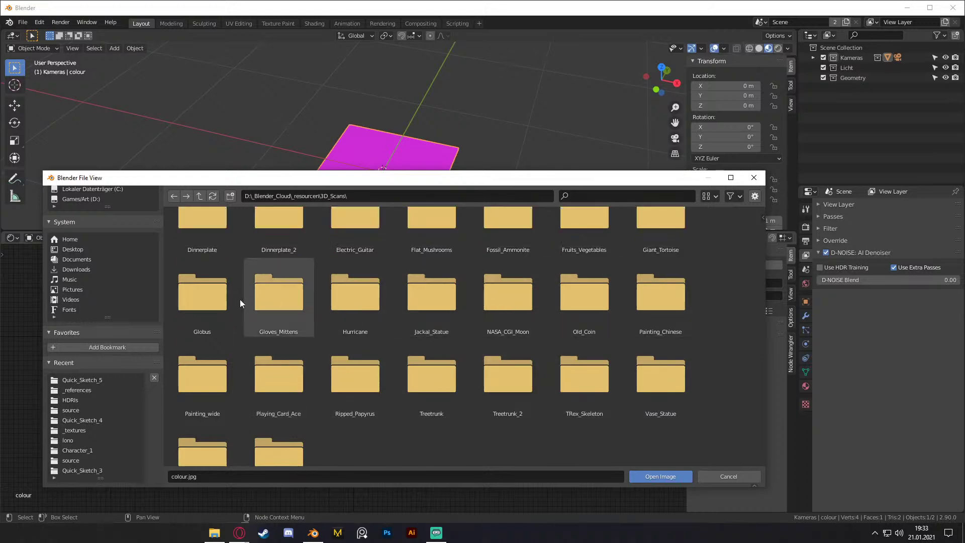
pyautogui.doubleClick(358, 380)
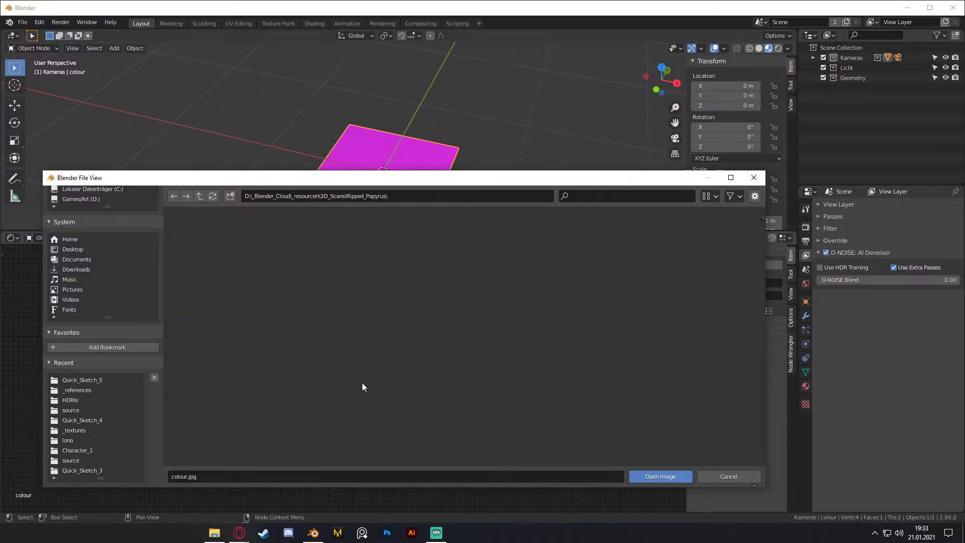
pyautogui.click(287, 260)
pyautogui.doubleClick(287, 259)
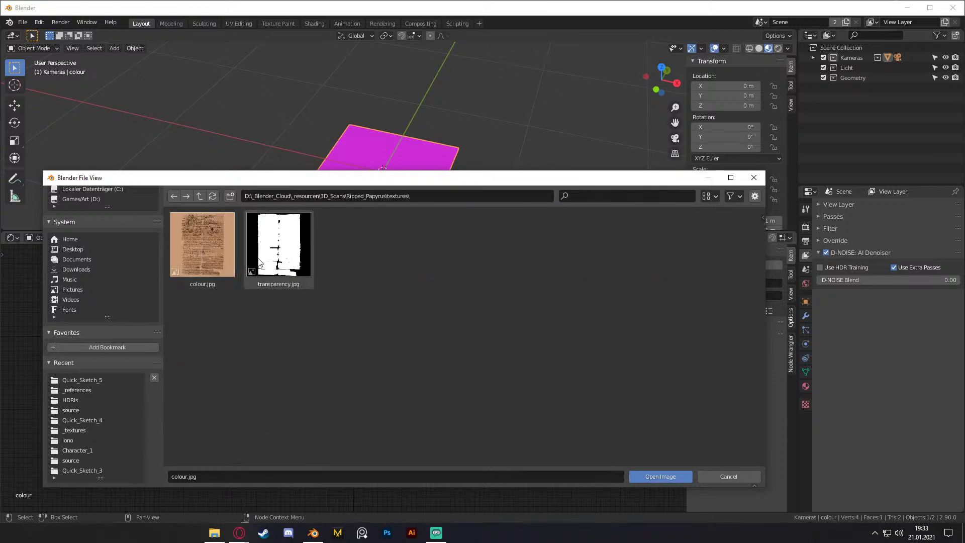
pyautogui.click(665, 476)
# Step: Add transparency.jpg from the Ripped_Papyrus textures folder in File Explorer as an image texture node, and clear the Explorer window away
pyautogui.moveTo(231, 278); pyautogui.dragTo(256, 295)
pyautogui.click(217, 541)
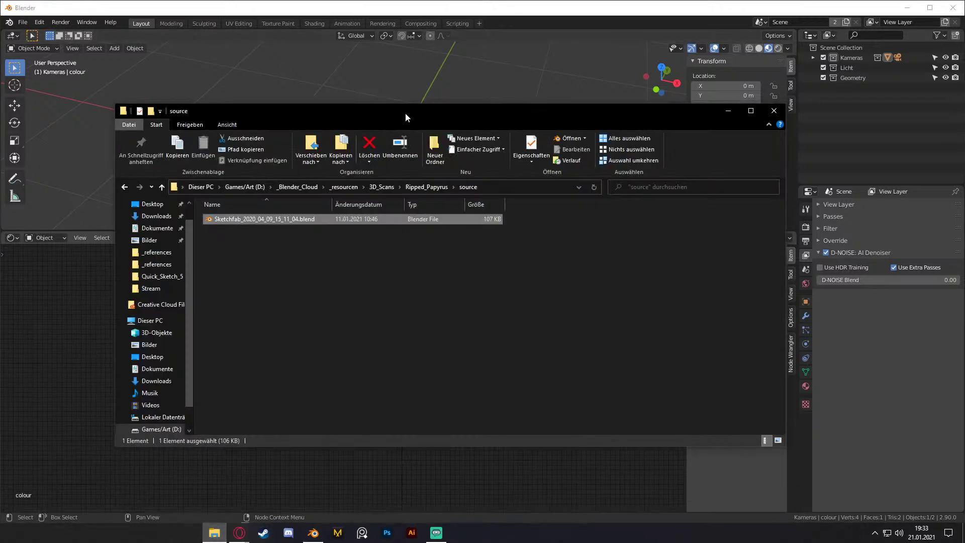
pyautogui.moveTo(405, 113); pyautogui.dragTo(638, 80)
pyautogui.click(357, 156)
pyautogui.doubleClick(452, 188)
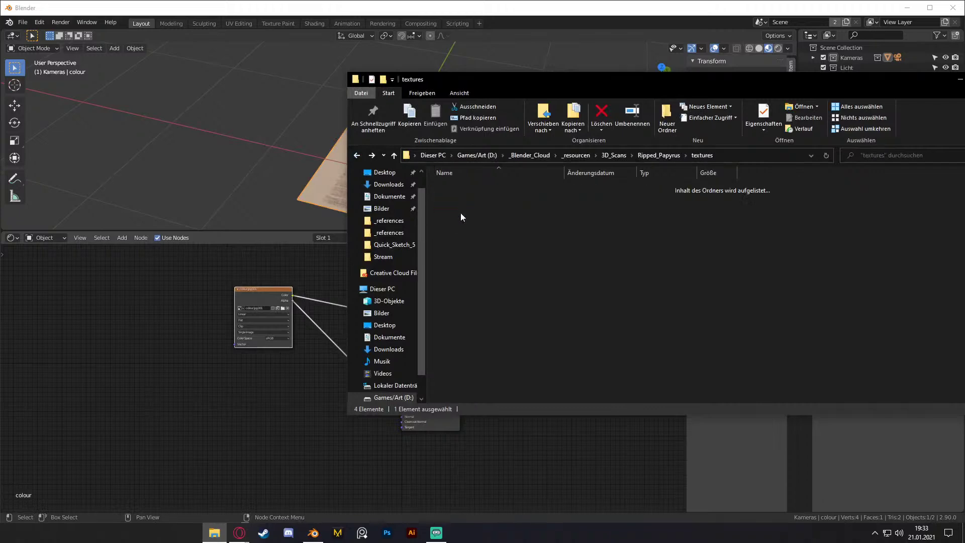
pyautogui.moveTo(500, 211); pyautogui.dragTo(272, 400)
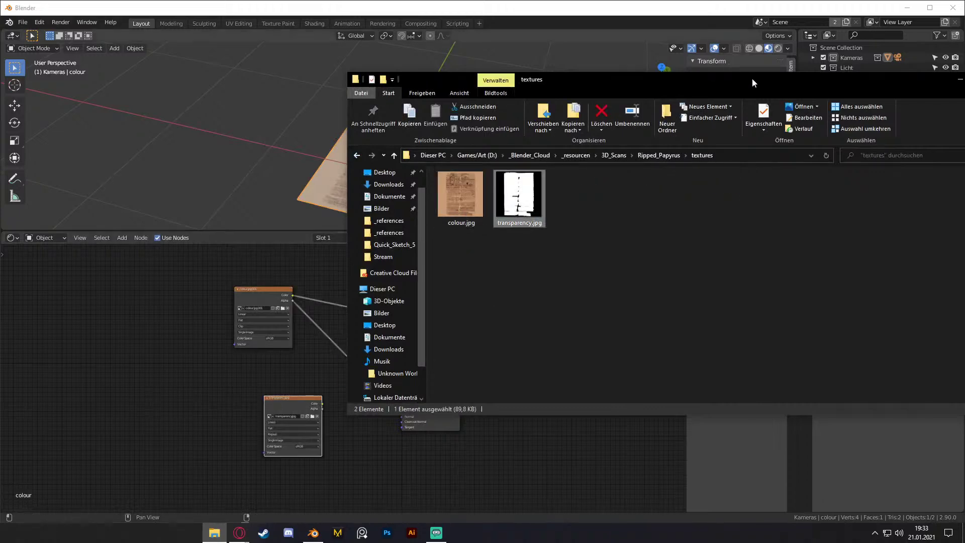
pyautogui.moveTo(751, 79); pyautogui.dragTo(577, 86)
pyautogui.click(788, 88)
# Step: Connect the transparency texture's Color to the Principled BSDF's Alpha and arrange the two texture nodes one above the other
pyautogui.moveTo(284, 398); pyautogui.dragTo(402, 412)
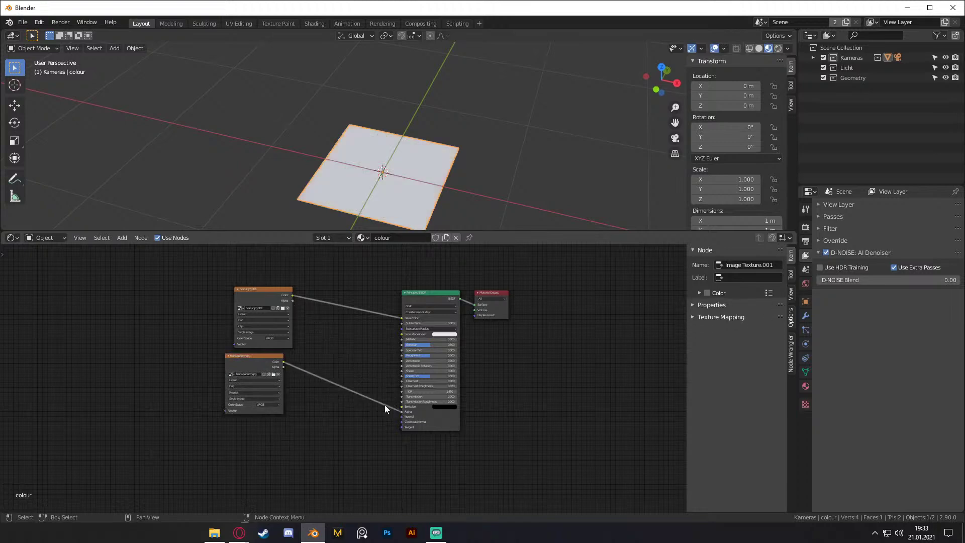
pyautogui.moveTo(282, 367); pyautogui.dragTo(401, 411)
pyautogui.moveTo(260, 360); pyautogui.dragTo(374, 426)
pyautogui.scroll(3, 308, 393)
pyautogui.moveTo(431, 437); pyautogui.dragTo(431, 436)
pyautogui.scroll(-3, 318, 370)
pyautogui.moveTo(318, 369); pyautogui.dragTo(343, 395, button='middle')
pyautogui.moveTo(187, 322); pyautogui.dragTo(278, 456)
pyautogui.moveTo(220, 286); pyautogui.dragTo(288, 295)
# Step: Inspect the papyrus plane's transparent edges and tears from close up and from above
pyautogui.click(484, 132)
pyautogui.scroll(3, 485, 131)
pyautogui.moveTo(484, 131); pyautogui.dragTo(444, 155, button='middle')
pyautogui.click(391, 141)
pyautogui.scroll(-4, 391, 140)
pyautogui.scroll(4, 407, 133)
pyautogui.scroll(-4, 428, 122)
pyautogui.moveTo(428, 122); pyautogui.dragTo(451, 152, button='middle')
# Step: Add two lengthwise loop cuts to the plane in Edit Mode, along the papyrus's side edges and about 0.69 m apart
pyautogui.press('Tab')
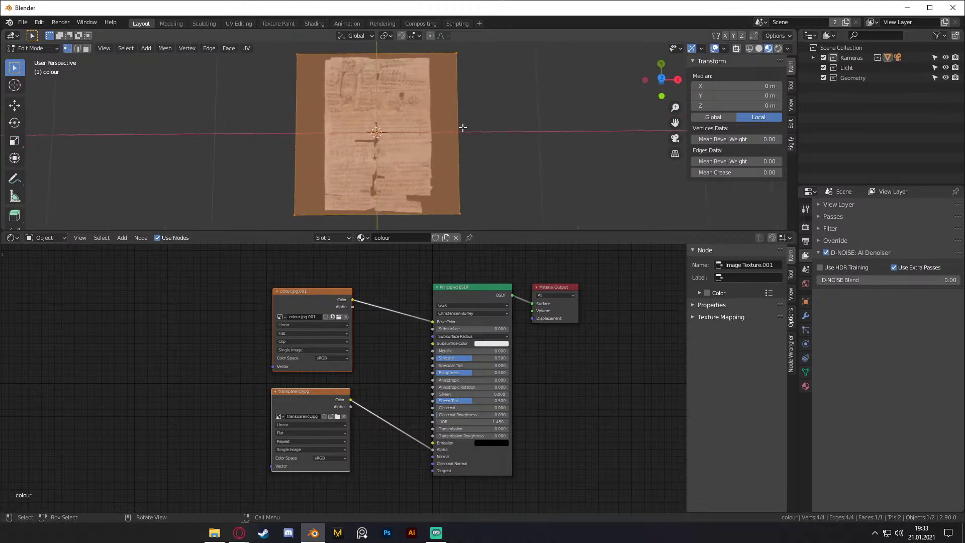
pyautogui.hotkey('ctrl', 'r')
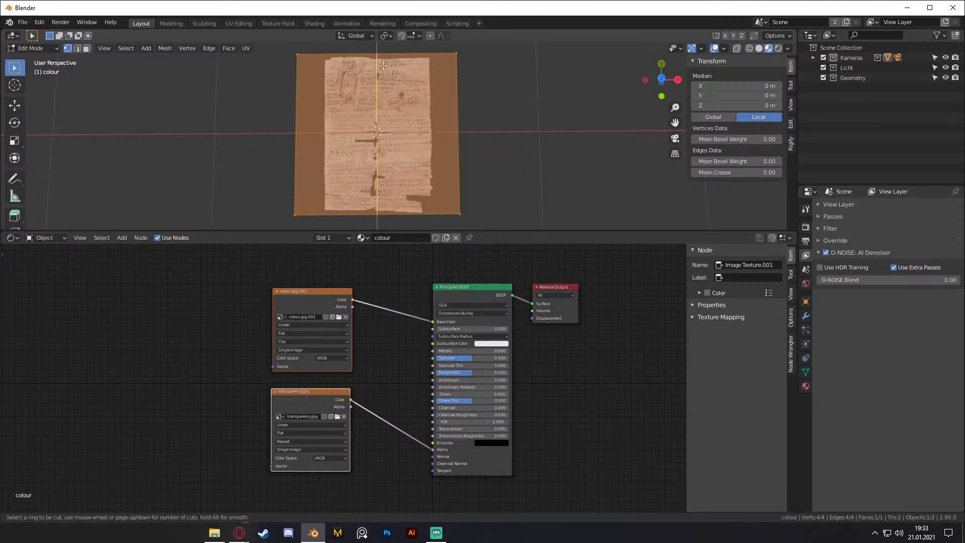
pyautogui.click(385, 70)
pyautogui.click(438, 73)
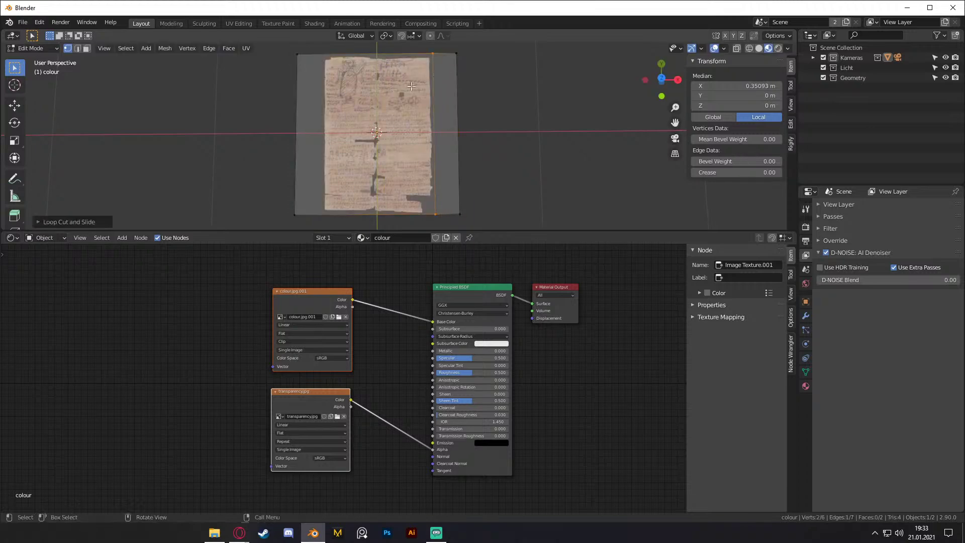
pyautogui.press('g')
pyautogui.press('g')
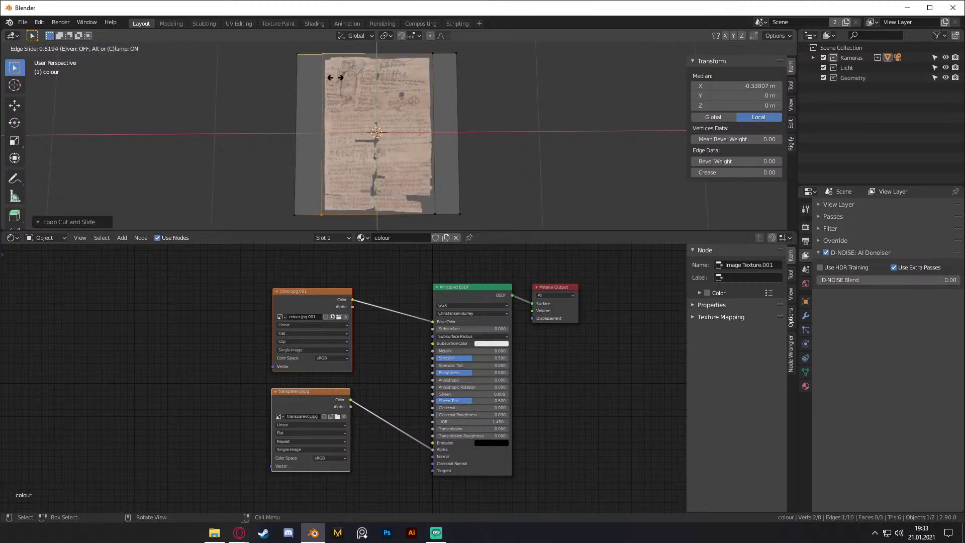
pyautogui.click(336, 78)
# Step: Delete the two empty outer faces beside the papyrus and return to Object Mode
pyautogui.press('3')
pyautogui.click(454, 130)
pyautogui.keyDown('shift'); pyautogui.click(309, 134); pyautogui.keyUp('shift')
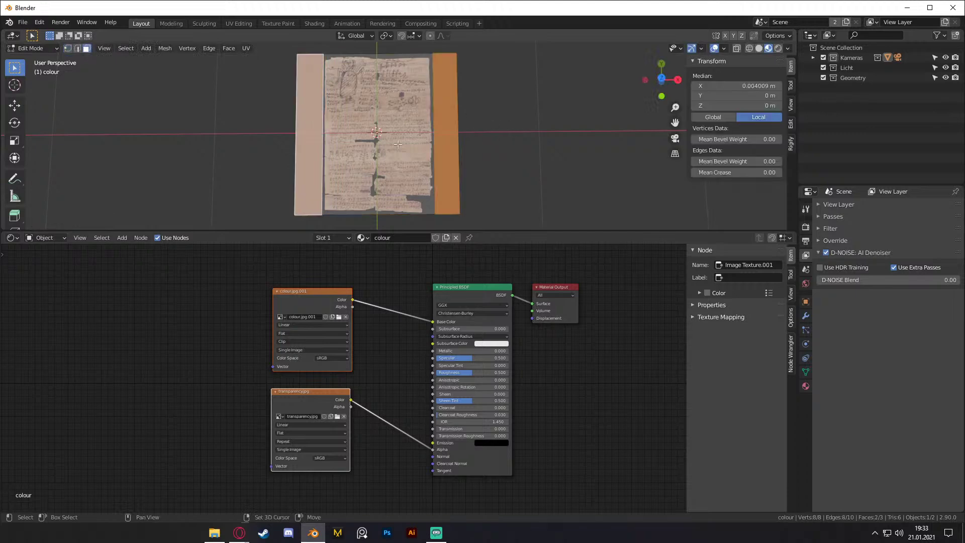
pyautogui.press('x')
pyautogui.click(367, 174)
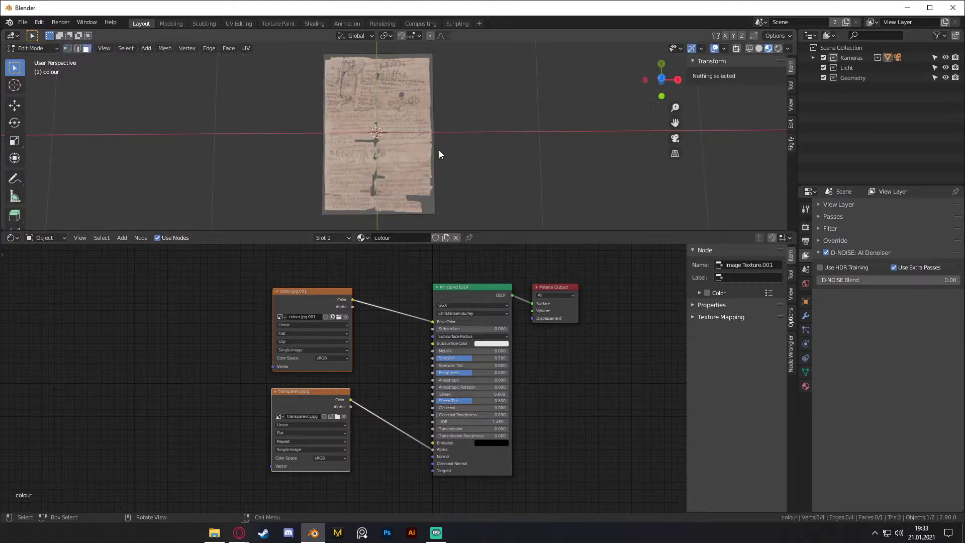
pyautogui.press('Tab')
# Step: Shrink the shader editor to enlarge the 3D viewport, and deselect the papyrus plane
pyautogui.moveTo(435, 143); pyautogui.dragTo(489, 219, button='middle')
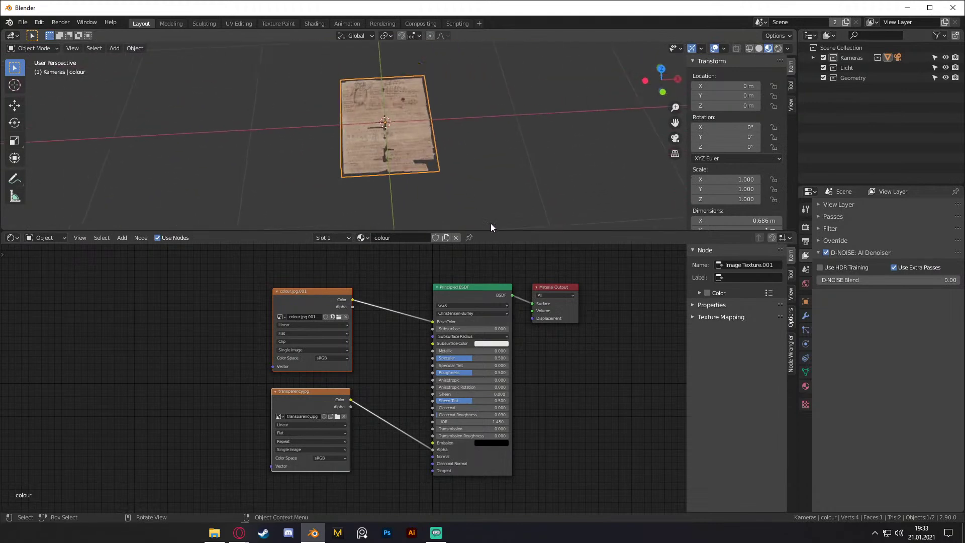
pyautogui.moveTo(488, 230); pyautogui.dragTo(484, 387)
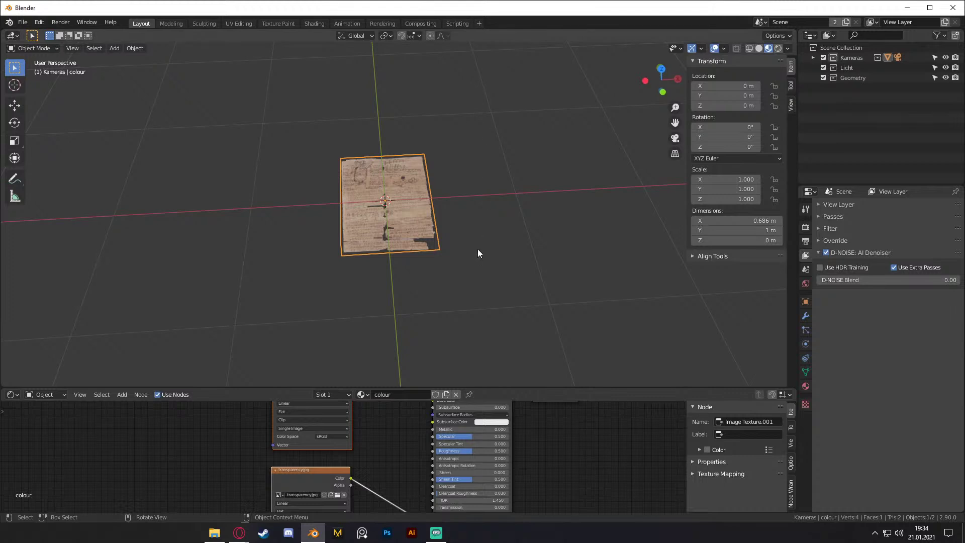
pyautogui.moveTo(413, 225); pyautogui.dragTo(513, 226, button='middle')
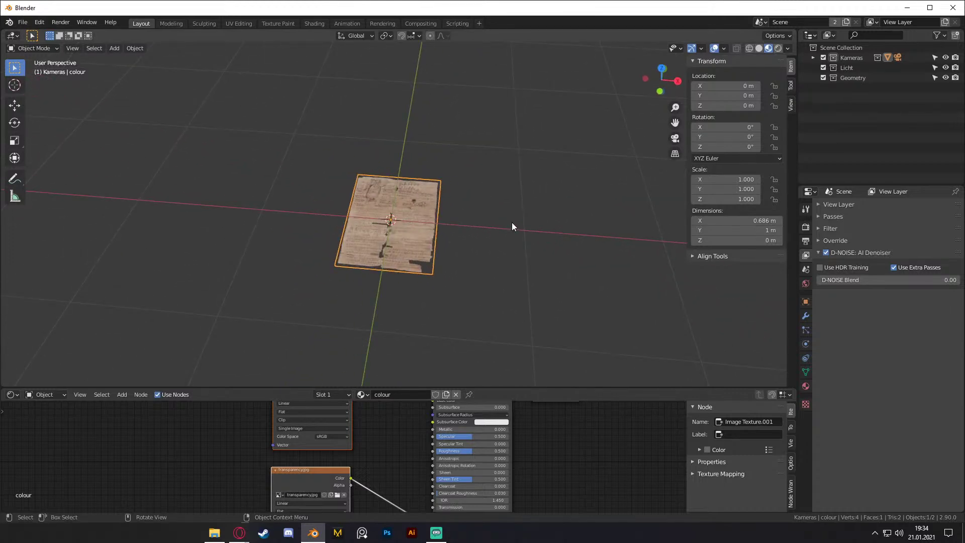
pyautogui.click(511, 222)
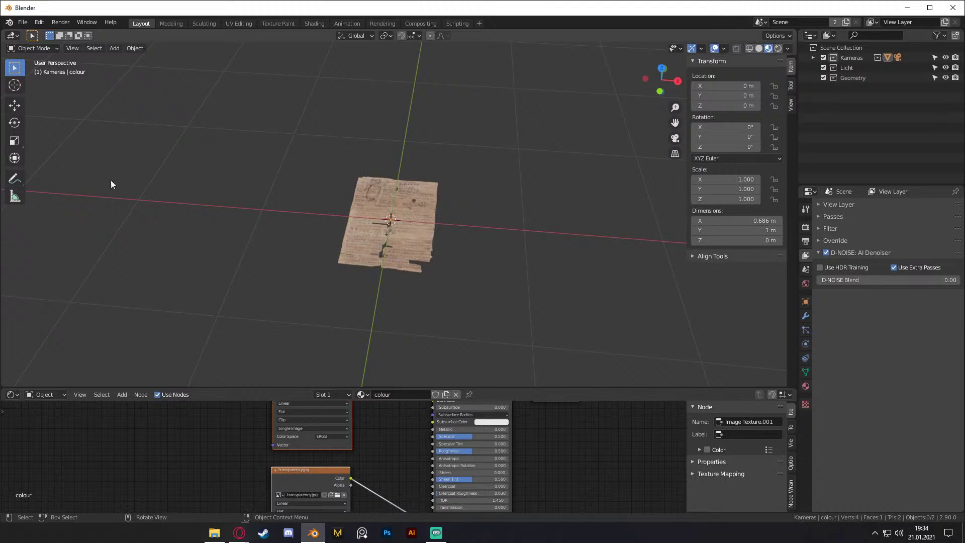
# Step: Switch to the streaming software, make the Countdown source of the Display scene visible, and return to Blender
pyautogui.click(436, 533)
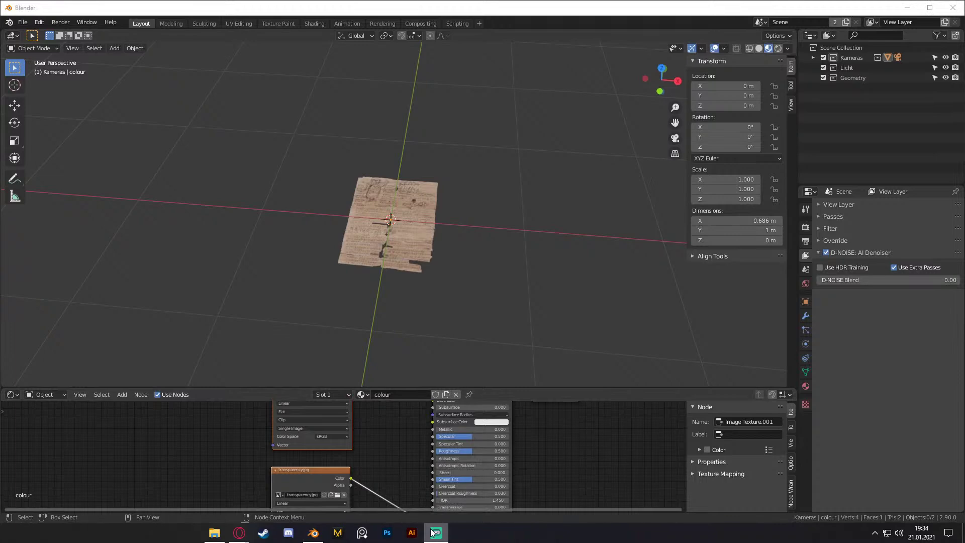
pyautogui.click(432, 531)
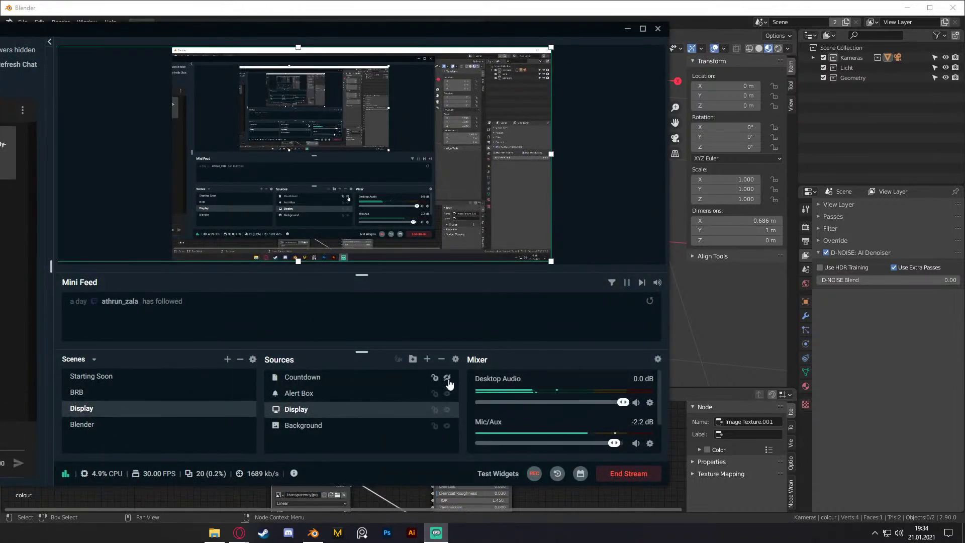
pyautogui.click(447, 377)
pyautogui.click(627, 30)
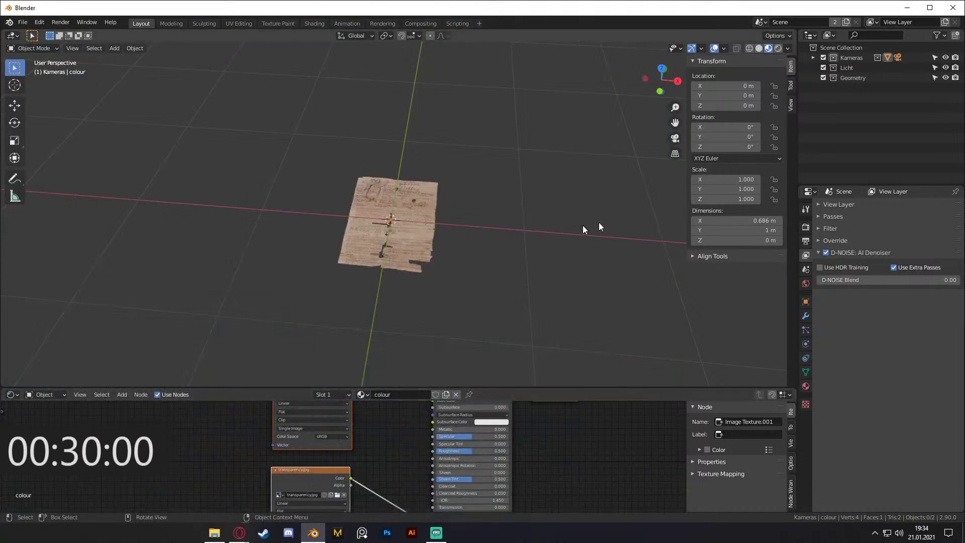
pyautogui.moveTo(480, 239); pyautogui.dragTo(458, 221, button='middle')
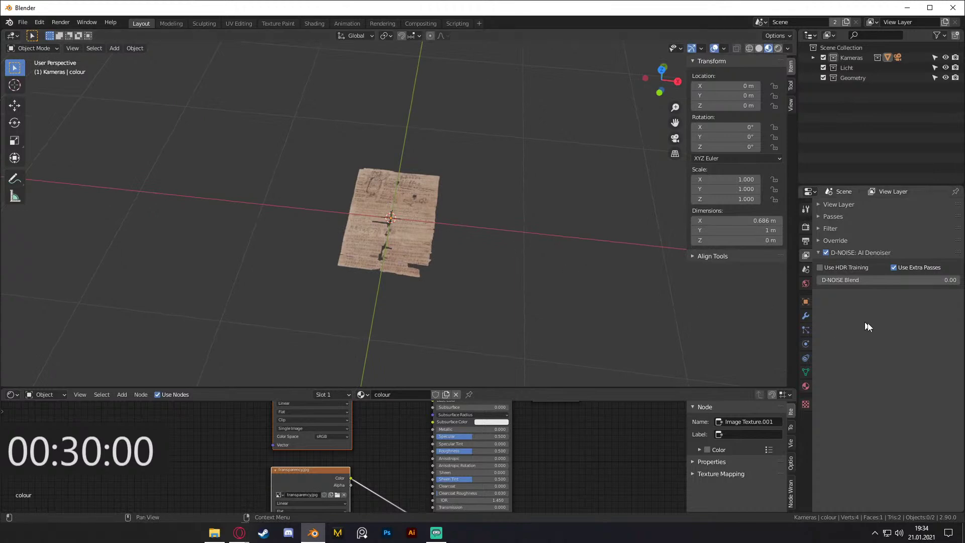
# Step: Shrink the shader editor further to enlarge the 3D viewport, and return to Blender from the countdown's browser window
pyautogui.click(807, 208)
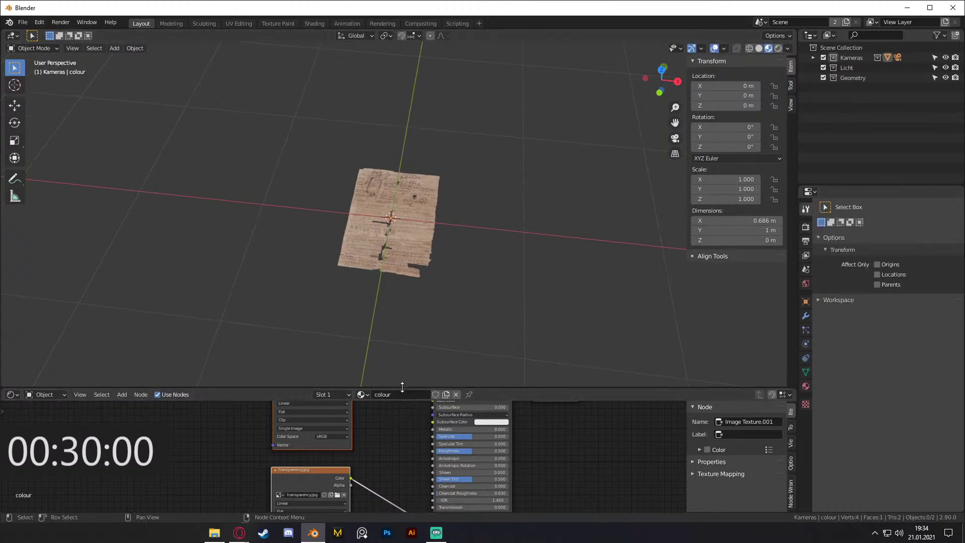
pyautogui.moveTo(401, 388); pyautogui.dragTo(402, 431)
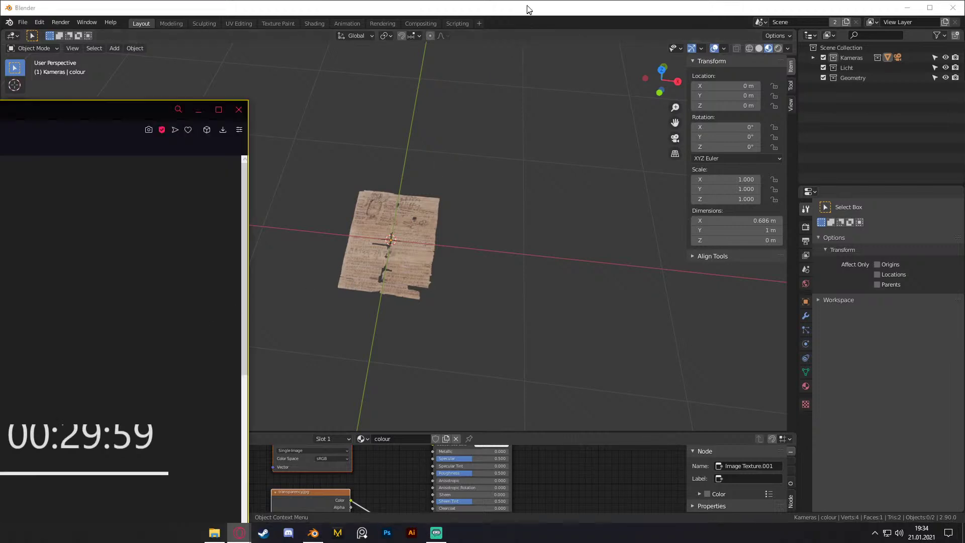
pyautogui.click(527, 9)
# Step: Select the papyrus plane and enter Edit Mode
pyautogui.scroll(4, 437, 258)
pyautogui.moveTo(430, 261)
pyautogui.keyDown('shift'); pyautogui.mouseDown(button='middle')
pyautogui.moveTo(459, 203)
pyautogui.moveTo(501, 263)
pyautogui.moveTo(399, 231)
pyautogui.moveTo(434, 257)
pyautogui.mouseUp(button='middle'); pyautogui.keyUp('shift')
pyautogui.click(411, 230)
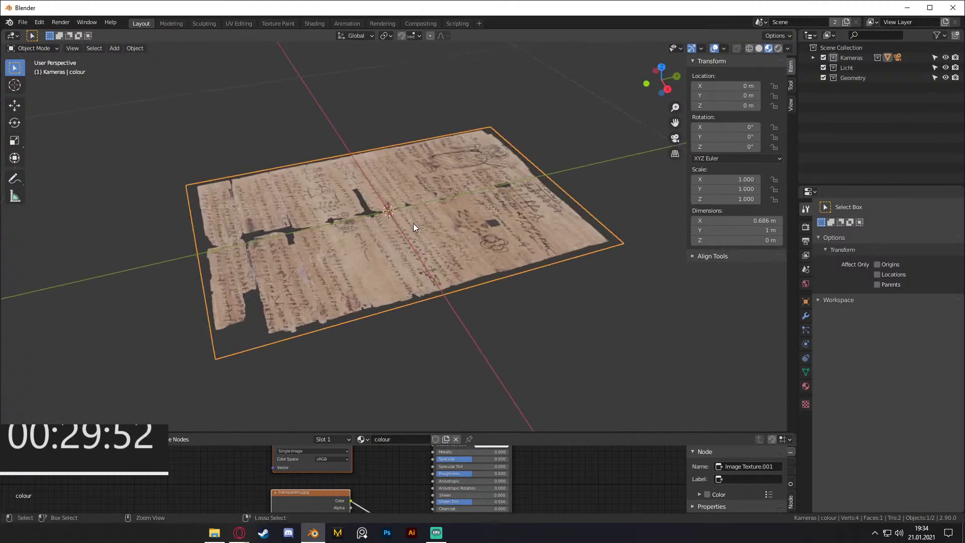
pyautogui.press('Tab')
pyautogui.moveTo(402, 212); pyautogui.dragTo(418, 240, button='middle')
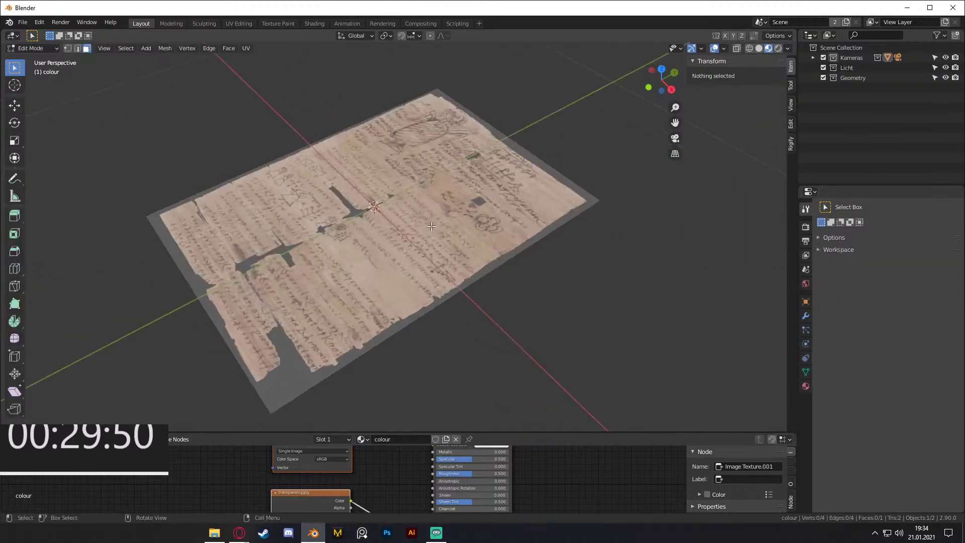
# Step: Try a single crosswise loop cut on the papyrus, slid to about Y 0.34 m, and undo it
pyautogui.hotkey('ctrl', 'r')
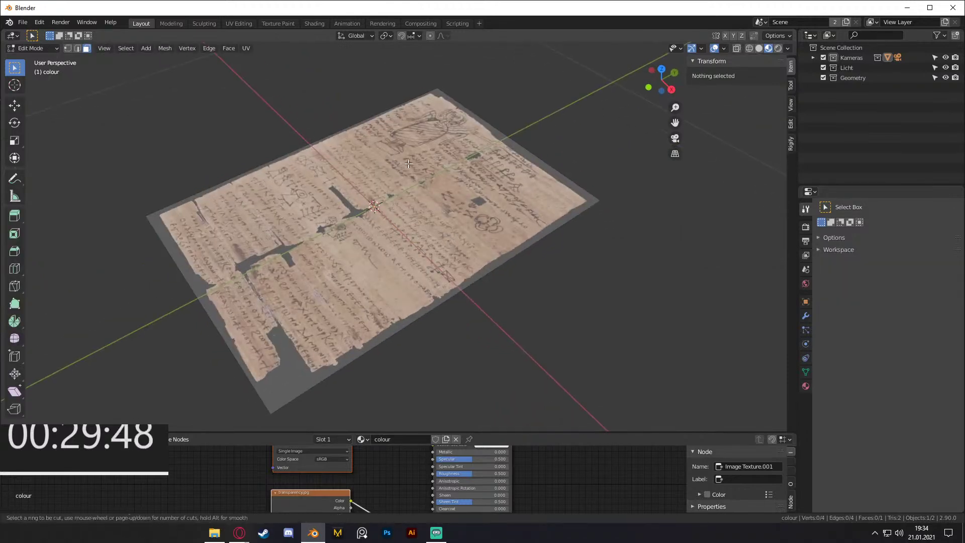
pyautogui.click(338, 158)
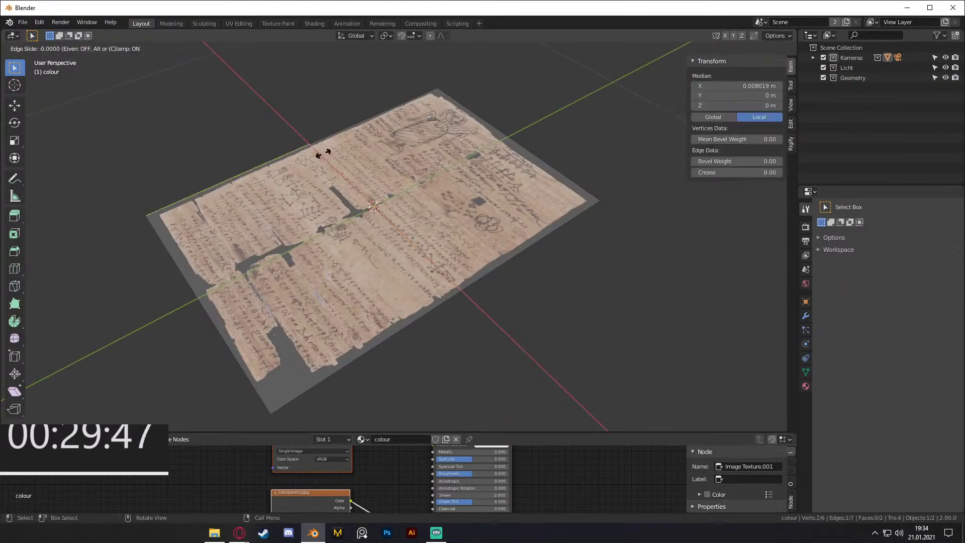
pyautogui.click(435, 135)
pyautogui.moveTo(435, 135); pyautogui.dragTo(528, 219, button='middle')
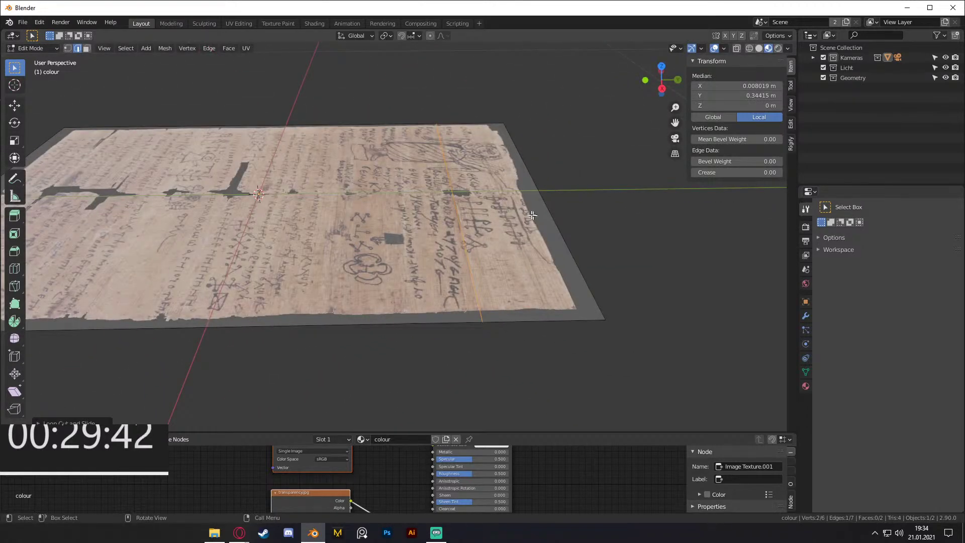
pyautogui.scroll(-3, 533, 215)
pyautogui.hotkey('ctrl', 'r')
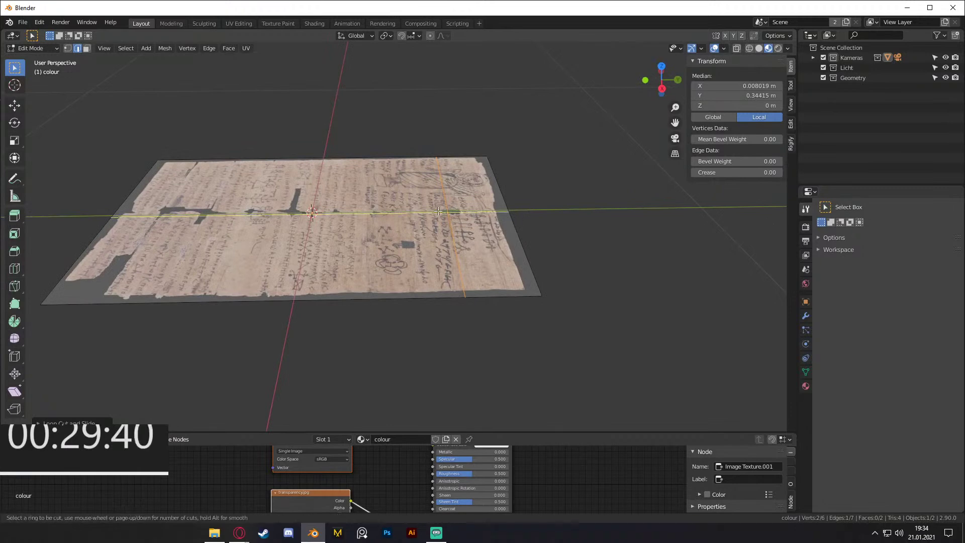
pyautogui.rightClick(456, 213)
pyautogui.hotkey('ctrl', 'r')
pyautogui.rightClick(504, 224)
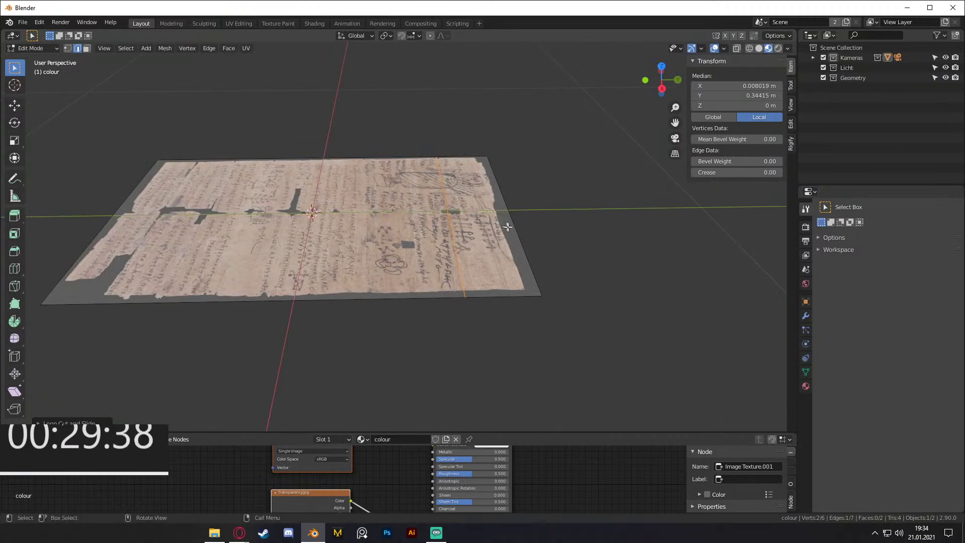
pyautogui.hotkey('ctrl', 'z')
# Step: Add seven evenly spaced crosswise loop cuts to the papyrus plane and deselect everything
pyautogui.hotkey('ctrl', 'r')
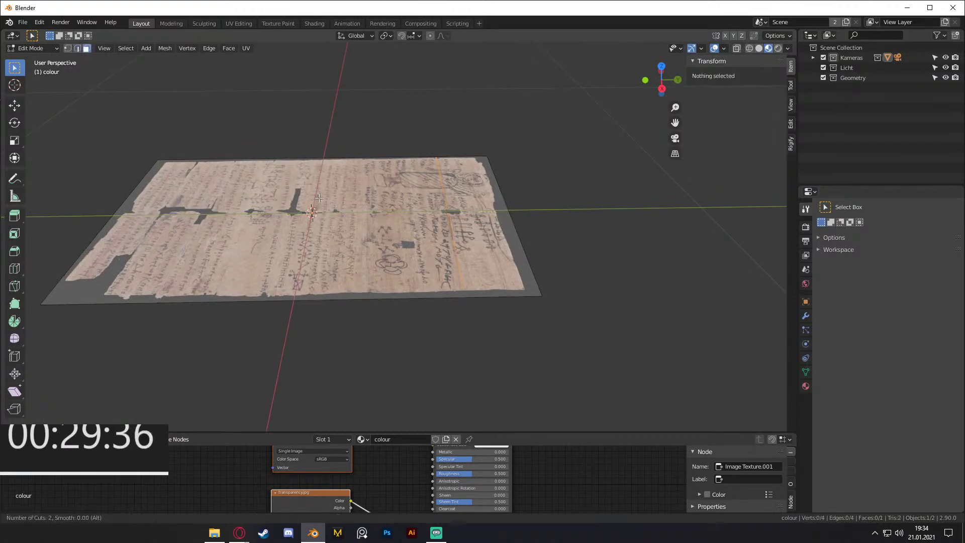
pyautogui.scroll(5, 362, 167)
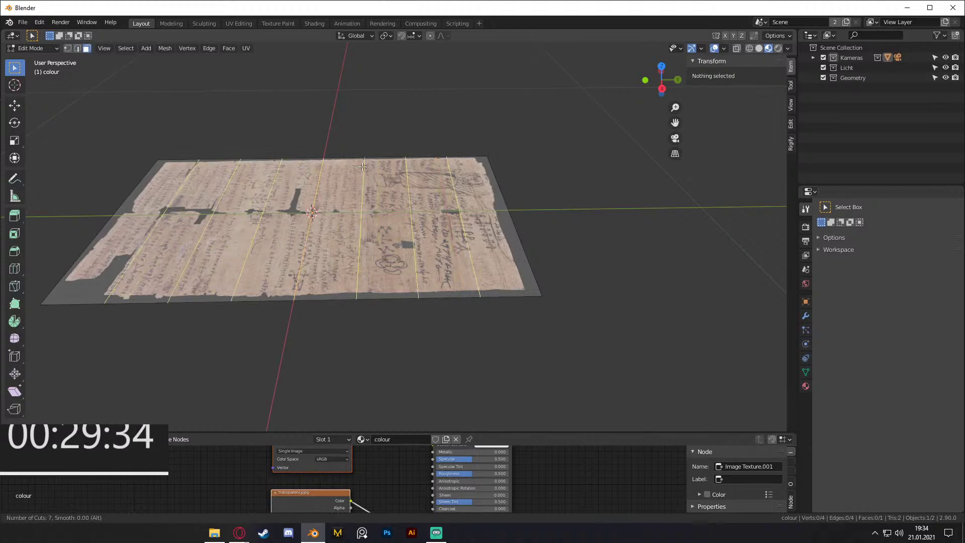
pyautogui.click(362, 167)
pyautogui.click(390, 171)
pyautogui.hotkey('alt', 'a')
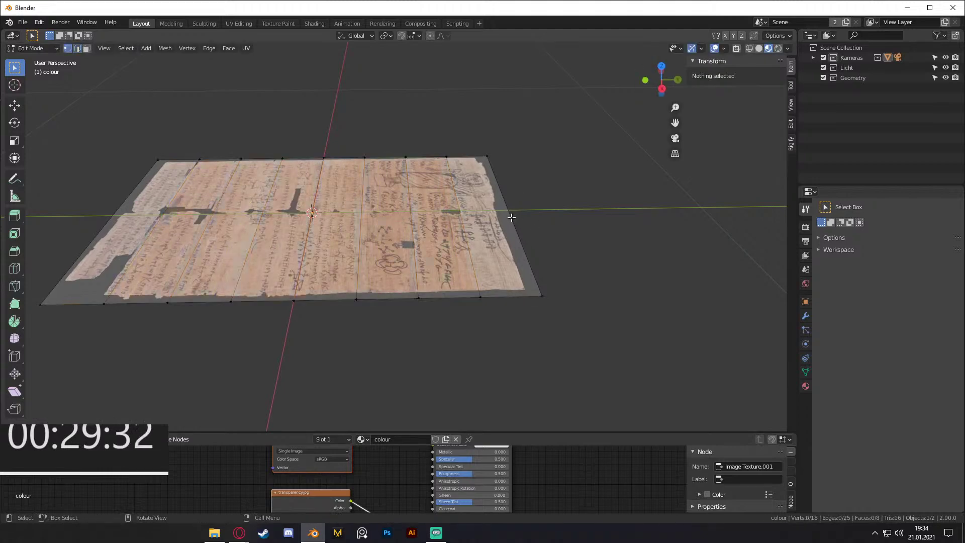
# Step: Snap the 3D cursor to the crosswise loop at Y 0.25 m and set the transform pivot point to 3D Cursor
pyautogui.click(367, 216)
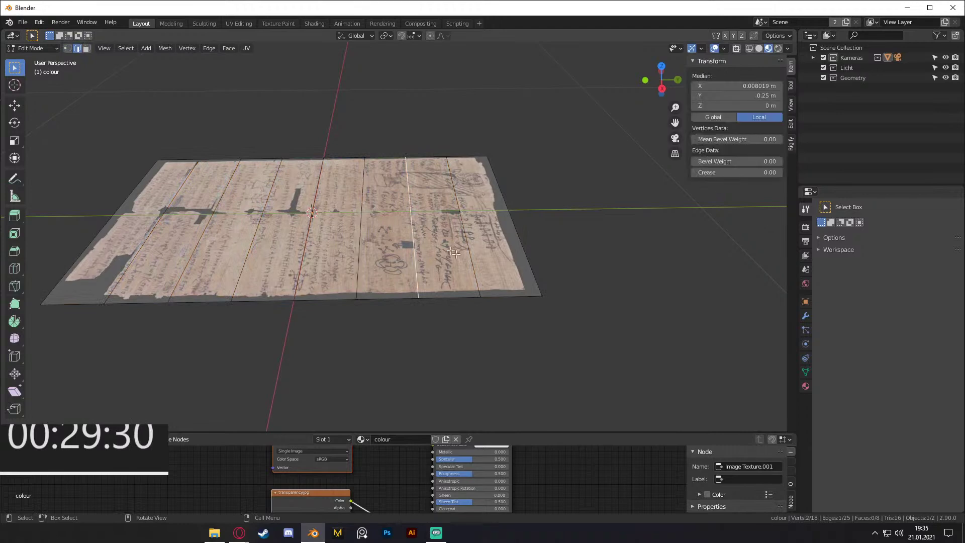
pyautogui.hotkey('shift', 's')
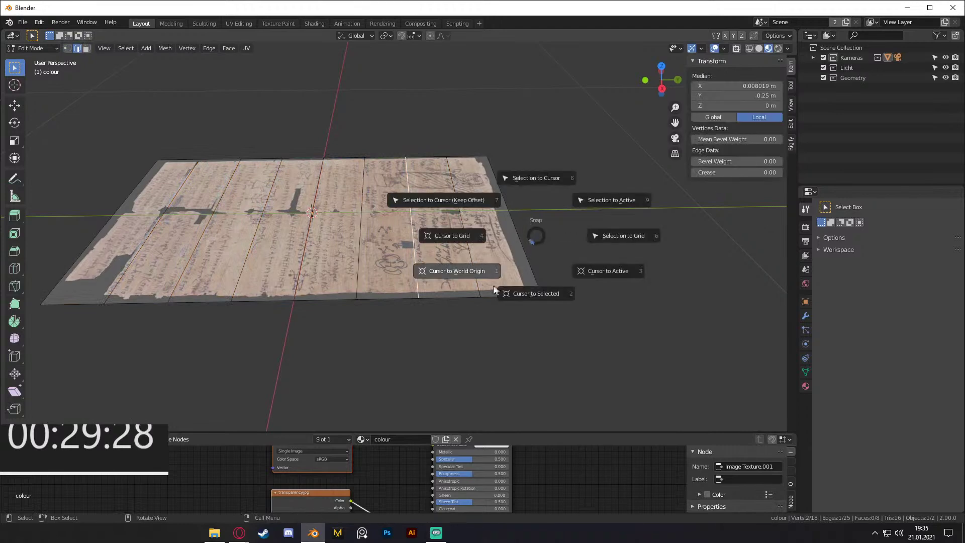
pyautogui.click(455, 272)
pyautogui.click(391, 36)
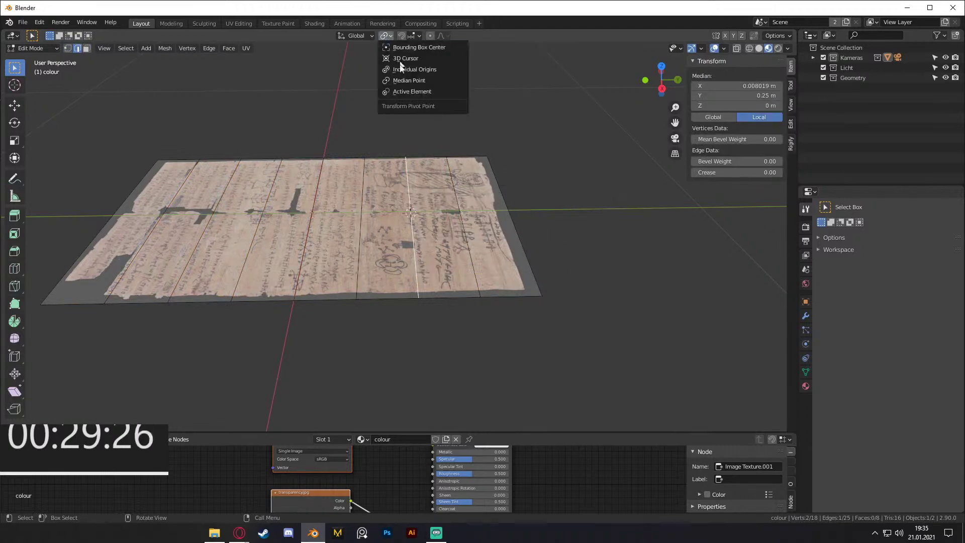
pyautogui.click(404, 59)
# Step: Bend up the papyrus end at Y 0.5 m by rotating its edge about X with Smooth proportional editing, size 0.32, to about 0.12 m height
pyautogui.click(520, 231)
pyautogui.moveTo(521, 231); pyautogui.dragTo(570, 208, button='middle')
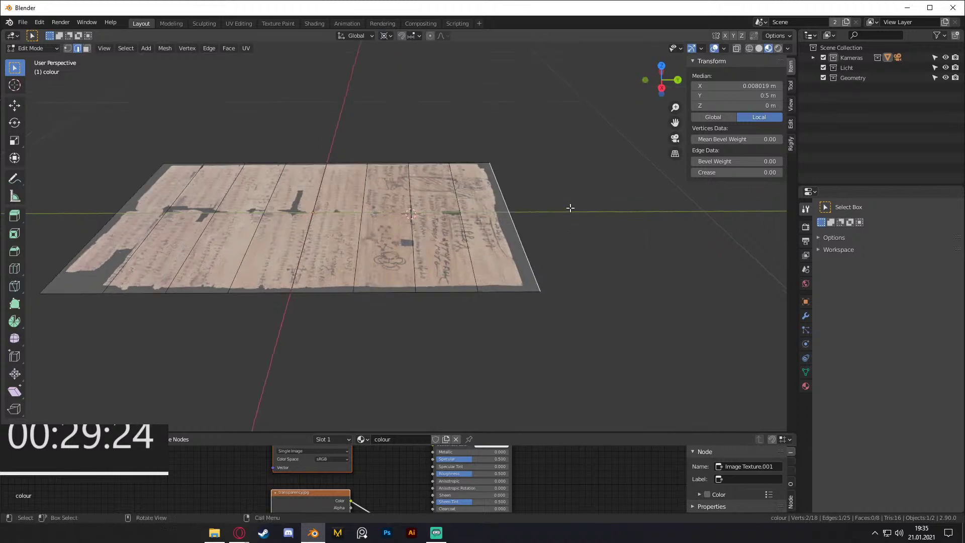
pyautogui.click(449, 36)
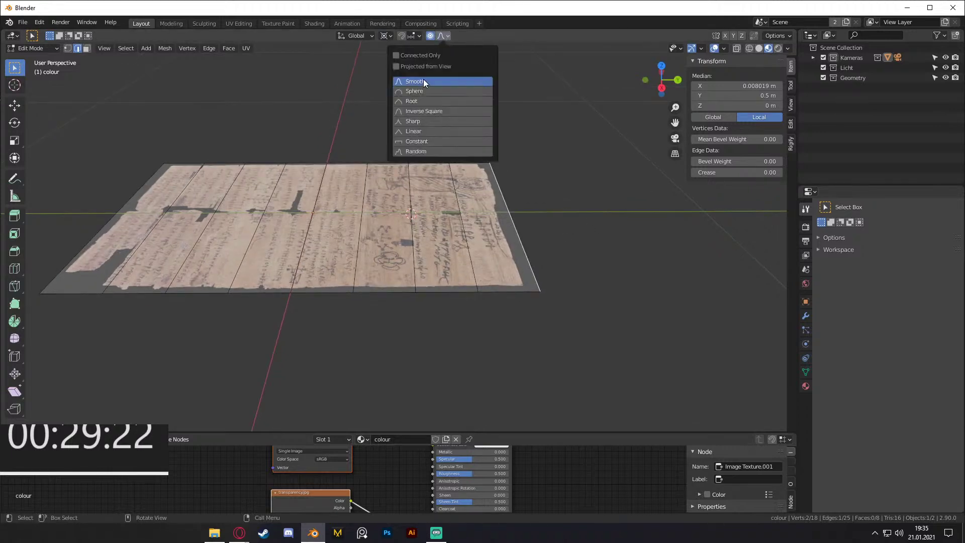
pyautogui.press('r')
pyautogui.press('x')
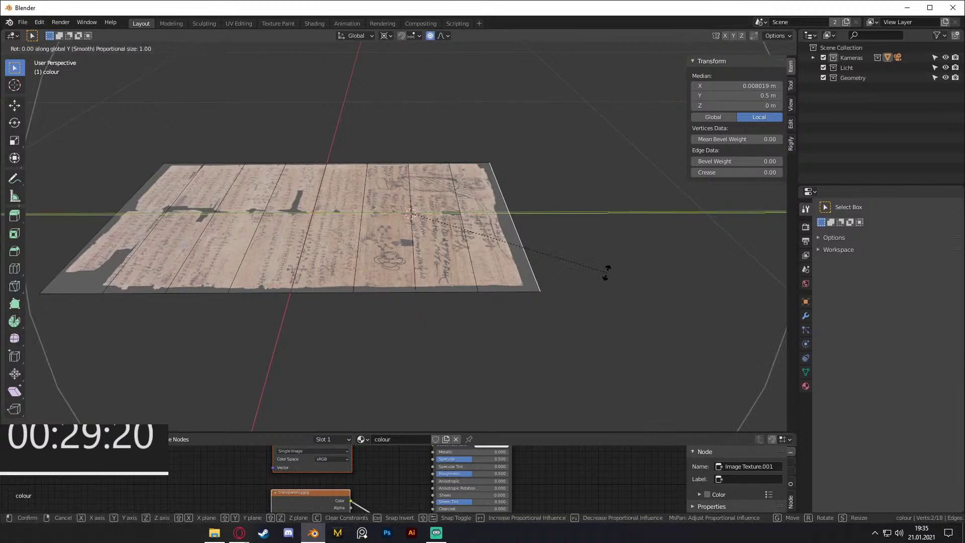
pyautogui.scroll(12, 565, 222)
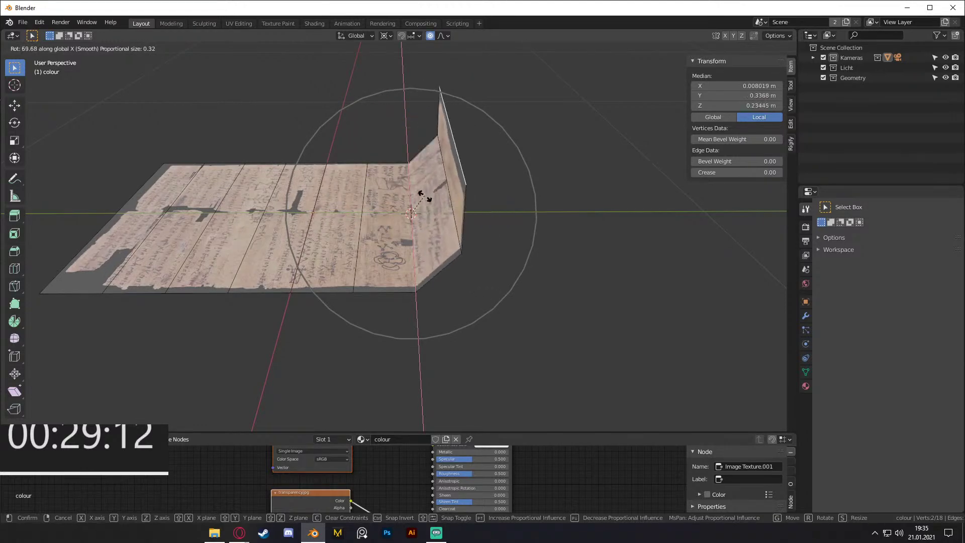
pyautogui.click(460, 200)
pyautogui.moveTo(459, 200); pyautogui.dragTo(337, 290, button='middle')
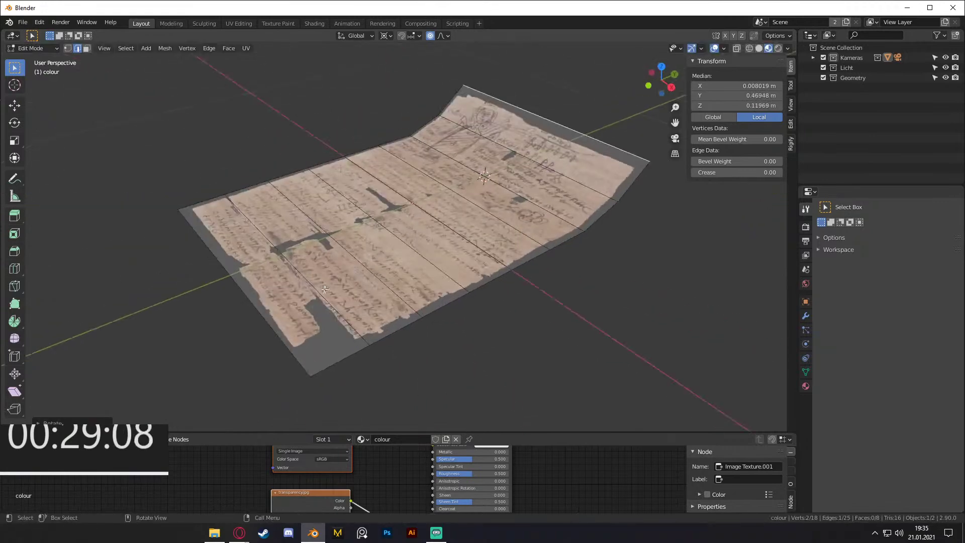
# Step: Add three centred crosswise loop cuts to each of the two outermost strips at the papyrus's flat end
pyautogui.hotkey('ctrl', 'r')
pyautogui.scroll(2, 210, 208)
pyautogui.scroll(-1, 210, 209)
pyautogui.click(210, 209)
pyautogui.rightClick(210, 209)
pyautogui.hotkey('ctrl', 'r')
pyautogui.click(248, 191)
pyautogui.rightClick(248, 191)
# Step: Try to curl up the flat end about X with Smooth falloff, with the 3D cursor snapped to the loop at Y -0.25 m
pyautogui.moveTo(291, 255); pyautogui.dragTo(314, 229, button='middle')
pyautogui.click(335, 221)
pyautogui.hotkey('shift', 's')
pyautogui.click(382, 290)
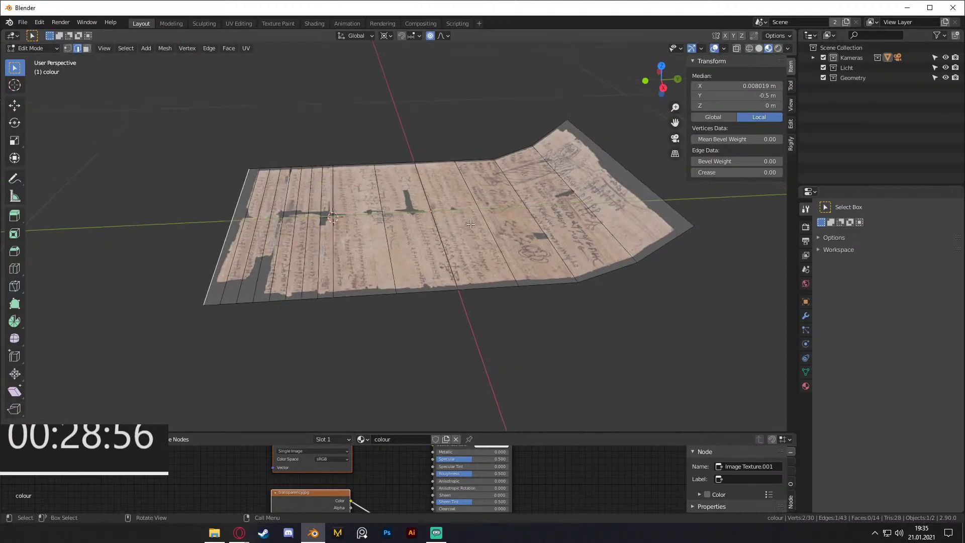
pyautogui.press('r')
pyautogui.press('x')
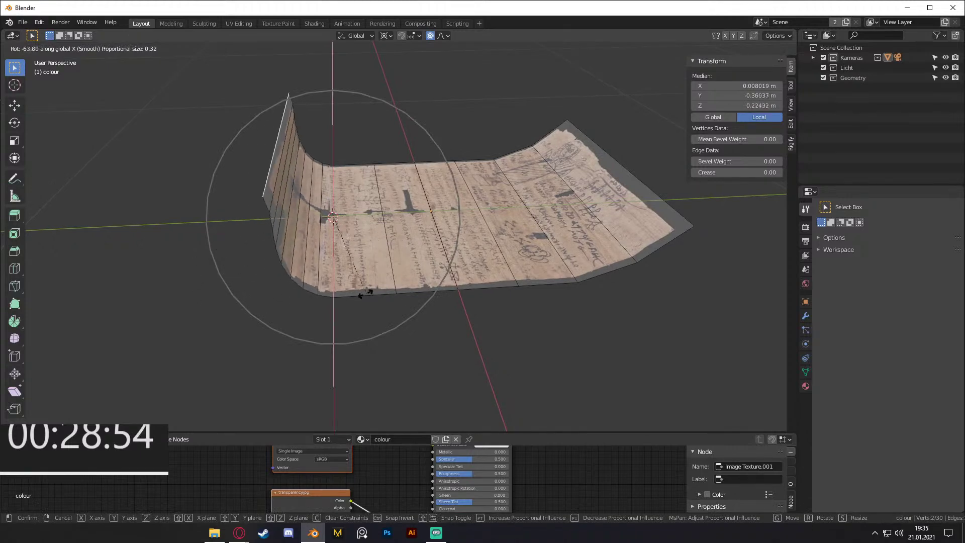
pyautogui.press('Escape')
# Step: Change the proportional editing falloff to Sharp and try rotating the flat end's edge about X with it
pyautogui.click(443, 37)
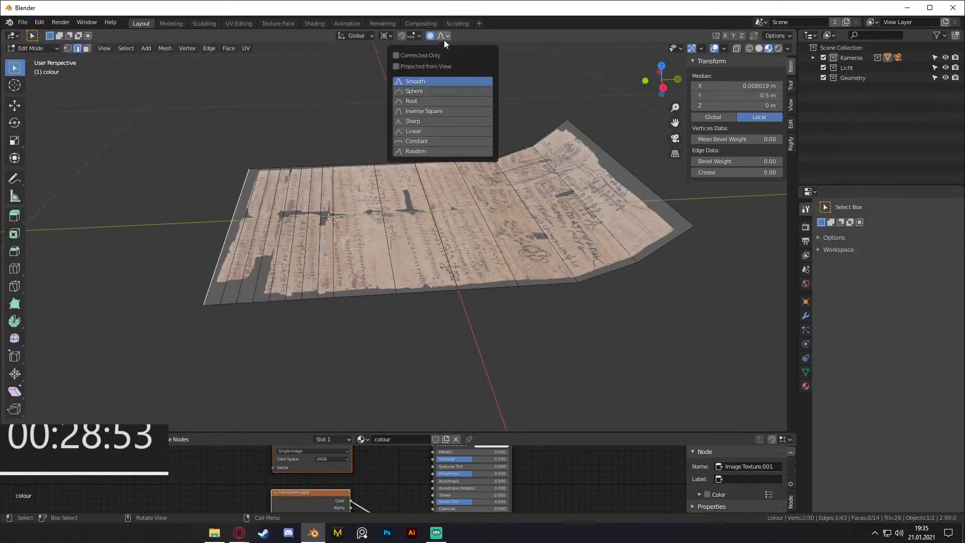
pyautogui.click(412, 122)
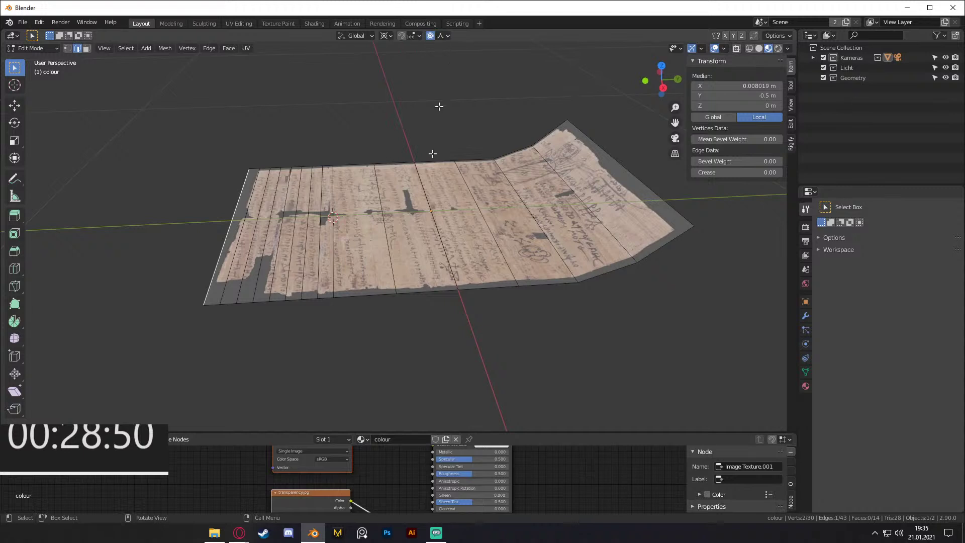
pyautogui.press('r')
pyautogui.press('x')
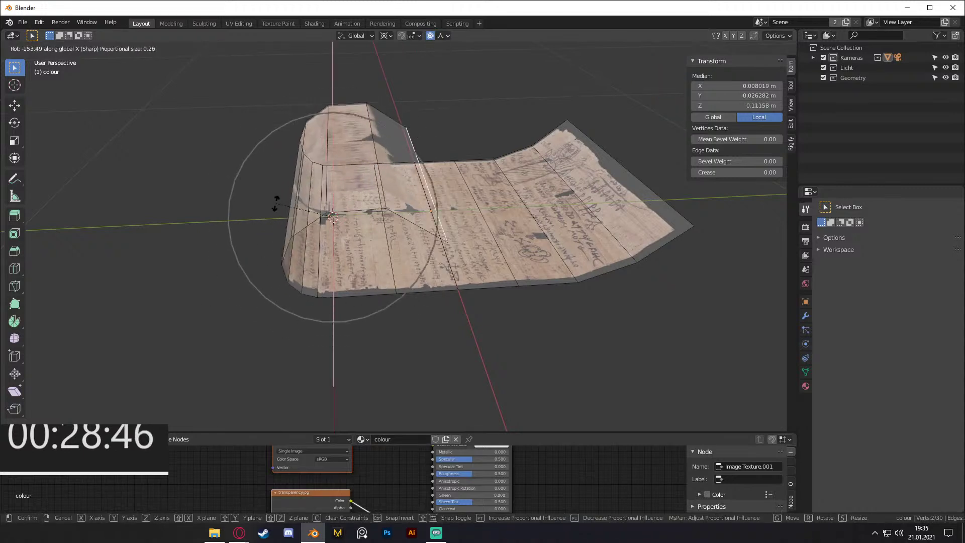
pyautogui.press('Escape')
# Step: Snap the 3D cursor to the crosswise loop at Y -0.3125 m, closer to the flat end
pyautogui.moveTo(375, 229); pyautogui.dragTo(473, 249, button='middle')
pyautogui.moveTo(404, 237); pyautogui.dragTo(401, 259, button='middle')
pyautogui.scroll(1, 401, 256)
pyautogui.keyDown('shift'); pyautogui.moveTo(361, 229); pyautogui.dragTo(394, 230, button='middle'); pyautogui.keyUp('shift')
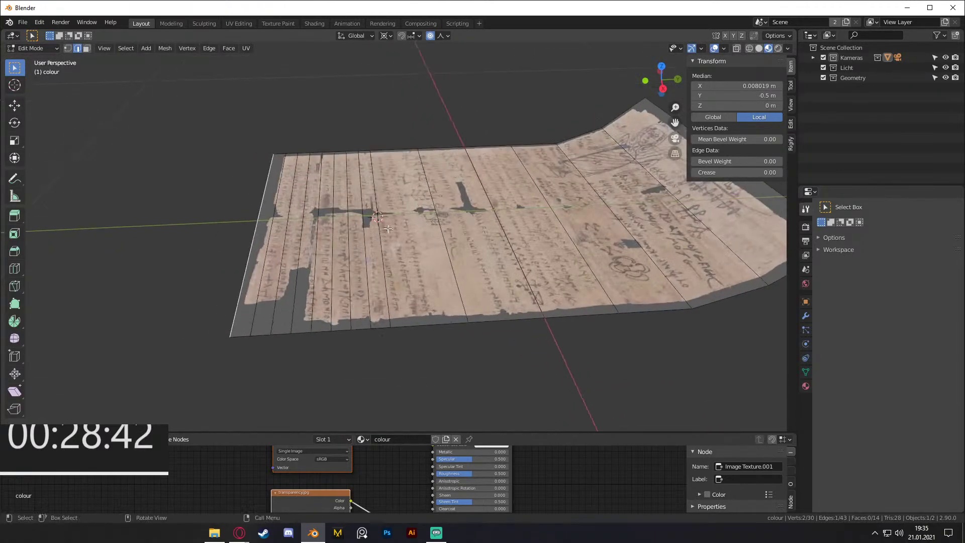
pyautogui.click(364, 220)
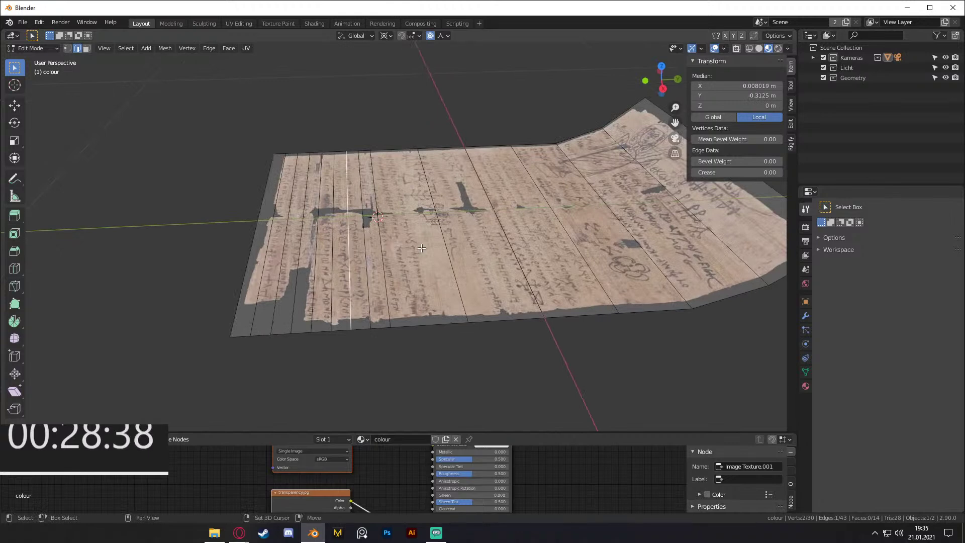
pyautogui.hotkey('shift', 's')
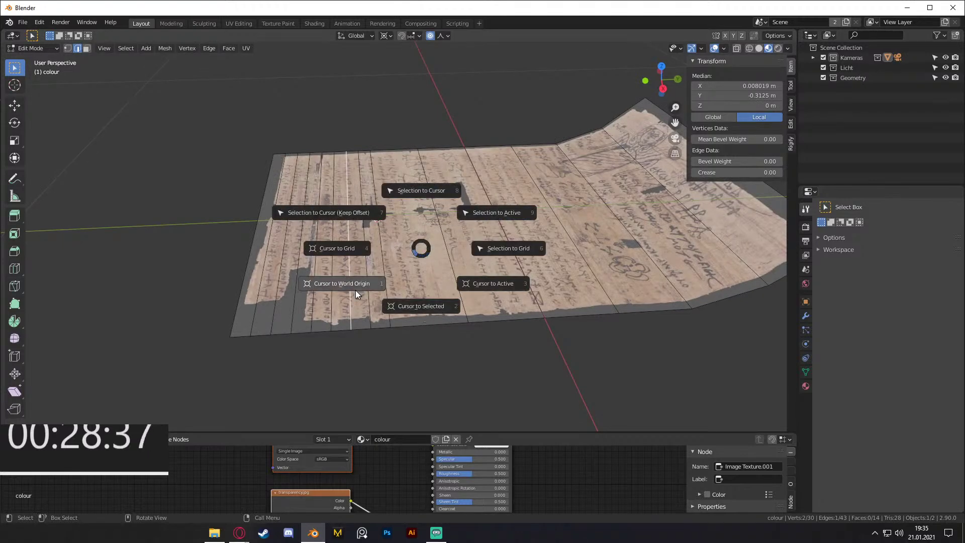
pyautogui.click(423, 320)
# Step: Roll the flat end over by rotating its edge about X with Sharp proportional editing, size 0.26, and return to Object Mode
pyautogui.click(264, 226)
pyautogui.press('r')
pyautogui.press('x')
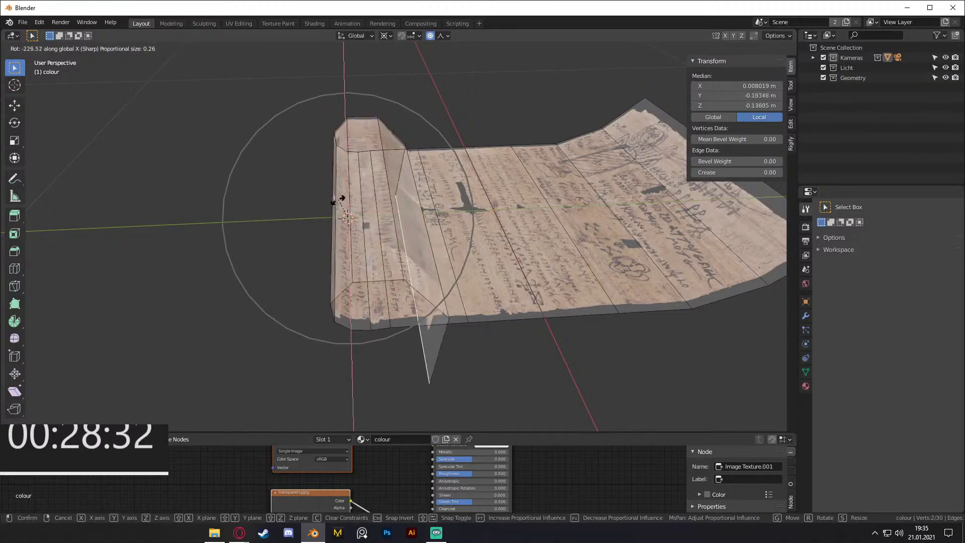
pyautogui.click(329, 217)
pyautogui.press('Tab')
pyautogui.moveTo(329, 217); pyautogui.dragTo(686, 285, button='middle')
pyautogui.moveTo(747, 298); pyautogui.dragTo(371, 236, button='middle')
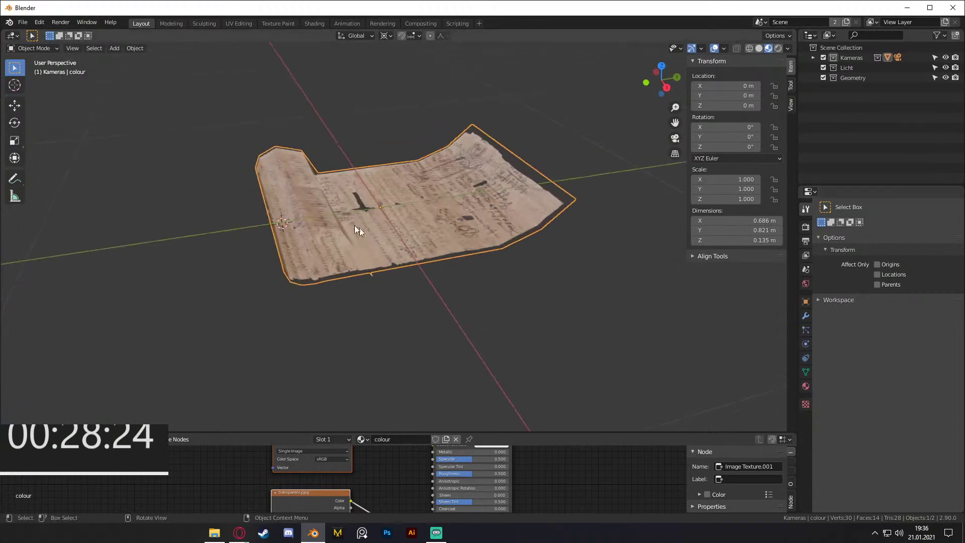
# Step: Add a Subdivision Surface modifier to the papyrus
pyautogui.click(805, 315)
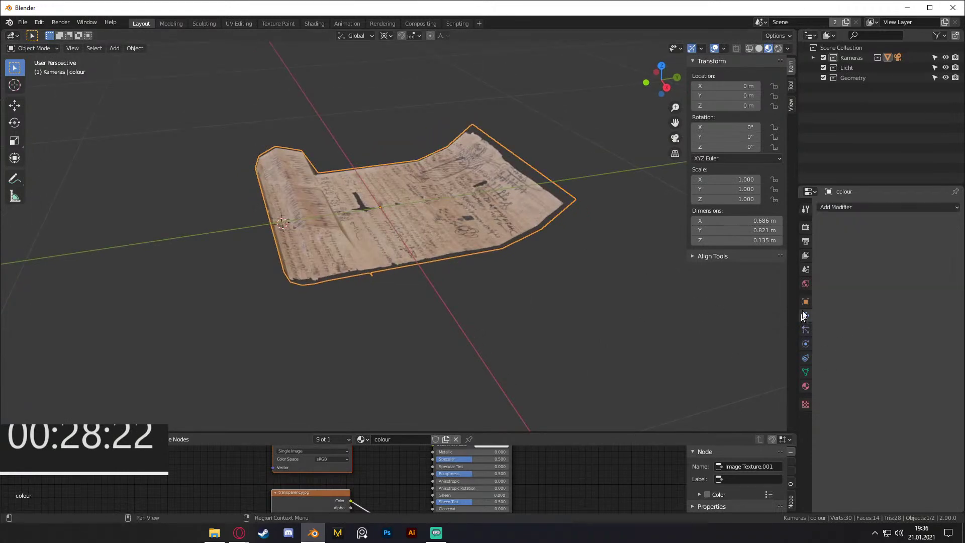
pyautogui.click(854, 206)
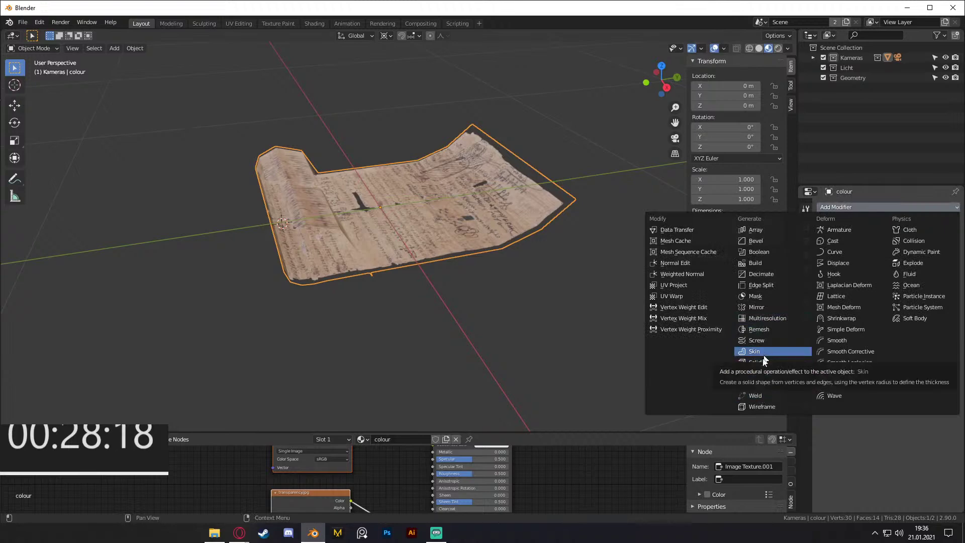
pyautogui.click(769, 373)
pyautogui.moveTo(698, 331); pyautogui.dragTo(634, 287, button='middle')
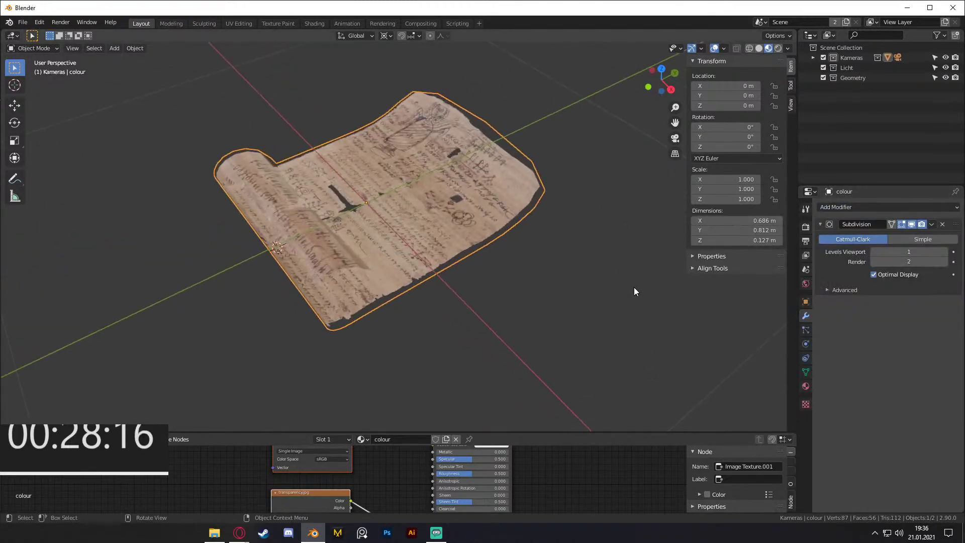
# Step: Add two evenly spaced lengthwise loop cuts to the papyrus in Edit Mode
pyautogui.moveTo(412, 241); pyautogui.dragTo(431, 191, button='middle')
pyautogui.press('Tab')
pyautogui.hotkey('ctrl', 'r')
pyautogui.scroll(1, 373, 117)
pyautogui.click(372, 117)
pyautogui.rightClick(373, 117)
pyautogui.press('s')
pyautogui.press('x')
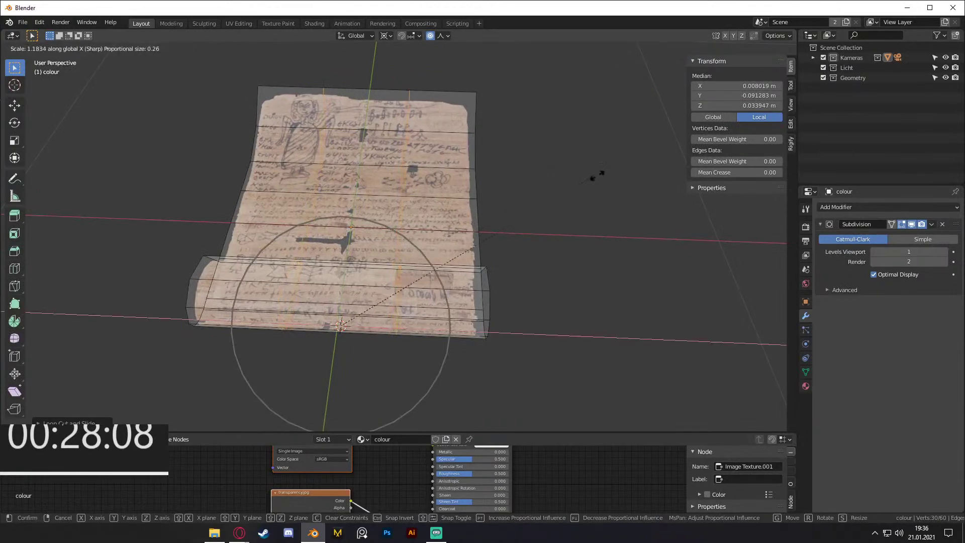
pyautogui.rightClick(585, 173)
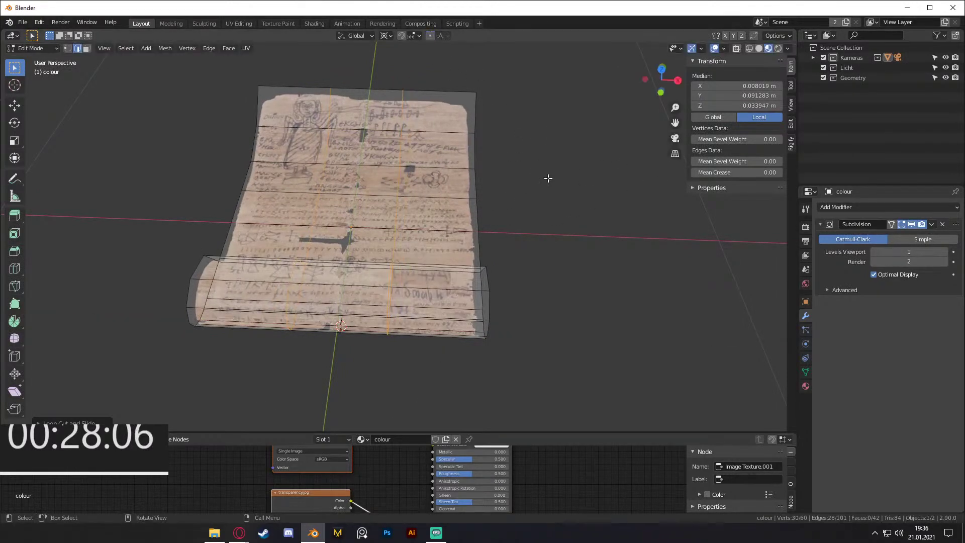
pyautogui.press('s')
pyautogui.press('x')
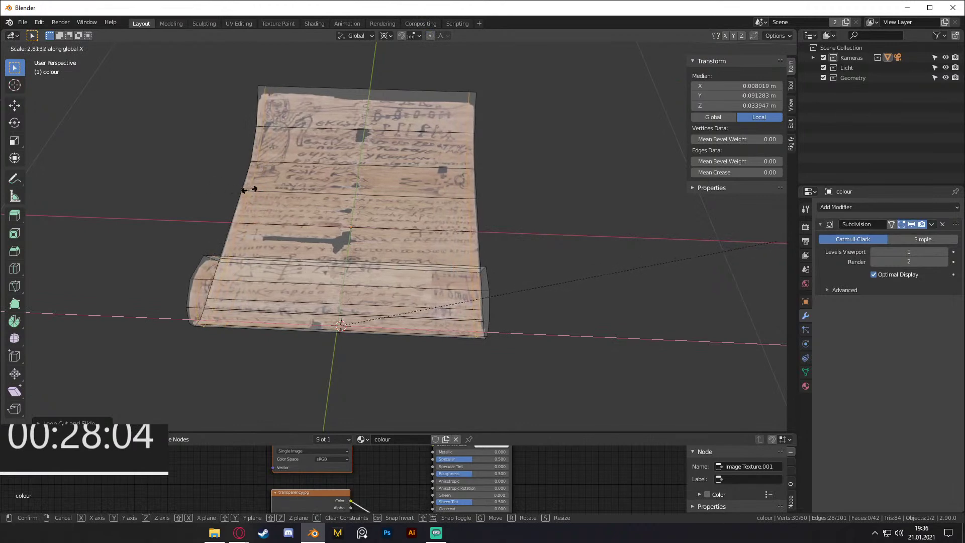
pyautogui.rightClick(237, 191)
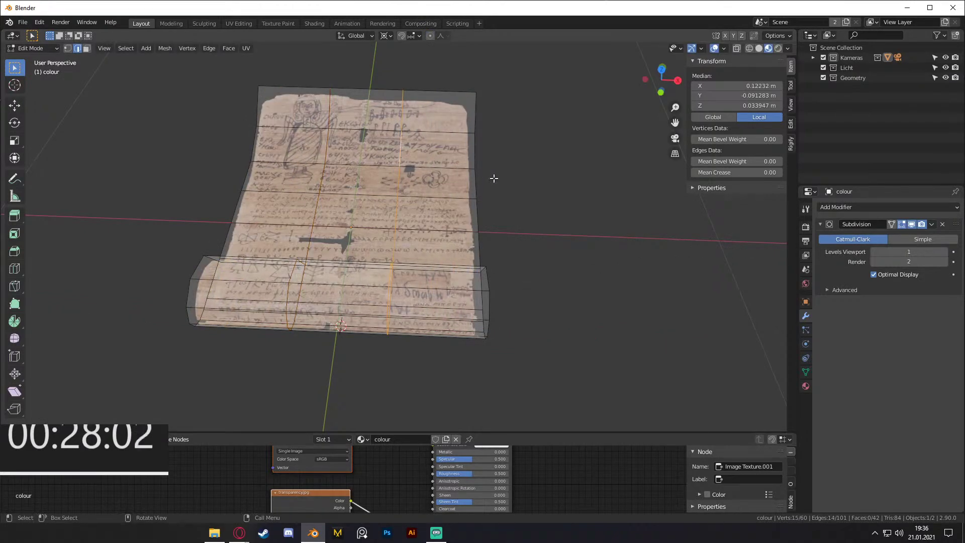
# Step: Slide the two lengthwise edge loops outward toward the papyrus's side edges and return to Object Mode
pyautogui.press('g')
pyautogui.press('g')
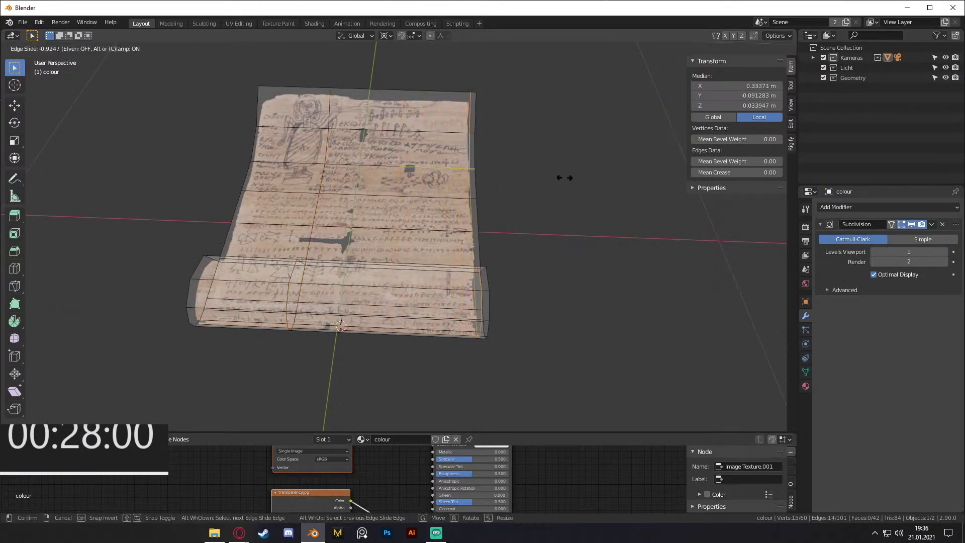
pyautogui.rightClick(561, 177)
pyautogui.press('g')
pyautogui.press('g')
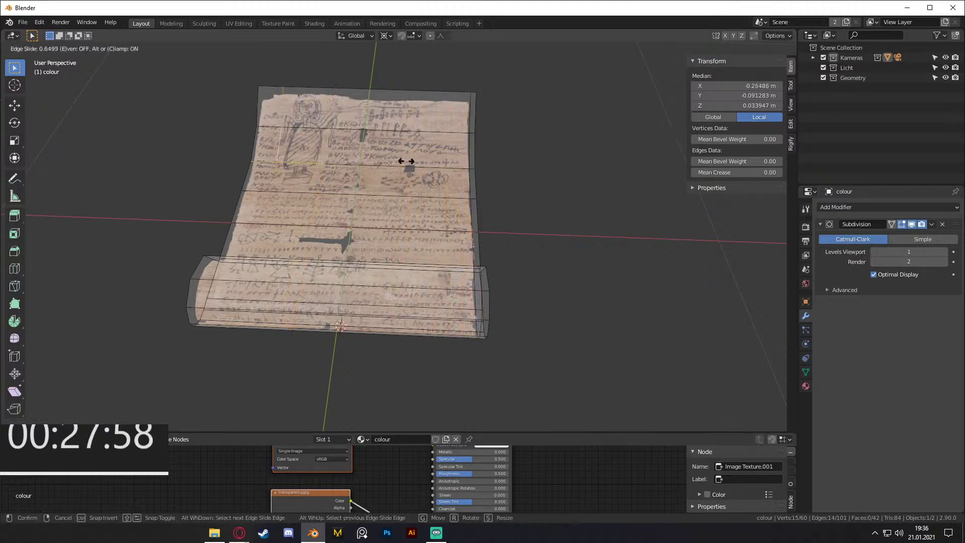
pyautogui.click(375, 161)
pyautogui.press('Tab')
pyautogui.moveTo(371, 209); pyautogui.dragTo(437, 231, button='middle')
pyautogui.hotkey('alt', 'a')
pyautogui.hotkey('shift', 'a')
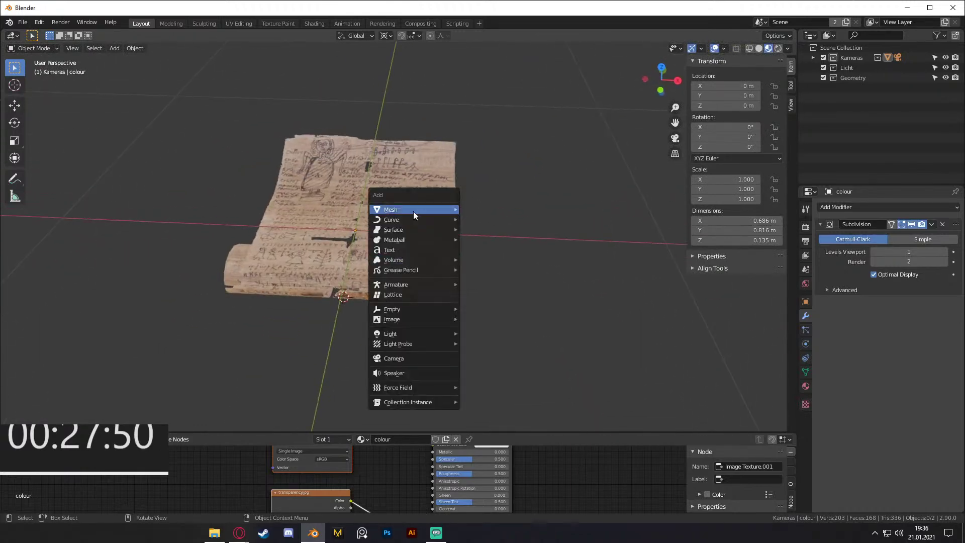
pyautogui.moveTo(509, 264)
pyautogui.mouseDown(button='middle')
pyautogui.moveTo(472, 247)
pyautogui.moveTo(491, 298)
pyautogui.moveTo(508, 270)
pyautogui.mouseUp(button='middle')
pyautogui.scroll(3, 490, 299)
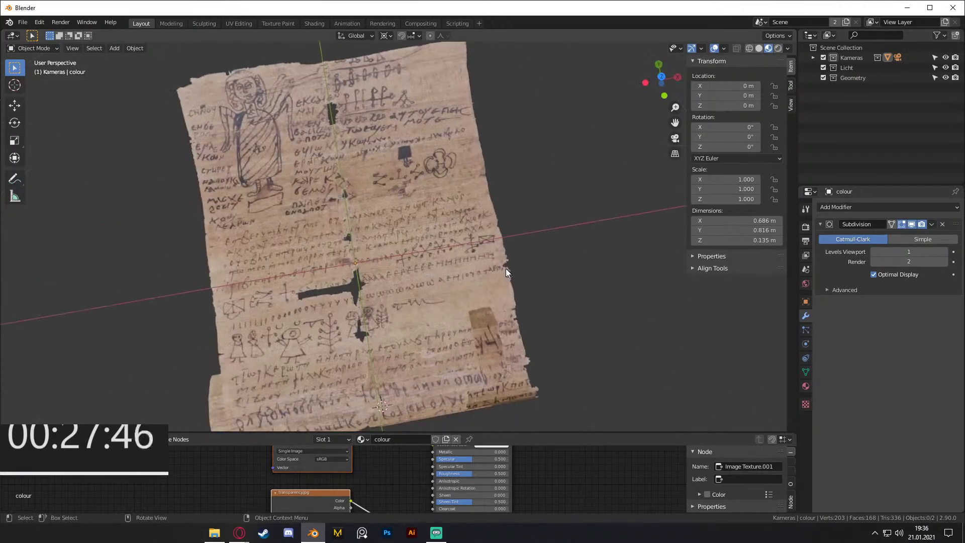
pyautogui.scroll(-4, 507, 273)
pyautogui.moveTo(456, 236); pyautogui.dragTo(428, 231, button='middle')
# Step: Select the papyrus, enlarge the shader editor and reposition its two image texture nodes
pyautogui.click(429, 231)
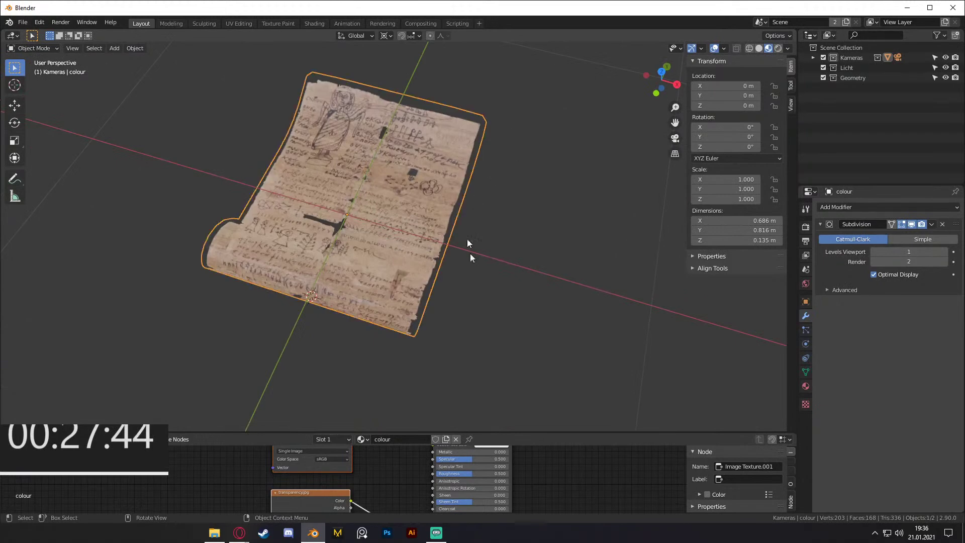
pyautogui.moveTo(476, 197); pyautogui.dragTo(511, 312, button='middle')
pyautogui.moveTo(518, 431); pyautogui.dragTo(519, 211)
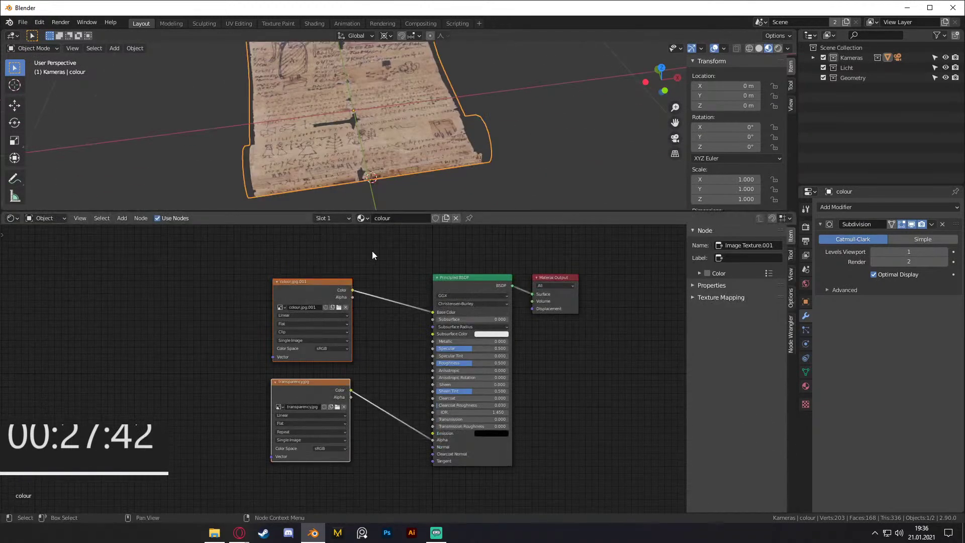
pyautogui.moveTo(417, 273); pyautogui.dragTo(330, 276, button='middle')
pyautogui.moveTo(149, 277); pyautogui.dragTo(275, 476)
pyautogui.press('g')
pyautogui.click(270, 357)
pyautogui.click(301, 270)
pyautogui.moveTo(304, 266); pyautogui.dragTo(269, 257, button='middle')
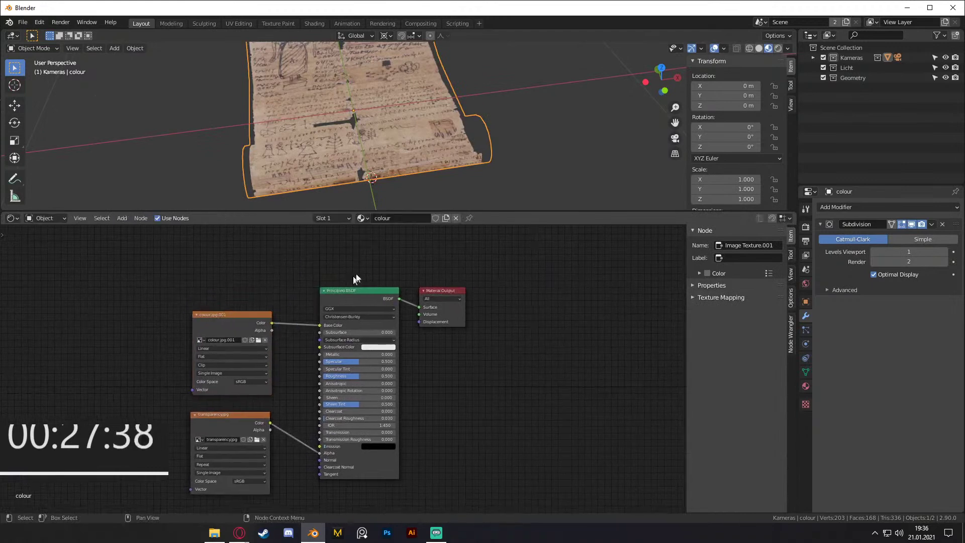
# Step: Space the nodes out by moving Material Output and the two image texture nodes farther from the Principled BSDF
pyautogui.moveTo(374, 263); pyautogui.dragTo(180, 495)
pyautogui.press('g')
pyautogui.click(18, 501)
pyautogui.moveTo(448, 292); pyautogui.dragTo(501, 292)
pyautogui.moveTo(340, 307)
pyautogui.mouseDown(button='middle')
pyautogui.moveTo(491, 299)
pyautogui.moveTo(331, 319)
pyautogui.mouseUp(button='middle')
pyautogui.moveTo(139, 281); pyautogui.dragTo(347, 278, button='middle')
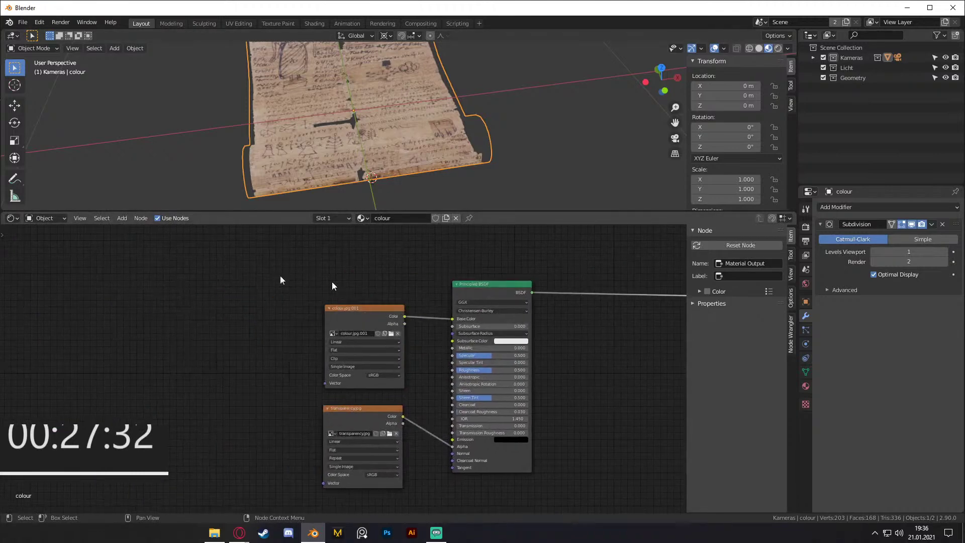
pyautogui.moveTo(346, 269); pyautogui.dragTo(234, 446)
pyautogui.moveTo(360, 317); pyautogui.dragTo(141, 314)
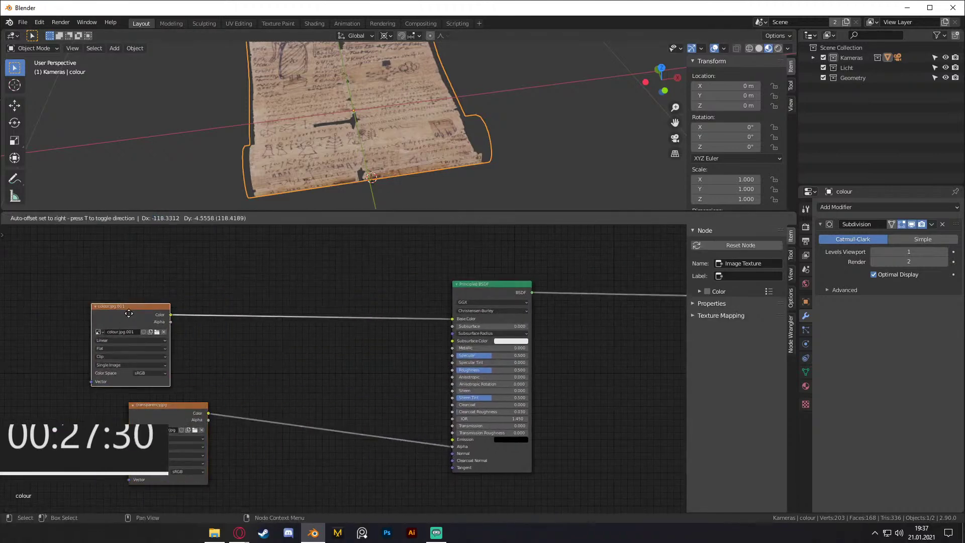
# Step: Insert a ColorRamp node on the link between the colour.jpg.001 texture and the Base Color input
pyautogui.hotkey('shift', 'a')
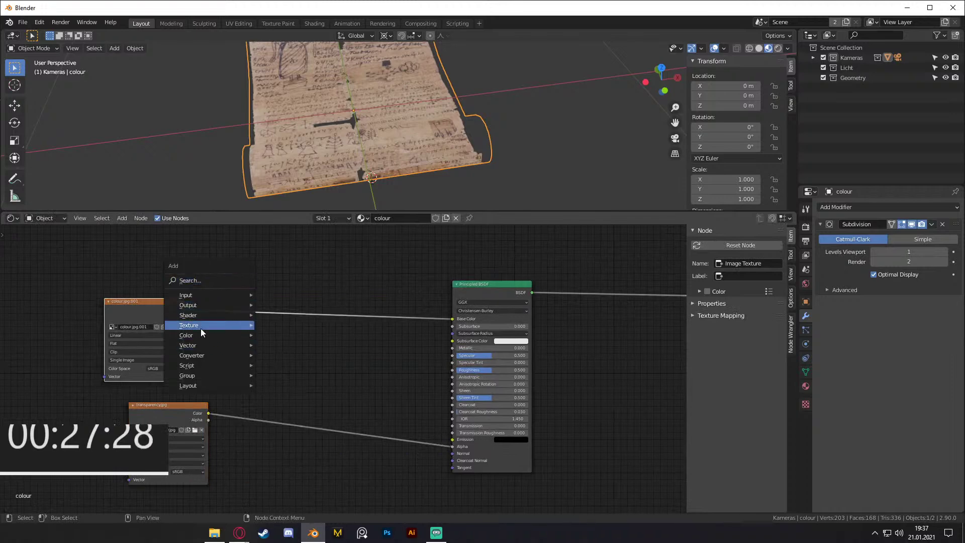
pyautogui.moveTo(200, 357)
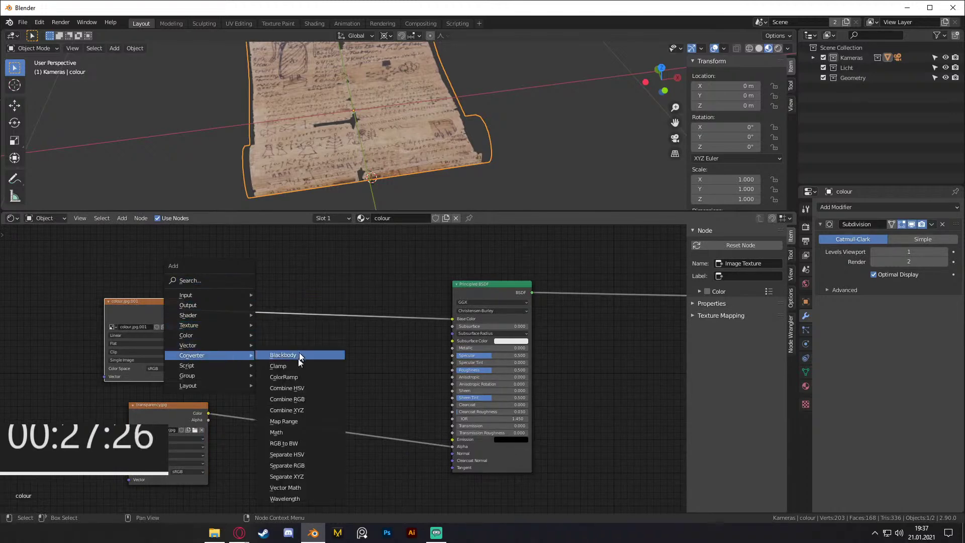
pyautogui.click(284, 377)
pyautogui.click(257, 291)
pyautogui.scroll(2, 353, 327)
pyautogui.moveTo(354, 326); pyautogui.dragTo(343, 355, button='middle')
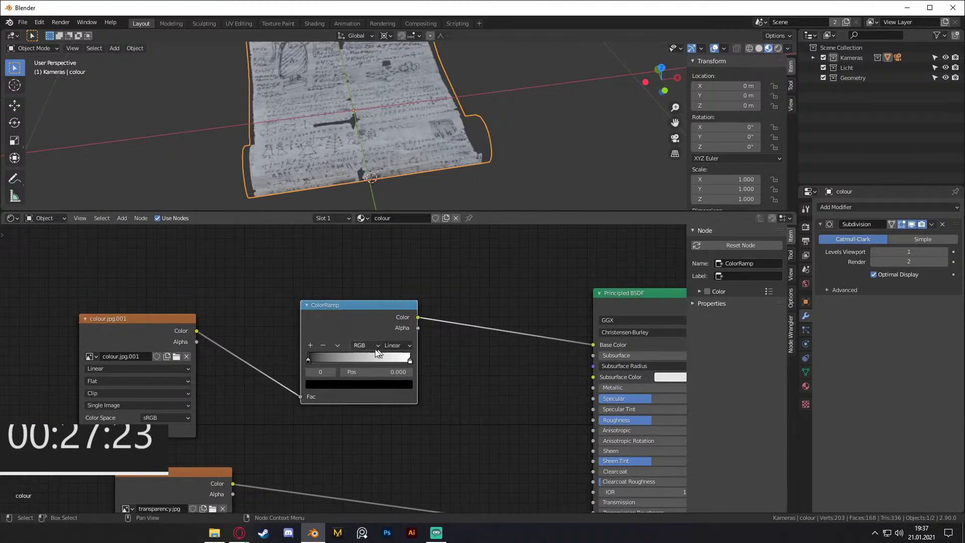
# Step: Make the ColorRamp's first stop white and its second stop black, placing the black stop at about 0.141
pyautogui.click(410, 361)
pyautogui.click(389, 386)
pyautogui.moveTo(390, 291); pyautogui.dragTo(390, 244)
pyautogui.click(350, 385)
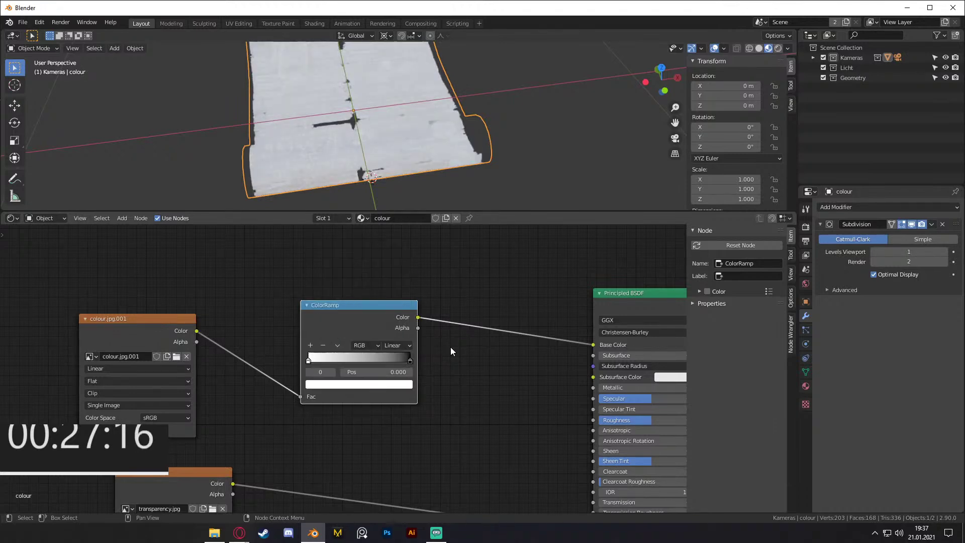
pyautogui.moveTo(409, 360); pyautogui.dragTo(317, 354)
pyautogui.moveTo(374, 152); pyautogui.dragTo(401, 142, button='middle')
pyautogui.scroll(3, 345, 363)
pyautogui.scroll(-8, 490, 336)
# Step: Unlink the ColorRamp from Base Color and connect the colour.jpg.001 Color output there directly
pyautogui.moveTo(525, 346); pyautogui.dragTo(378, 367, button='middle')
pyautogui.moveTo(288, 282); pyautogui.dragTo(161, 354)
pyautogui.moveTo(256, 332); pyautogui.dragTo(234, 277)
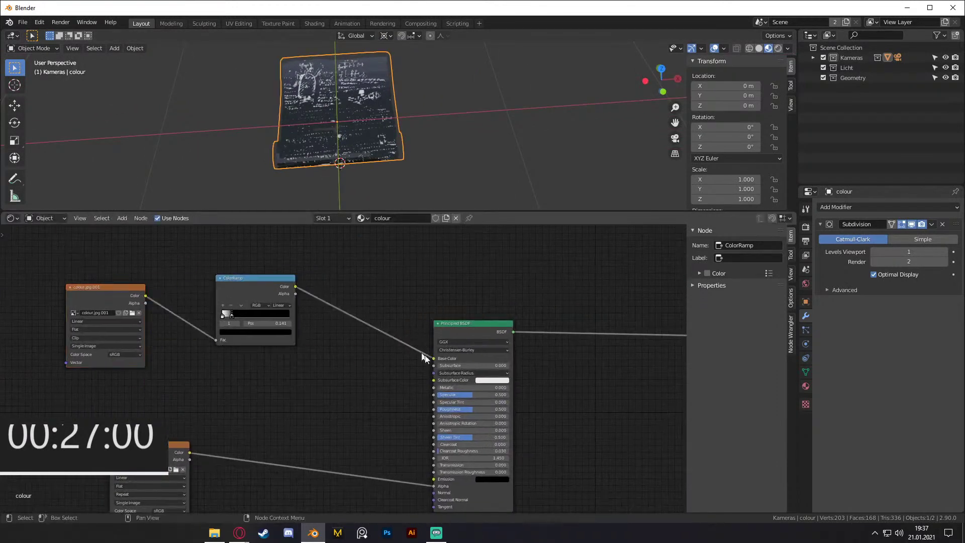
pyautogui.moveTo(434, 358); pyautogui.dragTo(367, 320)
pyautogui.moveTo(383, 288); pyautogui.dragTo(329, 306, button='middle')
pyautogui.moveTo(214, 252); pyautogui.dragTo(42, 312)
pyautogui.click(315, 309)
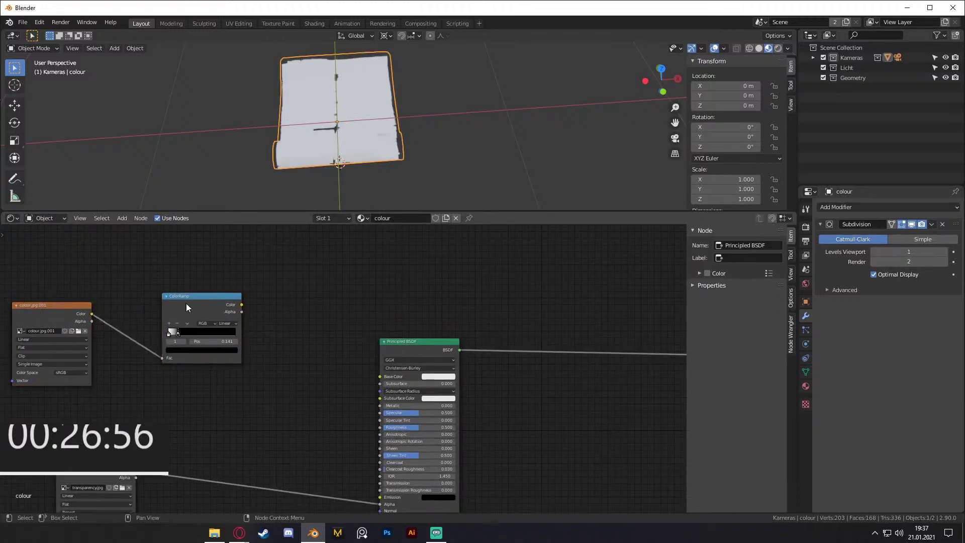
pyautogui.moveTo(182, 307); pyautogui.dragTo(216, 282)
pyautogui.moveTo(89, 312); pyautogui.dragTo(379, 376)
# Step: Reposition the colour.jpg.001 and ColorRamp nodes and preview the ColorRamp output through a Viewer node
pyautogui.moveTo(56, 305); pyautogui.dragTo(58, 331)
pyautogui.moveTo(218, 270); pyautogui.dragTo(302, 257)
pyautogui.keyDown('ctrl'); pyautogui.keyDown('shift'); pyautogui.click(322, 264); pyautogui.keyUp('shift'); pyautogui.keyUp('ctrl')
pyautogui.moveTo(438, 300); pyautogui.dragTo(329, 284, button='middle')
pyautogui.scroll(1, 462, 331)
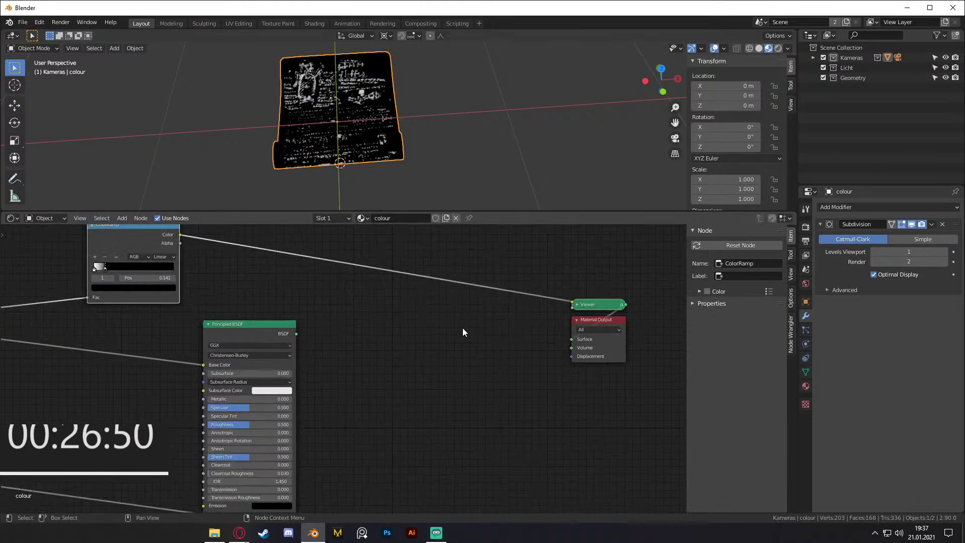
pyautogui.click(250, 326)
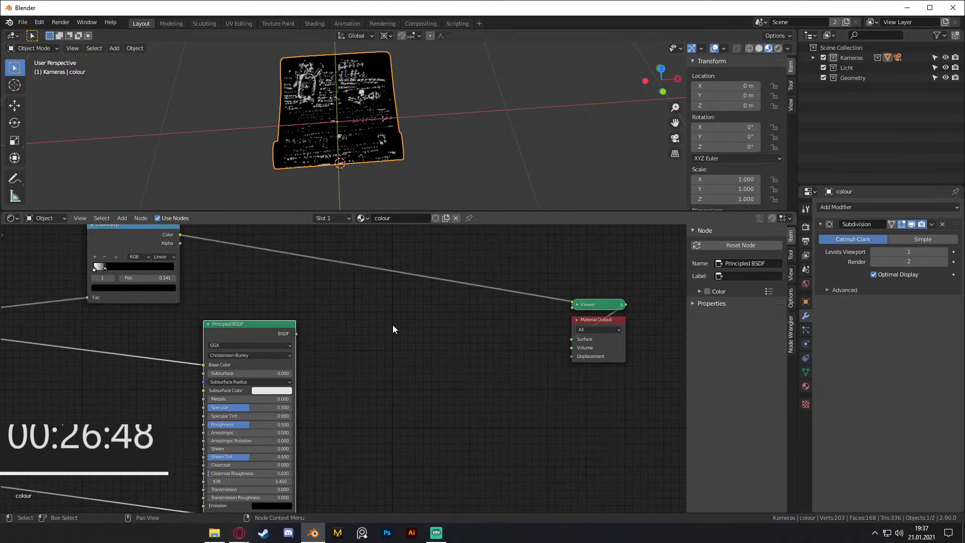
pyautogui.hotkey('shift', 'd')
pyautogui.click(607, 303)
pyautogui.press('x')
# Step: Add a Mix Shader node between the Principled BSDF and Material Output
pyautogui.hotkey('shift', 'a')
pyautogui.moveTo(420, 305)
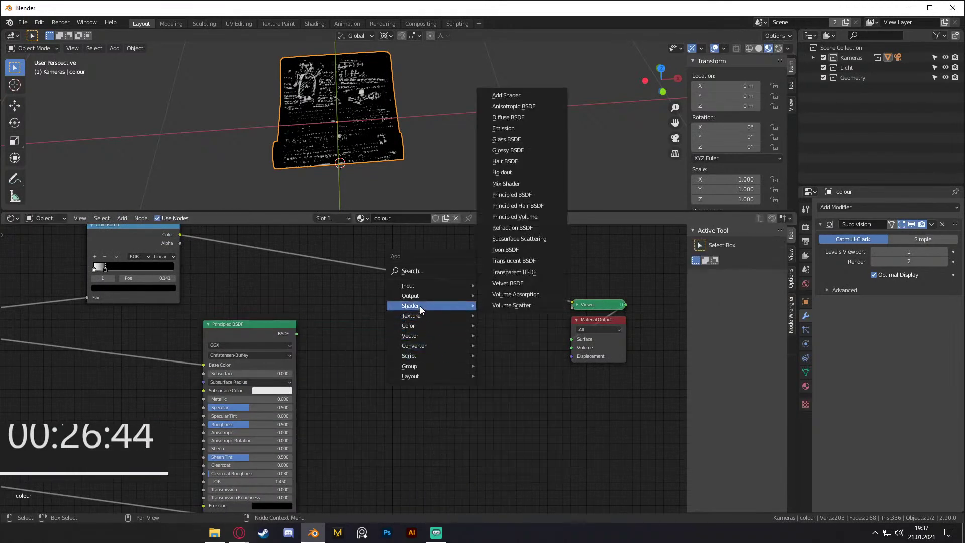
pyautogui.click(511, 184)
pyautogui.click(485, 359)
pyautogui.moveTo(479, 362); pyautogui.dragTo(466, 331, button='middle')
# Step: Add an Emission shader below the Mix Shader and link it to the second shader input
pyautogui.hotkey('shift', 'a')
pyautogui.moveTo(411, 324)
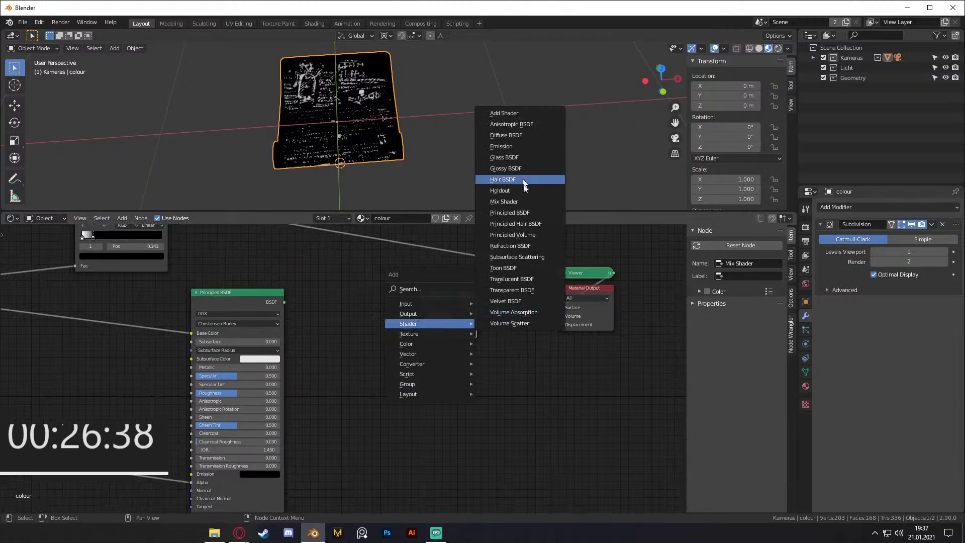
pyautogui.click(511, 147)
pyautogui.click(408, 393)
pyautogui.moveTo(389, 390); pyautogui.dragTo(421, 332)
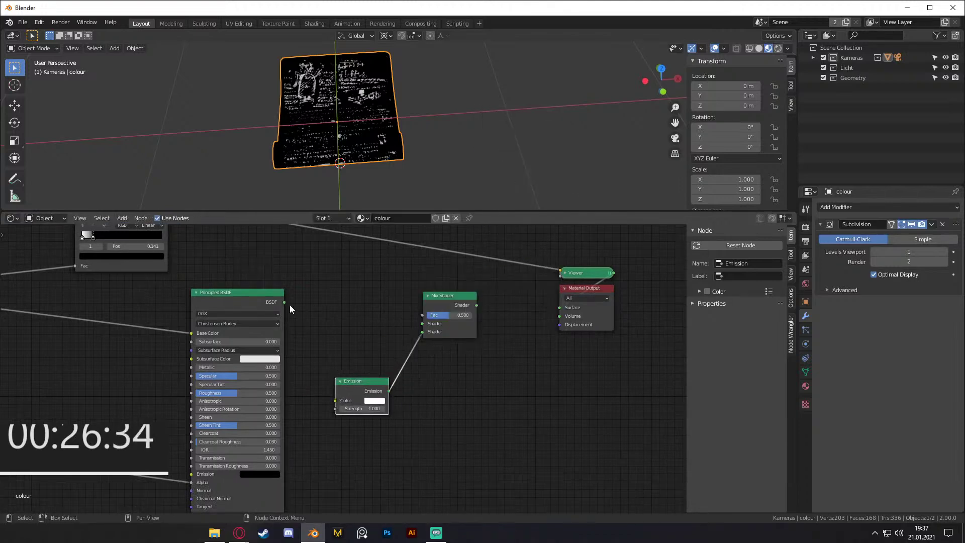
# Step: Connect the Principled BSDF to the Mix Shader's first shader input and the ColorRamp Color to its Fac
pyautogui.moveTo(285, 301); pyautogui.dragTo(421, 324)
pyautogui.moveTo(174, 231); pyautogui.dragTo(215, 299, button='middle')
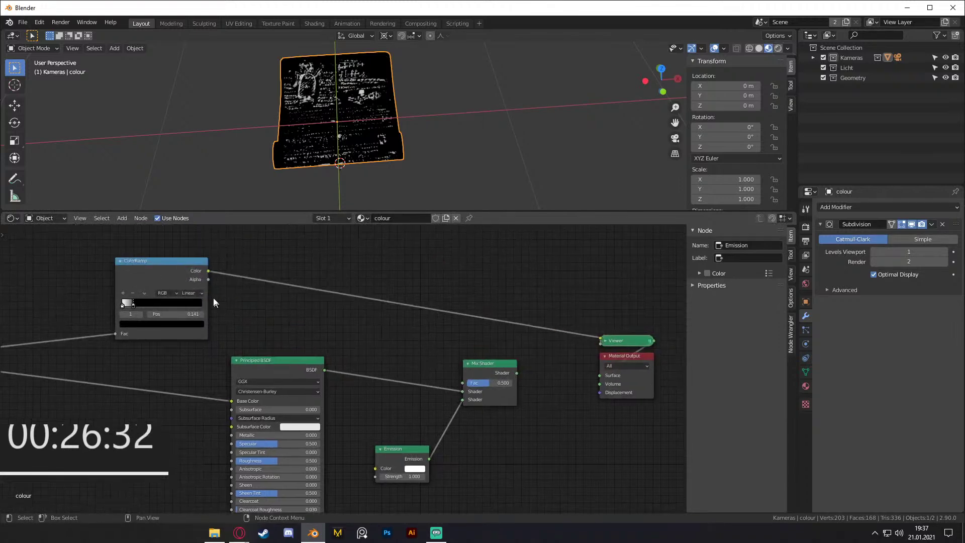
pyautogui.moveTo(208, 271); pyautogui.dragTo(461, 384)
pyautogui.moveTo(404, 384); pyautogui.dragTo(388, 343, button='middle')
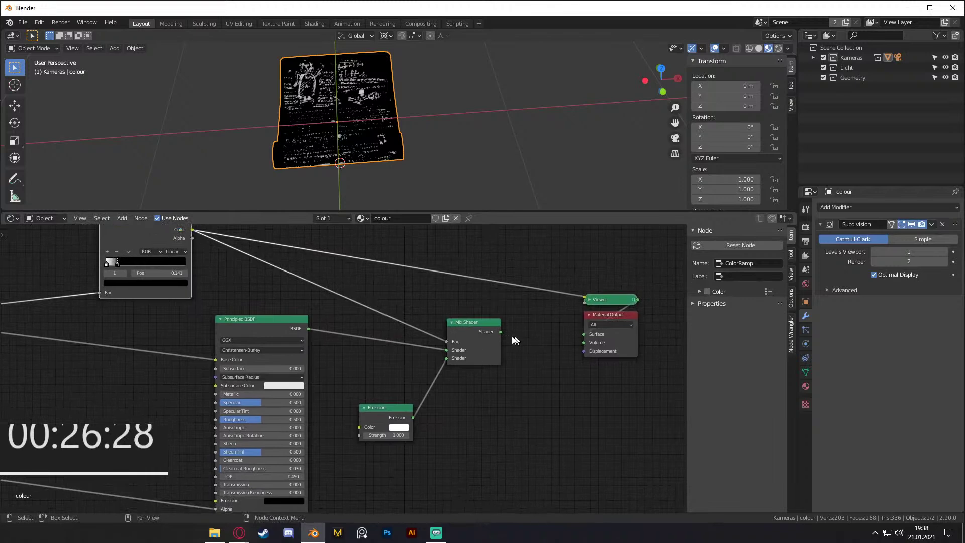
# Step: Reposition the Principled BSDF and Emission nodes and link the Mix Shader to the Material Output's Surface
pyautogui.moveTo(502, 332); pyautogui.dragTo(354, 196)
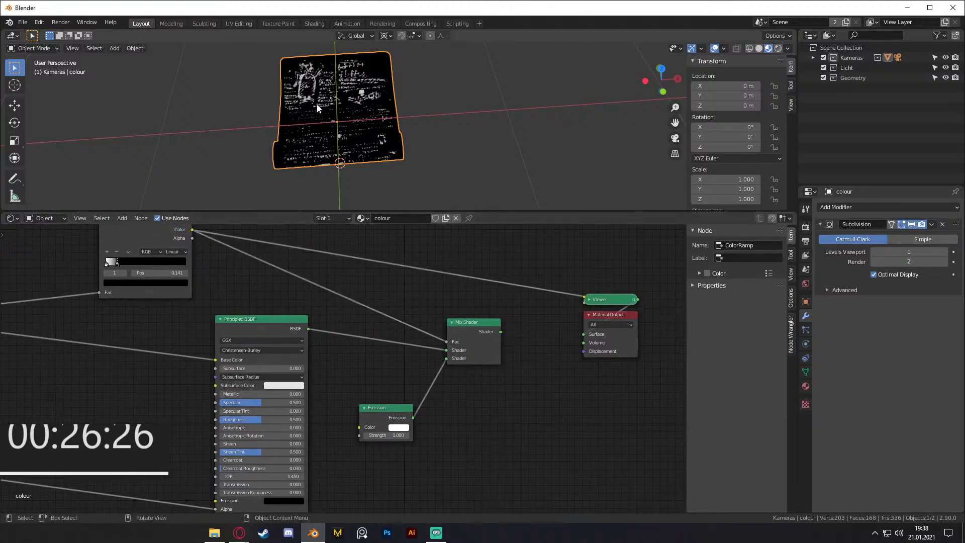
pyautogui.moveTo(249, 317); pyautogui.dragTo(258, 314)
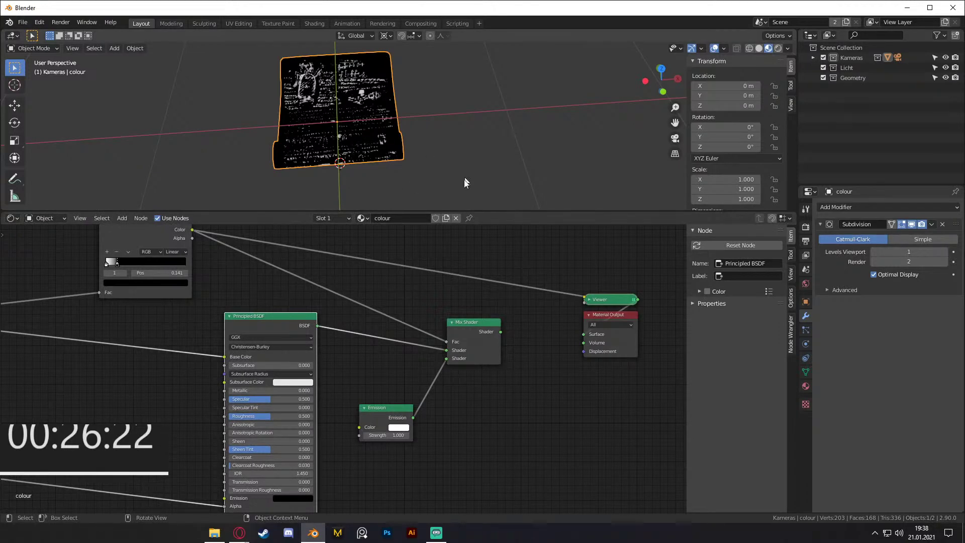
pyautogui.moveTo(376, 408); pyautogui.dragTo(368, 388)
pyautogui.click(502, 336)
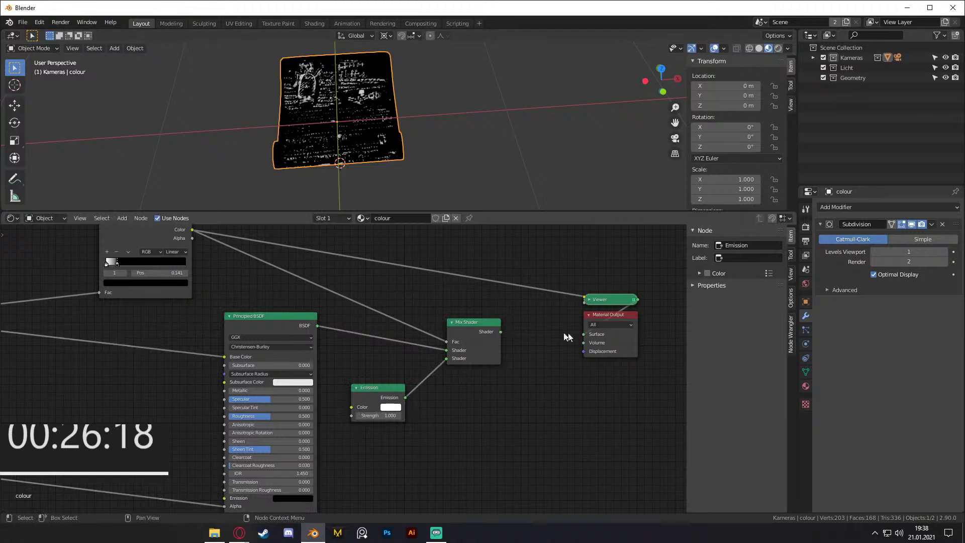
pyautogui.moveTo(500, 332); pyautogui.dragTo(583, 334)
# Step: Rearrange the Principled BSDF, ColorRamp, Mix Shader and Emission nodes into a clearer layout
pyautogui.moveTo(397, 285); pyautogui.dragTo(503, 301, button='middle')
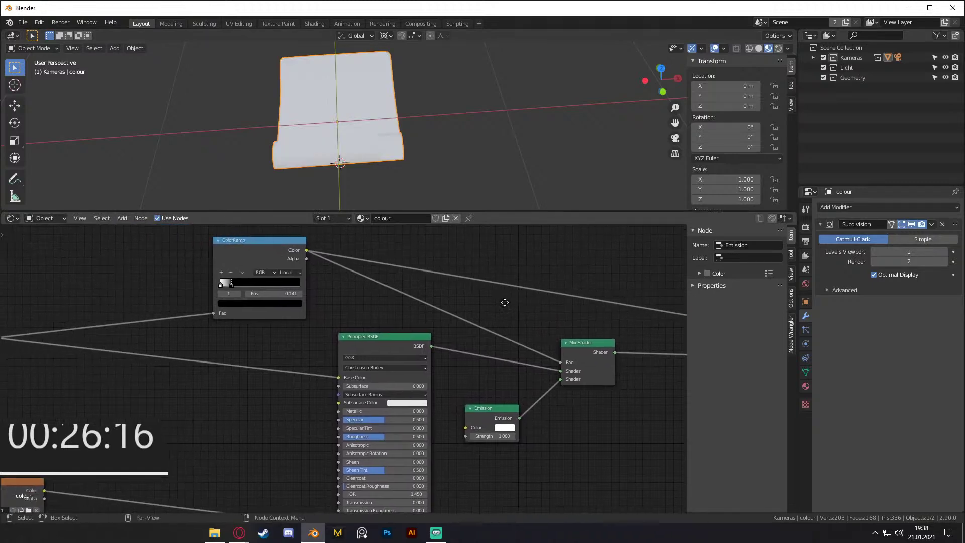
pyautogui.moveTo(396, 351); pyautogui.dragTo(376, 358)
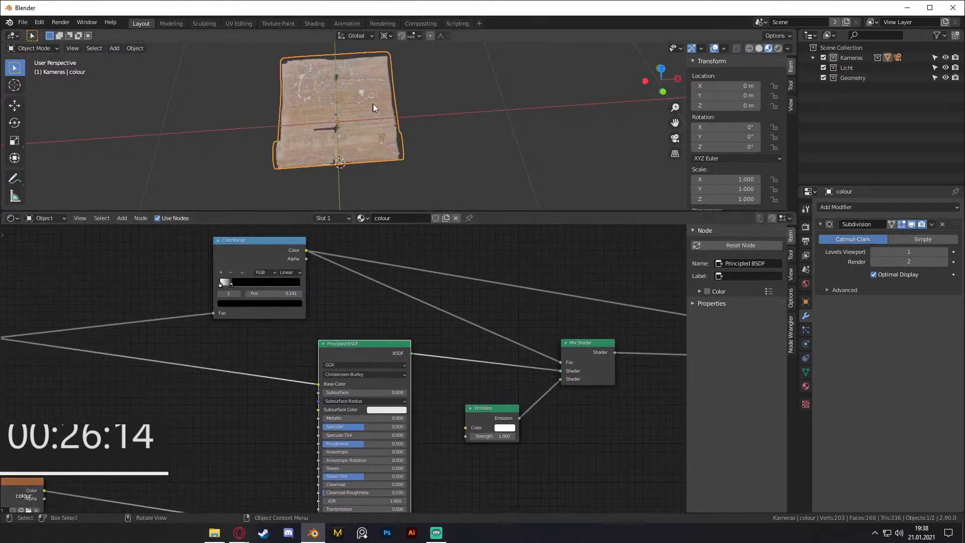
pyautogui.scroll(5, 371, 113)
pyautogui.moveTo(414, 116); pyautogui.dragTo(461, 138, button='middle')
pyautogui.scroll(-3, 483, 135)
pyautogui.scroll(-1, 469, 366)
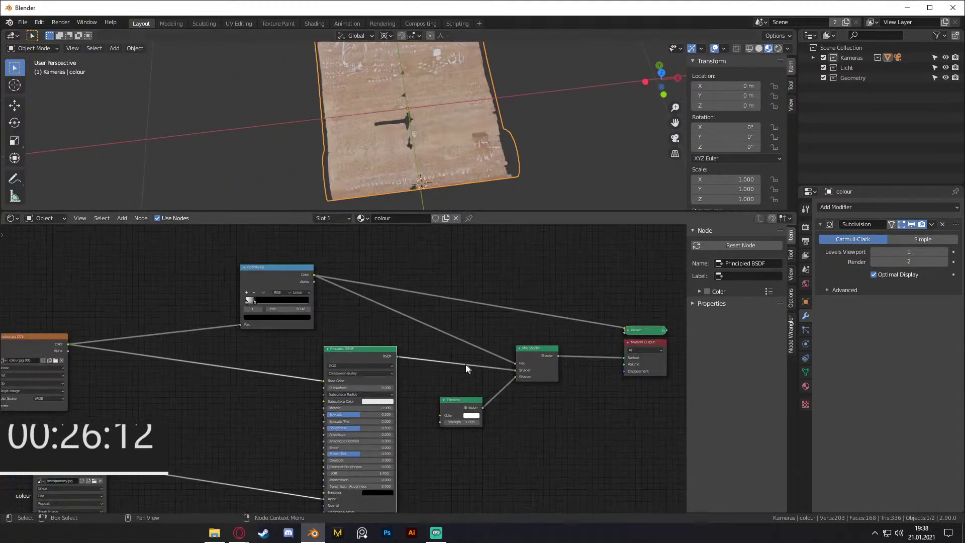
pyautogui.moveTo(297, 270); pyautogui.dragTo(391, 256)
pyautogui.moveTo(448, 351); pyautogui.dragTo(367, 323, button='middle')
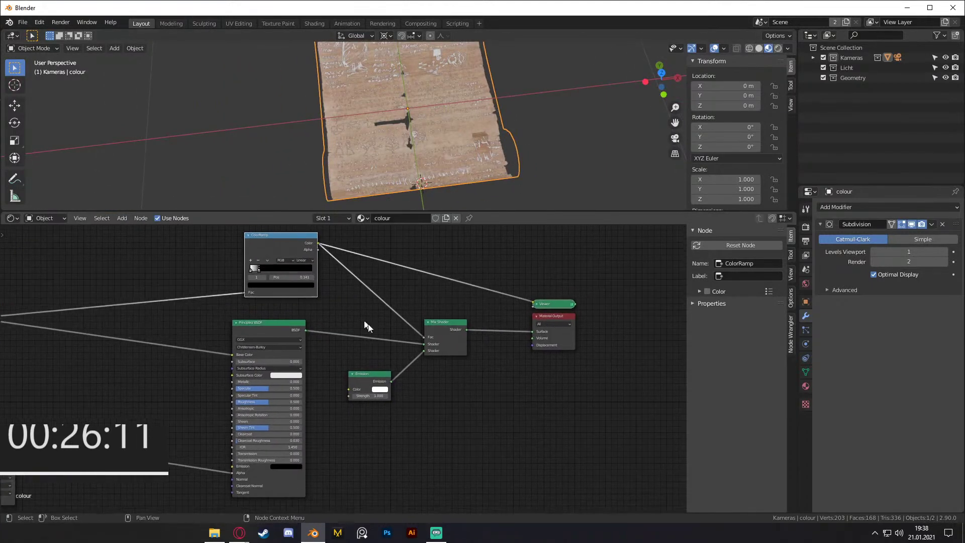
pyautogui.click(442, 328)
pyautogui.scroll(2, 420, 390)
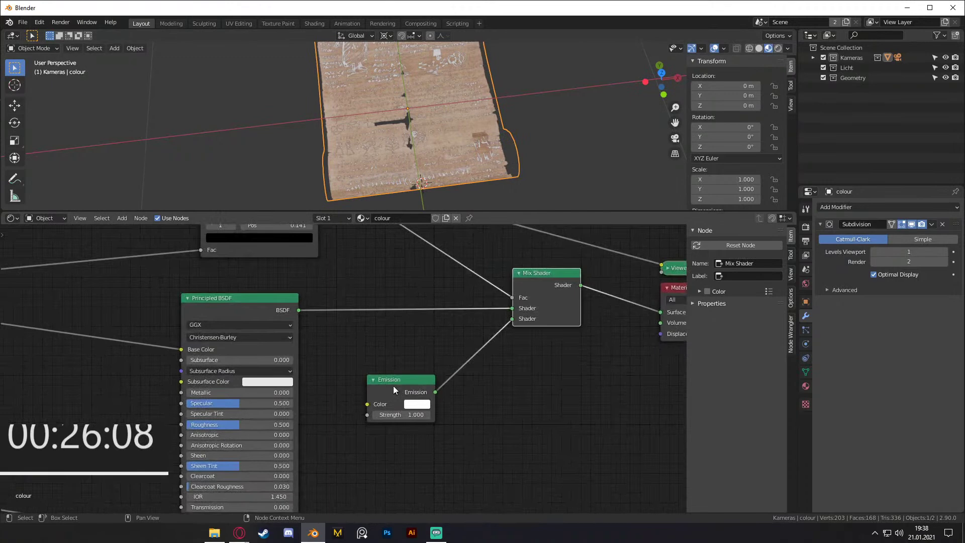
pyautogui.moveTo(395, 390); pyautogui.dragTo(436, 365)
# Step: Try a pale orange tint for the Emission color
pyautogui.click(458, 379)
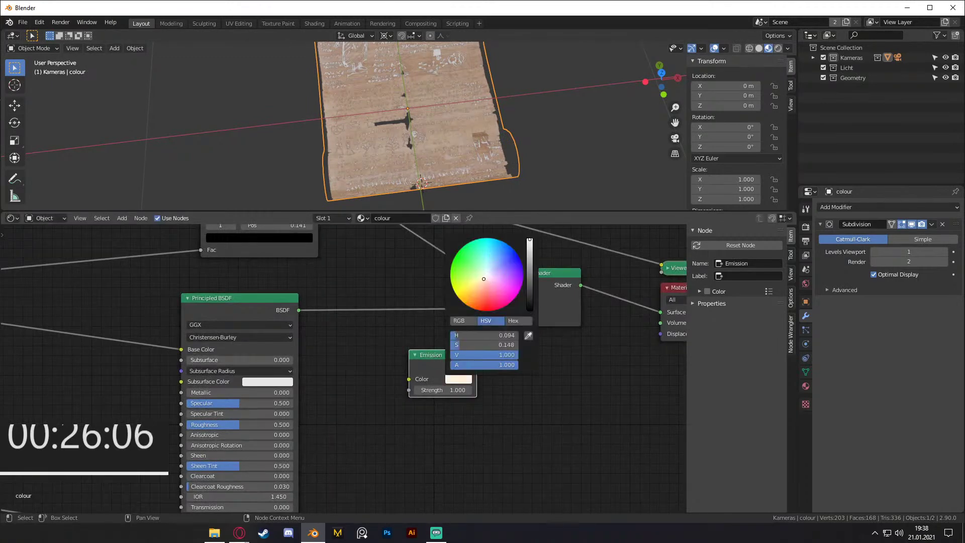
pyautogui.moveTo(476, 289); pyautogui.dragTo(486, 274)
pyautogui.scroll(-1, 437, 375)
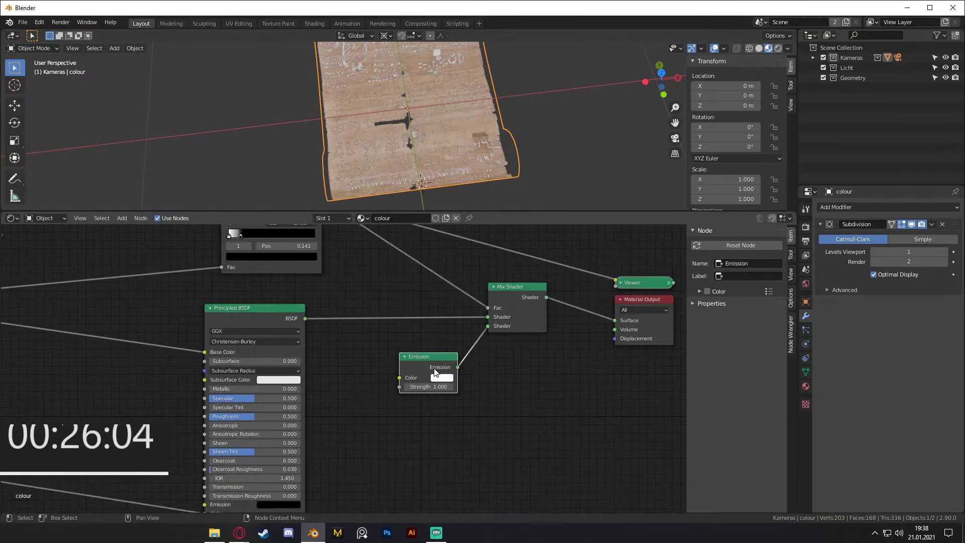
# Step: Add a Blackbody node beside the Emission node and connect its Color to the Emission Color input
pyautogui.moveTo(426, 363); pyautogui.dragTo(433, 366)
pyautogui.hotkey('shift', 'a')
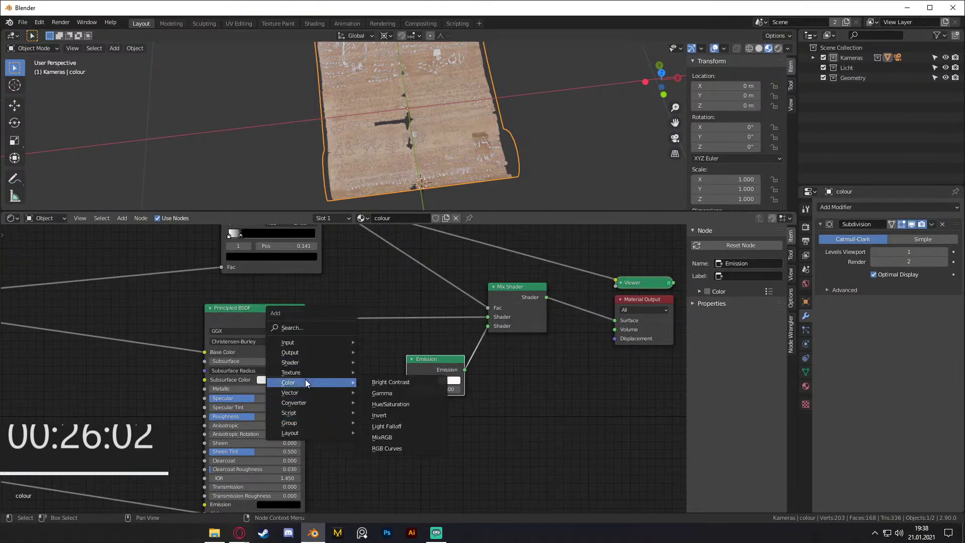
pyautogui.moveTo(304, 401)
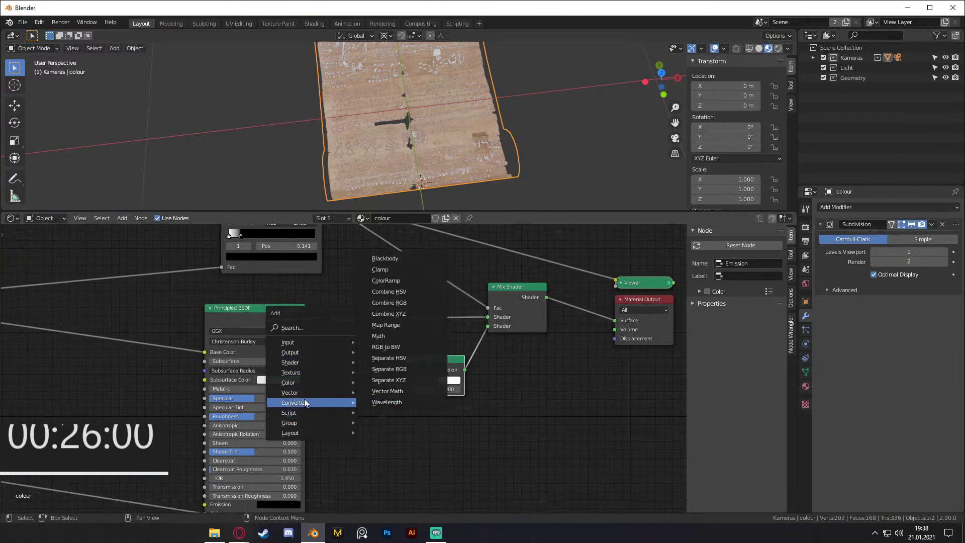
pyautogui.click(306, 327)
pyautogui.write('black')
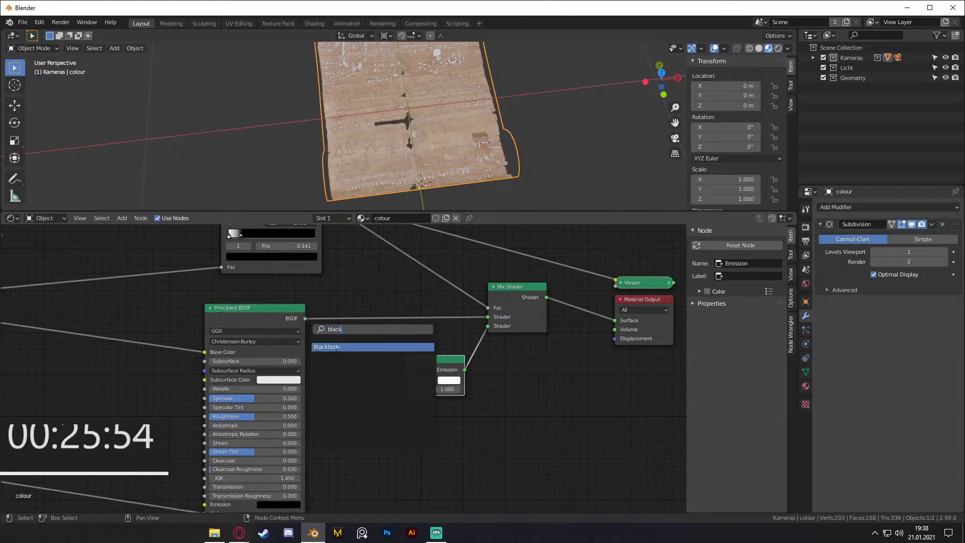
pyautogui.click(337, 347)
pyautogui.moveTo(377, 379); pyautogui.dragTo(406, 380)
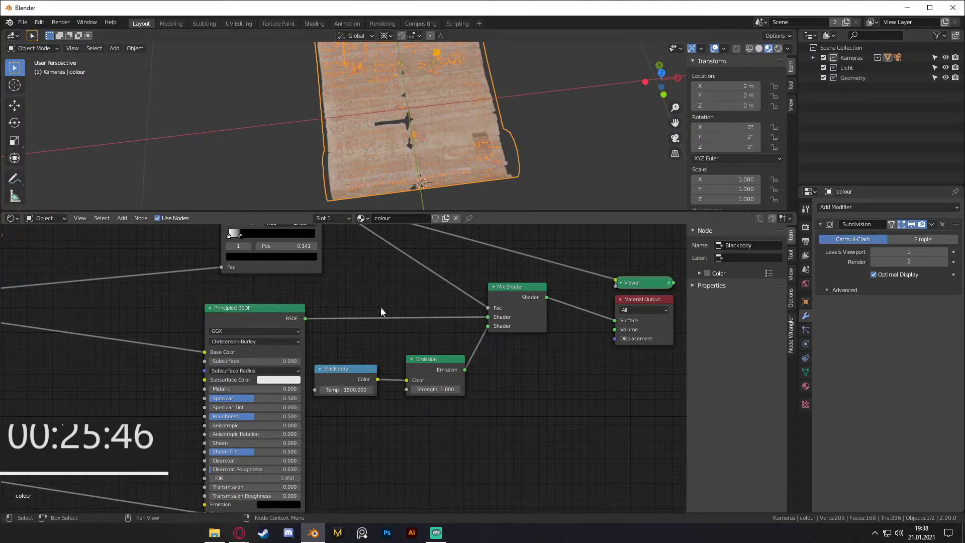
# Step: Insert a ColorRamp node between the colour.jpg.001 texture's Color and the Principled BSDF's Base Color
pyautogui.scroll(-2, 348, 397)
pyautogui.moveTo(361, 395); pyautogui.dragTo(422, 409, button='middle')
pyautogui.scroll(-2, 244, 381)
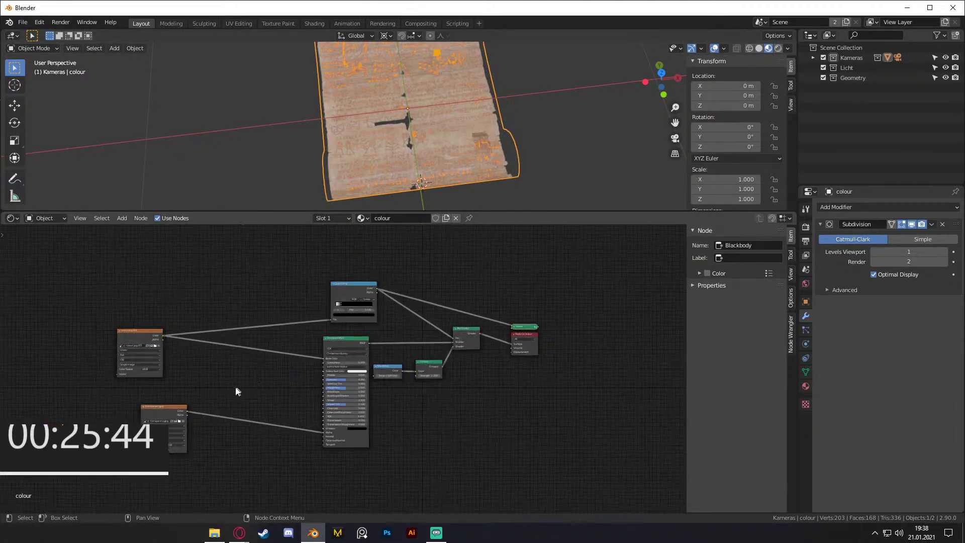
pyautogui.scroll(4, 328, 354)
pyautogui.moveTo(282, 346); pyautogui.dragTo(247, 344)
pyautogui.hotkey('shift', 'a')
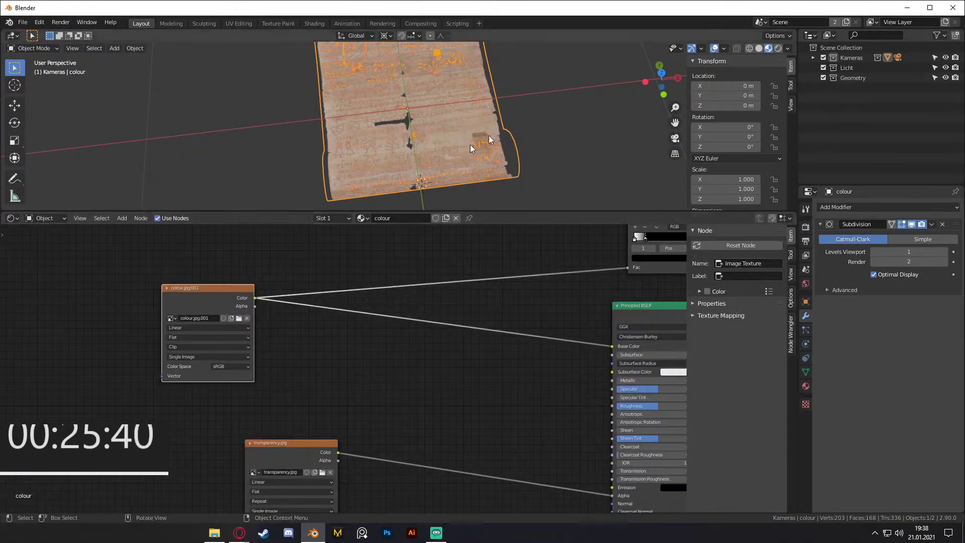
pyautogui.hotkey('shift', 'a')
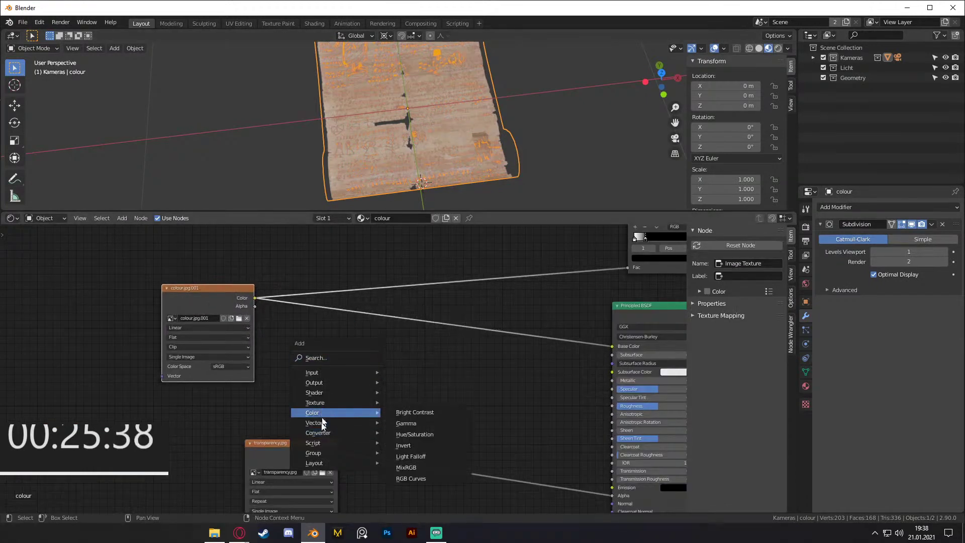
pyautogui.moveTo(318, 392)
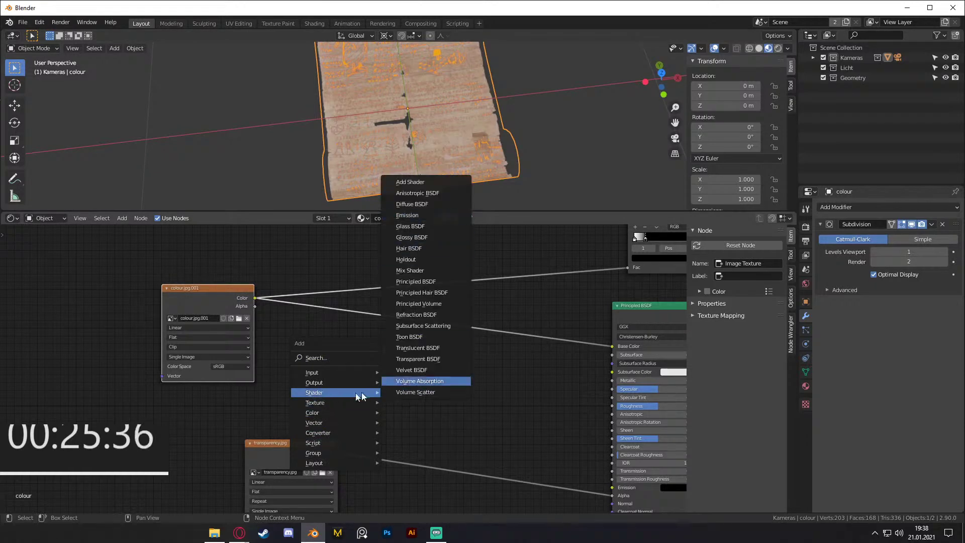
pyautogui.moveTo(317, 434)
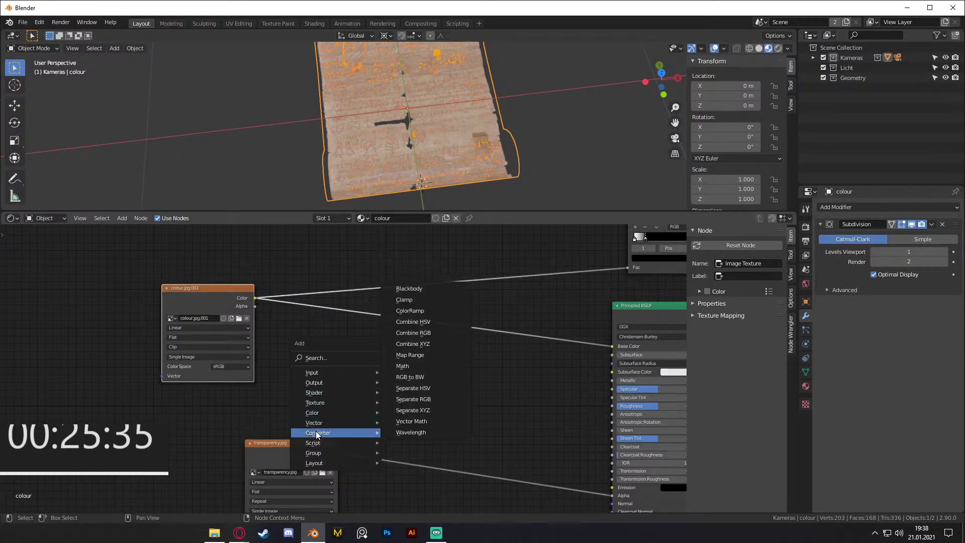
pyautogui.click(414, 311)
pyautogui.click(418, 307)
pyautogui.moveTo(550, 358); pyautogui.dragTo(483, 368, button='middle')
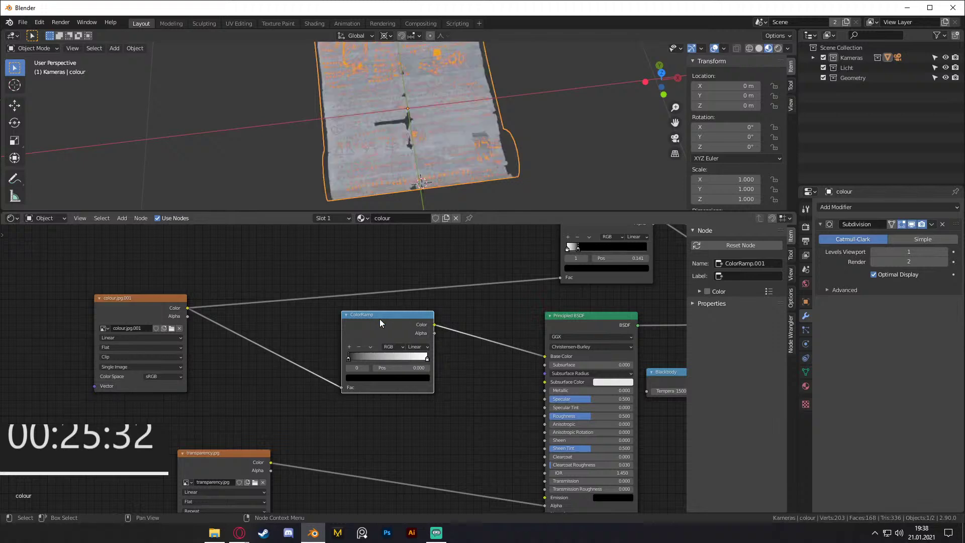
pyautogui.rightClick(427, 162)
pyautogui.click(395, 174)
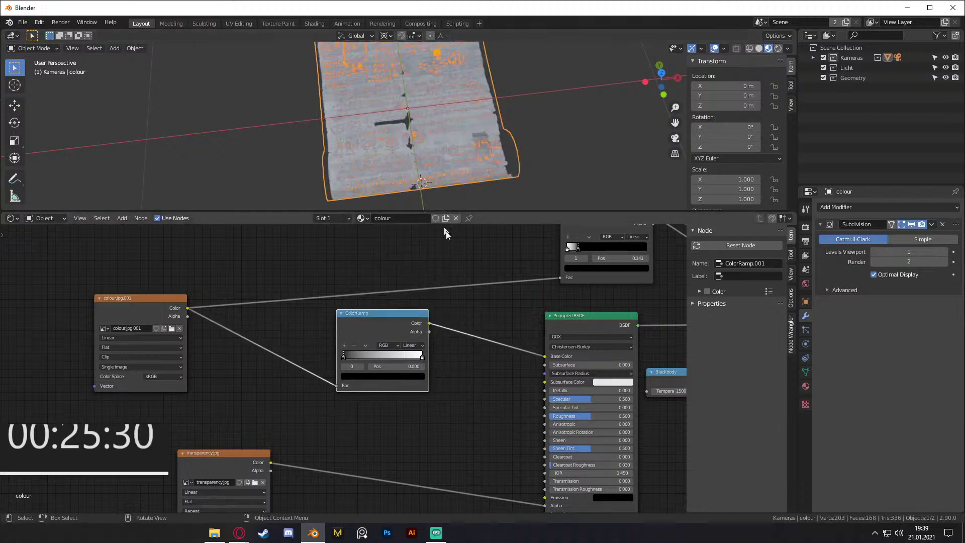
pyautogui.moveTo(465, 304); pyautogui.dragTo(448, 328, button='middle')
# Step: Set the Subdivision modifier's viewport level to 2 and darken the new ColorRamp's white stop to near black
pyautogui.click(944, 252)
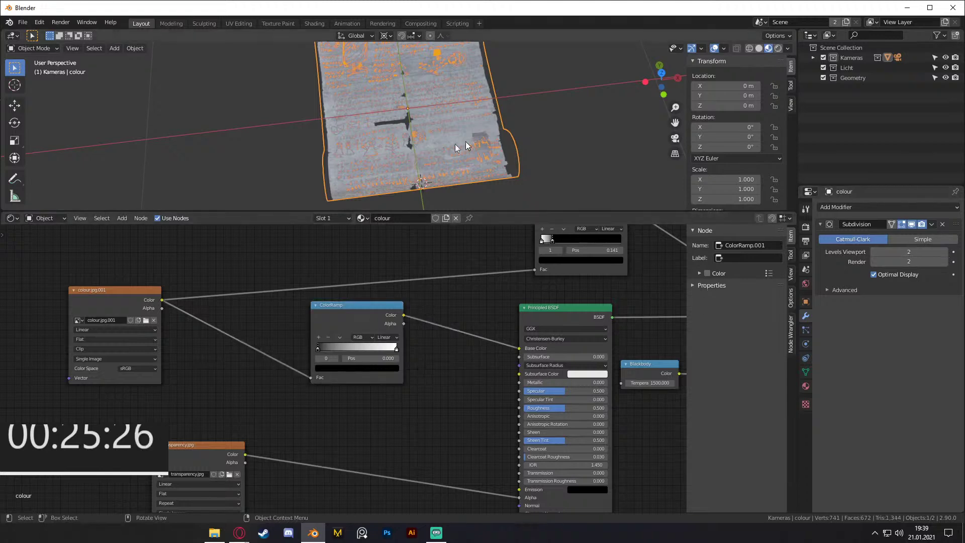
pyautogui.scroll(3, 408, 364)
pyautogui.click(417, 355)
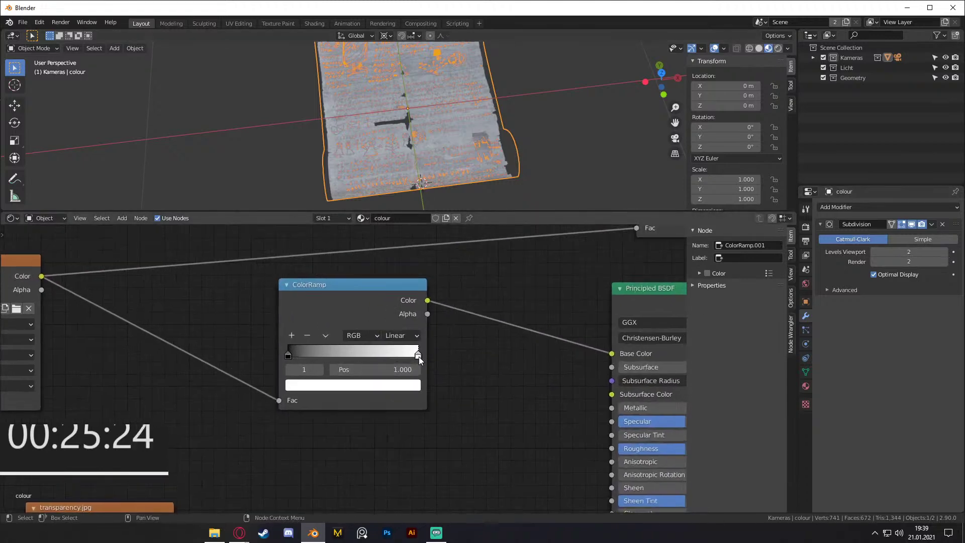
pyautogui.click(392, 386)
pyautogui.moveTo(390, 245); pyautogui.dragTo(392, 285)
pyautogui.moveTo(437, 181); pyautogui.dragTo(505, 150, button='middle')
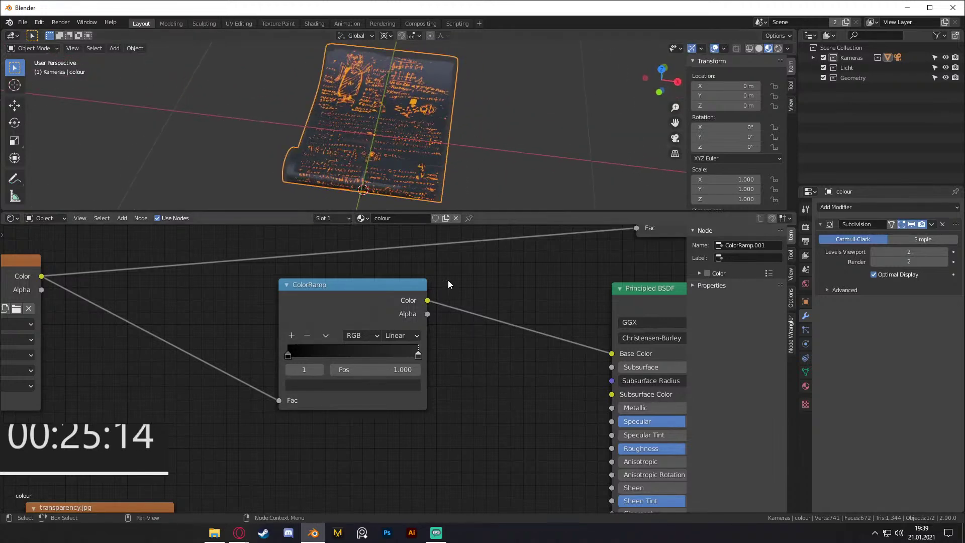
pyautogui.moveTo(439, 150); pyautogui.dragTo(515, 159, button='middle')
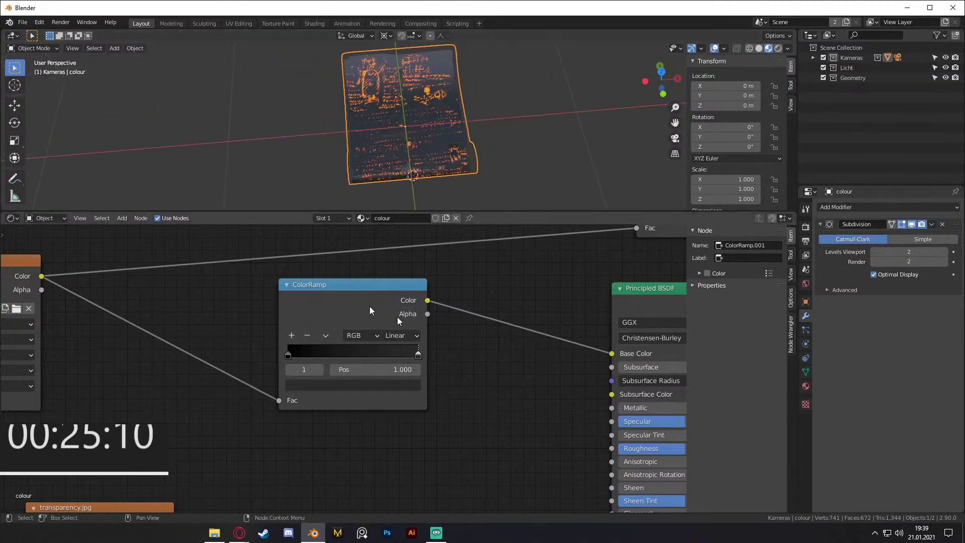
pyautogui.moveTo(329, 292); pyautogui.dragTo(328, 302)
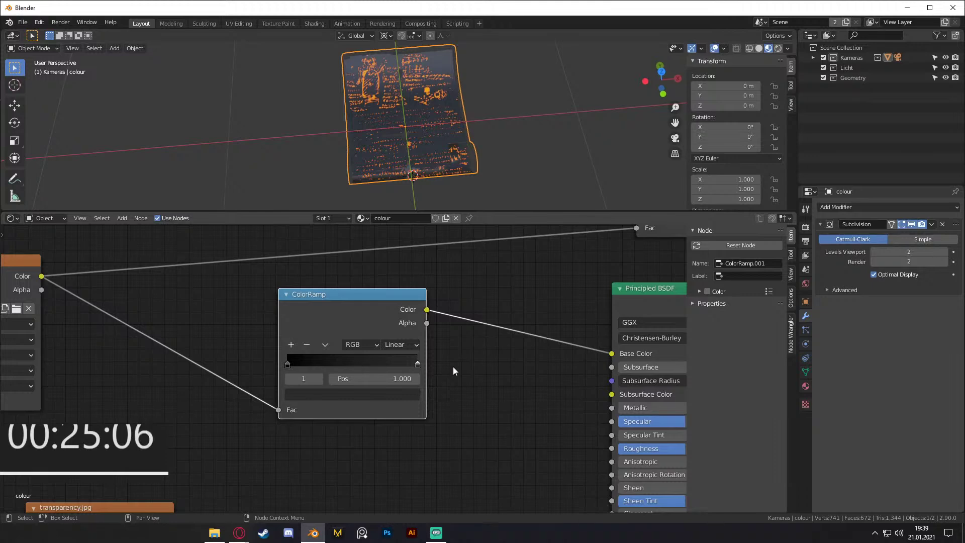
# Step: Switch the 3D viewport to Rendered shading and inspect the glowing writing on the papyrus up close
pyautogui.scroll(-6, 553, 366)
pyautogui.moveTo(676, 387); pyautogui.dragTo(396, 398, button='middle')
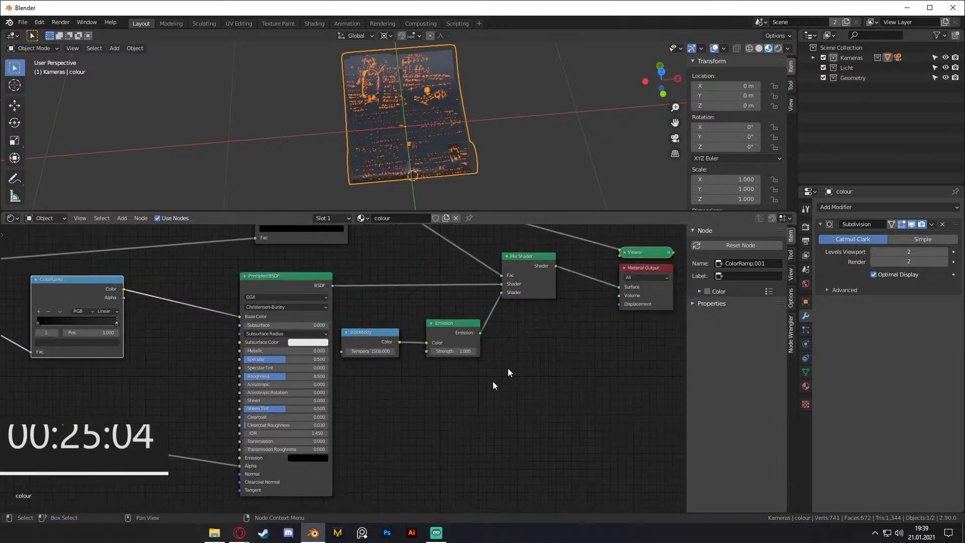
pyautogui.scroll(3, 399, 310)
pyautogui.scroll(3, 445, 122)
pyautogui.moveTo(445, 122); pyautogui.dragTo(484, 163, button='middle')
pyautogui.scroll(-5, 438, 141)
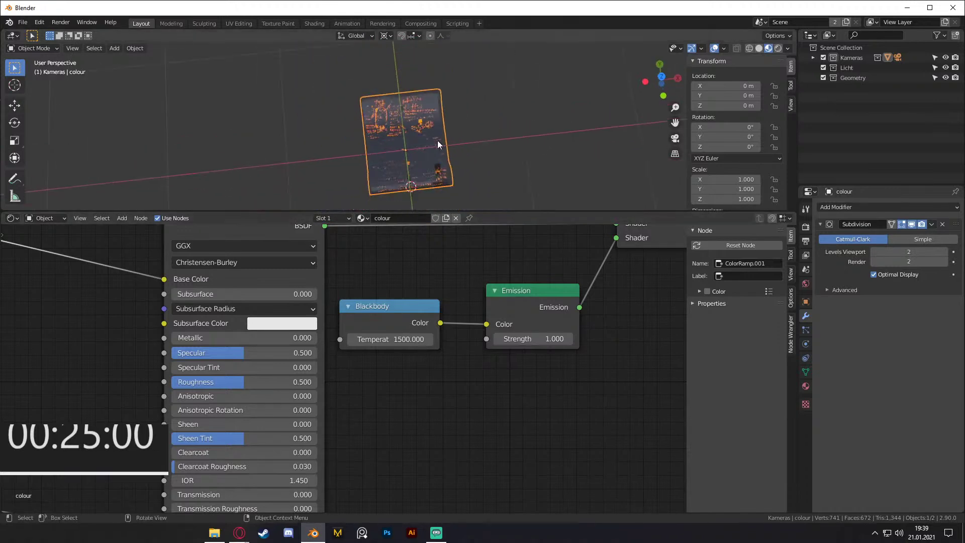
pyautogui.press('z')
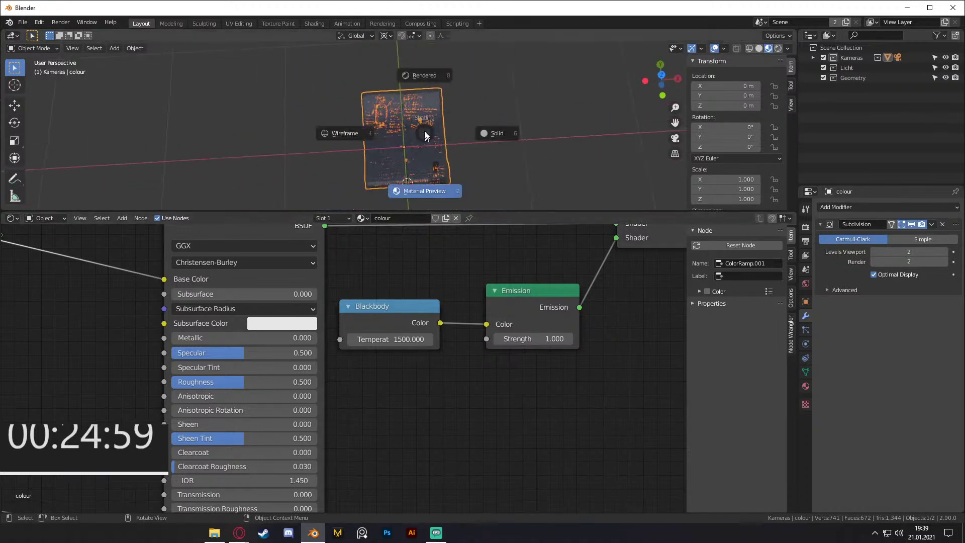
pyautogui.click(426, 71)
pyautogui.scroll(1, 443, 141)
pyautogui.scroll(3, 443, 140)
pyautogui.moveTo(443, 141)
pyautogui.mouseDown(button='middle')
pyautogui.moveTo(415, 119)
pyautogui.moveTo(433, 126)
pyautogui.mouseUp(button='middle')
pyautogui.moveTo(459, 340); pyautogui.dragTo(378, 382, button='middle')
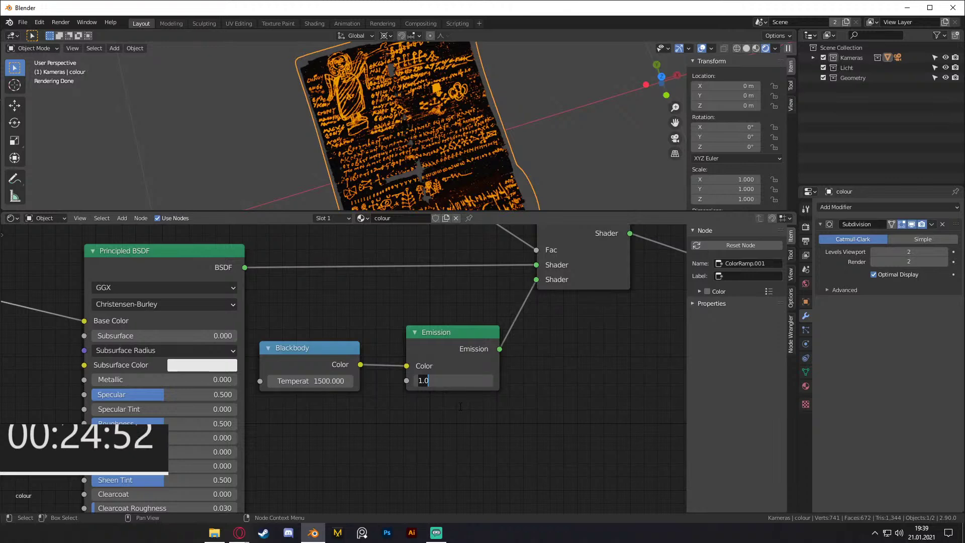
# Step: Space the Emission, Mix Shader and output nodes farther from the Principled BSDF and delete the Blackbody node
pyautogui.scroll(-4, 312, 299)
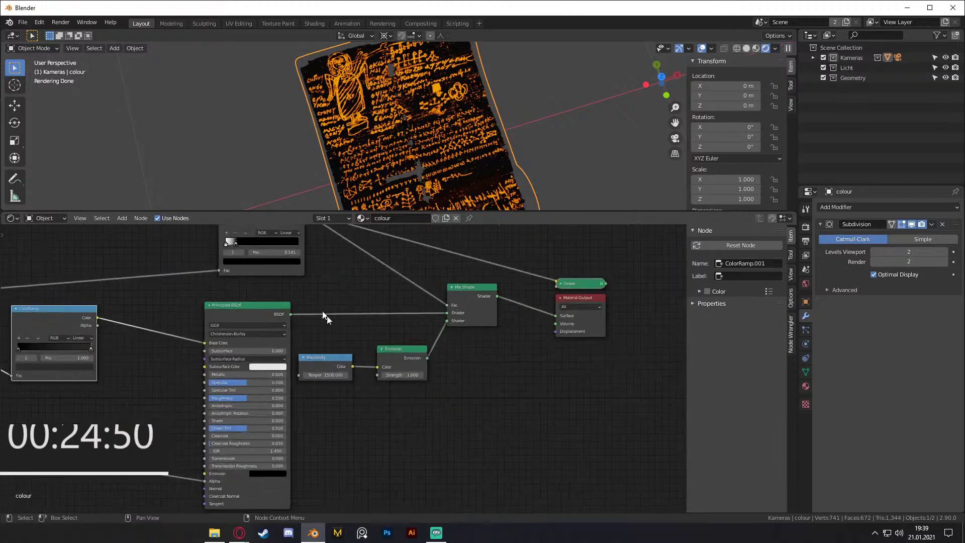
pyautogui.moveTo(454, 383); pyautogui.dragTo(392, 334)
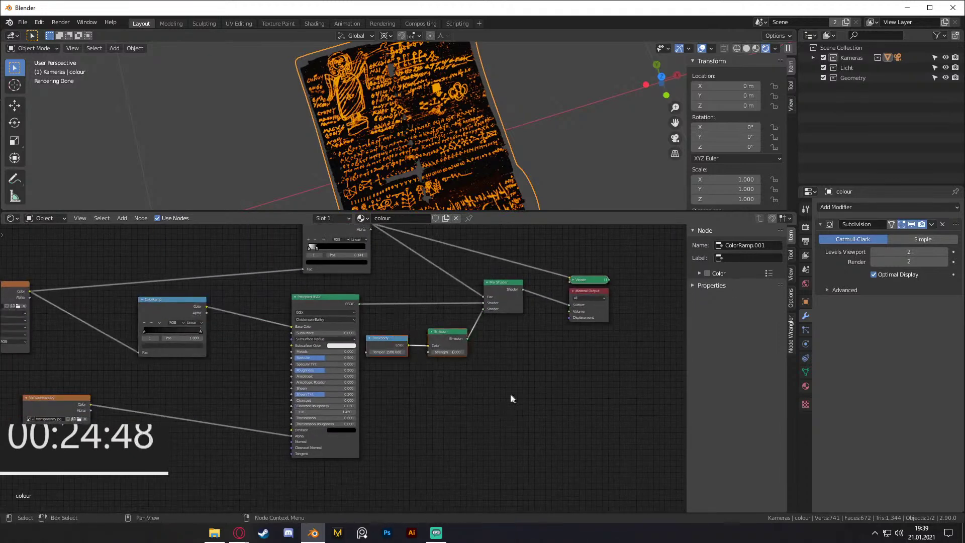
pyautogui.moveTo(498, 282); pyautogui.dragTo(530, 290)
pyautogui.moveTo(398, 289); pyautogui.dragTo(479, 294, button='middle')
pyautogui.moveTo(349, 375); pyautogui.dragTo(373, 374, button='middle')
pyautogui.moveTo(415, 345); pyautogui.dragTo(393, 345, button='middle')
pyautogui.moveTo(417, 473); pyautogui.dragTo(351, 232)
pyautogui.moveTo(417, 234); pyautogui.dragTo(363, 238)
pyautogui.moveTo(530, 375); pyautogui.dragTo(461, 381, button='middle')
pyautogui.moveTo(431, 360); pyautogui.dragTo(385, 363)
pyautogui.press('x')
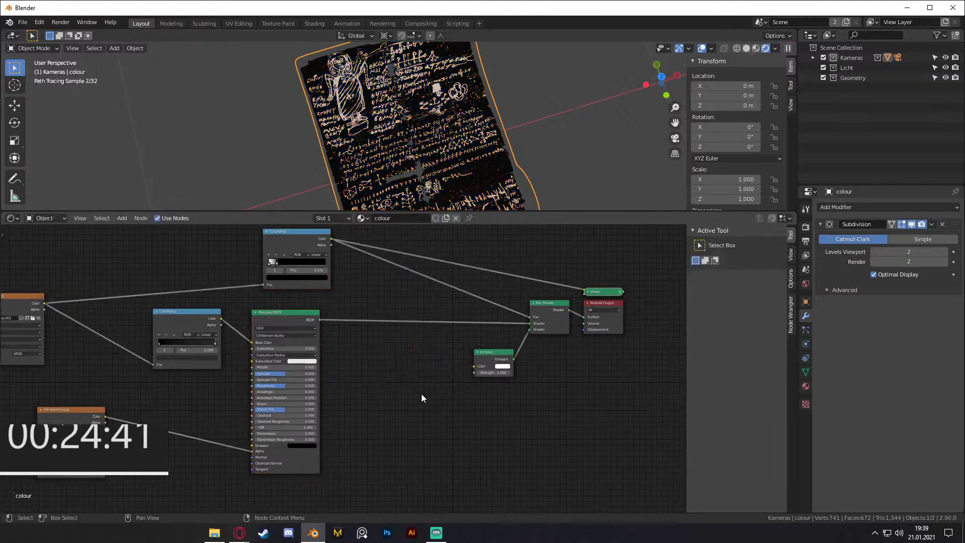
# Step: Switch to File Explorer, open the _inspirationen folder in _Blender_Cloud and bring dua.PNG into the shader node editor
pyautogui.click(214, 532)
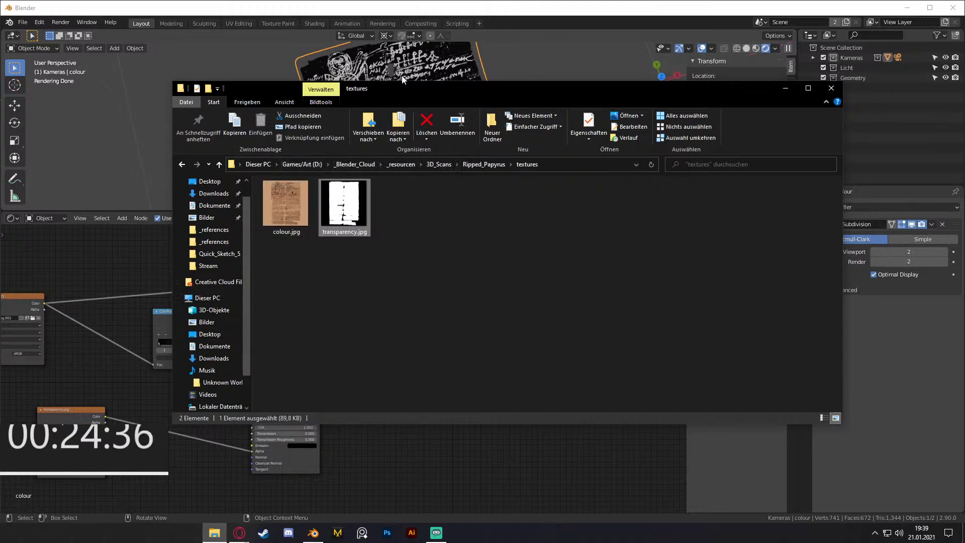
pyautogui.moveTo(427, 90); pyautogui.dragTo(407, 150)
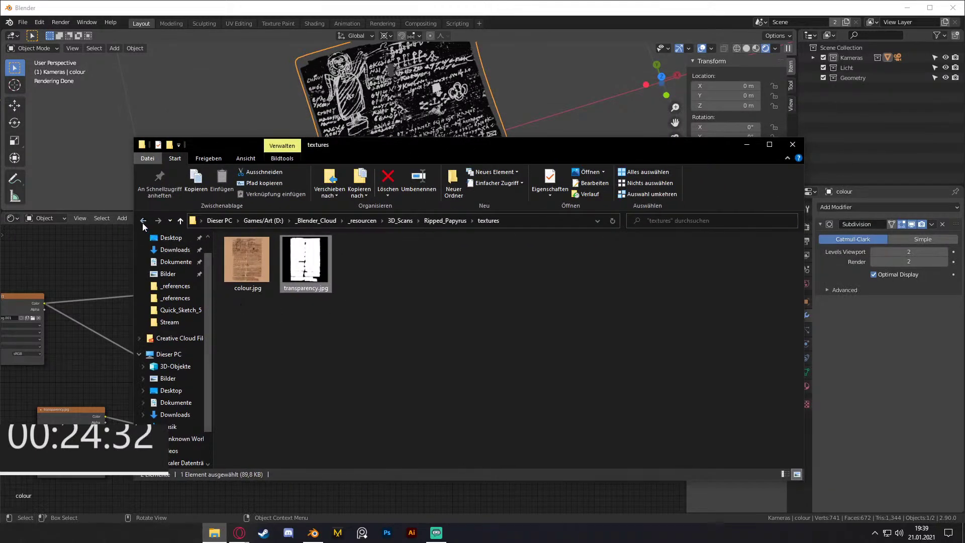
pyautogui.click(144, 222)
pyautogui.click(296, 223)
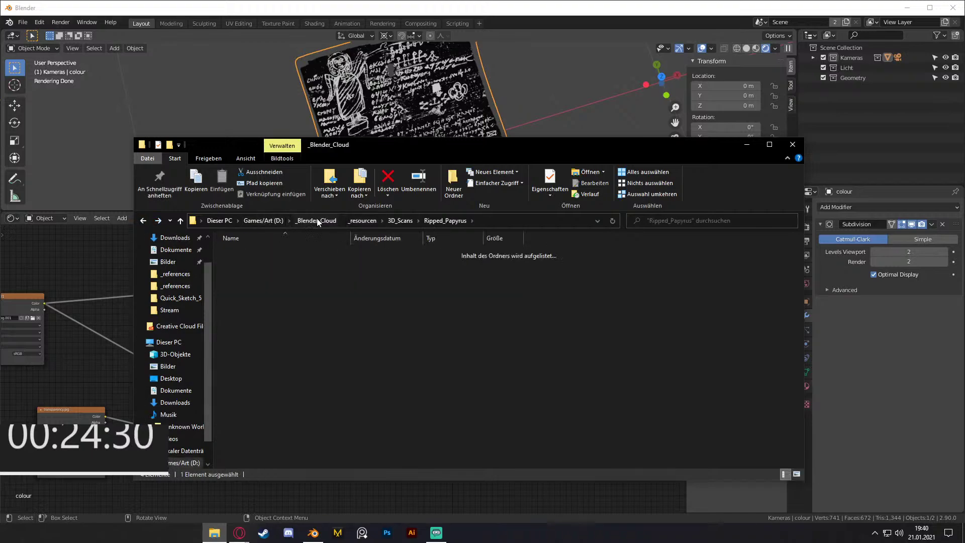
pyautogui.doubleClick(260, 252)
pyautogui.moveTo(410, 150); pyautogui.dragTo(97, 82)
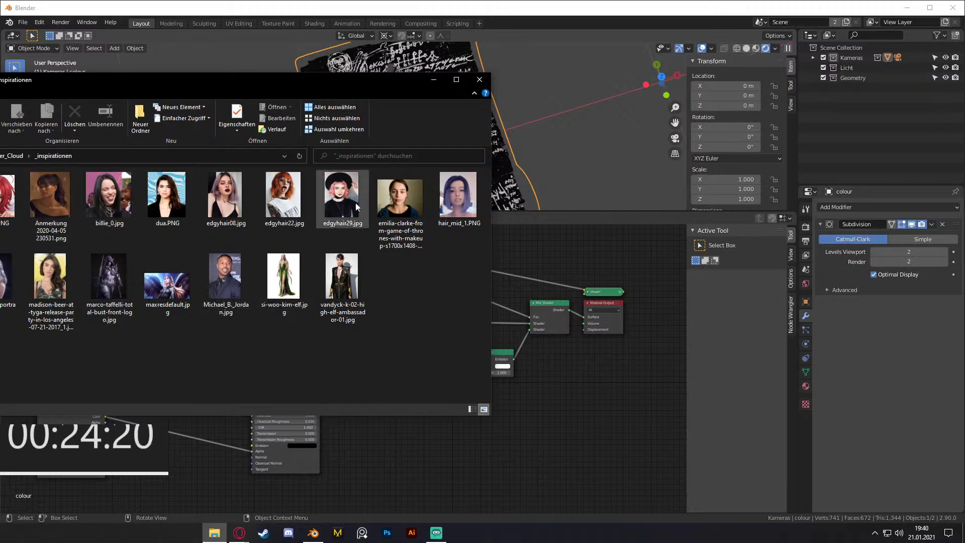
pyautogui.moveTo(165, 198)
pyautogui.mouseDown()
pyautogui.moveTo(415, 402)
pyautogui.moveTo(530, 465)
pyautogui.moveTo(383, 345)
pyautogui.moveTo(474, 367)
pyautogui.mouseUp()
pyautogui.click(479, 79)
# Step: Connect the dua.PNG texture's Color to the Emission Color and place the texture beside the Emission node
pyautogui.keyDown('shift'); pyautogui.moveTo(481, 150); pyautogui.dragTo(467, 127, button='middle'); pyautogui.keyUp('shift')
pyautogui.scroll(3, 420, 380)
pyautogui.moveTo(420, 380); pyautogui.dragTo(402, 390, button='middle')
pyautogui.scroll(6, 375, 373)
pyautogui.moveTo(293, 353); pyautogui.dragTo(306, 343)
pyautogui.scroll(-7, 343, 369)
pyautogui.moveTo(439, 410); pyautogui.dragTo(381, 378, button='middle')
pyautogui.moveTo(292, 328); pyautogui.dragTo(336, 348)
pyautogui.moveTo(404, 401); pyautogui.dragTo(275, 319)
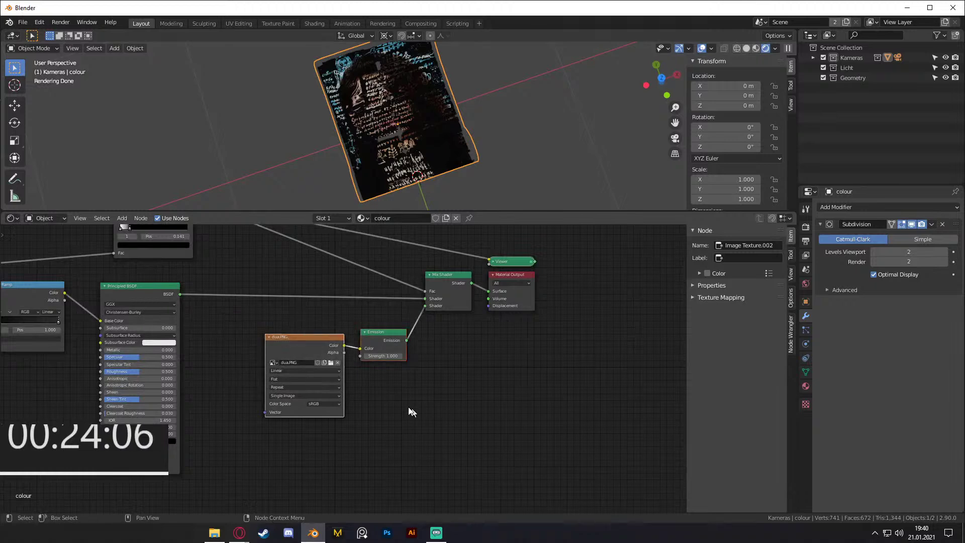
# Step: Delete the Viewer node and move the dua.PNG and Emission nodes closer to the Mix Shader and Material Output
pyautogui.moveTo(448, 326); pyautogui.dragTo(509, 355, button='middle')
pyautogui.moveTo(644, 269); pyautogui.dragTo(508, 342)
pyautogui.click(576, 290)
pyautogui.press('x')
pyautogui.moveTo(612, 284); pyautogui.dragTo(353, 438)
pyautogui.moveTo(373, 375); pyautogui.dragTo(499, 368)
pyautogui.moveTo(396, 369); pyautogui.dragTo(333, 349, button='middle')
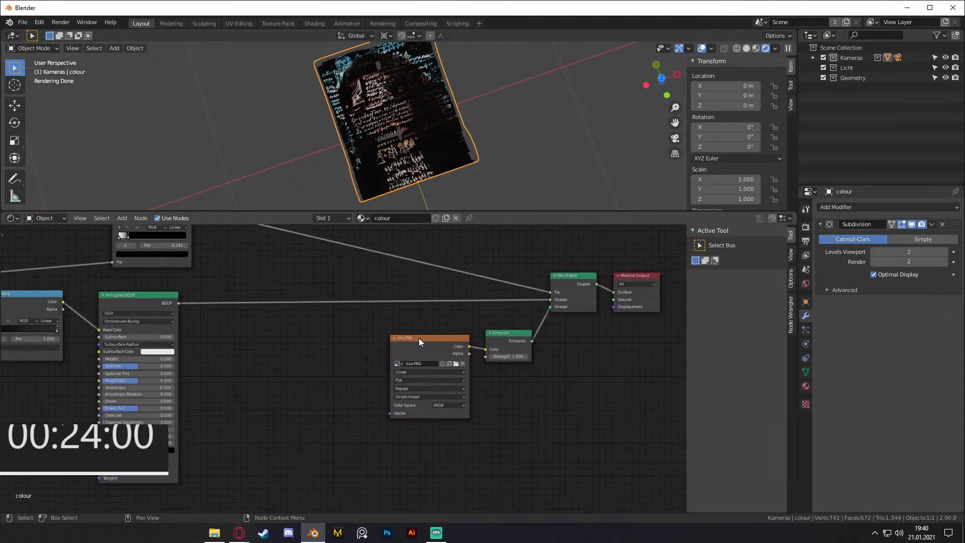
# Step: Add Texture Coordinate and Mapping nodes to the dua.PNG texture and set the Mapping scale to 0.420 on all axes
pyautogui.click(412, 353)
pyautogui.hotkey('ctrl', 't')
pyautogui.scroll(2, 336, 377)
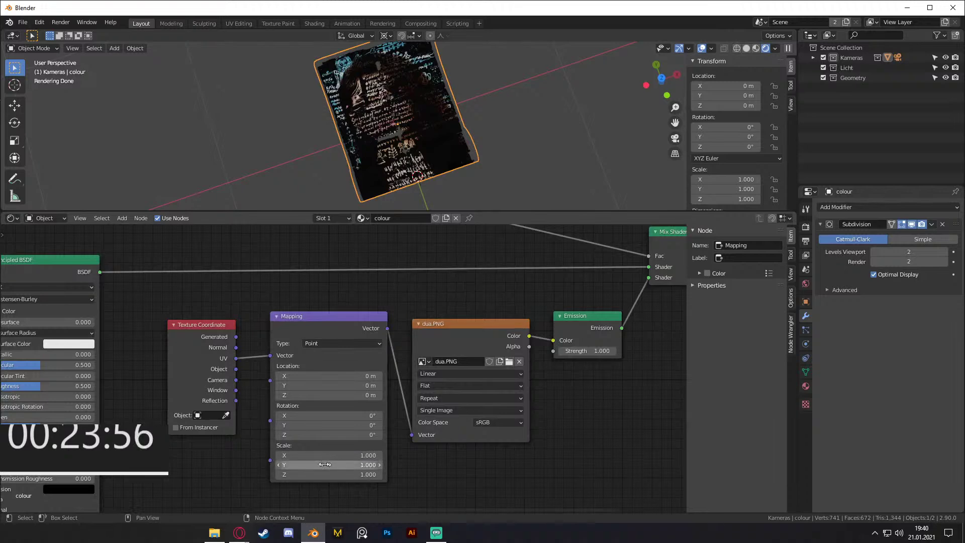
pyautogui.moveTo(328, 456); pyautogui.dragTo(286, 474)
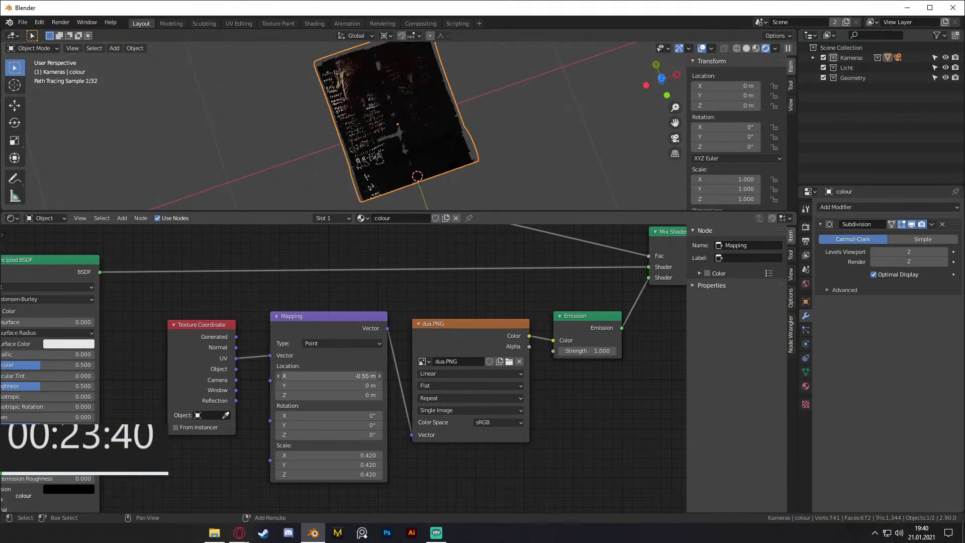
# Step: Shift the dua.PNG image with the Mapping location at X -0.79 m and Y 0.19 m
pyautogui.moveTo(329, 385); pyautogui.dragTo(347, 384)
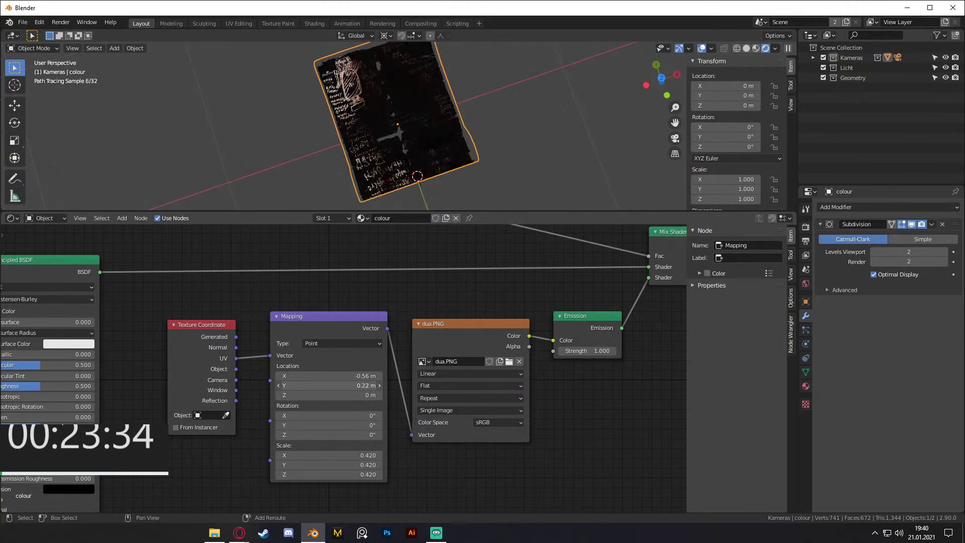
pyautogui.moveTo(329, 375); pyautogui.dragTo(340, 375)
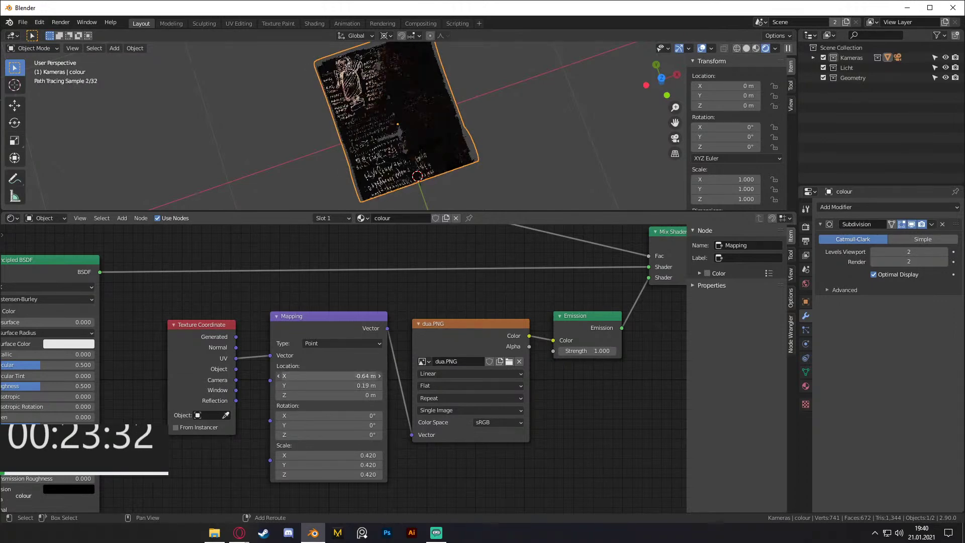
pyautogui.moveTo(329, 376); pyautogui.dragTo(331, 375)
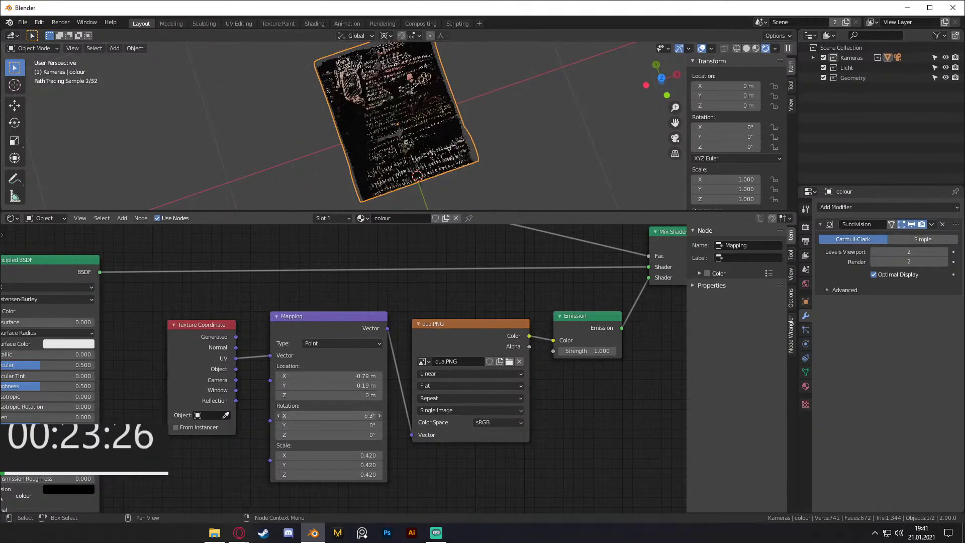
# Step: Keep the Mapping rotation's X at 0° and set its Z rotation to 66.7°
pyautogui.click(317, 416)
pyautogui.press('Return')
pyautogui.moveTo(324, 435); pyautogui.dragTo(334, 435)
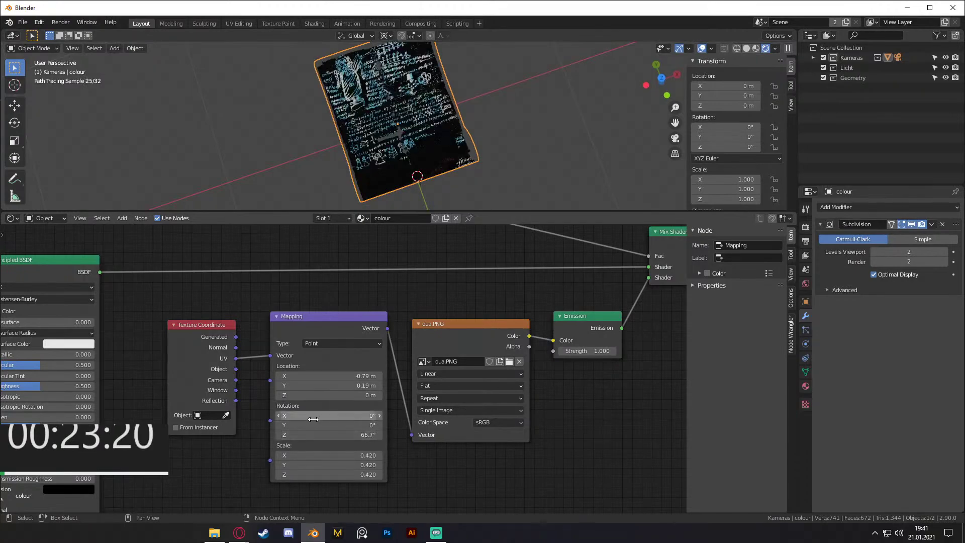
# Step: Set the Mapping location to X -1.42 m and Y 0.3 m, and spread the nodes to open a gap between dua.PNG and Emission
pyautogui.moveTo(322, 374)
pyautogui.mouseDown()
pyautogui.moveTo(289, 375)
pyautogui.moveTo(326, 385)
pyautogui.mouseUp()
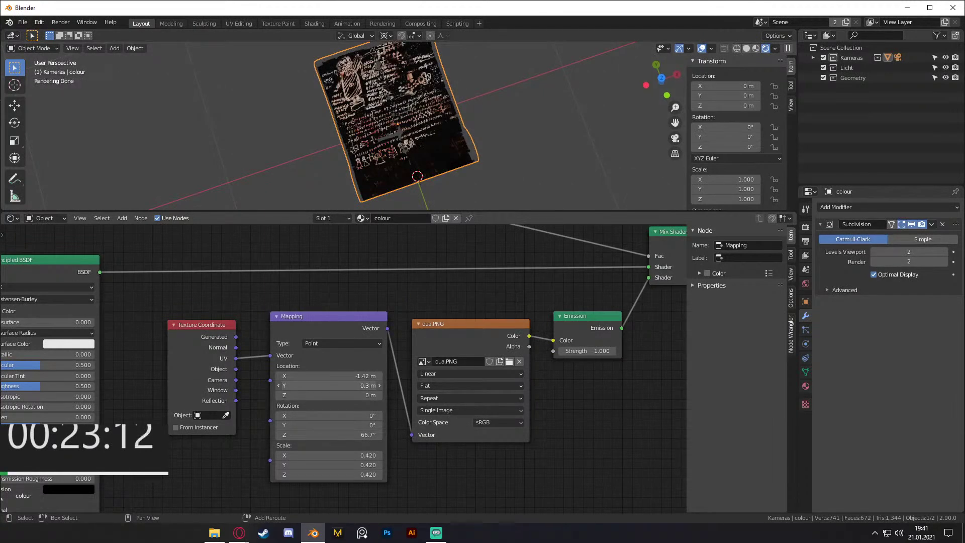
pyautogui.scroll(-3, 360, 302)
pyautogui.moveTo(469, 394); pyautogui.dragTo(604, 399, button='middle')
pyautogui.moveTo(494, 441); pyautogui.dragTo(363, 443, button='middle')
pyautogui.moveTo(372, 460); pyautogui.dragTo(181, 361)
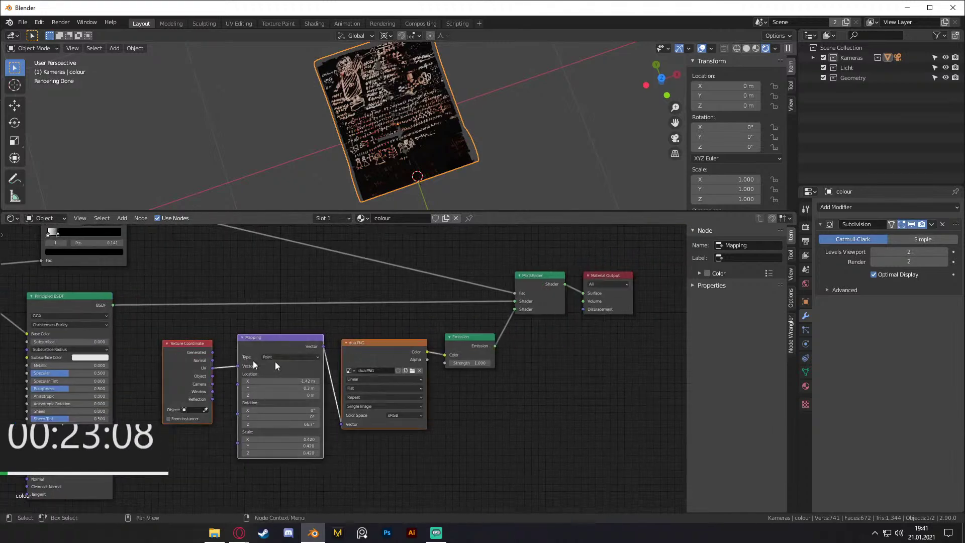
pyautogui.moveTo(371, 354); pyautogui.dragTo(343, 352)
pyautogui.moveTo(408, 381); pyautogui.dragTo(332, 389, button='middle')
pyautogui.moveTo(389, 349); pyautogui.dragTo(396, 341)
pyautogui.moveTo(603, 255); pyautogui.dragTo(416, 369)
pyautogui.moveTo(463, 288); pyautogui.dragTo(579, 287)
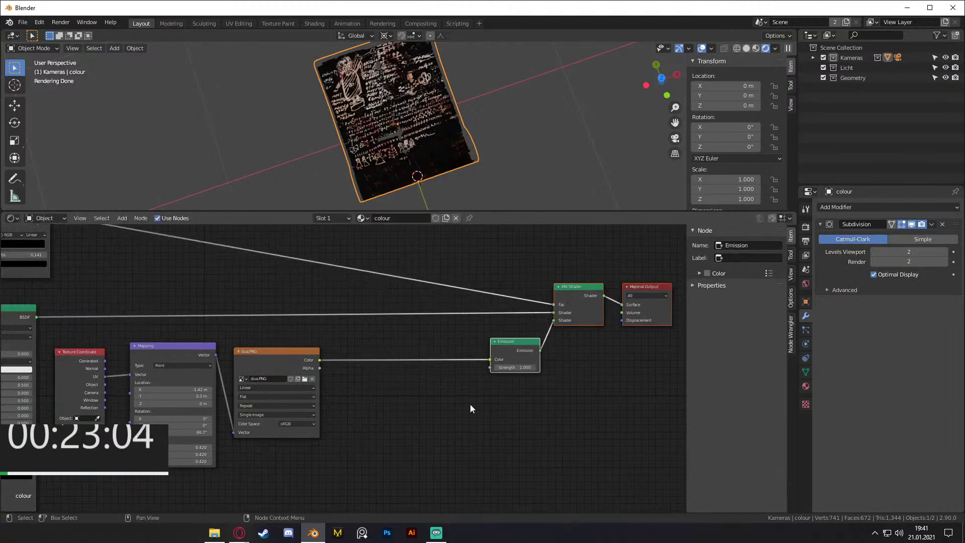
# Step: Insert a ColorRamp node on the link between the dua.PNG colour output and the Emission colour
pyautogui.click(478, 405)
pyautogui.moveTo(423, 372); pyautogui.dragTo(361, 372, button='middle')
pyautogui.scroll(3, 362, 372)
pyautogui.hotkey('shift', 'a')
pyautogui.moveTo(312, 357)
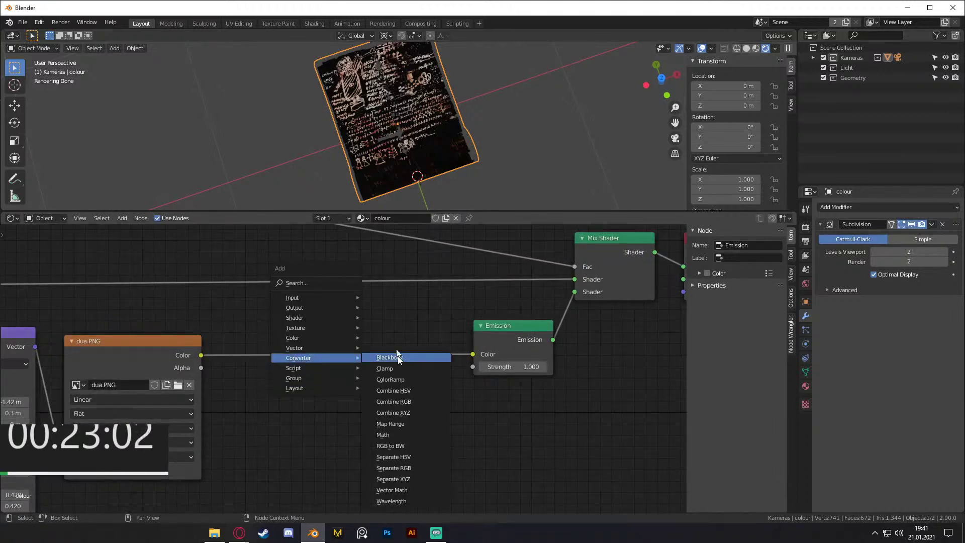
pyautogui.click(393, 382)
pyautogui.click(420, 406)
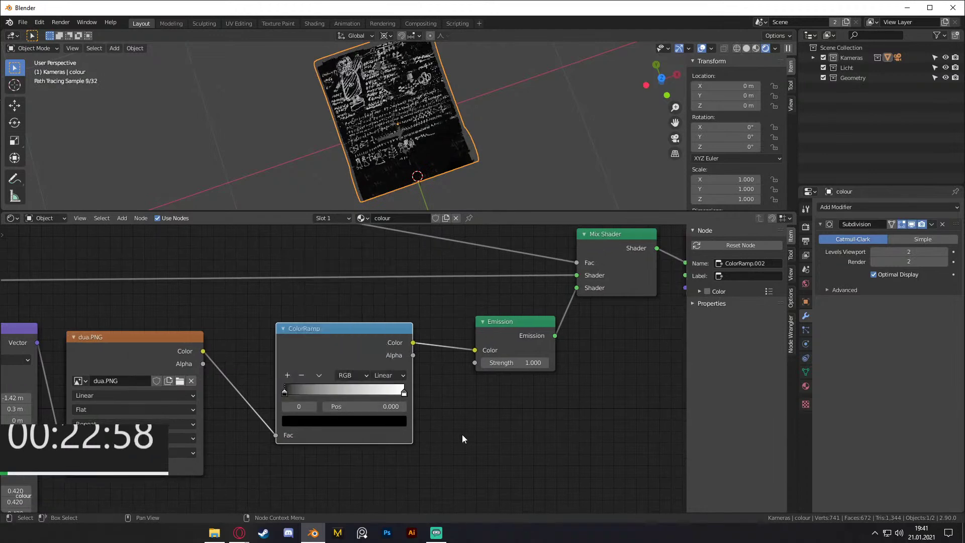
# Step: Colour the ColorRamp's first stop orange with H 0.096, S 1.000 and V 0.821
pyautogui.moveTo(459, 437); pyautogui.dragTo(492, 421, button='middle')
pyautogui.click(375, 411)
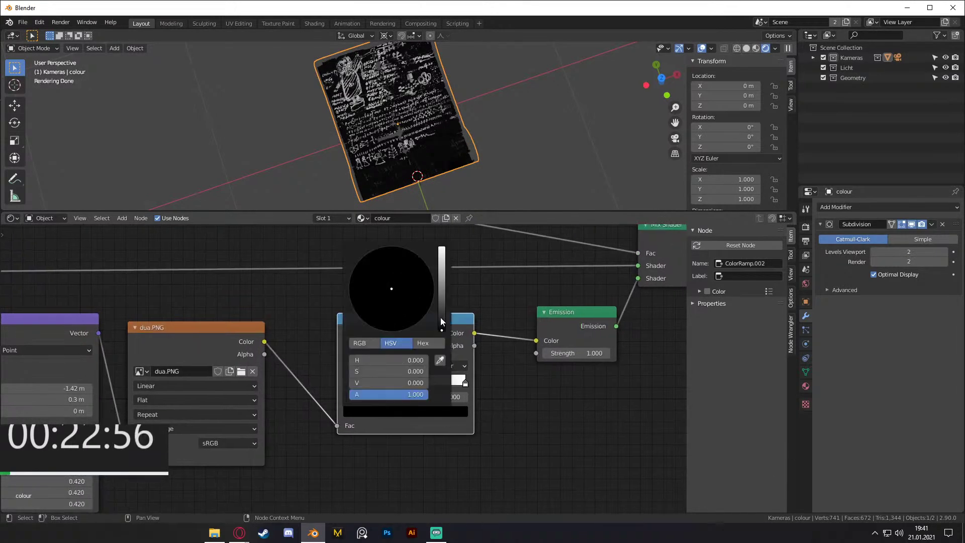
pyautogui.moveTo(443, 319); pyautogui.dragTo(442, 261)
pyautogui.click(367, 324)
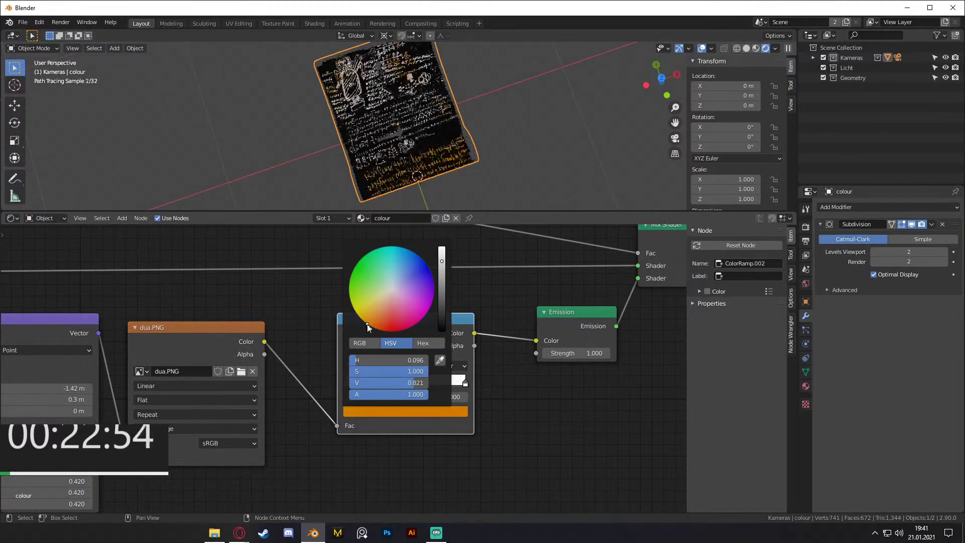
# Step: Colour the ColorRamp's last stop red with H 0.010, S 0.861 and V 1.000
pyautogui.click(466, 384)
pyautogui.click(427, 411)
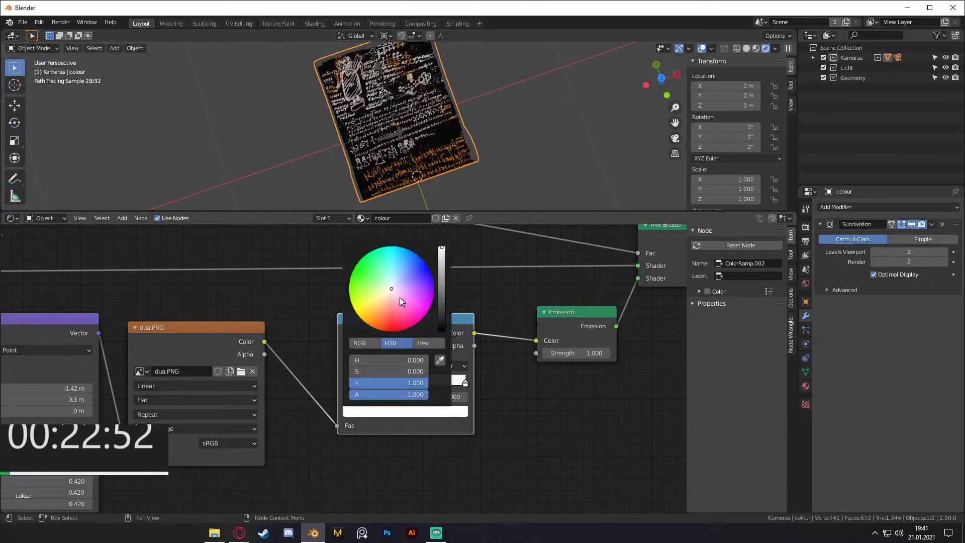
pyautogui.moveTo(390, 290)
pyautogui.mouseDown()
pyautogui.moveTo(373, 313)
pyautogui.moveTo(387, 312)
pyautogui.moveTo(389, 324)
pyautogui.mouseUp()
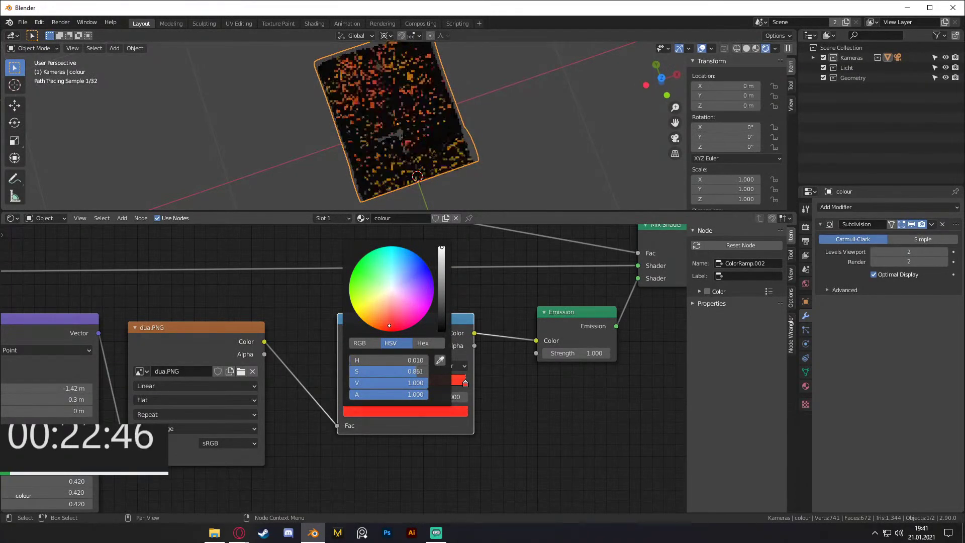
# Step: Add three intermediate stops to the ColorRamp and space them out, placing the first at 0.323 and the second at 0.520
pyautogui.scroll(-3, 441, 410)
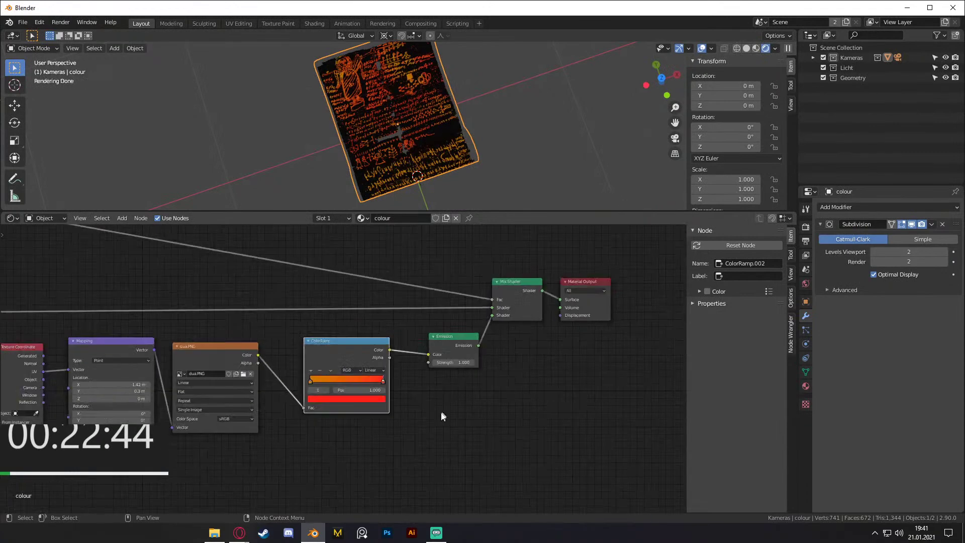
pyautogui.scroll(4, 451, 399)
pyautogui.scroll(2, 520, 371)
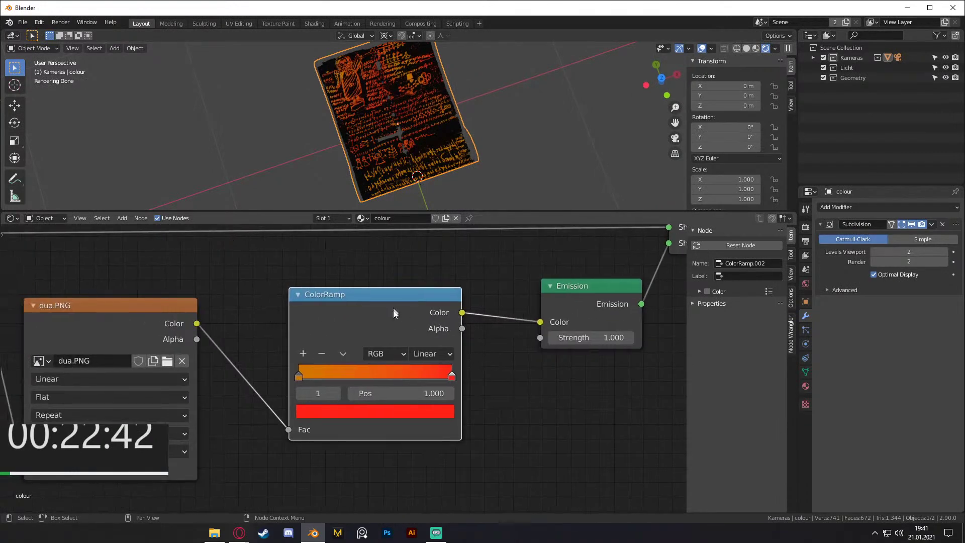
pyautogui.click(303, 354)
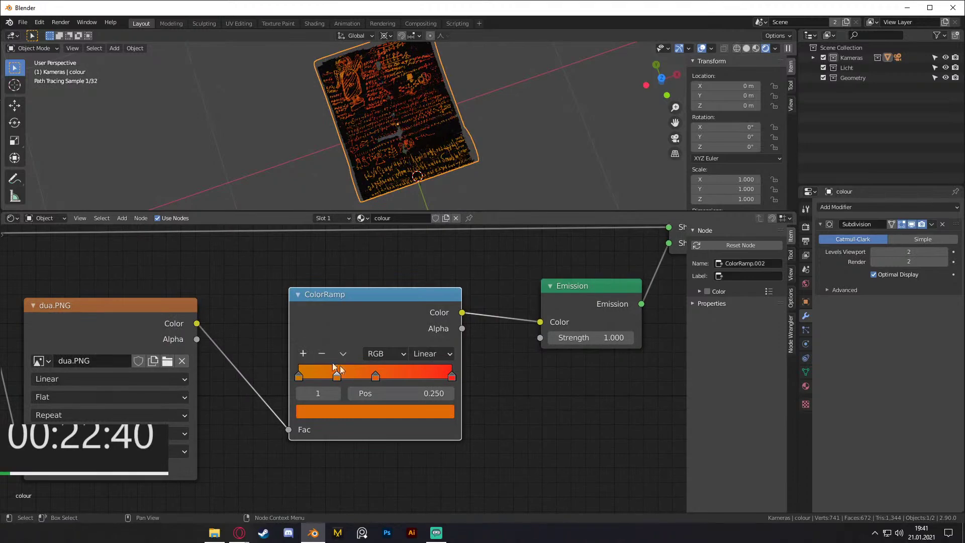
pyautogui.moveTo(376, 377); pyautogui.dragTo(413, 376)
pyautogui.moveTo(338, 375); pyautogui.dragTo(382, 378)
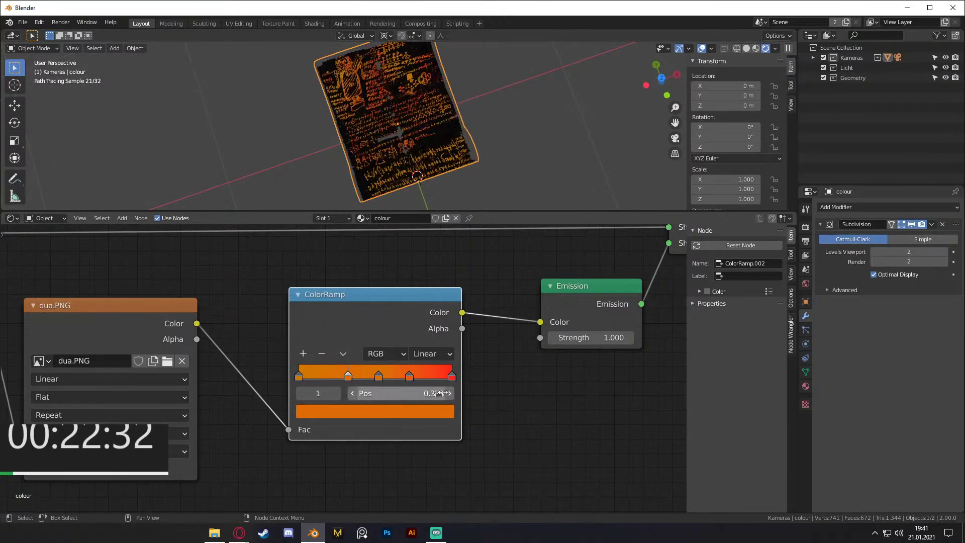
# Step: Give the ColorRamp stop at 0.323 the same red as the end stop by sampling its colour
pyautogui.click(381, 409)
pyautogui.click(419, 347)
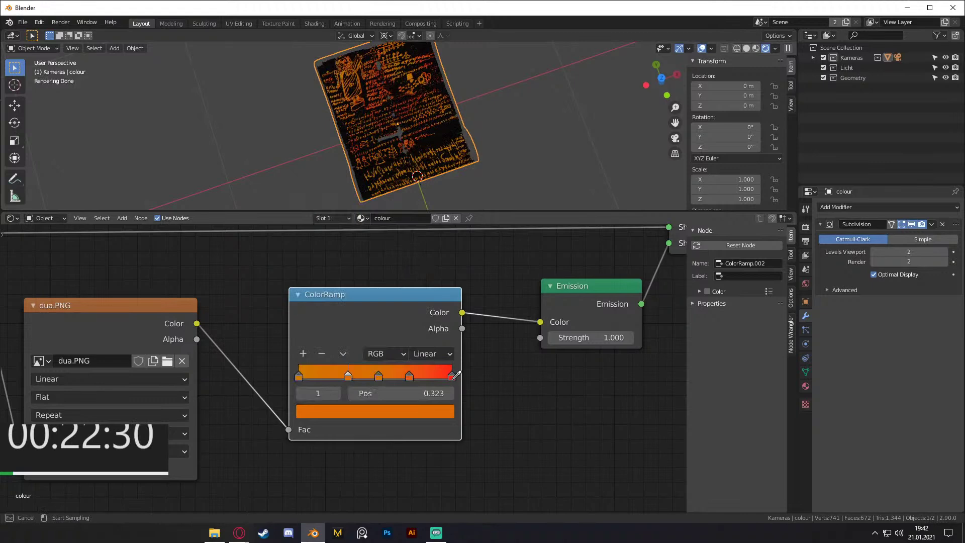
pyautogui.click(455, 374)
# Step: Change the ColorRamp stop at 0.520 to a pale orange with H 0.063, S 0.675 and V 0.846
pyautogui.click(380, 377)
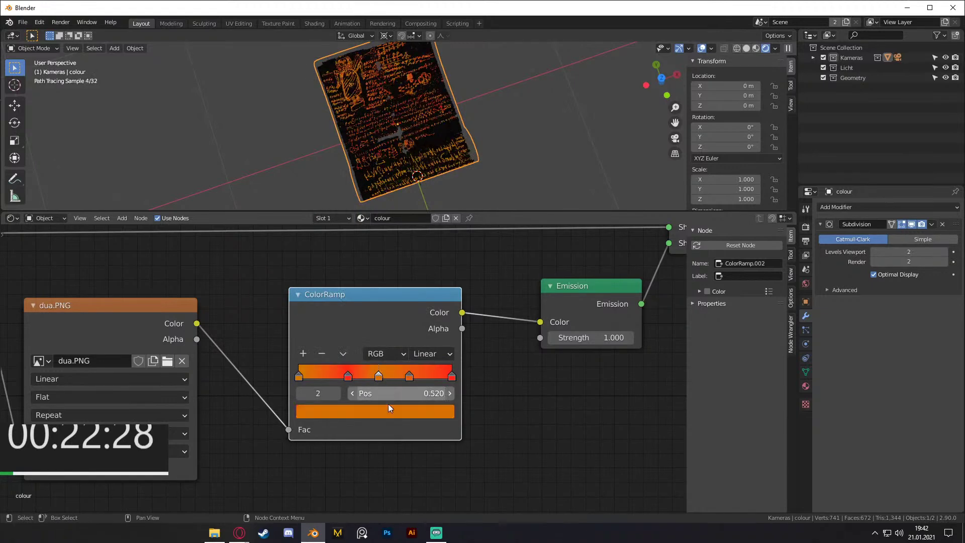
pyautogui.click(382, 411)
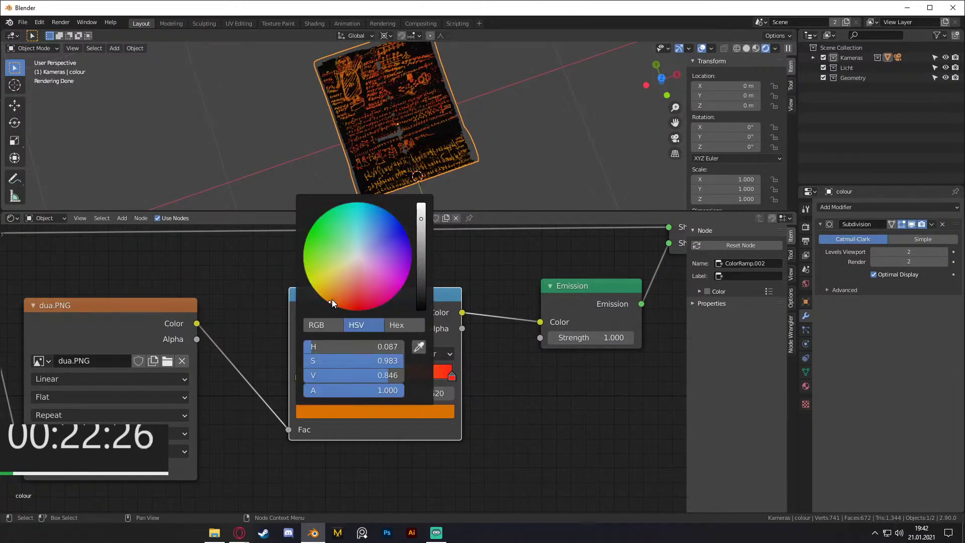
pyautogui.moveTo(333, 299); pyautogui.dragTo(317, 292)
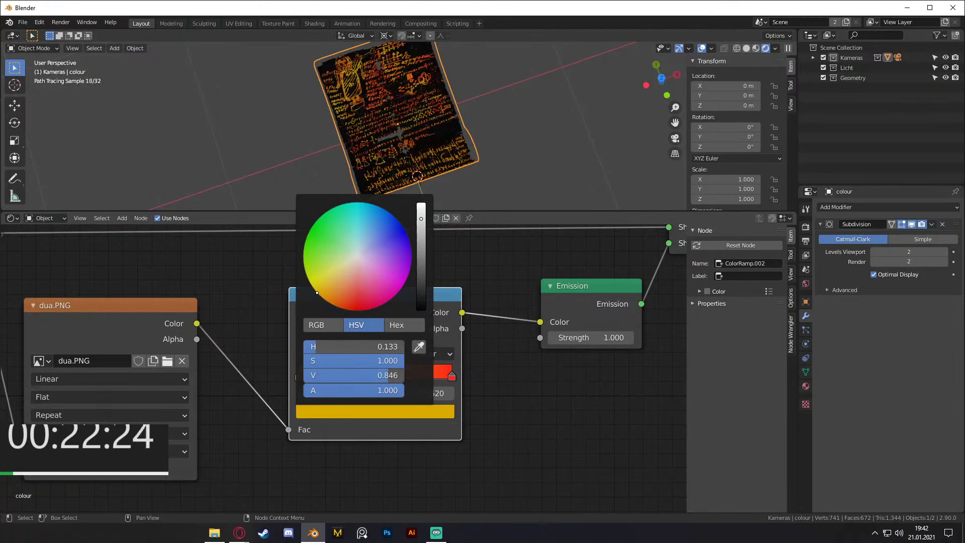
pyautogui.scroll(-1, 439, 198)
pyautogui.scroll(1, 352, 367)
pyautogui.click(374, 411)
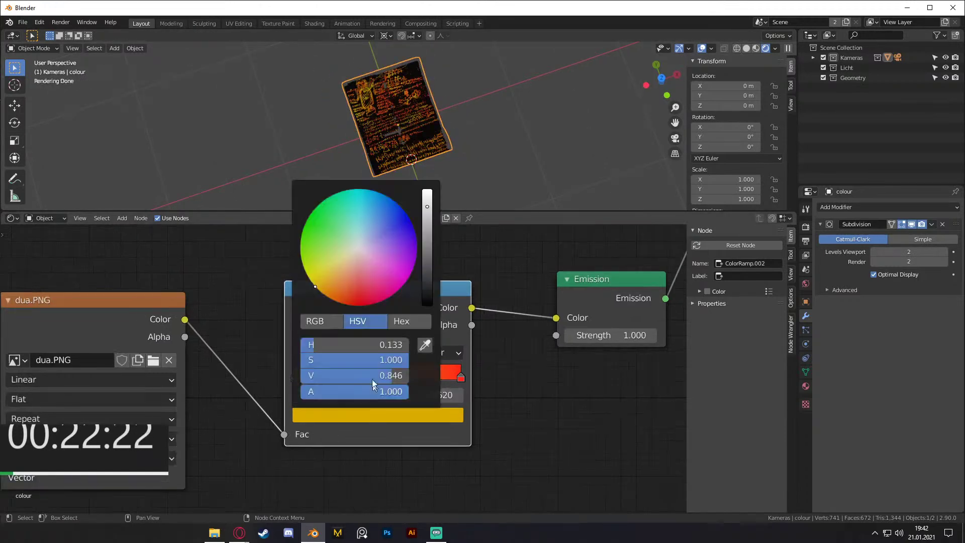
pyautogui.moveTo(316, 285); pyautogui.dragTo(343, 284)
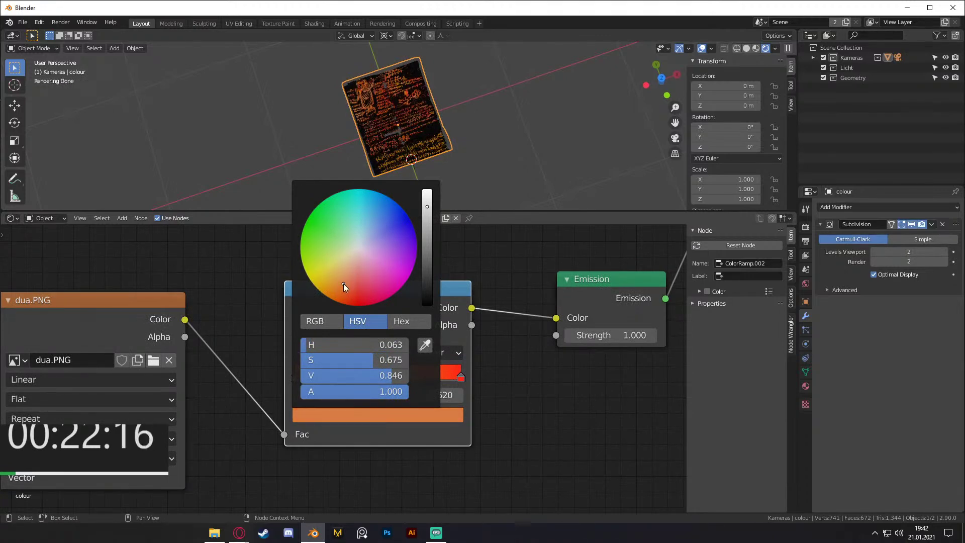
# Step: Try tilting the scroll with a free trackball rotation around the current pivot point, and undo it
pyautogui.scroll(3, 411, 137)
pyautogui.scroll(-4, 417, 141)
pyautogui.moveTo(425, 145); pyautogui.dragTo(431, 186, button='middle')
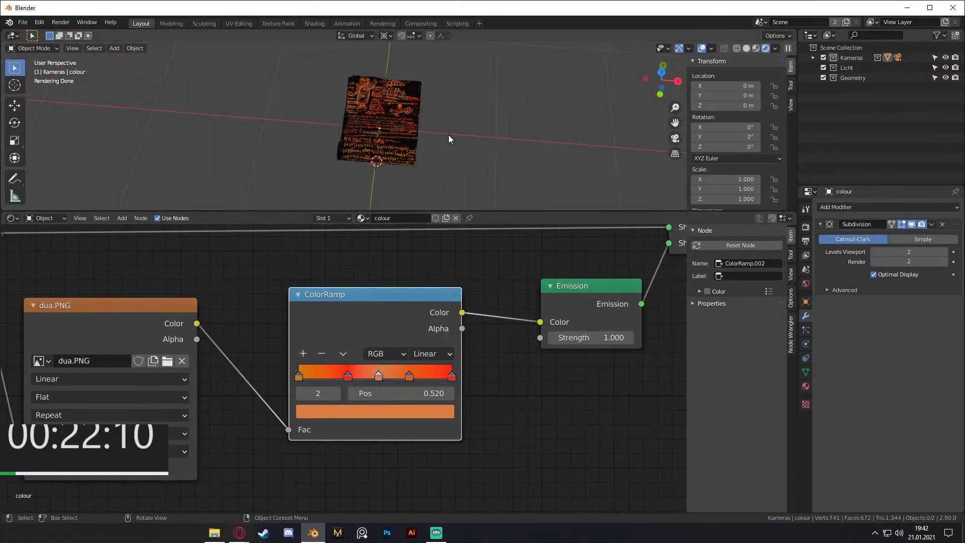
pyautogui.moveTo(459, 146)
pyautogui.mouseDown(button='middle')
pyautogui.moveTo(424, 116)
pyautogui.moveTo(458, 141)
pyautogui.moveTo(468, 104)
pyautogui.moveTo(452, 161)
pyautogui.moveTo(440, 136)
pyautogui.moveTo(433, 152)
pyautogui.mouseUp(button='middle')
pyautogui.press('r')
pyautogui.press('r')
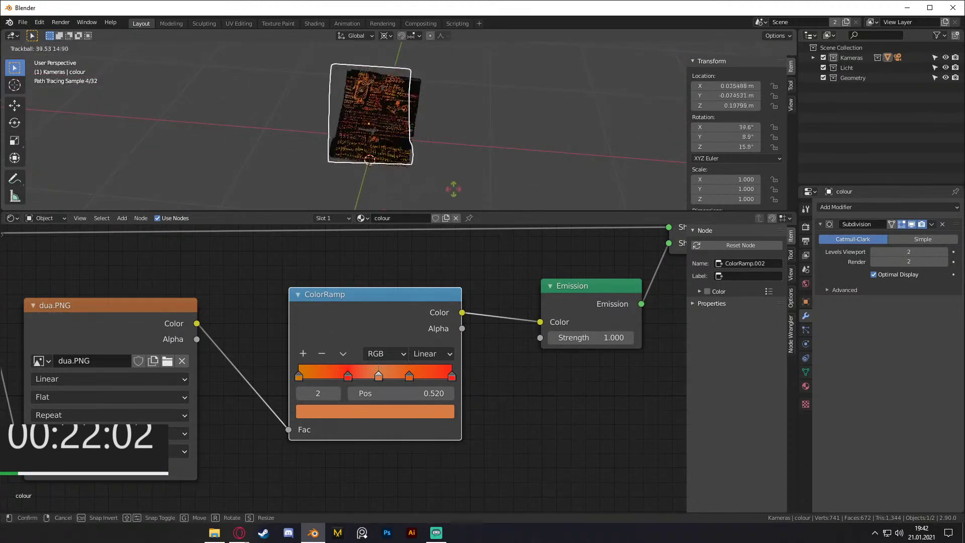
pyautogui.click(472, 201)
pyautogui.moveTo(454, 167); pyautogui.dragTo(466, 131, button='middle')
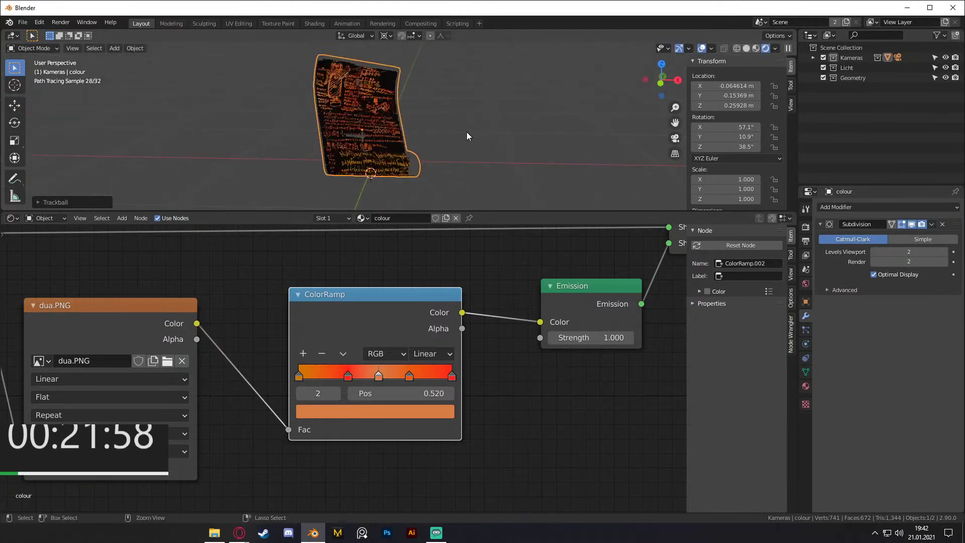
pyautogui.hotkey('ctrl', 'z')
# Step: Change the transform pivot point and rotate the scroll freely to about X 22.8°, Y 1.22° and Z -51°
pyautogui.click(387, 36)
pyautogui.click(404, 81)
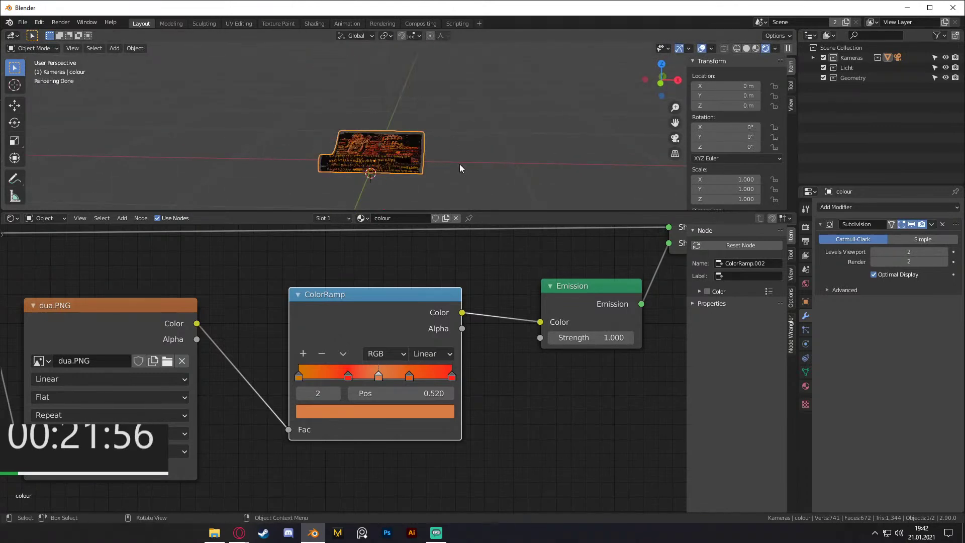
pyautogui.press('r')
pyautogui.press('r')
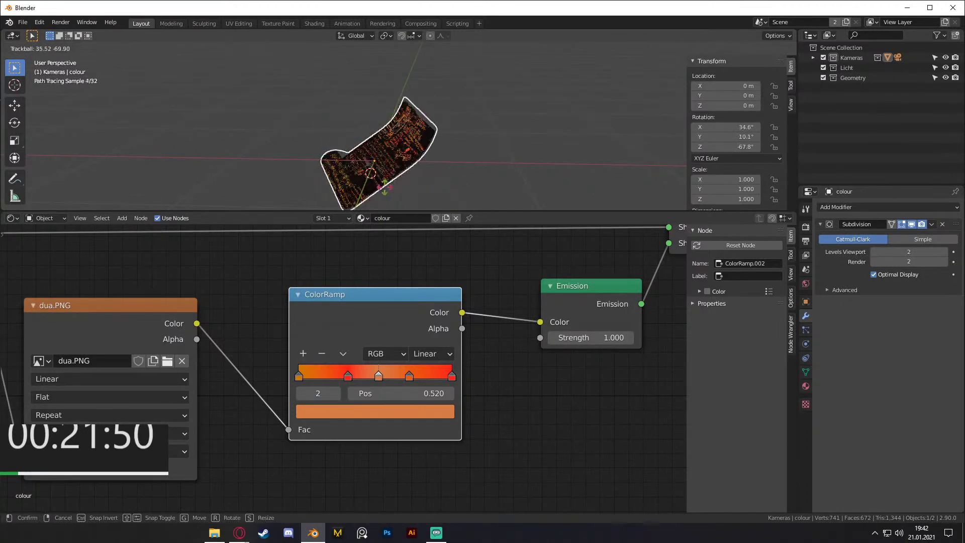
pyautogui.click(449, 163)
pyautogui.moveTo(449, 163); pyautogui.dragTo(478, 146, button='middle')
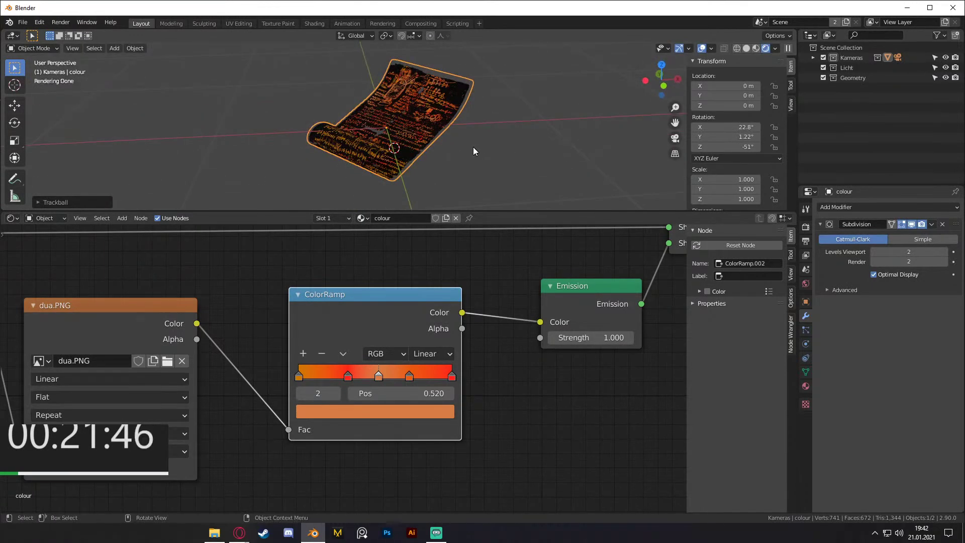
# Step: Check the scroll through the camera and join the node editor area into the 3D viewport
pyautogui.press('KP_0')
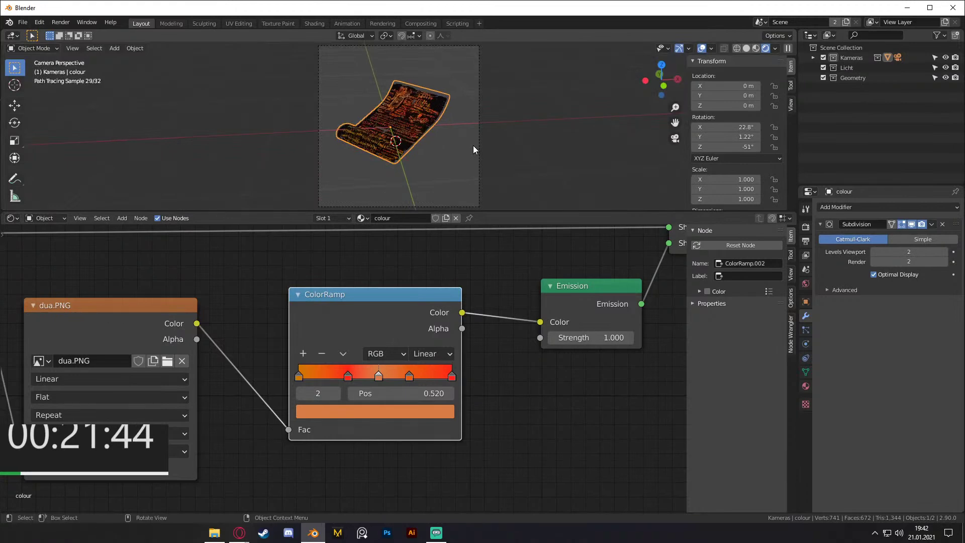
pyautogui.press('KP_0')
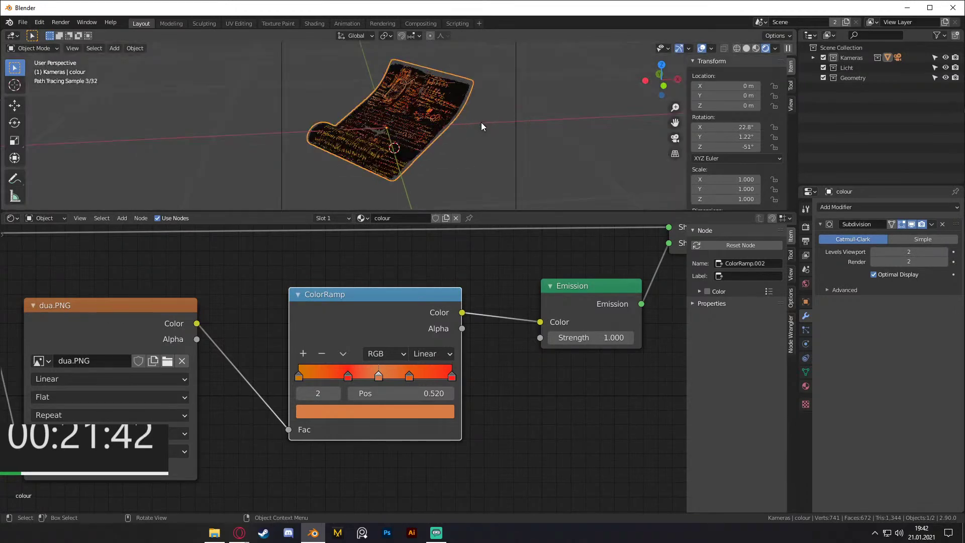
pyautogui.rightClick(210, 209)
pyautogui.click(180, 241)
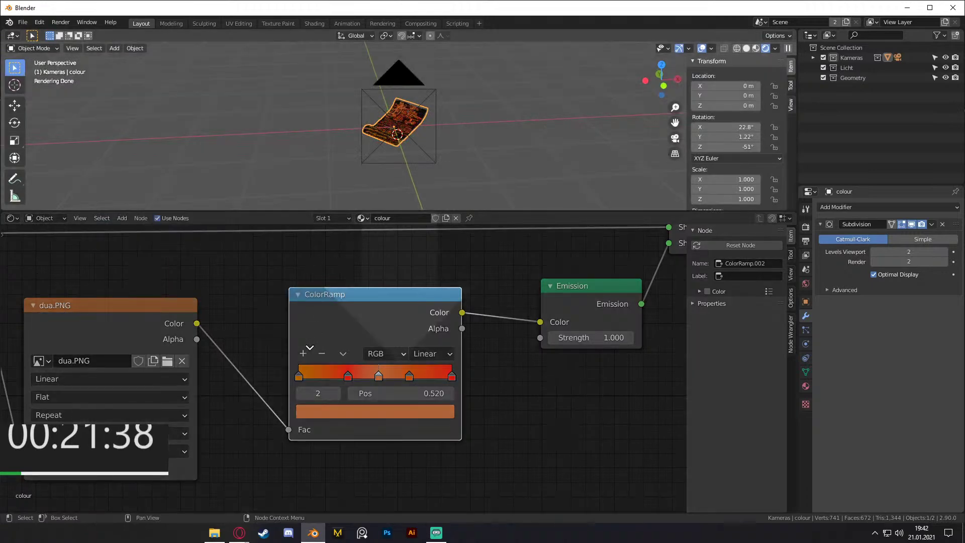
pyautogui.click(308, 372)
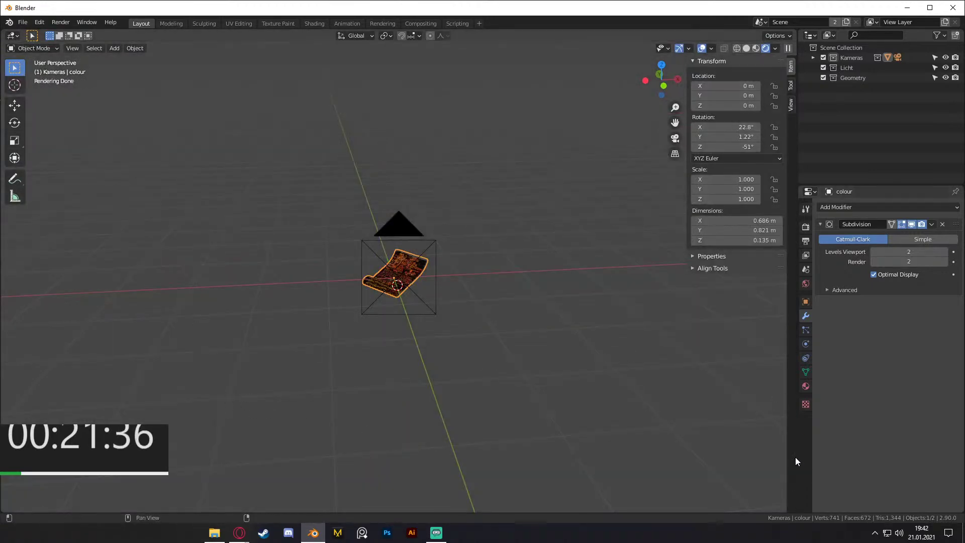
# Step: Split the viewport into one large and two small stacked areas, and turn the upper small one into an Image Editor
pyautogui.rightClick(798, 428)
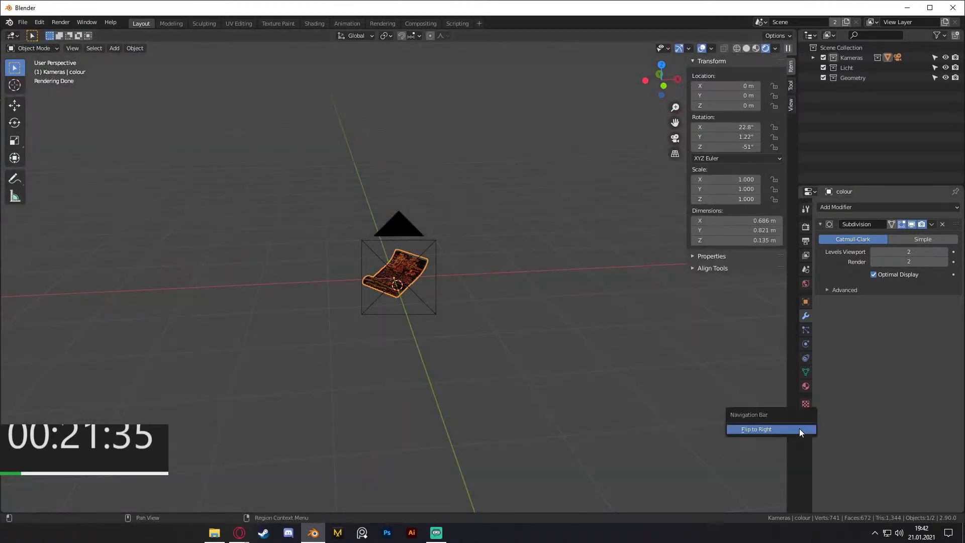
pyautogui.rightClick(795, 460)
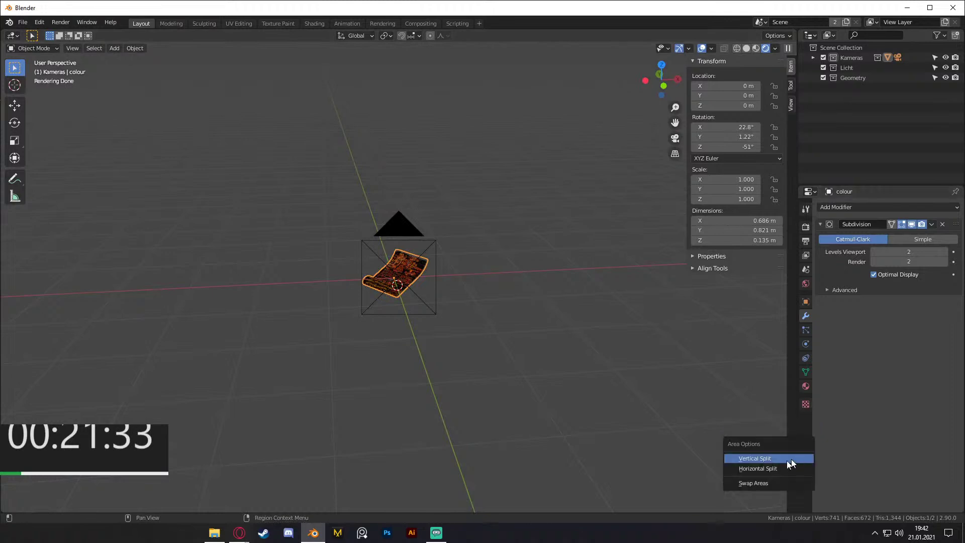
pyautogui.click(754, 457)
pyautogui.click(258, 297)
pyautogui.rightClick(264, 308)
pyautogui.click(243, 325)
pyautogui.click(130, 255)
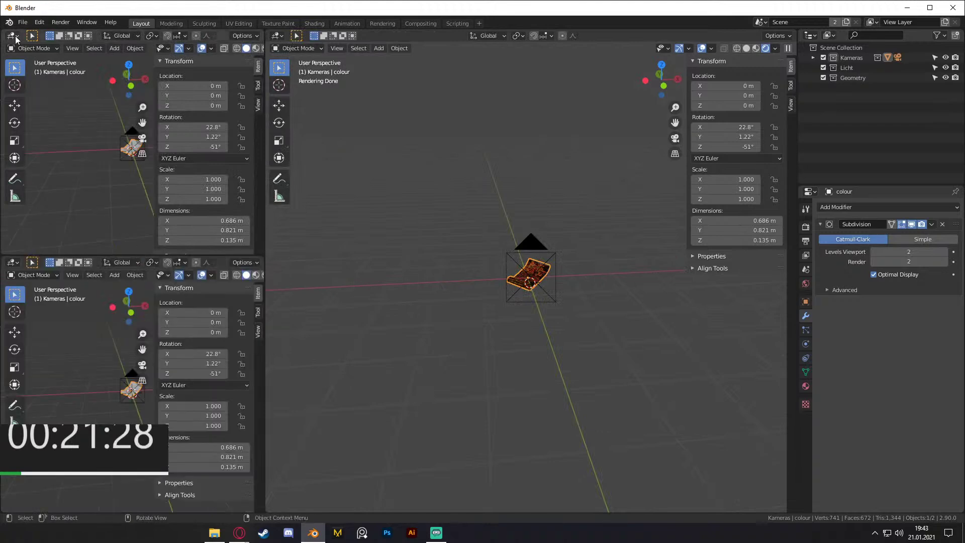
pyautogui.click(16, 39)
pyautogui.click(31, 85)
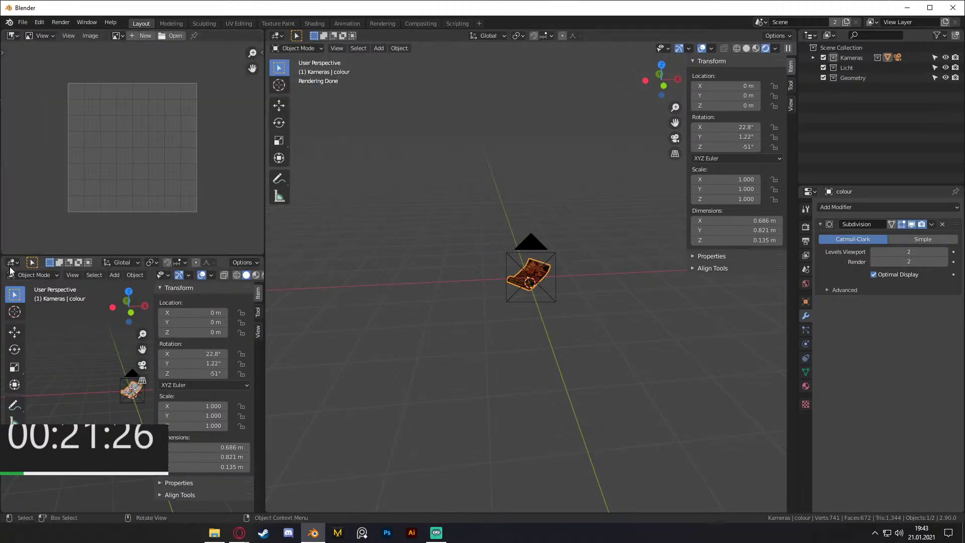
# Step: Hide the toolbar, sidebar, overlays and gizmos in the small 3D viewport and set it to an enlarged camera view
pyautogui.press('t')
pyautogui.press('n')
pyautogui.click(201, 275)
pyautogui.click(179, 275)
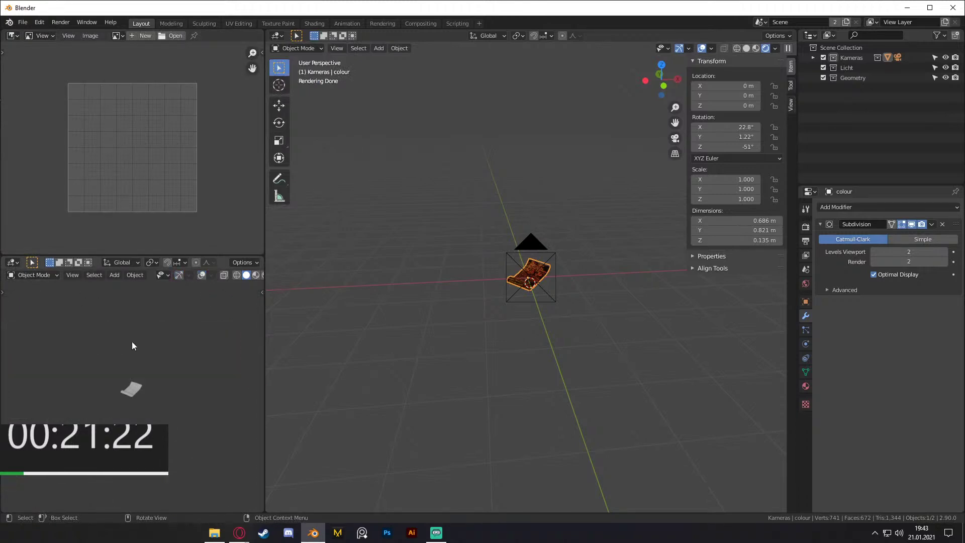
pyautogui.press('KP_0')
pyautogui.scroll(5, 127, 382)
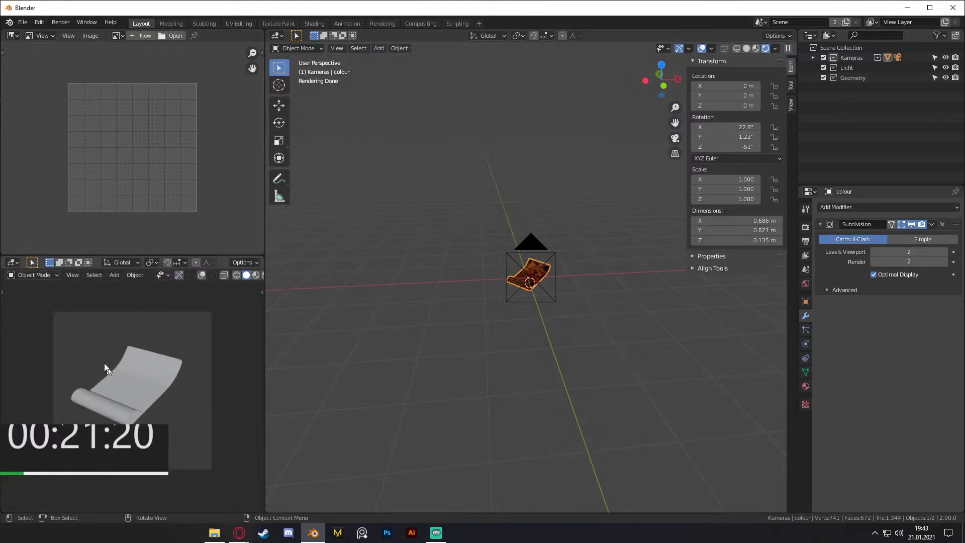
# Step: Show the small camera preview in rendered shading and the large viewport in solid shading
pyautogui.press('z')
pyautogui.click(112, 320)
pyautogui.press('z')
pyautogui.click(568, 308)
pyautogui.scroll(5, 616, 338)
pyautogui.scroll(-2, 616, 333)
pyautogui.moveTo(593, 327)
pyautogui.mouseDown(button='middle')
pyautogui.moveTo(550, 323)
pyautogui.moveTo(580, 327)
pyautogui.mouseUp(button='middle')
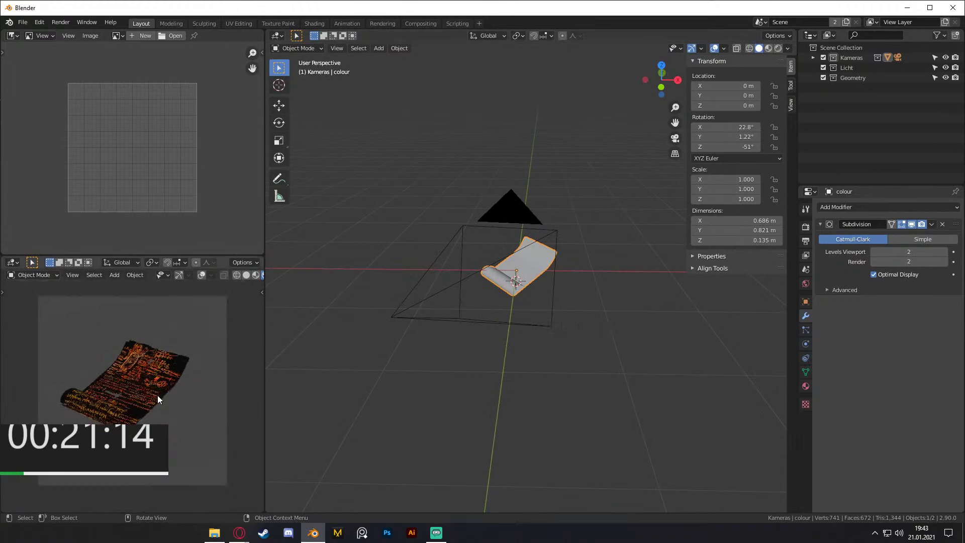
# Step: Split the large viewport horizontally, turn its lower part into a Shader Editor and enlarge it to about half the height
pyautogui.rightClick(797, 475)
pyautogui.click(755, 472)
pyautogui.click(600, 344)
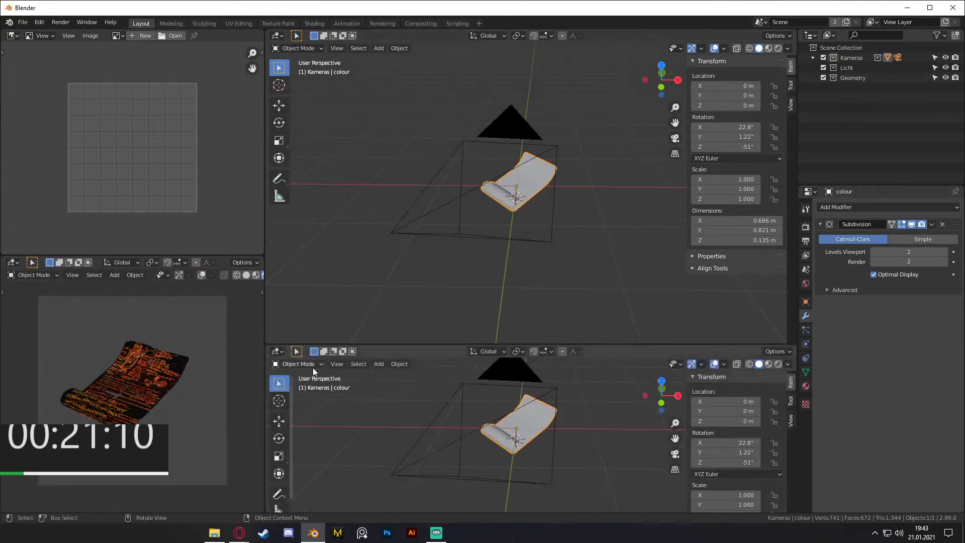
pyautogui.click(306, 364)
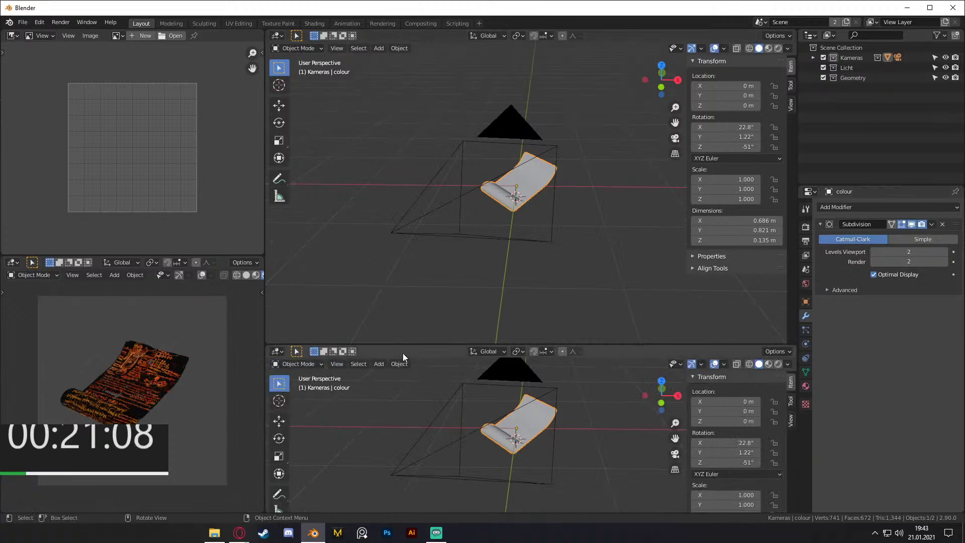
pyautogui.click(275, 352)
pyautogui.click(301, 444)
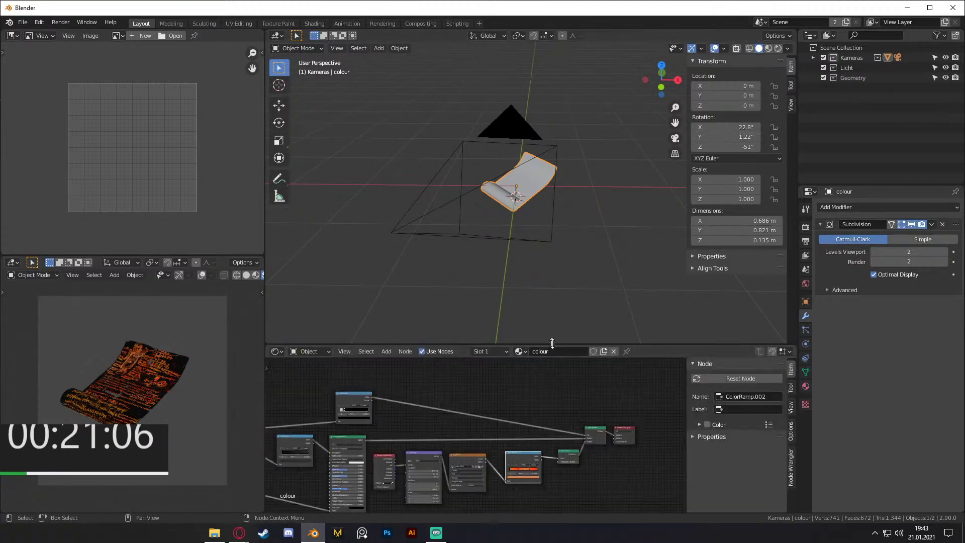
pyautogui.moveTo(635, 343); pyautogui.dragTo(634, 255)
pyautogui.scroll(-1, 543, 370)
pyautogui.moveTo(542, 370); pyautogui.dragTo(580, 342, button='middle')
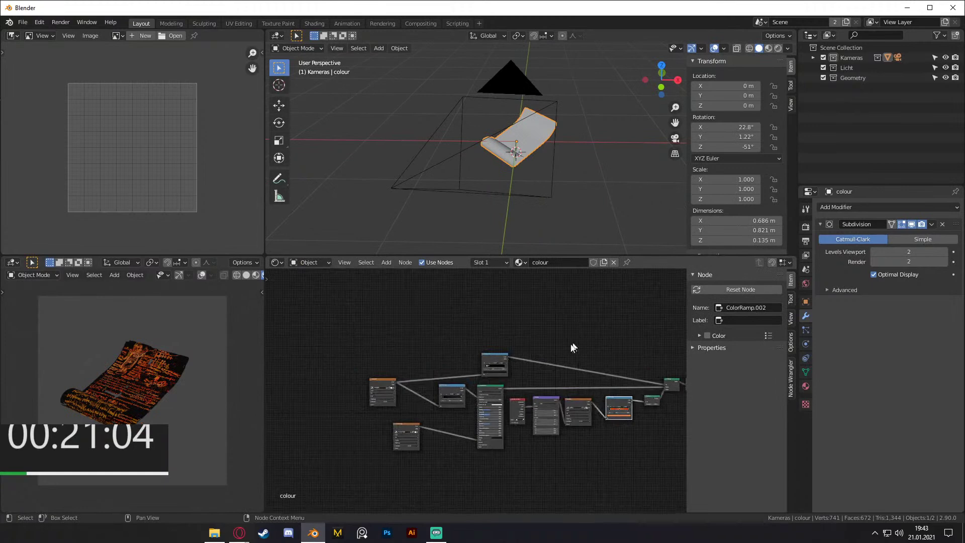
# Step: Switch the Shader Editor to the World nodes and connect the Environment Texture color to the Background color
pyautogui.click(300, 264)
pyautogui.click(312, 287)
pyautogui.scroll(4, 354, 396)
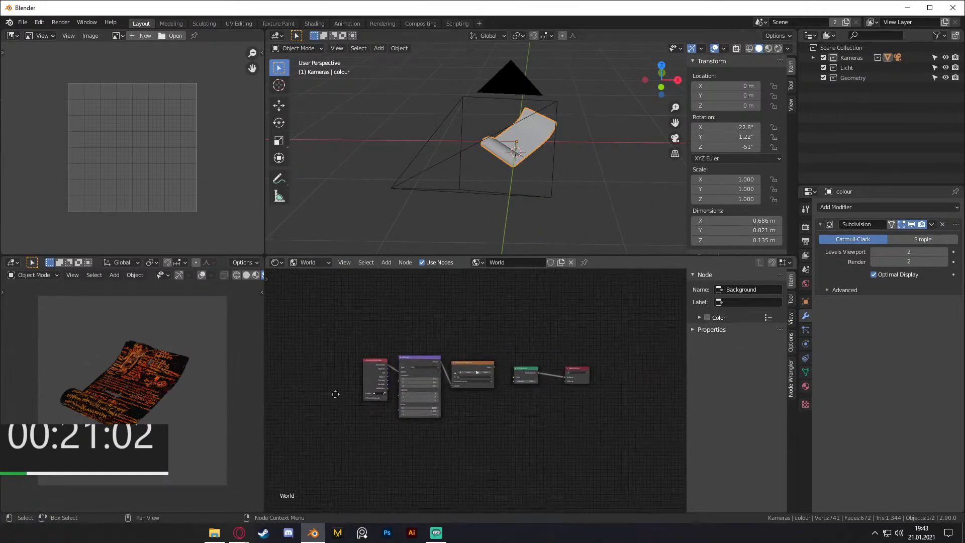
pyautogui.moveTo(516, 414); pyautogui.dragTo(448, 424, button='middle')
pyautogui.moveTo(432, 357); pyautogui.dragTo(465, 369)
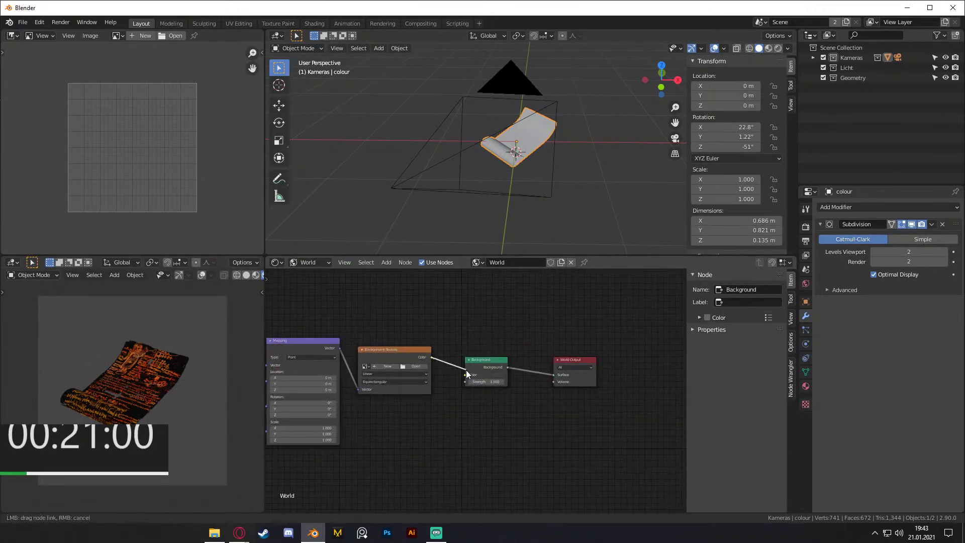
pyautogui.moveTo(465, 374); pyautogui.dragTo(478, 420, button='middle')
pyautogui.scroll(2, 520, 396)
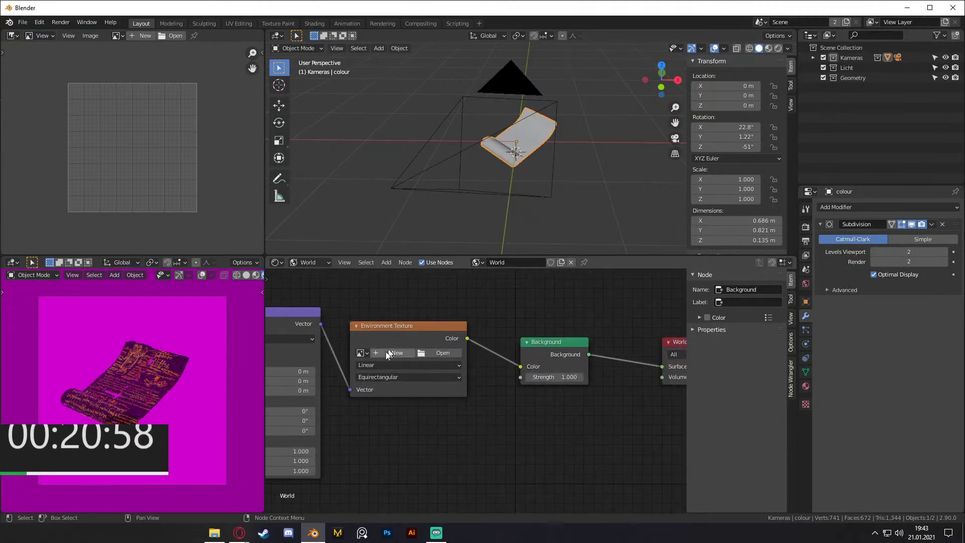
# Step: Load leadenhall_market_2k.hdr from the HDRIs folder into the Environment Texture node
pyautogui.scroll(-3, 474, 369)
pyautogui.moveTo(444, 344); pyautogui.dragTo(499, 347, button='middle')
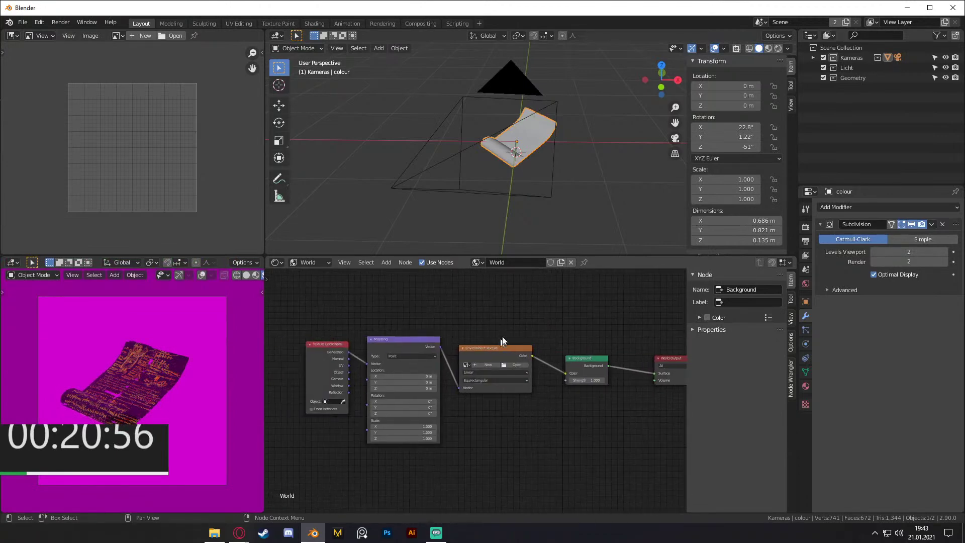
pyautogui.moveTo(564, 373); pyautogui.dragTo(562, 374)
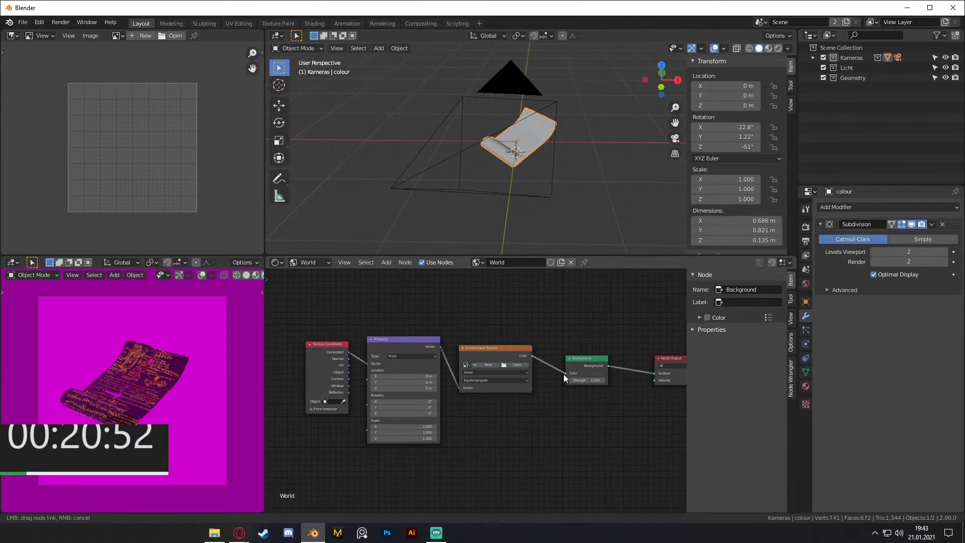
pyautogui.moveTo(563, 373); pyautogui.dragTo(563, 374)
pyautogui.scroll(3, 473, 396)
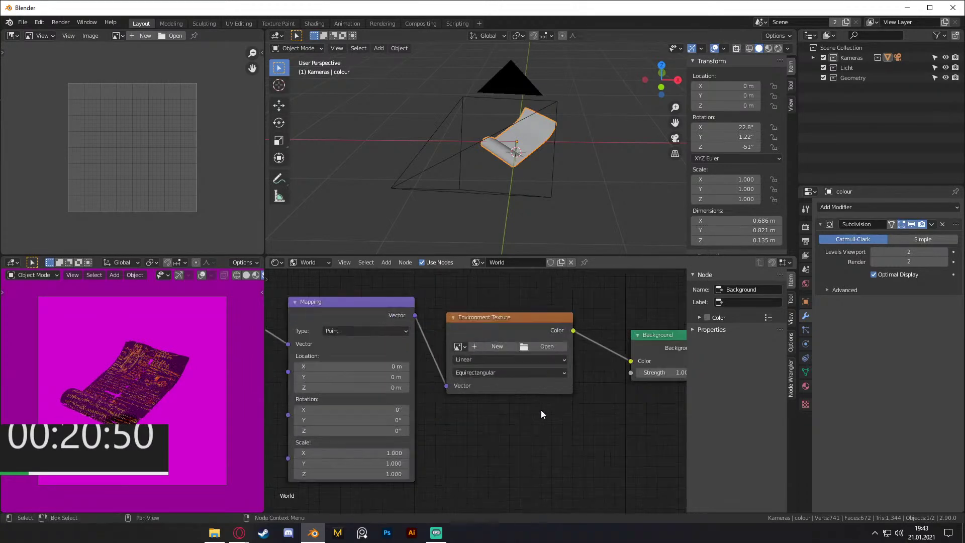
pyautogui.moveTo(540, 409); pyautogui.dragTo(515, 426, button='middle')
pyautogui.moveTo(472, 317); pyautogui.dragTo(478, 314, button='middle')
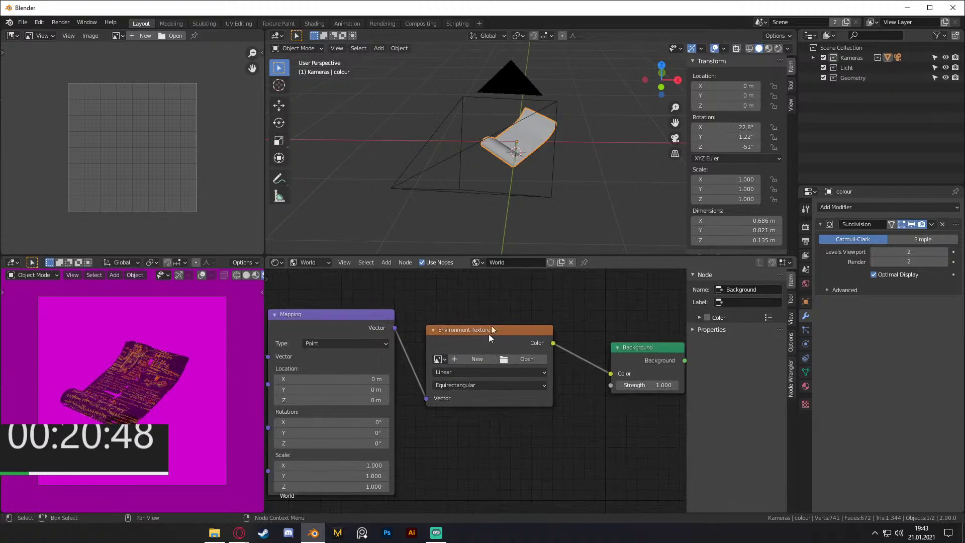
pyautogui.click(522, 359)
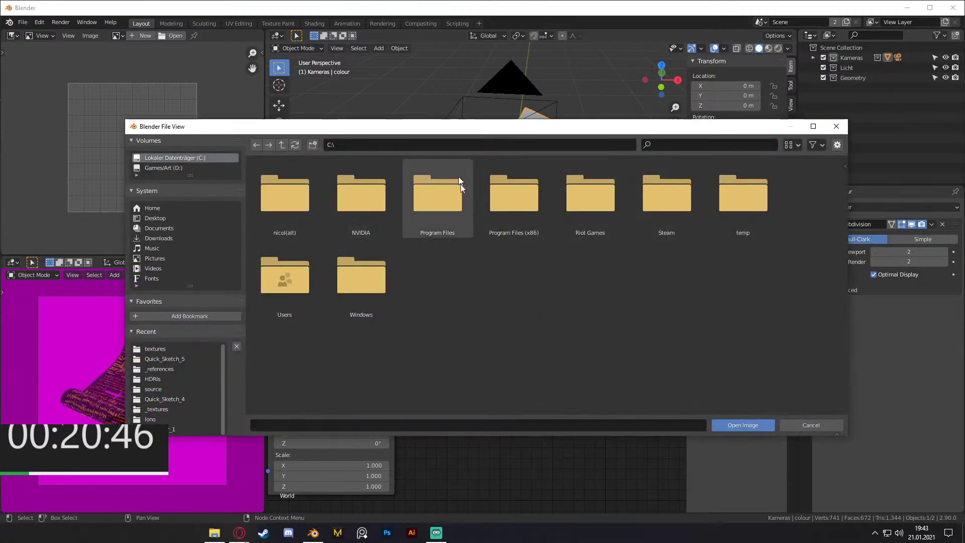
pyautogui.click(153, 378)
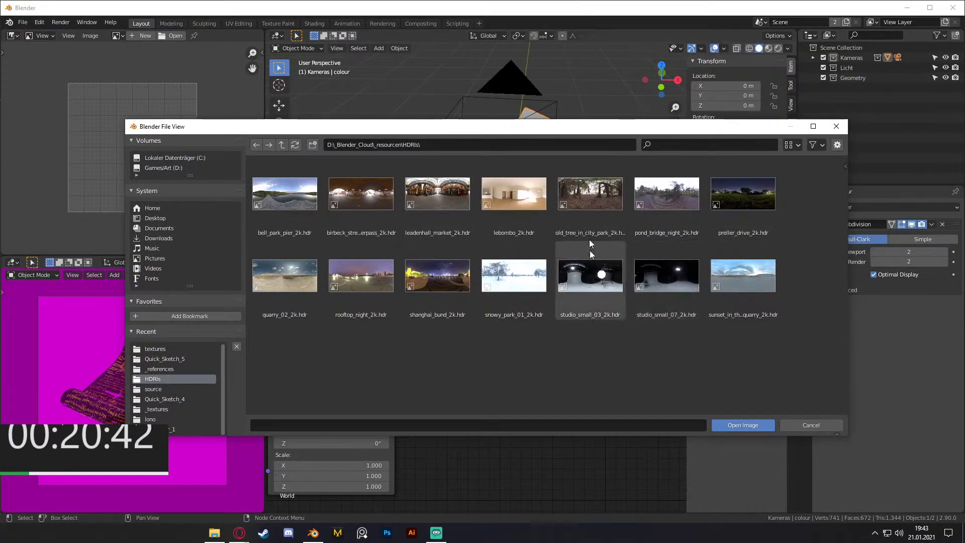
pyautogui.click(456, 230)
pyautogui.click(743, 426)
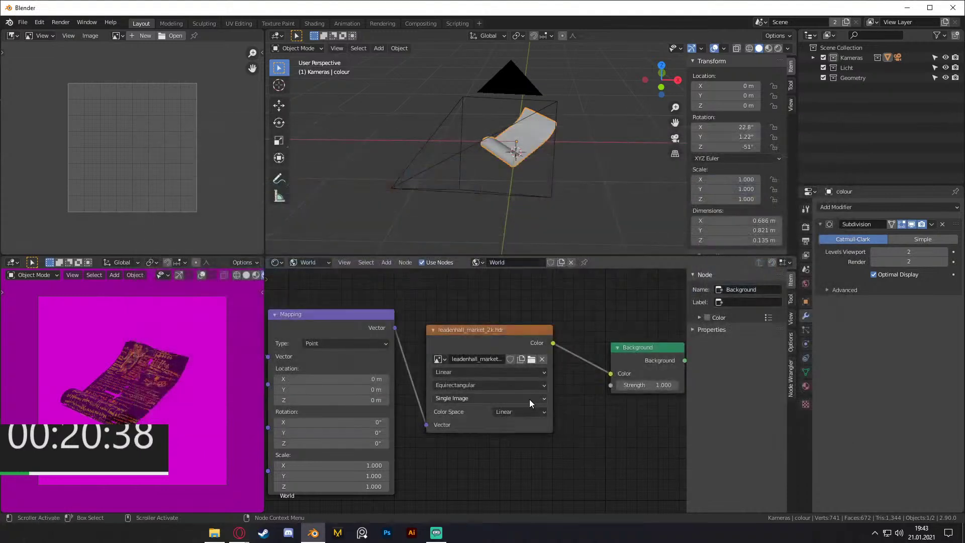
# Step: Adjust the X rotation in the world's Mapping node to turn the market hall backdrop behind the scroll
pyautogui.scroll(-3, 501, 422)
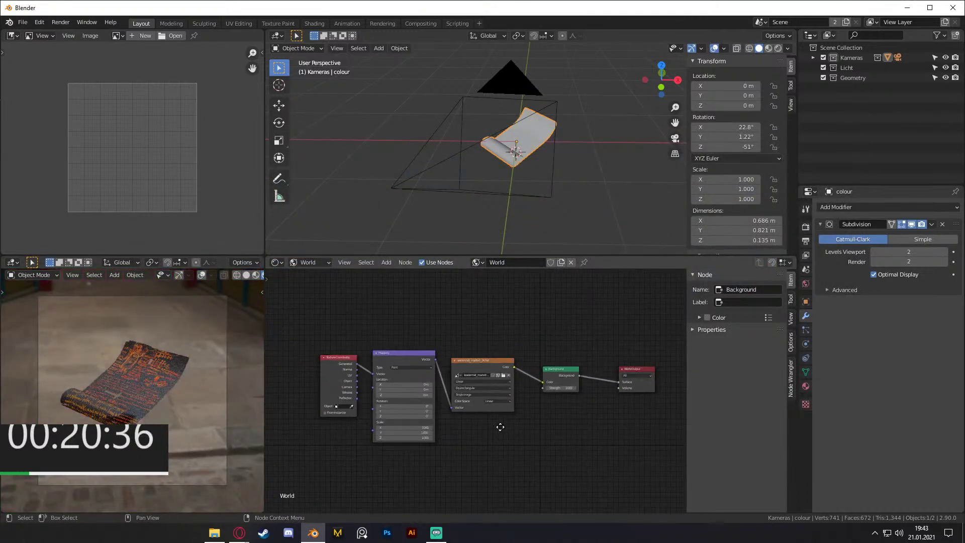
pyautogui.scroll(3, 520, 408)
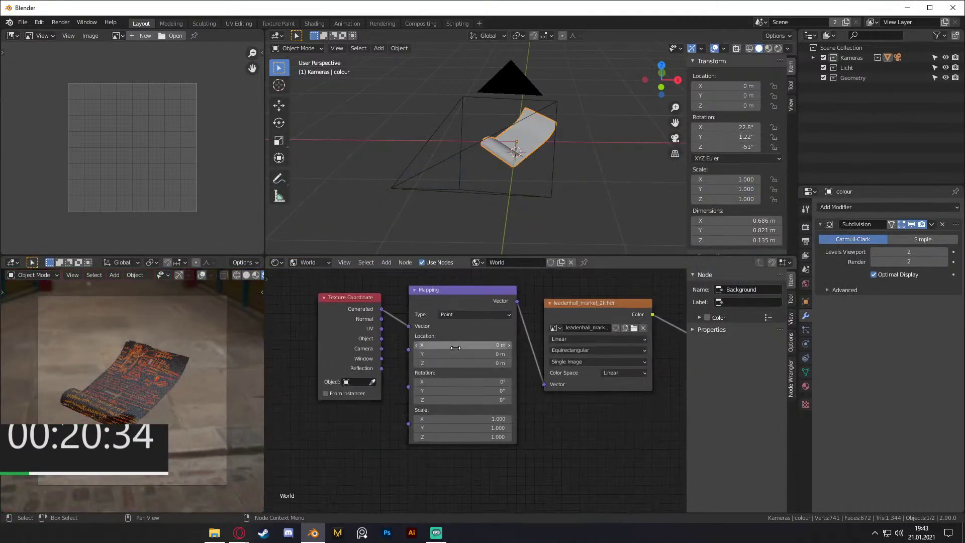
pyautogui.moveTo(459, 382)
pyautogui.mouseDown()
pyautogui.moveTo(507, 383)
pyautogui.moveTo(462, 382)
pyautogui.mouseUp()
pyautogui.click(508, 382)
# Step: Move the Background node aside and insert a ColorRamp between the Environment Texture and the Background
pyautogui.moveTo(554, 409); pyautogui.dragTo(390, 414, button='middle')
pyautogui.scroll(5, 457, 391)
pyautogui.moveTo(458, 390); pyautogui.dragTo(402, 408, button='middle')
pyautogui.moveTo(425, 329); pyautogui.dragTo(645, 332)
pyautogui.hotkey('shift', 'a')
pyautogui.moveTo(376, 372)
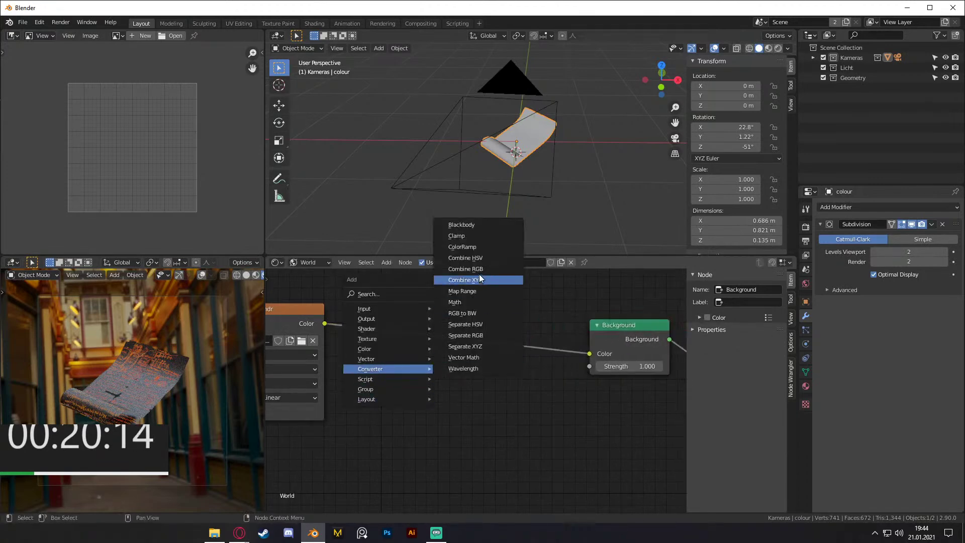
pyautogui.click(466, 247)
pyautogui.click(453, 411)
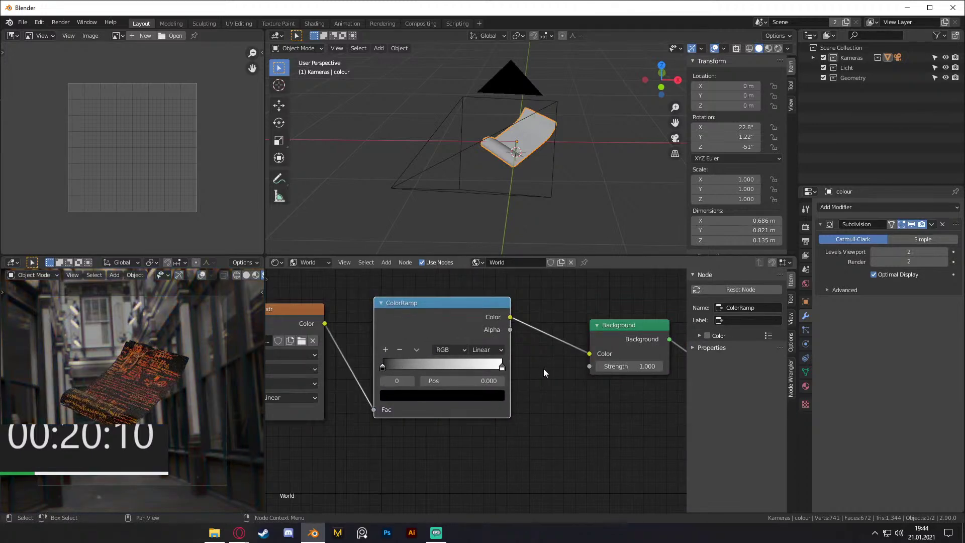
# Step: Recolor the white stop of the world's ColorRamp to a saturated orange
pyautogui.click(502, 367)
pyautogui.click(472, 396)
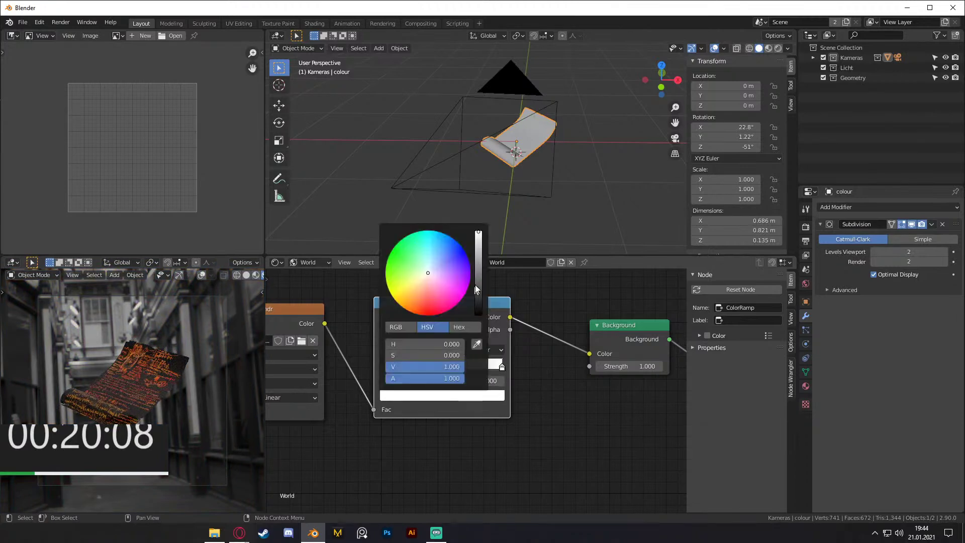
pyautogui.moveTo(427, 273); pyautogui.dragTo(405, 305)
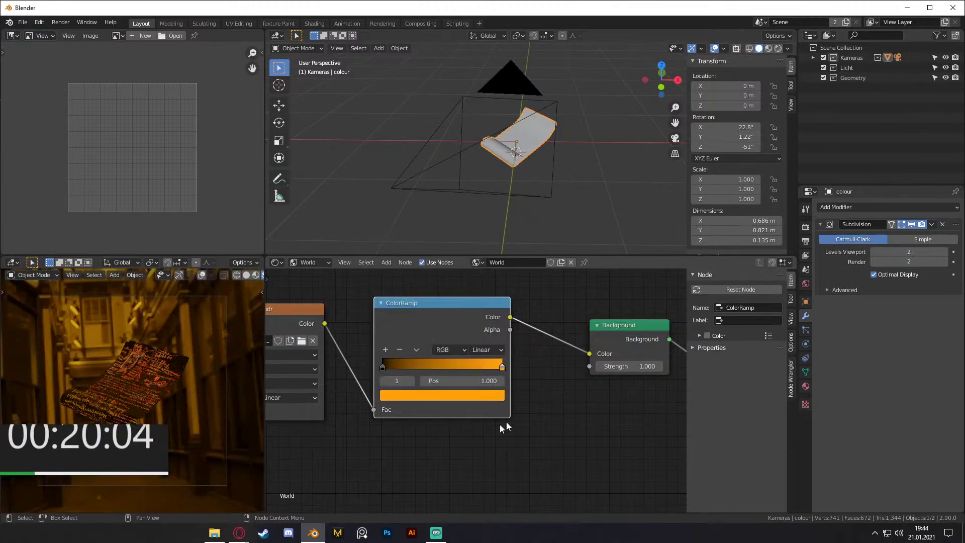
# Step: Move the black ColorRamp stop inward, add a stop midway to the orange one and make it a very dark grey with saturation 0
pyautogui.moveTo(382, 367)
pyautogui.mouseDown()
pyautogui.moveTo(445, 371)
pyautogui.moveTo(400, 370)
pyautogui.mouseUp()
pyautogui.click(386, 350)
pyautogui.click(435, 397)
pyautogui.moveTo(479, 266); pyautogui.dragTo(478, 299)
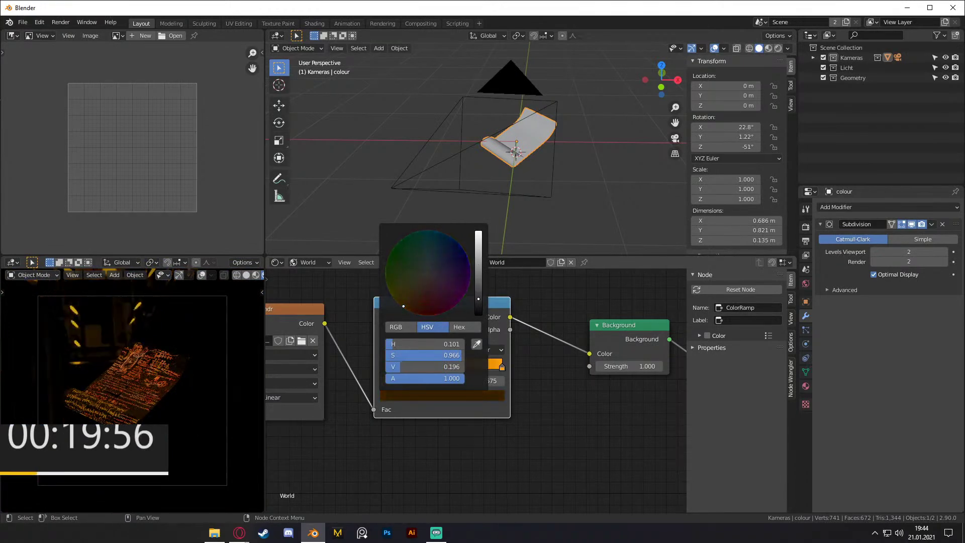
pyautogui.moveTo(435, 357); pyautogui.dragTo(361, 357)
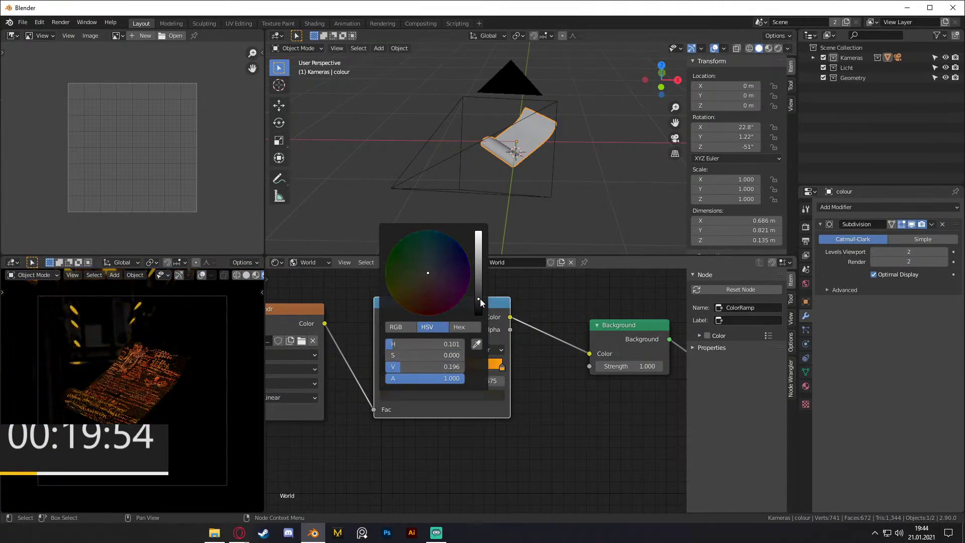
pyautogui.moveTo(478, 298); pyautogui.dragTo(477, 305)
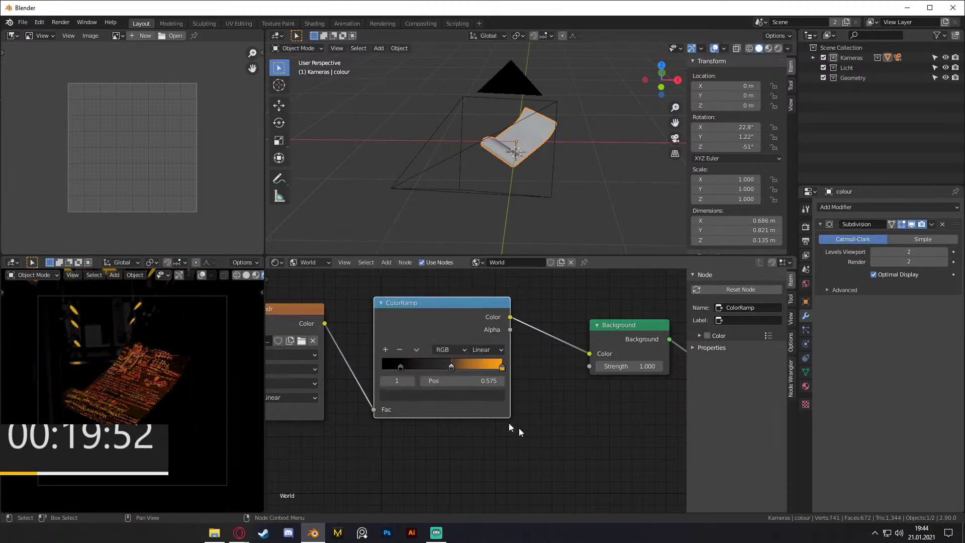
# Step: Place the black ColorRamp stop at position 0.091 and the orange stop at 0.918
pyautogui.moveTo(400, 367); pyautogui.dragTo(390, 368)
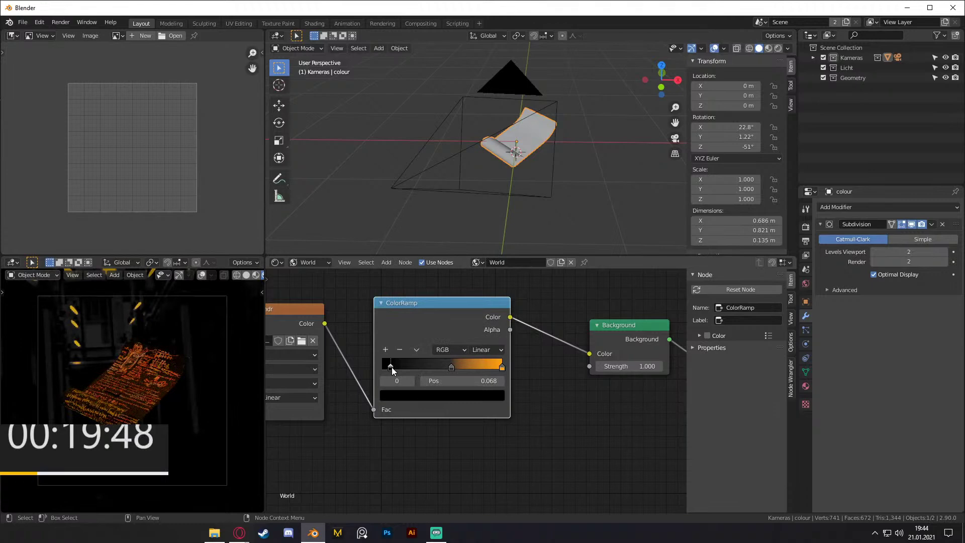
pyautogui.moveTo(391, 368); pyautogui.dragTo(394, 368)
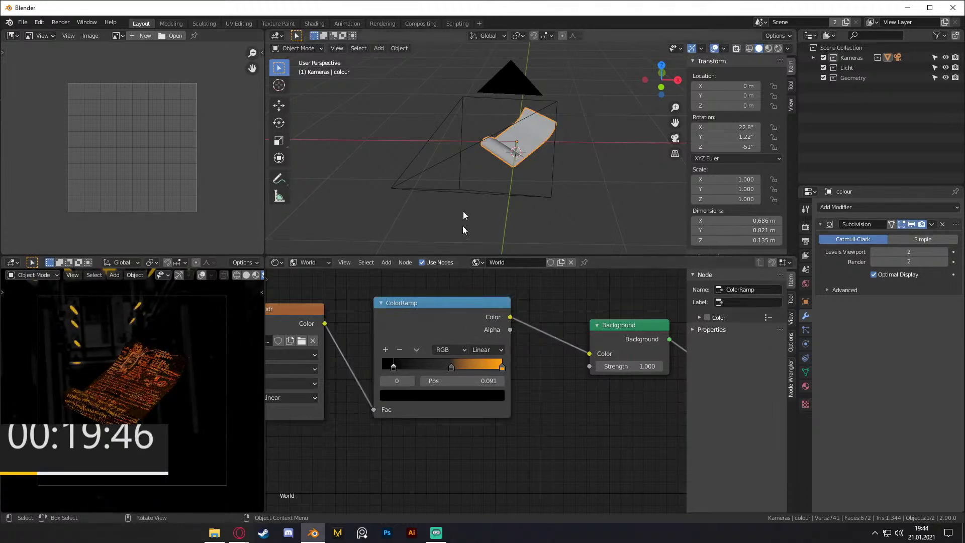
pyautogui.moveTo(493, 369); pyautogui.dragTo(482, 371)
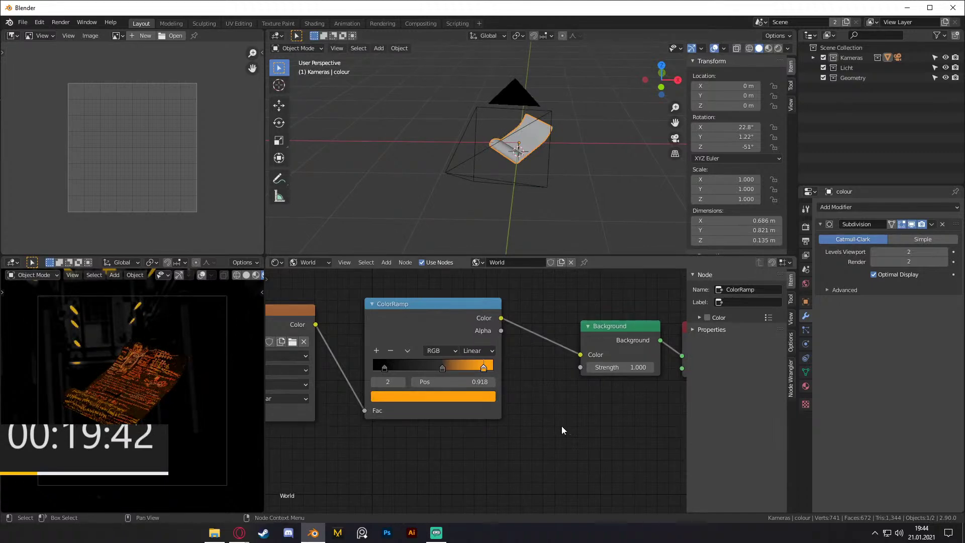
# Step: Inspect the scroll up close in Object Mode in the 3D viewport and keep it selected
pyautogui.scroll(-3, 551, 421)
pyautogui.moveTo(353, 417); pyautogui.dragTo(502, 388, button='middle')
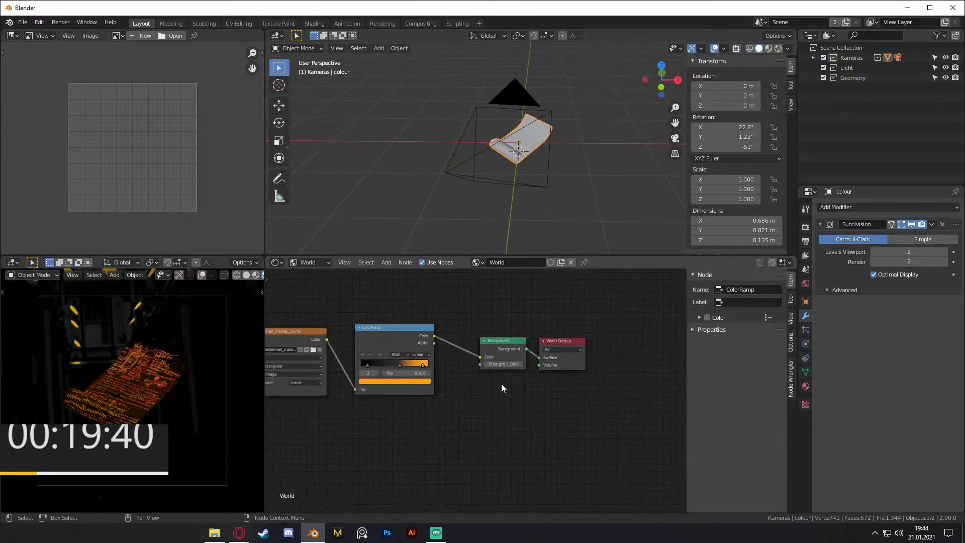
pyautogui.click(296, 48)
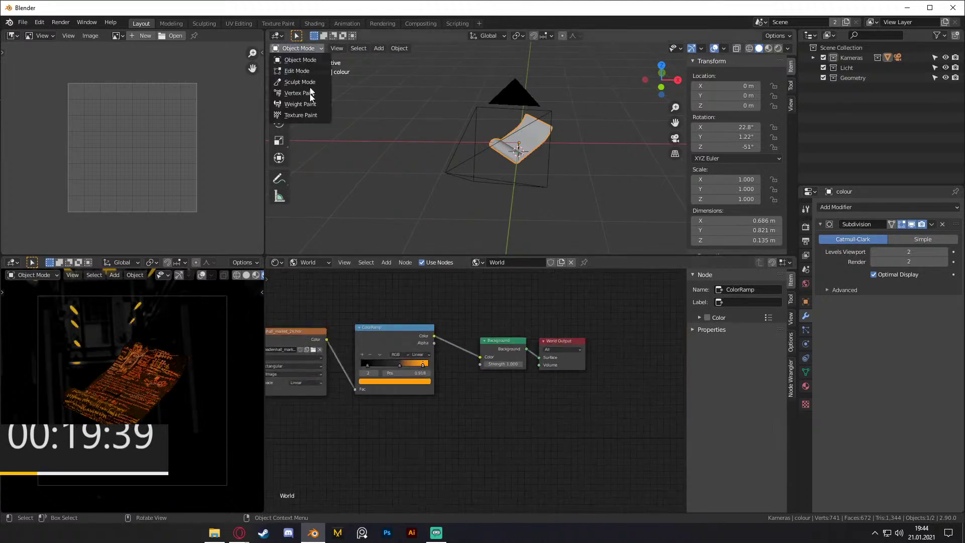
pyautogui.click(294, 60)
pyautogui.scroll(3, 463, 166)
pyautogui.moveTo(463, 166); pyautogui.dragTo(583, 155, button='middle')
pyautogui.scroll(-2, 515, 156)
pyautogui.click(562, 180)
pyautogui.scroll(2, 508, 188)
pyautogui.click(517, 158)
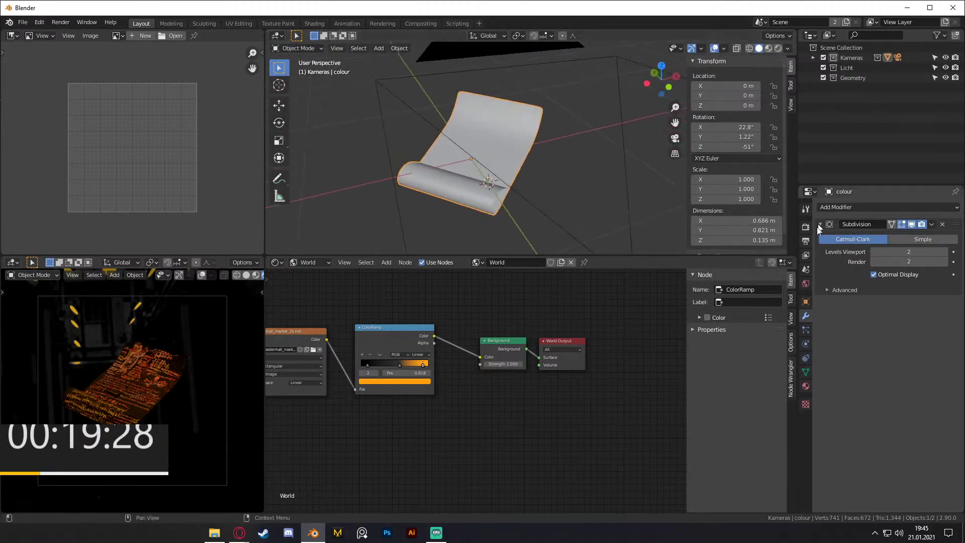
# Step: Raise the viewport level of the scroll's Subdivision modifier to 3
pyautogui.click(841, 208)
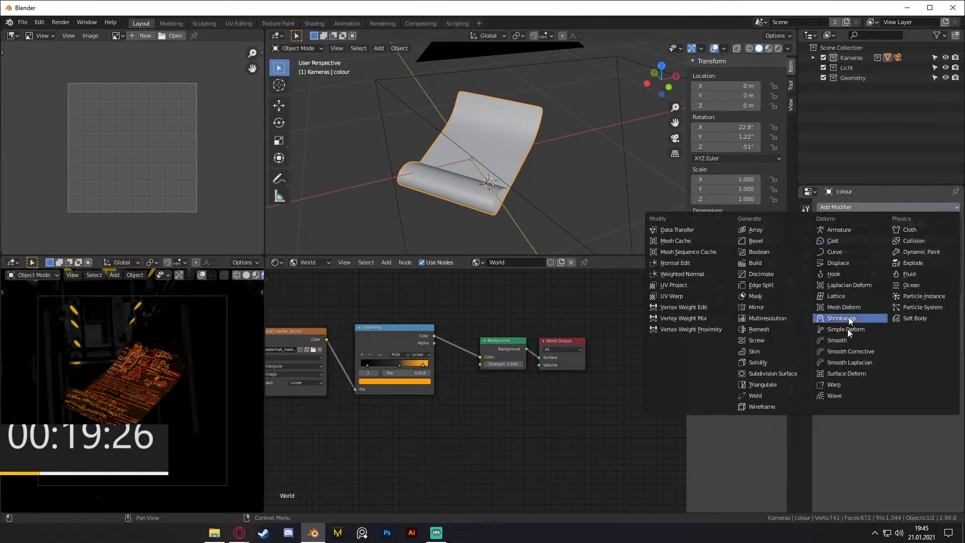
pyautogui.hotkey('ctrl', '2')
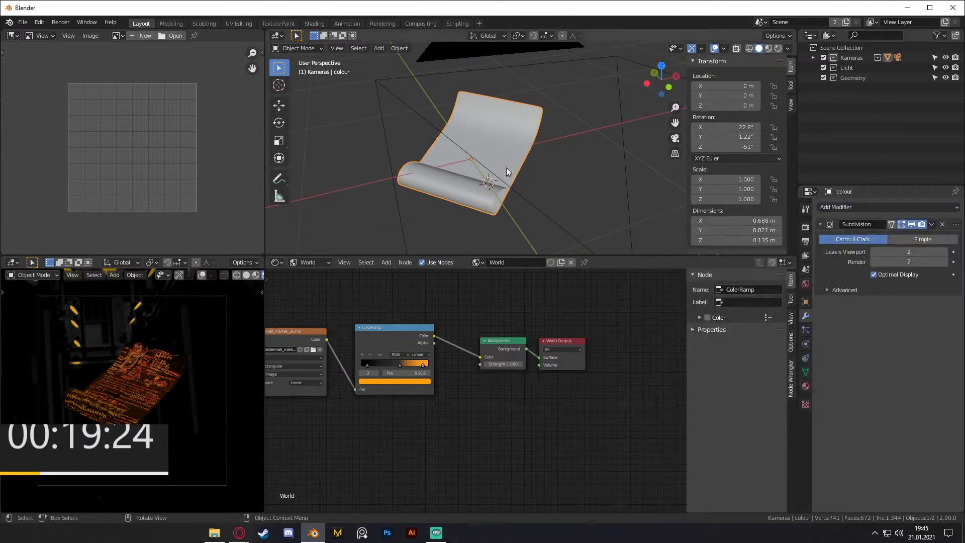
pyautogui.press('Tab')
pyautogui.keyDown('shift'); pyautogui.moveTo(530, 179); pyautogui.dragTo(534, 173, button='middle'); pyautogui.keyUp('shift')
pyautogui.press('Tab')
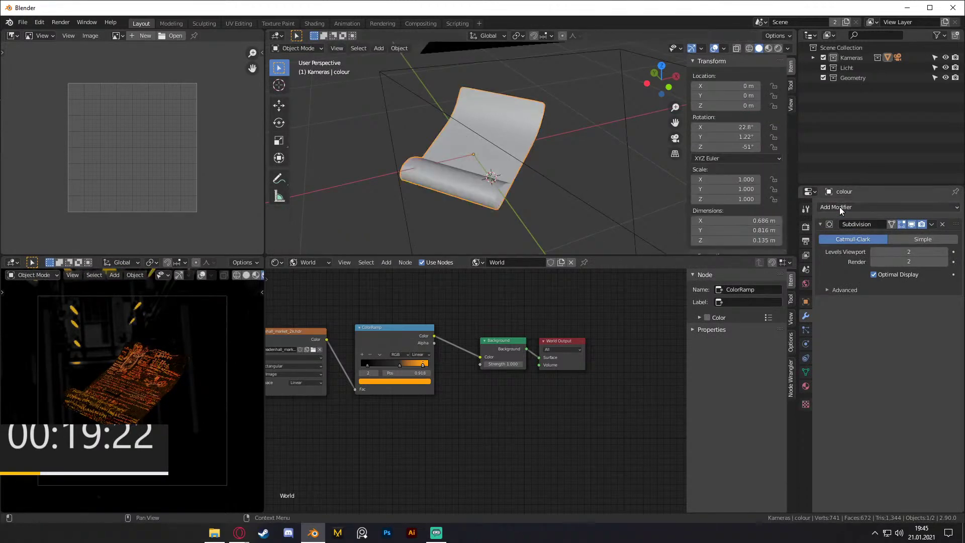
pyautogui.click(839, 207)
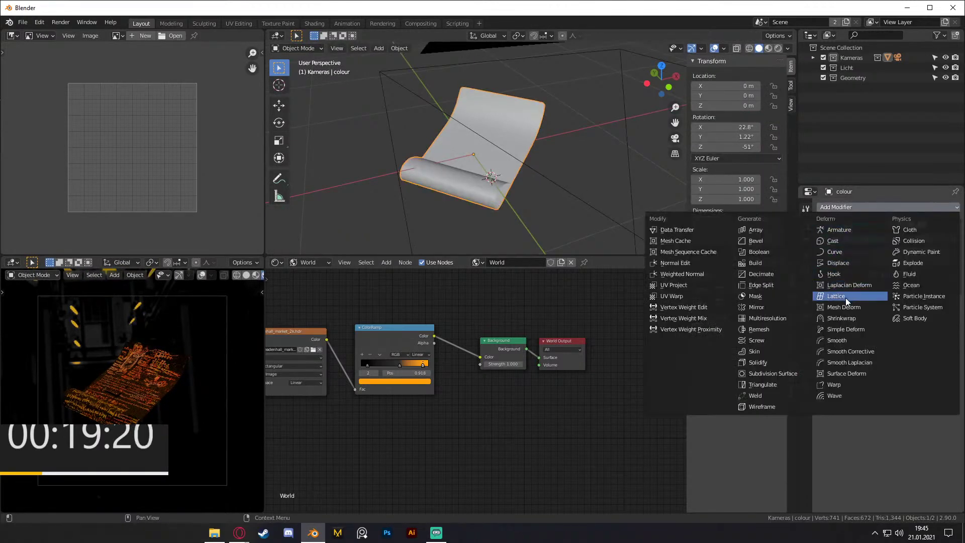
pyautogui.click(773, 374)
pyautogui.click(945, 252)
pyautogui.click(945, 252)
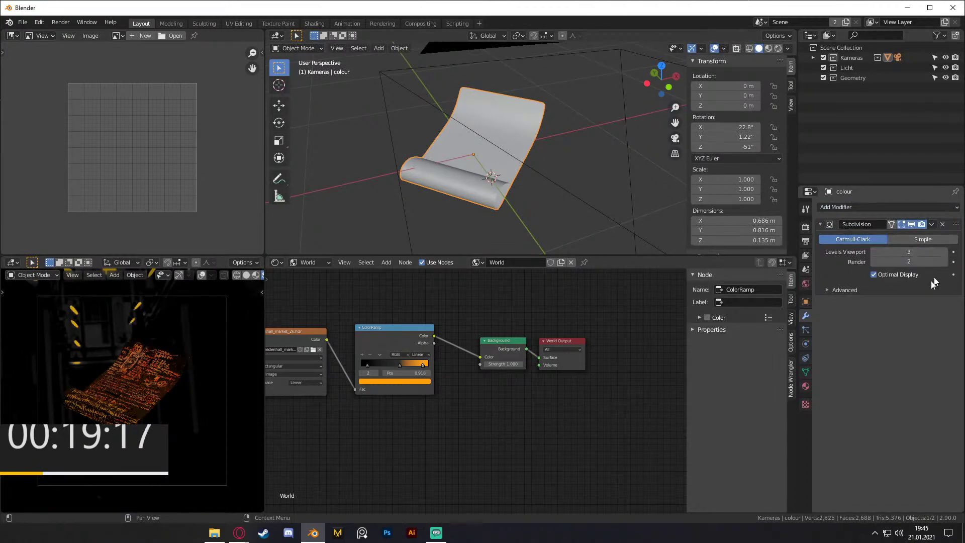
# Step: Add a Triangulate modifier and an Edge Split modifier to the scroll below its Subdivision modifier
pyautogui.click(835, 208)
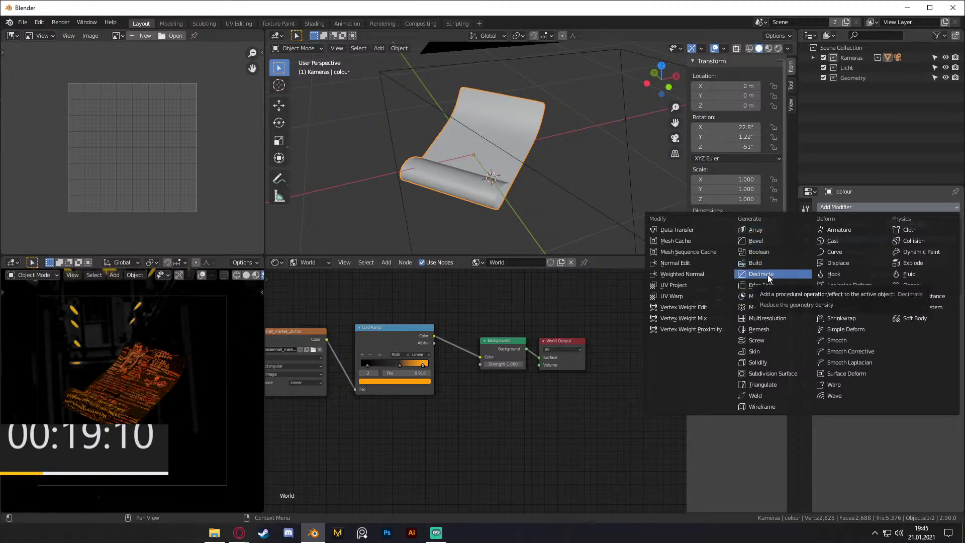
pyautogui.click(761, 384)
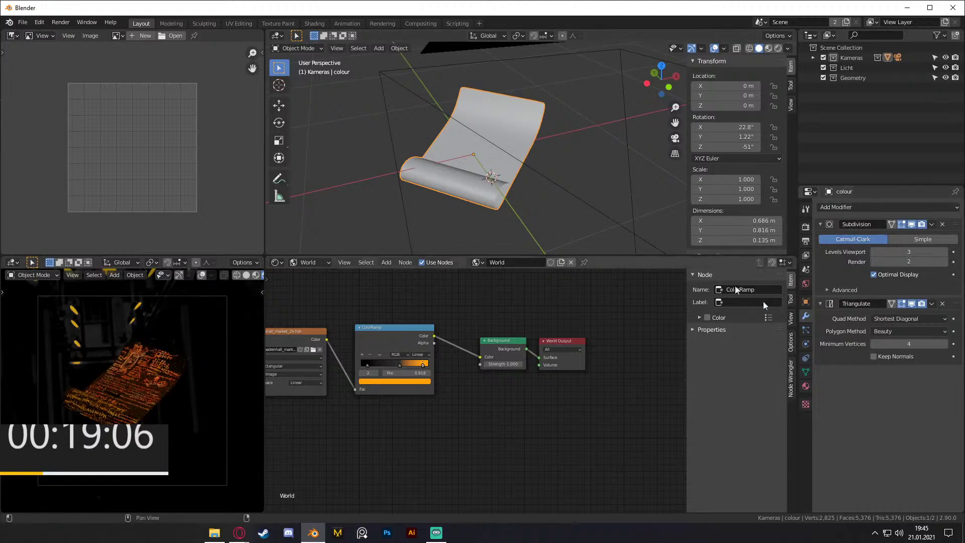
pyautogui.click(846, 207)
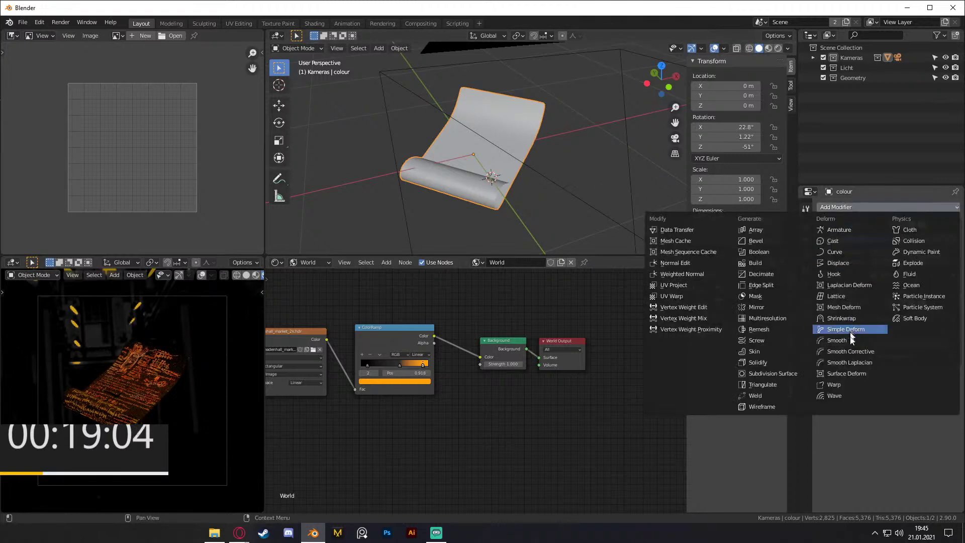
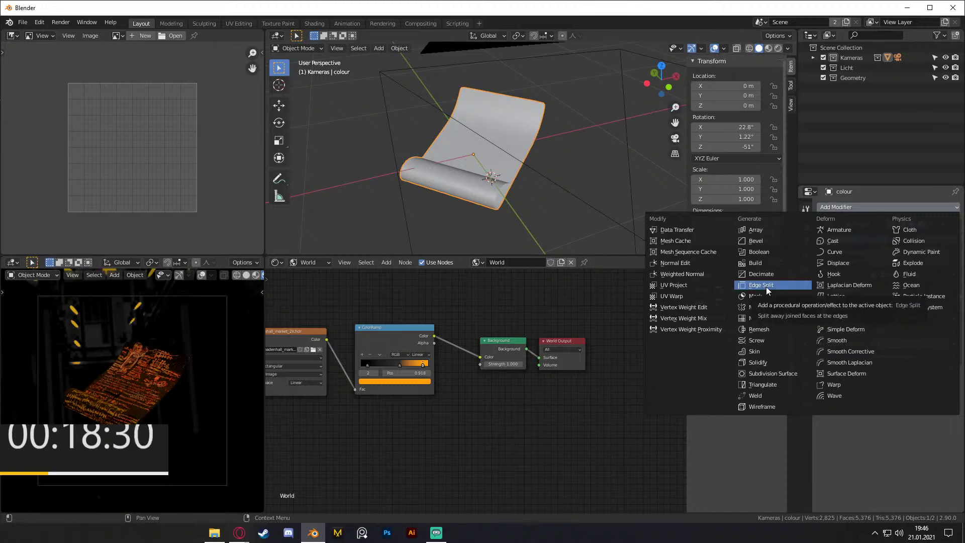
pyautogui.click(765, 286)
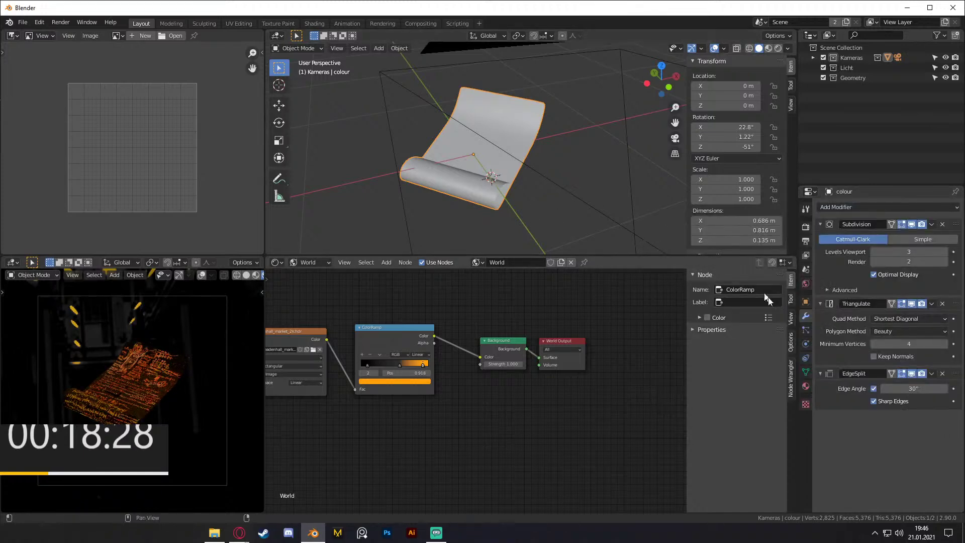
# Step: Add a UV sphere, scale it to about 0.244, and place it above the scroll's upper corner
pyautogui.moveTo(590, 162); pyautogui.dragTo(501, 148, button='middle')
pyautogui.hotkey('shift', 'a')
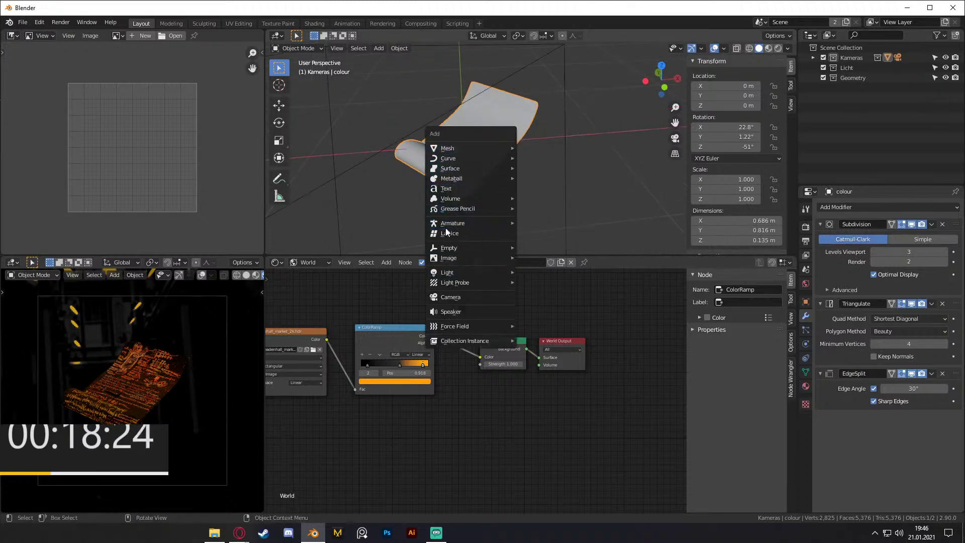
pyautogui.moveTo(457, 149)
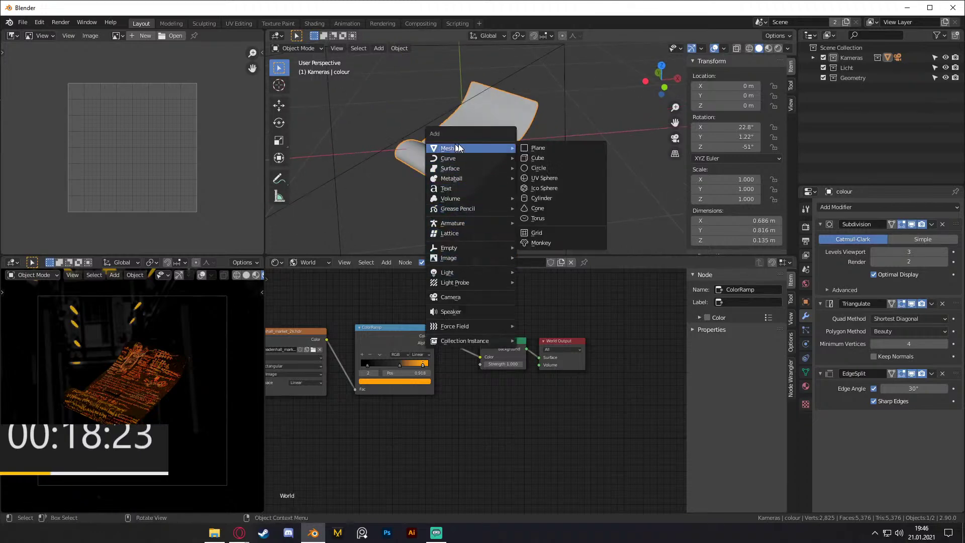
pyautogui.click(543, 177)
pyautogui.press('s')
pyautogui.click(509, 207)
pyautogui.press('g')
pyautogui.click(592, 156)
pyautogui.moveTo(591, 156); pyautogui.dragTo(566, 194, button='middle')
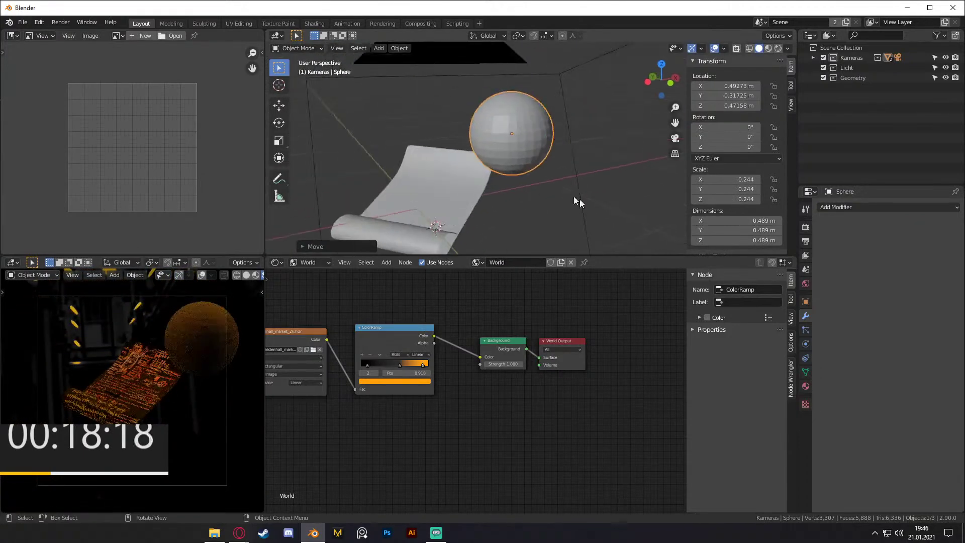
# Step: Set the sphere's viewport display to Wire in its object properties
pyautogui.click(805, 302)
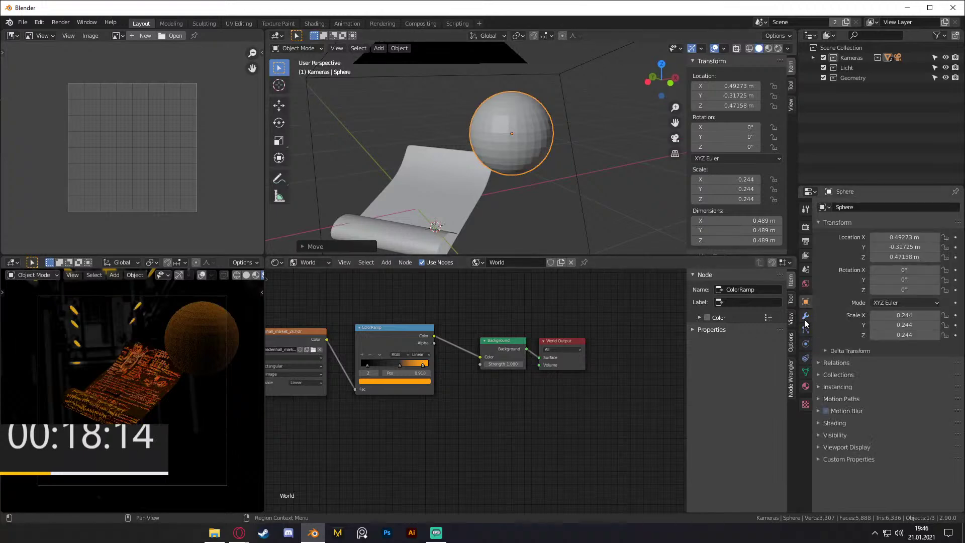
pyautogui.click(805, 317)
pyautogui.click(806, 330)
pyautogui.click(806, 301)
pyautogui.click(818, 435)
pyautogui.scroll(-5, 856, 427)
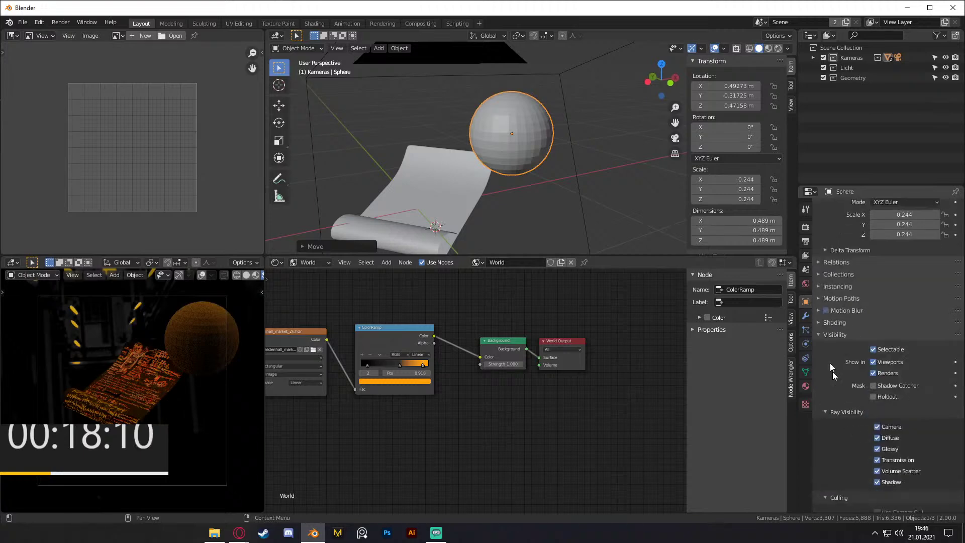
pyautogui.click(818, 333)
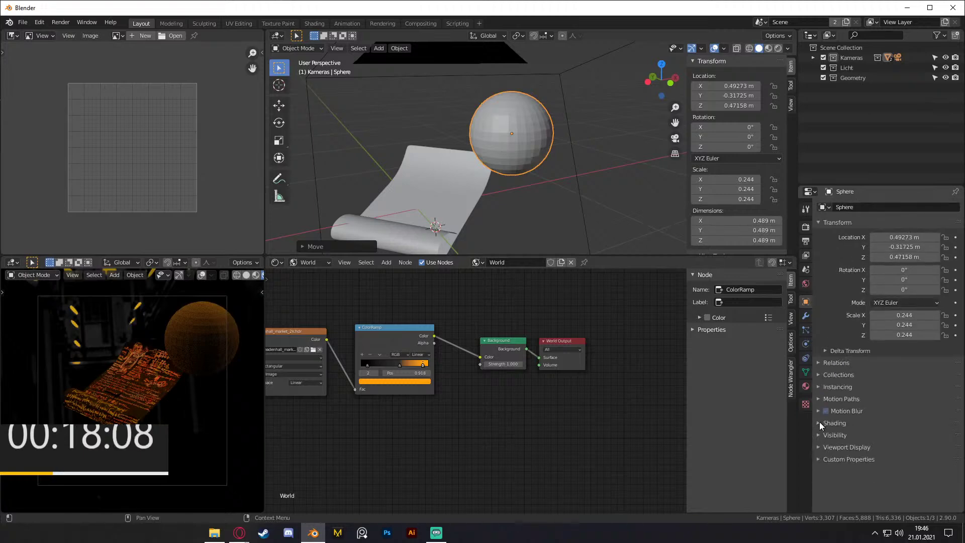
pyautogui.click(818, 435)
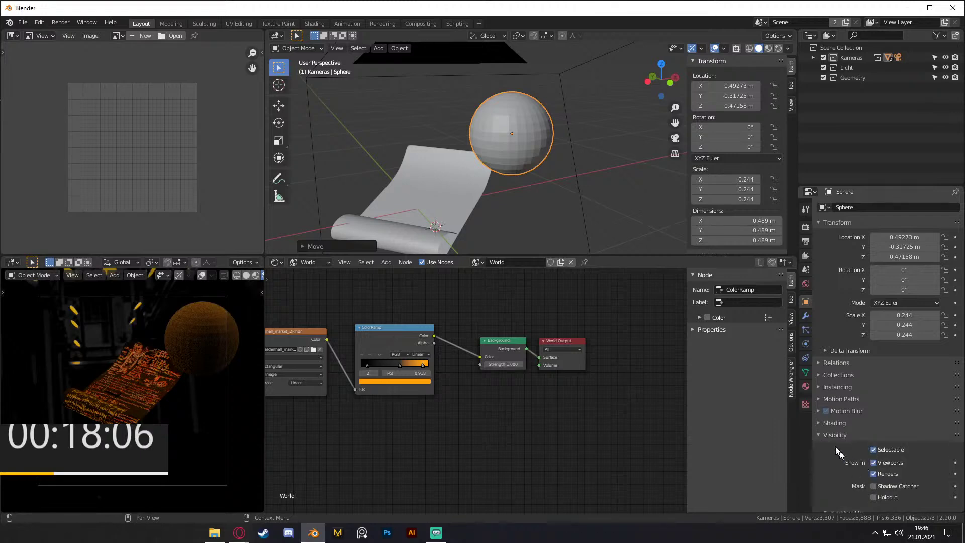
pyautogui.click(824, 435)
pyautogui.click(817, 447)
pyautogui.scroll(-4, 851, 429)
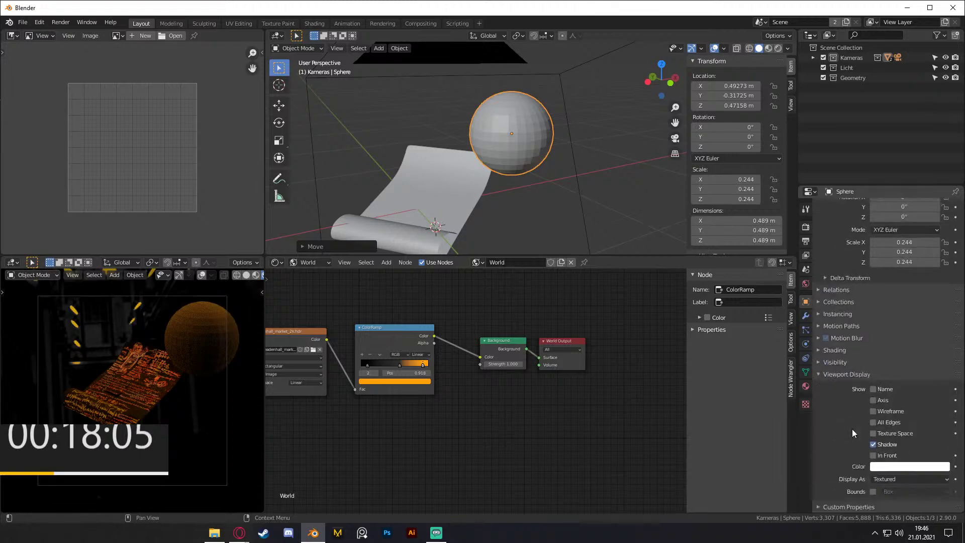
pyautogui.click(894, 478)
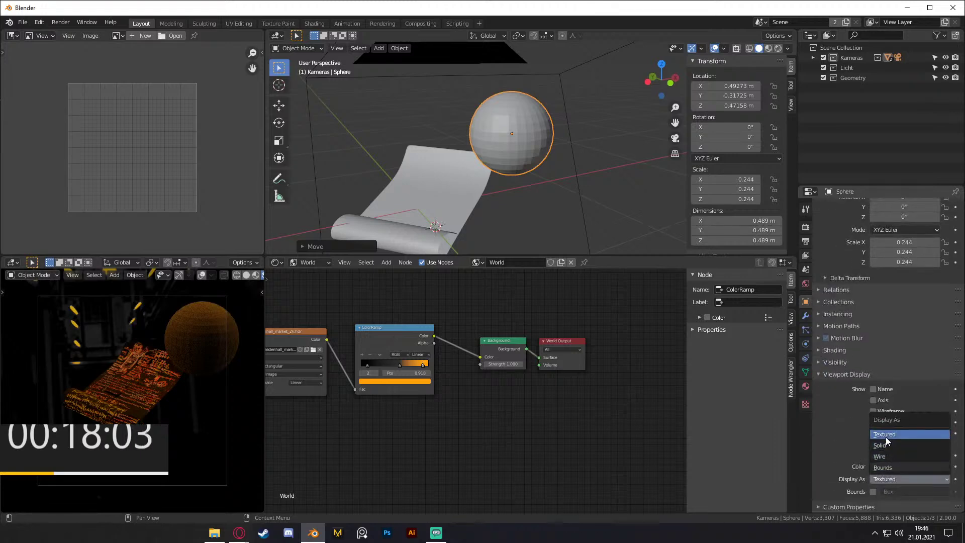
pyautogui.click(884, 466)
pyautogui.click(888, 478)
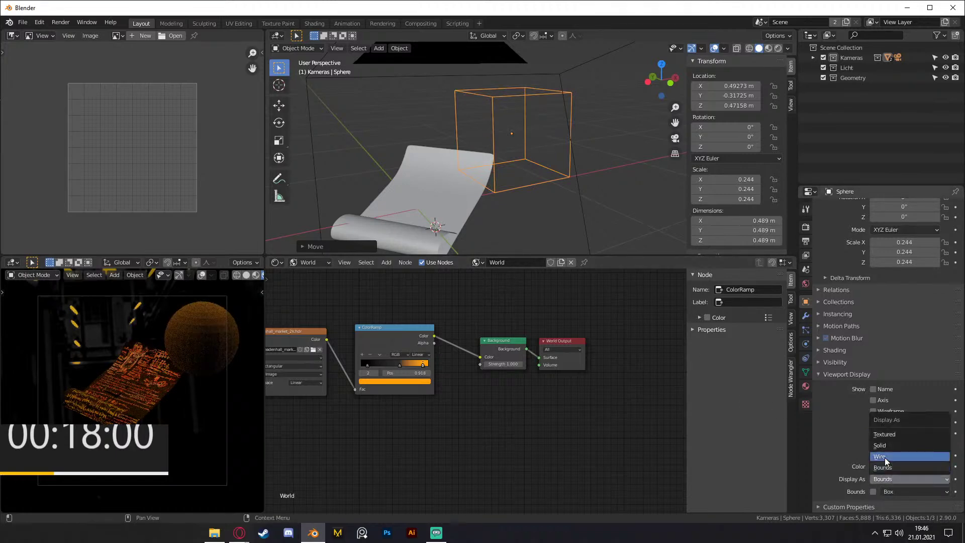
pyautogui.click(884, 458)
pyautogui.moveTo(603, 165); pyautogui.dragTo(610, 146, button='middle')
pyautogui.click(581, 170)
pyautogui.click(545, 140)
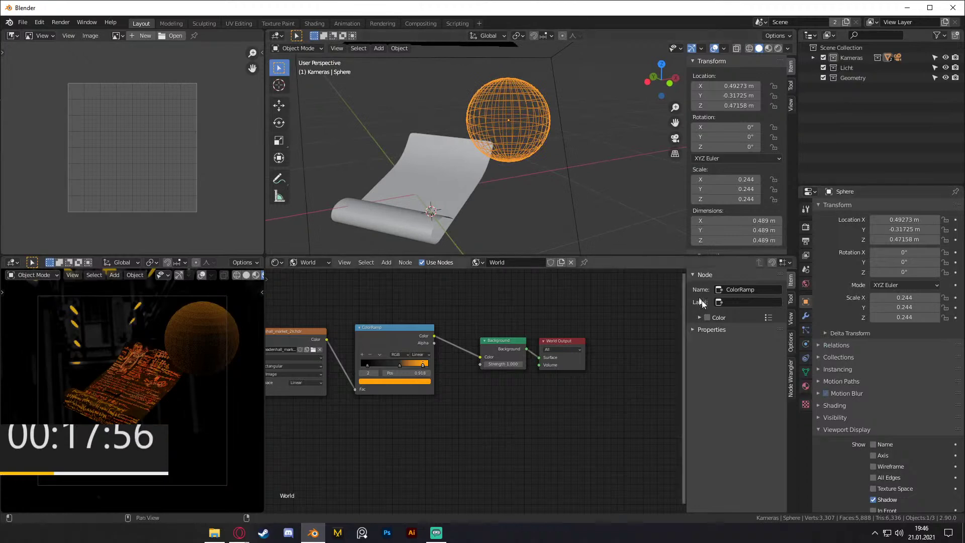
pyautogui.click(575, 149)
pyautogui.click(502, 134)
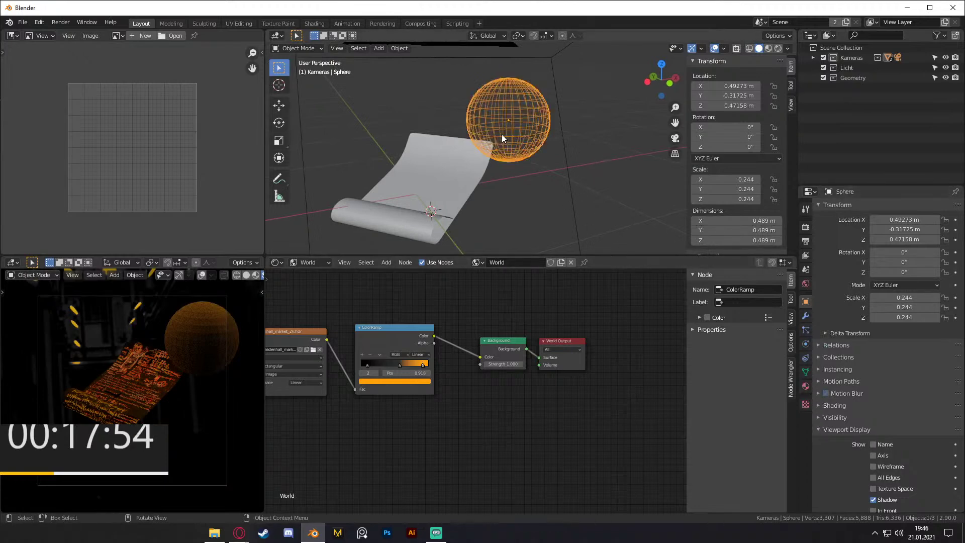
pyautogui.click(604, 173)
# Step: Select the scroll and add a Displace modifier after its Edge Split modifier
pyautogui.click(477, 151)
pyautogui.click(806, 315)
pyautogui.click(849, 207)
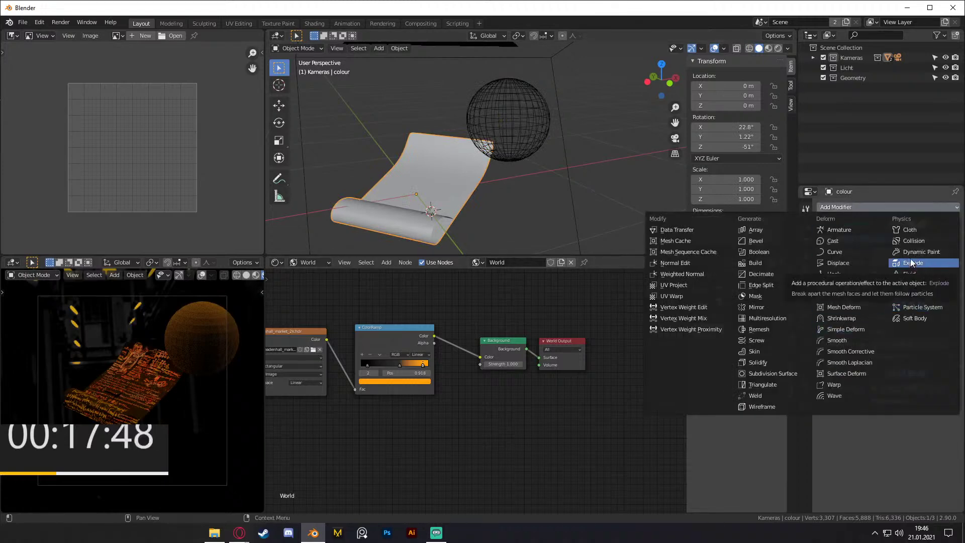
pyautogui.click(843, 262)
pyautogui.scroll(-4, 546, 208)
pyautogui.keyDown('shift'); pyautogui.moveTo(545, 208); pyautogui.dragTo(559, 186, button='middle'); pyautogui.keyUp('shift')
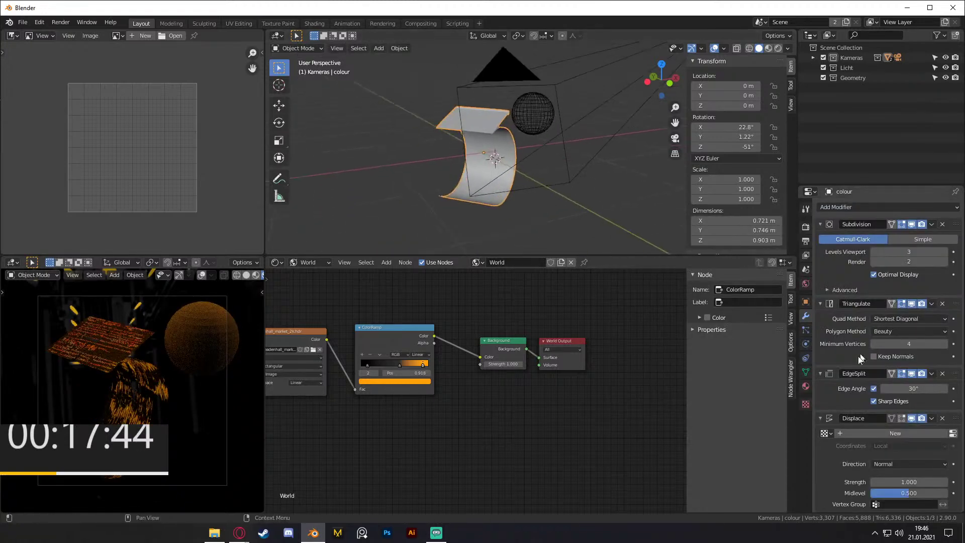
# Step: Create a new texture for the scroll's Displace modifier and set its type to Clouds
pyautogui.click(853, 436)
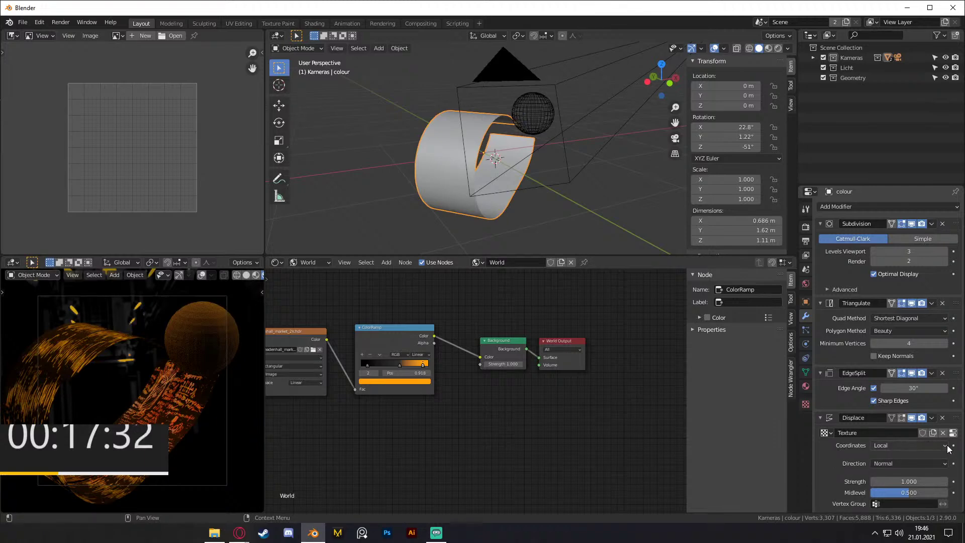
pyautogui.click(805, 404)
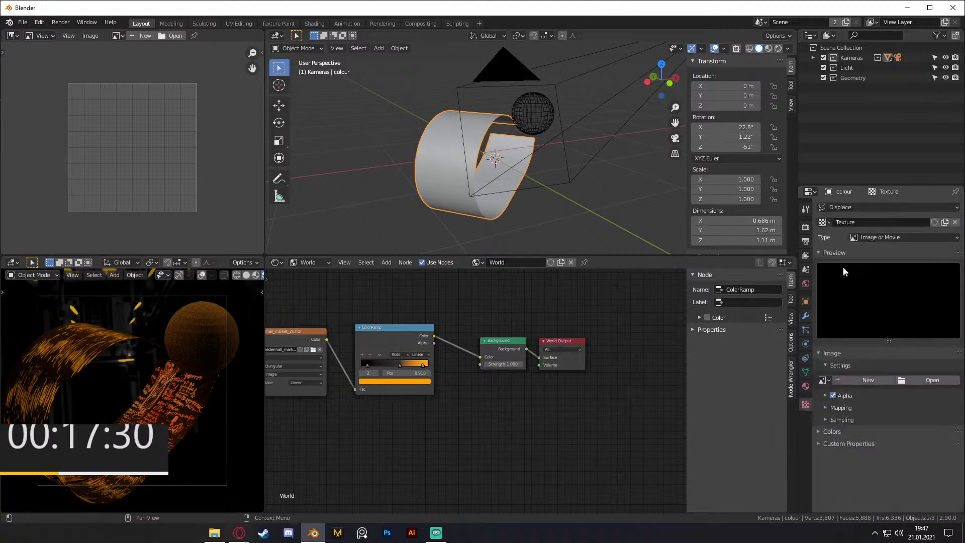
pyautogui.click(882, 237)
pyautogui.click(871, 269)
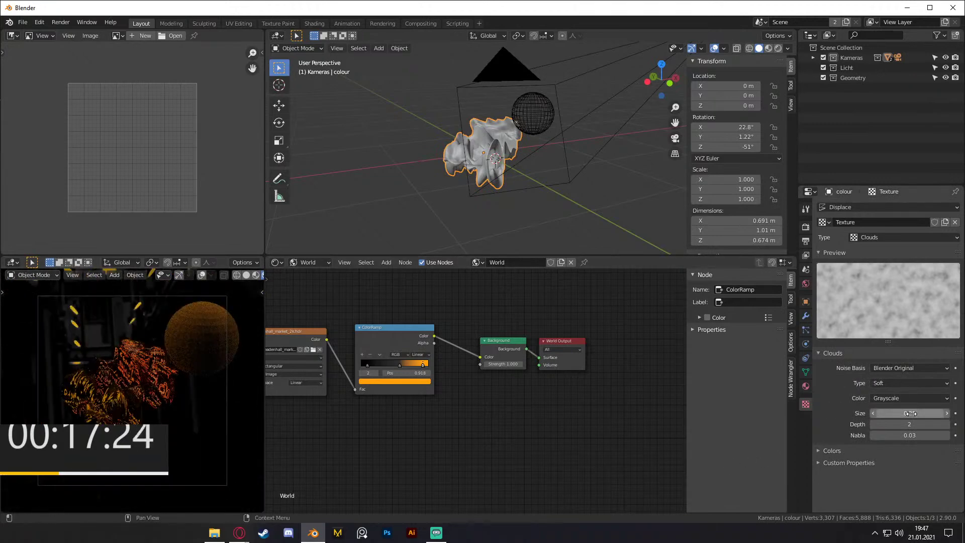
# Step: Try larger sizes for the Clouds texture and set its size to 0.5, keeping the scroll selected
pyautogui.moveTo(909, 413); pyautogui.dragTo(924, 413)
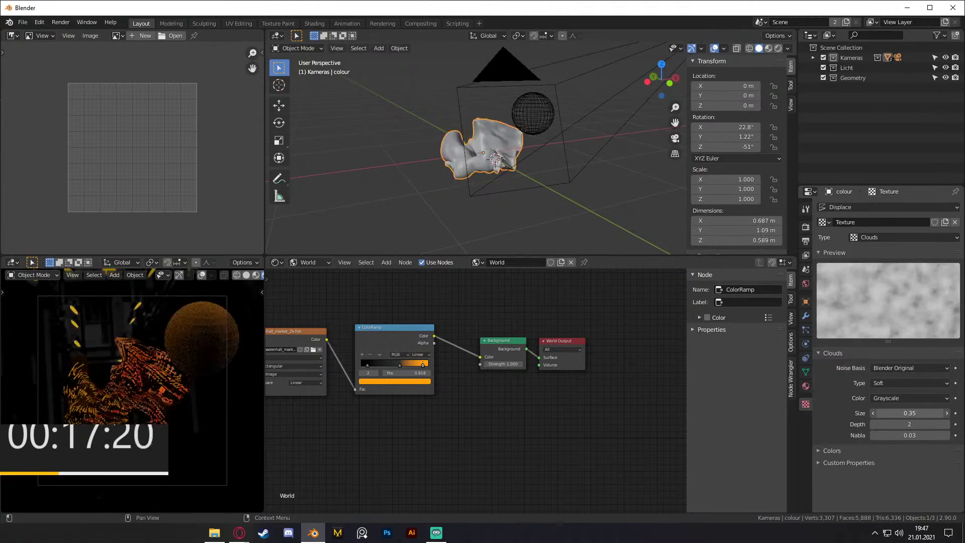
pyautogui.click(909, 413)
pyautogui.press('Return')
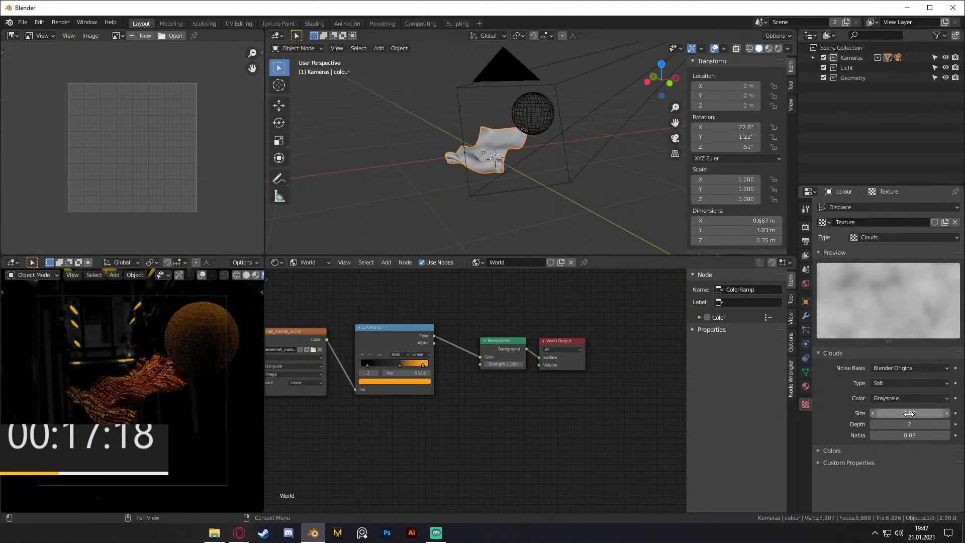
pyautogui.click(910, 413)
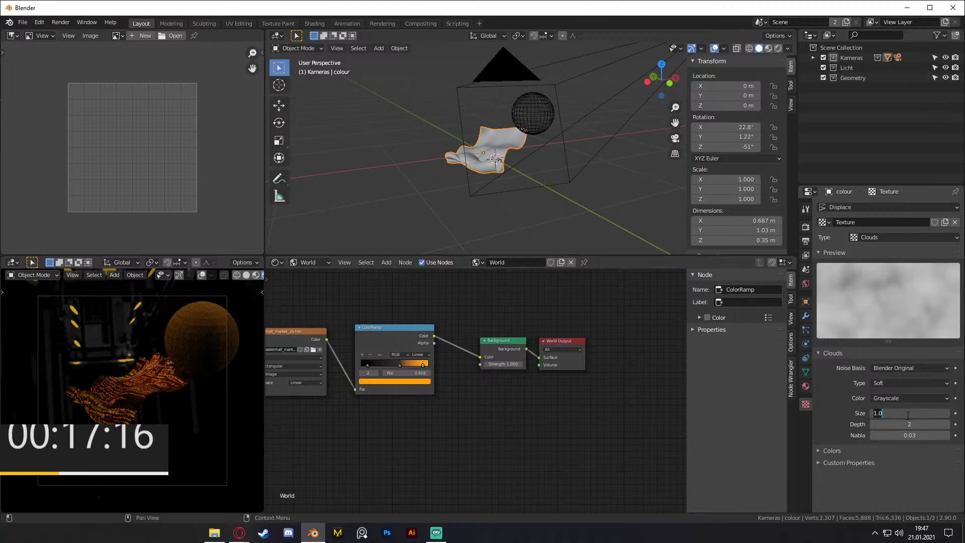
pyautogui.write('0.5')
pyautogui.press('Return')
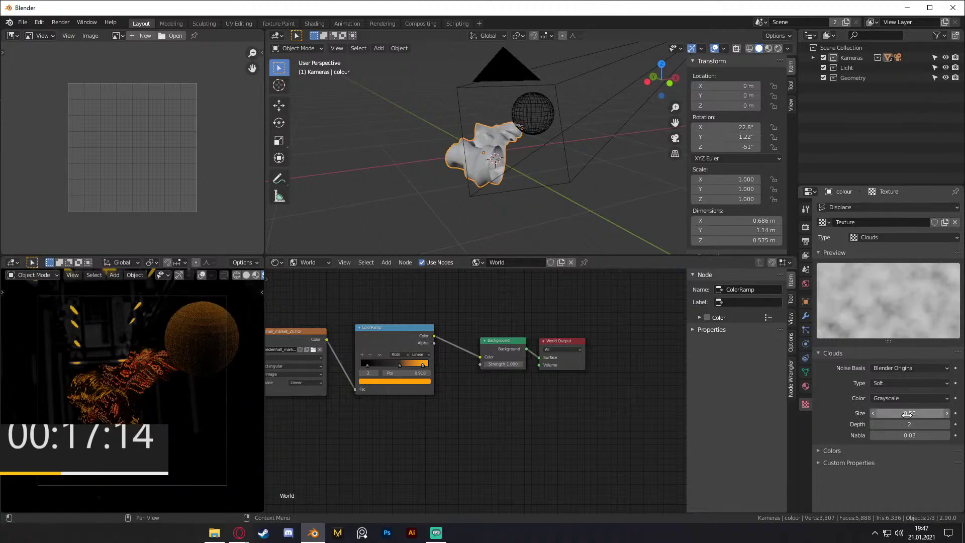
pyautogui.scroll(2, 601, 206)
pyautogui.moveTo(601, 206); pyautogui.dragTo(508, 144, button='middle')
pyautogui.click(565, 115)
pyautogui.hotkey('ctrl', 'z')
# Step: Add a Vertex Weight Proximity modifier to the scroll
pyautogui.click(805, 316)
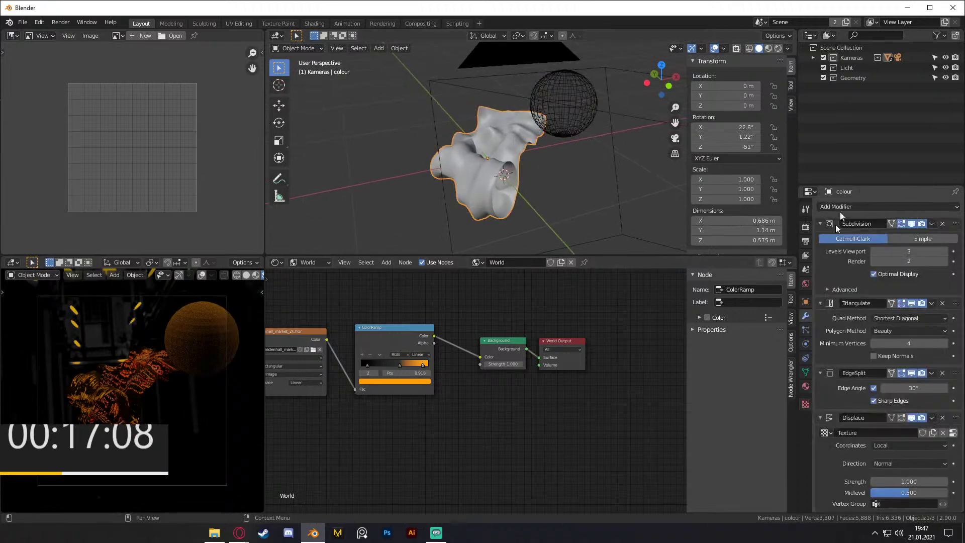
pyautogui.click(849, 206)
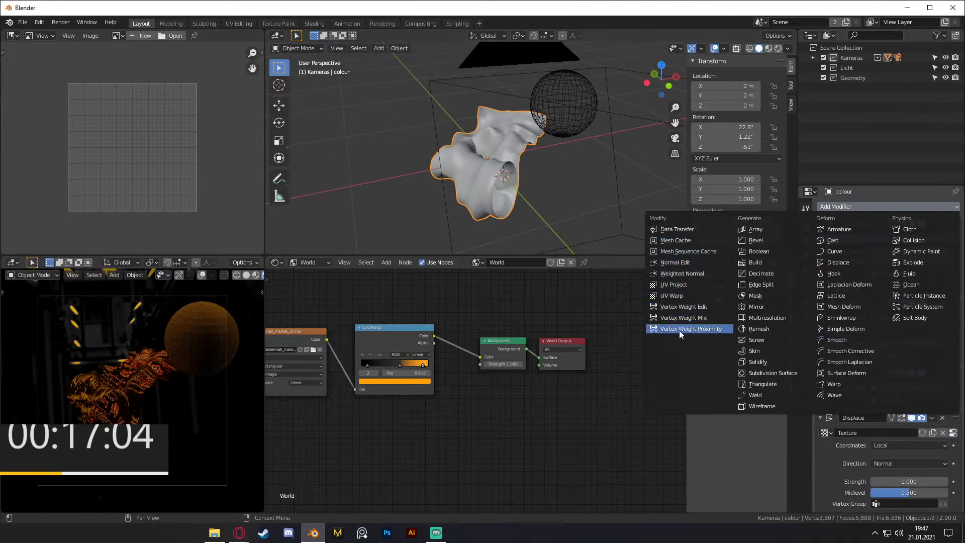
pyautogui.press('Escape')
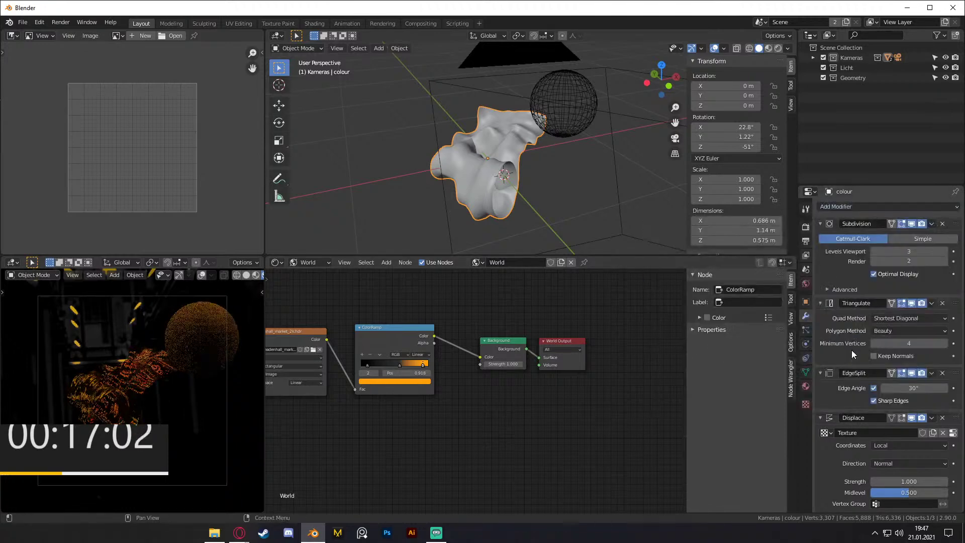
pyautogui.scroll(-5, 851, 350)
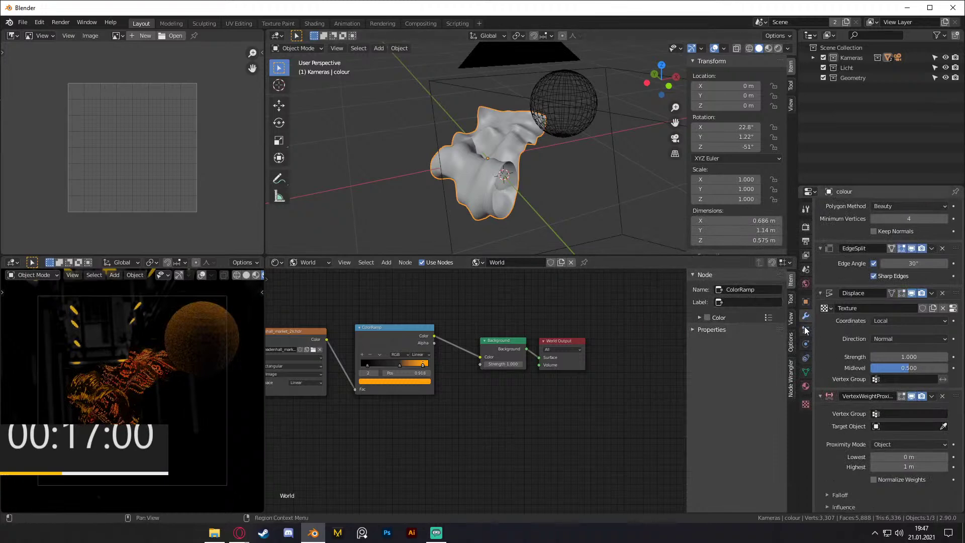
# Step: Create a vertex group holding all the scroll's vertices at weight 1.000 and check it in Weight Paint mode
pyautogui.click(806, 372)
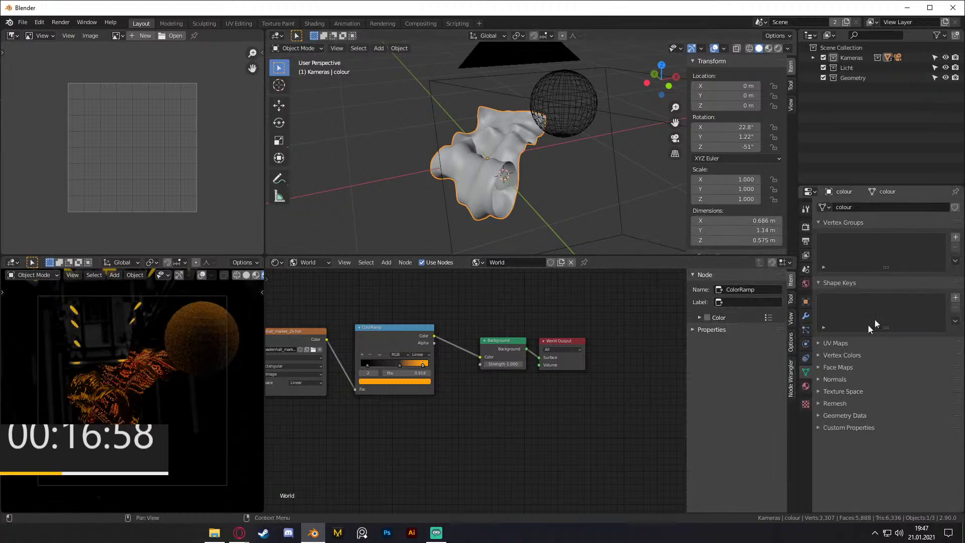
pyautogui.click(955, 237)
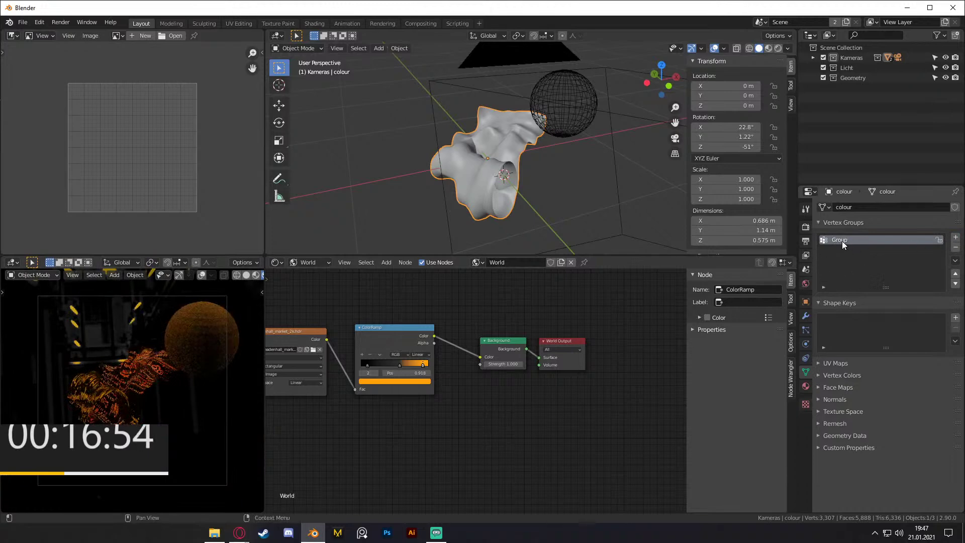
pyautogui.press('Tab')
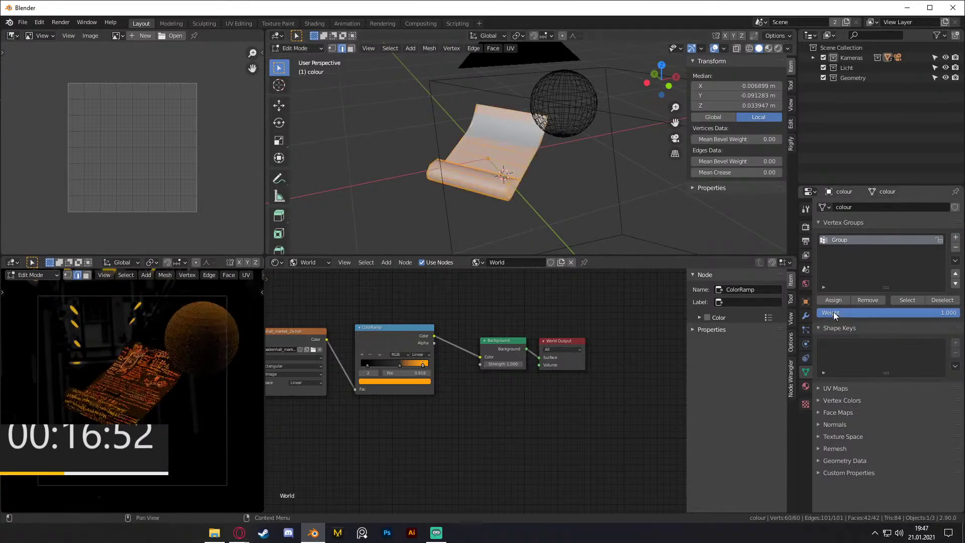
pyautogui.press('Tab')
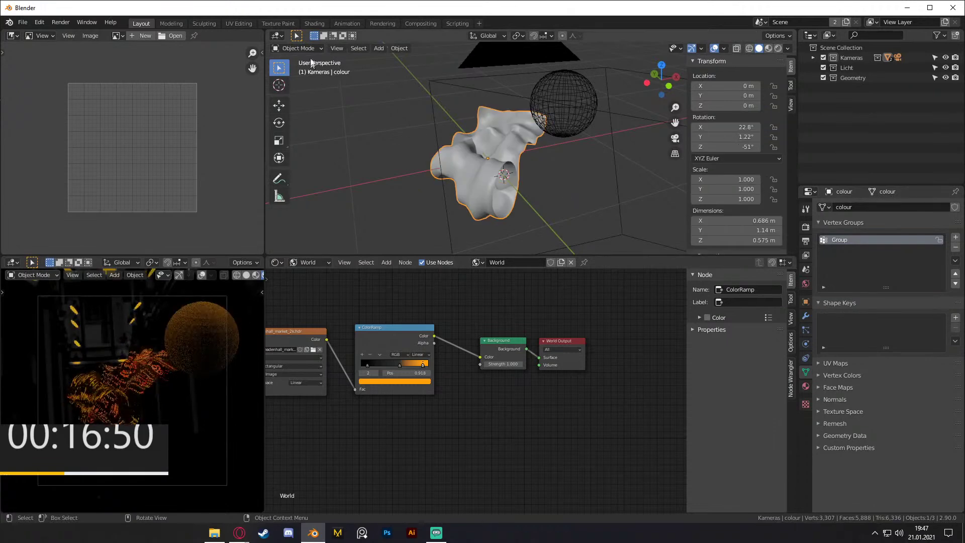
pyautogui.click(301, 49)
pyautogui.click(302, 104)
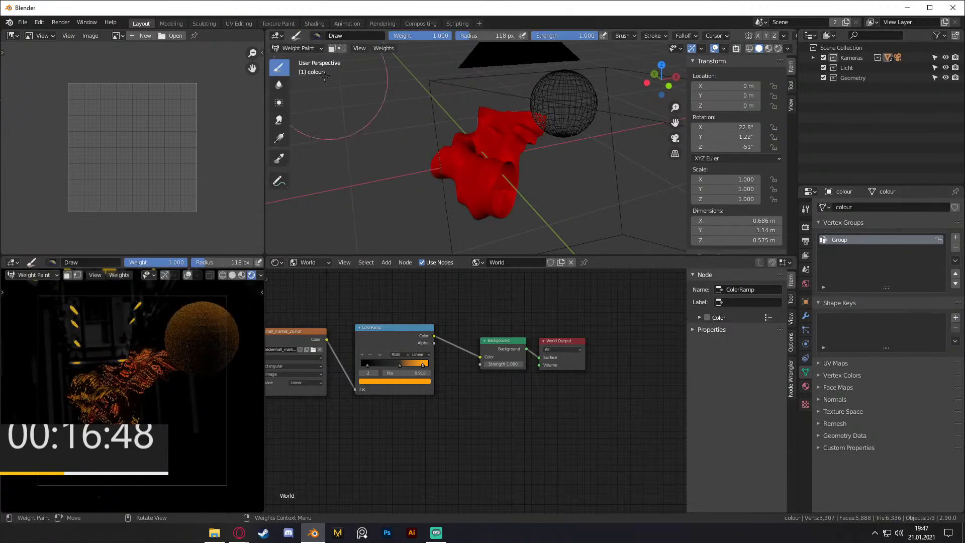
# Step: Leave Weight Paint for Object Mode, reselect the scroll and show its modifiers
pyautogui.click(302, 48)
pyautogui.click(303, 58)
pyautogui.click(575, 113)
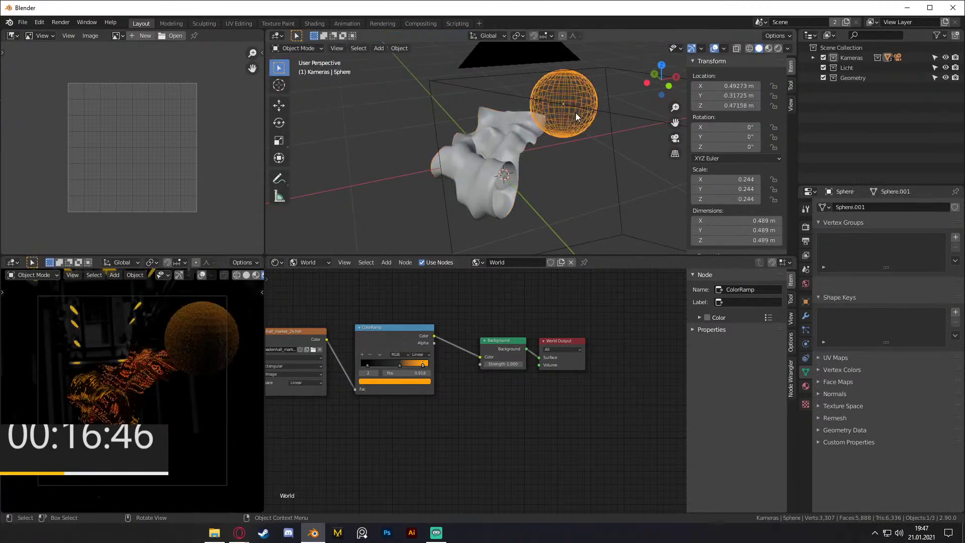
pyautogui.click(482, 151)
pyautogui.click(805, 316)
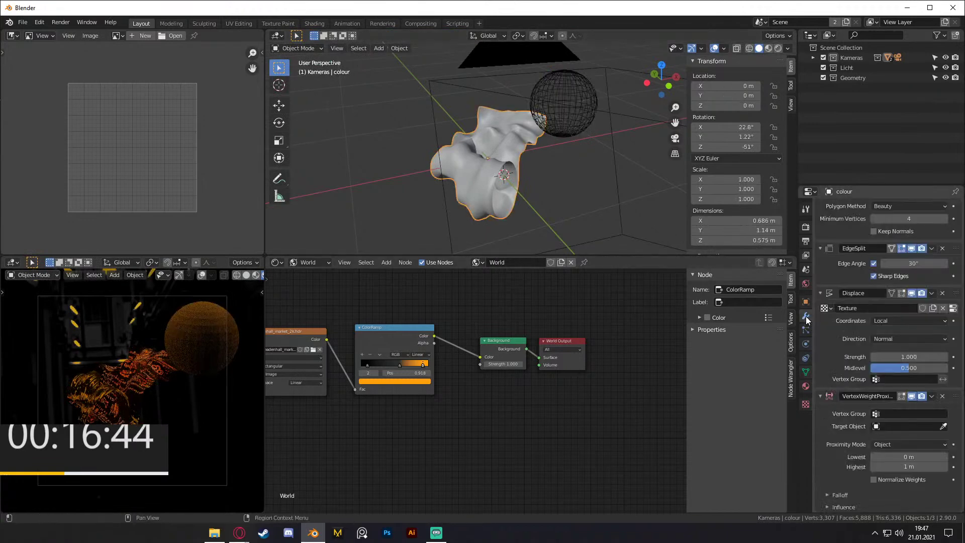
# Step: Set the Vertex Weight Proximity modifier's vertex group to Group and its target object to Sphere
pyautogui.click(874, 414)
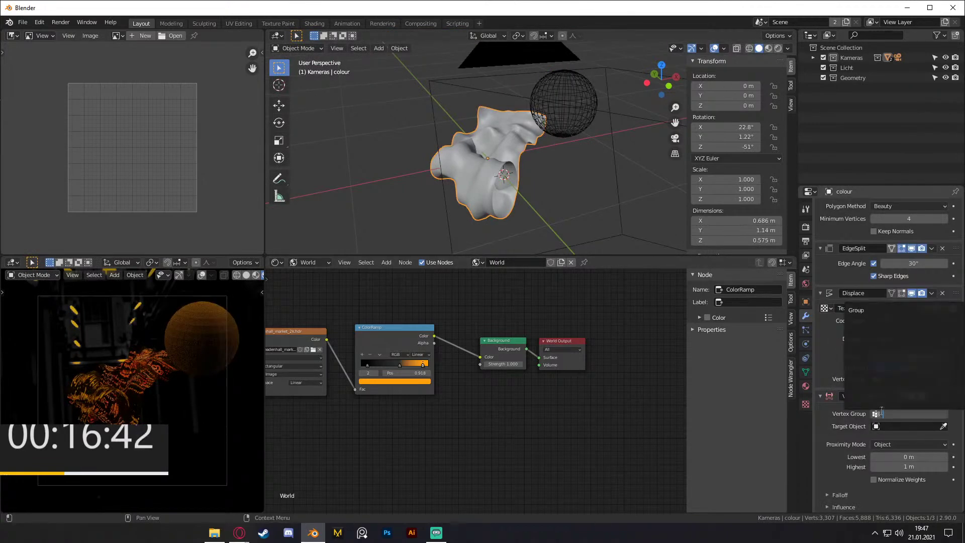
pyautogui.press('Return')
pyautogui.click(945, 426)
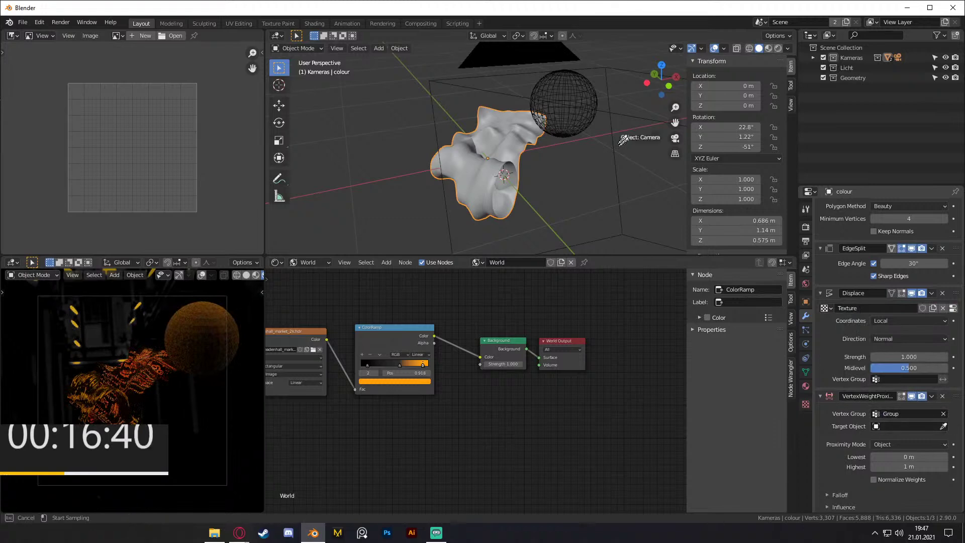
pyautogui.click(596, 119)
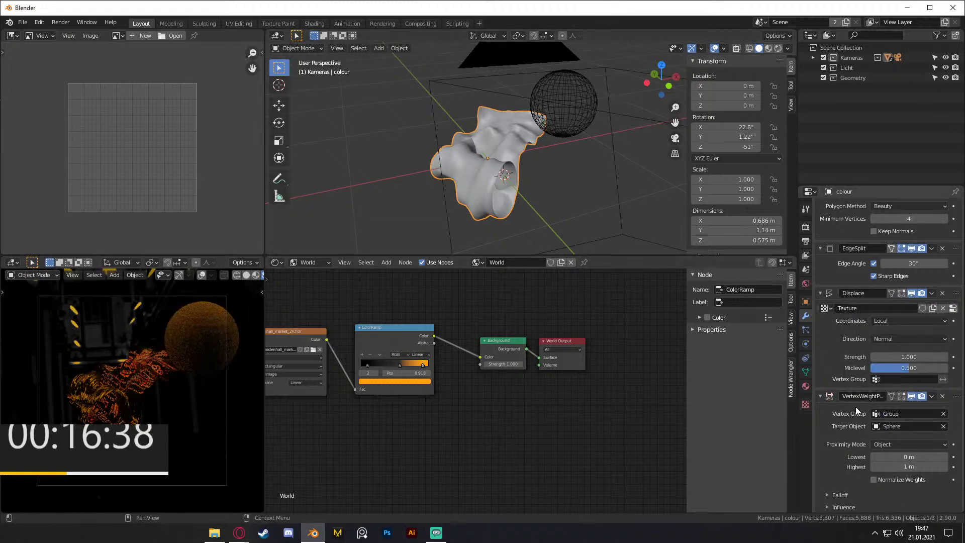
# Step: Place Vertex Weight Proximity above Displace, limit Displace to vertex group Group, and set the proximity mode to Geometry
pyautogui.moveTo(955, 397); pyautogui.dragTo(955, 299)
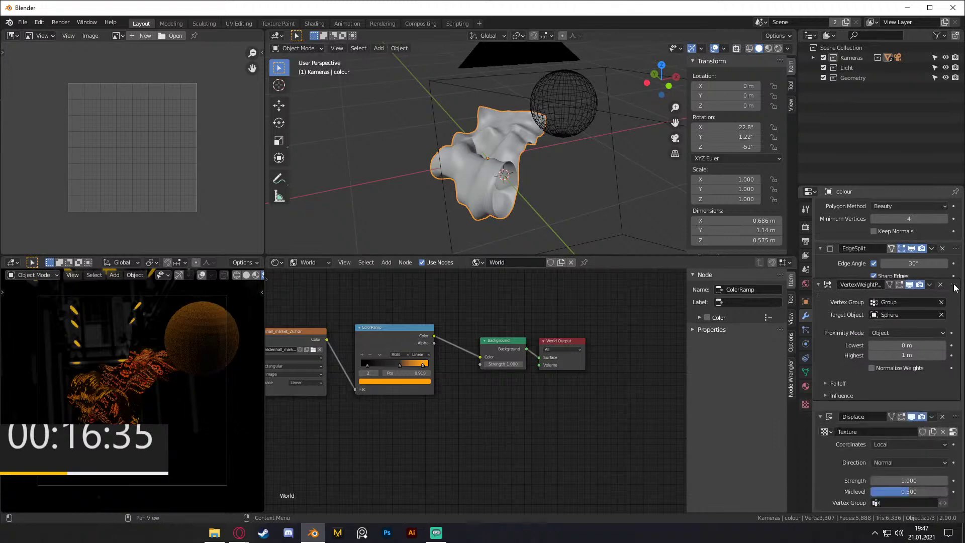
pyautogui.click(879, 504)
pyautogui.click(860, 400)
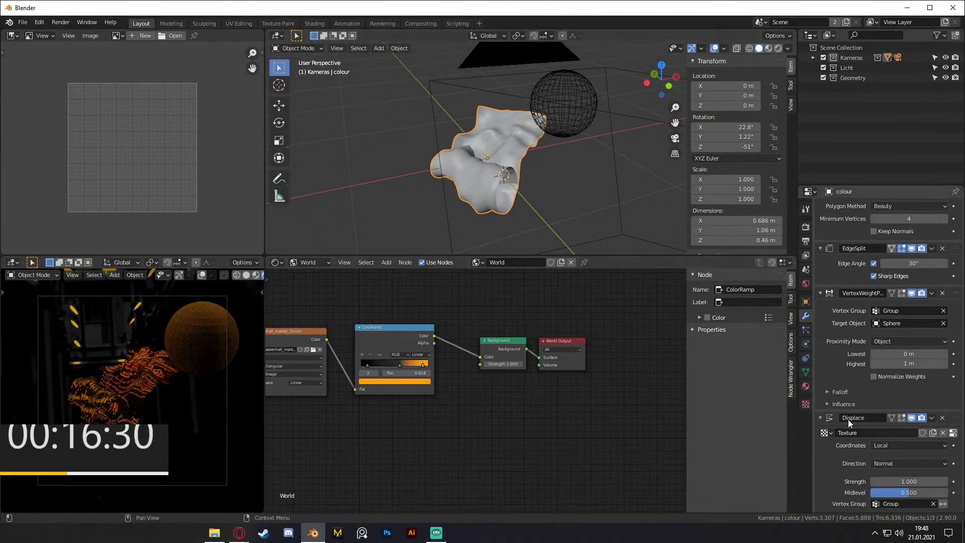
pyautogui.click(906, 338)
pyautogui.click(899, 353)
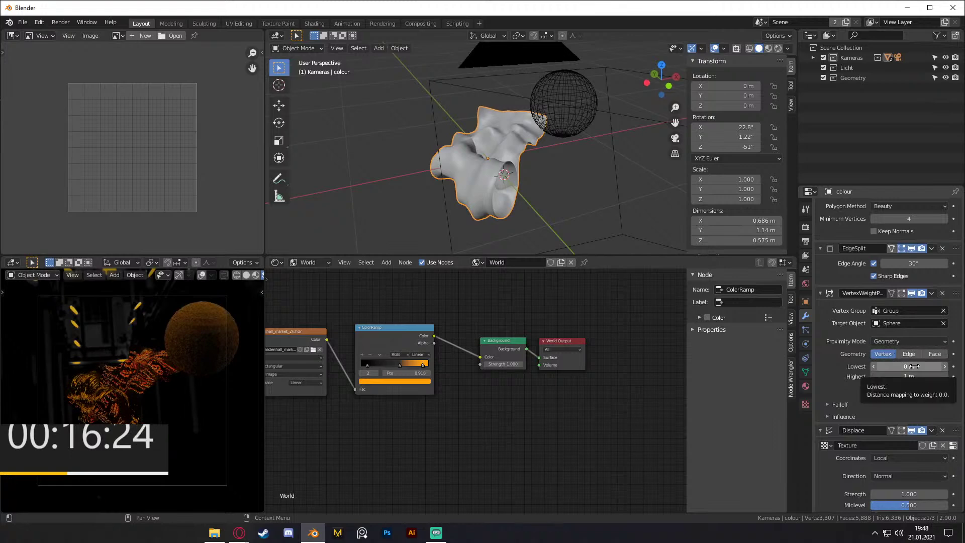
# Step: Try moving the wireframe sphere across the scroll to test the proximity-driven displacement, and cancel the move
pyautogui.click(583, 151)
pyautogui.click(573, 134)
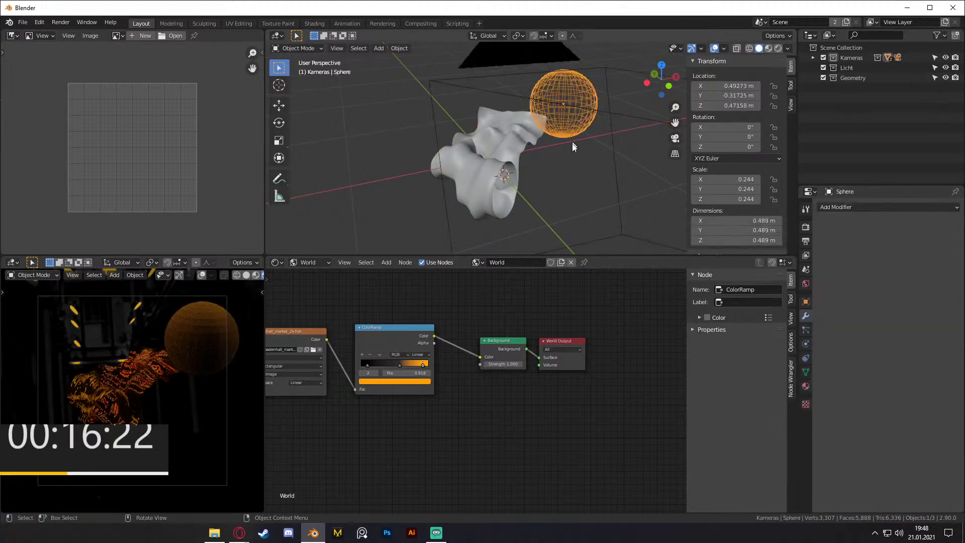
pyautogui.press('g')
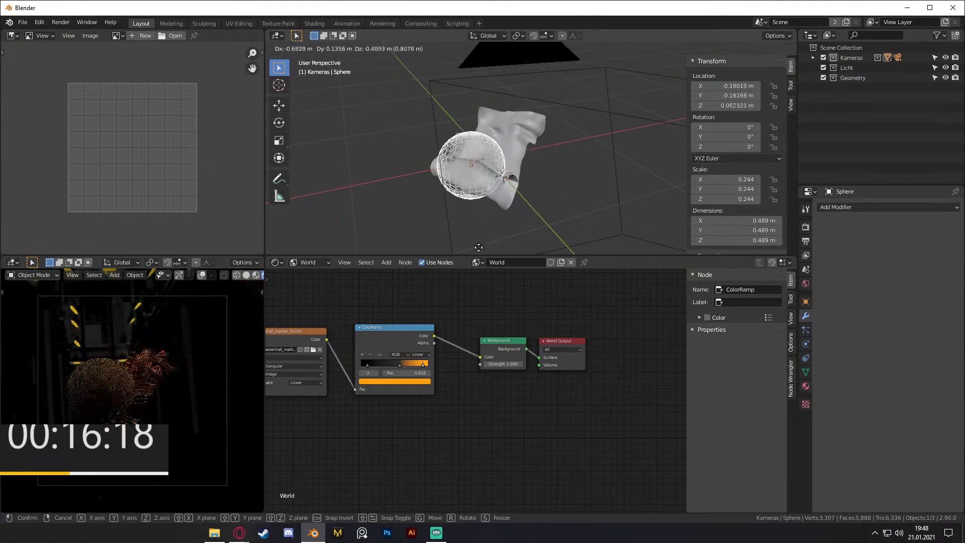
pyautogui.click(573, 186)
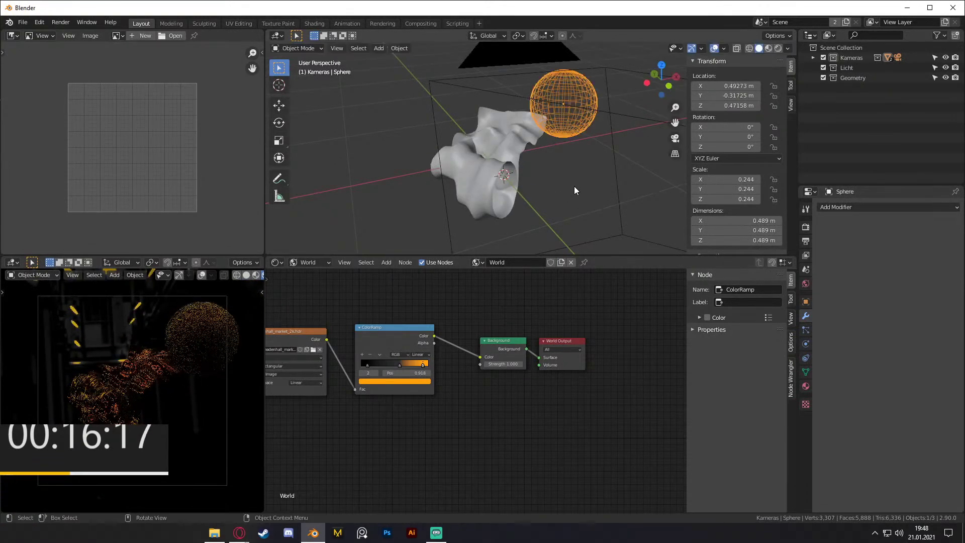
# Step: Try an Explode modifier on the scroll with UVMap as its particle UV, and remove it
pyautogui.click(523, 140)
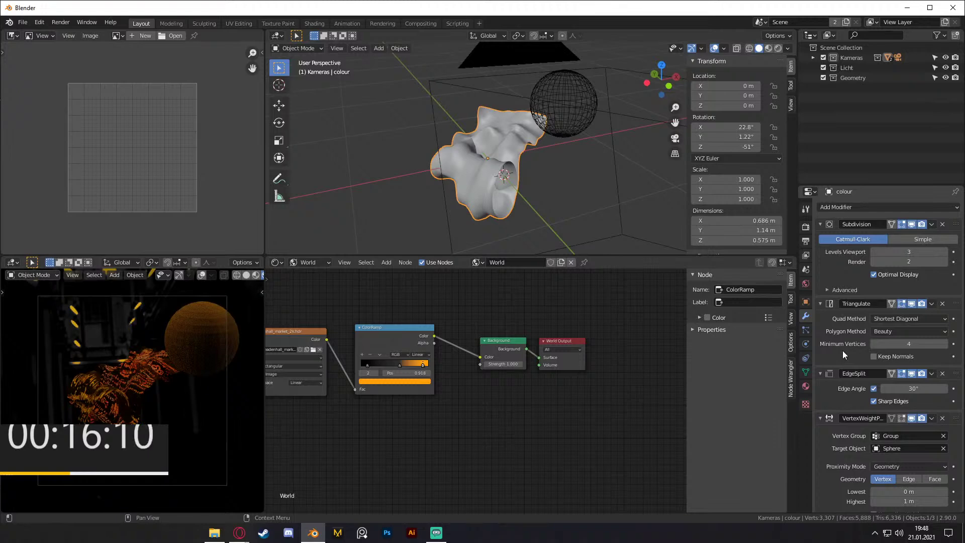
pyautogui.click(857, 208)
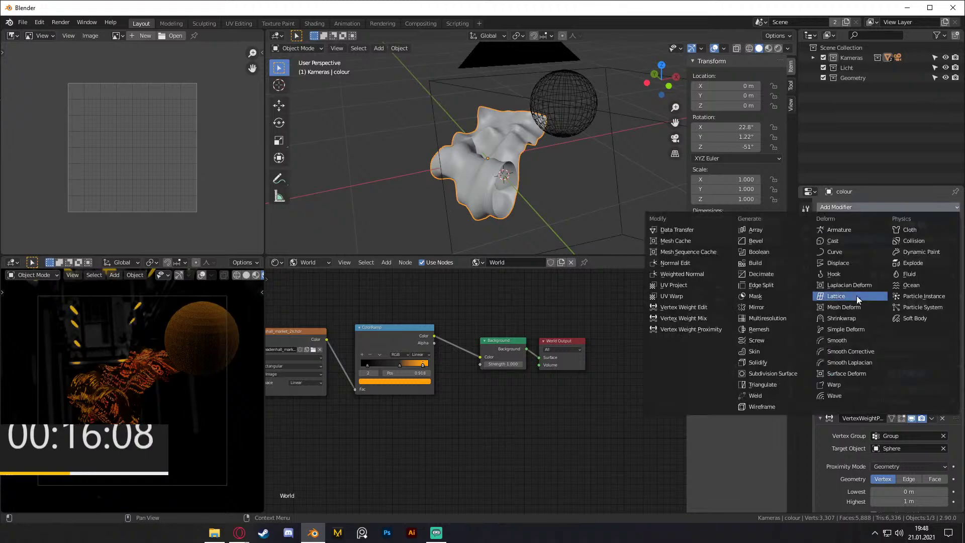
pyautogui.click(911, 263)
pyautogui.scroll(-10, 834, 384)
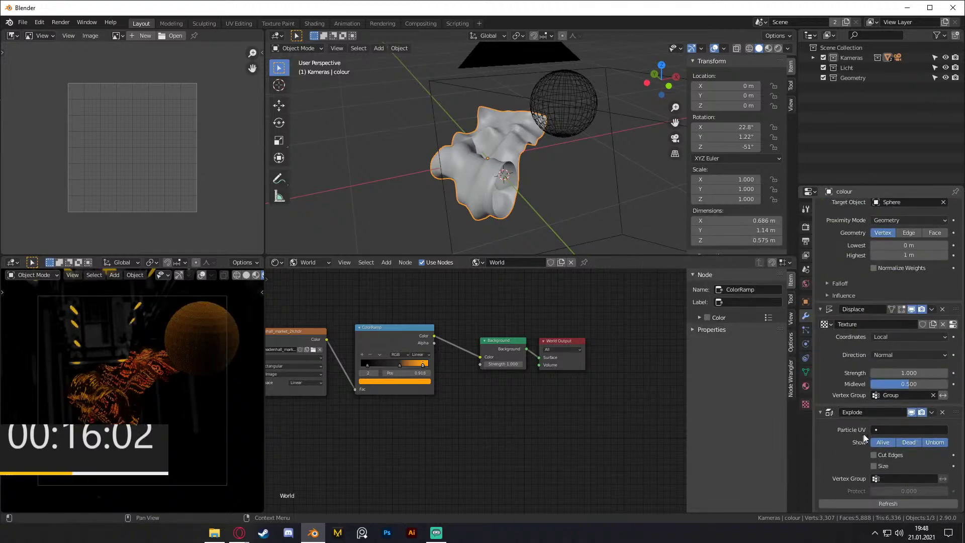
pyautogui.click(877, 429)
pyautogui.click(866, 323)
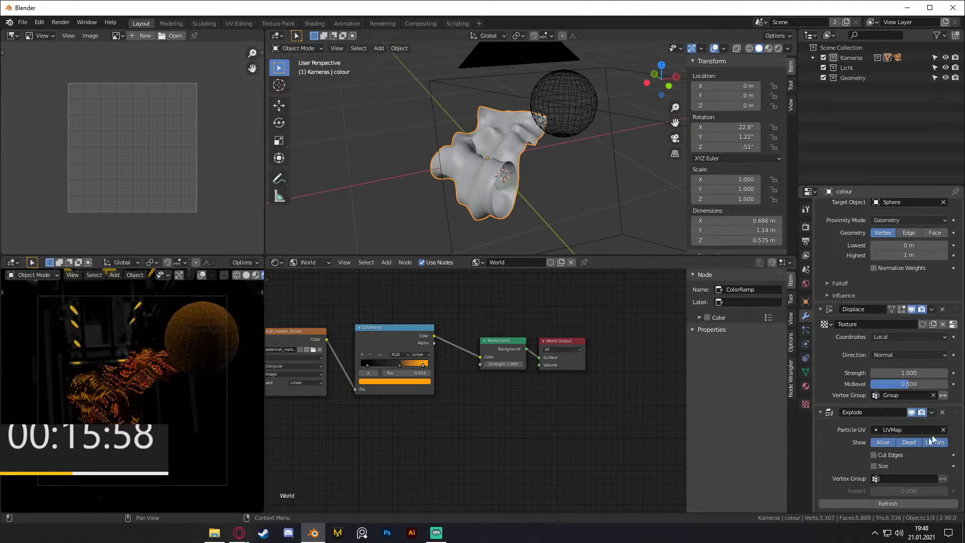
pyautogui.click(942, 412)
# Step: Remove the Displace modifier from the scroll
pyautogui.scroll(10, 884, 327)
pyautogui.click(853, 209)
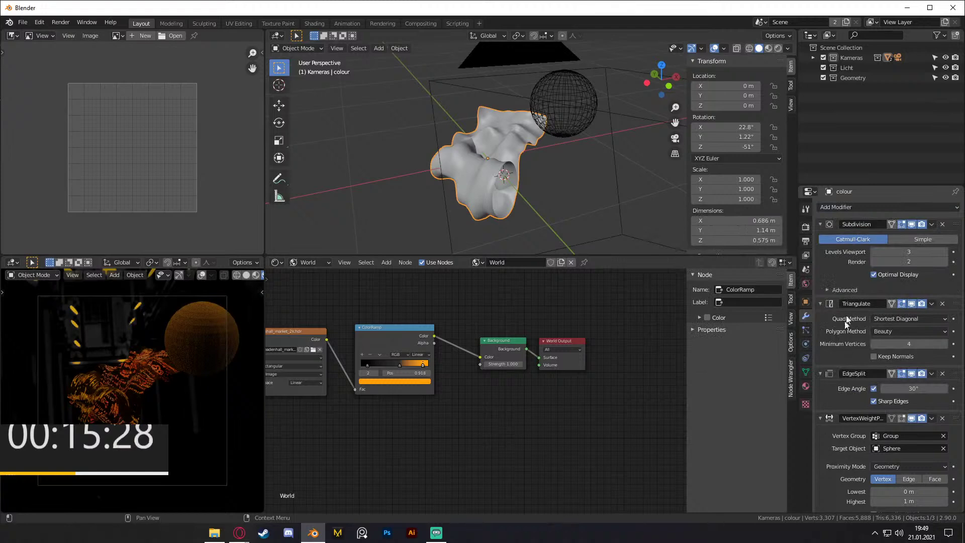
pyautogui.scroll(-6, 835, 343)
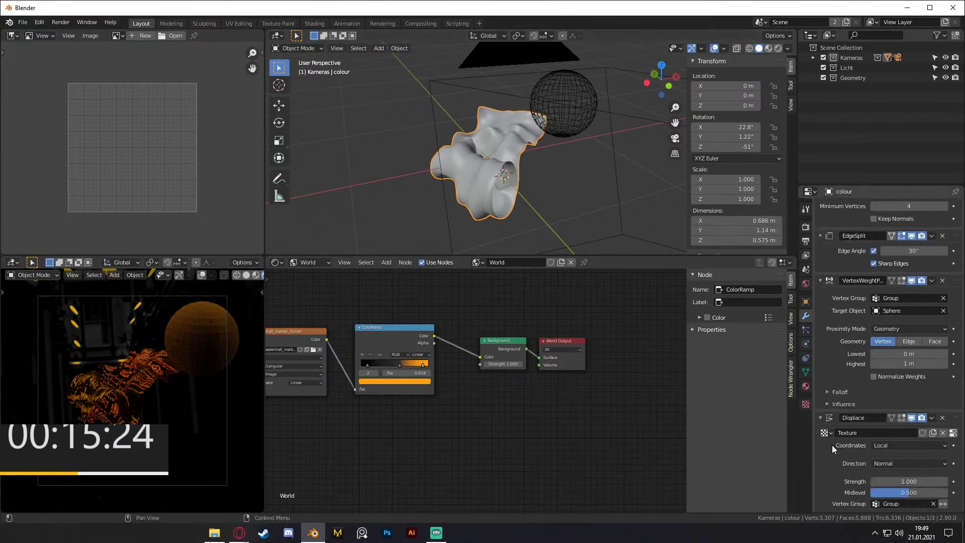
pyautogui.click(941, 418)
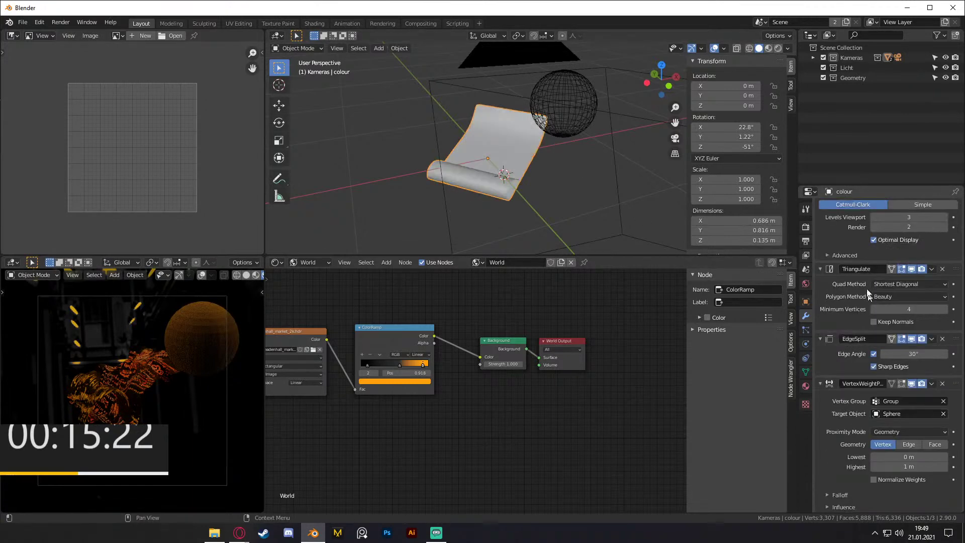
# Step: Add an Explode modifier to the scroll with particle UV UVMap, Cut Edges enabled and vertex group Group, and refresh it
pyautogui.scroll(2, 859, 221)
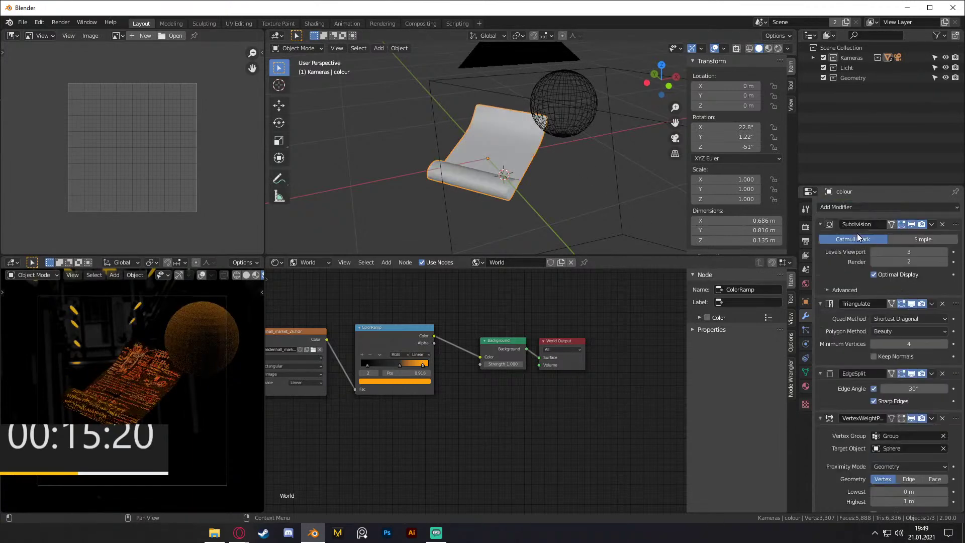
pyautogui.click(851, 208)
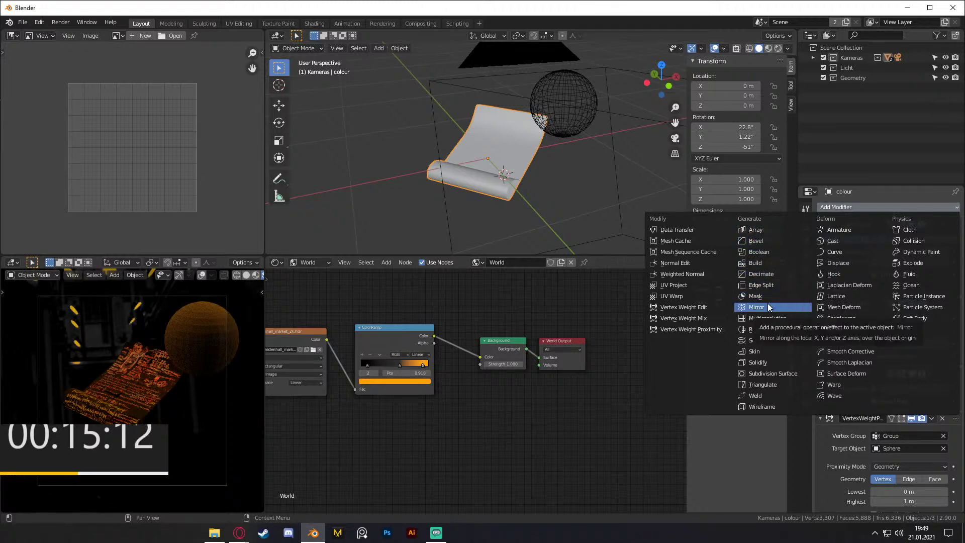
pyautogui.click(912, 263)
pyautogui.scroll(-5, 825, 403)
pyautogui.click(871, 430)
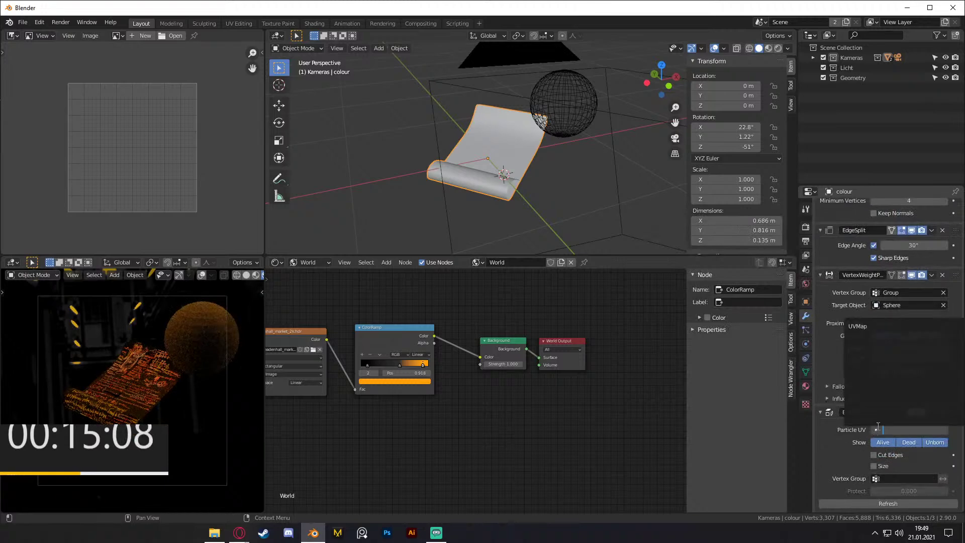
pyautogui.click(879, 326)
pyautogui.click(873, 455)
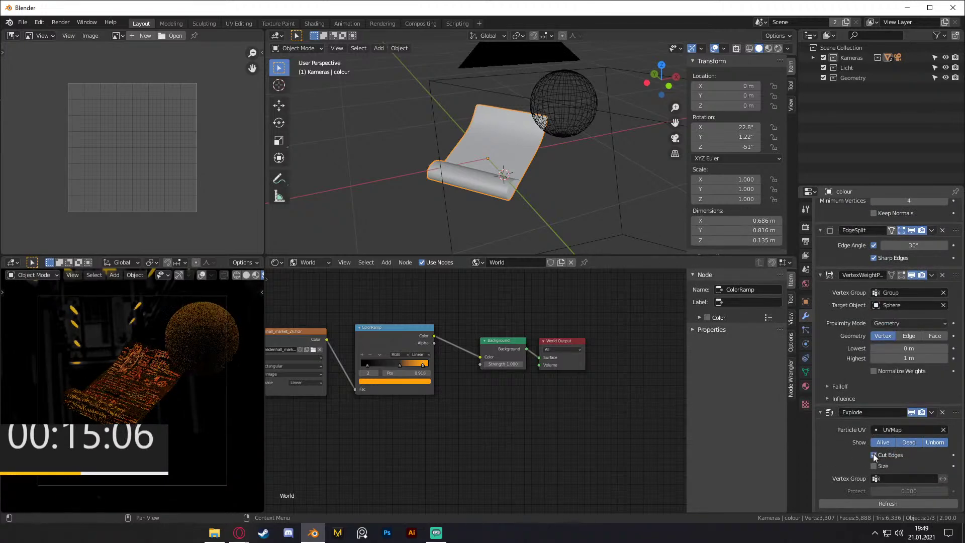
pyautogui.click(900, 478)
pyautogui.click(884, 376)
pyautogui.click(856, 505)
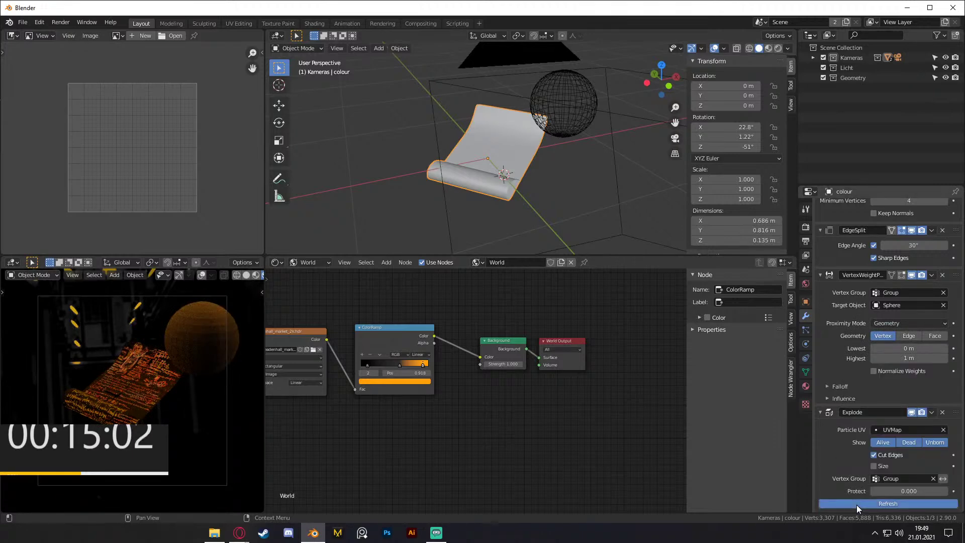
# Step: Select the sphere, reselect the scroll and refresh its Explode modifier again
pyautogui.click(580, 122)
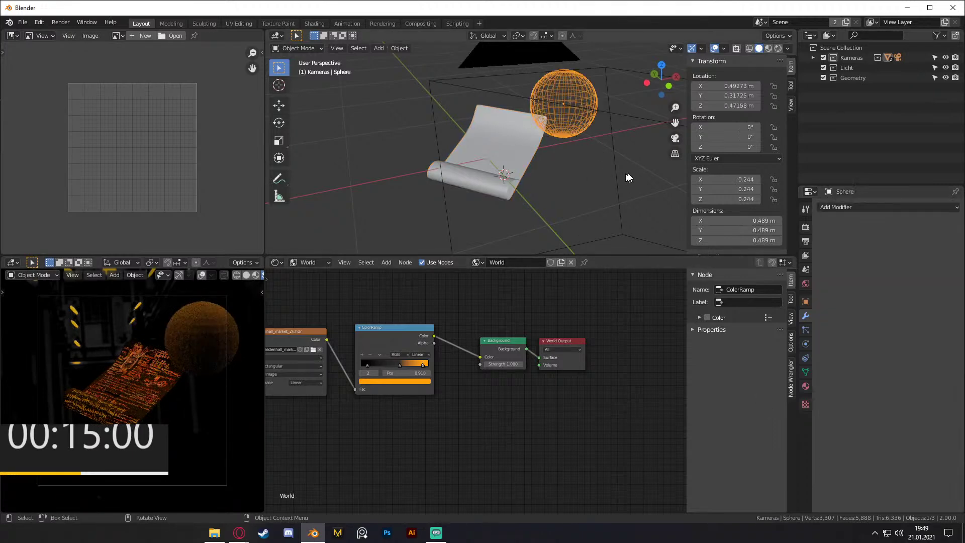
pyautogui.click(526, 178)
pyautogui.scroll(-5, 817, 412)
pyautogui.click(884, 503)
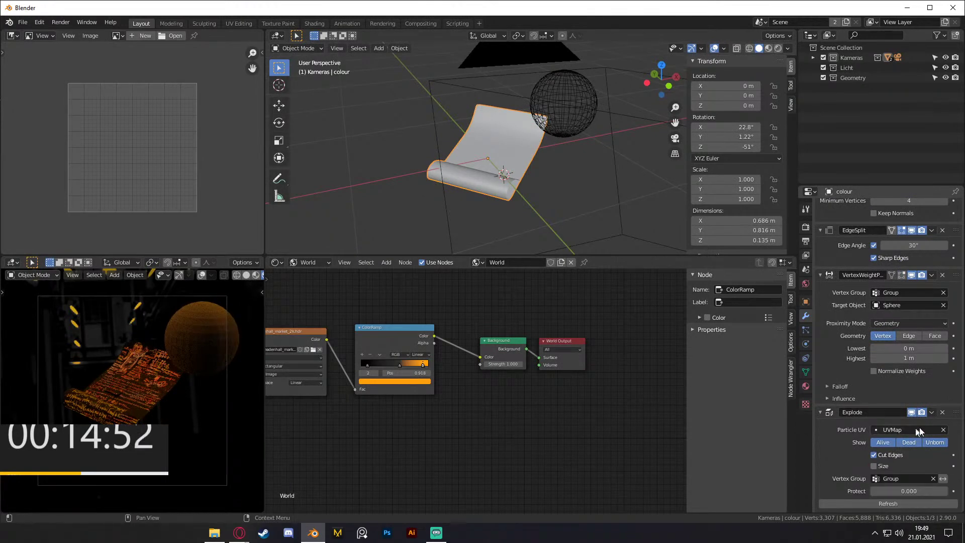
pyautogui.scroll(5, 841, 232)
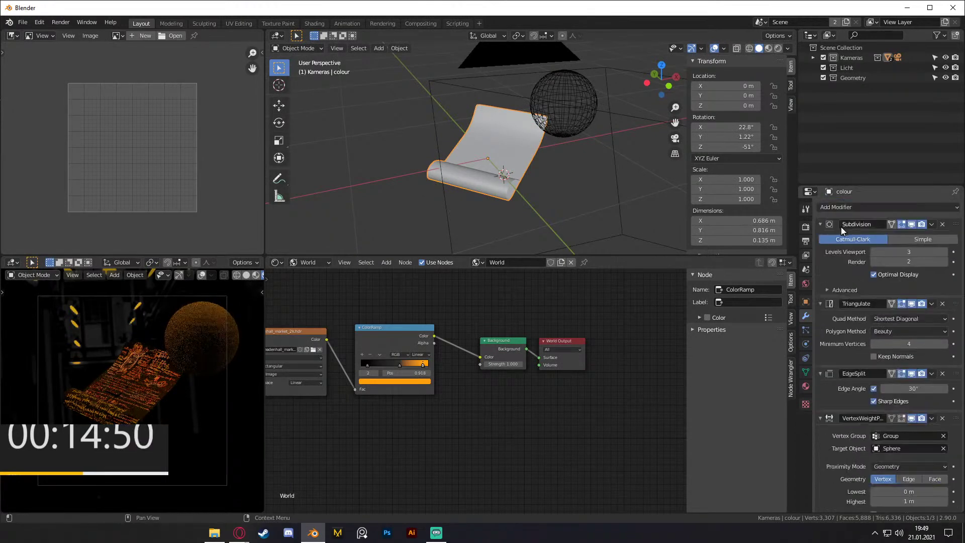
# Step: Delete the wireframe sphere beside the scroll
pyautogui.click(842, 207)
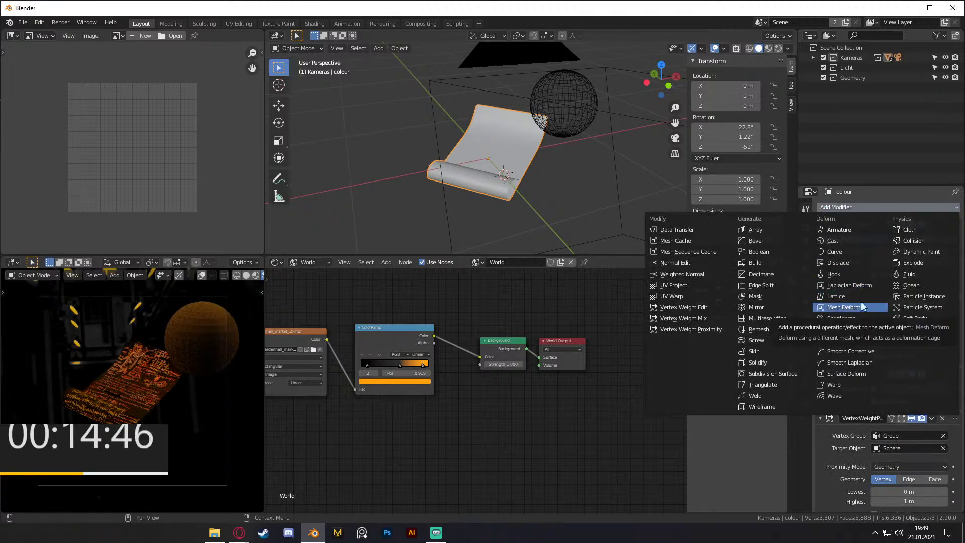
pyautogui.click(562, 135)
pyautogui.press('Delete')
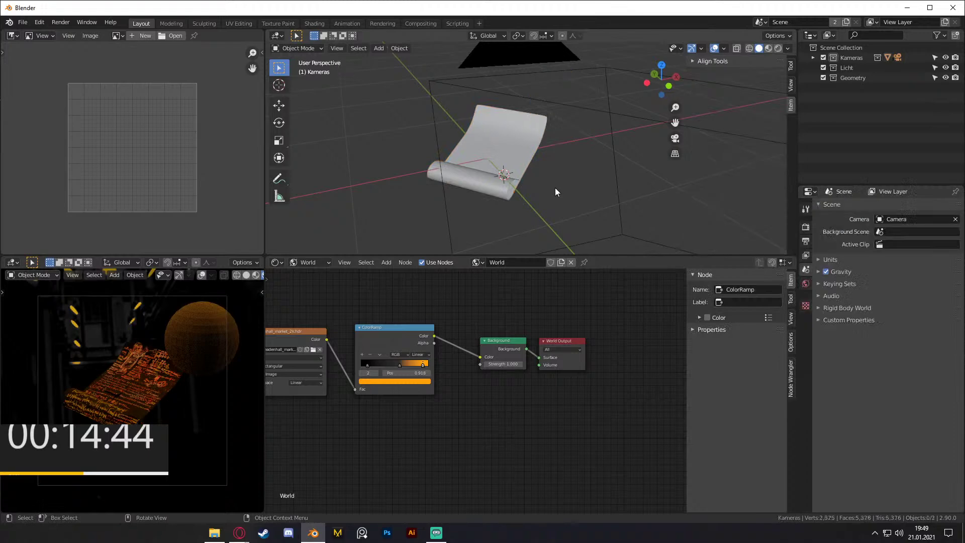
# Step: Strip the scroll's EdgeSplit, Vertex Weight Proximity, Explode and Triangulate modifiers, keeping only Subdivision
pyautogui.scroll(2, 576, 196)
pyautogui.keyDown('shift'); pyautogui.moveTo(565, 167); pyautogui.dragTo(588, 176, button='middle'); pyautogui.keyUp('shift')
pyautogui.click(527, 159)
pyautogui.scroll(-2, 538, 163)
pyautogui.scroll(-2, 855, 311)
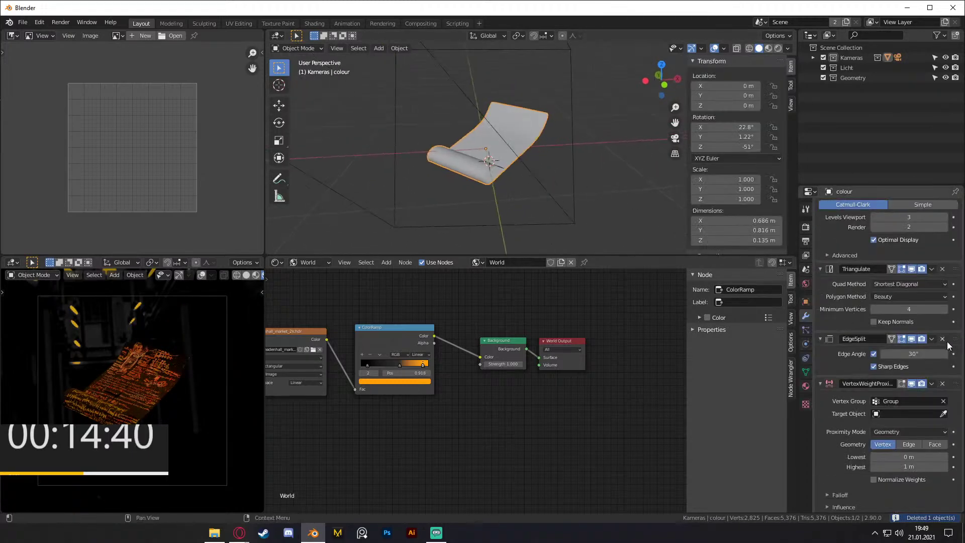
pyautogui.click(942, 339)
pyautogui.click(942, 373)
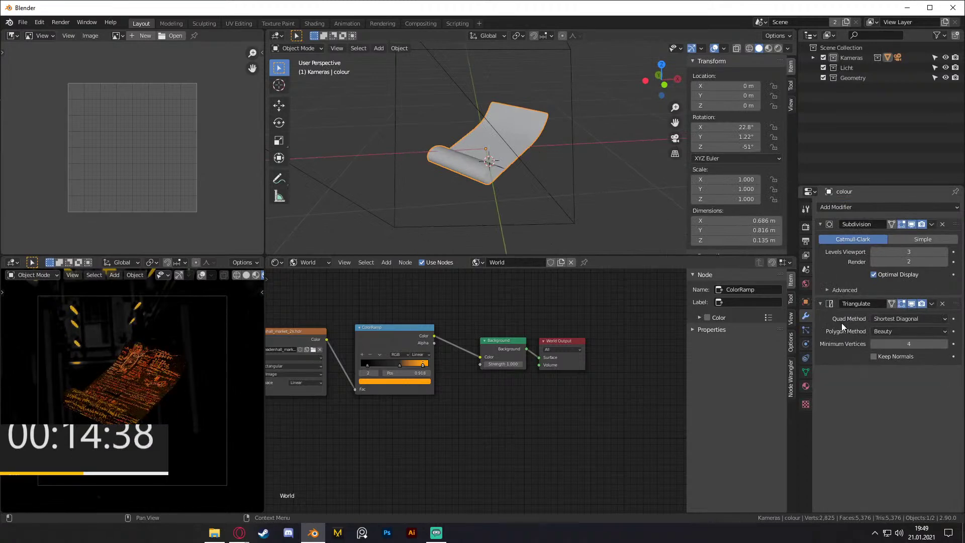
pyautogui.click(942, 304)
# Step: Rotate the scroll slightly with trackball rotation to about X 25.6°, Y 4.9°, Z -49.8°
pyautogui.moveTo(531, 143); pyautogui.dragTo(576, 157, button='middle')
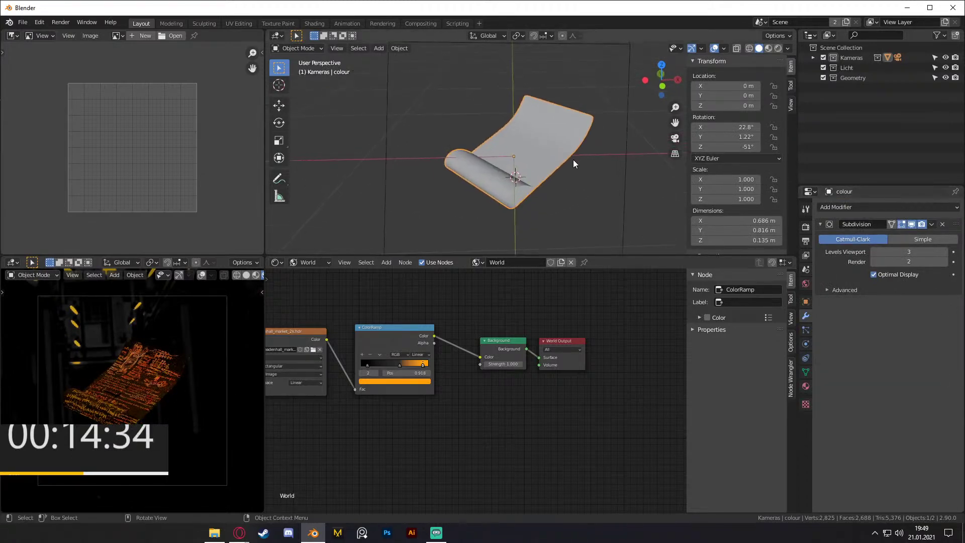
pyautogui.press('r')
pyautogui.press('r')
pyautogui.click(592, 188)
pyautogui.scroll(4, 570, 185)
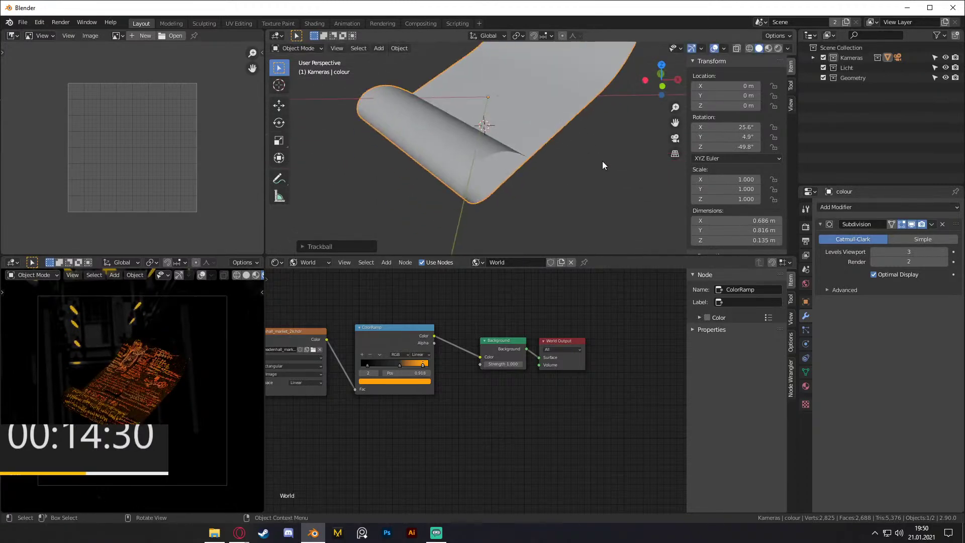
pyautogui.click(597, 155)
pyautogui.click(550, 122)
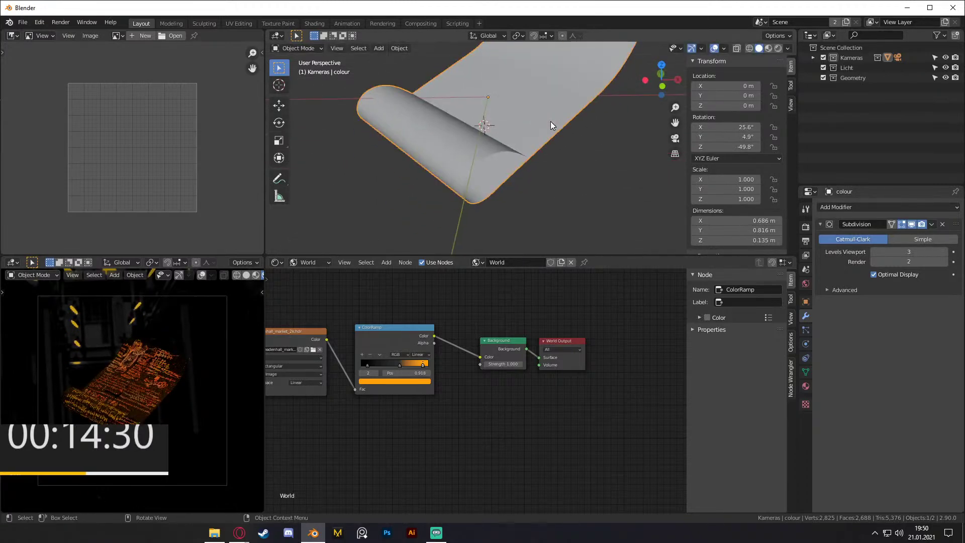
pyautogui.click(805, 302)
pyautogui.click(805, 315)
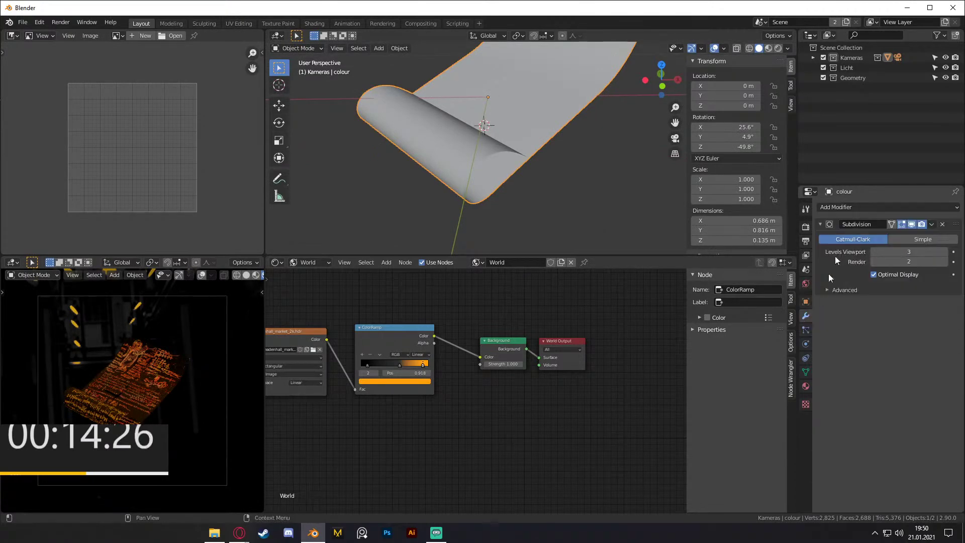
pyautogui.click(838, 207)
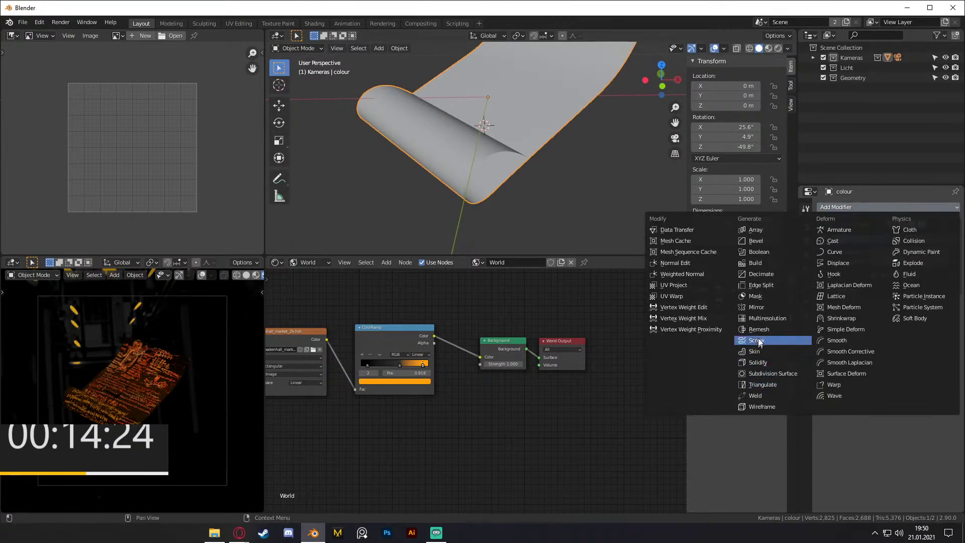
pyautogui.click(762, 373)
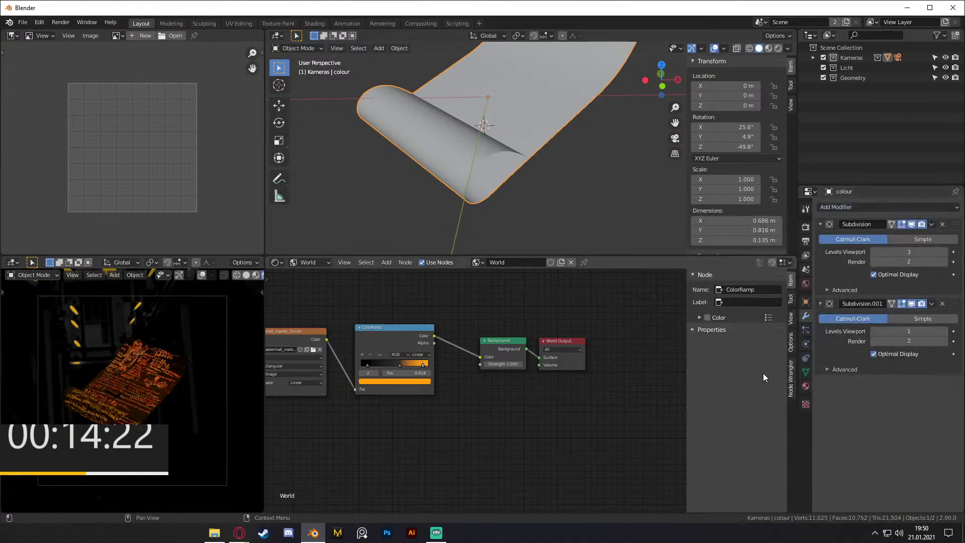
pyautogui.click(942, 303)
# Step: Add a Solidify modifier to the scroll beneath its Subdivision modifier
pyautogui.click(925, 207)
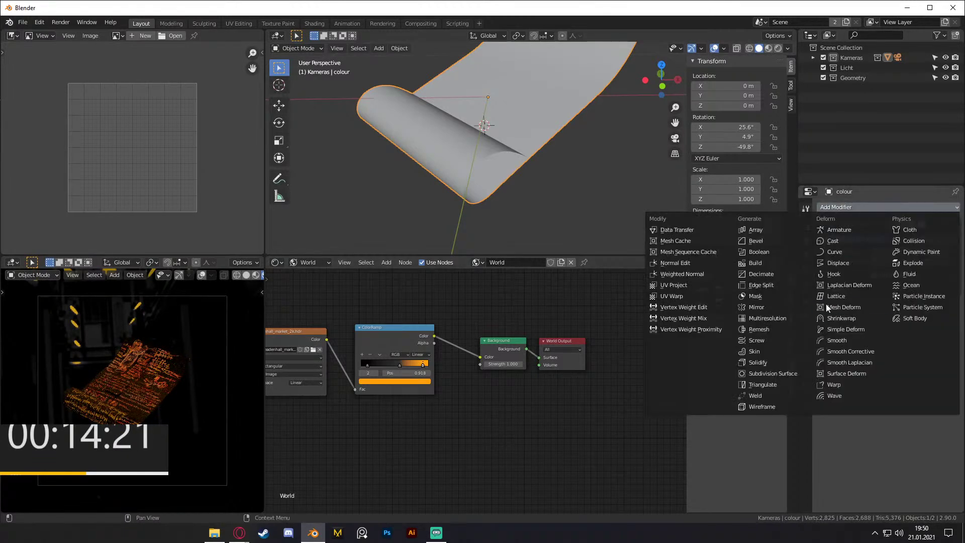
pyautogui.click(757, 362)
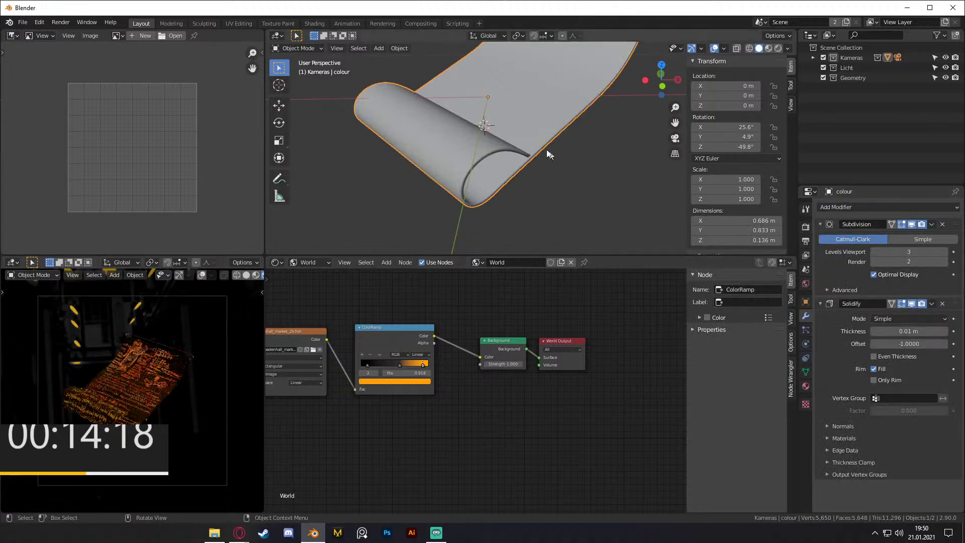
pyautogui.scroll(4, 547, 130)
pyautogui.scroll(-4, 532, 121)
pyautogui.moveTo(890, 344)
pyautogui.mouseDown()
pyautogui.moveTo(932, 344)
pyautogui.moveTo(879, 344)
pyautogui.mouseUp()
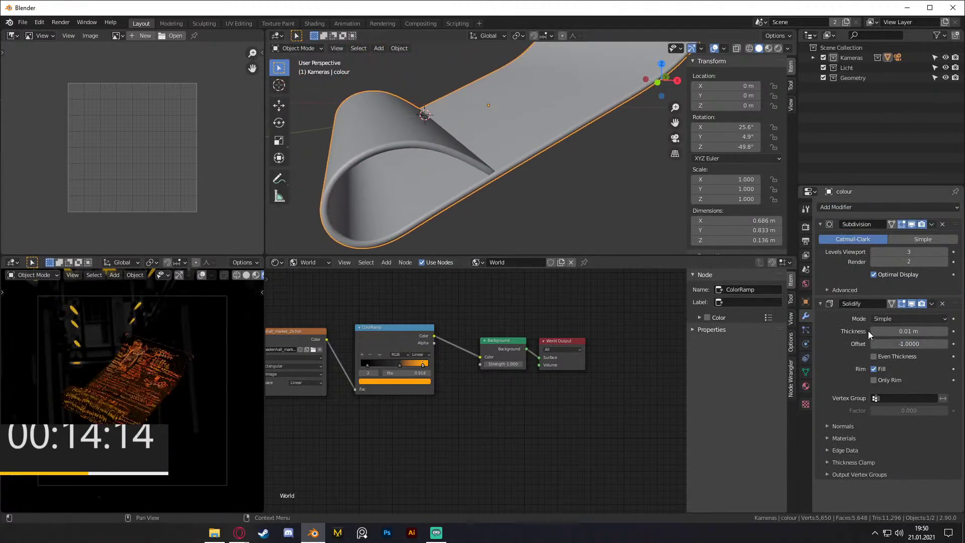
# Step: Set the scroll's Solidify thickness to 0.005 m and deselect the scroll
pyautogui.click(911, 332)
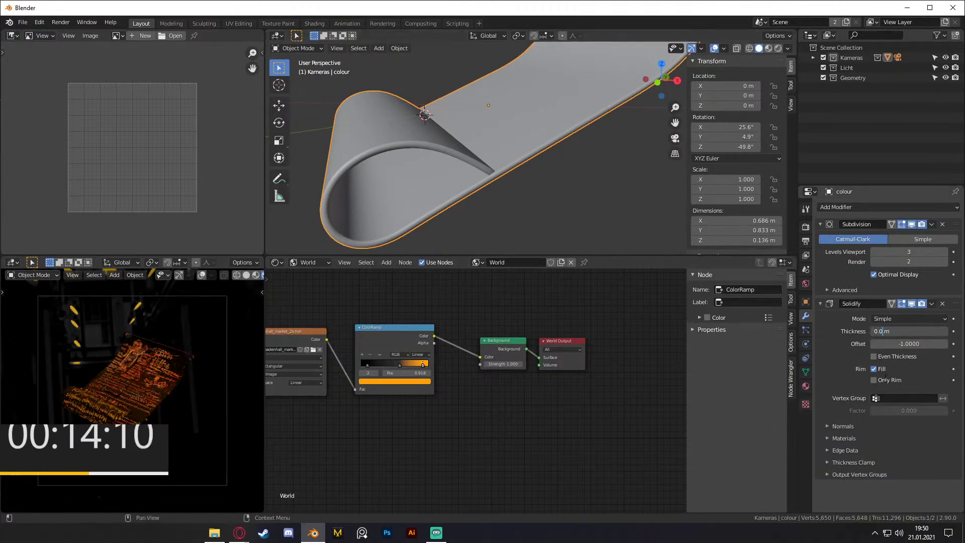
pyautogui.write('5')
pyautogui.press('Return')
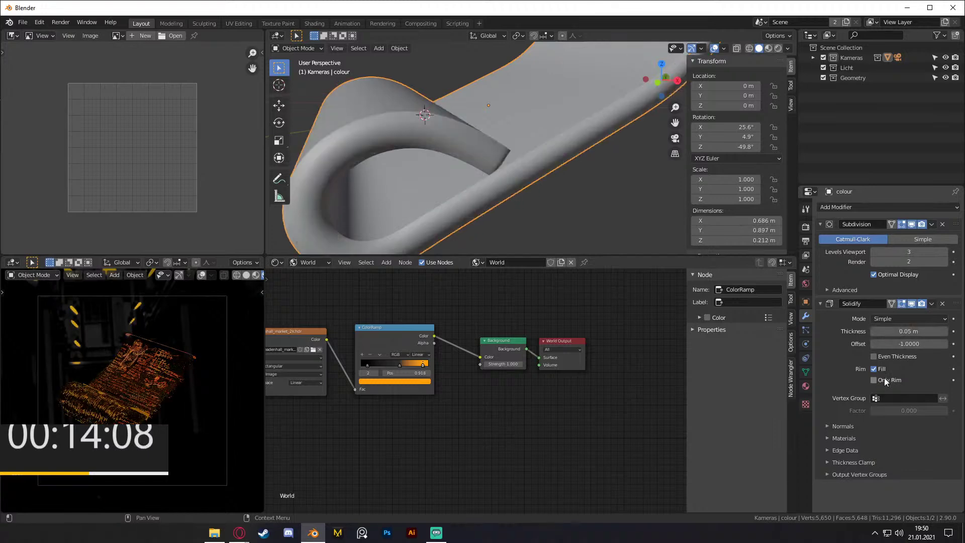
pyautogui.click(909, 331)
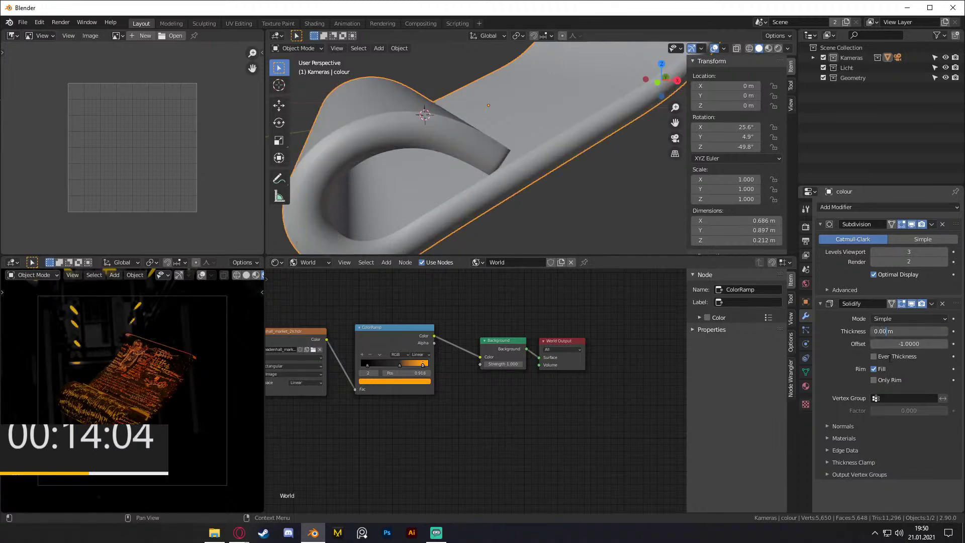
pyautogui.write('5')
pyautogui.press('Return')
pyautogui.click(563, 216)
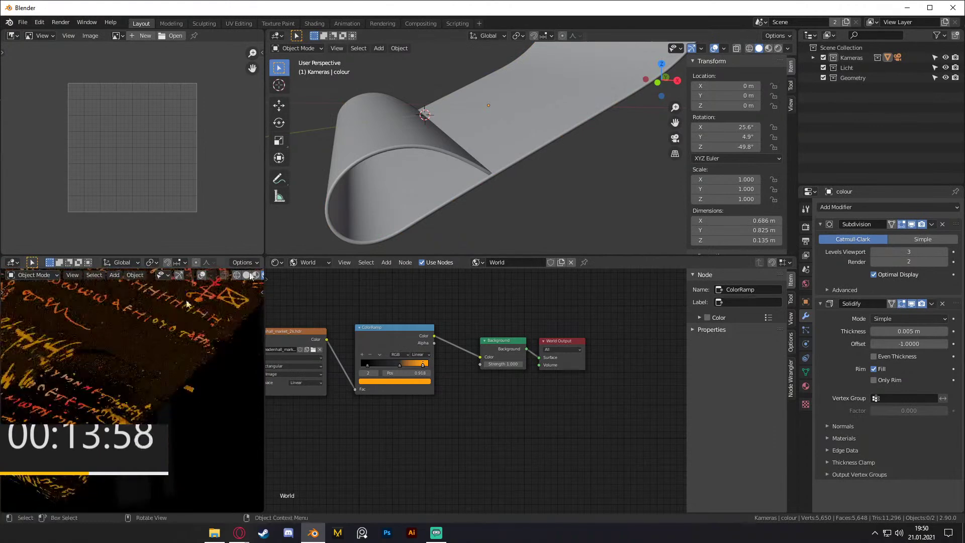
# Step: Preview the thickened scroll in rendered shading, return to solid shading and examine its curl up close
pyautogui.press('z')
pyautogui.click(516, 120)
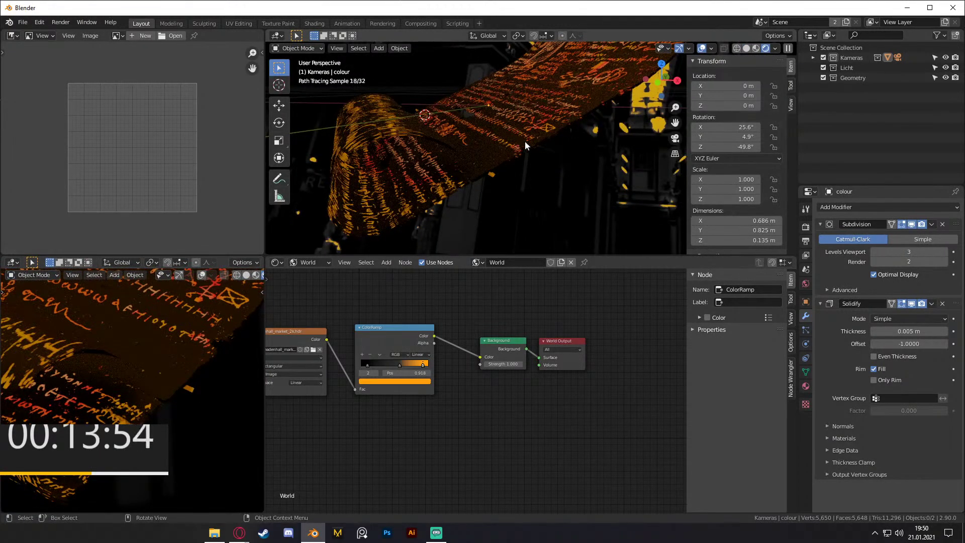
pyautogui.press('z')
pyautogui.click(598, 161)
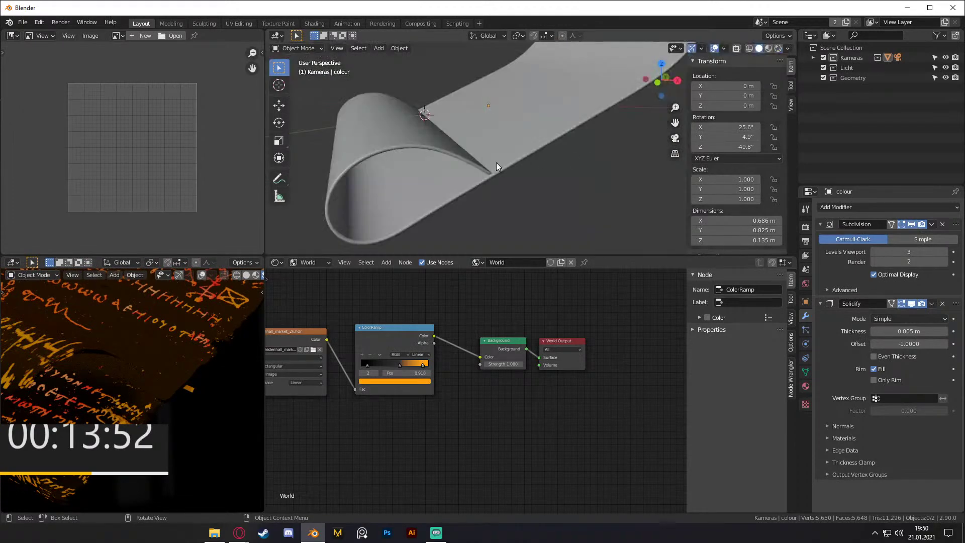
pyautogui.scroll(-10, 496, 162)
pyautogui.moveTo(496, 161); pyautogui.dragTo(550, 183, button='middle')
pyautogui.moveTo(156, 394); pyautogui.dragTo(143, 391, button='middle')
pyautogui.scroll(3, 144, 390)
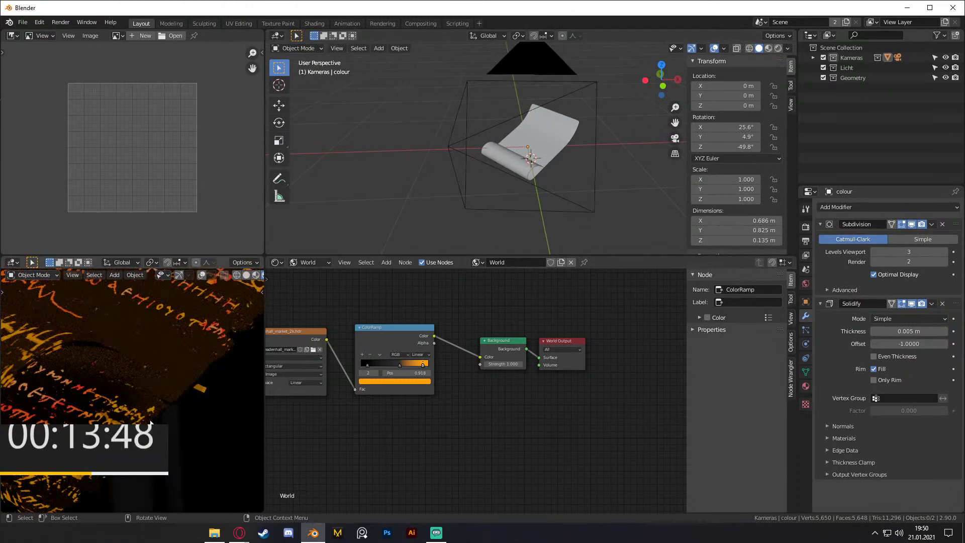
pyautogui.scroll(6, 563, 158)
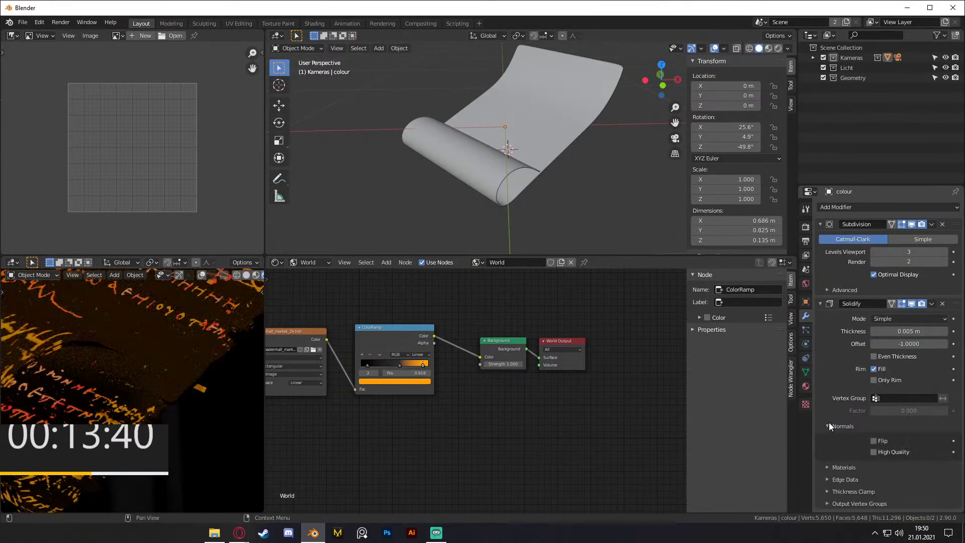
# Step: Look through the Solidify modifier's Normals, Materials, Edge Data and Thickness Clamp options
pyautogui.click(828, 436)
pyautogui.click(827, 436)
pyautogui.click(827, 450)
pyautogui.scroll(-1, 852, 413)
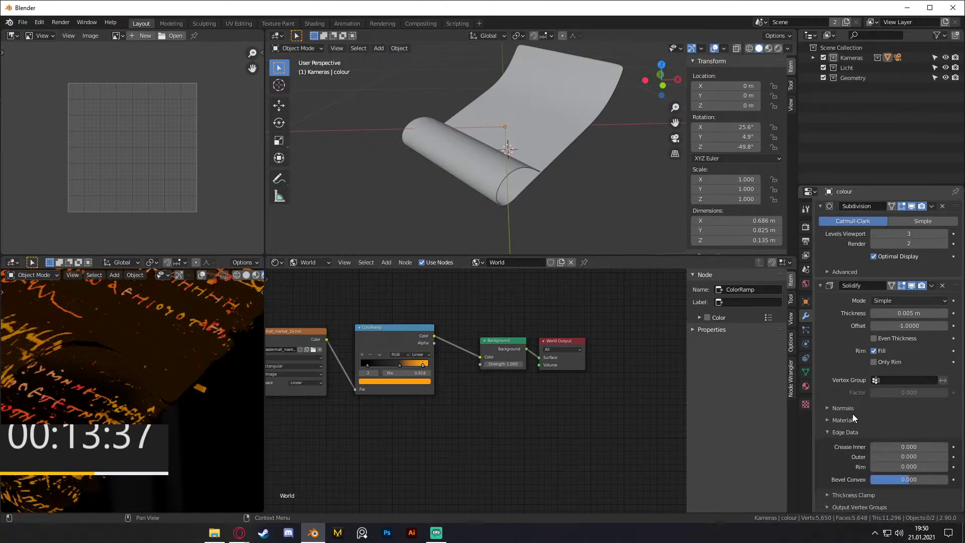
pyautogui.click(827, 432)
pyautogui.click(826, 461)
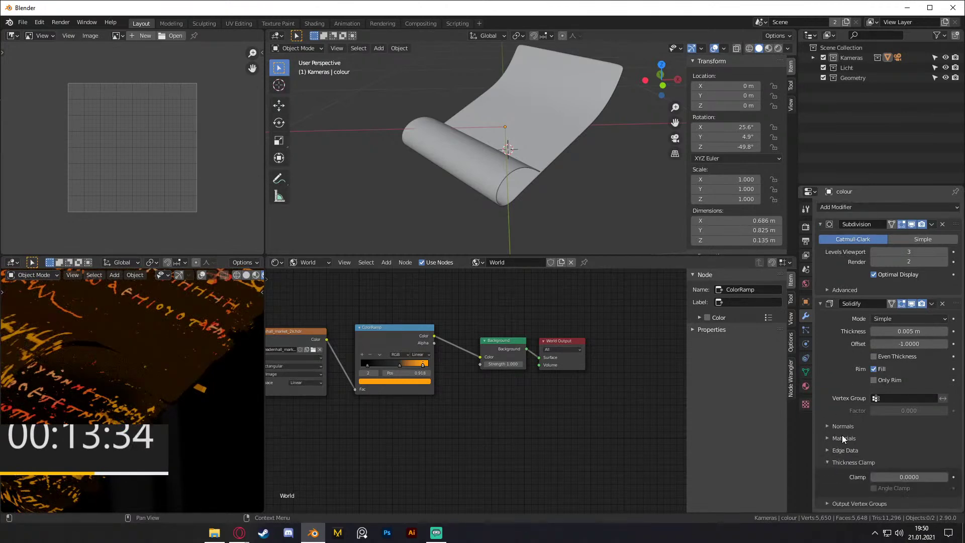
pyautogui.click(829, 464)
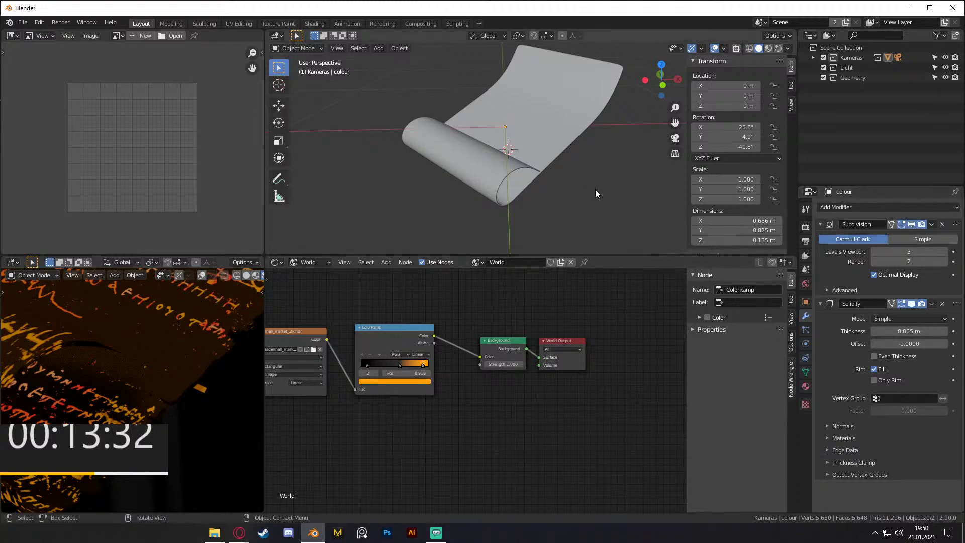
# Step: Duplicate the scroll and place the copy about 0.63 m along the X axis
pyautogui.scroll(5, 595, 189)
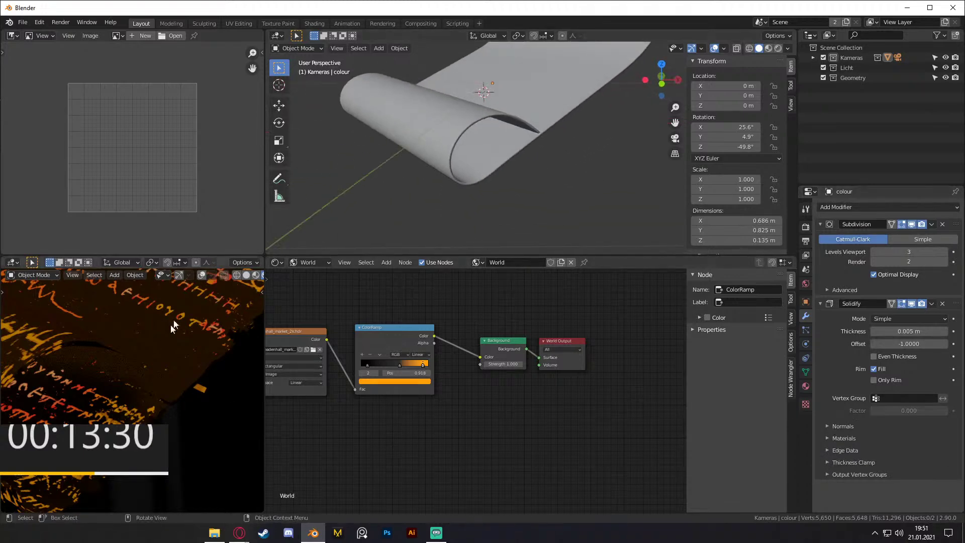
pyautogui.scroll(-5, 176, 350)
pyautogui.moveTo(493, 156); pyautogui.dragTo(565, 177, button='middle')
pyautogui.click(551, 145)
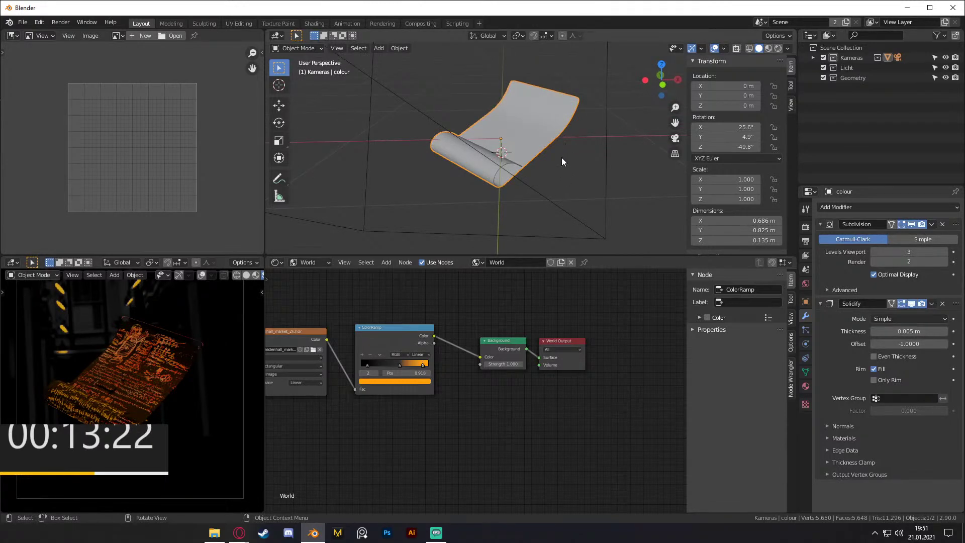
pyautogui.hotkey('shift', 'd')
pyautogui.press('x')
pyautogui.click(547, 166)
# Step: Enter Edit Mode on the copied scroll and place the 3D cursor at the selected edge by its curl
pyautogui.moveTo(547, 165); pyautogui.dragTo(520, 163, button='middle')
pyautogui.press('Tab')
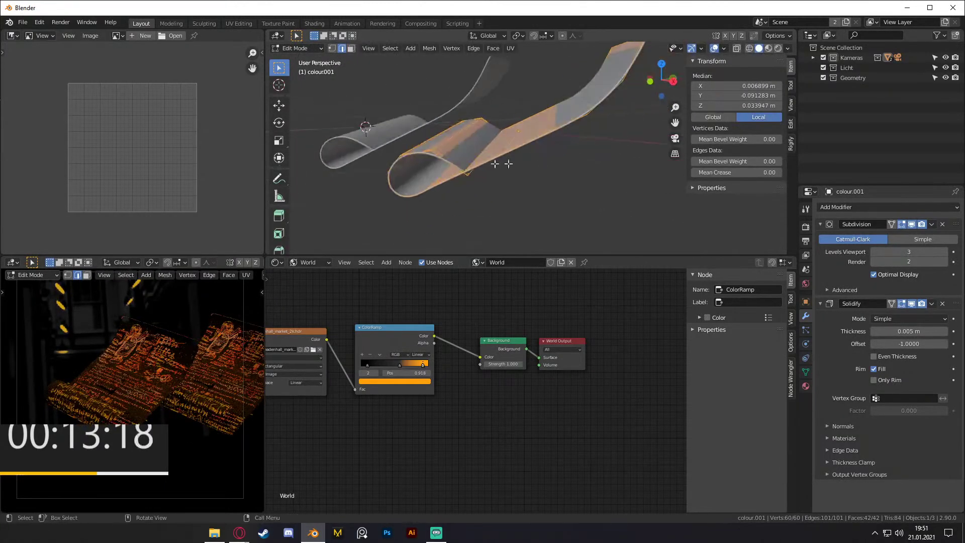
pyautogui.keyDown('alt'); pyautogui.click(474, 173); pyautogui.keyUp('alt')
pyautogui.moveTo(470, 144); pyautogui.dragTo(571, 135, button='middle')
pyautogui.click(494, 119)
pyautogui.moveTo(494, 119); pyautogui.dragTo(544, 155, button='middle')
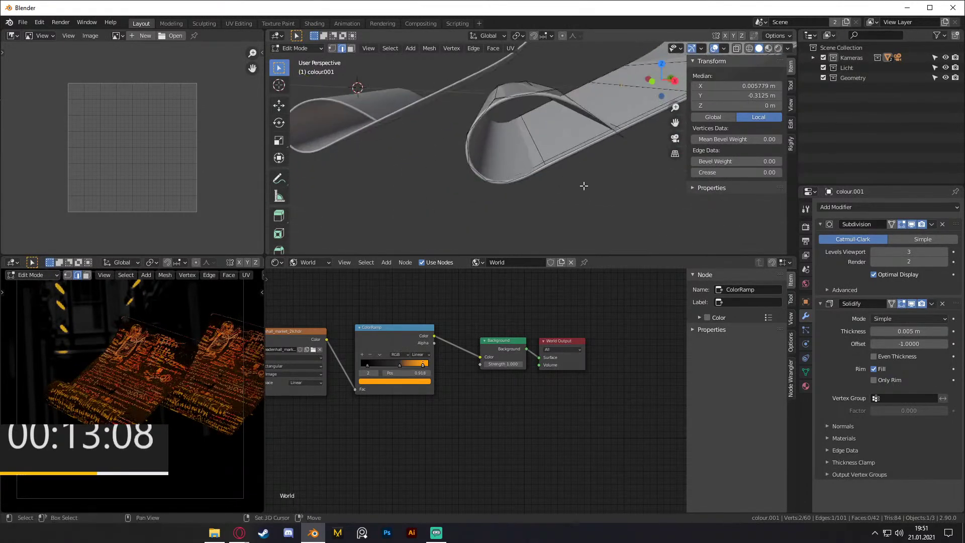
pyautogui.hotkey('shift', 's')
pyautogui.click(577, 236)
# Step: Try to rotate the selected edges across the copied scroll about local X with Sharp proportional editing
pyautogui.moveTo(572, 231); pyautogui.dragTo(571, 174, button='middle')
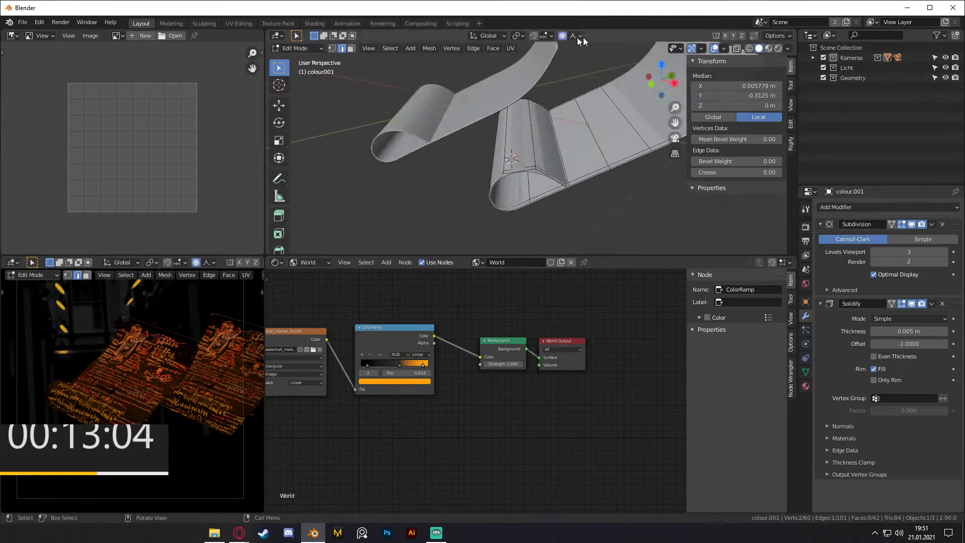
pyautogui.moveTo(565, 164); pyautogui.dragTo(623, 158, button='middle')
pyautogui.keyDown('shift'); pyautogui.click(511, 127); pyautogui.keyUp('shift')
pyautogui.keyDown('shift'); pyautogui.click(519, 124); pyautogui.keyUp('shift')
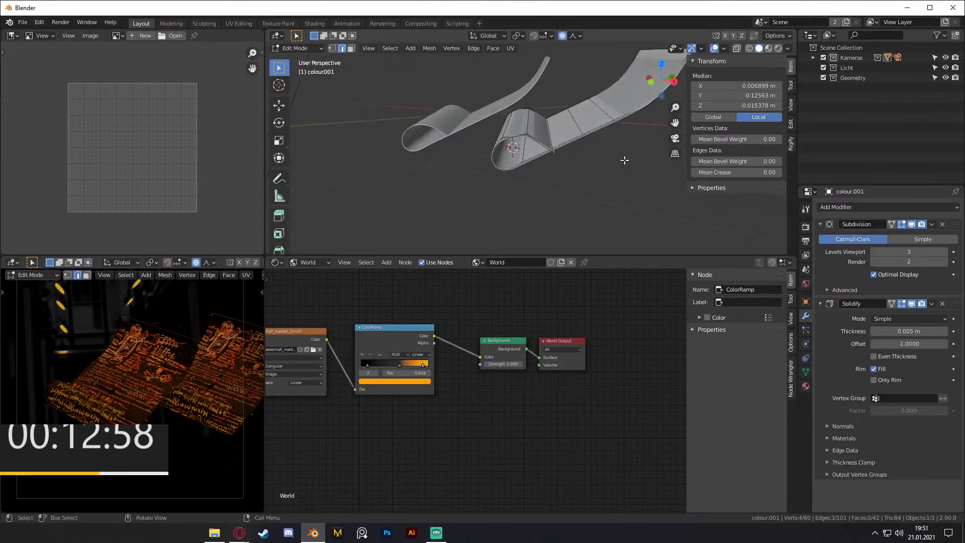
pyautogui.press('r')
pyautogui.press('x')
pyautogui.press('x')
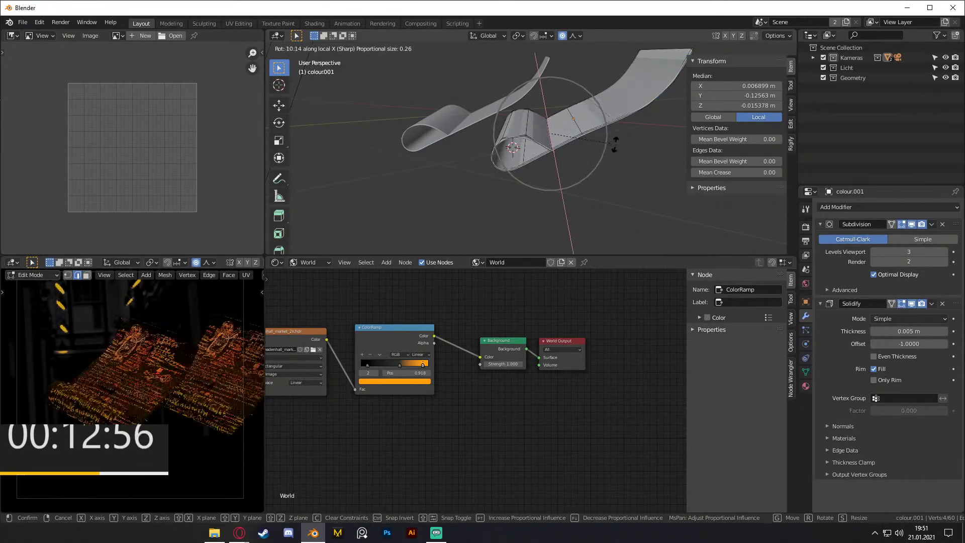
pyautogui.press('Escape')
# Step: Set the transform pivot point to the 3D Cursor and try another rotation of the selected edges
pyautogui.click(517, 35)
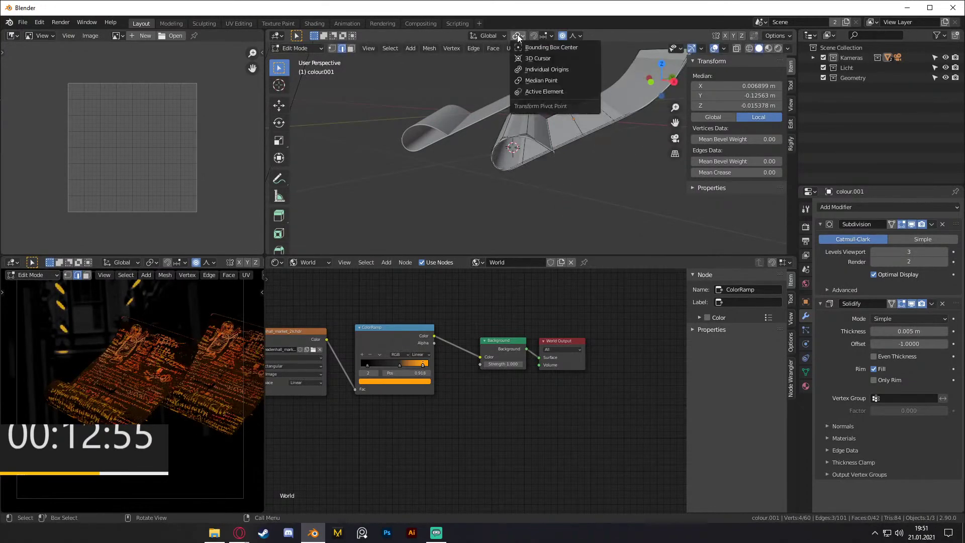
pyautogui.click(539, 56)
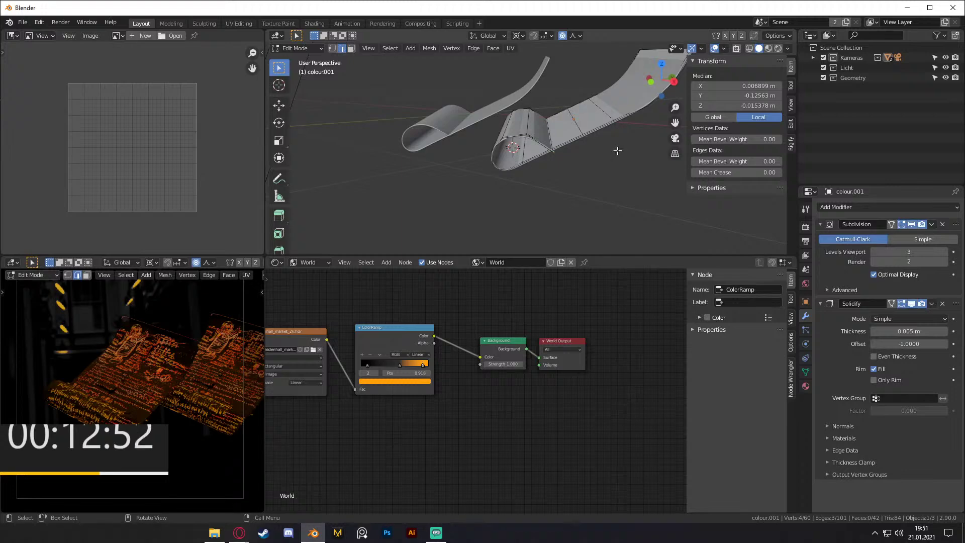
pyautogui.press('r')
pyautogui.press('Escape')
# Step: Hide the edges of the copied scroll's flat section next to the curl
pyautogui.moveTo(585, 117); pyautogui.dragTo(592, 144, button='middle')
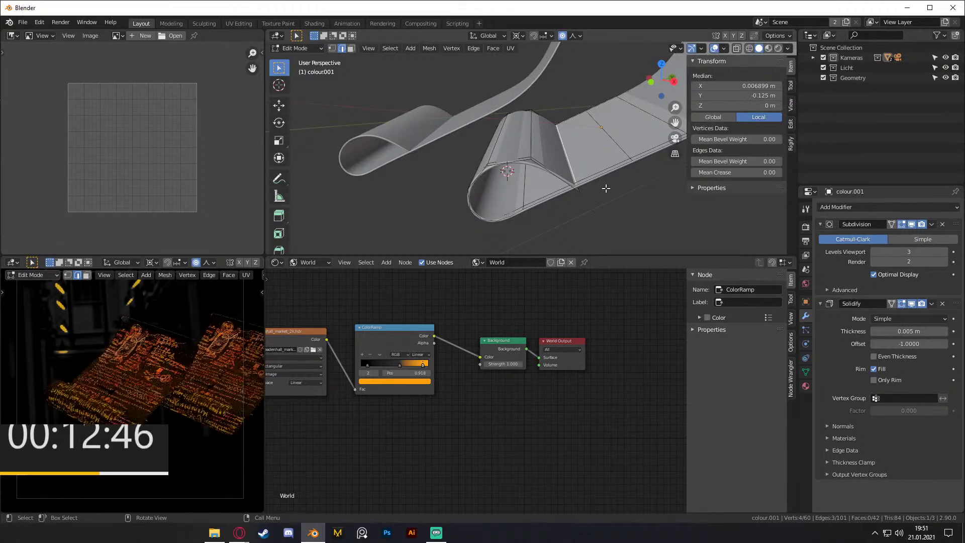
pyautogui.press('h')
pyautogui.click(606, 134)
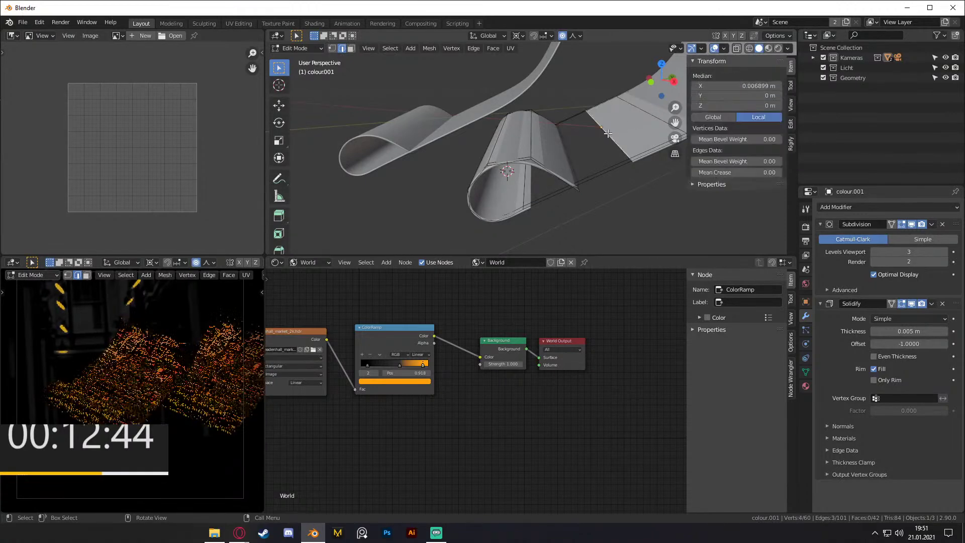
pyautogui.press('h')
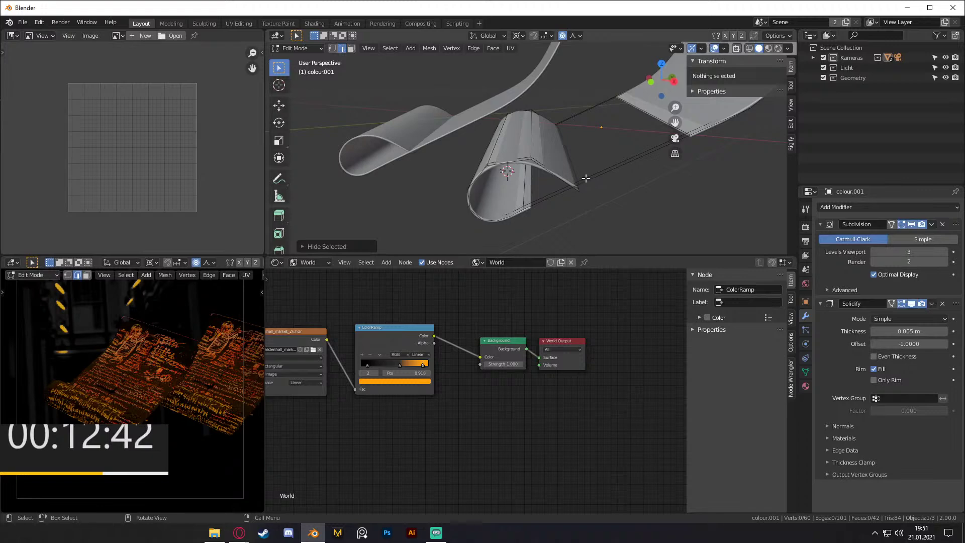
pyautogui.keyDown('alt'); pyautogui.click(586, 180); pyautogui.keyUp('alt')
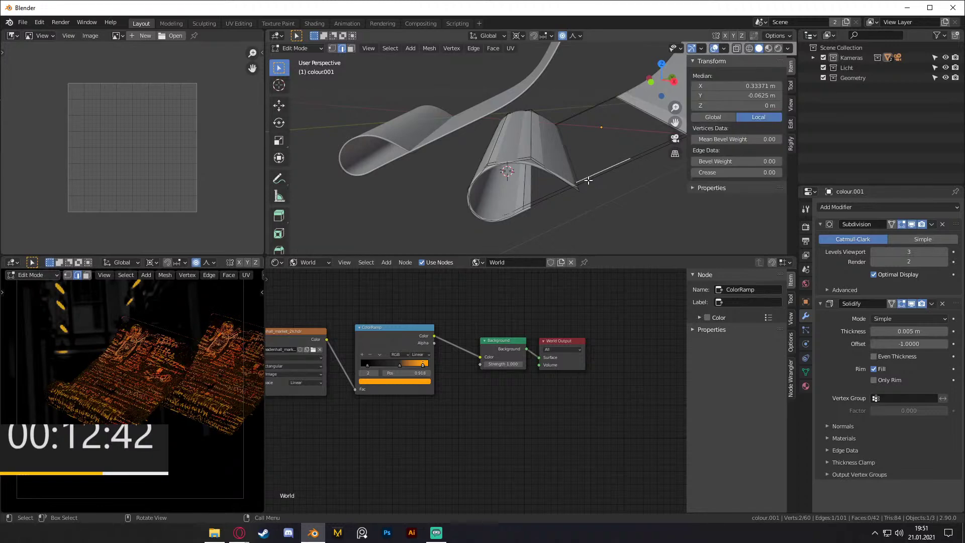
pyautogui.keyDown('alt'); pyautogui.keyDown('shift'); pyautogui.click(581, 116); pyautogui.keyUp('shift'); pyautogui.keyUp('alt')
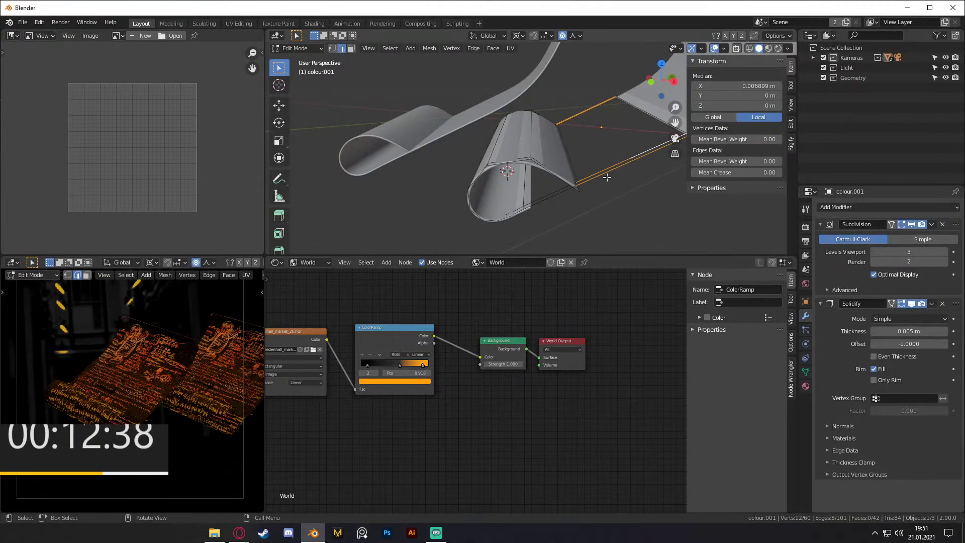
pyautogui.press('h')
# Step: Hide the remaining edges along the underside that join the curl to the flat section
pyautogui.moveTo(602, 173); pyautogui.dragTo(406, 163, button='middle')
pyautogui.scroll(4, 534, 151)
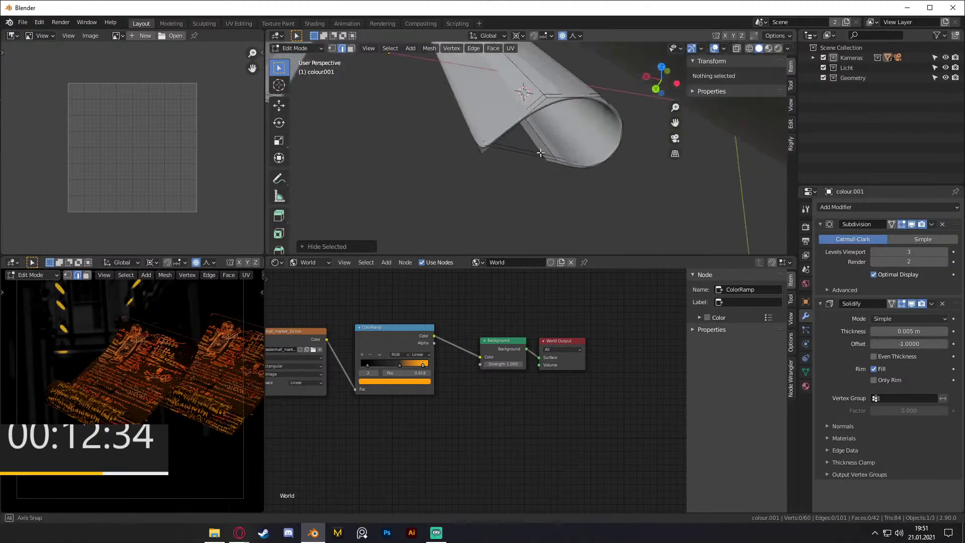
pyautogui.keyDown('alt'); pyautogui.click(525, 160); pyautogui.keyUp('alt')
pyautogui.press('h')
pyautogui.scroll(-3, 450, 153)
pyautogui.moveTo(450, 152); pyautogui.dragTo(542, 203, button='middle')
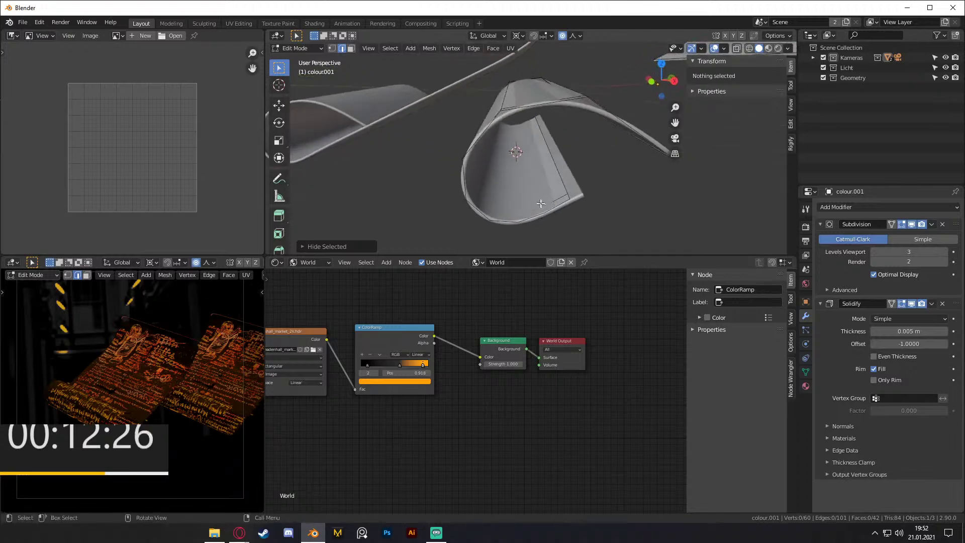
# Step: Try to rotate the curl's free-end edges about local X around the 3D cursor with Sharp proportional editing
pyautogui.moveTo(571, 174); pyautogui.dragTo(597, 147, button='middle')
pyautogui.keyDown('alt'); pyautogui.click(565, 152); pyautogui.keyUp('alt')
pyautogui.keyDown('alt'); pyautogui.keyDown('shift'); pyautogui.click(565, 151); pyautogui.keyUp('shift'); pyautogui.keyUp('alt')
pyautogui.keyDown('alt'); pyautogui.keyDown('shift'); pyautogui.click(577, 158); pyautogui.keyUp('shift'); pyautogui.keyUp('alt')
pyautogui.press('r')
pyautogui.press('x')
pyautogui.press('x')
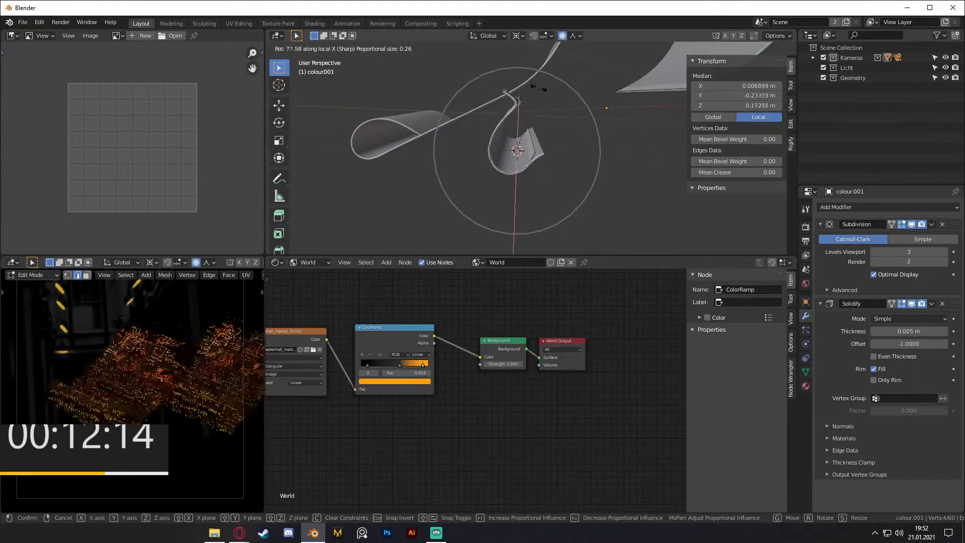
pyautogui.click(584, 106)
# Step: Reveal all hidden geometry of the copied scroll and return to Object Mode
pyautogui.moveTo(551, 155); pyautogui.dragTo(554, 161, button='middle')
pyautogui.scroll(2, 560, 162)
pyautogui.moveTo(559, 161); pyautogui.dragTo(590, 179, button='middle')
pyautogui.scroll(-2, 567, 151)
pyautogui.press('Tab')
pyautogui.scroll(2, 577, 149)
pyautogui.press('Tab')
pyautogui.hotkey('alt', 'h')
pyautogui.press('Tab')
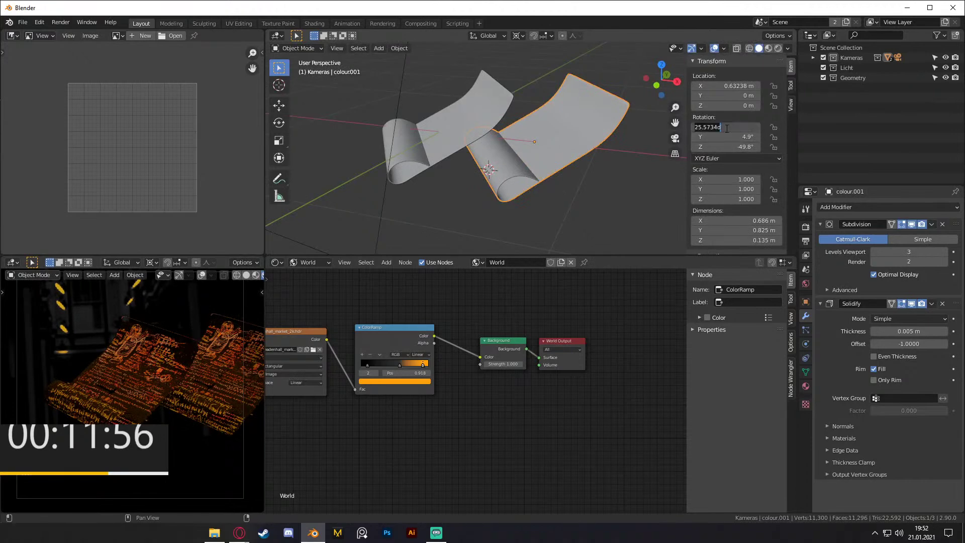
# Step: Set the copied scroll's rotation to 0° on the X, Y and Z axes
pyautogui.hotkey('ctrl', 'a')
pyautogui.write('0')
pyautogui.press('Tab')
pyautogui.write('0')
pyautogui.press('Tab')
pyautogui.write('0')
pyautogui.press('Return')
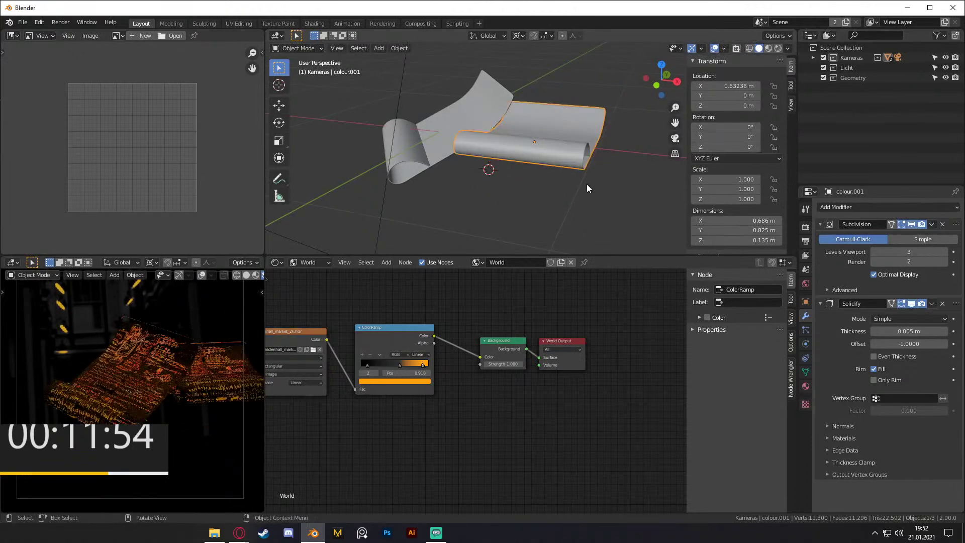
# Step: Move the copied scroll in the horizontal plane to about X 1.07 m, clear of the original scroll
pyautogui.moveTo(587, 182); pyautogui.dragTo(559, 178, button='middle')
pyautogui.press('g')
pyautogui.hotkey('shift', 'z')
pyautogui.click(594, 217)
pyautogui.moveTo(595, 217); pyautogui.dragTo(544, 172, button='middle')
pyautogui.press('Tab')
pyautogui.press('a')
pyautogui.hotkey('alt', 'a')
pyautogui.moveTo(464, 186); pyautogui.dragTo(474, 92, button='middle')
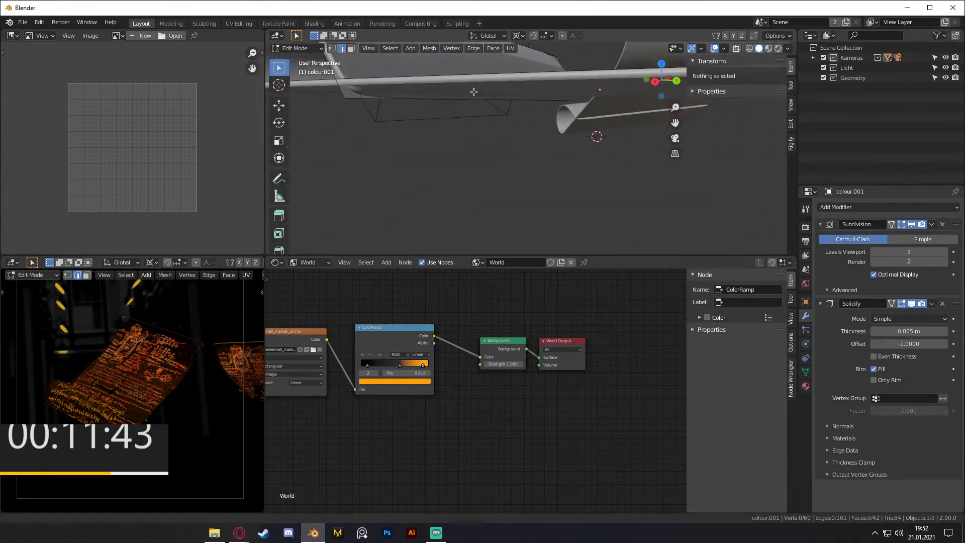
pyautogui.keyDown('alt'); pyautogui.click(373, 99); pyautogui.keyUp('alt')
pyautogui.moveTo(373, 98); pyautogui.dragTo(548, 150, button='middle')
pyautogui.press('Tab')
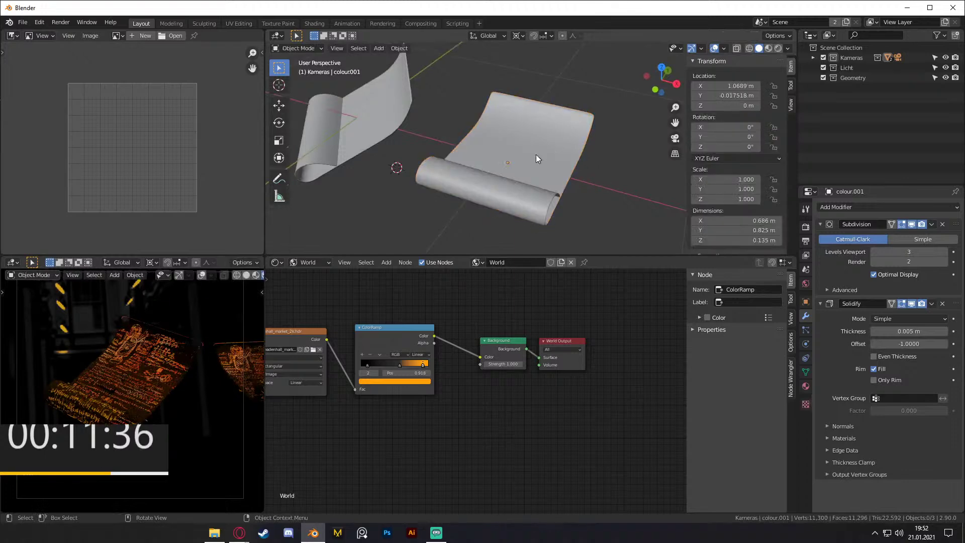
# Step: Delete the copied scroll and append the Collection from the Ripped_Papyrus source file Sketchfab_2020_04_09_15_11_04.blend
pyautogui.press('Delete')
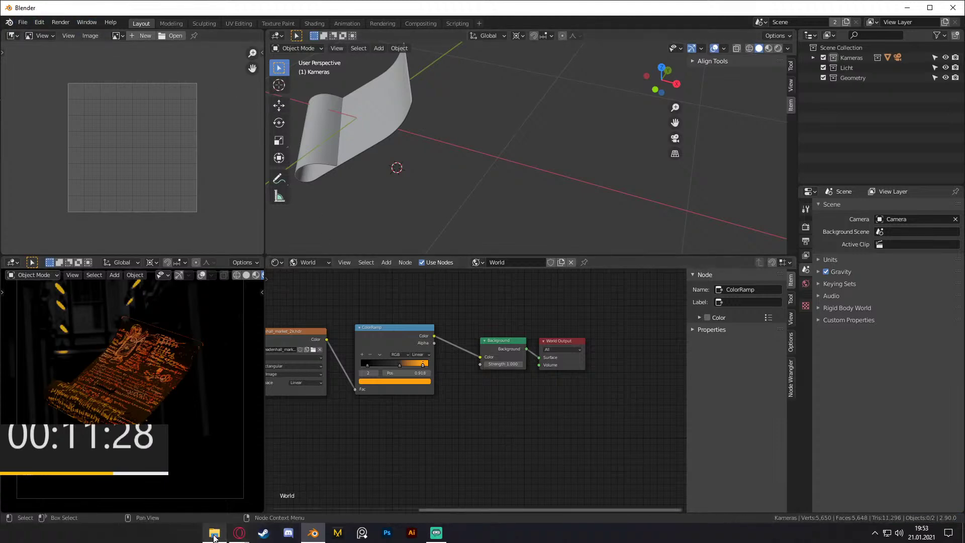
pyautogui.press('Home')
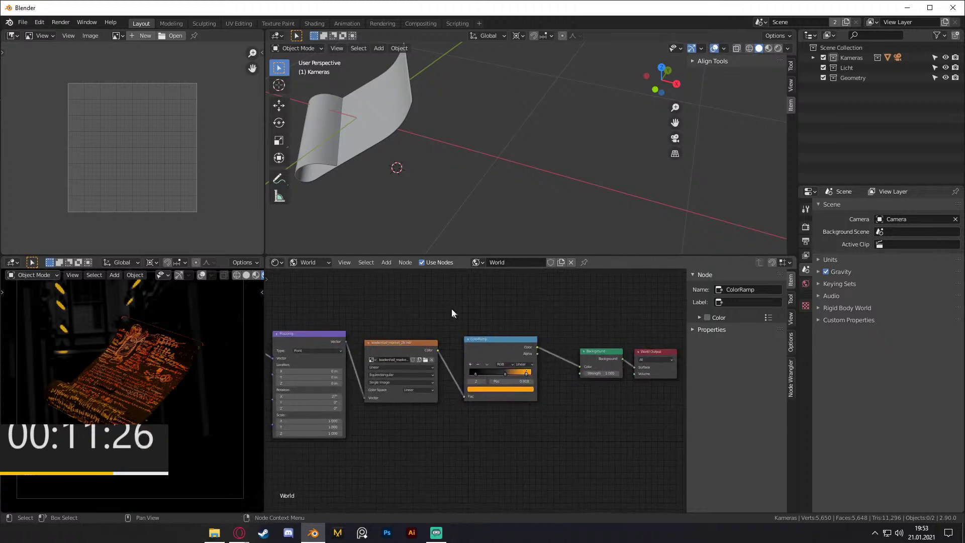
pyautogui.click(22, 22)
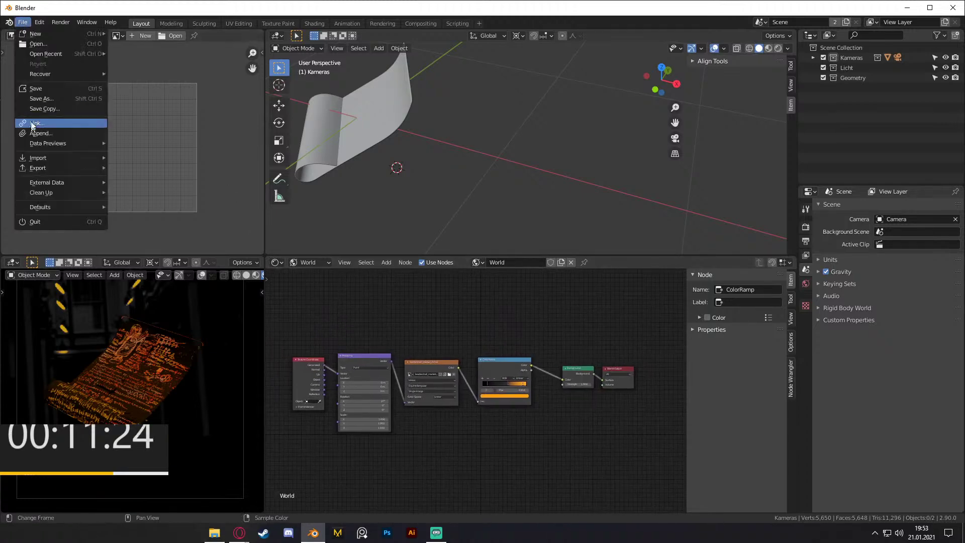
pyautogui.click(39, 134)
pyautogui.click(291, 210)
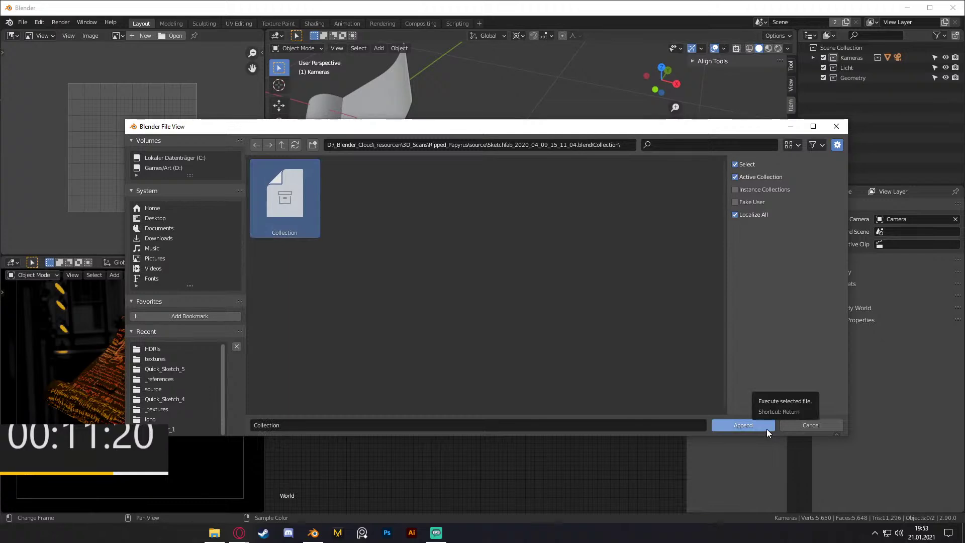
pyautogui.click(766, 429)
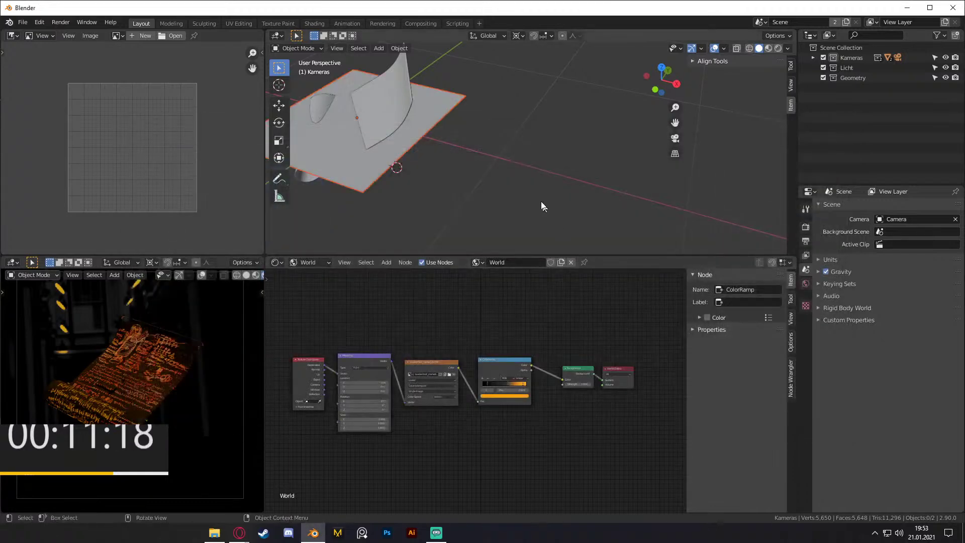
# Step: Move the appended flat papyrus about 1.08 m along X, clear of the curled scroll
pyautogui.click(439, 140)
pyautogui.press('g')
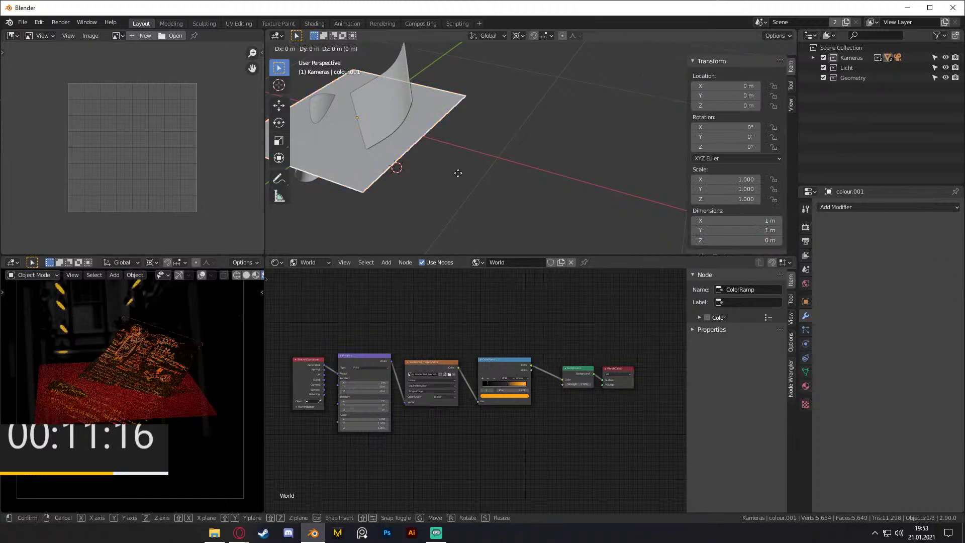
pyautogui.click(583, 148)
pyautogui.click(358, 73)
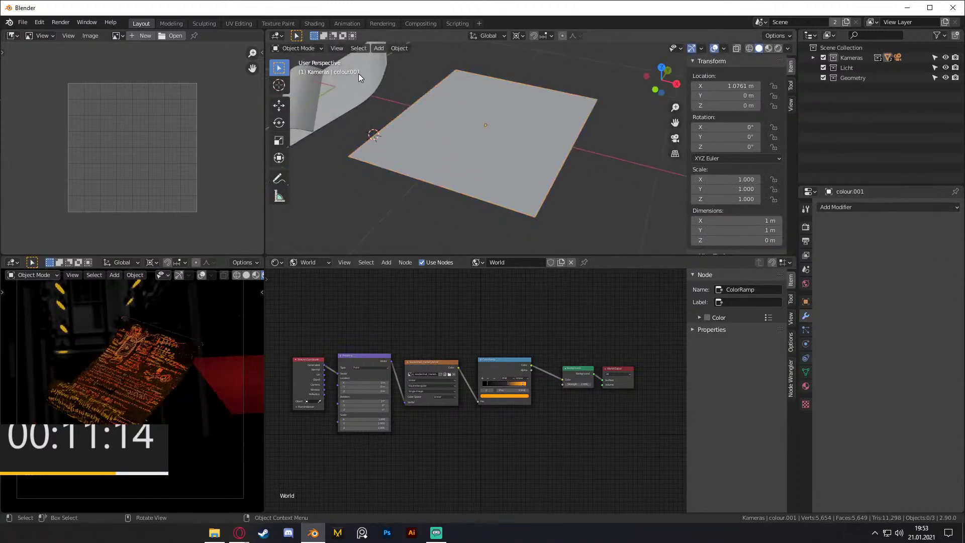
pyautogui.hotkey('ctrl', 'z')
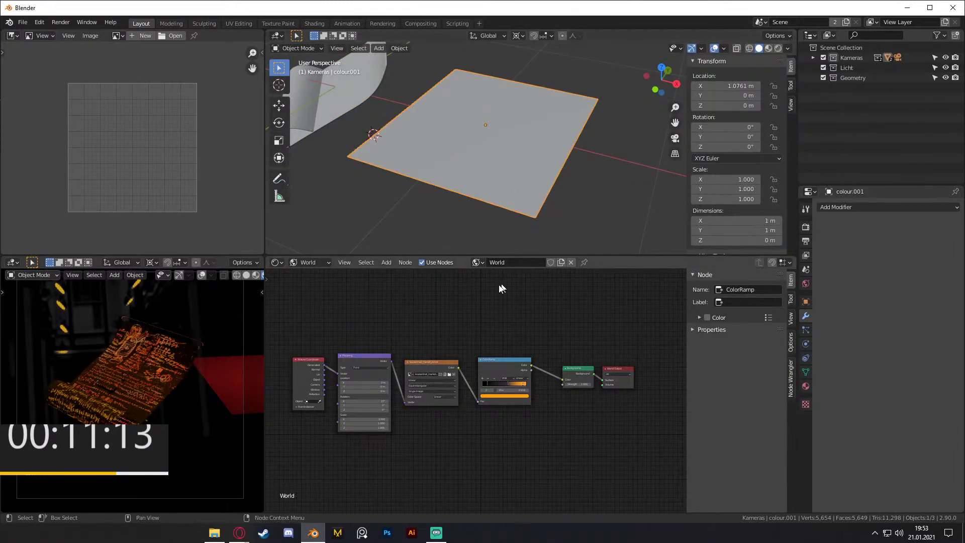
# Step: Show the flat papyrus's object material nodes instead of the world nodes and assign it the existing colour material
pyautogui.click(315, 275)
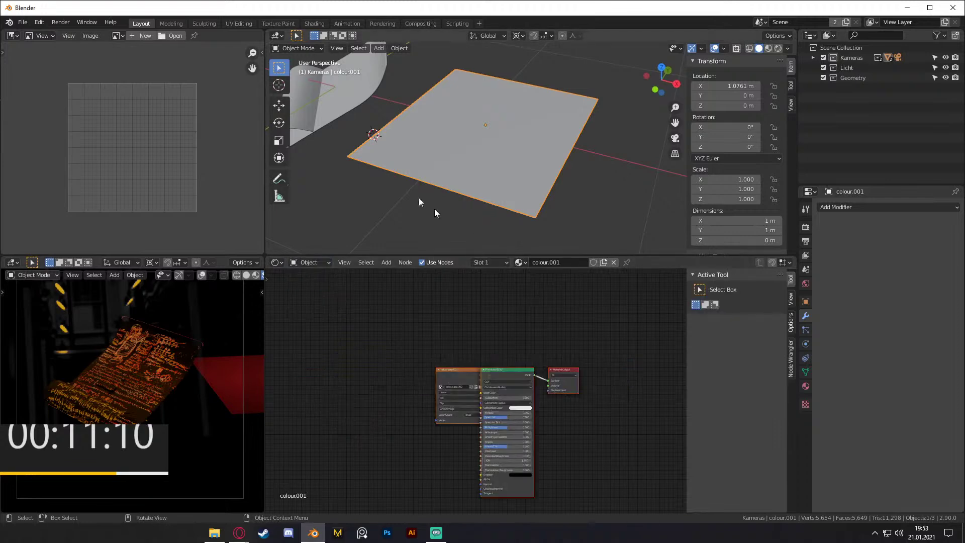
pyautogui.click(347, 98)
pyautogui.hotkey('ctrl', 'z')
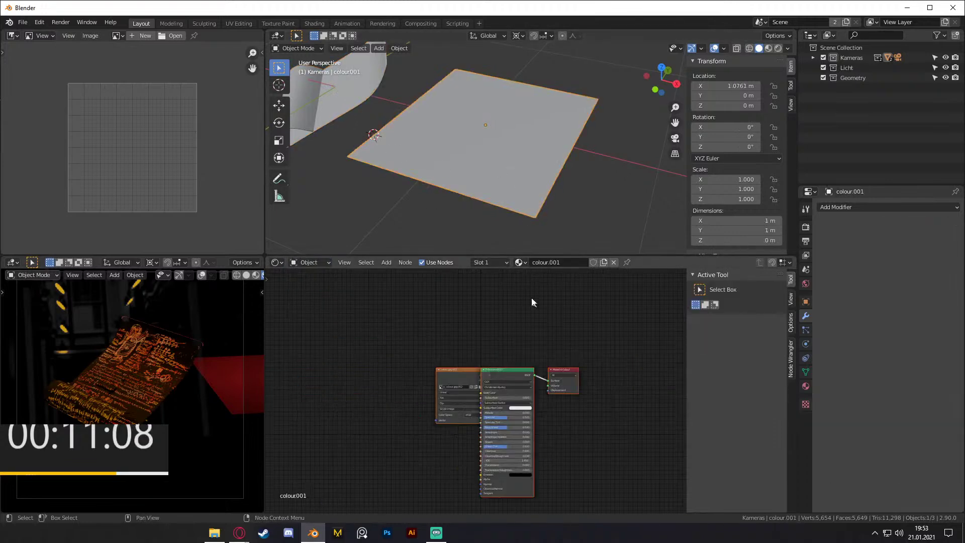
pyautogui.click(520, 268)
pyautogui.click(553, 284)
# Step: Open the viewport shading choices for the 3D view of the flat papyrus
pyautogui.moveTo(515, 156)
pyautogui.mouseDown(button='middle')
pyautogui.moveTo(565, 180)
pyautogui.moveTo(544, 160)
pyautogui.mouseUp(button='middle')
pyautogui.press('z')
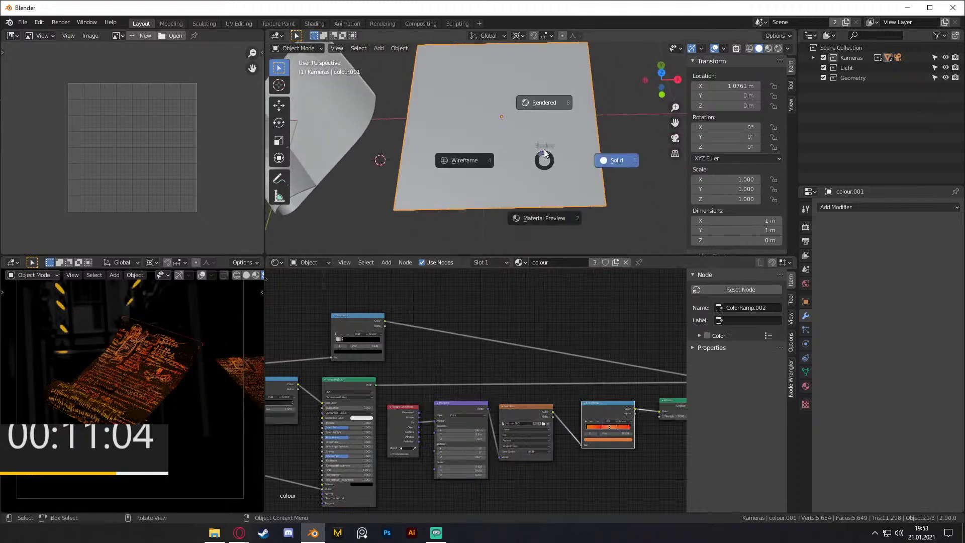
# Step: Show rendered shading and cut two lengthwise edge loops into the flat page, at X about 0.342 m and -0.353 m, bordering the writing
pyautogui.click(546, 129)
pyautogui.press('Tab')
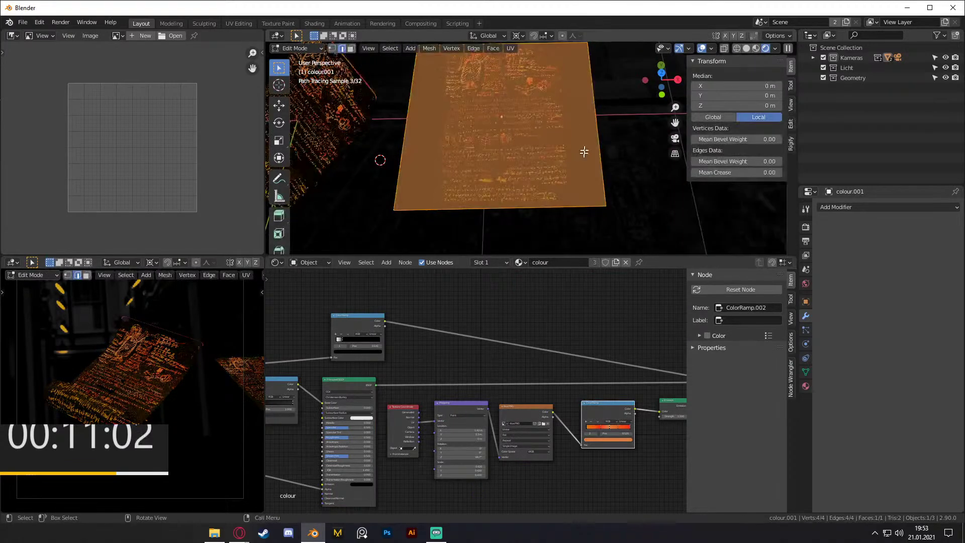
pyautogui.hotkey('ctrl', 'r')
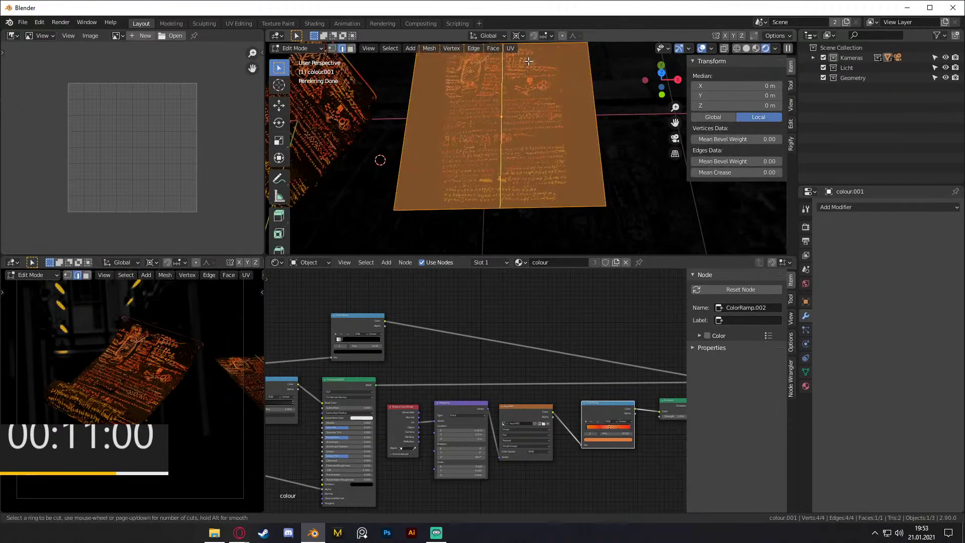
pyautogui.moveTo(528, 61); pyautogui.dragTo(444, 78)
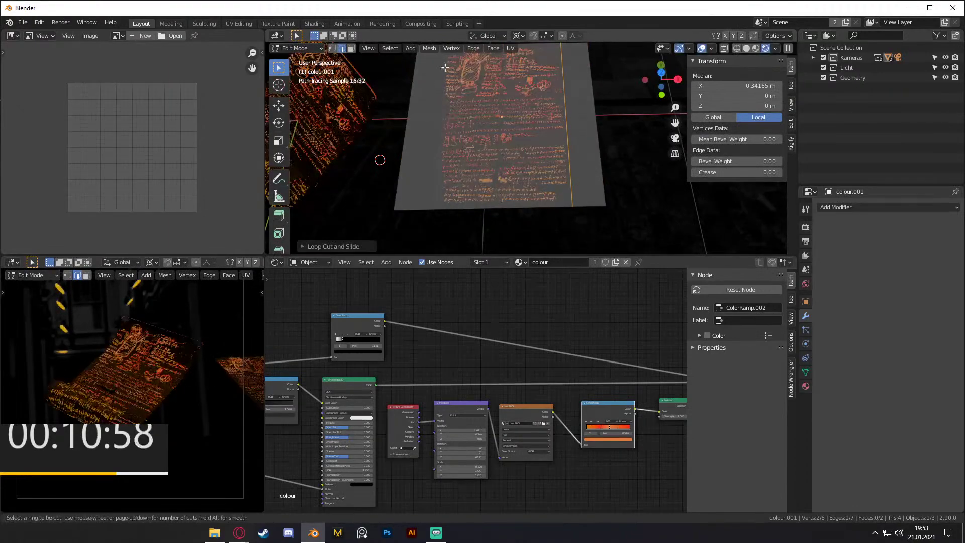
pyautogui.moveTo(497, 202); pyautogui.dragTo(426, 207)
pyautogui.click(426, 206)
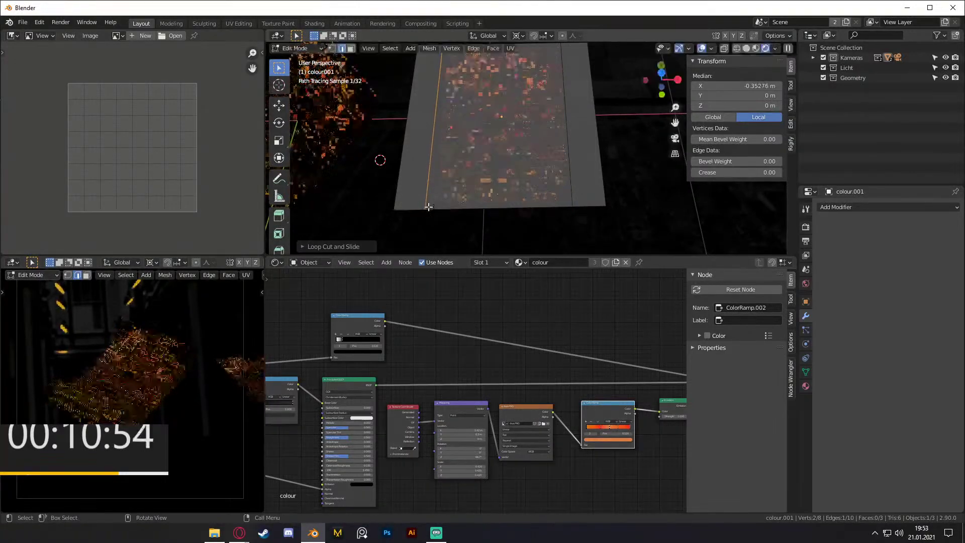
# Step: Delete the two outer faces beside the flat page's written area and return to Object Mode
pyautogui.press('3')
pyautogui.click(583, 181)
pyautogui.keyDown('shift'); pyautogui.click(423, 161); pyautogui.keyUp('shift')
pyautogui.press('x')
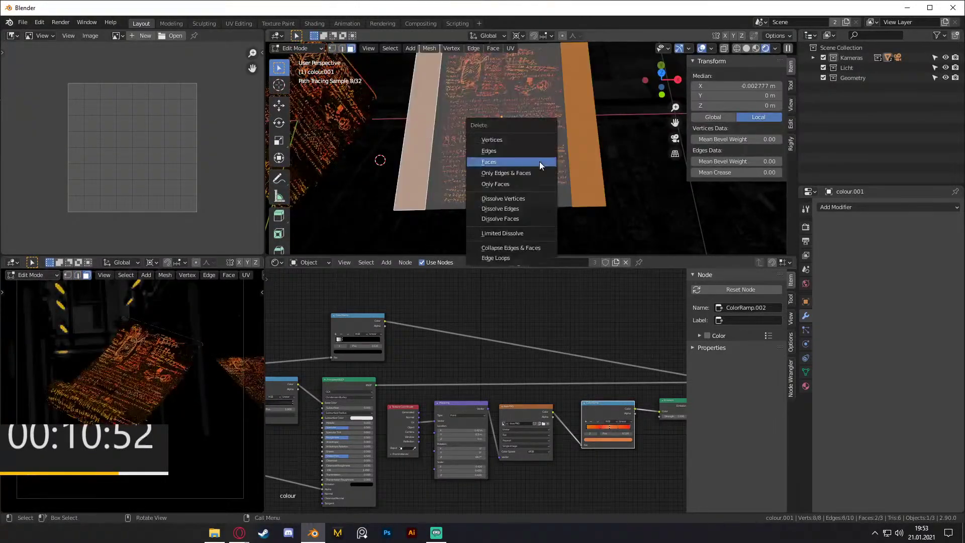
pyautogui.click(496, 161)
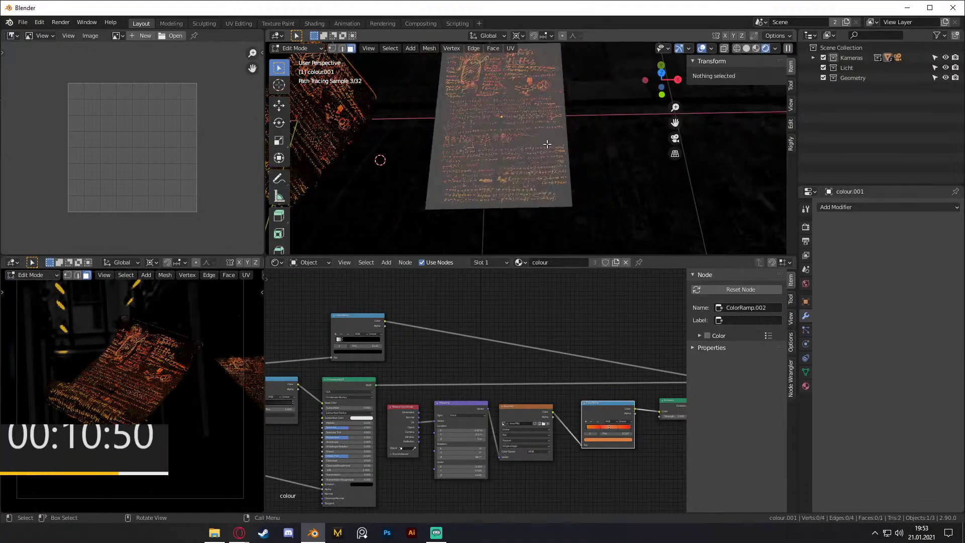
pyautogui.press('Tab')
# Step: Add 10 evenly spaced crosswise loop cuts along the length of the flat page
pyautogui.moveTo(547, 136); pyautogui.dragTo(522, 148, button='middle')
pyautogui.press('Tab')
pyautogui.hotkey('ctrl', 'r')
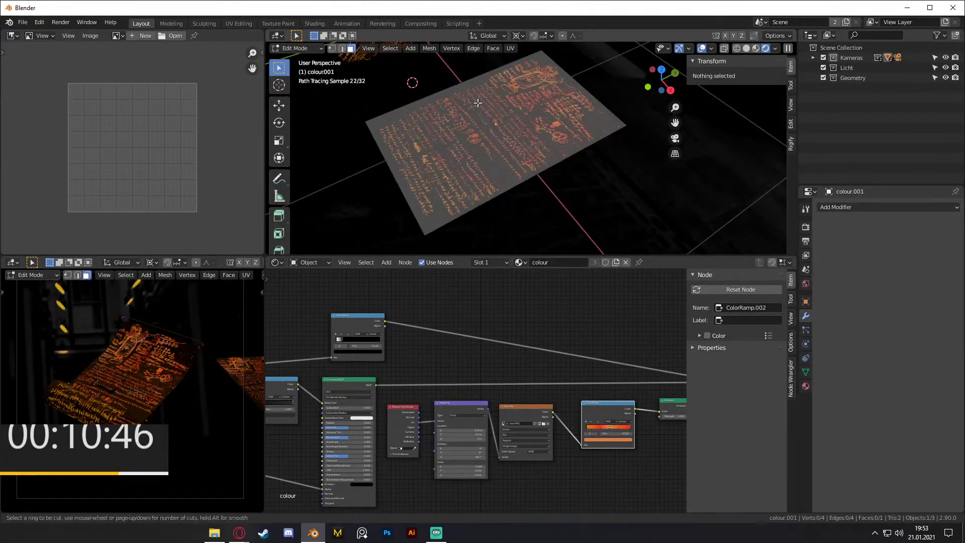
pyautogui.scroll(10, 464, 87)
pyautogui.click(464, 86)
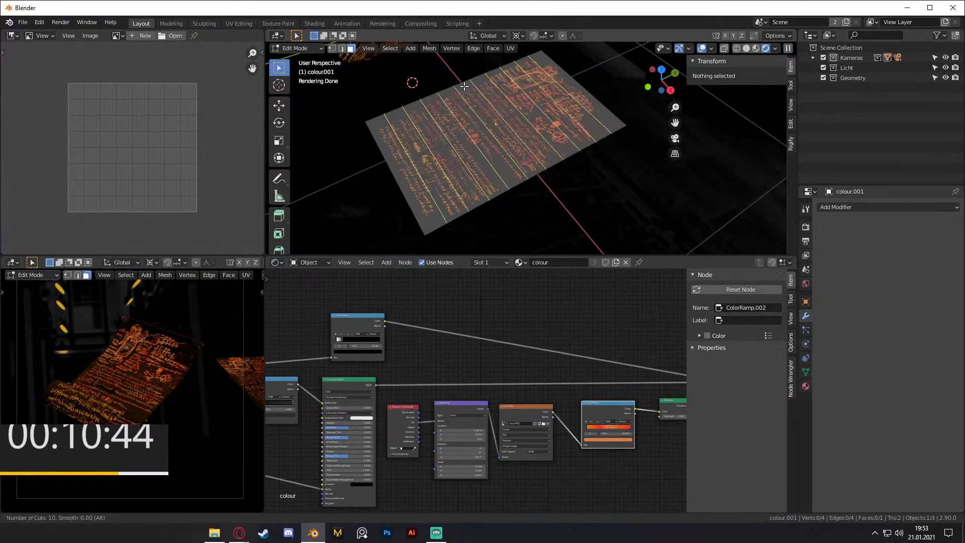
pyautogui.rightClick(533, 147)
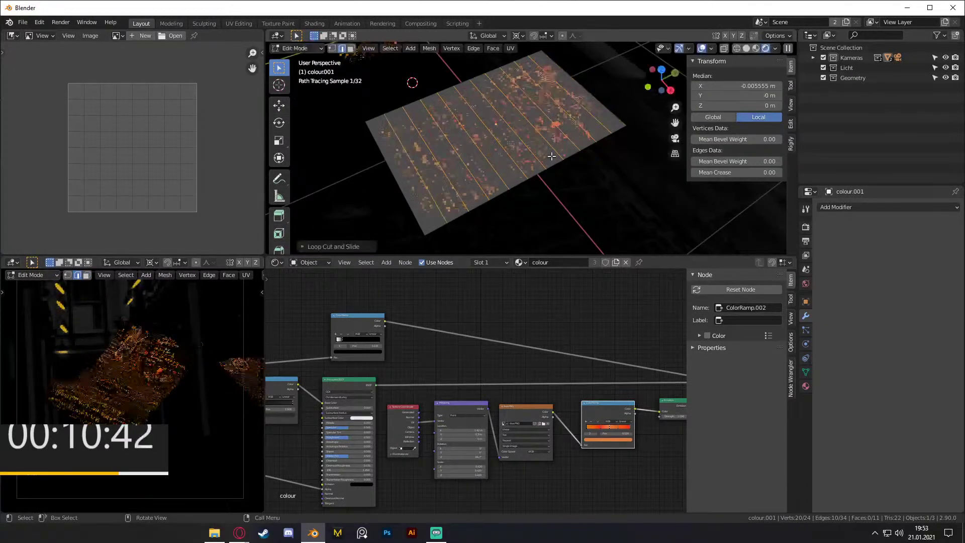
pyautogui.press('Tab')
# Step: Switch to solid shading and link the rolled page's modifiers to the flat page
pyautogui.moveTo(551, 130); pyautogui.dragTo(605, 130, button='middle')
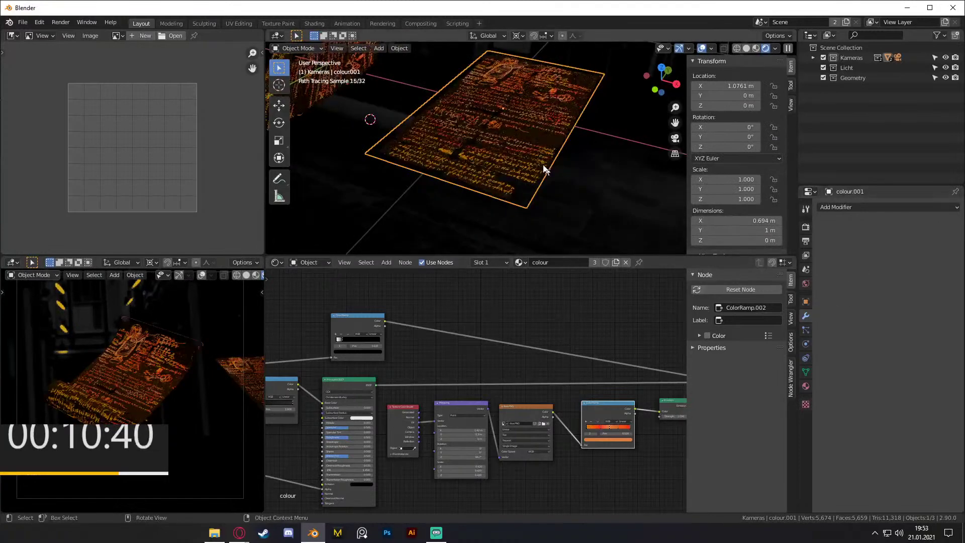
pyautogui.press('z')
pyautogui.click(619, 157)
pyautogui.moveTo(619, 157); pyautogui.dragTo(559, 170, button='middle')
pyautogui.click(436, 124)
pyautogui.click(597, 176)
pyautogui.keyDown('shift'); pyautogui.click(420, 122); pyautogui.keyUp('shift')
pyautogui.hotkey('ctrl', 'l')
pyautogui.moveTo(445, 189)
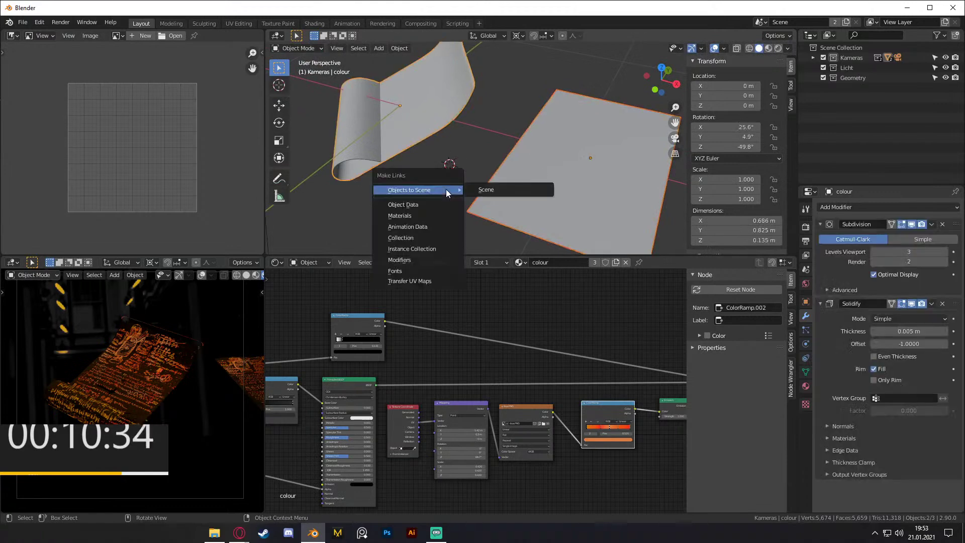
pyautogui.click(408, 259)
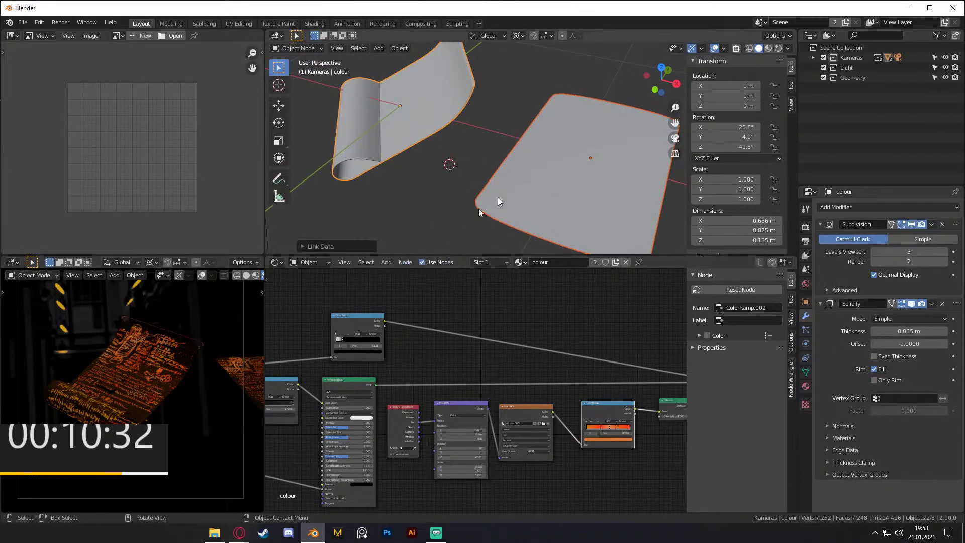
# Step: Enter Edit Mode on the flat page and select only the crosswise edge at Y about -0.136 m
pyautogui.keyDown('shift'); pyautogui.moveTo(585, 169); pyautogui.dragTo(492, 140, button='middle'); pyautogui.keyUp('shift')
pyautogui.press('Tab')
pyautogui.moveTo(593, 185); pyautogui.dragTo(524, 76, button='middle')
pyautogui.hotkey('ctrl', 'r')
pyautogui.press('Escape')
pyautogui.moveTo(582, 158)
pyautogui.mouseDown(button='middle')
pyautogui.moveTo(568, 166)
pyautogui.moveTo(573, 175)
pyautogui.mouseUp(button='middle')
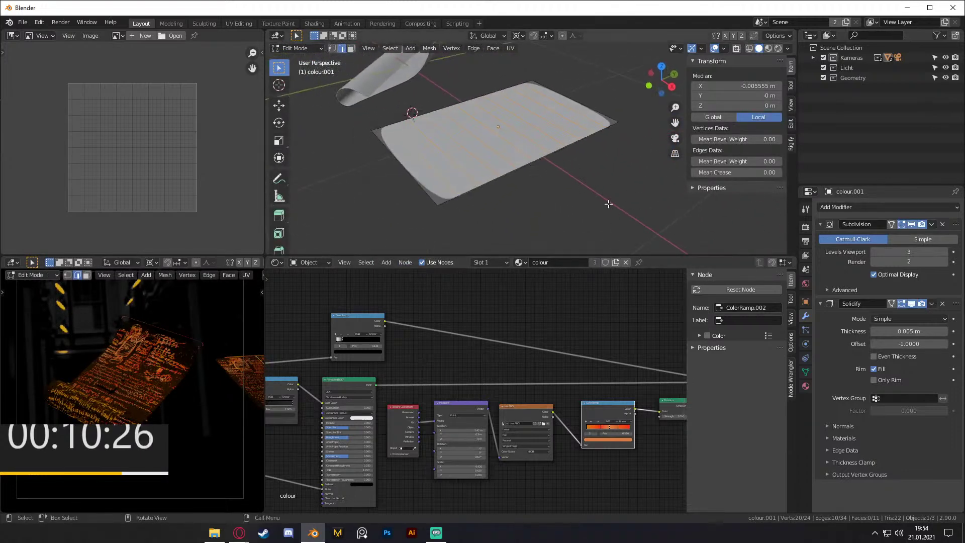
pyautogui.hotkey('alt', 'a')
pyautogui.click(476, 139)
pyautogui.moveTo(476, 140); pyautogui.dragTo(560, 176, button='middle')
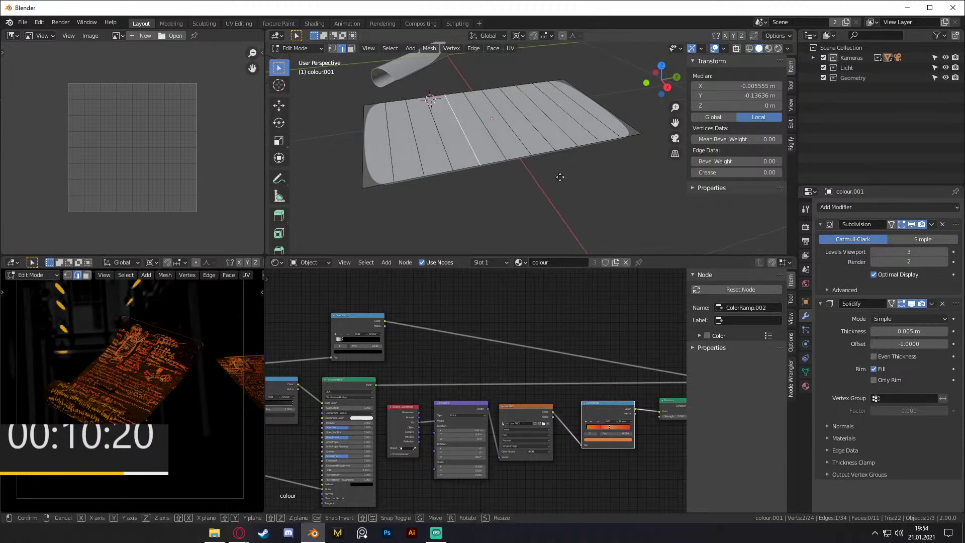
pyautogui.press('g')
pyautogui.press('z')
pyautogui.press('Escape')
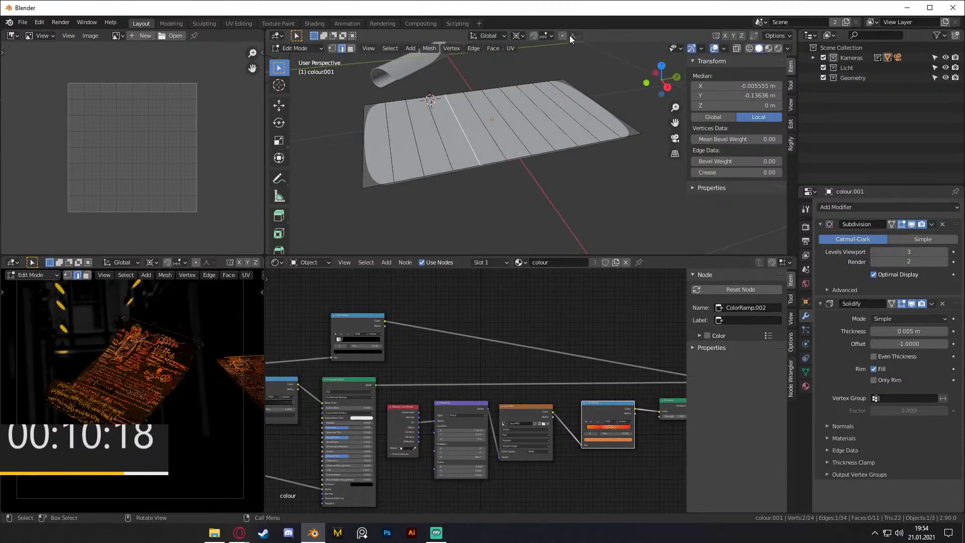
# Step: Raise the selected crosswise edge about 0.022 m along Z with smooth proportional editing to form a gentle wave
pyautogui.click(570, 35)
pyautogui.press('g')
pyautogui.press('z')
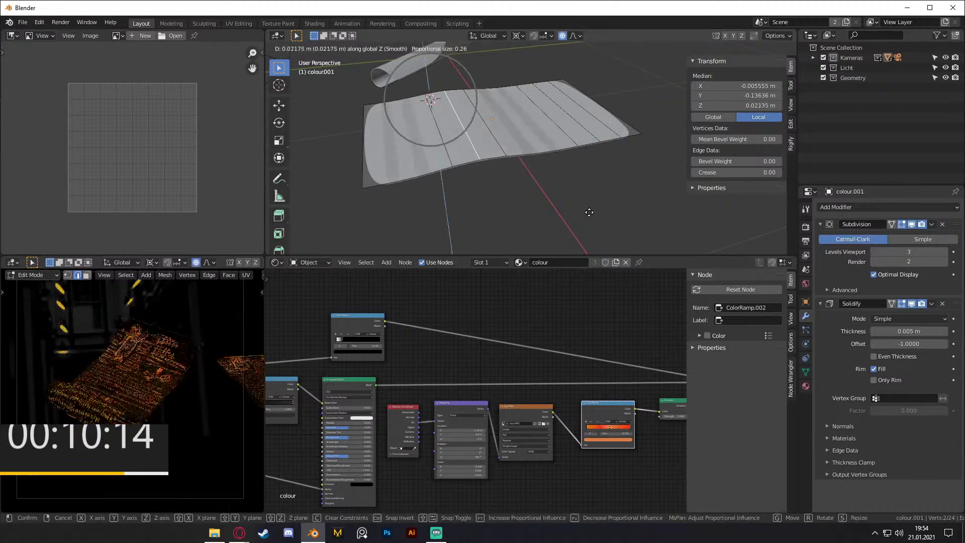
pyautogui.click(588, 212)
# Step: Add two evenly spaced crosswise edge loops to the last strip at the page's positive-Y end
pyautogui.moveTo(609, 172); pyautogui.dragTo(552, 170, button='middle')
pyautogui.press('1')
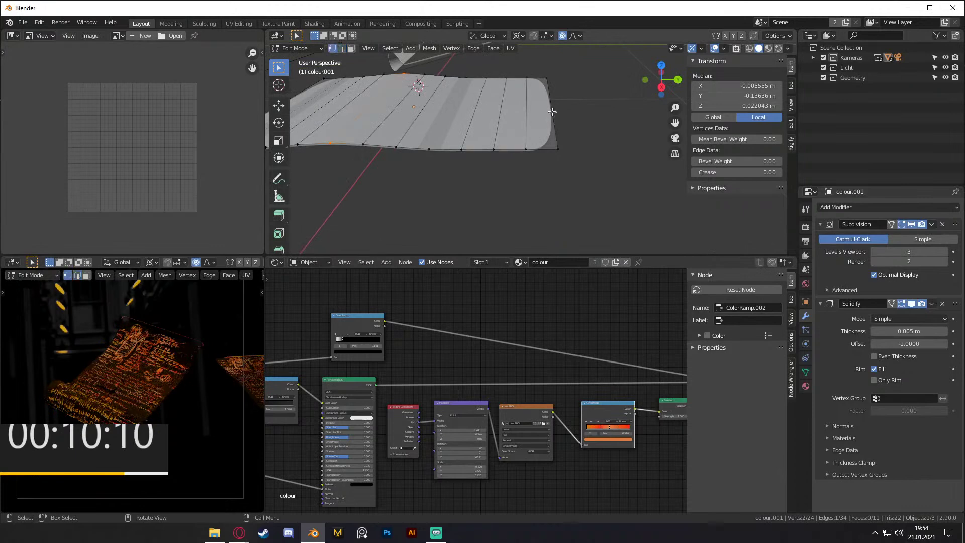
pyautogui.click(553, 109)
pyautogui.press('2')
pyautogui.click(556, 123)
pyautogui.hotkey('ctrl', 'r')
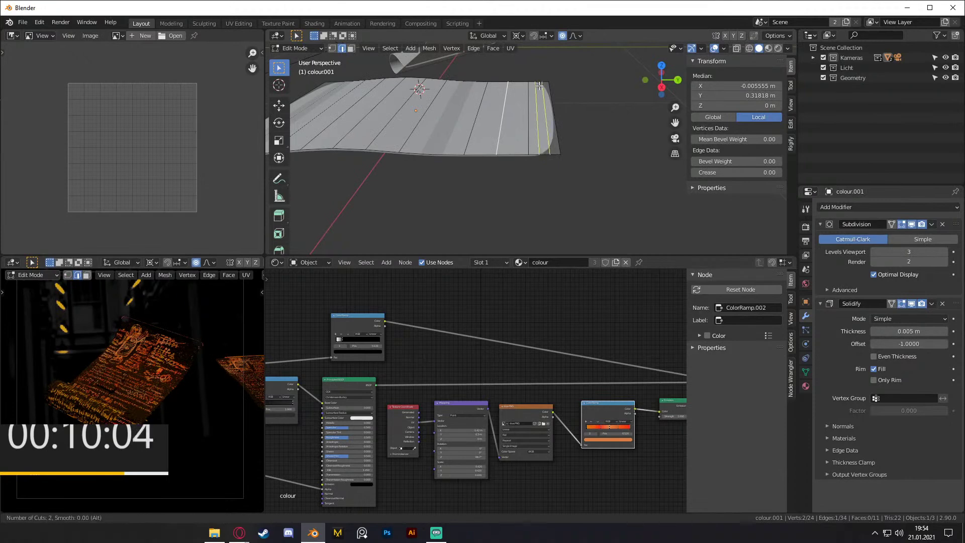
pyautogui.click(539, 85)
pyautogui.rightClick(539, 86)
# Step: Add two evenly spaced crosswise edge loops to the strip adjoining the page's last strip
pyautogui.hotkey('ctrl', 'r')
pyautogui.scroll(1, 518, 89)
pyautogui.click(517, 90)
pyautogui.rightClick(517, 90)
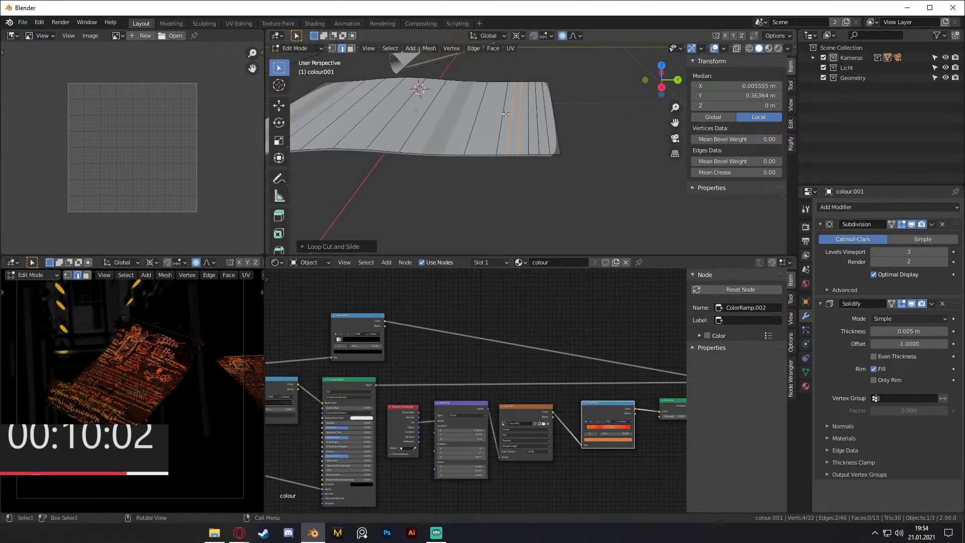
# Step: Set the proportional editing falloff to Sharp and snap the 3D cursor to the crosswise edge at Y about 0.318 m
pyautogui.click(513, 130)
pyautogui.moveTo(513, 130); pyautogui.dragTo(558, 45, button='middle')
pyautogui.click(576, 35)
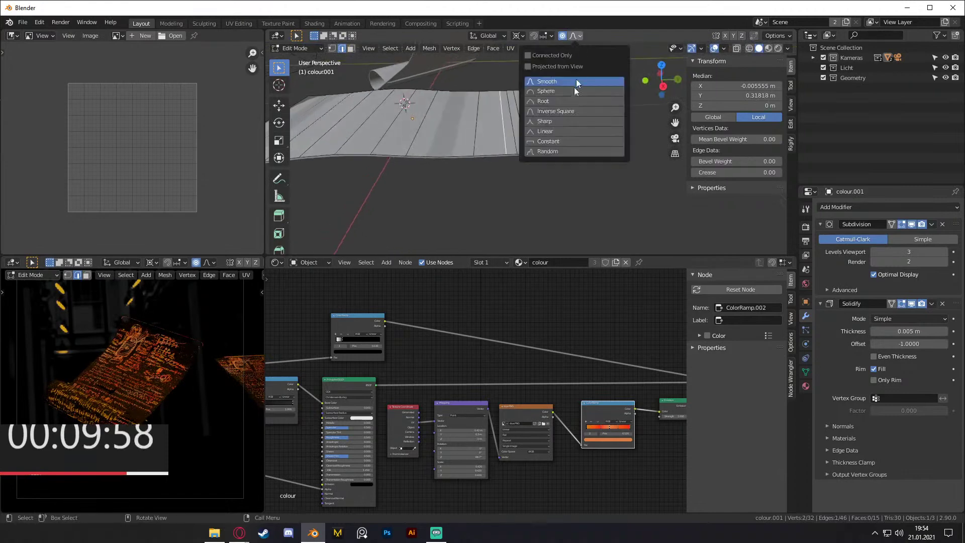
pyautogui.click(583, 124)
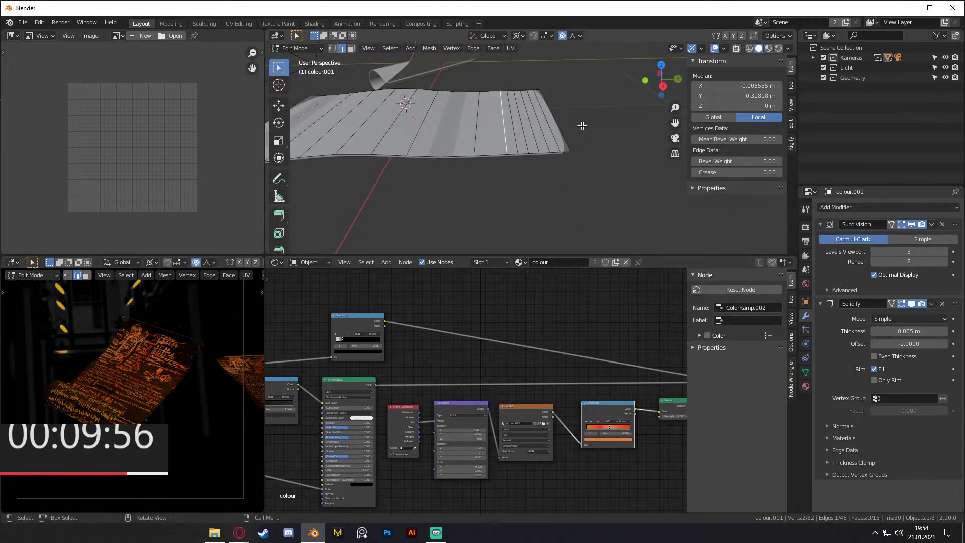
pyautogui.hotkey('shift', 's')
pyautogui.click(585, 190)
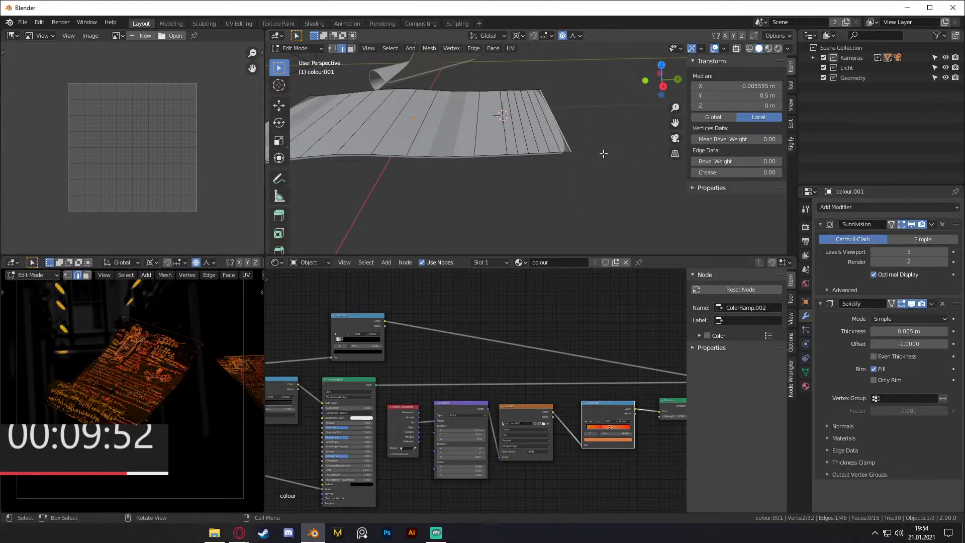
pyautogui.press('r')
pyautogui.press('x')
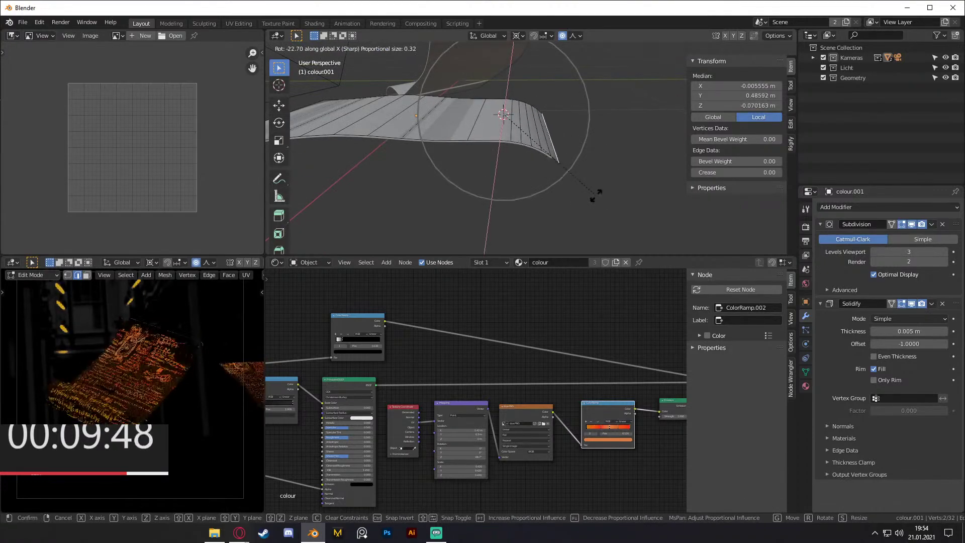
pyautogui.press('Escape')
# Step: Place the 3D cursor on the edge at Y about 0.409 m and curl the page's end edge downward around the X axis
pyautogui.click(519, 120)
pyautogui.click(528, 117)
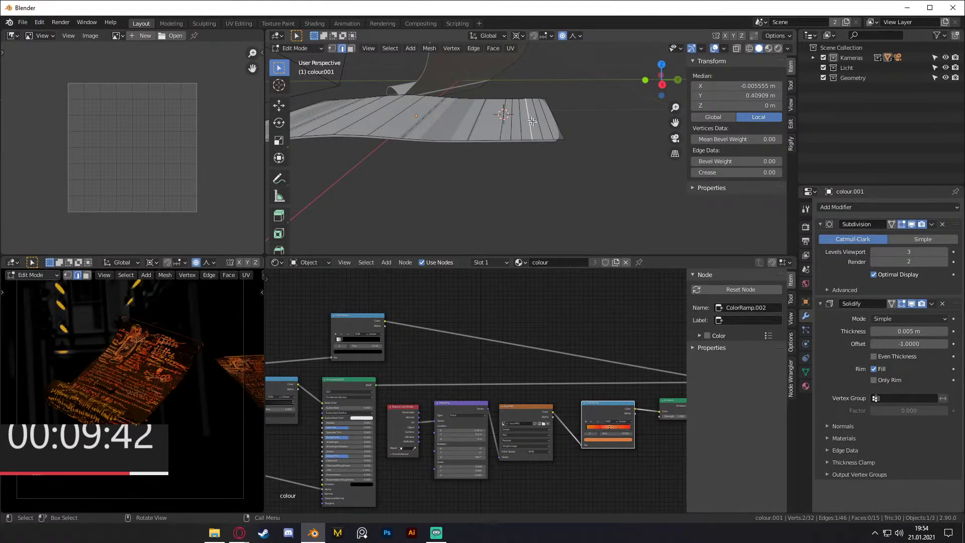
pyautogui.click(605, 211)
pyautogui.press('r')
pyautogui.press('x')
pyautogui.scroll(2, 544, 199)
pyautogui.scroll(1, 540, 198)
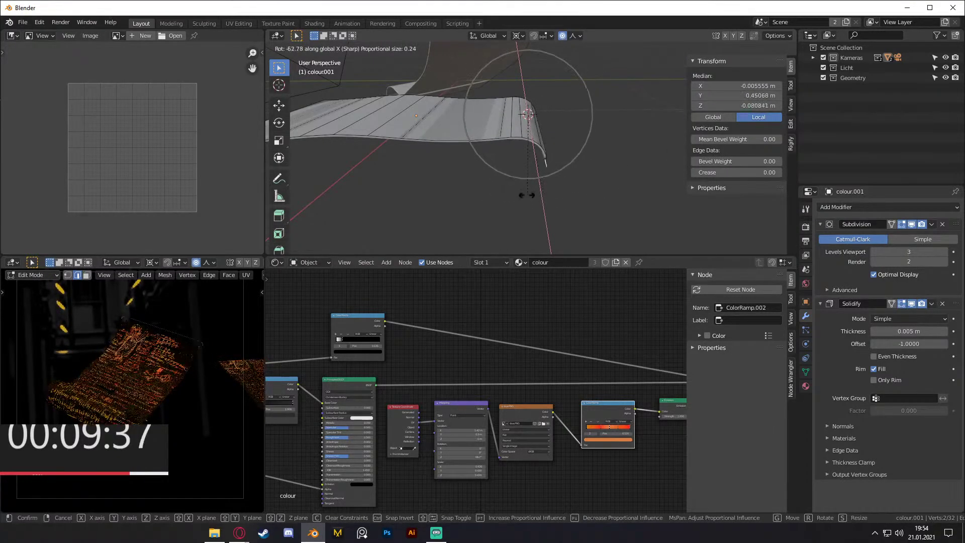
pyautogui.click(448, 157)
# Step: Add a lengthwise edge loop close to each long side of the page, at X about 0.336 m and -0.338 m, and leave Edit Mode
pyautogui.moveTo(516, 177); pyautogui.dragTo(538, 190, button='middle')
pyautogui.hotkey('ctrl', 'r')
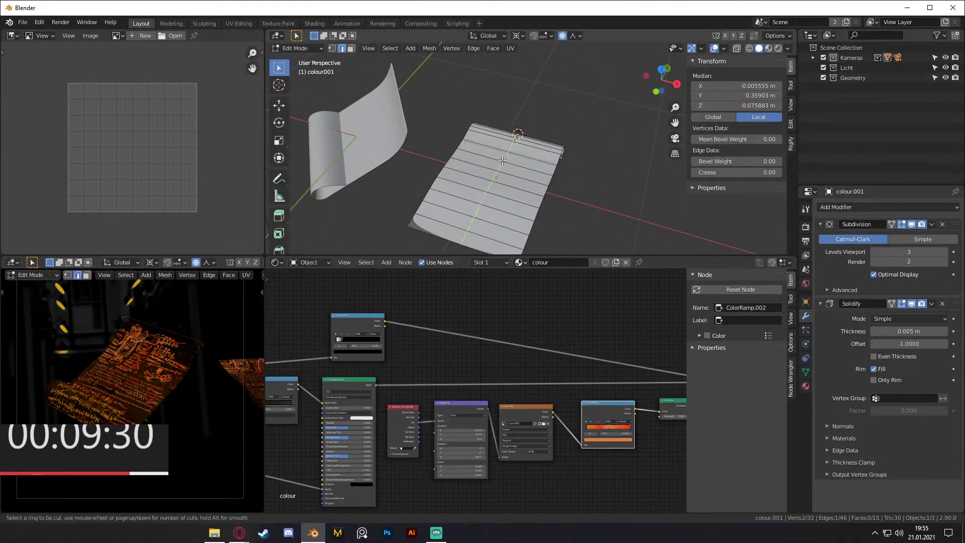
pyautogui.click(502, 160)
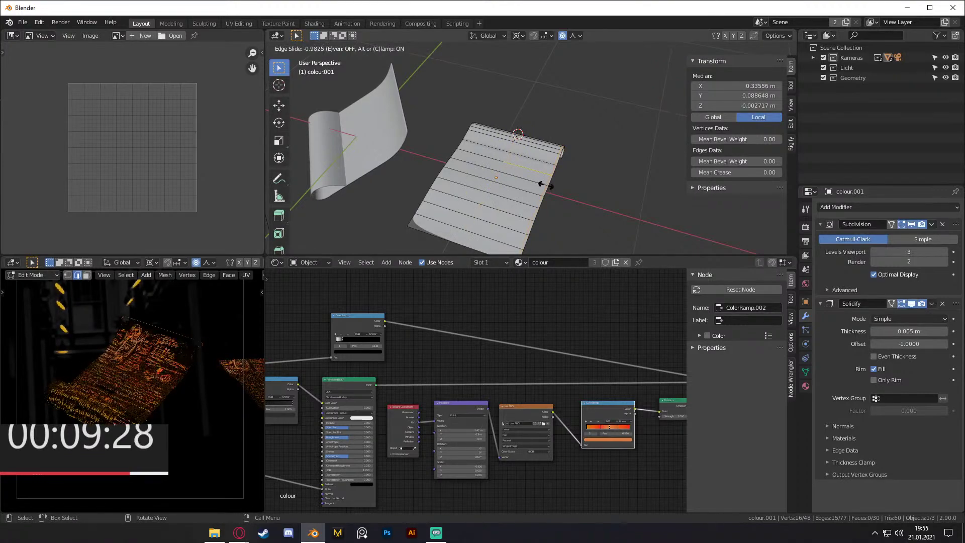
pyautogui.click(545, 186)
pyautogui.hotkey('ctrl', 'r')
pyautogui.click(491, 181)
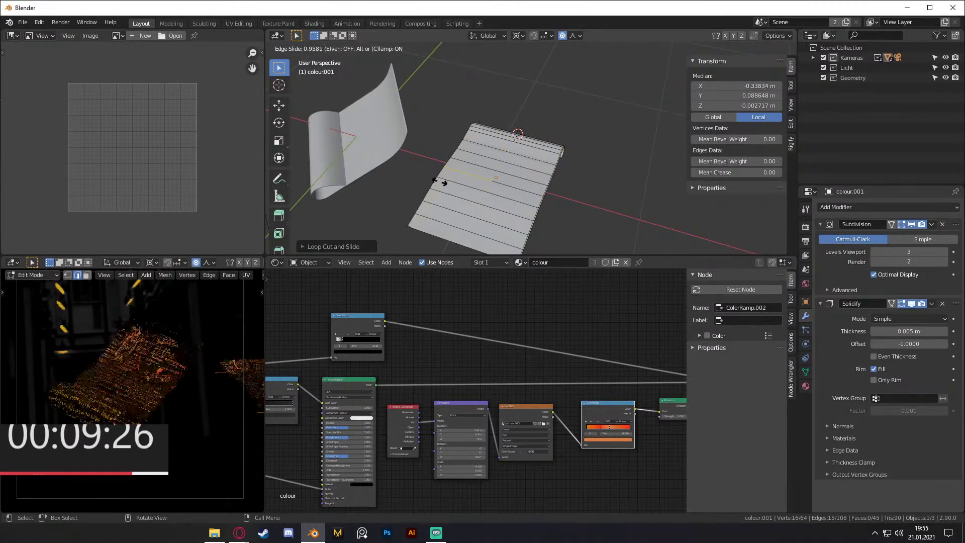
pyautogui.click(441, 182)
pyautogui.press('Tab')
# Step: Show rendered shading and rotate the new page to about -40.1° around Z
pyautogui.moveTo(540, 188); pyautogui.dragTo(578, 140, button='middle')
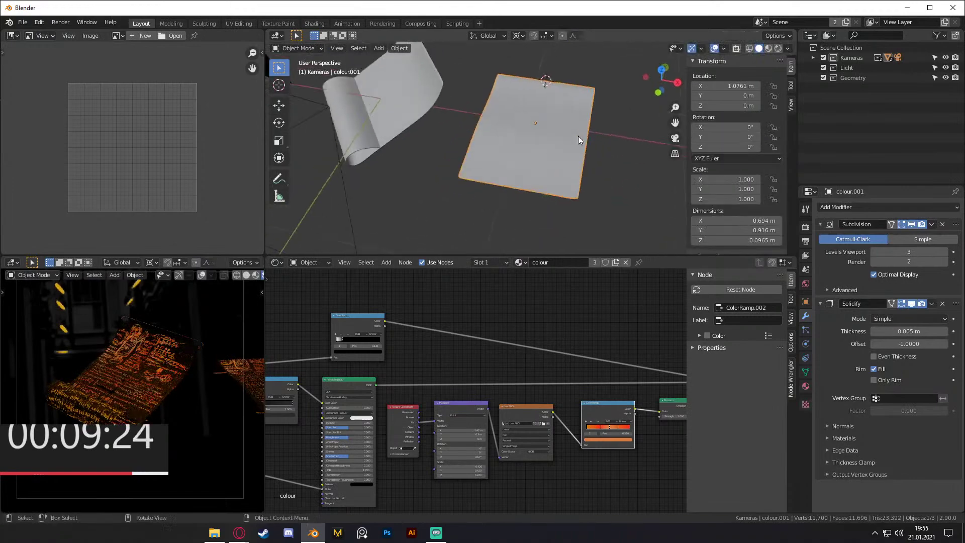
pyautogui.press('z')
pyautogui.click(557, 100)
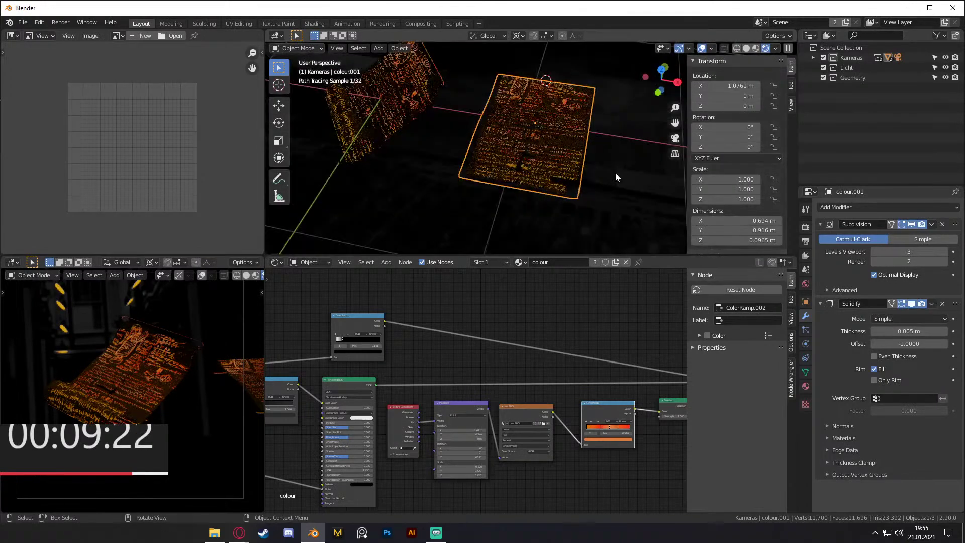
pyautogui.moveTo(547, 159); pyautogui.dragTo(602, 190, button='middle')
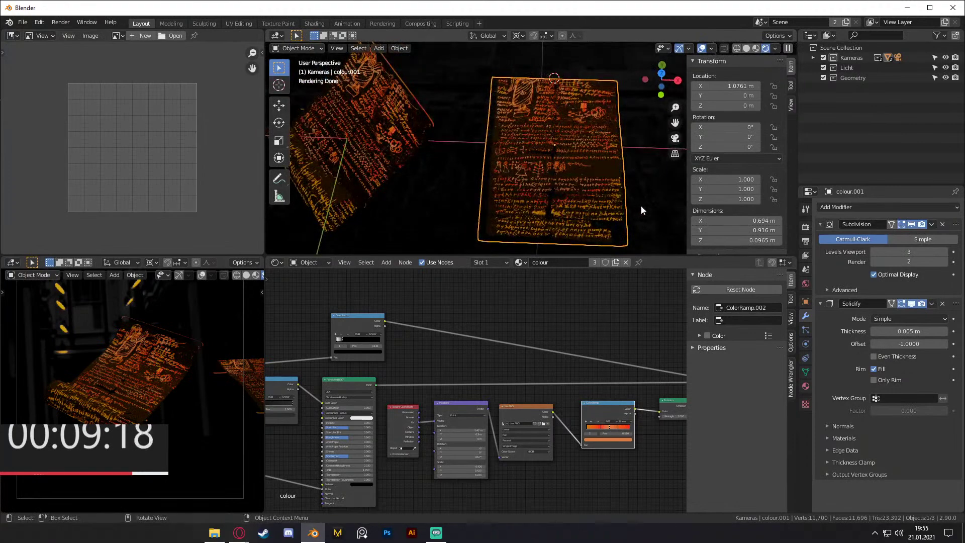
pyautogui.press('r')
pyautogui.click(546, 220)
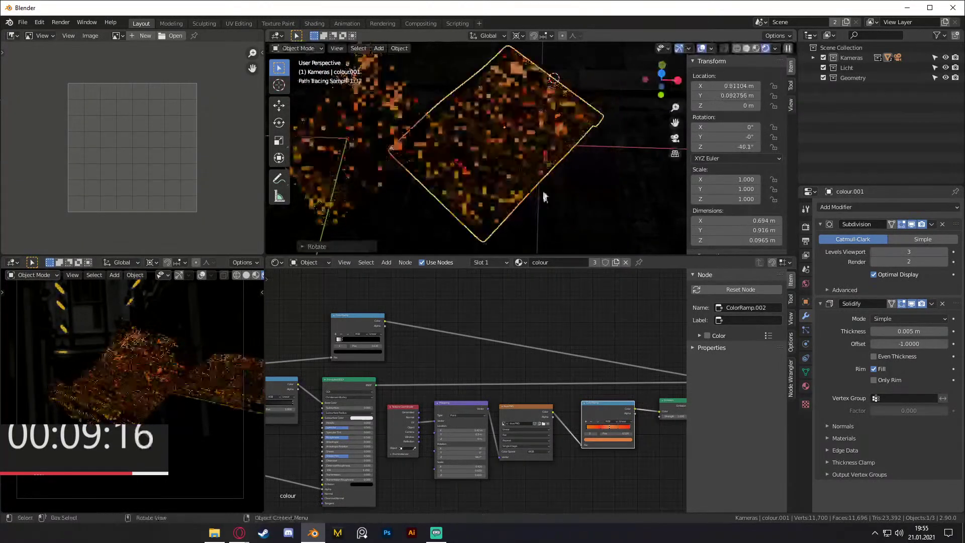
# Step: Set the transform pivot point to Median Point
pyautogui.click(520, 35)
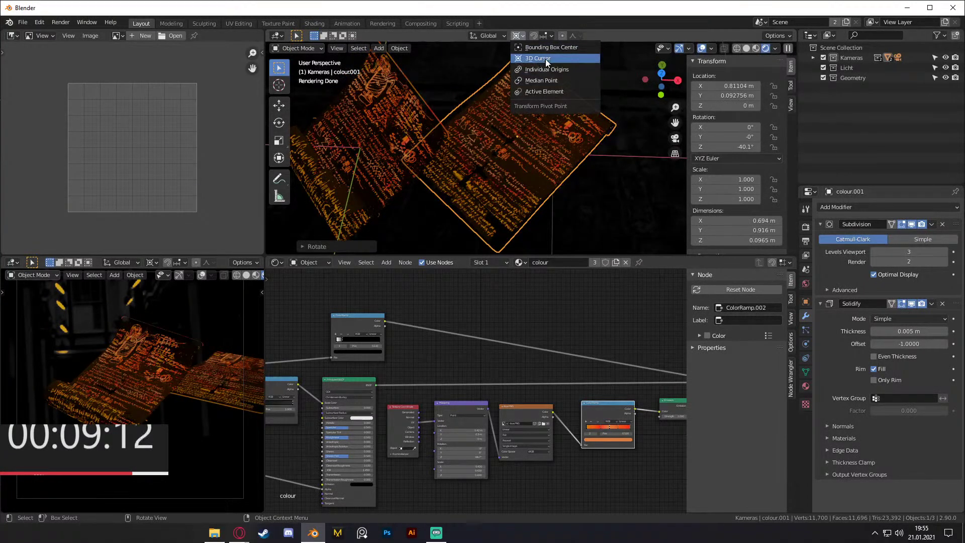
pyautogui.click(541, 59)
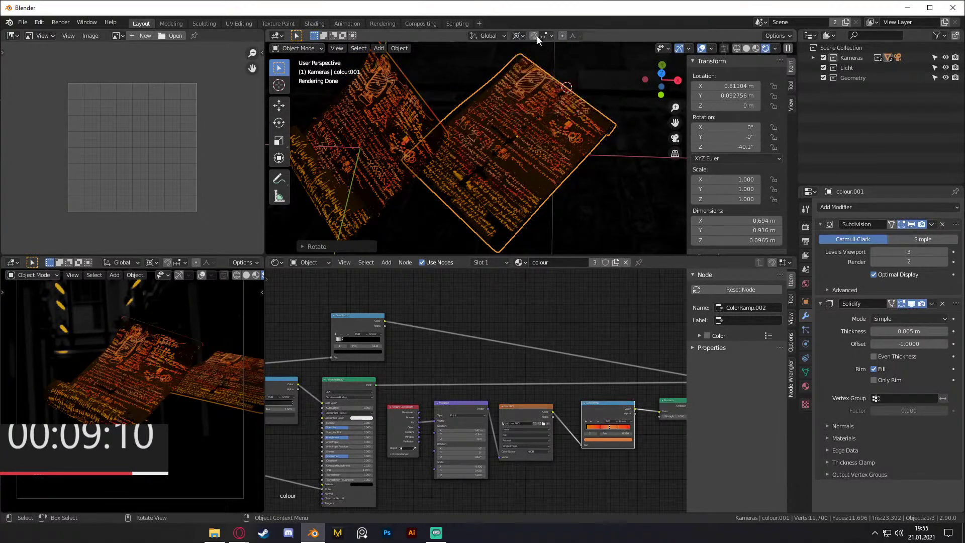
pyautogui.click(520, 36)
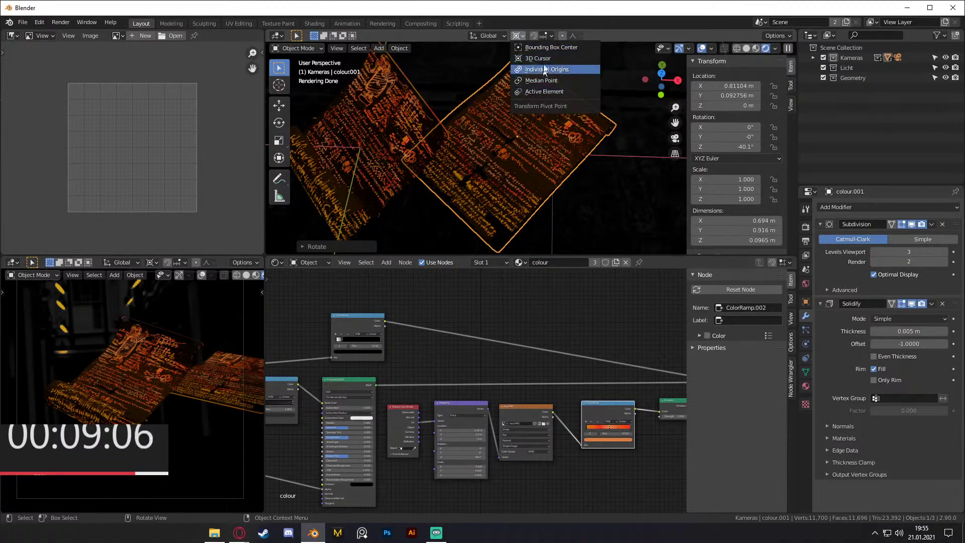
pyautogui.click(539, 80)
# Step: Move the new page onto the rolled page at X about 0.186 m, Y about 0.005 m and tilt it to about 22.9° around X
pyautogui.moveTo(539, 79); pyautogui.dragTo(597, 110, button='middle')
pyautogui.moveTo(597, 110); pyautogui.dragTo(510, 101)
pyautogui.moveTo(509, 101)
pyautogui.mouseDown(button='middle')
pyautogui.moveTo(592, 155)
pyautogui.moveTo(614, 153)
pyautogui.moveTo(566, 140)
pyautogui.moveTo(611, 146)
pyautogui.mouseUp(button='middle')
pyautogui.press('g')
pyautogui.click(583, 152)
pyautogui.press('r')
pyautogui.press('x')
pyautogui.press('x')
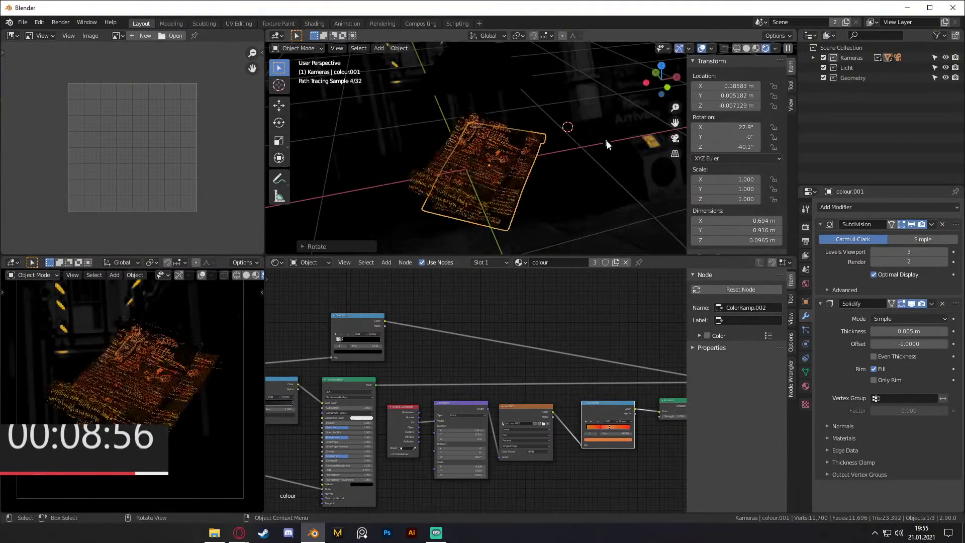
pyautogui.press('Return')
# Step: Rotate the page to about -32.3° around Z and slide it horizontally to X about 0.139 m, Y about 0.049 m
pyautogui.press('r')
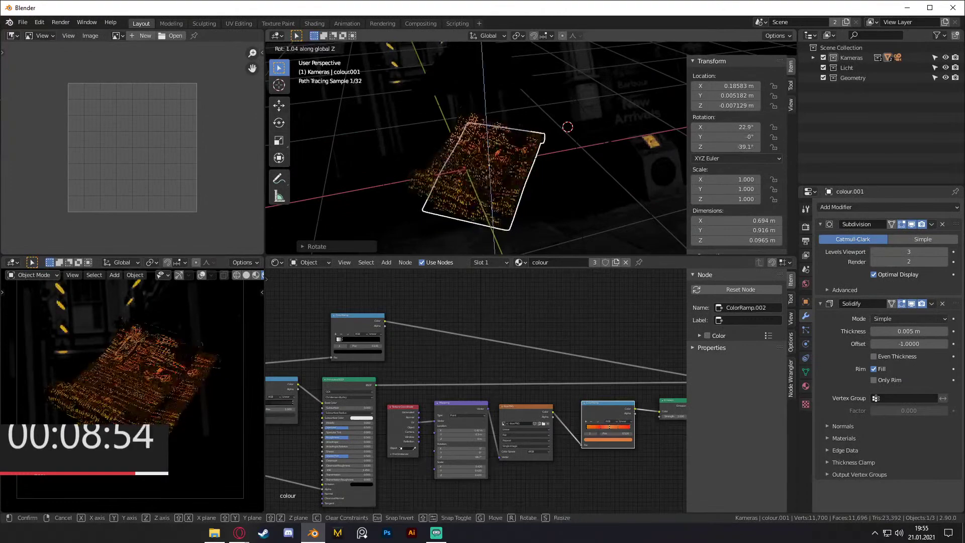
pyautogui.rightClick(613, 149)
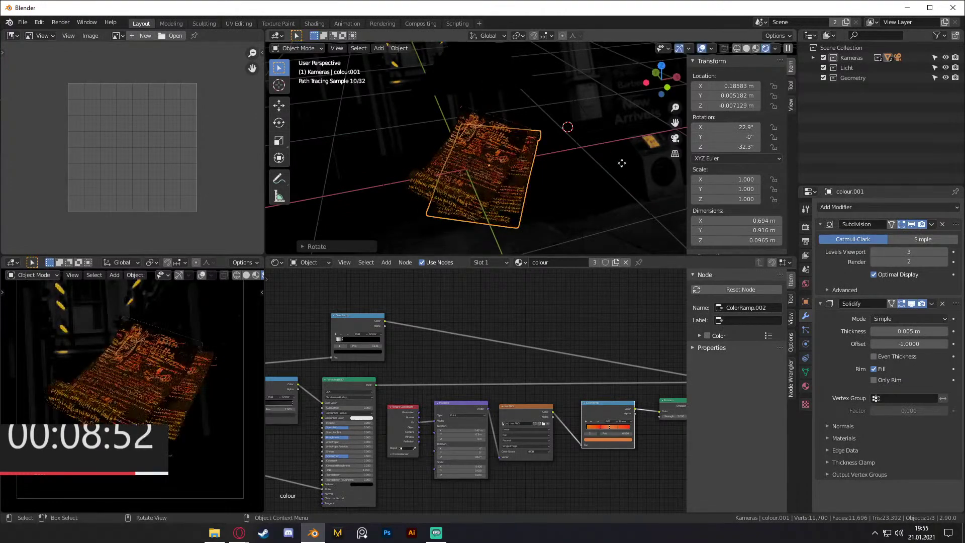
pyautogui.press('g')
pyautogui.hotkey('shift', 'z')
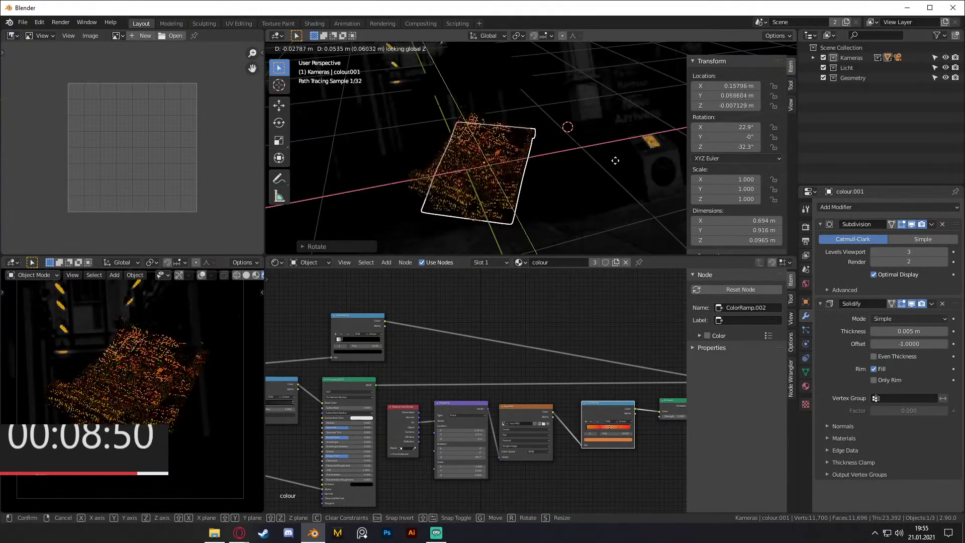
pyautogui.click(613, 160)
pyautogui.click(609, 200)
pyautogui.moveTo(609, 201); pyautogui.dragTo(494, 179, button='middle')
pyautogui.click(494, 179)
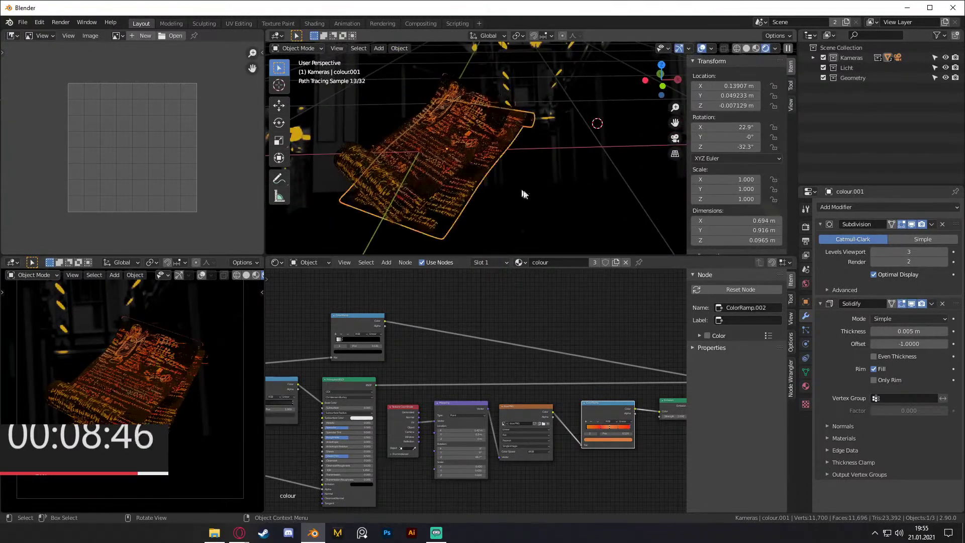
# Step: Make the new page's shared colour material an independent copy
pyautogui.scroll(-3, 468, 372)
pyautogui.moveTo(467, 381); pyautogui.dragTo(442, 349, button='middle')
pyautogui.click(594, 261)
pyautogui.scroll(3, 512, 383)
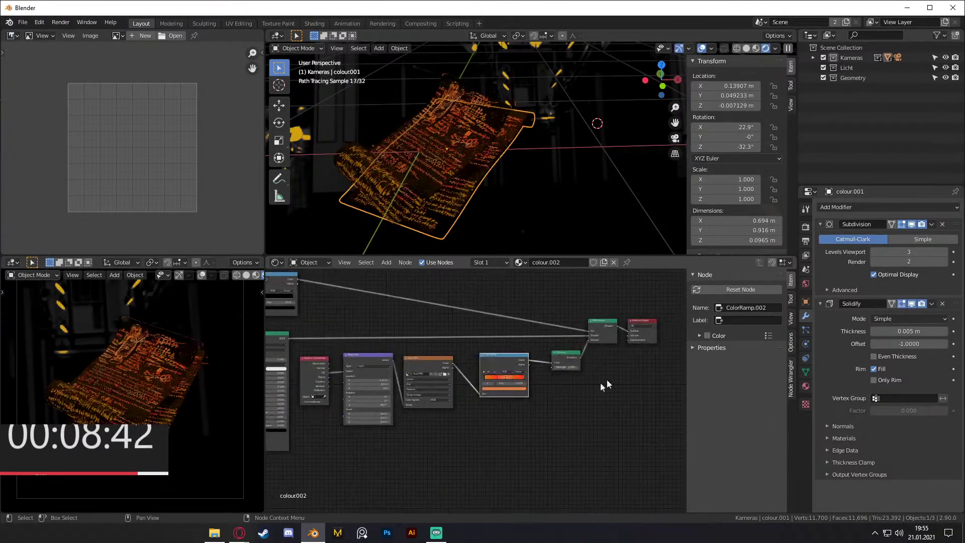
# Step: Spread the material's last Color Ramp and Emission nodes apart to leave a gap between them
pyautogui.moveTo(668, 307); pyautogui.dragTo(311, 436)
pyautogui.moveTo(312, 360); pyautogui.dragTo(397, 371)
pyautogui.scroll(4, 545, 436)
pyautogui.scroll(-4, 546, 375)
pyautogui.moveTo(556, 425); pyautogui.dragTo(277, 343)
pyautogui.moveTo(549, 438); pyautogui.dragTo(579, 426, button='middle')
pyautogui.moveTo(583, 331); pyautogui.dragTo(471, 336)
pyautogui.click(584, 372)
pyautogui.moveTo(591, 365); pyautogui.dragTo(470, 380, button='middle')
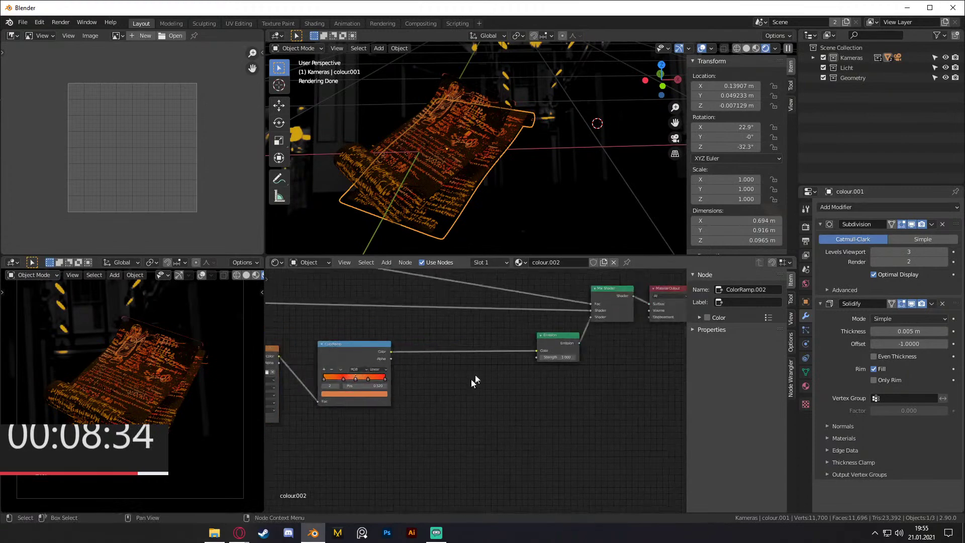
# Step: Insert a Hue Saturation Value node between the Color Ramp and Emission nodes and set its Hue to 0.950
pyautogui.moveTo(450, 400)
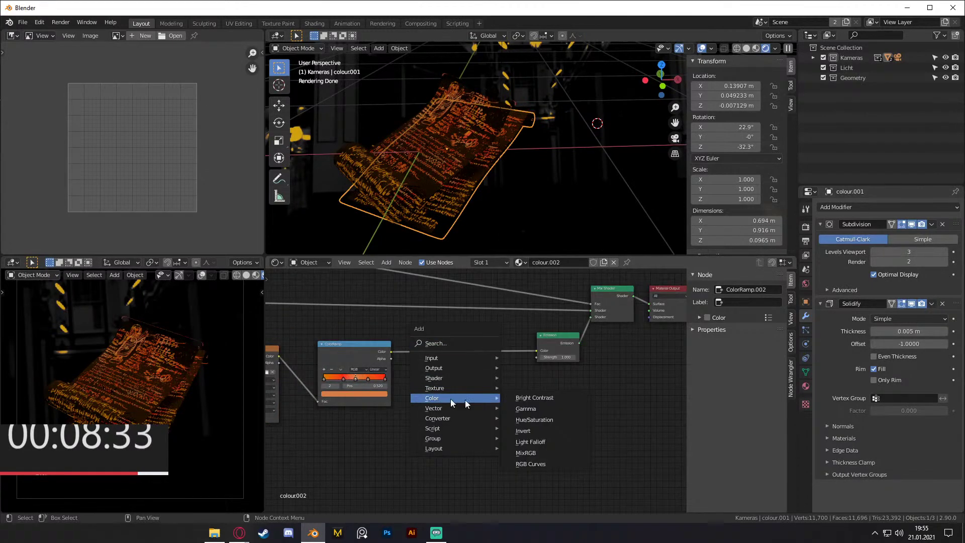
pyautogui.click(535, 419)
pyautogui.click(505, 390)
pyautogui.scroll(4, 538, 400)
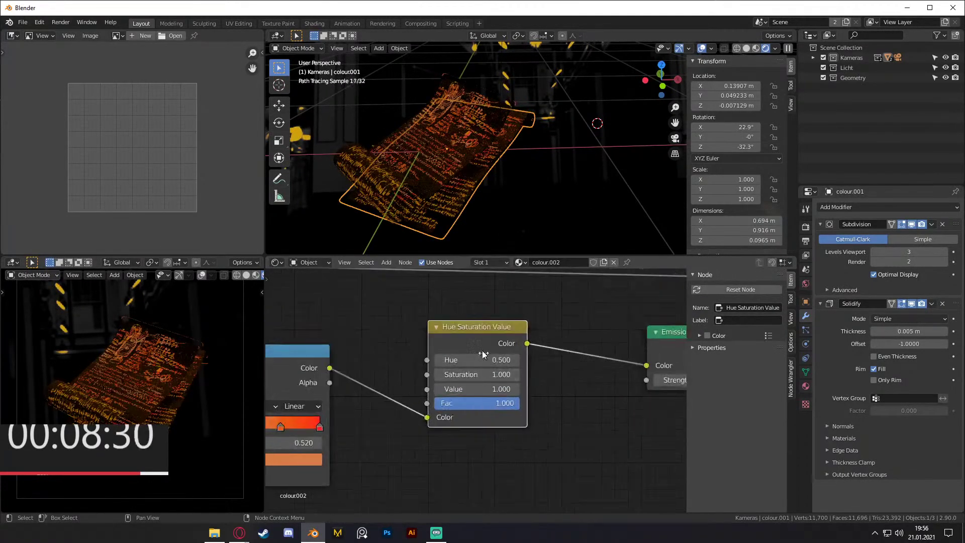
pyautogui.moveTo(495, 360); pyautogui.dragTo(518, 360)
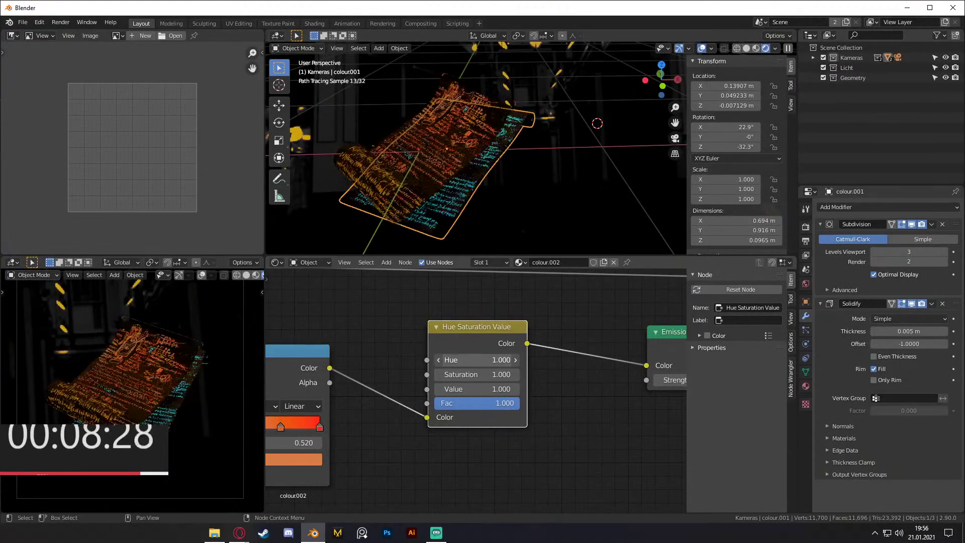
pyautogui.moveTo(517, 360); pyautogui.dragTo(507, 360)
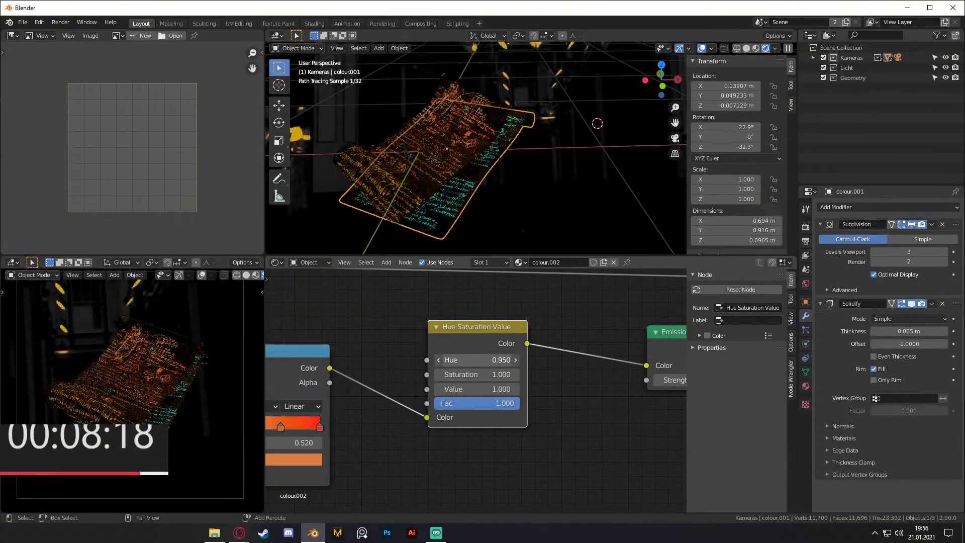
pyautogui.click(562, 388)
# Step: Show solid shading and add a mesh plane at the 3D cursor beside the pages
pyautogui.scroll(-6, 513, 156)
pyautogui.moveTo(516, 167); pyautogui.dragTo(530, 170, button='middle')
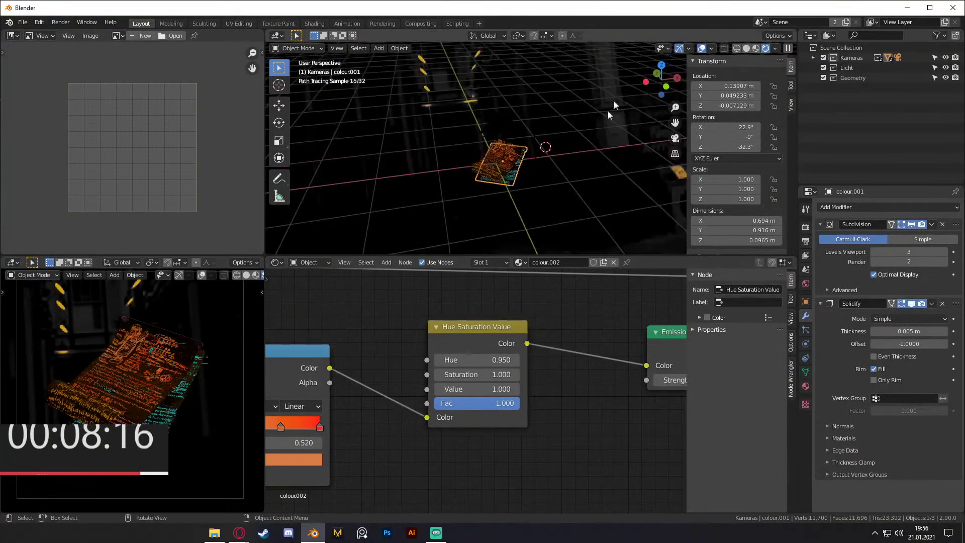
pyautogui.press('z')
pyautogui.click(599, 182)
pyautogui.scroll(3, 599, 181)
pyautogui.moveTo(598, 182)
pyautogui.mouseDown(button='middle')
pyautogui.moveTo(551, 150)
pyautogui.moveTo(523, 147)
pyautogui.moveTo(557, 154)
pyautogui.mouseUp(button='middle')
pyautogui.click(551, 150)
pyautogui.hotkey('shift', 'a')
pyautogui.moveTo(538, 152)
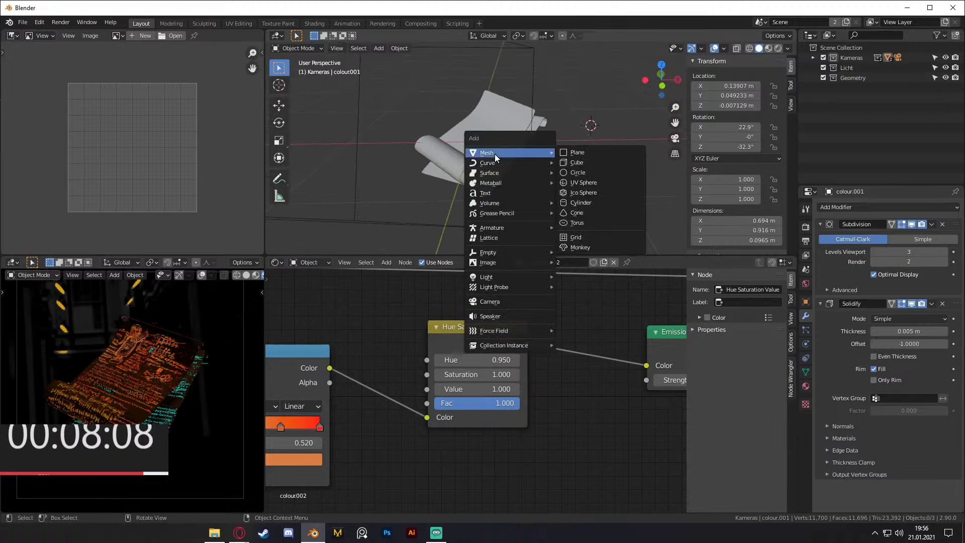
pyautogui.click(582, 151)
pyautogui.moveTo(583, 158); pyautogui.dragTo(534, 181, button='middle')
# Step: In Edit Mode, knife-cut a closed jagged, multi-pointed outline into the plane from the top view
pyautogui.press('Tab')
pyautogui.press('KP_7')
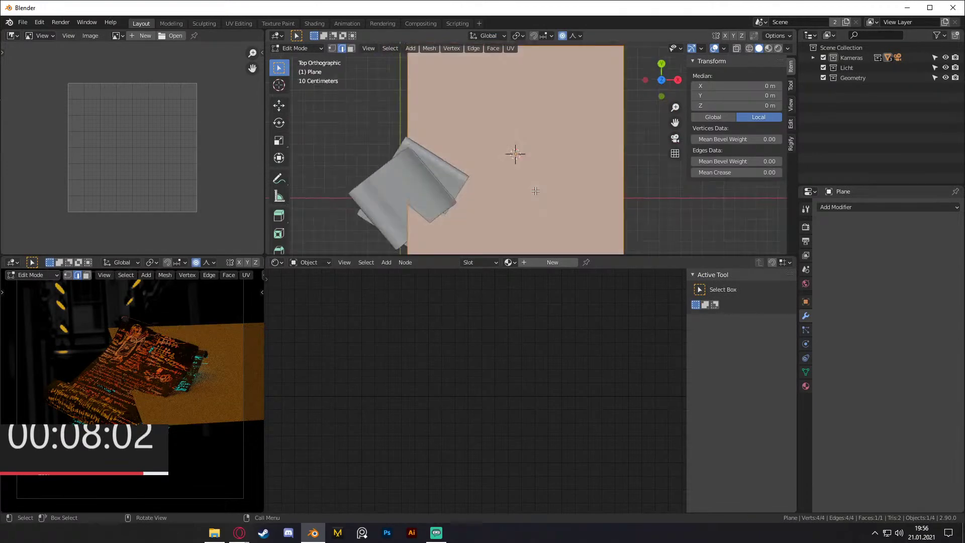
pyautogui.scroll(-1, 532, 152)
pyautogui.press('k')
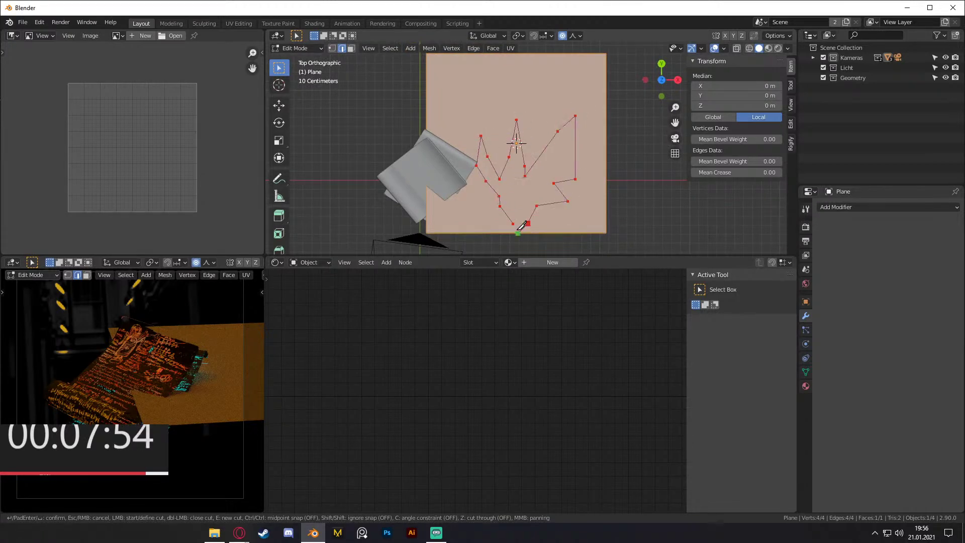
pyautogui.click(528, 222)
pyautogui.press('Return')
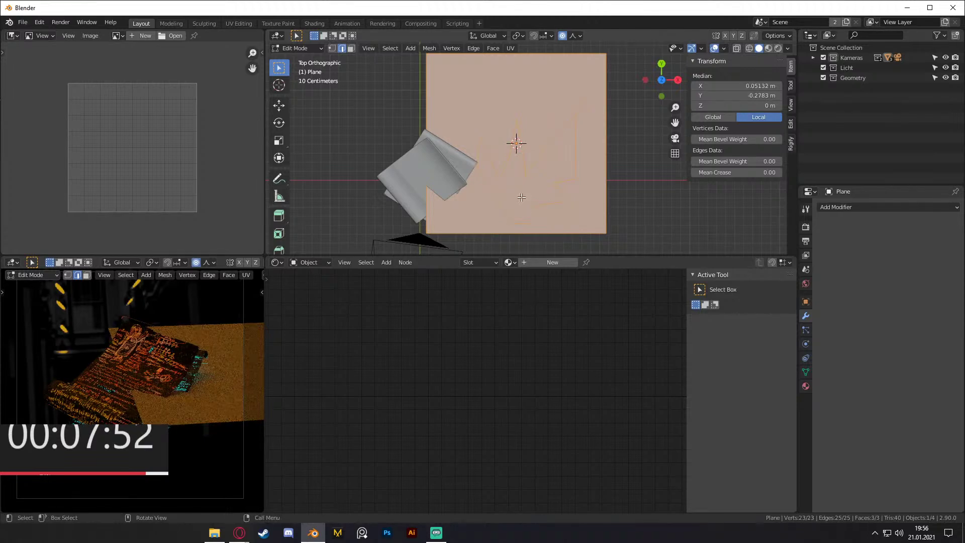
# Step: Delete the plane's faces outside the jagged outline
pyautogui.press('3')
pyautogui.keyDown('shift'); pyautogui.click(558, 152); pyautogui.keyUp('shift')
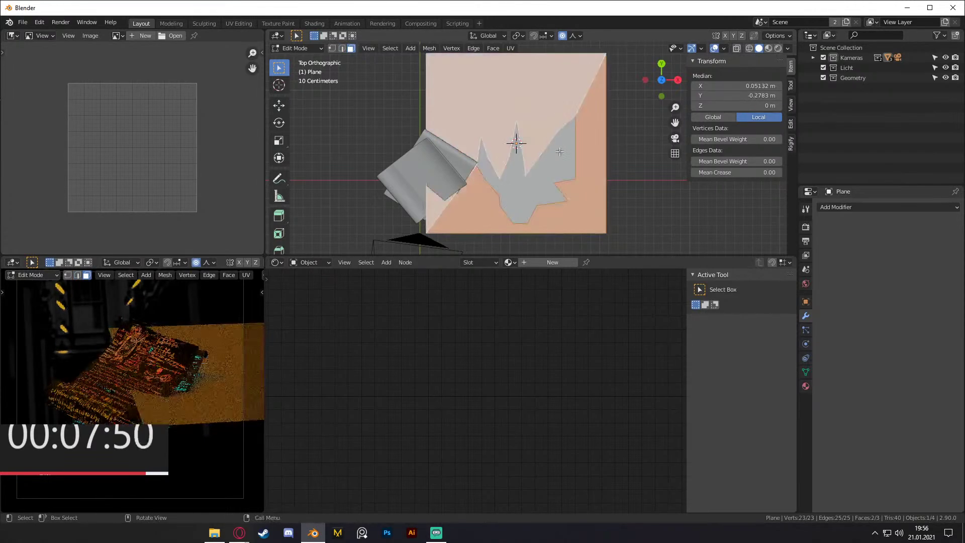
pyautogui.press('x')
pyautogui.click(514, 149)
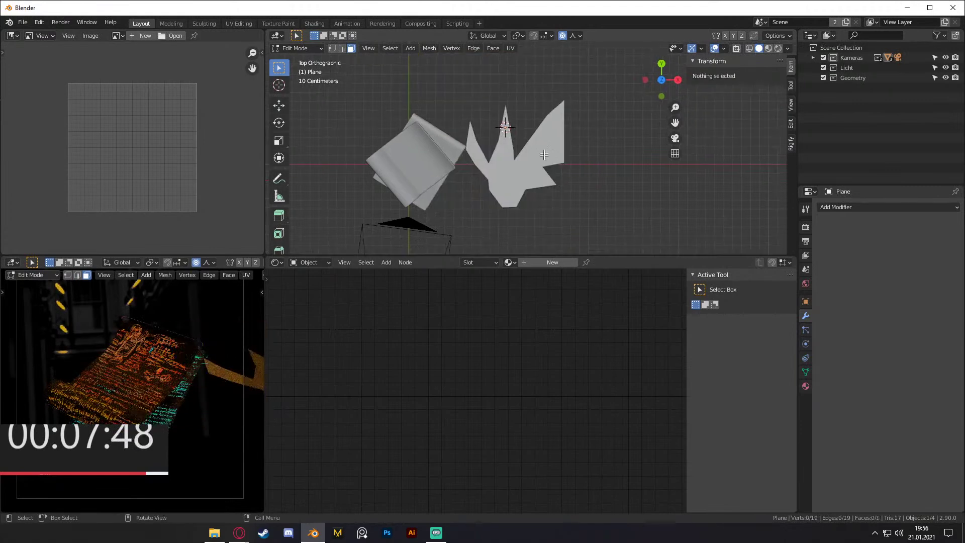
# Step: Move three outline vertices to about (0.425, -0.123), (0.552, -0.440) and (0.262, -1.022) m in X and Y, and leave Edit Mode
pyautogui.press('1')
pyautogui.click(583, 169)
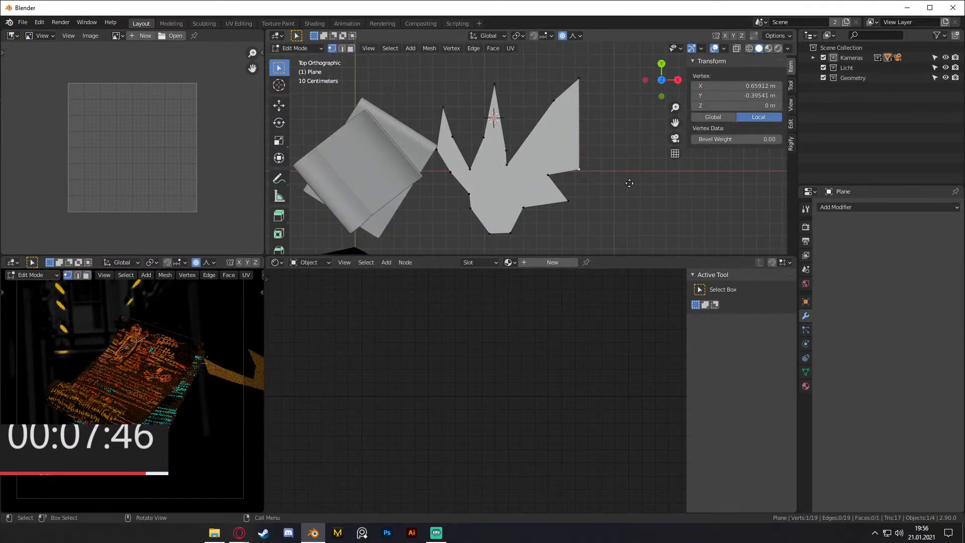
pyautogui.press('g')
pyautogui.click(613, 202)
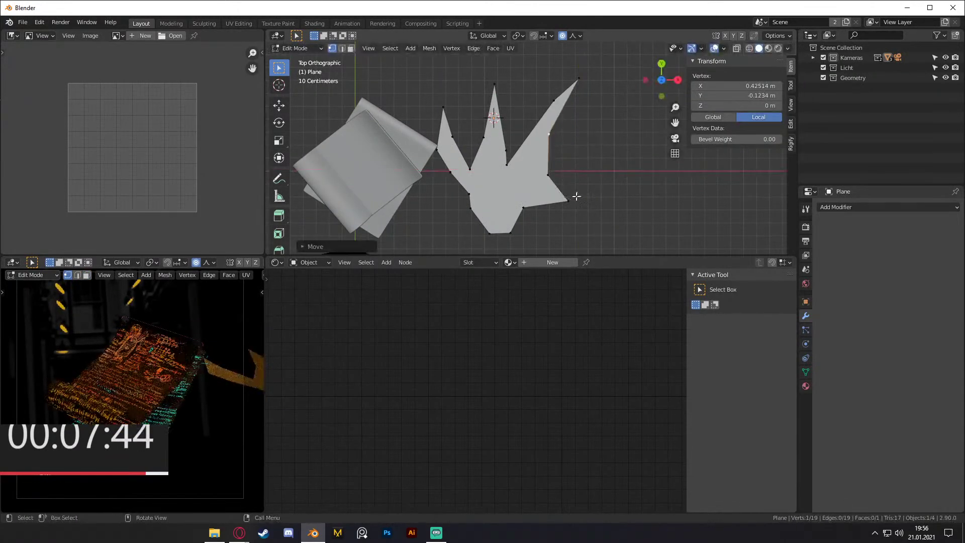
pyautogui.press('g')
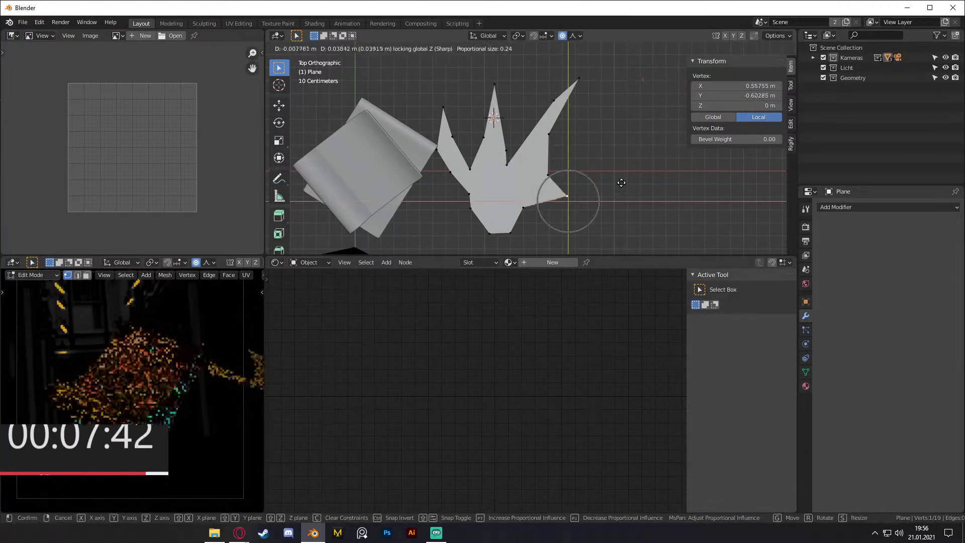
pyautogui.click(619, 168)
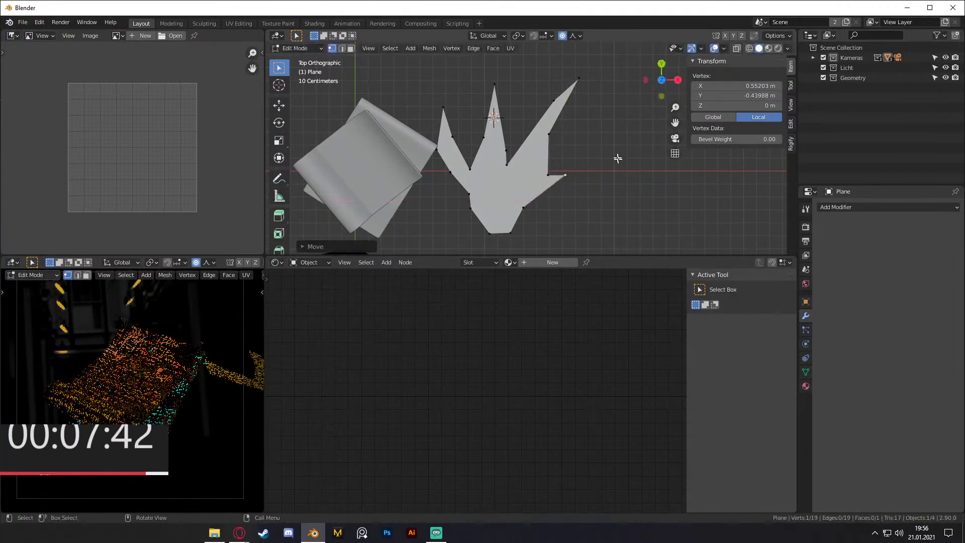
pyautogui.click(514, 231)
pyautogui.press('g')
pyautogui.click(581, 232)
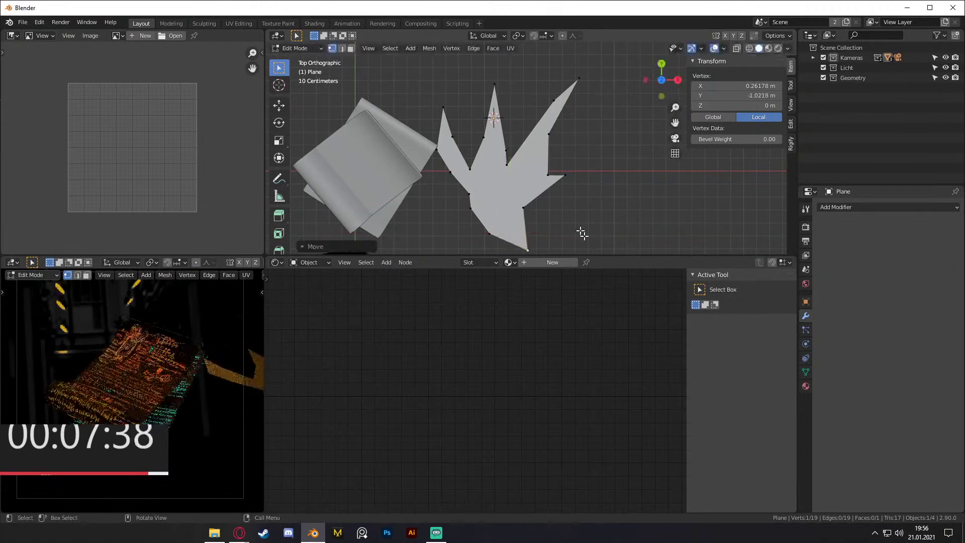
pyautogui.press('Tab')
# Step: Create a new material for the jagged shape and show rendered shading
pyautogui.moveTo(556, 209)
pyautogui.mouseDown(button='middle')
pyautogui.moveTo(556, 153)
pyautogui.moveTo(571, 103)
pyautogui.moveTo(563, 201)
pyautogui.moveTo(559, 147)
pyautogui.moveTo(566, 189)
pyautogui.mouseUp(button='middle')
pyautogui.click(552, 261)
pyautogui.press('z')
pyautogui.click(554, 153)
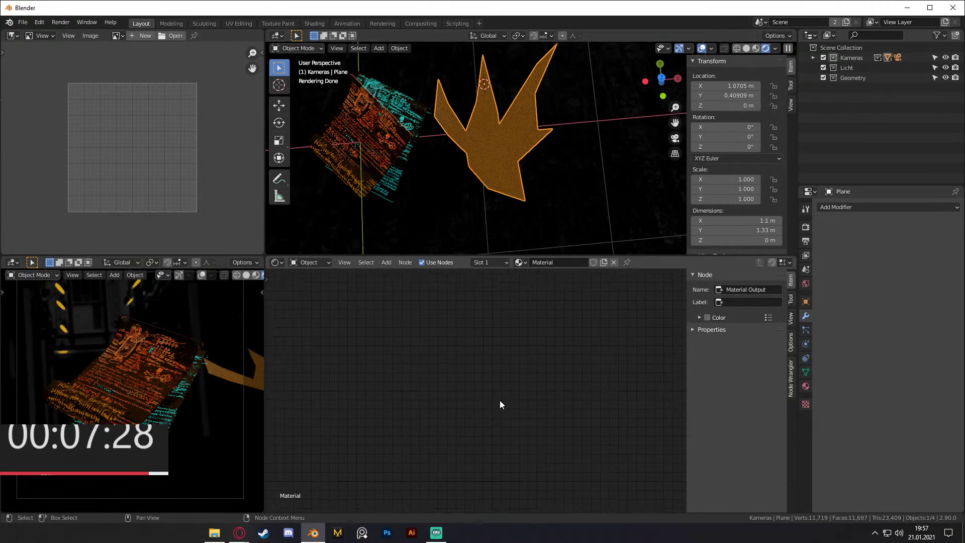
# Step: Add a Noise Texture node to the jagged shape's material
pyautogui.press('Home')
pyautogui.moveTo(536, 344); pyautogui.dragTo(641, 362, button='middle')
pyautogui.scroll(2, 487, 375)
pyautogui.scroll(-3, 399, 388)
pyautogui.keyDown('shift'); pyautogui.moveTo(454, 375); pyautogui.dragTo(498, 386, button='middle'); pyautogui.keyUp('shift')
pyautogui.hotkey('shift', 'a')
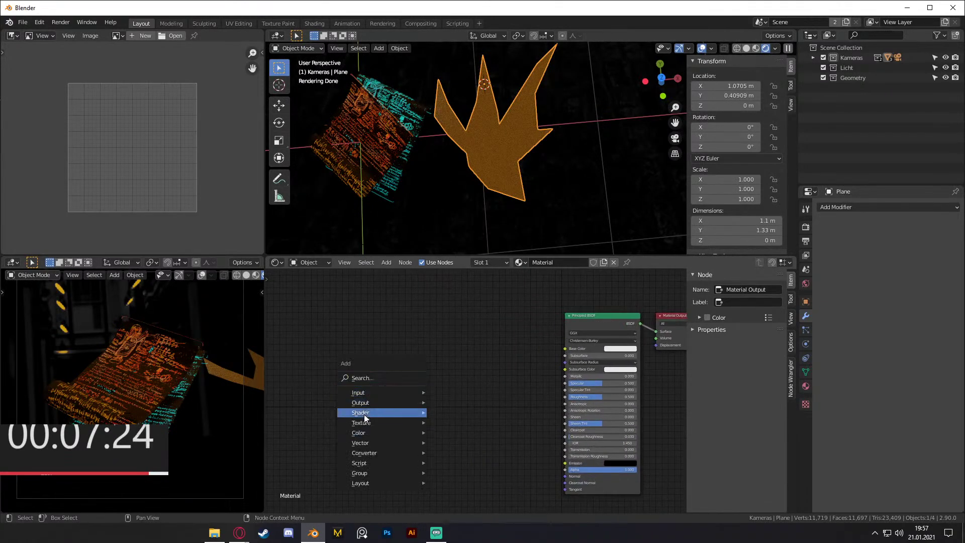
pyautogui.moveTo(364, 413)
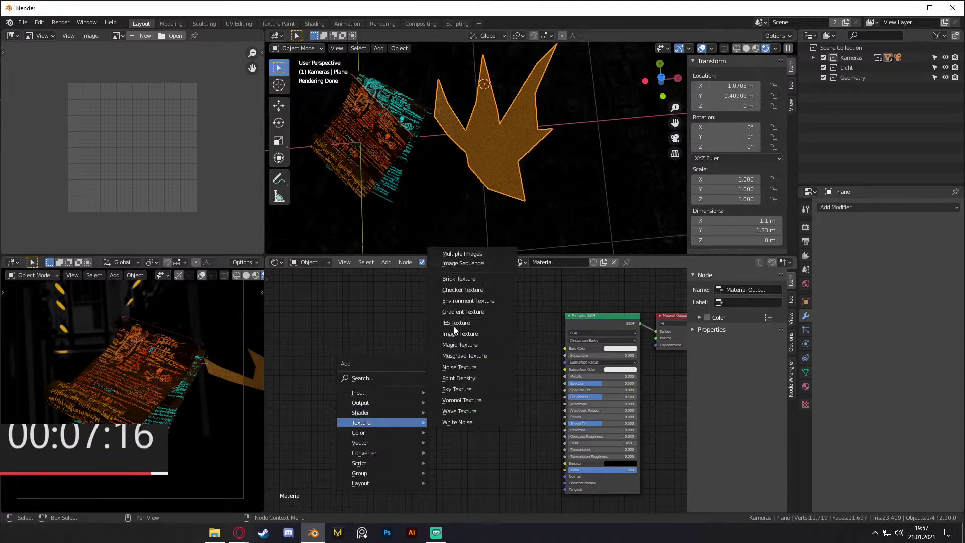
pyautogui.click(459, 367)
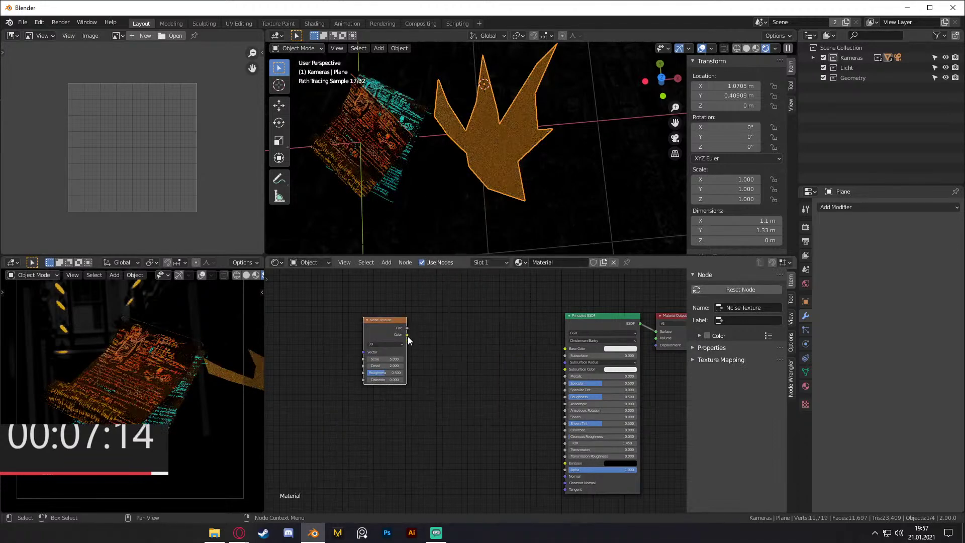
# Step: Preview the Noise Texture on the shape and set its Detail to 11.9 and Roughness to 0.575
pyautogui.click(383, 325)
pyautogui.keyDown('ctrl'); pyautogui.keyDown('shift'); pyautogui.click(384, 326); pyautogui.keyUp('shift'); pyautogui.keyUp('ctrl')
pyautogui.scroll(3, 427, 364)
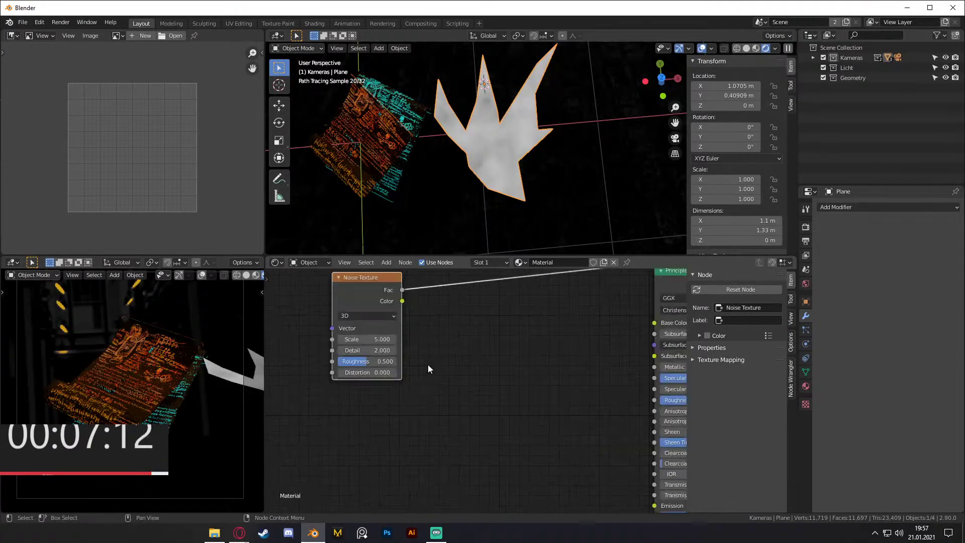
pyautogui.moveTo(364, 353); pyautogui.dragTo(369, 364)
pyautogui.scroll(-2, 455, 345)
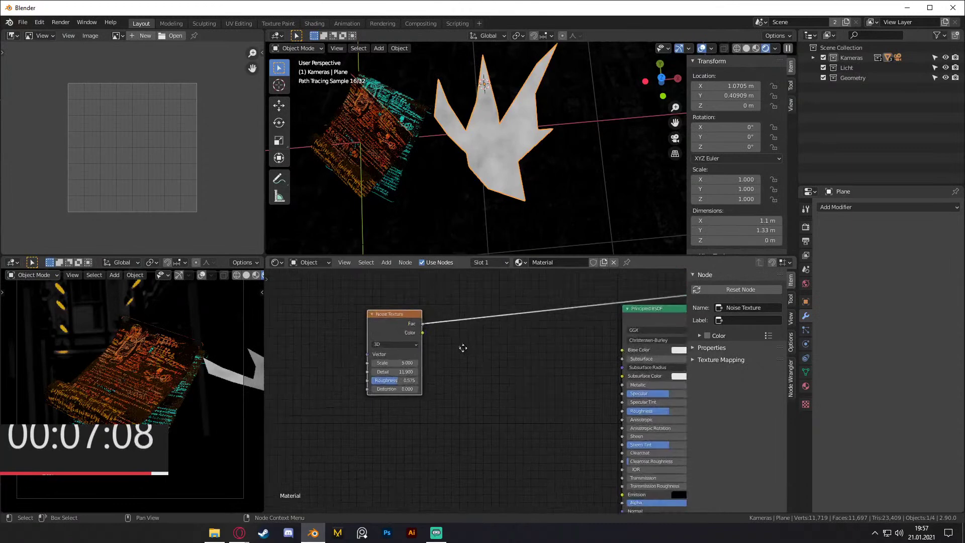
# Step: Insert a Color Ramp after the Noise Texture and tighten its stops, with black near the middle and white at about 0.723
pyautogui.hotkey('shift', 'a')
pyautogui.moveTo(424, 375)
pyautogui.click(490, 269)
pyautogui.click(458, 316)
pyautogui.moveTo(407, 296); pyautogui.dragTo(461, 344)
pyautogui.moveTo(444, 375); pyautogui.dragTo(487, 381)
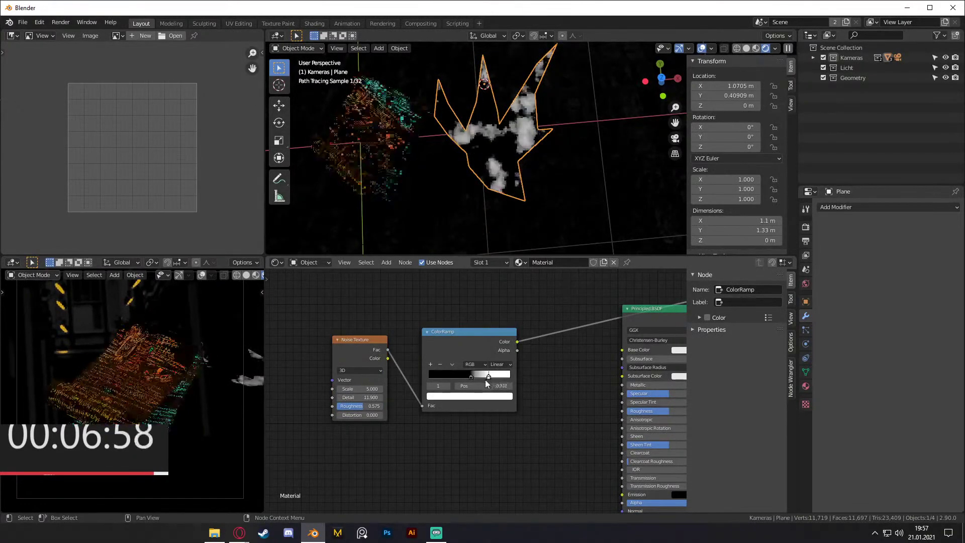
# Step: Set the Noise Texture's Distortion to 1.4
pyautogui.moveTo(563, 368); pyautogui.dragTo(592, 352, button='middle')
pyautogui.moveTo(451, 396); pyautogui.dragTo(590, 390, button='middle')
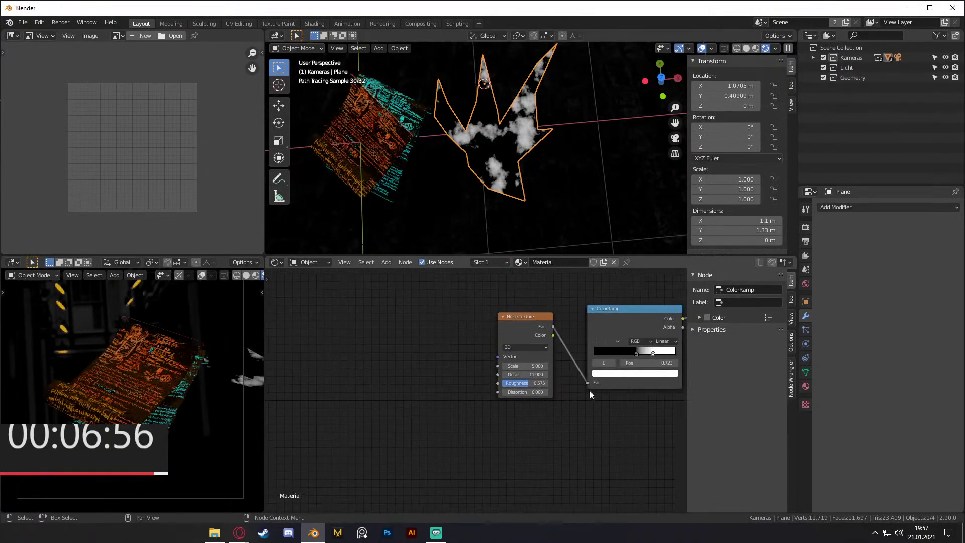
pyautogui.scroll(1, 529, 397)
pyautogui.moveTo(530, 392); pyautogui.dragTo(565, 391)
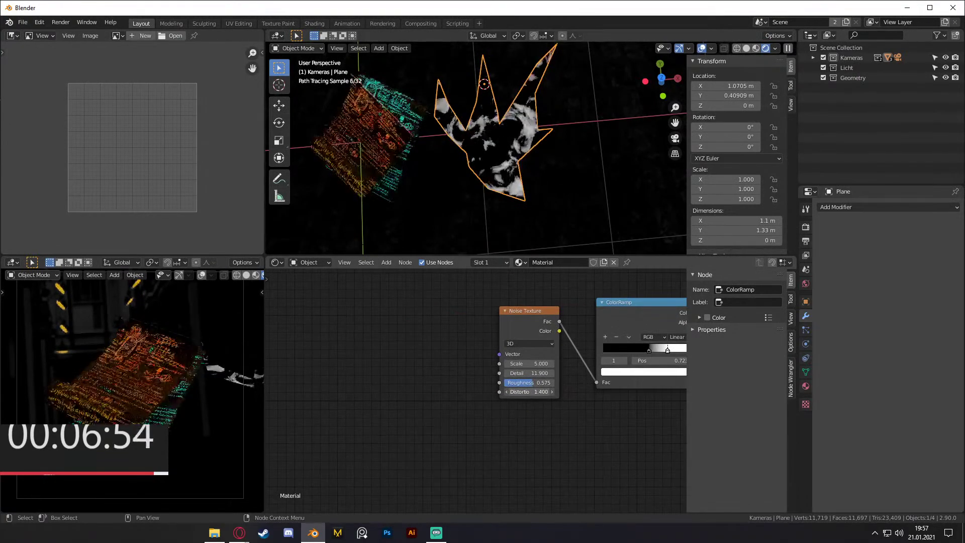
# Step: Set the Noise Texture's Scale to 6.8 on the jagged shape's material
pyautogui.moveTo(477, 413); pyautogui.dragTo(516, 397, button='middle')
pyautogui.moveTo(466, 363)
pyautogui.mouseDown()
pyautogui.moveTo(515, 363)
pyautogui.moveTo(492, 363)
pyautogui.mouseUp()
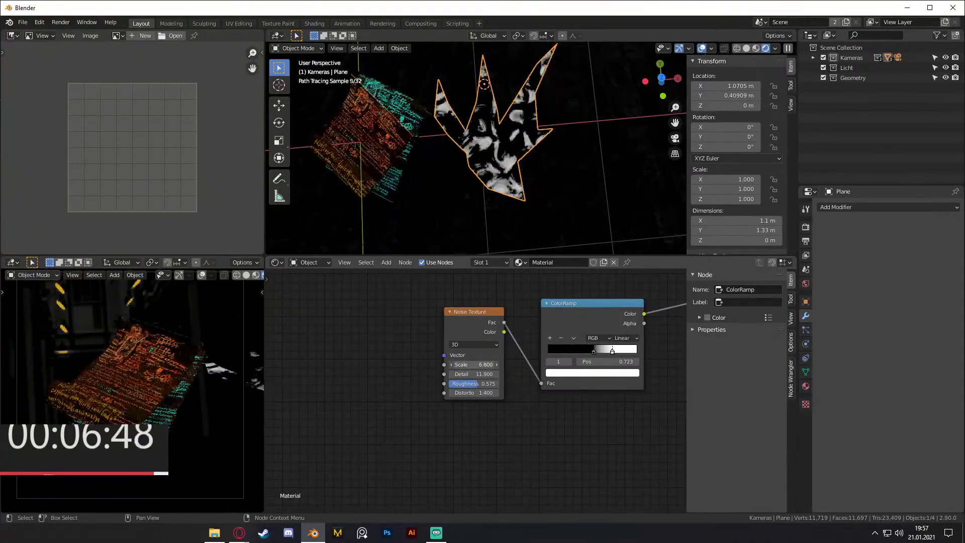
pyautogui.scroll(-2, 523, 408)
pyautogui.click(582, 171)
pyautogui.moveTo(582, 171)
pyautogui.mouseDown(button='middle')
pyautogui.moveTo(562, 180)
pyautogui.moveTo(579, 179)
pyautogui.moveTo(569, 173)
pyautogui.mouseUp(button='middle')
pyautogui.click(520, 152)
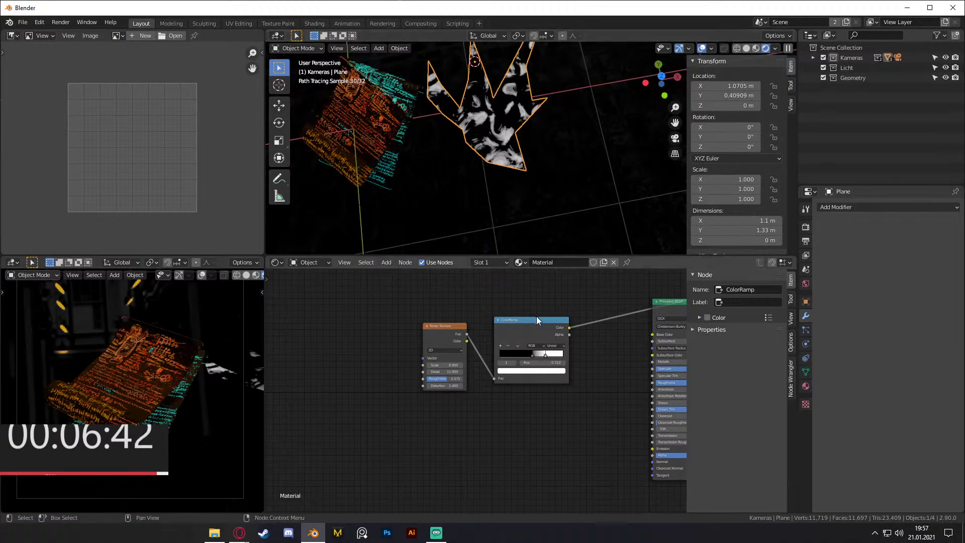
# Step: Add a Subdivision Surface modifier to the jagged shape
pyautogui.click(844, 207)
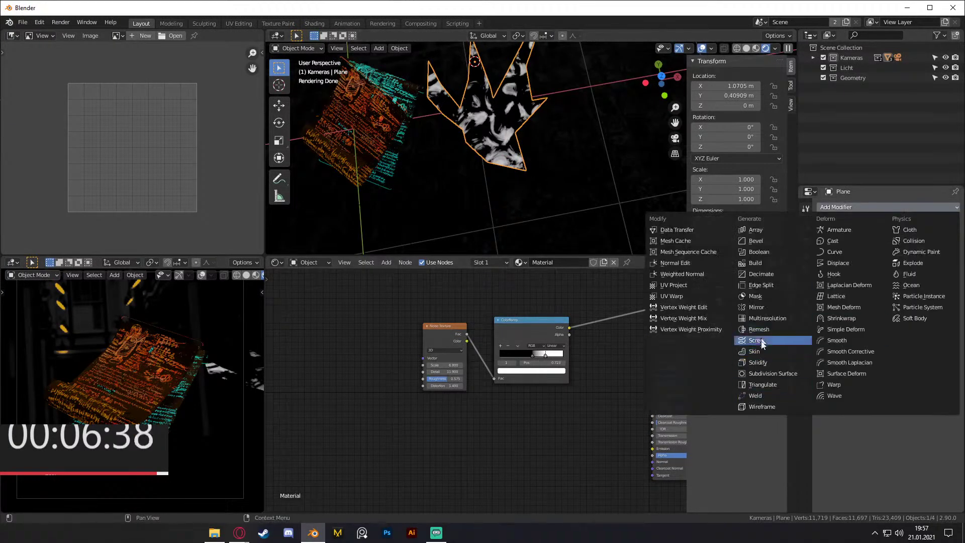
pyautogui.click(761, 373)
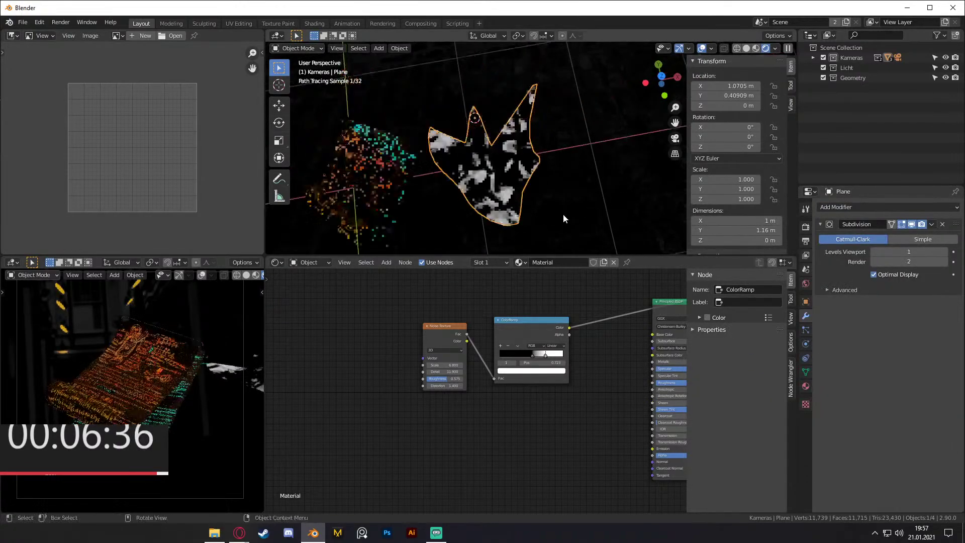
# Step: Reshape the jagged shape's middle spike by moving the mesh vertices around its base
pyautogui.press('Tab')
pyautogui.moveTo(590, 157); pyautogui.dragTo(564, 75, button='middle')
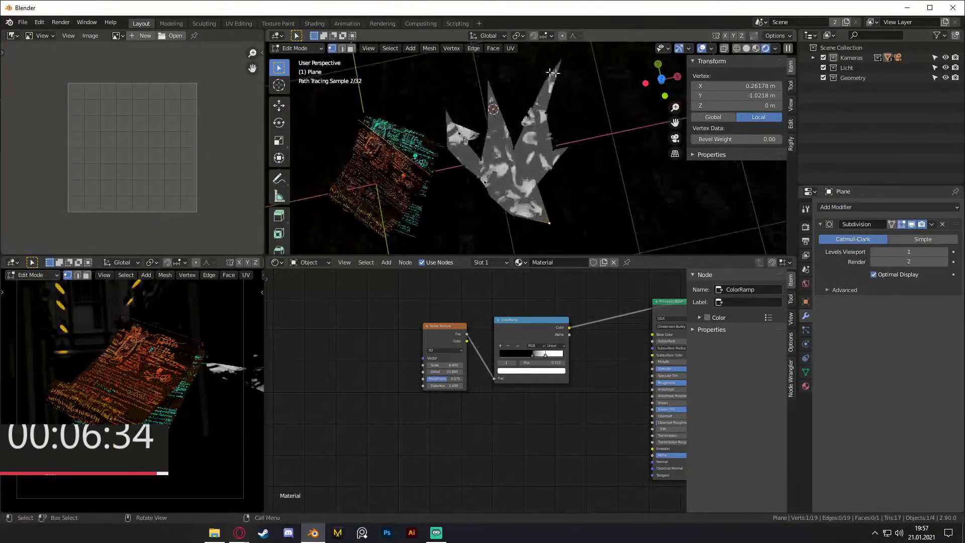
pyautogui.click(488, 79)
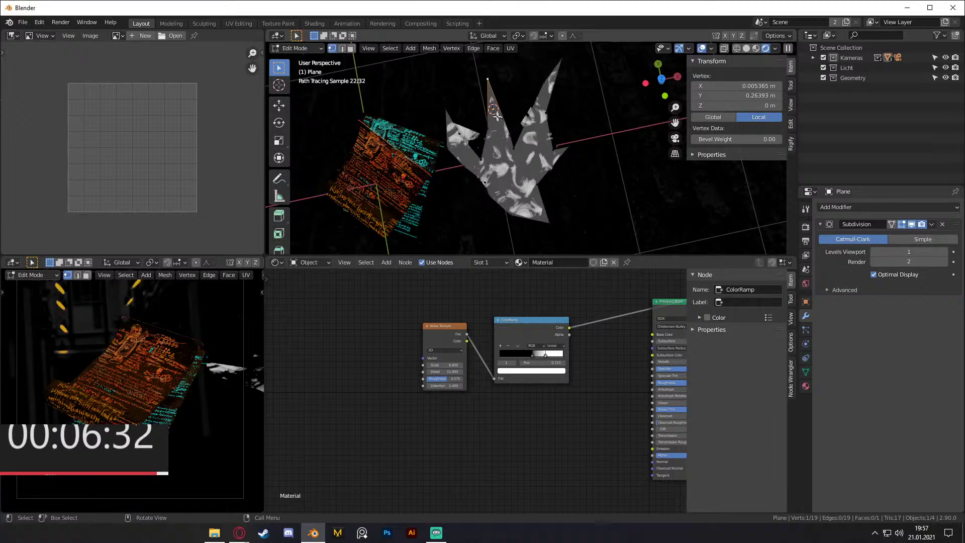
pyautogui.press('k')
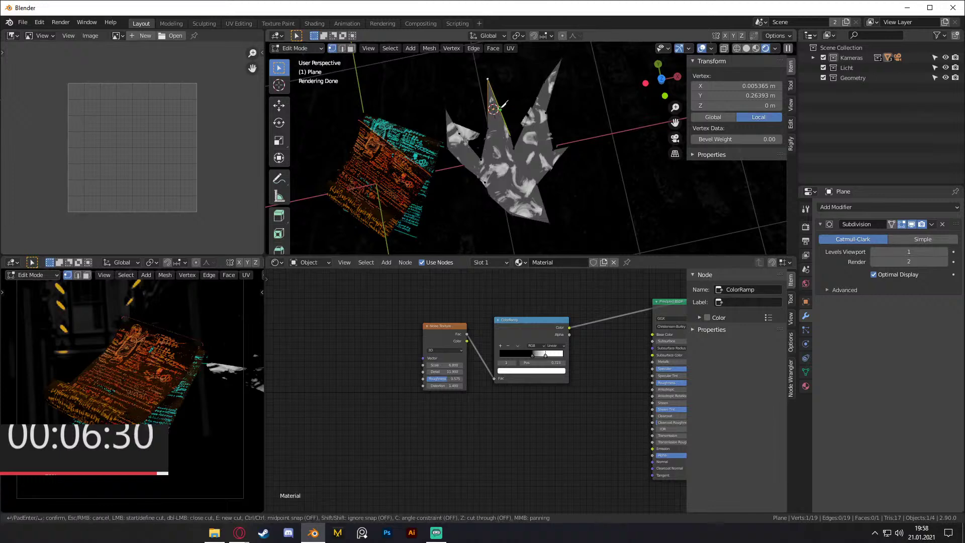
pyautogui.press('Escape')
pyautogui.scroll(1, 520, 128)
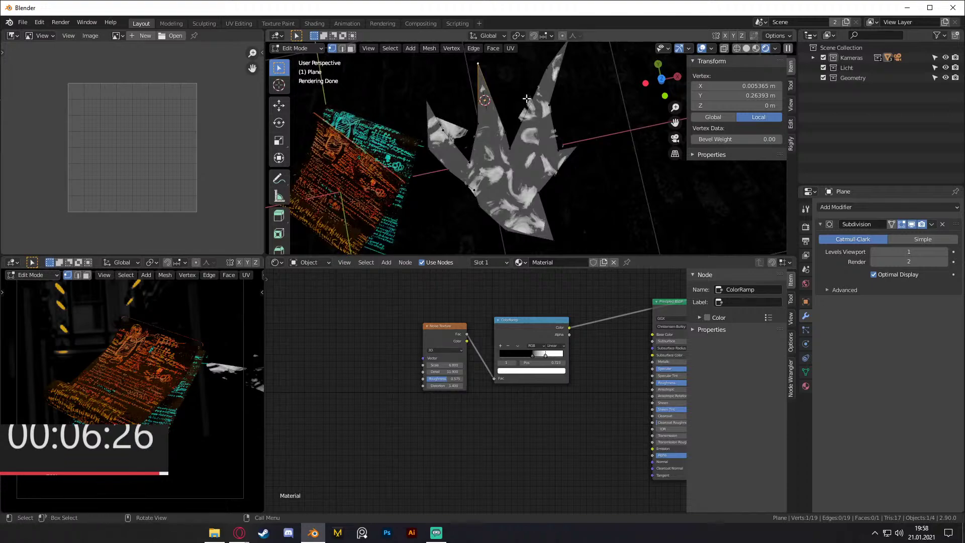
pyautogui.keyDown('shift'); pyautogui.moveTo(527, 102); pyautogui.dragTo(536, 124, button='middle'); pyautogui.keyUp('shift')
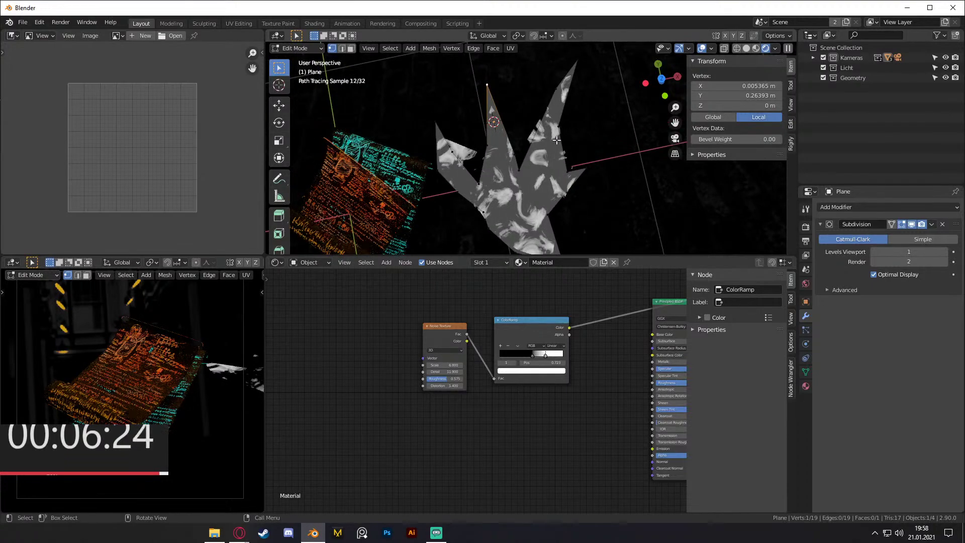
pyautogui.press('g')
pyautogui.click(533, 152)
pyautogui.click(514, 152)
pyautogui.press('g')
pyautogui.click(509, 121)
pyautogui.keyDown('shift'); pyautogui.moveTo(509, 123); pyautogui.dragTo(524, 108, button='middle'); pyautogui.keyUp('shift')
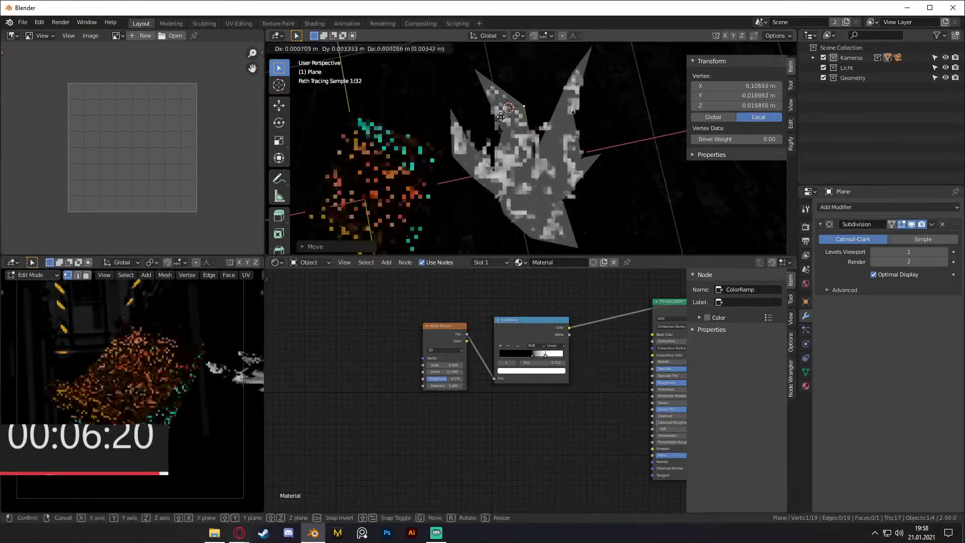
pyautogui.press('Tab')
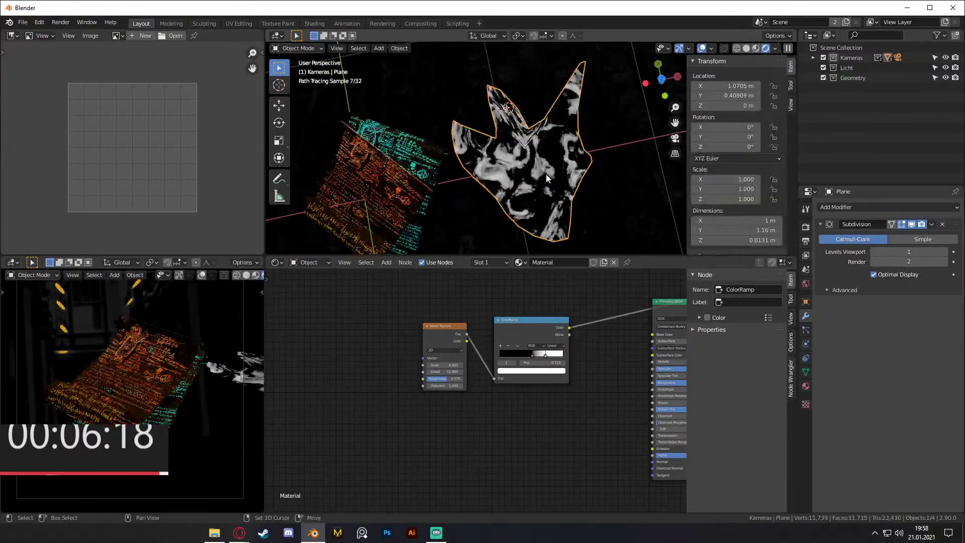
# Step: Move one more vertex near the middle spike to refine the outline, and return to Object Mode
pyautogui.press('Tab')
pyautogui.keyDown('shift'); pyautogui.moveTo(472, 83); pyautogui.dragTo(485, 116, button='middle'); pyautogui.keyUp('shift')
pyautogui.press('g')
pyautogui.click(550, 157)
pyautogui.keyDown('shift'); pyautogui.moveTo(551, 156); pyautogui.dragTo(528, 88, button='middle'); pyautogui.keyUp('shift')
pyautogui.press('Tab')
pyautogui.scroll(-4, 524, 89)
# Step: Add a Displace modifier to the jagged shape and show the viewport in solid shading
pyautogui.click(834, 207)
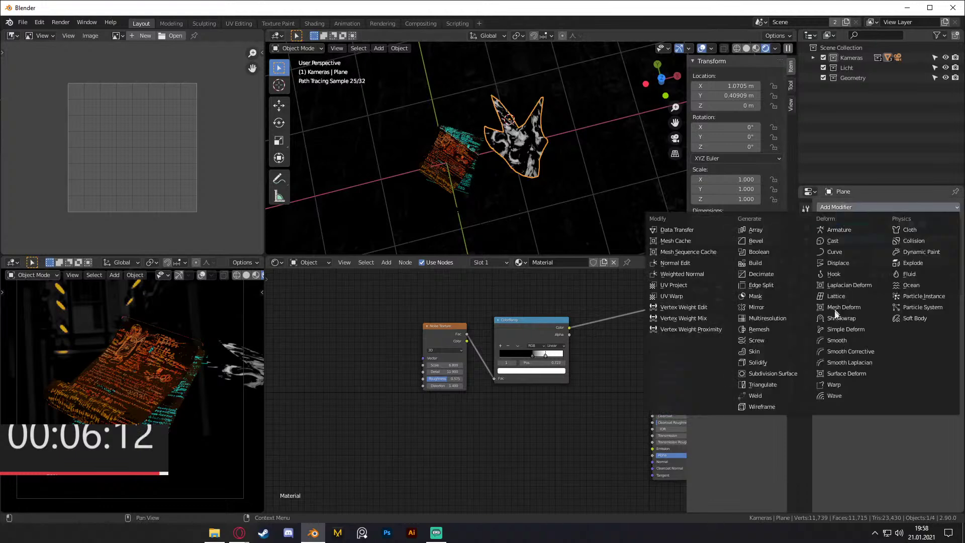
pyautogui.click(838, 263)
pyautogui.moveTo(653, 211); pyautogui.dragTo(559, 167, button='middle')
pyautogui.press('z')
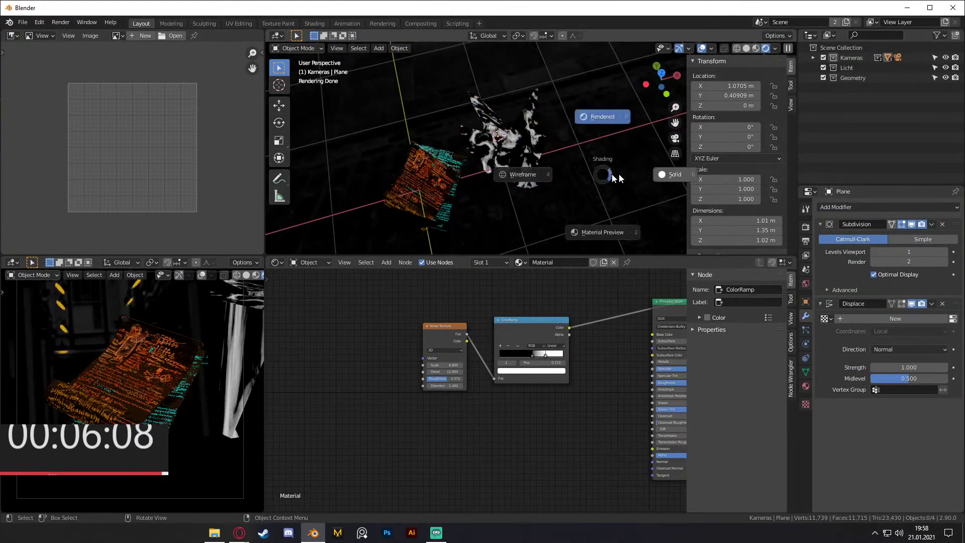
pyautogui.click(610, 174)
pyautogui.moveTo(590, 180); pyautogui.dragTo(559, 171, button='middle')
# Step: Assign the existing texture named Texture to the Displace modifier
pyautogui.click(826, 319)
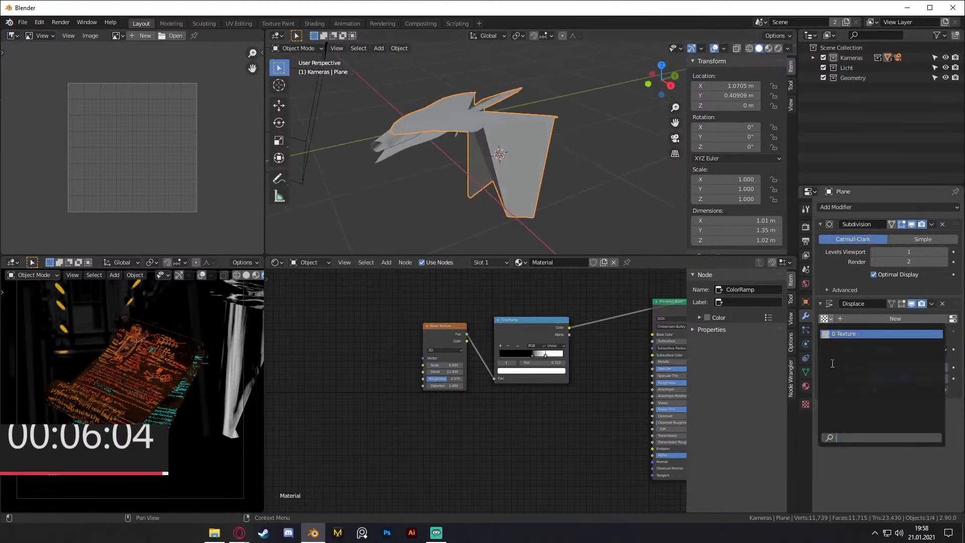
pyautogui.click(839, 335)
pyautogui.moveTo(504, 164); pyautogui.dragTo(562, 171, button='middle')
# Step: Raise the Subdivision modifier's viewport levels to 3 and set the Displace strength to 0.210
pyautogui.click(944, 253)
pyautogui.click(943, 252)
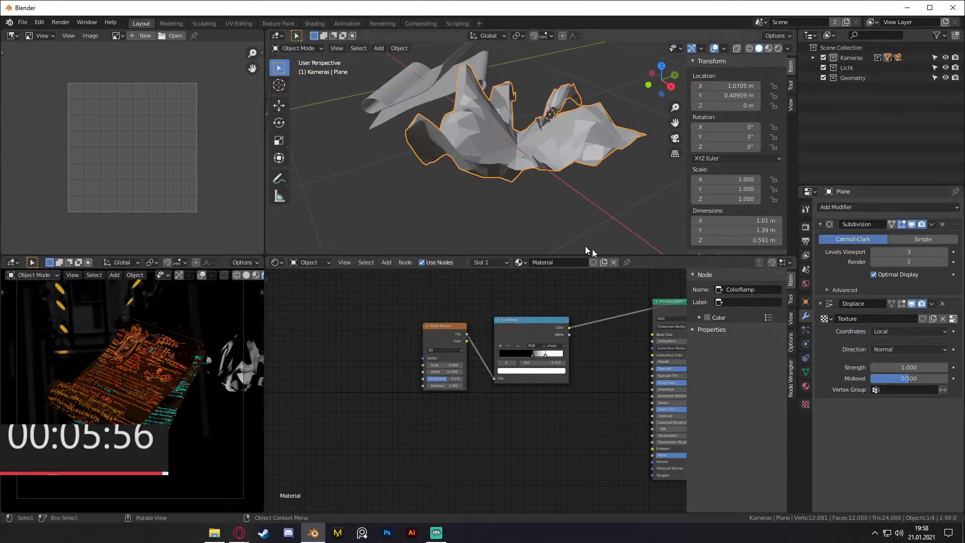
pyautogui.moveTo(903, 370); pyautogui.dragTo(847, 369)
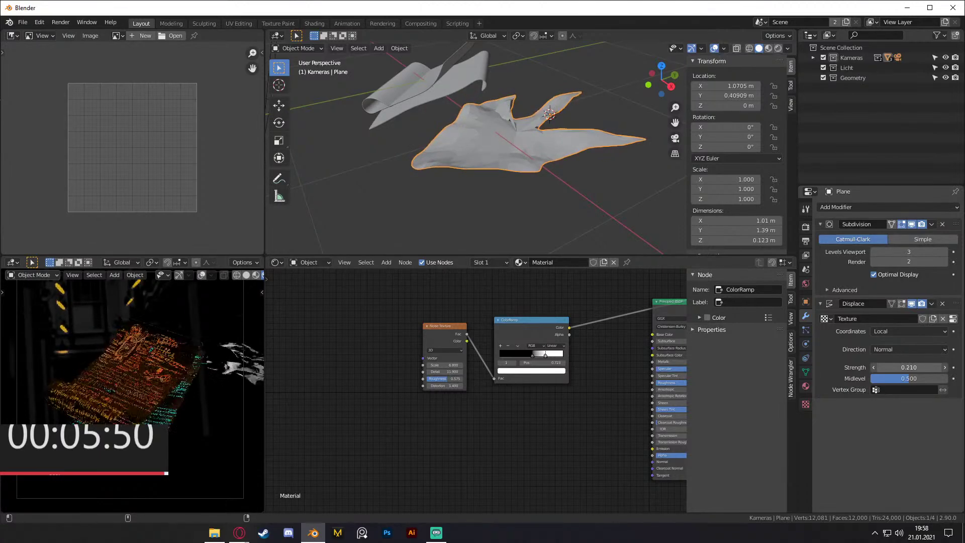
pyautogui.moveTo(502, 131); pyautogui.dragTo(588, 138, button='middle')
# Step: Bend the jagged mesh by raising one spike tip along Z, lowering another tip and moving a vertex on the front edge
pyautogui.press('Tab')
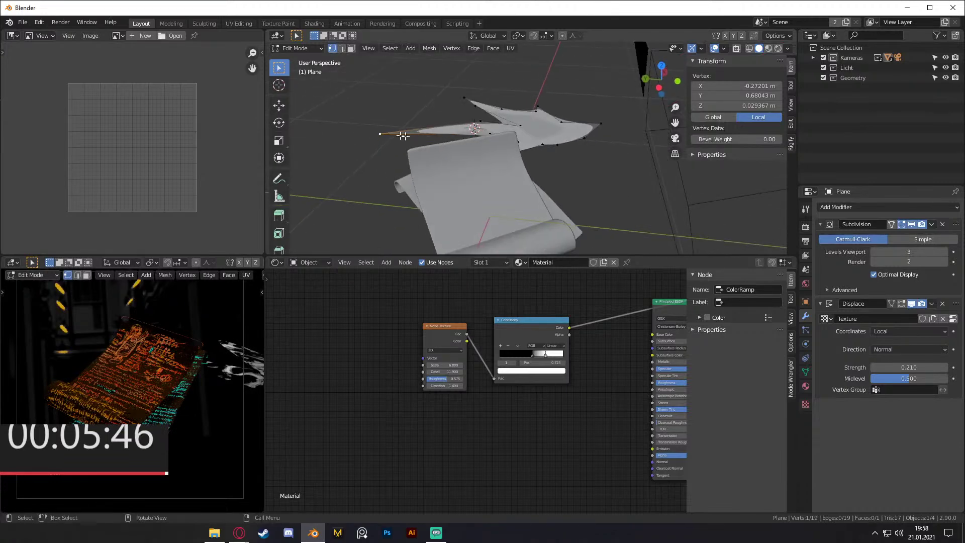
pyautogui.press('g')
pyautogui.press('z')
pyautogui.click(552, 116)
pyautogui.moveTo(553, 115); pyautogui.dragTo(616, 177, button='middle')
pyautogui.press('g')
pyautogui.click(632, 173)
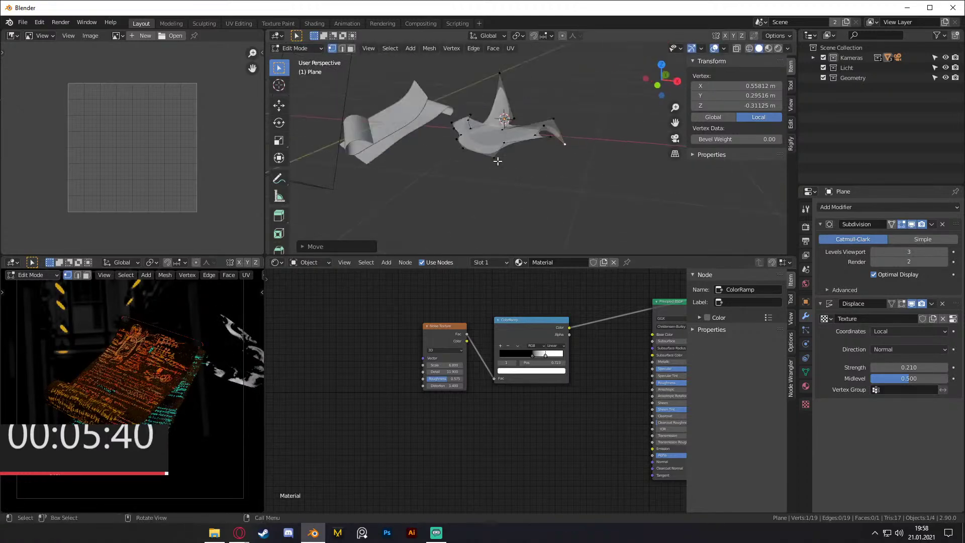
pyautogui.press('g')
pyautogui.click(528, 171)
pyautogui.moveTo(528, 171); pyautogui.dragTo(586, 203, button='middle')
pyautogui.press('Tab')
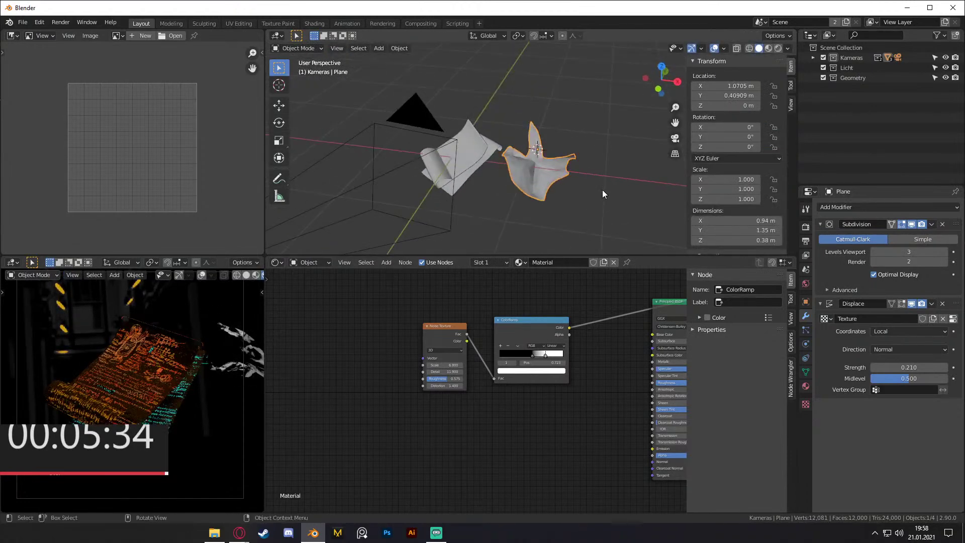
# Step: Move the jagged shape behind the manuscript pages, to about X -0.529 m, Y 0.957 m, Z 0.245 m
pyautogui.press('g')
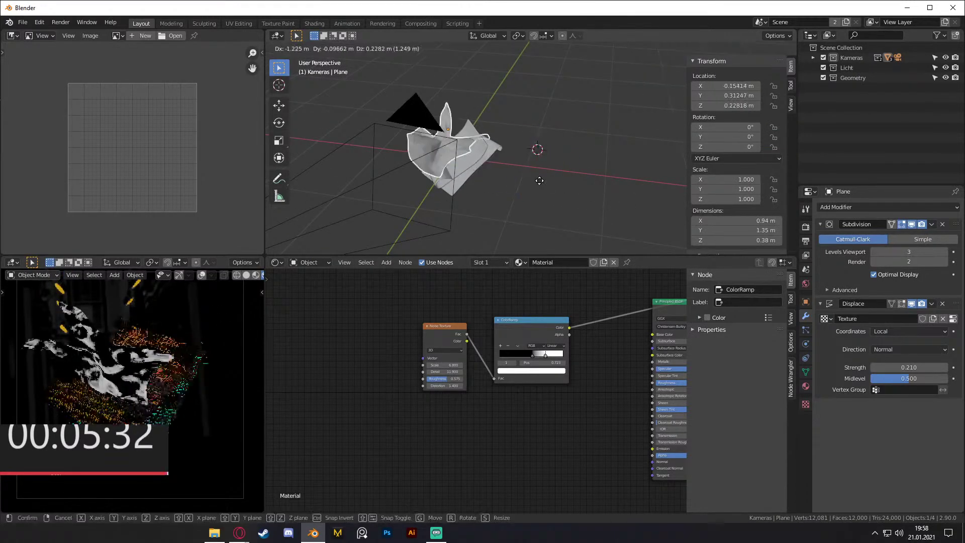
pyautogui.click(543, 168)
pyautogui.moveTo(544, 168); pyautogui.dragTo(656, 136, button='middle')
pyautogui.press('g')
pyautogui.click(566, 191)
pyautogui.moveTo(566, 191)
pyautogui.mouseDown(button='middle')
pyautogui.moveTo(580, 214)
pyautogui.moveTo(575, 200)
pyautogui.mouseUp(button='middle')
pyautogui.press('g')
pyautogui.click(557, 182)
# Step: Rotate the jagged shape about the Z axis to about 16.3° and tilt it about the X axis to about 15.8°
pyautogui.press('r')
pyautogui.press('z')
pyautogui.click(569, 163)
pyautogui.moveTo(568, 164); pyautogui.dragTo(593, 143, button='middle')
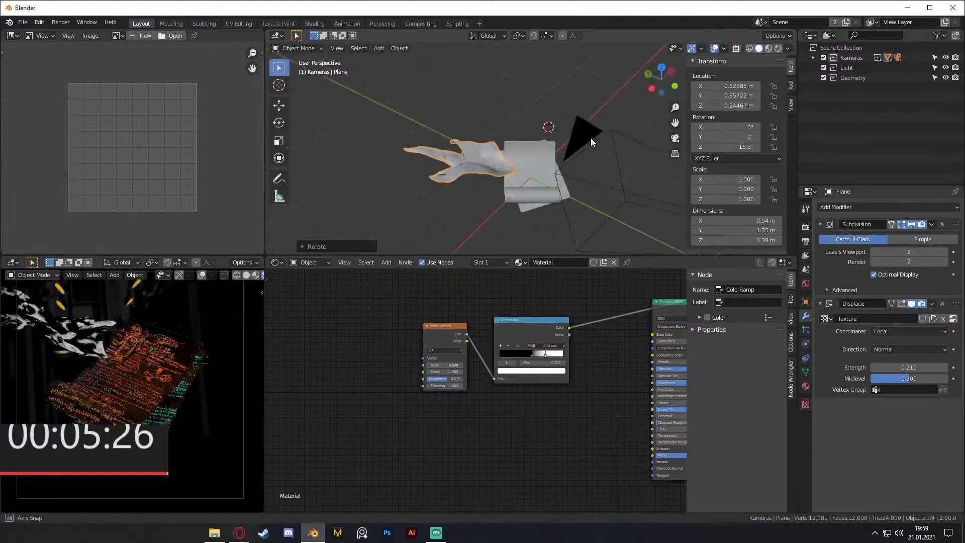
pyautogui.press('r')
pyautogui.press('x')
pyautogui.click(597, 185)
pyautogui.moveTo(597, 185); pyautogui.dragTo(611, 150, button='middle')
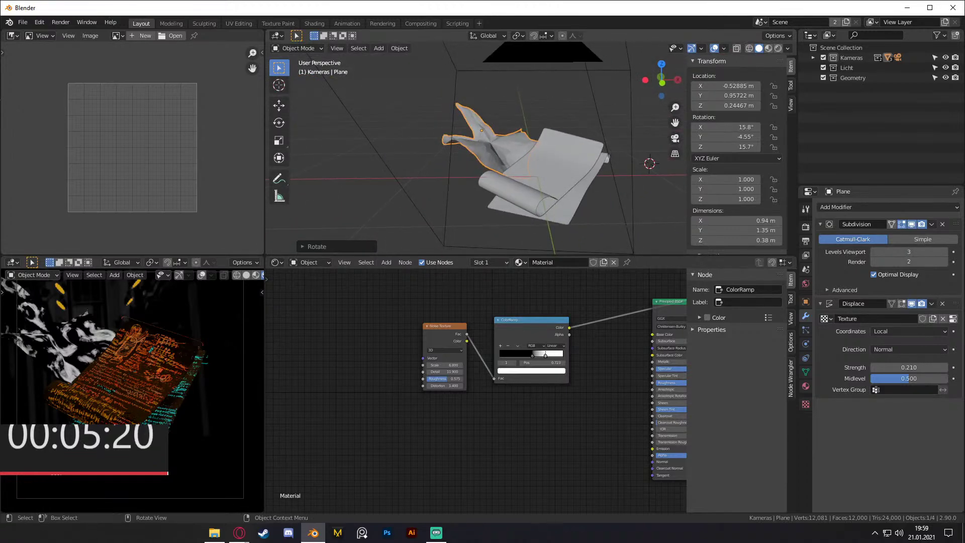
# Step: Scale the jagged shape down to about 0.804 and lower it to about Z 0.069 m next to the pages
pyautogui.press('s')
pyautogui.click(603, 149)
pyautogui.press('g')
pyautogui.click(610, 163)
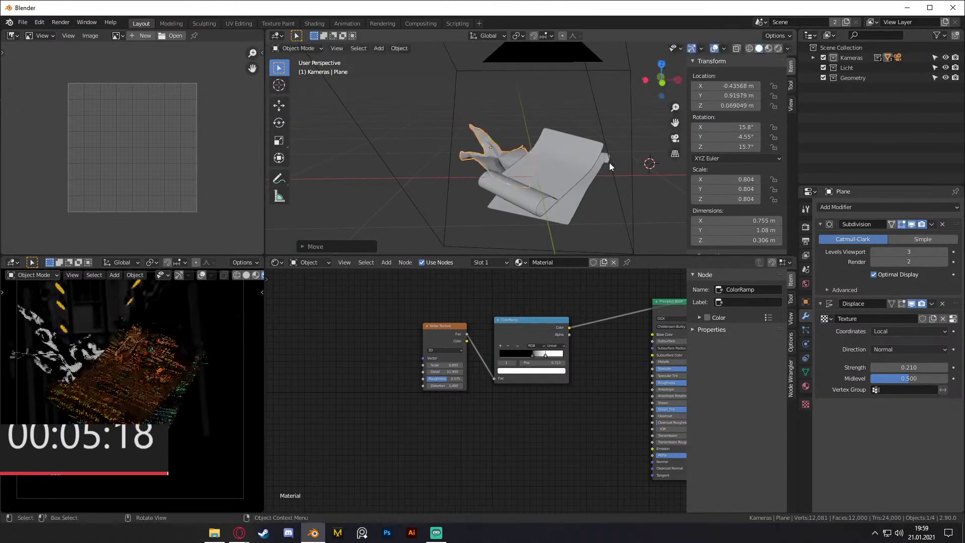
# Step: Turn the jagged shape to a Z rotation of about 1.46° and slide it horizontally to about X -0.485 m, Y 0.647 m
pyautogui.press('r')
pyautogui.click(631, 196)
pyautogui.moveTo(631, 195); pyautogui.dragTo(599, 185, button='middle')
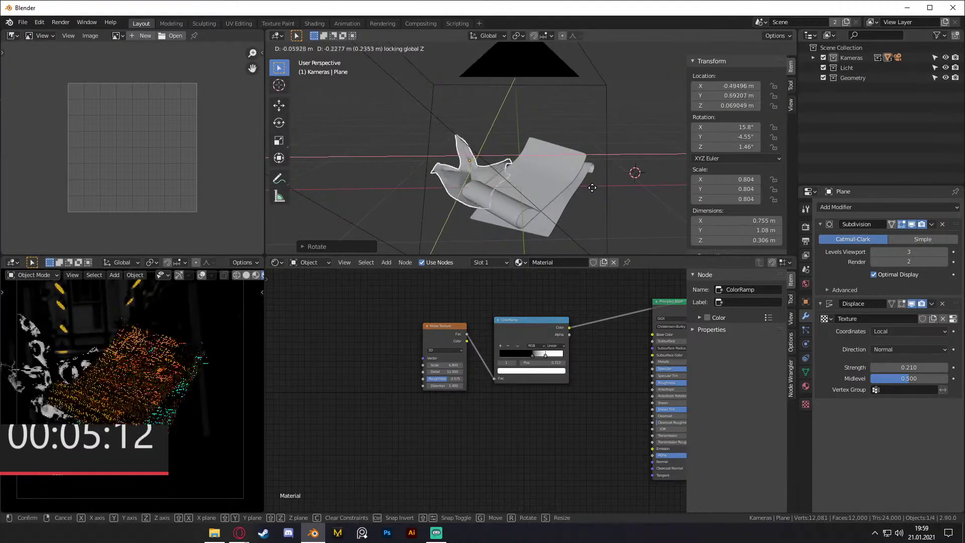
pyautogui.click(592, 188)
pyautogui.moveTo(592, 188); pyautogui.dragTo(589, 170, button='middle')
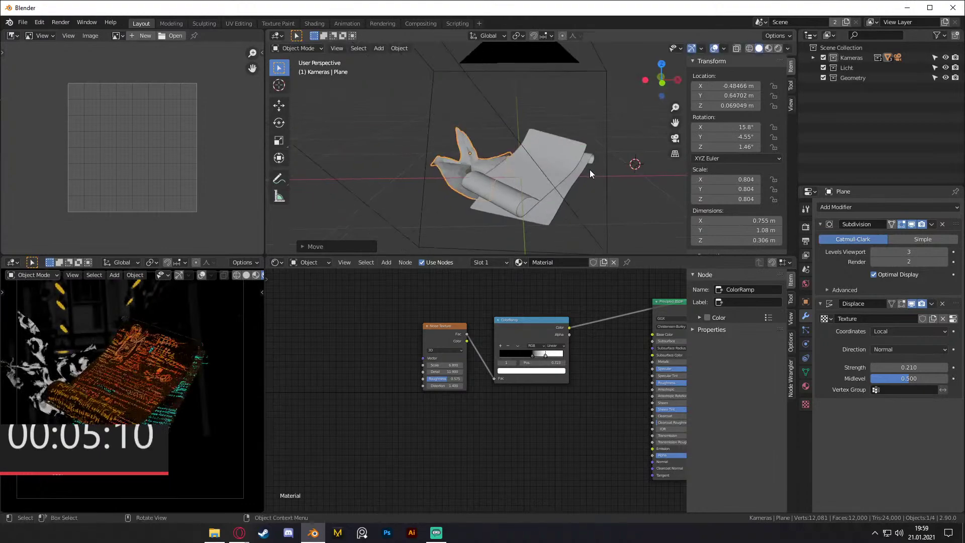
# Step: Duplicate the jagged shape horizontally behind the original and scale the copy to about 1.058
pyautogui.hotkey('shift', 'd')
pyautogui.hotkey('shift', 'z')
pyautogui.press('s')
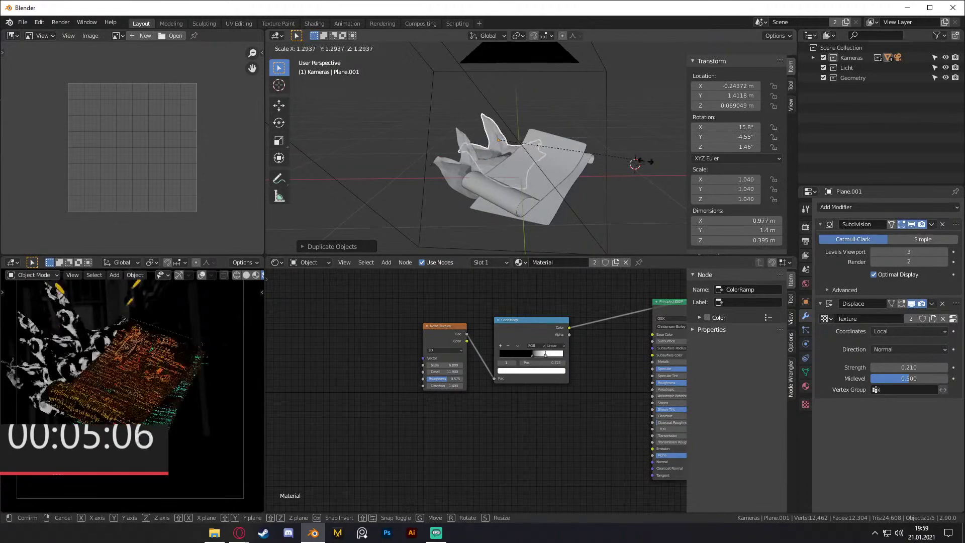
pyautogui.click(626, 171)
# Step: Rotate the copy about the Z axis, and tilt it upright with a free trackball rotation to about 53.2° on X
pyautogui.press('r')
pyautogui.press('z')
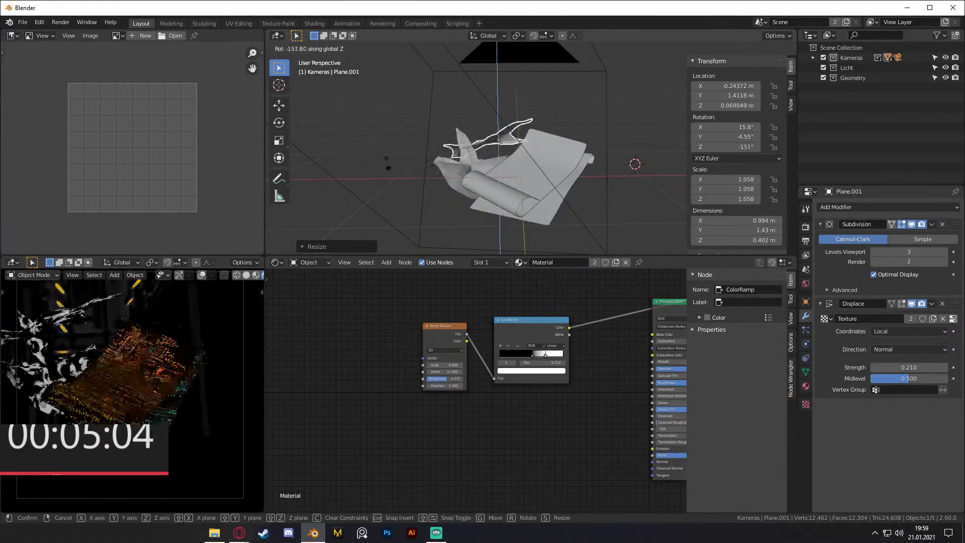
pyautogui.click(392, 154)
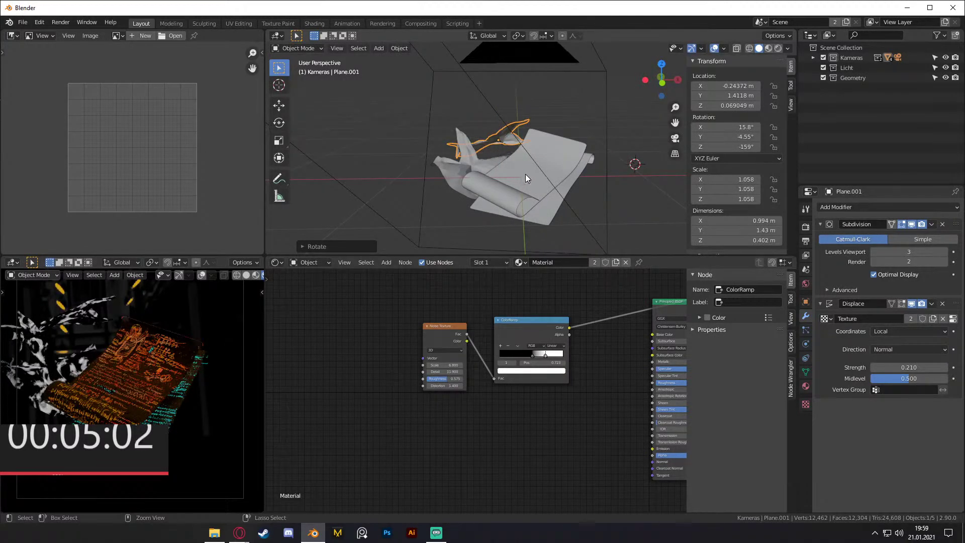
pyautogui.press('r')
pyautogui.press('r')
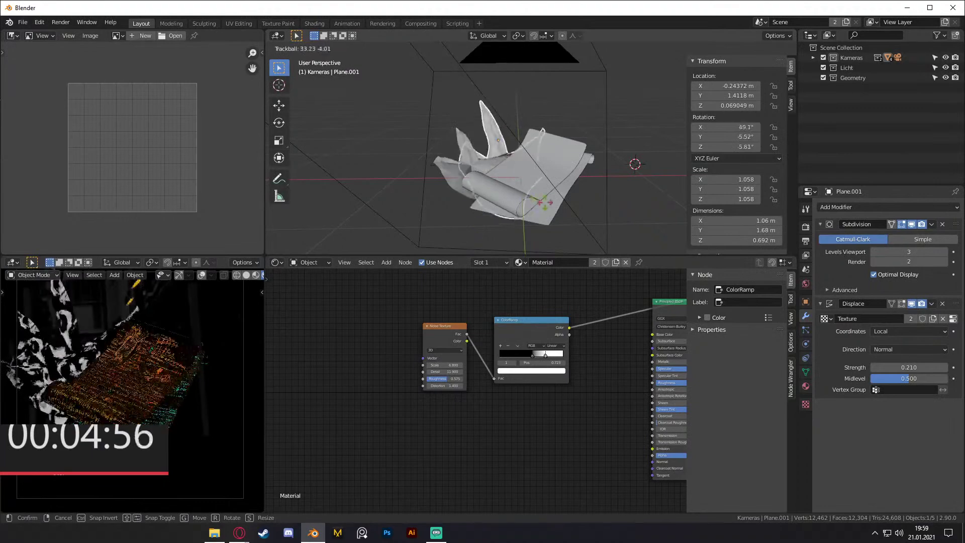
pyautogui.click(559, 174)
# Step: Move the copy up behind the first shape, to about X -0.436 m, Y 1.491 m, Z 0.442 m
pyautogui.press('g')
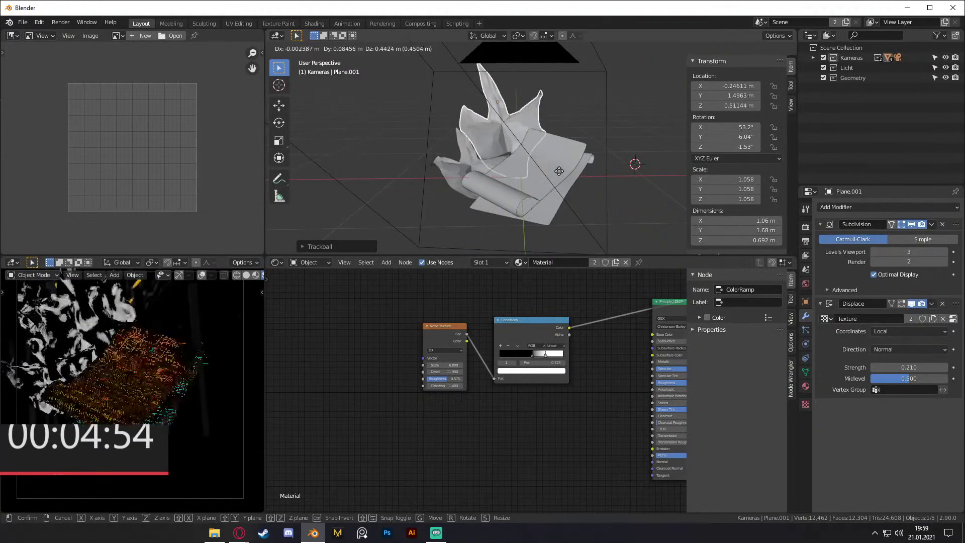
pyautogui.click(572, 190)
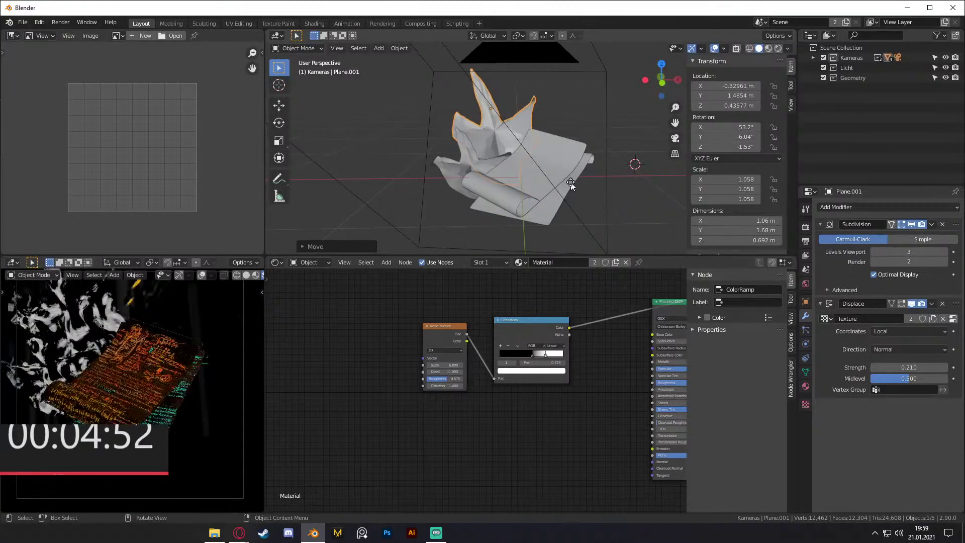
pyautogui.press('g')
pyautogui.click(562, 181)
pyautogui.click(510, 117)
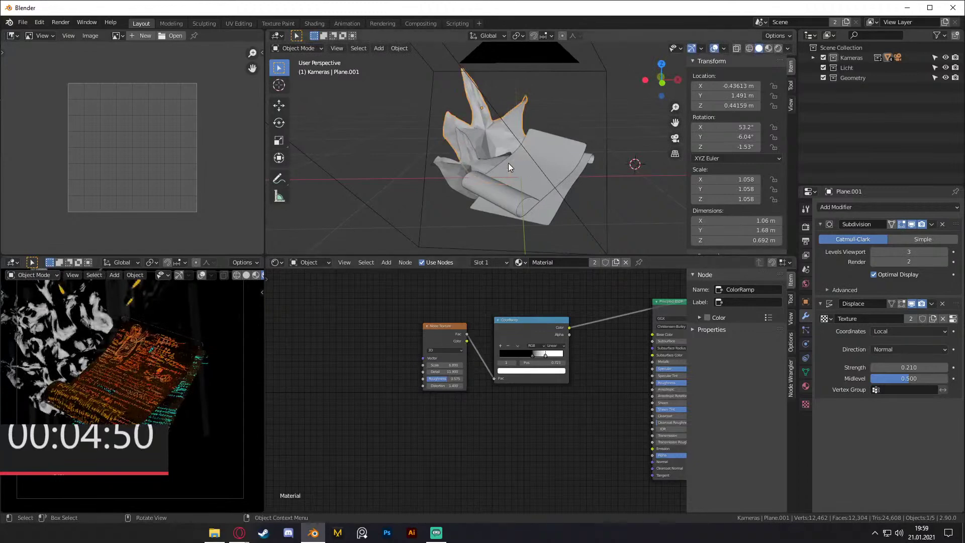
pyautogui.press('z')
pyautogui.click(583, 163)
pyautogui.press('z')
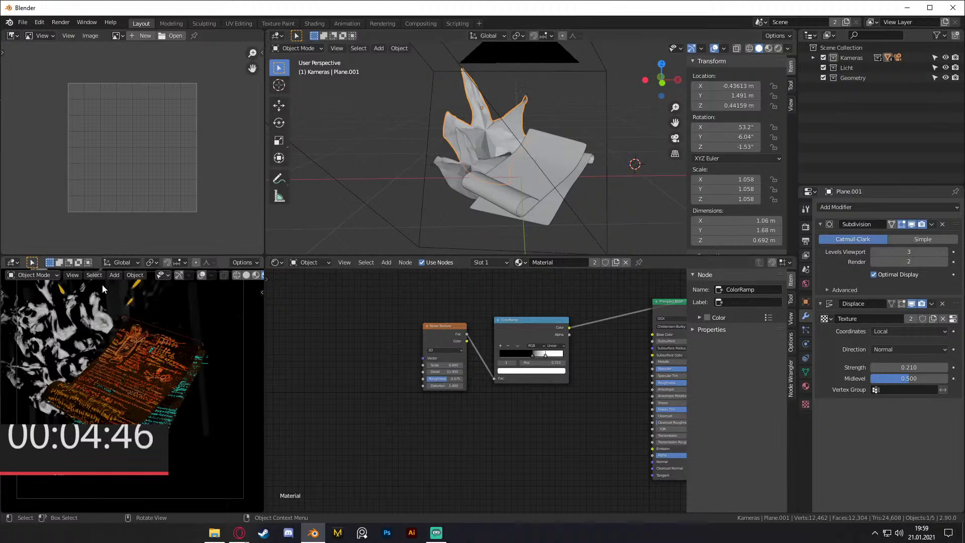
# Step: Connect the Principled BSDF to the Material Output's surface input and delete the Viewer node
pyautogui.scroll(-4, 433, 397)
pyautogui.moveTo(558, 405); pyautogui.dragTo(536, 391, button='middle')
pyautogui.scroll(5, 484, 392)
pyautogui.moveTo(629, 322); pyautogui.dragTo(460, 345, button='middle')
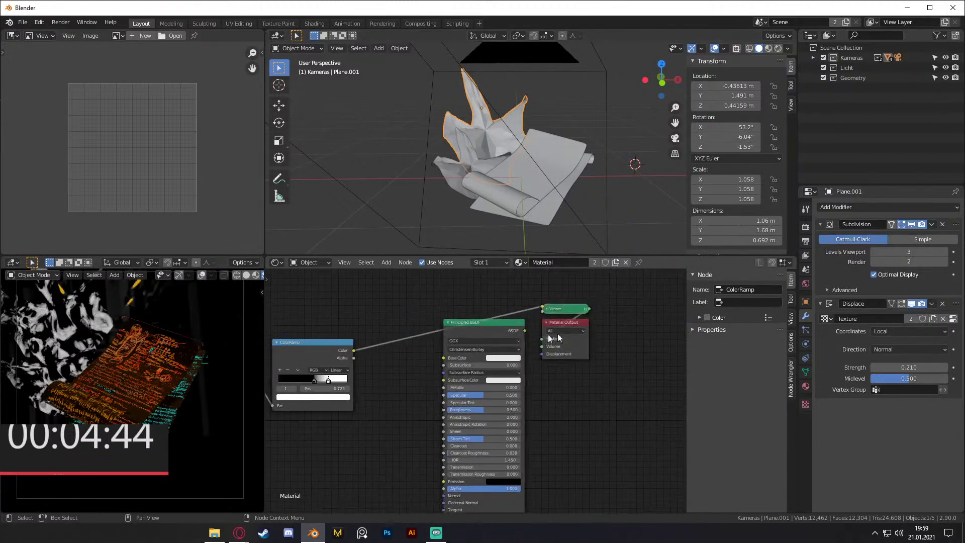
pyautogui.moveTo(538, 338); pyautogui.dragTo(542, 339)
pyautogui.click(575, 309)
pyautogui.press('x')
# Step: Connect the Color Ramp's Color output to the Principled BSDF's Base Color
pyautogui.moveTo(367, 408); pyautogui.dragTo(557, 362, button='middle')
pyautogui.moveTo(544, 304); pyautogui.dragTo(634, 312)
pyautogui.scroll(3, 513, 416)
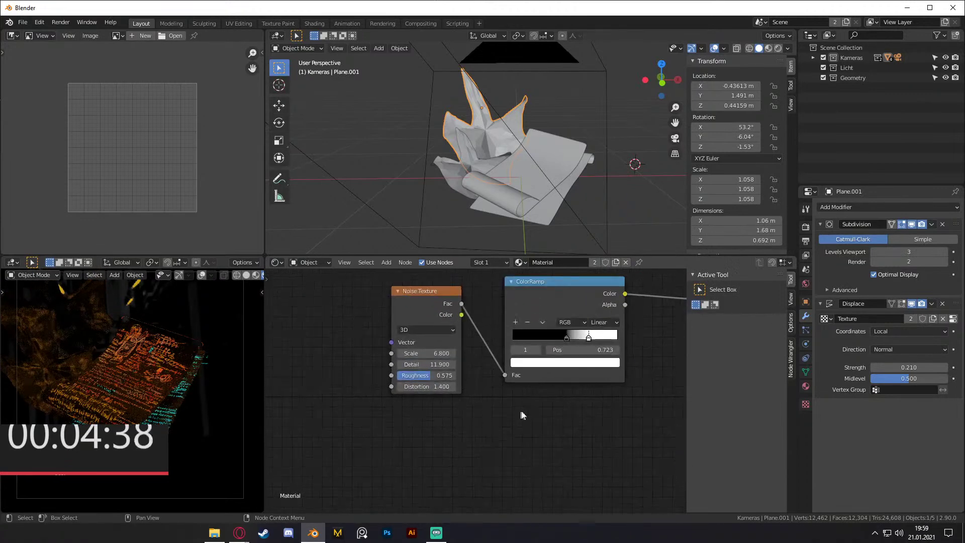
# Step: Connect the black-and-white Color Ramp's Color output to the Principled BSDF's Alpha input as well
pyautogui.moveTo(513, 412); pyautogui.dragTo(469, 424, button='middle')
pyautogui.scroll(-2, 606, 389)
pyautogui.moveTo(606, 389); pyautogui.dragTo(467, 354, button='middle')
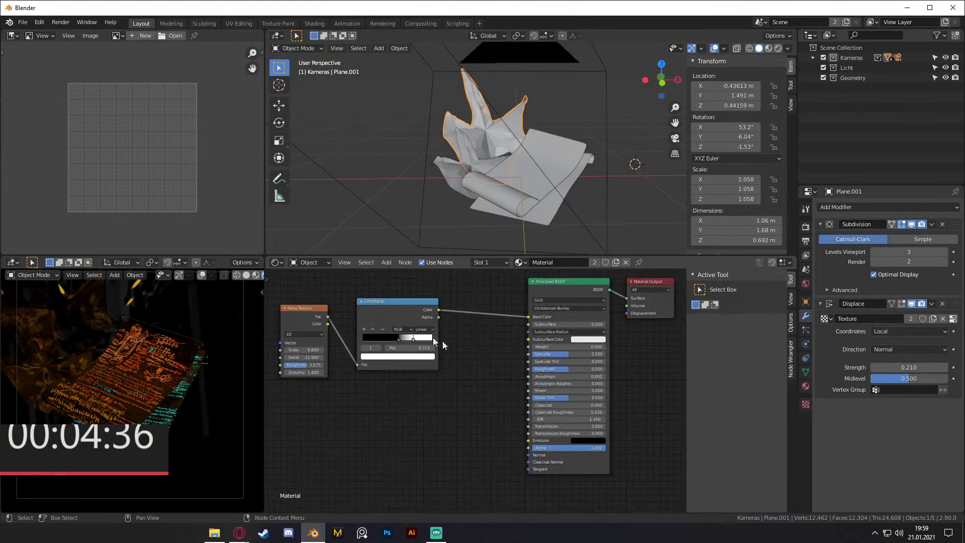
pyautogui.scroll(1, 461, 392)
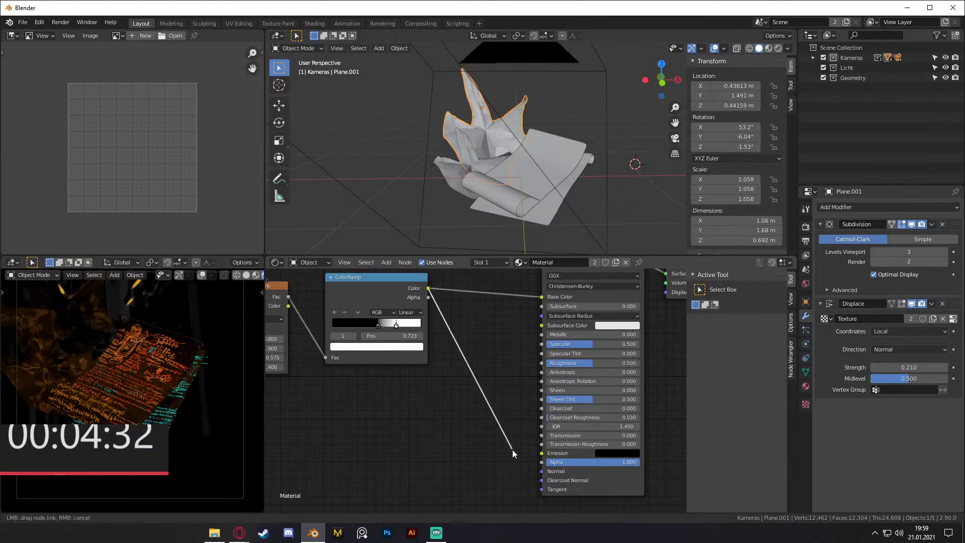
pyautogui.moveTo(542, 465); pyautogui.dragTo(542, 462)
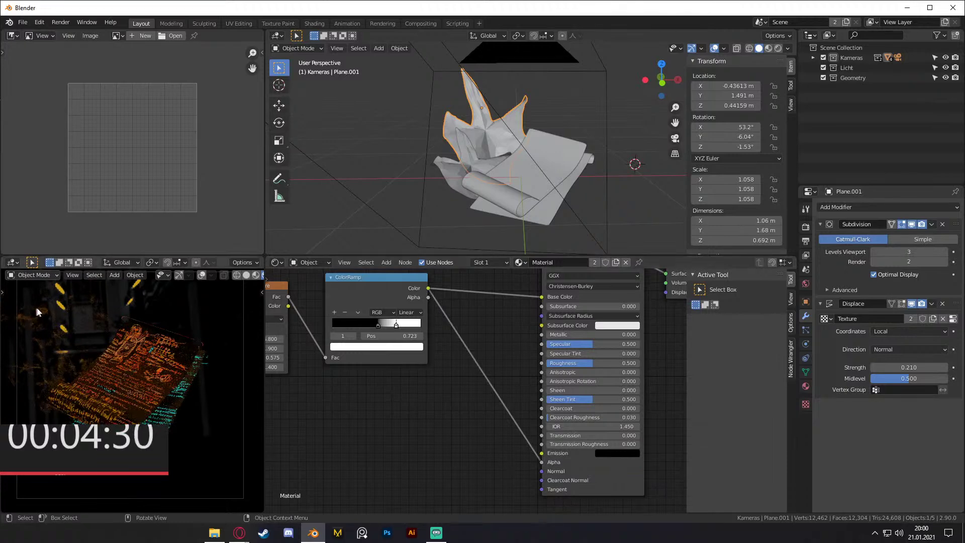
# Step: Select the Noise Texture and Color Ramp nodes and move them farther away from the Principled BSDF
pyautogui.moveTo(380, 381); pyautogui.dragTo(444, 407, button='middle')
pyautogui.scroll(-1, 444, 408)
pyautogui.moveTo(445, 295); pyautogui.dragTo(359, 347)
pyautogui.press('g')
pyautogui.click(321, 352)
# Step: Move the Color Ramp's white stop slightly closer to the black stop
pyautogui.moveTo(499, 390); pyautogui.dragTo(376, 390, button='middle')
pyautogui.scroll(6, 441, 403)
pyautogui.moveTo(440, 403); pyautogui.dragTo(387, 352, button='middle')
pyautogui.scroll(4, 568, 383)
pyautogui.moveTo(662, 369); pyautogui.dragTo(628, 363, button='middle')
pyautogui.scroll(-6, 638, 354)
pyautogui.moveTo(350, 322); pyautogui.dragTo(540, 380, button='middle')
pyautogui.scroll(2, 539, 378)
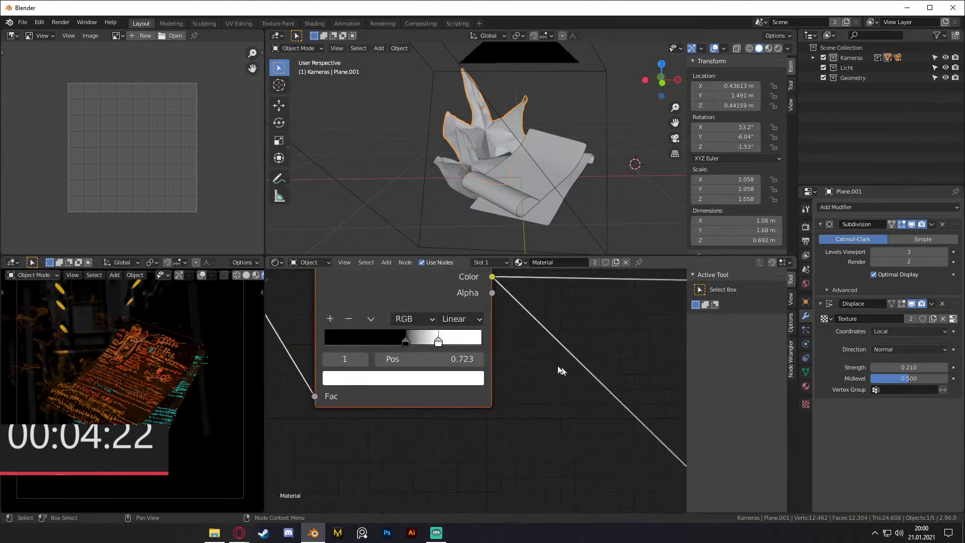
pyautogui.moveTo(438, 343); pyautogui.dragTo(433, 344)
# Step: Set the Principled BSDF's Emission colour to a bright orange with hue 0.098, saturation 1 and value 1
pyautogui.scroll(-3, 433, 344)
pyautogui.moveTo(581, 386); pyautogui.dragTo(388, 336, button='middle')
pyautogui.scroll(3, 570, 391)
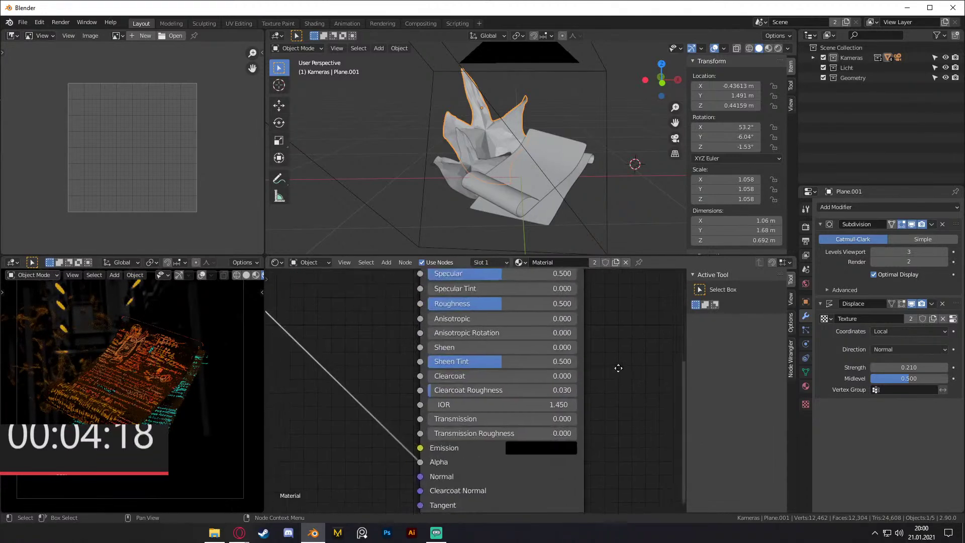
pyautogui.moveTo(521, 349); pyautogui.dragTo(517, 375, button='middle')
pyautogui.click(526, 474)
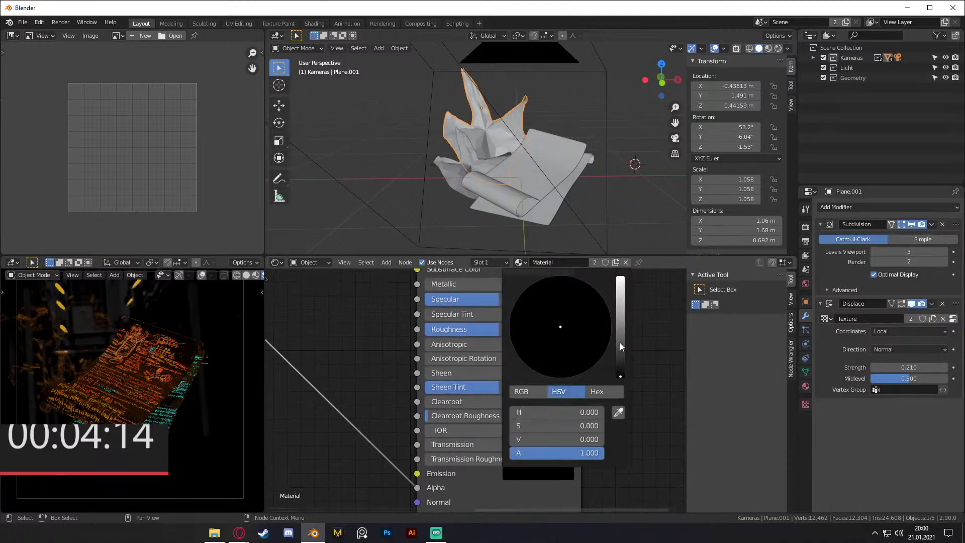
pyautogui.moveTo(619, 346); pyautogui.dragTo(620, 278)
pyautogui.moveTo(539, 358); pyautogui.dragTo(532, 369)
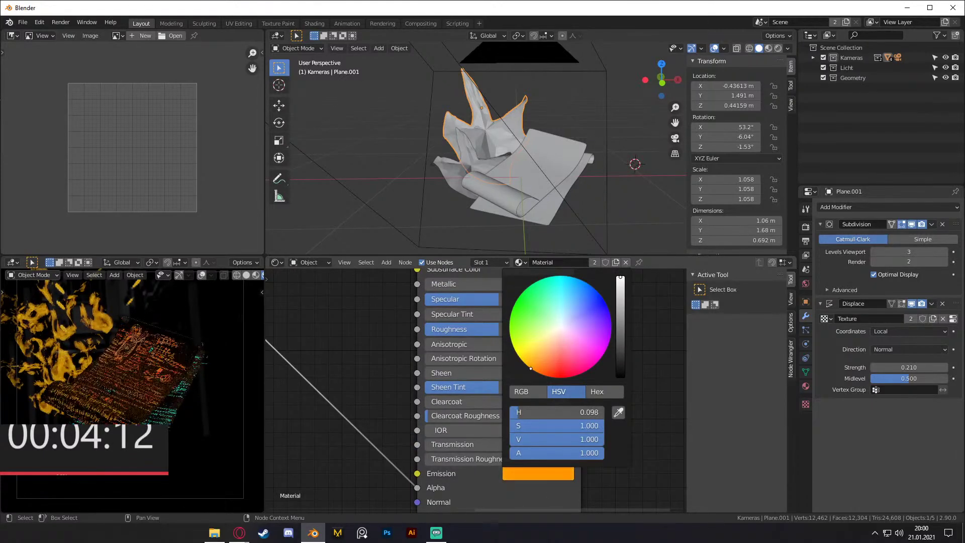
# Step: Copy the Texture Coordinate, Mapping, dua.PNG image and orange Color Ramp nodes from the page's colour material, and reselect the upright jagged shape
pyautogui.scroll(-6, 551, 373)
pyautogui.scroll(-2, 457, 309)
pyautogui.click(526, 191)
pyautogui.scroll(-2, 558, 425)
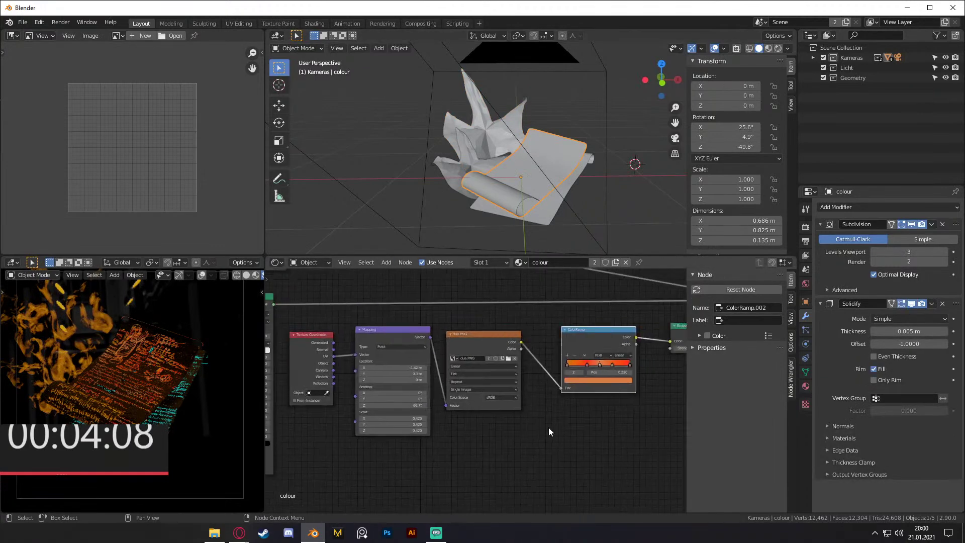
pyautogui.scroll(-2, 400, 372)
pyautogui.moveTo(567, 439); pyautogui.dragTo(358, 385)
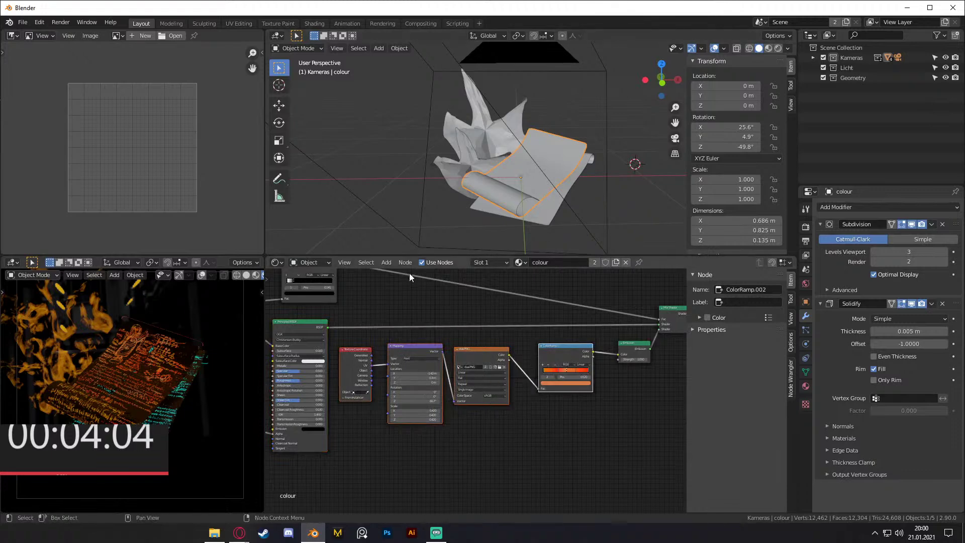
pyautogui.click(470, 161)
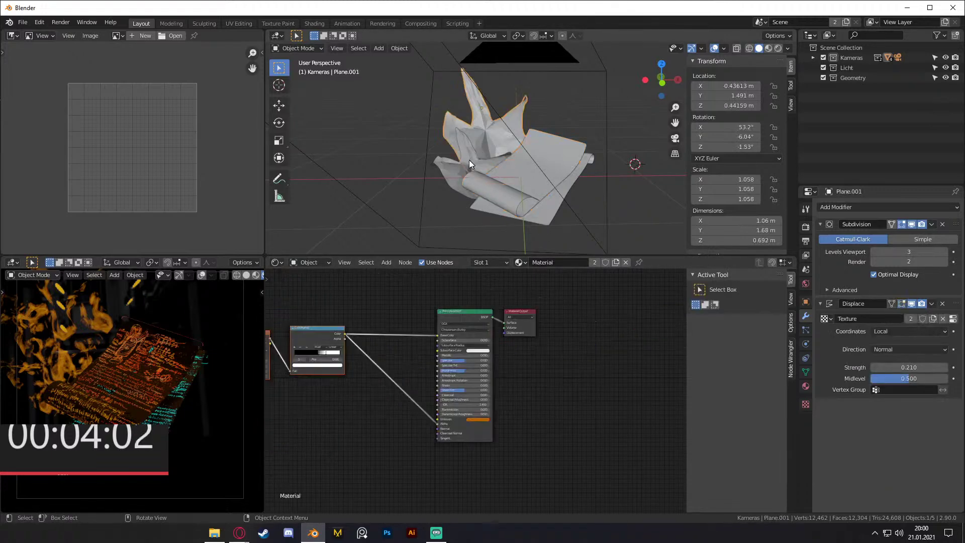
# Step: Paste the copied texture nodes into the jagged shape's material and connect their Color Ramp to the Principled BSDF's Emission input
pyautogui.press('Home')
pyautogui.hotkey('ctrl', 'v')
pyautogui.moveTo(638, 339); pyautogui.dragTo(540, 402)
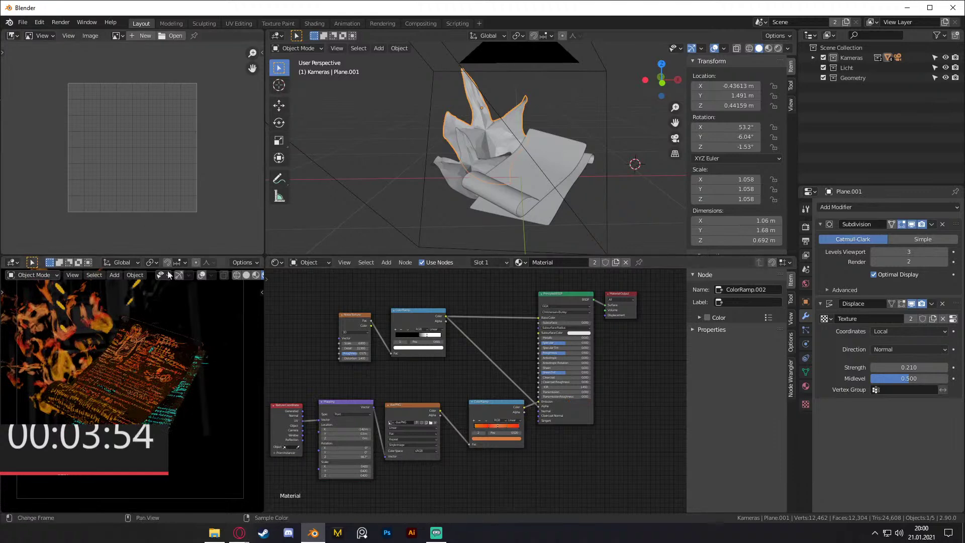
pyautogui.scroll(2, 565, 464)
pyautogui.scroll(2, 523, 385)
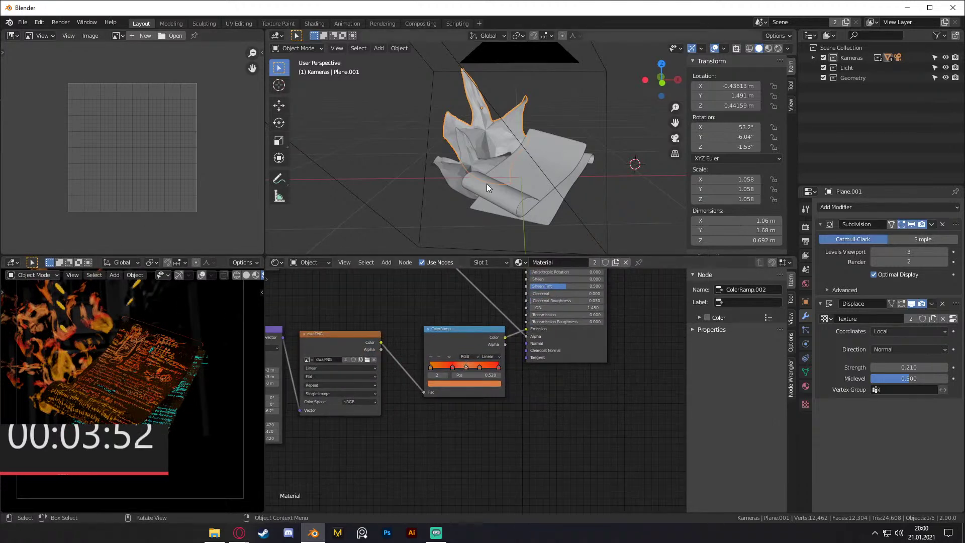
pyautogui.scroll(2, 495, 177)
# Step: Move the black stop of the noise Color Ramp to 0.555 and set the Noise Texture's Detail to 16 and Roughness to 0.7
pyautogui.moveTo(496, 178); pyautogui.dragTo(437, 110, button='middle')
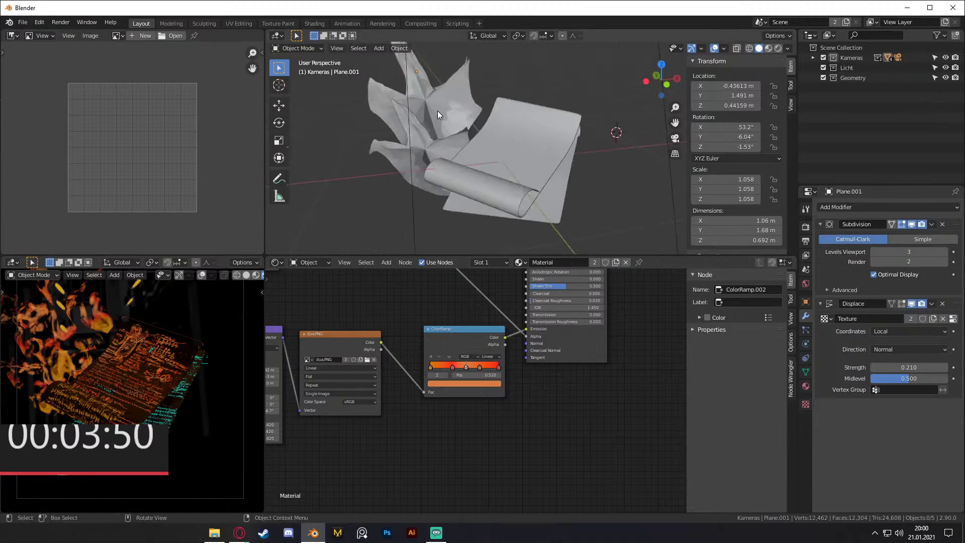
pyautogui.scroll(1, 402, 415)
pyautogui.moveTo(418, 363); pyautogui.dragTo(568, 377, button='middle')
pyautogui.scroll(3, 568, 377)
pyautogui.moveTo(510, 311); pyautogui.dragTo(427, 368, button='middle')
pyautogui.scroll(-4, 603, 300)
pyautogui.scroll(2, 428, 371)
pyautogui.moveTo(421, 422); pyautogui.dragTo(515, 423, button='middle')
pyautogui.scroll(5, 488, 375)
pyautogui.moveTo(462, 354); pyautogui.dragTo(440, 365, button='middle')
pyautogui.moveTo(579, 343)
pyautogui.mouseDown()
pyautogui.moveTo(595, 343)
pyautogui.moveTo(585, 343)
pyautogui.mouseUp()
pyautogui.moveTo(338, 386); pyautogui.dragTo(351, 405)
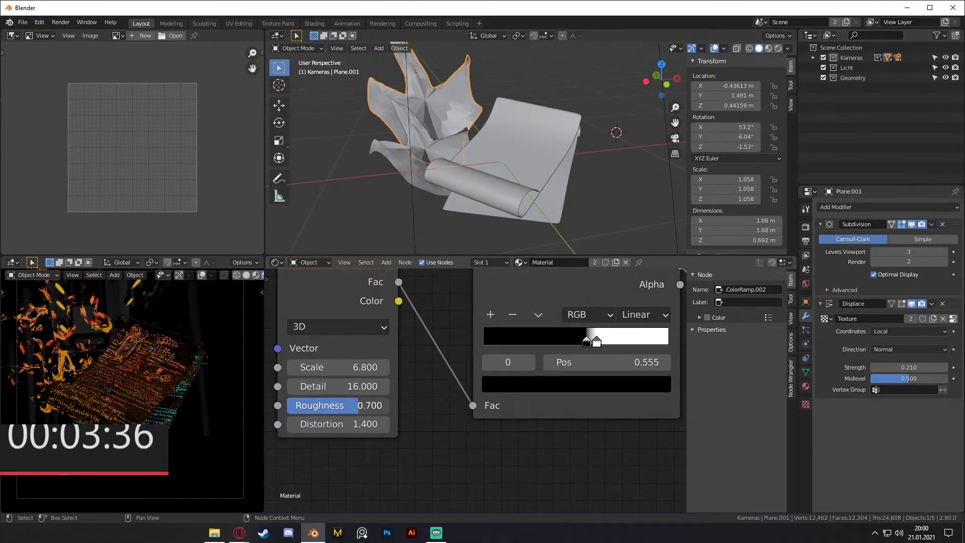
pyautogui.scroll(-3, 444, 449)
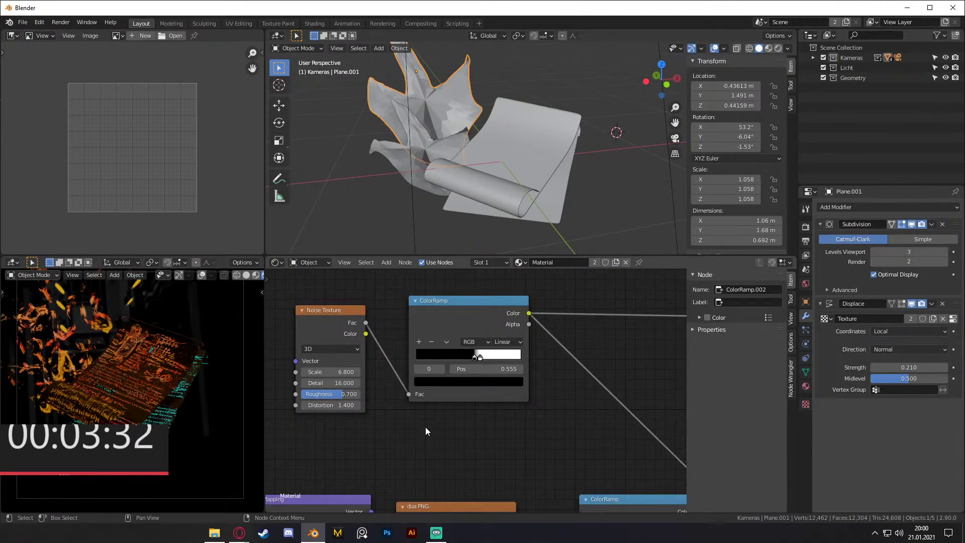
pyautogui.scroll(-2, 425, 431)
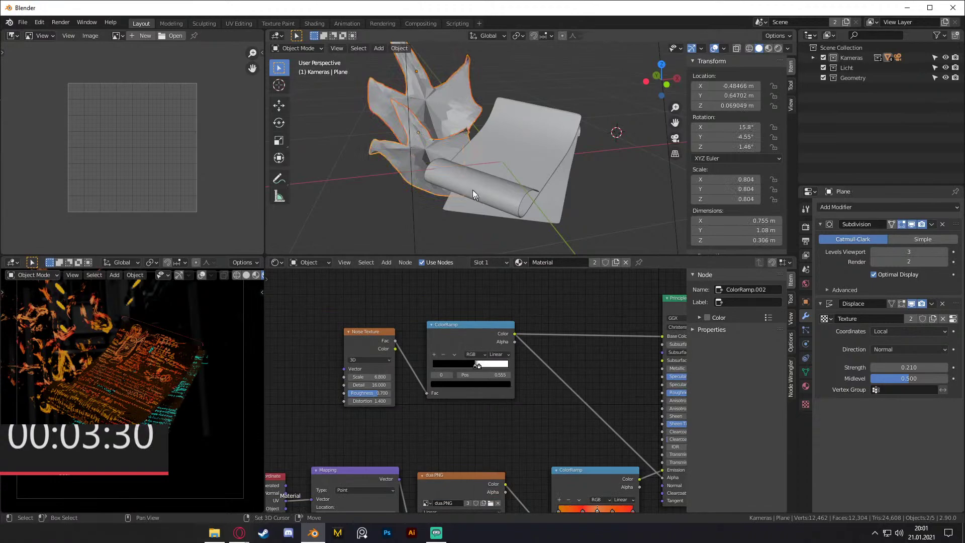
# Step: Duplicate both jagged shapes, place the copies on the opposite side of the pages and turn them with a free trackball rotation
pyautogui.hotkey('shift', 'd')
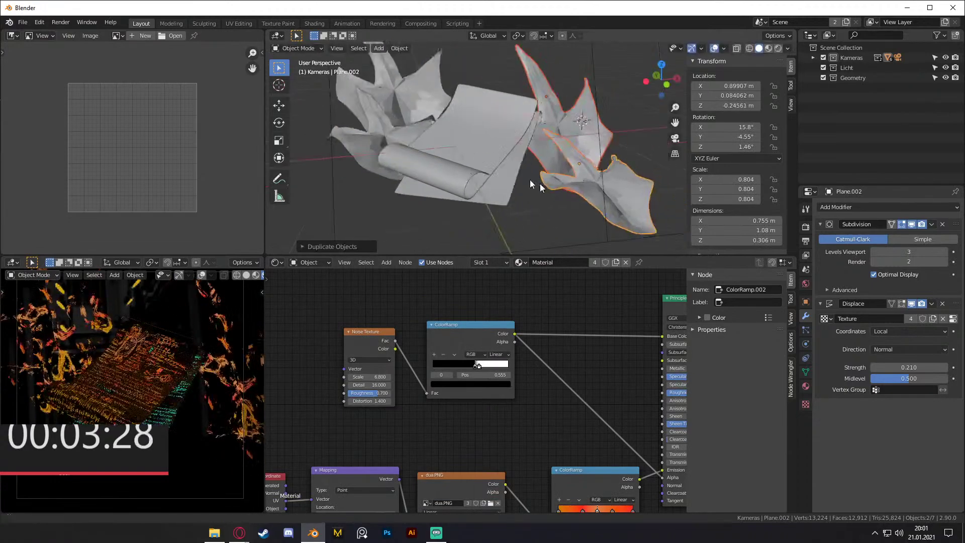
pyautogui.click(602, 191)
pyautogui.press('r')
pyautogui.press('r')
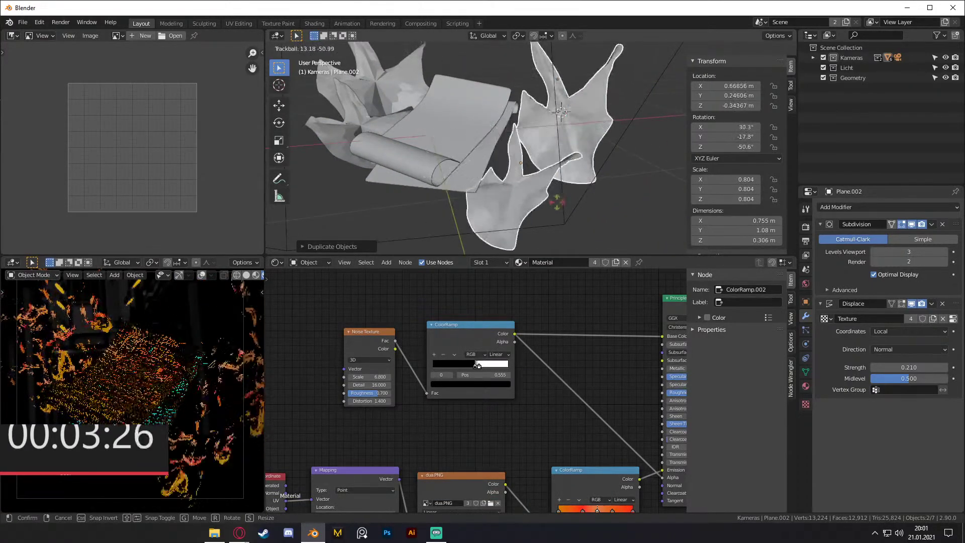
pyautogui.click(560, 200)
pyautogui.press('z')
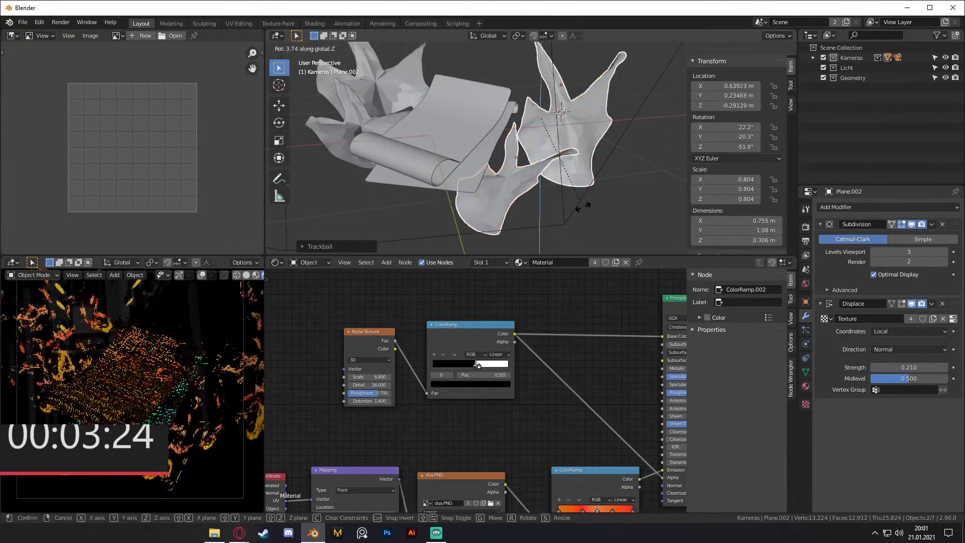
pyautogui.rightClick(598, 196)
pyautogui.moveTo(564, 201); pyautogui.dragTo(631, 136, button='middle')
pyautogui.press('t')
pyautogui.press('z')
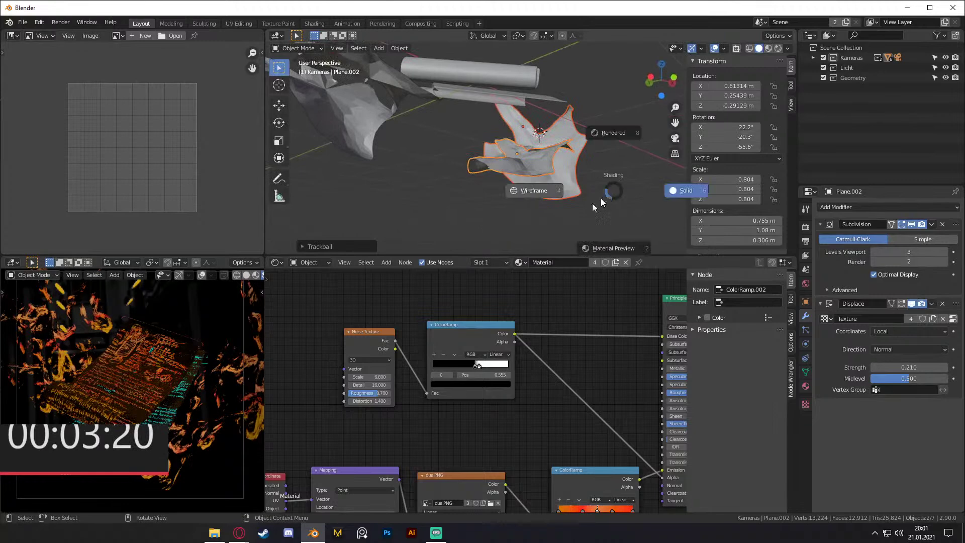
pyautogui.click(598, 188)
pyautogui.press('z')
pyautogui.click(644, 189)
pyautogui.click(642, 189)
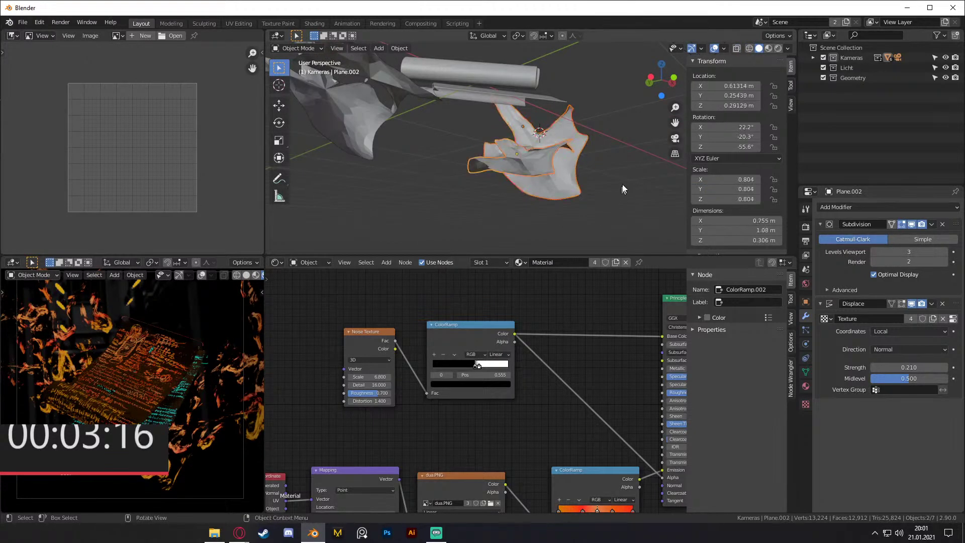
# Step: Rotate the two copies from different view angles and move them closer to the pages, the smaller one to about X 0.532 m, Y -0.043 m, Z -0.039 m
pyautogui.press('r')
pyautogui.click(587, 216)
pyautogui.moveTo(587, 166); pyautogui.dragTo(565, 187, button='middle')
pyautogui.press('r')
pyautogui.click(536, 213)
pyautogui.press('g')
pyautogui.click(602, 212)
pyautogui.moveTo(603, 212); pyautogui.dragTo(635, 189, button='middle')
# Step: Rotate the two copies from several view angles until the smaller one is at about X 8.4°, Y 34.6°, Z -97.5°
pyautogui.press('r')
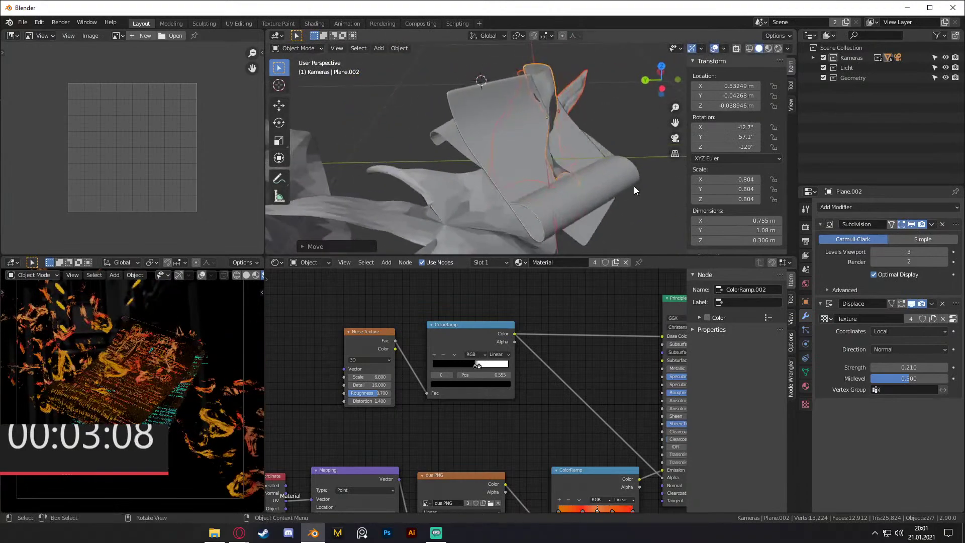
pyautogui.click(564, 167)
pyautogui.moveTo(564, 167); pyautogui.dragTo(628, 165, button='middle')
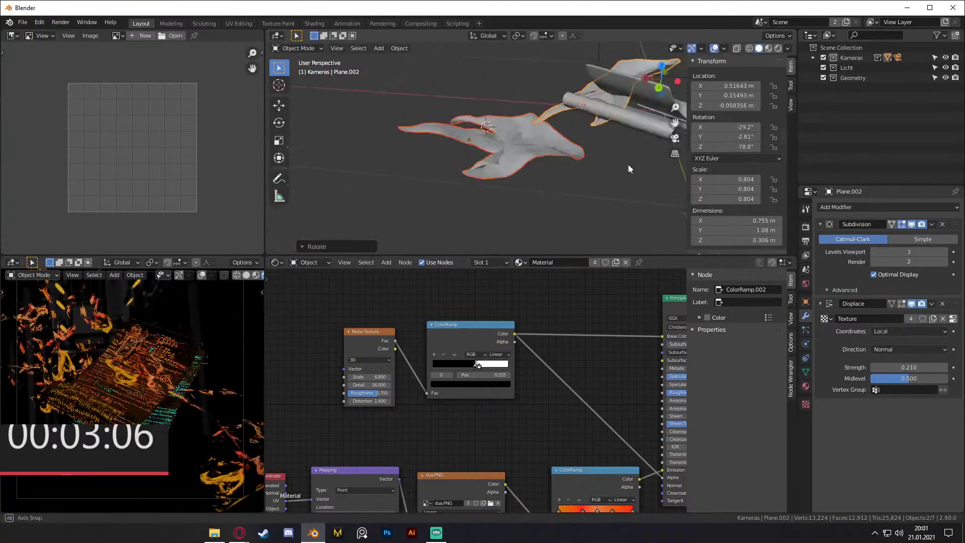
pyautogui.press('r')
pyautogui.click(598, 204)
pyautogui.moveTo(598, 205); pyautogui.dragTo(520, 162, button='middle')
pyautogui.press('r')
pyautogui.click(542, 195)
pyautogui.moveTo(542, 195); pyautogui.dragTo(497, 189, button='middle')
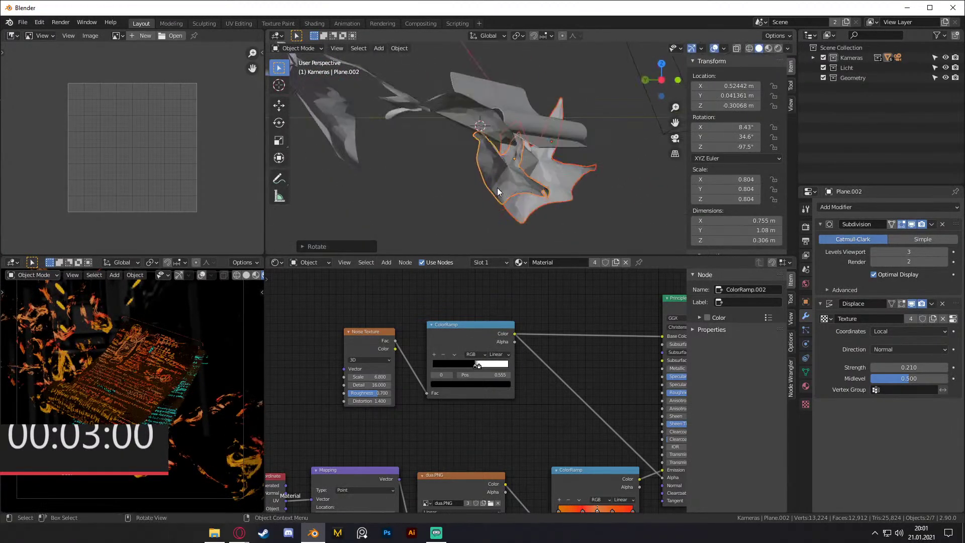
# Step: Move and rotate the copies beside the pages, with the smaller one at about X 0.709 m, Y -0.264 m, Z -0.265 m
pyautogui.moveTo(556, 195); pyautogui.dragTo(679, 186, button='middle')
pyautogui.press('g')
pyautogui.click(627, 174)
pyautogui.moveTo(623, 175); pyautogui.dragTo(628, 153, button='middle')
pyautogui.press('r')
pyautogui.click(624, 232)
pyautogui.press('g')
pyautogui.click(570, 216)
# Step: Rotate the larger copy to about X -13°, Y 21.7°, Z -110° and move it to about X 0.985 m, Y -0.549 m, Z -0.656 m
pyautogui.press('r')
pyautogui.click(563, 201)
pyautogui.press('r')
pyautogui.click(644, 172)
pyautogui.press('g')
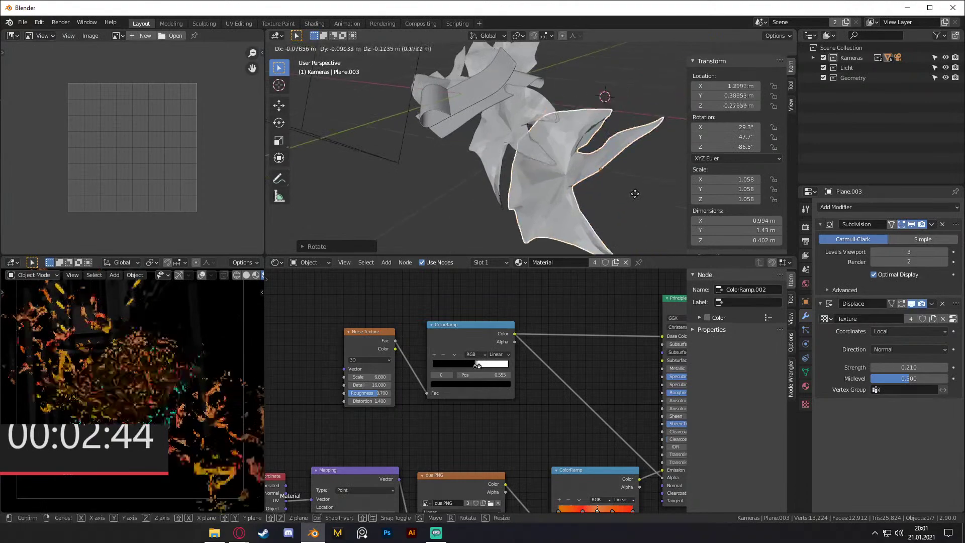
pyautogui.click(619, 203)
pyautogui.moveTo(619, 203); pyautogui.dragTo(596, 177, button='middle')
pyautogui.press('r')
pyautogui.click(594, 158)
pyautogui.press('g')
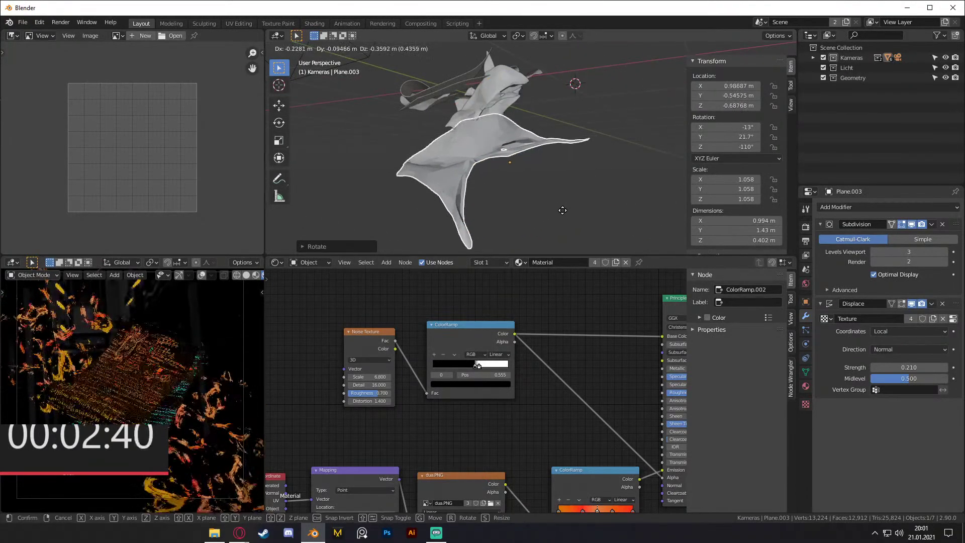
pyautogui.click(565, 207)
# Step: Give the smaller copy its own duplicate of the material, and assign that Material.001 to the larger copy too
pyautogui.scroll(5, 567, 203)
pyautogui.scroll(-5, 567, 203)
pyautogui.moveTo(557, 179); pyautogui.dragTo(548, 150, button='middle')
pyautogui.moveTo(568, 287); pyautogui.dragTo(554, 306, button='middle')
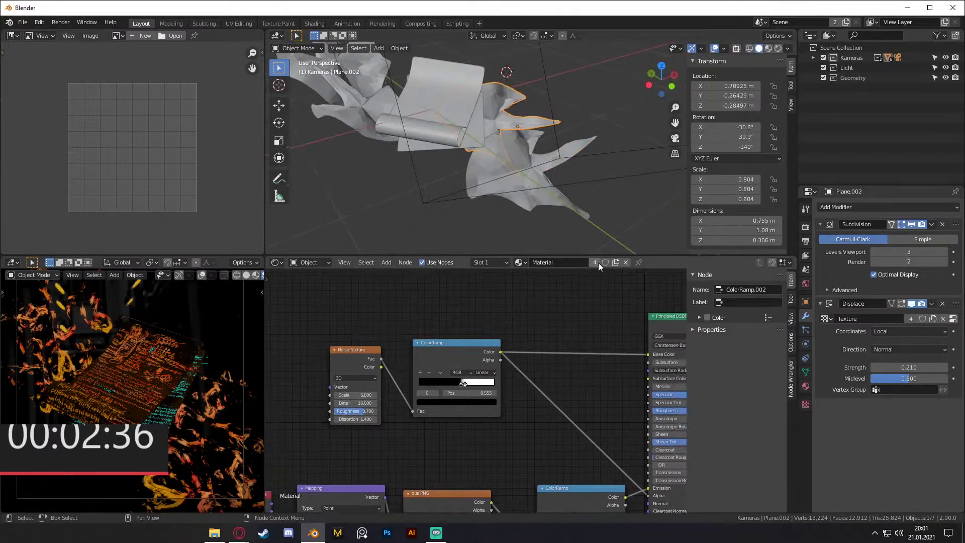
pyautogui.press('Home')
pyautogui.click(538, 186)
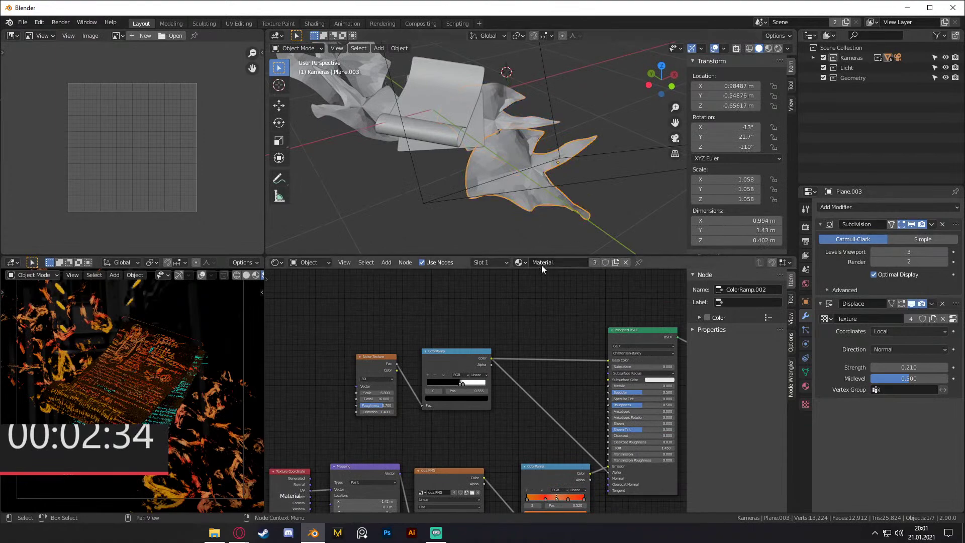
pyautogui.click(522, 262)
pyautogui.click(540, 315)
# Step: Select the second page and copy the Hue Saturation Value node from its colour.002 material
pyautogui.scroll(-2, 552, 334)
pyautogui.scroll(3, 517, 360)
pyautogui.click(443, 95)
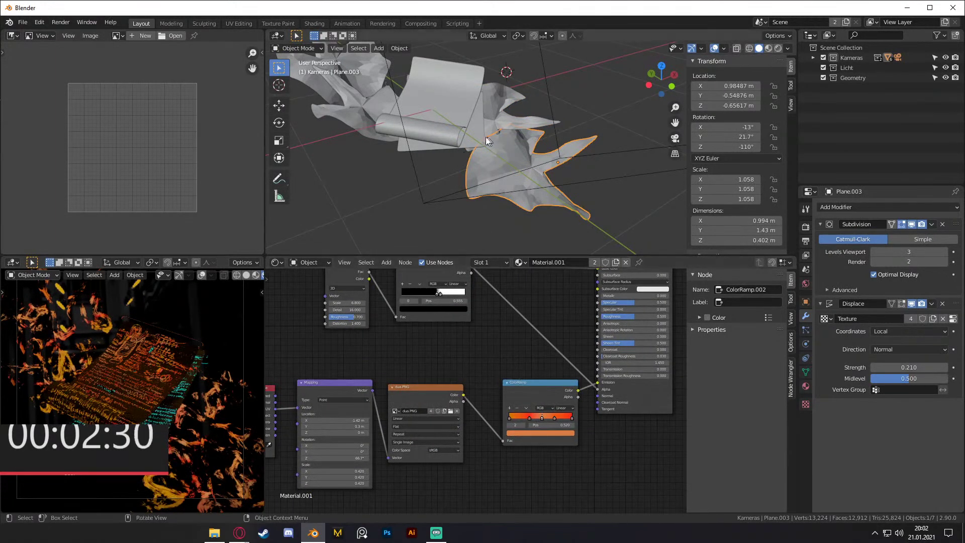
pyautogui.scroll(3, 598, 426)
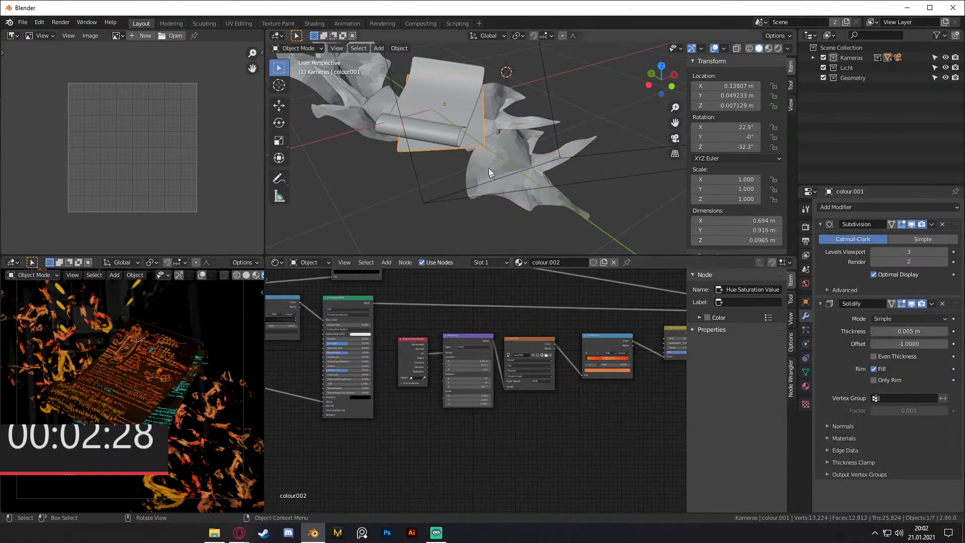
pyautogui.moveTo(622, 200); pyautogui.dragTo(558, 180, button='middle')
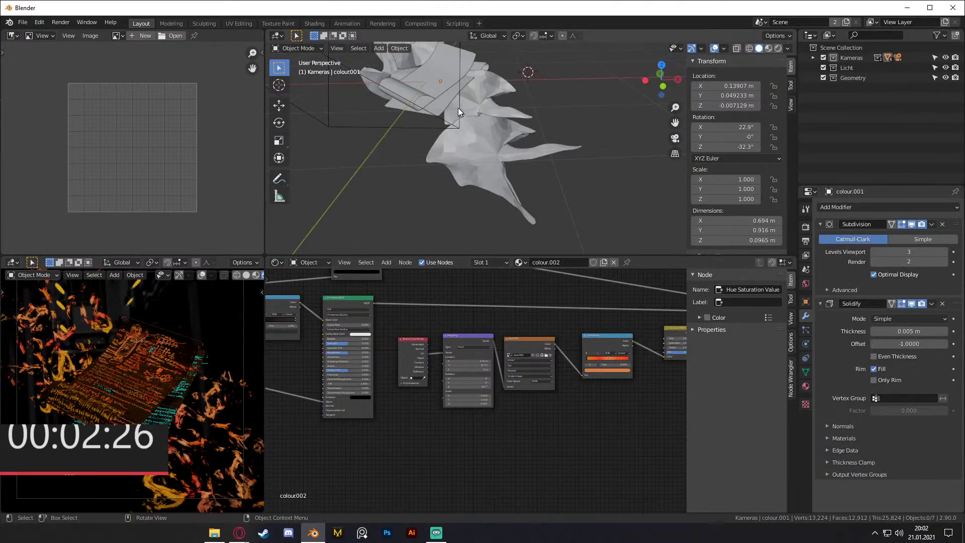
pyautogui.moveTo(452, 108); pyautogui.dragTo(562, 134, button='middle')
pyautogui.scroll(-2, 567, 388)
pyautogui.moveTo(567, 387); pyautogui.dragTo(490, 306, button='middle')
pyautogui.scroll(-1, 394, 323)
pyautogui.scroll(3, 559, 437)
pyautogui.press('b')
pyautogui.moveTo(555, 431); pyautogui.dragTo(555, 378)
# Step: Reselect the larger copy and shift Material.001's texture and orange Color Ramp nodes farther from the Principled BSDF
pyautogui.click(495, 157)
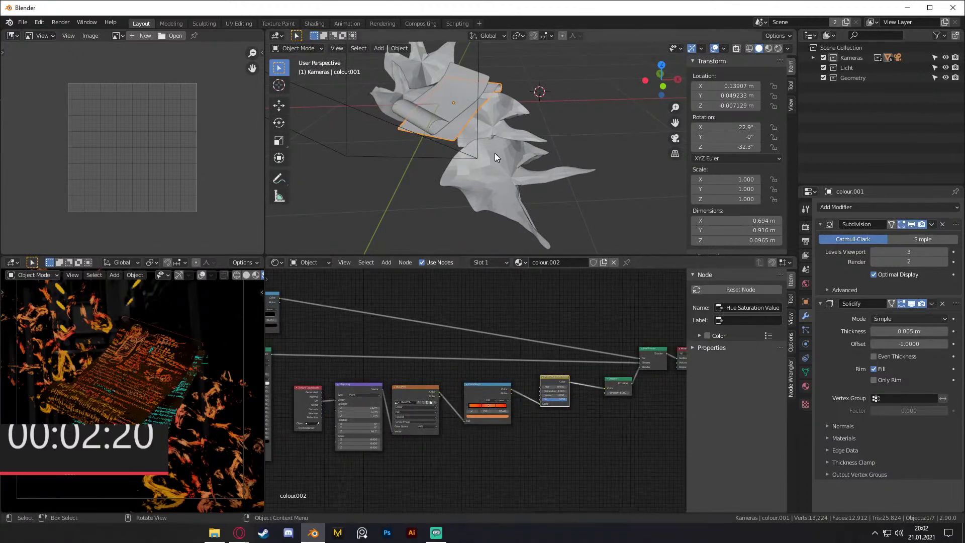
pyautogui.scroll(3, 453, 427)
pyautogui.scroll(1, 548, 405)
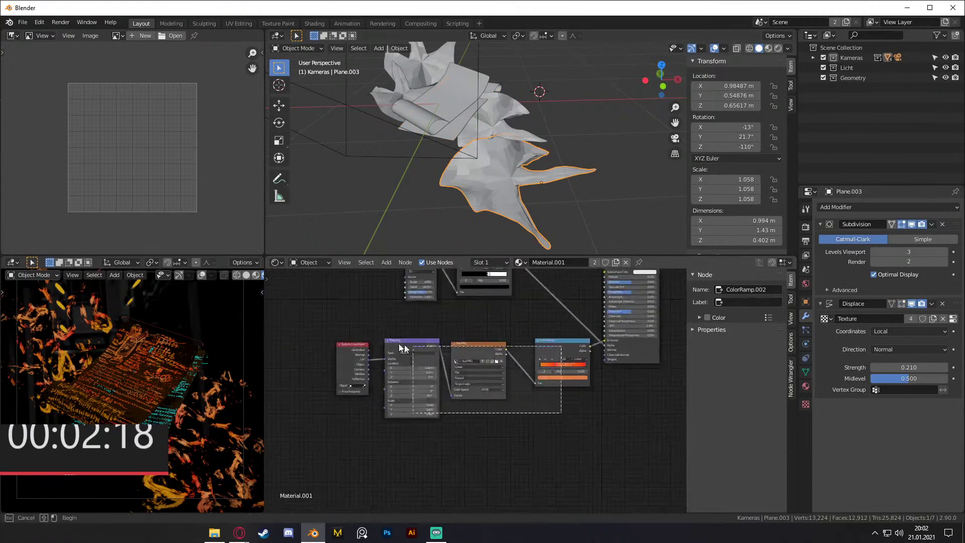
pyautogui.moveTo(544, 354); pyautogui.dragTo(504, 374)
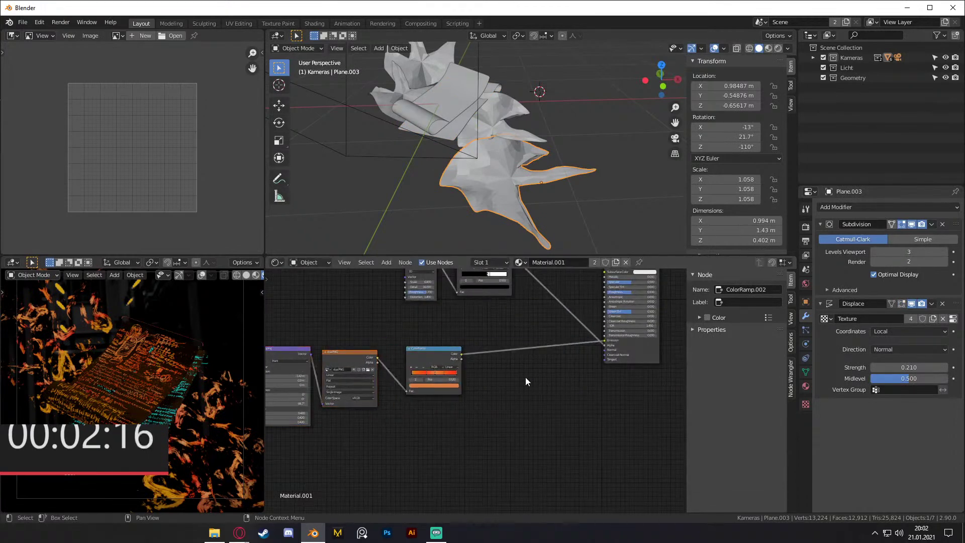
# Step: Insert the copied Hue Saturation Value node between the orange Color Ramp and the Principled BSDF's Emission input in Material.001
pyautogui.keyDown('ctrl'); pyautogui.moveTo(520, 372); pyautogui.dragTo(382, 397, button='middle'); pyautogui.keyUp('ctrl')
pyautogui.moveTo(575, 336); pyautogui.dragTo(401, 371)
pyautogui.keyDown('ctrl'); pyautogui.moveTo(417, 397); pyautogui.dragTo(439, 405, button='middle'); pyautogui.keyUp('ctrl')
pyautogui.scroll(2, 495, 401)
pyautogui.moveTo(495, 402); pyautogui.dragTo(630, 369, button='middle')
pyautogui.scroll(3, 531, 381)
pyautogui.scroll(3, 550, 383)
pyautogui.scroll(-3, 570, 379)
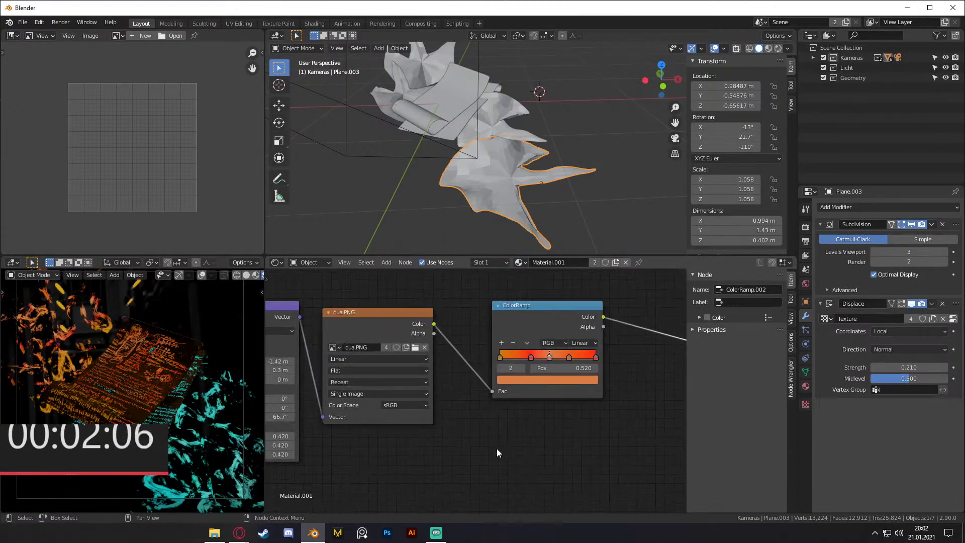
# Step: Shift the left red stop of Material.001's orange Color Ramp toward the start and set the middle orange stop's position to 0.480
pyautogui.scroll(-2, 497, 448)
pyautogui.moveTo(551, 429); pyautogui.dragTo(517, 432, button='middle')
pyautogui.scroll(3, 553, 386)
pyautogui.scroll(1, 475, 343)
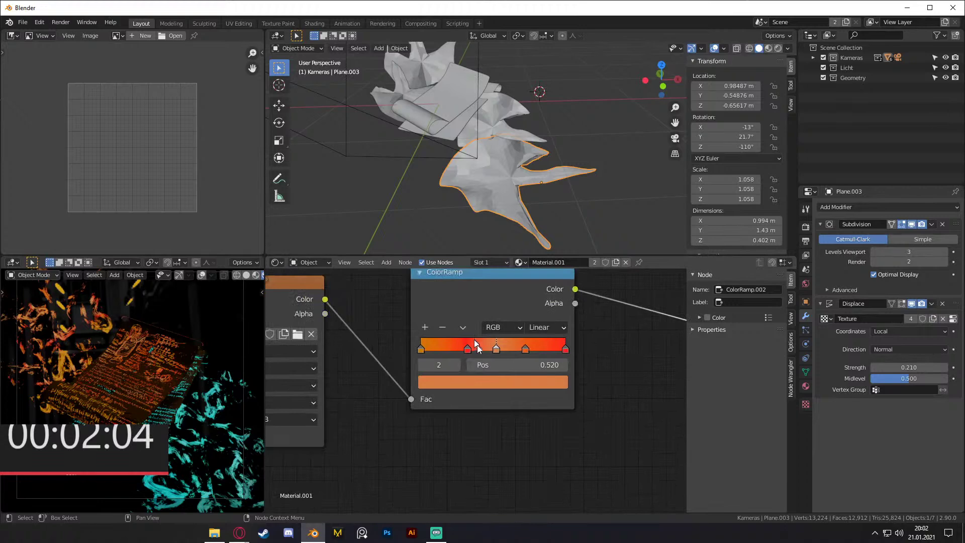
pyautogui.moveTo(466, 350); pyautogui.dragTo(491, 360)
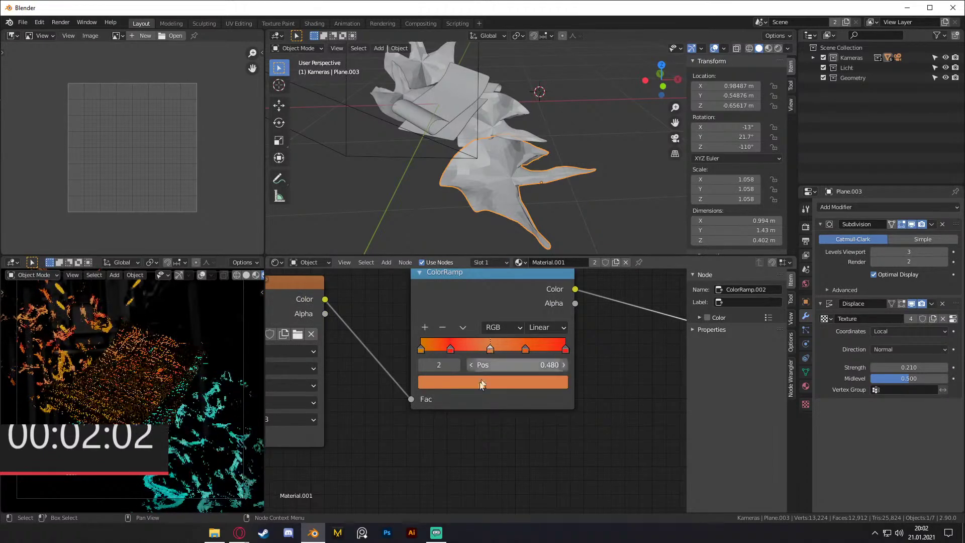
pyautogui.scroll(-5, 412, 424)
pyautogui.moveTo(412, 425); pyautogui.dragTo(593, 402, button='middle')
pyautogui.scroll(2, 593, 401)
pyautogui.moveTo(514, 427); pyautogui.dragTo(344, 432, button='middle')
pyautogui.scroll(-2, 565, 420)
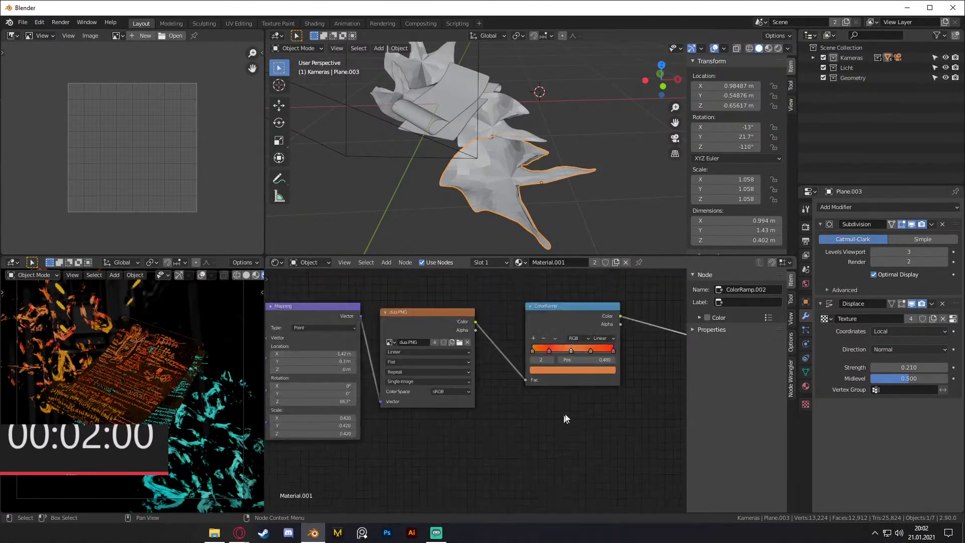
# Step: Remove the two light orange stops from Material.001's orange Color Ramp, leaving one orange and two red stops
pyautogui.moveTo(565, 420); pyautogui.dragTo(506, 414, button='middle')
pyautogui.scroll(1, 507, 414)
pyautogui.scroll(3, 513, 414)
pyautogui.click(483, 360)
pyautogui.click(408, 339)
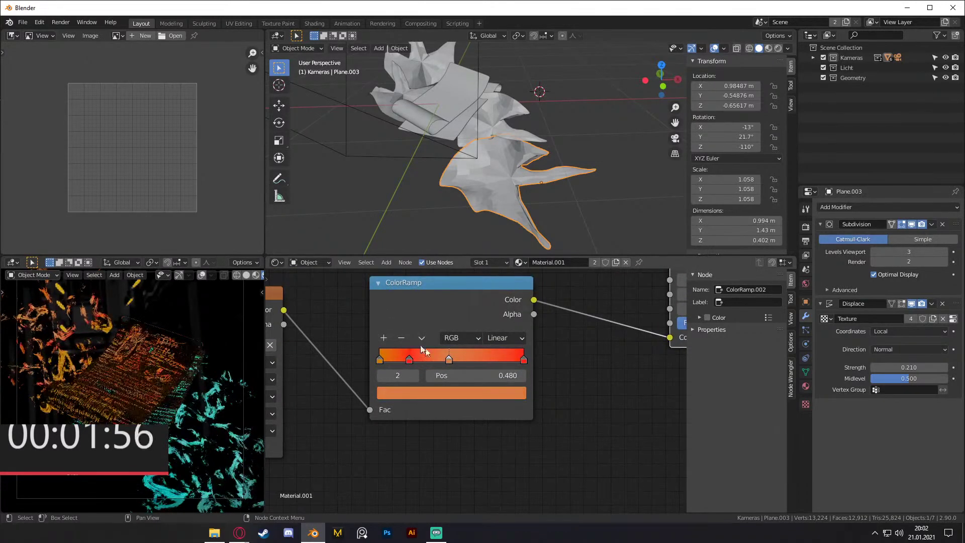
pyautogui.click(406, 344)
# Step: Bring the orange Color Ramp's remaining stops closer together, with the orange stop at 0.355 and the middle red stop at 0.532
pyautogui.moveTo(409, 360); pyautogui.dragTo(448, 360)
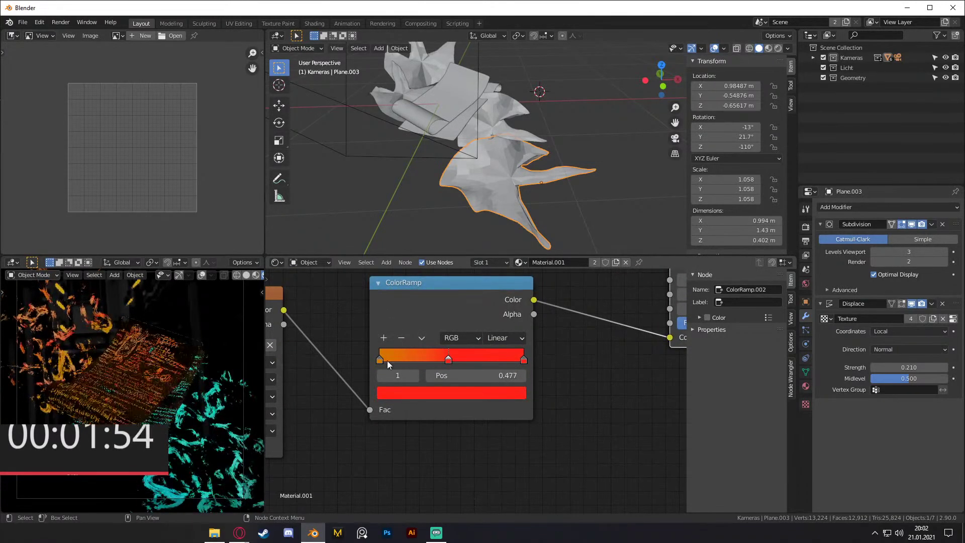
pyautogui.moveTo(380, 363); pyautogui.dragTo(428, 360)
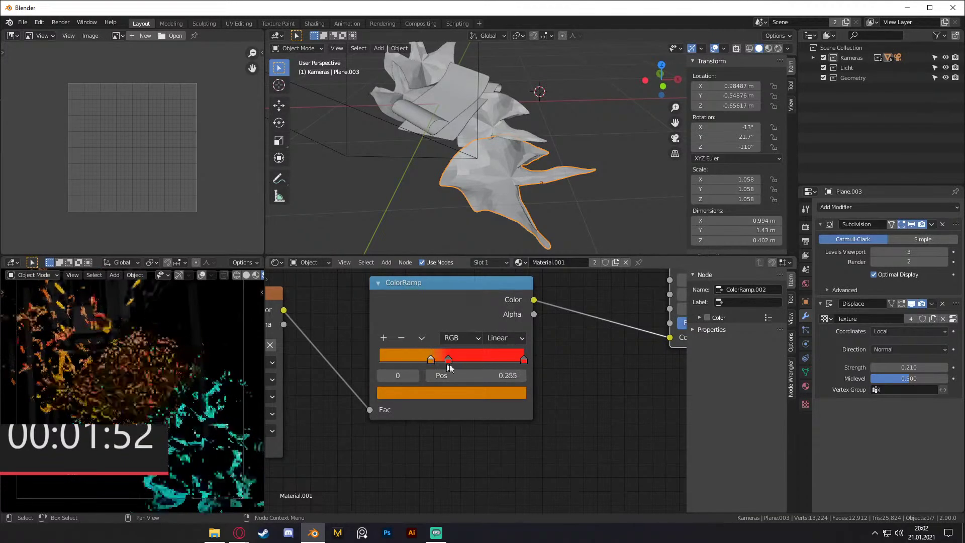
pyautogui.moveTo(524, 360); pyautogui.dragTo(453, 358)
# Step: Set the black stop of the noise mask's Color Ramp to 0.500 and the Noise Texture's Distortion to 1.700
pyautogui.scroll(-13, 569, 380)
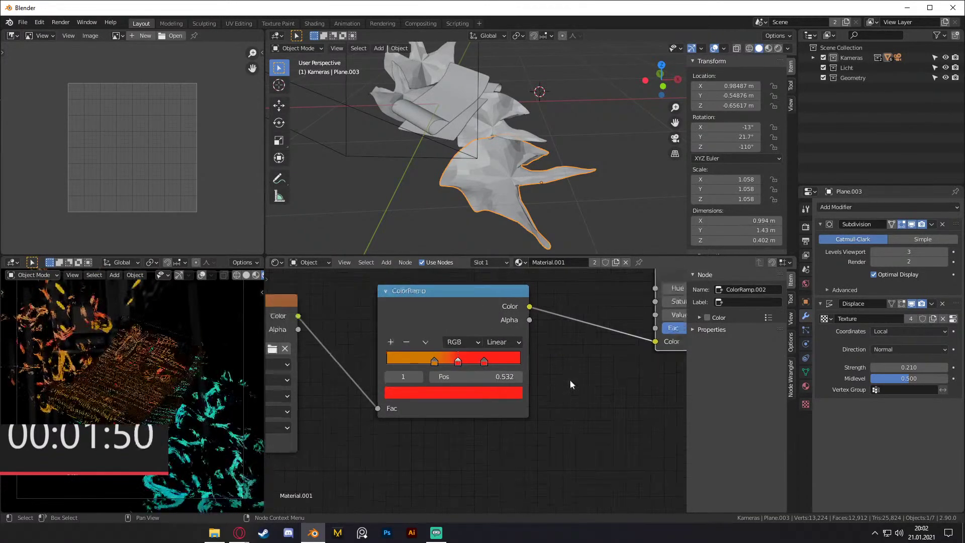
pyautogui.moveTo(441, 441); pyautogui.dragTo(529, 421, button='middle')
pyautogui.moveTo(608, 321); pyautogui.dragTo(492, 371, button='middle')
pyautogui.scroll(5, 502, 382)
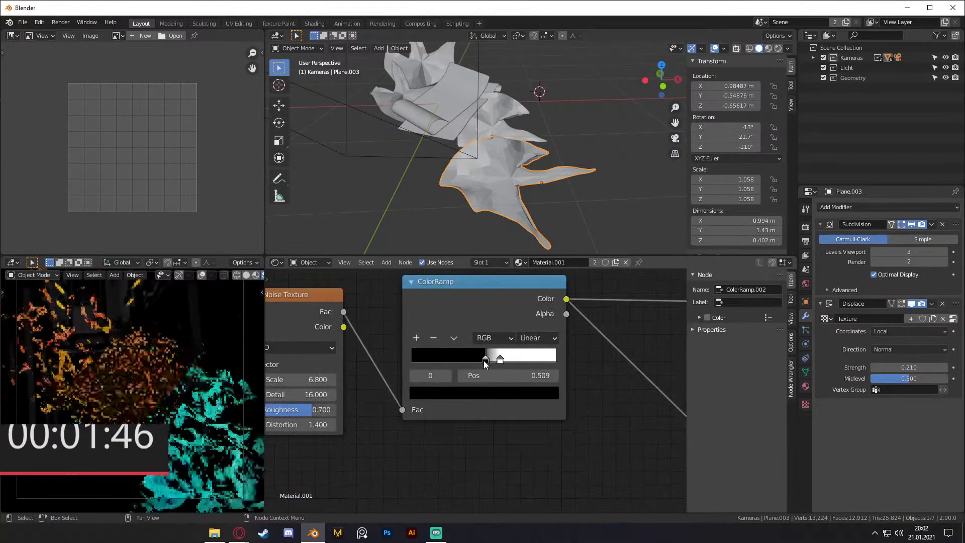
pyautogui.moveTo(506, 363); pyautogui.dragTo(484, 363)
pyautogui.moveTo(368, 438); pyautogui.dragTo(466, 427, button='middle')
pyautogui.moveTo(395, 413)
pyautogui.mouseDown()
pyautogui.moveTo(417, 413)
pyautogui.moveTo(362, 413)
pyautogui.moveTo(405, 413)
pyautogui.mouseUp()
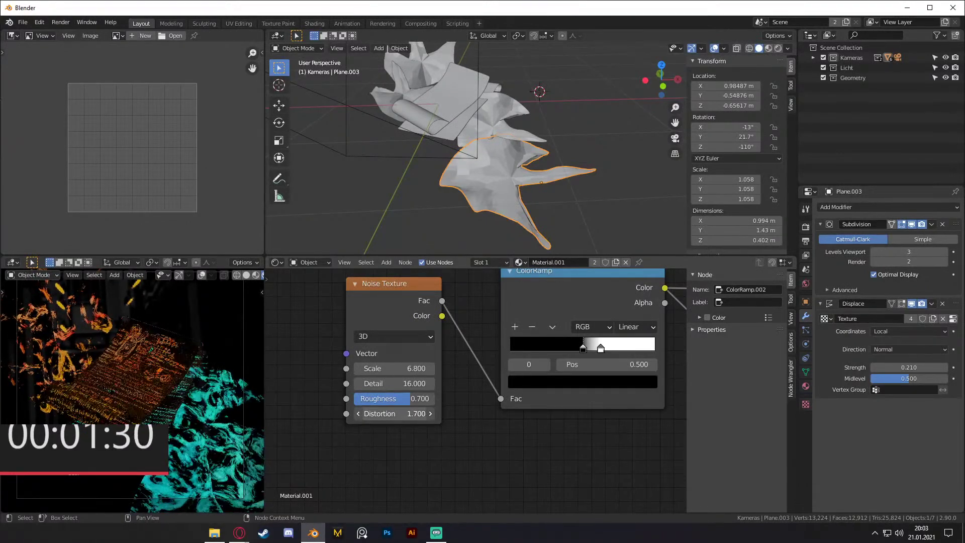
# Step: Switch the noise mask's Color Ramp interpolation to Ease and set its black stop's position to 0.532
pyautogui.scroll(-4, 488, 442)
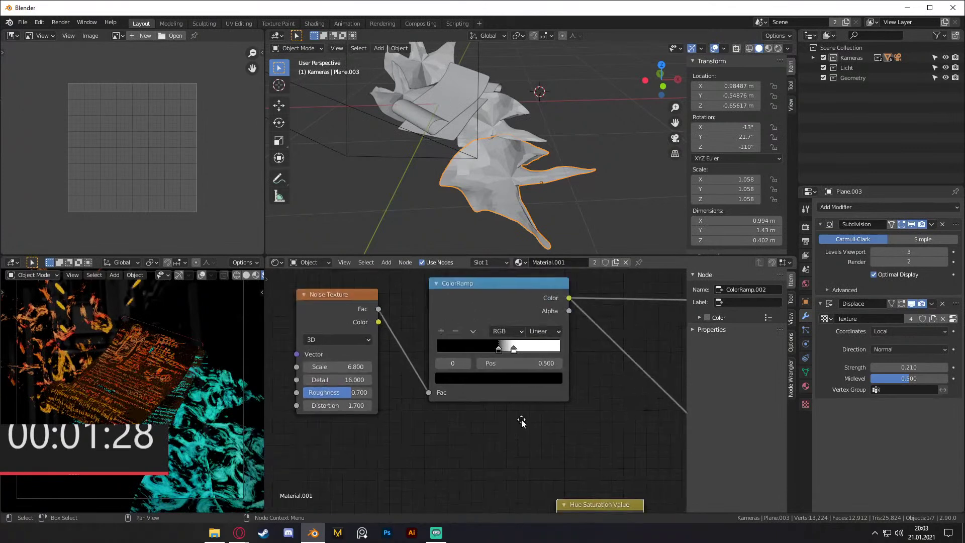
pyautogui.moveTo(502, 429); pyautogui.dragTo(553, 424, button='middle')
pyautogui.scroll(3, 464, 415)
pyautogui.scroll(-1, 481, 431)
pyautogui.scroll(2, 481, 431)
pyautogui.scroll(-2, 584, 388)
pyautogui.moveTo(581, 394); pyautogui.dragTo(435, 359, button='middle')
pyautogui.scroll(-2, 452, 371)
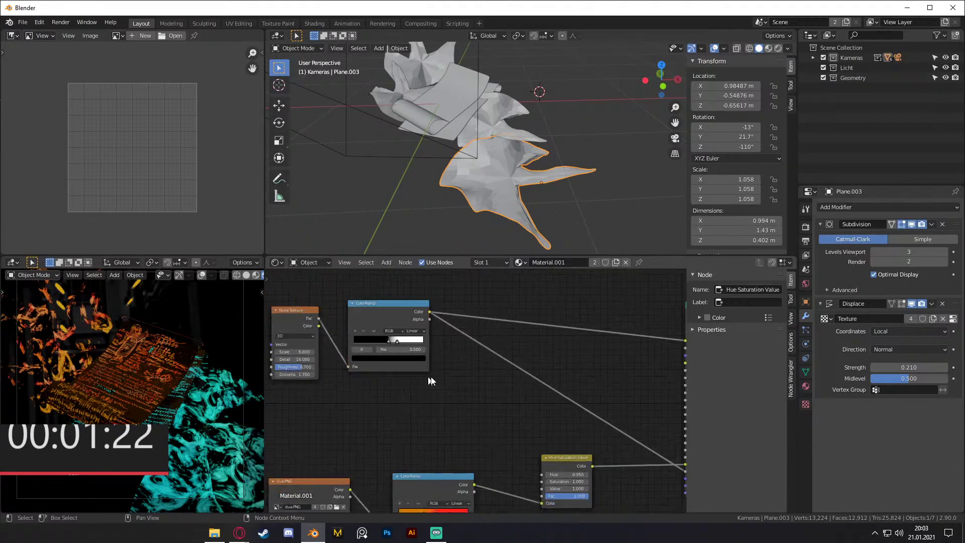
pyautogui.moveTo(309, 354); pyautogui.dragTo(398, 353, button='middle')
pyautogui.click(378, 317)
pyautogui.moveTo(468, 396); pyautogui.dragTo(446, 400, button='middle')
pyautogui.scroll(5, 474, 388)
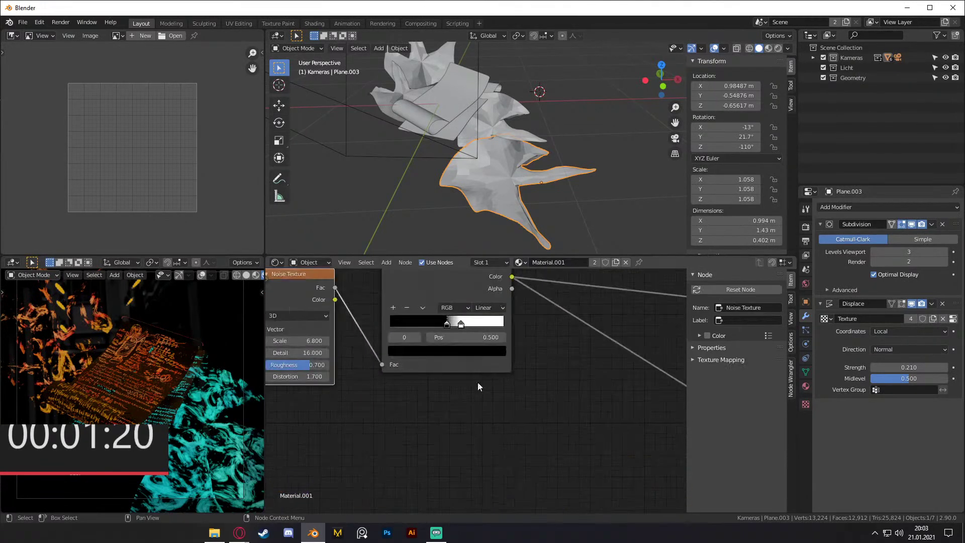
pyautogui.click(535, 324)
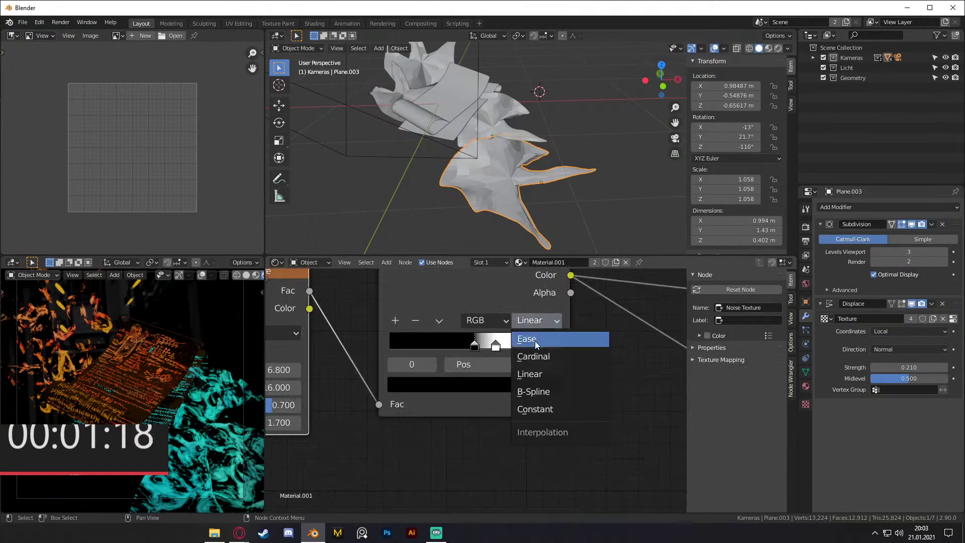
pyautogui.click(525, 338)
pyautogui.moveTo(474, 345)
pyautogui.mouseDown()
pyautogui.moveTo(466, 348)
pyautogui.moveTo(478, 348)
pyautogui.mouseUp()
# Step: In Edit Mode, move the larger copy's edge vertex nearest the rolled page inward by about 0.19 m, and return to Object Mode
pyautogui.moveTo(510, 163); pyautogui.dragTo(533, 161, button='middle')
pyautogui.scroll(3, 541, 181)
pyautogui.press('Tab')
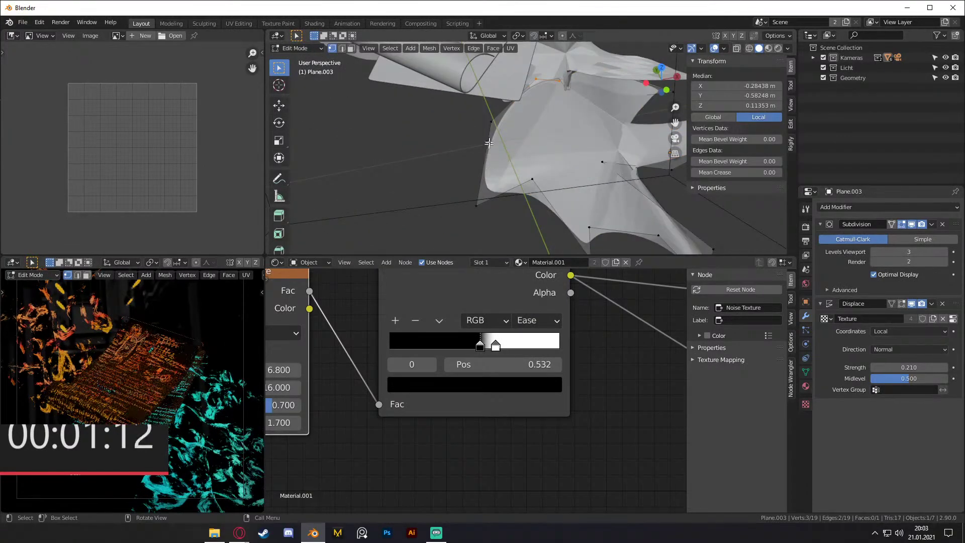
pyautogui.click(491, 123)
pyautogui.press('g')
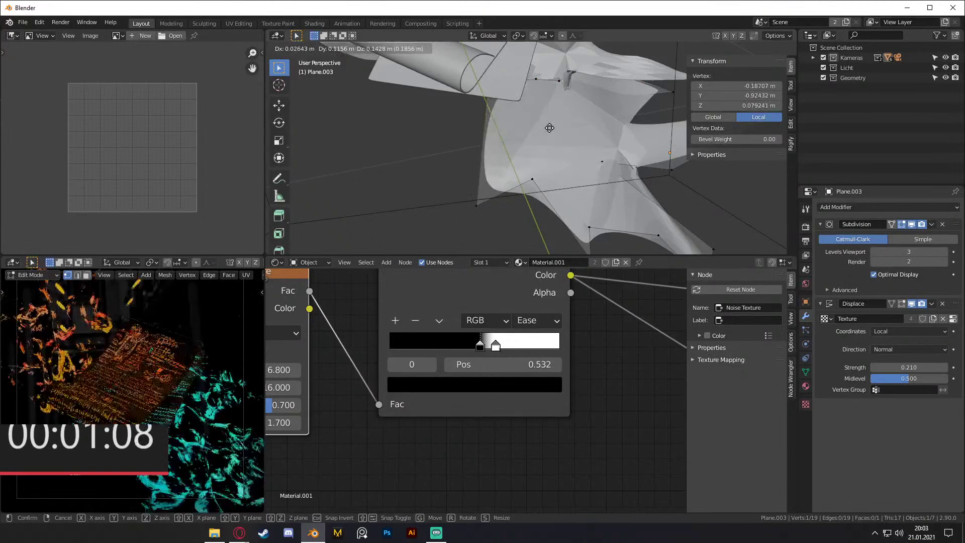
pyautogui.click(549, 129)
pyautogui.scroll(-3, 424, 341)
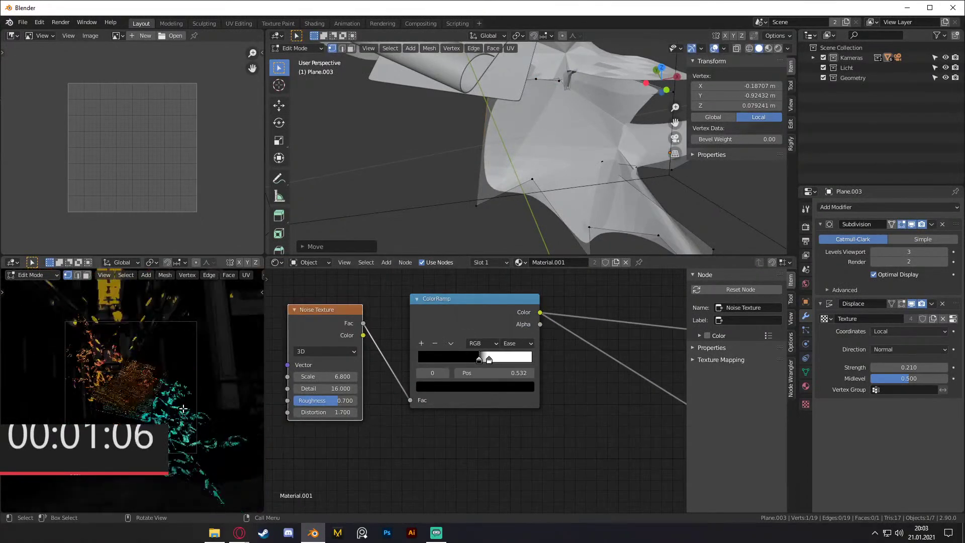
pyautogui.press('Tab')
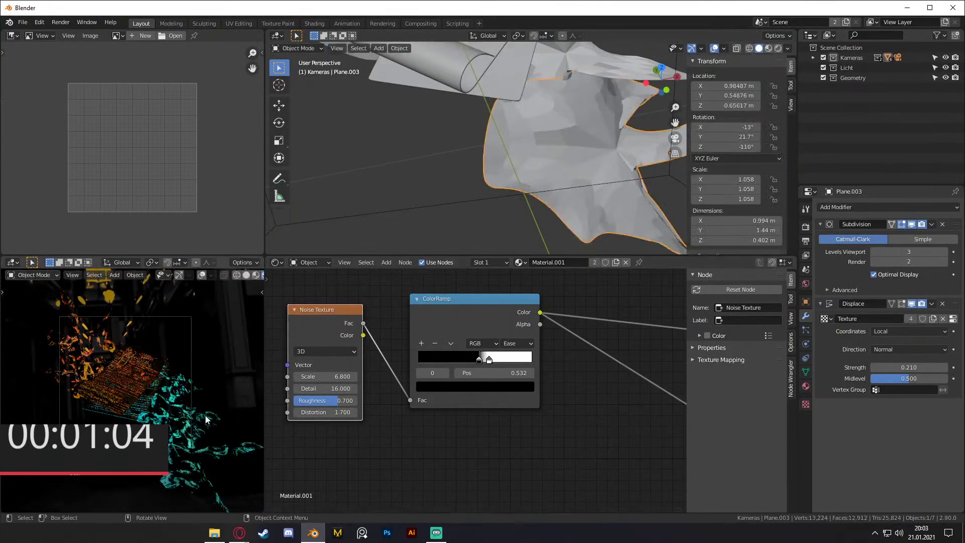
# Step: Select the camera and enable its Depth of Field
pyautogui.scroll(-5, 454, 445)
pyautogui.scroll(2, 408, 380)
pyautogui.moveTo(408, 380); pyautogui.dragTo(416, 398, button='middle')
pyautogui.scroll(-1, 396, 390)
pyautogui.moveTo(448, 161); pyautogui.dragTo(454, 201, button='middle')
pyautogui.scroll(-1, 431, 387)
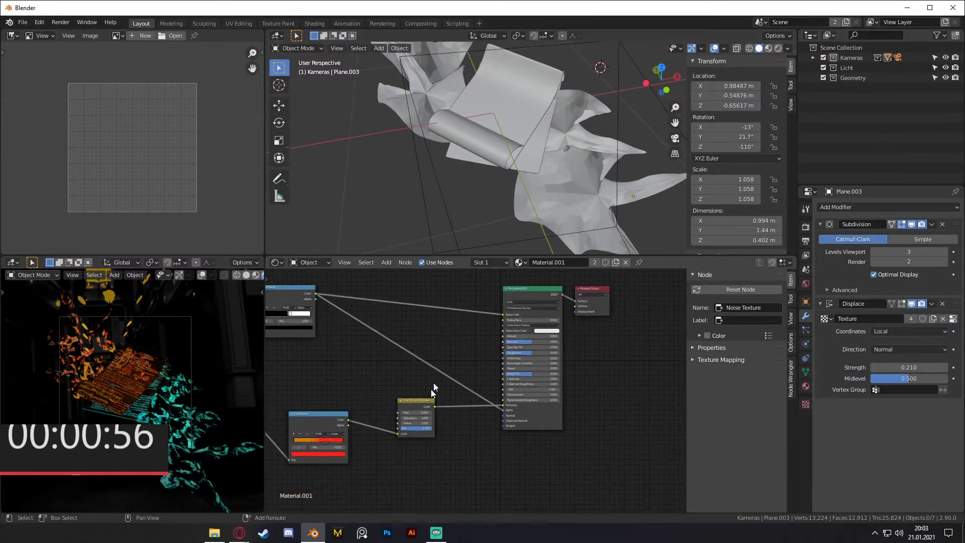
pyautogui.moveTo(561, 196); pyautogui.dragTo(575, 174, button='middle')
pyautogui.click(576, 173)
pyautogui.moveTo(555, 139); pyautogui.dragTo(467, 170, button='middle')
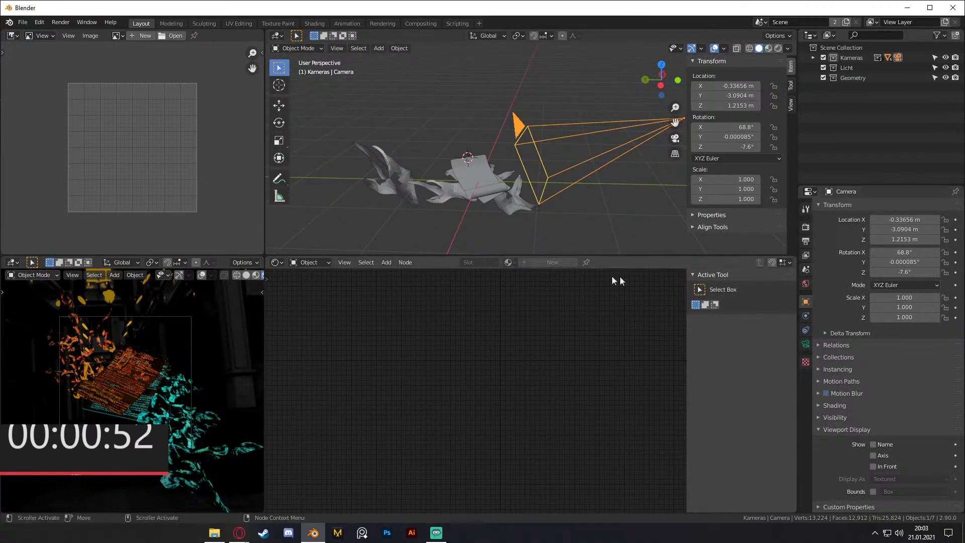
pyautogui.click(806, 347)
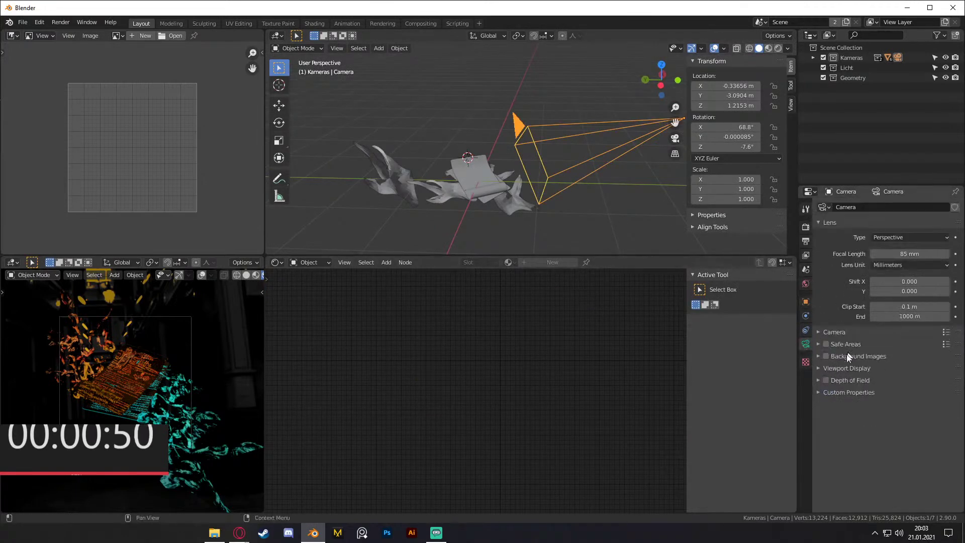
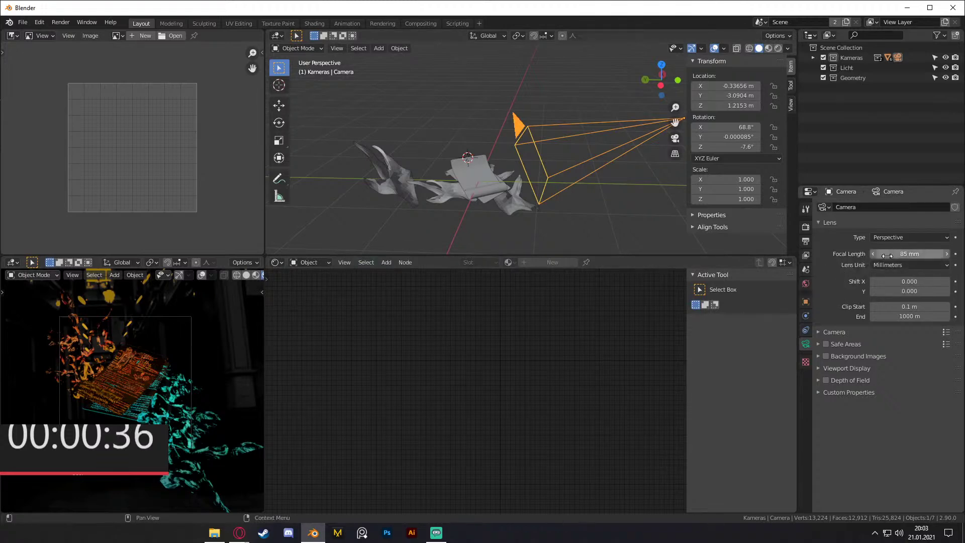
pyautogui.click(825, 380)
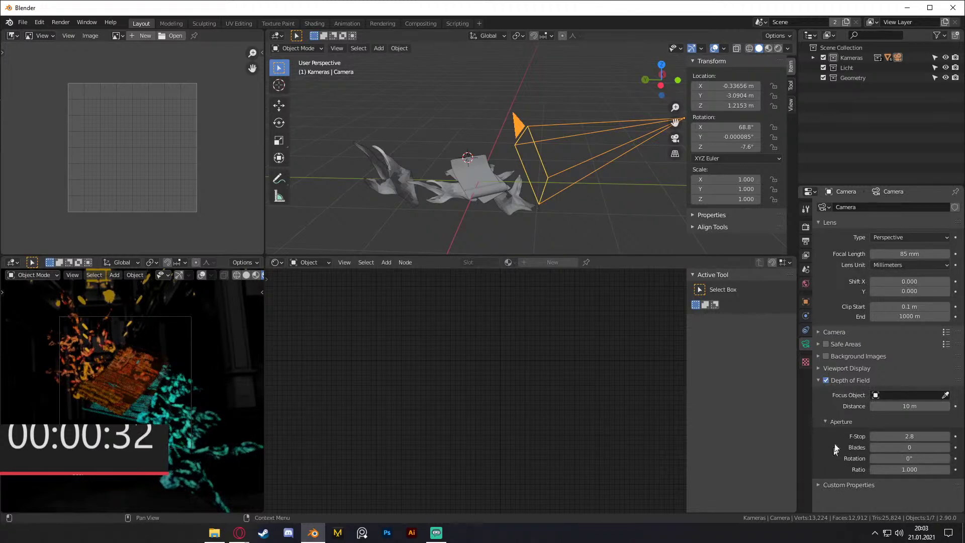
# Step: Display the camera's limits in the viewport and set its focus distance to 3.3 m on the manuscript page
pyautogui.click(822, 372)
pyautogui.click(873, 395)
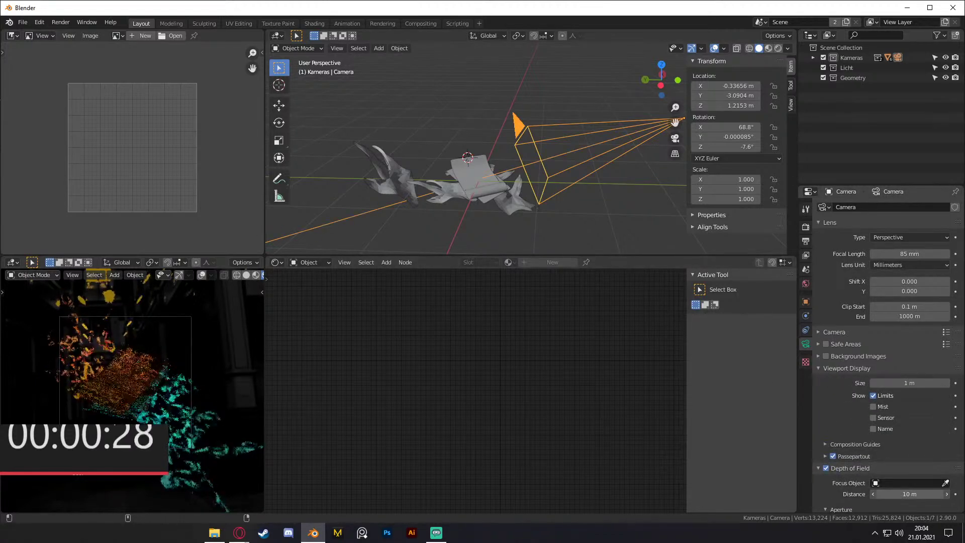
pyautogui.moveTo(909, 494); pyautogui.dragTo(824, 494)
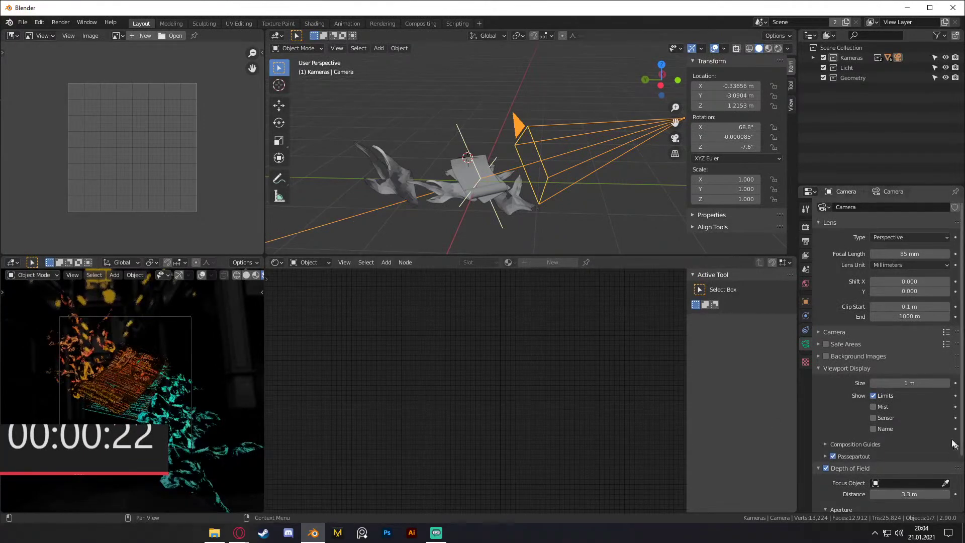
# Step: Set the camera aperture's F-Stop to 1.5
pyautogui.scroll(-3, 824, 409)
pyautogui.click(904, 456)
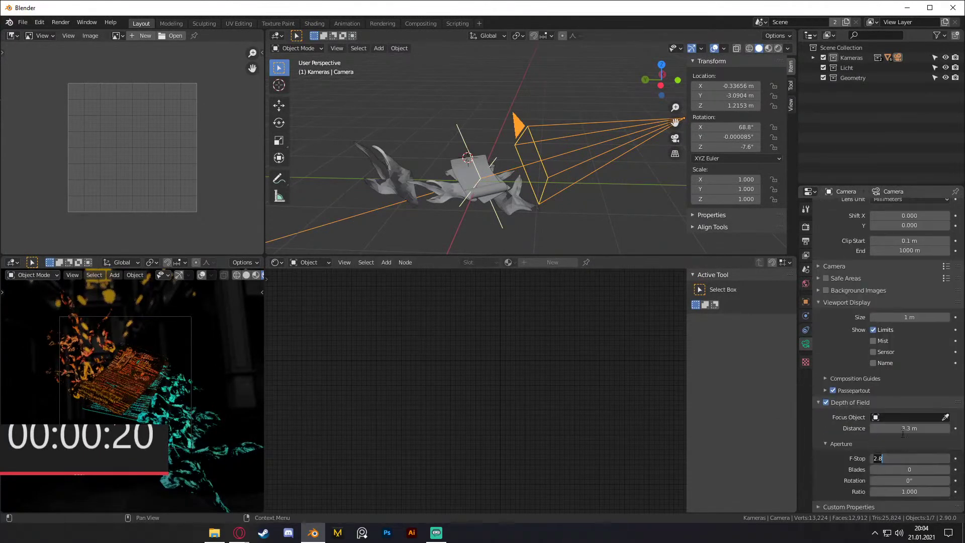
pyautogui.write('1.5')
pyautogui.press('Return')
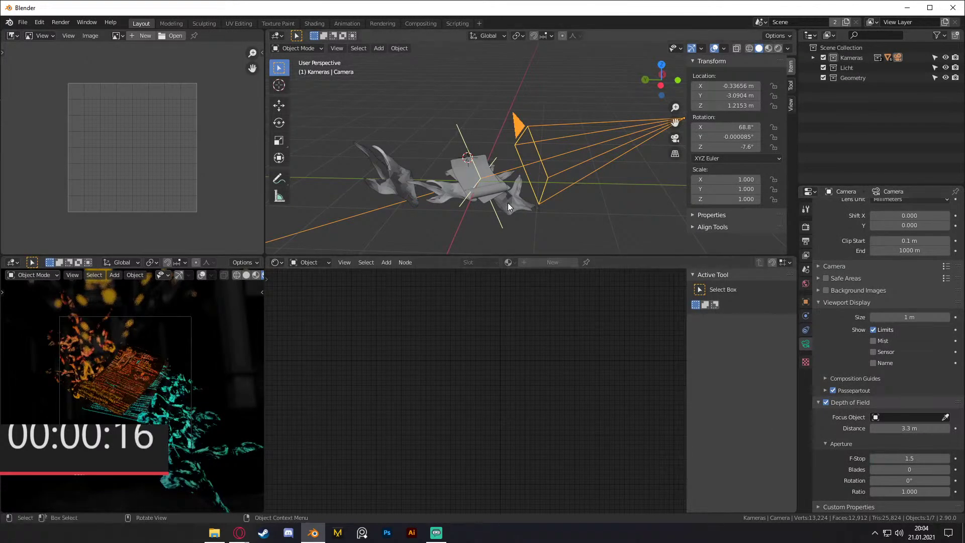
# Step: Set the scene's Color Management look to Medium High Contrast
pyautogui.moveTo(556, 194); pyautogui.dragTo(537, 148, button='middle')
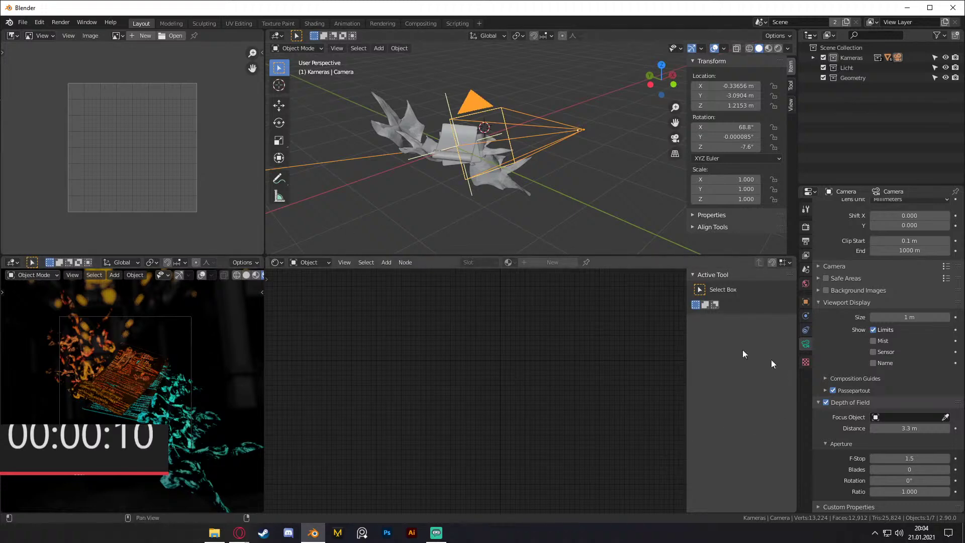
pyautogui.click(805, 229)
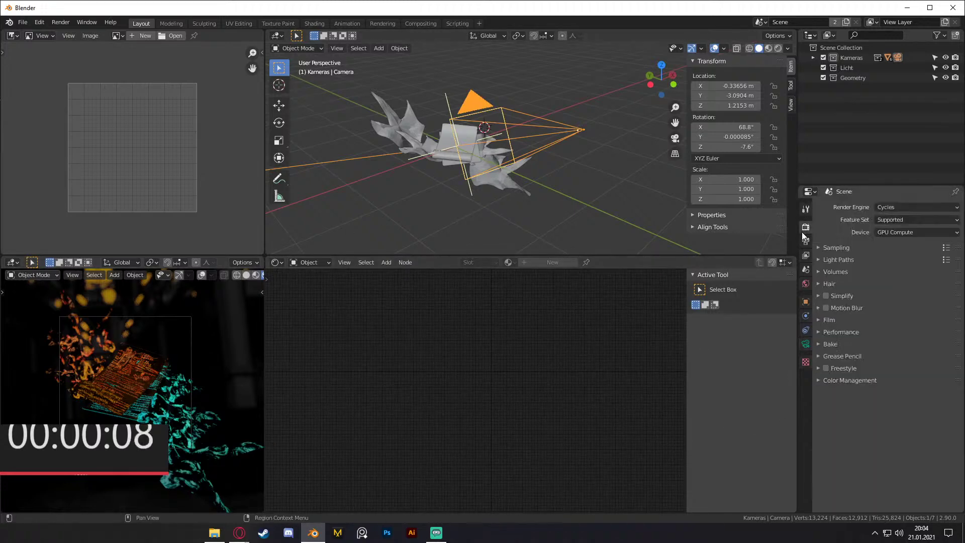
pyautogui.click(844, 380)
pyautogui.click(890, 422)
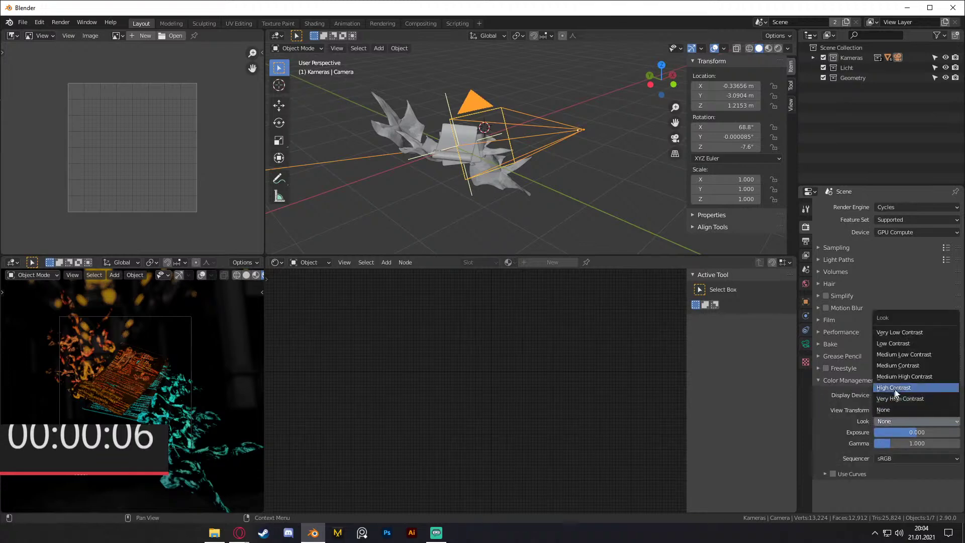
pyautogui.click(900, 377)
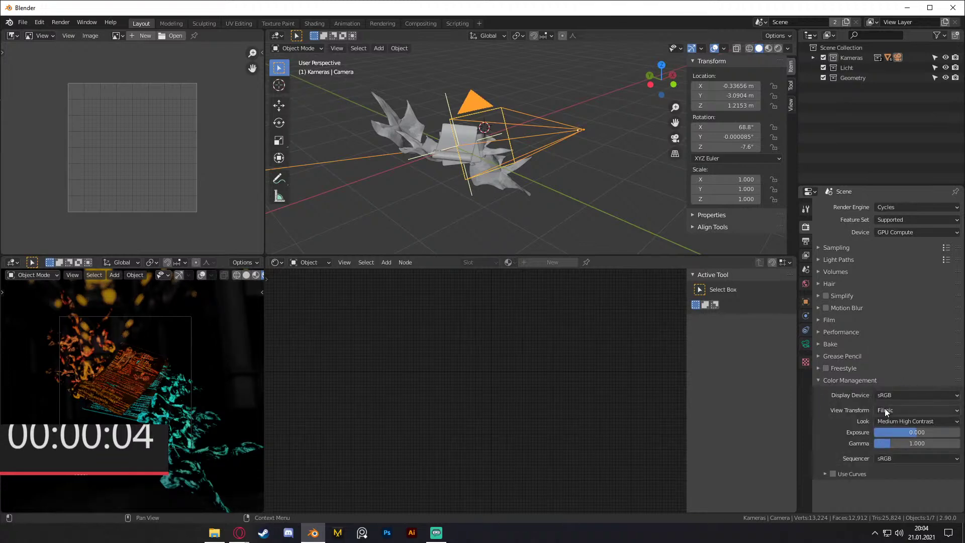
# Step: Try the High Contrast look for the scene and return to Medium High Contrast
pyautogui.click(894, 420)
pyautogui.click(894, 387)
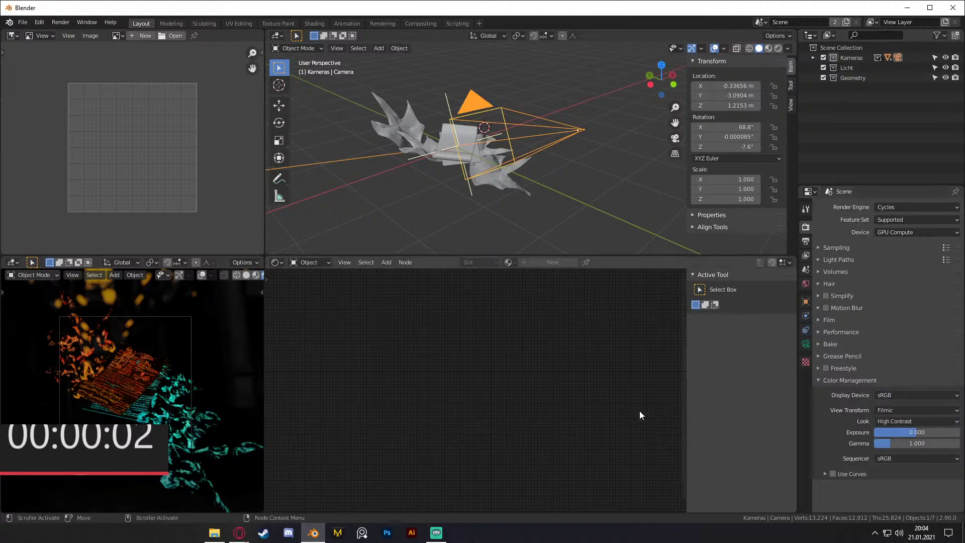
pyautogui.click(892, 420)
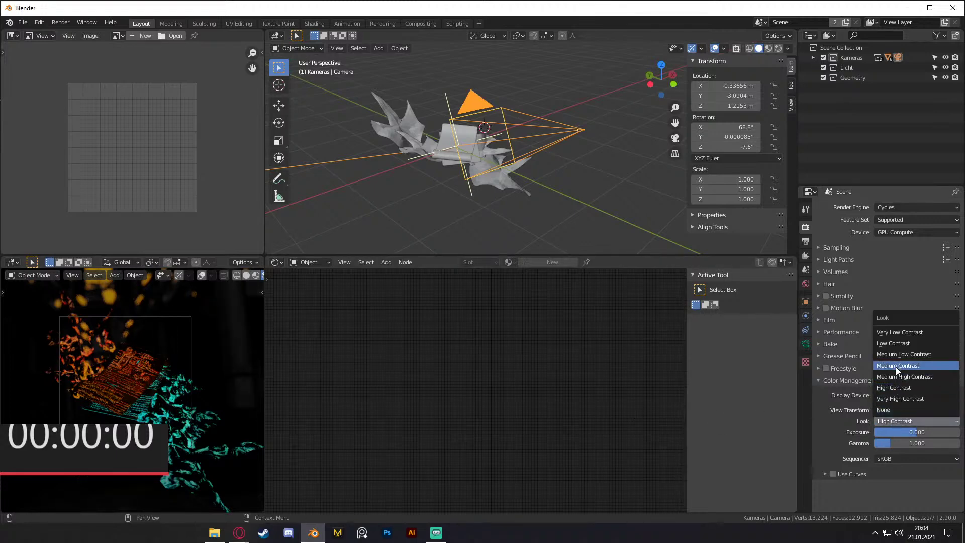
pyautogui.click(894, 377)
pyautogui.hotkey('alt', 'Tab')
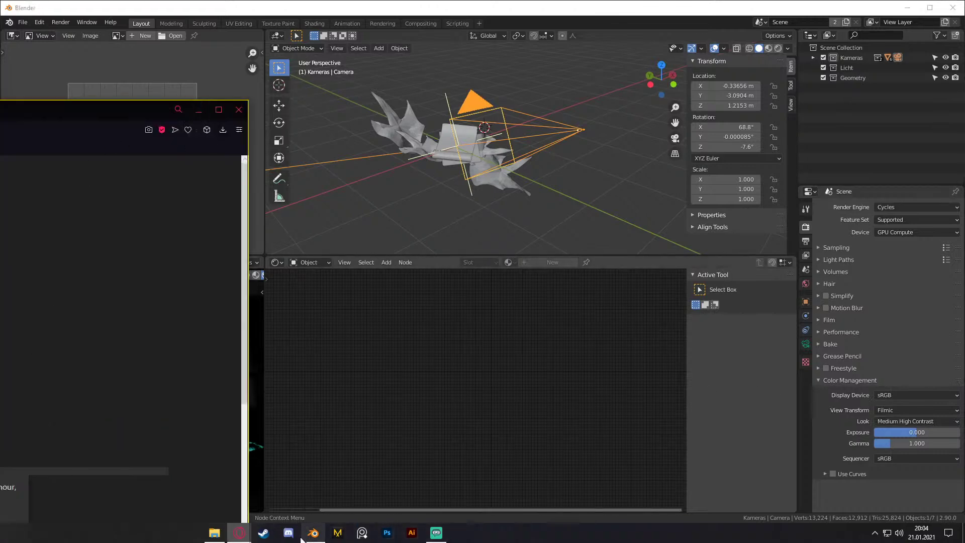
pyautogui.click(436, 532)
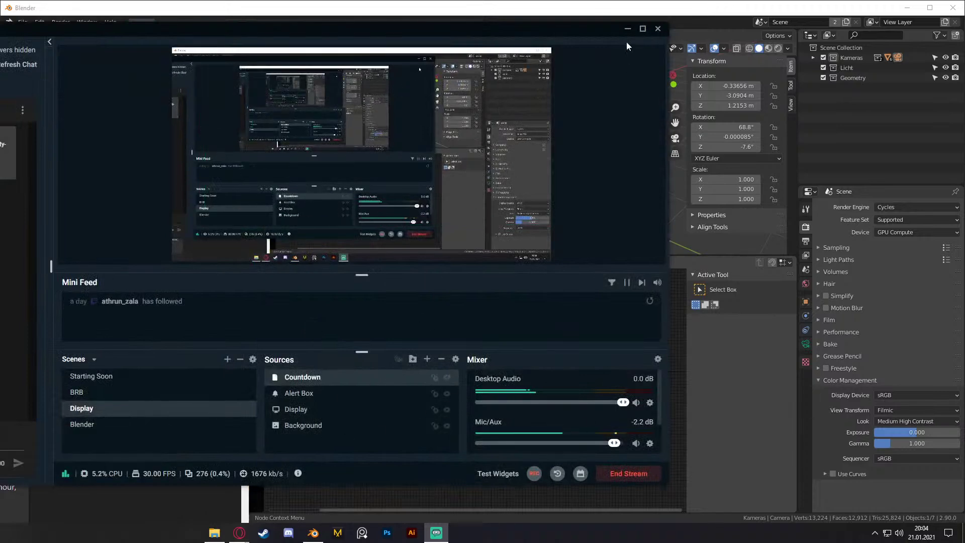
pyautogui.click(627, 28)
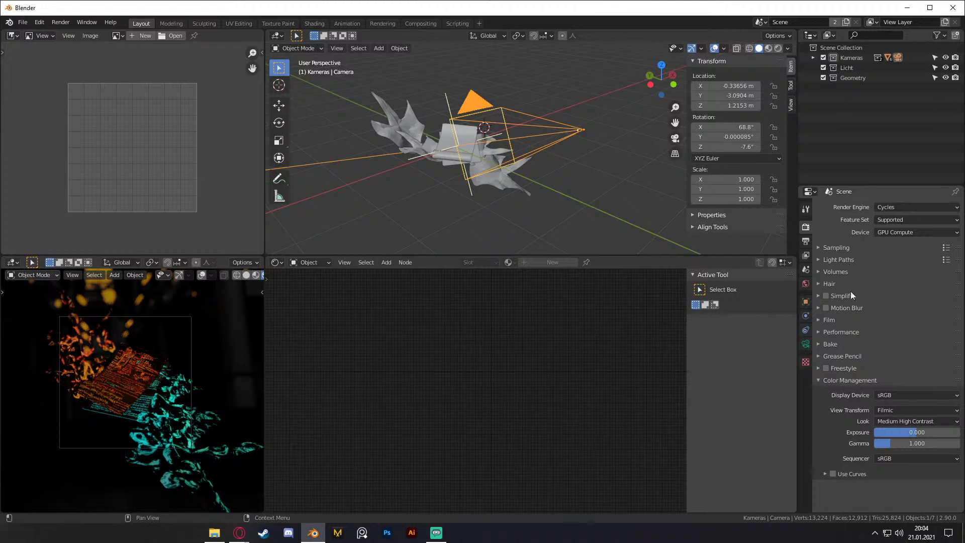
# Step: Set the camera's passepartout opacity to 1.000 so everything outside the frame is blacked out
pyautogui.click(809, 343)
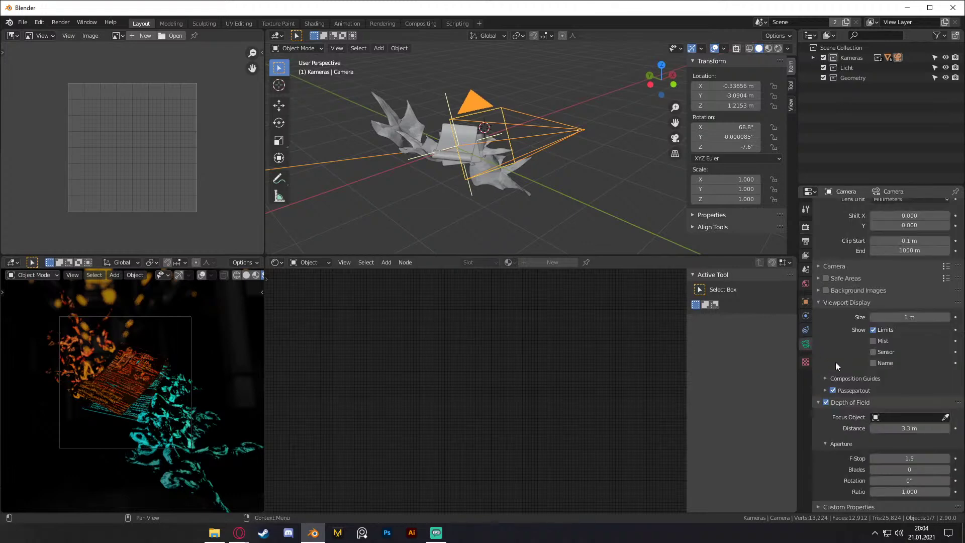
pyautogui.click(825, 390)
pyautogui.moveTo(912, 405); pyautogui.dragTo(950, 405)
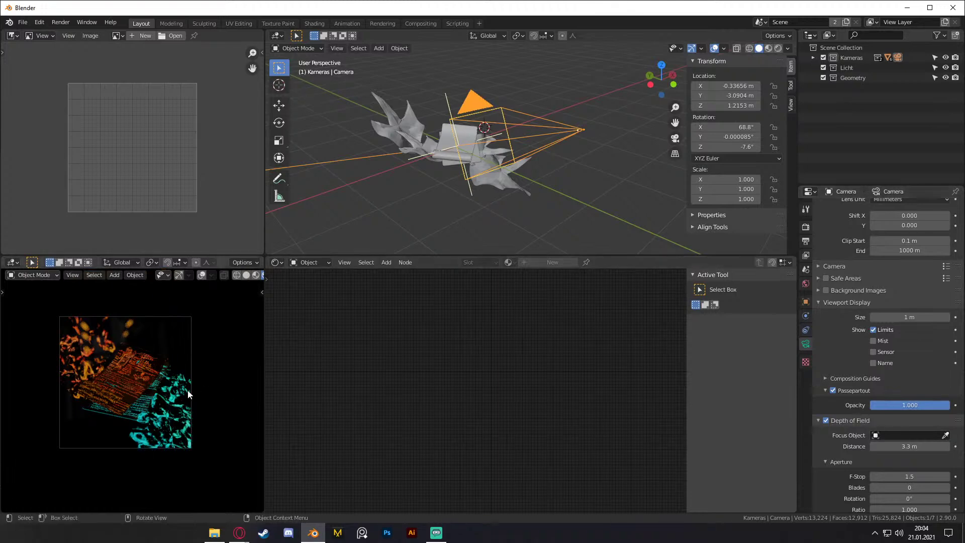
pyautogui.scroll(2, 194, 387)
pyautogui.moveTo(435, 151); pyautogui.dragTo(544, 168, button='middle')
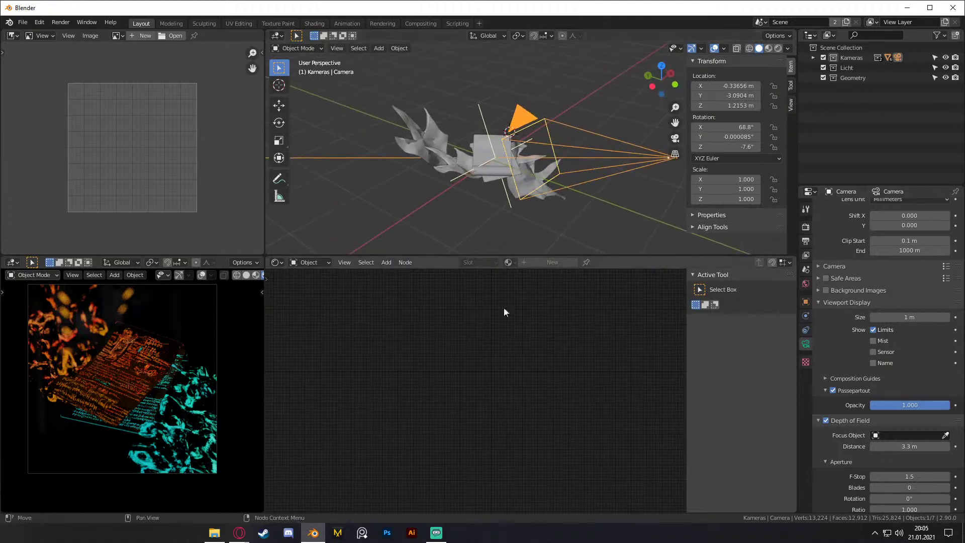
# Step: In the scene's compositing node tree, delete the D-NOISE nodes and move the Render Layers and Composite nodes apart
pyautogui.click(276, 262)
pyautogui.click(307, 335)
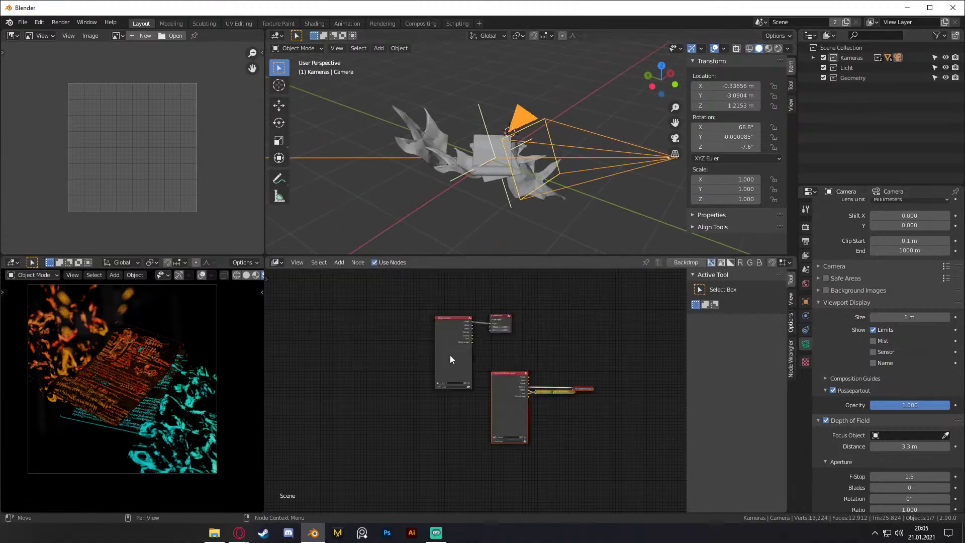
pyautogui.scroll(3, 445, 370)
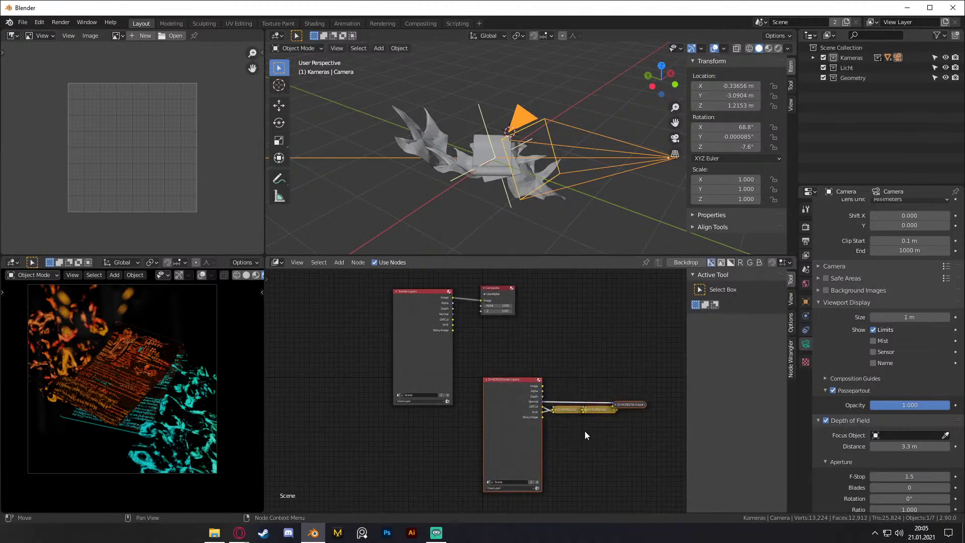
pyautogui.press('x')
pyautogui.moveTo(507, 349); pyautogui.dragTo(476, 377, button='middle')
pyautogui.moveTo(398, 341); pyautogui.dragTo(315, 344)
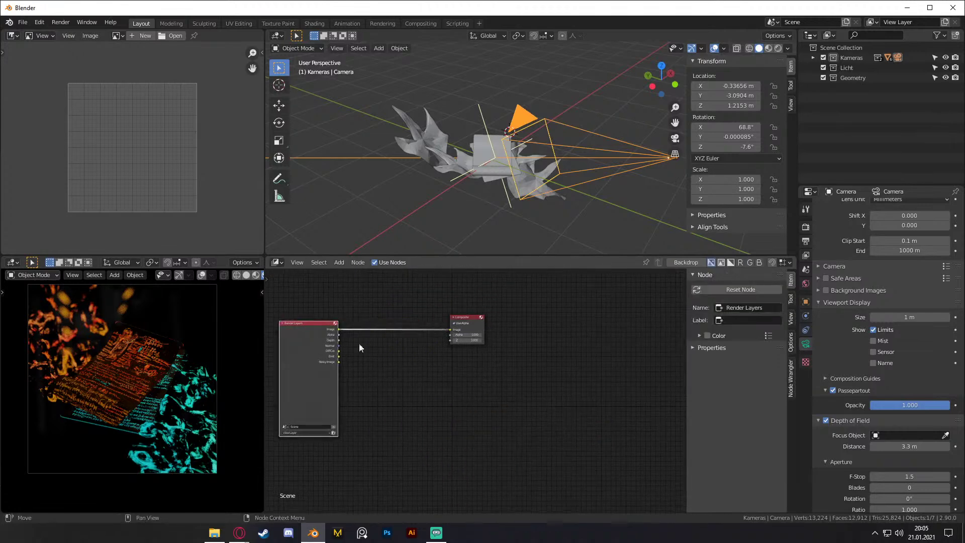
pyautogui.moveTo(463, 320); pyautogui.dragTo(607, 327)
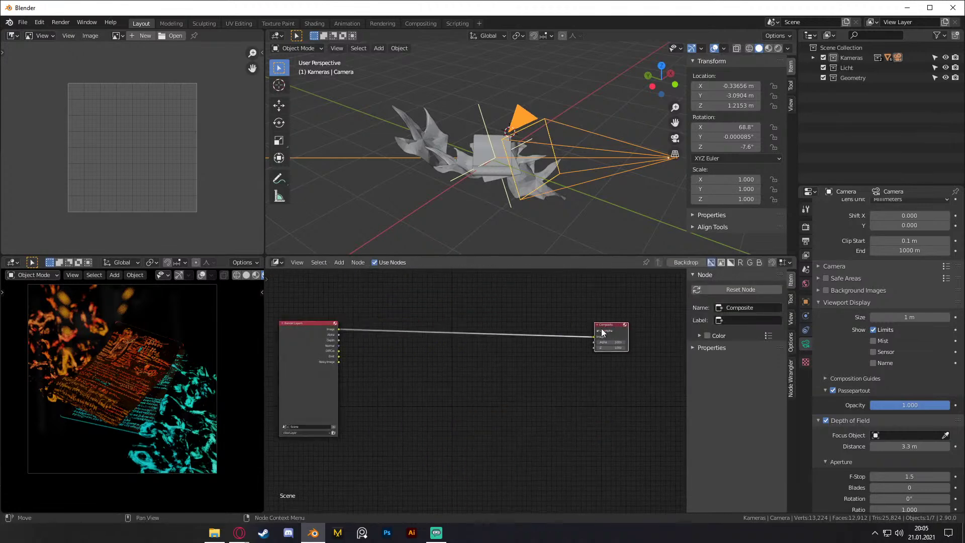
# Step: Start saving the project under a new name and create and open a Quick_Sketch_6 folder inside 2021_01
pyautogui.click(23, 22)
pyautogui.click(42, 98)
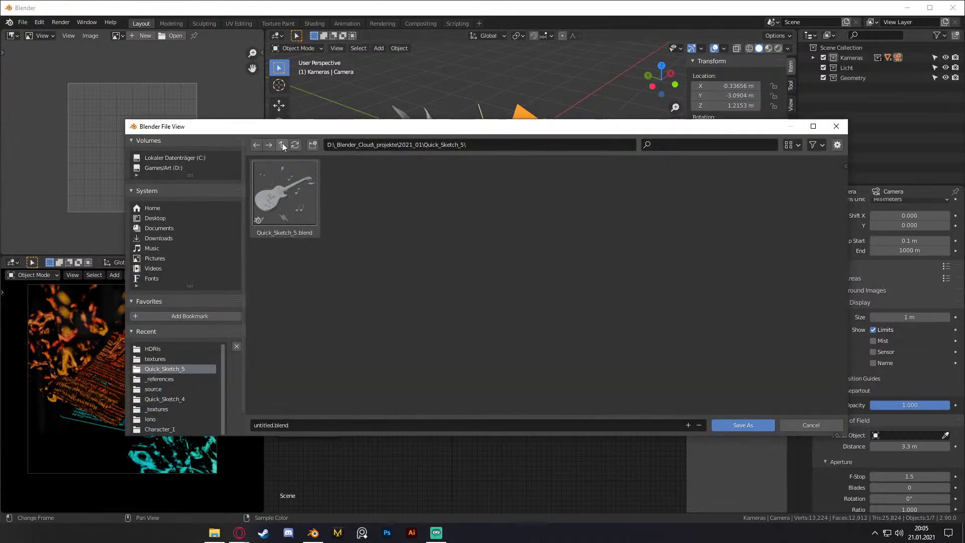
pyautogui.click(312, 145)
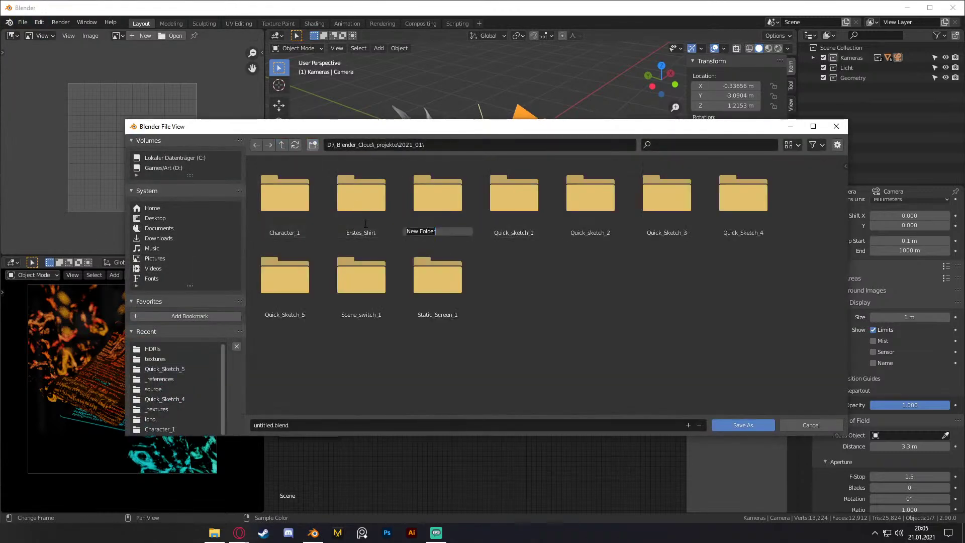
pyautogui.write('Quick_Sketch_')
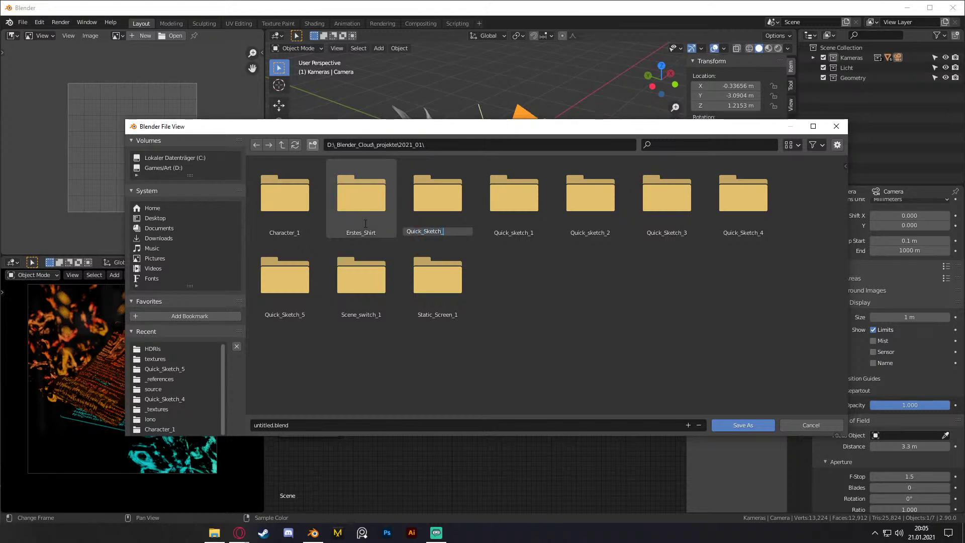
pyautogui.press('Return')
pyautogui.doubleClick(293, 285)
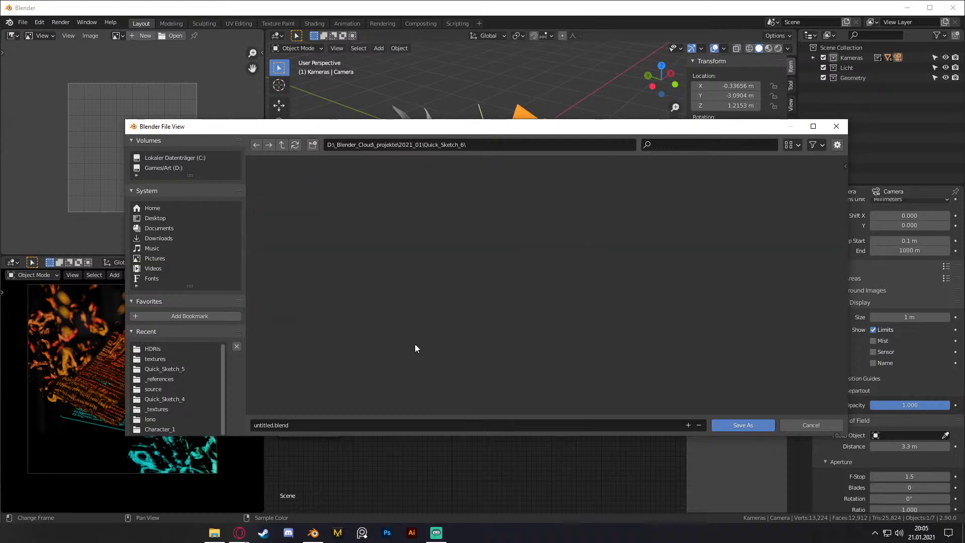
# Step: Name the project file Quick_Sketch_6.blend and save it in the Quick_Sketch_6 folder
pyautogui.click(274, 425)
pyautogui.click(269, 425)
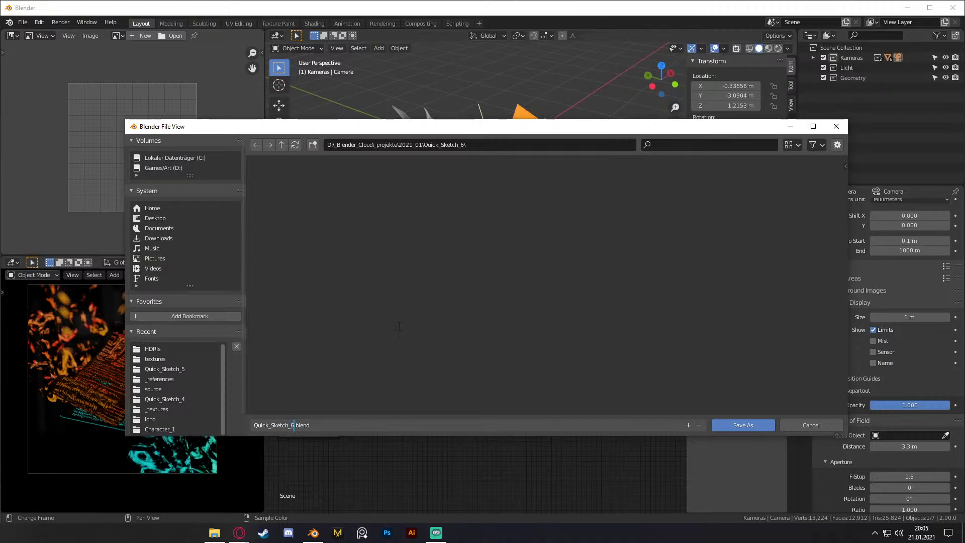
pyautogui.press('Escape')
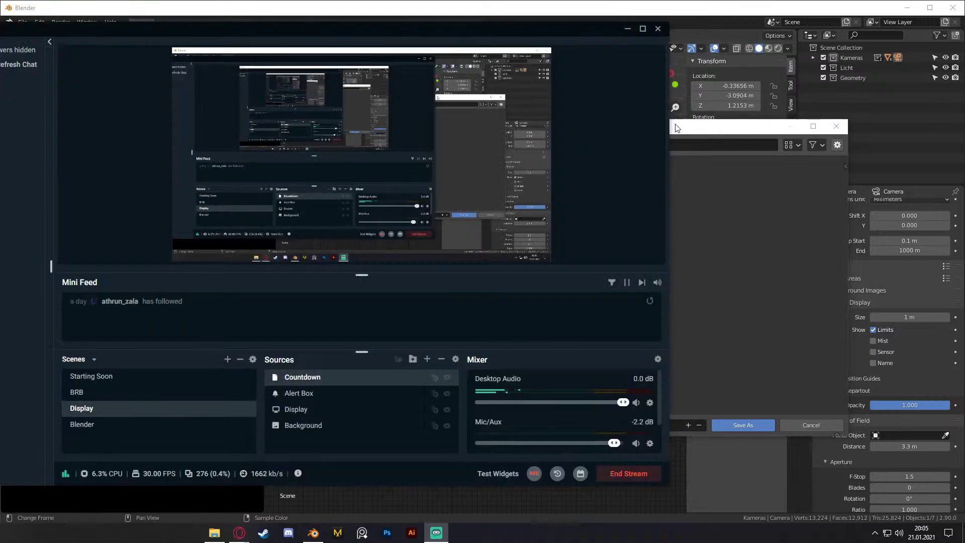
pyautogui.click(677, 128)
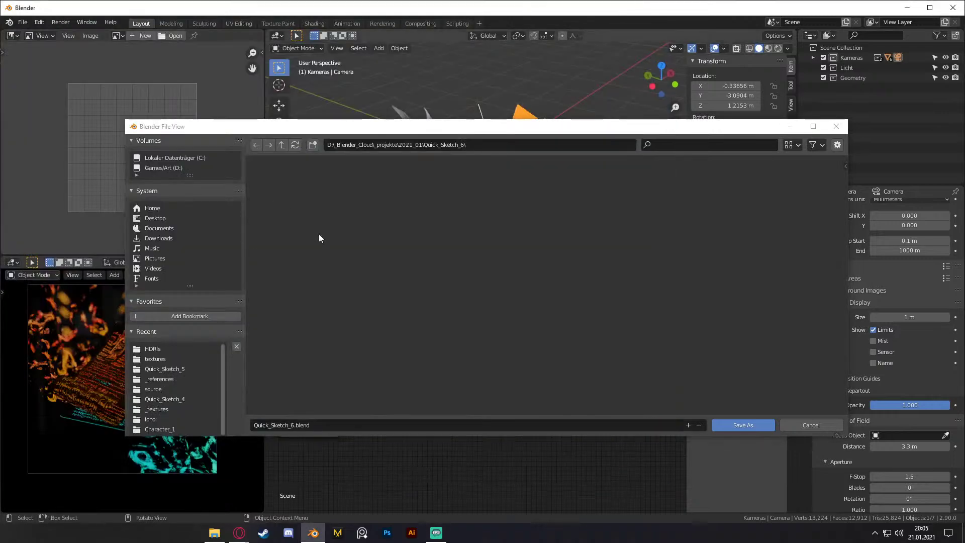
pyautogui.moveTo(392, 126); pyautogui.dragTo(302, 129)
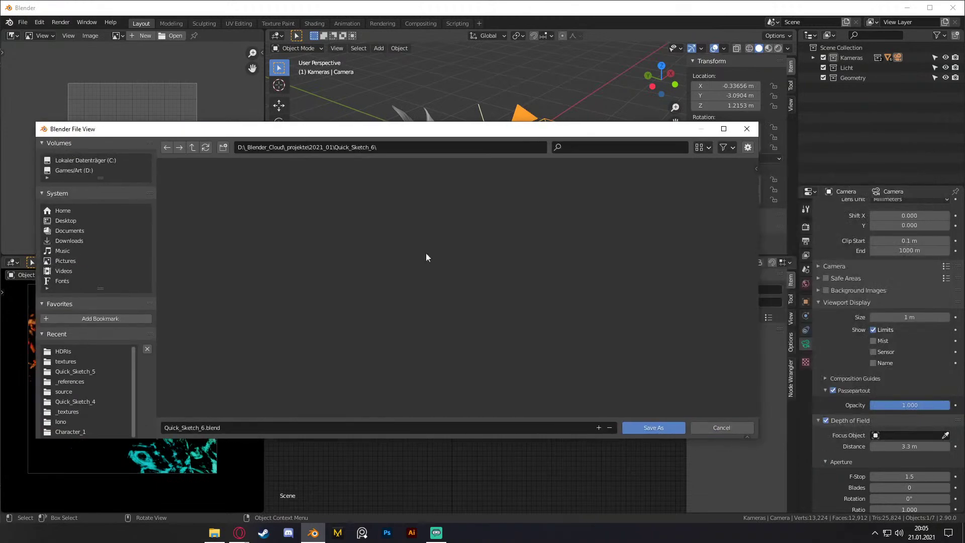
pyautogui.click(665, 427)
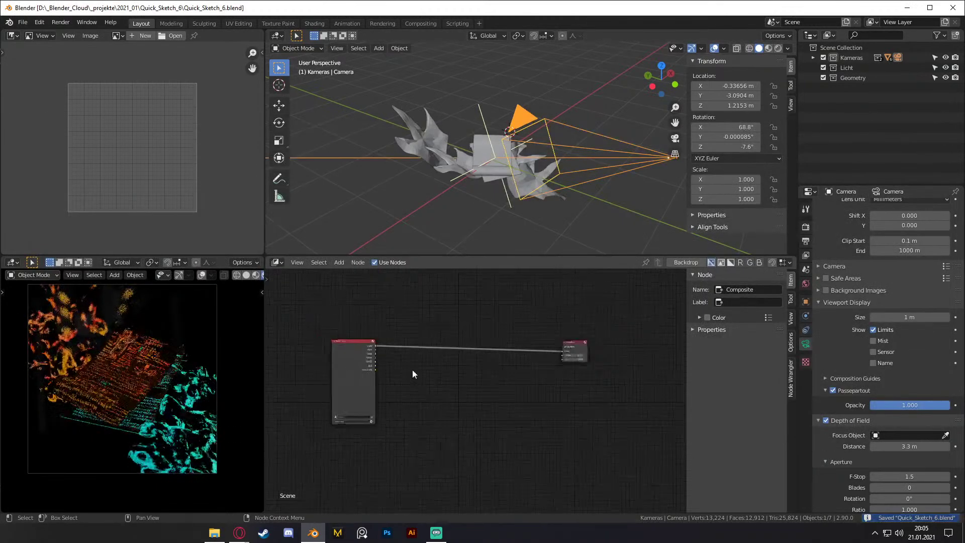
# Step: Line up the Composite node with the Render Layers node's image output and save the file
pyautogui.press('Home')
pyautogui.click(632, 347)
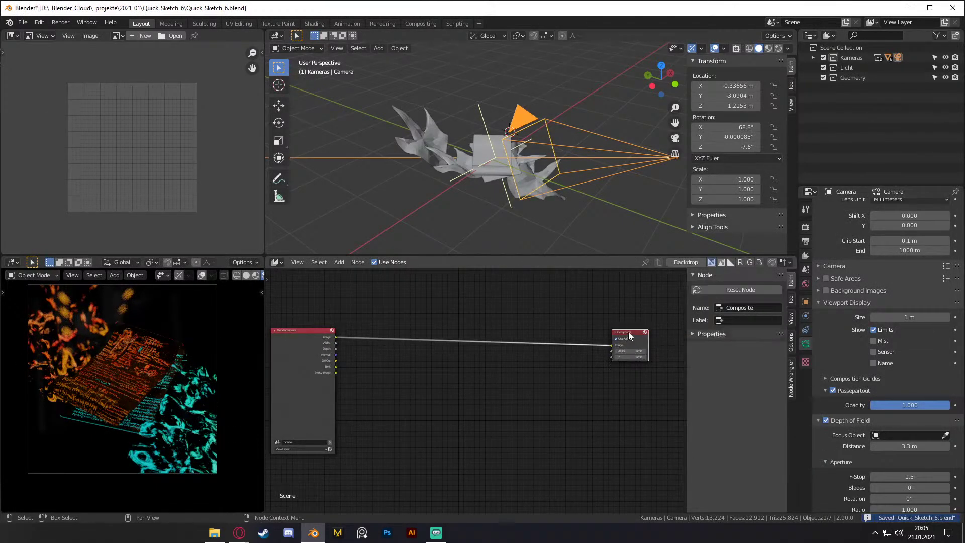
pyautogui.click(497, 397)
pyautogui.moveTo(418, 358); pyautogui.dragTo(437, 357, button='middle')
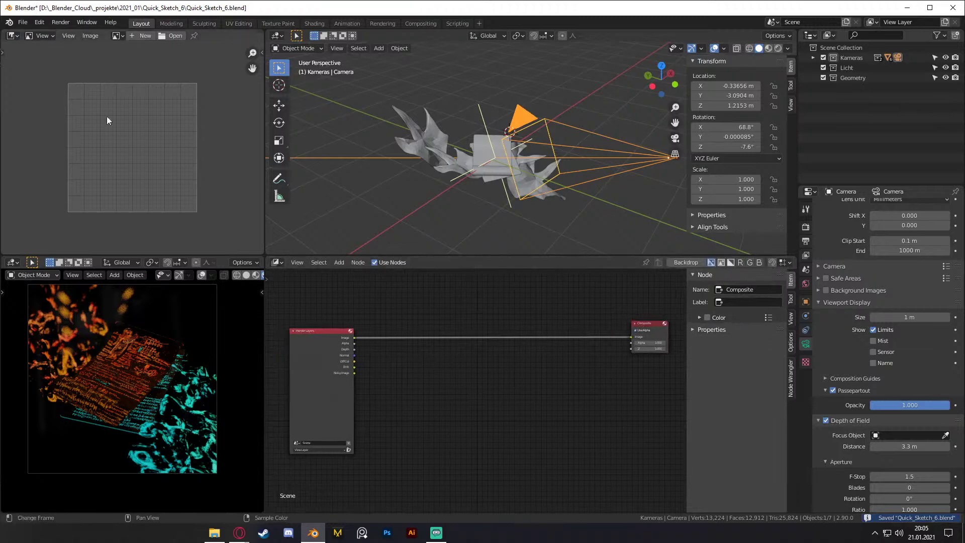
pyautogui.click(24, 22)
pyautogui.click(40, 90)
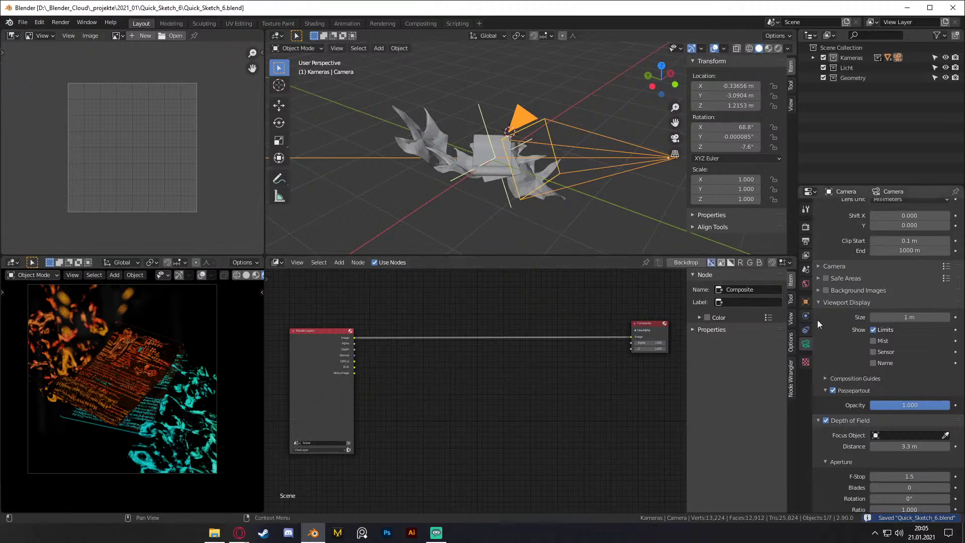
# Step: Set the Cycles render samples to 32 and enable Adaptive Sampling
pyautogui.click(807, 209)
pyautogui.click(806, 228)
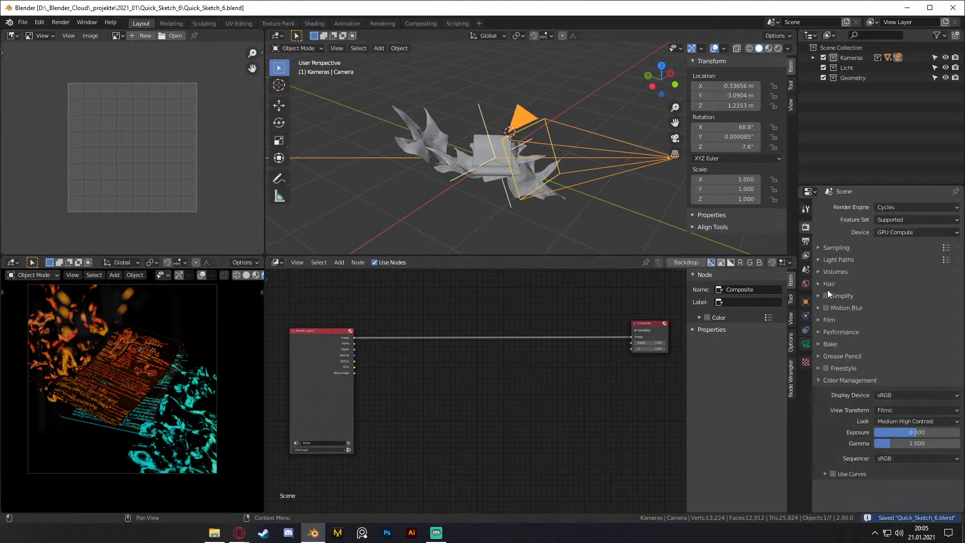
pyautogui.click(824, 248)
pyautogui.click(904, 274)
pyautogui.write('32')
pyautogui.press('Return')
pyautogui.click(832, 302)
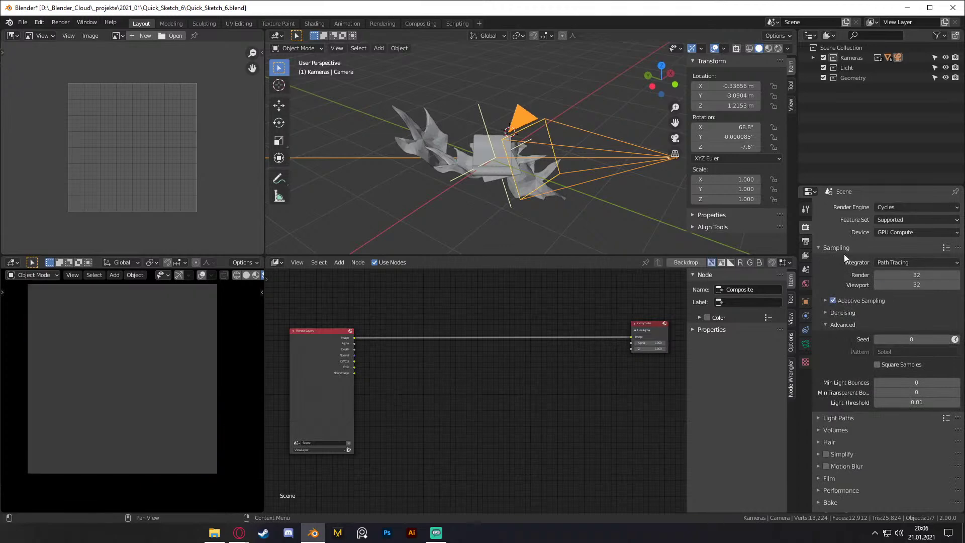
# Step: Set the output resolution percentage to 50% and save the file
pyautogui.click(805, 241)
pyautogui.click(917, 239)
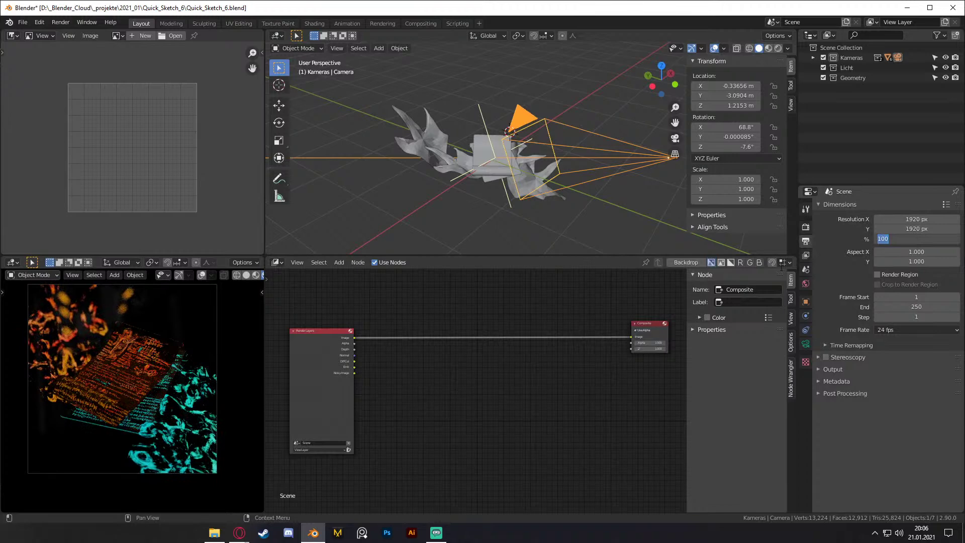
pyautogui.click(781, 266)
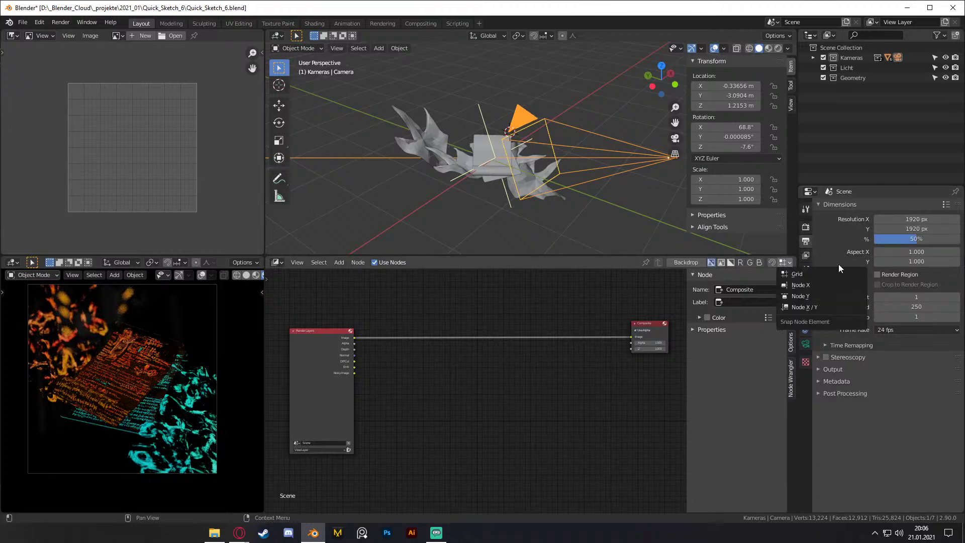
pyautogui.click(806, 255)
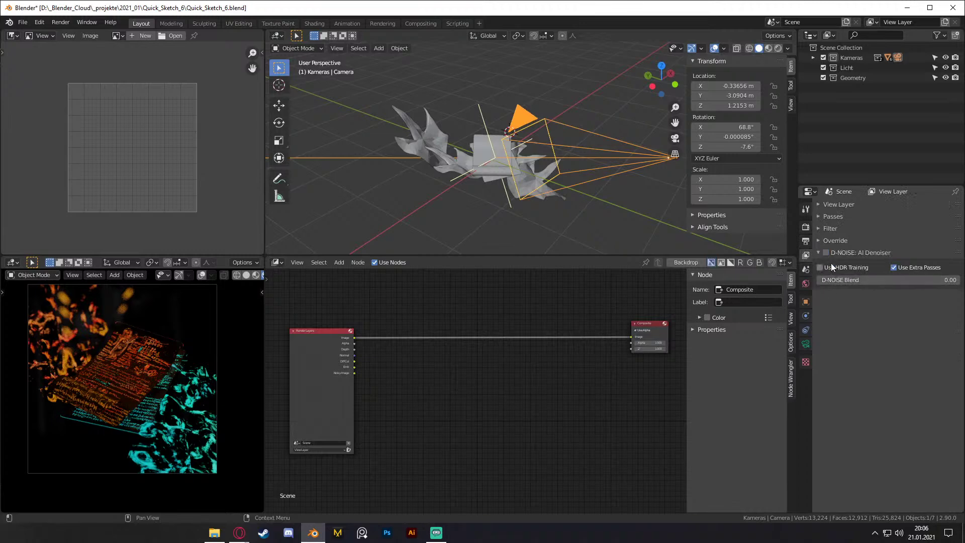
pyautogui.click(805, 209)
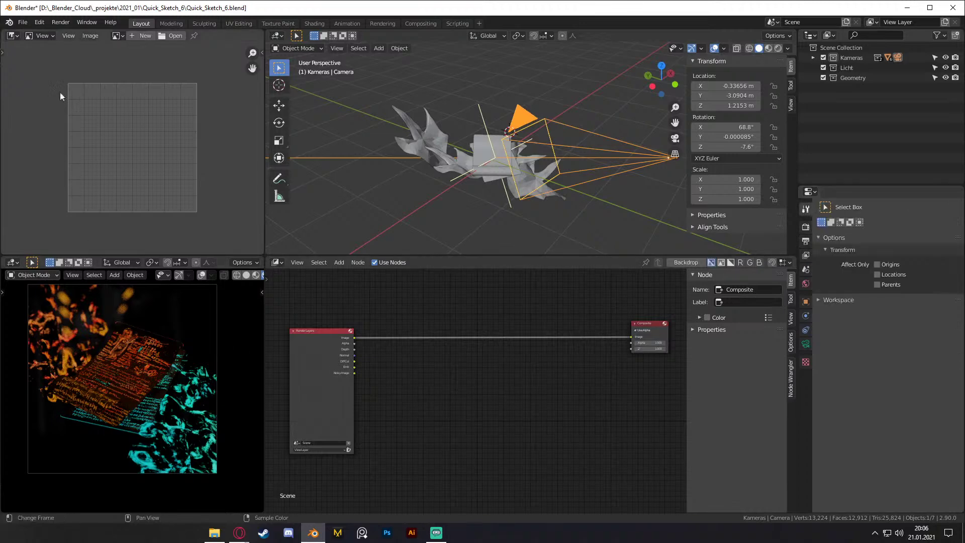
pyautogui.click(22, 22)
pyautogui.click(41, 97)
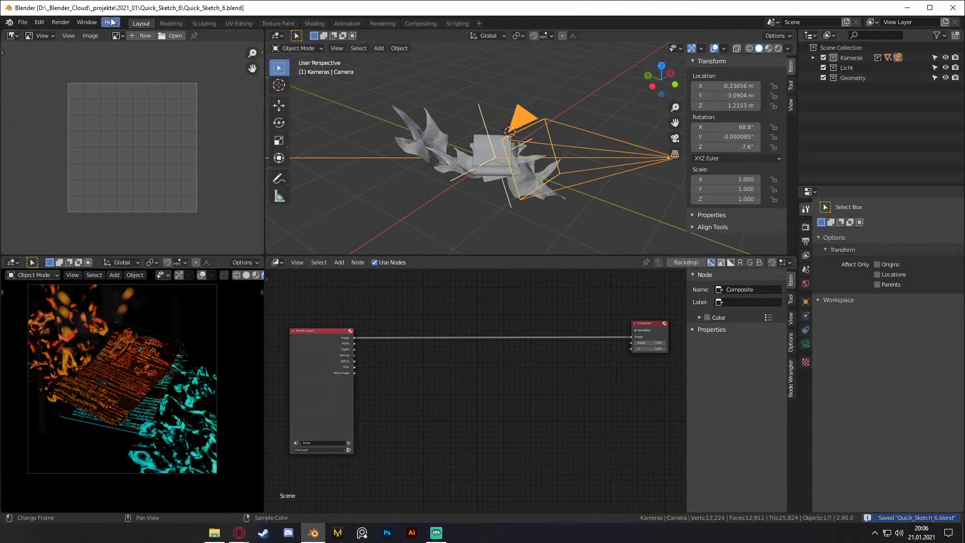
pyautogui.click(62, 23)
pyautogui.click(83, 32)
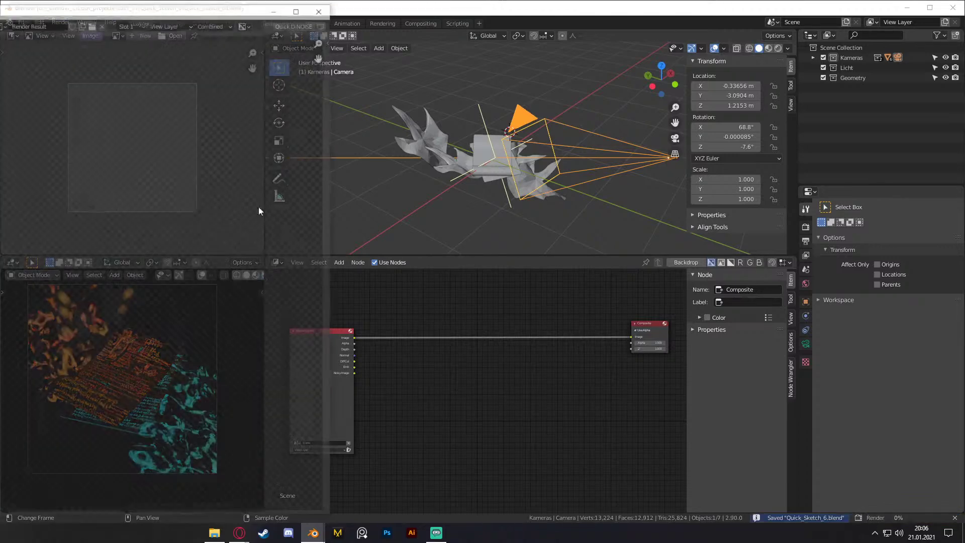
pyautogui.press('Escape')
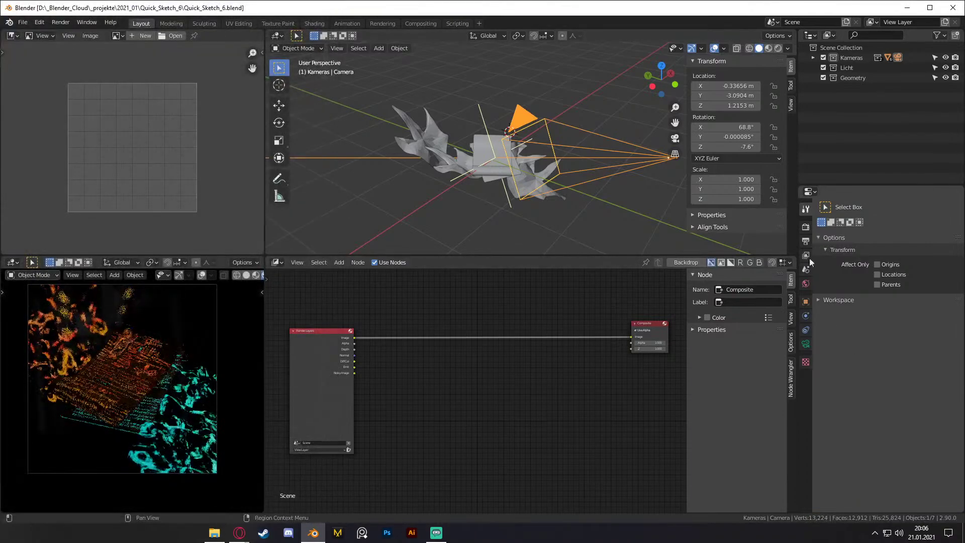
# Step: Set the render output's file format to OpenEXR and save the file
pyautogui.click(805, 241)
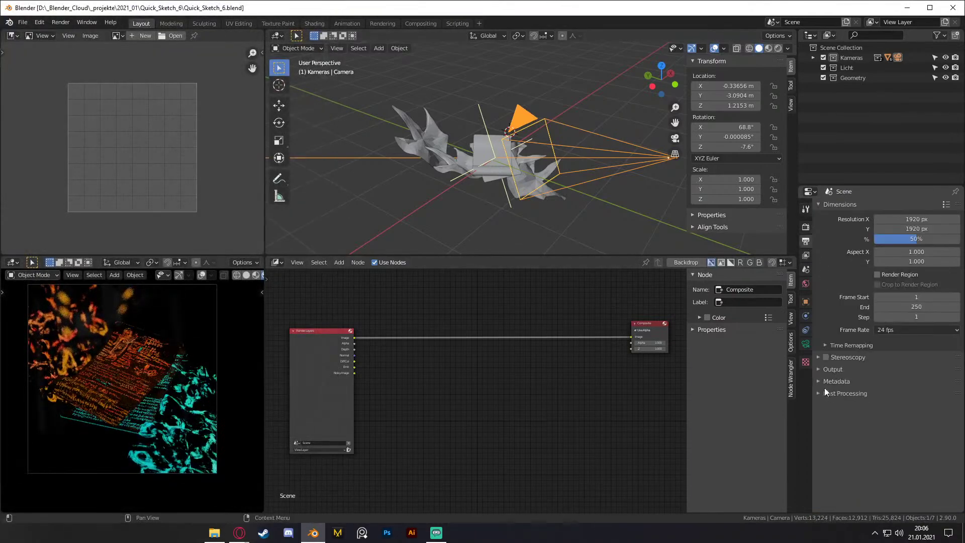
pyautogui.click(818, 369)
pyautogui.click(886, 422)
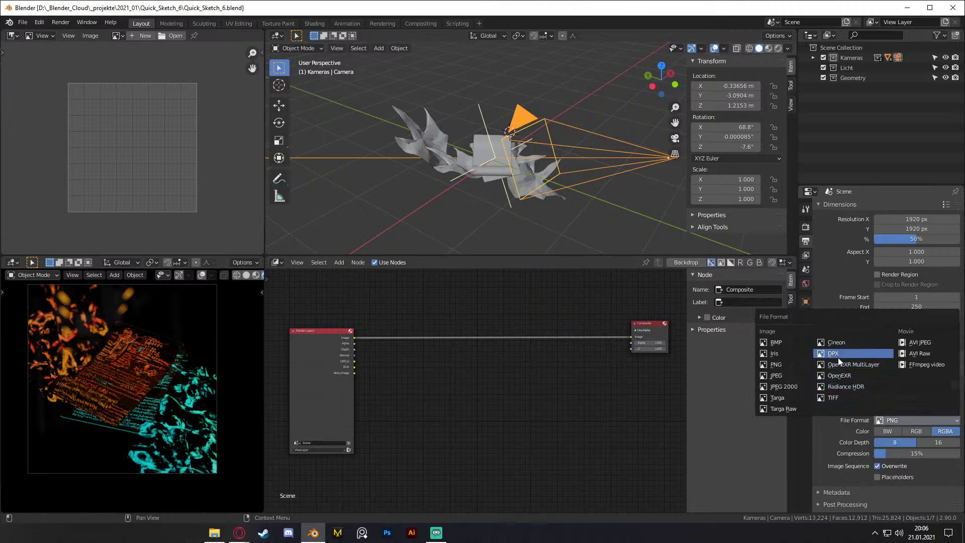
pyautogui.click(838, 375)
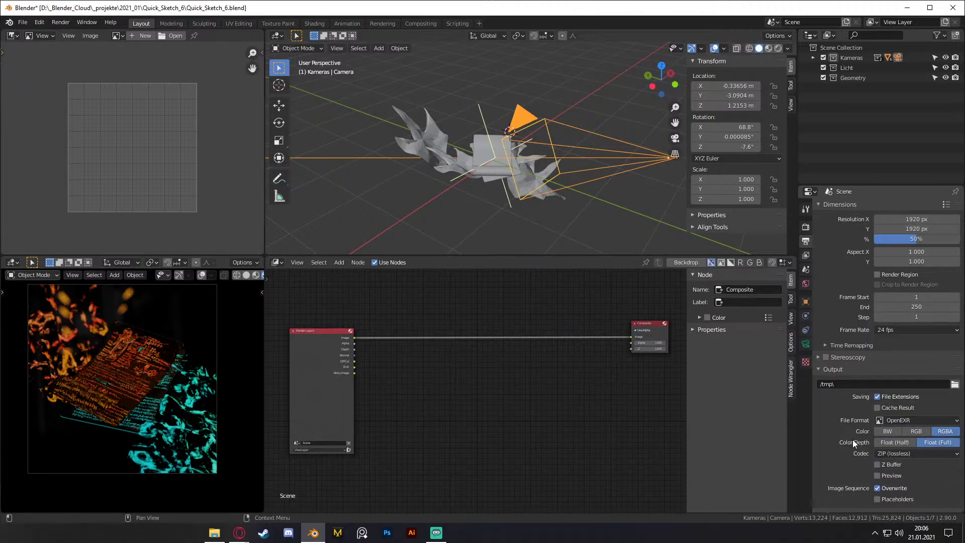
pyautogui.click(22, 22)
pyautogui.click(38, 87)
# Step: Render the still image and examine the manuscript's details in the result
pyautogui.click(60, 24)
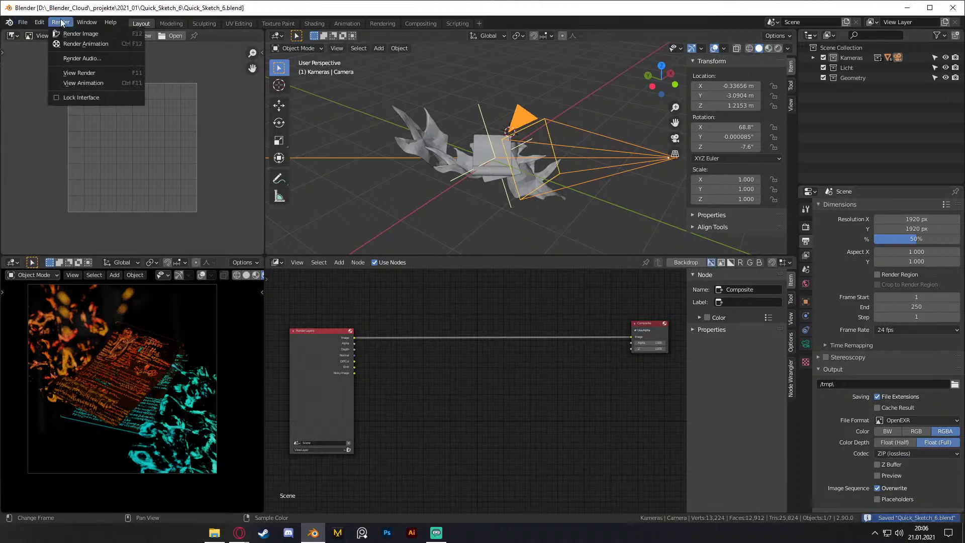
pyautogui.click(83, 33)
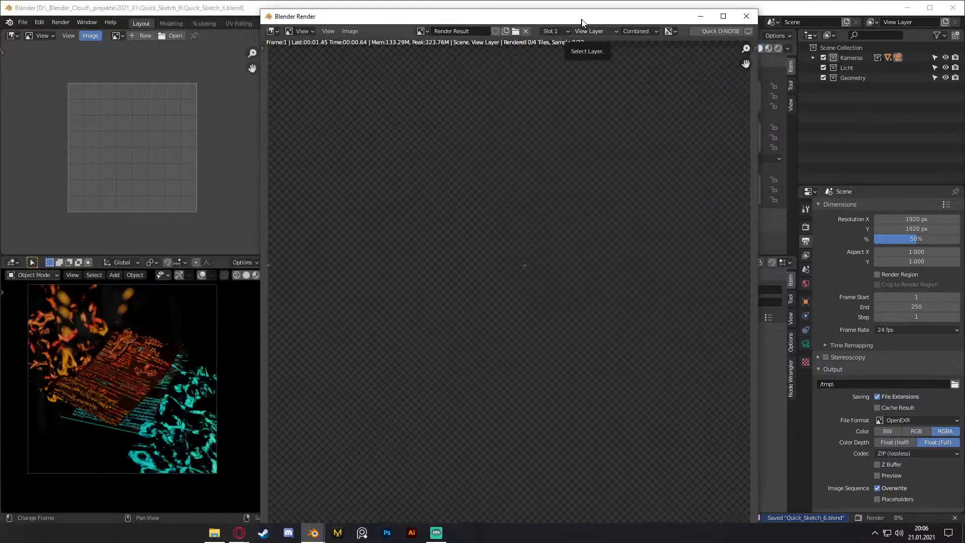
pyautogui.moveTo(582, 20); pyautogui.dragTo(603, 12)
pyautogui.scroll(-3, 515, 293)
pyautogui.scroll(2, 516, 293)
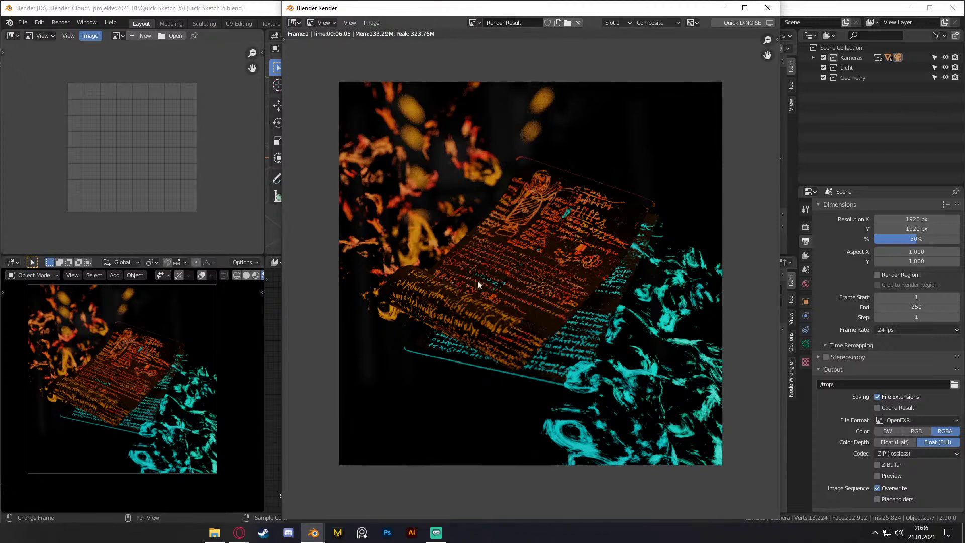
pyautogui.scroll(2, 611, 294)
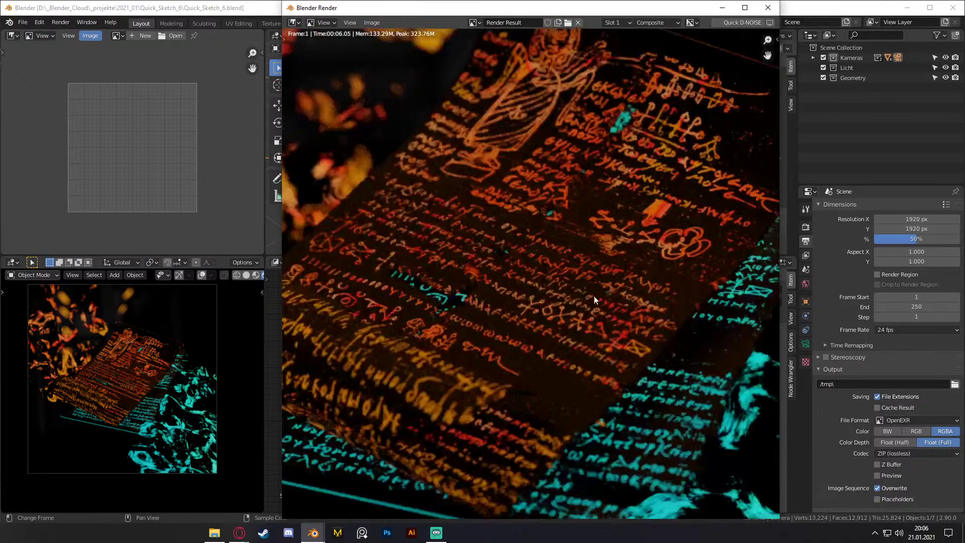
# Step: Close the render window and turn the camera preview viewport into an Image Editor showing the whole Render Result
pyautogui.scroll(-3, 610, 294)
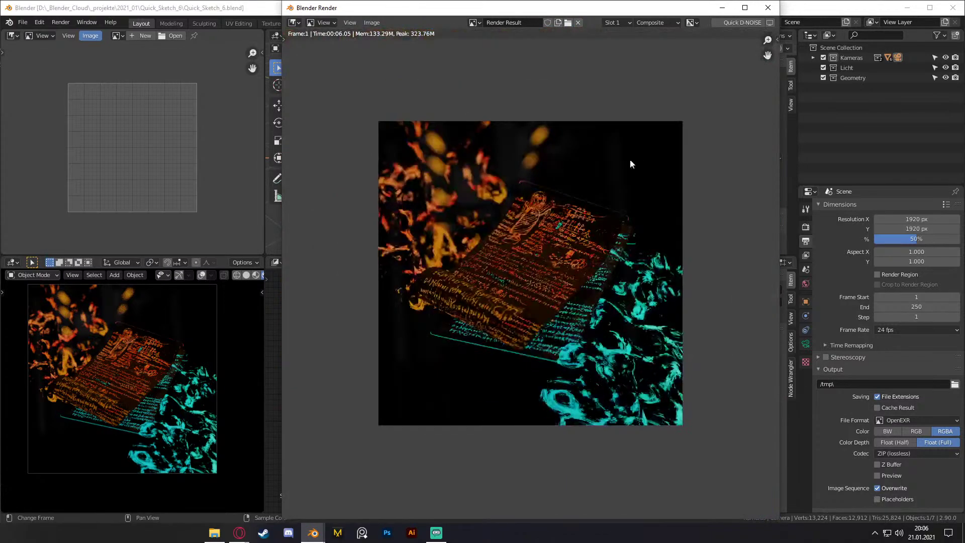
pyautogui.click(768, 8)
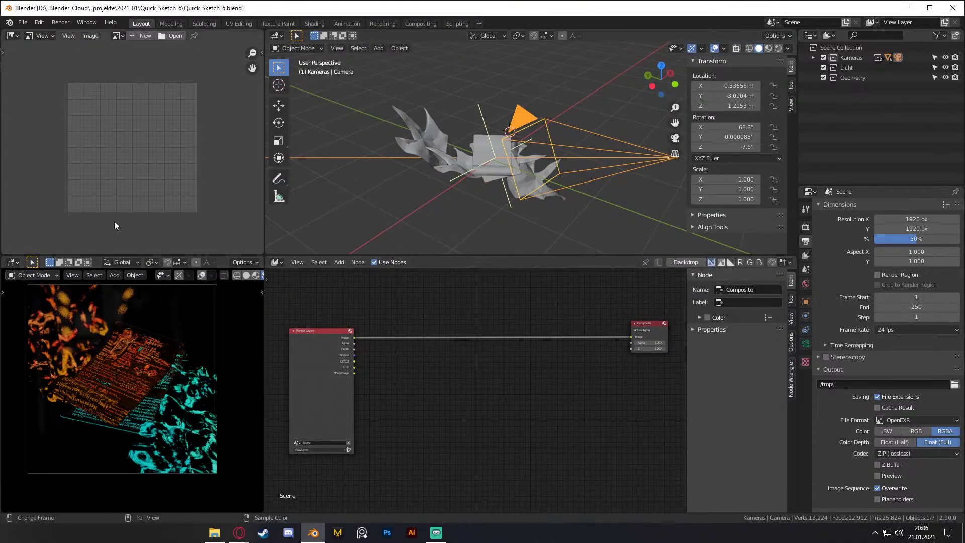
pyautogui.click(12, 261)
pyautogui.click(39, 312)
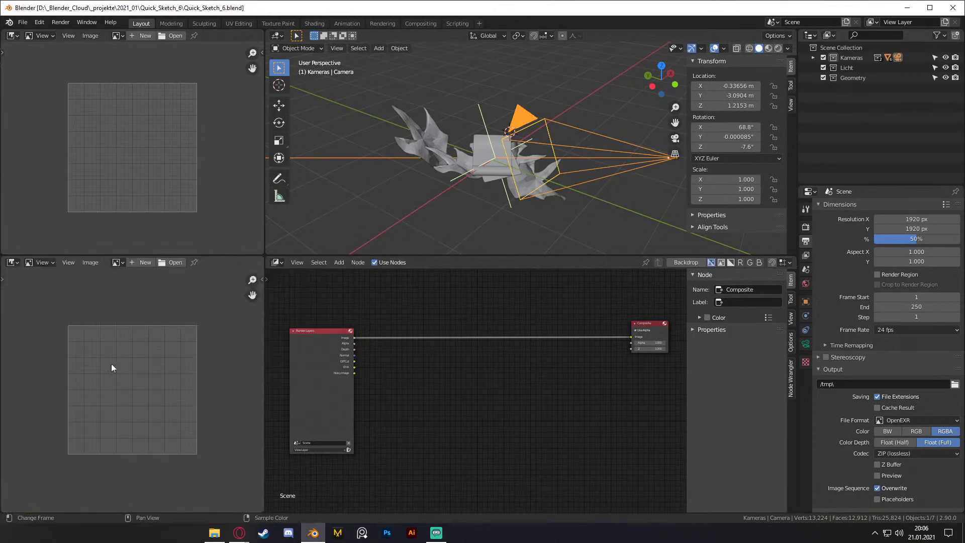
pyautogui.click(116, 265)
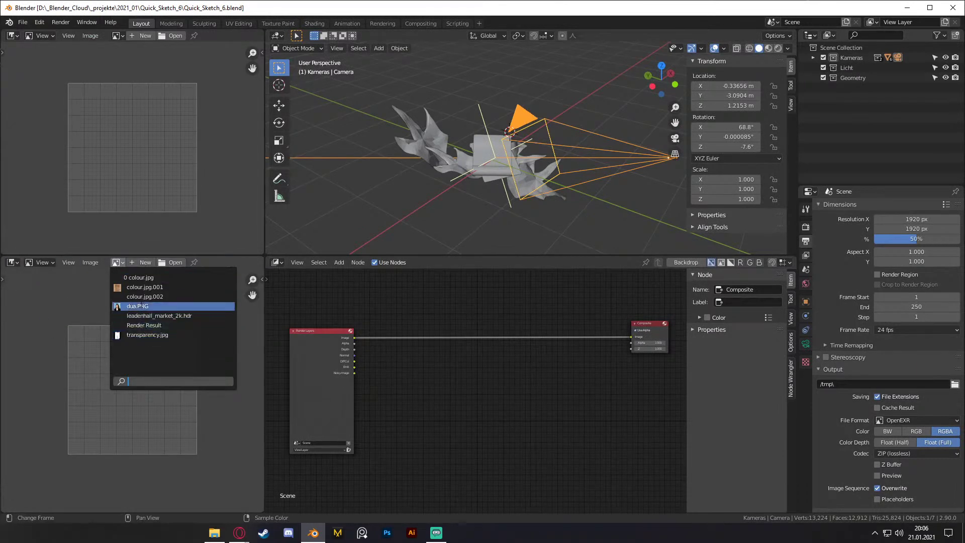
pyautogui.click(145, 325)
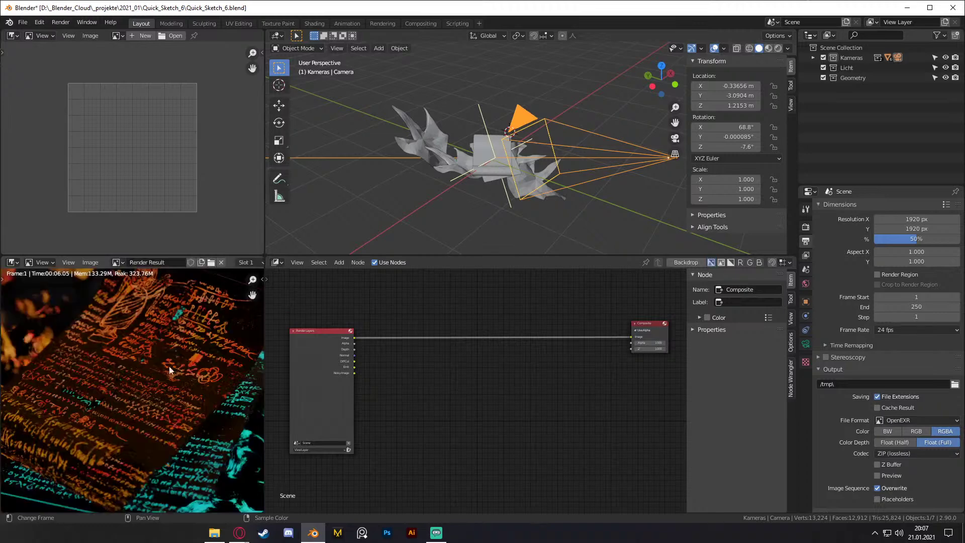
pyautogui.moveTo(146, 374); pyautogui.dragTo(132, 369, button='middle')
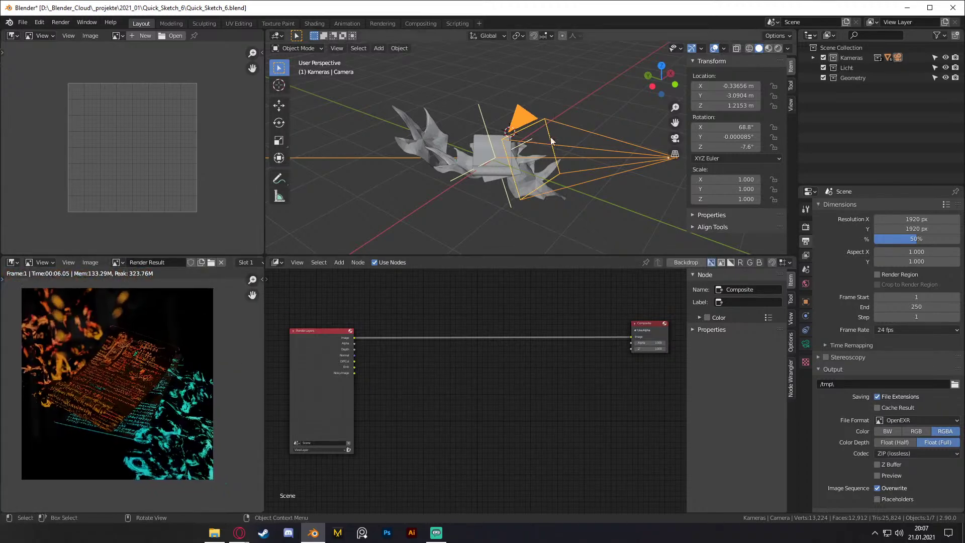
# Step: Insert a Reroute point on the link between the Render Layers and Composite nodes
pyautogui.moveTo(433, 384); pyautogui.dragTo(356, 380, button='middle')
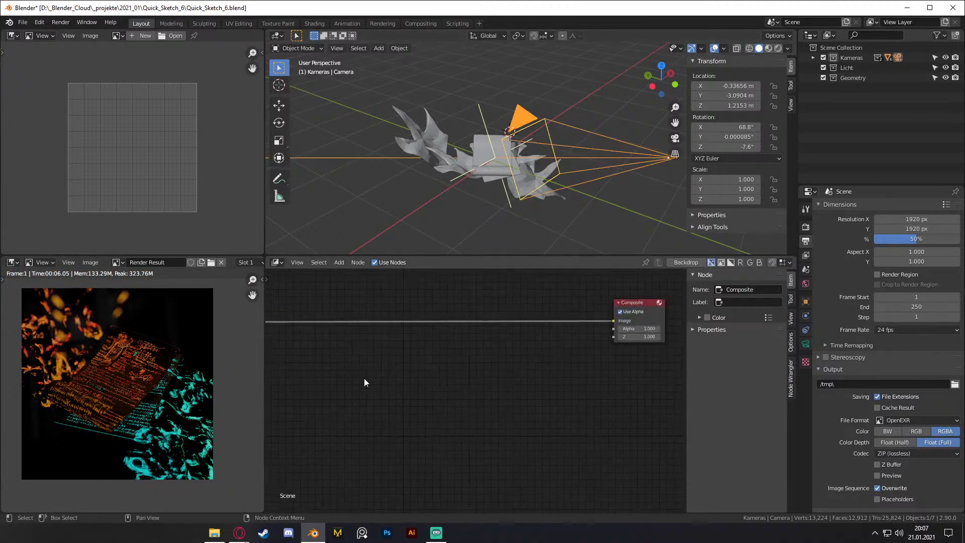
pyautogui.scroll(1, 356, 381)
pyautogui.hotkey('shift', 'a')
pyautogui.moveTo(421, 425)
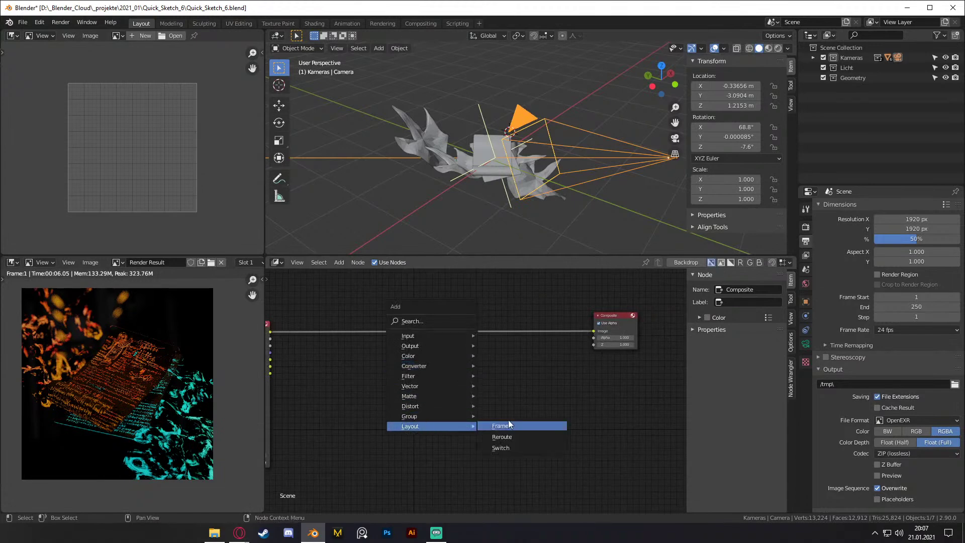
pyautogui.click(499, 436)
pyautogui.click(507, 331)
# Step: Add a Viewer node below Composite, feed it from the Reroute point, and move that point closer to the output nodes
pyautogui.hotkey('shift', 'a')
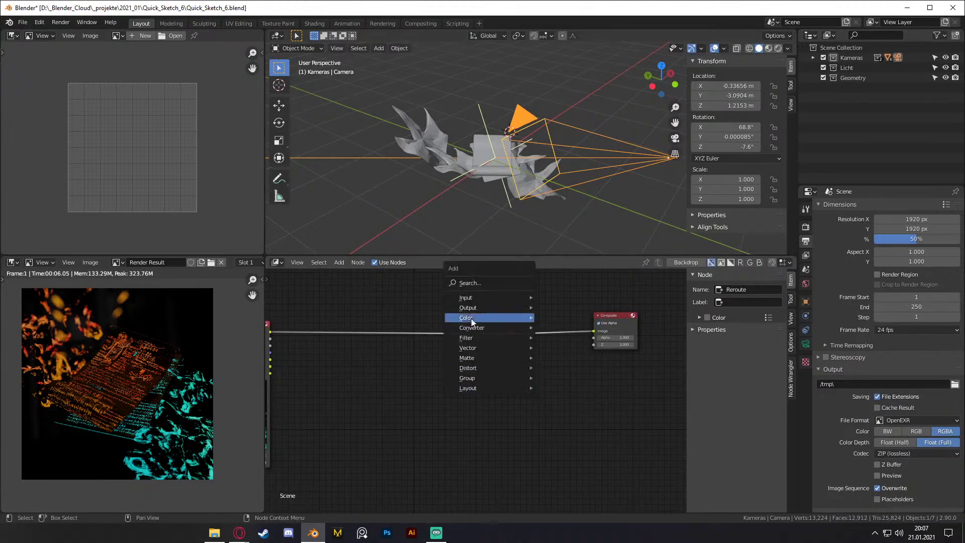
pyautogui.moveTo(484, 312)
pyautogui.click(559, 351)
pyautogui.click(556, 358)
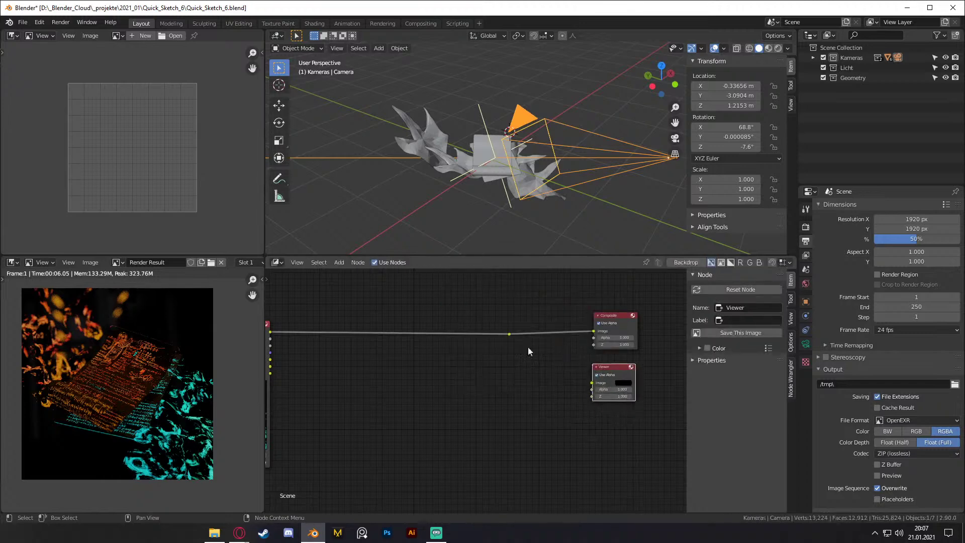
pyautogui.keyDown('ctrl'); pyautogui.keyDown('shift'); pyautogui.click(509, 334); pyautogui.keyUp('shift'); pyautogui.keyUp('ctrl')
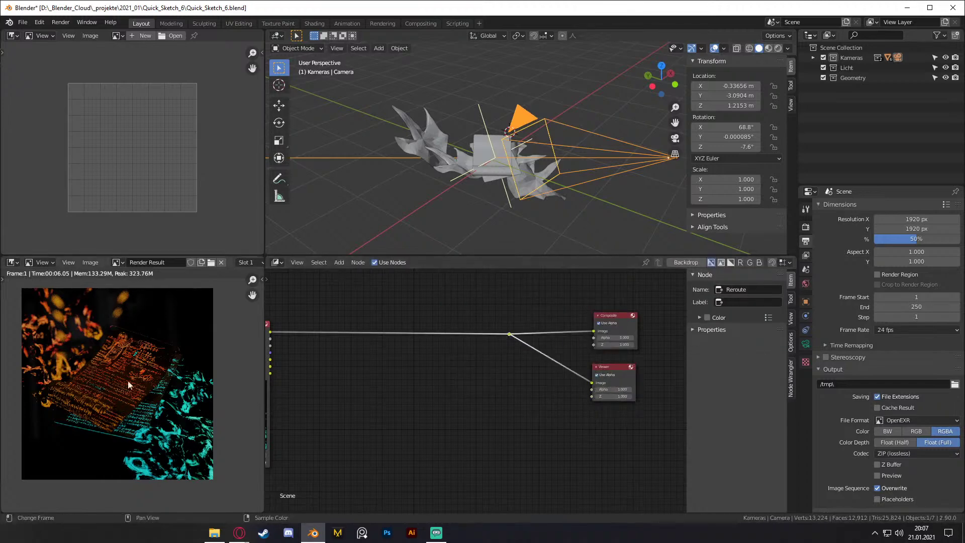
pyautogui.moveTo(524, 365); pyautogui.dragTo(542, 371, button='middle')
pyautogui.press('g')
pyautogui.click(579, 380)
# Step: Insert a Denoise node on the image link directly after Render Layers
pyautogui.moveTo(346, 373); pyautogui.dragTo(463, 354, button='middle')
pyautogui.hotkey('shift', 'a')
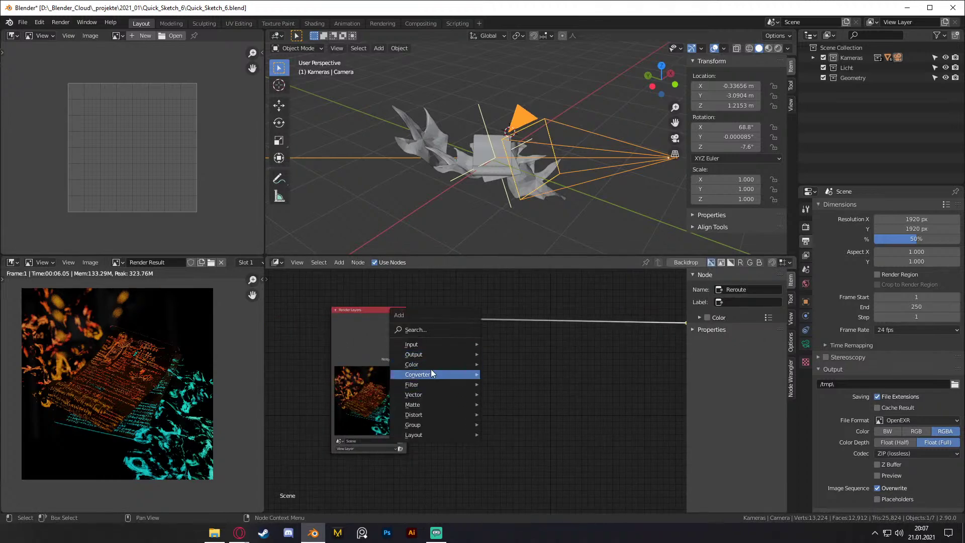
pyautogui.moveTo(420, 384)
pyautogui.click(510, 284)
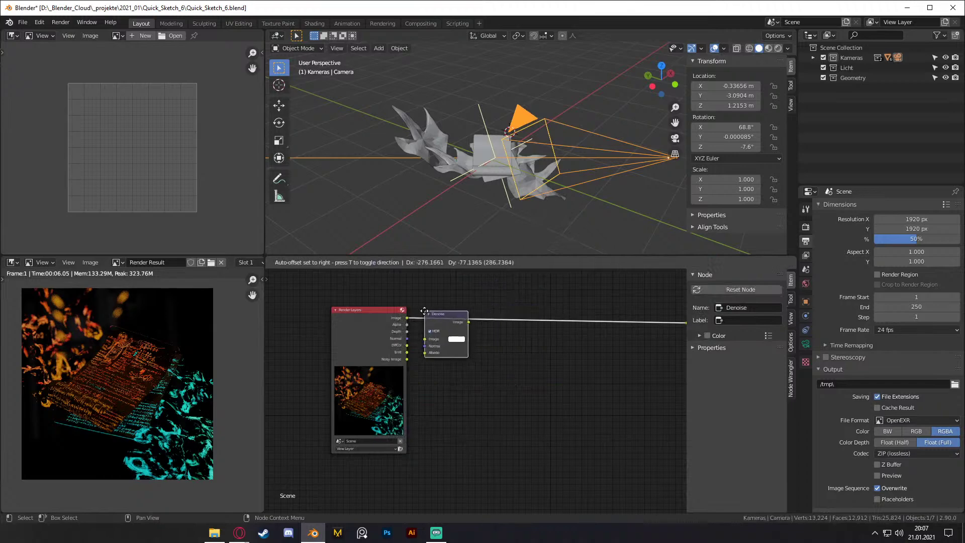
pyautogui.click(452, 332)
pyautogui.scroll(3, 477, 372)
pyautogui.scroll(3, 144, 390)
pyautogui.scroll(-2, 144, 390)
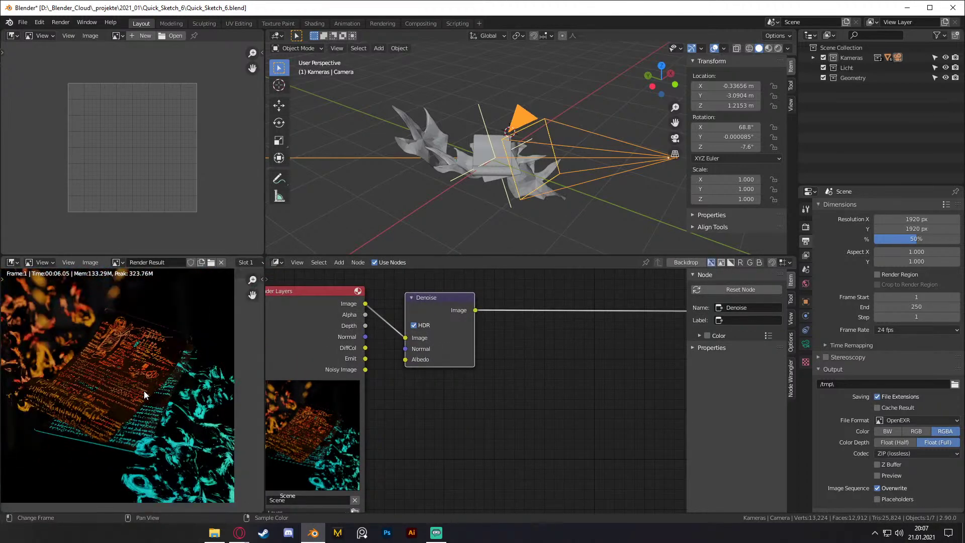
pyautogui.scroll(-2, 430, 415)
# Step: Insert a Glare node after the Denoise node and set its glare type to Fog Glow
pyautogui.moveTo(457, 366); pyautogui.dragTo(451, 364, button='middle')
pyautogui.hotkey('shift', 'a')
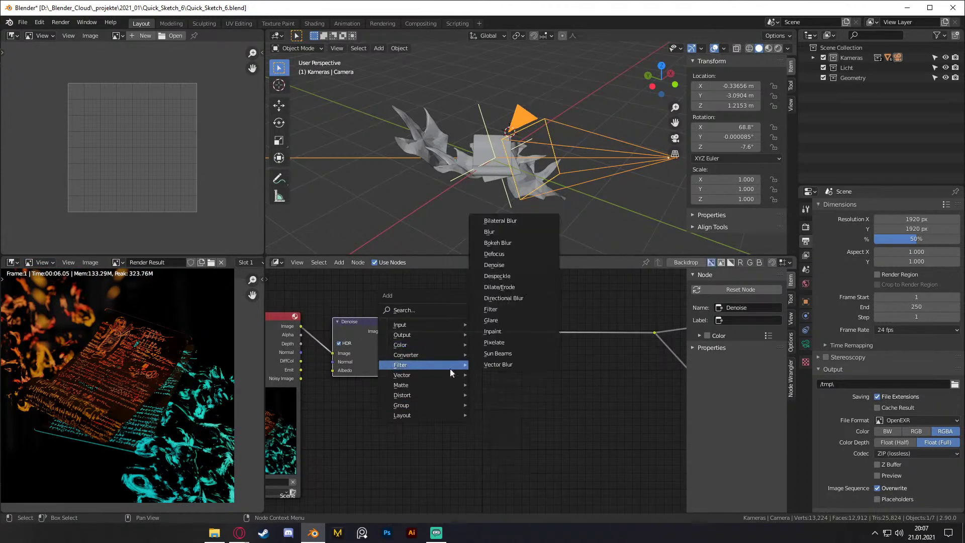
pyautogui.moveTo(417, 377)
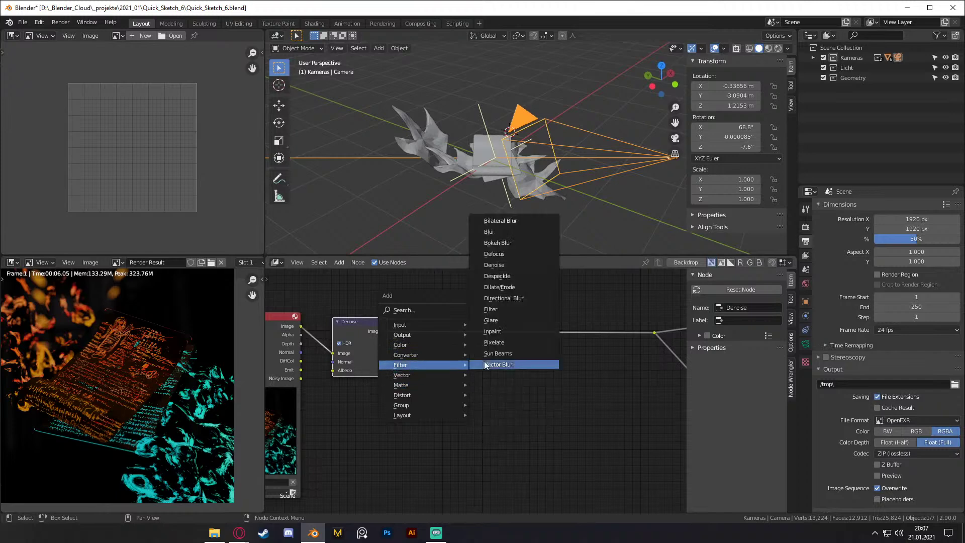
pyautogui.click(496, 325)
pyautogui.click(503, 359)
pyautogui.moveTo(504, 360); pyautogui.dragTo(555, 372, button='middle')
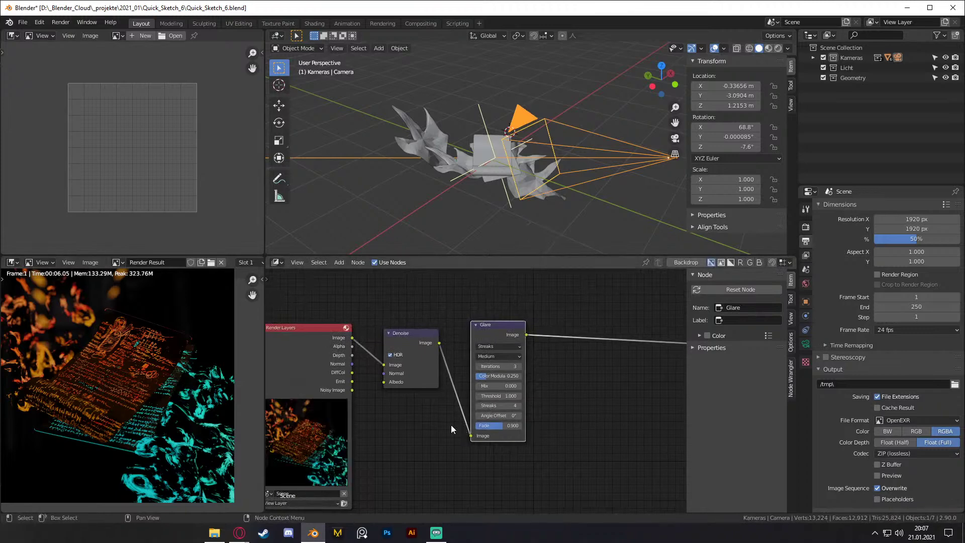
pyautogui.moveTo(570, 381); pyautogui.dragTo(559, 383, button='middle')
pyautogui.scroll(3, 534, 365)
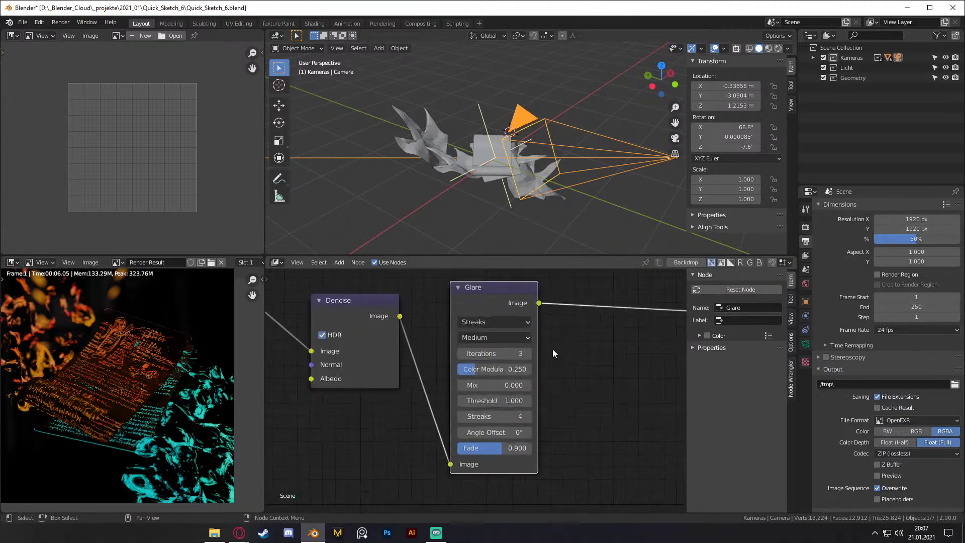
pyautogui.click(486, 326)
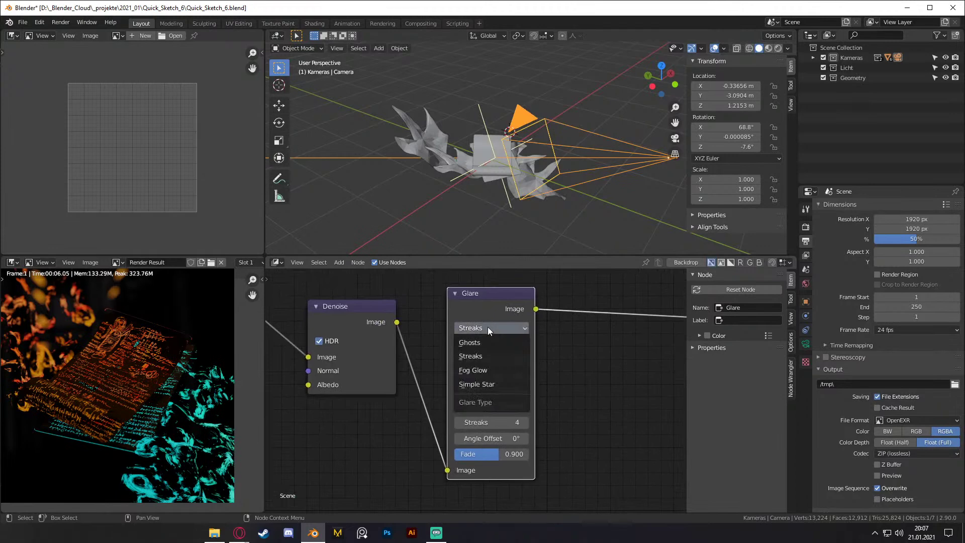
pyautogui.click(481, 369)
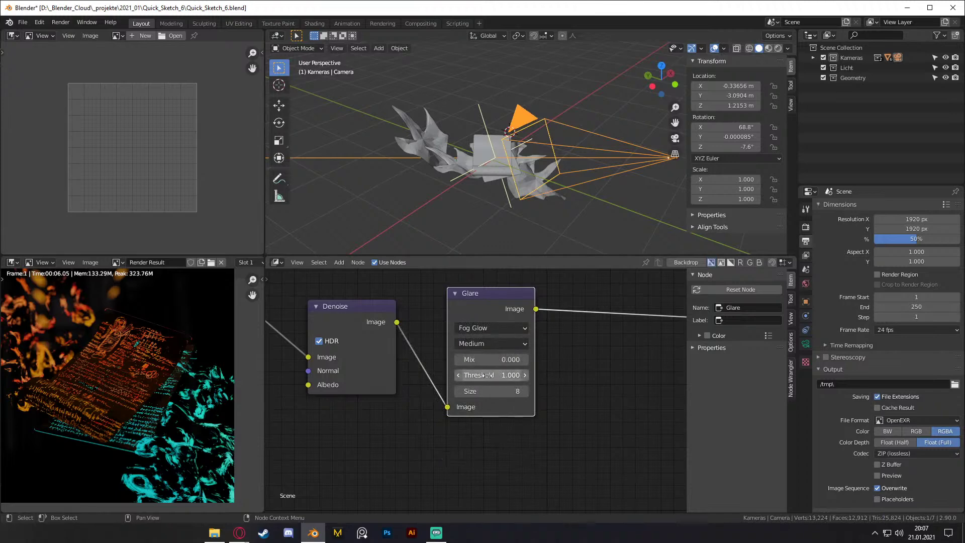
# Step: Lower the Glare node's threshold to 0.05
pyautogui.click(457, 376)
pyautogui.click(458, 377)
pyautogui.click(458, 377)
pyautogui.click(458, 377)
pyautogui.click(458, 377)
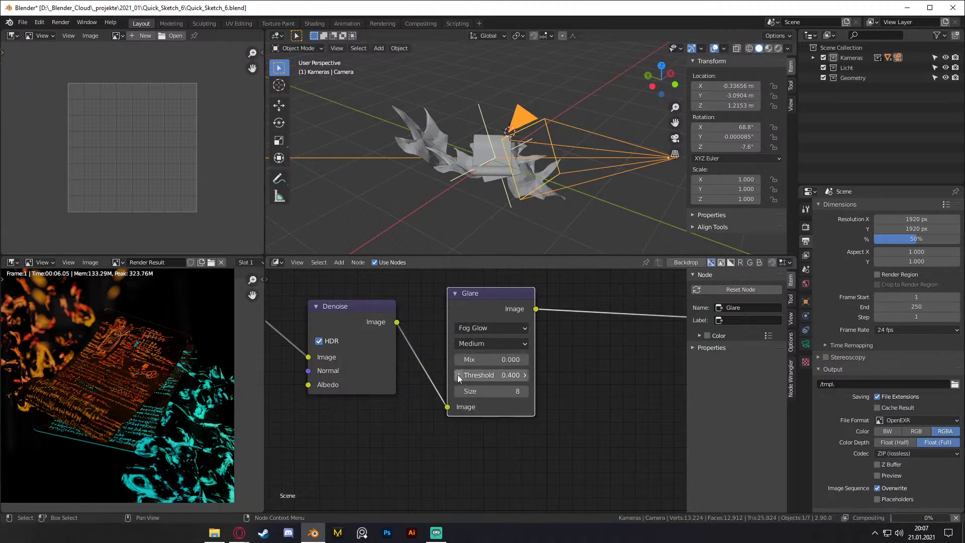
pyautogui.click(458, 377)
pyautogui.click(457, 377)
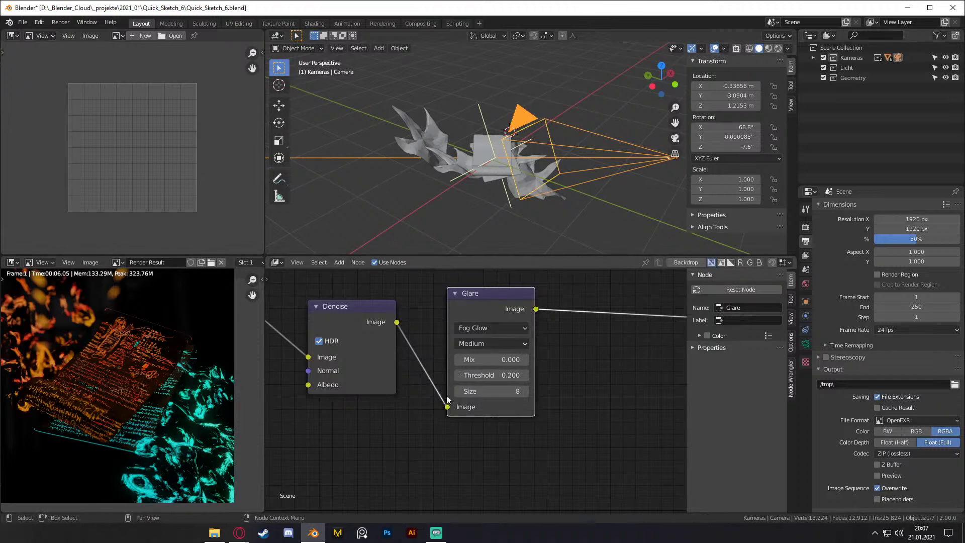
pyautogui.click(458, 377)
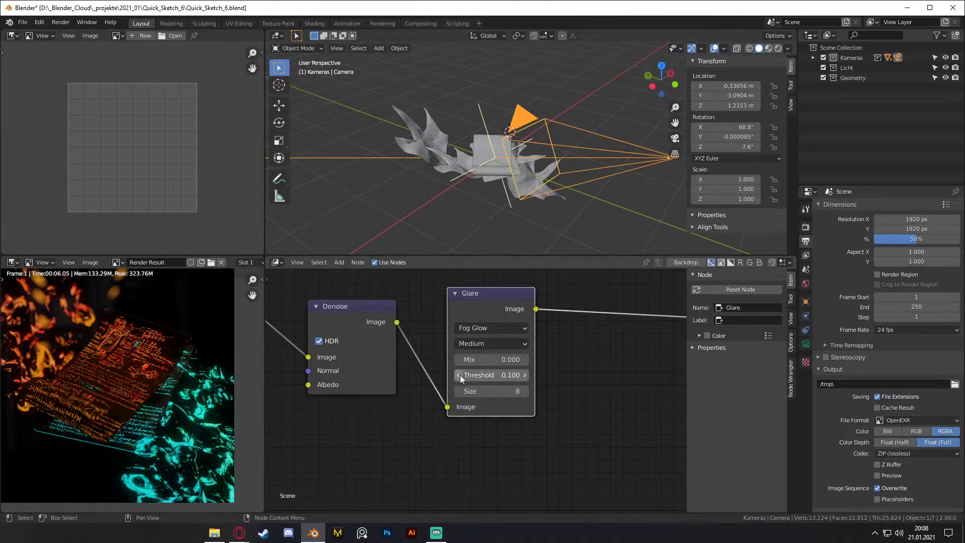
pyautogui.click(479, 375)
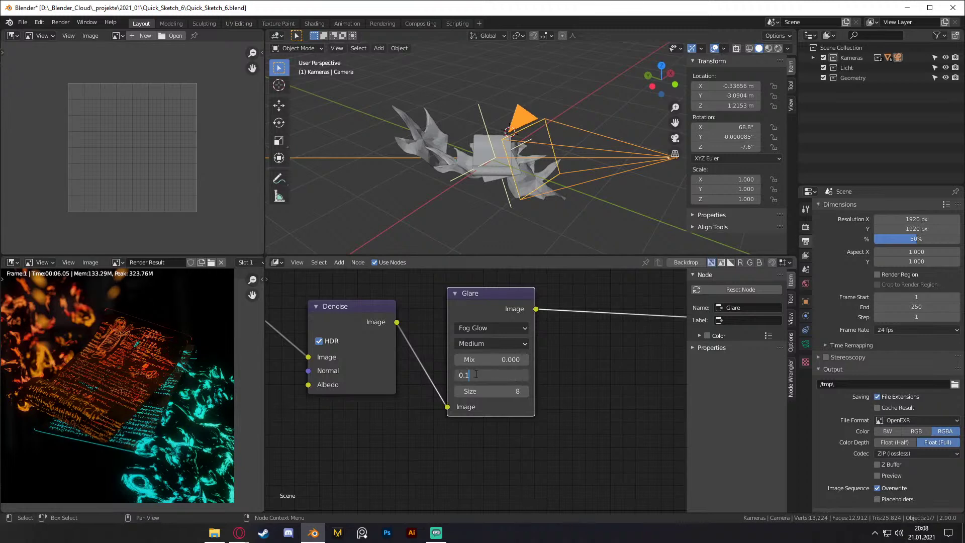
pyautogui.write('0.05')
pyautogui.press('Return')
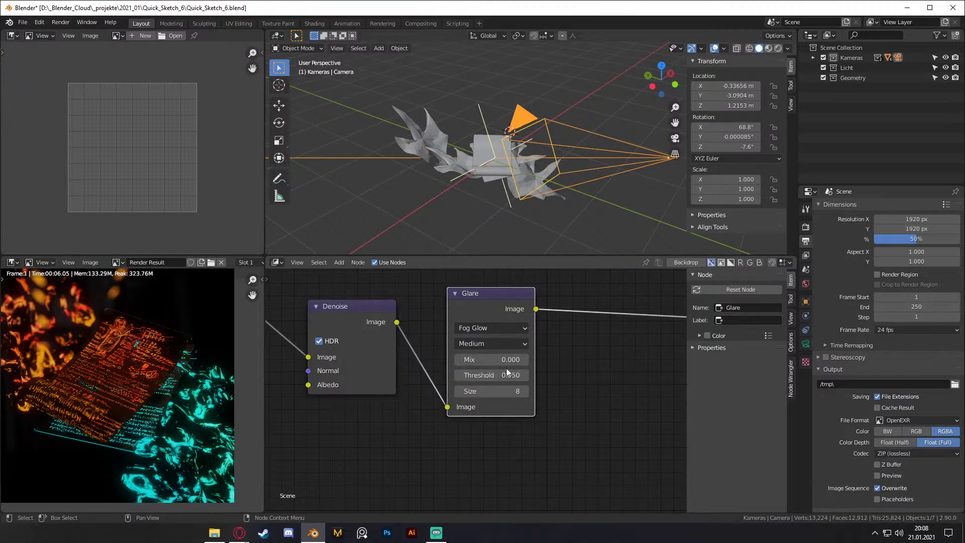
# Step: Compare Low and High quality on the Glare node, and set the quality to Low
pyautogui.scroll(-3, 575, 373)
pyautogui.scroll(4, 524, 378)
pyautogui.click(471, 354)
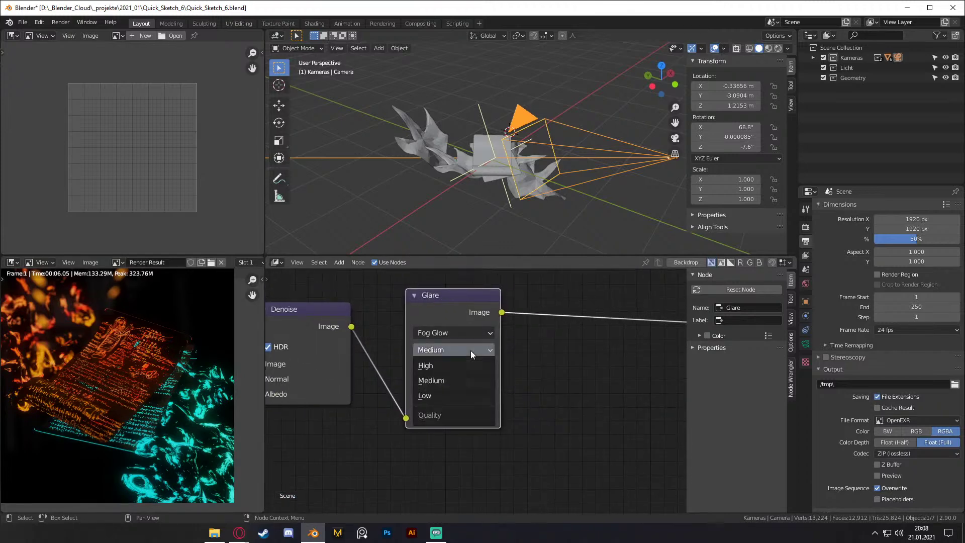
pyautogui.click(431, 395)
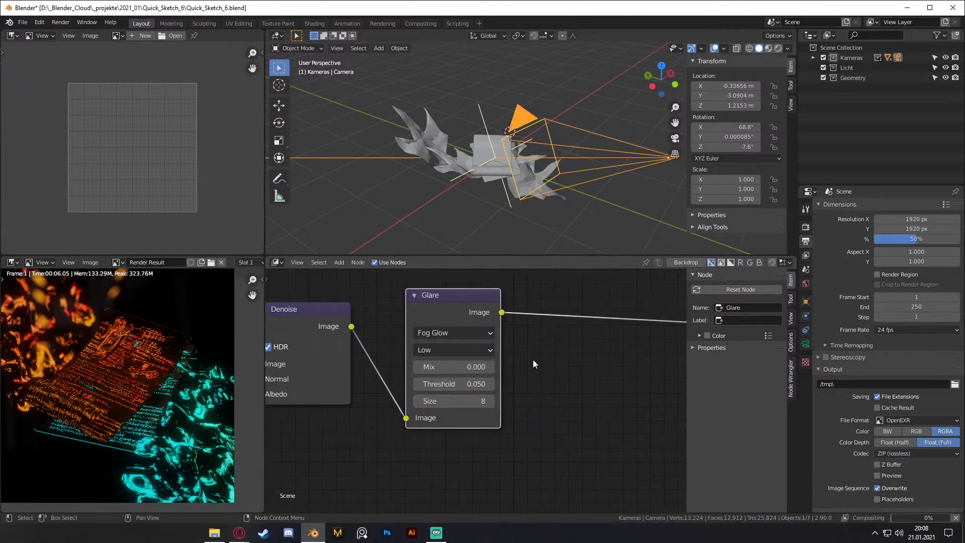
pyautogui.click(435, 350)
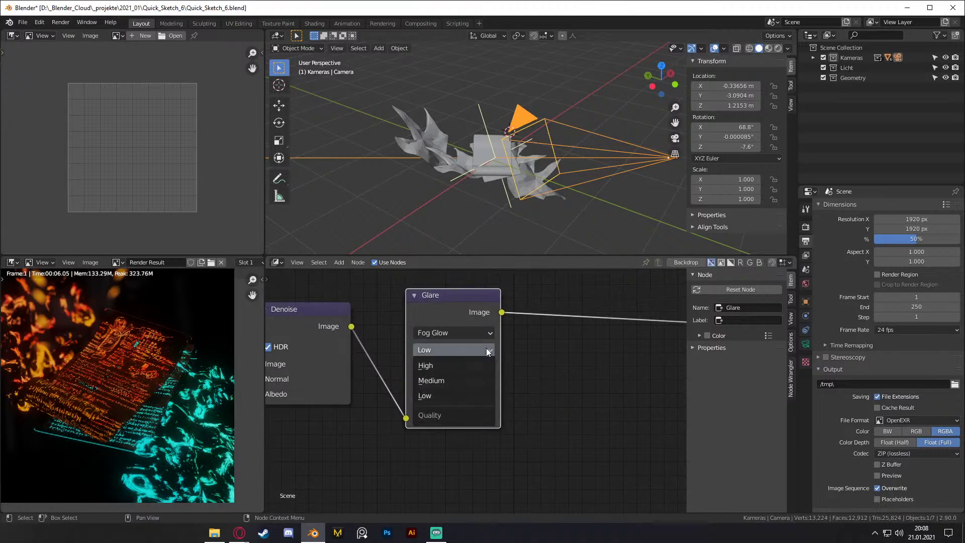
pyautogui.click(428, 365)
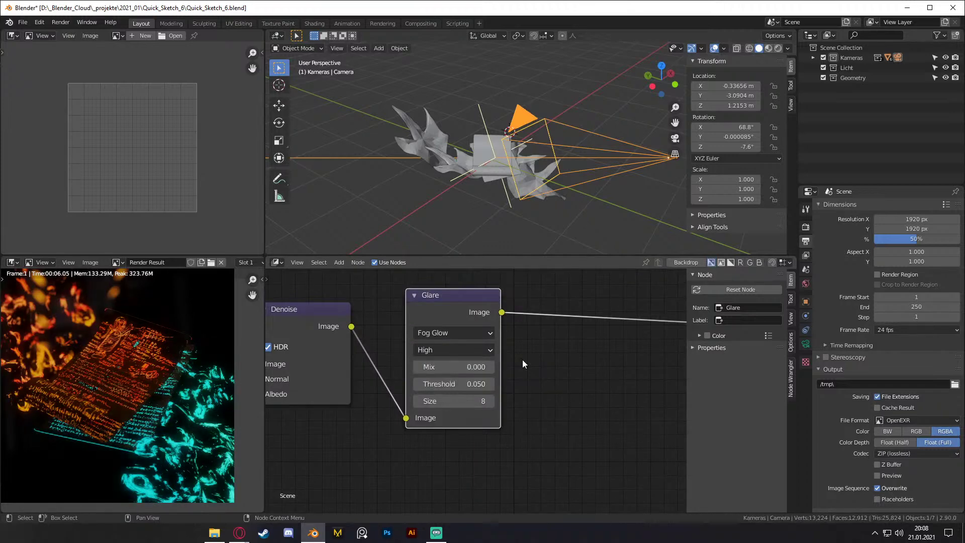
pyautogui.click(491, 351)
pyautogui.click(441, 390)
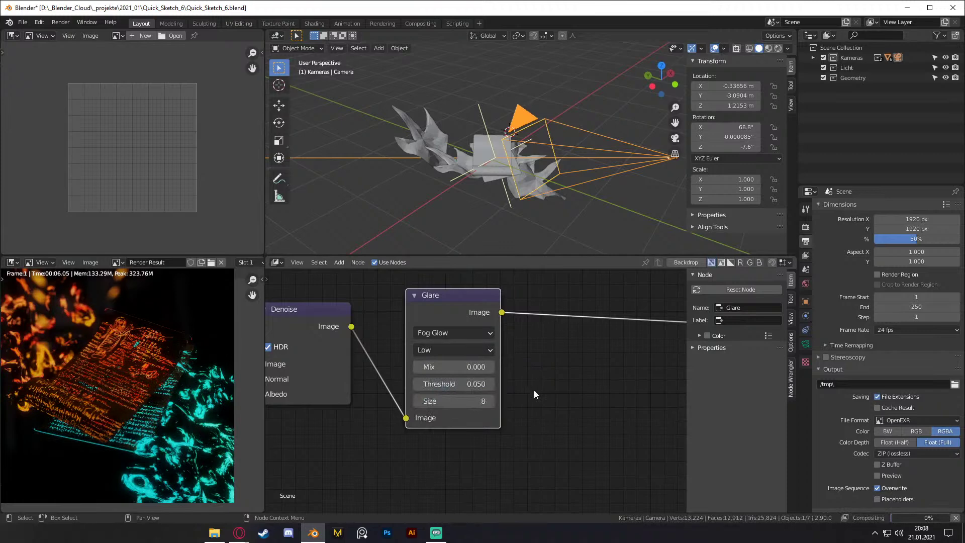
# Step: Mute and re-enable the Denoise and Glare nodes to compare the image with and without them
pyautogui.scroll(-3, 534, 374)
pyautogui.moveTo(446, 323); pyautogui.dragTo(327, 394)
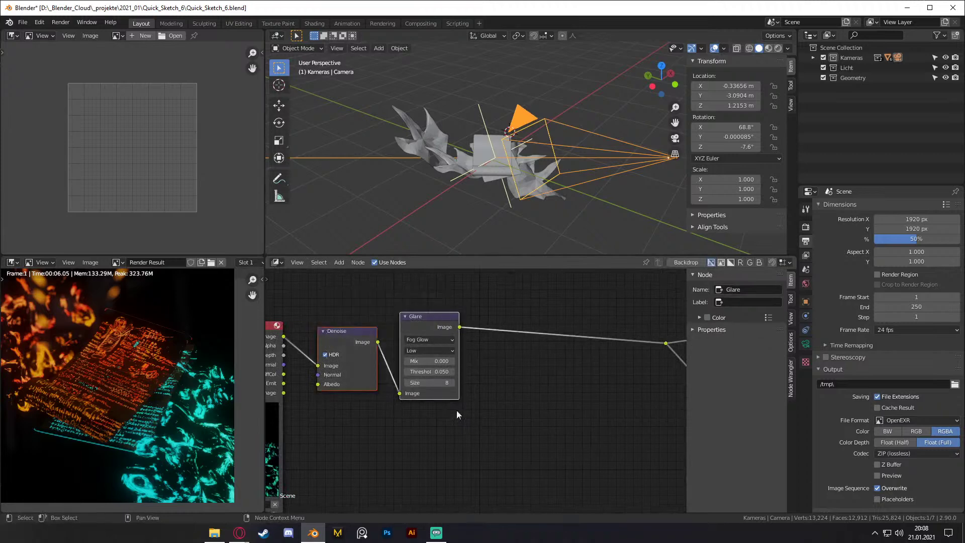
pyautogui.press('m')
pyautogui.press('m')
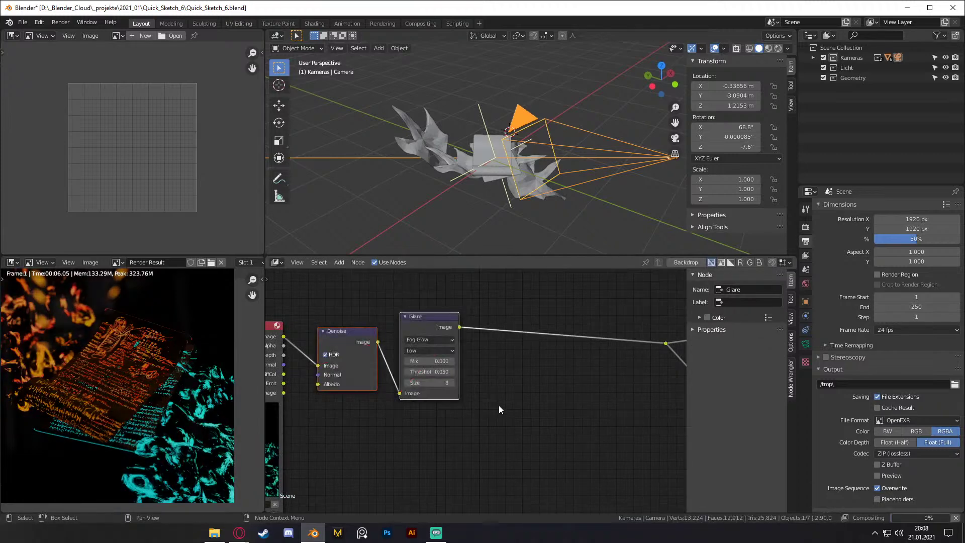
pyautogui.click(495, 396)
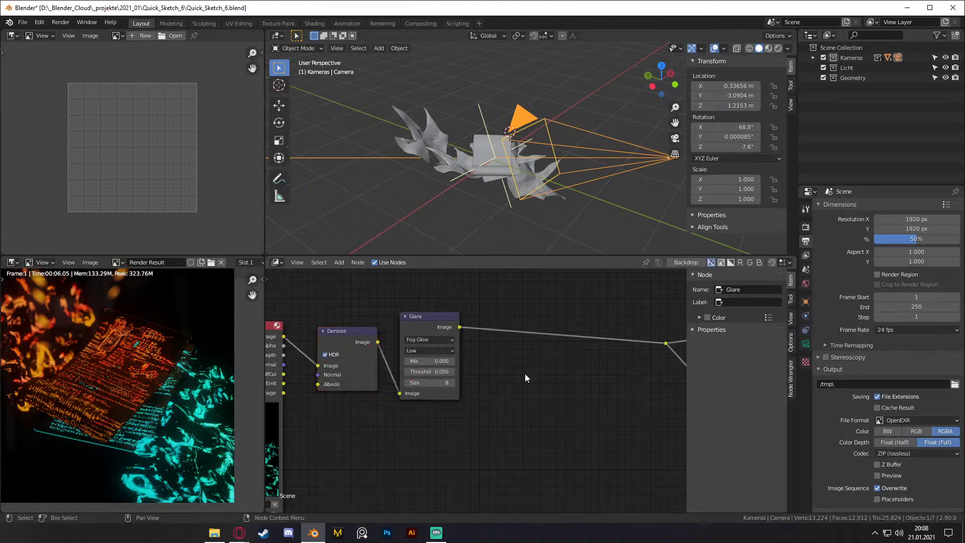
# Step: Insert a Bright/Contrast node on the link after the Glare node
pyautogui.moveTo(513, 373); pyautogui.dragTo(481, 366, button='middle')
pyautogui.hotkey('shift', 'a')
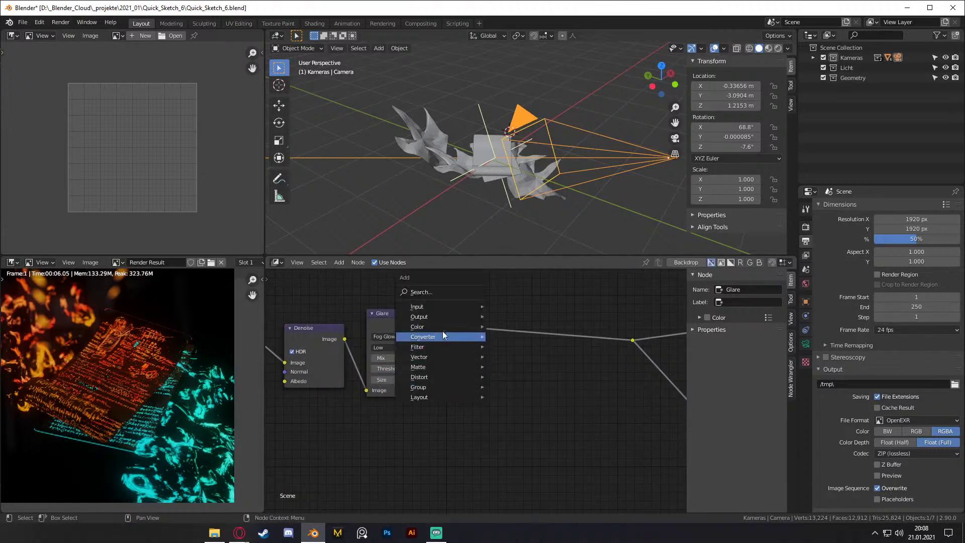
pyautogui.moveTo(440, 337)
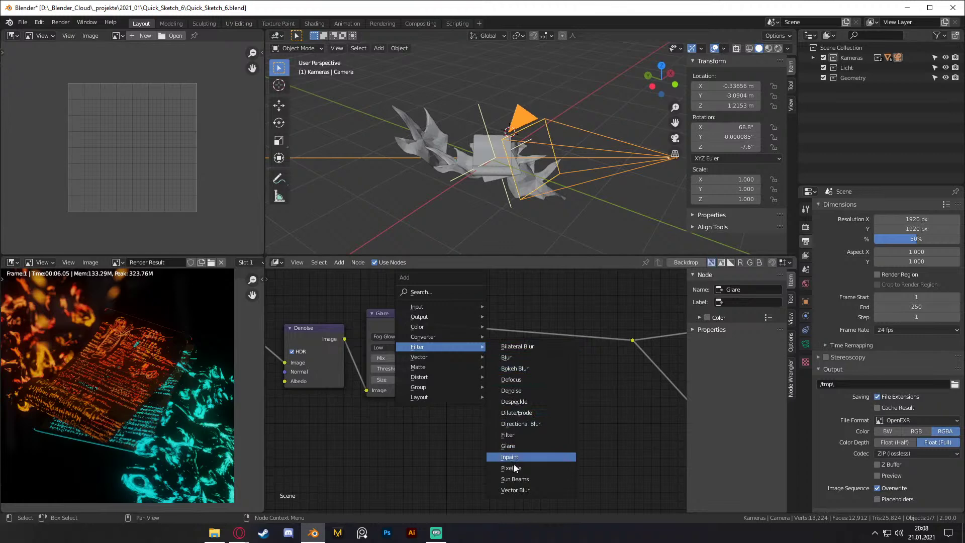
pyautogui.moveTo(481, 327)
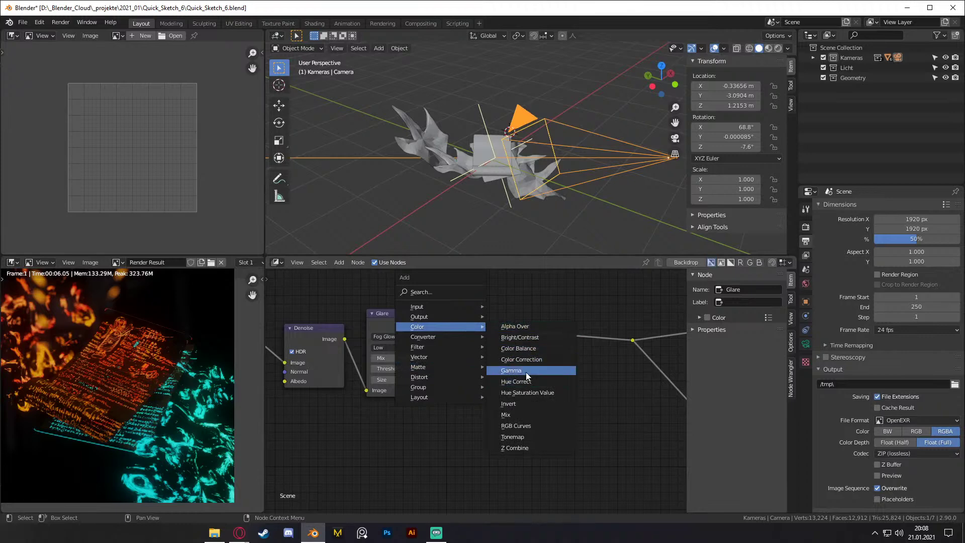
pyautogui.click(535, 340)
pyautogui.click(535, 342)
pyautogui.scroll(3, 532, 352)
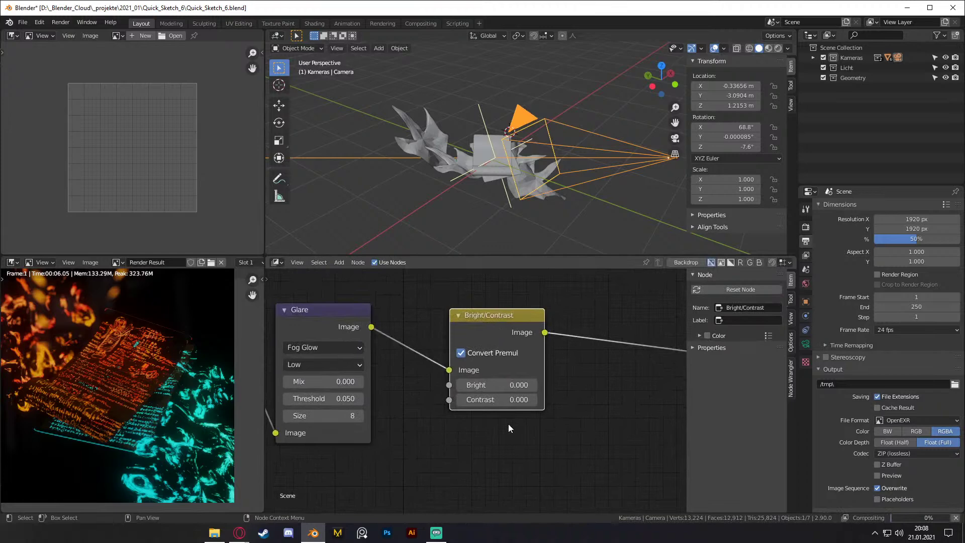
# Step: Set the Bright/Contrast node's contrast to 0.25 and shift the node slightly towards the Glare node
pyautogui.click(524, 402)
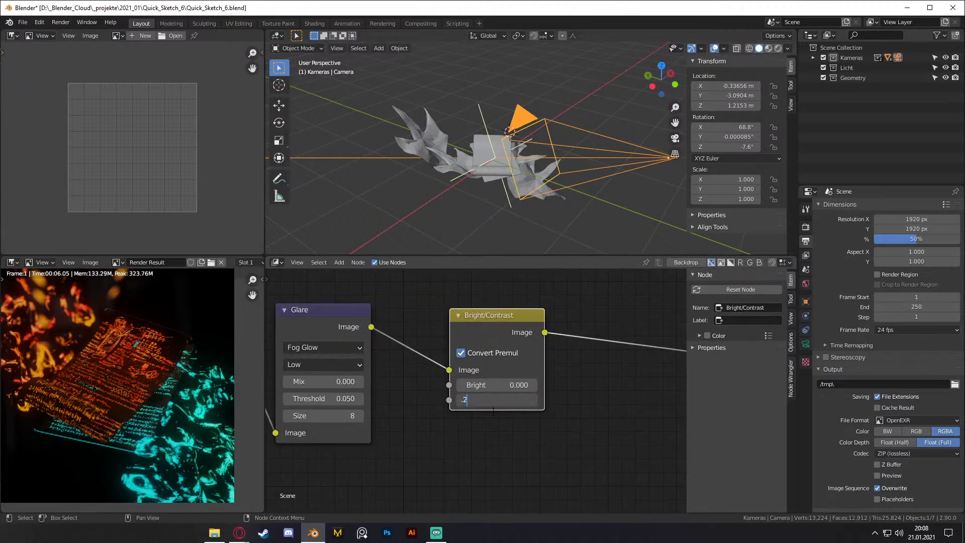
pyautogui.write('0.25')
pyautogui.press('Return')
pyautogui.scroll(-2, 498, 386)
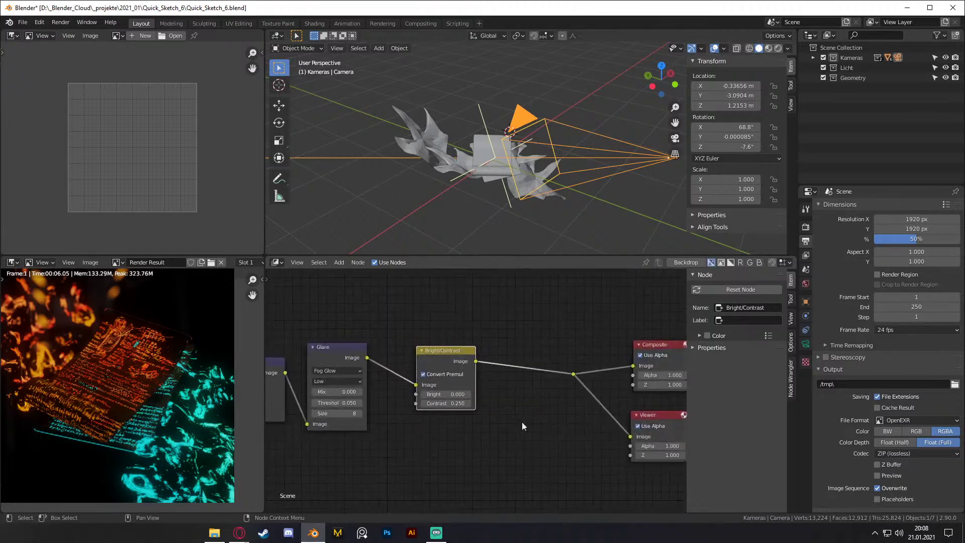
pyautogui.moveTo(442, 354); pyautogui.dragTo(435, 352)
pyautogui.scroll(-1, 507, 391)
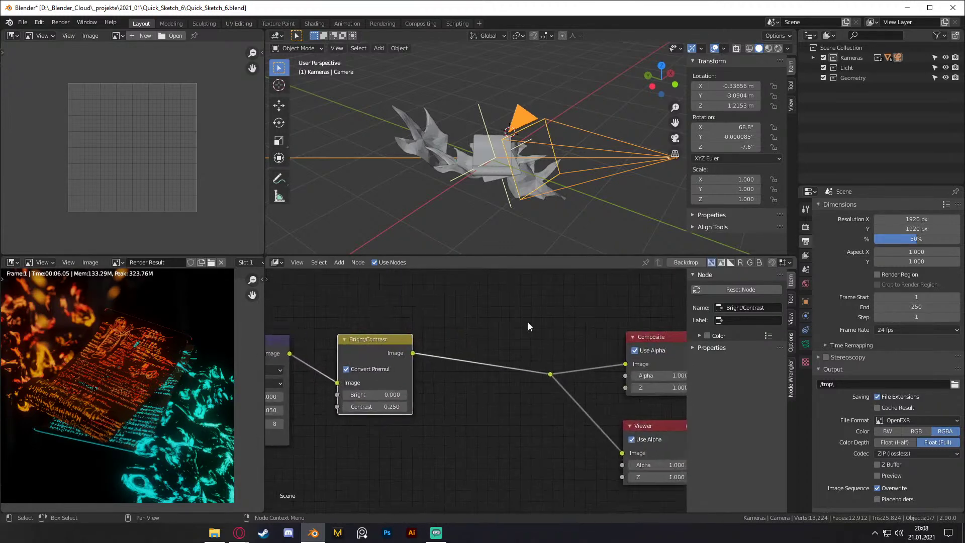
# Step: Insert a Lens Distortion node after the Bright/Contrast node and enable its Fit option
pyautogui.moveTo(529, 339); pyautogui.dragTo(478, 345, button='middle')
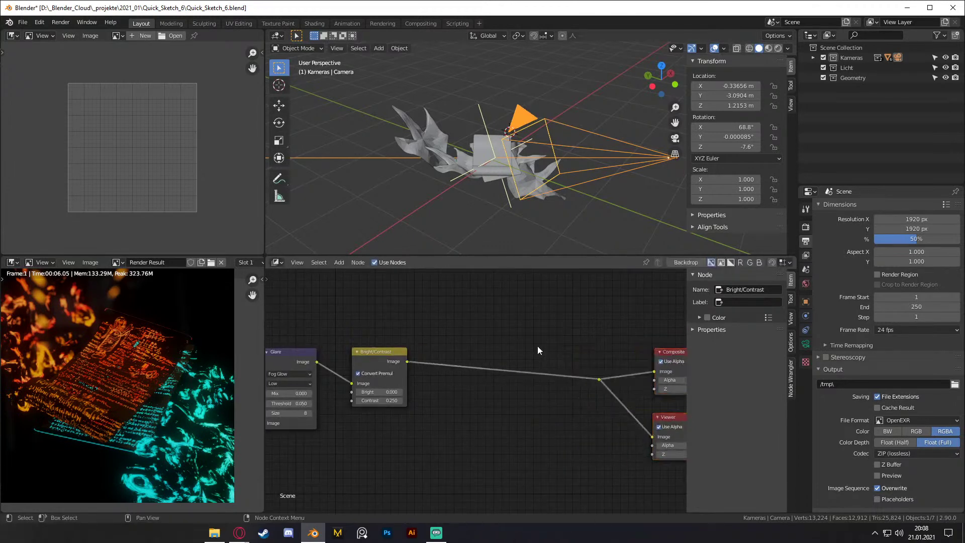
pyautogui.scroll(1, 493, 362)
pyautogui.hotkey('shift', 'a')
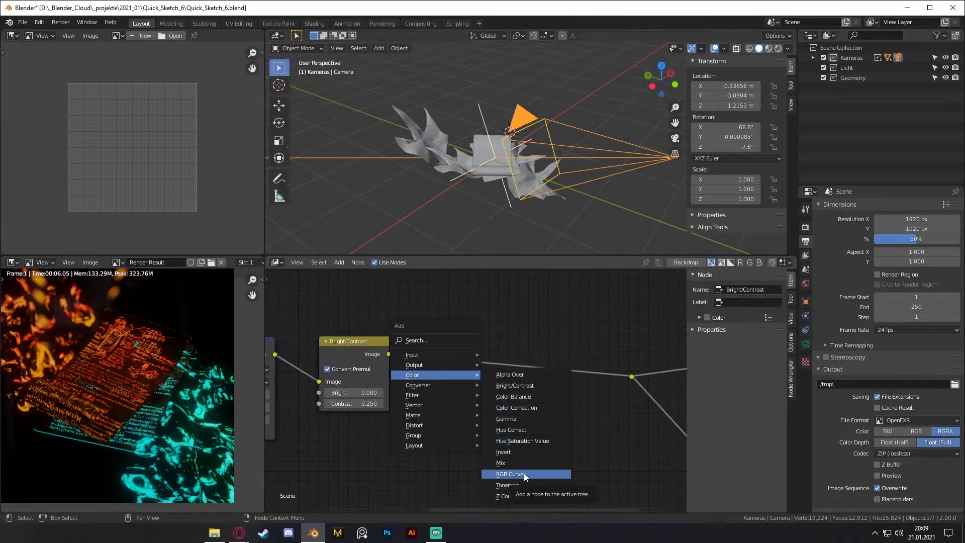
pyautogui.scroll(-4, 509, 421)
pyautogui.scroll(1, 438, 420)
pyautogui.moveTo(438, 420); pyautogui.dragTo(495, 387, button='middle')
pyautogui.hotkey('shift', 'a')
pyautogui.moveTo(421, 413)
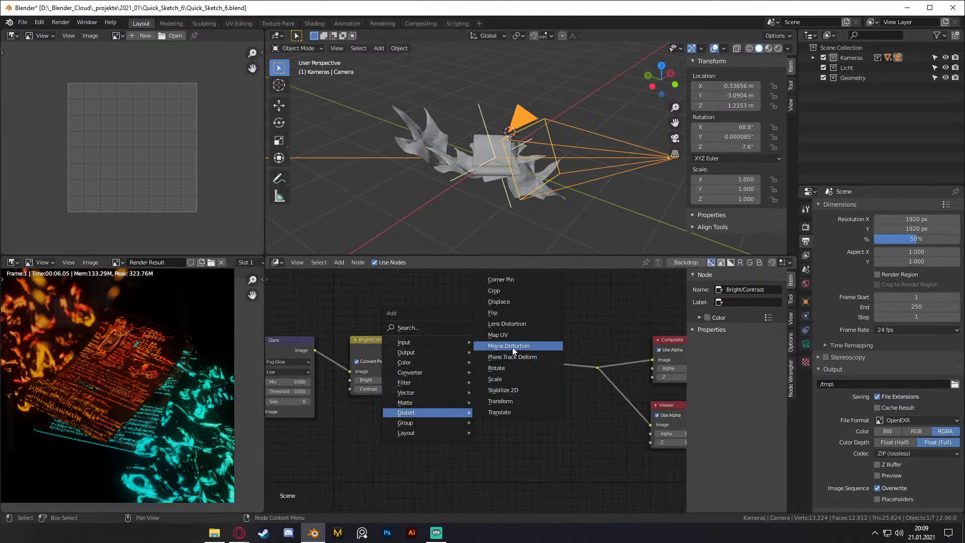
pyautogui.click(514, 323)
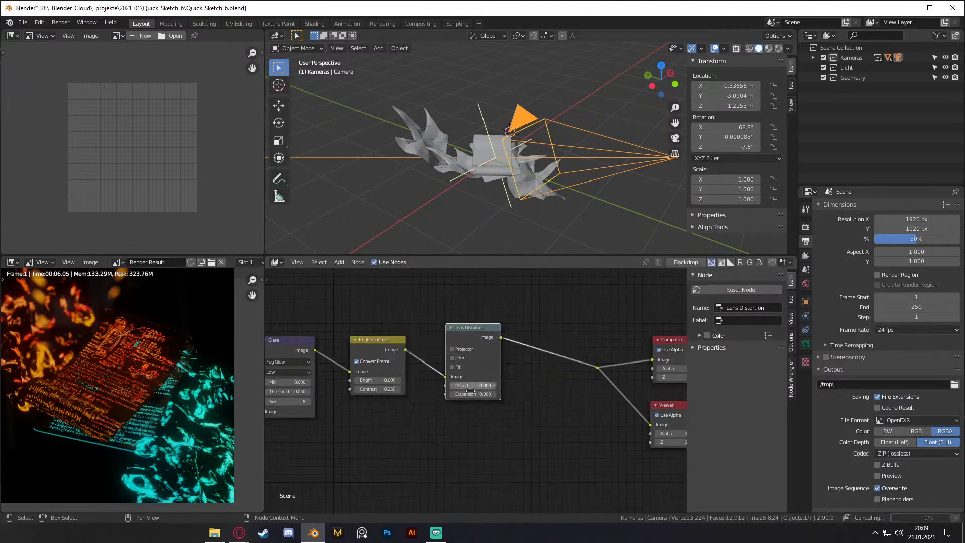
pyautogui.click(469, 373)
pyautogui.scroll(2, 468, 413)
pyautogui.scroll(2, 442, 446)
pyautogui.click(443, 355)
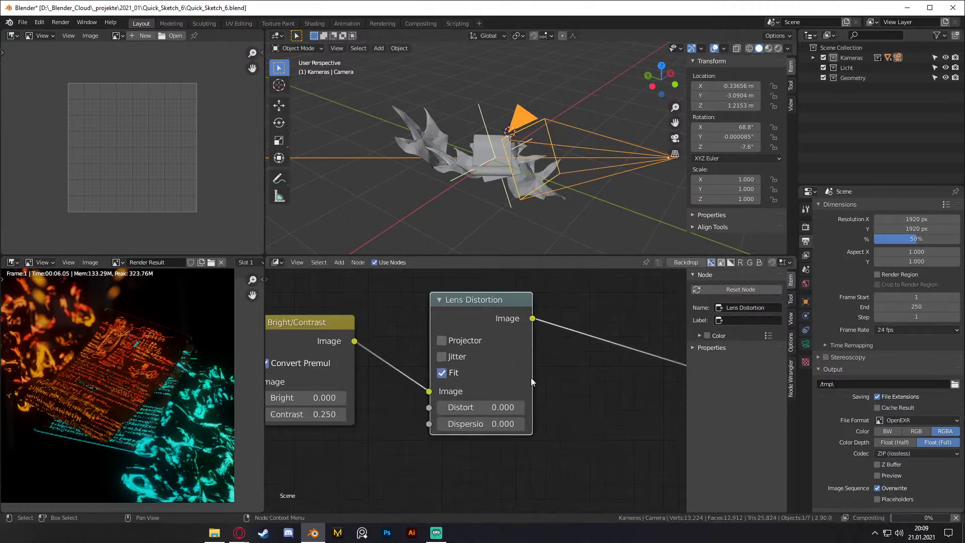
# Step: Try dispersion values of 0.1 and 0.05 on the Lens Distortion node
pyautogui.click(481, 423)
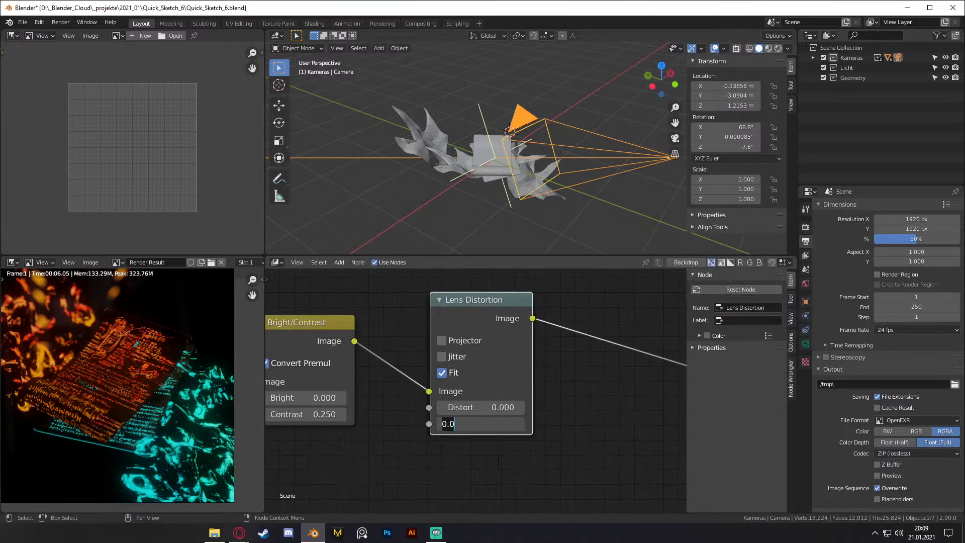
pyautogui.write('0.1')
pyautogui.press('Return')
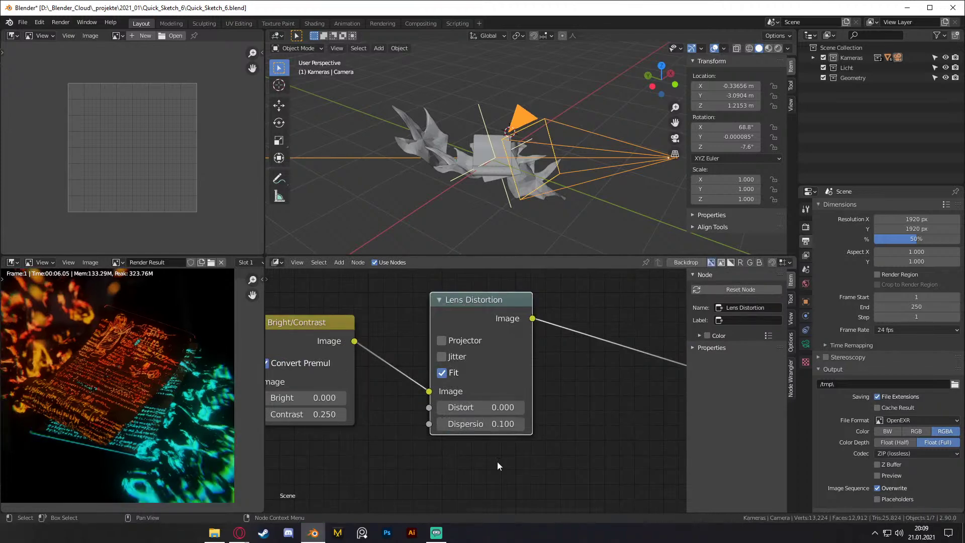
pyautogui.click(469, 424)
pyautogui.press('BackSpace')
pyautogui.write('05')
pyautogui.press('Return')
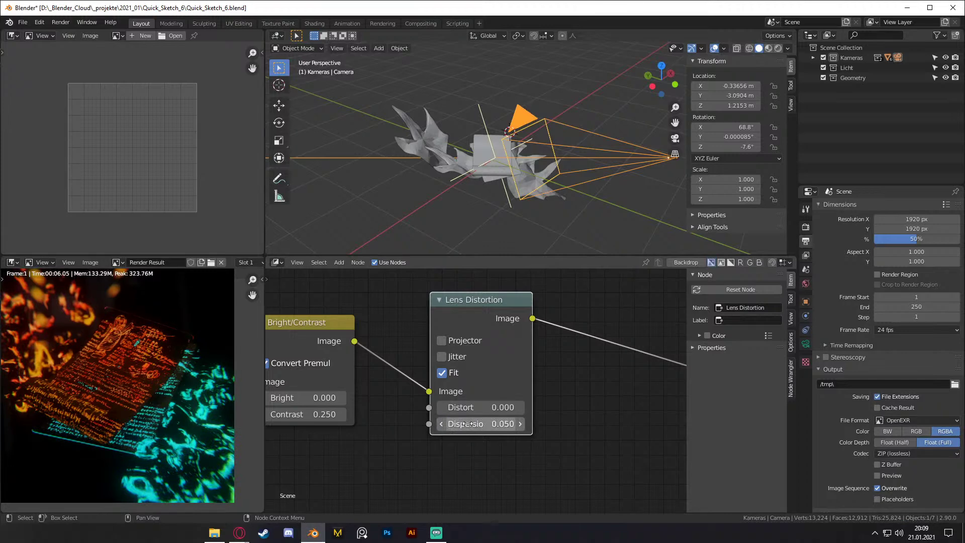
# Step: Set the Lens Distortion node's dispersion to 0.025 and inspect the effect on the rendered image
pyautogui.click(467, 424)
pyautogui.press('BackSpace')
pyautogui.write('25')
pyautogui.press('Return')
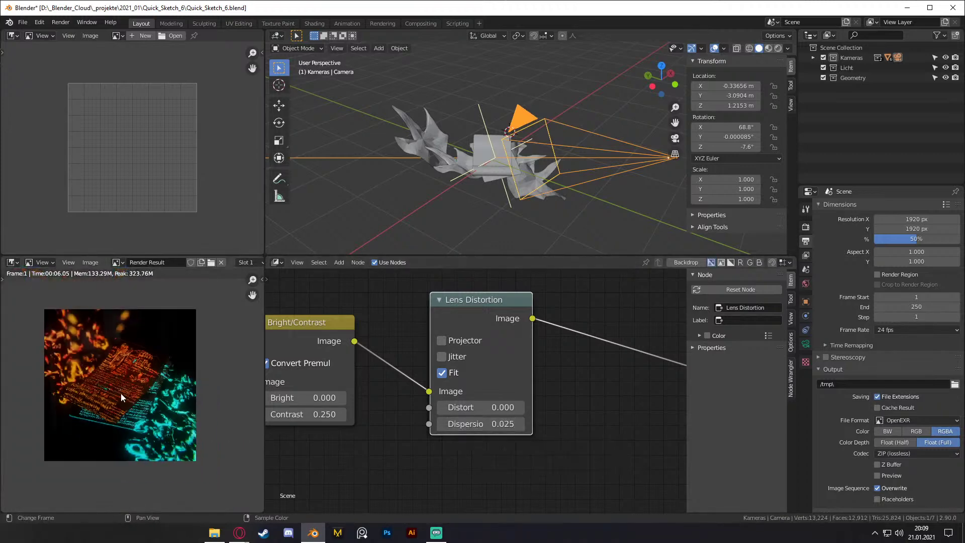
pyautogui.scroll(2, 118, 384)
pyautogui.scroll(-2, 143, 398)
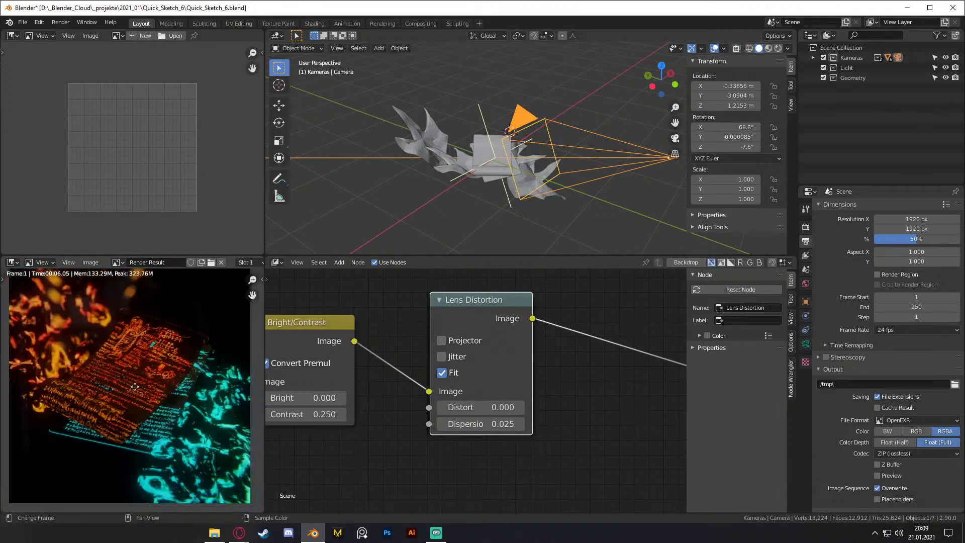
pyautogui.scroll(-1, 537, 448)
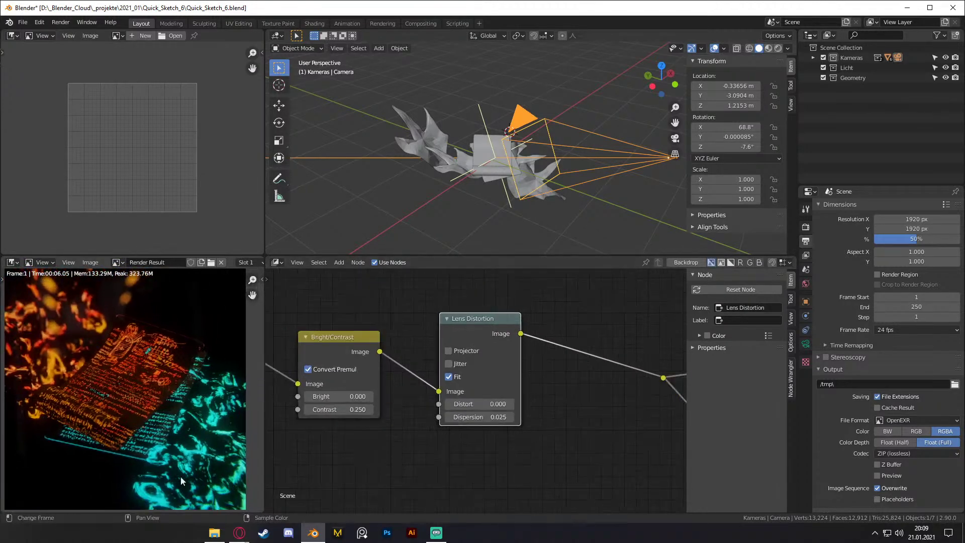
pyautogui.scroll(-2, 507, 403)
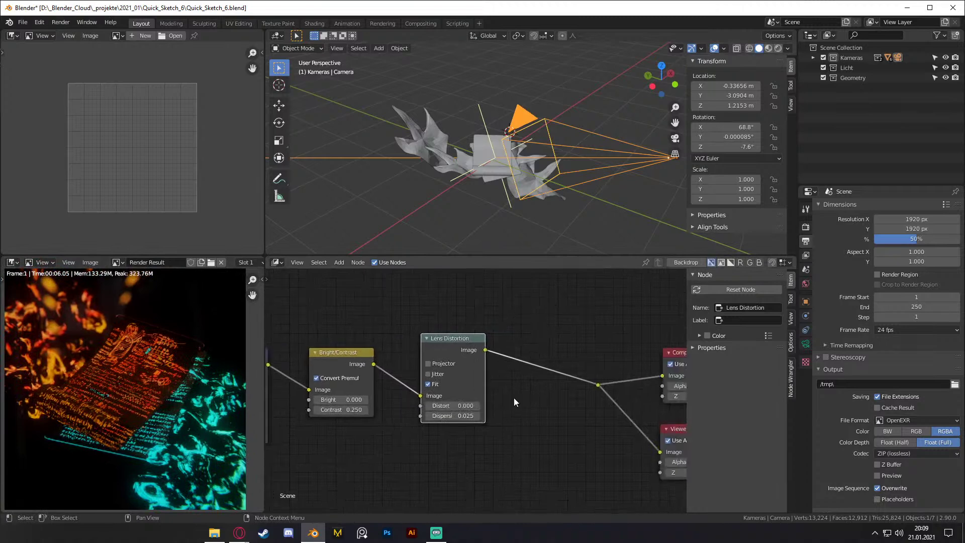
# Step: Move the reroute point with the Composite and Viewer nodes away from the Lens Distortion node to make room
pyautogui.scroll(-3, 513, 397)
pyautogui.moveTo(593, 411); pyautogui.dragTo(448, 390, button='middle')
pyautogui.moveTo(576, 311); pyautogui.dragTo(392, 467)
pyautogui.moveTo(519, 342); pyautogui.dragTo(626, 313)
# Step: Try a Corner Pin node between the Lens Distortion node and the reroute point, and delete it
pyautogui.hotkey('shift', 'a')
pyautogui.moveTo(384, 362)
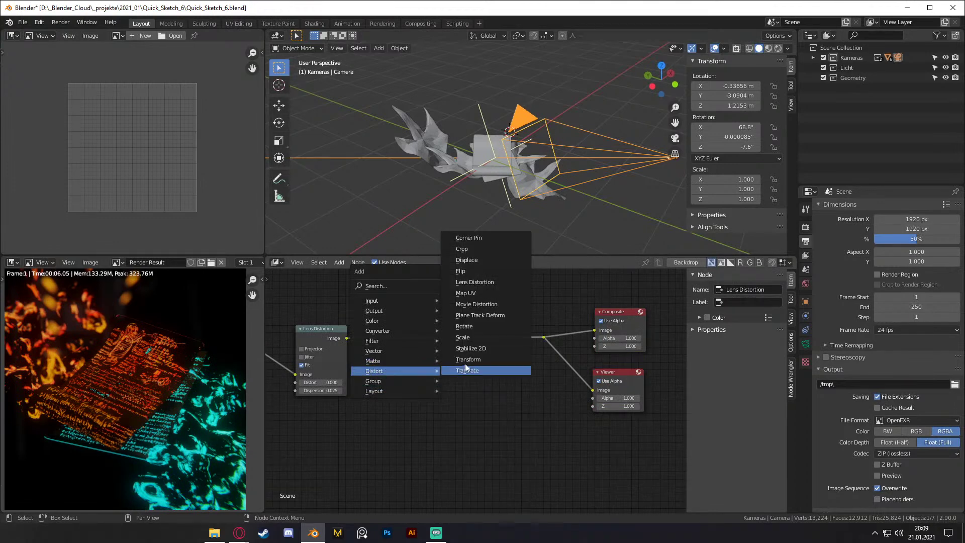
pyautogui.click(484, 238)
pyautogui.click(490, 376)
pyautogui.scroll(2, 529, 351)
pyautogui.moveTo(529, 350); pyautogui.dragTo(530, 352, button='middle')
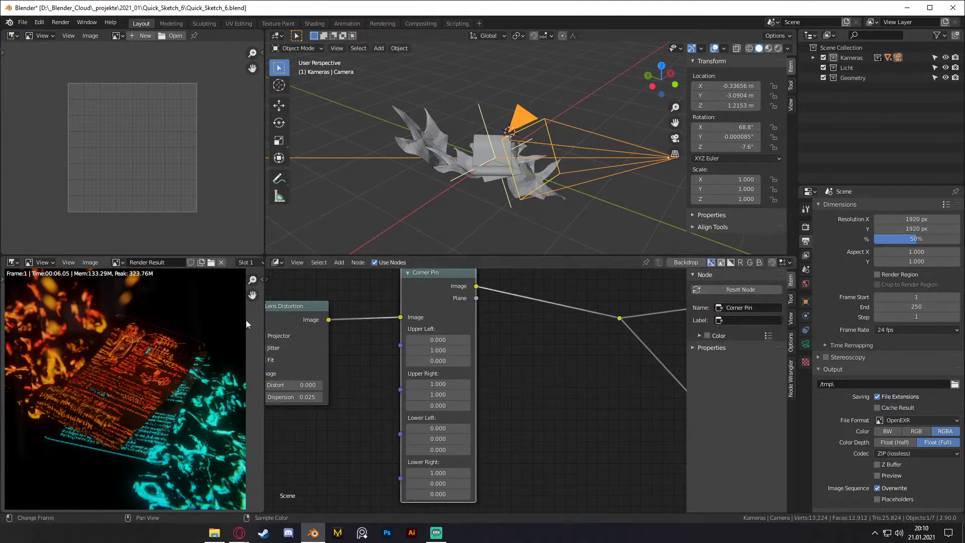
pyautogui.press('x')
# Step: Add a Displace node and link it between the Lens Distortion node's image output and the reroute point
pyautogui.hotkey('shift', 'a')
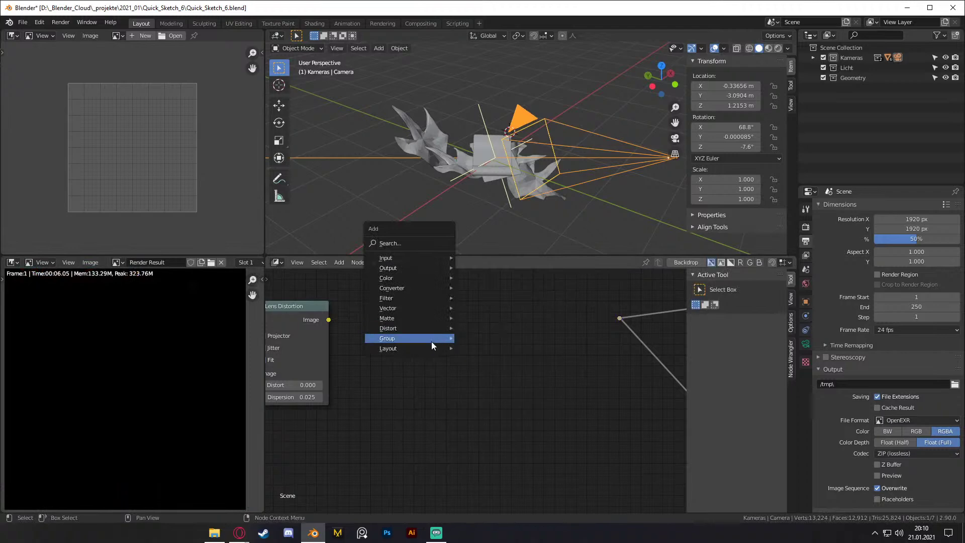
pyautogui.moveTo(394, 301)
pyautogui.moveTo(392, 330)
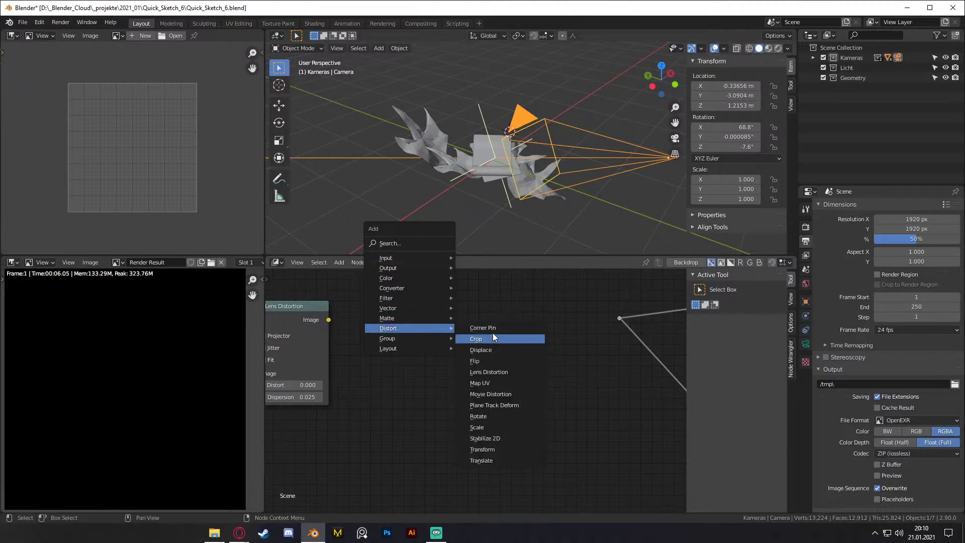
pyautogui.click(495, 349)
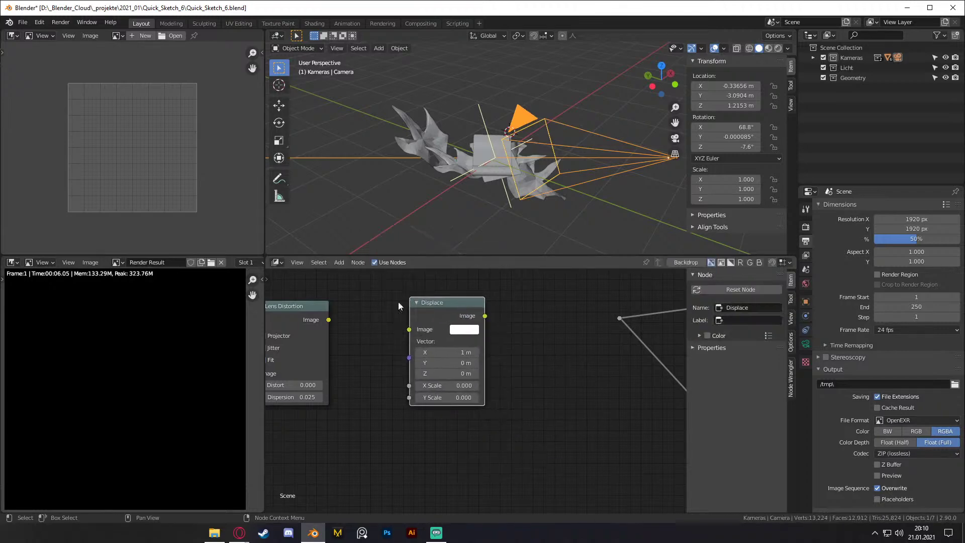
pyautogui.moveTo(333, 321); pyautogui.dragTo(409, 329)
pyautogui.moveTo(485, 315); pyautogui.dragTo(619, 318)
pyautogui.moveTo(618, 318); pyautogui.dragTo(559, 366, button='middle')
pyautogui.scroll(2, 554, 366)
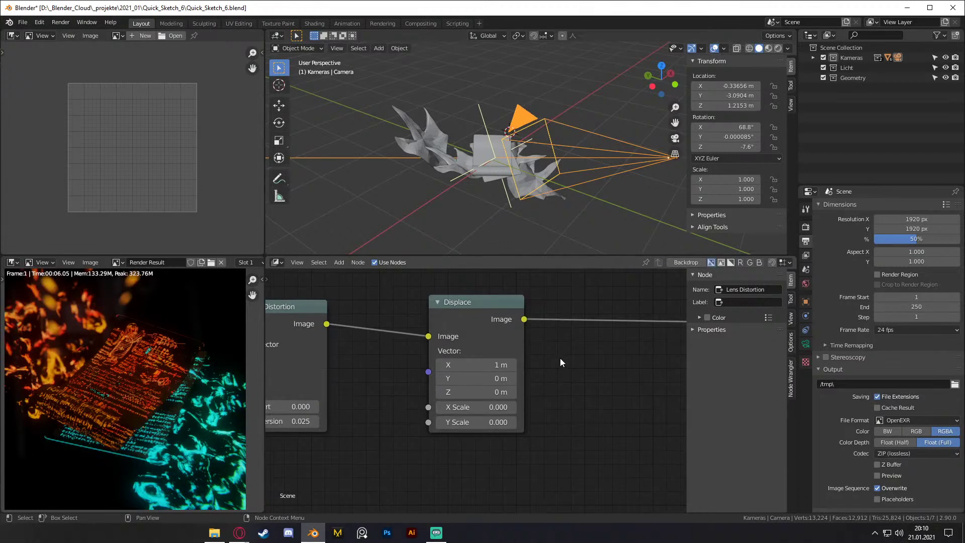
# Step: Move the Displace node closer to the reroute point, leaving free space after the Lens Distortion node
pyautogui.moveTo(475, 300); pyautogui.dragTo(468, 300)
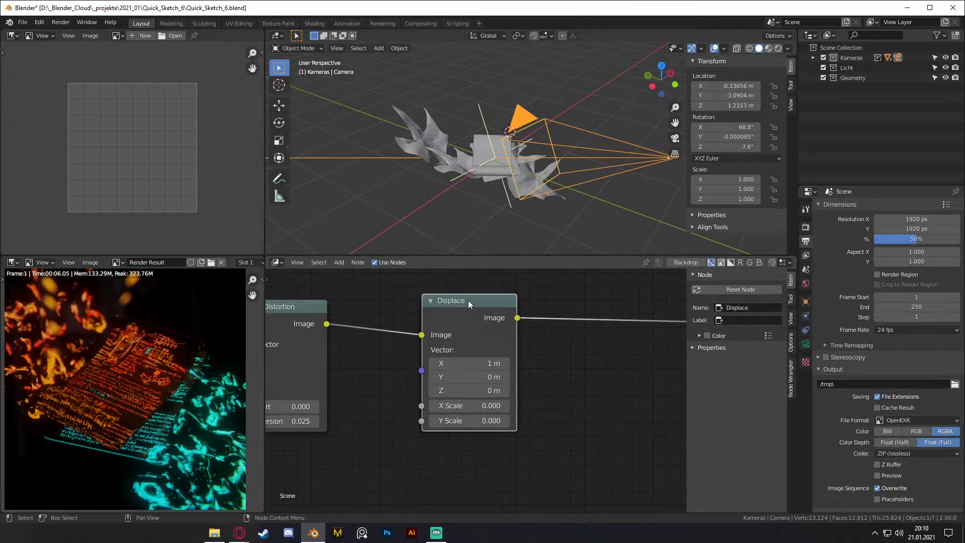
pyautogui.scroll(-6, 525, 375)
pyautogui.scroll(4, 529, 381)
pyautogui.moveTo(547, 367); pyautogui.dragTo(553, 373, button='middle')
pyautogui.moveTo(470, 320); pyautogui.dragTo(527, 319)
pyautogui.scroll(3, 532, 366)
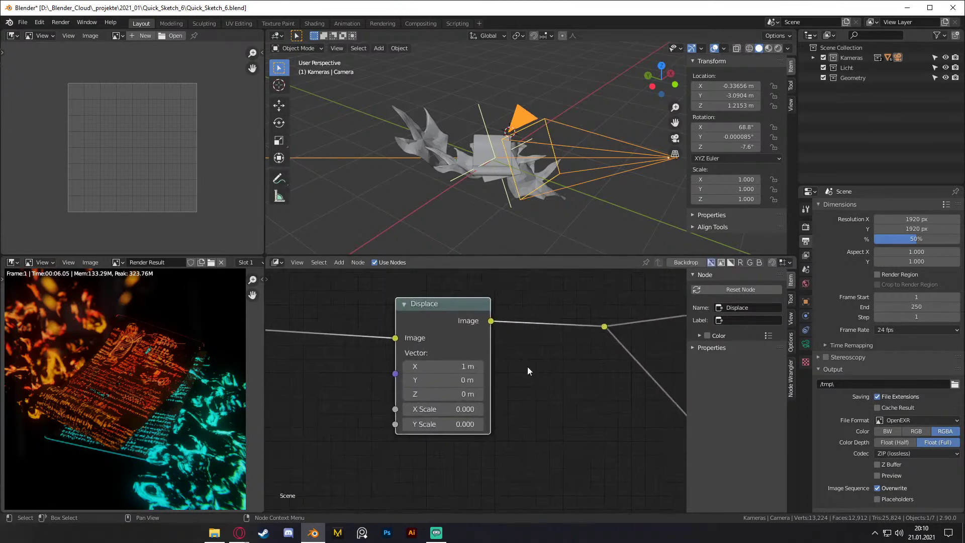
pyautogui.moveTo(526, 365); pyautogui.dragTo(615, 371, button='middle')
pyautogui.scroll(-3, 554, 390)
pyautogui.scroll(2, 572, 377)
# Step: Add a Bokeh Image node below the link between the Lens Distortion and Displace nodes
pyautogui.hotkey('shift', 'a')
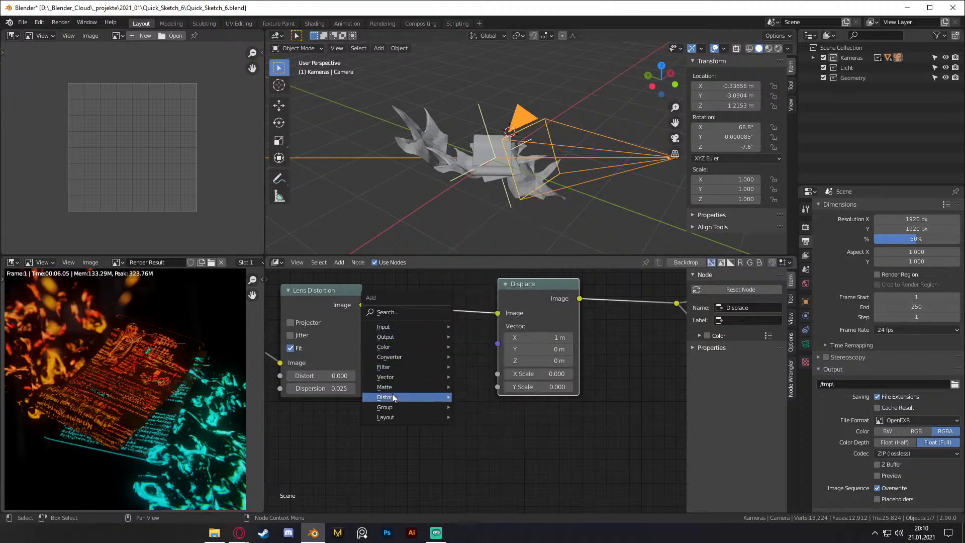
pyautogui.moveTo(393, 406)
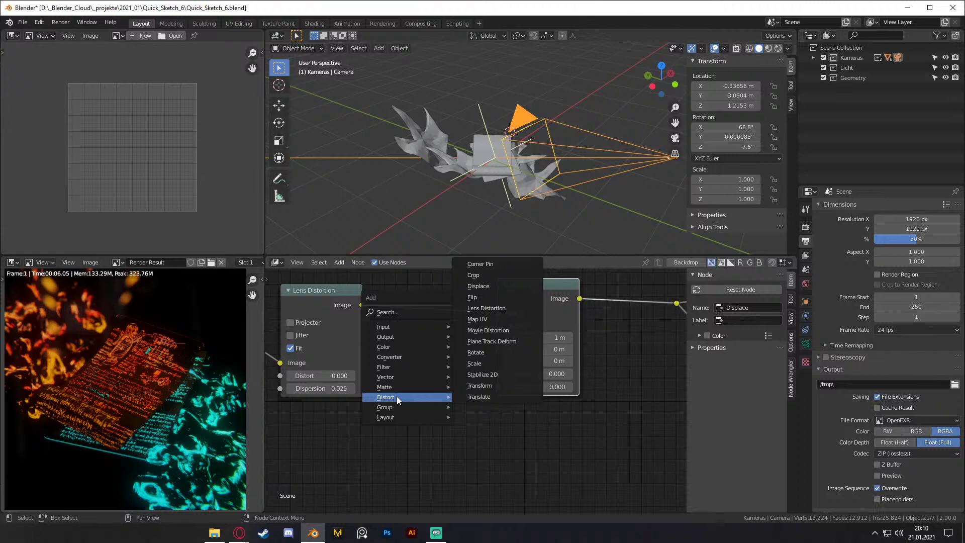
pyautogui.moveTo(387, 346)
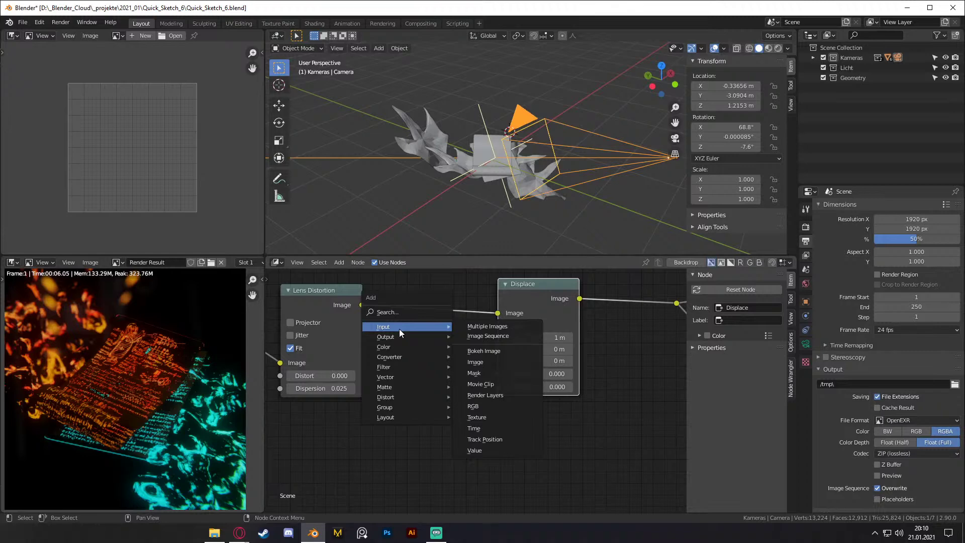
pyautogui.click(483, 351)
pyautogui.click(442, 374)
pyautogui.scroll(-1, 508, 431)
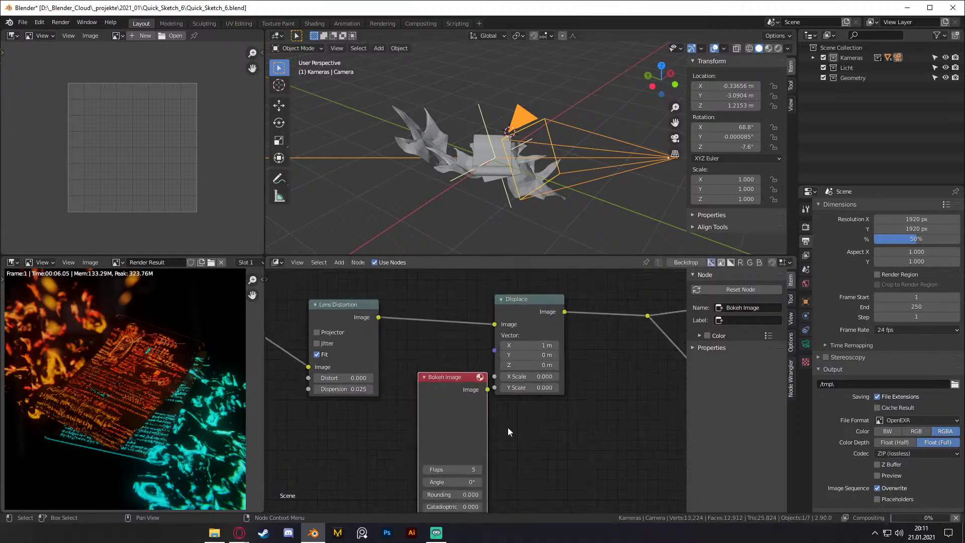
pyautogui.scroll(-1, 509, 431)
pyautogui.moveTo(508, 431); pyautogui.dragTo(501, 403, button='middle')
pyautogui.scroll(3, 504, 404)
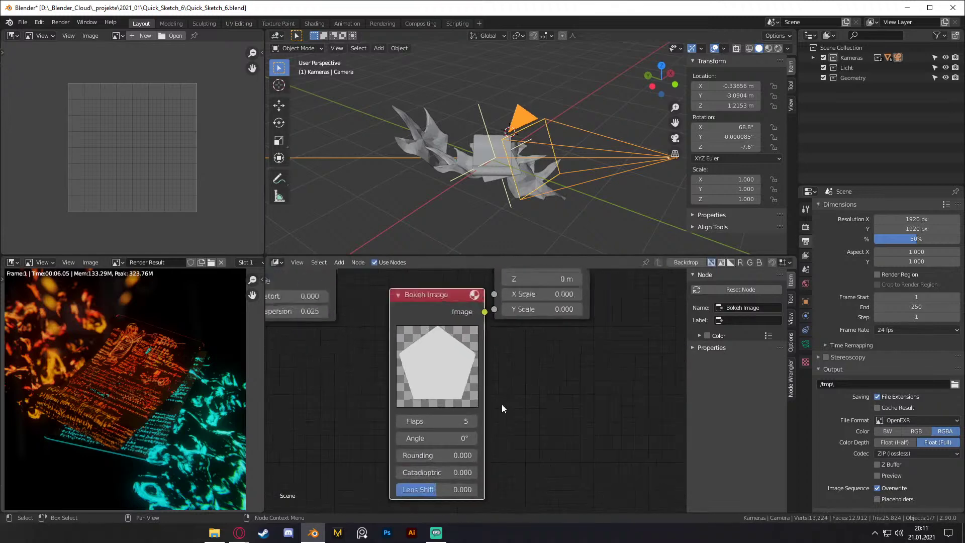
# Step: Set the Bokeh Image node's flaps to 9
pyautogui.click(471, 426)
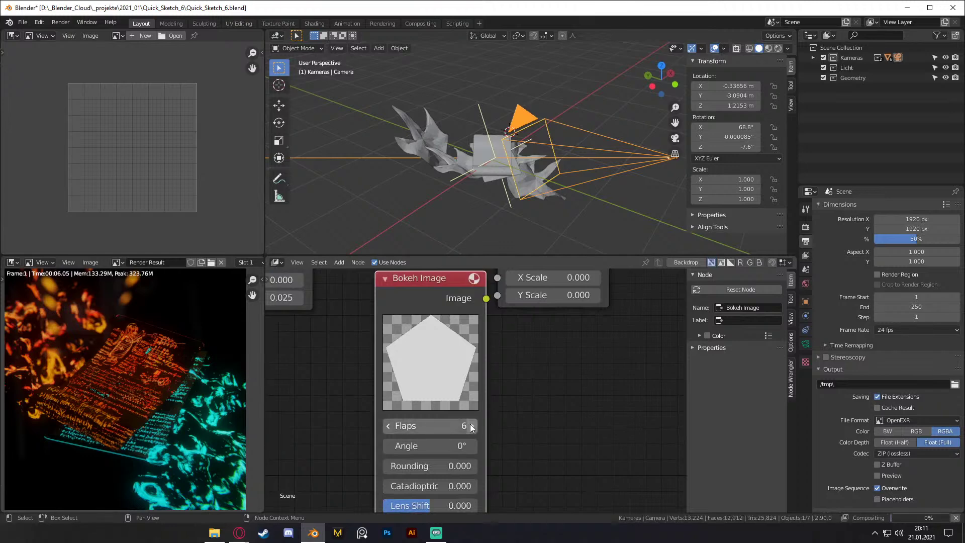
pyautogui.click(471, 425)
pyautogui.click(471, 426)
pyautogui.click(471, 426)
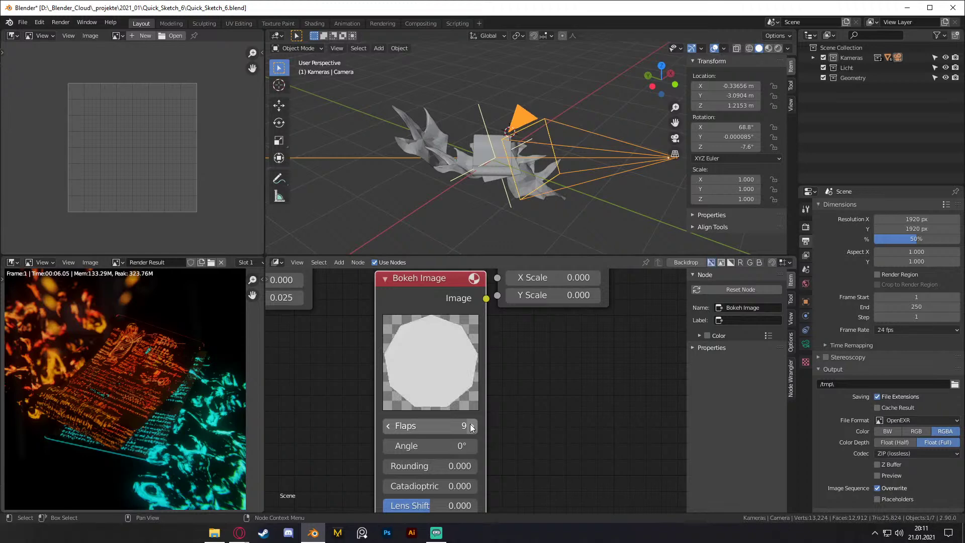
pyautogui.scroll(-3, 499, 411)
pyautogui.scroll(2, 515, 381)
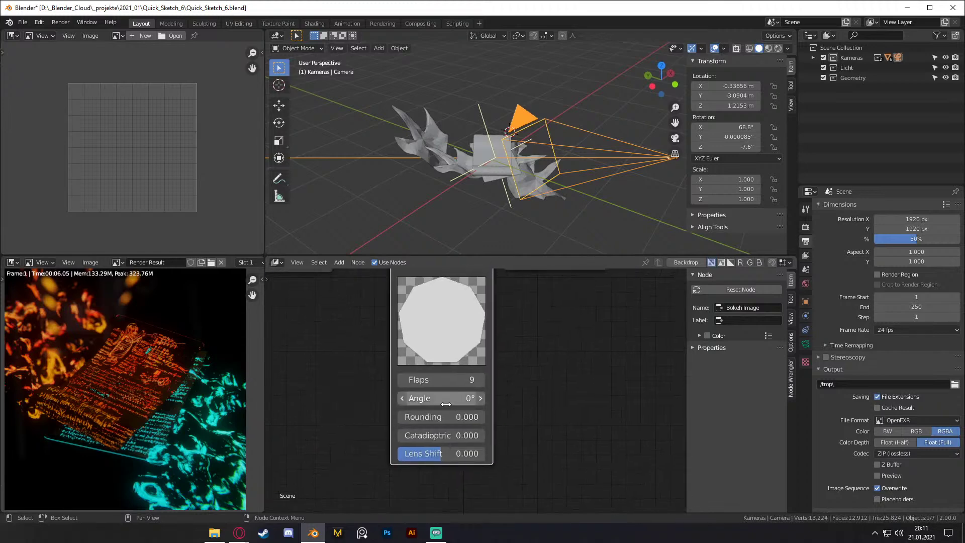
# Step: Set the Bokeh Image node's flaps to 20
pyautogui.click(480, 380)
pyautogui.moveTo(480, 381); pyautogui.dragTo(508, 381)
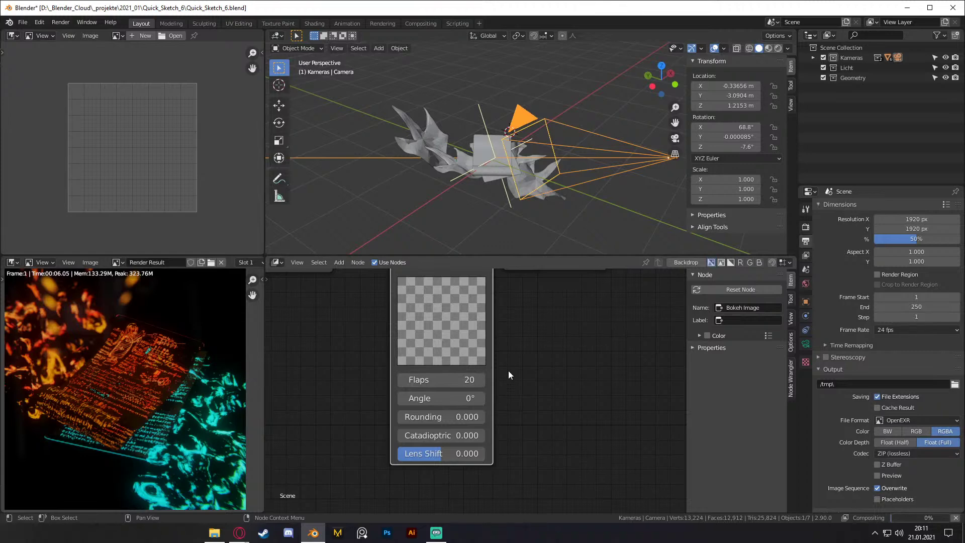
pyautogui.scroll(-2, 521, 335)
pyautogui.moveTo(521, 334); pyautogui.dragTo(514, 342, button='middle')
pyautogui.scroll(2, 515, 342)
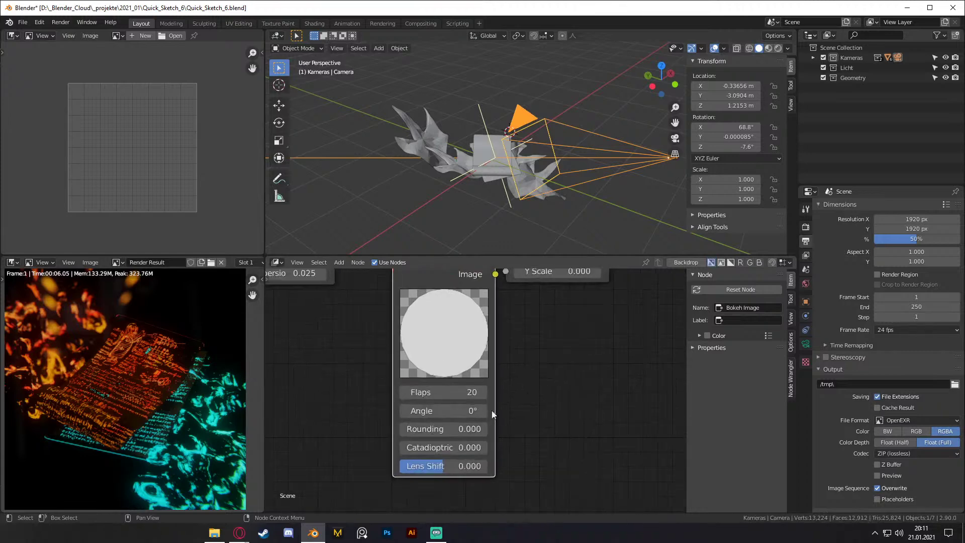
# Step: Try a lens shift of about 0.483 on the Bokeh Image node and reset it to 0
pyautogui.moveTo(436, 467); pyautogui.dragTo(465, 470)
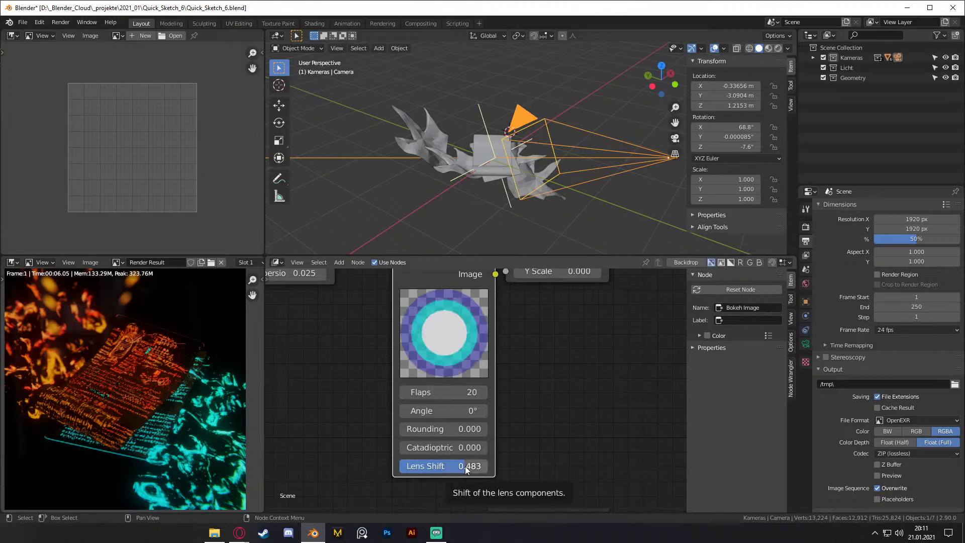
pyautogui.click(465, 466)
pyautogui.write('0')
pyautogui.press('Return')
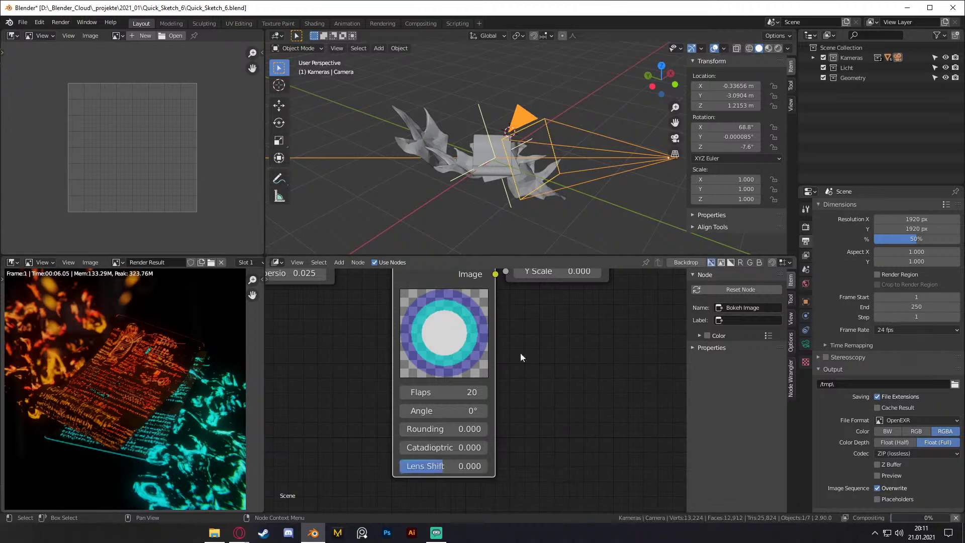
# Step: Delete the Displace node and move the Bokeh Image node below the Lens Distortion node
pyautogui.scroll(-5, 517, 343)
pyautogui.press('x')
pyautogui.moveTo(419, 363); pyautogui.dragTo(311, 392)
pyautogui.moveTo(397, 392); pyautogui.dragTo(673, 354, button='middle')
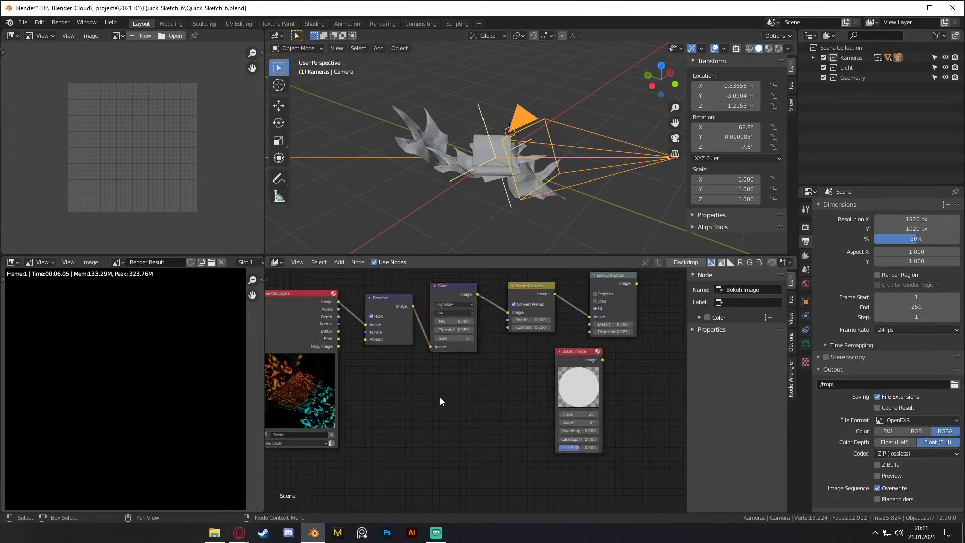
pyautogui.moveTo(450, 401); pyautogui.dragTo(481, 349, button='middle')
# Step: Link the Bokeh Image node's image output to the reroute point to preview it in the render result
pyautogui.moveTo(616, 309); pyautogui.dragTo(555, 333)
pyautogui.moveTo(556, 333); pyautogui.dragTo(398, 364, button='middle')
pyautogui.moveTo(398, 364); pyautogui.dragTo(520, 342)
pyautogui.moveTo(521, 342); pyautogui.dragTo(416, 374, button='middle')
pyautogui.moveTo(413, 373); pyautogui.dragTo(568, 291)
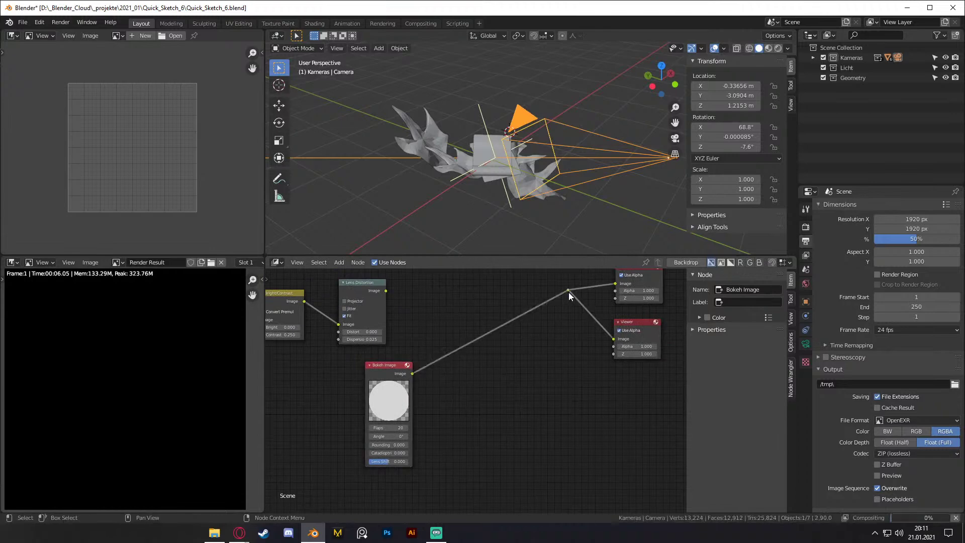
pyautogui.scroll(1, 492, 398)
pyautogui.moveTo(412, 426); pyautogui.dragTo(492, 379, button='middle')
pyautogui.scroll(3, 475, 380)
pyautogui.moveTo(533, 330); pyautogui.dragTo(484, 375, button='middle')
pyautogui.scroll(-2, 134, 382)
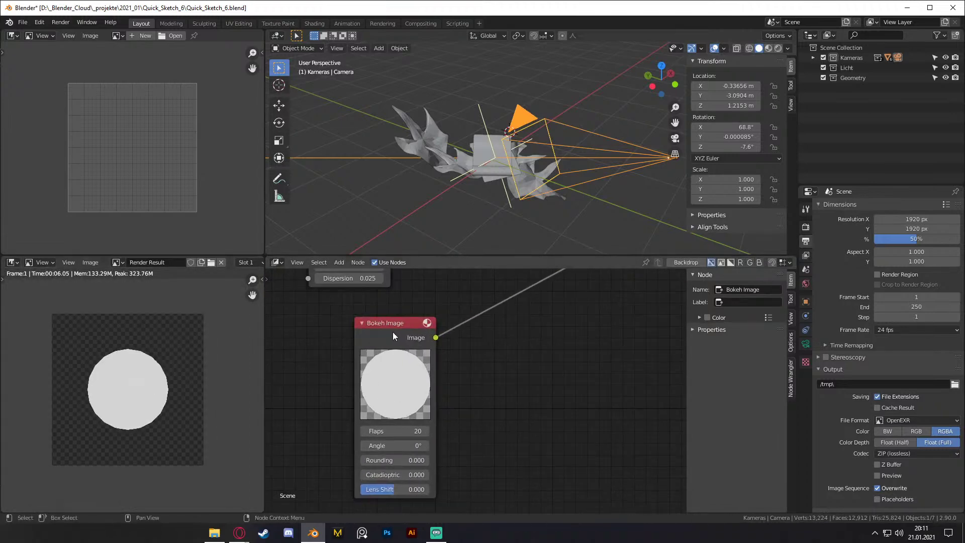
# Step: Add a Texture node beside the Bokeh Image node and assign the existing texture named Texture to it
pyautogui.moveTo(393, 330); pyautogui.dragTo(336, 335)
pyautogui.hotkey('shift', 'a')
pyautogui.moveTo(403, 350)
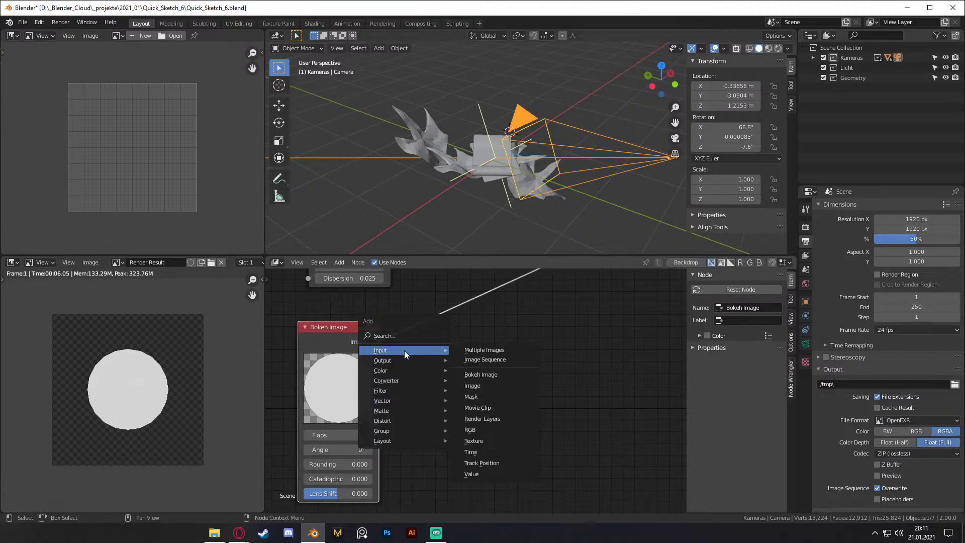
pyautogui.click(493, 439)
pyautogui.click(493, 317)
pyautogui.moveTo(593, 417); pyautogui.dragTo(544, 362, button='middle')
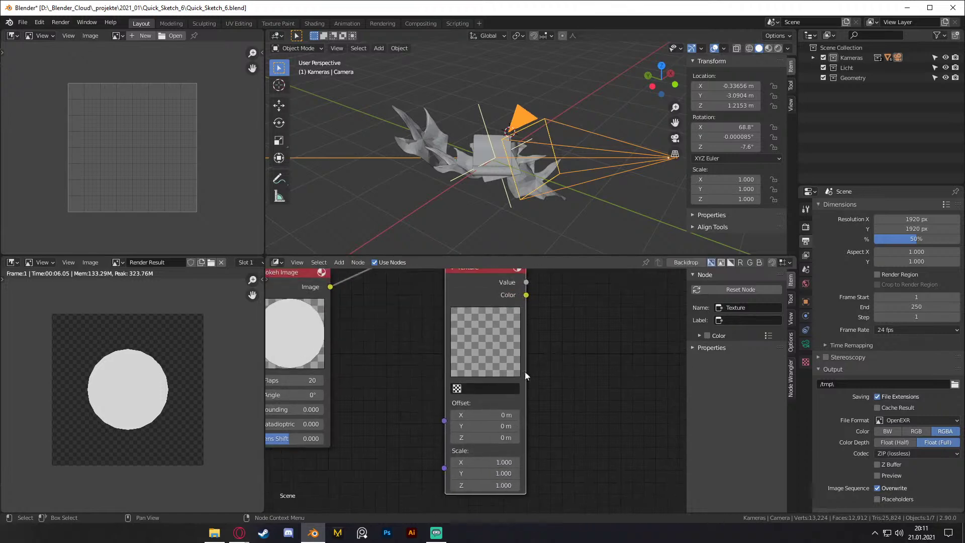
pyautogui.click(457, 388)
pyautogui.click(472, 403)
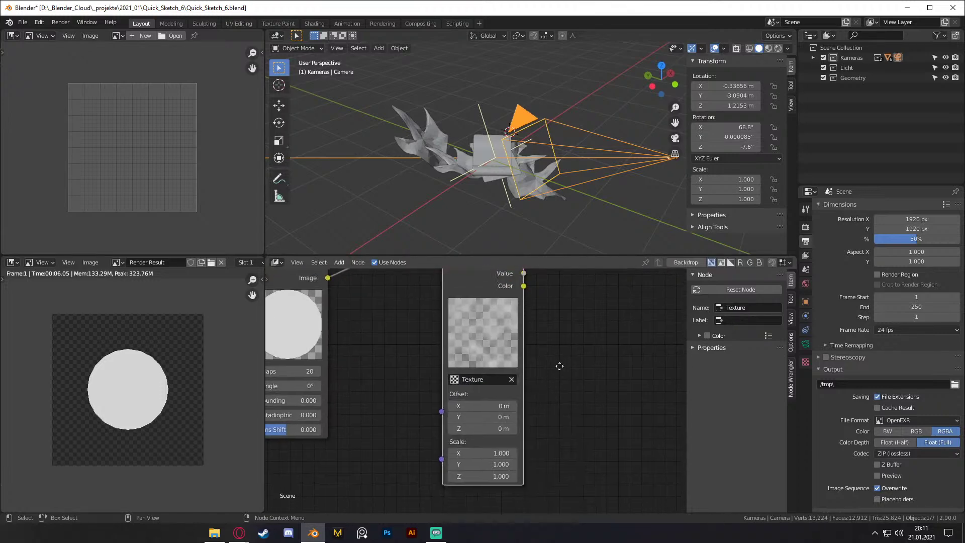
# Step: Delete the Bokeh Image node and place the Texture node below the Lens Distortion node
pyautogui.moveTo(568, 379); pyautogui.dragTo(363, 333, button='middle')
pyautogui.click(363, 333)
pyautogui.press('x')
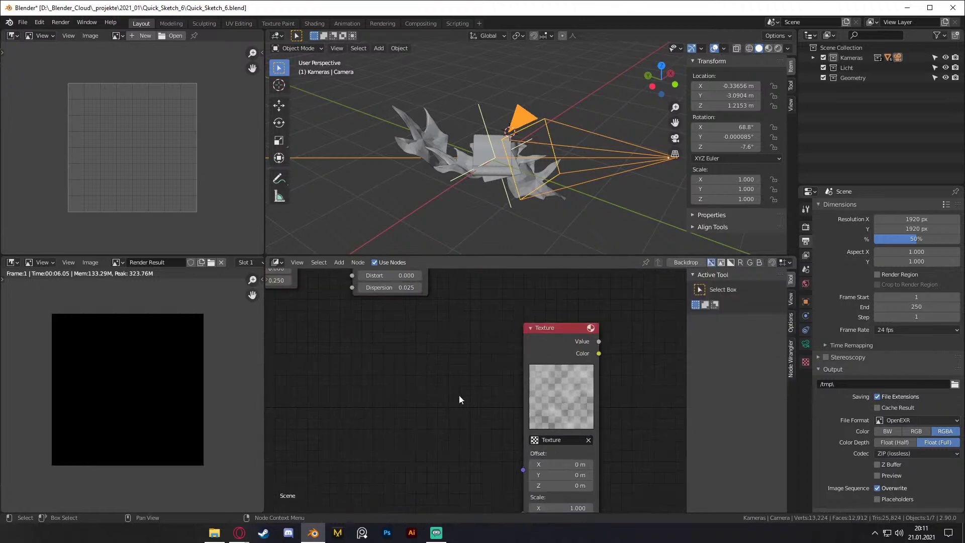
pyautogui.moveTo(468, 397); pyautogui.dragTo(359, 405, button='middle')
pyautogui.scroll(-3, 526, 381)
pyautogui.moveTo(525, 381); pyautogui.dragTo(526, 433, button='middle')
pyautogui.moveTo(449, 396); pyautogui.dragTo(294, 400)
# Step: Add a new Displace node and link it between the Lens Distortion node's image output and the reroute point
pyautogui.hotkey('shift', 'a')
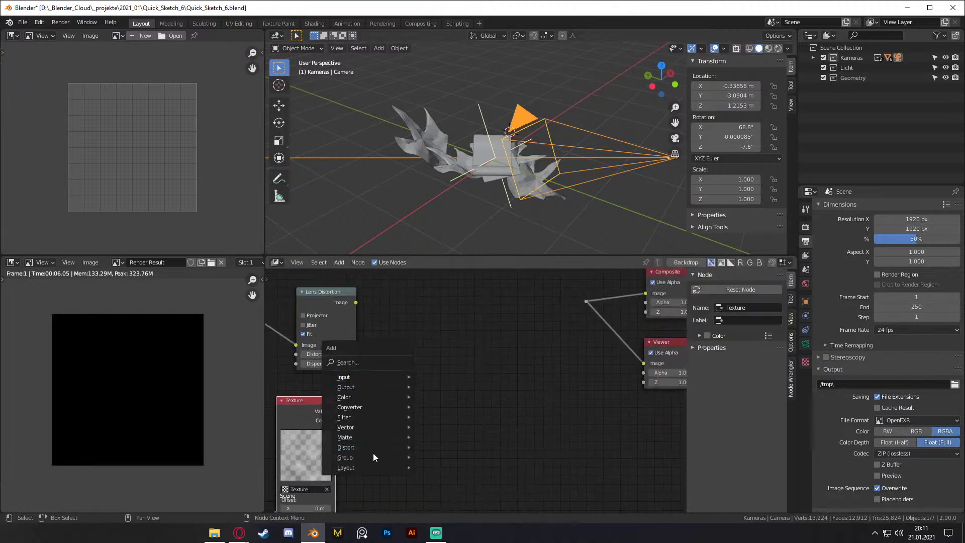
pyautogui.moveTo(361, 447)
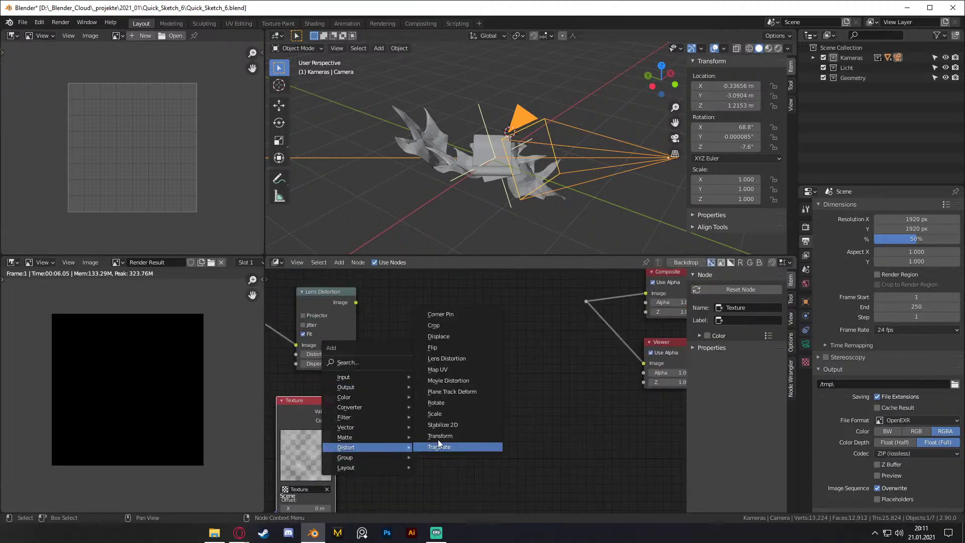
pyautogui.click(448, 334)
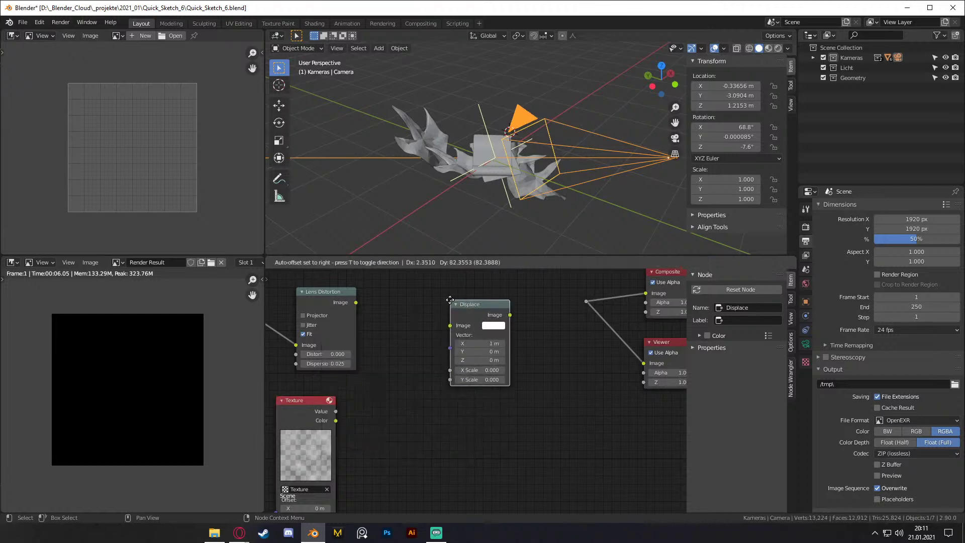
pyautogui.click(450, 300)
pyautogui.moveTo(356, 302); pyautogui.dragTo(447, 326)
pyautogui.moveTo(510, 316); pyautogui.dragTo(585, 302)
pyautogui.press('KP_Decimal')
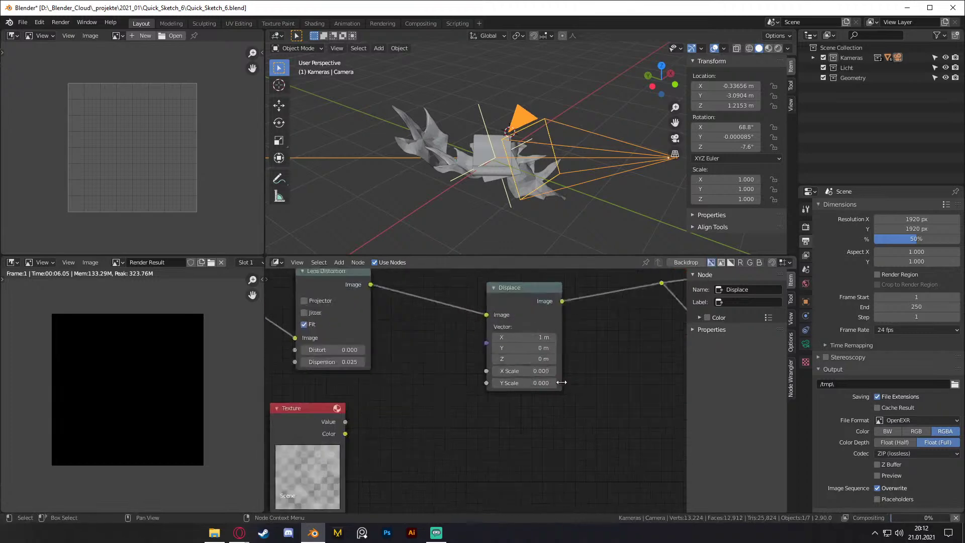
pyautogui.press('Home')
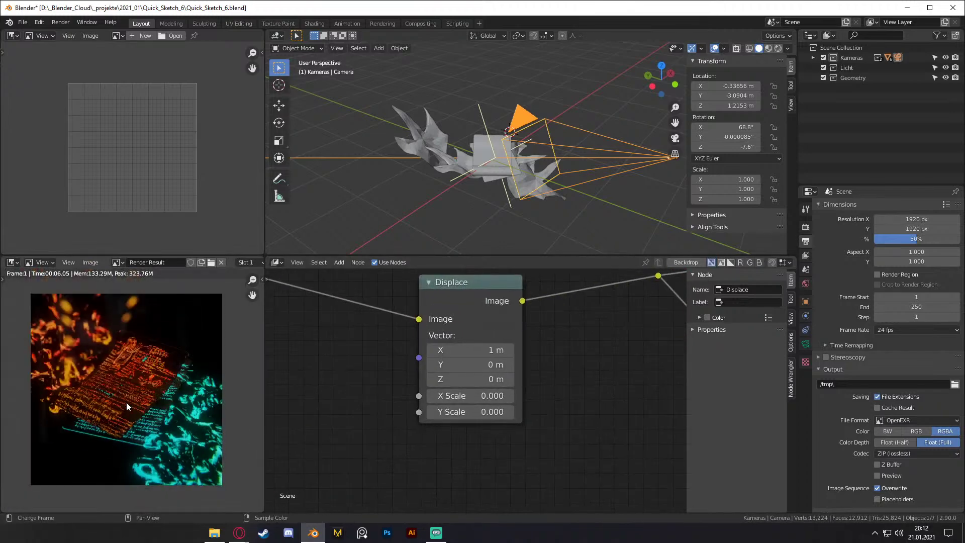
# Step: Set the Displace node's X vector value to 0.8 m, leaving its X Scale at 0
pyautogui.click(473, 396)
pyautogui.write('0.0')
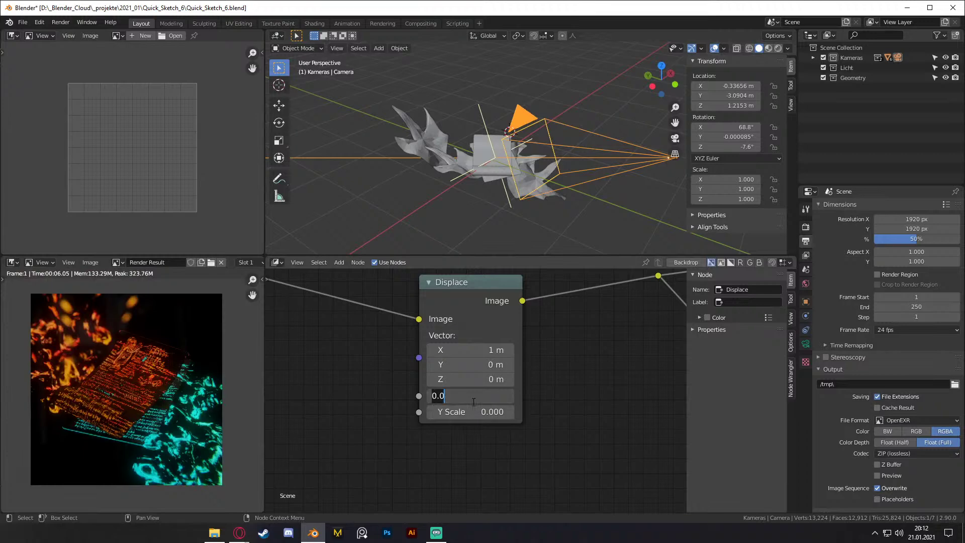
pyautogui.press('Return')
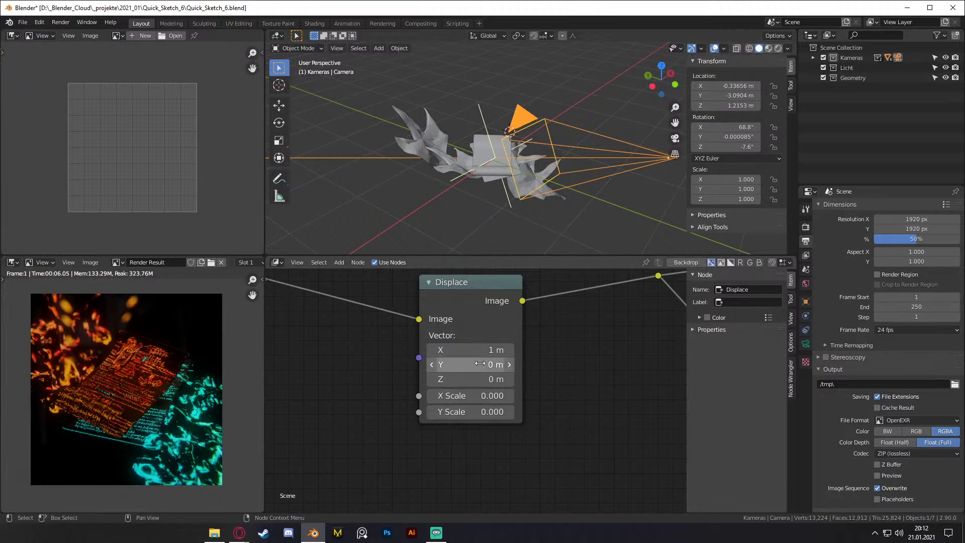
pyautogui.click(508, 349)
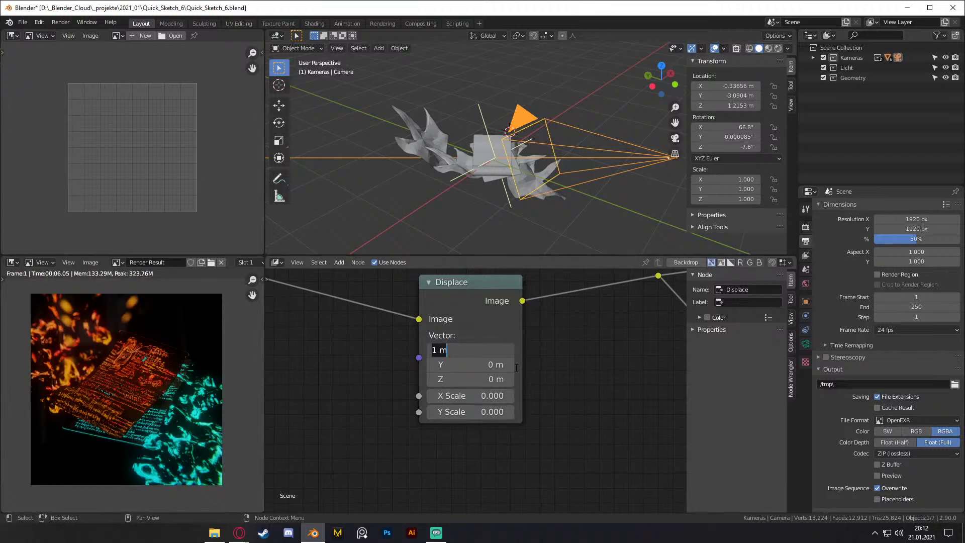
pyautogui.write('.0')
pyautogui.write('8')
pyautogui.press('Return')
pyautogui.click(450, 350)
pyautogui.click(449, 350)
pyautogui.press('BackSpace')
pyautogui.press('BackSpace')
pyautogui.write('8')
pyautogui.press('Return')
# Step: Move the Displace node slightly up and set its X Scale to 1
pyautogui.scroll(3, 526, 374)
pyautogui.moveTo(545, 400); pyautogui.dragTo(527, 384, button='middle')
pyautogui.moveTo(436, 329); pyautogui.dragTo(434, 302)
pyautogui.moveTo(489, 405); pyautogui.dragTo(545, 416, button='middle')
pyautogui.scroll(1, 544, 415)
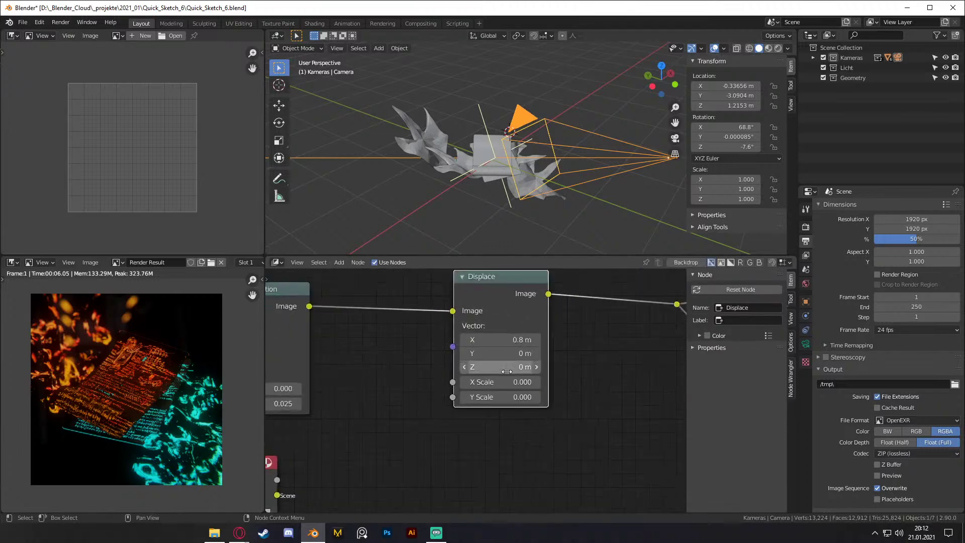
pyautogui.doubleClick(493, 382)
pyautogui.write('1')
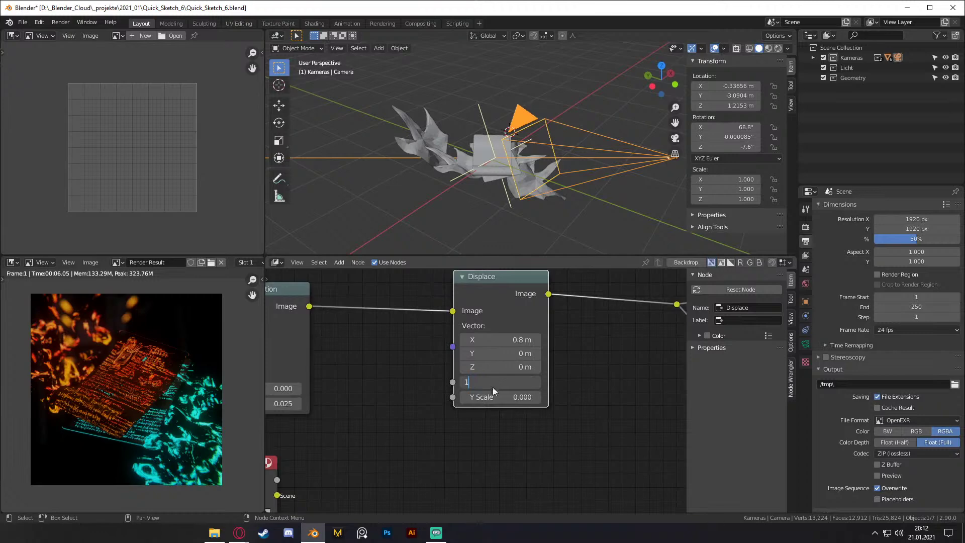
pyautogui.press('Return')
# Step: Delete the Displace node between the Lens Distortion node and the reroute point
pyautogui.press('x')
pyautogui.scroll(-1, 570, 356)
pyautogui.hotkey('shift', 'a')
pyautogui.press('Escape')
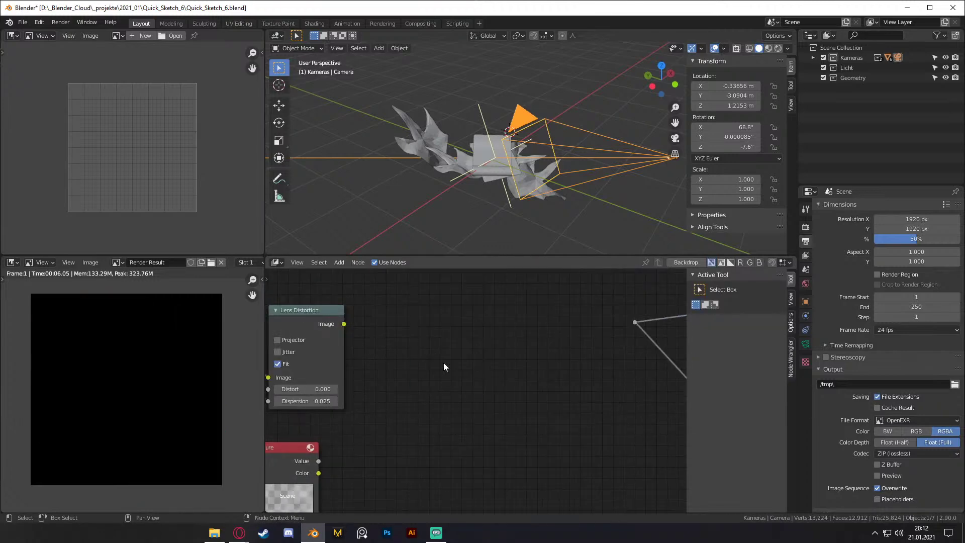
# Step: Add a second Lens Distortion node and link it between the first Lens Distortion node and the reroute point
pyautogui.hotkey('shift', 'a')
pyautogui.moveTo(418, 363)
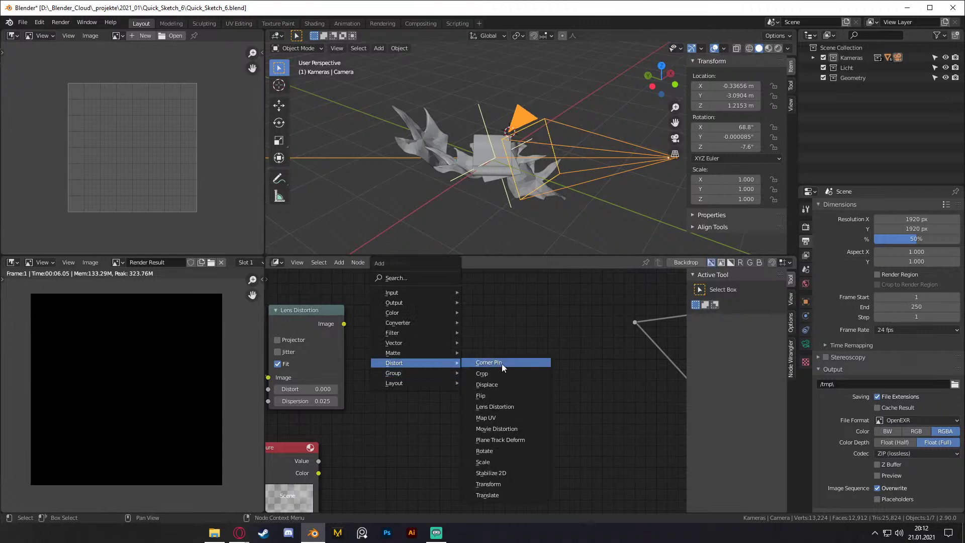
pyautogui.click(515, 406)
pyautogui.click(458, 417)
pyautogui.moveTo(343, 324); pyautogui.dragTo(432, 385)
pyautogui.moveTo(508, 331); pyautogui.dragTo(634, 322)
# Step: Enable Fit on the second Lens Distortion node and link the Texture node's Value output to its Distort input
pyautogui.scroll(-1, 559, 380)
pyautogui.moveTo(420, 418); pyautogui.dragTo(494, 366, button='middle')
pyautogui.click(522, 323)
pyautogui.moveTo(406, 397); pyautogui.dragTo(513, 346)
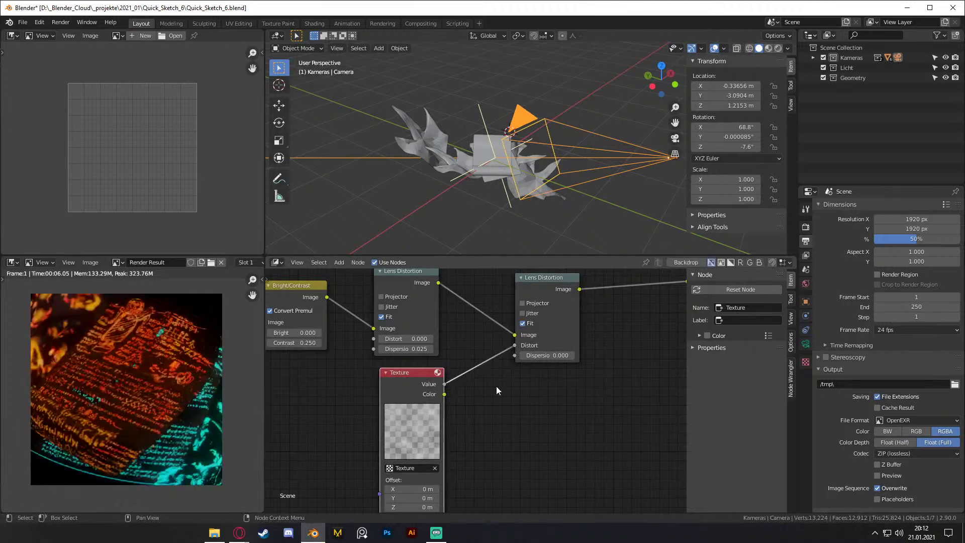
# Step: Move the Texture node further from the second Lens Distortion node and set its X, Y and Z scale to 5
pyautogui.moveTo(405, 374); pyautogui.dragTo(317, 380)
pyautogui.press('KP_Decimal')
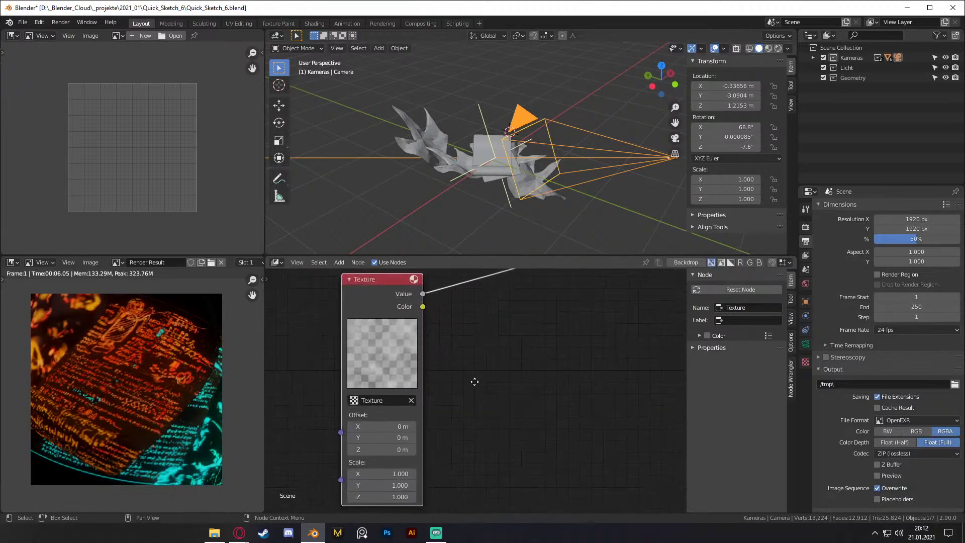
pyautogui.moveTo(392, 470); pyautogui.dragTo(393, 494)
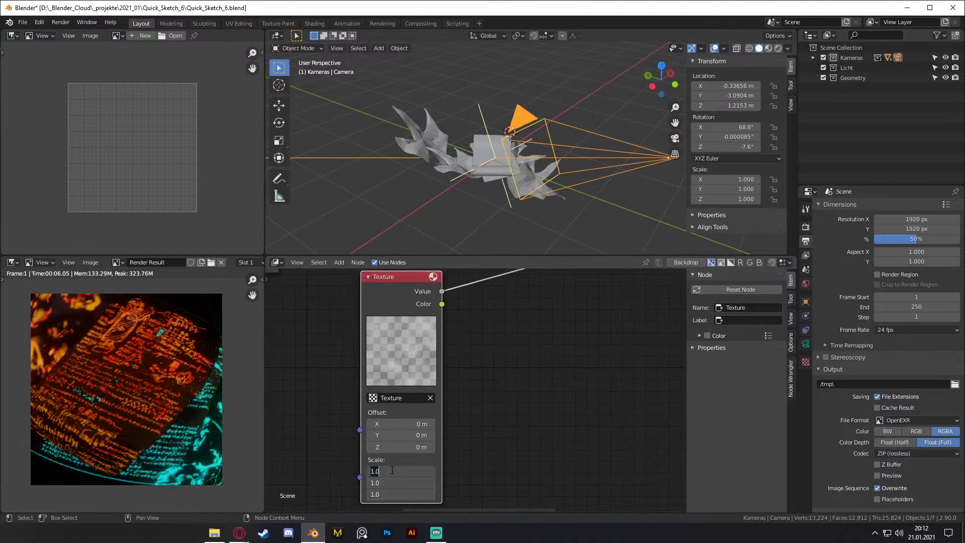
pyautogui.write('5')
pyautogui.press('Return')
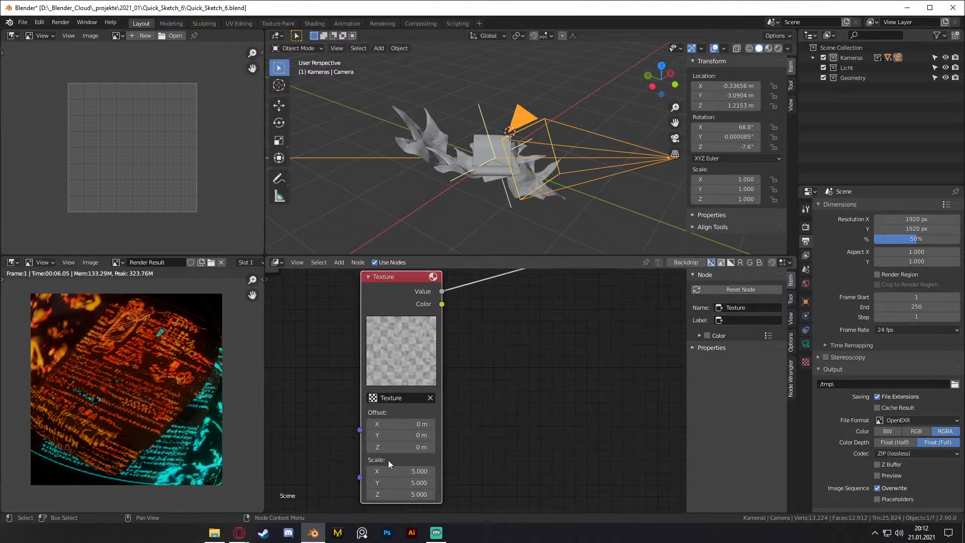
pyautogui.scroll(-5, 485, 387)
pyautogui.moveTo(522, 360); pyautogui.dragTo(461, 413, button='middle')
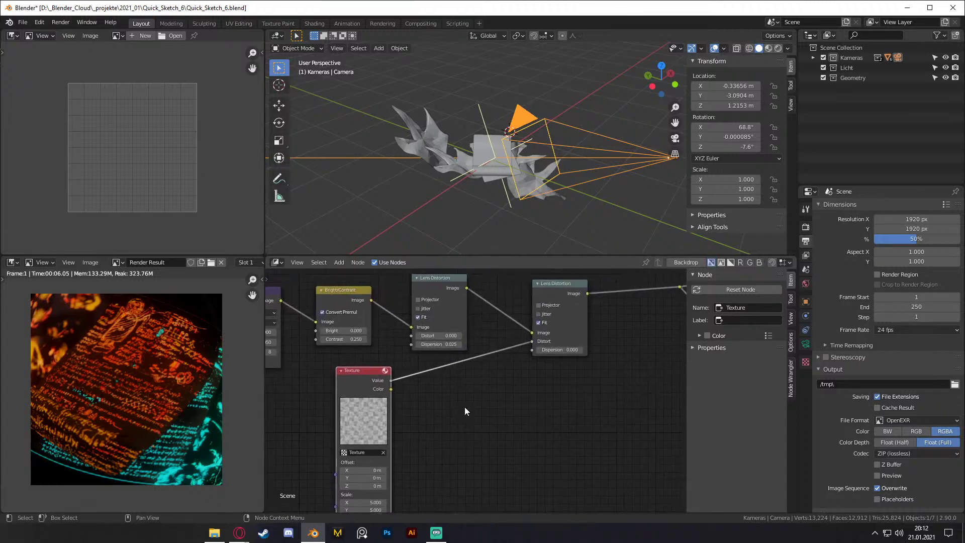
pyautogui.moveTo(501, 387); pyautogui.dragTo(481, 391, button='middle')
pyautogui.scroll(1, 467, 377)
pyautogui.moveTo(328, 358); pyautogui.dragTo(294, 373)
pyautogui.hotkey('shift', 'a')
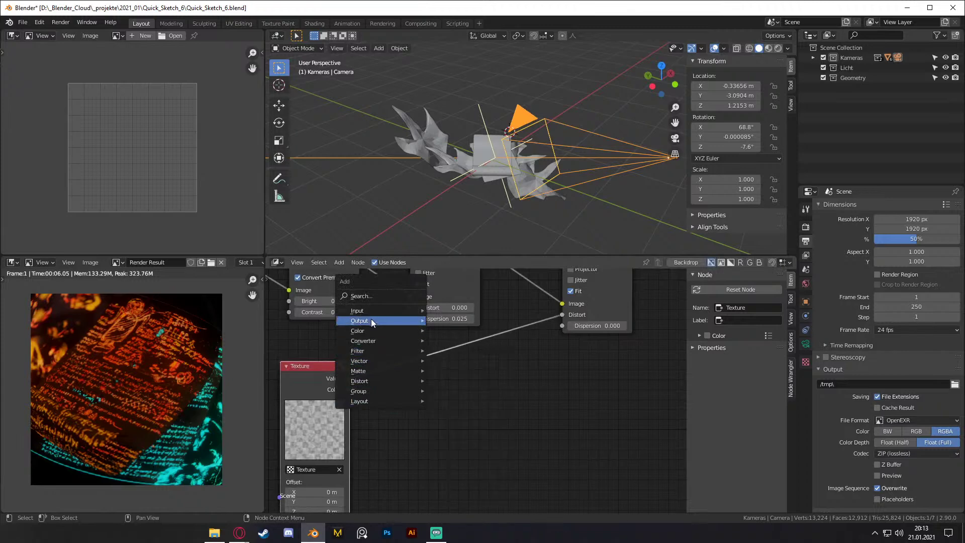
pyautogui.moveTo(374, 321)
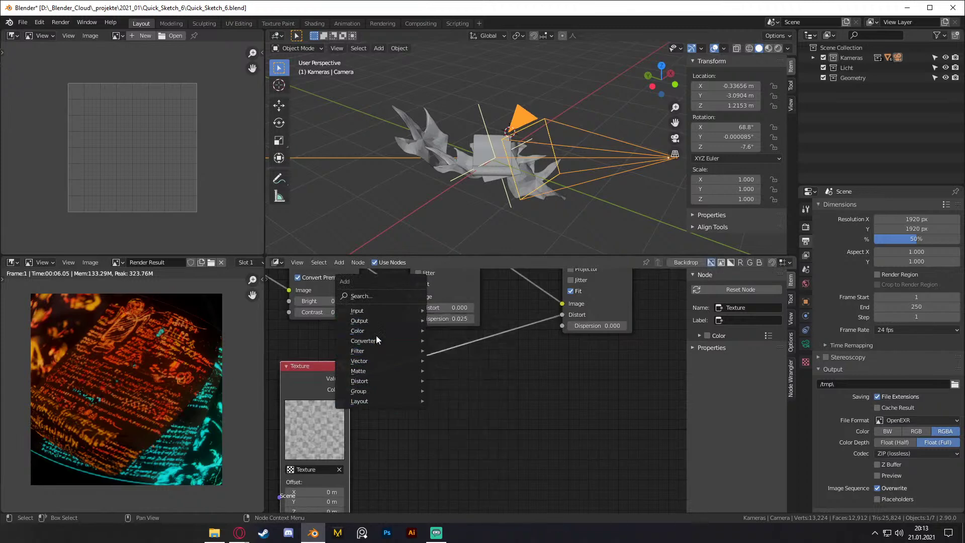
pyautogui.moveTo(374, 358)
pyautogui.moveTo(364, 374)
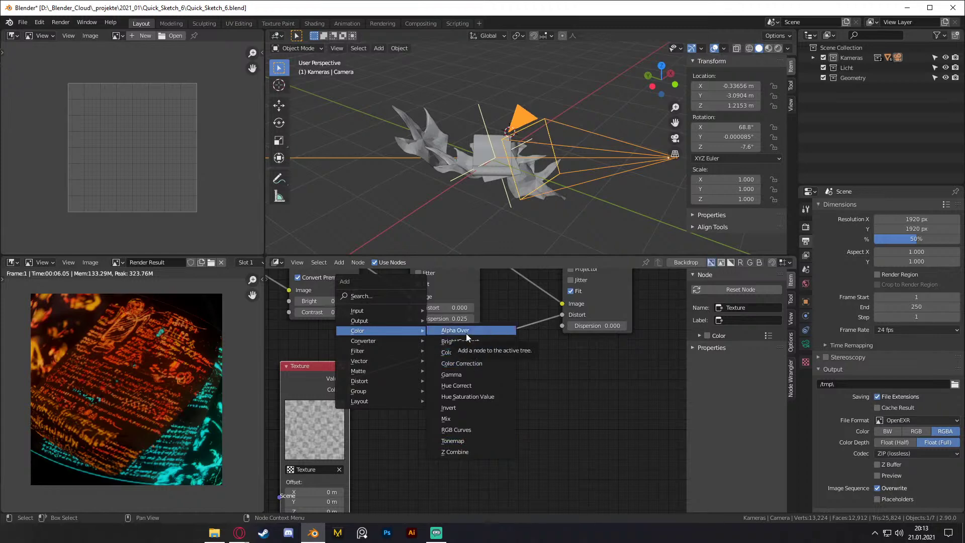
# Step: Delete the Texture node and the second Lens Distortion node
pyautogui.press('Delete')
pyautogui.press('Home')
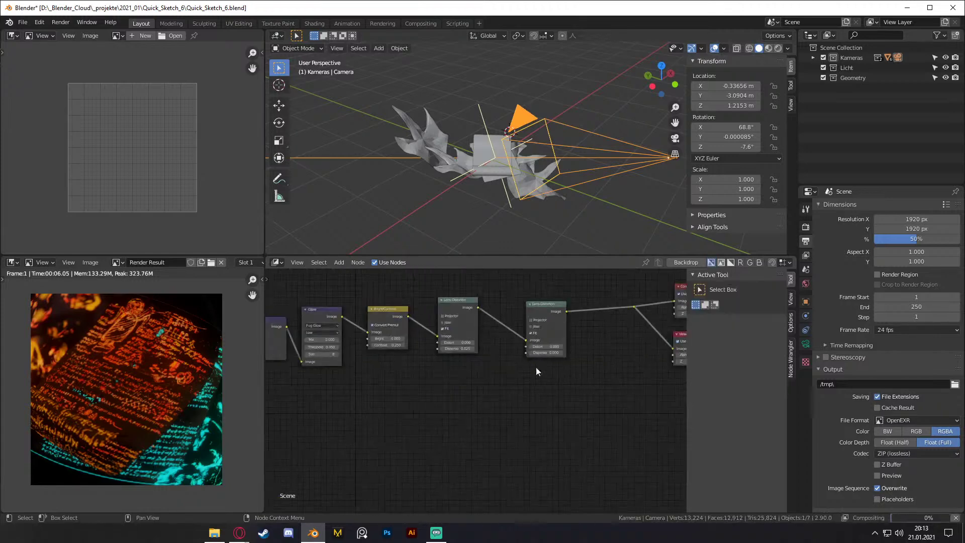
pyautogui.moveTo(545, 363); pyautogui.dragTo(474, 398, button='middle')
pyautogui.click(470, 342)
pyautogui.press('Delete')
# Step: Link the remaining Lens Distortion node to the reroute point and move the reroute, Composite and Viewer nodes closer to it
pyautogui.moveTo(406, 342); pyautogui.dragTo(562, 342)
pyautogui.moveTo(670, 302); pyautogui.dragTo(542, 414)
pyautogui.moveTo(625, 324); pyautogui.dragTo(499, 328)
pyautogui.click(482, 347)
pyautogui.press('Home')
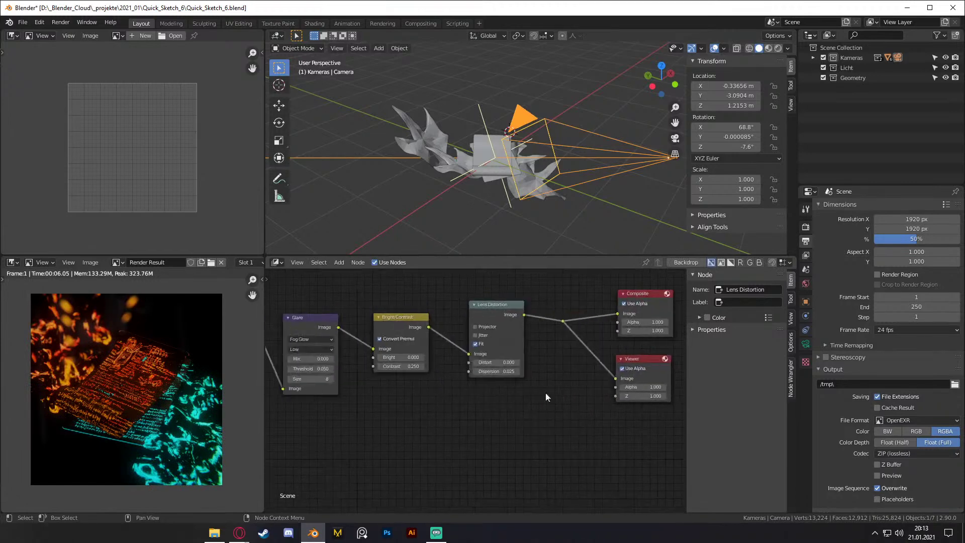
pyautogui.scroll(-2, 523, 397)
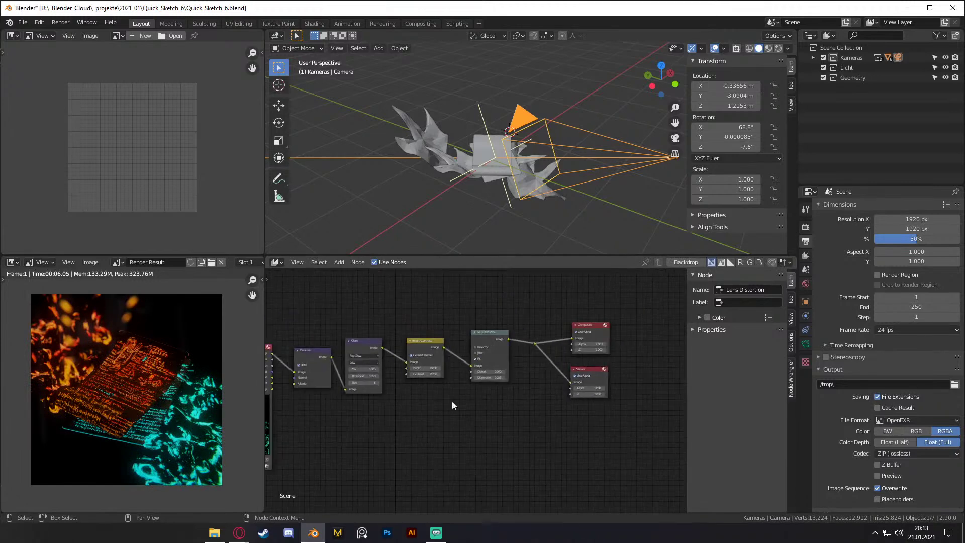
pyautogui.scroll(4, 137, 405)
pyautogui.scroll(-5, 138, 405)
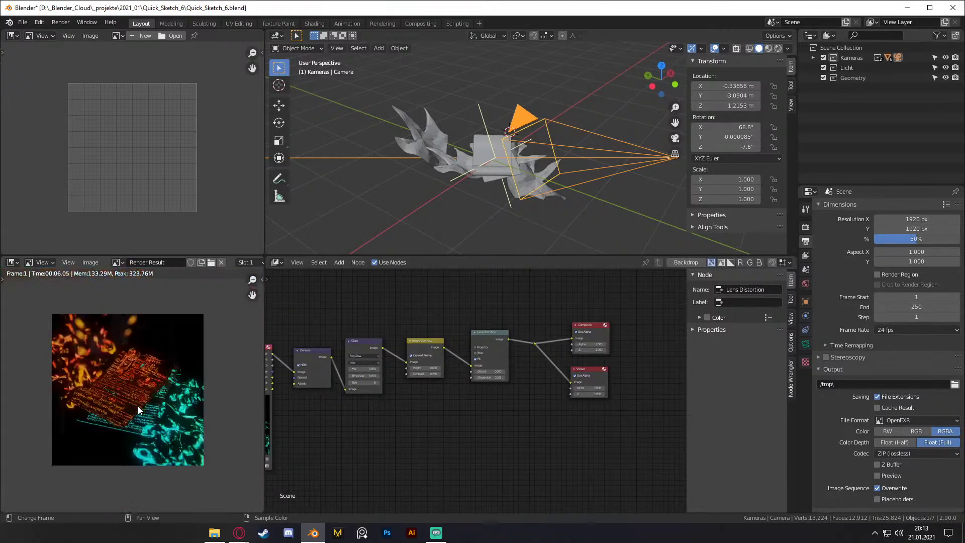
# Step: Inspect the composited render up close and save the current blend file
pyautogui.scroll(3, 138, 405)
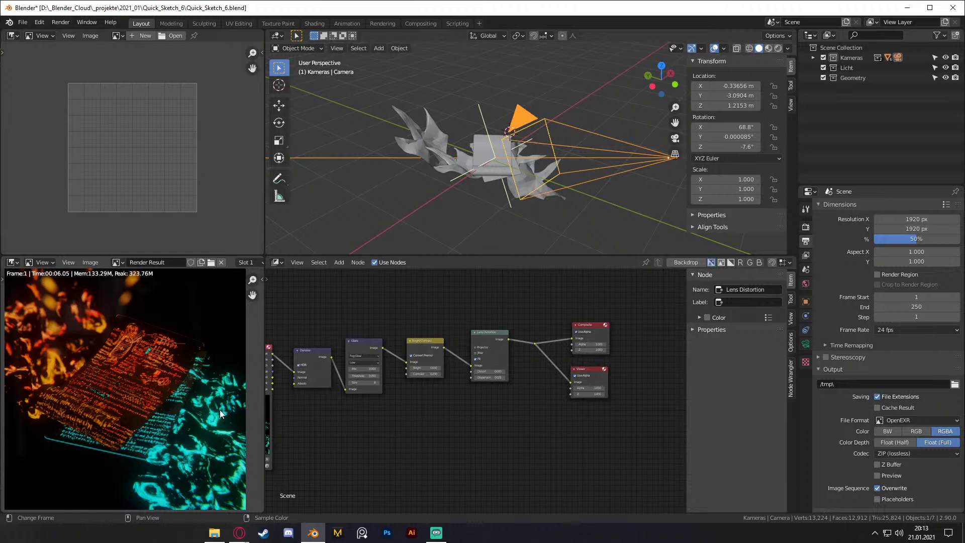
pyautogui.scroll(-2, 437, 427)
pyautogui.scroll(2, 449, 409)
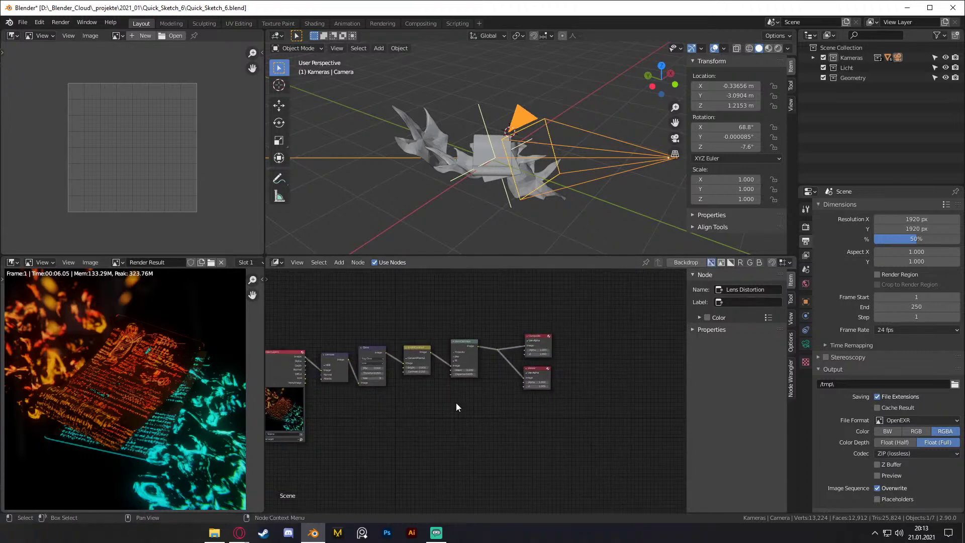
pyautogui.click(22, 22)
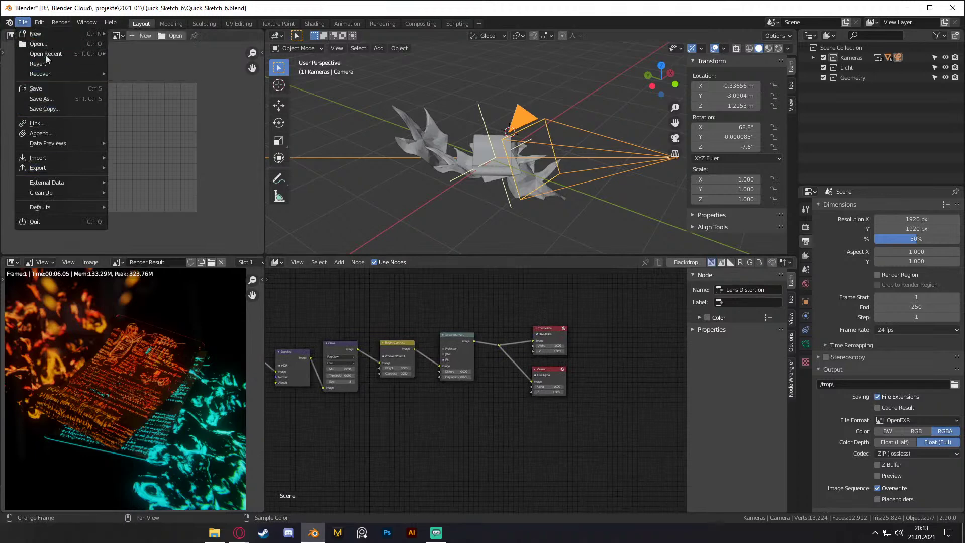
pyautogui.click(39, 93)
pyautogui.scroll(-2, 411, 432)
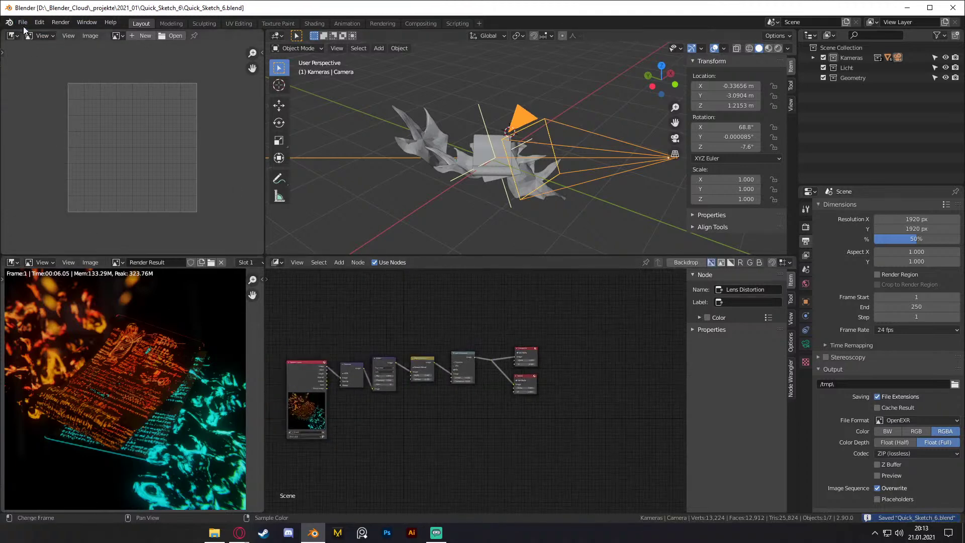
# Step: Set the output resolution scale to 100% and double the Cycles render samples to 64
pyautogui.click(915, 236)
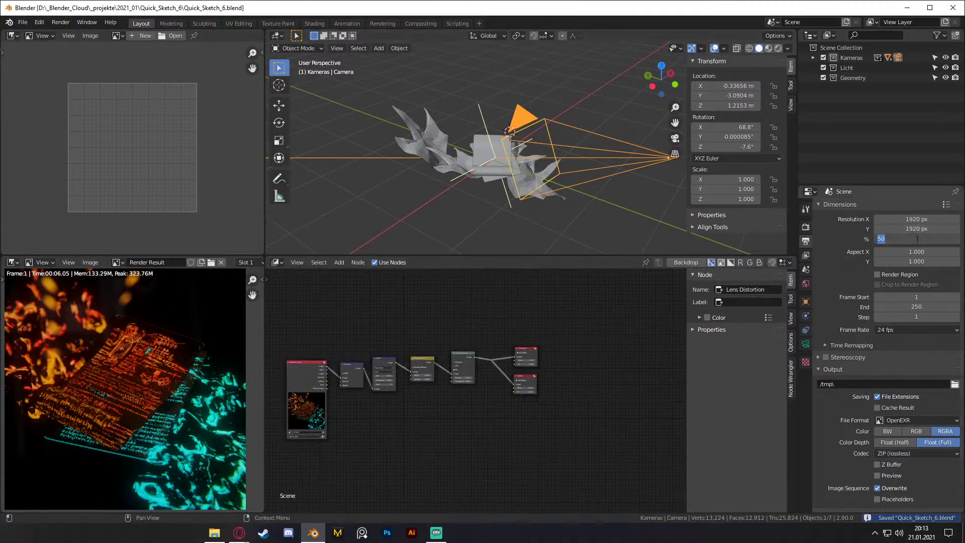
pyautogui.write('100')
pyautogui.press('Return')
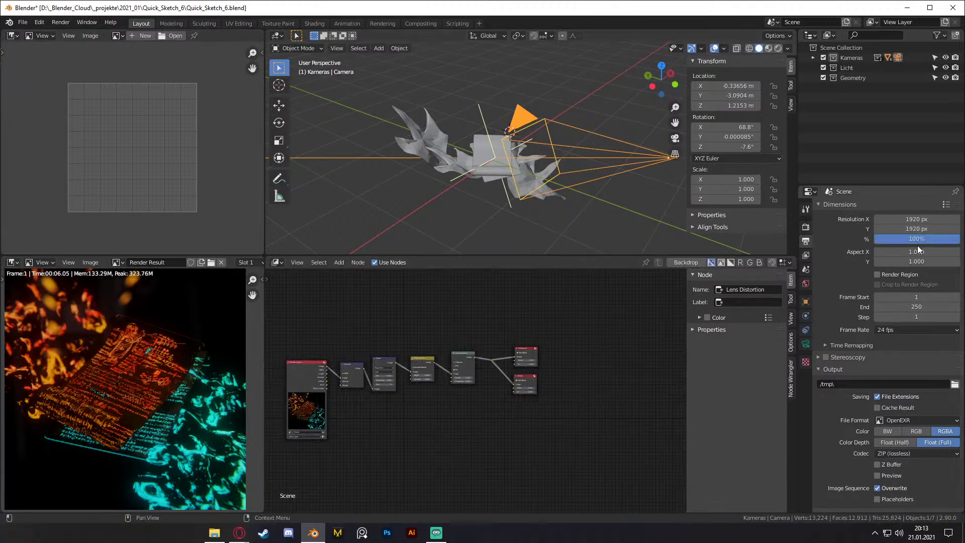
pyautogui.click(805, 226)
pyautogui.click(899, 275)
pyautogui.write('*2')
pyautogui.press('Return')
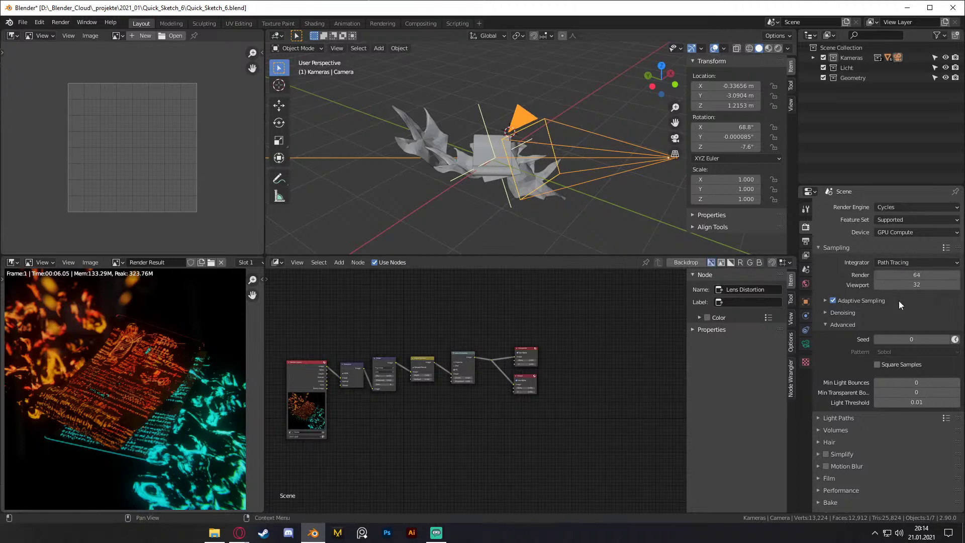
# Step: Save the blend file again and render the final still image
pyautogui.click(25, 23)
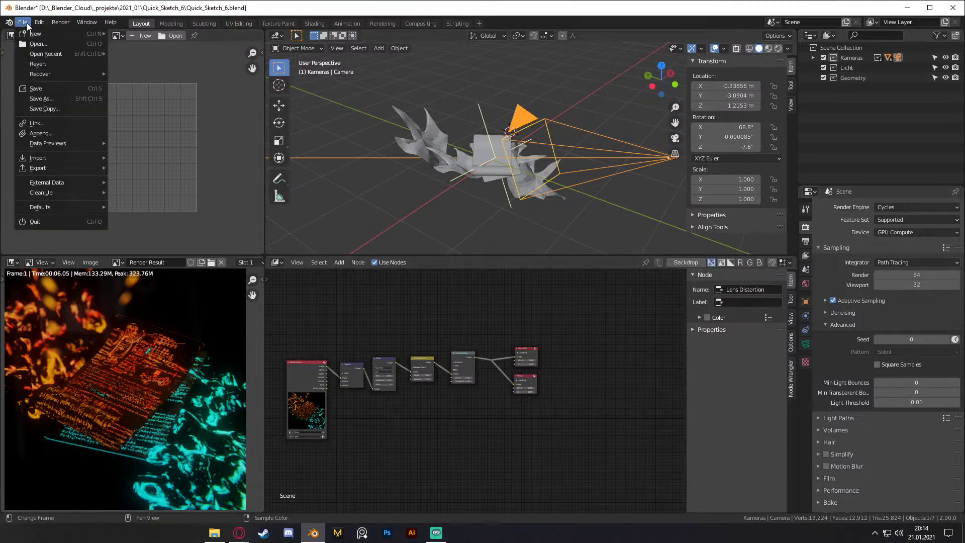
pyautogui.click(36, 88)
pyautogui.click(805, 241)
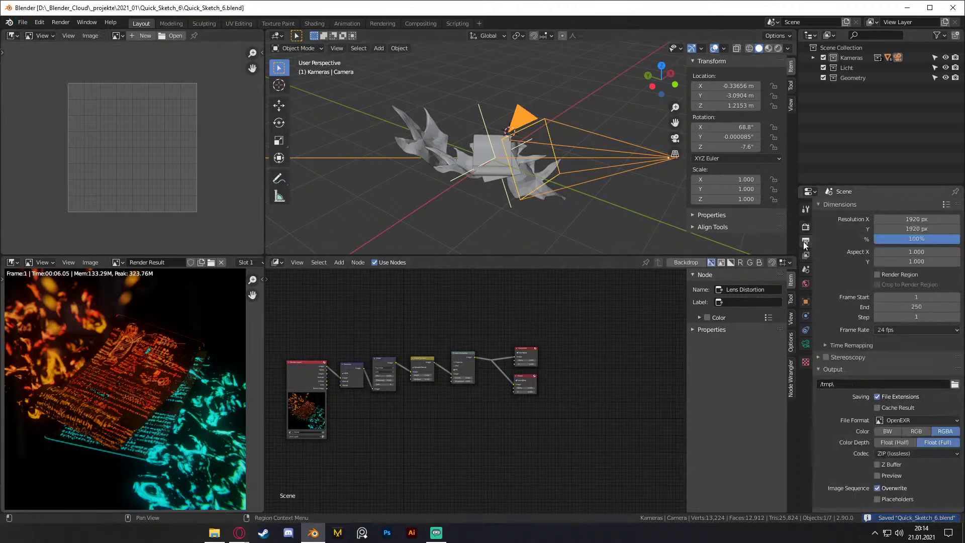
pyautogui.click(23, 22)
pyautogui.click(44, 86)
pyautogui.click(60, 22)
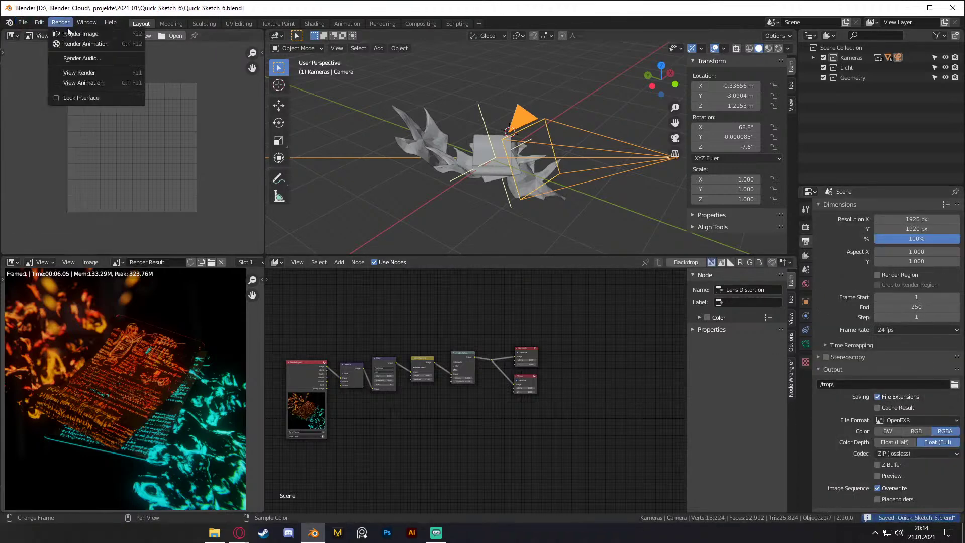
pyautogui.click(75, 34)
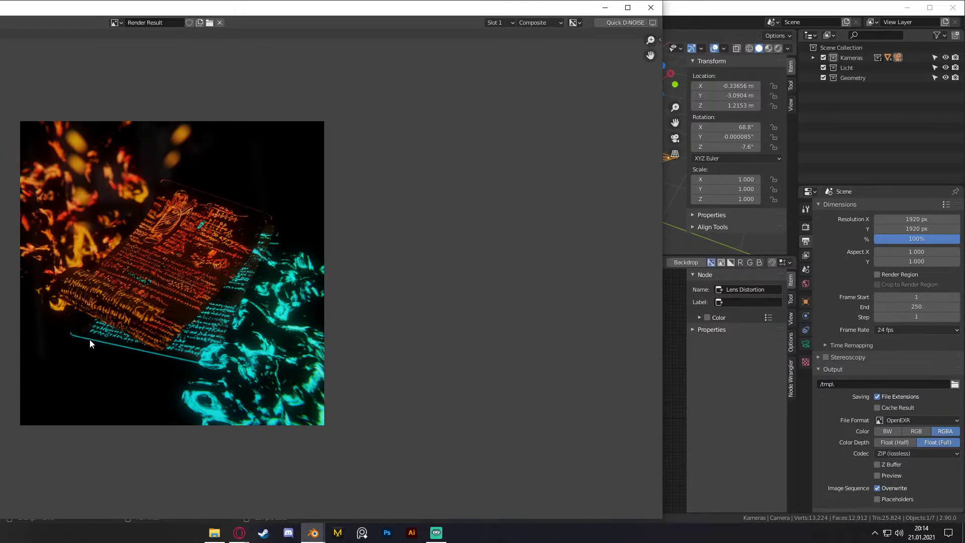
# Step: Bring the render window fully into view and start saving the render as an image in PNG format
pyautogui.doubleClick(304, 8)
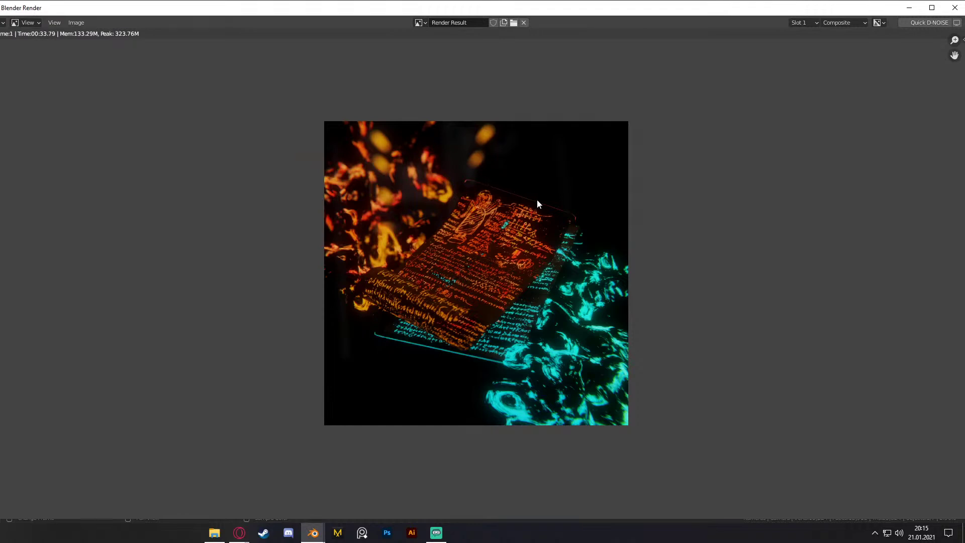
pyautogui.click(76, 22)
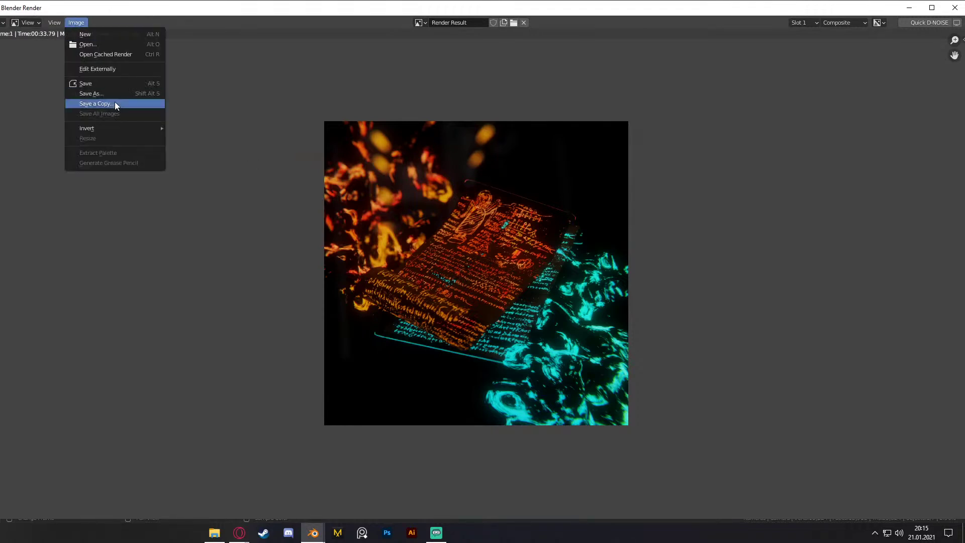
pyautogui.click(110, 92)
pyautogui.click(801, 163)
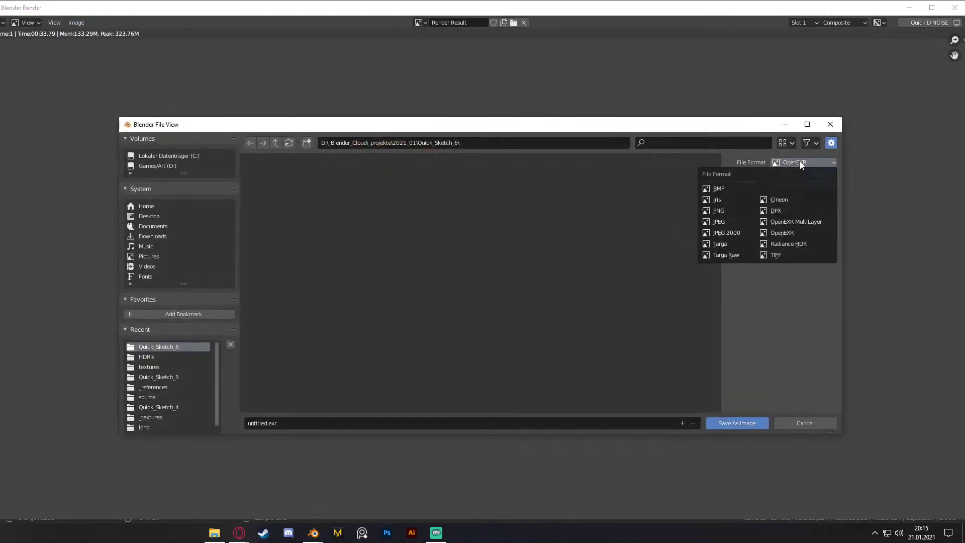
pyautogui.click(726, 211)
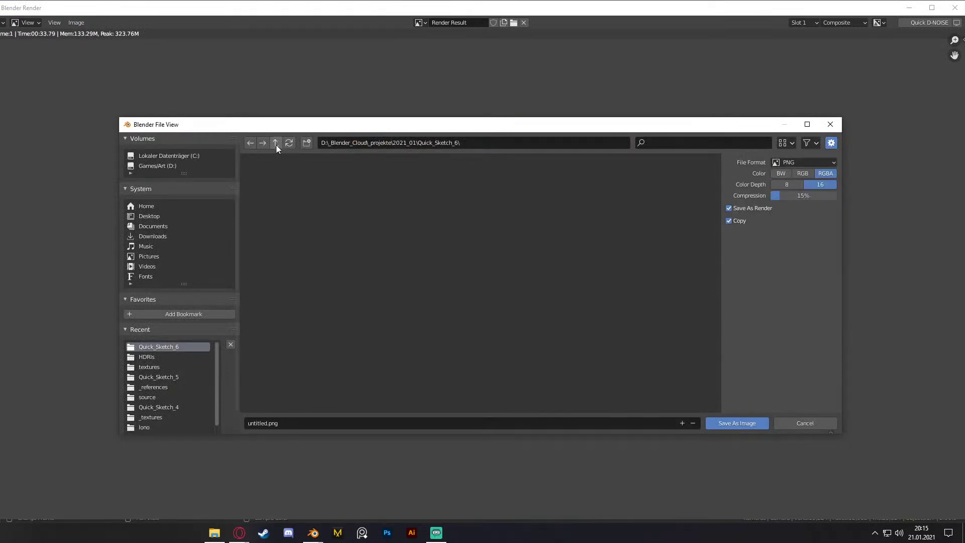
# Step: Name the image quick_sketch_6.png and save it in the Quick_Sketch_6 project folder
pyautogui.click(267, 422)
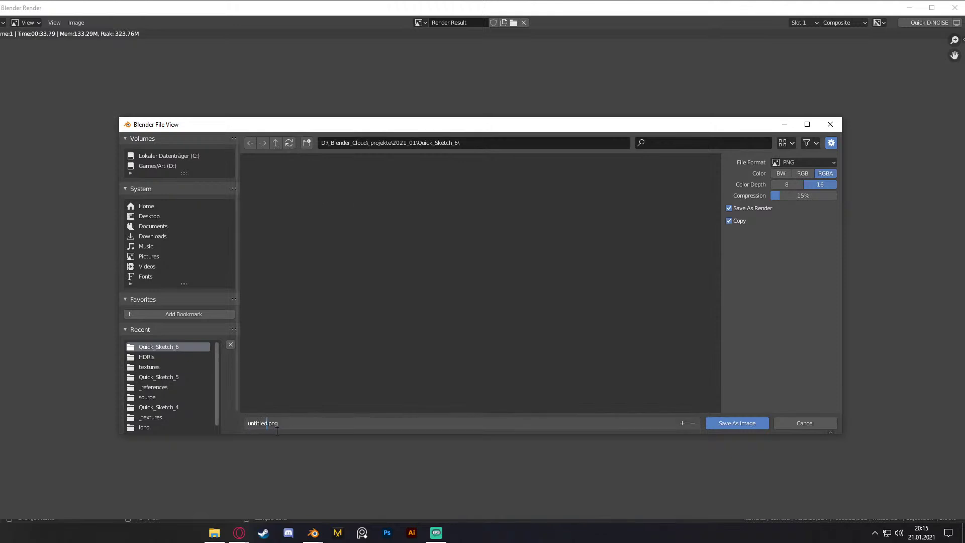
pyautogui.press('BackSpace')
pyautogui.press('BackSpace')
pyautogui.press('BackSpace')
pyautogui.press('BackSpace')
pyautogui.press('BackSpace')
pyautogui.press('BackSpace')
pyautogui.press('BackSpace')
pyautogui.press('BackSpace')
pyautogui.write('quick_sketch_6')
pyautogui.click(733, 426)
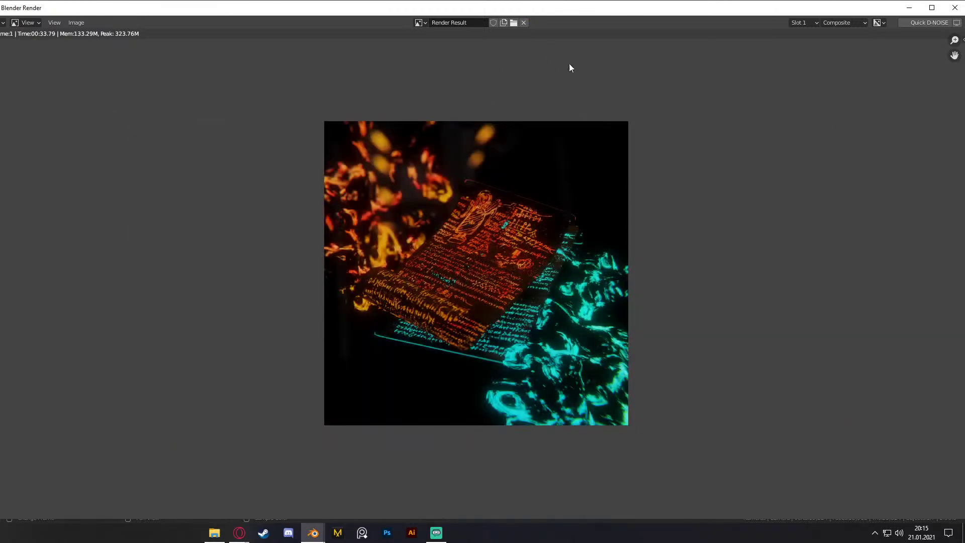
# Step: Close the render window and open the recent file character_1.blend, saving the changes to Quick_Sketch_6
pyautogui.moveTo(569, 13); pyautogui.dragTo(425, 11)
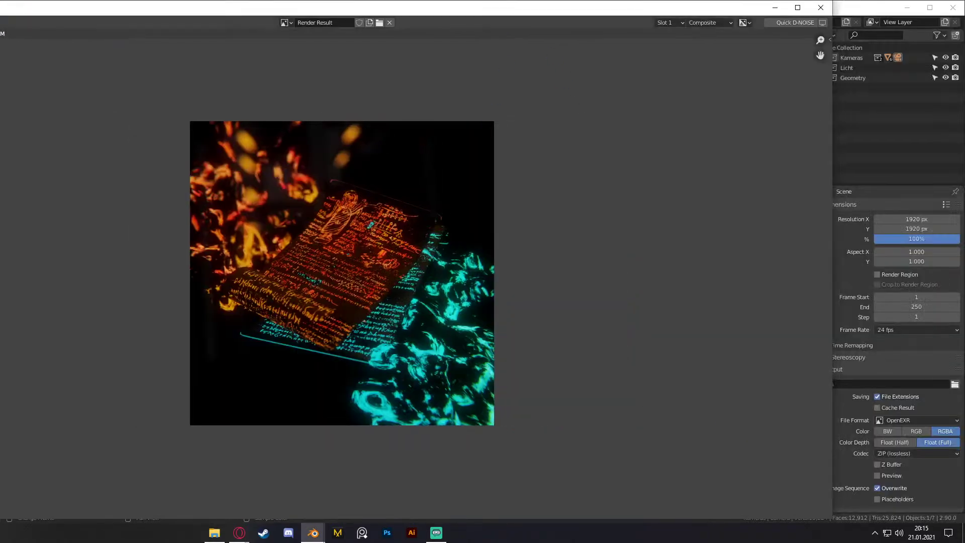
pyautogui.click(816, 15)
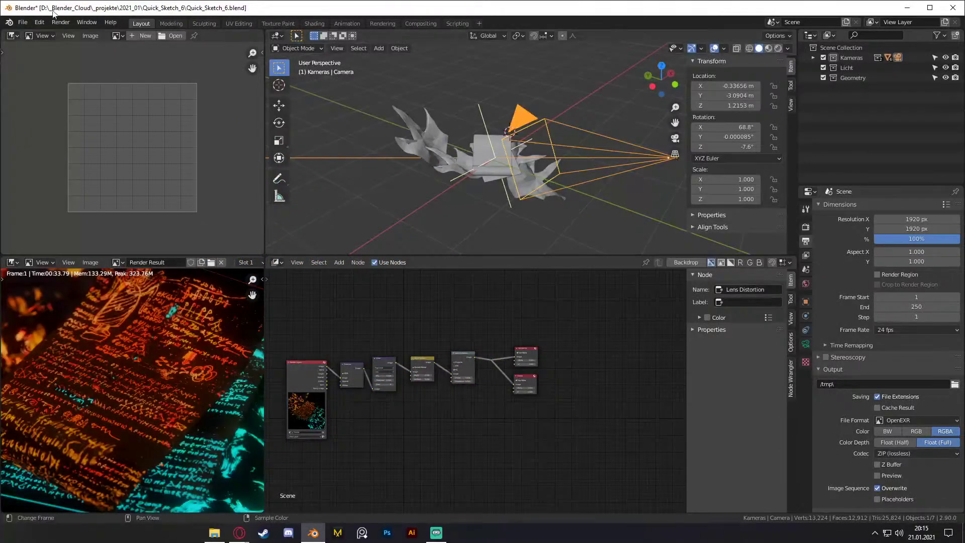
pyautogui.click(23, 22)
pyautogui.moveTo(52, 57)
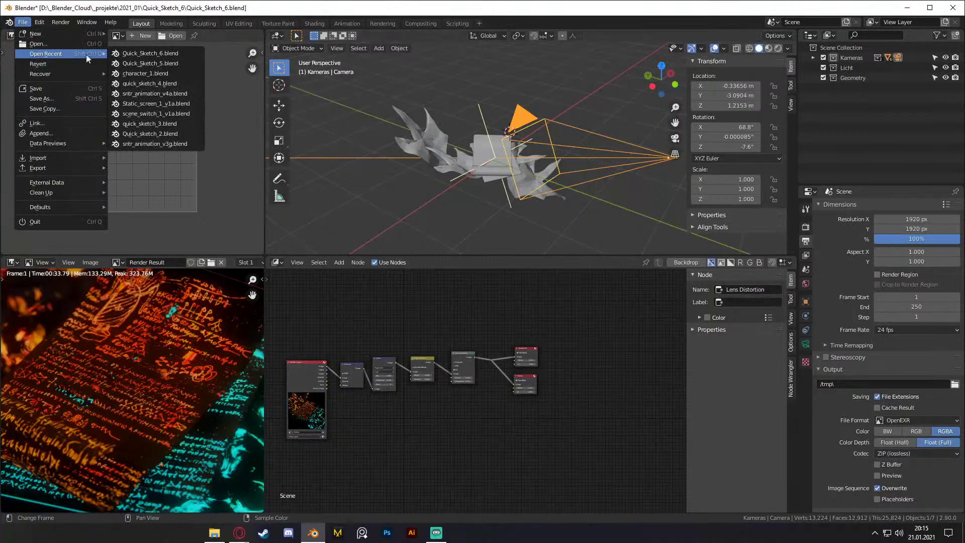
pyautogui.click(148, 74)
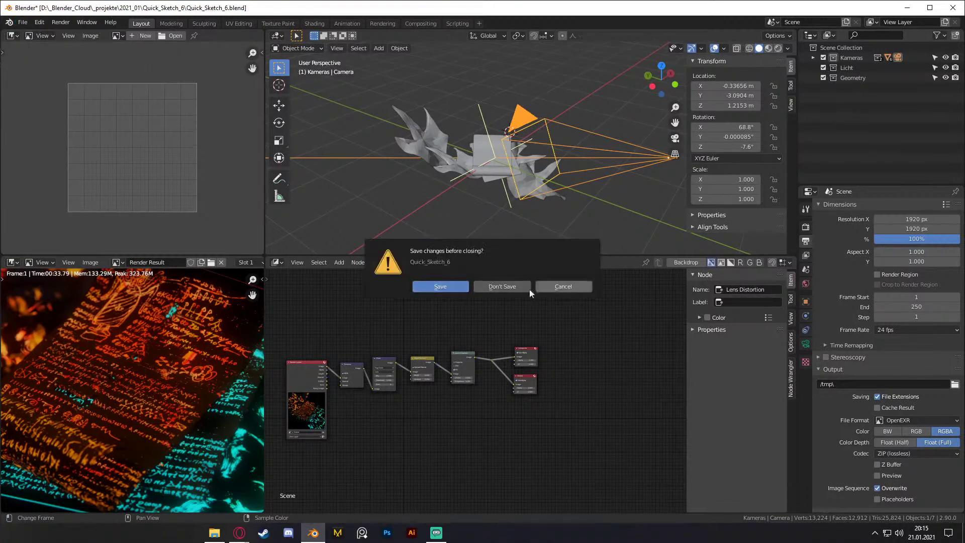
pyautogui.click(452, 287)
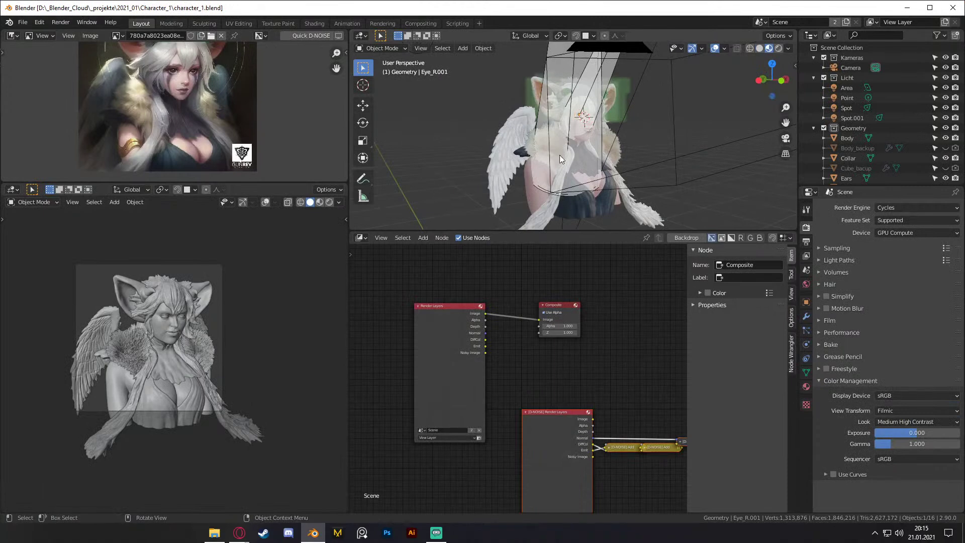
# Step: Enlarge the reference image area and hide the Licht collection in the viewport
pyautogui.moveTo(228, 181); pyautogui.dragTo(229, 238)
pyautogui.scroll(3, 604, 156)
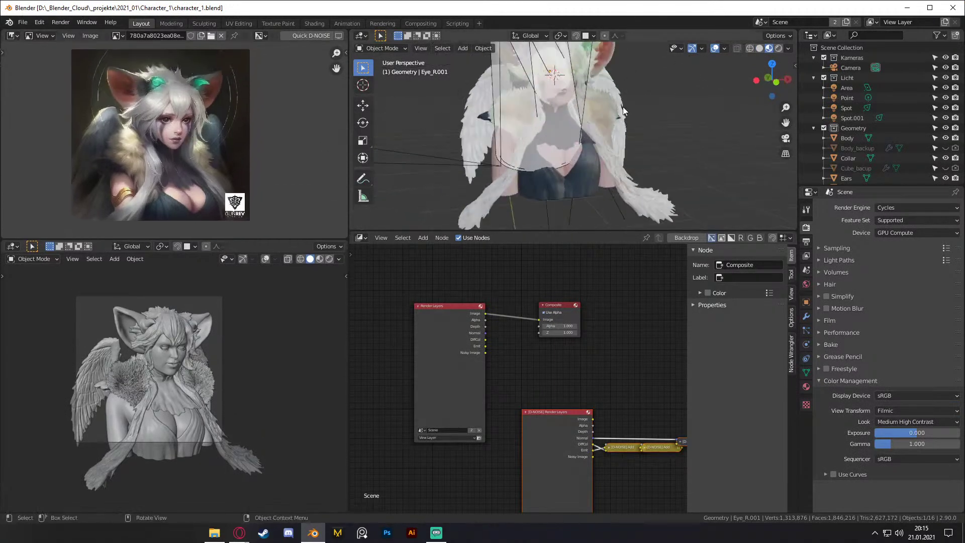
pyautogui.moveTo(604, 156); pyautogui.dragTo(578, 154, button='middle')
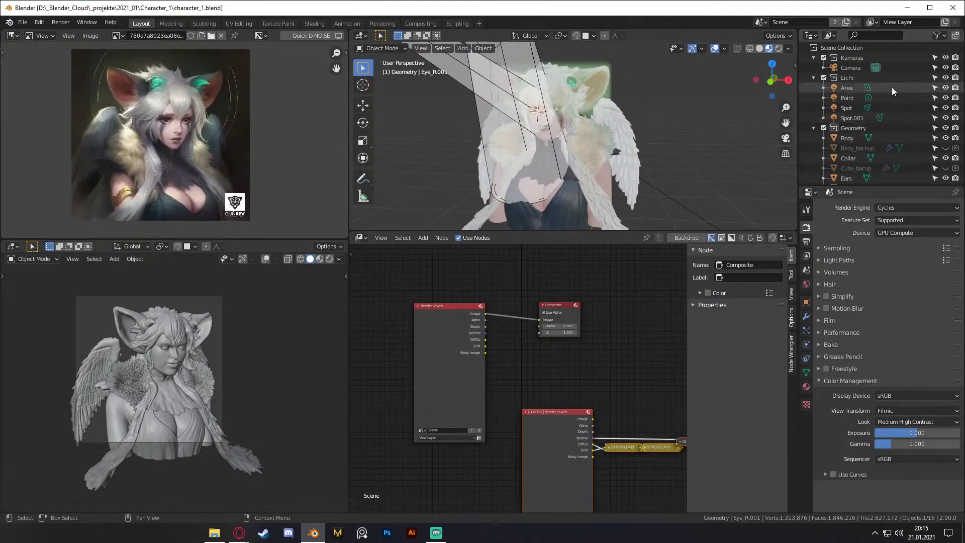
pyautogui.click(945, 78)
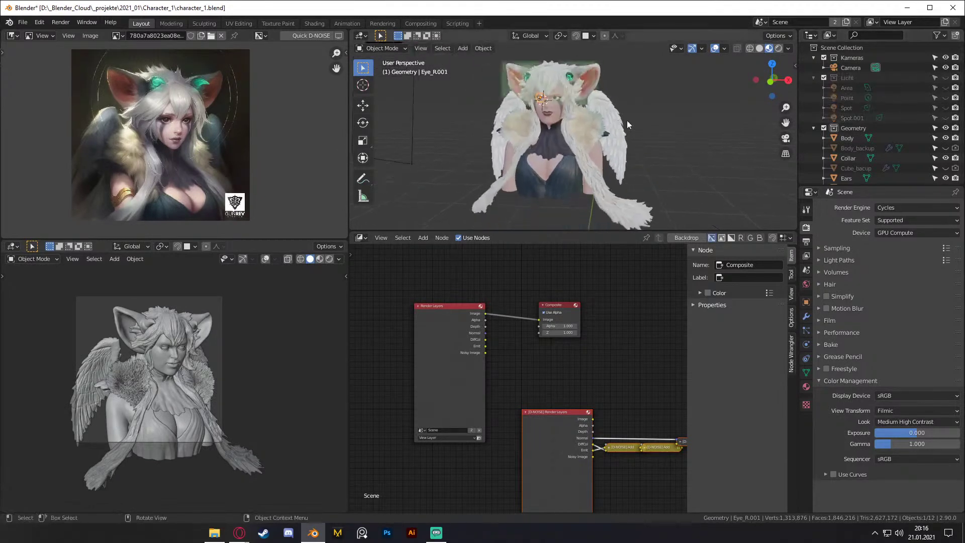
# Step: Examine the character's face and eyes up close, including the projected textures, and the whole bust from an angle
pyautogui.scroll(6, 617, 120)
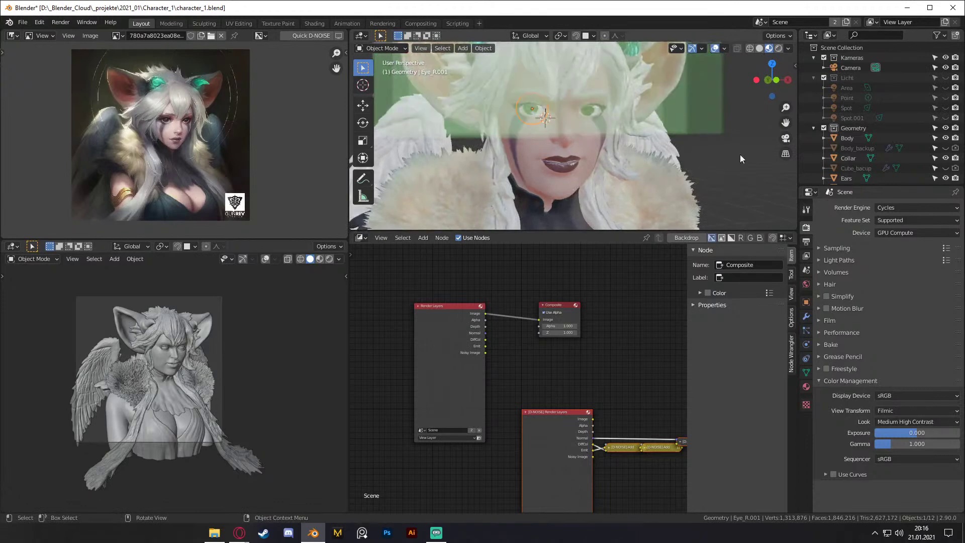
pyautogui.click(740, 155)
pyautogui.scroll(2, 641, 148)
pyautogui.keyDown('shift'); pyautogui.moveTo(609, 127); pyautogui.dragTo(623, 145, button='middle'); pyautogui.keyUp('shift')
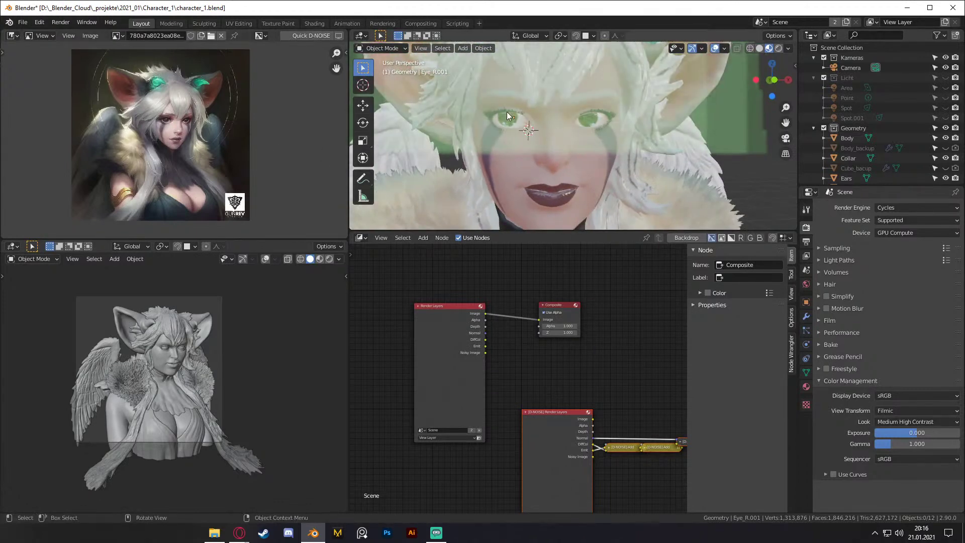
pyautogui.moveTo(508, 131); pyautogui.dragTo(578, 100, button='middle')
pyautogui.scroll(5, 593, 123)
pyautogui.scroll(-2, 607, 128)
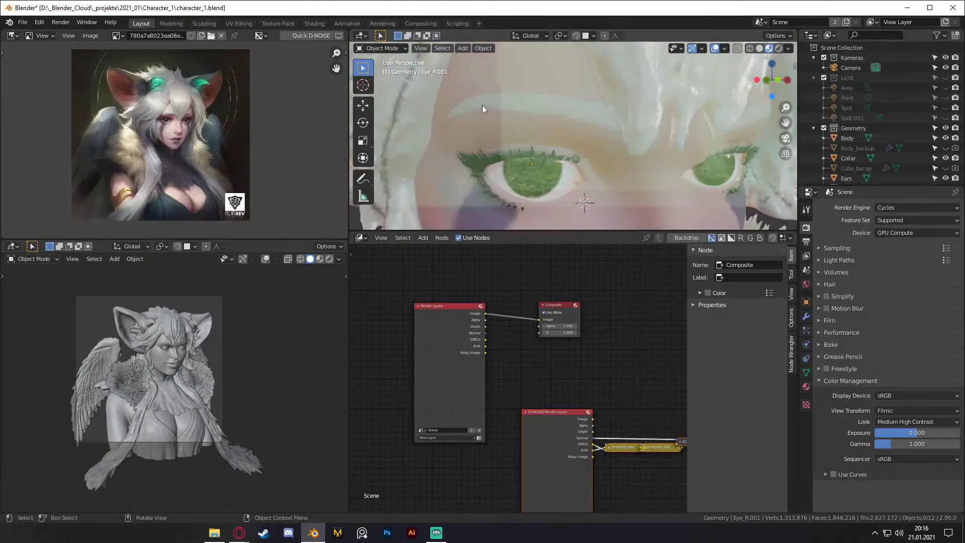
pyautogui.scroll(-5, 553, 116)
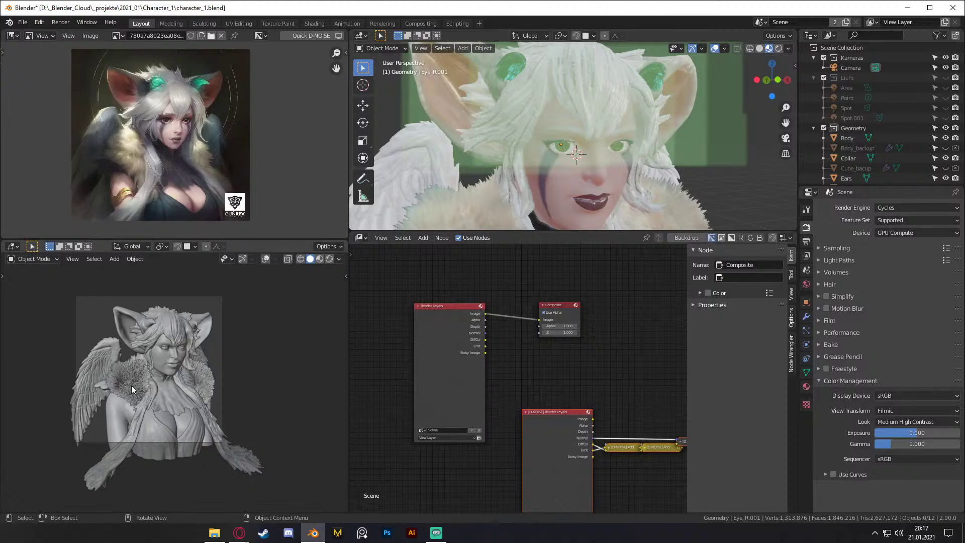
pyautogui.scroll(-5, 552, 170)
pyautogui.moveTo(551, 170); pyautogui.dragTo(572, 149, button='middle')
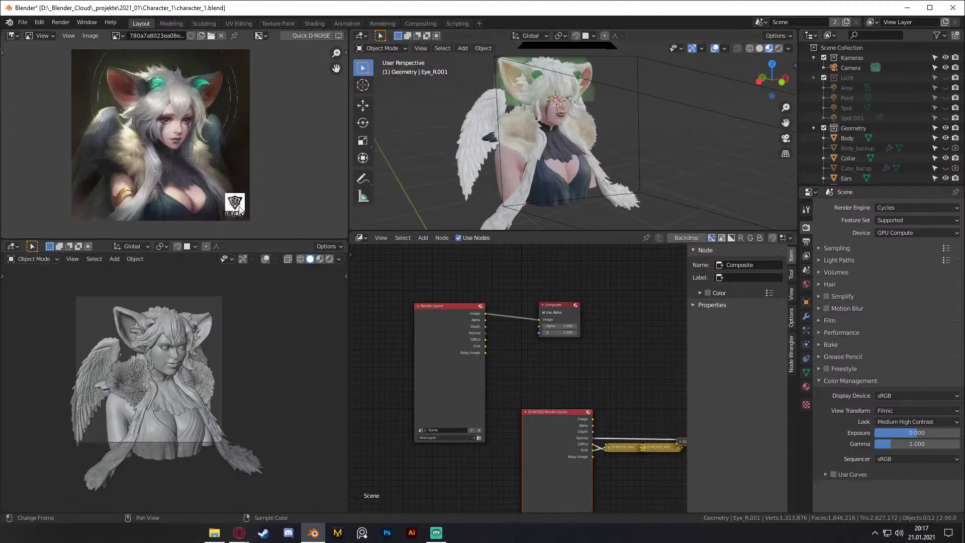
# Step: Switch the character viewport to Rendered shading and make the Licht collection visible again
pyautogui.press('z')
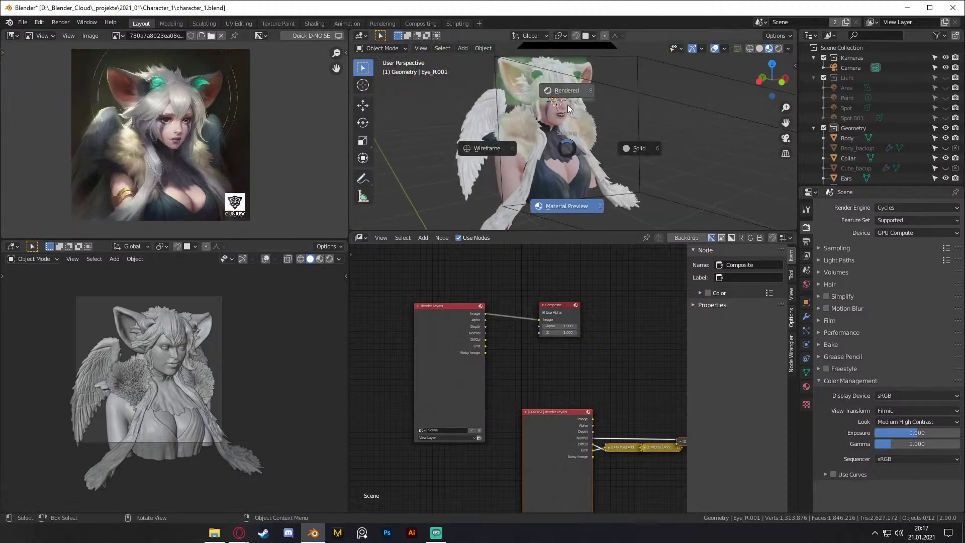
pyautogui.click(567, 107)
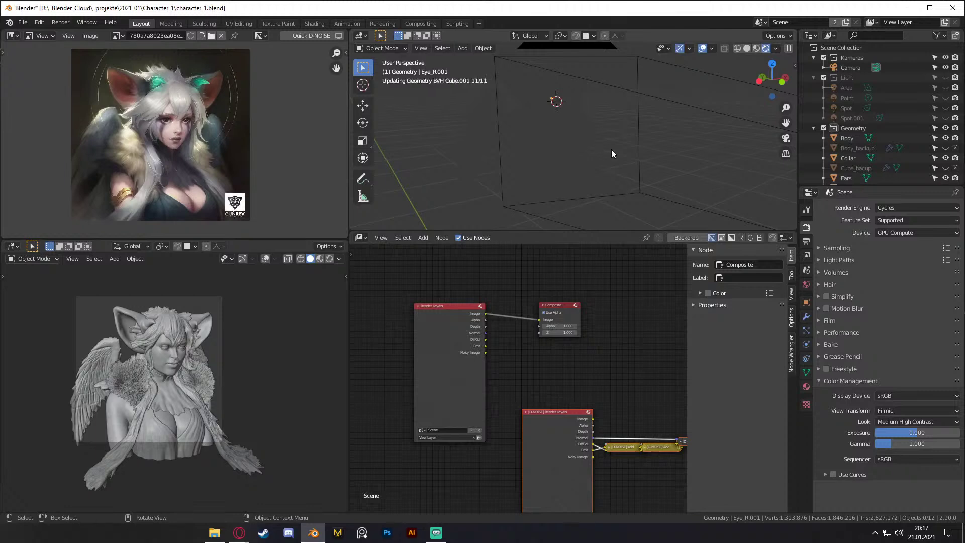
pyautogui.scroll(5, 598, 128)
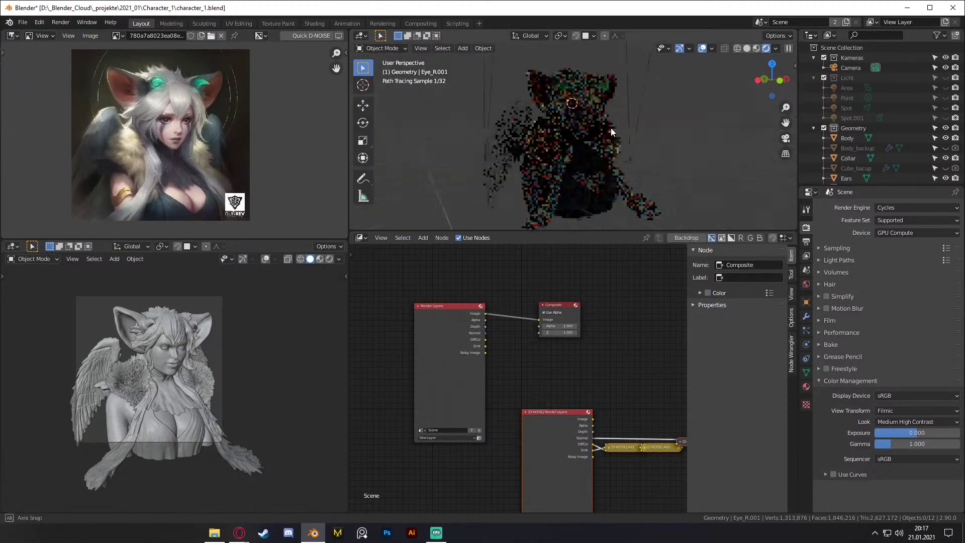
pyautogui.click(577, 101)
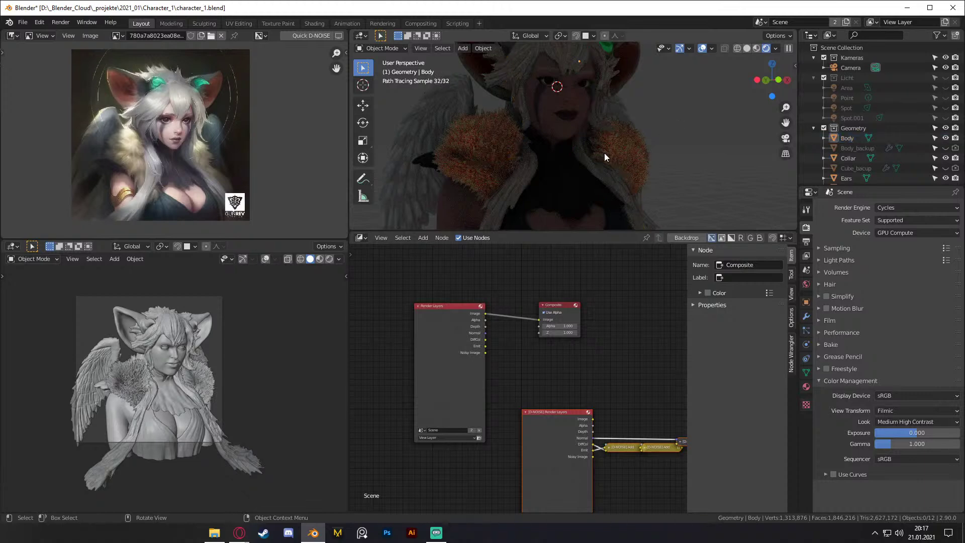
pyautogui.click(945, 78)
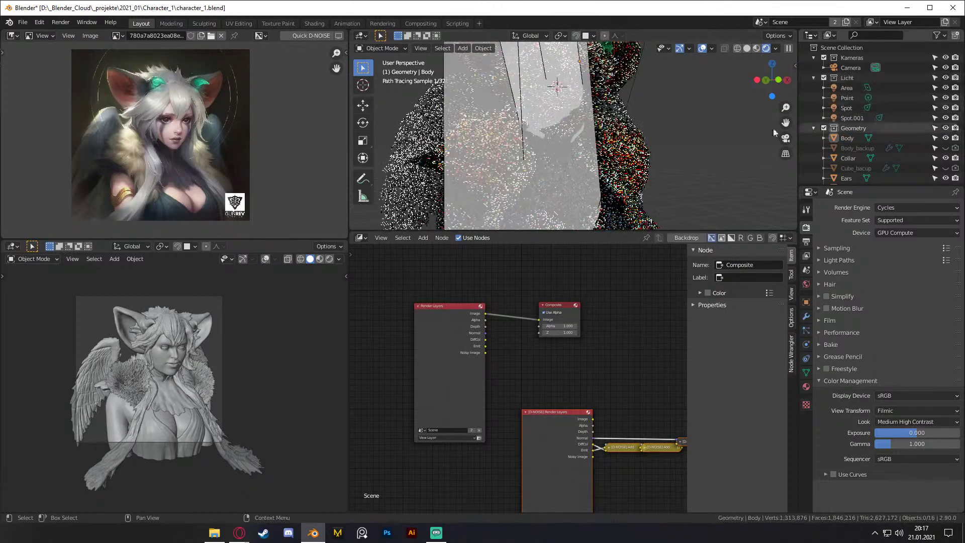
# Step: Hide the viewport overlays and examine the rendered character, from the whole bust to a close-up of the eyes
pyautogui.click(702, 49)
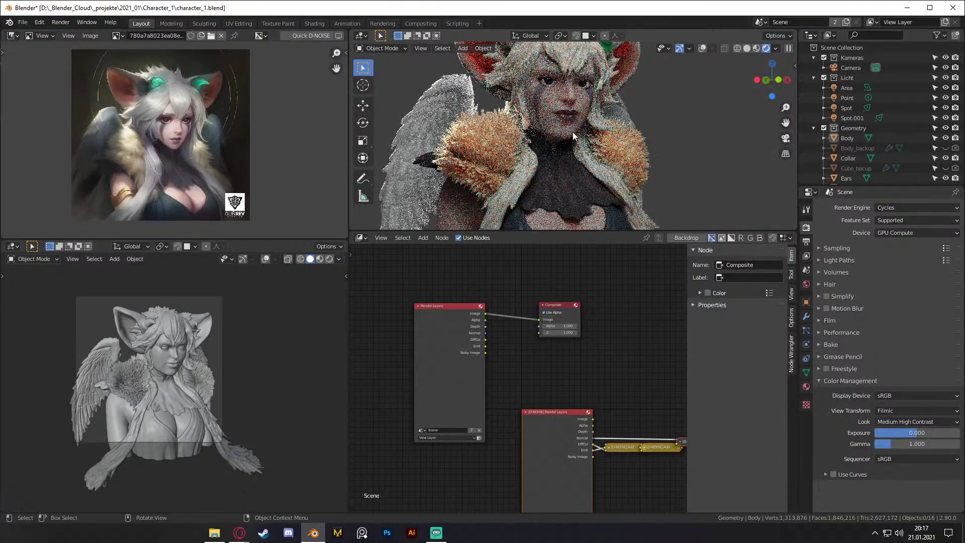
pyautogui.keyDown('shift'); pyautogui.moveTo(518, 106); pyautogui.dragTo(521, 137, button='middle'); pyautogui.keyUp('shift')
pyautogui.click(496, 107)
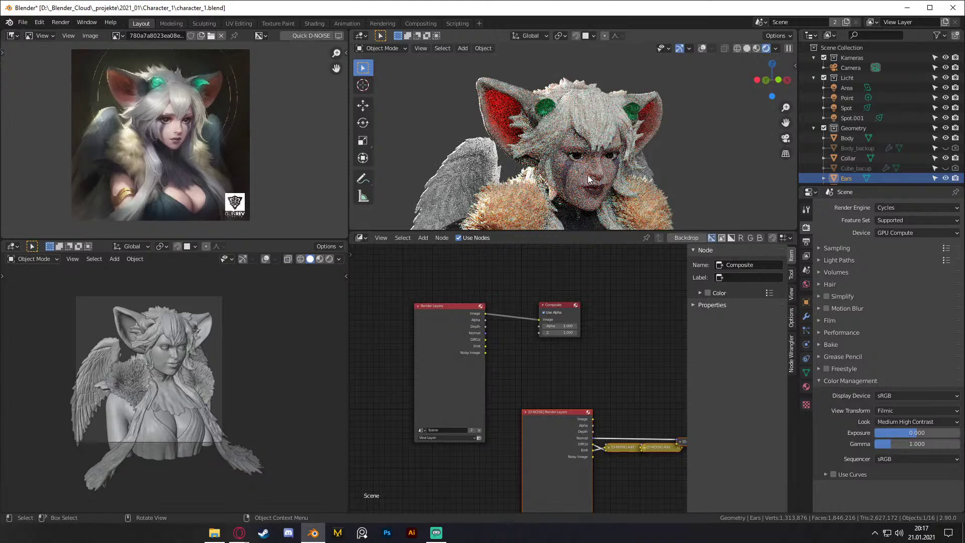
pyautogui.scroll(-3, 582, 178)
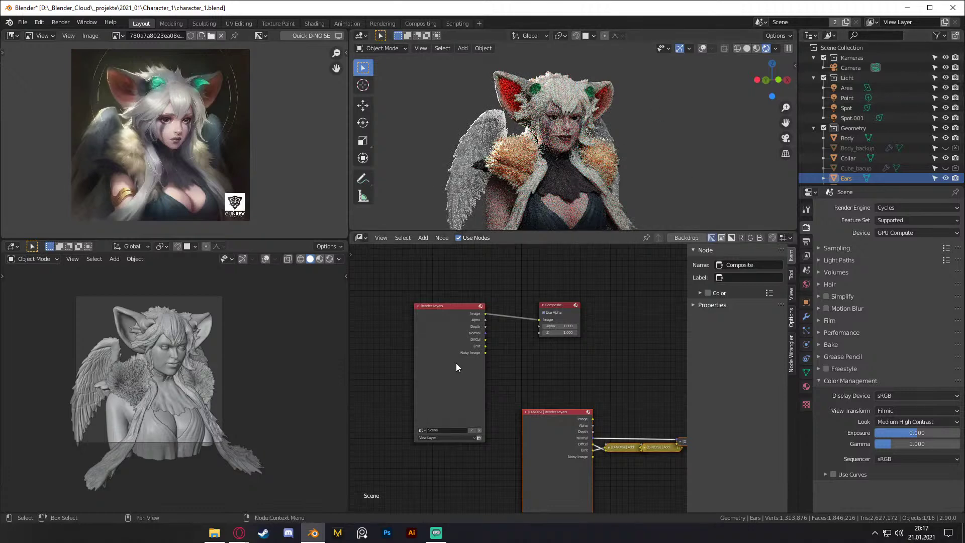
pyautogui.scroll(5, 556, 130)
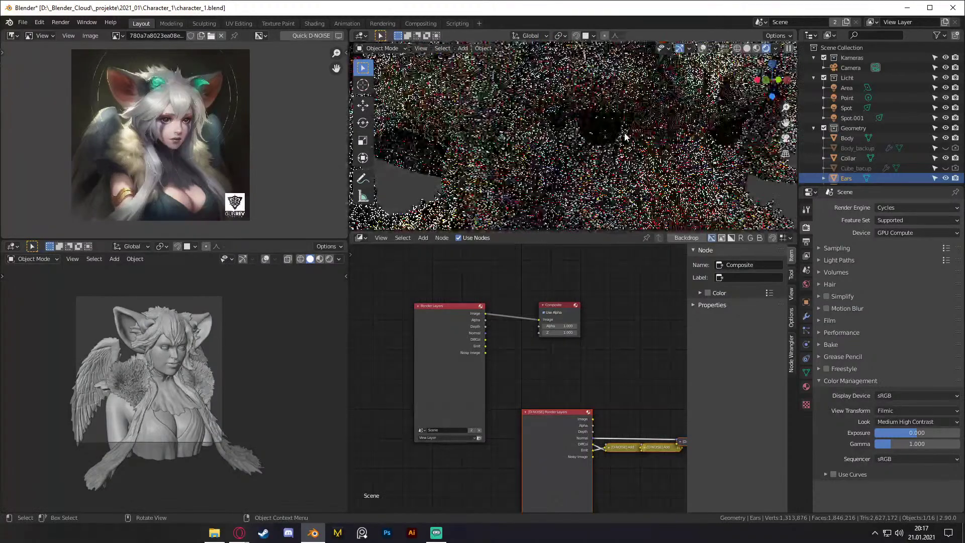
pyautogui.scroll(-1, 638, 83)
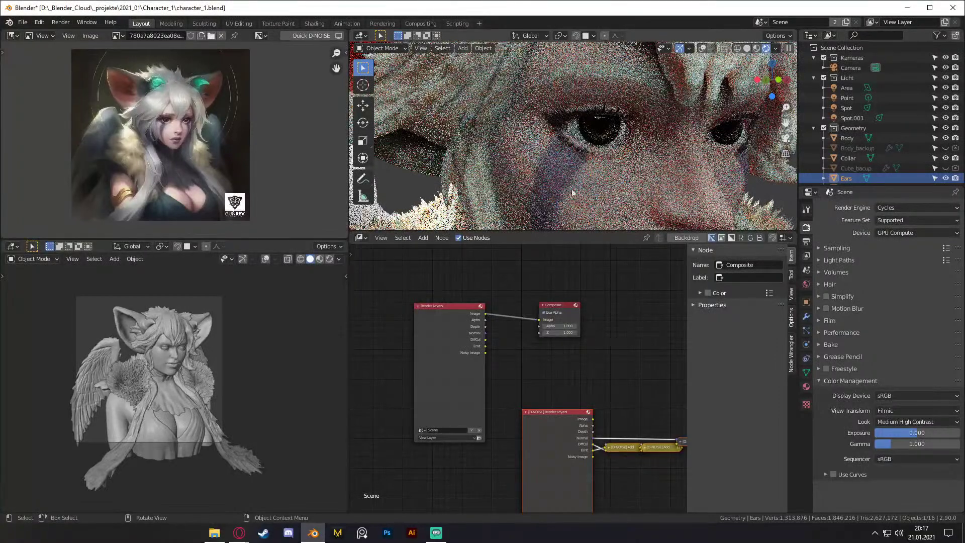
pyautogui.scroll(-2, 632, 153)
pyautogui.scroll(-2, 632, 155)
# Step: Switch the character viewport from Rendered to Solid shading
pyautogui.press('z')
pyautogui.click(681, 156)
pyautogui.scroll(-3, 631, 155)
pyautogui.keyDown('shift'); pyautogui.moveTo(603, 155); pyautogui.dragTo(555, 115, button='middle'); pyautogui.keyUp('shift')
pyautogui.scroll(5, 565, 126)
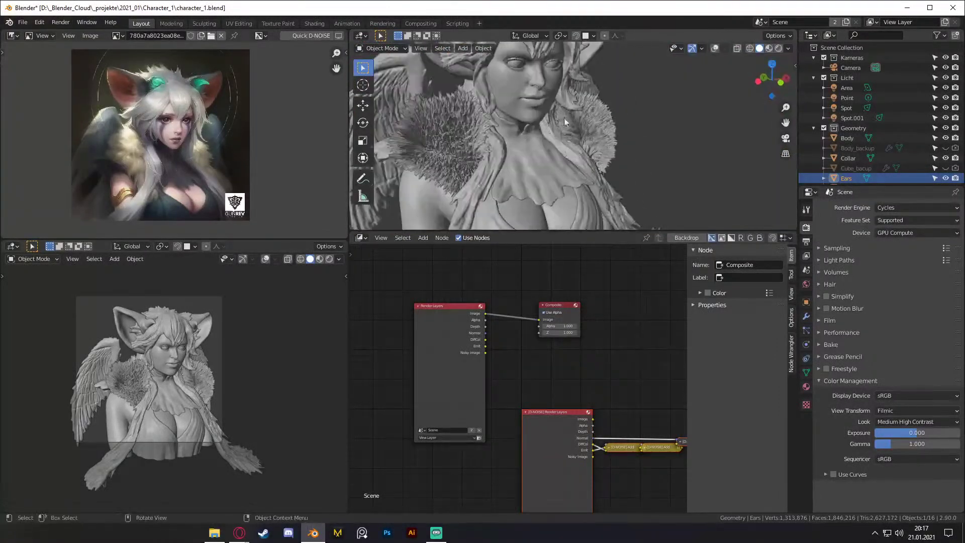
# Step: Hide the character's Hair object in the viewport to expose the bare head
pyautogui.click(541, 110)
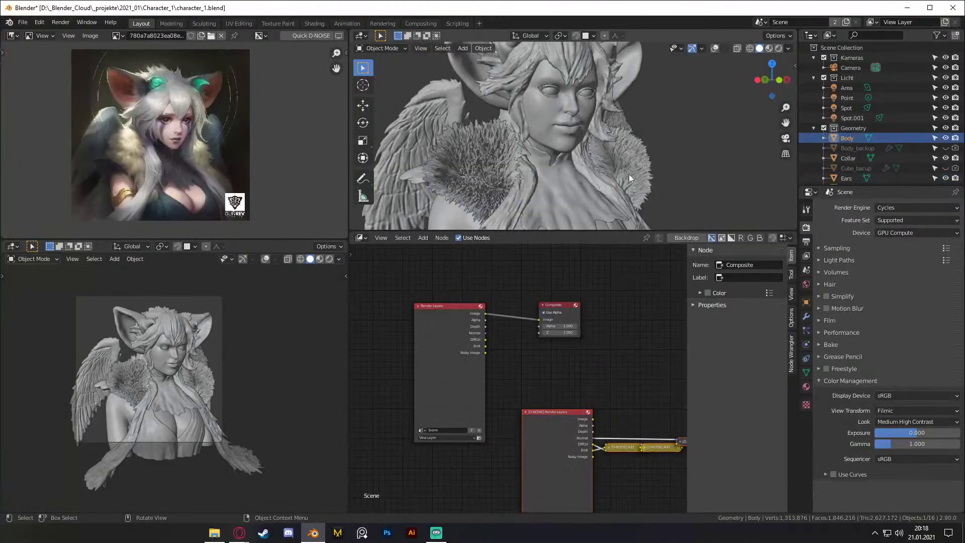
pyautogui.click(582, 63)
pyautogui.scroll(-5, 869, 126)
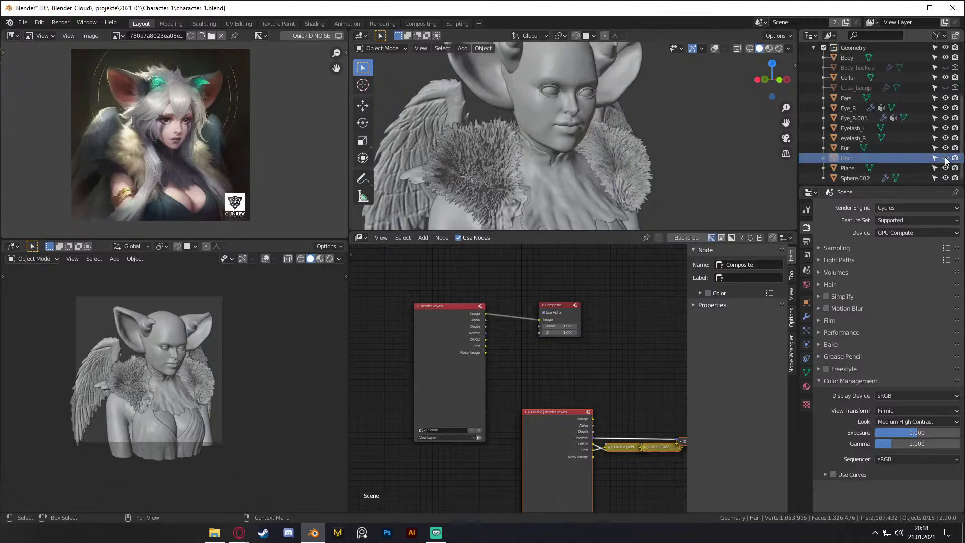
pyautogui.press('h')
# Step: Bring the Body object into the Sculpting workspace and hide the Licht collection there
pyautogui.click(620, 130)
pyautogui.moveTo(621, 130); pyautogui.dragTo(575, 122, button='middle')
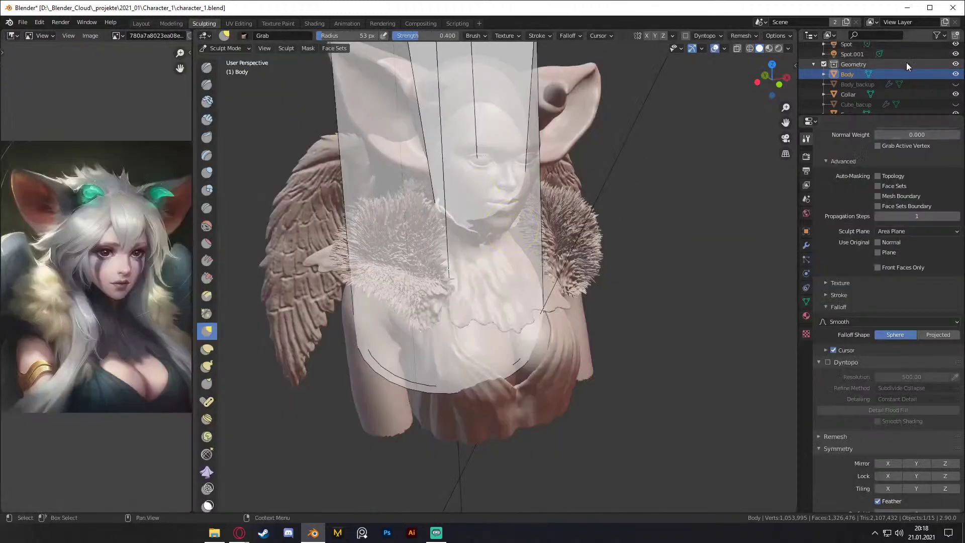
pyautogui.scroll(1, 874, 104)
pyautogui.click(955, 77)
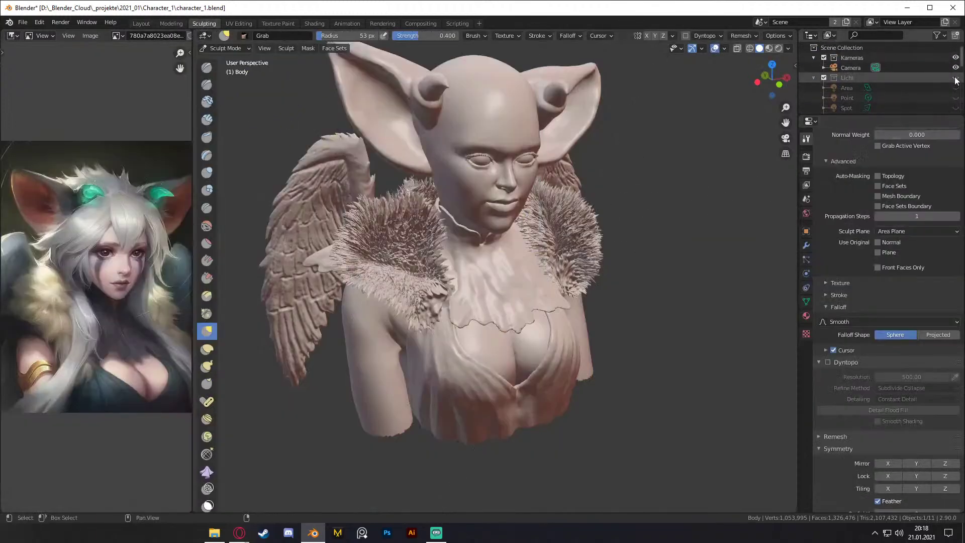
# Step: Enlarge the outliner area with the face in close-up and open the viewport shading choices
pyautogui.scroll(8, 579, 172)
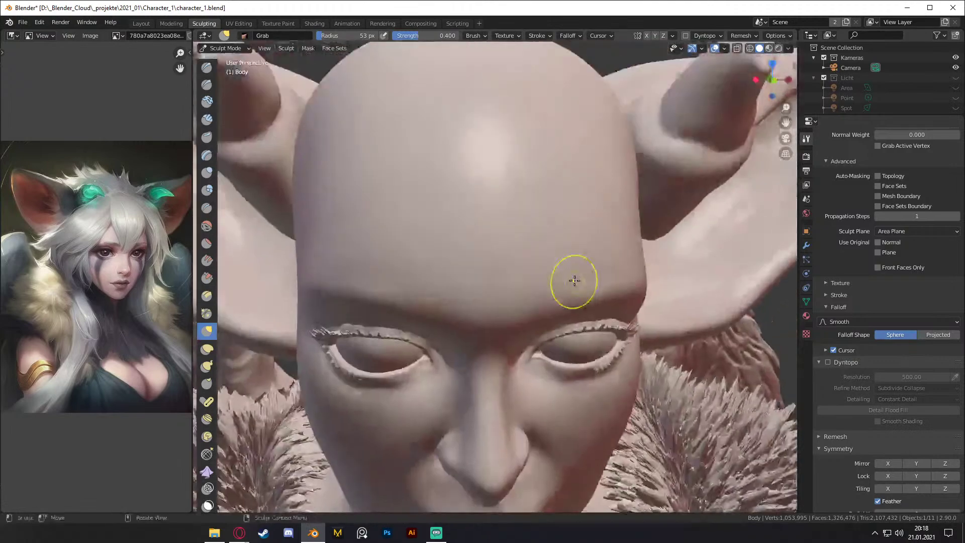
pyautogui.moveTo(575, 281); pyautogui.dragTo(567, 221, button='middle')
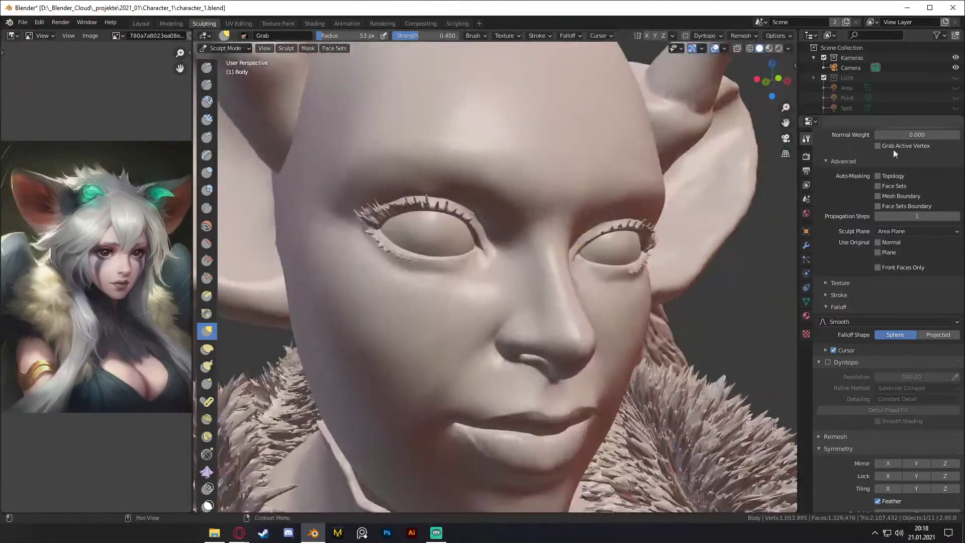
pyautogui.moveTo(874, 115); pyautogui.dragTo(874, 197)
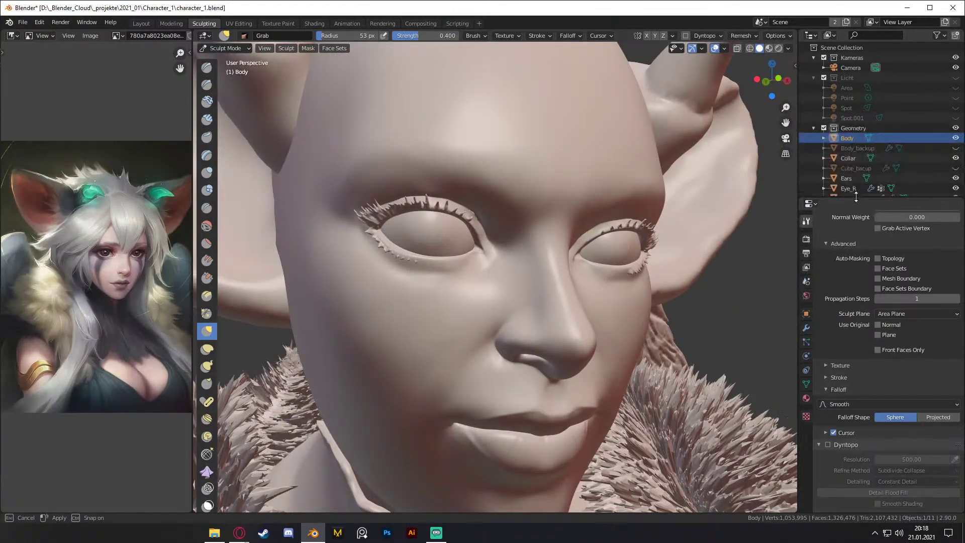
pyautogui.press('z')
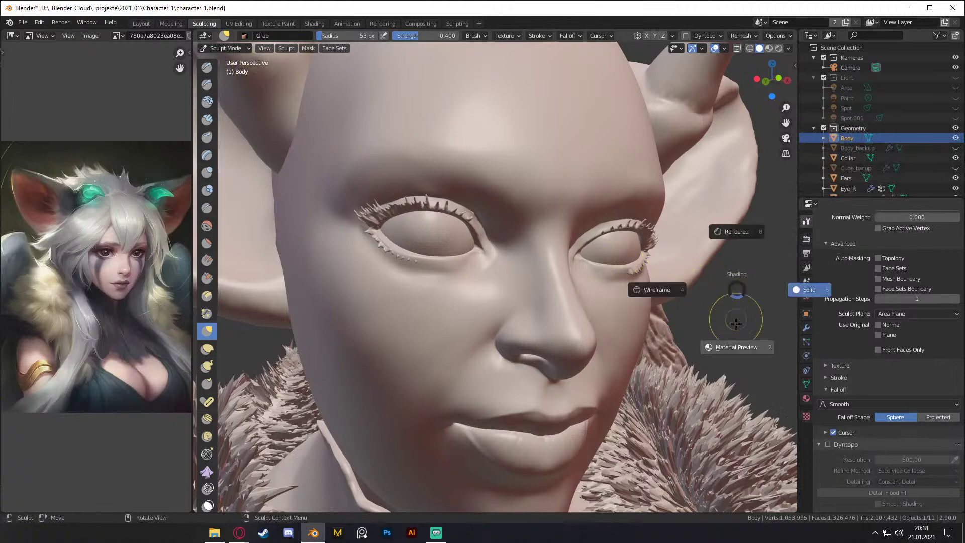
# Step: Display the character in Material Preview shading and hide the Ears object, framing the eyebrow area
pyautogui.click(735, 346)
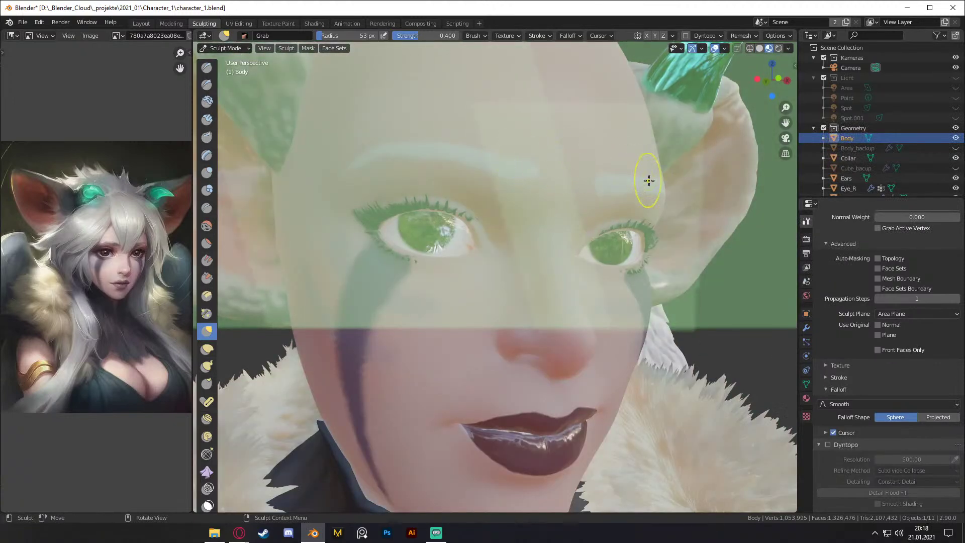
pyautogui.scroll(-4, 879, 146)
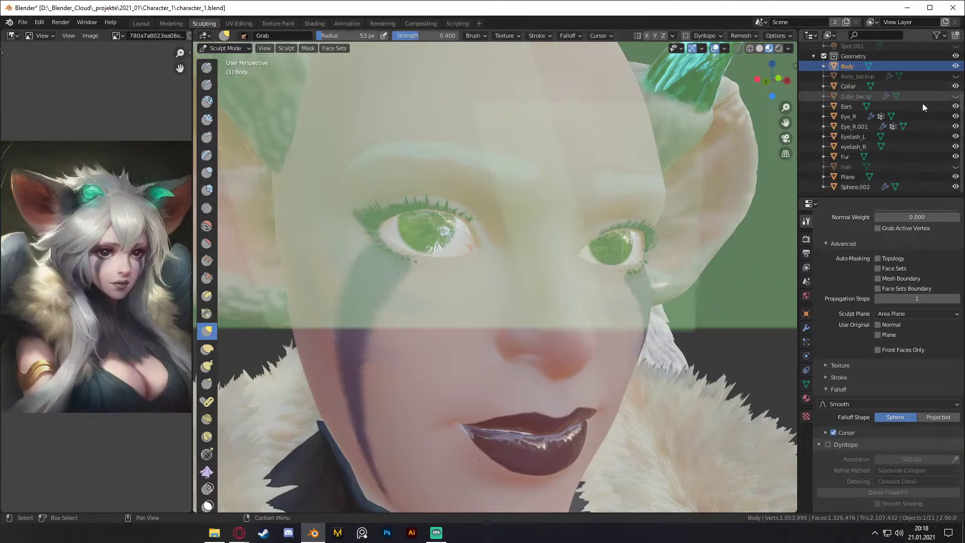
pyautogui.click(955, 106)
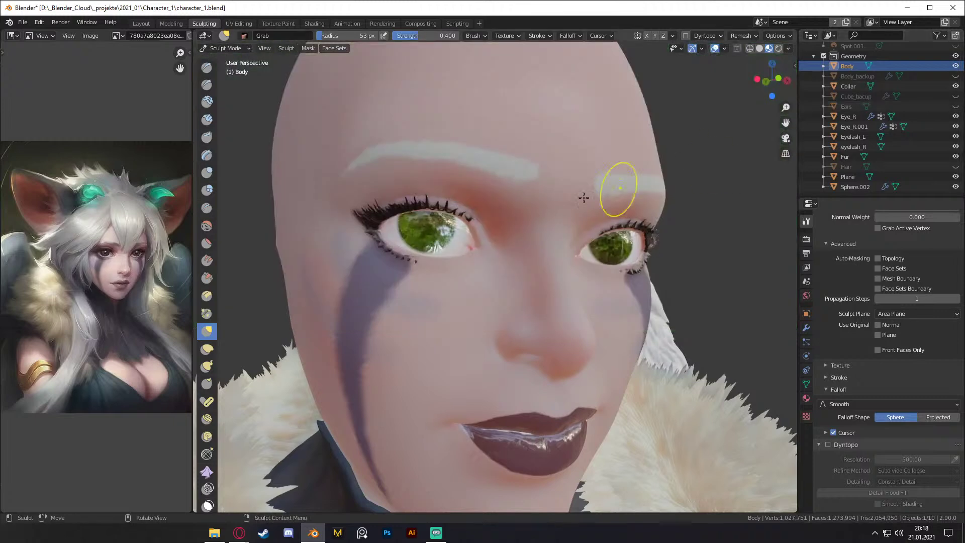
pyautogui.scroll(3, 503, 159)
pyautogui.keyDown('shift'); pyautogui.moveTo(503, 159); pyautogui.dragTo(517, 177, button='middle'); pyautogui.keyUp('shift')
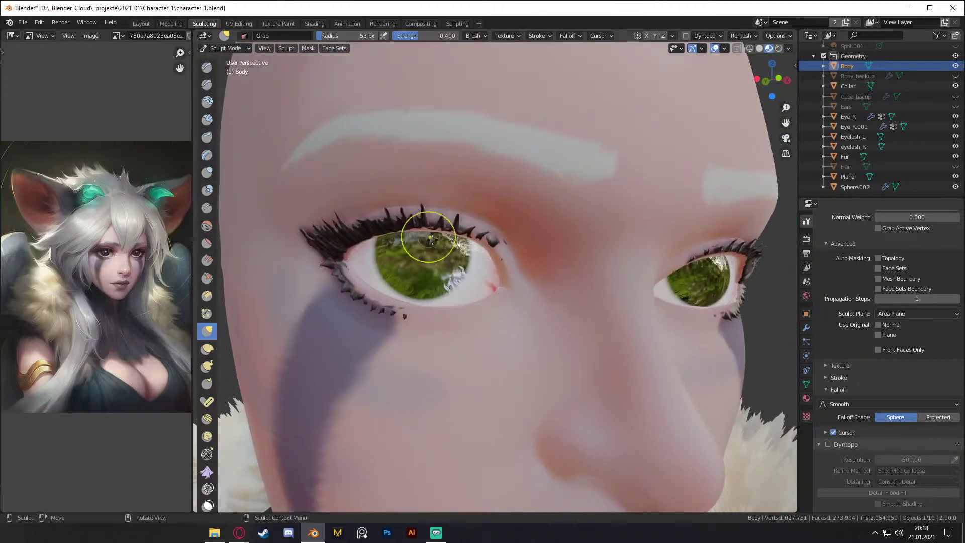
pyautogui.moveTo(483, 222)
pyautogui.keyDown('shift'); pyautogui.mouseDown(button='middle')
pyautogui.moveTo(442, 233)
pyautogui.moveTo(513, 227)
pyautogui.mouseUp(button='middle'); pyautogui.keyUp('shift')
pyautogui.moveTo(416, 270)
pyautogui.mouseDown(button='middle')
pyautogui.moveTo(478, 251)
pyautogui.moveTo(511, 262)
pyautogui.moveTo(486, 256)
pyautogui.moveTo(518, 234)
pyautogui.moveTo(523, 177)
pyautogui.moveTo(491, 155)
pyautogui.mouseUp(button='middle')
pyautogui.scroll(3, 511, 232)
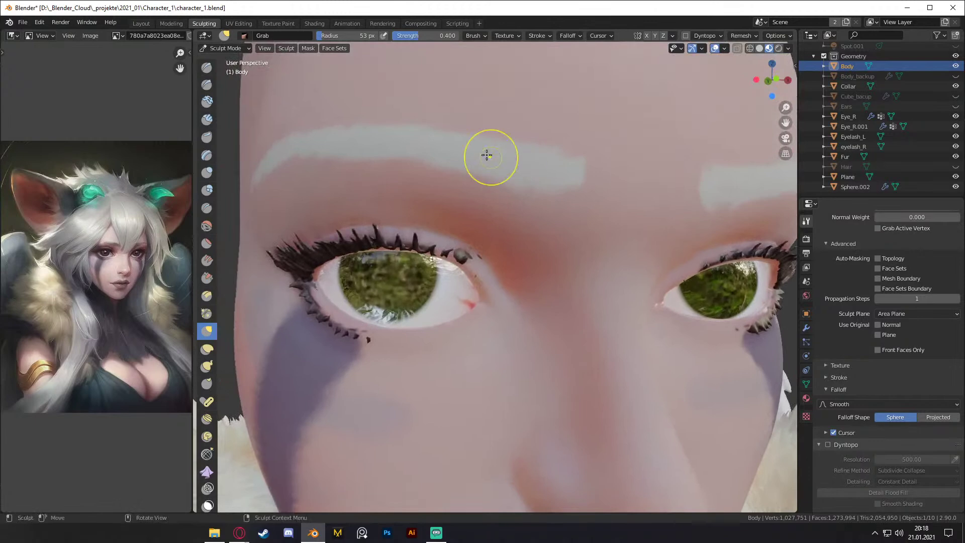
# Step: Reduce the Grab brush radius to 16 px
pyautogui.press('f')
pyautogui.click(515, 173)
pyautogui.press('f')
pyautogui.click(510, 172)
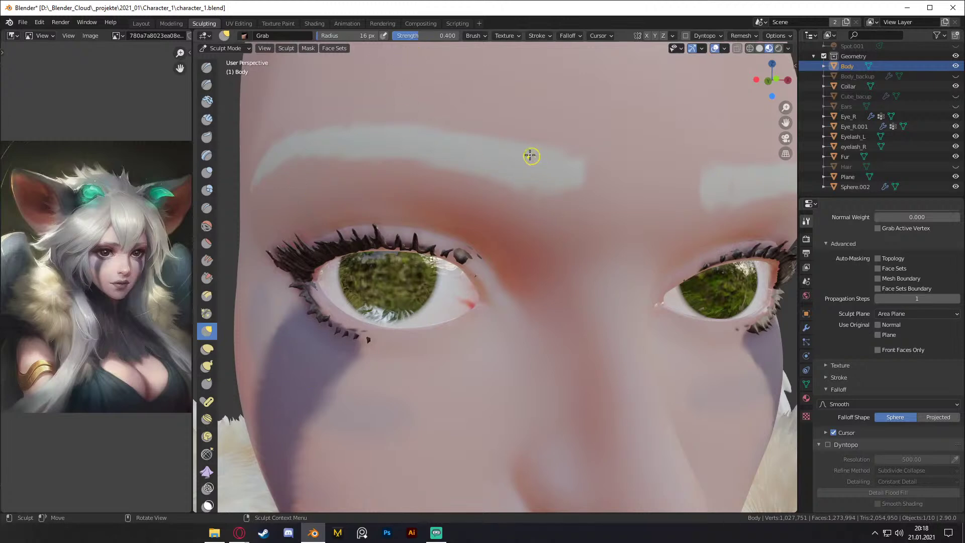
pyautogui.scroll(10, 859, 350)
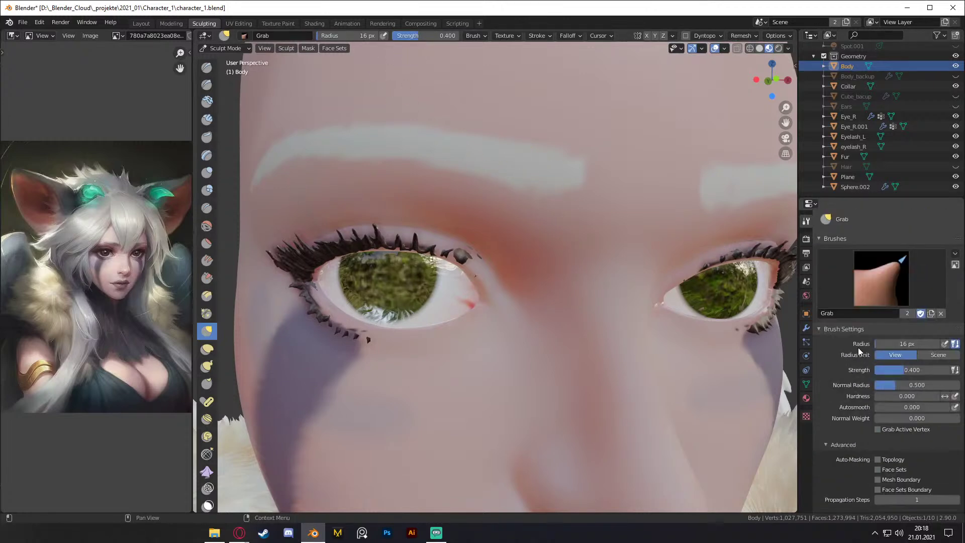
pyautogui.click(852, 273)
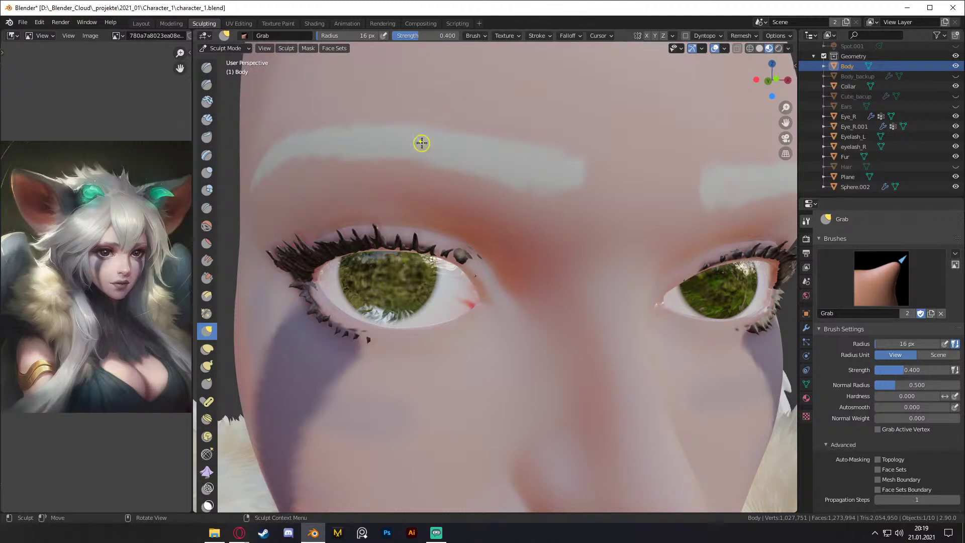
# Step: Sculpt strokes along the inner part of the eyebrow with the Crease brush at a 13 px radius
pyautogui.hotkey('shift', 'c')
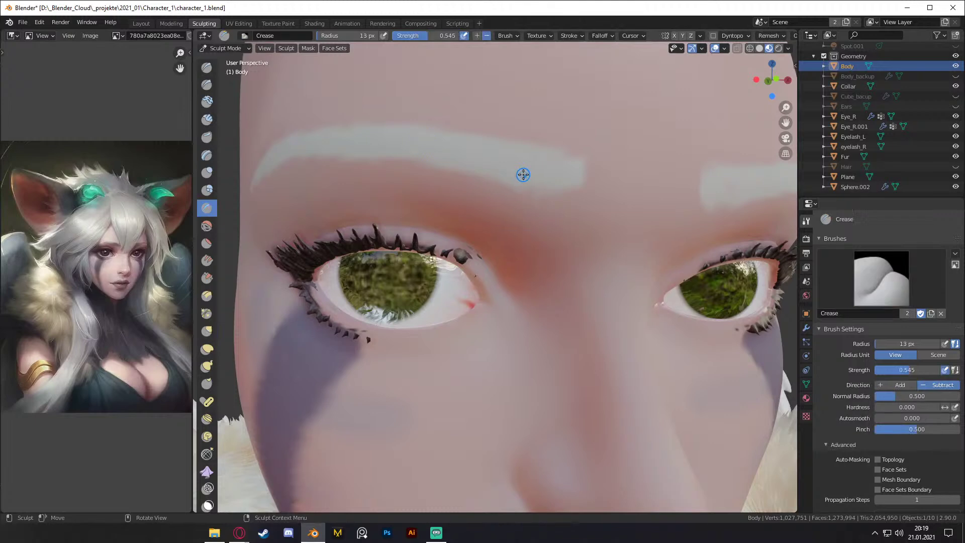
pyautogui.click(806, 328)
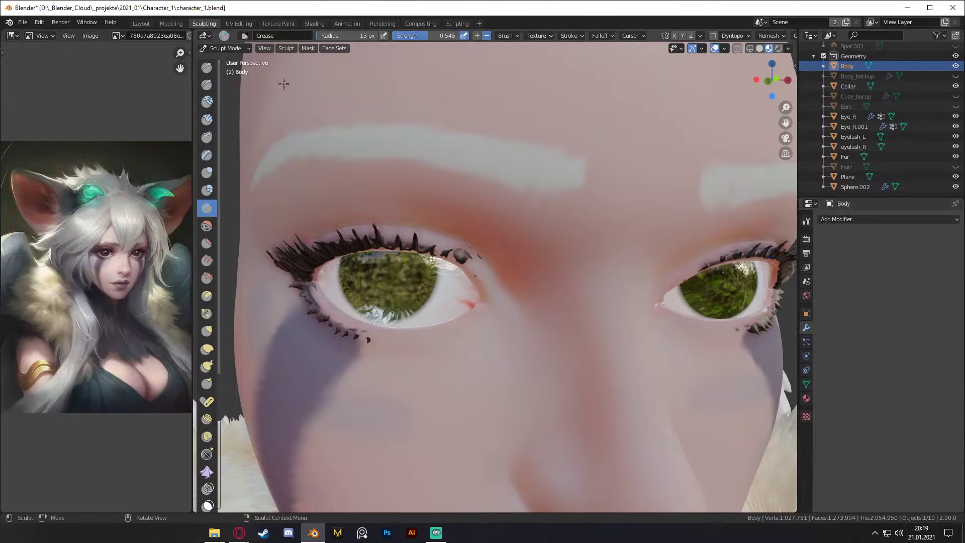
pyautogui.moveTo(444, 166); pyautogui.dragTo(491, 205, button='middle')
pyautogui.moveTo(569, 224); pyautogui.dragTo(557, 202)
pyautogui.moveTo(557, 202)
pyautogui.mouseDown()
pyautogui.moveTo(550, 195)
pyautogui.moveTo(564, 211)
pyautogui.mouseUp()
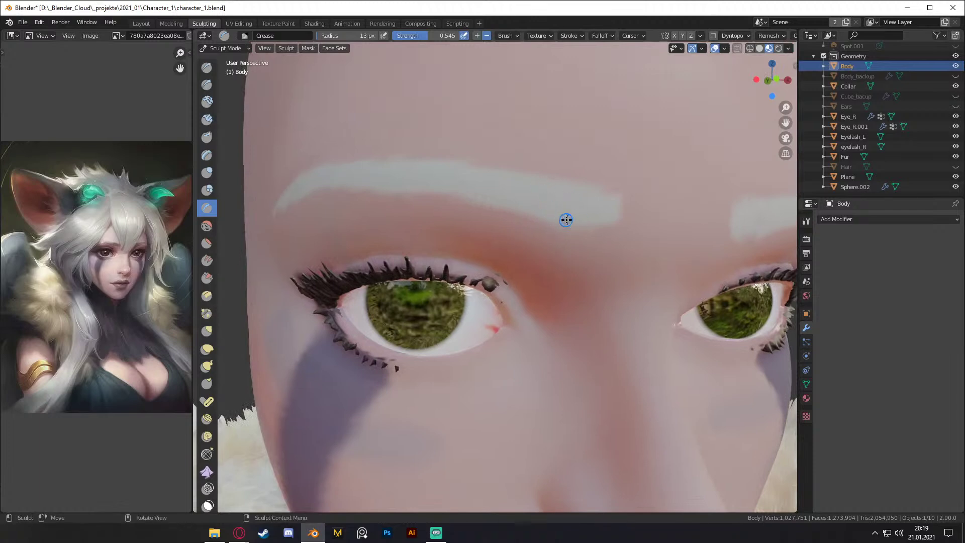
pyautogui.moveTo(562, 219); pyautogui.dragTo(478, 193)
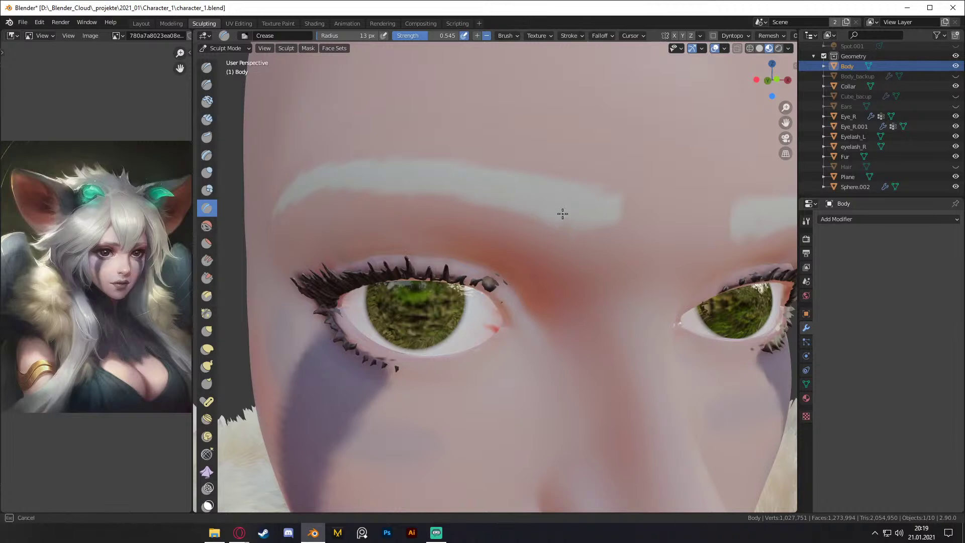
pyautogui.moveTo(562, 198); pyautogui.dragTo(566, 196)
# Step: Switch the viewport to Solid shading and add more Crease strokes to the inner eyebrow
pyautogui.press('z')
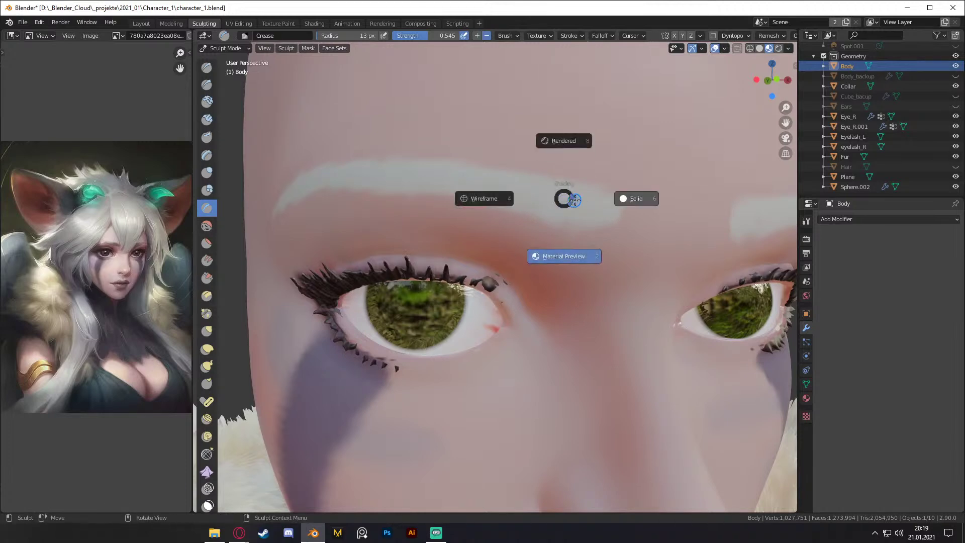
pyautogui.click(625, 200)
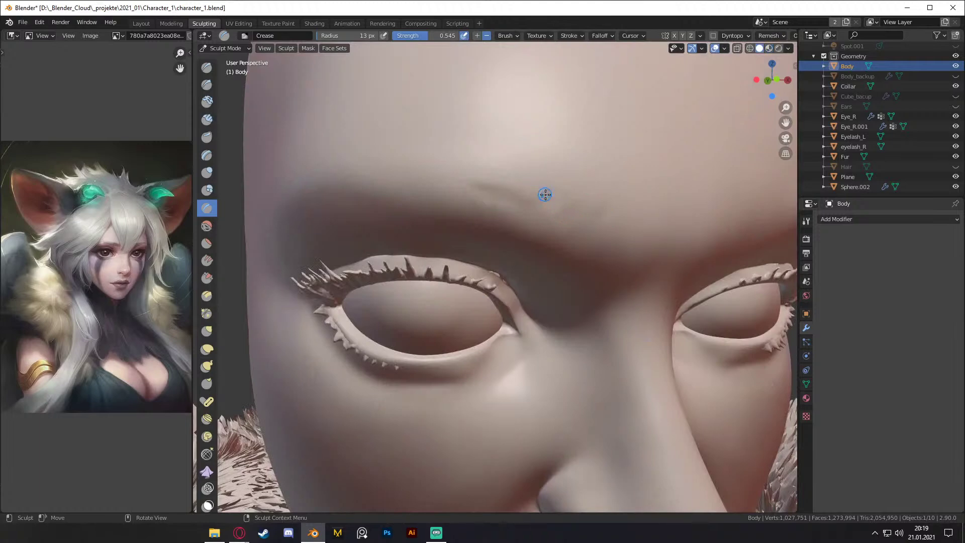
pyautogui.moveTo(557, 205)
pyautogui.mouseDown()
pyautogui.moveTo(472, 186)
pyautogui.moveTo(572, 214)
pyautogui.moveTo(573, 200)
pyautogui.mouseUp()
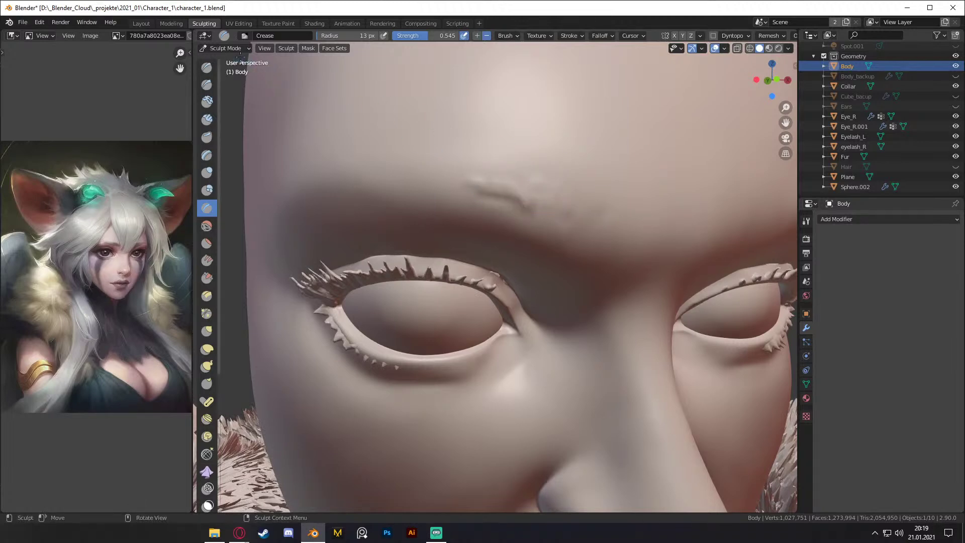
# Step: Switch the body to Object Mode and shade it flat to inspect the mesh density around the eyebrow
pyautogui.rightClick(549, 187)
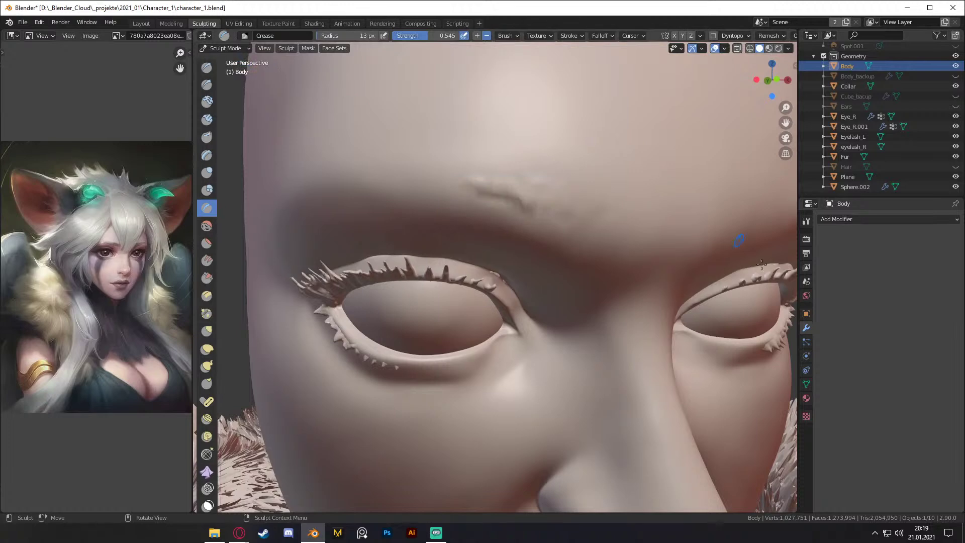
pyautogui.click(805, 221)
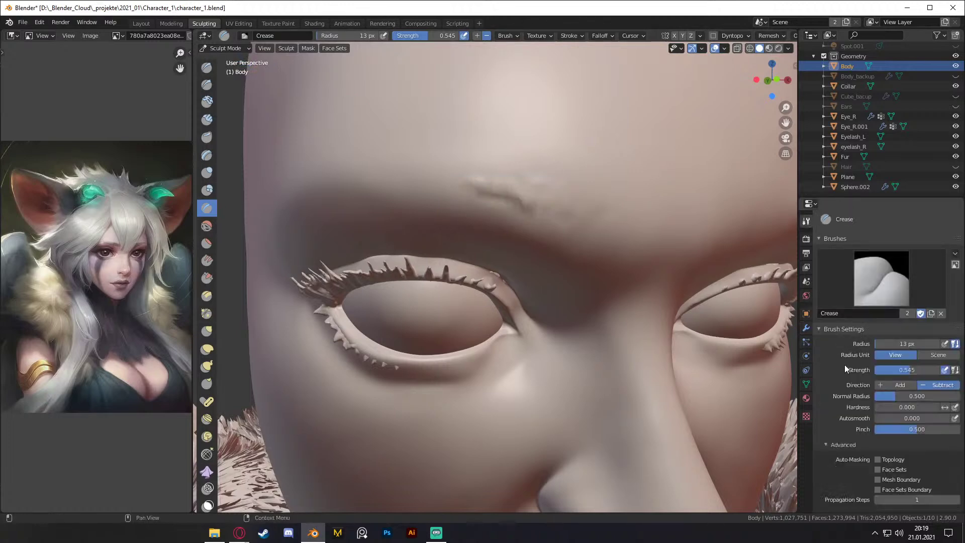
pyautogui.scroll(-10, 843, 355)
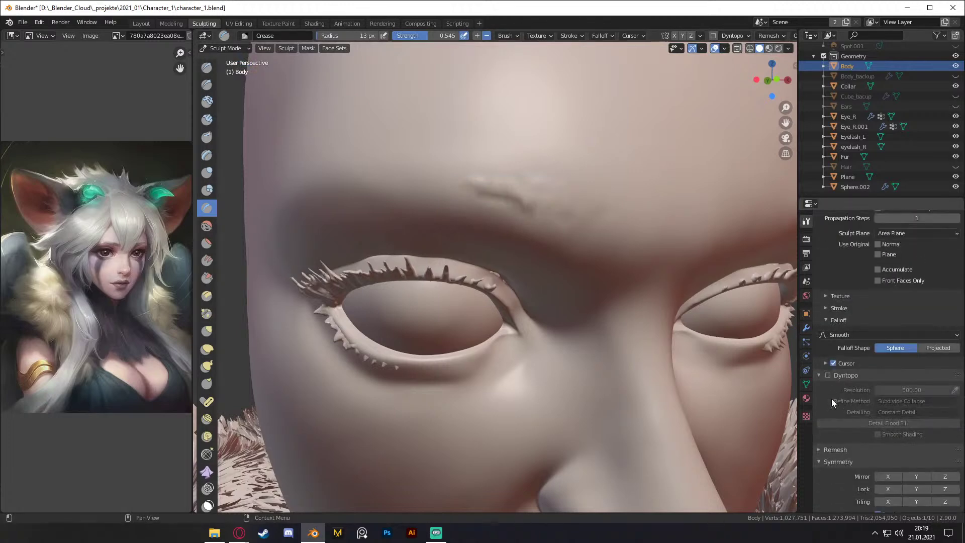
pyautogui.click(225, 48)
pyautogui.click(228, 59)
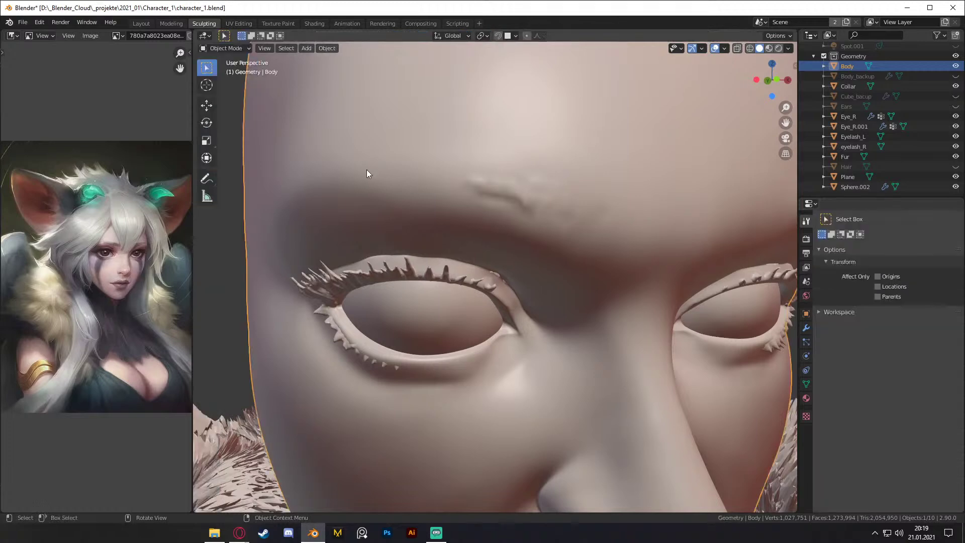
pyautogui.rightClick(499, 179)
pyautogui.click(464, 188)
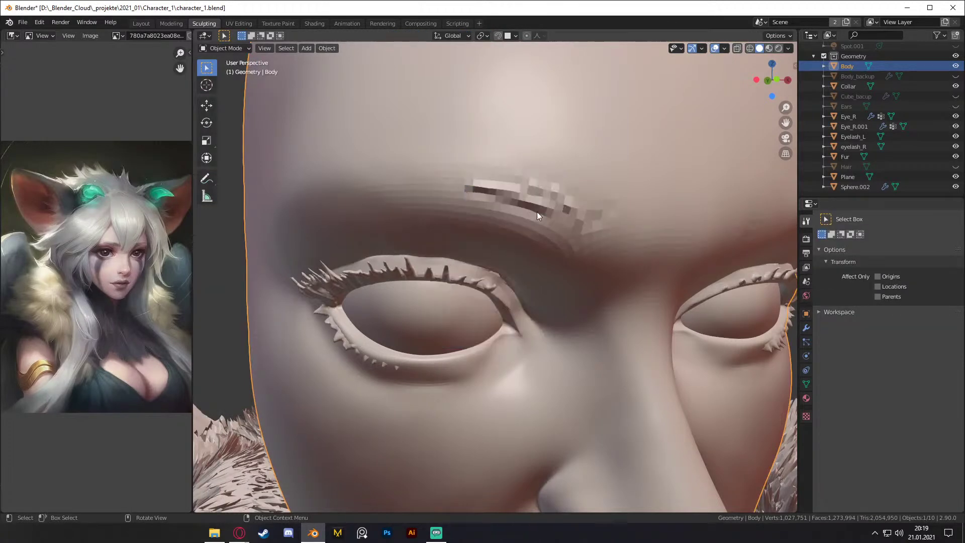
# Step: Revert the flat shading on the body and return it to Sculpt Mode
pyautogui.scroll(-5, 545, 224)
pyautogui.scroll(5, 548, 221)
pyautogui.scroll(-1, 549, 224)
pyautogui.press('ctrl')
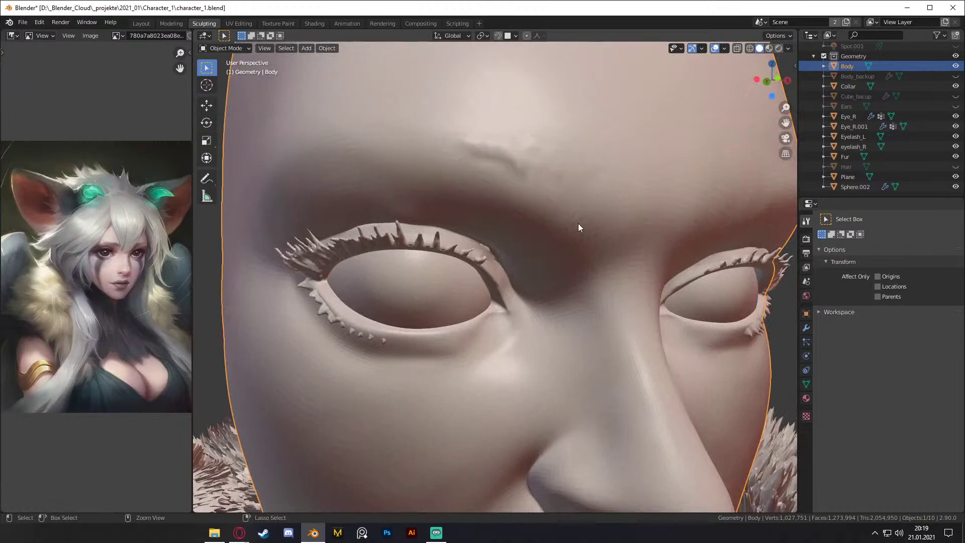
pyautogui.scroll(-6, 578, 223)
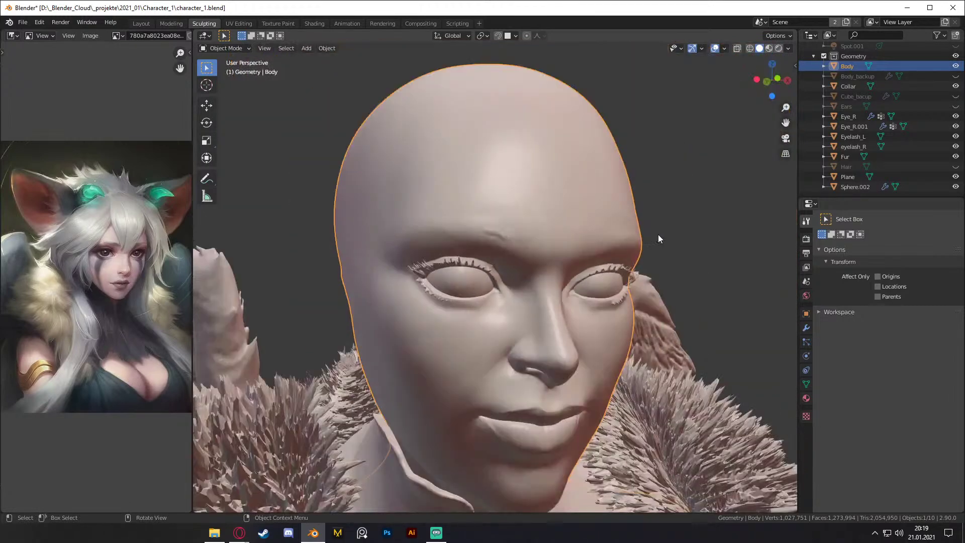
pyautogui.scroll(3, 653, 232)
pyautogui.hotkey('ctrl', 'Tab')
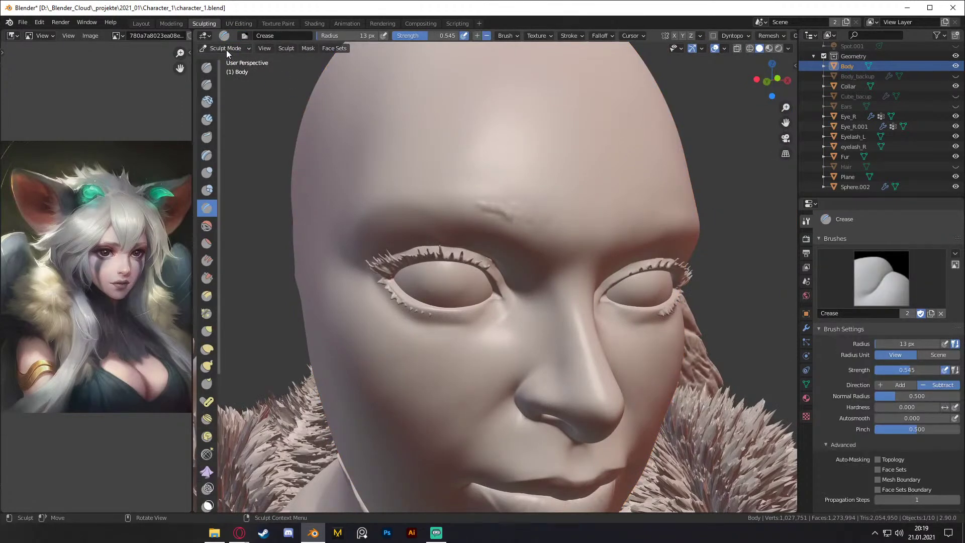
# Step: Go to the Layout workspace and save the character_1.blend file
pyautogui.click(141, 23)
pyautogui.scroll(4, 641, 158)
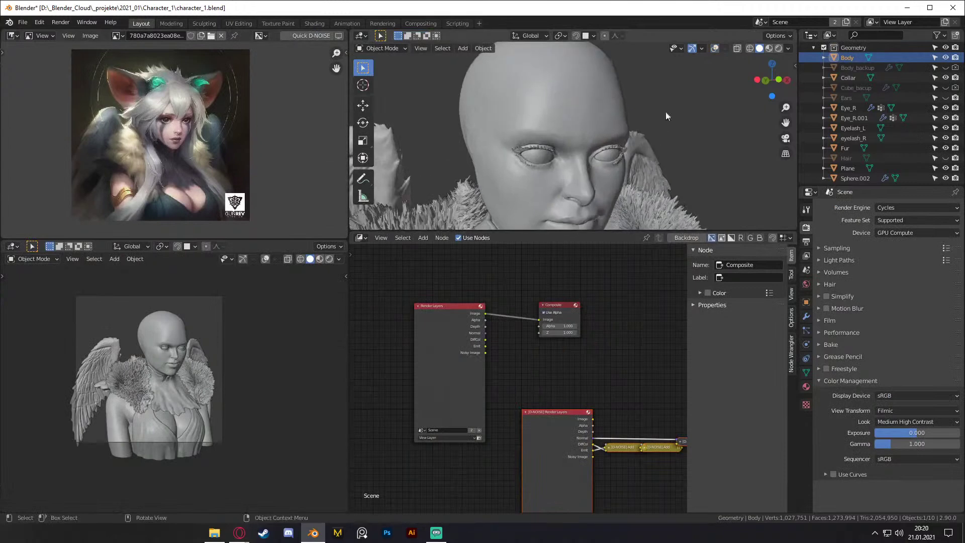
pyautogui.click(23, 22)
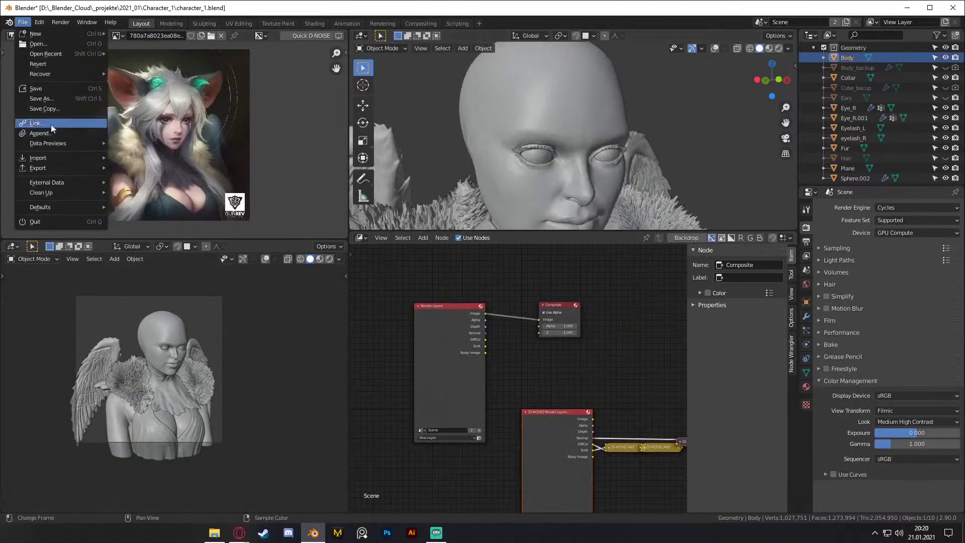
pyautogui.click(43, 88)
pyautogui.scroll(2, 486, 159)
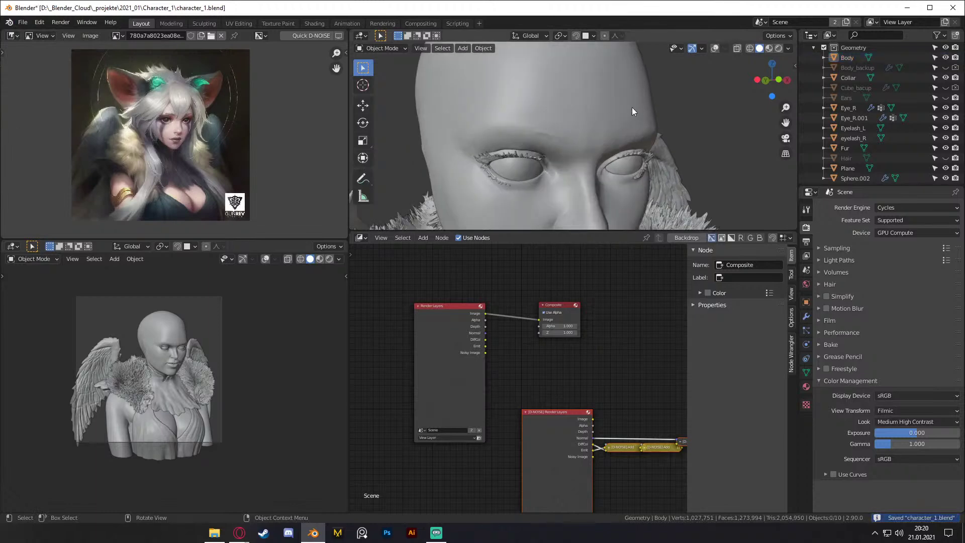
# Step: Add a Simple Subdivision Surface modifier with viewport level 1 to the body and apply it
pyautogui.click(806, 316)
pyautogui.click(849, 206)
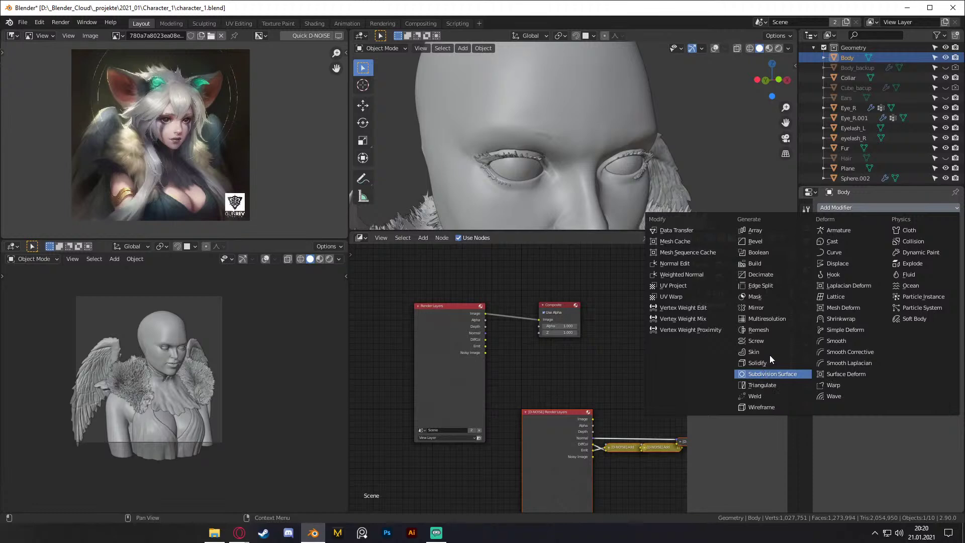
pyautogui.click(753, 375)
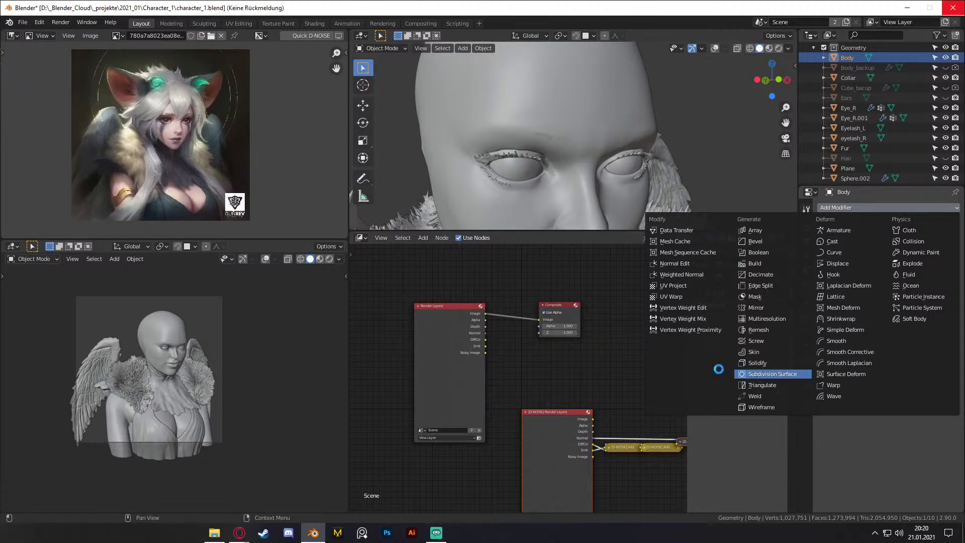
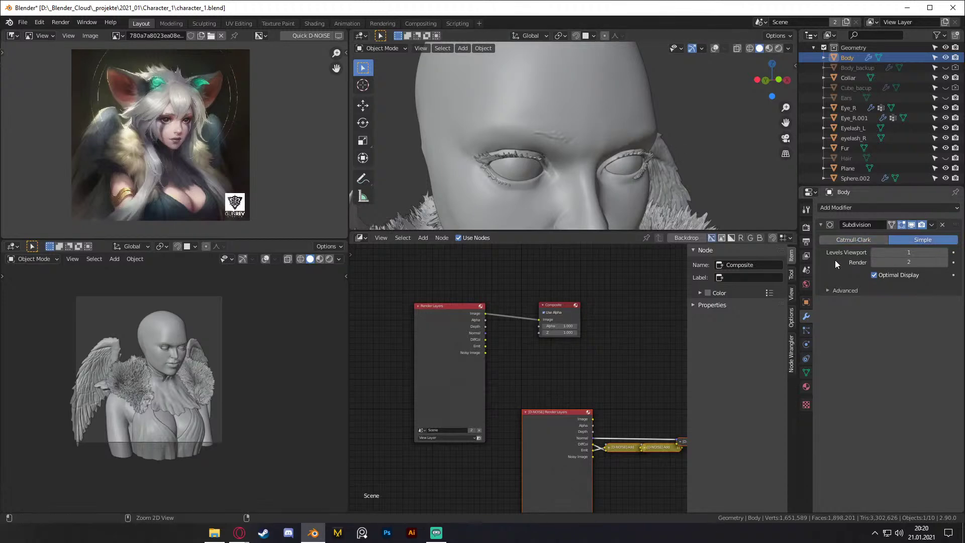
pyautogui.hotkey('ctrl', 'a')
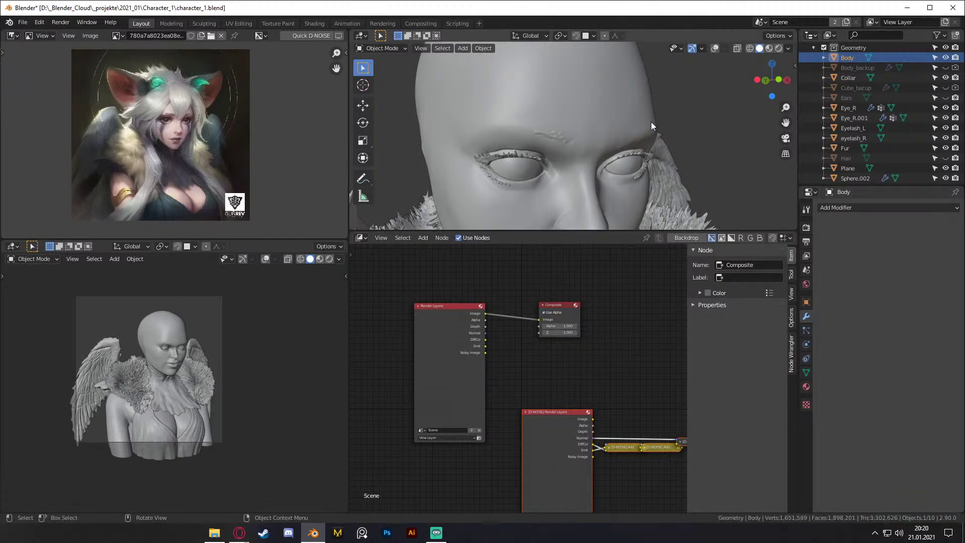
pyautogui.click(715, 48)
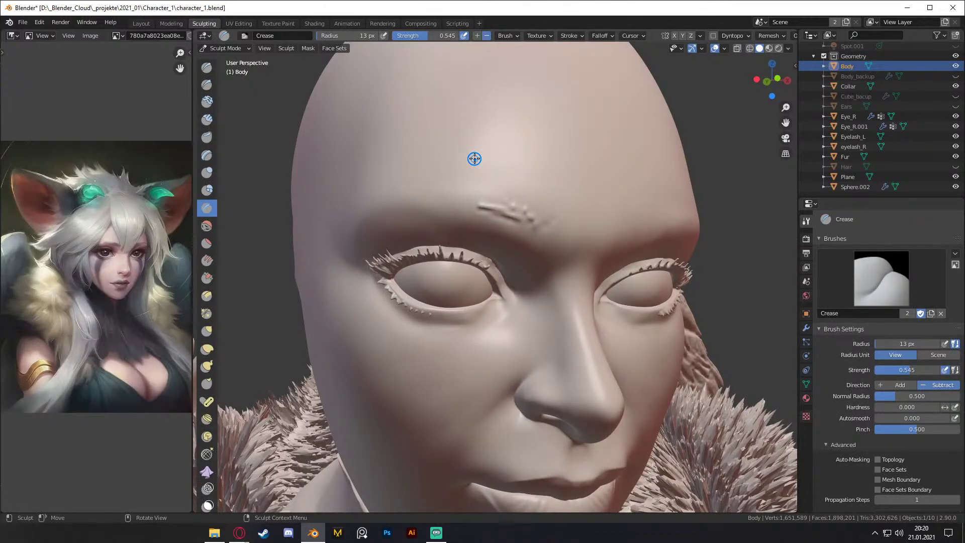
# Step: Shade the body flat in Object Mode and return it to Sculpt Mode
pyautogui.press('z')
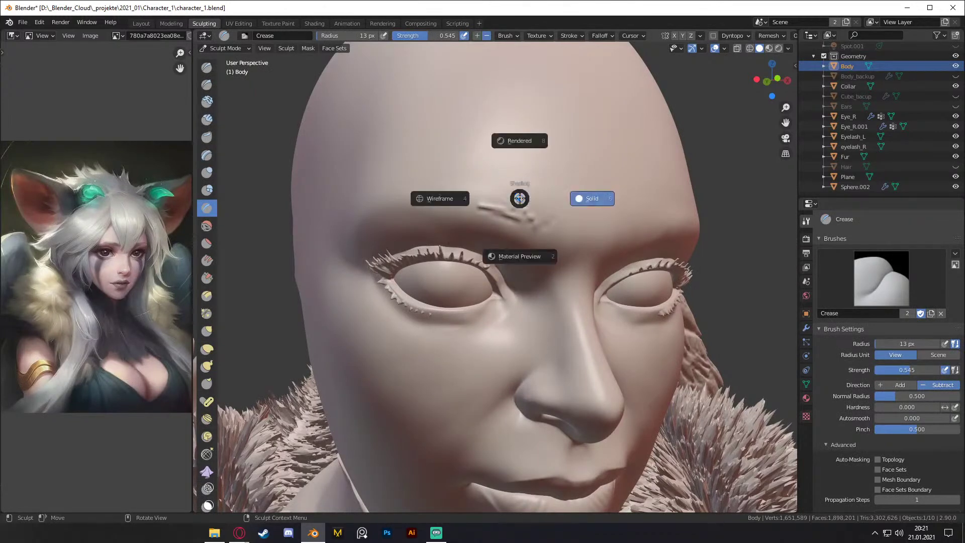
pyautogui.press('Escape')
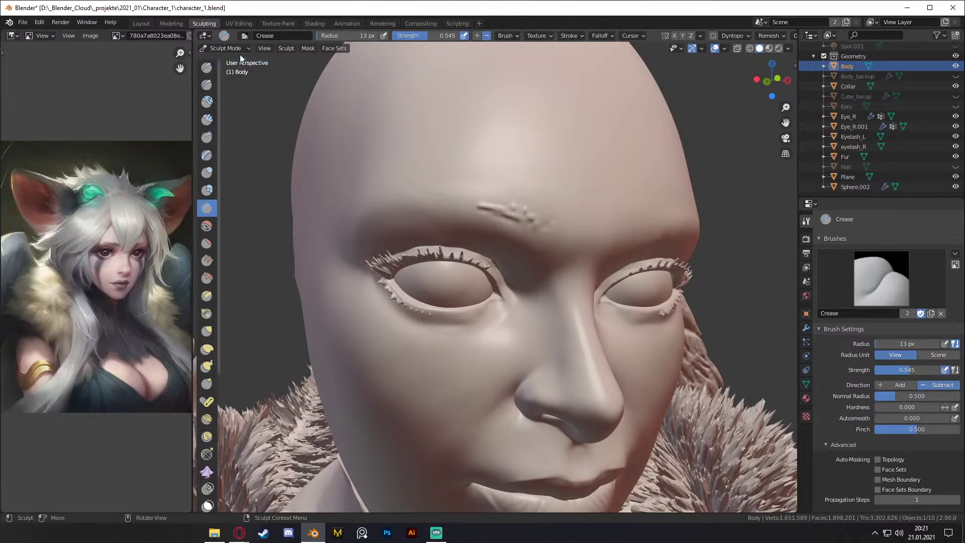
pyautogui.click(239, 49)
pyautogui.click(227, 60)
pyautogui.rightClick(512, 219)
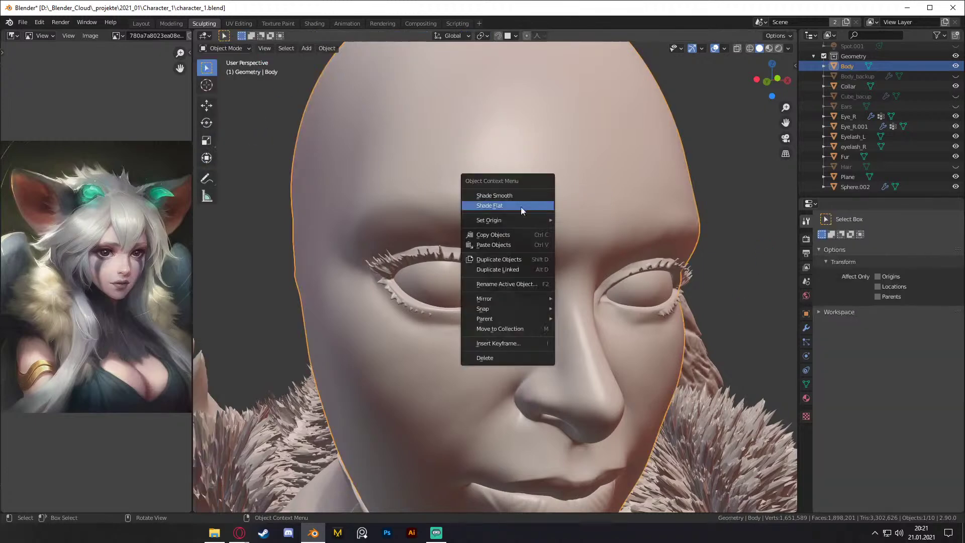
pyautogui.click(507, 206)
pyautogui.click(236, 49)
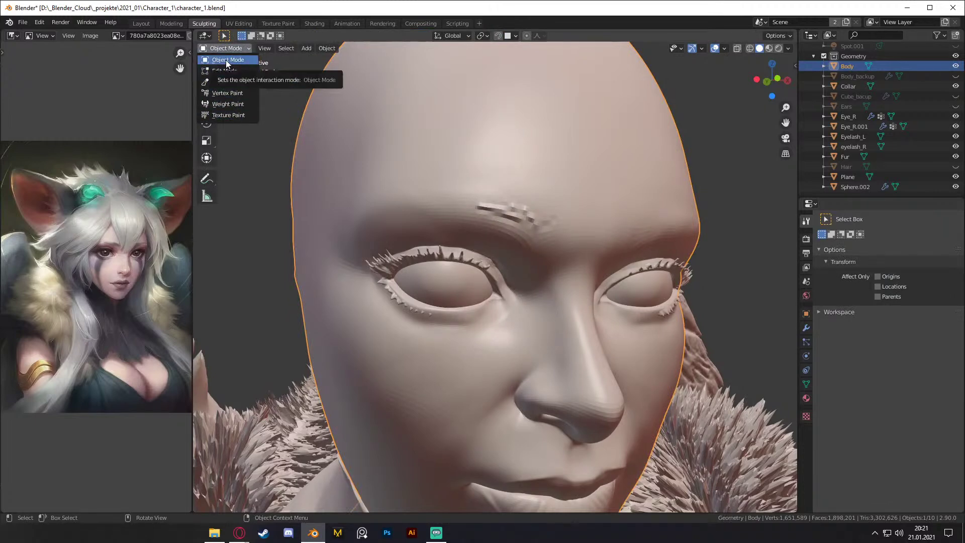
pyautogui.click(226, 83)
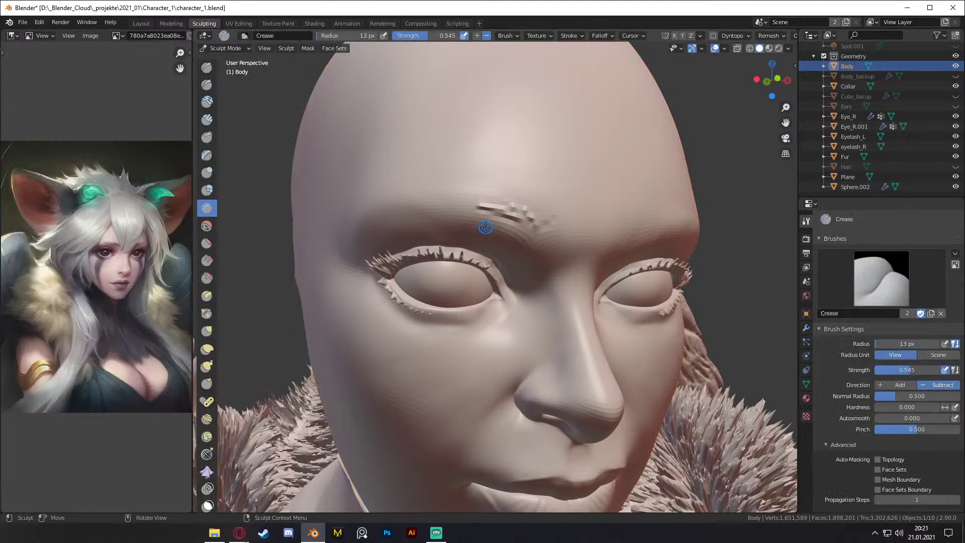
# Step: Switch the viewport to Material Preview shading with the painted eyebrow in close view
pyautogui.scroll(3, 491, 188)
pyautogui.hotkey('ctrl', 'Tab')
pyautogui.press('Escape')
pyautogui.click(225, 48)
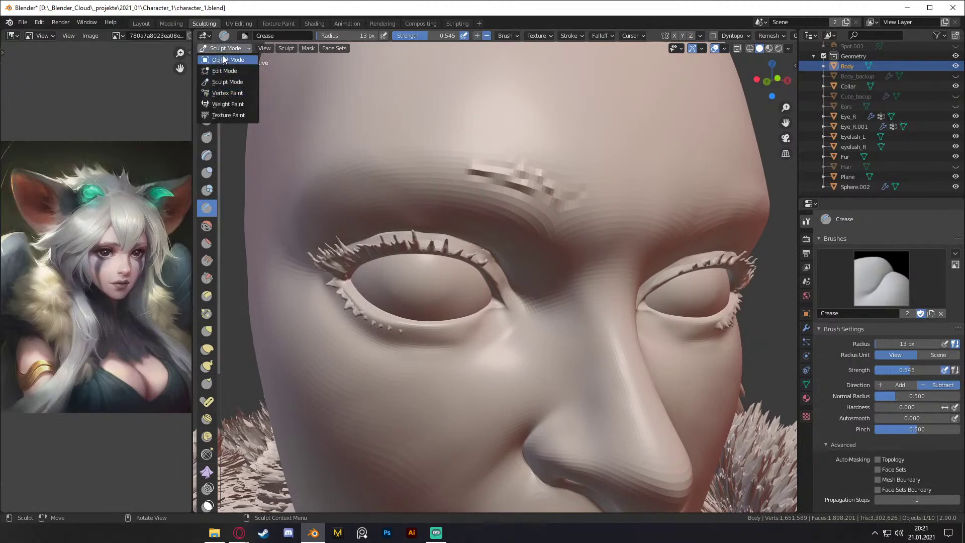
pyautogui.press('z')
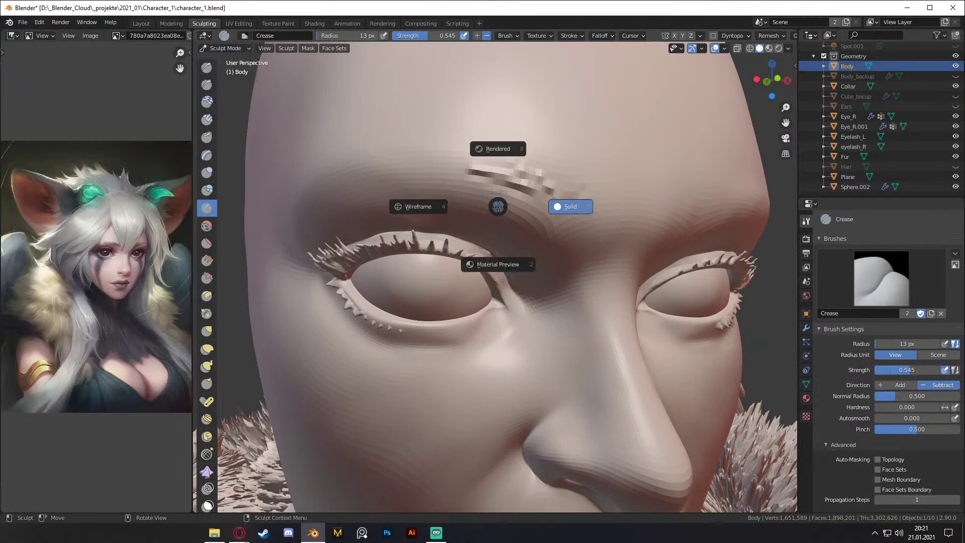
pyautogui.click(497, 260)
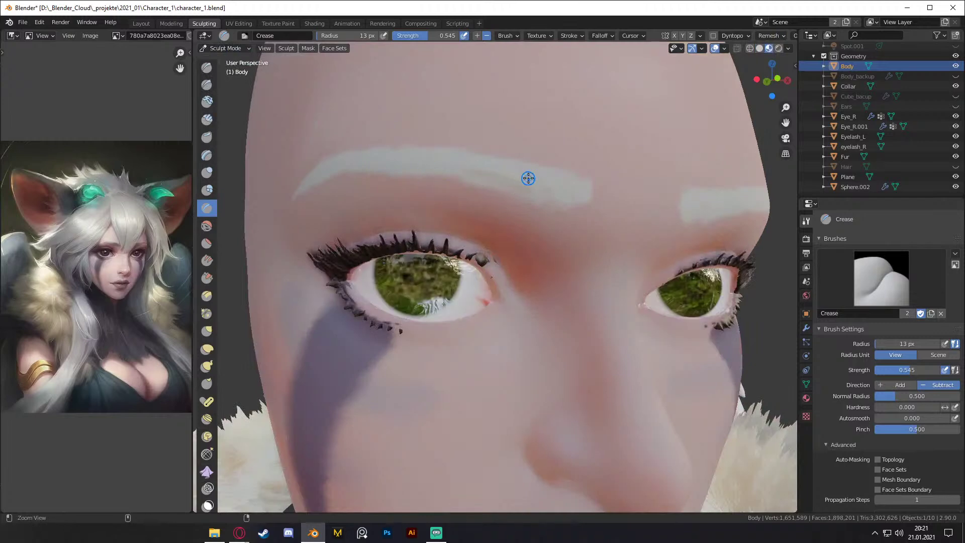
# Step: Trace the edges of the character's painted right eyebrow with Crease brush strokes from the inner end to the tail
pyautogui.scroll(2, 532, 169)
pyautogui.moveTo(504, 223)
pyautogui.mouseDown()
pyautogui.moveTo(539, 218)
pyautogui.moveTo(546, 202)
pyautogui.moveTo(537, 220)
pyautogui.moveTo(497, 228)
pyautogui.mouseUp()
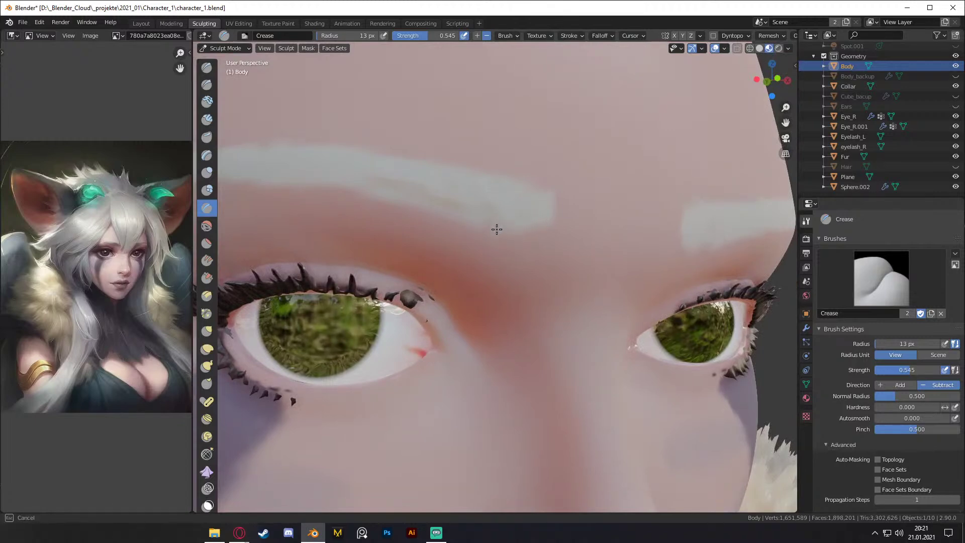
pyautogui.moveTo(435, 205); pyautogui.dragTo(409, 198)
pyautogui.moveTo(375, 190); pyautogui.dragTo(415, 189)
pyautogui.moveTo(416, 189)
pyautogui.mouseDown(button='middle')
pyautogui.moveTo(562, 175)
pyautogui.moveTo(482, 194)
pyautogui.mouseUp(button='middle')
pyautogui.moveTo(454, 196)
pyautogui.mouseDown()
pyautogui.moveTo(367, 196)
pyautogui.moveTo(299, 217)
pyautogui.moveTo(332, 216)
pyautogui.mouseUp()
pyautogui.moveTo(649, 235); pyautogui.dragTo(503, 181)
pyautogui.moveTo(417, 175)
pyautogui.mouseDown()
pyautogui.moveTo(386, 174)
pyautogui.moveTo(327, 199)
pyautogui.moveTo(337, 199)
pyautogui.mouseUp()
# Step: Return to Solid shading and carve short hair strokes along the character's right eyebrow with the Crease brush
pyautogui.press('z')
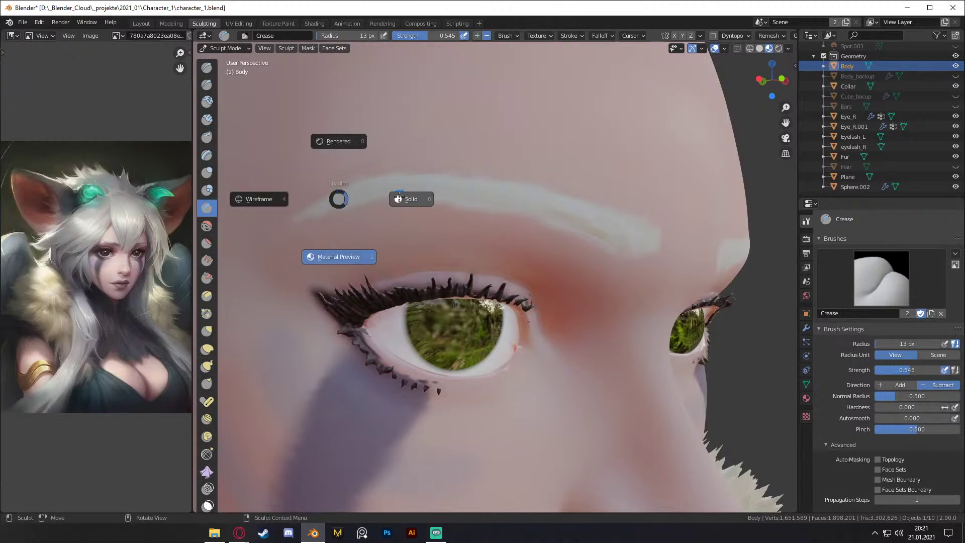
pyautogui.click(399, 198)
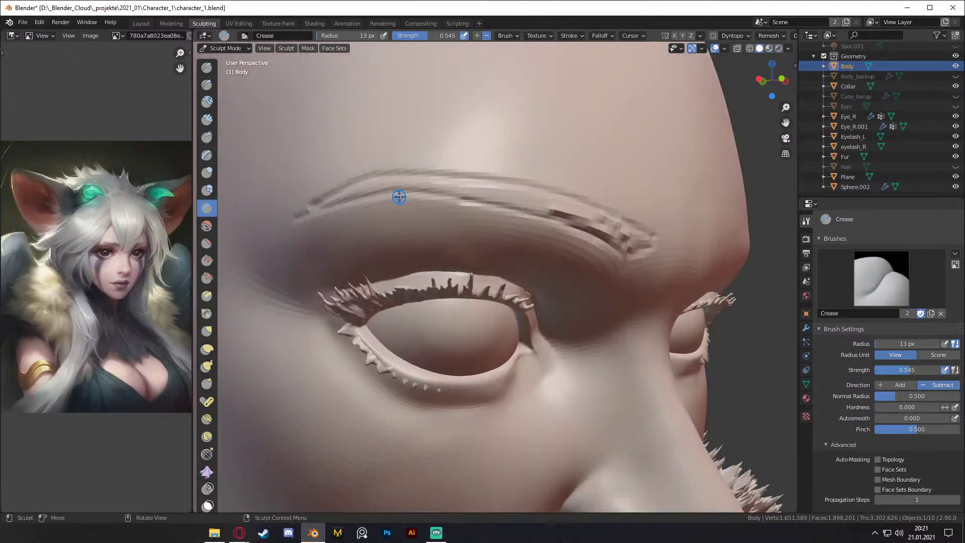
pyautogui.moveTo(483, 202)
pyautogui.mouseDown(button='middle')
pyautogui.moveTo(450, 189)
pyautogui.moveTo(462, 219)
pyautogui.mouseUp(button='middle')
pyautogui.moveTo(464, 234)
pyautogui.mouseDown()
pyautogui.moveTo(426, 205)
pyautogui.moveTo(299, 168)
pyautogui.moveTo(314, 179)
pyautogui.moveTo(271, 171)
pyautogui.moveTo(296, 190)
pyautogui.moveTo(283, 168)
pyautogui.moveTo(375, 187)
pyautogui.moveTo(359, 174)
pyautogui.moveTo(430, 192)
pyautogui.moveTo(433, 200)
pyautogui.moveTo(436, 188)
pyautogui.moveTo(465, 208)
pyautogui.moveTo(495, 207)
pyautogui.moveTo(502, 226)
pyautogui.moveTo(412, 182)
pyautogui.moveTo(450, 181)
pyautogui.mouseUp()
pyautogui.moveTo(450, 181)
pyautogui.mouseDown(button='middle')
pyautogui.moveTo(499, 180)
pyautogui.moveTo(493, 189)
pyautogui.mouseUp(button='middle')
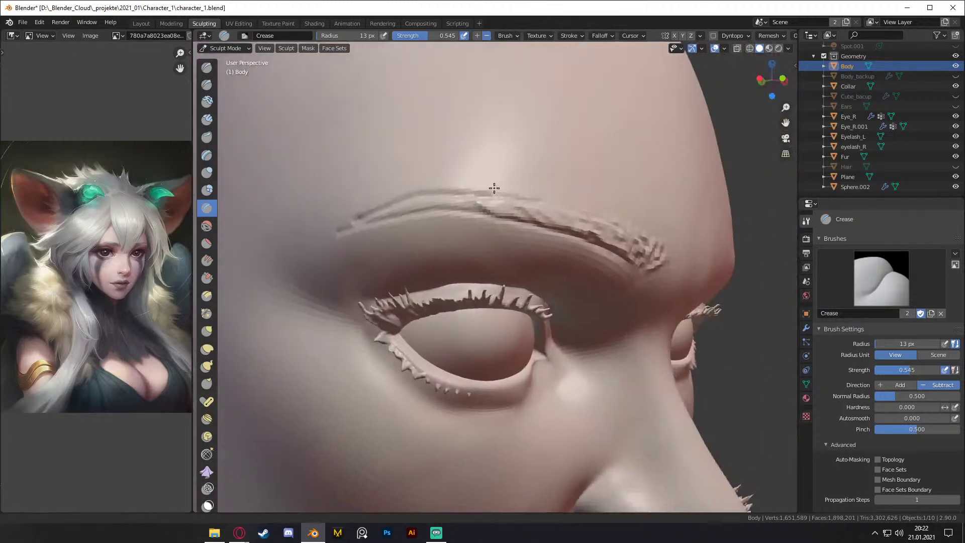
pyautogui.moveTo(532, 217)
pyautogui.mouseDown()
pyautogui.moveTo(502, 202)
pyautogui.moveTo(441, 200)
pyautogui.moveTo(359, 227)
pyautogui.moveTo(437, 202)
pyautogui.moveTo(406, 202)
pyautogui.mouseUp()
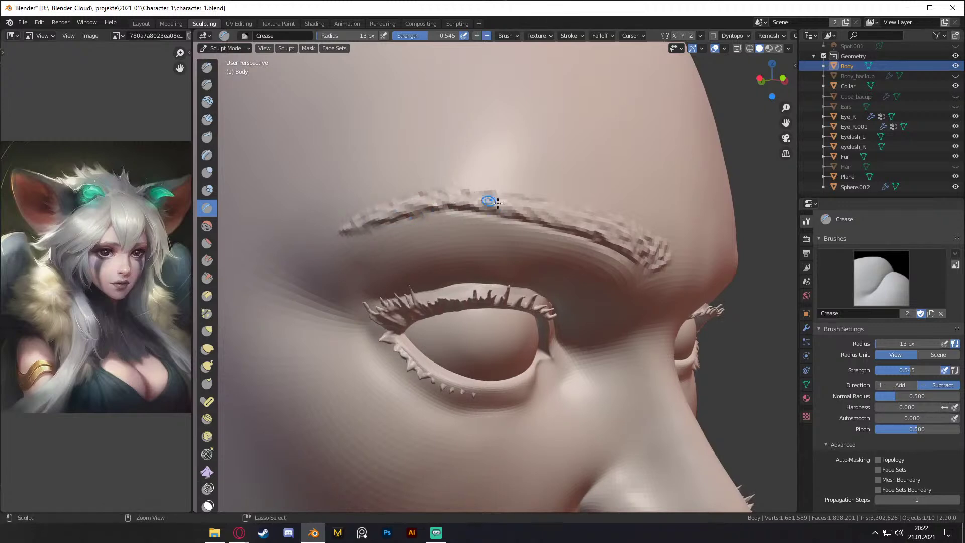
# Step: Add more Crease hair strokes to the outer part of the right eyebrow and check it from several angles
pyautogui.moveTo(530, 181); pyautogui.dragTo(457, 242, button='middle')
pyautogui.moveTo(391, 232); pyautogui.dragTo(388, 230)
pyautogui.moveTo(409, 243); pyautogui.dragTo(366, 232)
pyautogui.moveTo(375, 241); pyautogui.dragTo(348, 232)
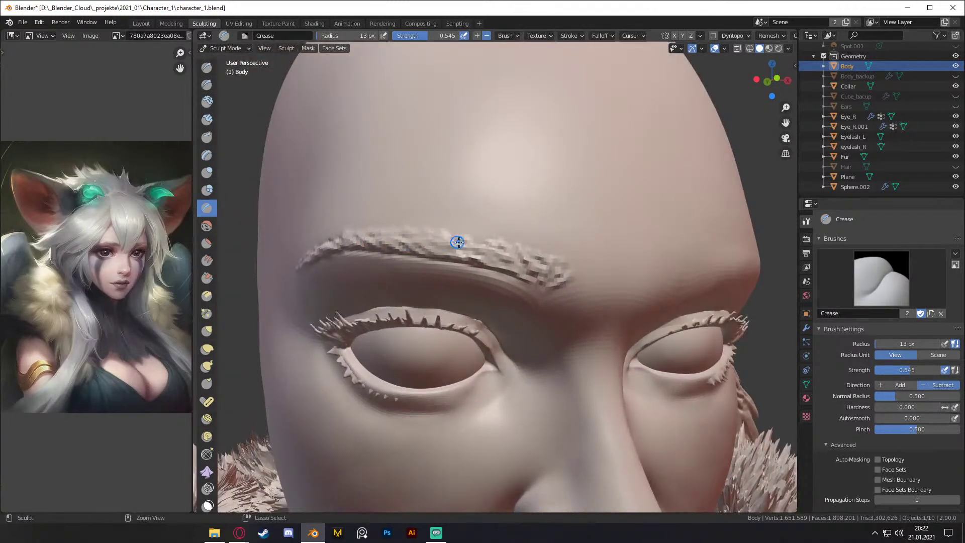
pyautogui.moveTo(480, 237); pyautogui.dragTo(641, 197, button='middle')
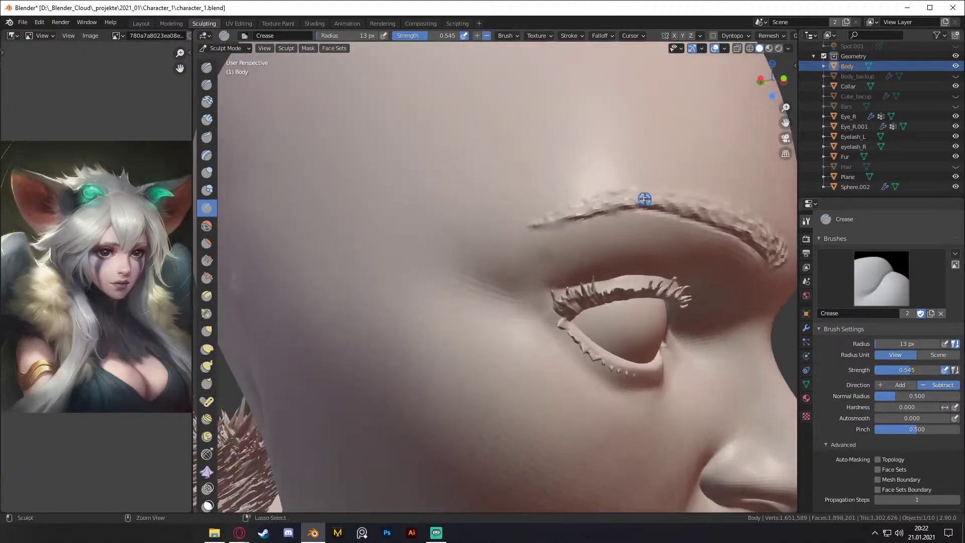
pyautogui.scroll(-5, 568, 157)
pyautogui.moveTo(558, 205); pyautogui.dragTo(510, 198, button='middle')
pyautogui.scroll(4, 488, 201)
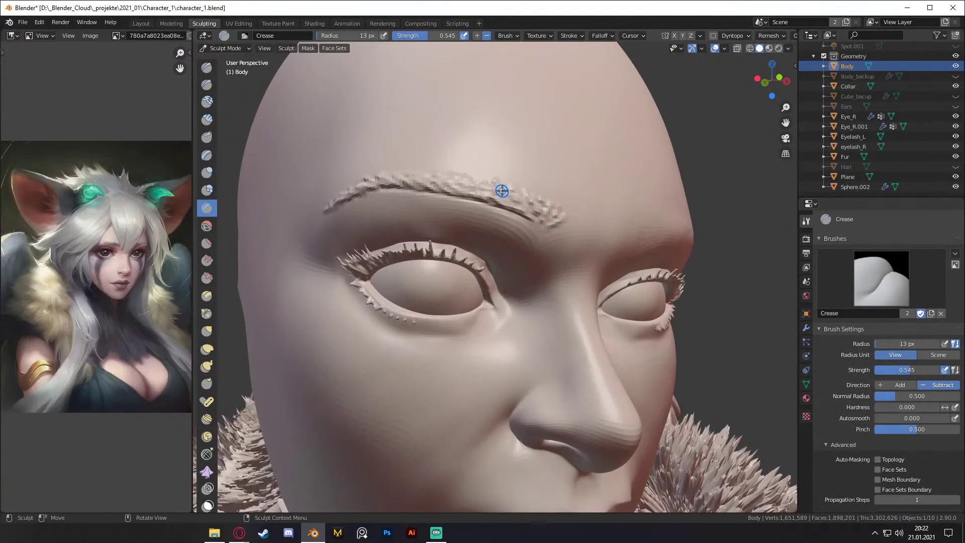
# Step: Use Material Preview shading to trace the painted outline of the character's left eyebrow with Crease brush strokes
pyautogui.press('z')
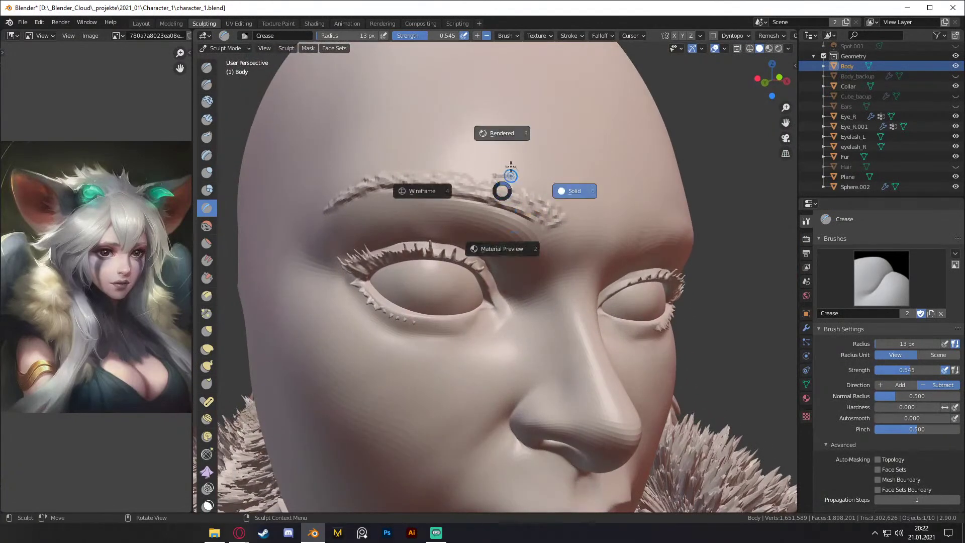
pyautogui.click(518, 255)
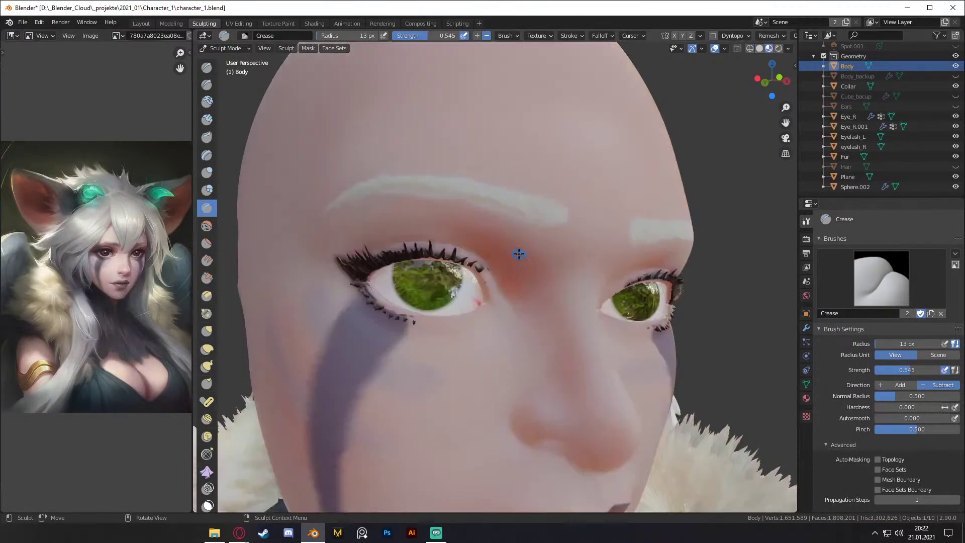
pyautogui.moveTo(523, 250)
pyautogui.mouseDown(button='middle')
pyautogui.moveTo(631, 241)
pyautogui.moveTo(448, 234)
pyautogui.moveTo(498, 242)
pyautogui.moveTo(528, 225)
pyautogui.moveTo(516, 217)
pyautogui.moveTo(529, 230)
pyautogui.mouseUp(button='middle')
pyautogui.moveTo(608, 246); pyautogui.dragTo(513, 230, button='middle')
pyautogui.scroll(2, 525, 229)
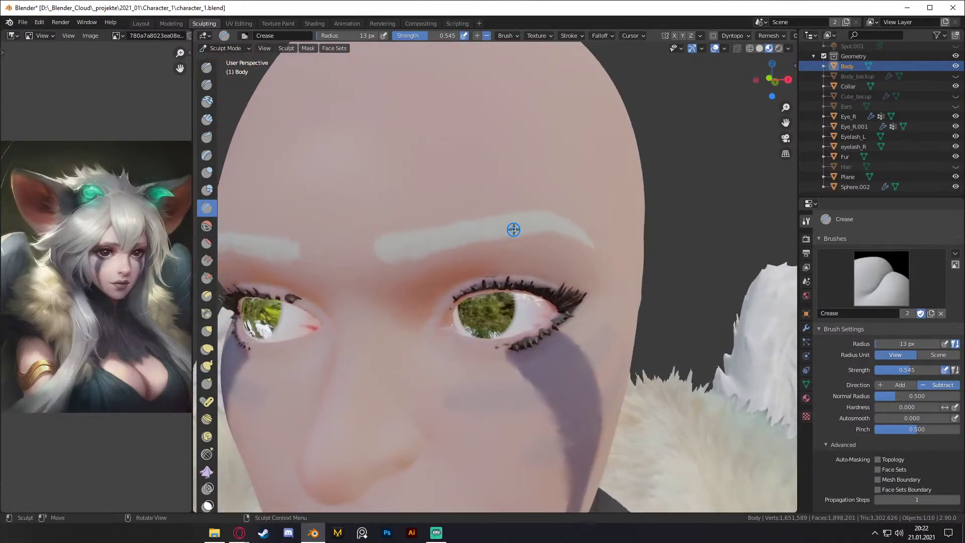
pyautogui.keyDown('ctrl'); pyautogui.moveTo(384, 236); pyautogui.dragTo(382, 255, button='right'); pyautogui.keyUp('ctrl')
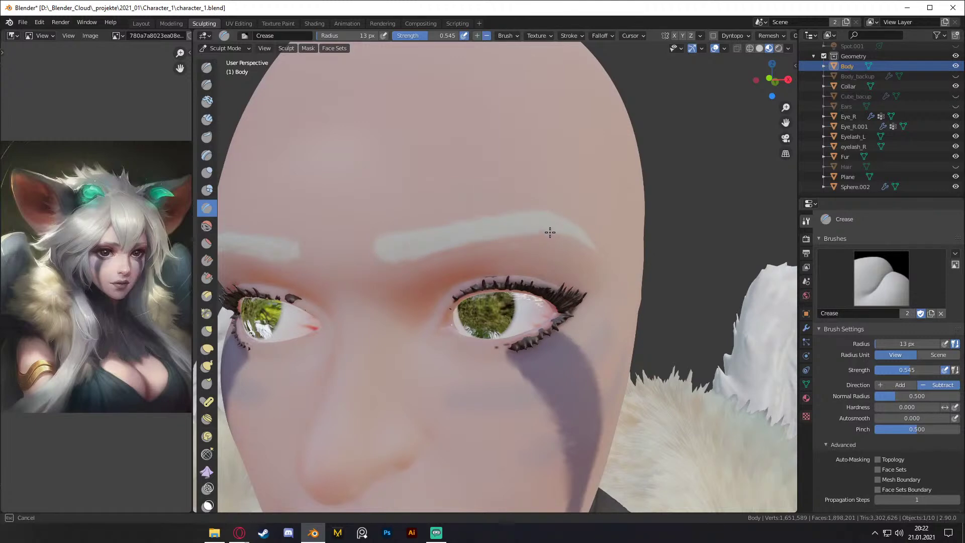
pyautogui.moveTo(540, 218); pyautogui.dragTo(439, 259, button='middle')
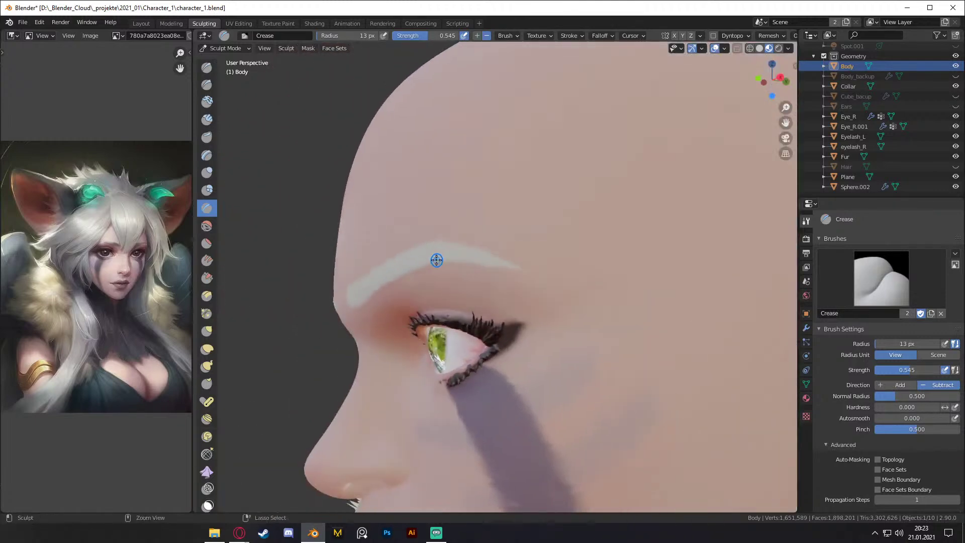
pyautogui.moveTo(458, 260)
pyautogui.keyDown('ctrl'); pyautogui.mouseDown(button='right')
pyautogui.moveTo(491, 259)
pyautogui.moveTo(439, 241)
pyautogui.moveTo(468, 252)
pyautogui.mouseUp(button='right'); pyautogui.keyUp('ctrl')
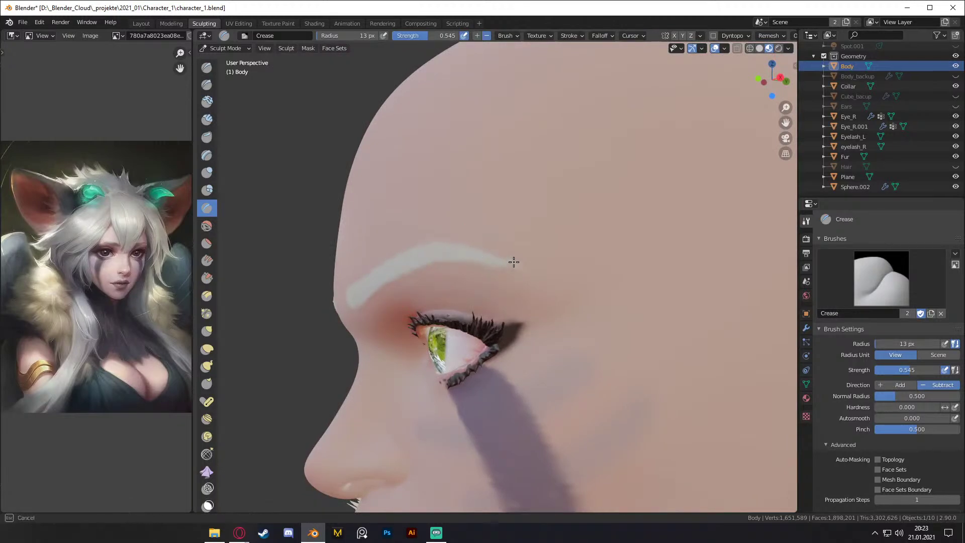
pyautogui.moveTo(488, 240); pyautogui.dragTo(523, 241, button='middle')
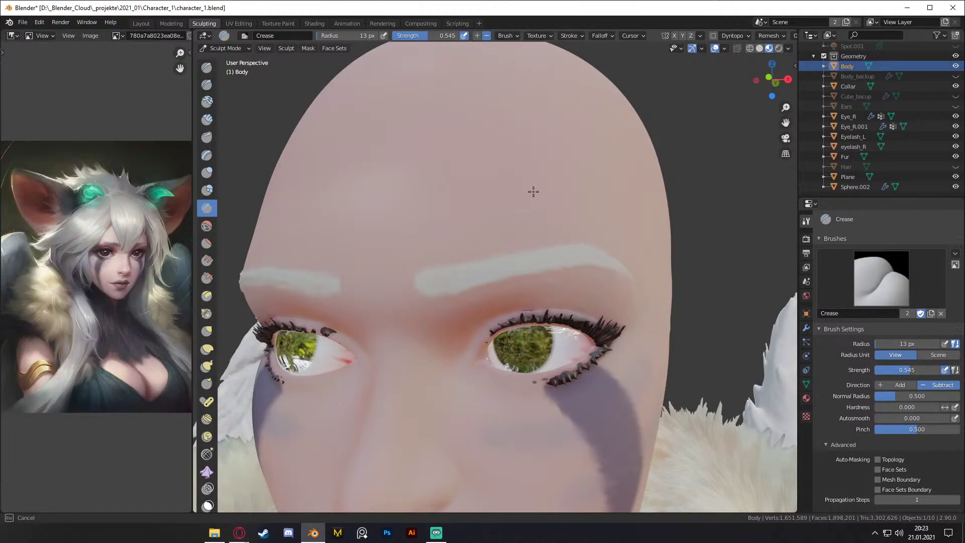
# Step: Return to Solid shading and carve short Crease hair strokes from the left eyebrow's inner end towards its middle
pyautogui.click(382, 137)
pyautogui.press('z')
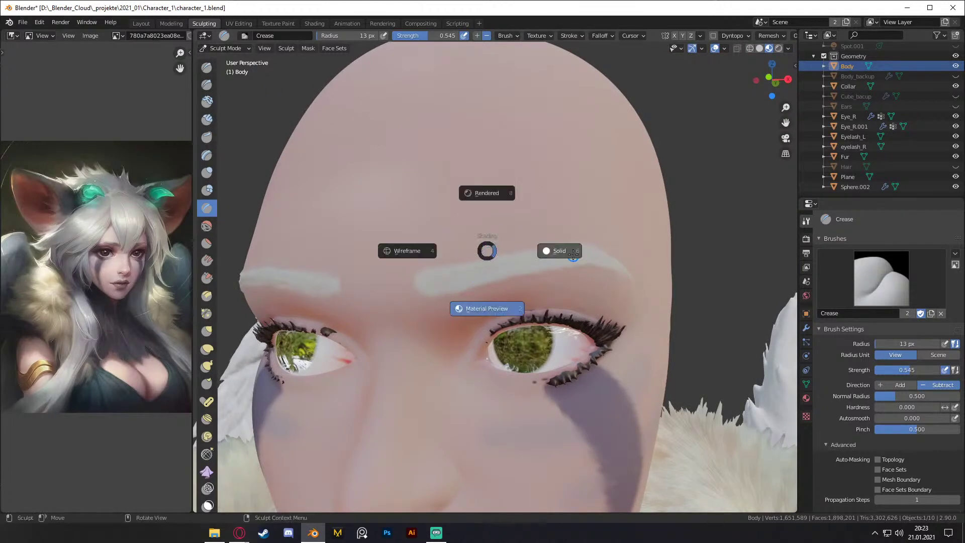
pyautogui.click(573, 254)
pyautogui.moveTo(573, 255); pyautogui.dragTo(425, 260, button='middle')
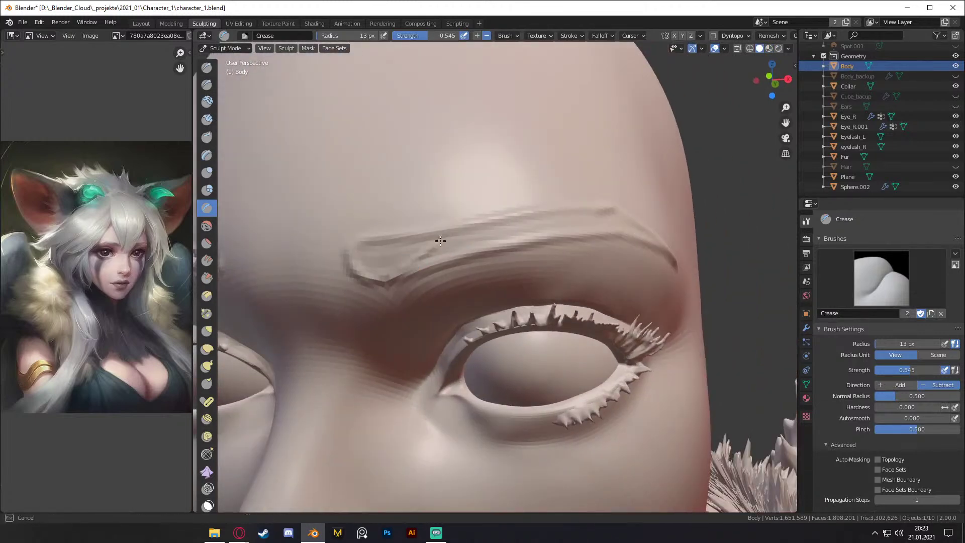
pyautogui.moveTo(366, 258)
pyautogui.keyDown('ctrl'); pyautogui.mouseDown()
pyautogui.moveTo(384, 237)
pyautogui.moveTo(380, 274)
pyautogui.moveTo(365, 262)
pyautogui.moveTo(377, 274)
pyautogui.mouseUp(); pyautogui.keyUp('ctrl')
pyautogui.moveTo(390, 271)
pyautogui.keyDown('ctrl'); pyautogui.mouseDown()
pyautogui.moveTo(379, 249)
pyautogui.moveTo(390, 272)
pyautogui.mouseUp(); pyautogui.keyUp('ctrl')
pyautogui.moveTo(450, 238)
pyautogui.keyDown('alt'); pyautogui.mouseDown()
pyautogui.moveTo(467, 239)
pyautogui.moveTo(465, 260)
pyautogui.moveTo(454, 233)
pyautogui.mouseUp(); pyautogui.keyUp('alt')
pyautogui.keyDown('ctrl'); pyautogui.moveTo(410, 260); pyautogui.dragTo(425, 274); pyautogui.keyUp('ctrl')
pyautogui.keyDown('ctrl'); pyautogui.moveTo(415, 232); pyautogui.dragTo(422, 249); pyautogui.keyUp('ctrl')
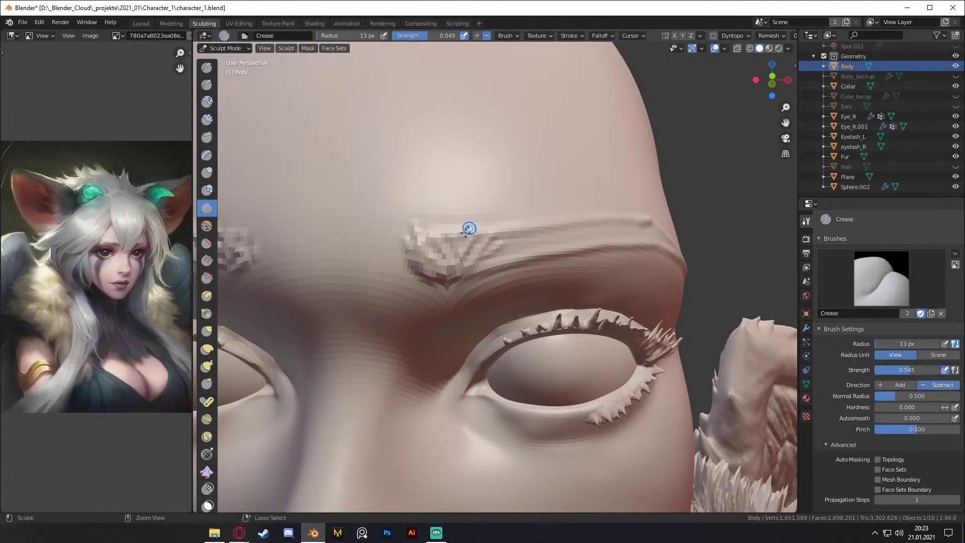
pyautogui.moveTo(453, 230)
pyautogui.keyDown('alt'); pyautogui.mouseDown()
pyautogui.moveTo(471, 233)
pyautogui.moveTo(393, 267)
pyautogui.moveTo(441, 233)
pyautogui.moveTo(433, 236)
pyautogui.moveTo(487, 243)
pyautogui.mouseUp(); pyautogui.keyUp('alt')
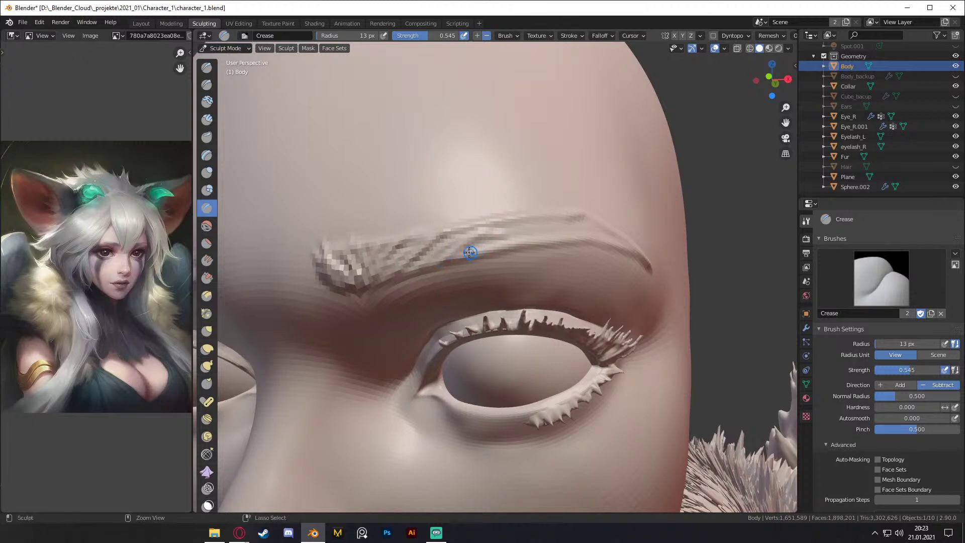
# Step: Carve Crease hair strokes over the left eyebrow's arch and tail, and touch up its middle and inner end
pyautogui.moveTo(426, 232)
pyautogui.mouseDown(button='middle')
pyautogui.moveTo(471, 233)
pyautogui.moveTo(458, 246)
pyautogui.mouseUp(button='middle')
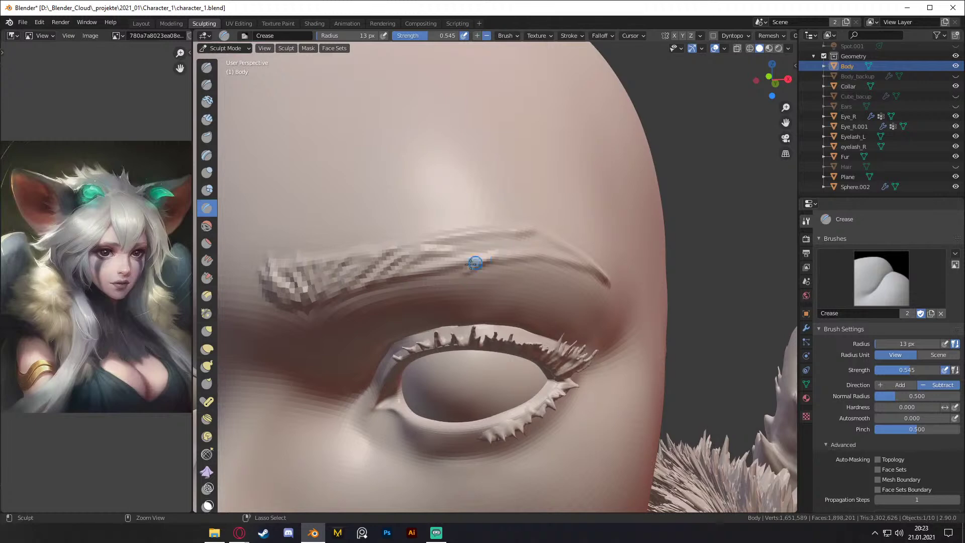
pyautogui.moveTo(456, 254)
pyautogui.mouseDown(button='middle')
pyautogui.moveTo(493, 231)
pyautogui.moveTo(454, 248)
pyautogui.mouseUp(button='middle')
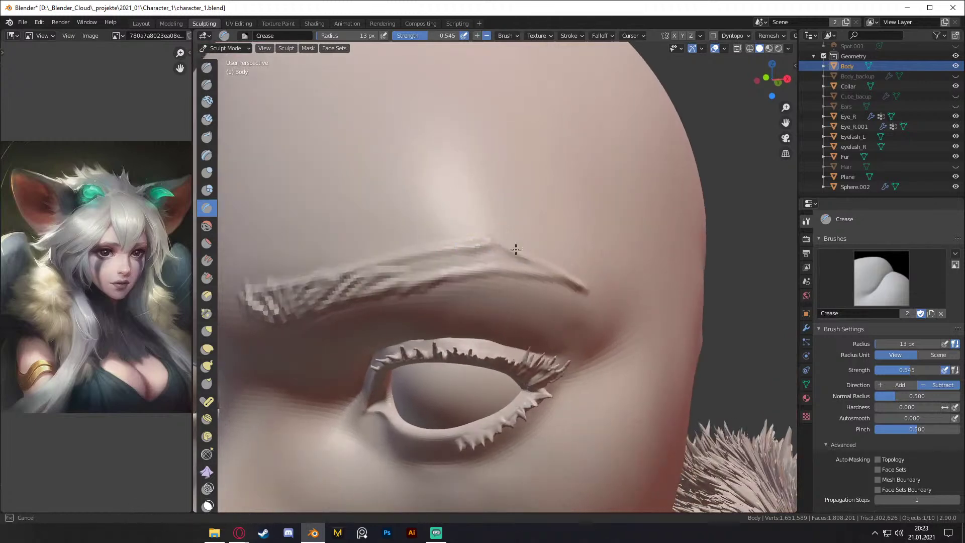
pyautogui.moveTo(553, 276)
pyautogui.keyDown('ctrl'); pyautogui.mouseDown()
pyautogui.moveTo(485, 246)
pyautogui.moveTo(502, 256)
pyautogui.mouseUp(); pyautogui.keyUp('ctrl')
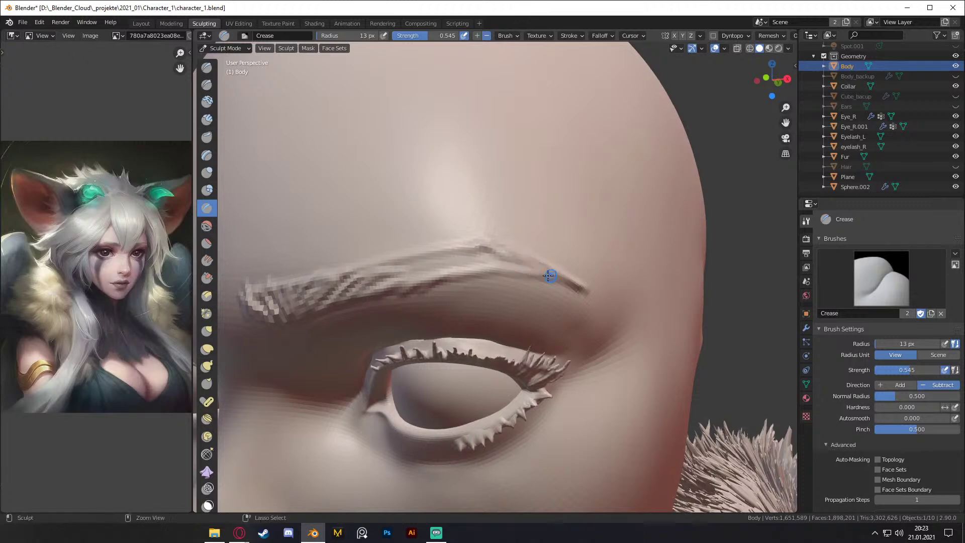
pyautogui.moveTo(433, 271)
pyautogui.keyDown('ctrl'); pyautogui.mouseDown()
pyautogui.moveTo(485, 253)
pyautogui.moveTo(535, 280)
pyautogui.moveTo(477, 250)
pyautogui.moveTo(407, 264)
pyautogui.moveTo(400, 280)
pyautogui.moveTo(412, 277)
pyautogui.moveTo(395, 267)
pyautogui.moveTo(349, 283)
pyautogui.moveTo(484, 258)
pyautogui.moveTo(459, 261)
pyautogui.mouseUp(); pyautogui.keyUp('ctrl')
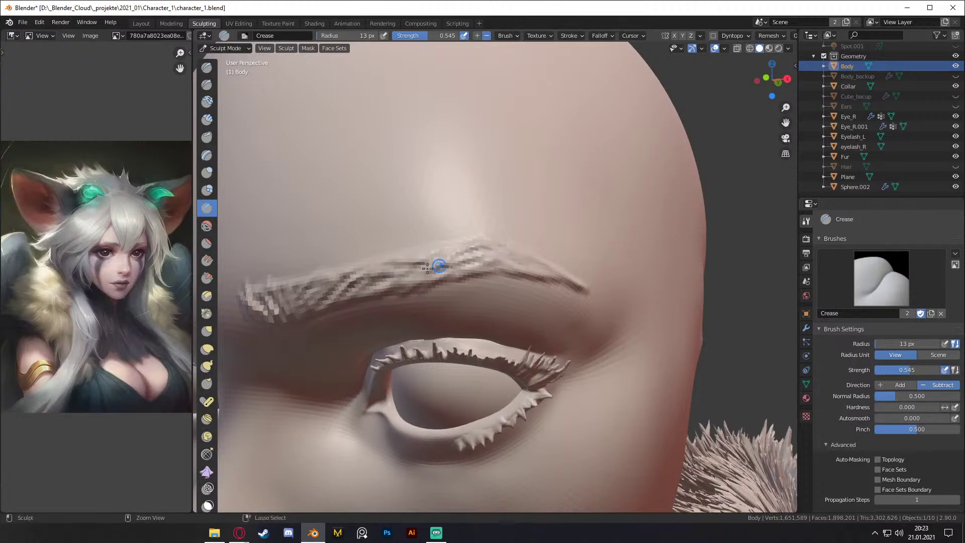
pyautogui.keyDown('ctrl'); pyautogui.moveTo(376, 281); pyautogui.dragTo(355, 279); pyautogui.keyUp('ctrl')
pyautogui.keyDown('ctrl'); pyautogui.moveTo(295, 292); pyautogui.dragTo(258, 301); pyautogui.keyUp('ctrl')
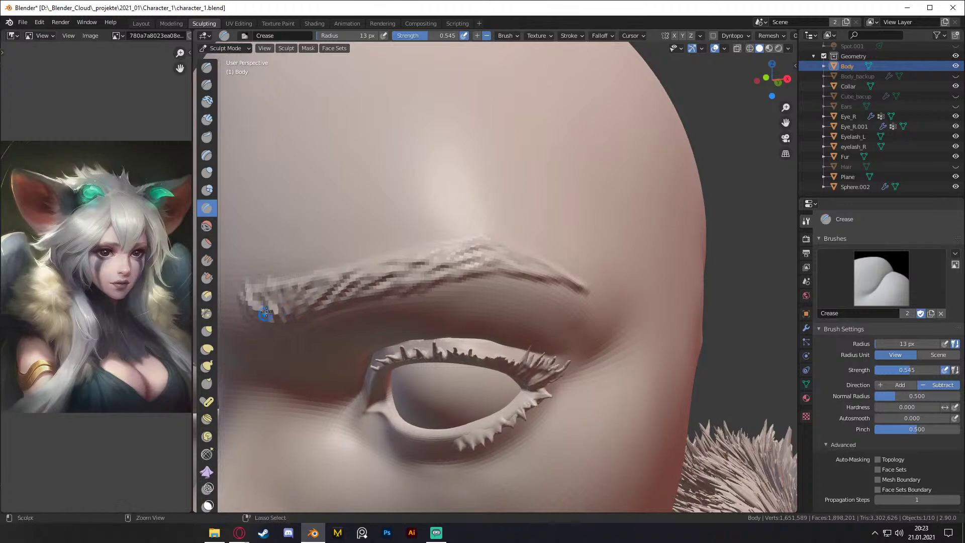
# Step: Switch the body to Object Mode and review both eyebrows on the whole head
pyautogui.keyDown('ctrl'); pyautogui.keyDown('alt'); pyautogui.moveTo(526, 201); pyautogui.dragTo(531, 251); pyautogui.keyUp('alt'); pyautogui.keyUp('ctrl')
pyautogui.moveTo(532, 201)
pyautogui.keyDown('alt'); pyautogui.mouseDown()
pyautogui.moveTo(534, 224)
pyautogui.moveTo(564, 228)
pyautogui.moveTo(564, 264)
pyautogui.moveTo(585, 235)
pyautogui.moveTo(568, 234)
pyautogui.mouseUp(); pyautogui.keyUp('alt')
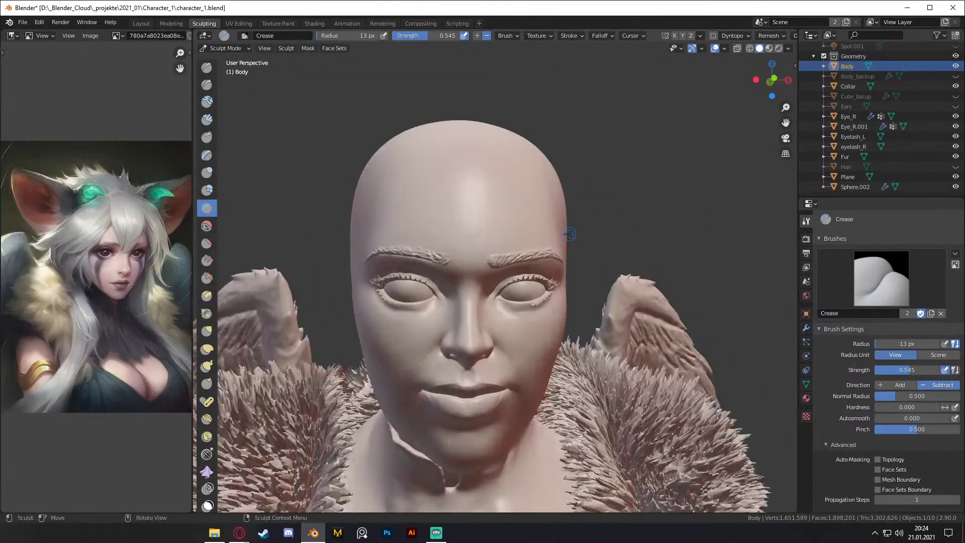
pyautogui.click(225, 47)
pyautogui.click(227, 60)
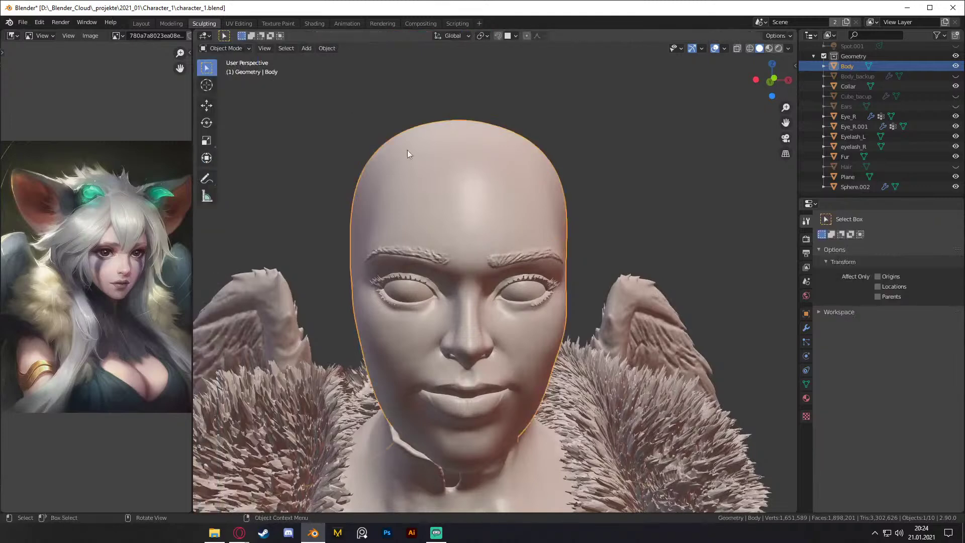
pyautogui.scroll(-3, 497, 246)
pyautogui.scroll(2, 522, 231)
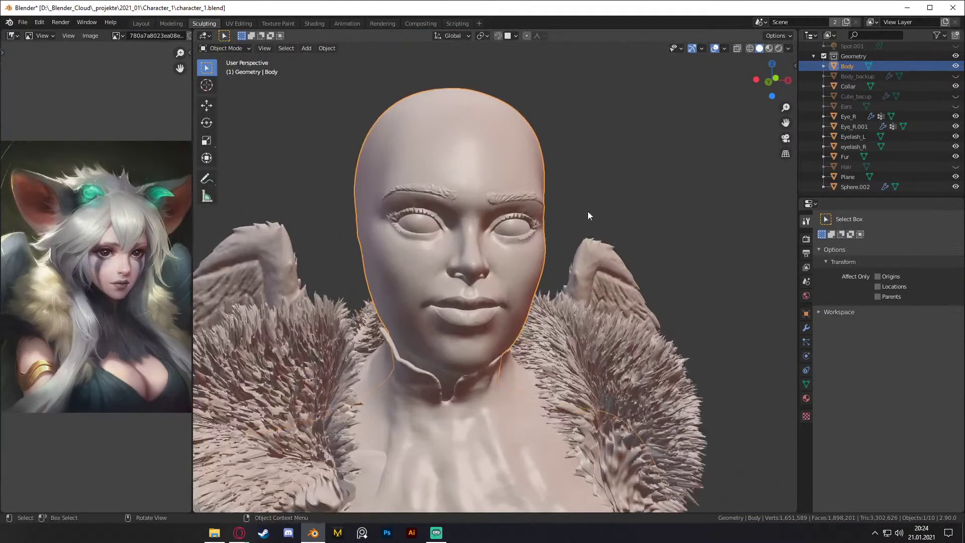
# Step: Review the painted head and both eyebrows from several angles in Material Preview shading
pyautogui.click(587, 211)
pyautogui.press('z')
pyautogui.click(497, 323)
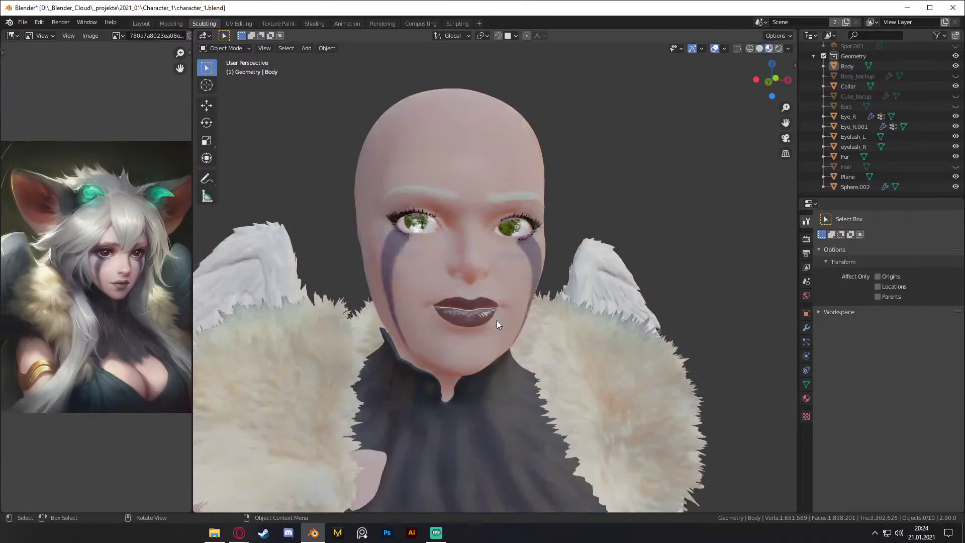
pyautogui.moveTo(487, 289)
pyautogui.mouseDown(button='middle')
pyautogui.moveTo(540, 263)
pyautogui.moveTo(632, 272)
pyautogui.moveTo(434, 281)
pyautogui.moveTo(462, 288)
pyautogui.moveTo(423, 299)
pyautogui.moveTo(553, 283)
pyautogui.moveTo(547, 251)
pyautogui.moveTo(569, 254)
pyautogui.mouseUp(button='middle')
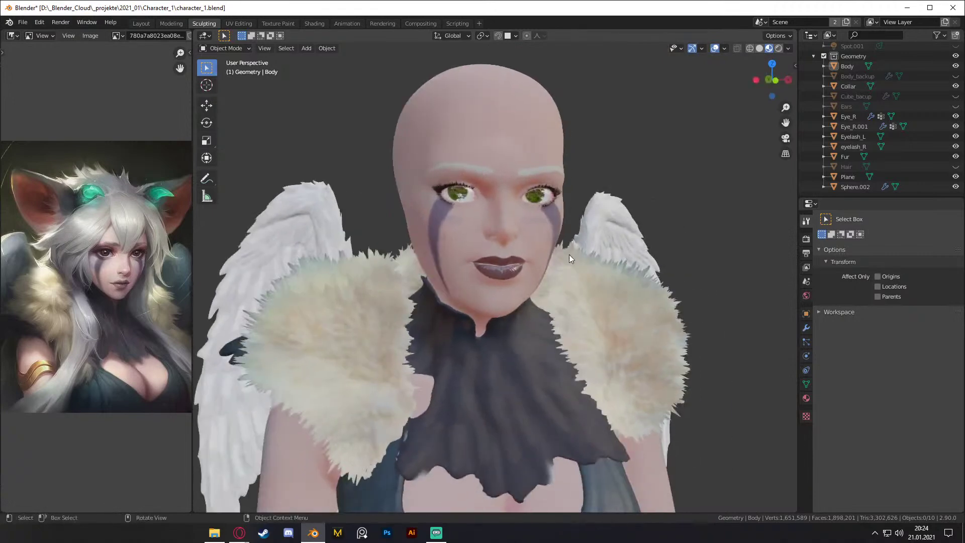
pyautogui.press('z')
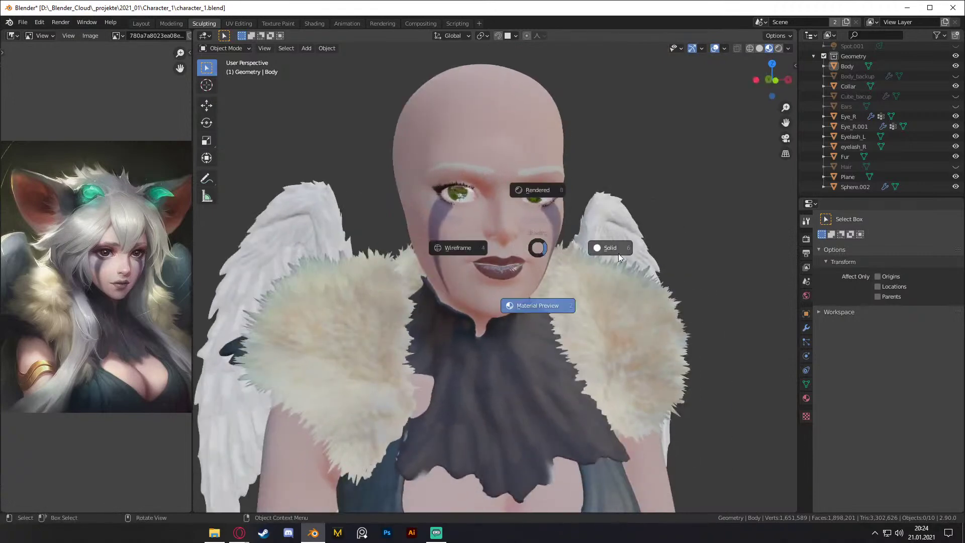
pyautogui.click(566, 300)
pyautogui.scroll(-4, 570, 284)
pyautogui.moveTo(570, 285)
pyautogui.mouseDown(button='middle')
pyautogui.moveTo(521, 265)
pyautogui.moveTo(550, 224)
pyautogui.moveTo(502, 306)
pyautogui.moveTo(505, 288)
pyautogui.moveTo(544, 291)
pyautogui.moveTo(545, 264)
pyautogui.moveTo(477, 249)
pyautogui.mouseUp(button='middle')
pyautogui.scroll(4, 549, 224)
pyautogui.scroll(3, 544, 290)
# Step: Check the face in Solid shading, select the Body mesh and return to Material Preview shading
pyautogui.press('z')
pyautogui.click(551, 252)
pyautogui.click(457, 228)
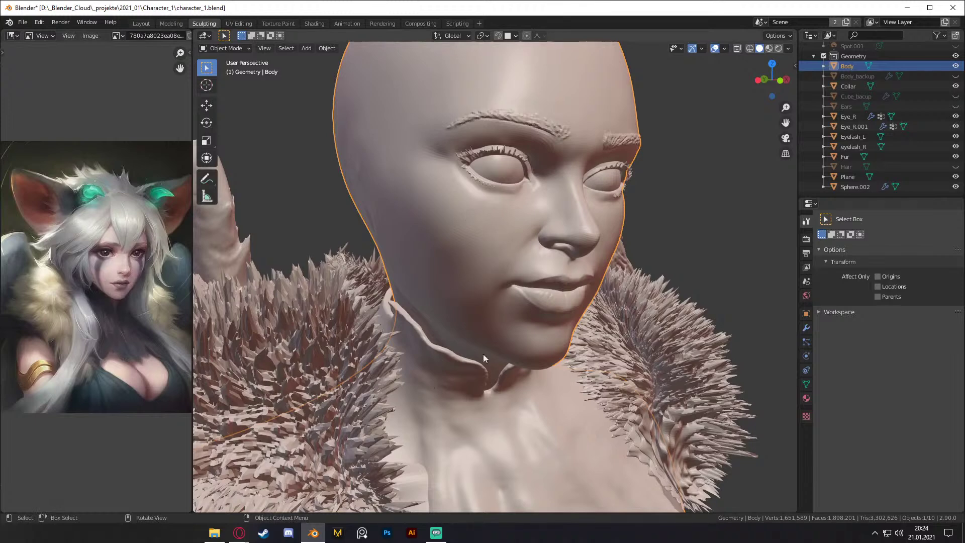
pyautogui.press('z')
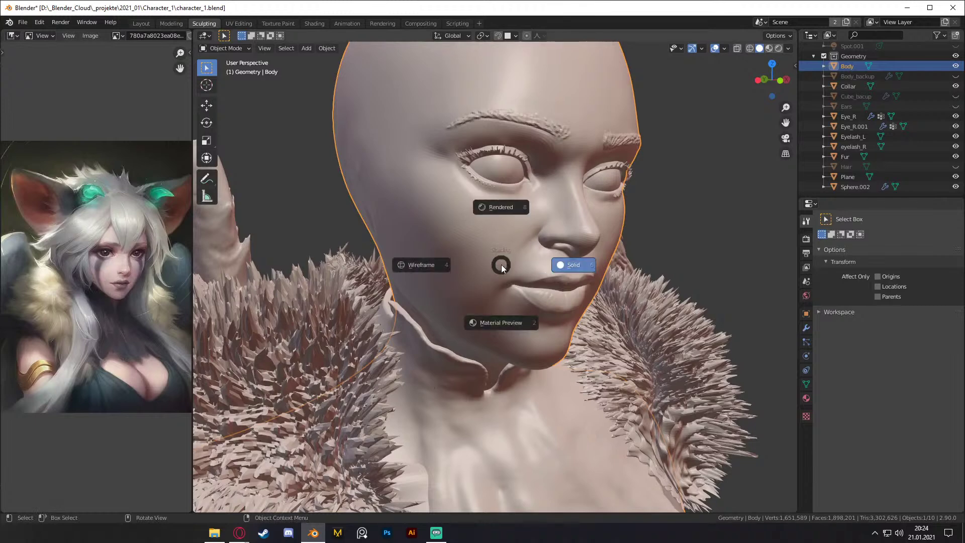
pyautogui.click(488, 324)
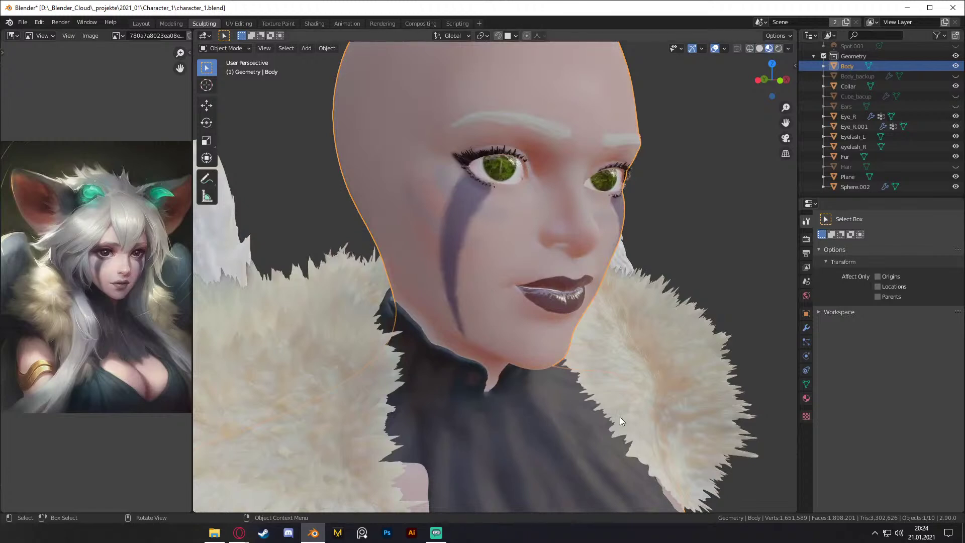
# Step: Split the 3D viewport horizontally and turn the lower area into a Shader Editor
pyautogui.rightClick(796, 438)
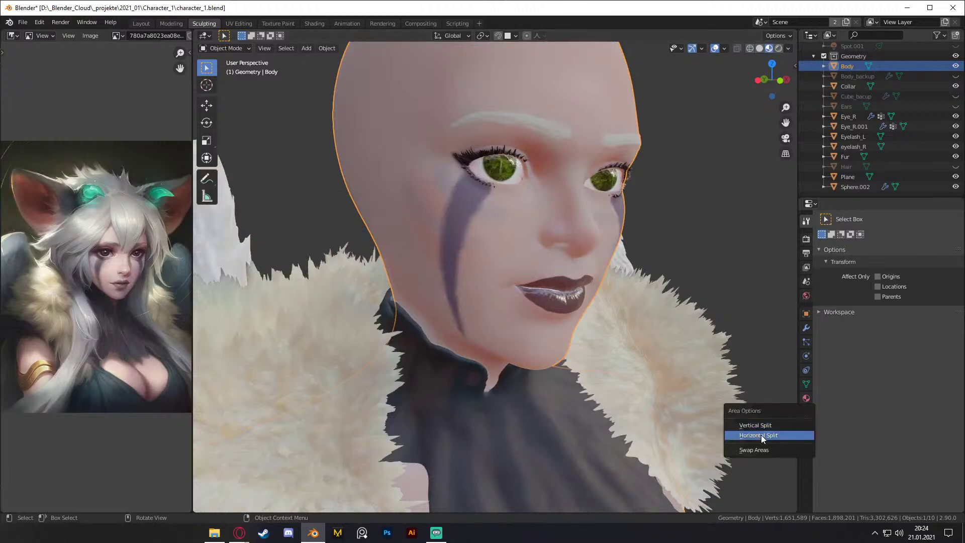
pyautogui.click(761, 435)
pyautogui.click(487, 342)
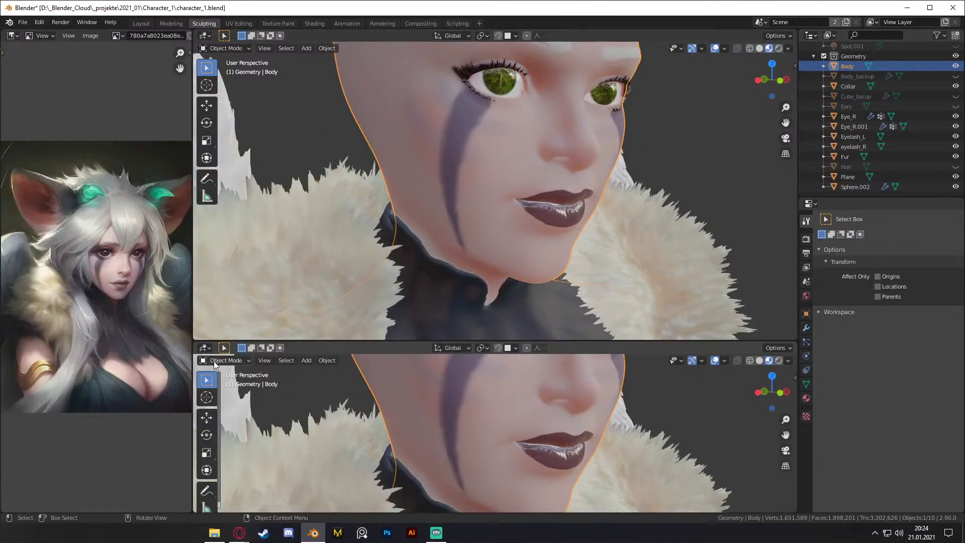
pyautogui.click(205, 347)
pyautogui.click(225, 439)
# Step: Move the Col Vertex Color node of the Body material farther from the Principled BSDF to make room between them
pyautogui.scroll(-2, 481, 422)
pyautogui.moveTo(510, 423); pyautogui.dragTo(611, 430, button='middle')
pyautogui.scroll(3, 578, 390)
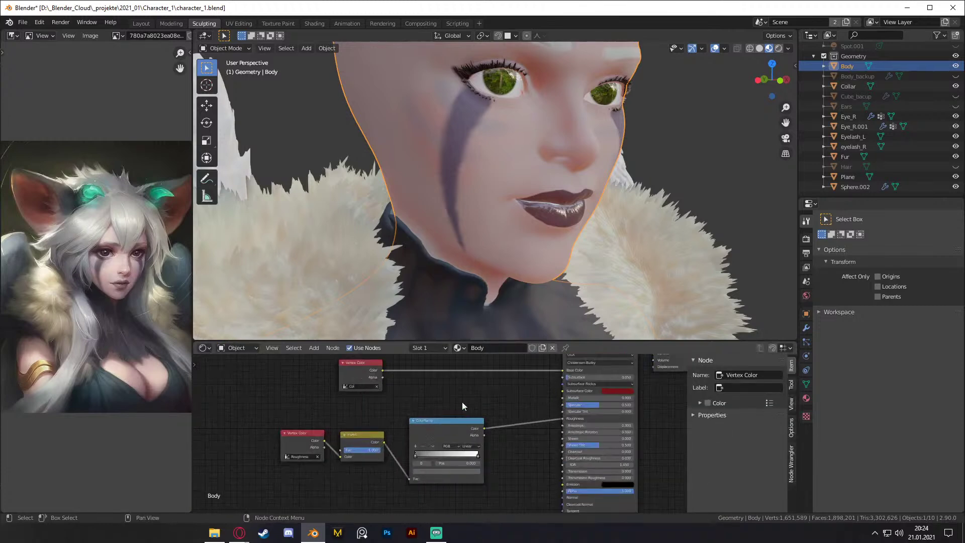
pyautogui.scroll(2, 464, 408)
pyautogui.moveTo(297, 405); pyautogui.dragTo(250, 380)
pyautogui.scroll(-2, 365, 399)
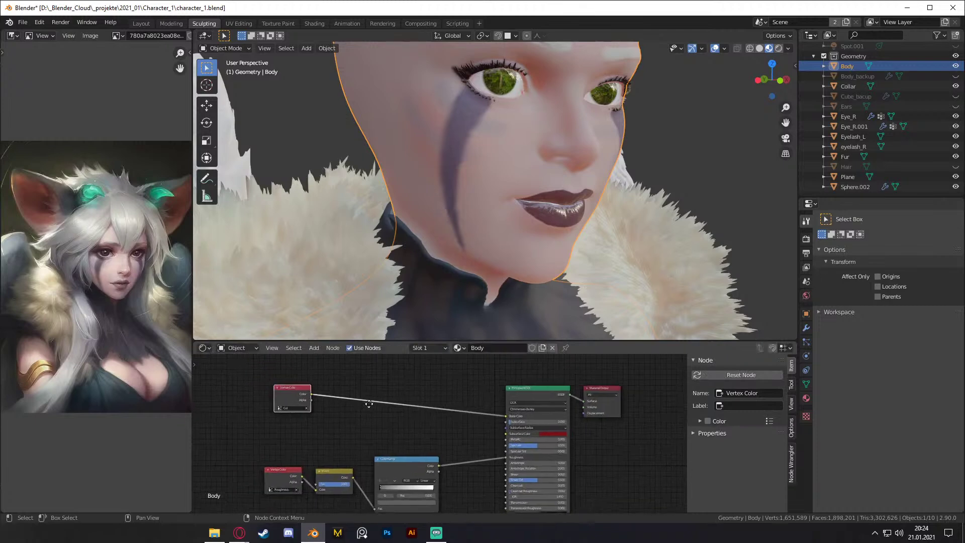
pyautogui.moveTo(366, 400); pyautogui.dragTo(410, 437, button='middle')
pyautogui.moveTo(332, 423); pyautogui.dragTo(304, 426)
# Step: Add a ColorRamp node above the base colour link and feed the Col Vertex Color output into its Fac
pyautogui.hotkey('shift', 'a')
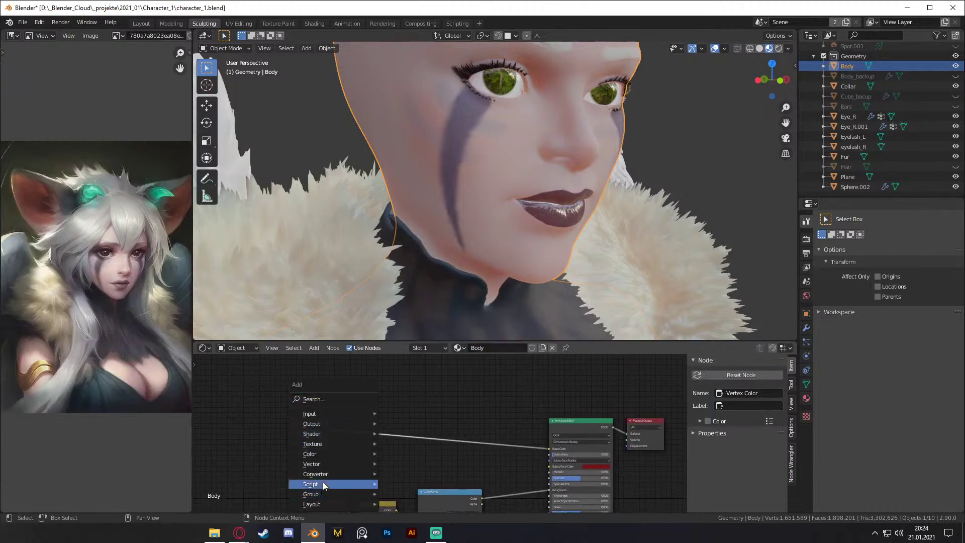
pyautogui.moveTo(323, 475)
pyautogui.click(426, 352)
pyautogui.click(398, 378)
pyautogui.moveTo(327, 429); pyautogui.dragTo(383, 423)
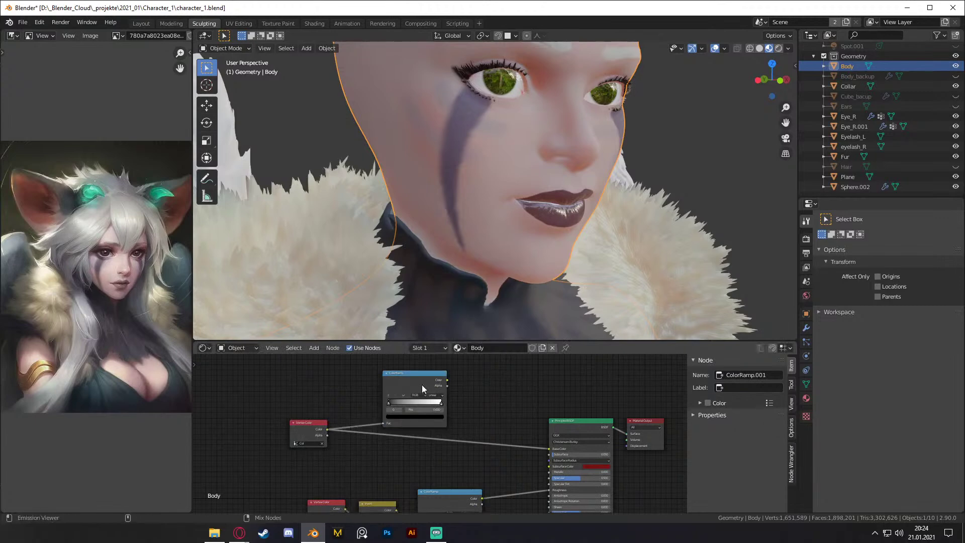
# Step: Preview the new ColorRamp on the face and set its white stop to 0.332 and its black stop to 0.141
pyautogui.keyDown('ctrl'); pyautogui.keyDown('shift'); pyautogui.click(412, 378); pyautogui.keyUp('shift'); pyautogui.keyUp('ctrl')
pyautogui.scroll(1, 452, 393)
pyautogui.moveTo(515, 248); pyautogui.dragTo(545, 200, button='middle')
pyautogui.scroll(4, 496, 431)
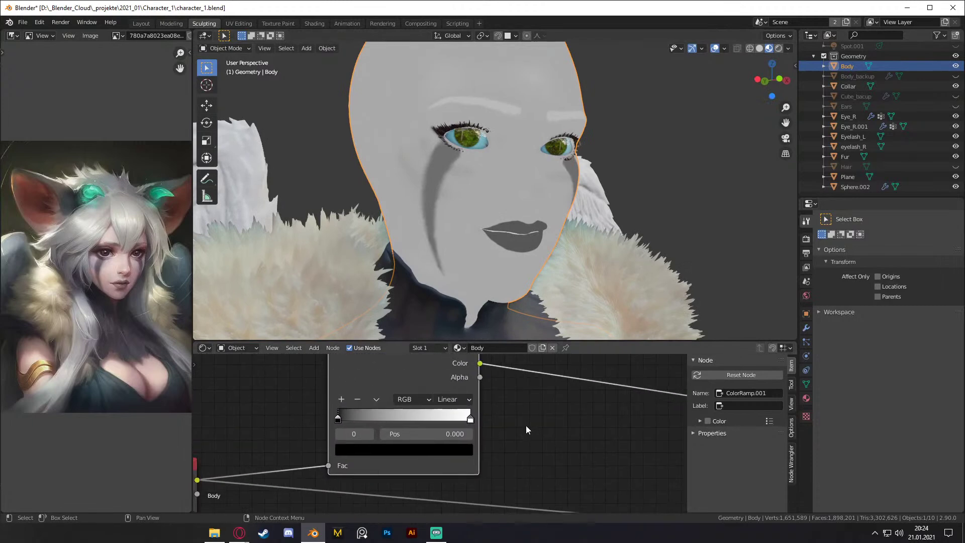
pyautogui.moveTo(470, 418); pyautogui.dragTo(386, 422)
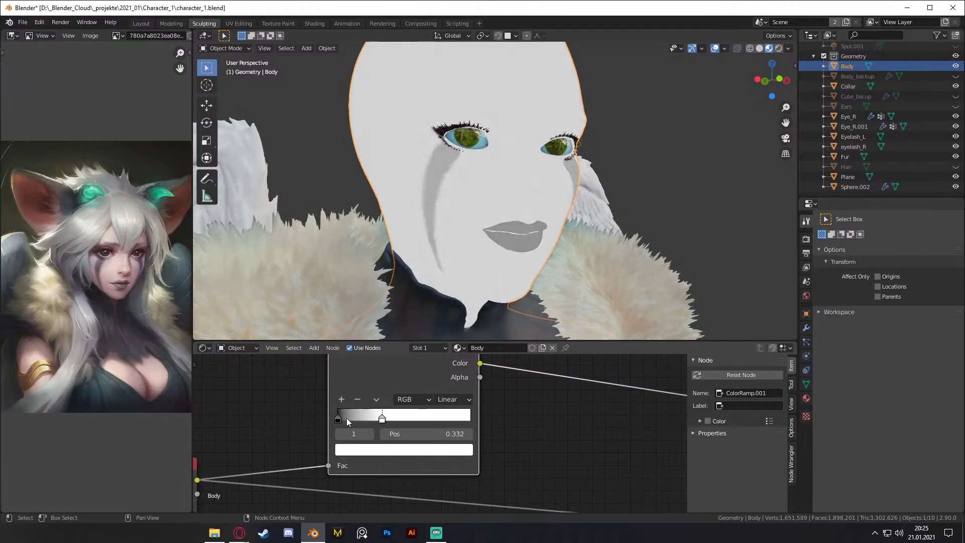
pyautogui.moveTo(338, 418); pyautogui.dragTo(357, 419)
# Step: Examine the black-and-white makeup mask on the face and the roughness and Principled BSDF nodes
pyautogui.moveTo(549, 218); pyautogui.dragTo(545, 237, button='middle')
pyautogui.scroll(-2, 502, 431)
pyautogui.moveTo(502, 430); pyautogui.dragTo(394, 409, button='middle')
pyautogui.scroll(-4, 427, 419)
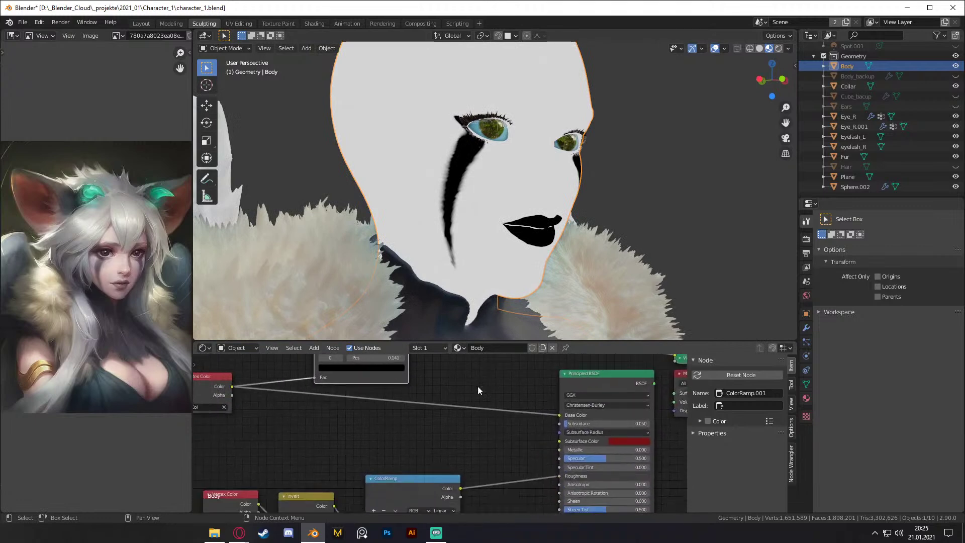
pyautogui.scroll(2, 453, 412)
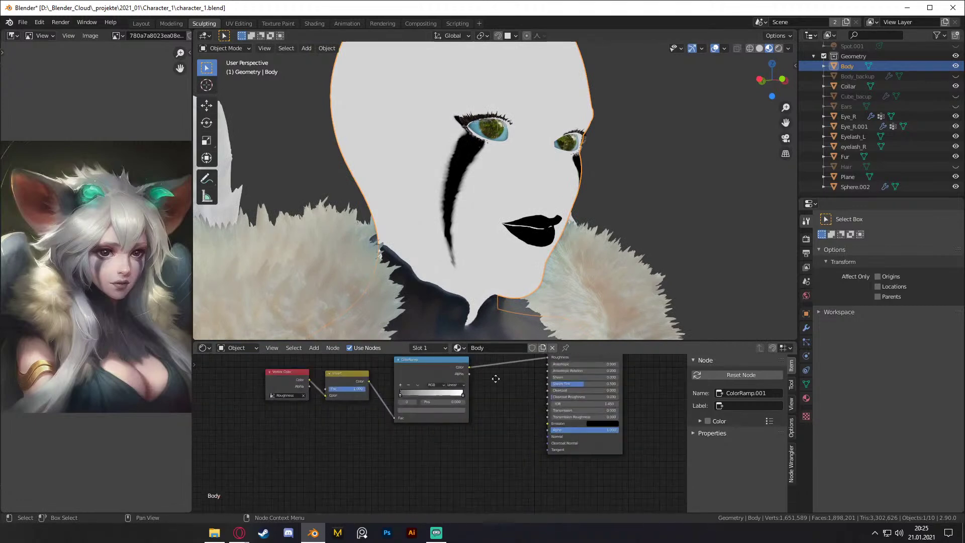
pyautogui.moveTo(430, 473); pyautogui.dragTo(272, 397)
pyautogui.moveTo(439, 414); pyautogui.dragTo(342, 410)
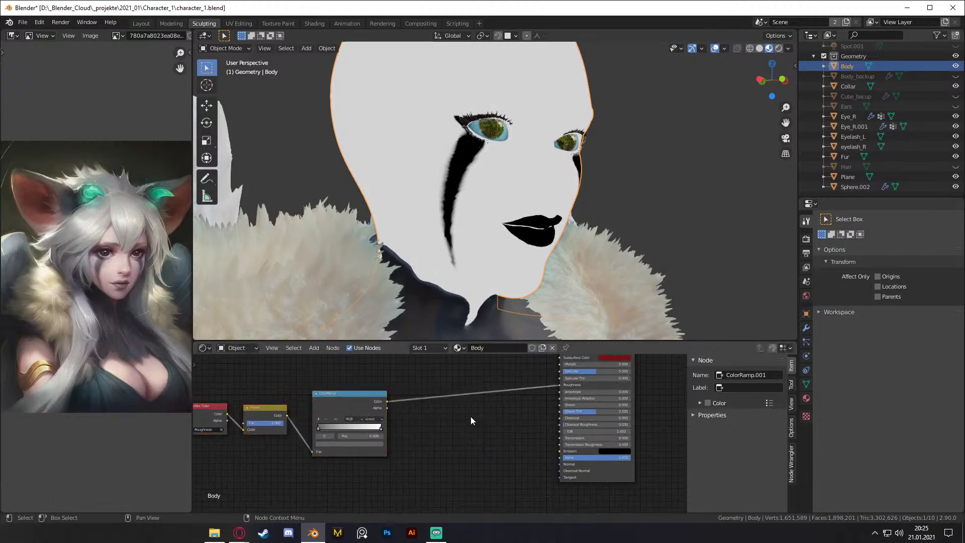
pyautogui.moveTo(505, 159); pyautogui.dragTo(520, 175, button='middle')
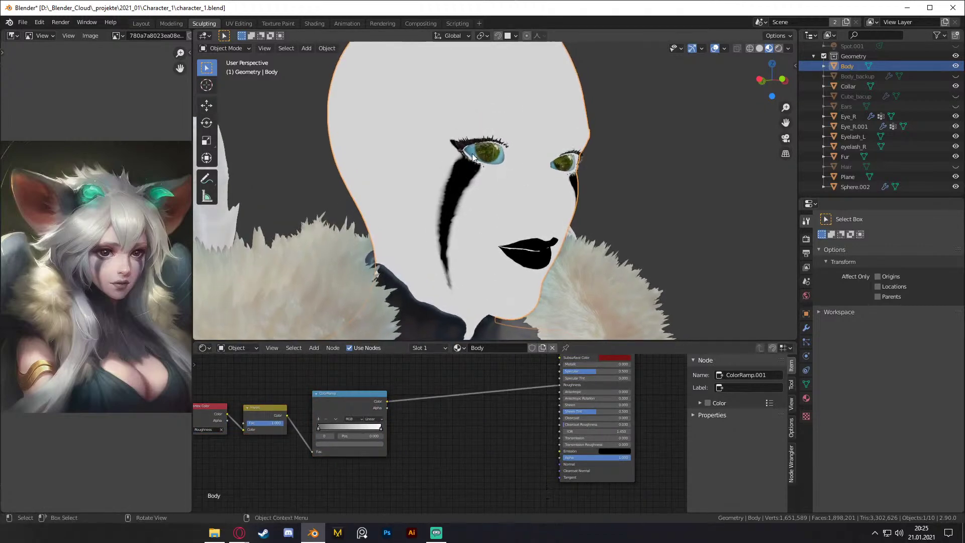
pyautogui.click(436, 532)
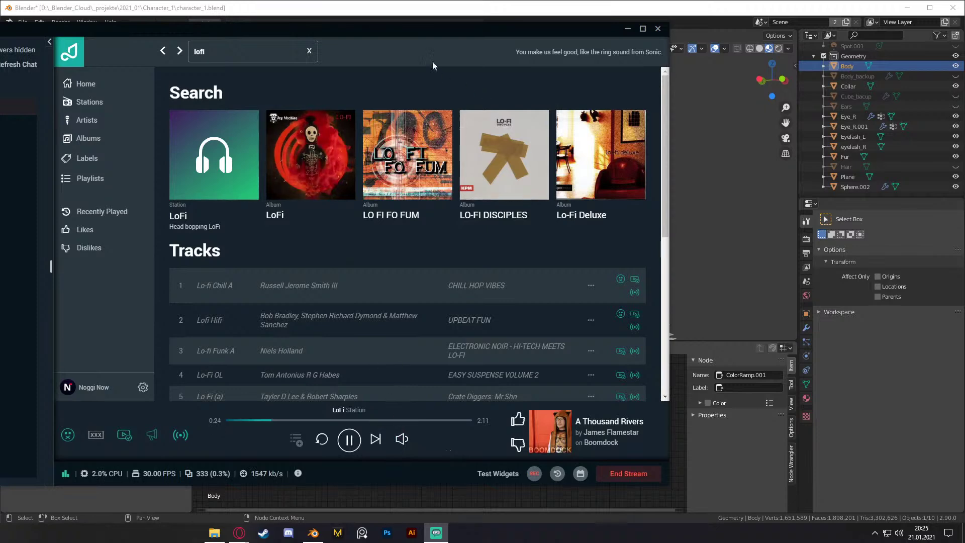
pyautogui.click(627, 29)
# Step: Place the mask ColorRamp lower, just above the roughness ColorRamp, and select the Col Vertex Color node
pyautogui.moveTo(531, 222); pyautogui.dragTo(523, 196, button='middle')
pyautogui.scroll(-2, 459, 431)
pyautogui.moveTo(459, 431); pyautogui.dragTo(447, 471, button='middle')
pyautogui.moveTo(413, 368); pyautogui.dragTo(380, 421)
pyautogui.click(292, 381)
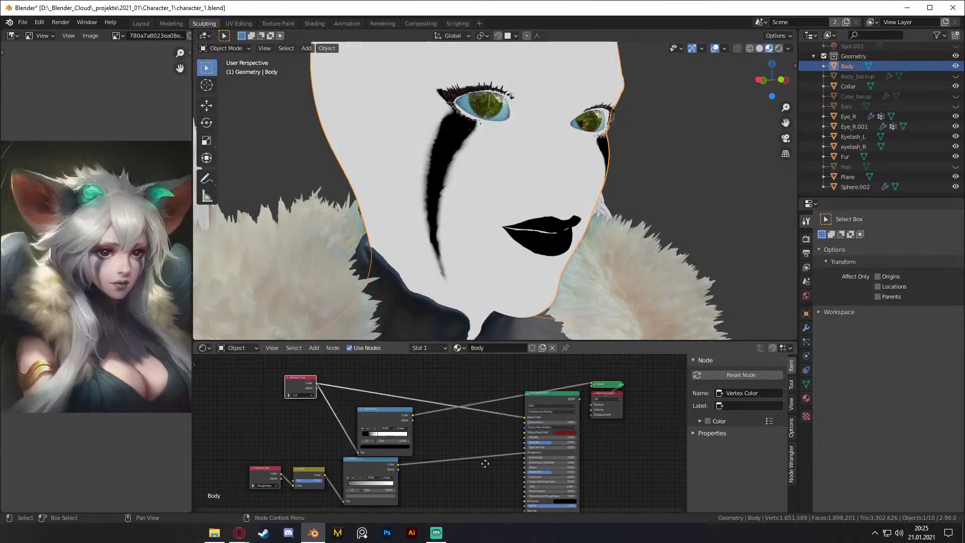
# Step: Reconnect the Principled BSDF to the Material Output's Surface and delete the Emission Viewer node
pyautogui.moveTo(579, 430); pyautogui.dragTo(531, 404, button='middle')
pyautogui.moveTo(531, 372); pyautogui.dragTo(541, 379)
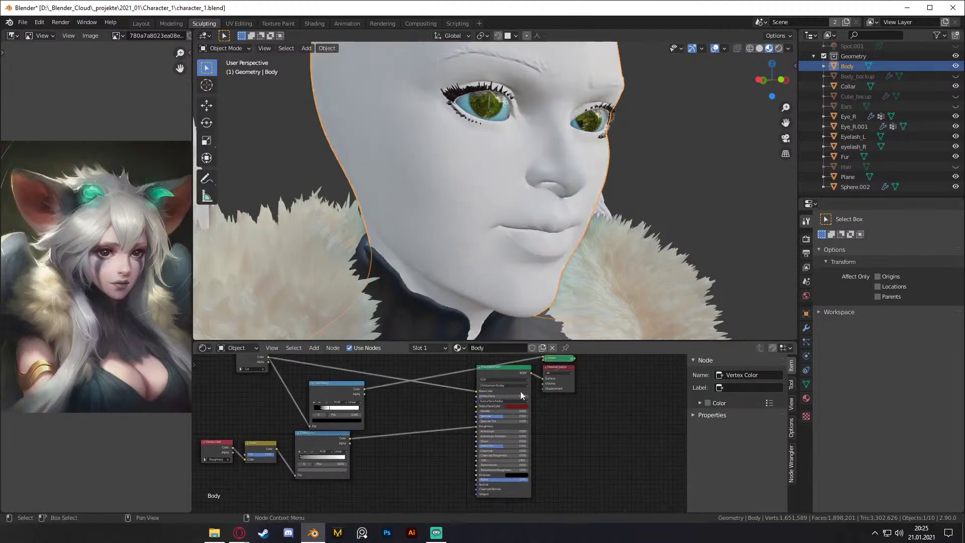
pyautogui.scroll(-4, 428, 440)
pyautogui.moveTo(409, 453); pyautogui.dragTo(397, 465, button='middle')
pyautogui.click(514, 391)
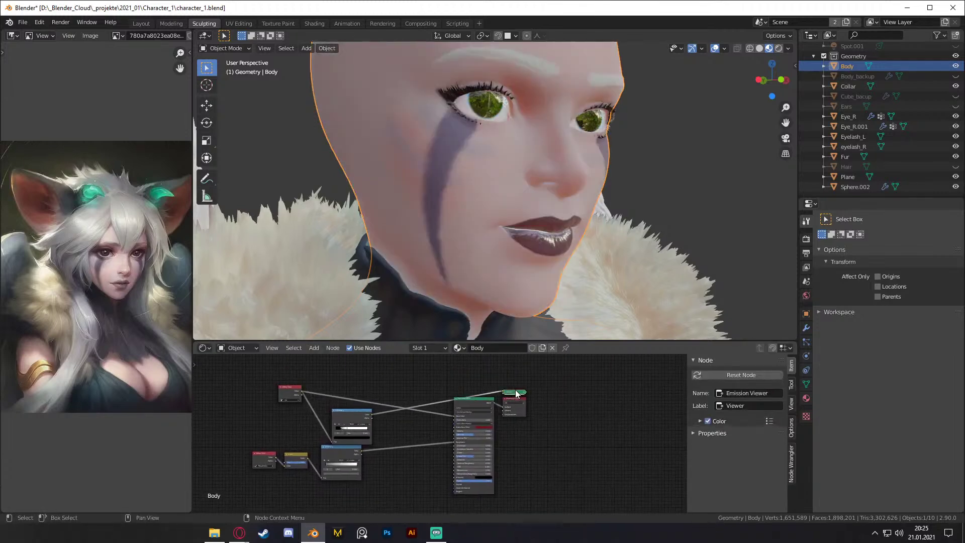
pyautogui.press('x')
# Step: Disconnect the Col Vertex Color from the Principled BSDF's Base Color
pyautogui.scroll(2, 532, 432)
pyautogui.moveTo(531, 433); pyautogui.dragTo(534, 453, button='middle')
pyautogui.scroll(2, 528, 428)
pyautogui.moveTo(414, 427); pyautogui.dragTo(334, 395)
pyautogui.scroll(-1, 334, 443)
pyautogui.moveTo(334, 442); pyautogui.dragTo(419, 457, button='middle')
pyautogui.scroll(1, 422, 416)
pyautogui.scroll(2, 593, 417)
pyautogui.scroll(1, 592, 418)
# Step: Set the Principled BSDF's Subsurface to 0
pyautogui.moveTo(592, 419); pyautogui.dragTo(589, 448, button='middle')
pyautogui.scroll(-4, 390, 407)
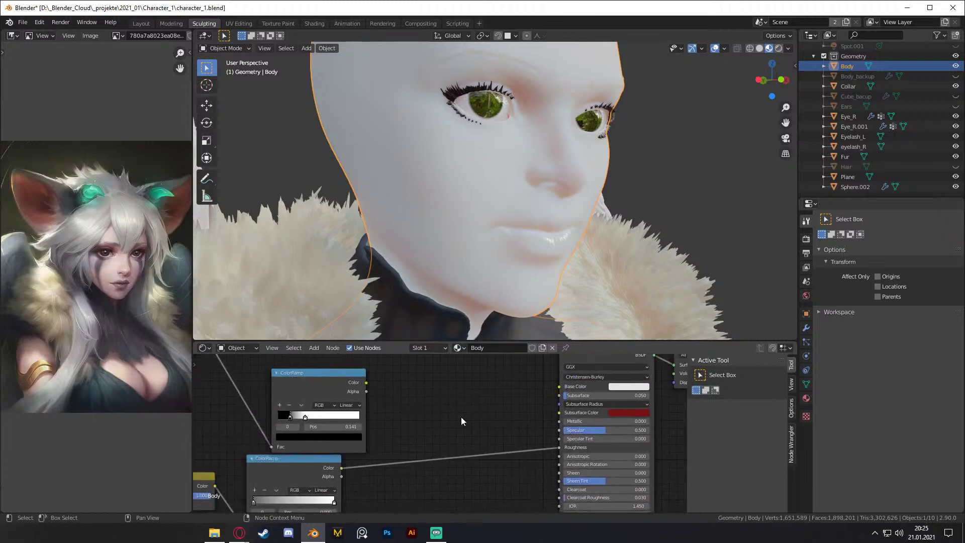
pyautogui.scroll(4, 463, 465)
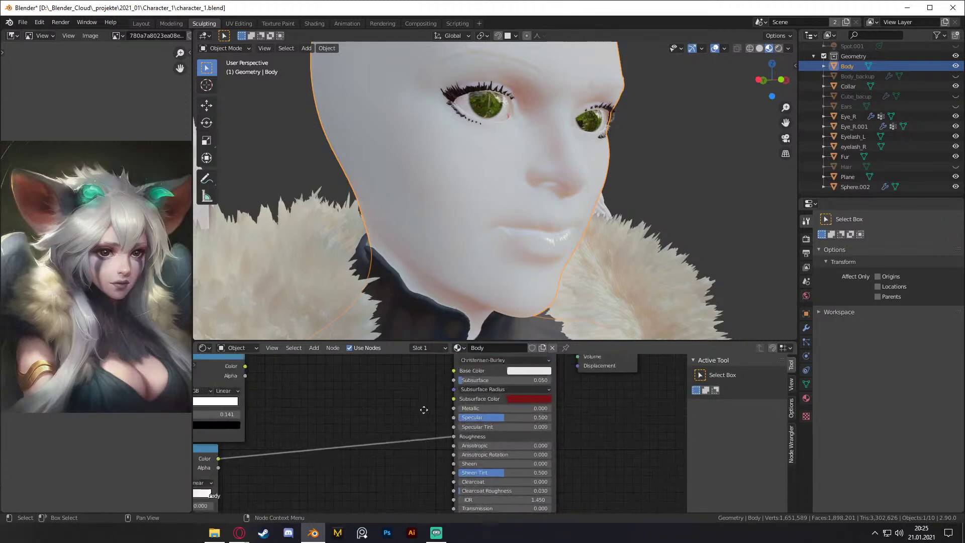
pyautogui.hotkey('shift', 'a')
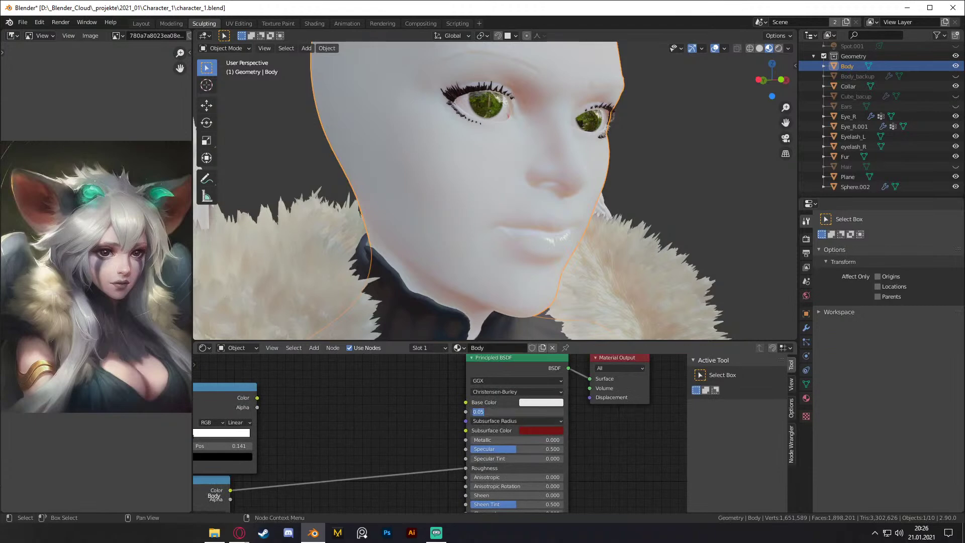
pyautogui.press('Return')
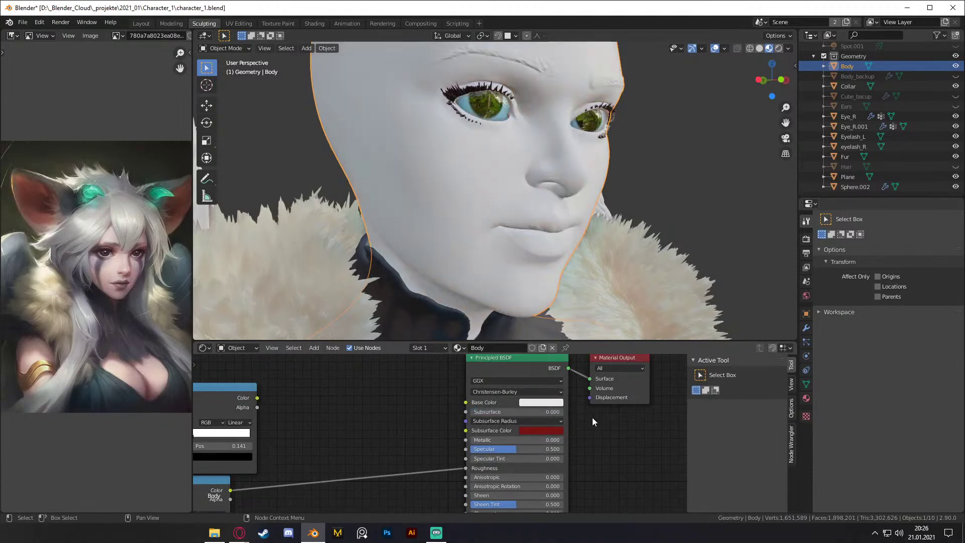
# Step: Add a Bump node, linking the mask ColorRamp's Color to its Height and its Normal output to the Principled BSDF's Normal
pyautogui.scroll(-5, 591, 417)
pyautogui.moveTo(391, 461); pyautogui.dragTo(478, 418, button='middle')
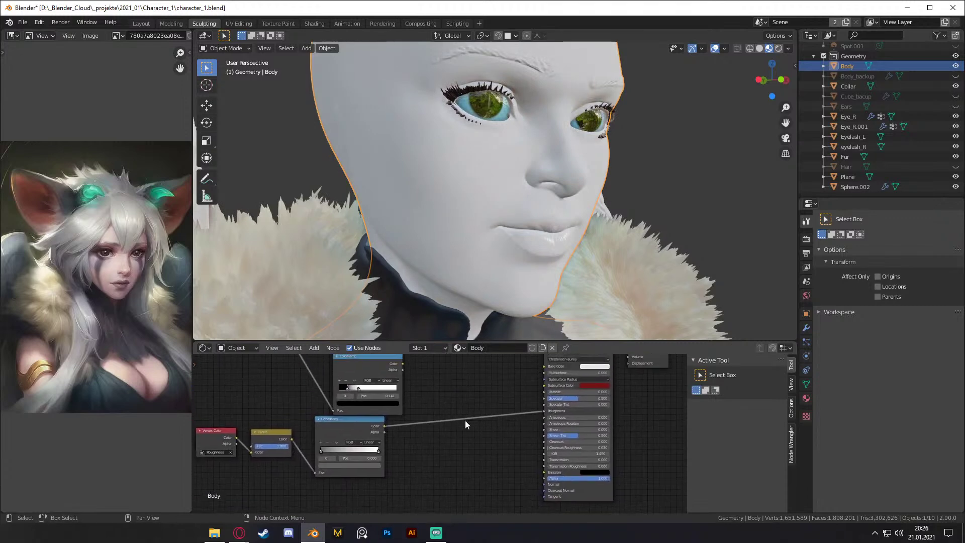
pyautogui.hotkey('shift', 'a')
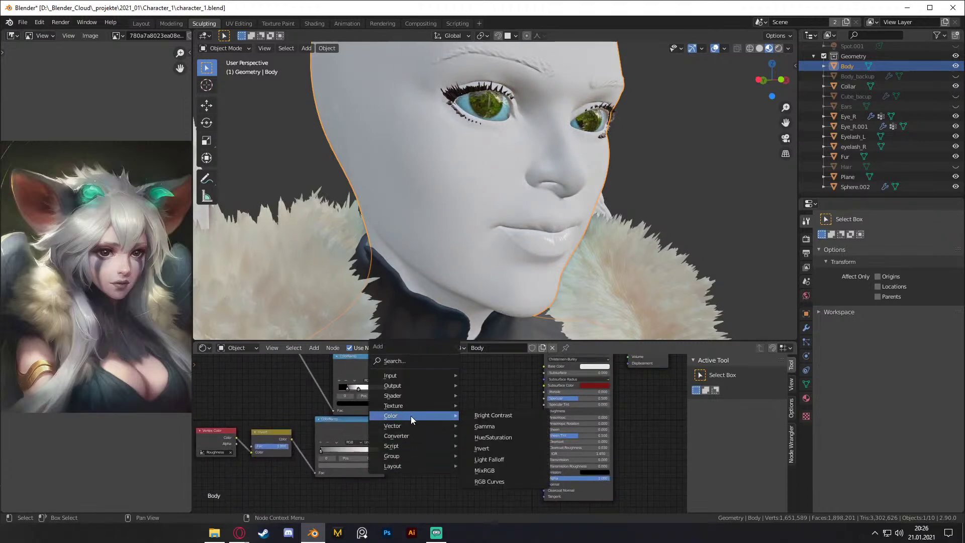
pyautogui.moveTo(402, 425)
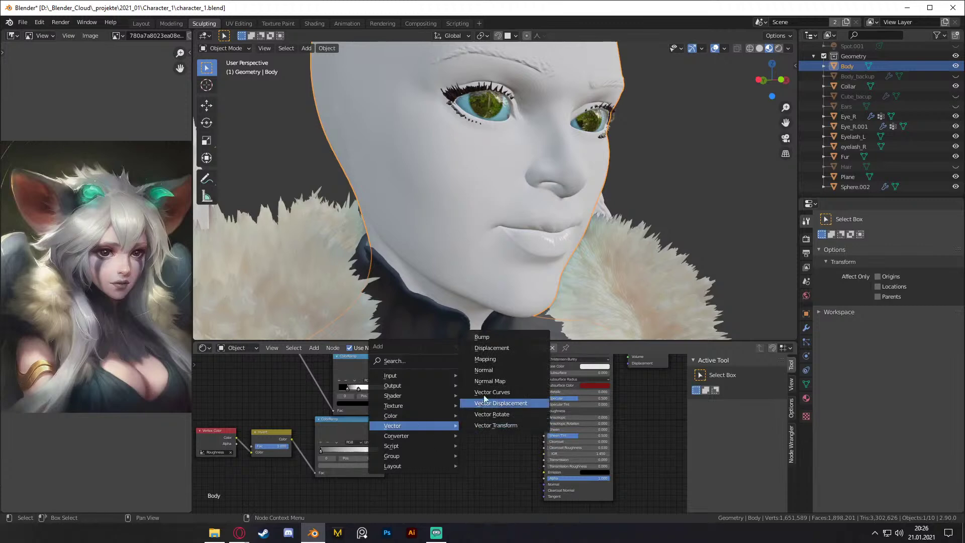
pyautogui.click(488, 342)
pyautogui.click(518, 460)
pyautogui.moveTo(519, 460); pyautogui.dragTo(396, 393, button='middle')
pyautogui.moveTo(390, 380); pyautogui.dragTo(452, 499)
pyautogui.moveTo(452, 498); pyautogui.dragTo(429, 471, button='middle')
pyautogui.scroll(3, 427, 416)
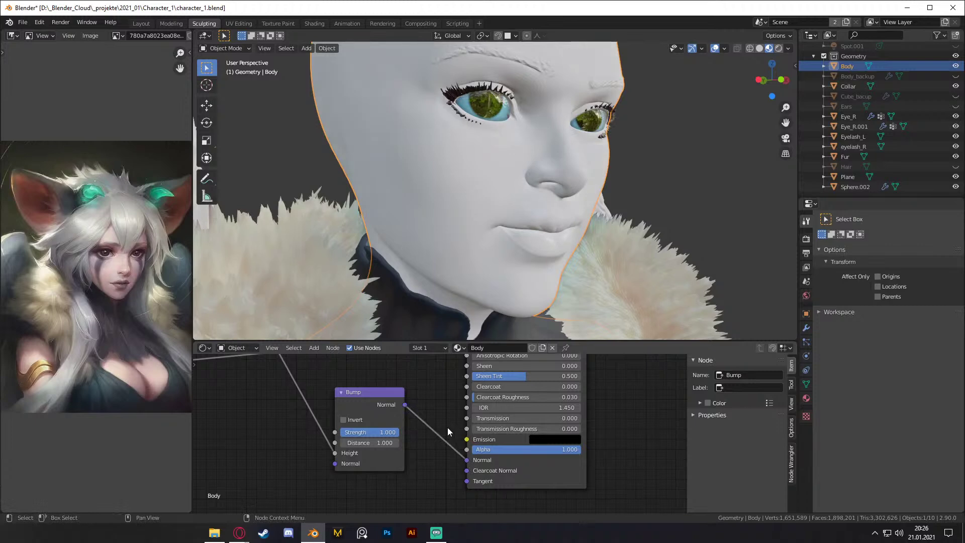
# Step: Insert an Invert node between the mask ColorRamp and the Bump node, and check the bump on the face
pyautogui.moveTo(439, 291); pyautogui.dragTo(524, 239, button='middle')
pyautogui.scroll(-2, 407, 436)
pyautogui.moveTo(407, 436); pyautogui.dragTo(443, 445, button='middle')
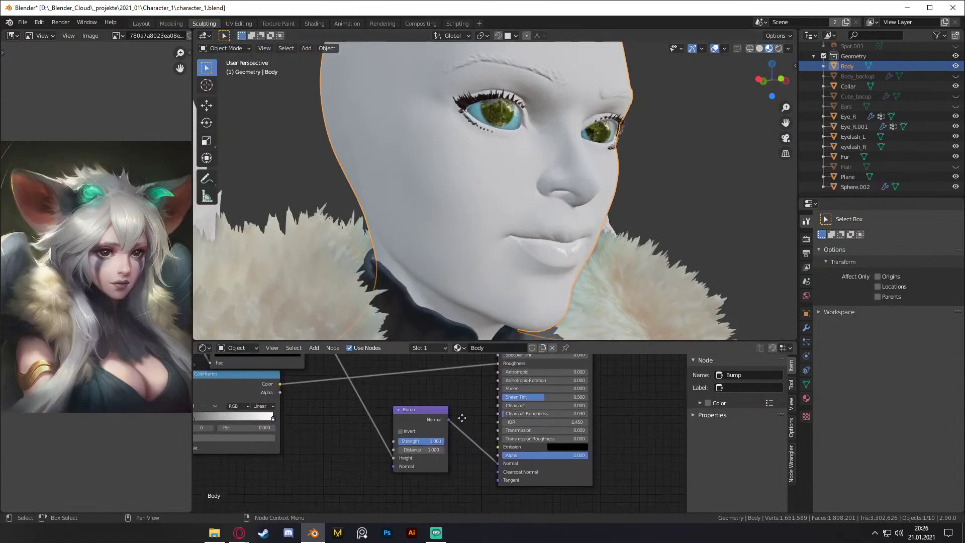
pyautogui.moveTo(490, 251); pyautogui.dragTo(522, 242, button='middle')
pyautogui.moveTo(437, 424); pyautogui.dragTo(375, 402, button='middle')
pyautogui.moveTo(375, 402); pyautogui.dragTo(347, 392)
pyautogui.hotkey('shift', 'a')
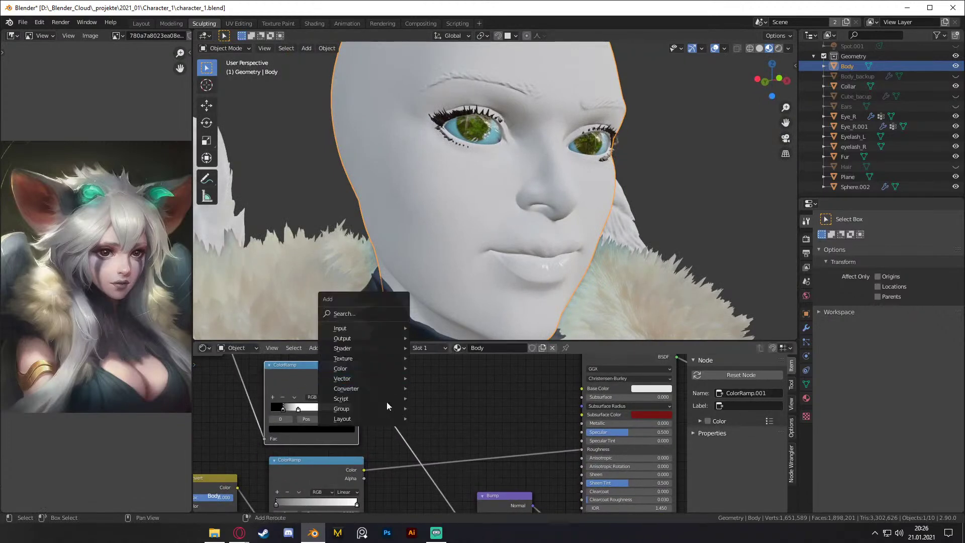
pyautogui.moveTo(350, 371)
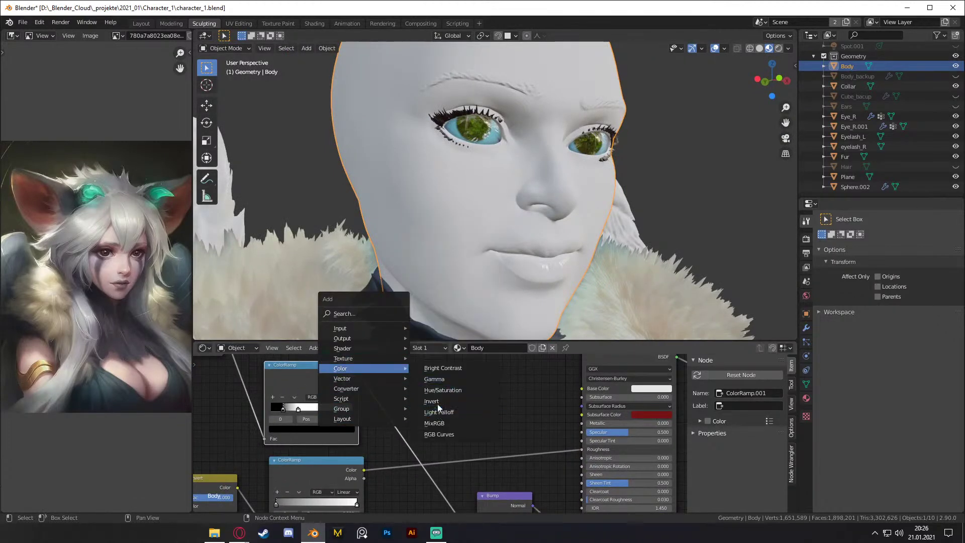
pyautogui.click(432, 400)
pyautogui.click(390, 382)
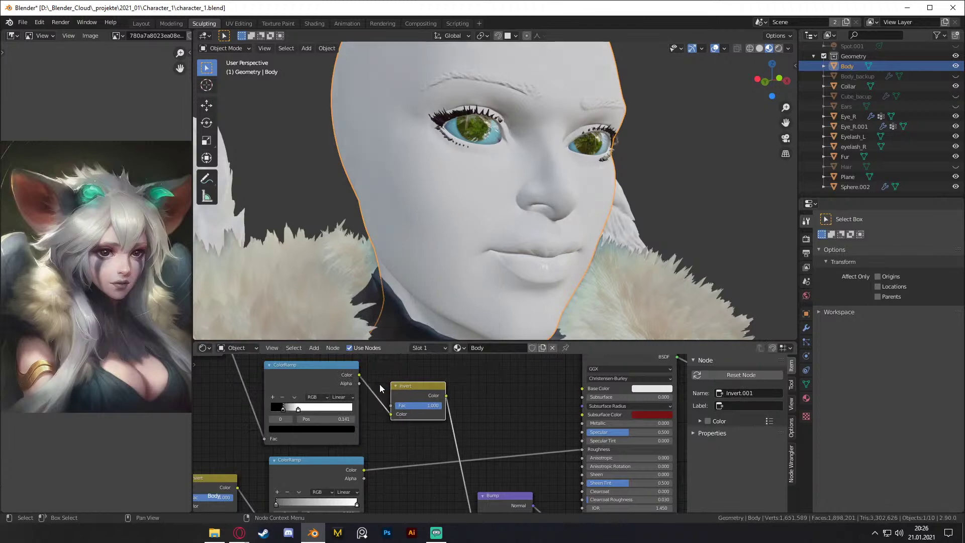
pyautogui.moveTo(497, 321)
pyautogui.mouseDown(button='middle')
pyautogui.moveTo(520, 276)
pyautogui.moveTo(478, 275)
pyautogui.moveTo(484, 327)
pyautogui.mouseUp(button='middle')
pyautogui.scroll(-2, 485, 370)
pyautogui.moveTo(536, 460); pyautogui.dragTo(340, 426, button='middle')
pyautogui.moveTo(536, 414); pyautogui.dragTo(514, 436, button='middle')
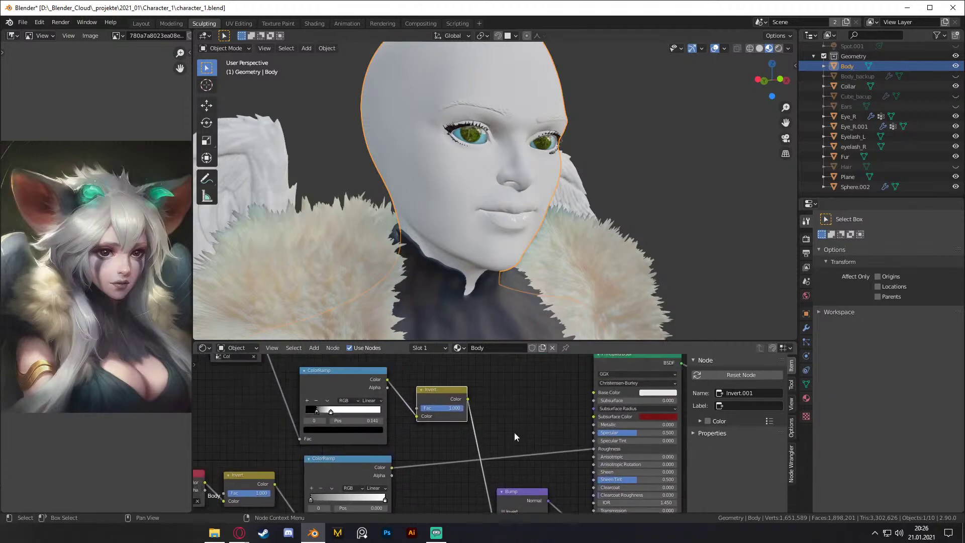
# Step: Preview the mask ColorRamp's output on the body through a Viewer node
pyautogui.keyDown('ctrl'); pyautogui.keyDown('shift'); pyautogui.click(348, 384); pyautogui.keyUp('shift'); pyautogui.keyUp('ctrl')
pyautogui.scroll(-2, 528, 429)
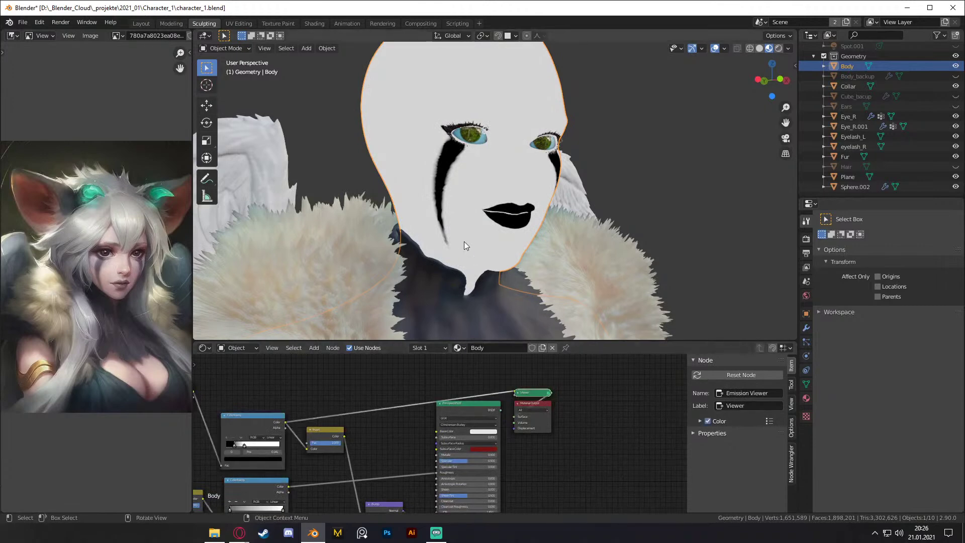
pyautogui.press('Delete')
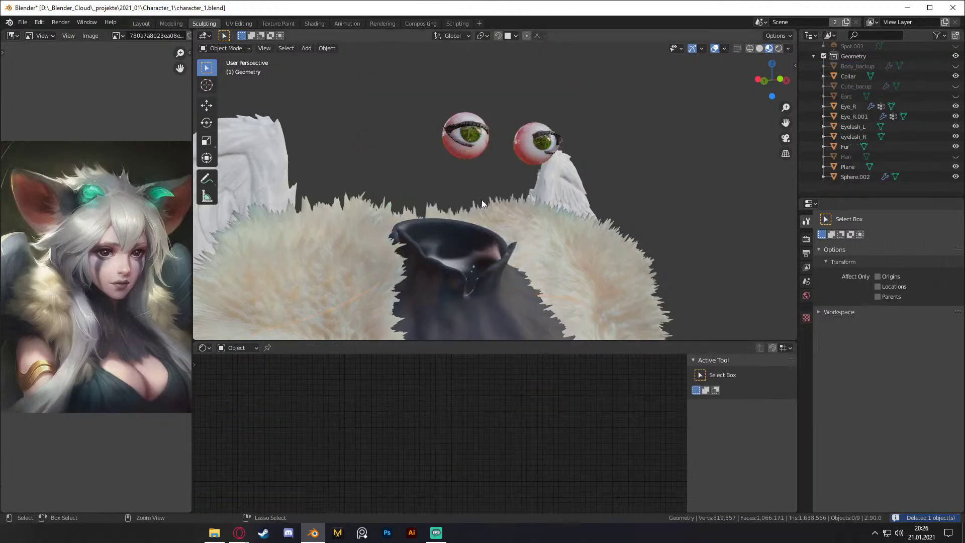
pyautogui.hotkey('ctrl', 'z')
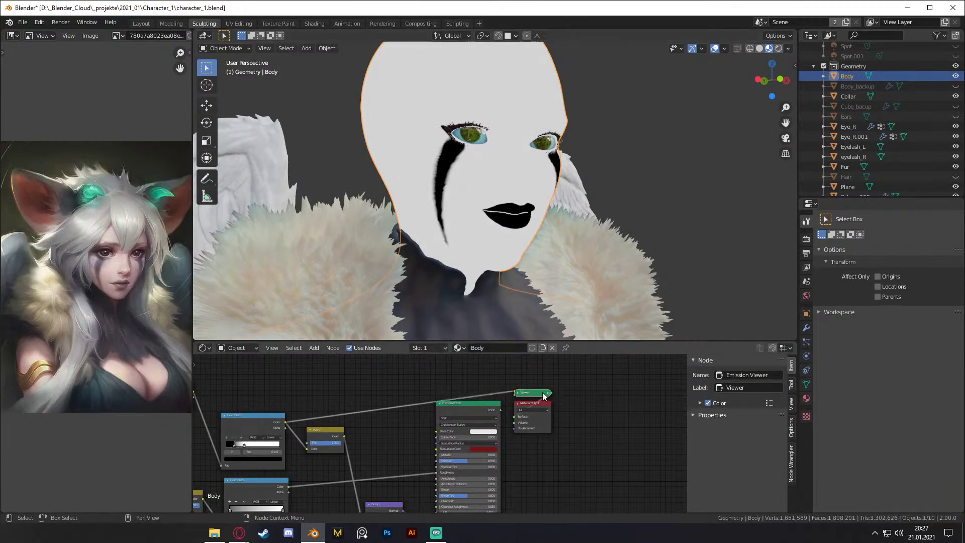
# Step: Delete the Viewer node, link the Principled BSDF to the Material Output's Surface again, and check the face
pyautogui.press('Delete')
pyautogui.scroll(2, 595, 430)
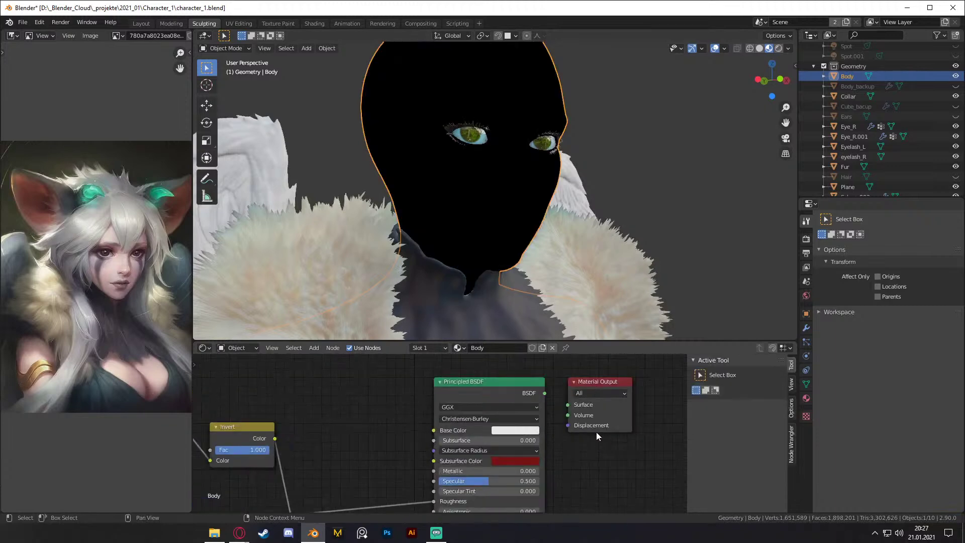
pyautogui.moveTo(595, 430); pyautogui.dragTo(476, 447, button='middle')
pyautogui.scroll(2, 379, 387)
pyautogui.moveTo(385, 385); pyautogui.dragTo(417, 401)
pyautogui.scroll(-3, 494, 454)
pyautogui.scroll(1, 472, 425)
pyautogui.moveTo(472, 425); pyautogui.dragTo(516, 422, button='middle')
pyautogui.scroll(-1, 517, 421)
pyautogui.moveTo(539, 195); pyautogui.dragTo(504, 203, button='middle')
pyautogui.scroll(4, 515, 200)
pyautogui.scroll(-2, 522, 197)
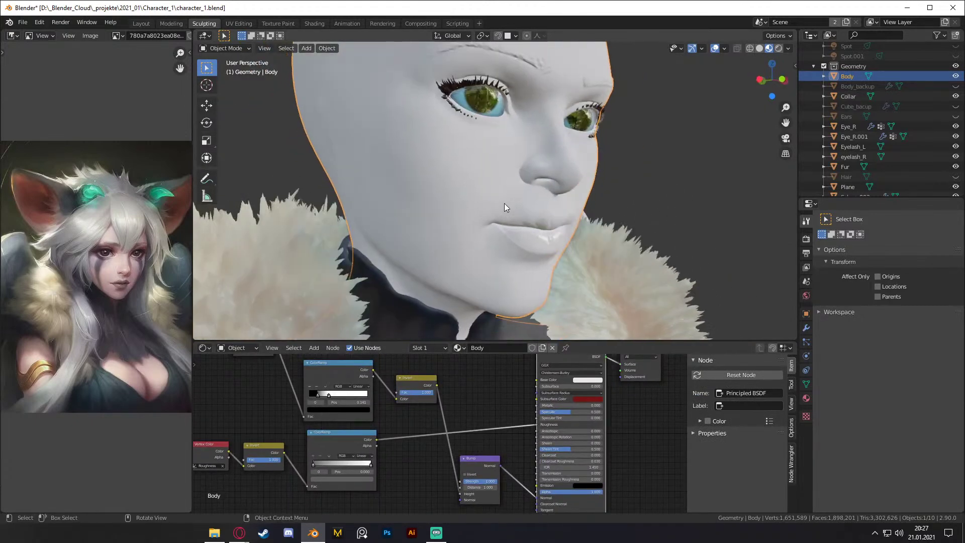
# Step: Reposition the mask ColorRamp, Invert and Bump nodes to tidy the body material's node layout
pyautogui.scroll(2, 466, 398)
pyautogui.moveTo(466, 399)
pyautogui.mouseDown(button='middle')
pyautogui.moveTo(456, 399)
pyautogui.moveTo(480, 400)
pyautogui.mouseUp(button='middle')
pyautogui.moveTo(418, 422); pyautogui.dragTo(418, 371)
pyautogui.scroll(-2, 479, 411)
pyautogui.moveTo(354, 390); pyautogui.dragTo(347, 375)
pyautogui.moveTo(433, 391)
pyautogui.mouseDown()
pyautogui.moveTo(426, 374)
pyautogui.moveTo(426, 382)
pyautogui.mouseUp()
pyautogui.moveTo(337, 372); pyautogui.dragTo(359, 378)
pyautogui.moveTo(499, 450); pyautogui.dragTo(491, 432, button='middle')
pyautogui.moveTo(511, 419); pyautogui.dragTo(514, 381)
pyautogui.scroll(-3, 513, 437)
pyautogui.moveTo(513, 450); pyautogui.dragTo(472, 391, button='middle')
pyautogui.moveTo(504, 385); pyautogui.dragTo(508, 408)
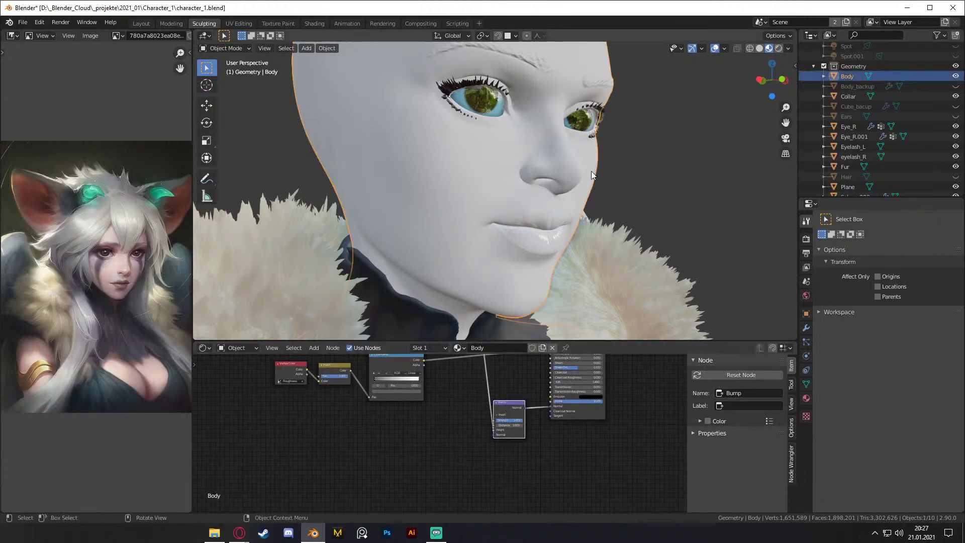
# Step: Set the body material's surface Displacement method to Displacement and Bump
pyautogui.click(806, 398)
pyautogui.scroll(-5, 840, 360)
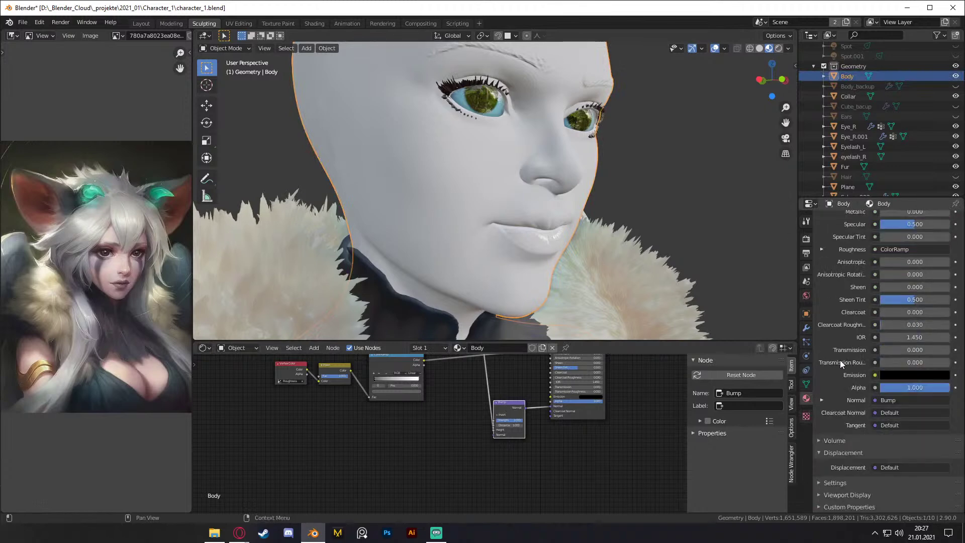
pyautogui.click(819, 494)
pyautogui.scroll(-4, 846, 456)
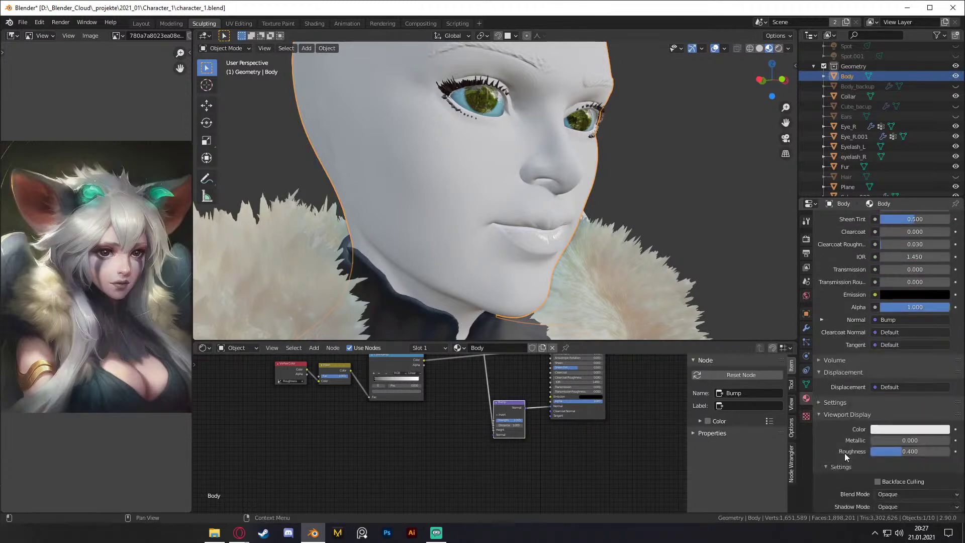
pyautogui.click(819, 415)
pyautogui.click(818, 484)
pyautogui.scroll(-6, 840, 421)
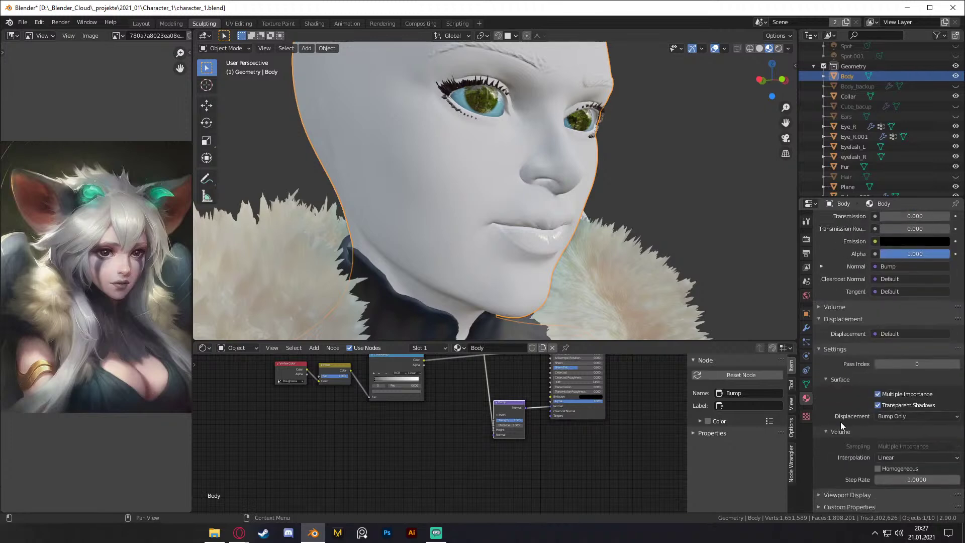
pyautogui.click(894, 417)
pyautogui.click(893, 450)
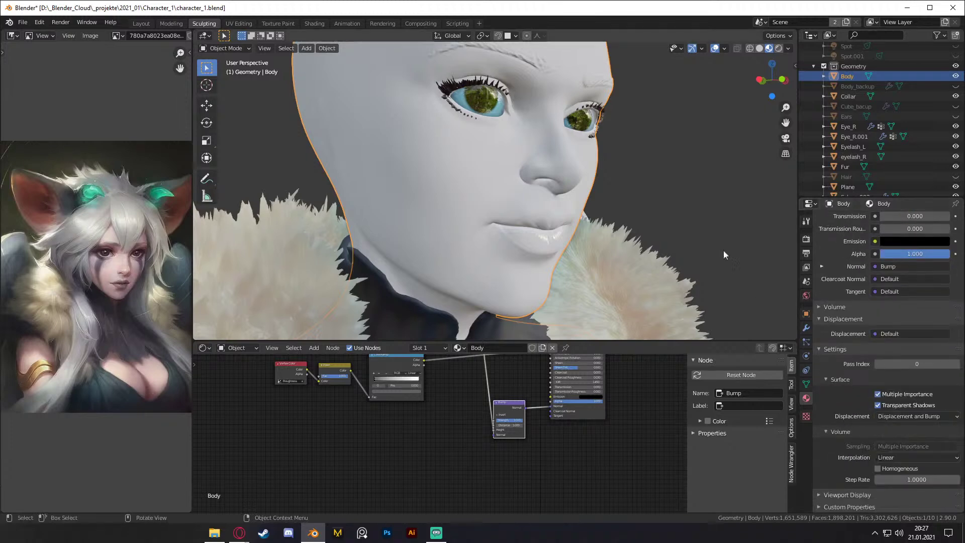
pyautogui.click(675, 178)
pyautogui.click(472, 167)
# Step: Add a Noise Texture near the Bump node and preview it on the face
pyautogui.scroll(-1, 463, 425)
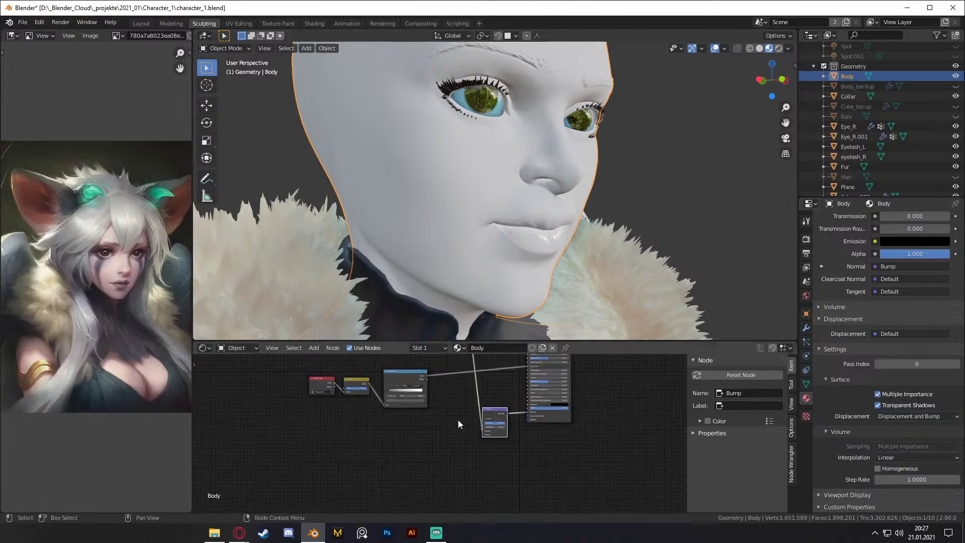
pyautogui.scroll(2, 459, 433)
pyautogui.moveTo(480, 397); pyautogui.dragTo(441, 431, button='middle')
pyautogui.hotkey('shift', 'a')
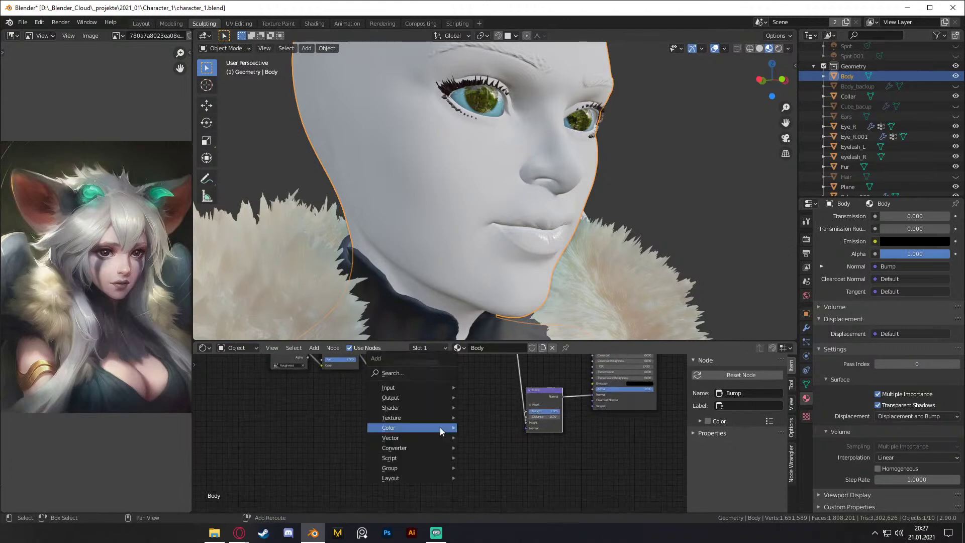
pyautogui.moveTo(406, 420)
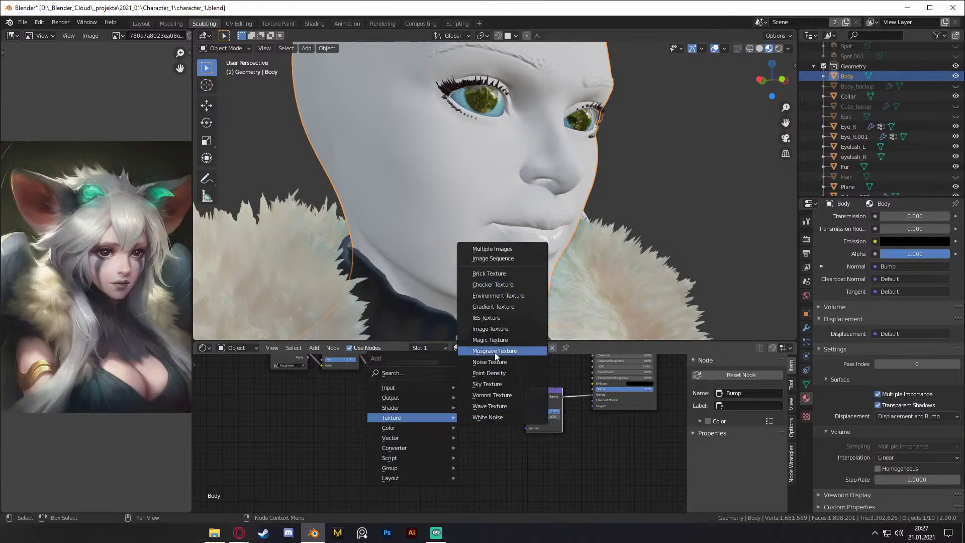
pyautogui.click(490, 362)
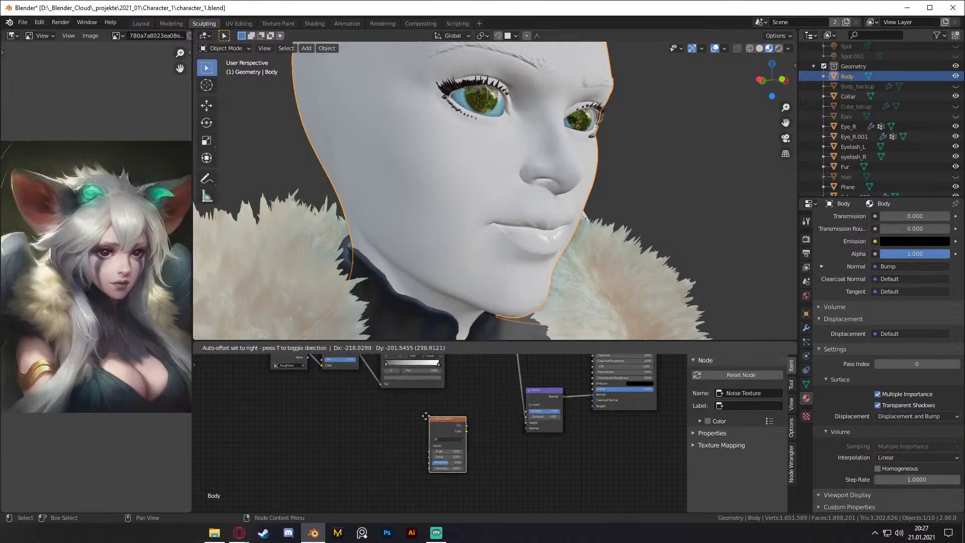
pyautogui.keyDown('ctrl'); pyautogui.keyDown('shift'); pyautogui.click(423, 419); pyautogui.keyUp('shift'); pyautogui.keyUp('ctrl')
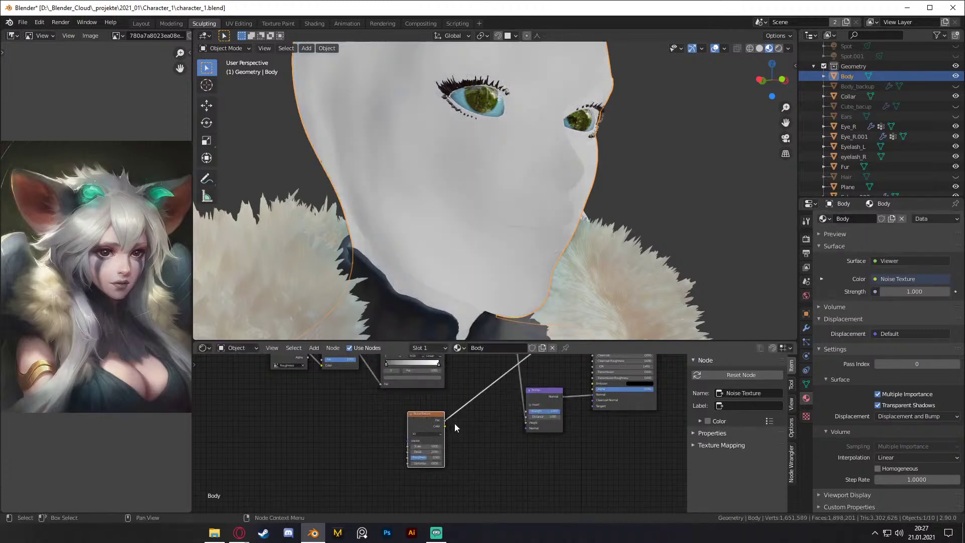
# Step: Set the Noise Texture's Scale to 21.9 and its Detail to 0
pyautogui.scroll(1, 437, 422)
pyautogui.moveTo(437, 421); pyautogui.dragTo(422, 449)
pyautogui.scroll(2, 374, 466)
pyautogui.moveTo(321, 469); pyautogui.dragTo(301, 468)
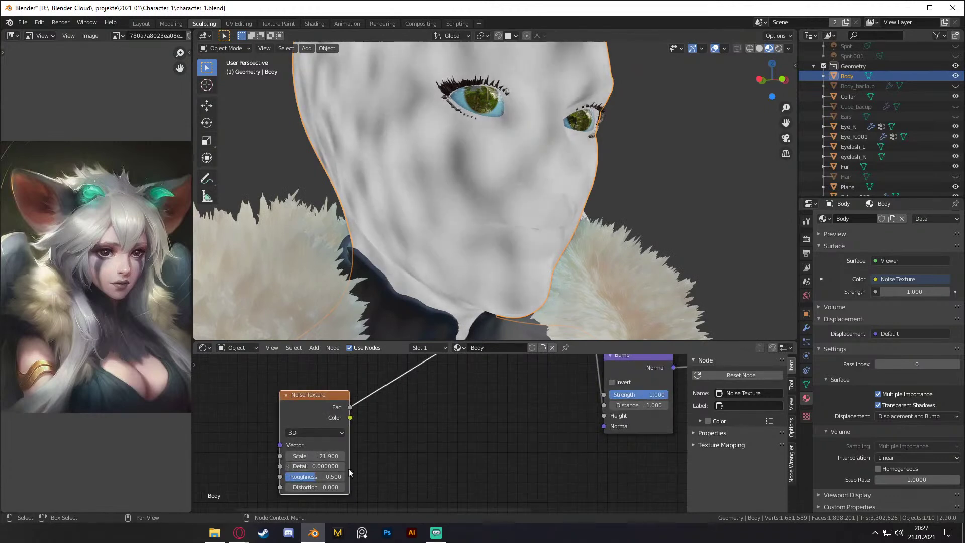
# Step: Add a ColorRamp after the Noise Texture, with the black stop at 0.1 and the white stop at 0.664
pyautogui.moveTo(440, 447); pyautogui.dragTo(450, 441, button='middle')
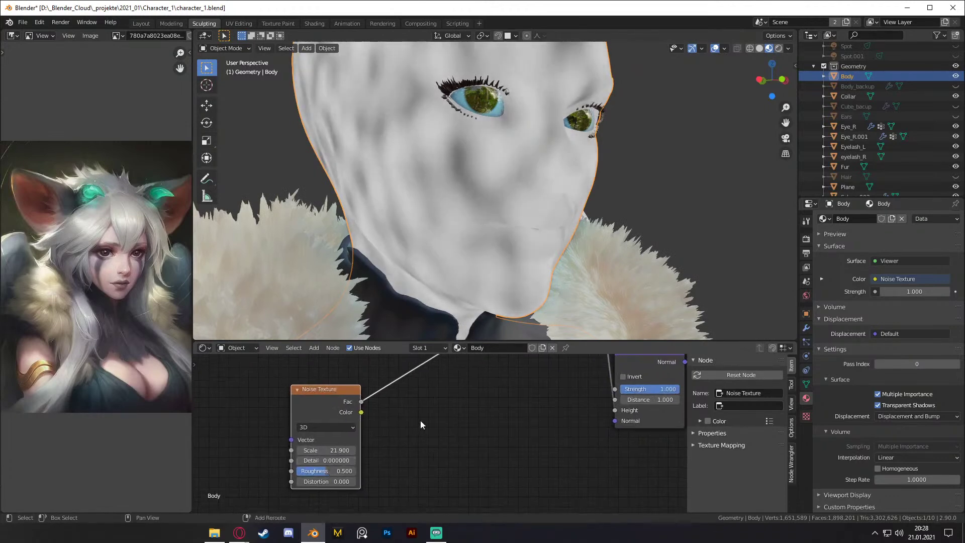
pyautogui.hotkey('shift', 'a')
pyautogui.moveTo(388, 450)
pyautogui.click(467, 329)
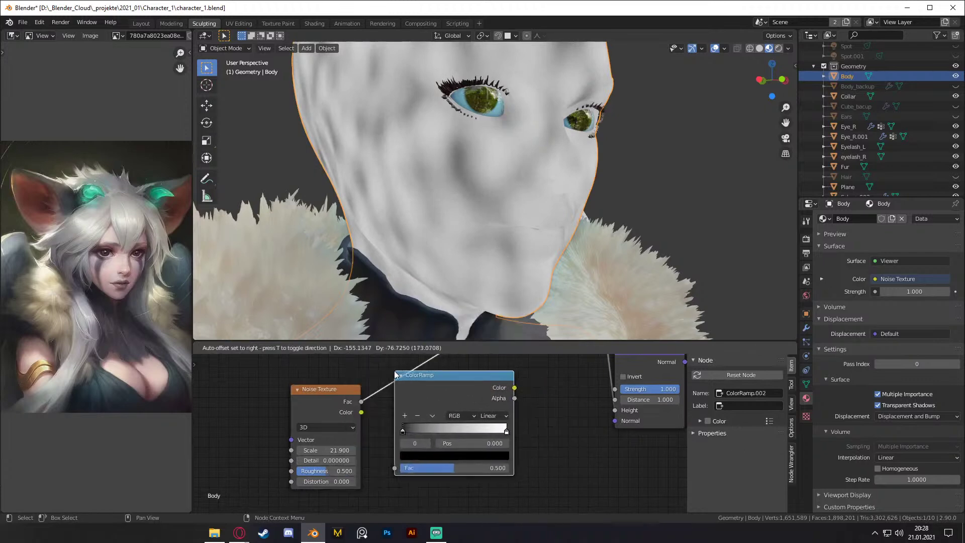
pyautogui.click(397, 397)
pyautogui.moveTo(386, 442); pyautogui.dragTo(398, 442)
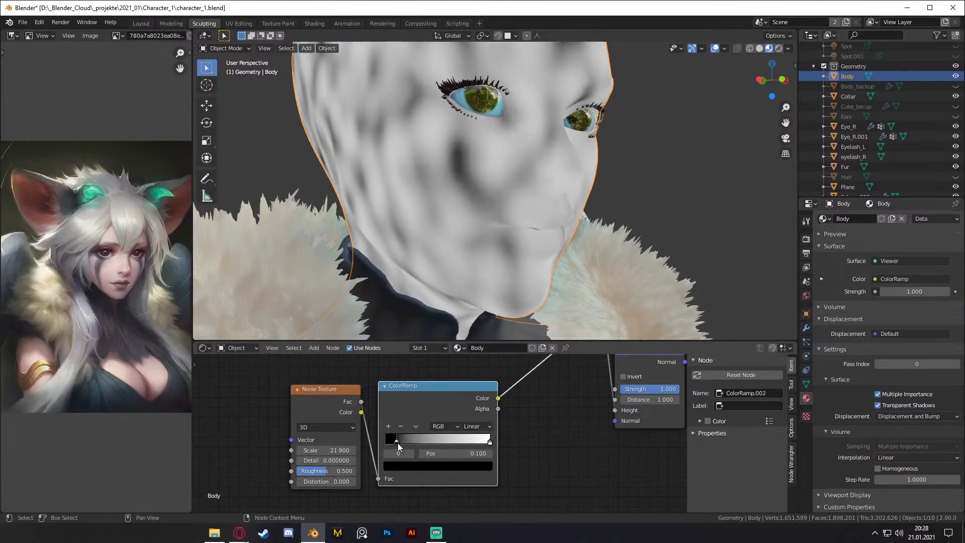
pyautogui.moveTo(471, 444); pyautogui.dragTo(454, 444)
# Step: Switch the material output from the noise preview back to the Principled BSDF
pyautogui.scroll(-5, 552, 421)
pyautogui.moveTo(553, 421); pyautogui.dragTo(406, 438, button='middle')
pyautogui.scroll(3, 461, 415)
pyautogui.scroll(-2, 435, 414)
pyautogui.moveTo(558, 362); pyautogui.dragTo(450, 432, button='middle')
pyautogui.moveTo(526, 379); pyautogui.dragTo(506, 433, button='middle')
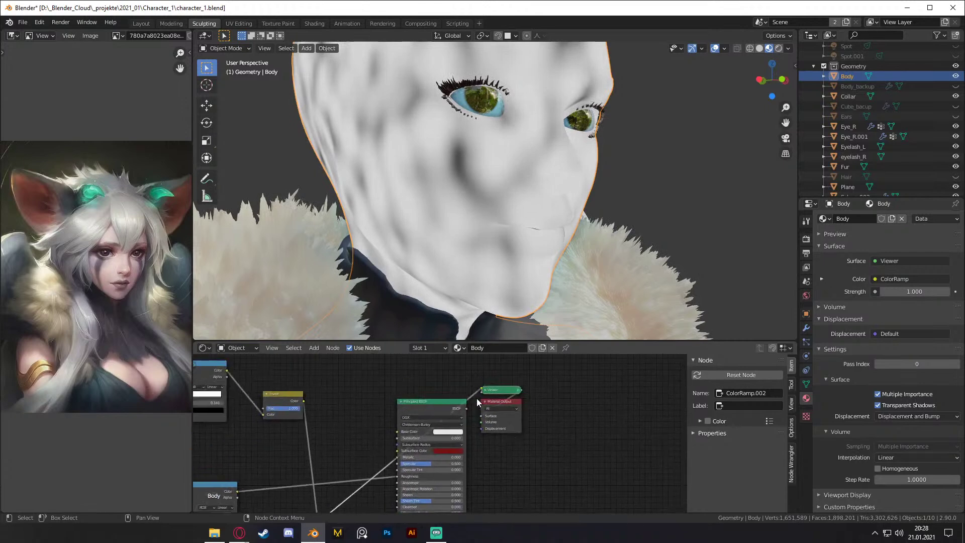
pyautogui.keyDown('ctrl'); pyautogui.keyDown('shift'); pyautogui.click(466, 408); pyautogui.keyUp('shift'); pyautogui.keyUp('ctrl')
pyautogui.click(499, 465)
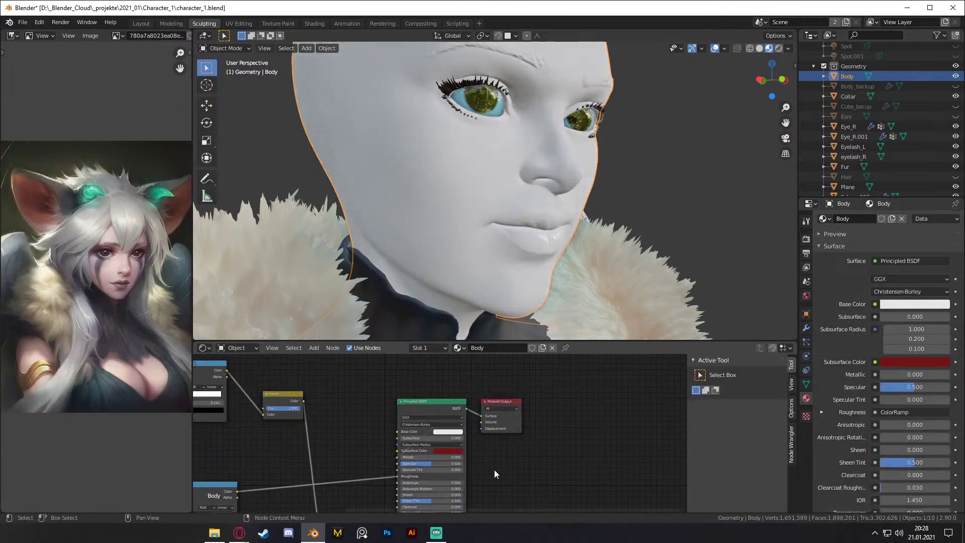
# Step: Link the noise ColorRamp's Color to the Bump node's Height and check the relief on the head
pyautogui.moveTo(499, 465); pyautogui.dragTo(514, 422, button='middle')
pyautogui.scroll(4, 482, 423)
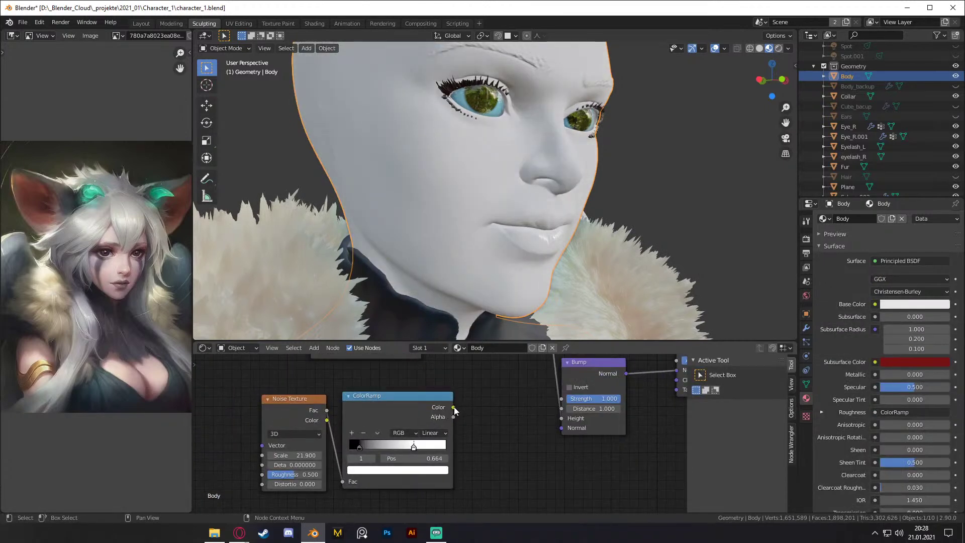
pyautogui.moveTo(552, 421); pyautogui.dragTo(555, 420)
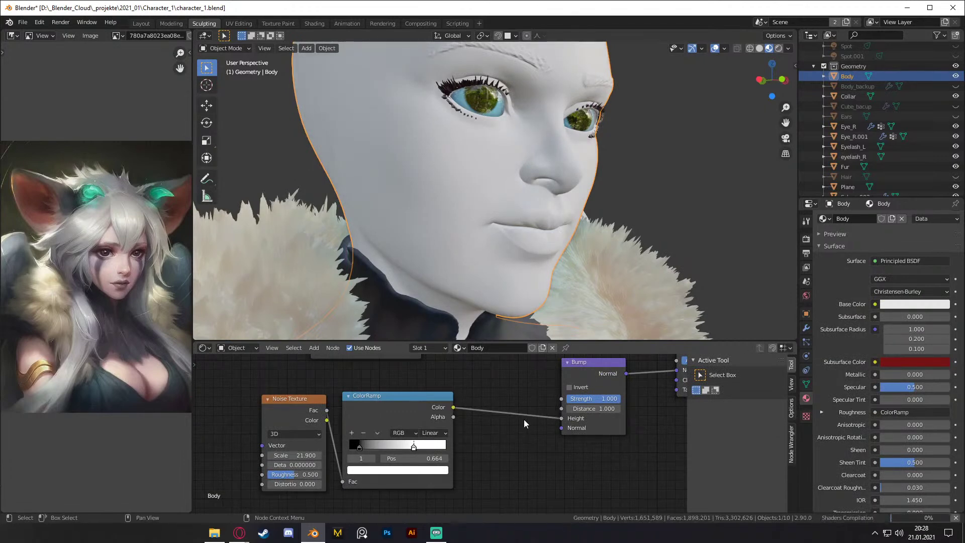
pyautogui.moveTo(575, 204); pyautogui.dragTo(528, 221, button='middle')
pyautogui.scroll(-2, 532, 375)
# Step: Delete the Invert node behind the mask ColorRamp and move that ColorRamp closer to the roughness ColorRamp
pyautogui.moveTo(532, 374); pyautogui.dragTo(483, 391, button='middle')
pyautogui.scroll(2, 476, 426)
pyautogui.moveTo(476, 426); pyautogui.dragTo(454, 455, button='middle')
pyautogui.scroll(-2, 454, 451)
pyautogui.moveTo(451, 399); pyautogui.dragTo(456, 453, button='middle')
pyautogui.moveTo(438, 360); pyautogui.dragTo(484, 466, button='middle')
pyautogui.moveTo(430, 453); pyautogui.dragTo(396, 448, button='middle')
pyautogui.moveTo(432, 413); pyautogui.dragTo(467, 408)
pyautogui.press('x')
pyautogui.moveTo(437, 421); pyautogui.dragTo(420, 402, button='middle')
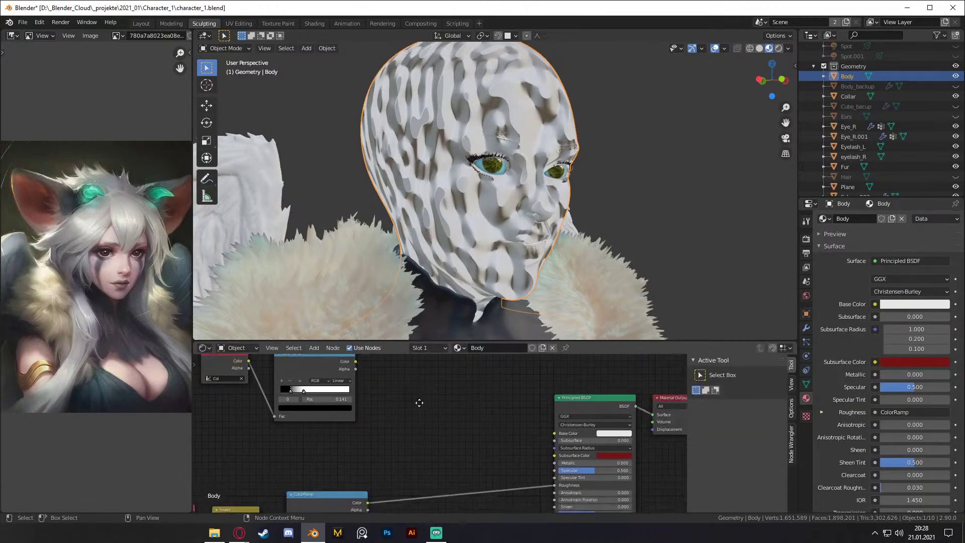
pyautogui.scroll(-4, 421, 436)
pyautogui.moveTo(429, 495); pyautogui.dragTo(441, 457, button='middle')
pyautogui.moveTo(362, 374); pyautogui.dragTo(373, 424)
# Step: Delete the Noise Texture together with its ColorRamp
pyautogui.moveTo(447, 487); pyautogui.dragTo(447, 384, button='middle')
pyautogui.scroll(-5, 424, 384)
pyautogui.moveTo(435, 472); pyautogui.dragTo(371, 440)
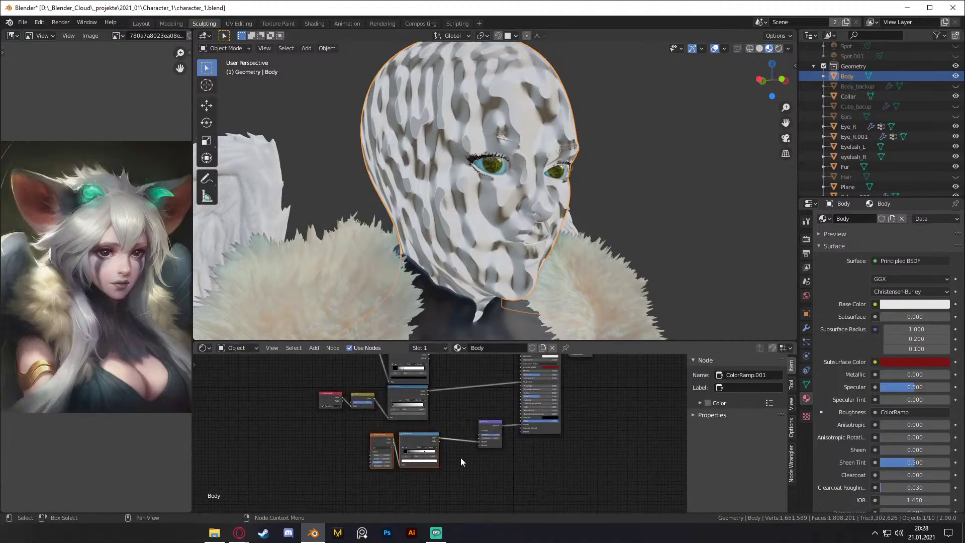
pyautogui.press('x')
# Step: Place the mask ColorRamp directly below the roughness ColorRamp, with a Reroute on the link into its Fac
pyautogui.moveTo(411, 361); pyautogui.dragTo(413, 439)
pyautogui.scroll(2, 454, 418)
pyautogui.hotkey('shift', 'a')
pyautogui.moveTo(408, 477)
pyautogui.click(438, 488)
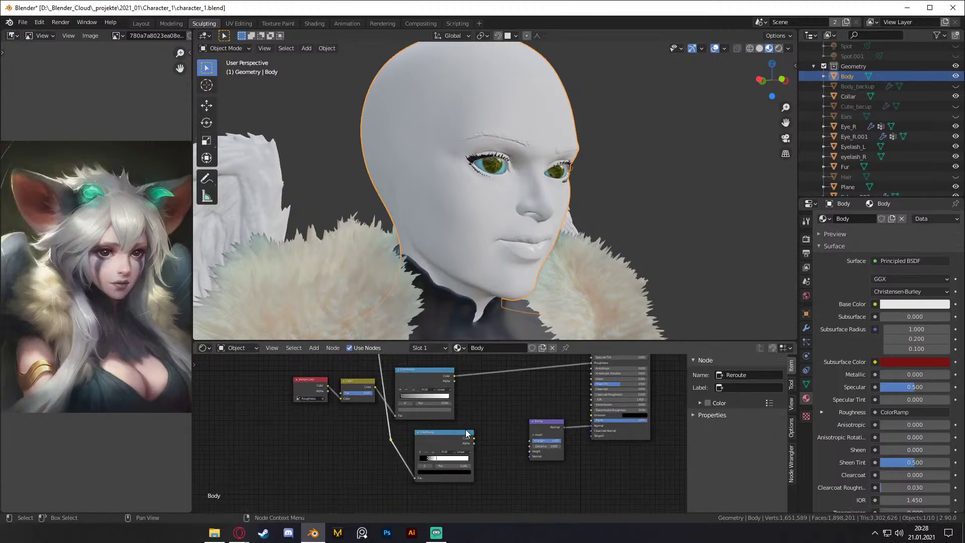
pyautogui.press('g')
pyautogui.click(459, 470)
pyautogui.keyDown('shift'); pyautogui.click(470, 455); pyautogui.keyUp('shift')
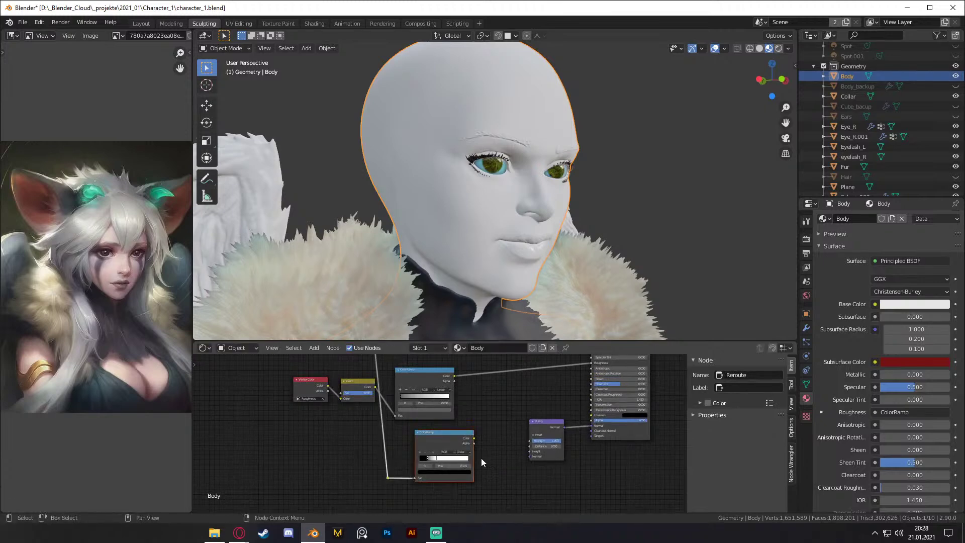
pyautogui.press('g')
pyautogui.click(352, 456)
pyautogui.scroll(-4, 466, 425)
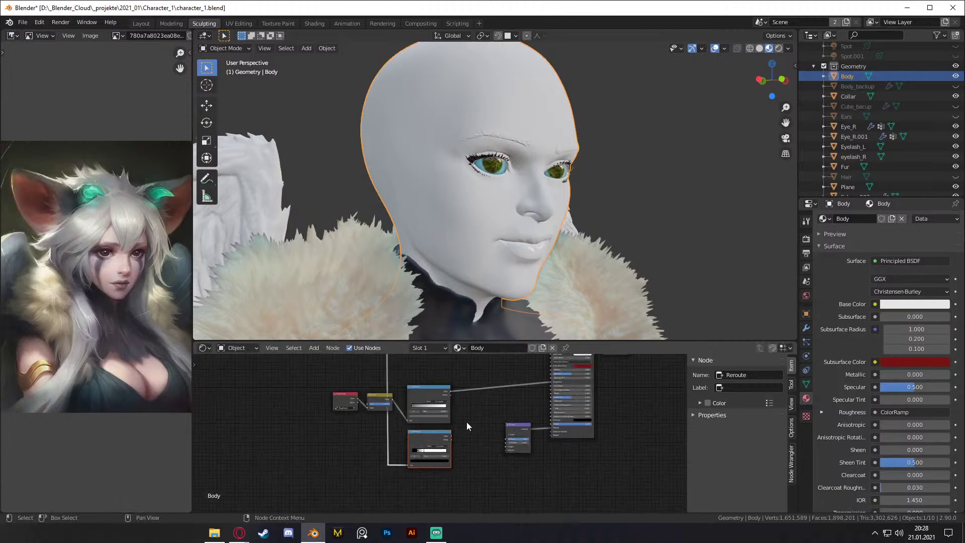
# Step: Reposition the Col Vertex Color node and the Reroute so their link runs clear of the roughness nodes
pyautogui.moveTo(386, 380); pyautogui.dragTo(321, 383)
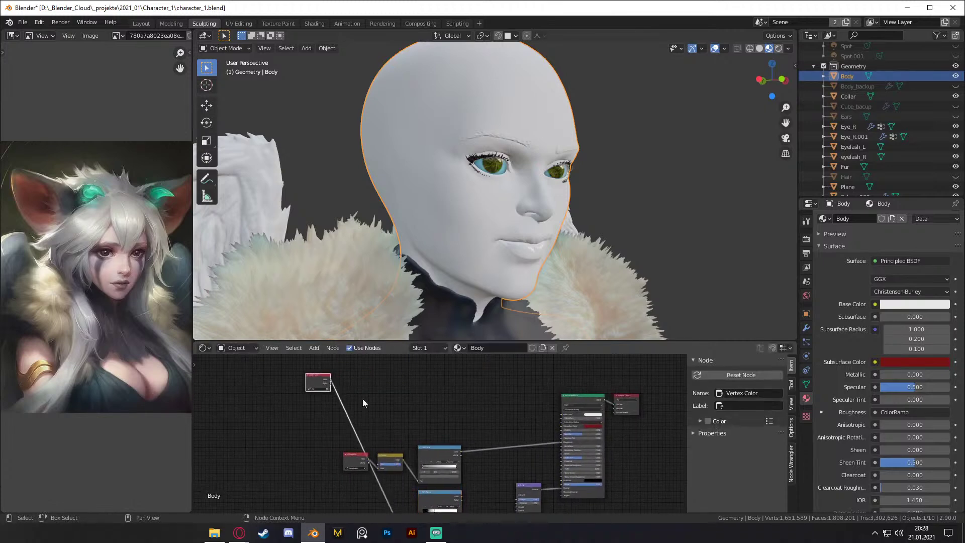
pyautogui.moveTo(439, 424); pyautogui.dragTo(422, 394, button='middle')
pyautogui.hotkey('shift', 'a')
pyautogui.click(361, 435)
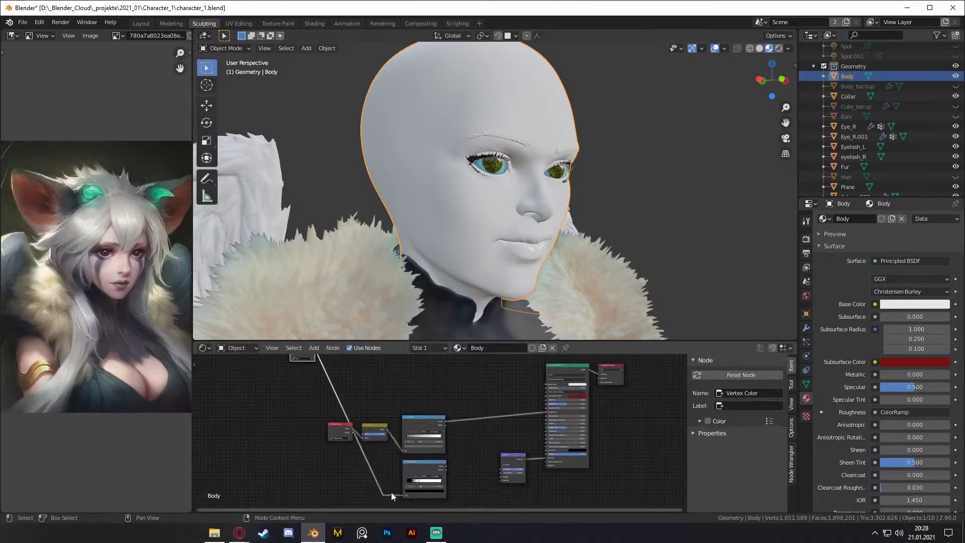
pyautogui.press('g')
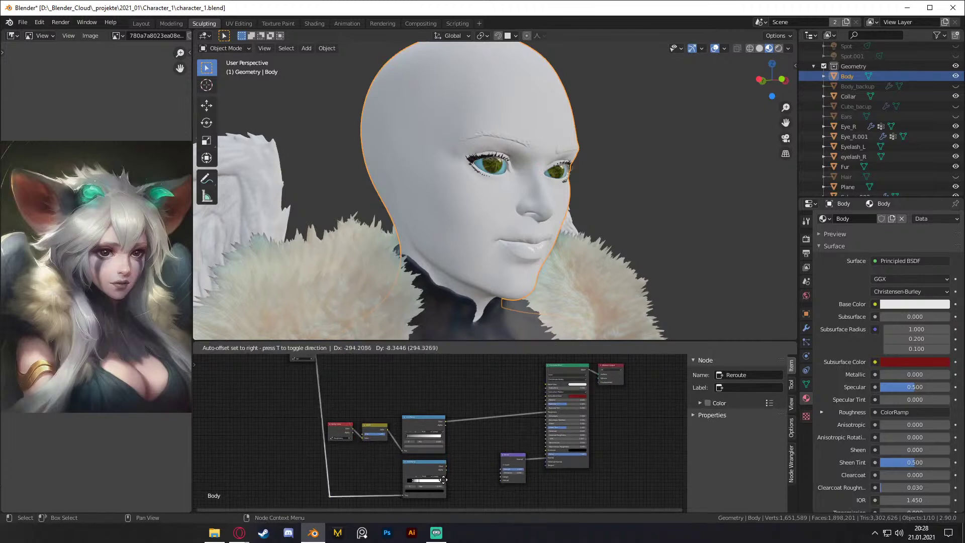
pyautogui.click(436, 476)
pyautogui.moveTo(384, 385); pyautogui.dragTo(353, 417, button='middle')
pyautogui.click(271, 386)
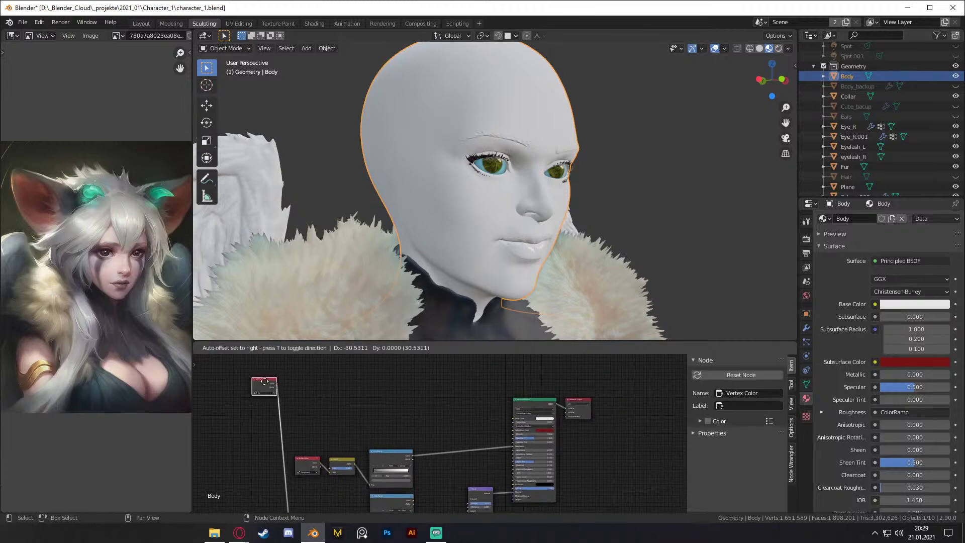
pyautogui.scroll(5, 405, 403)
pyautogui.scroll(3, 408, 474)
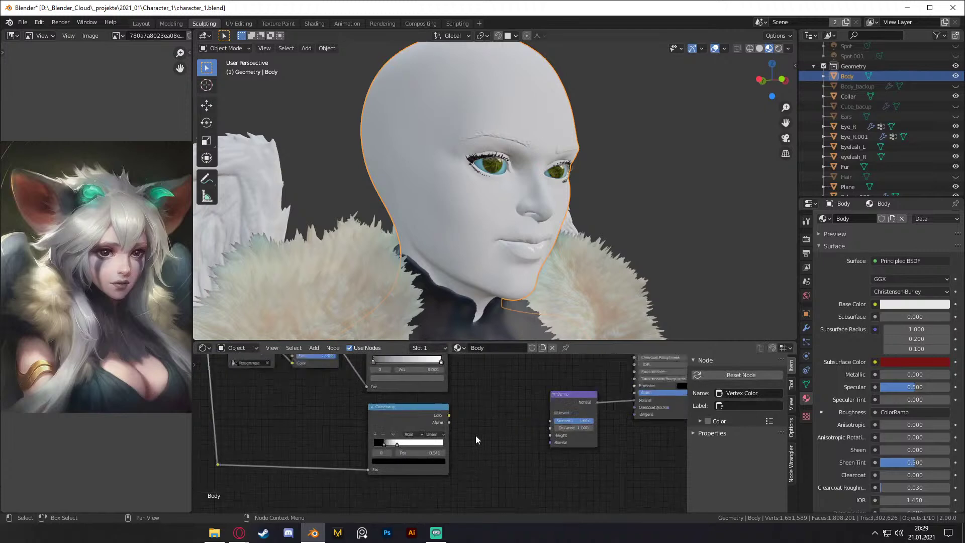
# Step: Link the mask ColorRamp's Color to the Bump node's Height and check the relief around the lips
pyautogui.moveTo(451, 410); pyautogui.dragTo(579, 435)
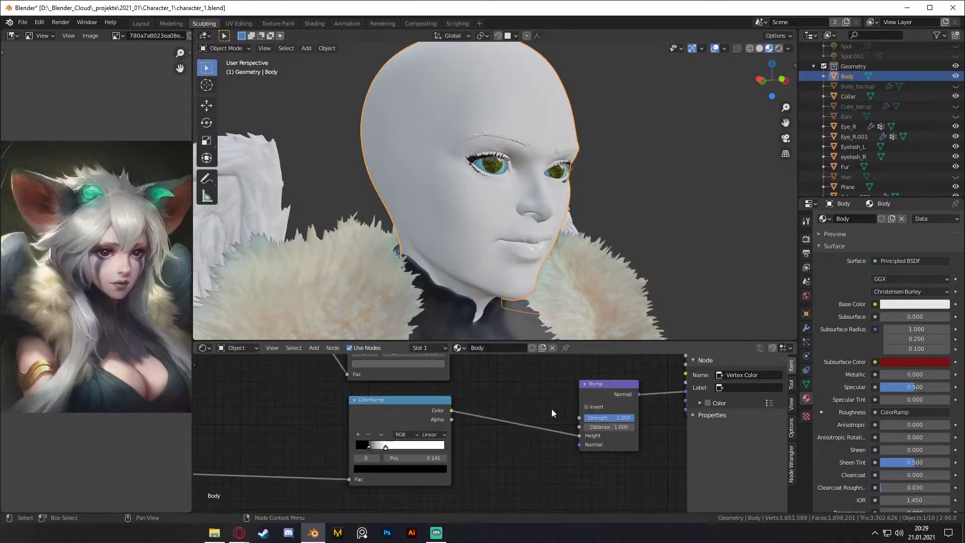
pyautogui.moveTo(502, 302); pyautogui.dragTo(511, 231, button='middle')
pyautogui.scroll(3, 550, 250)
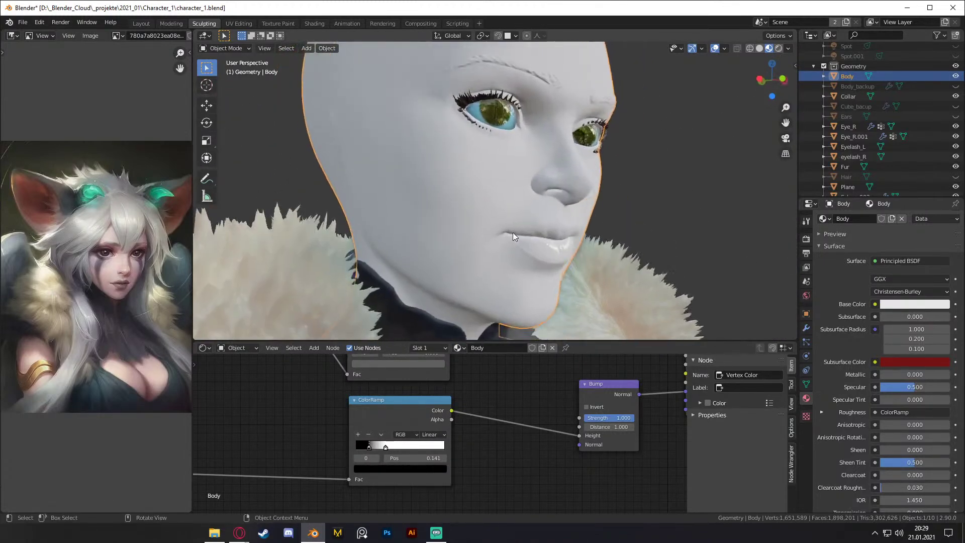
# Step: Delete the mask ColorRamp connected to the Bump node's Height, together with the Reroute feeding it
pyautogui.scroll(-5, 502, 431)
pyautogui.moveTo(498, 433); pyautogui.dragTo(512, 467, button='middle')
pyautogui.scroll(5, 532, 457)
pyautogui.keyDown('ctrl'); pyautogui.scroll(5, 449, 377); pyautogui.keyUp('ctrl')
pyautogui.click(355, 410)
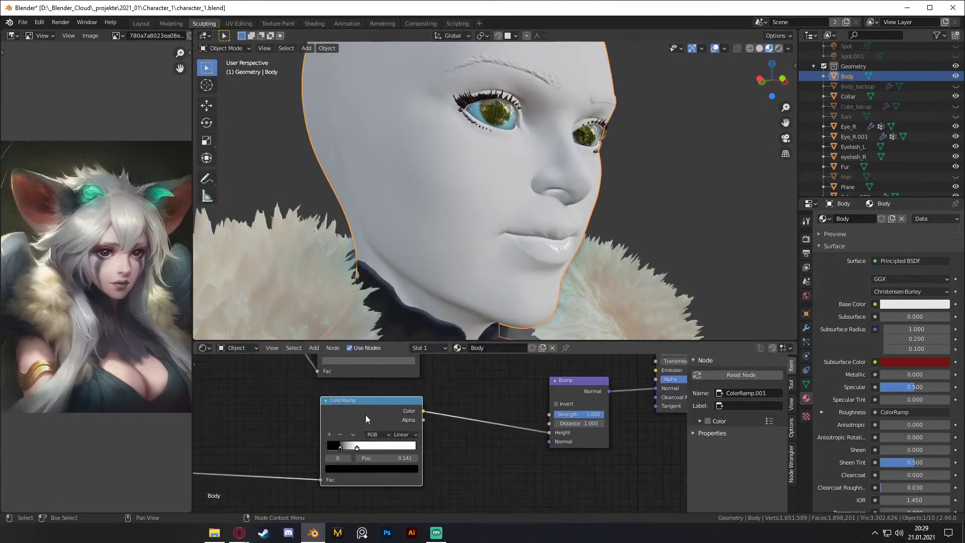
pyautogui.scroll(-3, 445, 417)
pyautogui.scroll(-2, 444, 417)
pyautogui.moveTo(445, 417); pyautogui.dragTo(552, 438, button='middle')
pyautogui.scroll(10, 491, 422)
pyautogui.moveTo(482, 386); pyautogui.dragTo(480, 412, button='middle')
pyautogui.scroll(-6, 502, 453)
pyautogui.scroll(8, 424, 383)
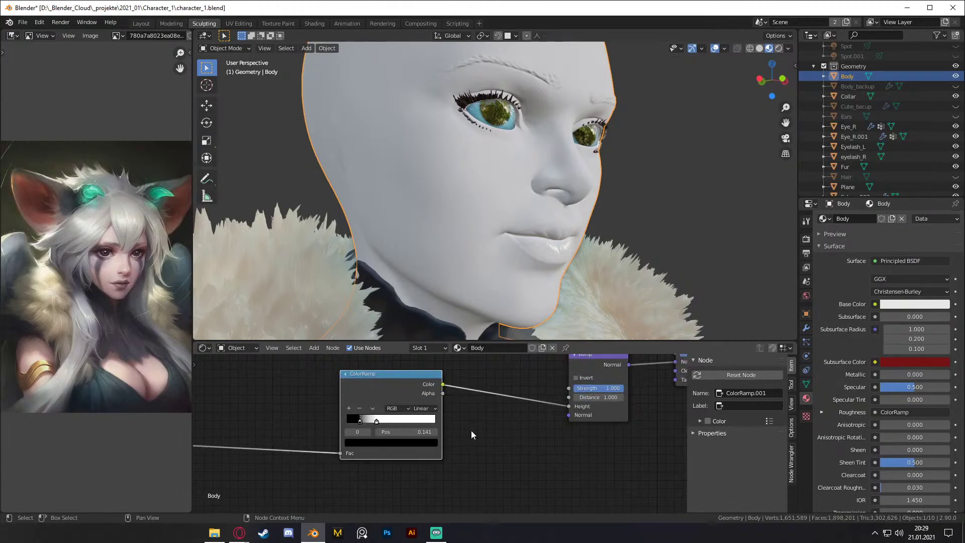
pyautogui.scroll(-5, 471, 431)
pyautogui.moveTo(475, 414); pyautogui.dragTo(443, 447, button='middle')
pyautogui.scroll(-1, 444, 440)
pyautogui.scroll(-1, 444, 439)
pyautogui.moveTo(398, 372); pyautogui.dragTo(420, 448, button='middle')
pyautogui.scroll(3, 419, 447)
pyautogui.moveTo(548, 483); pyautogui.dragTo(496, 424, button='middle')
pyautogui.scroll(-2, 497, 424)
pyautogui.moveTo(496, 470); pyautogui.dragTo(460, 418, button='middle')
pyautogui.scroll(2, 461, 418)
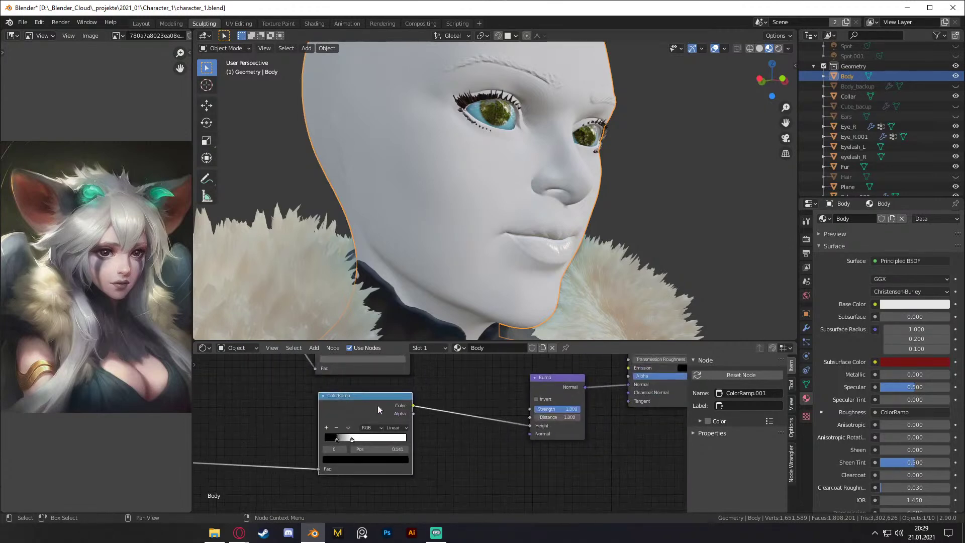
pyautogui.moveTo(449, 197); pyautogui.dragTo(463, 216, button='middle')
pyautogui.press('x')
pyautogui.scroll(-2, 451, 429)
pyautogui.moveTo(440, 405); pyautogui.dragTo(477, 464, button='middle')
pyautogui.moveTo(336, 392); pyautogui.dragTo(377, 382, button='middle')
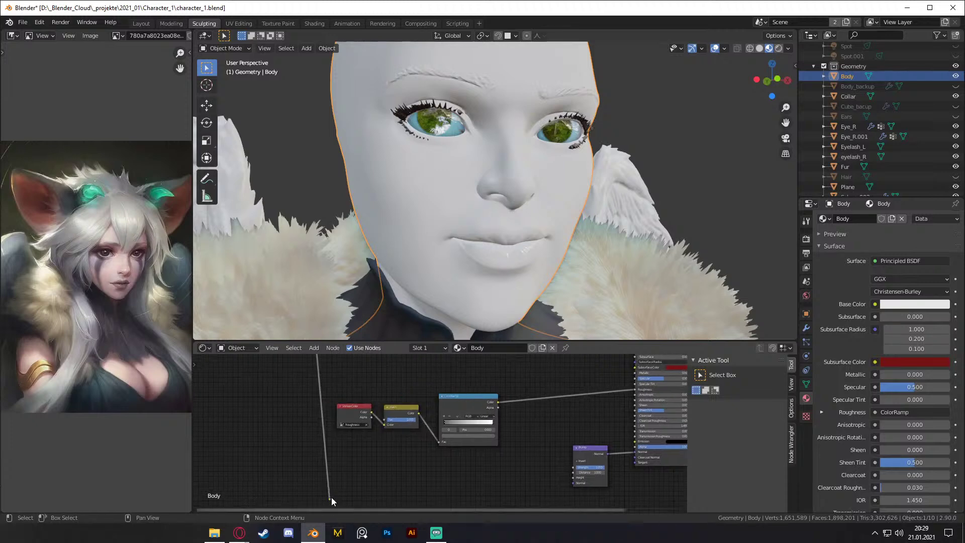
pyautogui.press('Home')
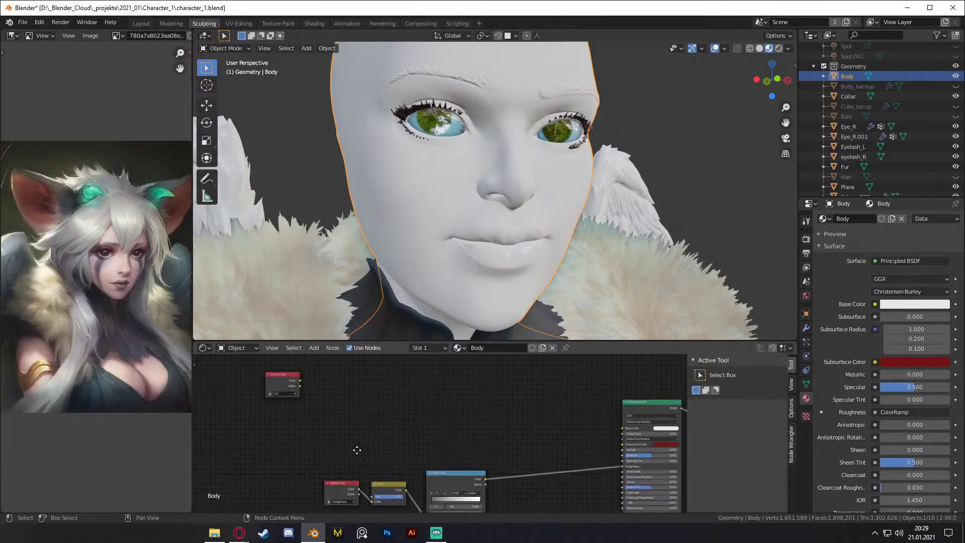
# Step: Connect the Col Vertex Color node's Color to the Principled BSDF's Base Color
pyautogui.click(278, 376)
pyautogui.moveTo(285, 372); pyautogui.dragTo(623, 428)
pyautogui.press('Home')
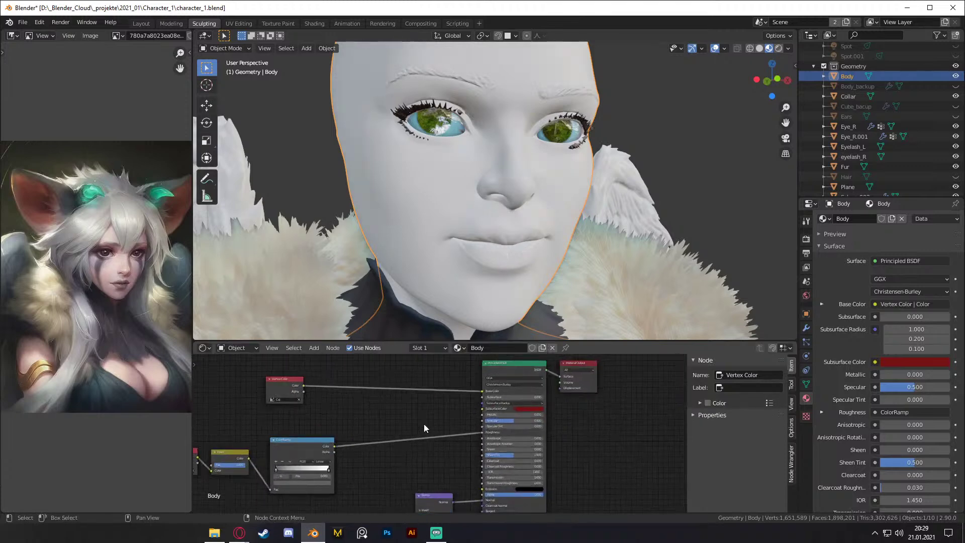
# Step: Set the Principled BSDF's Subsurface to 0.05
pyautogui.scroll(3, 423, 428)
pyautogui.click(518, 392)
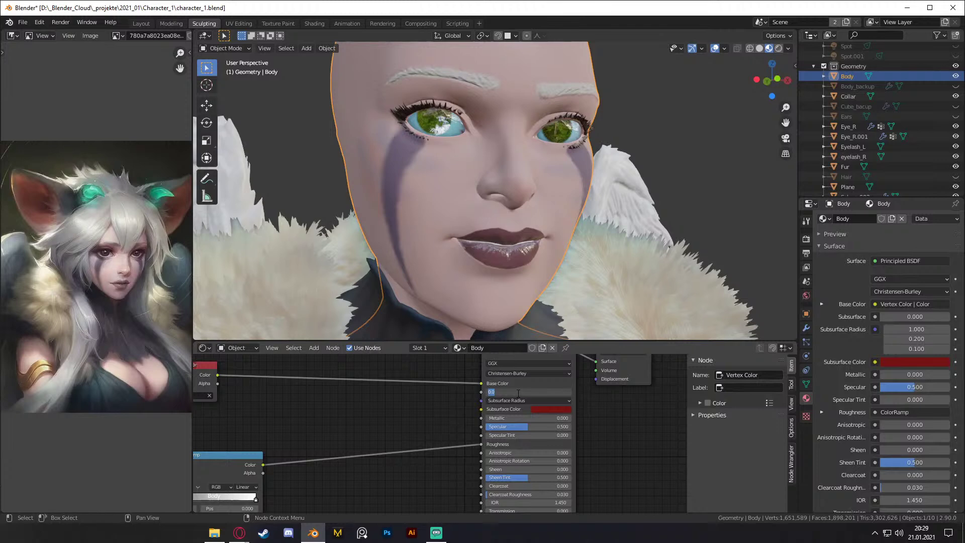
pyautogui.write('.05')
pyautogui.press('Return')
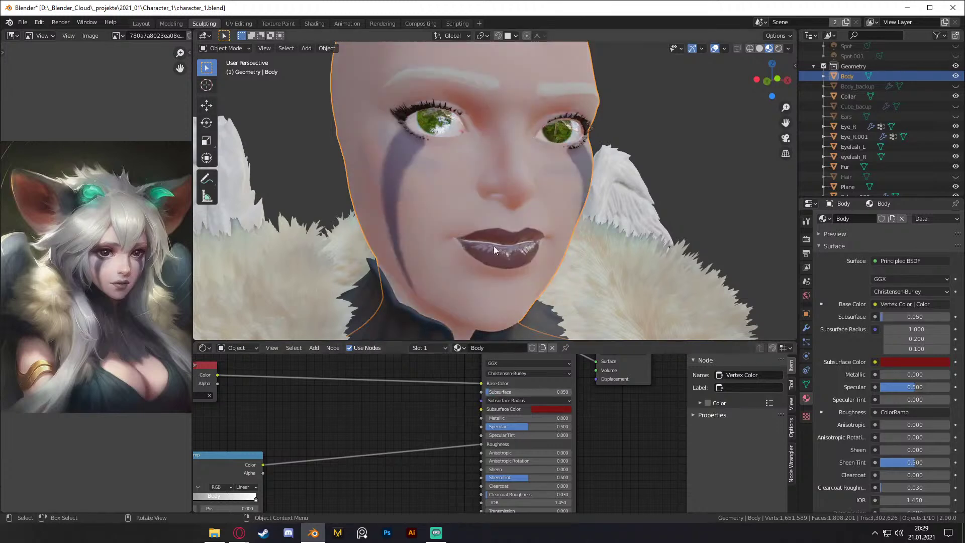
# Step: Examine the face's skin and makeup shading from several angles in Material Preview
pyautogui.scroll(-5, 529, 248)
pyautogui.moveTo(529, 249); pyautogui.dragTo(529, 164, button='middle')
pyautogui.scroll(2, 529, 213)
pyautogui.moveTo(530, 212)
pyautogui.mouseDown(button='middle')
pyautogui.moveTo(508, 221)
pyautogui.moveTo(524, 223)
pyautogui.moveTo(517, 188)
pyautogui.mouseUp(button='middle')
pyautogui.scroll(2, 545, 238)
pyautogui.scroll(3, 546, 238)
pyautogui.press('z')
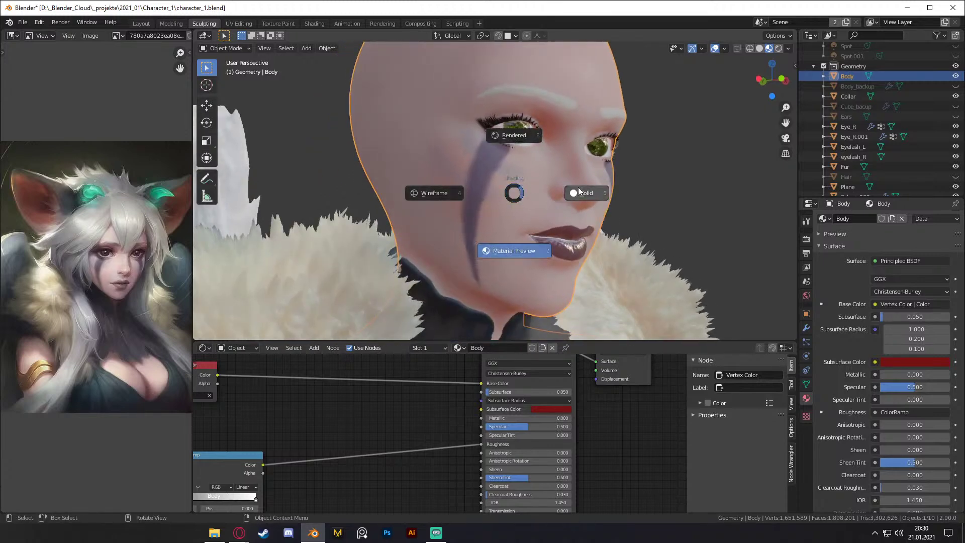
pyautogui.click(517, 251)
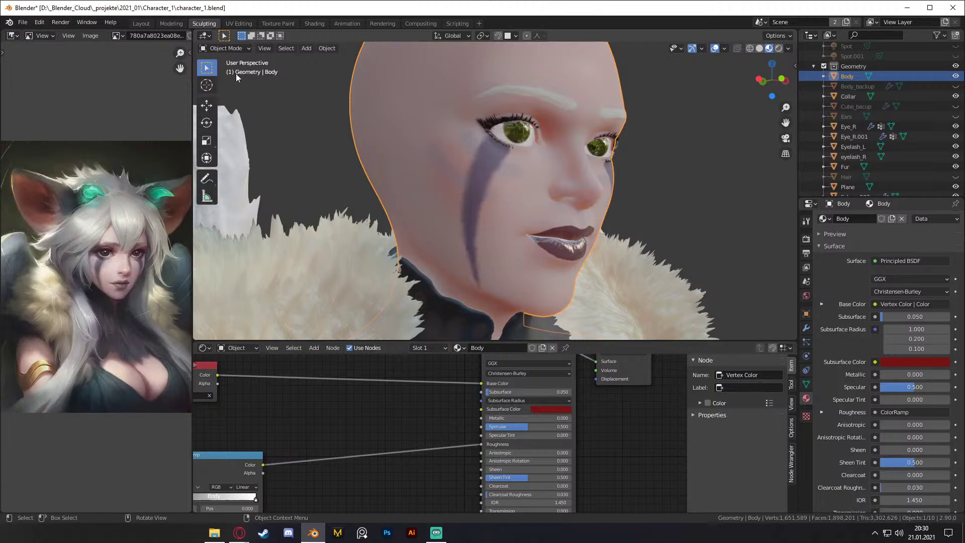
# Step: Put the body into Sculpt Mode and set the Crease brush's strength to 0.25
pyautogui.click(217, 48)
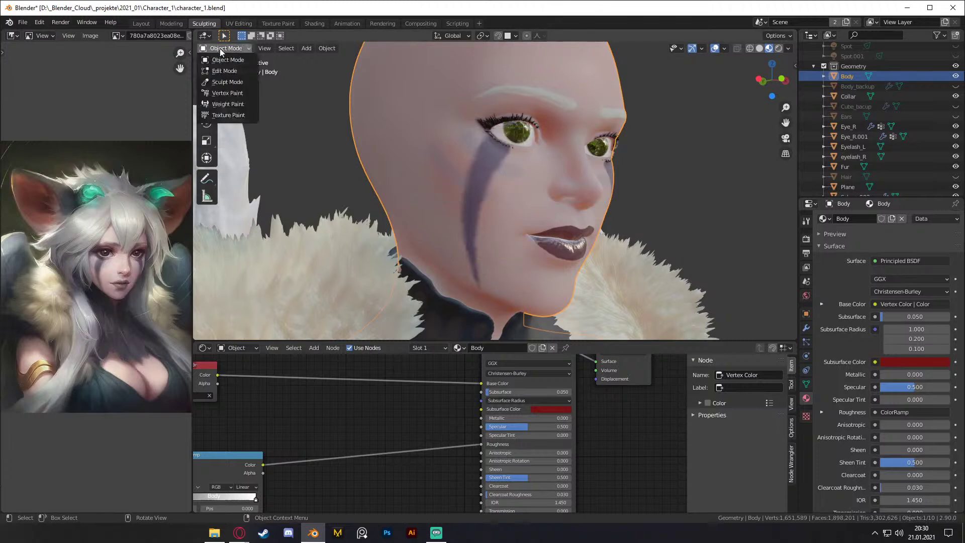
pyautogui.click(228, 82)
pyautogui.scroll(5, 500, 169)
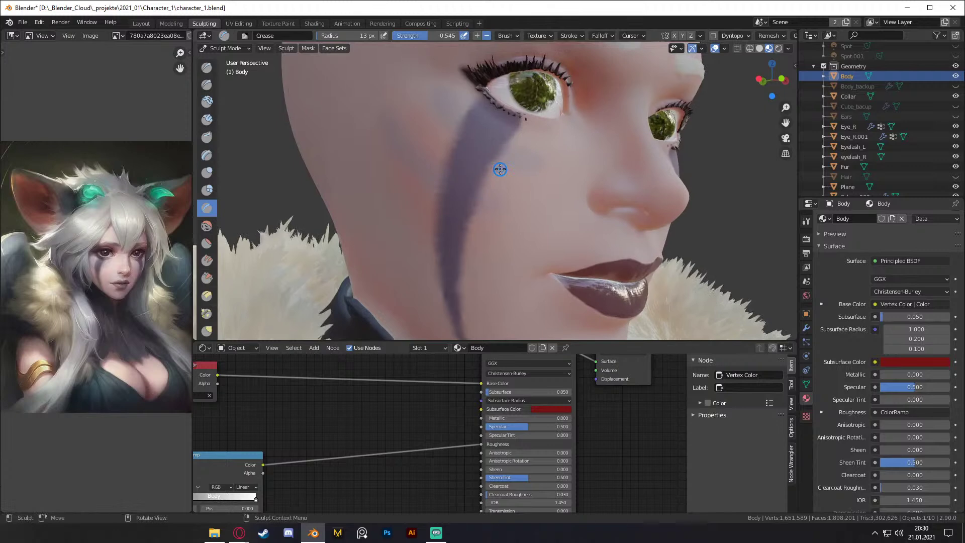
pyautogui.hotkey('shift', 'f')
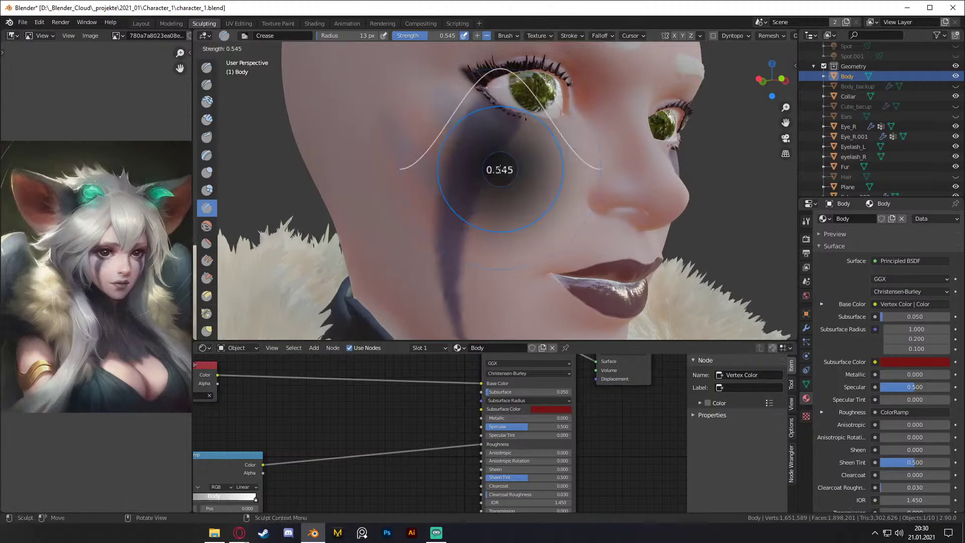
pyautogui.write('0.2')
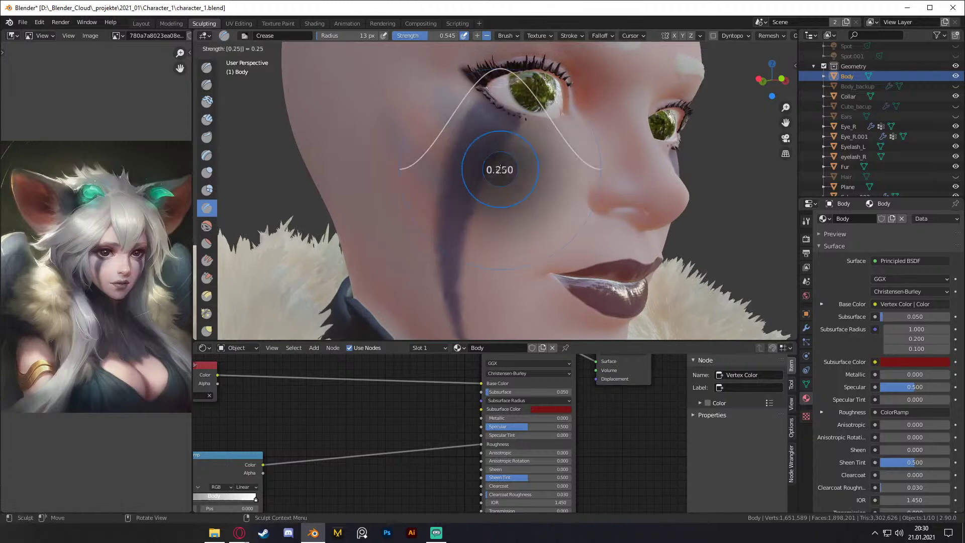
pyautogui.write('5')
pyautogui.press('Return')
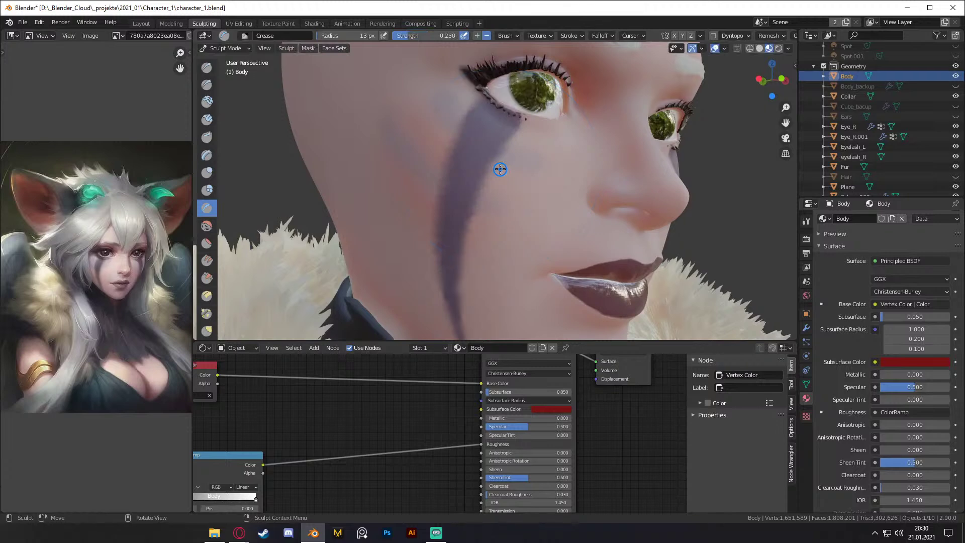
# Step: Reduce the Crease brush radius to 9 px and inspect the cheek and face in Solid shading
pyautogui.keyDown('ctrl'); pyautogui.keyDown('alt'); pyautogui.moveTo(512, 161); pyautogui.dragTo(483, 115); pyautogui.keyUp('alt'); pyautogui.keyUp('ctrl')
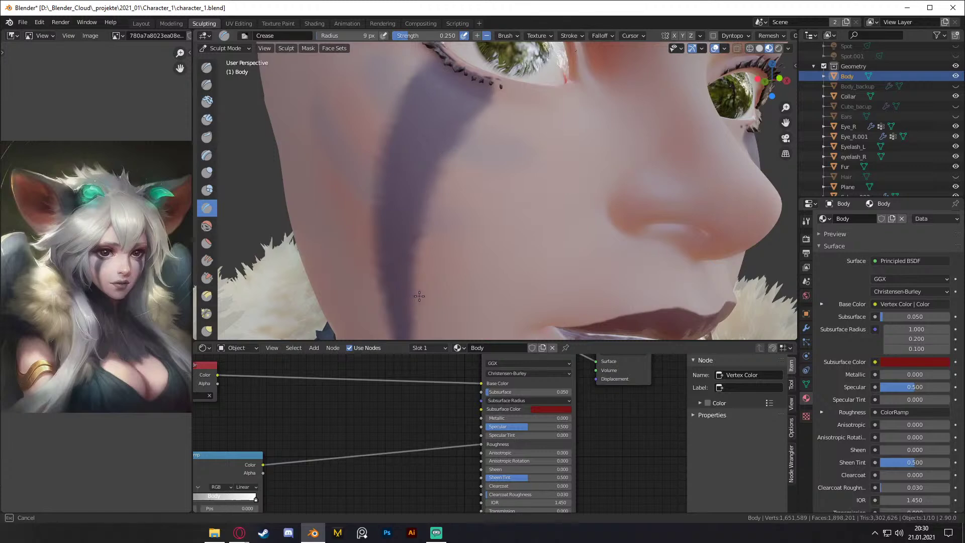
pyautogui.keyDown('shift'); pyautogui.moveTo(435, 259); pyautogui.dragTo(431, 216, button='middle'); pyautogui.keyUp('shift')
pyautogui.click(508, 176)
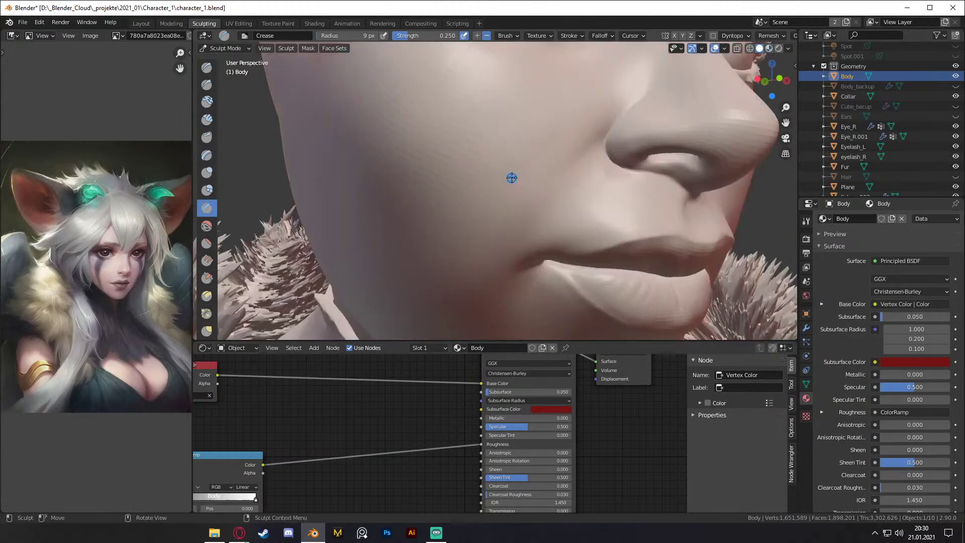
pyautogui.scroll(-4, 495, 185)
pyautogui.scroll(4, 497, 186)
pyautogui.keyDown('shift'); pyautogui.moveTo(508, 136); pyautogui.dragTo(511, 187, button='middle'); pyautogui.keyUp('shift')
pyautogui.scroll(-5, 501, 174)
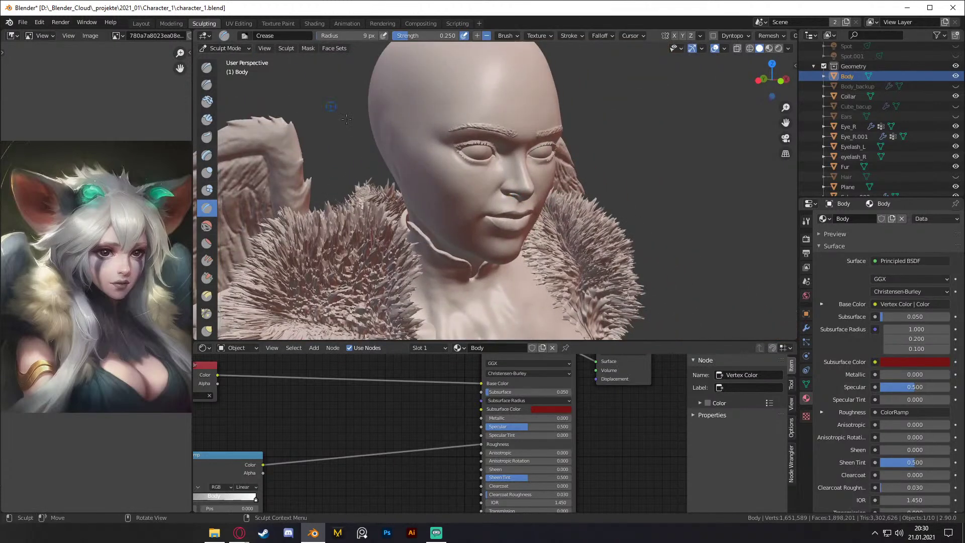
pyautogui.scroll(3, 471, 174)
# Step: Return the body to Object Mode and unhide the Ears and Hair objects
pyautogui.click(221, 48)
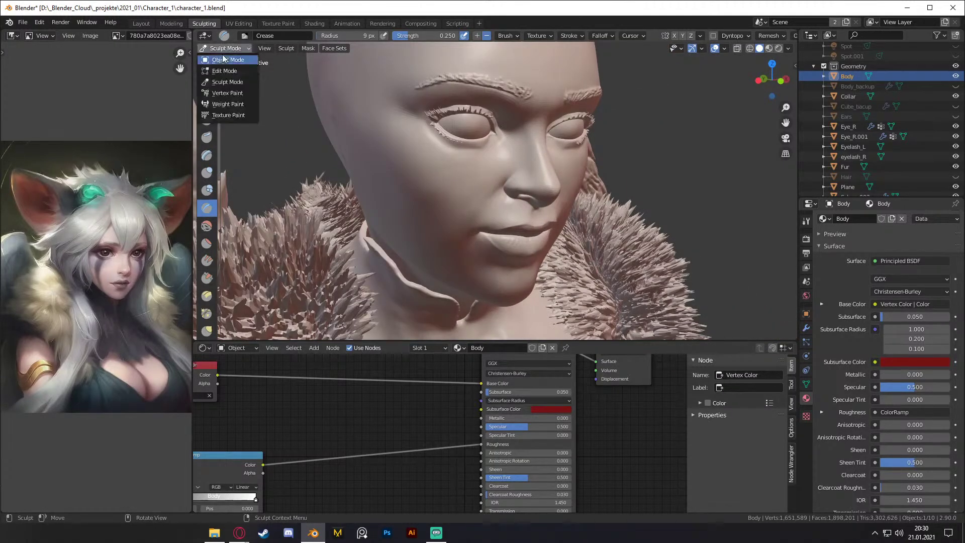
pyautogui.press('Return')
pyautogui.moveTo(427, 166); pyautogui.dragTo(596, 172, button='middle')
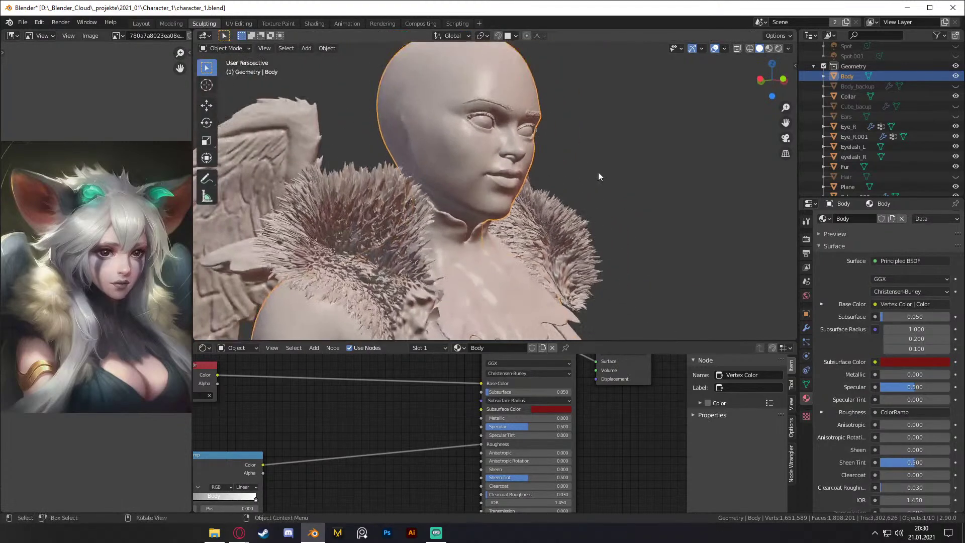
pyautogui.moveTo(465, 149); pyautogui.dragTo(446, 170, button='middle')
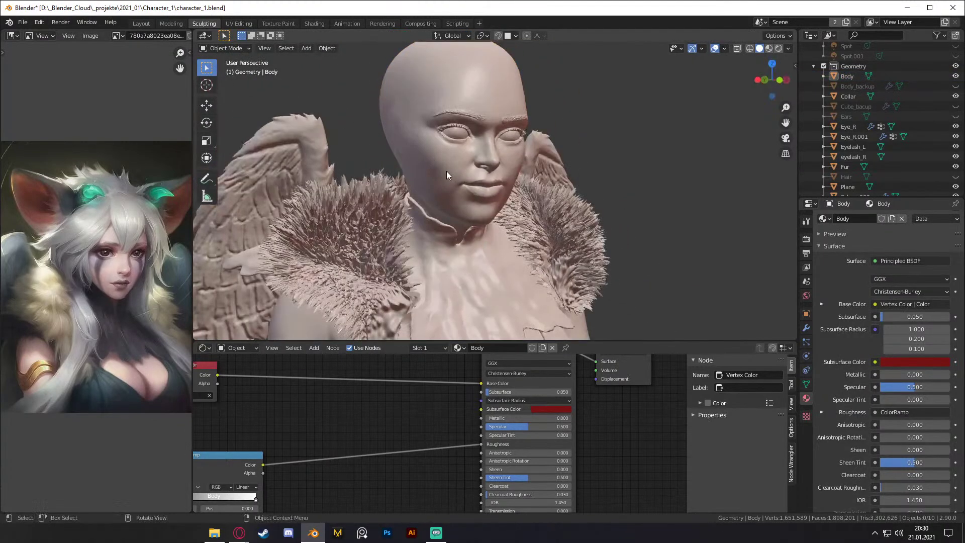
pyautogui.click(955, 116)
pyautogui.click(858, 105)
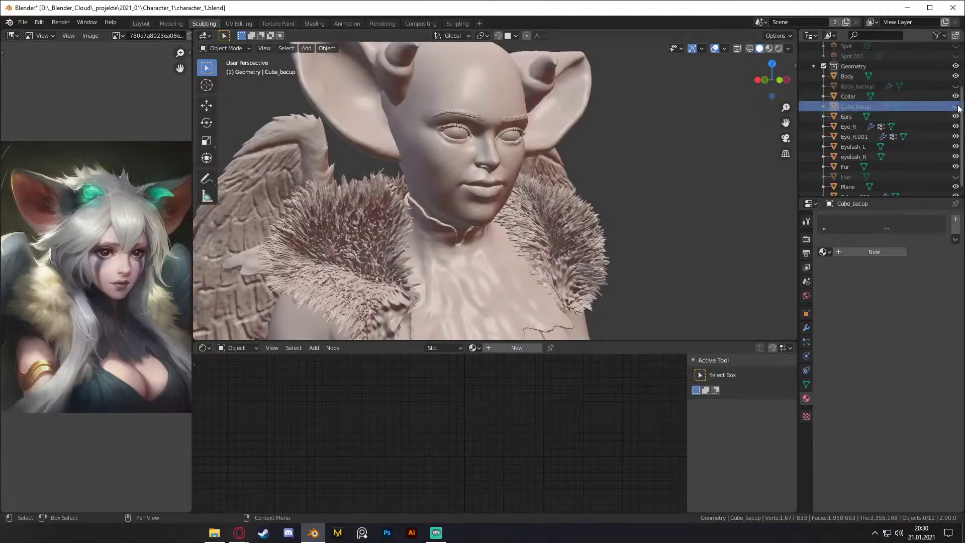
pyautogui.scroll(-1, 898, 147)
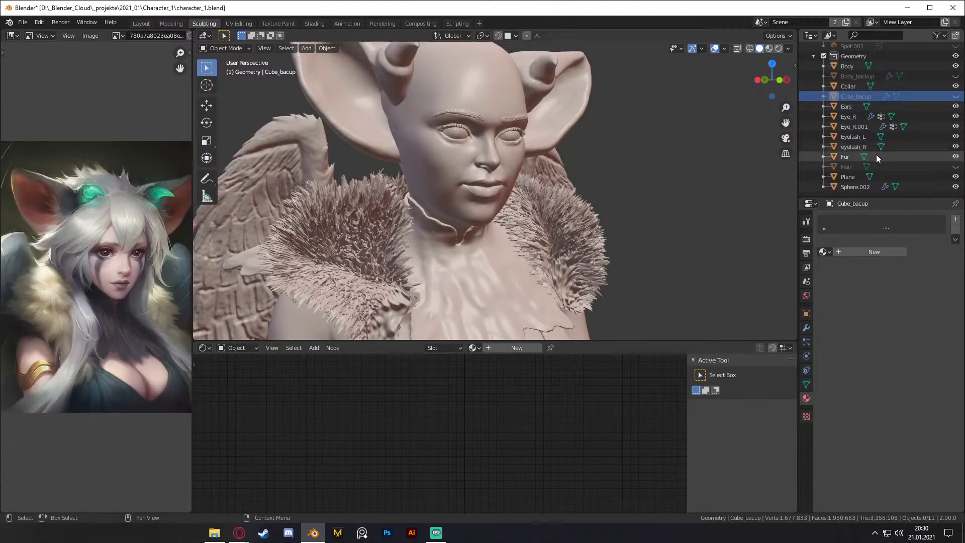
pyautogui.click(955, 166)
# Step: Switch the main viewport to Rendered shading and unhide the Licht collection's lights
pyautogui.press('z')
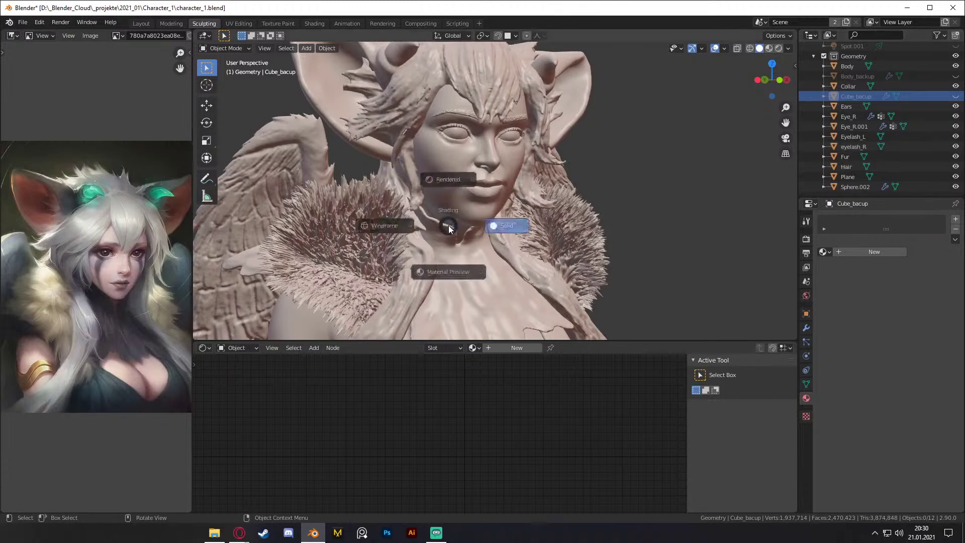
pyautogui.click(452, 156)
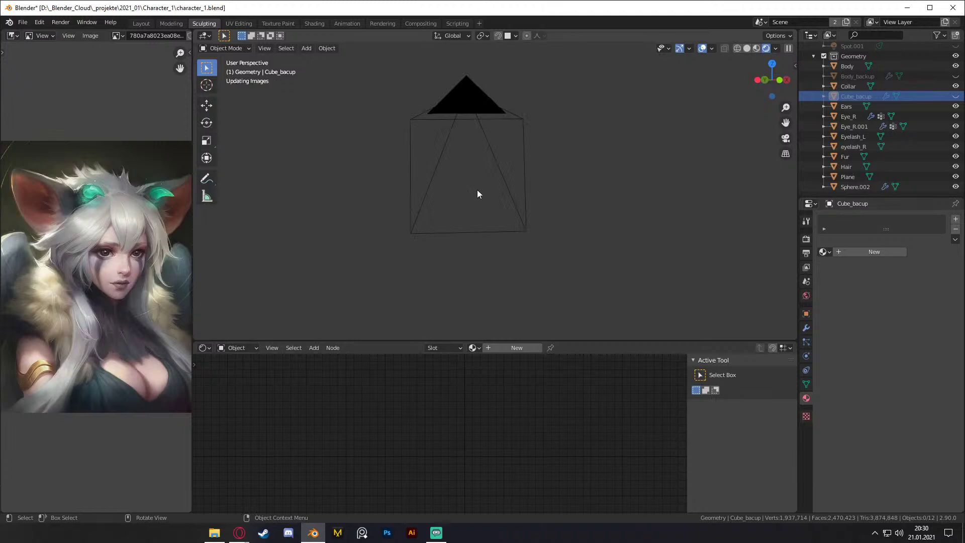
pyautogui.scroll(5, 874, 107)
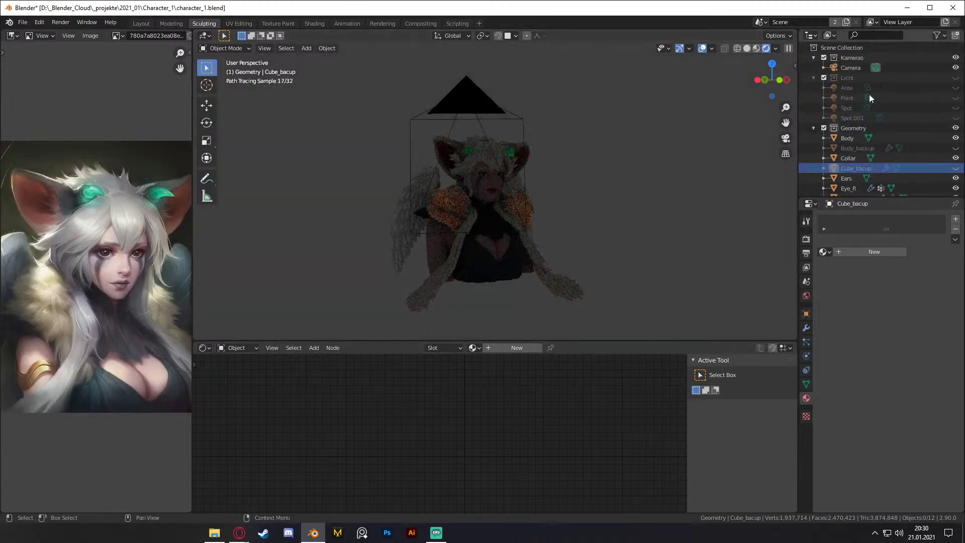
pyautogui.click(955, 77)
pyautogui.moveTo(493, 178); pyautogui.dragTo(604, 180, button='middle')
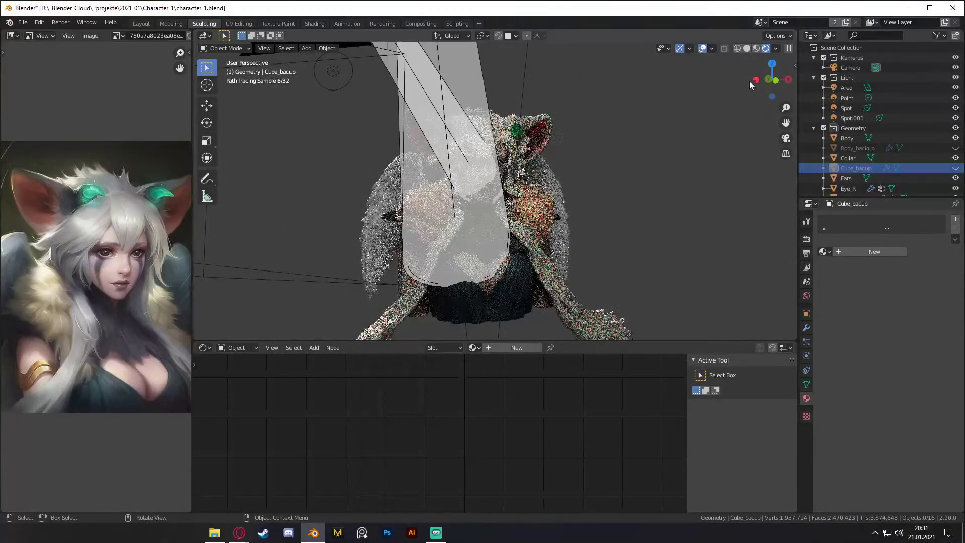
# Step: Hide the main viewport's overlays and check the rendered character from the front and at a three-quarter angle
pyautogui.click(702, 48)
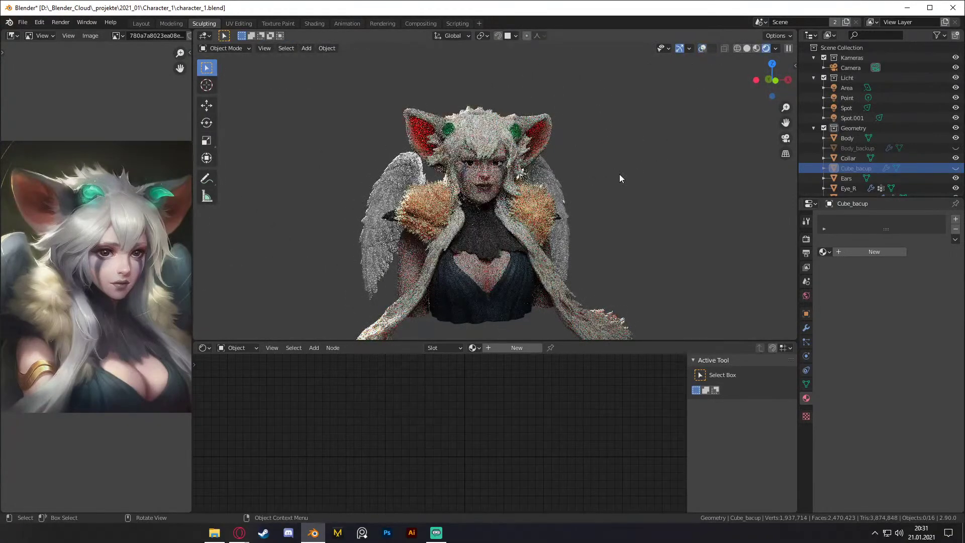
pyautogui.scroll(-5, 619, 174)
pyautogui.keyDown('shift'); pyautogui.moveTo(596, 179); pyautogui.dragTo(585, 146, button='middle'); pyautogui.keyUp('shift')
pyautogui.moveTo(586, 162); pyautogui.dragTo(624, 195, button='middle')
pyautogui.scroll(2, 613, 172)
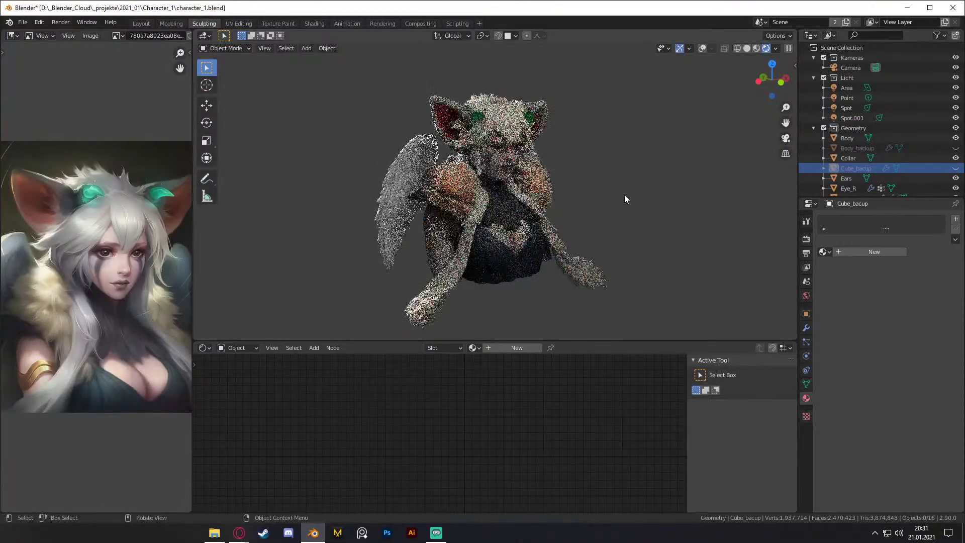
pyautogui.moveTo(624, 195); pyautogui.dragTo(622, 192, button='middle')
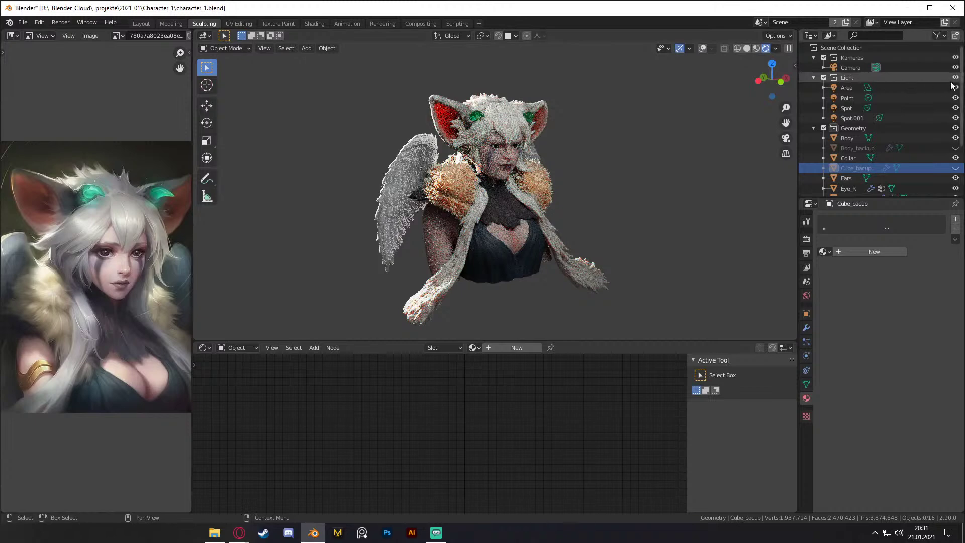
# Step: Split the reference image area horizontally and turn its lower half into a 3D Viewport
pyautogui.rightClick(192, 438)
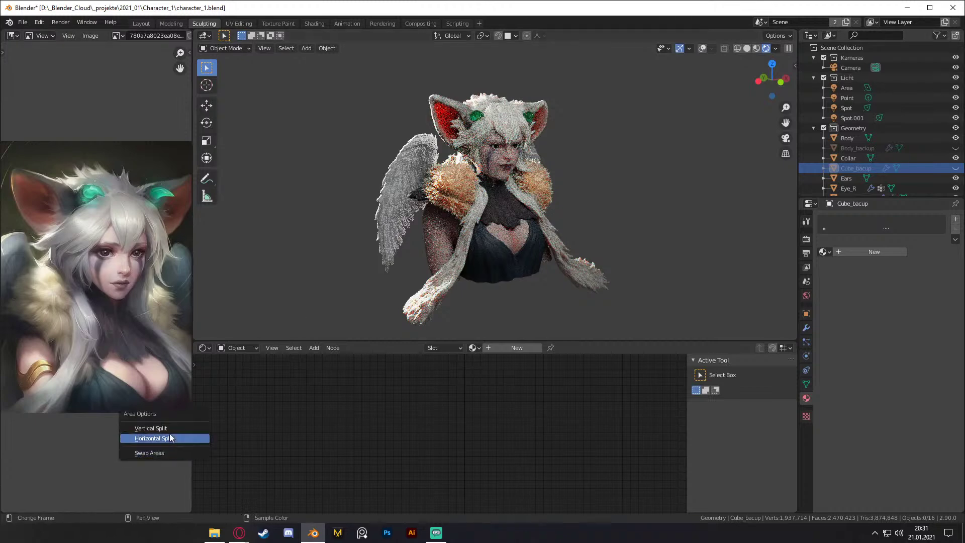
pyautogui.click(193, 438)
pyautogui.click(76, 334)
pyautogui.click(13, 342)
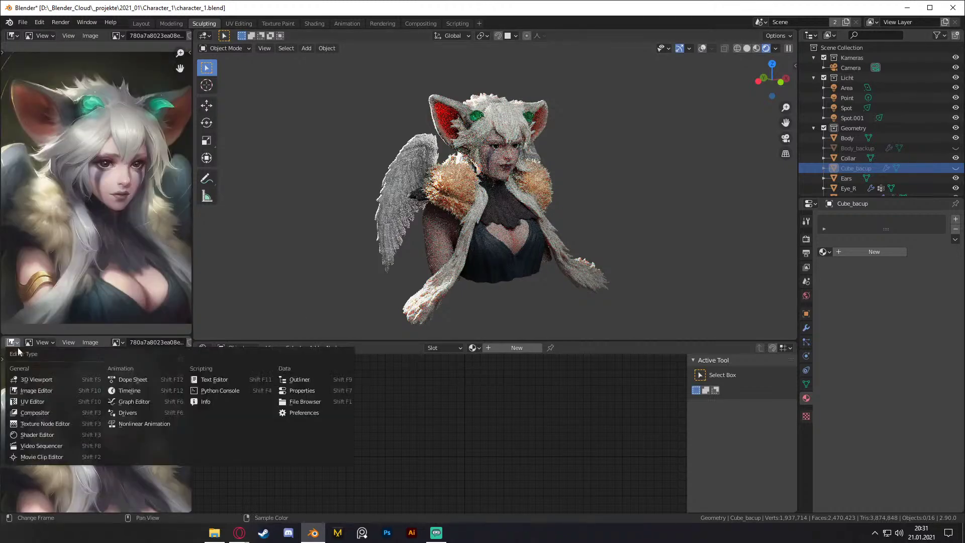
pyautogui.click(35, 380)
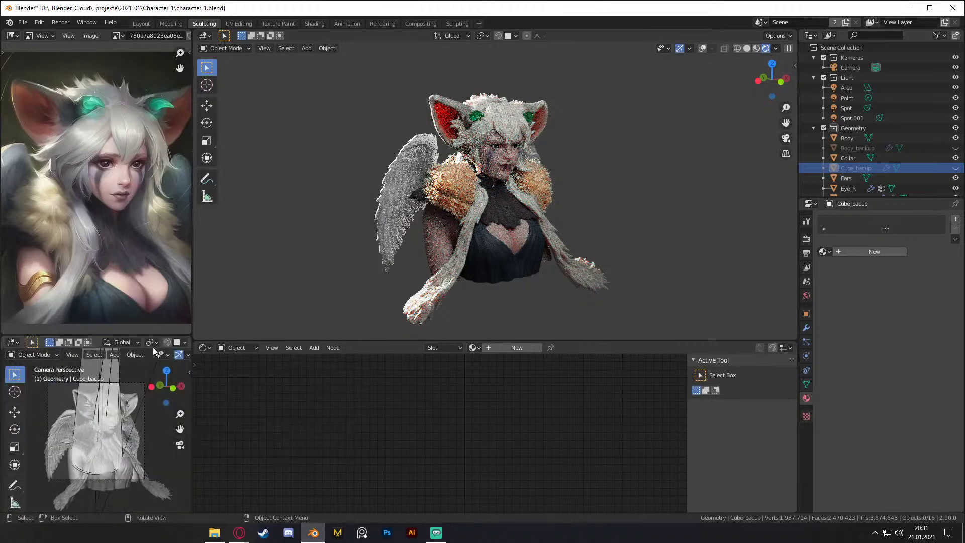
# Step: Widen the reference image and camera viewport areas, and show the camera viewport in Rendered shading without overlays
pyautogui.moveTo(191, 377); pyautogui.dragTo(320, 381)
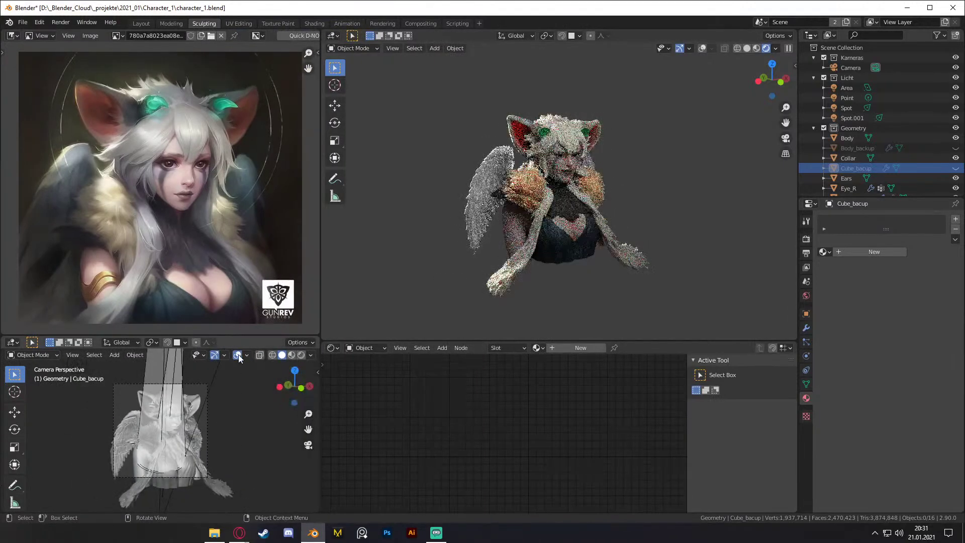
pyautogui.press('z')
pyautogui.click(186, 400)
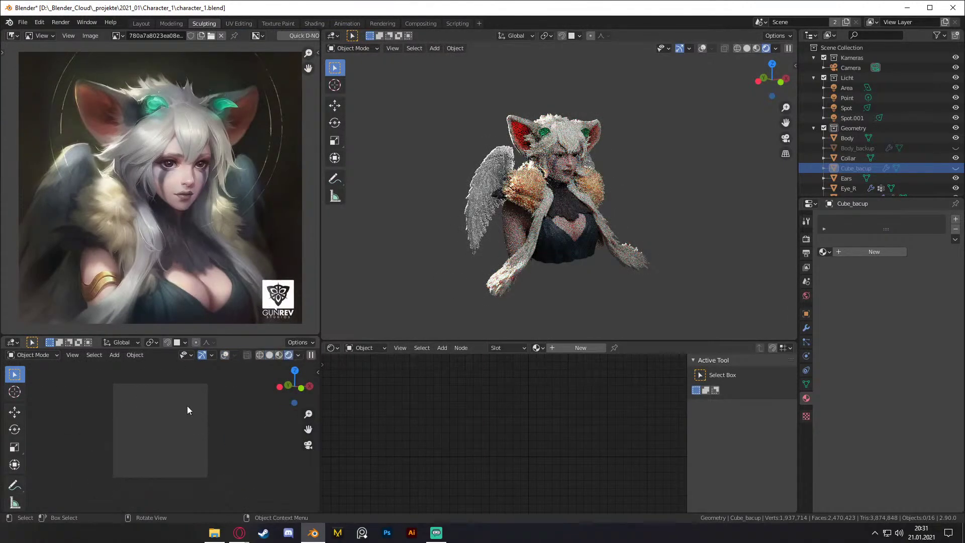
# Step: Enlarge the camera viewport beneath the reference image and switch the main viewport to Solid shading
pyautogui.moveTo(229, 336); pyautogui.dragTo(235, 235)
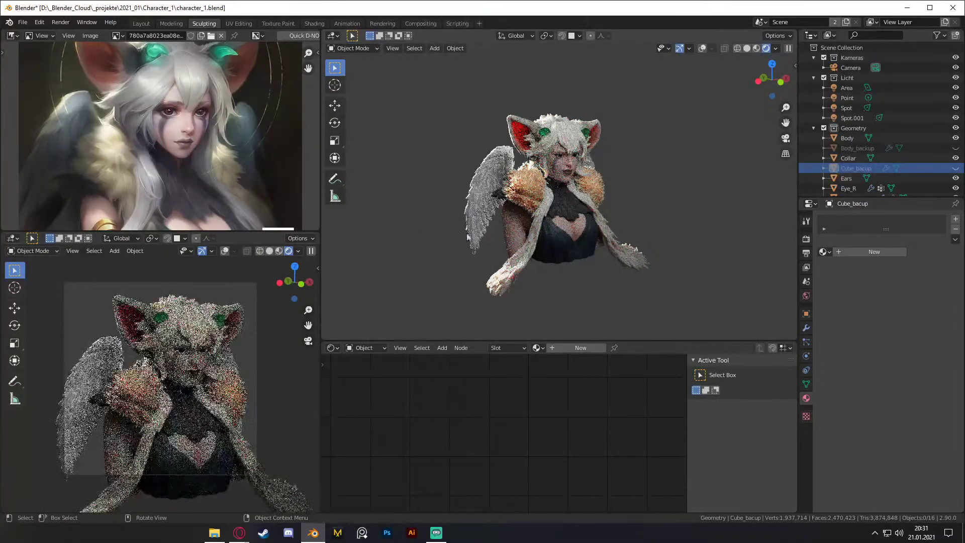
pyautogui.press('z')
pyautogui.click(562, 240)
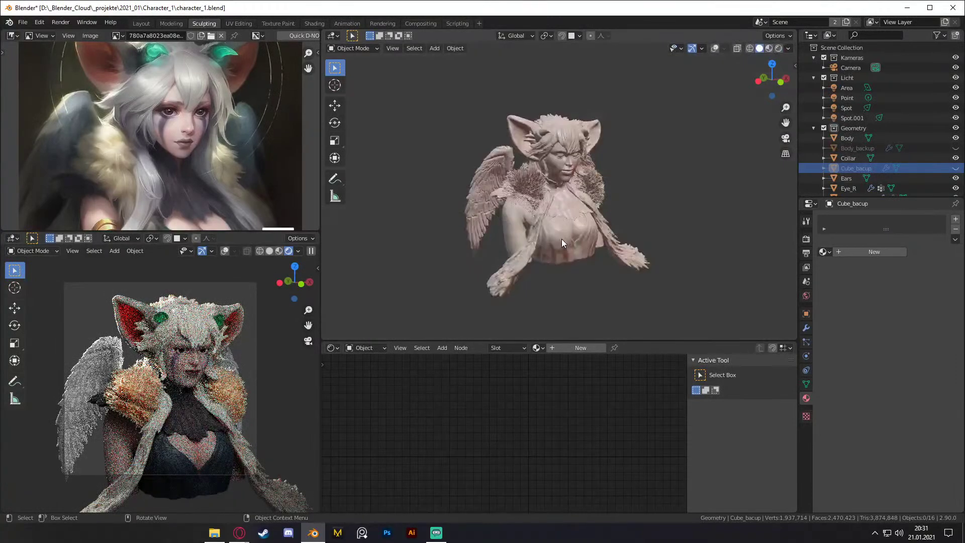
pyautogui.scroll(-3, 225, 170)
pyautogui.scroll(1, 203, 150)
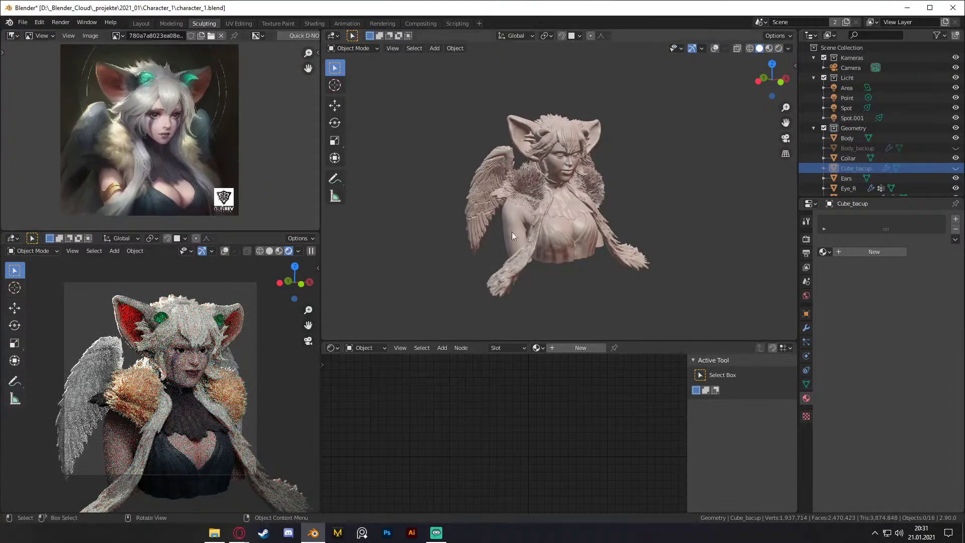
pyautogui.scroll(5, 547, 222)
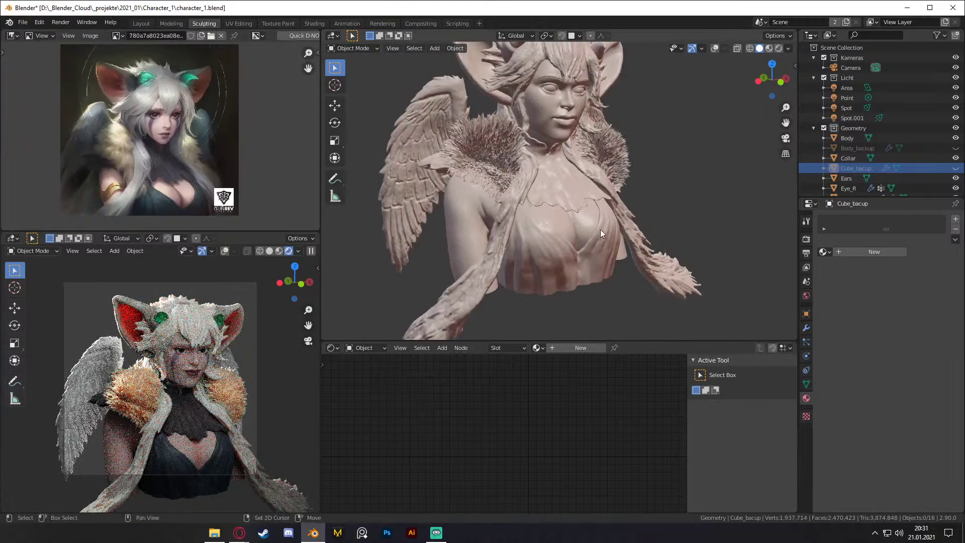
pyautogui.scroll(2, 603, 207)
pyautogui.scroll(-3, 604, 192)
pyautogui.keyDown('shift'); pyautogui.moveTo(602, 195); pyautogui.dragTo(601, 204, button='middle'); pyautogui.keyUp('shift')
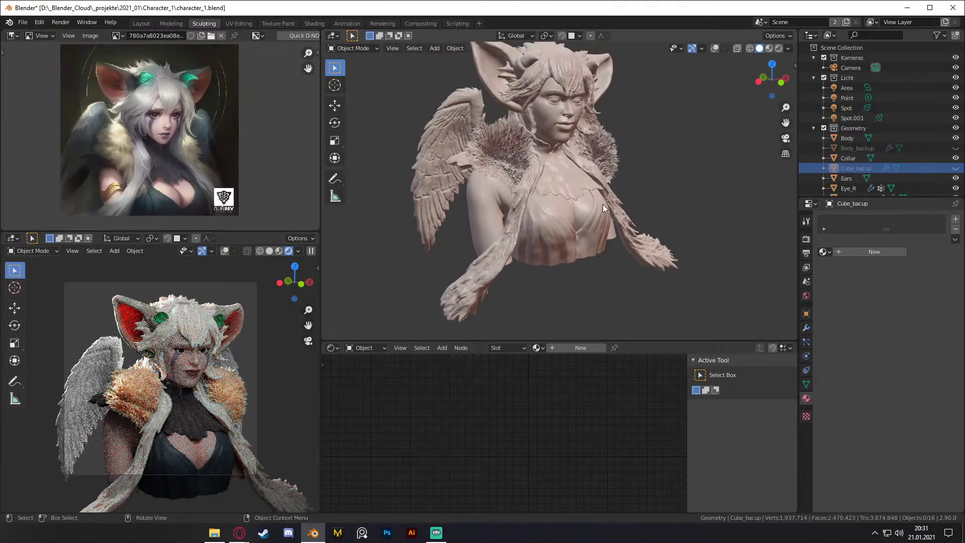
# Step: Show the main viewport's overlays and reduce the radius of the Spot.001 light above the character to 0.042 m
pyautogui.click(714, 48)
pyautogui.moveTo(645, 159); pyautogui.dragTo(610, 236, button='middle')
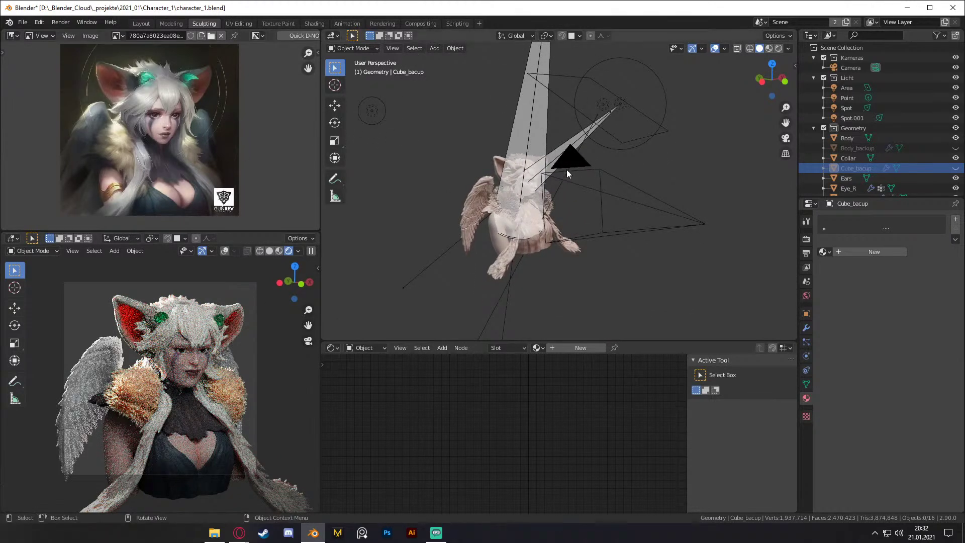
pyautogui.moveTo(577, 101); pyautogui.dragTo(583, 176, button='middle')
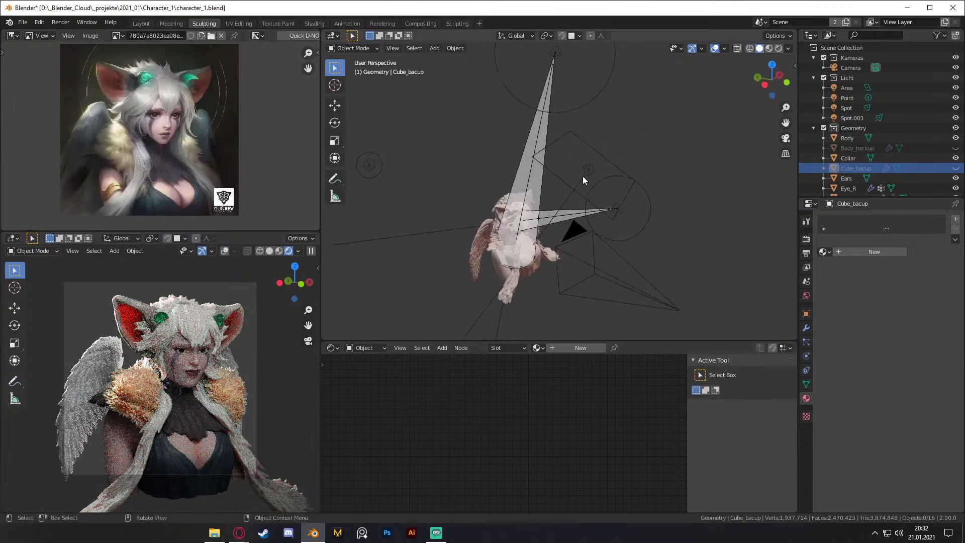
pyautogui.click(556, 54)
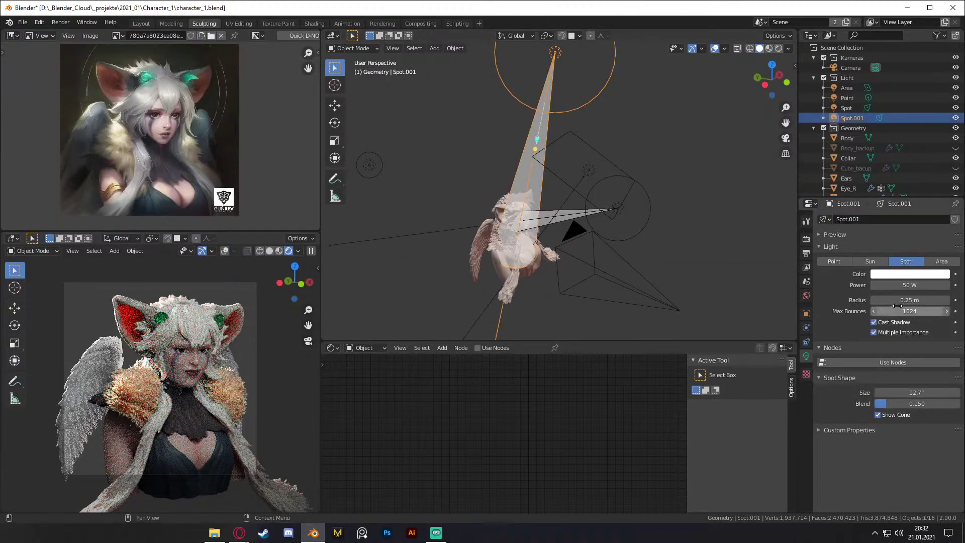
pyautogui.moveTo(897, 305); pyautogui.dragTo(877, 306)
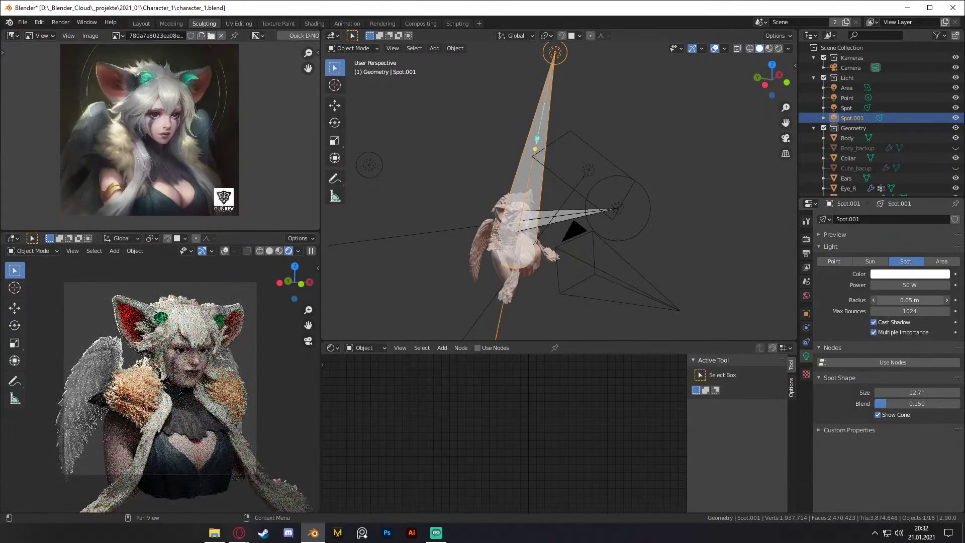
pyautogui.moveTo(914, 301); pyautogui.dragTo(904, 299)
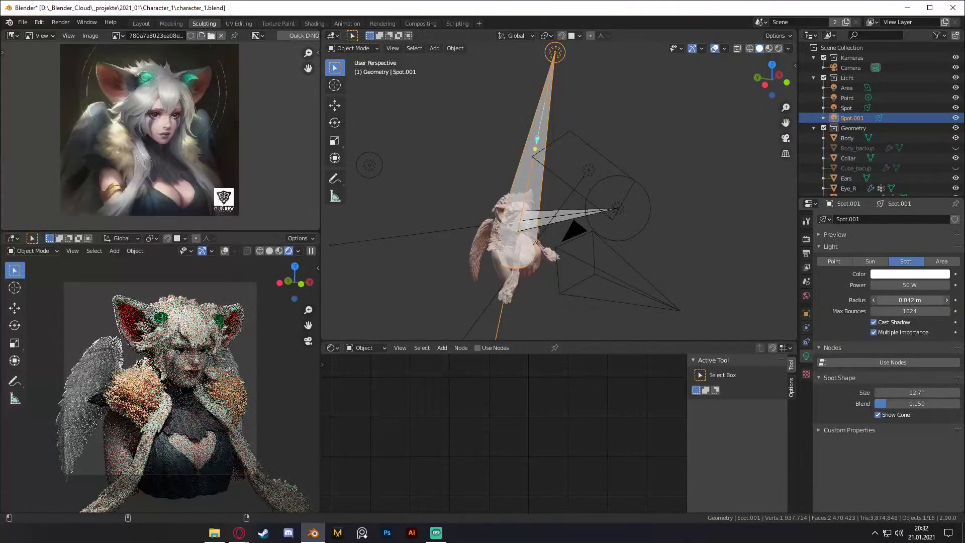
# Step: Reduce the radius of the Spot light near the camera to 0.032 m
pyautogui.click(617, 211)
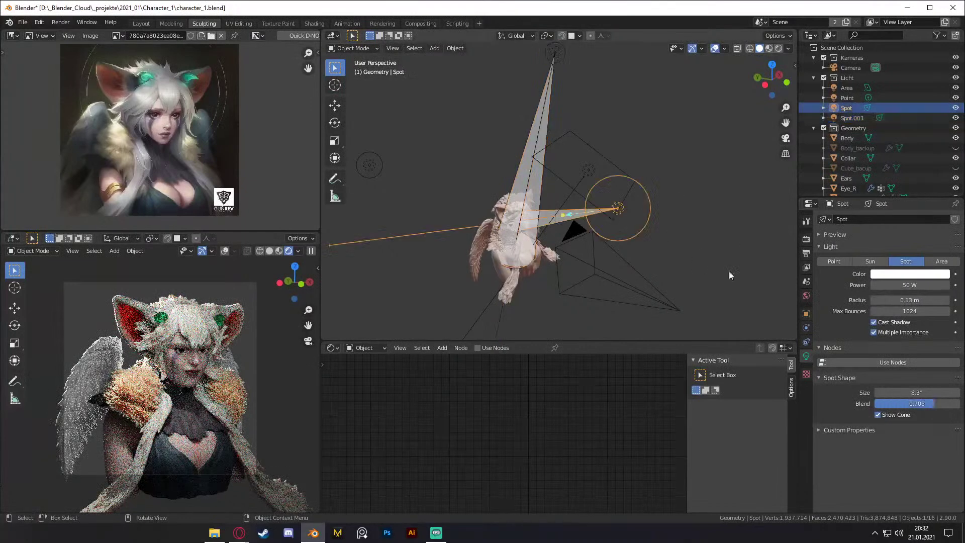
pyautogui.moveTo(910, 300); pyautogui.dragTo(886, 300)
pyautogui.moveTo(668, 190); pyautogui.dragTo(661, 196, button='middle')
pyautogui.click(649, 220)
# Step: Set the Spot light's power to 20 W and deselect it
pyautogui.click(615, 205)
pyautogui.click(902, 285)
pyautogui.write('3')
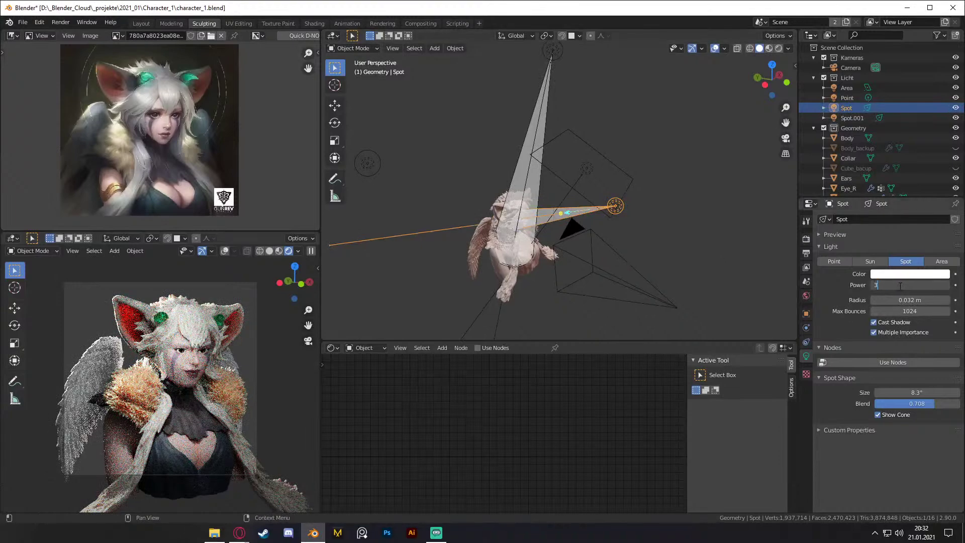
pyautogui.write('0')
pyautogui.press('Return')
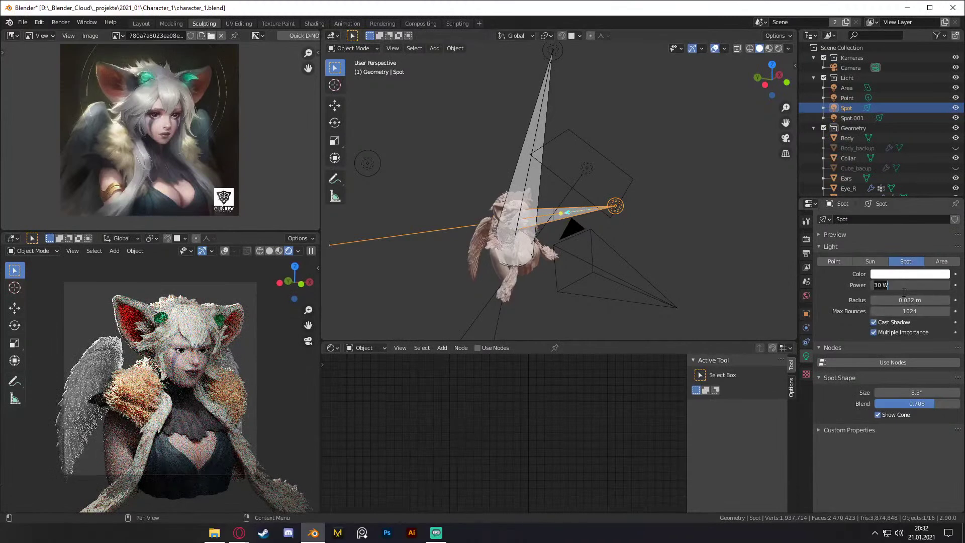
pyautogui.press('Return')
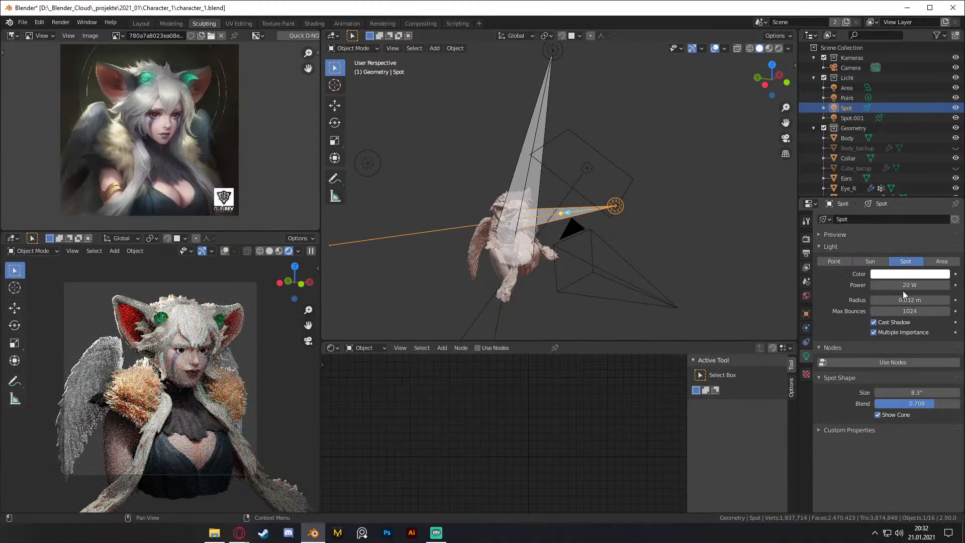
pyautogui.click(703, 248)
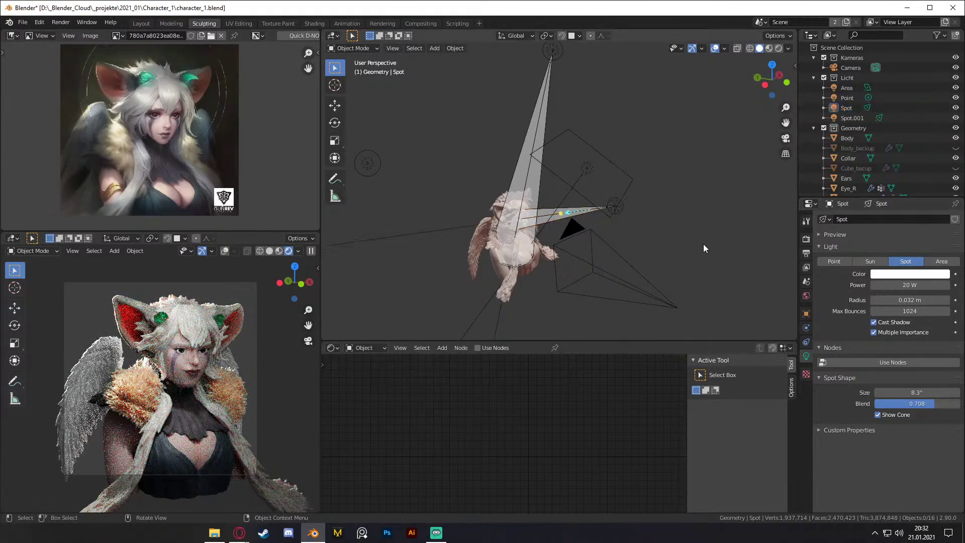
# Step: Select the Area light and hide it briefly to check its contribution to the render
pyautogui.moveTo(622, 207)
pyautogui.mouseDown(button='middle')
pyautogui.moveTo(644, 225)
pyautogui.moveTo(626, 200)
pyautogui.mouseUp(button='middle')
pyautogui.click(582, 165)
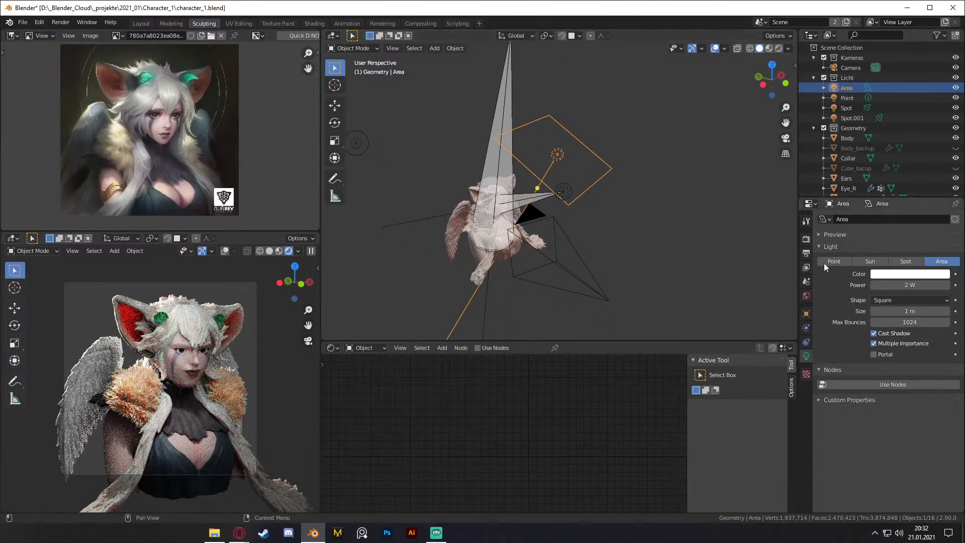
pyautogui.click(957, 88)
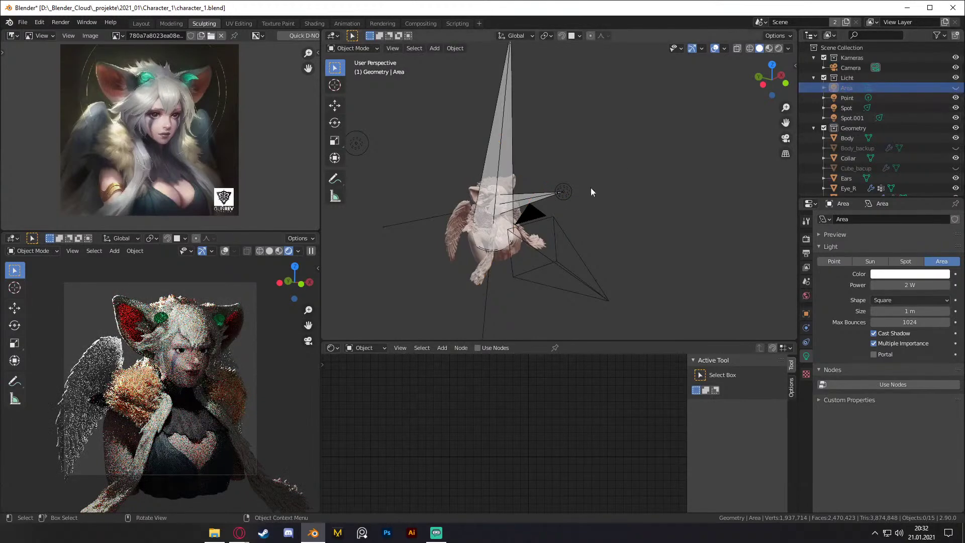
pyautogui.click(957, 88)
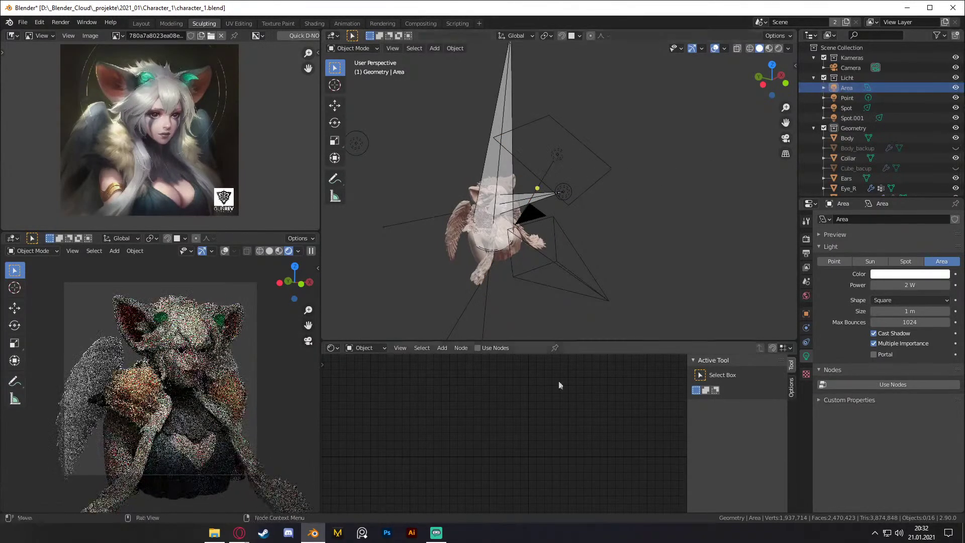
# Step: Switch the shader editor to the World nodes and set the Background node's color to black
pyautogui.click(363, 348)
pyautogui.click(365, 370)
pyautogui.scroll(5, 527, 458)
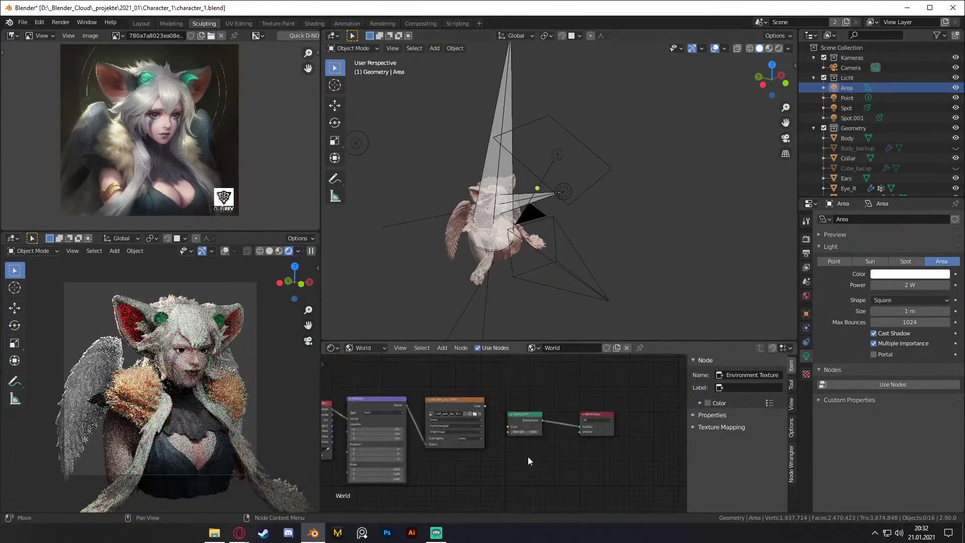
pyautogui.click(573, 417)
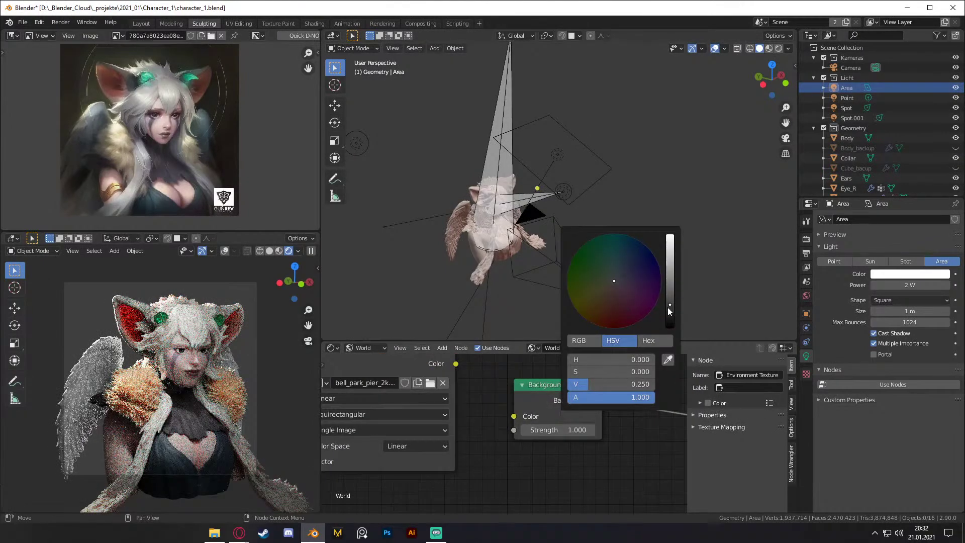
pyautogui.moveTo(667, 308); pyautogui.dragTo(668, 343)
pyautogui.click(586, 201)
# Step: Compare the rendered character against the black background with the Area light hidden and shown, leaving the light visible
pyautogui.click(559, 148)
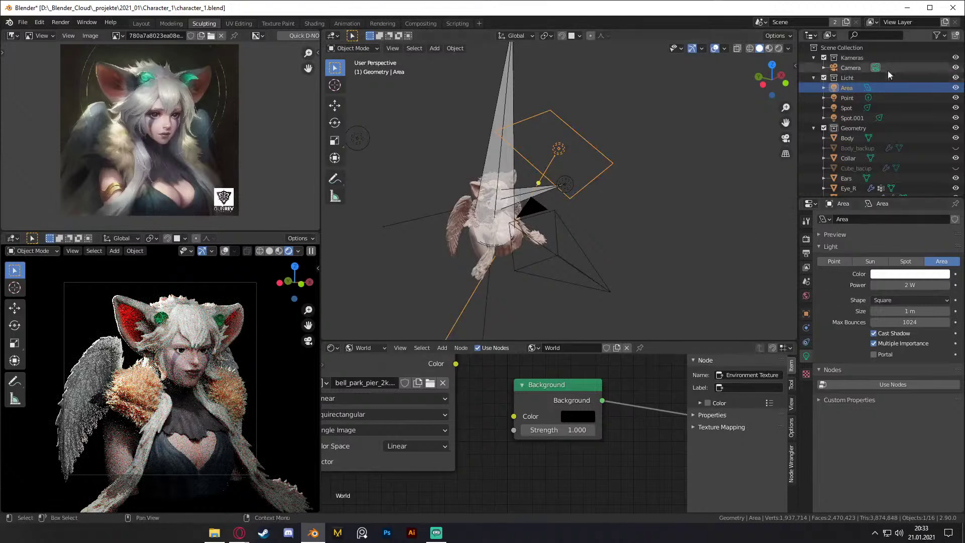
pyautogui.click(955, 88)
pyautogui.moveTo(670, 245); pyautogui.dragTo(674, 219, button='middle')
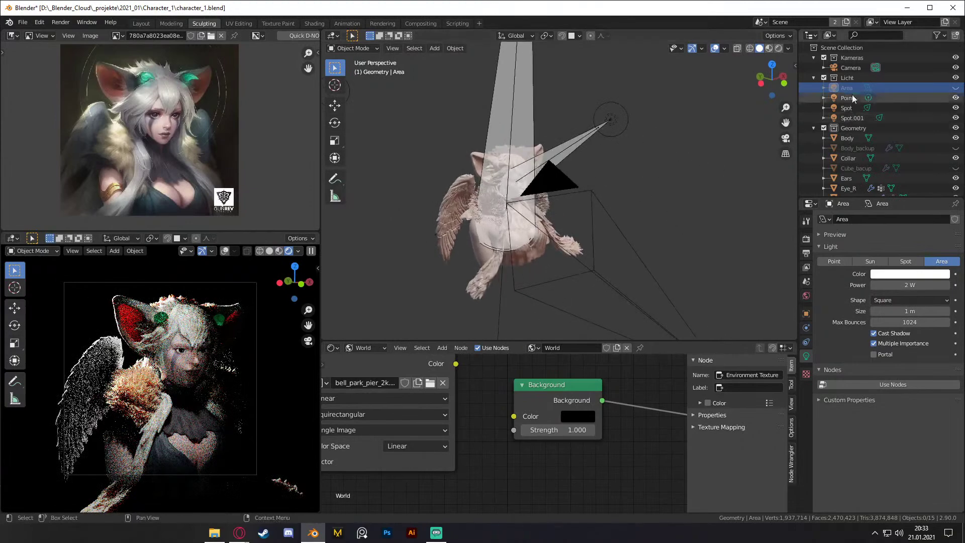
pyautogui.click(956, 88)
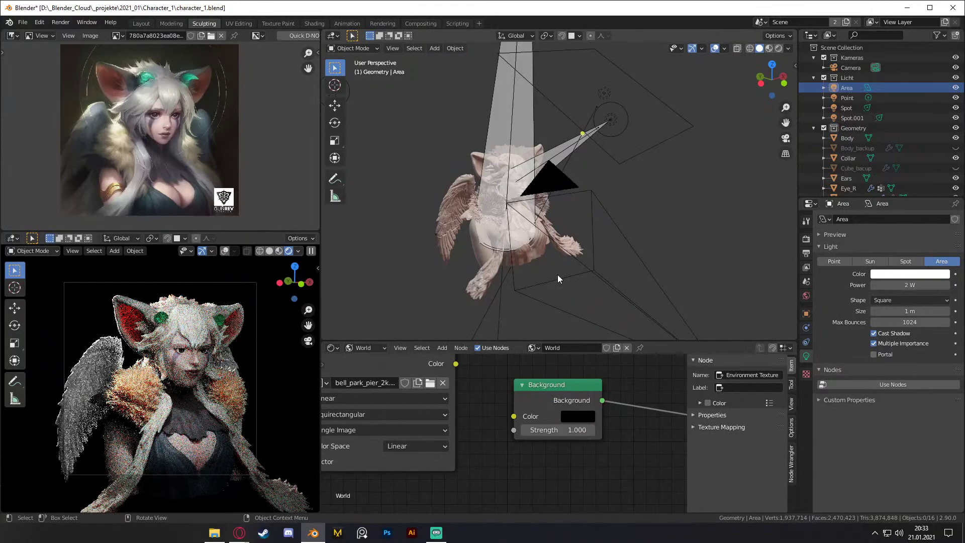
pyautogui.click(955, 88)
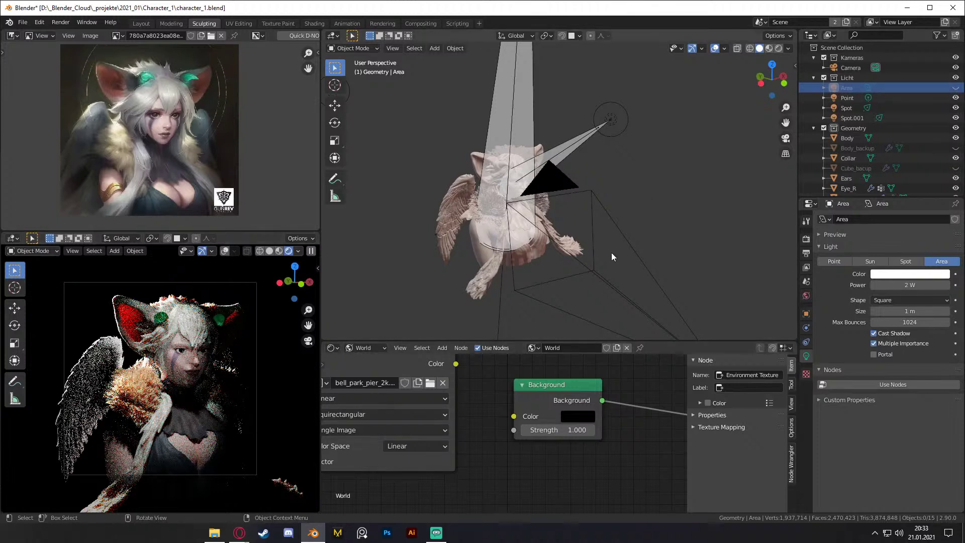
pyautogui.keyDown('shift'); pyautogui.moveTo(611, 252); pyautogui.dragTo(587, 220, button='middle'); pyautogui.keyUp('shift')
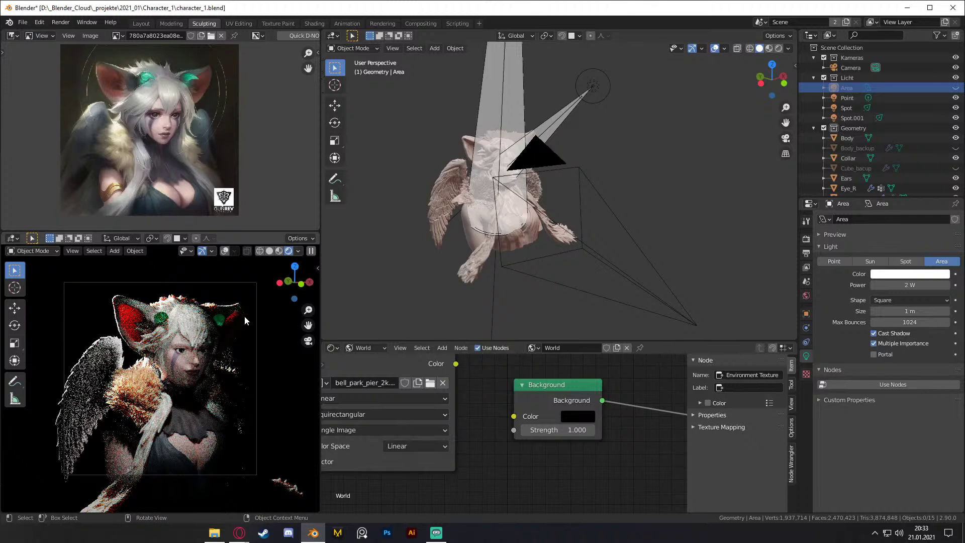
pyautogui.moveTo(390, 306); pyautogui.dragTo(649, 214, button='middle')
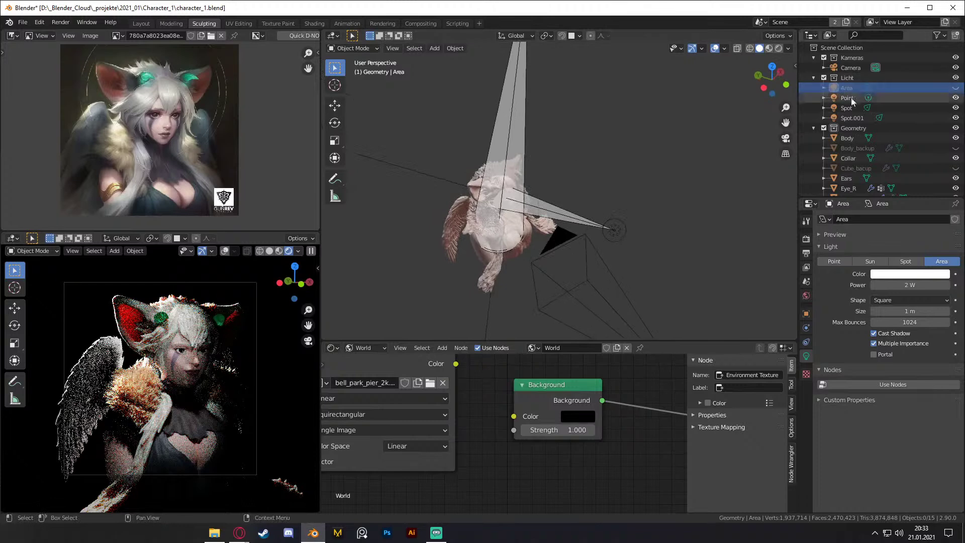
pyautogui.click(956, 89)
# Step: Place the 3D cursor at the world origin and set the transform pivot point to 3D Cursor
pyautogui.moveTo(603, 201); pyautogui.dragTo(569, 163, button='middle')
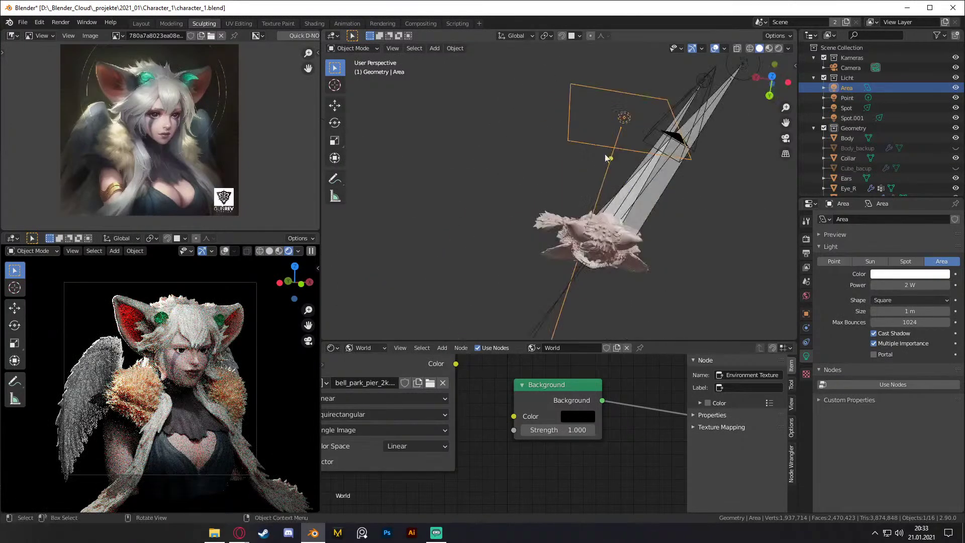
pyautogui.moveTo(640, 207); pyautogui.dragTo(523, 216, button='middle')
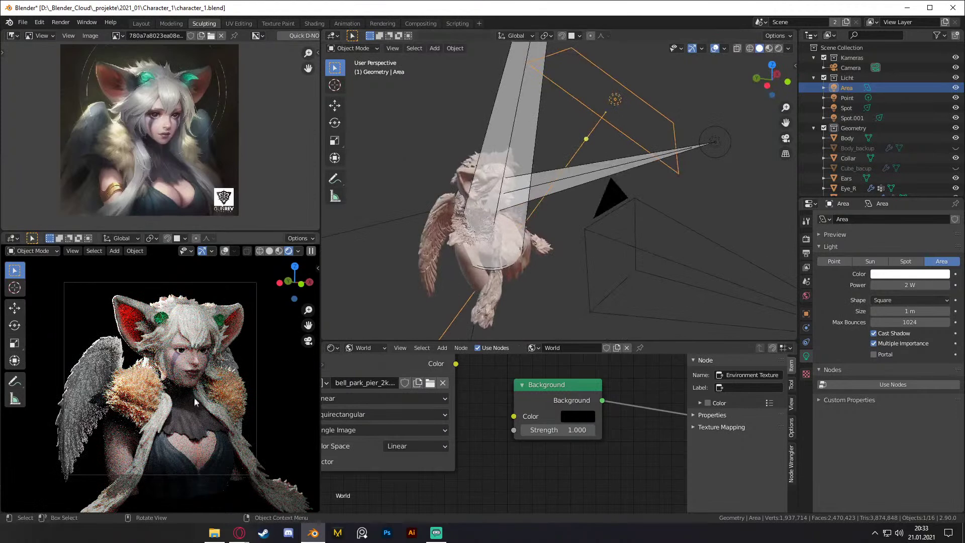
pyautogui.moveTo(648, 177); pyautogui.dragTo(683, 162, button='middle')
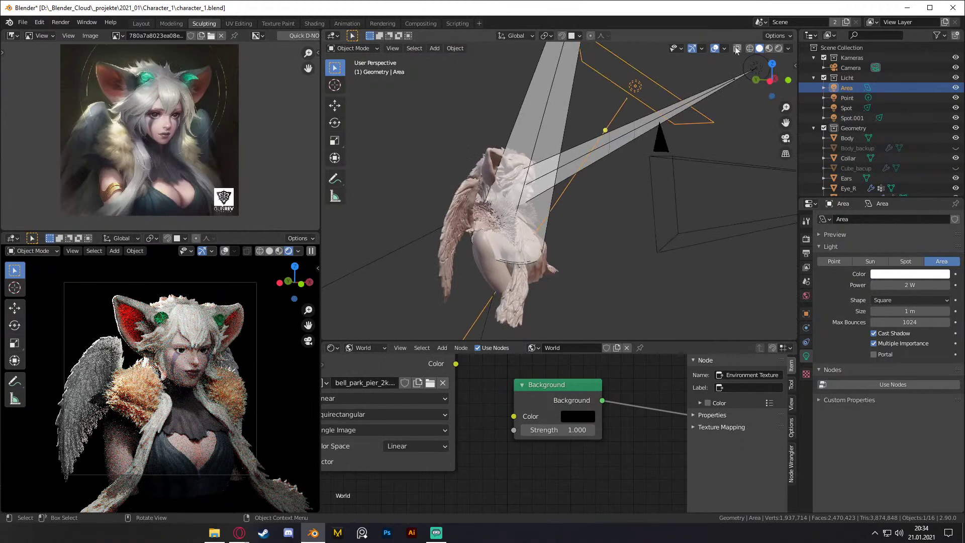
pyautogui.moveTo(603, 187); pyautogui.dragTo(627, 225, button='middle')
pyautogui.hotkey('shift', 's')
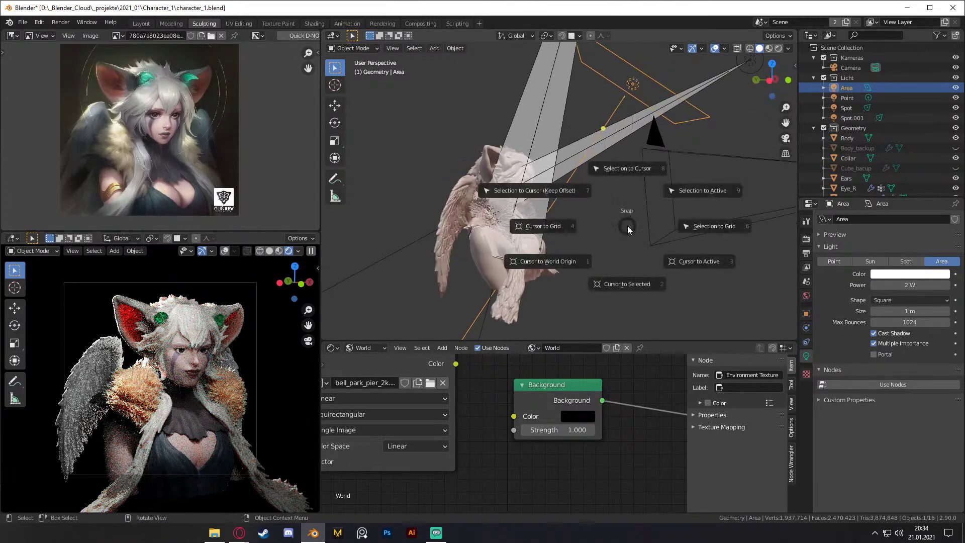
pyautogui.click(540, 264)
pyautogui.moveTo(540, 264); pyautogui.dragTo(602, 250, button='middle')
pyautogui.click(547, 36)
pyautogui.click(557, 60)
pyautogui.moveTo(585, 124); pyautogui.dragTo(675, 221, button='middle')
# Step: Try rotating the Area light around the 3D cursor at the world origin
pyautogui.press('r')
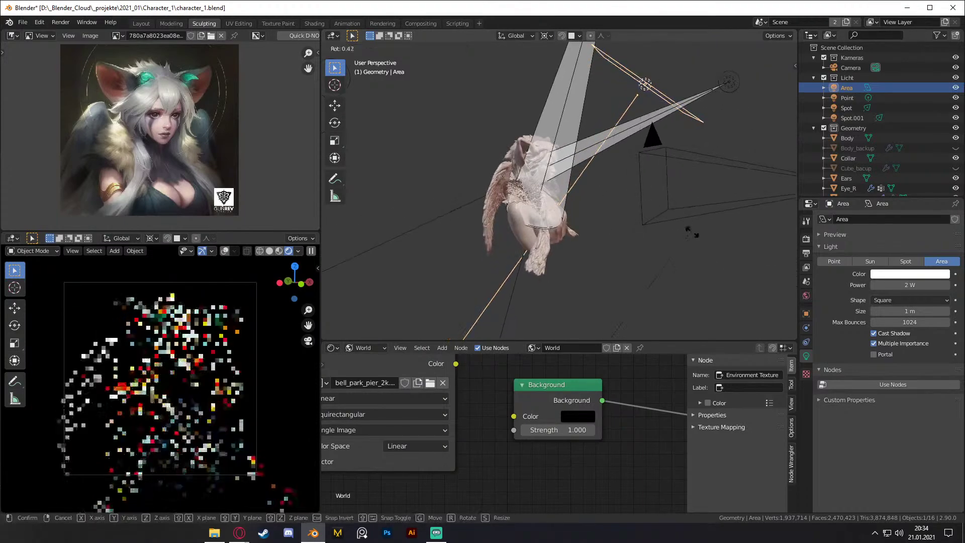
pyautogui.click(599, 305)
pyautogui.scroll(-3, 598, 306)
pyautogui.moveTo(598, 306); pyautogui.dragTo(595, 232, button='middle')
pyautogui.press('r')
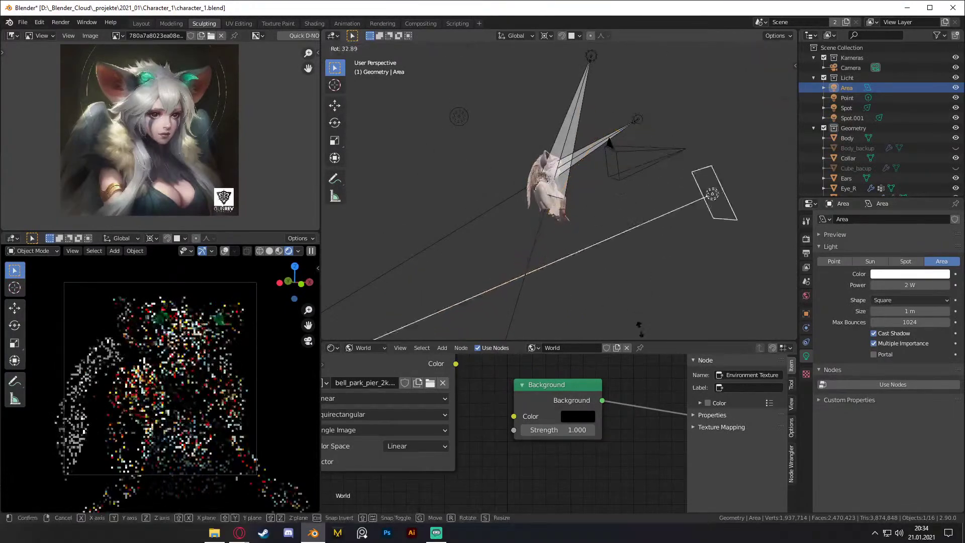
pyautogui.click(623, 112)
pyautogui.scroll(-3, 623, 111)
pyautogui.moveTo(623, 112); pyautogui.dragTo(326, 157, button='middle')
pyautogui.scroll(8, 557, 233)
pyautogui.click(714, 49)
pyautogui.click(714, 49)
pyautogui.moveTo(607, 211); pyautogui.dragTo(596, 145, button='middle')
pyautogui.click(786, 49)
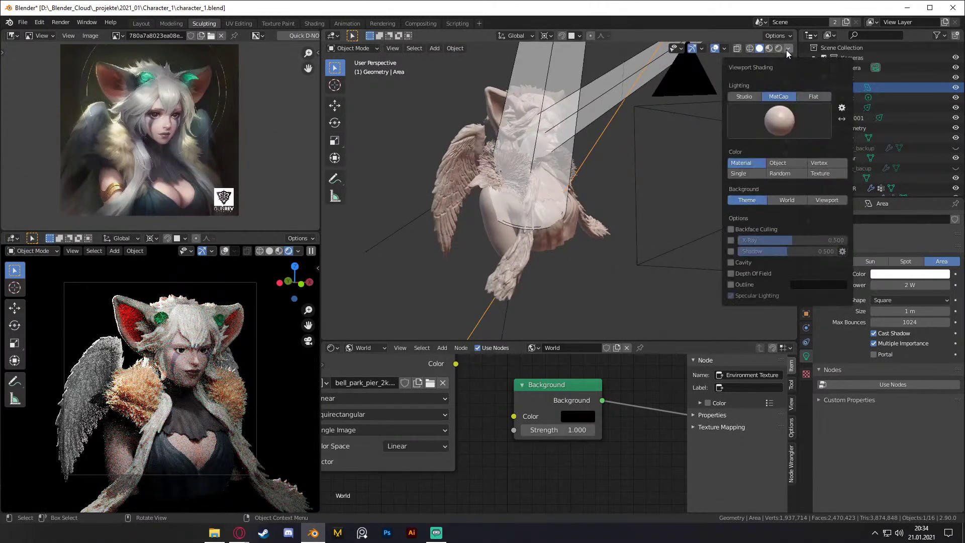
# Step: Switch to the Layout workspace and show its camera viewport in Rendered shading
pyautogui.click(142, 25)
pyautogui.scroll(-6, 499, 168)
pyautogui.moveTo(499, 168); pyautogui.dragTo(649, 156, button='middle')
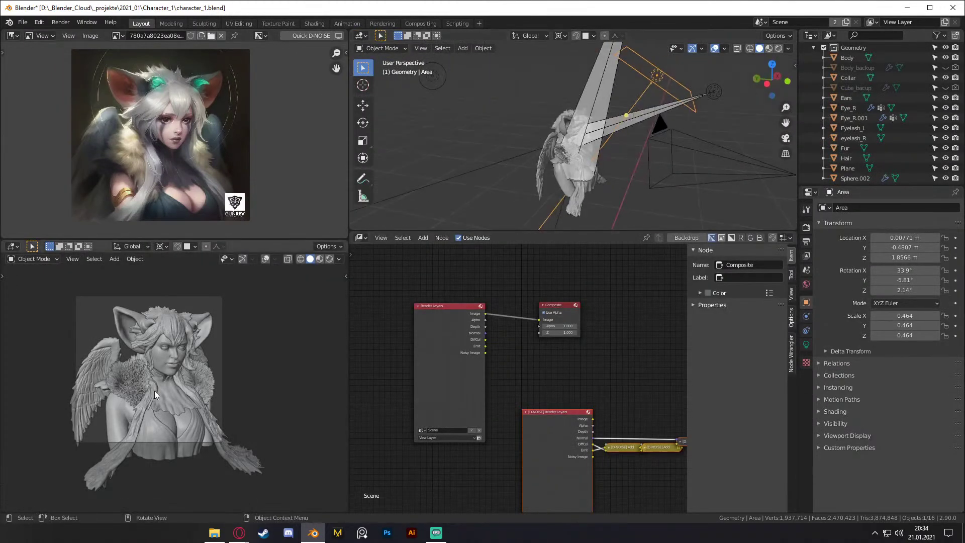
pyautogui.press('z')
pyautogui.click(184, 341)
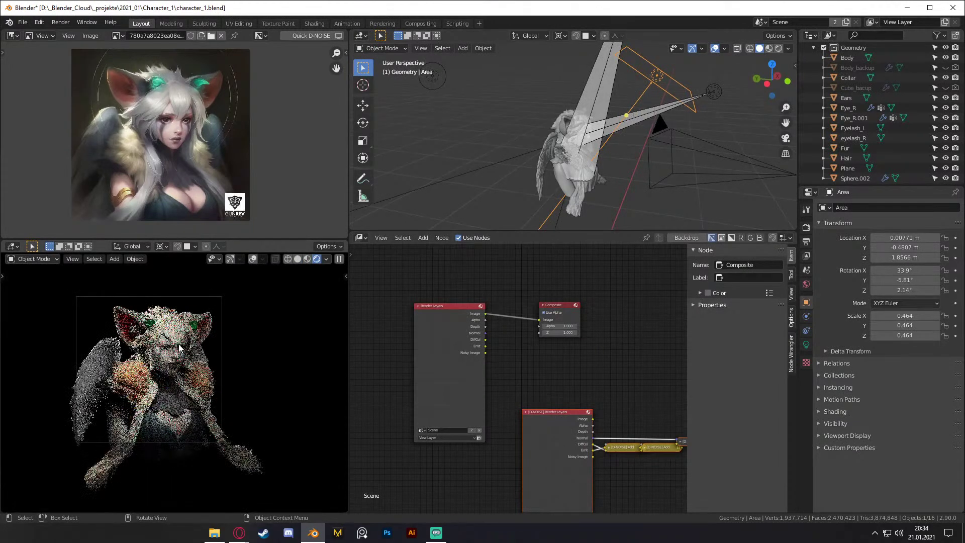
# Step: Select the Body mesh and place the 3D cursor on the character's head as the rotation pivot
pyautogui.moveTo(593, 173)
pyautogui.mouseDown(button='middle')
pyautogui.moveTo(613, 194)
pyautogui.moveTo(616, 116)
pyautogui.moveTo(718, 175)
pyautogui.moveTo(603, 186)
pyautogui.moveTo(615, 202)
pyautogui.moveTo(617, 107)
pyautogui.moveTo(618, 131)
pyautogui.moveTo(629, 137)
pyautogui.moveTo(586, 84)
pyautogui.moveTo(601, 162)
pyautogui.moveTo(613, 140)
pyautogui.moveTo(600, 159)
pyautogui.mouseUp(button='middle')
pyautogui.click(611, 186)
pyautogui.hotkey('shift', 'a')
pyautogui.click(540, 143)
pyautogui.scroll(3, 600, 160)
pyautogui.keyDown('shift'); pyautogui.moveTo(610, 121); pyautogui.dragTo(626, 155, button='middle'); pyautogui.keyUp('shift')
pyautogui.scroll(-5, 617, 145)
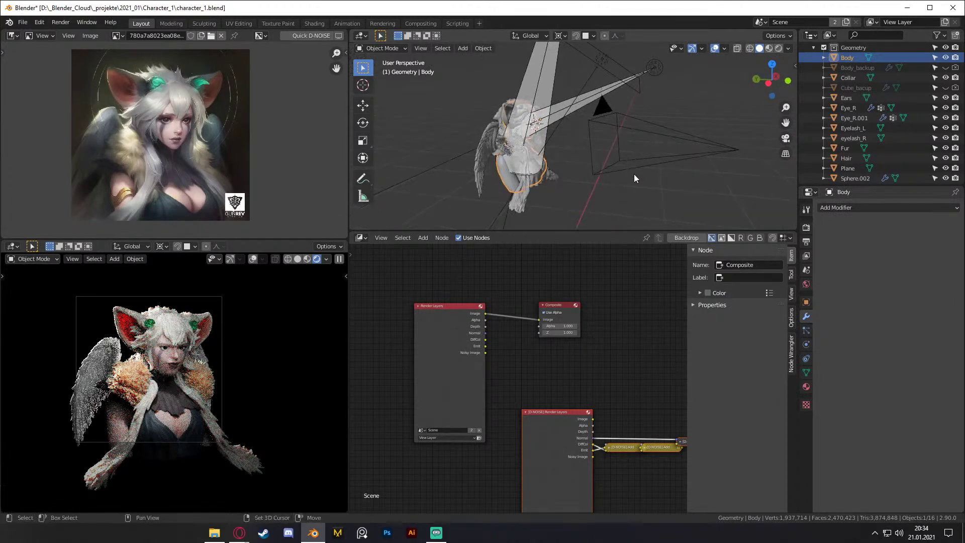
# Step: Rotate the Area light around the 3D cursor on the character's head to an X rotation of about 52.5°
pyautogui.moveTo(619, 95); pyautogui.dragTo(625, 117, button='middle')
pyautogui.click(607, 75)
pyautogui.moveTo(608, 75); pyautogui.dragTo(604, 134, button='middle')
pyautogui.press('r')
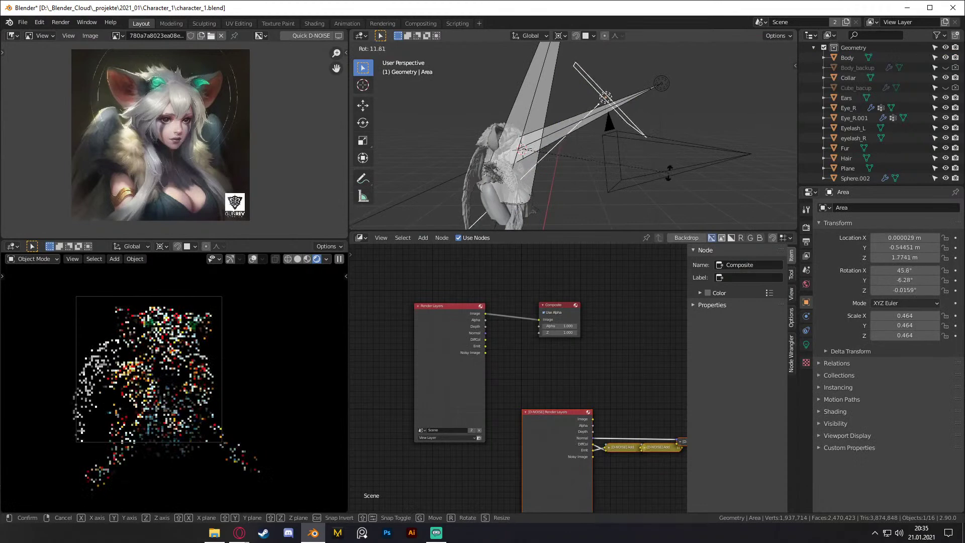
pyautogui.click(661, 191)
# Step: Rotate the Area light about global Z, then freely around the 3D cursor, to about 63° X, -9.5° Y and 41° Z
pyautogui.moveTo(661, 191)
pyautogui.mouseDown(button='middle')
pyautogui.moveTo(637, 183)
pyautogui.moveTo(643, 197)
pyautogui.mouseUp(button='middle')
pyautogui.press('r')
pyautogui.press('z')
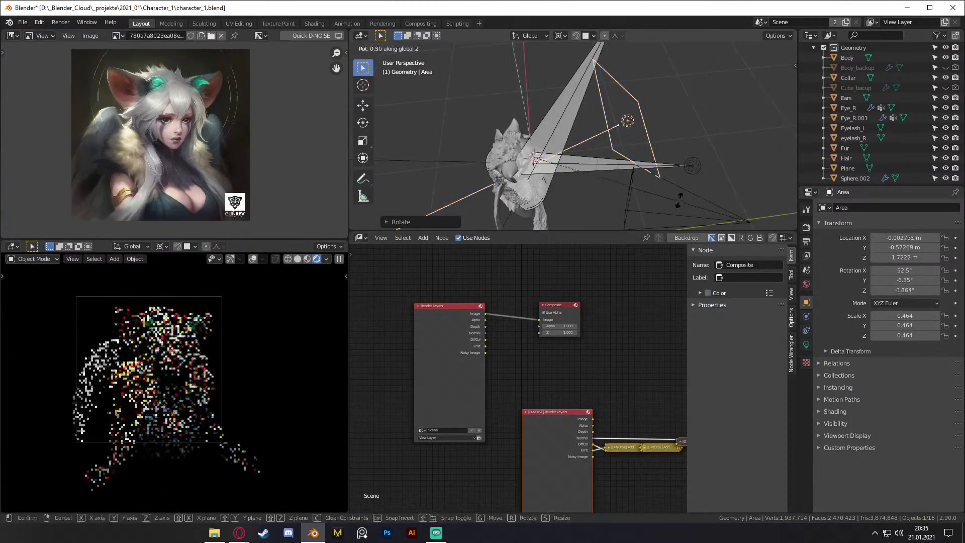
pyautogui.click(627, 121)
pyautogui.moveTo(628, 125); pyautogui.dragTo(589, 92, button='middle')
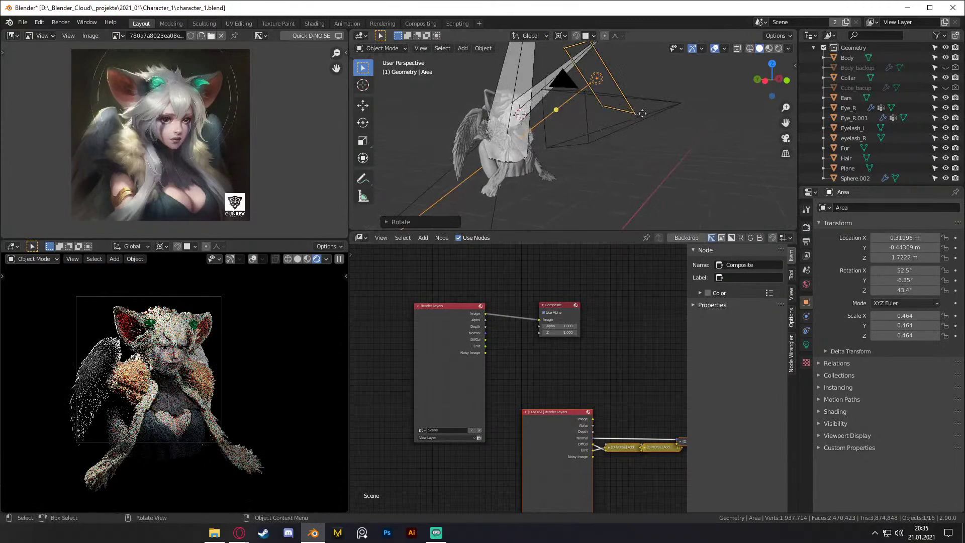
pyautogui.press('r')
pyautogui.click(647, 130)
pyautogui.keyDown('shift'); pyautogui.moveTo(584, 149); pyautogui.dragTo(620, 182, button='middle'); pyautogui.keyUp('shift')
pyautogui.scroll(3, 625, 125)
# Step: Delete the D-NOISE Render Layers node and its attached denoise nodes from the compositor, and open the View Layer properties
pyautogui.moveTo(555, 390); pyautogui.dragTo(463, 345, button='middle')
pyautogui.moveTo(452, 337); pyautogui.dragTo(628, 458)
pyautogui.press('x')
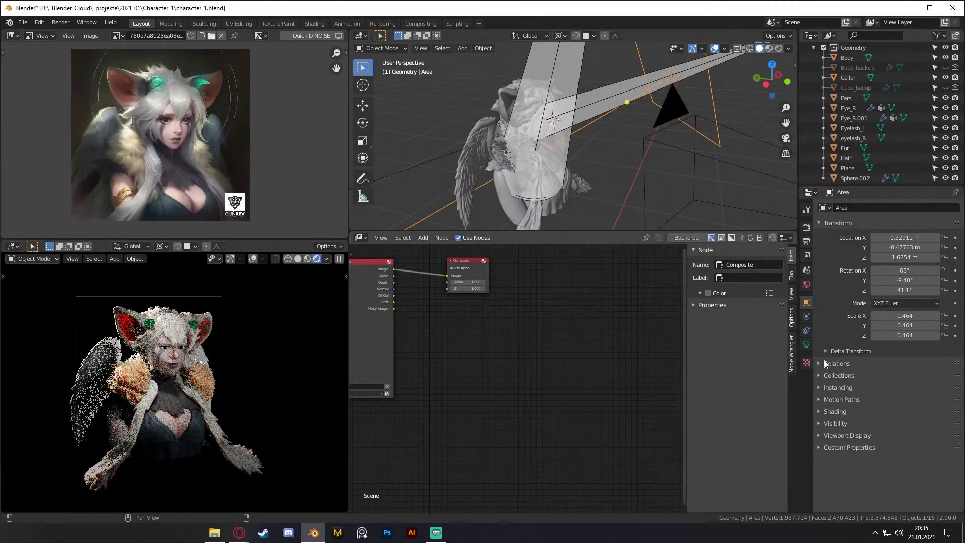
pyautogui.click(804, 244)
pyautogui.click(806, 255)
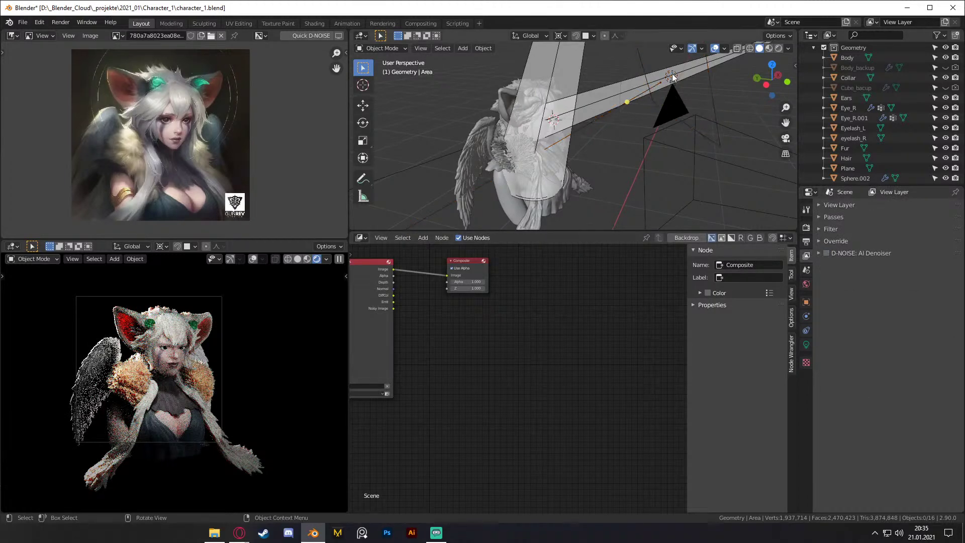
# Step: Set the Area light's power to 1 W
pyautogui.moveTo(655, 121); pyautogui.dragTo(734, 201, button='middle')
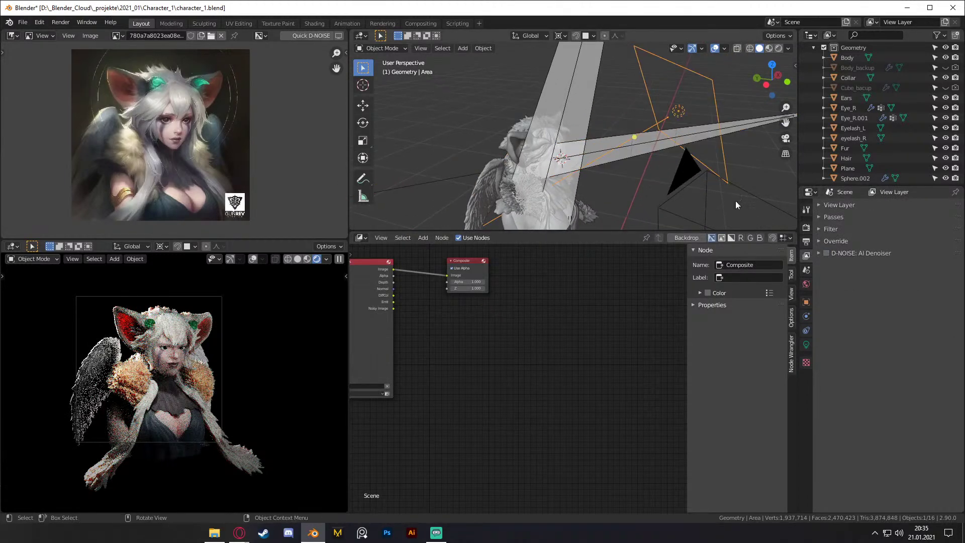
pyautogui.click(806, 345)
pyautogui.click(891, 273)
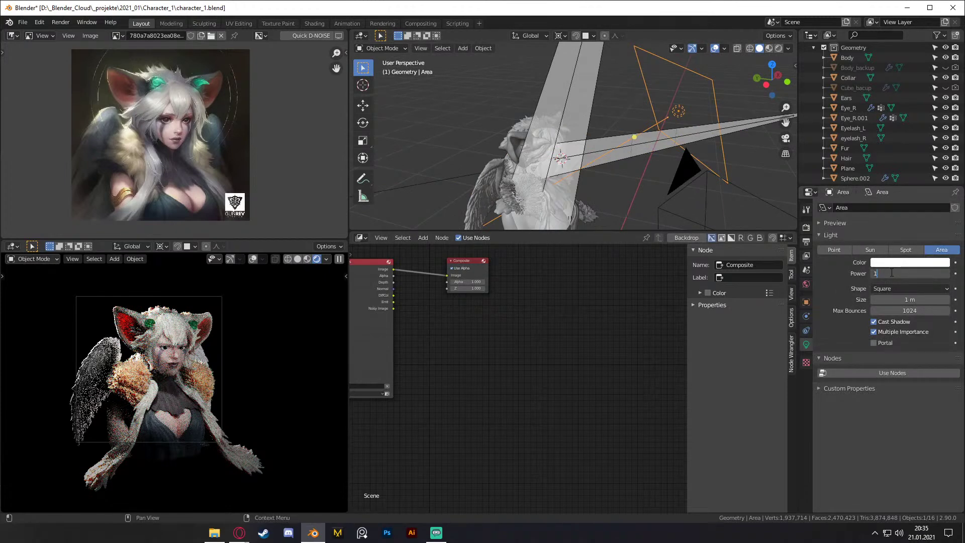
pyautogui.write('1')
pyautogui.press('Return')
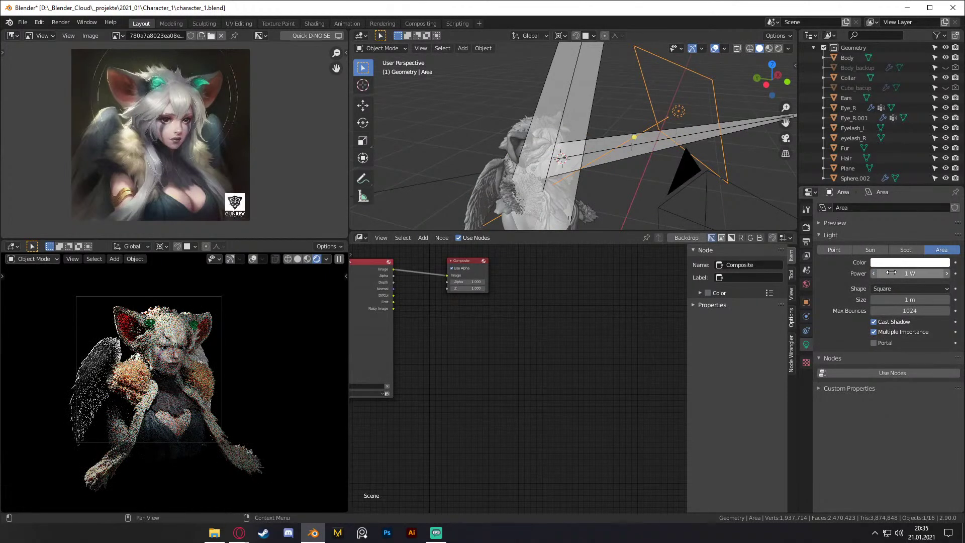
# Step: Show the user perspective view in Material Preview shading and select the feathered wing mesh
pyautogui.moveTo(508, 183); pyautogui.dragTo(528, 124, button='middle')
pyautogui.click(451, 135)
pyautogui.click(484, 139)
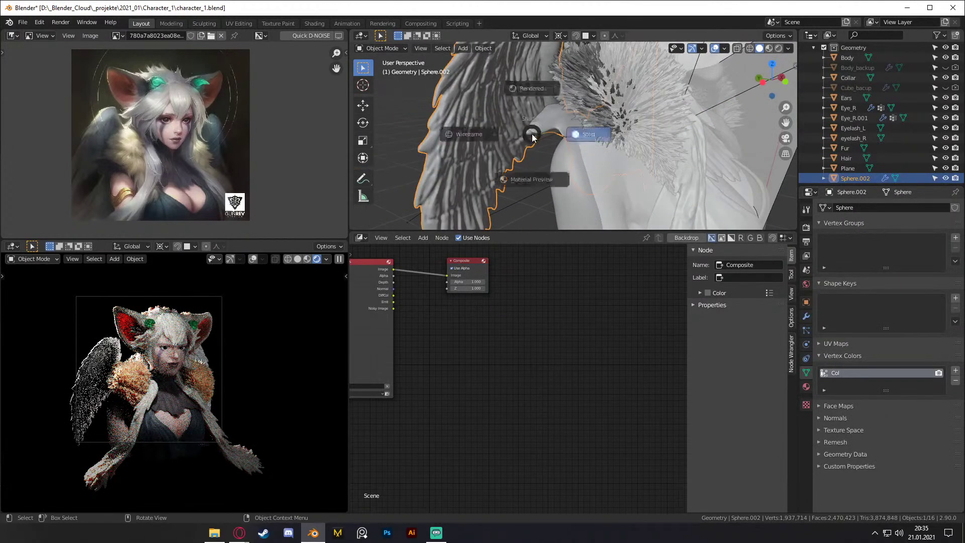
pyautogui.click(526, 193)
pyautogui.moveTo(597, 155); pyautogui.dragTo(632, 175, button='middle')
pyautogui.moveTo(564, 146); pyautogui.dragTo(605, 143, button='middle')
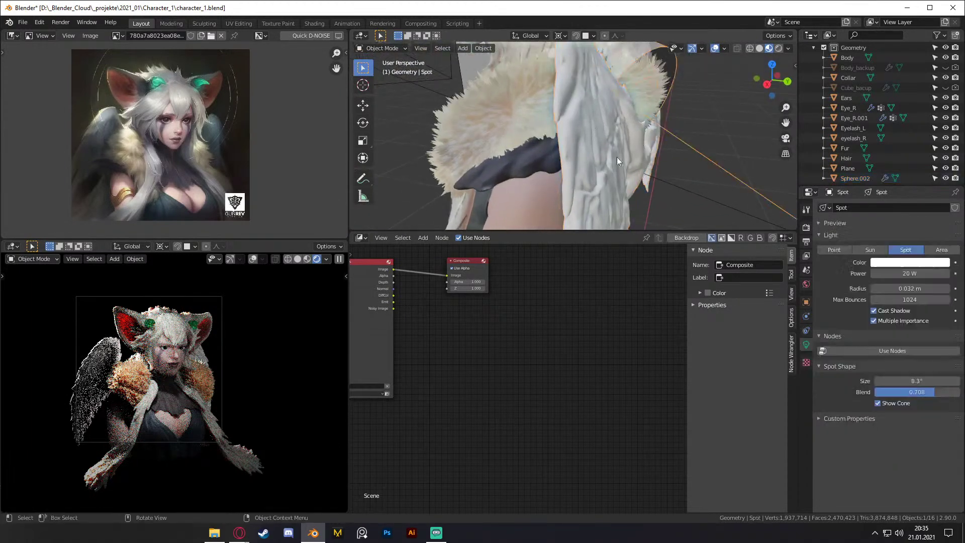
pyautogui.scroll(-6, 602, 289)
pyautogui.scroll(6, 598, 379)
pyautogui.moveTo(517, 354); pyautogui.dragTo(561, 385, button='middle')
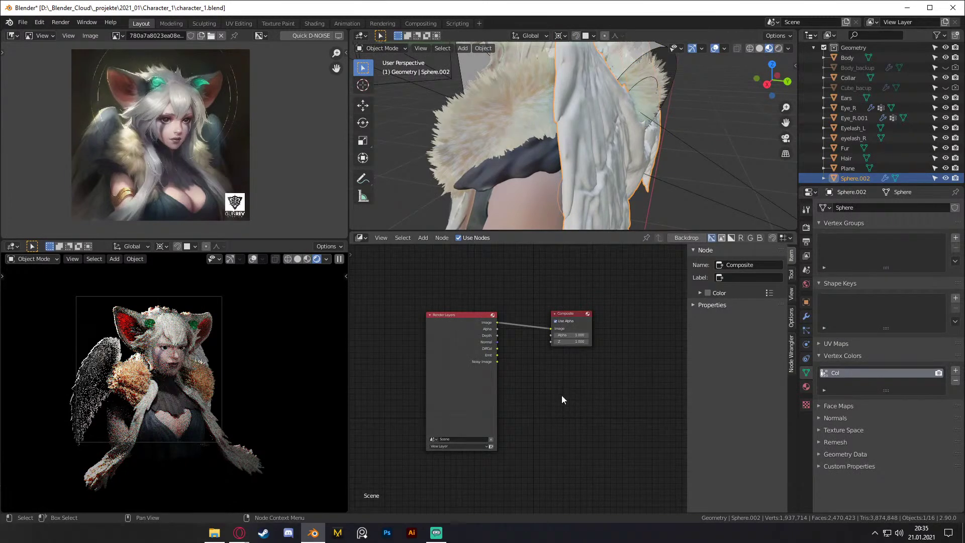
pyautogui.scroll(2, 561, 395)
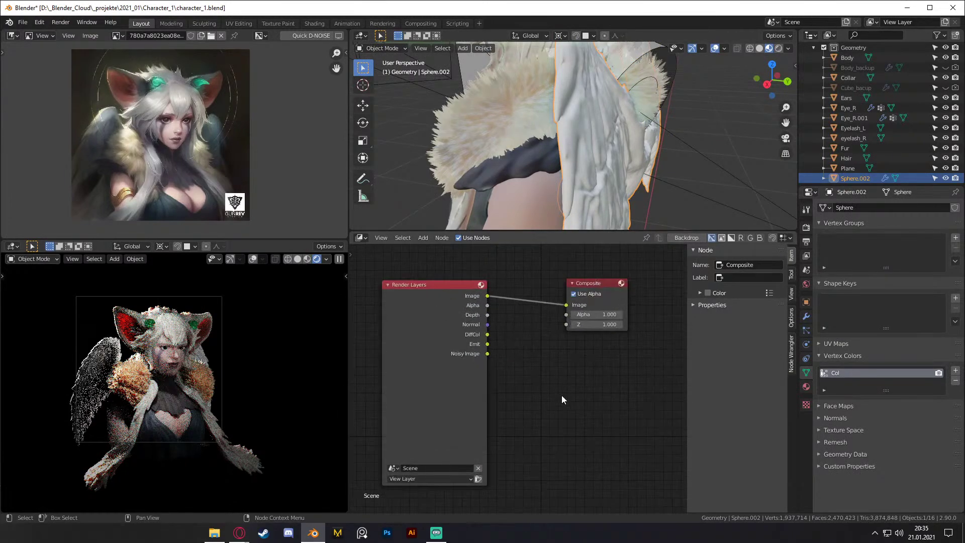
# Step: Compare the character's face in the rendered camera view with a close-up of the face in the reference image
pyautogui.scroll(8, 207, 366)
pyautogui.keyDown('shift'); pyautogui.moveTo(198, 364); pyautogui.dragTo(198, 399, button='middle'); pyautogui.keyUp('shift')
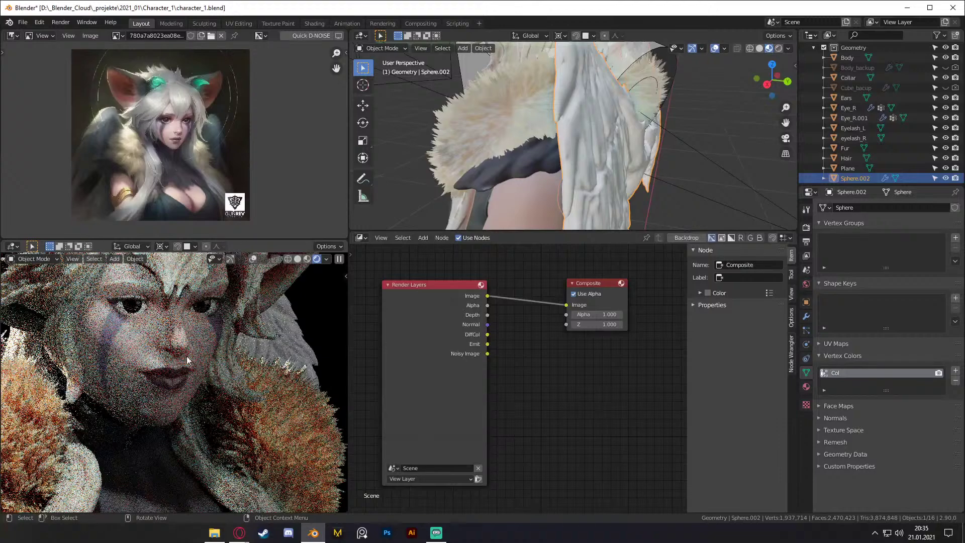
pyautogui.scroll(-5, 187, 360)
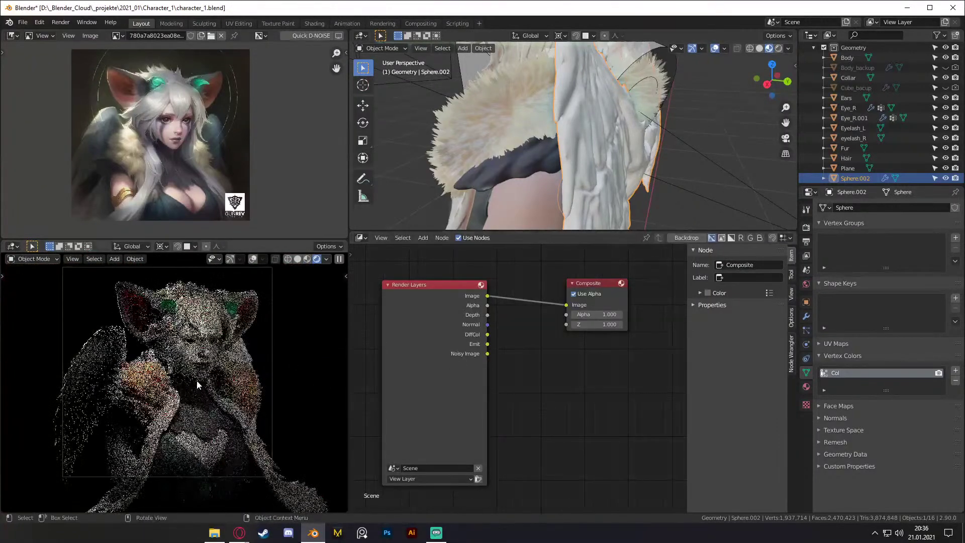
pyautogui.press('z')
pyautogui.click(268, 384)
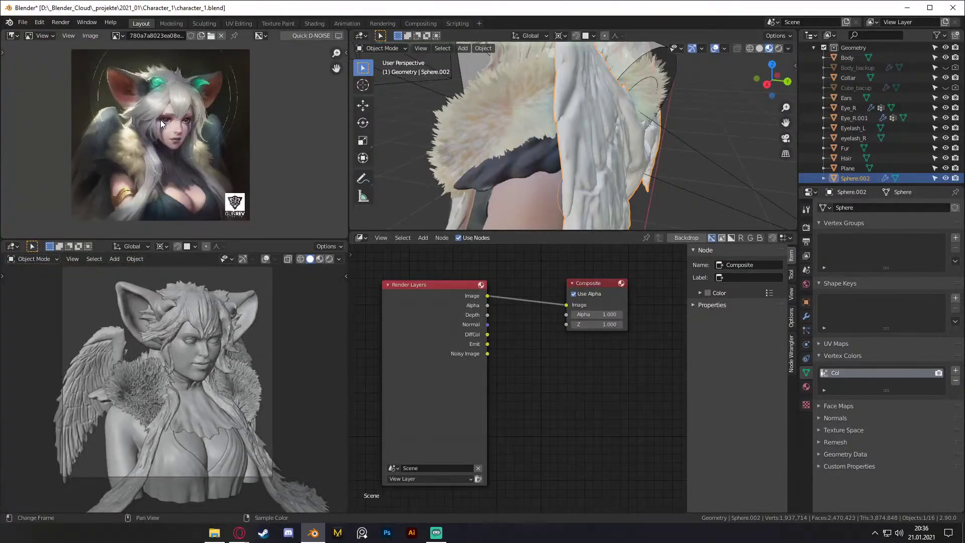
pyautogui.scroll(5, 160, 119)
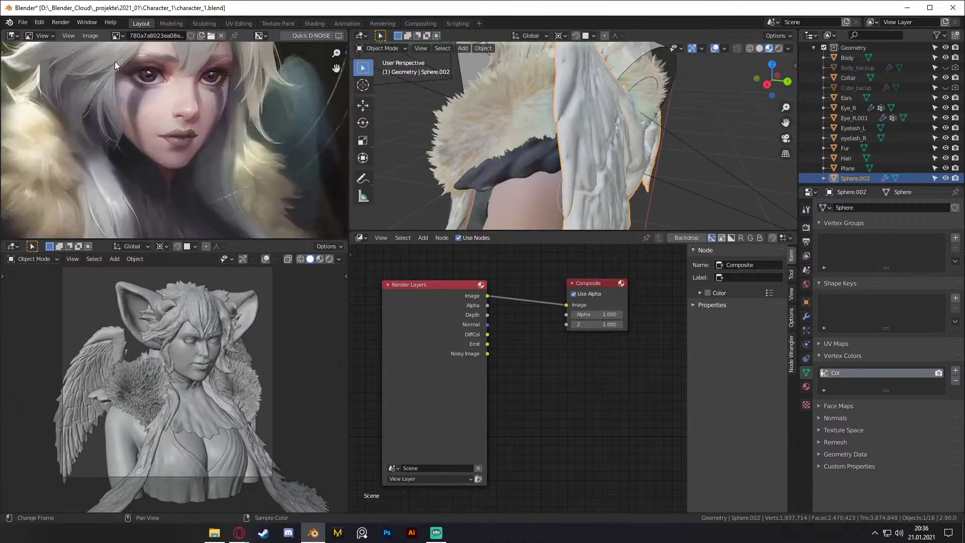
pyautogui.scroll(-3, 209, 385)
pyautogui.scroll(2, 208, 383)
pyautogui.press('z')
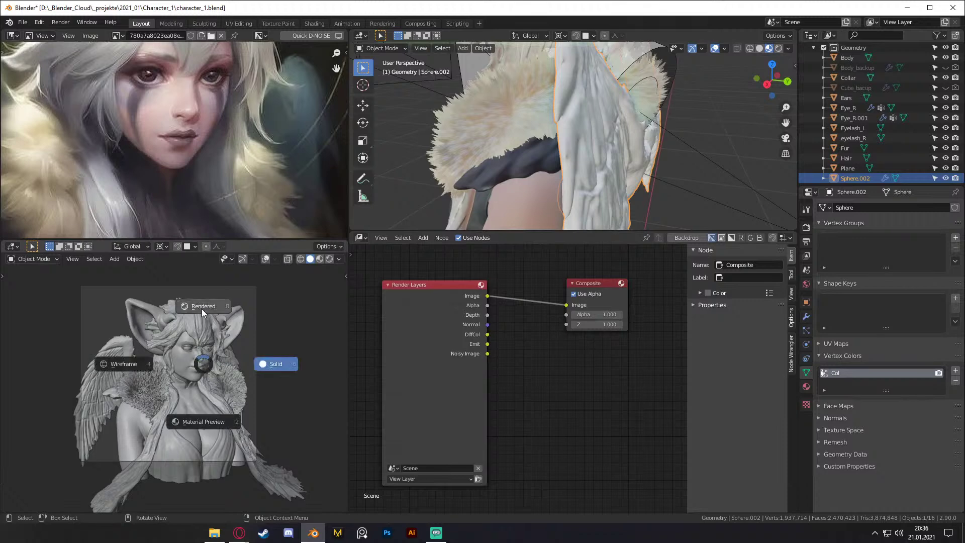
pyautogui.click(201, 308)
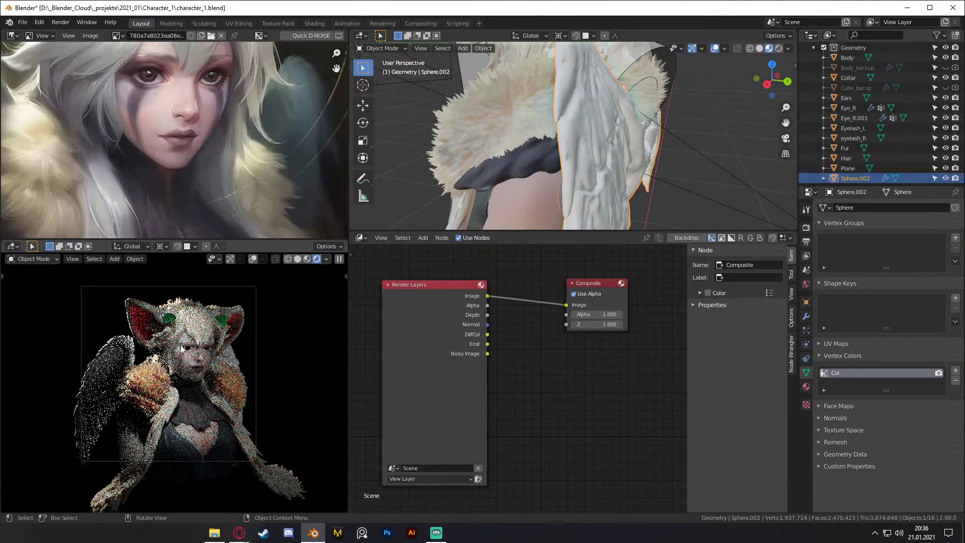
# Step: Examine the face and fur in the rendered camera view, switching to Solid shading and back to Rendered
pyautogui.scroll(6, 209, 362)
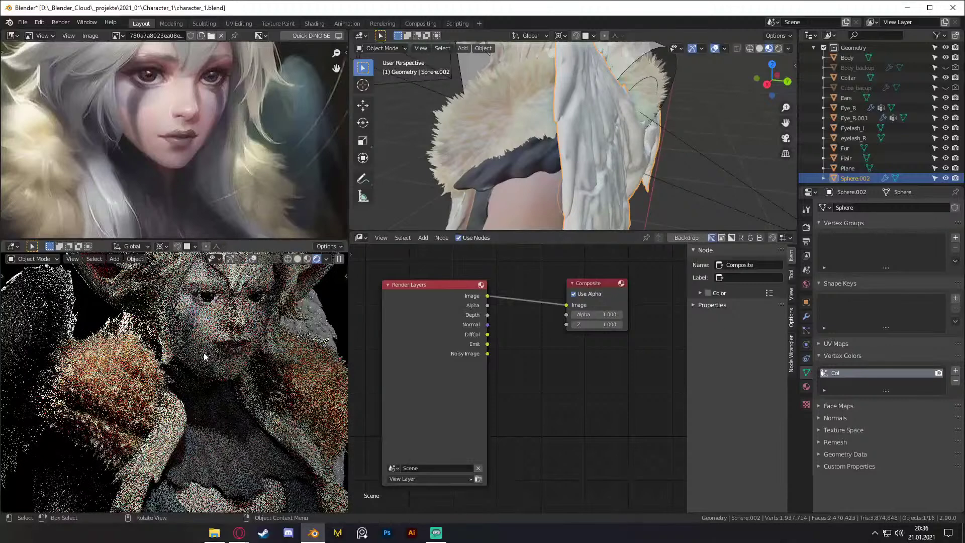
pyautogui.press('z')
pyautogui.click(221, 339)
pyautogui.scroll(-6, 222, 340)
pyautogui.scroll(4, 210, 387)
pyautogui.press('z')
pyautogui.click(204, 305)
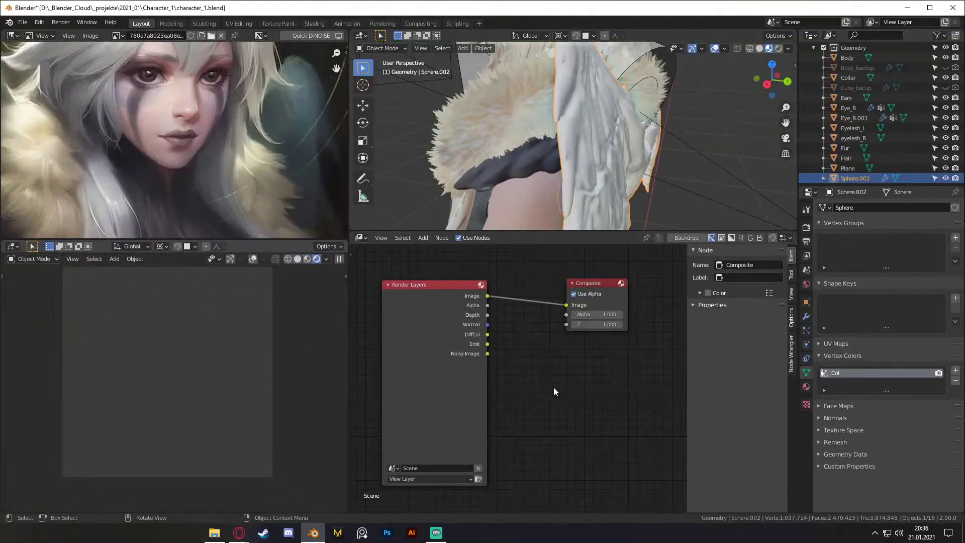
# Step: Open the Body mesh's material nodes in the Shader Editor and bring its ColorRamp into view
pyautogui.click(595, 179)
pyautogui.click(361, 238)
pyautogui.click(386, 317)
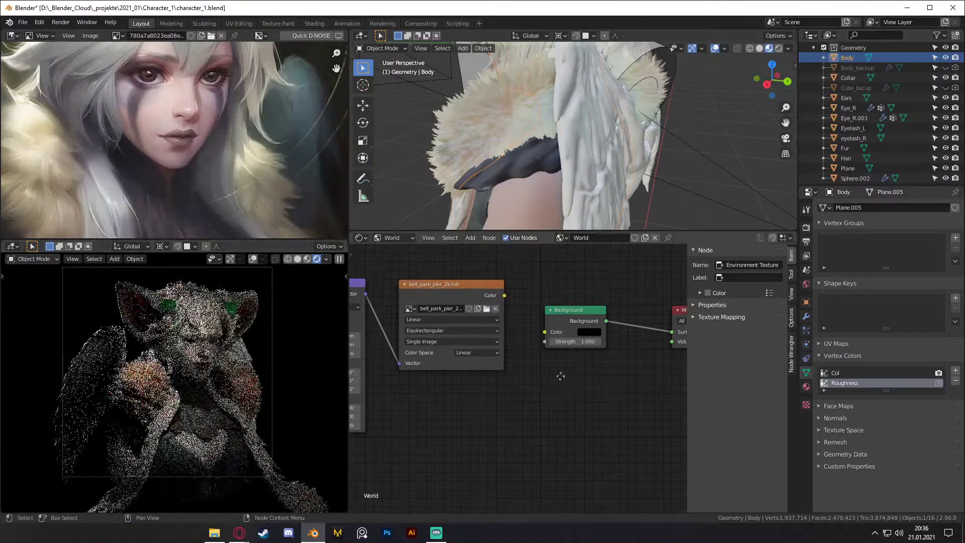
pyautogui.scroll(-1, 570, 373)
pyautogui.moveTo(570, 373); pyautogui.dragTo(528, 388, button='middle')
pyautogui.click(394, 238)
pyautogui.click(397, 249)
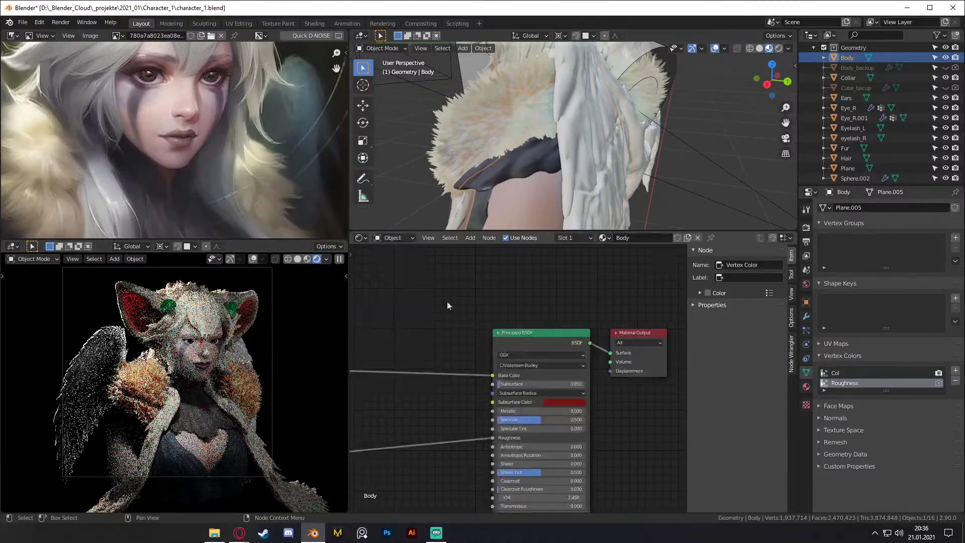
pyautogui.moveTo(621, 376); pyautogui.dragTo(592, 360, button='middle')
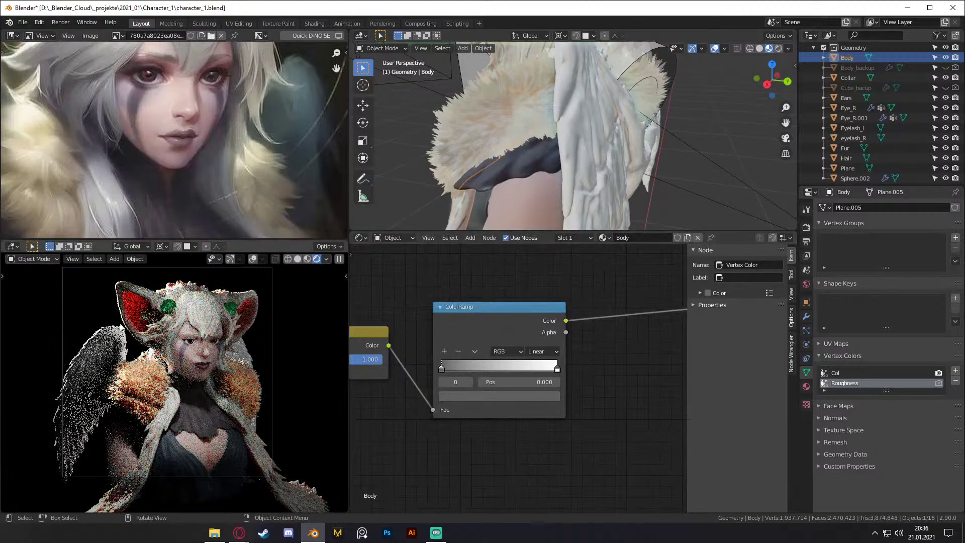
pyautogui.scroll(-7, 236, 357)
pyautogui.scroll(5, 236, 356)
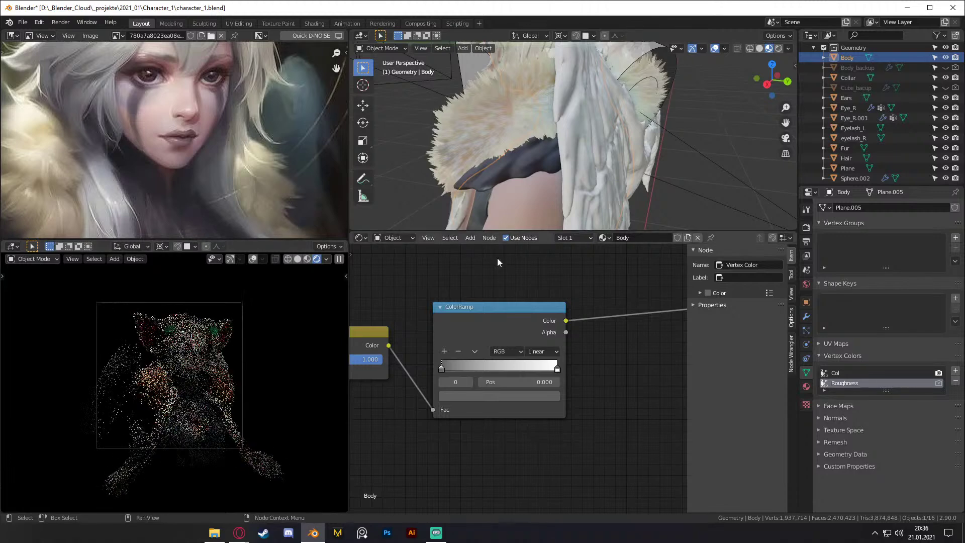
# Step: Select the Area light and tint it pale yellow with hue 0.186, saturation 0.203 and value 1.000
pyautogui.moveTo(447, 201); pyautogui.dragTo(611, 131, button='middle')
pyautogui.scroll(-8, 604, 145)
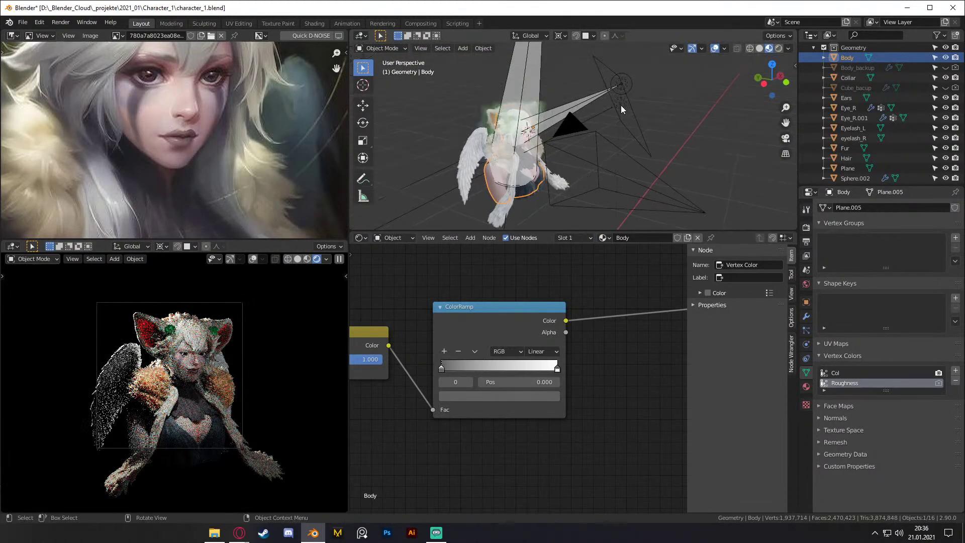
pyautogui.click(620, 103)
pyautogui.click(626, 109)
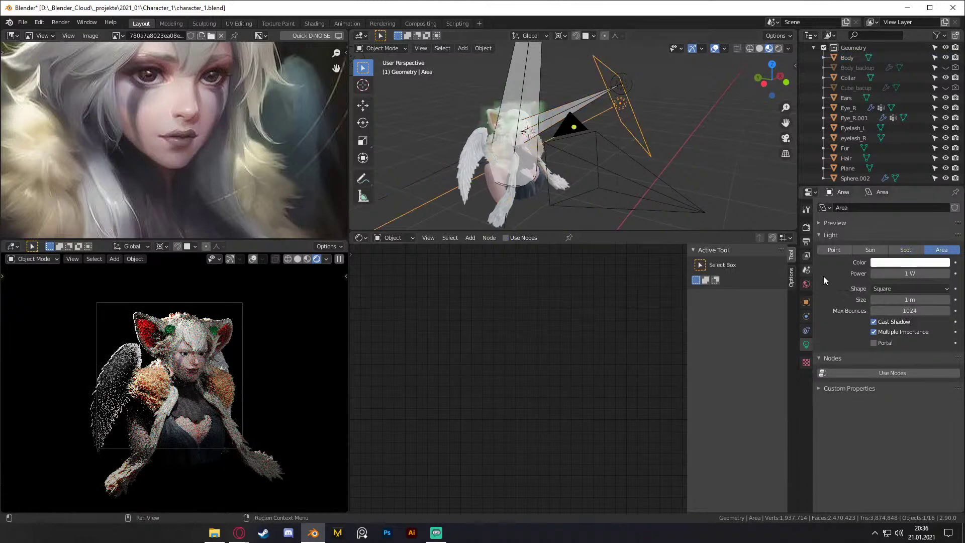
pyautogui.click(887, 264)
pyautogui.moveTo(897, 167); pyautogui.dragTo(889, 169)
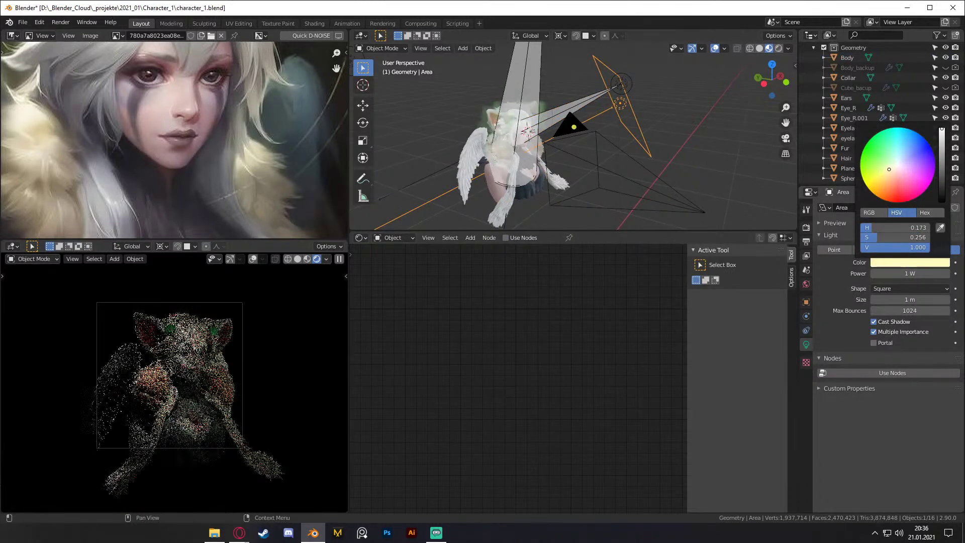
pyautogui.moveTo(889, 169); pyautogui.dragTo(891, 167)
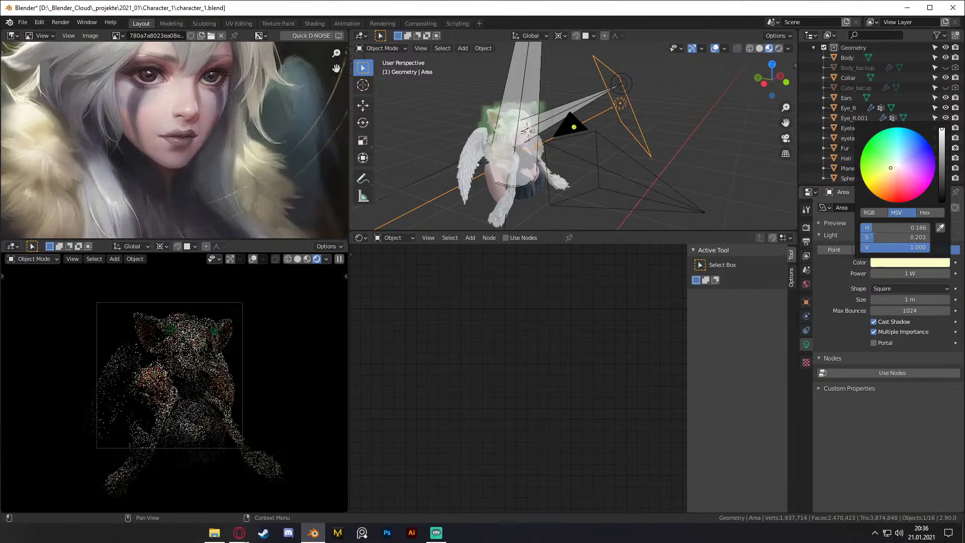
pyautogui.press('Home')
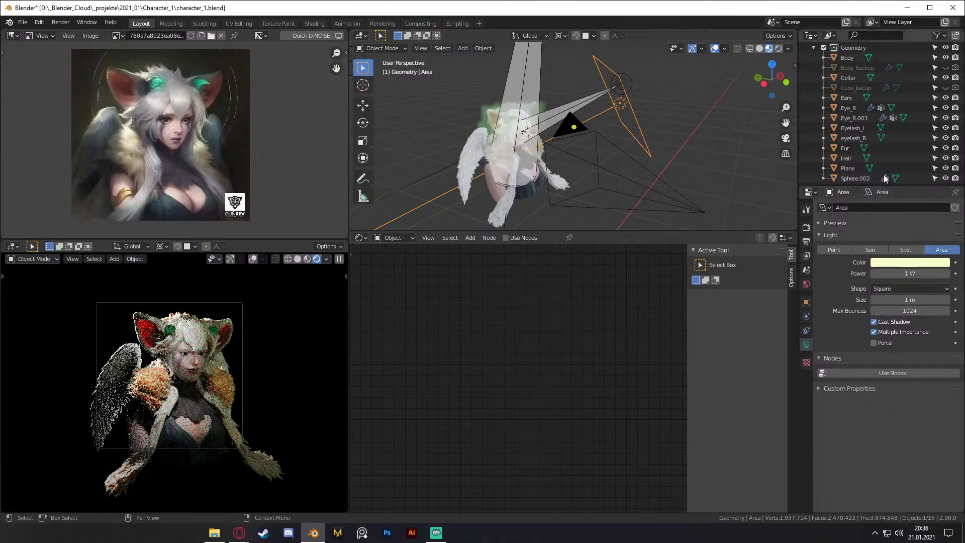
# Step: Change the Area light's colour to a soft orange with hue 0.076, saturation 0.406 and value 0.927
pyautogui.click(895, 264)
pyautogui.moveTo(882, 174); pyautogui.dragTo(891, 179)
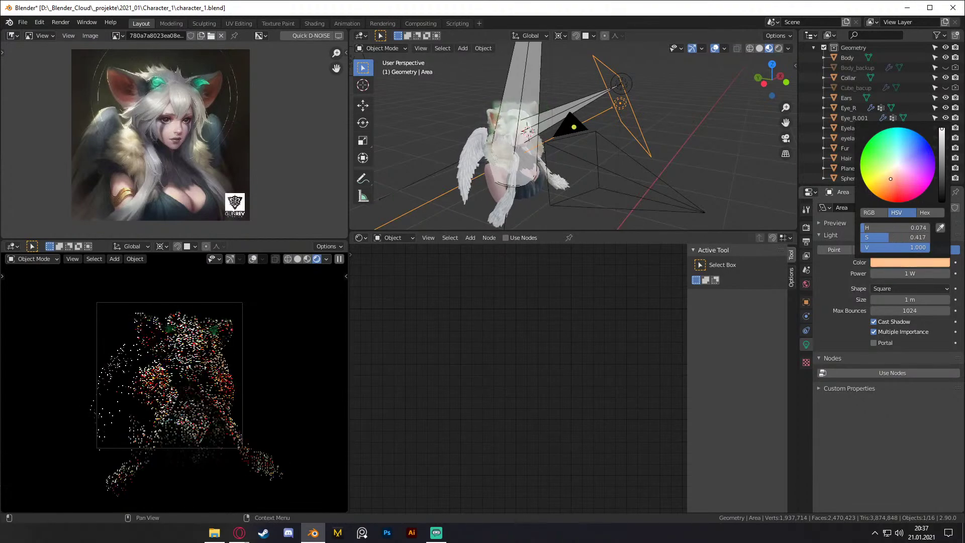
pyautogui.moveTo(943, 132)
pyautogui.mouseDown()
pyautogui.moveTo(942, 155)
pyautogui.moveTo(941, 137)
pyautogui.mouseUp()
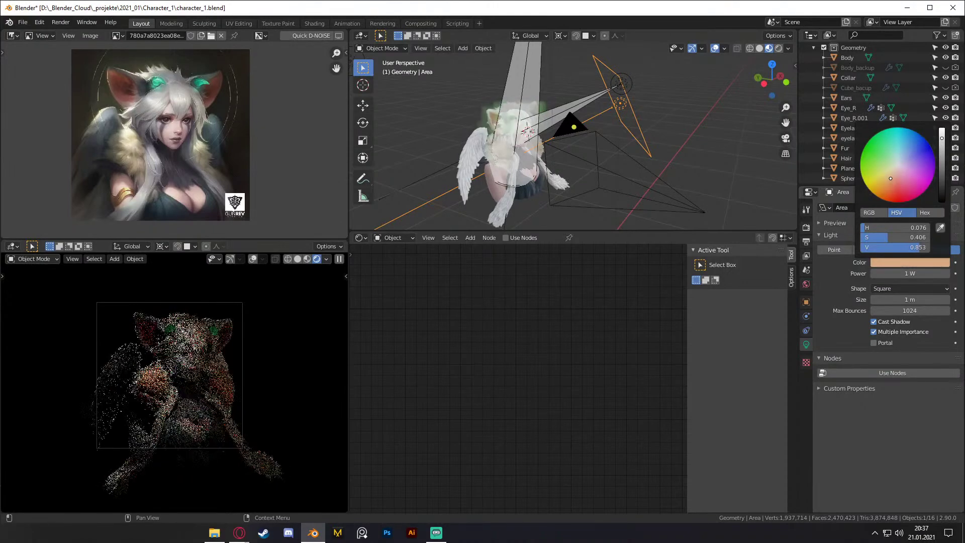
# Step: Set the Area light's power to 250 mW and desaturate its orange colour to a pale cream
pyautogui.click(906, 263)
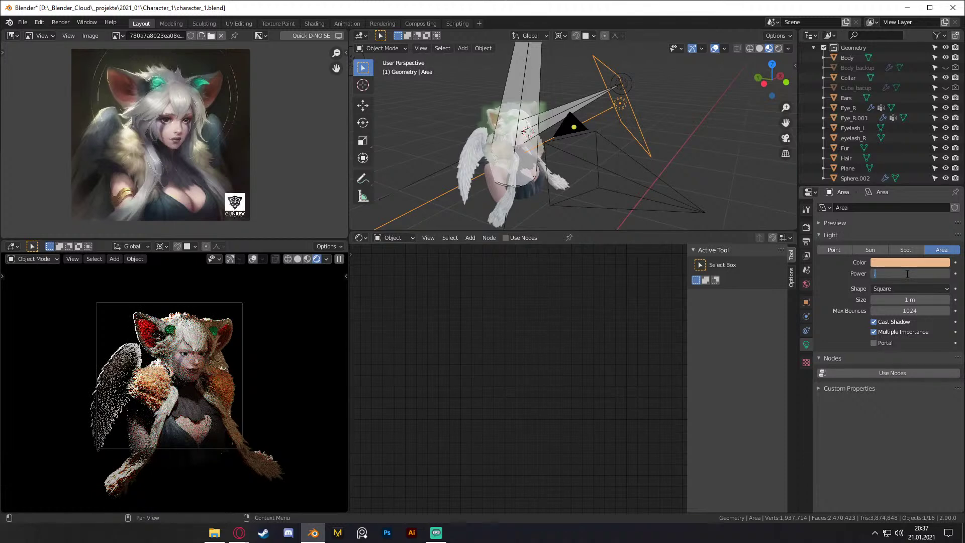
pyautogui.press('Return')
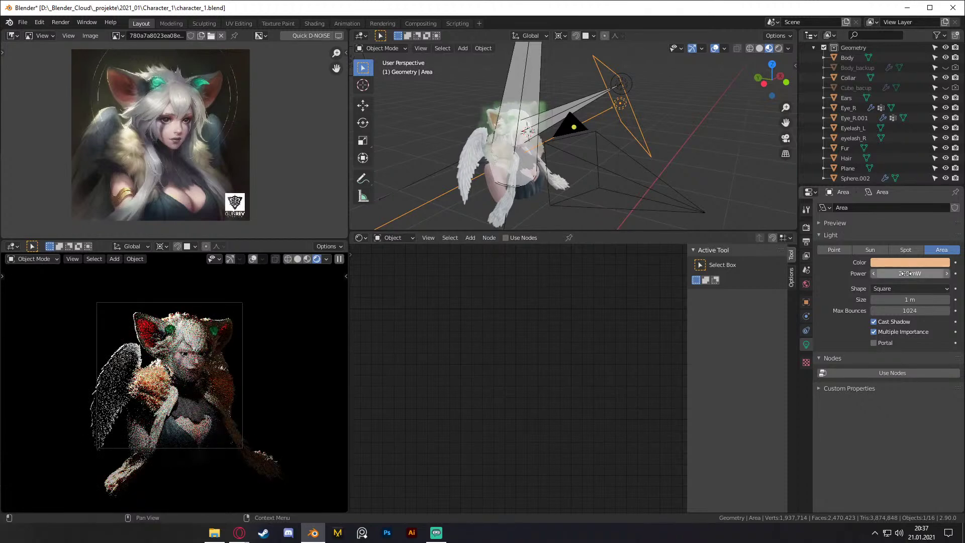
pyautogui.click(908, 263)
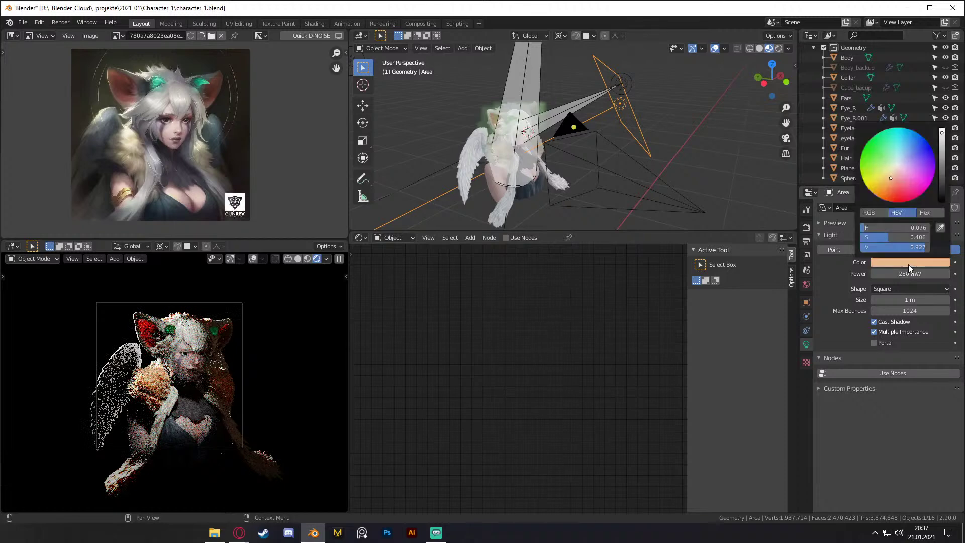
pyautogui.moveTo(899, 237); pyautogui.dragTo(877, 238)
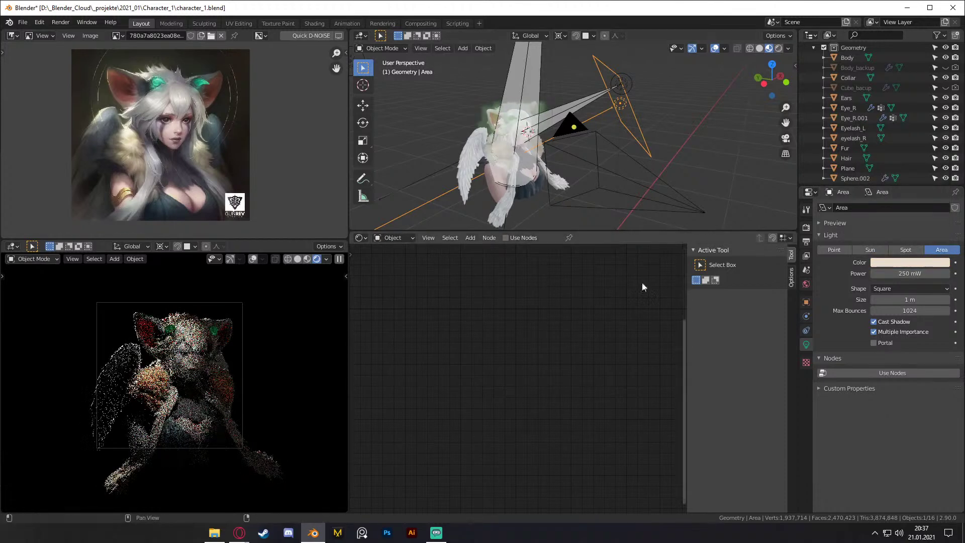
# Step: Set the Area light's power to 1 W
pyautogui.click(897, 273)
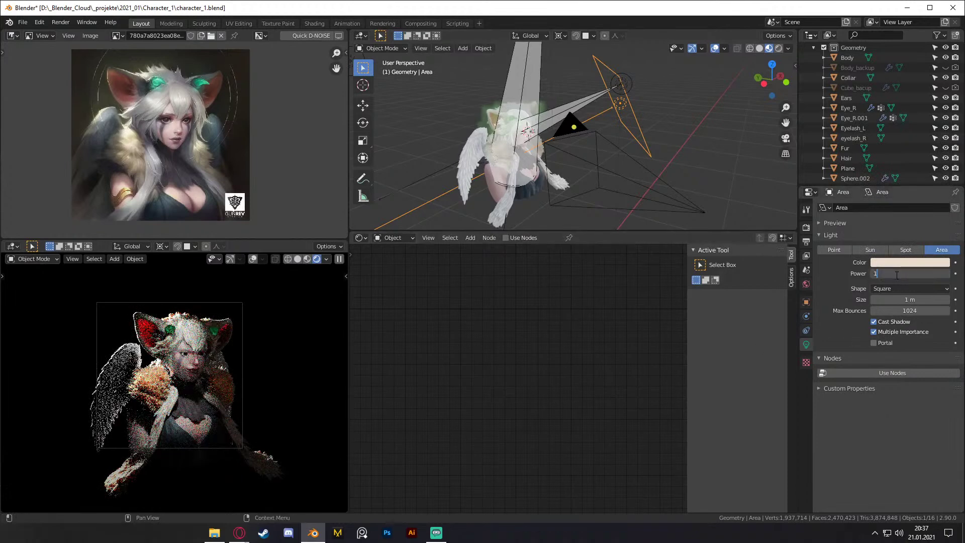
pyautogui.write('1')
pyautogui.press('Return')
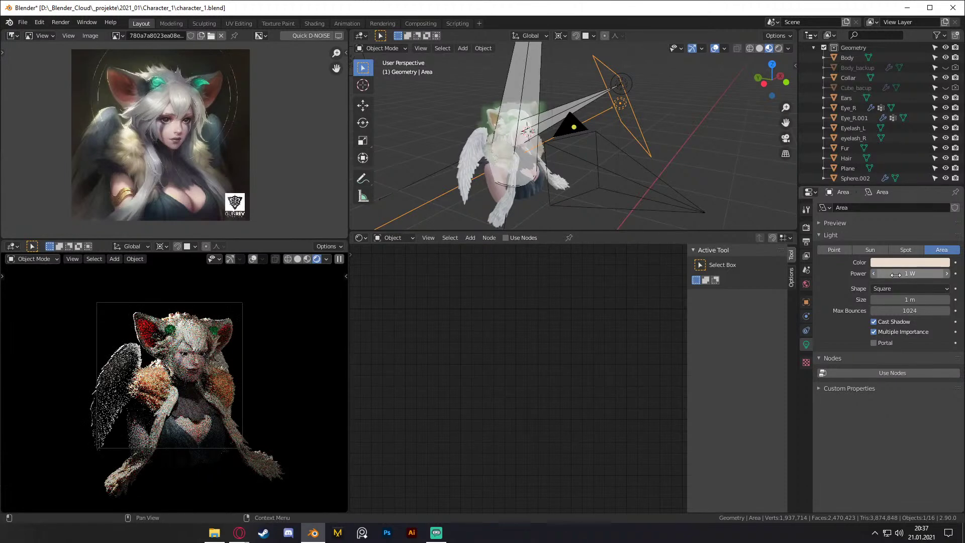
# Step: Select the 20 W spot light aimed at the character and duplicate it
pyautogui.click(683, 111)
pyautogui.moveTo(684, 111); pyautogui.dragTo(610, 145, button='middle')
pyautogui.scroll(1, 587, 114)
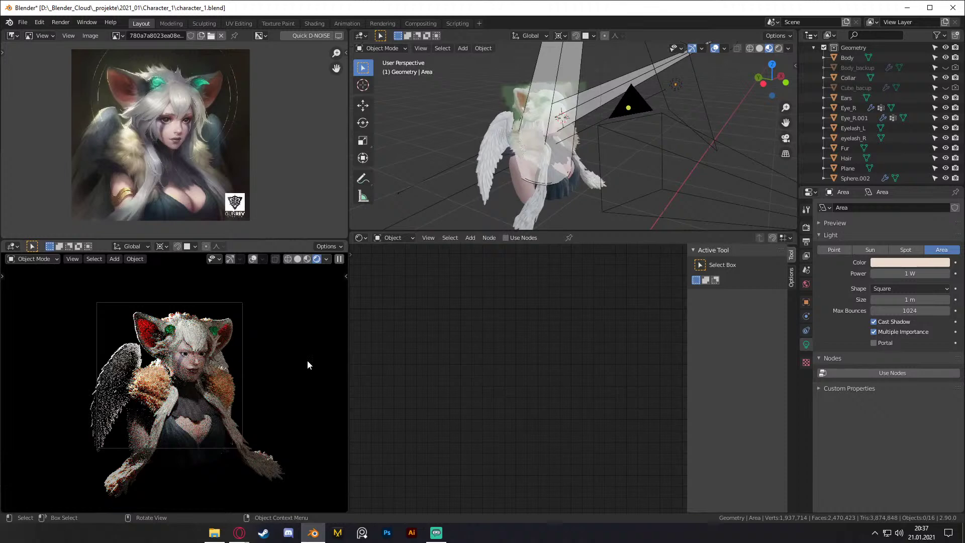
pyautogui.moveTo(550, 143); pyautogui.dragTo(655, 102, button='middle')
pyautogui.click(570, 81)
pyautogui.hotkey('shift', 'd')
pyautogui.click(655, 142)
# Step: Rotate the duplicated spot light along the global Z axis to swing it around the character
pyautogui.moveTo(638, 132); pyautogui.dragTo(589, 125, button='middle')
pyautogui.scroll(5, 671, 150)
pyautogui.scroll(-5, 586, 132)
pyautogui.moveTo(629, 164); pyautogui.dragTo(506, 119, button='middle')
pyautogui.moveTo(593, 82); pyautogui.dragTo(660, 155, button='middle')
pyautogui.press('r')
pyautogui.press('z')
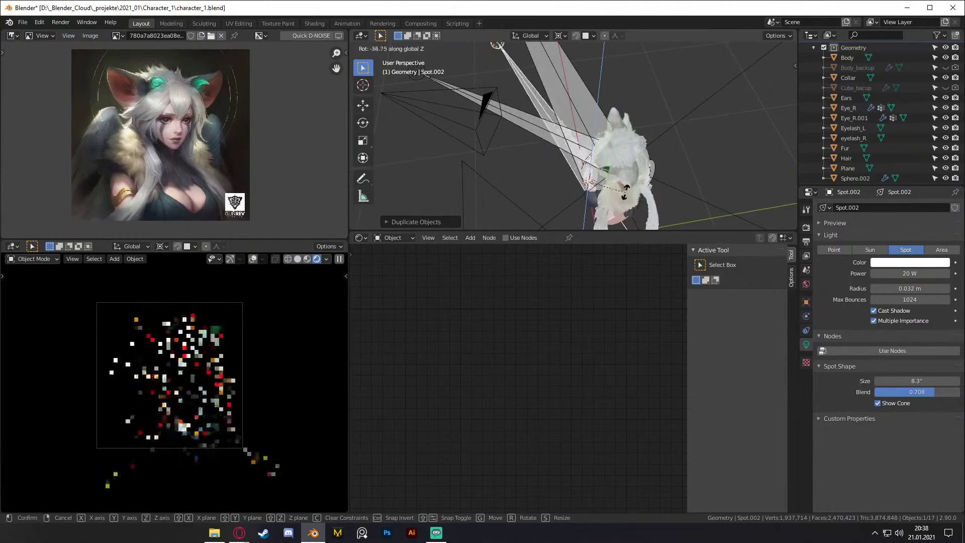
pyautogui.click(625, 190)
# Step: Adjust the duplicated spot light's height and tilt with two free rotations in a view facing the character
pyautogui.moveTo(536, 156); pyautogui.dragTo(643, 82, button='middle')
pyautogui.press('r')
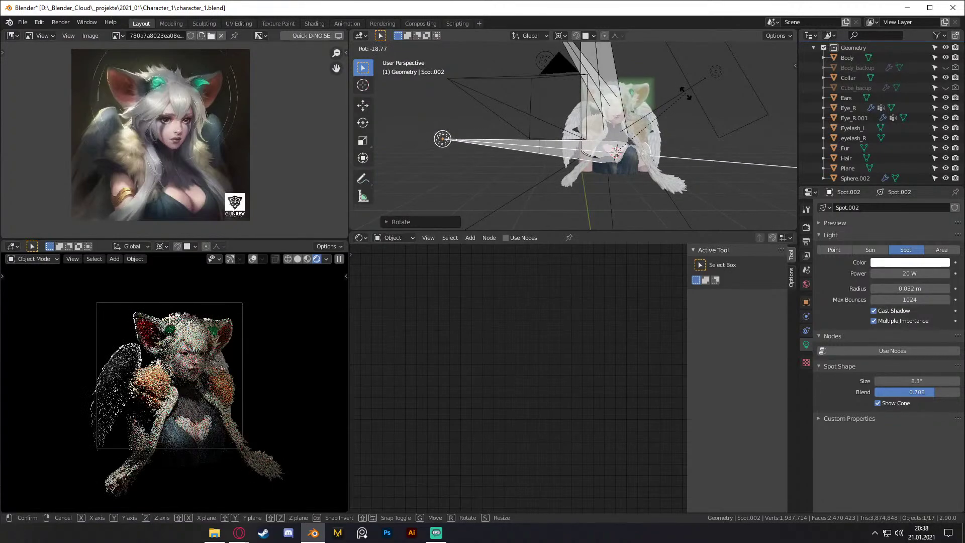
pyautogui.click(684, 92)
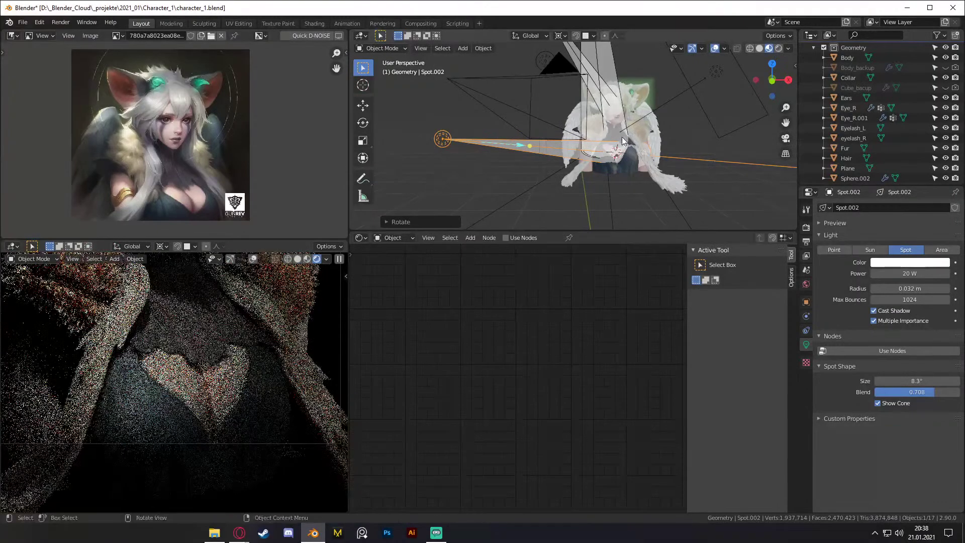
pyautogui.moveTo(623, 140); pyautogui.dragTo(655, 177, button='middle')
pyautogui.scroll(3, 578, 165)
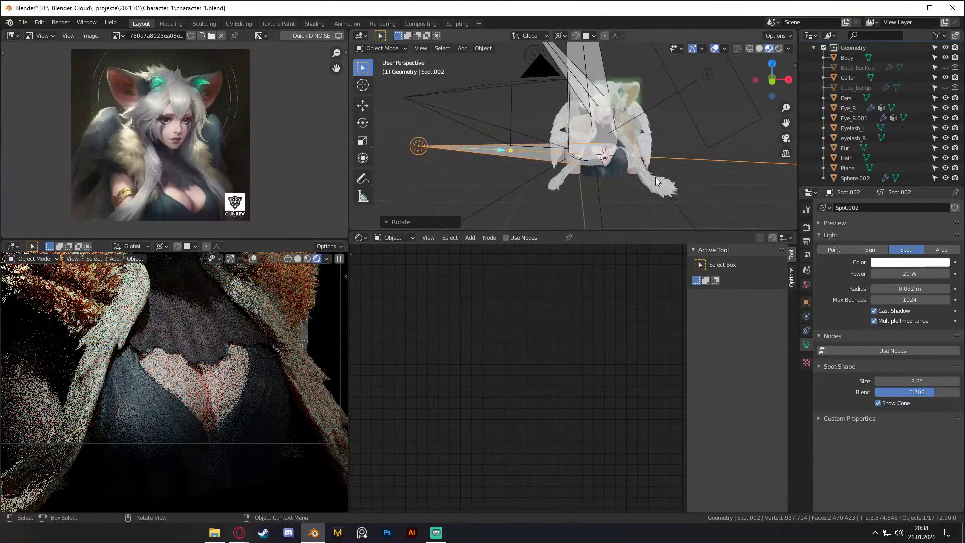
pyautogui.press('r')
pyautogui.click(651, 182)
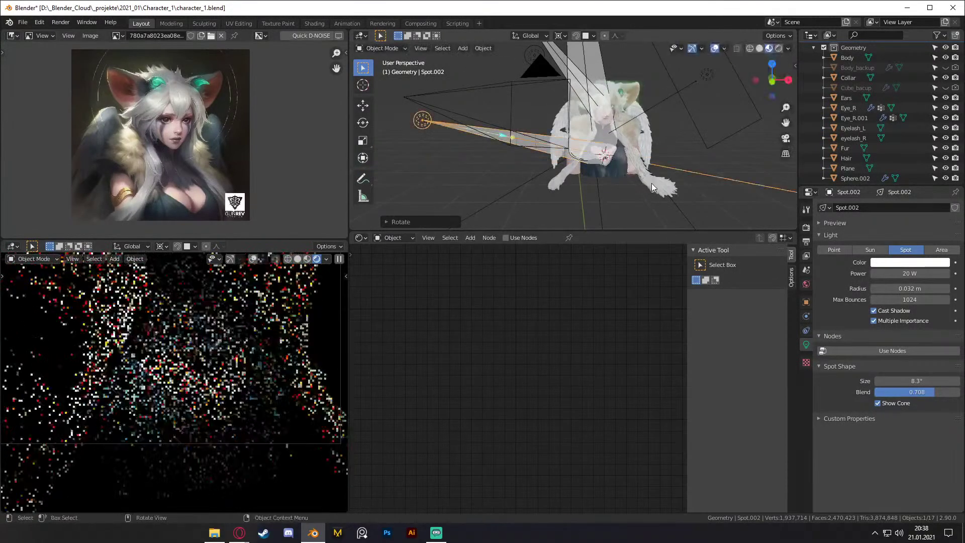
# Step: Tint the Spot.002 light pale cream with hue 0.117, saturation 0.094 and value 1.000, and display its hex code
pyautogui.moveTo(651, 183); pyautogui.dragTo(523, 150, button='middle')
pyautogui.click(531, 159)
pyautogui.click(524, 149)
pyautogui.scroll(-4, 217, 320)
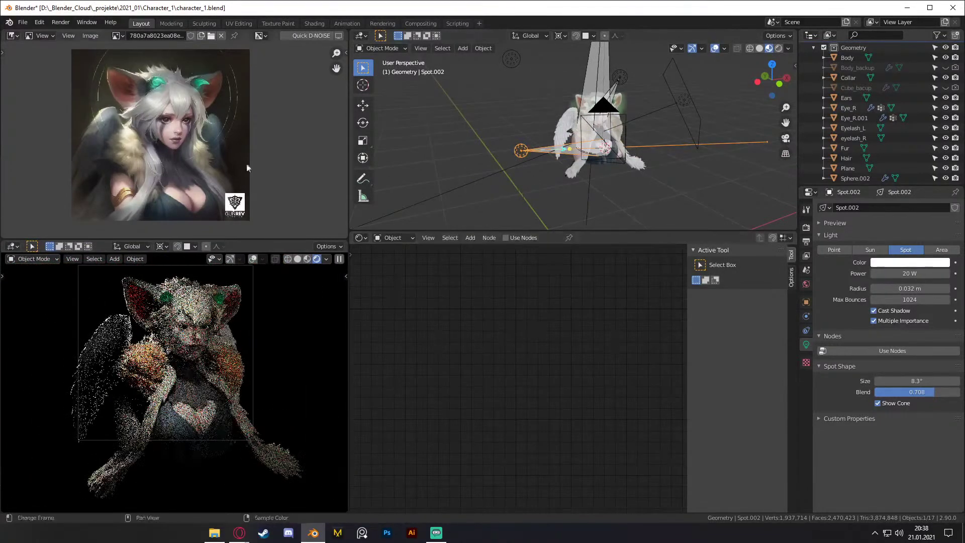
pyautogui.click(907, 262)
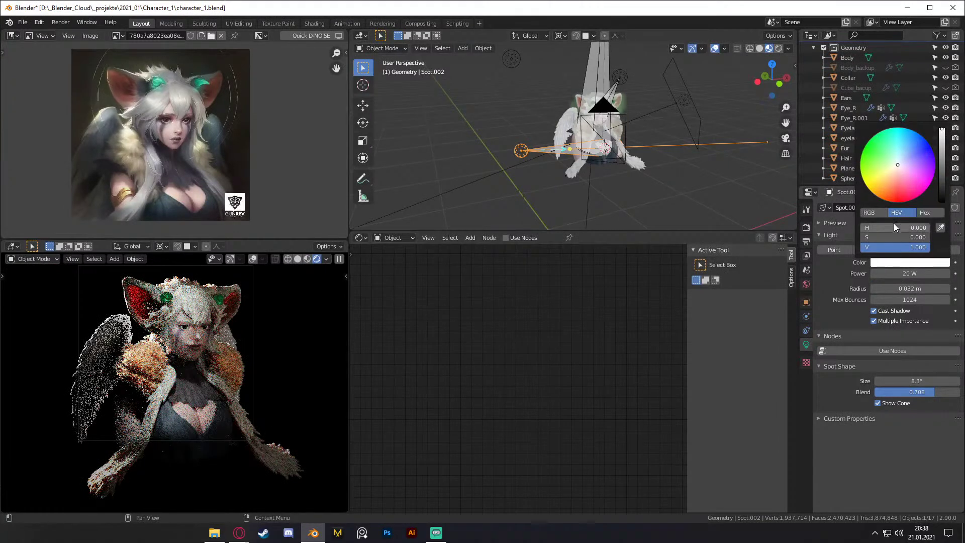
pyautogui.click(896, 166)
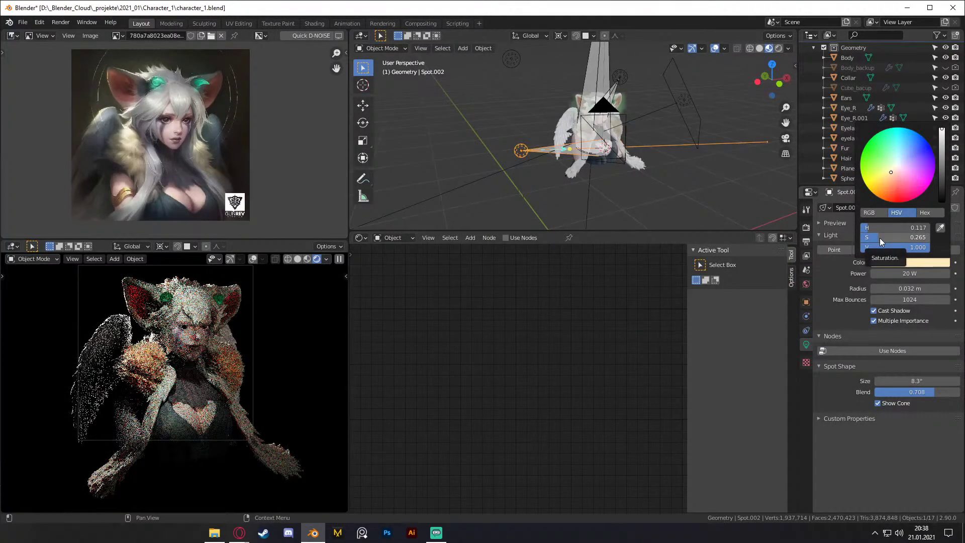
pyautogui.moveTo(893, 169); pyautogui.dragTo(895, 167)
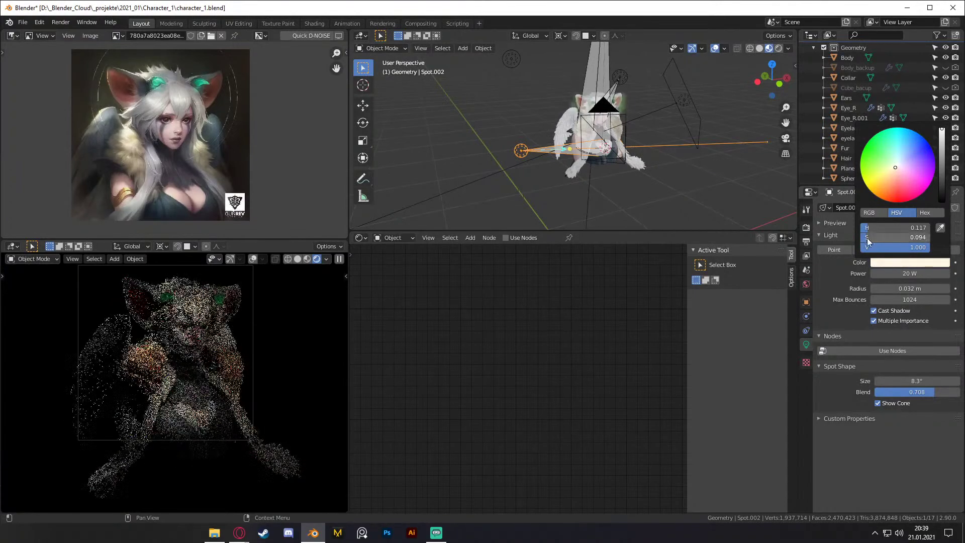
pyautogui.click(896, 264)
pyautogui.click(924, 211)
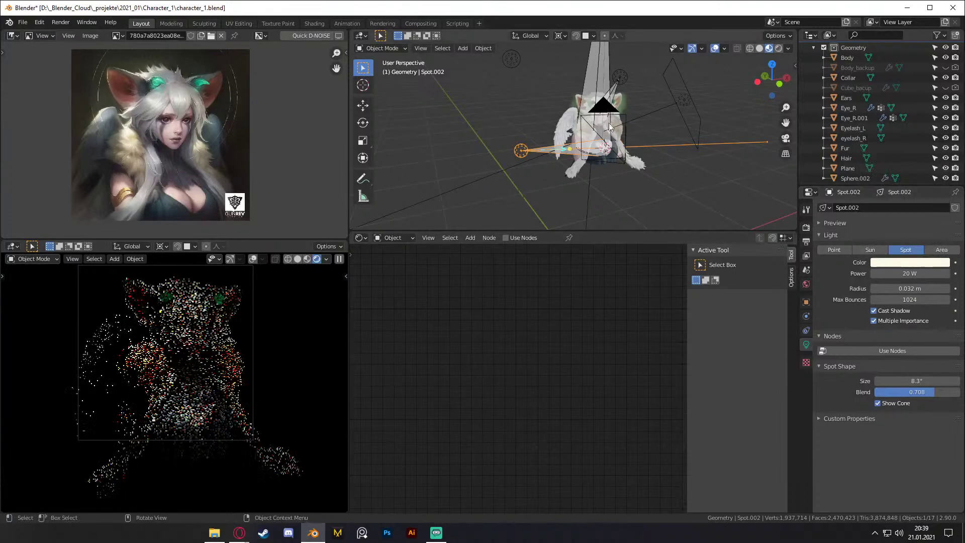
# Step: Select the original Spot light and set its colour to hex FFF8E7
pyautogui.moveTo(649, 116); pyautogui.dragTo(655, 135, button='middle')
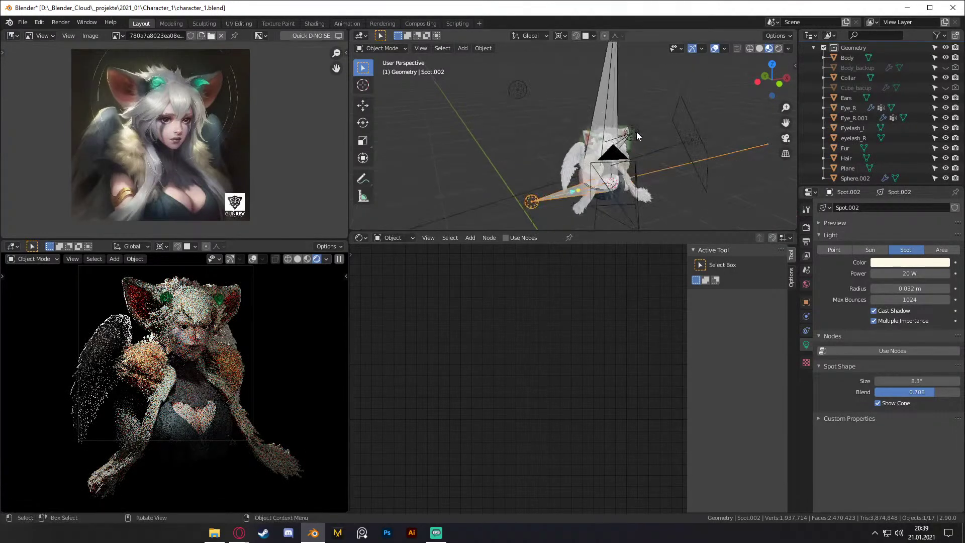
pyautogui.click(632, 132)
pyautogui.click(914, 265)
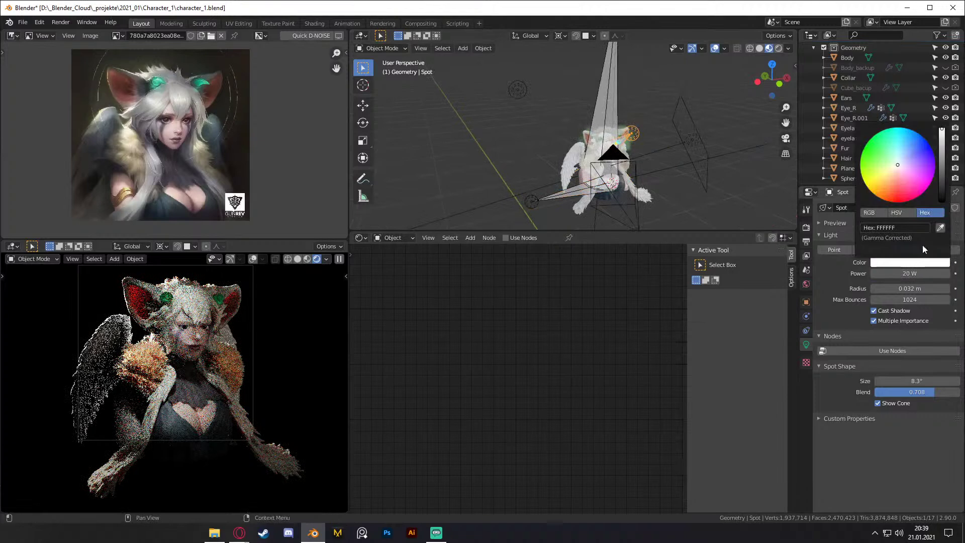
pyautogui.click(899, 228)
pyautogui.write('FFF8E7')
pyautogui.press('Return')
# Step: Select the Spot.001 light above the character and set its colour to hex FFF8E7
pyautogui.moveTo(668, 101); pyautogui.dragTo(629, 47, button='middle')
pyautogui.click(617, 47)
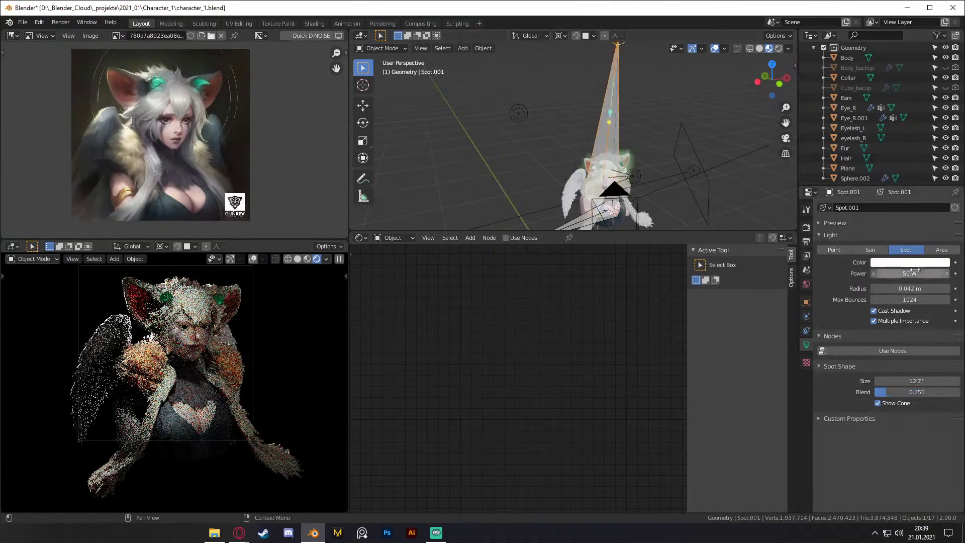
pyautogui.click(911, 263)
pyautogui.click(899, 228)
pyautogui.write('FFF8E7')
pyautogui.press('Return')
# Step: Select the original Spot light and reduce its colour's saturation to 0.000 for pure white
pyautogui.moveTo(678, 146); pyautogui.dragTo(619, 152, button='middle')
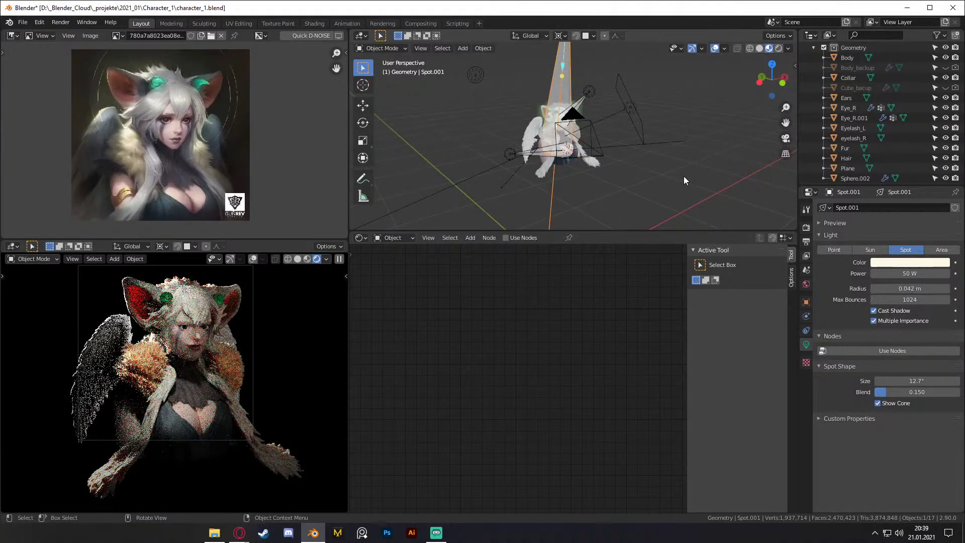
pyautogui.moveTo(684, 176); pyautogui.dragTo(636, 166, button='middle')
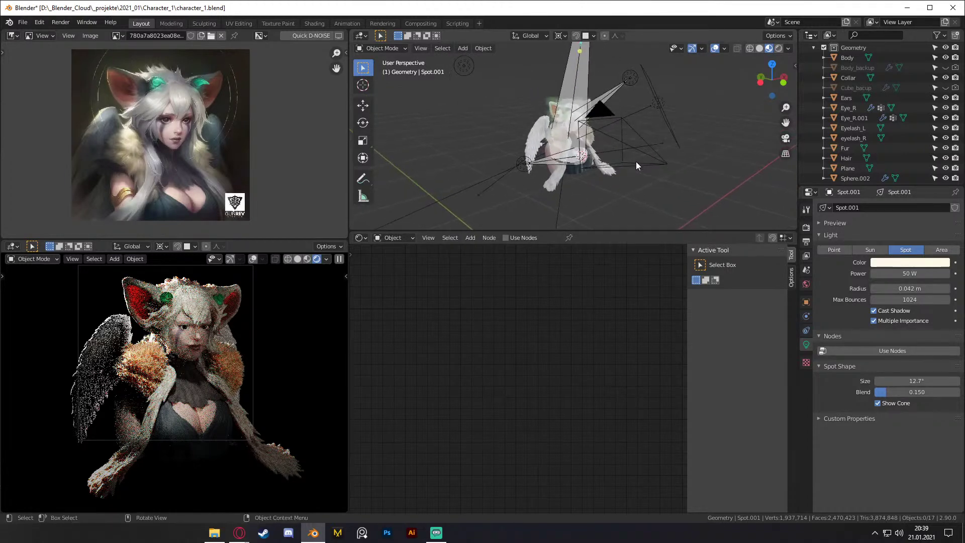
pyautogui.moveTo(635, 161); pyautogui.dragTo(654, 143, button='middle')
pyautogui.click(628, 104)
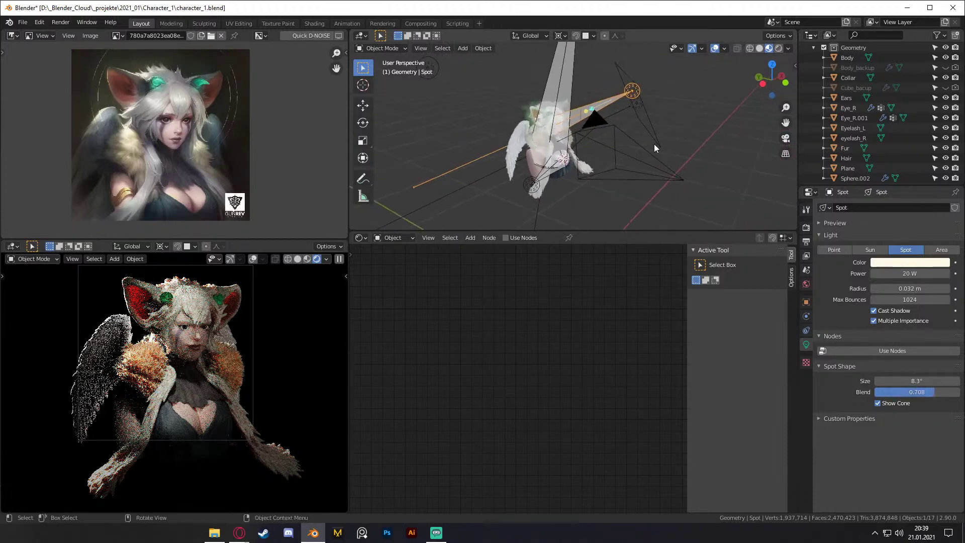
pyautogui.click(900, 262)
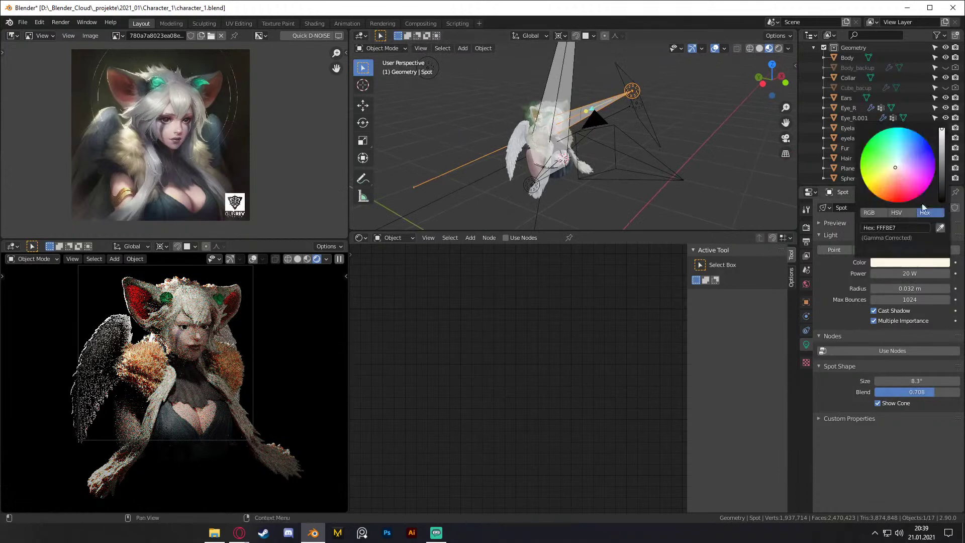
pyautogui.click(897, 212)
pyautogui.moveTo(897, 238); pyautogui.dragTo(874, 237)
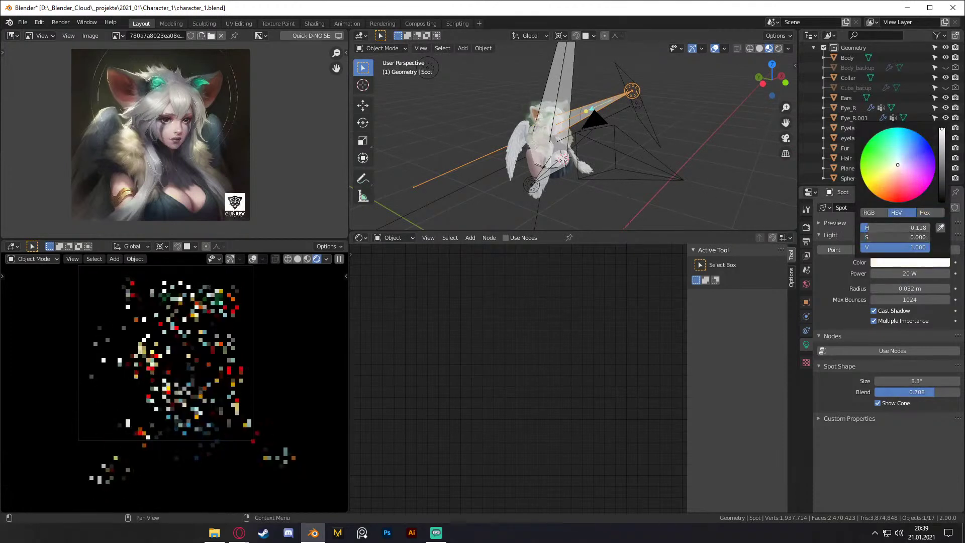
# Step: Widen the original Spot light's cone to 10.4°
pyautogui.moveTo(619, 189); pyautogui.dragTo(658, 150, button='middle')
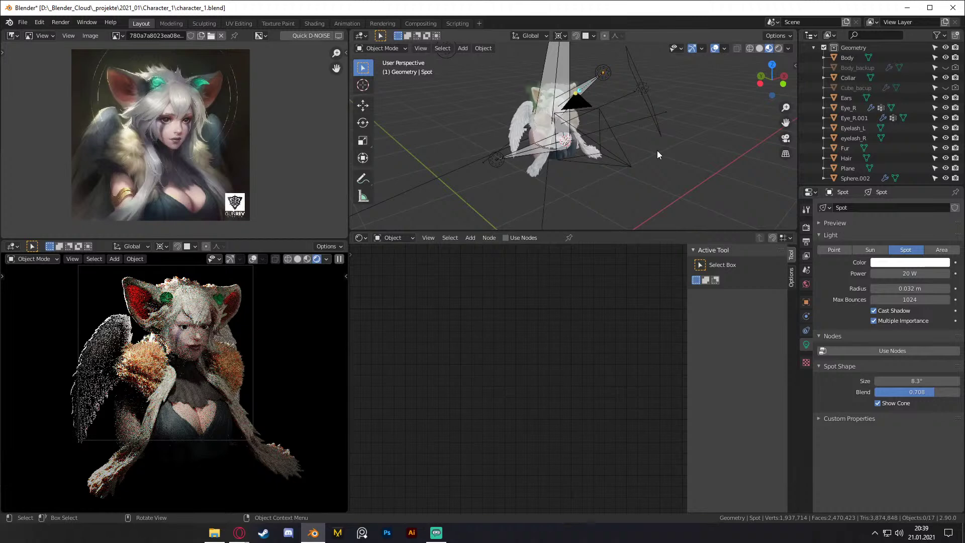
pyautogui.moveTo(655, 147); pyautogui.dragTo(637, 119, button='middle')
pyautogui.click(638, 71)
pyautogui.moveTo(638, 70); pyautogui.dragTo(673, 122, button='middle')
pyautogui.moveTo(904, 380); pyautogui.dragTo(922, 381)
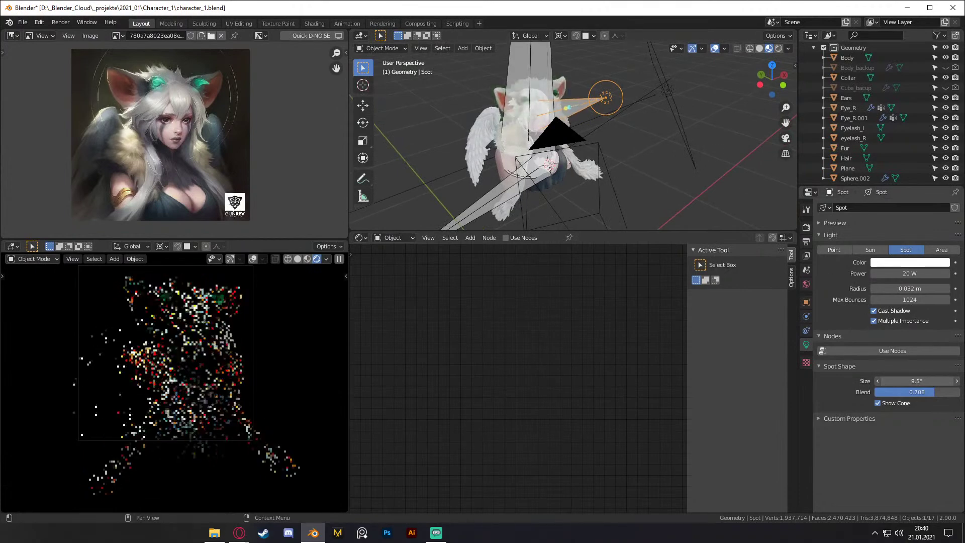
pyautogui.moveTo(668, 181); pyautogui.dragTo(623, 146, button='middle')
# Step: Deselect the light and save the file
pyautogui.click(686, 156)
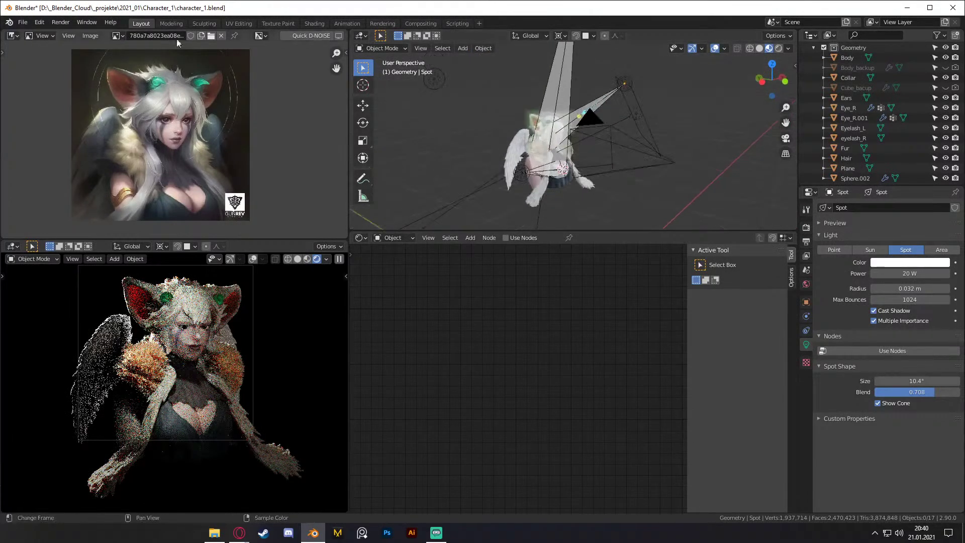
pyautogui.click(23, 22)
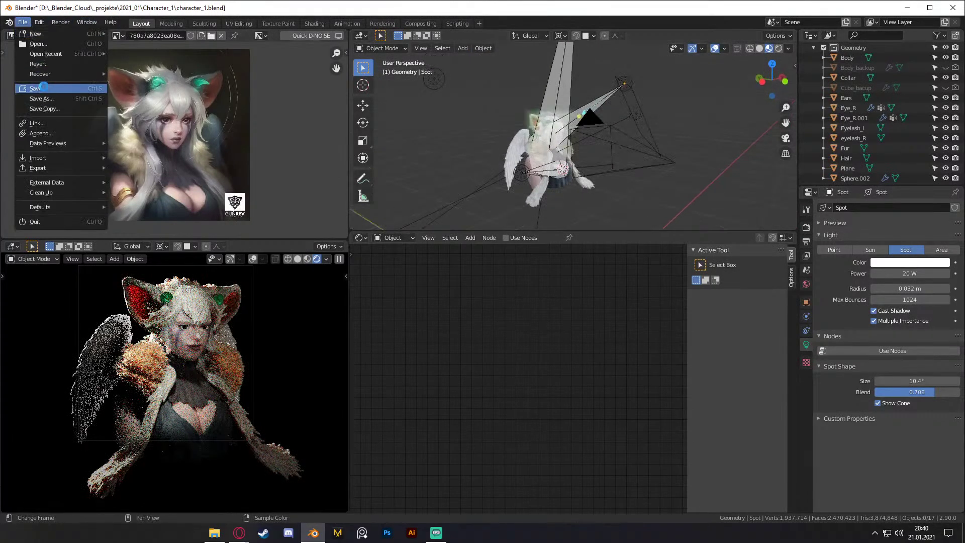
pyautogui.click(44, 87)
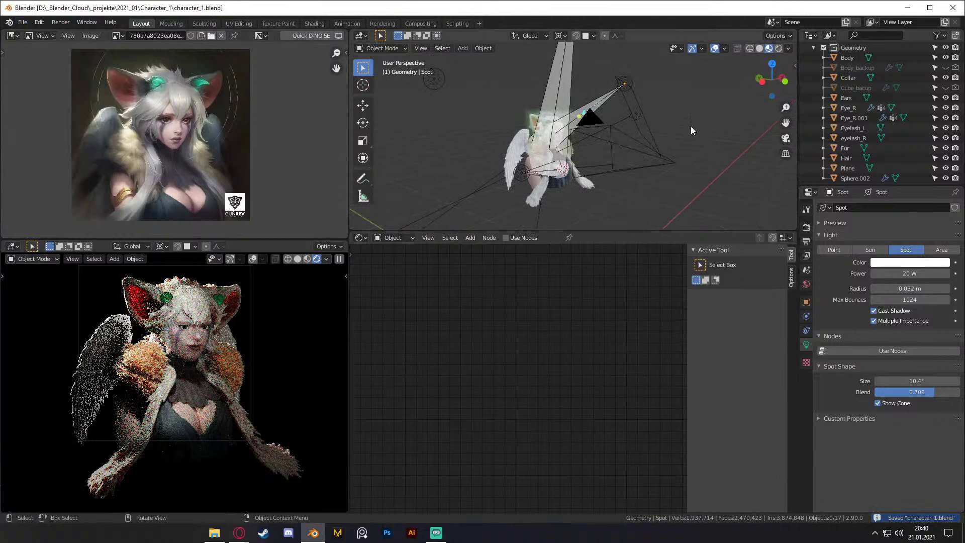
# Step: Select the overhead Spot.001 light and widen its cone to 14.5°
pyautogui.moveTo(624, 156); pyautogui.dragTo(650, 170, button='middle')
pyautogui.hotkey('ctrl', 'z')
pyautogui.scroll(-2, 656, 167)
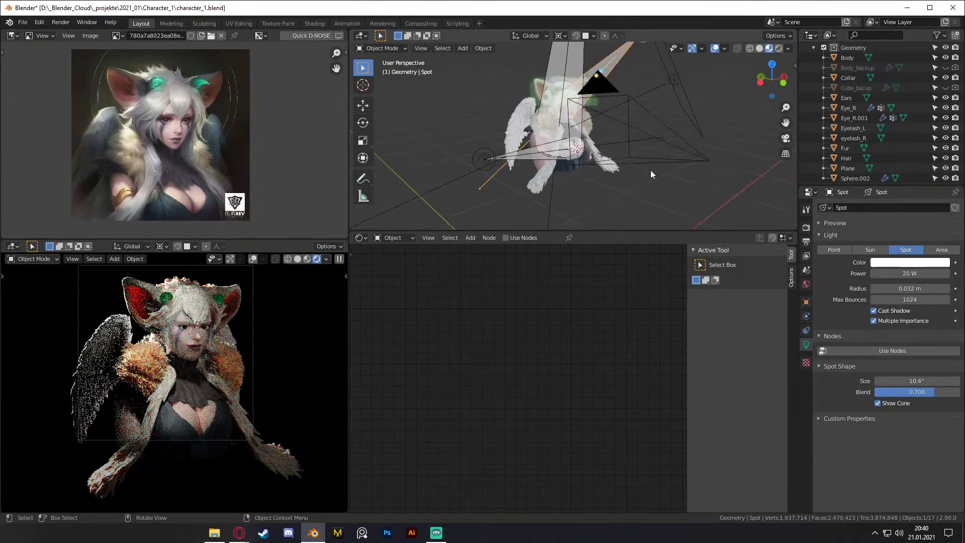
pyautogui.moveTo(583, 163); pyautogui.dragTo(568, 79, button='middle')
pyautogui.click(569, 79)
pyautogui.moveTo(620, 146); pyautogui.dragTo(622, 117, button='middle')
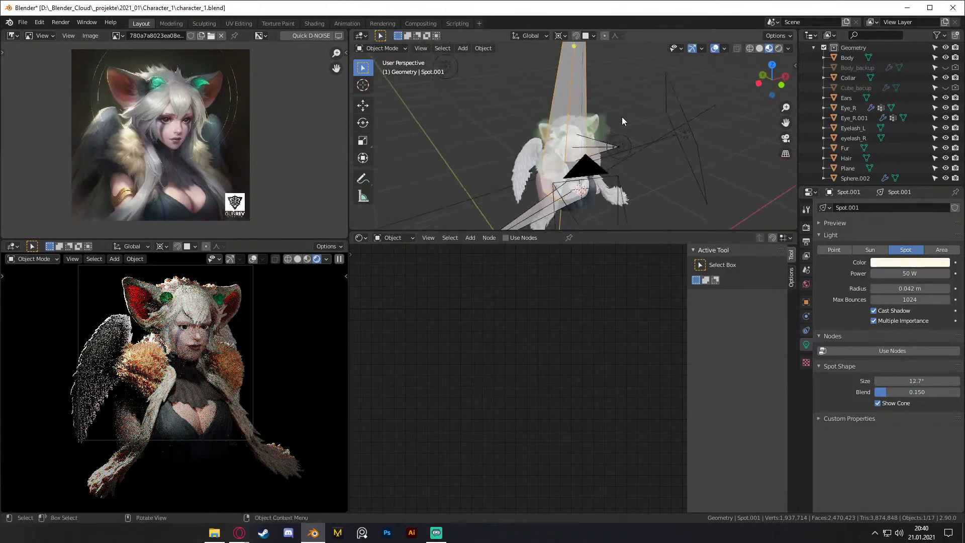
pyautogui.moveTo(911, 379); pyautogui.dragTo(911, 381)
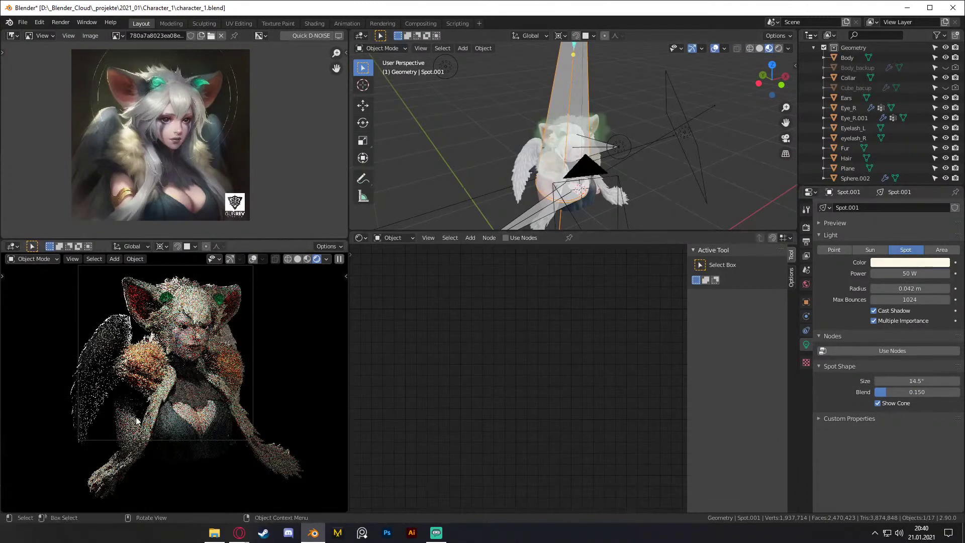
# Step: Switch the camera-view viewport to solid shading and hide the Licht collection
pyautogui.moveTo(696, 150); pyautogui.dragTo(599, 140, button='middle')
pyautogui.scroll(3, 597, 142)
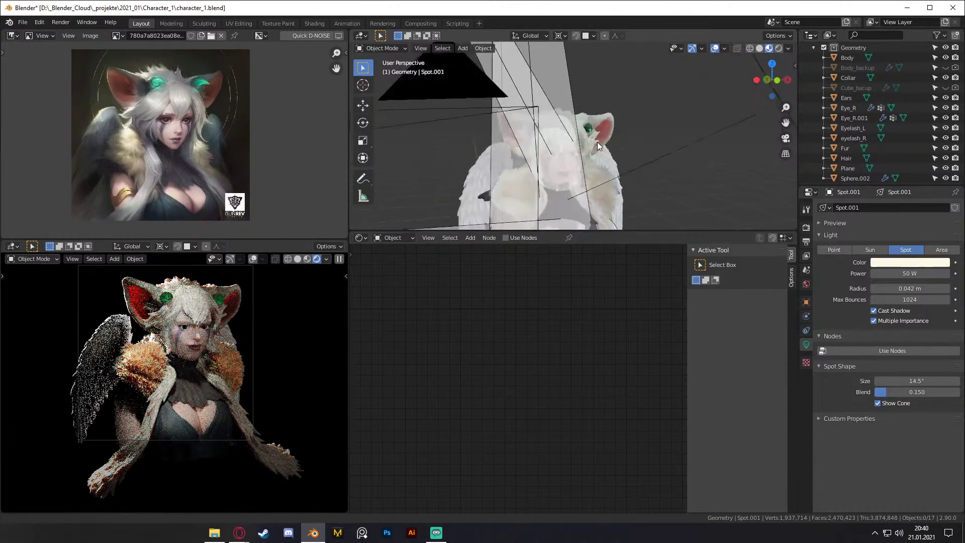
pyautogui.scroll(5, 864, 60)
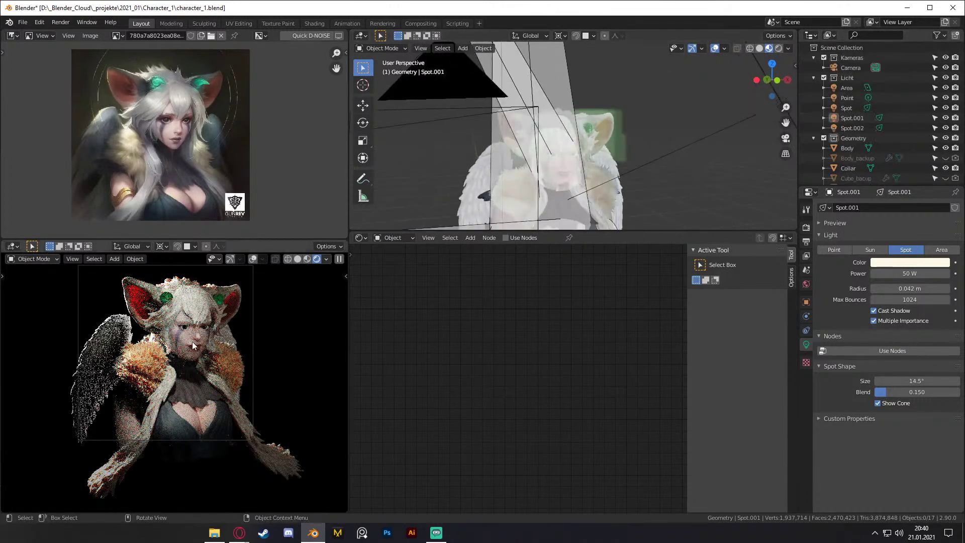
pyautogui.click(272, 339)
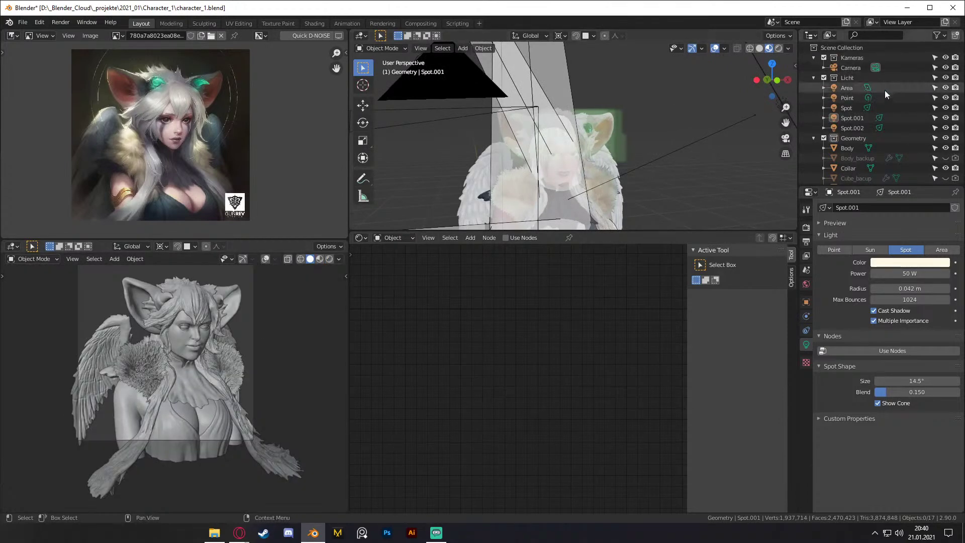
pyautogui.click(945, 78)
# Step: Enlarge the perspective viewport over the node editor and set it to solid shading
pyautogui.moveTo(634, 232); pyautogui.dragTo(634, 368)
pyautogui.press('z')
pyautogui.click(647, 261)
pyautogui.keyDown('shift'); pyautogui.moveTo(650, 260); pyautogui.dragTo(651, 201, button='middle'); pyautogui.keyUp('shift')
pyautogui.moveTo(651, 201); pyautogui.dragTo(635, 201, button='middle')
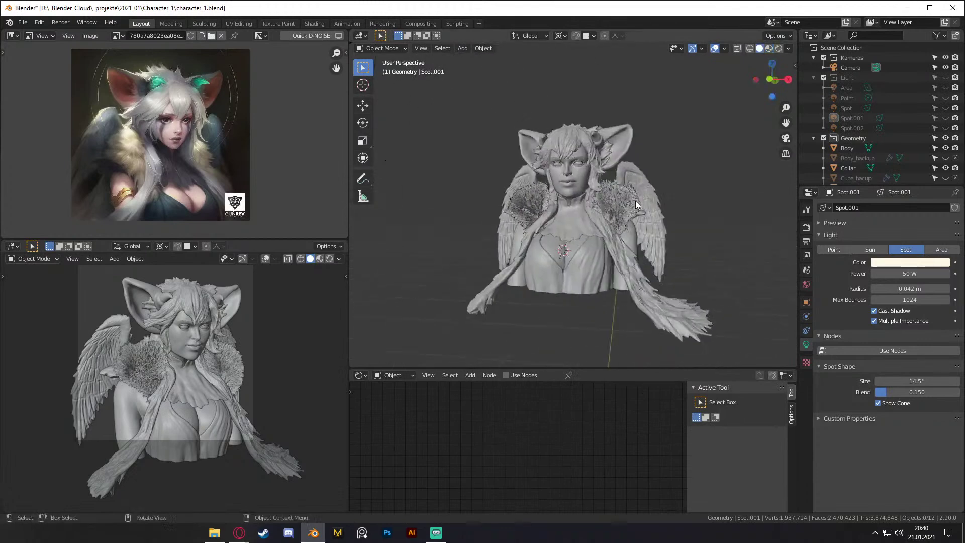
pyautogui.scroll(1, 636, 201)
# Step: Hide the Camera object and the whole Kameras collection from the viewport
pyautogui.click(944, 67)
pyautogui.scroll(4, 590, 164)
pyautogui.moveTo(591, 164); pyautogui.dragTo(618, 181, button='middle')
pyautogui.click(944, 57)
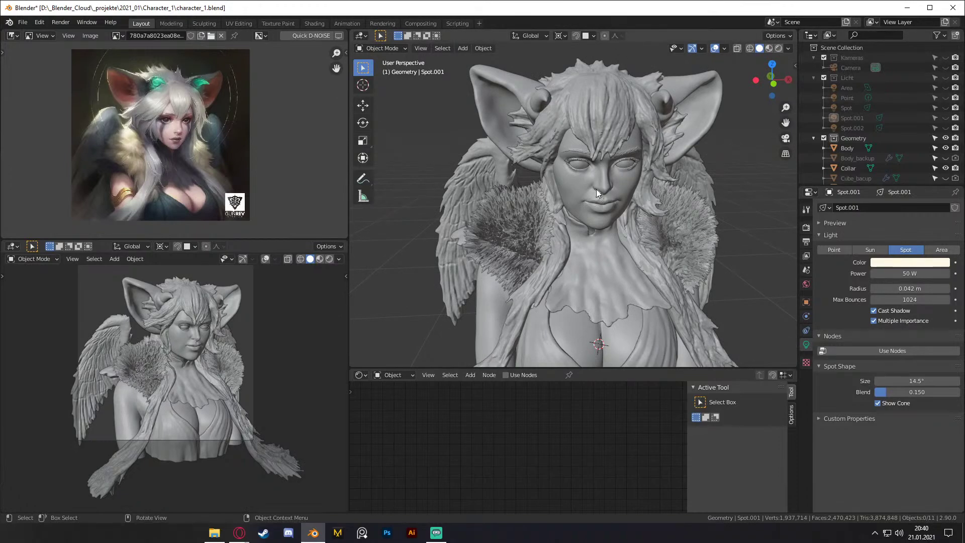
# Step: Select the Body mesh, make its Col vertex colour layer active, and switch to Vertex Paint mode
pyautogui.scroll(4, 598, 192)
pyautogui.moveTo(598, 127)
pyautogui.mouseDown(button='middle')
pyautogui.moveTo(596, 170)
pyautogui.moveTo(565, 161)
pyautogui.moveTo(610, 174)
pyautogui.mouseUp(button='middle')
pyautogui.press('z')
pyautogui.click(614, 157)
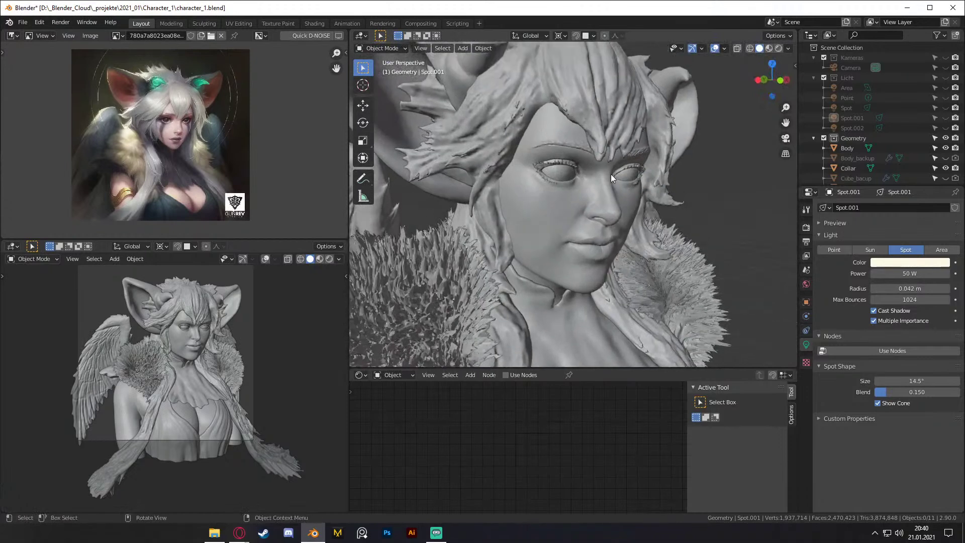
pyautogui.click(582, 201)
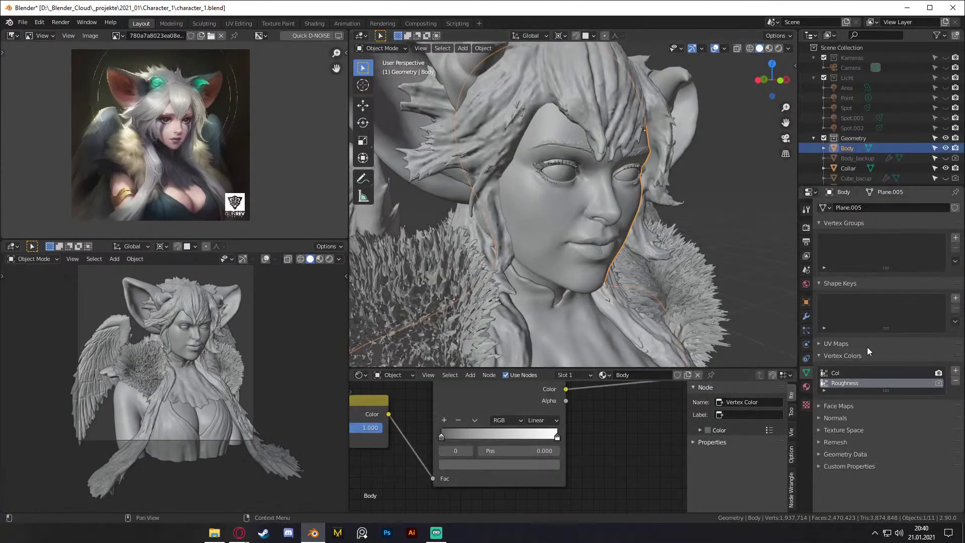
pyautogui.click(847, 371)
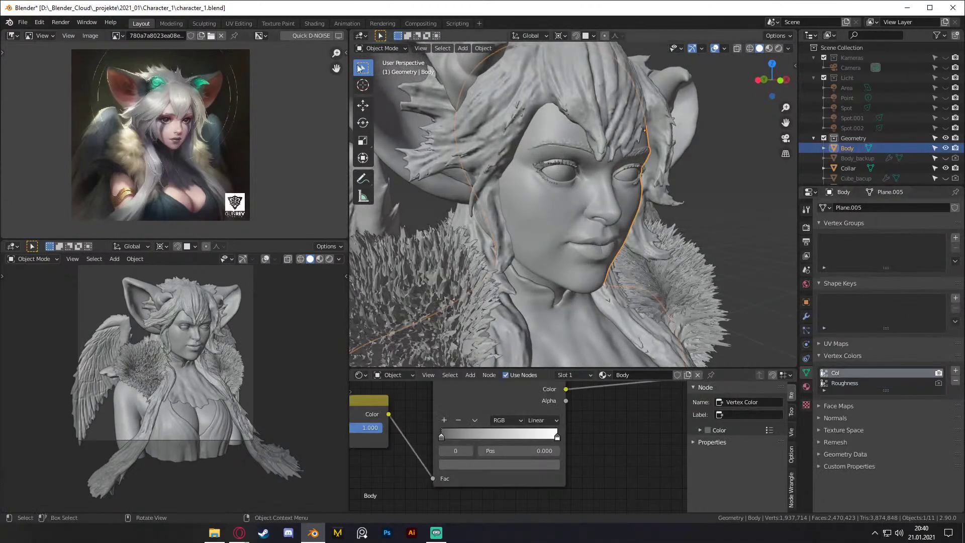
pyautogui.click(383, 48)
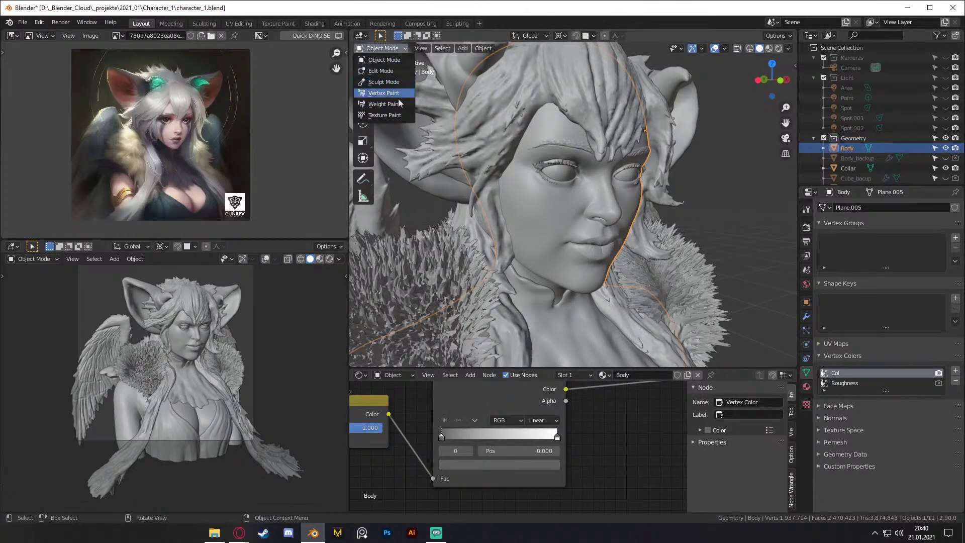
pyautogui.press('Return')
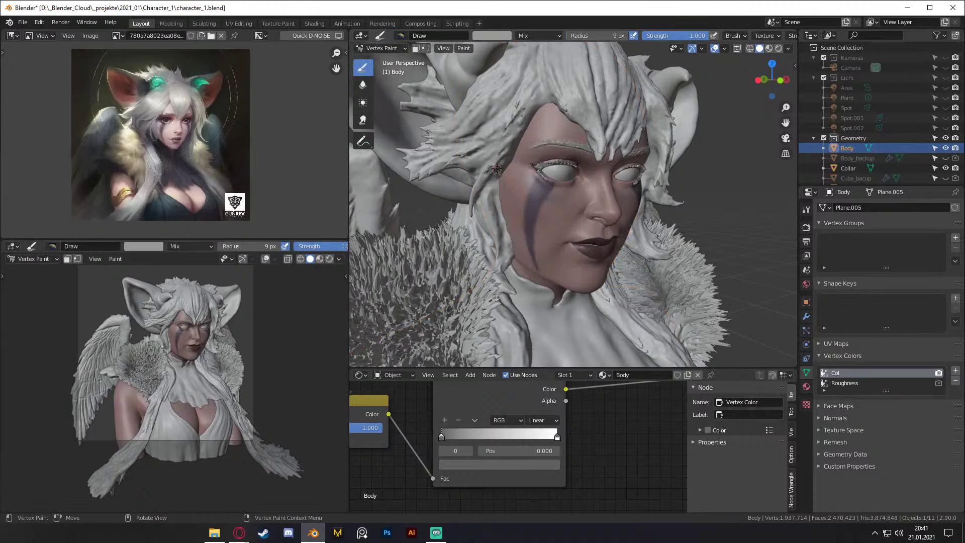
# Step: Review the Body material's Principled BSDF settings and examine the painted face around the cheek stripe and eye
pyautogui.click(806, 386)
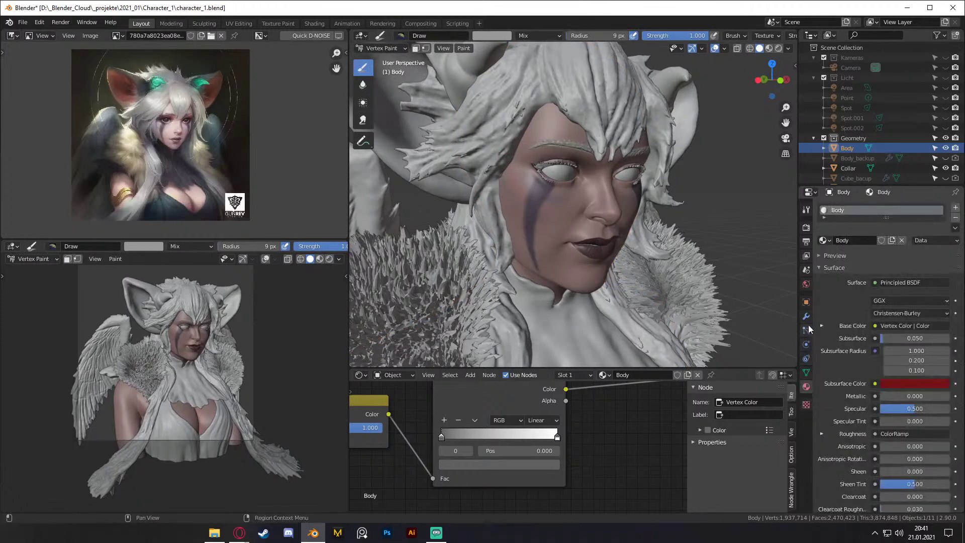
pyautogui.scroll(-7, 615, 251)
pyautogui.scroll(7, 615, 252)
pyautogui.moveTo(672, 238); pyautogui.dragTo(673, 230, button='middle')
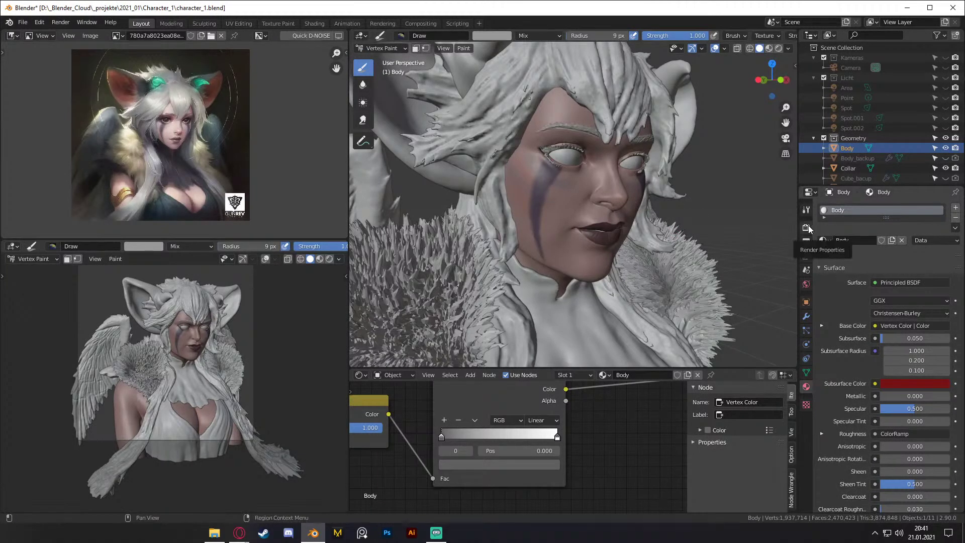
pyautogui.scroll(5, 590, 143)
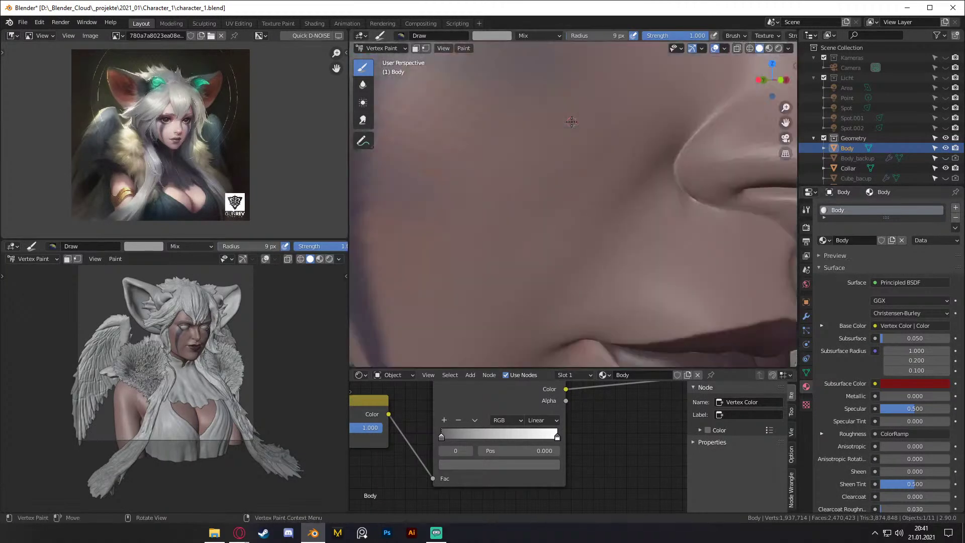
pyautogui.scroll(-2, 589, 143)
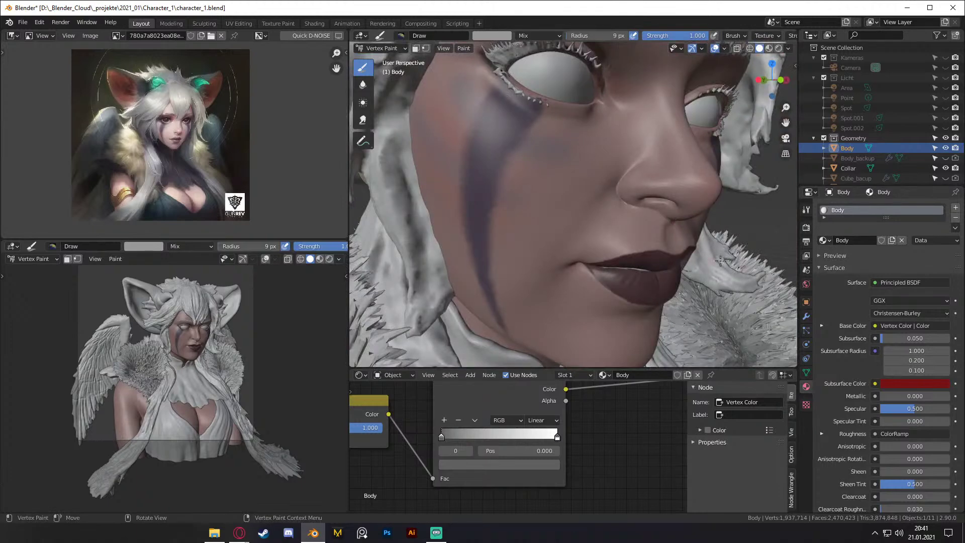
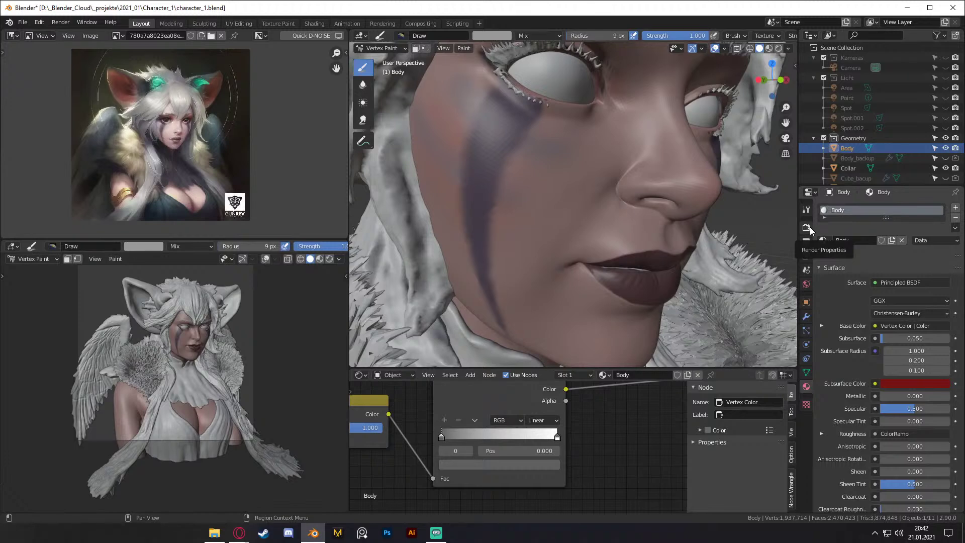
pyautogui.keyDown('shift'); pyautogui.moveTo(651, 215); pyautogui.dragTo(628, 189, button='middle'); pyautogui.keyUp('shift')
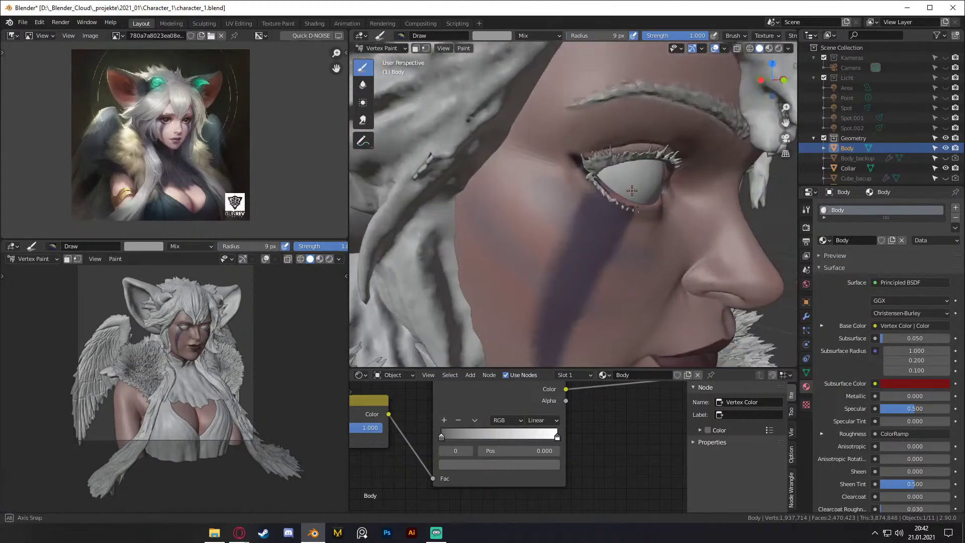
pyautogui.scroll(-4, 843, 300)
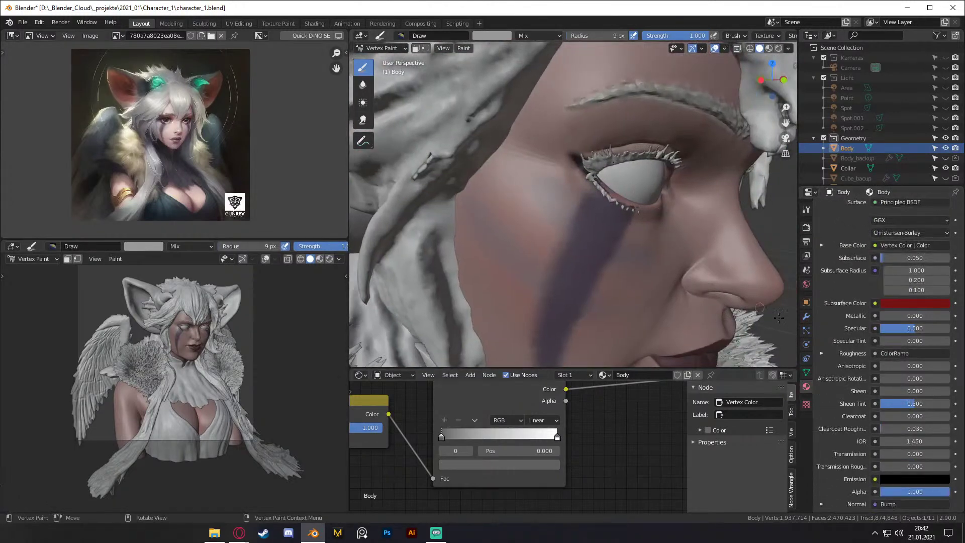
# Step: Display the Draw brush settings with the Body palette and set the viewport lighting to Flat
pyautogui.click(807, 211)
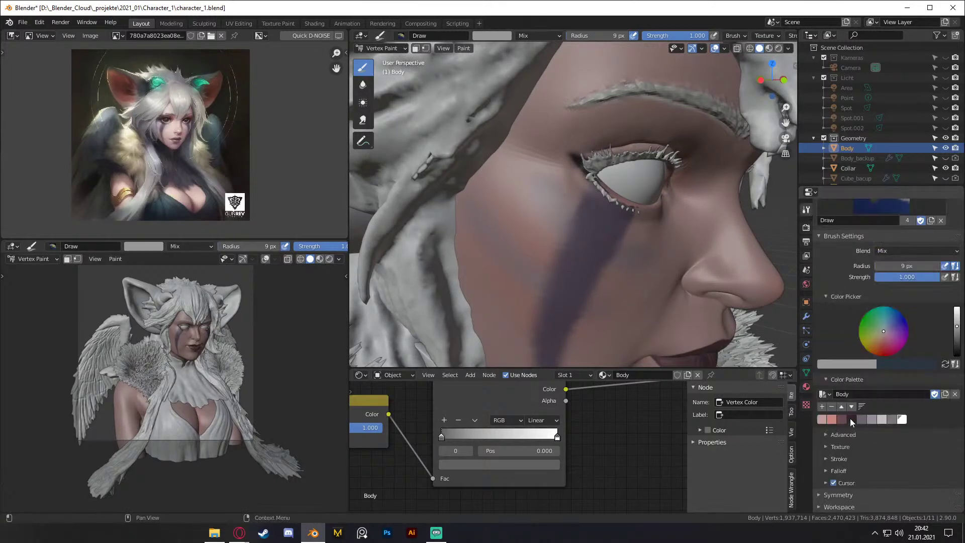
pyautogui.scroll(6, 624, 179)
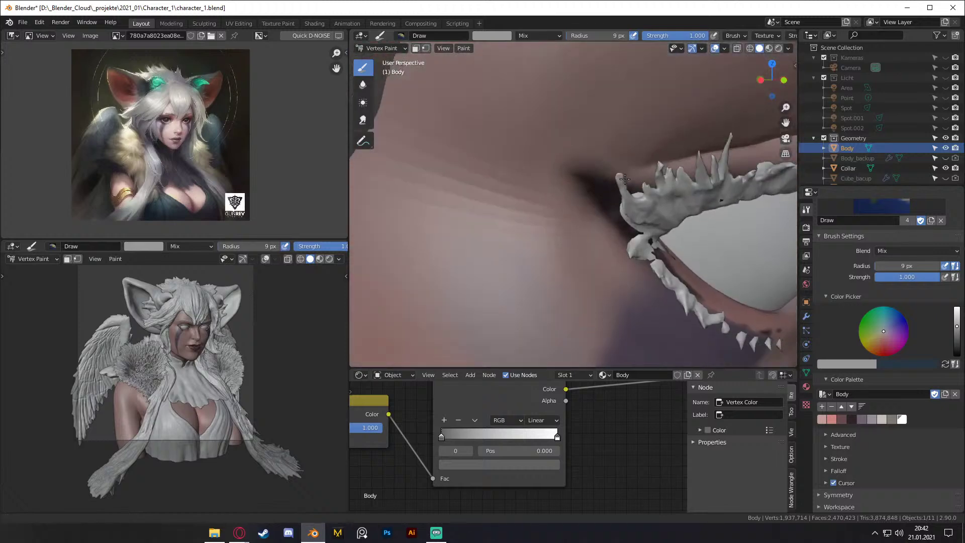
pyautogui.click(805, 96)
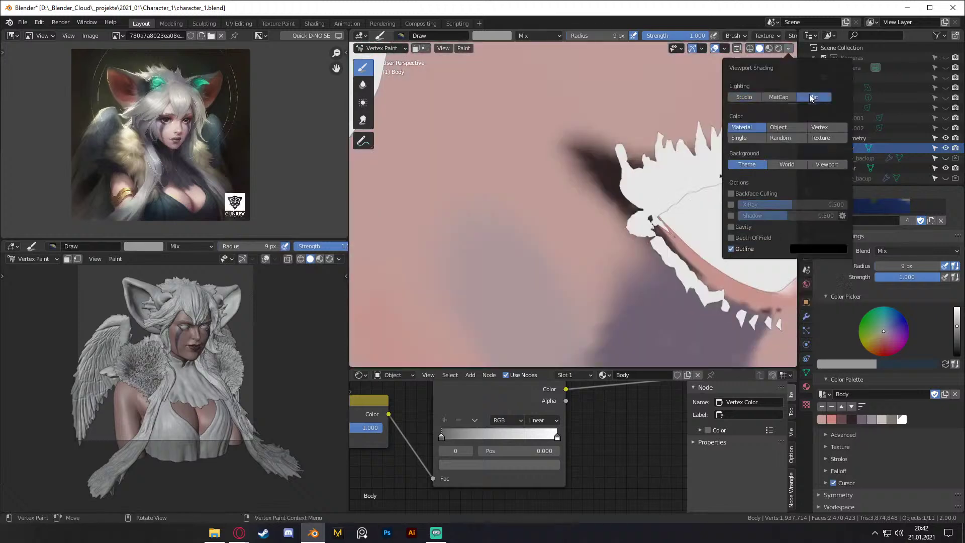
pyautogui.click(852, 419)
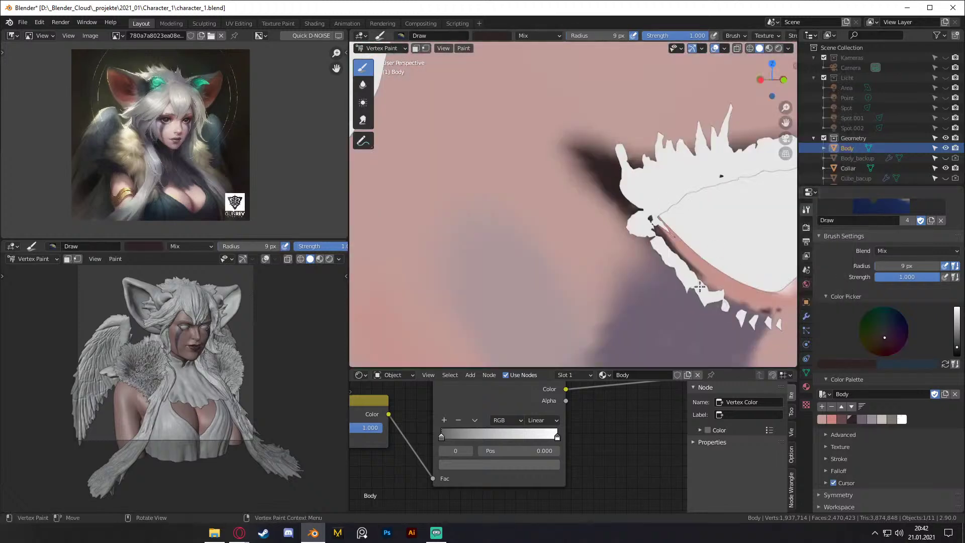
pyautogui.moveTo(555, 185); pyautogui.dragTo(602, 193)
pyautogui.hotkey('ctrl', 'z')
pyautogui.hotkey('ctrl', 'z')
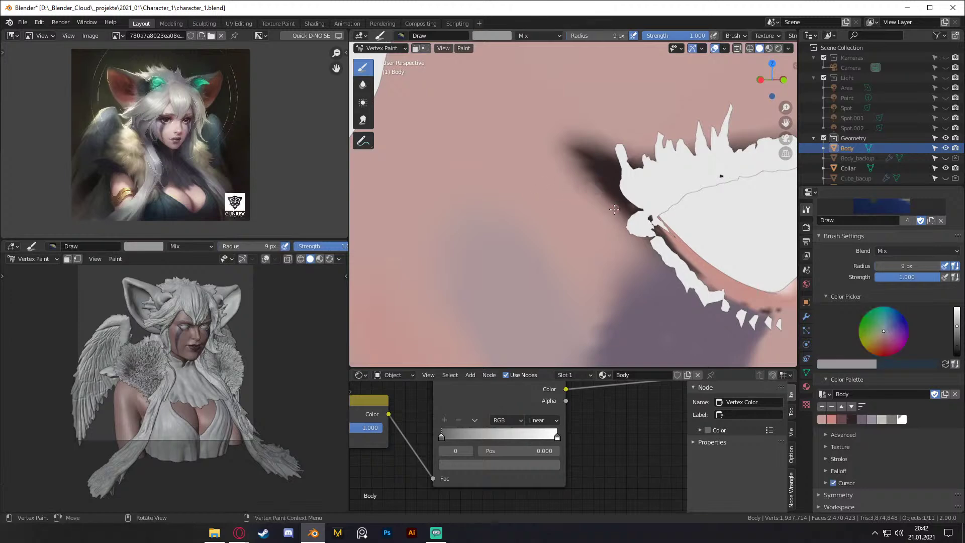
# Step: Examine the flat vertex colours around the eyelid, lashes and dark cheek stripe beside the reference portrait
pyautogui.scroll(-9, 610, 205)
pyautogui.scroll(10, 597, 198)
pyautogui.moveTo(620, 209); pyautogui.dragTo(657, 179, button='middle')
pyautogui.scroll(6, 649, 181)
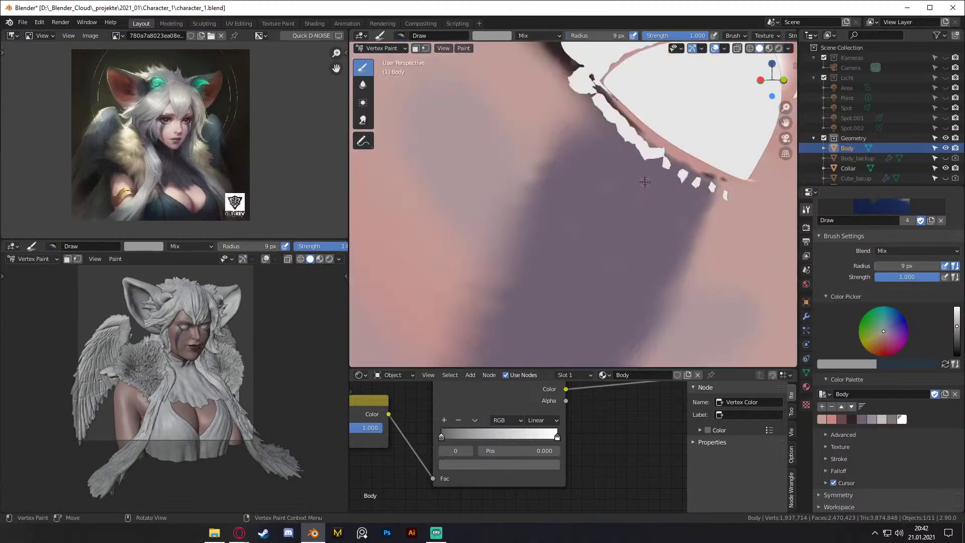
pyautogui.scroll(-5, 640, 188)
pyautogui.scroll(2, 643, 188)
pyautogui.moveTo(643, 189); pyautogui.dragTo(590, 183, button='middle')
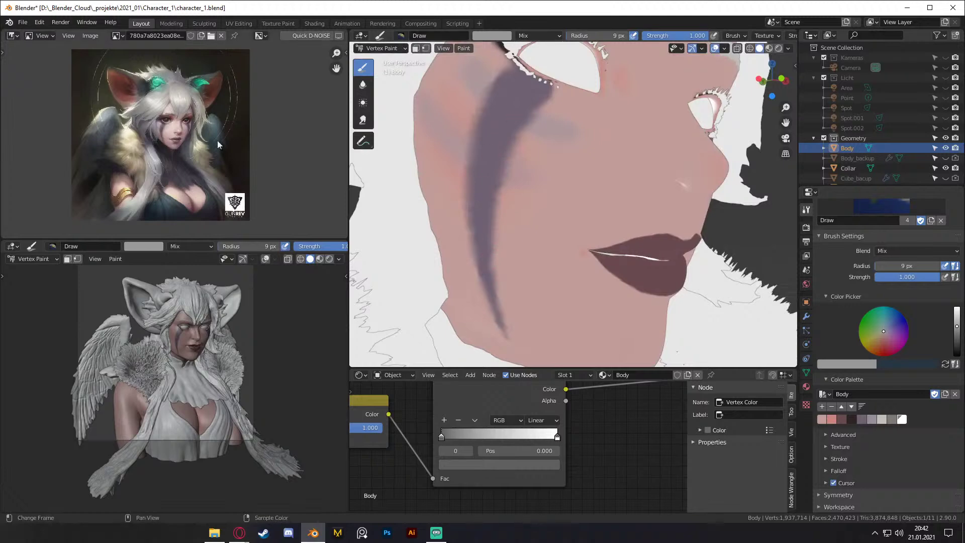
pyautogui.scroll(3, 174, 116)
pyautogui.scroll(-2, 188, 122)
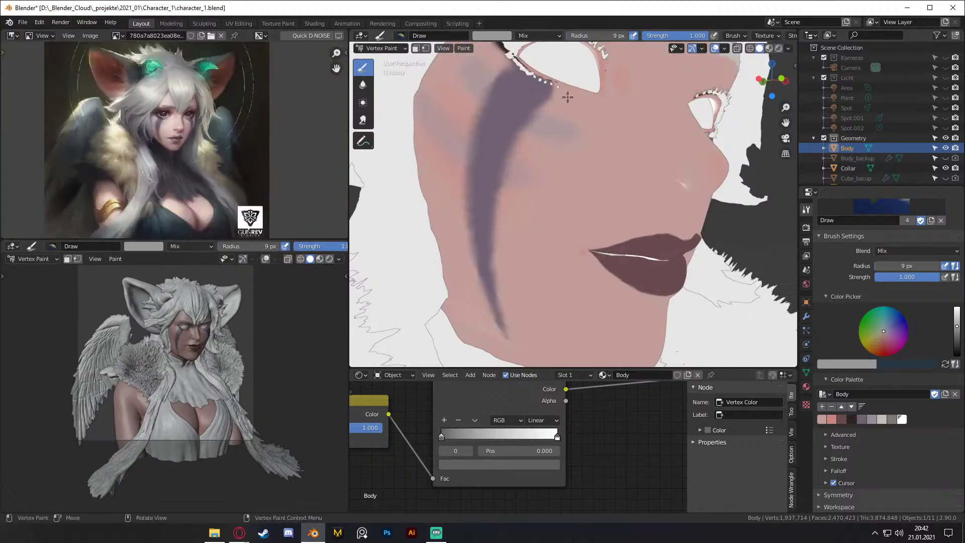
pyautogui.moveTo(605, 133); pyautogui.dragTo(606, 206, button='middle')
pyautogui.scroll(4, 618, 154)
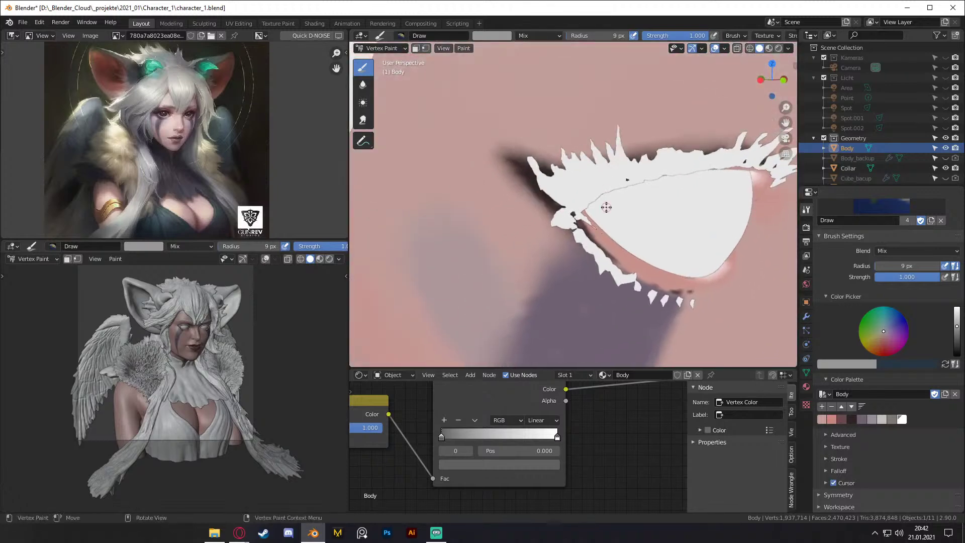
pyautogui.scroll(-4, 593, 151)
pyautogui.moveTo(593, 151); pyautogui.dragTo(599, 151, button='middle')
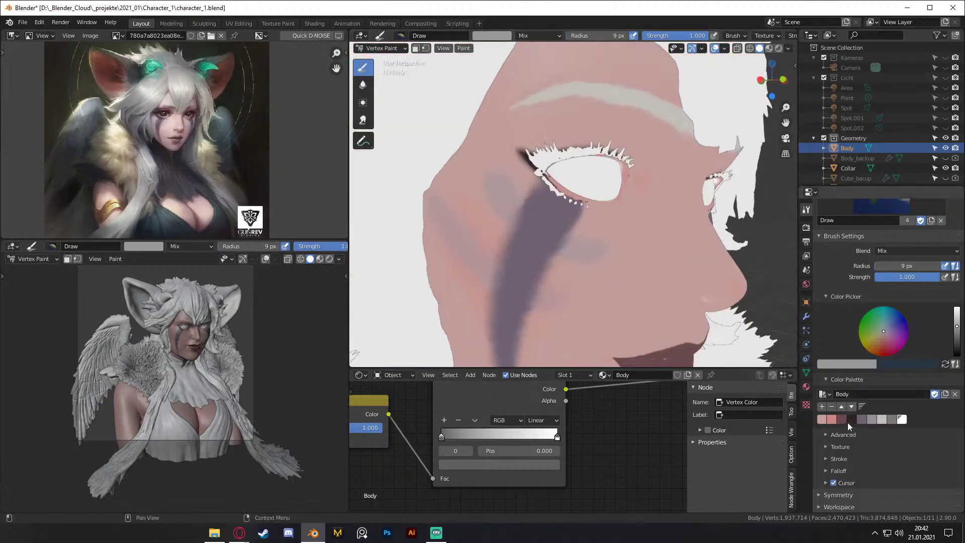
# Step: Compare the reference portrait's eyes and face paint up close with the model's lower eyelid and cheek
pyautogui.scroll(1, 848, 415)
pyautogui.scroll(5, 150, 105)
pyautogui.scroll(-1, 167, 101)
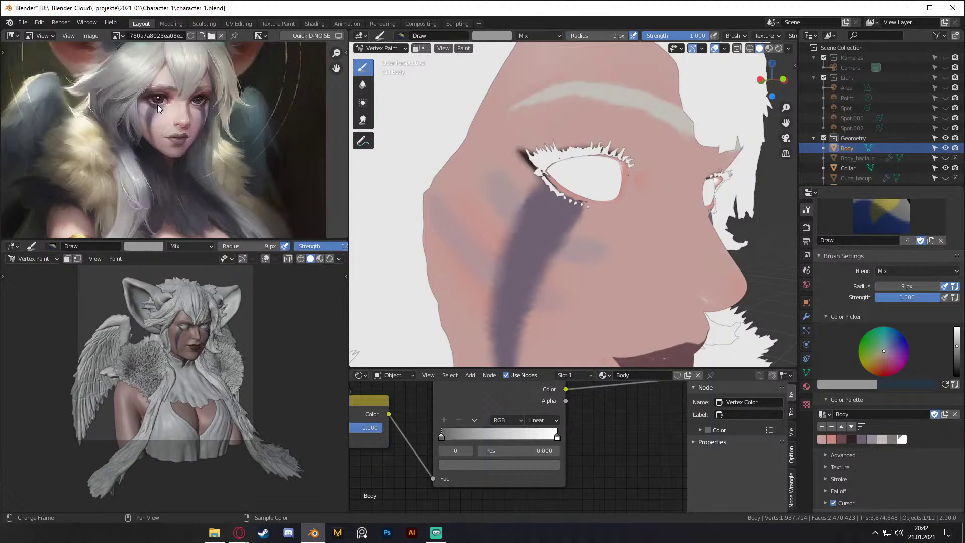
pyautogui.scroll(3, 154, 107)
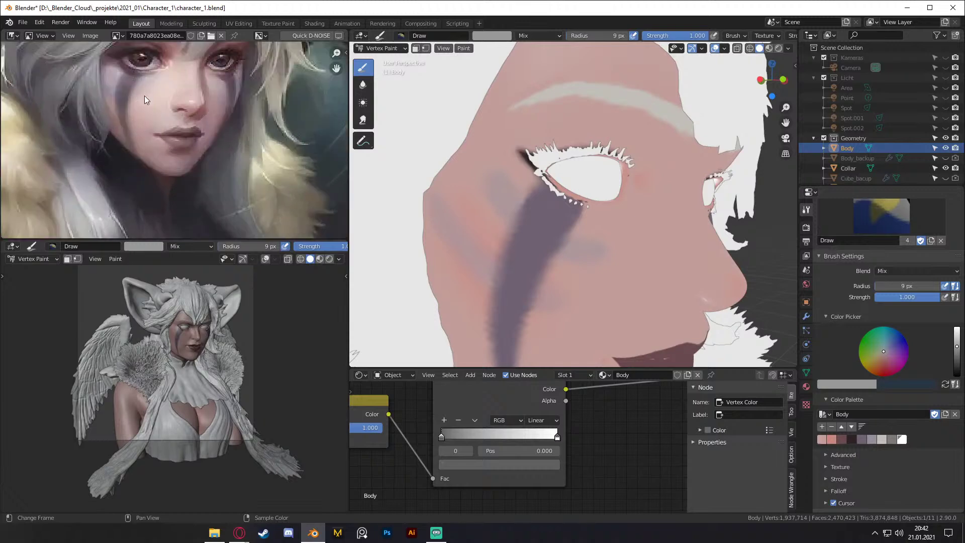
pyautogui.scroll(5, 640, 178)
pyautogui.moveTo(640, 178); pyautogui.dragTo(617, 183, button='middle')
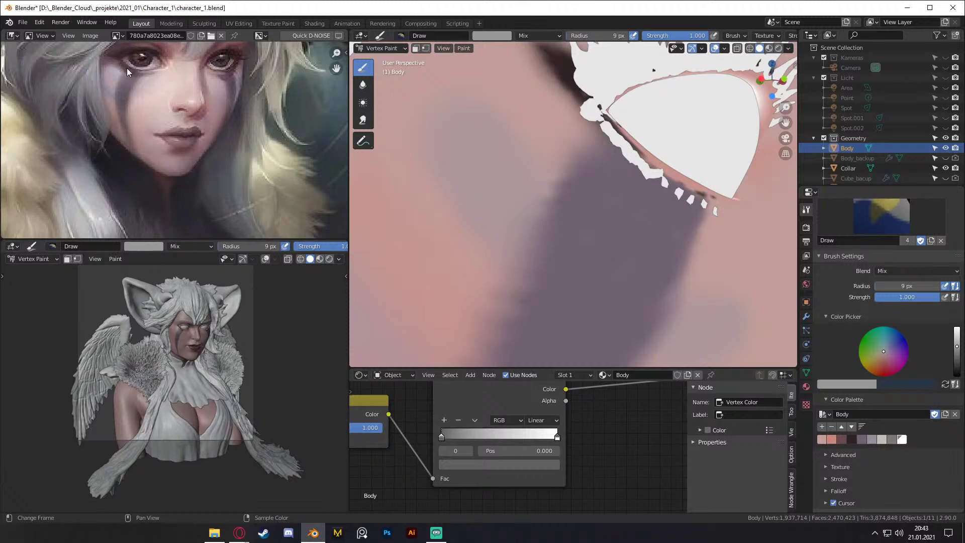
pyautogui.moveTo(556, 200); pyautogui.dragTo(603, 195, button='middle')
pyautogui.scroll(8, 597, 197)
pyautogui.scroll(-7, 599, 200)
pyautogui.moveTo(583, 188); pyautogui.dragTo(517, 216, button='middle')
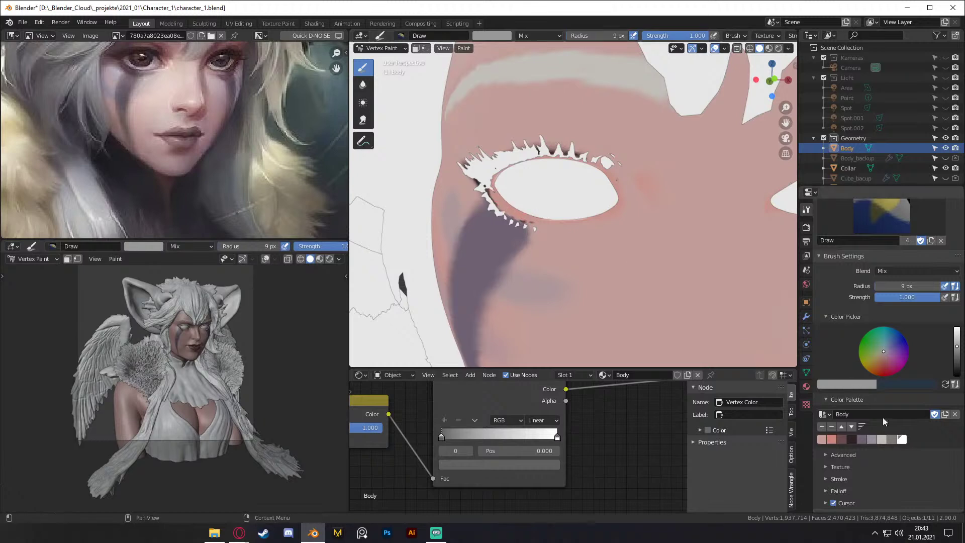
# Step: Paint the lower eyelid rim of the character's right eye white from the outer corner inwards with the Draw brush, using a 12 px radius
pyautogui.click(902, 440)
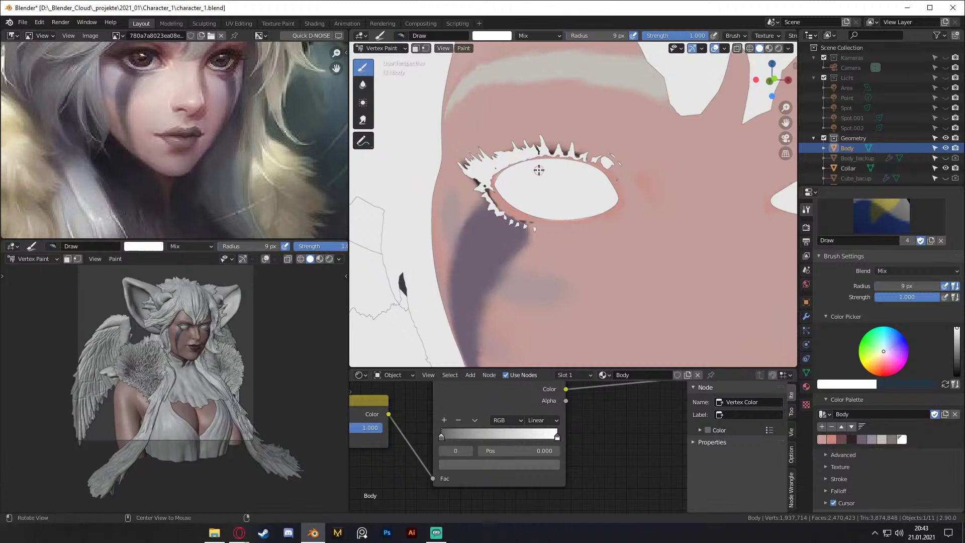
pyautogui.moveTo(538, 170); pyautogui.dragTo(528, 175, button='middle')
pyautogui.scroll(1, 473, 238)
pyautogui.moveTo(468, 229)
pyautogui.keyDown('shift'); pyautogui.mouseDown(button='middle')
pyautogui.moveTo(523, 183)
pyautogui.moveTo(482, 221)
pyautogui.moveTo(489, 198)
pyautogui.moveTo(509, 195)
pyautogui.mouseUp(button='middle'); pyautogui.keyUp('shift')
pyautogui.scroll(3, 483, 213)
pyautogui.scroll(-2, 483, 213)
pyautogui.press('f')
pyautogui.click(514, 197)
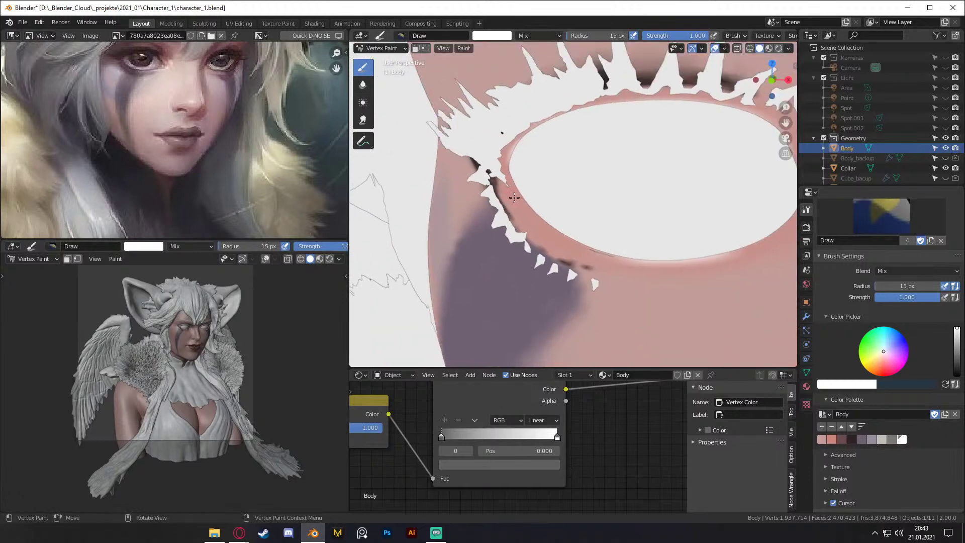
pyautogui.moveTo(512, 198)
pyautogui.mouseDown()
pyautogui.moveTo(537, 218)
pyautogui.moveTo(503, 171)
pyautogui.moveTo(522, 226)
pyautogui.moveTo(571, 244)
pyautogui.moveTo(525, 221)
pyautogui.moveTo(555, 251)
pyautogui.moveTo(586, 263)
pyautogui.moveTo(549, 246)
pyautogui.moveTo(598, 259)
pyautogui.moveTo(552, 240)
pyautogui.moveTo(591, 250)
pyautogui.moveTo(518, 198)
pyautogui.mouseUp()
pyautogui.moveTo(564, 179)
pyautogui.mouseDown(button='middle')
pyautogui.moveTo(573, 127)
pyautogui.moveTo(592, 258)
pyautogui.moveTo(568, 204)
pyautogui.moveTo(604, 200)
pyautogui.moveTo(538, 160)
pyautogui.moveTo(577, 195)
pyautogui.moveTo(563, 183)
pyautogui.mouseUp(button='middle')
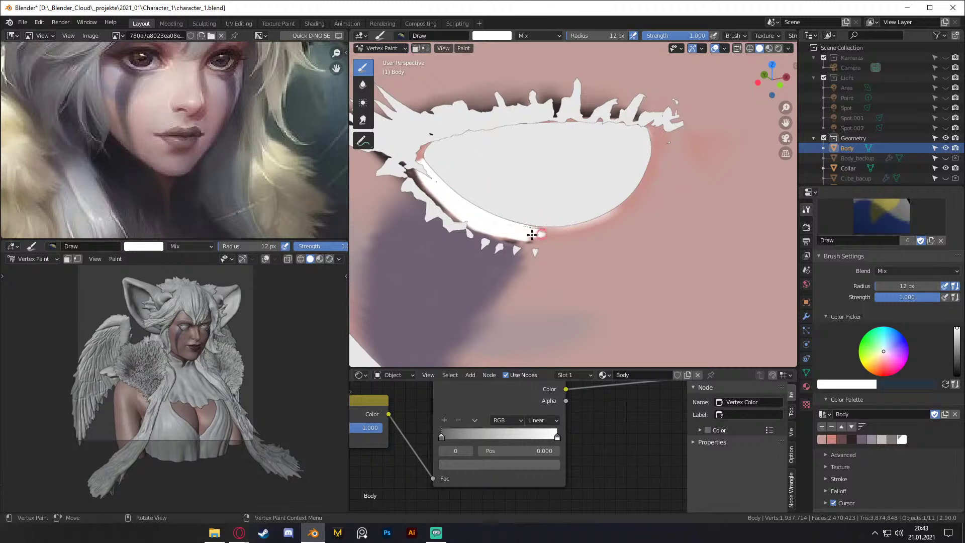
pyautogui.moveTo(545, 236)
pyautogui.mouseDown()
pyautogui.moveTo(553, 227)
pyautogui.moveTo(490, 222)
pyautogui.moveTo(585, 225)
pyautogui.moveTo(562, 232)
pyautogui.moveTo(589, 224)
pyautogui.moveTo(566, 233)
pyautogui.moveTo(583, 224)
pyautogui.moveTo(571, 222)
pyautogui.mouseUp()
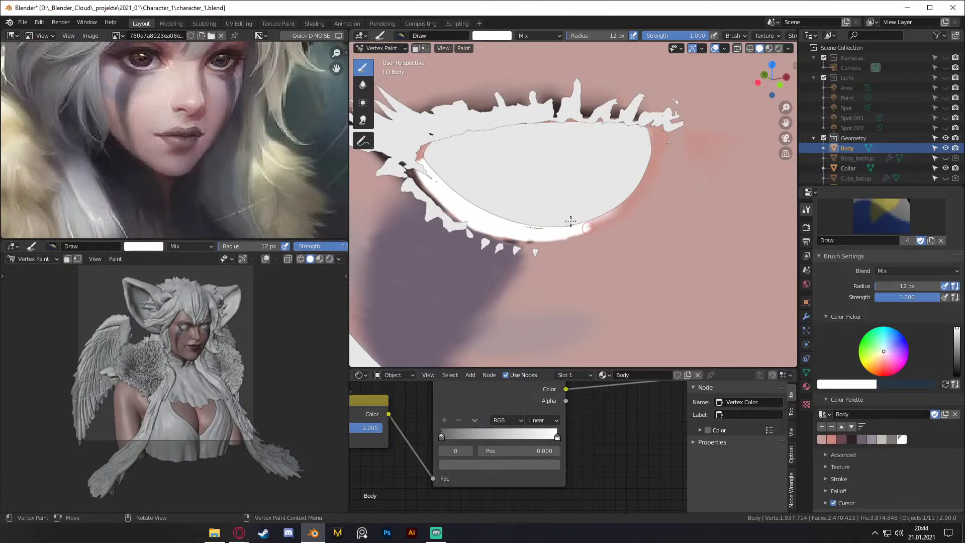
# Step: Set the viewport lighting to Studio and reduce the Draw brush radius to 9 px
pyautogui.click(788, 48)
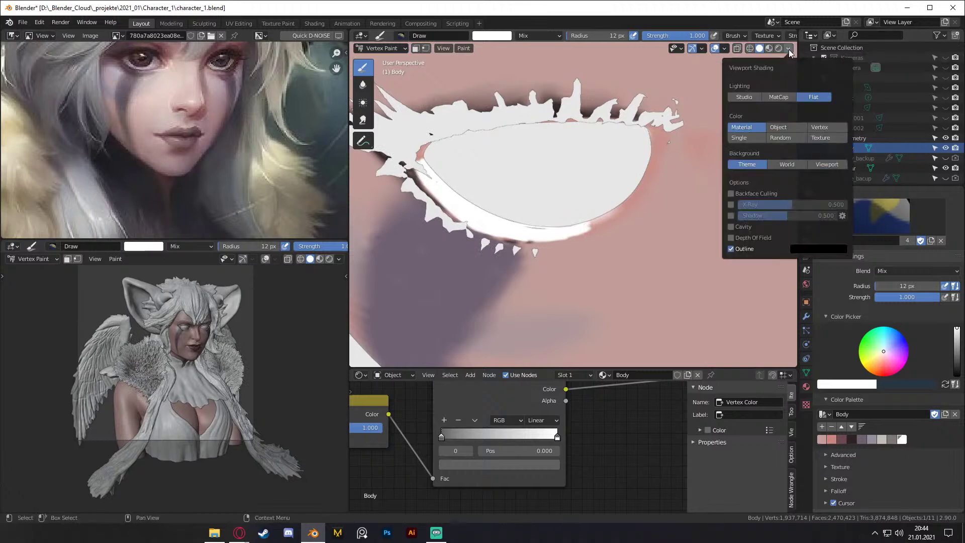
pyautogui.click(747, 97)
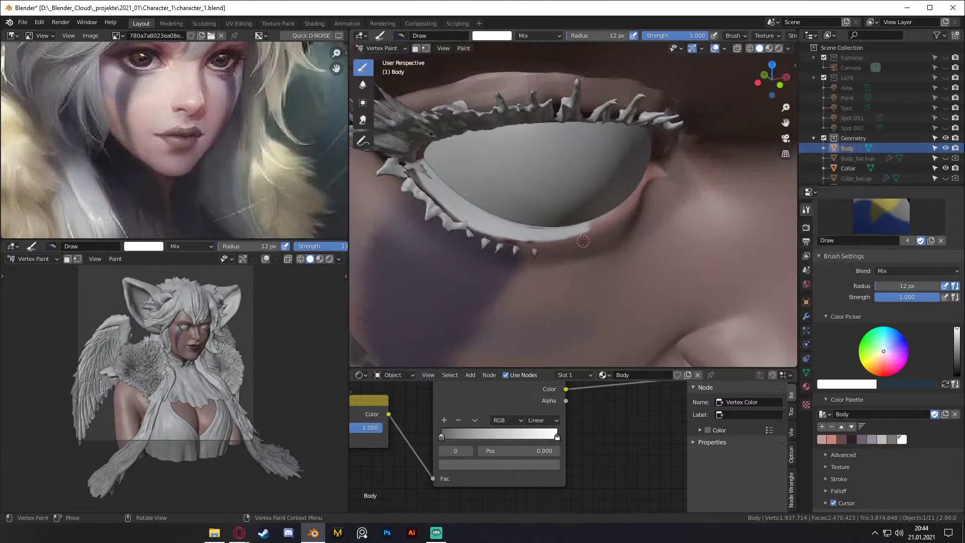
pyautogui.press('[')
pyautogui.press('[')
pyautogui.moveTo(568, 236); pyautogui.dragTo(503, 201, button='middle')
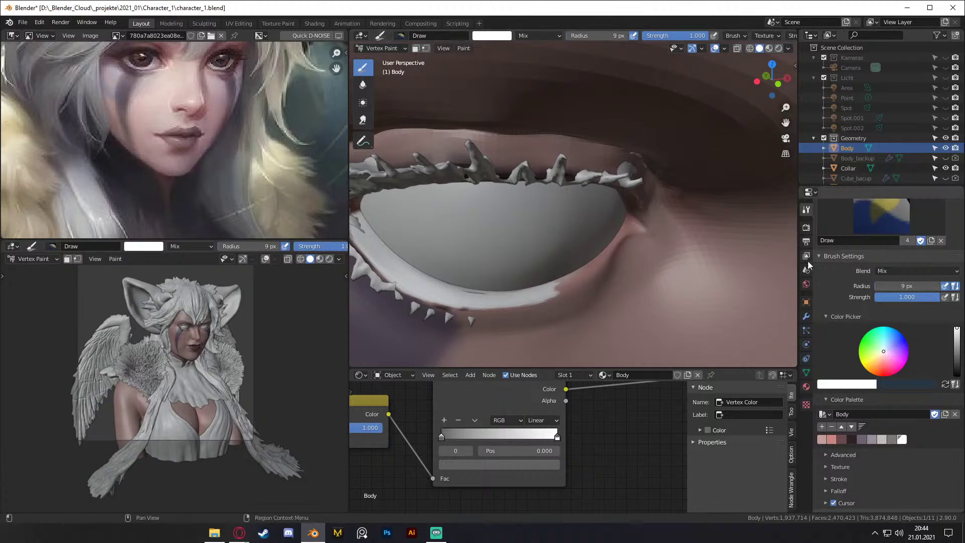
# Step: Soften the inner end of the right eye's white eyelid rim with the Blur brush and set its radius to 20 px
pyautogui.scroll(2, 829, 301)
pyautogui.scroll(1, 831, 333)
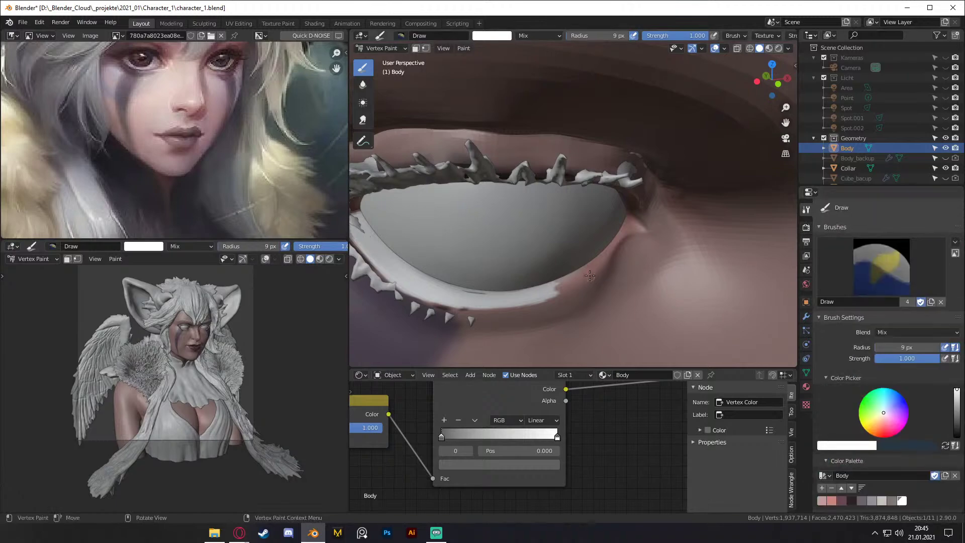
pyautogui.scroll(-10, 603, 260)
pyautogui.scroll(10, 603, 260)
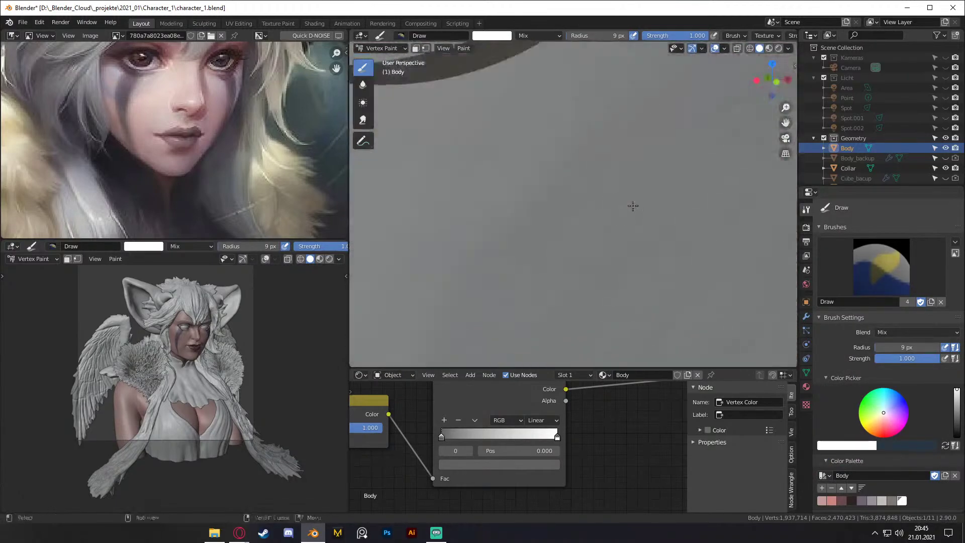
pyautogui.scroll(-3, 625, 201)
pyautogui.scroll(5, 626, 194)
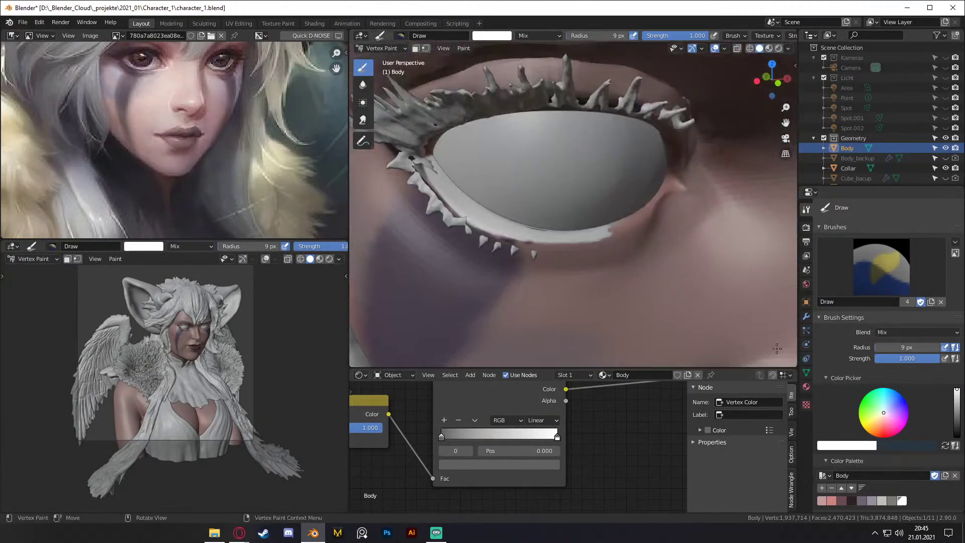
pyautogui.click(363, 85)
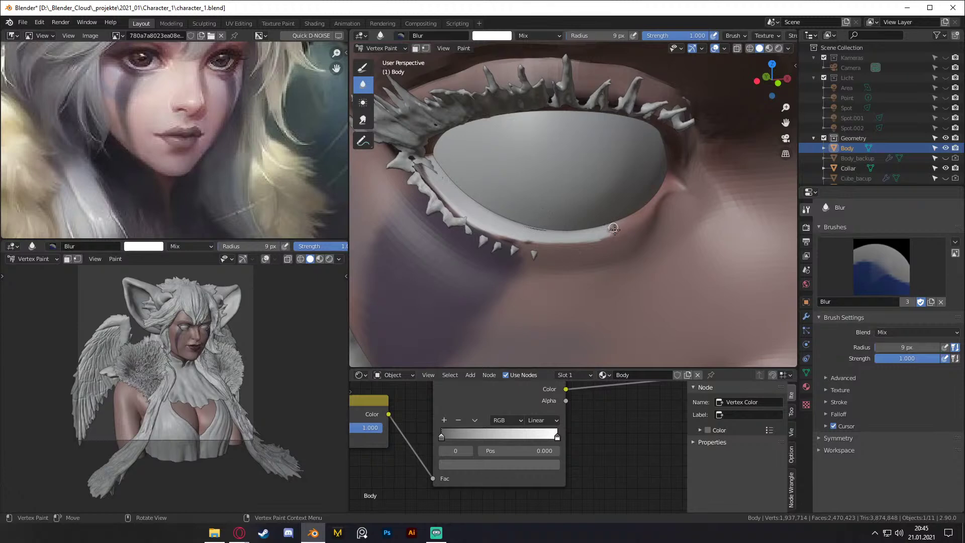
pyautogui.press('f')
# Step: Paint the outer half of the left eye's lower eyelid rim white with the Draw brush at 20 px
pyautogui.moveTo(452, 183); pyautogui.dragTo(579, 185, button='middle')
pyautogui.scroll(4, 578, 185)
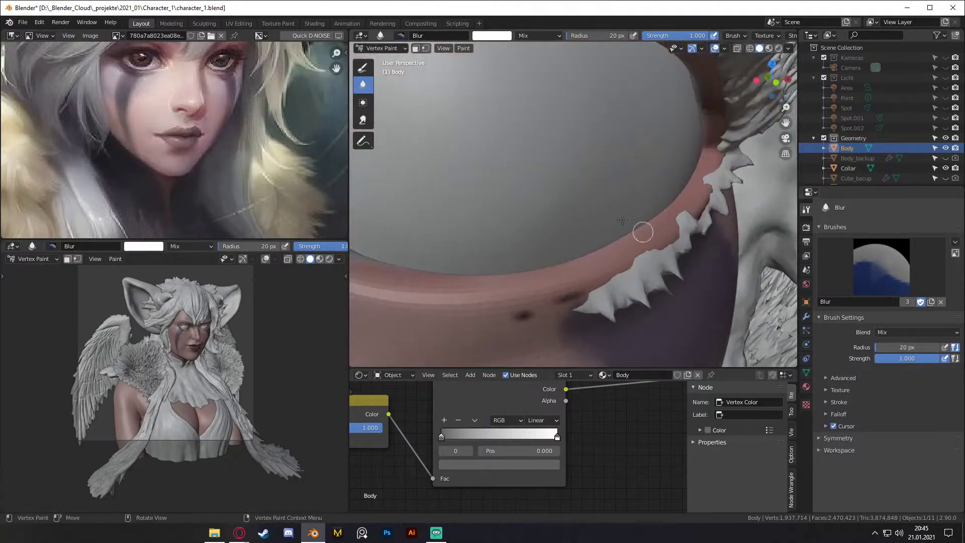
pyautogui.click(363, 67)
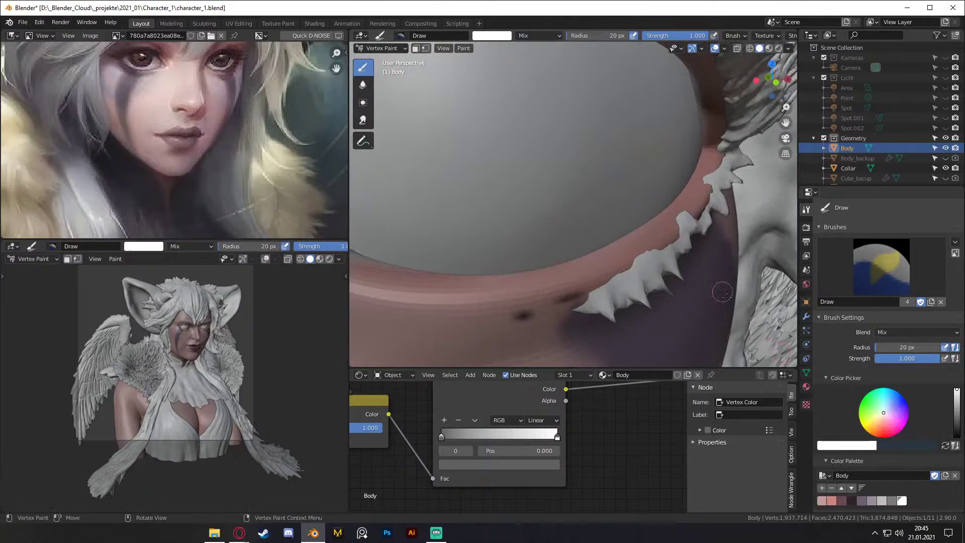
pyautogui.moveTo(676, 210)
pyautogui.mouseDown()
pyautogui.moveTo(704, 186)
pyautogui.moveTo(659, 239)
pyautogui.moveTo(610, 262)
pyautogui.moveTo(661, 241)
pyautogui.moveTo(707, 192)
pyautogui.mouseUp()
pyautogui.moveTo(710, 174); pyautogui.dragTo(563, 179, button='middle')
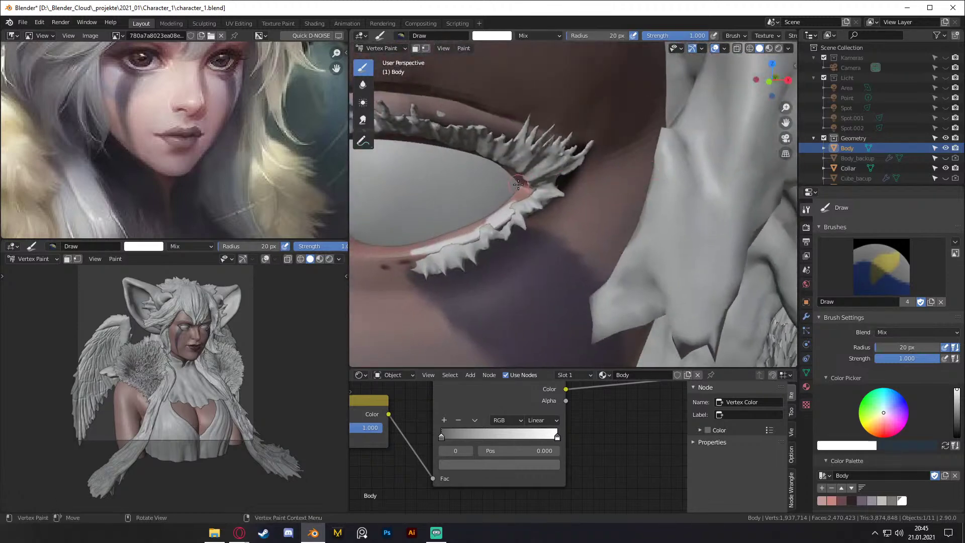
pyautogui.moveTo(531, 193)
pyautogui.mouseDown(button='middle')
pyautogui.moveTo(650, 170)
pyautogui.moveTo(626, 181)
pyautogui.mouseUp(button='middle')
pyautogui.moveTo(626, 181)
pyautogui.mouseDown()
pyautogui.moveTo(520, 234)
pyautogui.moveTo(593, 205)
pyautogui.moveTo(666, 132)
pyautogui.moveTo(643, 167)
pyautogui.mouseUp()
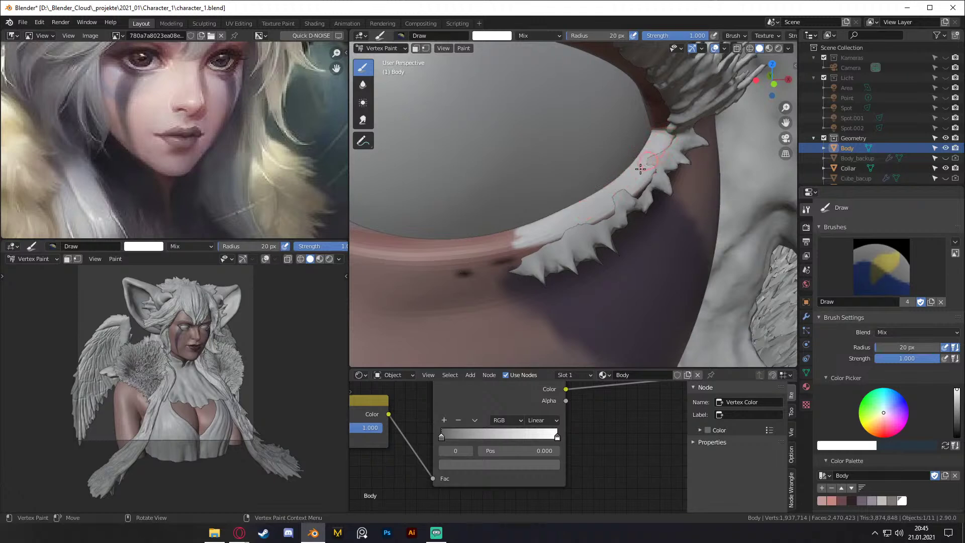
# Step: Extend the white along the left eye's lower eyelid rim towards the inner corner, reducing the brush radius to 16 px
pyautogui.moveTo(604, 211); pyautogui.dragTo(649, 242, button='middle')
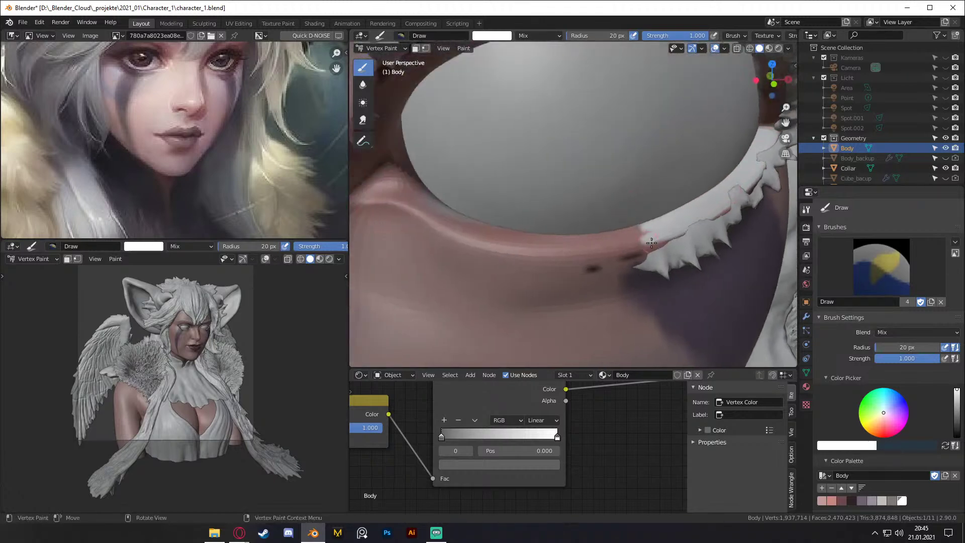
pyautogui.moveTo(662, 233)
pyautogui.mouseDown()
pyautogui.moveTo(597, 246)
pyautogui.moveTo(641, 238)
pyautogui.mouseUp()
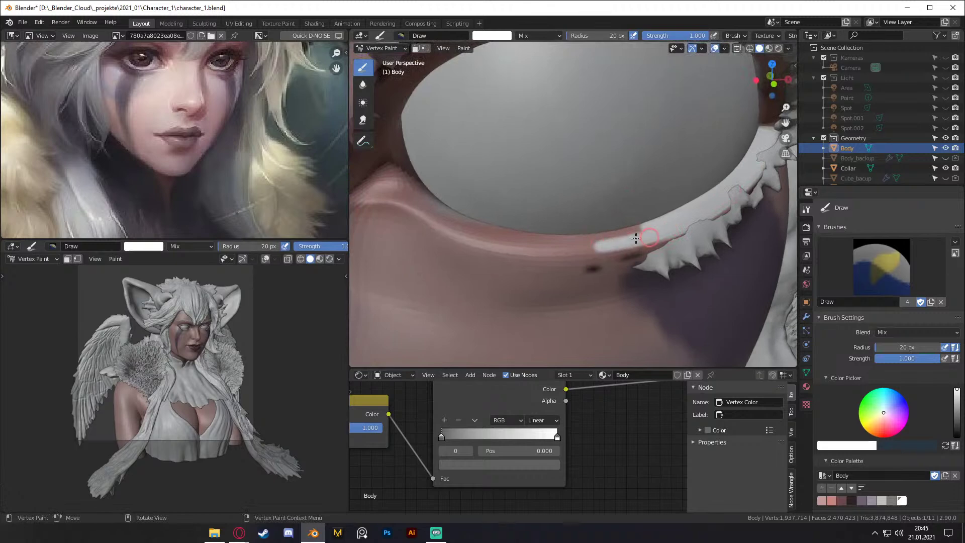
pyautogui.moveTo(583, 246)
pyautogui.mouseDown()
pyautogui.moveTo(572, 247)
pyautogui.moveTo(648, 221)
pyautogui.moveTo(577, 242)
pyautogui.moveTo(588, 241)
pyautogui.mouseUp()
pyautogui.moveTo(589, 241)
pyautogui.keyDown('ctrl'); pyautogui.mouseDown(button='middle')
pyautogui.moveTo(617, 209)
pyautogui.moveTo(618, 312)
pyautogui.moveTo(624, 189)
pyautogui.moveTo(576, 246)
pyautogui.moveTo(576, 301)
pyautogui.mouseUp(button='middle'); pyautogui.keyUp('ctrl')
pyautogui.press('[')
pyautogui.press('[')
pyautogui.moveTo(558, 306)
pyautogui.mouseDown()
pyautogui.moveTo(567, 303)
pyautogui.moveTo(542, 300)
pyautogui.moveTo(584, 295)
pyautogui.mouseUp()
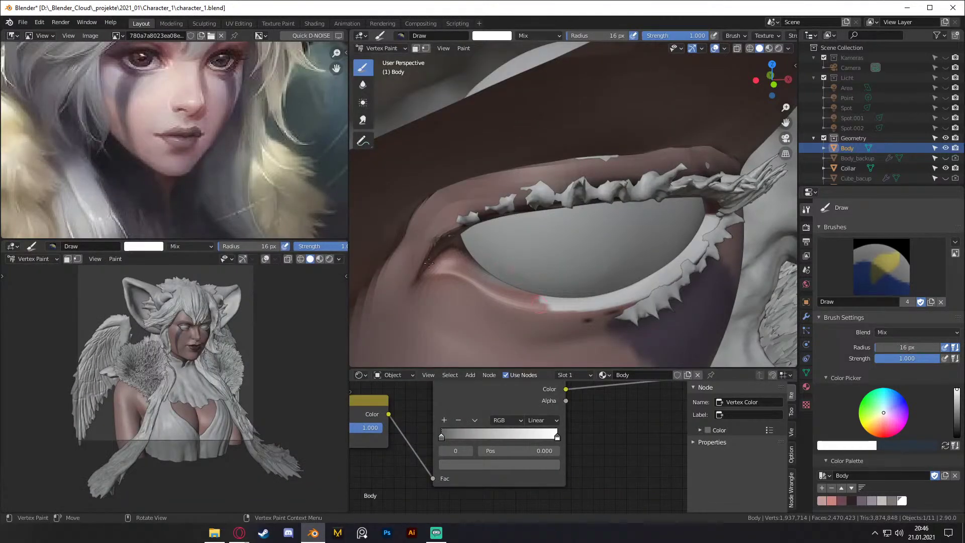
# Step: Blur the inner end of the left eye's white eyelid rim into the skin and check both eyes
pyautogui.click(362, 85)
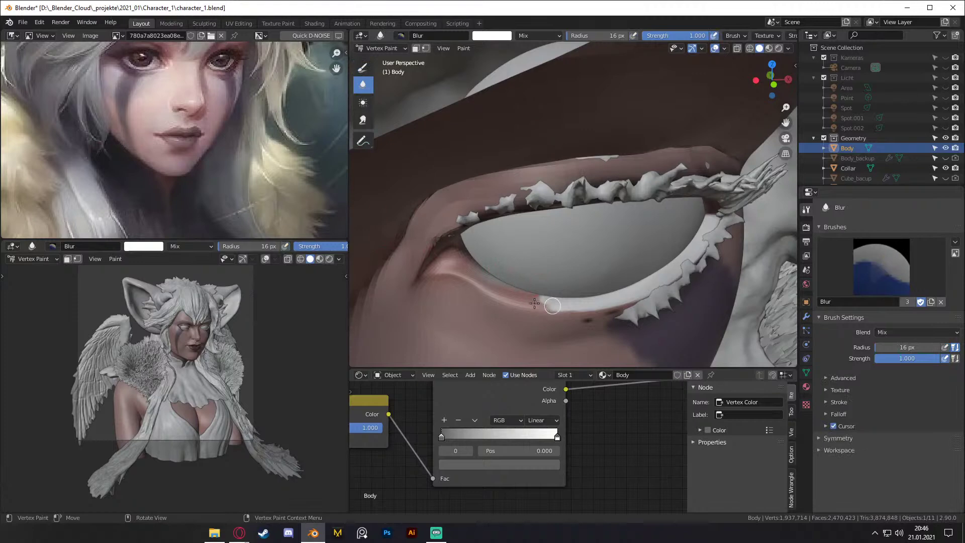
pyautogui.moveTo(550, 304)
pyautogui.mouseDown()
pyautogui.moveTo(526, 295)
pyautogui.moveTo(540, 305)
pyautogui.mouseUp()
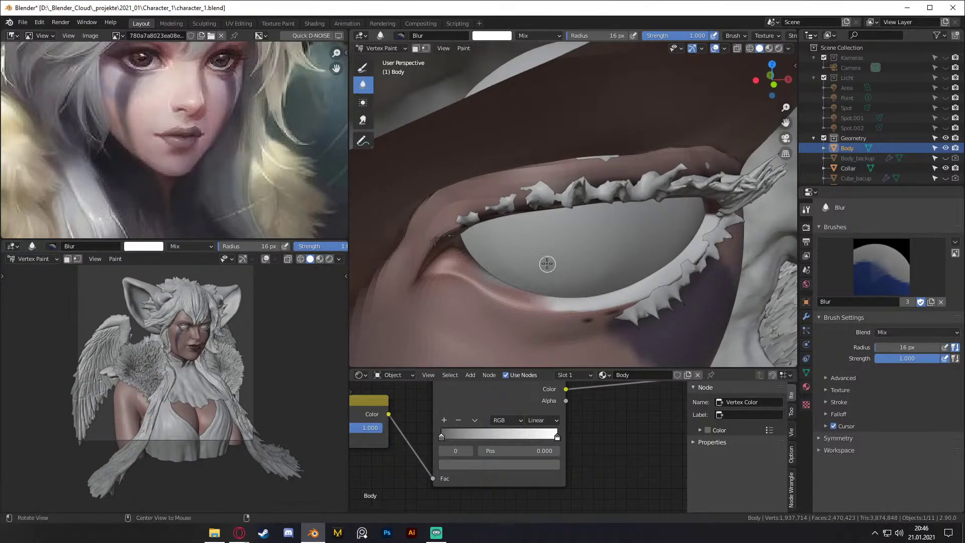
pyautogui.scroll(-10, 549, 262)
pyautogui.scroll(8, 587, 192)
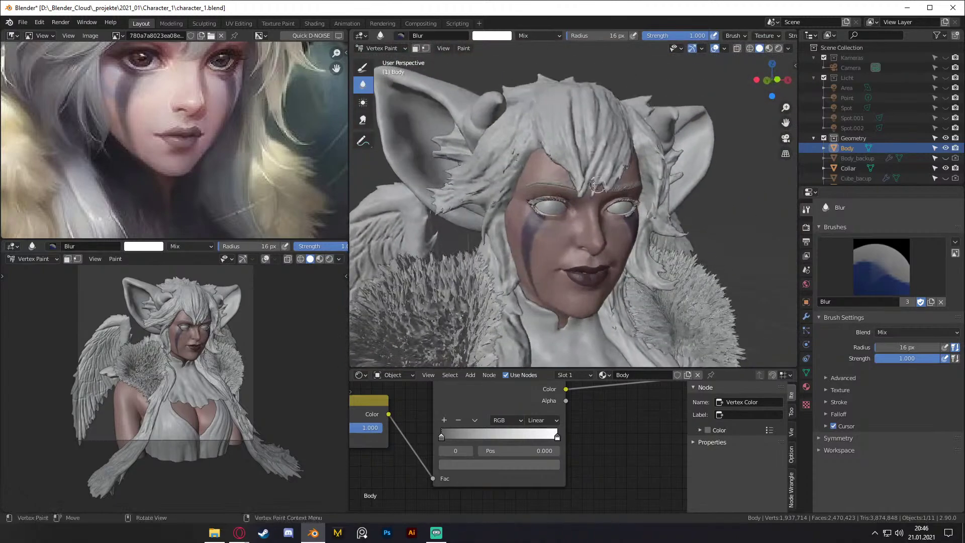
pyautogui.keyDown('shift'); pyautogui.moveTo(569, 163); pyautogui.dragTo(591, 189, button='middle'); pyautogui.keyUp('shift')
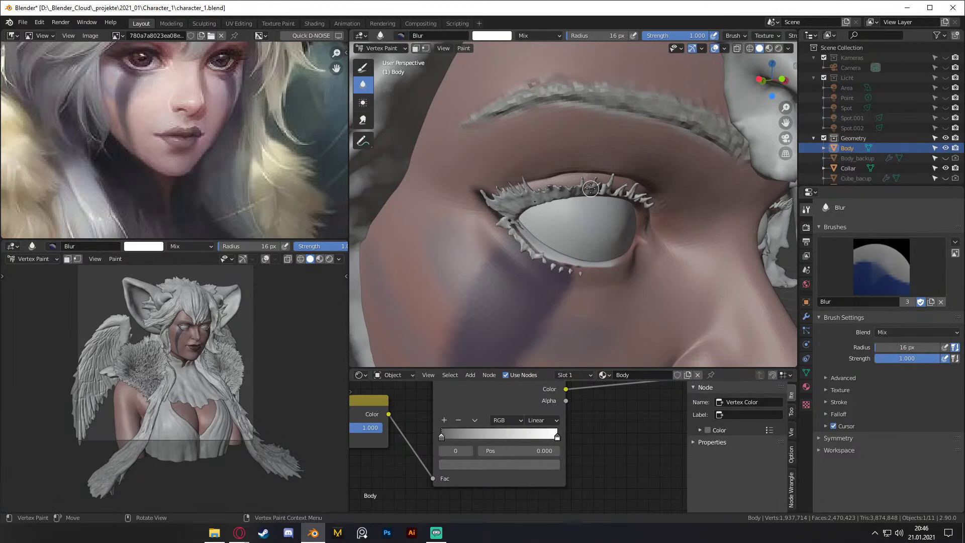
# Step: Hide the Eyelash_L and eyelash_R objects to expose the painted skin around the eyes
pyautogui.scroll(-4, 865, 115)
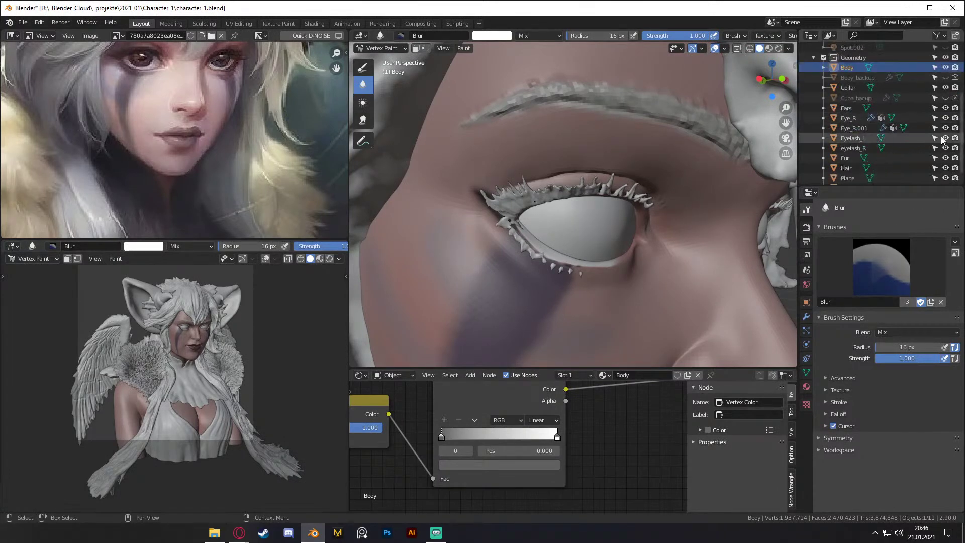
pyautogui.moveTo(945, 137); pyautogui.dragTo(945, 147)
pyautogui.scroll(6, 651, 176)
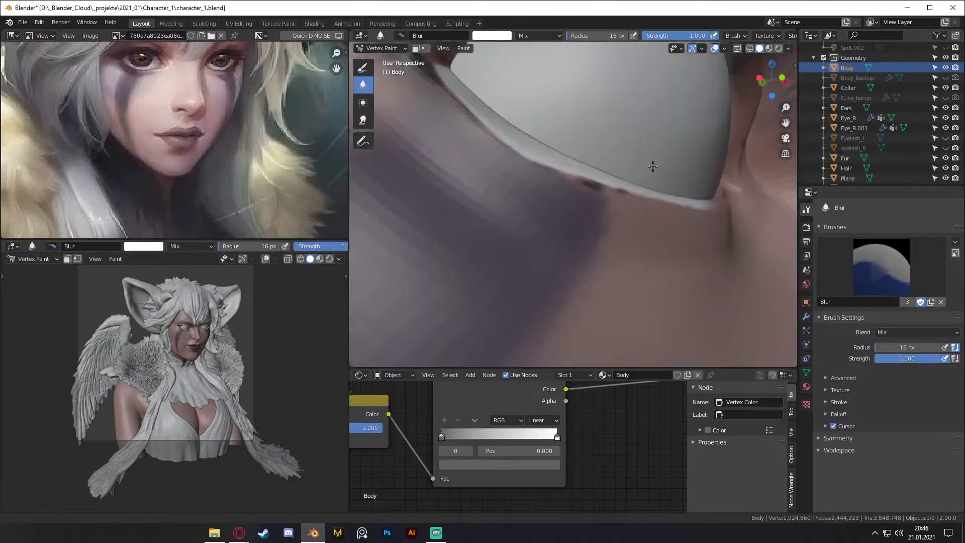
pyautogui.scroll(-5, 653, 167)
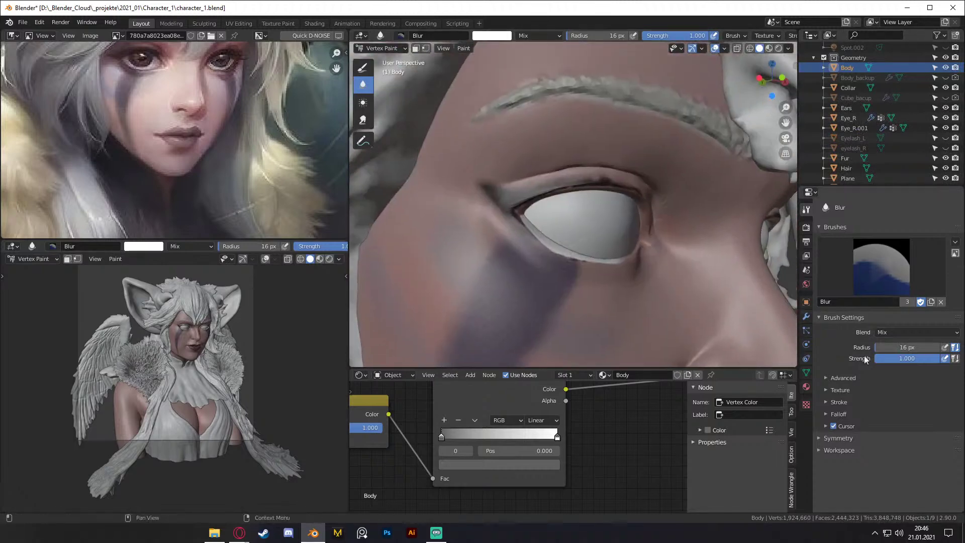
# Step: Set the Draw brush colour to hue 0.972, saturation 0.212, value 0.280, starting from the darkest brown swatch in the Body palette
pyautogui.click(805, 228)
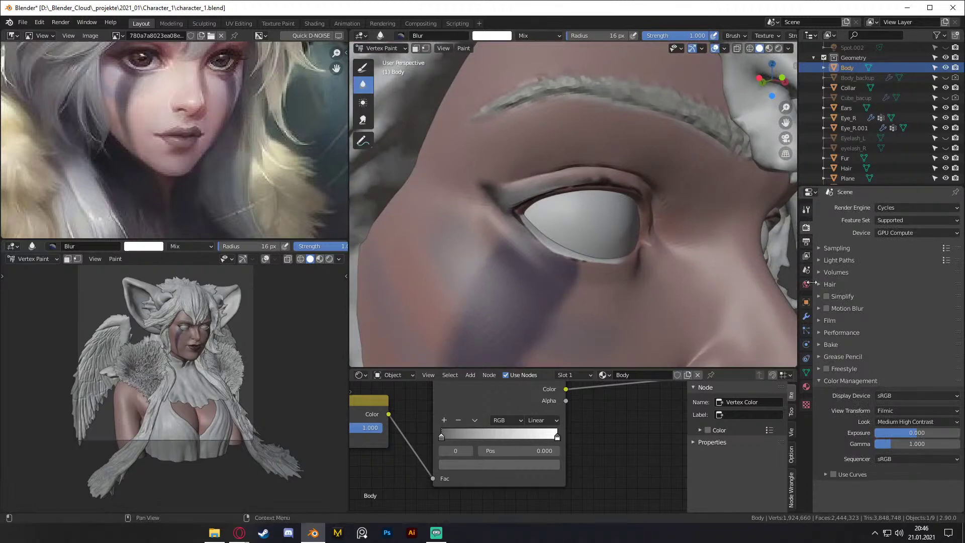
pyautogui.click(805, 210)
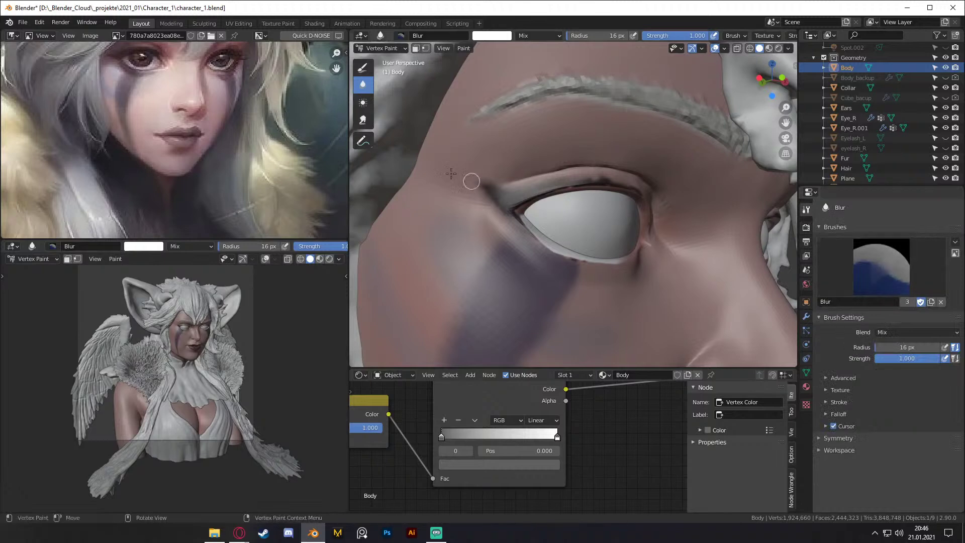
pyautogui.click(361, 70)
pyautogui.scroll(-3, 850, 420)
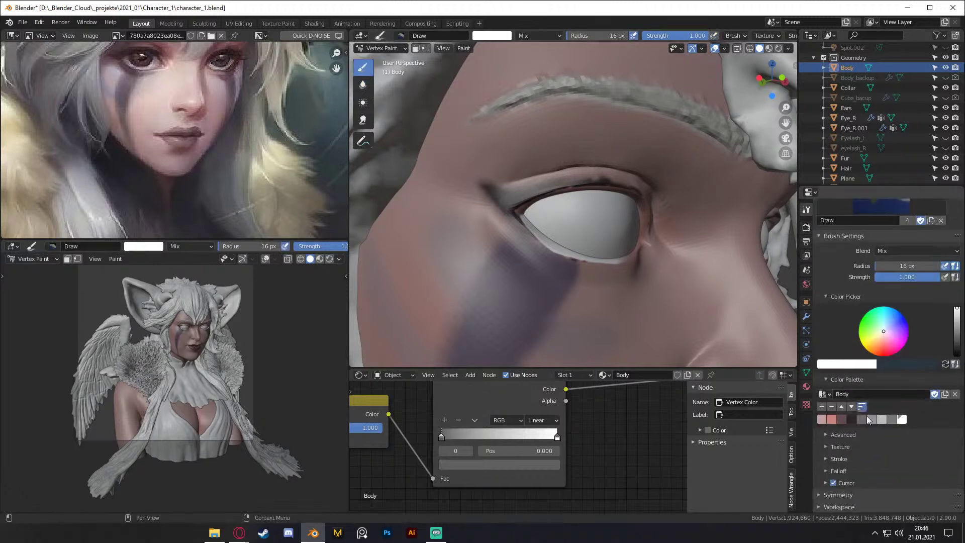
pyautogui.click(850, 419)
pyautogui.click(854, 363)
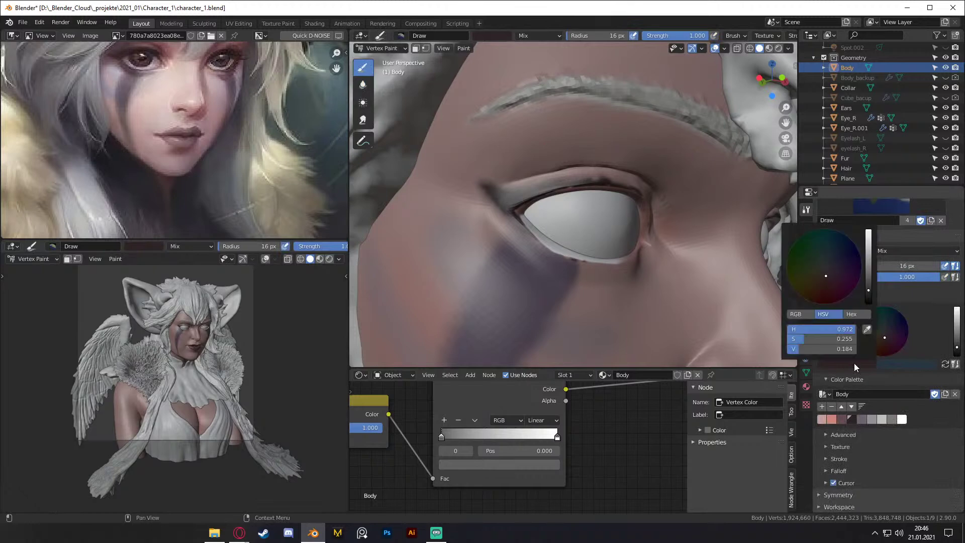
pyautogui.moveTo(869, 289); pyautogui.dragTo(868, 290)
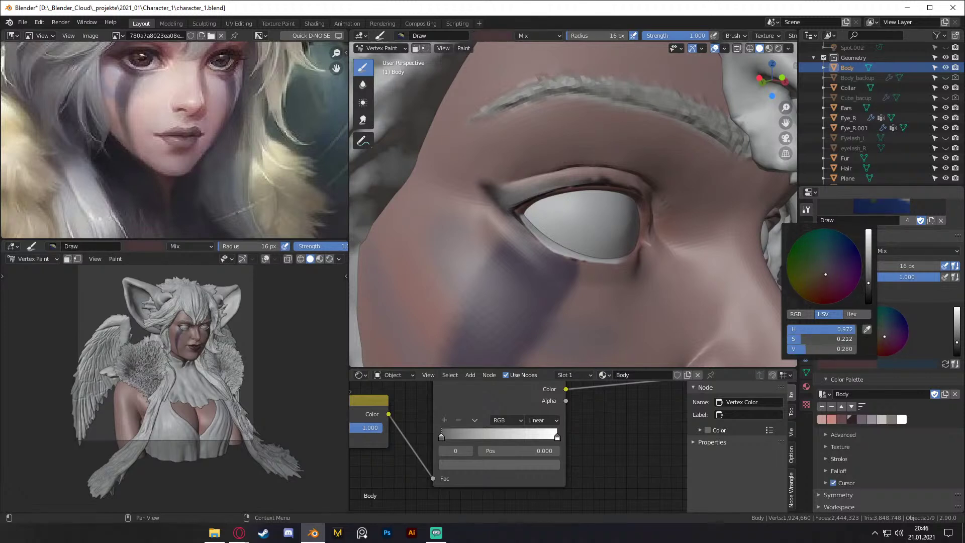
# Step: Add the current brush colour to the Body palette and reorder it directly after the darkest brown swatch
pyautogui.click(822, 406)
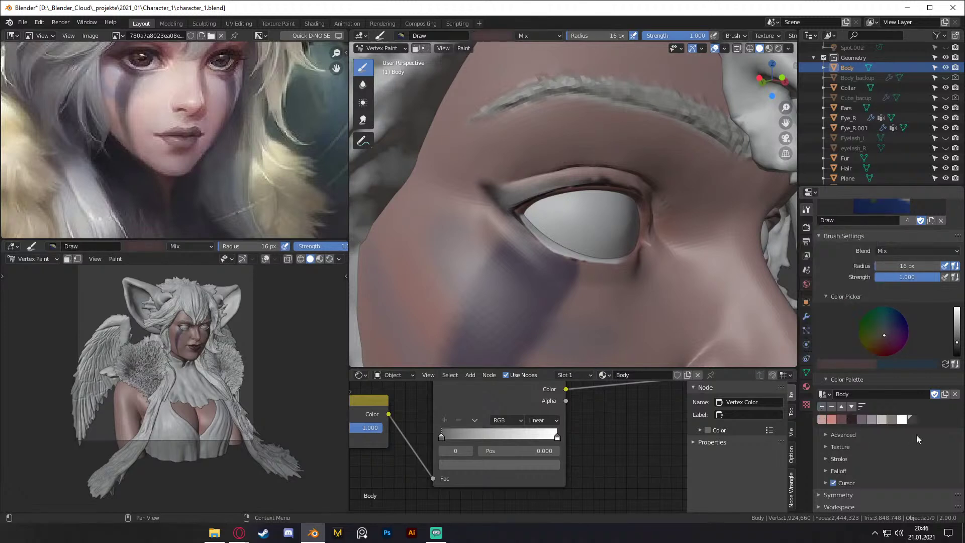
pyautogui.click(841, 406)
pyautogui.click(841, 406)
pyautogui.click(841, 406)
pyautogui.click(841, 406)
pyautogui.click(841, 406)
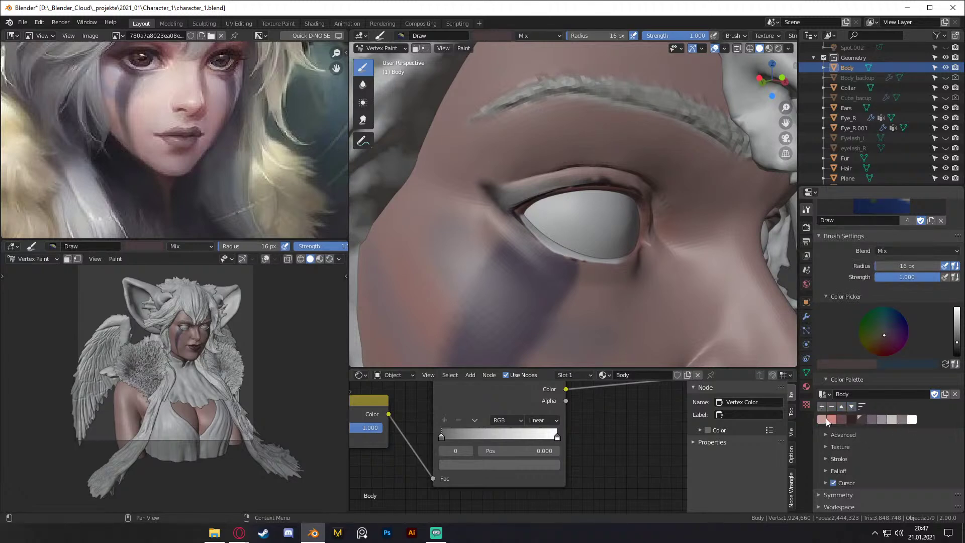
# Step: Add a lighter tone with hue 0.972, saturation 0.105, value 0.380 to the Body palette and move it beside the other new brown
pyautogui.click(846, 364)
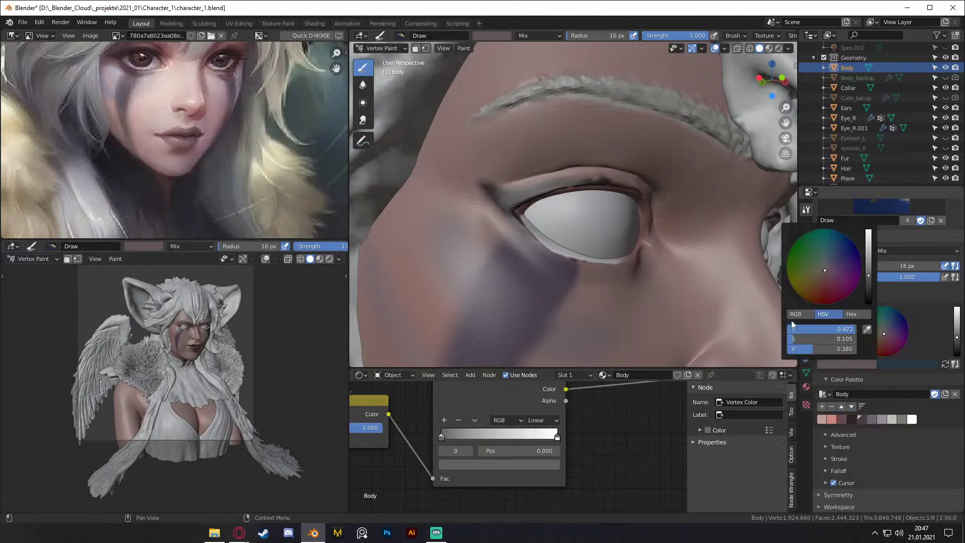
pyautogui.click(823, 407)
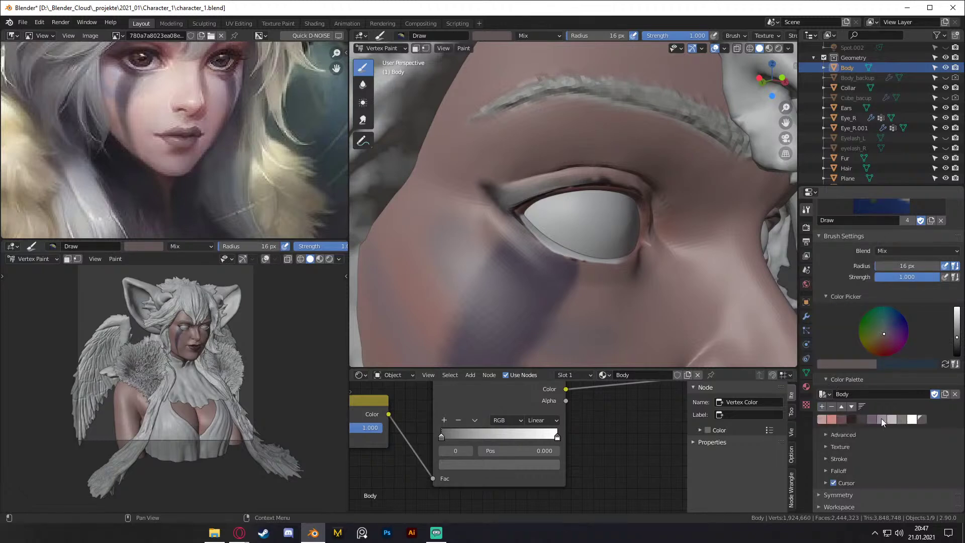
pyautogui.click(842, 407)
pyautogui.click(842, 407)
pyautogui.click(842, 407)
pyautogui.click(842, 407)
pyautogui.moveTo(598, 181)
pyautogui.mouseDown(button='middle')
pyautogui.moveTo(642, 184)
pyautogui.moveTo(714, 244)
pyautogui.moveTo(630, 136)
pyautogui.moveTo(637, 213)
pyautogui.moveTo(653, 199)
pyautogui.moveTo(631, 207)
pyautogui.mouseUp(button='middle')
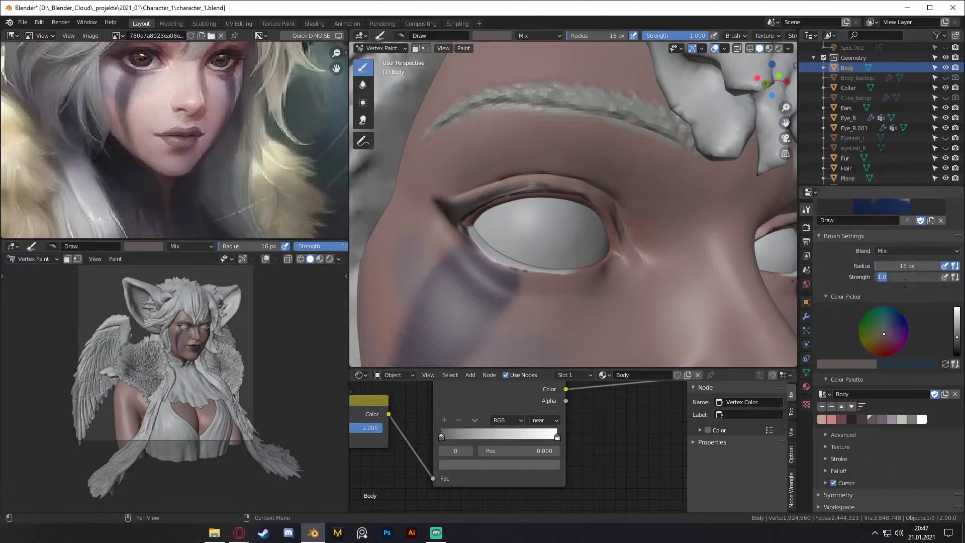
pyautogui.write('5')
pyautogui.press('Return')
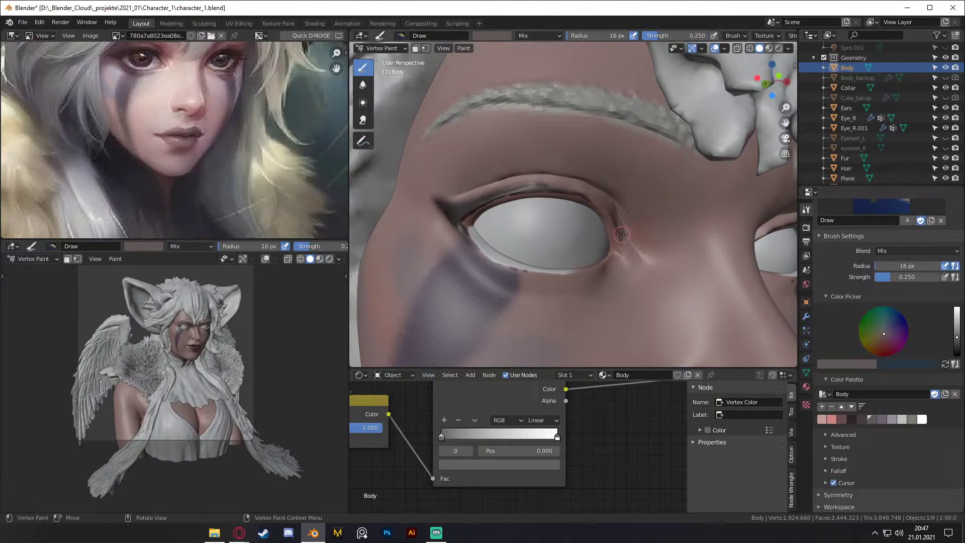
pyautogui.moveTo(558, 169); pyautogui.dragTo(652, 237, button='middle')
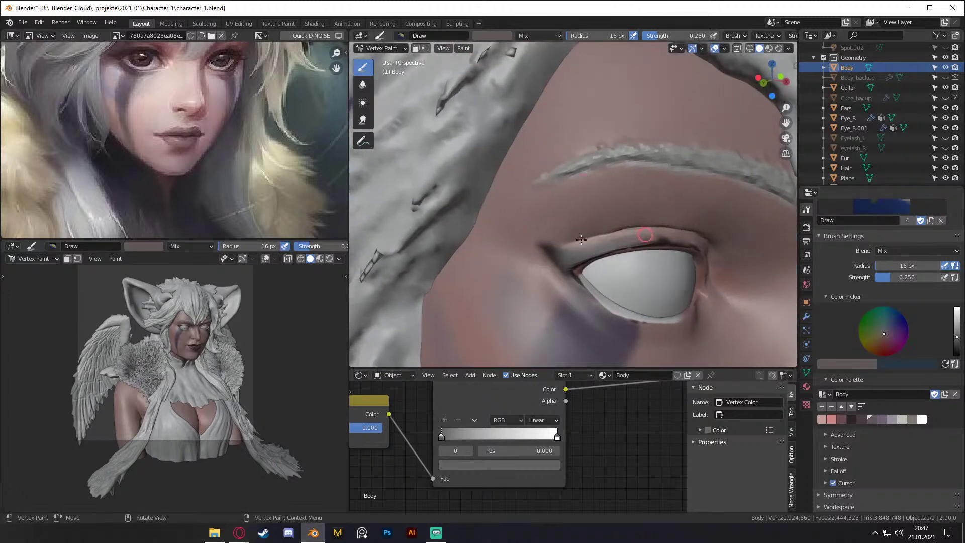
pyautogui.moveTo(629, 229); pyautogui.dragTo(581, 232)
pyautogui.moveTo(581, 232); pyautogui.dragTo(541, 184, button='middle')
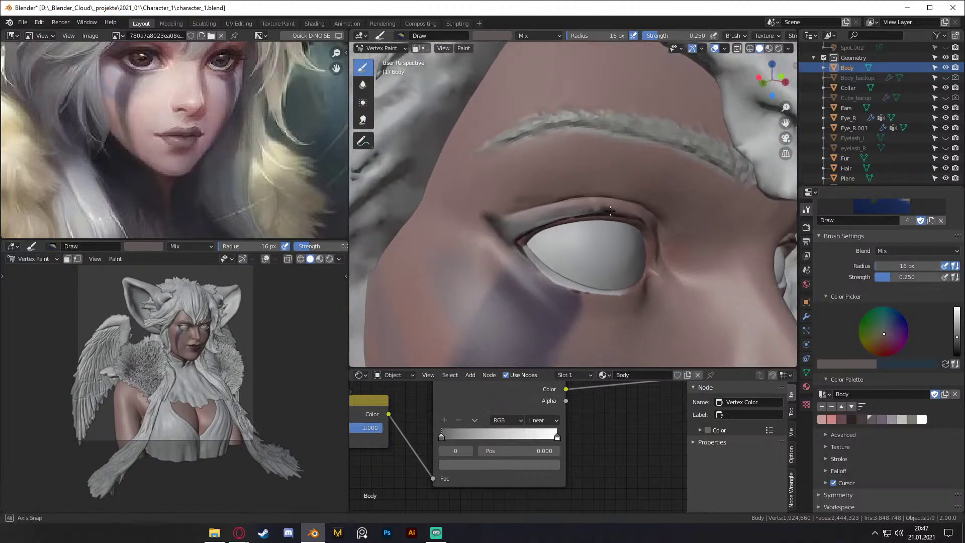
pyautogui.hotkey('ctrl', 'z')
pyautogui.press('f')
pyautogui.click(568, 188)
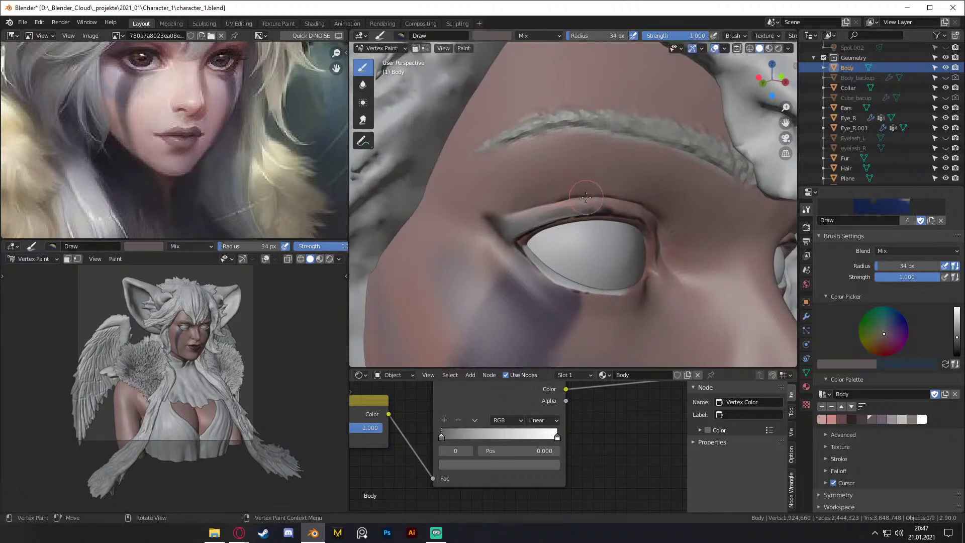
pyautogui.moveTo(591, 197)
pyautogui.mouseDown()
pyautogui.moveTo(524, 204)
pyautogui.moveTo(551, 201)
pyautogui.mouseUp()
pyautogui.hotkey('ctrl', 'z')
# Step: Set the Draw brush strength to 0.25 and shade the skin above the character's right upper eyelid and outer eye corner with the lighter brown
pyautogui.click(925, 279)
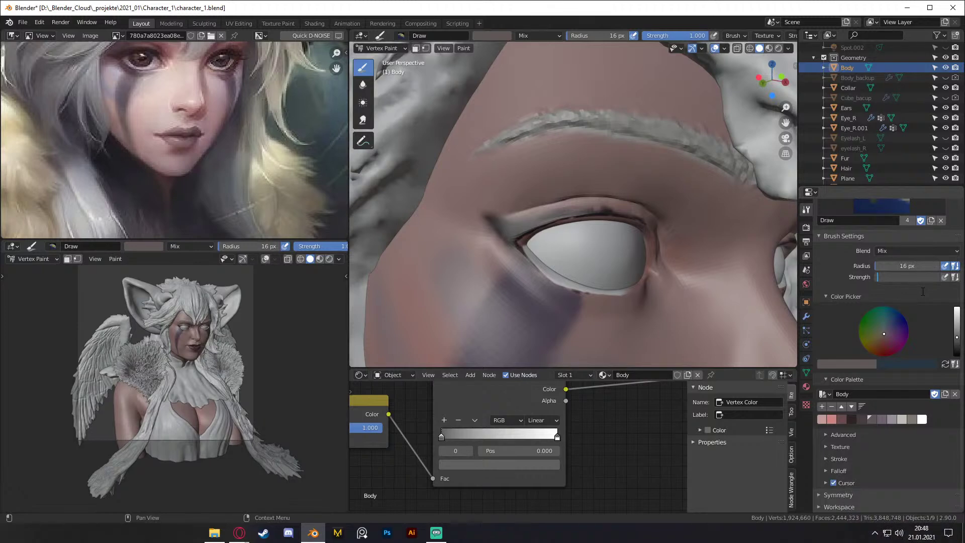
pyautogui.write('5')
pyautogui.press('Return')
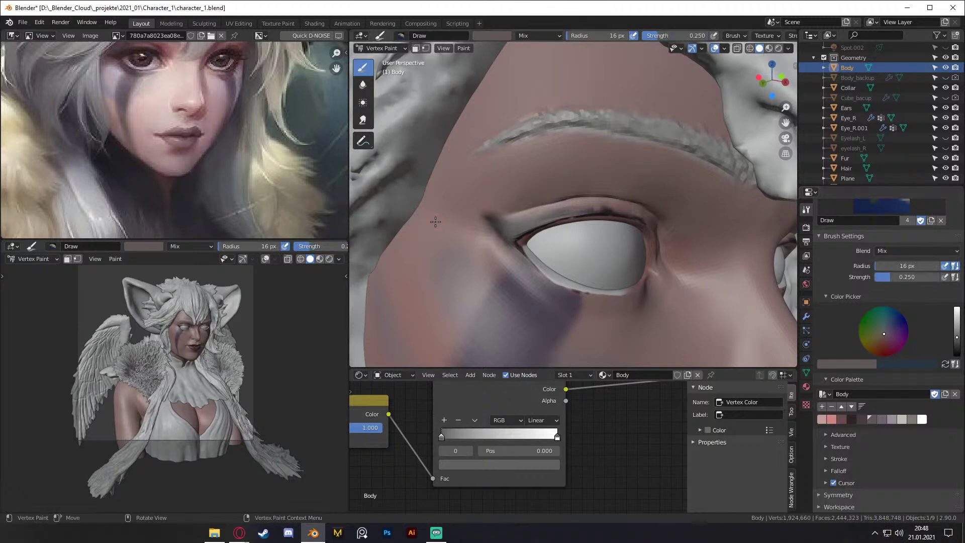
pyautogui.moveTo(525, 234); pyautogui.dragTo(534, 246)
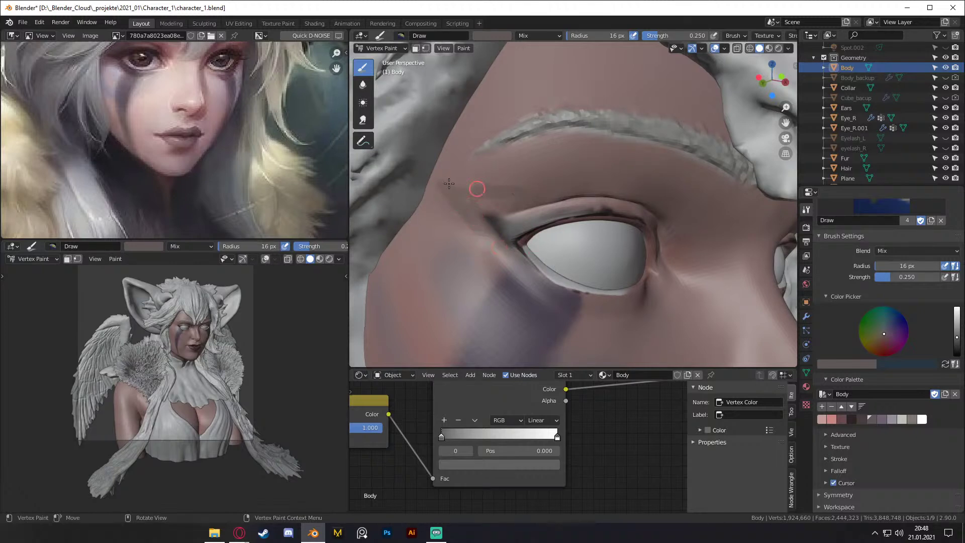
pyautogui.moveTo(548, 172)
pyautogui.mouseDown()
pyautogui.moveTo(558, 168)
pyautogui.moveTo(532, 173)
pyautogui.moveTo(573, 173)
pyautogui.moveTo(635, 207)
pyautogui.moveTo(514, 219)
pyautogui.mouseUp()
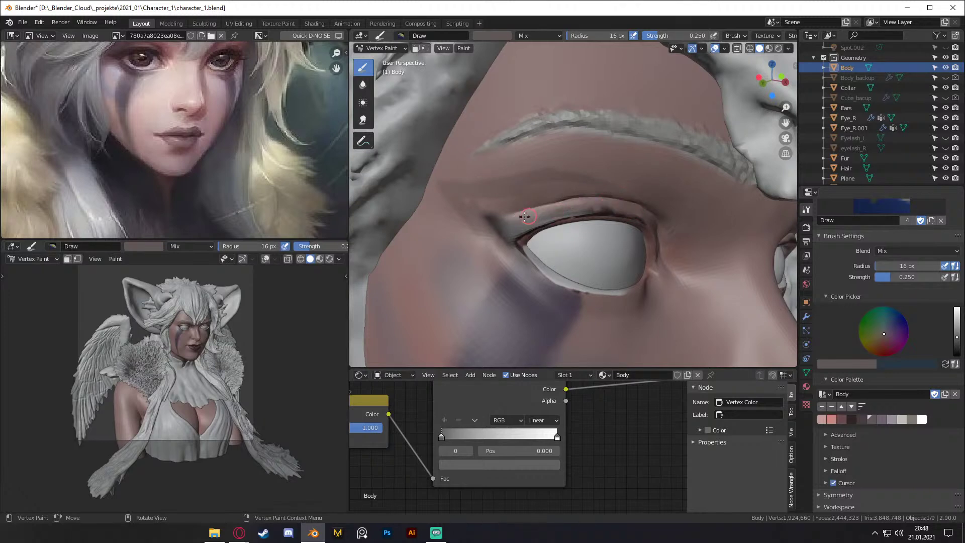
pyautogui.moveTo(597, 204)
pyautogui.mouseDown()
pyautogui.moveTo(575, 198)
pyautogui.moveTo(600, 193)
pyautogui.moveTo(518, 187)
pyautogui.moveTo(586, 187)
pyautogui.moveTo(494, 208)
pyautogui.moveTo(553, 206)
pyautogui.moveTo(452, 197)
pyautogui.moveTo(548, 199)
pyautogui.mouseUp()
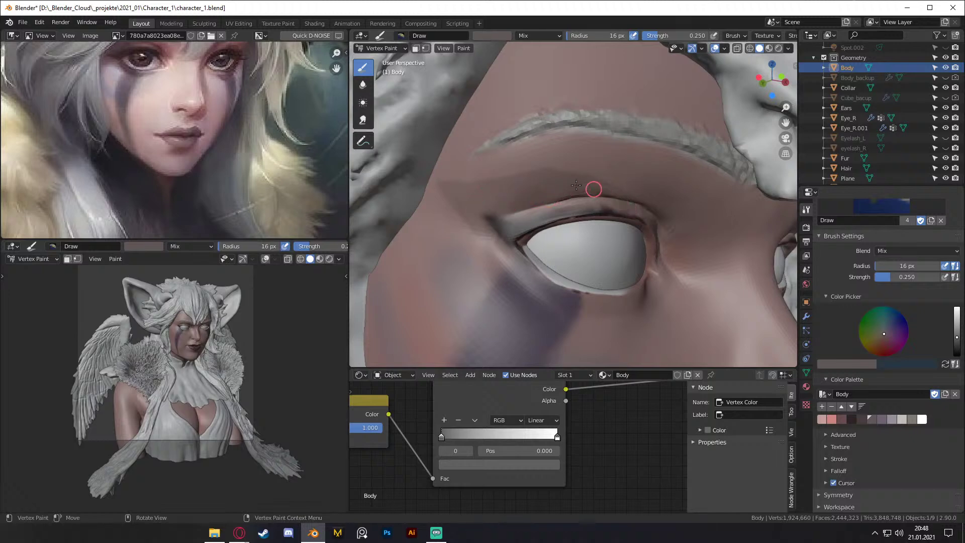
pyautogui.moveTo(535, 179)
pyautogui.mouseDown()
pyautogui.moveTo(600, 192)
pyautogui.moveTo(572, 184)
pyautogui.moveTo(447, 193)
pyautogui.moveTo(512, 253)
pyautogui.mouseUp()
pyautogui.moveTo(488, 223)
pyautogui.mouseDown()
pyautogui.moveTo(456, 193)
pyautogui.moveTo(523, 194)
pyautogui.moveTo(477, 201)
pyautogui.moveTo(562, 191)
pyautogui.moveTo(605, 206)
pyautogui.moveTo(564, 205)
pyautogui.moveTo(578, 198)
pyautogui.moveTo(482, 214)
pyautogui.moveTo(528, 195)
pyautogui.moveTo(490, 211)
pyautogui.mouseUp()
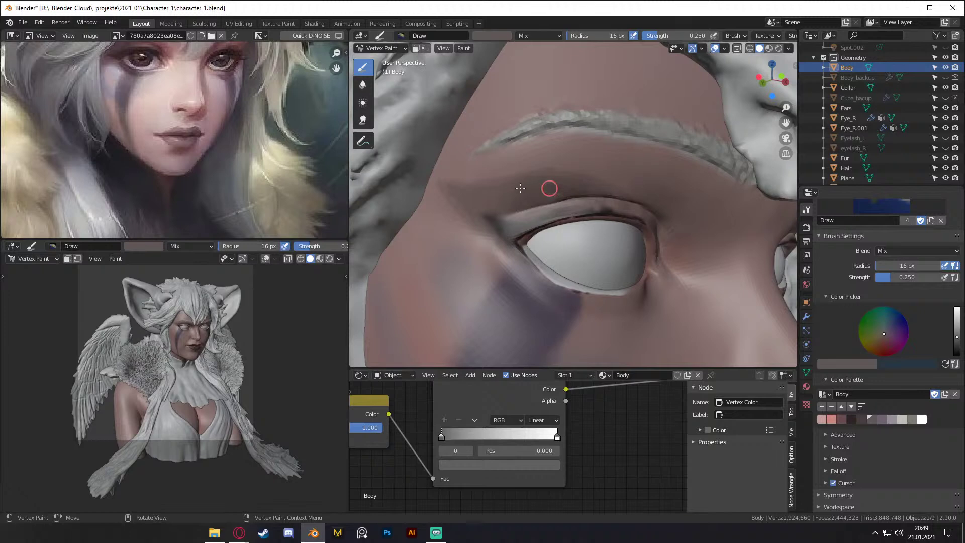
pyautogui.moveTo(463, 194); pyautogui.dragTo(494, 239)
pyautogui.moveTo(475, 202)
pyautogui.mouseDown()
pyautogui.moveTo(573, 190)
pyautogui.moveTo(497, 201)
pyautogui.moveTo(540, 194)
pyautogui.moveTo(502, 208)
pyautogui.moveTo(512, 209)
pyautogui.moveTo(590, 196)
pyautogui.moveTo(507, 211)
pyautogui.moveTo(585, 203)
pyautogui.mouseUp()
pyautogui.moveTo(529, 196)
pyautogui.mouseDown()
pyautogui.moveTo(491, 205)
pyautogui.moveTo(497, 217)
pyautogui.moveTo(487, 205)
pyautogui.moveTo(502, 215)
pyautogui.moveTo(513, 211)
pyautogui.moveTo(495, 207)
pyautogui.moveTo(582, 203)
pyautogui.mouseUp()
# Step: Soften the brown shading above the character's right upper eyelid using the Blur brush at 42 px radius
pyautogui.moveTo(481, 190)
pyautogui.mouseDown(button='middle')
pyautogui.moveTo(580, 175)
pyautogui.moveTo(553, 181)
pyautogui.moveTo(566, 190)
pyautogui.moveTo(537, 191)
pyautogui.moveTo(603, 181)
pyautogui.moveTo(620, 168)
pyautogui.mouseUp(button='middle')
pyautogui.click(369, 86)
pyautogui.press('[')
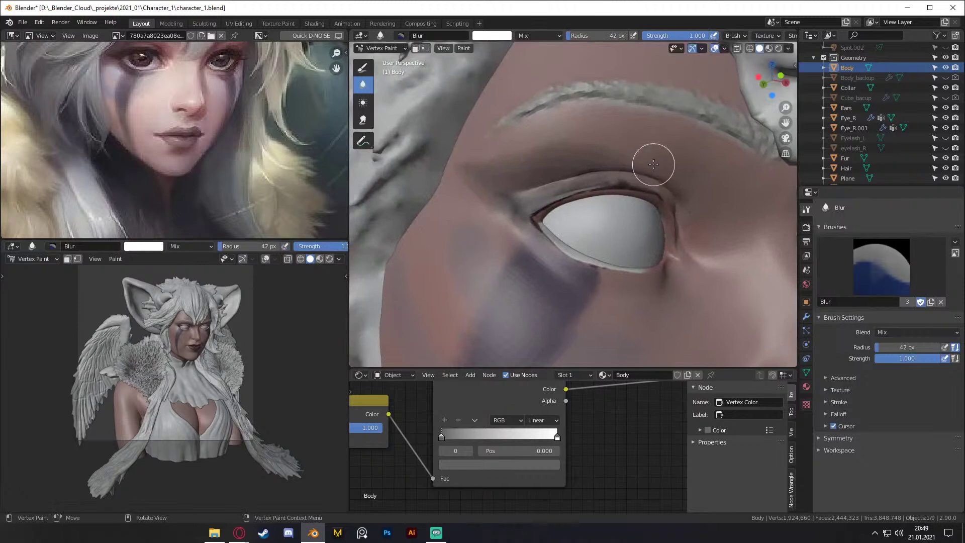
pyautogui.moveTo(618, 158)
pyautogui.mouseDown()
pyautogui.moveTo(538, 147)
pyautogui.moveTo(579, 146)
pyautogui.moveTo(462, 164)
pyautogui.moveTo(463, 173)
pyautogui.moveTo(489, 204)
pyautogui.moveTo(620, 164)
pyautogui.moveTo(599, 159)
pyautogui.moveTo(656, 175)
pyautogui.mouseUp()
# Step: Paint more brown above the middle of the right upper eyelid with a 28 px Draw brush, then blur the strokes
pyautogui.scroll(-8, 655, 176)
pyautogui.moveTo(656, 175); pyautogui.dragTo(615, 179, button='middle')
pyautogui.scroll(8, 603, 183)
pyautogui.scroll(3, 593, 188)
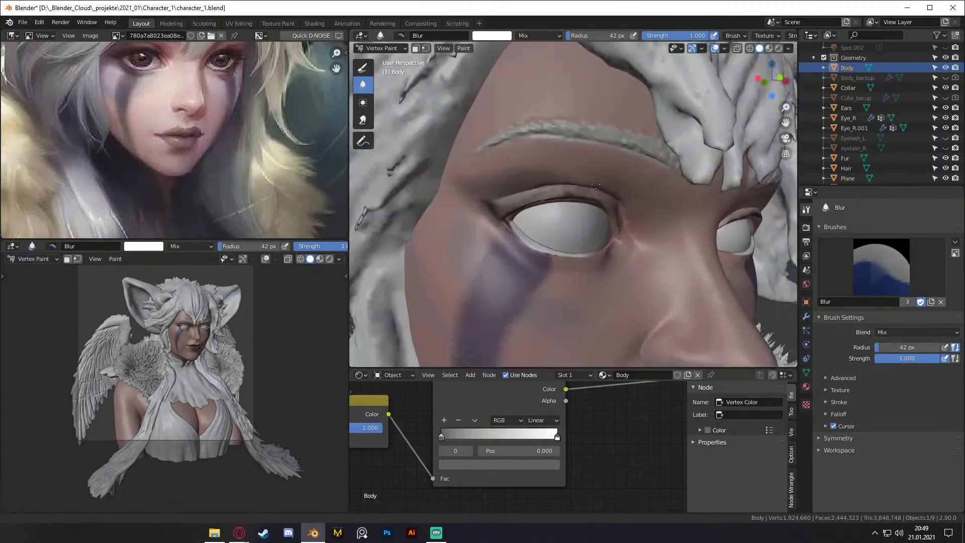
pyautogui.click(363, 67)
pyautogui.press('f')
pyautogui.click(680, 250)
pyautogui.moveTo(680, 250); pyautogui.dragTo(452, 155, button='middle')
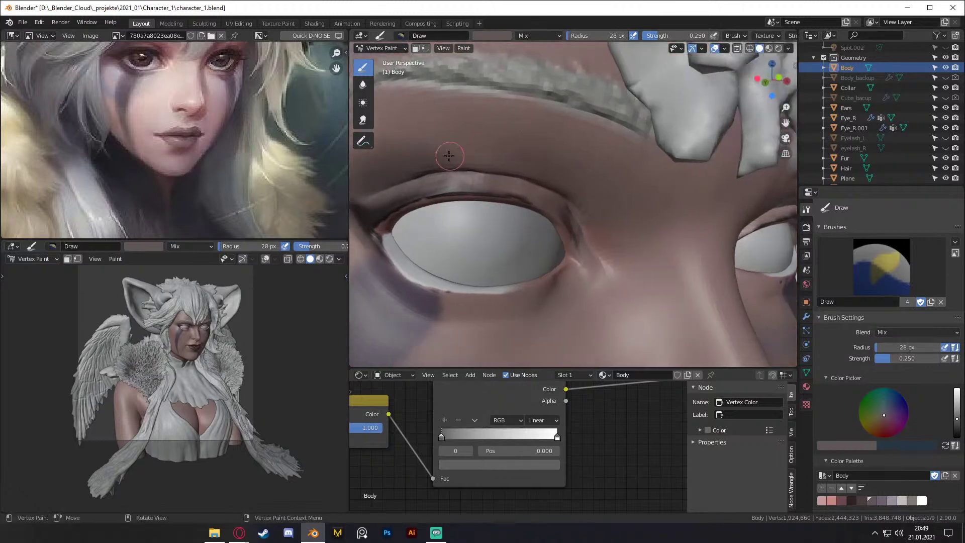
pyautogui.moveTo(507, 171)
pyautogui.mouseDown()
pyautogui.moveTo(548, 207)
pyautogui.moveTo(483, 182)
pyautogui.moveTo(500, 168)
pyautogui.moveTo(444, 146)
pyautogui.mouseUp()
pyautogui.click(363, 85)
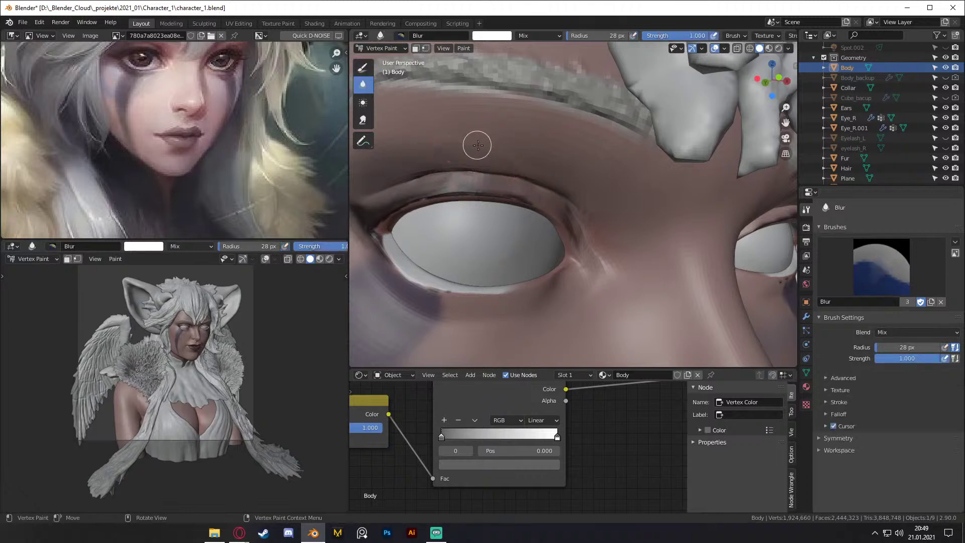
pyautogui.moveTo(447, 149)
pyautogui.mouseDown()
pyautogui.moveTo(497, 161)
pyautogui.moveTo(429, 151)
pyautogui.moveTo(518, 168)
pyautogui.moveTo(430, 173)
pyautogui.mouseUp()
# Step: Deepen the right eyelid crease and outer eye corner with the darker new brown from the Body palette, using a 15 px Draw brush
pyautogui.scroll(-6, 430, 171)
pyautogui.moveTo(572, 167); pyautogui.dragTo(560, 266, button='middle')
pyautogui.moveTo(561, 266); pyautogui.dragTo(598, 175, button='middle')
pyautogui.keyDown('ctrl'); pyautogui.moveTo(598, 175); pyautogui.dragTo(607, 156, button='middle'); pyautogui.keyUp('ctrl')
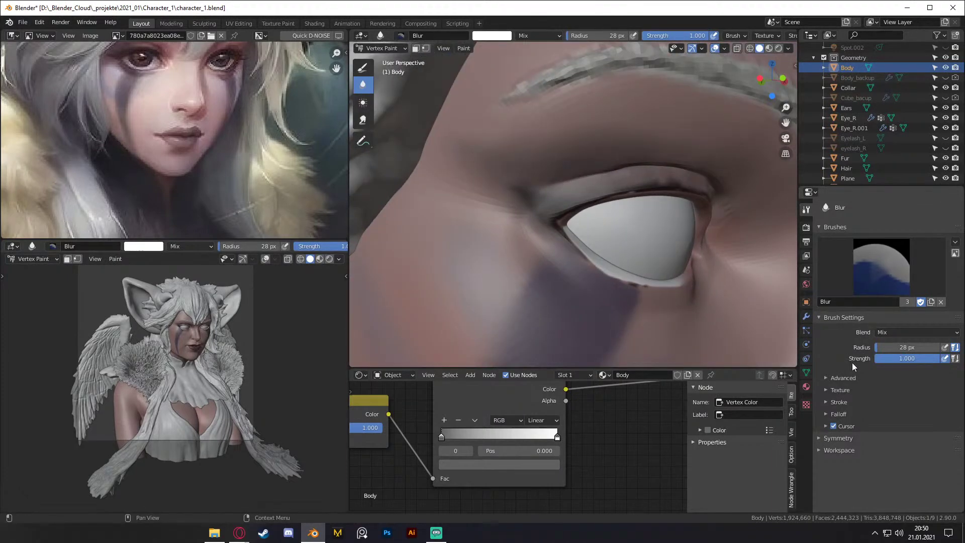
pyautogui.click(806, 227)
pyautogui.click(806, 209)
pyautogui.click(362, 67)
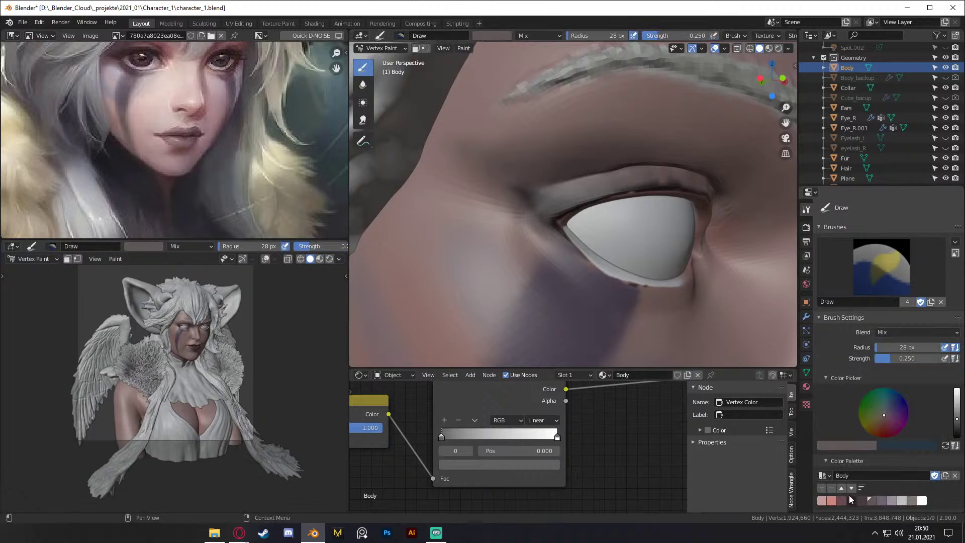
pyautogui.click(861, 501)
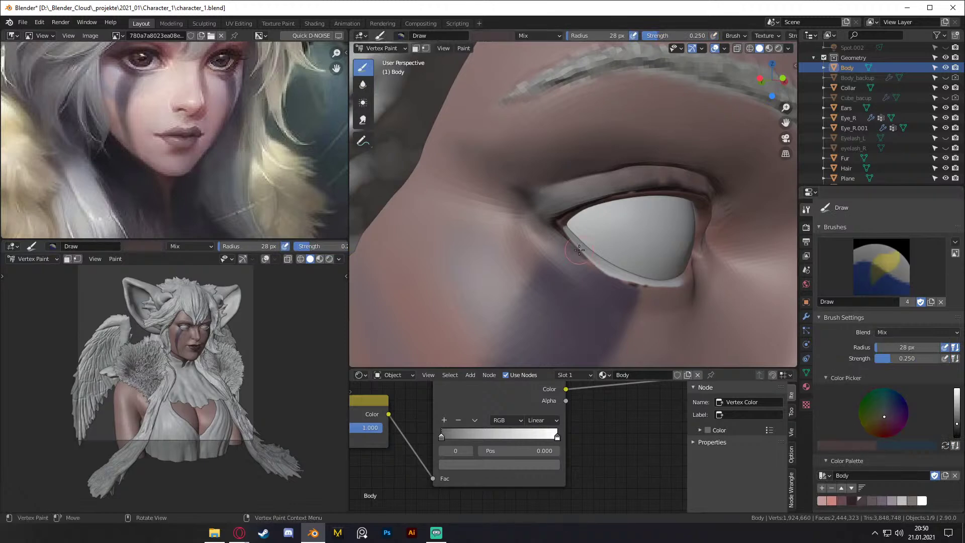
pyautogui.press('f')
pyautogui.click(596, 182)
pyautogui.moveTo(604, 175); pyautogui.dragTo(552, 176)
pyautogui.moveTo(621, 175)
pyautogui.mouseDown()
pyautogui.moveTo(492, 167)
pyautogui.moveTo(523, 204)
pyautogui.moveTo(511, 181)
pyautogui.moveTo(610, 181)
pyautogui.moveTo(504, 174)
pyautogui.moveTo(558, 195)
pyautogui.mouseUp()
pyautogui.moveTo(615, 188)
pyautogui.mouseDown()
pyautogui.moveTo(529, 183)
pyautogui.moveTo(579, 186)
pyautogui.mouseUp()
pyautogui.moveTo(493, 166)
pyautogui.mouseDown()
pyautogui.moveTo(484, 160)
pyautogui.moveTo(495, 187)
pyautogui.moveTo(540, 229)
pyautogui.mouseUp()
pyautogui.moveTo(485, 165); pyautogui.dragTo(535, 167)
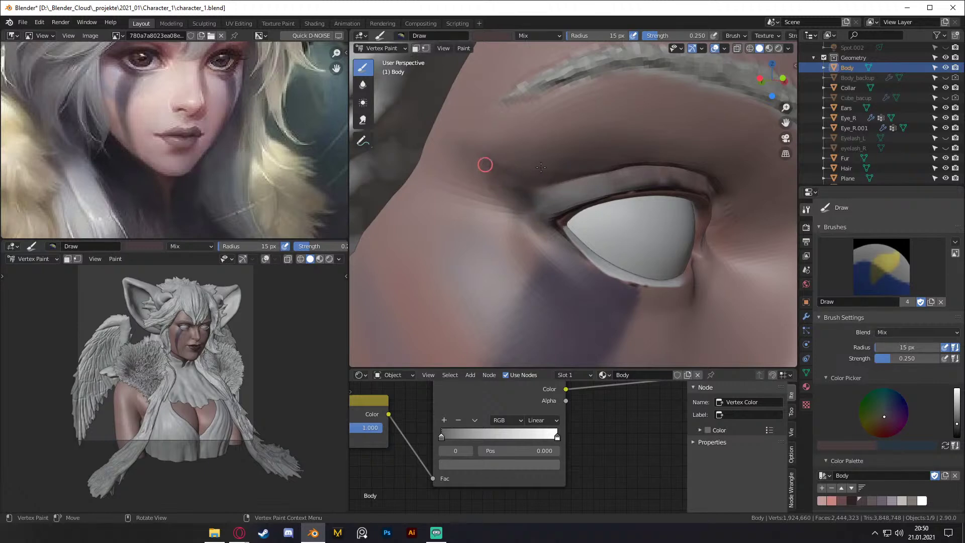
pyautogui.moveTo(606, 169)
pyautogui.mouseDown()
pyautogui.moveTo(623, 168)
pyautogui.moveTo(504, 177)
pyautogui.mouseUp()
pyautogui.moveTo(493, 178); pyautogui.dragTo(522, 185)
# Step: Blend the darker strokes along the right eyelid crease and outer corner using the Blur brush at 40 px radius
pyautogui.click(363, 85)
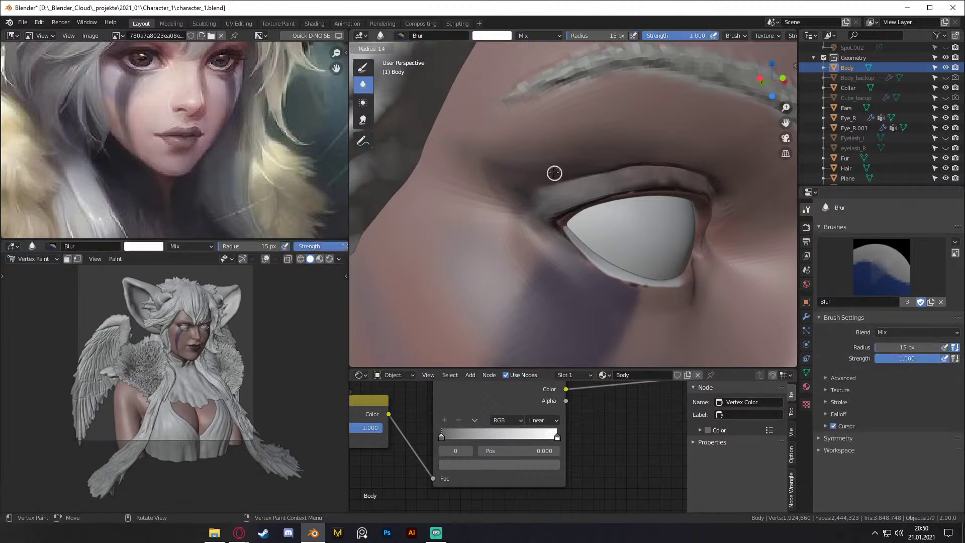
pyautogui.moveTo(614, 159)
pyautogui.mouseDown()
pyautogui.moveTo(465, 166)
pyautogui.moveTo(533, 233)
pyautogui.mouseUp()
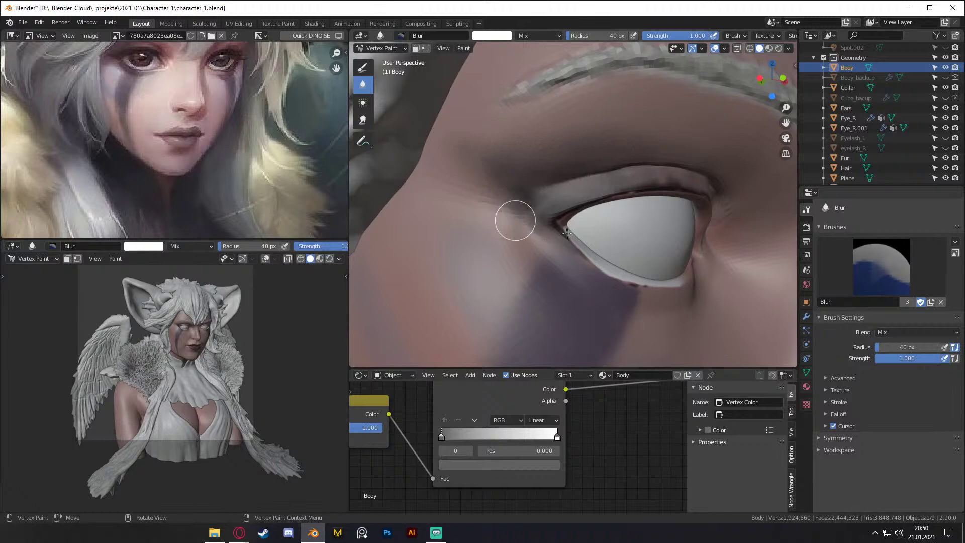
pyautogui.scroll(-8, 552, 216)
pyautogui.scroll(10, 582, 201)
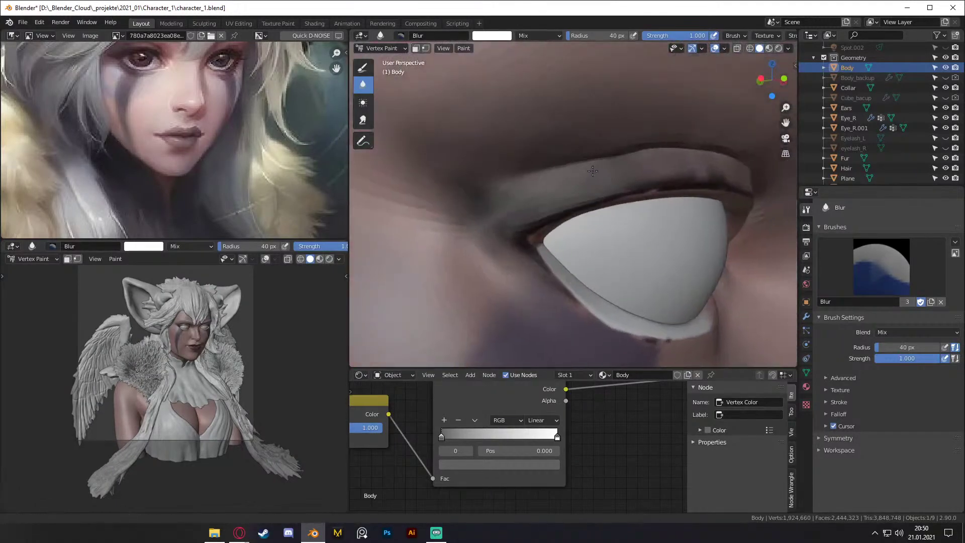
pyautogui.scroll(-3, 587, 168)
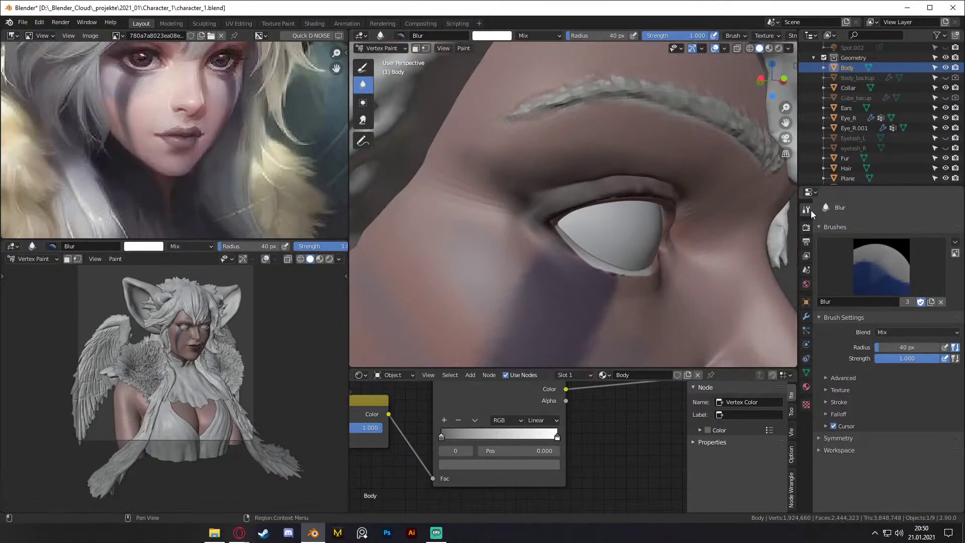
# Step: Paint dark eyeliner past the right eye's outer corner using the Draw brush, the darkest palette brown, radius 10 px and strength 1.000
pyautogui.click(365, 70)
pyautogui.scroll(-3, 846, 354)
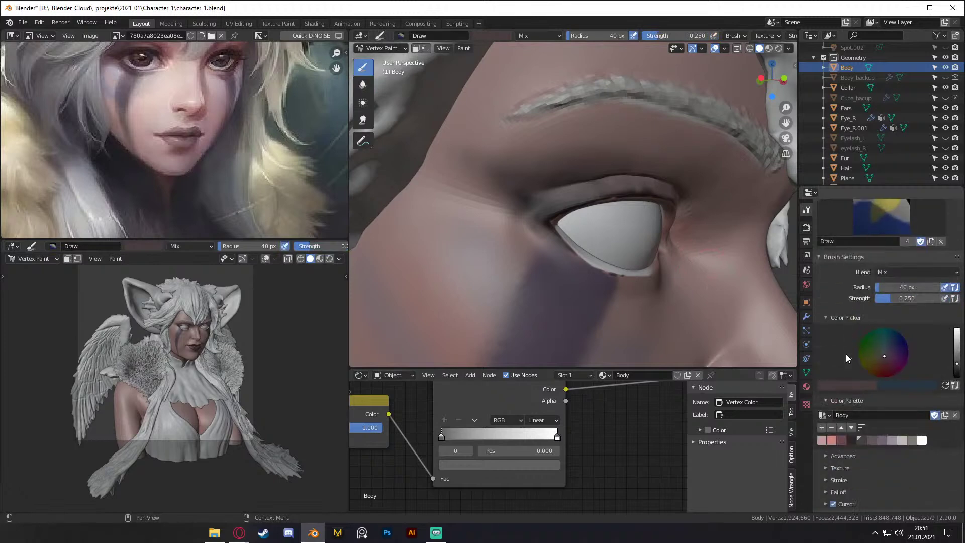
pyautogui.click(852, 440)
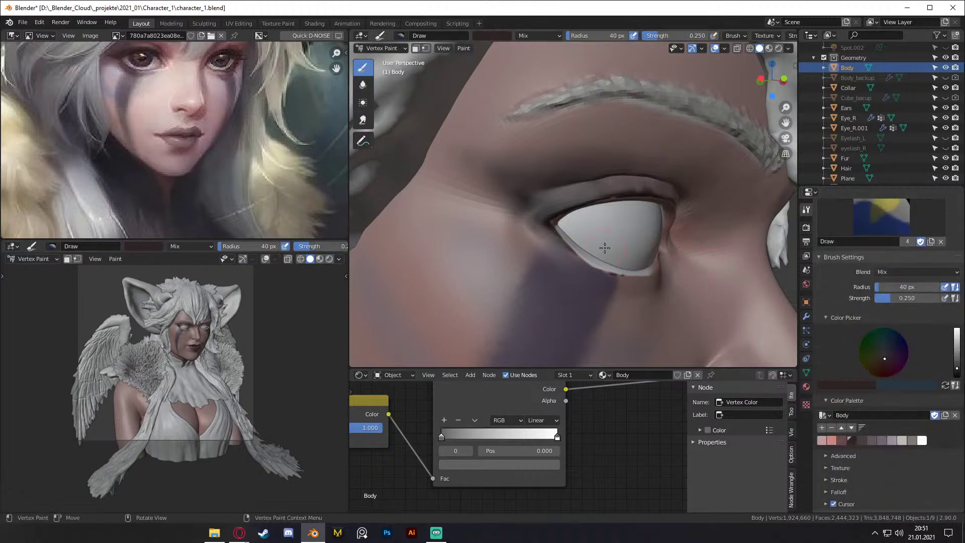
pyautogui.press('f')
pyautogui.click(560, 244)
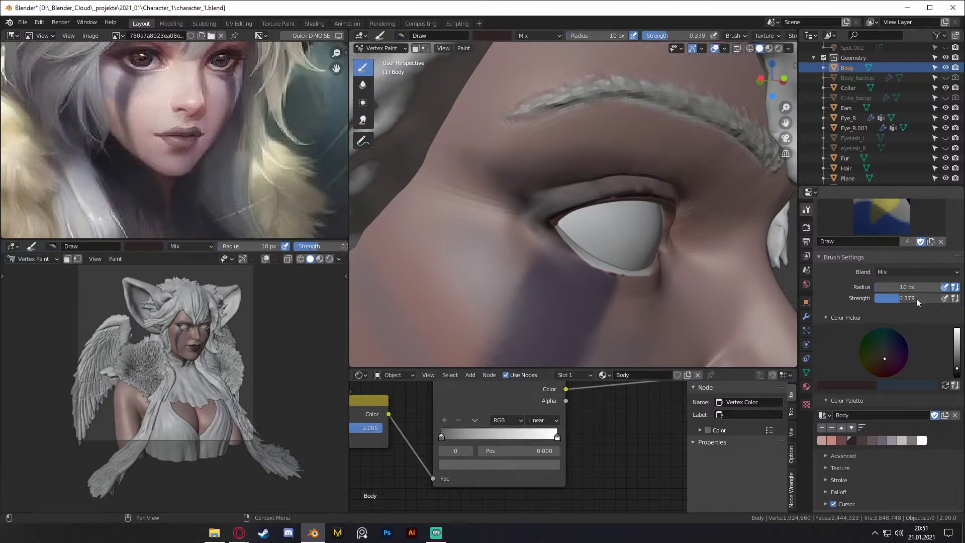
pyautogui.moveTo(912, 297); pyautogui.dragTo(942, 297)
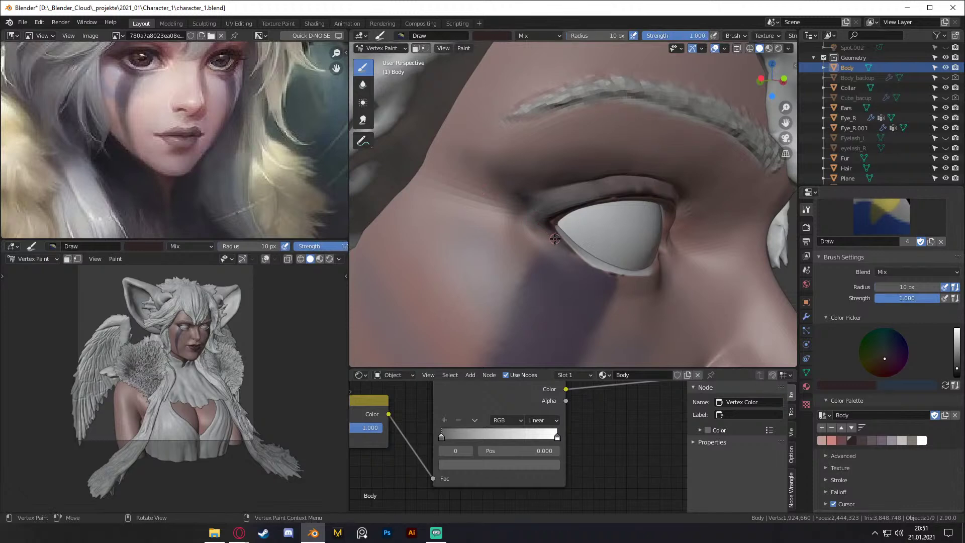
pyautogui.moveTo(531, 218)
pyautogui.mouseDown()
pyautogui.moveTo(497, 190)
pyautogui.moveTo(502, 183)
pyautogui.moveTo(551, 197)
pyautogui.moveTo(500, 186)
pyautogui.moveTo(537, 215)
pyautogui.mouseUp()
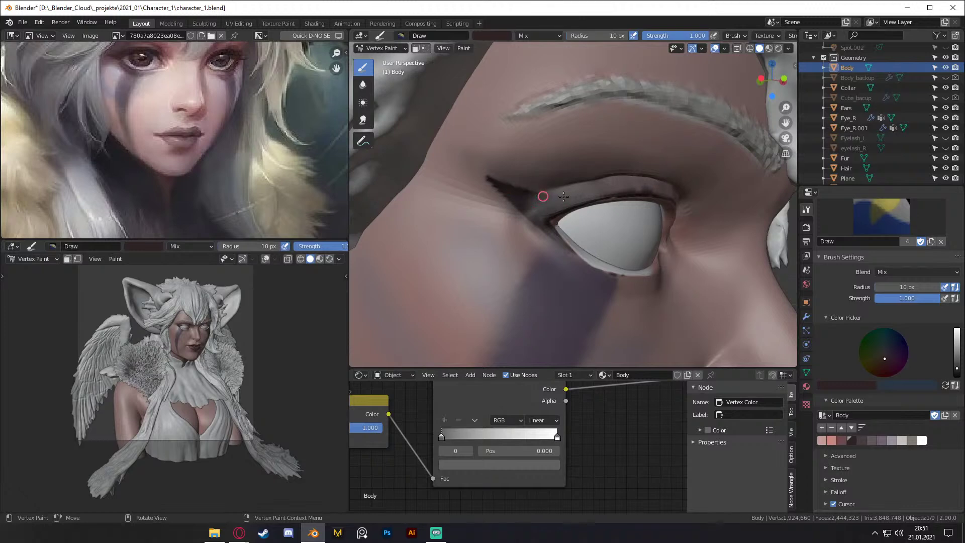
pyautogui.moveTo(600, 162); pyautogui.dragTo(624, 146, button='middle')
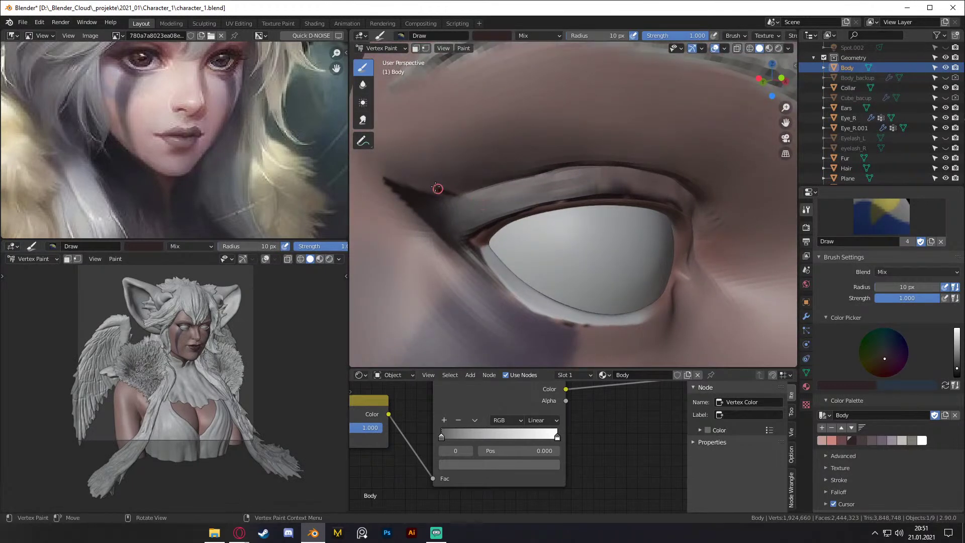
# Step: Reduce the brush radius to 7 px and refine the right eye's eyeliner wing and the dark line along its upper lid
pyautogui.press('f')
pyautogui.click(490, 202)
pyautogui.moveTo(547, 186)
pyautogui.mouseDown(button='middle')
pyautogui.moveTo(492, 187)
pyautogui.moveTo(544, 173)
pyautogui.mouseUp(button='middle')
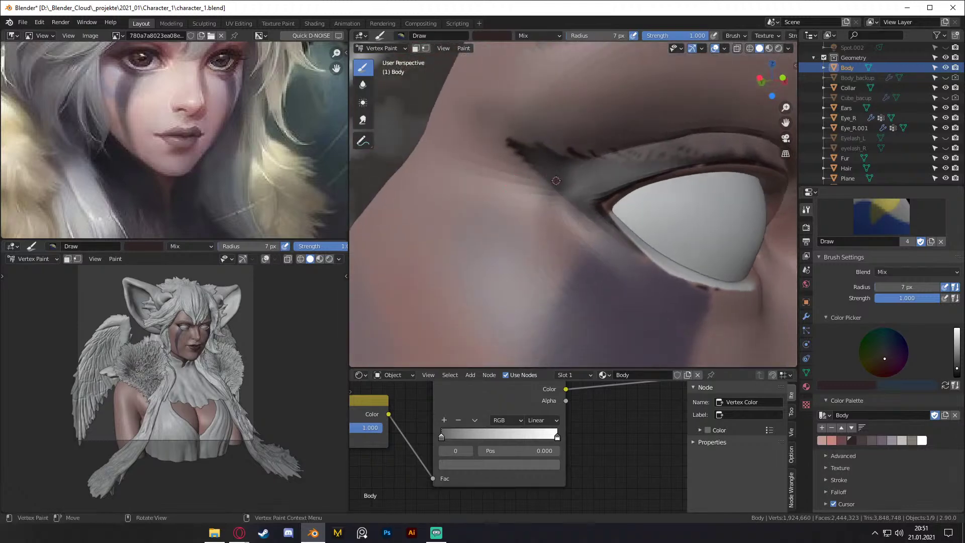
pyautogui.keyDown('shift'); pyautogui.rightClick(522, 177); pyautogui.keyUp('shift')
pyautogui.scroll(-8, 564, 200)
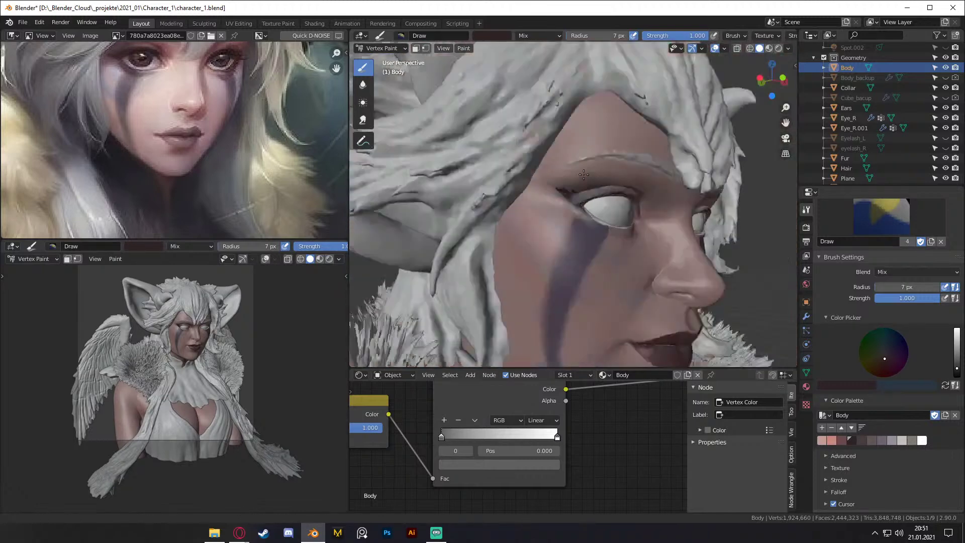
# Step: Paint matching dark eyeliner on the left eye's upper lid and outer corner
pyautogui.moveTo(588, 198); pyautogui.dragTo(571, 221, button='middle')
pyautogui.scroll(8, 571, 221)
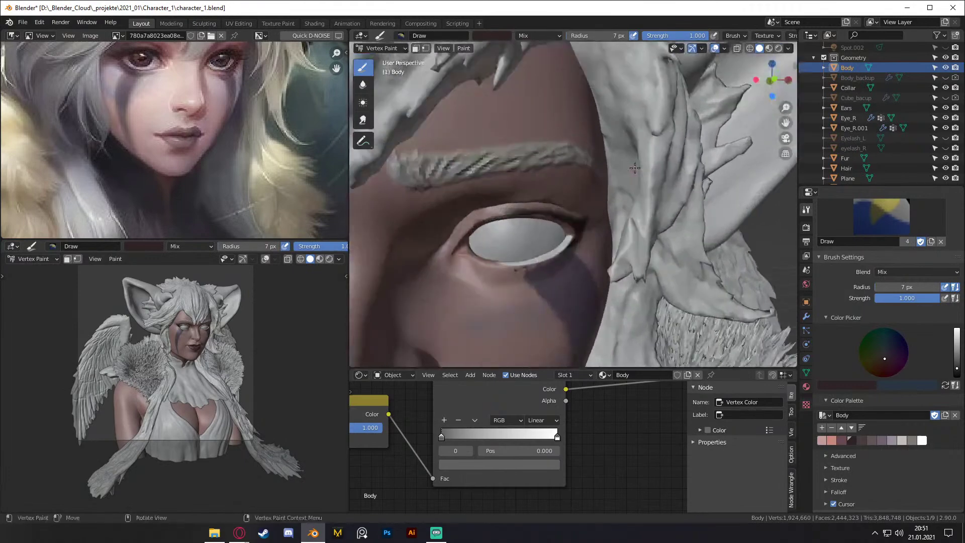
pyautogui.moveTo(579, 176); pyautogui.dragTo(564, 179, button='middle')
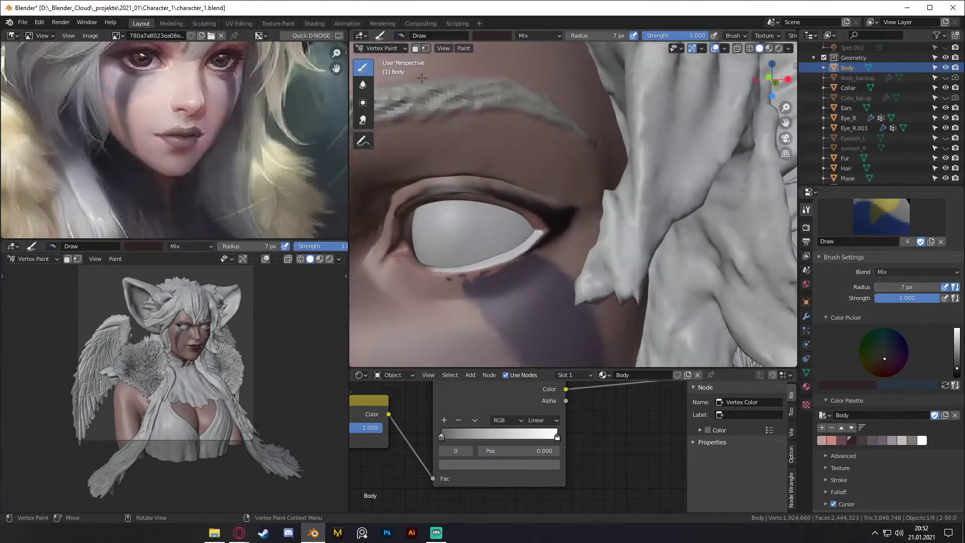
# Step: Blend the left upper eyelid's shading with the grey-brown palette colour at strength 0.250, enlarging the brush radius to 14 px
pyautogui.click(873, 440)
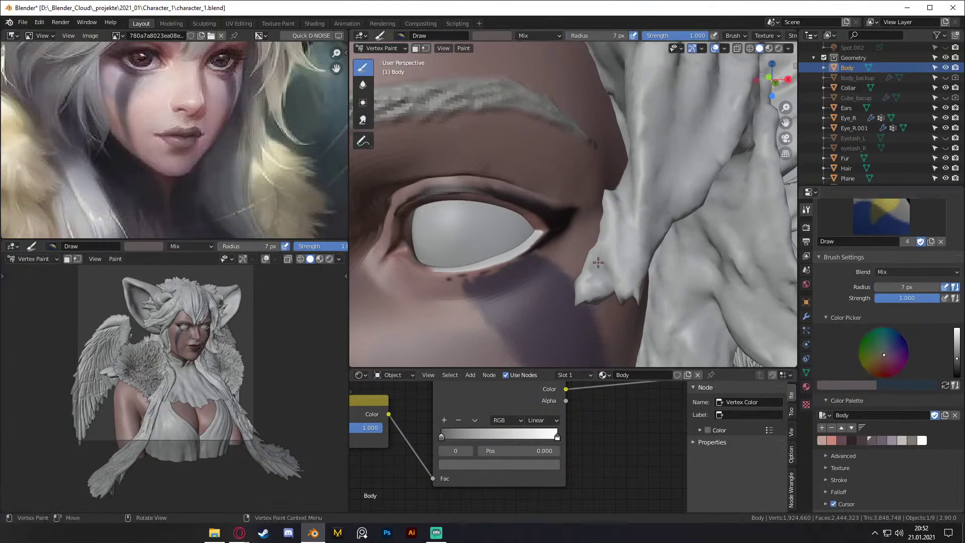
pyautogui.scroll(2, 598, 262)
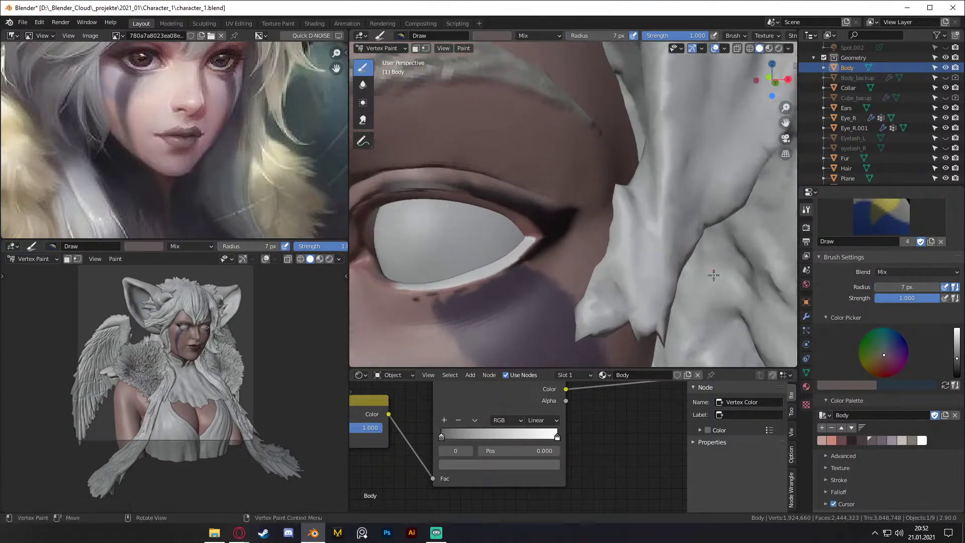
pyautogui.click(900, 299)
pyautogui.write('.25')
pyautogui.press('Return')
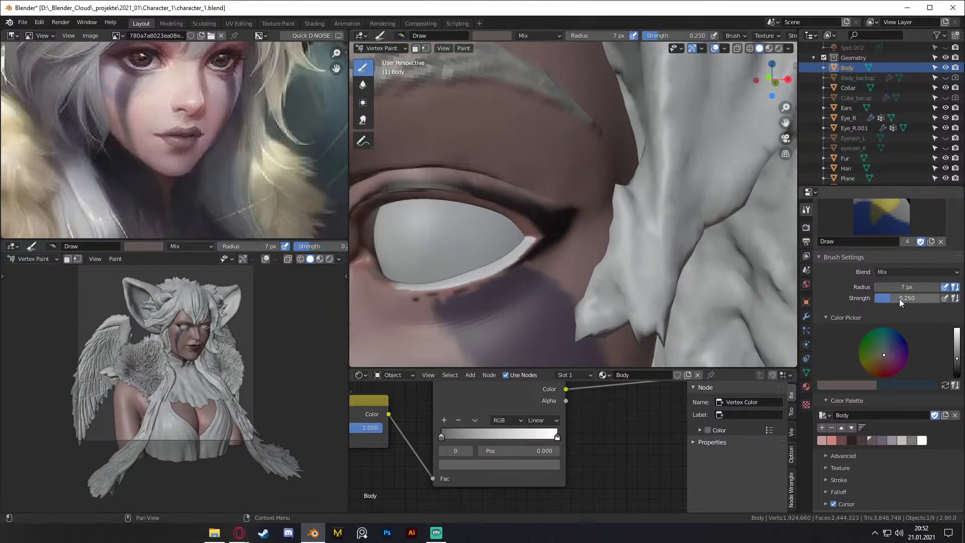
pyautogui.keyDown('shift'); pyautogui.moveTo(437, 181); pyautogui.dragTo(537, 207, button='middle'); pyautogui.keyUp('shift')
pyautogui.scroll(2, 538, 207)
pyautogui.scroll(2, 537, 207)
pyautogui.press(']')
pyautogui.press(']')
pyautogui.press(']')
pyautogui.press(']')
pyautogui.press(']')
pyautogui.press(']')
pyautogui.press(']')
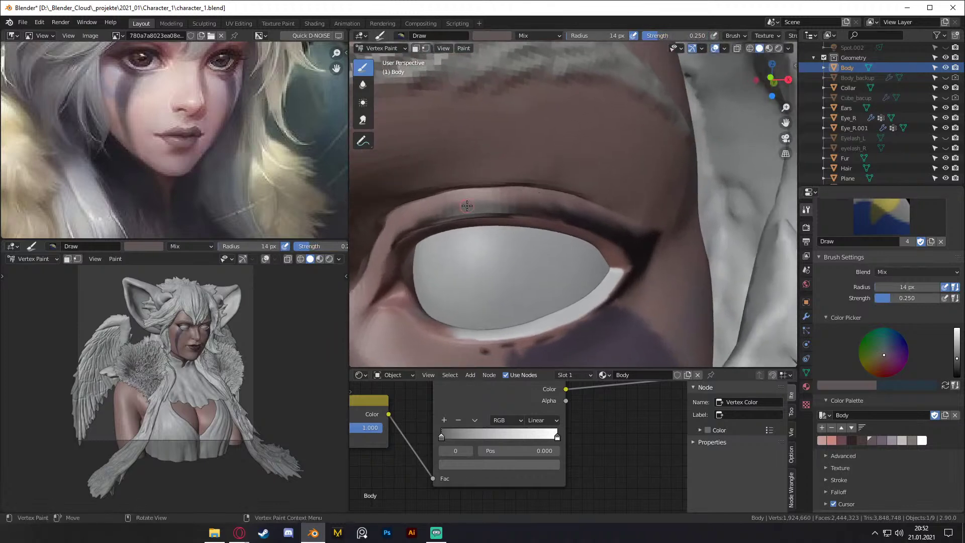
pyautogui.moveTo(446, 207); pyautogui.dragTo(528, 229, button='middle')
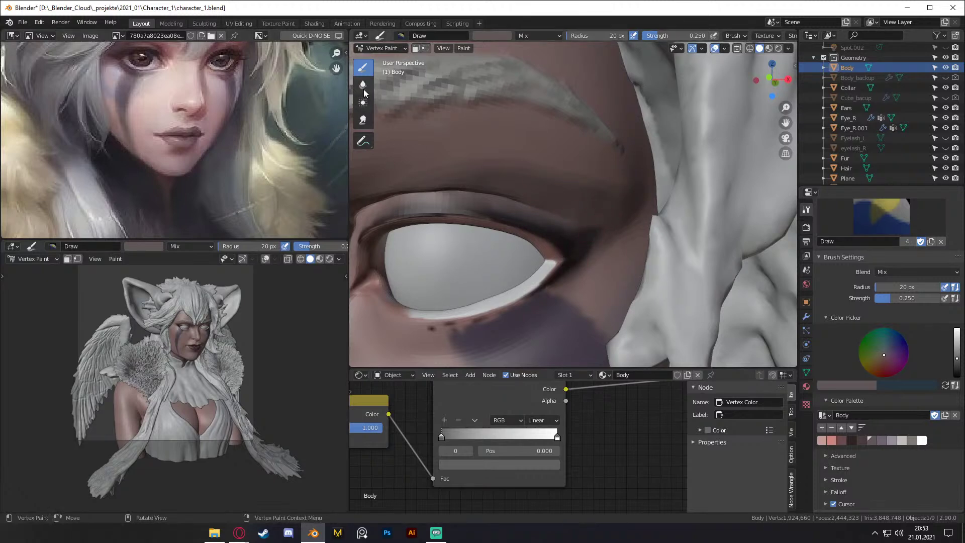
# Step: Shade around the left eye's outer corner and upper lid with the dark brown palette colour at radius 20 px and strength 0.250
pyautogui.click(860, 441)
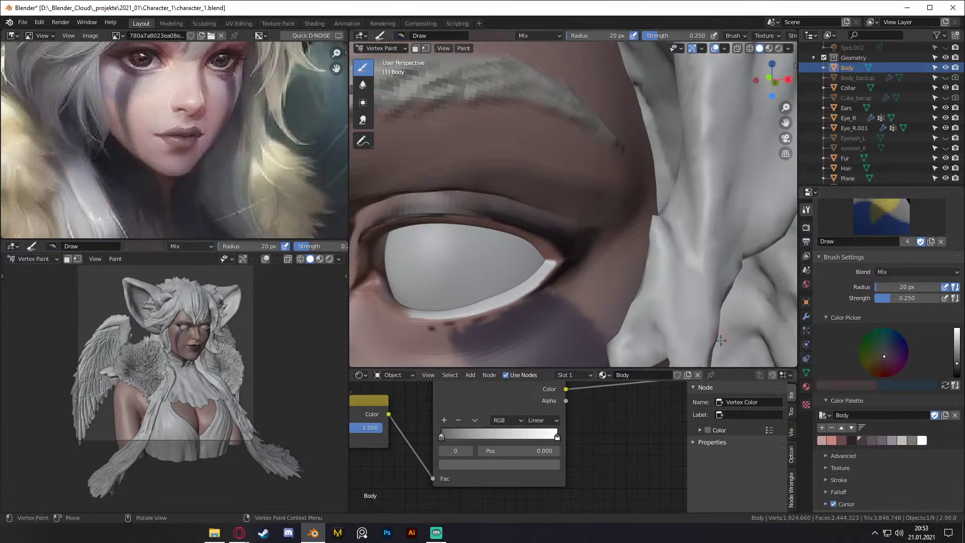
pyautogui.keyDown('ctrl'); pyautogui.keyDown('alt'); pyautogui.moveTo(521, 181); pyautogui.dragTo(628, 179); pyautogui.keyUp('alt'); pyautogui.keyUp('ctrl')
pyautogui.keyDown('alt'); pyautogui.keyDown('shift'); pyautogui.moveTo(570, 226); pyautogui.dragTo(578, 194); pyautogui.keyUp('shift'); pyautogui.keyUp('alt')
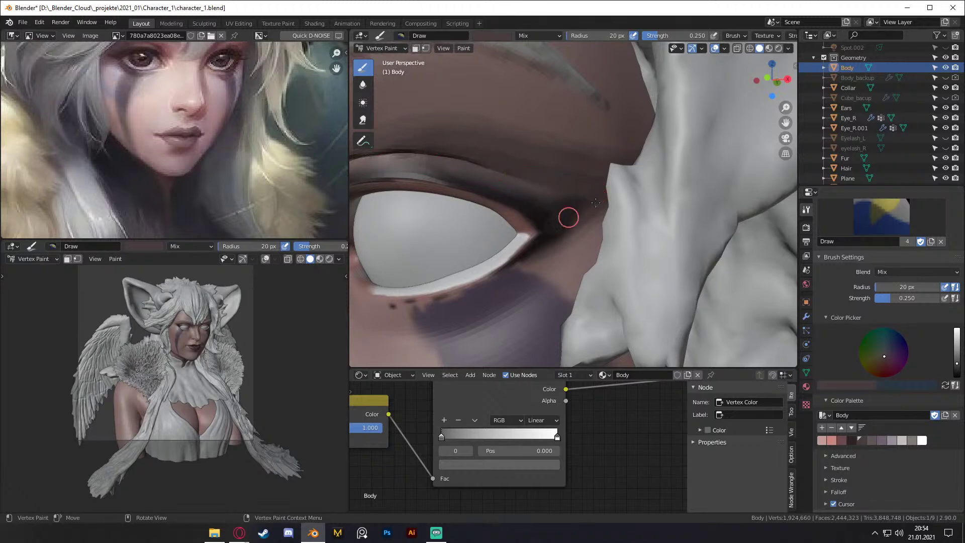
pyautogui.moveTo(608, 210); pyautogui.dragTo(636, 198, button='middle')
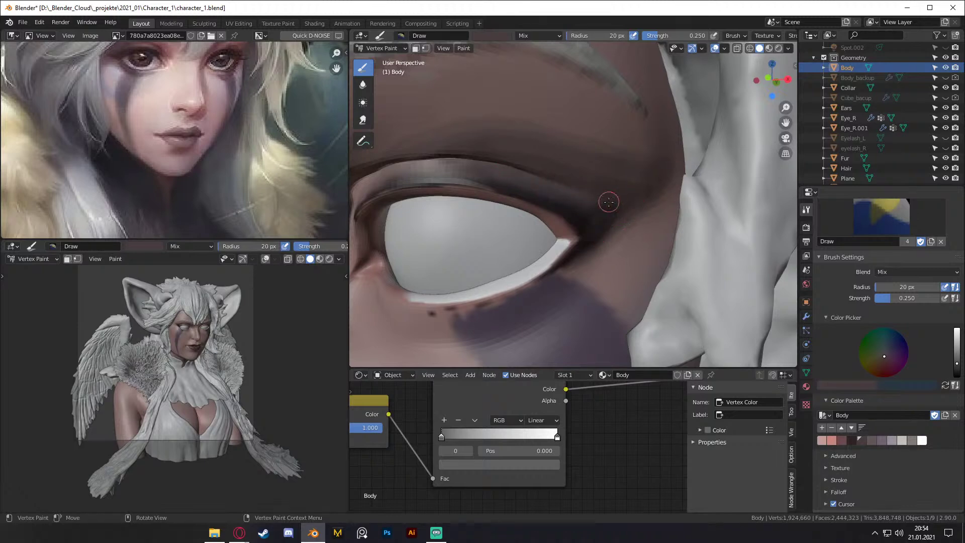
pyautogui.moveTo(545, 179); pyautogui.dragTo(593, 174, button='middle')
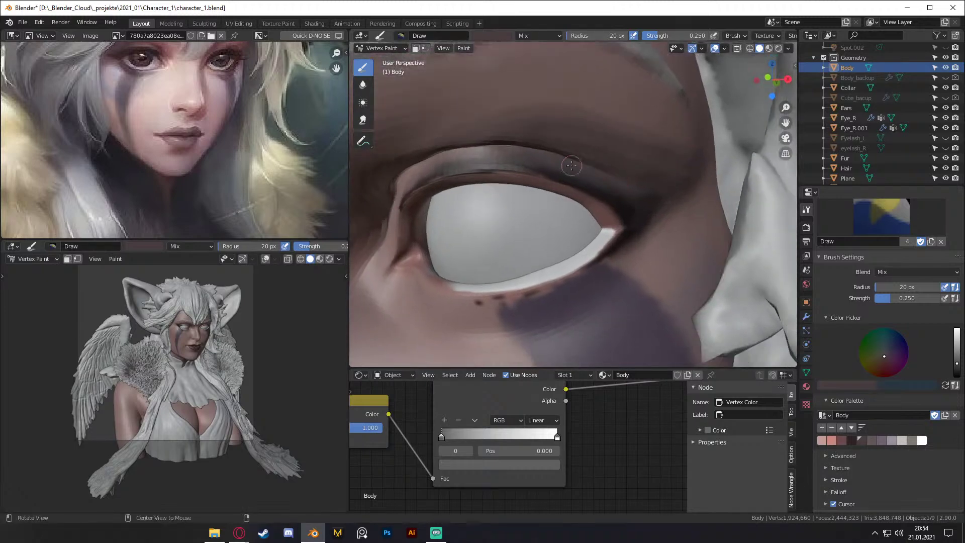
# Step: Soften the shading beside the left eye's outer corner using the Blur brush at radius 67 px
pyautogui.click(363, 85)
pyautogui.moveTo(678, 161); pyautogui.dragTo(706, 155, button='middle')
pyautogui.press('f')
pyautogui.click(661, 126)
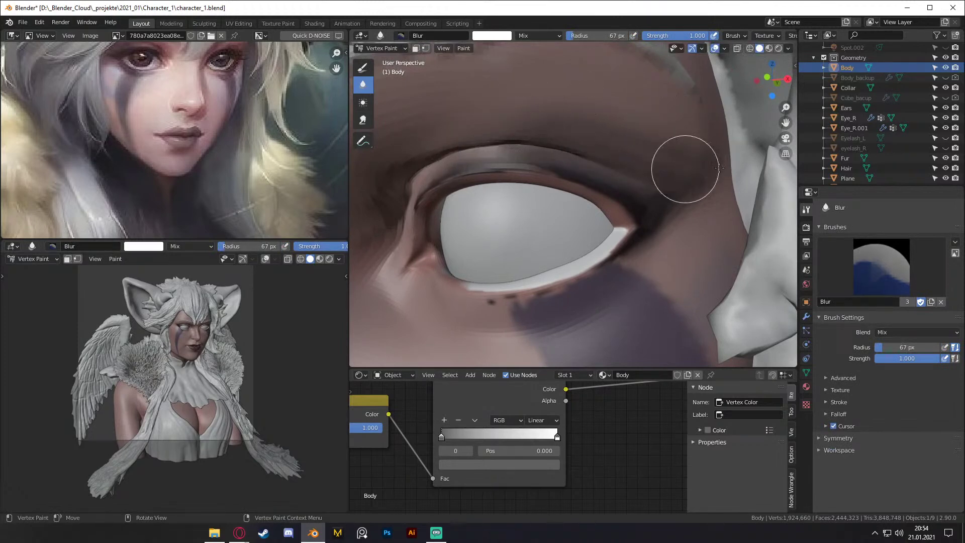
pyautogui.moveTo(709, 174)
pyautogui.mouseDown()
pyautogui.moveTo(704, 202)
pyautogui.moveTo(658, 241)
pyautogui.moveTo(668, 241)
pyautogui.moveTo(720, 184)
pyautogui.moveTo(726, 159)
pyautogui.moveTo(680, 203)
pyautogui.moveTo(650, 176)
pyautogui.mouseUp()
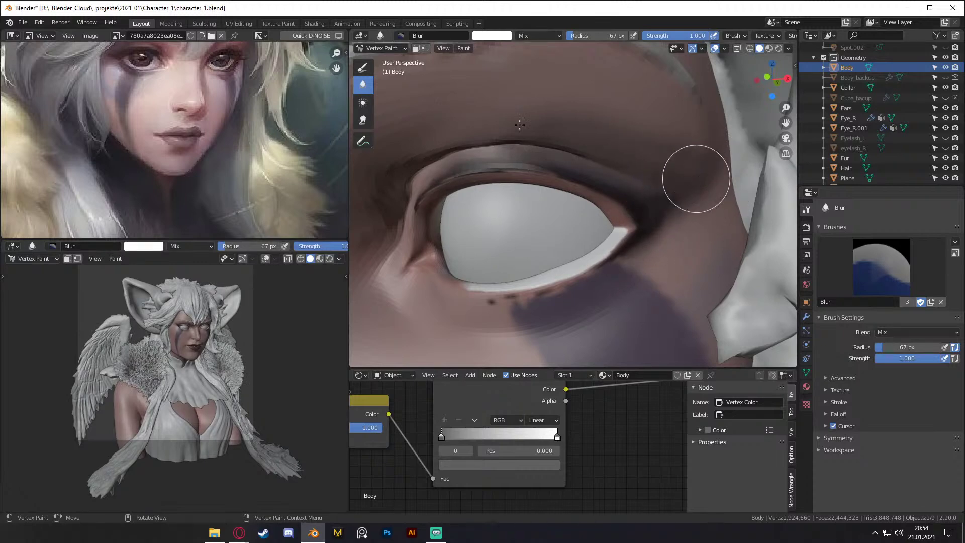
# Step: Outline a sharp eyeliner wing at the left eye's outer corner with Draw, the darkest palette brown, radius 8 px and strength 1.000
pyautogui.click(362, 67)
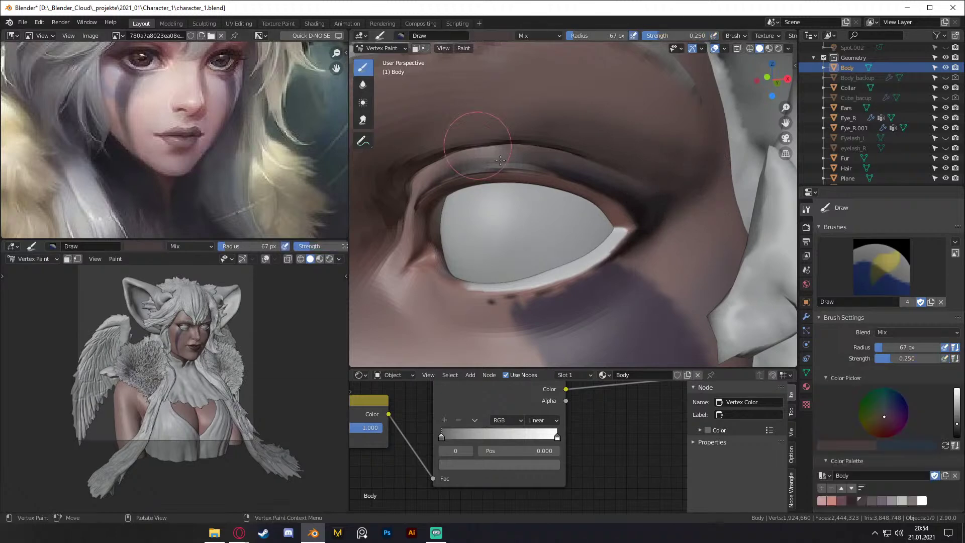
pyautogui.click(852, 500)
pyautogui.press('f')
pyautogui.click(578, 193)
pyautogui.moveTo(578, 194); pyautogui.dragTo(600, 242, button='middle')
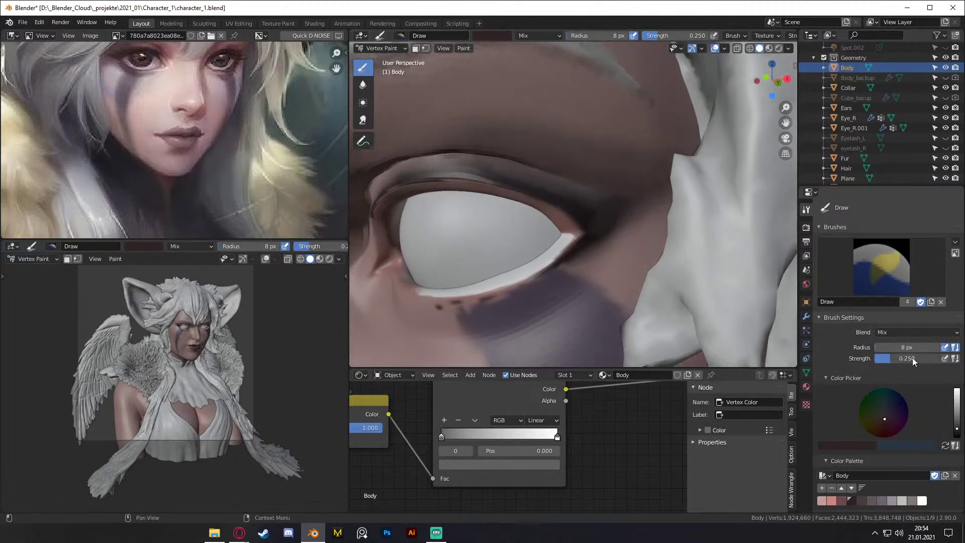
pyautogui.moveTo(905, 357); pyautogui.dragTo(941, 357)
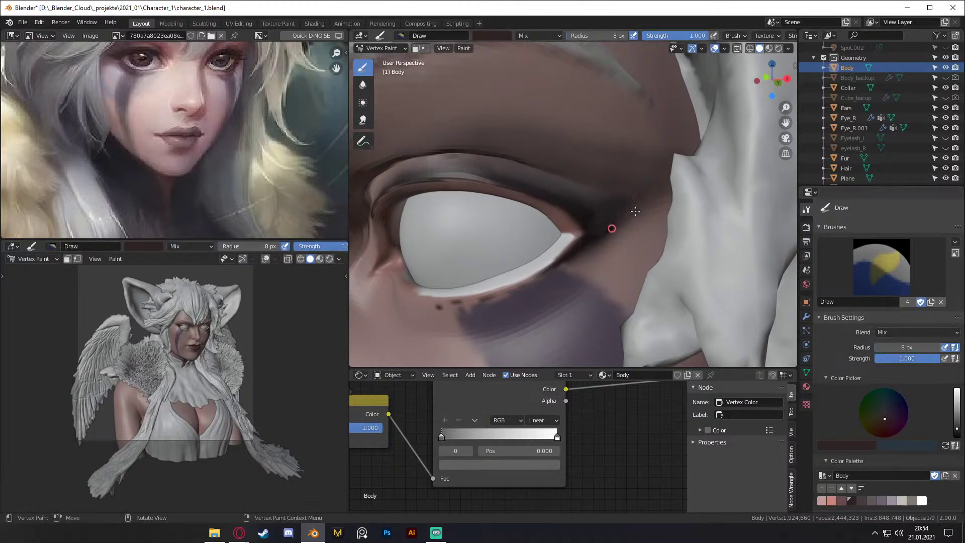
pyautogui.scroll(-5, 675, 172)
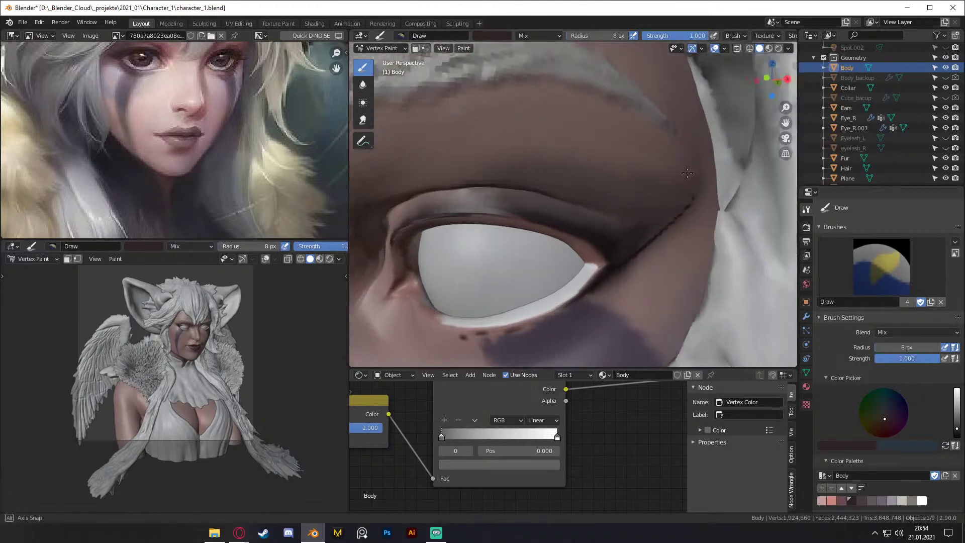
pyautogui.moveTo(675, 172); pyautogui.dragTo(650, 174, button='middle')
pyautogui.scroll(4, 651, 173)
pyautogui.scroll(7, 650, 174)
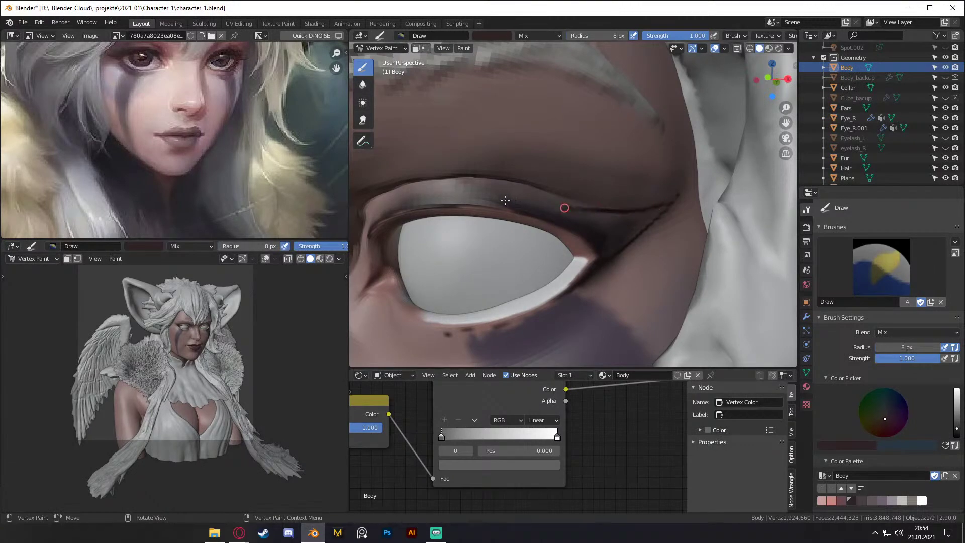
# Step: Extend the dark eyeliner strokes from the wing along the left upper eyelid, just above the eye opening
pyautogui.scroll(-6, 556, 210)
pyautogui.moveTo(555, 210)
pyautogui.mouseDown(button='middle')
pyautogui.moveTo(624, 176)
pyautogui.moveTo(621, 184)
pyautogui.moveTo(664, 238)
pyautogui.mouseUp(button='middle')
pyautogui.scroll(7, 620, 184)
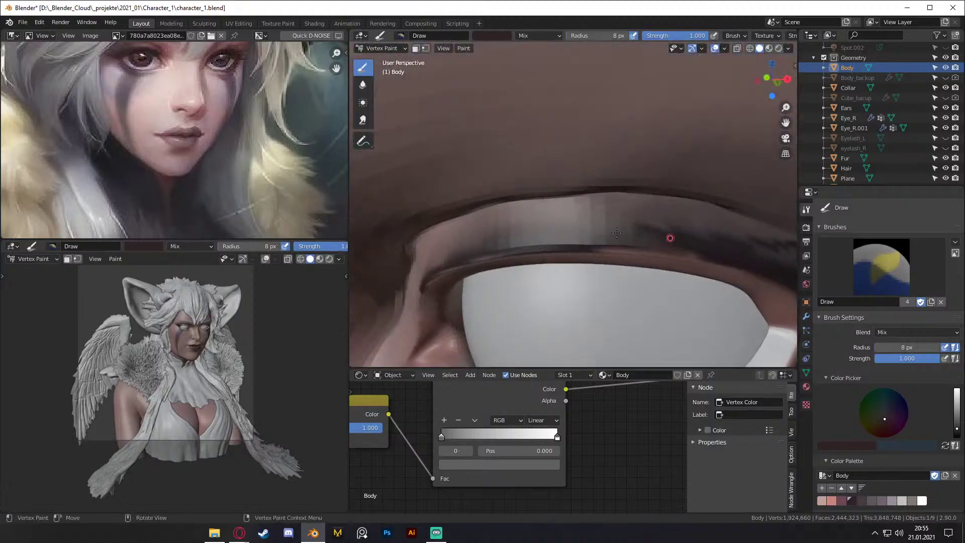
pyautogui.scroll(-4, 645, 206)
pyautogui.moveTo(644, 206)
pyautogui.mouseDown(button='middle')
pyautogui.moveTo(613, 197)
pyautogui.moveTo(660, 216)
pyautogui.mouseUp(button='middle')
pyautogui.scroll(3, 599, 193)
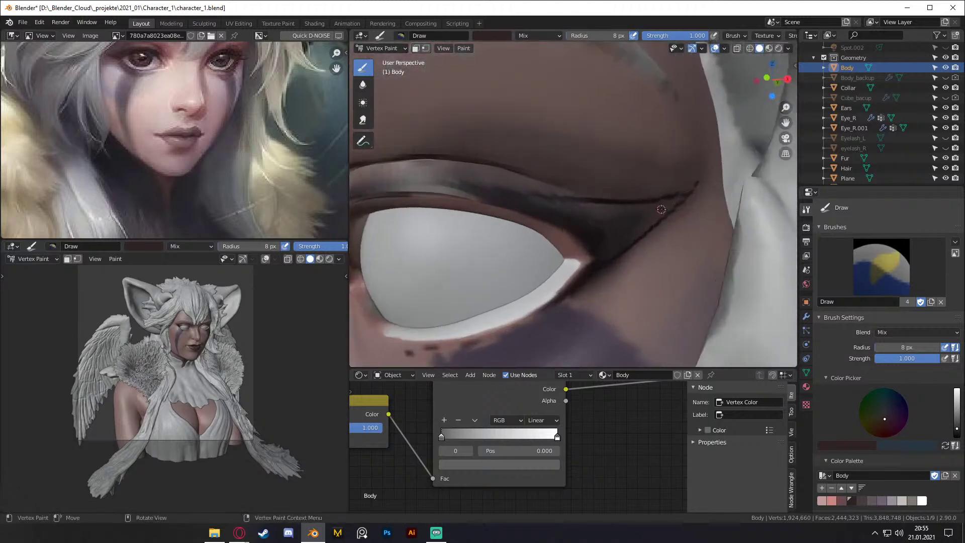
# Step: Fill the inside of the left eye's eyeliner wing with solid dark brown at radius 12 px
pyautogui.press('[')
pyautogui.press('[')
pyautogui.press('[')
pyautogui.moveTo(619, 243); pyautogui.dragTo(636, 231)
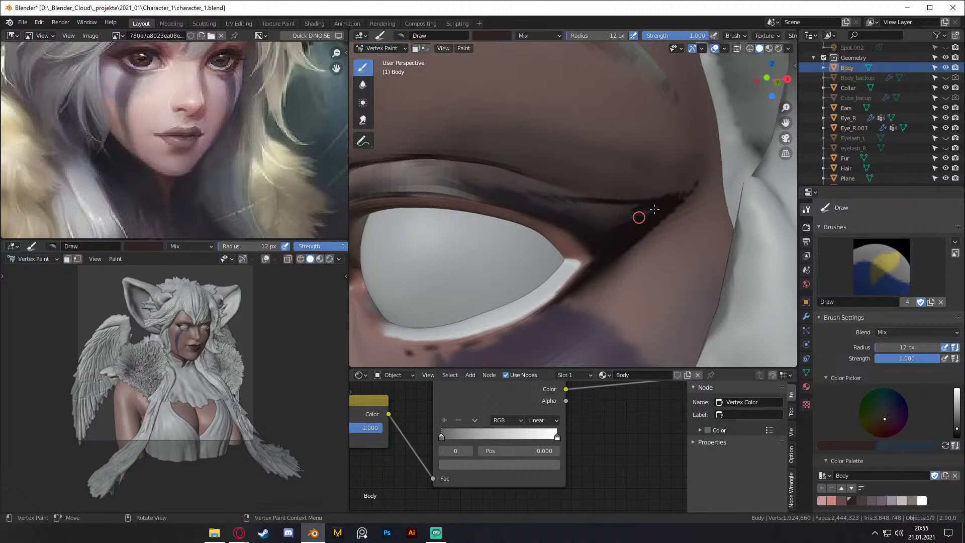
pyautogui.moveTo(616, 209); pyautogui.dragTo(564, 205)
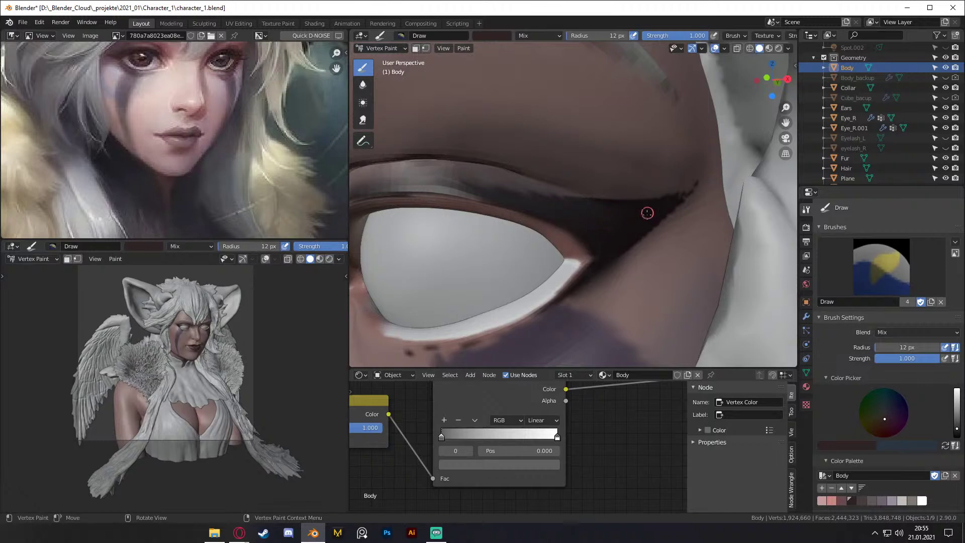
# Step: Set the brush radius to 7 px and paint short dark strokes along the upper edge of the left eye's wing
pyautogui.scroll(-6, 632, 227)
pyautogui.moveTo(632, 227); pyautogui.dragTo(661, 241, button='middle')
pyautogui.scroll(8, 662, 241)
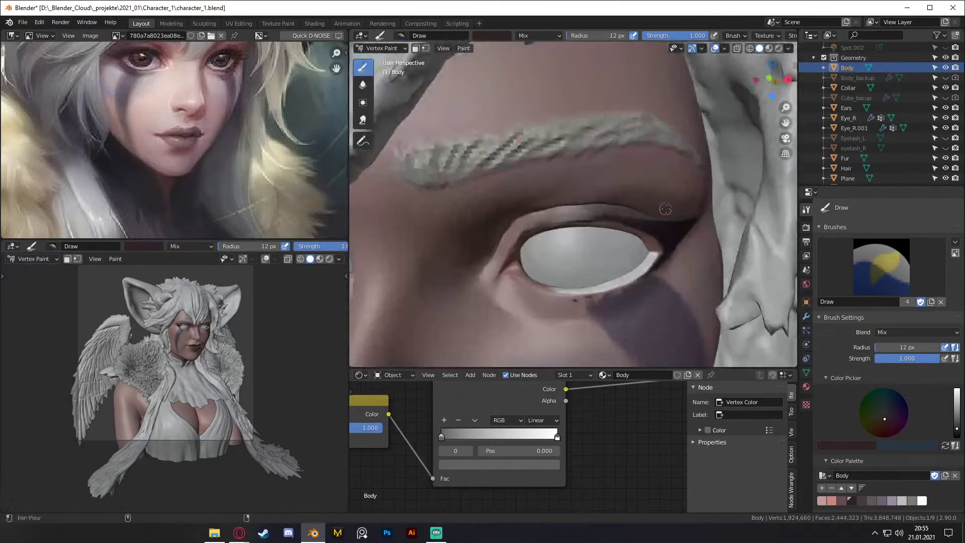
pyautogui.scroll(5, 654, 201)
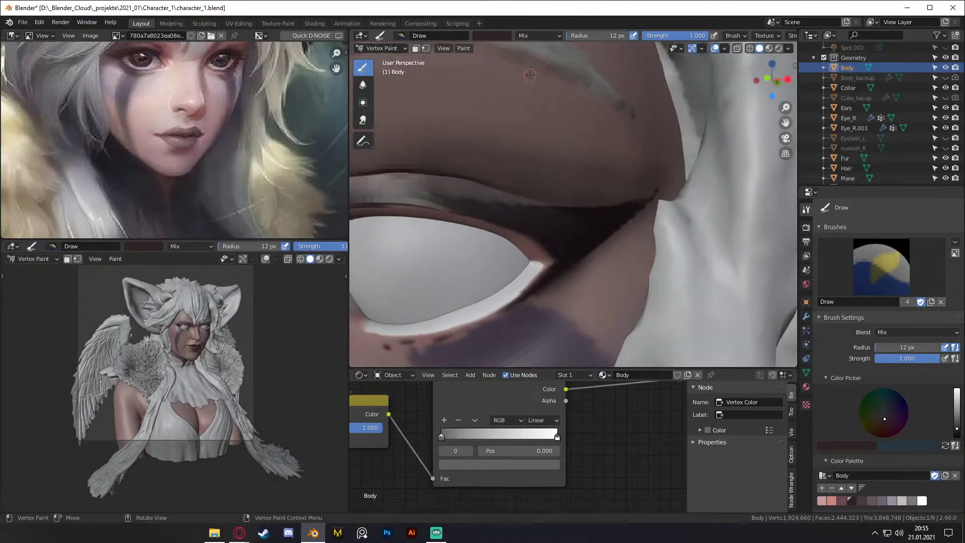
pyautogui.press('f')
pyautogui.click(625, 204)
pyautogui.press('f')
pyautogui.click(626, 204)
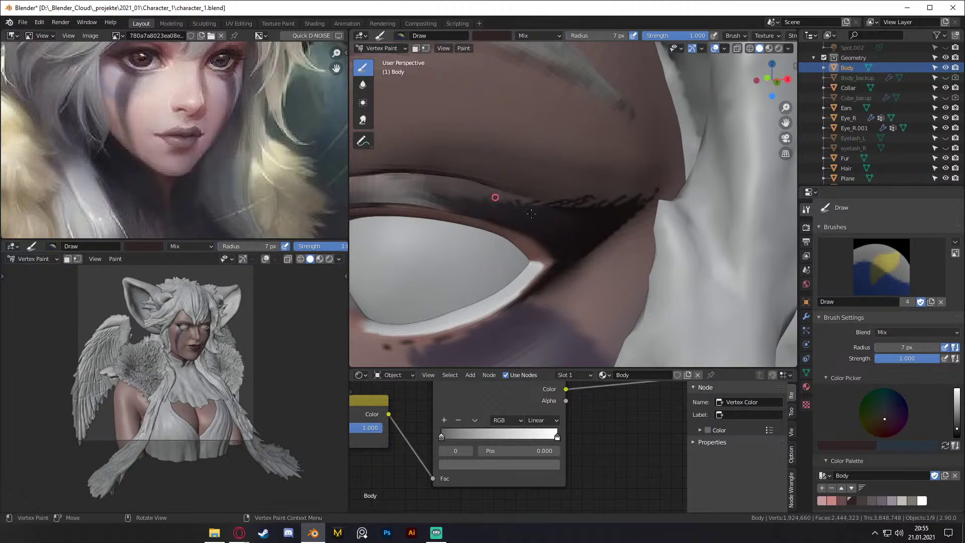
# Step: Inspect the eyeliner on the whole face, and the left eye's lower lid and inner corner up close
pyautogui.scroll(-6, 559, 226)
pyautogui.moveTo(559, 226); pyautogui.dragTo(631, 194, button='middle')
pyautogui.scroll(5, 641, 210)
pyautogui.scroll(-6, 635, 213)
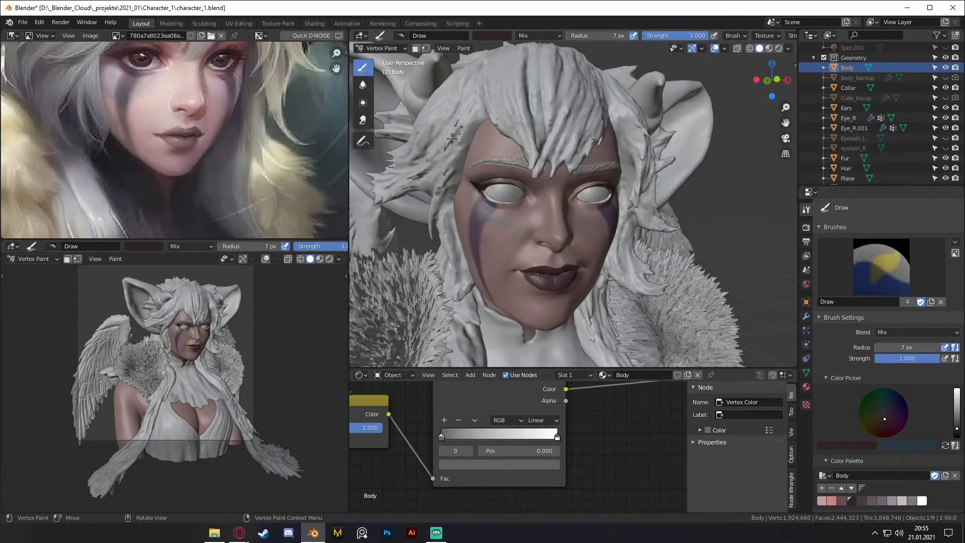
pyautogui.scroll(6, 554, 191)
pyautogui.moveTo(562, 196)
pyautogui.mouseDown(button='middle')
pyautogui.moveTo(554, 191)
pyautogui.moveTo(560, 179)
pyautogui.moveTo(578, 184)
pyautogui.mouseUp(button='middle')
pyautogui.scroll(4, 555, 189)
pyautogui.scroll(-2, 558, 184)
pyautogui.scroll(3, 575, 182)
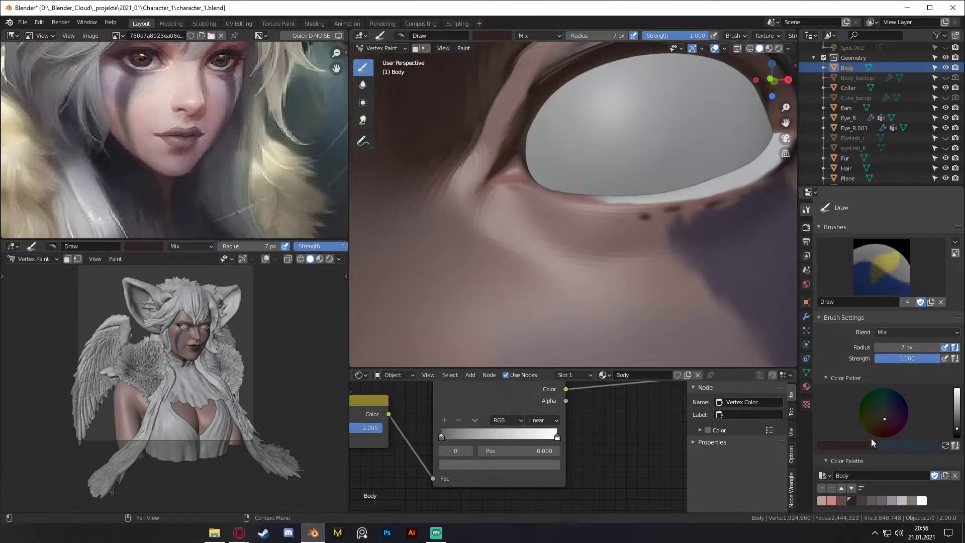
# Step: Pick the white palette colour and set the Draw brush strength to 0.25
pyautogui.click(921, 501)
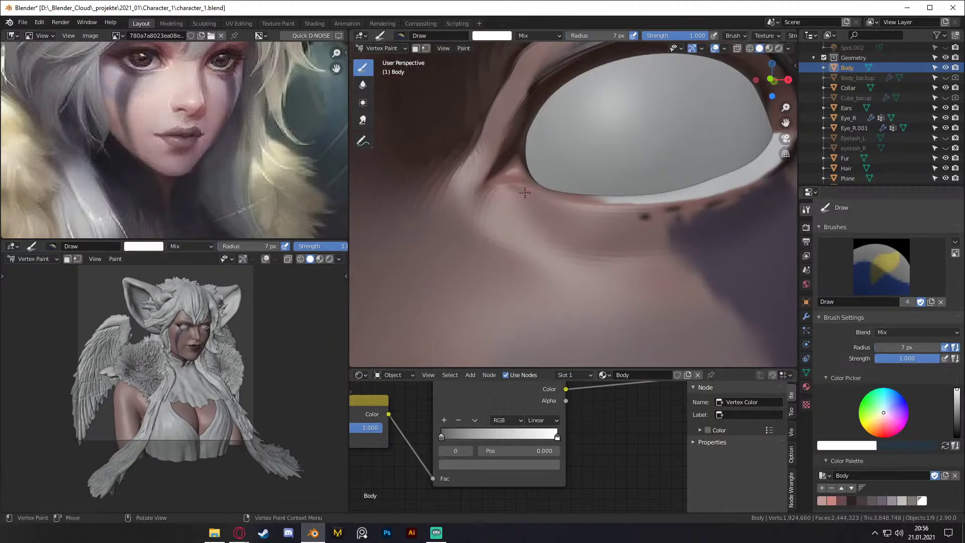
pyautogui.moveTo(525, 192); pyautogui.dragTo(427, 142, button='middle')
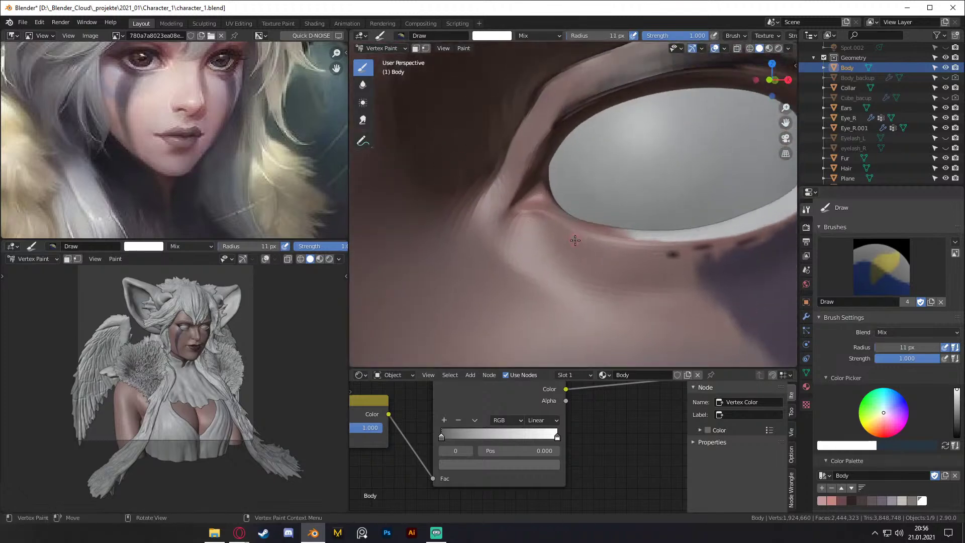
pyautogui.moveTo(919, 360); pyautogui.dragTo(898, 359)
pyautogui.click(901, 358)
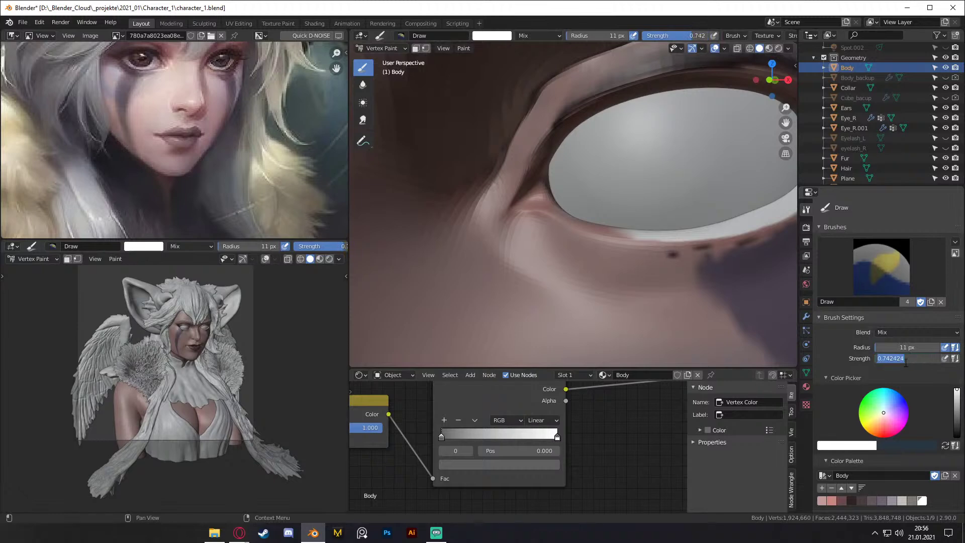
pyautogui.write('0.25')
pyautogui.press('Return')
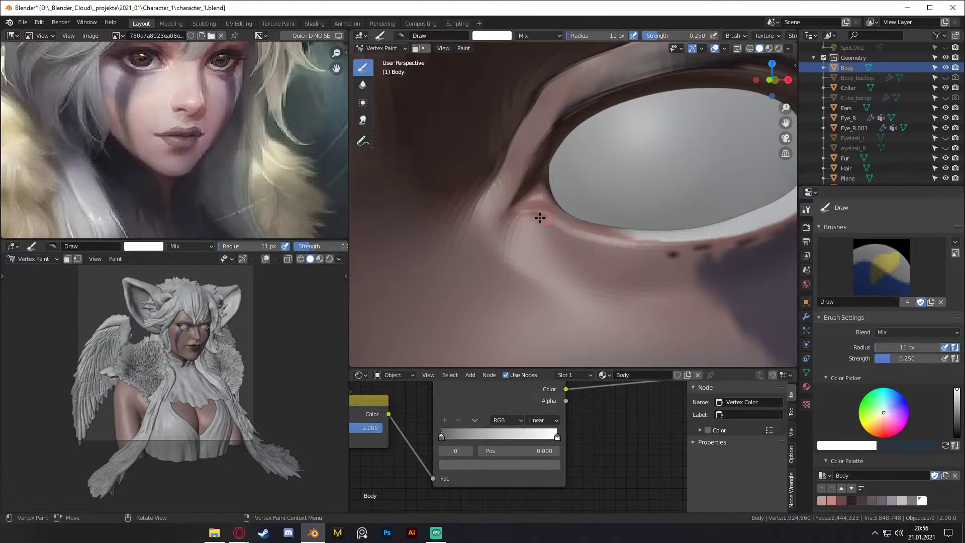
# Step: Paint soft white highlights on the skin fold at the left eye's inner corner, enlarging the brush radius to 16 px
pyautogui.press('f')
pyautogui.click(496, 198)
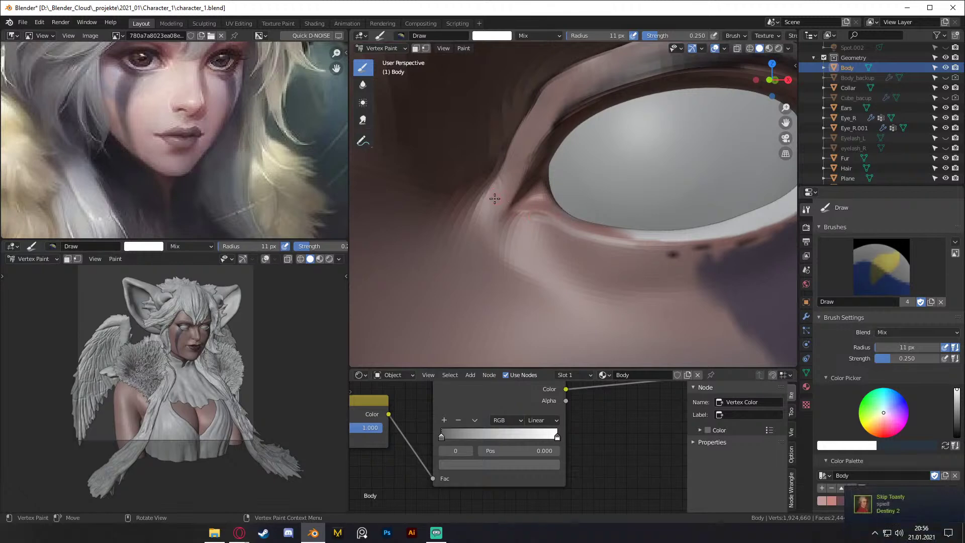
pyautogui.moveTo(473, 227); pyautogui.dragTo(503, 188)
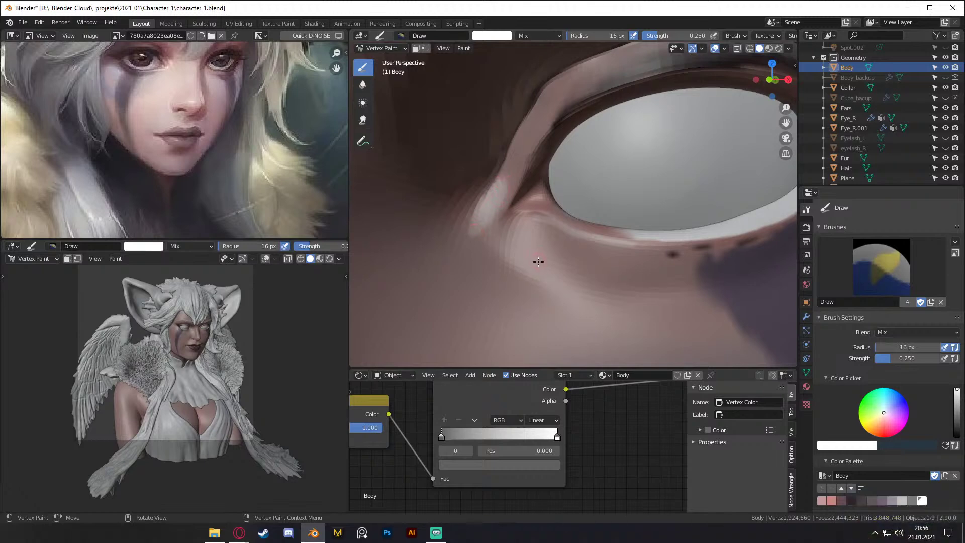
pyautogui.moveTo(509, 174)
pyautogui.mouseDown()
pyautogui.moveTo(508, 166)
pyautogui.moveTo(502, 197)
pyautogui.moveTo(512, 183)
pyautogui.mouseUp()
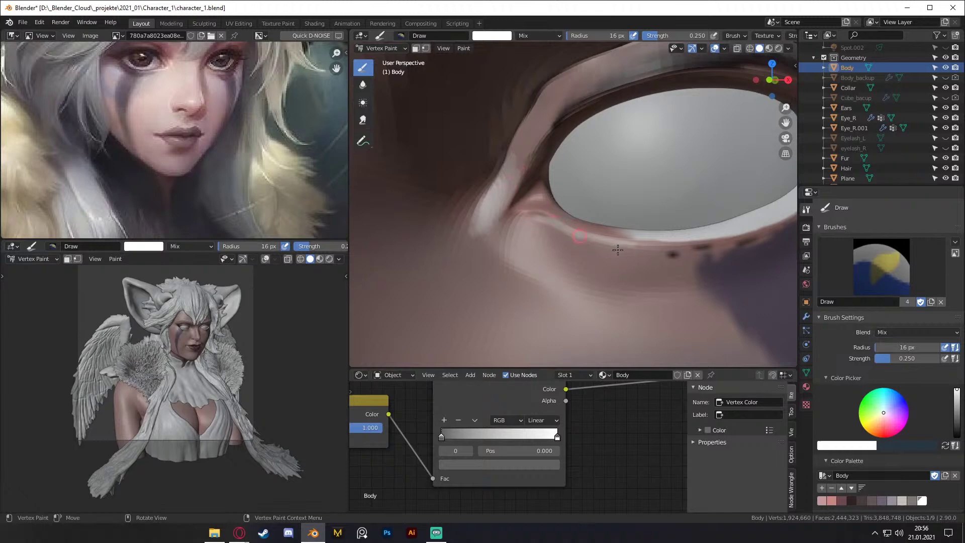
# Step: Blur the highlights below the left eye at radius 16 px and around its inner-corner fold at 47 px
pyautogui.scroll(-5, 605, 190)
pyautogui.keyDown('shift'); pyautogui.moveTo(605, 190); pyautogui.dragTo(607, 226, button='middle'); pyautogui.keyUp('shift')
pyautogui.scroll(8, 606, 226)
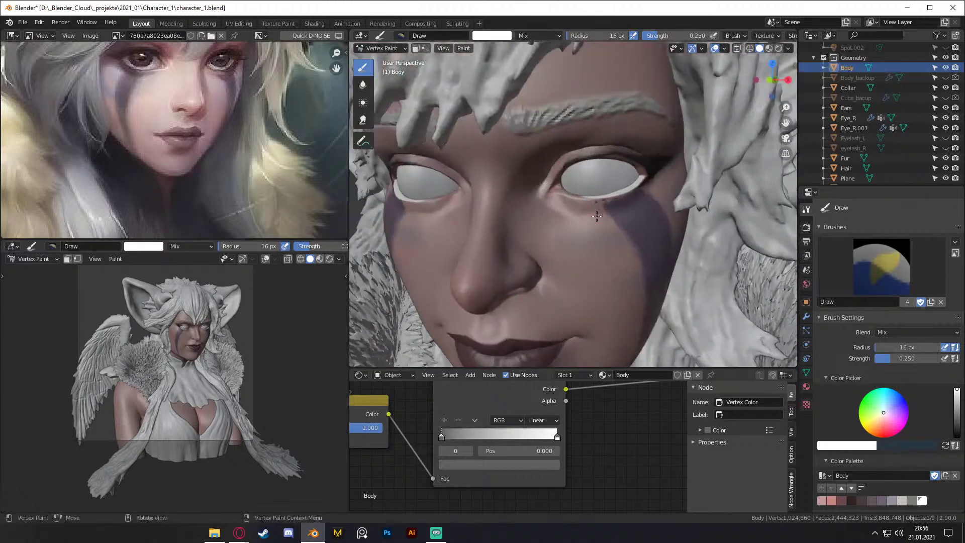
pyautogui.click(363, 85)
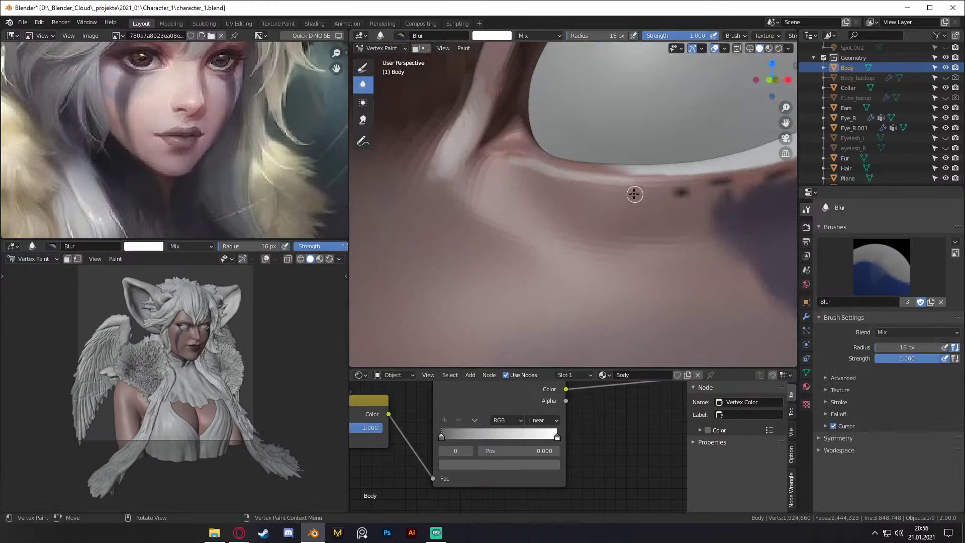
pyautogui.moveTo(537, 176)
pyautogui.mouseDown()
pyautogui.moveTo(519, 169)
pyautogui.moveTo(568, 185)
pyautogui.moveTo(511, 168)
pyautogui.moveTo(521, 160)
pyautogui.moveTo(513, 146)
pyautogui.moveTo(577, 164)
pyautogui.mouseUp()
pyautogui.press('f')
pyautogui.click(465, 161)
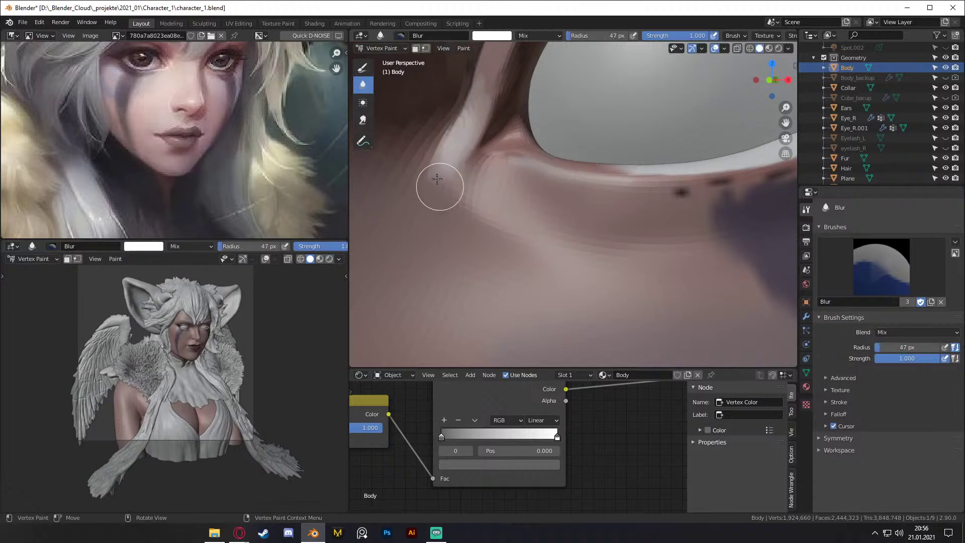
pyautogui.moveTo(437, 167)
pyautogui.mouseDown()
pyautogui.moveTo(491, 64)
pyautogui.moveTo(477, 115)
pyautogui.mouseUp()
# Step: Paint white highlights on the right eye's inner-corner fold with the Draw brush, and reduce the radius to 6 px for the lower lid
pyautogui.scroll(-12, 467, 116)
pyautogui.moveTo(536, 206); pyautogui.dragTo(587, 213, button='middle')
pyautogui.scroll(15, 587, 213)
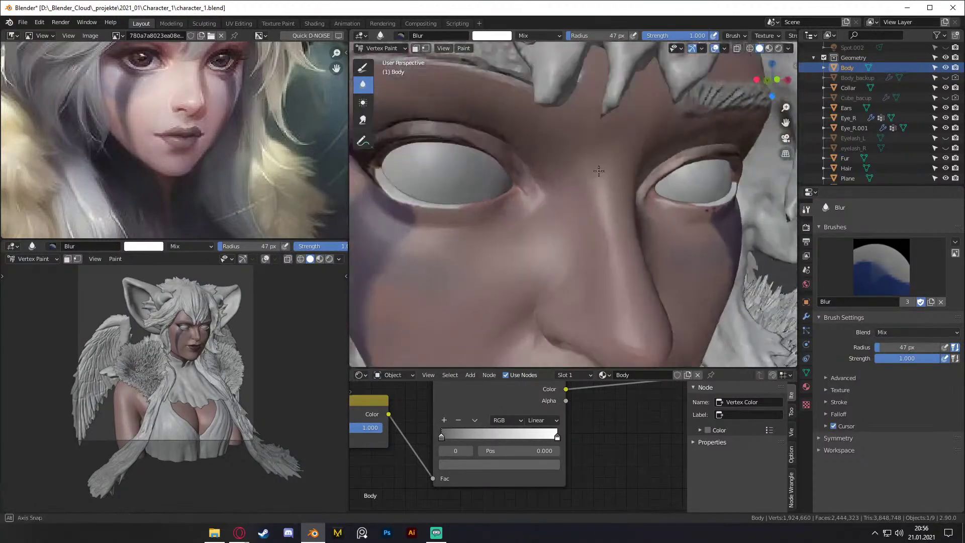
pyautogui.scroll(-6, 583, 163)
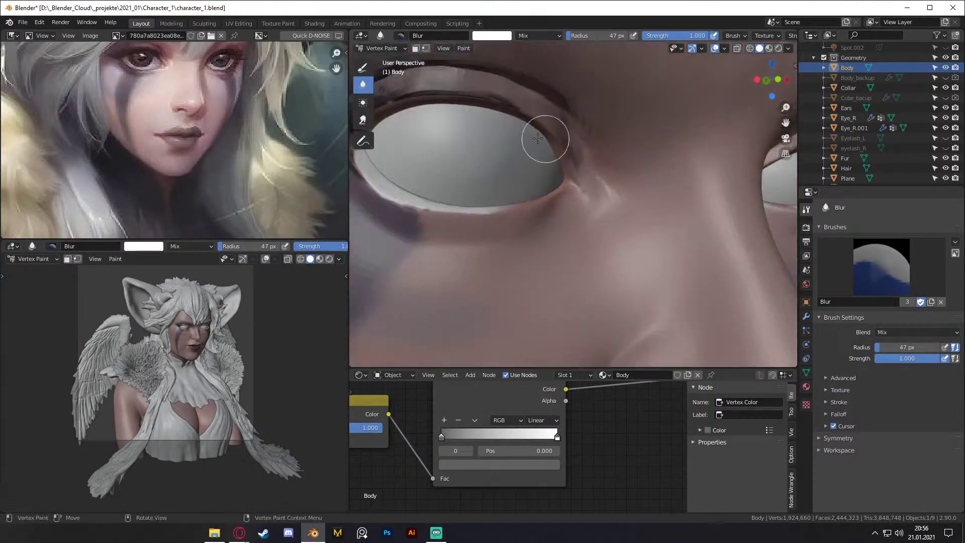
pyautogui.moveTo(549, 150)
pyautogui.mouseDown(button='middle')
pyautogui.moveTo(552, 159)
pyautogui.moveTo(540, 156)
pyautogui.mouseUp(button='middle')
pyautogui.scroll(2, 538, 155)
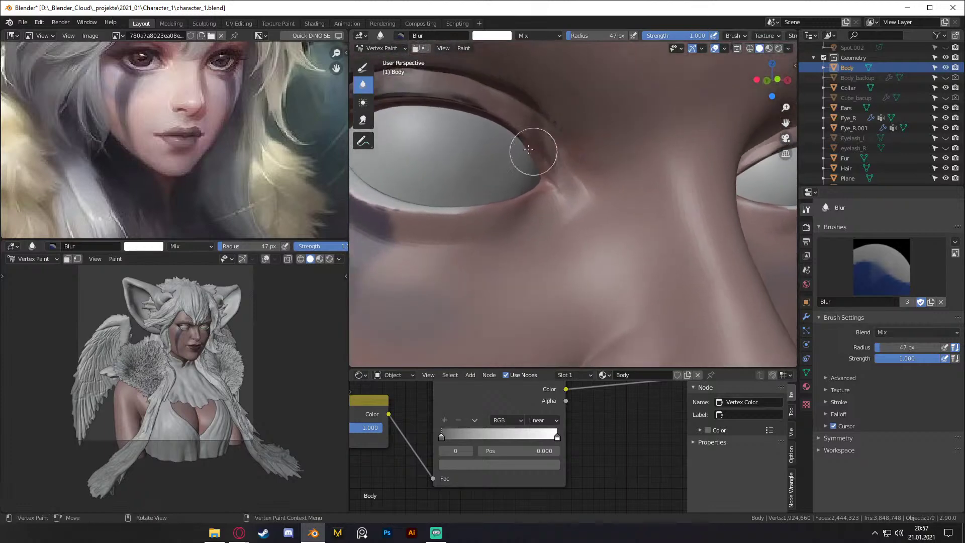
pyautogui.click(363, 67)
pyautogui.press('f')
pyautogui.click(571, 160)
pyautogui.moveTo(568, 159); pyautogui.dragTo(570, 166, button='middle')
pyautogui.moveTo(560, 148); pyautogui.dragTo(577, 177)
pyautogui.press('f')
pyautogui.click(531, 188)
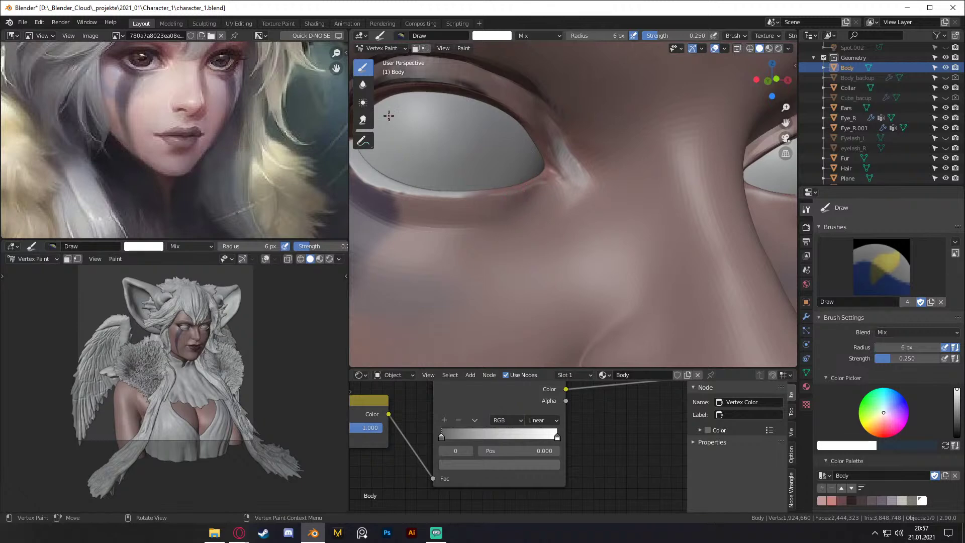
# Step: Blur the right eye's lower lid at radius 13 px and its inner-corner fold at 29 px
pyautogui.click(362, 84)
pyautogui.moveTo(534, 187)
pyautogui.mouseDown()
pyautogui.moveTo(501, 196)
pyautogui.moveTo(510, 200)
pyautogui.mouseUp()
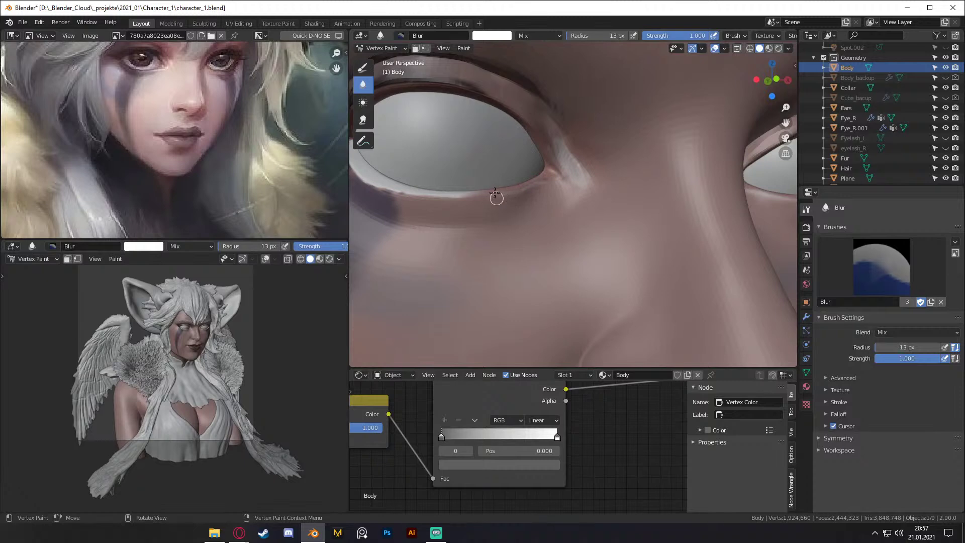
pyautogui.press('f')
pyautogui.click(580, 187)
pyautogui.moveTo(570, 145)
pyautogui.mouseDown()
pyautogui.moveTo(571, 153)
pyautogui.moveTo(556, 135)
pyautogui.moveTo(576, 161)
pyautogui.moveTo(553, 136)
pyautogui.mouseUp()
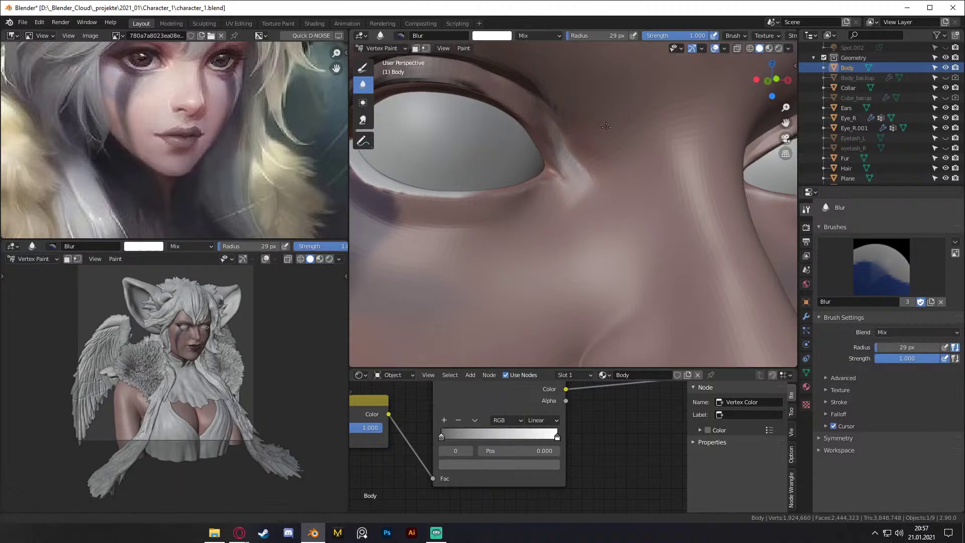
# Step: Inspect the painted face as a whole, and the lips and nostrils up close
pyautogui.scroll(-10, 554, 135)
pyautogui.moveTo(618, 202); pyautogui.dragTo(586, 204, button='middle')
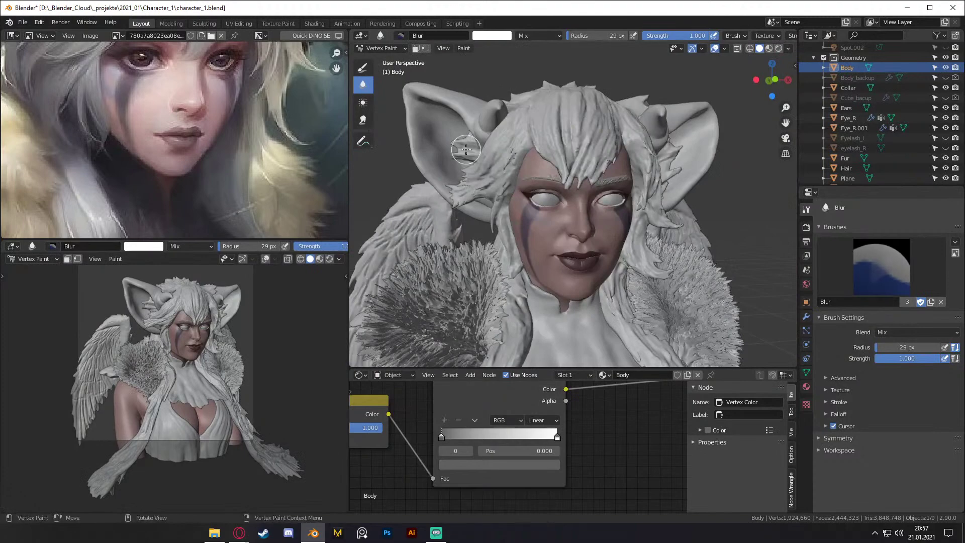
pyautogui.scroll(4, 584, 203)
pyautogui.keyDown('alt'); pyautogui.moveTo(584, 204); pyautogui.dragTo(622, 207); pyautogui.keyUp('alt')
pyautogui.keyDown('alt'); pyautogui.keyDown('shift'); pyautogui.moveTo(644, 247); pyautogui.dragTo(624, 172); pyautogui.keyUp('shift'); pyautogui.keyUp('alt')
pyautogui.scroll(2, 611, 215)
pyautogui.scroll(4, 635, 156)
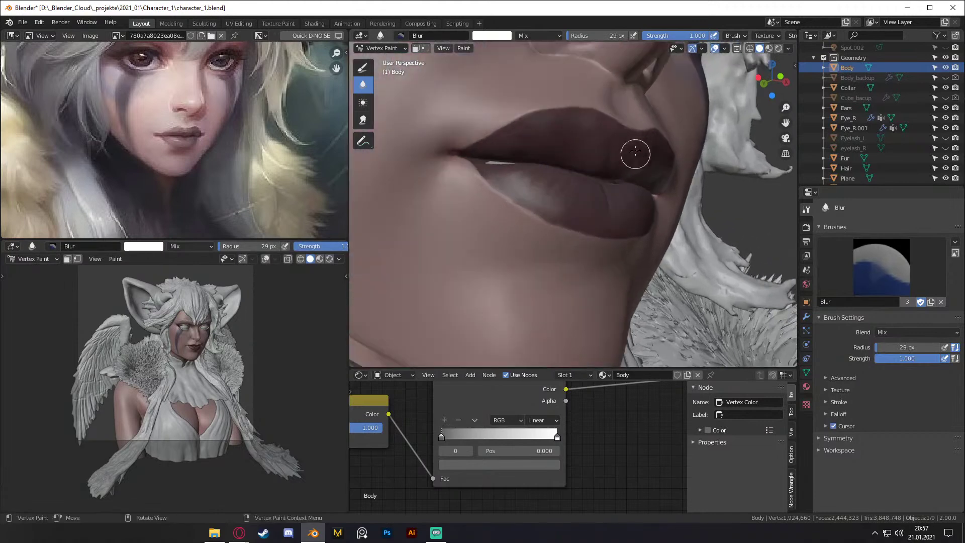
pyautogui.keyDown('ctrl'); pyautogui.keyDown('alt'); pyautogui.moveTo(632, 136); pyautogui.dragTo(620, 185); pyautogui.keyUp('alt'); pyautogui.keyUp('ctrl')
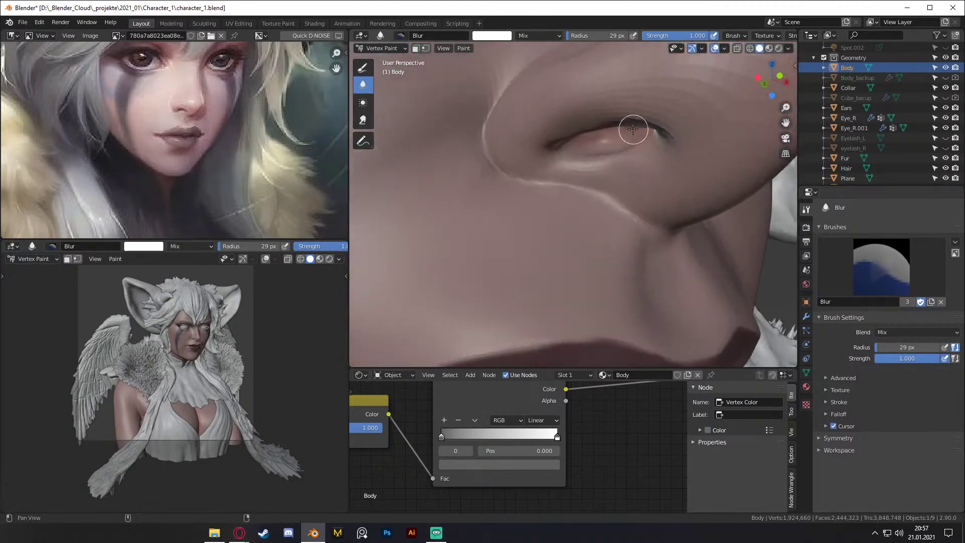
pyautogui.keyDown('ctrl'); pyautogui.keyDown('alt'); pyautogui.moveTo(622, 124); pyautogui.dragTo(577, 196); pyautogui.keyUp('alt'); pyautogui.keyUp('ctrl')
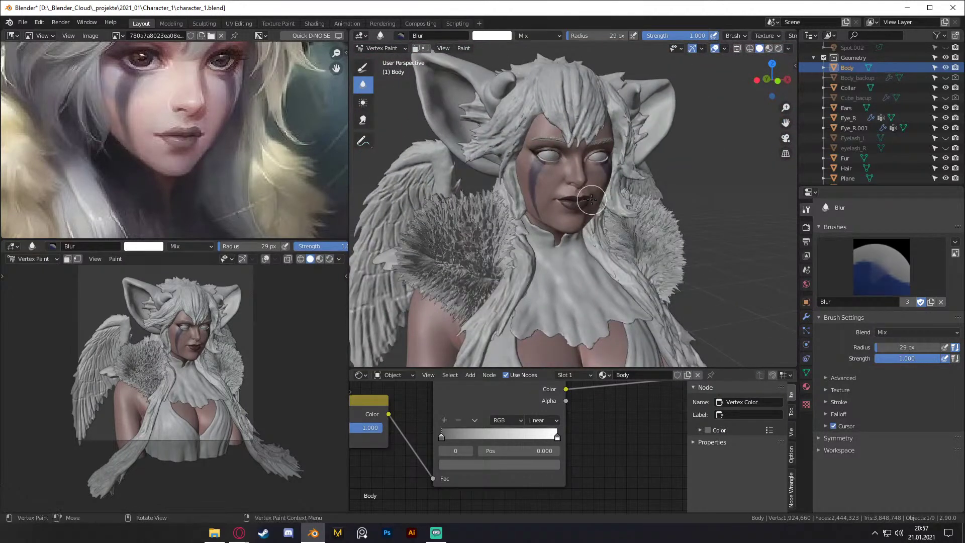
# Step: Switch the body to Object Mode and set the 3D viewport to Rendered shading
pyautogui.click(379, 48)
pyautogui.click(377, 57)
pyautogui.moveTo(566, 173)
pyautogui.keyDown('ctrl'); pyautogui.keyDown('alt'); pyautogui.mouseDown()
pyautogui.moveTo(554, 203)
pyautogui.moveTo(592, 197)
pyautogui.moveTo(588, 181)
pyautogui.mouseUp(); pyautogui.keyUp('alt'); pyautogui.keyUp('ctrl')
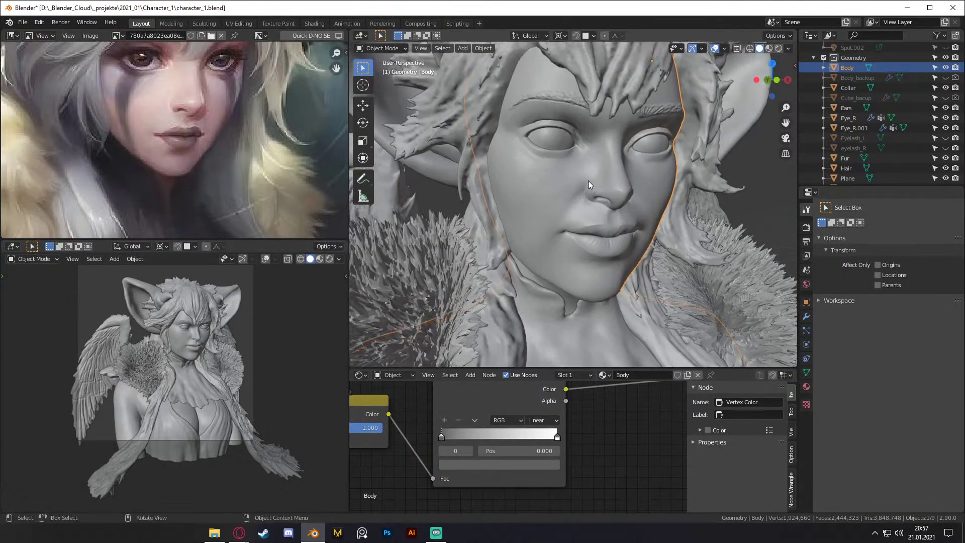
pyautogui.press('z')
pyautogui.click(582, 126)
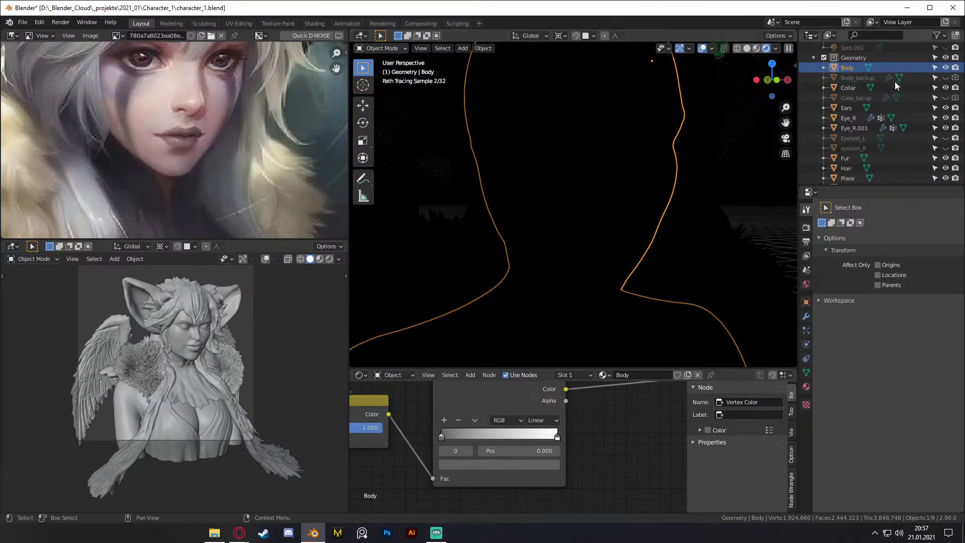
# Step: Unhide the Licht collection in the viewport and turn off the viewport overlays
pyautogui.scroll(5, 894, 79)
pyautogui.click(945, 79)
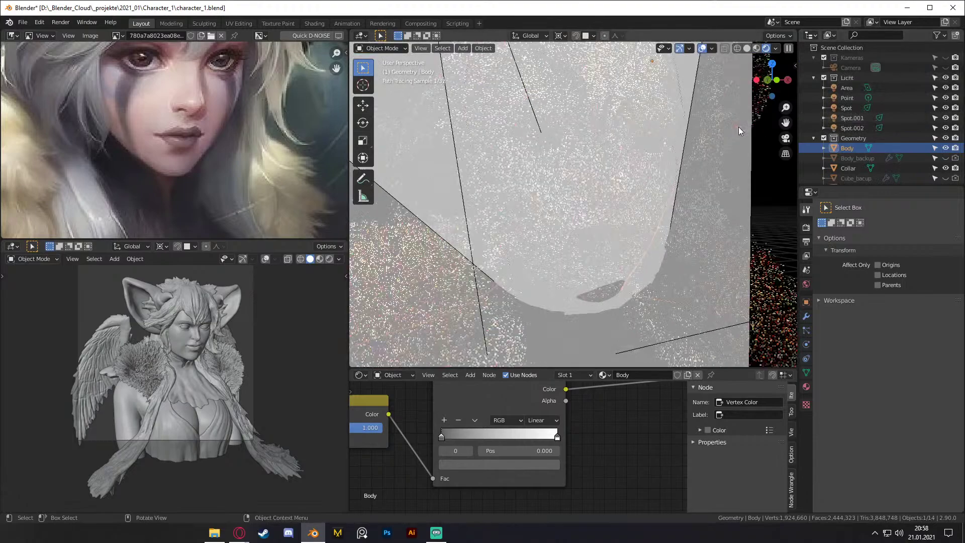
pyautogui.click(701, 48)
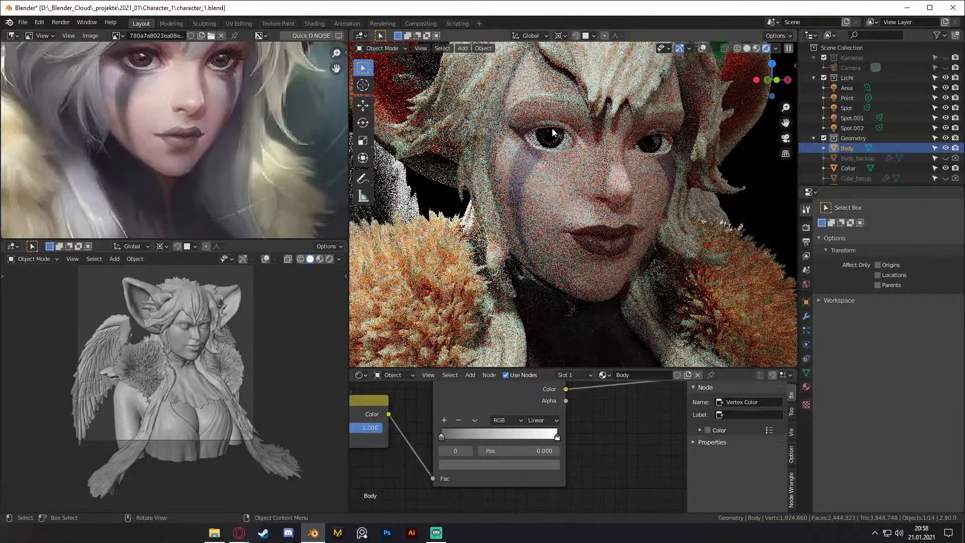
# Step: Unhide the Eyelash_L and eyelash_R objects in the viewport
pyautogui.scroll(-5, 865, 107)
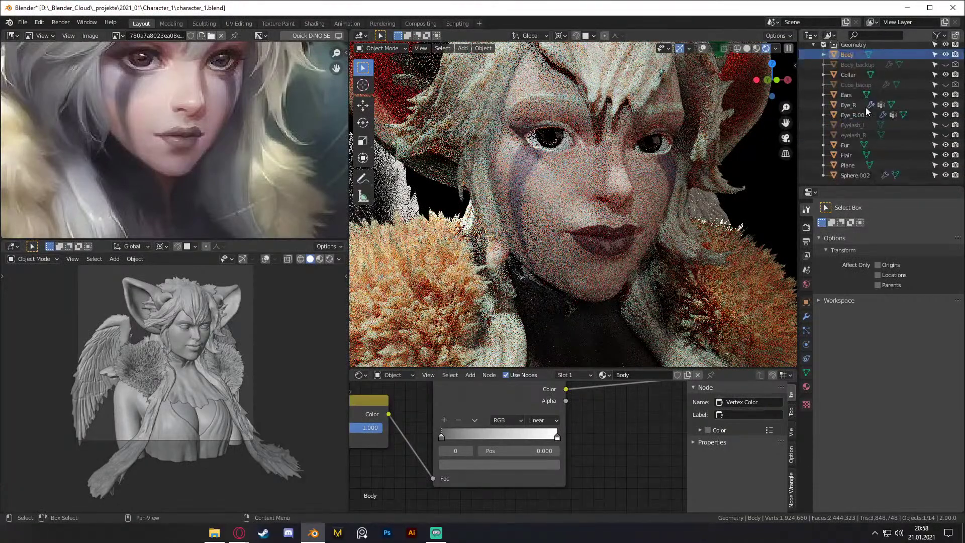
pyautogui.scroll(1, 865, 107)
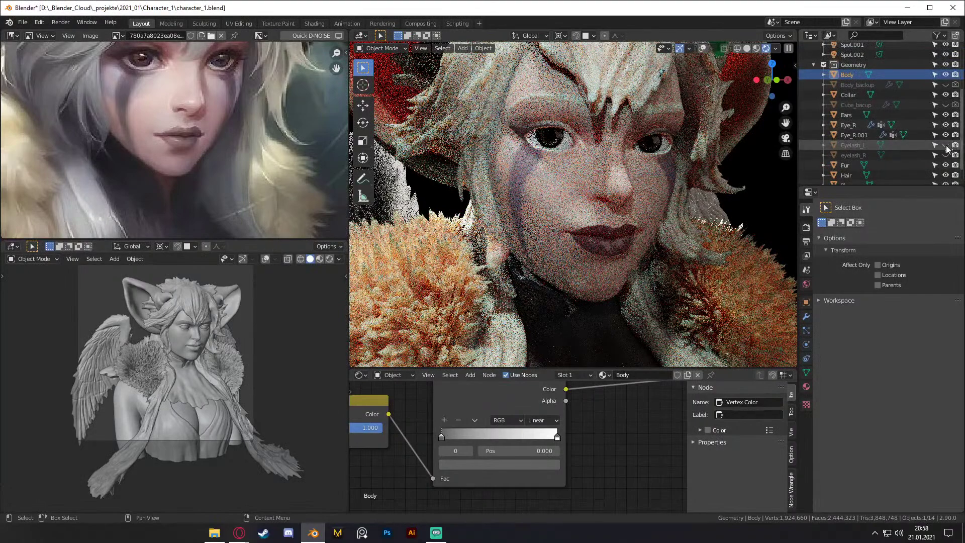
pyautogui.moveTo(946, 145); pyautogui.dragTo(945, 155)
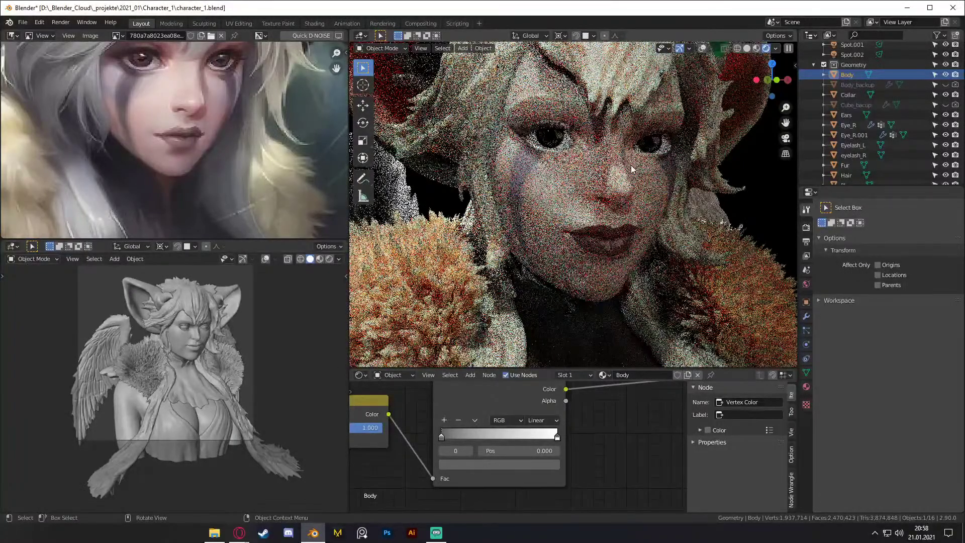
# Step: Examine the rendered face through the scene camera and fit the camera frame to the viewport
pyautogui.moveTo(631, 165); pyautogui.dragTo(655, 177, button='middle')
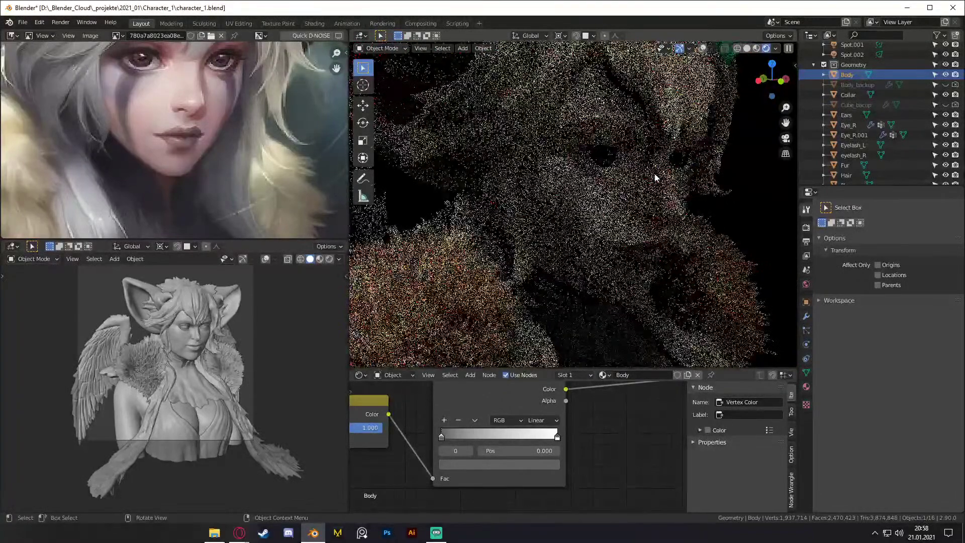
pyautogui.press('KP_0')
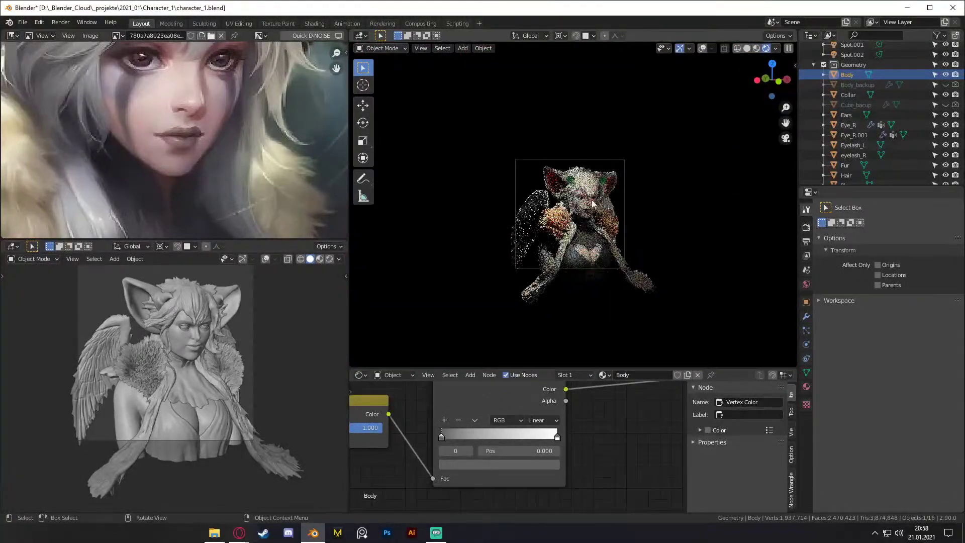
pyautogui.scroll(8, 592, 203)
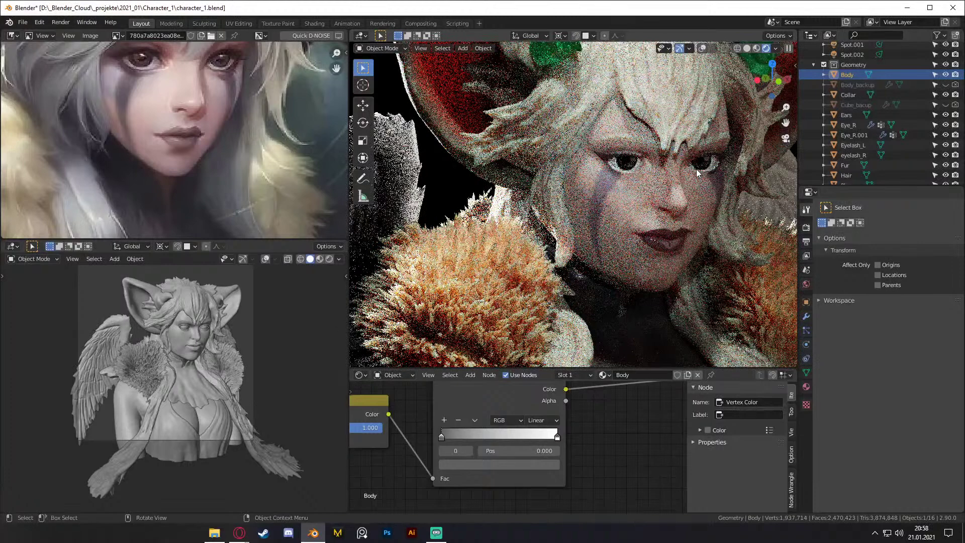
pyautogui.press('Home')
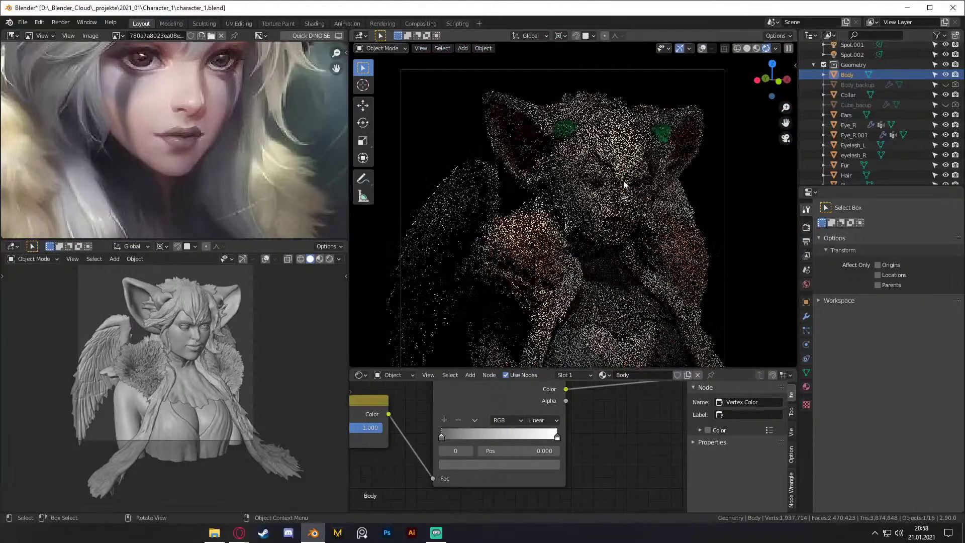
# Step: Return the 3D viewport to Solid shading and save the current file
pyautogui.press('z')
pyautogui.click(659, 191)
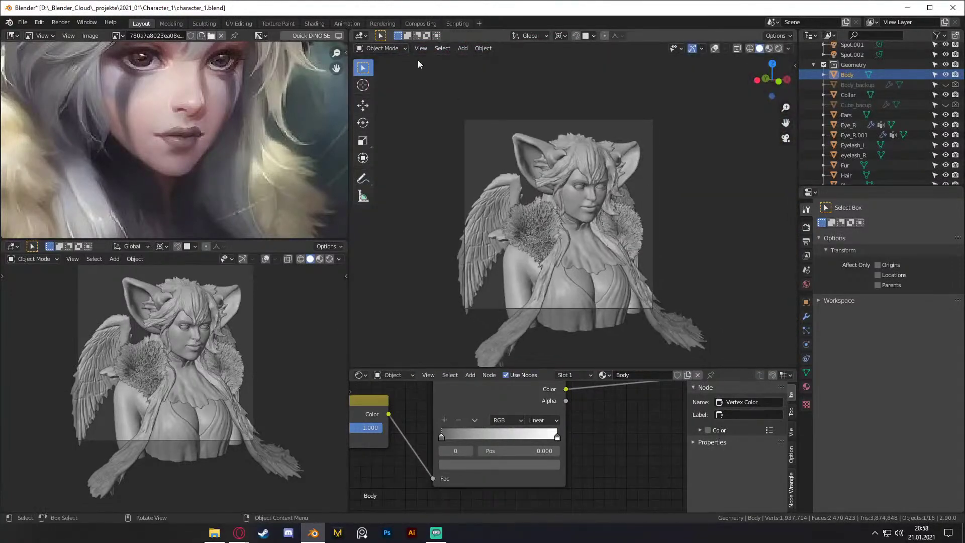
pyautogui.click(30, 22)
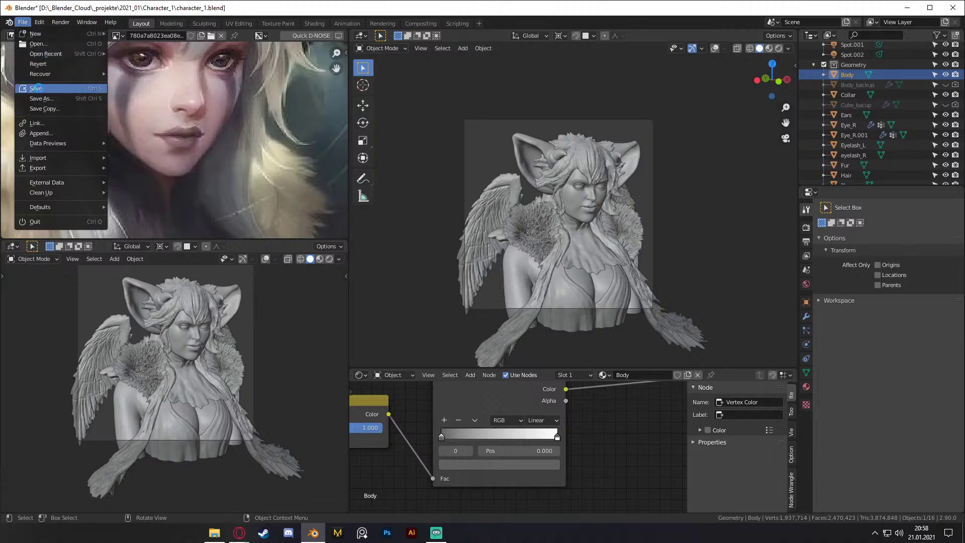
pyautogui.click(40, 89)
# Step: Set the Cycles render samples to 32 and enable Adaptive Sampling
pyautogui.click(806, 227)
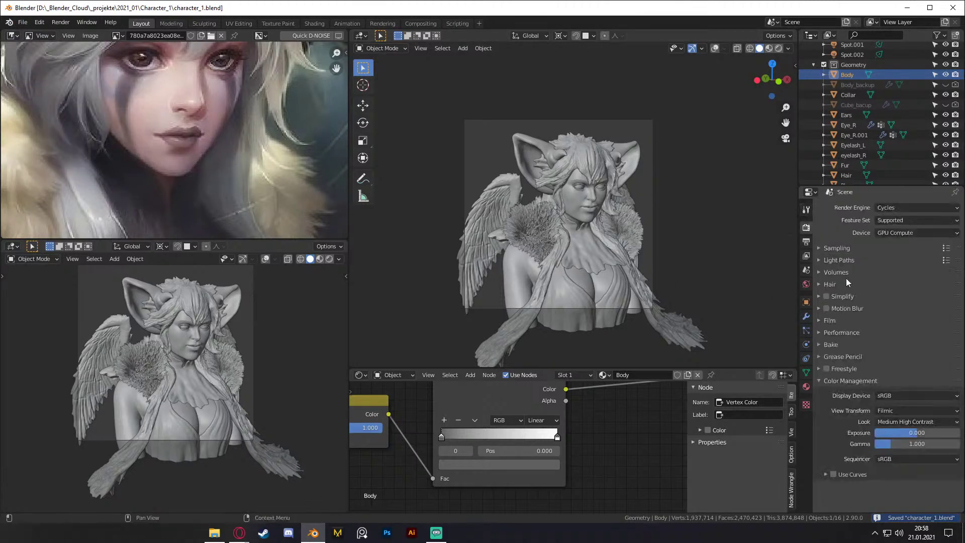
pyautogui.click(819, 248)
pyautogui.click(917, 276)
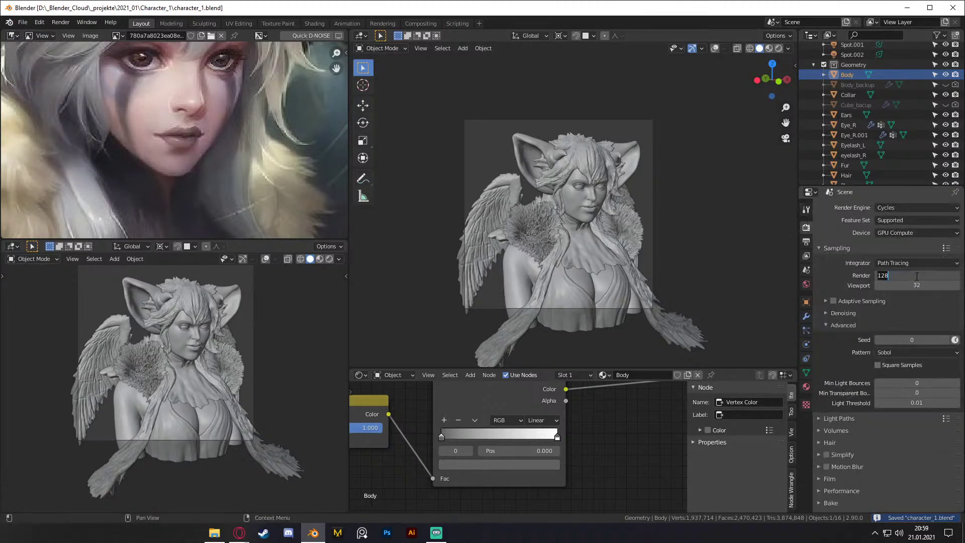
pyautogui.write('32')
pyautogui.press('Return')
pyautogui.click(833, 301)
# Step: Set the render output resolution percentage to 50%
pyautogui.click(806, 241)
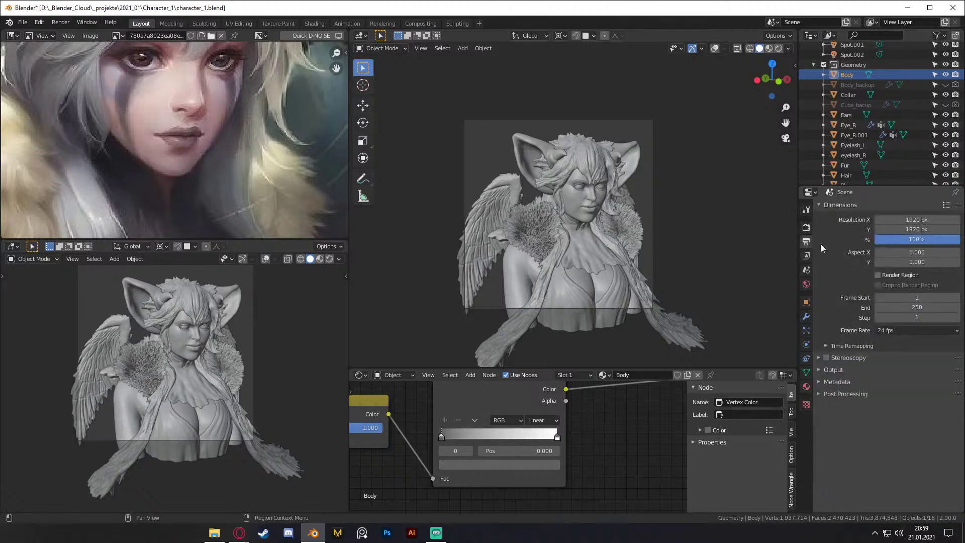
pyautogui.click(917, 241)
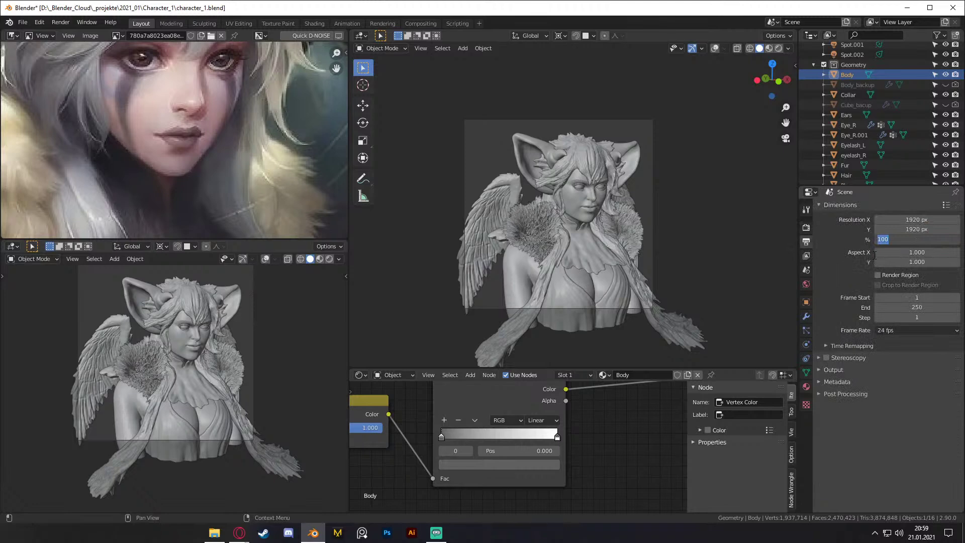
pyautogui.write('50')
pyautogui.press('Return')
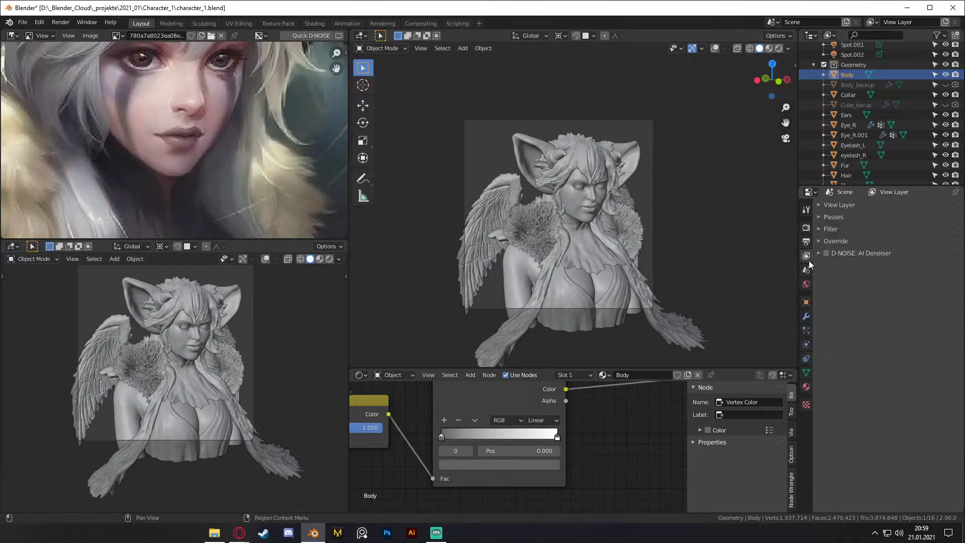
pyautogui.click(806, 228)
# Step: Switch the node editor to the Compositor and move the Composite node farther from the Render Layers node
pyautogui.scroll(-3, 598, 417)
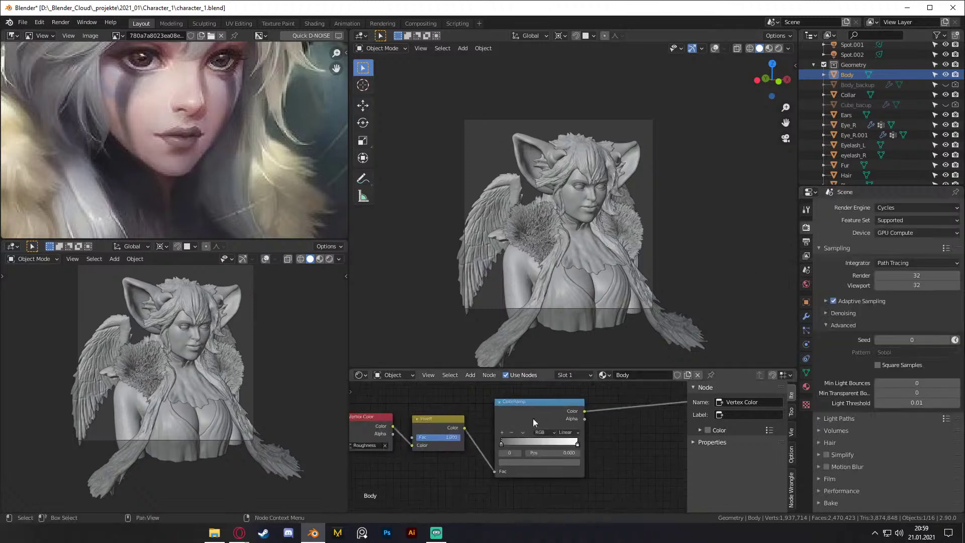
pyautogui.click(361, 376)
pyautogui.click(411, 439)
pyautogui.scroll(-3, 411, 438)
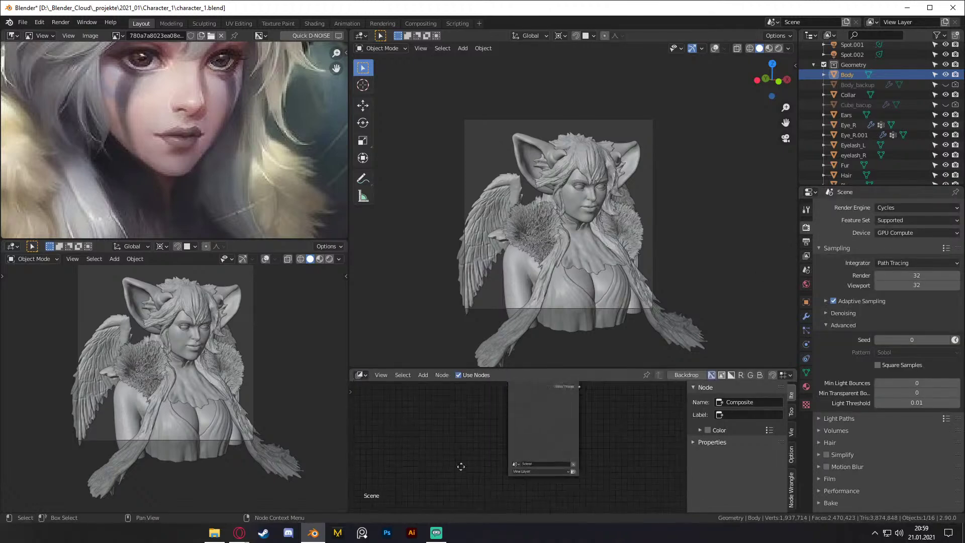
pyautogui.scroll(3, 495, 468)
pyautogui.moveTo(526, 402); pyautogui.dragTo(612, 405)
# Step: Insert a Denoise filter node on the link between the Render Layers and Composite nodes
pyautogui.hotkey('shift', 'a')
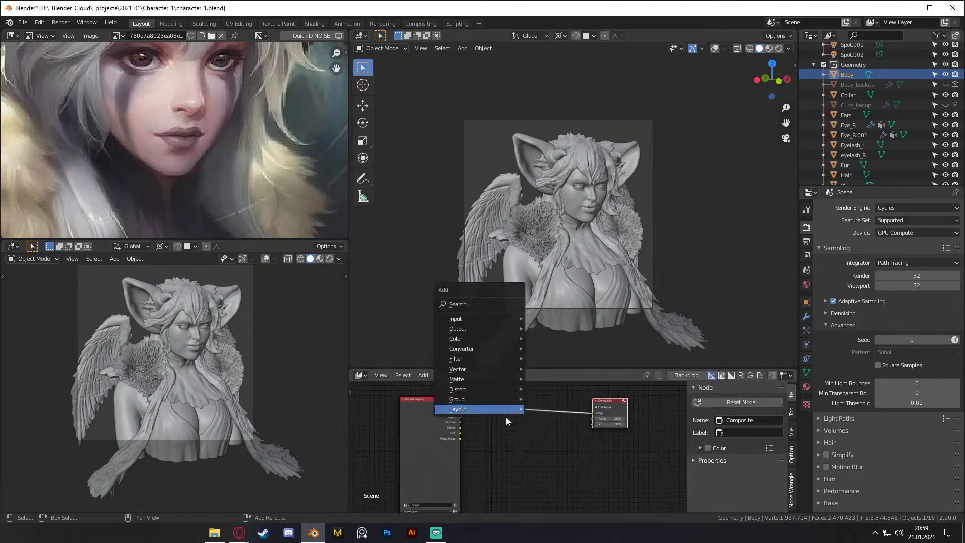
pyautogui.moveTo(466, 358)
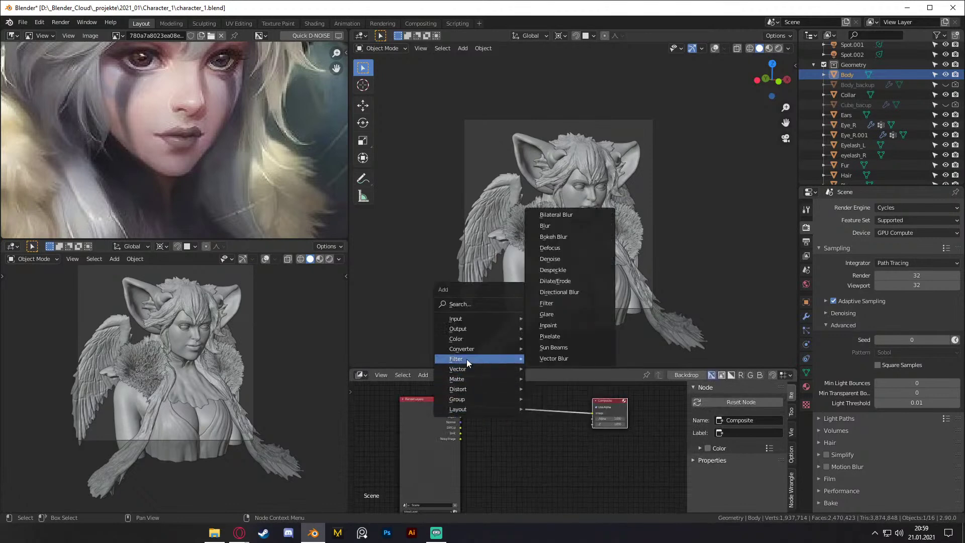
pyautogui.click(550, 259)
pyautogui.click(510, 402)
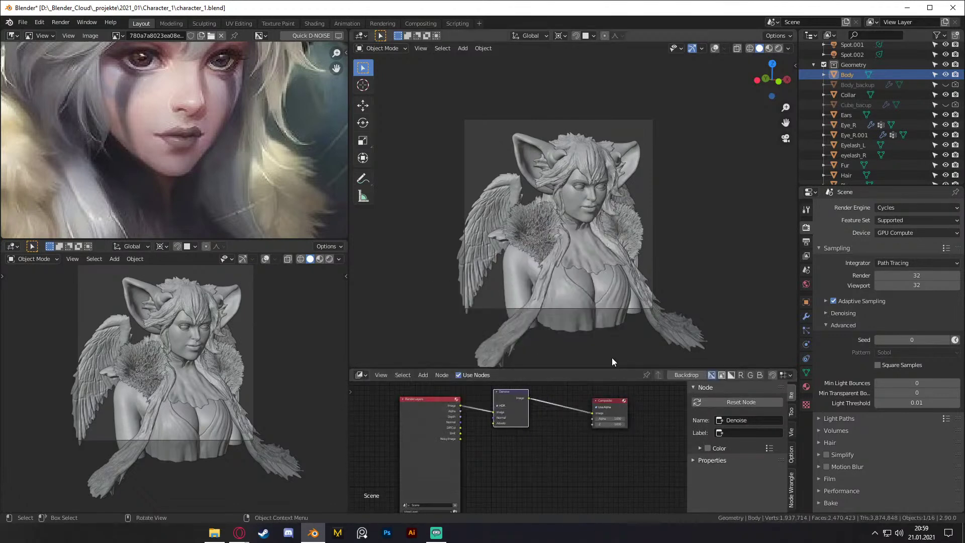
# Step: Enable the Denoising Data pass and connect Denoising Normal and Denoising Albedo to the Denoise node's Normal and Albedo inputs
pyautogui.click(806, 255)
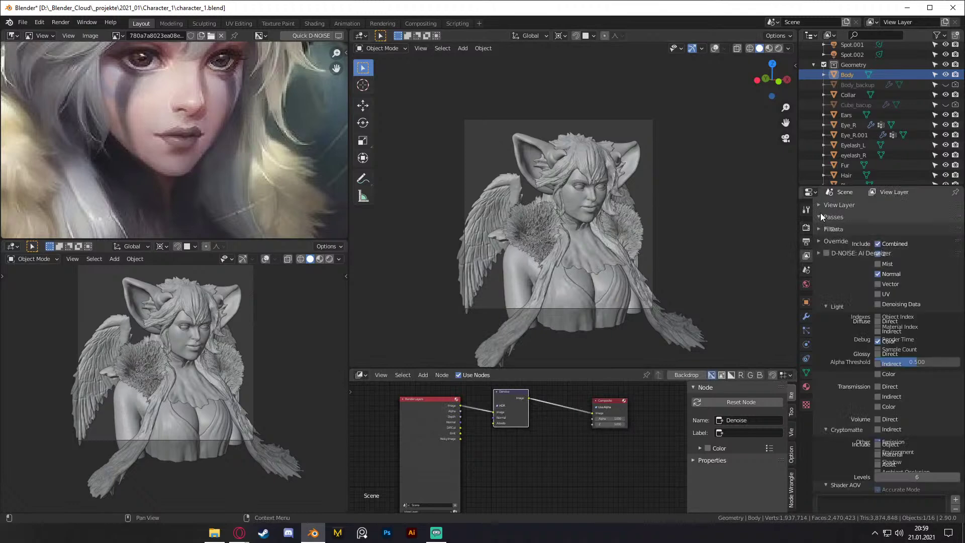
pyautogui.click(877, 304)
pyautogui.scroll(4, 534, 447)
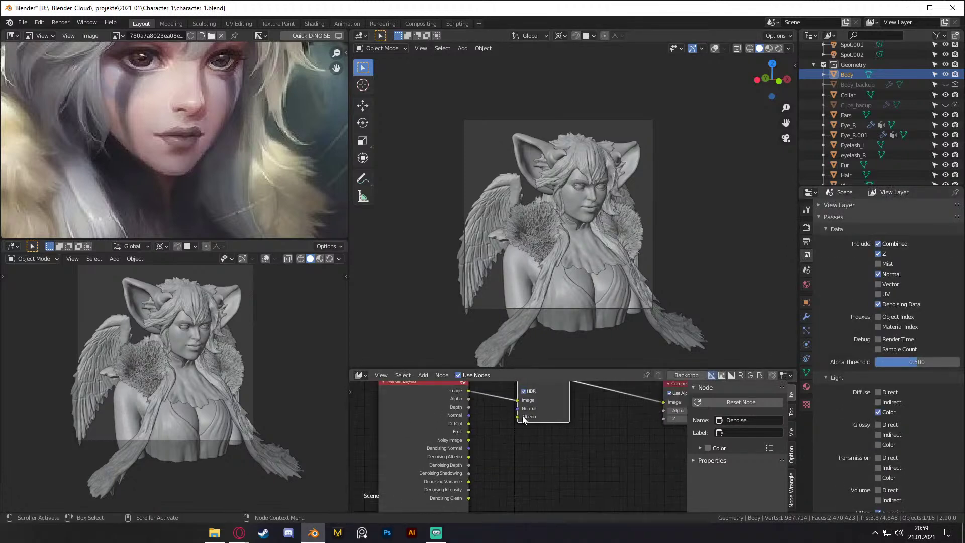
pyautogui.scroll(-2, 534, 450)
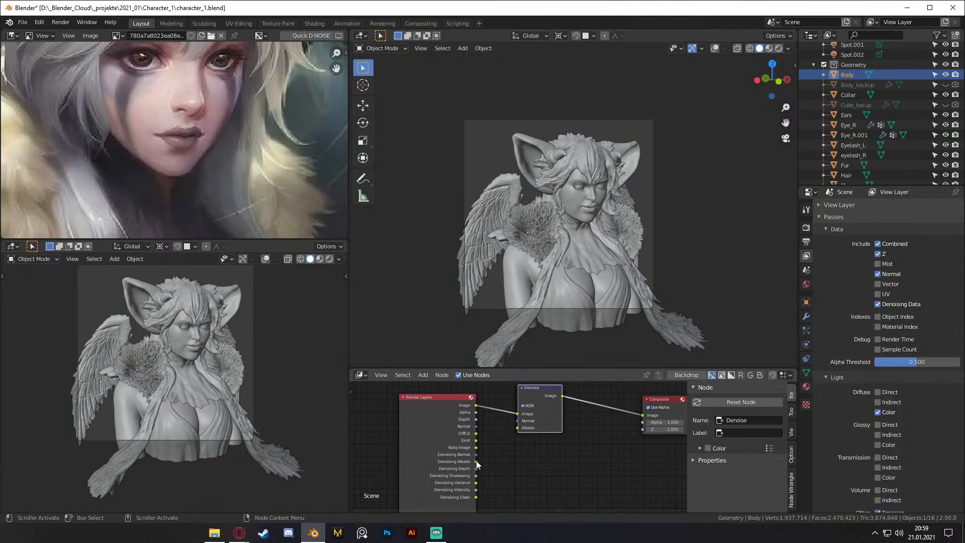
pyautogui.moveTo(476, 461); pyautogui.dragTo(518, 421)
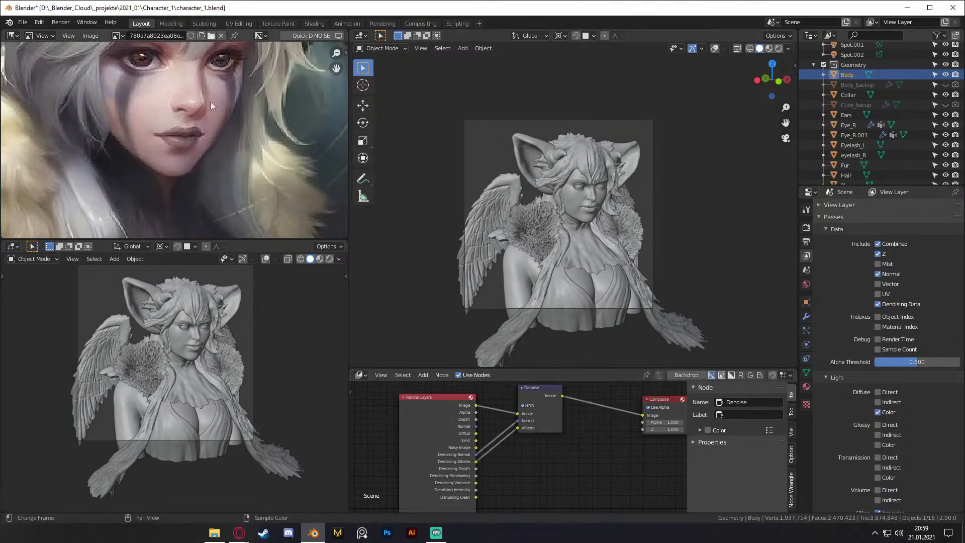
# Step: Save the current file and render the image through the scene camera
pyautogui.click(22, 23)
pyautogui.hotkey('ctrl', 's')
pyautogui.click(60, 22)
pyautogui.click(123, 34)
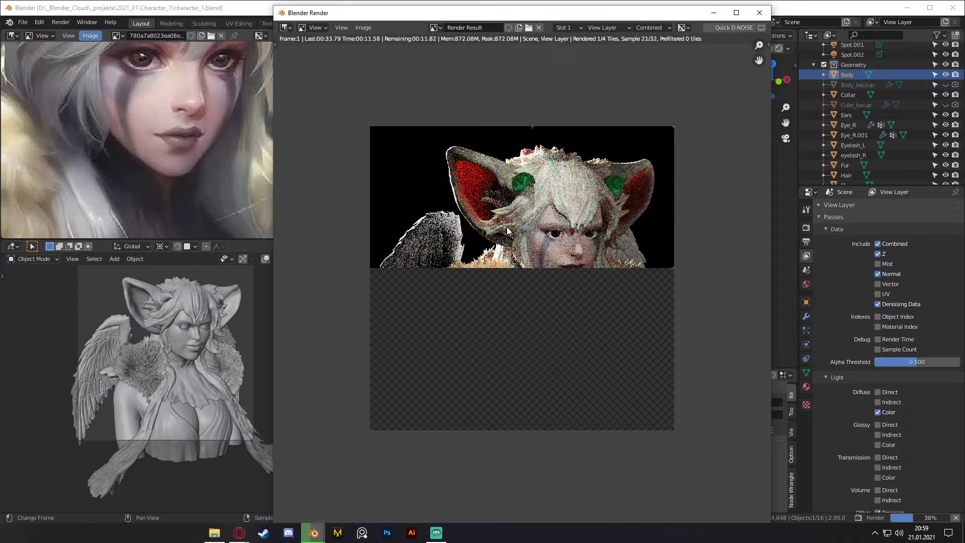
# Step: Show the whole reference portrait beside the render and bring the render window back to the front
pyautogui.click(183, 116)
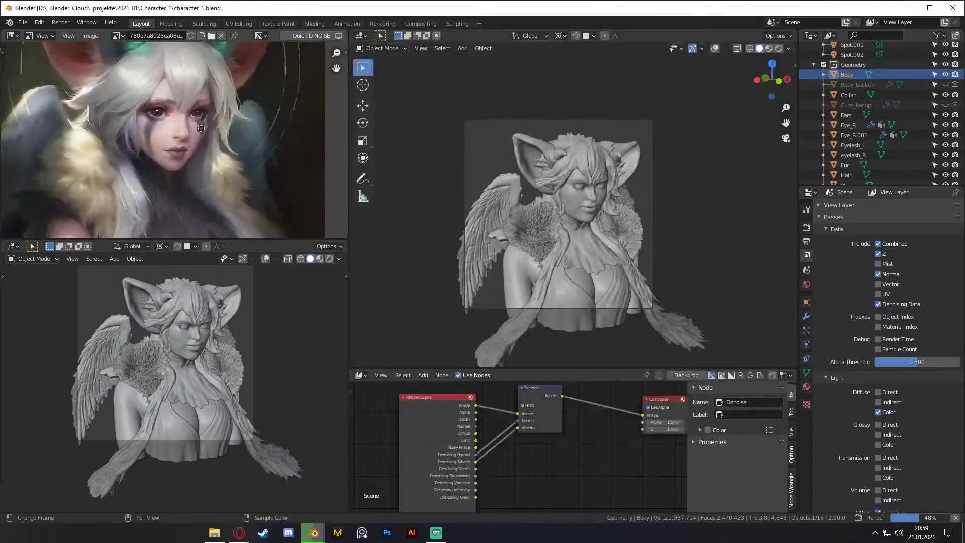
pyautogui.scroll(-4, 183, 117)
pyautogui.moveTo(184, 116); pyautogui.dragTo(183, 123, button='middle')
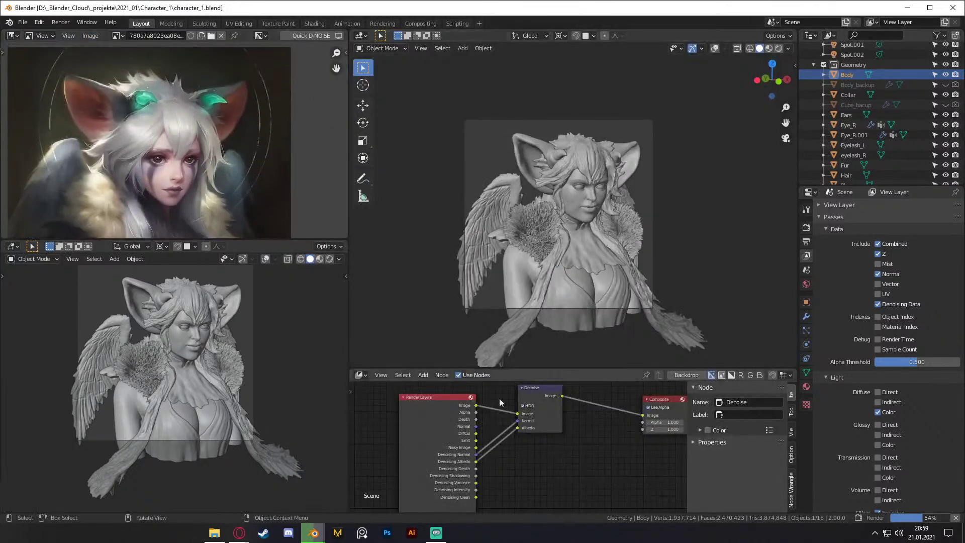
pyautogui.click(316, 536)
pyautogui.click(355, 495)
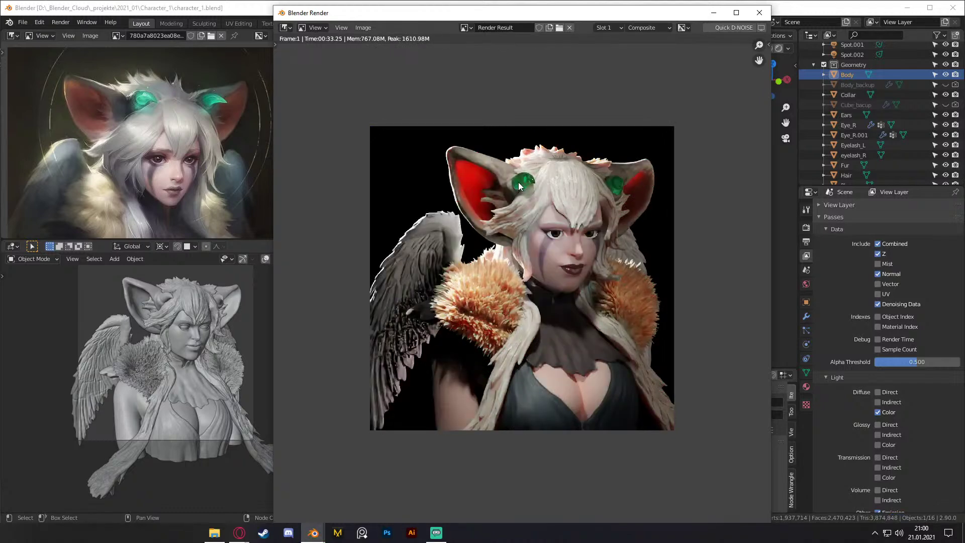
# Step: Compare the denoised render's face, fur, ears and wings with the reference portrait, and close the render window
pyautogui.scroll(3, 604, 251)
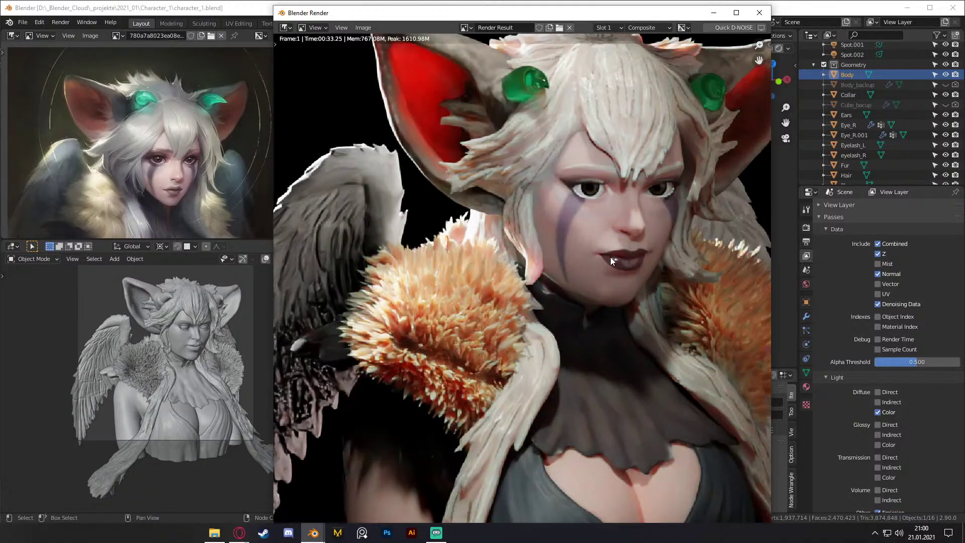
pyautogui.scroll(-1, 625, 294)
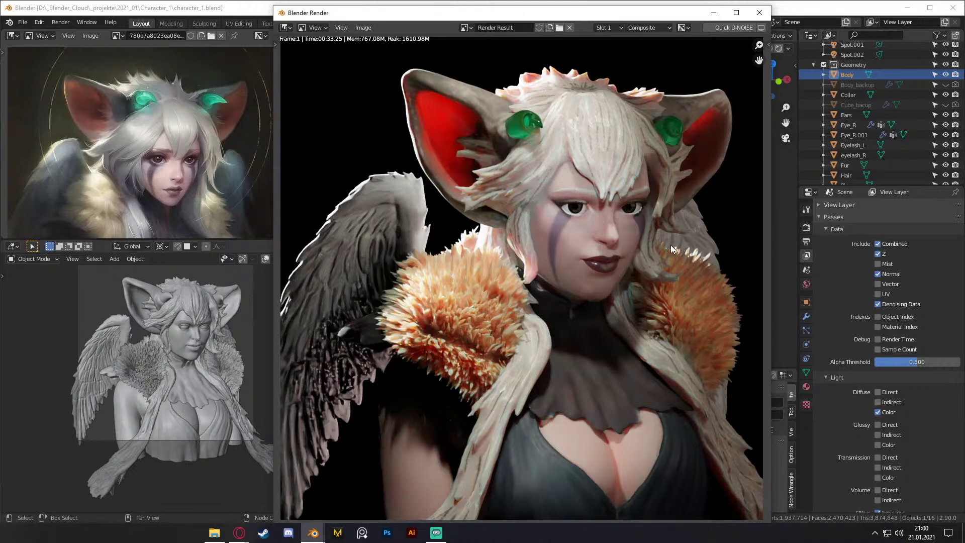
pyautogui.scroll(-4, 670, 245)
pyautogui.scroll(3, 647, 245)
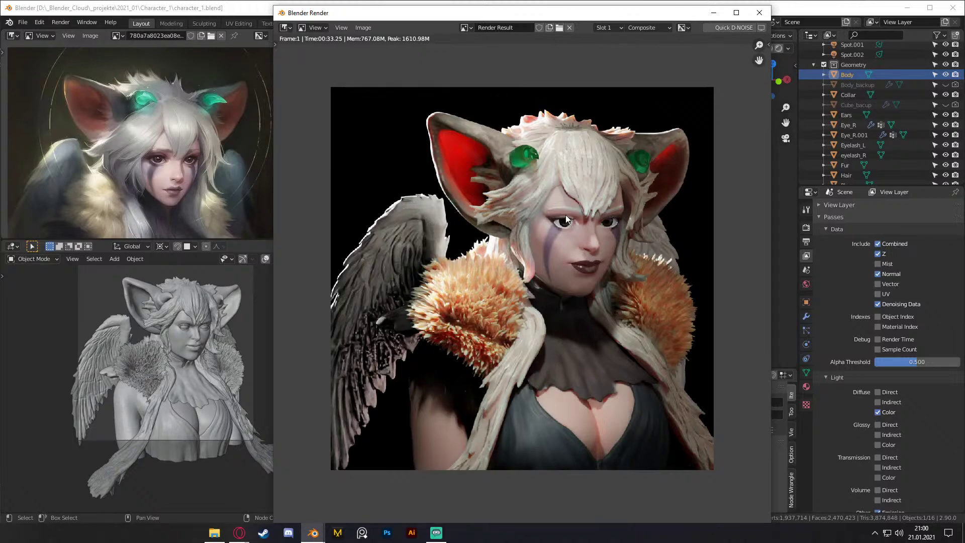
pyautogui.click(758, 12)
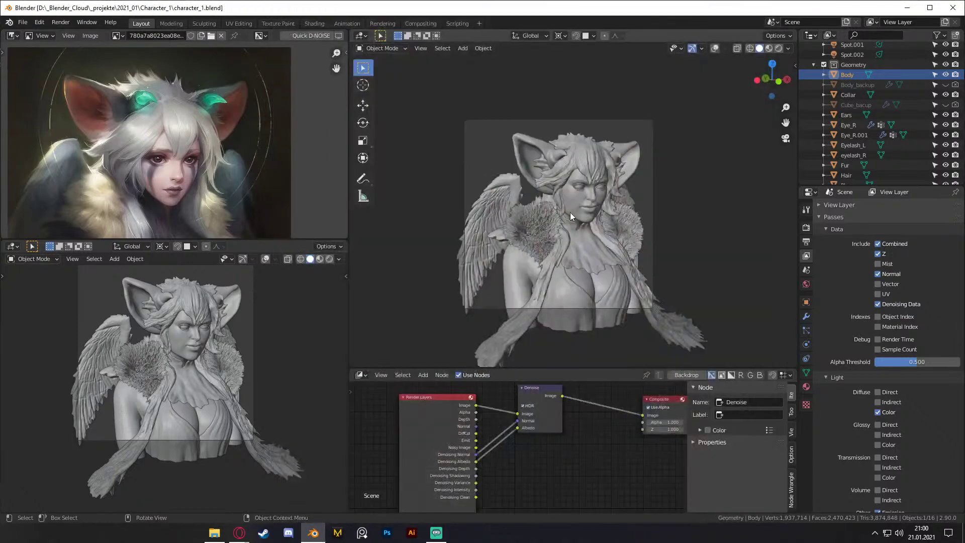
# Step: Examine the painted face in Material Preview shading, both close up and through the scene camera
pyautogui.scroll(-2, 586, 179)
pyautogui.scroll(5, 586, 179)
pyautogui.moveTo(569, 200)
pyautogui.mouseDown(button='middle')
pyautogui.moveTo(594, 211)
pyautogui.moveTo(613, 170)
pyautogui.moveTo(556, 222)
pyautogui.moveTo(581, 194)
pyautogui.mouseUp(button='middle')
pyautogui.press('KP_0')
pyautogui.scroll(4, 593, 211)
pyautogui.press('z')
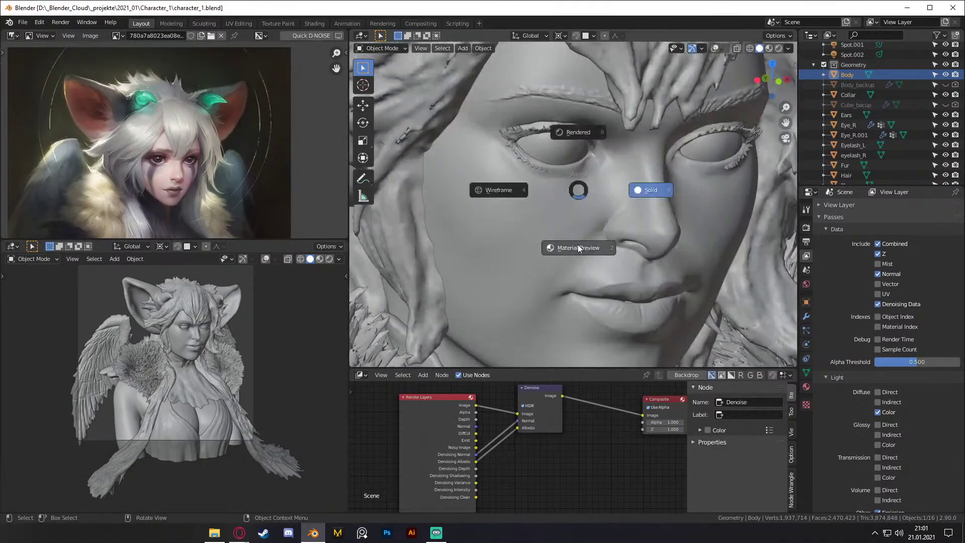
pyautogui.click(577, 246)
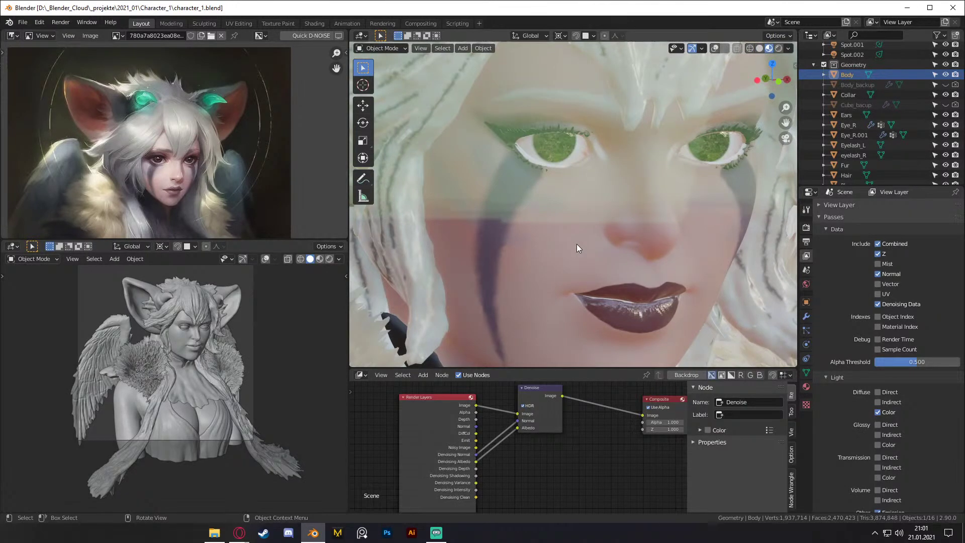
pyautogui.press('KP_0')
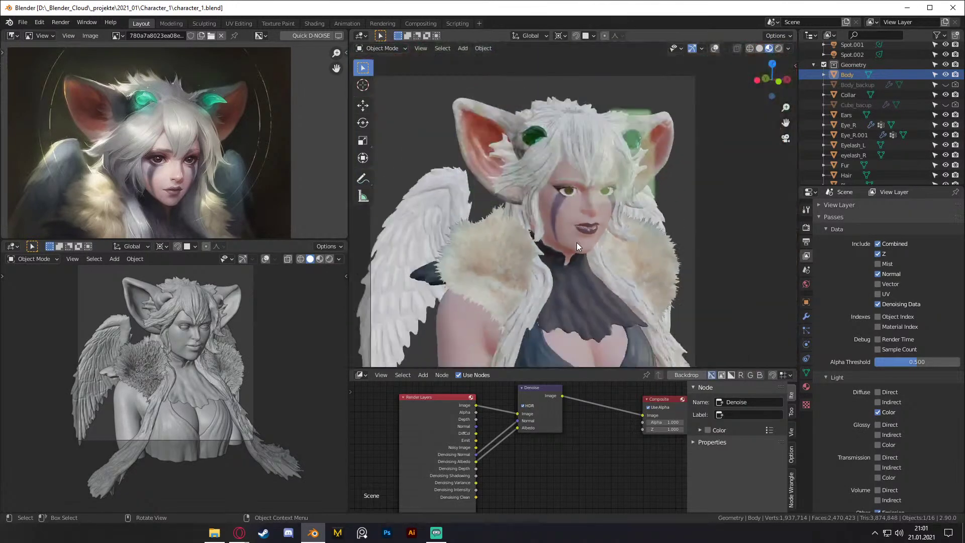
pyautogui.press('KP_0')
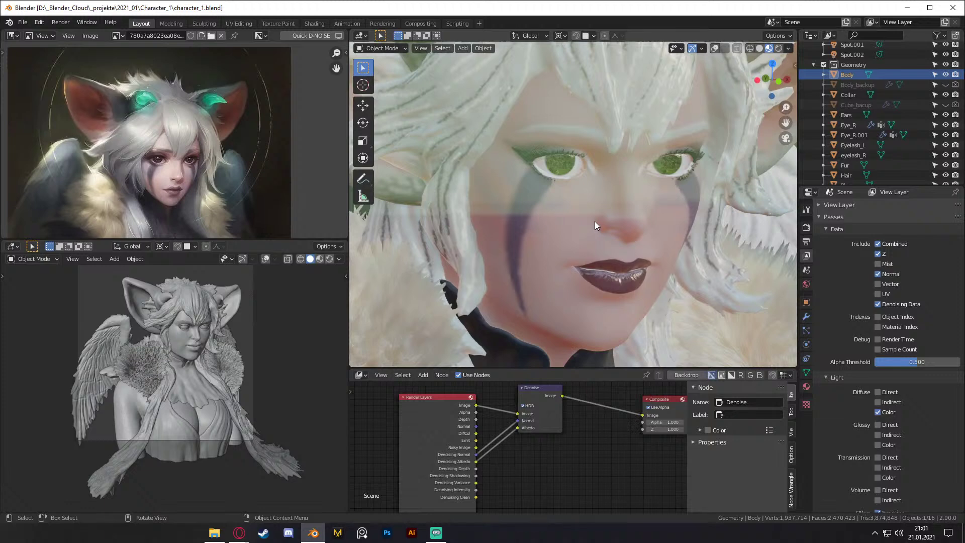
pyautogui.press('KP_0')
pyautogui.press('KP_0')
# Step: Select the Ears object and return the large 3D viewport to Solid shading
pyautogui.click(575, 170)
pyautogui.press('z')
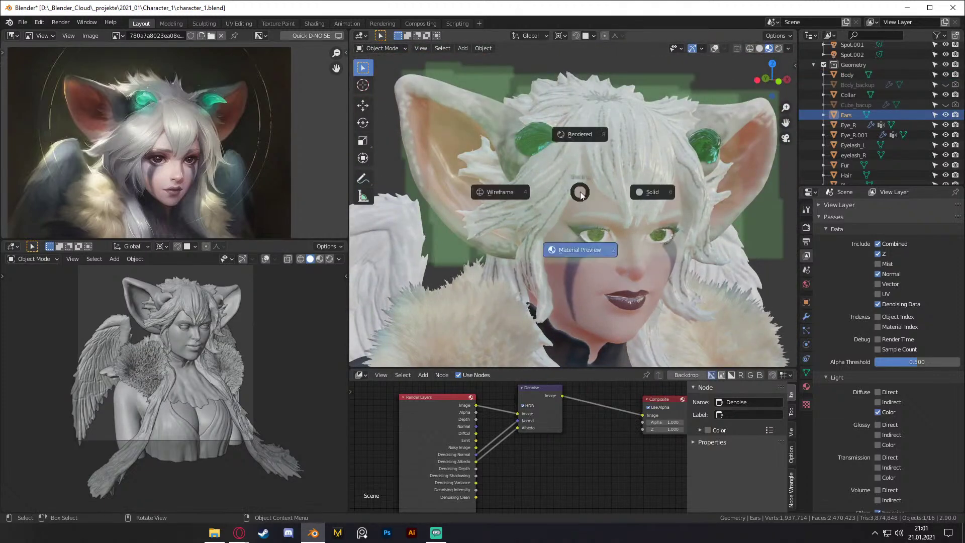
pyautogui.click(653, 191)
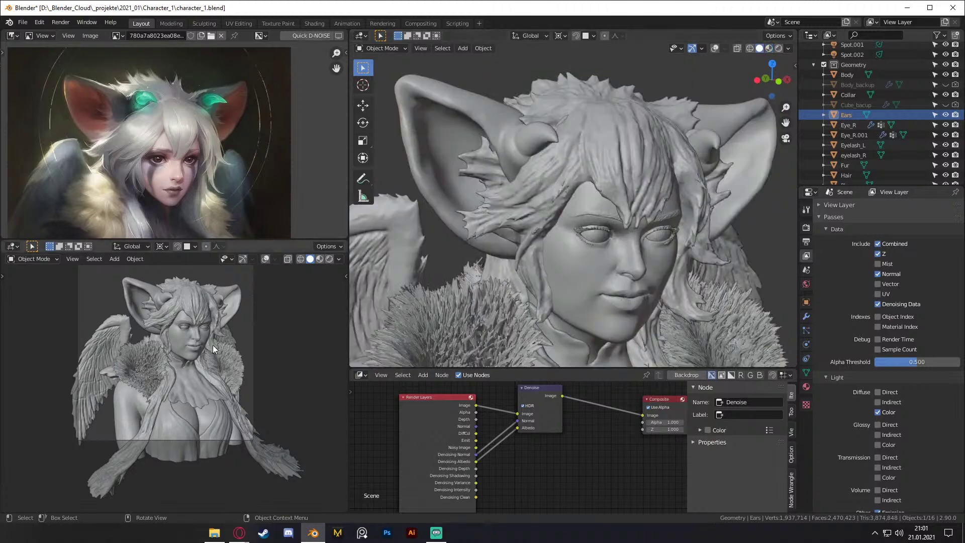
# Step: Set the smaller 3D viewport to Material Preview shading for a close look at the hair and horn
pyautogui.press('z')
pyautogui.click(207, 401)
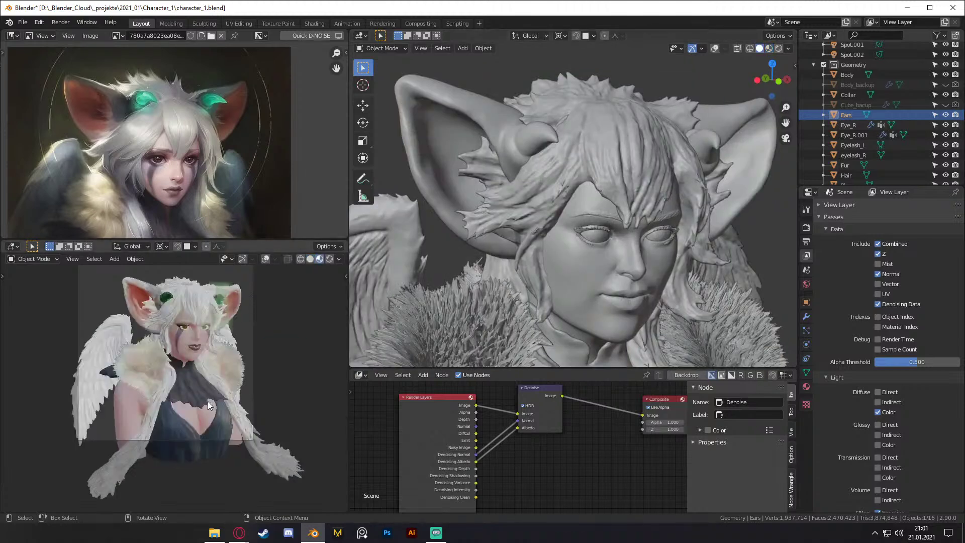
pyautogui.scroll(7, 191, 310)
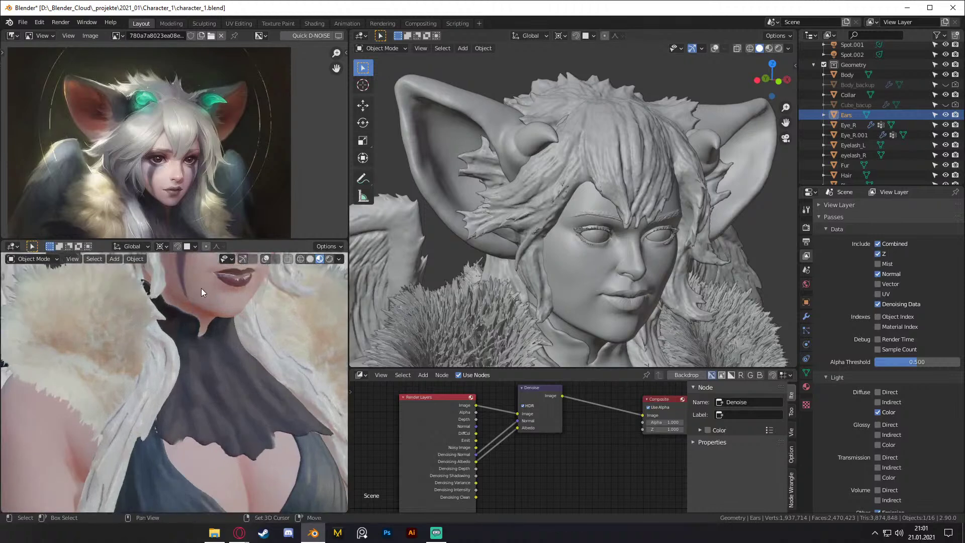
pyautogui.keyDown('shift'); pyautogui.scroll(12, 201, 288); pyautogui.keyUp('shift')
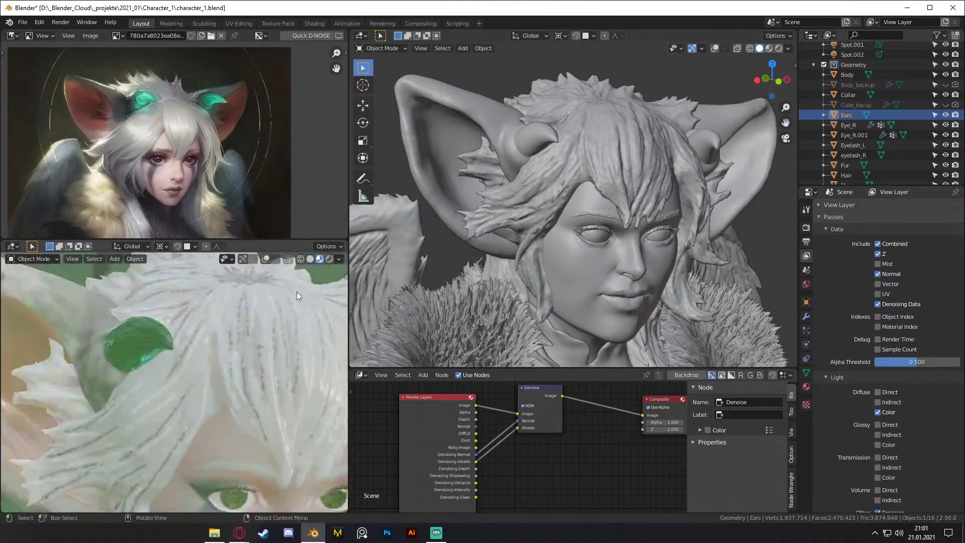
# Step: Switch the node editor from the Compositor to the Shader Editor for the Ears material
pyautogui.scroll(-3, 584, 463)
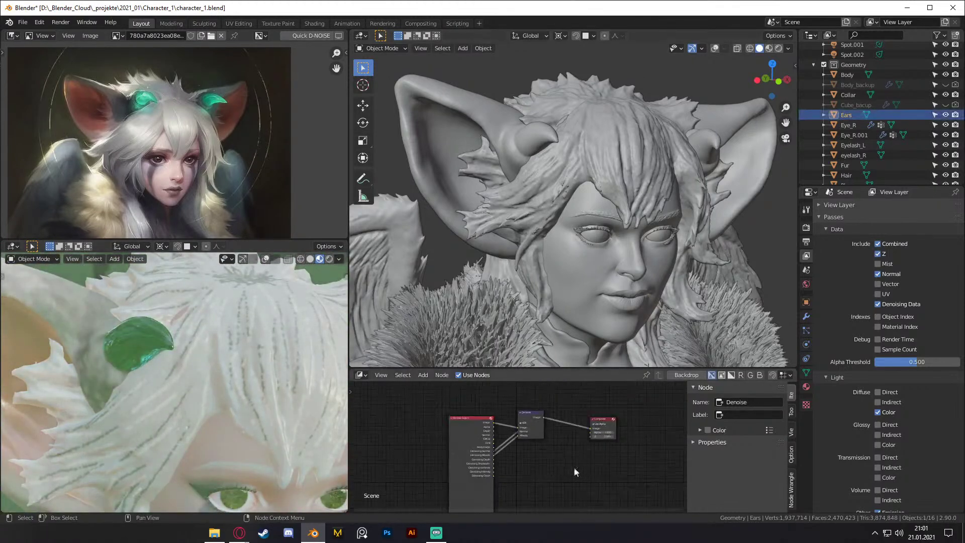
pyautogui.click(360, 375)
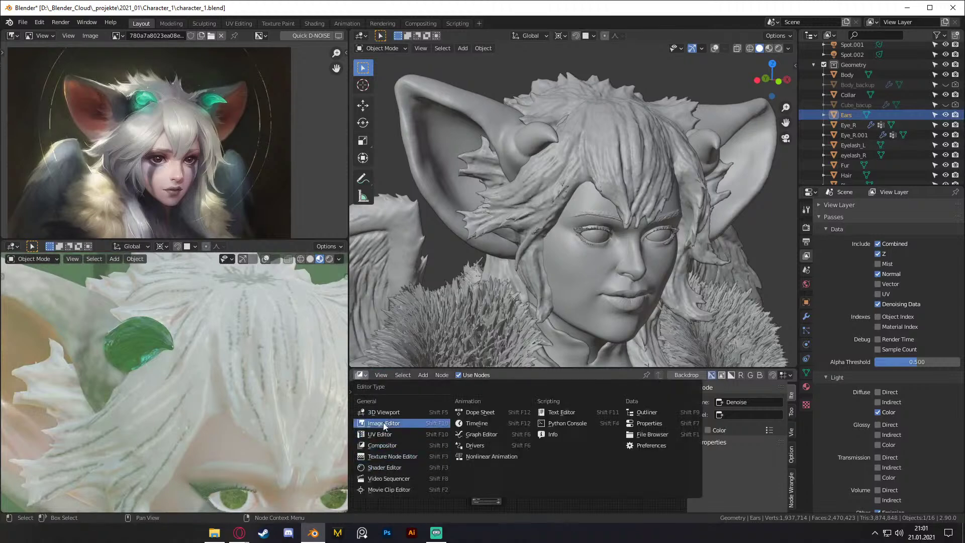
pyautogui.click(384, 467)
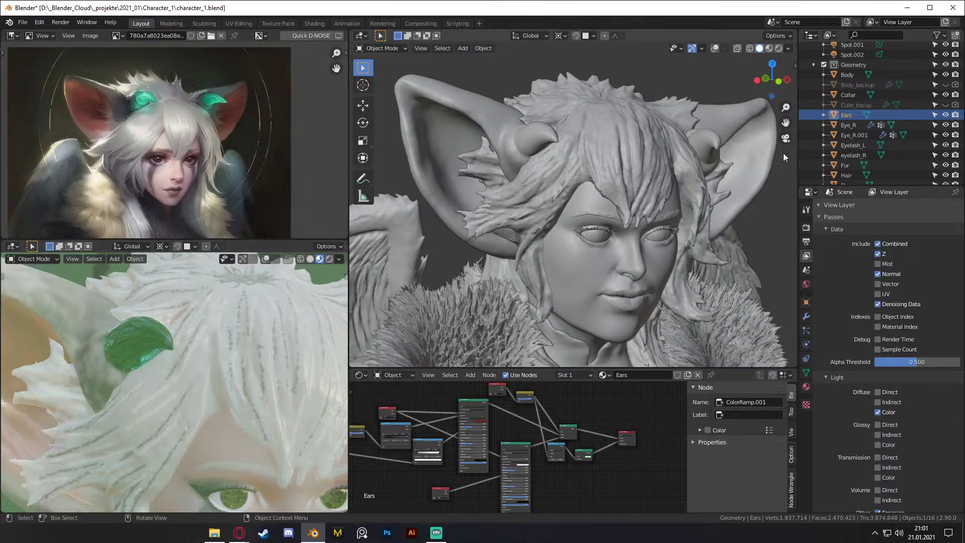
pyautogui.scroll(-2, 839, 122)
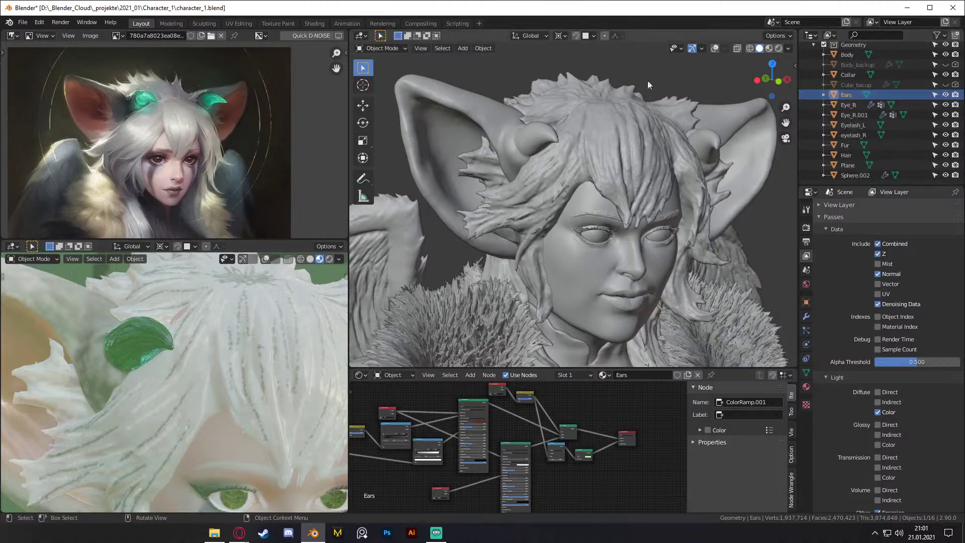
# Step: Turn on the large 3D viewport's overlays and hide the Hair object
pyautogui.click(628, 124)
pyautogui.click(715, 48)
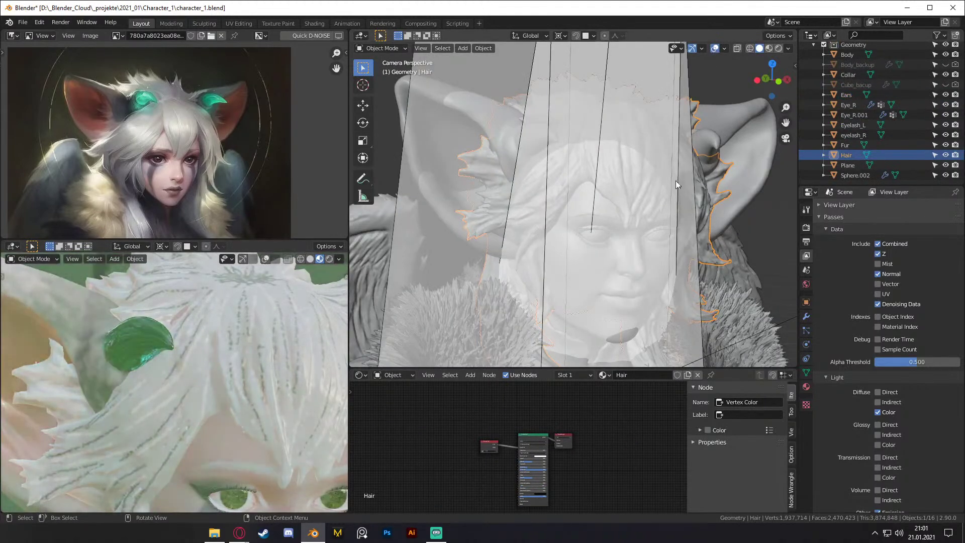
pyautogui.press('h')
pyautogui.scroll(9, 909, 141)
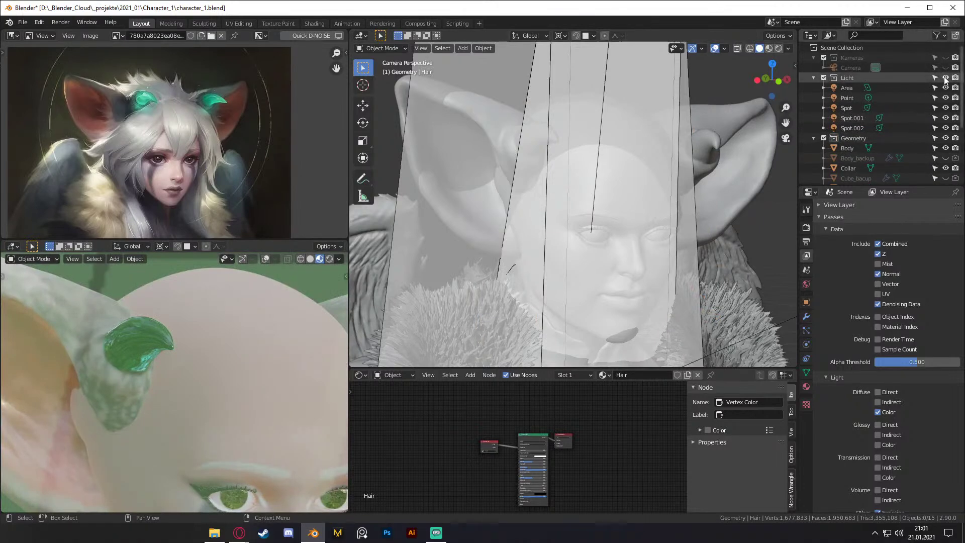
# Step: Hide the wings, fur, collar, clothing and body objects
pyautogui.click(726, 268)
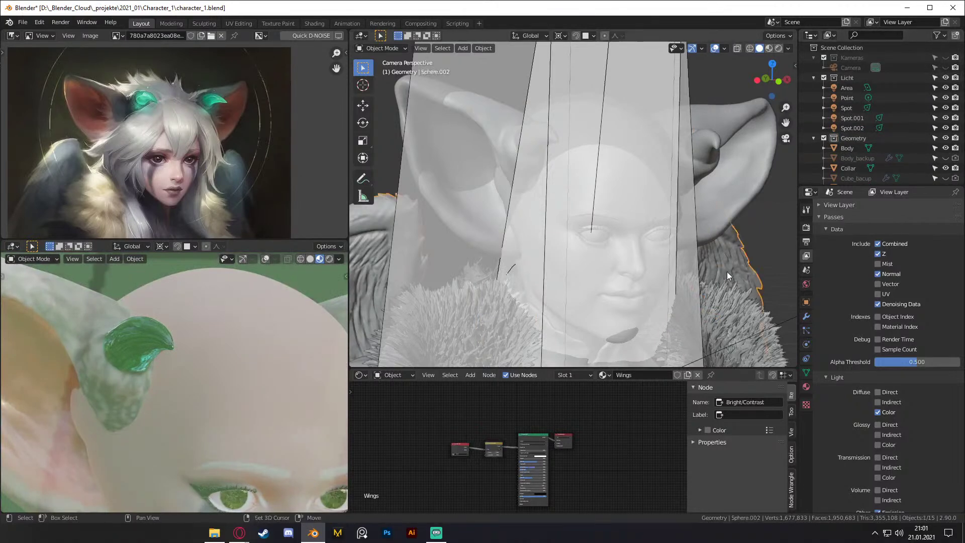
pyautogui.keyDown('shift'); pyautogui.moveTo(728, 277); pyautogui.dragTo(659, 180, button='middle'); pyautogui.keyUp('shift')
pyautogui.press('h')
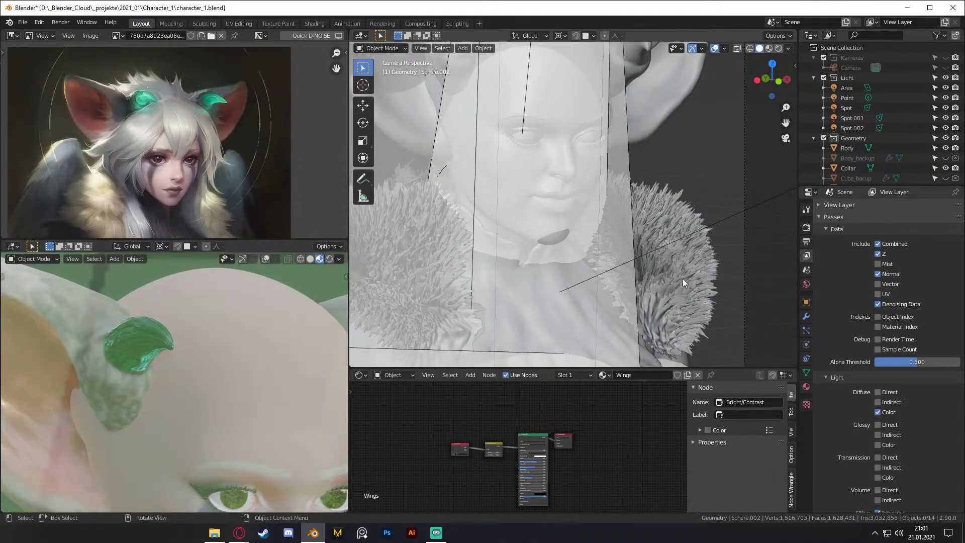
pyautogui.click(682, 278)
pyautogui.press('h')
pyautogui.scroll(-3, 558, 278)
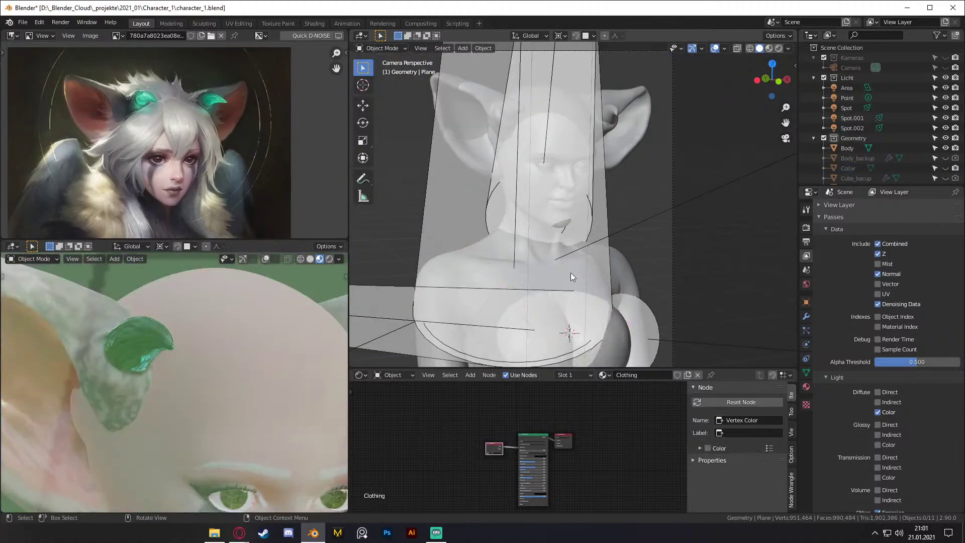
pyautogui.click(571, 273)
pyautogui.press('h')
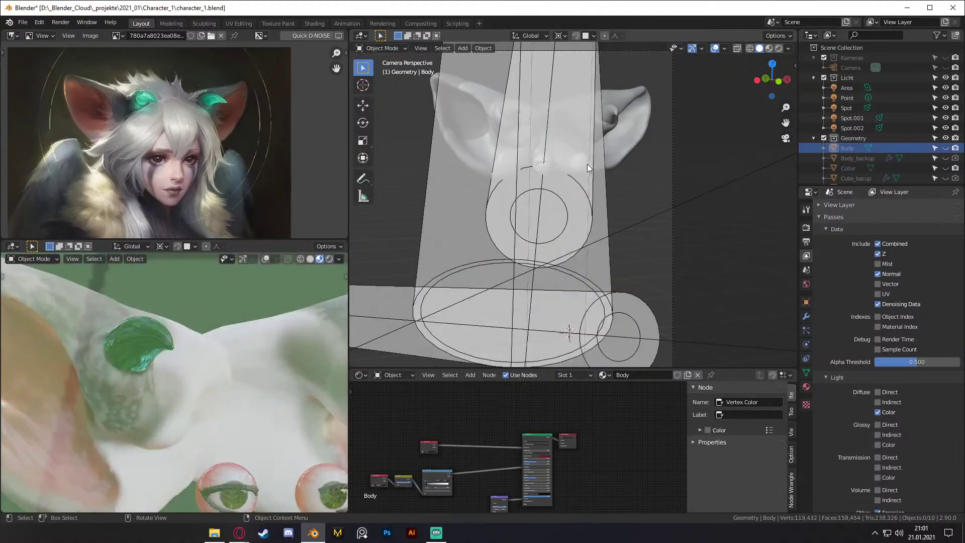
# Step: Hide both eyes and both eyelash objects so that only the ears mesh is left
pyautogui.scroll(2, 587, 164)
pyautogui.click(578, 137)
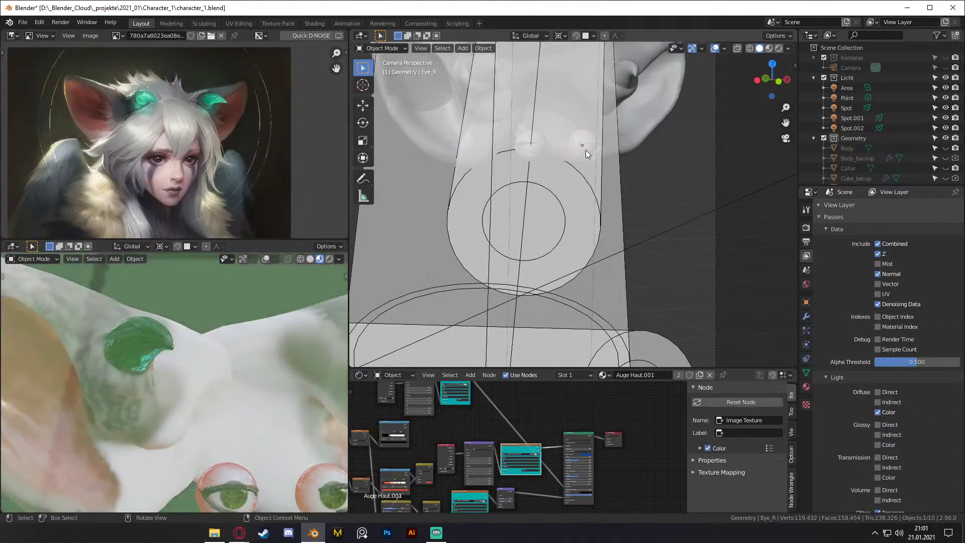
pyautogui.press('h')
pyautogui.click(591, 142)
pyautogui.press('h')
pyautogui.click(539, 139)
pyautogui.press('h')
pyautogui.click(538, 141)
pyautogui.press('h')
# Step: Select the isolated Ears object to bring up its material nodes
pyautogui.scroll(-4, 583, 178)
pyautogui.moveTo(641, 226); pyautogui.dragTo(706, 176, button='middle')
pyautogui.scroll(-5, 213, 369)
pyautogui.scroll(5, 170, 370)
pyautogui.moveTo(170, 370); pyautogui.dragTo(189, 352, button='middle')
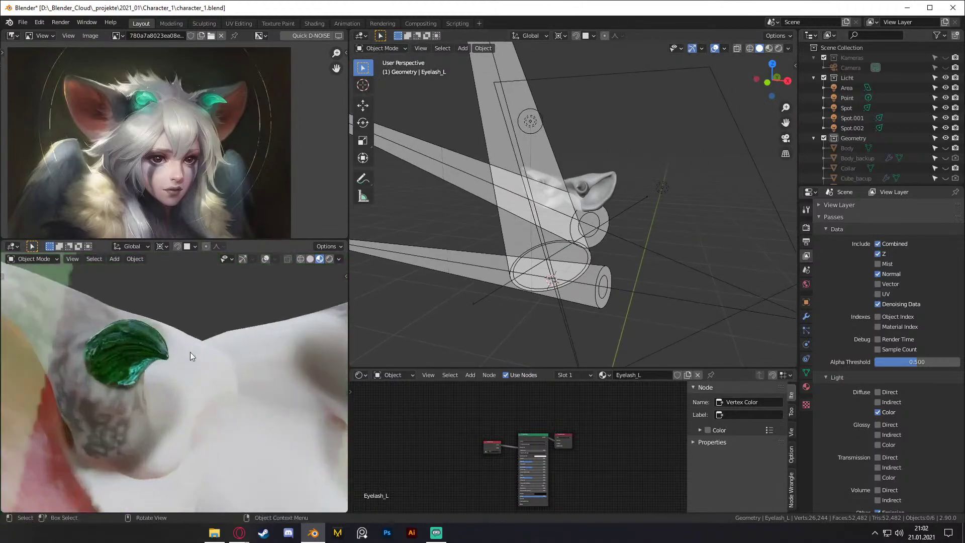
pyautogui.scroll(2, 188, 352)
pyautogui.moveTo(548, 188); pyautogui.dragTo(550, 168, button='middle')
pyautogui.scroll(3, 618, 196)
pyautogui.click(550, 168)
pyautogui.scroll(-5, 568, 181)
pyautogui.scroll(-2, 574, 480)
# Step: Move the Material Output node of the Ears material farther away from the Mix Shader and Emission nodes
pyautogui.scroll(3, 552, 433)
pyautogui.scroll(2, 543, 459)
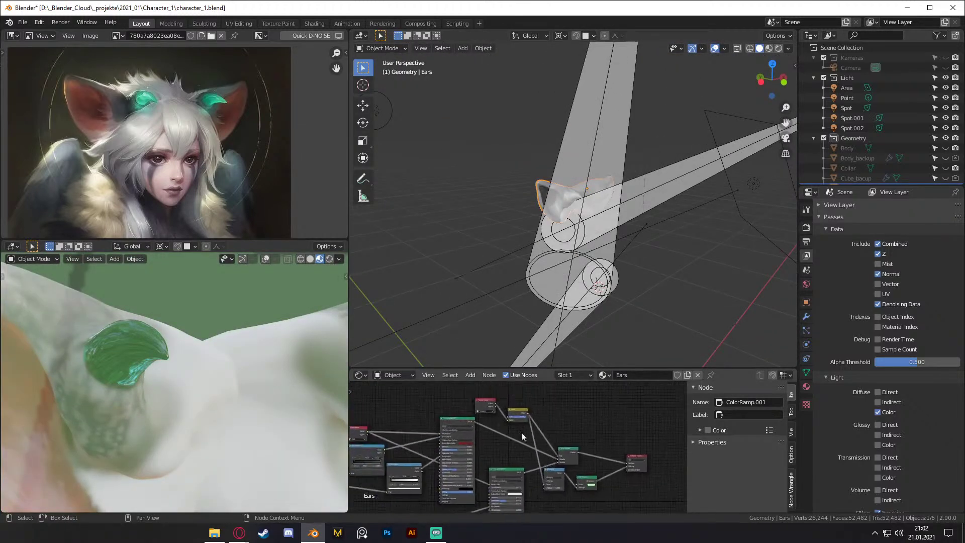
pyautogui.scroll(1, 562, 455)
pyautogui.scroll(1, 565, 463)
pyautogui.scroll(3, 638, 431)
pyautogui.scroll(2, 641, 429)
pyautogui.moveTo(616, 455); pyautogui.dragTo(484, 459, button='middle')
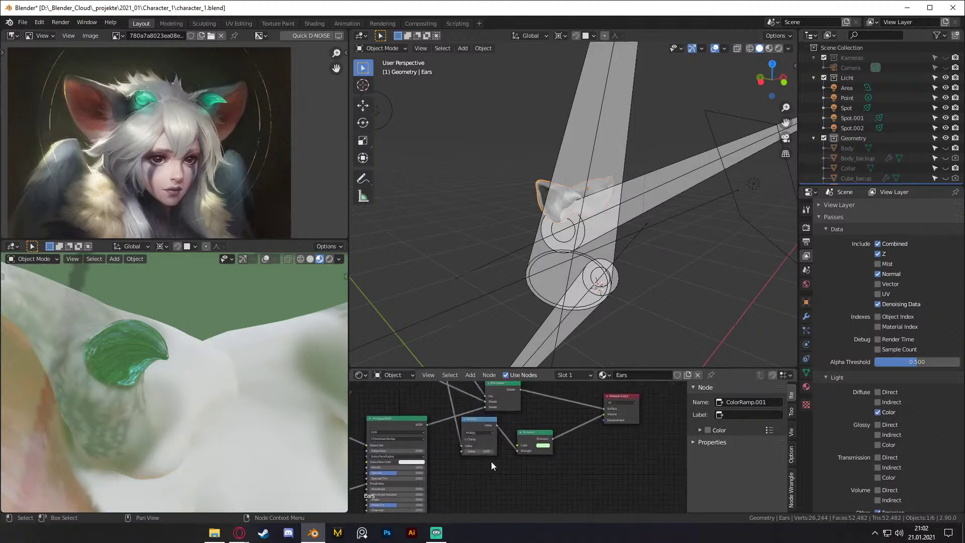
pyautogui.moveTo(553, 453); pyautogui.dragTo(581, 458, button='middle')
pyautogui.moveTo(534, 436); pyautogui.dragTo(469, 433, button='middle')
pyautogui.scroll(2, 592, 450)
pyautogui.moveTo(576, 397); pyautogui.dragTo(637, 397)
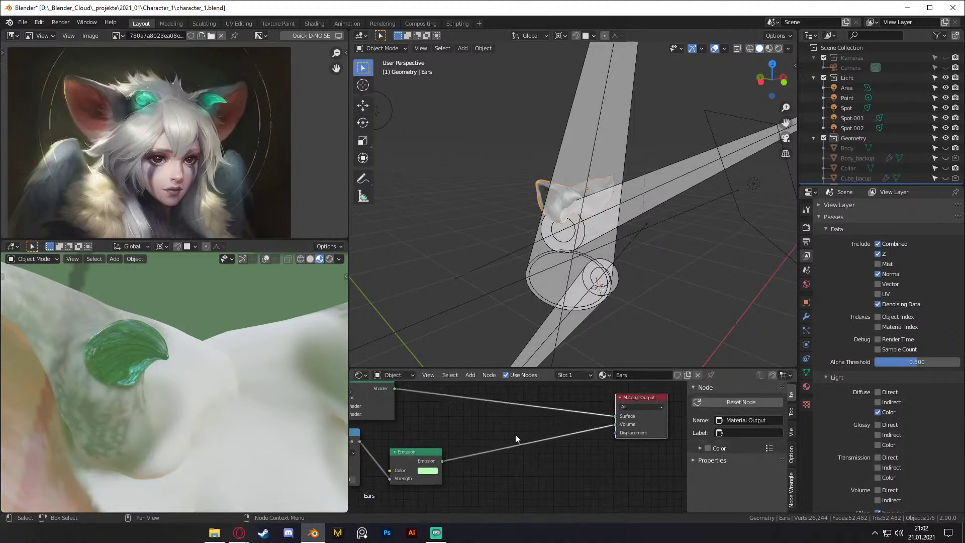
# Step: Delete the Emission node that feeds the Material Output's Volume input
pyautogui.scroll(-2, 518, 432)
pyautogui.moveTo(518, 432); pyautogui.dragTo(601, 435, button='middle')
pyautogui.scroll(2, 530, 450)
pyautogui.scroll(-1, 502, 440)
pyautogui.scroll(1, 568, 438)
pyautogui.scroll(1, 512, 440)
pyautogui.click(489, 435)
pyautogui.press('x')
# Step: Add a Translucent BSDF node beside the Multiply node and connect its BSDF output to the Material Output's Volume input
pyautogui.hotkey('shift', 'a')
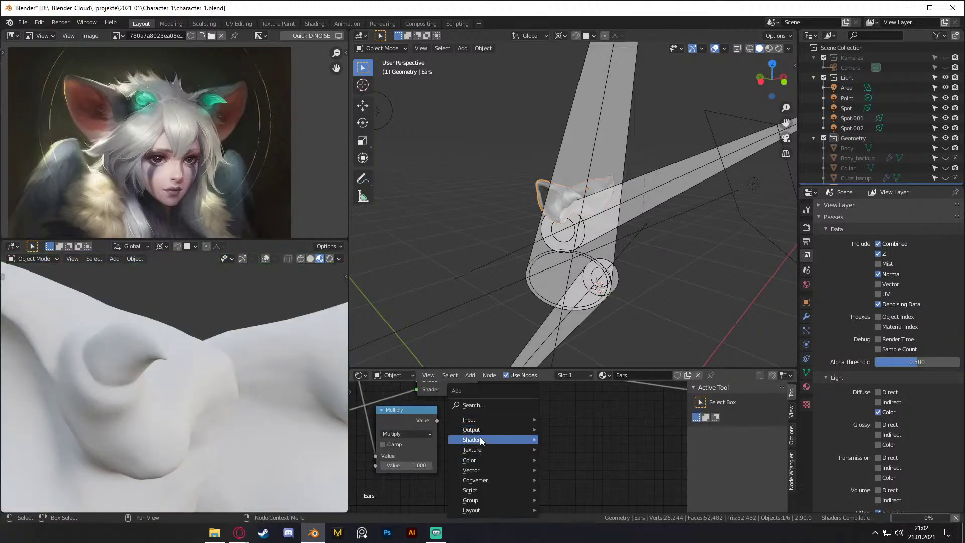
pyautogui.moveTo(480, 437)
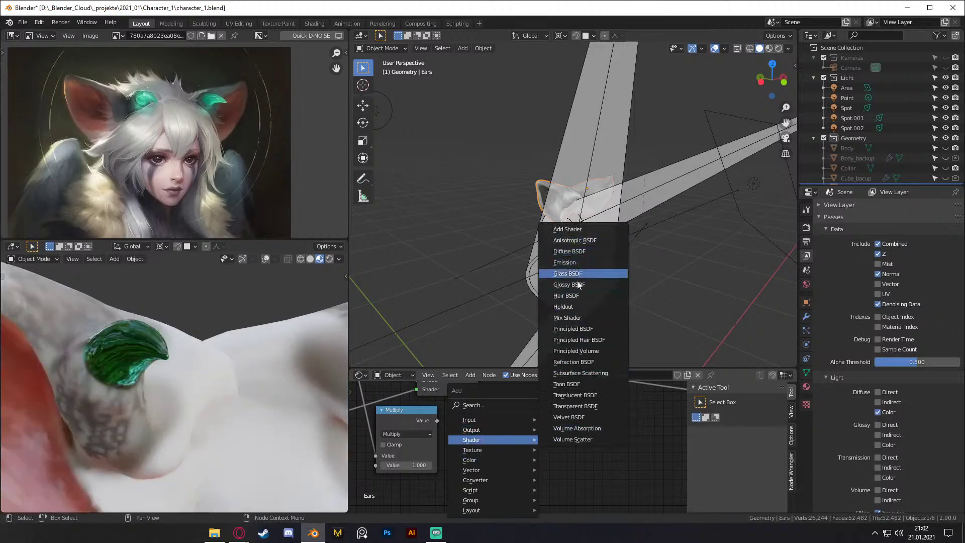
pyautogui.click(590, 395)
pyautogui.click(508, 417)
pyautogui.moveTo(449, 424); pyautogui.dragTo(478, 435)
pyautogui.scroll(-8, 505, 414)
pyautogui.moveTo(514, 404); pyautogui.dragTo(542, 484, button='middle')
pyautogui.scroll(3, 518, 453)
pyautogui.moveTo(592, 439); pyautogui.dragTo(474, 455, button='middle')
pyautogui.moveTo(474, 455); pyautogui.dragTo(633, 438)
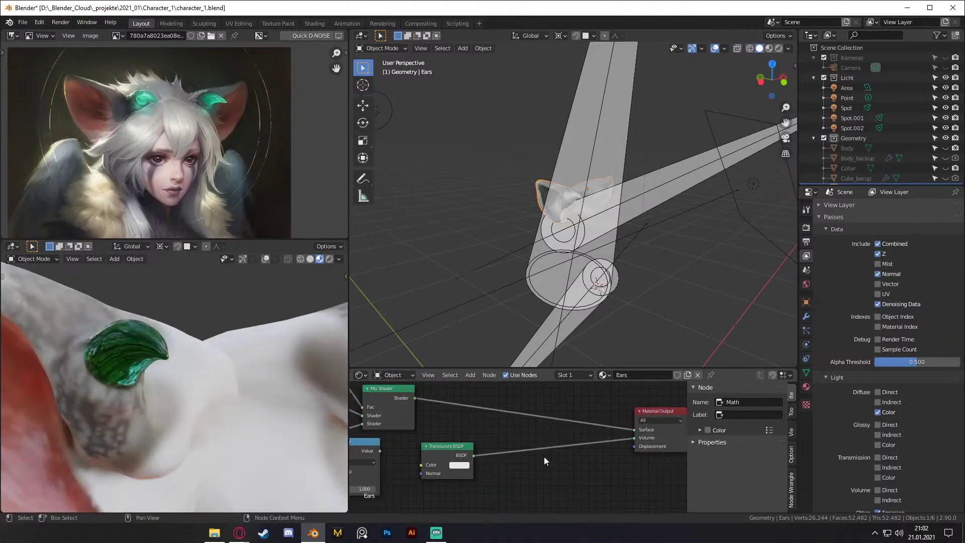
# Step: Review the Ears node tree around the Translucent BSDF, the second Principled BSDF and the Rough vertex color
pyautogui.scroll(-3, 547, 457)
pyautogui.moveTo(595, 450)
pyautogui.mouseDown(button='middle')
pyautogui.moveTo(527, 448)
pyautogui.moveTo(644, 437)
pyautogui.moveTo(593, 429)
pyautogui.moveTo(573, 476)
pyautogui.moveTo(615, 434)
pyautogui.moveTo(597, 433)
pyautogui.mouseUp(button='middle')
pyautogui.scroll(2, 633, 437)
pyautogui.click(621, 444)
pyautogui.scroll(-4, 632, 452)
pyautogui.scroll(4, 584, 445)
pyautogui.scroll(-3, 575, 462)
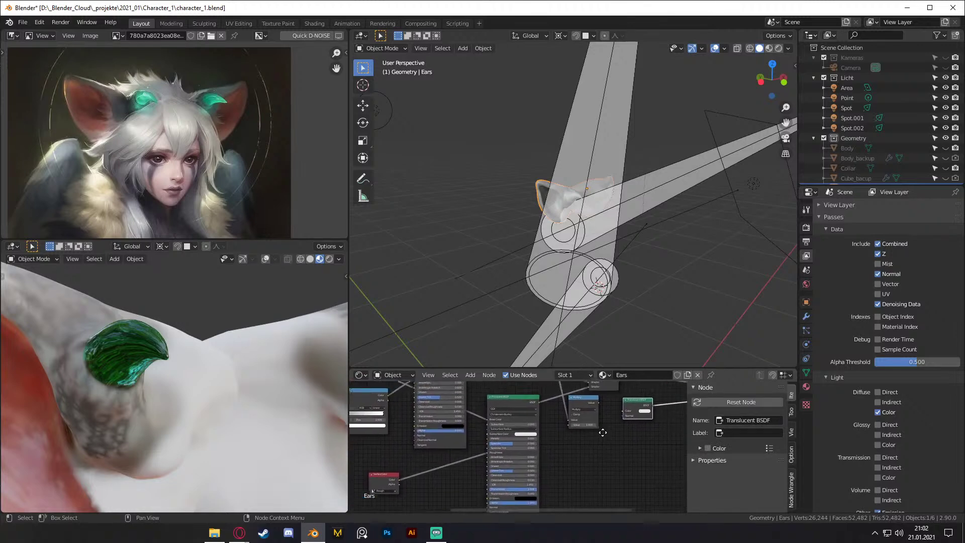
pyautogui.scroll(2, 546, 432)
pyautogui.scroll(-2, 520, 417)
pyautogui.moveTo(558, 469); pyautogui.dragTo(592, 441, button='middle')
pyautogui.scroll(4, 548, 430)
pyautogui.scroll(3, 583, 434)
pyautogui.scroll(-4, 521, 452)
pyautogui.scroll(-4, 387, 483)
pyautogui.scroll(2, 607, 438)
# Step: Move the Rough Vertex Color node aside and insert a ColorRamp between it and the Principled BSDF's Roughness input
pyautogui.moveTo(535, 432); pyautogui.dragTo(465, 445)
pyautogui.scroll(1, 466, 445)
pyautogui.scroll(-2, 484, 441)
pyautogui.moveTo(564, 438); pyautogui.dragTo(484, 456, button='middle')
pyautogui.hotkey('shift', 'a')
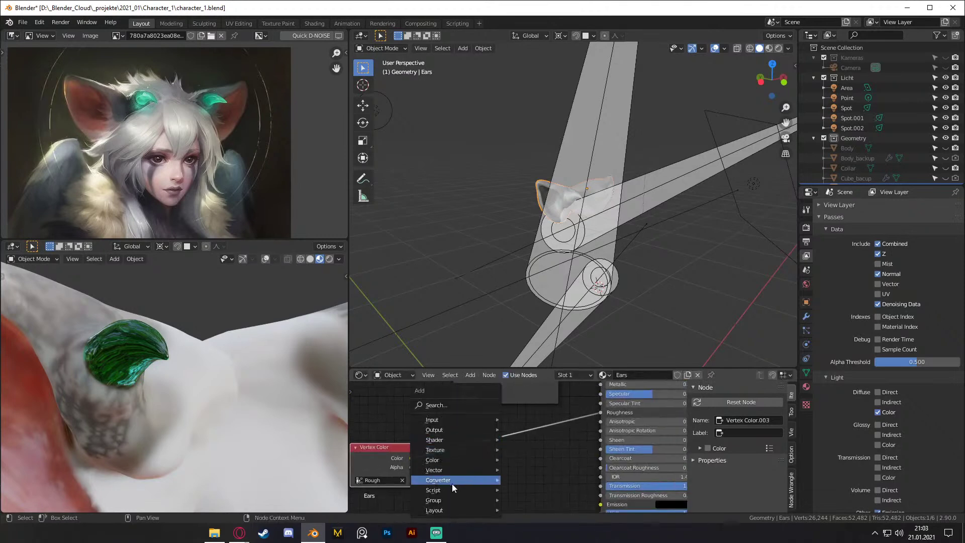
pyautogui.moveTo(446, 463)
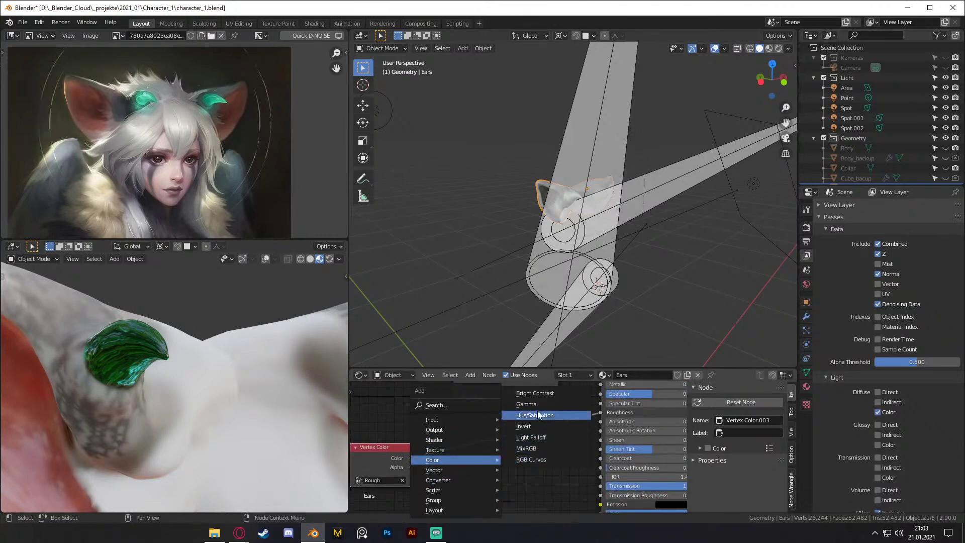
pyautogui.moveTo(440, 480)
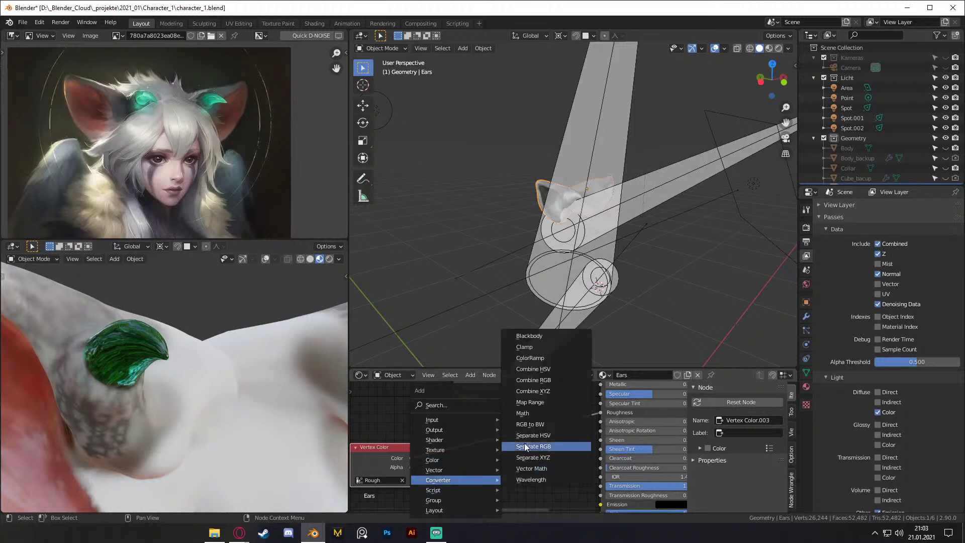
pyautogui.click(528, 356)
pyautogui.click(449, 412)
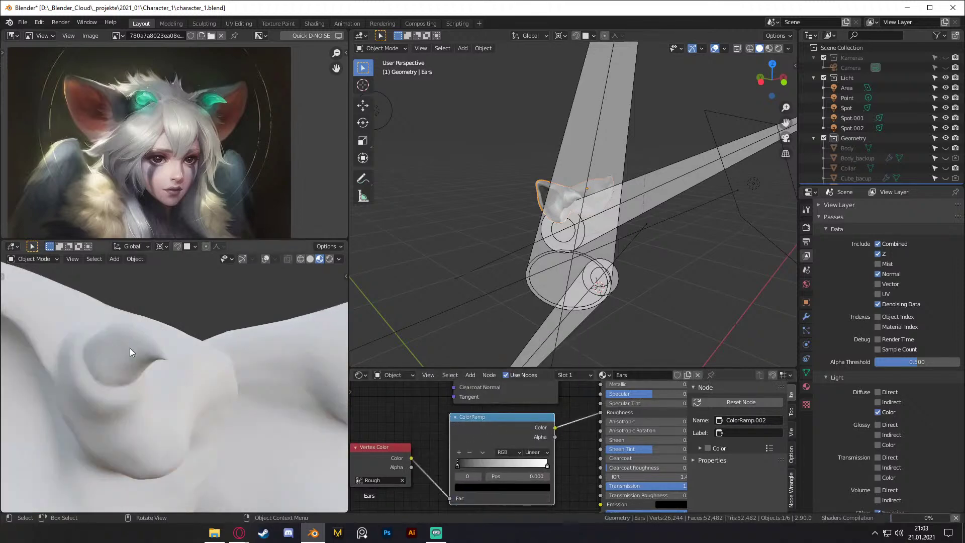
# Step: Lighten the new ColorRamp's black stop to a medium grey
pyautogui.scroll(4, 567, 460)
pyautogui.moveTo(585, 425); pyautogui.dragTo(567, 444, button='middle')
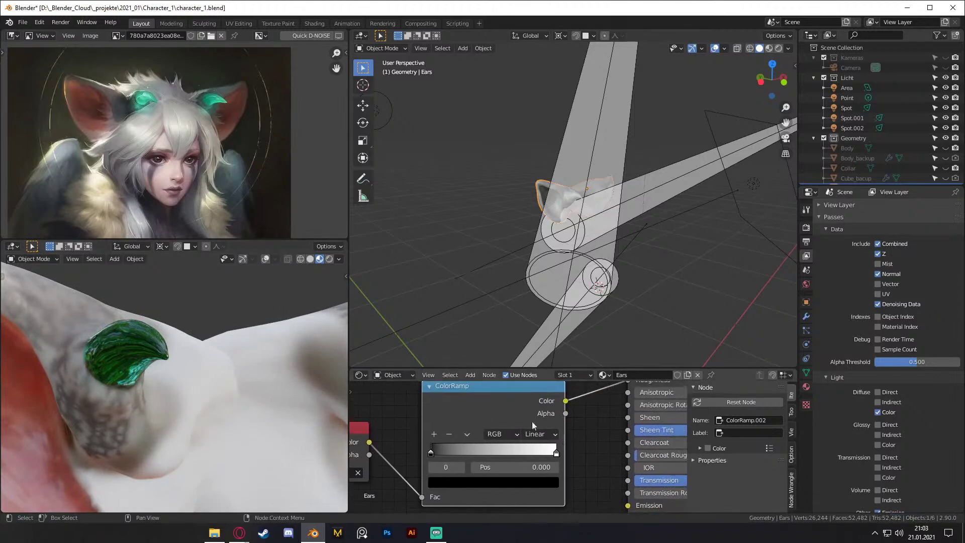
pyautogui.scroll(-2, 453, 402)
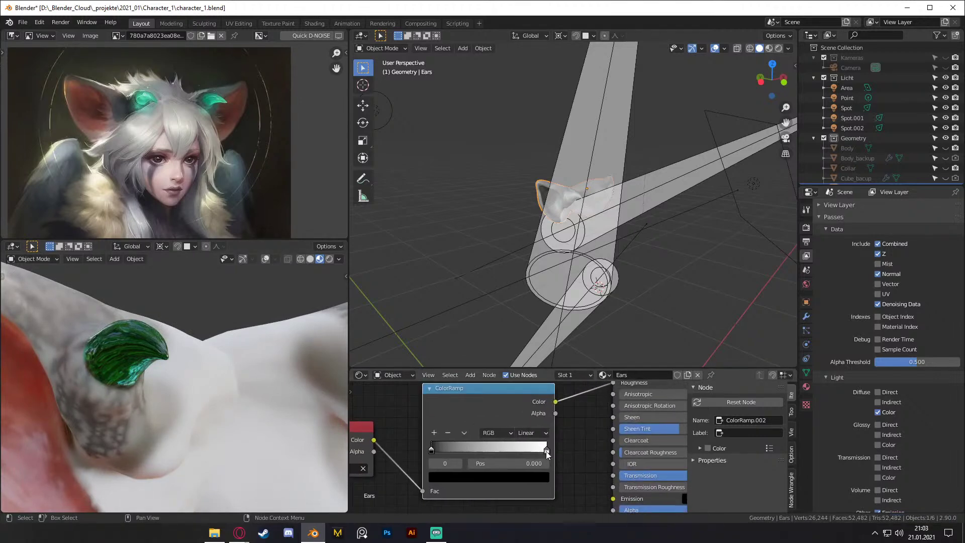
pyautogui.click(494, 480)
pyautogui.moveTo(524, 397); pyautogui.dragTo(524, 357)
# Step: Move the Translucent BSDF node slightly closer to the Multiply node
pyautogui.scroll(-4, 575, 447)
pyautogui.moveTo(541, 450)
pyautogui.mouseDown(button='middle')
pyautogui.moveTo(529, 431)
pyautogui.moveTo(589, 450)
pyautogui.moveTo(511, 426)
pyautogui.moveTo(537, 441)
pyautogui.mouseUp(button='middle')
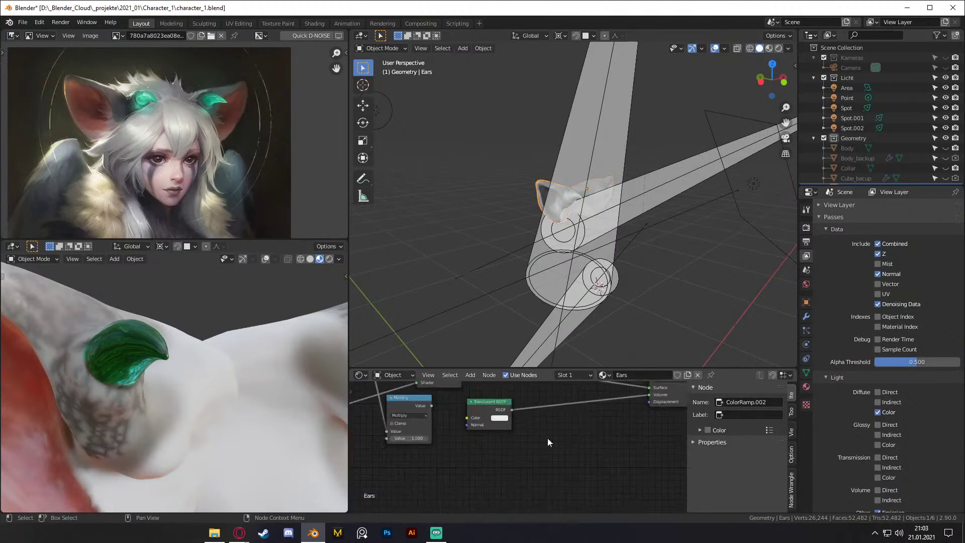
pyautogui.scroll(-1, 551, 459)
pyautogui.scroll(-1, 542, 445)
pyautogui.scroll(3, 558, 442)
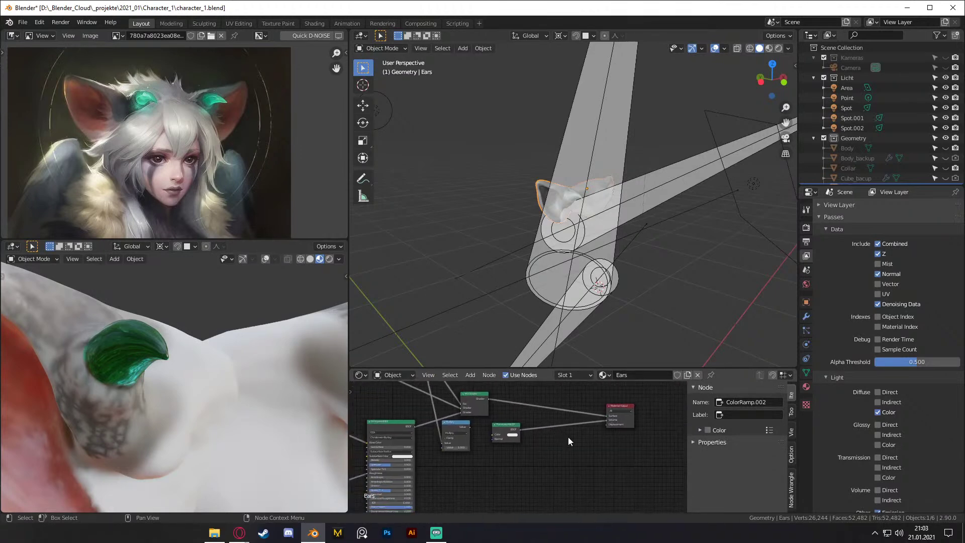
pyautogui.moveTo(496, 423); pyautogui.dragTo(482, 433)
pyautogui.moveTo(506, 461); pyautogui.dragTo(563, 459, button='middle')
pyautogui.scroll(-2, 522, 472)
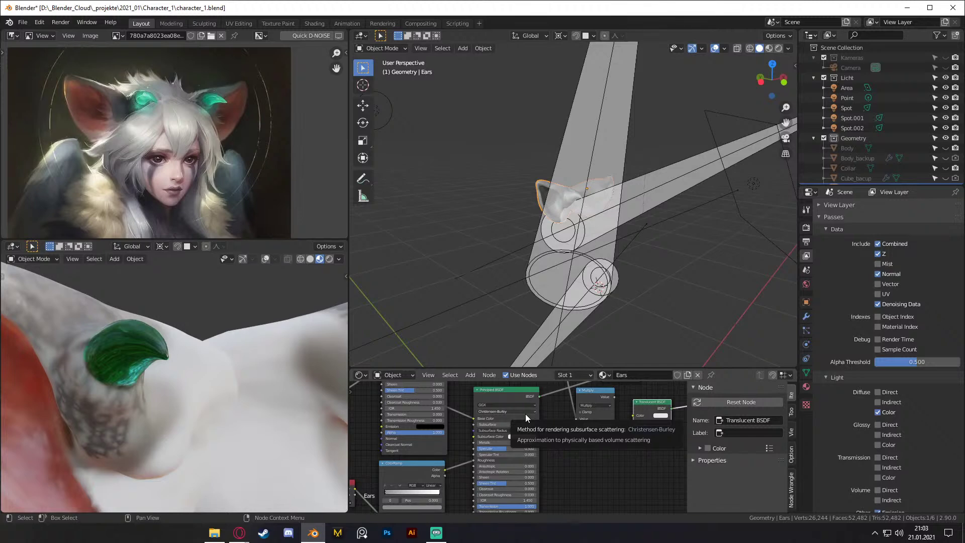
# Step: Set the Transmission of the second Principled BSDF in the Ears material to 0.9
pyautogui.scroll(3, 558, 480)
pyautogui.moveTo(565, 484); pyautogui.dragTo(575, 439, button='middle')
pyautogui.scroll(1, 578, 445)
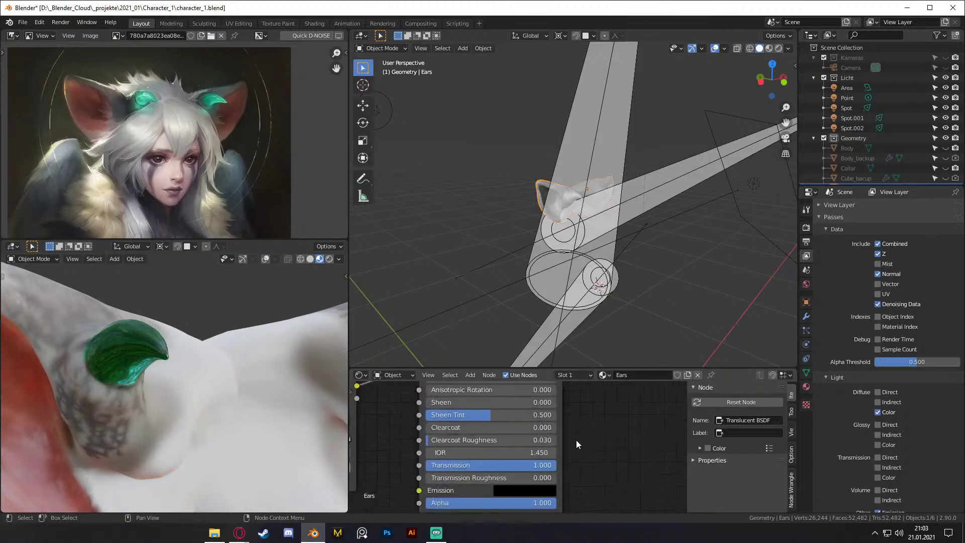
pyautogui.moveTo(520, 466); pyautogui.dragTo(526, 464)
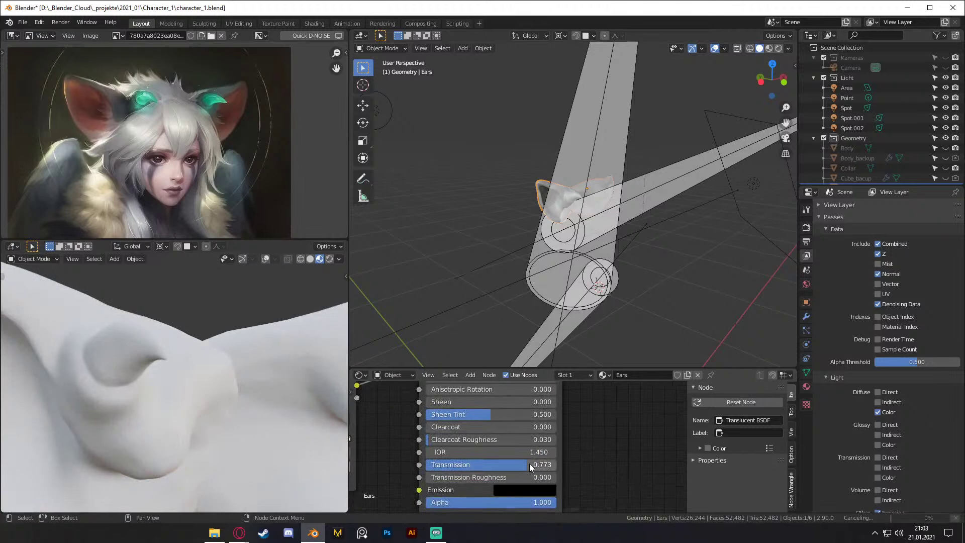
pyautogui.moveTo(529, 463); pyautogui.dragTo(544, 463)
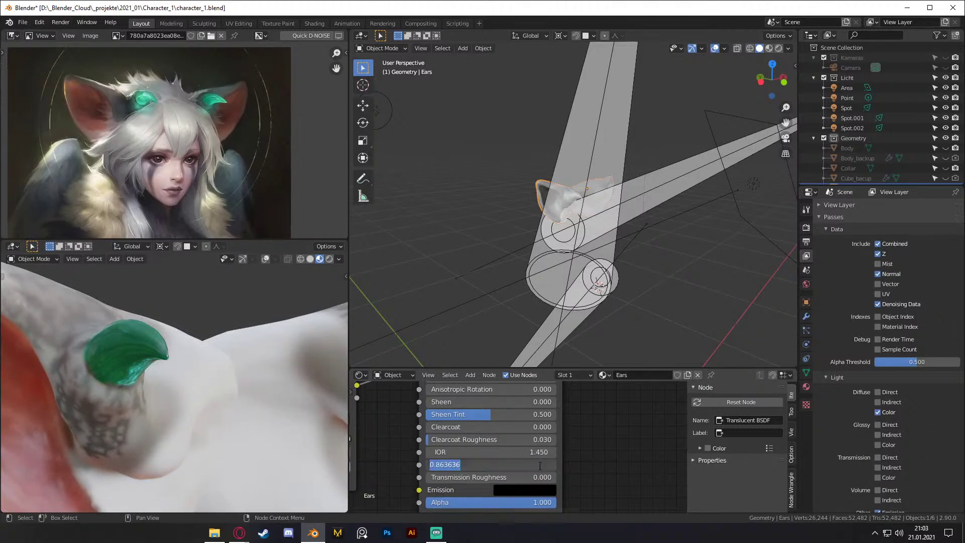
pyautogui.write('5')
pyautogui.press('Return')
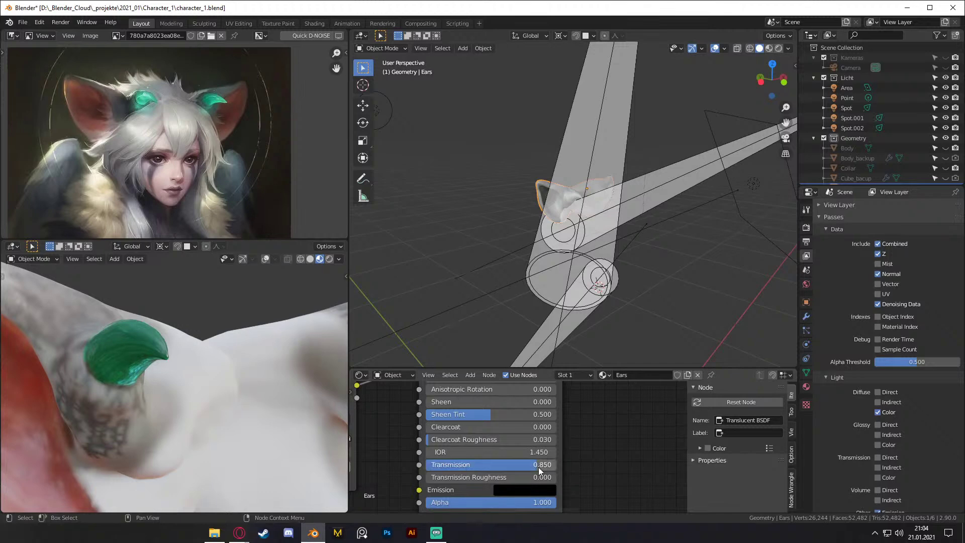
pyautogui.click(538, 466)
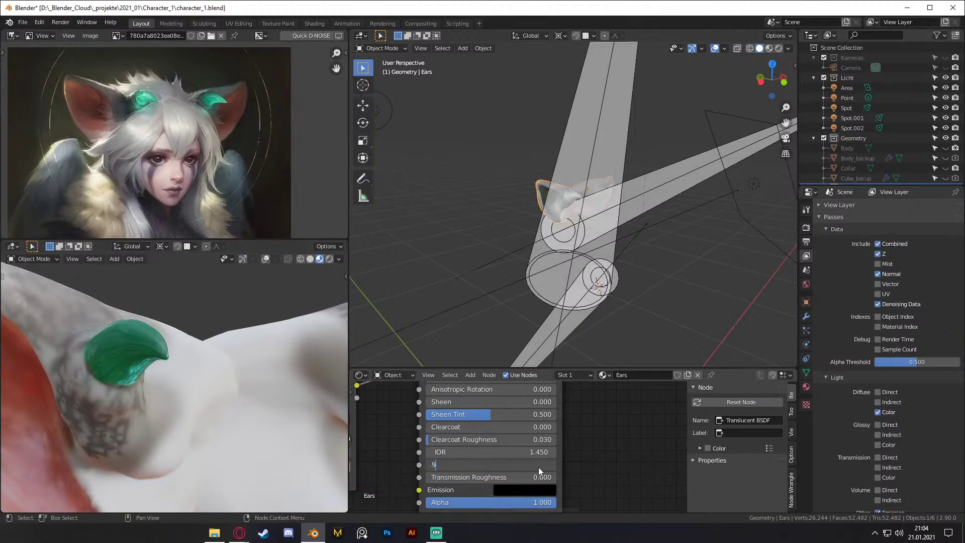
pyautogui.write('.9')
pyautogui.press('Return')
# Step: Delete the Translucent BSDF node and set the smaller 3D viewport to Rendered shading
pyautogui.scroll(-5, 605, 427)
pyautogui.moveTo(615, 423); pyautogui.dragTo(519, 431, button='middle')
pyautogui.press('x')
pyautogui.moveTo(592, 423); pyautogui.dragTo(537, 441, button='middle')
pyautogui.scroll(5, 516, 445)
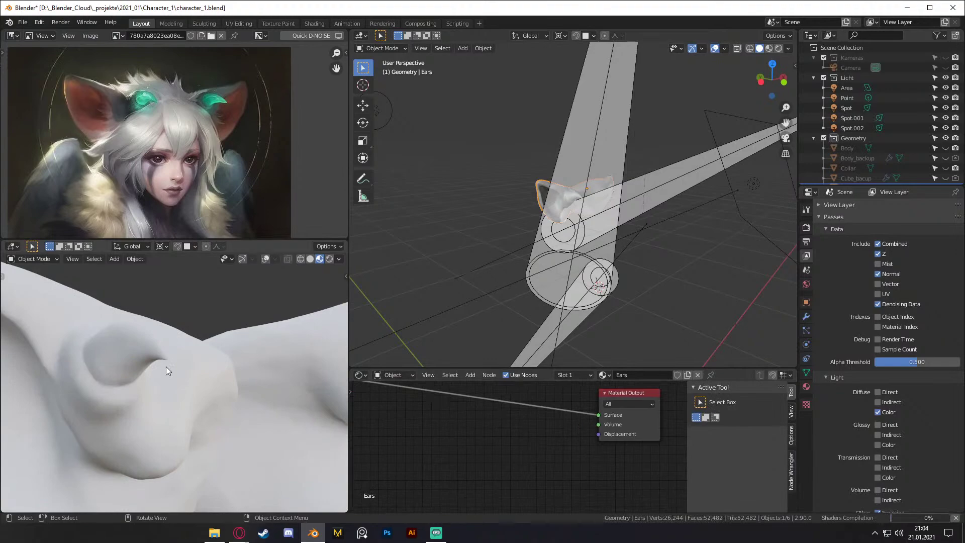
pyautogui.press('z')
pyautogui.click(171, 303)
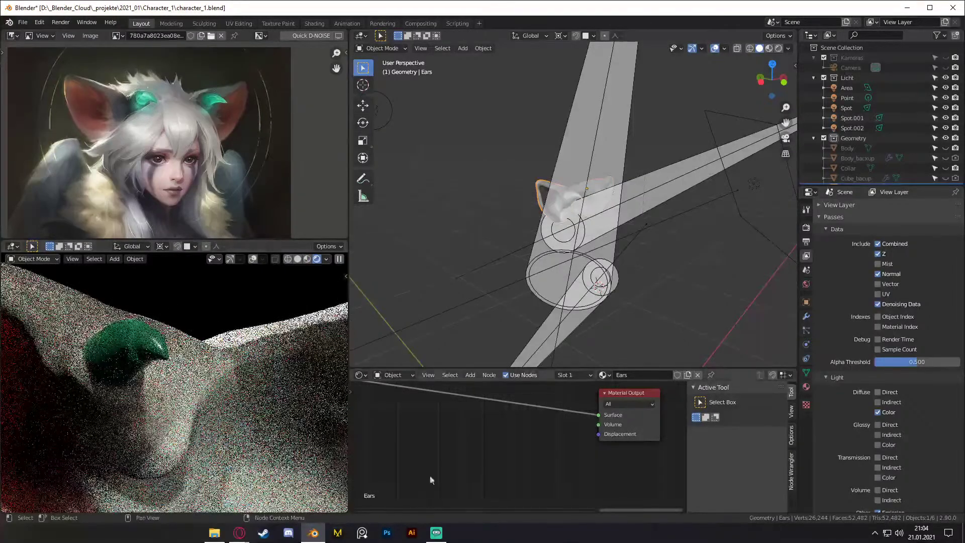
# Step: Set the color value (V) of the roughness ColorRamp's first stop to 0.25
pyautogui.scroll(-6, 431, 469)
pyautogui.moveTo(389, 460); pyautogui.dragTo(576, 434, button='middle')
pyautogui.scroll(5, 530, 434)
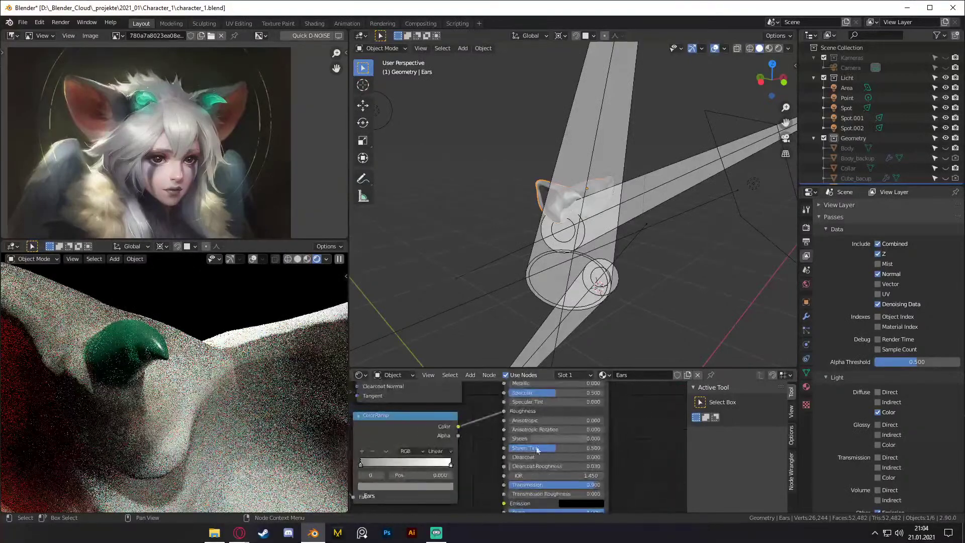
pyautogui.scroll(2, 567, 433)
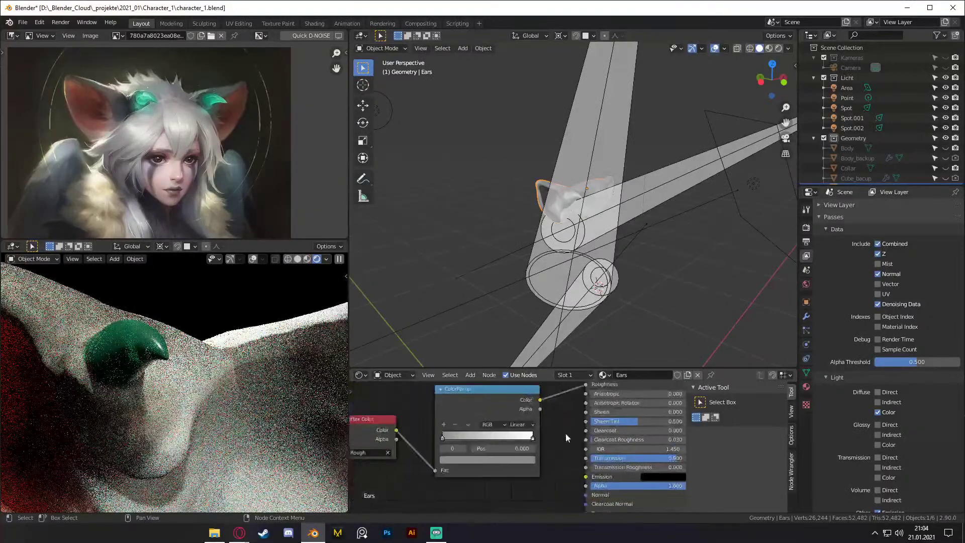
pyautogui.click(451, 462)
pyautogui.doubleClick(473, 434)
pyautogui.write('.2')
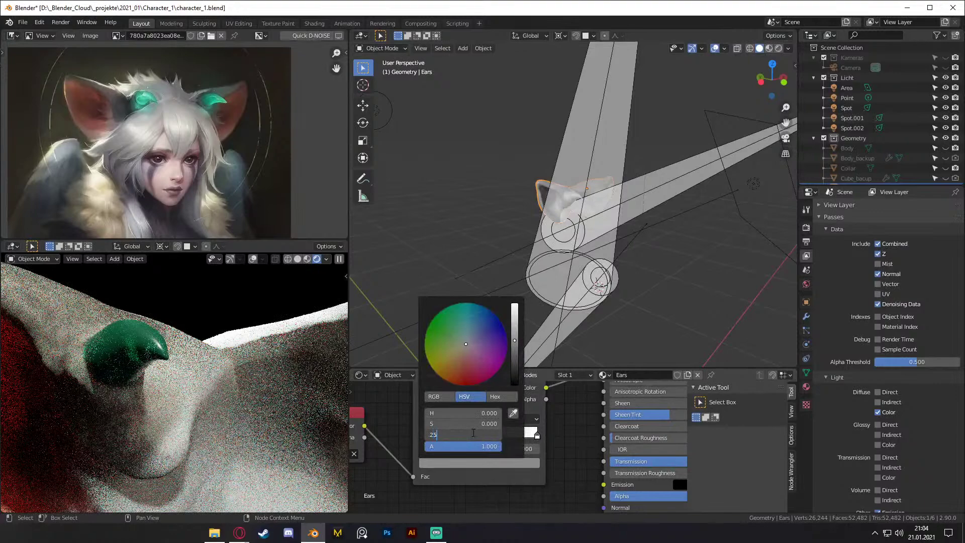
pyautogui.write('5')
pyautogui.press('Return')
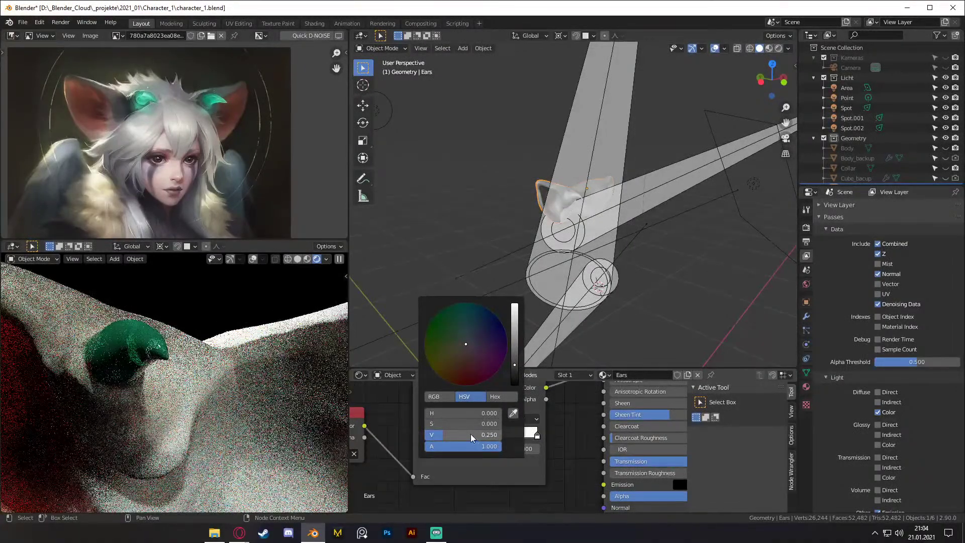
# Step: Set the color value (V) of the roughness ColorRamp's first stop to 0
pyautogui.doubleClick(470, 433)
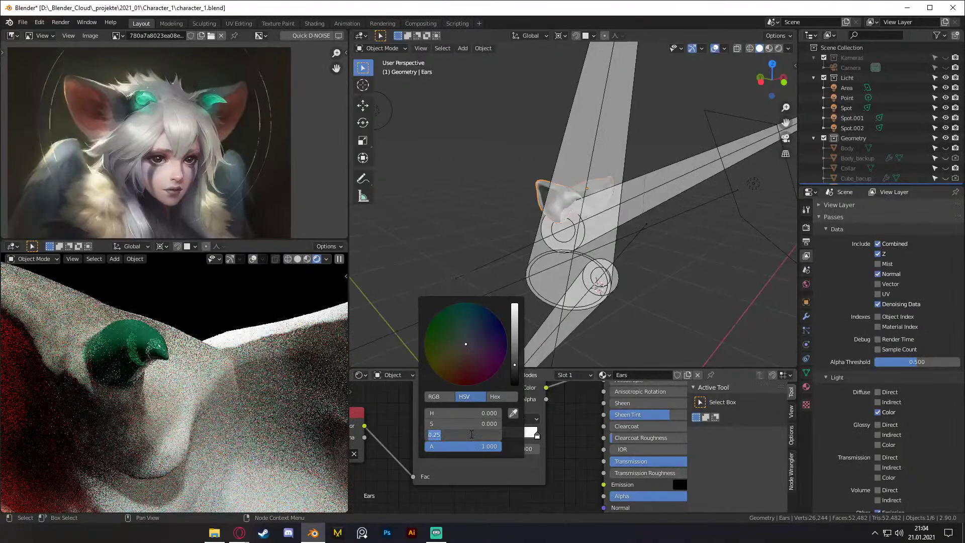
pyautogui.write('0')
pyautogui.press('Return')
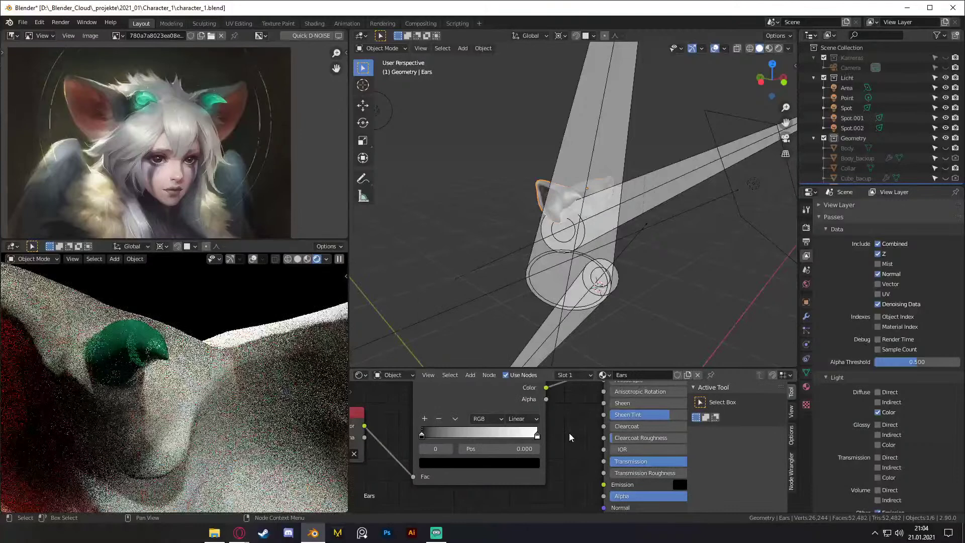
pyautogui.press('KP_Divide')
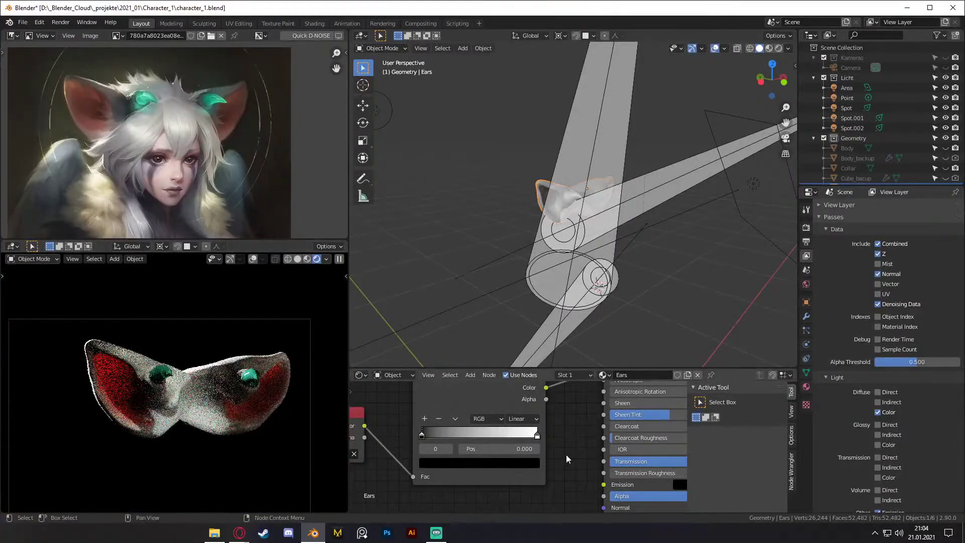
# Step: Set the color value (V) of the roughness ColorRamp's first stop to 0.1
pyautogui.scroll(-3, 565, 454)
pyautogui.moveTo(632, 430); pyautogui.dragTo(586, 412, button='middle')
pyautogui.scroll(5, 568, 432)
pyautogui.moveTo(555, 447); pyautogui.dragTo(678, 438, button='middle')
pyautogui.scroll(1, 195, 472)
pyautogui.moveTo(540, 427); pyautogui.dragTo(568, 450, button='middle')
pyautogui.scroll(2, 569, 451)
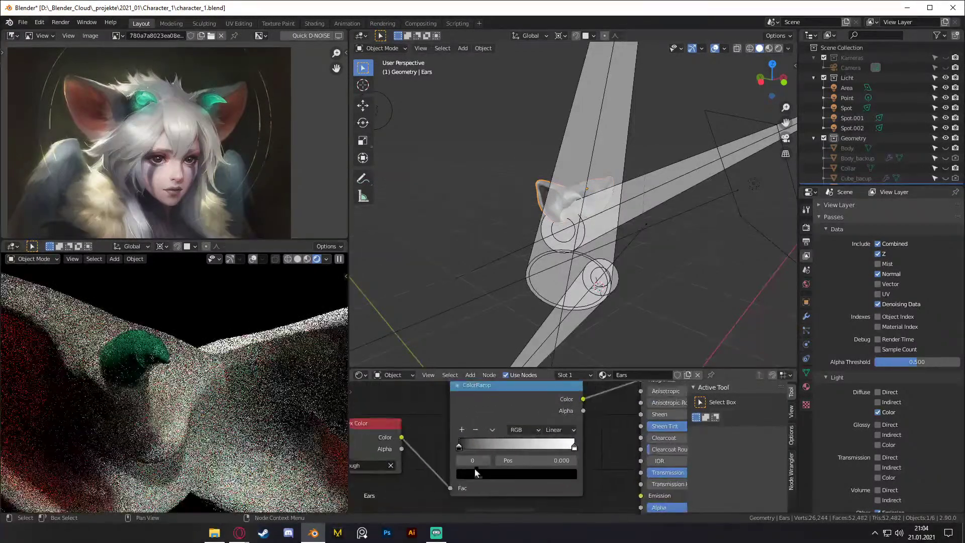
pyautogui.click(480, 469)
pyautogui.click(493, 446)
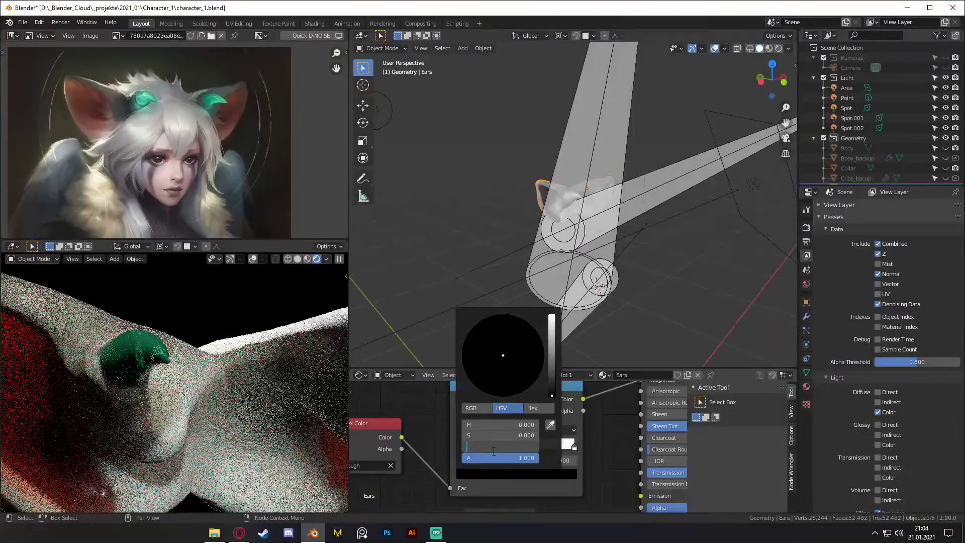
pyautogui.write('.')
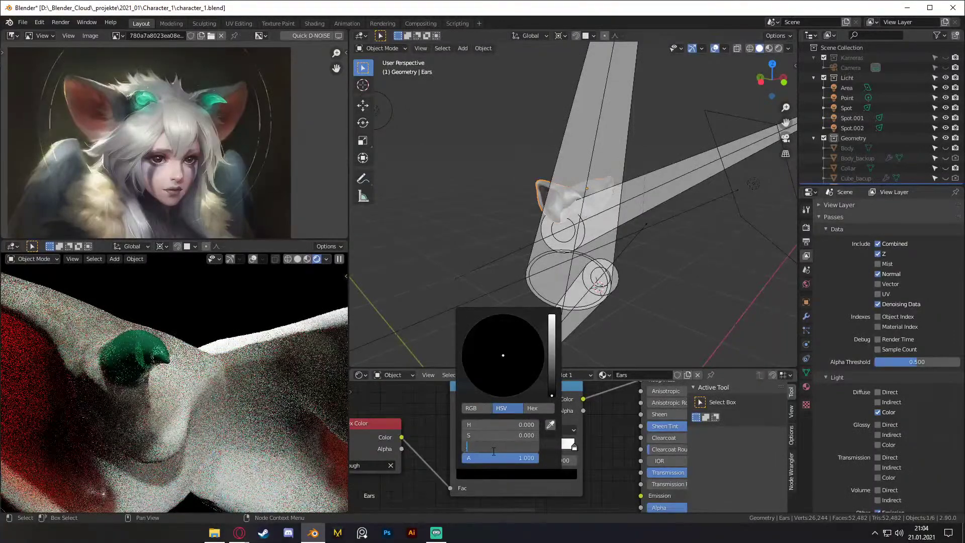
pyautogui.write('1')
pyautogui.press('Return')
# Step: Set the Transmission of the second Principled BSDF in the Ears material to 0.95
pyautogui.moveTo(660, 456); pyautogui.dragTo(498, 436, button='middle')
pyautogui.scroll(2, 610, 436)
pyautogui.click(568, 447)
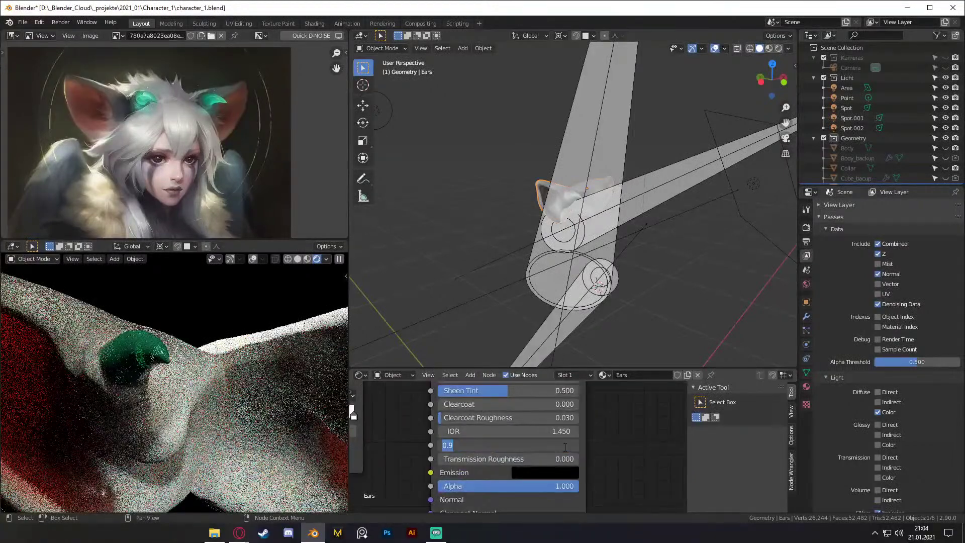
pyautogui.write('.95')
pyautogui.press('Return')
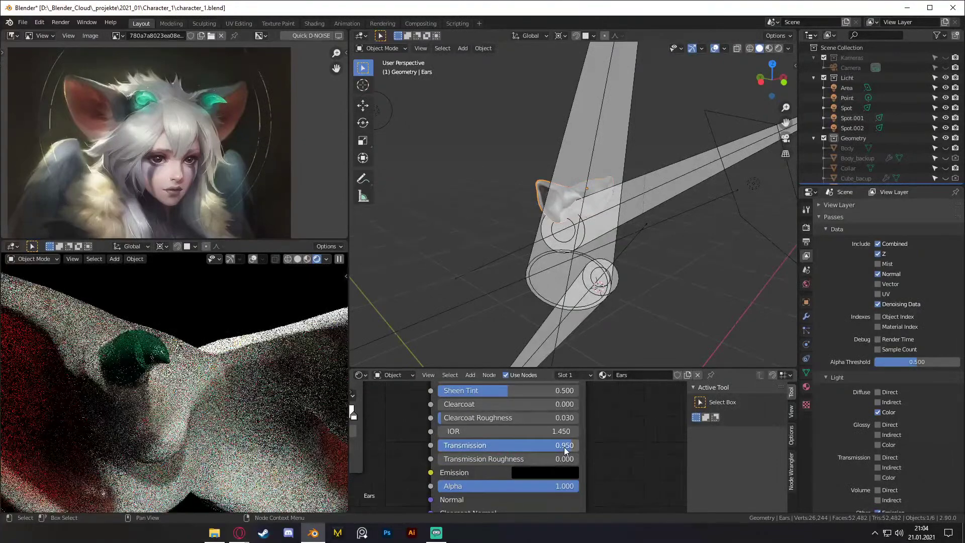
# Step: Move the Material Output node farther away from the Mix Shader in the Ears material
pyautogui.scroll(-3, 601, 427)
pyautogui.moveTo(601, 427); pyautogui.dragTo(523, 467, button='middle')
pyautogui.scroll(-4, 554, 437)
pyautogui.moveTo(573, 431); pyautogui.dragTo(464, 465, button='middle')
pyautogui.moveTo(626, 414); pyautogui.dragTo(514, 439, button='middle')
pyautogui.scroll(4, 515, 440)
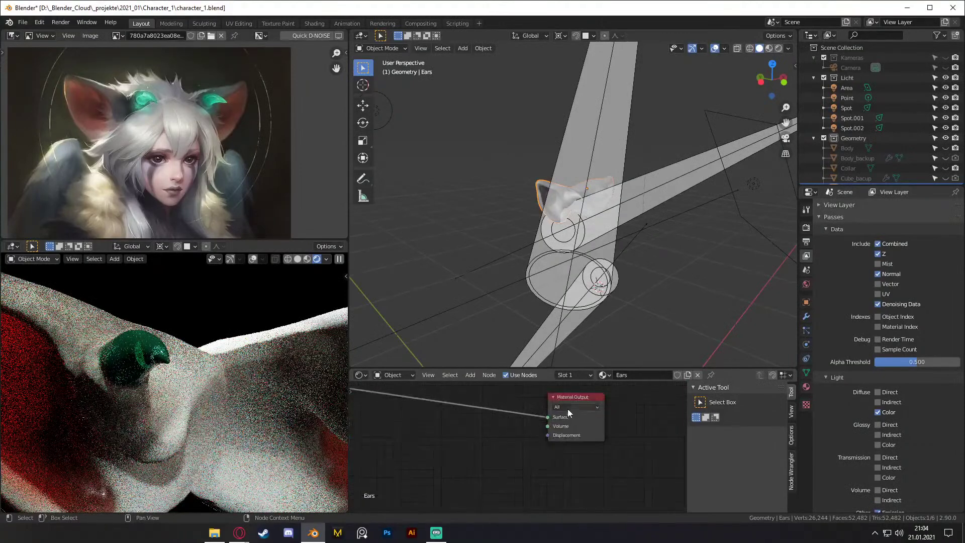
pyautogui.moveTo(576, 399); pyautogui.dragTo(606, 397)
# Step: Add a Volume Absorption shader node and connect its output to the Volume input of the Material Output
pyautogui.scroll(-1, 496, 428)
pyautogui.moveTo(436, 434); pyautogui.dragTo(523, 429, button='middle')
pyautogui.hotkey('shift', 'a')
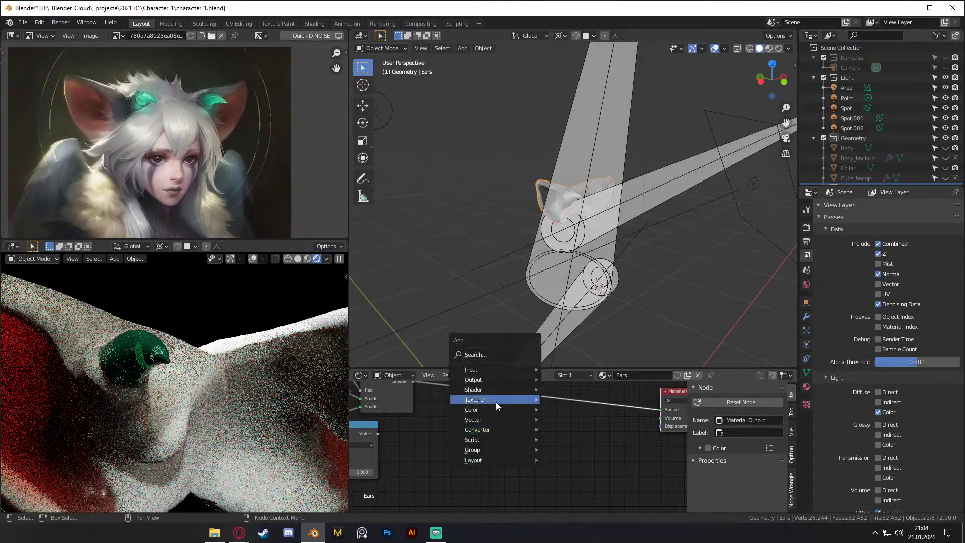
pyautogui.moveTo(494, 398)
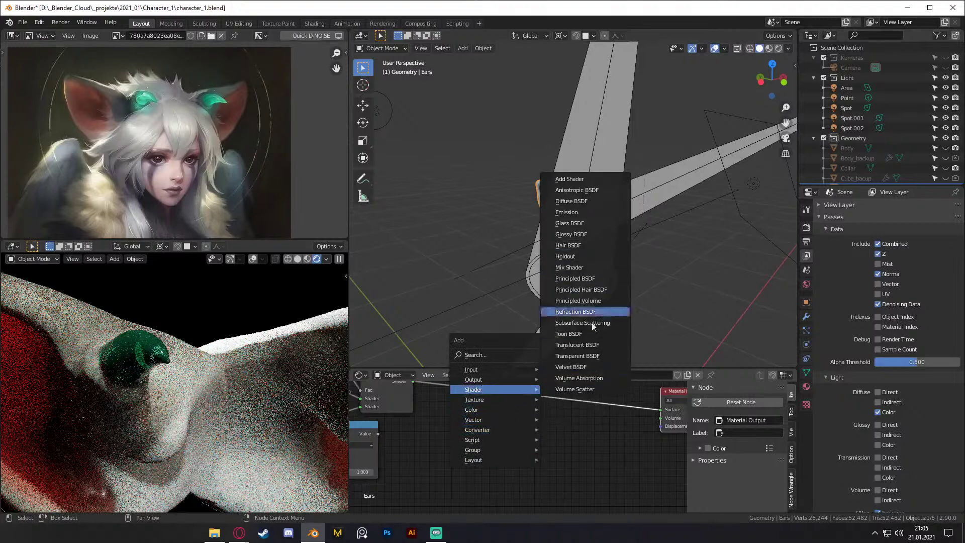
pyautogui.click(579, 378)
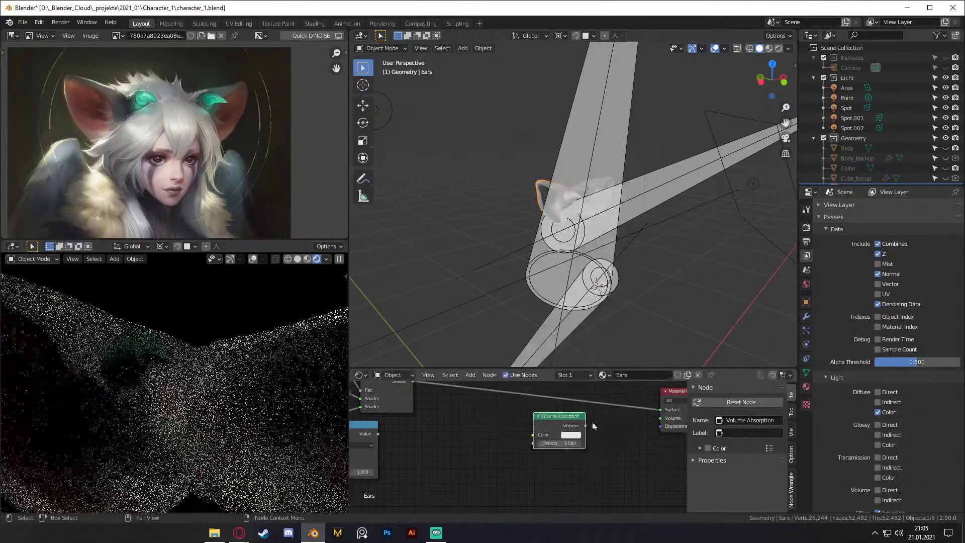
pyautogui.click(529, 440)
pyautogui.moveTo(534, 433); pyautogui.dragTo(608, 425)
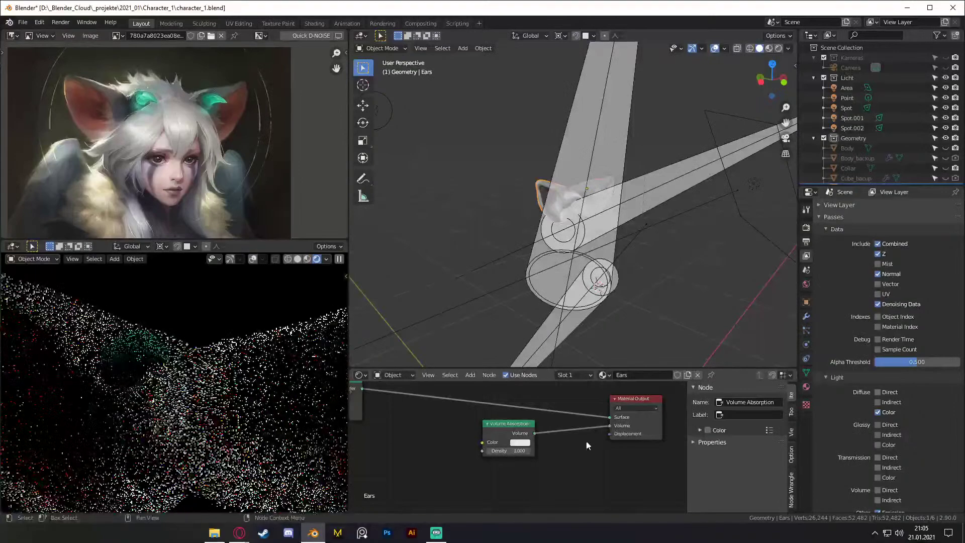
# Step: Raise the Transmission of the second Principled BSDF in the Ears material to 1
pyautogui.scroll(2, 584, 441)
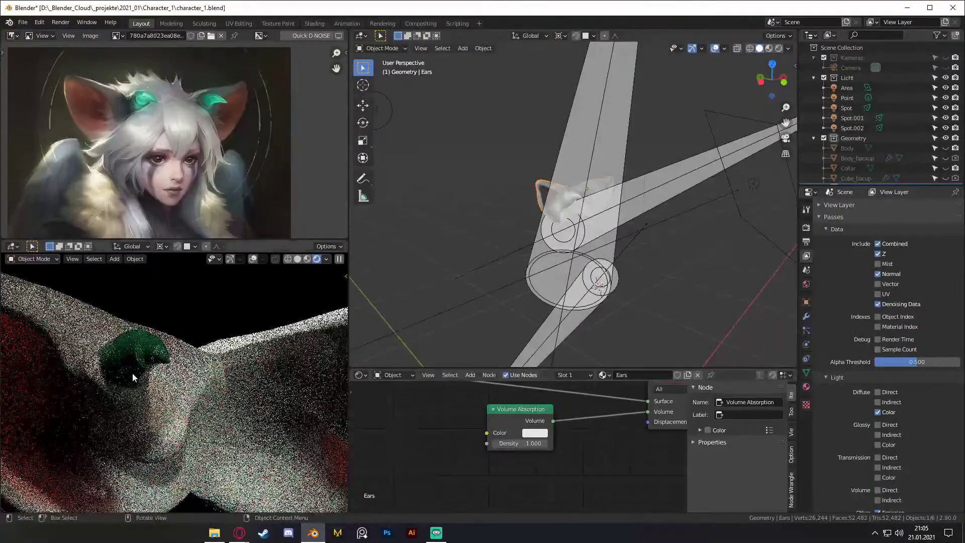
pyautogui.scroll(-2, 415, 450)
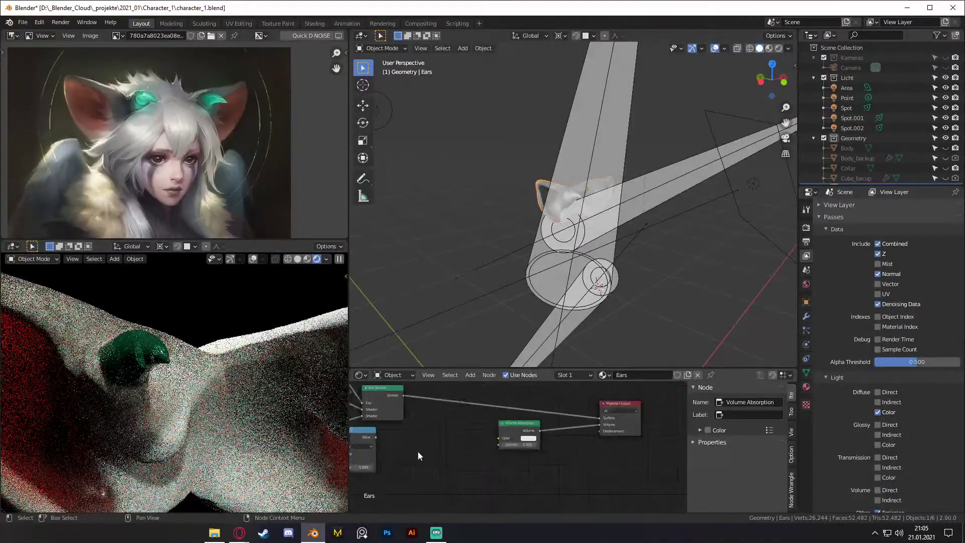
pyautogui.moveTo(415, 450); pyautogui.dragTo(588, 418, button='middle')
pyautogui.scroll(1, 552, 492)
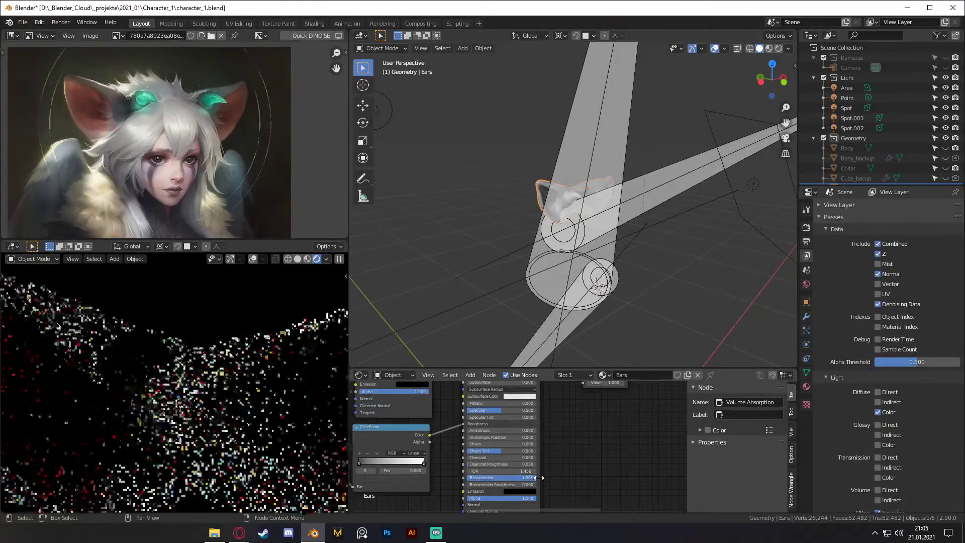
pyautogui.scroll(-2, 576, 427)
pyautogui.moveTo(574, 425); pyautogui.dragTo(496, 461, button='middle')
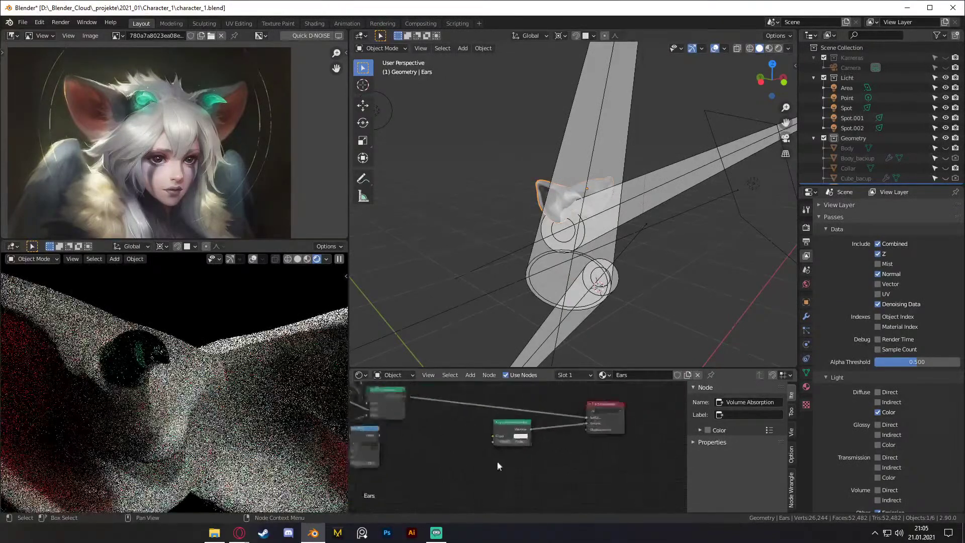
# Step: Set the Volume Absorption color to a light green and inspect the horn from the side in the rendered view
pyautogui.scroll(3, 503, 447)
pyautogui.click(531, 431)
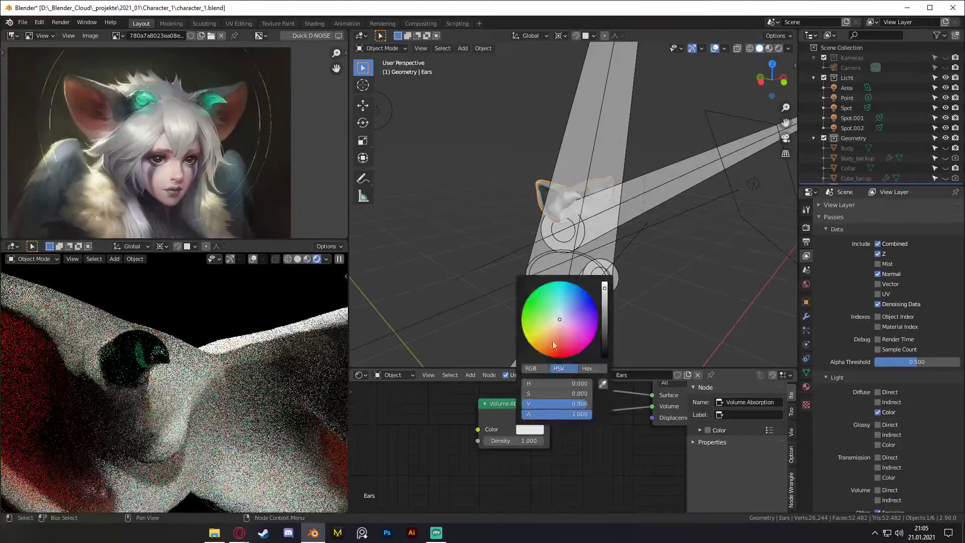
pyautogui.moveTo(560, 321); pyautogui.dragTo(547, 314)
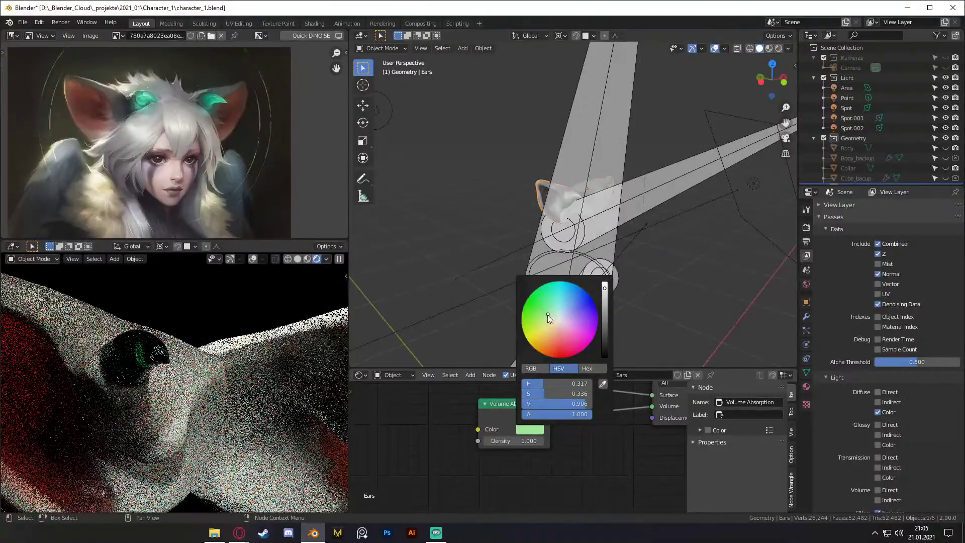
pyautogui.moveTo(547, 315); pyautogui.dragTo(547, 310)
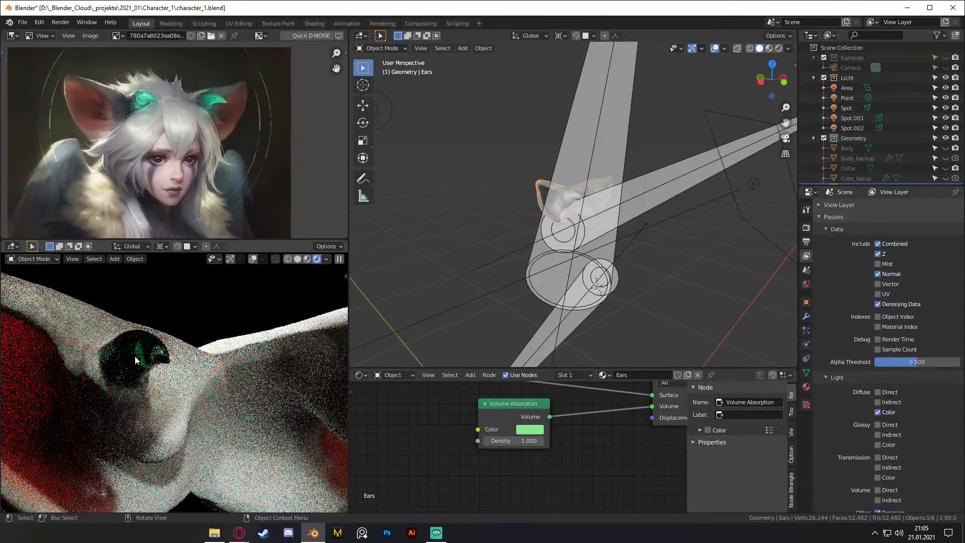
pyautogui.moveTo(411, 422); pyautogui.dragTo(411, 447, button='middle')
pyautogui.moveTo(221, 361); pyautogui.dragTo(255, 360, button='middle')
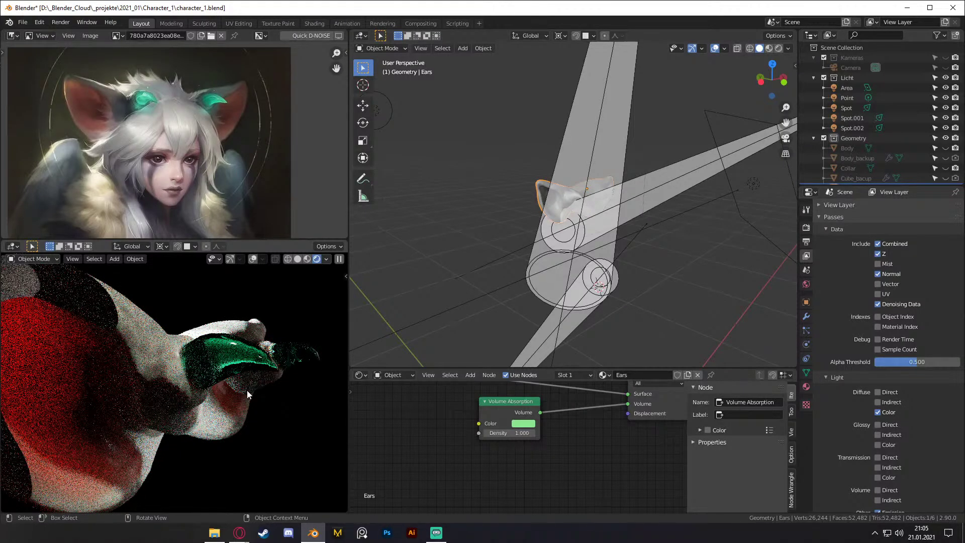
# Step: Move the Volume Absorption node slightly farther from the Material Output
pyautogui.scroll(3, 246, 390)
pyautogui.scroll(-2, 521, 434)
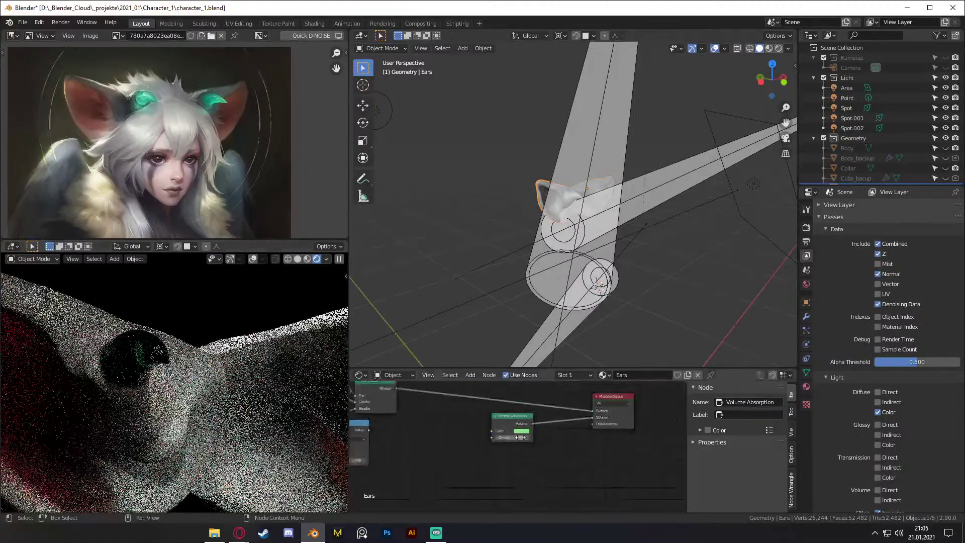
pyautogui.scroll(3, 548, 477)
pyautogui.moveTo(500, 411)
pyautogui.mouseDown()
pyautogui.moveTo(427, 412)
pyautogui.moveTo(503, 409)
pyautogui.mouseUp()
pyautogui.scroll(-2, 427, 412)
pyautogui.scroll(2, 577, 443)
# Step: Add a Volume Scatter shader node below the Volume Absorption node
pyautogui.hotkey('shift', 'a')
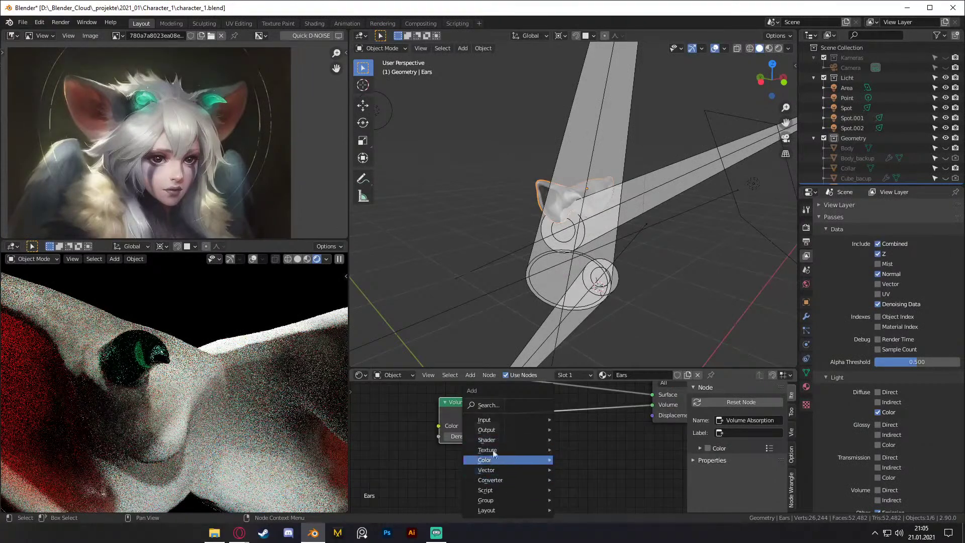
pyautogui.moveTo(495, 437)
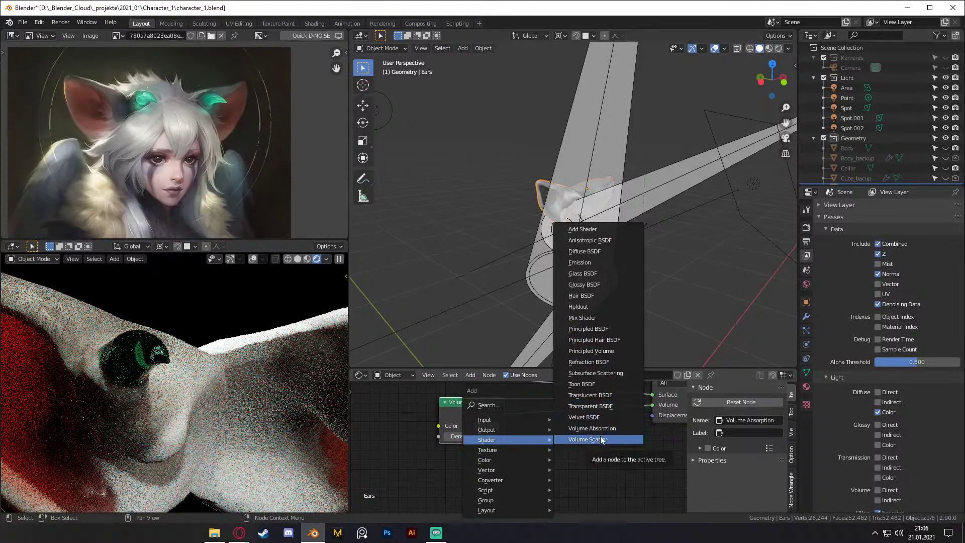
pyautogui.click(600, 441)
pyautogui.click(501, 438)
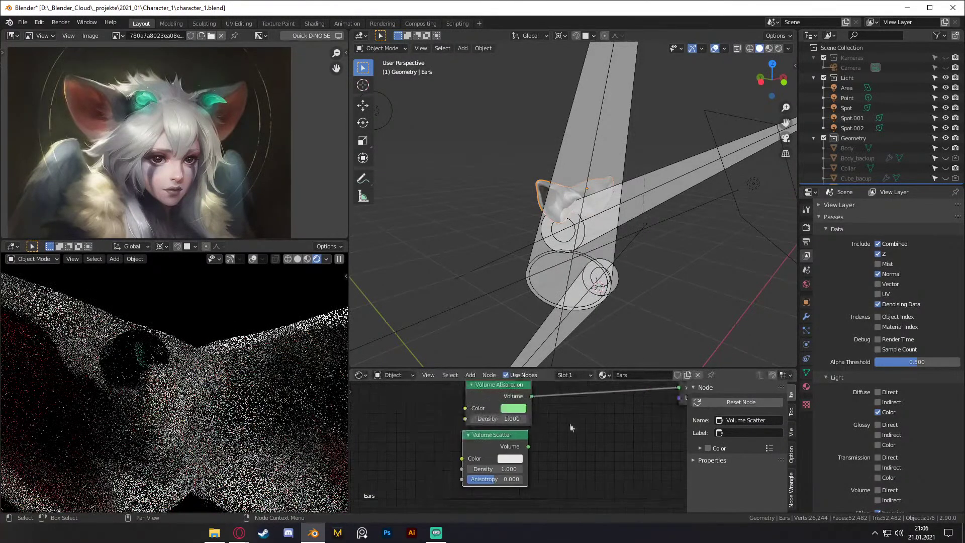
# Step: Insert a Mix Shader between Volume Absorption and the Material Output's Volume input, and connect Volume Scatter to its second Shader input
pyautogui.hotkey('shift', 'a')
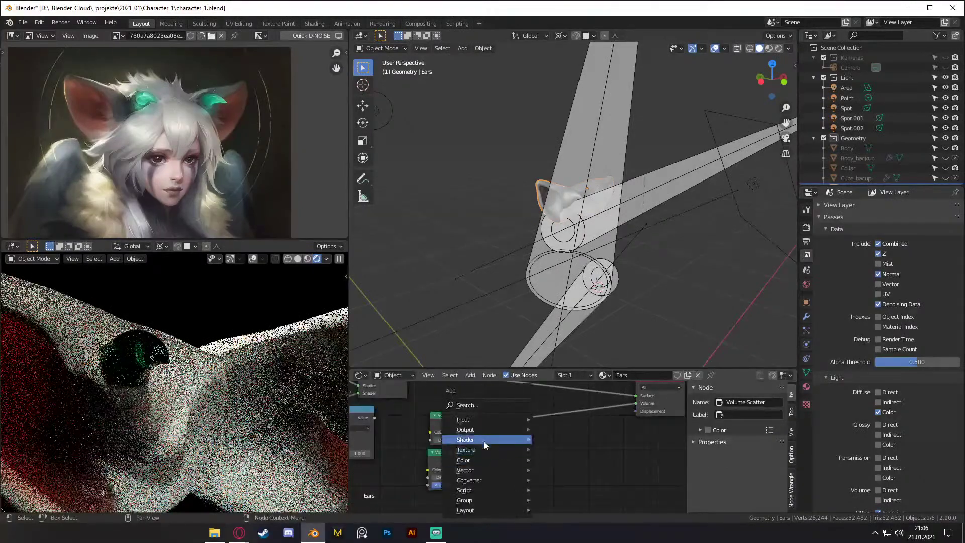
pyautogui.moveTo(484, 441)
pyautogui.click(561, 317)
pyautogui.click(591, 399)
pyautogui.moveTo(477, 460); pyautogui.dragTo(562, 430)
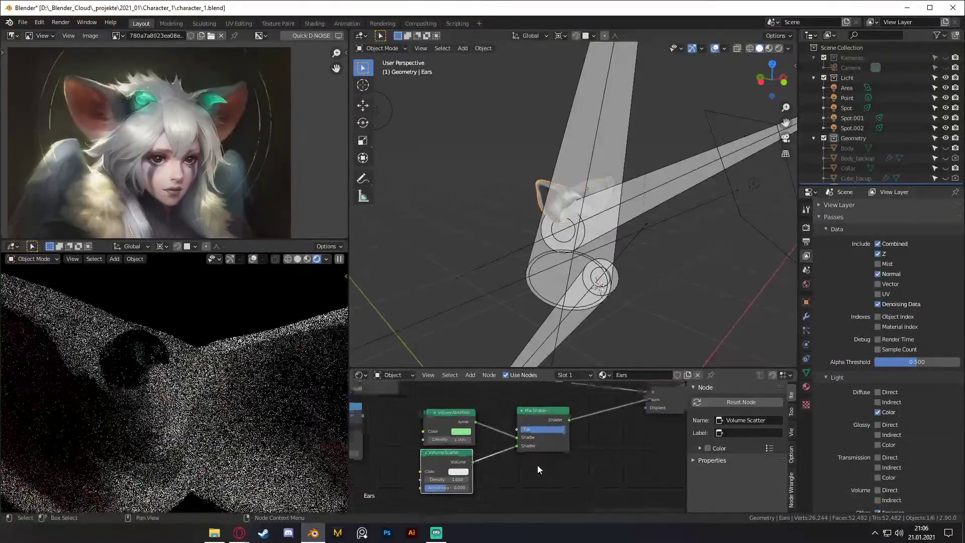
# Step: Try the volume Mix Shader's Fac at 0, and return it to 1
pyautogui.scroll(2, 537, 463)
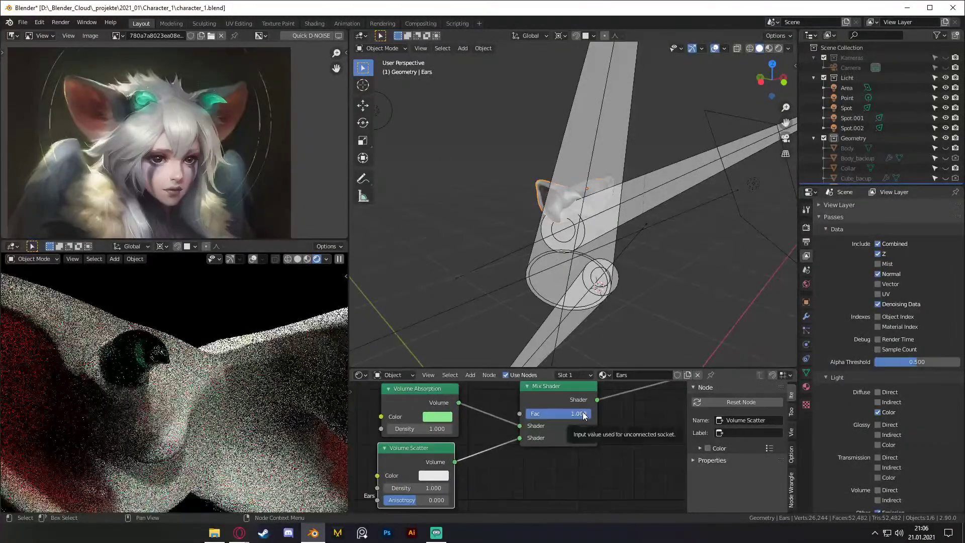
pyautogui.moveTo(584, 415); pyautogui.dragTo(525, 415)
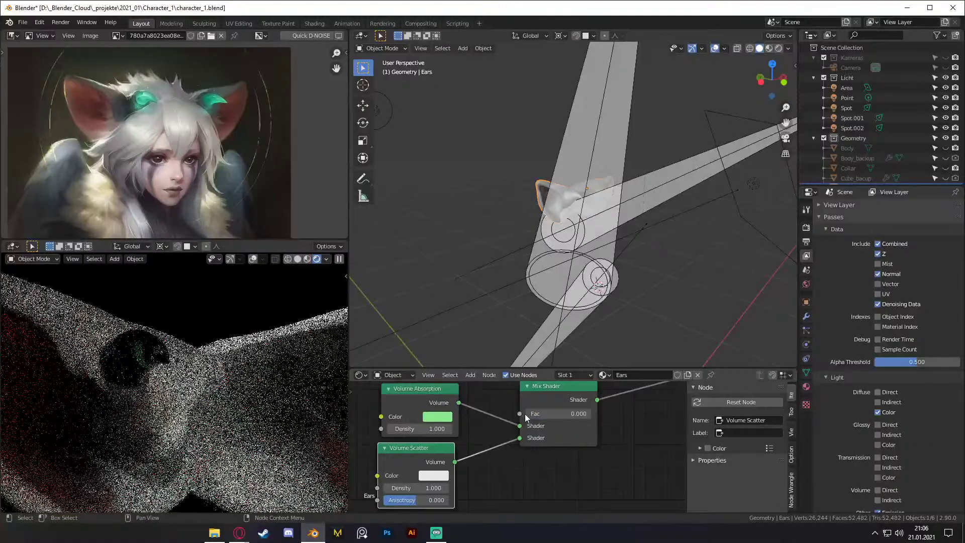
pyautogui.moveTo(524, 414); pyautogui.dragTo(590, 414)
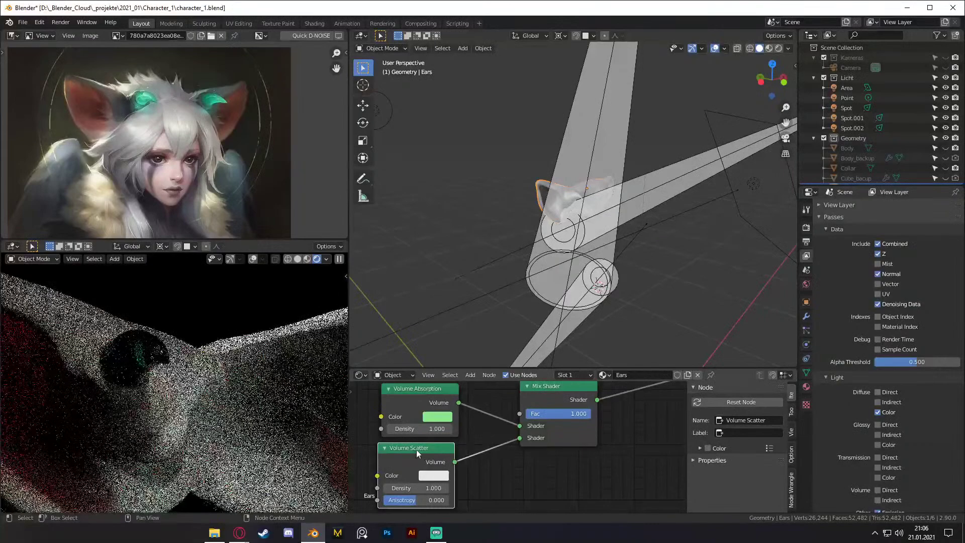
# Step: Delete the Volume Scatter node and the Mix Shader that blends the volume shaders
pyautogui.scroll(-2, 492, 458)
pyautogui.press('x')
pyautogui.click(523, 420)
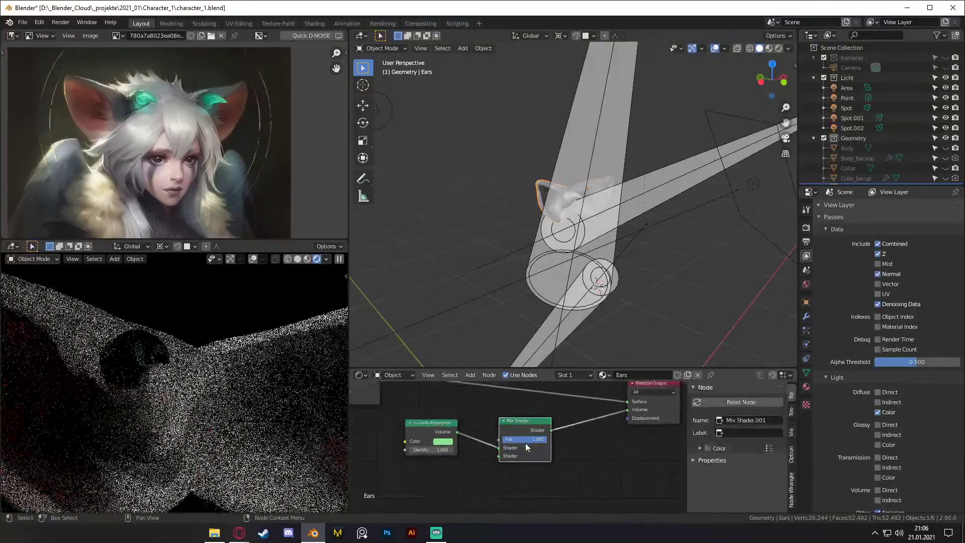
pyautogui.press('x')
# Step: Add a Principled Volume node beside Volume Absorption and connect it to the Material Output's Volume input
pyautogui.moveTo(525, 443); pyautogui.dragTo(561, 417, button='middle')
pyautogui.hotkey('shift', 'a')
pyautogui.moveTo(532, 417)
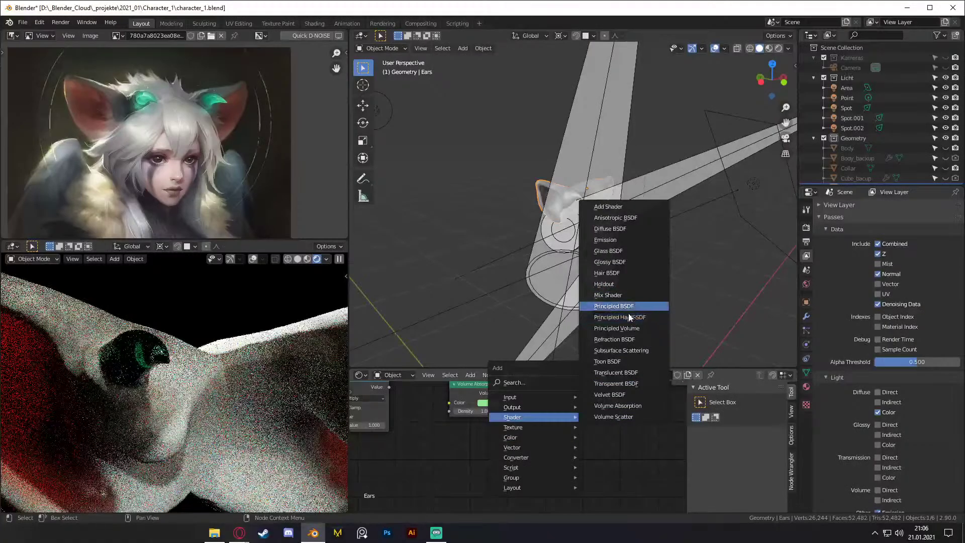
pyautogui.click(616, 328)
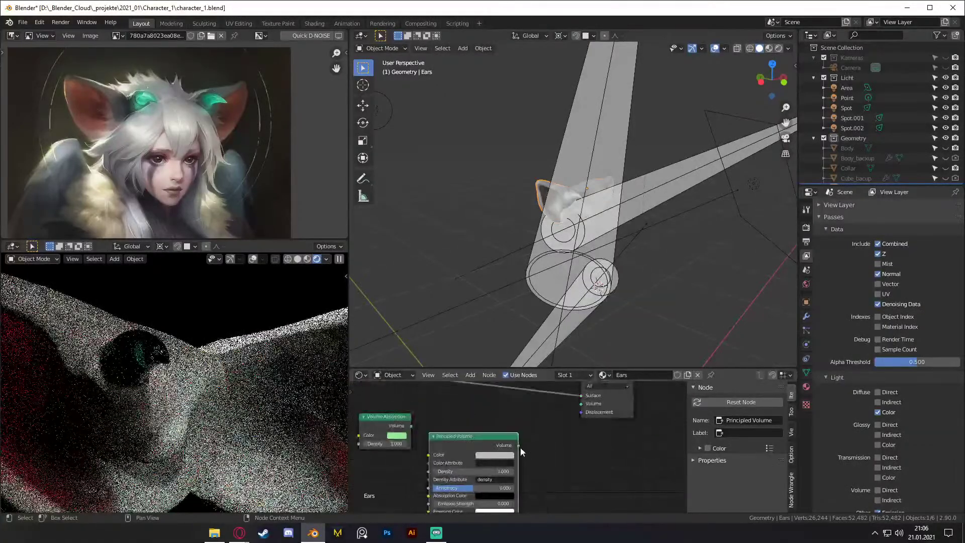
pyautogui.moveTo(578, 404); pyautogui.dragTo(578, 404)
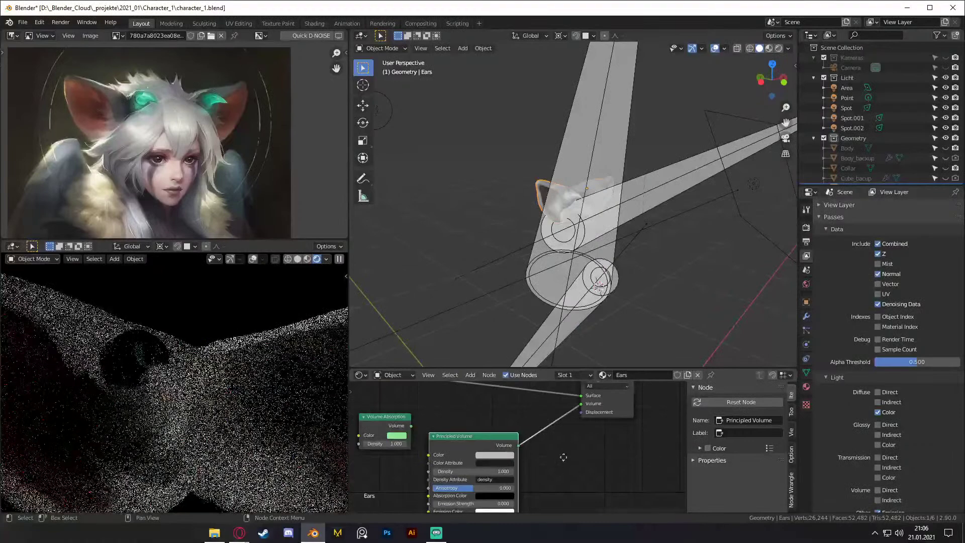
pyautogui.moveTo(461, 444); pyautogui.dragTo(487, 423, button='middle')
pyautogui.moveTo(488, 423); pyautogui.dragTo(498, 404)
pyautogui.scroll(5, 583, 427)
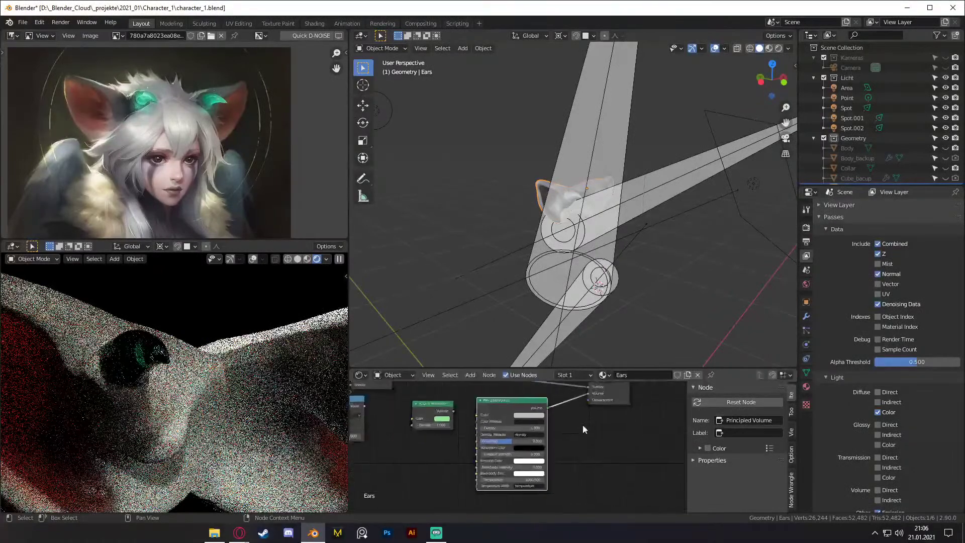
# Step: Set the Principled Volume's Color to a pale green with hue 0.353, saturation 0.175 and value 1
pyautogui.click(532, 431)
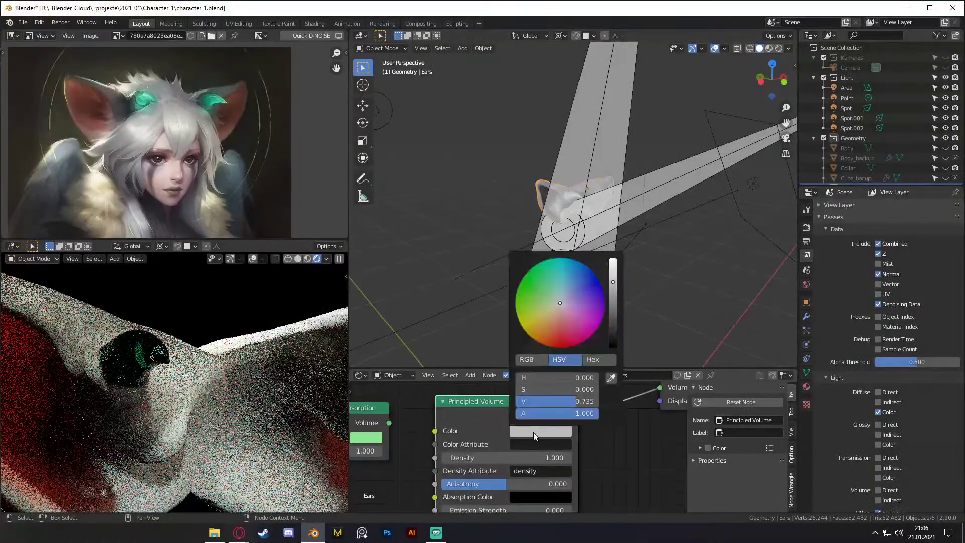
pyautogui.moveTo(559, 302); pyautogui.dragTo(554, 297)
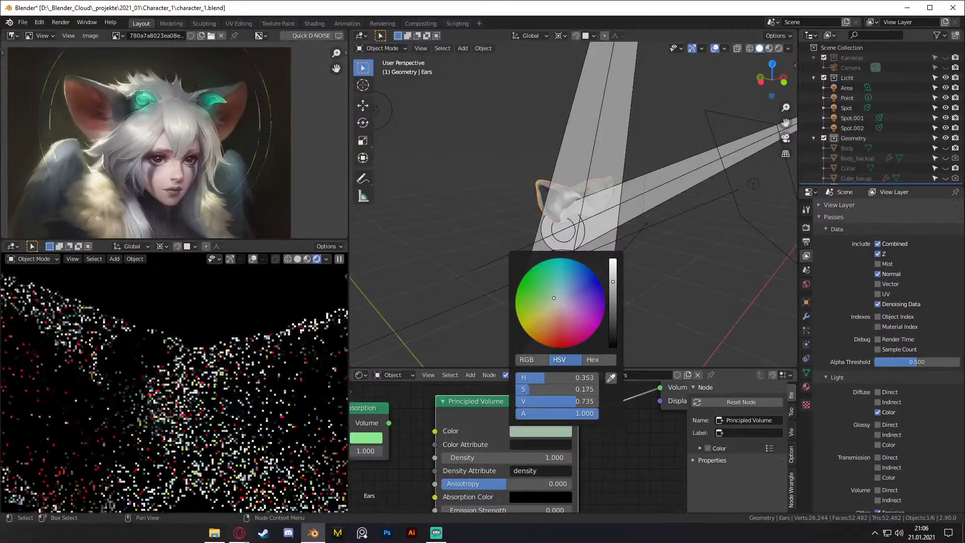
pyautogui.moveTo(613, 285); pyautogui.dragTo(612, 259)
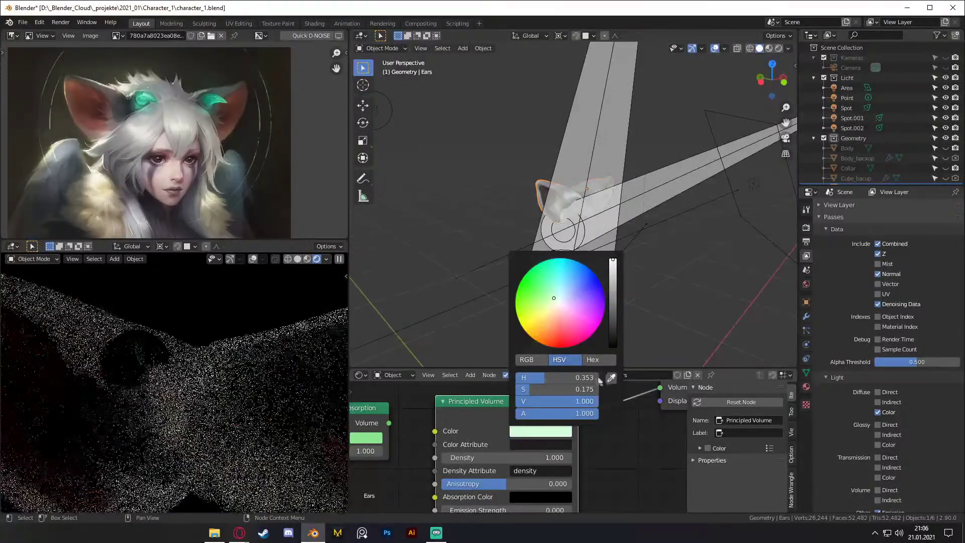
# Step: Try an Emission Strength of 0.1 on the Principled Volume, and raise it to 1
pyautogui.scroll(-6, 605, 452)
pyautogui.moveTo(593, 444)
pyautogui.mouseDown(button='middle')
pyautogui.moveTo(593, 392)
pyautogui.moveTo(609, 439)
pyautogui.moveTo(595, 463)
pyautogui.mouseUp(button='middle')
pyautogui.scroll(5, 599, 436)
pyautogui.scroll(2, 602, 442)
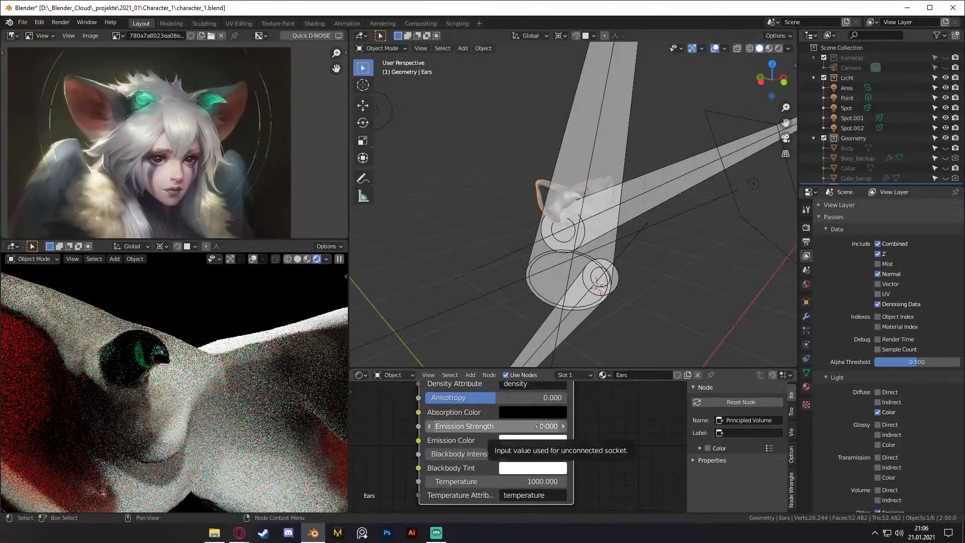
pyautogui.moveTo(505, 426); pyautogui.dragTo(517, 455, button='middle')
pyautogui.doubleClick(502, 459)
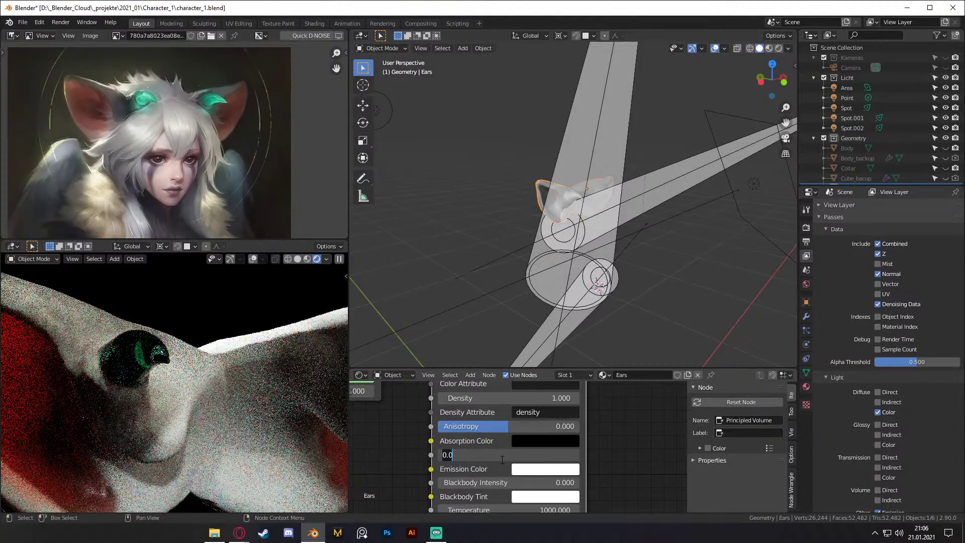
pyautogui.write('0.1')
pyautogui.press('Return')
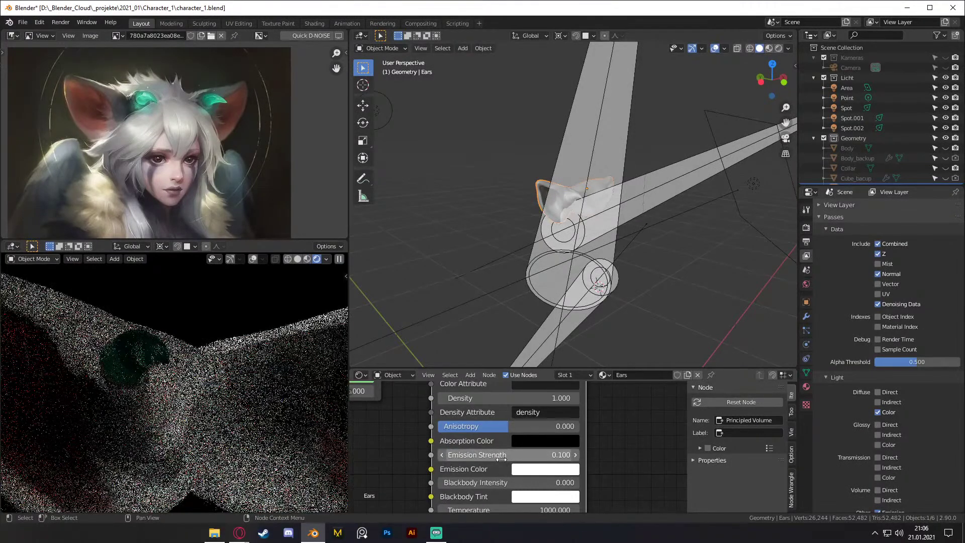
pyautogui.doubleClick(502, 459)
pyautogui.write('1')
pyautogui.press('Return')
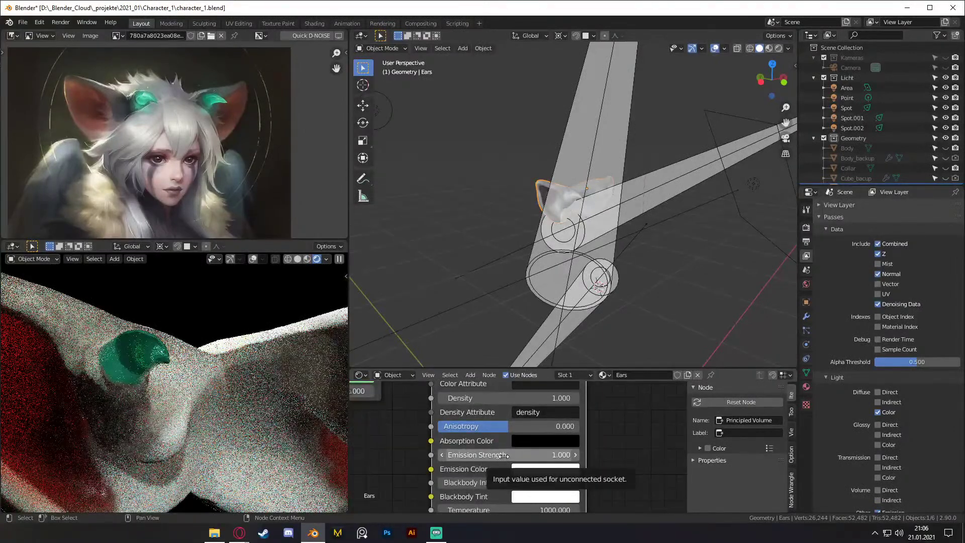
# Step: Set the Principled Volume's Density to 5
pyautogui.moveTo(599, 426); pyautogui.dragTo(585, 439, button='middle')
pyautogui.click(494, 411)
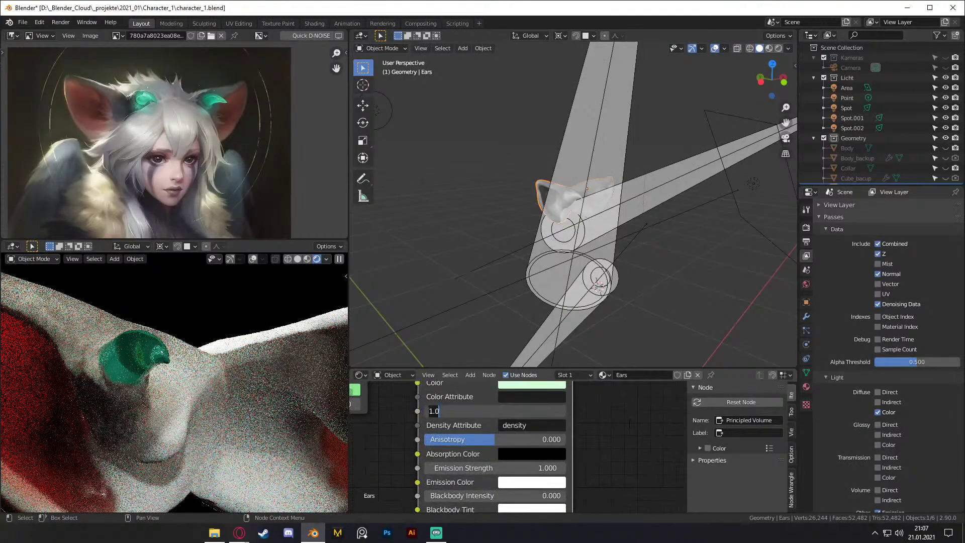
pyautogui.write('5')
pyautogui.press('Return')
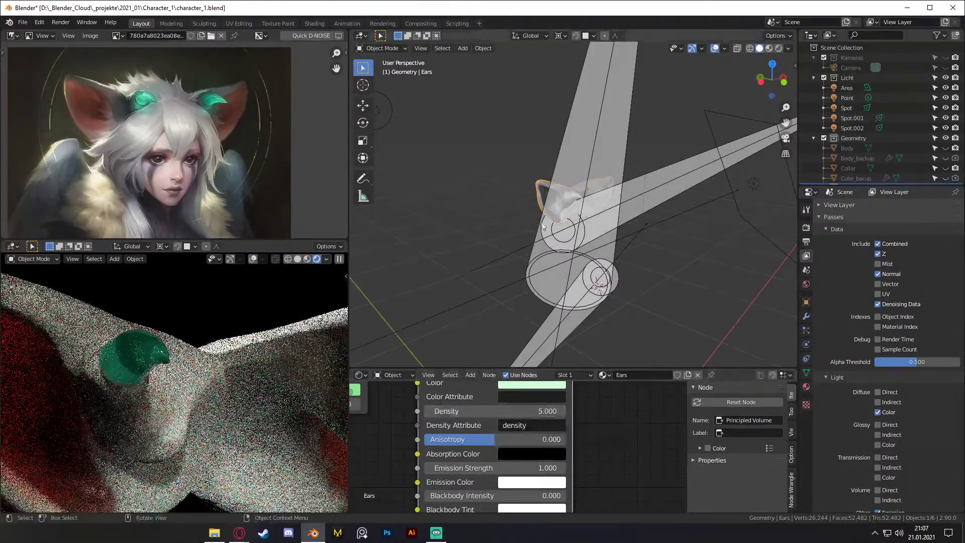
# Step: Raise the IOR of the horns' transmissive surface shader to 1.55
pyautogui.scroll(3, 540, 227)
pyautogui.moveTo(542, 225); pyautogui.dragTo(629, 195, button='middle')
pyautogui.scroll(4, 629, 195)
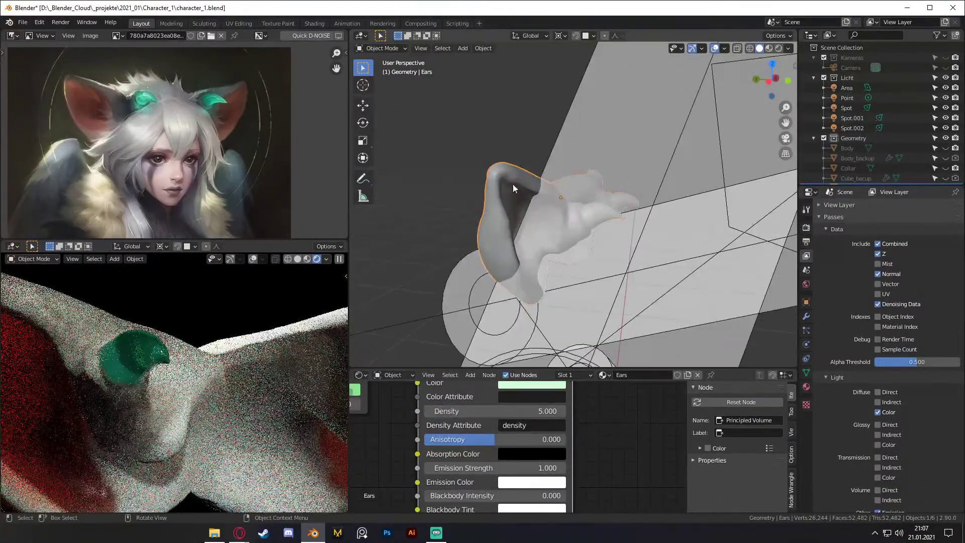
pyautogui.scroll(5, 595, 237)
pyautogui.scroll(-1, 603, 467)
pyautogui.scroll(-6, 598, 465)
pyautogui.moveTo(518, 457); pyautogui.dragTo(653, 385, button='middle')
pyautogui.scroll(4, 590, 467)
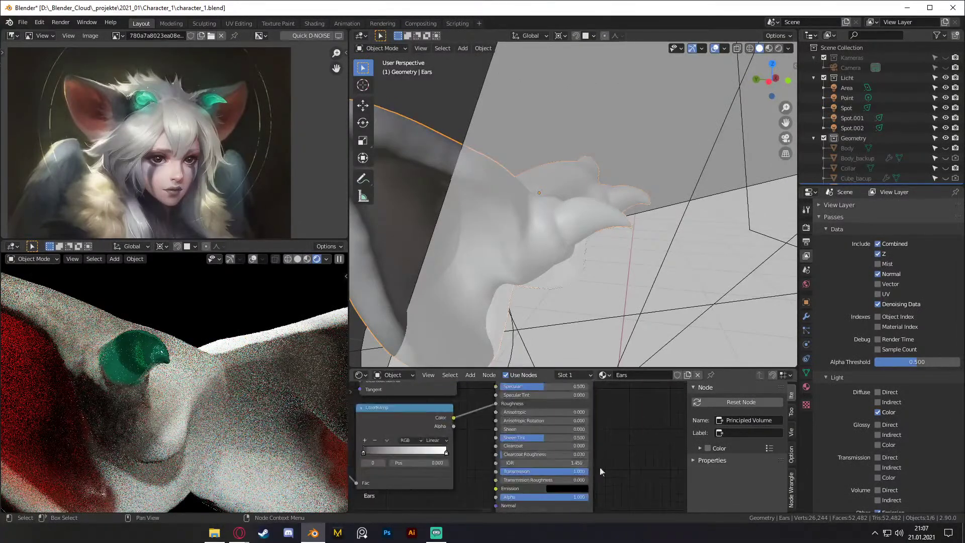
pyautogui.scroll(3, 590, 466)
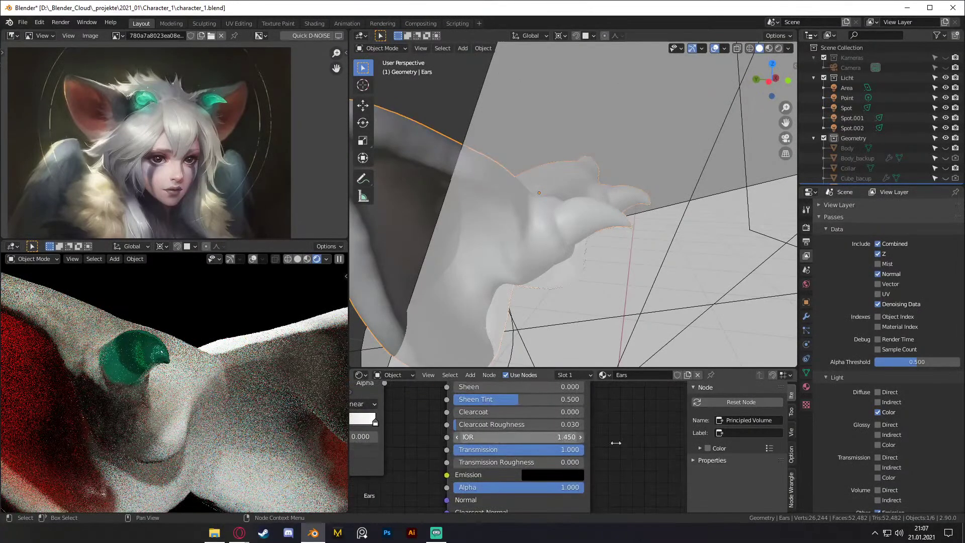
pyautogui.moveTo(496, 439); pyautogui.dragTo(522, 439)
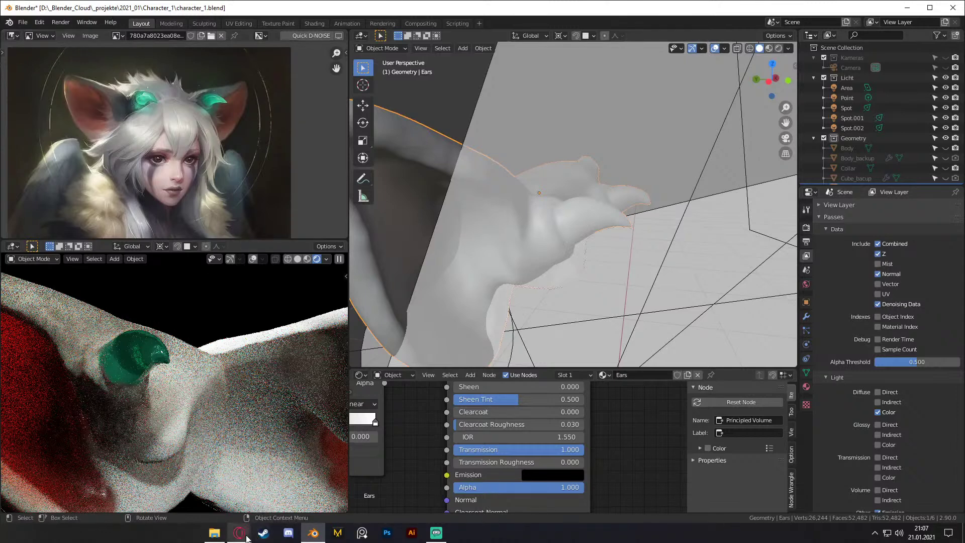
# Step: Switch to the web browser and search Google Images for "glass" in a new tab
pyautogui.moveTo(246, 537)
pyautogui.click(242, 491)
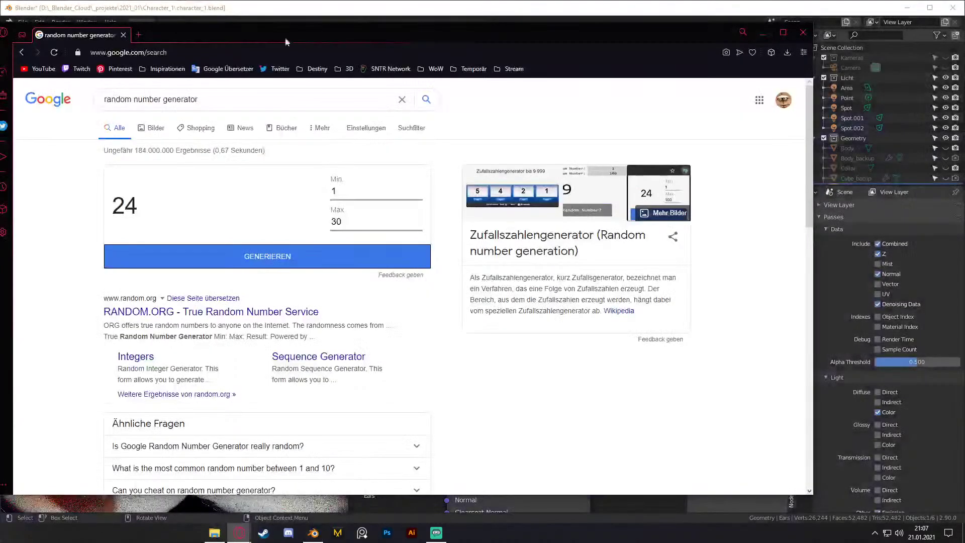
pyautogui.moveTo(306, 42); pyautogui.dragTo(416, 41)
pyautogui.click(311, 34)
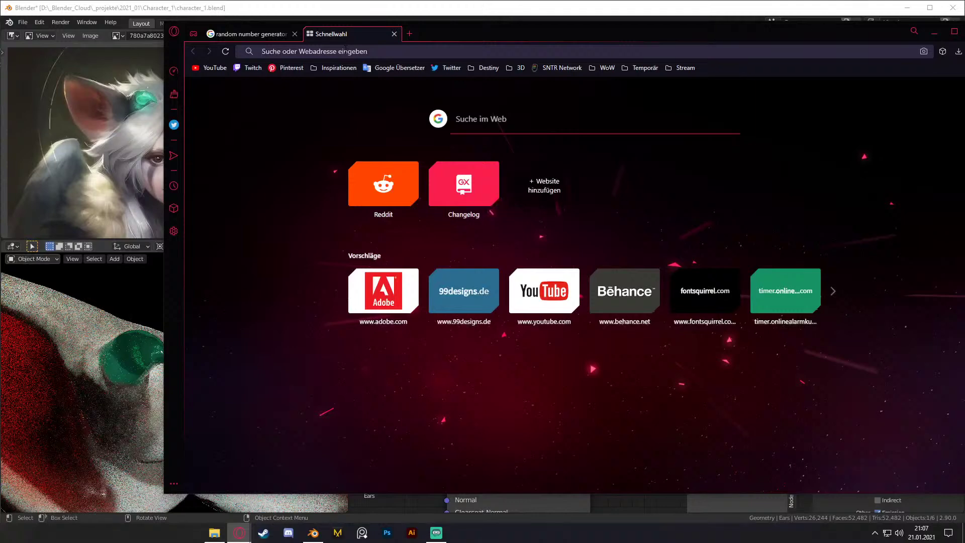
pyautogui.write('glass')
pyautogui.press('Return')
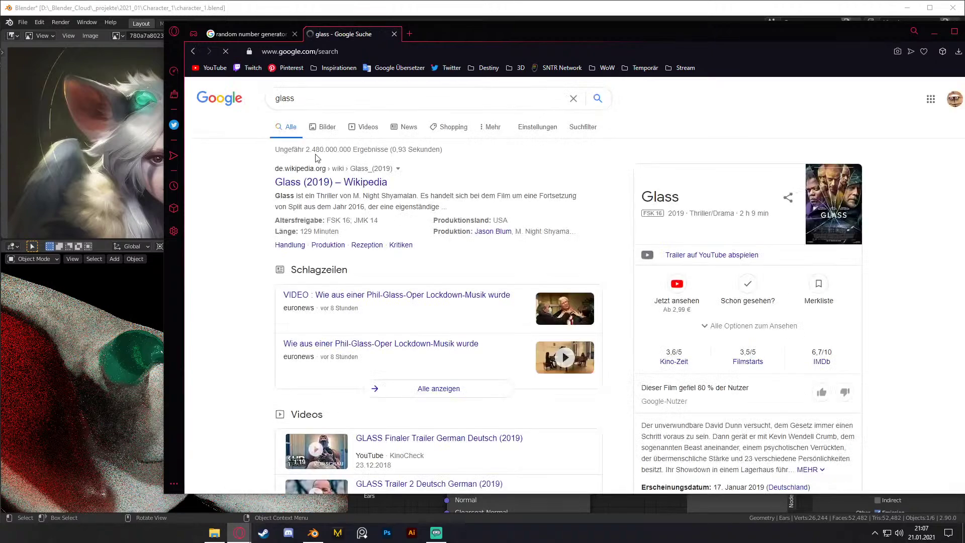
pyautogui.click(326, 127)
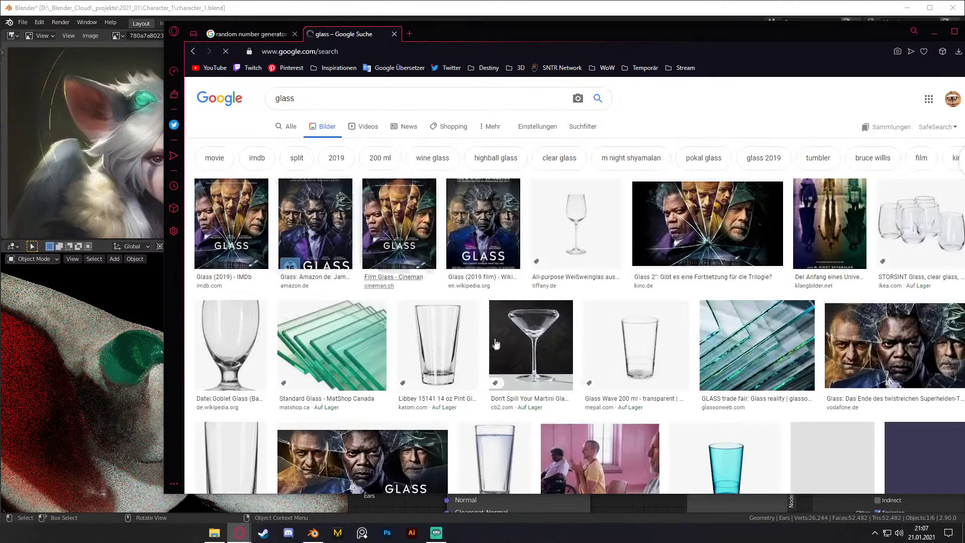
# Step: Open the image of coloured glass bottles to examine how light passes through them, and return to Blender
pyautogui.scroll(-5, 519, 351)
pyautogui.scroll(2, 519, 351)
pyautogui.scroll(-3, 519, 350)
pyautogui.click(684, 320)
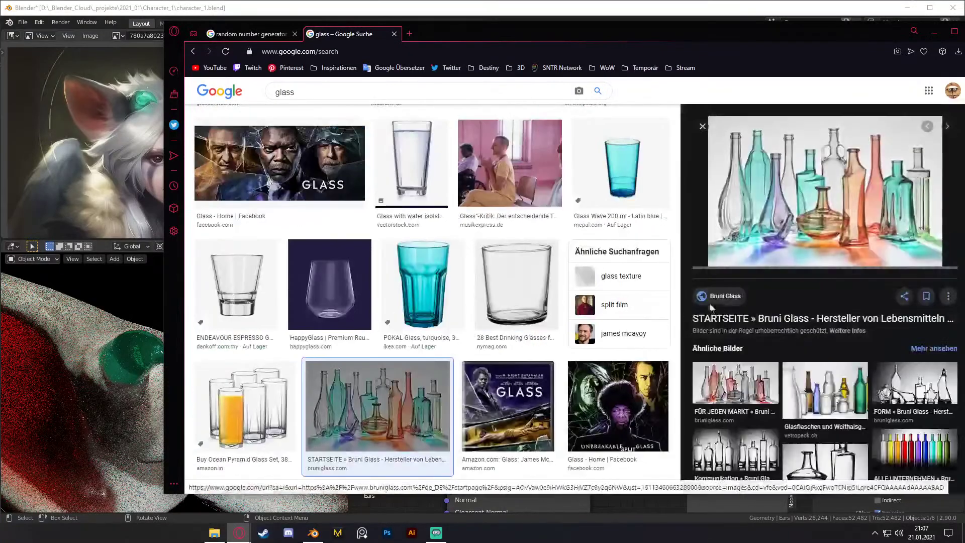
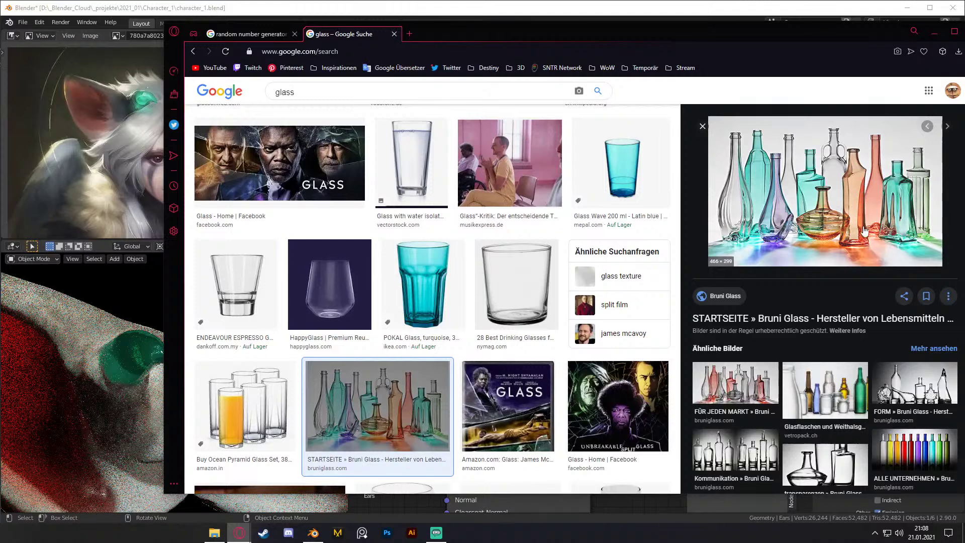
pyautogui.hotkey('ctrl', 'Tab')
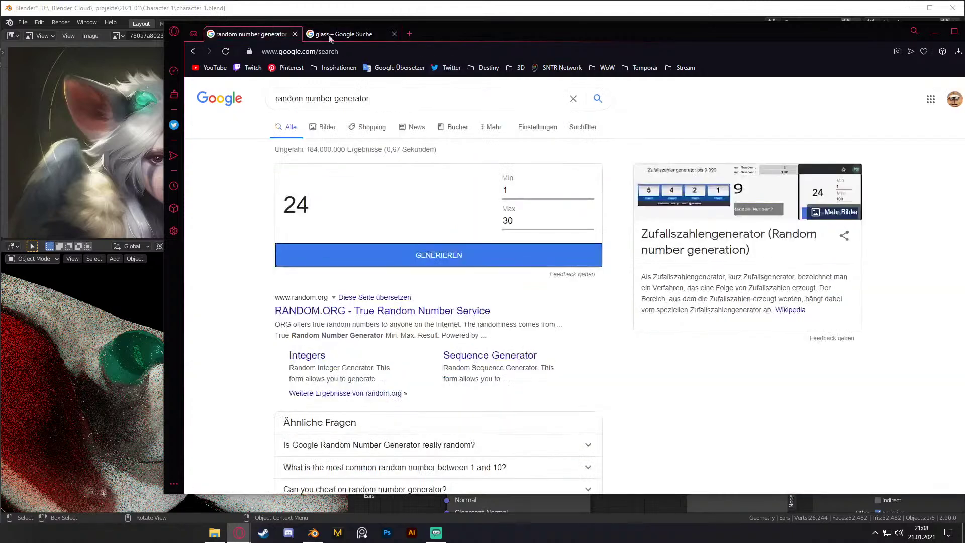
pyautogui.click(933, 32)
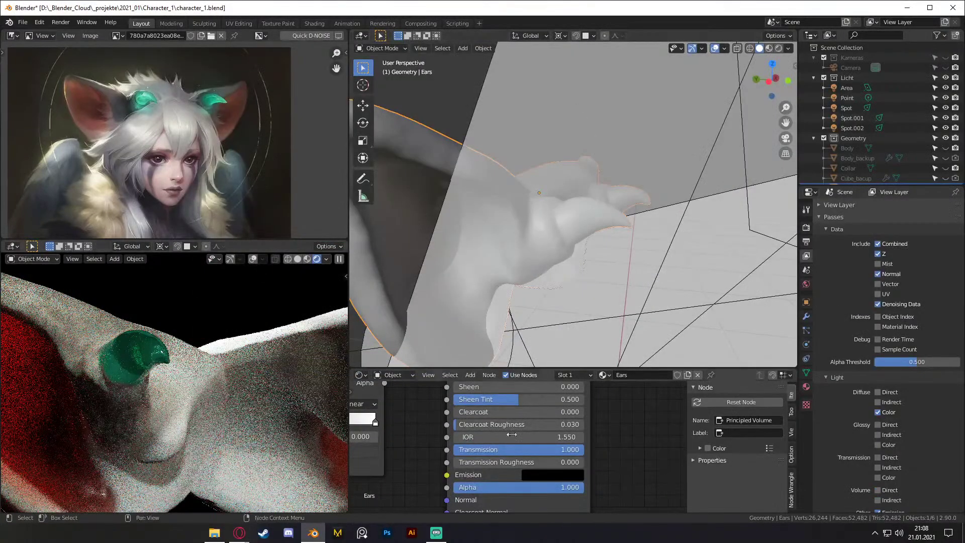
# Step: Try an IOR of 1 on the horns' surface shader, and set it to 2
pyautogui.scroll(-1, 414, 426)
pyautogui.doubleClick(558, 425)
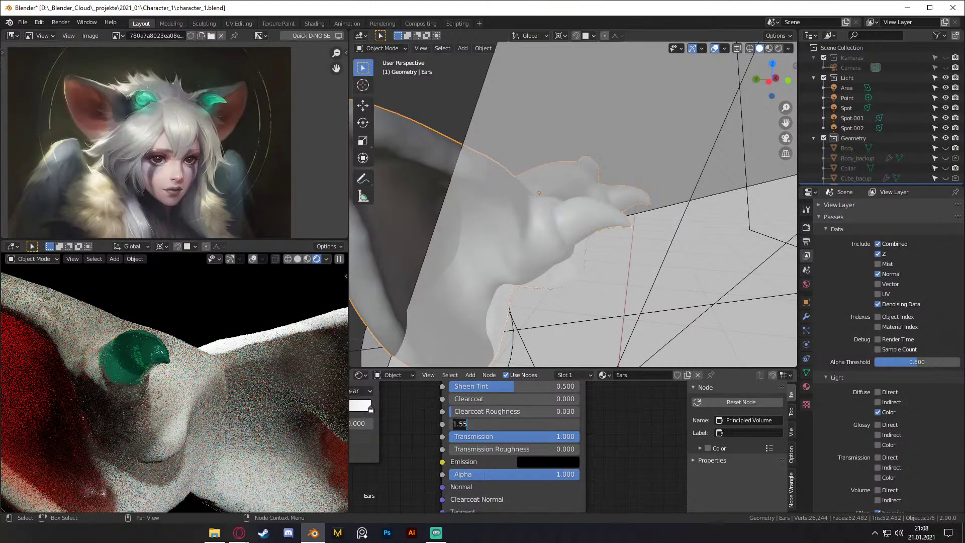
pyautogui.press('BackSpace')
pyautogui.write('1')
pyautogui.press('Return')
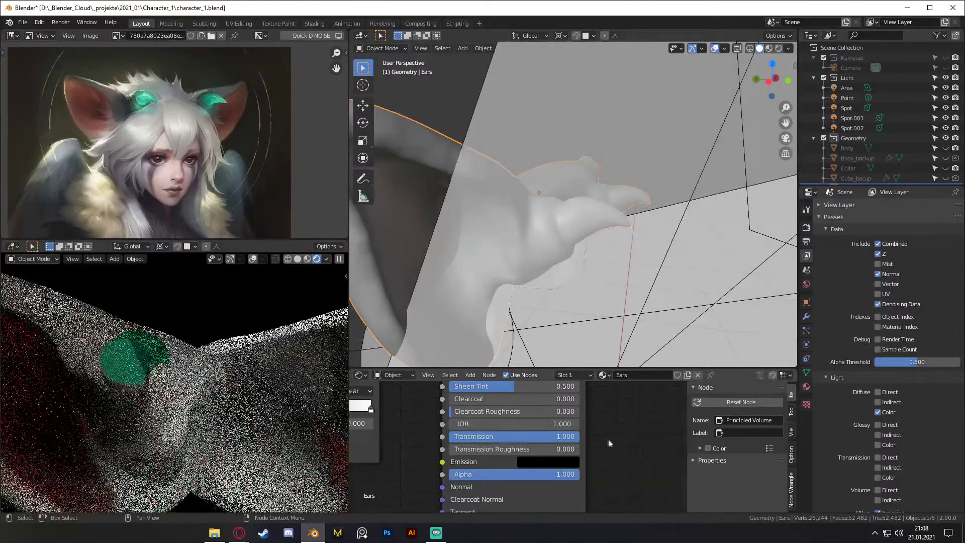
pyautogui.doubleClick(512, 422)
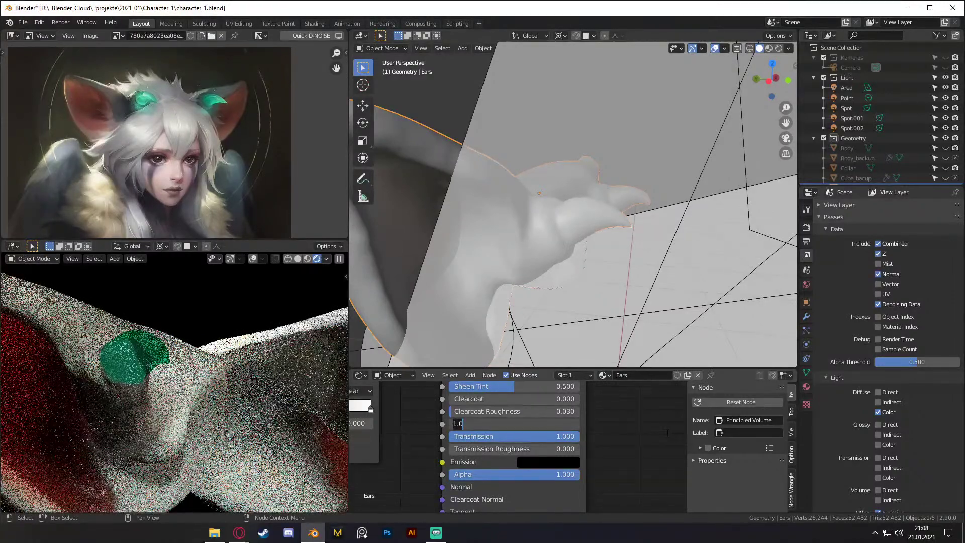
pyautogui.write('2')
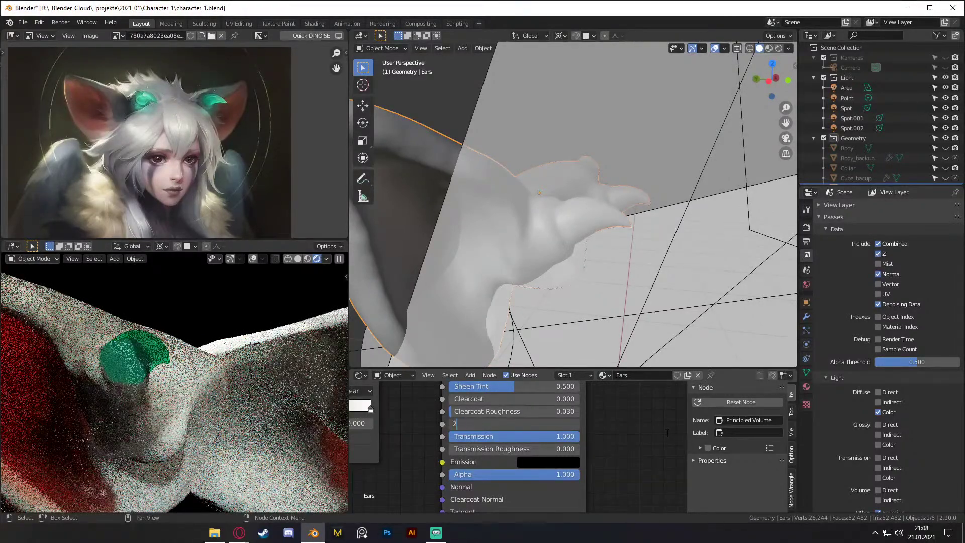
pyautogui.press('Return')
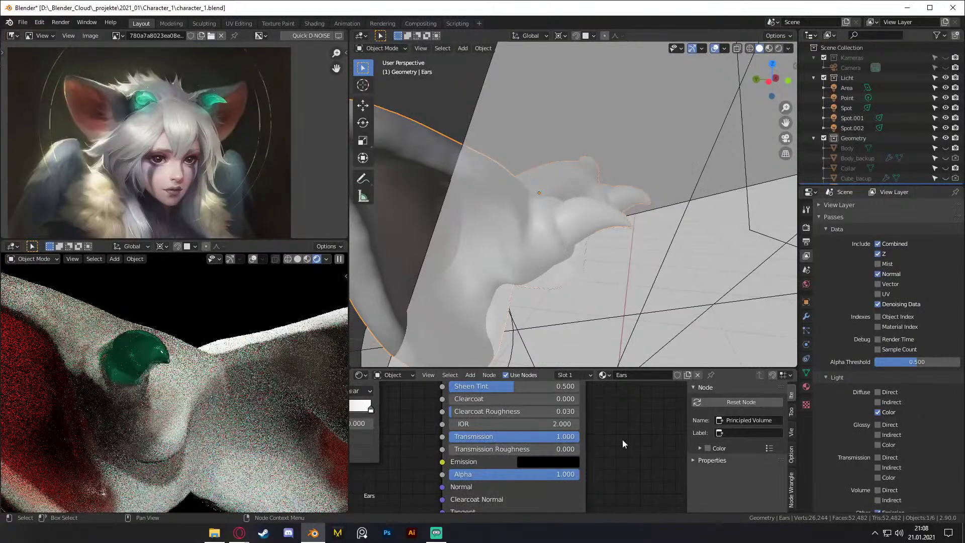
# Step: Try an Emission Strength of 5 on the Principled Volume, and raise it to 10
pyautogui.scroll(-3, 611, 436)
pyautogui.moveTo(611, 436)
pyautogui.mouseDown(button='middle')
pyautogui.moveTo(424, 475)
pyautogui.moveTo(601, 447)
pyautogui.moveTo(616, 432)
pyautogui.mouseUp(button='middle')
pyautogui.scroll(2, 616, 432)
pyautogui.click(524, 441)
pyautogui.write('1.0')
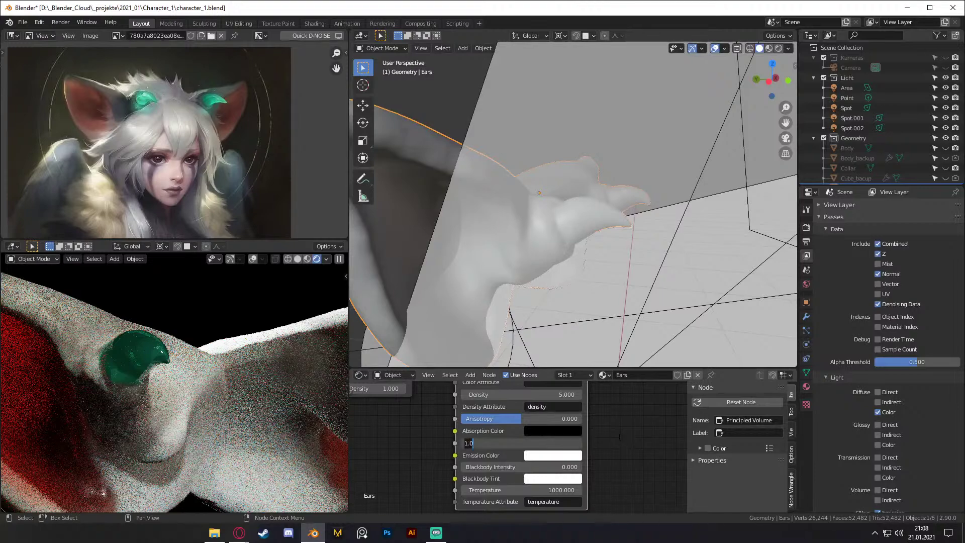
pyautogui.press('Return')
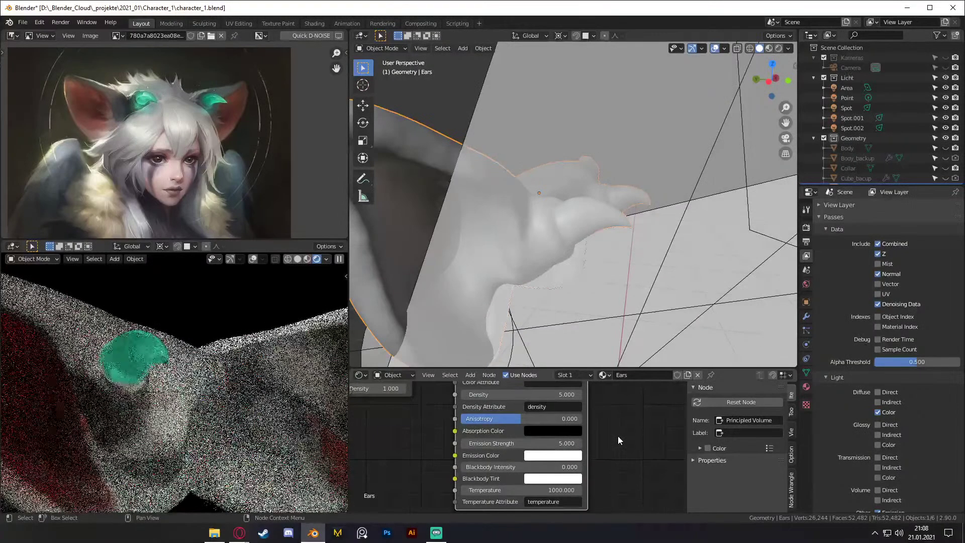
pyautogui.moveTo(618, 441); pyautogui.dragTo(613, 449, button='middle')
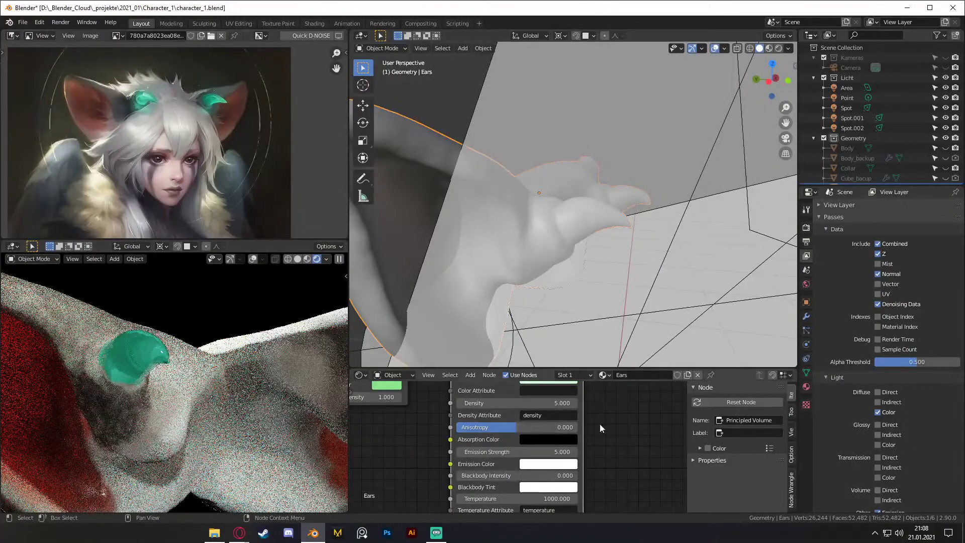
pyautogui.moveTo(507, 424); pyautogui.dragTo(520, 428, button='middle')
pyautogui.click(522, 429)
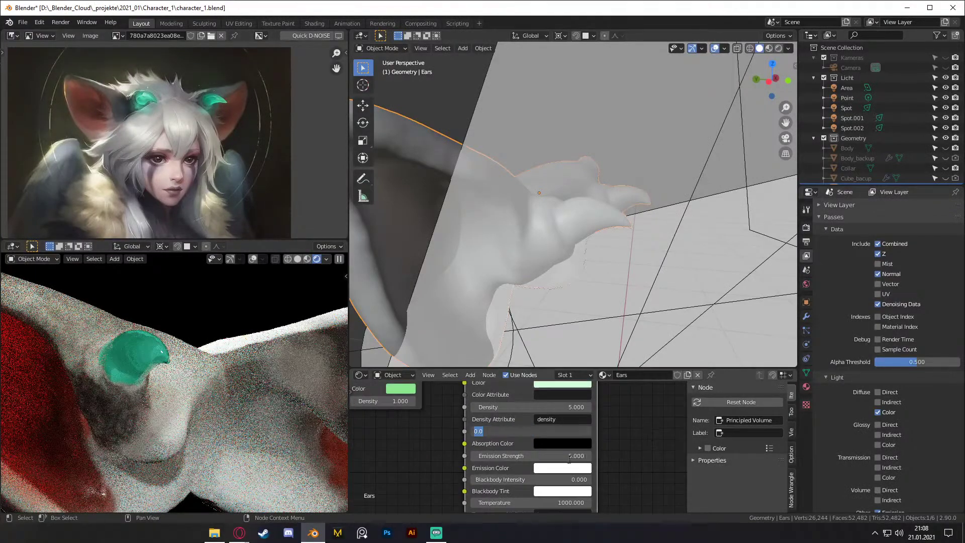
pyautogui.click(585, 456)
pyautogui.write('0')
pyautogui.press('Return')
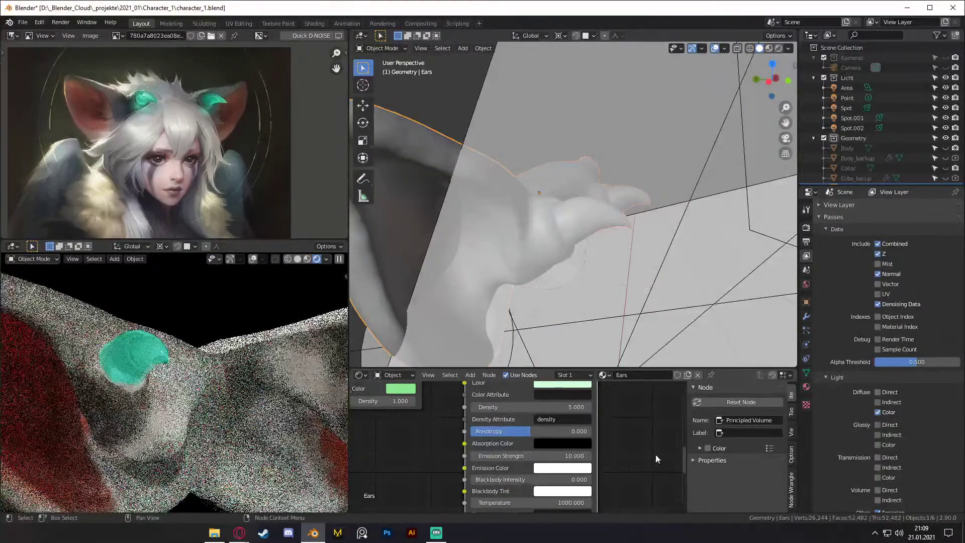
# Step: Examine the horns in the reference portrait up close, and delete the unused Volume Absorption node
pyautogui.scroll(-4, 655, 454)
pyautogui.scroll(4, 140, 100)
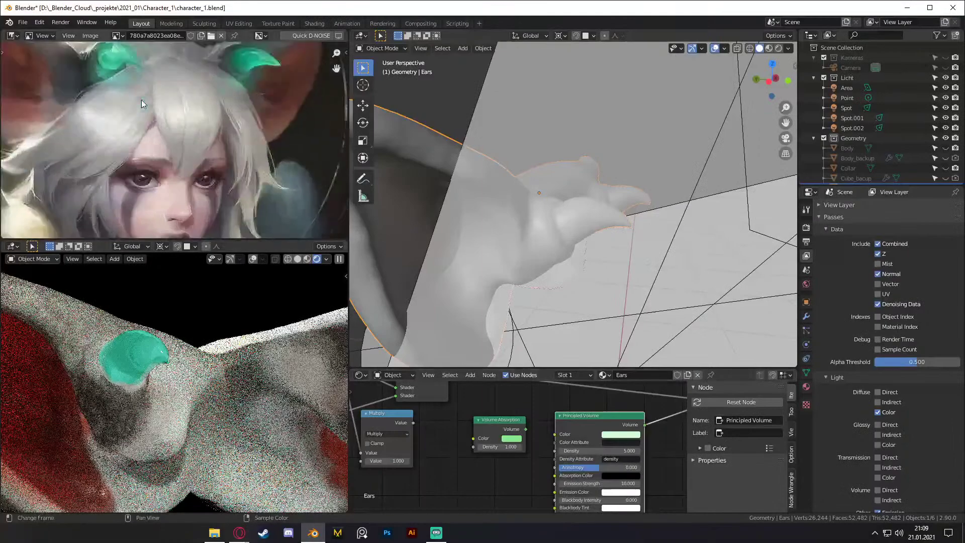
pyautogui.moveTo(139, 89); pyautogui.dragTo(186, 151, button='middle')
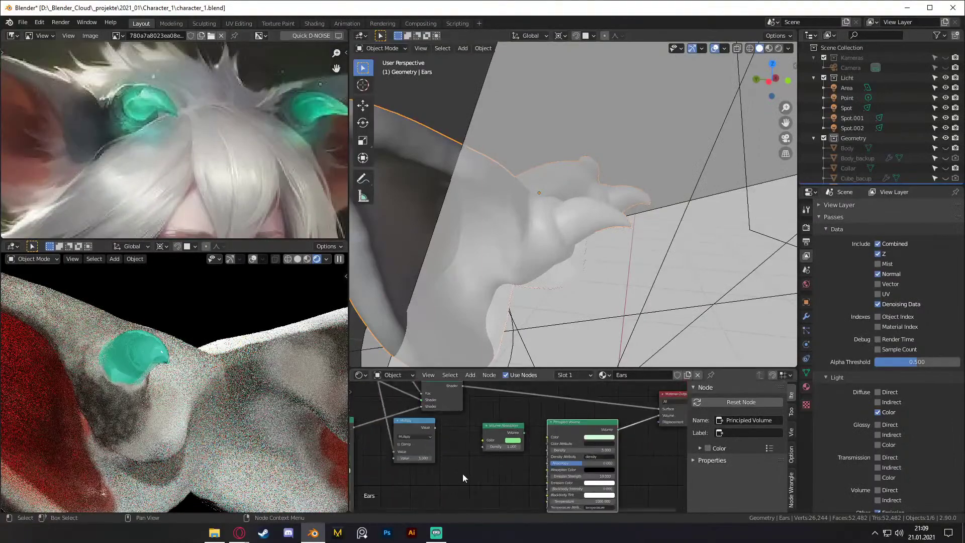
pyautogui.click(497, 437)
pyautogui.scroll(-2, 465, 432)
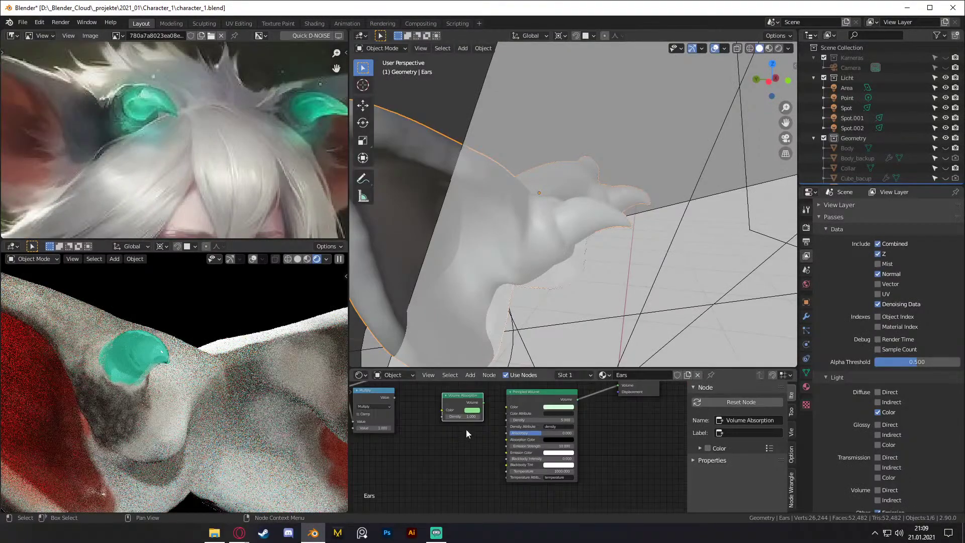
pyautogui.press('x')
# Step: Add a Noise Texture node to the Ears material and place it beside the Principled Volume node
pyautogui.moveTo(538, 396); pyautogui.dragTo(539, 453)
pyautogui.scroll(-1, 638, 474)
pyautogui.moveTo(643, 475); pyautogui.dragTo(625, 465, button='middle')
pyautogui.scroll(2, 625, 430)
pyautogui.hotkey('shift', 'a')
pyautogui.moveTo(396, 441)
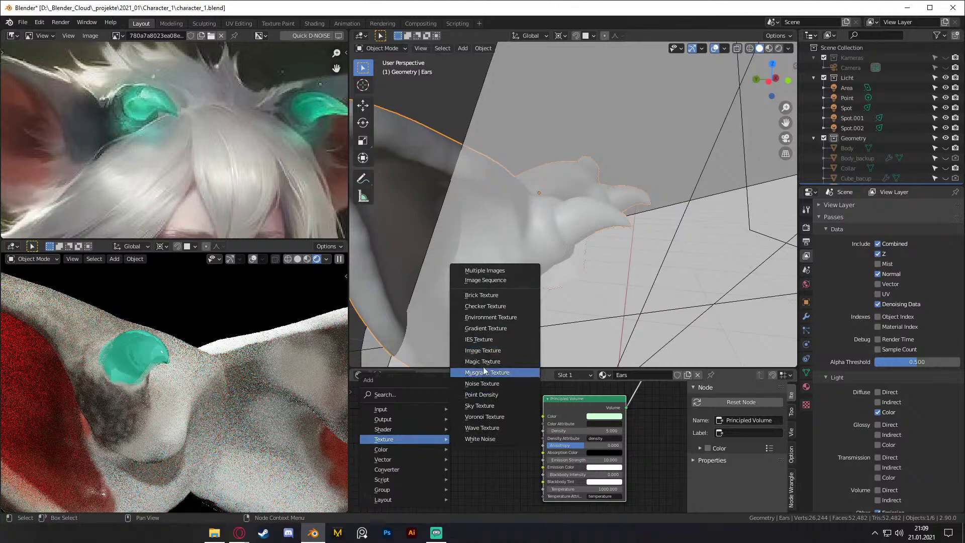
pyautogui.click(484, 384)
pyautogui.click(476, 416)
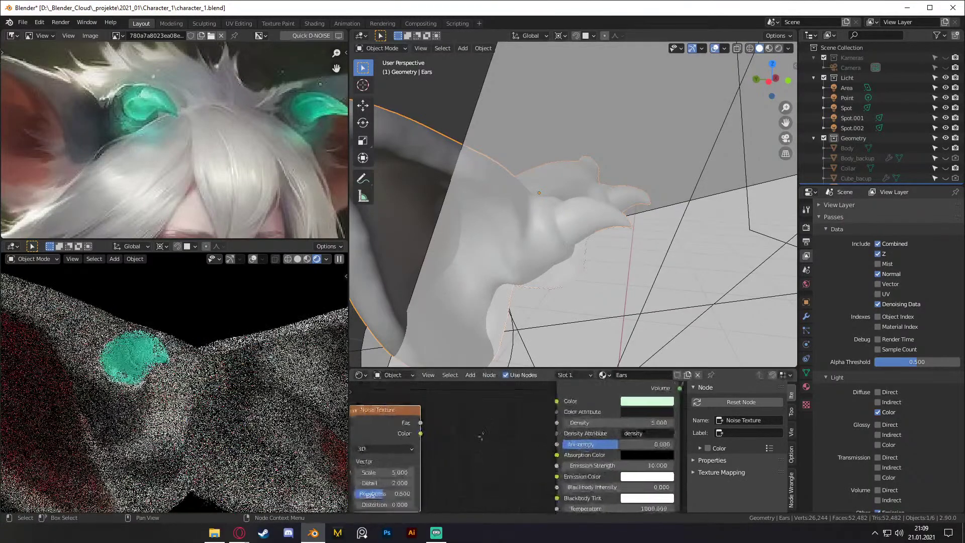
pyautogui.scroll(2, 518, 411)
pyautogui.moveTo(495, 422); pyautogui.dragTo(494, 429, button='middle')
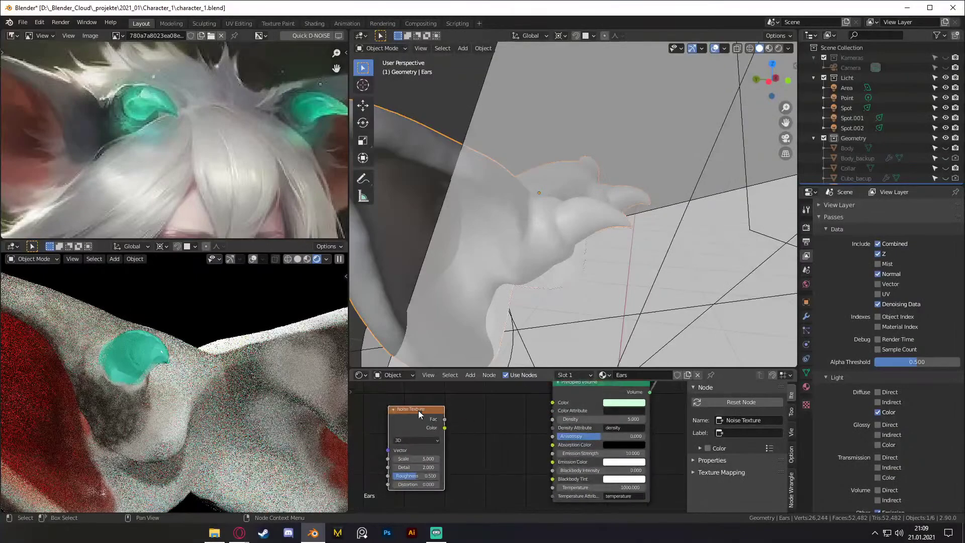
pyautogui.moveTo(416, 413); pyautogui.dragTo(421, 414)
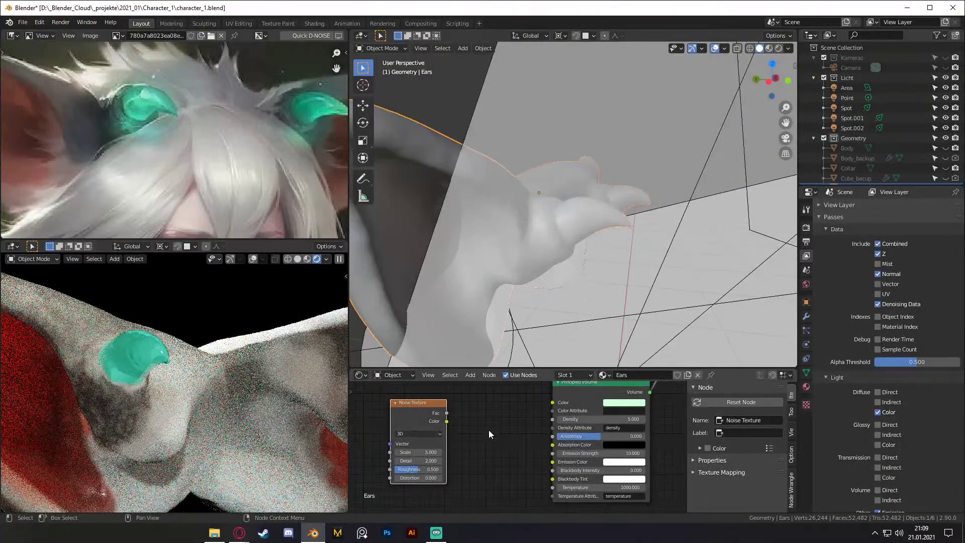
# Step: Examine the ears, horns and surrounding lights from several angles and distances
pyautogui.scroll(-5, 506, 245)
pyautogui.moveTo(580, 240)
pyautogui.mouseDown(button='middle')
pyautogui.moveTo(501, 286)
pyautogui.moveTo(570, 280)
pyautogui.moveTo(582, 236)
pyautogui.mouseUp(button='middle')
pyautogui.scroll(-4, 502, 286)
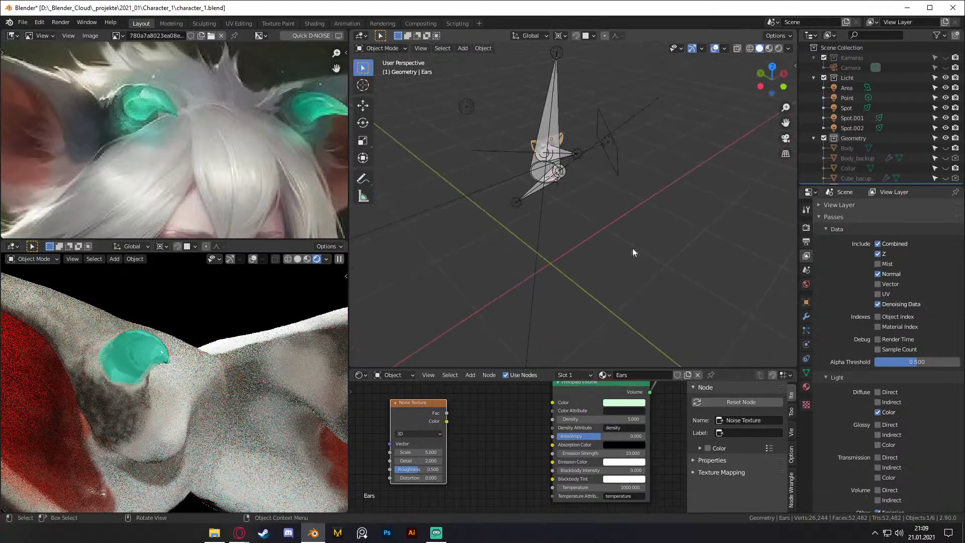
pyautogui.moveTo(661, 268); pyautogui.dragTo(662, 224, button='middle')
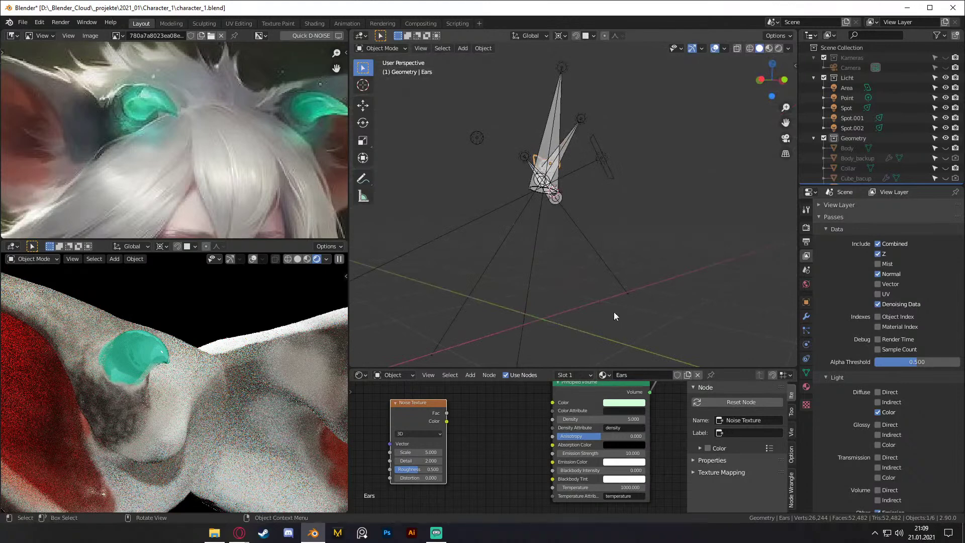
pyautogui.moveTo(598, 314); pyautogui.dragTo(636, 235, button='middle')
pyautogui.scroll(3, 628, 201)
pyautogui.scroll(4, 677, 245)
pyautogui.keyDown('shift'); pyautogui.moveTo(625, 183); pyautogui.dragTo(631, 232, button='middle'); pyautogui.keyUp('shift')
pyautogui.scroll(-7, 628, 256)
pyautogui.scroll(7, 648, 241)
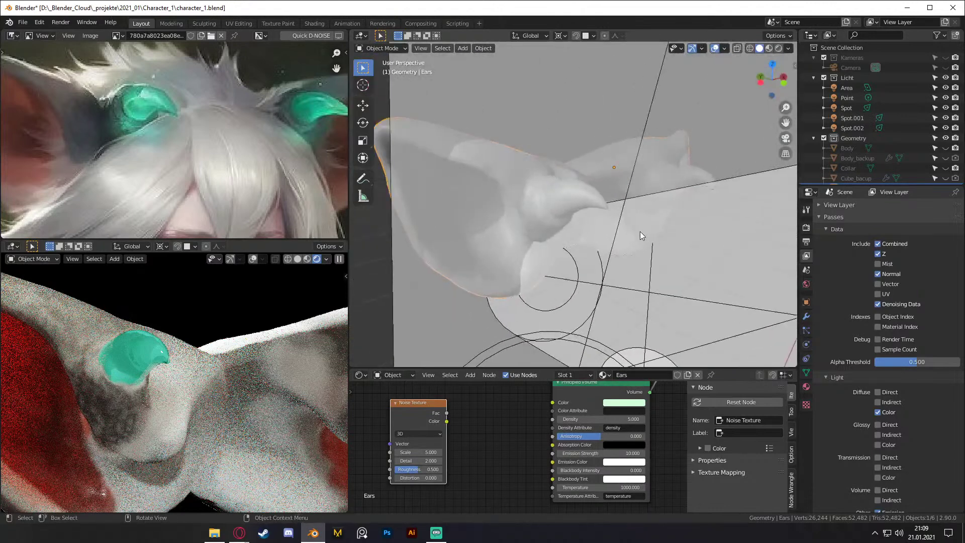
pyautogui.scroll(-8, 640, 233)
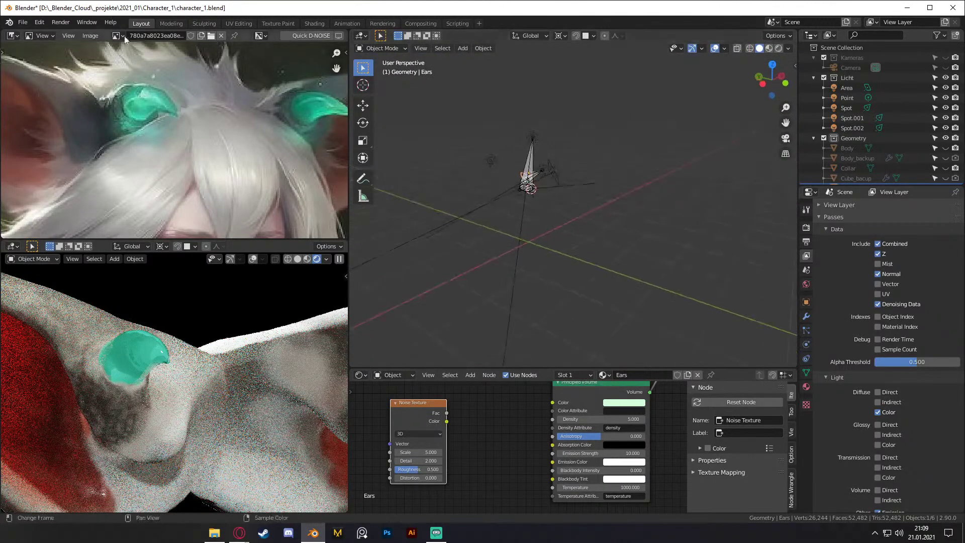
# Step: Save the character file and delete the ears object from the scene
pyautogui.click(28, 24)
pyautogui.click(40, 90)
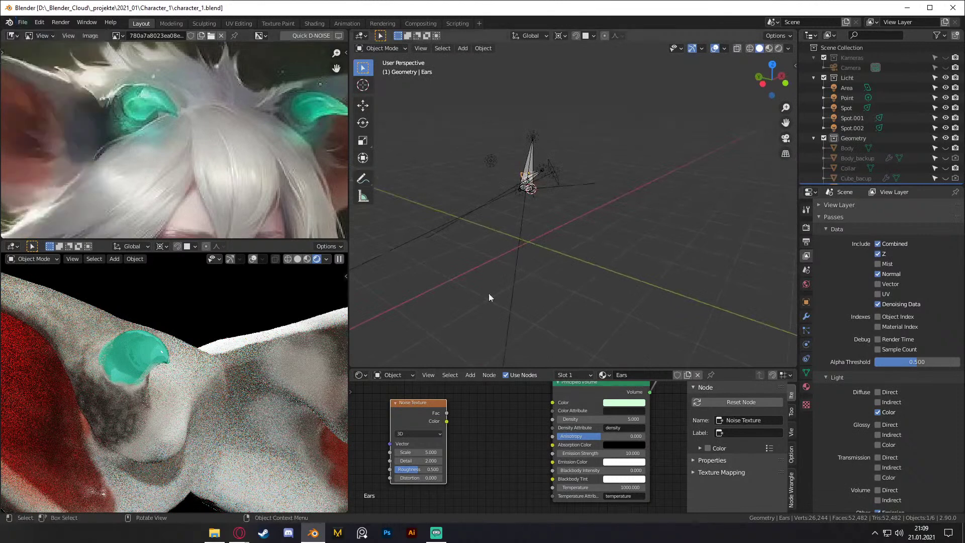
pyautogui.scroll(-4, 201, 396)
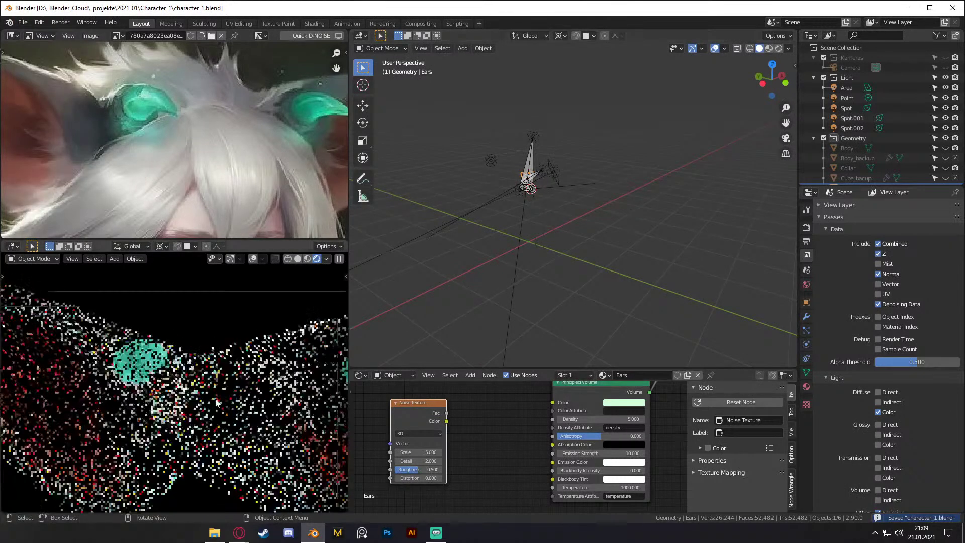
pyautogui.click(552, 172)
pyautogui.click(519, 173)
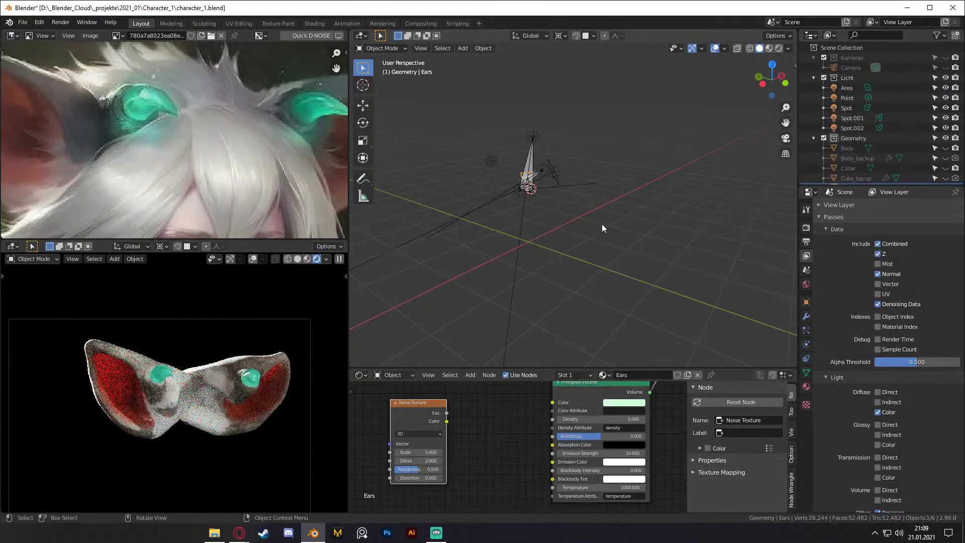
pyautogui.press('Delete')
# Step: Add a mesh cube among the lights and scale it down to a small box
pyautogui.scroll(4, 575, 198)
pyautogui.moveTo(575, 198); pyautogui.dragTo(591, 215, button='middle')
pyautogui.hotkey('shift', 'a')
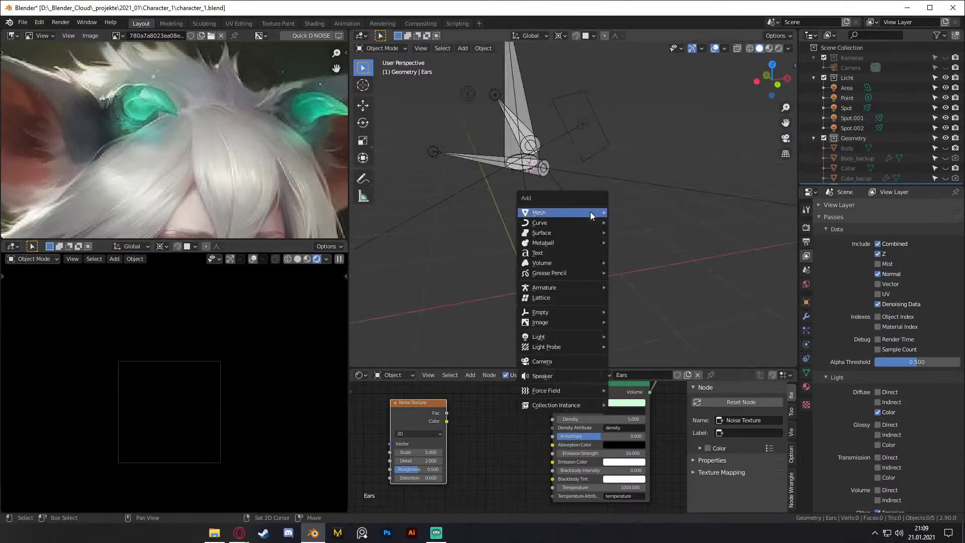
pyautogui.moveTo(556, 215)
pyautogui.click(632, 222)
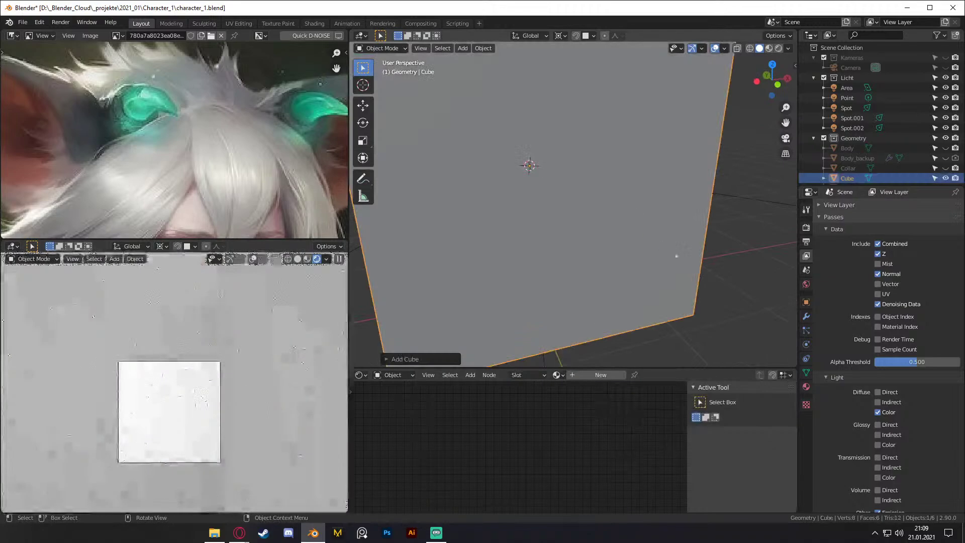
pyautogui.press('s')
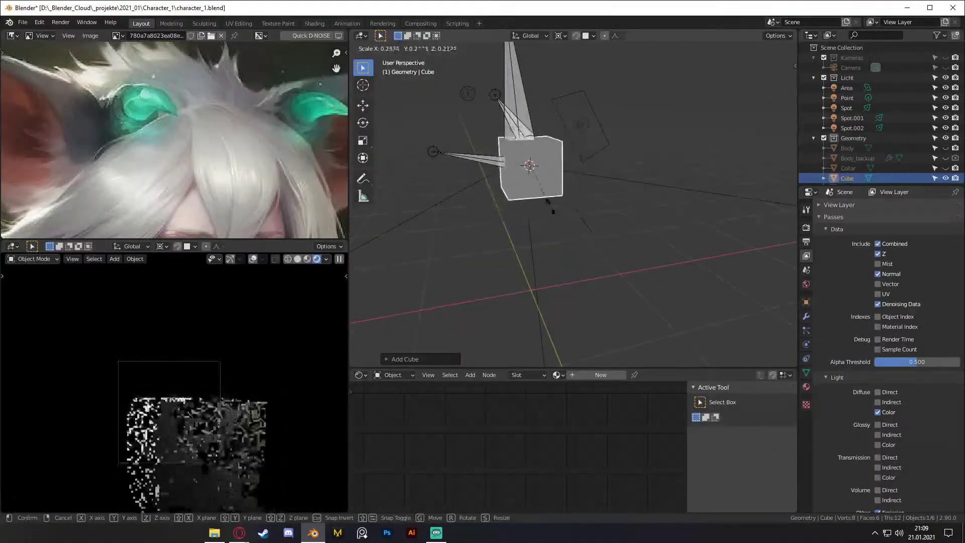
pyautogui.click(555, 196)
# Step: Move the cube about 0.12 m up between the lights and apply its object transform
pyautogui.press('g')
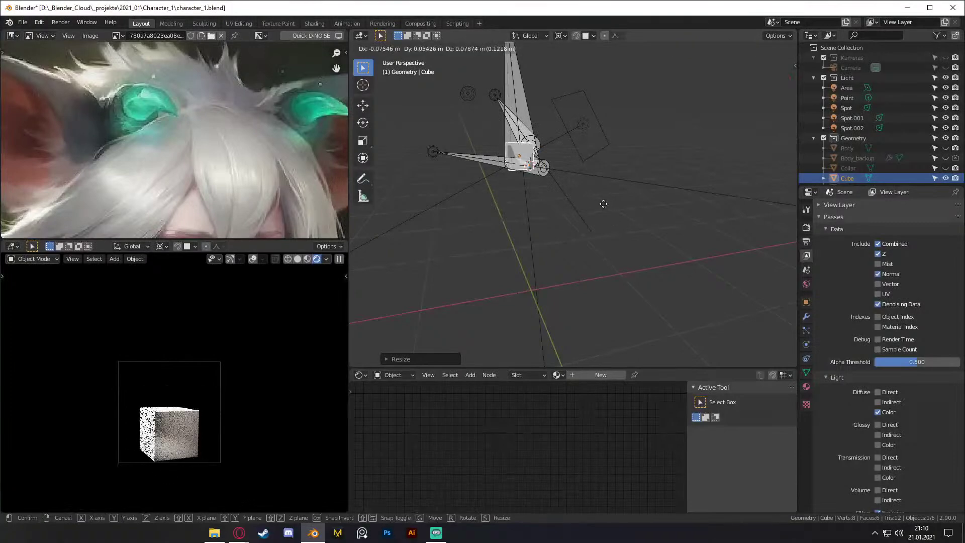
pyautogui.click(603, 205)
pyautogui.scroll(4, 603, 209)
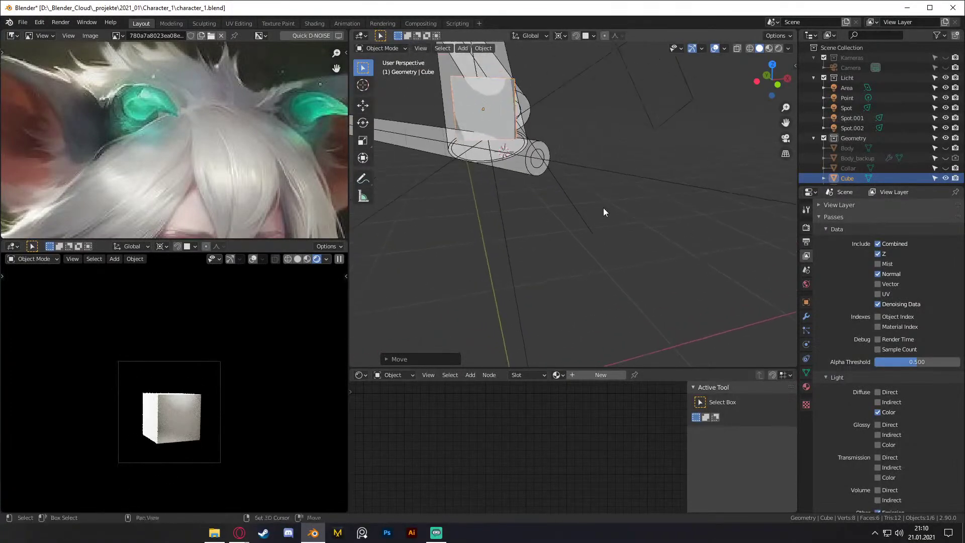
pyautogui.hotkey('ctrl', 'a')
pyautogui.click(603, 251)
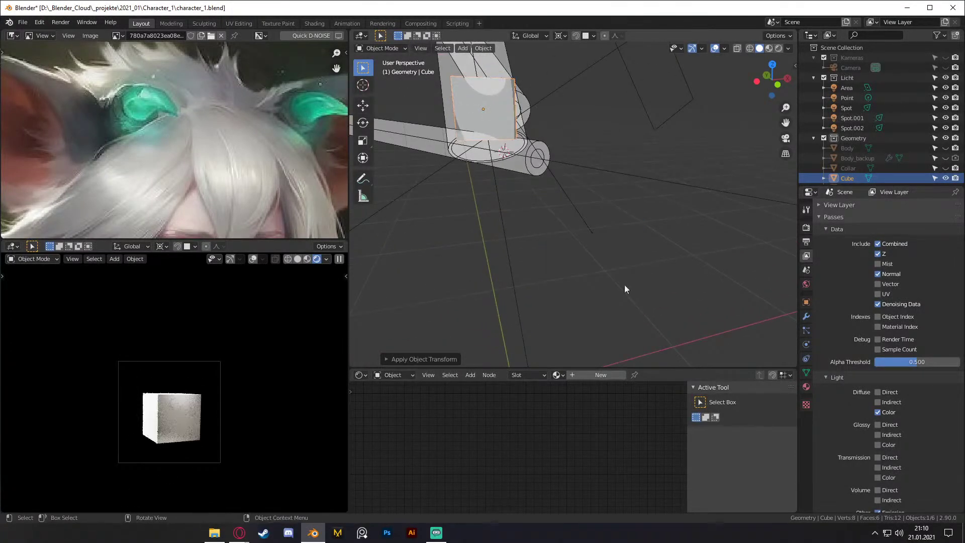
# Step: Create a new material for the cube and name it Smoke
pyautogui.click(582, 374)
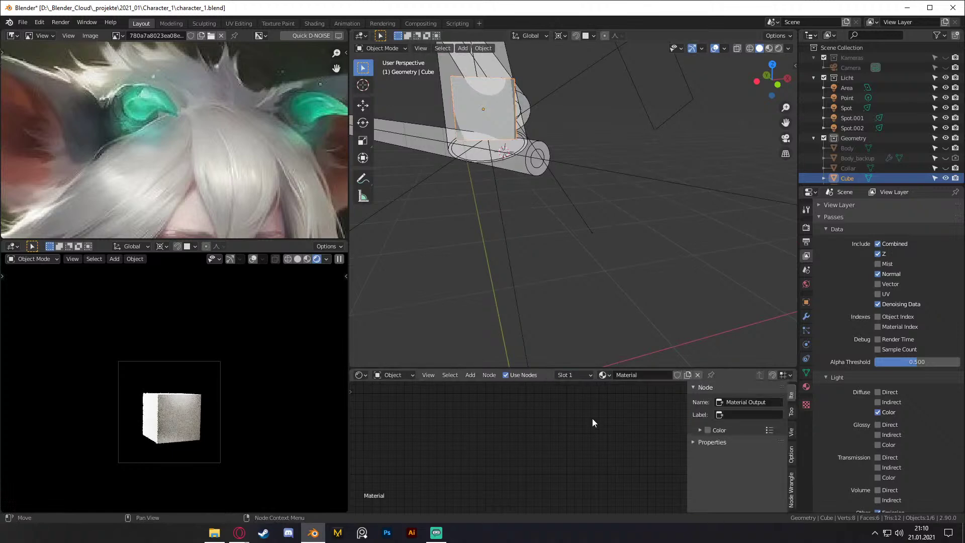
pyautogui.click(644, 374)
pyautogui.write('Smoke')
pyautogui.press('Return')
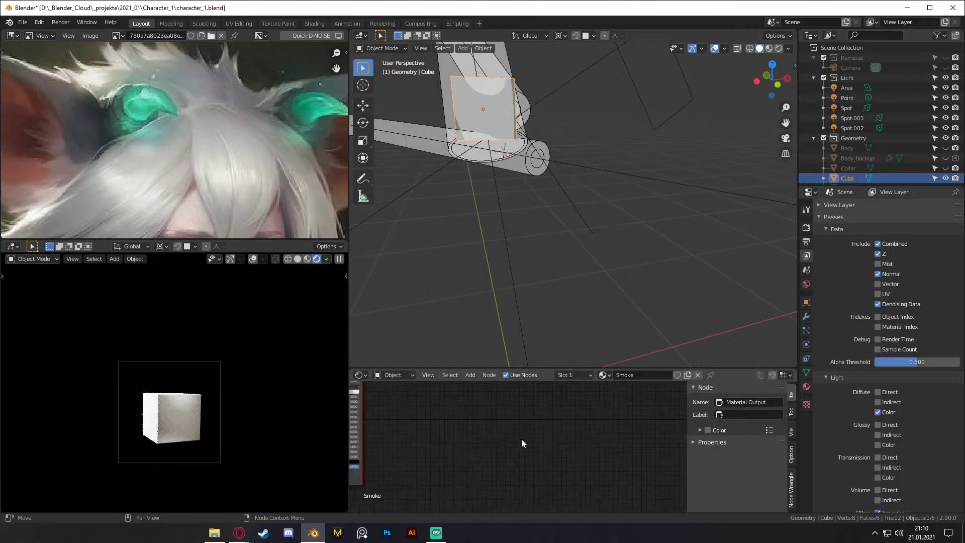
# Step: Delete the Principled BSDF node from the Smoke material, keeping only the Material Output
pyautogui.press('Home')
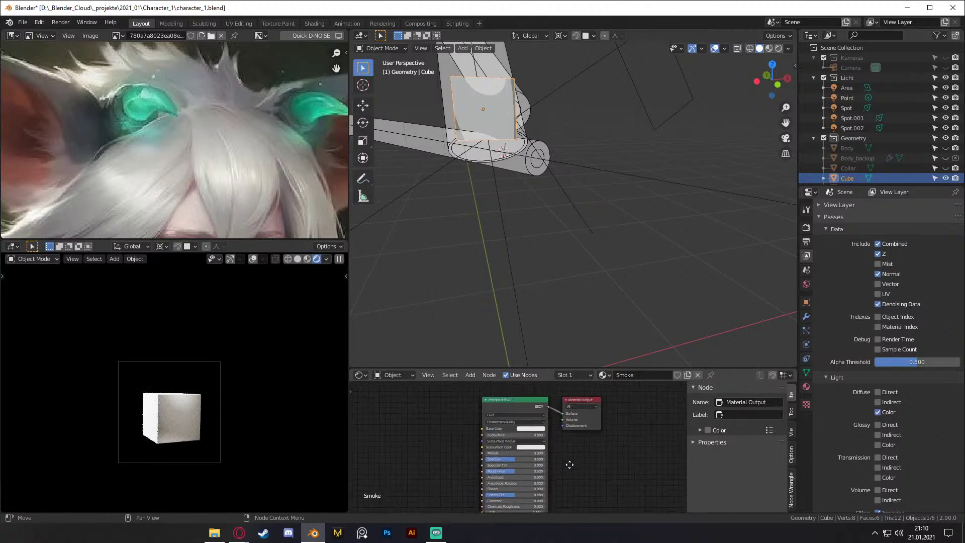
pyautogui.click(508, 411)
pyautogui.press('x')
pyautogui.moveTo(526, 429)
pyautogui.mouseDown(button='middle')
pyautogui.moveTo(505, 433)
pyautogui.moveTo(533, 431)
pyautogui.mouseUp(button='middle')
pyautogui.scroll(4, 506, 433)
pyautogui.moveTo(573, 162); pyautogui.dragTo(532, 427, button='middle')
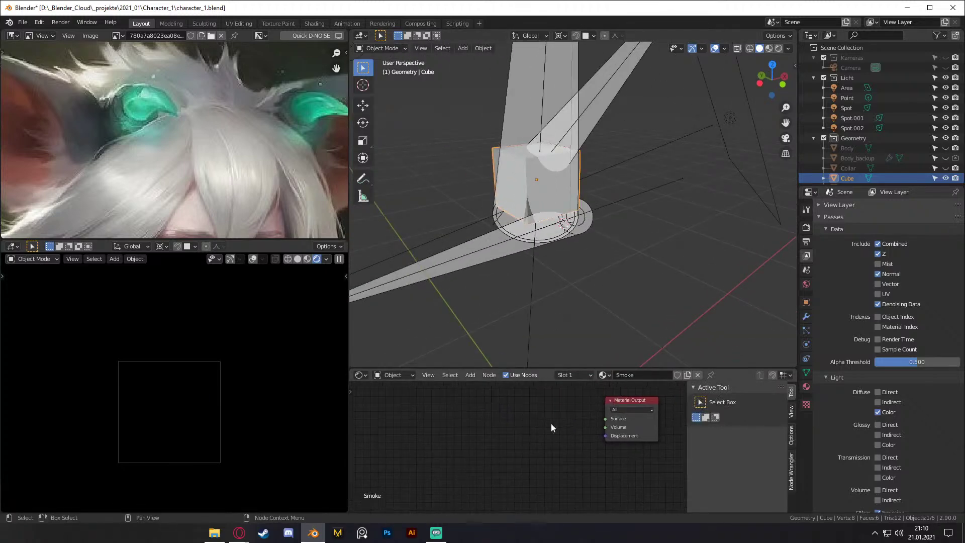
pyautogui.moveTo(623, 404); pyautogui.dragTo(610, 398, button='middle')
# Step: Add a Principled Volume shader and connect it to the Volume input of the Material Output
pyautogui.hotkey('shift', 'a')
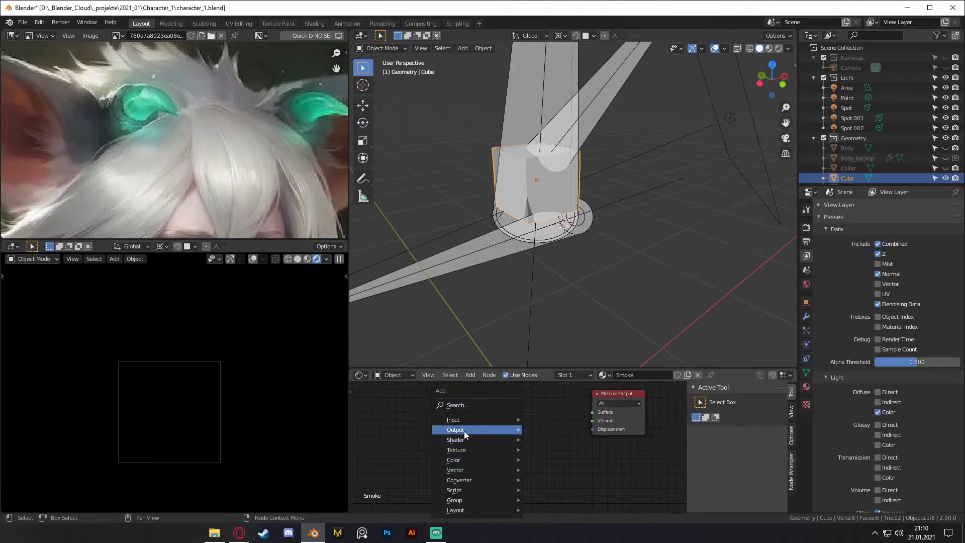
pyautogui.moveTo(466, 438)
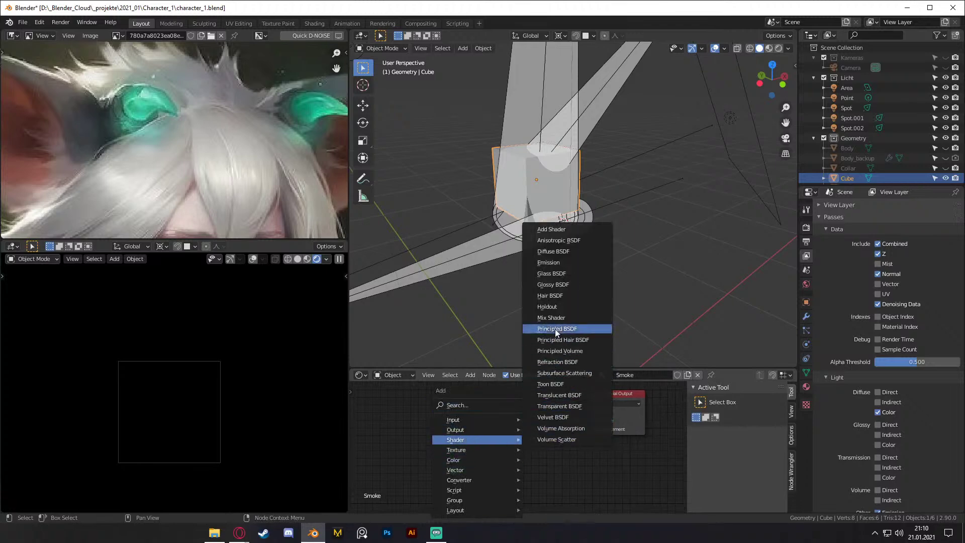
pyautogui.click(561, 350)
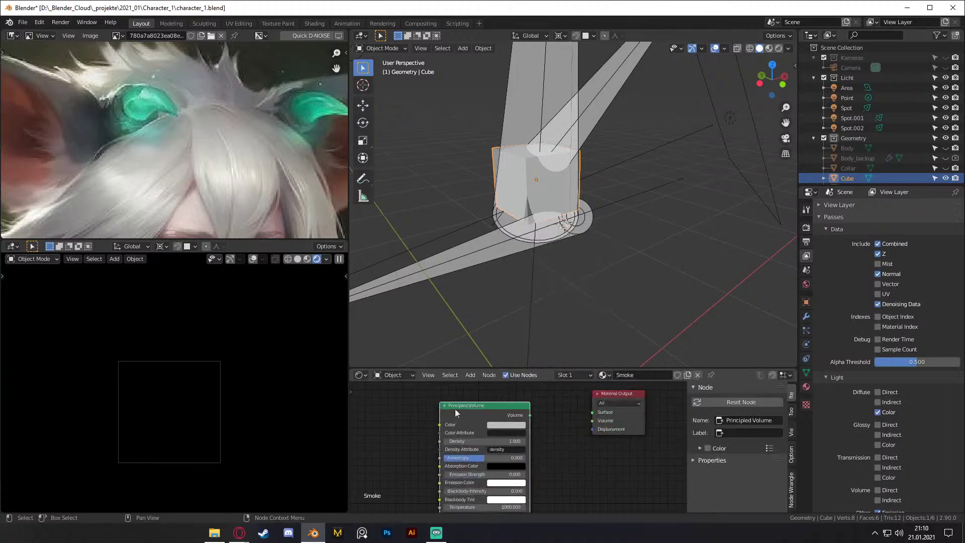
pyautogui.moveTo(531, 413); pyautogui.dragTo(593, 420)
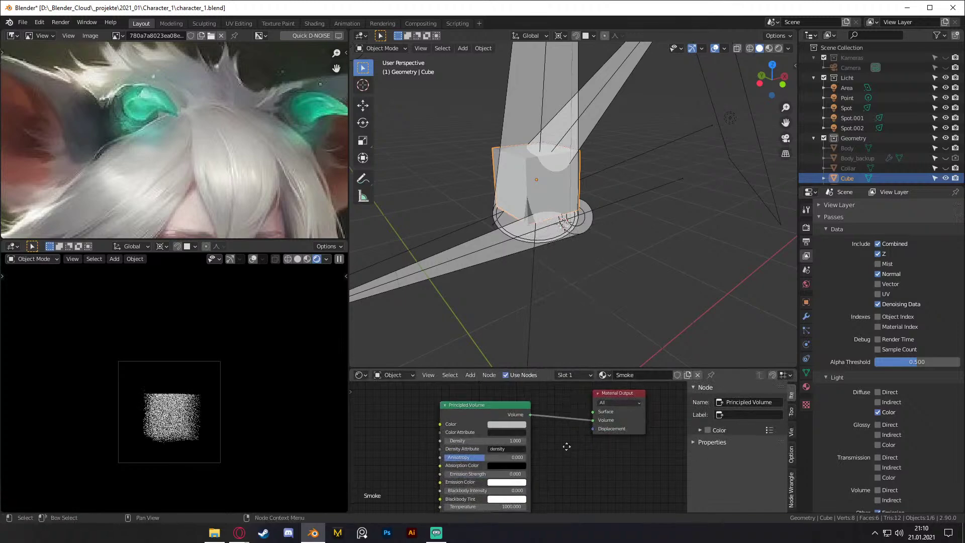
# Step: Add a Noise Texture to the Smoke material and connect its Fac output to the Principled Volume's Density
pyautogui.moveTo(563, 448); pyautogui.dragTo(590, 430, button='middle')
pyautogui.scroll(6, 151, 433)
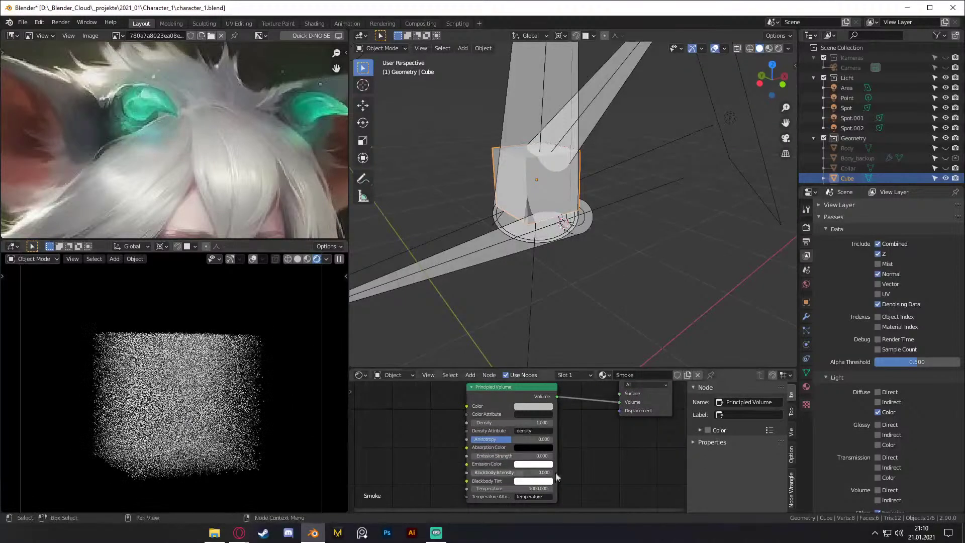
pyautogui.scroll(-2, 566, 466)
pyautogui.scroll(3, 566, 462)
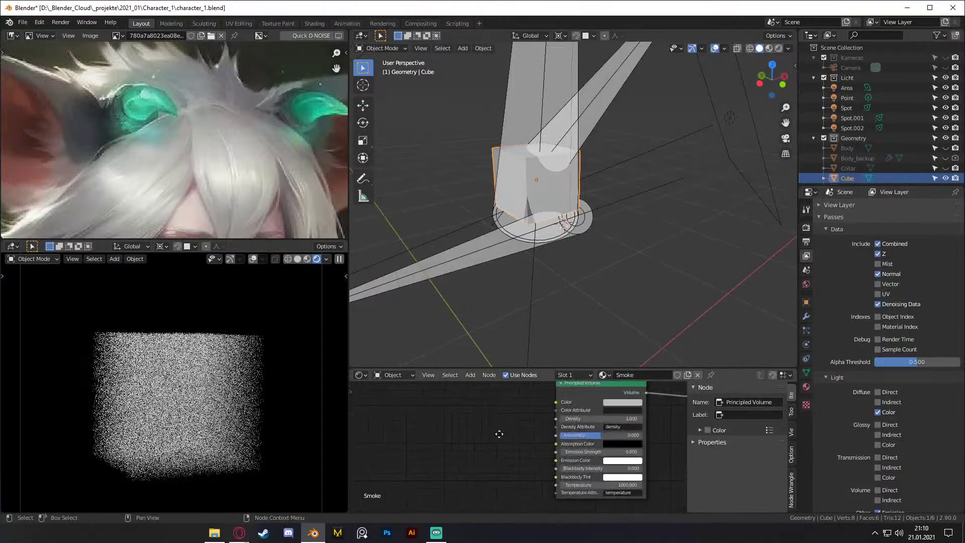
pyautogui.scroll(-2, 532, 440)
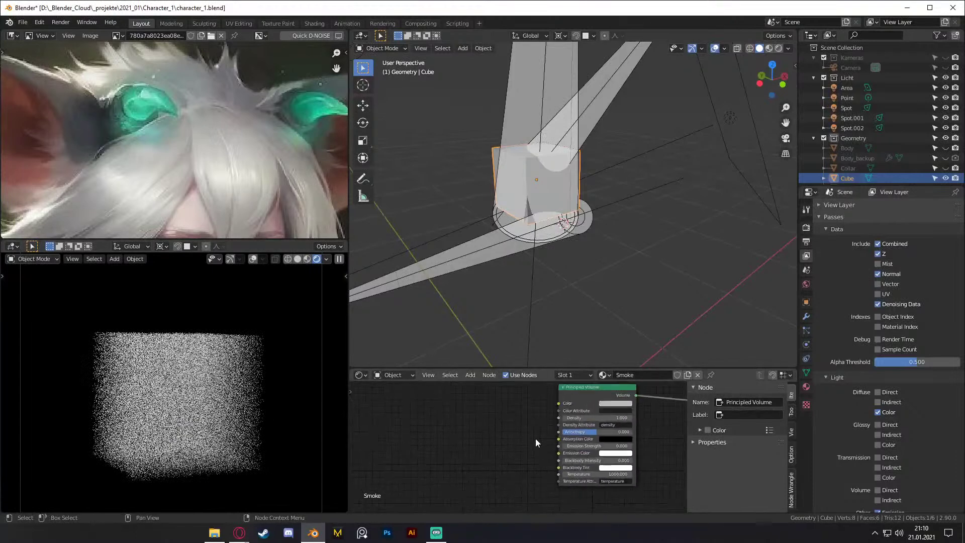
pyautogui.hotkey('shift', 'a')
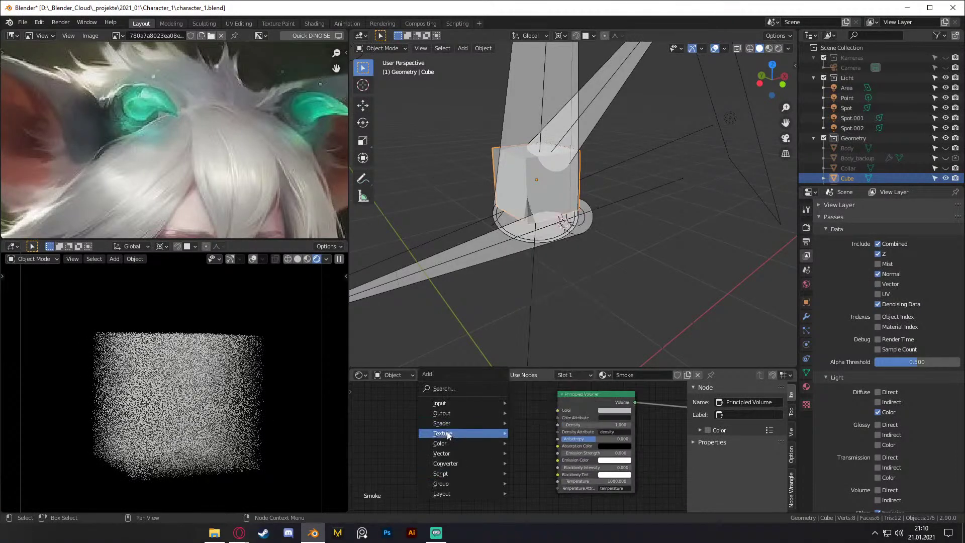
pyautogui.moveTo(447, 432)
pyautogui.click(540, 377)
pyautogui.click(476, 431)
pyautogui.moveTo(476, 432); pyautogui.dragTo(519, 416, button='middle')
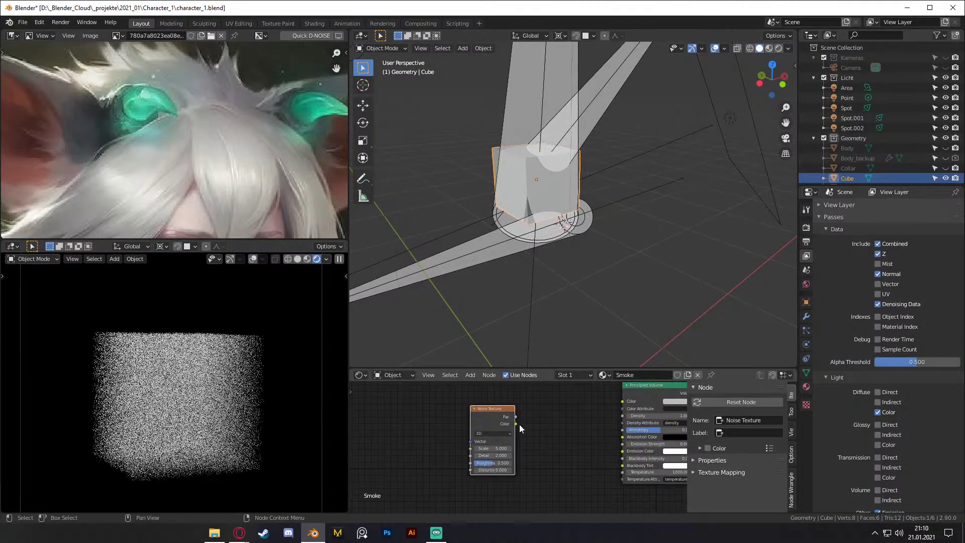
pyautogui.moveTo(516, 418); pyautogui.dragTo(621, 415)
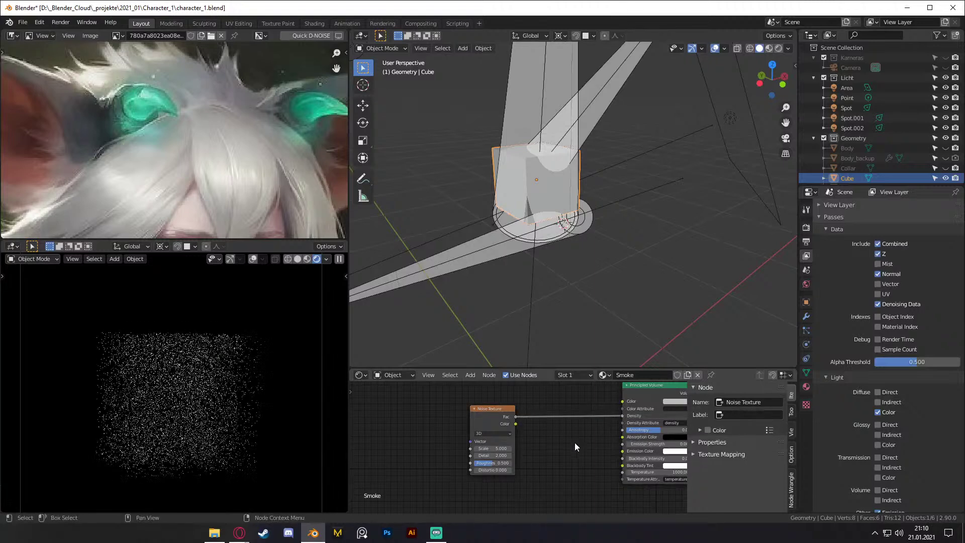
# Step: Move the Noise Texture farther from the Principled Volume and set its Scale to 11.9
pyautogui.moveTo(481, 416); pyautogui.dragTo(398, 413)
pyautogui.moveTo(504, 433); pyautogui.dragTo(562, 437, button='middle')
pyautogui.moveTo(472, 422); pyautogui.dragTo(521, 451)
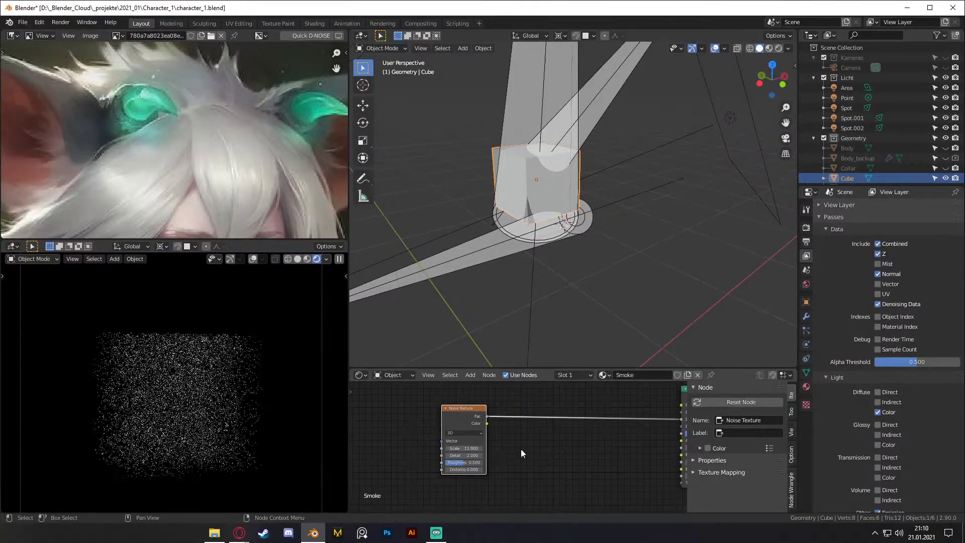
# Step: Insert a ColorRamp between the Noise Texture and the Density, and bring its stops close together with the white stop at 0.636
pyautogui.hotkey('shift', 'a')
pyautogui.moveTo(502, 471)
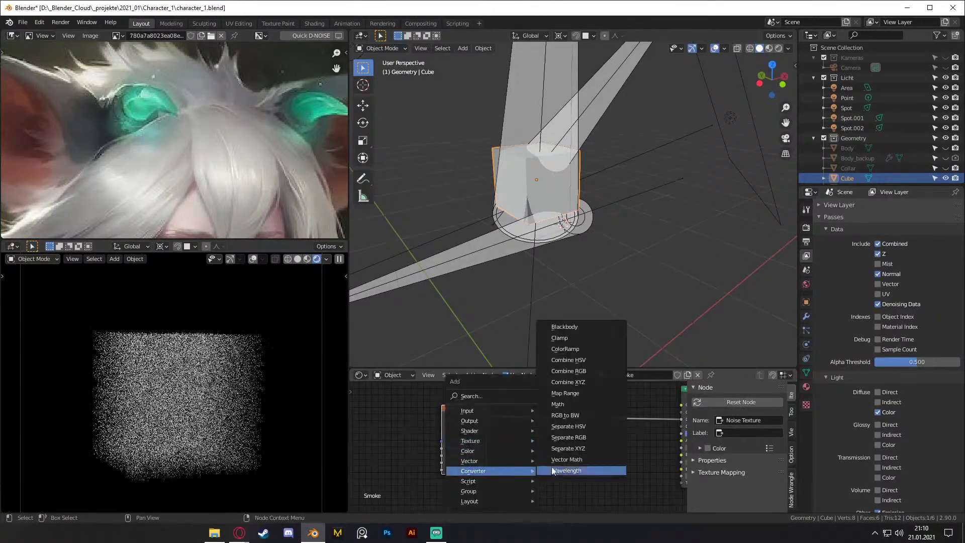
pyautogui.click(565, 351)
pyautogui.click(576, 439)
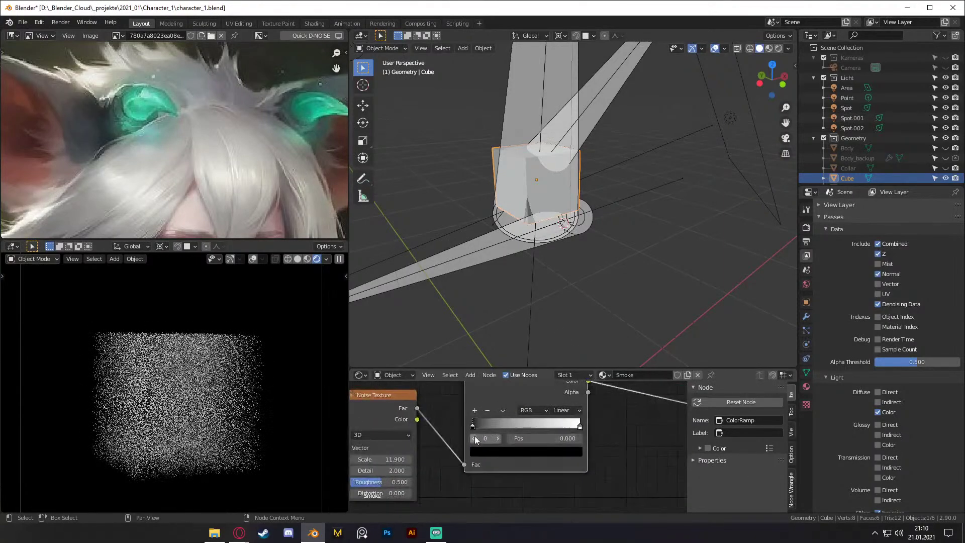
pyautogui.moveTo(472, 426); pyautogui.dragTo(542, 432)
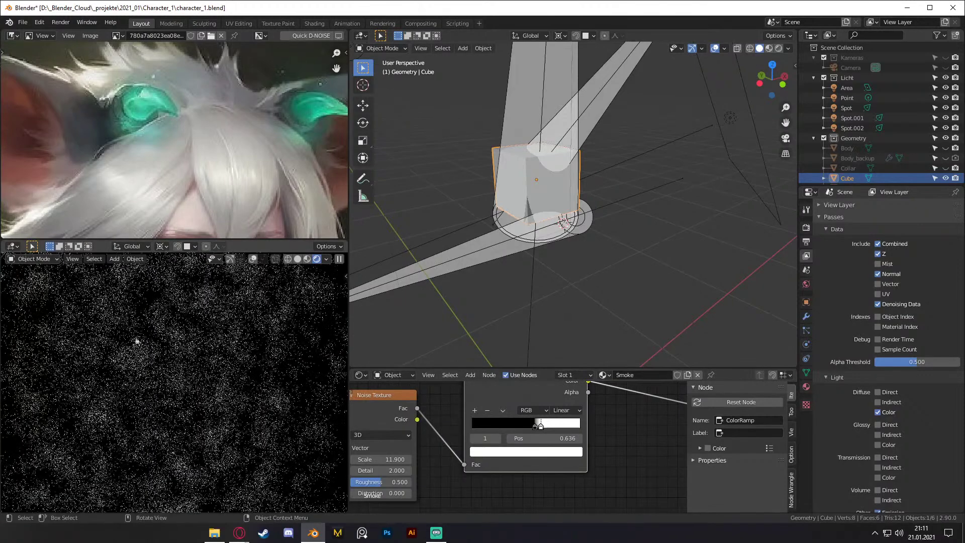
# Step: Preview the smoke cube with the Eevee render engine and switch back to Cycles
pyautogui.moveTo(224, 360); pyautogui.dragTo(198, 397, button='middle')
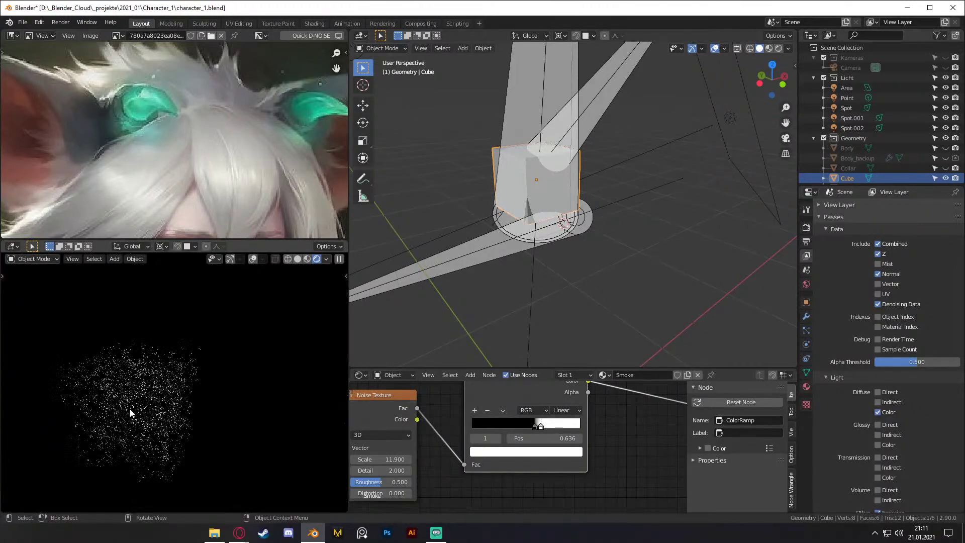
pyautogui.scroll(-3, 149, 398)
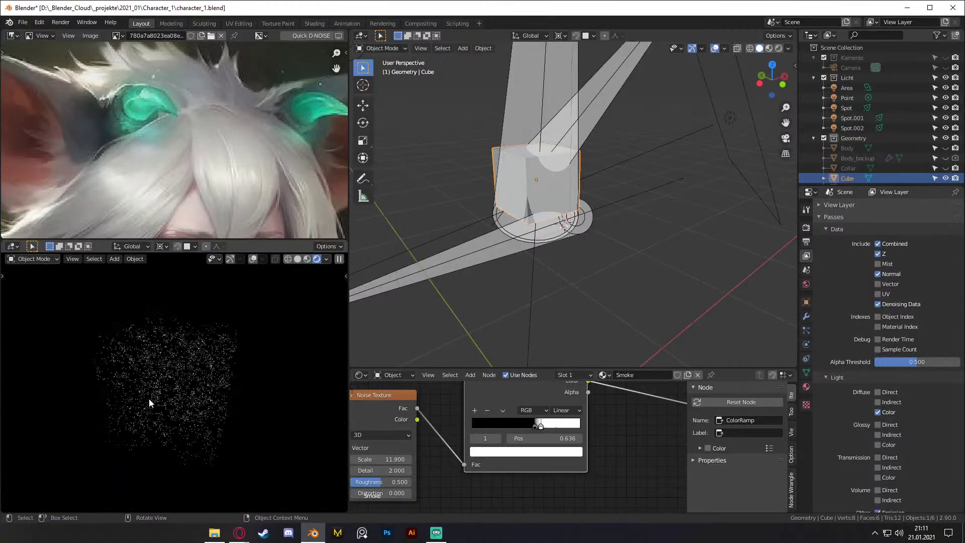
pyautogui.click(806, 227)
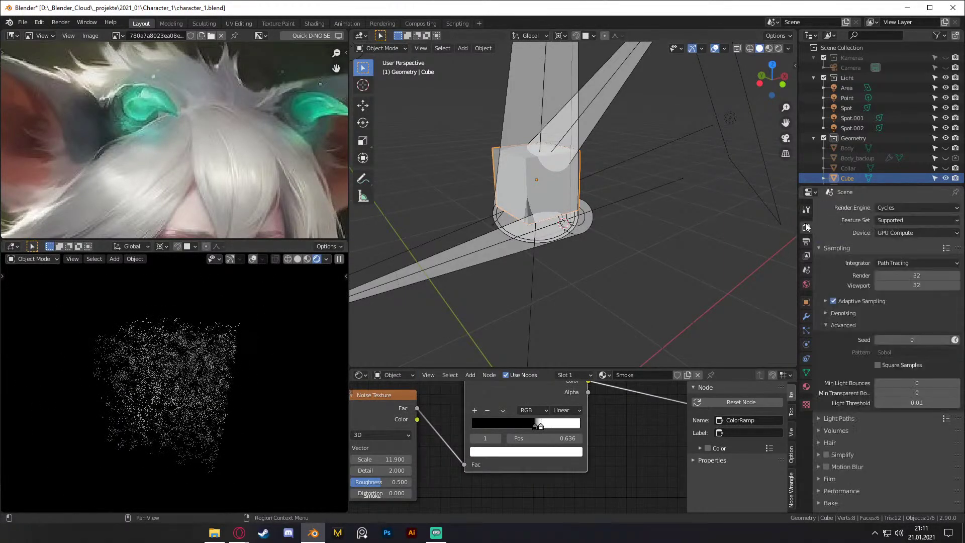
pyautogui.click(888, 207)
pyautogui.click(888, 217)
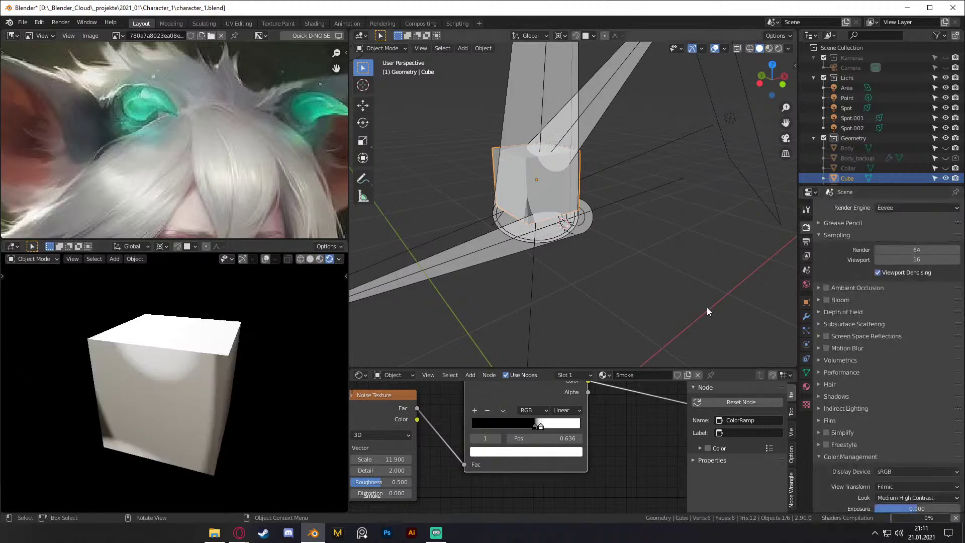
pyautogui.click(896, 207)
pyautogui.click(890, 241)
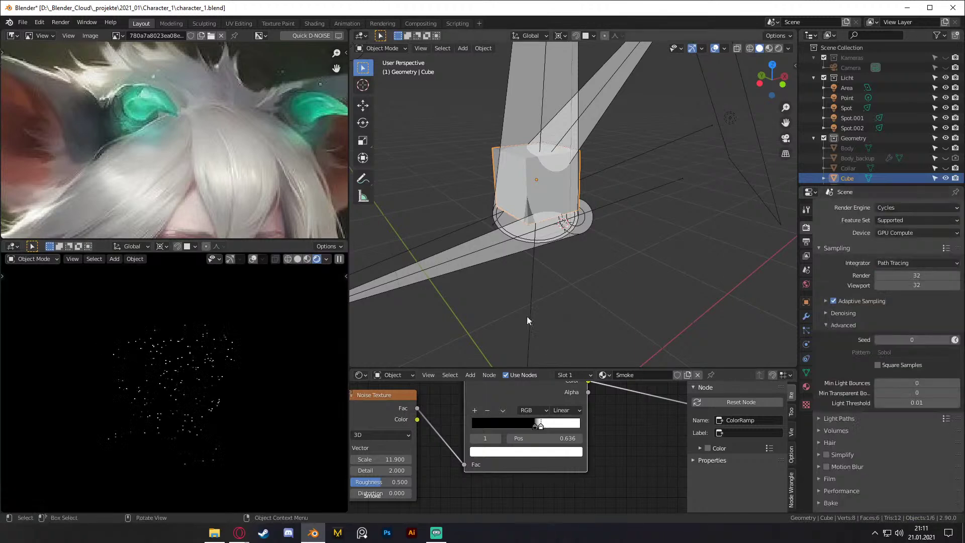
pyautogui.moveTo(236, 360); pyautogui.dragTo(267, 382, button='middle')
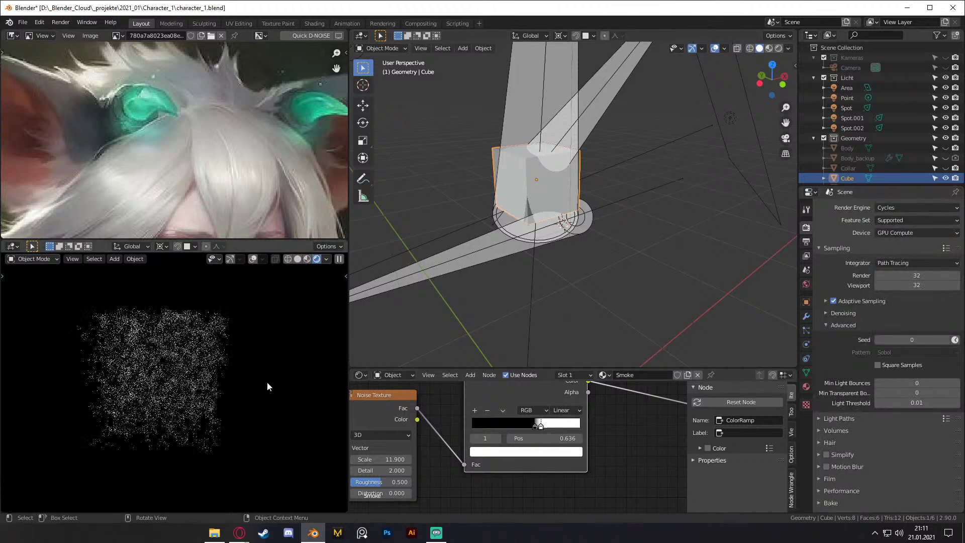
# Step: Move both ColorRamp stops of the Smoke material closer to the white end, with the black stop at 0.677
pyautogui.moveTo(549, 455); pyautogui.dragTo(569, 464, button='middle')
pyautogui.moveTo(562, 436); pyautogui.dragTo(569, 437)
pyautogui.click(556, 436)
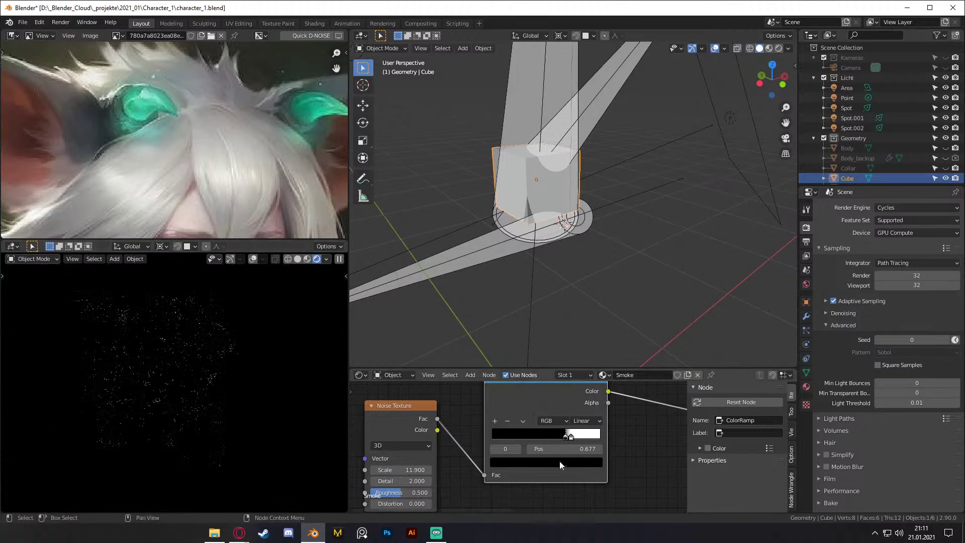
# Step: Set the Smoke material's Noise Texture Scale to 5.8 and shift the Principled Volume slightly away from the ColorRamp
pyautogui.moveTo(640, 446); pyautogui.dragTo(662, 426, button='middle')
pyautogui.scroll(1, 528, 470)
pyautogui.moveTo(489, 475); pyautogui.dragTo(521, 469, button='middle')
pyautogui.moveTo(453, 443); pyautogui.dragTo(445, 444)
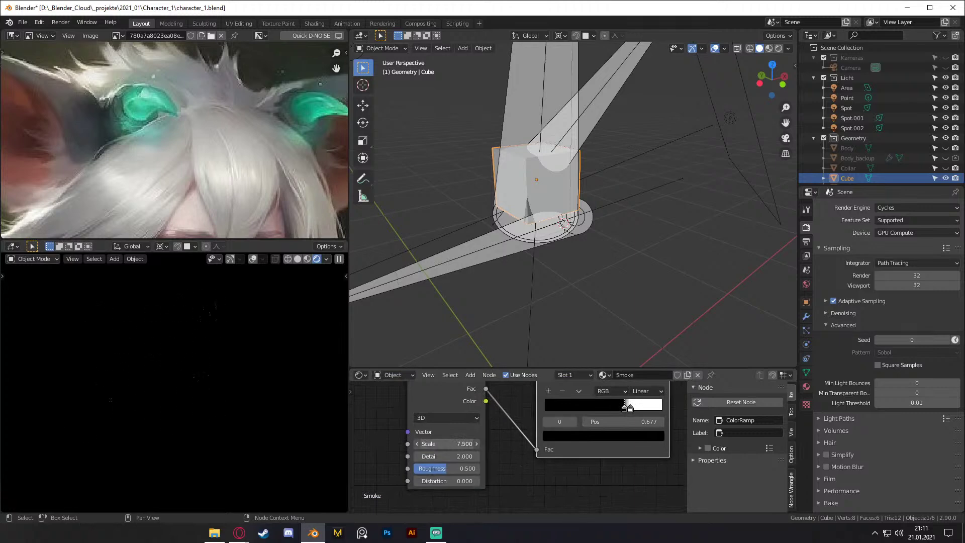
pyautogui.scroll(-3, 592, 471)
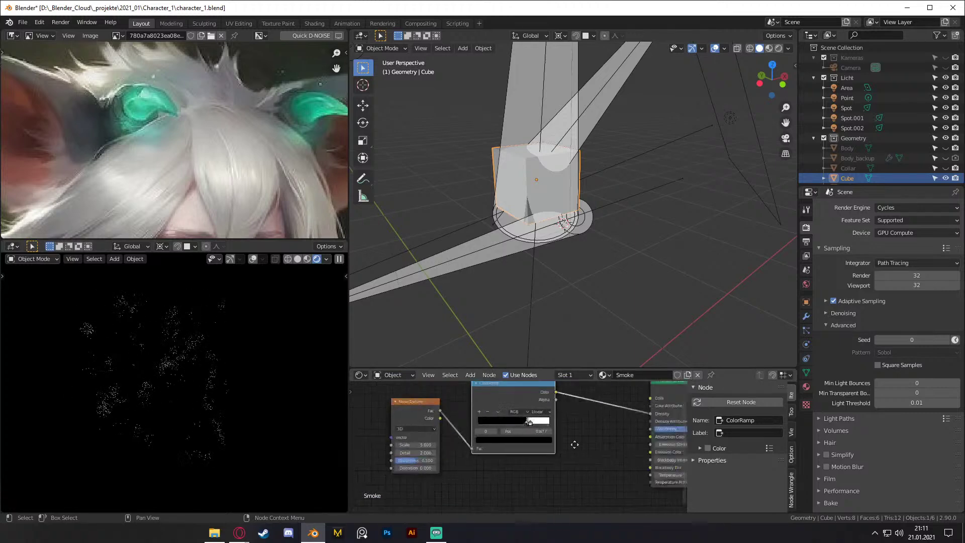
pyautogui.scroll(1, 573, 459)
pyautogui.moveTo(569, 445); pyautogui.dragTo(486, 446, button='middle')
pyautogui.scroll(-3, 578, 442)
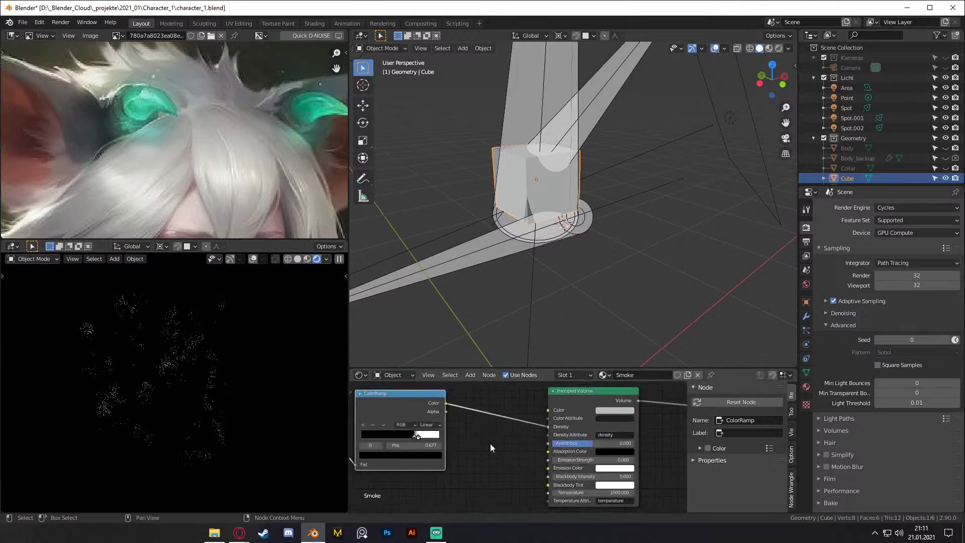
pyautogui.moveTo(582, 393); pyautogui.dragTo(587, 395)
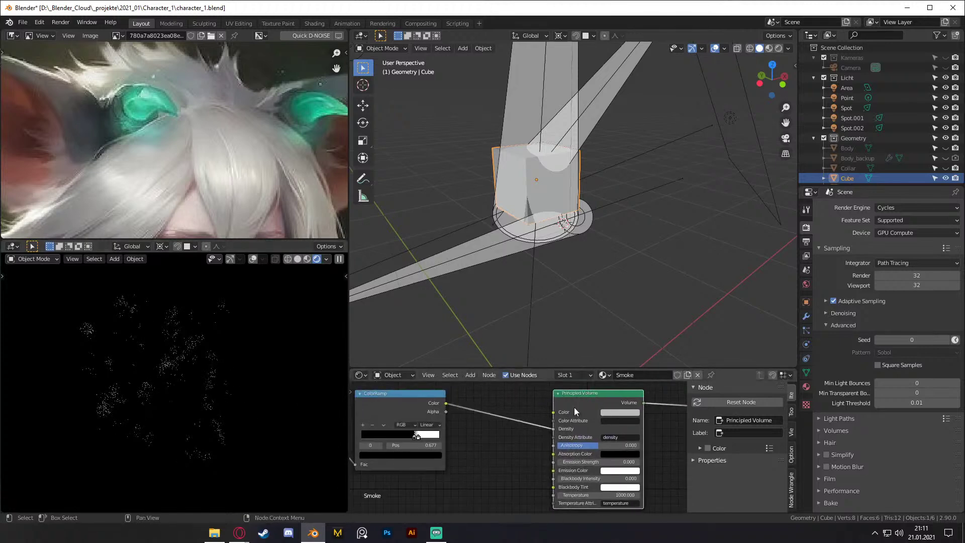
pyautogui.moveTo(221, 363); pyautogui.dragTo(205, 377, button='middle')
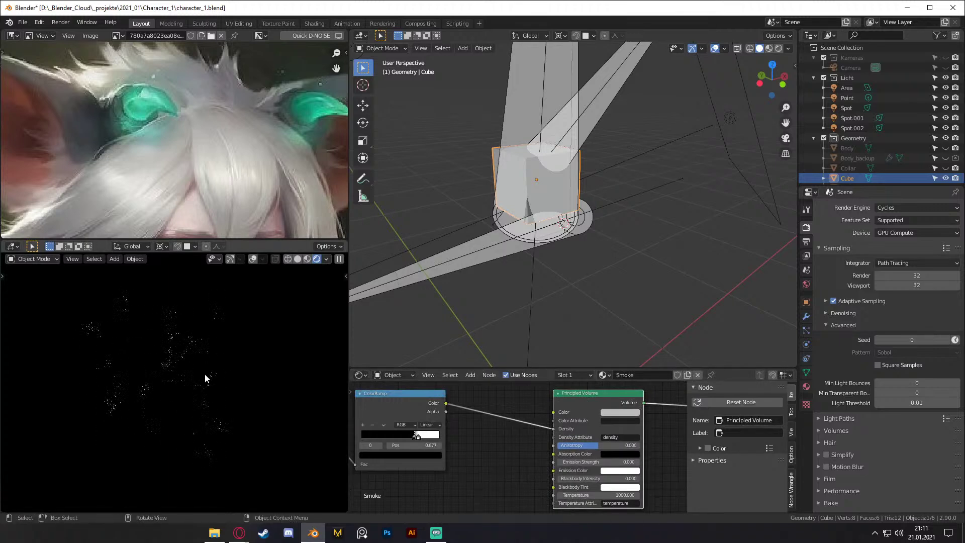
pyautogui.moveTo(507, 447); pyautogui.dragTo(530, 427, button='middle')
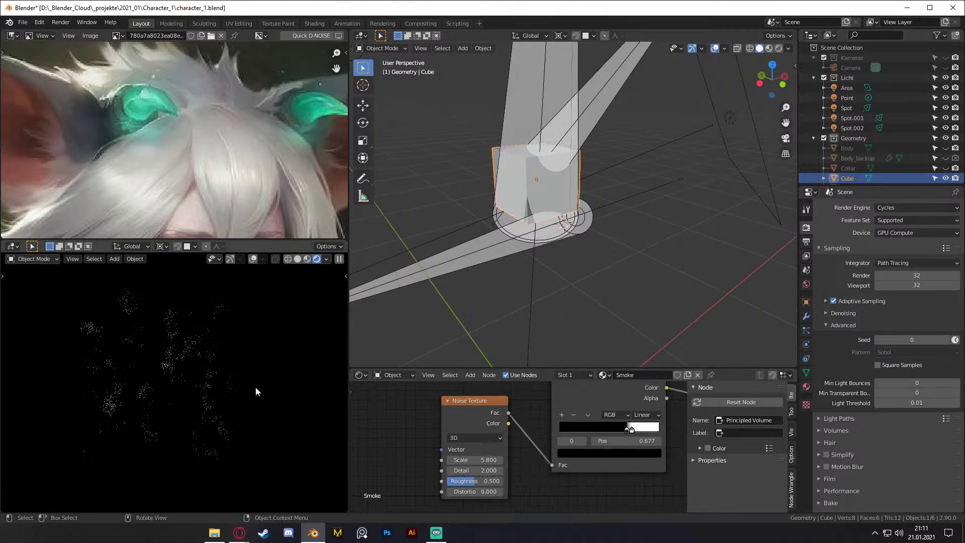
# Step: Set the ColorRamp's black stop to 0.500 and adjust the Noise Texture's Roughness and Distortion
pyautogui.moveTo(589, 433)
pyautogui.mouseDown(button='middle')
pyautogui.moveTo(591, 416)
pyautogui.moveTo(586, 435)
pyautogui.mouseUp(button='middle')
pyautogui.moveTo(587, 435); pyautogui.dragTo(566, 433)
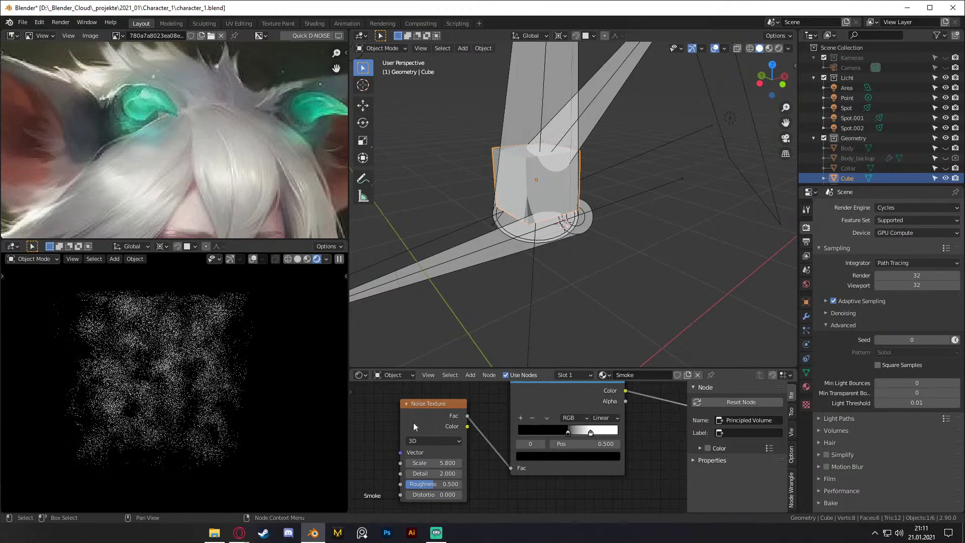
pyautogui.moveTo(490, 431); pyautogui.dragTo(554, 426, button='middle')
pyautogui.scroll(2, 554, 426)
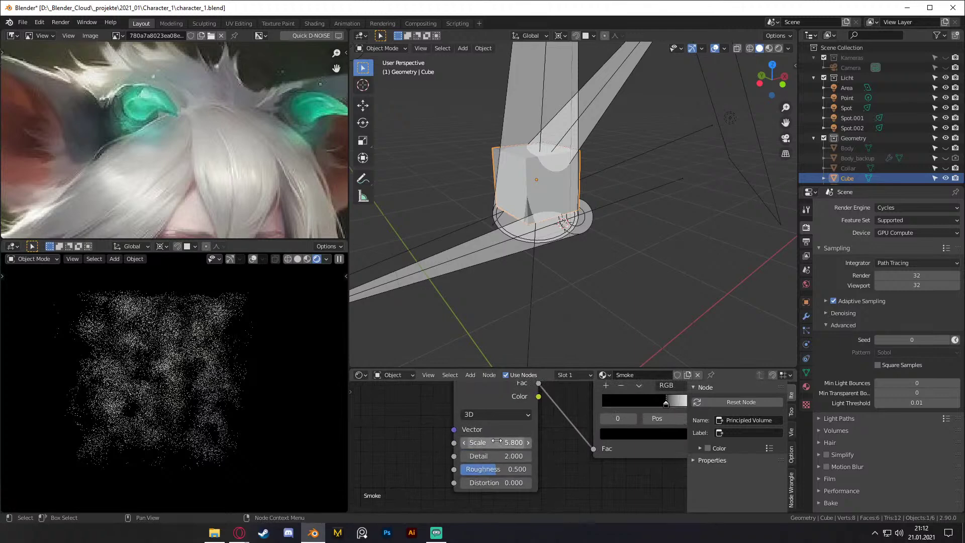
pyautogui.moveTo(497, 469); pyautogui.dragTo(606, 483)
pyautogui.moveTo(502, 482); pyautogui.dragTo(455, 482)
pyautogui.scroll(-6, 556, 469)
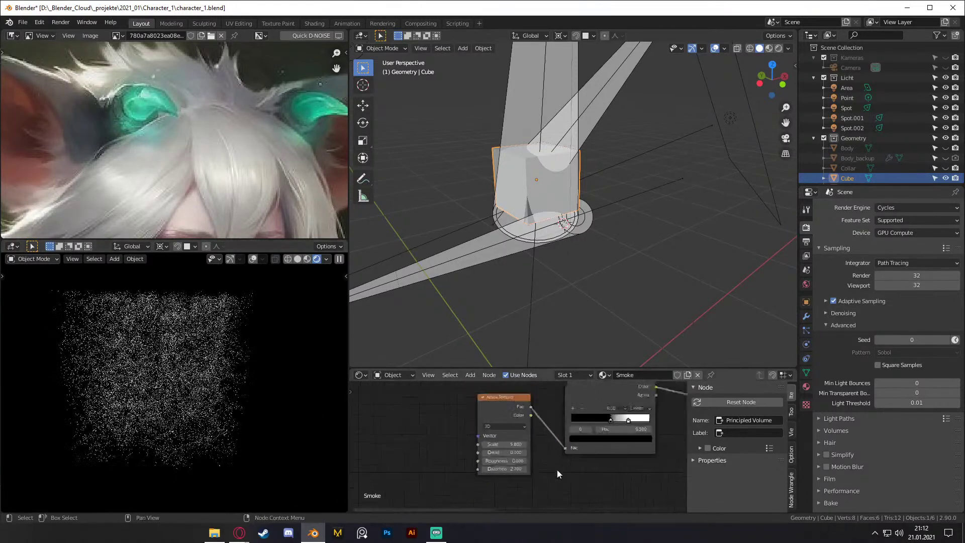
pyautogui.scroll(-2, 465, 448)
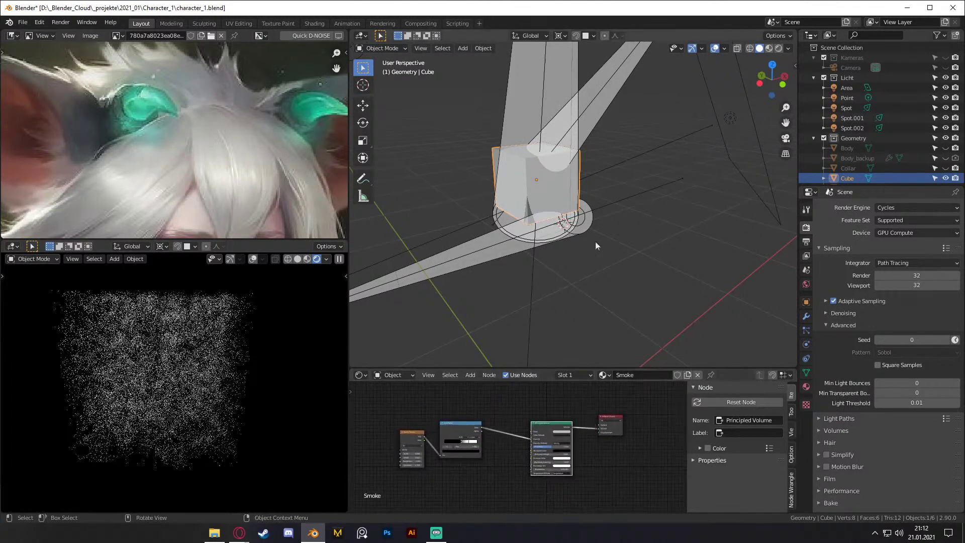
# Step: Delete the smoke test cube from the scene
pyautogui.hotkey('alt', 'a')
pyautogui.click(495, 150)
pyautogui.press('Delete')
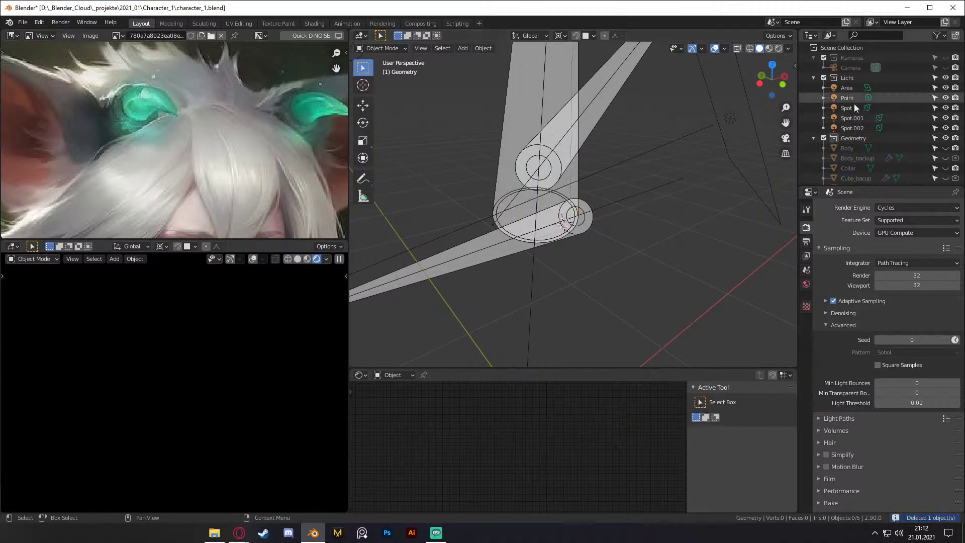
# Step: Unhide the Ears object and select it to bring up its material's Noise Texture and Principled Volume nodes
pyautogui.scroll(-5, 852, 100)
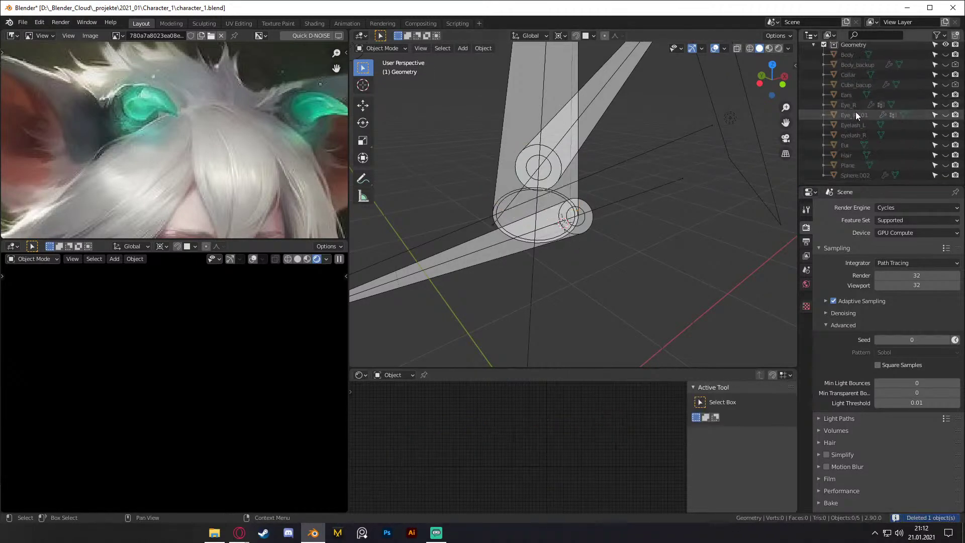
pyautogui.click(945, 94)
pyautogui.moveTo(220, 444); pyautogui.dragTo(156, 362, button='middle')
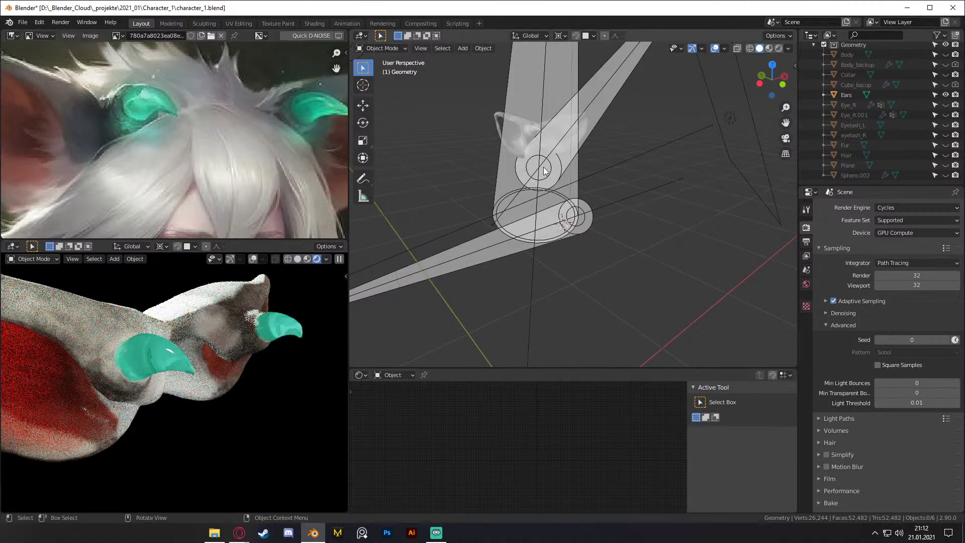
pyautogui.scroll(6, 575, 155)
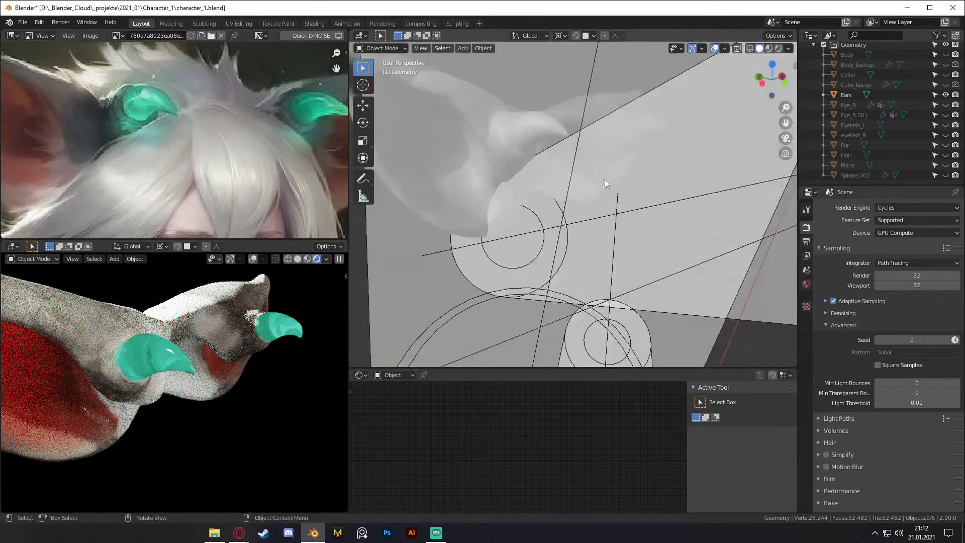
pyautogui.click(536, 125)
pyautogui.scroll(5, 488, 417)
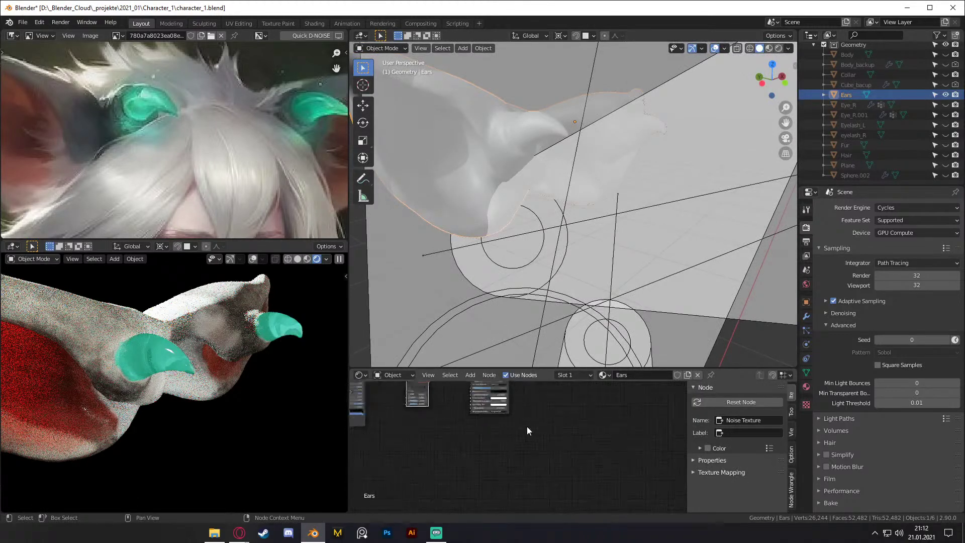
pyautogui.scroll(4, 500, 414)
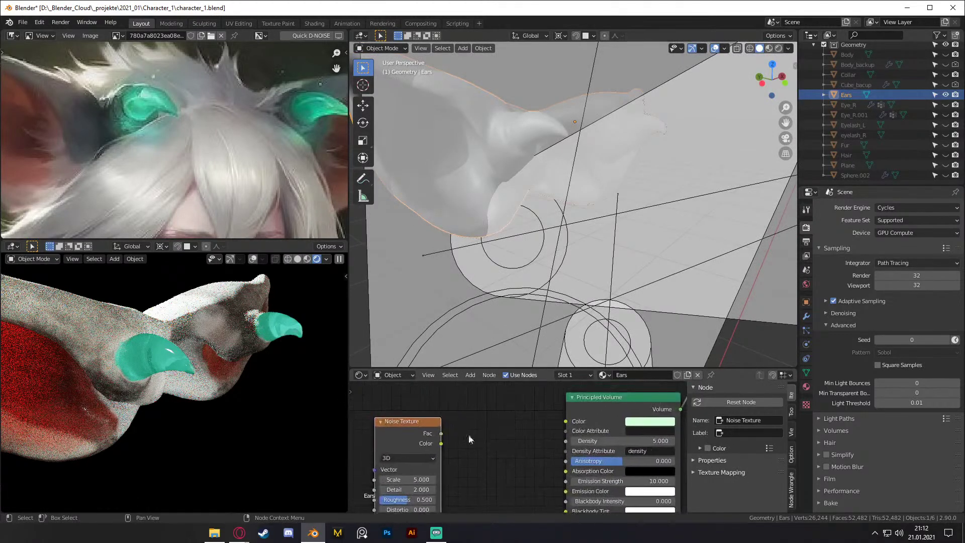
# Step: Connect the Noise Texture's Fac output to the Principled Volume's Density in the Ears material and move the noise node farther away
pyautogui.moveTo(441, 435); pyautogui.dragTo(565, 441)
pyautogui.moveTo(494, 448); pyautogui.dragTo(591, 423, button='middle')
pyautogui.scroll(-2, 502, 406)
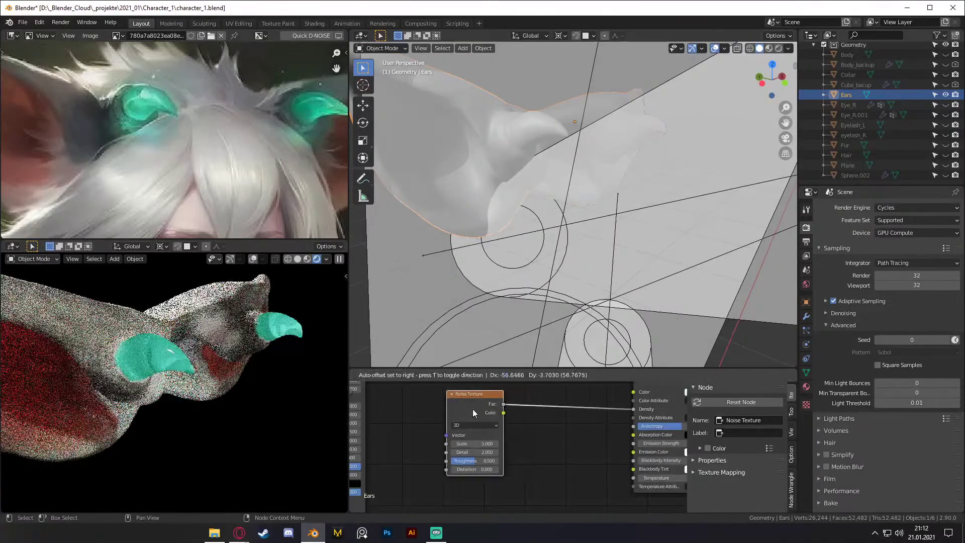
pyautogui.moveTo(487, 414); pyautogui.dragTo(457, 413, button='middle')
# Step: Insert a ColorRamp between the Noise Texture and the Principled Volume's Density in the Ears material
pyautogui.hotkey('shift', 'a')
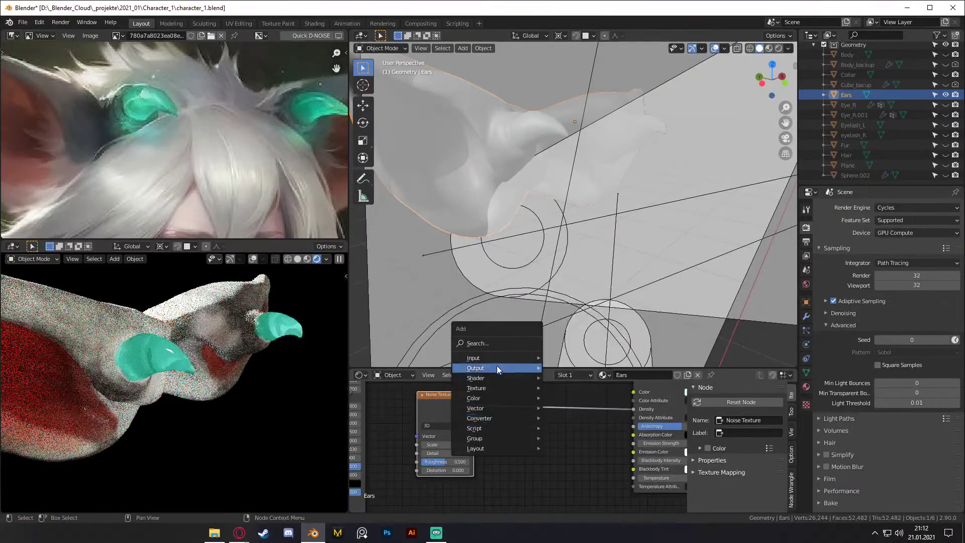
pyautogui.moveTo(481, 417)
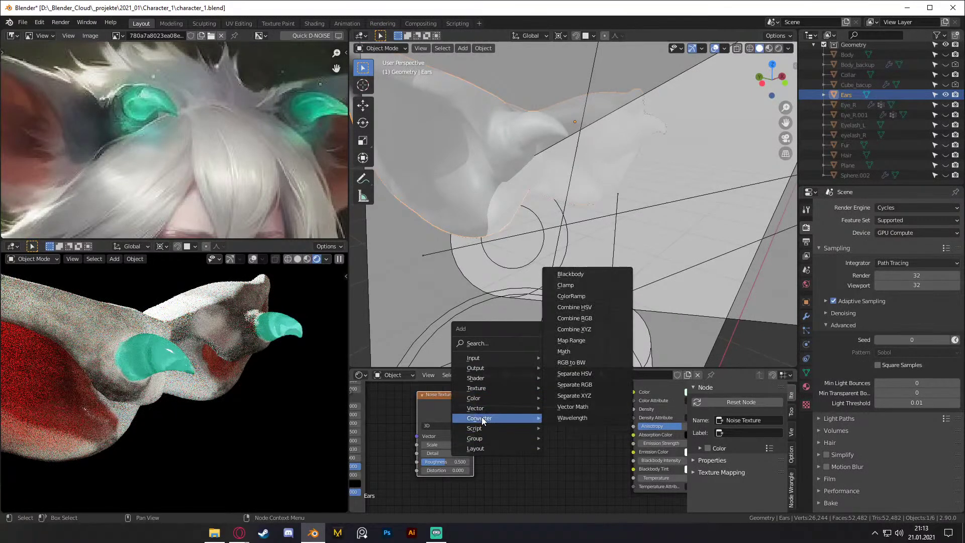
pyautogui.click(571, 296)
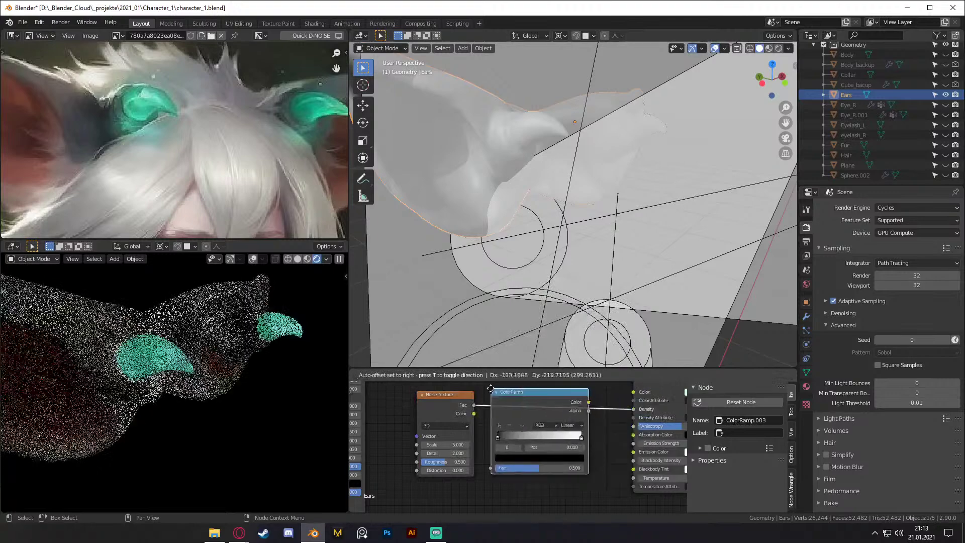
pyautogui.click(492, 387)
# Step: Bring the new ColorRamp's stops closer together with the white stop at 0.732, and set the Noise Texture's Scale to 11.8
pyautogui.scroll(2, 534, 483)
pyautogui.moveTo(499, 427); pyautogui.dragTo(552, 427)
pyautogui.moveTo(623, 426); pyautogui.dragTo(589, 427)
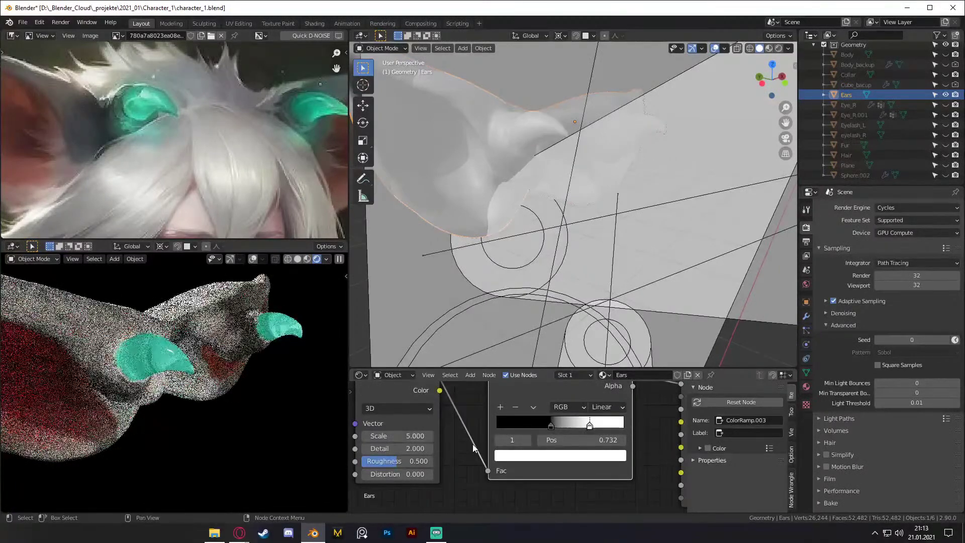
pyautogui.moveTo(397, 436); pyautogui.dragTo(437, 435)
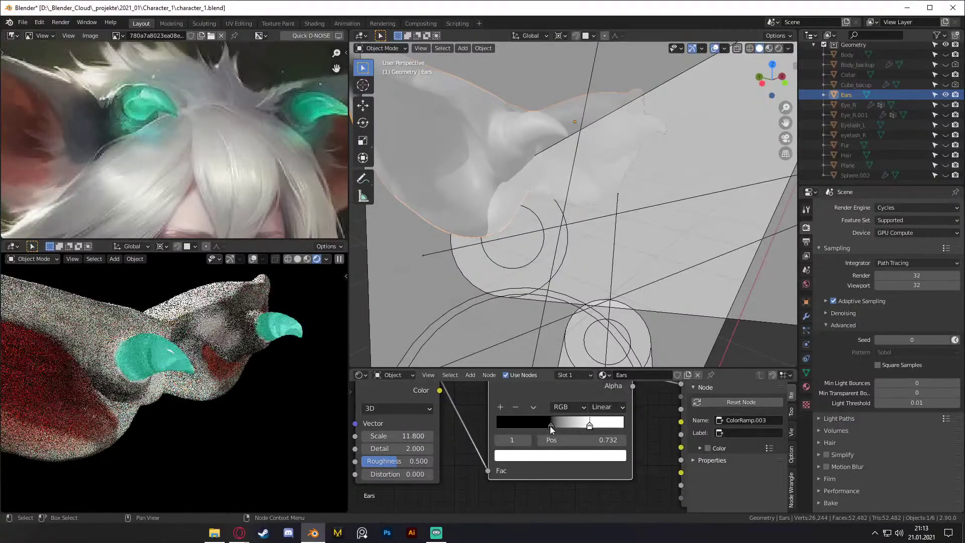
# Step: Move the Noise Texture and ColorRamp away from the Principled Volume and insert a Math node between the ColorRamp and the Density
pyautogui.scroll(-4, 551, 487)
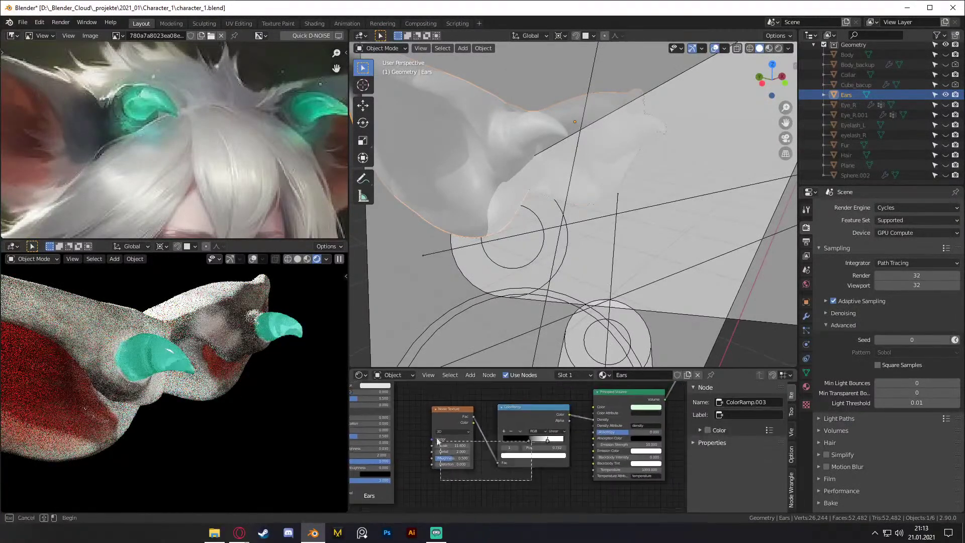
pyautogui.moveTo(521, 417); pyautogui.dragTo(479, 418)
pyautogui.scroll(4, 528, 442)
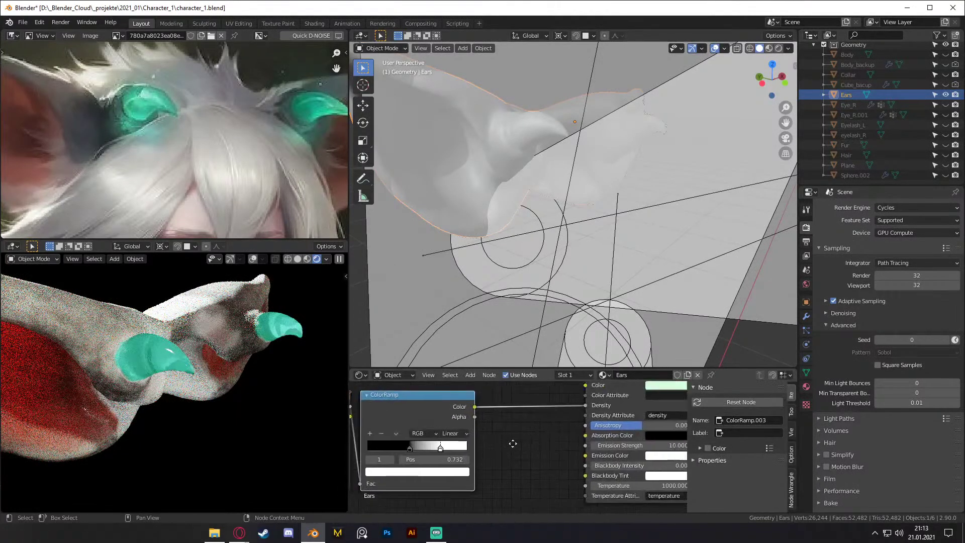
pyautogui.hotkey('shift', 'a')
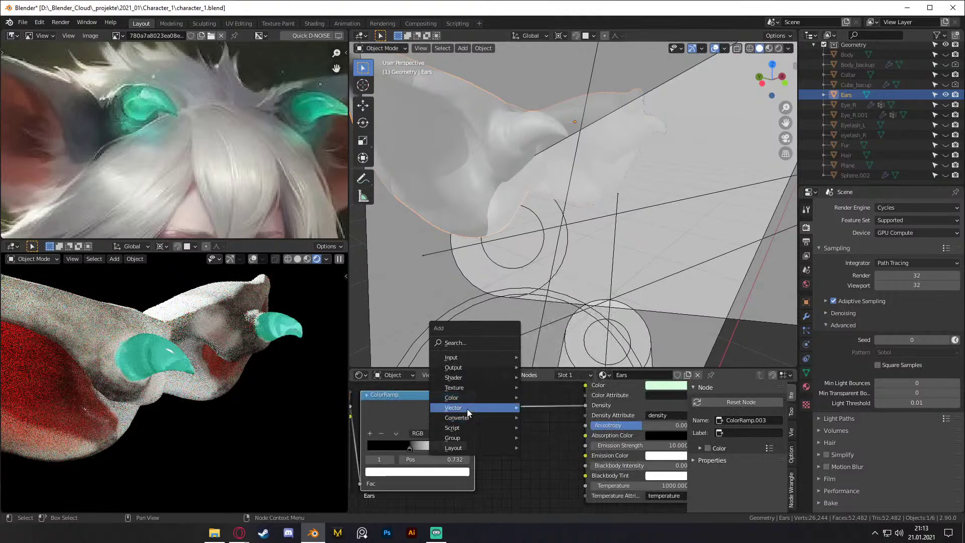
pyautogui.moveTo(470, 418)
pyautogui.click(553, 350)
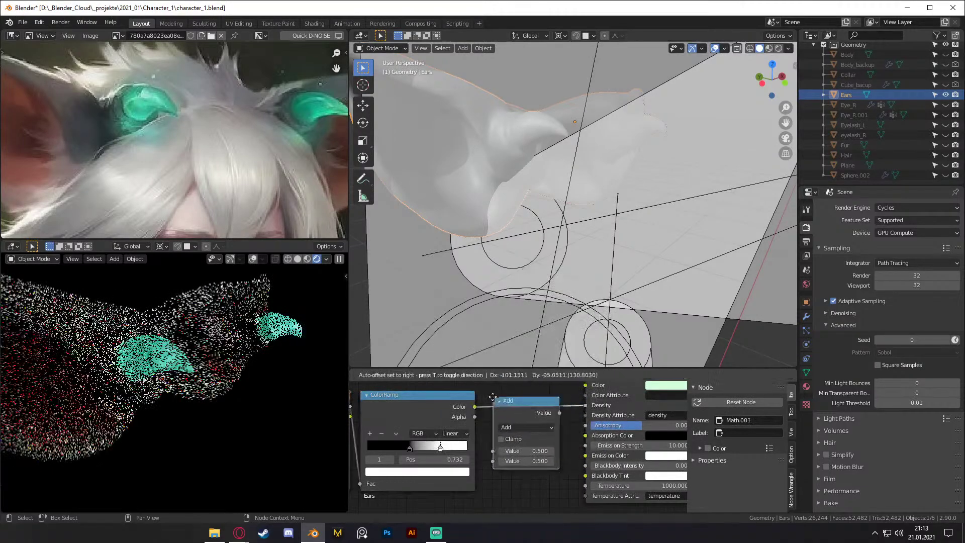
pyautogui.click(542, 483)
pyautogui.scroll(2, 543, 483)
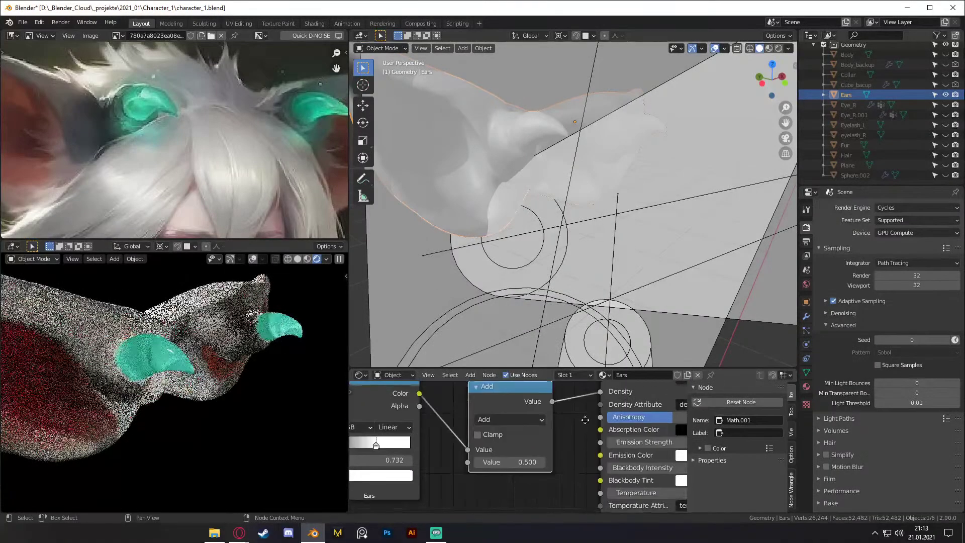
# Step: Switch the new Math node in the Ears material to Multiply and set its value to 10
pyautogui.click(522, 419)
pyautogui.click(497, 307)
pyautogui.click(518, 464)
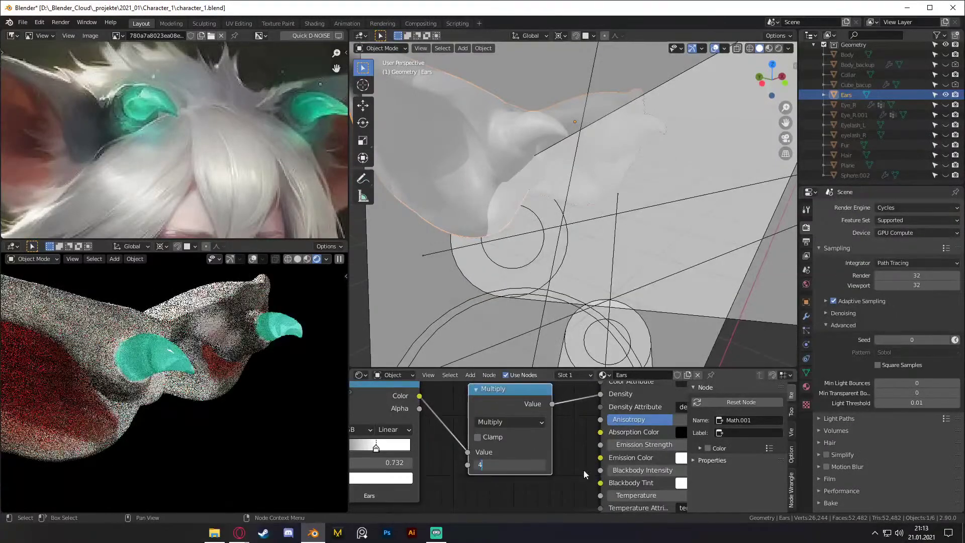
pyautogui.press('Return')
pyautogui.click(523, 465)
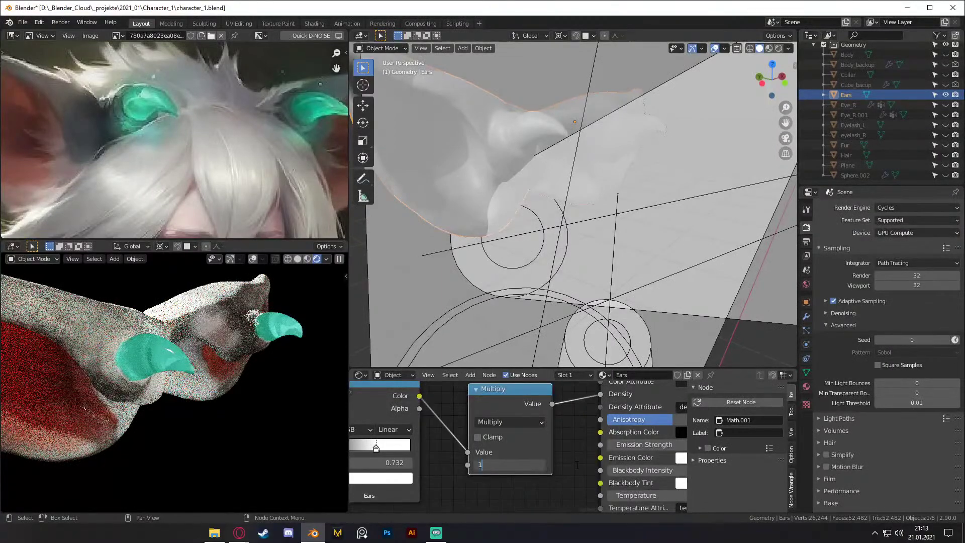
pyautogui.press('Return')
# Step: Shift both stops of the density ColorRamp toward its dark end, with the black stop at 0.286
pyautogui.moveTo(450, 478); pyautogui.dragTo(627, 455, button='middle')
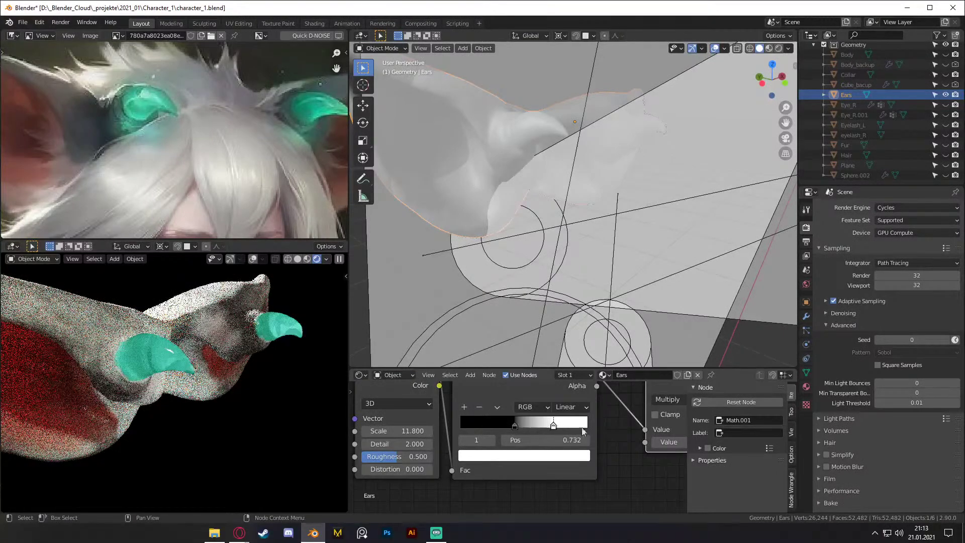
pyautogui.moveTo(523, 429); pyautogui.dragTo(491, 433)
pyautogui.moveTo(554, 426); pyautogui.dragTo(498, 429)
pyautogui.click(492, 427)
# Step: Set the Noise Texture's Detail to 5.2 and Distortion to 1.3
pyautogui.scroll(-3, 527, 443)
pyautogui.moveTo(592, 470); pyautogui.dragTo(618, 463, button='middle')
pyautogui.scroll(4, 474, 469)
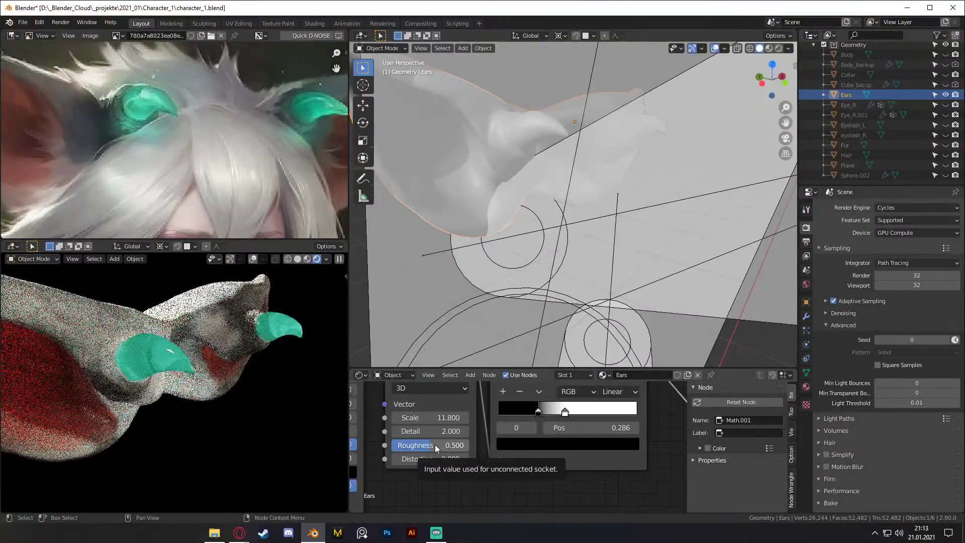
pyautogui.moveTo(424, 435); pyautogui.dragTo(442, 459)
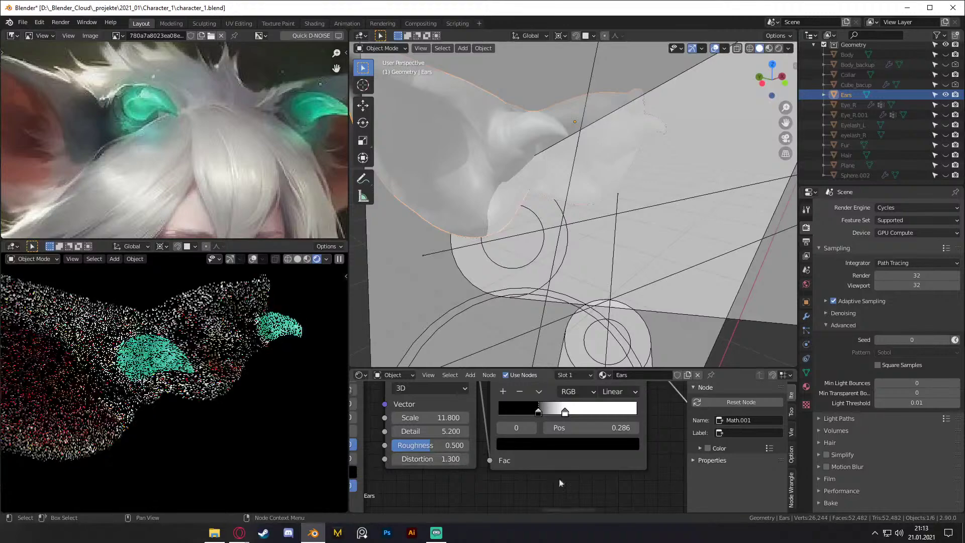
pyautogui.scroll(-2, 578, 462)
pyautogui.moveTo(616, 442); pyautogui.dragTo(415, 444, button='middle')
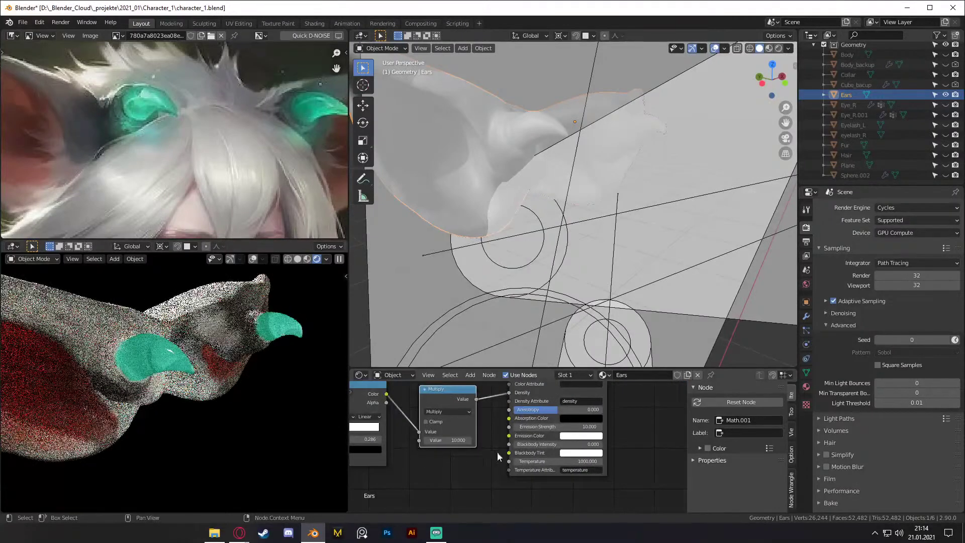
# Step: Mute the Principled Volume node to compare the horns without it, and unmute it again
pyautogui.moveTo(483, 449); pyautogui.dragTo(493, 476, button='middle')
pyautogui.click(588, 438)
pyautogui.moveTo(621, 429); pyautogui.dragTo(605, 446, button='middle')
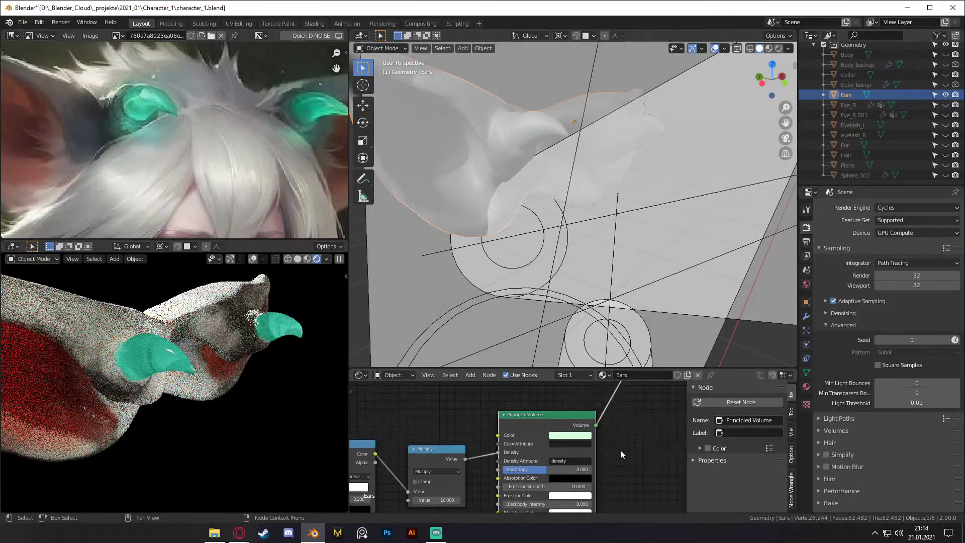
pyautogui.press('m')
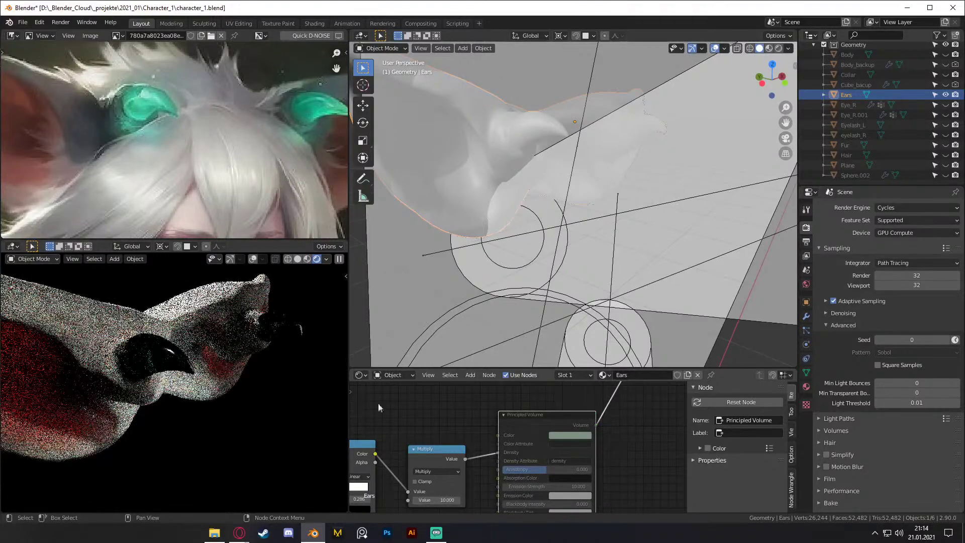
pyautogui.rightClick(171, 366)
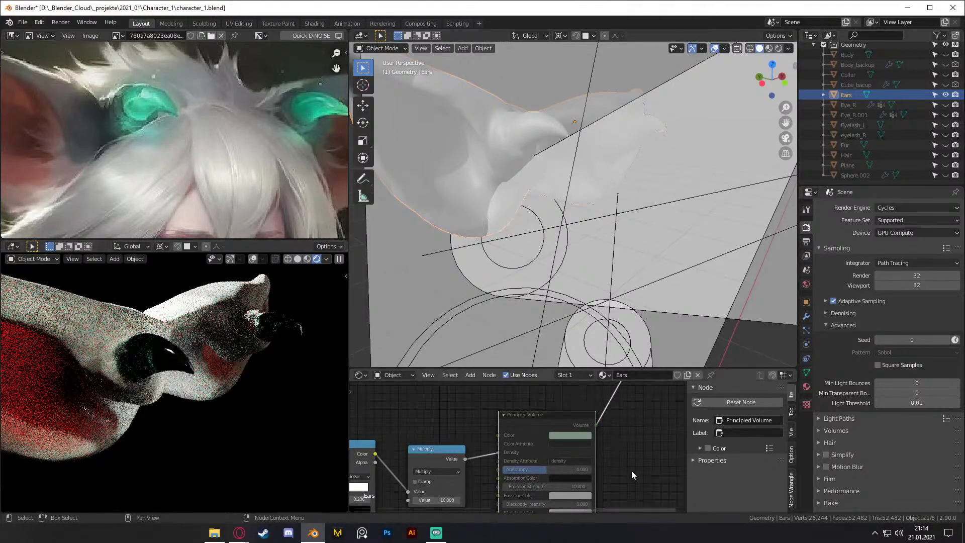
pyautogui.click(541, 417)
pyautogui.press('m')
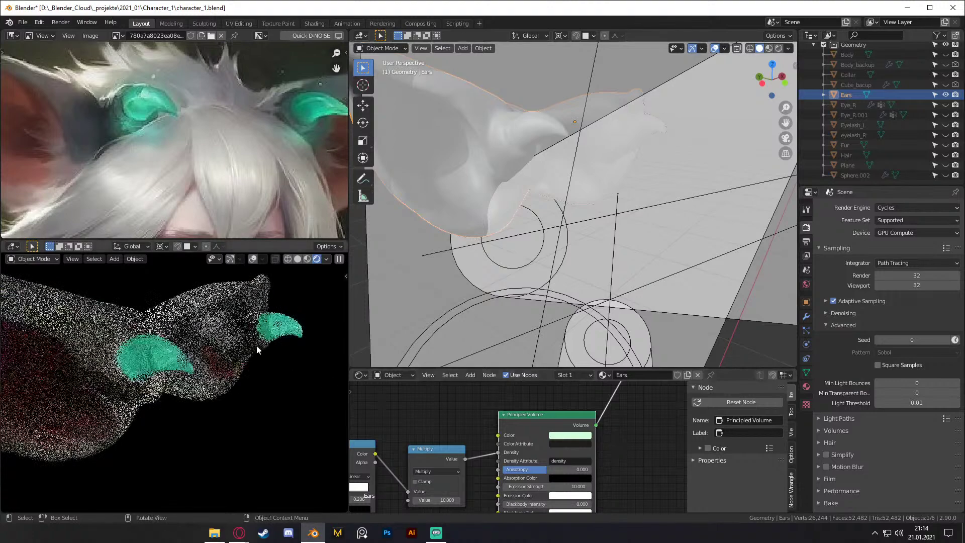
pyautogui.moveTo(252, 346); pyautogui.dragTo(253, 333, button='middle')
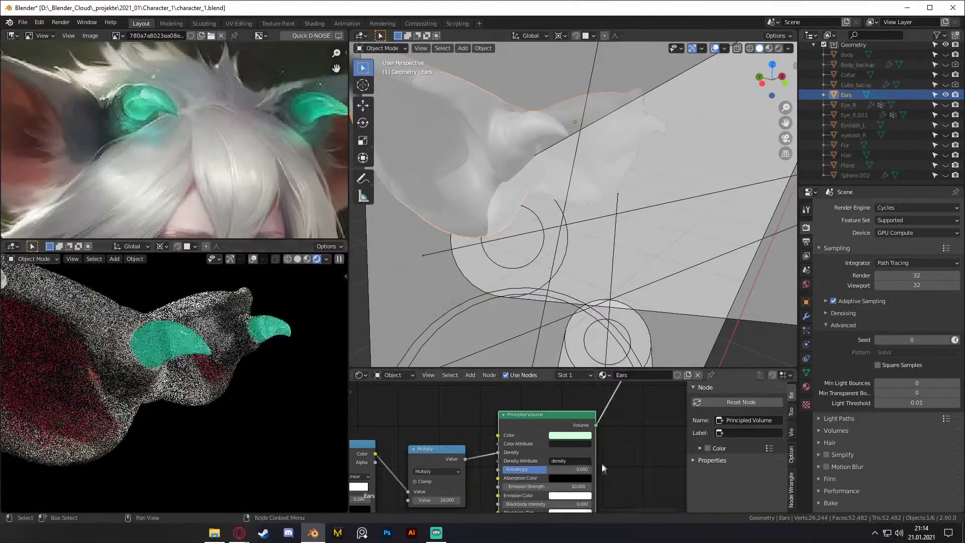
pyautogui.moveTo(631, 459); pyautogui.dragTo(662, 441, button='middle')
pyautogui.scroll(1, 662, 441)
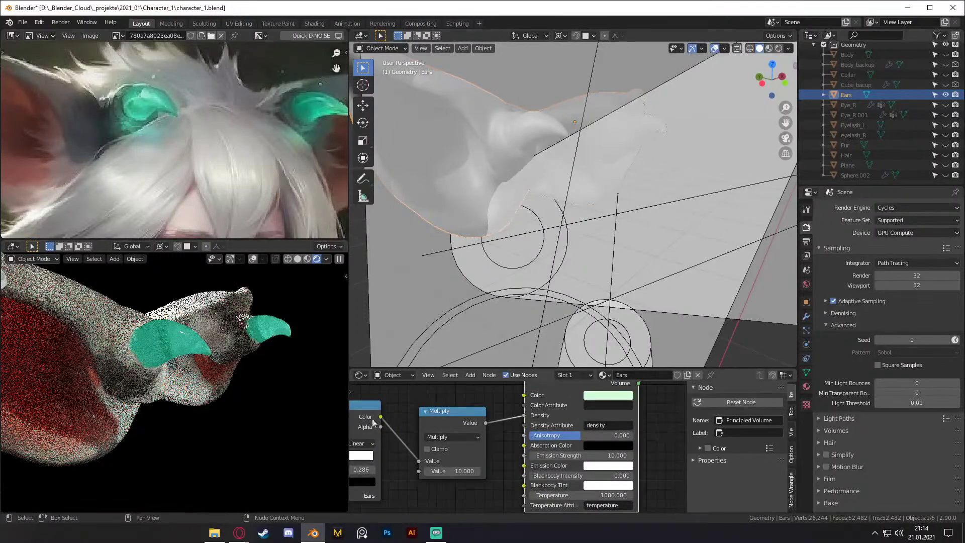
# Step: Check the ears in Material Preview shading and return the preview viewport to Rendered shading
pyautogui.press('z')
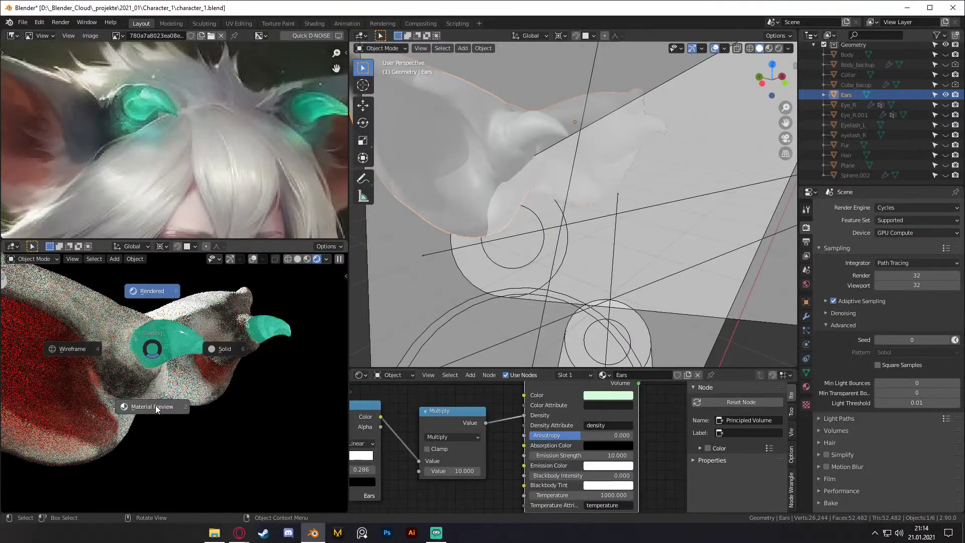
pyautogui.click(155, 405)
pyautogui.scroll(-1, 468, 445)
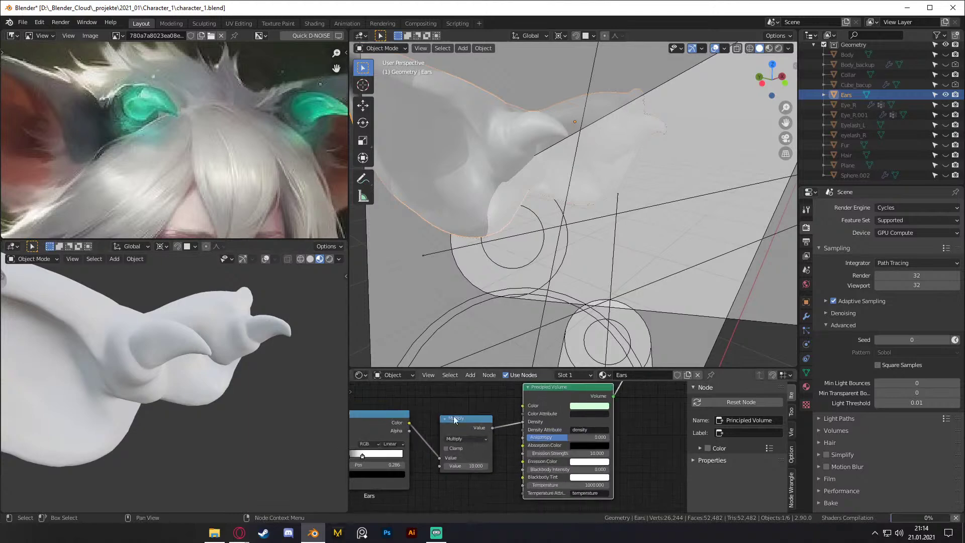
pyautogui.moveTo(495, 411); pyautogui.dragTo(598, 416, button='middle')
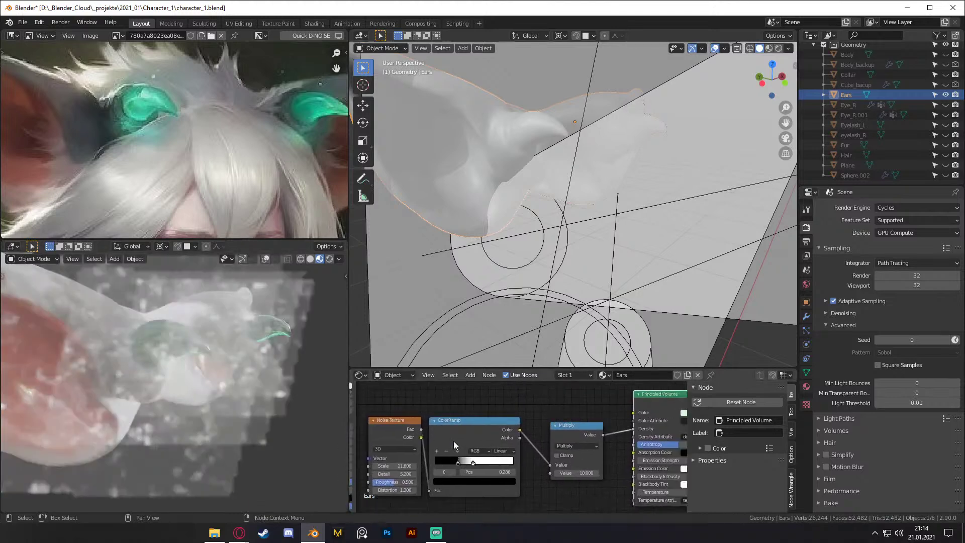
pyautogui.press('z')
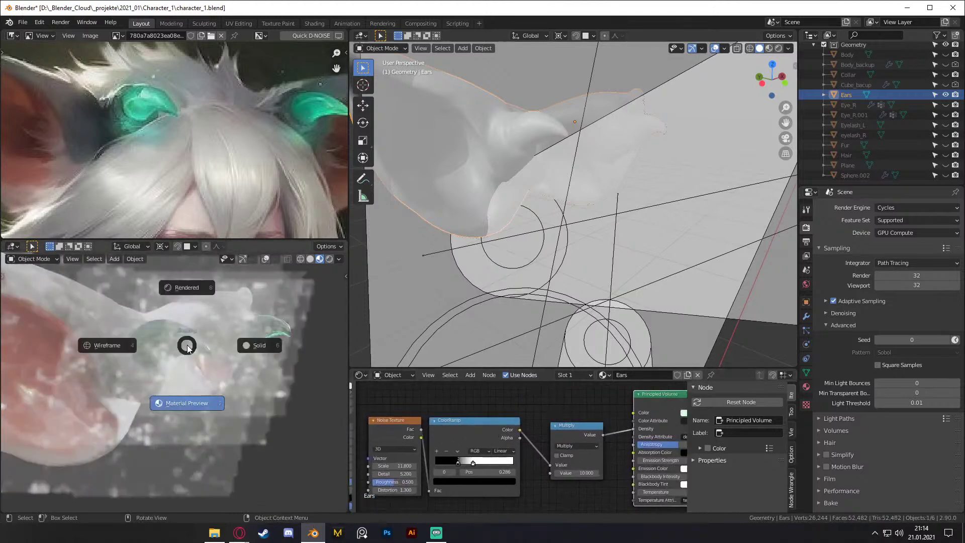
pyautogui.click(189, 331)
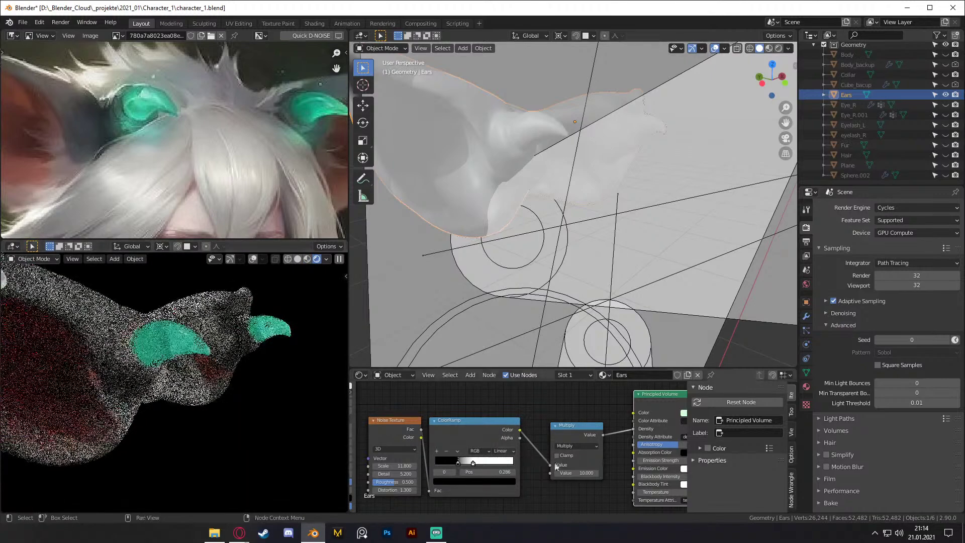
# Step: Disconnect the Multiply node from the Principled Volume's Density and try constant densities of 20, 50 and 5
pyautogui.moveTo(548, 418); pyautogui.dragTo(462, 403, button='middle')
pyautogui.click(487, 455)
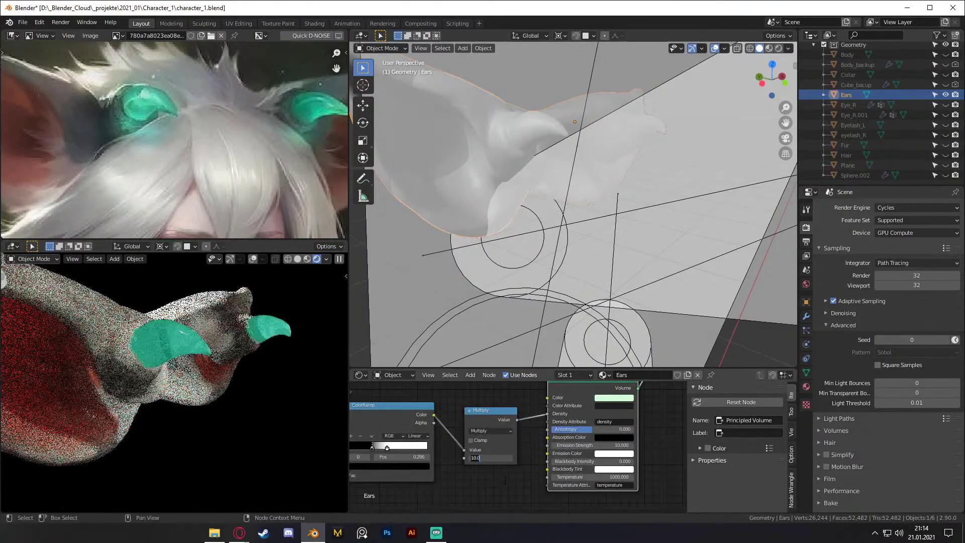
pyautogui.moveTo(546, 414); pyautogui.dragTo(528, 418)
pyautogui.click(585, 413)
pyautogui.write('50')
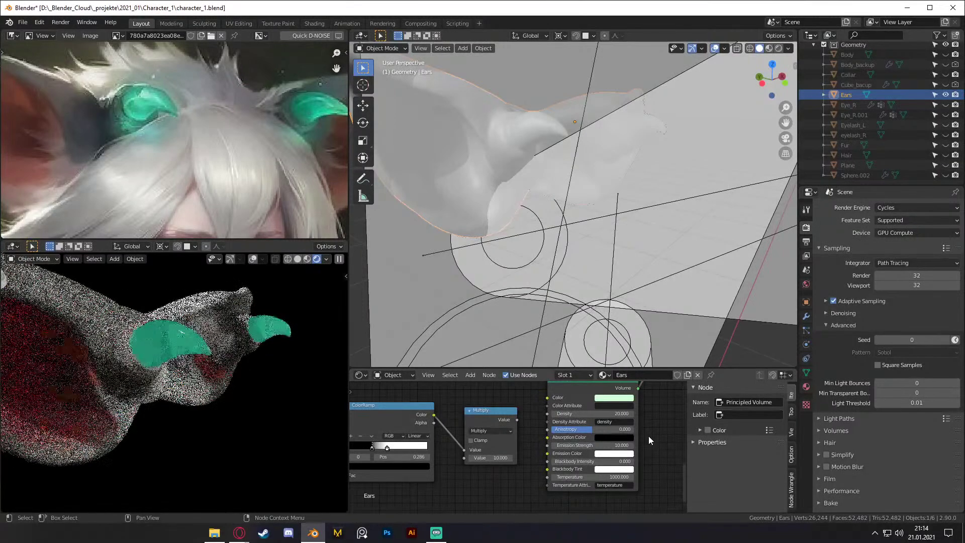
pyautogui.click(608, 413)
pyautogui.write('20.0')
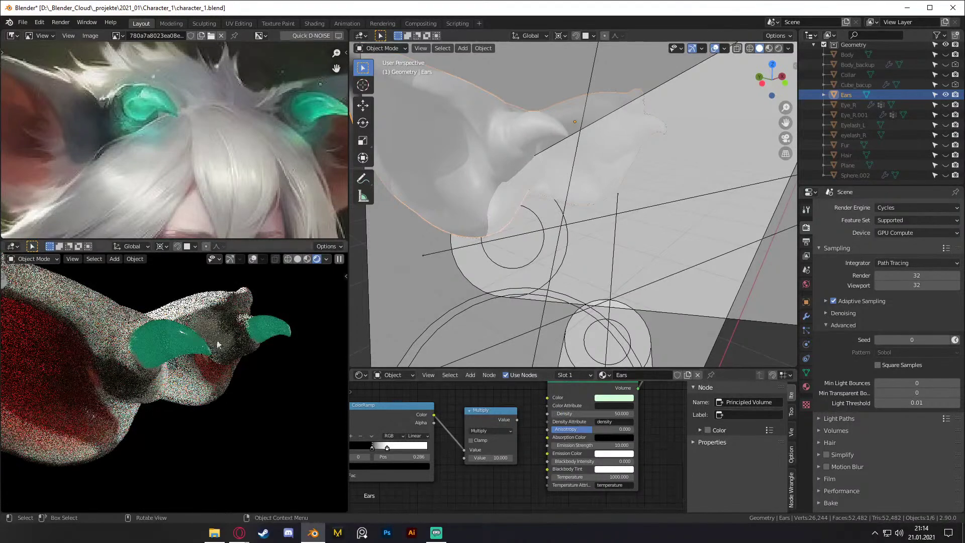
pyautogui.moveTo(646, 424); pyautogui.dragTo(644, 429, button='middle')
pyautogui.click(622, 416)
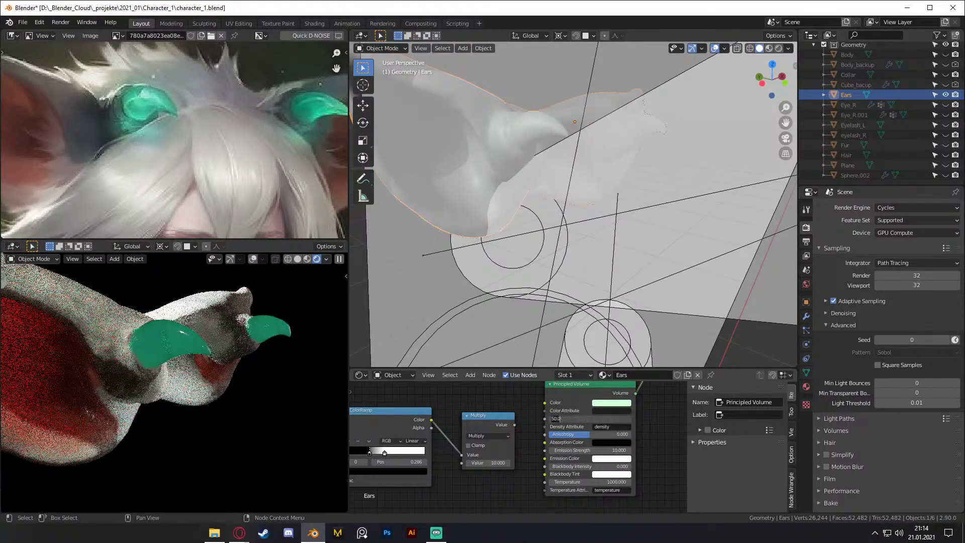
pyautogui.write('5')
pyautogui.press('Return')
# Step: Reconnect the Multiply node to the Principled Volume's Density and set its multiplier to 30
pyautogui.moveTo(514, 424); pyautogui.dragTo(544, 418)
pyautogui.doubleClick(489, 463)
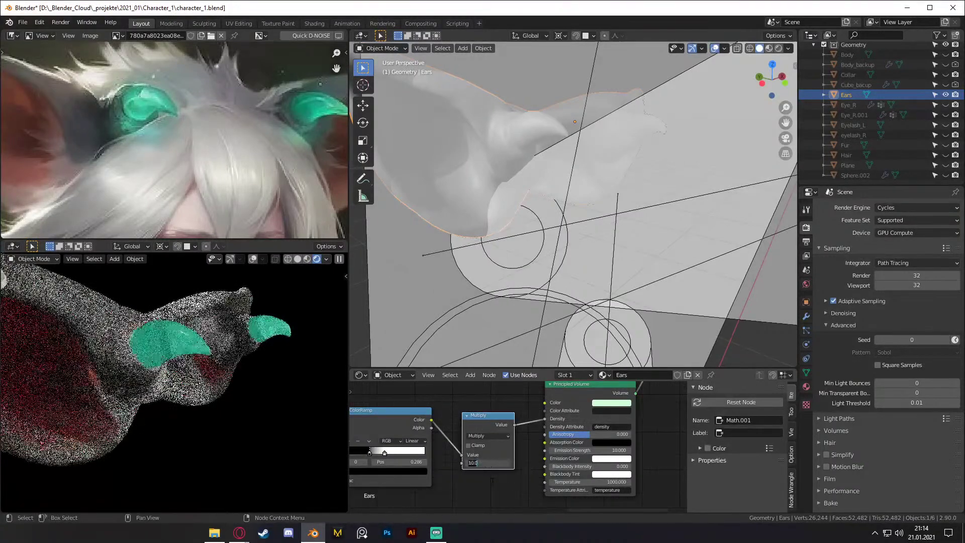
pyautogui.write('3')
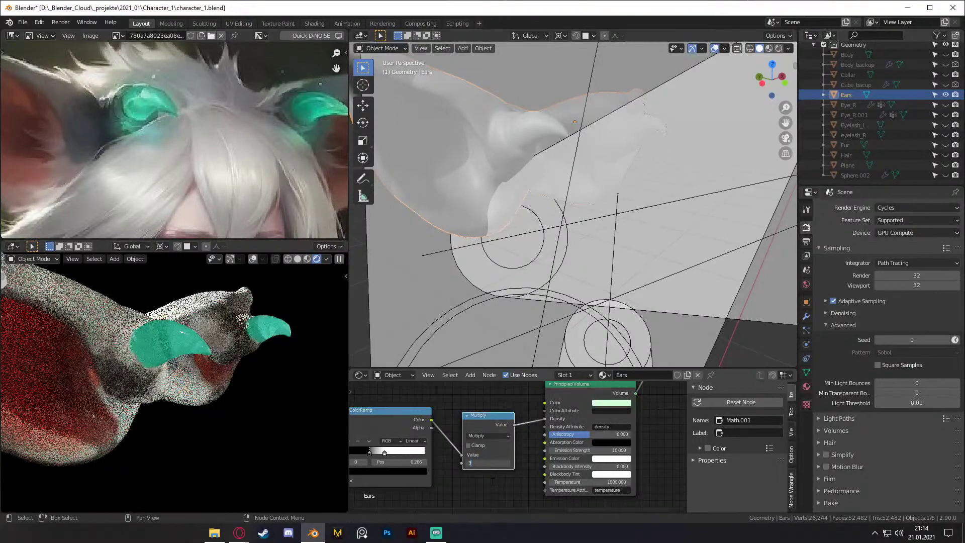
pyautogui.write('0')
pyautogui.press('Return')
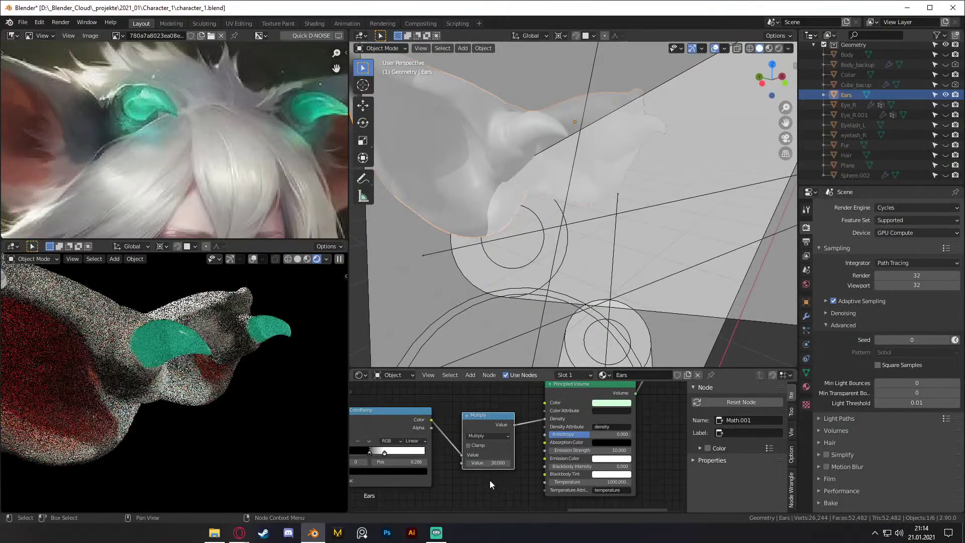
# Step: Set the Principled Volume's Emission Strength to 20
pyautogui.doubleClick(593, 451)
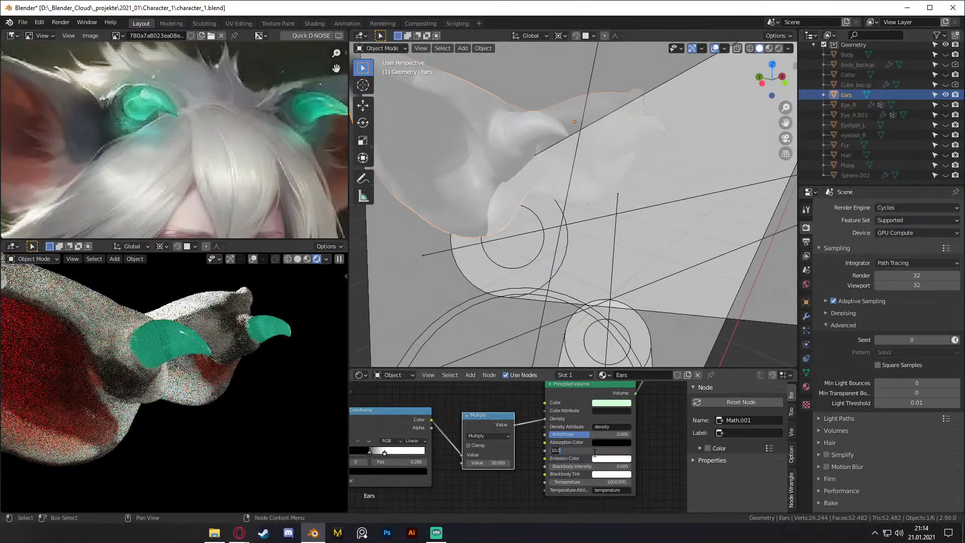
pyautogui.write('20')
pyautogui.press('Return')
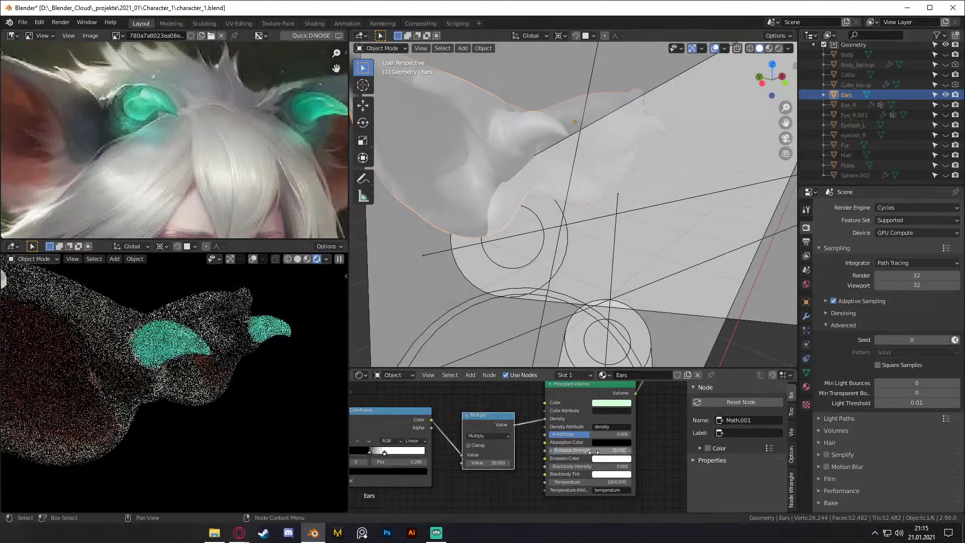
# Step: Place the density ColorRamp's black stop at 0.414 and its white stop at 0.559
pyautogui.moveTo(486, 484); pyautogui.dragTo(552, 477, button='middle')
pyautogui.scroll(4, 519, 456)
pyautogui.moveTo(504, 445); pyautogui.dragTo(579, 438, button='middle')
pyautogui.scroll(2, 579, 438)
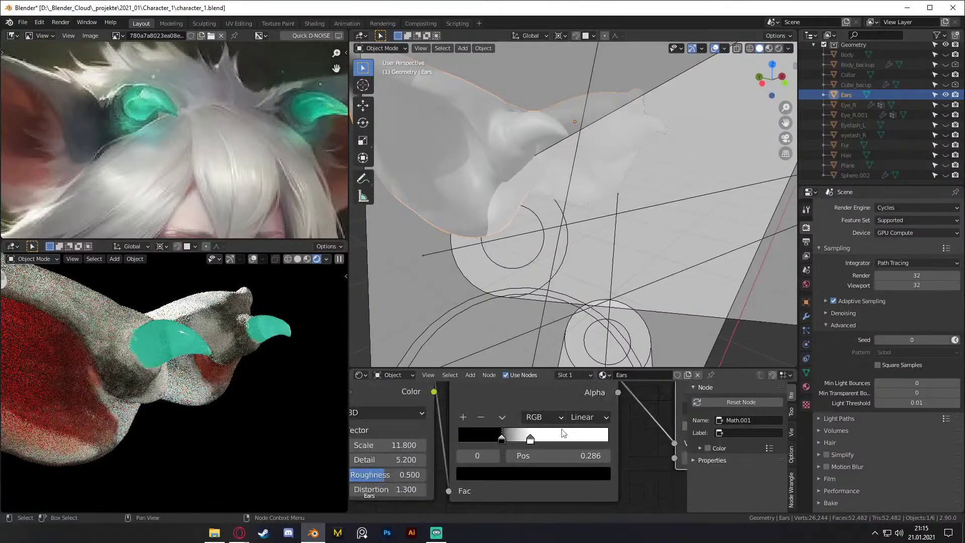
pyautogui.moveTo(531, 441); pyautogui.dragTo(566, 442)
pyautogui.moveTo(500, 440); pyautogui.dragTo(520, 441)
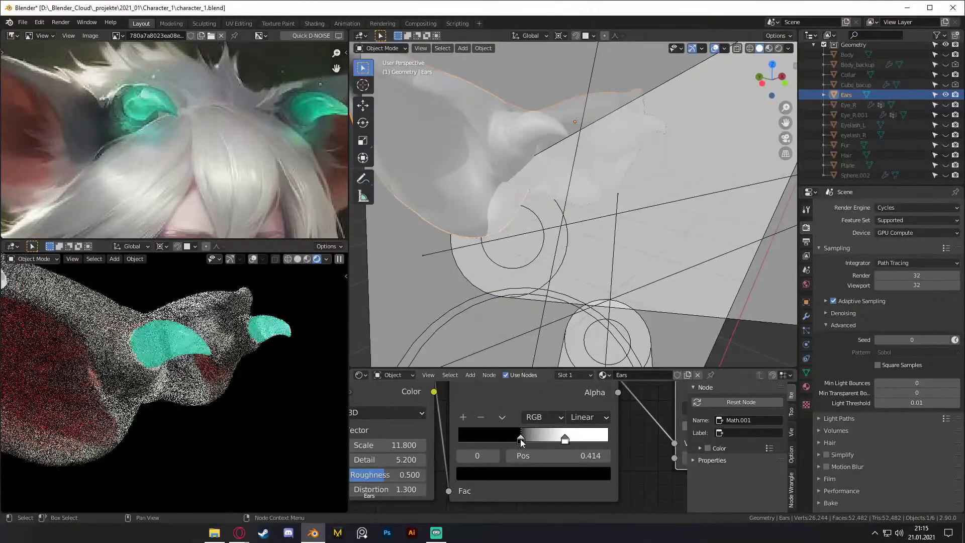
pyautogui.moveTo(564, 440); pyautogui.dragTo(542, 444)
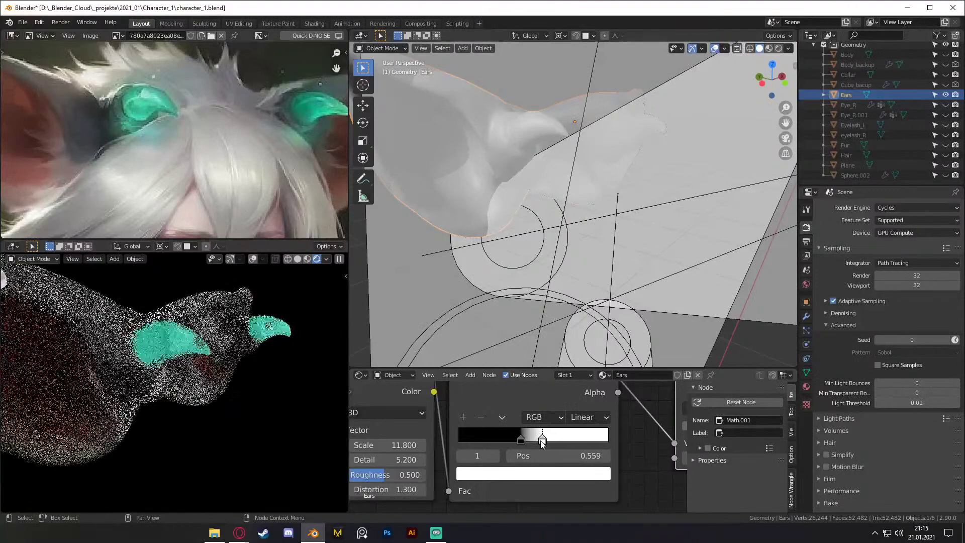
pyautogui.scroll(-2, 609, 461)
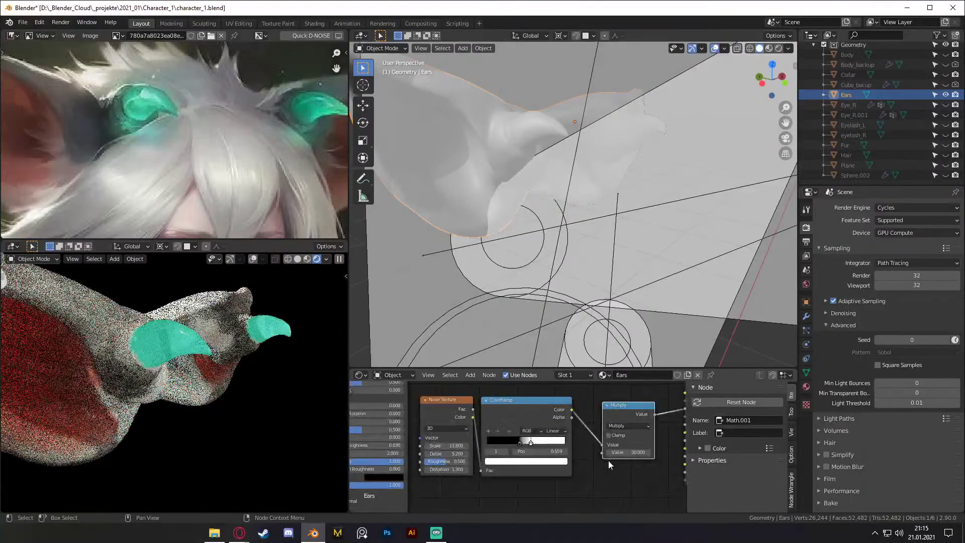
# Step: Duplicate the density ColorRamp and place the copy directly above the original
pyautogui.moveTo(580, 448); pyautogui.dragTo(357, 460, button='middle')
pyautogui.scroll(-4, 511, 447)
pyautogui.moveTo(511, 391); pyautogui.dragTo(505, 426, button='middle')
pyautogui.scroll(3, 508, 427)
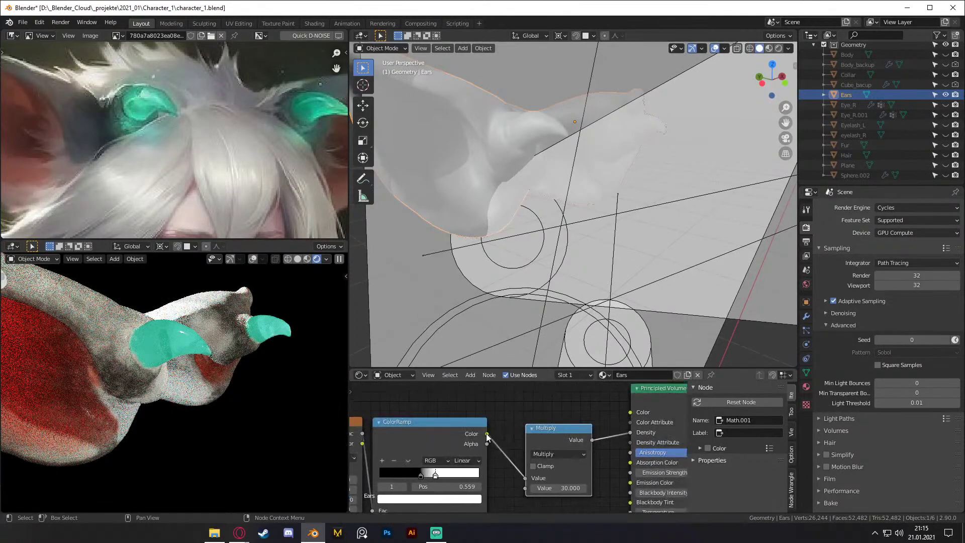
pyautogui.scroll(-5, 548, 448)
pyautogui.moveTo(578, 480); pyautogui.dragTo(563, 405)
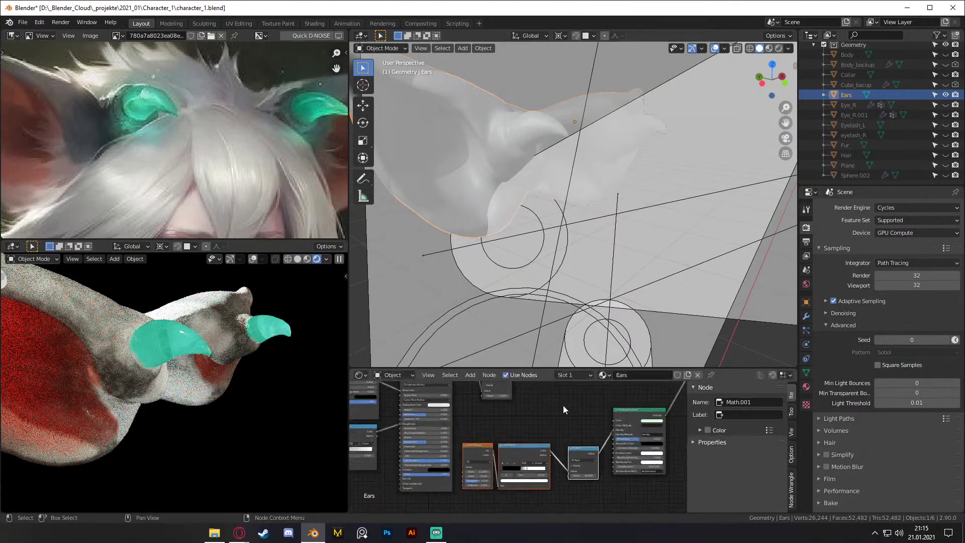
pyautogui.scroll(2, 562, 429)
pyautogui.click(538, 442)
pyautogui.hotkey('shift', 'd')
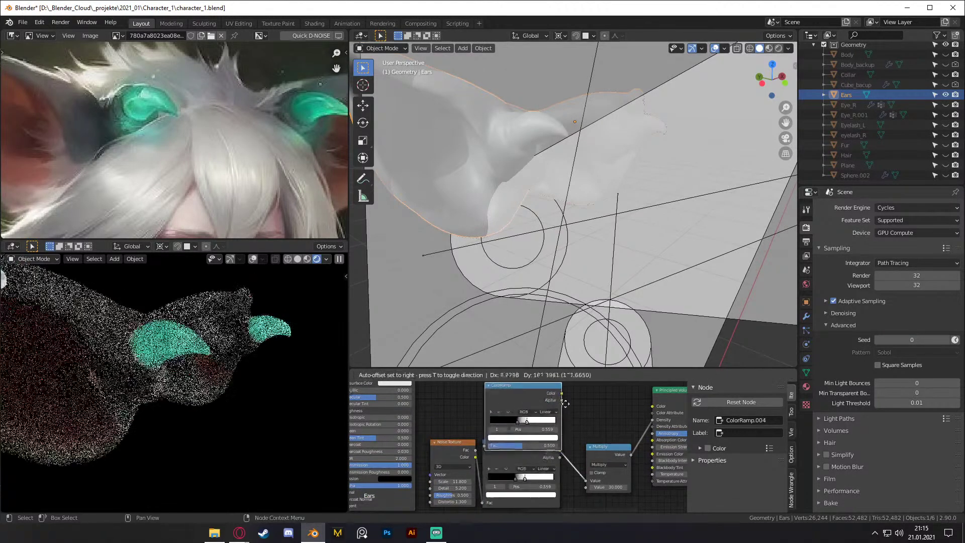
pyautogui.click(565, 394)
# Step: Connect the Noise Texture's output to the Fac input of the duplicated ColorRamp
pyautogui.scroll(-1, 565, 394)
pyautogui.moveTo(471, 442); pyautogui.dragTo(448, 474, button='middle')
pyautogui.click(447, 473)
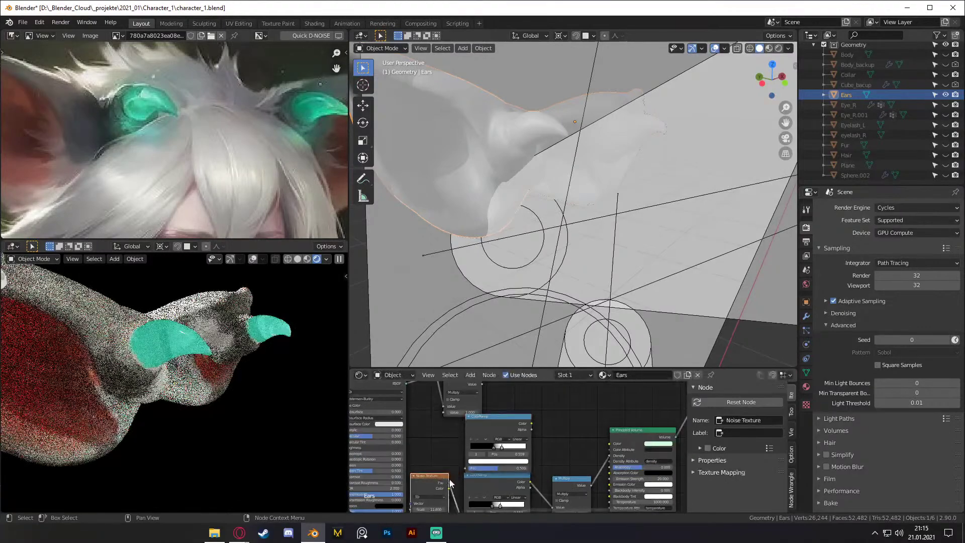
pyautogui.moveTo(452, 481); pyautogui.dragTo(468, 467)
pyautogui.scroll(2, 517, 461)
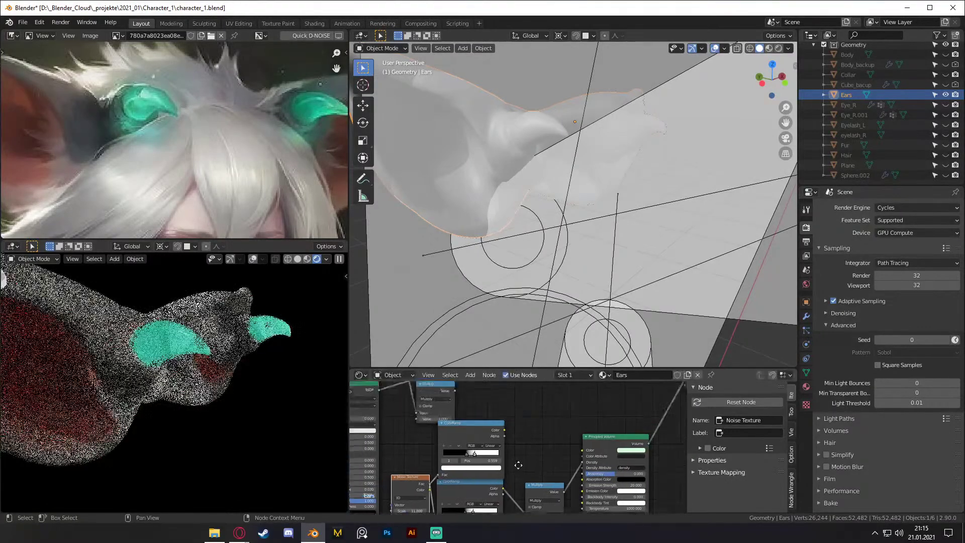
# Step: Copy the Principled Volume's Color hex value, then connect the upper duplicated ColorRamp's Color output to that Color input
pyautogui.moveTo(490, 426); pyautogui.dragTo(583, 450)
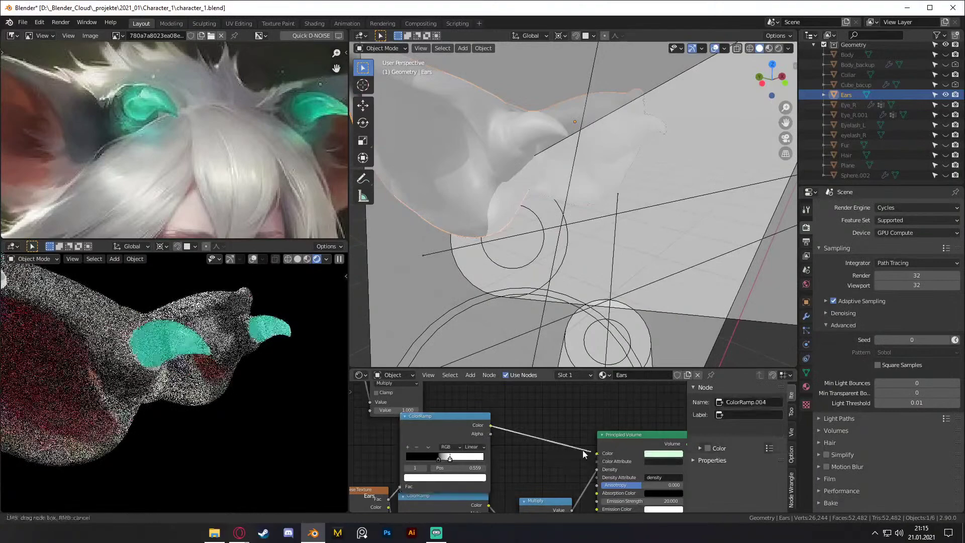
pyautogui.click(655, 456)
pyautogui.click(696, 408)
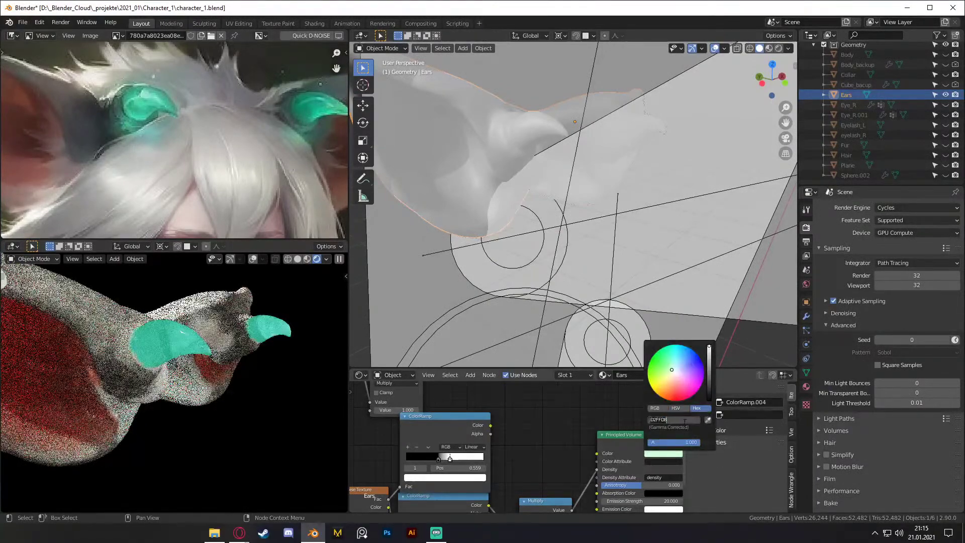
pyautogui.moveTo(490, 425); pyautogui.dragTo(597, 453)
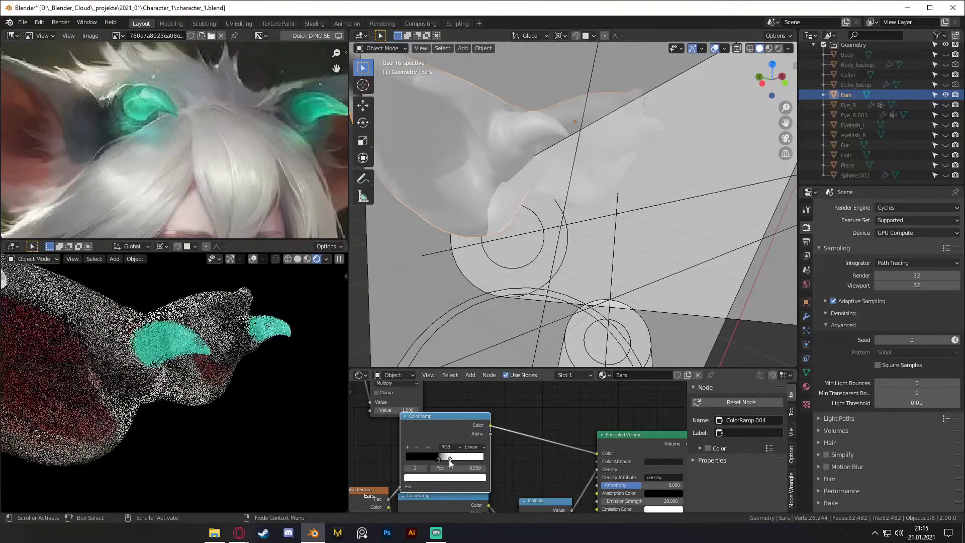
# Step: Set the upper ColorRamp's white stop to the hex color D2FFD8
pyautogui.click(445, 477)
pyautogui.click(447, 443)
pyautogui.write('D2FFD8')
pyautogui.press('Return')
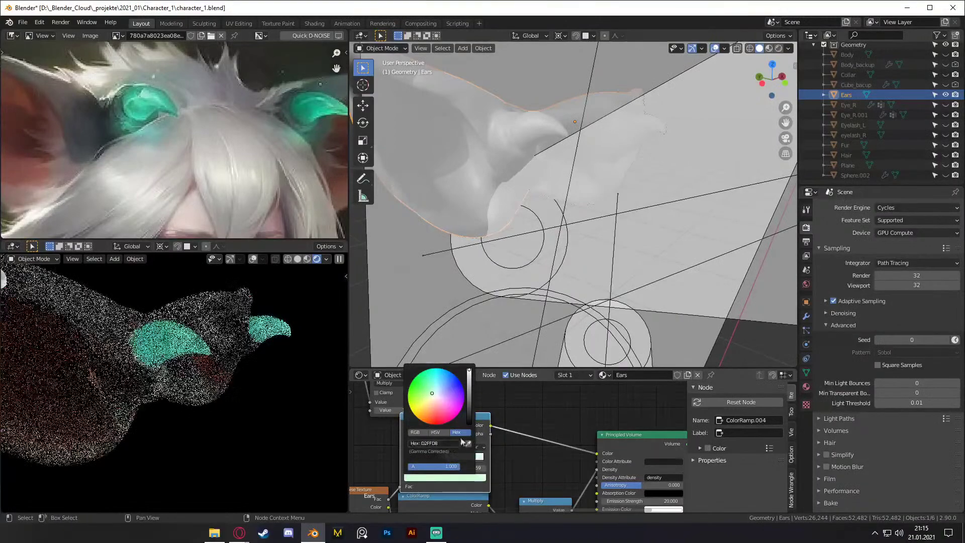
# Step: Recolor the upper ColorRamp's black stop to dark green with hue 0.362, saturation 0.807 and value 0.512
pyautogui.scroll(2, 521, 433)
pyautogui.moveTo(525, 438); pyautogui.dragTo(601, 434, button='middle')
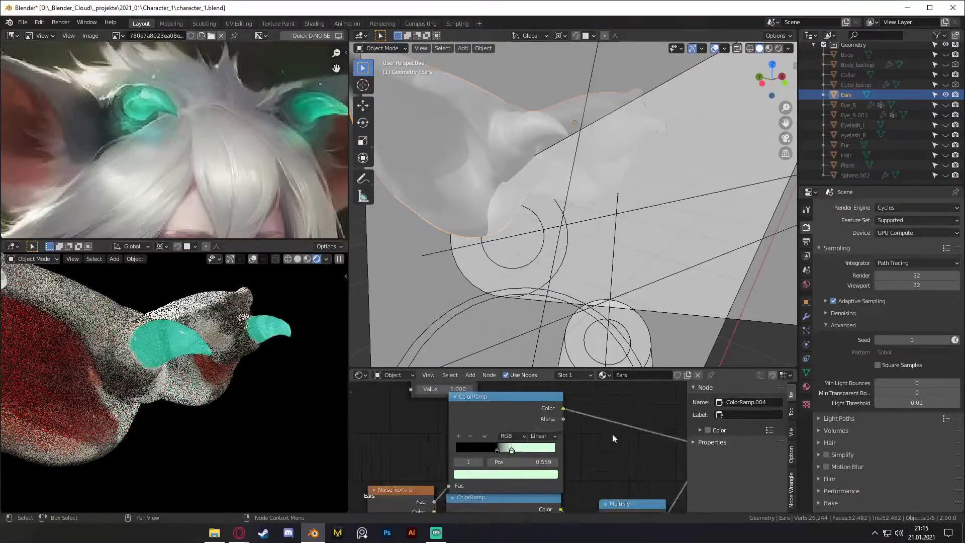
pyautogui.scroll(1, 442, 455)
pyautogui.click(512, 448)
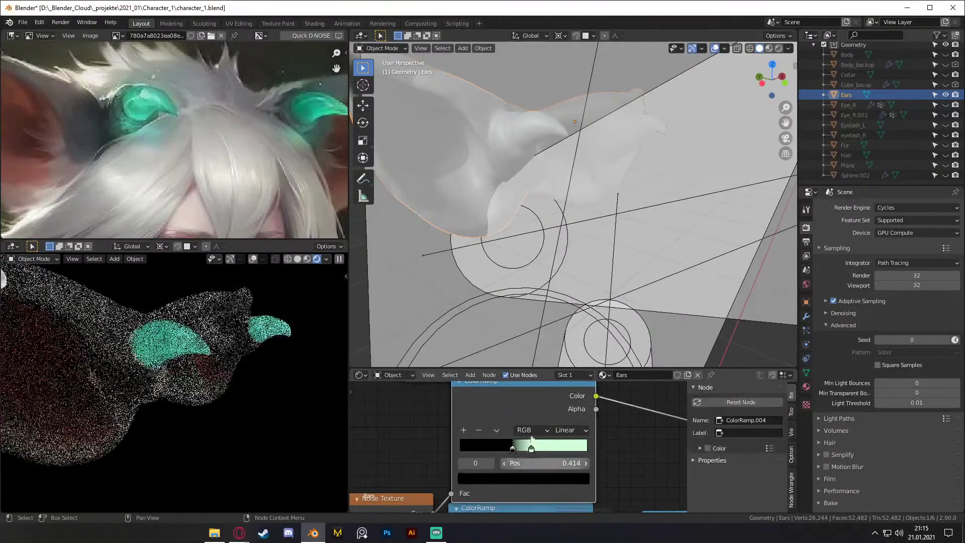
pyautogui.click(526, 477)
pyautogui.click(509, 424)
pyautogui.hotkey('ctrl', 'v')
pyautogui.press('Return')
pyautogui.click(507, 406)
pyautogui.moveTo(505, 436); pyautogui.dragTo(541, 436)
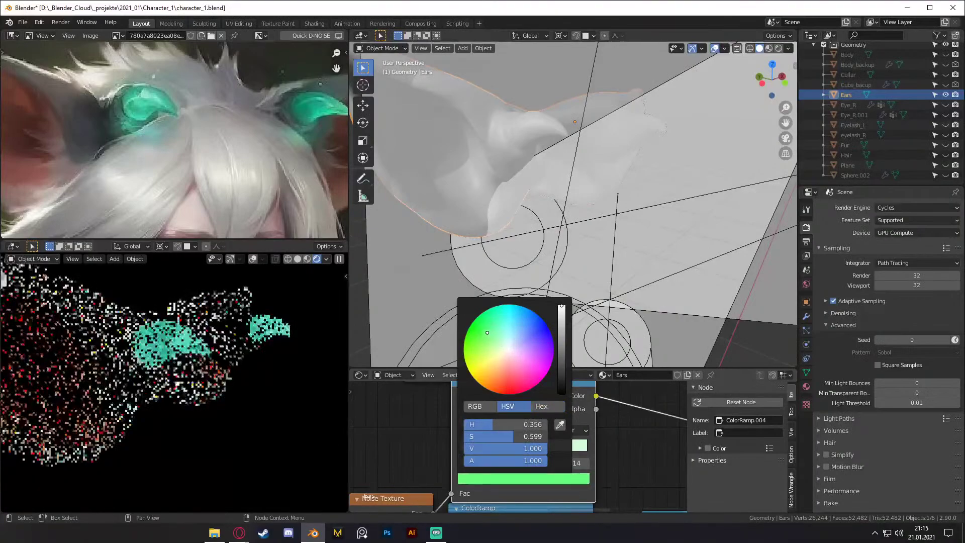
pyautogui.moveTo(487, 331); pyautogui.dragTo(482, 327)
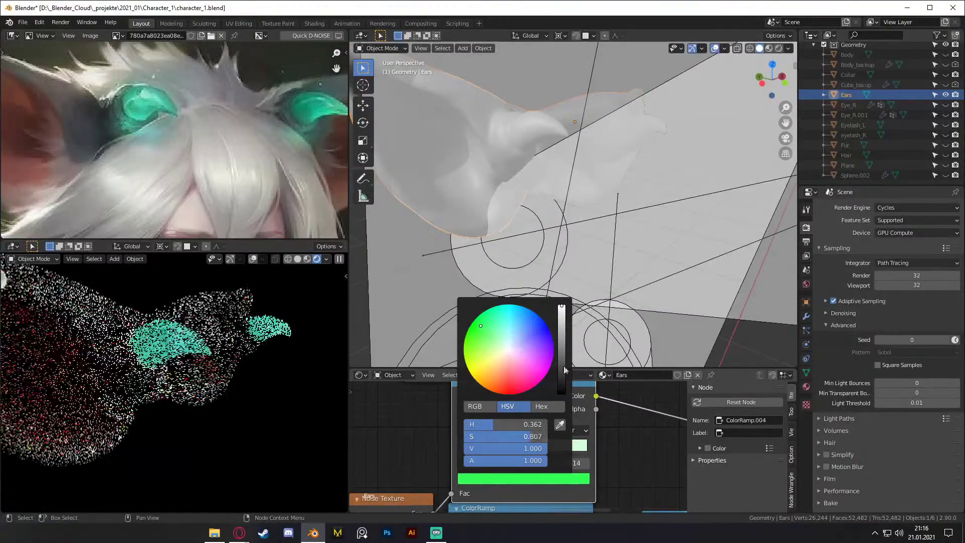
pyautogui.moveTo(561, 305); pyautogui.dragTo(561, 343)
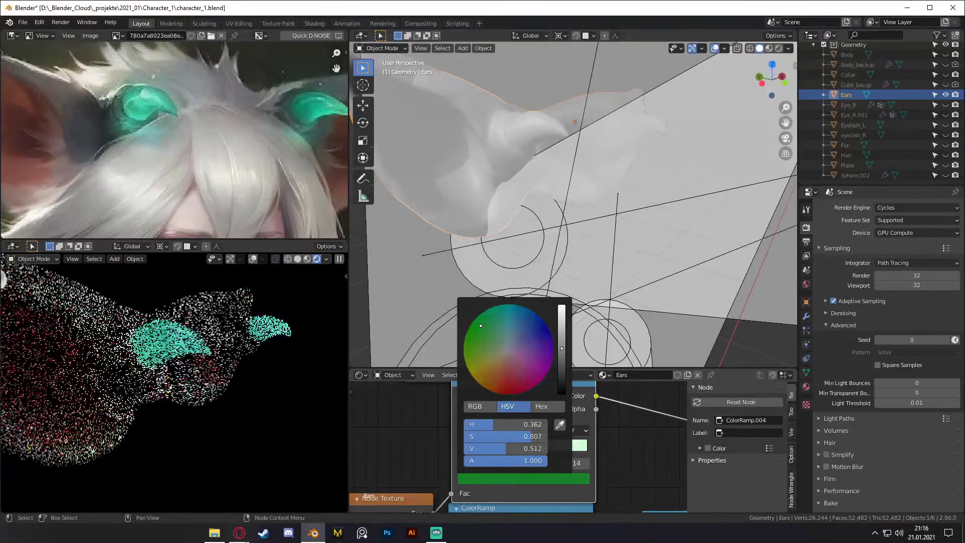
# Step: Examine the green horns in the rendered view from different angles and distances
pyautogui.scroll(-6, 201, 377)
pyautogui.moveTo(193, 378)
pyautogui.mouseDown(button='middle')
pyautogui.moveTo(207, 386)
pyautogui.moveTo(195, 378)
pyautogui.mouseUp(button='middle')
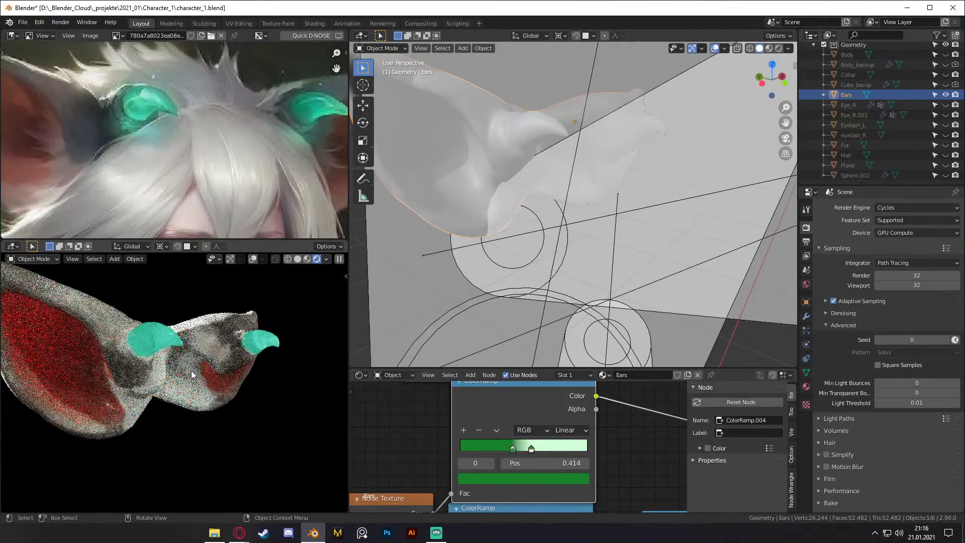
pyautogui.moveTo(193, 374); pyautogui.dragTo(198, 382, button='middle')
pyautogui.scroll(4, 200, 386)
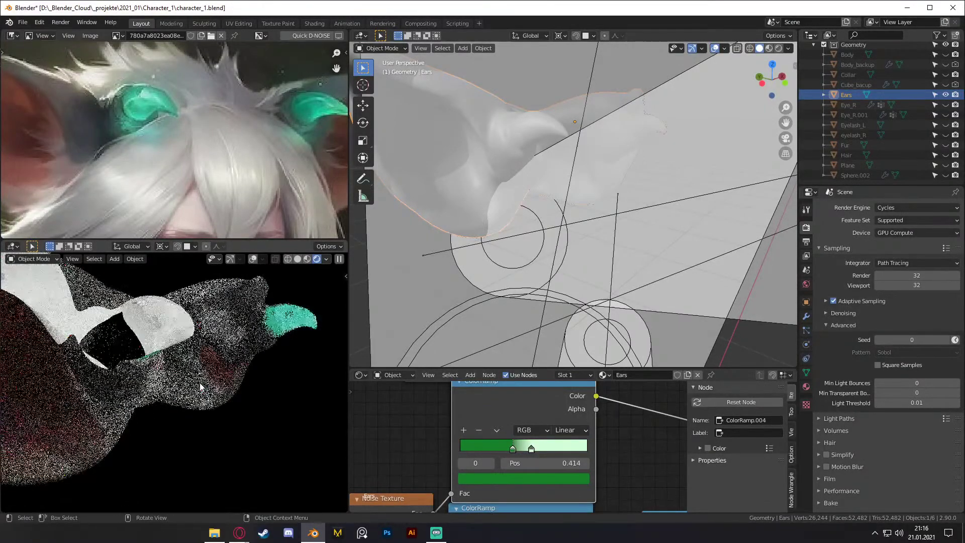
pyautogui.scroll(-2, 200, 386)
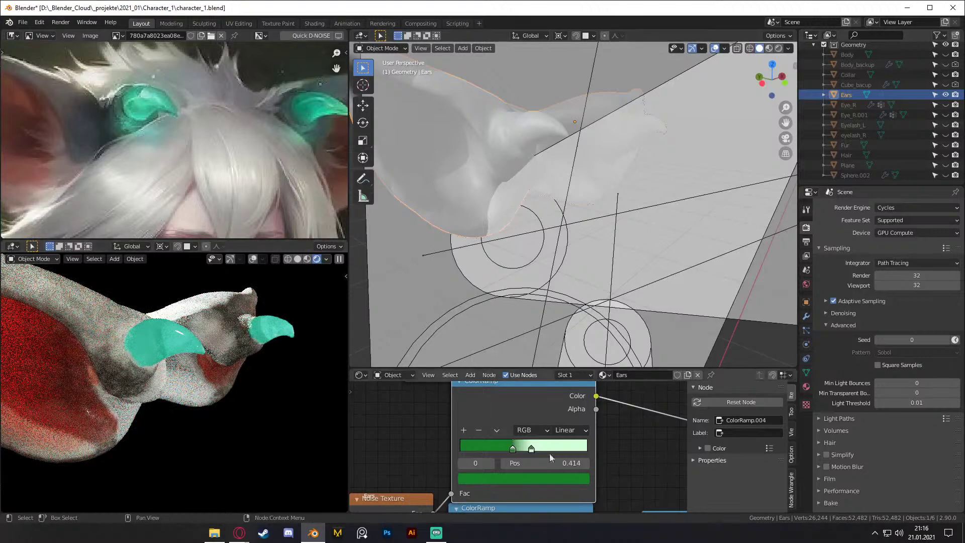
pyautogui.scroll(-5, 575, 454)
pyautogui.scroll(6, 568, 451)
pyautogui.scroll(-6, 564, 434)
# Step: Move the Rough Vertex Color node and its ColorRamp slightly upward together
pyautogui.moveTo(563, 429); pyautogui.dragTo(640, 407, button='middle')
pyautogui.scroll(3, 641, 405)
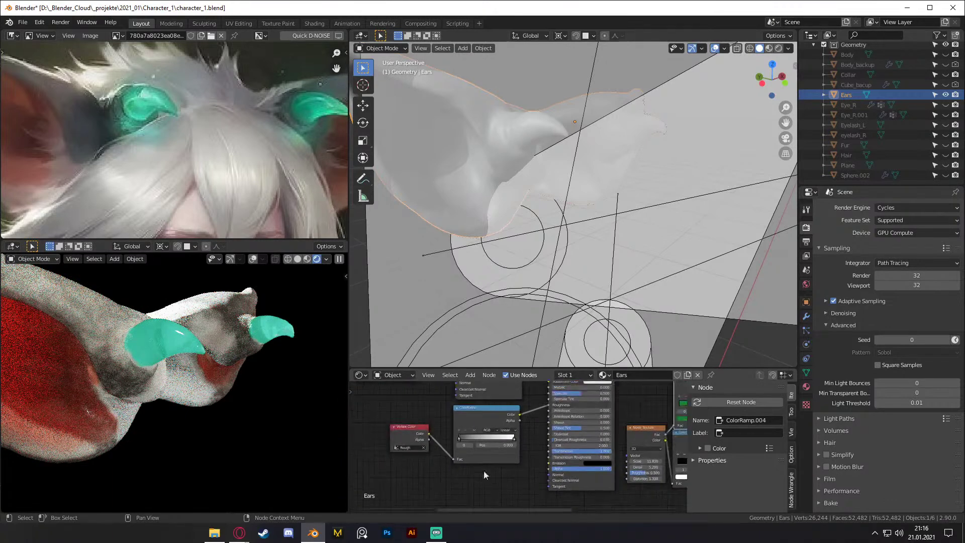
pyautogui.moveTo(494, 475); pyautogui.dragTo(395, 436)
pyautogui.moveTo(470, 423); pyautogui.dragTo(471, 419)
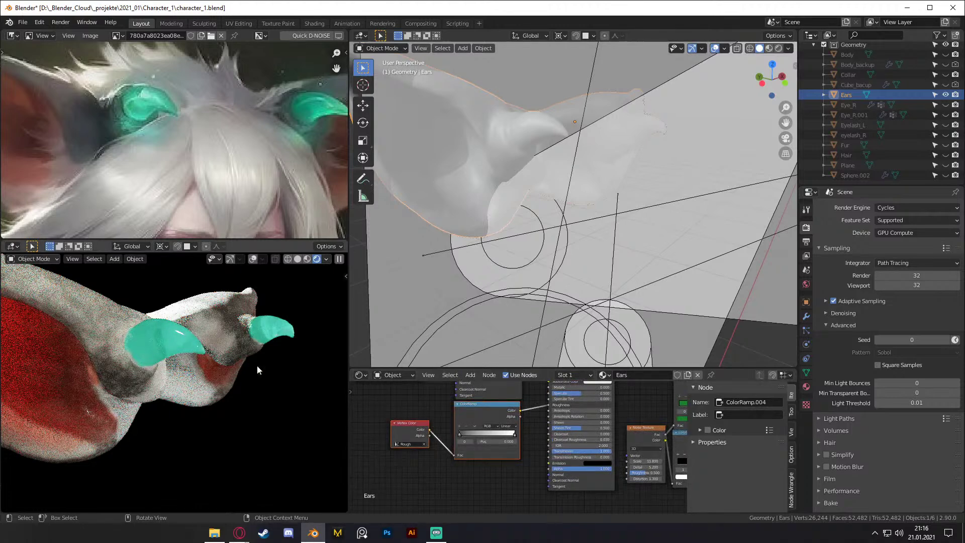
# Step: Add a Layer Weight node below the roughness ColorRamp
pyautogui.moveTo(222, 345); pyautogui.dragTo(333, 403, button='middle')
pyautogui.scroll(-3, 496, 474)
pyautogui.scroll(3, 496, 469)
pyautogui.hotkey('shift', 'a')
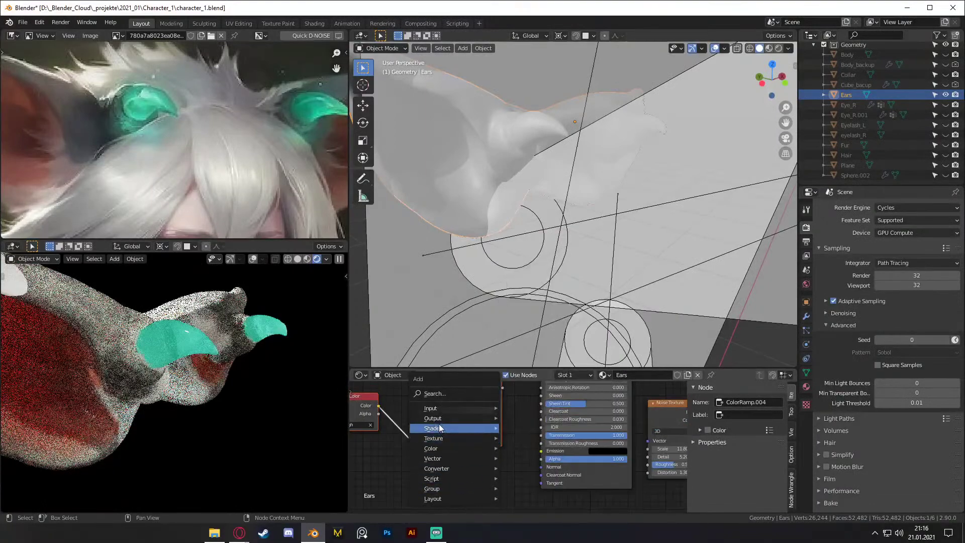
pyautogui.moveTo(438, 409)
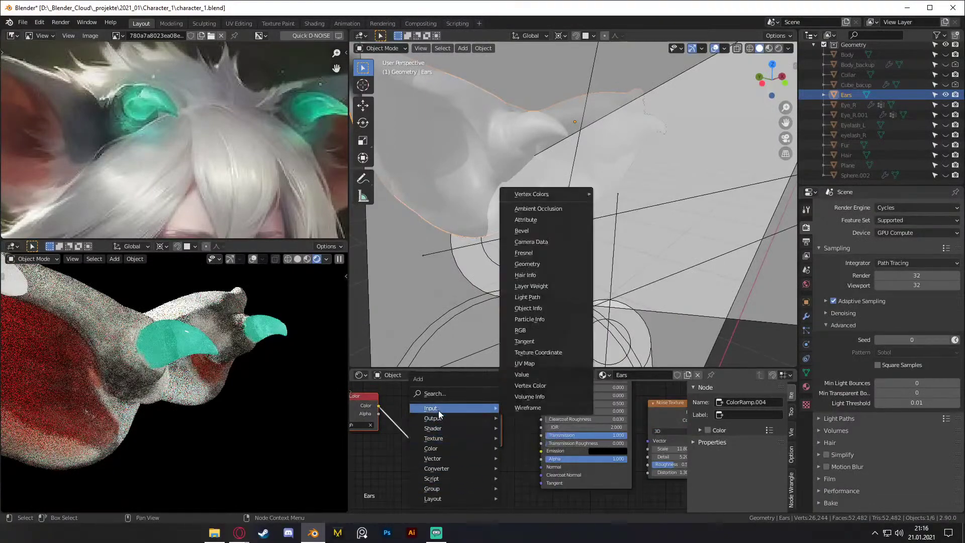
pyautogui.click(531, 285)
pyautogui.click(499, 470)
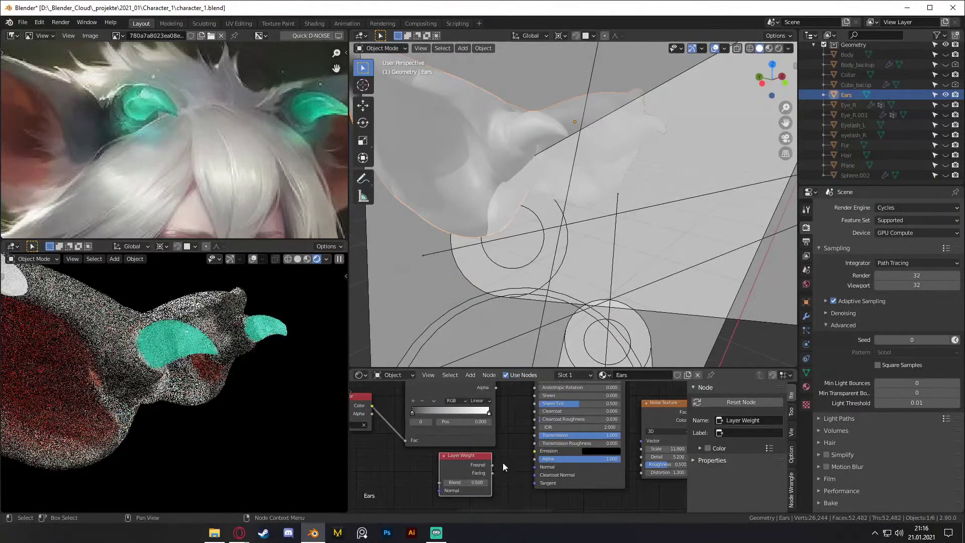
# Step: Preview the Layer Weight's Fresnel output on the ears and move the node beneath the Rough Vertex Color node
pyautogui.keyDown('ctrl'); pyautogui.keyDown('shift'); pyautogui.click(465, 458); pyautogui.keyUp('shift'); pyautogui.keyUp('ctrl')
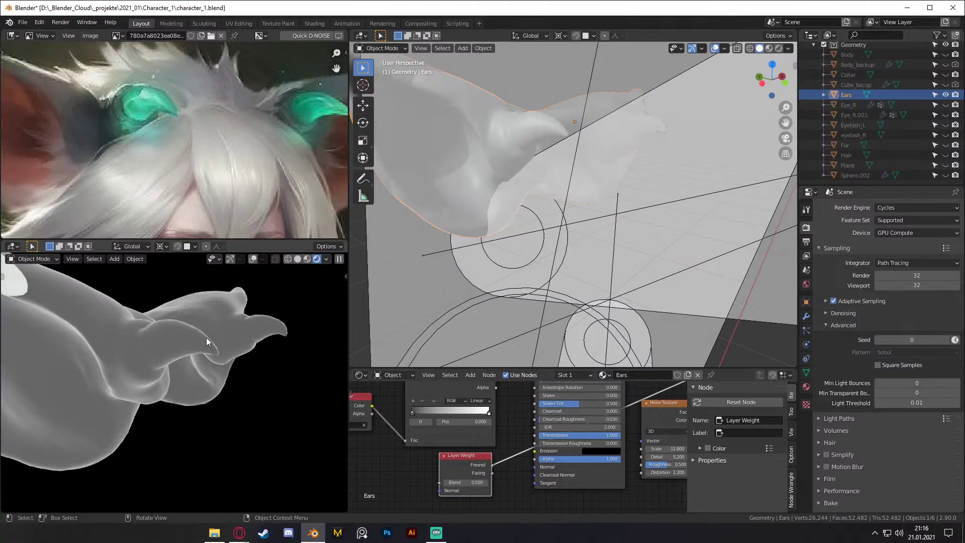
pyautogui.scroll(-2, 518, 442)
pyautogui.moveTo(528, 449); pyautogui.dragTo(443, 453)
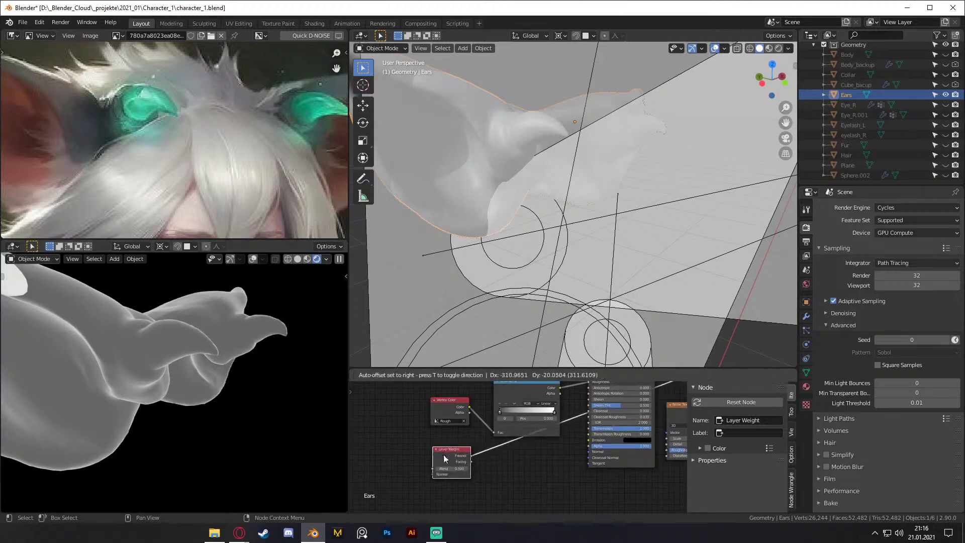
# Step: Insert a ColorRamp on the Layer Weight's Fresnel link and place it to the lower right of that node
pyautogui.hotkey('shift', 'a')
pyautogui.moveTo(481, 478)
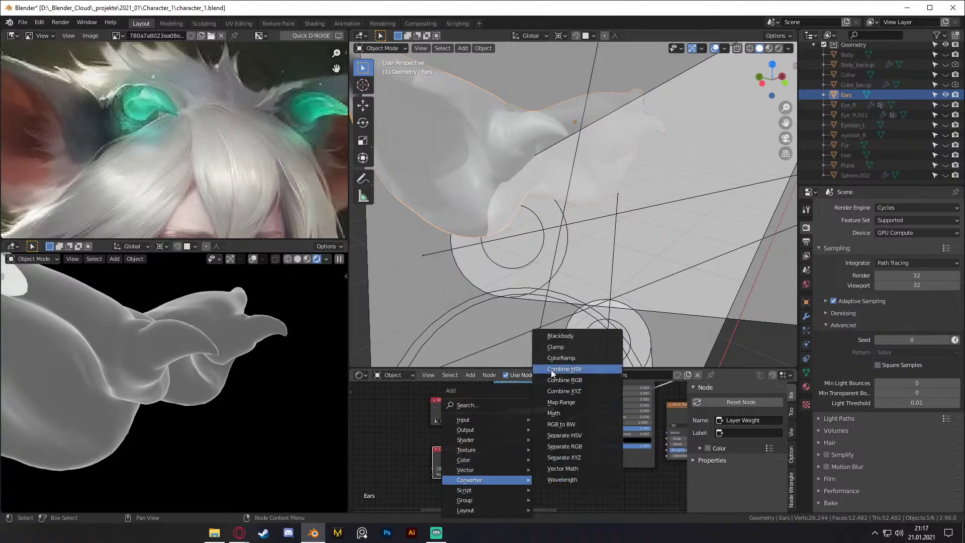
pyautogui.click(561, 358)
pyautogui.click(574, 474)
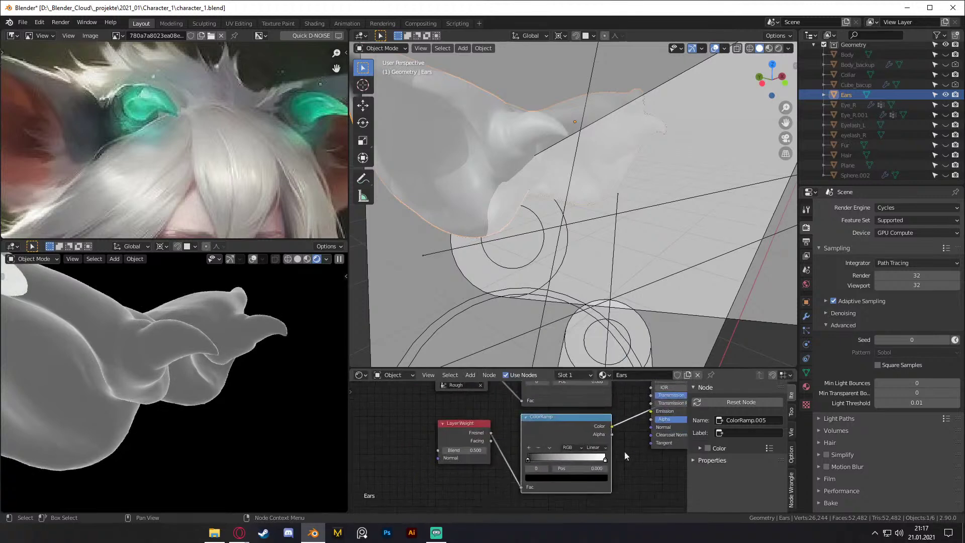
pyautogui.scroll(6, 510, 450)
pyautogui.moveTo(508, 451); pyautogui.dragTo(542, 456, button='middle')
pyautogui.scroll(-4, 542, 457)
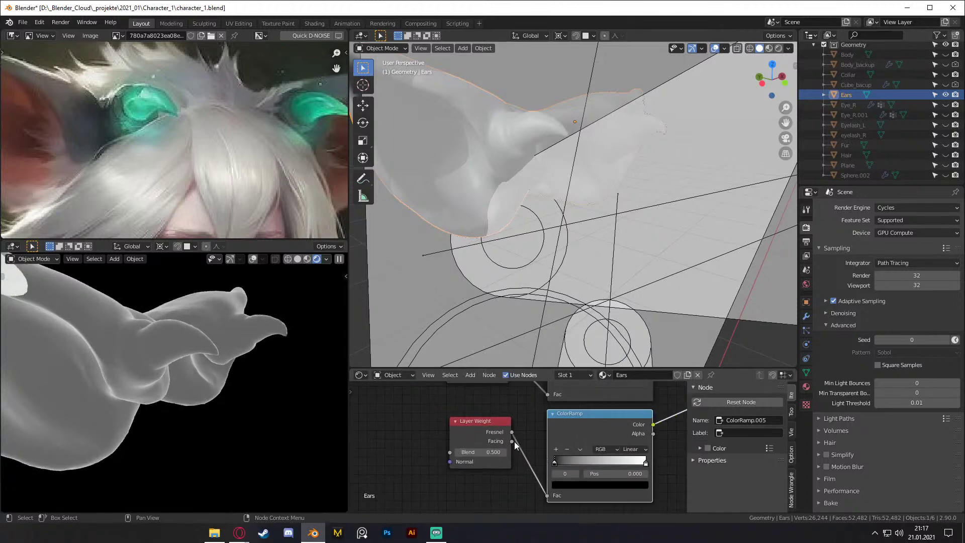
pyautogui.moveTo(578, 421); pyautogui.dragTo(584, 454)
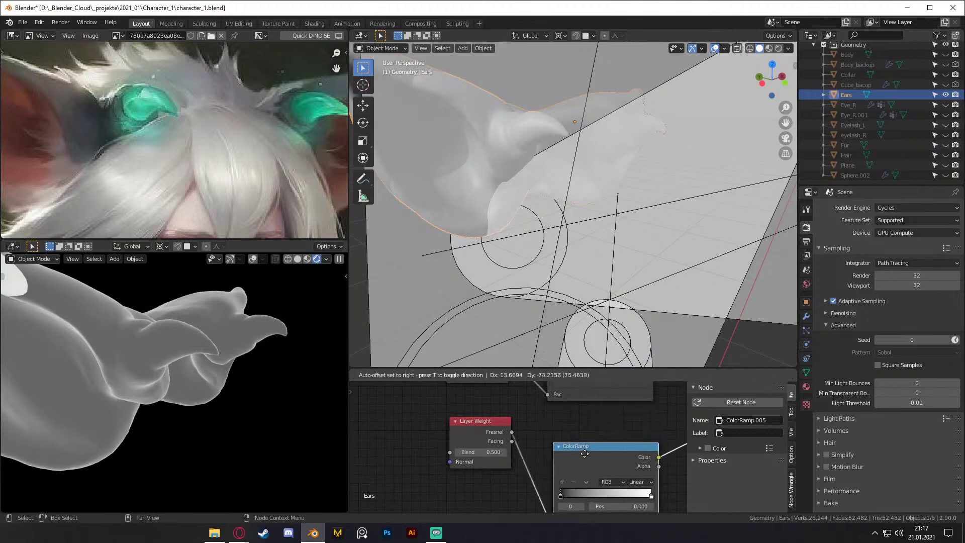
# Step: Preview the Layer Weight's Facing output and set its Blend to 0.100
pyautogui.keyDown('ctrl'); pyautogui.keyDown('shift'); pyautogui.click(474, 429); pyautogui.keyUp('shift'); pyautogui.keyUp('ctrl')
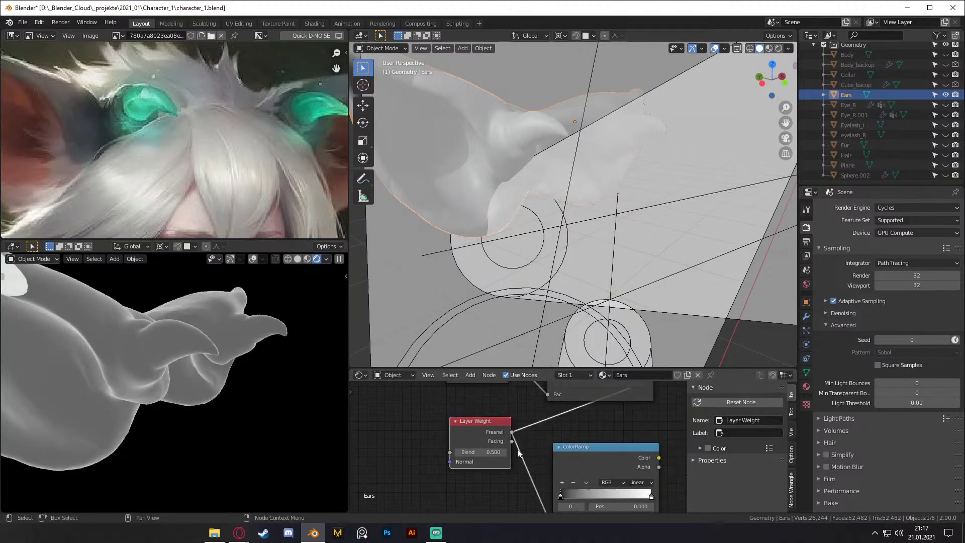
pyautogui.scroll(-2, 517, 449)
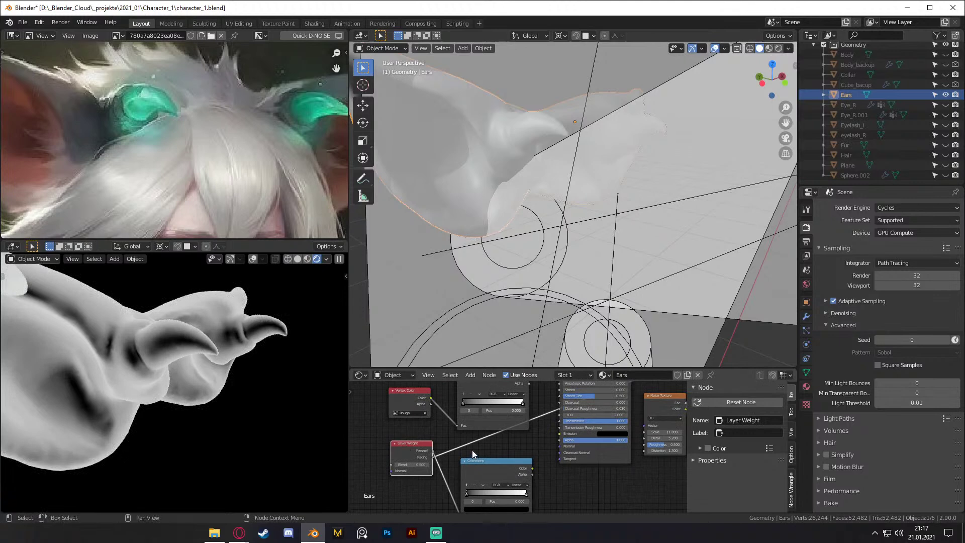
pyautogui.moveTo(472, 451); pyautogui.dragTo(553, 442, button='middle')
pyautogui.scroll(3, 575, 449)
pyautogui.moveTo(543, 445); pyautogui.dragTo(515, 445)
pyautogui.scroll(-5, 547, 445)
pyautogui.moveTo(565, 423); pyautogui.dragTo(492, 434, button='middle')
# Step: Preview the Layer Weight's ColorRamp and connect the Facing output to its Fac input
pyautogui.click(539, 449)
pyautogui.moveTo(540, 454); pyautogui.dragTo(537, 441)
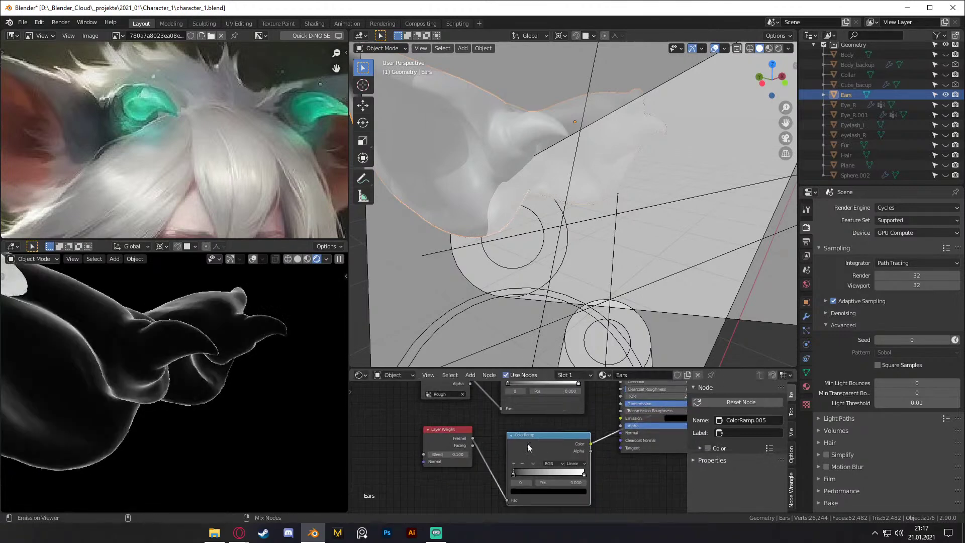
pyautogui.moveTo(472, 445); pyautogui.dragTo(504, 498)
pyautogui.moveTo(543, 440); pyautogui.dragTo(542, 433)
# Step: Set the Layer Weight ColorRamp to B-Spline interpolation and move its black stop to 0.168
pyautogui.scroll(2, 543, 442)
pyautogui.moveTo(506, 472); pyautogui.dragTo(510, 475)
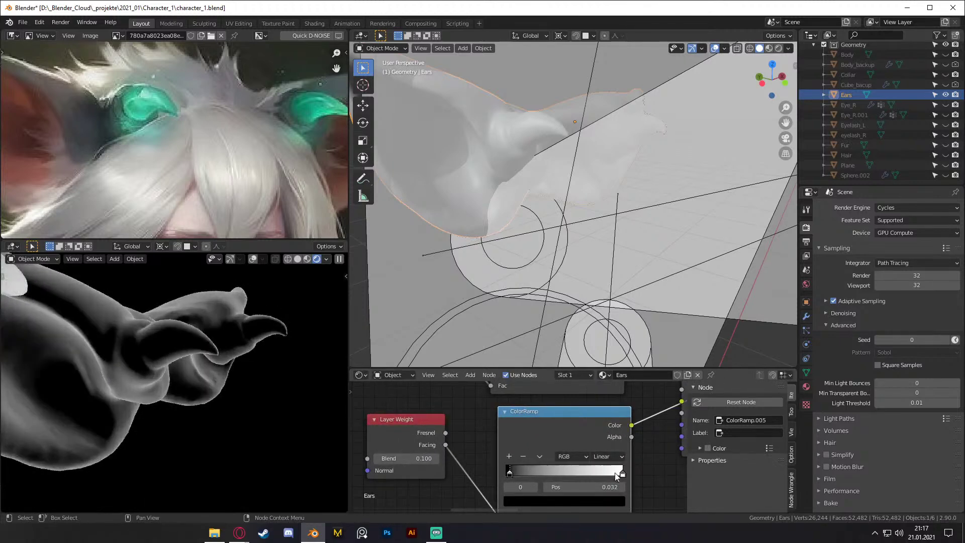
pyautogui.click(608, 455)
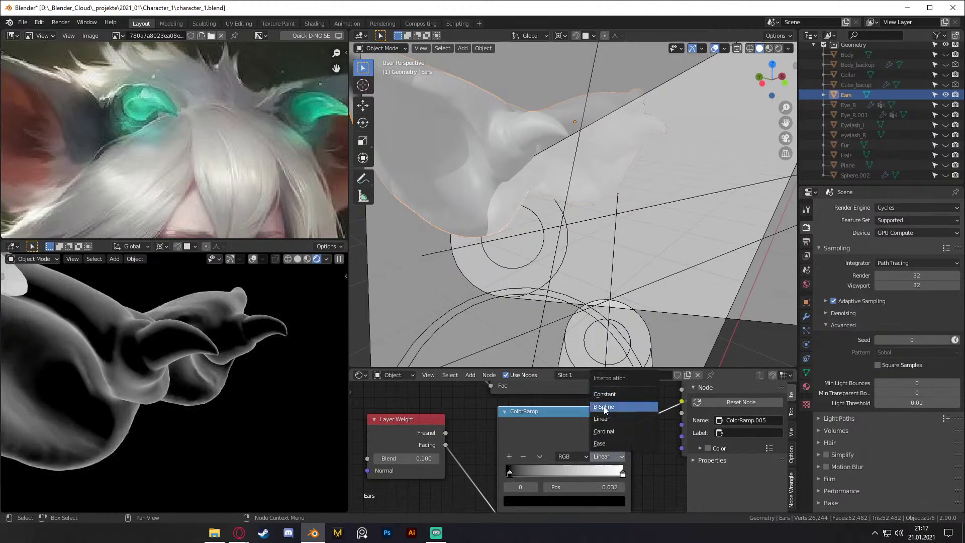
pyautogui.click(604, 406)
pyautogui.moveTo(511, 473); pyautogui.dragTo(527, 475)
# Step: Reconnect the Ears shader to the material output and delete the preview Emission Viewer node
pyautogui.scroll(-2, 611, 469)
pyautogui.moveTo(611, 470); pyautogui.dragTo(497, 486, button='middle')
pyautogui.scroll(3, 588, 469)
pyautogui.scroll(-6, 638, 463)
pyautogui.moveTo(640, 464); pyautogui.dragTo(508, 464, button='middle')
pyautogui.moveTo(424, 443); pyautogui.dragTo(484, 432, button='middle')
pyautogui.moveTo(454, 402); pyautogui.dragTo(628, 420)
pyautogui.click(637, 400)
pyautogui.press('x')
# Step: Connect the Layer Weight ColorRamp's Color output to the horns' Principled BSDF
pyautogui.moveTo(478, 475); pyautogui.dragTo(675, 405, button='middle')
pyautogui.scroll(6, 517, 453)
pyautogui.moveTo(494, 507); pyautogui.dragTo(480, 463, button='middle')
pyautogui.moveTo(467, 448); pyautogui.dragTo(501, 417)
# Step: Move the Layer Weight ColorRamp's black stop to 0.314
pyautogui.scroll(2, 490, 455)
pyautogui.moveTo(481, 471); pyautogui.dragTo(627, 440, button='middle')
pyautogui.scroll(5, 583, 434)
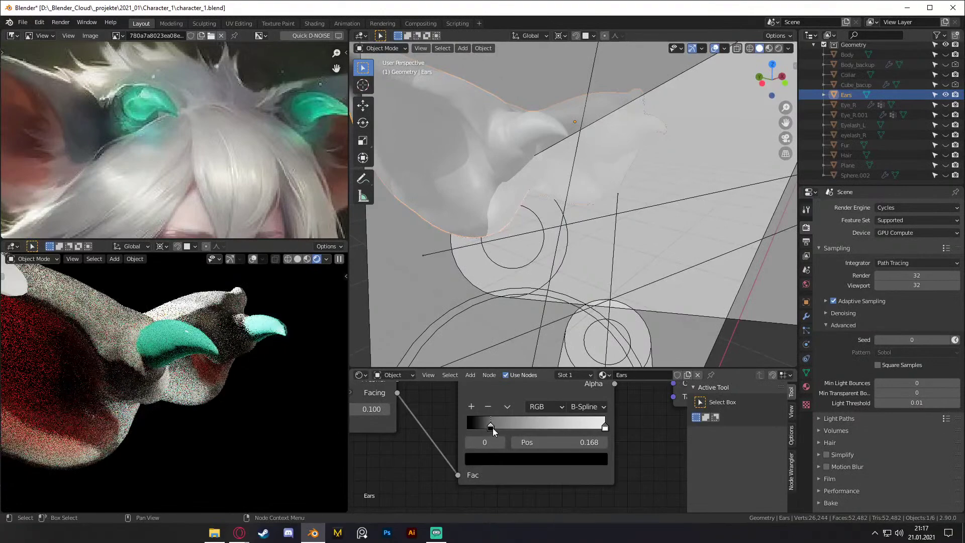
pyautogui.moveTo(491, 428); pyautogui.dragTo(514, 430)
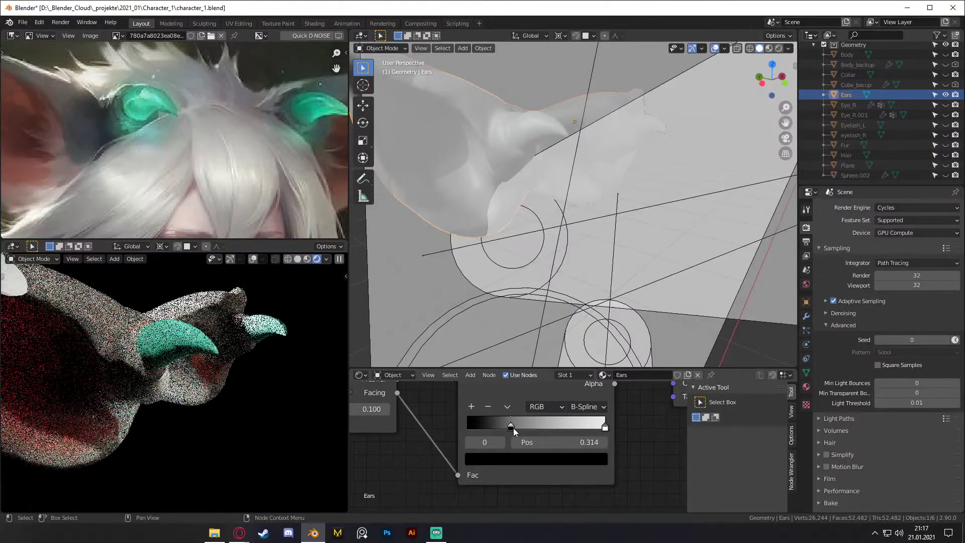
# Step: Shift the Layer Weight nodes away from the Principled BSDF and insert an Invert node after their ColorRamp
pyautogui.scroll(-2, 513, 427)
pyautogui.moveTo(601, 447); pyautogui.dragTo(589, 457, button='middle')
pyautogui.moveTo(498, 491); pyautogui.dragTo(386, 419)
pyautogui.moveTo(496, 414); pyautogui.dragTo(377, 414)
pyautogui.hotkey('shift', 'a')
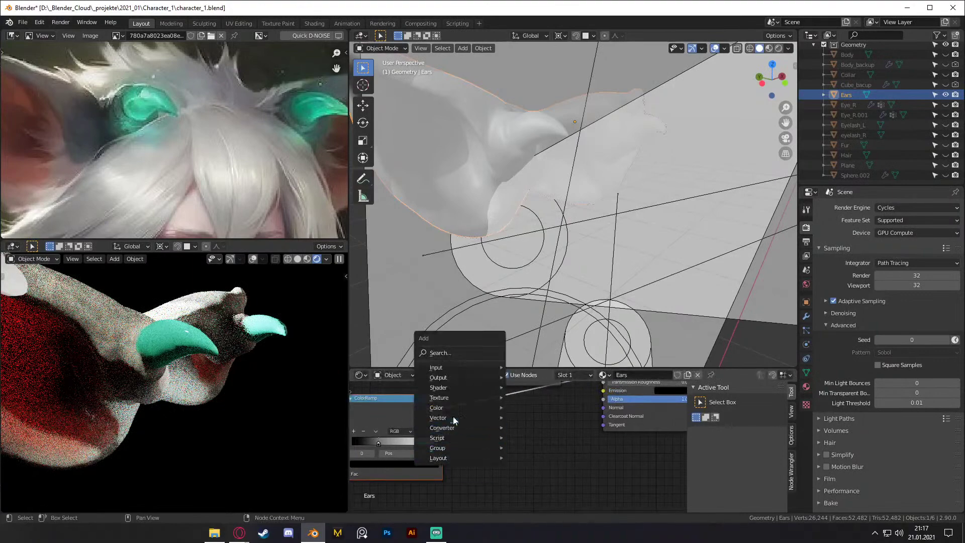
pyautogui.moveTo(492, 410)
pyautogui.click(527, 440)
pyautogui.click(528, 448)
# Step: Place the Layer Weight ColorRamp's white stop at 0.850 and its black stop at 0.000
pyautogui.moveTo(495, 450); pyautogui.dragTo(638, 460, button='middle')
pyautogui.scroll(4, 624, 452)
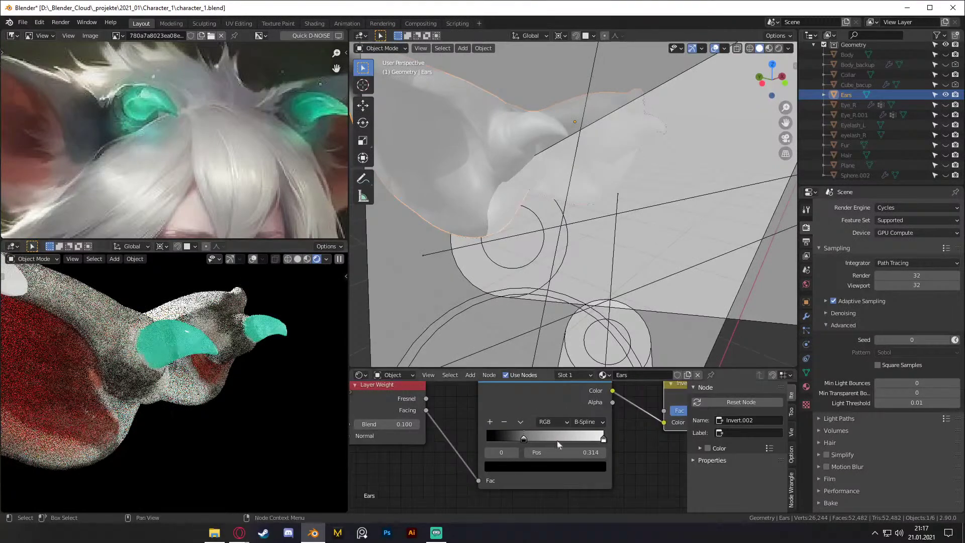
pyautogui.scroll(2, 521, 452)
pyautogui.moveTo(525, 432); pyautogui.dragTo(506, 432)
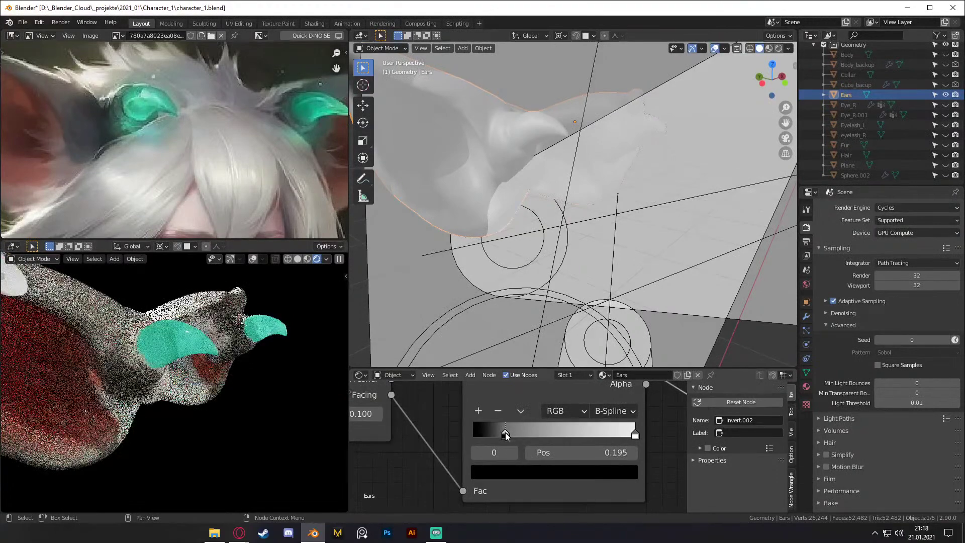
pyautogui.click(635, 435)
pyautogui.moveTo(635, 435); pyautogui.dragTo(611, 435)
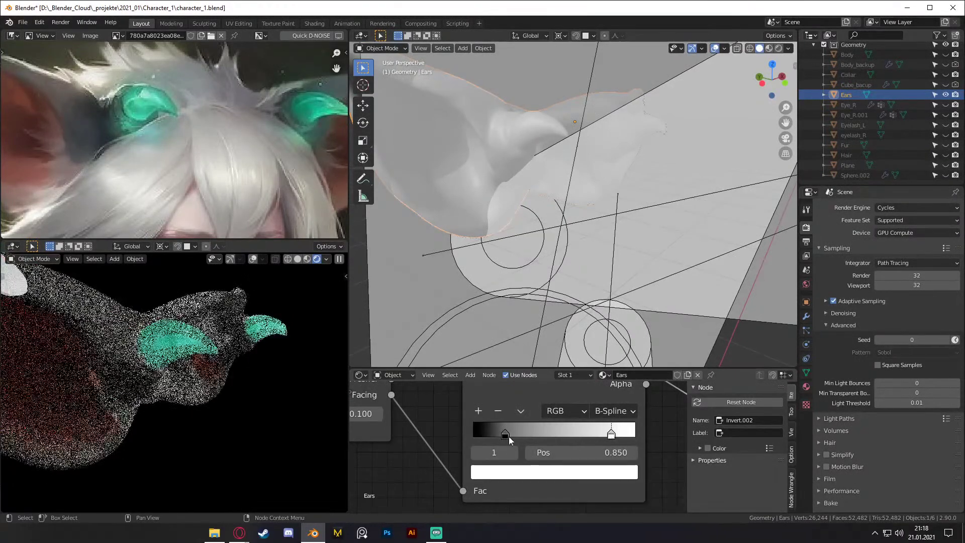
pyautogui.moveTo(505, 433); pyautogui.dragTo(472, 435)
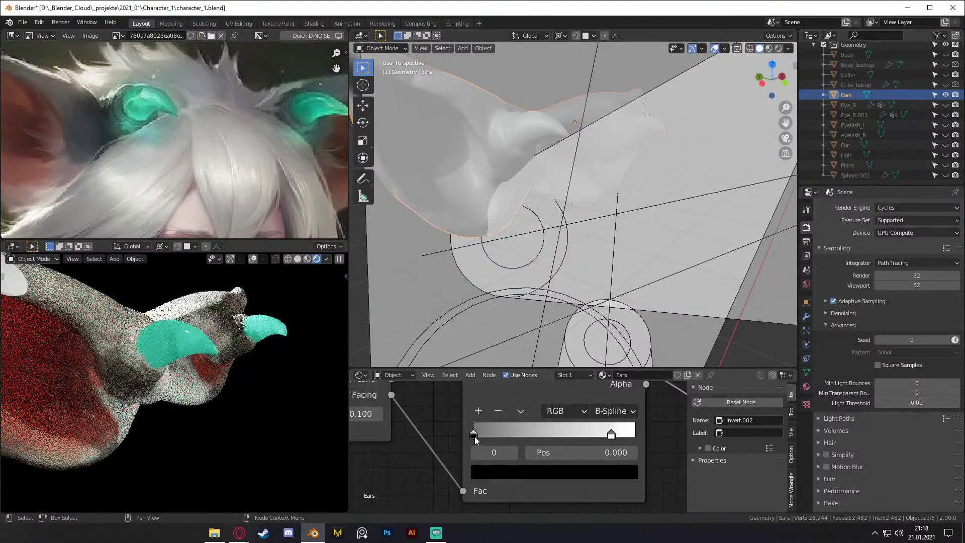
# Step: Set the Layer Weight ColorRamp's black stop to 0.141 and delete the Invert node that follows it
pyautogui.moveTo(474, 436); pyautogui.dragTo(497, 433)
pyautogui.scroll(-3, 640, 443)
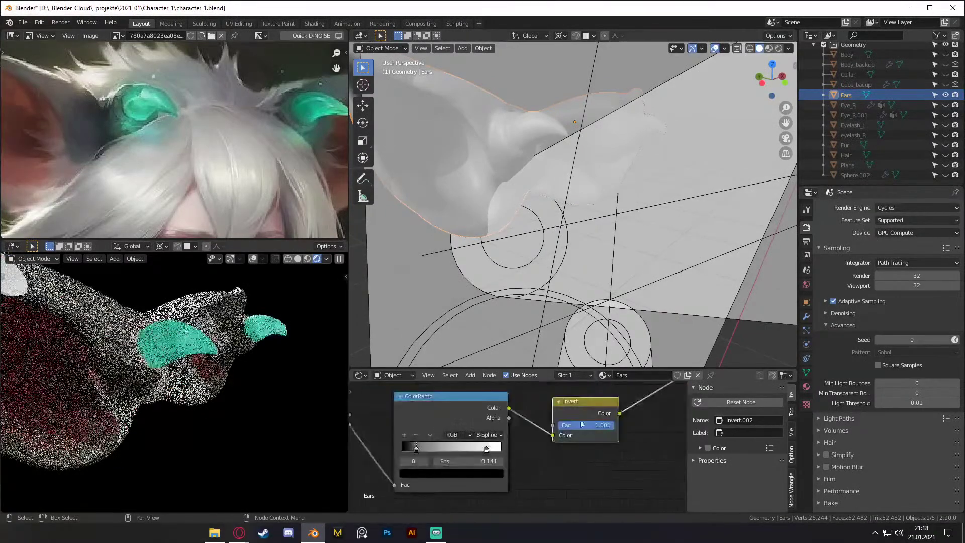
pyautogui.scroll(-5, 573, 455)
pyautogui.moveTo(594, 437); pyautogui.dragTo(511, 470, button='middle')
pyautogui.press('x')
# Step: Connect the Layer Weight ColorRamp's Color output to the Principled BSDF's Transmission input instead of Emission
pyautogui.moveTo(430, 453); pyautogui.dragTo(547, 439)
pyautogui.moveTo(491, 463); pyautogui.dragTo(500, 460, button='middle')
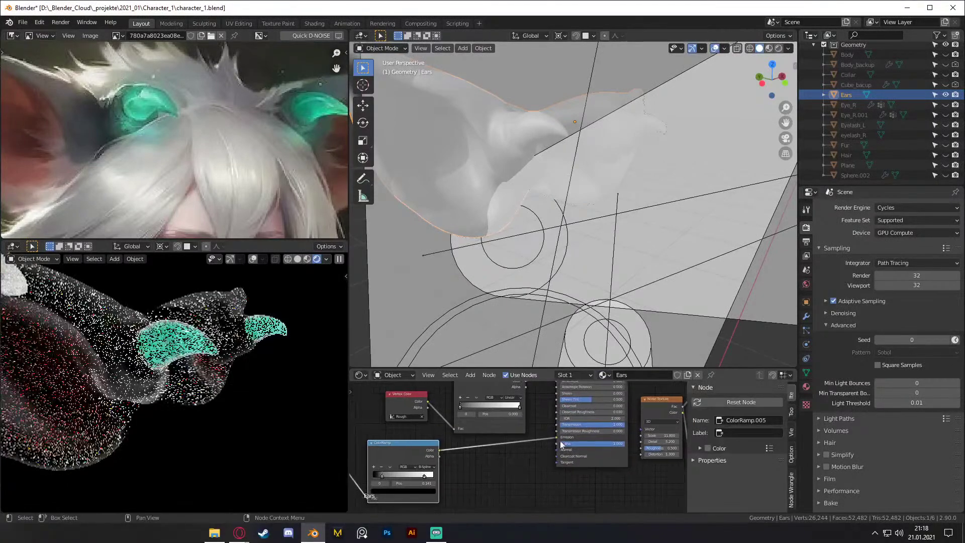
pyautogui.moveTo(556, 437)
pyautogui.mouseDown()
pyautogui.moveTo(548, 433)
pyautogui.moveTo(556, 425)
pyautogui.mouseUp()
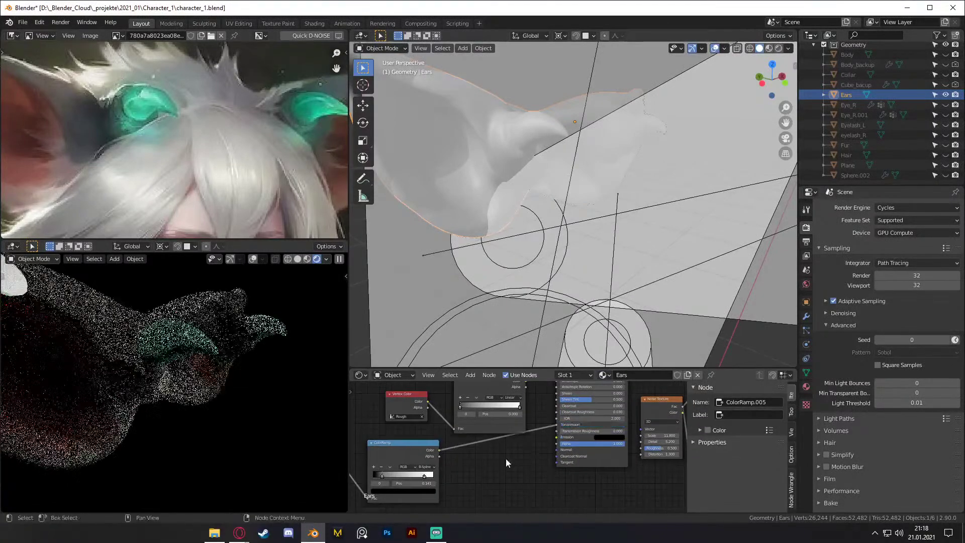
# Step: Move the Layer Weight and its ColorRamp node together closer to the Principled BSDF
pyautogui.moveTo(454, 495); pyautogui.dragTo(539, 468, button='middle')
pyautogui.moveTo(487, 490); pyautogui.dragTo(399, 433)
pyautogui.press('g')
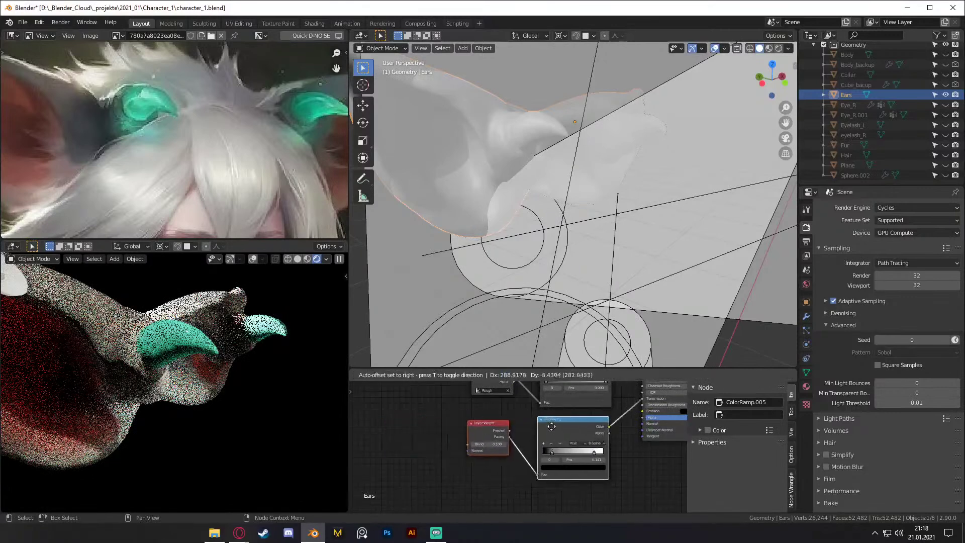
pyautogui.click(631, 466)
# Step: Reverse the Layer Weight ColorRamp's colors by making the first stop white and the second stop black
pyautogui.moveTo(632, 466); pyautogui.dragTo(536, 460, button='middle')
pyautogui.scroll(3, 536, 461)
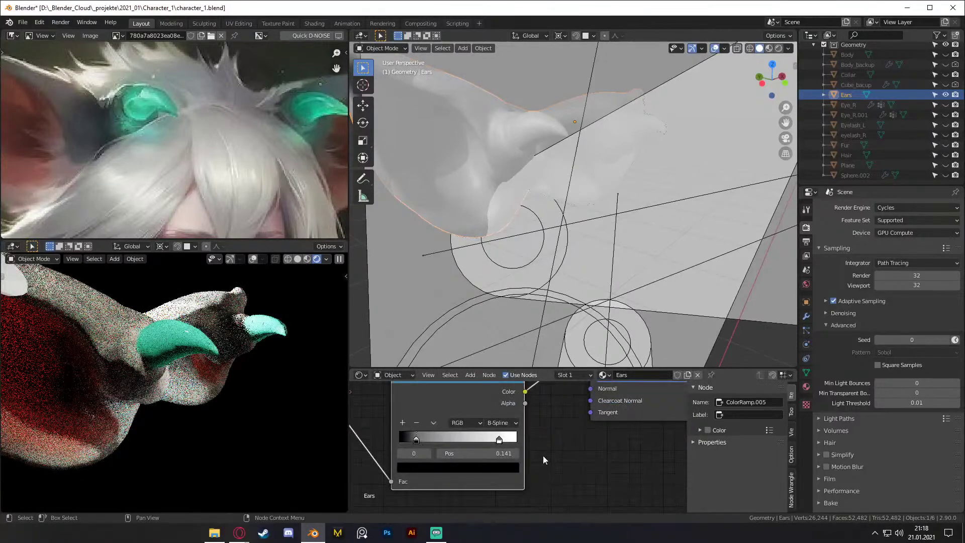
pyautogui.scroll(-2, 583, 436)
pyautogui.moveTo(583, 435); pyautogui.dragTo(544, 454, button='middle')
pyautogui.scroll(3, 584, 444)
pyautogui.click(583, 434)
pyautogui.click(494, 433)
pyautogui.click(517, 464)
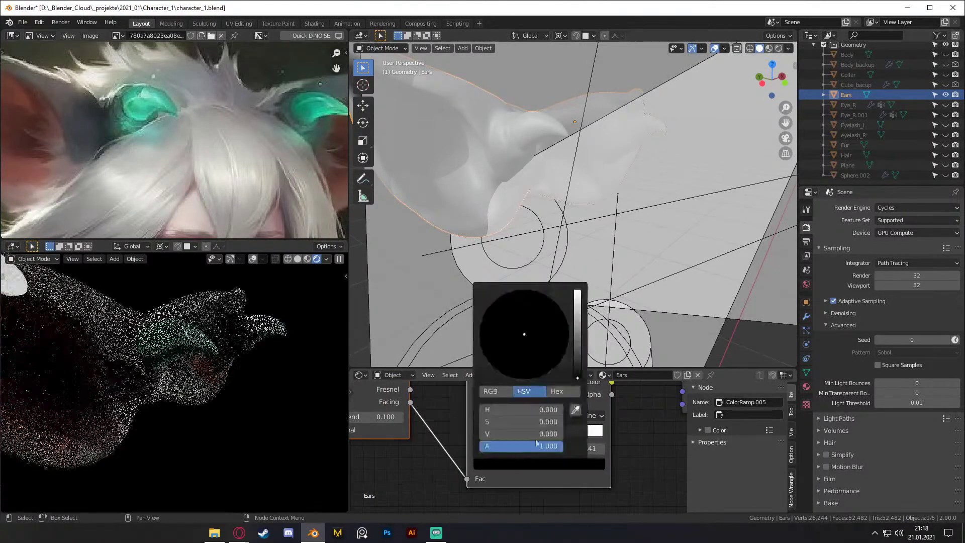
pyautogui.moveTo(578, 372); pyautogui.dragTo(577, 292)
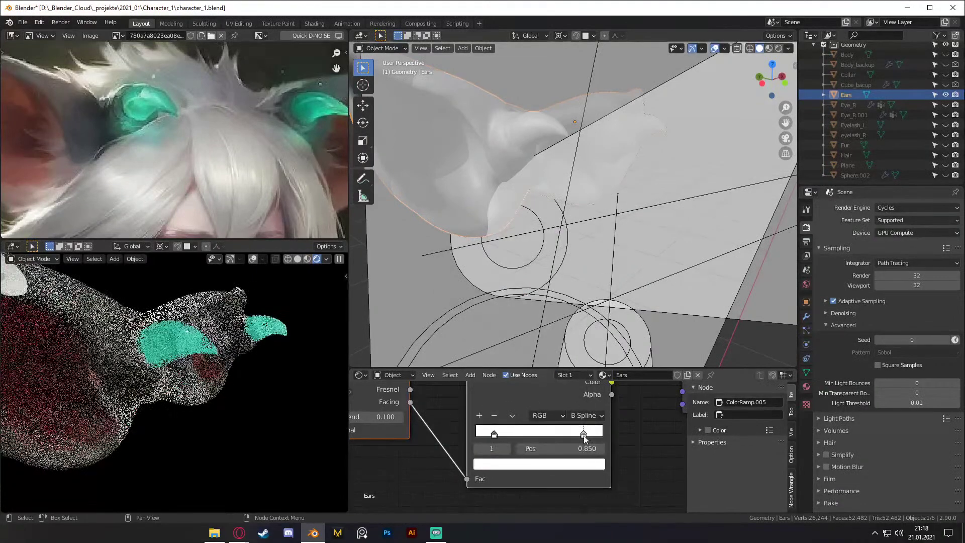
pyautogui.click(578, 465)
pyautogui.moveTo(576, 338); pyautogui.dragTo(577, 378)
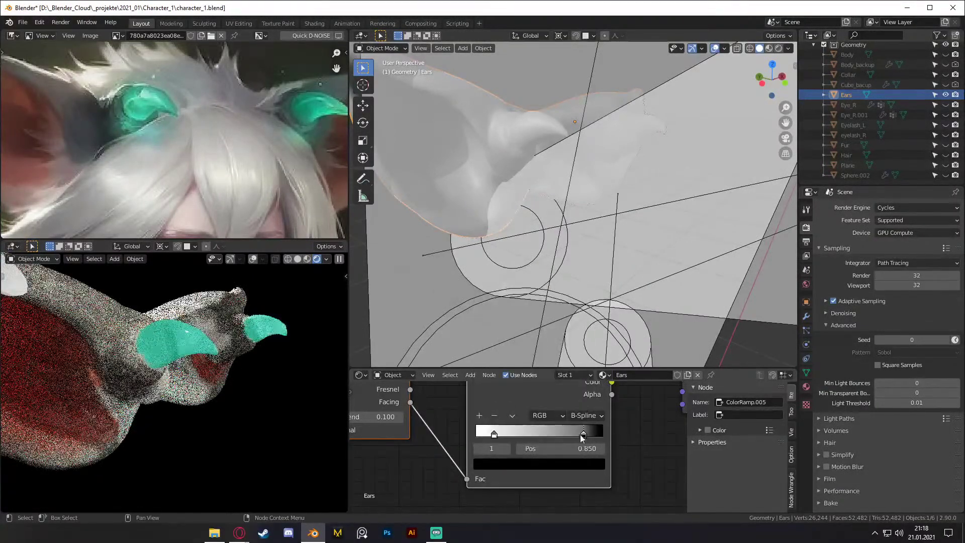
# Step: Switch the ColorRamp's interpolation to Ease and place its white stop at 0.314 and its black stop at 0.400
pyautogui.moveTo(578, 436); pyautogui.dragTo(516, 435)
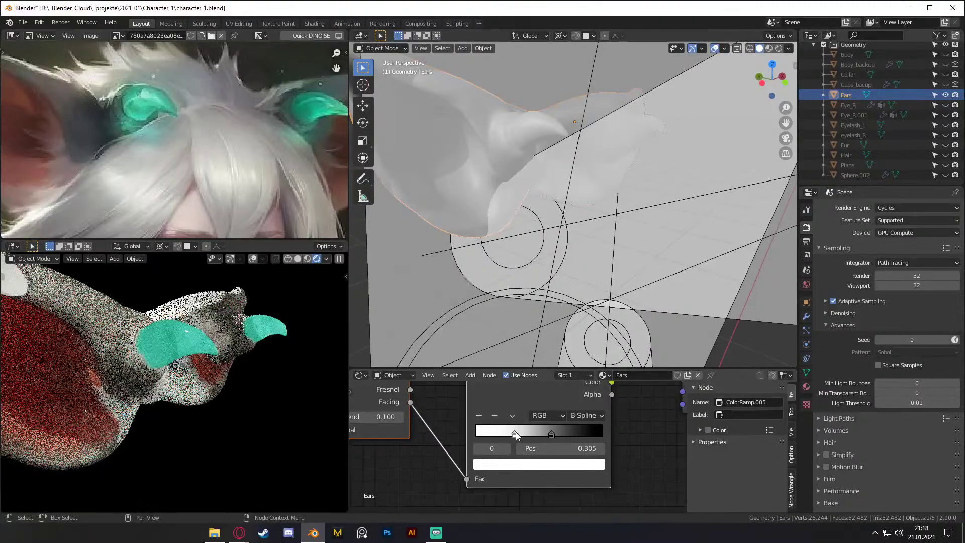
pyautogui.click(586, 415)
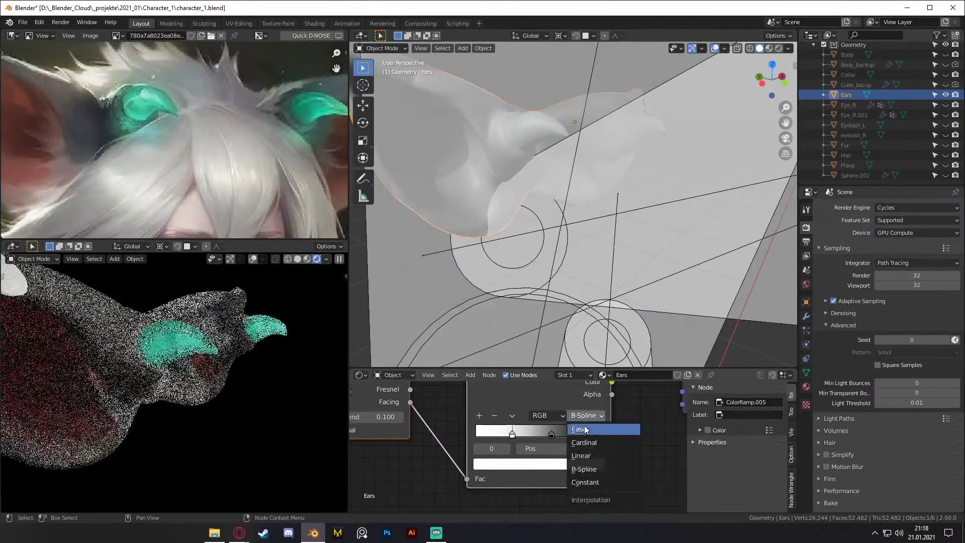
pyautogui.click(585, 396)
pyautogui.moveTo(551, 435); pyautogui.dragTo(527, 441)
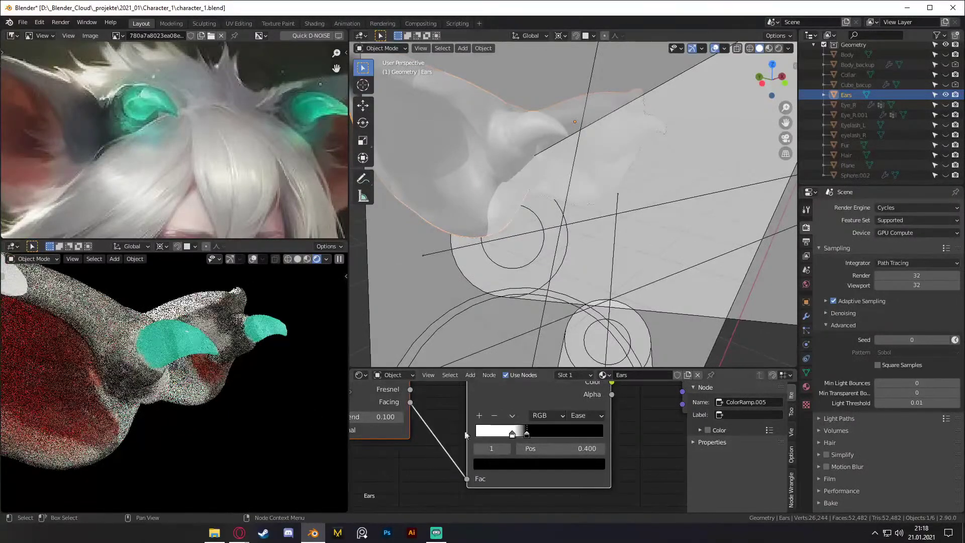
pyautogui.moveTo(151, 372); pyautogui.dragTo(184, 360, button='middle')
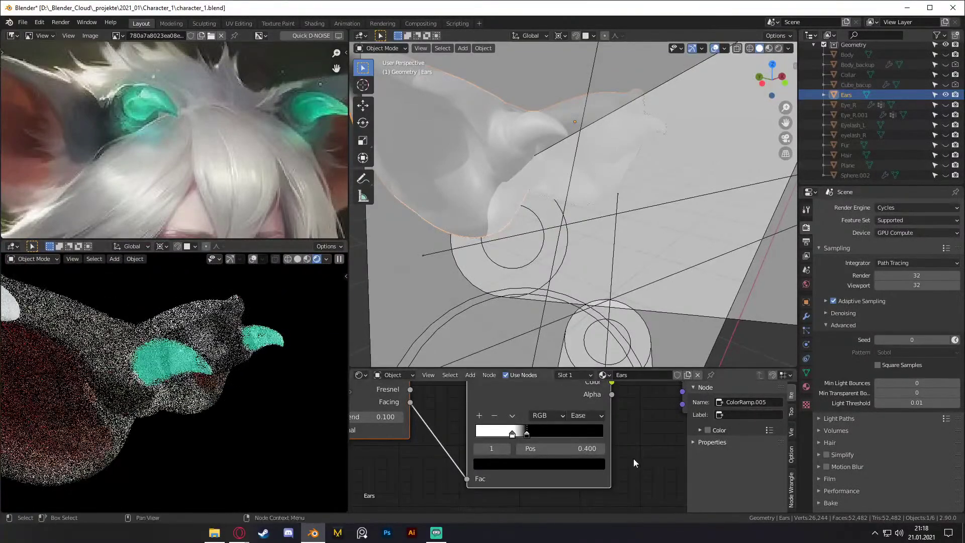
pyautogui.moveTo(512, 433)
pyautogui.mouseDown()
pyautogui.moveTo(499, 437)
pyautogui.moveTo(514, 434)
pyautogui.mouseUp()
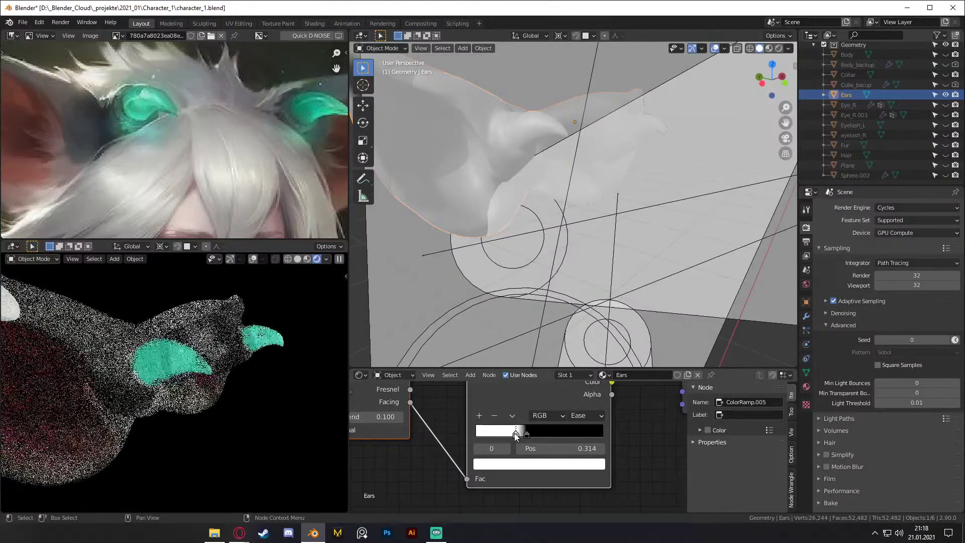
# Step: Preview the Layer Weight ColorRamp mask on the ears and tighten its gradient, moving the black stop to 0.068
pyautogui.moveTo(526, 434); pyautogui.dragTo(553, 434)
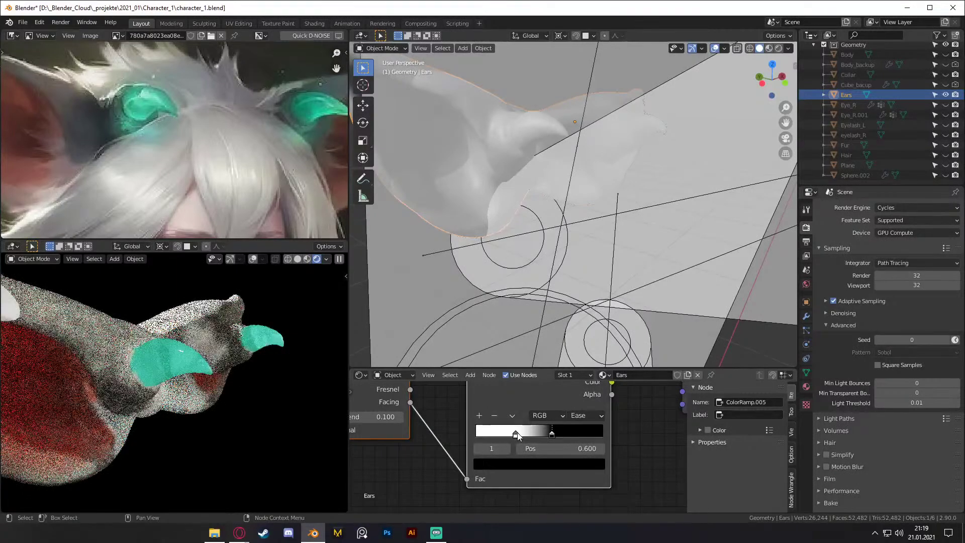
pyautogui.keyDown('ctrl'); pyautogui.keyDown('shift'); pyautogui.click(540, 401); pyautogui.keyUp('shift'); pyautogui.keyUp('ctrl')
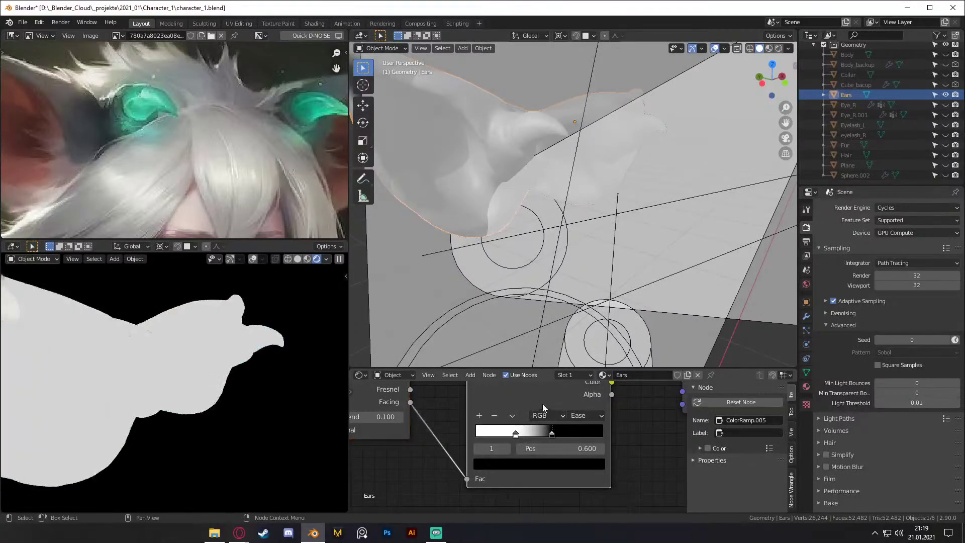
pyautogui.scroll(-2, 614, 435)
pyautogui.moveTo(541, 438)
pyautogui.mouseDown()
pyautogui.moveTo(472, 441)
pyautogui.moveTo(510, 441)
pyautogui.moveTo(494, 443)
pyautogui.mouseUp()
pyautogui.scroll(5, 468, 438)
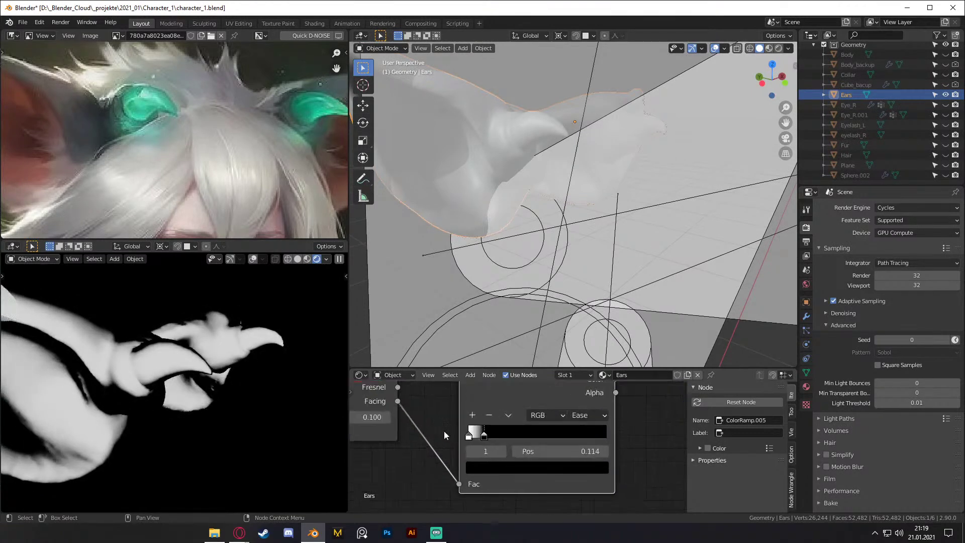
pyautogui.moveTo(444, 435); pyautogui.dragTo(520, 440, button='middle')
pyautogui.doubleClick(406, 421)
pyautogui.press('Return')
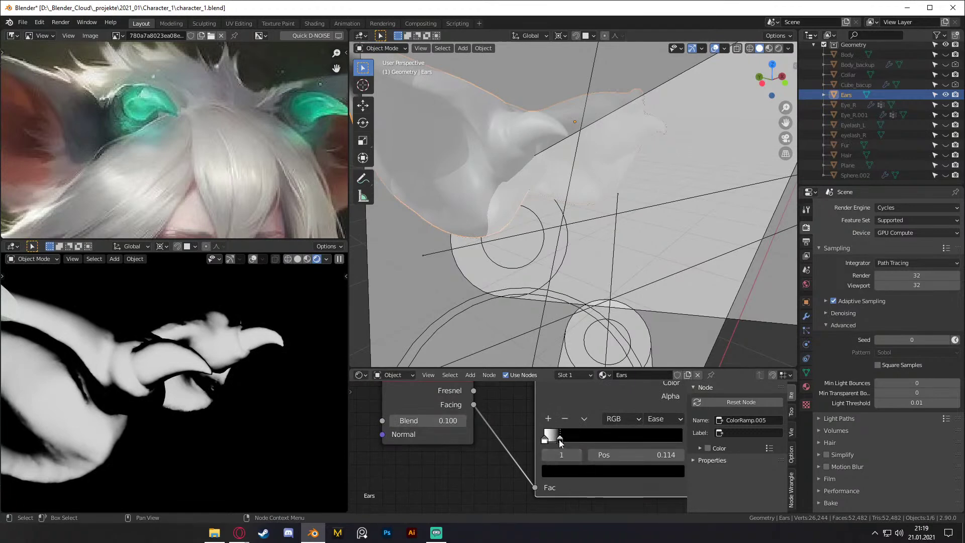
pyautogui.moveTo(559, 439); pyautogui.dragTo(553, 440)
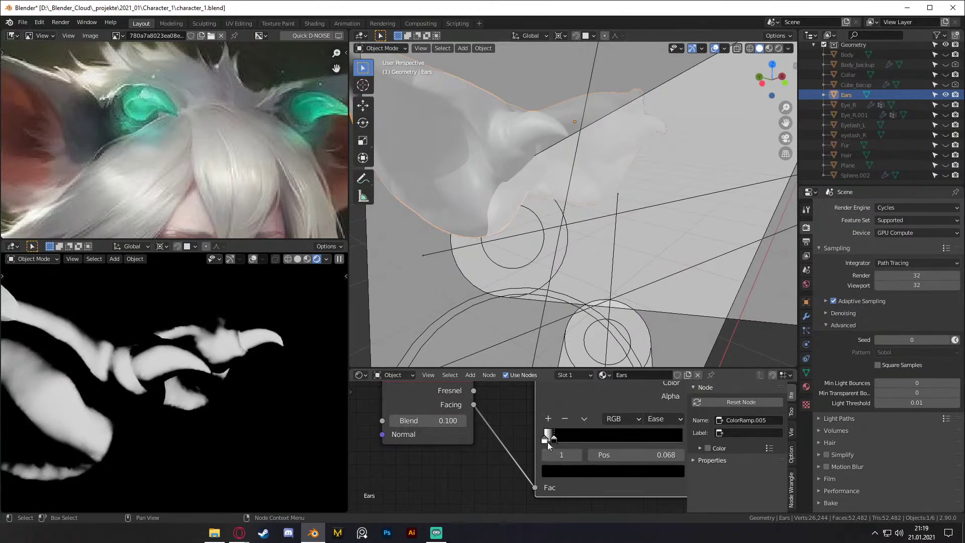
# Step: Reconnect the Mix Shader to the Material Output's Surface input in place of the ColorRamp preview
pyautogui.scroll(-3, 552, 441)
pyautogui.moveTo(586, 447)
pyautogui.mouseDown(button='middle')
pyautogui.moveTo(457, 461)
pyautogui.moveTo(620, 422)
pyautogui.moveTo(584, 441)
pyautogui.mouseUp(button='middle')
pyautogui.scroll(-2, 495, 457)
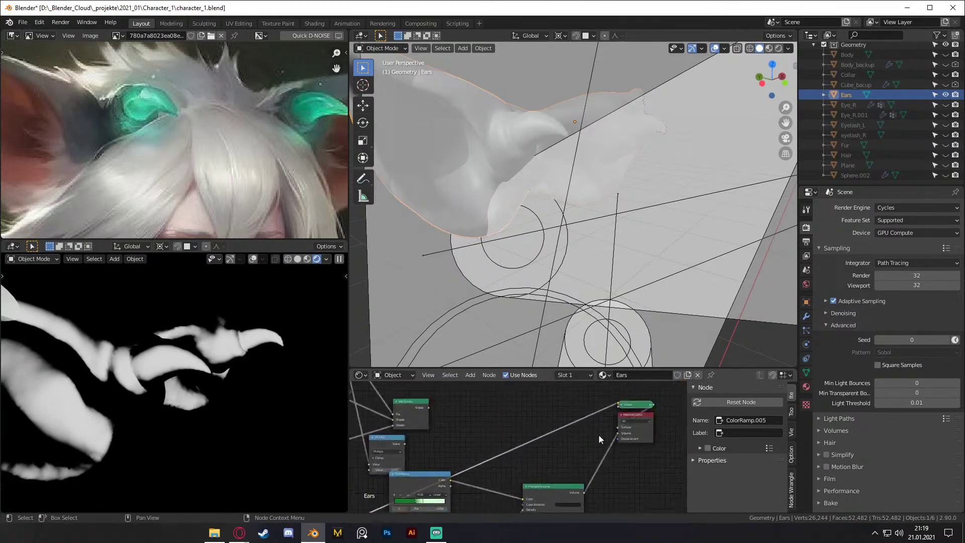
pyautogui.keyDown('ctrl'); pyautogui.keyDown('shift'); pyautogui.click(424, 408); pyautogui.keyUp('shift'); pyautogui.keyUp('ctrl')
pyautogui.moveTo(429, 407); pyautogui.dragTo(616, 426)
# Step: Widen the Layer Weight ColorRamp's falloff by moving the black stop slightly away from the white stop
pyautogui.moveTo(565, 443); pyautogui.dragTo(342, 415, button='middle')
pyautogui.moveTo(554, 452); pyautogui.dragTo(665, 401, button='middle')
pyautogui.moveTo(561, 473); pyautogui.dragTo(653, 445, button='middle')
pyautogui.scroll(6, 625, 454)
pyautogui.scroll(5, 625, 453)
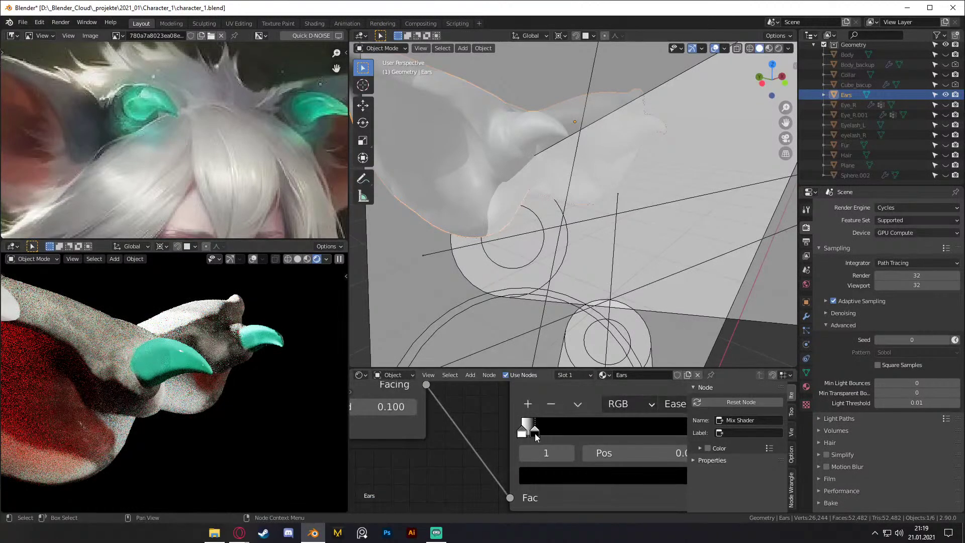
pyautogui.moveTo(535, 435); pyautogui.dragTo(541, 433)
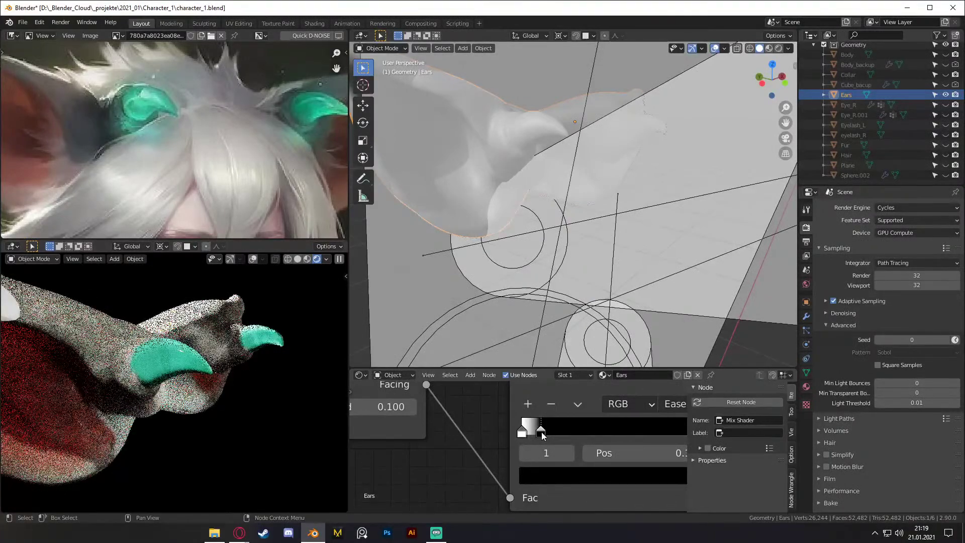
pyautogui.moveTo(541, 432); pyautogui.dragTo(545, 432)
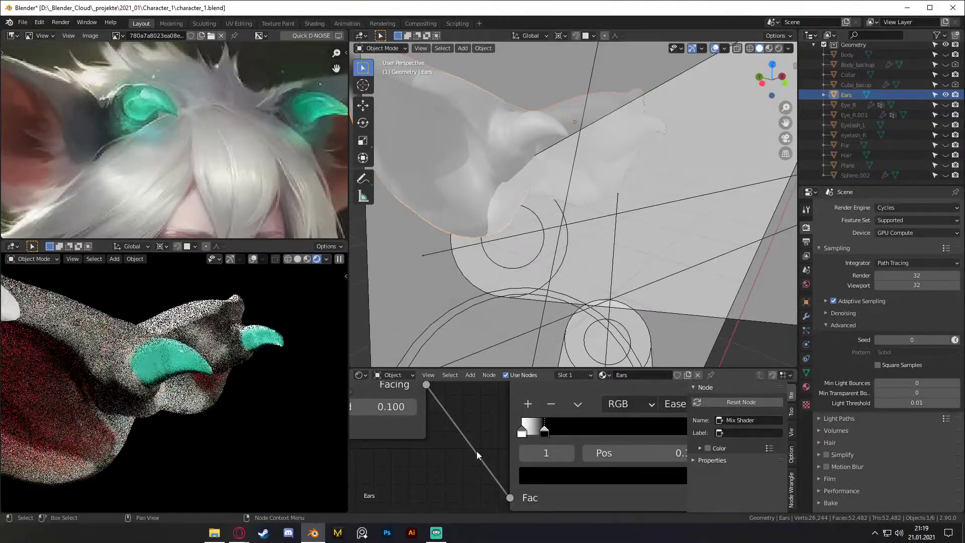
pyautogui.click(538, 432)
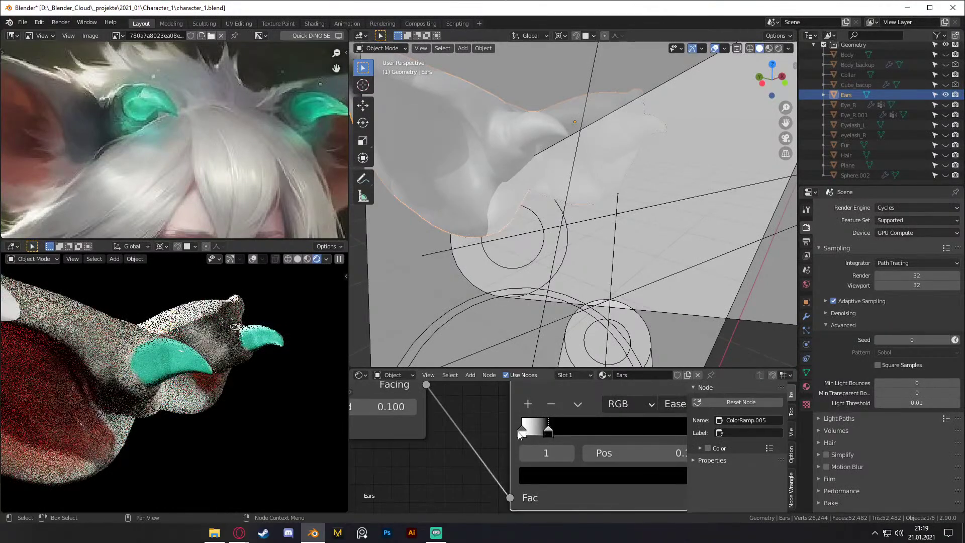
# Step: Darken the ColorRamp's white stop at position 0 by setting its HSV value to 0.75
pyautogui.scroll(-2, 493, 436)
pyautogui.click(476, 430)
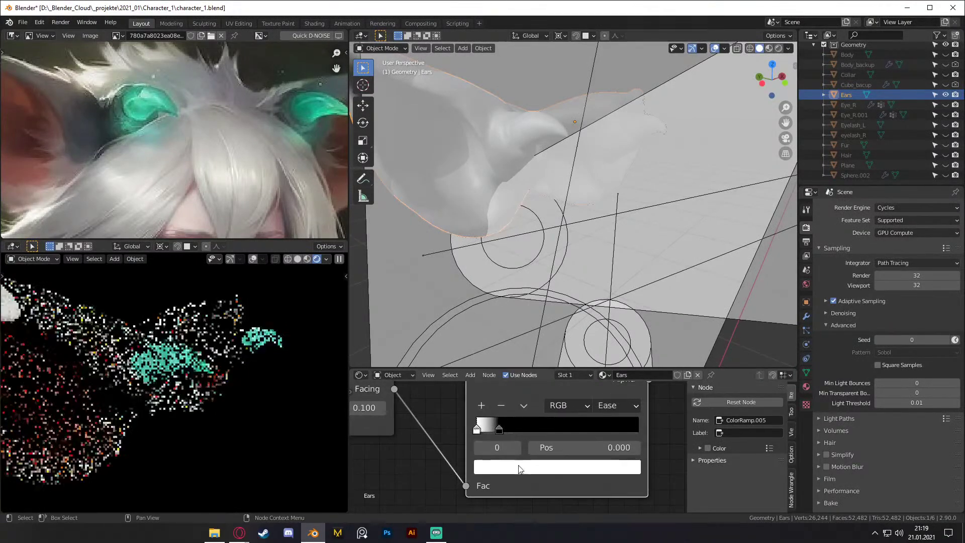
pyautogui.click(518, 467)
pyautogui.click(533, 429)
pyautogui.write('0.75')
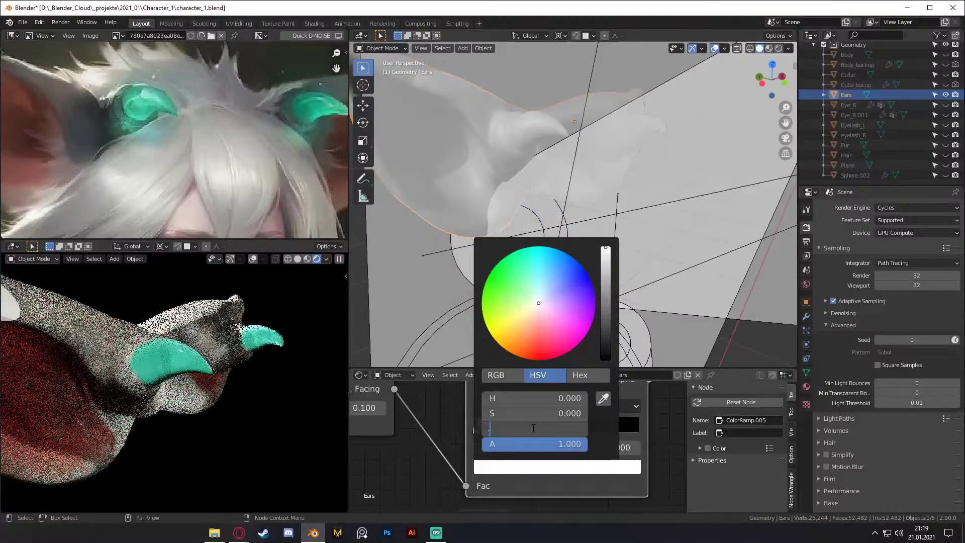
pyautogui.press('Return')
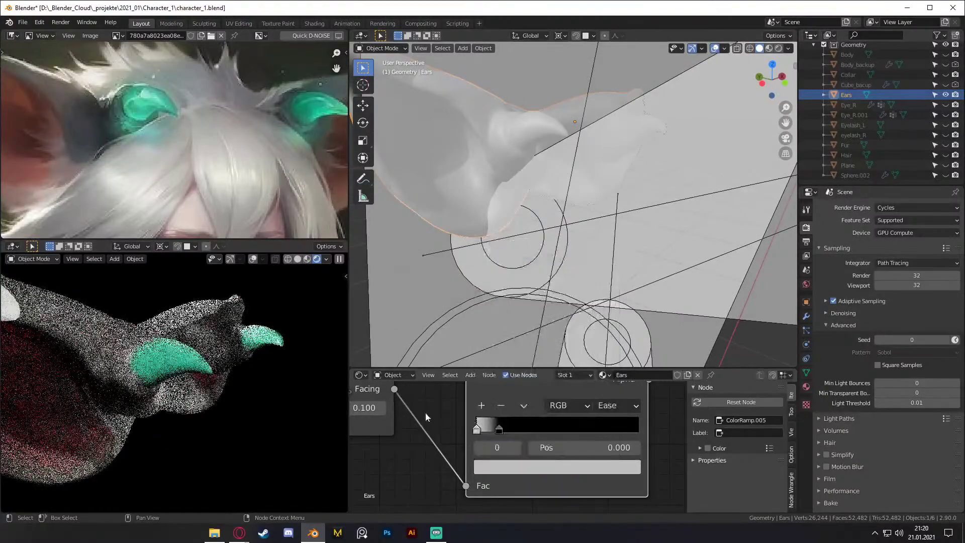
# Step: Try different widths for the ColorRamp's falloff, moving the black stop to 0.205, 0.050 and 0.450
pyautogui.moveTo(500, 431); pyautogui.dragTo(502, 431)
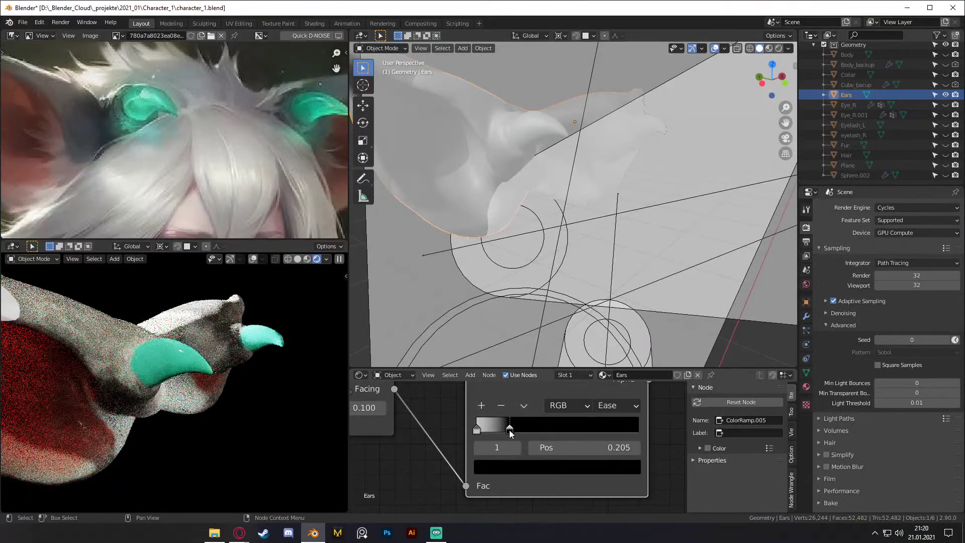
pyautogui.moveTo(508, 429); pyautogui.dragTo(483, 431)
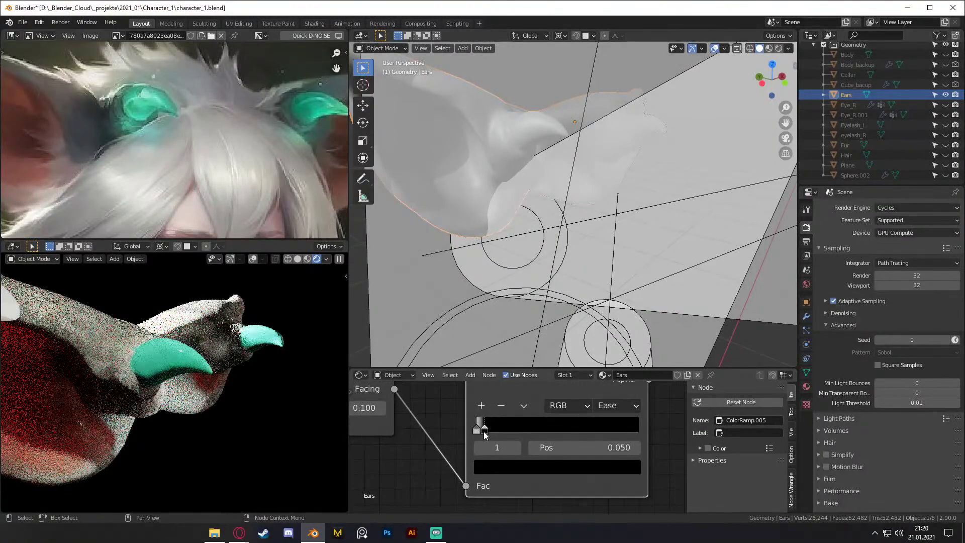
pyautogui.moveTo(484, 431); pyautogui.dragTo(552, 431)
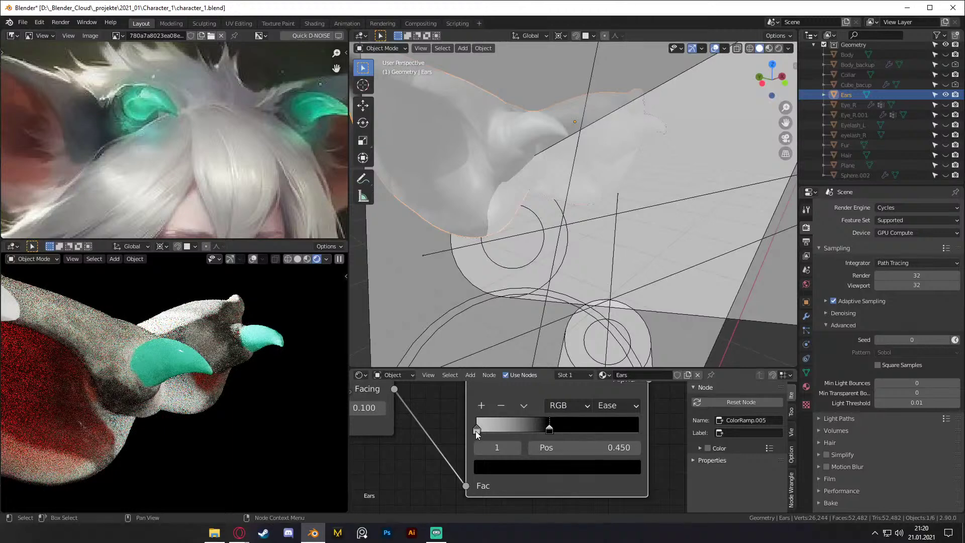
# Step: Add an Invert node between the Layer Weight ColorRamp and the Principled BSDF, and rearrange the nodes around it
pyautogui.scroll(-5, 669, 425)
pyautogui.moveTo(497, 454); pyautogui.dragTo(566, 446, button='middle')
pyautogui.hotkey('shift', 'a')
pyautogui.moveTo(557, 446)
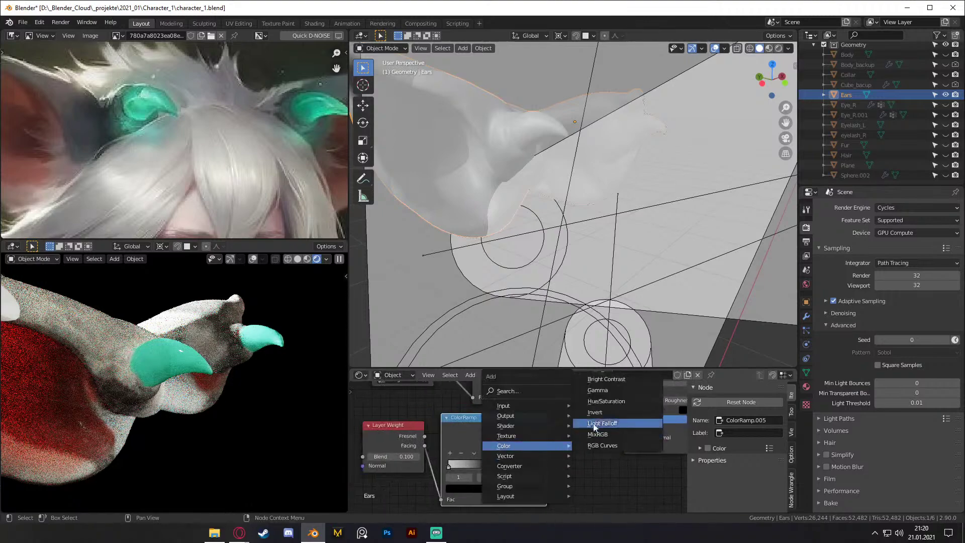
pyautogui.click(591, 412)
pyautogui.click(553, 421)
pyautogui.scroll(-3, 568, 446)
pyautogui.moveTo(576, 480); pyautogui.dragTo(400, 430)
pyautogui.press('g')
pyautogui.click(557, 461)
# Step: Narrow the inverted ColorRamp's gradient by moving its black stop to 0.145
pyautogui.moveTo(557, 461); pyautogui.dragTo(447, 472, button='middle')
pyautogui.scroll(-3, 593, 449)
pyautogui.scroll(-3, 577, 469)
pyautogui.moveTo(581, 469); pyautogui.dragTo(566, 481, button='middle')
pyautogui.moveTo(539, 392); pyautogui.dragTo(543, 427, button='middle')
pyautogui.moveTo(529, 403); pyautogui.dragTo(505, 403)
pyautogui.scroll(6, 571, 460)
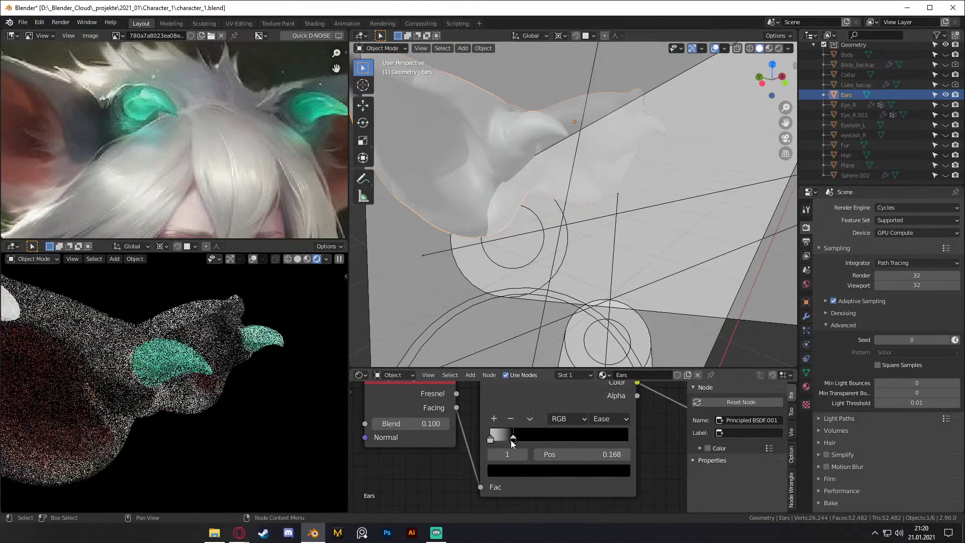
pyautogui.moveTo(513, 438); pyautogui.dragTo(501, 439)
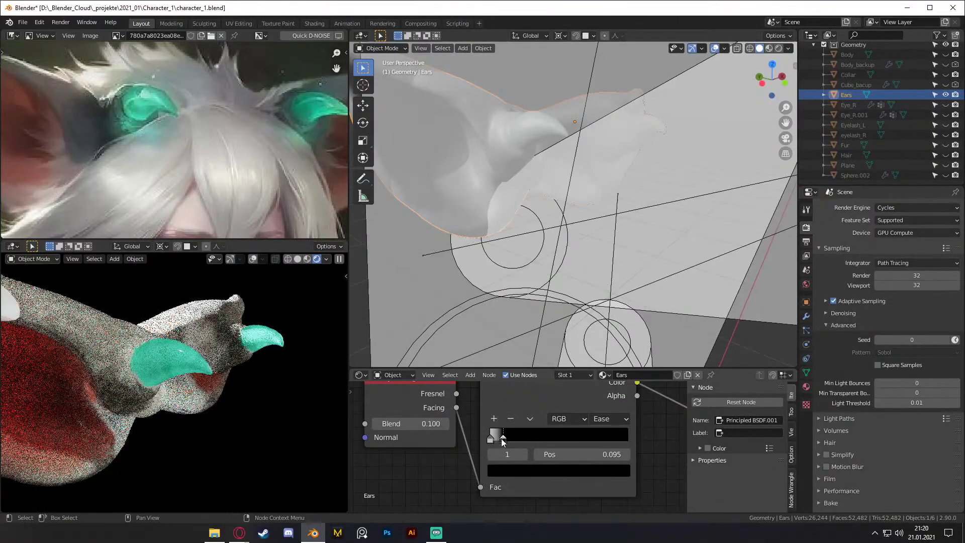
pyautogui.moveTo(501, 439); pyautogui.dragTo(509, 438)
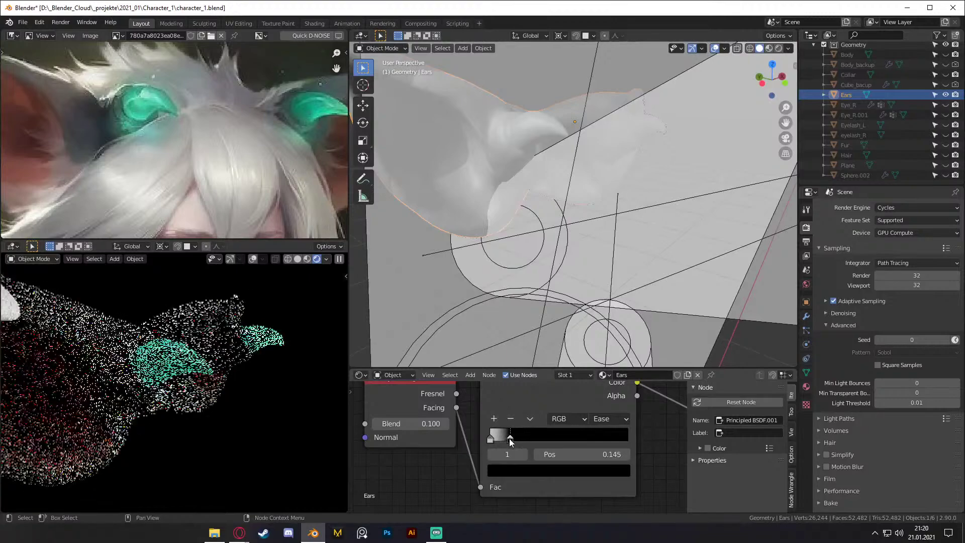
# Step: Preview the Invert output while setting the ColorRamp's black stop to 0.091 and the Layer Weight's Blend to 0.110
pyautogui.scroll(-2, 509, 439)
pyautogui.moveTo(656, 411); pyautogui.dragTo(568, 432, button='middle')
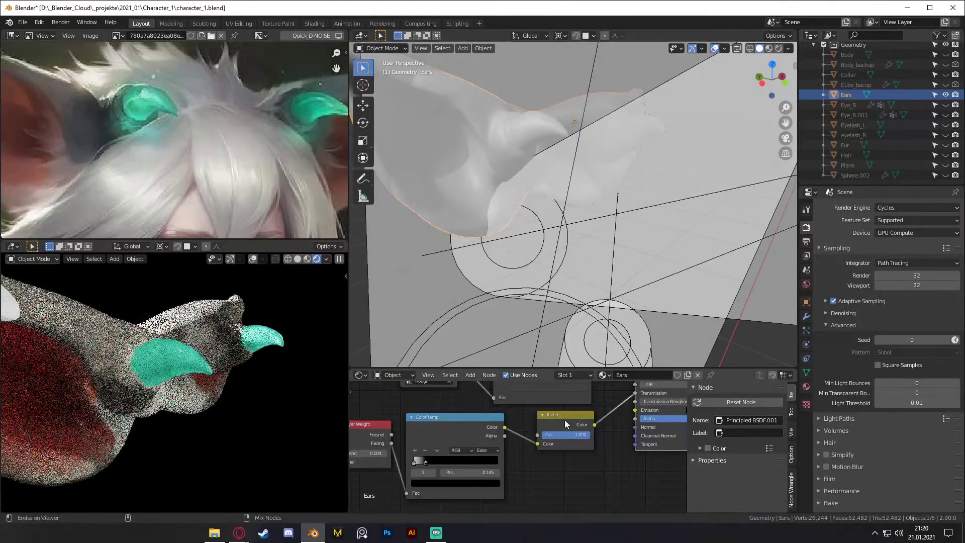
pyautogui.click(565, 420)
pyautogui.scroll(2, 587, 453)
pyautogui.moveTo(491, 447); pyautogui.dragTo(484, 450)
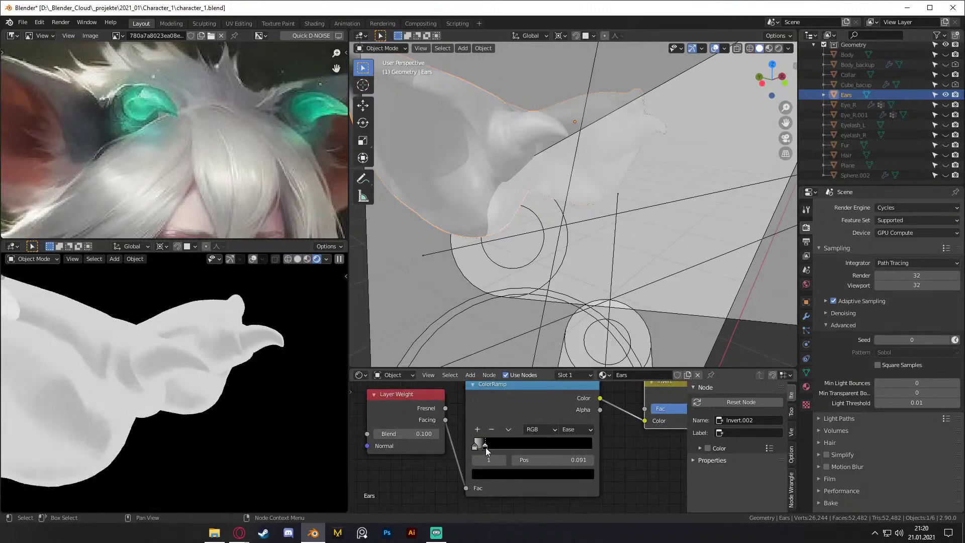
pyautogui.moveTo(437, 474); pyautogui.dragTo(478, 474, button='middle')
pyautogui.moveTo(442, 434); pyautogui.dragTo(436, 435)
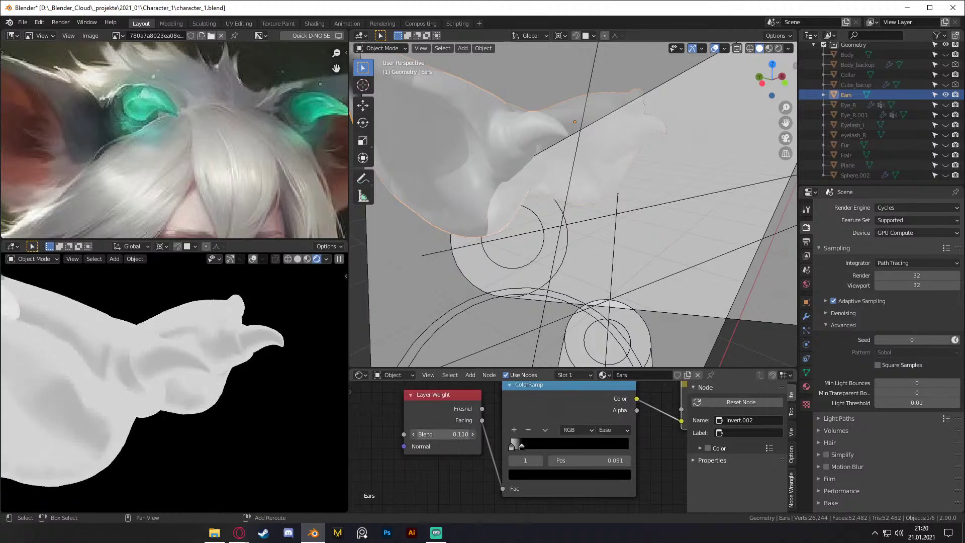
# Step: Shift the ColorRamp's black stop slightly outward and set its light gray stop to position 0.032
pyautogui.scroll(-7, 609, 443)
pyautogui.scroll(8, 577, 458)
pyautogui.moveTo(633, 454); pyautogui.dragTo(603, 454, button='middle')
pyautogui.moveTo(455, 444)
pyautogui.mouseDown()
pyautogui.moveTo(484, 444)
pyautogui.moveTo(453, 446)
pyautogui.moveTo(460, 451)
pyautogui.mouseUp()
pyautogui.click(447, 445)
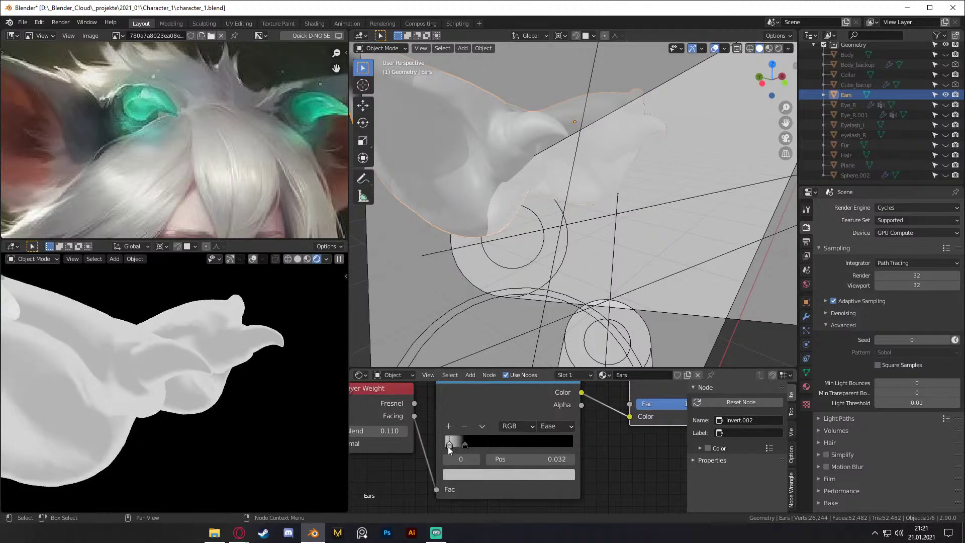
# Step: Delete the preview viewer node and reconnect the Mix Shader to the Material Output's Surface input
pyautogui.scroll(-1, 577, 455)
pyautogui.scroll(-3, 580, 458)
pyautogui.moveTo(614, 464); pyautogui.dragTo(487, 482, button='middle')
pyautogui.moveTo(612, 439); pyautogui.dragTo(545, 462, button='middle')
pyautogui.scroll(-6, 544, 463)
pyautogui.moveTo(595, 399); pyautogui.dragTo(460, 456, button='middle')
pyautogui.moveTo(586, 424); pyautogui.dragTo(414, 480, button='middle')
pyautogui.click(588, 404)
pyautogui.moveTo(538, 427); pyautogui.dragTo(588, 445, button='middle')
pyautogui.press('x')
pyautogui.moveTo(438, 421); pyautogui.dragTo(619, 442)
# Step: Compare the ear render with the Invert node muted and unmuted
pyautogui.moveTo(506, 457); pyautogui.dragTo(627, 403, button='middle')
pyautogui.moveTo(581, 482); pyautogui.dragTo(662, 398, button='middle')
pyautogui.scroll(2, 462, 478)
pyautogui.moveTo(463, 478); pyautogui.dragTo(589, 463, button='middle')
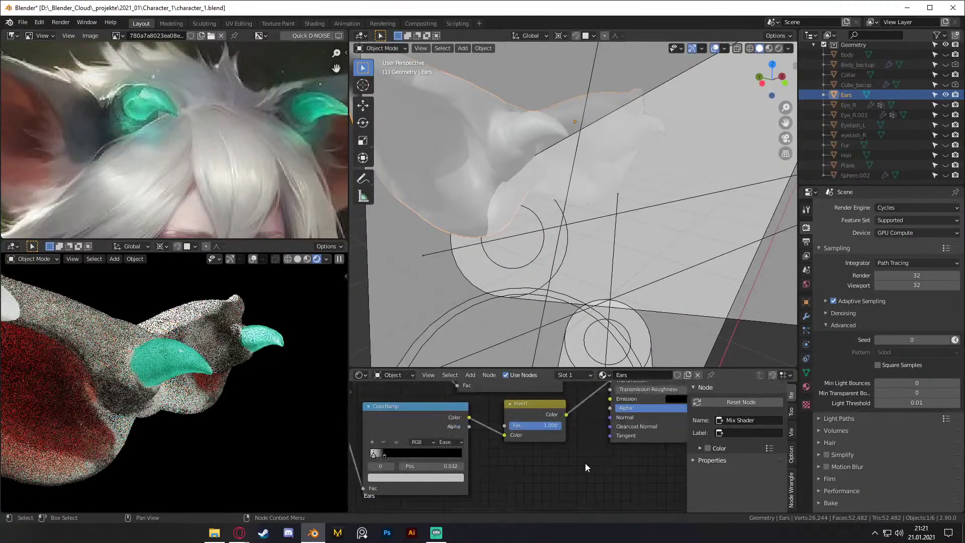
pyautogui.scroll(-1, 552, 466)
pyautogui.scroll(-1, 554, 463)
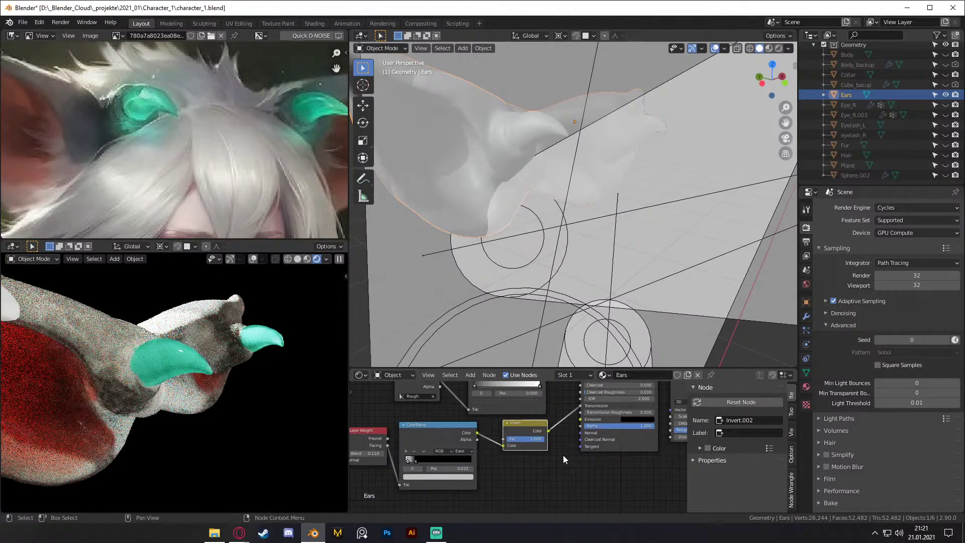
pyautogui.press('m')
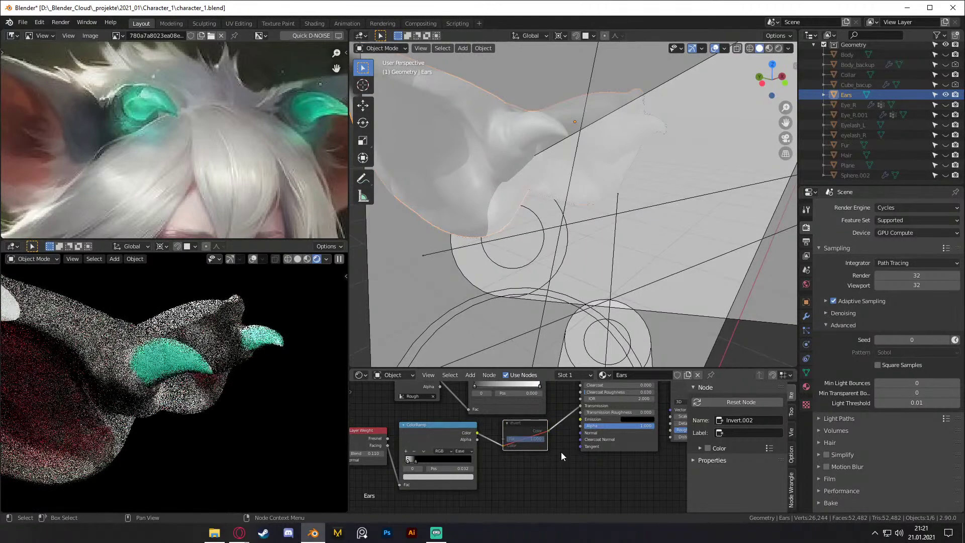
pyautogui.press('m')
# Step: Disconnect the Invert node from the Transmission input and delete the Layer Weight, ColorRamp and Invert nodes
pyautogui.moveTo(579, 406); pyautogui.dragTo(567, 415)
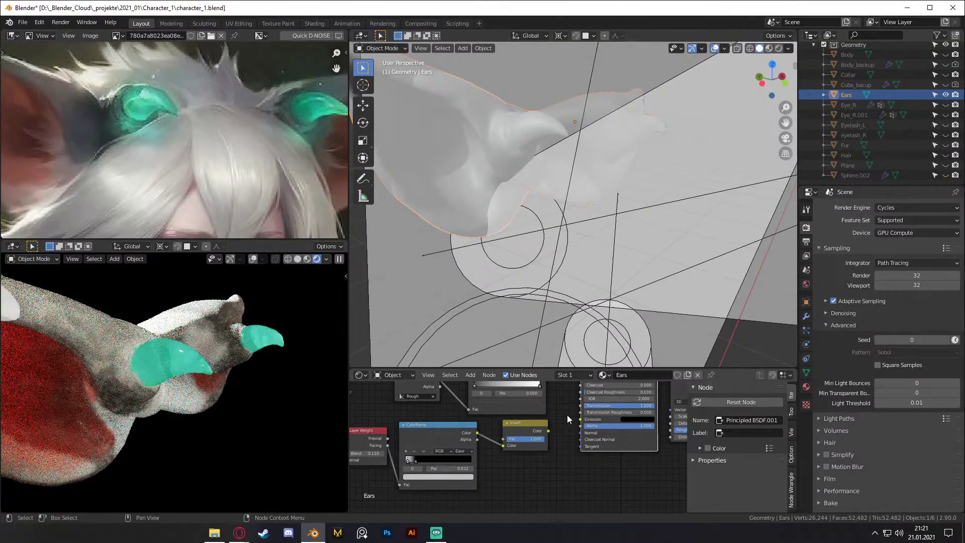
pyautogui.click(523, 428)
pyautogui.press('m')
pyautogui.click(409, 434)
pyautogui.click(516, 429)
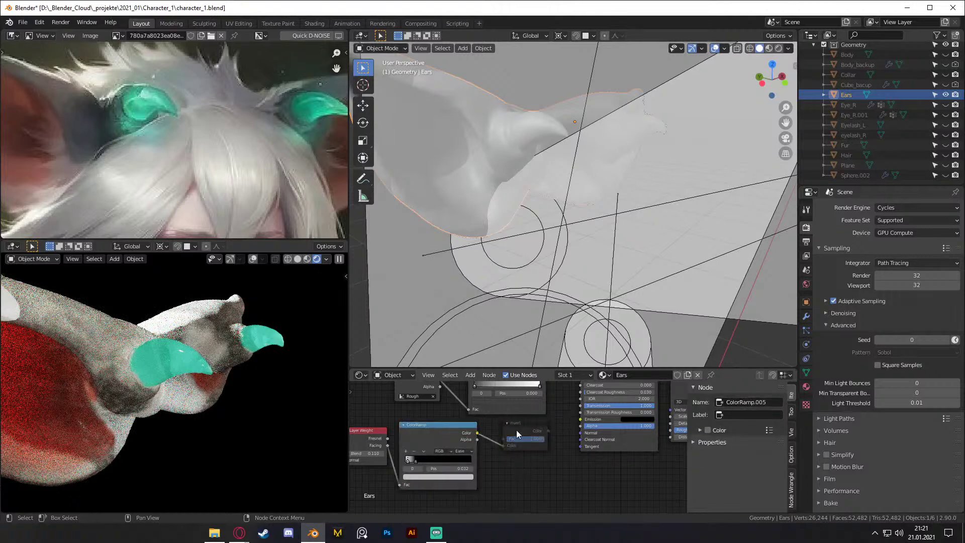
pyautogui.press('m')
pyautogui.moveTo(530, 468); pyautogui.dragTo(383, 448)
pyautogui.press('x')
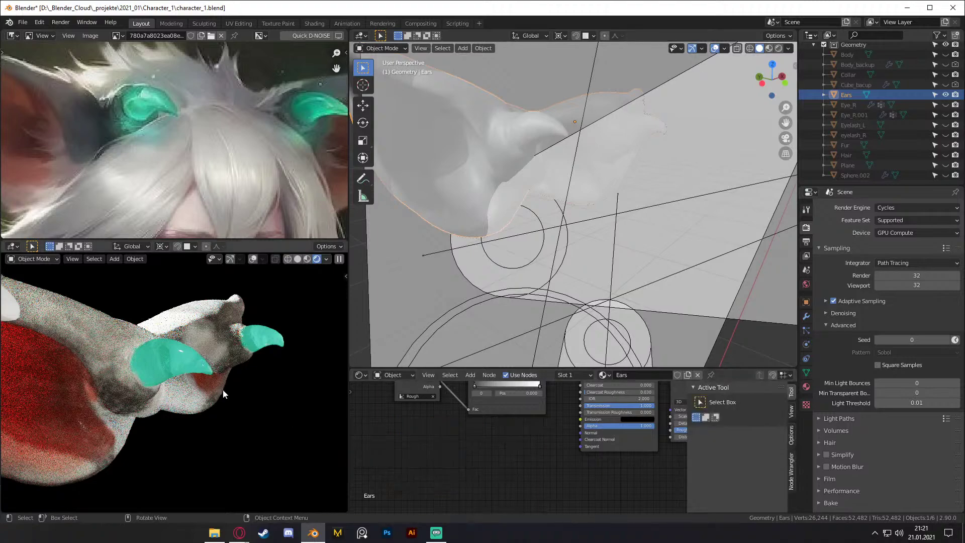
# Step: Switch the rendered viewport to the camera view and frame both ears to examine the material
pyautogui.moveTo(221, 390); pyautogui.dragTo(213, 374, button='middle')
pyautogui.scroll(-4, 213, 373)
pyautogui.press('KP_0')
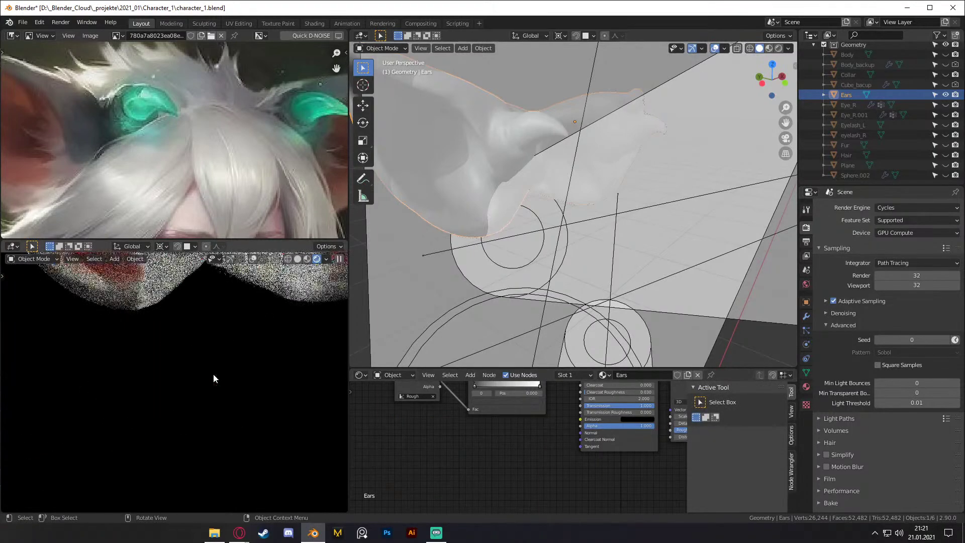
pyautogui.moveTo(223, 372); pyautogui.dragTo(224, 436, button='middle')
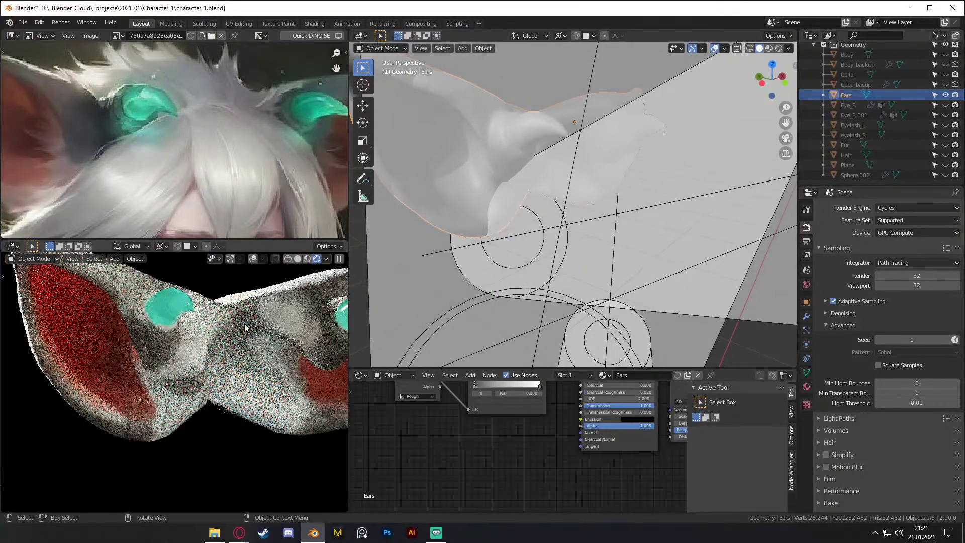
pyautogui.scroll(-4, 198, 333)
pyautogui.scroll(2, 212, 383)
pyautogui.keyDown('shift'); pyautogui.moveTo(213, 383); pyautogui.dragTo(164, 403, button='middle'); pyautogui.keyUp('shift')
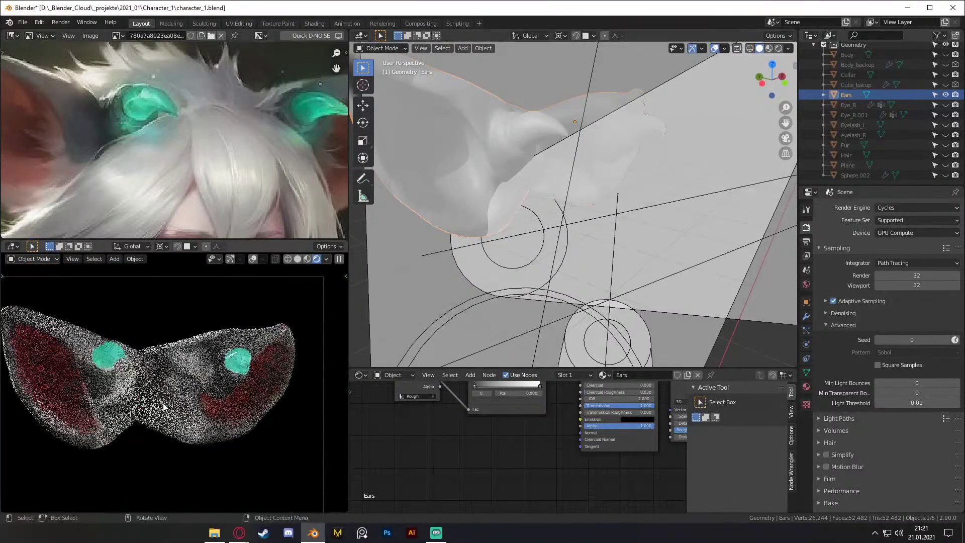
# Step: Test an Emission Strength of 15 on the ears' volume shader, settle on 10, and reframe both ears in the camera view
pyautogui.moveTo(472, 474); pyautogui.dragTo(577, 479, button='middle')
pyautogui.scroll(4, 584, 467)
pyautogui.click(537, 432)
pyautogui.write('15')
pyautogui.press('Return')
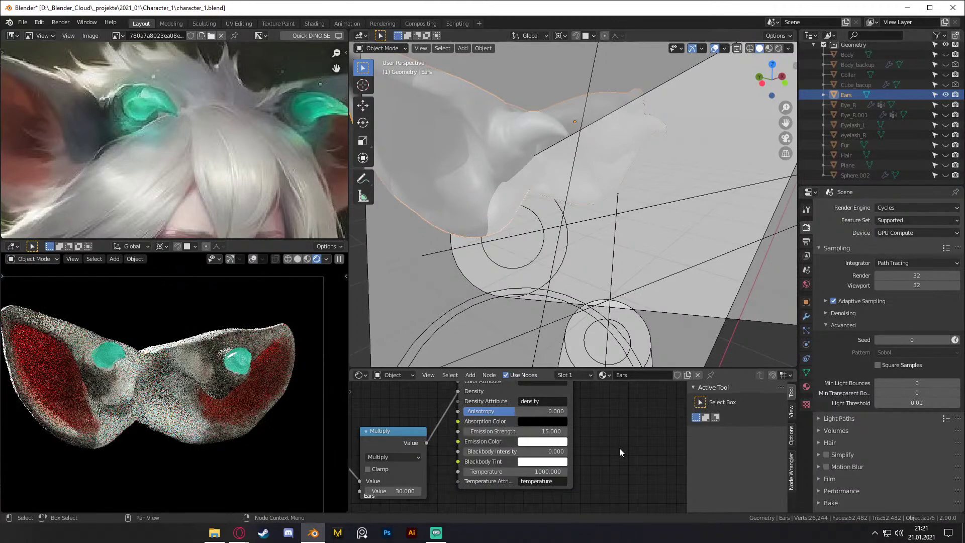
pyautogui.click(543, 432)
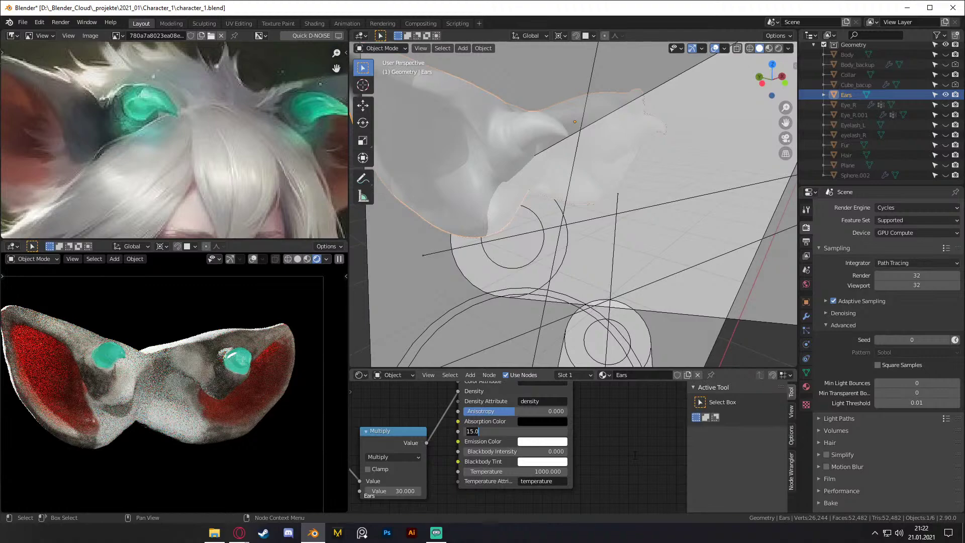
pyautogui.write('10')
pyautogui.press('Return')
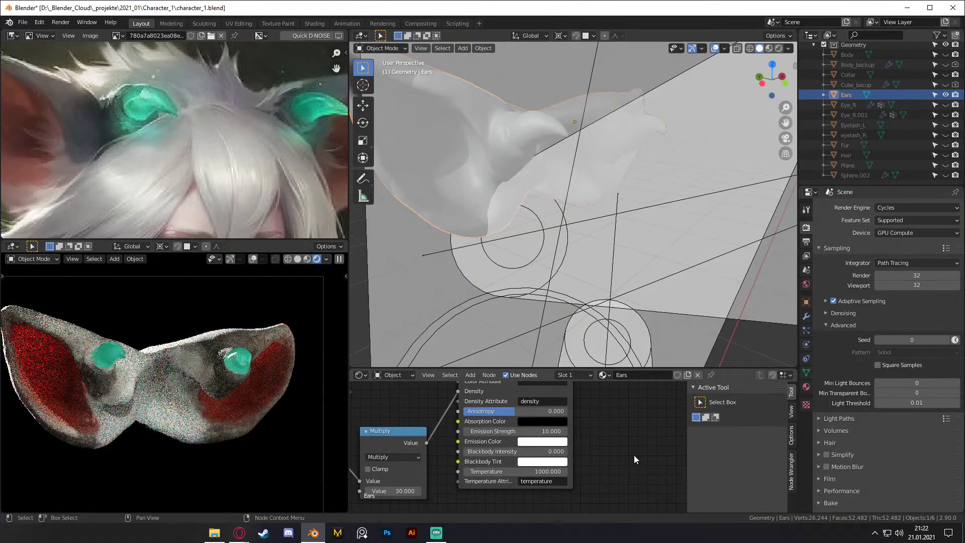
pyautogui.press('KP_0')
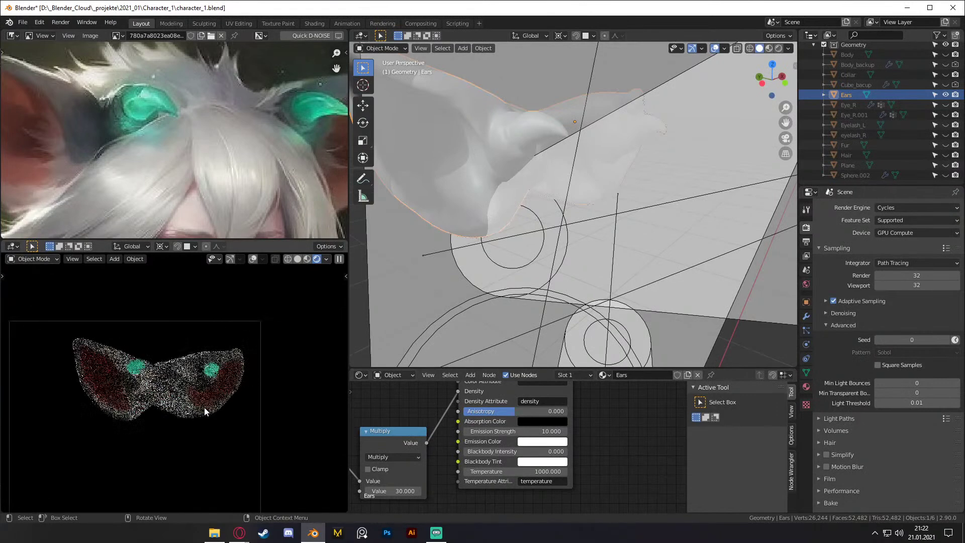
pyautogui.keyDown('shift'); pyautogui.moveTo(189, 420); pyautogui.dragTo(161, 393, button='middle'); pyautogui.keyUp('shift')
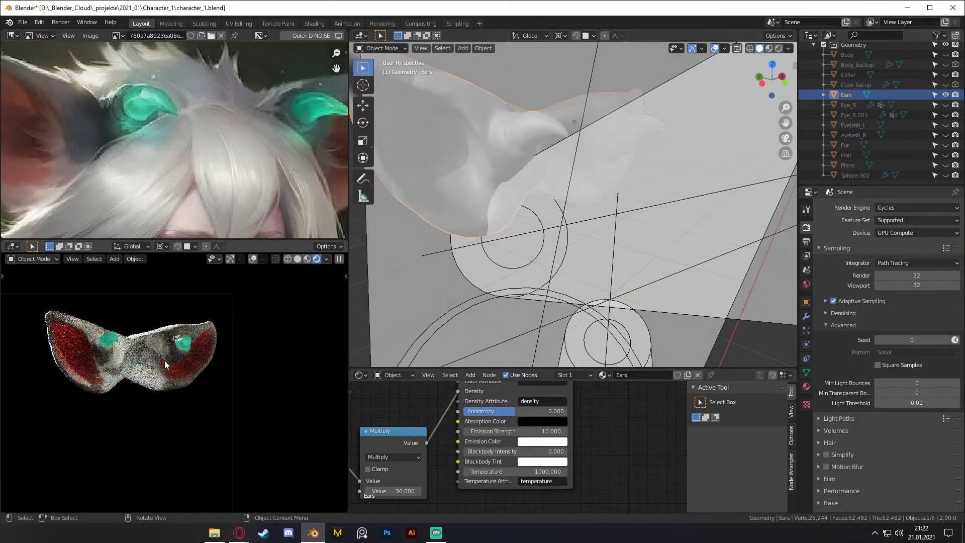
# Step: Unhide both eyes, both eyelashes, the Fur, Hair, Plane, Collar and Body objects
pyautogui.click(945, 105)
pyautogui.click(945, 115)
pyautogui.click(945, 124)
pyautogui.click(945, 135)
pyautogui.click(945, 144)
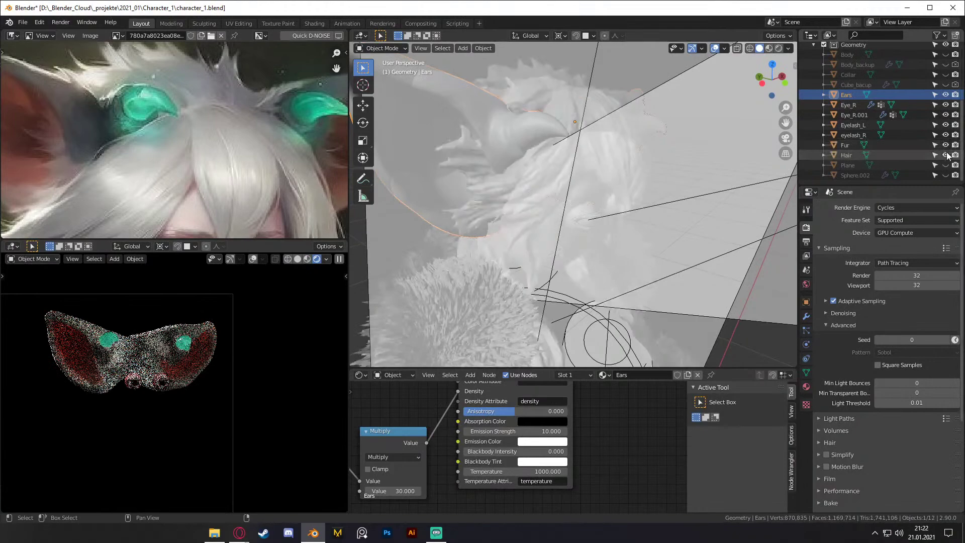
pyautogui.click(945, 154)
pyautogui.click(945, 165)
pyautogui.scroll(2, 915, 123)
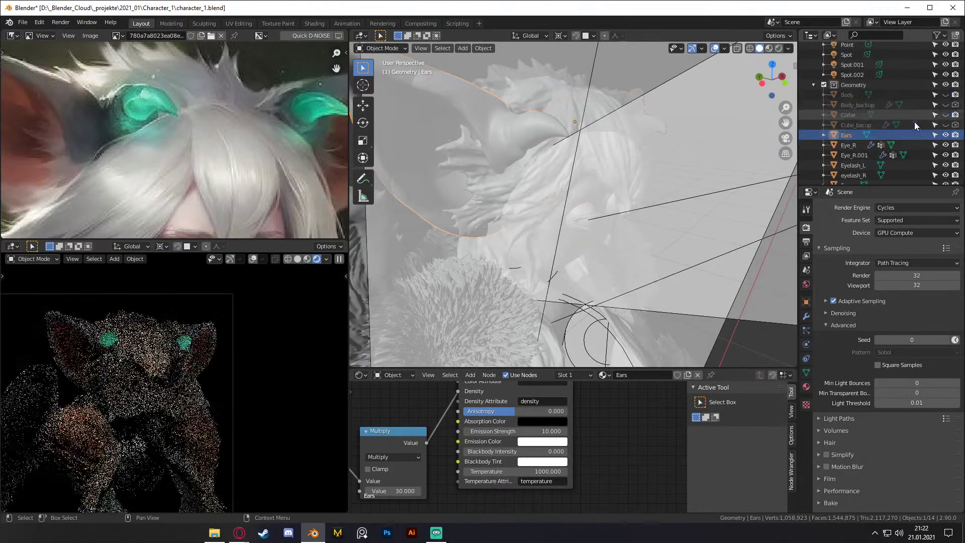
pyautogui.click(945, 114)
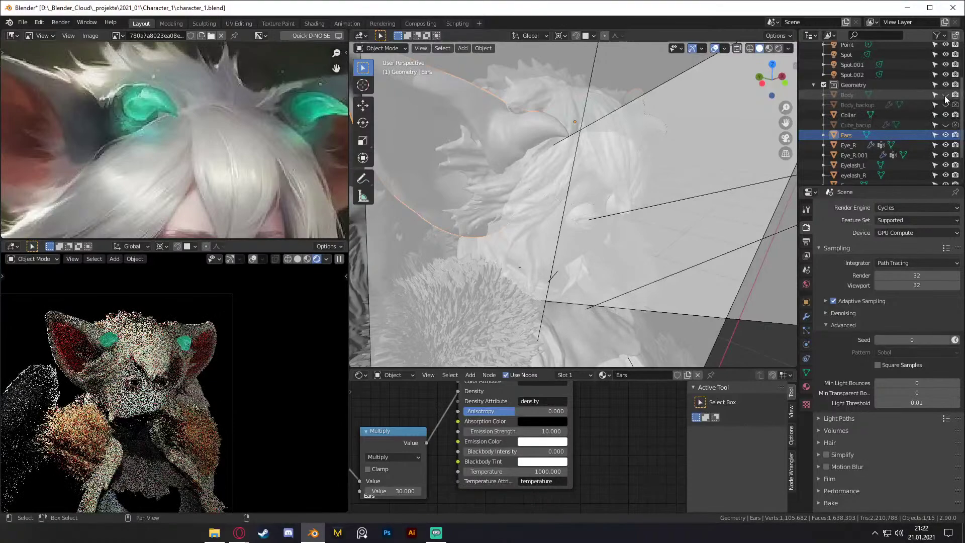
pyautogui.click(945, 95)
# Step: Select the collar on the character's chest and bring its whole material node tree into view
pyautogui.scroll(-5, 583, 252)
pyautogui.moveTo(583, 252); pyautogui.dragTo(657, 234, button='middle')
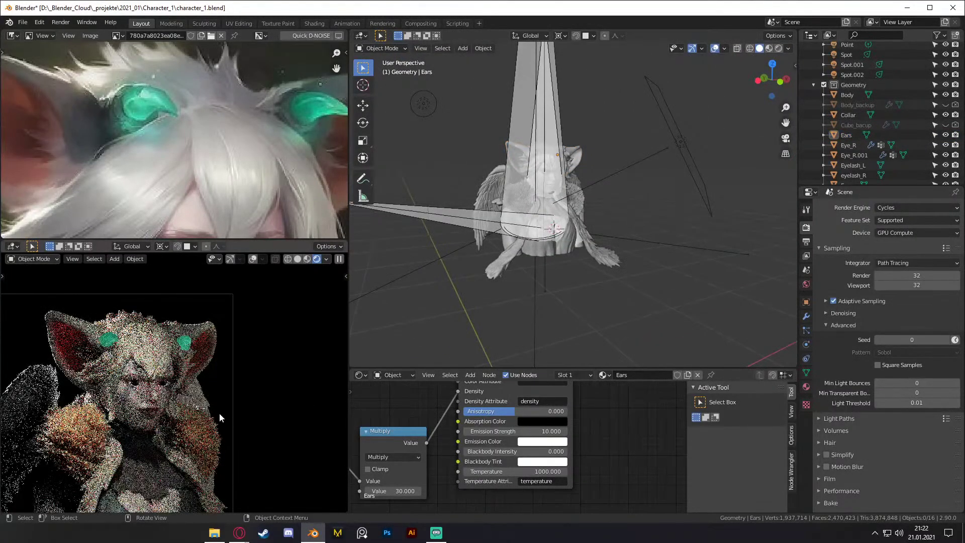
pyautogui.scroll(6, 549, 252)
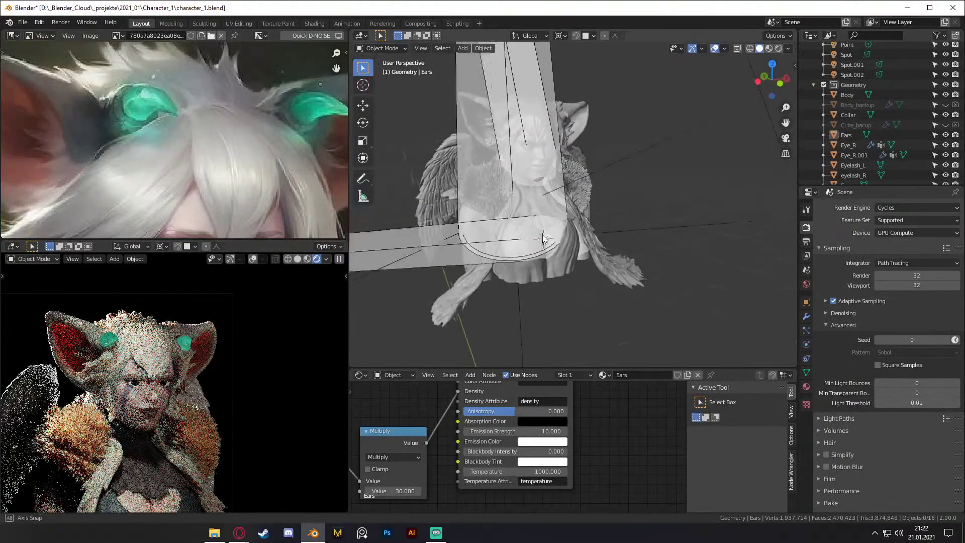
pyautogui.scroll(3, 548, 252)
pyautogui.moveTo(549, 253); pyautogui.dragTo(568, 214, button='middle')
pyautogui.scroll(3, 568, 227)
pyautogui.click(568, 213)
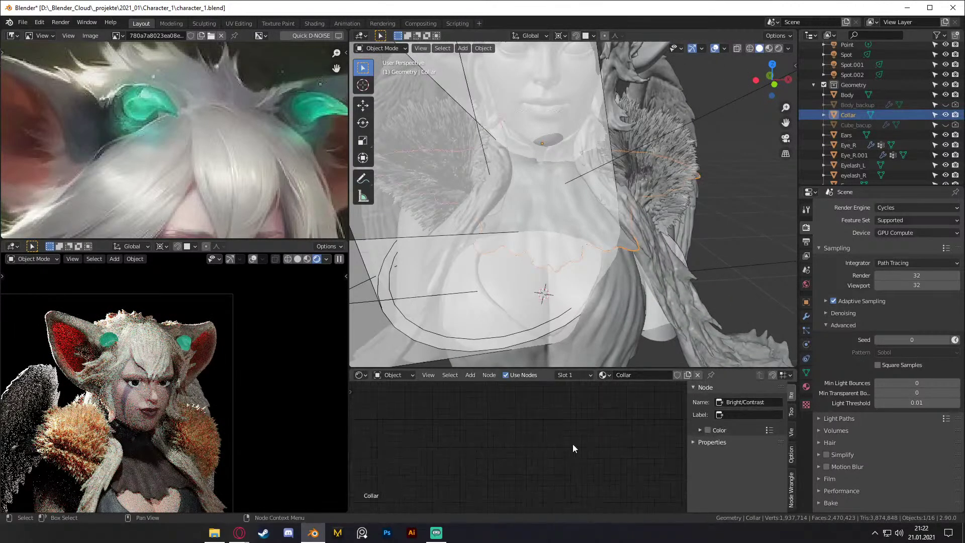
pyautogui.press('Home')
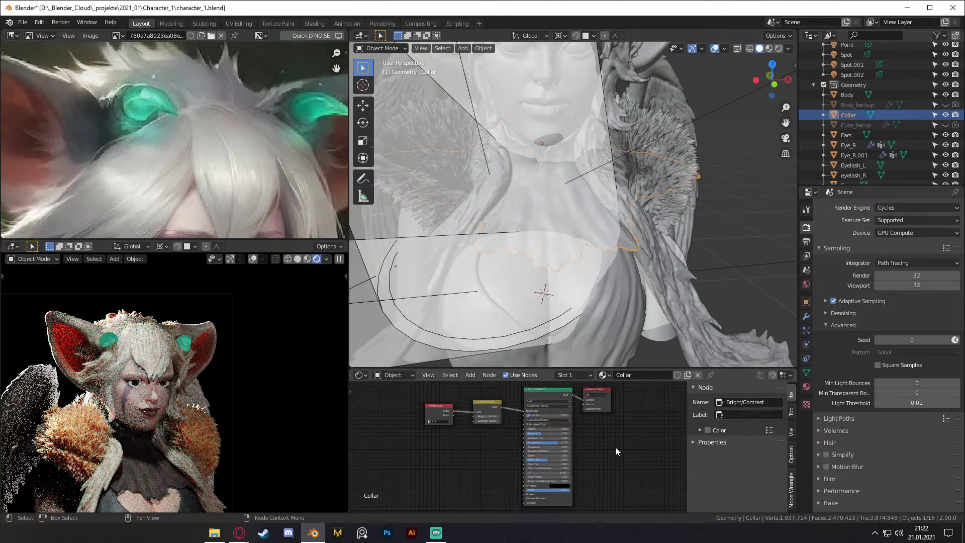
# Step: Compare the rendered collar with the reference painting and add a Noise Texture node to the Collar material
pyautogui.scroll(6, 177, 408)
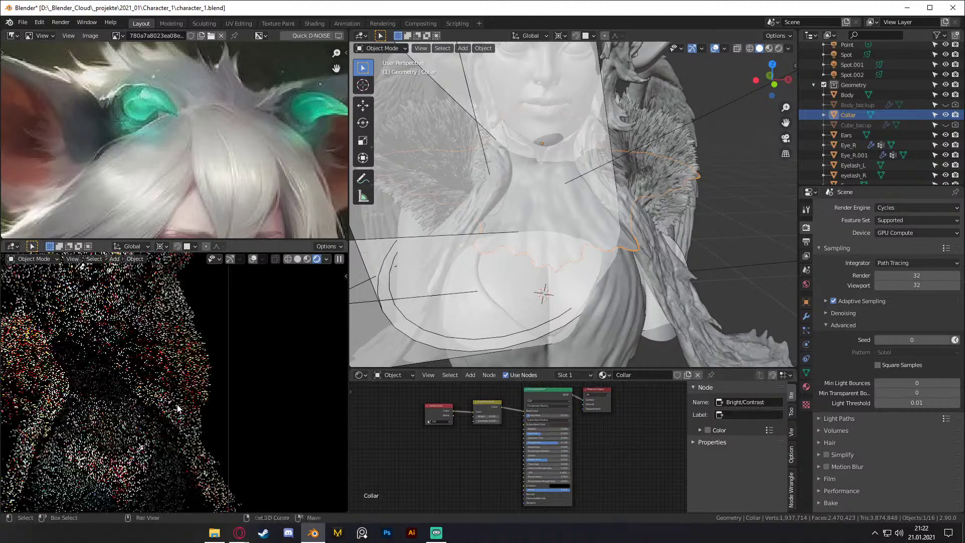
pyautogui.scroll(-5, 228, 106)
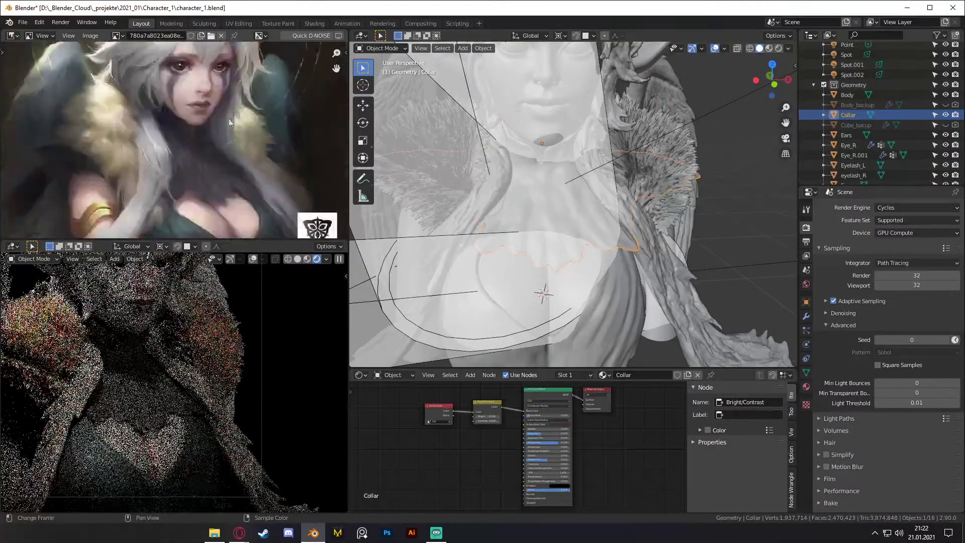
pyautogui.scroll(3, 221, 179)
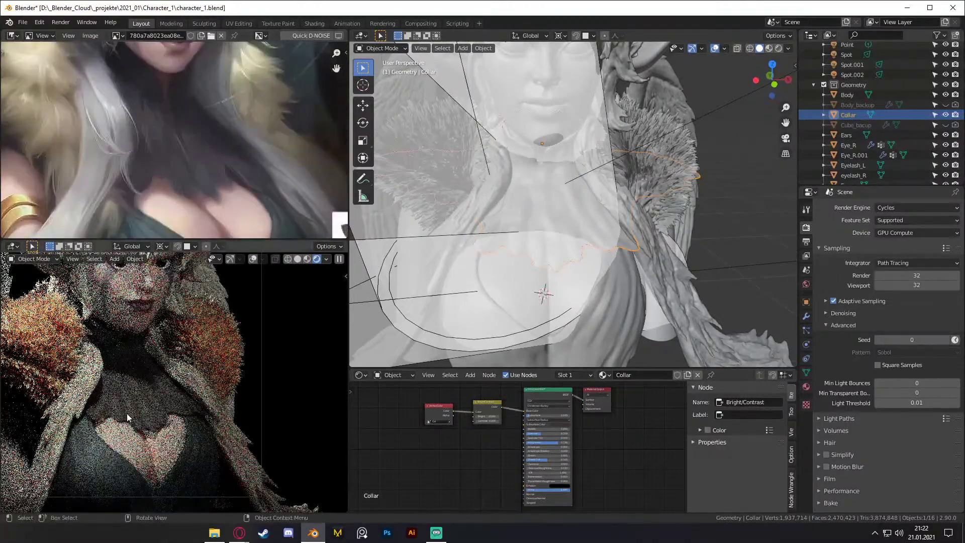
pyautogui.scroll(4, 133, 421)
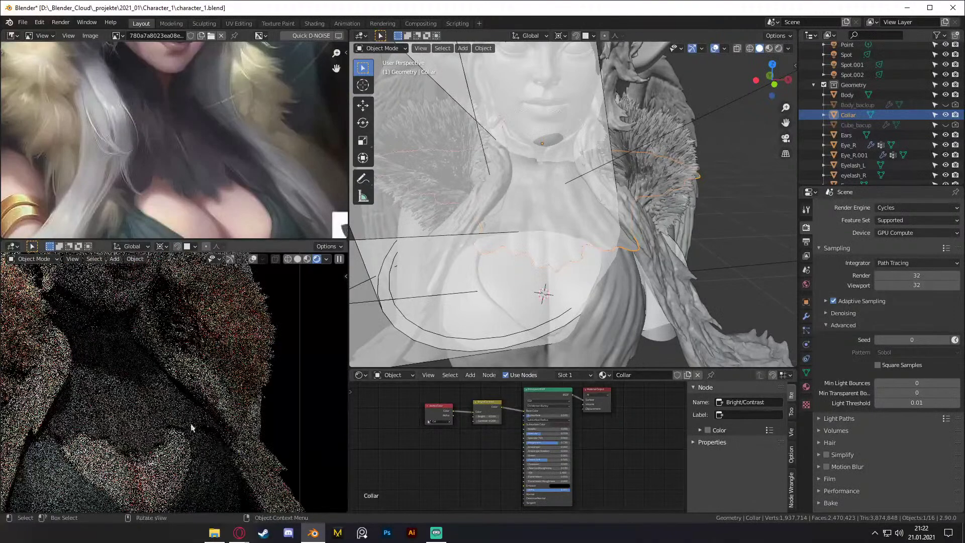
pyautogui.moveTo(583, 430); pyautogui.dragTo(496, 472, button='middle')
pyautogui.hotkey('shift', 'a')
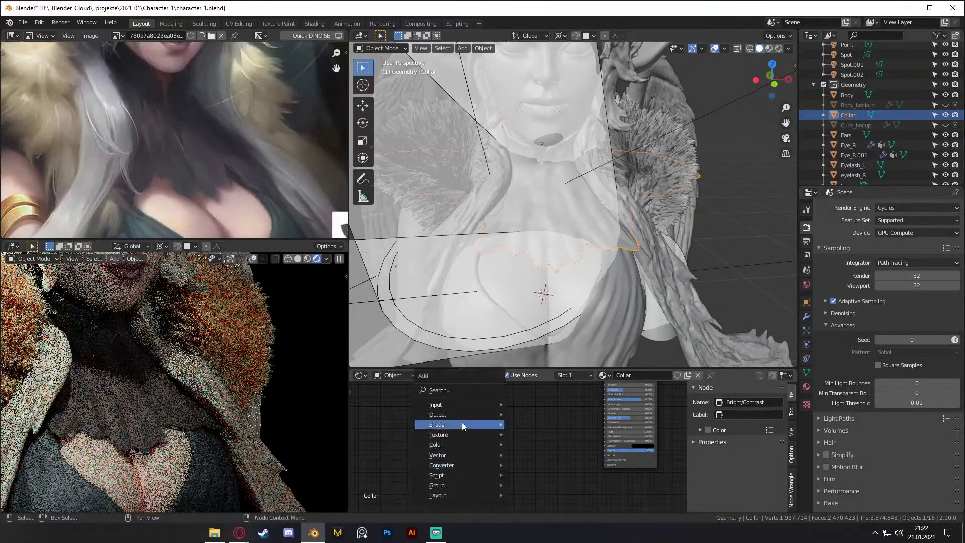
pyautogui.moveTo(459, 434)
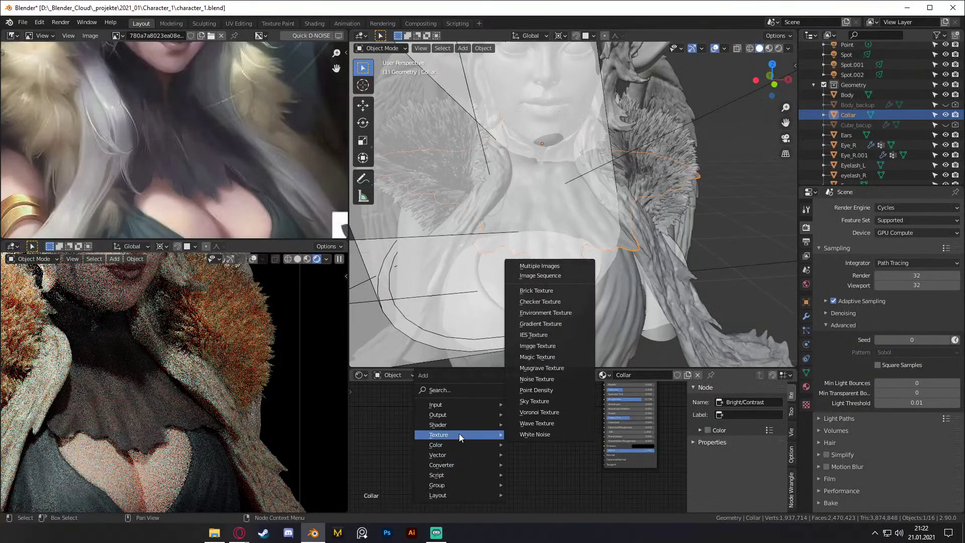
pyautogui.click(536, 379)
pyautogui.click(511, 432)
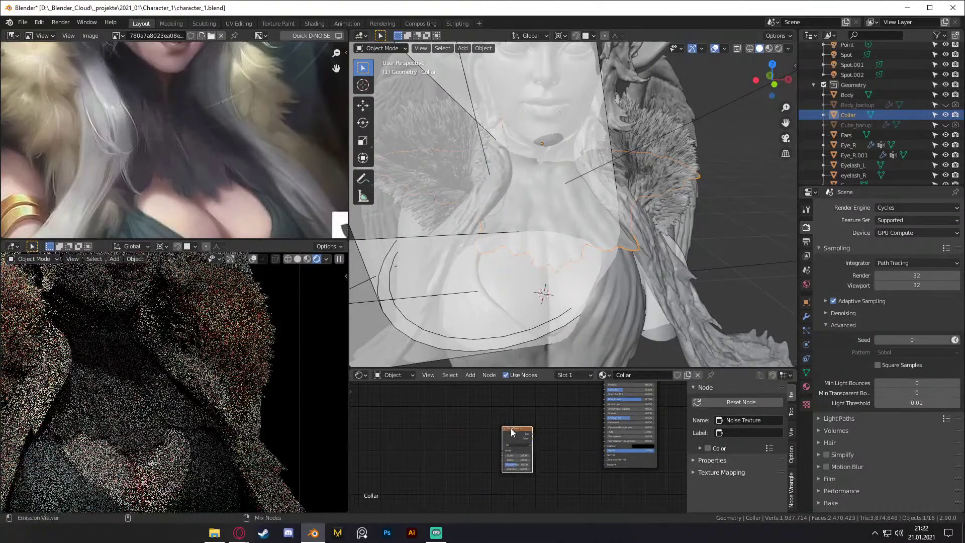
# Step: Preview the Noise Texture output on the collar and switch the camera viewport to Material Preview shading
pyautogui.press('z')
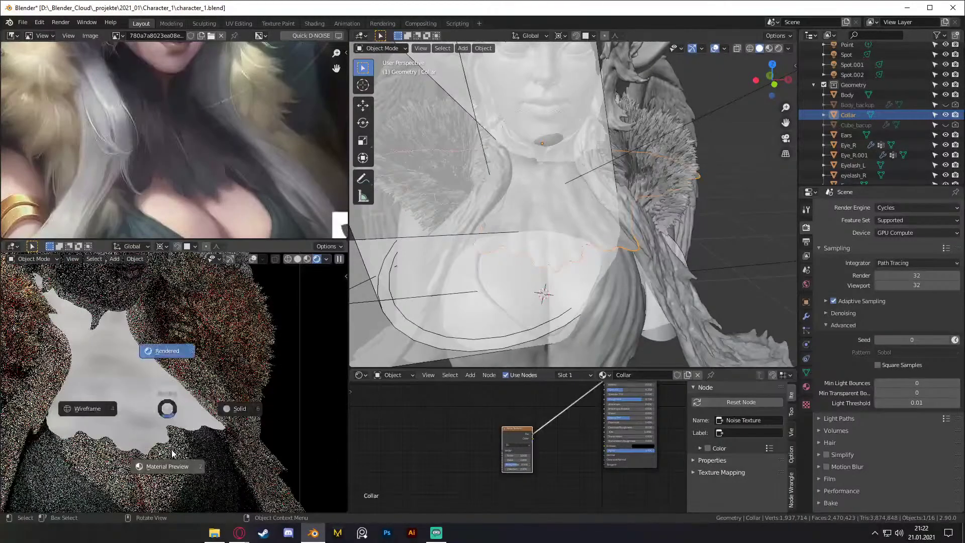
pyautogui.click(172, 452)
pyautogui.scroll(-2, 478, 448)
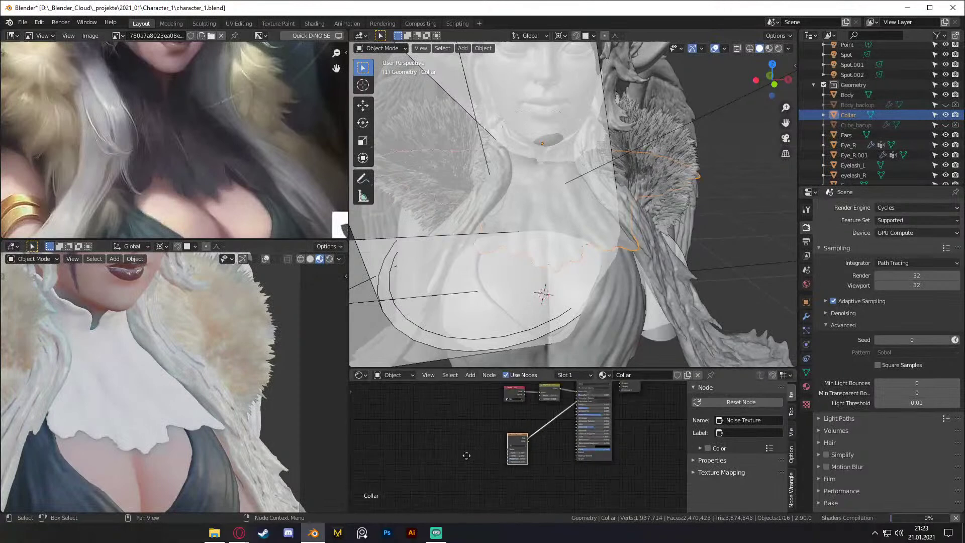
pyautogui.scroll(2, 451, 435)
pyautogui.scroll(2, 532, 452)
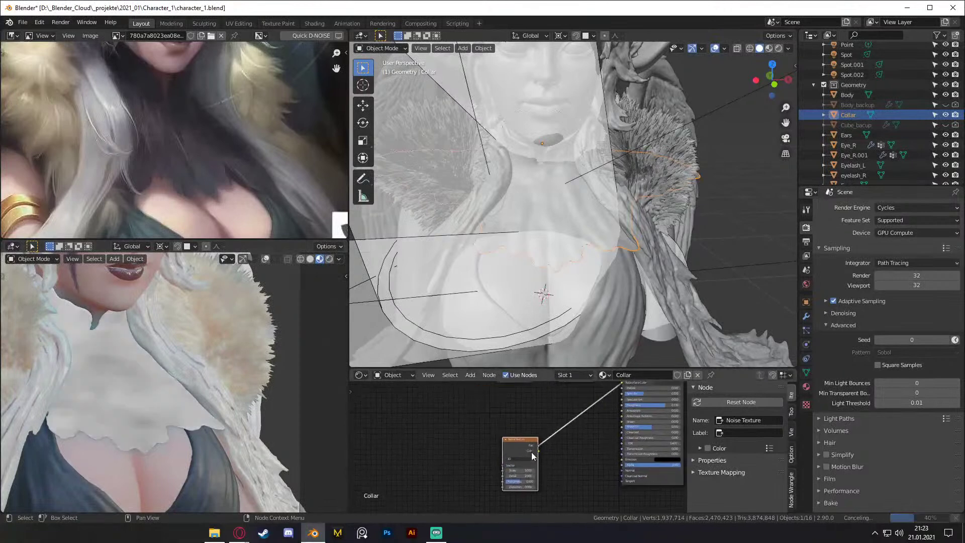
pyautogui.scroll(1, 566, 465)
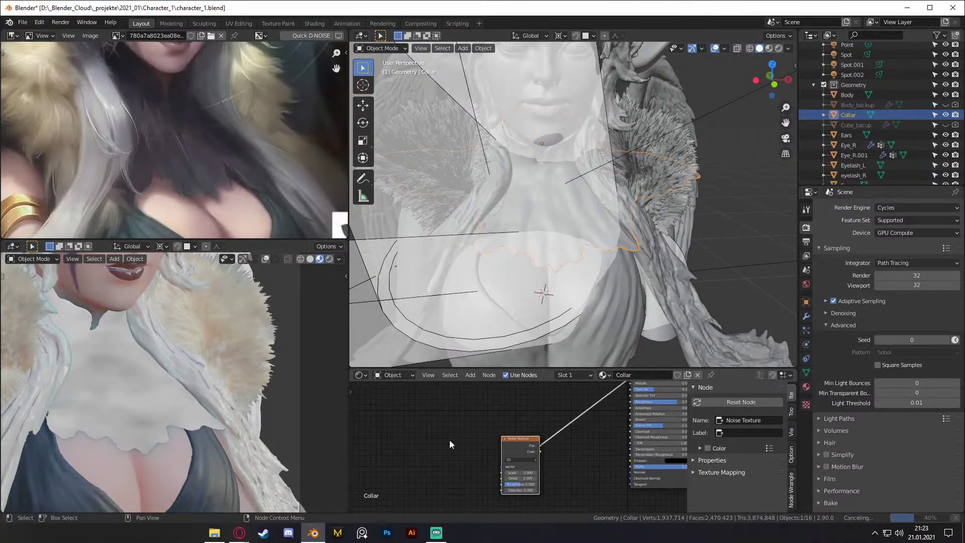
# Step: Insert a ColorRamp node on the link after the Noise Texture
pyautogui.scroll(4, 508, 445)
pyautogui.hotkey('shift', 'a')
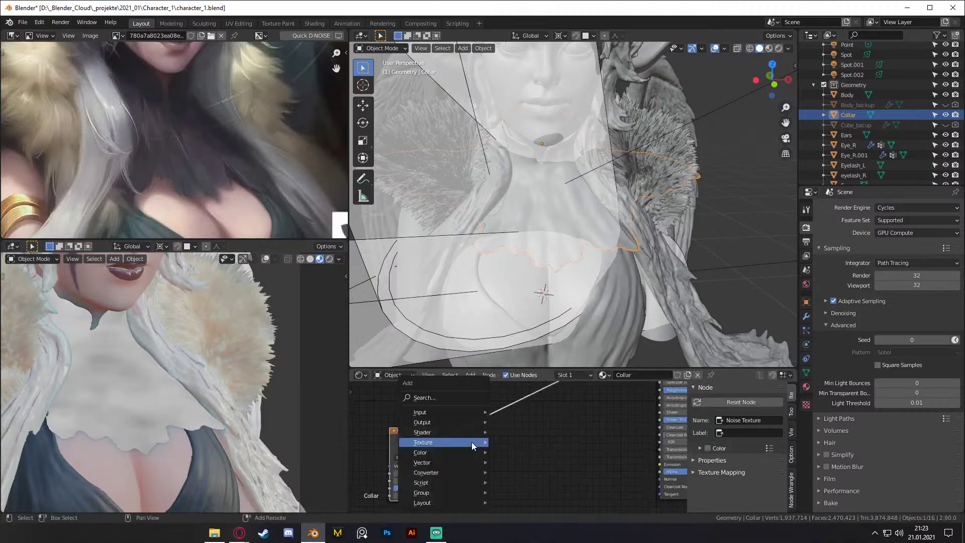
pyautogui.moveTo(438, 472)
pyautogui.click(519, 351)
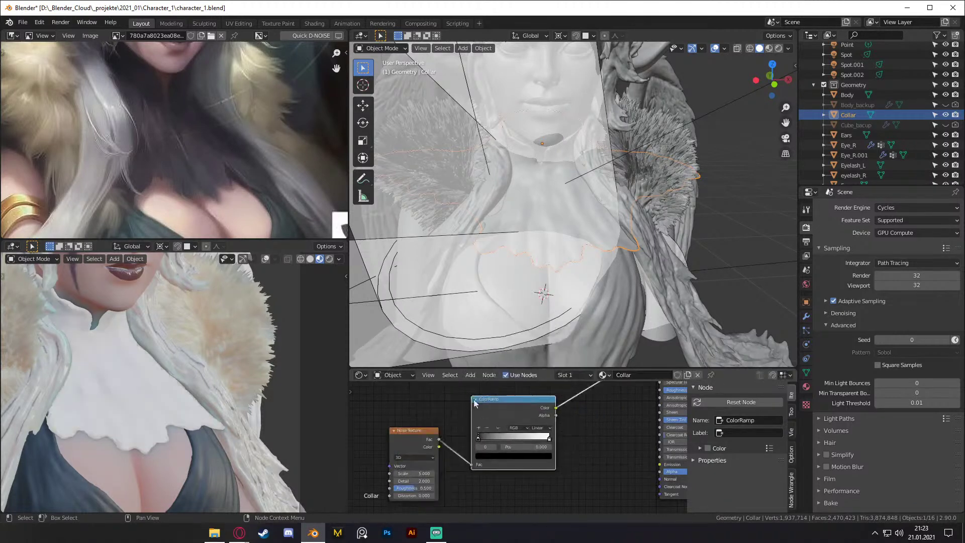
pyautogui.click(502, 428)
pyautogui.scroll(2, 520, 454)
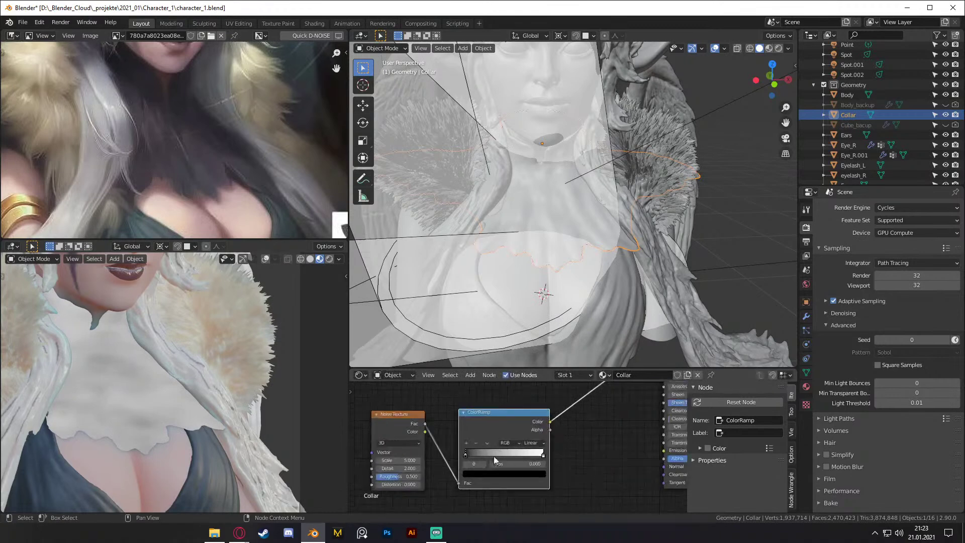
# Step: Tighten the ColorRamp with the black stop at 0.232, and set the noise Scale to 9.3, Detail 4.2, Roughness 0.542 and Distortion 0.1
pyautogui.moveTo(464, 454); pyautogui.dragTo(523, 455)
pyautogui.moveTo(495, 457); pyautogui.dragTo(553, 441, button='middle')
pyautogui.moveTo(547, 439); pyautogui.dragTo(544, 440)
pyautogui.scroll(1, 495, 418)
pyautogui.moveTo(480, 441); pyautogui.dragTo(518, 441)
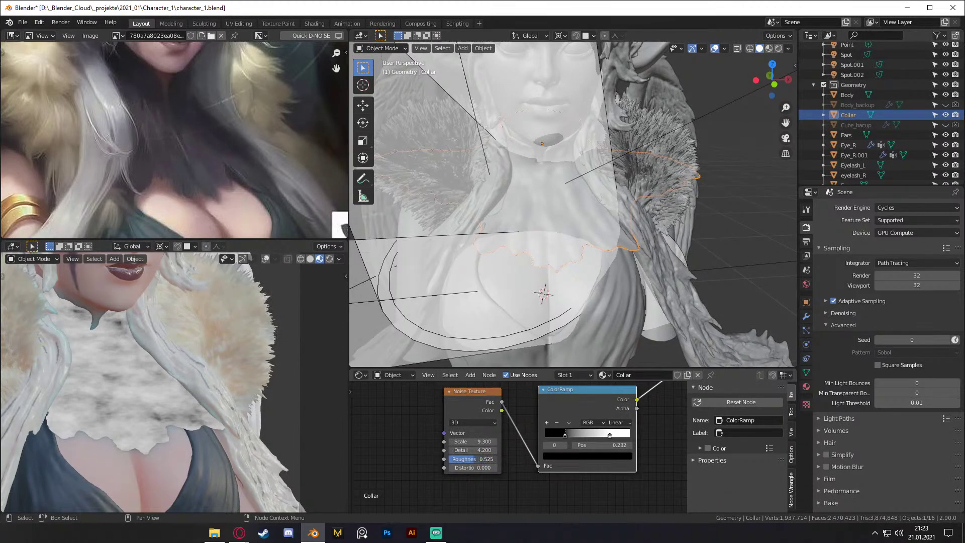
pyautogui.moveTo(473, 468); pyautogui.dragTo(490, 467)
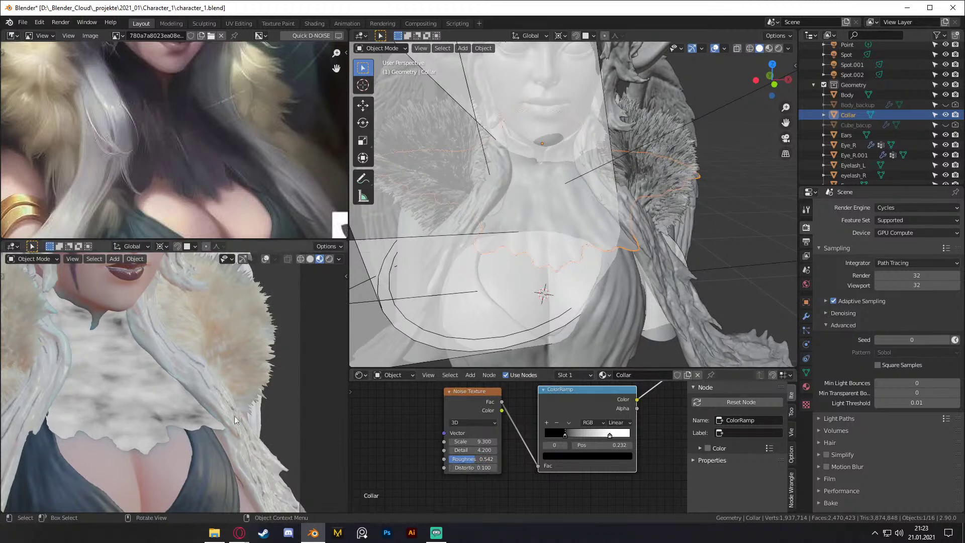
pyautogui.scroll(-3, 131, 366)
pyautogui.keyDown('shift'); pyautogui.moveTo(132, 367); pyautogui.dragTo(194, 360, button='middle'); pyautogui.keyUp('shift')
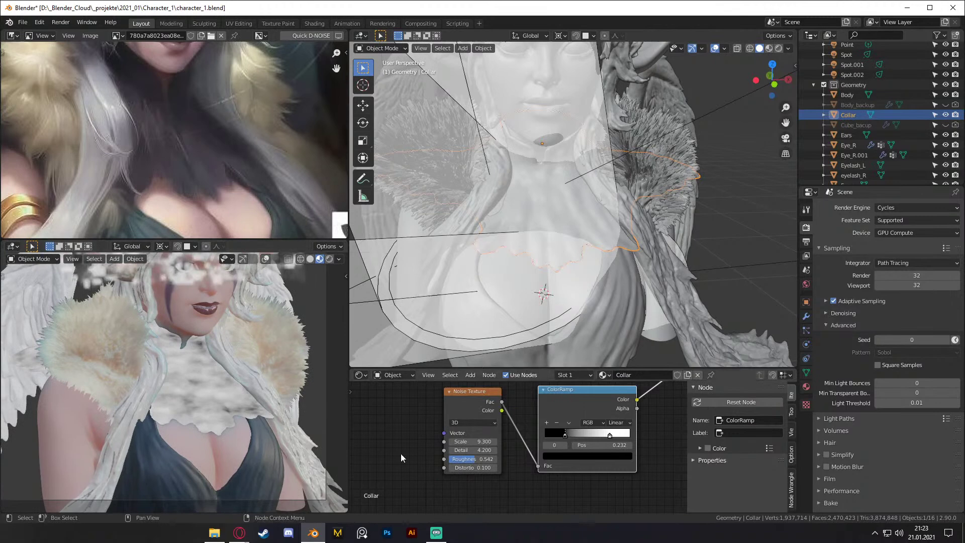
# Step: Add Mapping and Texture Coordinate nodes in front of the collar's Noise Texture
pyautogui.scroll(-3, 400, 453)
pyautogui.moveTo(406, 425); pyautogui.dragTo(582, 402, button='middle')
pyautogui.scroll(6, 426, 423)
pyautogui.scroll(-5, 465, 429)
pyautogui.scroll(3, 465, 427)
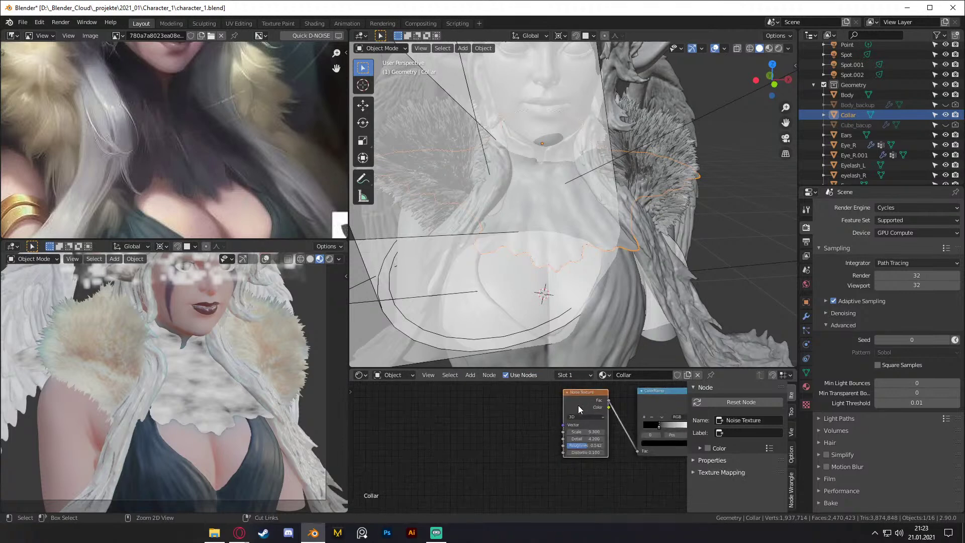
pyautogui.hotkey('ctrl', 't')
pyautogui.scroll(3, 532, 427)
pyautogui.moveTo(456, 410); pyautogui.dragTo(496, 431, button='middle')
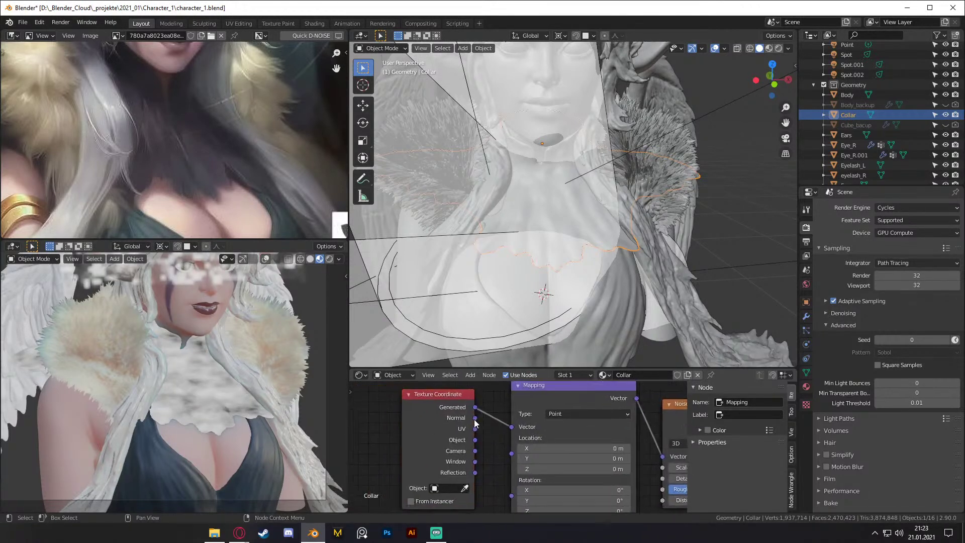
# Step: Try the Normal and UV coordinates as the Mapping node's Vector input, and connect the Object coordinates instead
pyautogui.moveTo(512, 430); pyautogui.dragTo(512, 430)
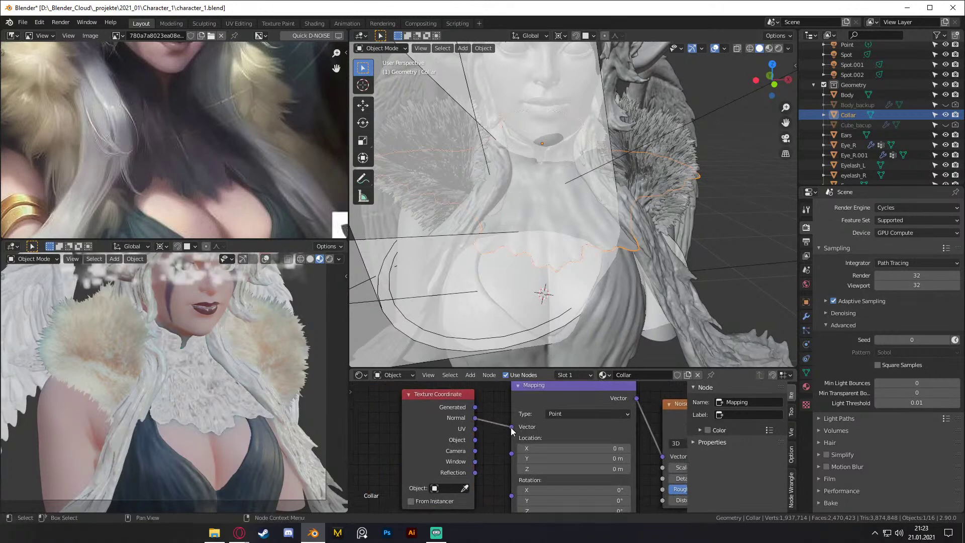
pyautogui.scroll(3, 201, 415)
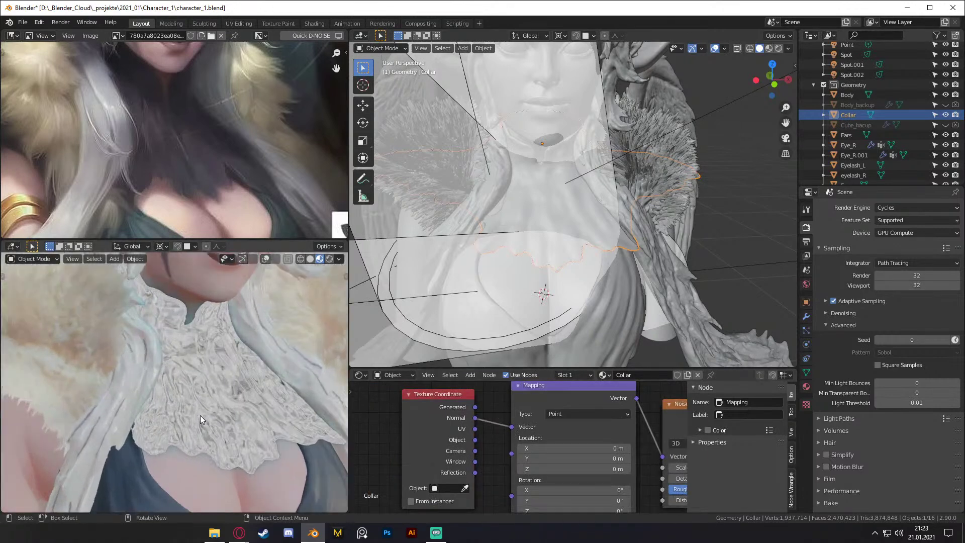
pyautogui.moveTo(673, 505); pyautogui.dragTo(556, 487, button='middle')
pyautogui.moveTo(495, 475); pyautogui.dragTo(679, 470, button='middle')
pyautogui.moveTo(479, 389); pyautogui.dragTo(476, 387)
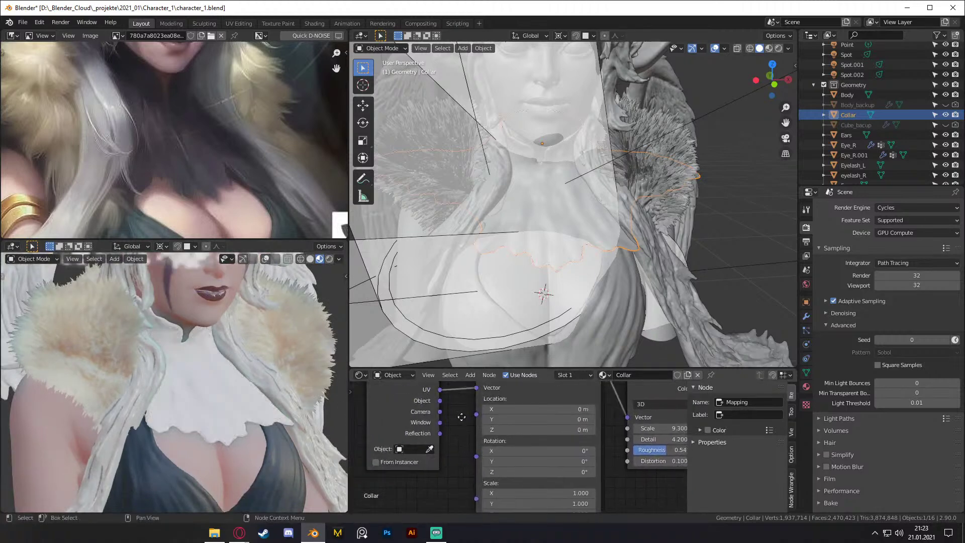
pyautogui.moveTo(460, 415); pyautogui.dragTo(500, 438, button='middle')
pyautogui.moveTo(482, 425); pyautogui.dragTo(518, 412)
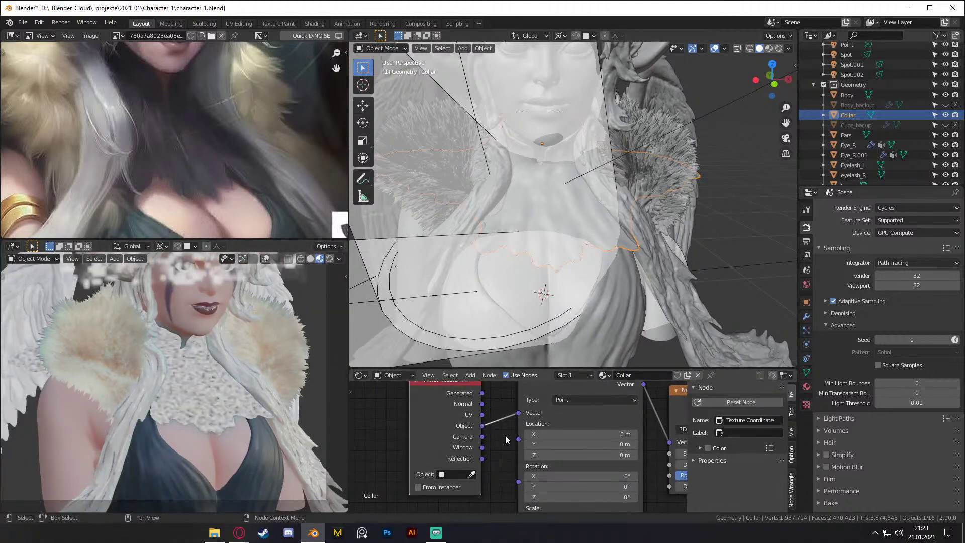
# Step: Stretch the collar noise by setting the Mapping node's Scale to X 0.5, Y 0.2 and Z 0.03
pyautogui.moveTo(498, 464); pyautogui.dragTo(567, 437, button='middle')
pyautogui.moveTo(498, 450); pyautogui.dragTo(495, 474)
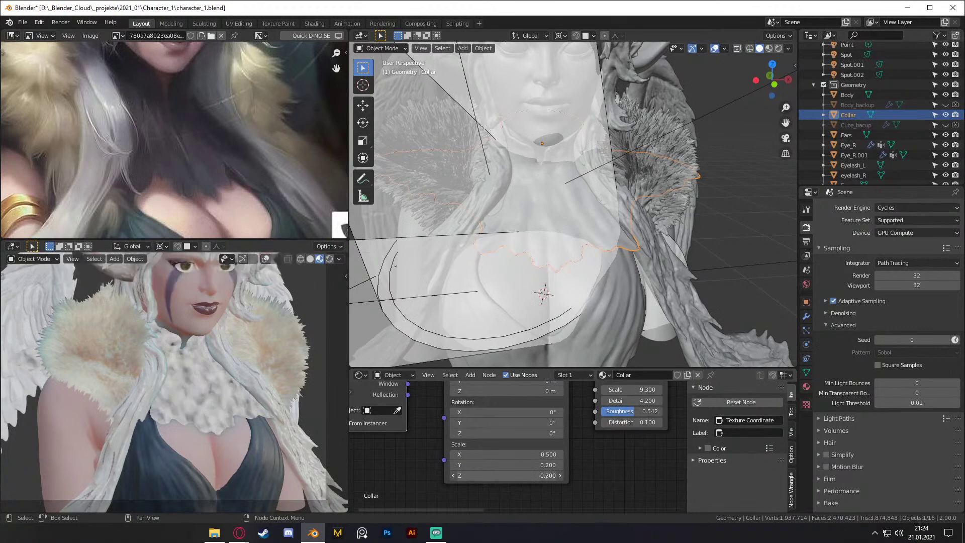
pyautogui.moveTo(505, 475); pyautogui.dragTo(510, 475)
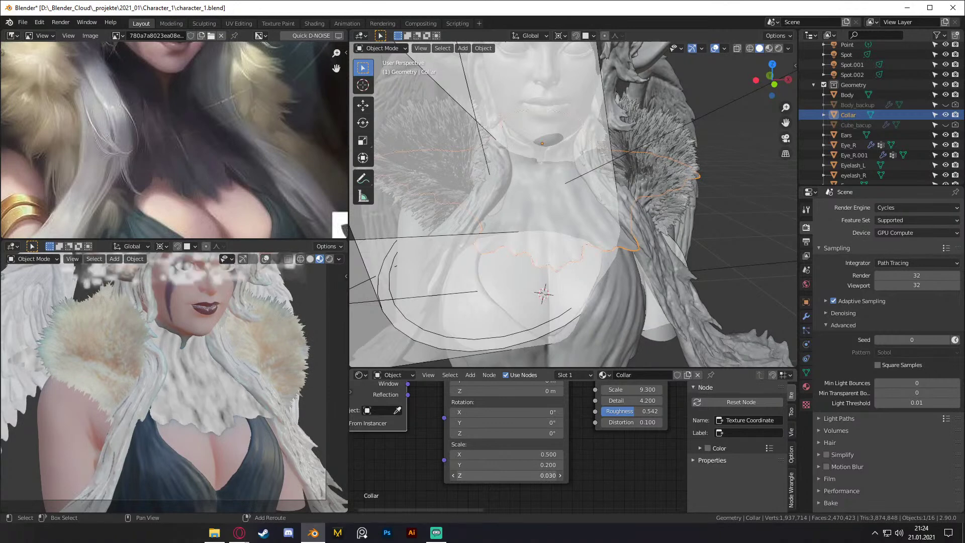
# Step: Switch the collar preview back to the full material by linking the Principled BSDF to the Material Output
pyautogui.moveTo(89, 384); pyautogui.dragTo(198, 370, button='middle')
pyautogui.moveTo(239, 410); pyautogui.dragTo(173, 388, button='middle')
pyautogui.scroll(-1, 580, 457)
pyautogui.moveTo(580, 457); pyautogui.dragTo(526, 472, button='middle')
pyautogui.scroll(-3, 238, 405)
pyautogui.moveTo(238, 405)
pyautogui.mouseDown(button='middle')
pyautogui.moveTo(212, 389)
pyautogui.moveTo(287, 402)
pyautogui.moveTo(192, 412)
pyautogui.moveTo(274, 398)
pyautogui.moveTo(201, 396)
pyautogui.moveTo(262, 398)
pyautogui.moveTo(255, 412)
pyautogui.moveTo(237, 411)
pyautogui.mouseUp(button='middle')
pyautogui.scroll(4, 197, 405)
pyautogui.scroll(-3, 255, 407)
pyautogui.scroll(-5, 561, 432)
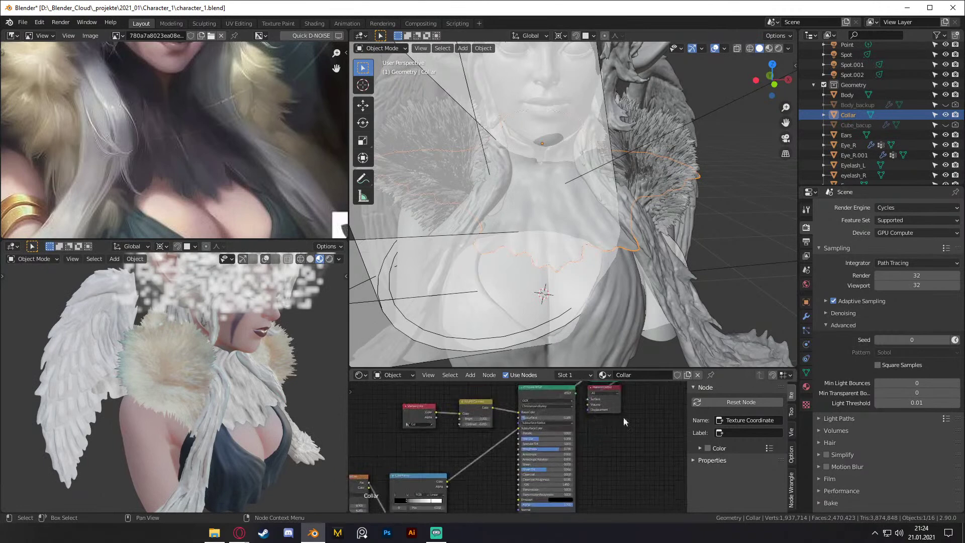
pyautogui.moveTo(604, 420); pyautogui.dragTo(568, 457, button='middle')
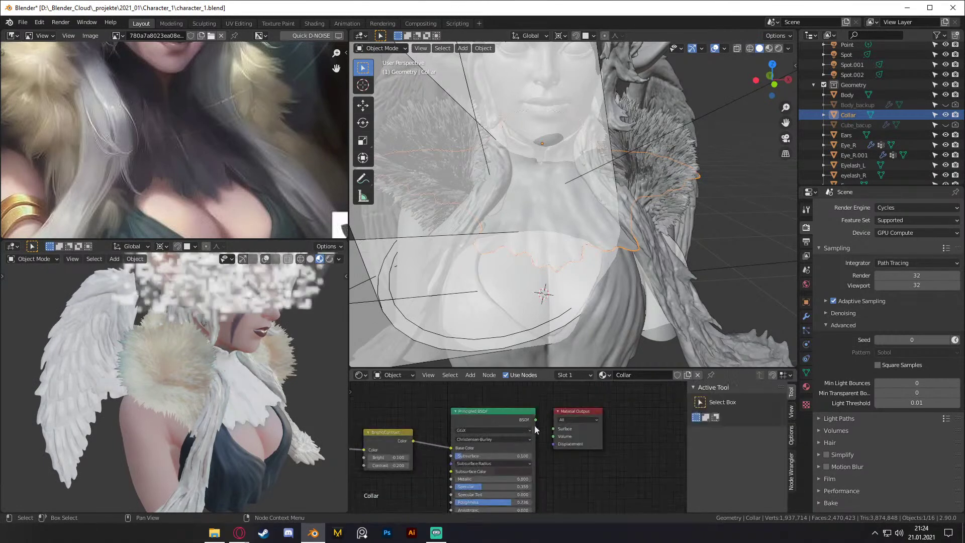
pyautogui.keyDown('ctrl'); pyautogui.keyDown('shift'); pyautogui.click(502, 442); pyautogui.keyUp('shift'); pyautogui.keyUp('ctrl')
pyautogui.scroll(4, 565, 472)
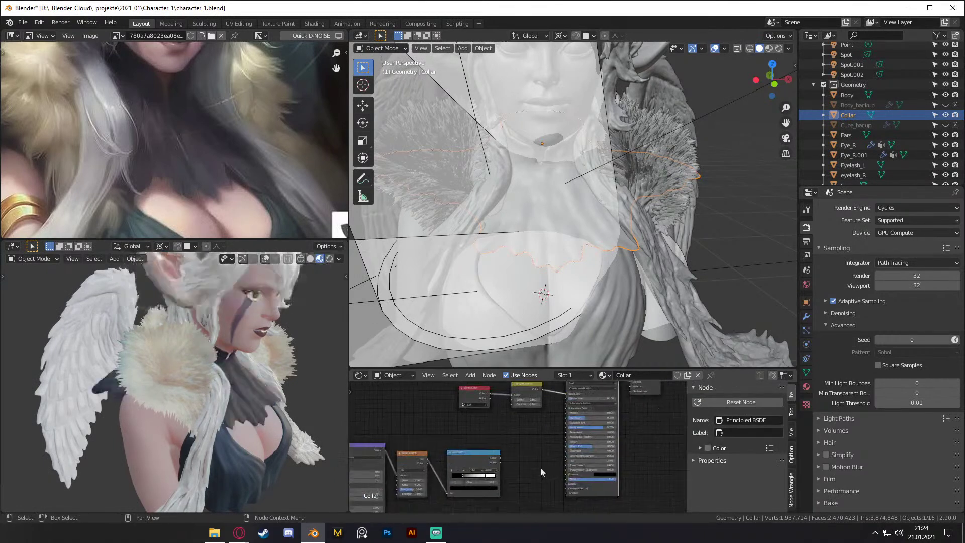
# Step: Add a Bump node, feeding the ColorRamp Color into its Height and its Normal output into the Principled BSDF's Normal
pyautogui.hotkey('shift', 'a')
pyautogui.moveTo(479, 411)
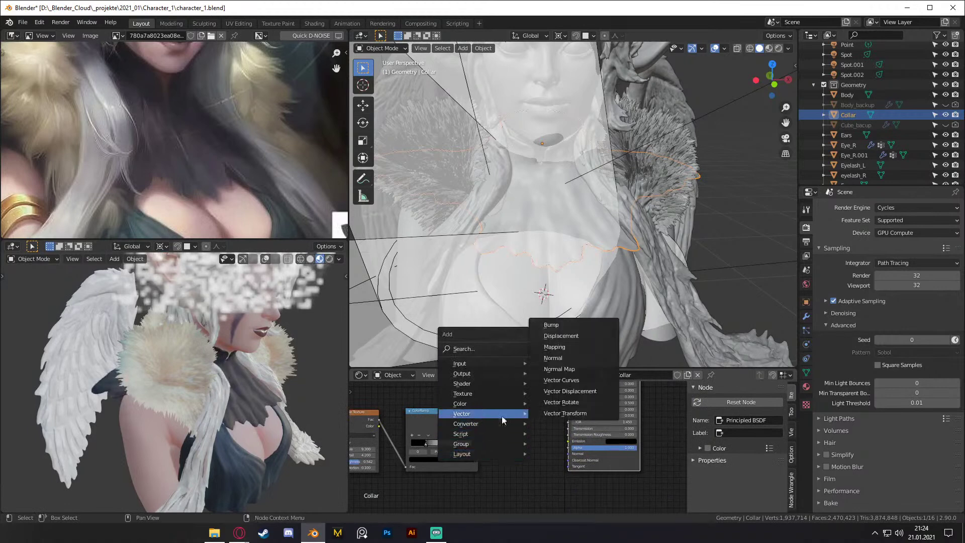
pyautogui.click(552, 325)
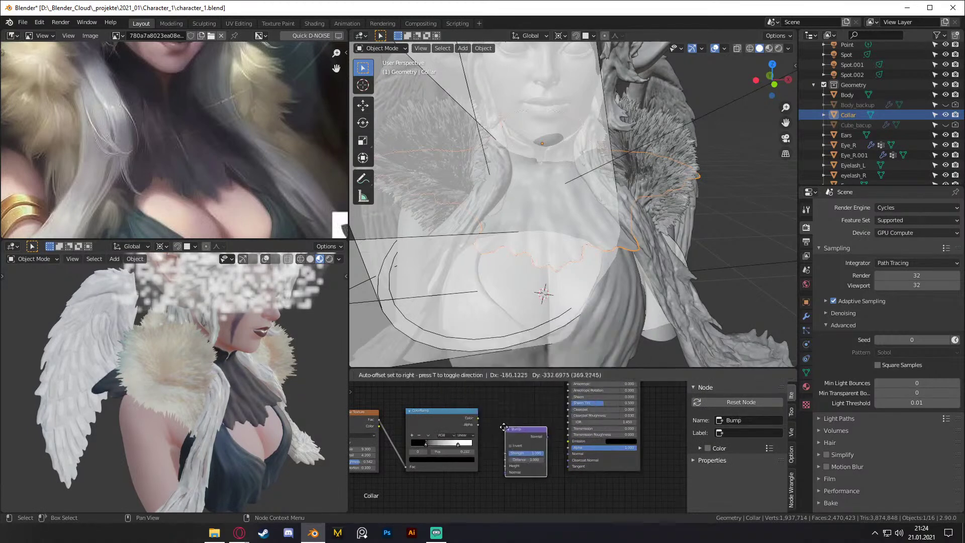
pyautogui.click(499, 427)
pyautogui.scroll(2, 500, 427)
pyautogui.moveTo(458, 404); pyautogui.dragTo(489, 475)
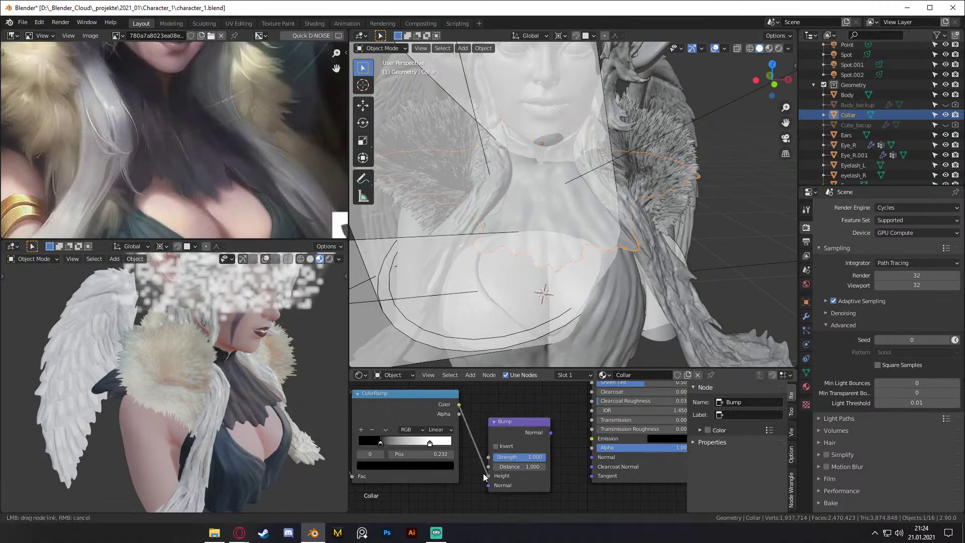
pyautogui.moveTo(551, 432); pyautogui.dragTo(586, 461)
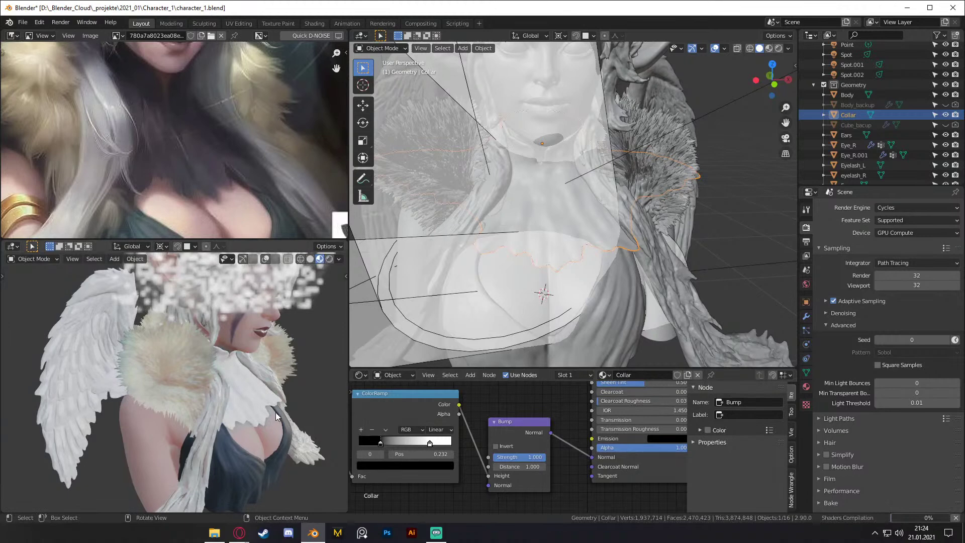
# Step: Set the collar's Bump node to Strength 0.433 and Distance 0.01
pyautogui.moveTo(278, 411); pyautogui.dragTo(216, 370, button='middle')
pyautogui.scroll(7, 240, 409)
pyautogui.scroll(-4, 188, 375)
pyautogui.scroll(-5, 520, 472)
pyautogui.moveTo(545, 405); pyautogui.dragTo(477, 445, button='middle')
pyautogui.scroll(3, 476, 445)
pyautogui.moveTo(418, 488); pyautogui.dragTo(557, 449, button='middle')
pyautogui.scroll(-1, 559, 450)
pyautogui.moveTo(593, 488); pyautogui.dragTo(504, 452, button='middle')
pyautogui.scroll(2, 503, 451)
pyautogui.moveTo(523, 409); pyautogui.dragTo(569, 441, button='middle')
pyautogui.scroll(1, 557, 441)
pyautogui.moveTo(514, 432); pyautogui.dragTo(495, 432)
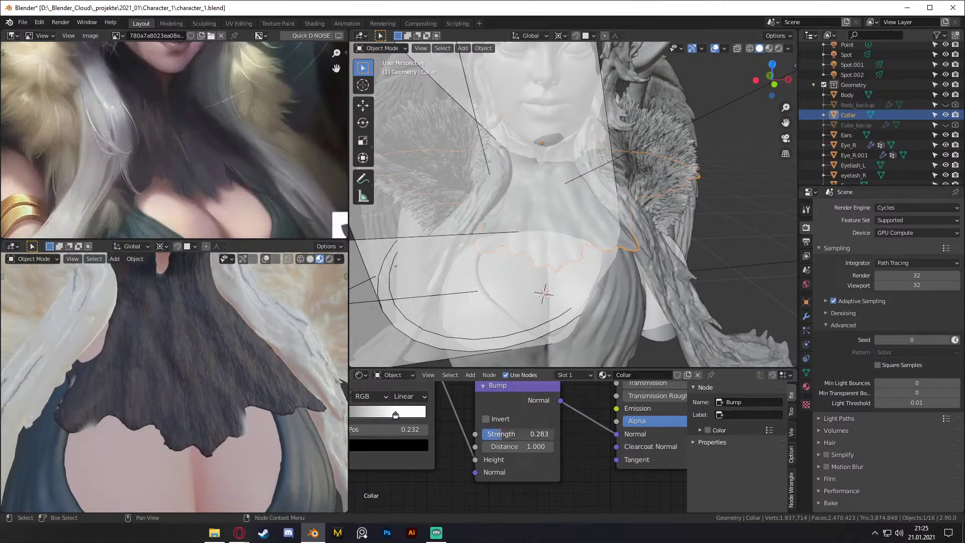
pyautogui.moveTo(517, 434); pyautogui.dragTo(528, 433)
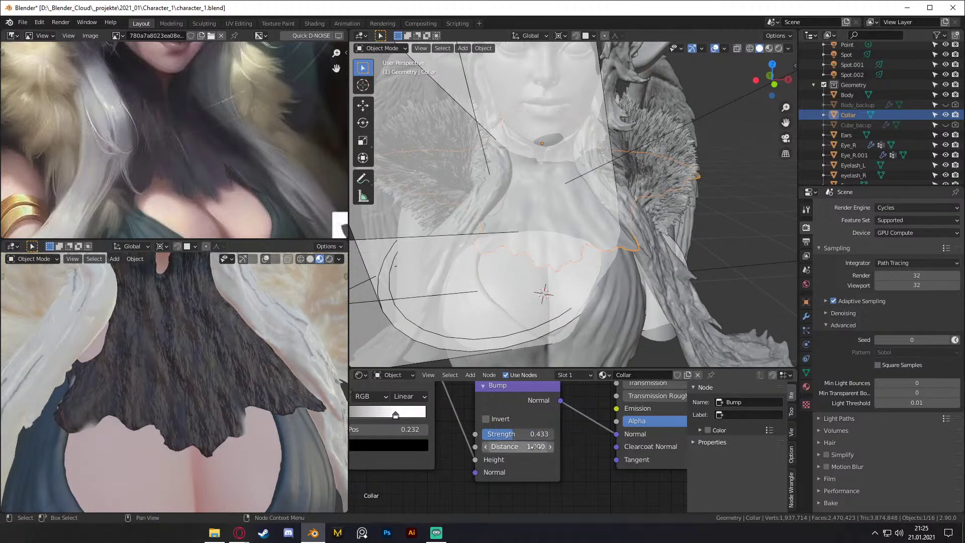
pyautogui.moveTo(520, 446); pyautogui.dragTo(495, 446)
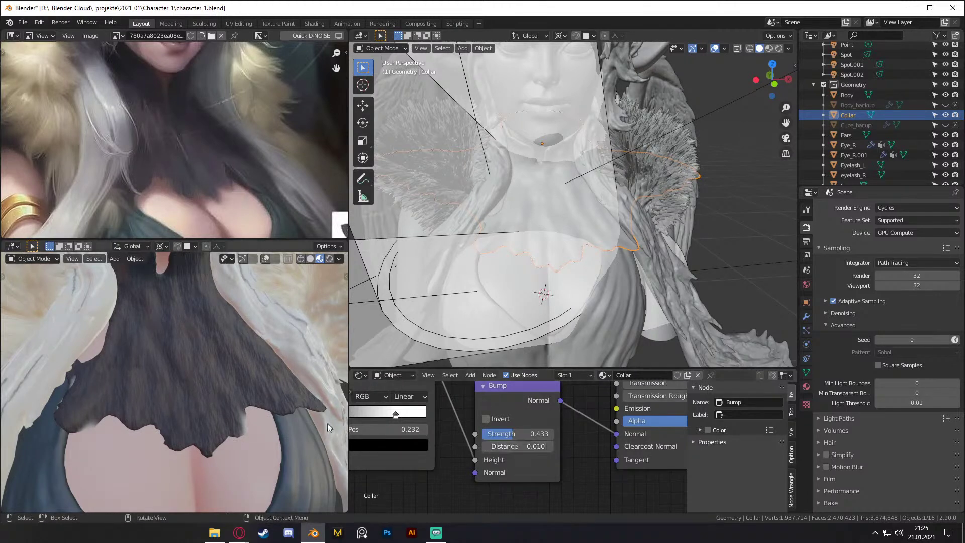
# Step: Switch the preview viewport to Rendered shading and inspect the collar's bump up close
pyautogui.moveTo(224, 363)
pyautogui.mouseDown(button='middle')
pyautogui.moveTo(270, 378)
pyautogui.moveTo(261, 378)
pyautogui.mouseUp(button='middle')
pyautogui.press('z')
pyautogui.click(259, 318)
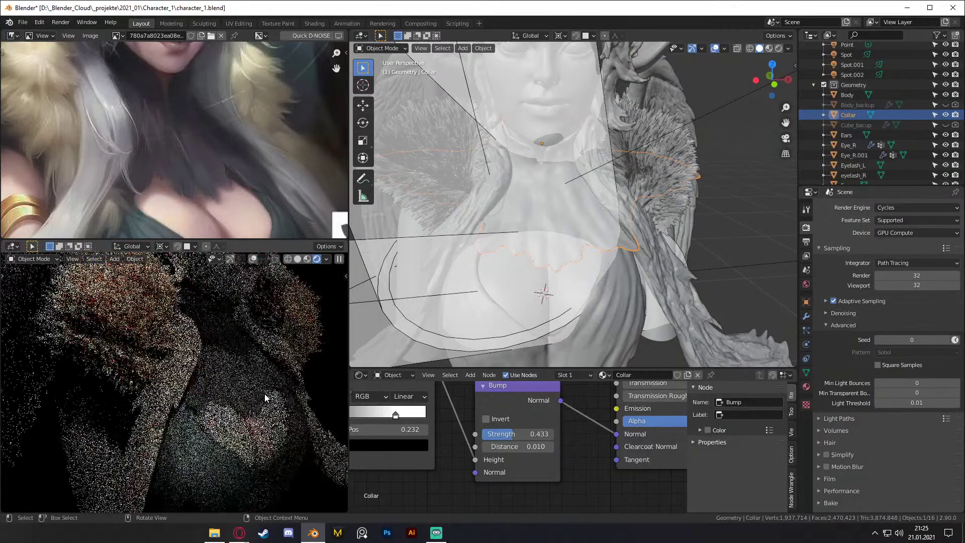
pyautogui.moveTo(261, 393); pyautogui.dragTo(243, 402, button='middle')
pyautogui.scroll(2, 243, 399)
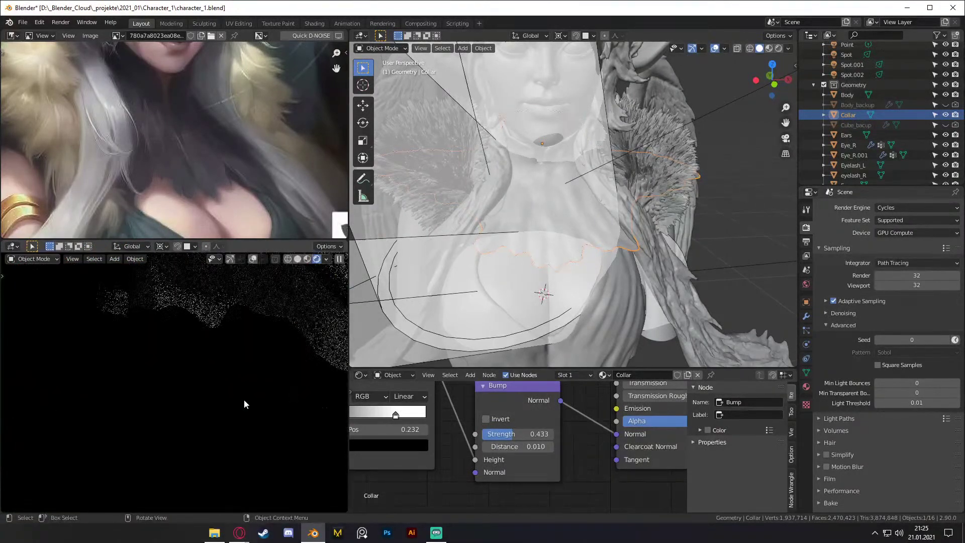
pyautogui.scroll(3, 236, 394)
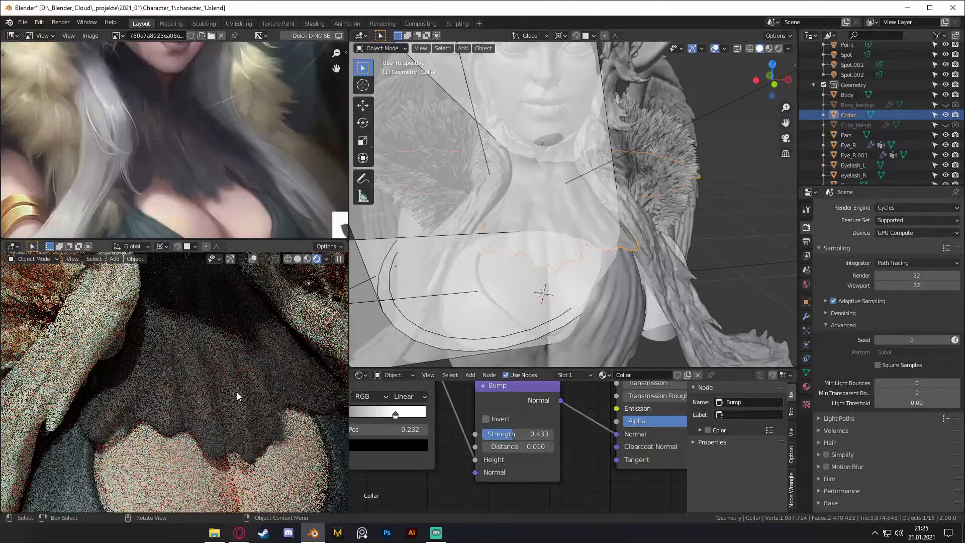
# Step: Set the Bump node's Distance to 0.04
pyautogui.click(522, 446)
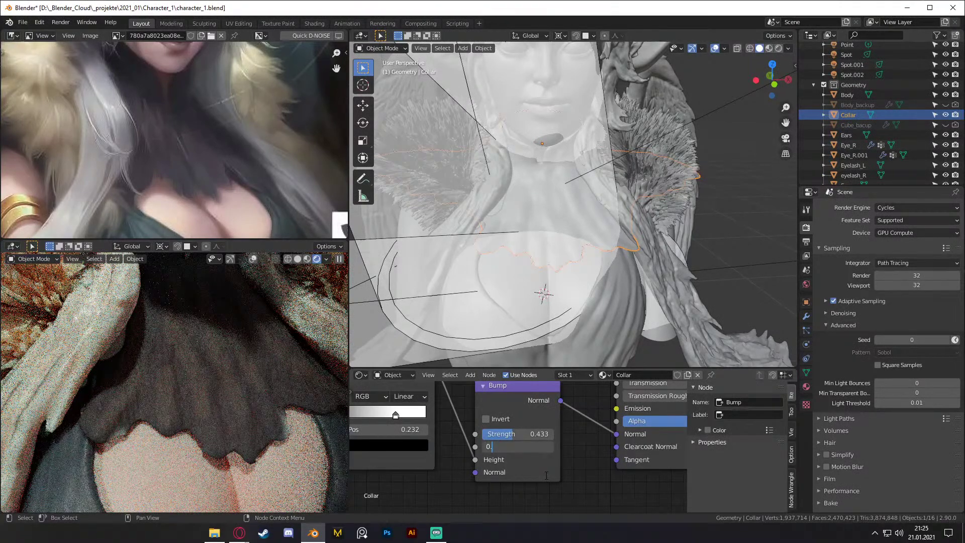
pyautogui.write('4')
pyautogui.press('Return')
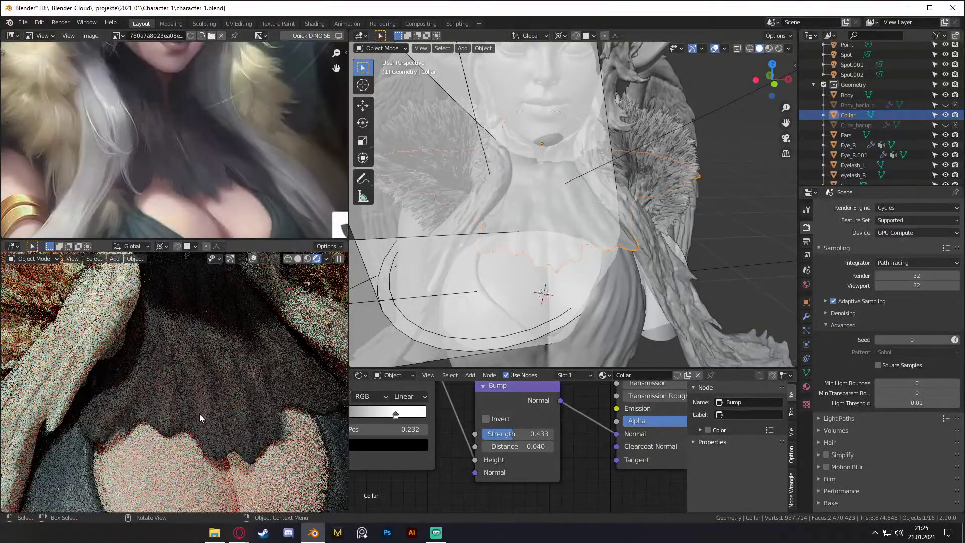
# Step: Switch the preview viewport to Solid shading and compare the whole character with the reference painting
pyautogui.press('z')
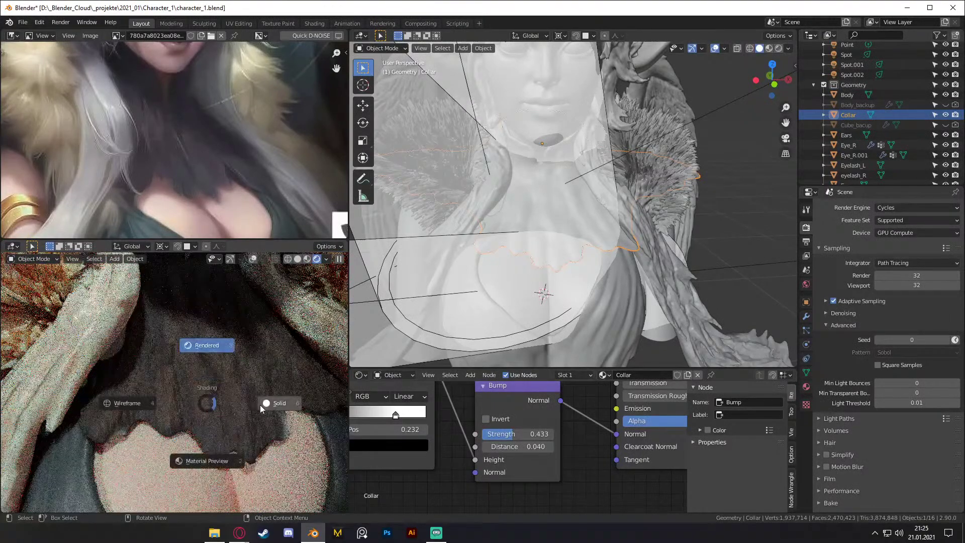
pyautogui.click(232, 392)
pyautogui.scroll(-6, 232, 393)
pyautogui.moveTo(235, 366); pyautogui.dragTo(216, 357, button='middle')
pyautogui.scroll(3, 199, 375)
pyautogui.scroll(-2, 216, 357)
pyautogui.scroll(2, 212, 369)
pyautogui.scroll(-3, 206, 168)
pyautogui.moveTo(216, 162); pyautogui.dragTo(232, 210, button='middle')
pyautogui.moveTo(177, 383); pyautogui.dragTo(203, 392, button='middle')
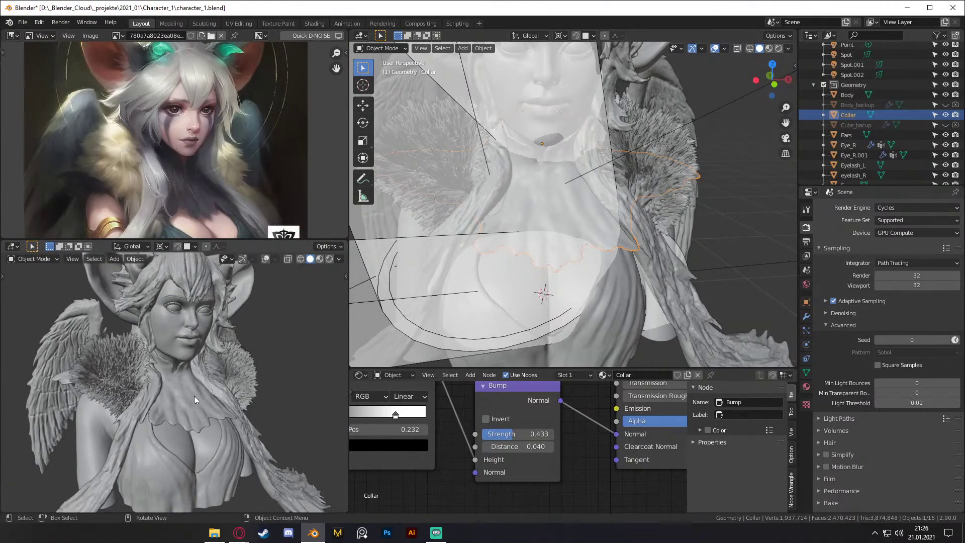
pyautogui.press('z')
pyautogui.click(189, 319)
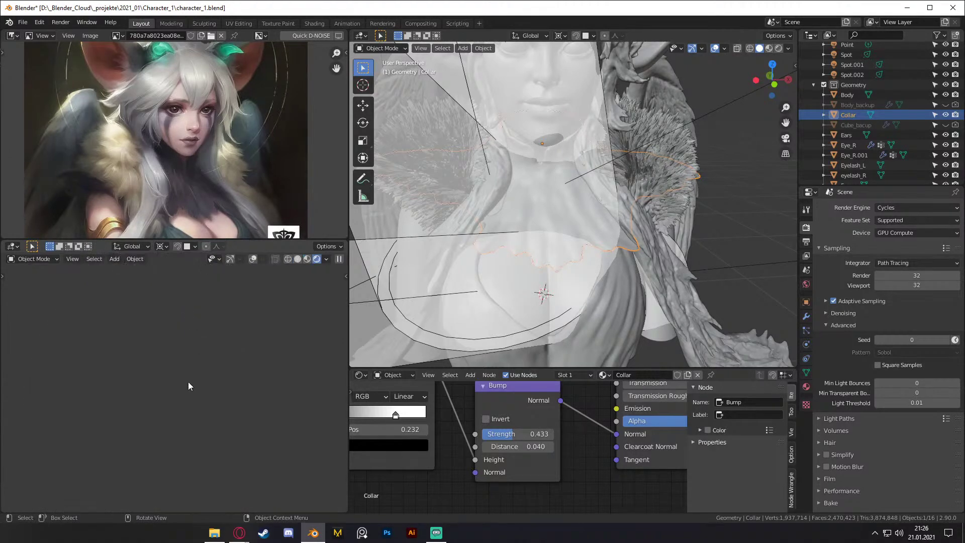
pyautogui.press('z')
pyautogui.click(249, 381)
# Step: Hide the Licht collection in the viewport and show the preview viewport through the camera
pyautogui.scroll(6, 212, 381)
pyautogui.scroll(2, 225, 356)
pyautogui.moveTo(382, 299); pyautogui.dragTo(633, 221, button='middle')
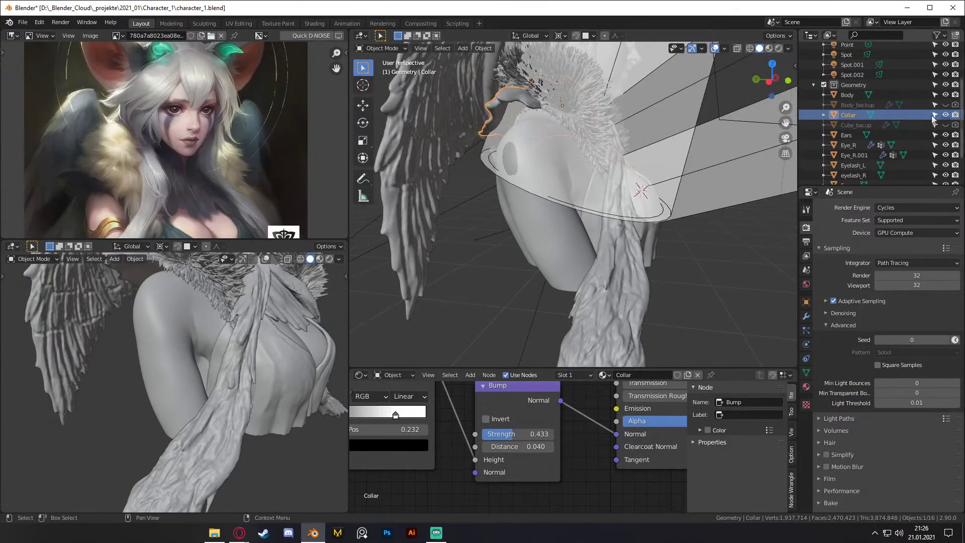
pyautogui.scroll(3, 944, 100)
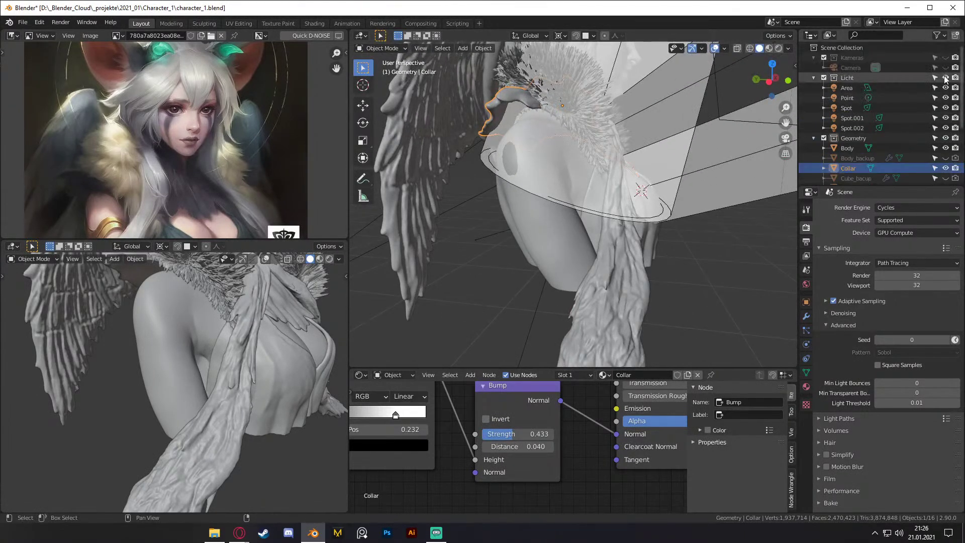
pyautogui.click(945, 77)
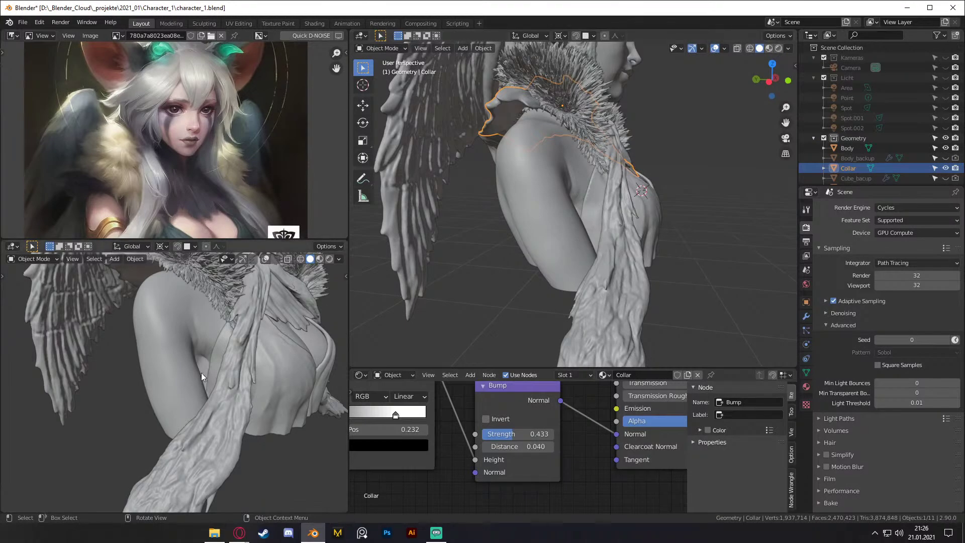
pyautogui.press('KP_0')
# Step: Add a plane at the character's upper arm and rotate it 90° about the X axis
pyautogui.moveTo(529, 264); pyautogui.dragTo(570, 227, button='middle')
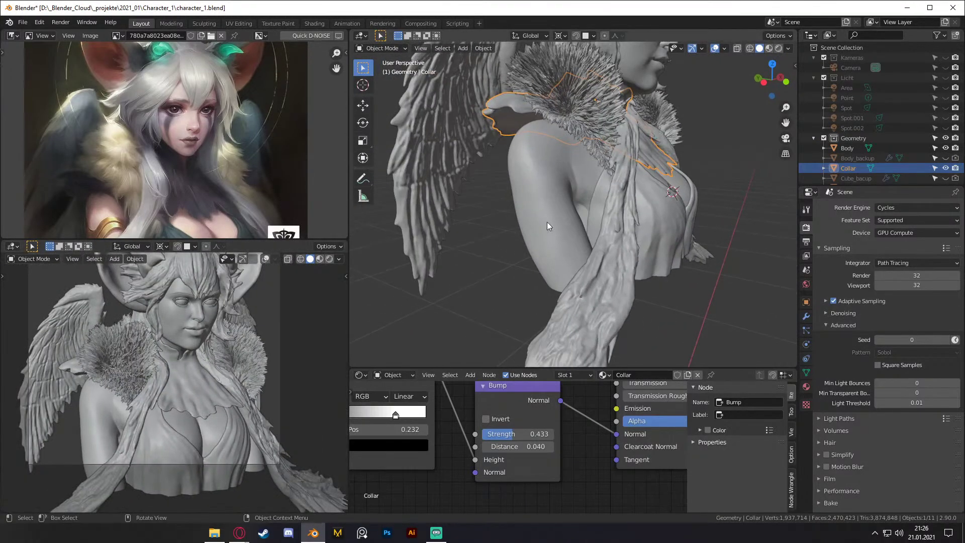
pyautogui.hotkey('shift', 'a')
pyautogui.moveTo(544, 215)
pyautogui.click(586, 216)
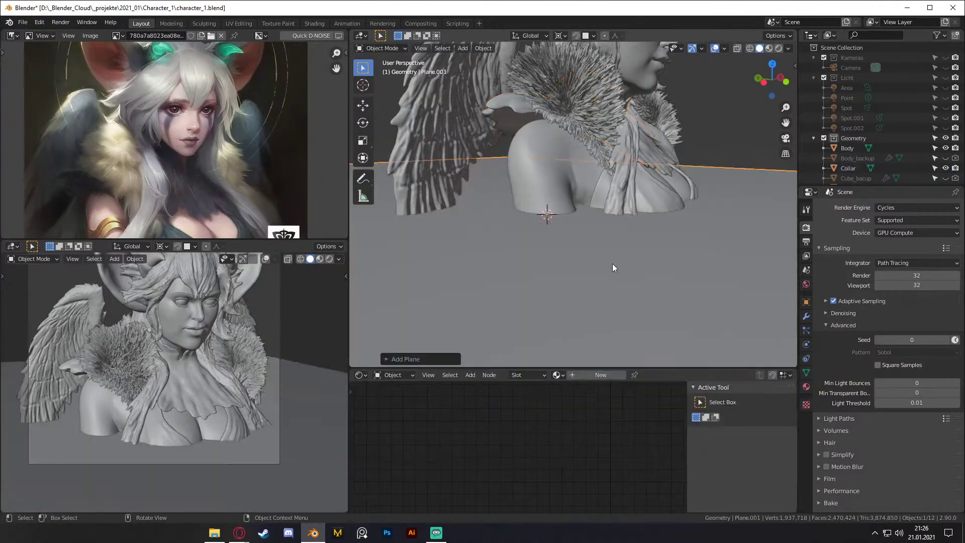
pyautogui.write('rx')
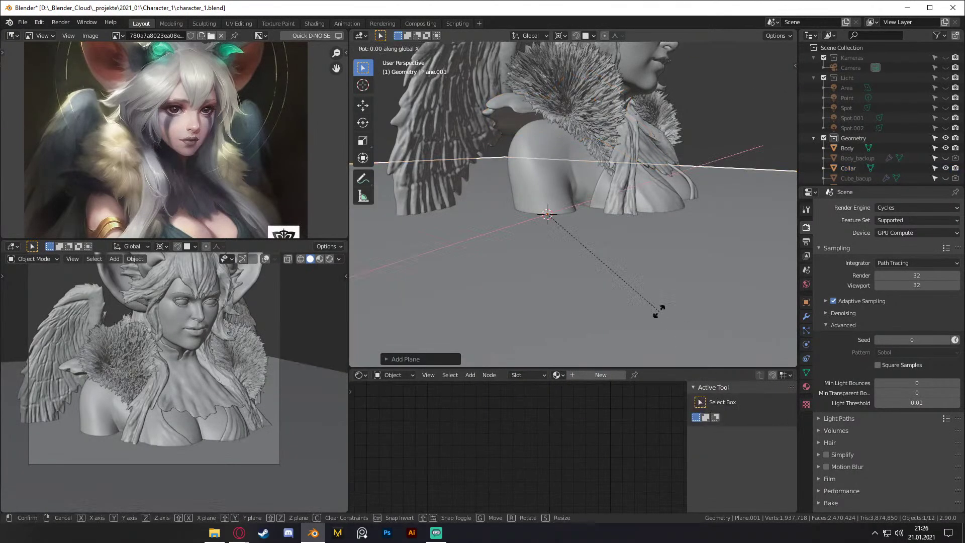
pyautogui.write('90')
pyautogui.press('Return')
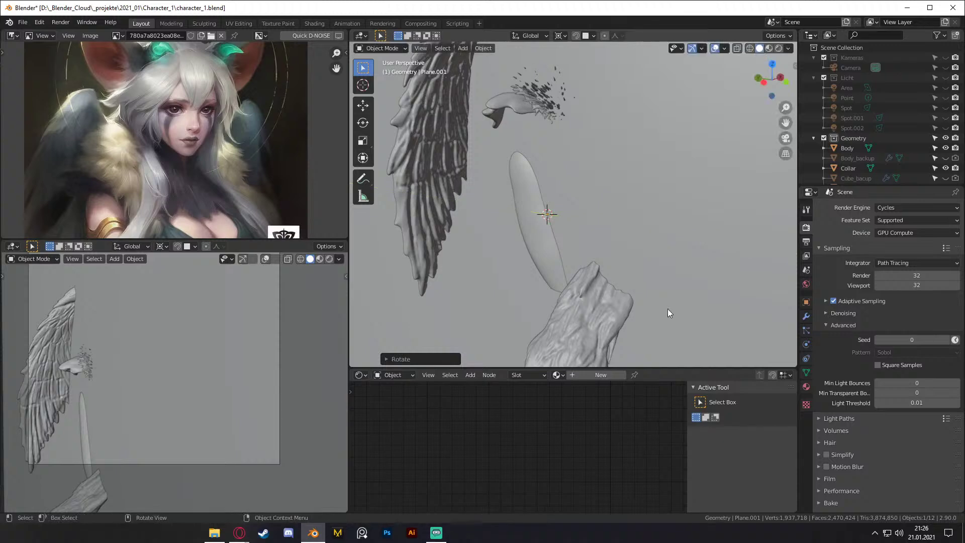
# Step: Scale the plane down to a small square and move it on the upper arm with snapping enabled
pyautogui.press('s')
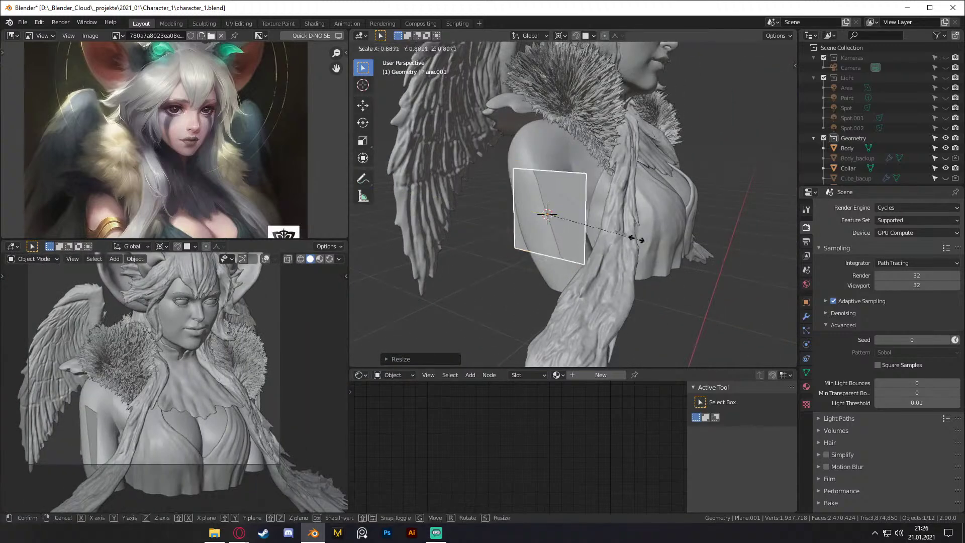
pyautogui.click(568, 223)
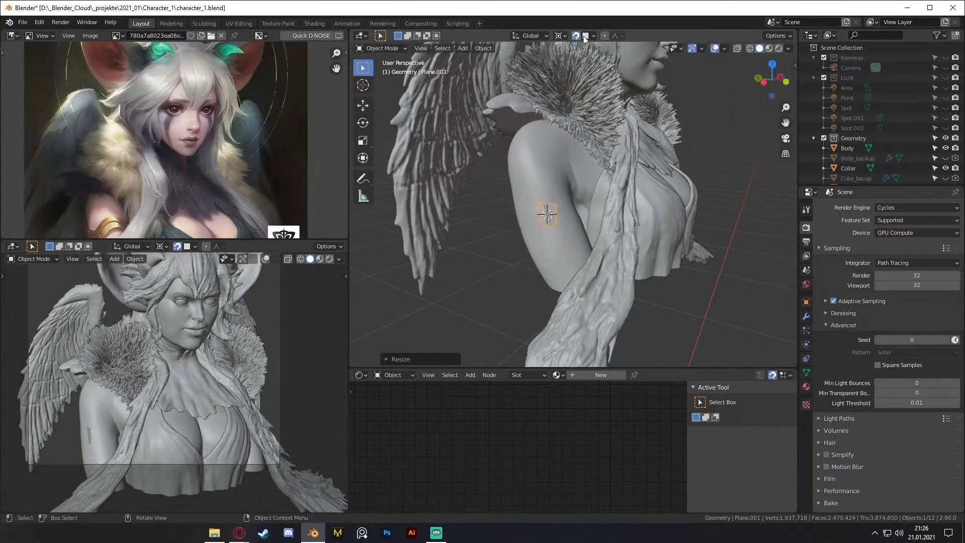
pyautogui.click(590, 36)
pyautogui.scroll(5, 649, 259)
pyautogui.moveTo(649, 257); pyautogui.dragTo(699, 227, button='middle')
pyautogui.press('g')
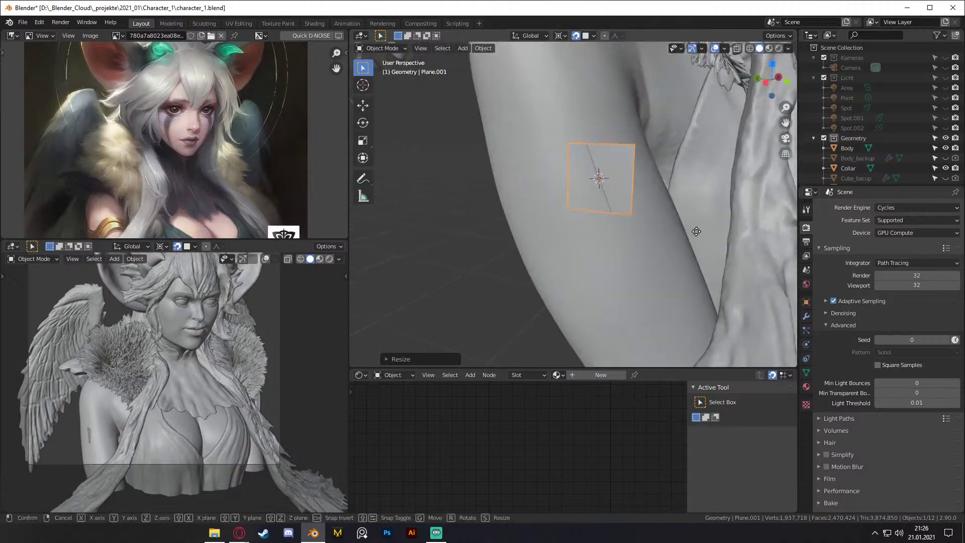
pyautogui.click(678, 242)
# Step: Change the pivot point so the plane turns about its own origin, tilt it to follow the arm and shift it slightly down
pyautogui.scroll(-5, 678, 246)
pyautogui.moveTo(678, 245); pyautogui.dragTo(680, 218, button='middle')
pyautogui.scroll(5, 643, 221)
pyautogui.press('r')
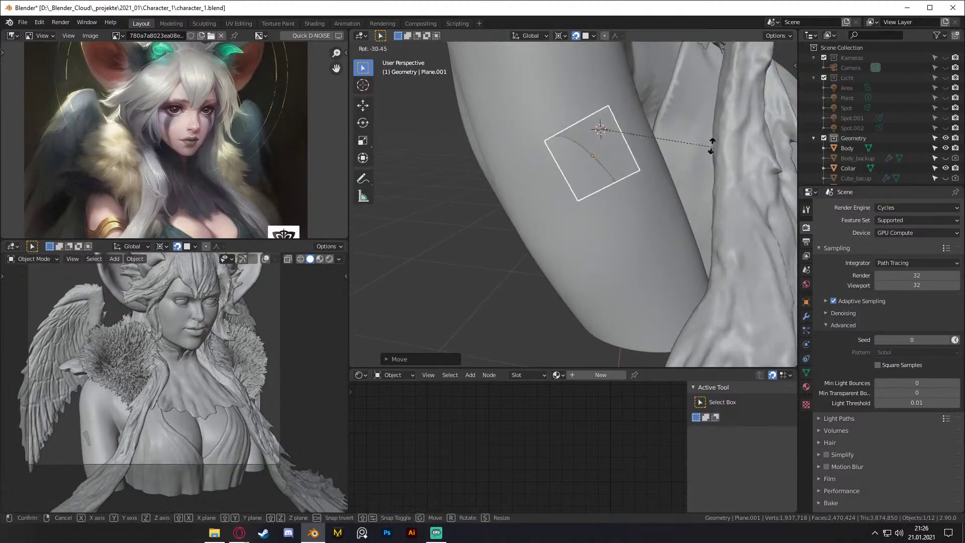
pyautogui.rightClick(691, 135)
pyautogui.click(564, 36)
pyautogui.click(575, 71)
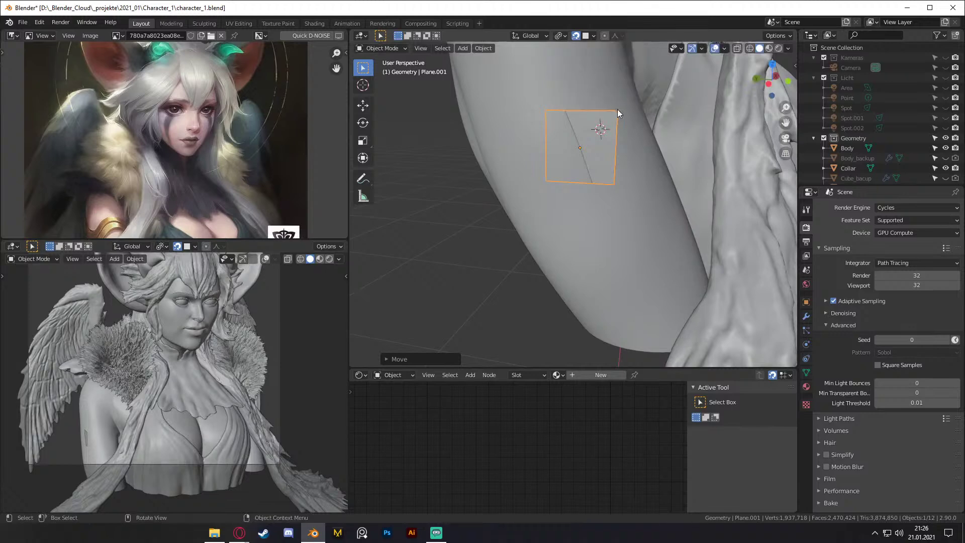
pyautogui.click(559, 37)
pyautogui.click(578, 80)
pyautogui.press('r')
pyautogui.click(671, 185)
pyautogui.press('g')
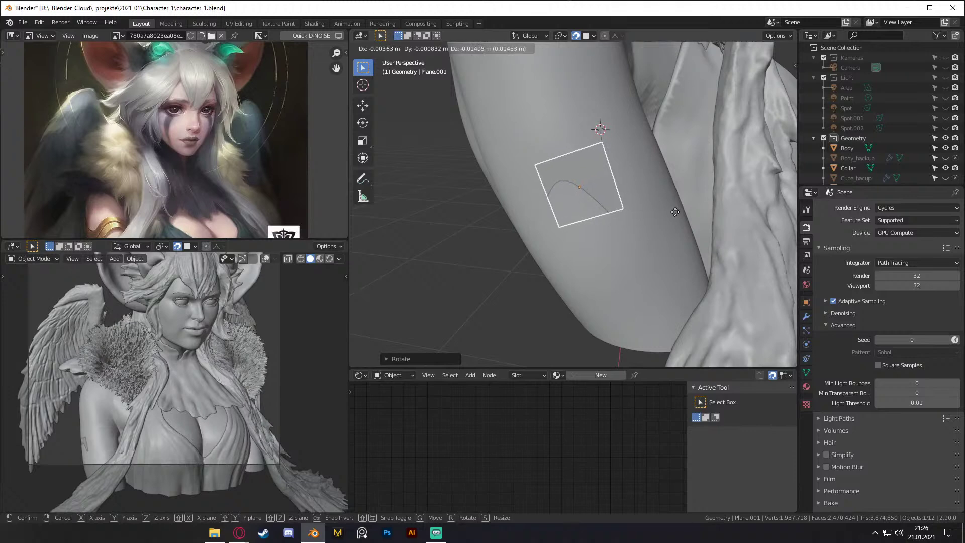
pyautogui.click(674, 213)
# Step: In edit mode, reposition the plane's mesh on the upper arm, scale it down and open the snapping options
pyautogui.moveTo(674, 213); pyautogui.dragTo(663, 190, button='middle')
pyautogui.press('Tab')
pyautogui.press('g')
pyautogui.click(776, 182)
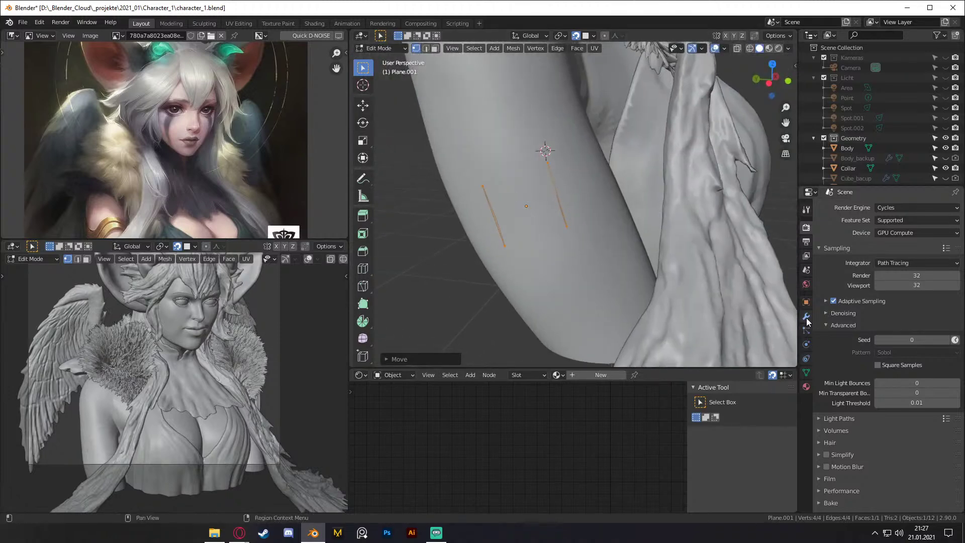
pyautogui.press('s')
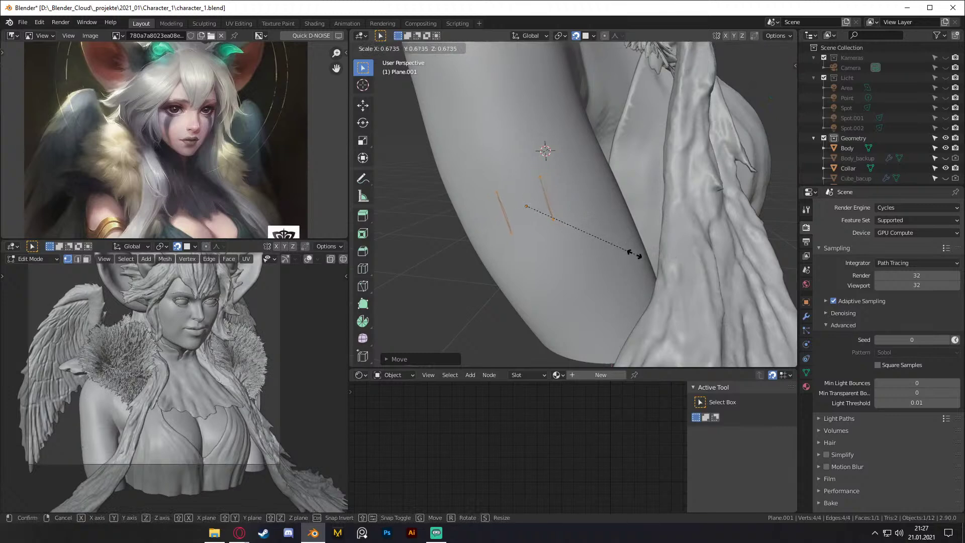
pyautogui.click(654, 256)
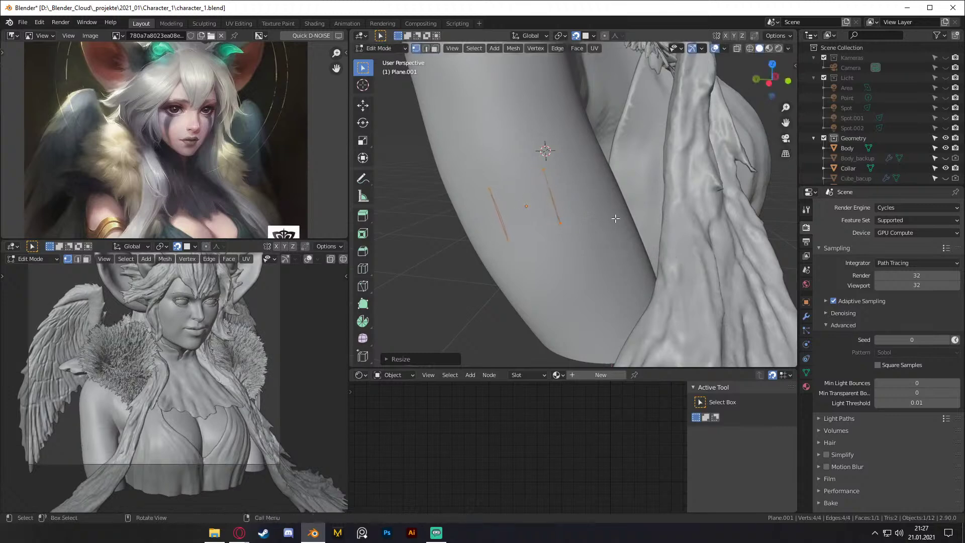
pyautogui.moveTo(616, 219); pyautogui.dragTo(556, 168, button='middle')
pyautogui.click(594, 36)
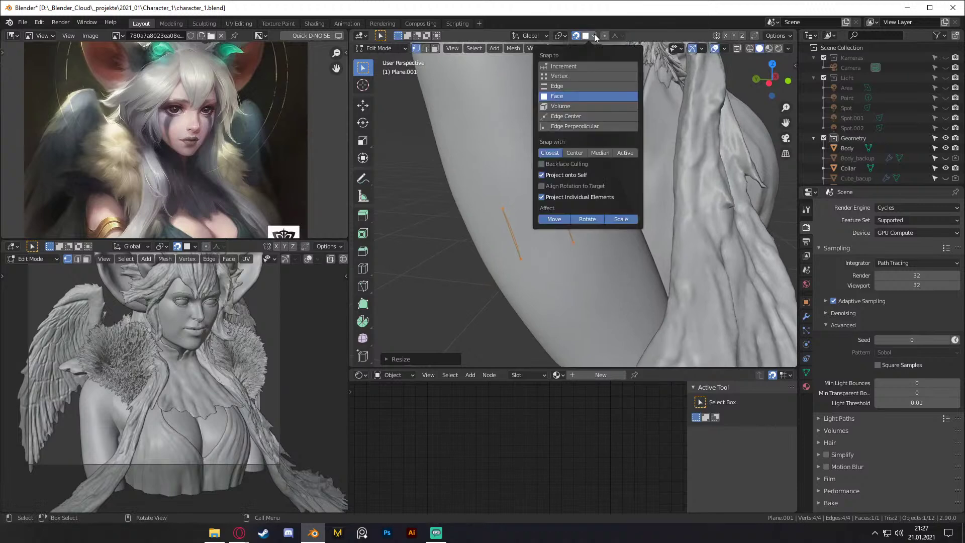
pyautogui.moveTo(593, 244); pyautogui.dragTo(712, 327, button='middle')
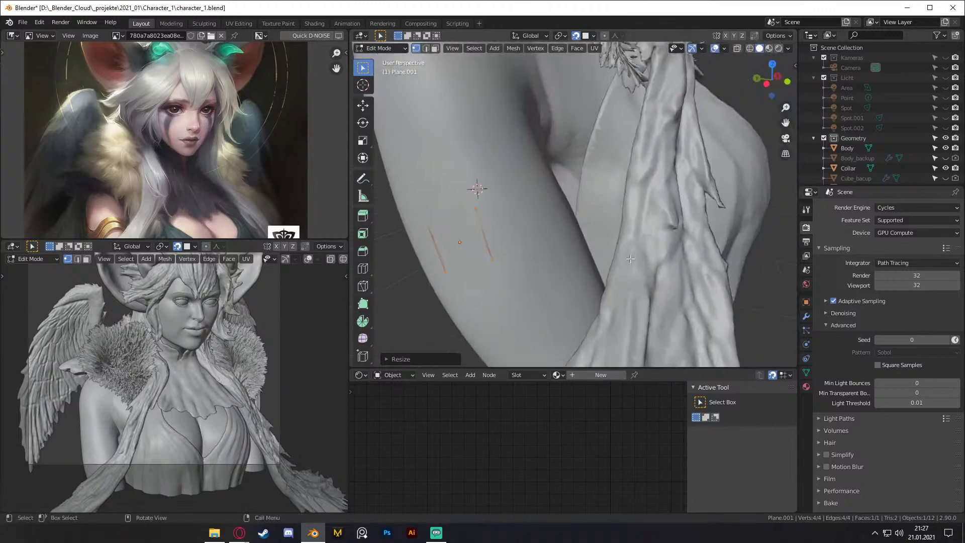
# Step: Leave edit mode and set the plane to display In Front in the viewport
pyautogui.press('Tab')
pyautogui.click(805, 302)
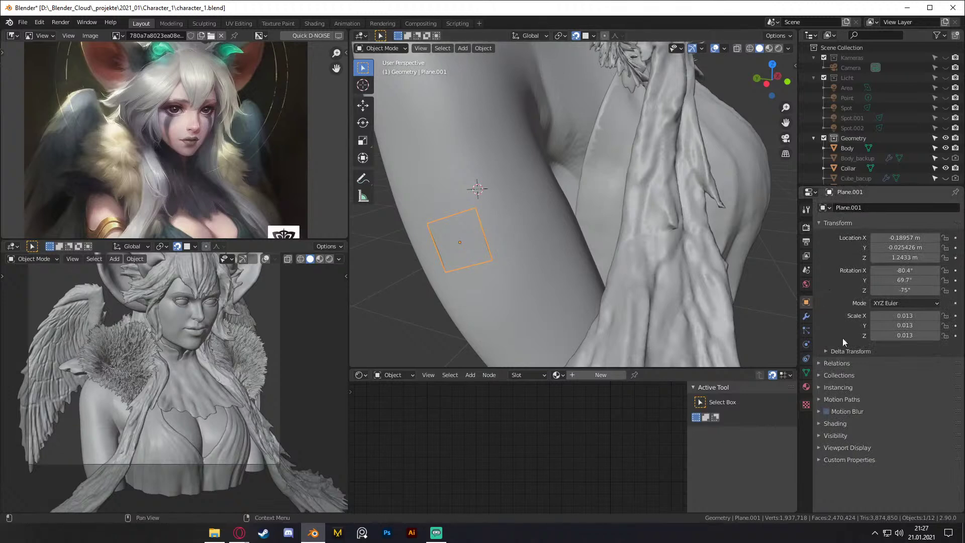
pyautogui.click(820, 447)
pyautogui.scroll(-4, 865, 405)
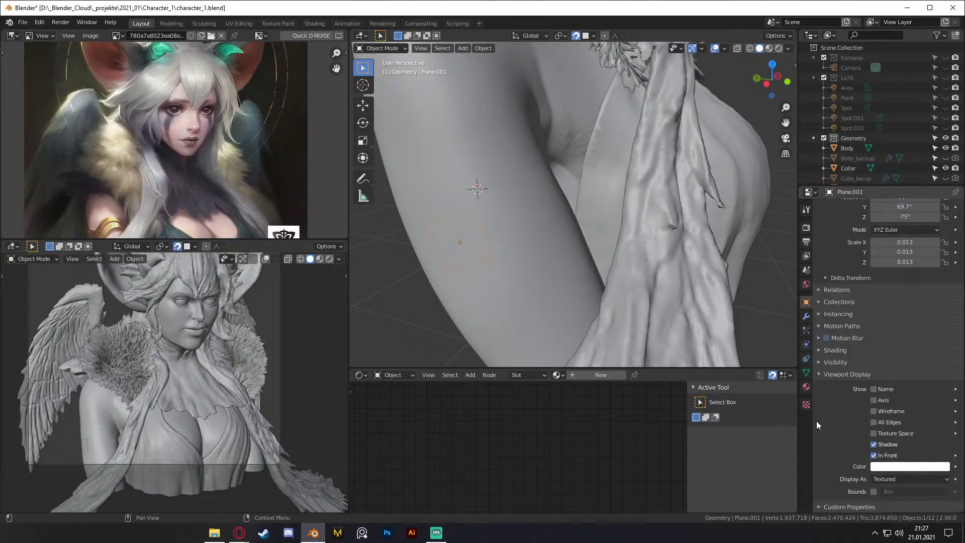
pyautogui.scroll(-5, 635, 283)
pyautogui.scroll(2, 657, 285)
pyautogui.keyDown('shift'); pyautogui.moveTo(634, 282); pyautogui.dragTo(672, 288, button='middle'); pyautogui.keyUp('shift')
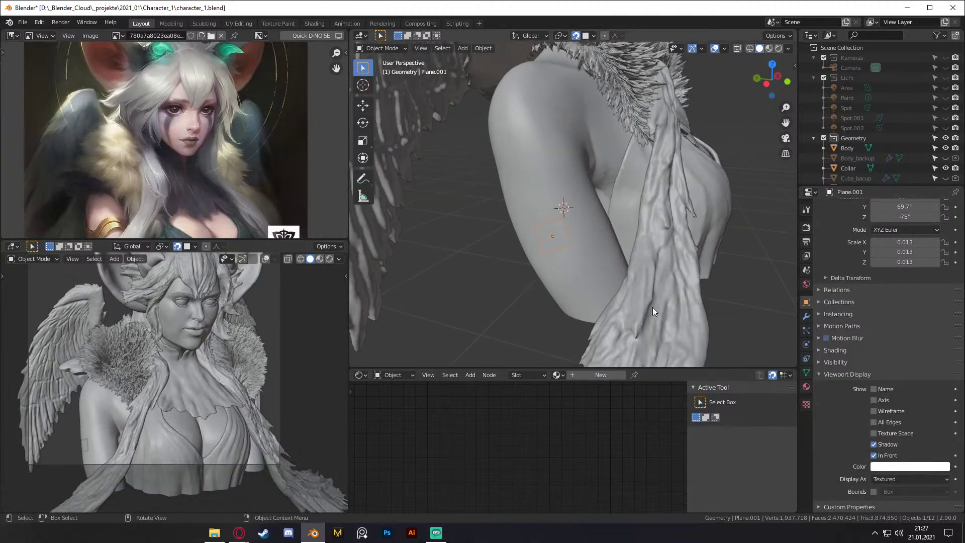
# Step: Create a new material for the plane and name it Bracelet
pyautogui.click(550, 243)
pyautogui.scroll(3, 542, 262)
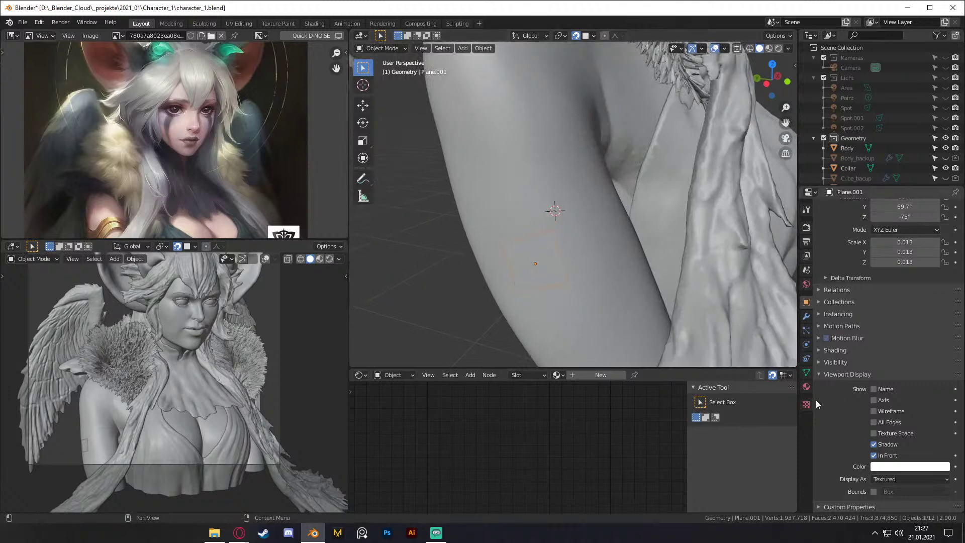
pyautogui.click(806, 386)
pyautogui.click(859, 242)
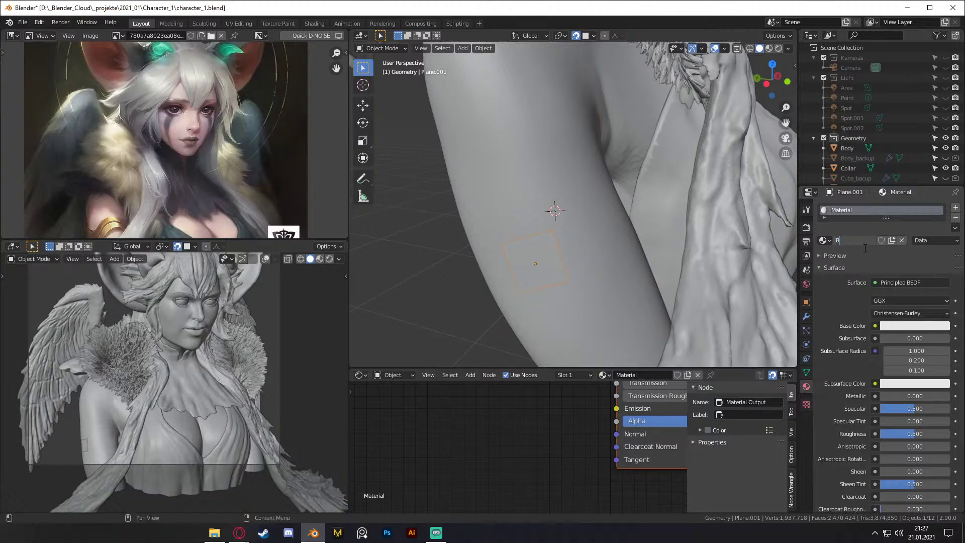
pyautogui.write('Bracelet')
pyautogui.press('Return')
# Step: Set the Bracelet material's viewport display color to a golden orange
pyautogui.scroll(-8, 842, 374)
pyautogui.click(819, 490)
pyautogui.scroll(-3, 818, 488)
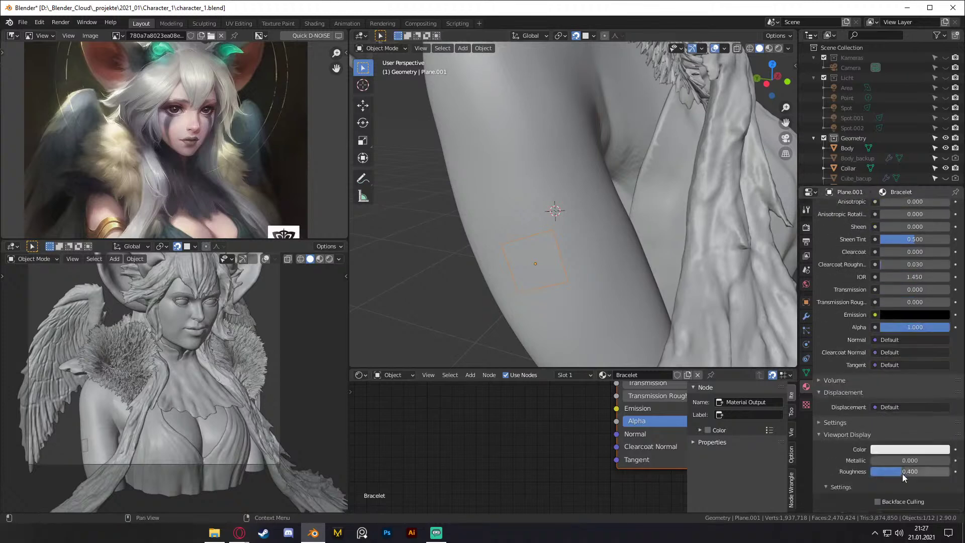
pyautogui.click(902, 450)
pyautogui.moveTo(906, 345)
pyautogui.mouseDown()
pyautogui.moveTo(922, 335)
pyautogui.moveTo(908, 354)
pyautogui.moveTo(878, 357)
pyautogui.moveTo(884, 352)
pyautogui.moveTo(876, 370)
pyautogui.mouseUp()
pyautogui.scroll(-3, 525, 280)
# Step: Enter edit mode on the plane and move its upper edge slightly up the arm
pyautogui.moveTo(525, 280); pyautogui.dragTo(581, 238, button='middle')
pyautogui.scroll(3, 568, 251)
pyautogui.press('Tab')
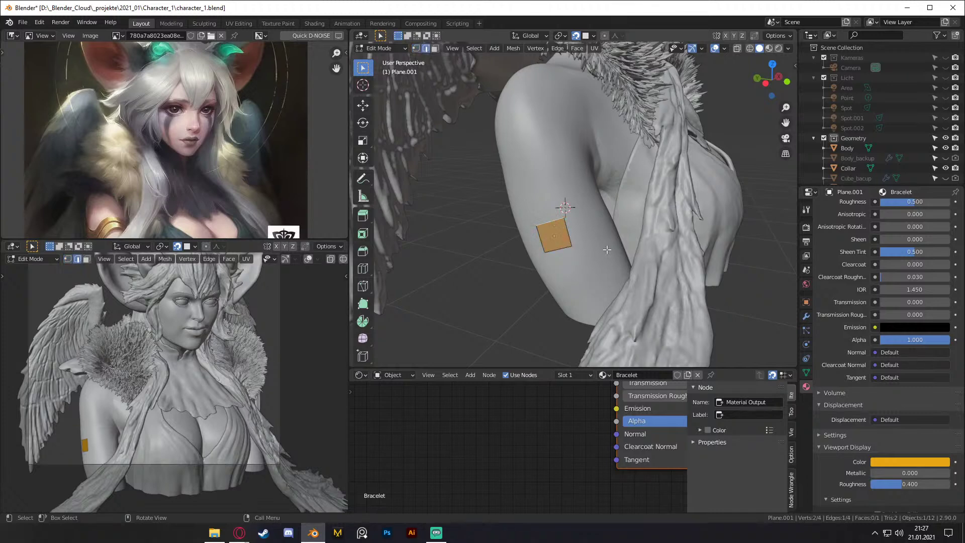
pyautogui.scroll(-1, 209, 143)
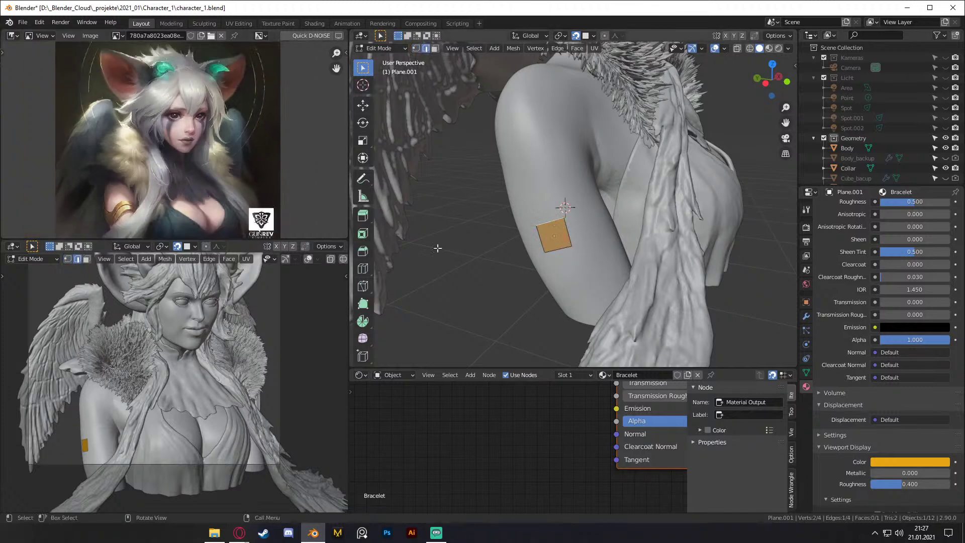
pyautogui.press('g')
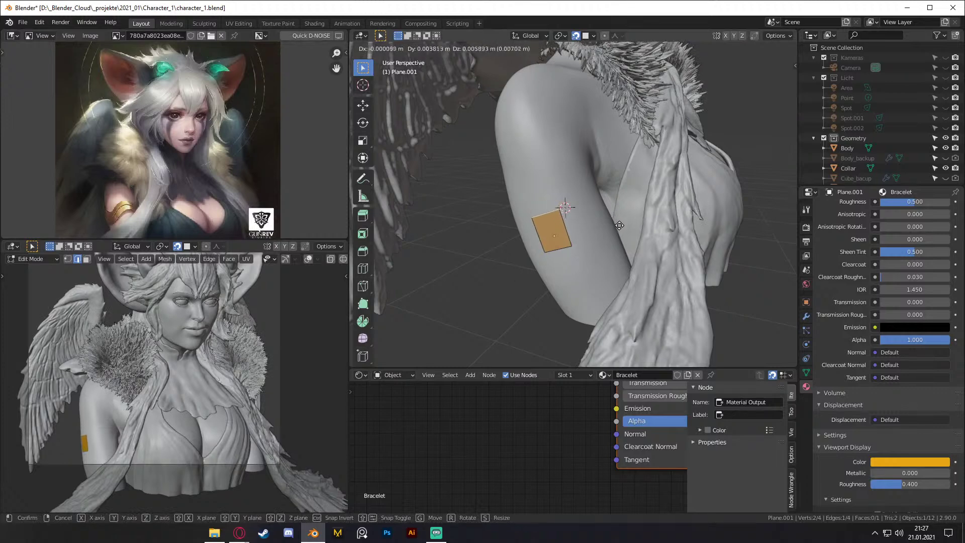
pyautogui.click(620, 234)
# Step: Extrude the plane's front side edge twice to wrap the band around the front of the arm
pyautogui.moveTo(621, 246)
pyautogui.mouseDown(button='middle')
pyautogui.moveTo(621, 231)
pyautogui.moveTo(606, 234)
pyautogui.mouseUp(button='middle')
pyautogui.moveTo(482, 241); pyautogui.dragTo(494, 240, button='middle')
pyautogui.moveTo(554, 198); pyautogui.dragTo(550, 235, button='middle')
pyautogui.press('e')
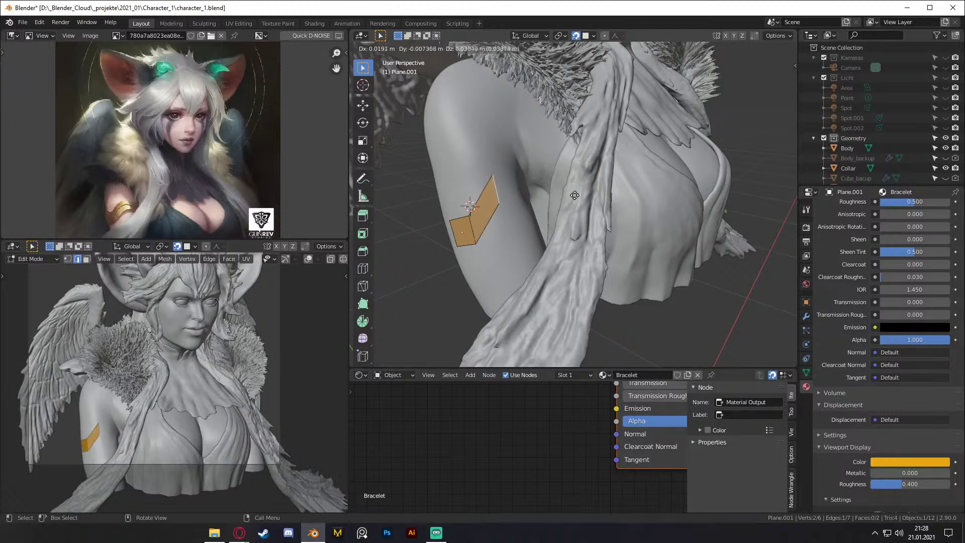
pyautogui.click(573, 200)
pyautogui.moveTo(480, 233); pyautogui.dragTo(537, 212, button='middle')
pyautogui.press('e')
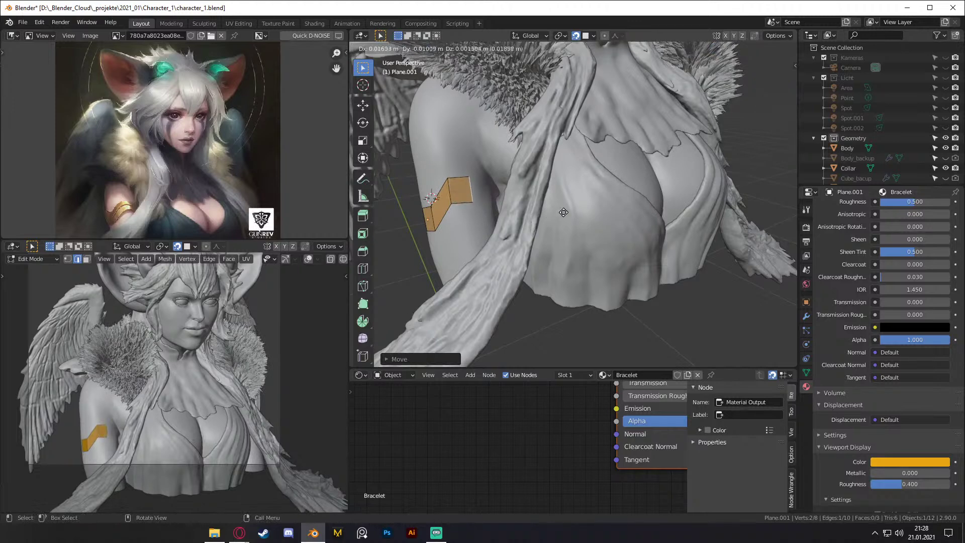
pyautogui.click(563, 212)
# Step: Try to add a loop cut across the band's middle segment and rotate and scale the new loop
pyautogui.scroll(3, 563, 212)
pyautogui.moveTo(564, 212)
pyautogui.mouseDown(button='middle')
pyautogui.moveTo(607, 201)
pyautogui.moveTo(560, 199)
pyautogui.mouseUp(button='middle')
pyautogui.hotkey('ctrl', 'r')
pyautogui.click(541, 177)
pyautogui.rightClick(541, 177)
pyautogui.keyDown('shift'); pyautogui.moveTo(636, 194); pyautogui.dragTo(514, 234, button='middle'); pyautogui.keyUp('shift')
pyautogui.press('r')
pyautogui.click(531, 175)
pyautogui.keyDown('shift'); pyautogui.moveTo(531, 175); pyautogui.dragTo(562, 206, button='middle'); pyautogui.keyUp('shift')
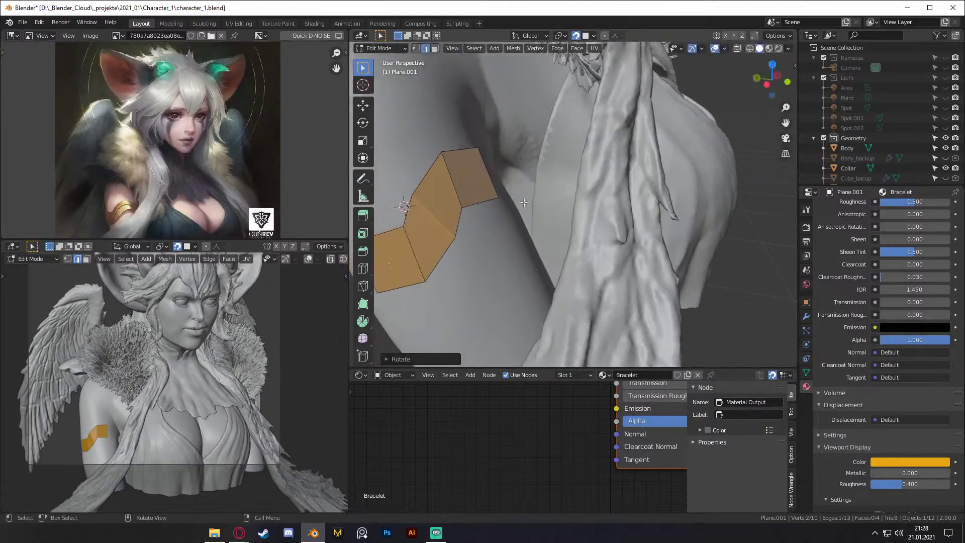
pyautogui.press('s')
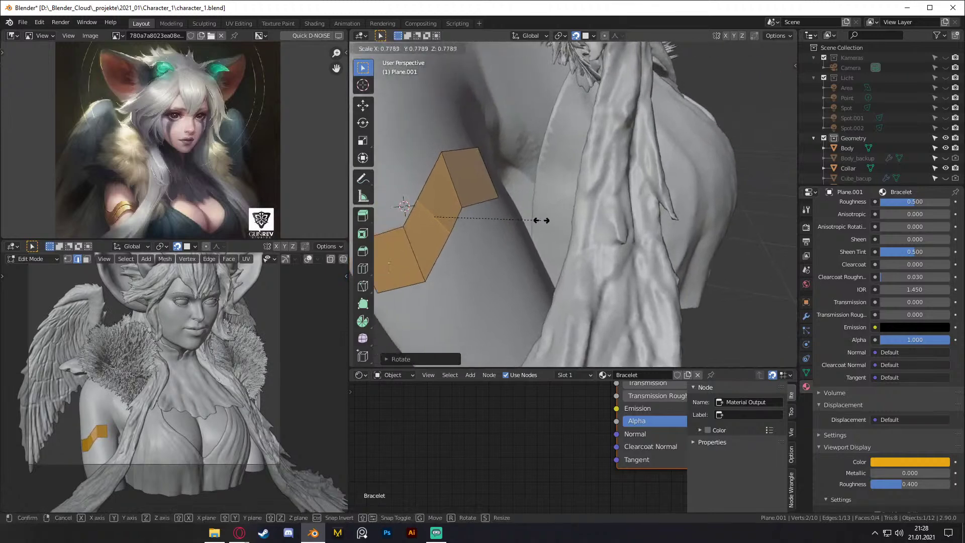
pyautogui.click(540, 220)
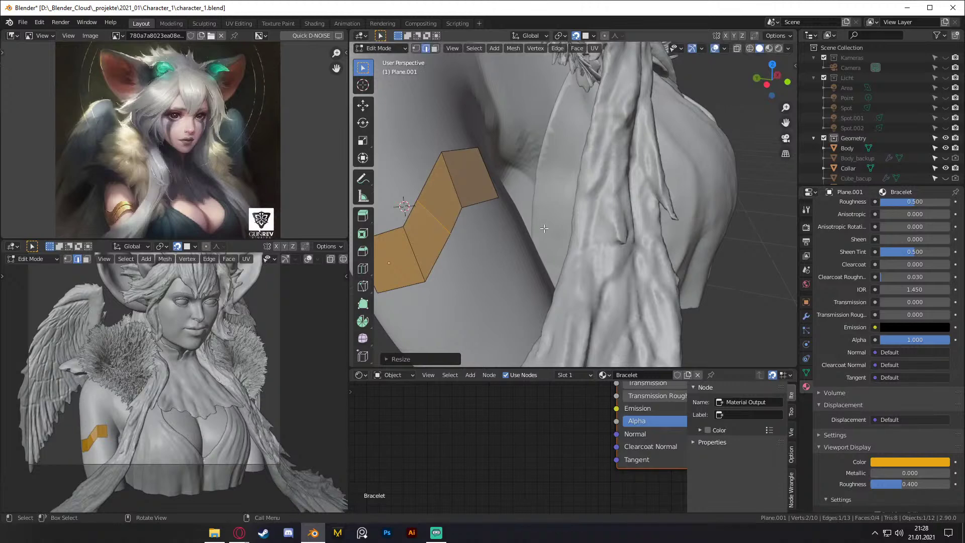
pyautogui.hotkey('ctrl', 'z')
pyautogui.hotkey('ctrl', 'z')
pyautogui.hotkey('ctrl', 'z')
# Step: Select the open edge at the band's other end, on the back of the arm
pyautogui.moveTo(572, 209); pyautogui.dragTo(490, 169, button='middle')
pyautogui.click(479, 170)
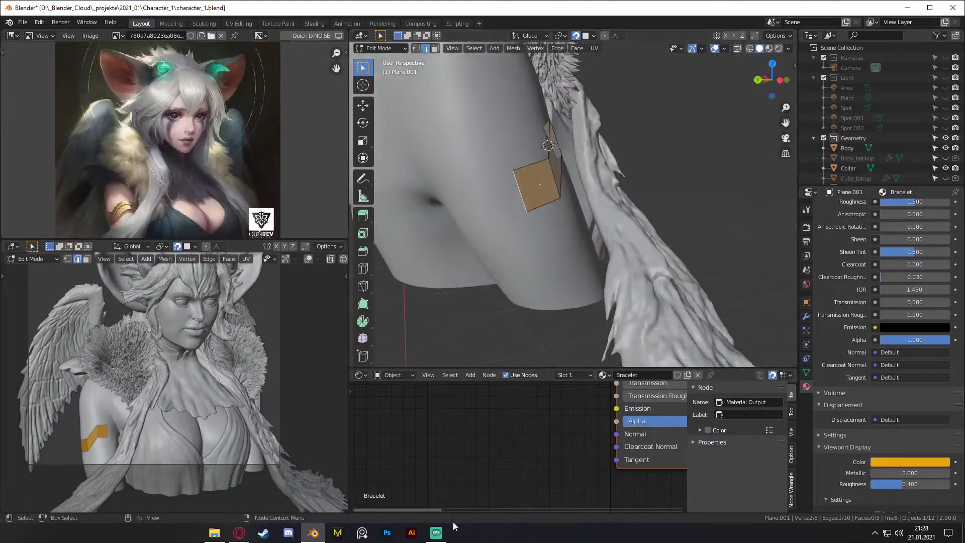
# Step: Switch to the streaming application, set the music volume to 13% and minimize its window
pyautogui.click(438, 533)
pyautogui.moveTo(401, 438)
pyautogui.moveTo(401, 413); pyautogui.dragTo(402, 416)
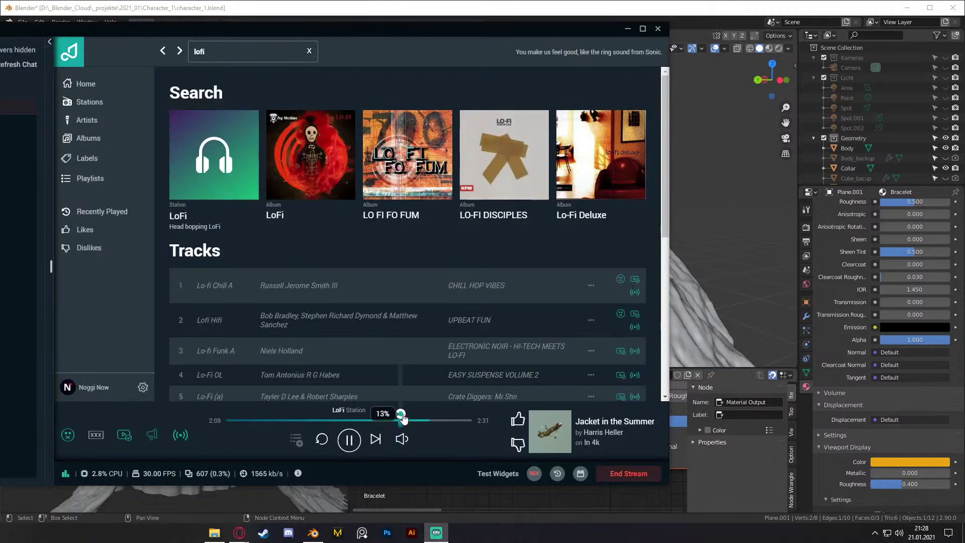
pyautogui.click(627, 31)
# Step: Extrude the band's open edge three times around the back of the upper arm
pyautogui.moveTo(518, 194); pyautogui.dragTo(605, 169, button='middle')
pyautogui.press('e')
pyautogui.click(607, 162)
pyautogui.press('e')
pyautogui.click(575, 182)
pyautogui.moveTo(575, 182); pyautogui.dragTo(653, 201, button='middle')
pyautogui.press('e')
pyautogui.click(630, 250)
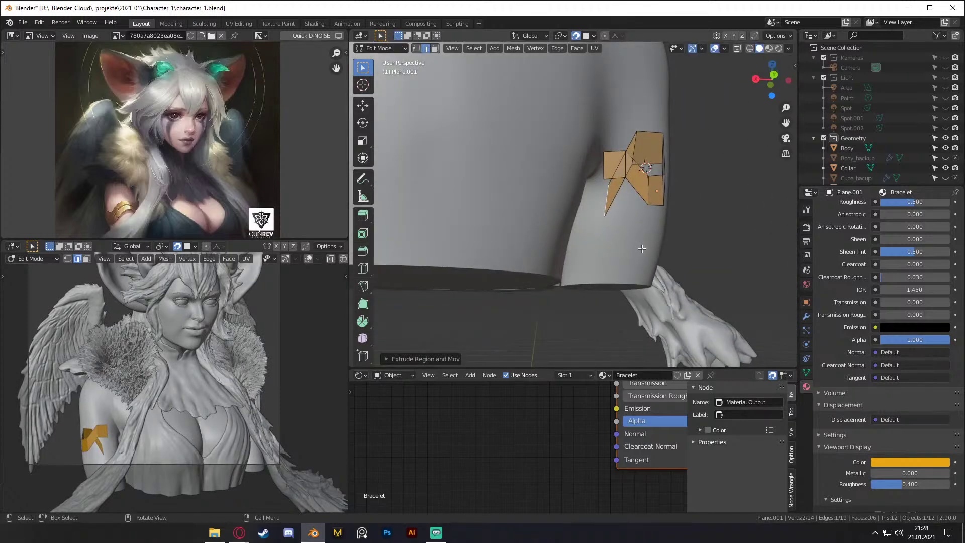
# Step: Extrude two more segments toward the inner arm, adjusting the end edge's position between them
pyautogui.press('e')
pyautogui.click(631, 246)
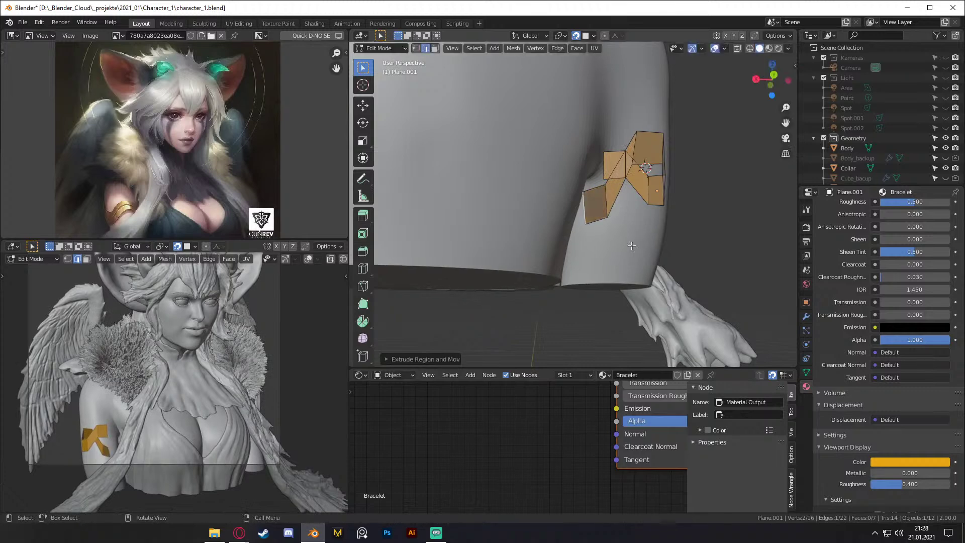
pyautogui.press('g')
pyautogui.click(632, 245)
pyautogui.moveTo(631, 246); pyautogui.dragTo(583, 240, button='middle')
pyautogui.scroll(5, 584, 239)
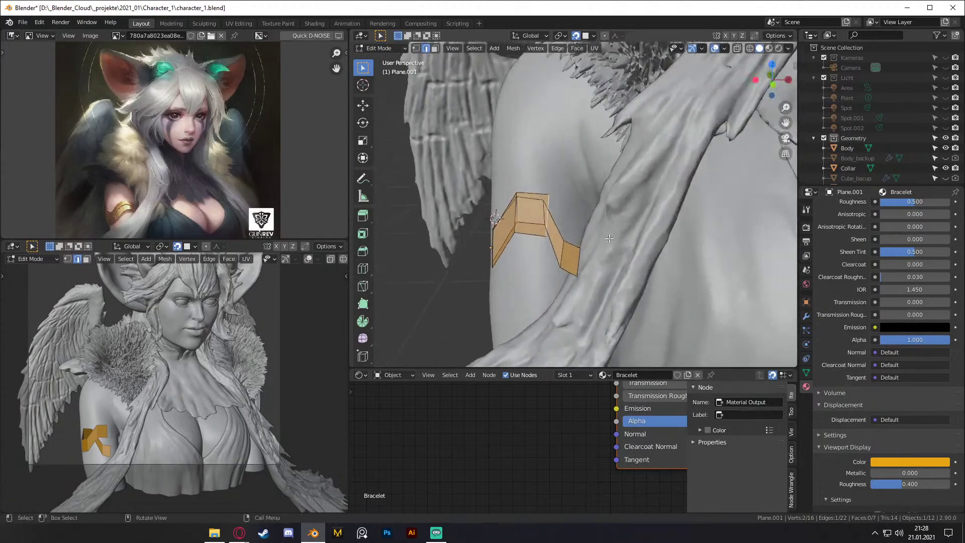
pyautogui.moveTo(601, 191); pyautogui.dragTo(605, 201, button='middle')
pyautogui.press('e')
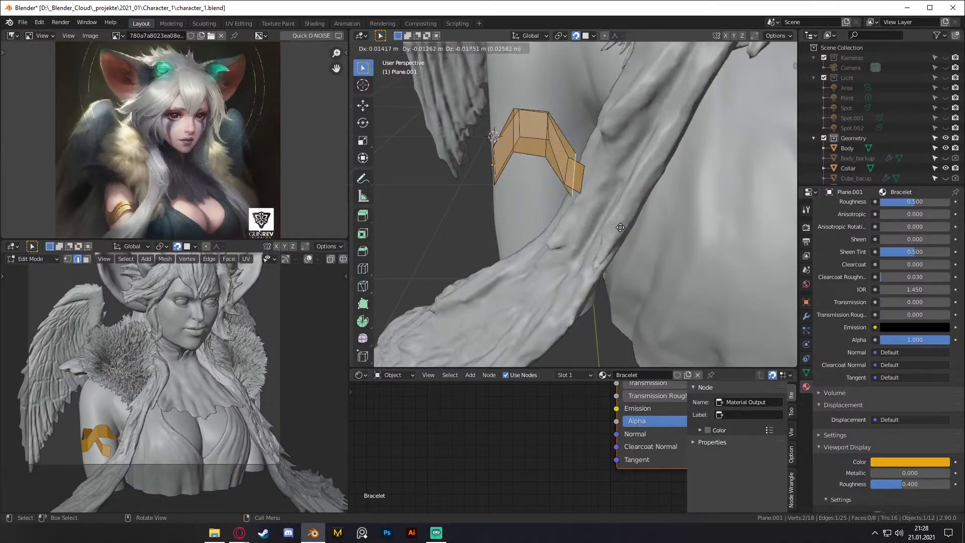
pyautogui.click(614, 211)
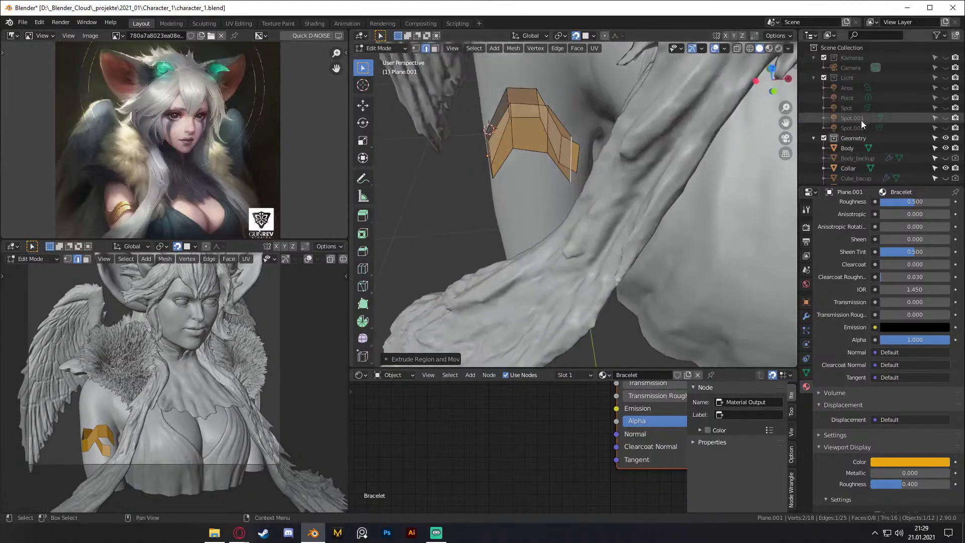
# Step: Hide the Hair object, then shift the band's end edge and extrude one more segment along the inner arm
pyautogui.scroll(-5, 861, 120)
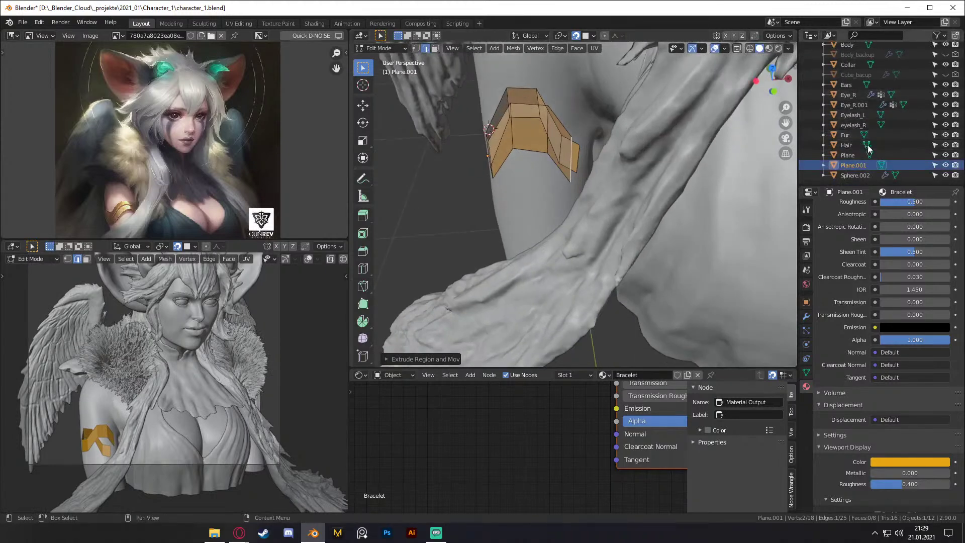
pyautogui.click(945, 145)
pyautogui.keyDown('shift'); pyautogui.moveTo(638, 183); pyautogui.dragTo(605, 203, button='middle'); pyautogui.keyUp('shift')
pyautogui.press('g')
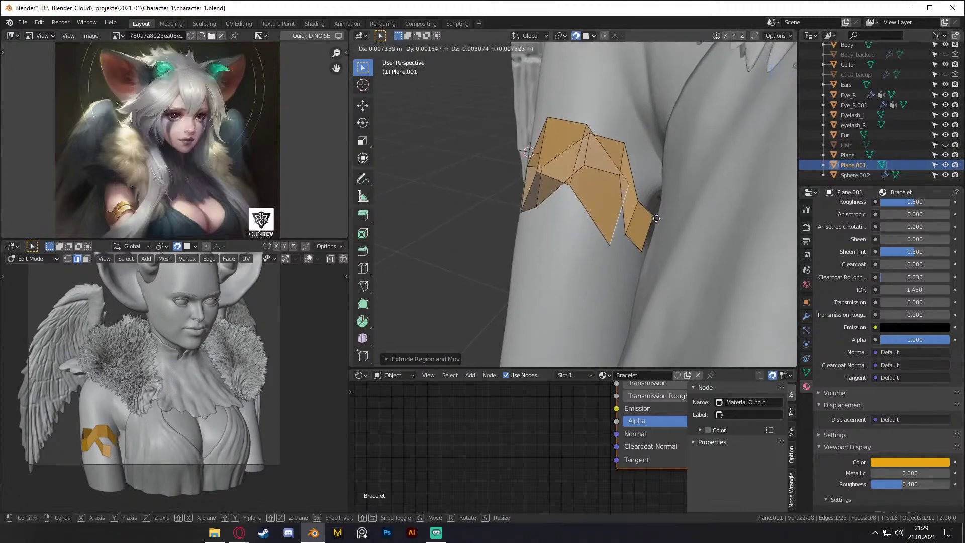
pyautogui.click(662, 219)
pyautogui.press('e')
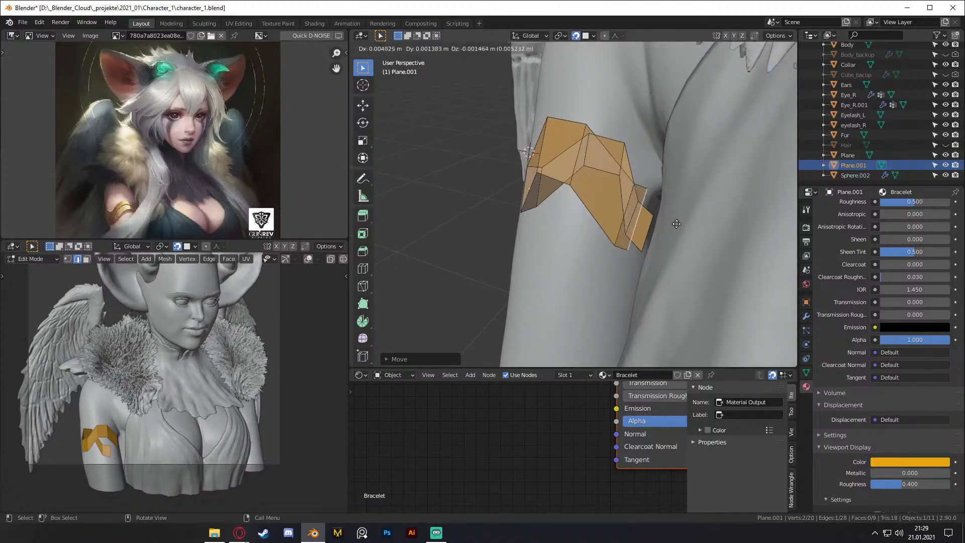
pyautogui.click(683, 233)
pyautogui.moveTo(683, 233); pyautogui.dragTo(592, 215, button='middle')
# Step: Leave edit mode and add a Subdivision Surface modifier to the band with viewport and render levels of 2
pyautogui.press('Tab')
pyautogui.click(806, 316)
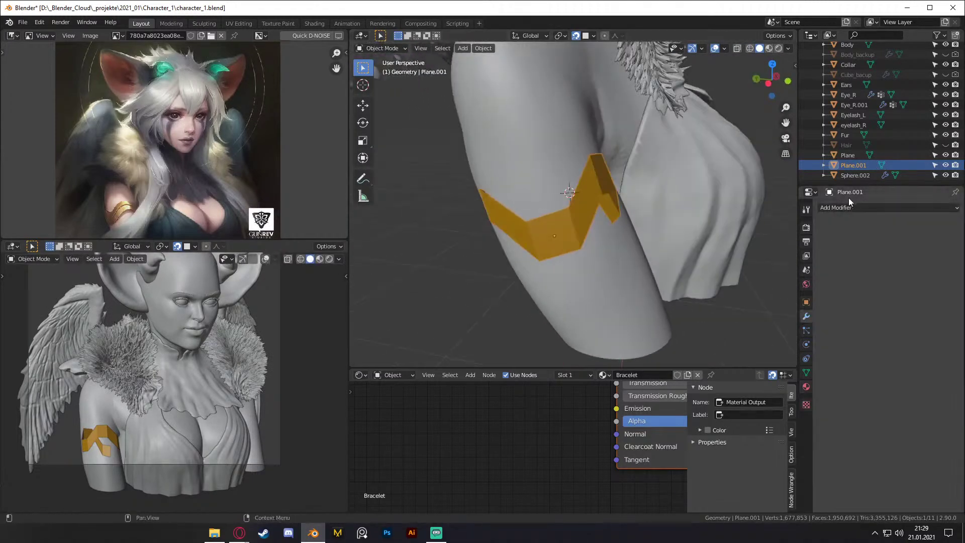
pyautogui.click(846, 207)
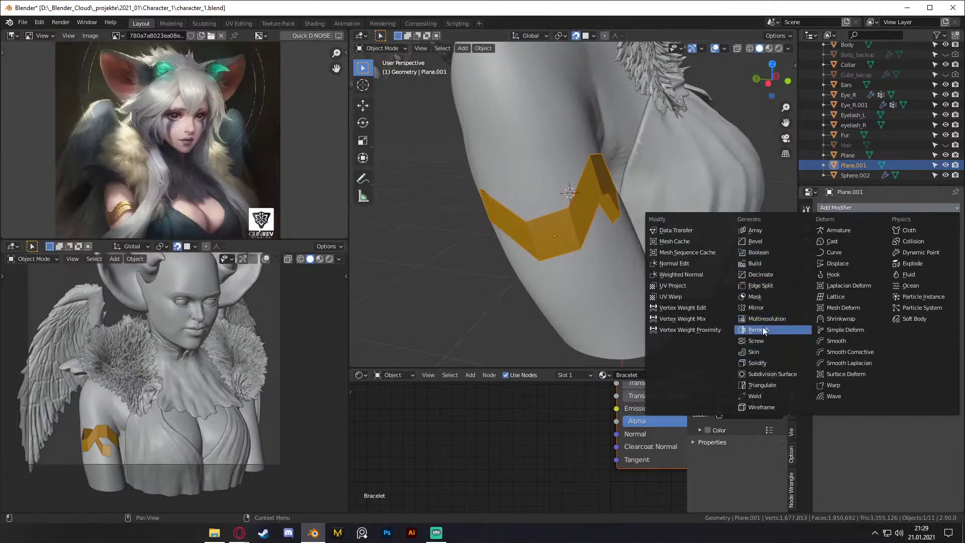
pyautogui.click(761, 372)
pyautogui.moveTo(703, 312); pyautogui.dragTo(587, 230, button='middle')
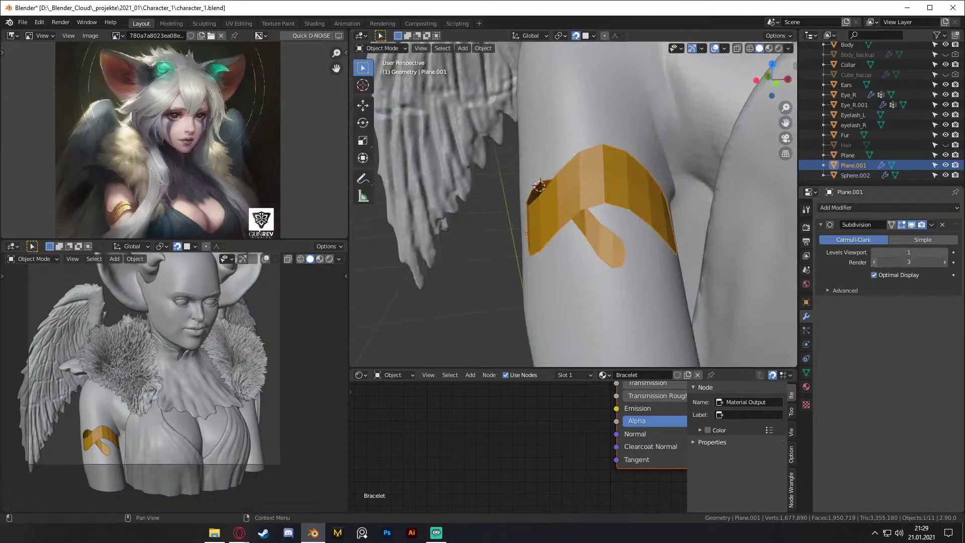
pyautogui.click(875, 263)
pyautogui.click(945, 255)
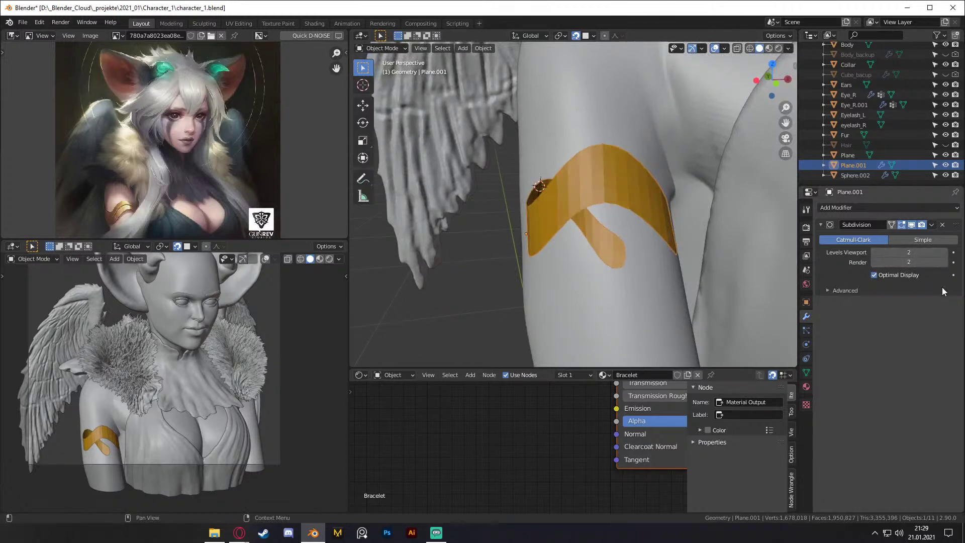
# Step: Add a Shrinkwrap modifier to the bracelet band and pick the Body as its target
pyautogui.scroll(-3, 638, 241)
pyautogui.moveTo(640, 240); pyautogui.dragTo(647, 221, button='middle')
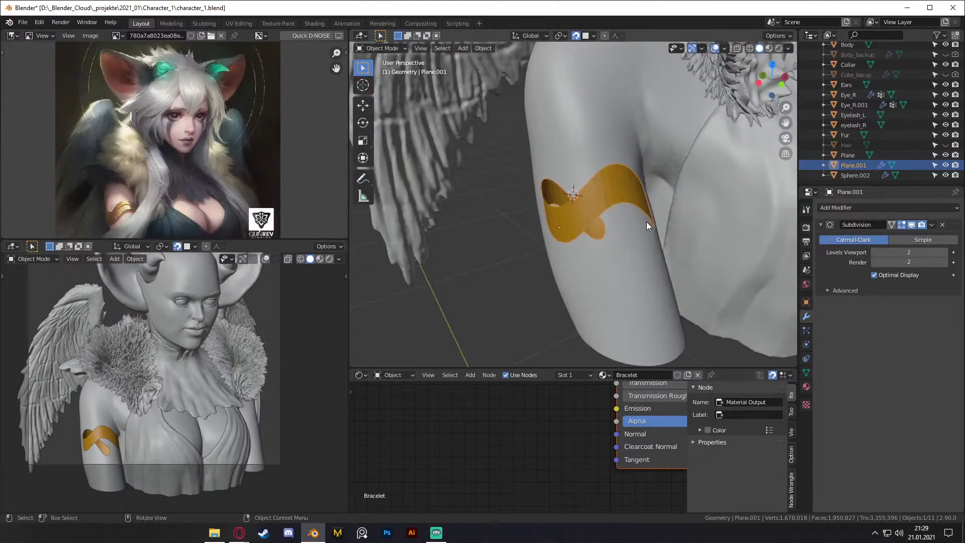
pyautogui.click(844, 208)
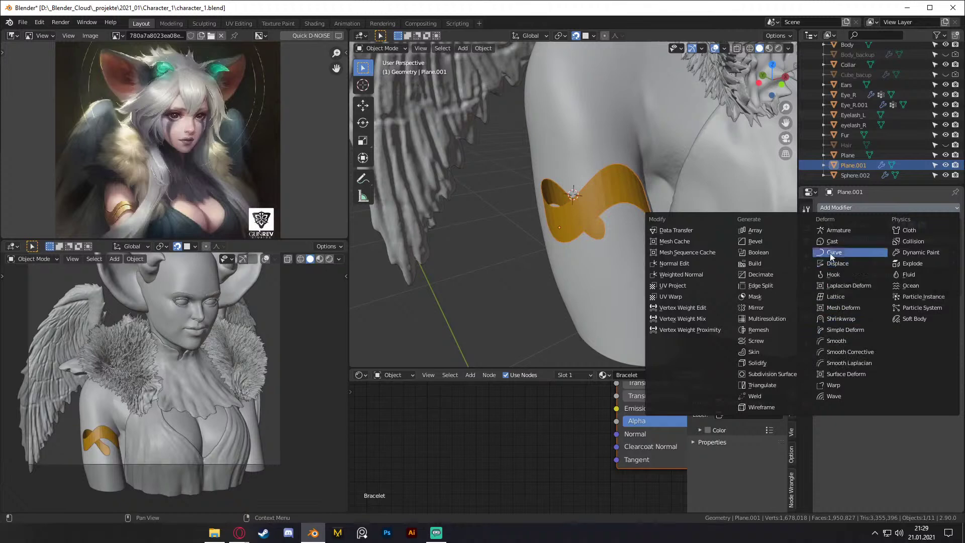
pyautogui.click(854, 208)
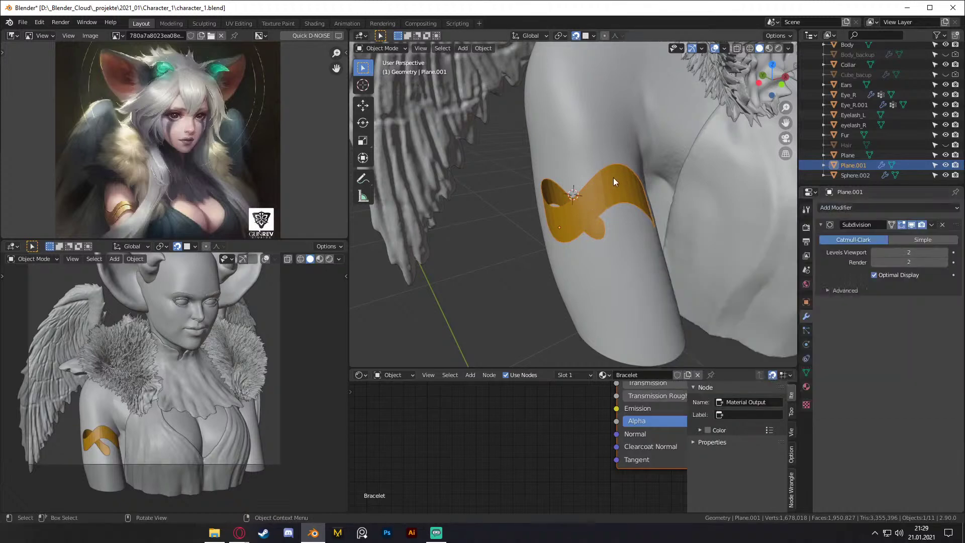
pyautogui.click(836, 208)
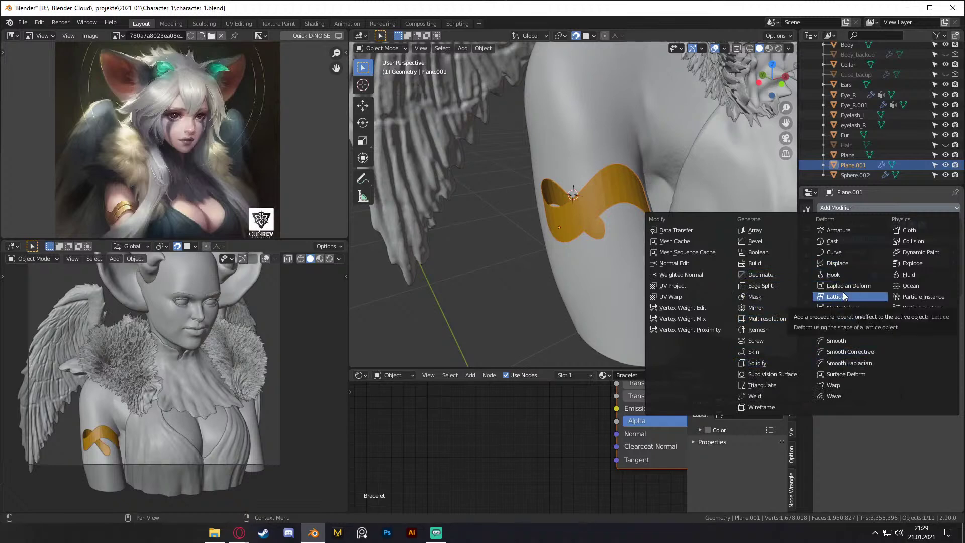
pyautogui.click(842, 320)
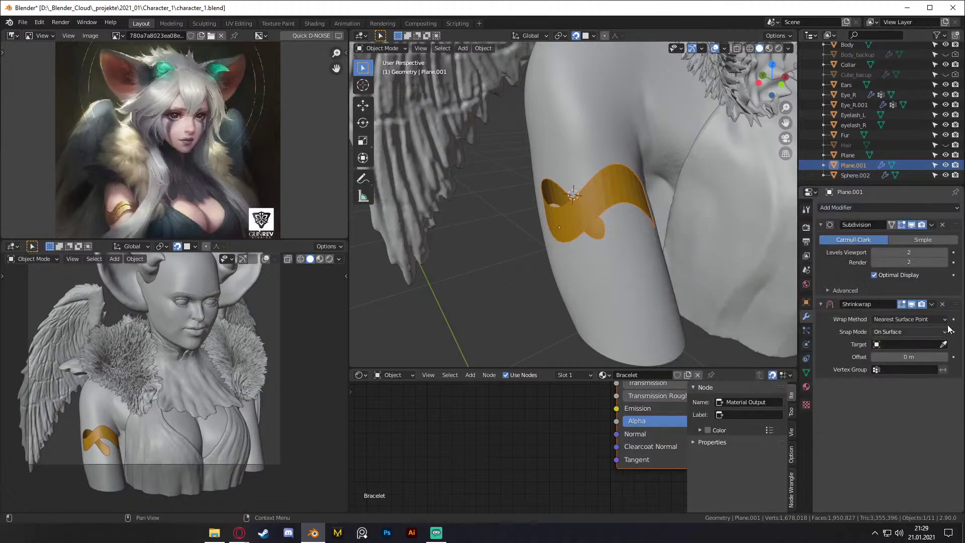
pyautogui.click(943, 344)
pyautogui.click(664, 292)
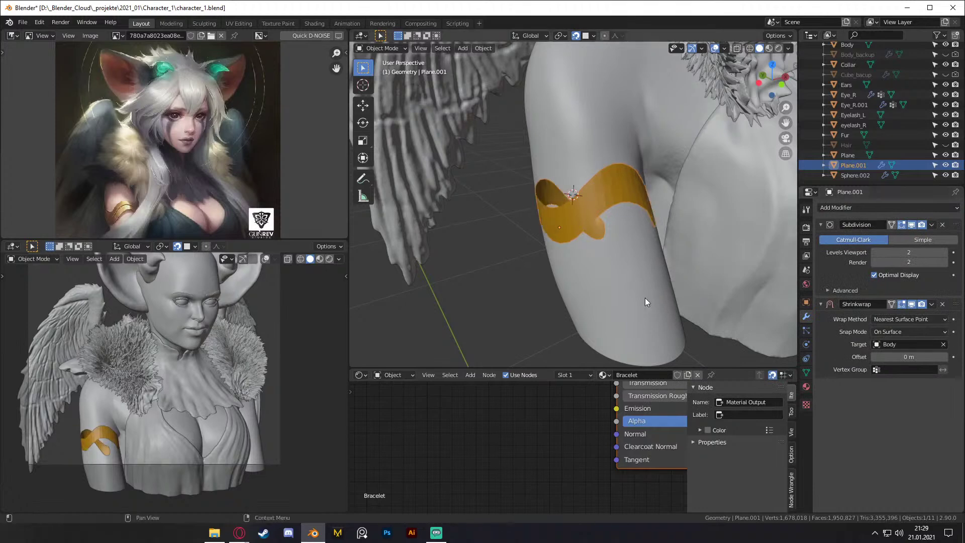
# Step: Set the Shrinkwrap wrap method to Project with Negative enabled, and enter edit mode on the band
pyautogui.moveTo(710, 243); pyautogui.dragTo(637, 233, button='middle')
pyautogui.moveTo(541, 255); pyautogui.dragTo(620, 182, button='middle')
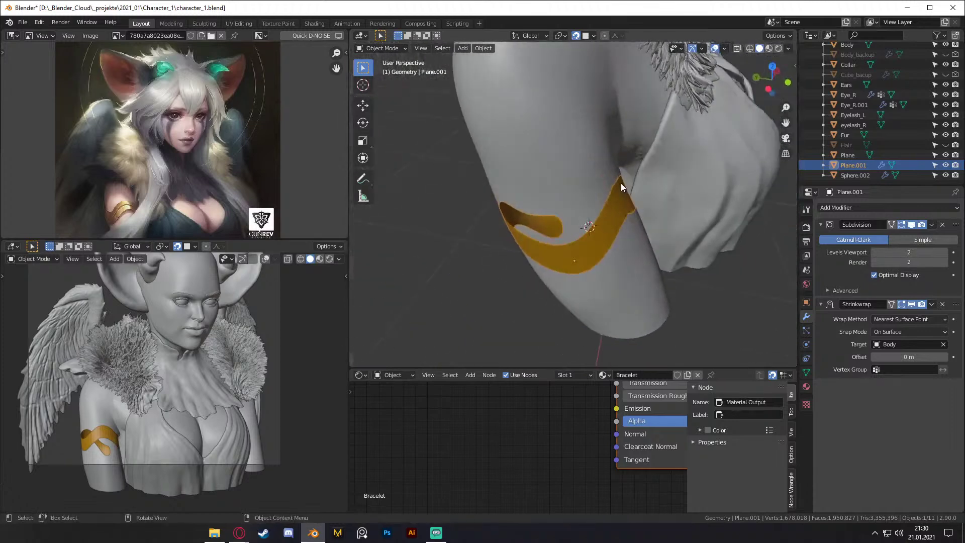
pyautogui.moveTo(593, 232); pyautogui.dragTo(695, 246, button='middle')
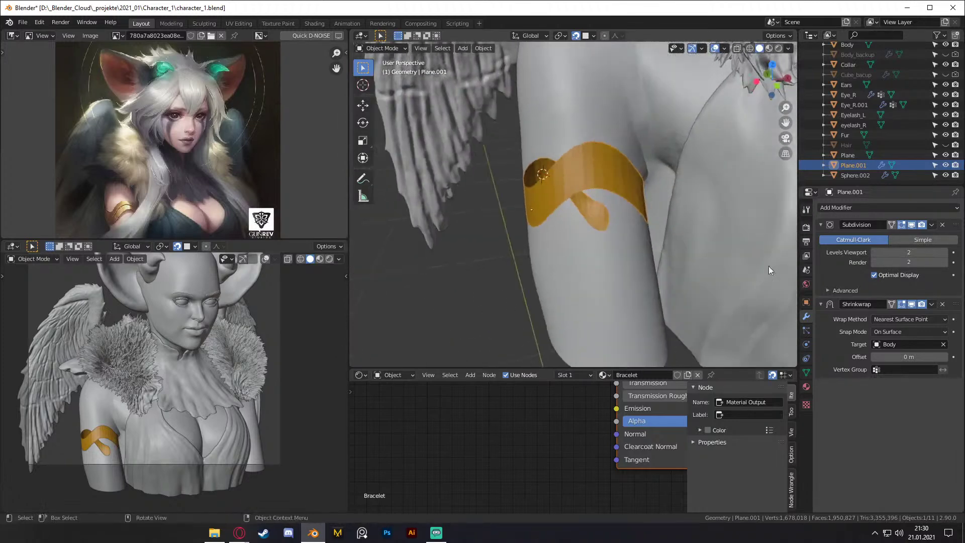
pyautogui.click(903, 333)
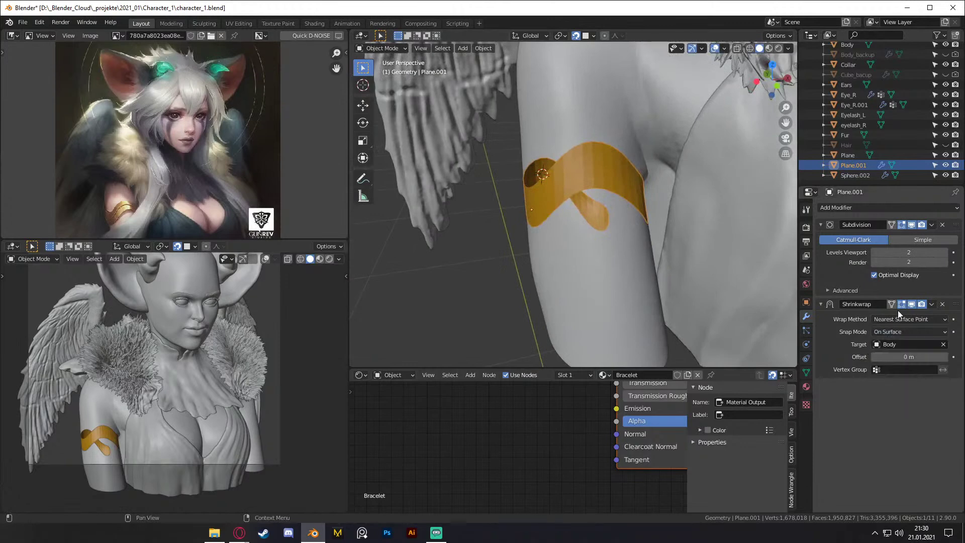
pyautogui.click(900, 317)
pyautogui.click(881, 343)
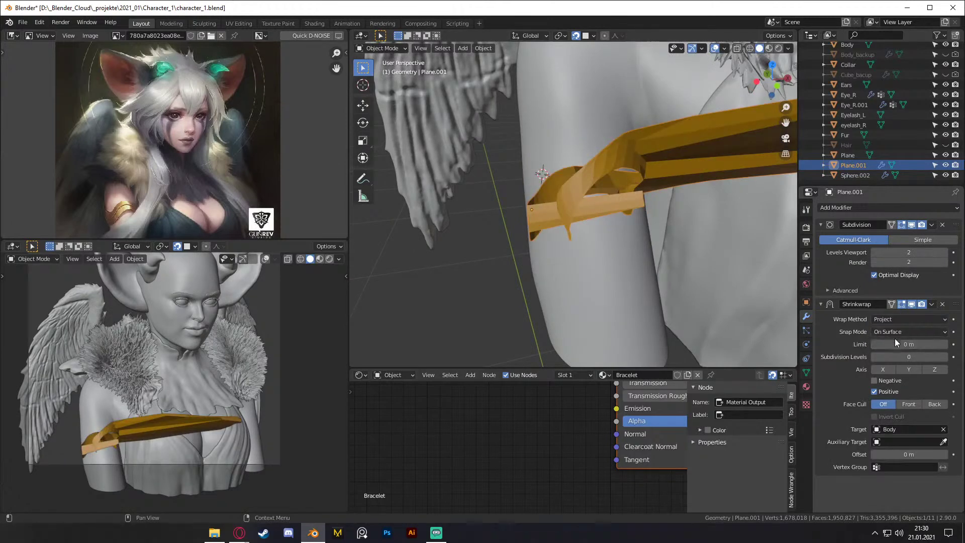
pyautogui.click(891, 331)
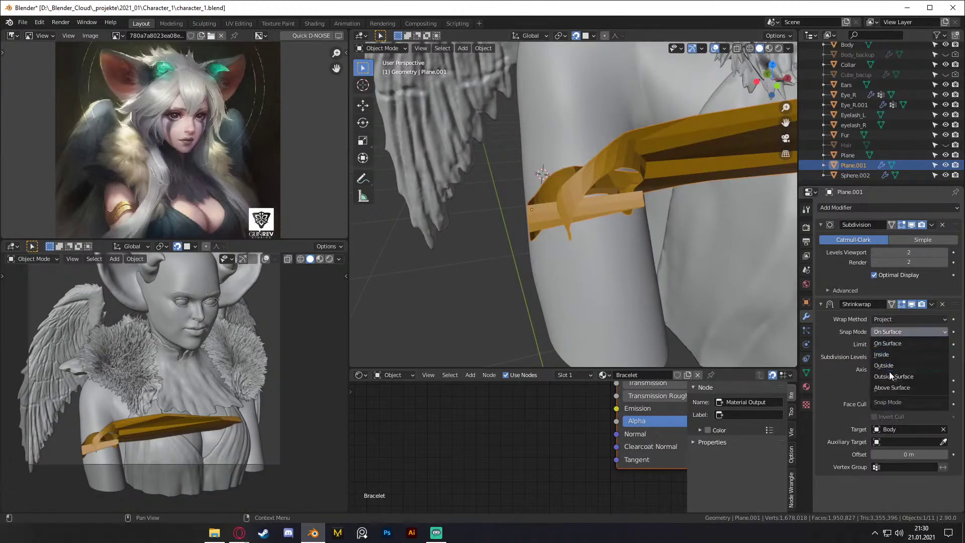
pyautogui.click(875, 380)
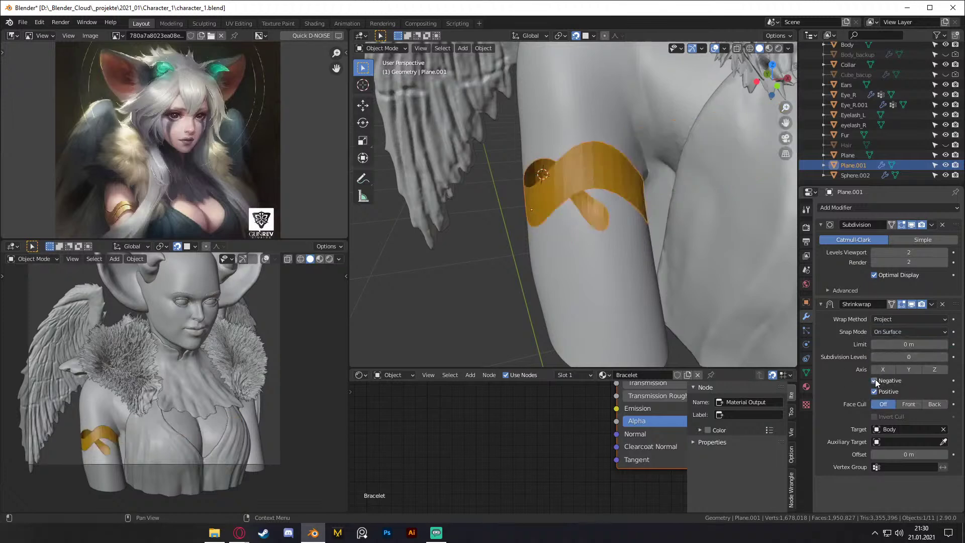
pyautogui.moveTo(676, 246); pyautogui.dragTo(608, 246, button='middle')
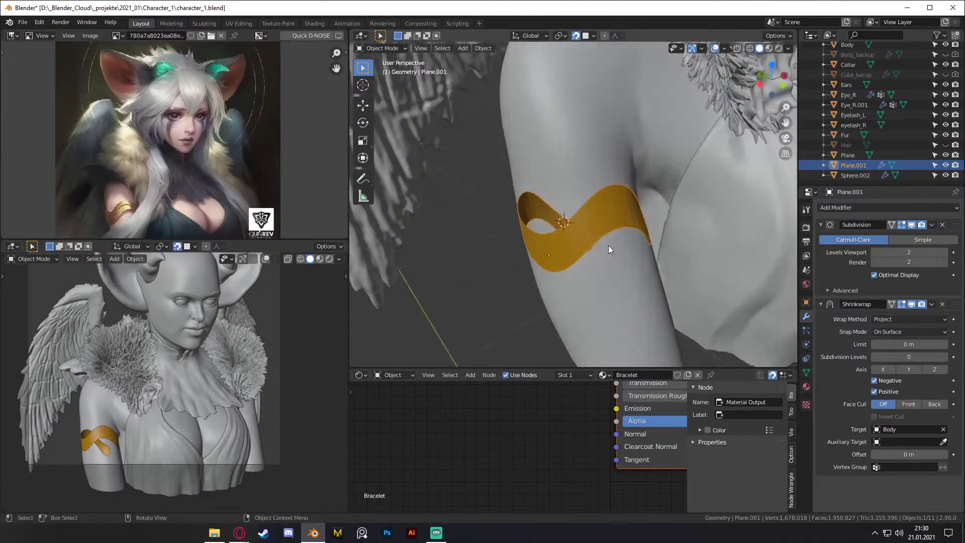
pyautogui.press('Tab')
# Step: Try a two-cut loop cut running lengthwise along the band, and undo it
pyautogui.hotkey('ctrl', 'r')
pyautogui.scroll(1, 597, 206)
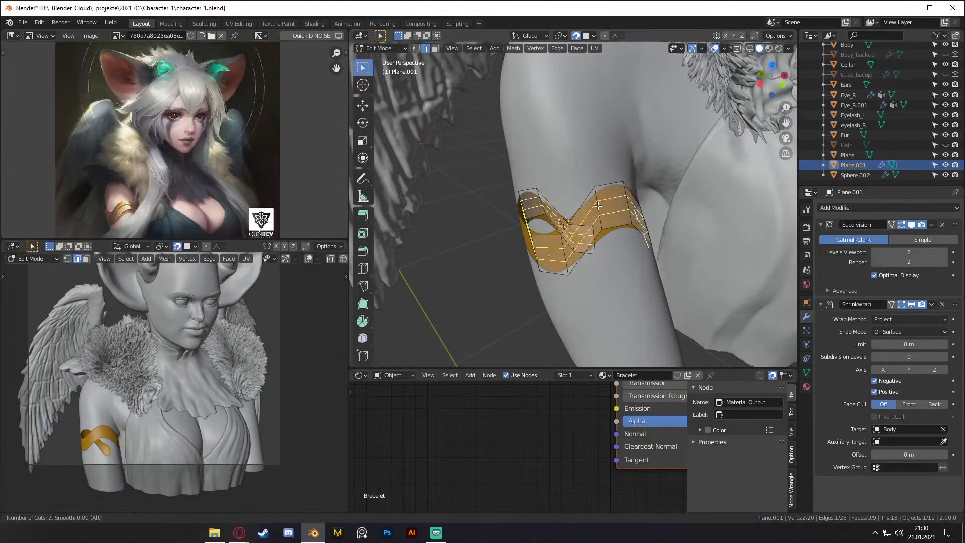
pyautogui.click(597, 205)
pyautogui.rightClick(597, 206)
pyautogui.scroll(3, 612, 219)
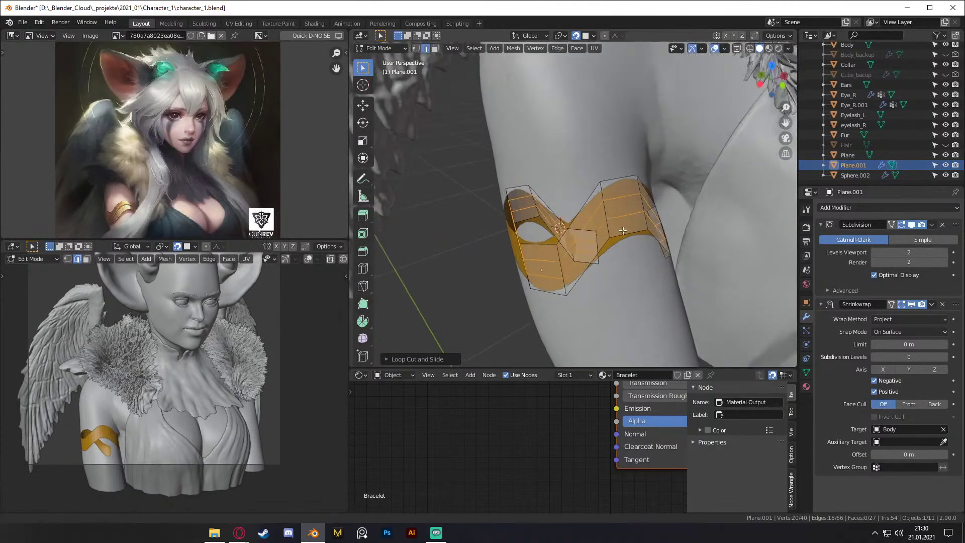
pyautogui.scroll(1, 613, 218)
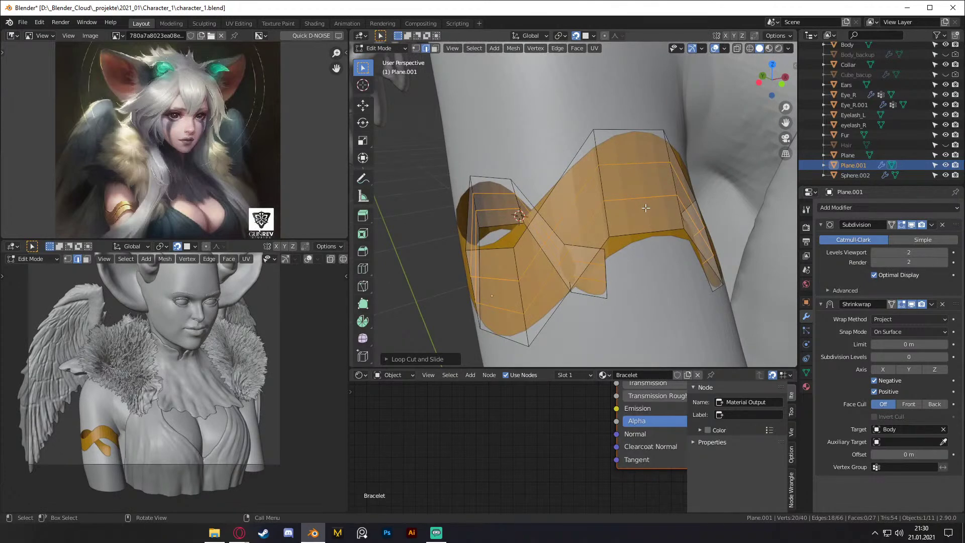
pyautogui.hotkey('ctrl', 'z')
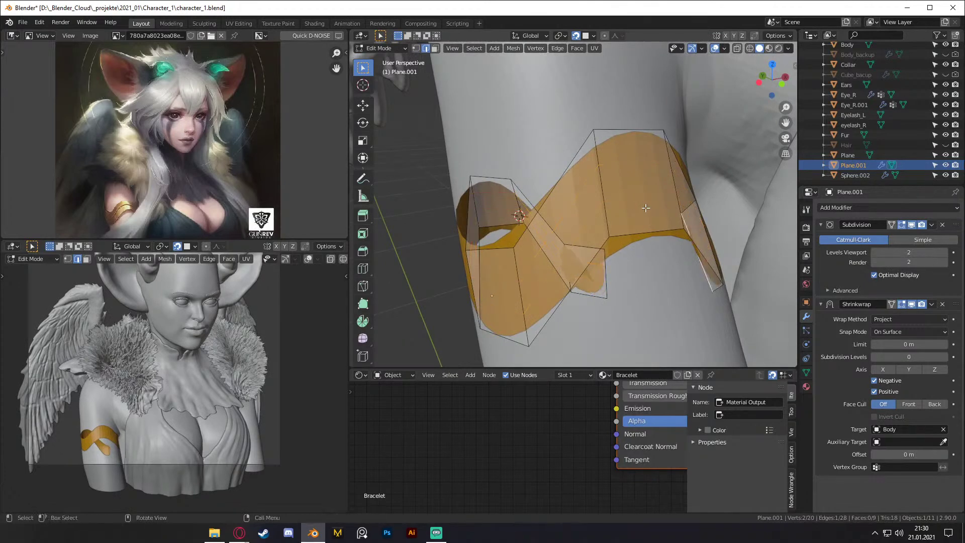
# Step: Add a single centred loop cut running lengthwise along the band
pyautogui.hotkey('ctrl', 'r')
pyautogui.click(612, 191)
pyautogui.rightClick(613, 192)
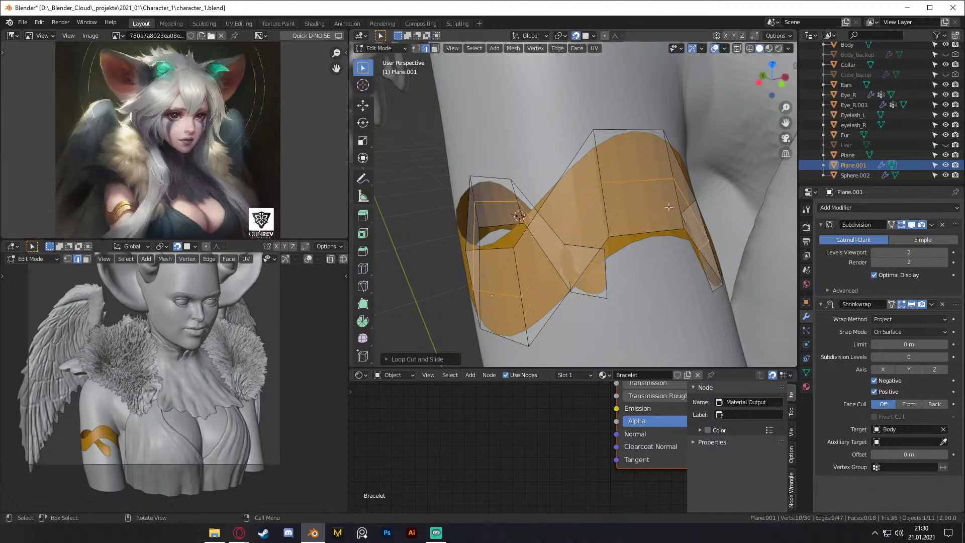
# Step: Try to slide the new lengthwise edge loop with snapping on, and undo the slide
pyautogui.press('g')
pyautogui.press('g')
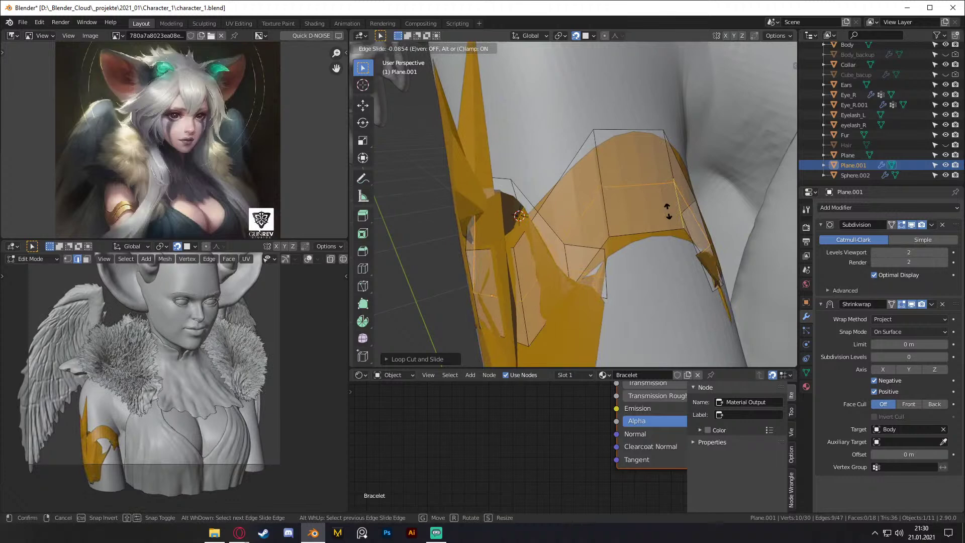
pyautogui.click(667, 211)
pyautogui.moveTo(668, 213); pyautogui.dragTo(715, 199, button='middle')
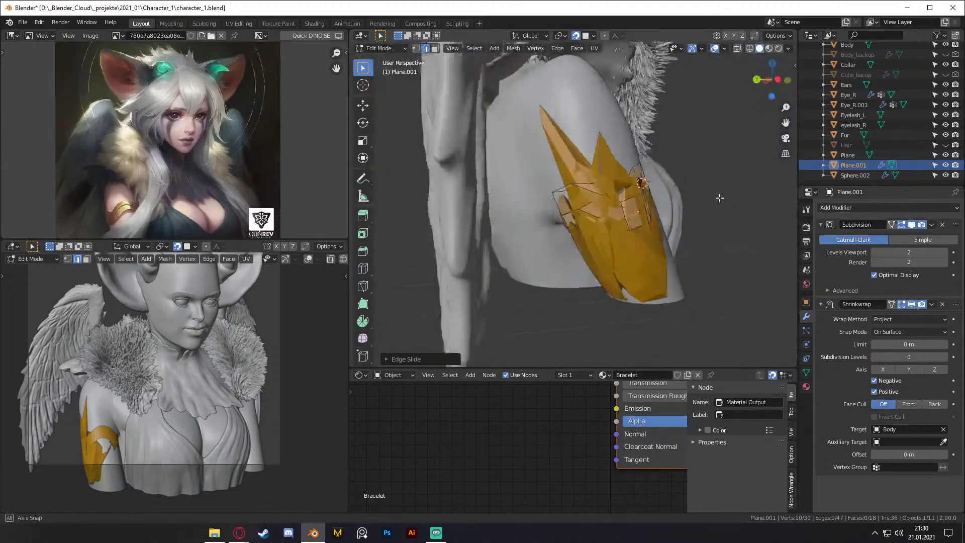
pyautogui.moveTo(716, 199); pyautogui.dragTo(668, 221)
pyautogui.scroll(5, 668, 221)
pyautogui.moveTo(668, 221); pyautogui.dragTo(636, 218, button='middle')
pyautogui.hotkey('ctrl', 'z')
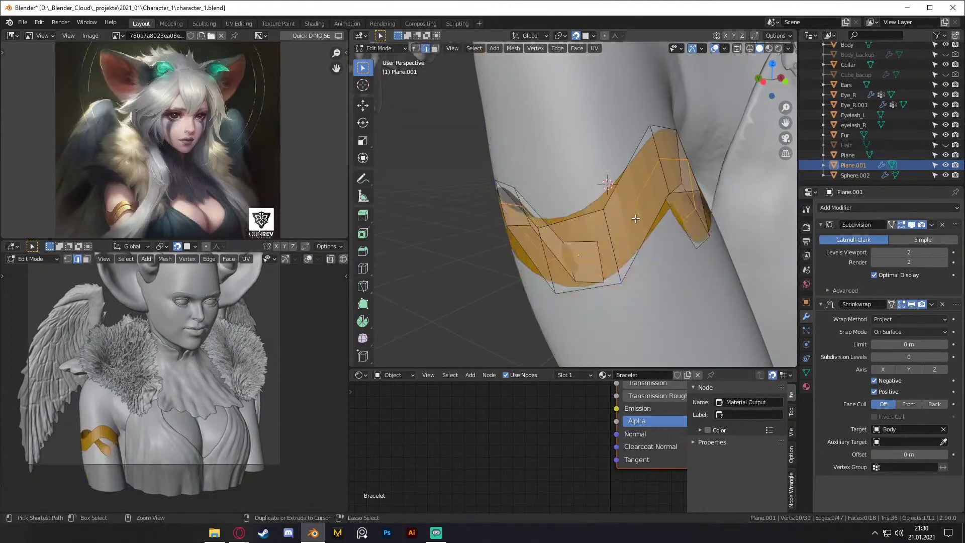
# Step: Turn snapping off and slide the lengthwise edge loop slightly off the band's centre
pyautogui.click(577, 37)
pyautogui.moveTo(688, 163); pyautogui.dragTo(647, 191, button='middle')
pyautogui.press('g')
pyautogui.press('g')
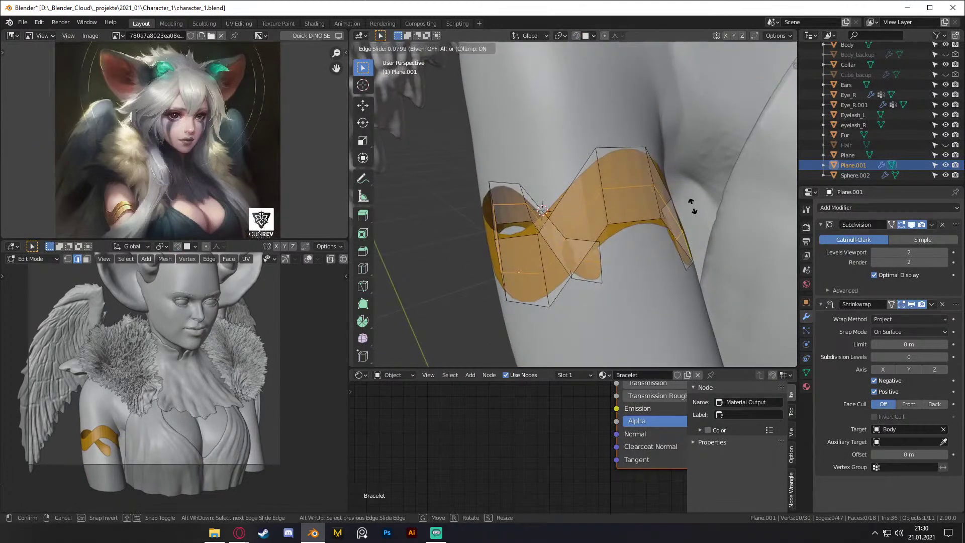
pyautogui.click(692, 208)
# Step: Add a second lengthwise loop cut, slide it close beside the first, and return to object mode
pyautogui.hotkey('ctrl', 'r')
pyautogui.click(605, 169)
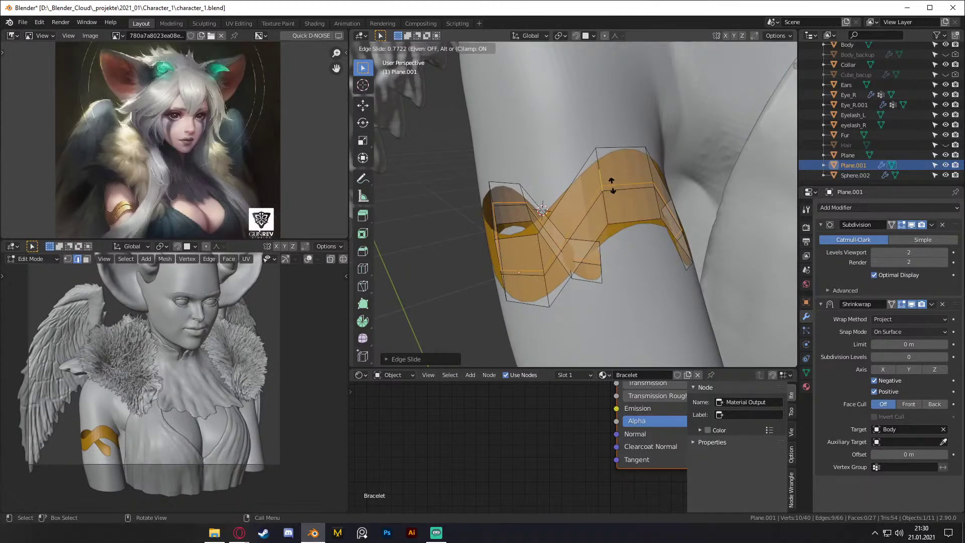
pyautogui.click(612, 186)
pyautogui.moveTo(611, 185); pyautogui.dragTo(636, 207, button='middle')
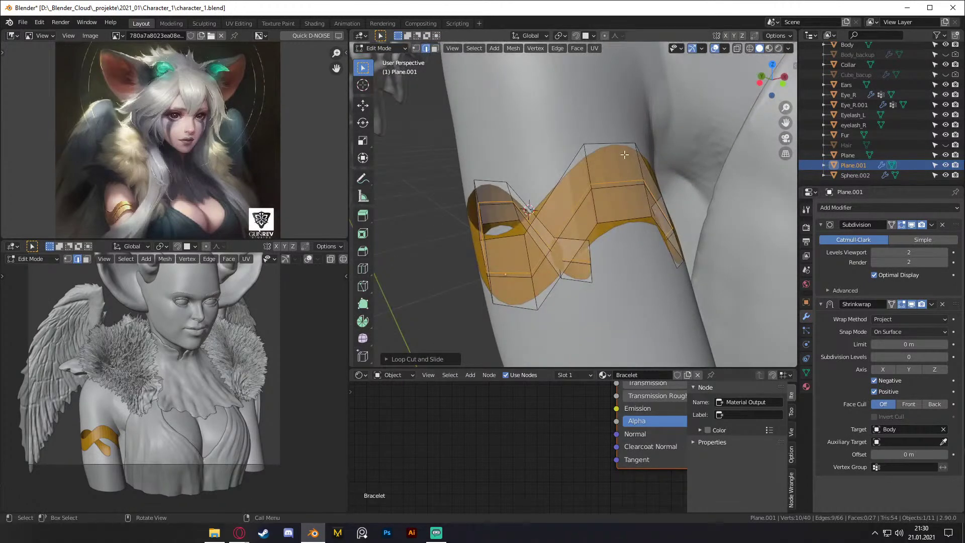
pyautogui.press('Tab')
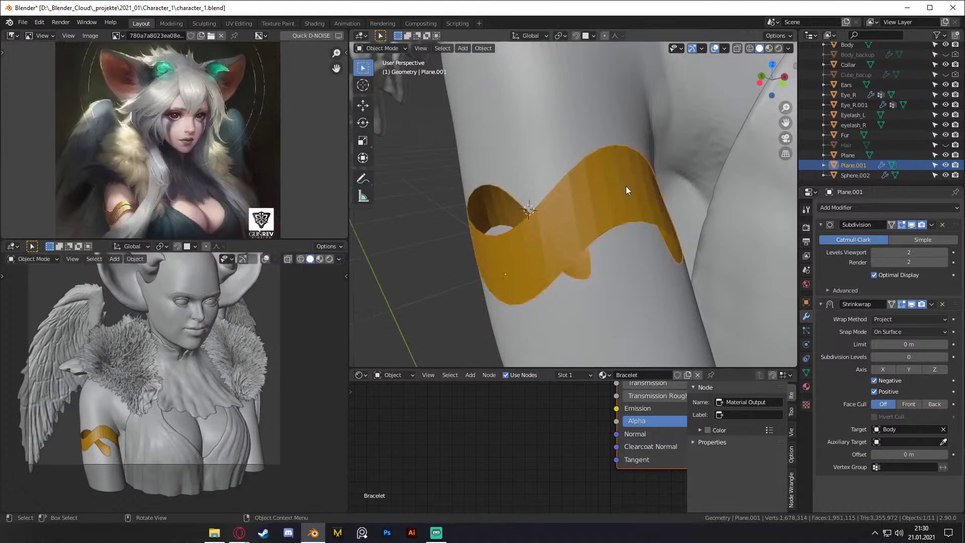
pyautogui.scroll(-4, 637, 210)
pyautogui.moveTo(637, 210); pyautogui.dragTo(619, 212, button='middle')
pyautogui.press('Tab')
pyautogui.moveTo(754, 230); pyautogui.dragTo(659, 213, button='middle')
pyautogui.press('Tab')
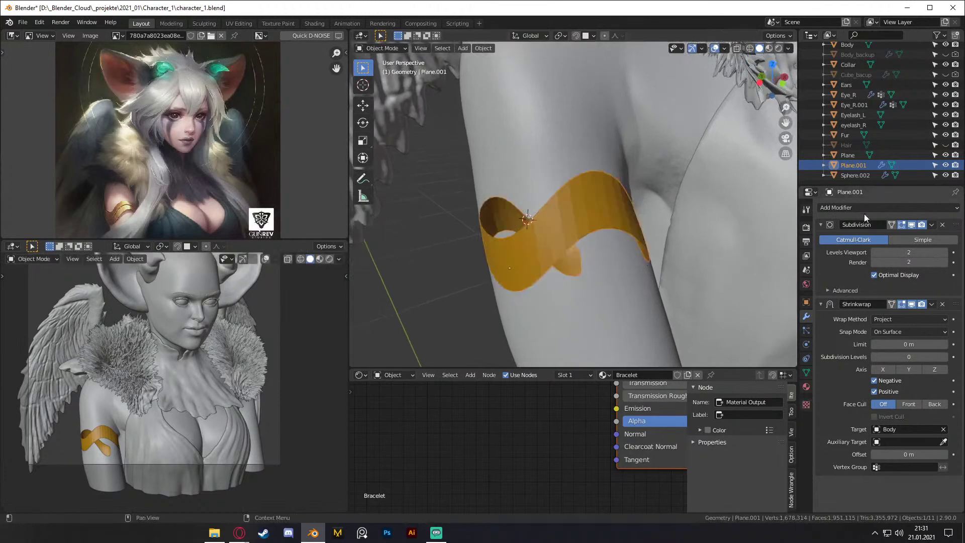
# Step: Add a Solidify modifier to the band and set its thickness to 0.3 m
pyautogui.click(885, 207)
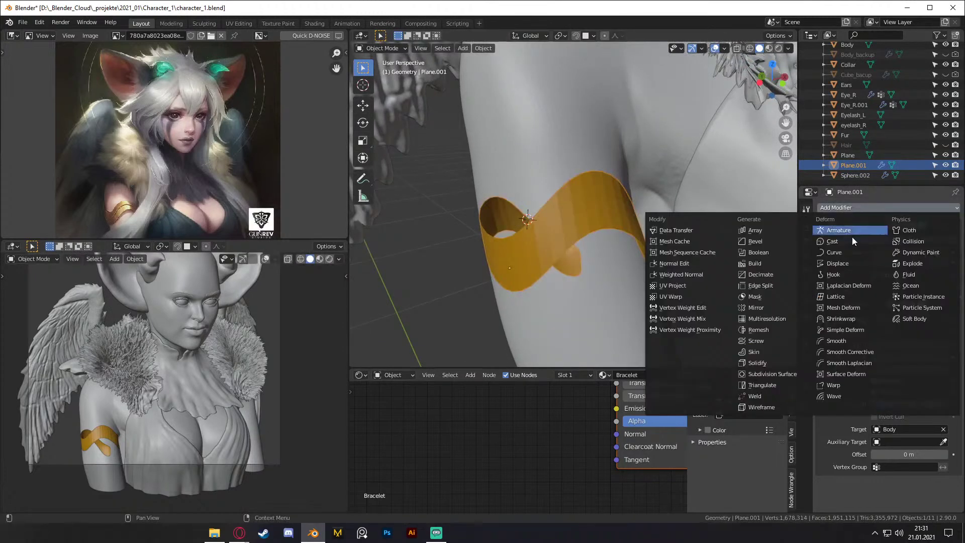
pyautogui.click(760, 363)
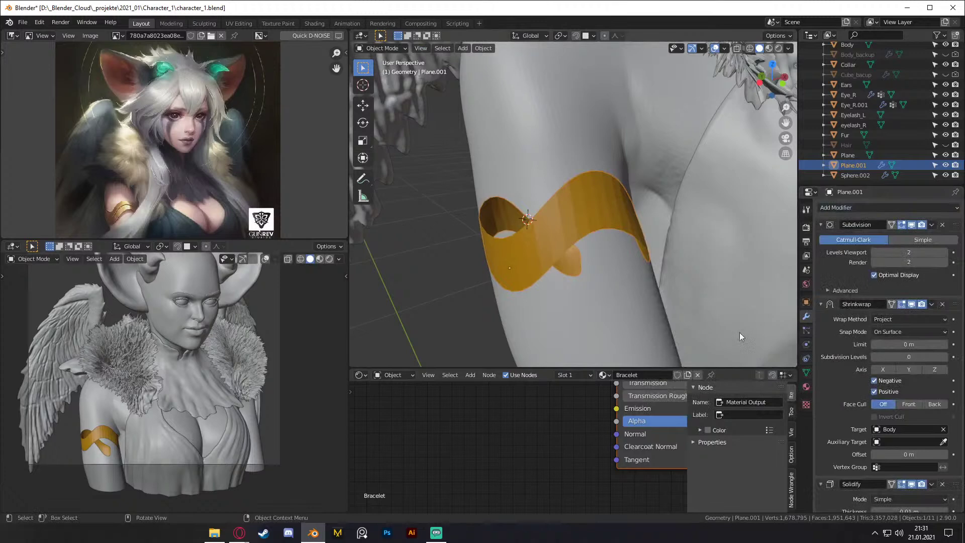
pyautogui.scroll(-5, 836, 394)
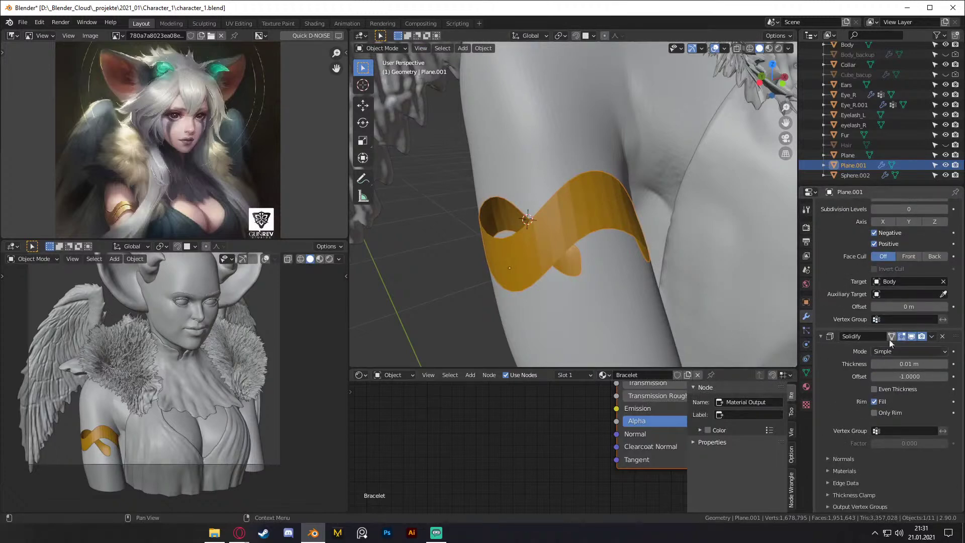
pyautogui.moveTo(905, 363); pyautogui.dragTo(944, 363)
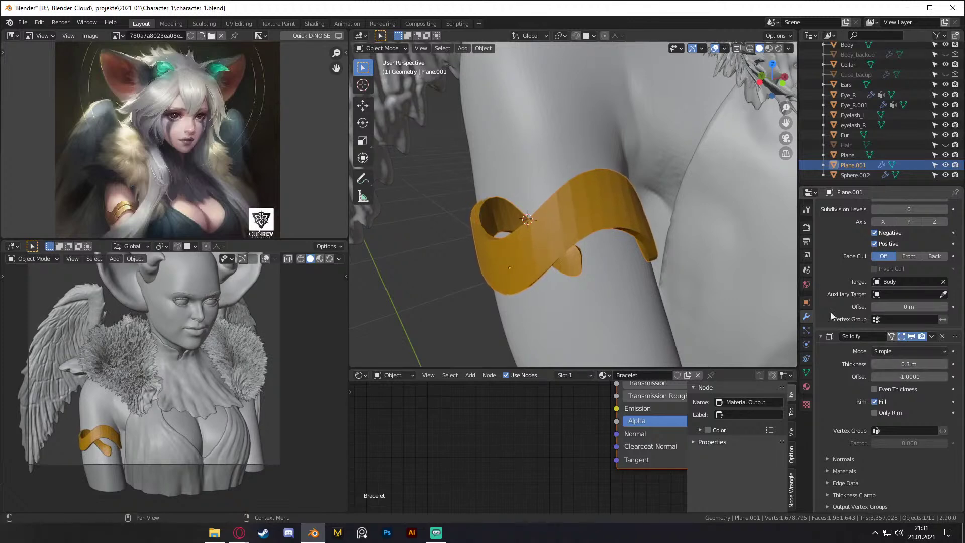
# Step: Turn off the band's In Front viewport display, and open its mesh in edit mode with X-ray enabled
pyautogui.click(806, 303)
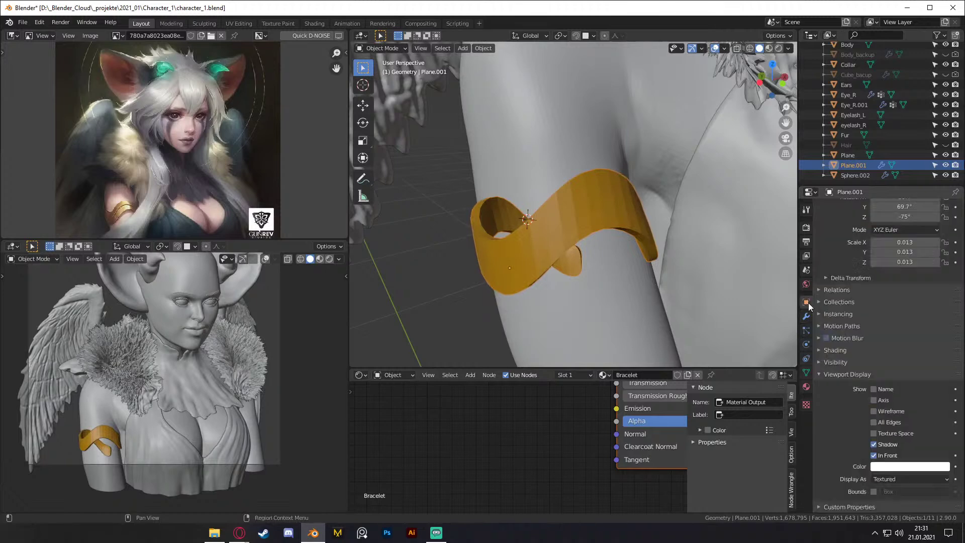
pyautogui.click(875, 456)
pyautogui.hotkey('alt', 'a')
pyautogui.scroll(-4, 605, 243)
pyautogui.moveTo(607, 242); pyautogui.dragTo(590, 237, button='middle')
pyautogui.scroll(3, 597, 229)
pyautogui.moveTo(626, 209); pyautogui.dragTo(663, 210, button='middle')
pyautogui.scroll(4, 639, 209)
pyautogui.press('Tab')
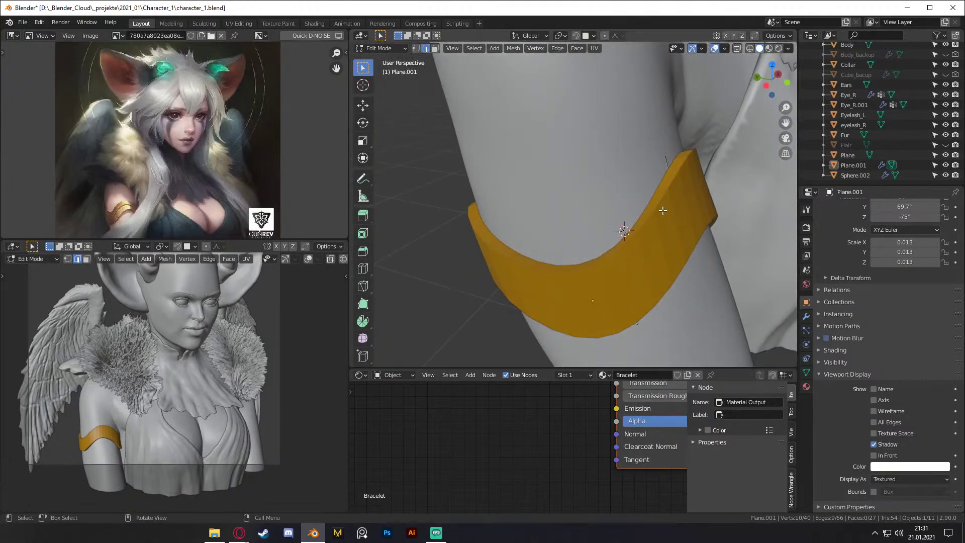
pyautogui.hotkey('alt', 'z')
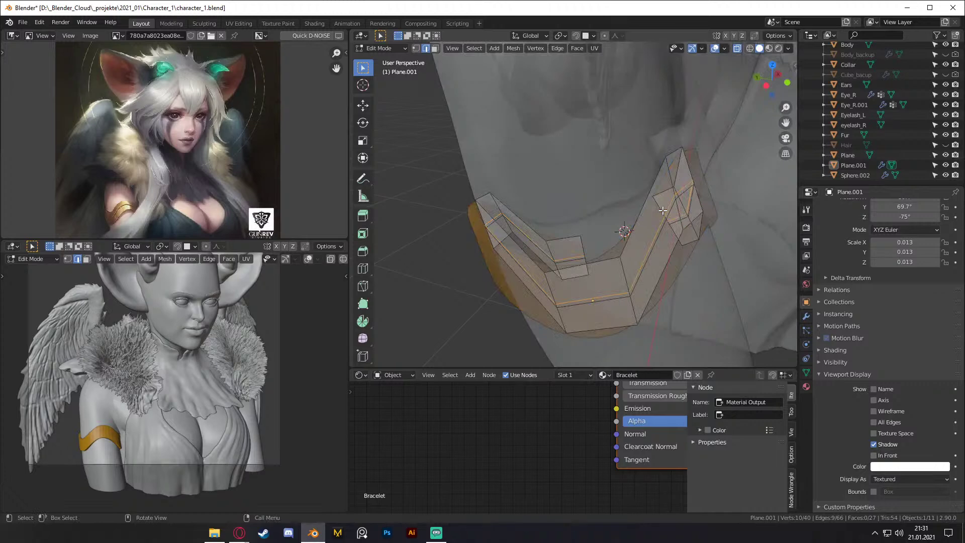
# Step: Try to extrude the selected lengthwise edge loop, and undo the extrusion
pyautogui.press('e')
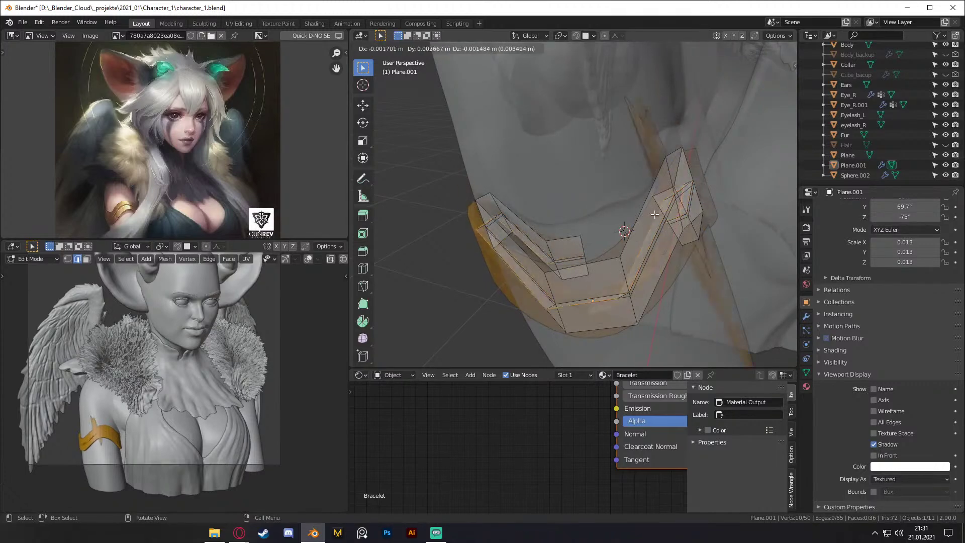
pyautogui.rightClick(679, 230)
pyautogui.moveTo(680, 229); pyautogui.dragTo(653, 210, button='middle')
pyautogui.hotkey('ctrl', 'z')
# Step: Try to extrude the band's two outer face strips along the Z axis, and undo the extrusion
pyautogui.press('3')
pyautogui.keyDown('alt'); pyautogui.click(543, 188); pyautogui.keyUp('alt')
pyautogui.press('e')
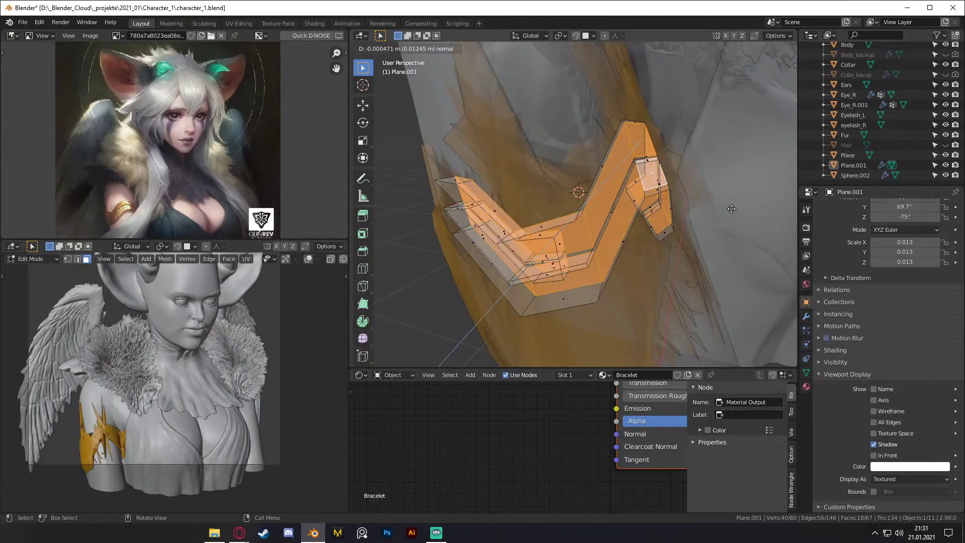
pyautogui.press('z')
pyautogui.press('z')
pyautogui.press('z')
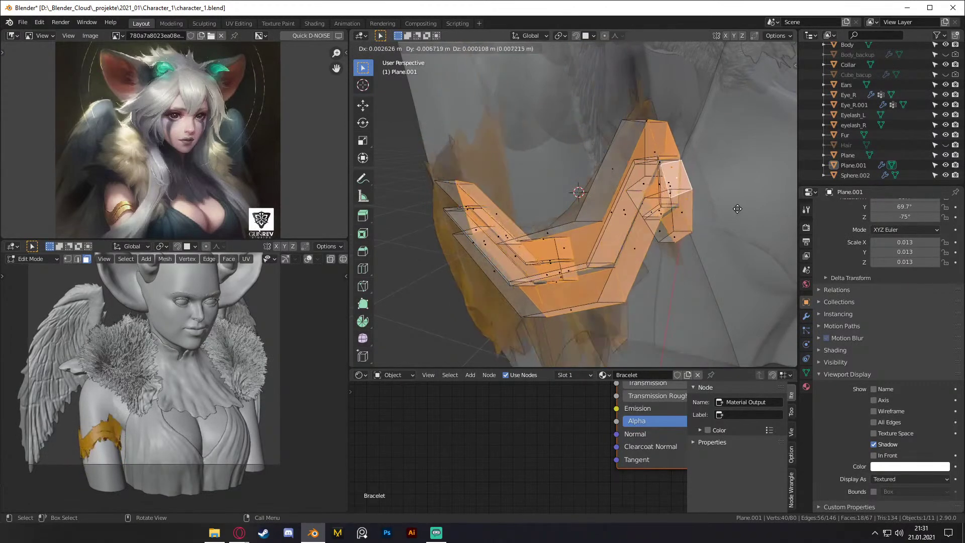
pyautogui.press('Escape')
pyautogui.hotkey('ctrl', 'z')
pyautogui.scroll(-3, 667, 227)
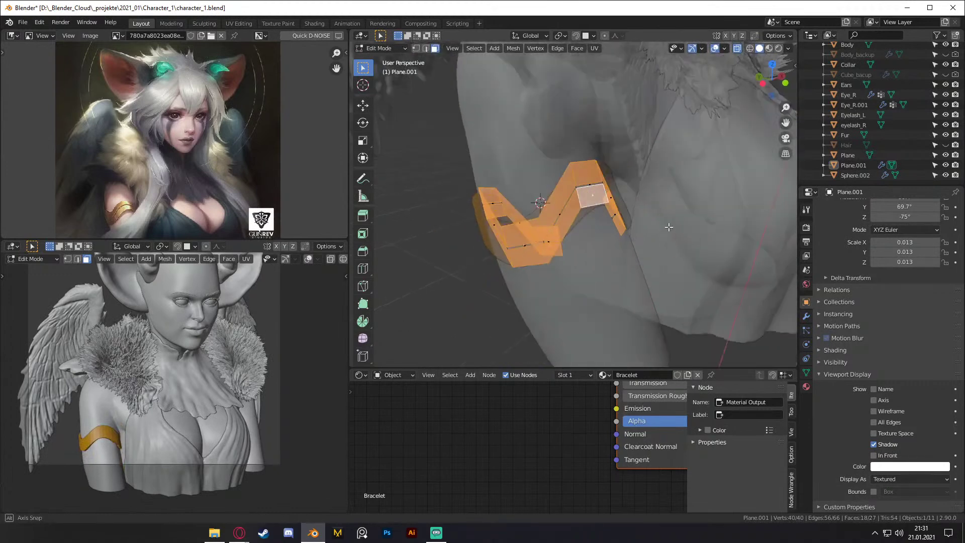
# Step: Try to extrude the band's two outer face strips along their normals and check the solid result in object mode
pyautogui.hotkey('alt', 'e')
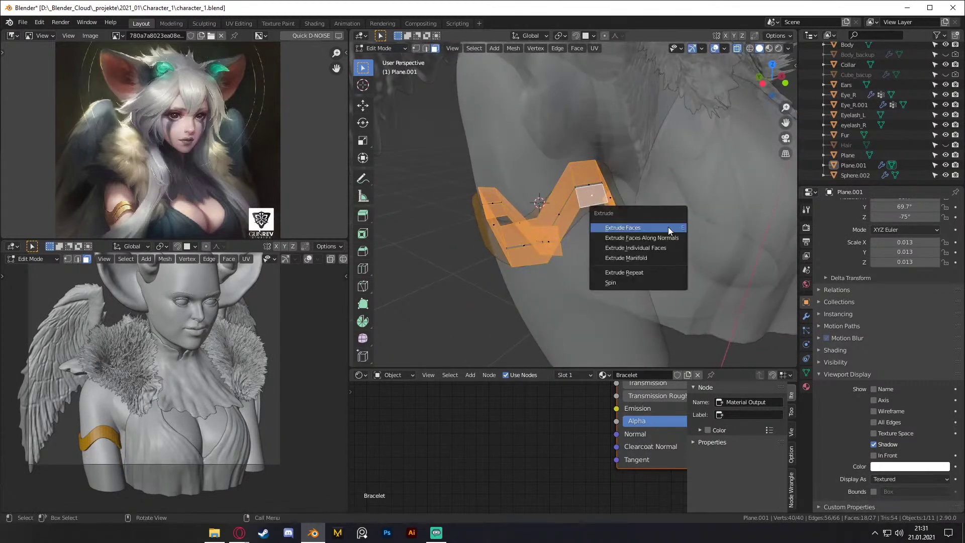
pyautogui.click(665, 238)
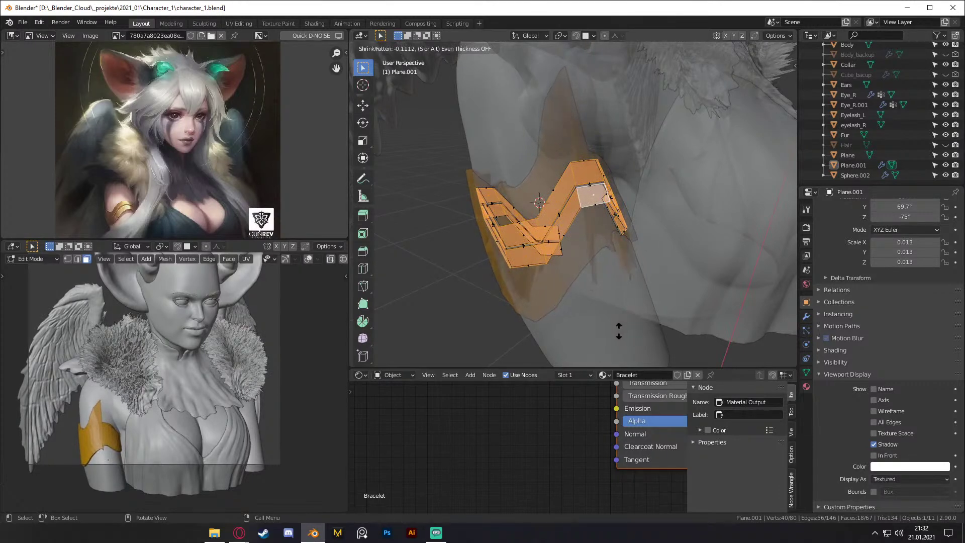
pyautogui.click(586, 54)
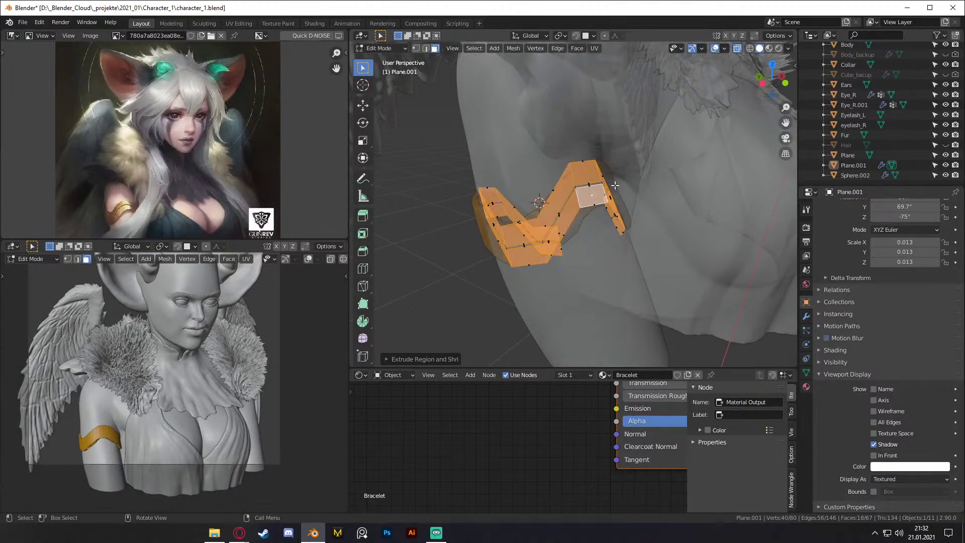
pyautogui.scroll(4, 616, 186)
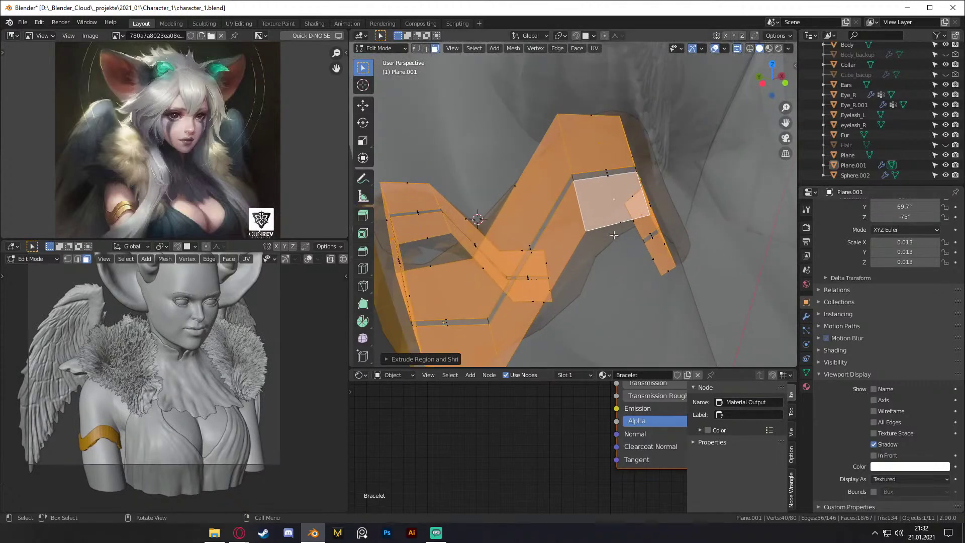
pyautogui.press('Tab')
pyautogui.scroll(-5, 607, 166)
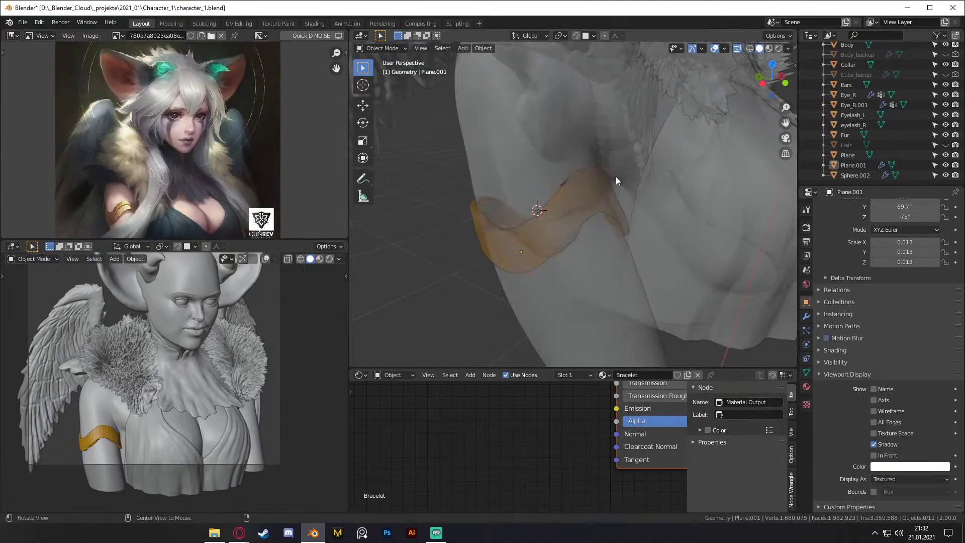
pyautogui.hotkey('alt', 'z')
pyautogui.moveTo(619, 179)
pyautogui.mouseDown(button='middle')
pyautogui.moveTo(658, 174)
pyautogui.moveTo(648, 191)
pyautogui.moveTo(632, 186)
pyautogui.moveTo(640, 195)
pyautogui.moveTo(613, 198)
pyautogui.mouseUp(button='middle')
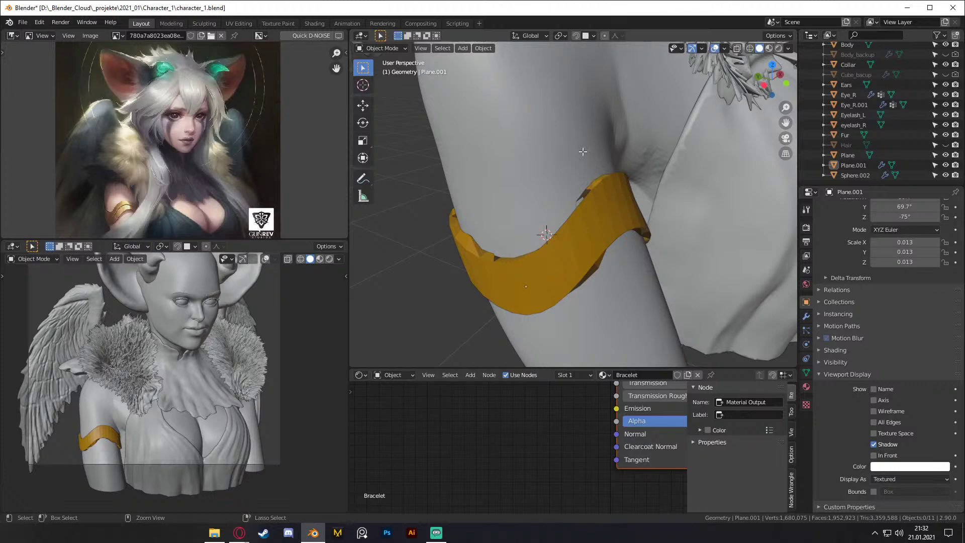
pyautogui.press('Tab')
pyautogui.press('Tab')
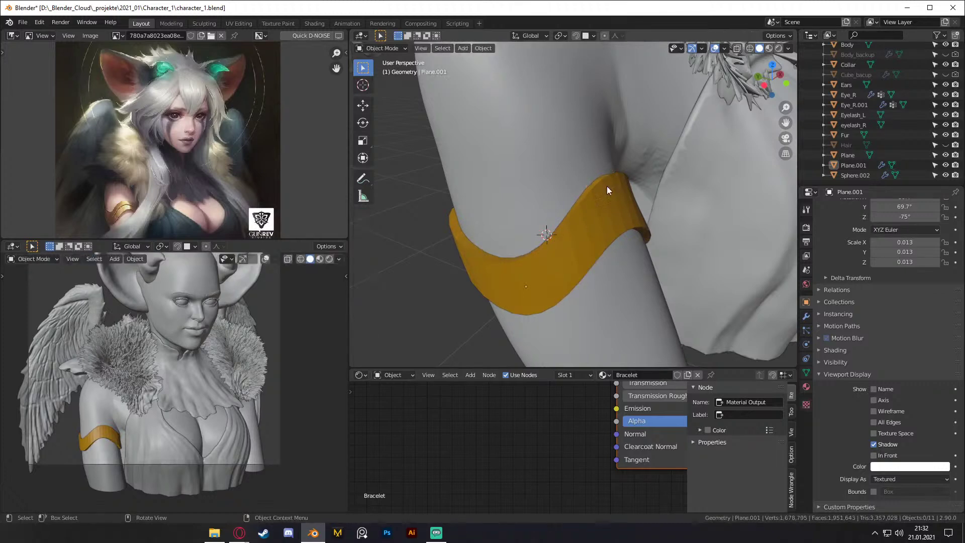
# Step: Add a centred lengthwise loop cut inside the narrow middle strip of the band, with its vertices selected
pyautogui.moveTo(601, 123); pyautogui.dragTo(573, 161, button='middle')
pyautogui.scroll(3, 598, 177)
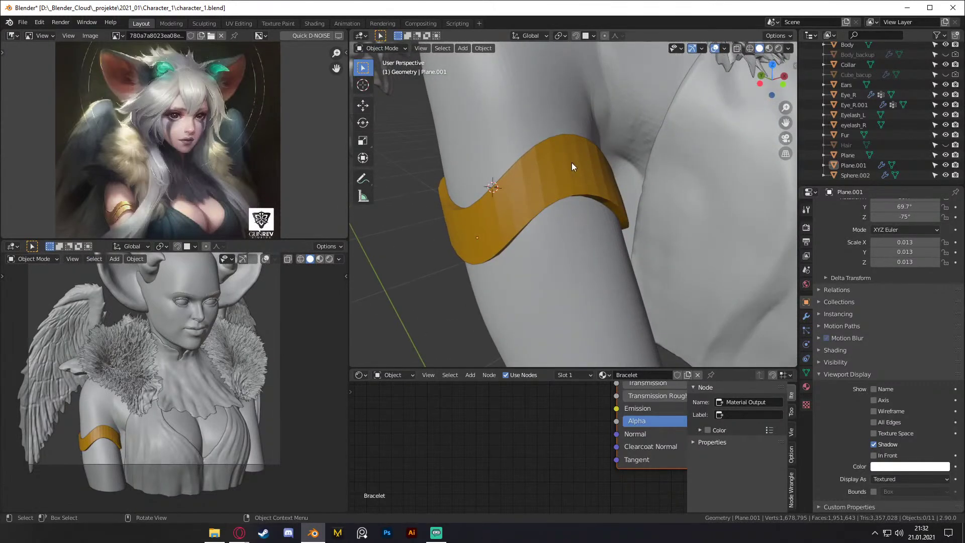
pyautogui.click(571, 162)
pyautogui.press('Tab')
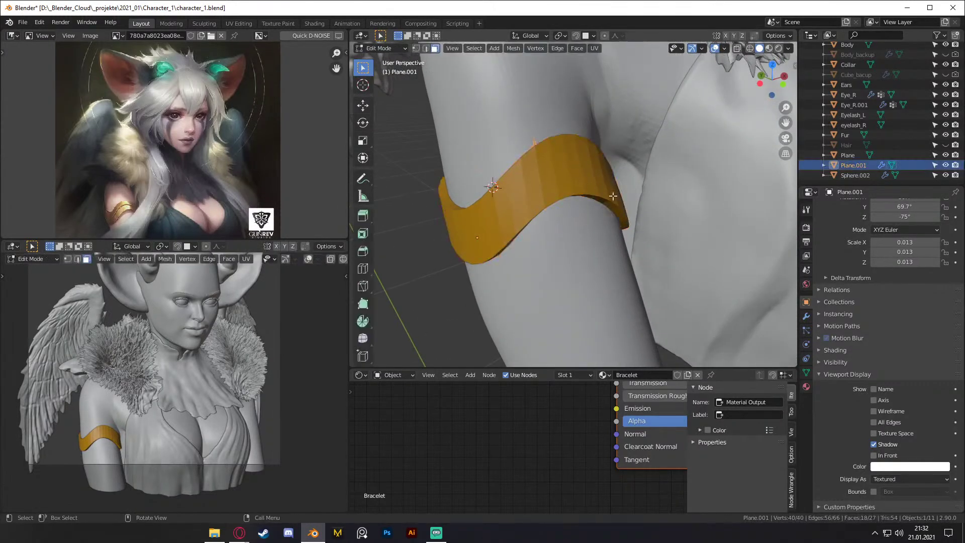
pyautogui.hotkey('alt', 'z')
pyautogui.click(571, 182)
pyautogui.scroll(4, 573, 178)
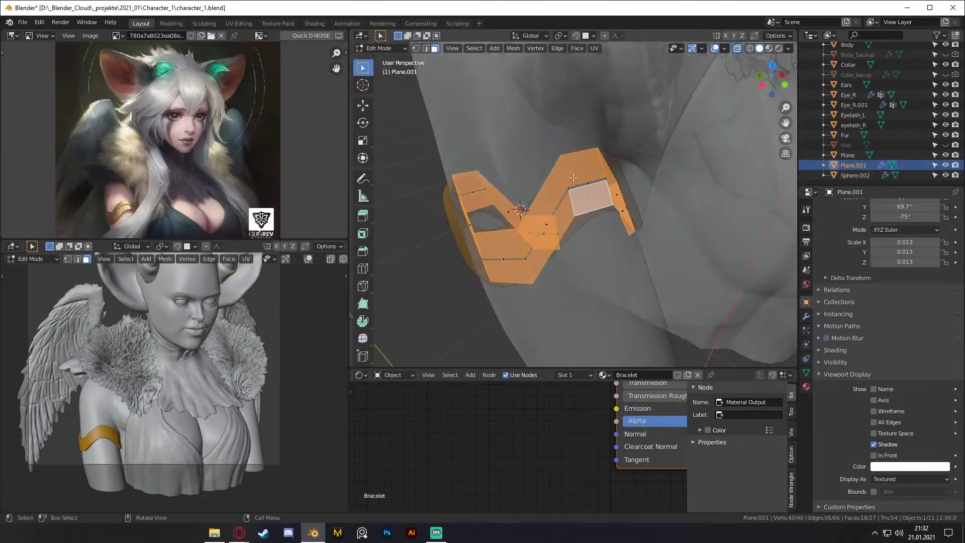
pyautogui.hotkey('ctrl', 'r')
pyautogui.click(565, 175)
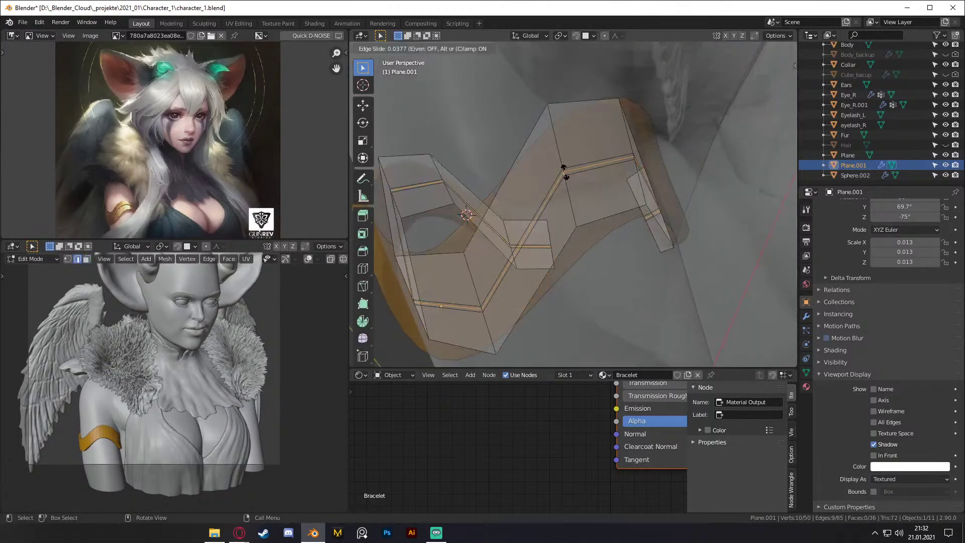
pyautogui.rightClick(578, 173)
pyautogui.press('1')
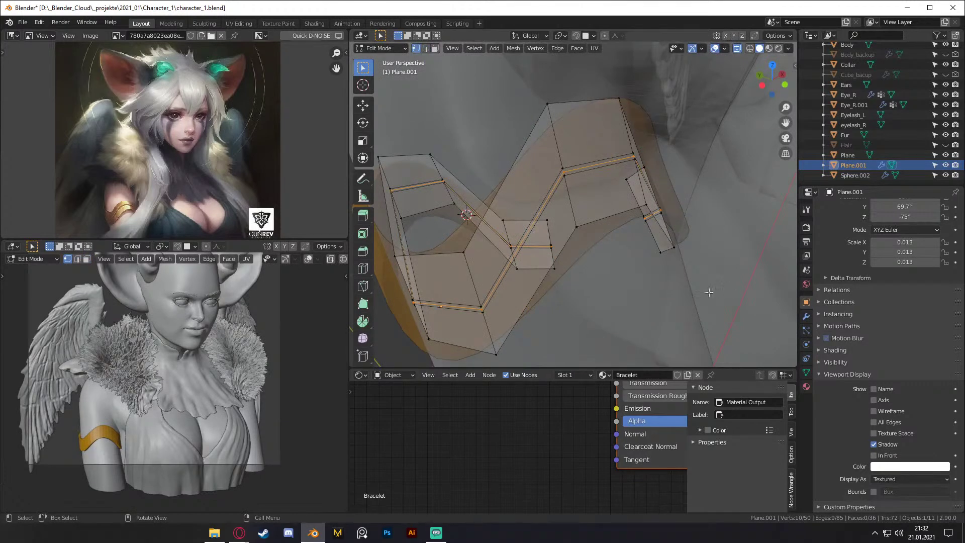
# Step: Create a vertex group named Indent for the selected middle loop, and return to object mode
pyautogui.click(806, 373)
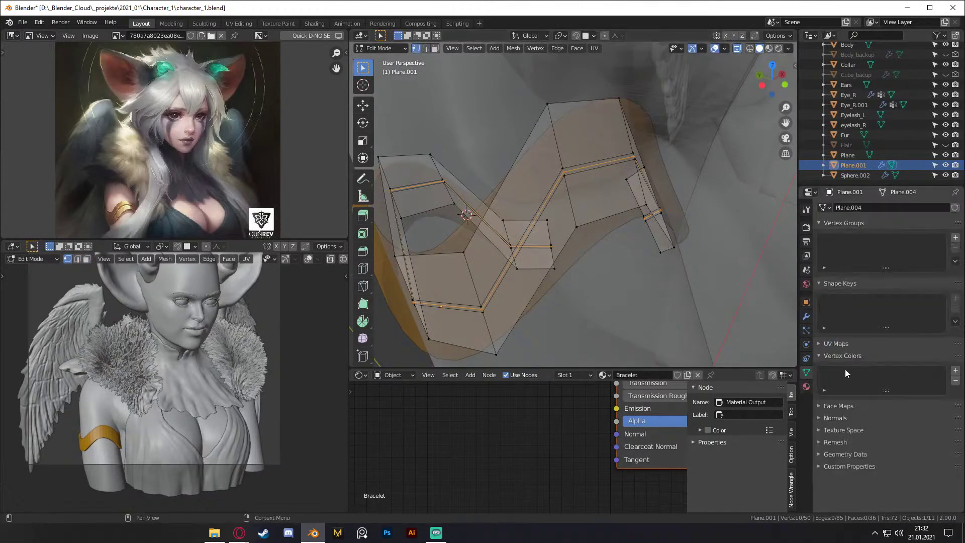
pyautogui.click(955, 238)
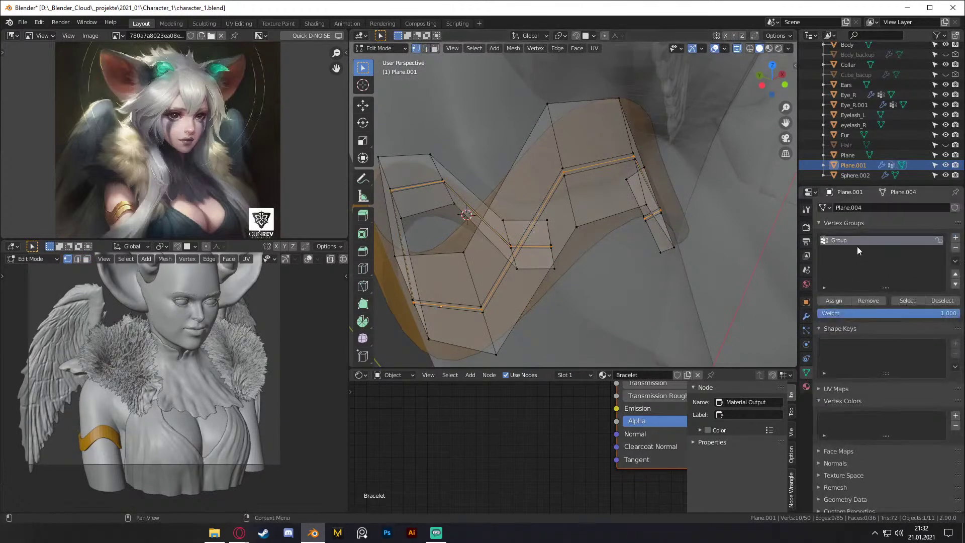
pyautogui.write('Indent')
pyautogui.press('Tab')
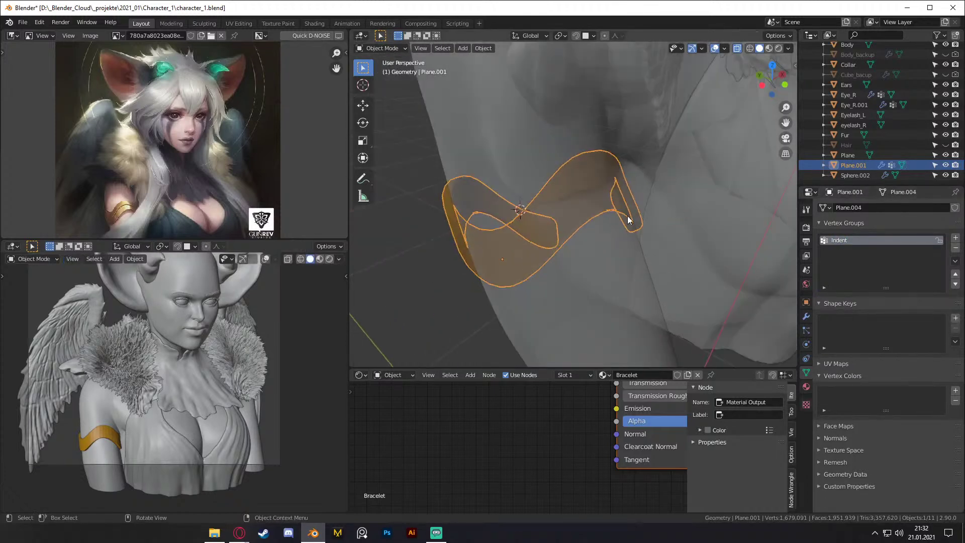
# Step: Turn off X-ray, assign the Indent vertex group to the band's Solidify modifier, and invert its influence
pyautogui.hotkey('alt', 'z')
pyautogui.click(805, 317)
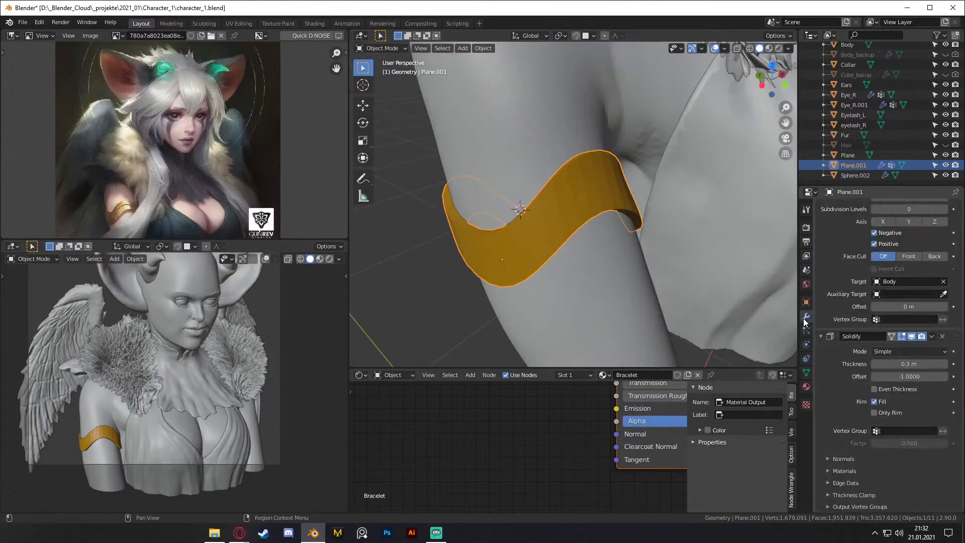
pyautogui.click(880, 431)
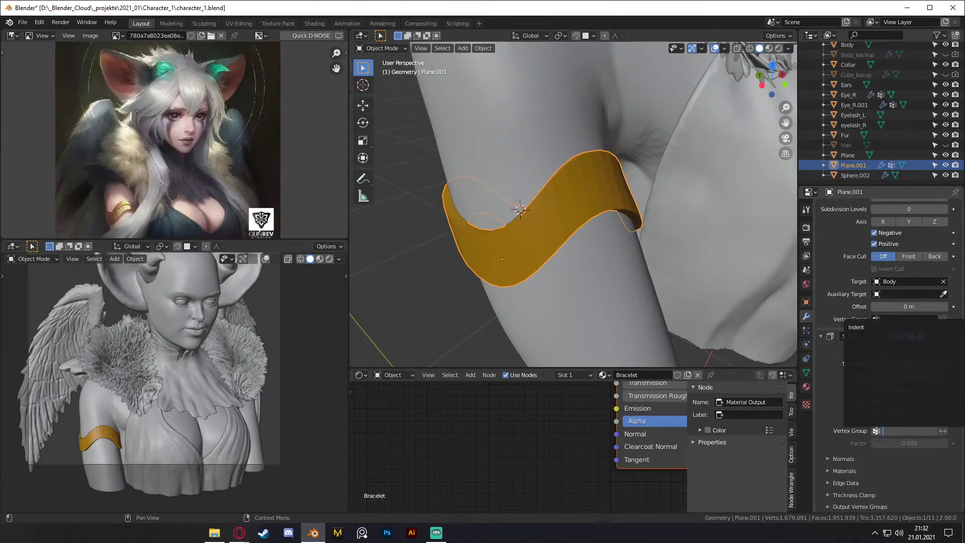
pyautogui.click(857, 327)
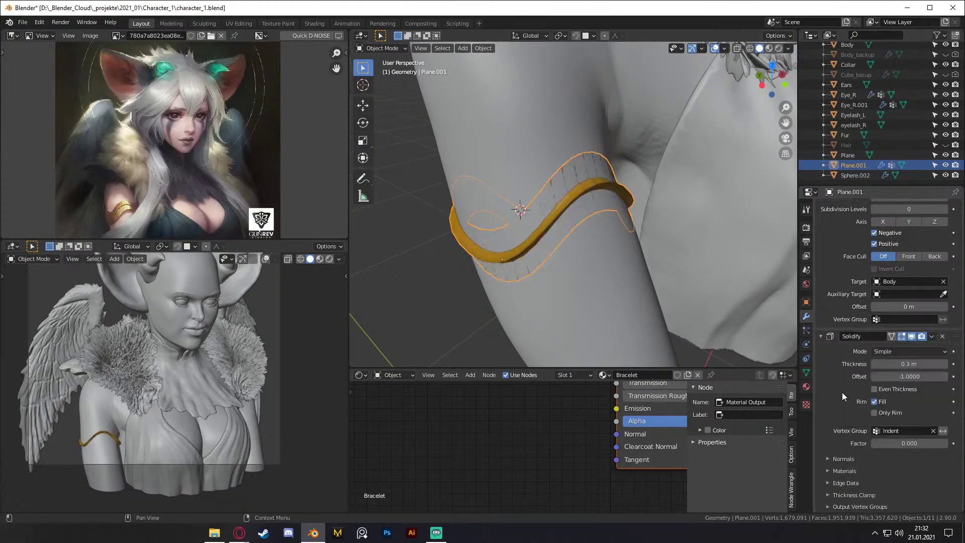
pyautogui.click(943, 431)
# Step: Examine the indented bracelet on the arm from several angles and distances
pyautogui.scroll(-4, 611, 264)
pyautogui.moveTo(611, 265); pyautogui.dragTo(563, 248, button='middle')
pyautogui.click(481, 257)
pyautogui.scroll(5, 592, 207)
pyautogui.moveTo(592, 207)
pyautogui.mouseDown(button='middle')
pyautogui.moveTo(647, 207)
pyautogui.moveTo(566, 226)
pyautogui.moveTo(590, 213)
pyautogui.moveTo(609, 224)
pyautogui.moveTo(609, 211)
pyautogui.mouseUp(button='middle')
pyautogui.scroll(-5, 643, 209)
pyautogui.scroll(3, 567, 226)
pyautogui.scroll(2, 608, 207)
# Step: Apply smooth shading to the bracelet and check its surface up close
pyautogui.click(589, 196)
pyautogui.rightClick(586, 194)
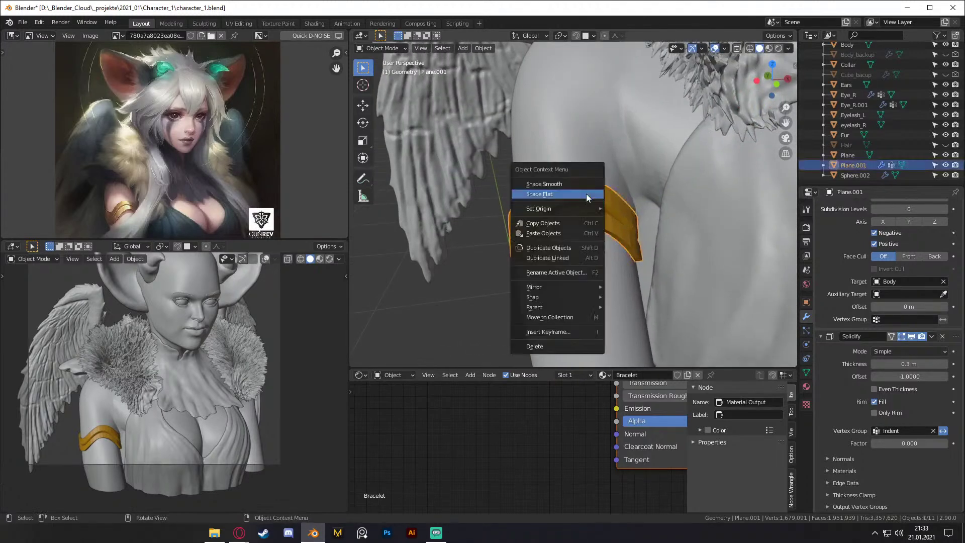
pyautogui.click(556, 185)
pyautogui.moveTo(514, 266); pyautogui.dragTo(537, 252, button='middle')
pyautogui.scroll(4, 588, 224)
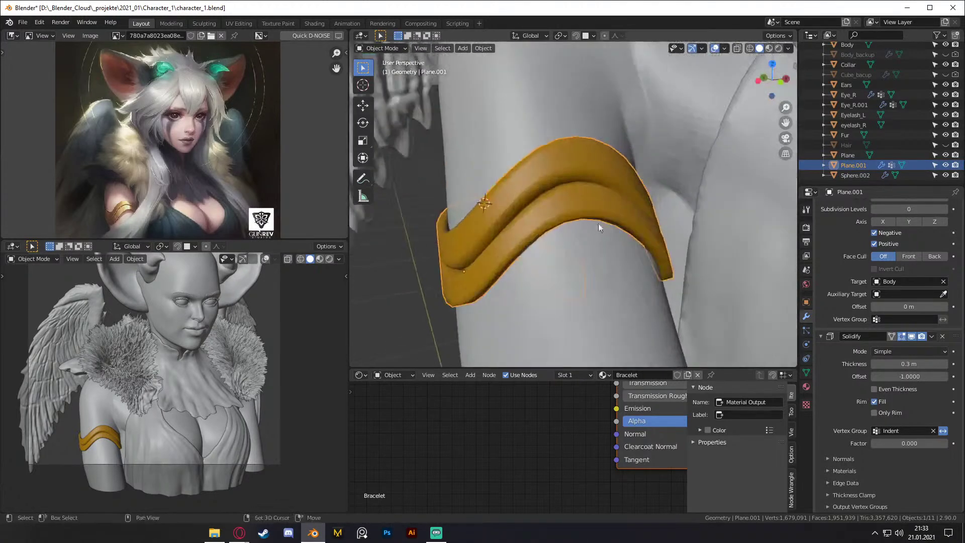
# Step: Return the bracelet to flat shading
pyautogui.click(580, 222)
pyautogui.click(574, 205)
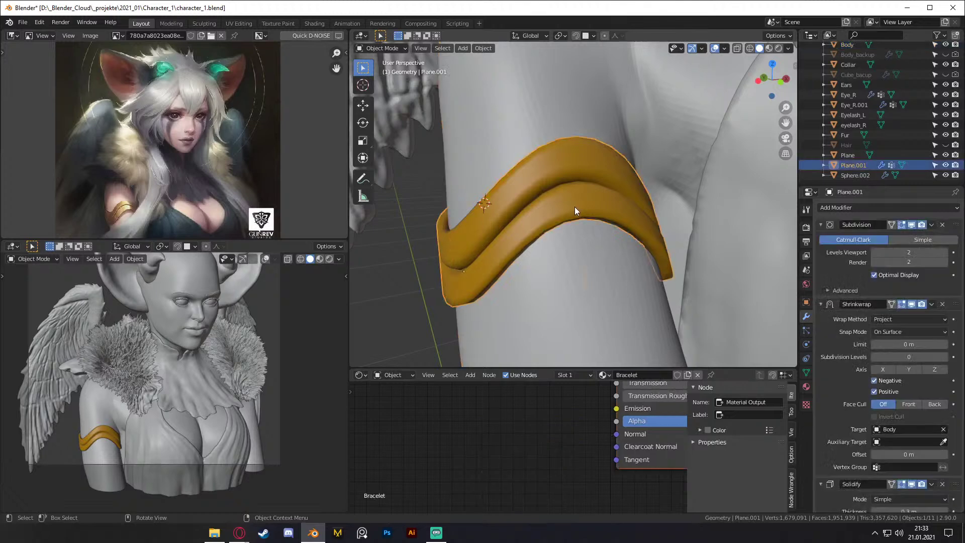
pyautogui.scroll(-6, 845, 343)
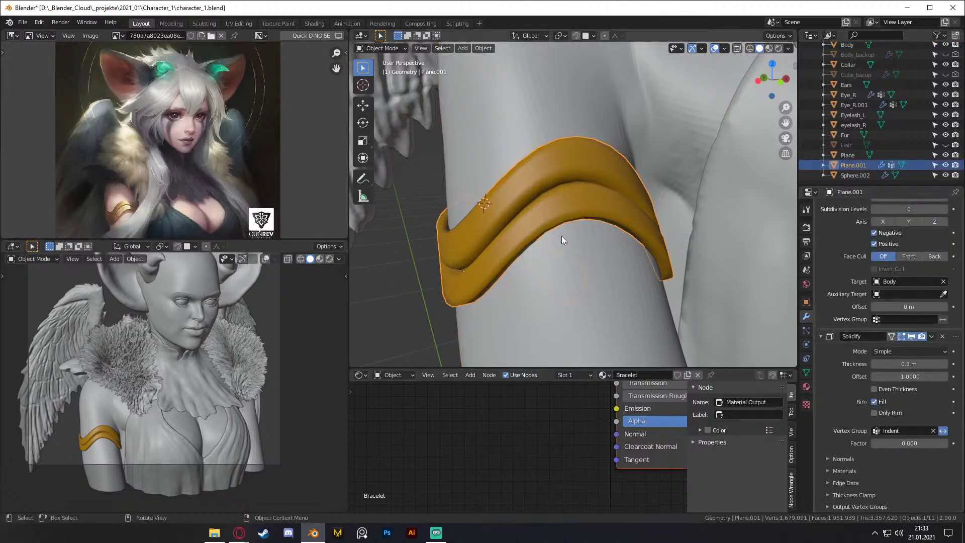
pyautogui.rightClick(548, 220)
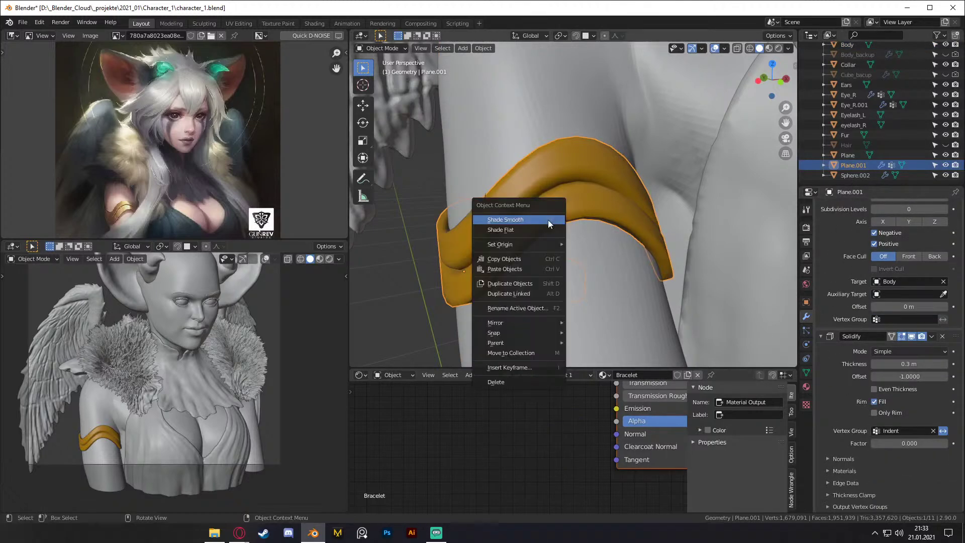
pyautogui.click(516, 229)
pyautogui.moveTo(698, 246)
pyautogui.mouseDown(button='middle')
pyautogui.moveTo(663, 219)
pyautogui.moveTo(674, 244)
pyautogui.moveTo(662, 237)
pyautogui.moveTo(690, 233)
pyautogui.mouseUp(button='middle')
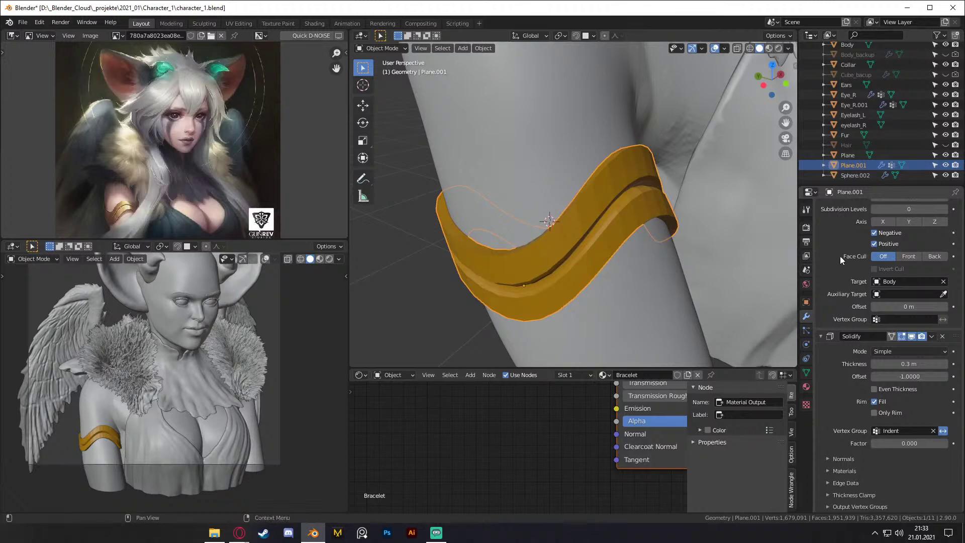
# Step: Add a Bevel modifier to the bracelet after the Solidify modifier
pyautogui.scroll(6, 839, 246)
pyautogui.click(840, 207)
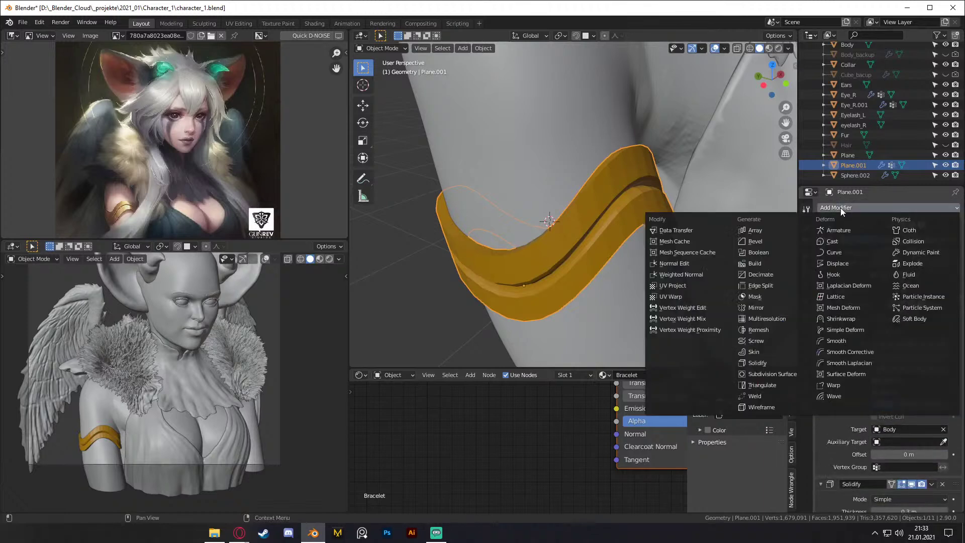
pyautogui.click(755, 242)
pyautogui.scroll(-10, 839, 312)
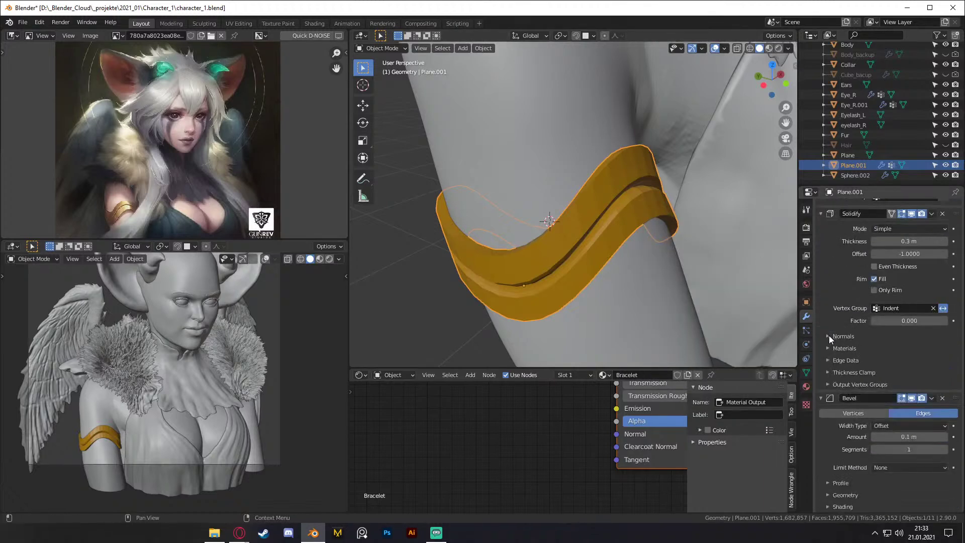
# Step: Try a bevel amount of about 0.17 m while viewing the bracelet's edges up close
pyautogui.moveTo(713, 262); pyautogui.dragTo(663, 227, button='middle')
pyautogui.scroll(6, 663, 228)
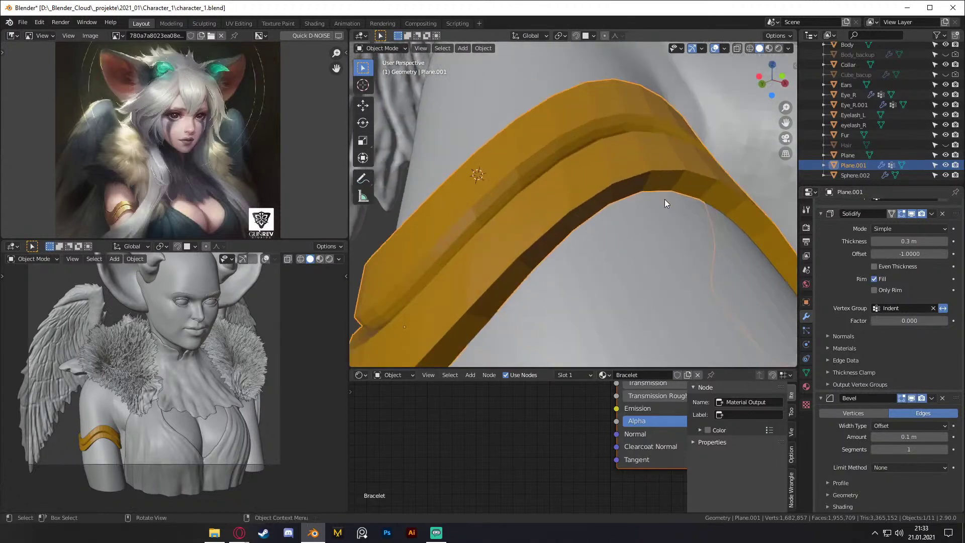
pyautogui.scroll(3, 664, 199)
pyautogui.moveTo(908, 437); pyautogui.dragTo(903, 436)
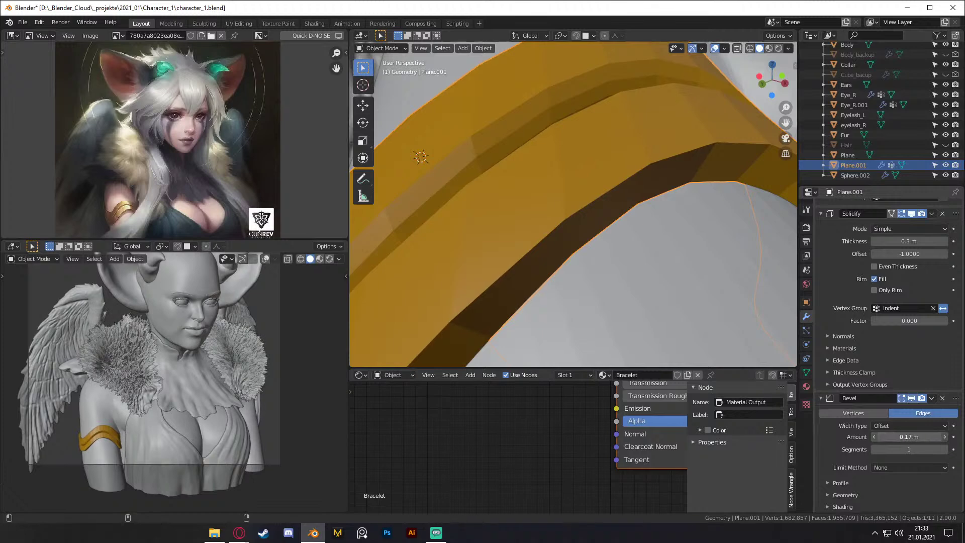
# Step: Try the Width type for the bevel with an amount of about 0.144 m
pyautogui.click(894, 427)
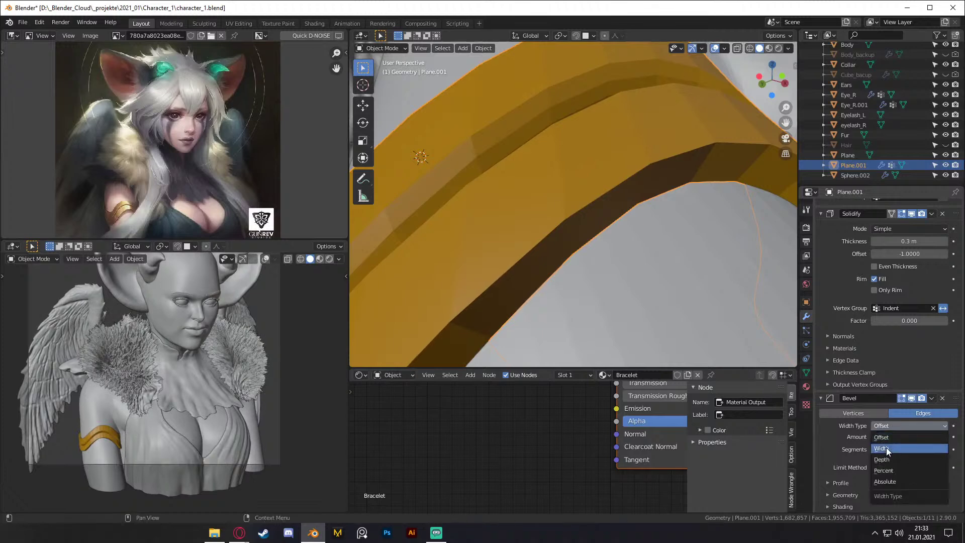
pyautogui.click(886, 447)
pyautogui.moveTo(903, 437); pyautogui.dragTo(919, 437)
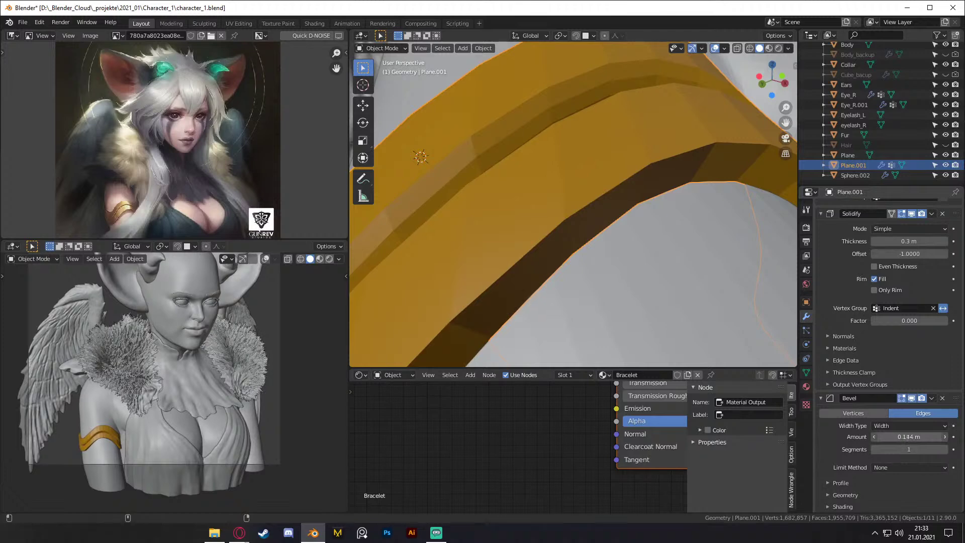
# Step: Switch the bevel's width type to Depth and set the amount to about 0.379 m
pyautogui.click(889, 427)
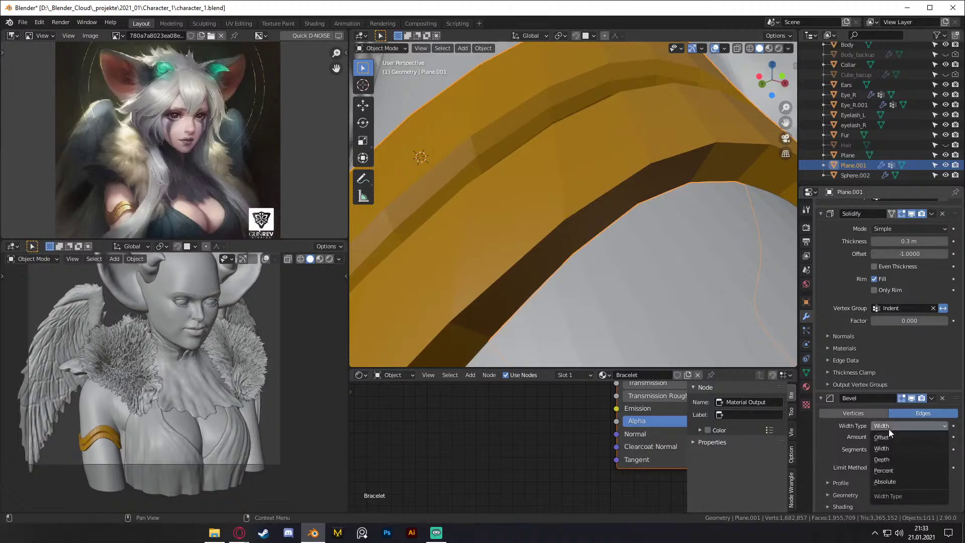
pyautogui.click(891, 458)
pyautogui.moveTo(909, 436); pyautogui.dragTo(899, 436)
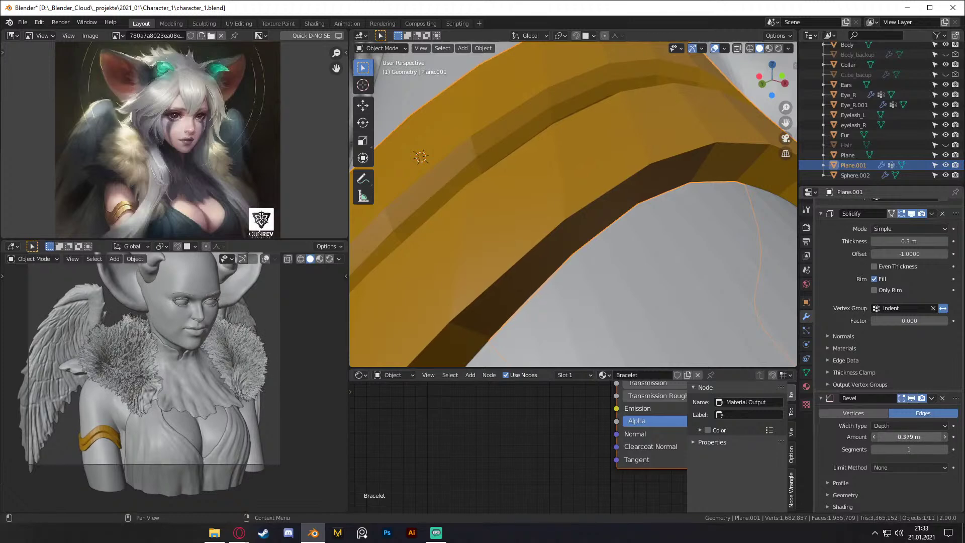
# Step: Try the Percent width type for the bracelet's bevel at about 37.44%
pyautogui.click(898, 425)
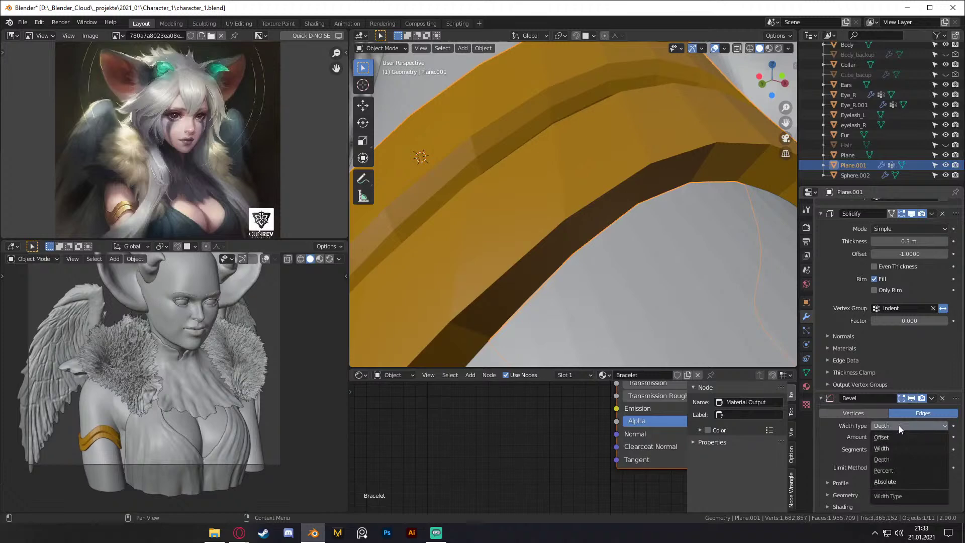
pyautogui.click(892, 467)
pyautogui.moveTo(909, 437)
pyautogui.mouseDown()
pyautogui.moveTo(945, 437)
pyautogui.moveTo(899, 437)
pyautogui.mouseUp()
pyautogui.scroll(-7, 603, 216)
pyautogui.moveTo(603, 216); pyautogui.dragTo(654, 224, button='middle')
pyautogui.scroll(3, 663, 248)
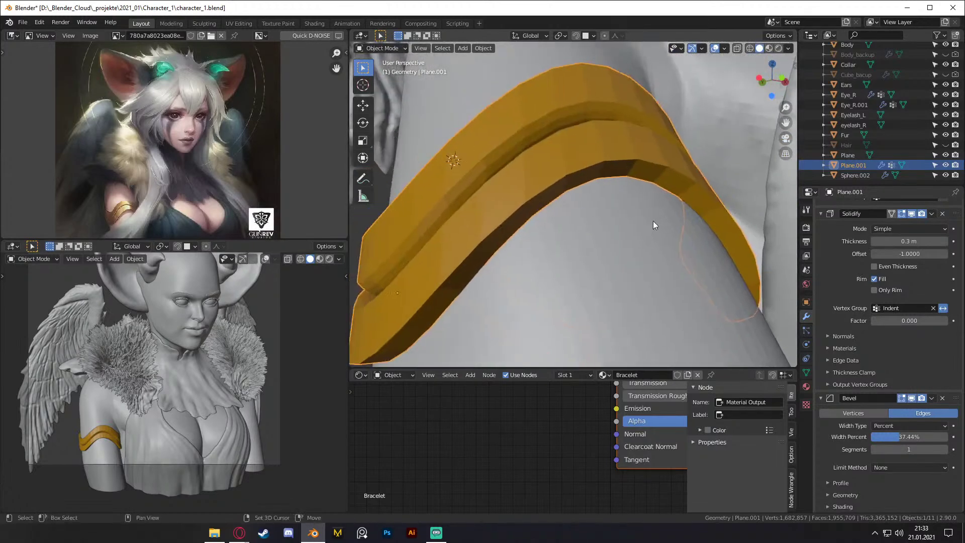
# Step: Try the Absolute width type for the bevel with an amount of about 36.87 m
pyautogui.click(893, 425)
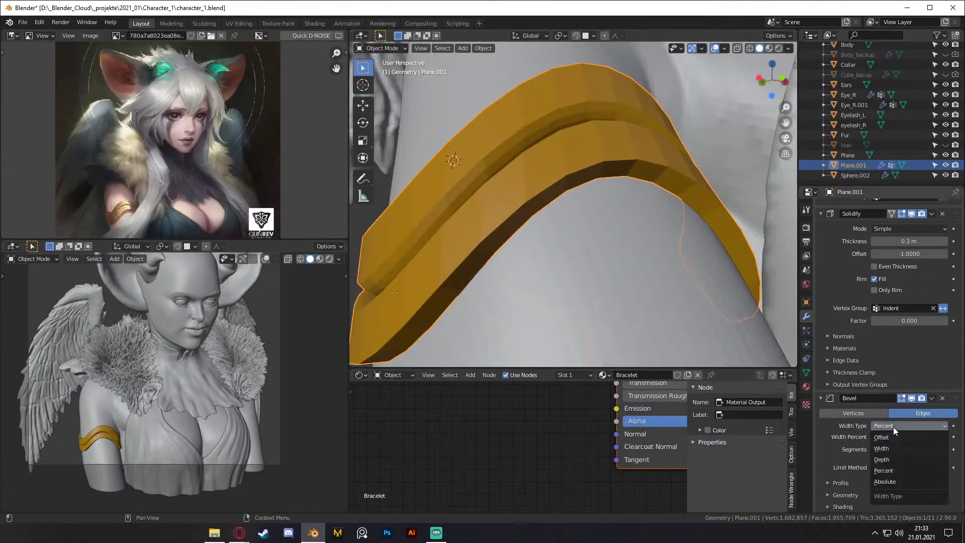
pyautogui.click(893, 481)
pyautogui.moveTo(909, 437); pyautogui.dragTo(904, 437)
pyautogui.scroll(-4, 629, 248)
pyautogui.moveTo(629, 248); pyautogui.dragTo(653, 251, button='middle')
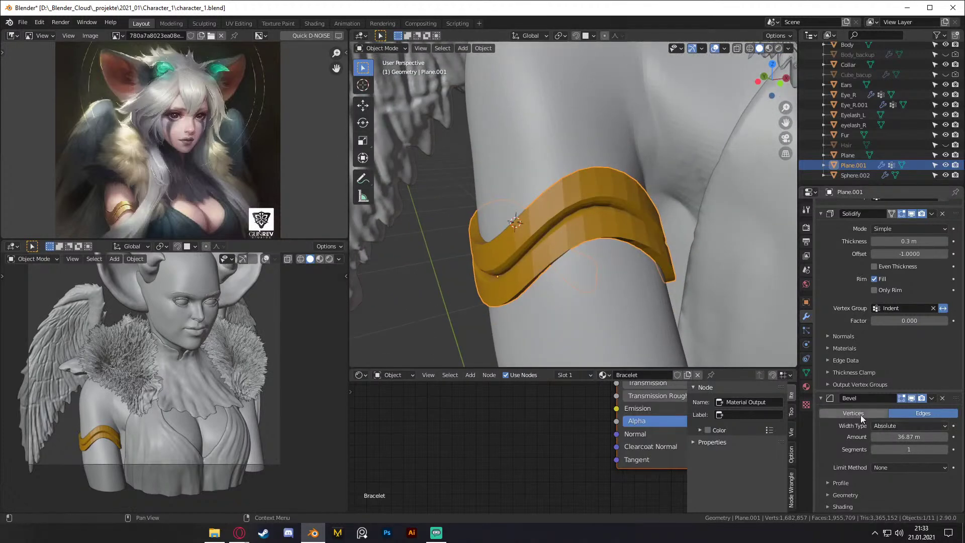
# Step: Remove the Bevel modifier from the bracelet and enable Even Thickness on its Solidify modifier
pyautogui.click(942, 398)
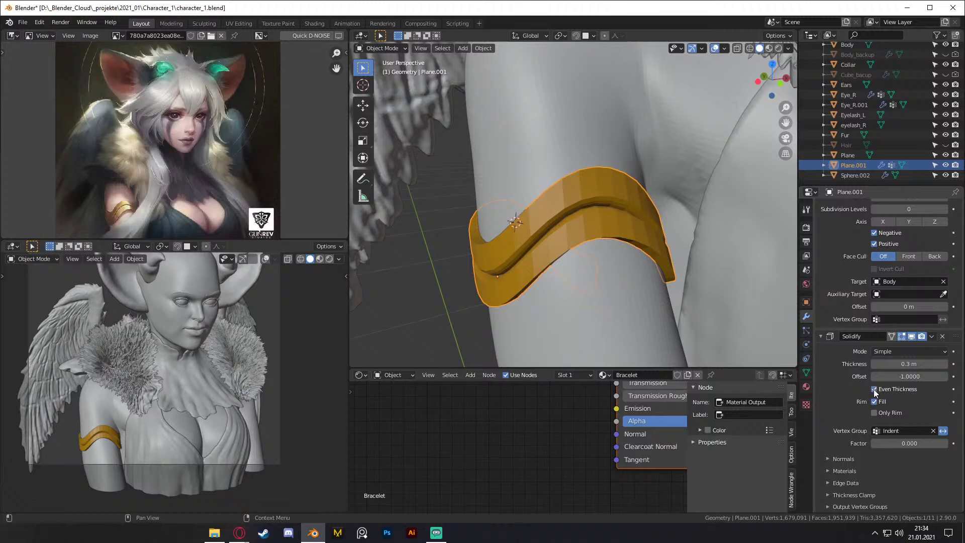
pyautogui.scroll(-2, 596, 243)
pyautogui.moveTo(596, 243); pyautogui.dragTo(631, 246, button='middle')
pyautogui.scroll(2, 592, 234)
pyautogui.scroll(6, 848, 300)
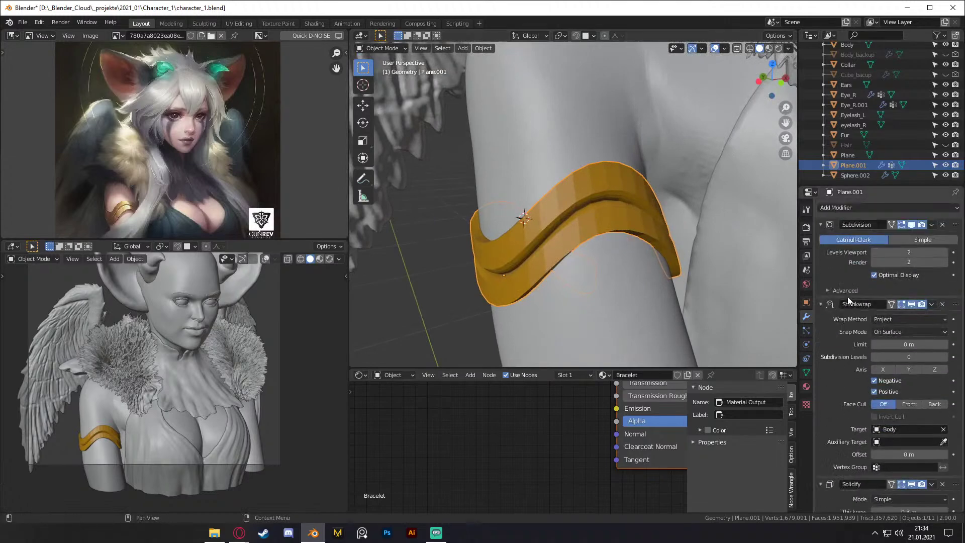
# Step: Set the bracelet's Subdivision viewport and render levels to 4, and deselect the bracelet
pyautogui.click(945, 252)
pyautogui.scroll(-5, 518, 243)
pyautogui.click(922, 261)
pyautogui.write('4')
pyautogui.press('Return')
pyautogui.click(514, 256)
pyautogui.scroll(3, 553, 242)
pyautogui.moveTo(612, 219)
pyautogui.mouseDown(button='middle')
pyautogui.moveTo(593, 231)
pyautogui.moveTo(611, 232)
pyautogui.mouseUp(button='middle')
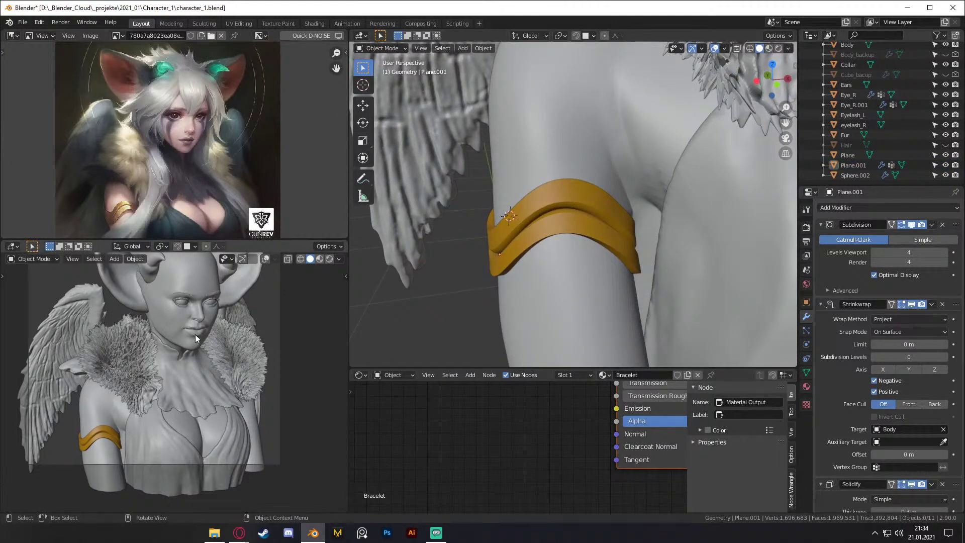
# Step: In Edit Mode with X-ray on, slightly move an outer edge at the chest-side end of the bracelet's cage
pyautogui.scroll(1, 572, 200)
pyautogui.moveTo(572, 199); pyautogui.dragTo(616, 237, button='middle')
pyautogui.press('Tab')
pyautogui.hotkey('alt', 'z')
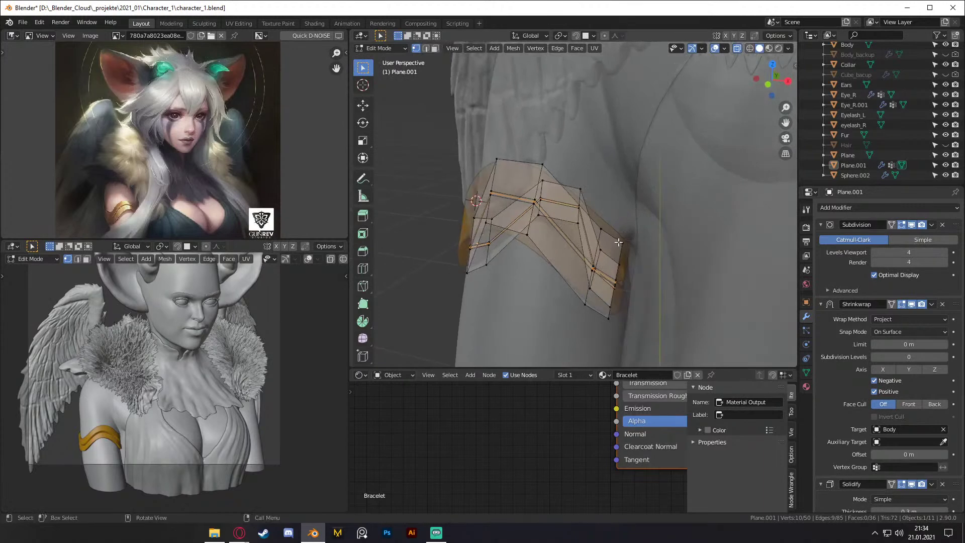
pyautogui.press('2')
pyautogui.click(611, 236)
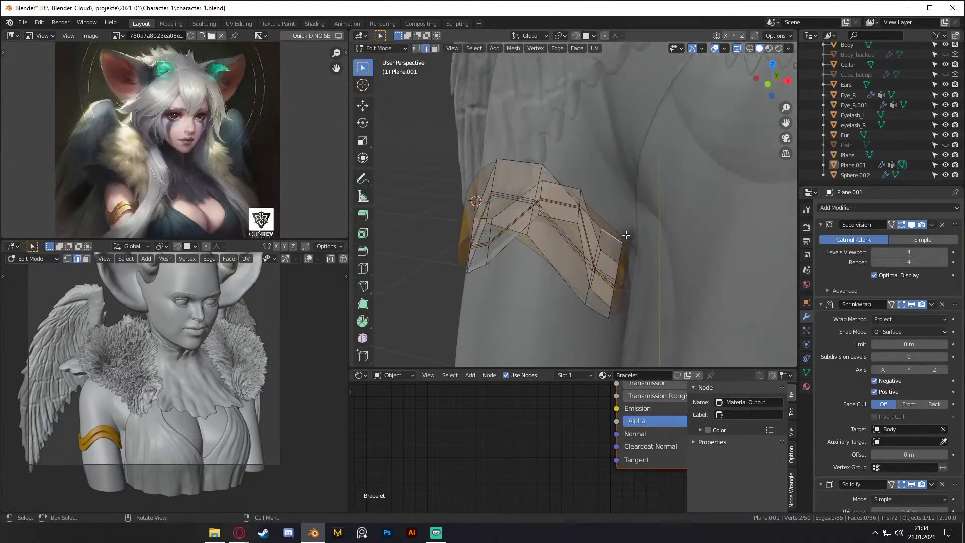
pyautogui.keyDown('shift'); pyautogui.click(596, 311); pyautogui.keyUp('shift')
pyautogui.press('g')
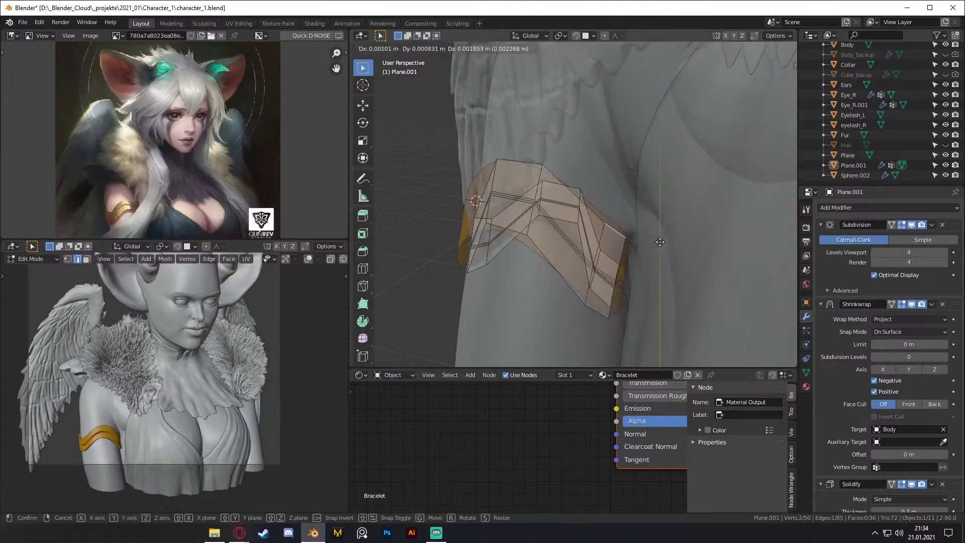
pyautogui.click(659, 240)
# Step: Move two more edges along the bracelet's upper rim to adjust the curve around the arm
pyautogui.moveTo(660, 240); pyautogui.dragTo(667, 212, button='middle')
pyautogui.click(604, 184)
pyautogui.click(637, 221)
pyautogui.press('g')
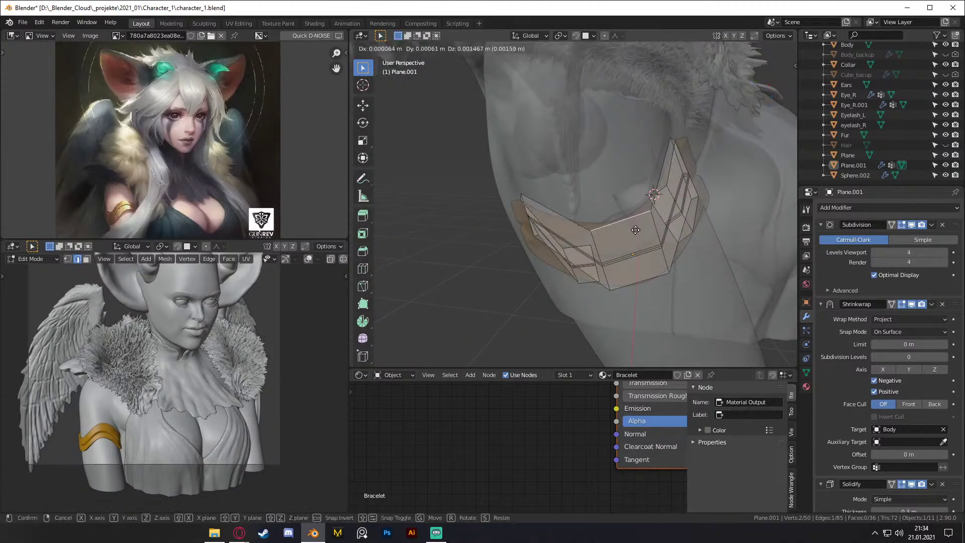
pyautogui.click(634, 227)
pyautogui.moveTo(635, 227); pyautogui.dragTo(608, 186, button='middle')
pyautogui.click(607, 182)
pyautogui.press('g')
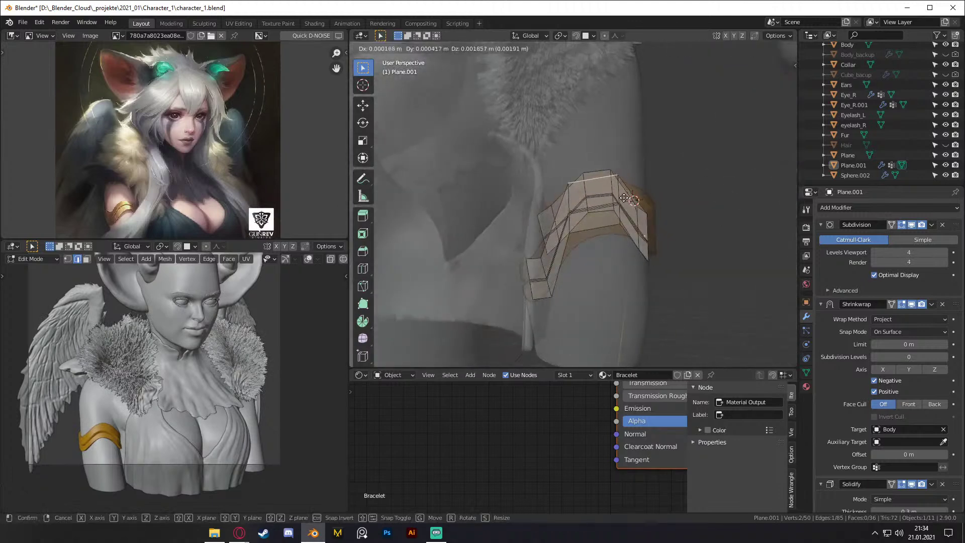
pyautogui.click(624, 194)
# Step: Reposition an upper-rim edge and a lower-rim edge on the back of the bracelet
pyautogui.moveTo(624, 193); pyautogui.dragTo(572, 201, button='middle')
pyautogui.click(571, 197)
pyautogui.press('g')
pyautogui.click(582, 204)
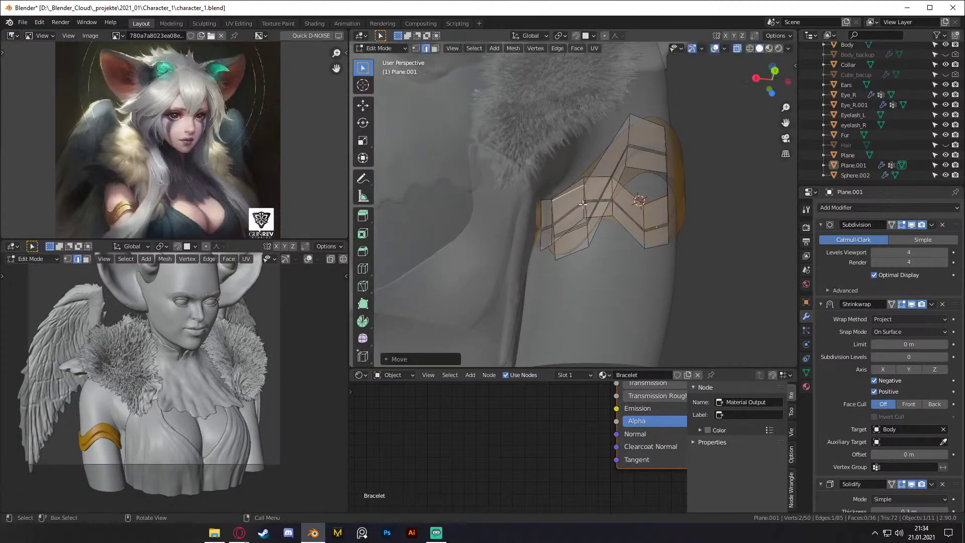
pyautogui.click(578, 255)
pyautogui.press('g')
pyautogui.click(592, 267)
# Step: Move three more rim edges to even out the bracelet's wave around the arm, and return to Object Mode
pyautogui.moveTo(593, 267); pyautogui.dragTo(610, 221, button='middle')
pyautogui.click(618, 185)
pyautogui.press('g')
pyautogui.click(627, 212)
pyautogui.moveTo(663, 218); pyautogui.dragTo(587, 228, button='middle')
pyautogui.click(609, 232)
pyautogui.press('g')
pyautogui.click(656, 248)
pyautogui.click(546, 225)
pyautogui.press('g')
pyautogui.click(597, 238)
pyautogui.click(609, 206)
pyautogui.press('Tab')
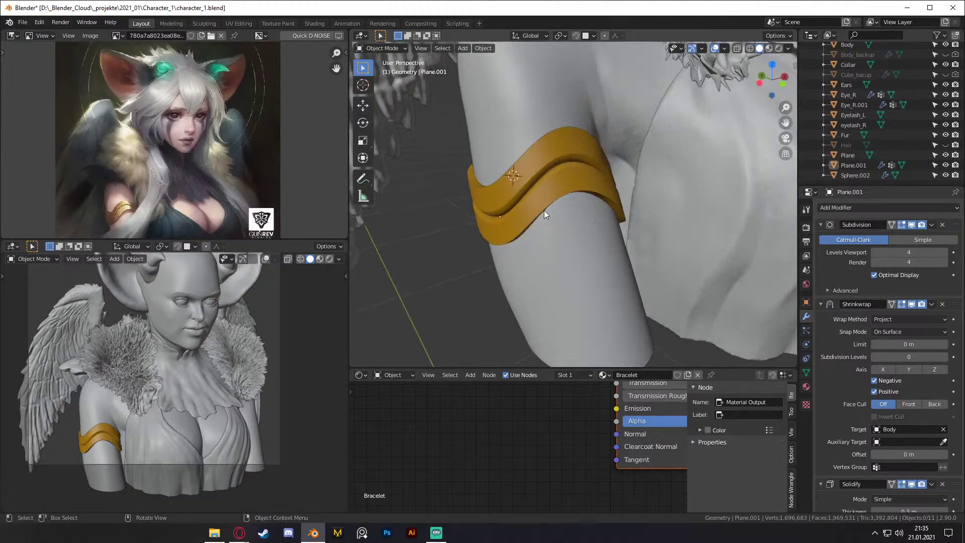
# Step: Switch the viewport to Rendered shading and rename the object Plane.001 to Bracelet
pyautogui.press('z')
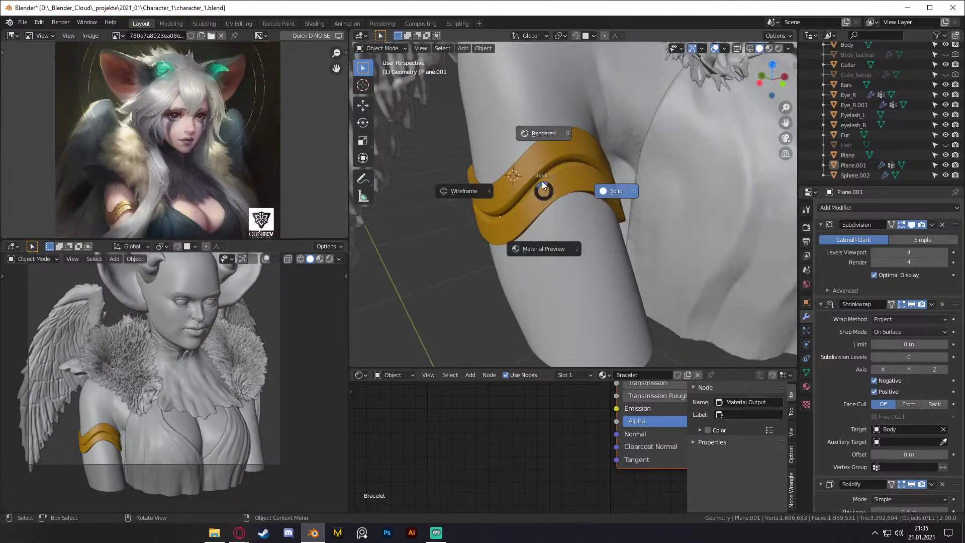
pyautogui.click(543, 133)
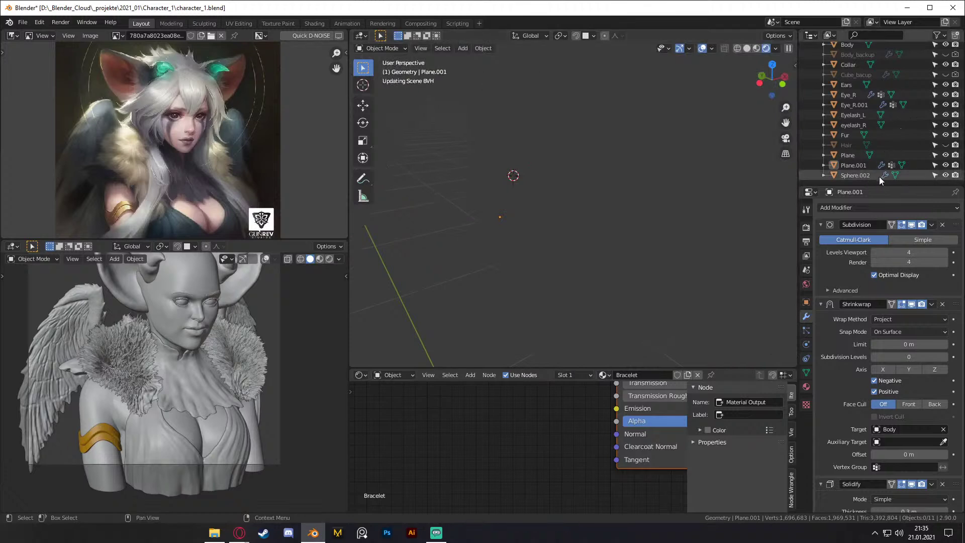
pyautogui.doubleClick(852, 165)
pyautogui.write('B')
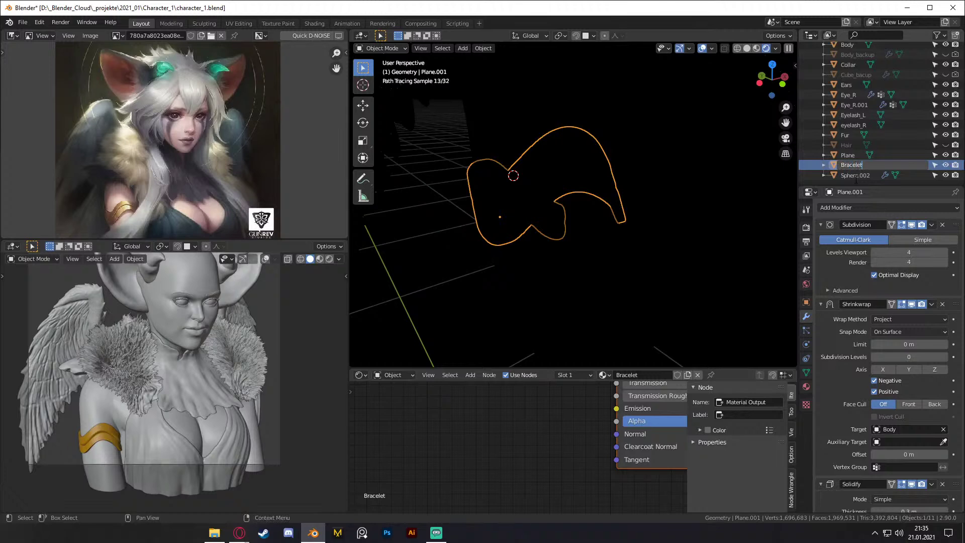
pyautogui.write('racelet')
pyautogui.press('Return')
# Step: Make the Licht collection visible in the viewport
pyautogui.scroll(5, 840, 140)
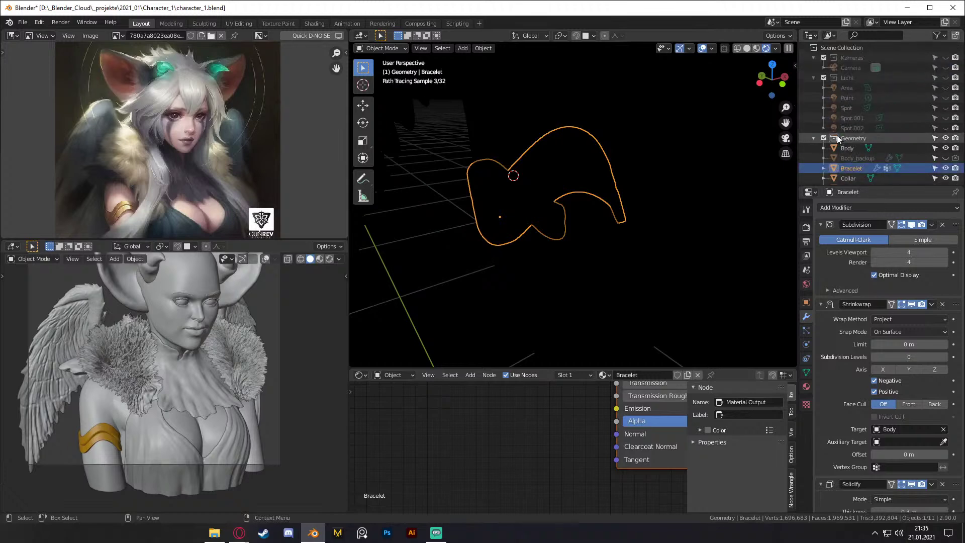
pyautogui.click(945, 77)
pyautogui.scroll(-3, 874, 121)
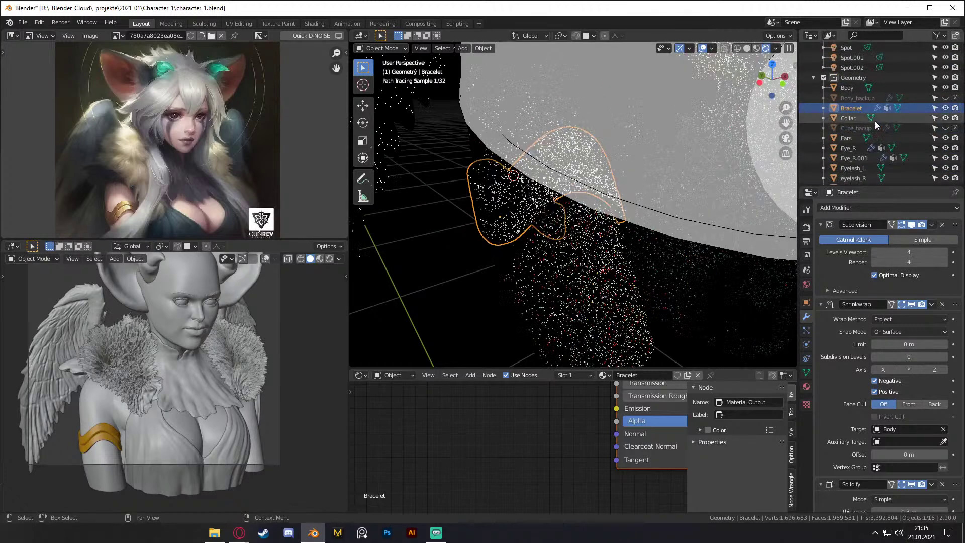
# Step: Hide all other Geometry objects, from Body through Sphere.002, leaving only the Bracelet shown
pyautogui.click(945, 87)
pyautogui.click(945, 118)
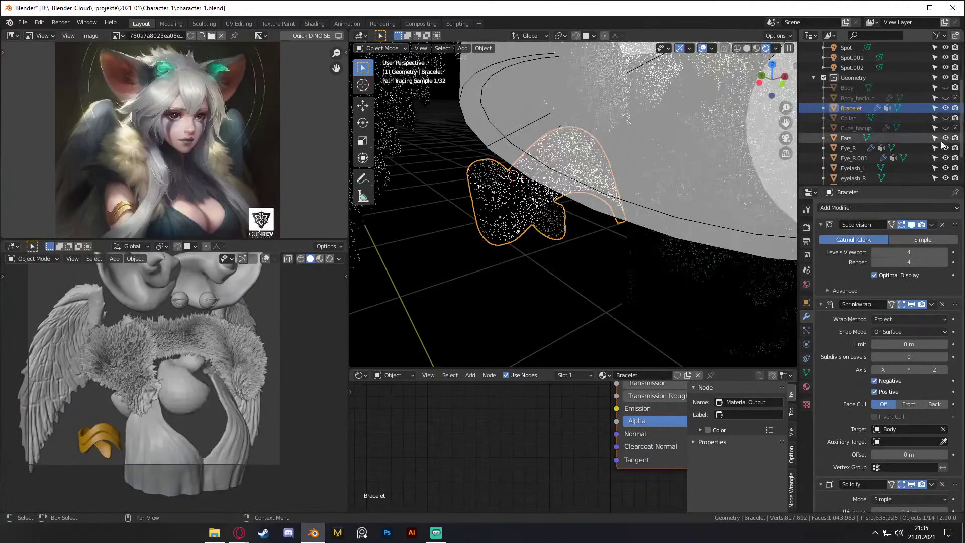
pyautogui.moveTo(945, 137); pyautogui.dragTo(945, 168)
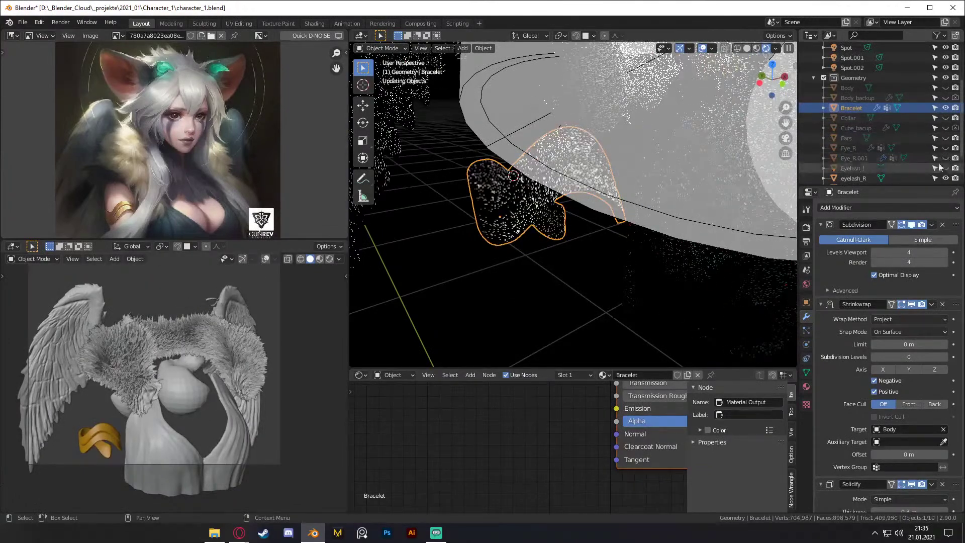
pyautogui.scroll(-2, 921, 150)
pyautogui.click(945, 148)
pyautogui.scroll(-2, 910, 150)
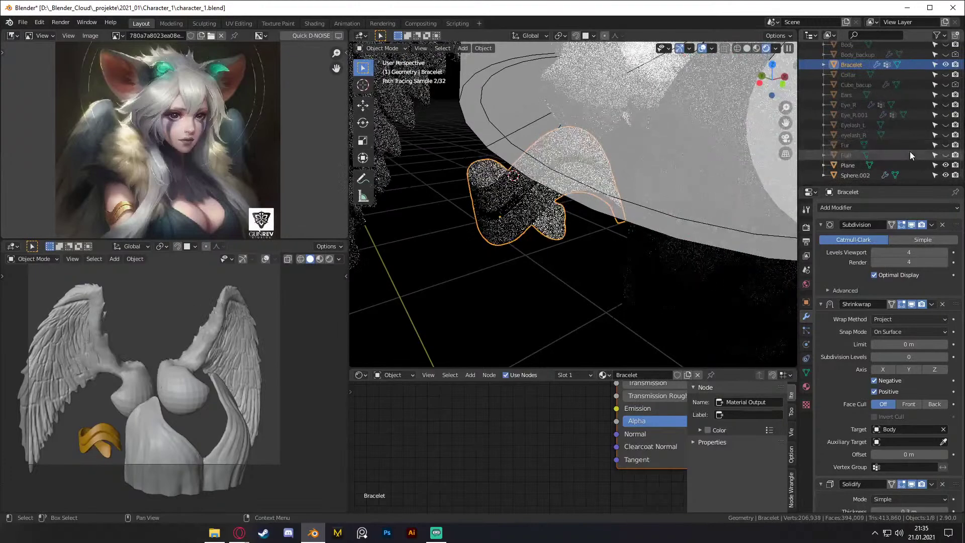
pyautogui.click(945, 166)
pyautogui.click(945, 175)
pyautogui.click(860, 182)
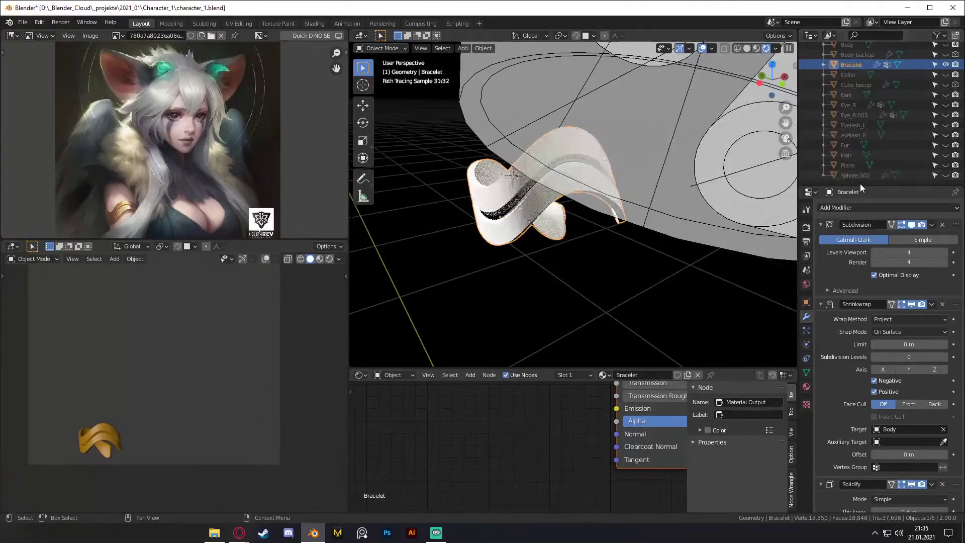
# Step: Create a new collection and name it Backup
pyautogui.scroll(5, 854, 124)
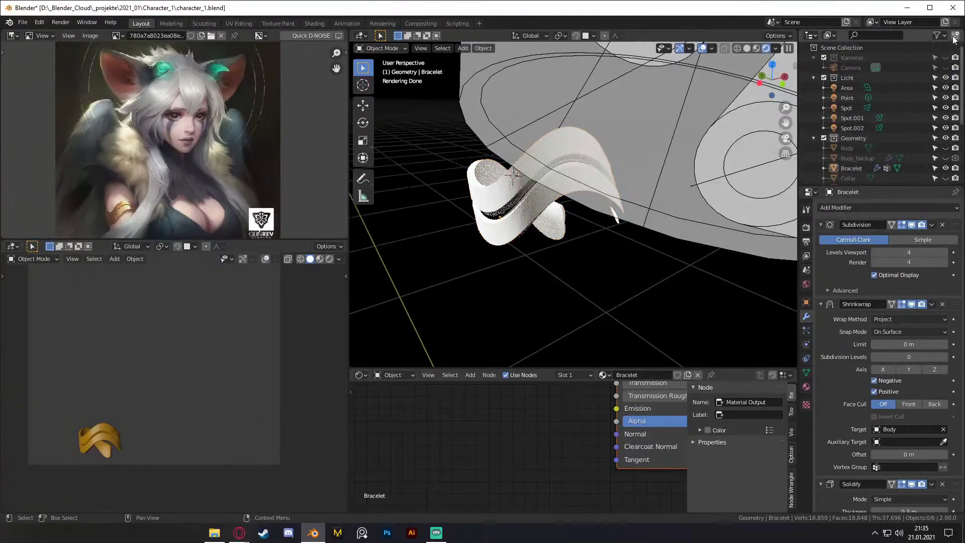
pyautogui.scroll(-5, 881, 134)
pyautogui.doubleClick(854, 173)
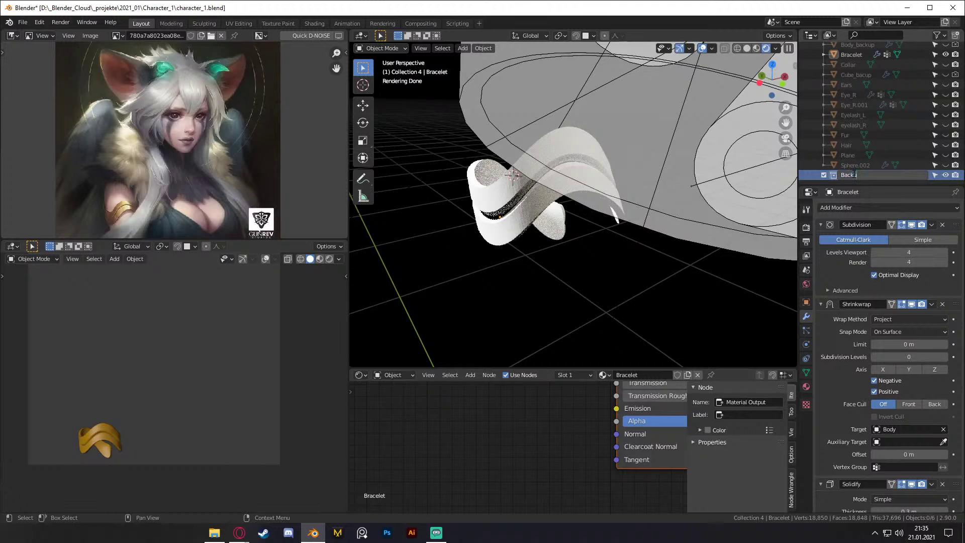
pyautogui.press('Return')
# Step: Move the Cube_bacup and Body_backup objects into the Backup collection, and hide and collapse it
pyautogui.scroll(2, 867, 159)
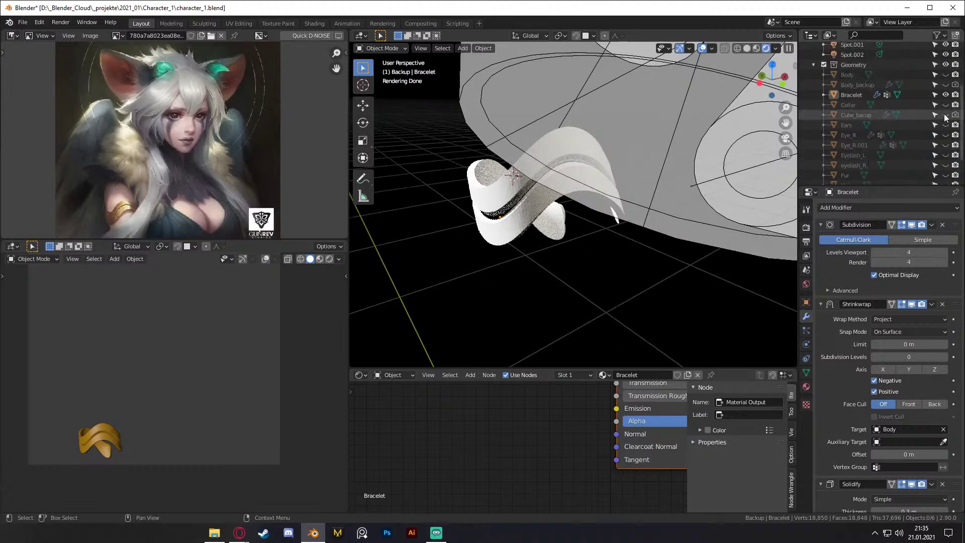
pyautogui.click(884, 119)
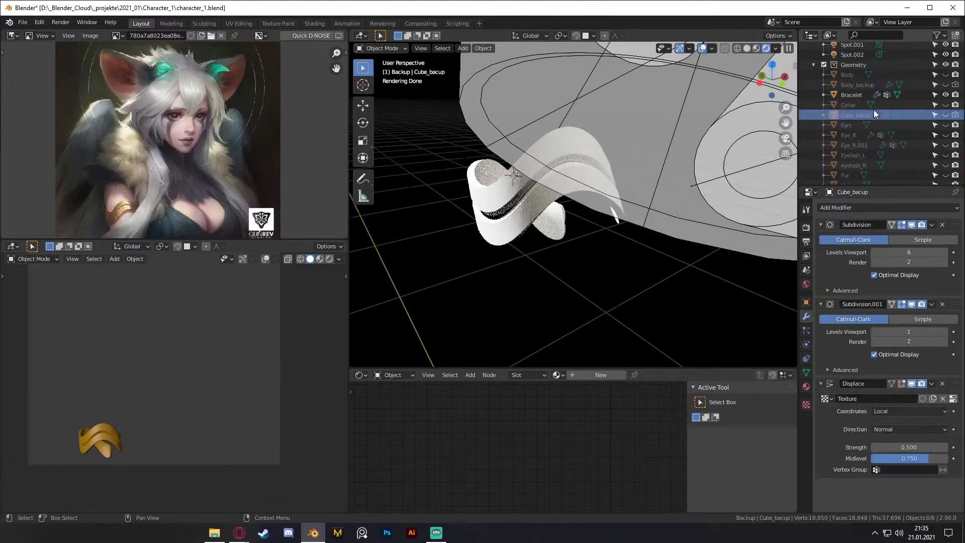
pyautogui.keyDown('ctrl'); pyautogui.click(861, 83); pyautogui.keyUp('ctrl')
pyautogui.scroll(2, 884, 104)
pyautogui.scroll(-4, 884, 104)
pyautogui.moveTo(865, 75); pyautogui.dragTo(859, 174)
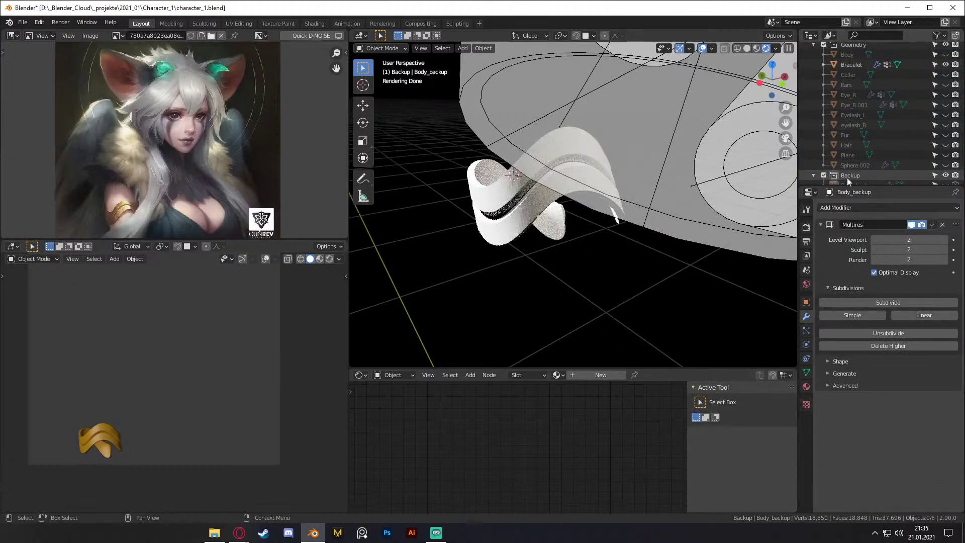
pyautogui.click(813, 175)
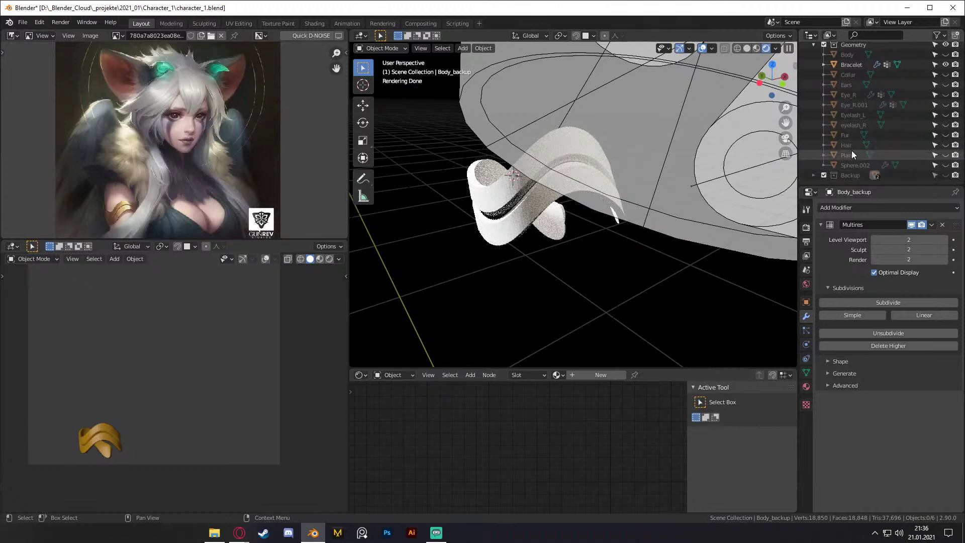
# Step: Select the bracelet and turn off the overlays in the rendered viewport
pyautogui.click(589, 203)
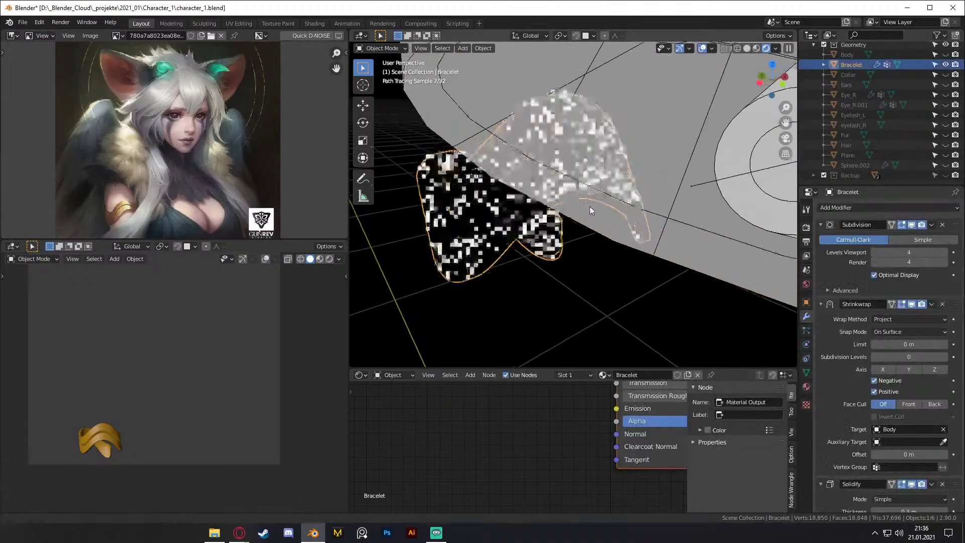
pyautogui.scroll(5, 878, 57)
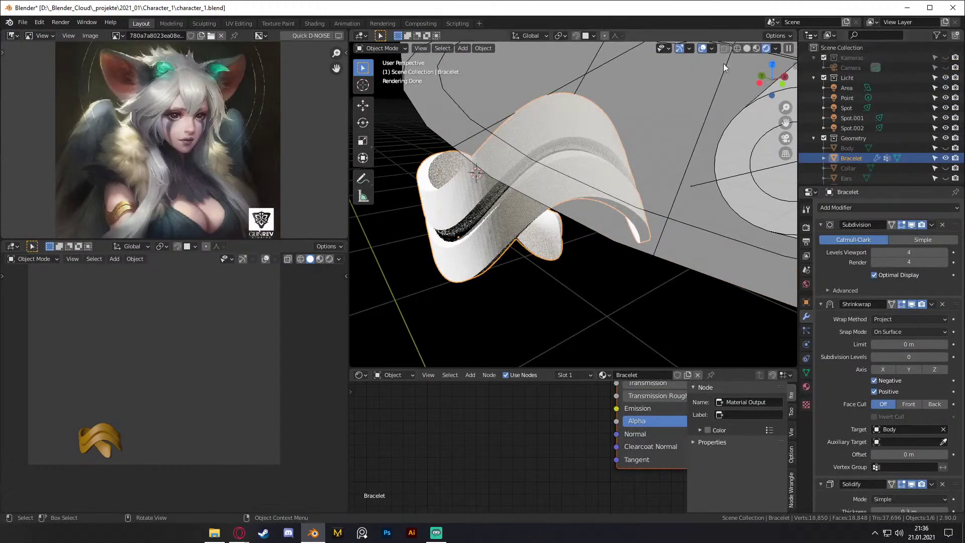
pyautogui.click(702, 48)
pyautogui.press('KP_Divide')
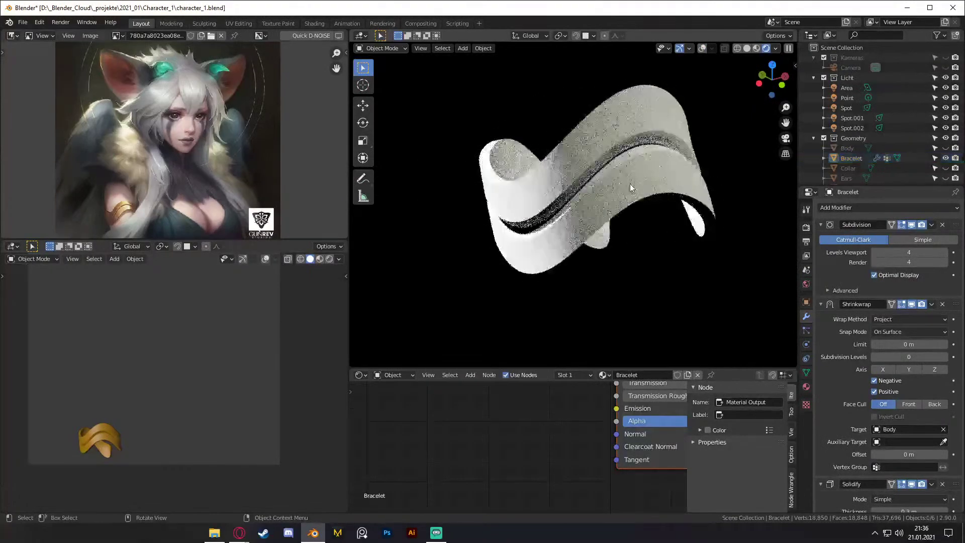
# Step: Apply smooth shading to the bracelet and inspect its lit surface
pyautogui.rightClick(631, 190)
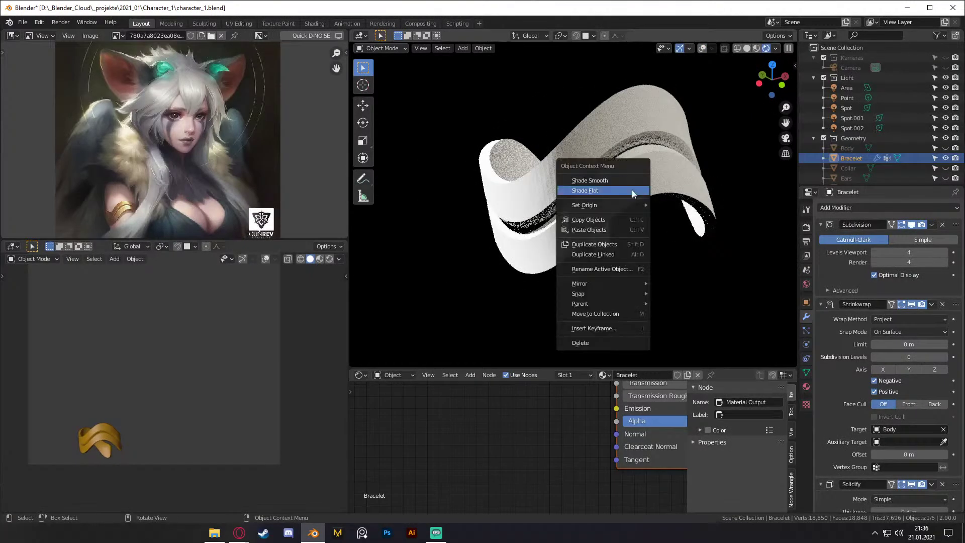
pyautogui.click(623, 180)
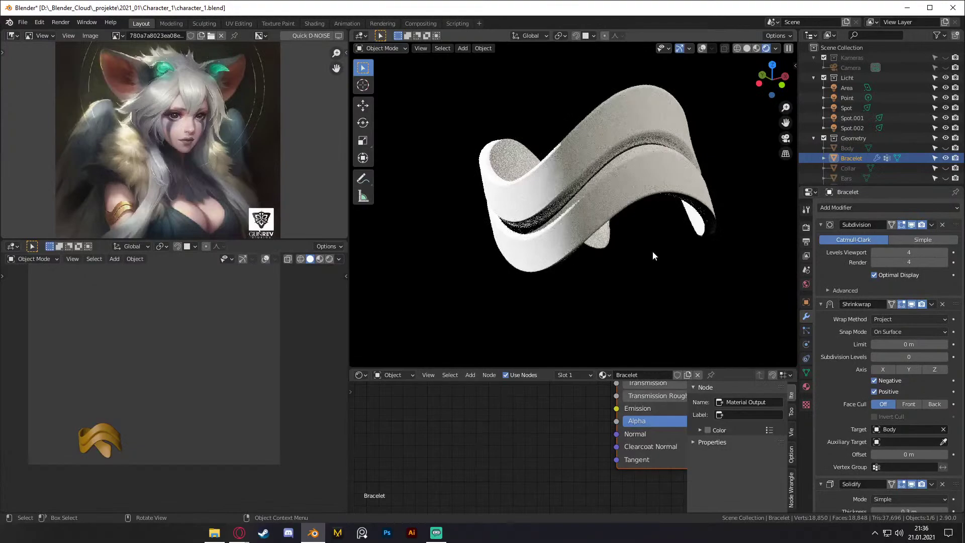
pyautogui.moveTo(659, 216); pyautogui.dragTo(688, 197, button='middle')
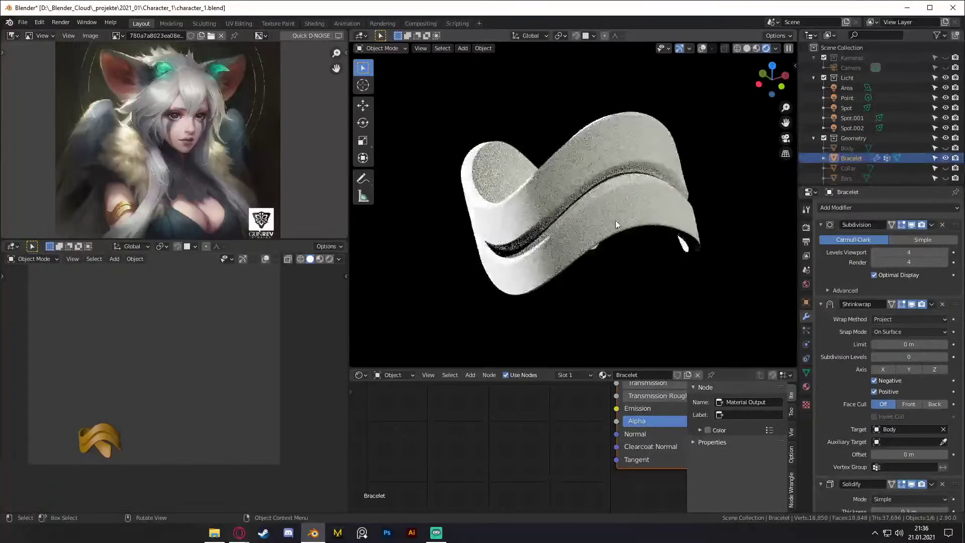
# Step: Set the Metallic value of the bracelet's material to 1.000 and inspect its rendered reflections
pyautogui.moveTo(620, 224); pyautogui.dragTo(649, 209, button='middle')
pyautogui.scroll(-2, 575, 439)
pyautogui.moveTo(575, 436); pyautogui.dragTo(520, 421, button='middle')
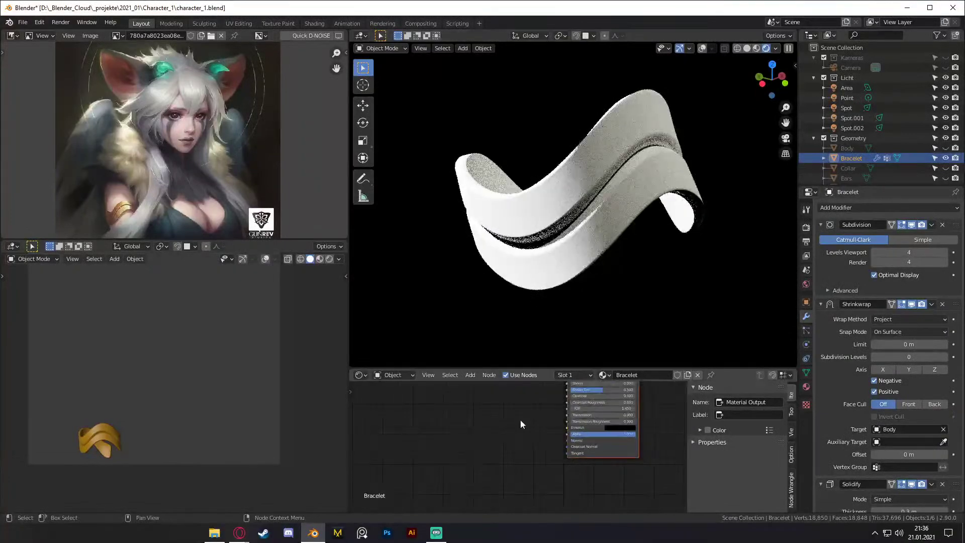
pyautogui.scroll(2, 584, 430)
pyautogui.scroll(1, 585, 446)
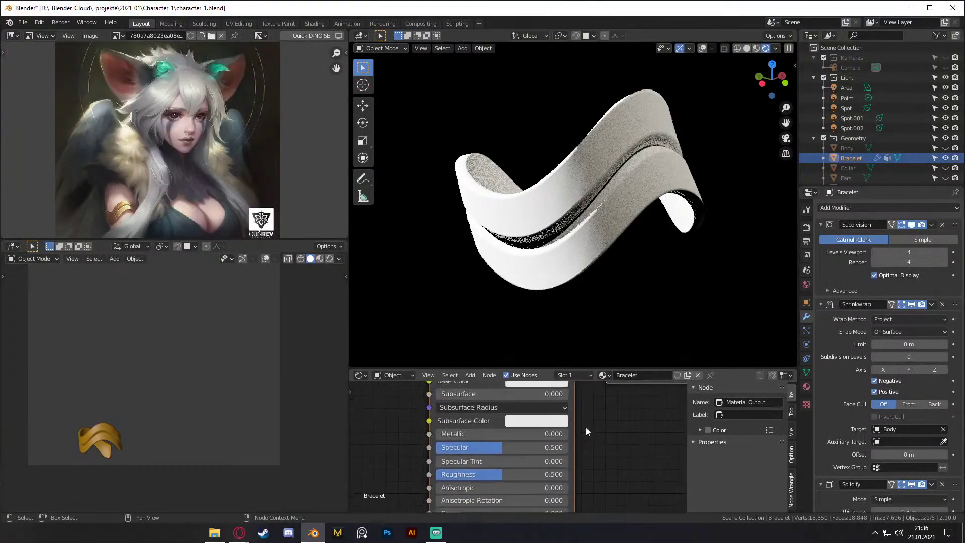
pyautogui.moveTo(483, 436); pyautogui.dragTo(558, 436)
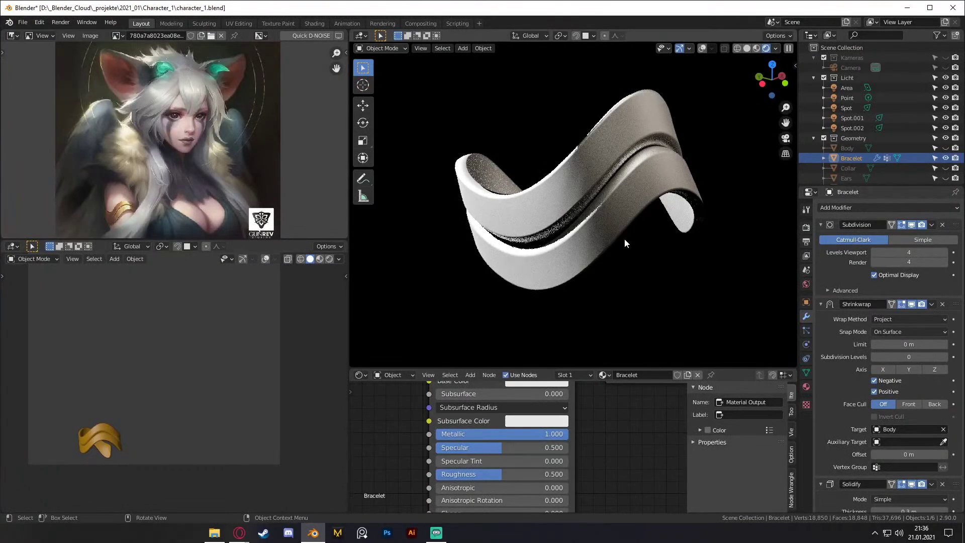
pyautogui.scroll(-3, 614, 433)
pyautogui.scroll(3, 613, 434)
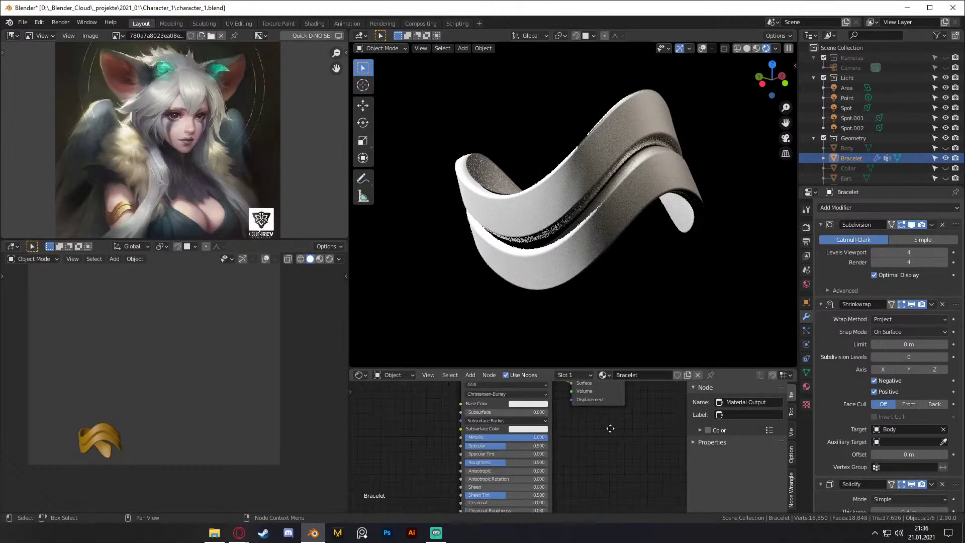
pyautogui.moveTo(590, 470); pyautogui.dragTo(592, 457, button='middle')
pyautogui.moveTo(626, 221); pyautogui.dragTo(602, 227, button='middle')
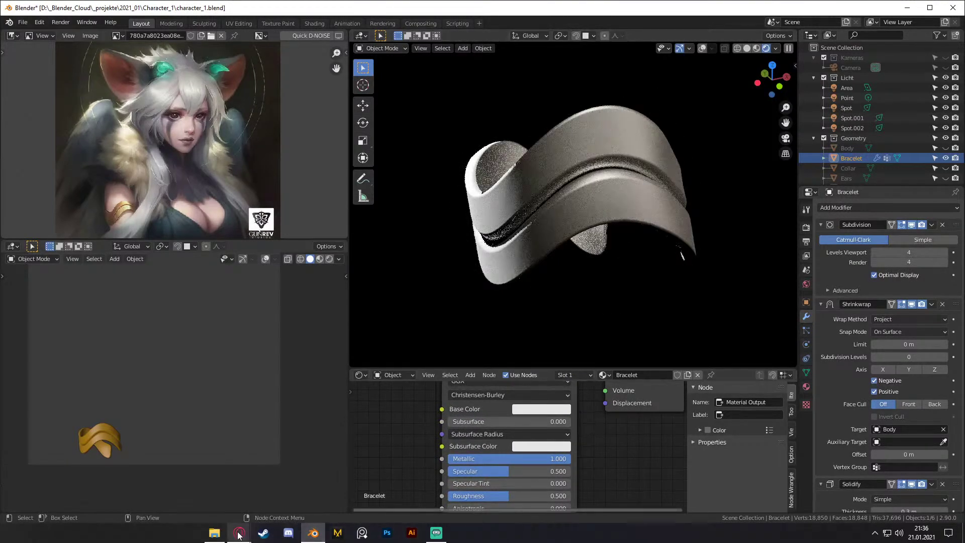
# Step: Switch to the Opera browser and search the web for "Pbr material metal color list" in a new tab
pyautogui.click(318, 498)
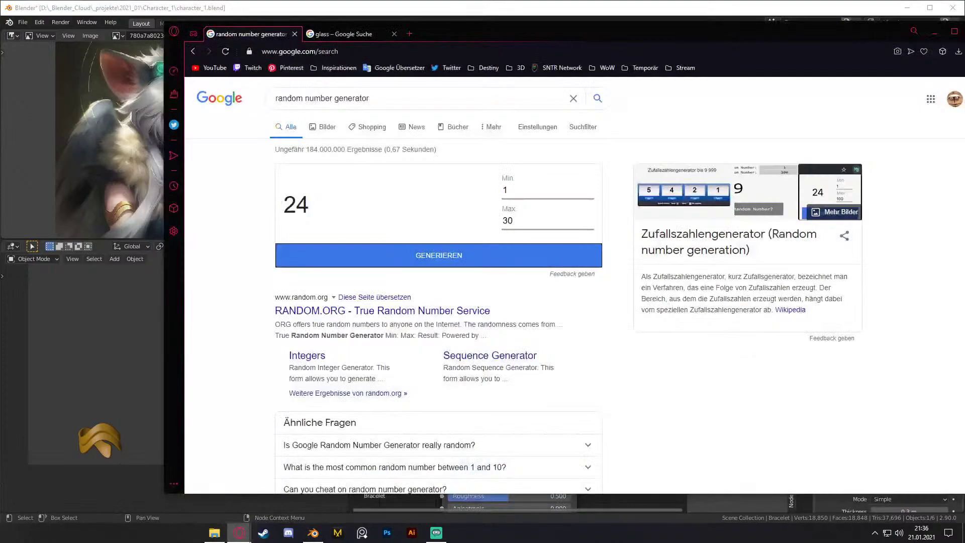
pyautogui.click(374, 43)
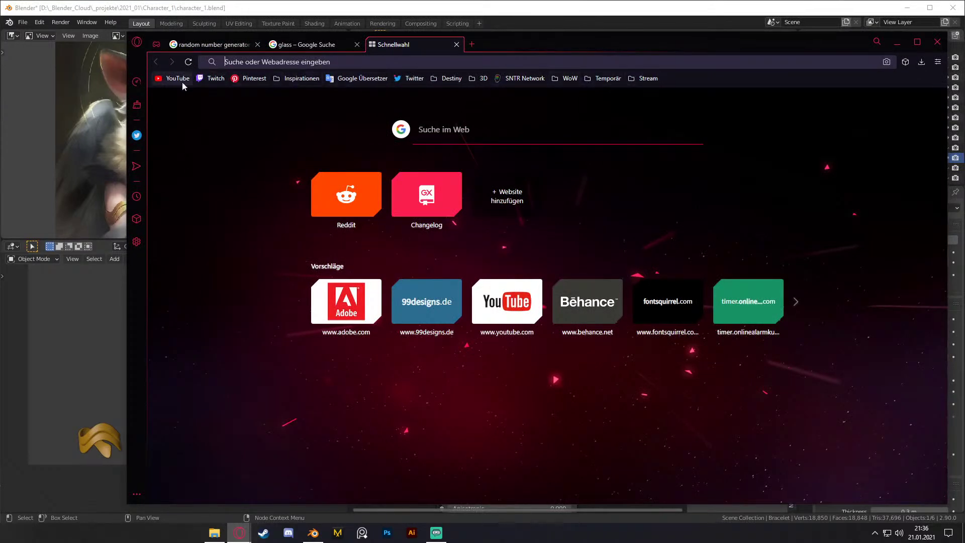
pyautogui.click(480, 78)
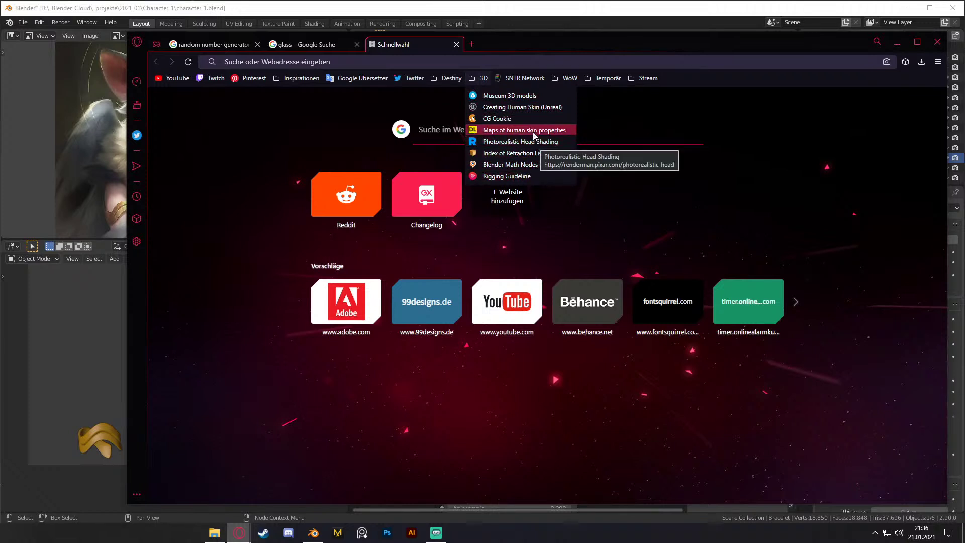
pyautogui.click(480, 63)
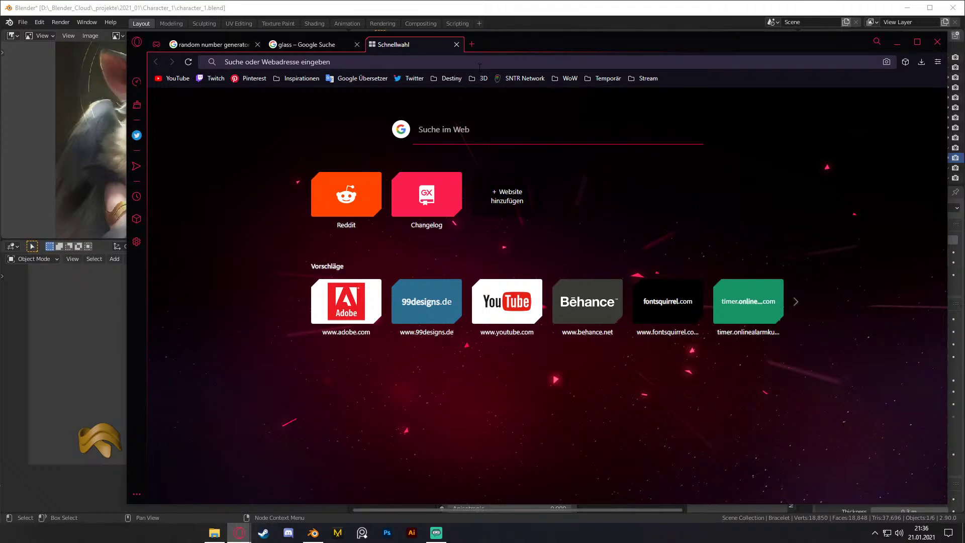
pyautogui.write('Pb')
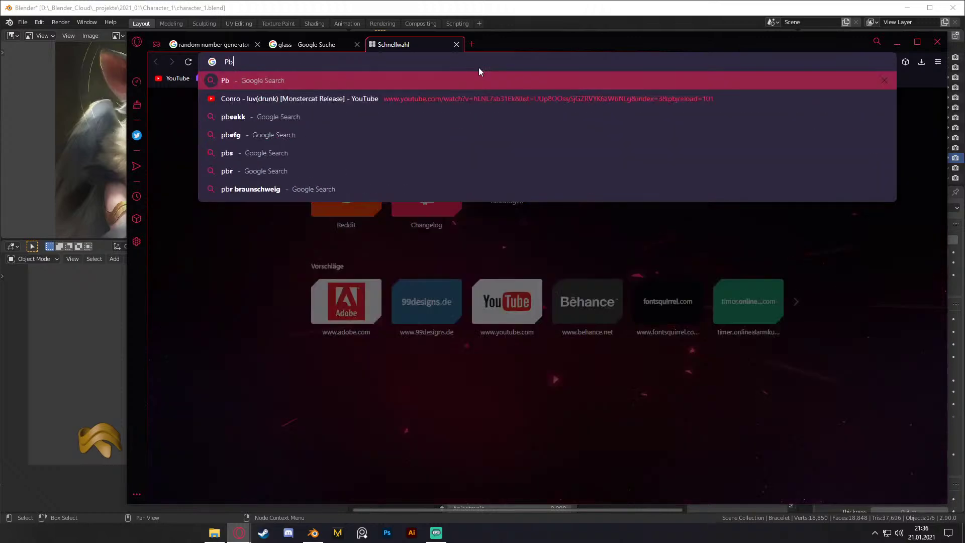
pyautogui.write('r material col')
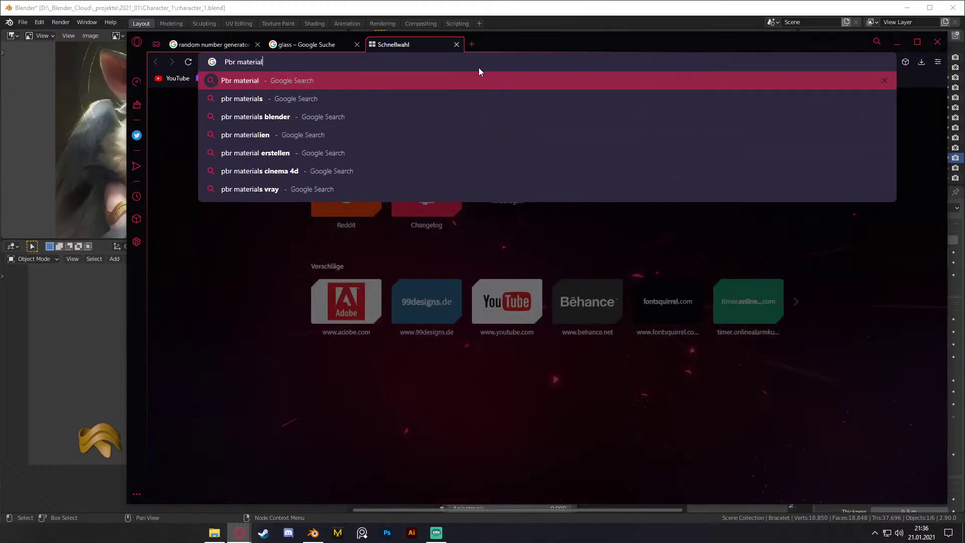
pyautogui.press('BackSpace')
pyautogui.press('BackSpace')
pyautogui.press('BackSpace')
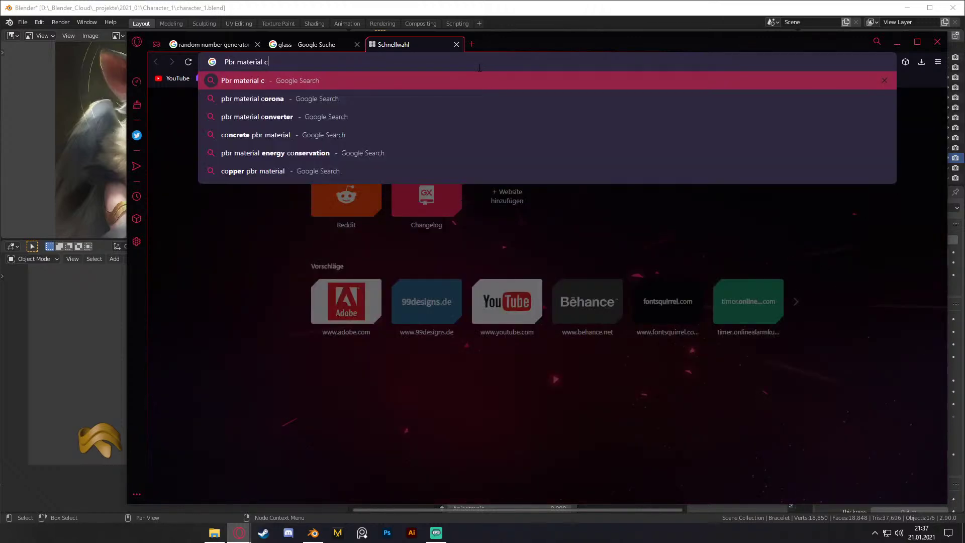
pyautogui.write('metal')
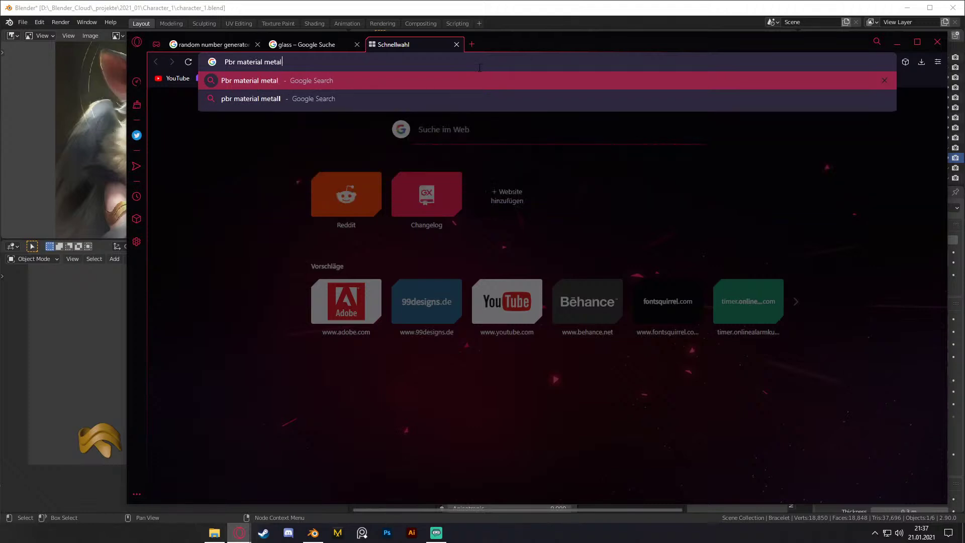
pyautogui.write(' color lis')
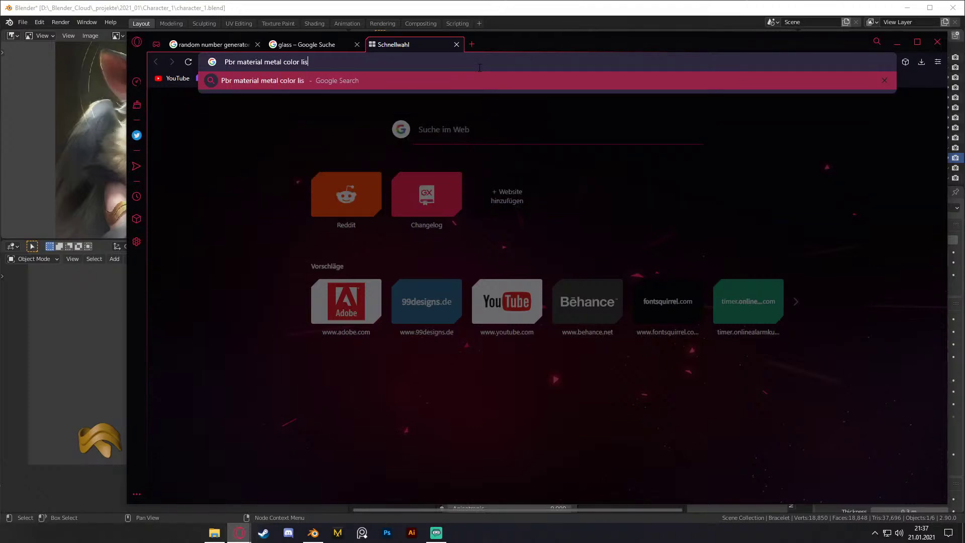
pyautogui.write('t')
pyautogui.press('Return')
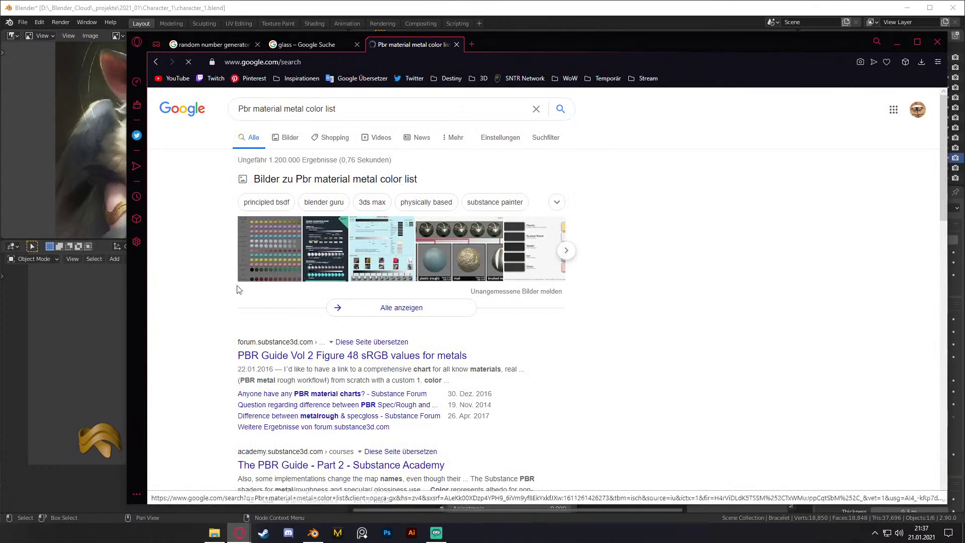
# Step: Read the Blender Stack Exchange result on PBR reflectance values for metals and return to the search results
pyautogui.scroll(-2, 210, 332)
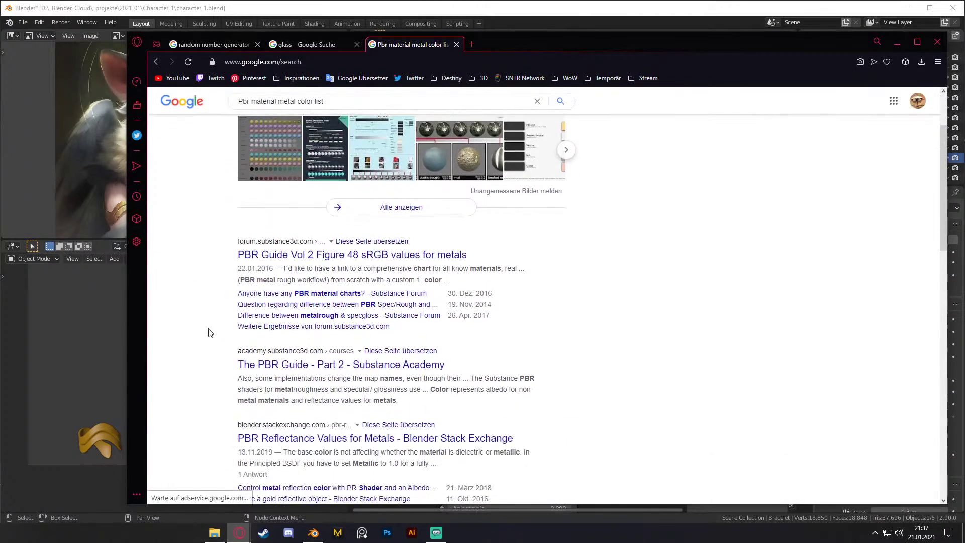
pyautogui.scroll(-1, 210, 333)
pyautogui.click(451, 385)
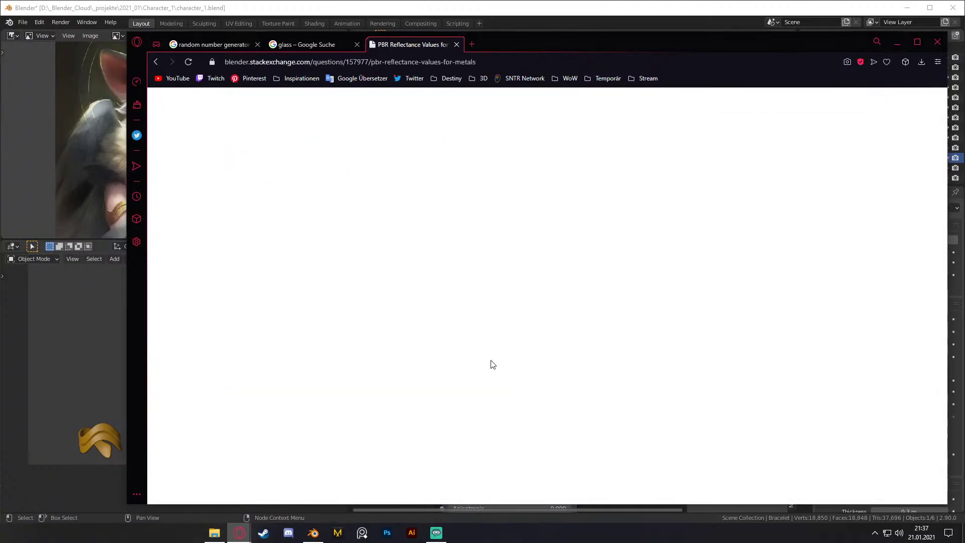
pyautogui.scroll(-6, 416, 311)
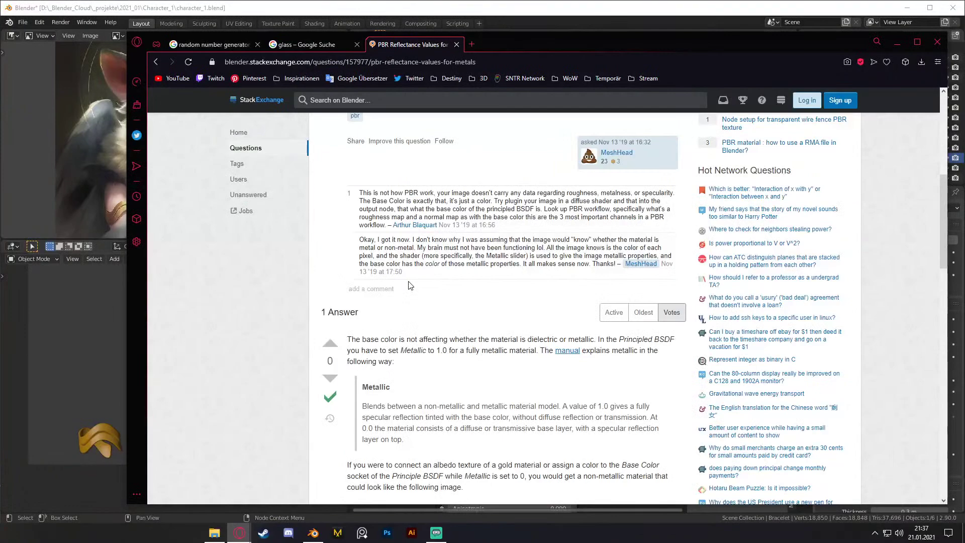
pyautogui.scroll(-8, 409, 285)
pyautogui.scroll(-3, 308, 263)
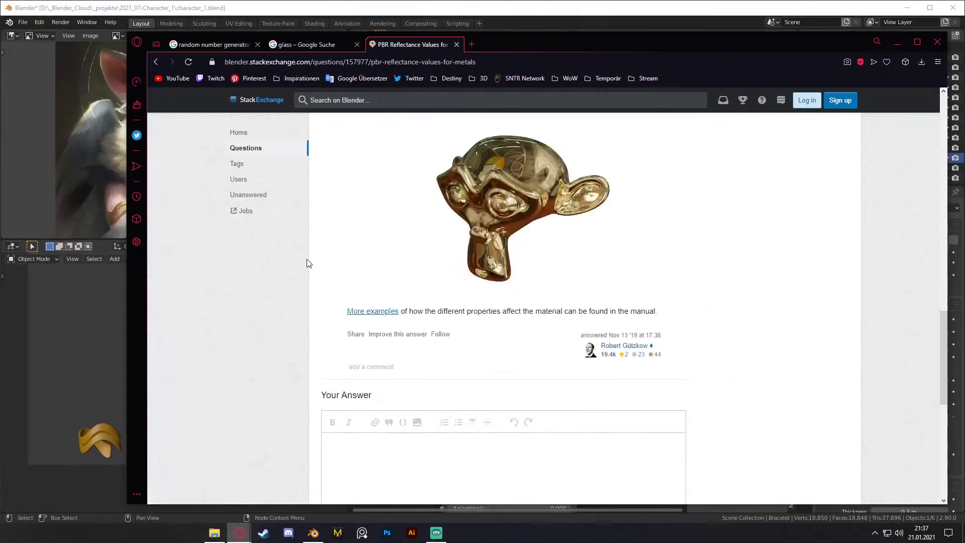
pyautogui.click(155, 62)
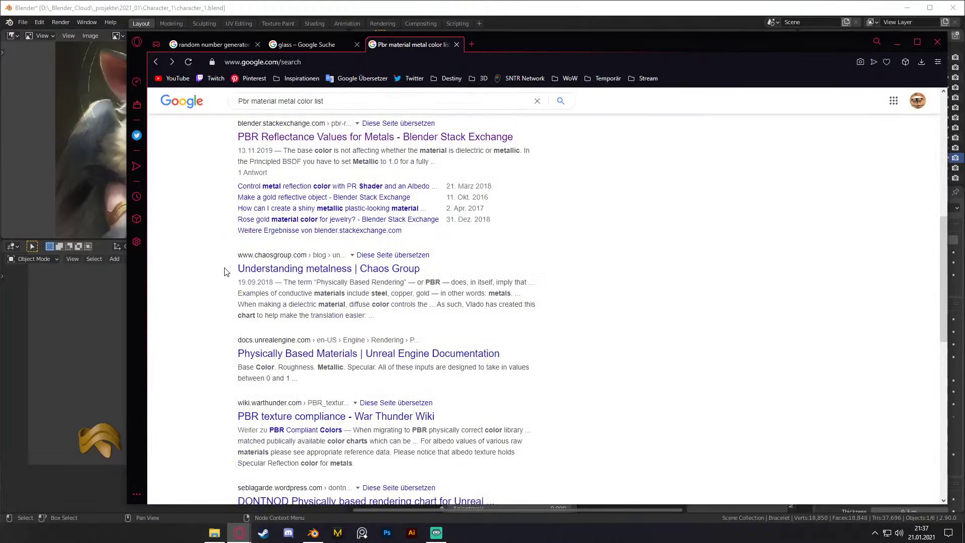
# Step: Open Unreal Engine's Physically Based Materials documentation and find "gold" in its table of measured base colors for metals
pyautogui.click(468, 364)
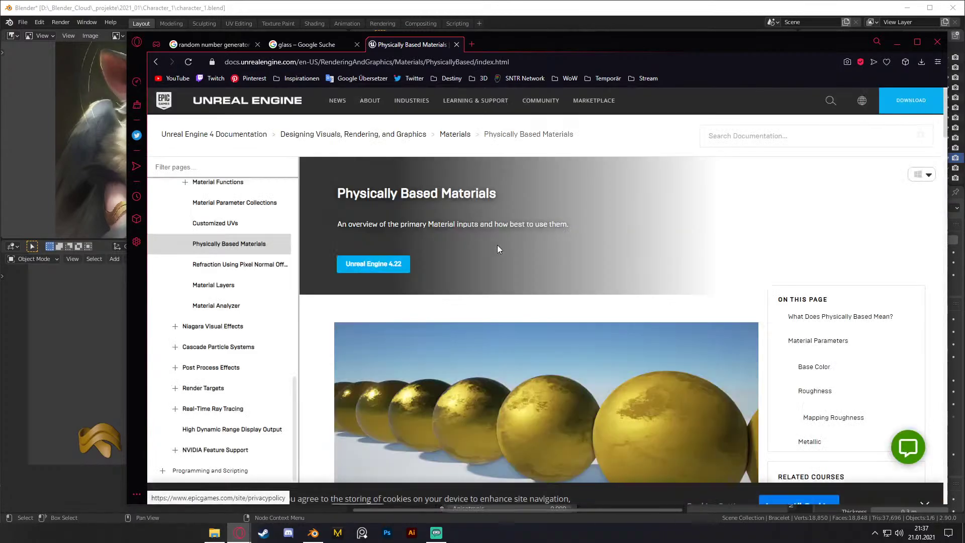
pyautogui.scroll(-10, 496, 245)
pyautogui.scroll(5, 497, 233)
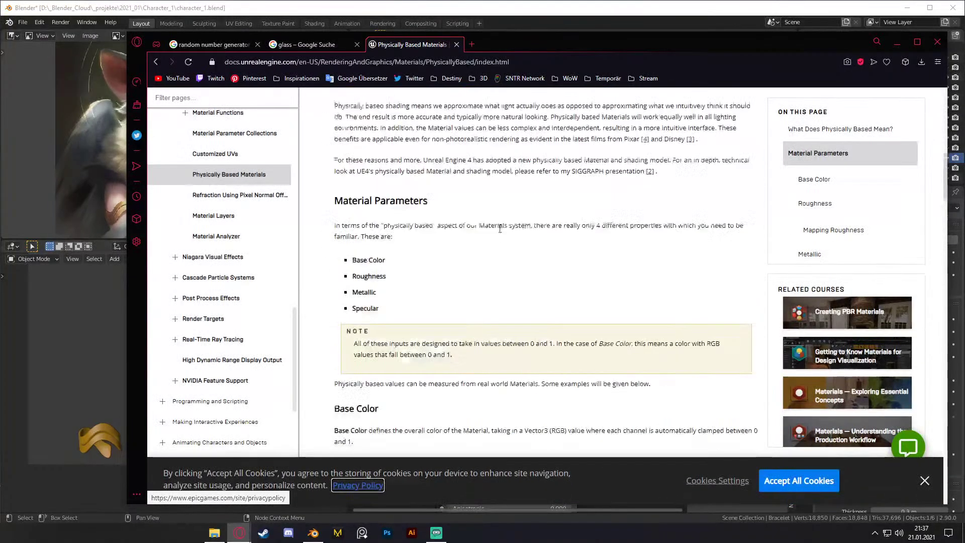
pyautogui.scroll(-20, 497, 230)
pyautogui.scroll(9, 499, 218)
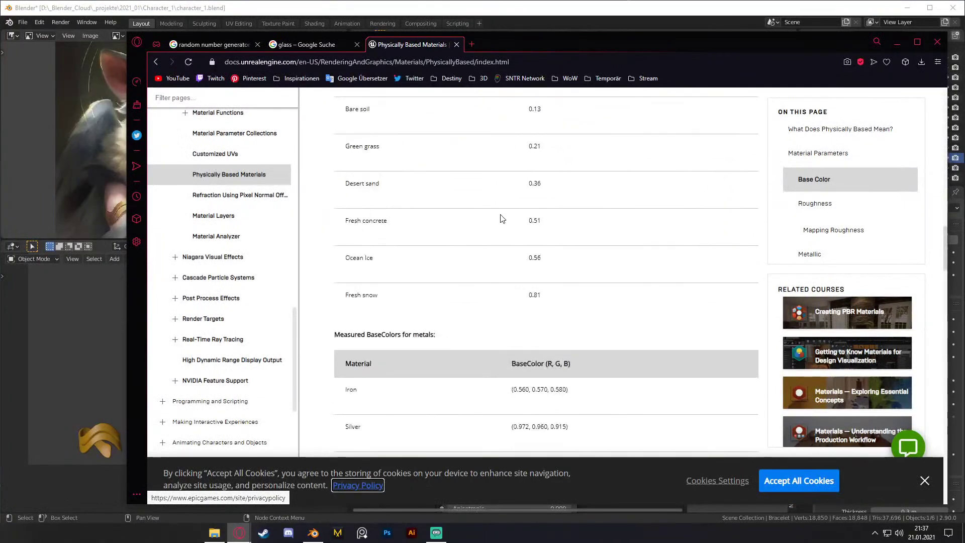
pyautogui.hotkey('ctrl', 'f')
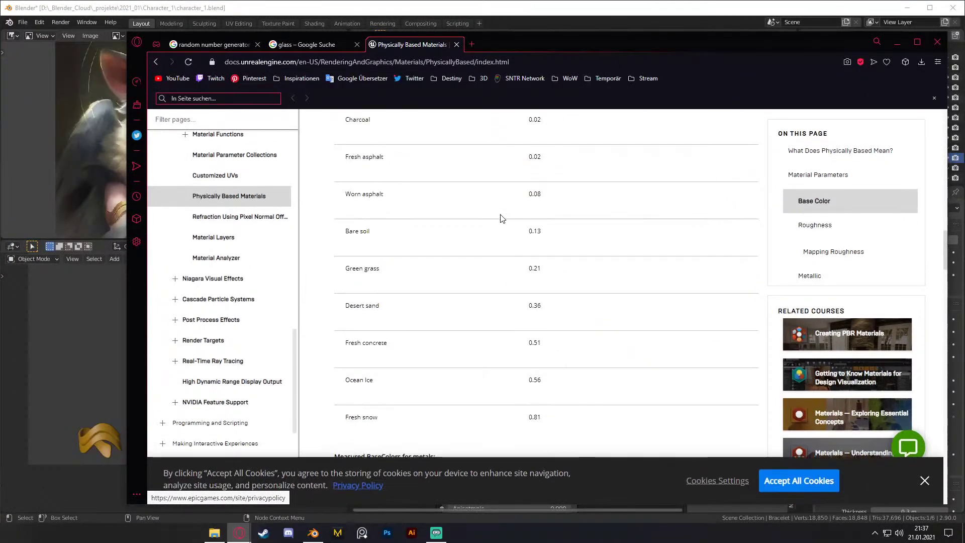
pyautogui.write('gold')
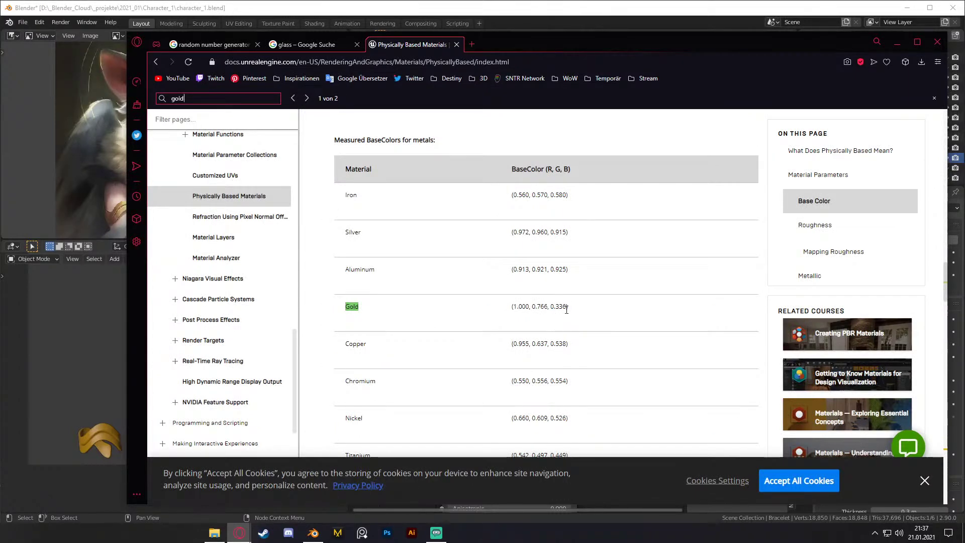
# Step: Back in Blender, set the bracelet material's Base Color to red 1.000 and green 0.760
pyautogui.click(589, 10)
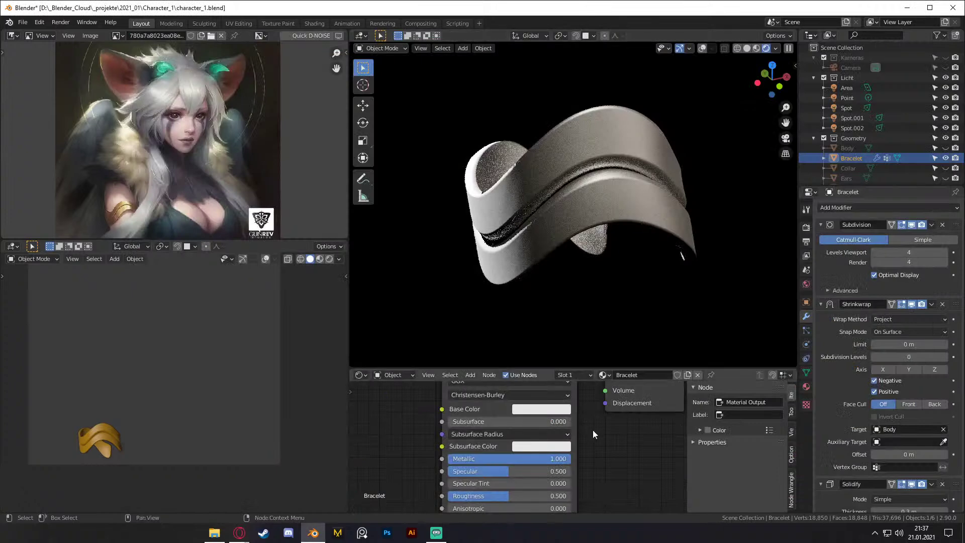
pyautogui.scroll(1, 588, 433)
pyautogui.click(554, 432)
pyautogui.click(548, 365)
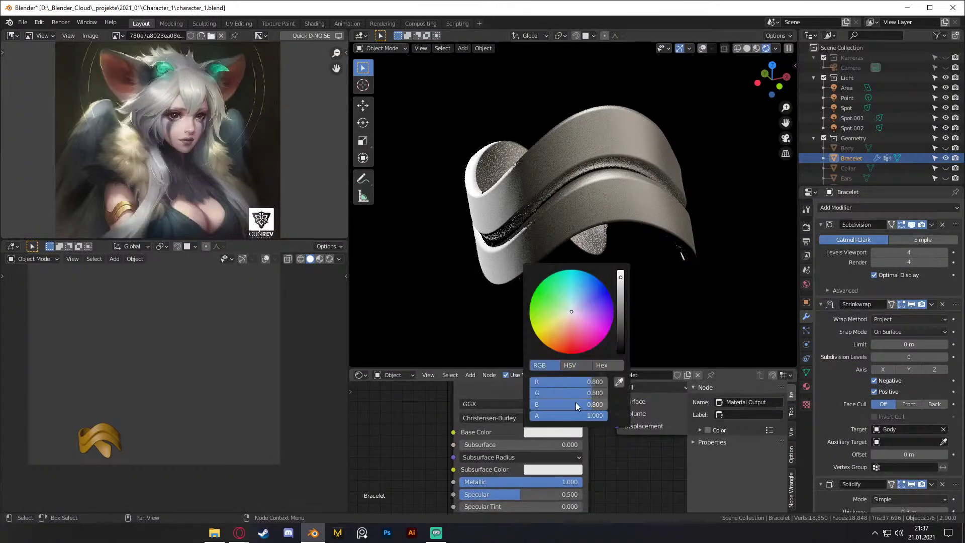
pyautogui.click(595, 383)
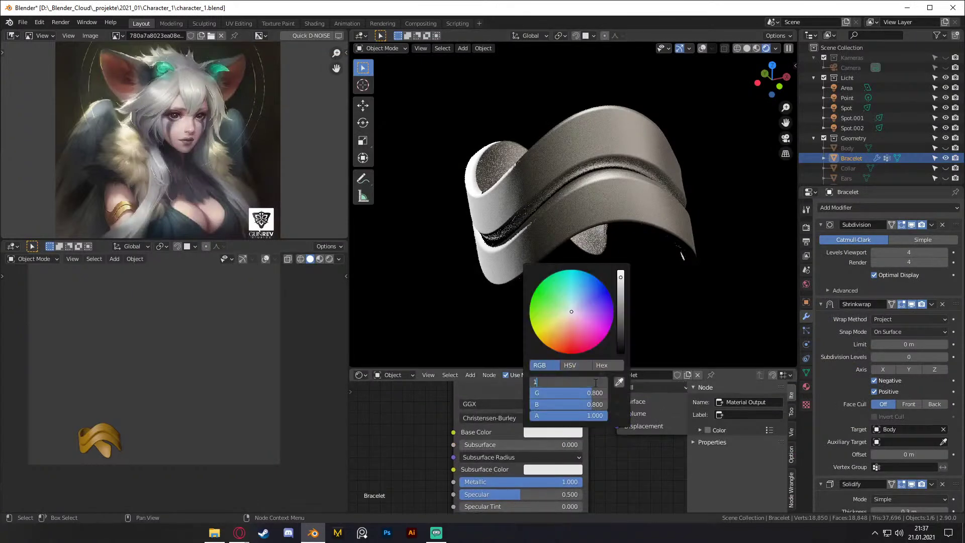
pyautogui.click(594, 391)
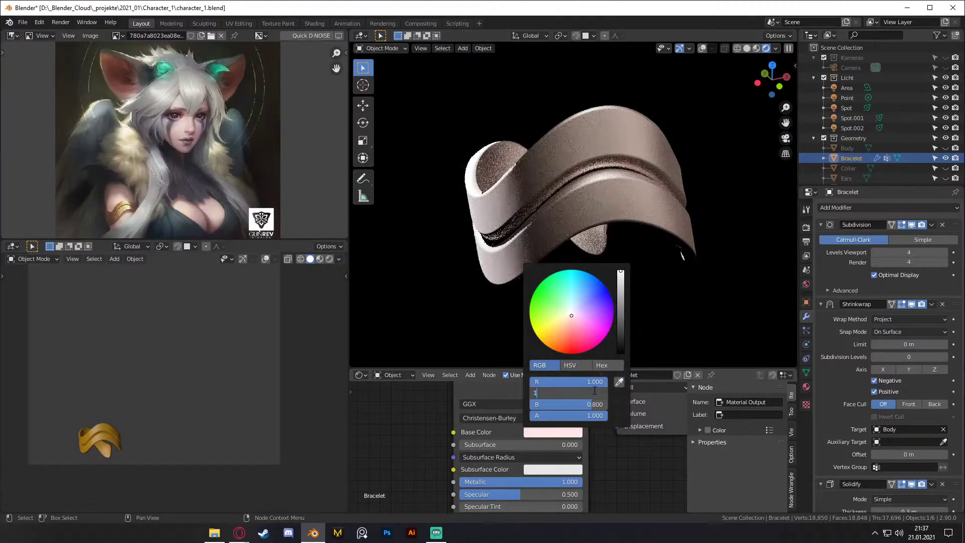
pyautogui.write('1.76')
pyautogui.press('Return')
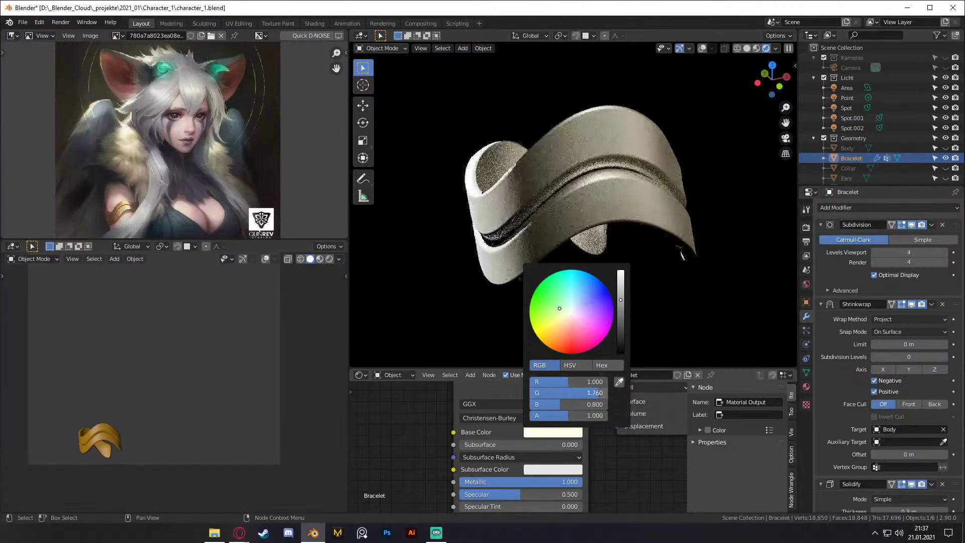
pyautogui.click(594, 391)
pyautogui.write('.7')
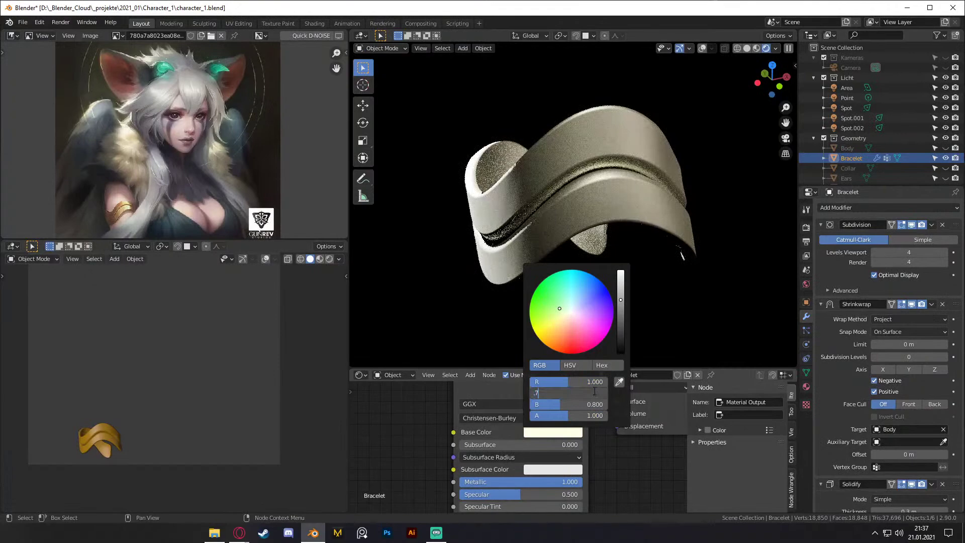
pyautogui.write('5')
pyautogui.press('Return')
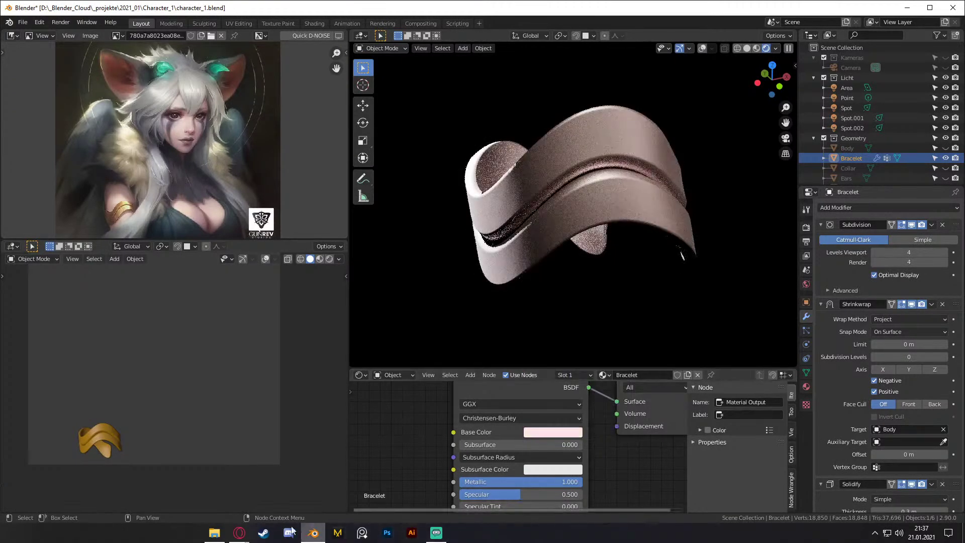
# Step: Check gold's base color in the Unreal documentation in Opera, and set the bracelet's Base Color blue component to 0.336 in Blender
pyautogui.moveTo(239, 531)
pyautogui.click(322, 495)
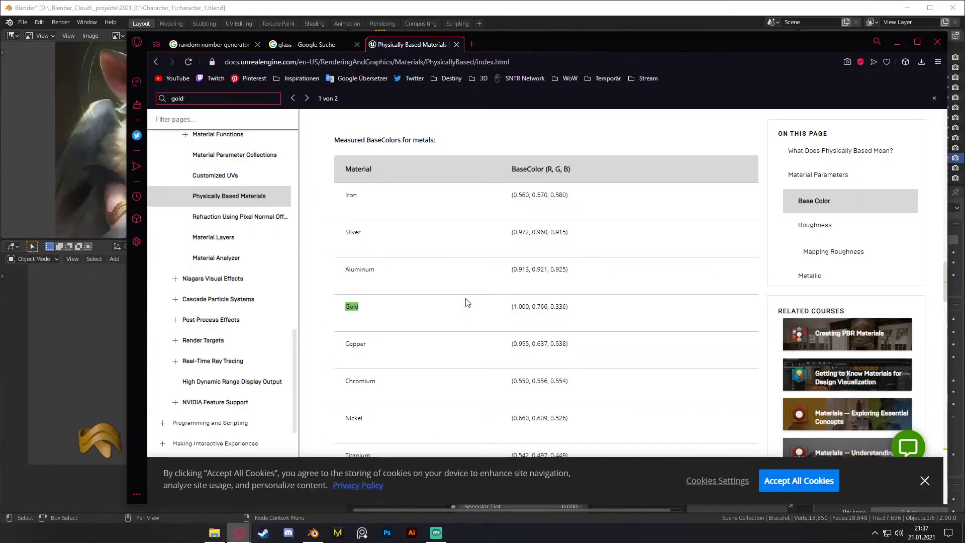
pyautogui.click(607, 510)
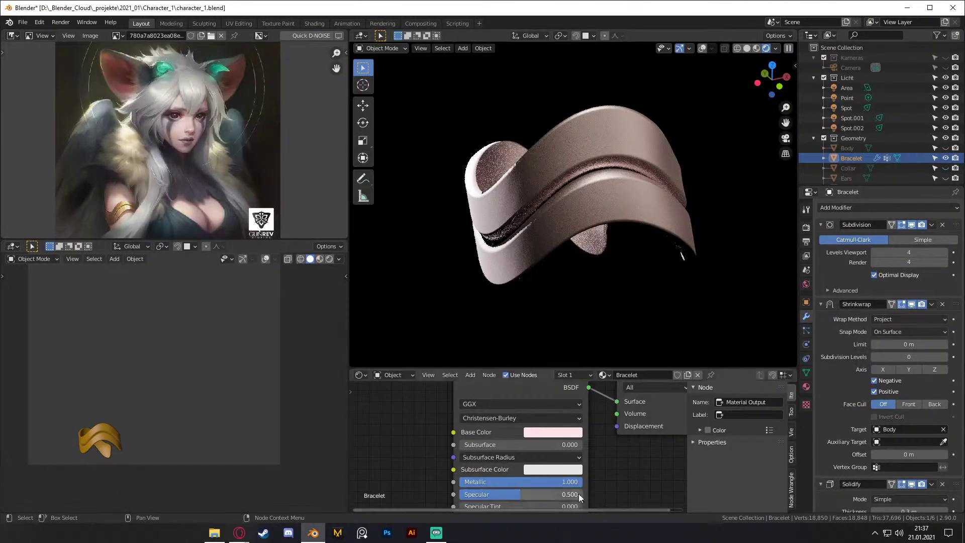
pyautogui.click(554, 433)
pyautogui.click(577, 401)
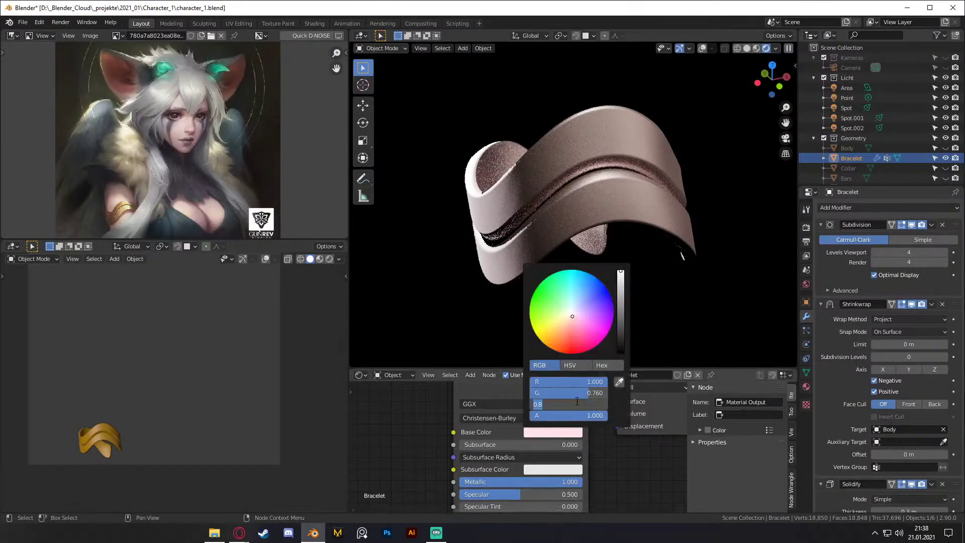
pyautogui.press('Return')
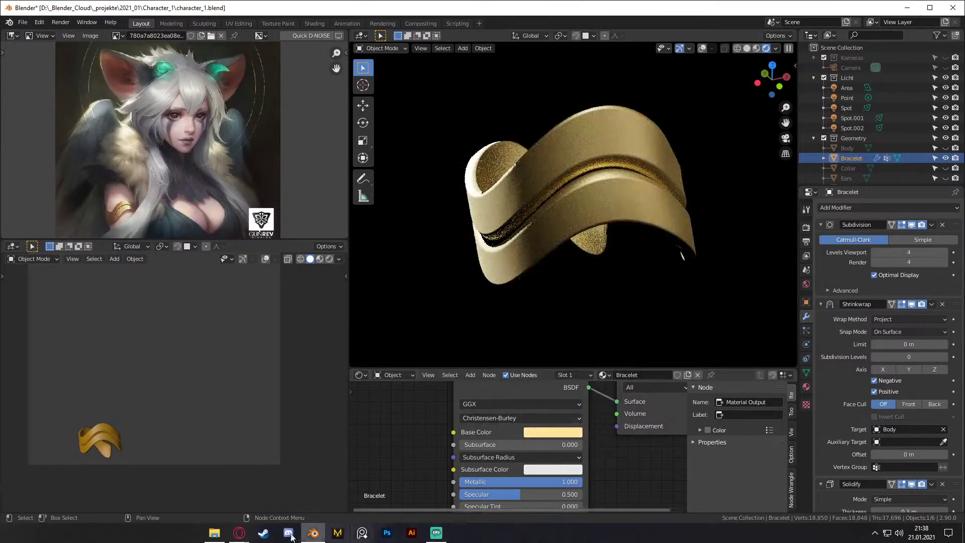
# Step: Shift the bracelet's Base Color to a warmer gold with hue about 0.089 and saturation about 0.455
pyautogui.click(548, 434)
pyautogui.moveTo(585, 393); pyautogui.dragTo(581, 393)
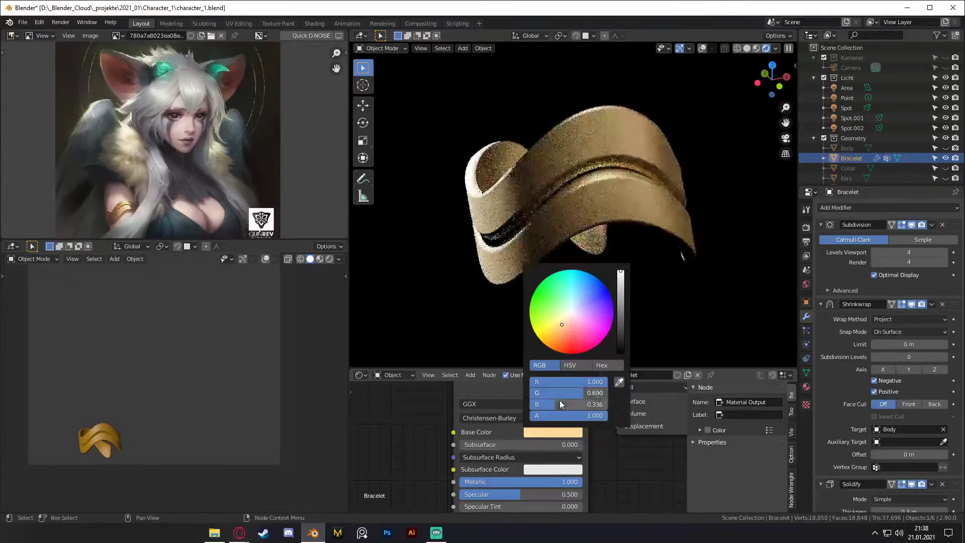
pyautogui.click(572, 367)
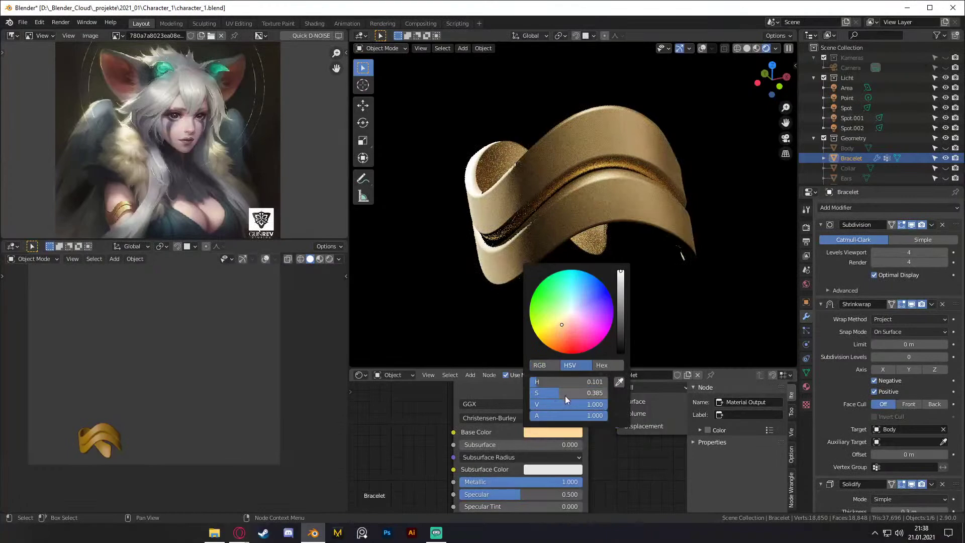
pyautogui.moveTo(556, 381); pyautogui.dragTo(561, 394)
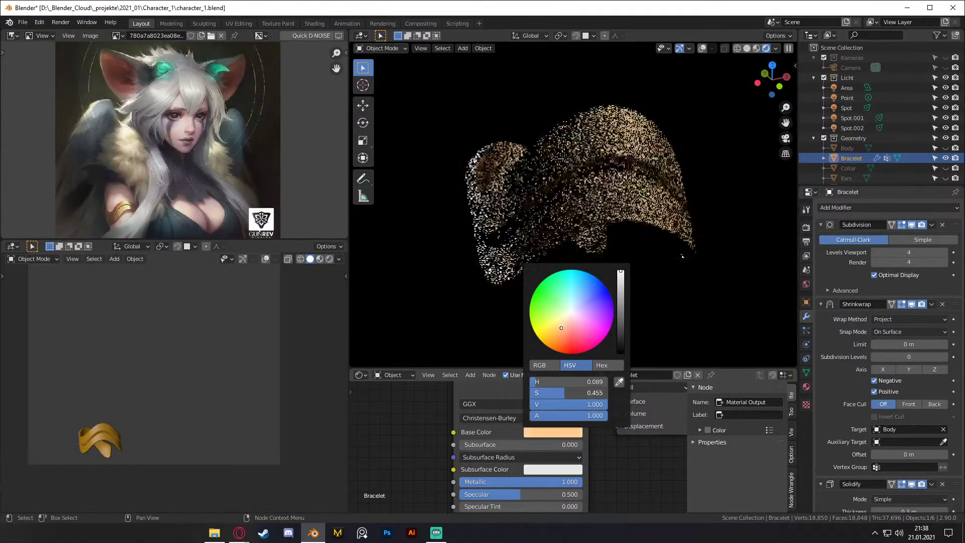
pyautogui.moveTo(560, 393); pyautogui.dragTo(561, 393)
# Step: Lower the bracelet material's Roughness to about 0.264 for a shinier metal
pyautogui.scroll(-2, 615, 477)
pyautogui.scroll(2, 610, 453)
pyautogui.moveTo(601, 466); pyautogui.dragTo(608, 437, button='middle')
pyautogui.moveTo(542, 441); pyautogui.dragTo(514, 441)
# Step: Add a Noise Texture node beside the bracelet's shader and preview its output directly on the model
pyautogui.scroll(-4, 615, 459)
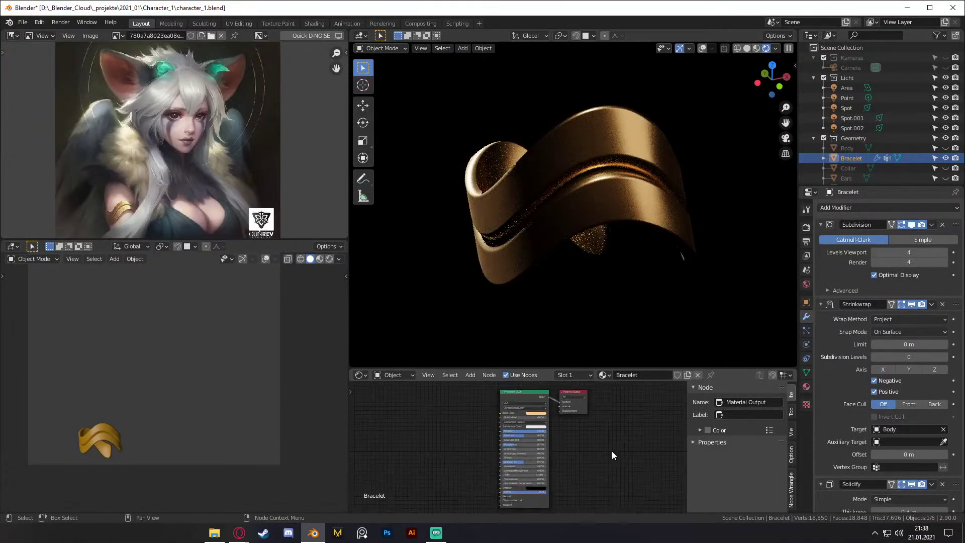
pyautogui.scroll(-2, 532, 478)
pyautogui.moveTo(540, 476); pyautogui.dragTo(652, 433, button='middle')
pyautogui.scroll(2, 649, 447)
pyautogui.scroll(-3, 522, 443)
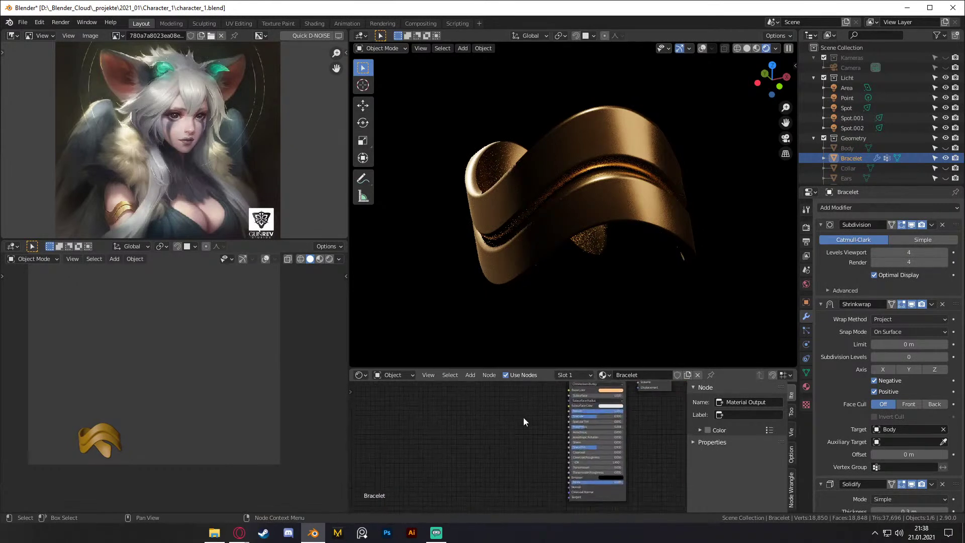
pyautogui.hotkey('shift', 'a')
pyautogui.moveTo(432, 436)
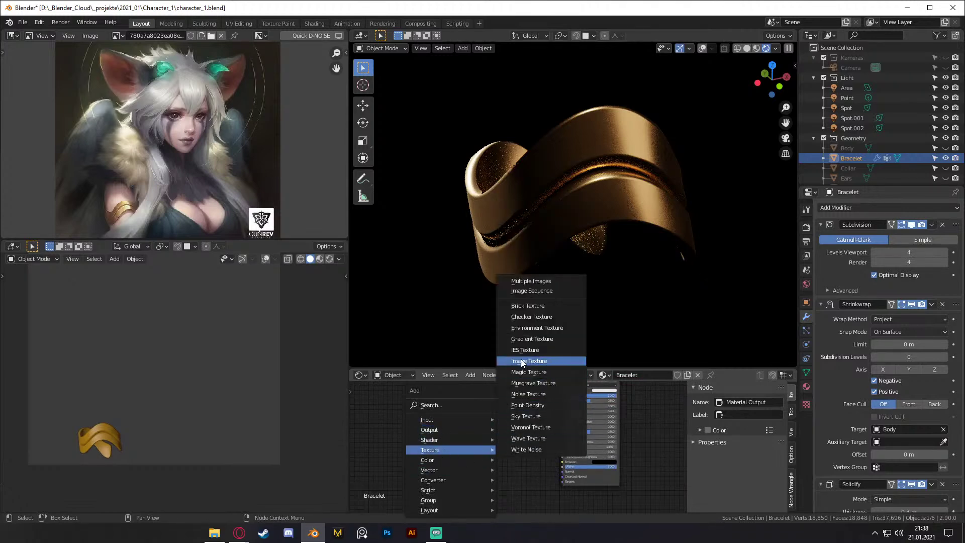
pyautogui.click(524, 396)
pyautogui.click(421, 406)
pyautogui.scroll(2, 478, 414)
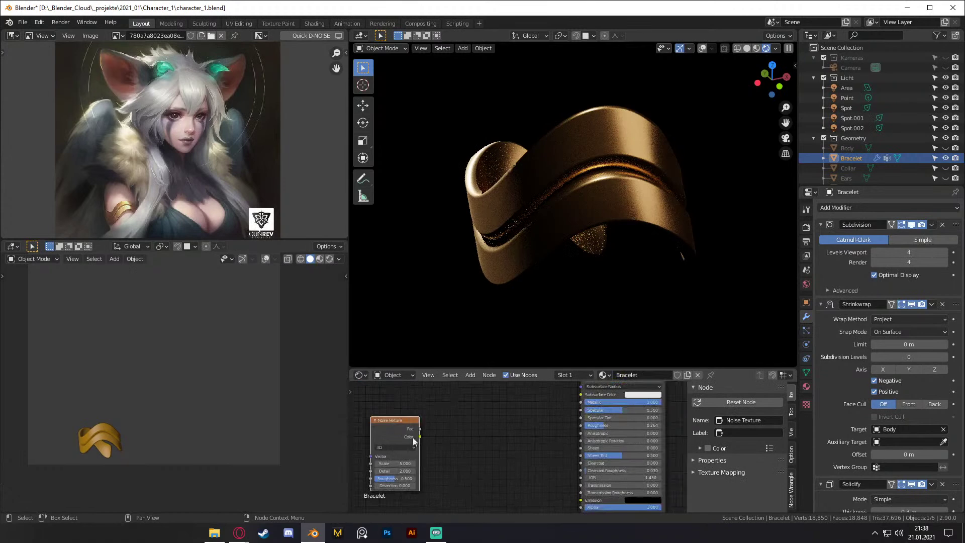
pyautogui.keyDown('ctrl'); pyautogui.keyDown('shift'); pyautogui.click(384, 426); pyautogui.keyUp('shift'); pyautogui.keyUp('ctrl')
pyautogui.moveTo(384, 426); pyautogui.dragTo(440, 425)
# Step: Insert a ColorRamp node after the Noise Texture and set the noise Detail to 7
pyautogui.hotkey('shift', 'a')
pyautogui.moveTo(455, 461)
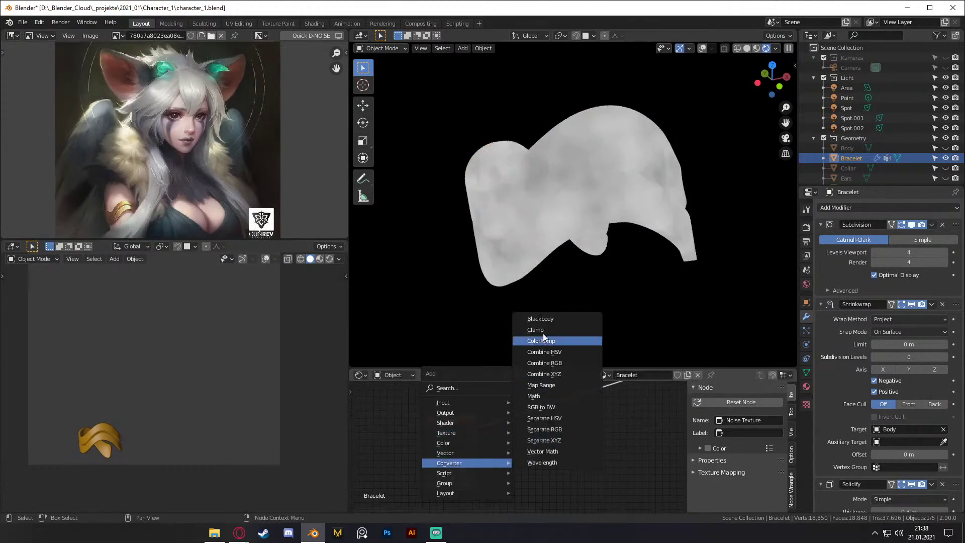
pyautogui.click(544, 345)
pyautogui.click(553, 472)
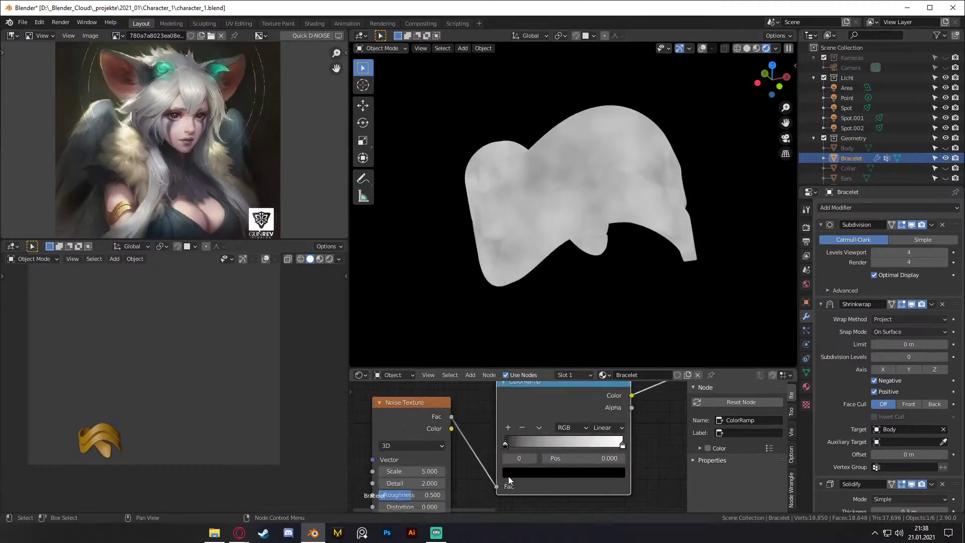
pyautogui.scroll(2, 508, 475)
pyautogui.moveTo(480, 442); pyautogui.dragTo(517, 442)
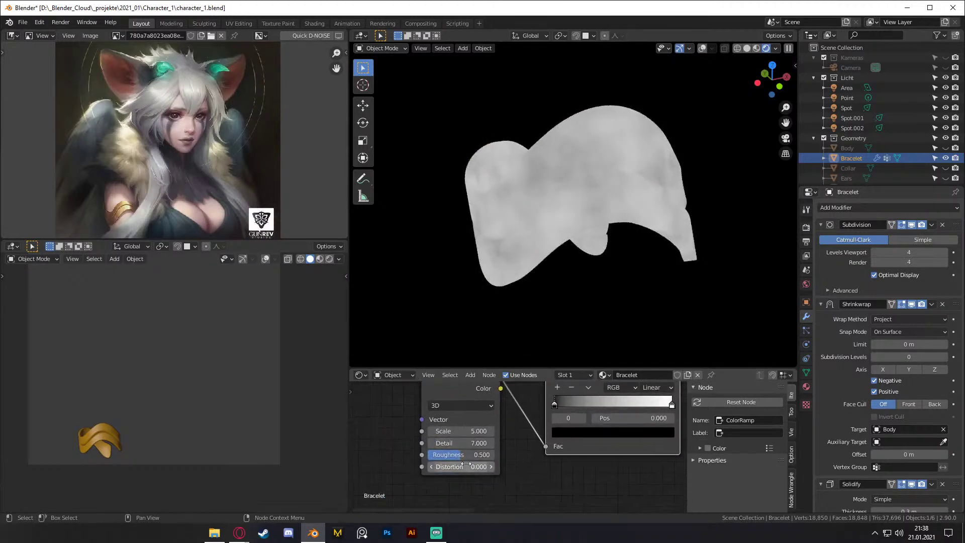
# Step: Increase the noise contrast by moving the ColorRamp's black stop to about 0.477 and its white stop to about 0.895
pyautogui.moveTo(482, 456); pyautogui.dragTo(448, 469, button='middle')
pyautogui.moveTo(481, 447); pyautogui.dragTo(535, 450)
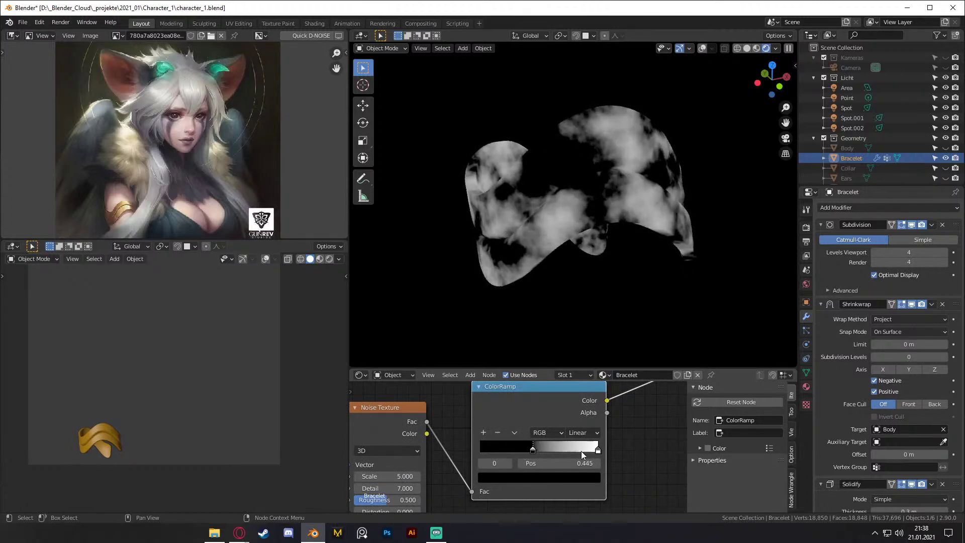
pyautogui.moveTo(597, 450); pyautogui.dragTo(537, 451)
pyautogui.scroll(-2, 537, 451)
pyautogui.moveTo(627, 438); pyautogui.dragTo(645, 420, button='middle')
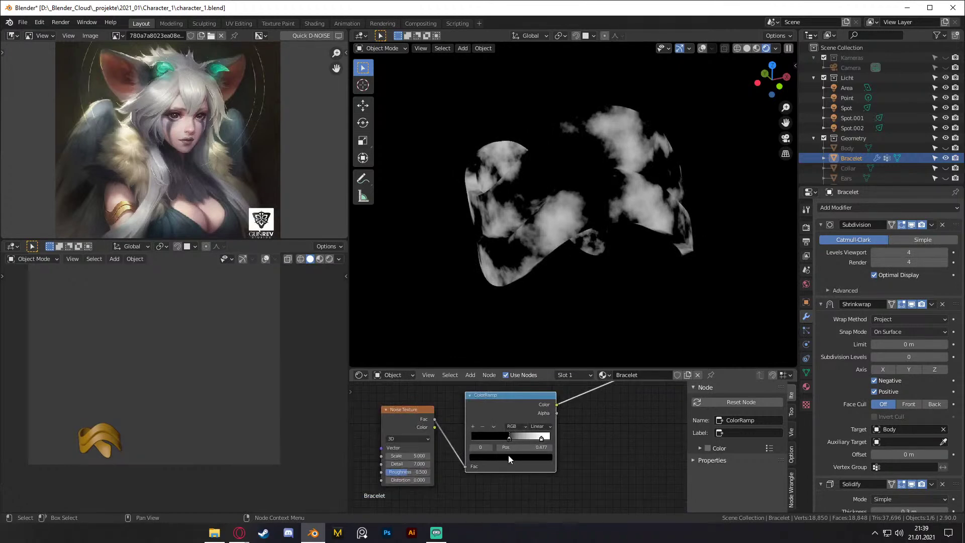
# Step: Set the ColorRamp's black stop to a value of 0.264 and its white stop to a value of 0.5
pyautogui.click(507, 455)
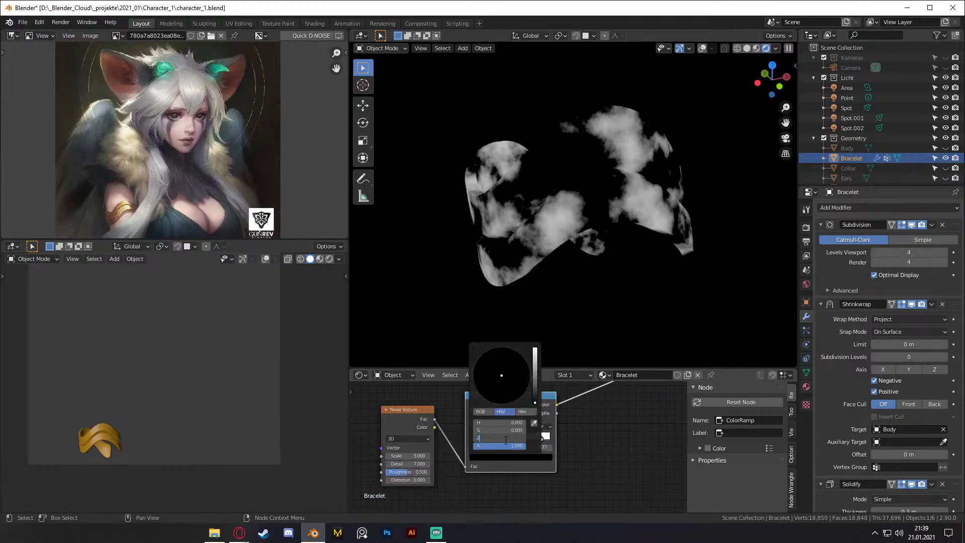
pyautogui.press('Return')
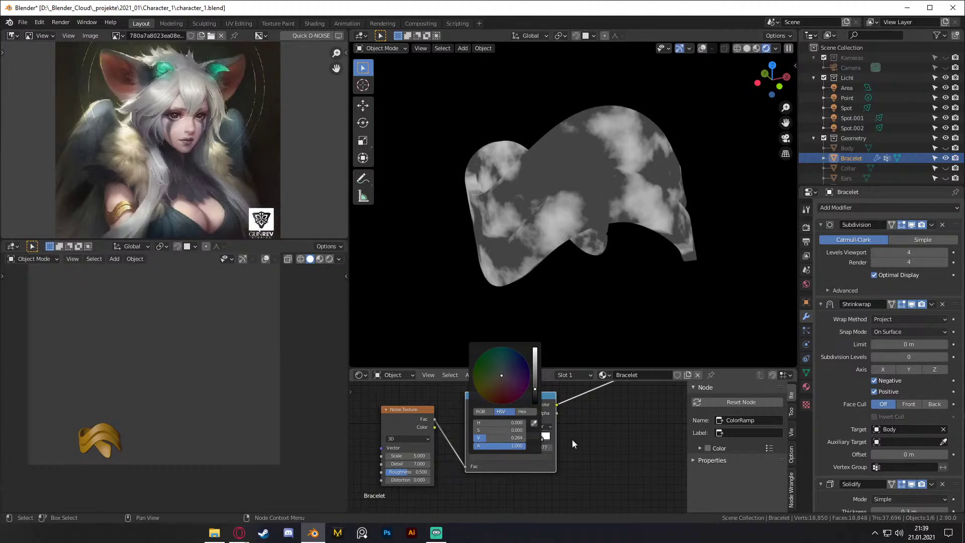
pyautogui.keyDown('ctrl'); pyautogui.moveTo(578, 438); pyautogui.dragTo(590, 440, button='middle'); pyautogui.keyUp('ctrl')
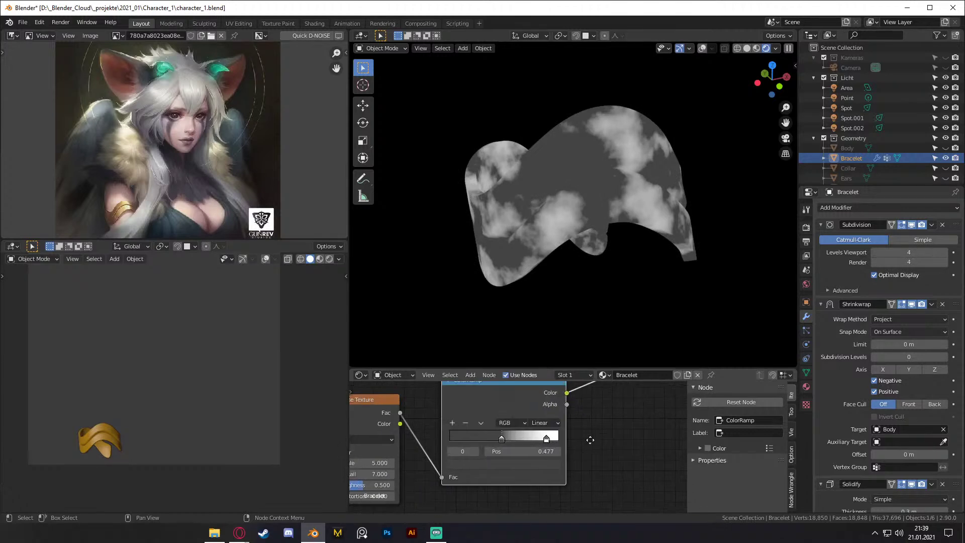
pyautogui.click(546, 439)
pyautogui.click(522, 464)
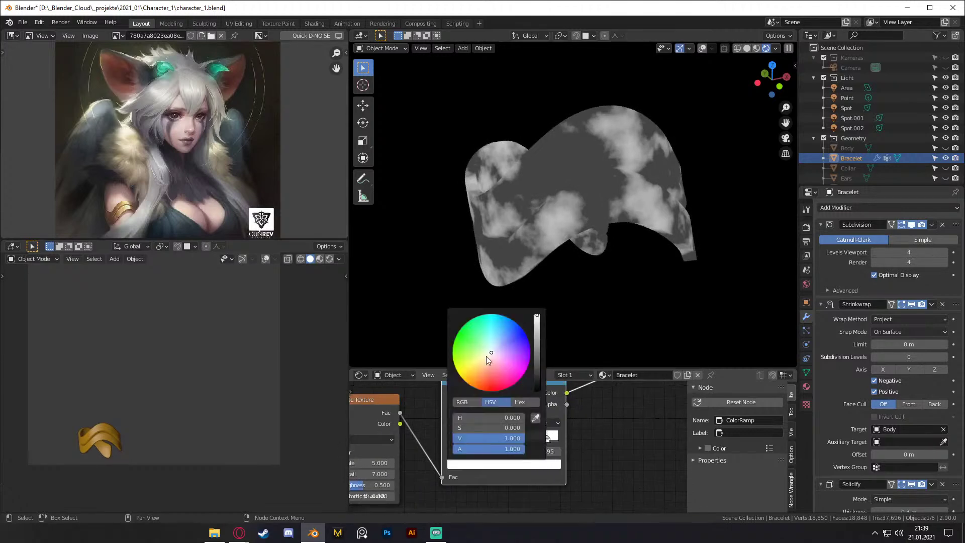
pyautogui.click(505, 435)
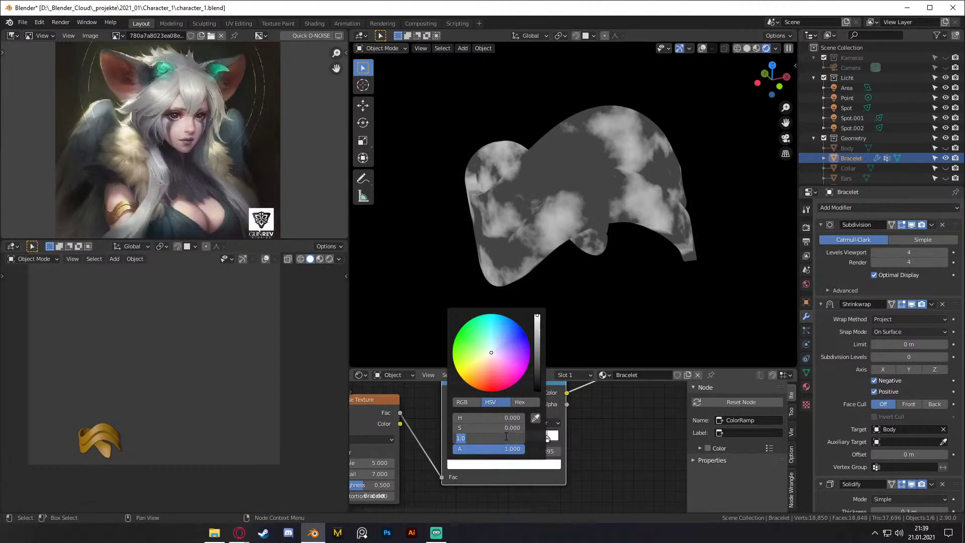
pyautogui.write('0.5')
pyautogui.press('Return')
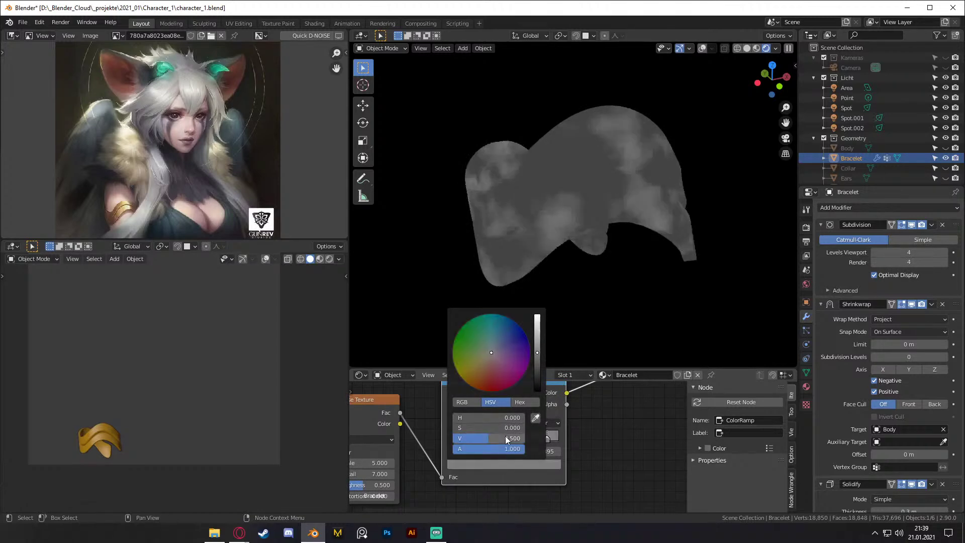
# Step: Remove the preview node and connect the ColorRamp's Color output to the shader's Roughness input
pyautogui.scroll(-2, 599, 458)
pyautogui.scroll(-2, 626, 434)
pyautogui.moveTo(626, 435); pyautogui.dragTo(507, 457, button='middle')
pyautogui.click(619, 399)
pyautogui.press('x')
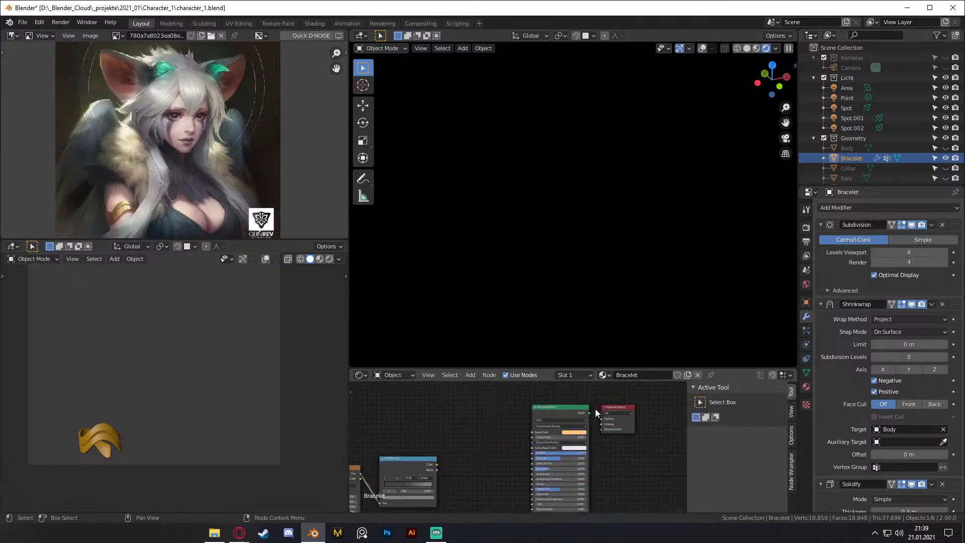
pyautogui.scroll(1, 484, 462)
pyautogui.moveTo(484, 462); pyautogui.dragTo(509, 429, button='middle')
pyautogui.scroll(2, 509, 430)
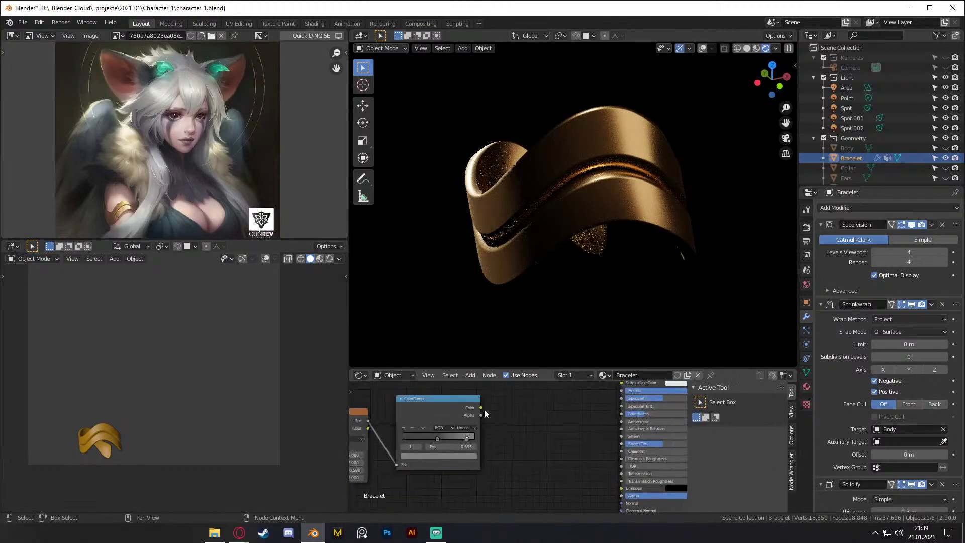
pyautogui.moveTo(481, 407); pyautogui.dragTo(621, 412)
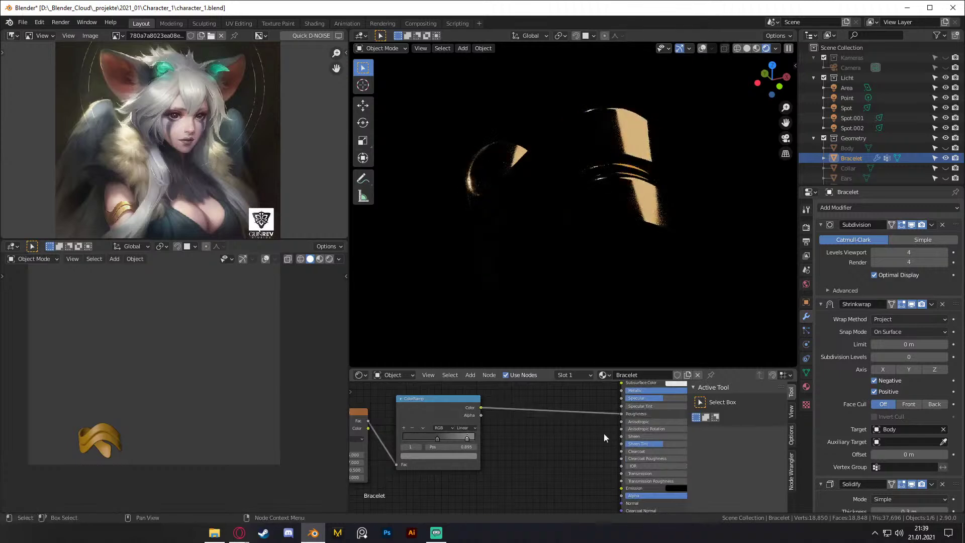
# Step: Set the color value of the ColorRamp stop at position 0.477 to 0.5
pyautogui.moveTo(599, 432); pyautogui.dragTo(585, 455, button='middle')
pyautogui.scroll(5, 613, 436)
pyautogui.scroll(-1, 596, 445)
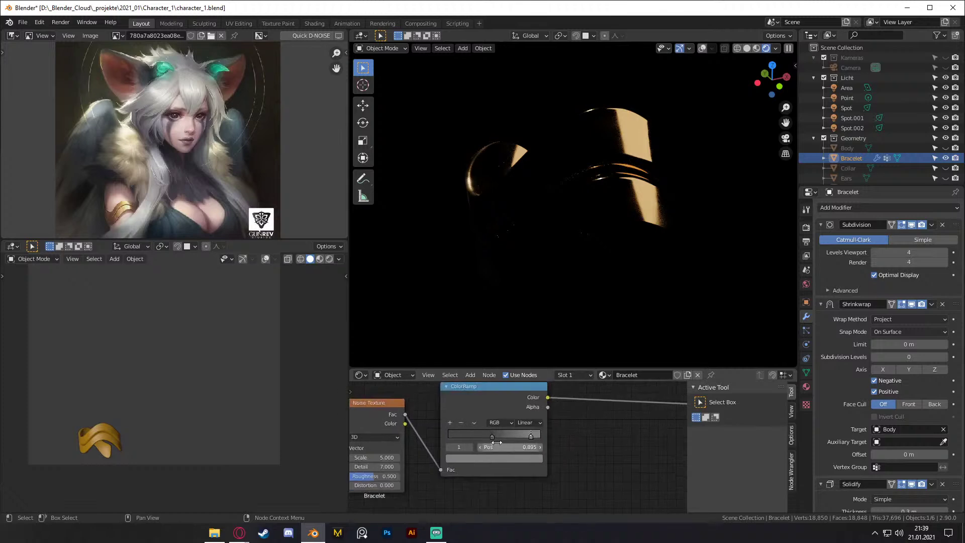
pyautogui.click(491, 435)
pyautogui.click(517, 458)
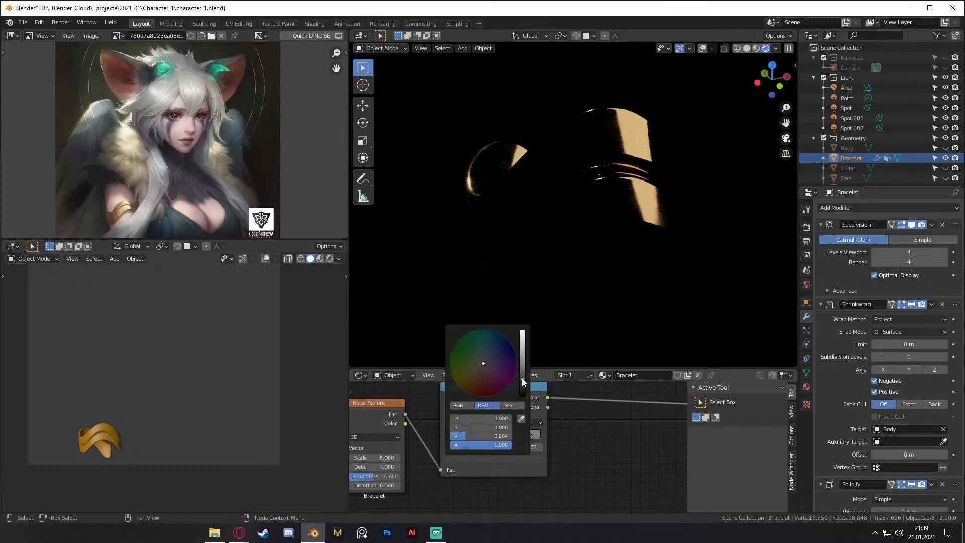
pyautogui.moveTo(522, 382); pyautogui.dragTo(522, 360)
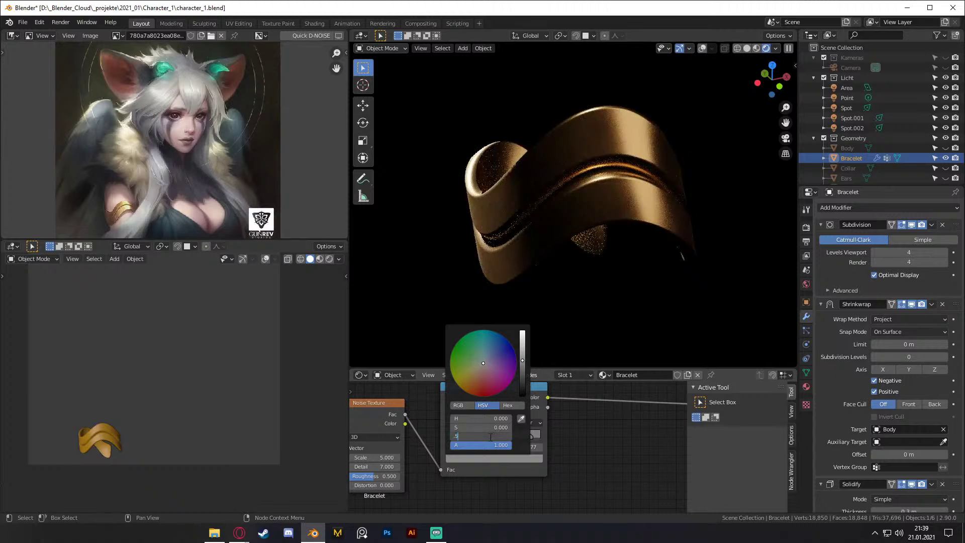
pyautogui.click(490, 437)
pyautogui.write('.5')
pyautogui.press('Return')
# Step: Detach the ramp to copy the shader's Roughness value, reconnect it, and set the 0.895 stop's color value to 0.263636
pyautogui.moveTo(588, 427); pyautogui.dragTo(498, 437, button='middle')
pyautogui.moveTo(599, 418); pyautogui.dragTo(573, 424)
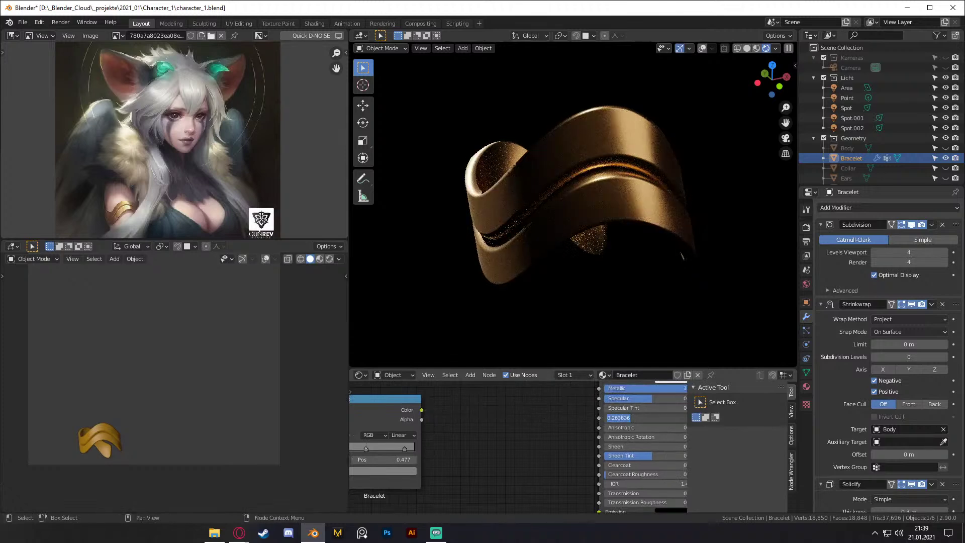
pyautogui.moveTo(421, 410); pyautogui.dragTo(599, 418)
pyautogui.moveTo(506, 431); pyautogui.dragTo(618, 432, button='middle')
pyautogui.click(508, 475)
pyautogui.click(480, 451)
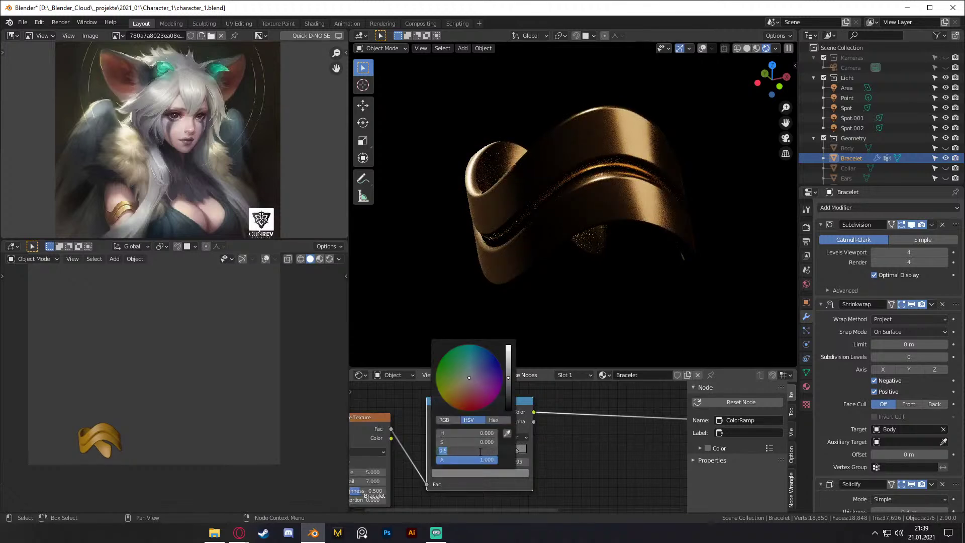
pyautogui.write('0.263636')
pyautogui.press('Return')
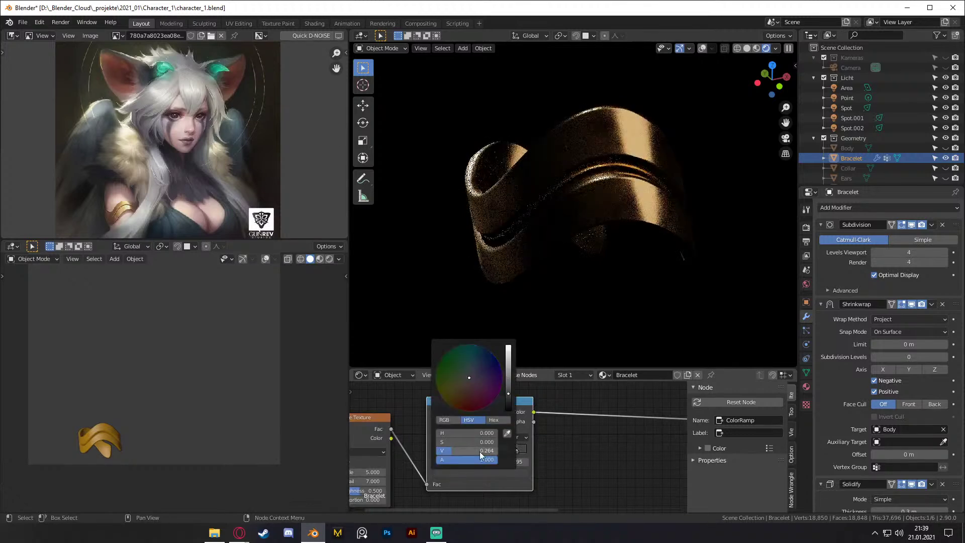
# Step: Reposition both ColorRamp stops to tune the bracelet's roughness variation, placing the first stop at about 0.414
pyautogui.scroll(2, 547, 454)
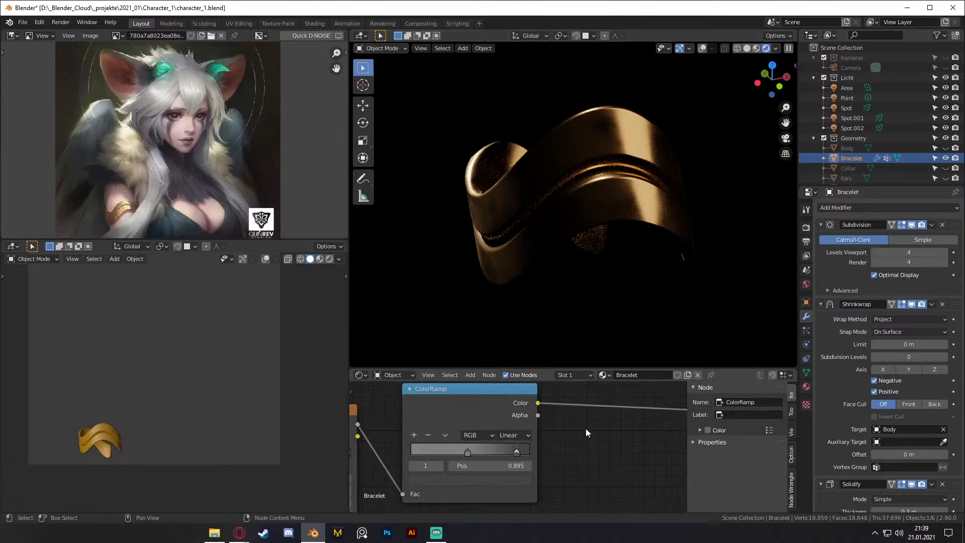
pyautogui.moveTo(586, 423); pyautogui.dragTo(636, 403, button='middle')
pyautogui.moveTo(618, 327); pyautogui.dragTo(610, 239, button='middle')
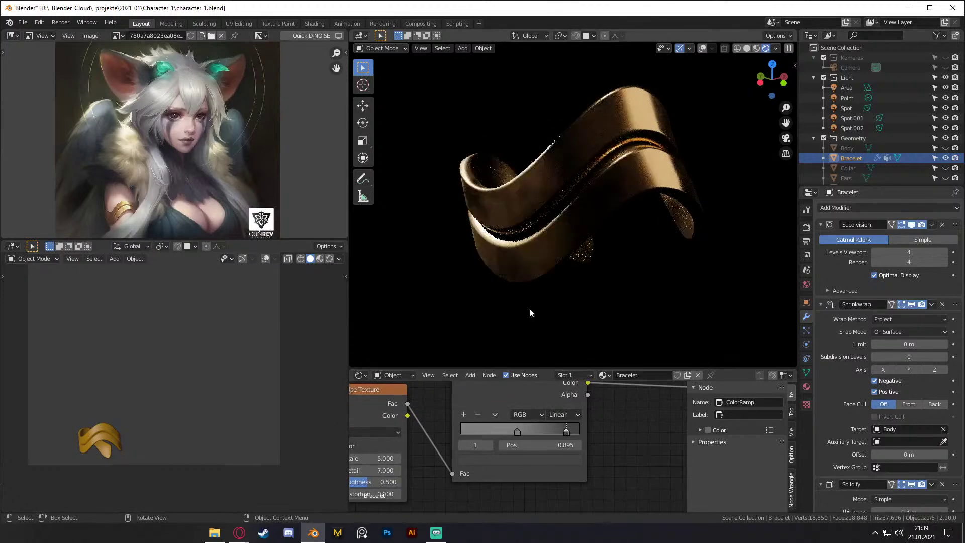
pyautogui.scroll(2, 640, 435)
pyautogui.moveTo(573, 433); pyautogui.dragTo(509, 435)
pyautogui.moveTo(643, 246)
pyautogui.mouseDown(button='middle')
pyautogui.moveTo(614, 257)
pyautogui.moveTo(643, 254)
pyautogui.moveTo(641, 327)
pyautogui.moveTo(633, 255)
pyautogui.mouseUp(button='middle')
pyautogui.moveTo(560, 435); pyautogui.dragTo(502, 435)
pyautogui.moveTo(563, 271); pyautogui.dragTo(654, 243, button='middle')
pyautogui.moveTo(537, 435); pyautogui.dragTo(561, 434)
pyautogui.moveTo(503, 435)
pyautogui.mouseDown()
pyautogui.moveTo(523, 433)
pyautogui.moveTo(503, 436)
pyautogui.mouseUp()
pyautogui.moveTo(607, 189); pyautogui.dragTo(621, 221, button='middle')
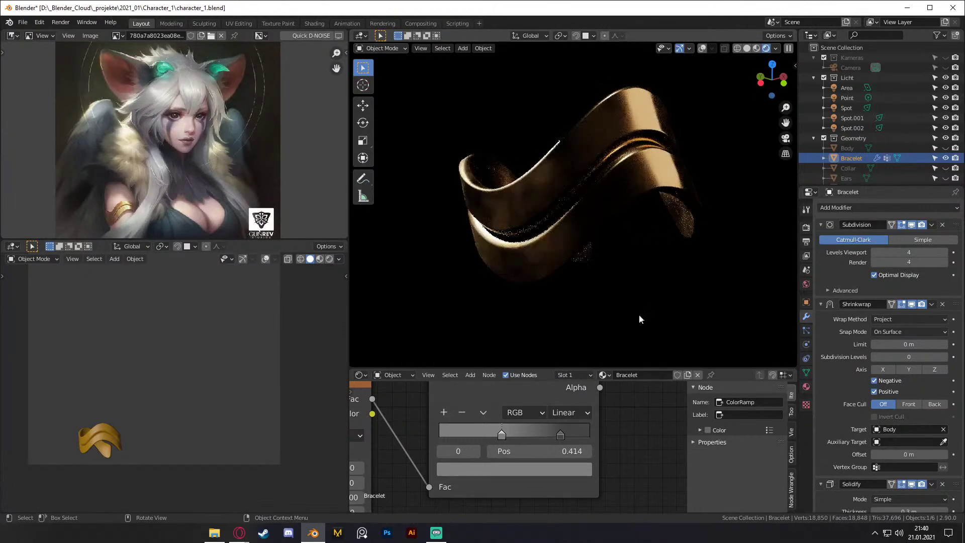
pyautogui.scroll(-1, 628, 430)
pyautogui.scroll(-5, 628, 426)
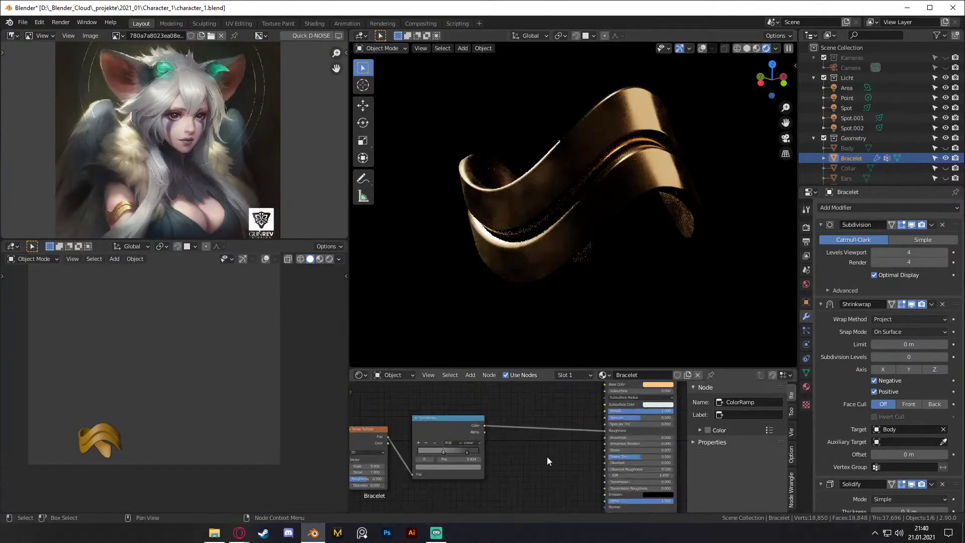
# Step: Add a Voronoi Texture node, preview it on the bracelet, and set its feature output to F2
pyautogui.hotkey('shift', 'a')
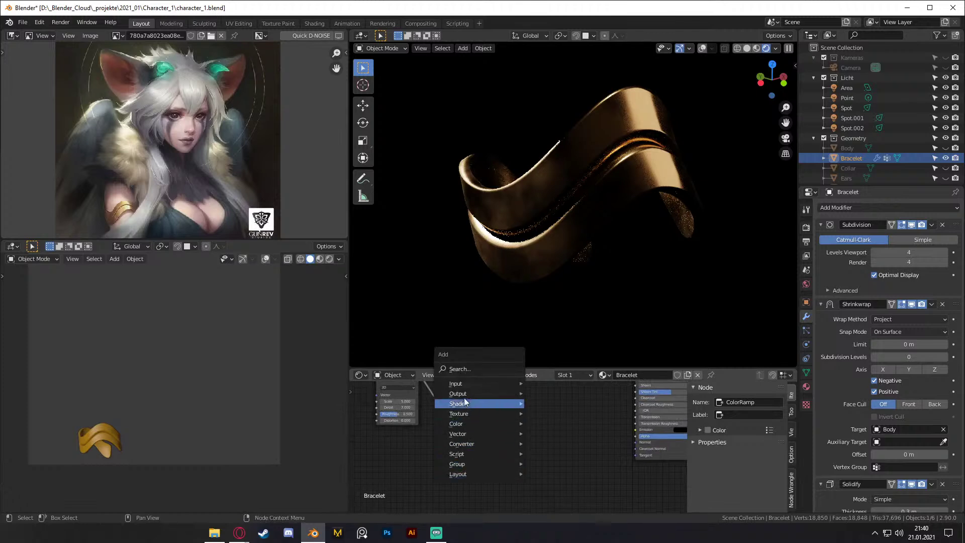
pyautogui.moveTo(463, 415)
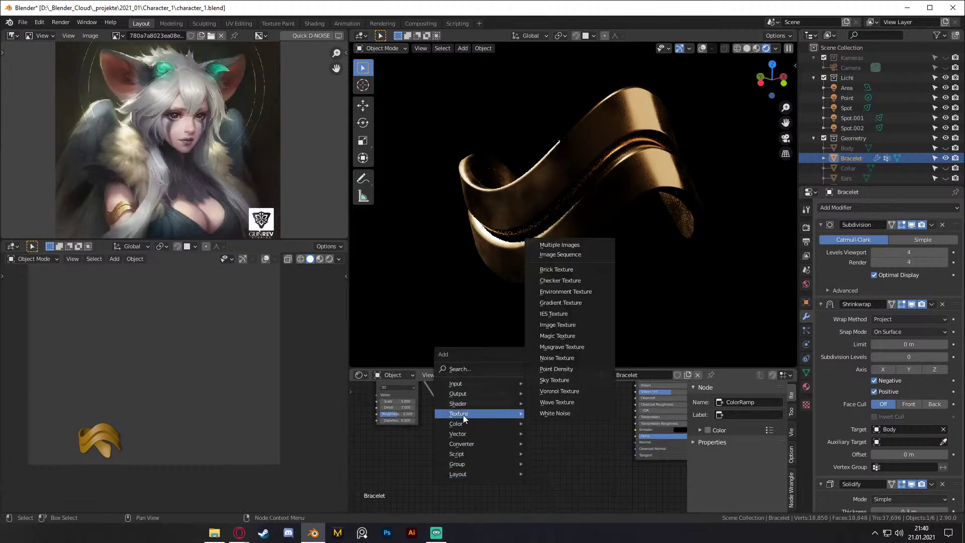
pyautogui.click(560, 390)
pyautogui.click(507, 432)
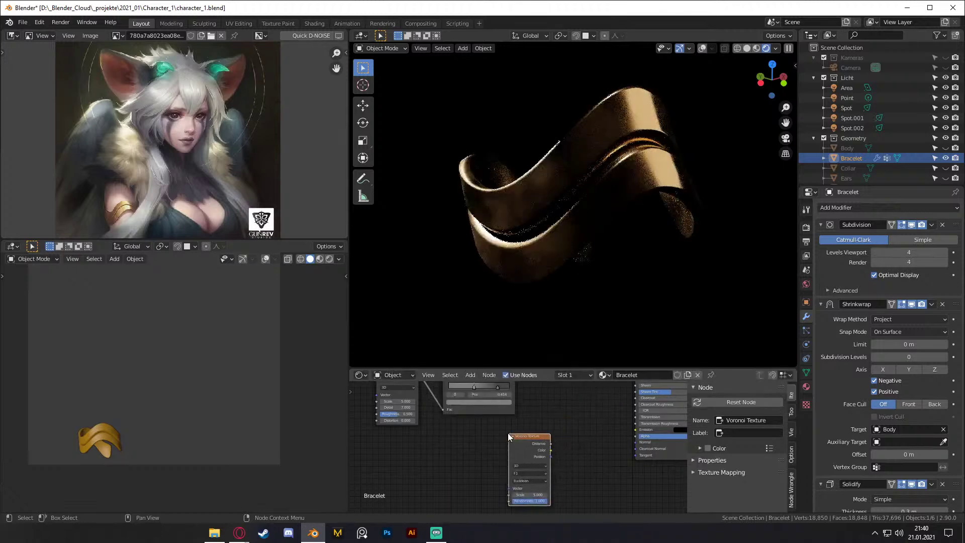
pyautogui.keyDown('ctrl'); pyautogui.keyDown('shift'); pyautogui.click(520, 443); pyautogui.keyUp('shift'); pyautogui.keyUp('ctrl')
pyautogui.scroll(3, 578, 432)
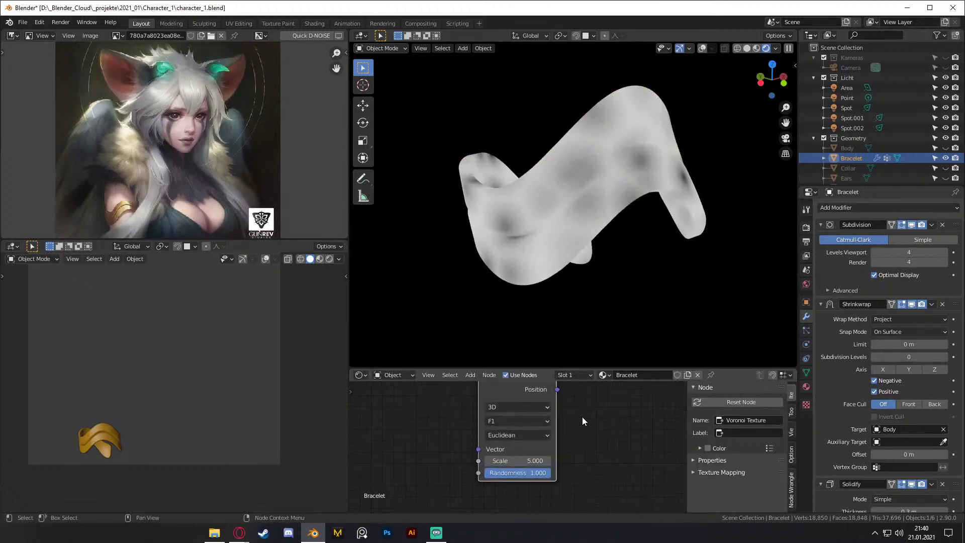
pyautogui.click(513, 431)
pyautogui.click(507, 457)
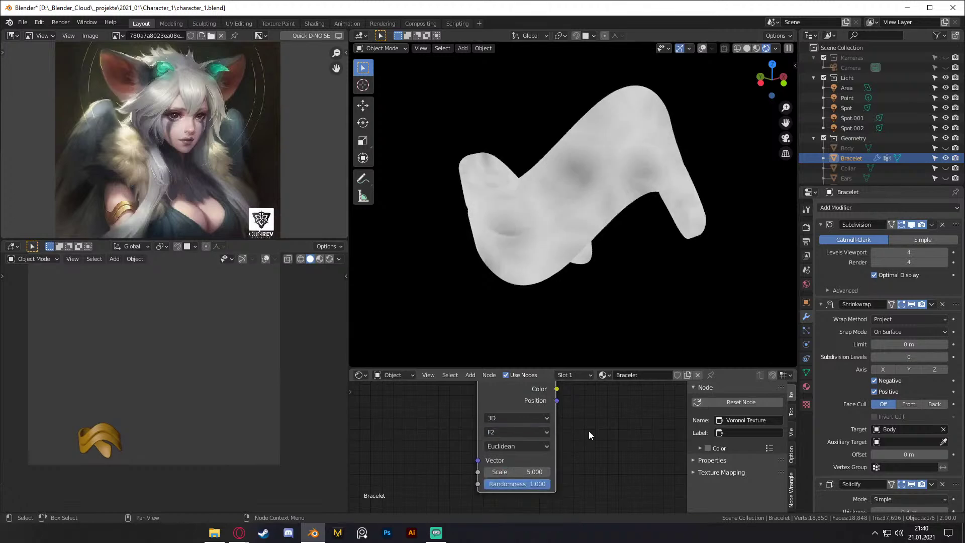
# Step: Add a ColorRamp after the Voronoi Texture and pull its stops together, placing the white stop at about 0.395
pyautogui.scroll(-1, 588, 429)
pyautogui.scroll(-2, 587, 427)
pyautogui.press('g')
pyautogui.click(435, 457)
pyautogui.hotkey('shift', 'a')
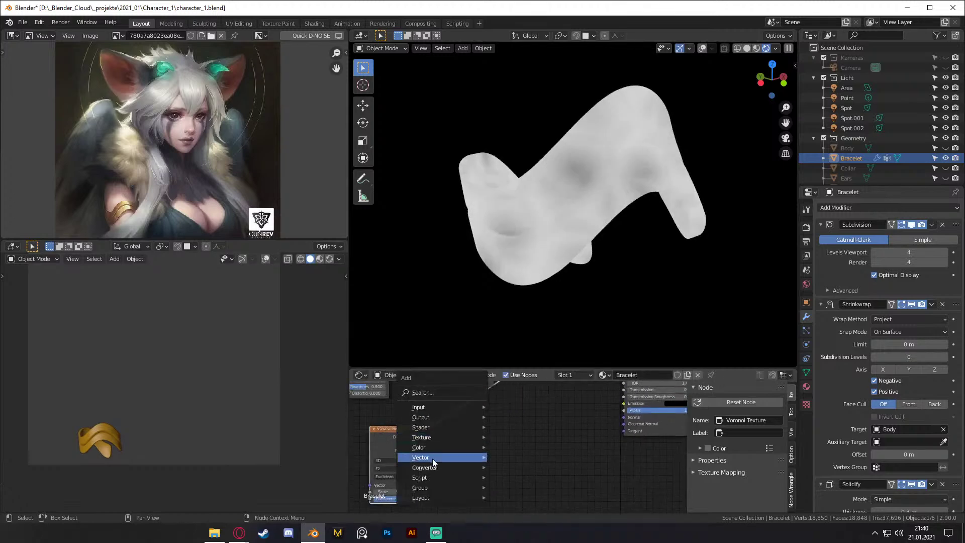
pyautogui.moveTo(428, 440)
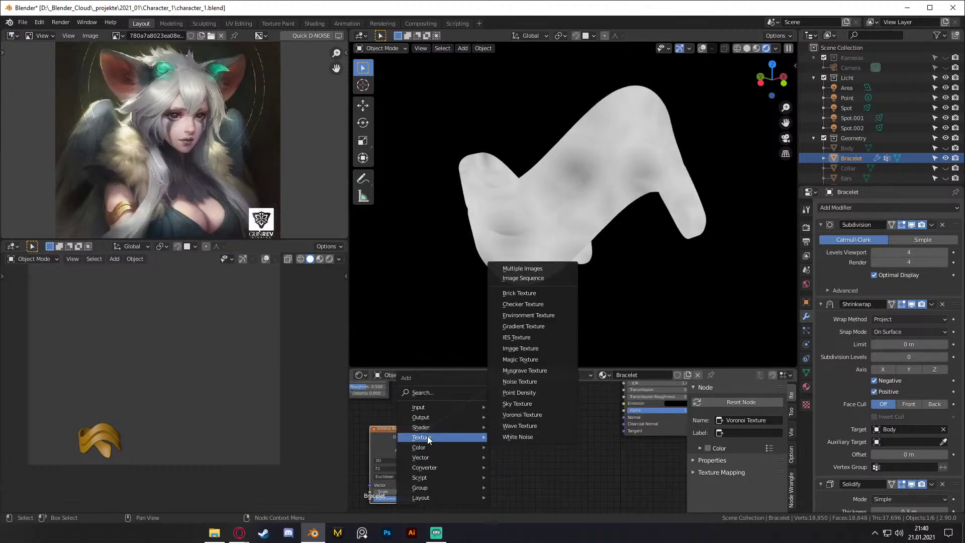
pyautogui.moveTo(425, 466)
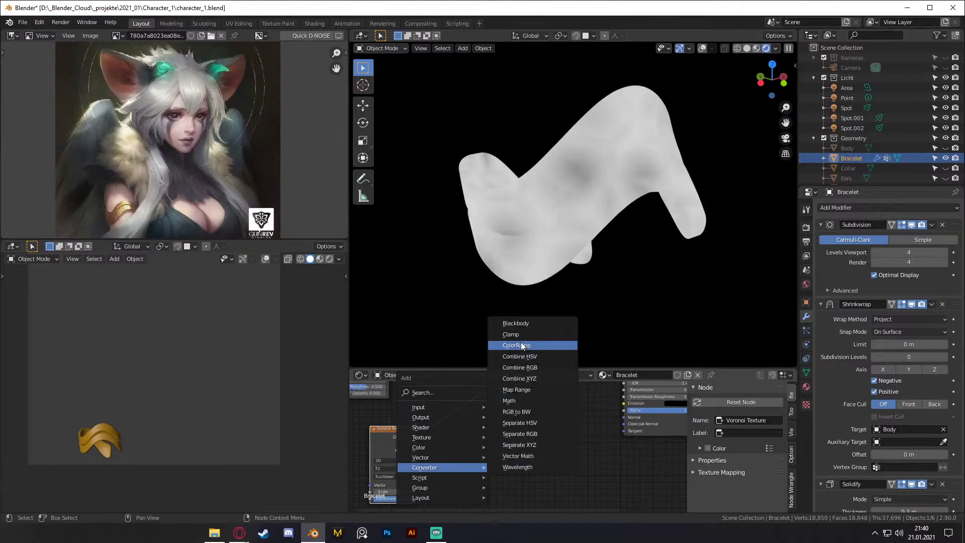
pyautogui.click(521, 345)
pyautogui.click(505, 426)
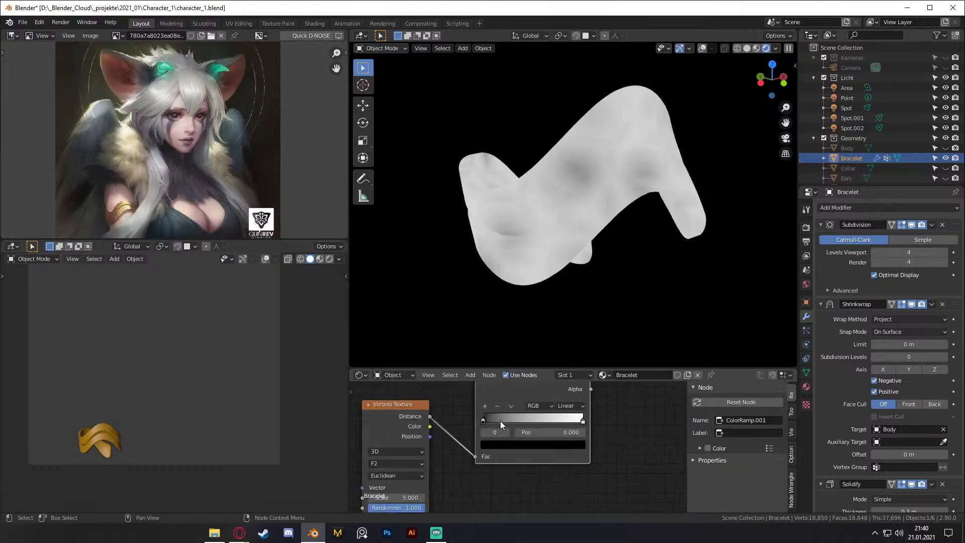
pyautogui.moveTo(482, 420)
pyautogui.mouseDown()
pyautogui.moveTo(512, 421)
pyautogui.moveTo(505, 421)
pyautogui.mouseUp()
pyautogui.moveTo(582, 419); pyautogui.dragTo(517, 424)
# Step: Set the Voronoi Scale to about 33.1 and readjust the ColorRamp stops, placing the black stop at about 0.295
pyautogui.moveTo(452, 473); pyautogui.dragTo(534, 449, button='middle')
pyautogui.moveTo(481, 474); pyautogui.dragTo(549, 474)
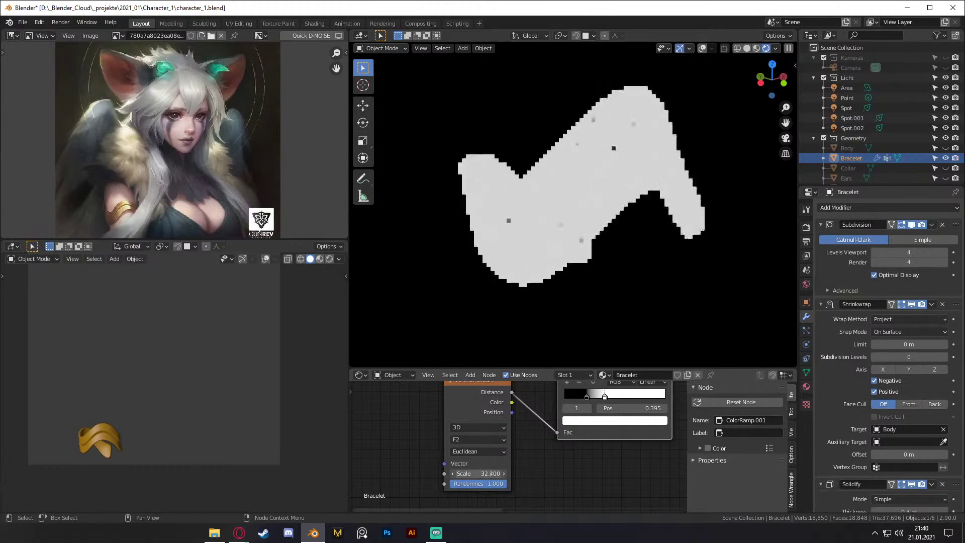
pyautogui.press('KP_Decimal')
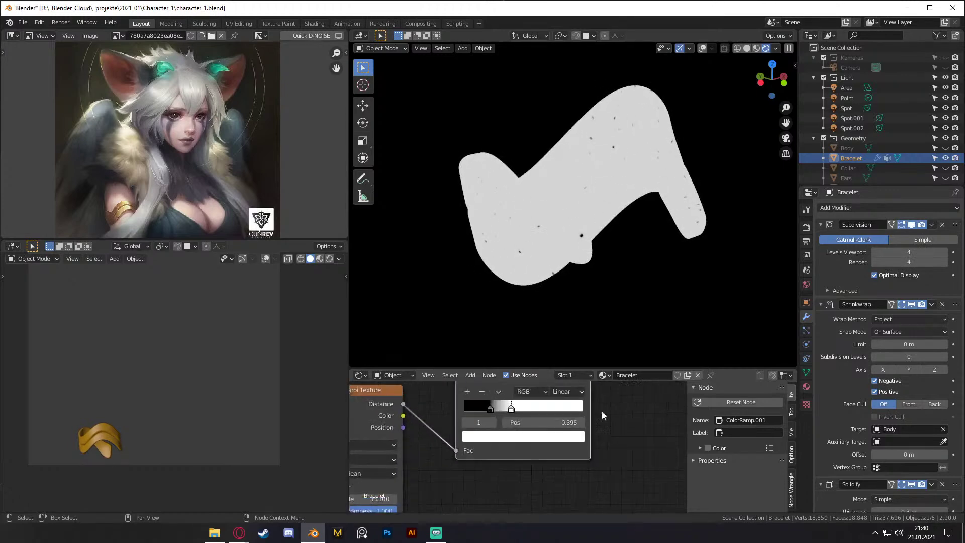
pyautogui.moveTo(493, 448)
pyautogui.mouseDown()
pyautogui.moveTo(517, 449)
pyautogui.moveTo(480, 447)
pyautogui.mouseUp()
pyautogui.moveTo(406, 457); pyautogui.dragTo(580, 429, button='middle')
pyautogui.scroll(-1, 517, 433)
pyautogui.moveTo(520, 436); pyautogui.dragTo(536, 410)
pyautogui.moveTo(522, 444); pyautogui.dragTo(535, 451, button='middle')
# Step: Add a Noise Texture, feed its Fac into the Voronoi's Vector input, and set the noise Scale to about 15.2
pyautogui.hotkey('shift', 'a')
pyautogui.moveTo(399, 413)
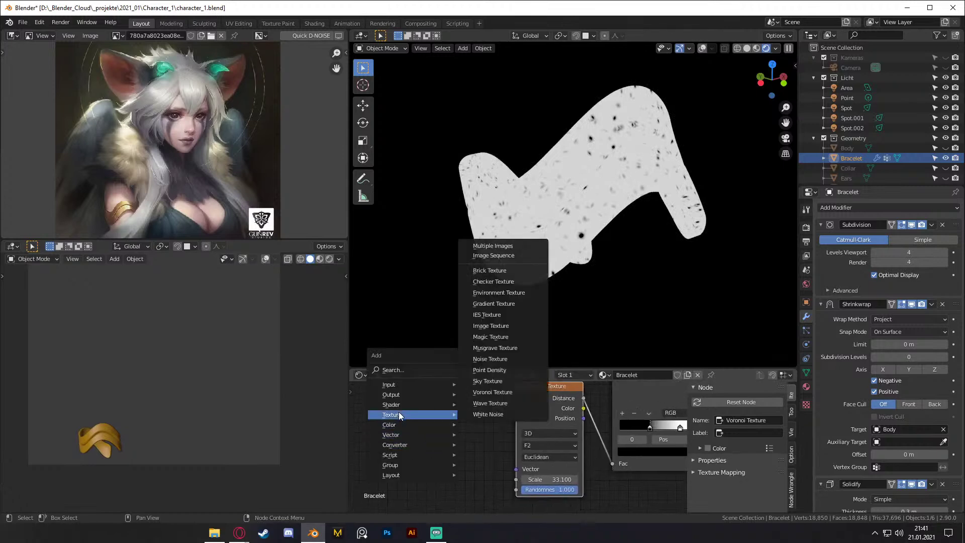
pyautogui.click(490, 359)
pyautogui.click(427, 439)
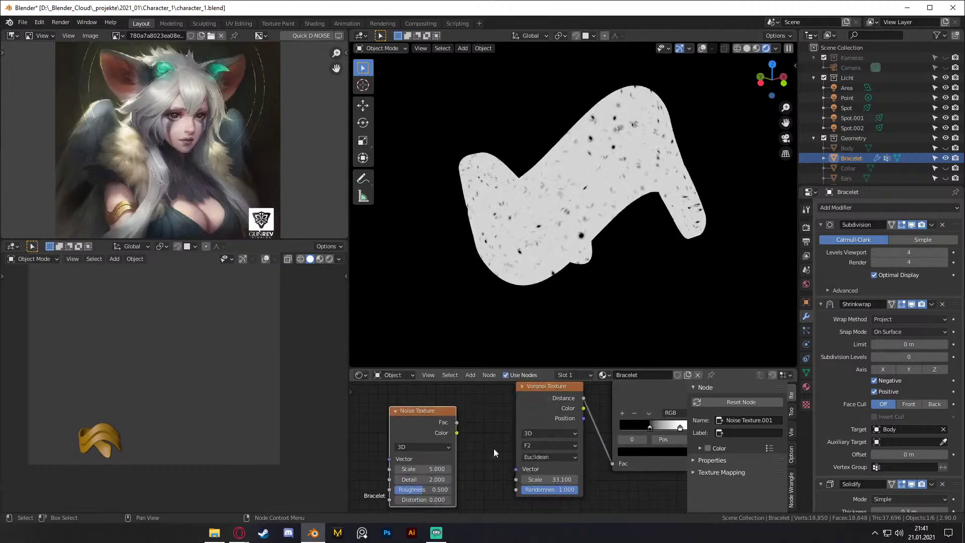
pyautogui.moveTo(485, 442); pyautogui.dragTo(472, 424, button='middle')
pyautogui.moveTo(444, 404); pyautogui.dragTo(501, 451)
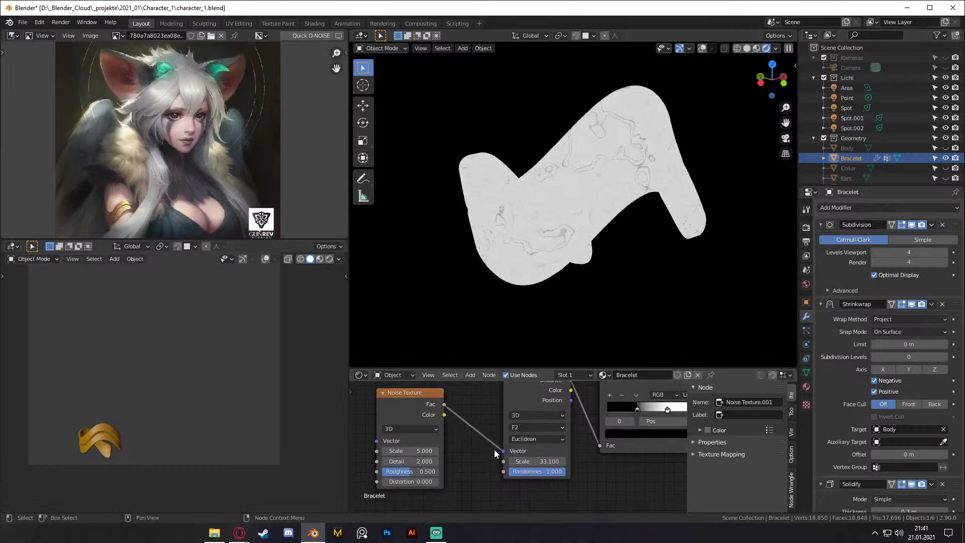
pyautogui.moveTo(495, 454); pyautogui.dragTo(521, 443, button='middle')
pyautogui.click(442, 393)
pyautogui.scroll(2, 521, 444)
pyautogui.moveTo(467, 442); pyautogui.dragTo(693, 442)
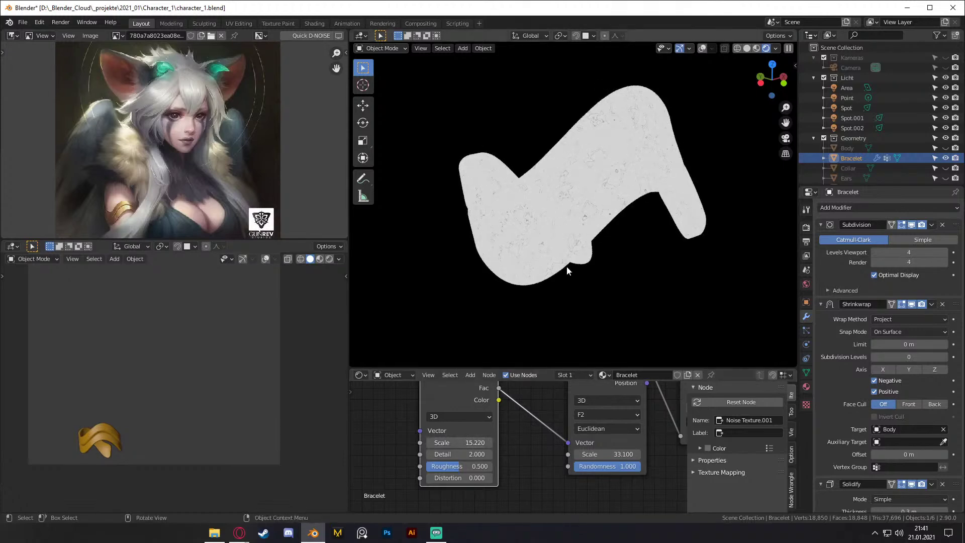
# Step: Inspect the distorted pattern up close and delete the Noise Texture feeding the Voronoi's Vector
pyautogui.scroll(2, 568, 215)
pyautogui.scroll(1, 568, 216)
pyautogui.scroll(-2, 527, 424)
pyautogui.moveTo(530, 425)
pyautogui.mouseDown(button='middle')
pyautogui.moveTo(515, 426)
pyautogui.moveTo(522, 418)
pyautogui.moveTo(532, 450)
pyautogui.moveTo(512, 429)
pyautogui.mouseUp(button='middle')
pyautogui.scroll(2, 526, 431)
pyautogui.press('x')
# Step: Try a Musgrave Texture as the Voronoi's Vector input and delete it again
pyautogui.scroll(-1, 531, 450)
pyautogui.hotkey('shift', 'a')
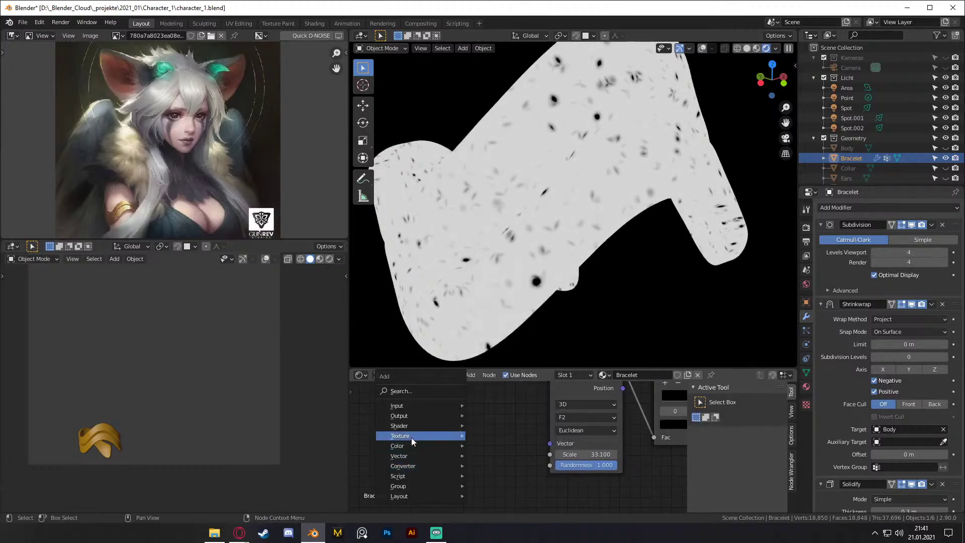
pyautogui.moveTo(411, 437)
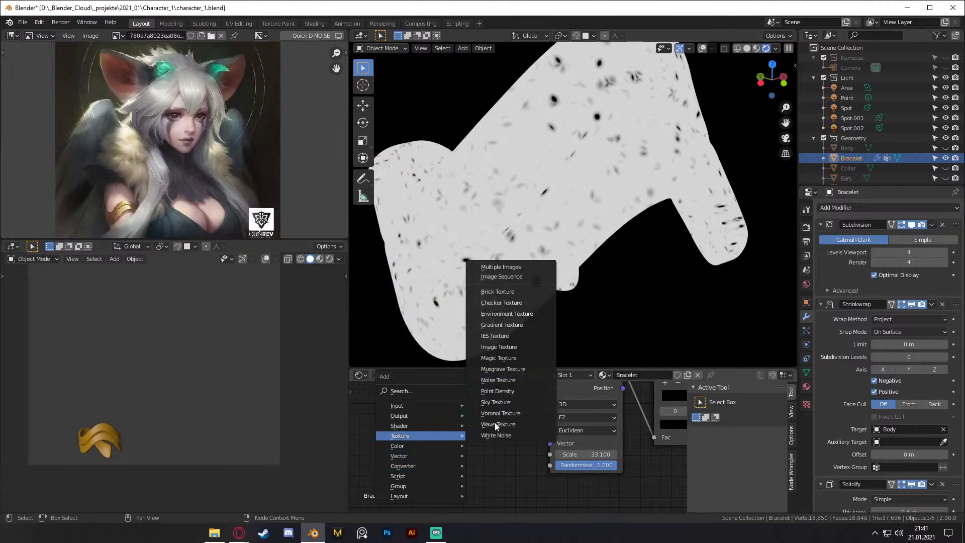
pyautogui.click(500, 370)
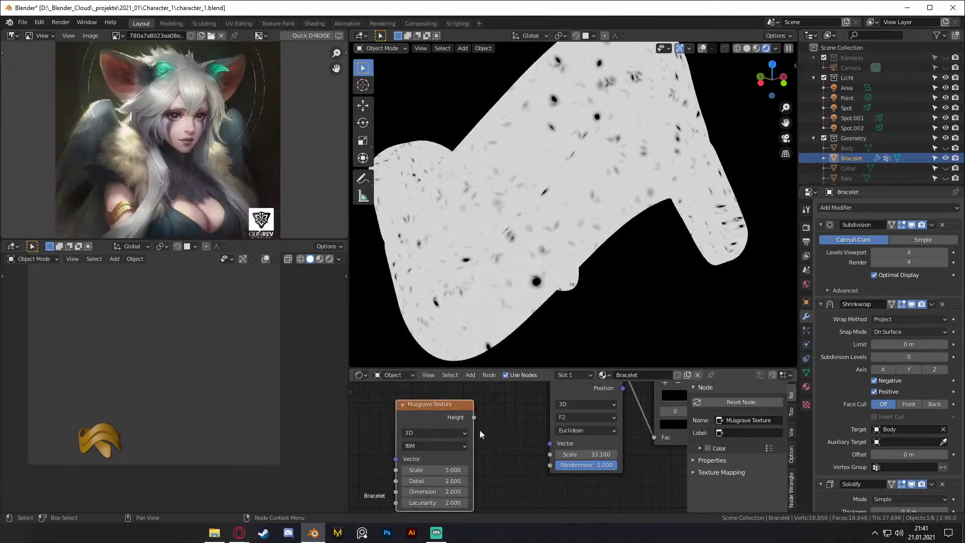
pyautogui.moveTo(474, 418); pyautogui.dragTo(549, 444)
pyautogui.moveTo(512, 442); pyautogui.dragTo(529, 438, button='middle')
pyautogui.click(454, 403)
pyautogui.press('x')
# Step: Add a Noise Texture, connect its Fac to the Voronoi's Scale input, and set the noise Scale to about 58.5
pyautogui.hotkey('shift', 'a')
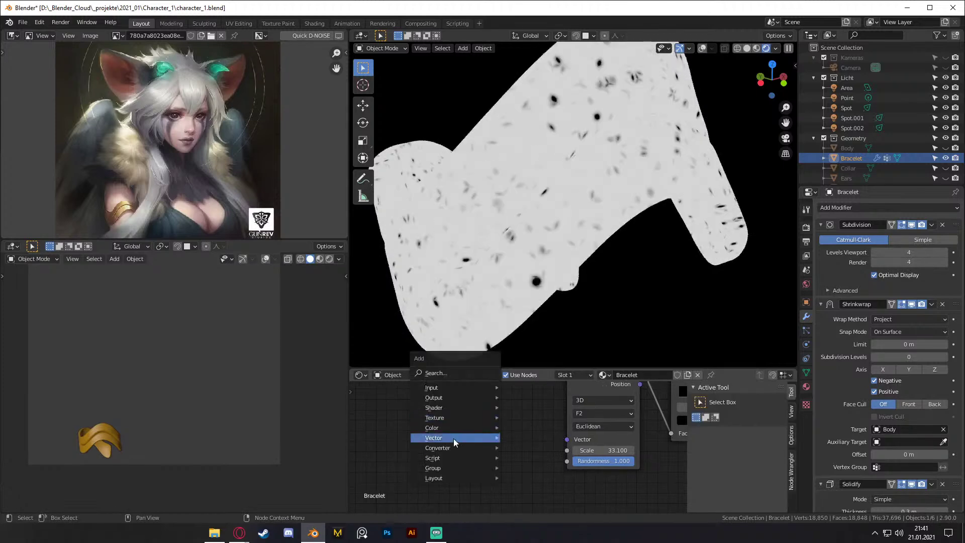
pyautogui.moveTo(436, 418)
pyautogui.click(540, 350)
pyautogui.click(416, 413)
pyautogui.moveTo(497, 427); pyautogui.dragTo(563, 450)
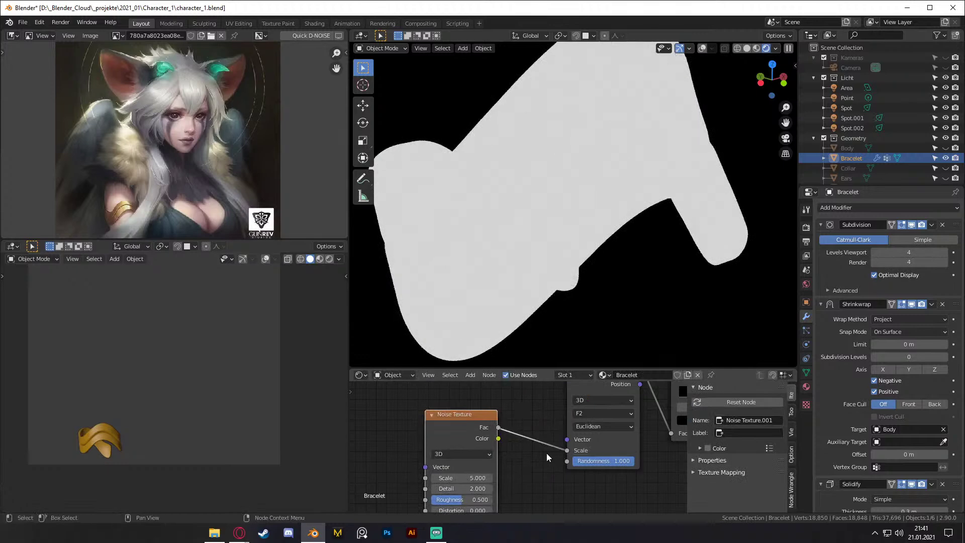
pyautogui.moveTo(544, 452); pyautogui.dragTo(559, 436, button='middle')
pyautogui.moveTo(482, 459)
pyautogui.mouseDown()
pyautogui.moveTo(508, 459)
pyautogui.moveTo(438, 460)
pyautogui.moveTo(468, 459)
pyautogui.mouseUp()
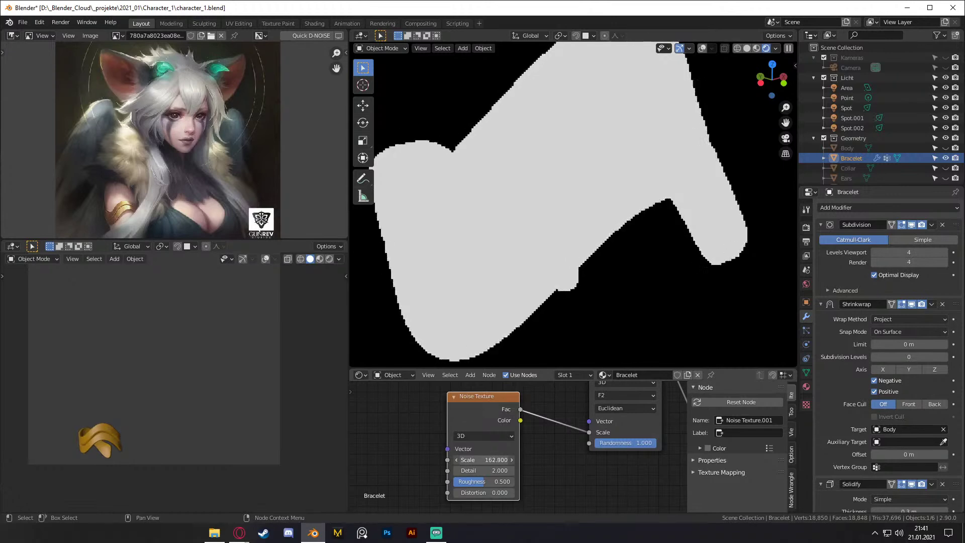
# Step: Try the noise on the Voronoi's Randomness input with an adjusted noise Scale, and delete the Noise Texture
pyautogui.moveTo(588, 433)
pyautogui.mouseDown()
pyautogui.moveTo(571, 439)
pyautogui.moveTo(588, 444)
pyautogui.mouseUp()
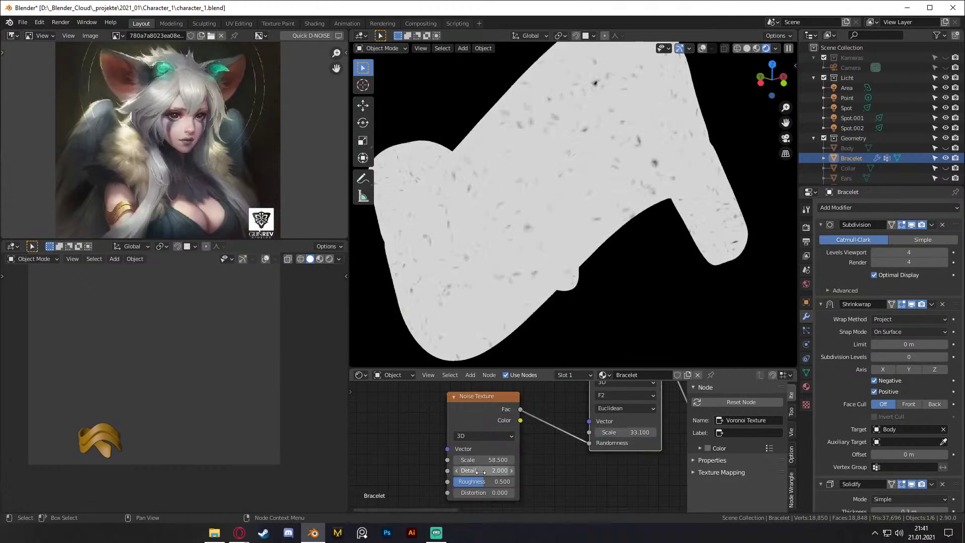
pyautogui.moveTo(482, 459); pyautogui.dragTo(455, 460)
pyautogui.click(477, 412)
pyautogui.press('x')
# Step: Add a Musgrave Texture and try its Height output on the Voronoi's Scale and Randomness inputs
pyautogui.hotkey('shift', 'a')
pyautogui.moveTo(424, 427)
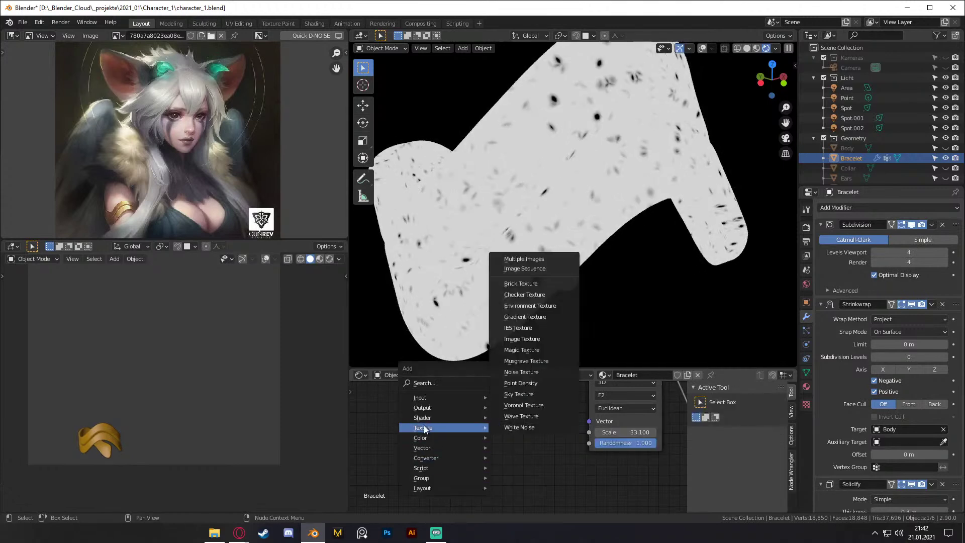
pyautogui.click(525, 360)
pyautogui.moveTo(520, 416); pyautogui.dragTo(588, 432)
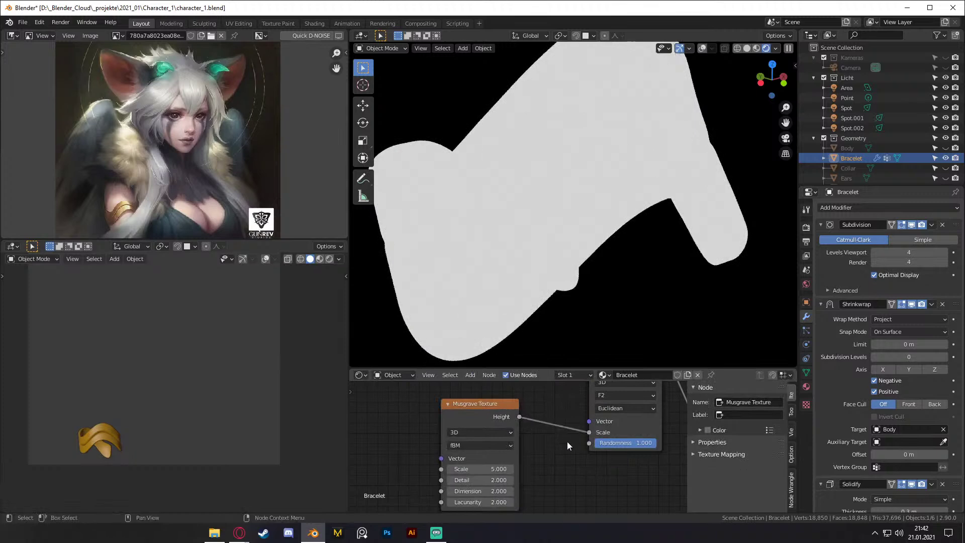
pyautogui.scroll(-2, 542, 462)
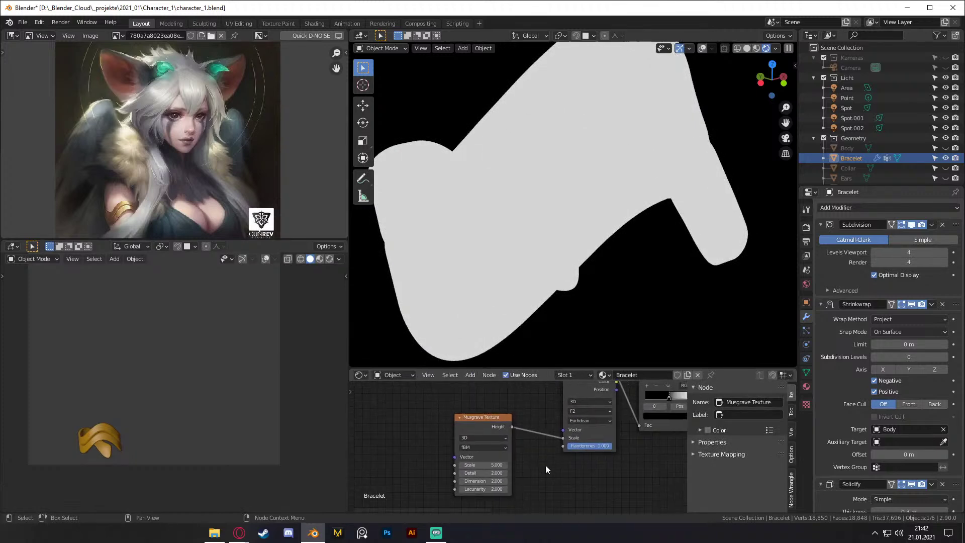
pyautogui.moveTo(559, 439); pyautogui.dragTo(558, 446)
# Step: Delete the Voronoi Texture and replace it with a Noise Texture feeding the new ColorRamp's Fac input
pyautogui.moveTo(550, 454); pyautogui.dragTo(523, 466, button='middle')
pyautogui.click(560, 402)
pyautogui.press('x')
pyautogui.hotkey('shift', 'a')
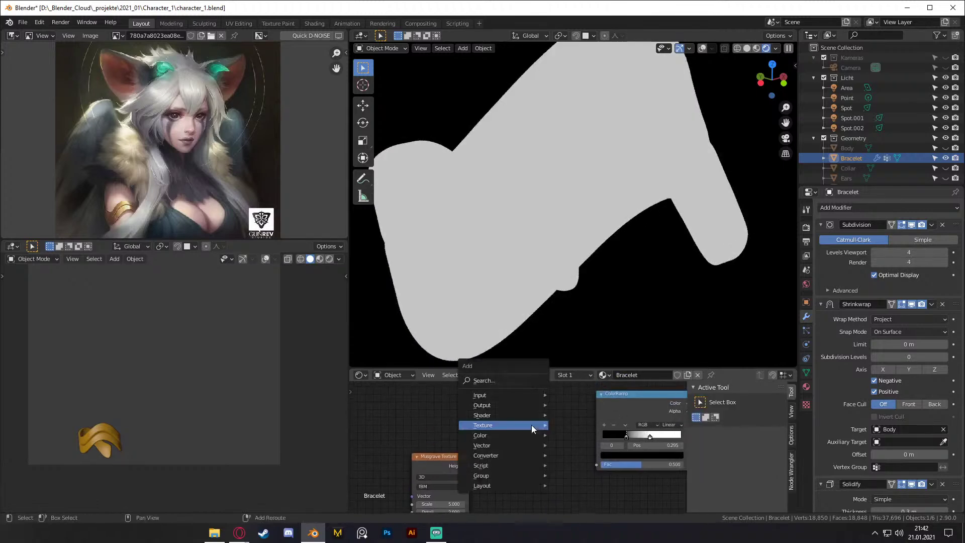
pyautogui.moveTo(523, 426)
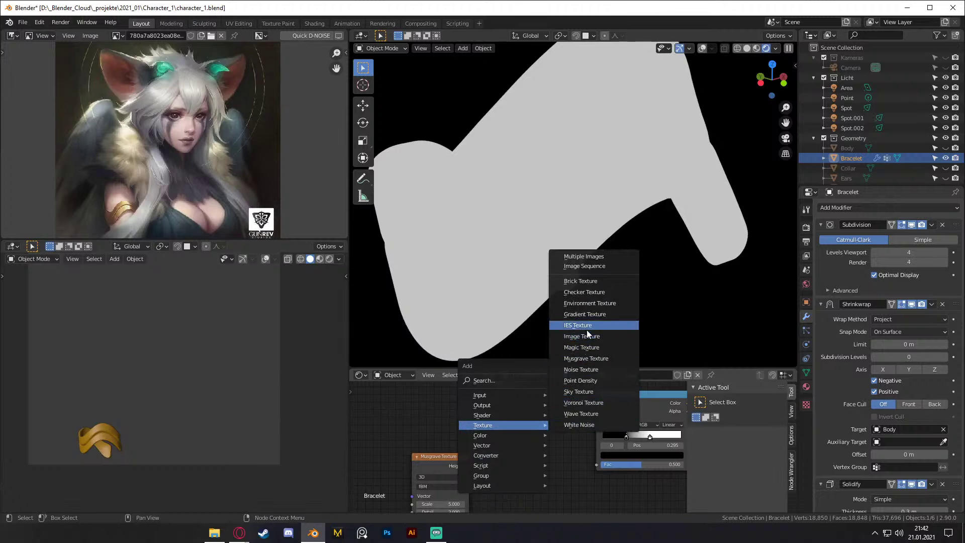
pyautogui.click(579, 369)
pyautogui.moveTo(575, 433); pyautogui.dragTo(597, 464)
# Step: Reposition the new ColorRamp's white stop to tune the patches, and set the Noise Texture's Distortion to about 1.2
pyautogui.moveTo(617, 486); pyautogui.dragTo(508, 487, button='middle')
pyautogui.scroll(2, 504, 443)
pyautogui.moveTo(503, 434)
pyautogui.mouseDown()
pyautogui.moveTo(530, 435)
pyautogui.moveTo(512, 435)
pyautogui.mouseUp()
pyautogui.moveTo(479, 510); pyautogui.dragTo(644, 444, button='middle')
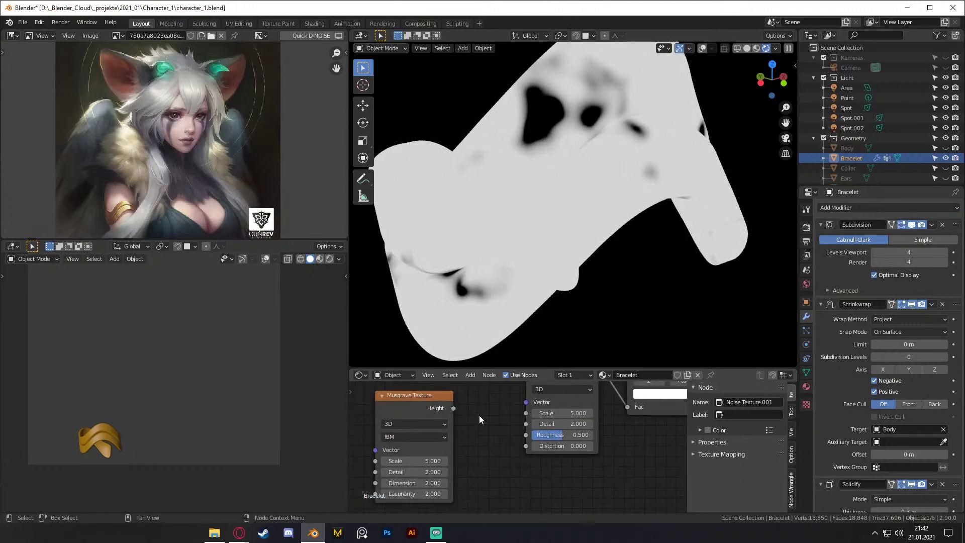
pyautogui.moveTo(553, 445); pyautogui.dragTo(575, 446)
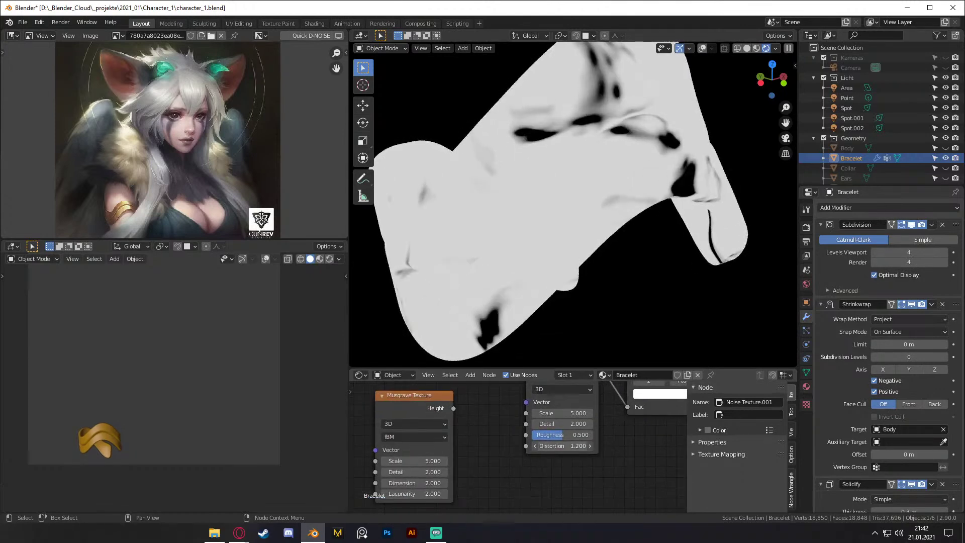
# Step: Connect the Musgrave Height to the Noise Texture's Distortion input and set the Musgrave Scale to about 49.6
pyautogui.moveTo(436, 423); pyautogui.dragTo(436, 438, button='middle')
pyautogui.moveTo(454, 424); pyautogui.dragTo(516, 462)
pyautogui.scroll(-3, 513, 460)
pyautogui.moveTo(495, 464); pyautogui.dragTo(548, 444, button='middle')
pyautogui.scroll(4, 545, 445)
pyautogui.moveTo(480, 447); pyautogui.dragTo(548, 447)
pyautogui.moveTo(618, 221); pyautogui.dragTo(597, 224, button='middle')
pyautogui.moveTo(534, 412); pyautogui.dragTo(440, 454, button='middle')
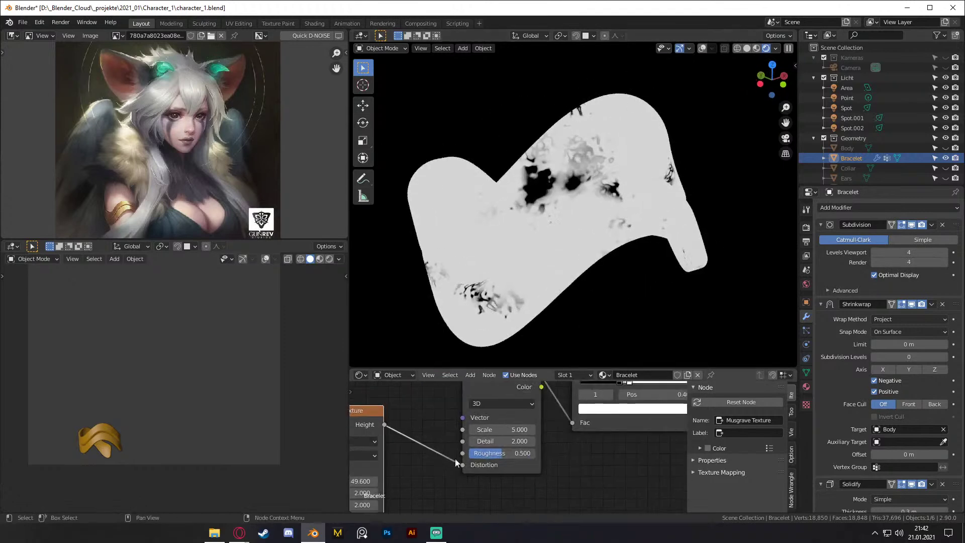
# Step: Move the ColorRamp's white stop to about 0.505 to soften the noise patches
pyautogui.moveTo(633, 442); pyautogui.dragTo(557, 476, button='middle')
pyautogui.moveTo(542, 415); pyautogui.dragTo(567, 419)
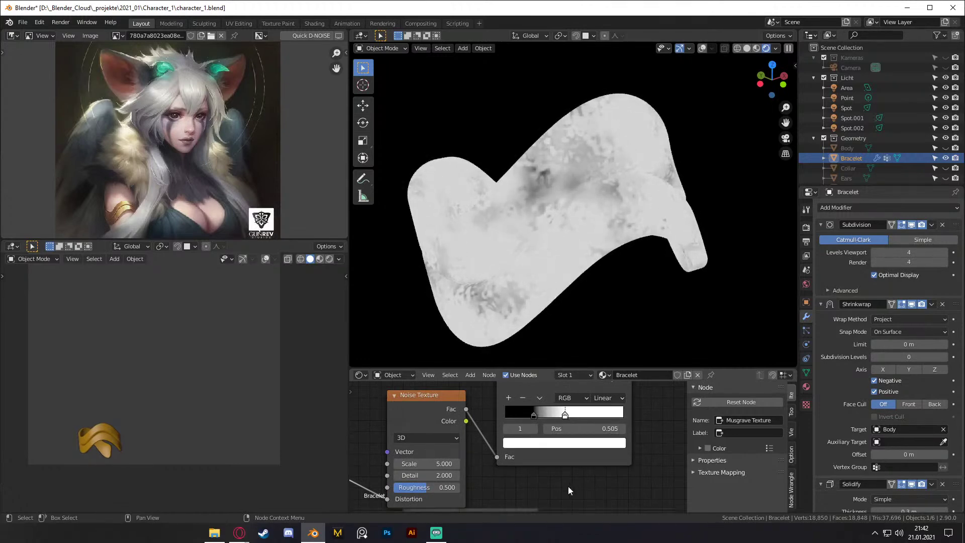
pyautogui.scroll(-2, 553, 468)
pyautogui.moveTo(507, 472); pyautogui.dragTo(518, 462, button='middle')
pyautogui.moveTo(610, 211); pyautogui.dragTo(631, 200, button='middle')
# Step: Switch the bracelet preview from the texture back to the Principled BSDF shader
pyautogui.scroll(-2, 616, 442)
pyautogui.moveTo(616, 442); pyautogui.dragTo(467, 470, button='middle')
pyautogui.keyDown('ctrl'); pyautogui.keyDown('shift'); pyautogui.click(547, 405); pyautogui.keyUp('shift'); pyautogui.keyUp('ctrl')
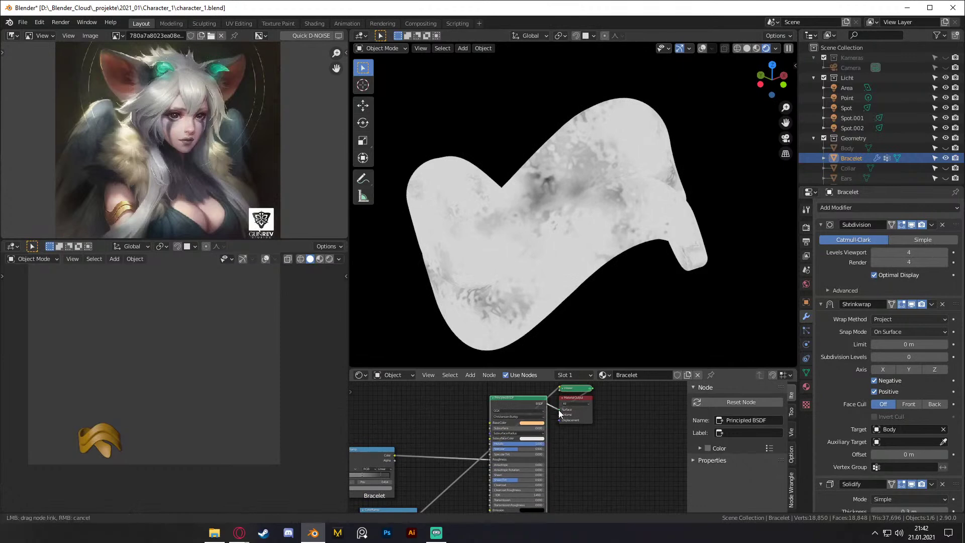
# Step: Add a Bump node, connecting the noise ColorRamp's Color to its Height and its Normal output to the shader's Normal
pyautogui.moveTo(583, 466)
pyautogui.mouseDown(button='middle')
pyautogui.moveTo(599, 446)
pyautogui.moveTo(529, 436)
pyautogui.mouseUp(button='middle')
pyautogui.scroll(2, 599, 445)
pyautogui.hotkey('shift', 'a')
pyautogui.moveTo(481, 453)
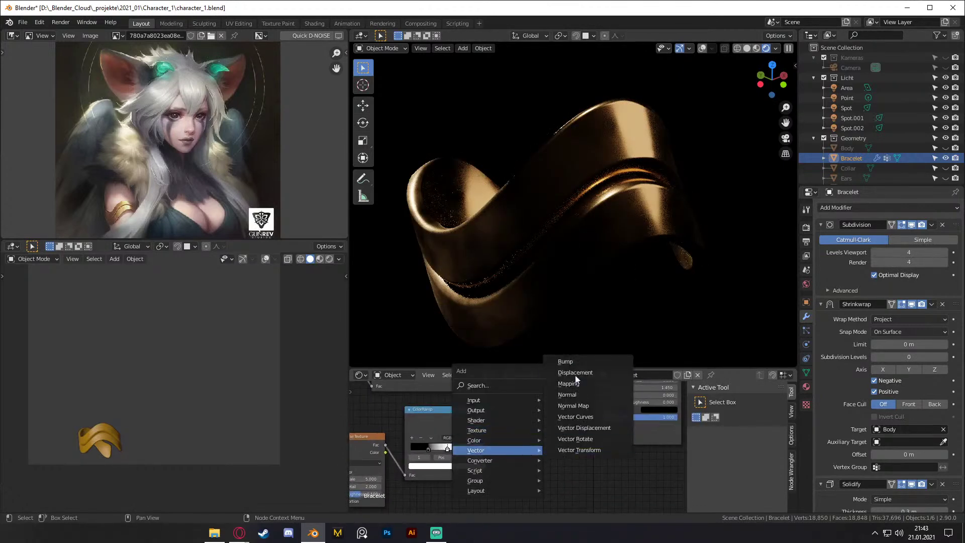
pyautogui.click(567, 360)
pyautogui.click(528, 402)
pyautogui.moveTo(576, 415); pyautogui.dragTo(596, 424)
pyautogui.moveTo(489, 418); pyautogui.dragTo(528, 450)
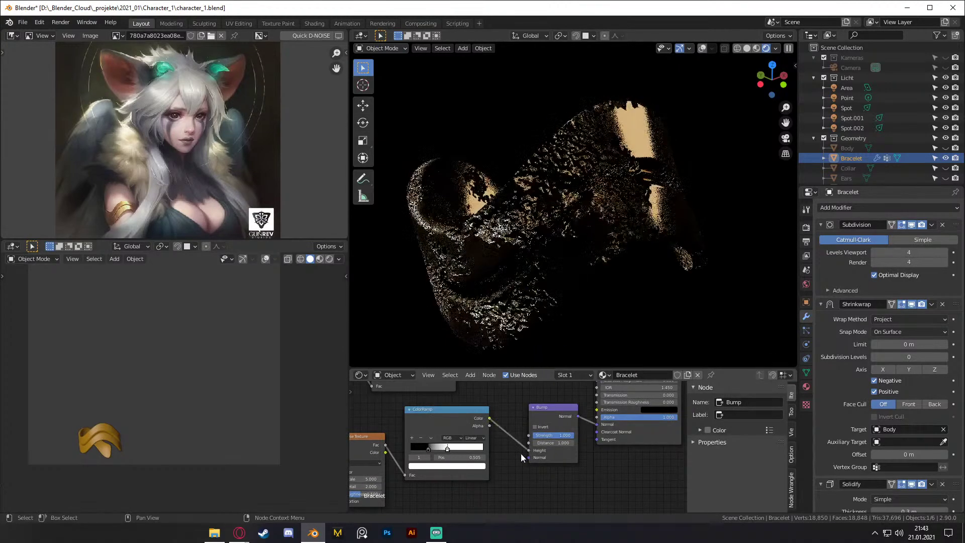
pyautogui.moveTo(532, 471); pyautogui.dragTo(523, 475, button='middle')
pyautogui.scroll(3, 575, 474)
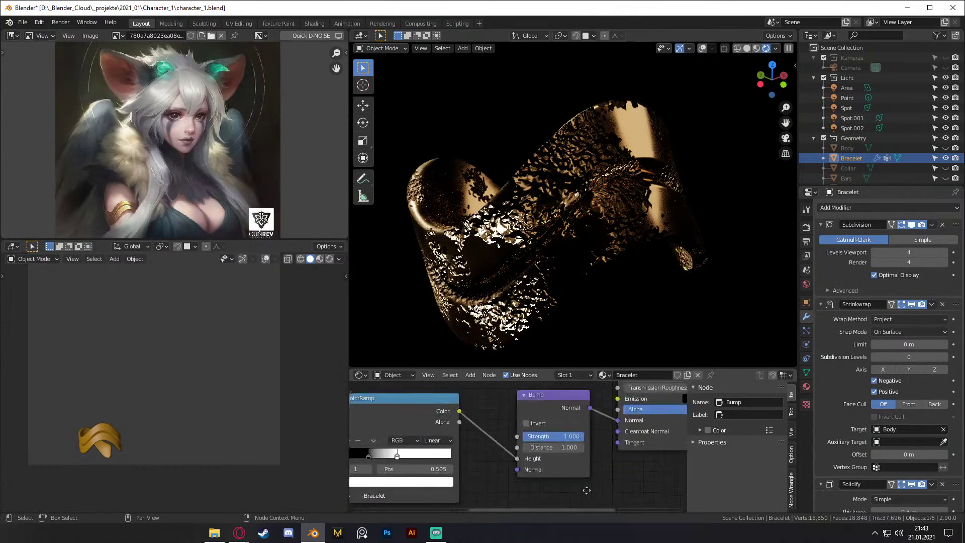
# Step: Try Bump node strengths of 0.1, 0.01 and 0.05 on the bracelet material
pyautogui.click(514, 433)
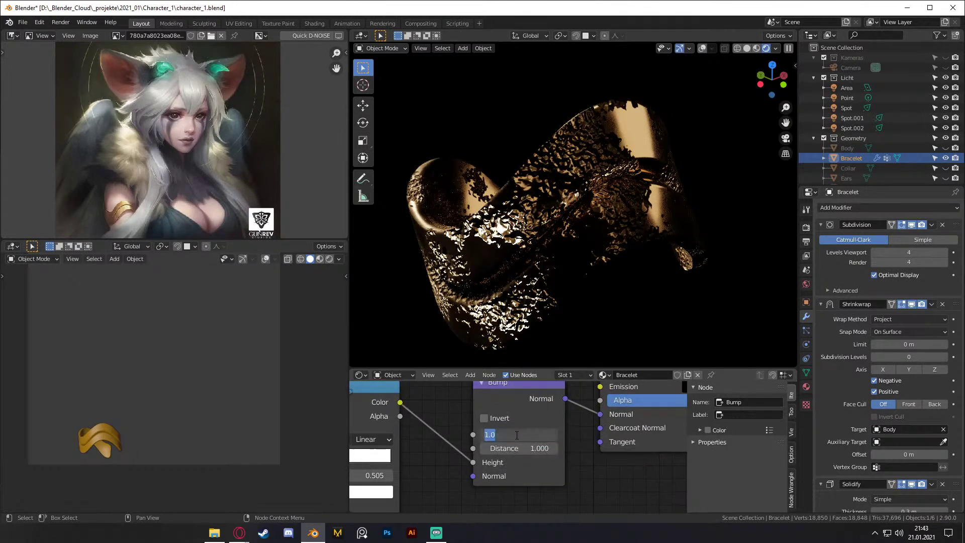
pyautogui.write('0.1')
pyautogui.press('Return')
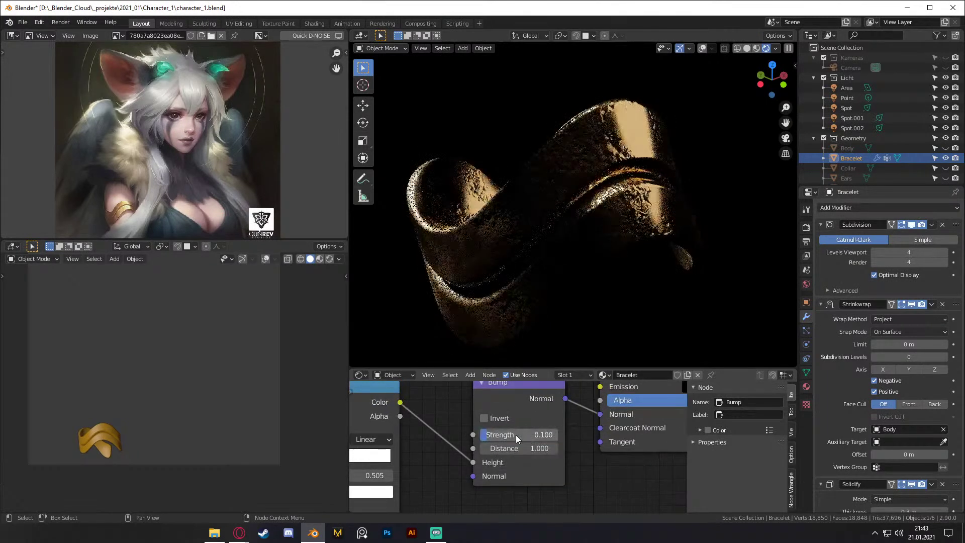
pyautogui.click(515, 435)
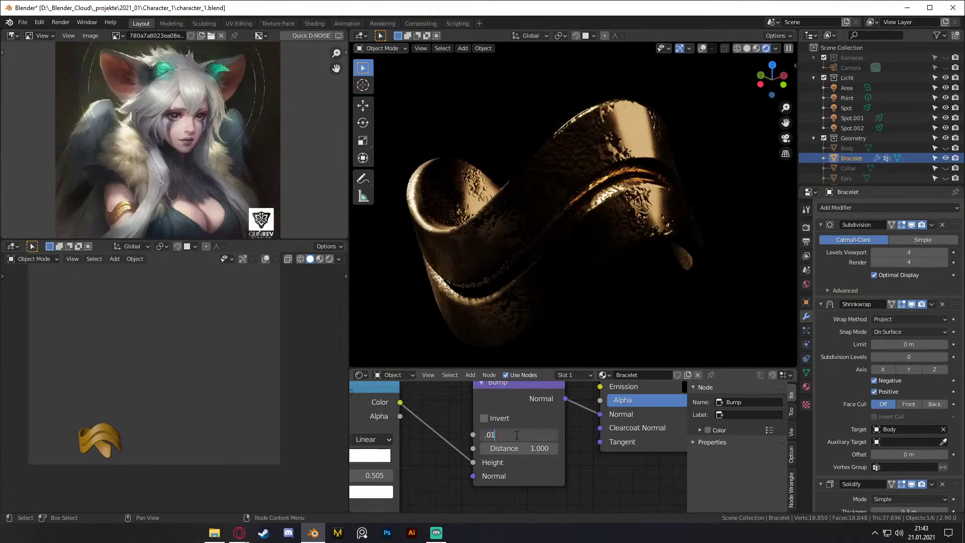
pyautogui.press('Return')
pyautogui.click(516, 435)
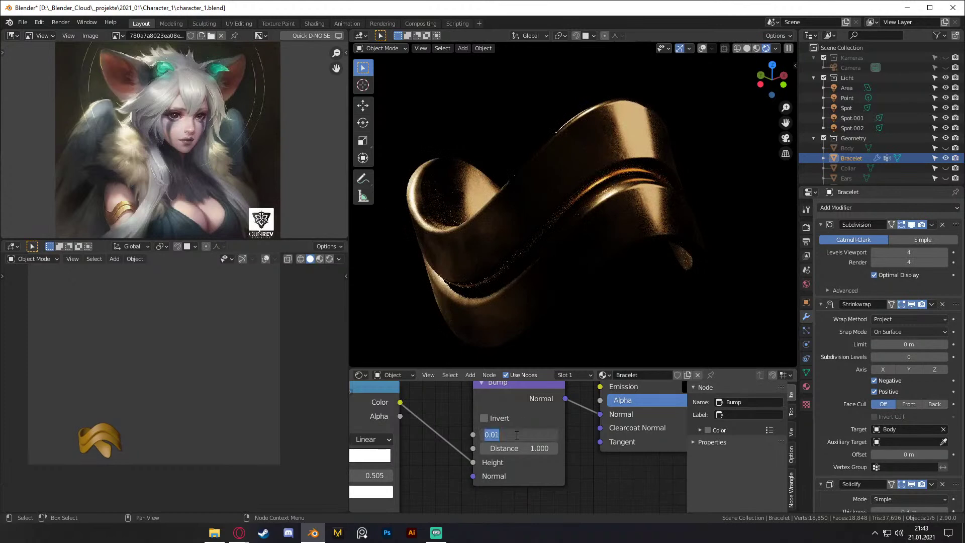
pyautogui.write('0.05')
pyautogui.press('Return')
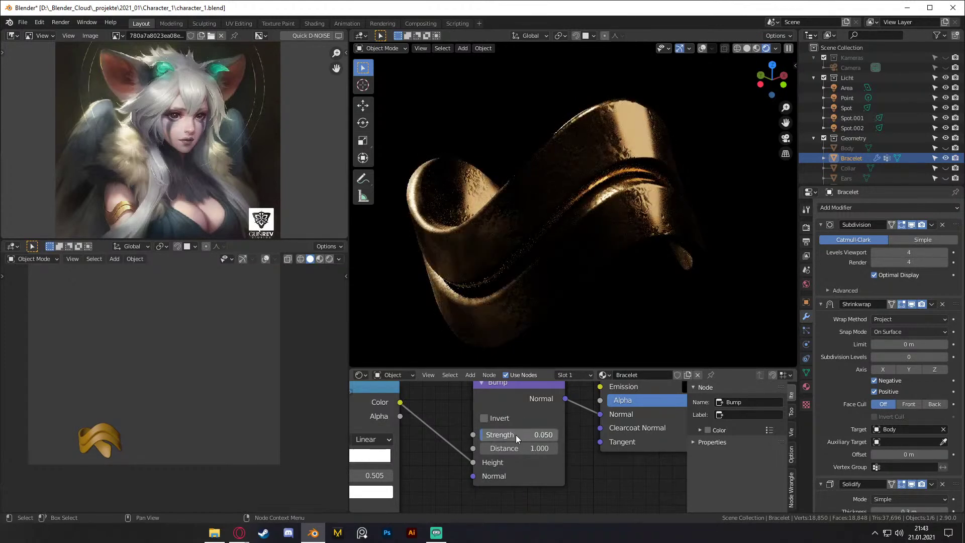
pyautogui.click(516, 435)
pyautogui.click(521, 434)
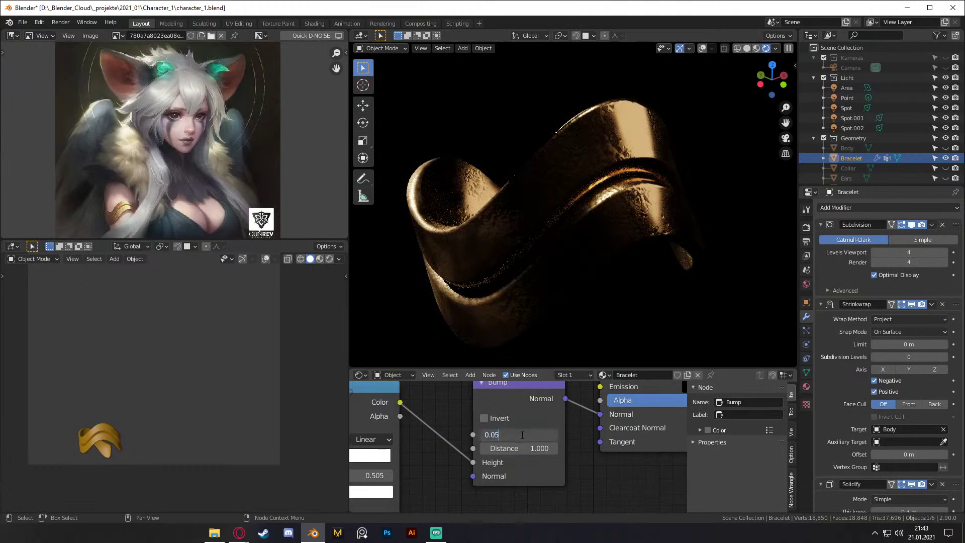
pyautogui.press('Return')
# Step: Set the Bump node's Distance to 0.25 and its Strength to 0.025
pyautogui.click(517, 446)
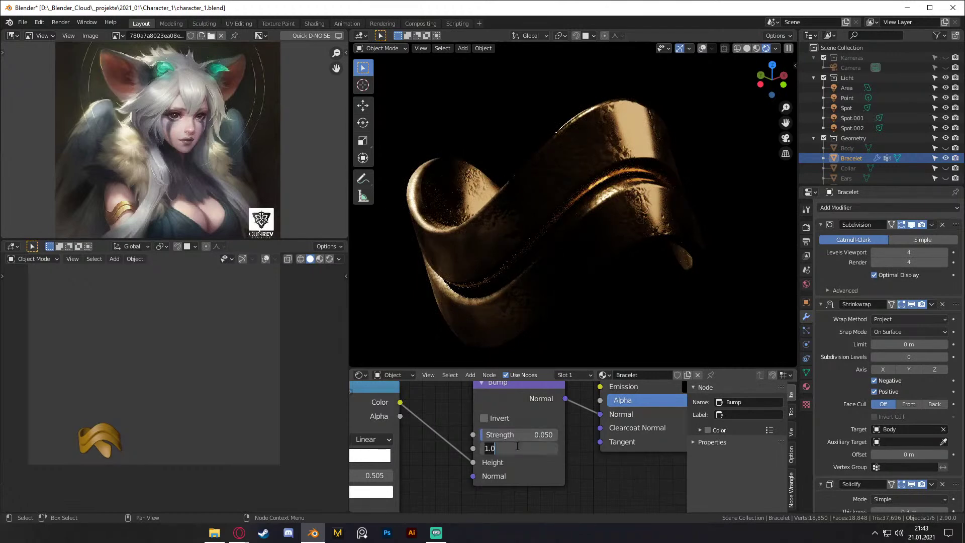
pyautogui.write('.25')
pyautogui.press('Return')
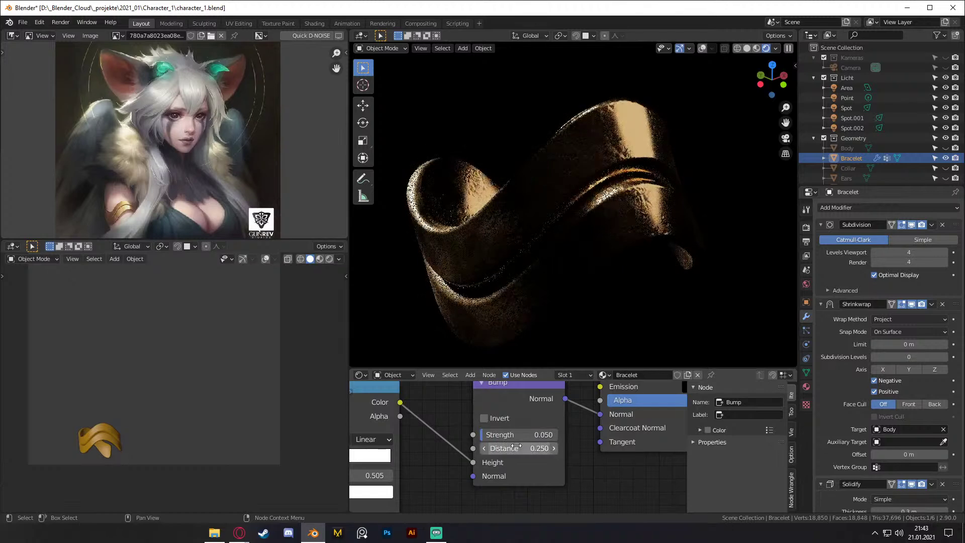
pyautogui.click(518, 434)
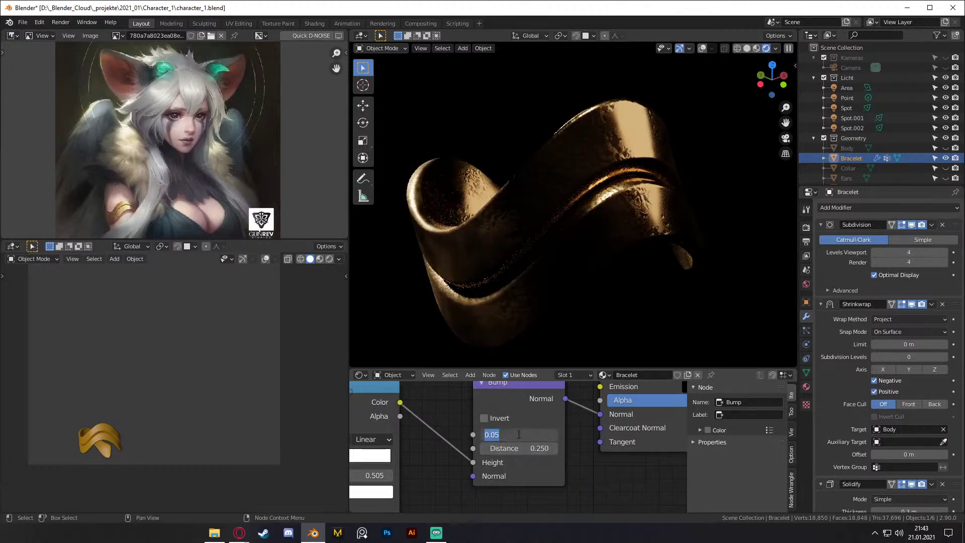
pyautogui.write('0.025')
pyautogui.press('Return')
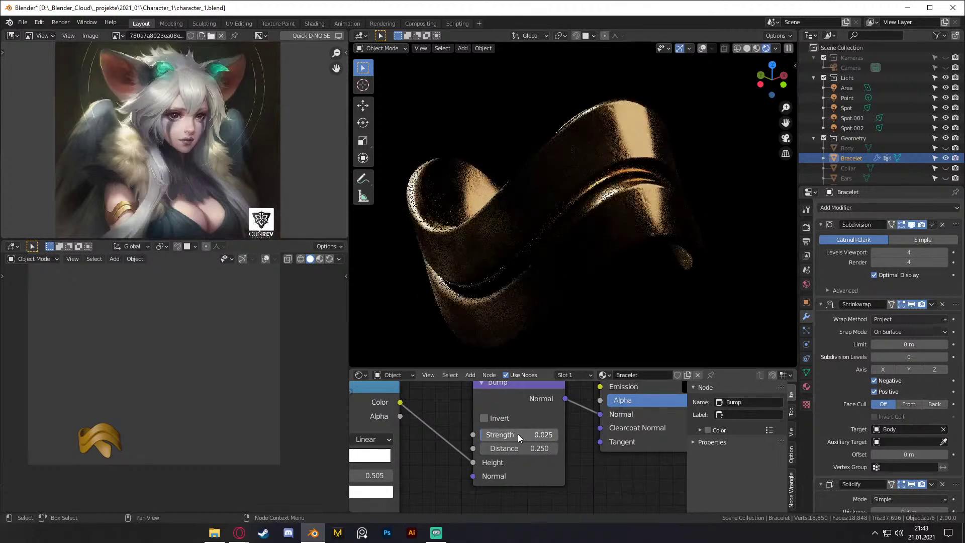
# Step: Show the bracelet in Material Preview shading and move the Musgrave Texture node closer to the Noise Texture it distorts
pyautogui.moveTo(627, 265); pyautogui.dragTo(662, 246, button='middle')
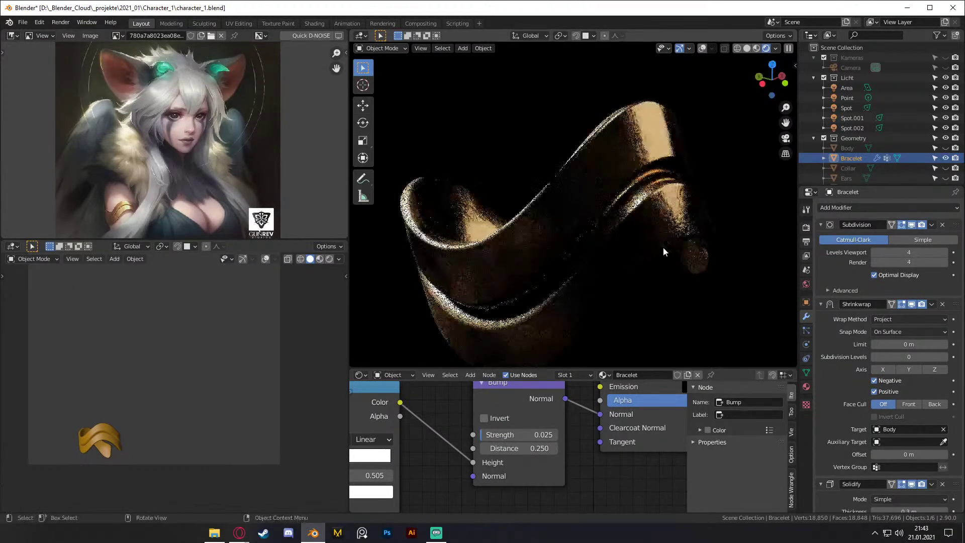
pyautogui.scroll(-2, 599, 448)
pyautogui.scroll(-2, 598, 448)
pyautogui.moveTo(547, 466); pyautogui.dragTo(571, 457, button='middle')
pyautogui.press('z')
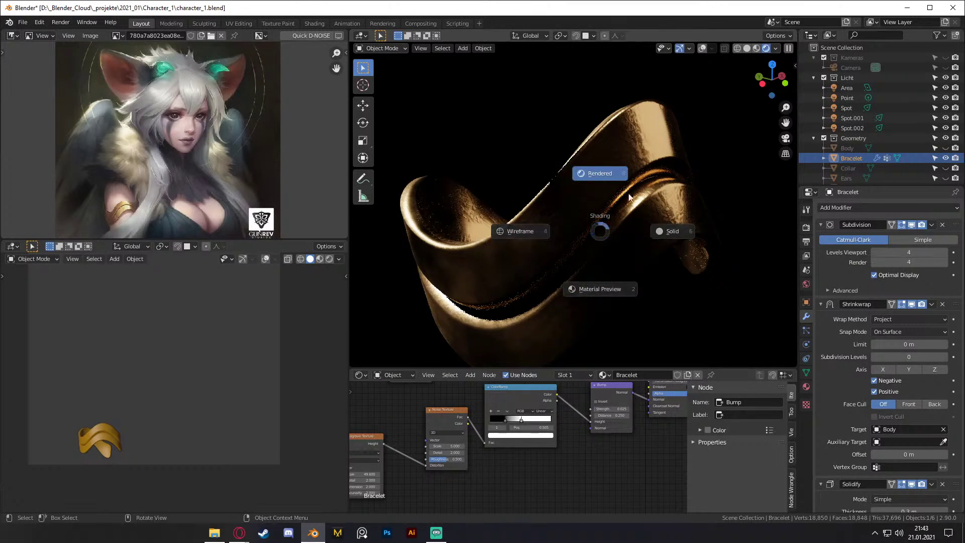
pyautogui.click(596, 308)
pyautogui.moveTo(595, 307); pyautogui.dragTo(637, 225, button='middle')
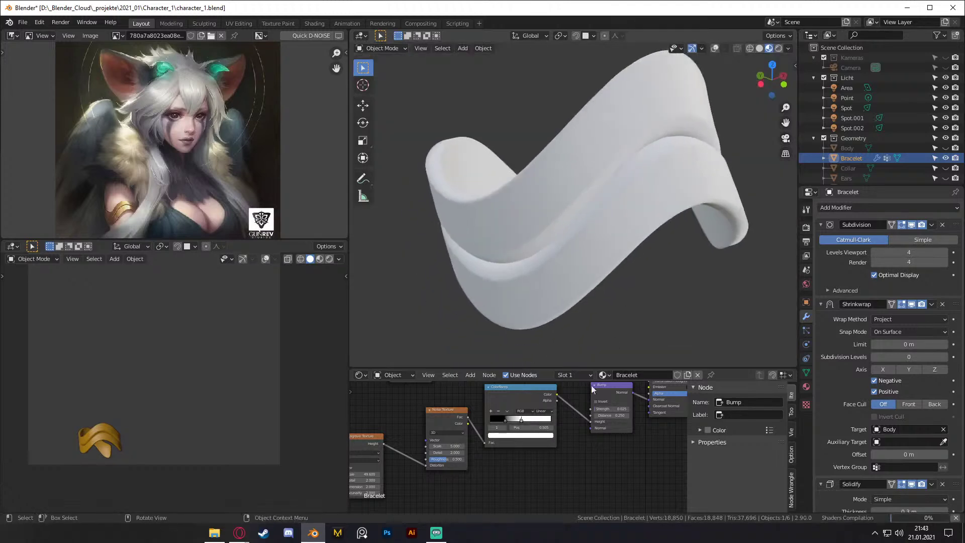
pyautogui.scroll(-1, 562, 454)
pyautogui.moveTo(409, 447); pyautogui.dragTo(426, 433)
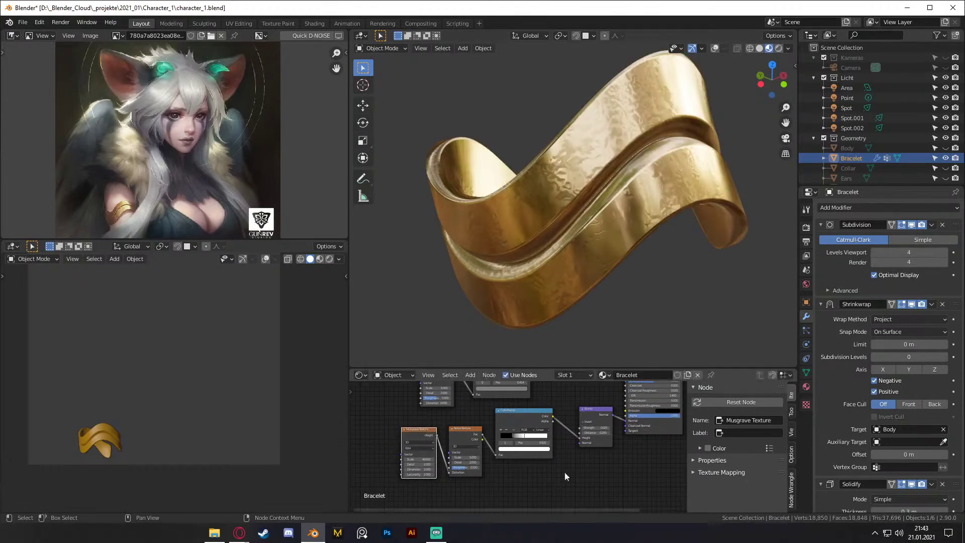
# Step: Duplicate the bump's Musgrave Texture, Noise Texture and ColorRamp nodes below the originals and preview the duplicated ColorRamp on the bracelet
pyautogui.moveTo(551, 475); pyautogui.dragTo(525, 474, button='middle')
pyautogui.moveTo(578, 282); pyautogui.dragTo(670, 209, button='middle')
pyautogui.moveTo(548, 469); pyautogui.dragTo(527, 475, button='middle')
pyautogui.scroll(2, 527, 475)
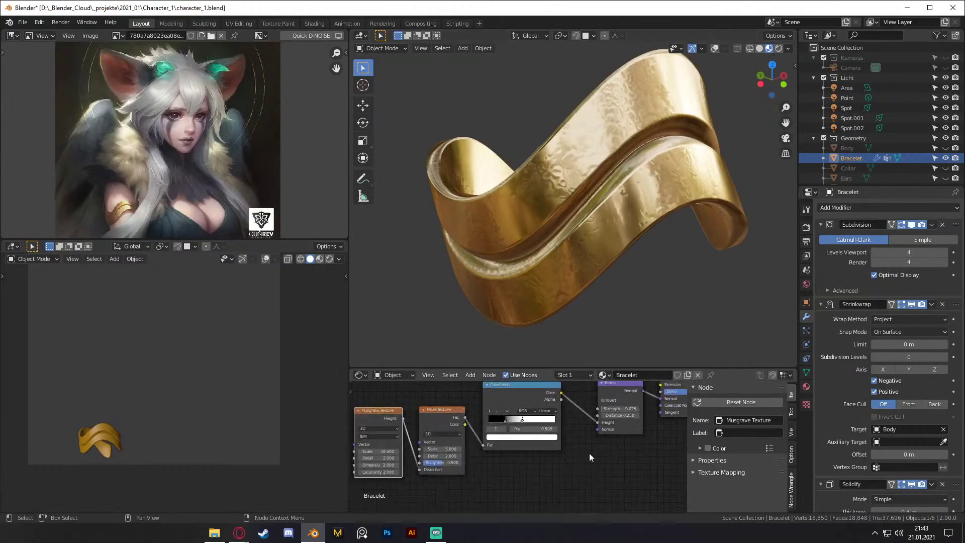
pyautogui.scroll(-2, 568, 447)
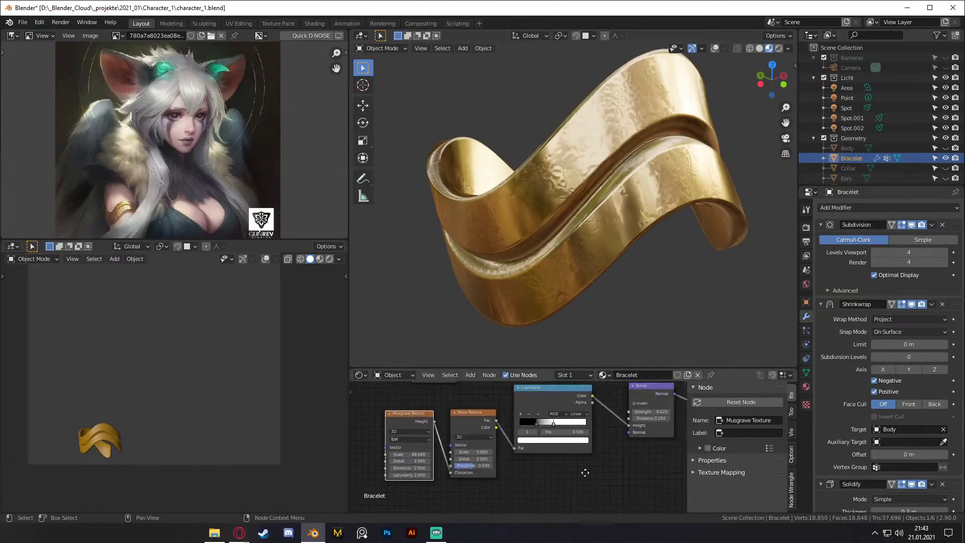
pyautogui.moveTo(536, 483); pyautogui.dragTo(472, 417)
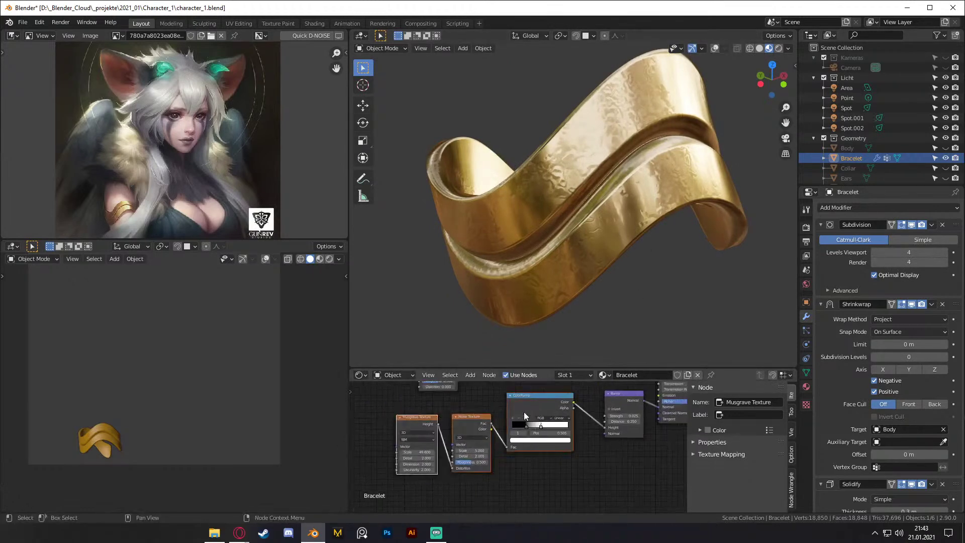
pyautogui.hotkey('shift', 'd')
pyautogui.click(608, 490)
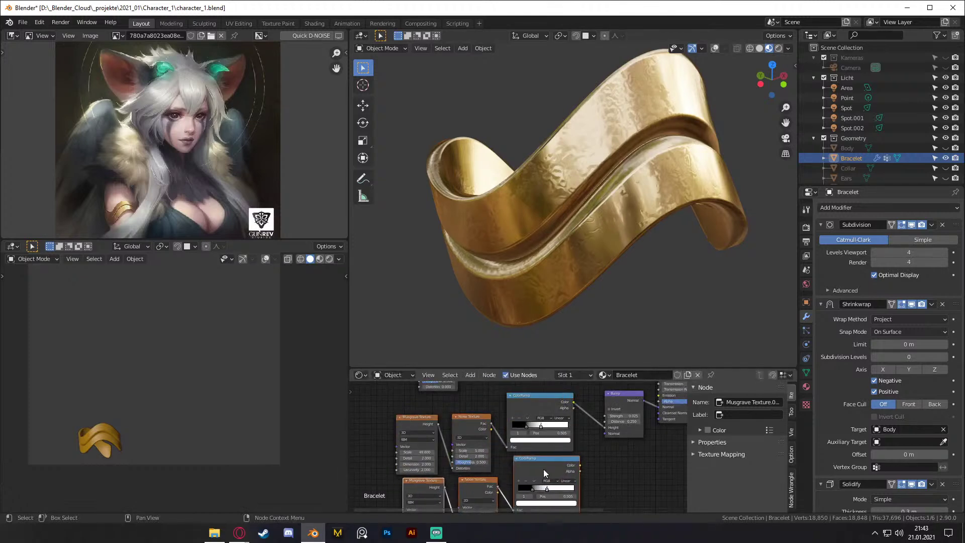
pyautogui.keyDown('ctrl'); pyautogui.keyDown('shift'); pyautogui.click(545, 468); pyautogui.keyUp('shift'); pyautogui.keyUp('ctrl')
pyautogui.scroll(3, 580, 470)
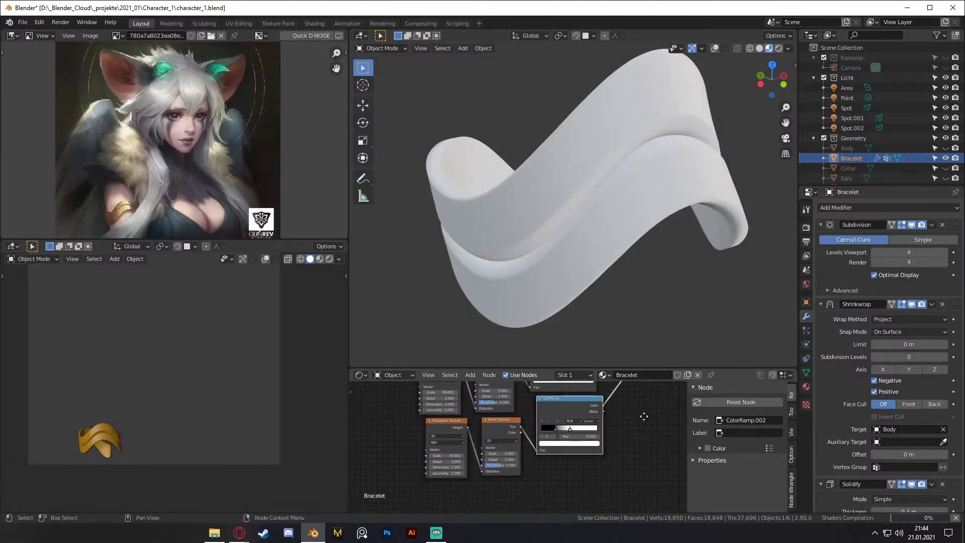
# Step: Try driving the lower Noise Texture's Scale with the Musgrave Texture's Height and set the Musgrave scale to 32.5
pyautogui.scroll(2, 578, 463)
pyautogui.moveTo(463, 404); pyautogui.dragTo(479, 482)
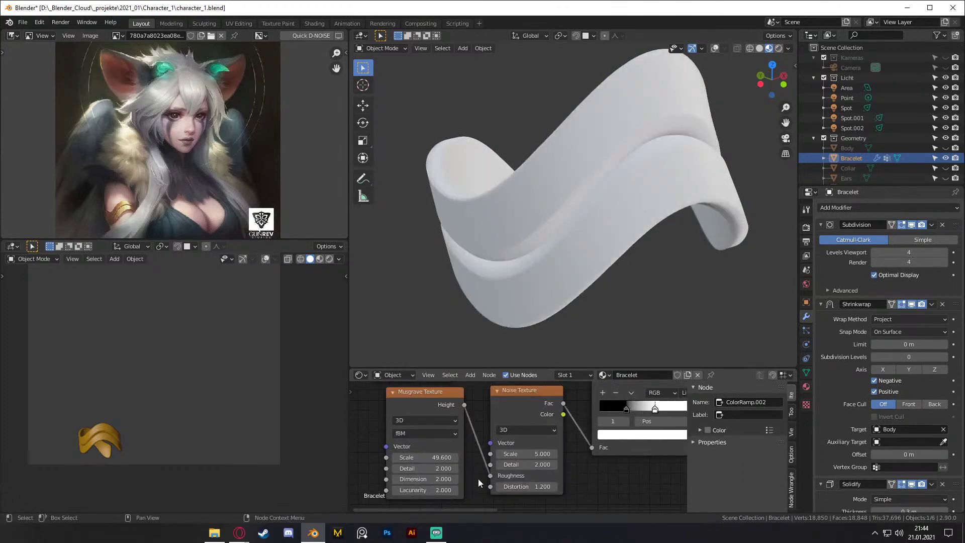
pyautogui.moveTo(490, 475); pyautogui.dragTo(485, 452)
pyautogui.scroll(-2, 588, 475)
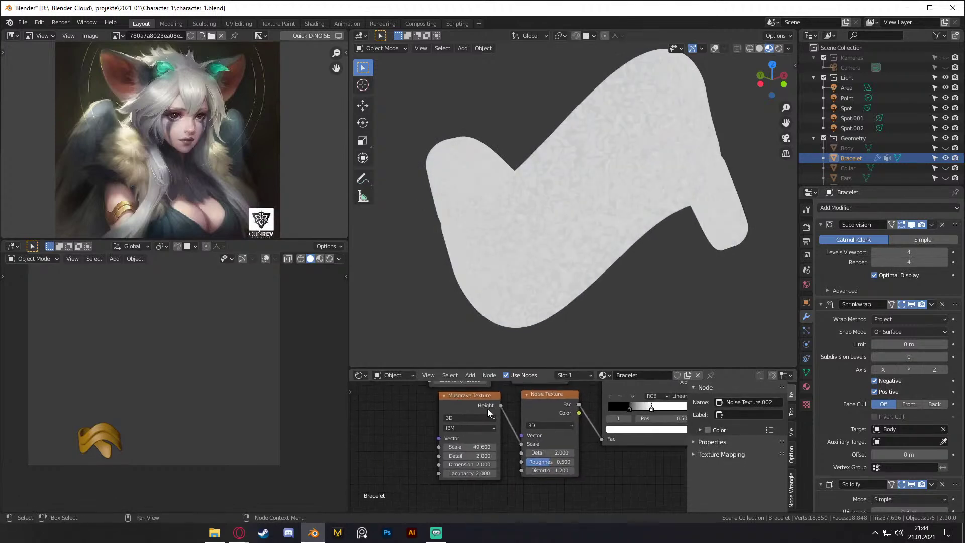
pyautogui.click(467, 404)
pyautogui.scroll(3, 496, 448)
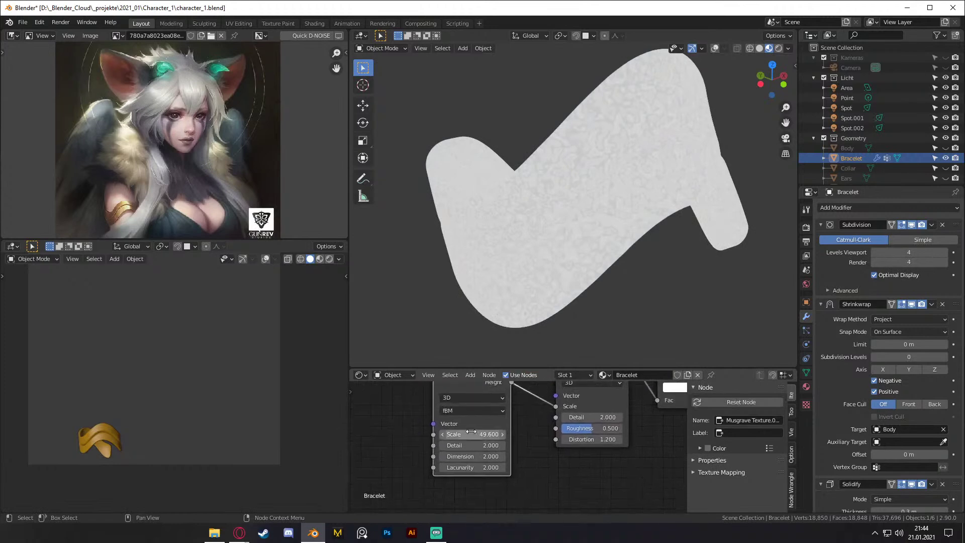
pyautogui.moveTo(481, 434); pyautogui.dragTo(503, 434)
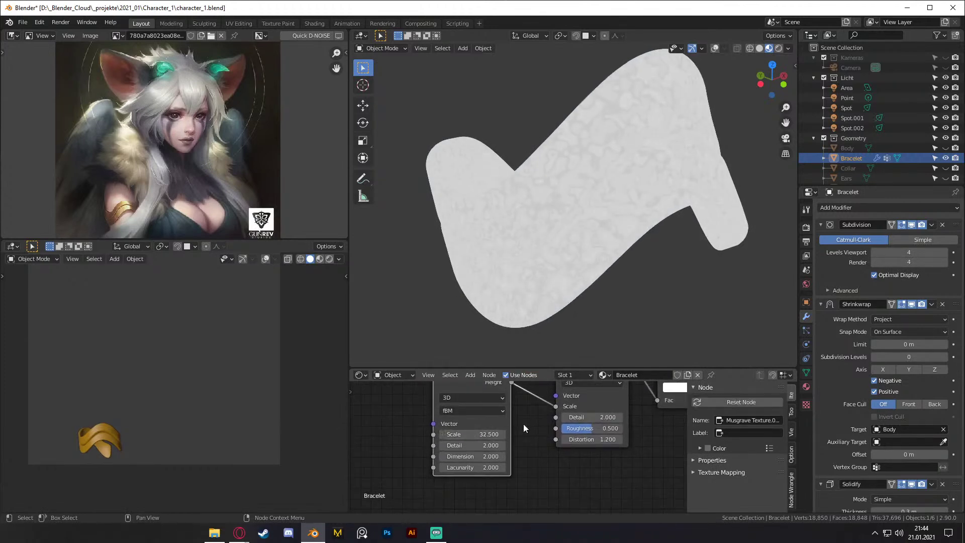
# Step: Delete the lower Musgrave Texture, duplicate the lower Noise Texture, and connect the copy's Fac to the original's Scale
pyautogui.press('x')
pyautogui.moveTo(524, 430)
pyautogui.mouseDown(button='middle')
pyautogui.moveTo(492, 467)
pyautogui.moveTo(523, 442)
pyautogui.mouseUp(button='middle')
pyautogui.click(561, 406)
pyautogui.hotkey('shift', 'd')
pyautogui.click(483, 446)
pyautogui.moveTo(481, 404); pyautogui.dragTo(545, 432)
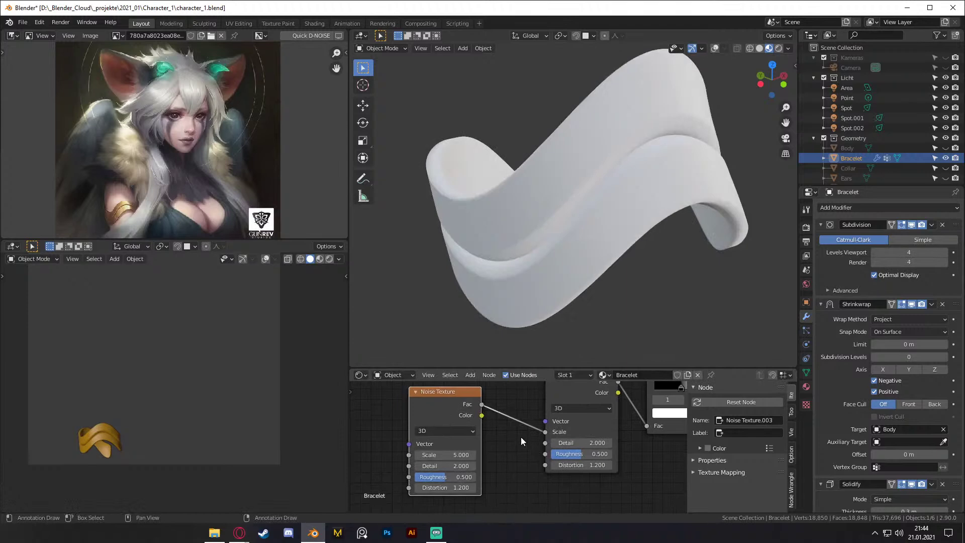
# Step: Set the duplicated Noise Texture's Scale to 24.6 and shift the black stop of the lower Color Ramp
pyautogui.moveTo(547, 311); pyautogui.dragTo(528, 278, button='middle')
pyautogui.moveTo(445, 455); pyautogui.dragTo(462, 455)
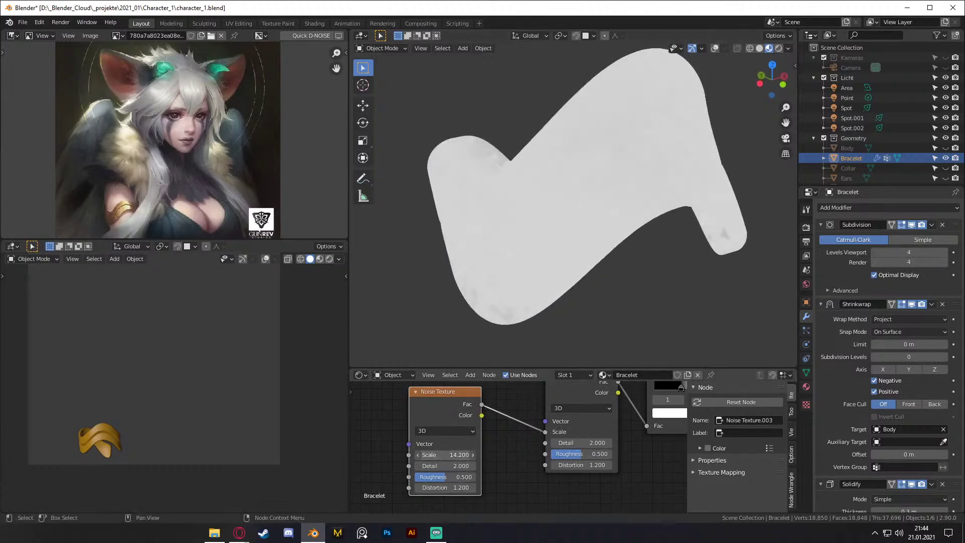
pyautogui.moveTo(631, 450); pyautogui.dragTo(498, 478, button='middle')
pyautogui.moveTo(559, 415); pyautogui.dragTo(508, 484)
pyautogui.moveTo(508, 485); pyautogui.dragTo(551, 471, button='middle')
pyautogui.moveTo(584, 402); pyautogui.dragTo(605, 402)
# Step: Move the copy's Fac link to the second Noise Texture's Detail input and set that texture's Scale to 58.9
pyautogui.moveTo(554, 474); pyautogui.dragTo(634, 448, button='middle')
pyautogui.moveTo(530, 422)
pyautogui.mouseDown()
pyautogui.moveTo(517, 436)
pyautogui.moveTo(532, 435)
pyautogui.mouseUp()
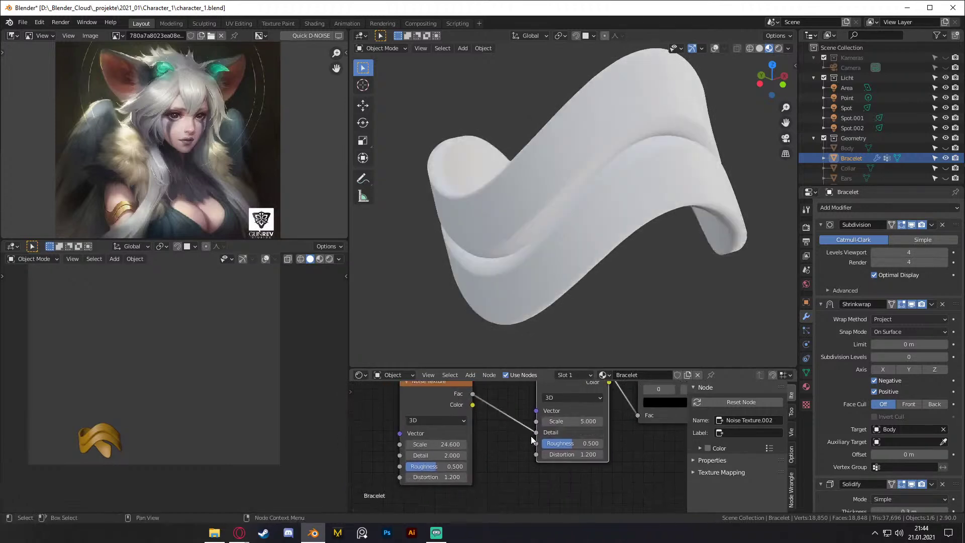
pyautogui.moveTo(523, 435); pyautogui.dragTo(494, 442, button='middle')
pyautogui.moveTo(646, 437); pyautogui.dragTo(623, 439, button='middle')
pyautogui.moveTo(540, 432); pyautogui.dragTo(598, 433)
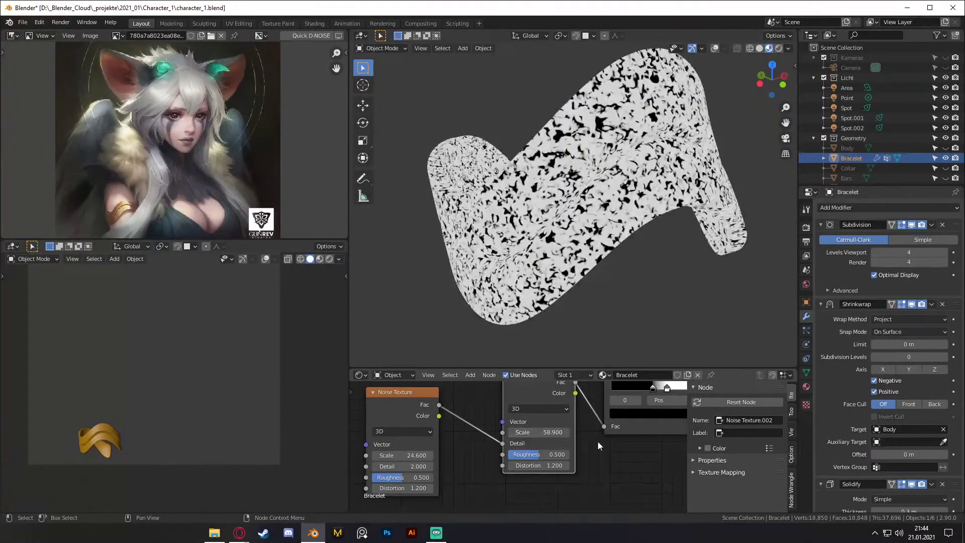
# Step: Move the lower Color Ramp's black stop to the start and set its white stop's position to 0.314
pyautogui.moveTo(598, 440); pyautogui.dragTo(534, 475, button='middle')
pyautogui.moveTo(586, 422); pyautogui.dragTo(608, 424)
pyautogui.moveTo(609, 424); pyautogui.dragTo(589, 431)
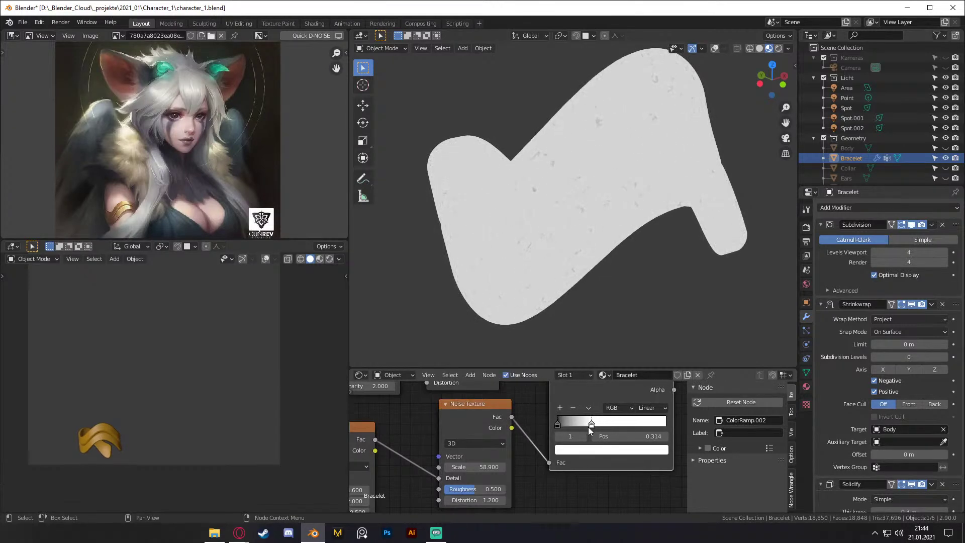
pyautogui.scroll(4, 600, 208)
pyautogui.scroll(-2, 586, 223)
pyautogui.moveTo(608, 218); pyautogui.dragTo(603, 220, button='middle')
pyautogui.scroll(-3, 523, 452)
# Step: Try adding Texture Coordinate and Mapping nodes to the second Noise Texture, and undo the addition and the node move
pyautogui.moveTo(523, 454); pyautogui.dragTo(598, 419, button='middle')
pyautogui.scroll(-1, 502, 462)
pyautogui.moveTo(499, 463); pyautogui.dragTo(516, 476, button='middle')
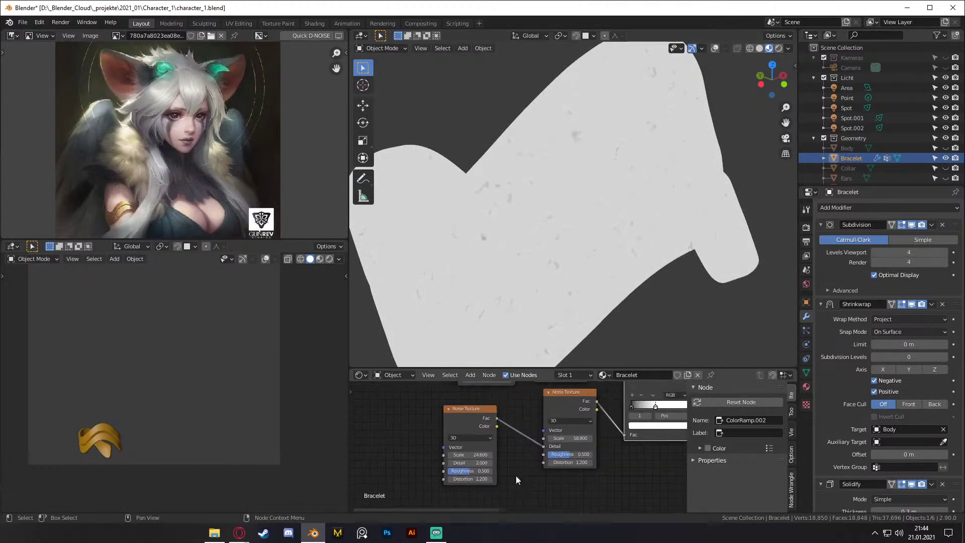
pyautogui.moveTo(472, 418); pyautogui.dragTo(478, 492)
pyautogui.click(569, 407)
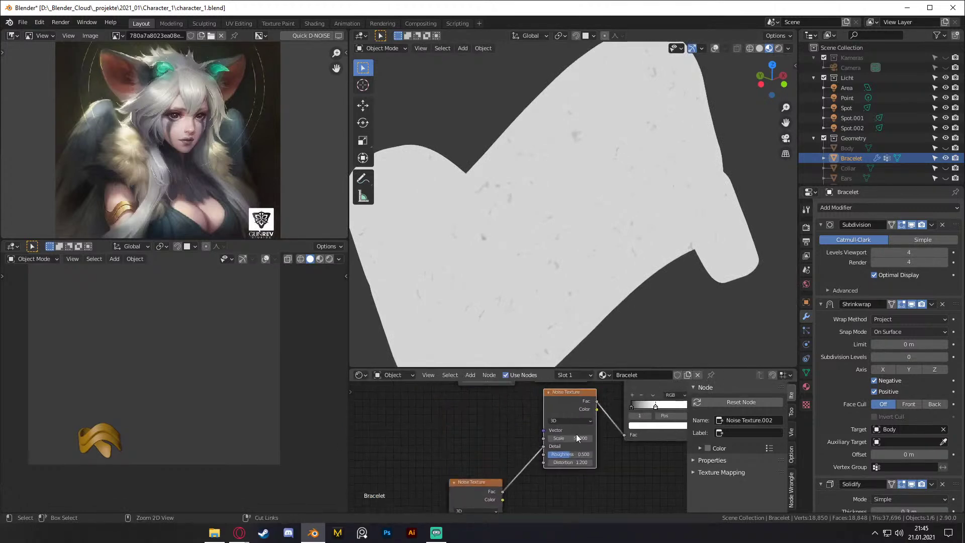
pyautogui.hotkey('ctrl', 't')
pyautogui.scroll(-2, 554, 467)
pyautogui.moveTo(421, 391); pyautogui.dragTo(442, 397, button='middle')
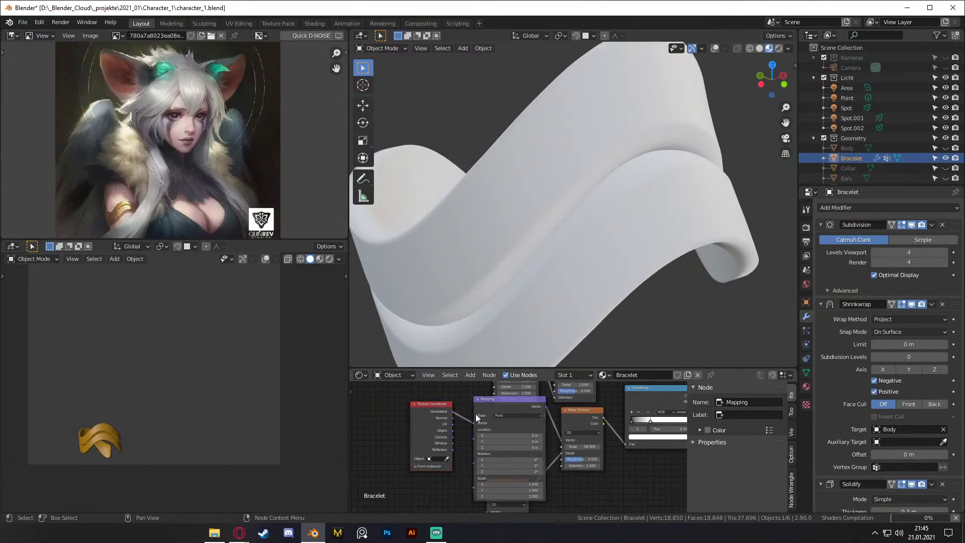
pyautogui.moveTo(475, 416); pyautogui.dragTo(403, 414)
pyautogui.hotkey('ctrl', 'z')
pyautogui.hotkey('ctrl', 'z')
pyautogui.hotkey('ctrl', 'z')
pyautogui.hotkey('ctrl', 'z')
# Step: Set the first Noise Texture in the lower chain to Scale 23.9, Detail 4.1 and Roughness 0.517
pyautogui.scroll(2, 589, 491)
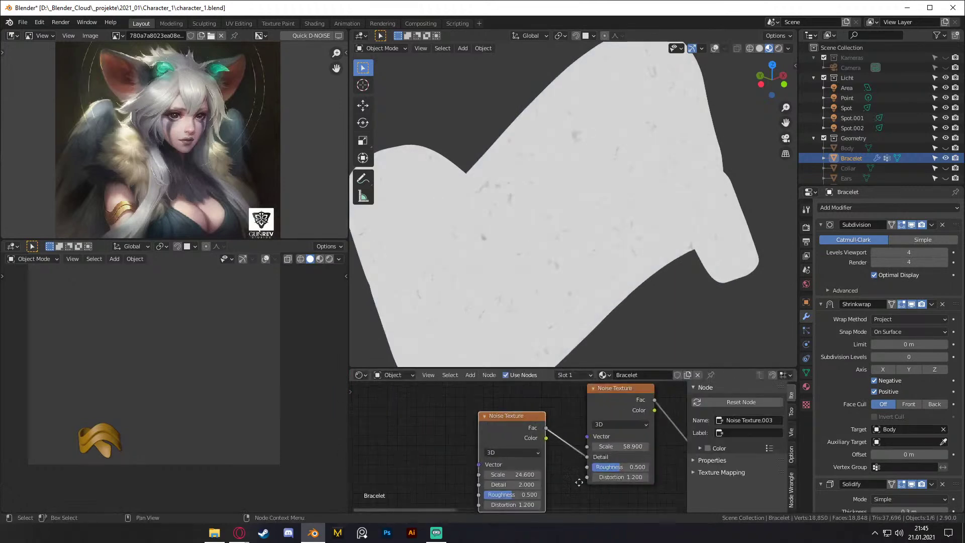
pyautogui.scroll(2, 541, 442)
pyautogui.moveTo(468, 435)
pyautogui.mouseDown()
pyautogui.moveTo(483, 435)
pyautogui.moveTo(474, 435)
pyautogui.mouseUp()
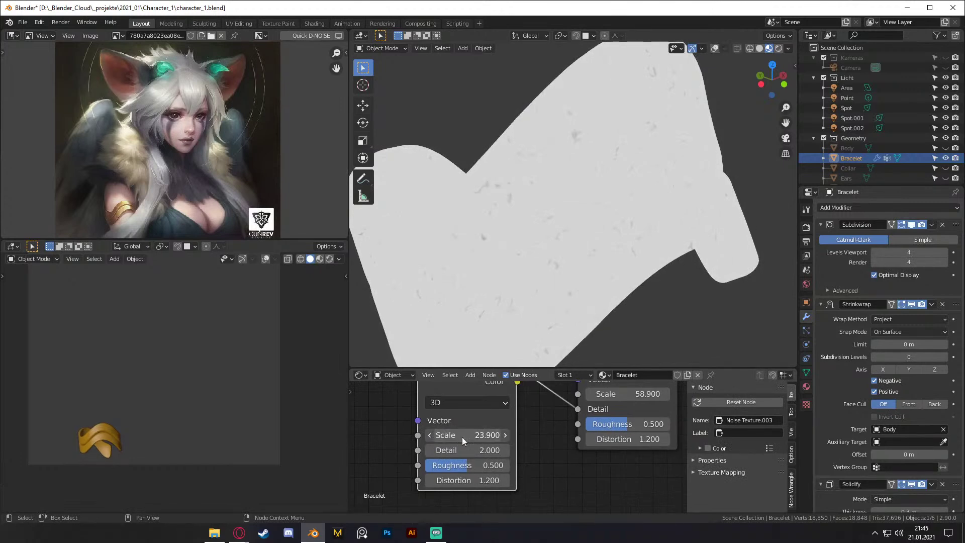
pyautogui.scroll(-2, 545, 430)
pyautogui.moveTo(536, 454); pyautogui.dragTo(531, 469, button='middle')
pyautogui.moveTo(467, 464)
pyautogui.mouseDown()
pyautogui.moveTo(503, 475)
pyautogui.moveTo(468, 476)
pyautogui.mouseUp()
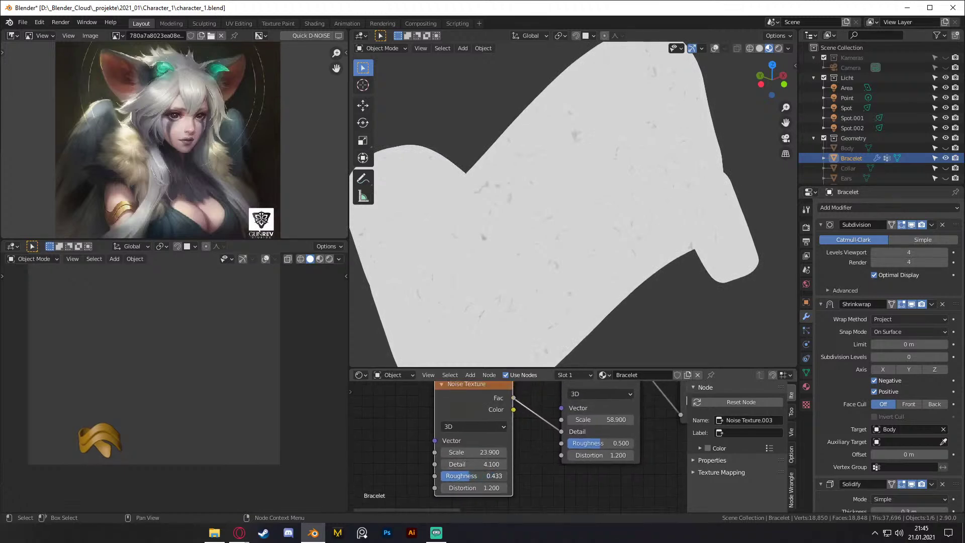
# Step: Set the Scale of the Noise Texture feeding the lower Color Ramp to 24.5
pyautogui.scroll(-2, 560, 454)
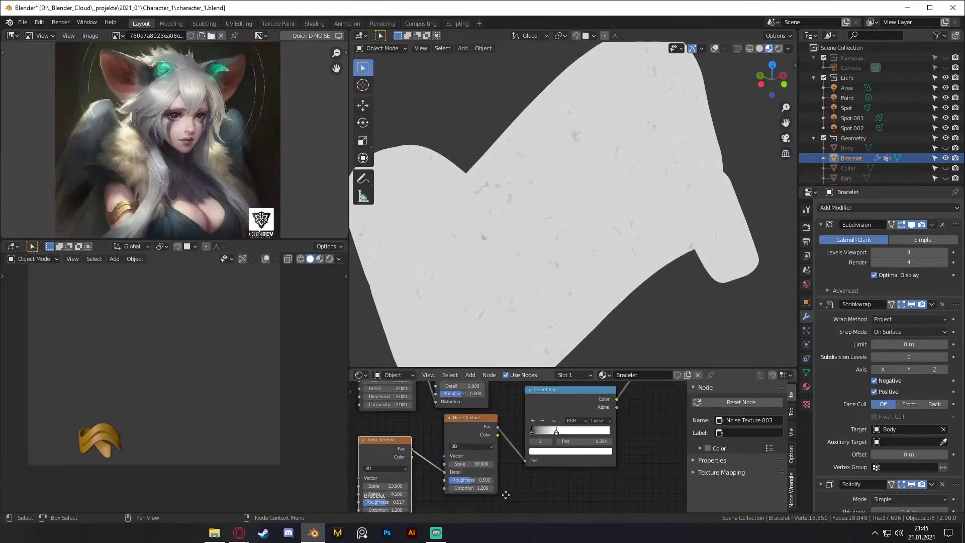
pyautogui.scroll(2, 574, 459)
pyautogui.moveTo(547, 434); pyautogui.dragTo(512, 434)
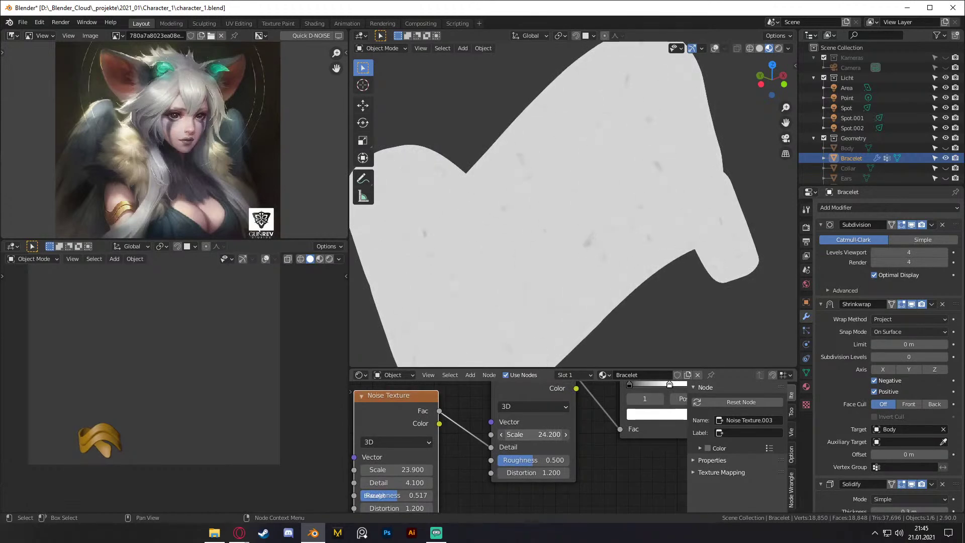
# Step: Tighten the lower Color Ramp by moving its black stop inward and setting the white stop's position to 0.286
pyautogui.moveTo(547, 438); pyautogui.dragTo(458, 462, button='middle')
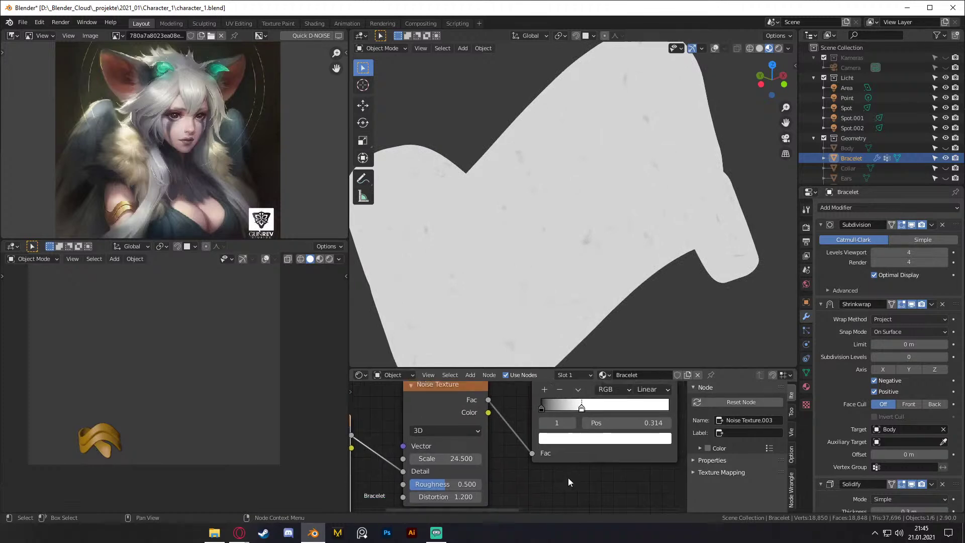
pyautogui.click(541, 407)
pyautogui.moveTo(548, 409); pyautogui.dragTo(577, 410)
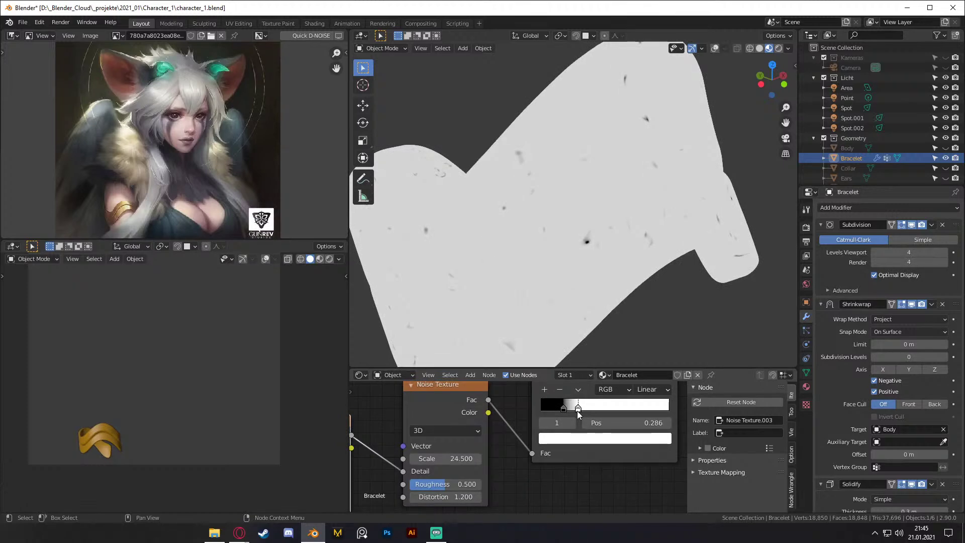
# Step: Set the second Noise Texture's Distortion to 3.2 and the lower Color Ramp's black stop position to 0.209
pyautogui.moveTo(535, 462); pyautogui.dragTo(584, 431, button='middle')
pyautogui.click(528, 465)
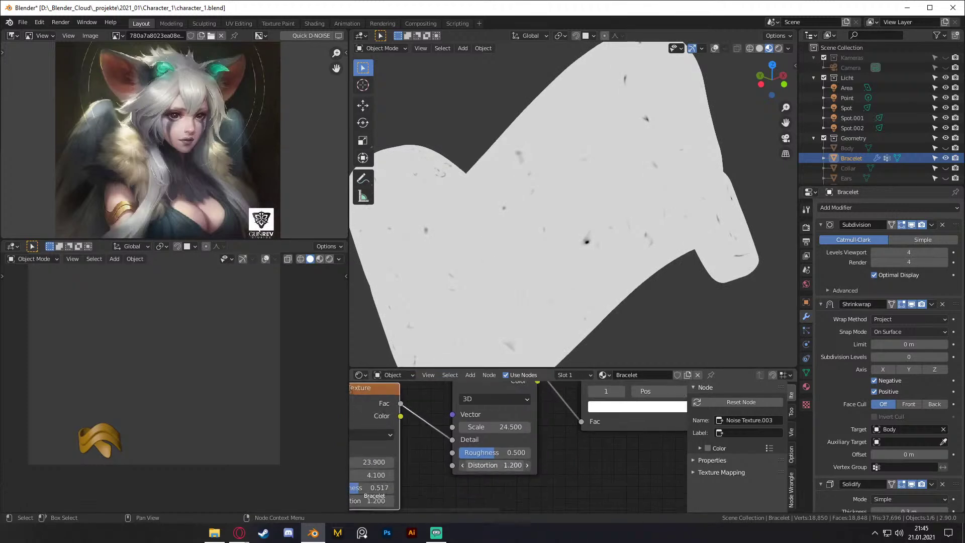
pyautogui.moveTo(494, 464); pyautogui.dragTo(520, 465)
pyautogui.moveTo(494, 465); pyautogui.dragTo(458, 500, button='middle')
pyautogui.click(579, 412)
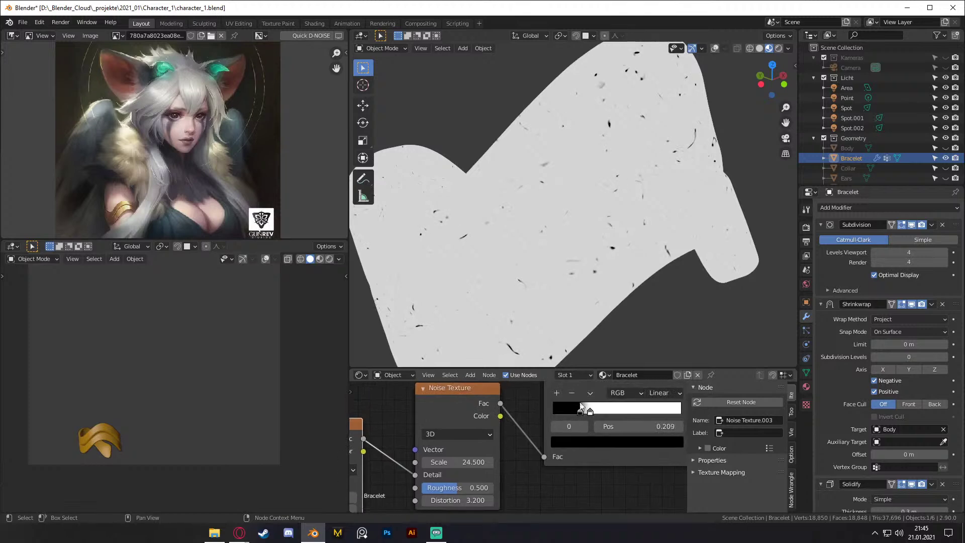
# Step: Select the lower texture chain nodes and reposition them beneath the upper texture chain
pyautogui.scroll(-5, 606, 243)
pyautogui.scroll(1, 601, 242)
pyautogui.scroll(-2, 569, 445)
pyautogui.scroll(-3, 570, 442)
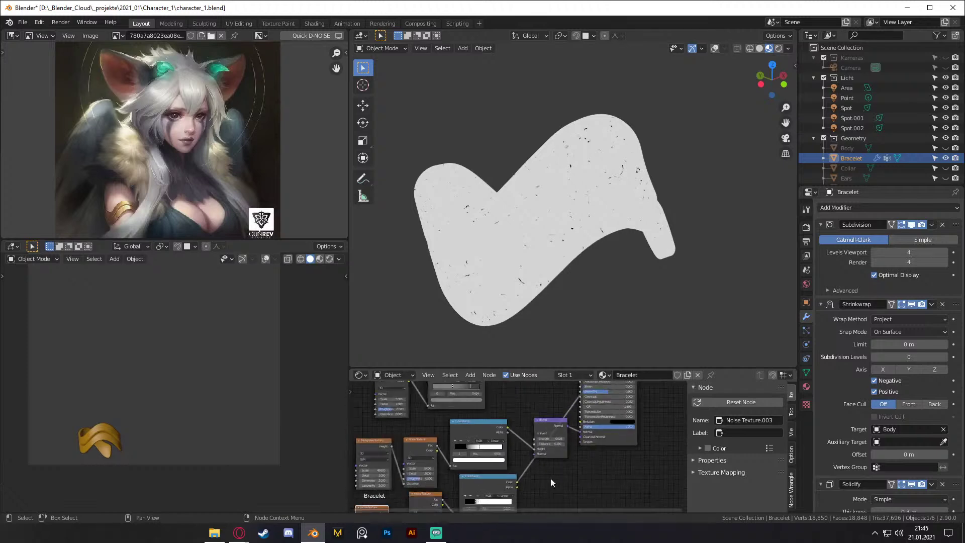
pyautogui.moveTo(565, 476); pyautogui.dragTo(649, 399, button='middle')
pyautogui.moveTo(574, 479); pyautogui.dragTo(442, 429)
pyautogui.press('g')
pyautogui.click(542, 417)
# Step: Move both texture chains with their Color Ramps away from the Bump node to make room
pyautogui.scroll(-3, 613, 429)
pyautogui.moveTo(613, 429); pyautogui.dragTo(587, 450, button='middle')
pyautogui.keyDown('shift'); pyautogui.moveTo(430, 438); pyautogui.dragTo(548, 396); pyautogui.keyUp('shift')
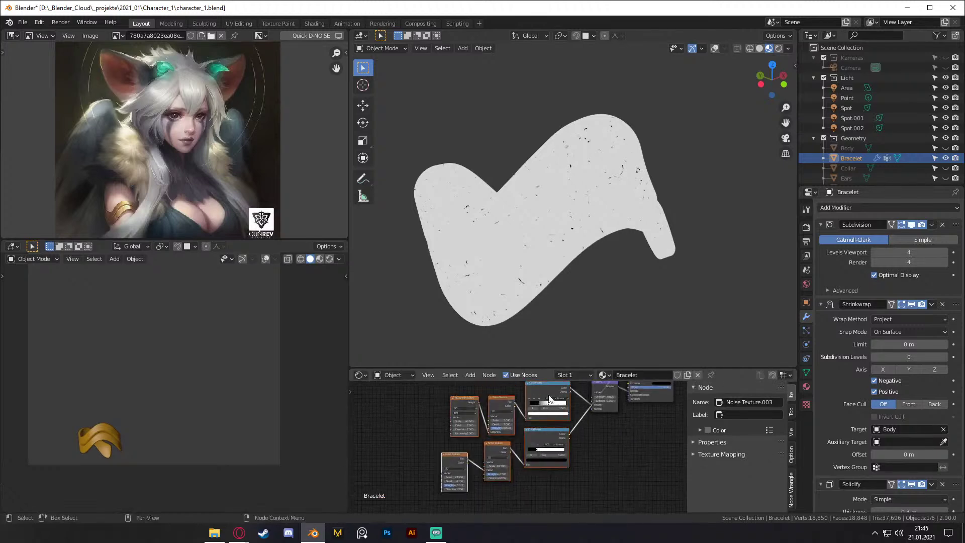
pyautogui.press('g')
pyautogui.click(488, 404)
# Step: Add a MixRGB node on the link between the upper Color Ramp and the Bump node's Height
pyautogui.click(563, 430)
pyautogui.scroll(4, 563, 428)
pyautogui.moveTo(562, 427); pyautogui.dragTo(539, 462, button='middle')
pyautogui.hotkey('shift', 'a')
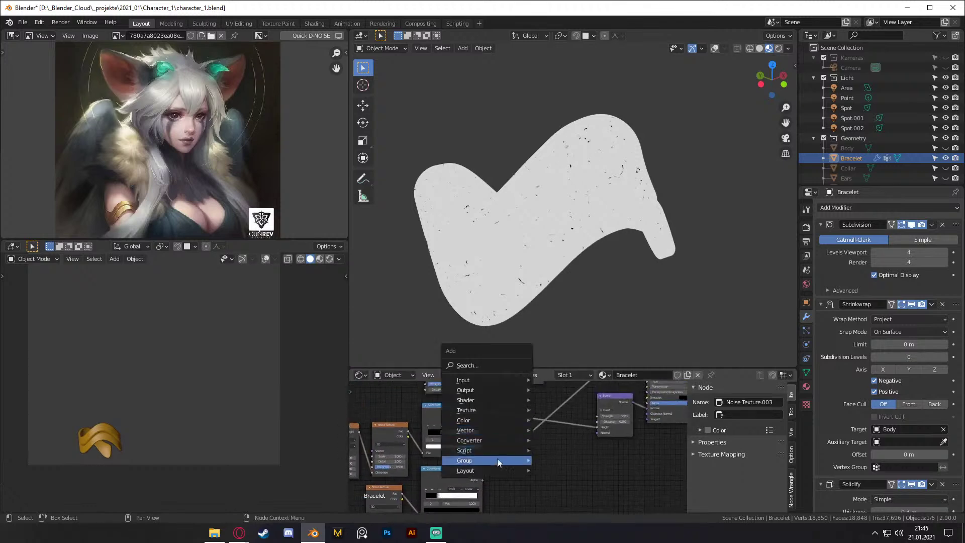
pyautogui.moveTo(476, 423)
pyautogui.click(578, 475)
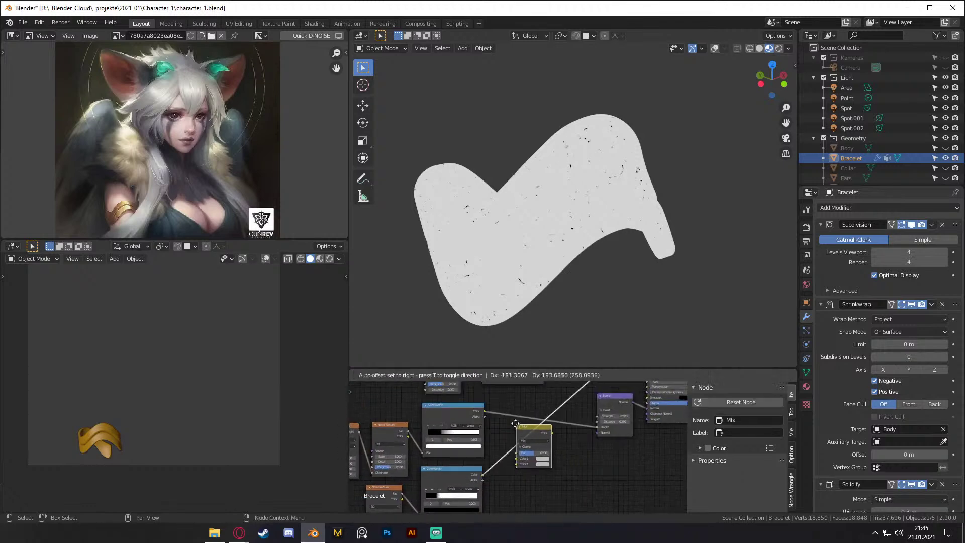
pyautogui.click(517, 404)
# Step: Connect the lower Color Ramp to the mix node's Color2 and set the blending mode to Multiply
pyautogui.click(482, 472)
pyautogui.scroll(3, 588, 441)
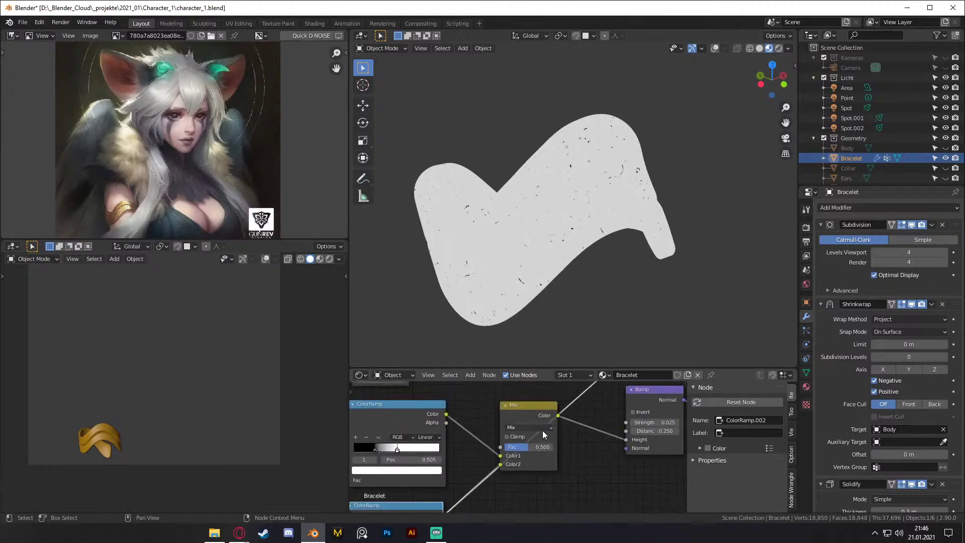
pyautogui.click(544, 431)
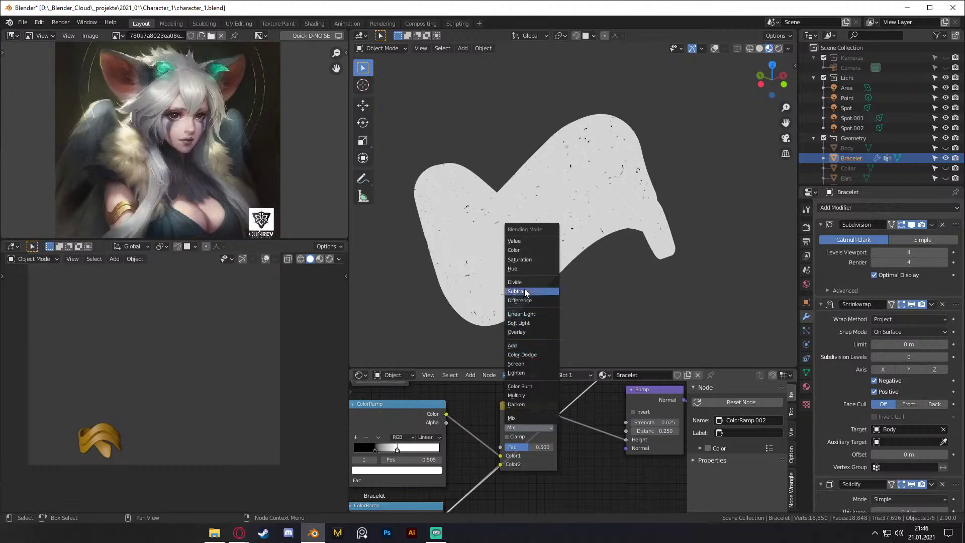
pyautogui.click(521, 396)
pyautogui.scroll(-2, 575, 450)
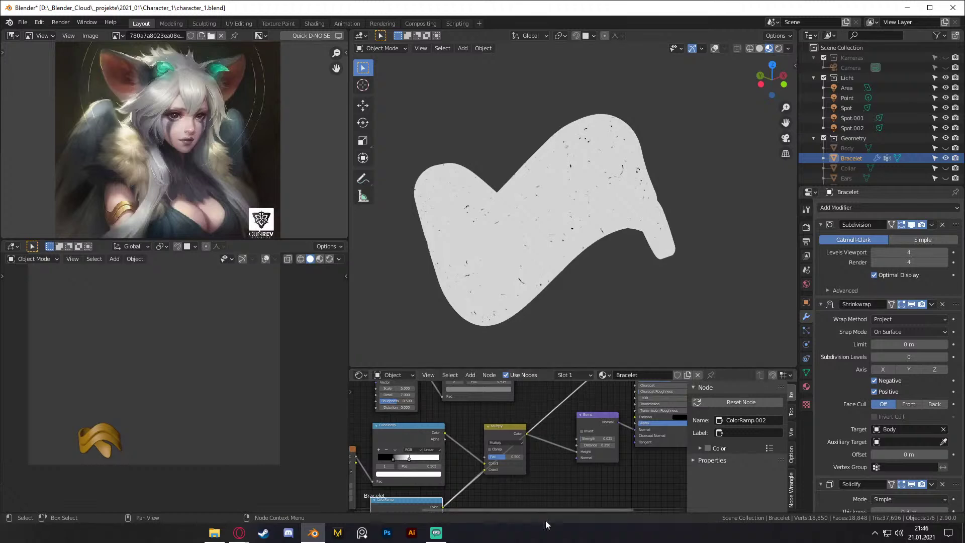
pyautogui.click(445, 533)
pyautogui.click(445, 534)
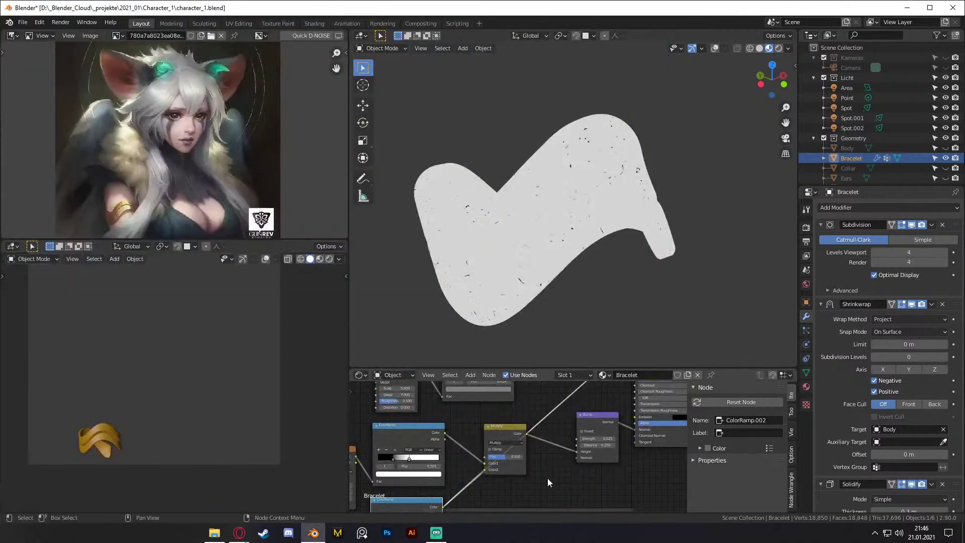
# Step: Delete the preview node and reconnect the Principled BSDF to the Material Output's Surface
pyautogui.moveTo(574, 428); pyautogui.dragTo(526, 442, button='middle')
pyautogui.moveTo(505, 435)
pyautogui.mouseDown()
pyautogui.moveTo(508, 453)
pyautogui.moveTo(504, 435)
pyautogui.mouseUp()
pyautogui.scroll(-6, 518, 441)
pyautogui.moveTo(569, 404); pyautogui.dragTo(494, 467, button='middle')
pyautogui.scroll(3, 588, 429)
pyautogui.click(571, 410)
pyautogui.press('x')
pyautogui.moveTo(538, 427); pyautogui.dragTo(553, 436)
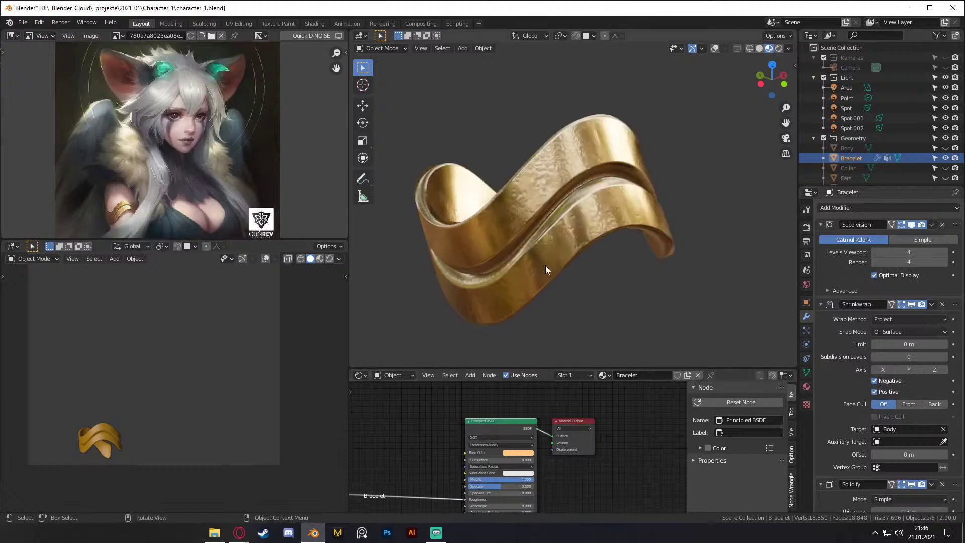
pyautogui.scroll(2, 553, 272)
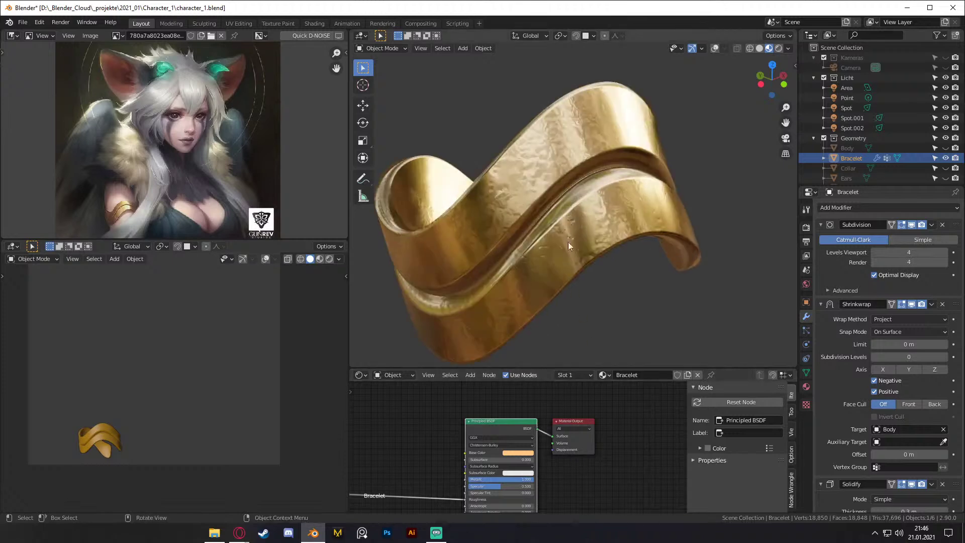
# Step: Set the Multiply node's factor to 1.0
pyautogui.scroll(-4, 571, 445)
pyautogui.moveTo(557, 483); pyautogui.dragTo(674, 367, button='middle')
pyautogui.scroll(5, 562, 463)
pyautogui.moveTo(468, 483); pyautogui.dragTo(595, 439, button='middle')
pyautogui.moveTo(597, 417); pyautogui.dragTo(618, 423)
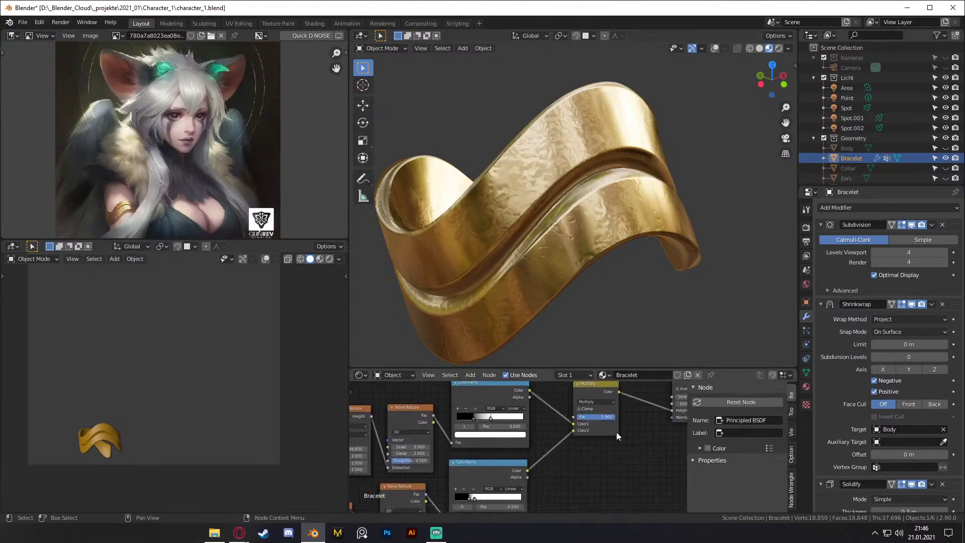
# Step: Fine-tune the stop positions of the lower Color Ramp feeding the Multiply node
pyautogui.scroll(-1, 568, 442)
pyautogui.moveTo(565, 488); pyautogui.dragTo(620, 454, button='middle')
pyautogui.scroll(3, 589, 426)
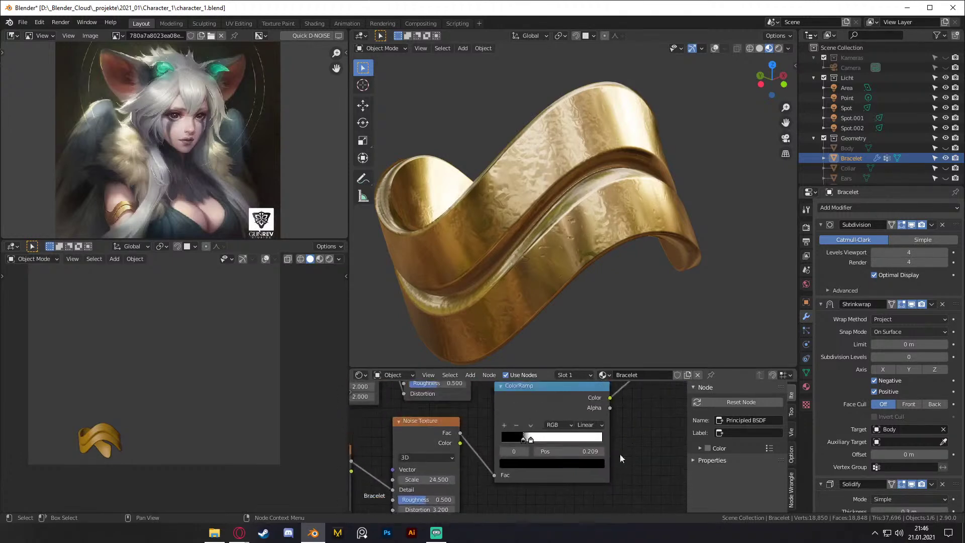
pyautogui.moveTo(528, 439)
pyautogui.mouseDown()
pyautogui.moveTo(550, 439)
pyautogui.moveTo(533, 439)
pyautogui.mouseUp()
# Step: Move the black stop of the upper Color Ramp feeding the Multiply node to position 0.000
pyautogui.moveTo(635, 416); pyautogui.dragTo(606, 472, button='middle')
pyautogui.scroll(3, 607, 414)
pyautogui.moveTo(609, 406); pyautogui.dragTo(621, 442, button='middle')
pyautogui.scroll(4, 622, 442)
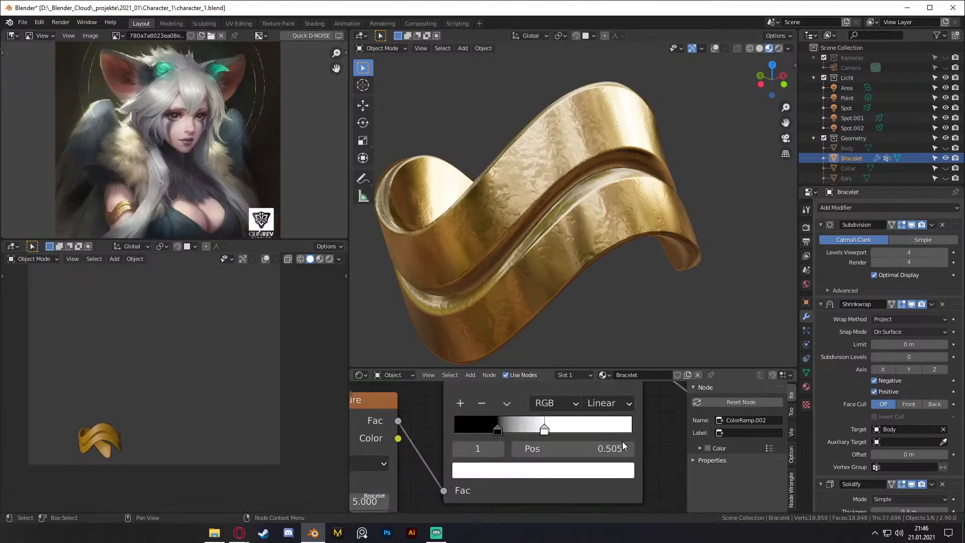
pyautogui.click(496, 430)
pyautogui.click(534, 470)
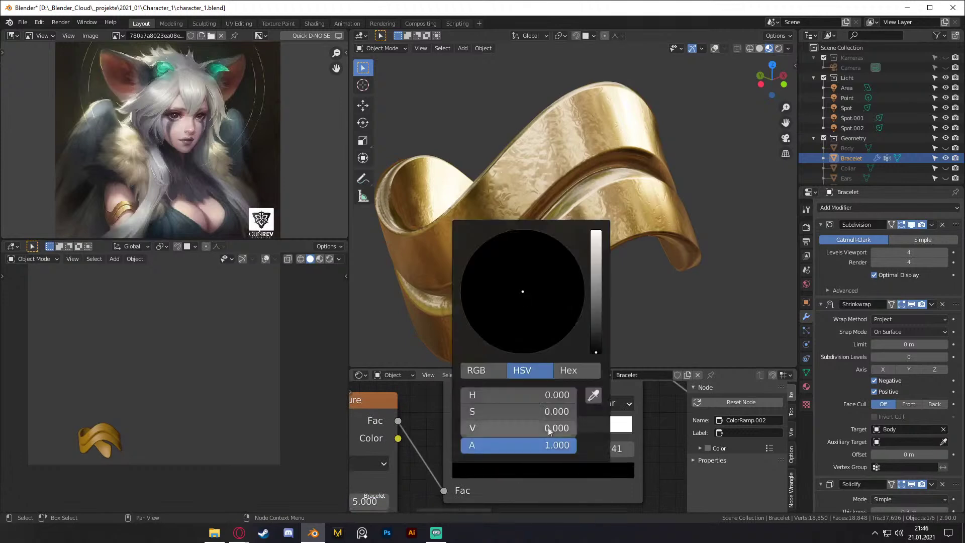
pyautogui.moveTo(595, 351)
pyautogui.mouseDown()
pyautogui.moveTo(596, 286)
pyautogui.moveTo(596, 351)
pyautogui.mouseUp()
pyautogui.moveTo(499, 433); pyautogui.dragTo(468, 436)
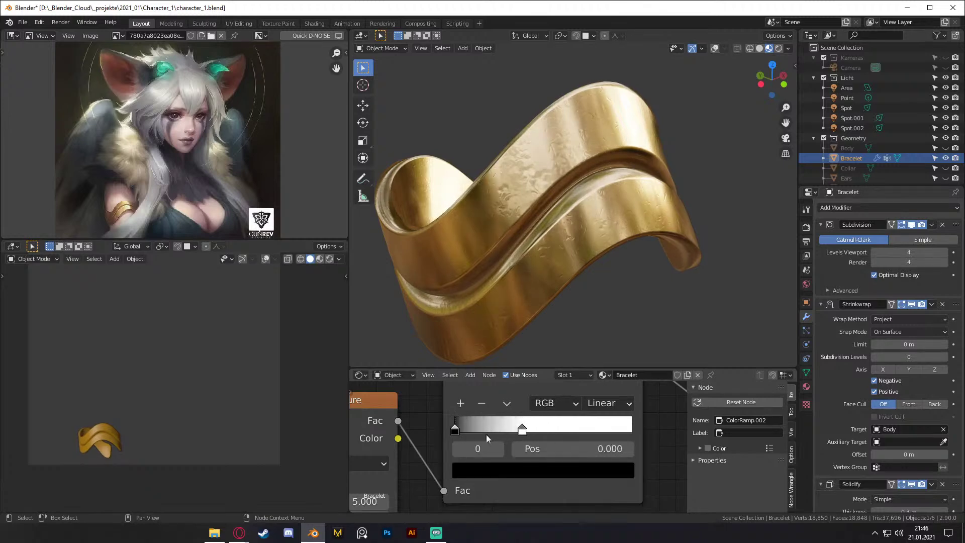
pyautogui.scroll(-2, 602, 432)
# Step: Switch the large viewport to rendered shading to examine the bracelet under the scene lights
pyautogui.moveTo(564, 208)
pyautogui.mouseDown(button='middle')
pyautogui.moveTo(665, 173)
pyautogui.moveTo(558, 207)
pyautogui.mouseUp(button='middle')
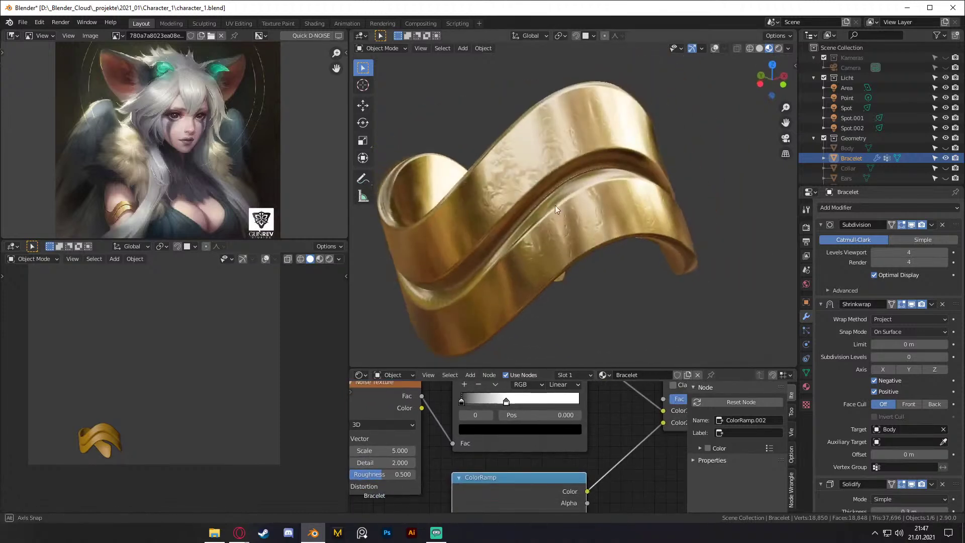
pyautogui.scroll(-3, 567, 445)
pyautogui.scroll(2, 617, 457)
pyautogui.moveTo(590, 503); pyautogui.dragTo(640, 402, button='middle')
pyautogui.moveTo(614, 214)
pyautogui.mouseDown(button='middle')
pyautogui.moveTo(593, 219)
pyautogui.moveTo(620, 214)
pyautogui.mouseUp(button='middle')
pyautogui.moveTo(626, 446); pyautogui.dragTo(561, 465, button='middle')
pyautogui.press('z')
pyautogui.click(566, 168)
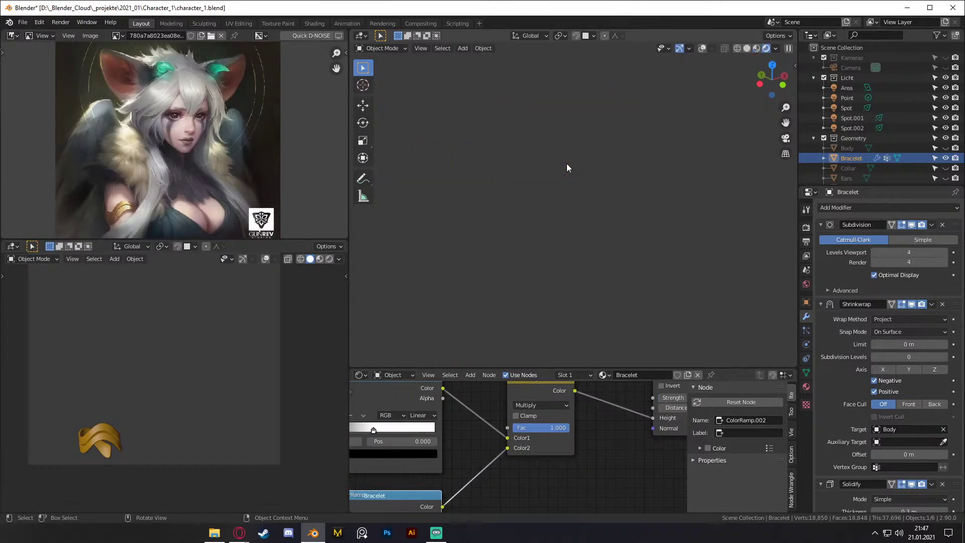
# Step: Set the Bump node's strength to 0.05
pyautogui.moveTo(614, 408); pyautogui.dragTo(429, 478, button='middle')
pyautogui.click(524, 457)
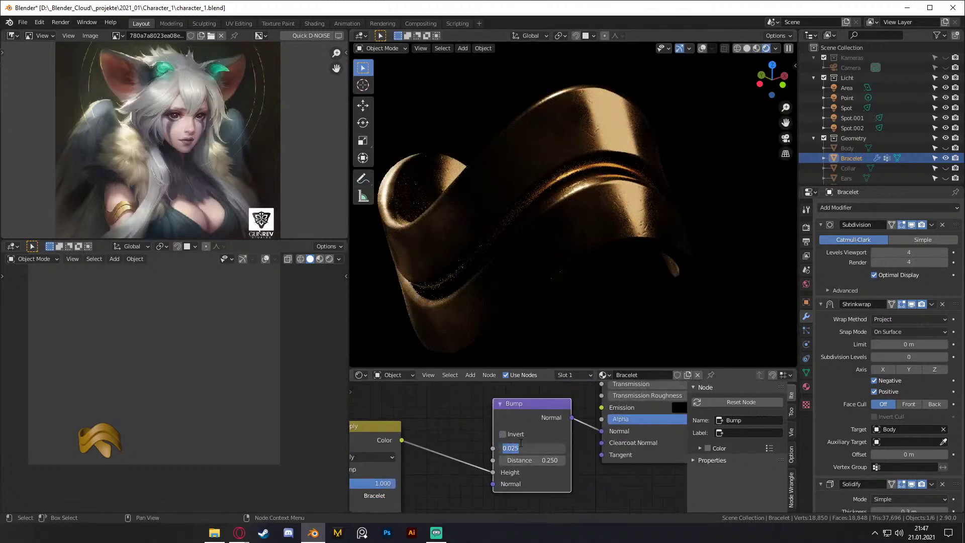
pyautogui.click(521, 449)
pyautogui.write('0.05')
pyautogui.press('Return')
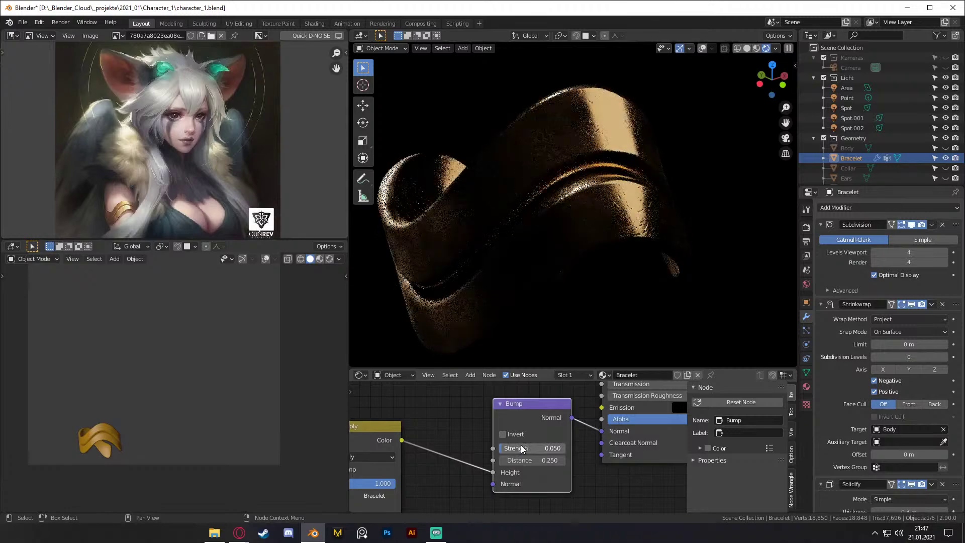
# Step: Examine the bracelet's dents and highlights in rendered shading from different angles and distances
pyautogui.moveTo(561, 243); pyautogui.dragTo(578, 226, button='middle')
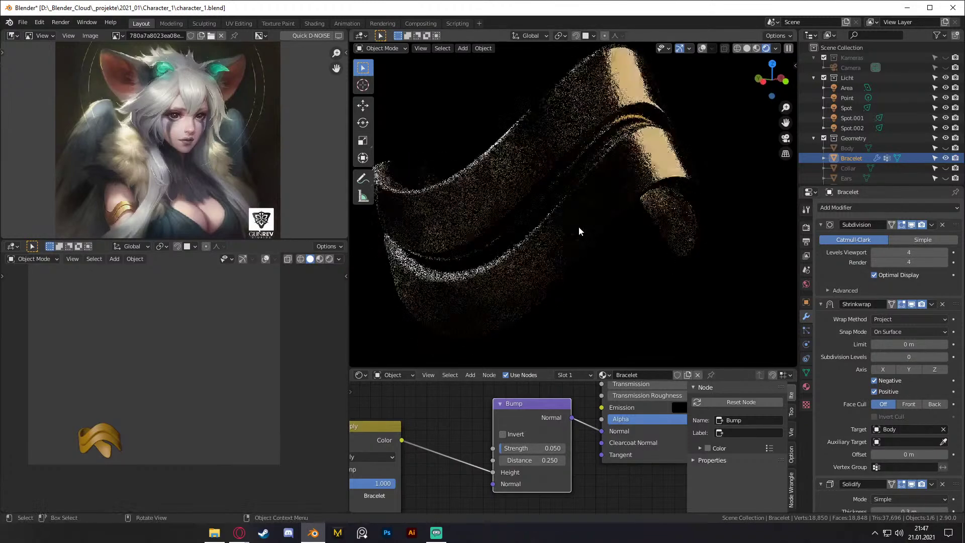
pyautogui.scroll(-6, 563, 239)
pyautogui.scroll(5, 562, 239)
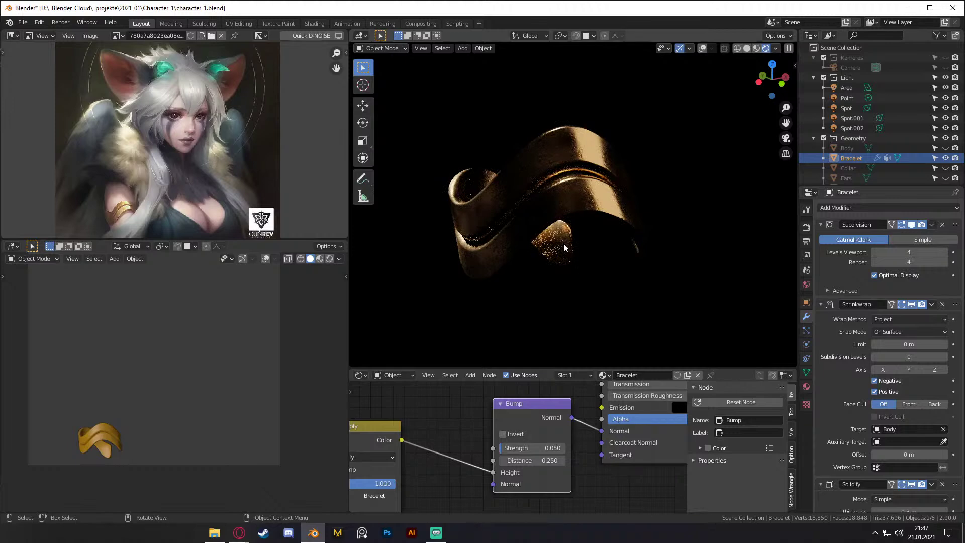
pyautogui.scroll(-4, 587, 408)
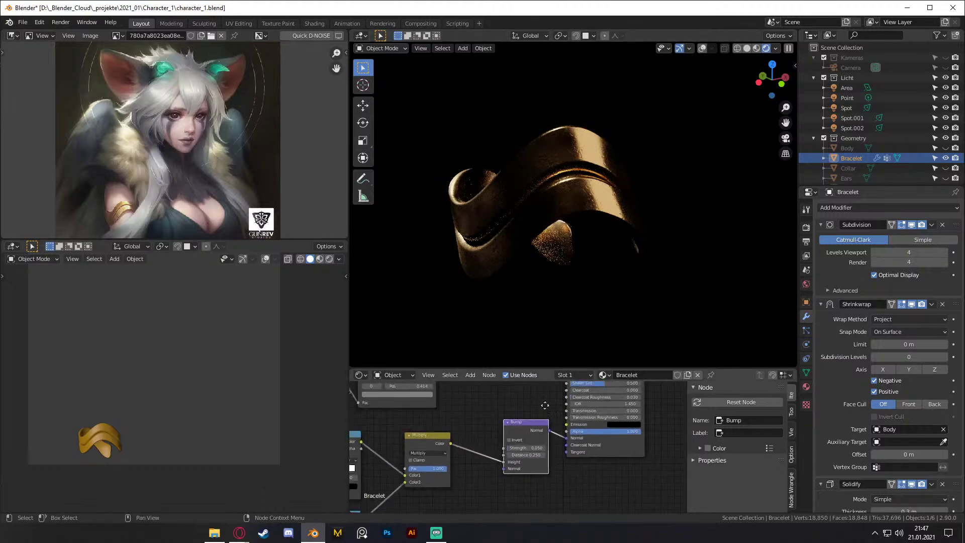
pyautogui.moveTo(544, 403); pyautogui.dragTo(559, 427, button='middle')
pyautogui.press('z')
pyautogui.press('Escape')
pyautogui.scroll(-1, 568, 234)
pyautogui.press('z')
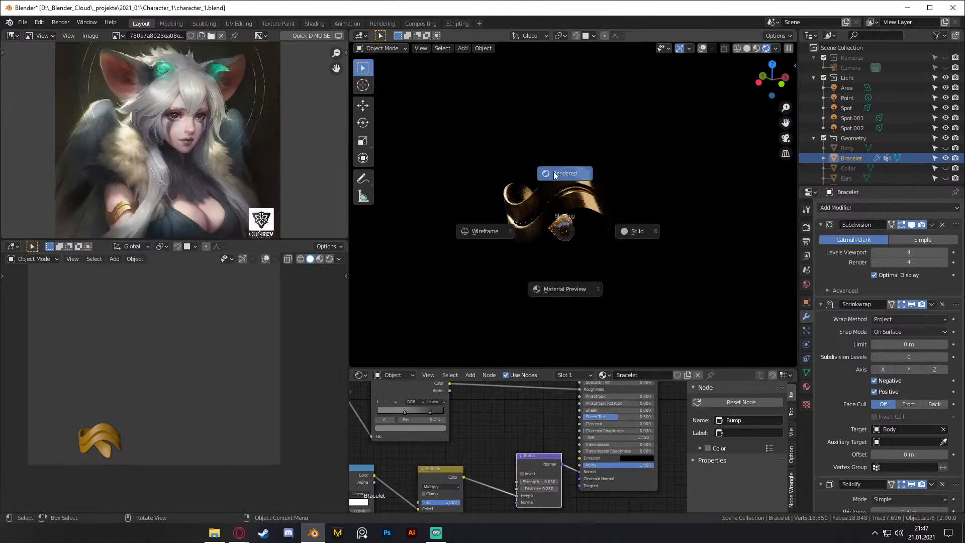
pyautogui.click(575, 174)
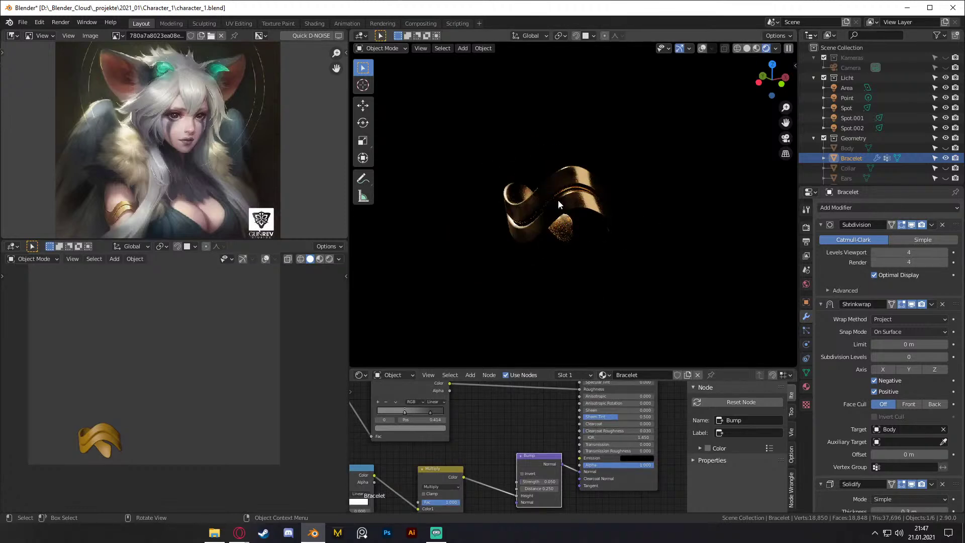
# Step: Set the camera viewport to rendered shading and the large modelling viewport to solid shading
pyautogui.press('z')
pyautogui.click(157, 329)
pyautogui.press('z')
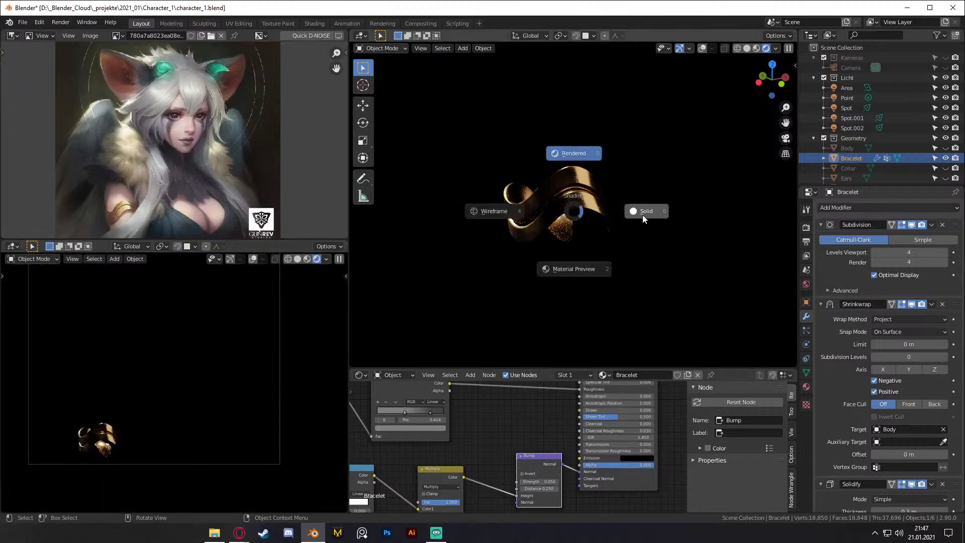
pyautogui.click(643, 217)
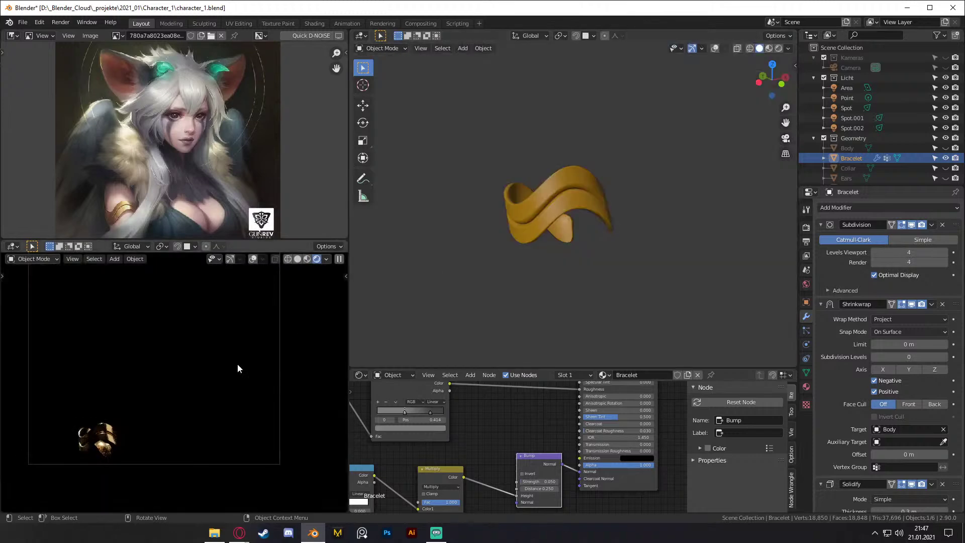
pyautogui.scroll(-2, 238, 365)
pyautogui.keyDown('shift'); pyautogui.moveTo(234, 361); pyautogui.dragTo(231, 415, button='middle'); pyautogui.keyUp('shift')
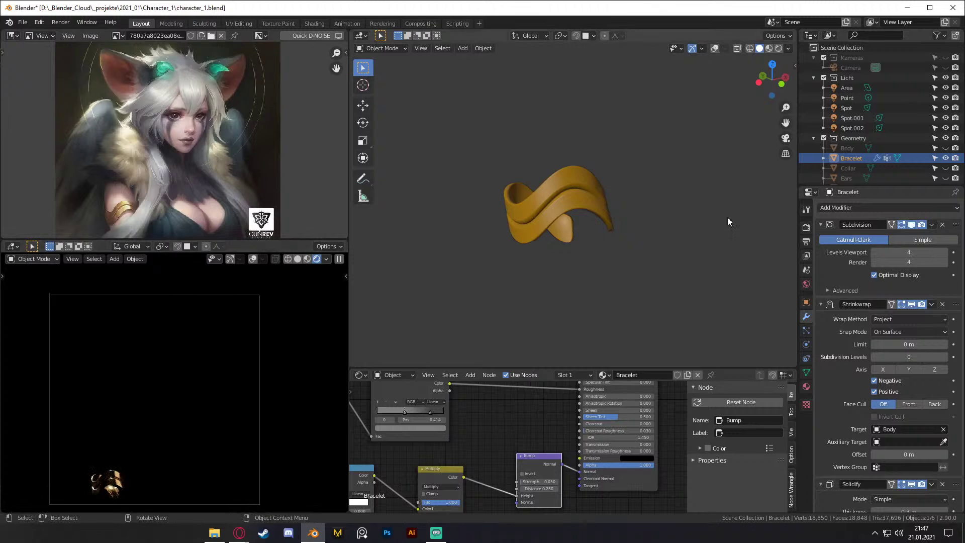
# Step: Make the Body object visible in the viewport and save the file
pyautogui.scroll(-5, 848, 146)
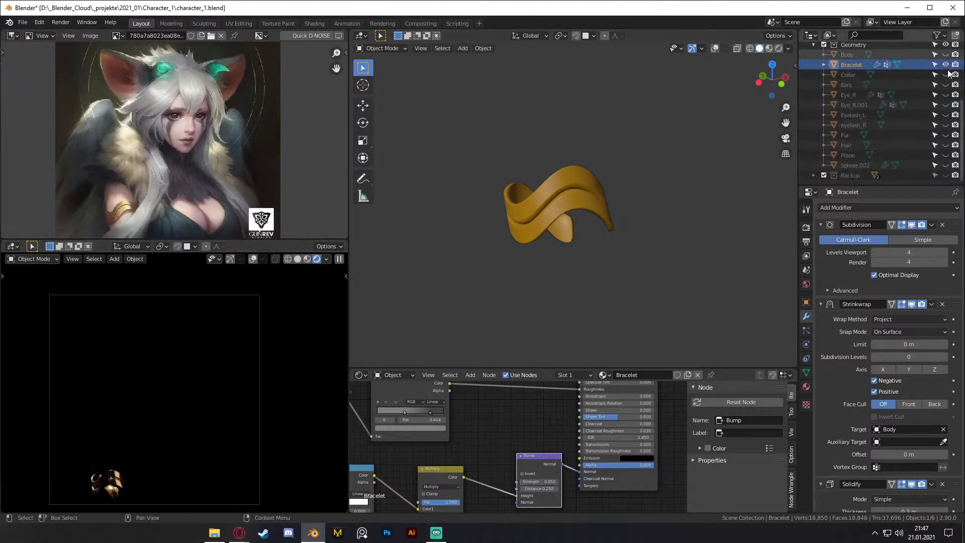
pyautogui.click(945, 54)
pyautogui.click(23, 23)
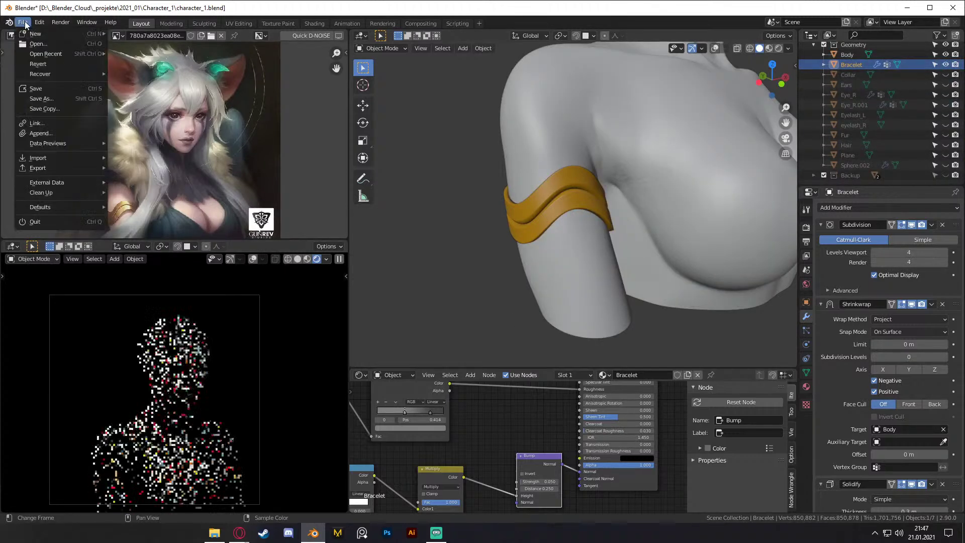
pyautogui.click(35, 88)
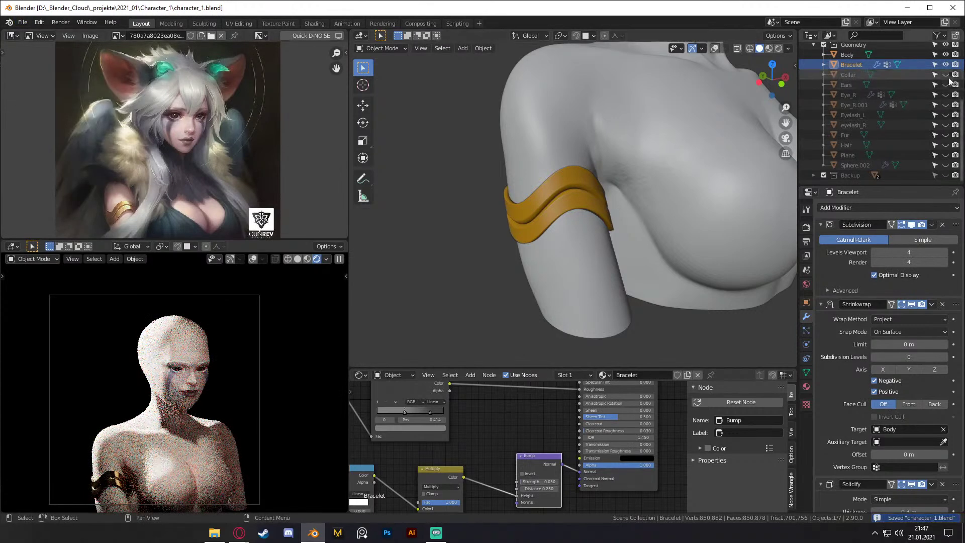
# Step: Unhide the remaining Geometry objects from Collar through Sphere.002
pyautogui.moveTo(945, 75); pyautogui.dragTo(946, 165)
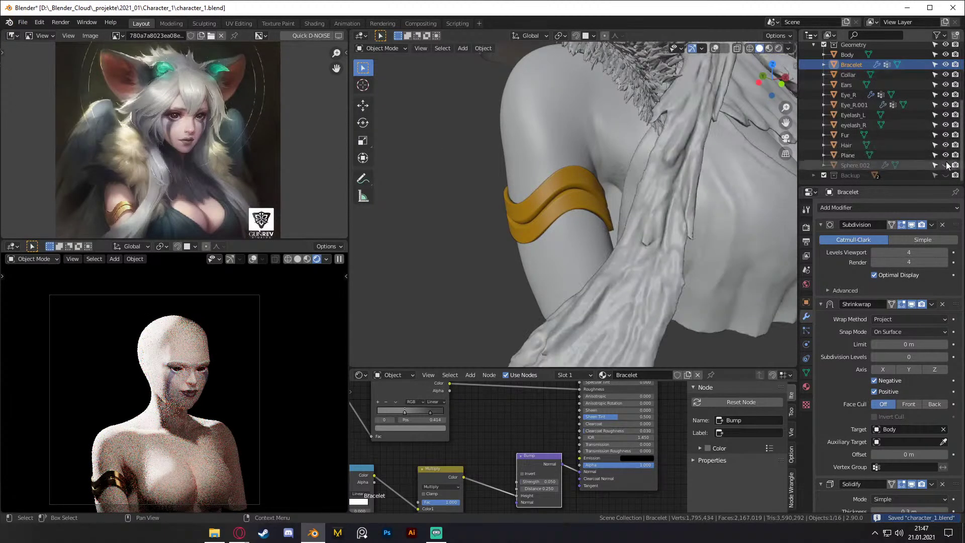
pyautogui.scroll(-4, 450, 242)
pyautogui.keyDown('shift'); pyautogui.moveTo(595, 281); pyautogui.dragTo(560, 300, button='middle'); pyautogui.keyUp('shift')
# Step: Rename the Sphere.002 object to Wings and clear the selection
pyautogui.click(454, 179)
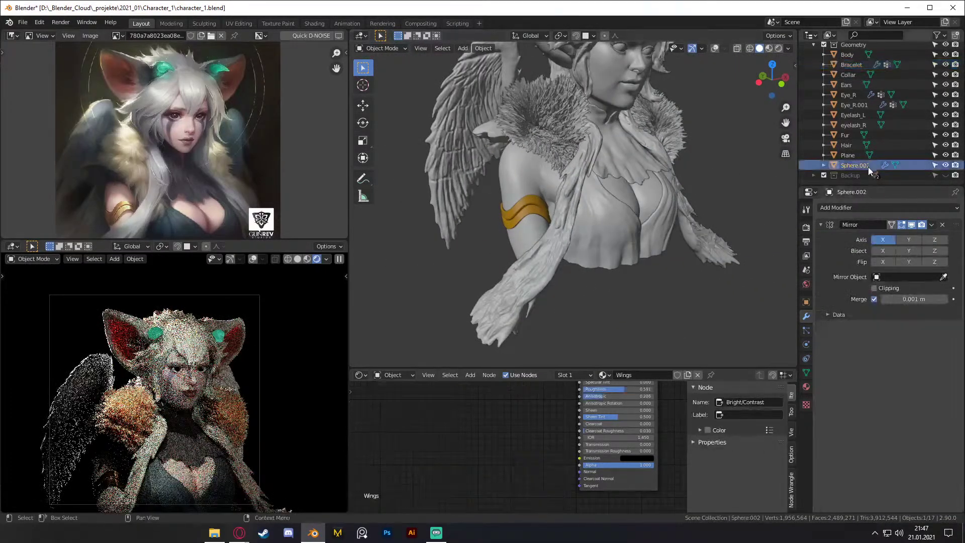
pyautogui.write('Wing')
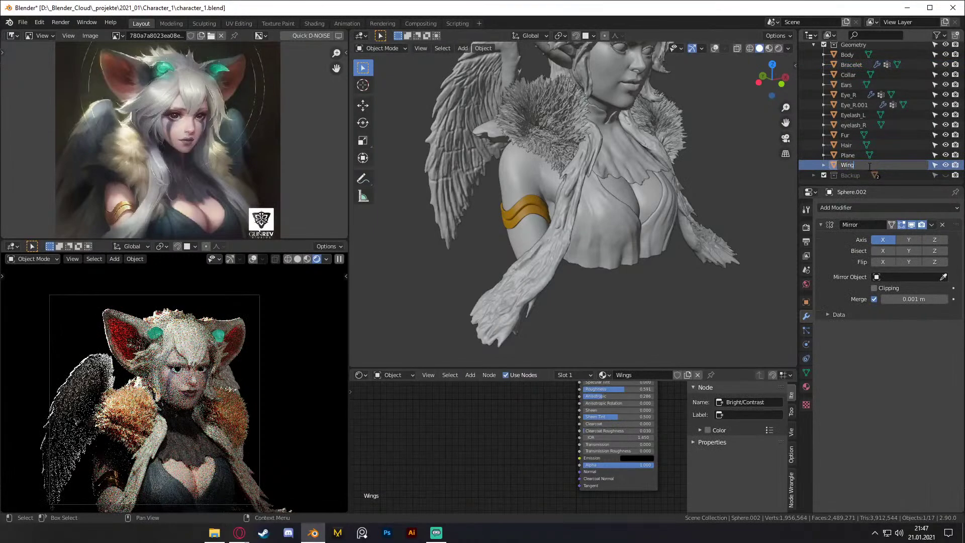
pyautogui.write('s')
pyautogui.press('Return')
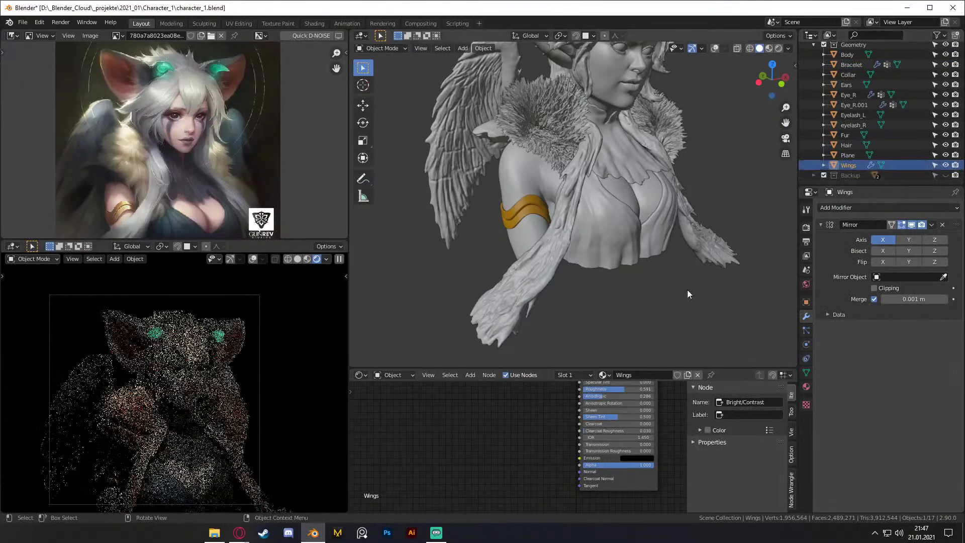
pyautogui.click(686, 290)
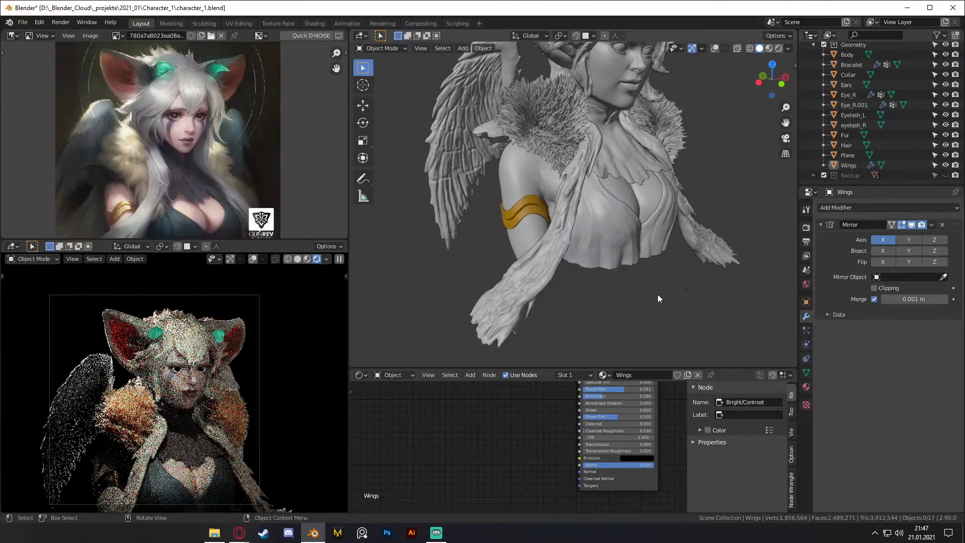
# Step: Select the bracelet and pick the darker stop of the Color Ramp that feeds its roughness
pyautogui.scroll(3, 608, 271)
pyautogui.scroll(2, 554, 204)
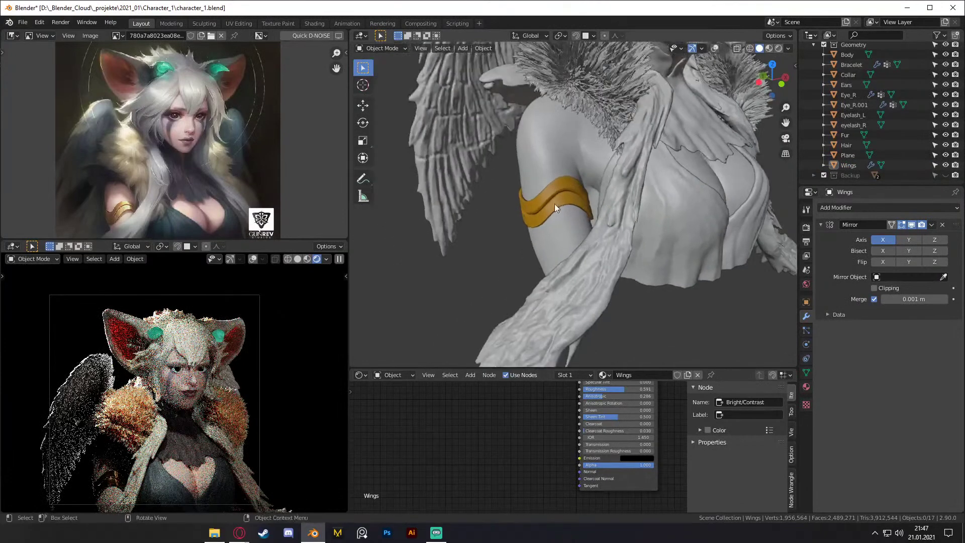
pyautogui.click(568, 225)
pyautogui.moveTo(510, 412); pyautogui.dragTo(596, 456, button='middle')
pyautogui.scroll(10, 586, 430)
pyautogui.scroll(2, 615, 402)
pyautogui.moveTo(631, 388); pyautogui.dragTo(615, 435, button='middle')
pyautogui.click(551, 446)
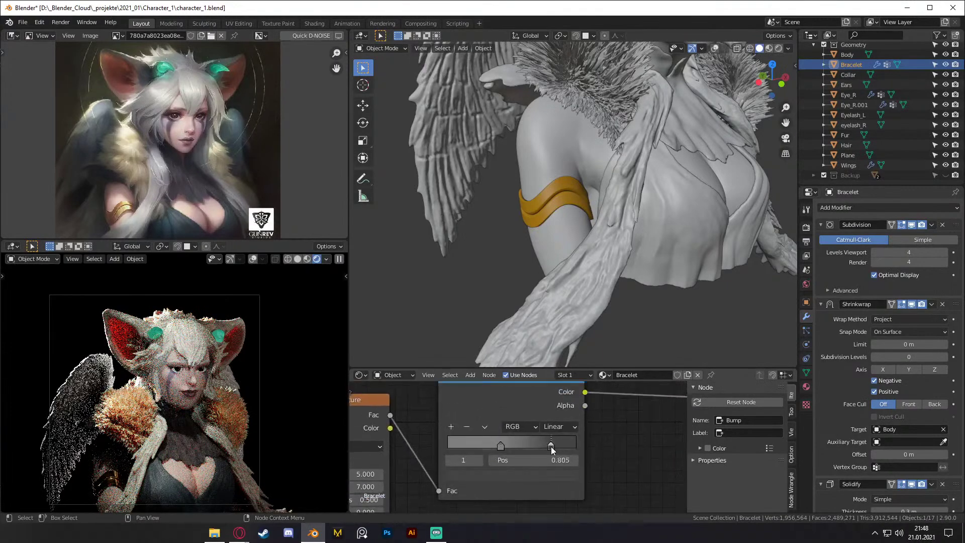
# Step: Insert a Bright/Contrast node between the Color Ramp and the Principled BSDF's Roughness and set its Bright to 0.2
pyautogui.scroll(-4, 599, 441)
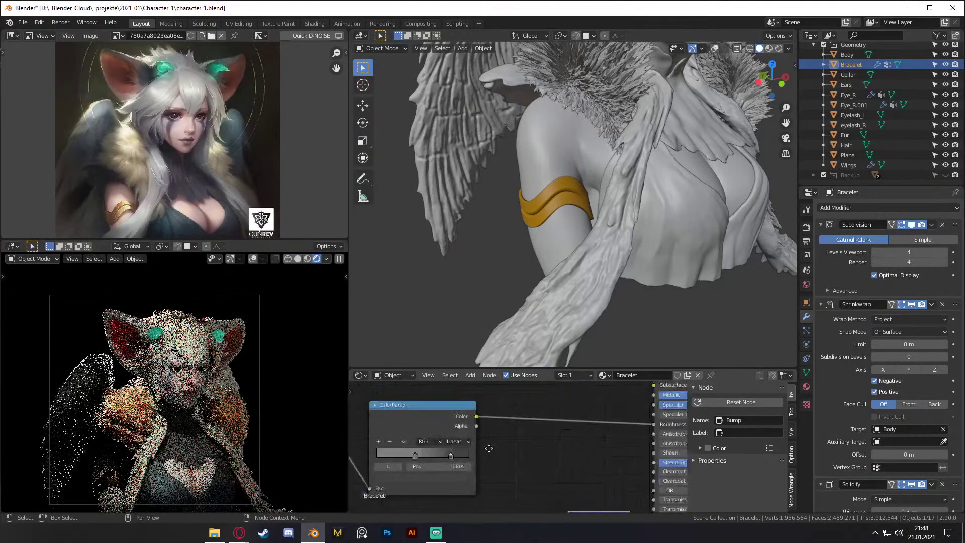
pyautogui.hotkey('shift', 'a')
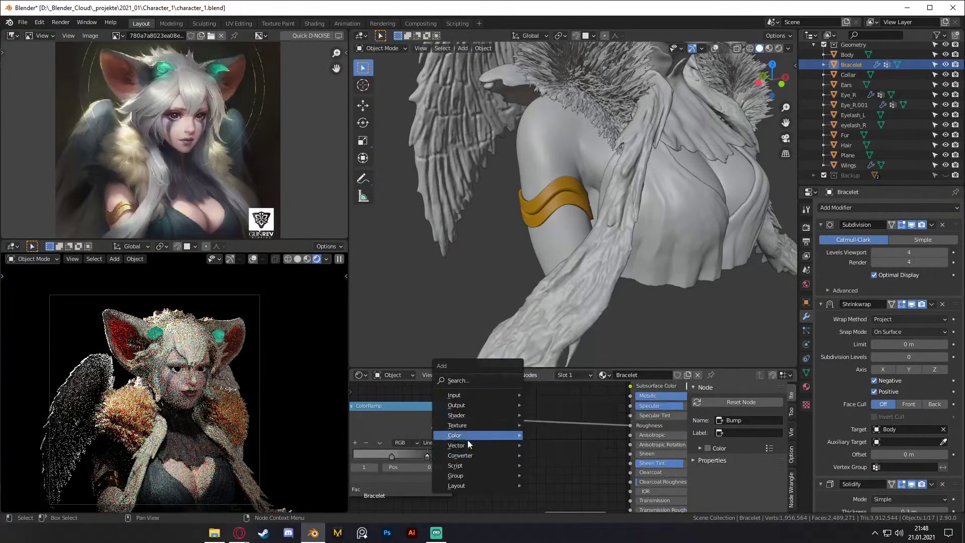
pyautogui.moveTo(468, 438)
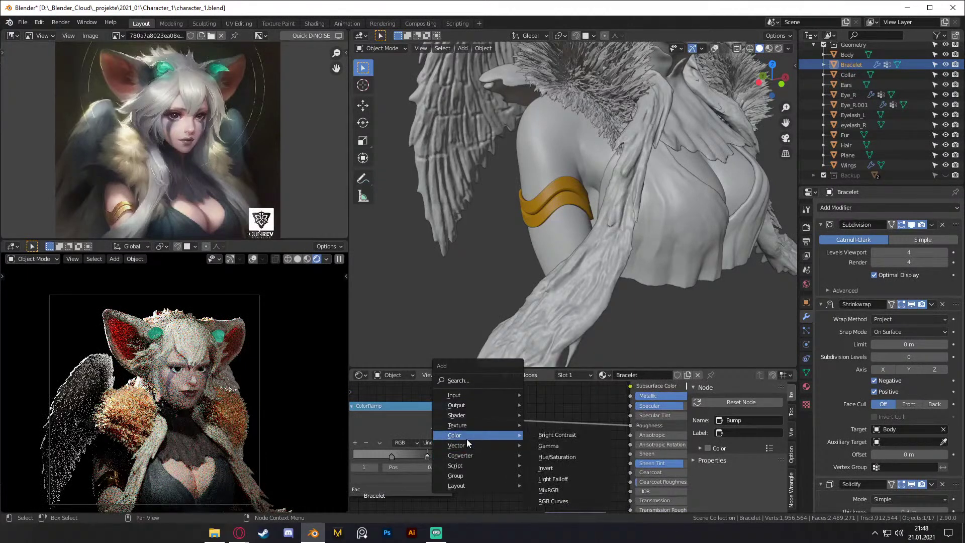
pyautogui.click(543, 434)
pyautogui.click(495, 407)
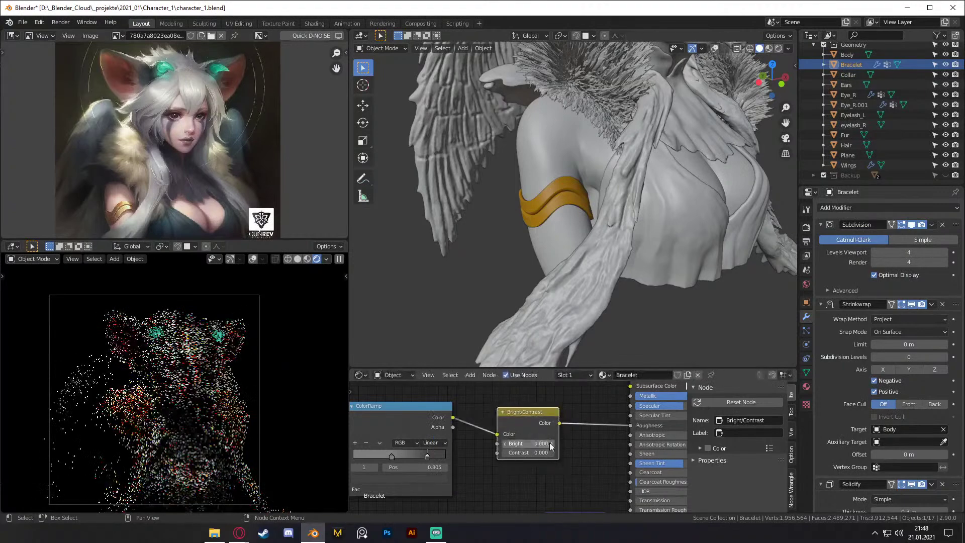
pyautogui.click(553, 445)
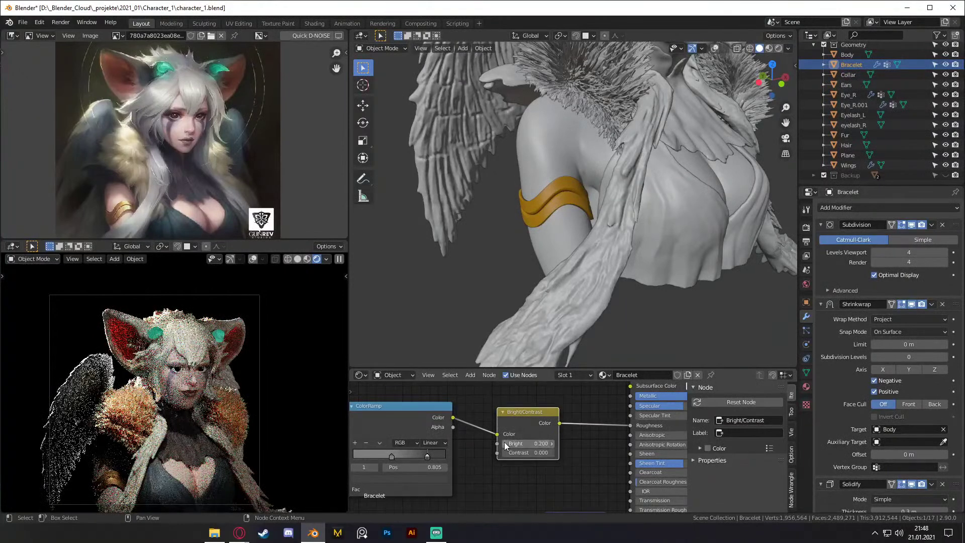
# Step: Lower the saturation of the Principled BSDF's Base Color to 0.321
pyautogui.moveTo(589, 414); pyautogui.dragTo(490, 470, button='middle')
pyautogui.click(604, 411)
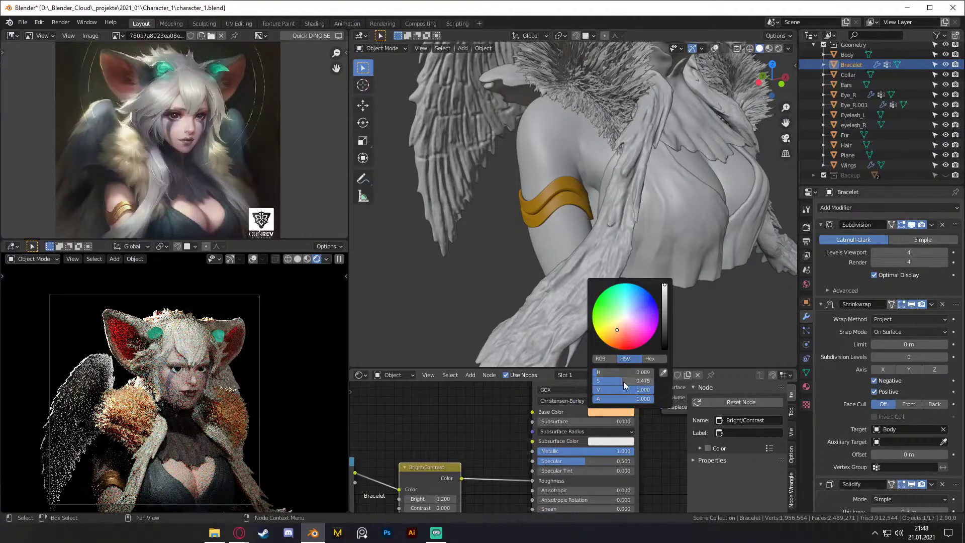
pyautogui.moveTo(624, 383); pyautogui.dragTo(616, 382)
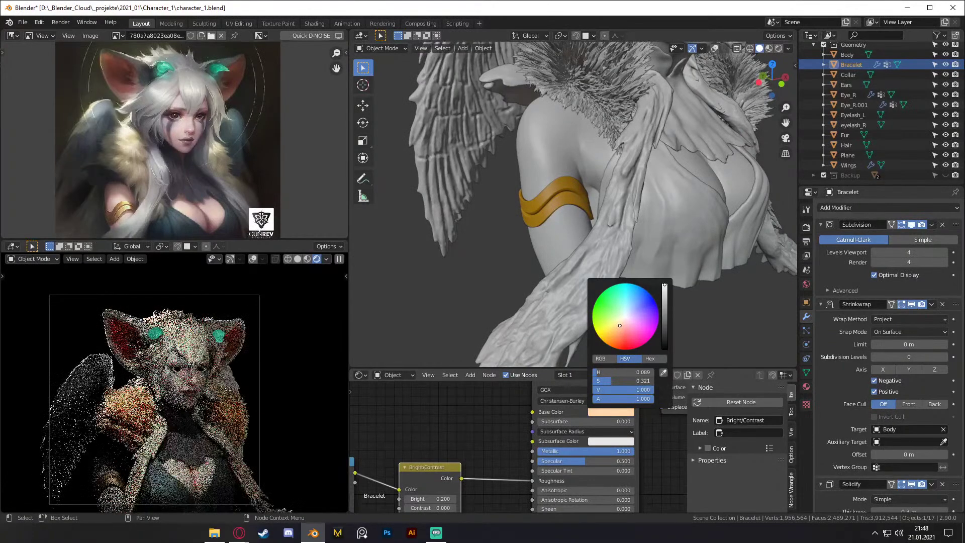
# Step: Set the Bright/Contrast node's Bright to 0.1
pyautogui.moveTo(456, 449); pyautogui.dragTo(551, 402, button='middle')
pyautogui.click(502, 452)
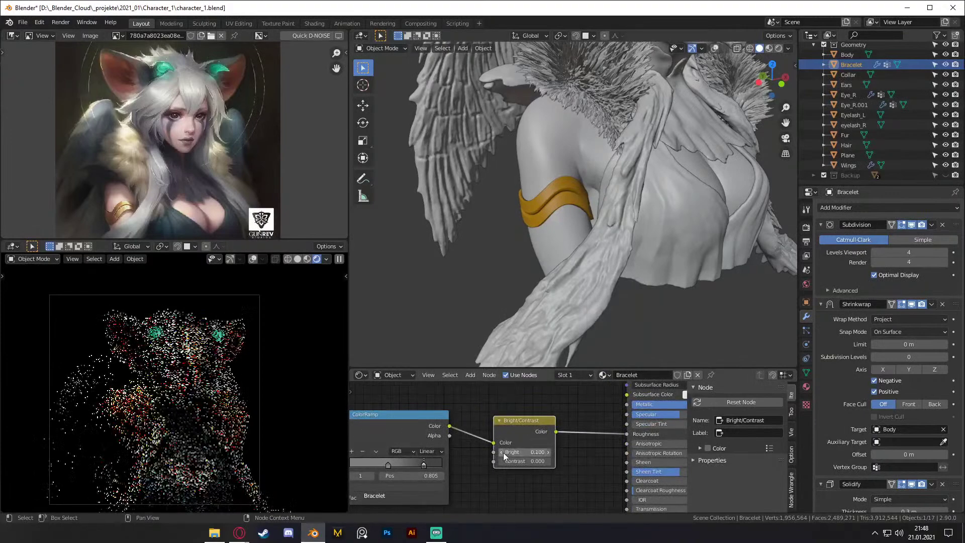
pyautogui.moveTo(566, 460); pyautogui.dragTo(466, 498, button='middle')
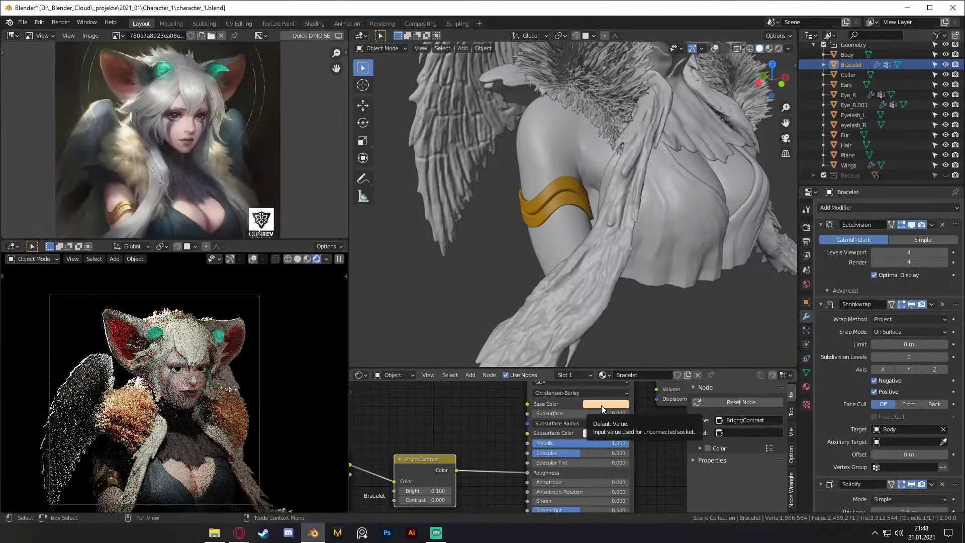
pyautogui.scroll(-2, 149, 404)
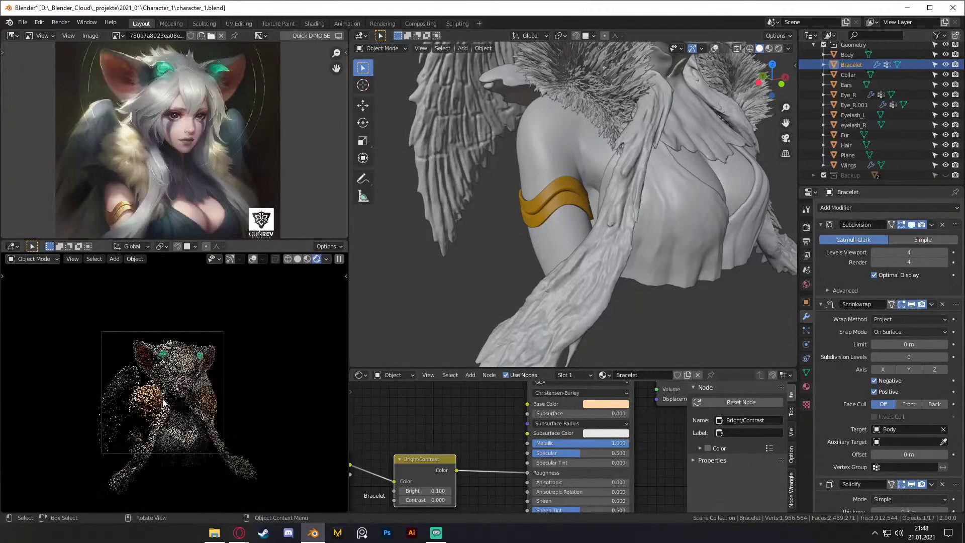
# Step: Turn on the overlays in the main 3D viewport and show the whole scene, including the lights around the character
pyautogui.scroll(-4, 558, 227)
pyautogui.keyDown('shift'); pyautogui.moveTo(624, 204); pyautogui.dragTo(550, 263, button='middle'); pyautogui.keyUp('shift')
pyautogui.scroll(-2, 573, 235)
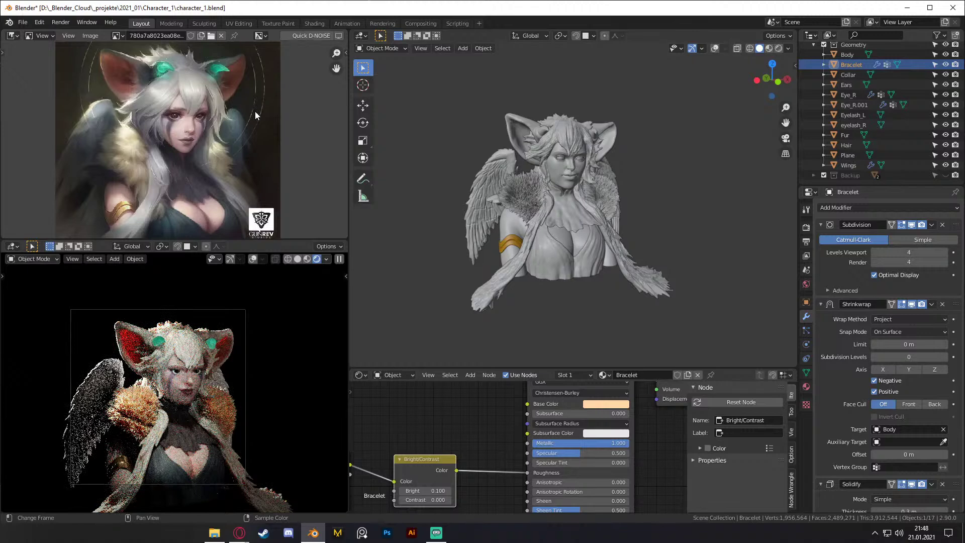
pyautogui.scroll(-2, 254, 111)
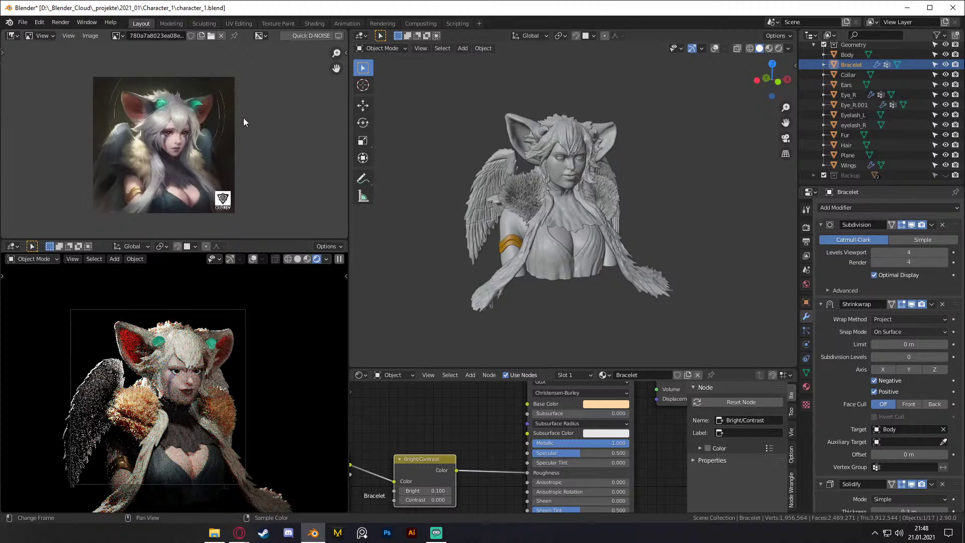
pyautogui.scroll(-4, 556, 179)
pyautogui.press('z')
pyautogui.click(673, 209)
pyautogui.click(714, 48)
pyautogui.moveTo(642, 171); pyautogui.dragTo(624, 201, button='middle')
pyautogui.scroll(5, 872, 74)
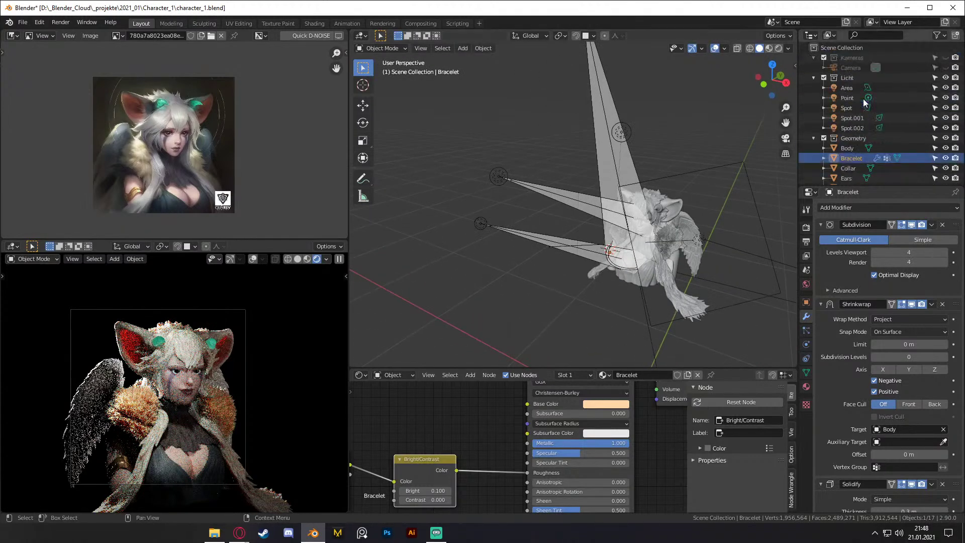
# Step: Unhide the Kameras collection and move the camera back along its local Z axis to about X -0.523, Y -1.100, Z 1.555 m
pyautogui.click(945, 68)
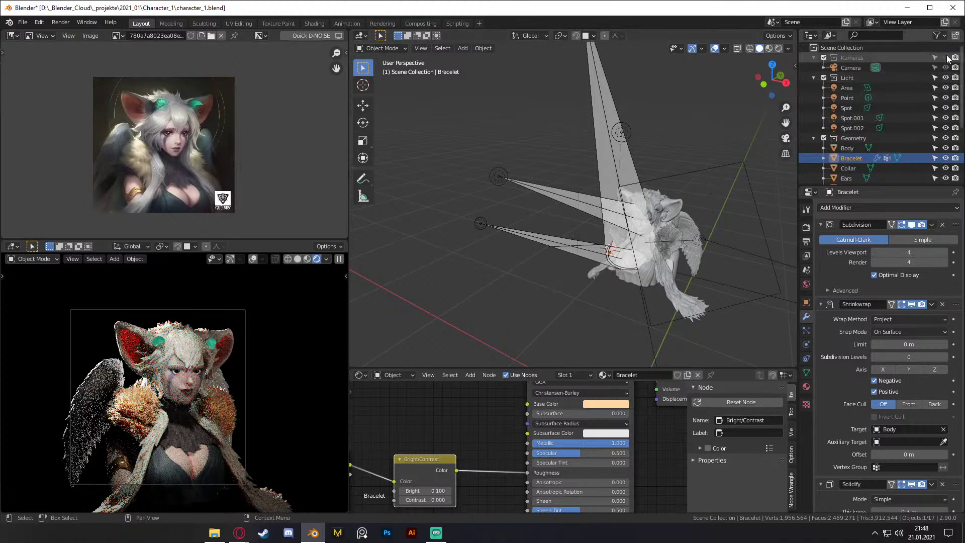
pyautogui.click(547, 203)
pyautogui.moveTo(546, 203); pyautogui.dragTo(629, 184, button='middle')
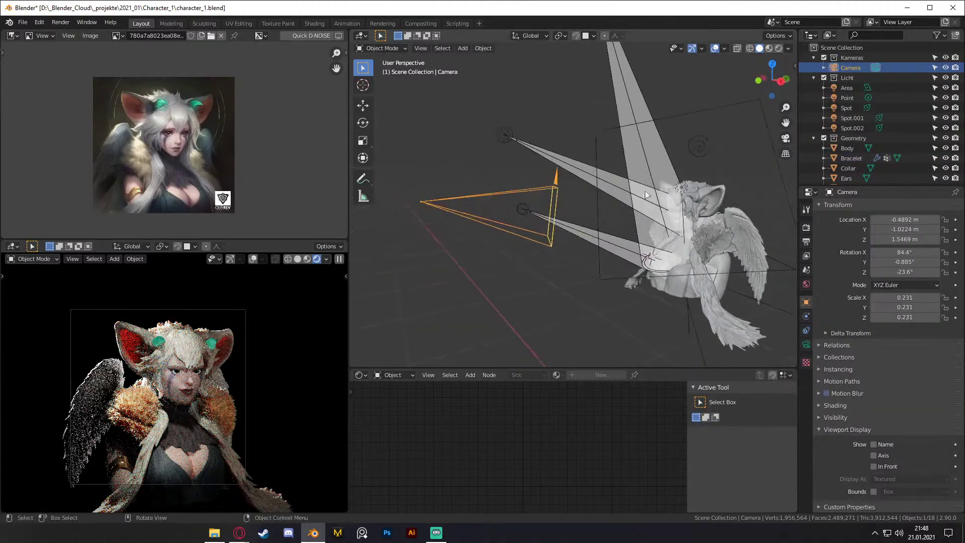
pyautogui.press('g')
pyautogui.press('z')
pyautogui.press('z')
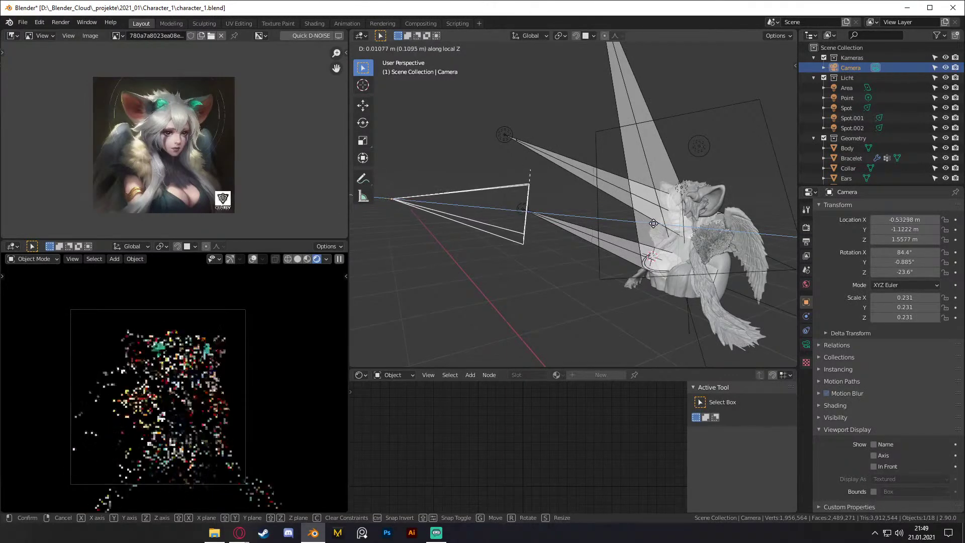
pyautogui.click(645, 224)
pyautogui.moveTo(646, 224); pyautogui.dragTo(628, 237, button='middle')
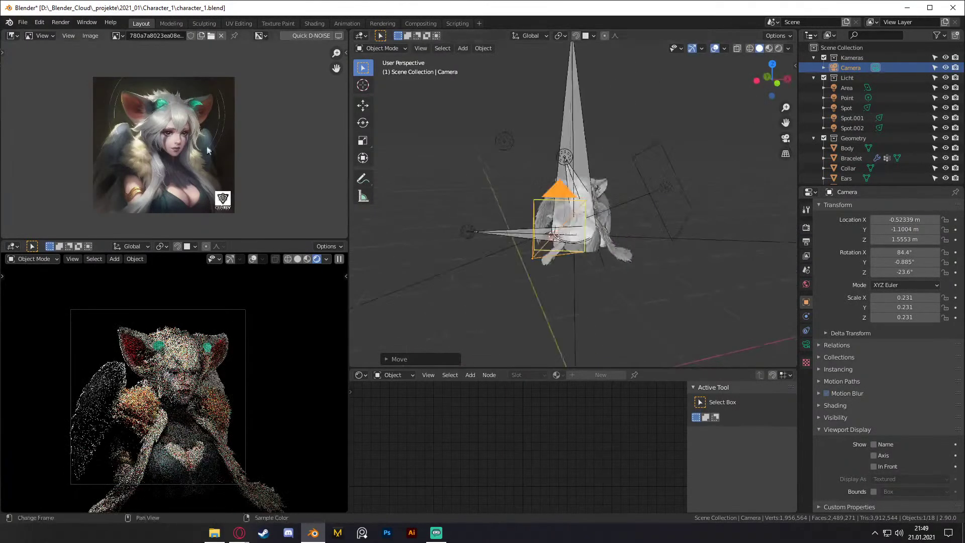
# Step: Switch the camera view to Solid shading and add a plane mesh to the scene
pyautogui.press('z')
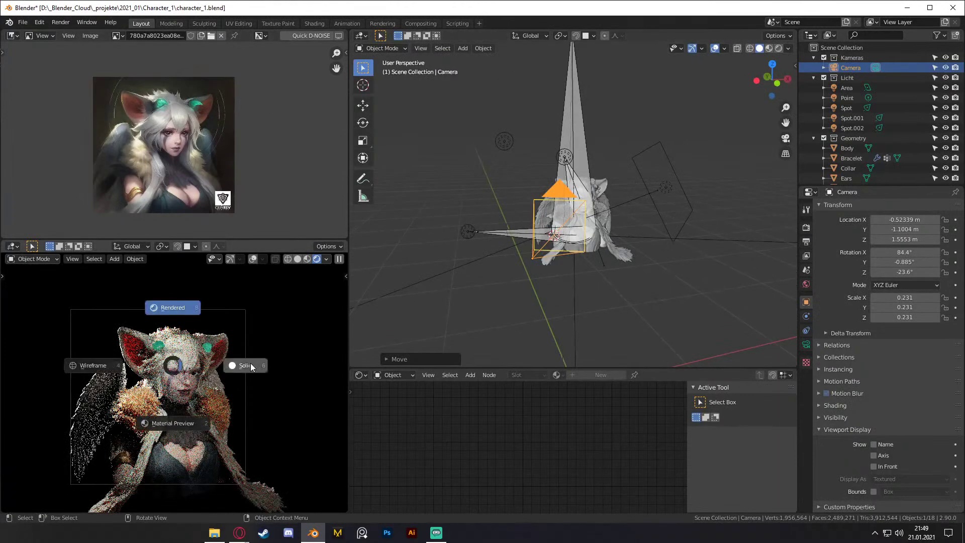
pyautogui.click(238, 364)
pyautogui.moveTo(445, 280)
pyautogui.mouseDown(button='middle')
pyautogui.moveTo(597, 245)
pyautogui.moveTo(592, 253)
pyautogui.mouseUp(button='middle')
pyautogui.click(607, 275)
pyautogui.hotkey('shift', 'a')
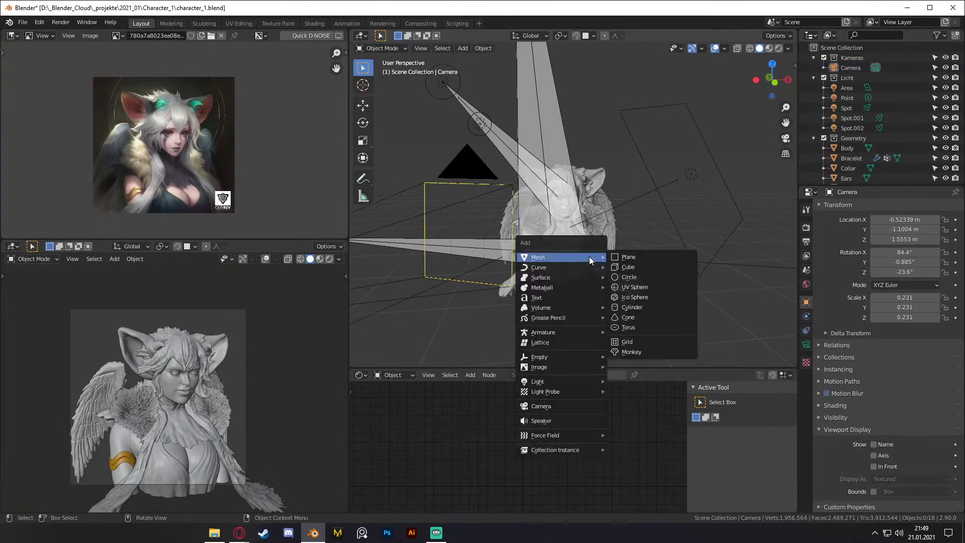
pyautogui.press('Escape')
pyautogui.hotkey('shift', 'a')
pyautogui.moveTo(573, 288)
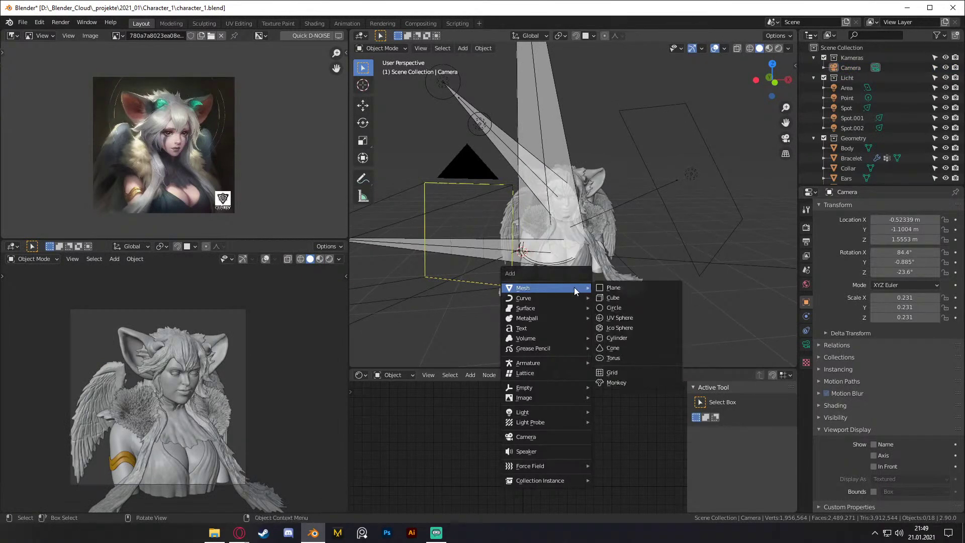
pyautogui.click(619, 286)
# Step: Rotate the new plane 90° about the X axis and move it along X, clear of the character
pyautogui.press('r')
pyautogui.press('x')
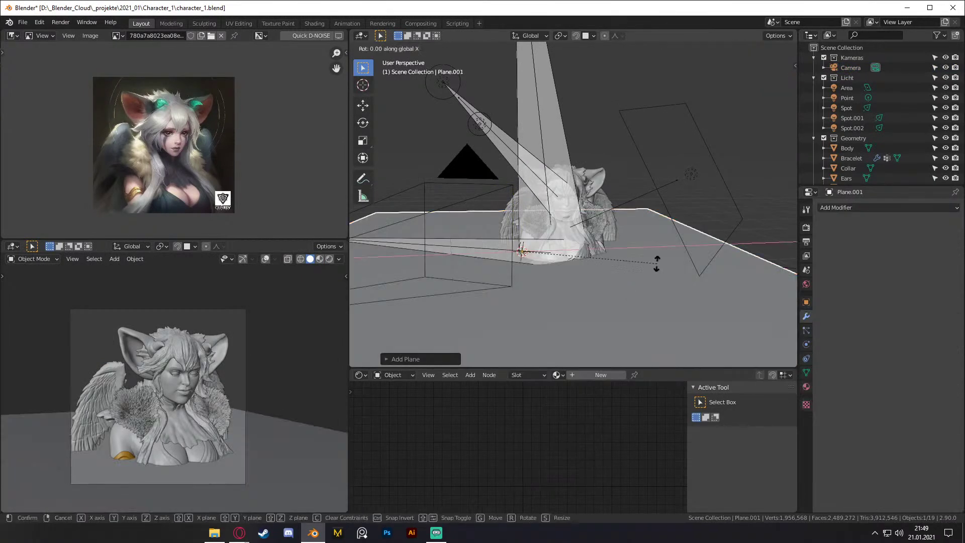
pyautogui.press('9')
pyautogui.press('0')
pyautogui.press('Return')
pyautogui.scroll(-4, 654, 265)
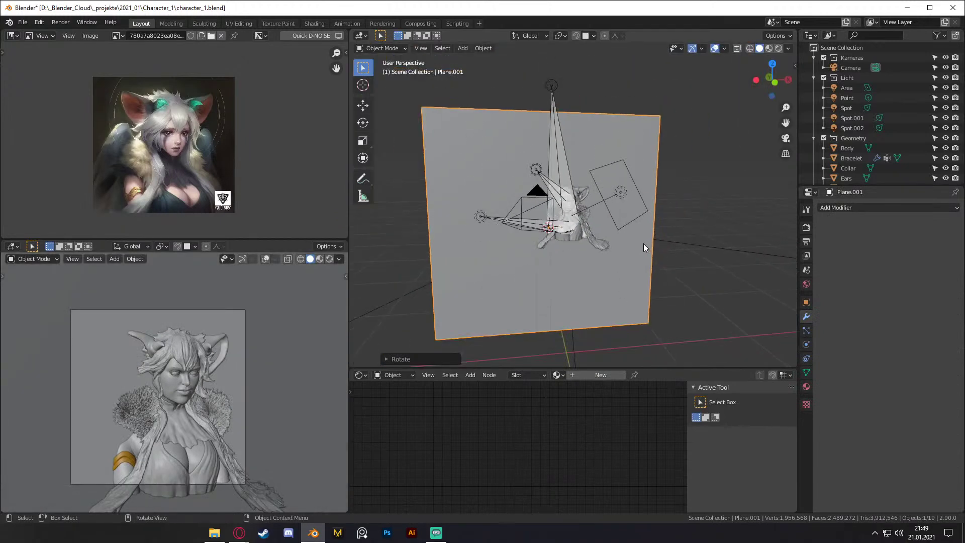
pyautogui.moveTo(644, 246); pyautogui.dragTo(585, 236, button='middle')
pyautogui.press('g')
pyautogui.press('x')
pyautogui.click(787, 246)
# Step: Create a new material on the upright plane and name it Circles
pyautogui.press('KP_Decimal')
pyautogui.press('Tab')
pyautogui.press('Tab')
pyautogui.moveTo(626, 219); pyautogui.dragTo(646, 245, button='middle')
pyautogui.click(598, 375)
pyautogui.doubleClick(641, 374)
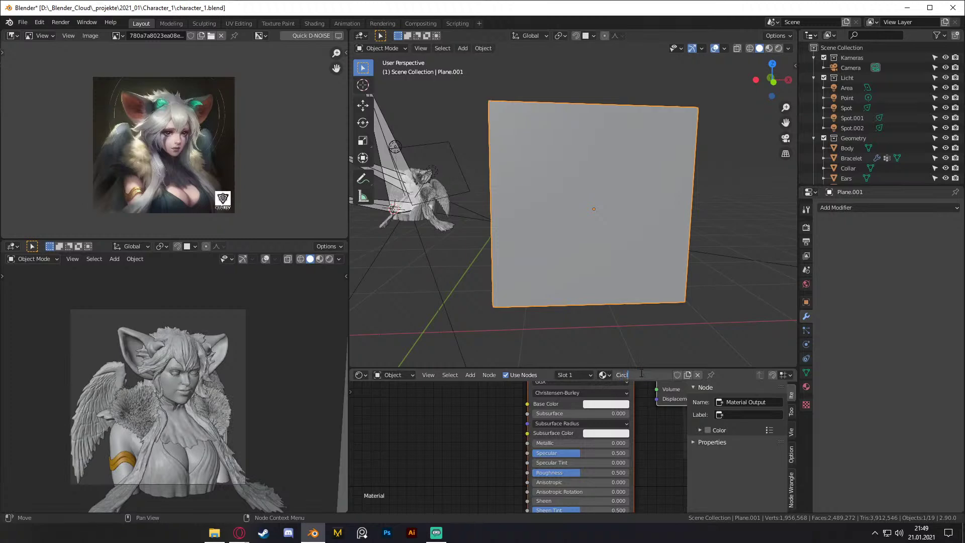
pyautogui.press('Return')
# Step: Add a Gradient Texture node to the Circles material and preview its output on the plane in Material Preview shading
pyautogui.scroll(-2, 630, 432)
pyautogui.moveTo(628, 444); pyautogui.dragTo(654, 438, button='middle')
pyautogui.scroll(5, 532, 429)
pyautogui.click(552, 446)
pyautogui.scroll(-3, 556, 448)
pyautogui.scroll(2, 468, 435)
pyautogui.keyDown('ctrl'); pyautogui.scroll(2, 468, 436); pyautogui.keyUp('ctrl')
pyautogui.hotkey('shift', 'a')
pyautogui.moveTo(431, 449)
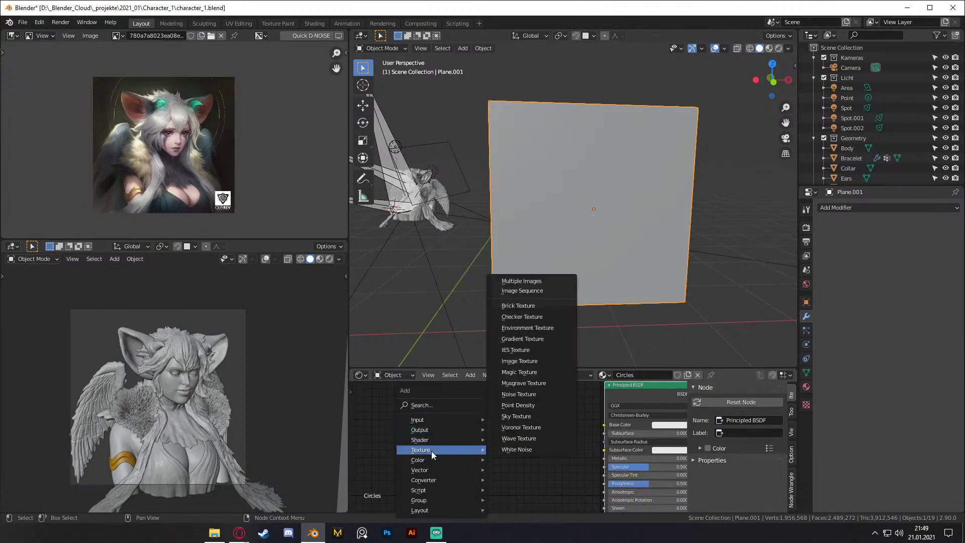
pyautogui.click(523, 339)
pyautogui.click(553, 432)
pyautogui.moveTo(552, 429); pyautogui.dragTo(545, 422, button='middle')
pyautogui.keyDown('ctrl'); pyautogui.keyDown('shift'); pyautogui.click(490, 419); pyautogui.keyUp('shift'); pyautogui.keyUp('ctrl')
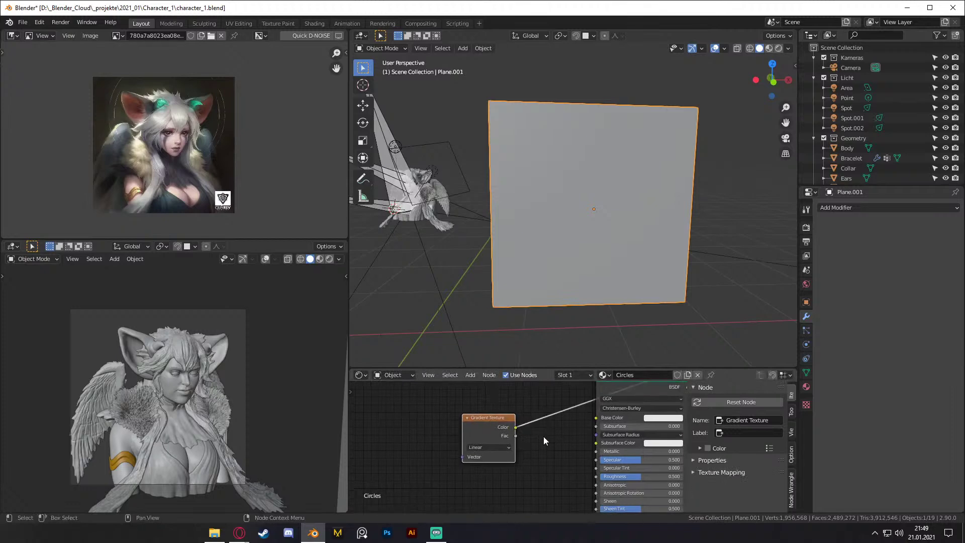
pyautogui.press('z')
pyautogui.click(582, 329)
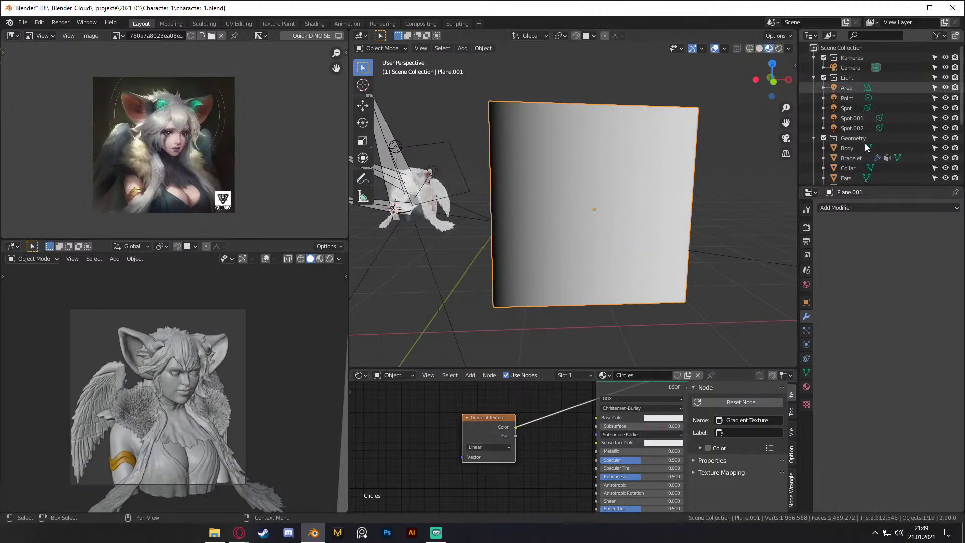
# Step: Hide all the character's objects in the Geometry collection, from Body to Wings
pyautogui.scroll(-3, 904, 126)
pyautogui.moveTo(945, 88); pyautogui.dragTo(945, 157)
pyautogui.scroll(-2, 894, 137)
pyautogui.scroll(-1, 839, 176)
# Step: Rename the plane object to Rings and put it in the Geometry collection
pyautogui.doubleClick(839, 176)
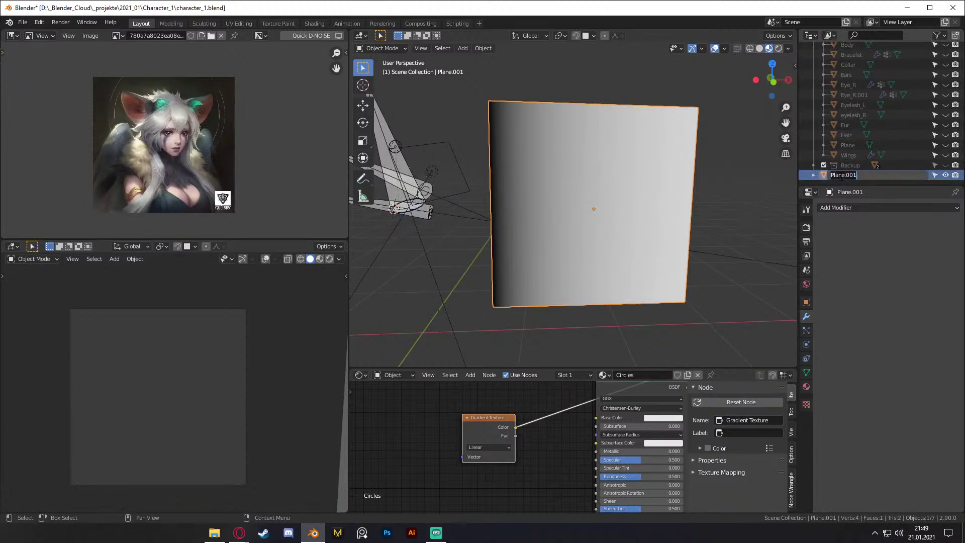
pyautogui.write('Rings')
pyautogui.press('Return')
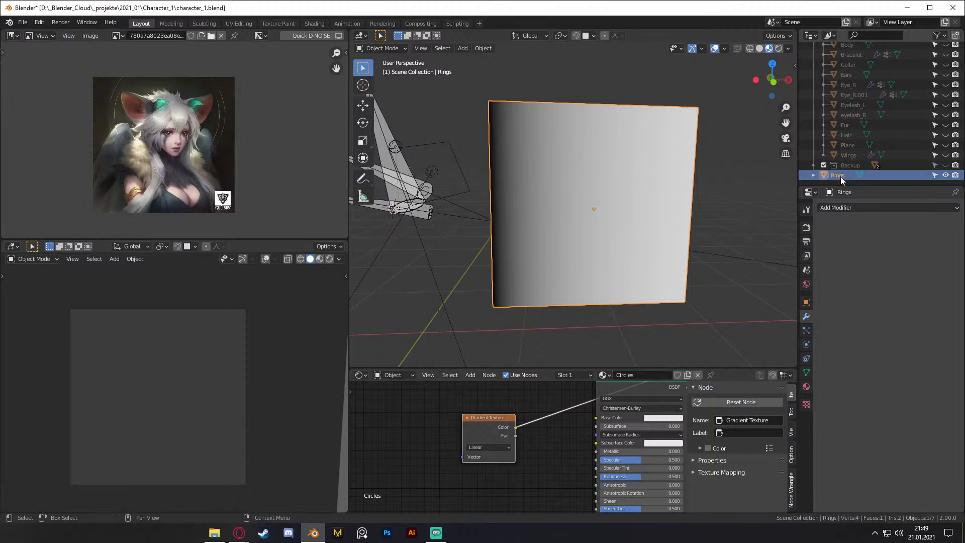
pyautogui.moveTo(840, 176); pyautogui.dragTo(856, 56)
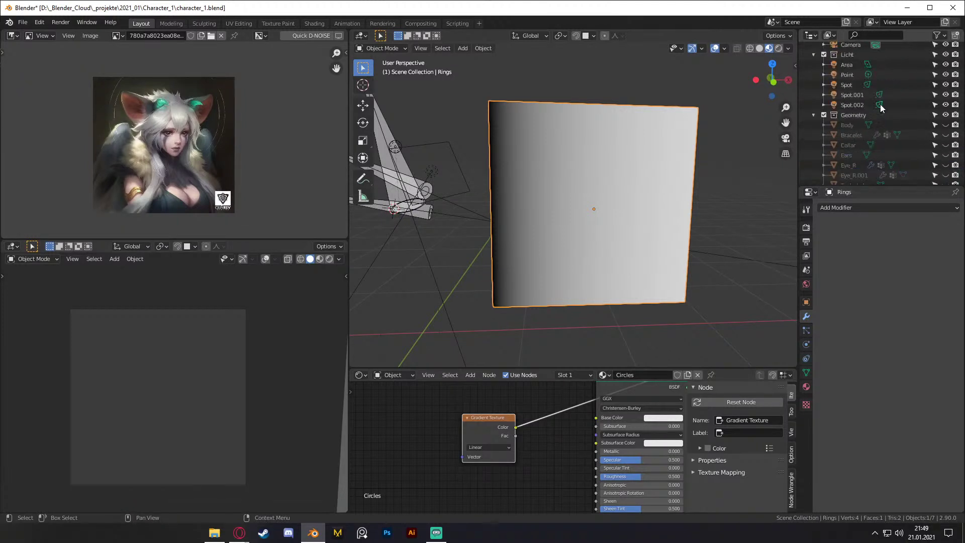
pyautogui.scroll(-2, 883, 115)
pyautogui.scroll(-2, 590, 399)
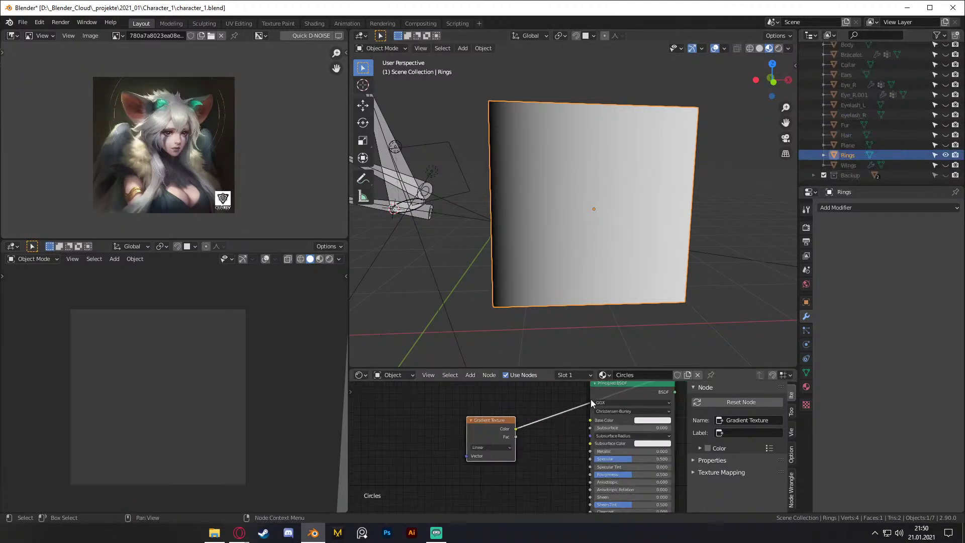
# Step: Set the Gradient Texture's type to Spherical, keeping its Color output as the previewed one
pyautogui.moveTo(552, 438); pyautogui.dragTo(607, 419, button='middle')
pyautogui.scroll(2, 576, 444)
pyautogui.click(543, 438)
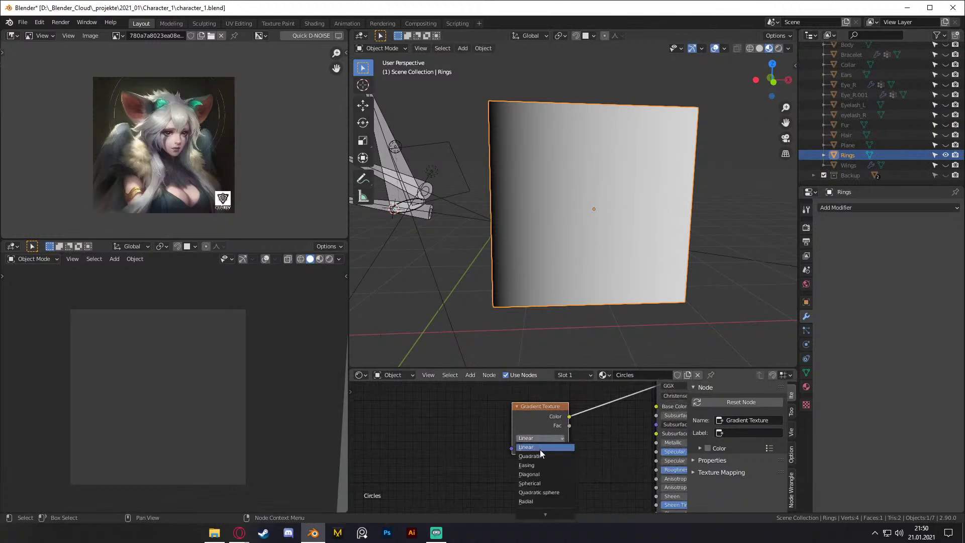
pyautogui.click(540, 484)
pyautogui.moveTo(579, 460); pyautogui.dragTo(650, 460, button='middle')
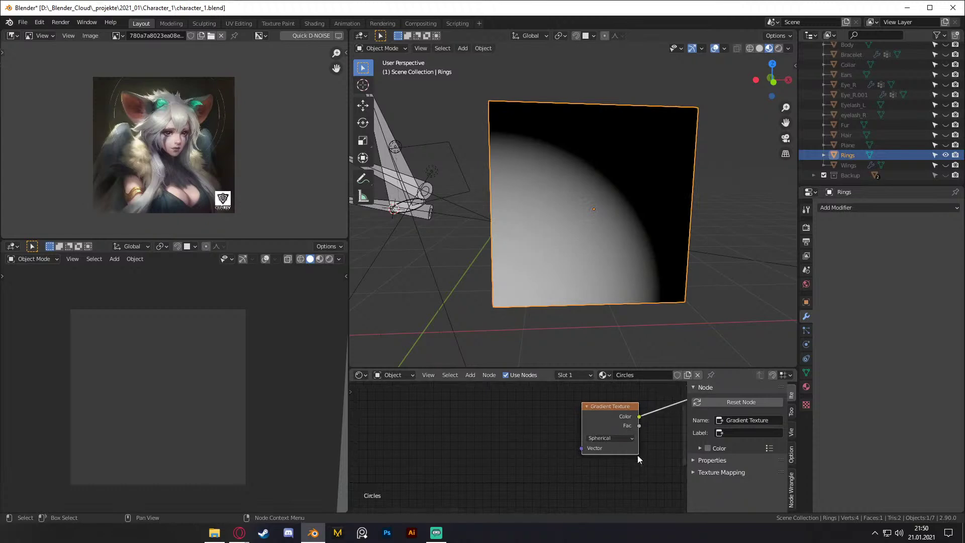
pyautogui.moveTo(639, 416); pyautogui.dragTo(639, 426)
pyautogui.hotkey('ctrl', 'z')
# Step: Add Texture Coordinate and Mapping nodes before the Gradient Texture and set the Mapping's Location X and Y to -0.5 m
pyautogui.hotkey('ctrl', 't')
pyautogui.moveTo(587, 475); pyautogui.dragTo(569, 448, button='middle')
pyautogui.click(537, 400)
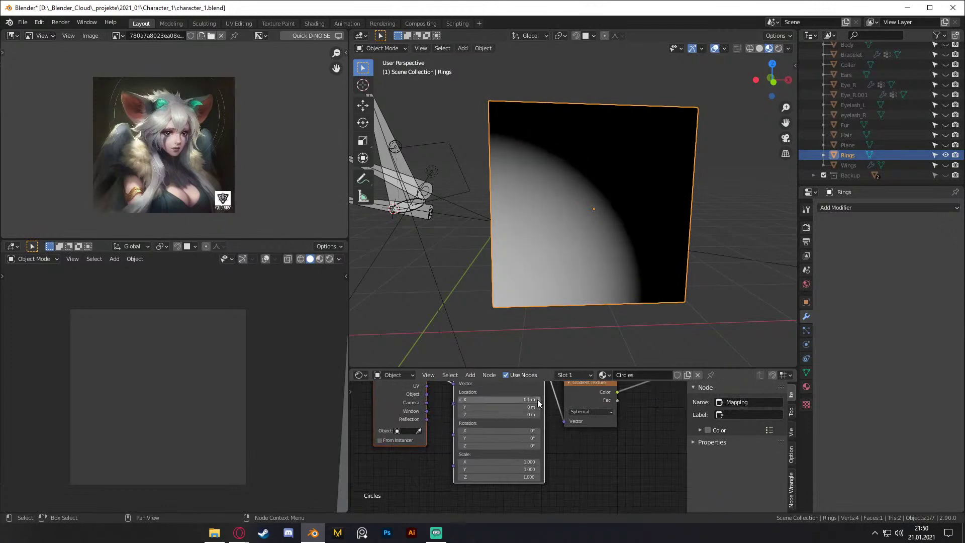
pyautogui.click(460, 400)
pyautogui.click(461, 400)
pyautogui.click(460, 400)
pyautogui.click(460, 400)
pyautogui.click(461, 400)
pyautogui.click(460, 400)
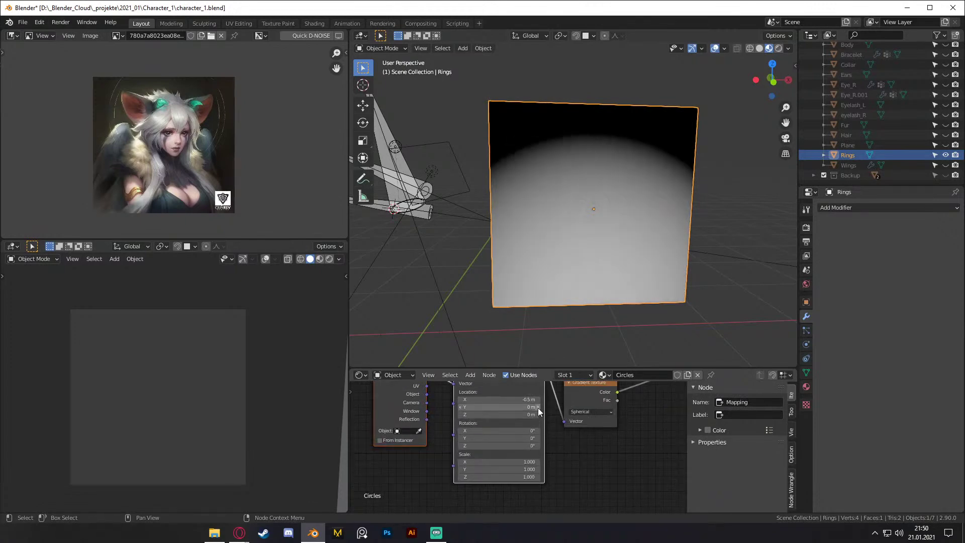
pyautogui.click(460, 407)
pyautogui.click(461, 407)
pyautogui.click(460, 407)
pyautogui.click(460, 407)
pyautogui.click(460, 407)
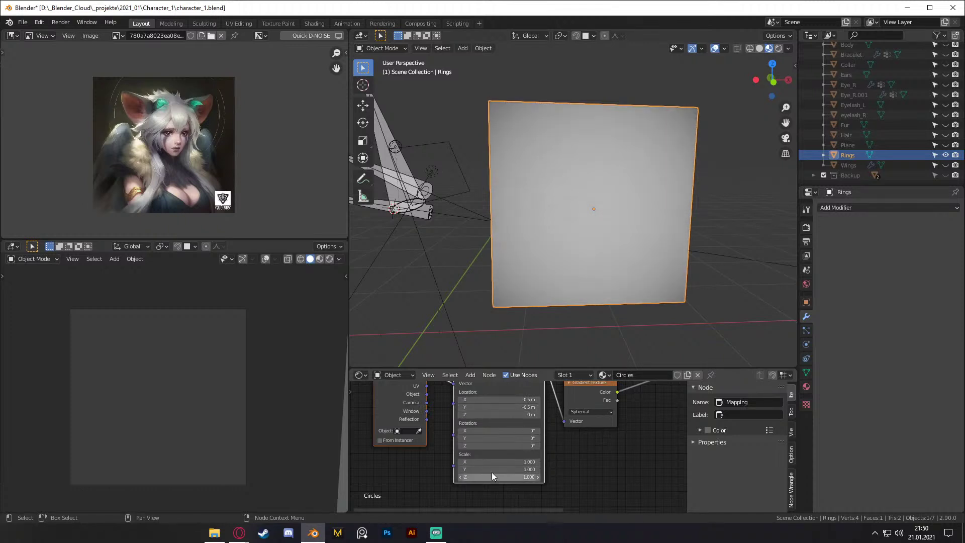
# Step: Try a Mapping Scale of 1.1 on all three axes and set it back to 1
pyautogui.moveTo(495, 462)
pyautogui.mouseDown()
pyautogui.moveTo(501, 476)
pyautogui.moveTo(492, 476)
pyautogui.mouseUp()
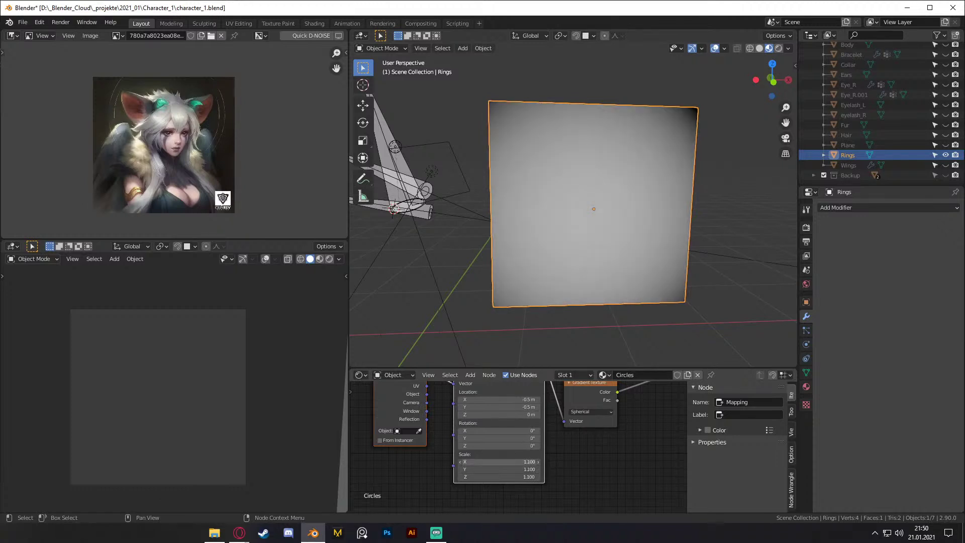
pyautogui.click(505, 461)
pyautogui.write('1')
pyautogui.press('Return')
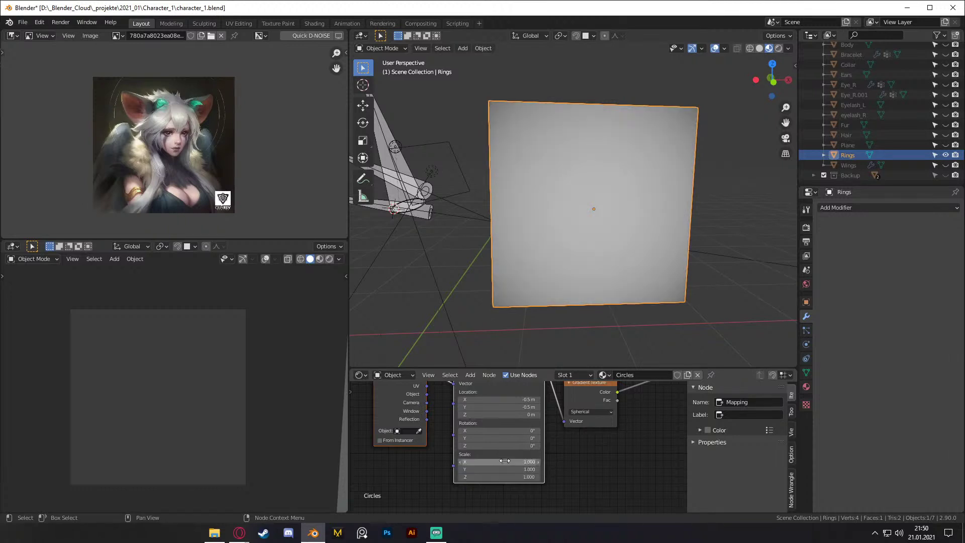
# Step: Insert a ColorRamp node on the link coming out of the Gradient Texture's Color output
pyautogui.scroll(-1, 576, 470)
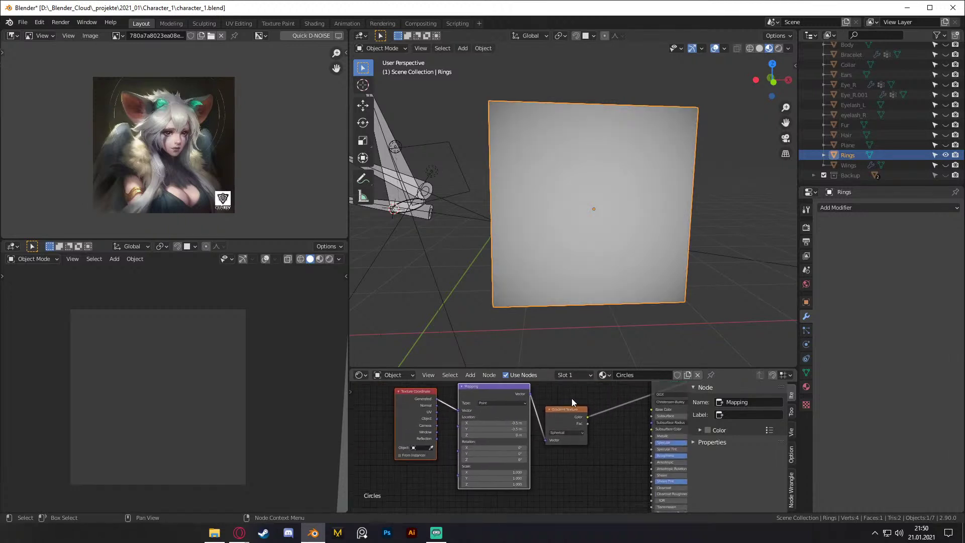
pyautogui.keyDown('ctrl'); pyautogui.hscroll(2, 560, 415); pyautogui.keyUp('ctrl')
pyautogui.hotkey('shift', 'a')
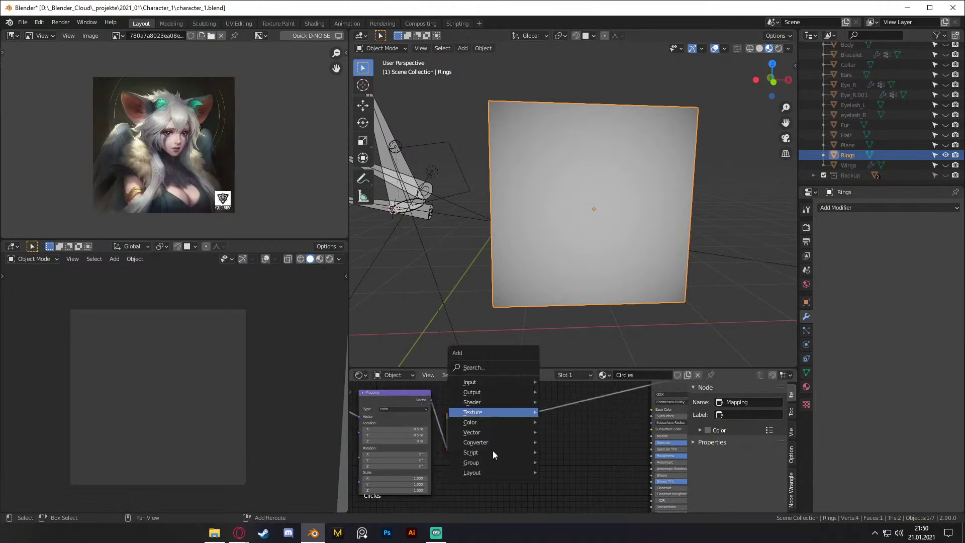
pyautogui.moveTo(483, 442)
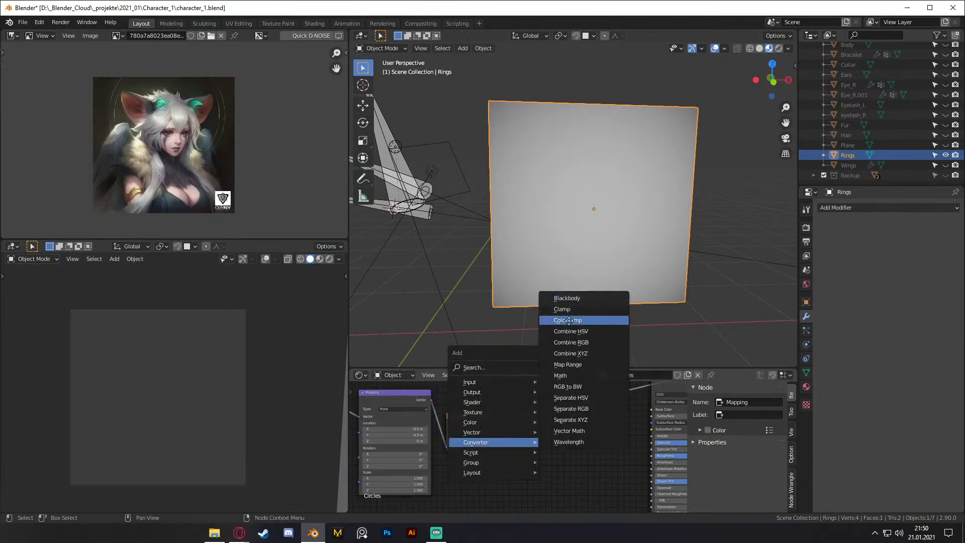
pyautogui.click(568, 319)
pyautogui.click(581, 444)
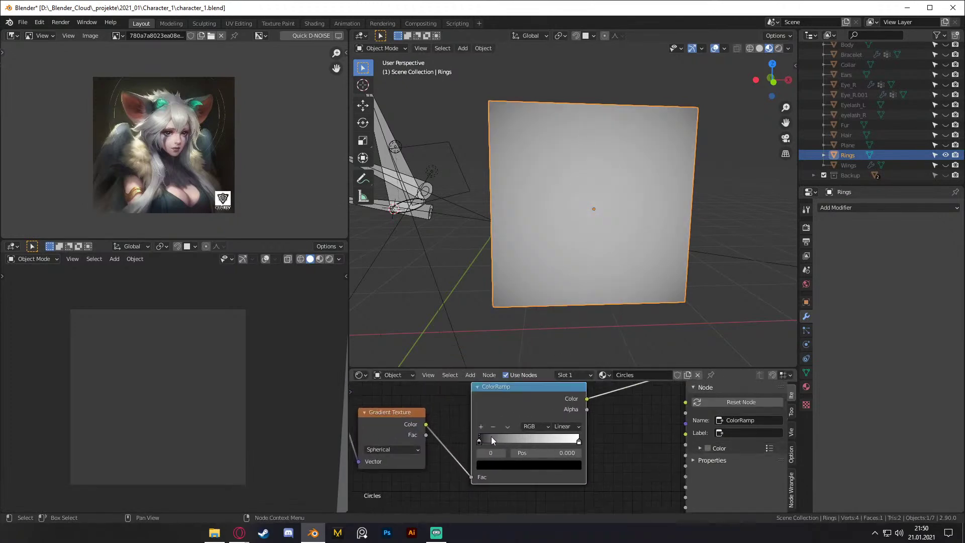
# Step: Set the ColorRamp's interpolation to Constant, place its black stop at 0 and bring the white stop to about the middle
pyautogui.moveTo(478, 441); pyautogui.dragTo(508, 440)
pyautogui.scroll(3, 586, 448)
pyautogui.moveTo(591, 442)
pyautogui.mouseDown()
pyautogui.moveTo(505, 441)
pyautogui.moveTo(591, 441)
pyautogui.mouseUp()
pyautogui.click(575, 416)
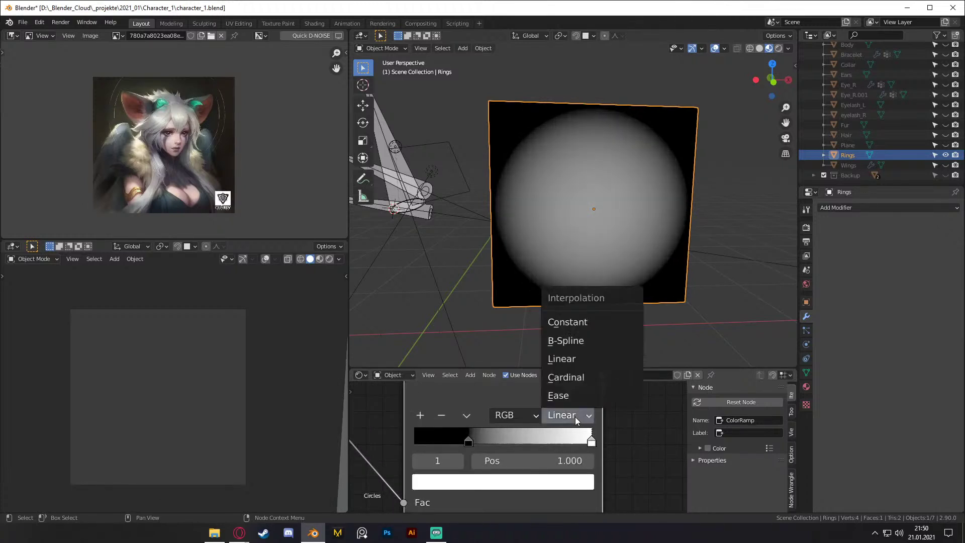
pyautogui.click(577, 326)
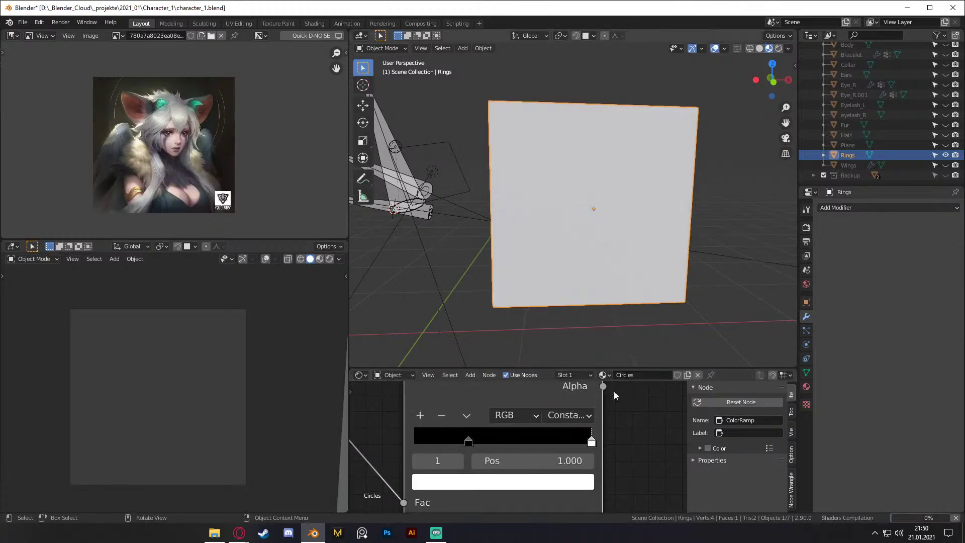
pyautogui.moveTo(591, 442); pyautogui.dragTo(410, 451)
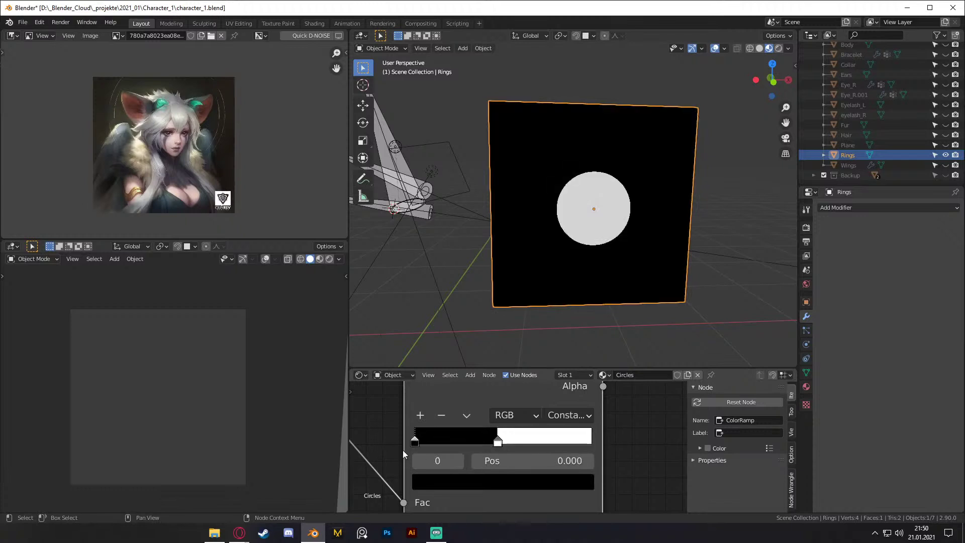
# Step: Move the ColorRamp's white stop closer to the start and add a black stop at 0.305 to form a thin white ring
pyautogui.moveTo(496, 444); pyautogui.dragTo(452, 442)
pyautogui.click(420, 414)
pyautogui.scroll(2, 553, 452)
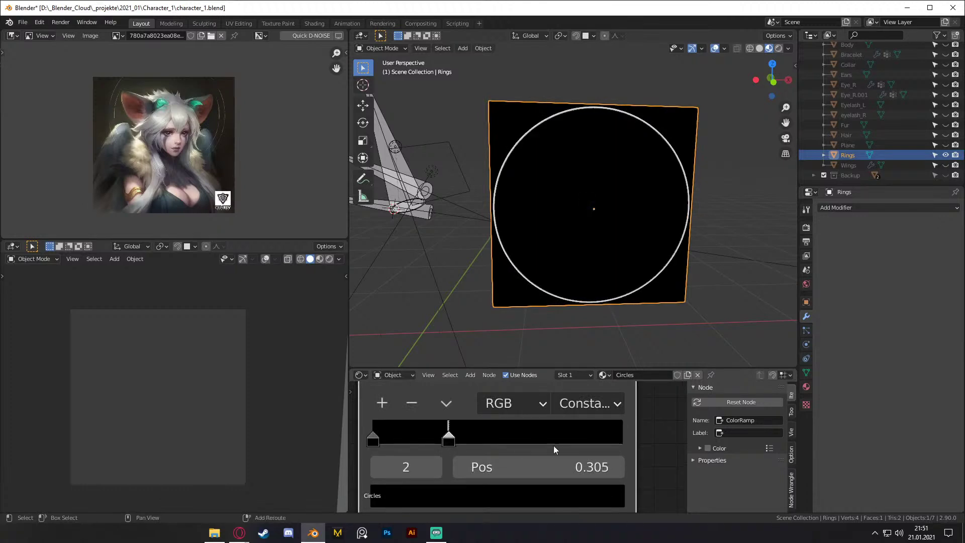
# Step: Widen the ColorRamp node and move the black stop after the white one to 0.302, thinning the ring
pyautogui.keyDown('ctrl'); pyautogui.moveTo(655, 446); pyautogui.dragTo(533, 442, button='middle'); pyautogui.keyUp('ctrl')
pyautogui.moveTo(529, 437); pyautogui.dragTo(628, 437)
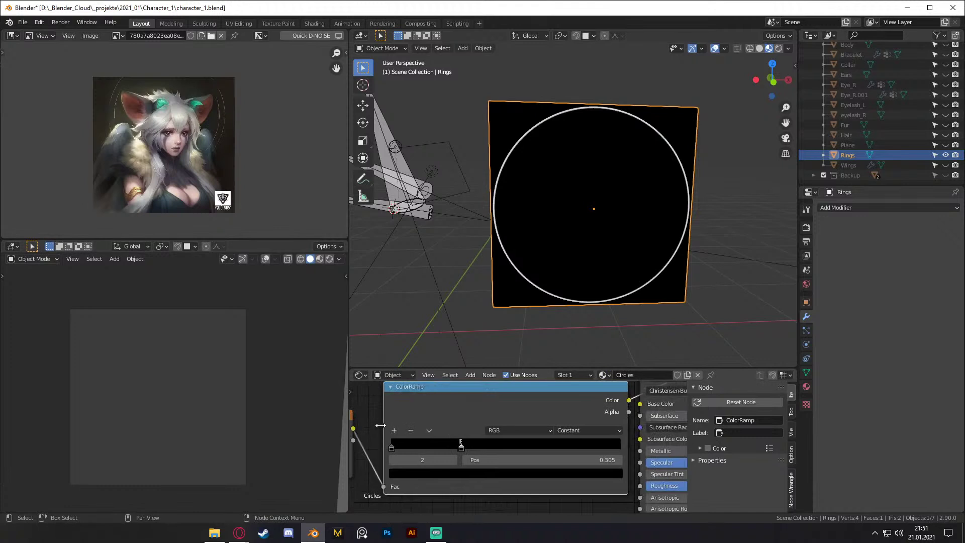
pyautogui.keyDown('ctrl'); pyautogui.moveTo(417, 409); pyautogui.dragTo(567, 407, button='middle'); pyautogui.keyUp('ctrl')
pyautogui.moveTo(530, 456)
pyautogui.mouseDown()
pyautogui.moveTo(539, 456)
pyautogui.moveTo(533, 462)
pyautogui.mouseUp()
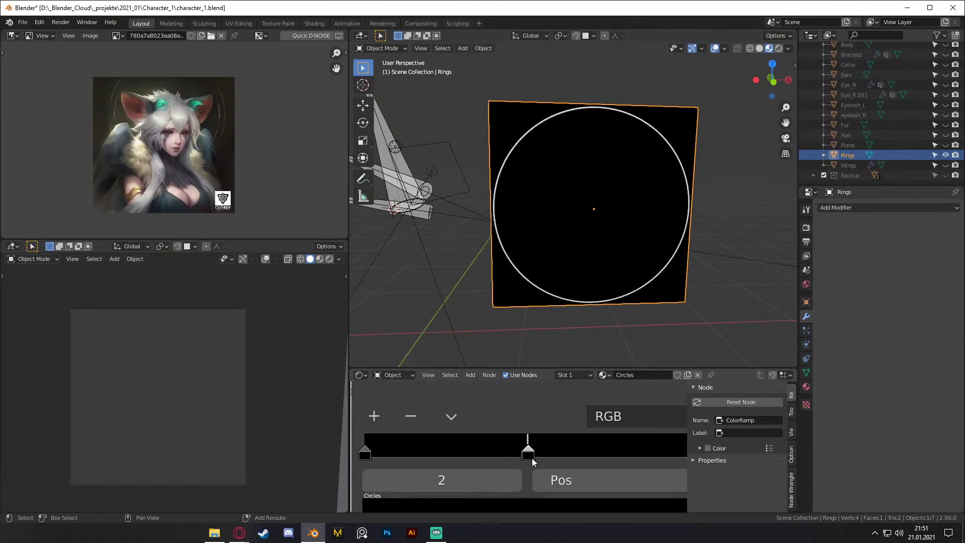
pyautogui.scroll(-2, 535, 411)
pyautogui.moveTo(536, 411); pyautogui.dragTo(432, 403, button='middle')
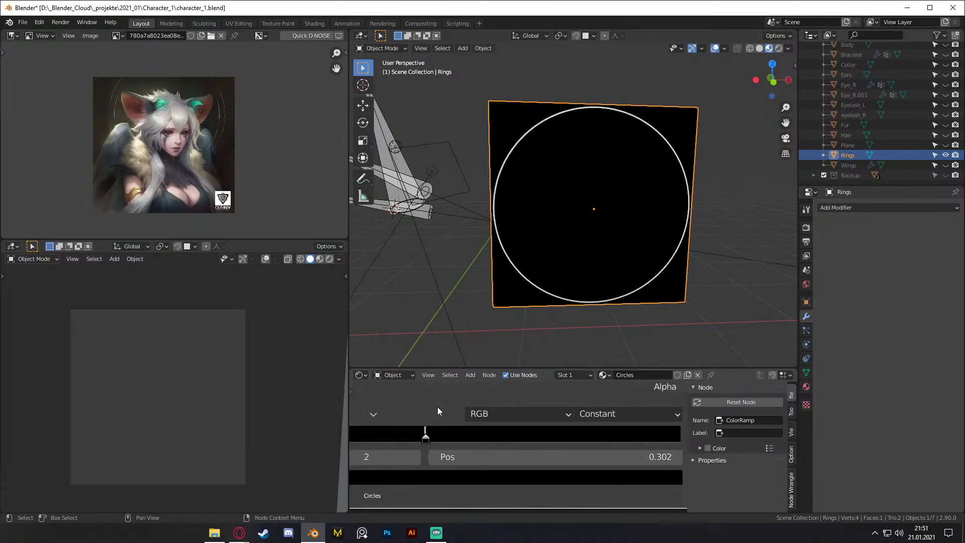
# Step: Set the position of that black ColorRamp stop to exactly 0.301
pyautogui.click(422, 439)
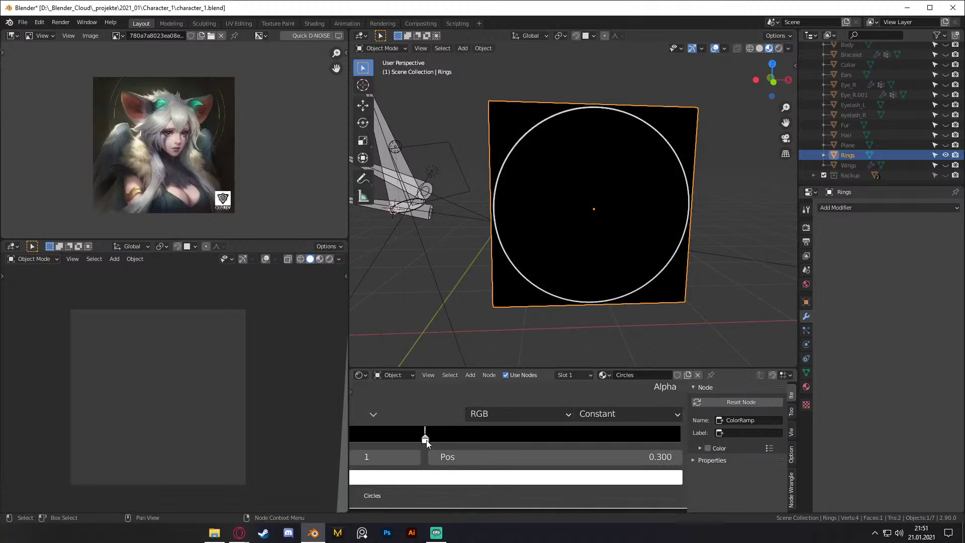
pyautogui.click(426, 439)
pyautogui.click(526, 457)
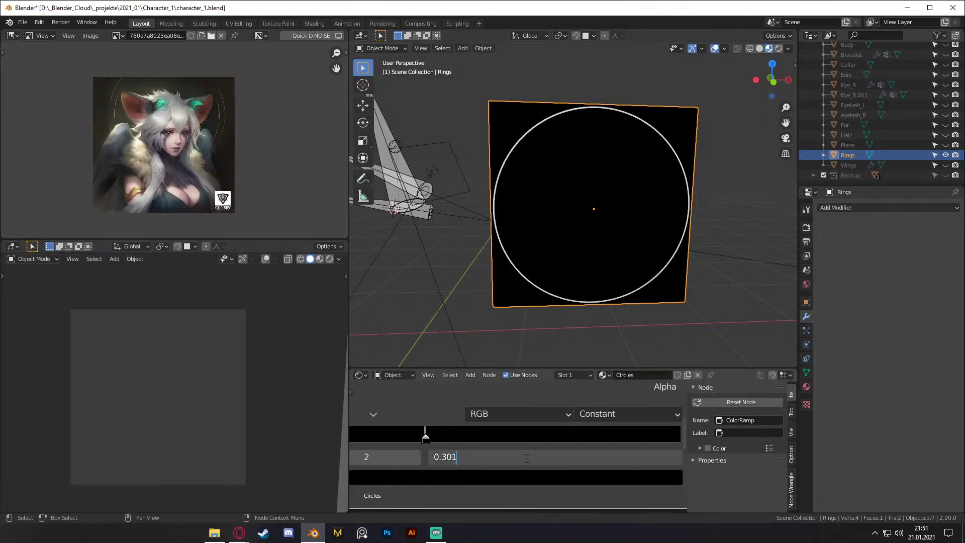
pyautogui.write('0.301')
pyautogui.press('Return')
pyautogui.scroll(2, 575, 224)
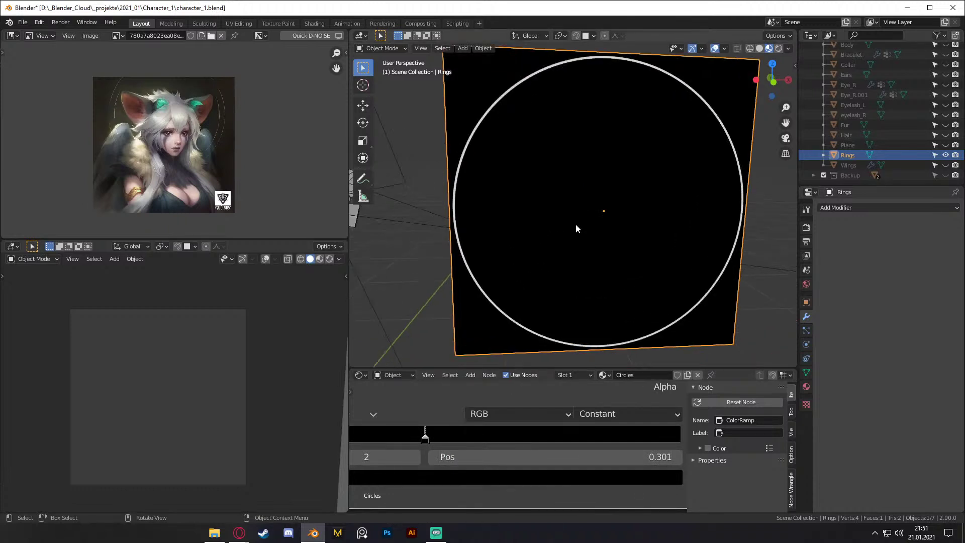
# Step: Try a position of 0.3005 for the black ColorRamp stop
pyautogui.click(597, 458)
pyautogui.click(458, 458)
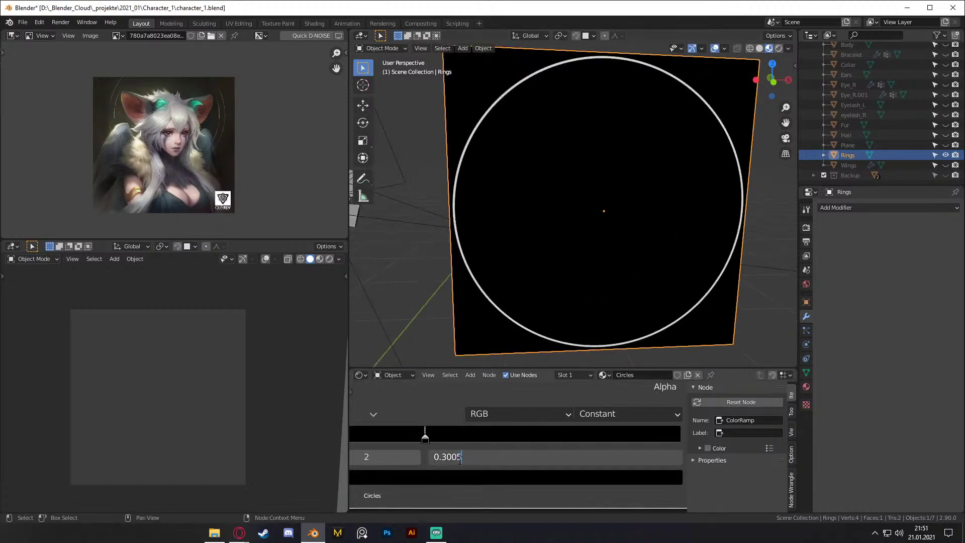
pyautogui.press('Return')
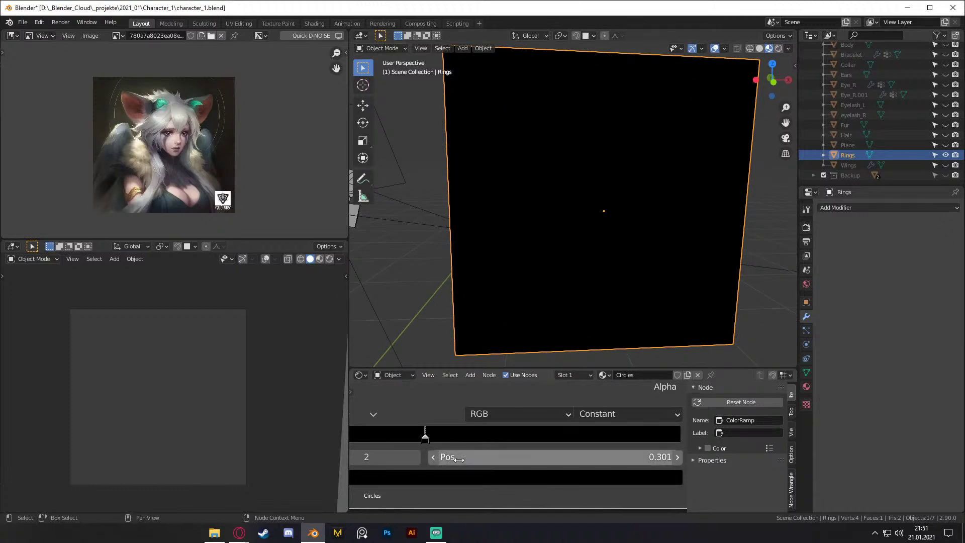
pyautogui.click(516, 458)
pyautogui.click(509, 459)
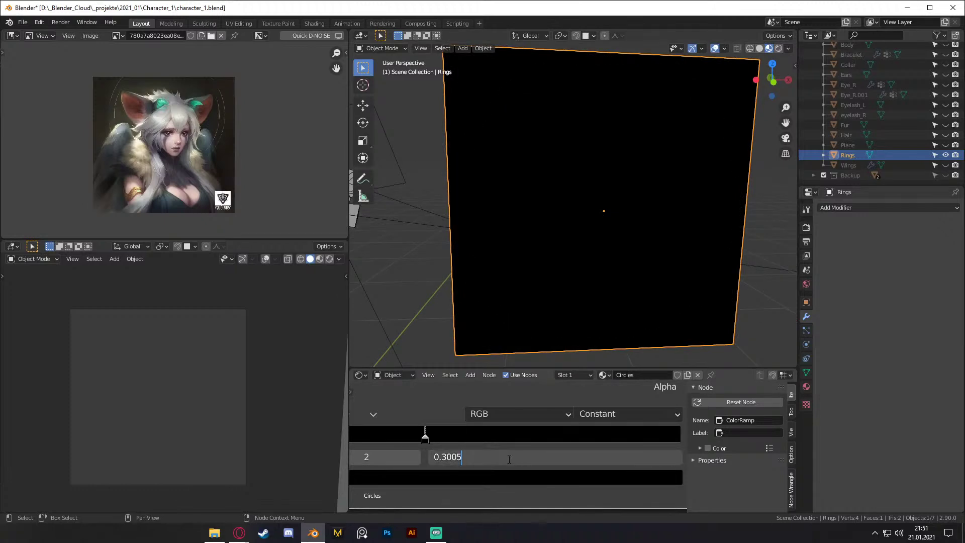
pyautogui.press('Return')
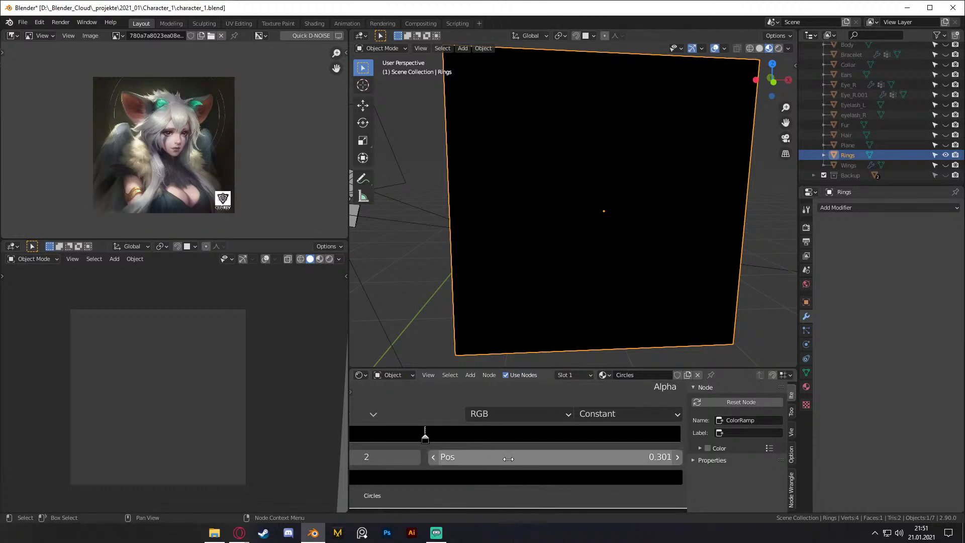
# Step: Set the black stop's position to about 0.301 to get a very thin white ring
pyautogui.doubleClick(508, 459)
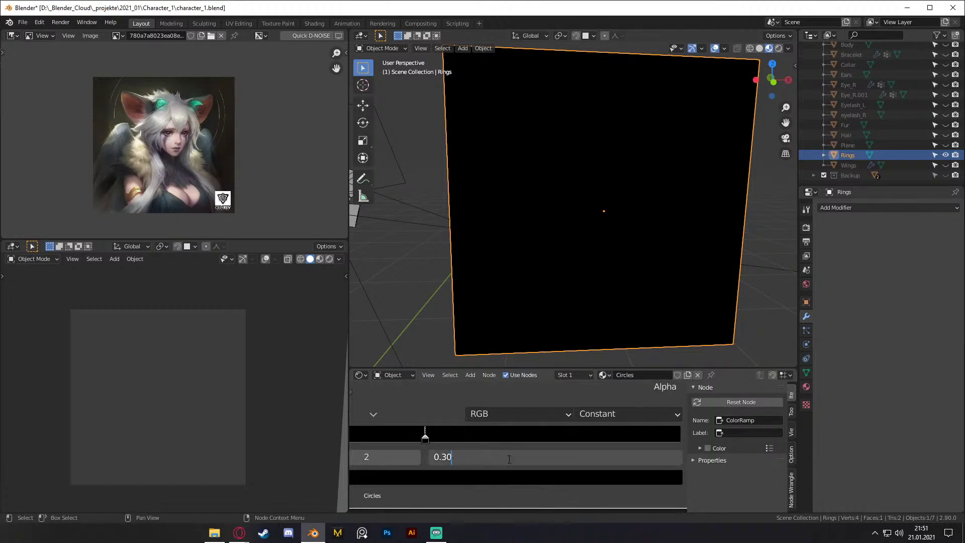
pyautogui.press('Return')
pyautogui.scroll(-4, 545, 267)
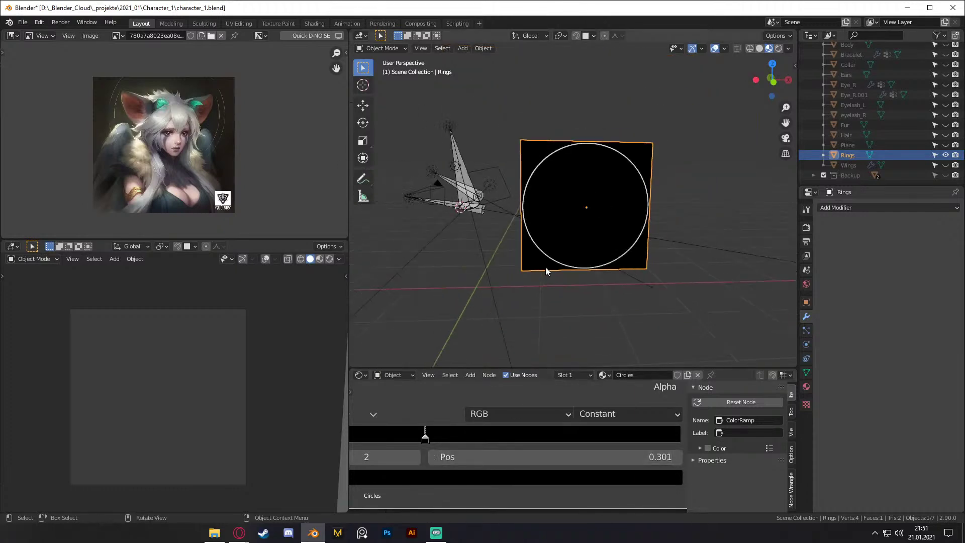
pyautogui.moveTo(566, 213); pyautogui.dragTo(553, 235, button='middle')
pyautogui.scroll(3, 633, 218)
pyautogui.scroll(-3, 478, 418)
# Step: Add a white stop near 0.33 and a black stop just after it on the ColorRamp to form a second, inner ring
pyautogui.moveTo(449, 411); pyautogui.dragTo(503, 414, button='middle')
pyautogui.scroll(3, 491, 415)
pyautogui.keyDown('ctrl'); pyautogui.moveTo(485, 431); pyautogui.dragTo(502, 441); pyautogui.keyUp('ctrl')
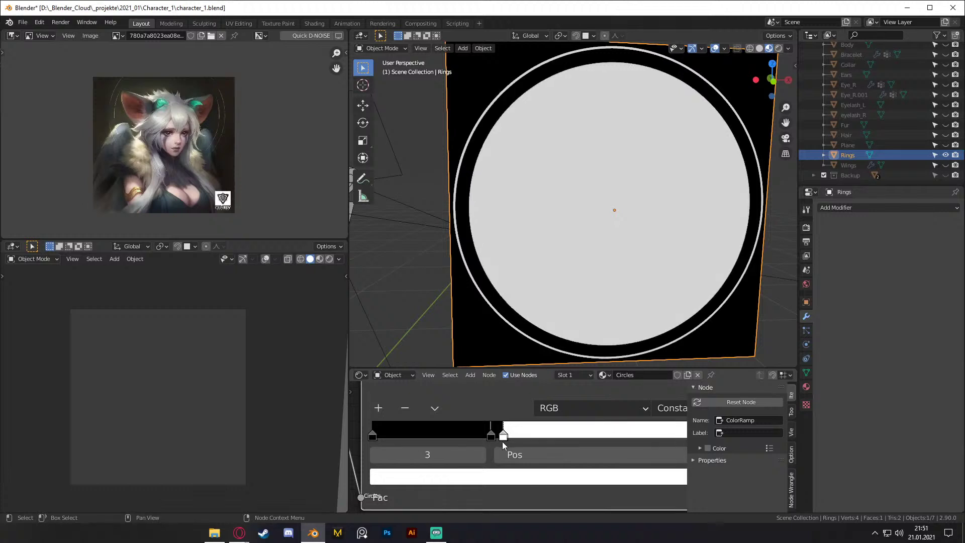
pyautogui.click(380, 407)
pyautogui.moveTo(496, 436)
pyautogui.mouseDown()
pyautogui.moveTo(522, 438)
pyautogui.moveTo(504, 441)
pyautogui.mouseUp()
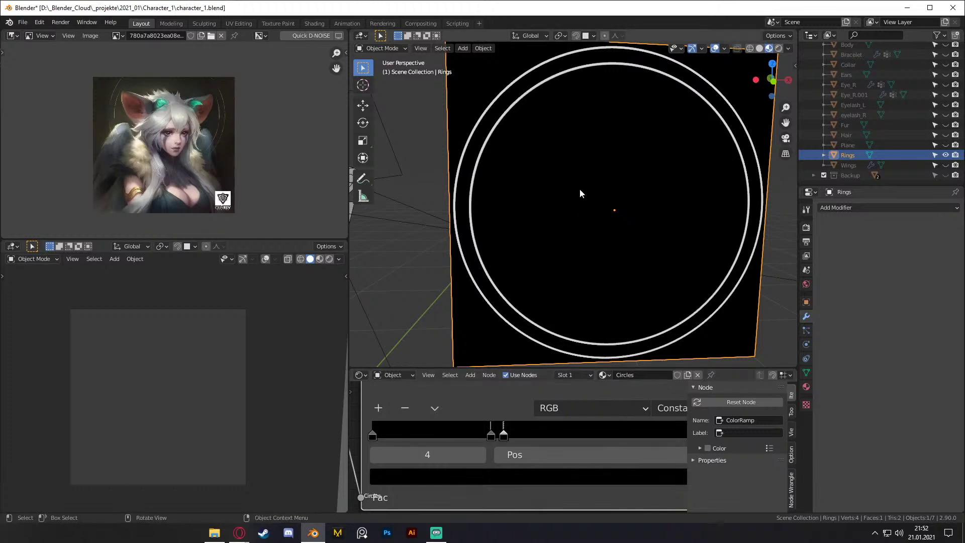
pyautogui.scroll(-3, 579, 192)
pyautogui.scroll(4, 583, 230)
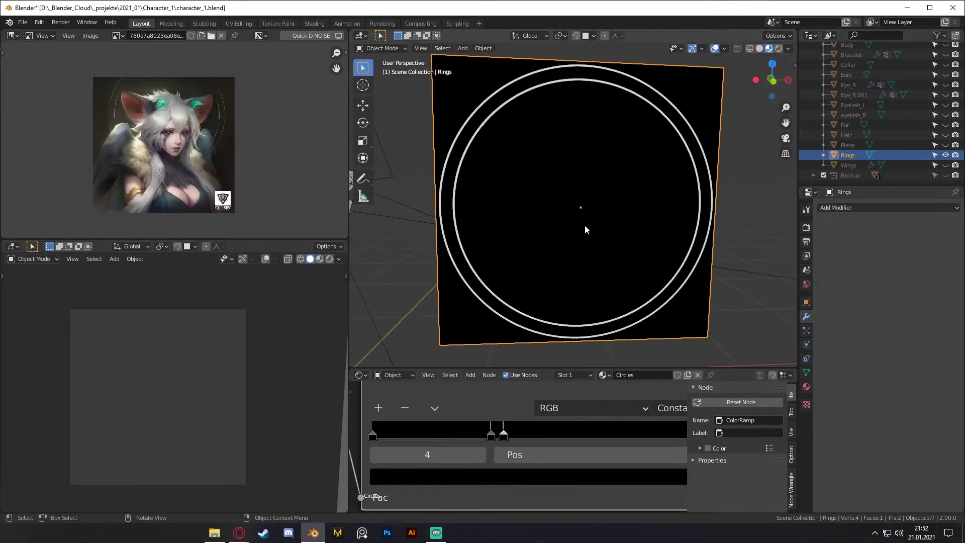
# Step: Move the connected texture nodes and the ColorRamp away from the shader node to free space between them
pyautogui.scroll(-5, 543, 472)
pyautogui.scroll(-5, 518, 478)
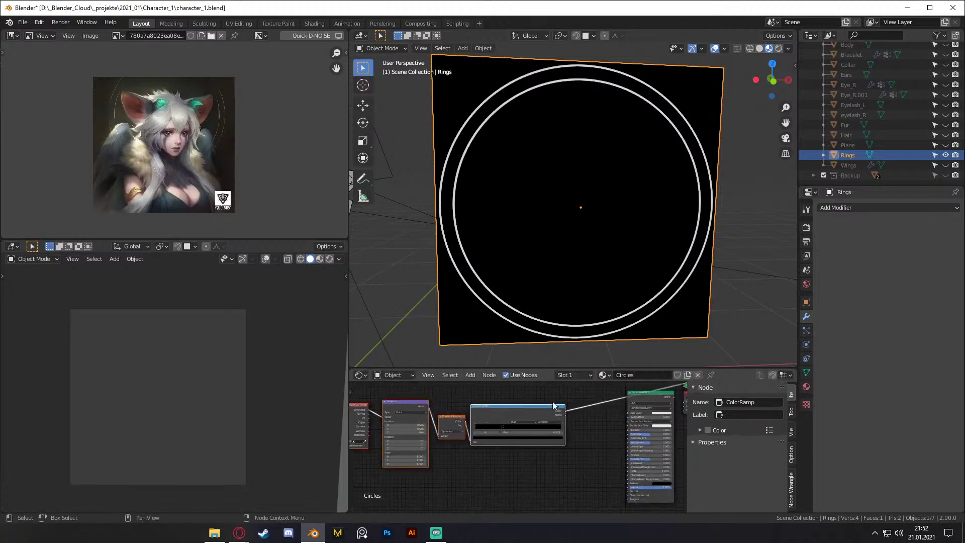
pyautogui.scroll(-1, 541, 400)
pyautogui.moveTo(540, 396); pyautogui.dragTo(565, 406, button='middle')
pyautogui.moveTo(573, 394); pyautogui.dragTo(441, 441)
pyautogui.press('g')
pyautogui.click(370, 448)
# Step: Check the broken circles in the reference image and add a Noise Texture node below the ColorRamp
pyautogui.scroll(4, 282, 136)
pyautogui.moveTo(267, 116); pyautogui.dragTo(246, 193, button='middle')
pyautogui.scroll(-2, 229, 149)
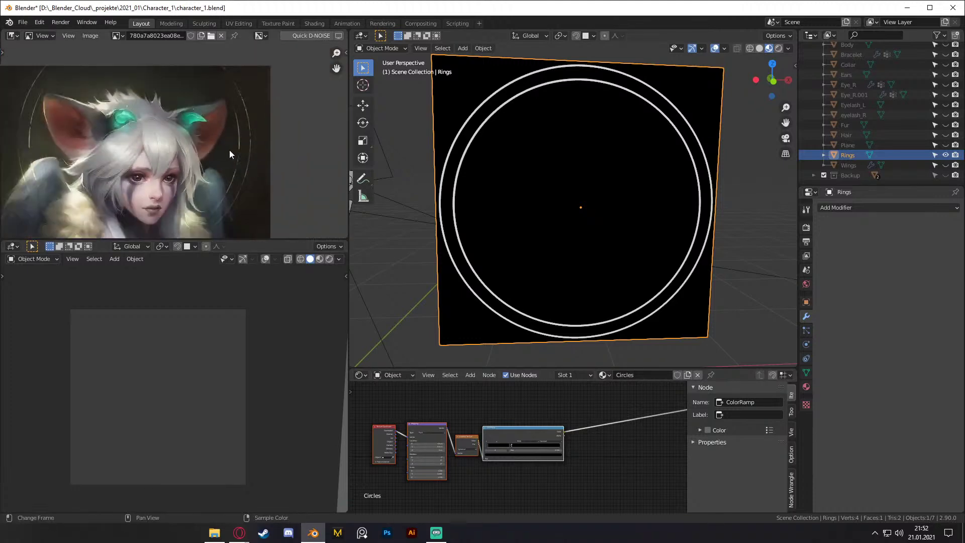
pyautogui.scroll(2, 548, 441)
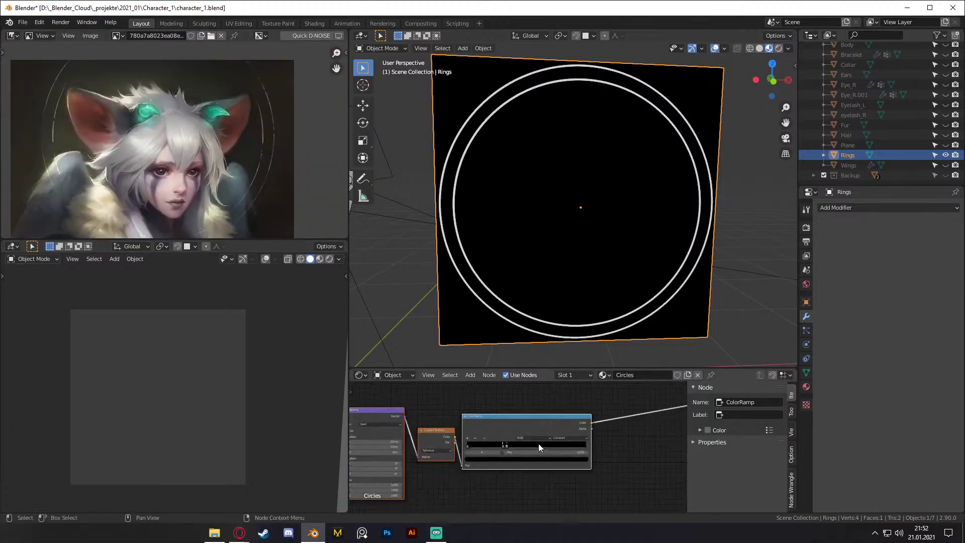
pyautogui.moveTo(508, 404); pyautogui.dragTo(451, 460, button='middle')
pyautogui.scroll(2, 544, 400)
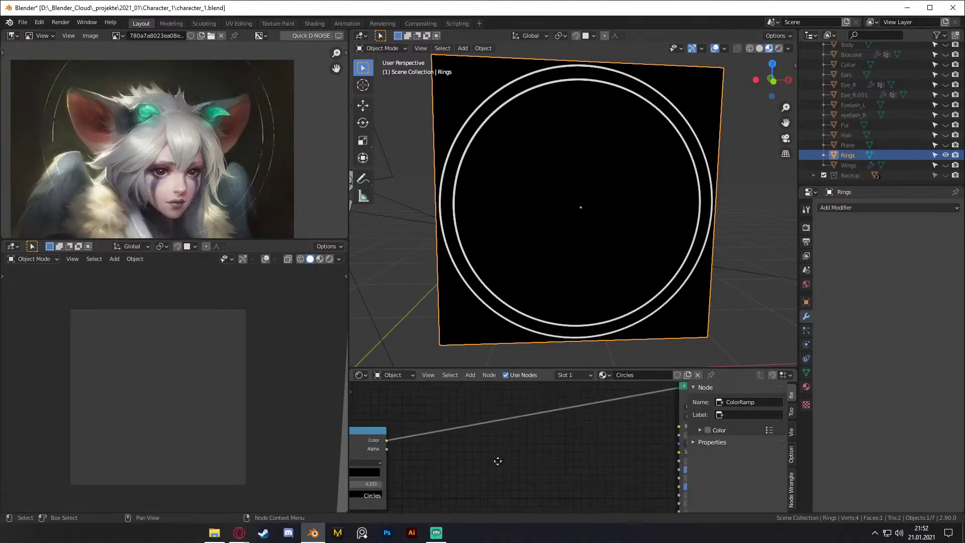
pyautogui.hotkey('shift', 'a')
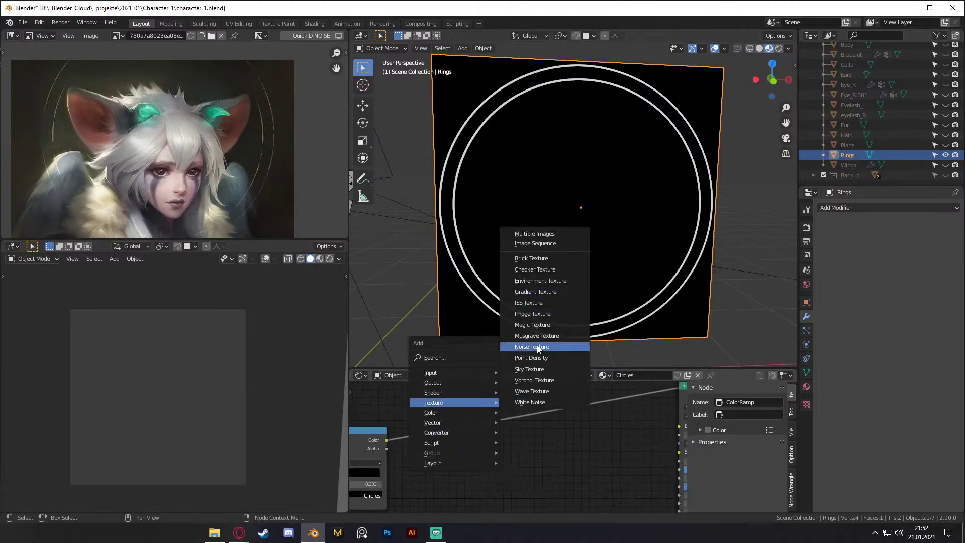
pyautogui.click(537, 347)
pyautogui.scroll(2, 544, 450)
pyautogui.click(460, 435)
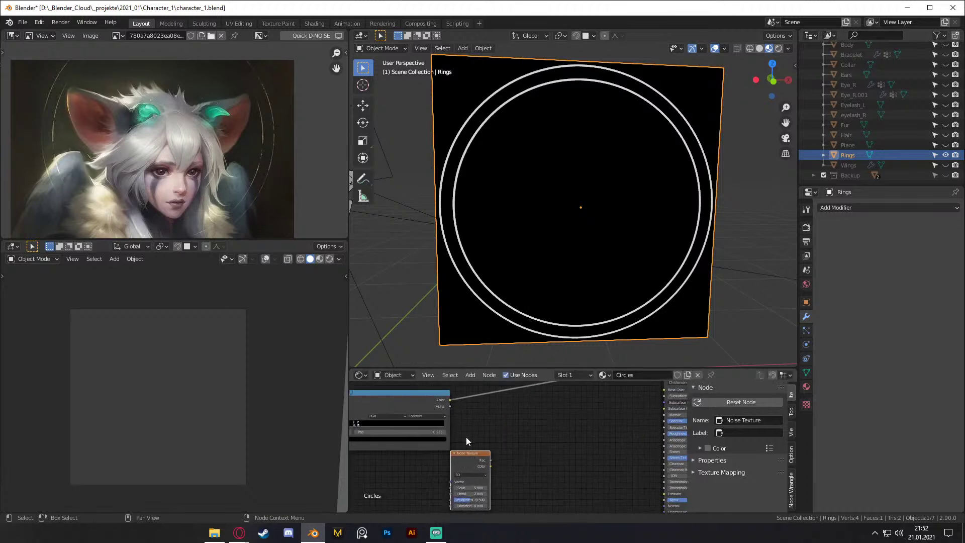
# Step: Add a second ColorRamp, connect the Noise Texture's Fac output to it and preview its Color output on the plane
pyautogui.hotkey('shift', 'a')
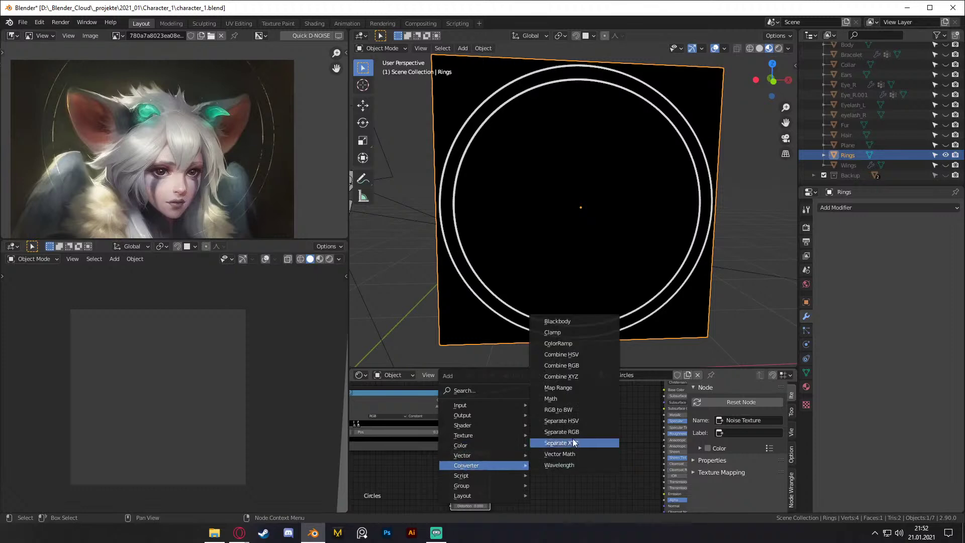
pyautogui.click(559, 344)
pyautogui.click(532, 460)
pyautogui.moveTo(492, 462); pyautogui.dragTo(460, 446, button='middle')
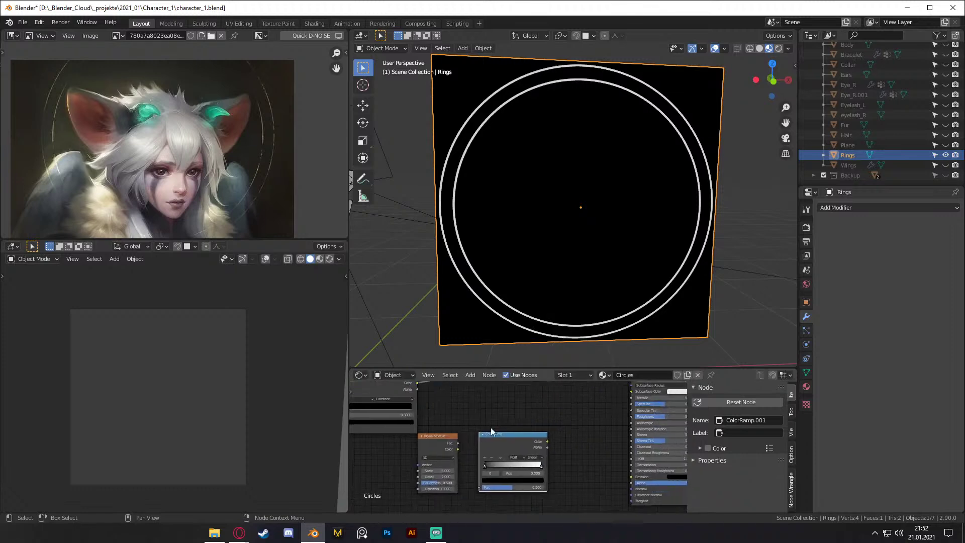
pyautogui.moveTo(458, 443); pyautogui.dragTo(480, 486)
pyautogui.moveTo(547, 441); pyautogui.dragTo(631, 386)
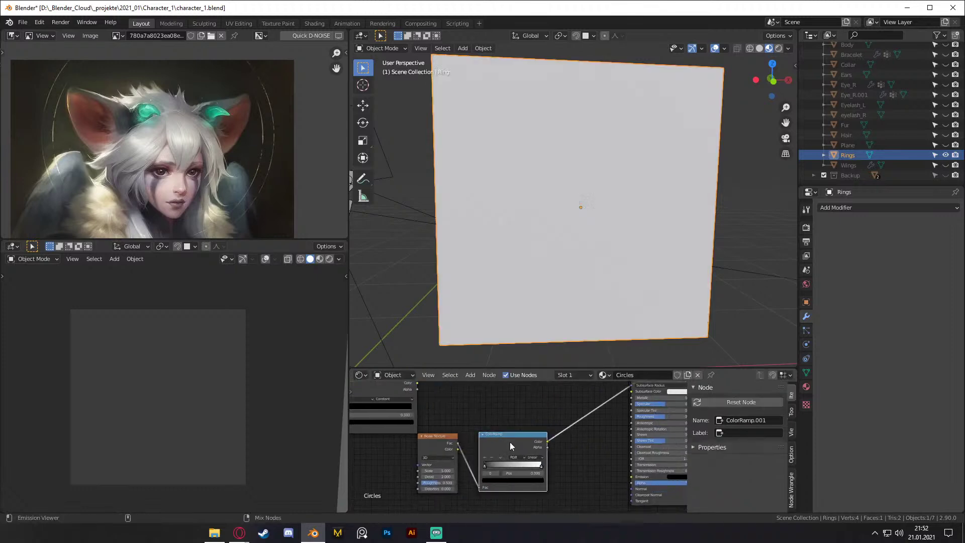
# Step: Set the Noise Texture's Detail to 14.2 and Roughness to 0.667, with its ColorRamp's black stop at 0.409 and white stop at about 0.8
pyautogui.scroll(4, 577, 457)
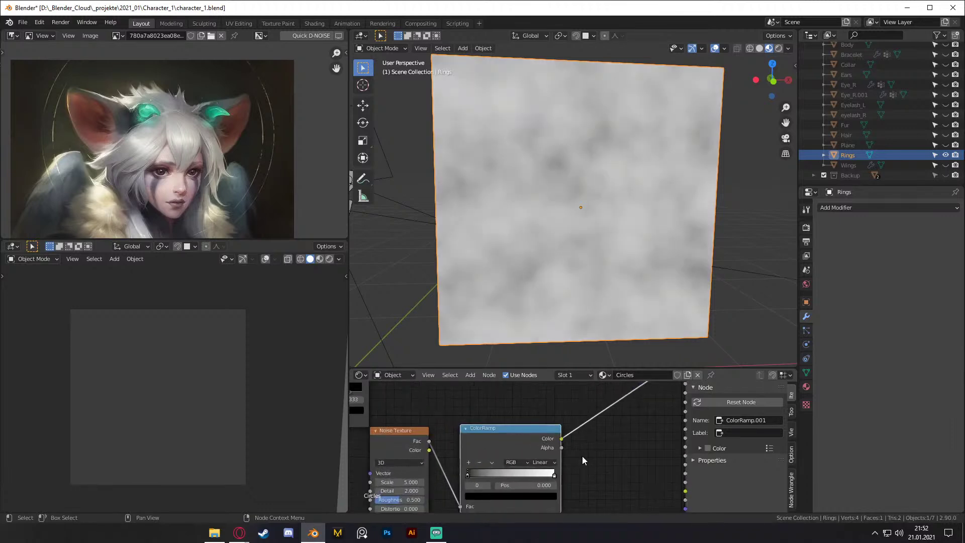
pyautogui.moveTo(499, 434); pyautogui.dragTo(539, 434)
pyautogui.moveTo(399, 455); pyautogui.dragTo(419, 466)
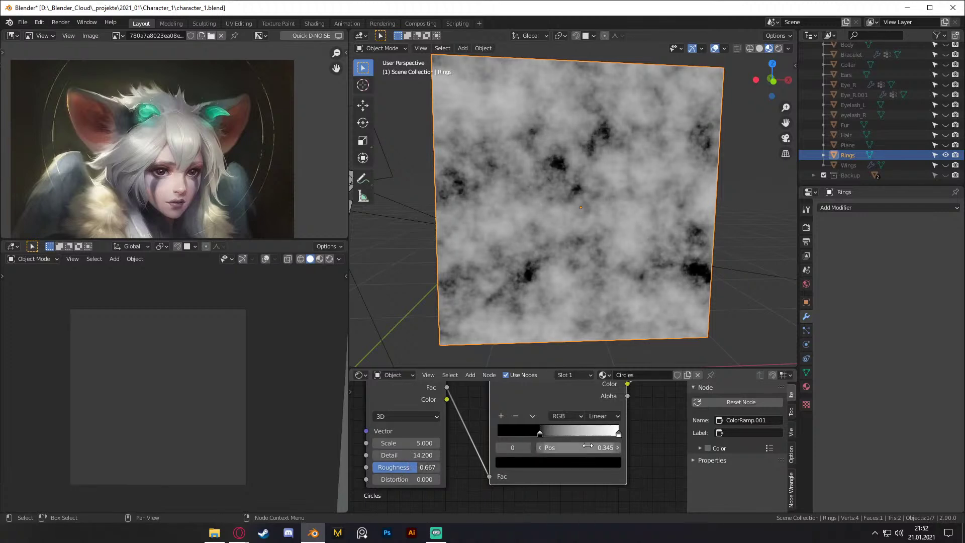
pyautogui.moveTo(539, 435); pyautogui.dragTo(556, 439)
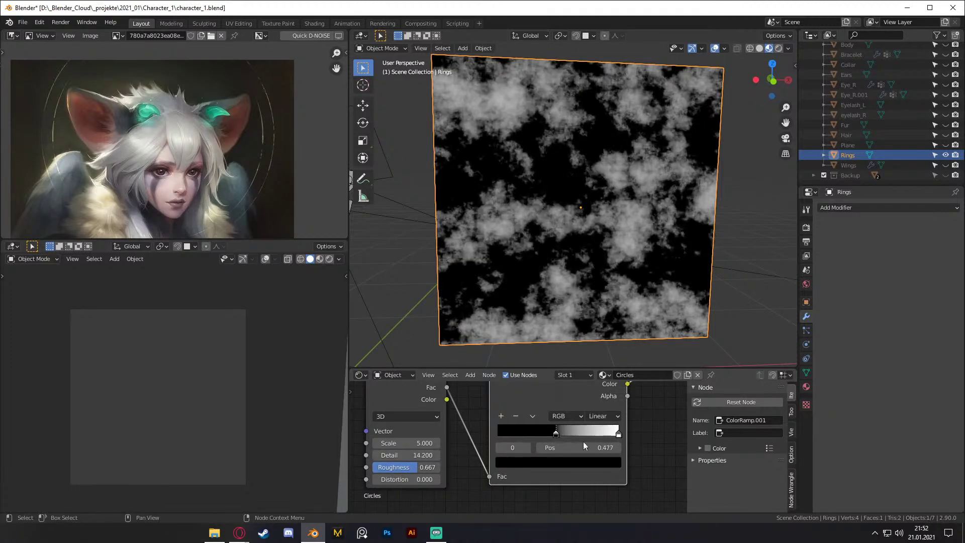
pyautogui.moveTo(617, 433); pyautogui.dragTo(545, 435)
pyautogui.rightClick(540, 435)
# Step: Move the Noise Texture and its ColorRamp beneath the rings' ColorRamp
pyautogui.scroll(-11, 594, 435)
pyautogui.moveTo(597, 448); pyautogui.dragTo(601, 468, button='middle')
pyautogui.moveTo(556, 490); pyautogui.dragTo(457, 462)
pyautogui.moveTo(549, 434); pyautogui.dragTo(452, 448)
pyautogui.scroll(2, 514, 429)
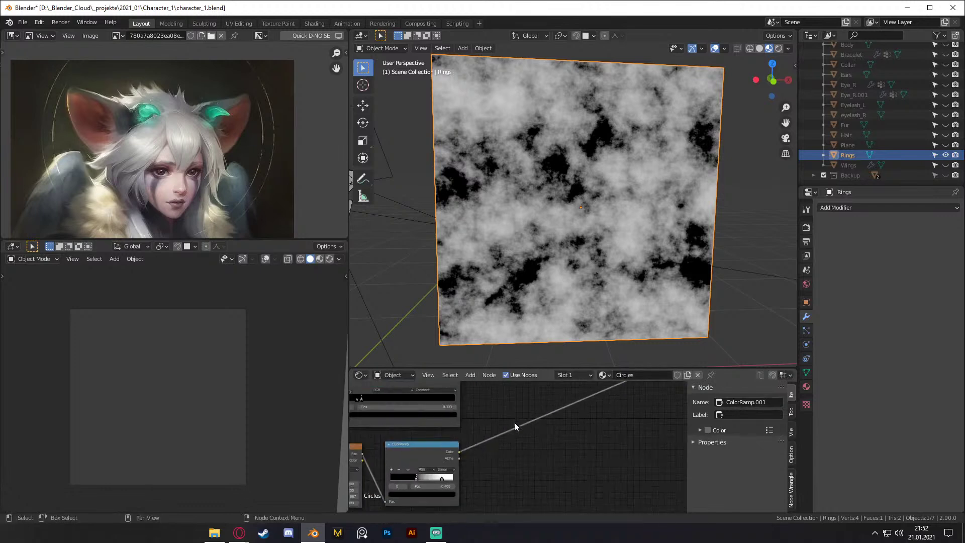
# Step: Insert a MixRGB node set to Multiply, combining the rings' ColorRamp with the noise ColorRamp
pyautogui.hotkey('shift', 'a')
pyautogui.moveTo(459, 406)
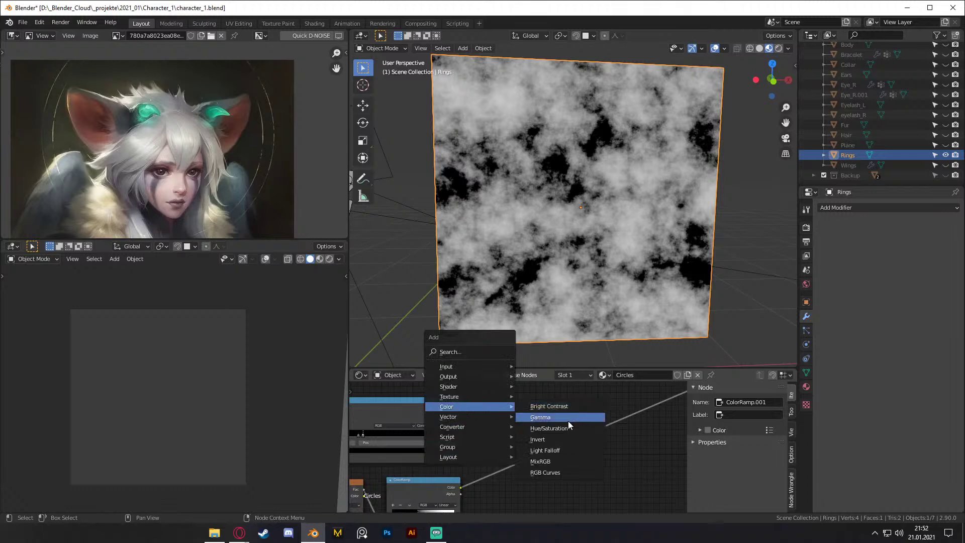
pyautogui.click(550, 461)
pyautogui.click(505, 402)
pyautogui.click(525, 419)
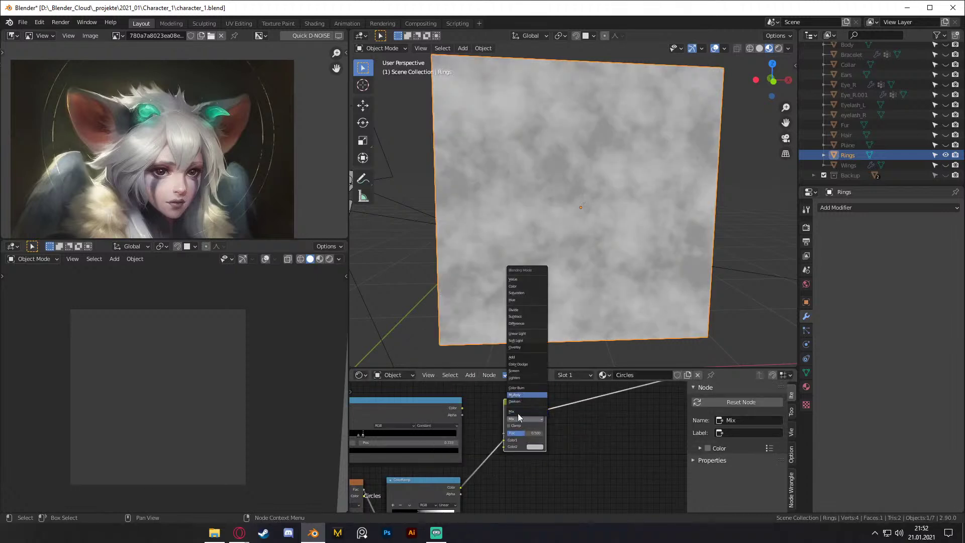
pyautogui.click(522, 406)
pyautogui.moveTo(503, 441); pyautogui.dragTo(503, 446)
pyautogui.moveTo(462, 408); pyautogui.dragTo(545, 434)
pyautogui.moveTo(553, 462); pyautogui.dragTo(645, 424, button='middle')
pyautogui.scroll(-1, 623, 450)
pyautogui.scroll(4, 574, 437)
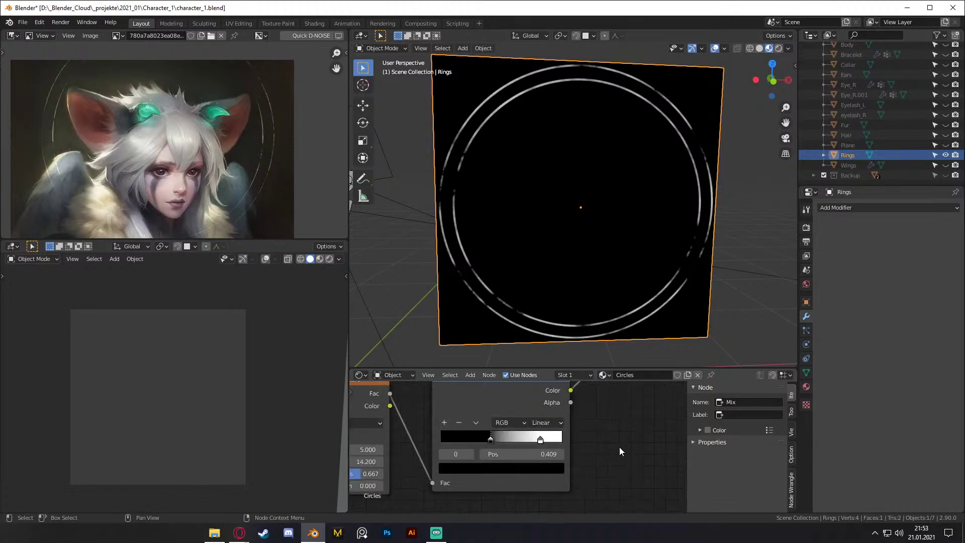
# Step: Set the Noise Texture's Scale to 3.6 and move the noise ColorRamp's black stop closer to the white one
pyautogui.keyDown('ctrl'); pyautogui.hscroll(-6, 559, 460); pyautogui.keyUp('ctrl')
pyautogui.moveTo(495, 453); pyautogui.dragTo(467, 454)
pyautogui.moveTo(638, 443); pyautogui.dragTo(647, 444)
pyautogui.moveTo(544, 430); pyautogui.dragTo(373, 428, button='middle')
pyautogui.scroll(2, 573, 446)
pyautogui.moveTo(572, 446); pyautogui.dragTo(664, 428, button='middle')
pyautogui.keyDown('ctrl'); pyautogui.hscroll(-5, 603, 443); pyautogui.keyUp('ctrl')
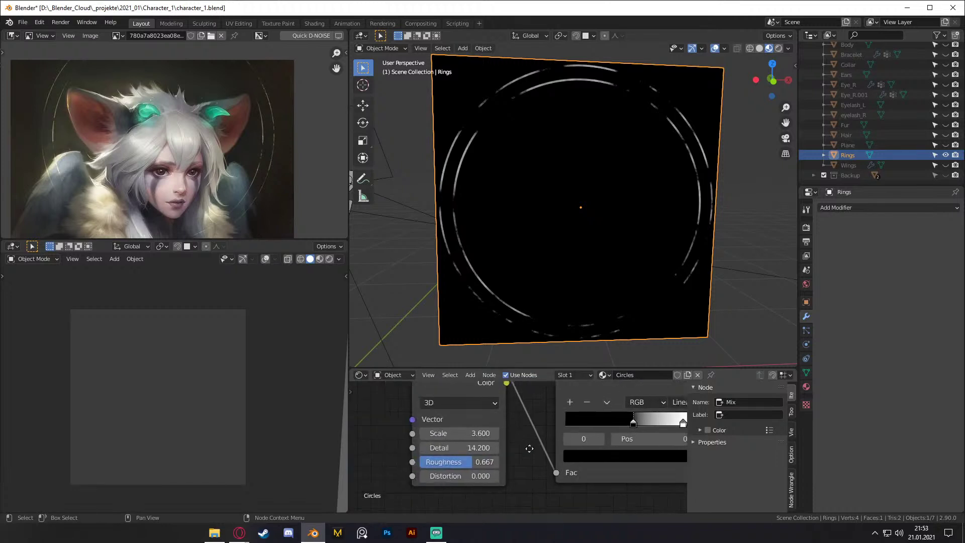
# Step: Raise the Noise Texture's Roughness to about 0.87 and move the noise ColorRamp's black stop to 0.5
pyautogui.moveTo(489, 461); pyautogui.dragTo(504, 462)
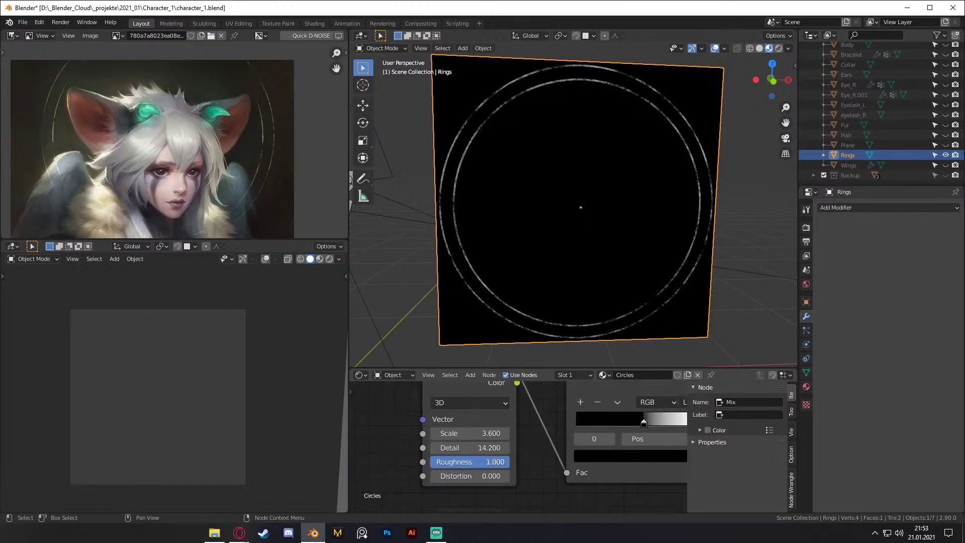
pyautogui.moveTo(646, 426); pyautogui.dragTo(650, 427)
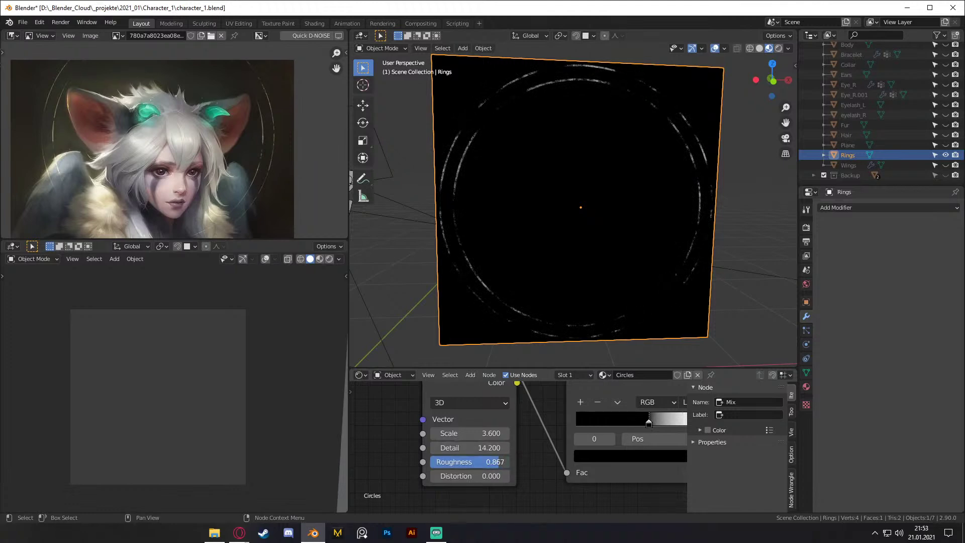
pyautogui.scroll(-6, 564, 446)
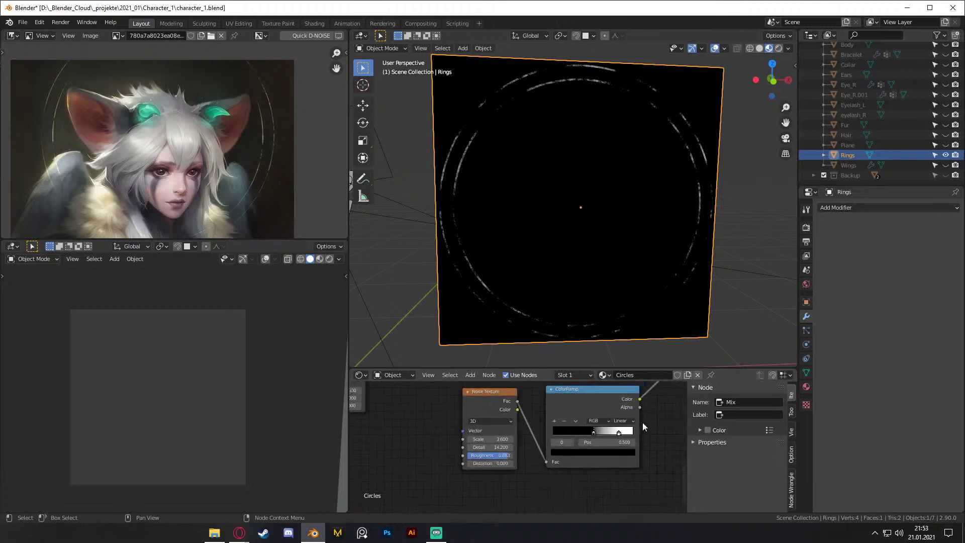
# Step: Examine the complete Circles node tree and the broken-up rings on the plane
pyautogui.moveTo(551, 428); pyautogui.dragTo(581, 458, button='middle')
pyautogui.scroll(8, 607, 444)
pyautogui.scroll(-7, 588, 461)
pyautogui.scroll(-5, 532, 456)
pyautogui.moveTo(458, 462); pyautogui.dragTo(556, 465, button='middle')
pyautogui.scroll(8, 556, 464)
pyautogui.scroll(-4, 555, 466)
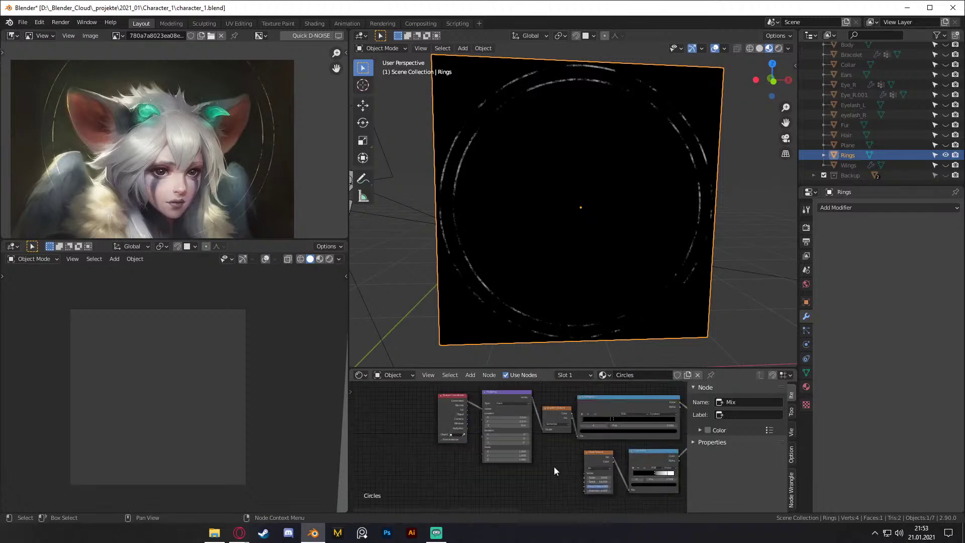
pyautogui.moveTo(462, 463)
pyautogui.mouseDown(button='middle')
pyautogui.moveTo(437, 457)
pyautogui.moveTo(459, 459)
pyautogui.mouseUp(button='middle')
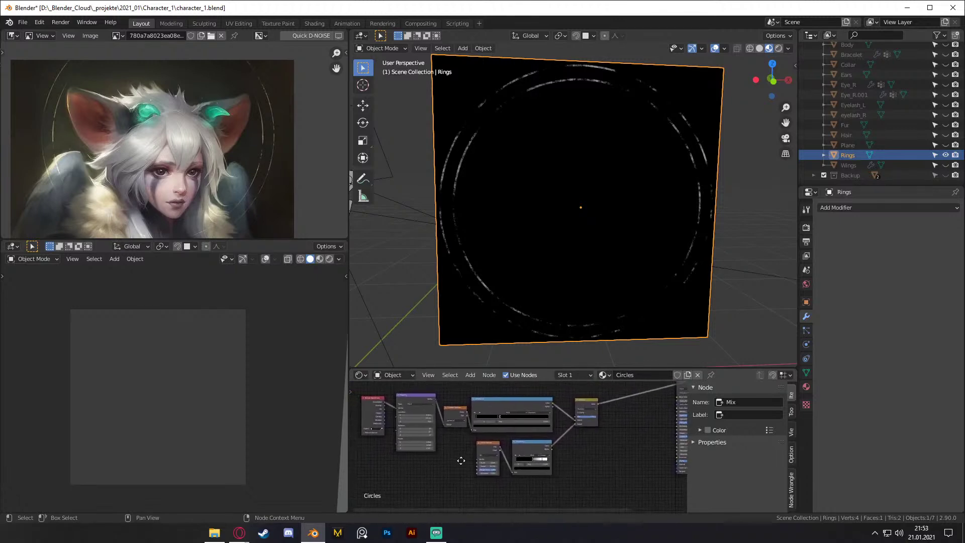
pyautogui.scroll(2, 596, 460)
pyautogui.scroll(-2, 593, 459)
pyautogui.scroll(-2, 590, 457)
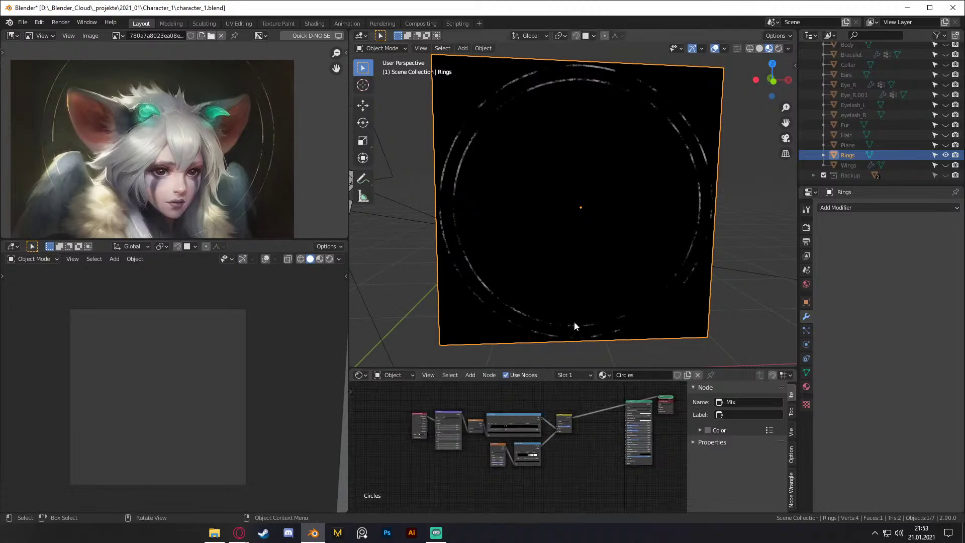
pyautogui.scroll(-5, 572, 354)
pyautogui.scroll(4, 577, 282)
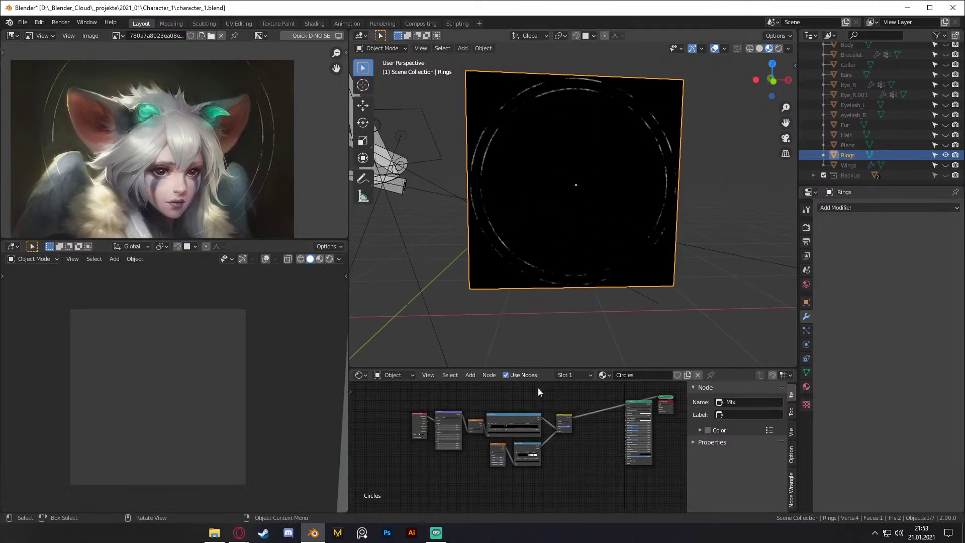
# Step: Delete the temporary preview shader node and connect the Principled BSDF to the Material Output's Surface
pyautogui.scroll(4, 556, 468)
pyautogui.moveTo(494, 436); pyautogui.dragTo(522, 453, button='middle')
pyautogui.scroll(-5, 601, 427)
pyautogui.scroll(-4, 521, 452)
pyautogui.scroll(6, 579, 435)
pyautogui.moveTo(637, 460); pyautogui.dragTo(567, 498, button='middle')
pyautogui.scroll(2, 562, 438)
pyautogui.click(560, 386)
pyautogui.press('x')
pyautogui.moveTo(528, 402); pyautogui.dragTo(539, 409)
# Step: Connect the Multiply node's Color output to the Principled BSDF's Base Color
pyautogui.moveTo(558, 458); pyautogui.dragTo(641, 424, button='middle')
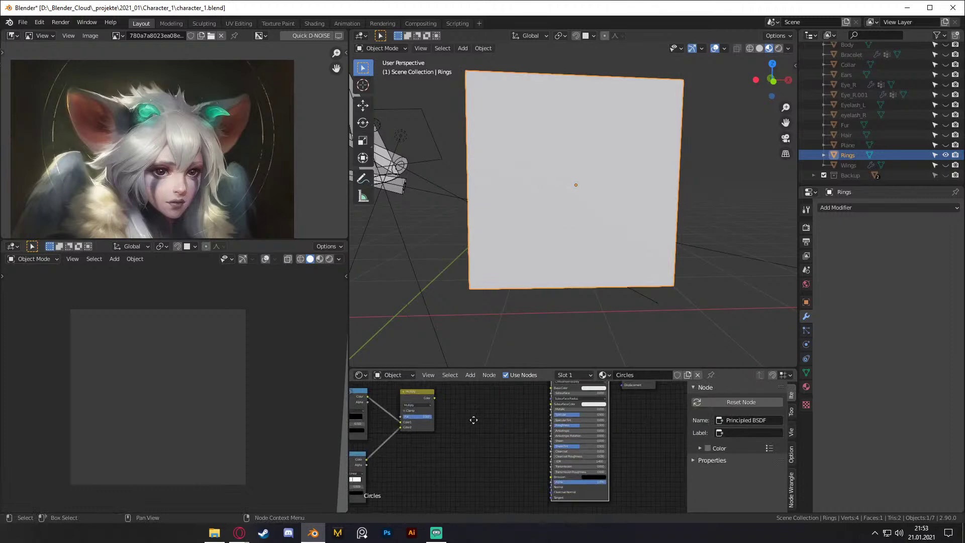
pyautogui.moveTo(467, 412); pyautogui.dragTo(468, 430, button='middle')
pyautogui.scroll(1, 467, 427)
pyautogui.moveTo(437, 412); pyautogui.dragTo(559, 401)
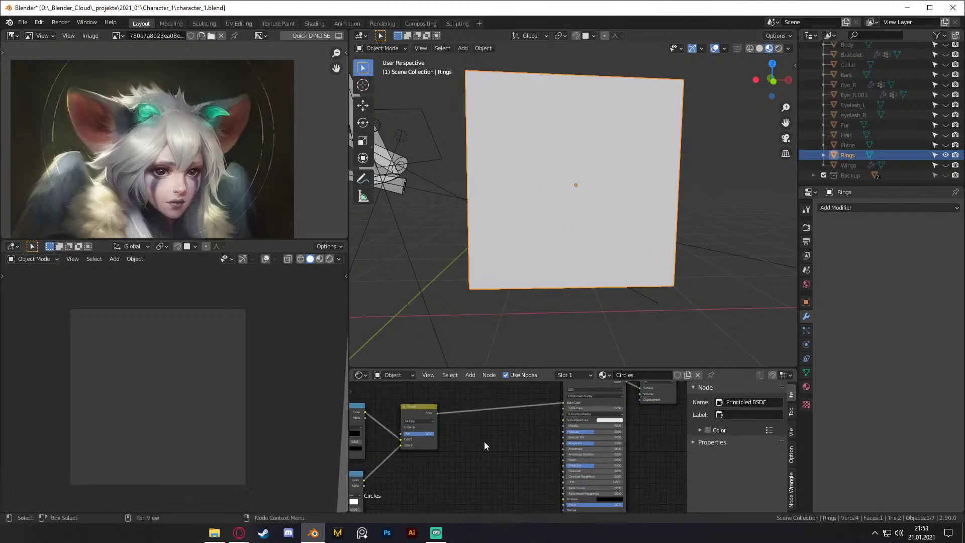
# Step: Insert a ColorRamp between the Multiply node and the Principled BSDF's Base Color
pyautogui.moveTo(483, 441); pyautogui.dragTo(530, 453, button='middle')
pyautogui.hotkey('shift', 'a')
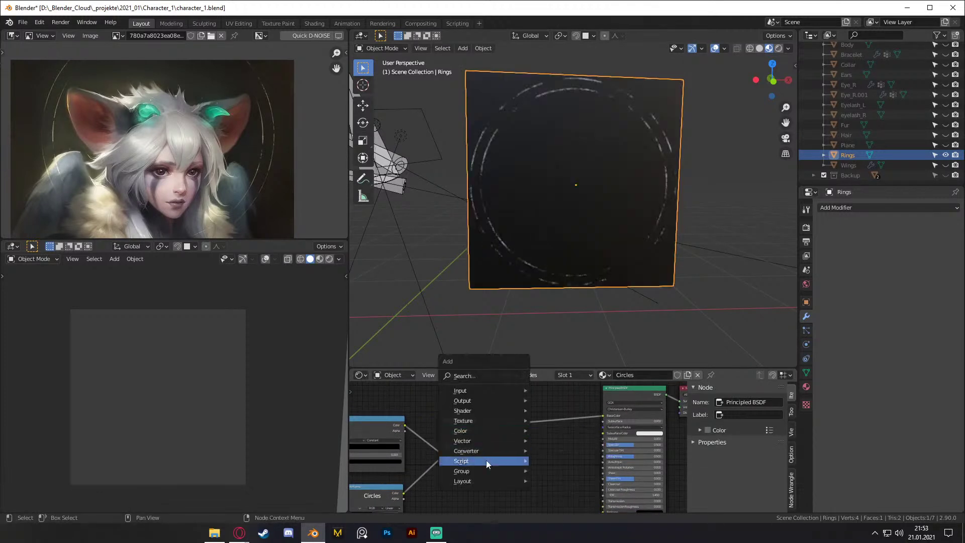
pyautogui.moveTo(472, 413)
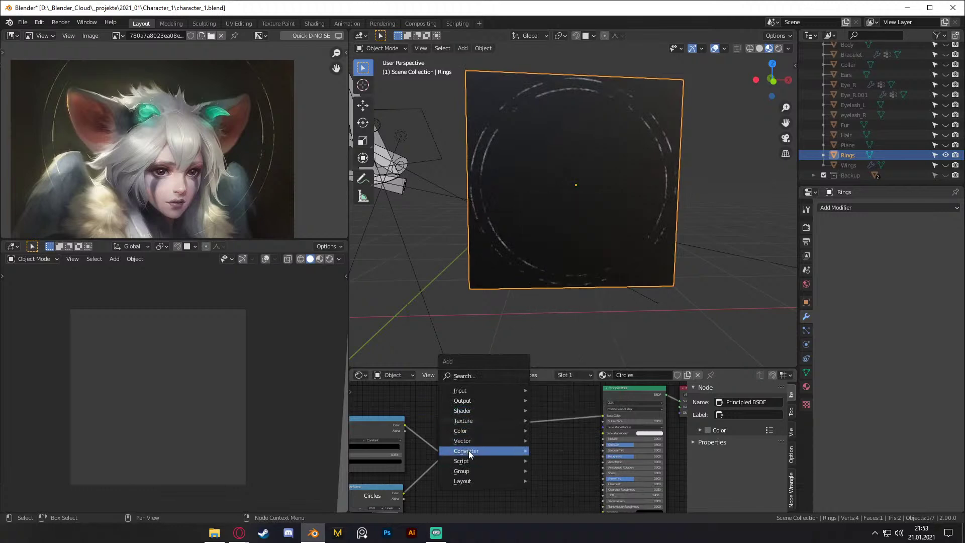
pyautogui.moveTo(468, 451)
pyautogui.click(561, 330)
pyautogui.click(552, 459)
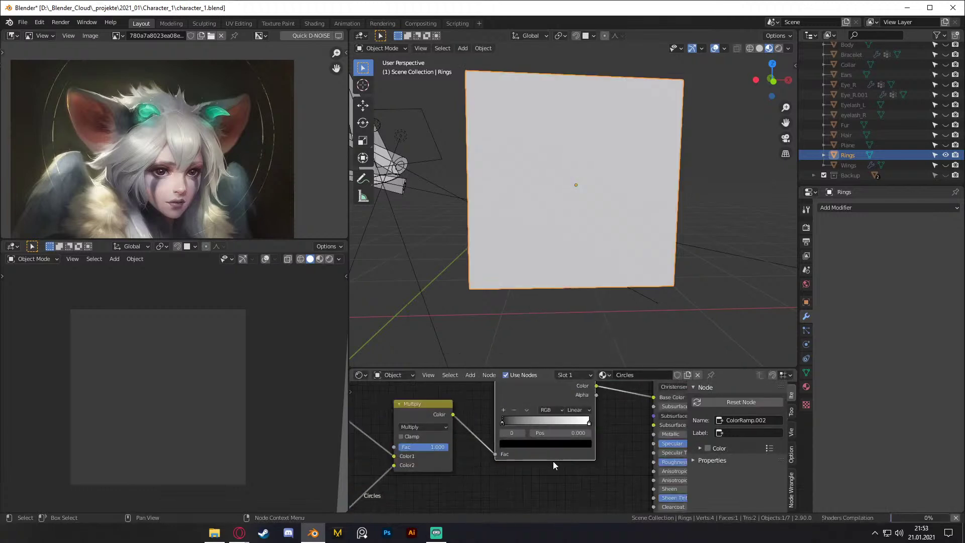
# Step: Recolour the new ColorRamp's white stop with the ring colour sampled from the reference image and raise its Value to 1.0
pyautogui.scroll(1, 593, 452)
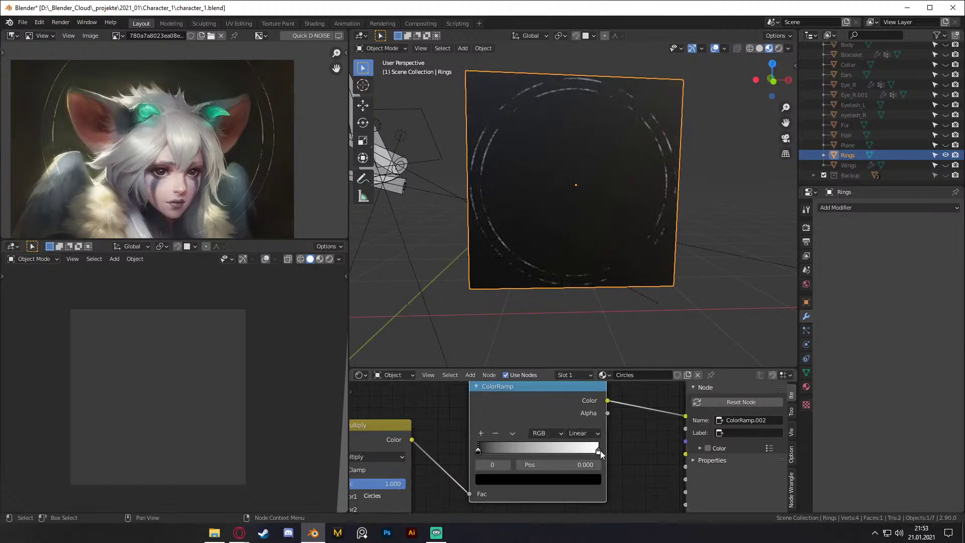
pyautogui.click(597, 450)
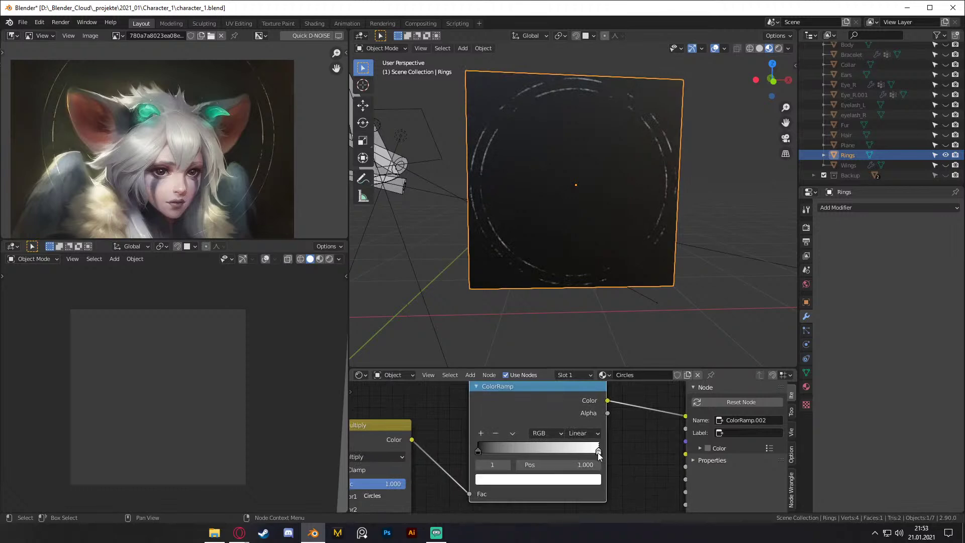
pyautogui.click(538, 480)
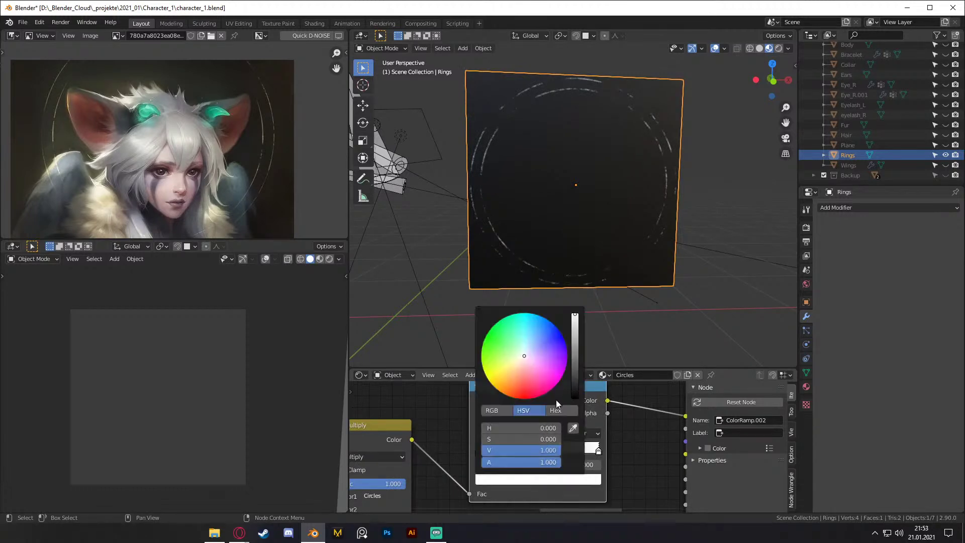
pyautogui.click(572, 428)
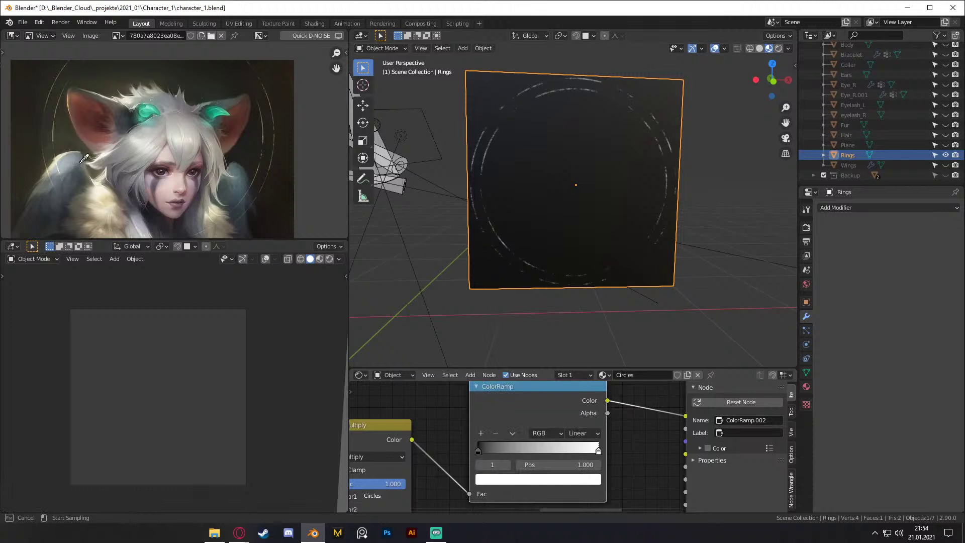
pyautogui.click(57, 130)
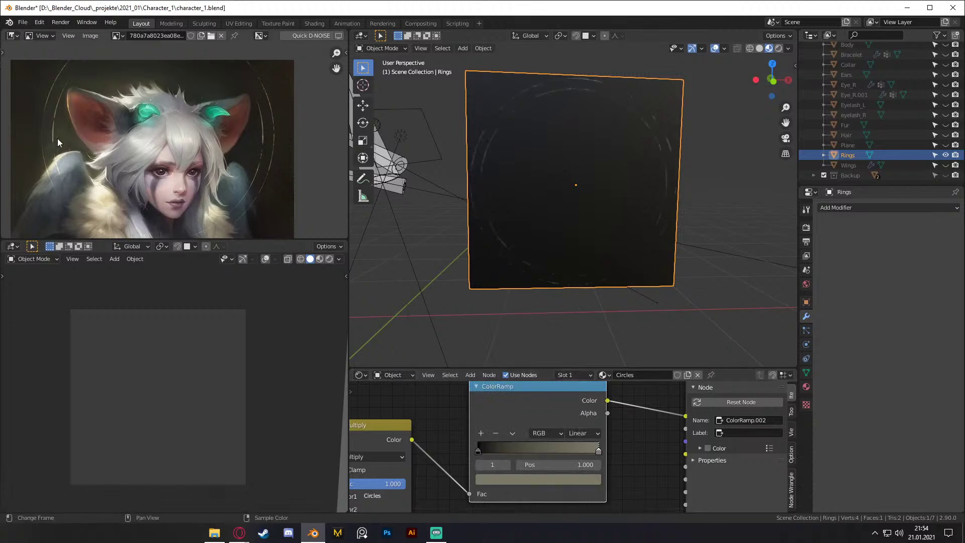
pyautogui.scroll(-5, 529, 402)
pyautogui.scroll(5, 598, 460)
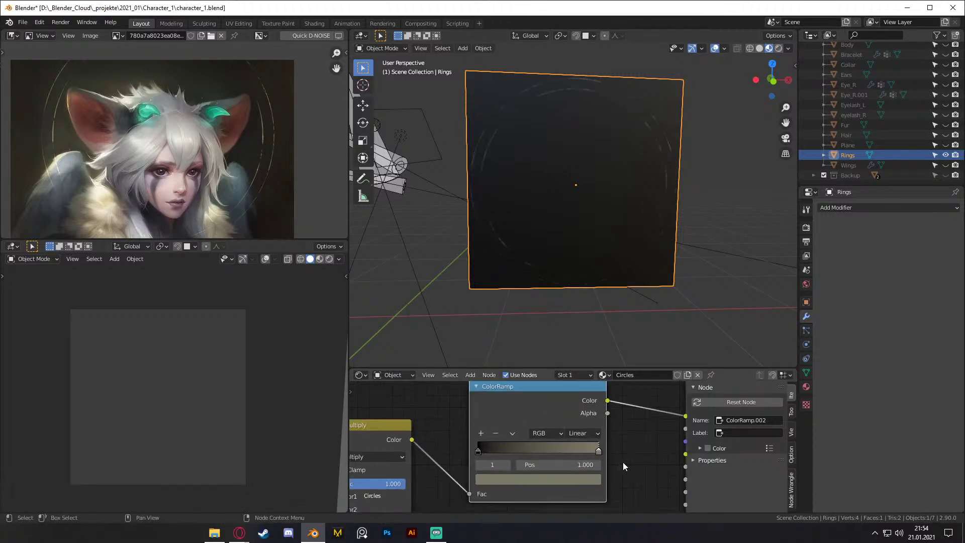
pyautogui.click(579, 480)
pyautogui.moveTo(521, 450); pyautogui.dragTo(556, 450)
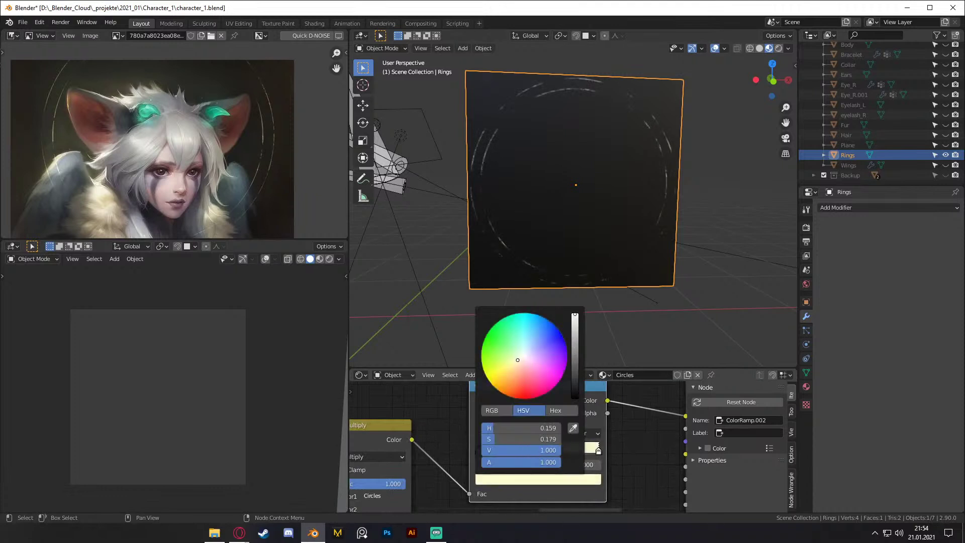
# Step: Copy the hex colour FFFDD1 from the ColorRamp's light stop to the Principled BSDF's Emission
pyautogui.scroll(-4, 596, 479)
pyautogui.scroll(5, 520, 435)
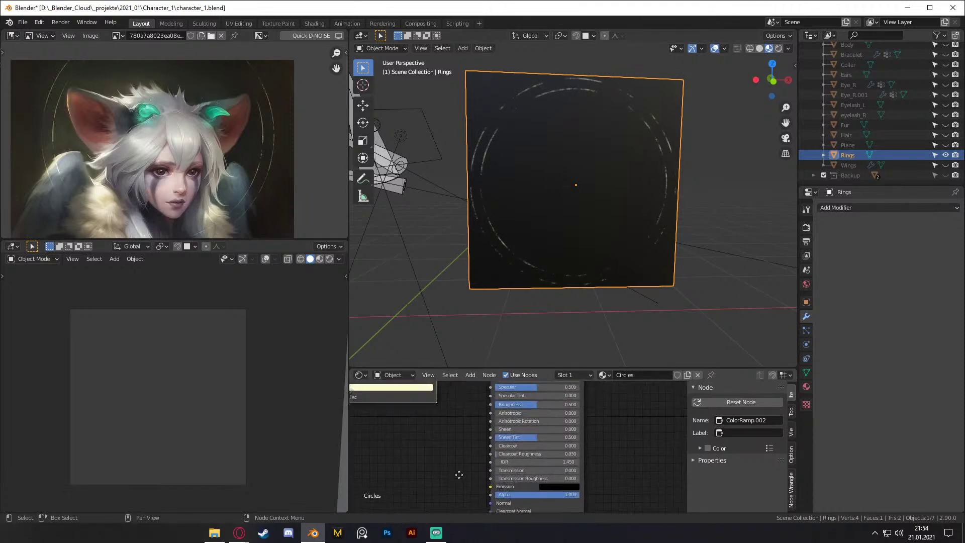
pyautogui.moveTo(616, 444); pyautogui.dragTo(630, 442, button='middle')
pyautogui.scroll(-3, 614, 445)
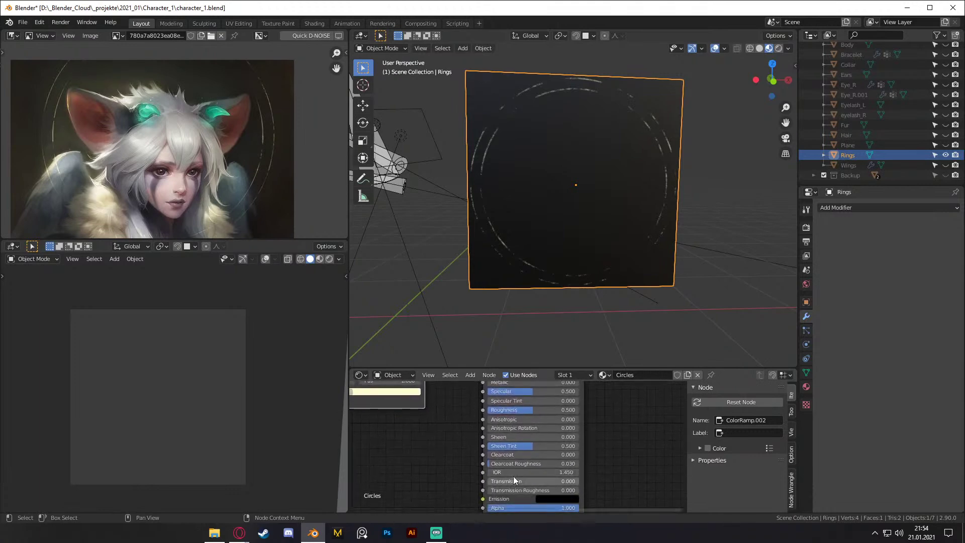
pyautogui.moveTo(611, 472); pyautogui.dragTo(644, 513, button='middle')
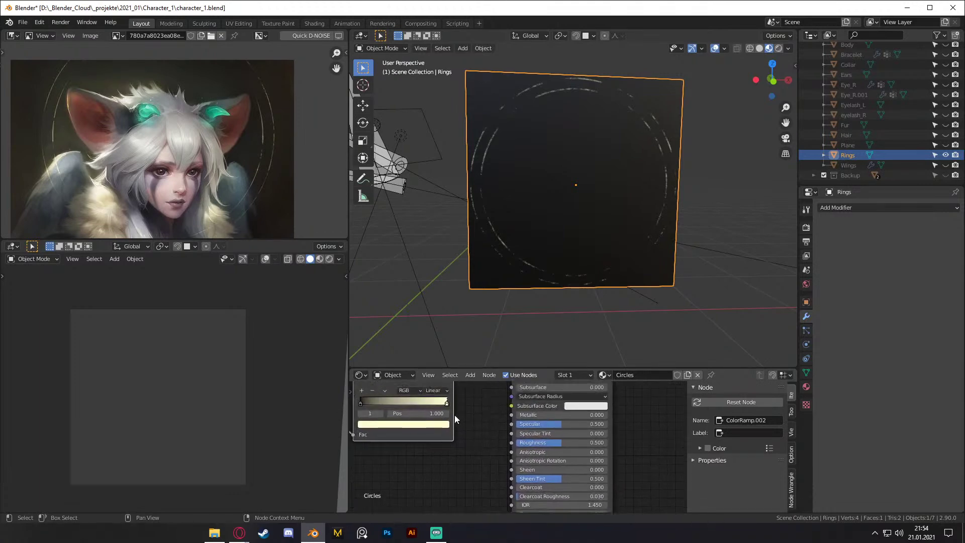
pyautogui.click(436, 424)
pyautogui.click(421, 374)
pyautogui.click(403, 386)
pyautogui.hotkey('ctrl', 'c')
pyautogui.press('Return')
pyautogui.moveTo(475, 487); pyautogui.dragTo(450, 424, button='middle')
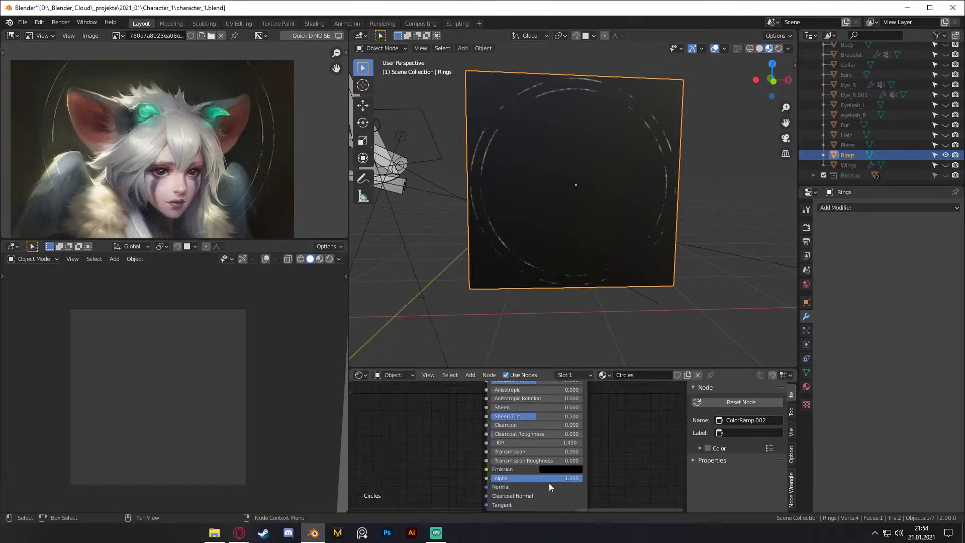
pyautogui.click(556, 468)
pyautogui.hotkey('ctrl', 'v')
pyautogui.press('Return')
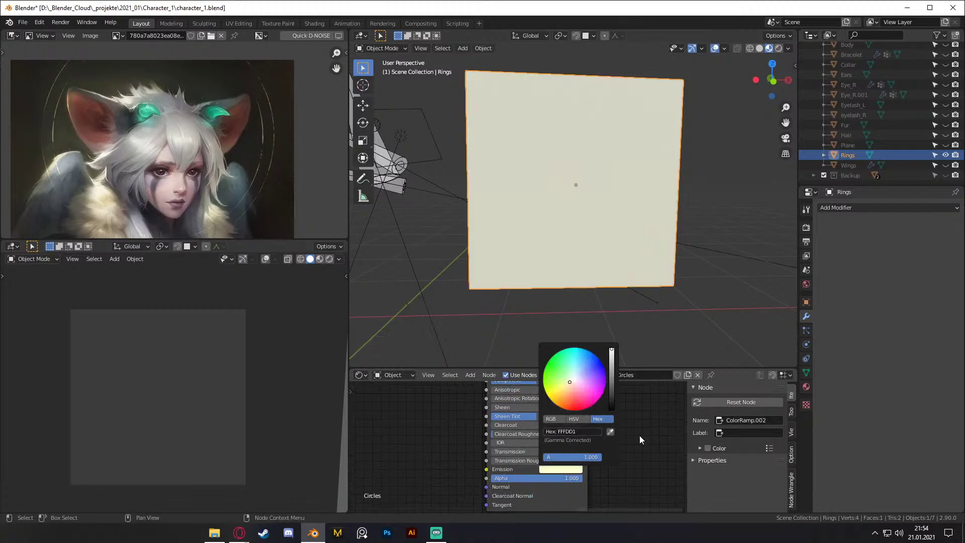
# Step: Connect the new ColorRamp's Color output to the Principled BSDF's Emission input as well
pyautogui.scroll(-3, 553, 437)
pyautogui.moveTo(442, 431); pyautogui.dragTo(496, 473, button='middle')
pyautogui.scroll(-2, 495, 473)
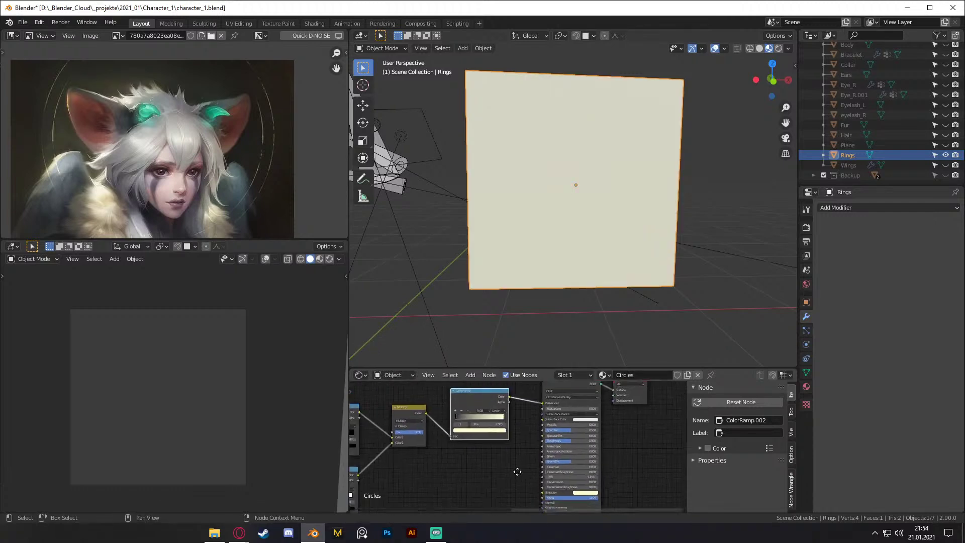
pyautogui.moveTo(493, 385); pyautogui.dragTo(516, 484)
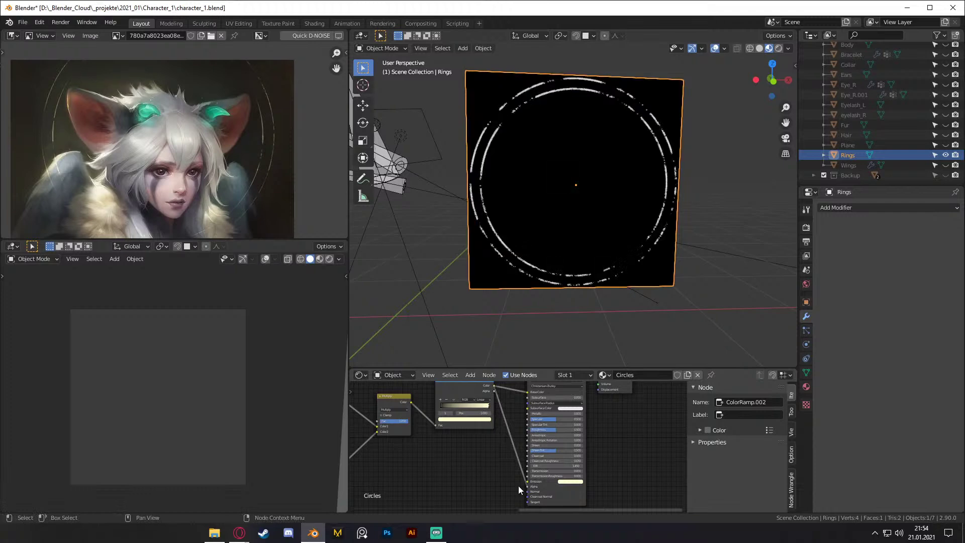
# Step: Switch the viewport to rendered shading and compare the glowing rings with their material preview
pyautogui.press('z')
pyautogui.click(576, 189)
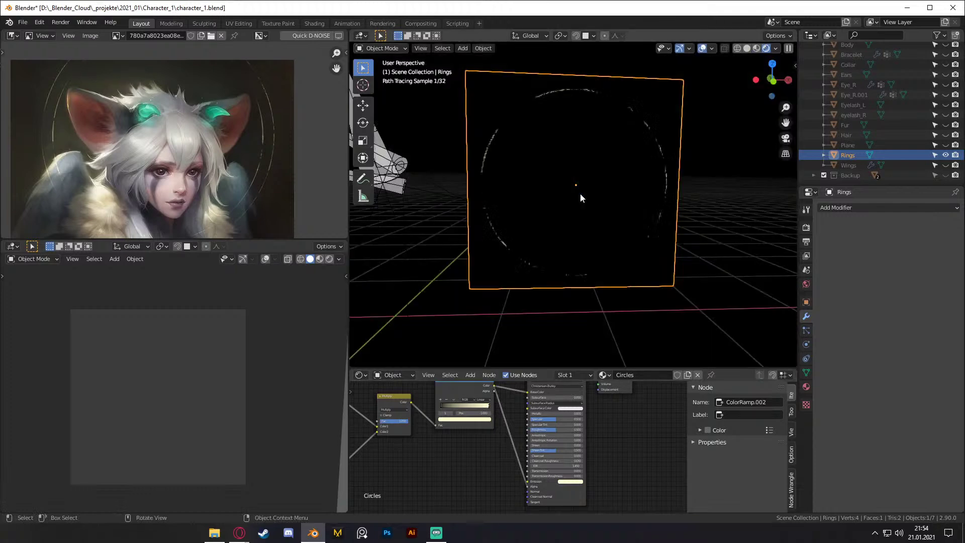
pyautogui.scroll(1, 578, 192)
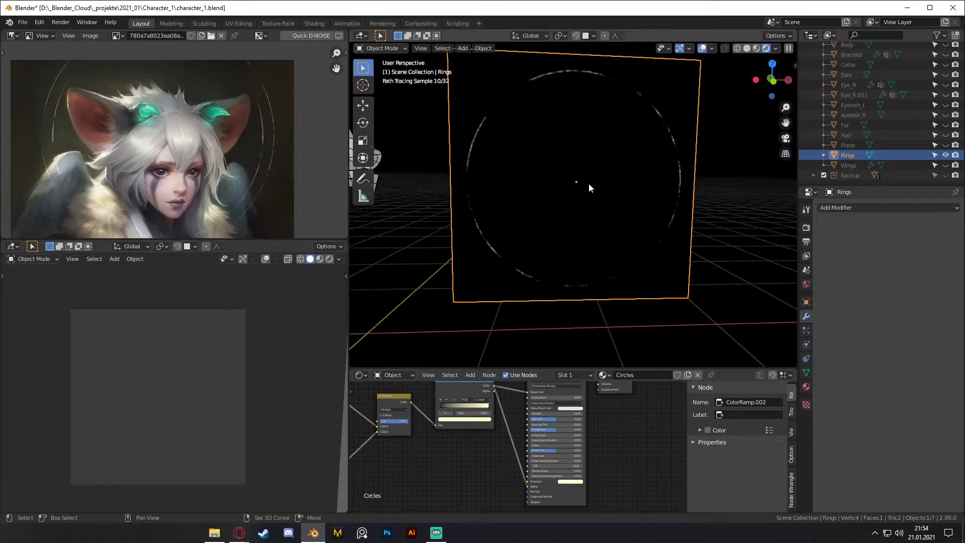
pyautogui.click(715, 195)
pyautogui.scroll(2, 694, 188)
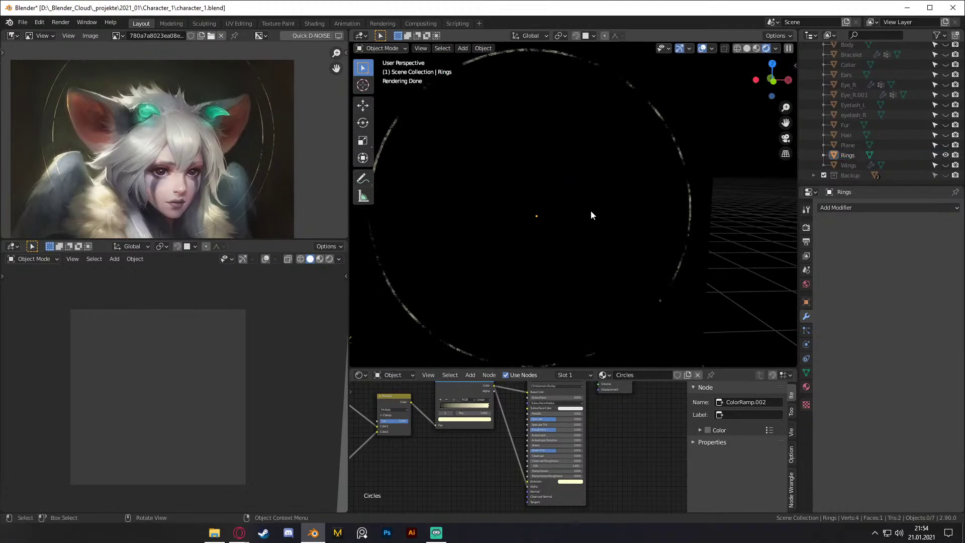
pyautogui.press('z')
pyautogui.click(581, 274)
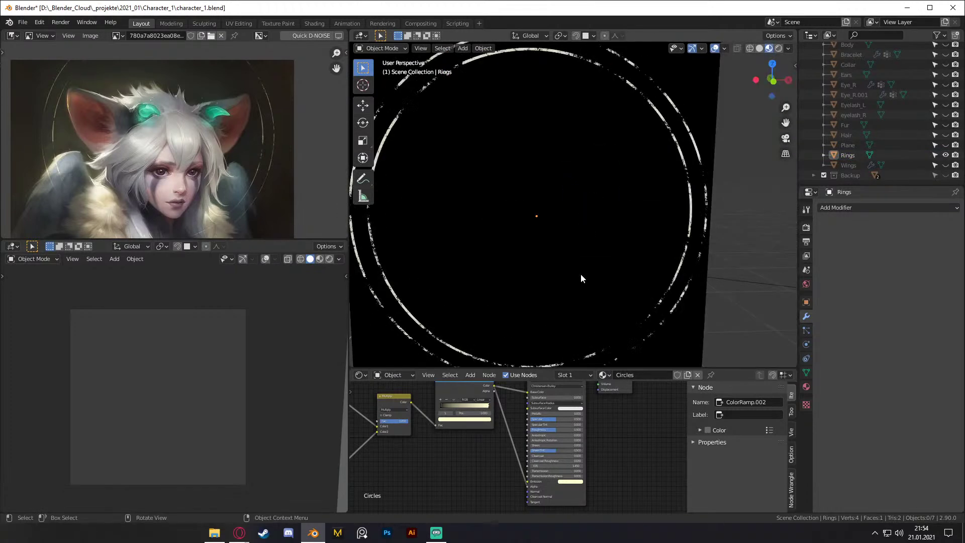
pyautogui.moveTo(580, 274)
pyautogui.keyDown('shift'); pyautogui.mouseDown(button='middle')
pyautogui.moveTo(591, 255)
pyautogui.moveTo(657, 227)
pyautogui.moveTo(642, 237)
pyautogui.moveTo(585, 177)
pyautogui.moveTo(610, 223)
pyautogui.moveTo(563, 270)
pyautogui.moveTo(621, 227)
pyautogui.moveTo(622, 175)
pyautogui.mouseUp(button='middle'); pyautogui.keyUp('shift')
pyautogui.press('z')
pyautogui.click(577, 144)
pyautogui.scroll(3, 618, 219)
pyautogui.scroll(-4, 562, 272)
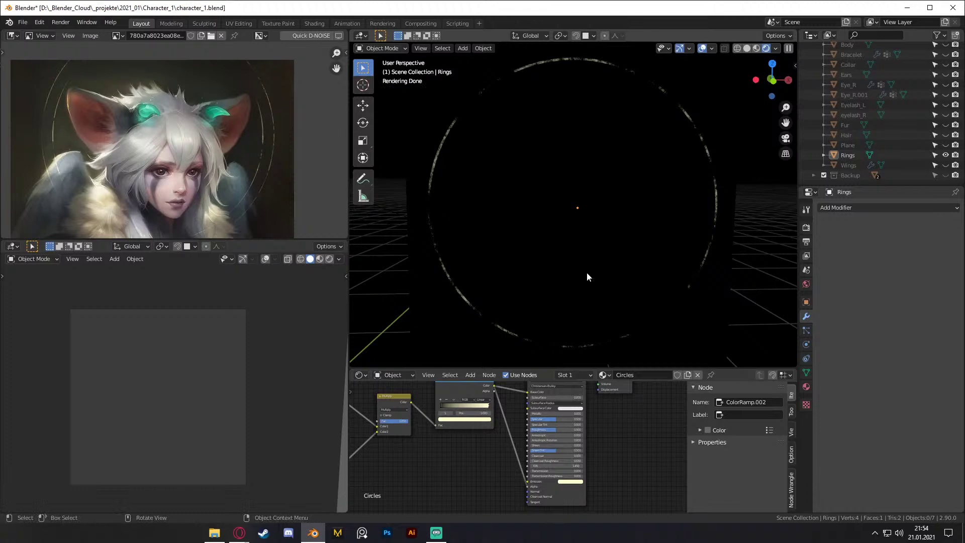
# Step: Move the outer ring's white stop in the rings' ColorRamp slightly away from the following black stop to widen that ring
pyautogui.press('KP_Decimal')
pyautogui.scroll(3, 539, 460)
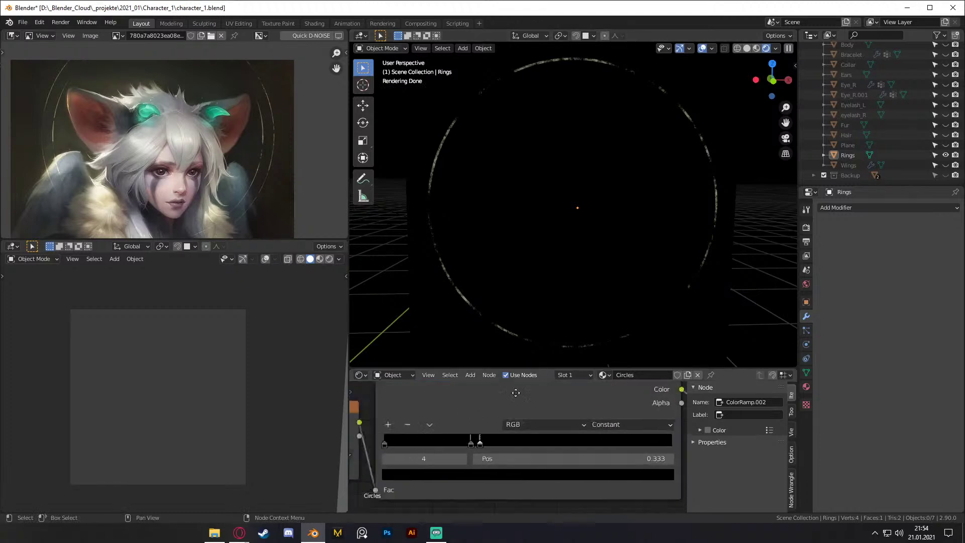
pyautogui.moveTo(531, 442); pyautogui.dragTo(511, 442)
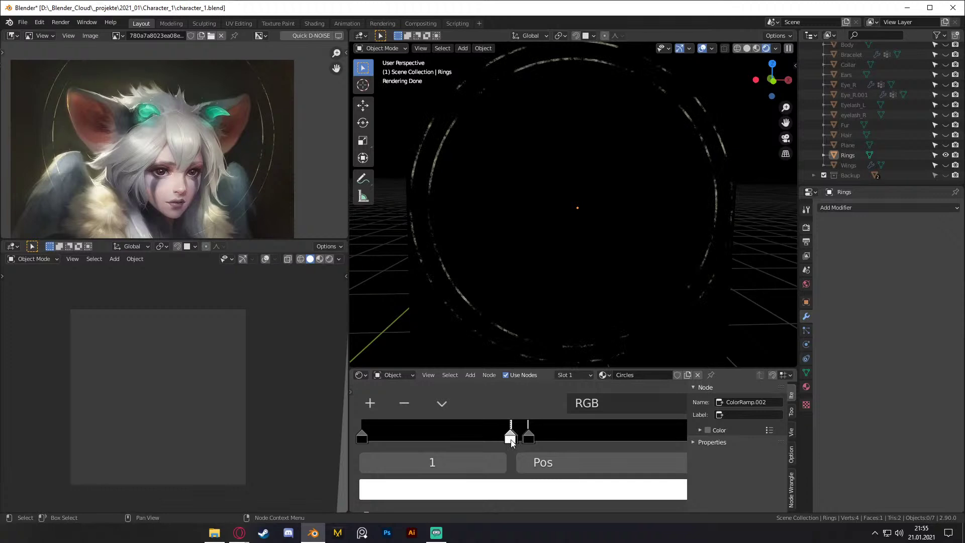
pyautogui.moveTo(511, 441); pyautogui.dragTo(510, 441)
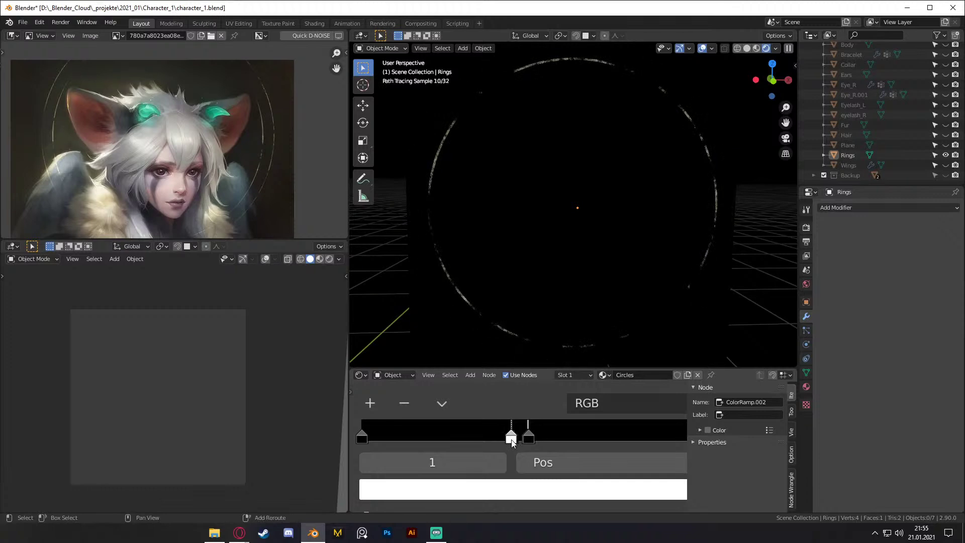
pyautogui.scroll(1, 543, 408)
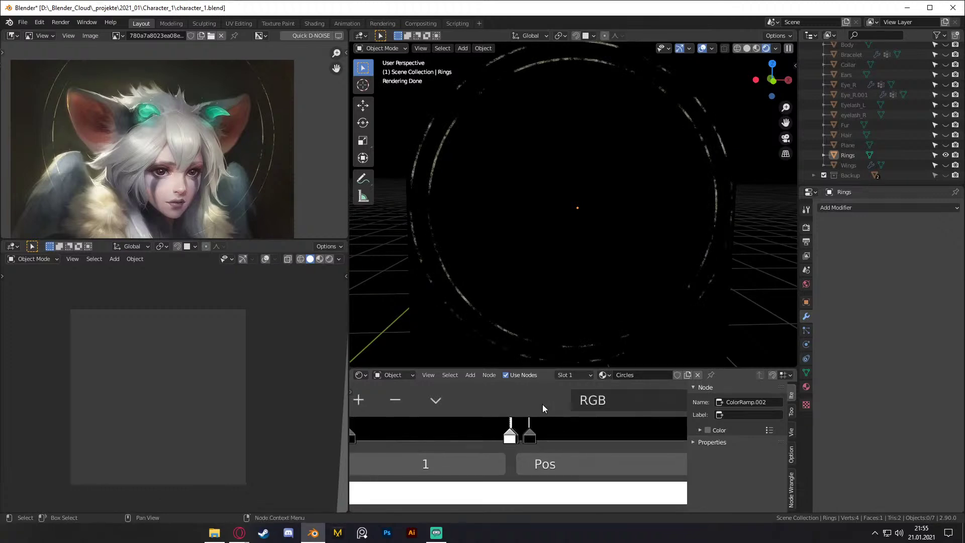
# Step: Unhide the character's geometry objects from Wings through Bracelet in the viewport
pyautogui.scroll(-6, 555, 221)
pyautogui.moveTo(568, 206); pyautogui.dragTo(640, 216, button='middle')
pyautogui.scroll(3, 646, 209)
pyautogui.scroll(2, 638, 220)
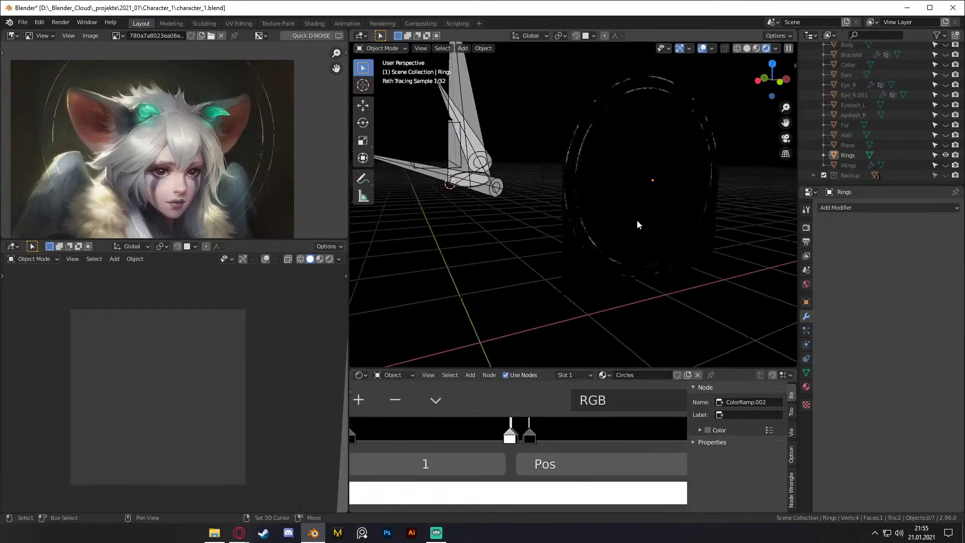
pyautogui.scroll(-3, 211, 199)
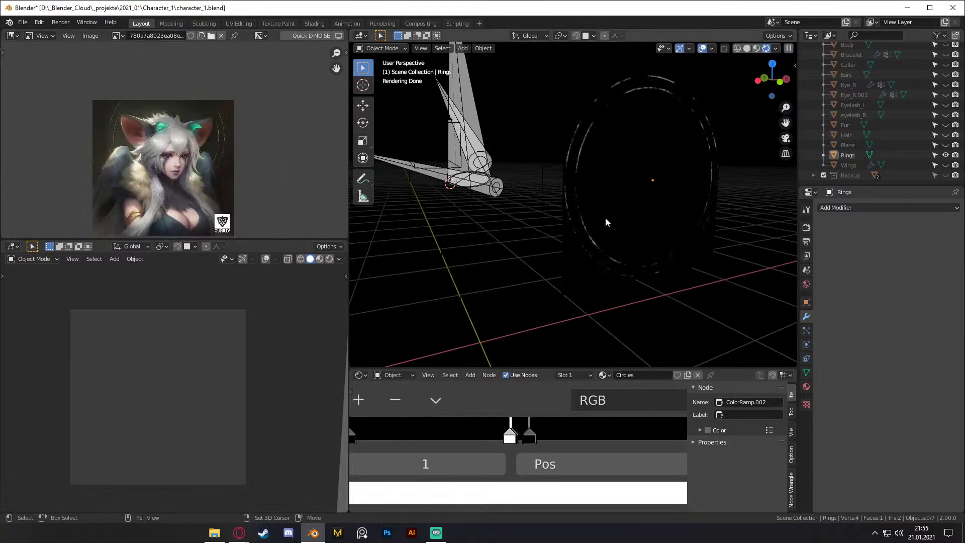
pyautogui.keyDown('shift'); pyautogui.moveTo(598, 217); pyautogui.dragTo(611, 221, button='middle'); pyautogui.keyUp('shift')
pyautogui.scroll(1, 882, 133)
pyautogui.scroll(-1, 886, 155)
pyautogui.moveTo(946, 165); pyautogui.dragTo(946, 56)
pyautogui.scroll(2, 892, 101)
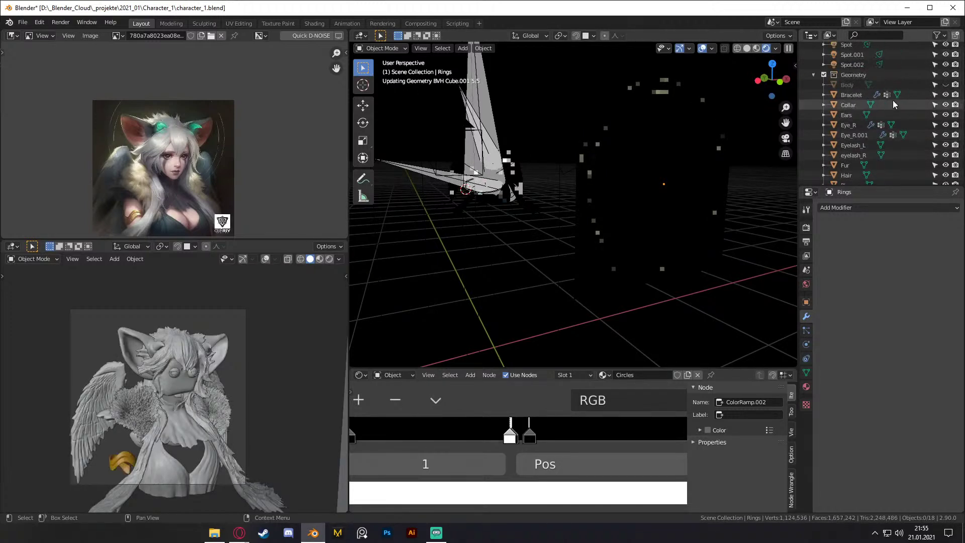
# Step: Unhide the Body object and switch the main viewport to solid shading
pyautogui.click(944, 85)
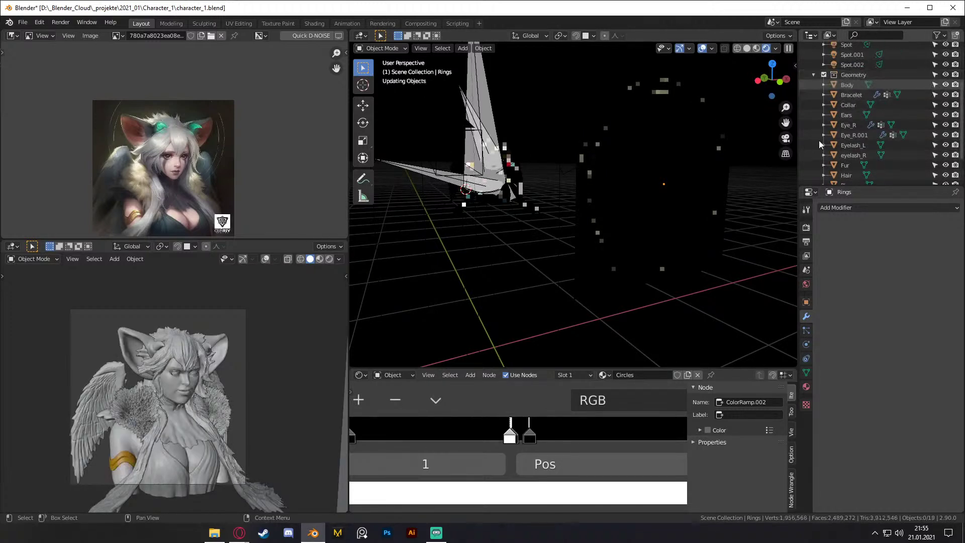
pyautogui.press('z')
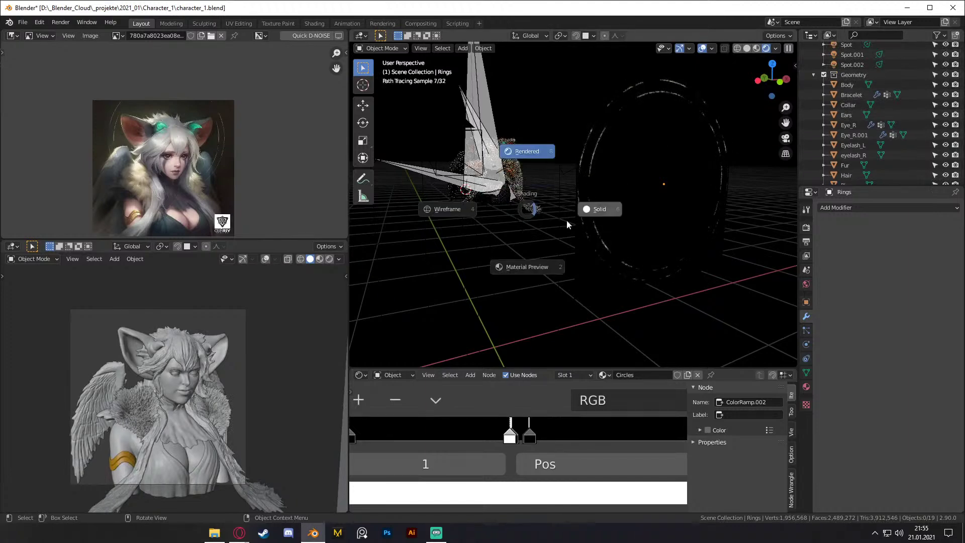
pyautogui.click(596, 209)
# Step: Try rendered shading in the camera viewport, then set that viewport to material preview
pyautogui.press('z')
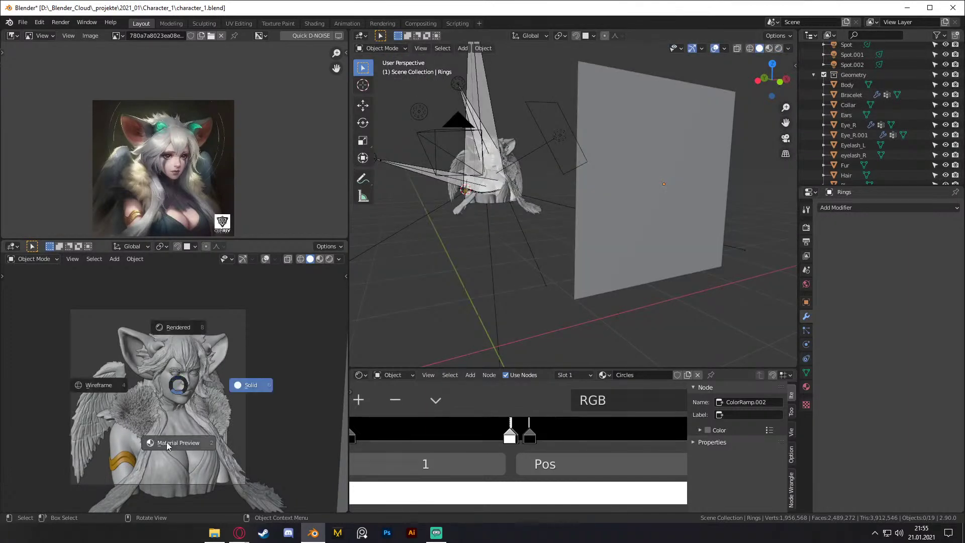
pyautogui.click(171, 324)
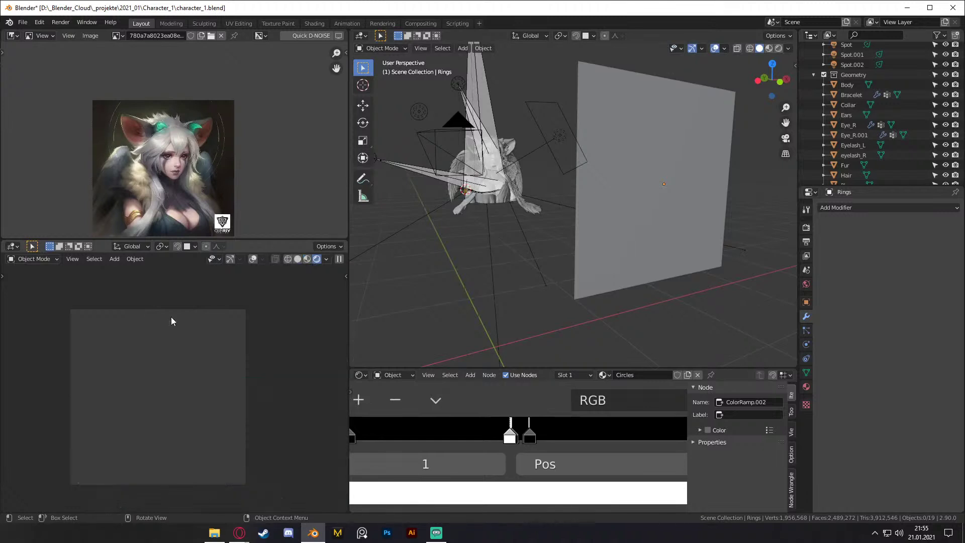
pyautogui.press('z')
pyautogui.click(171, 378)
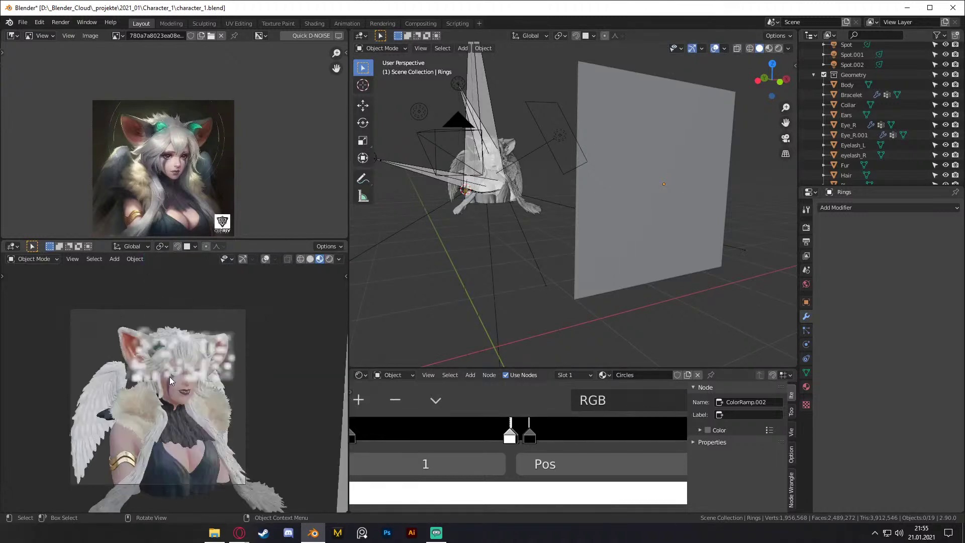
pyautogui.press('z')
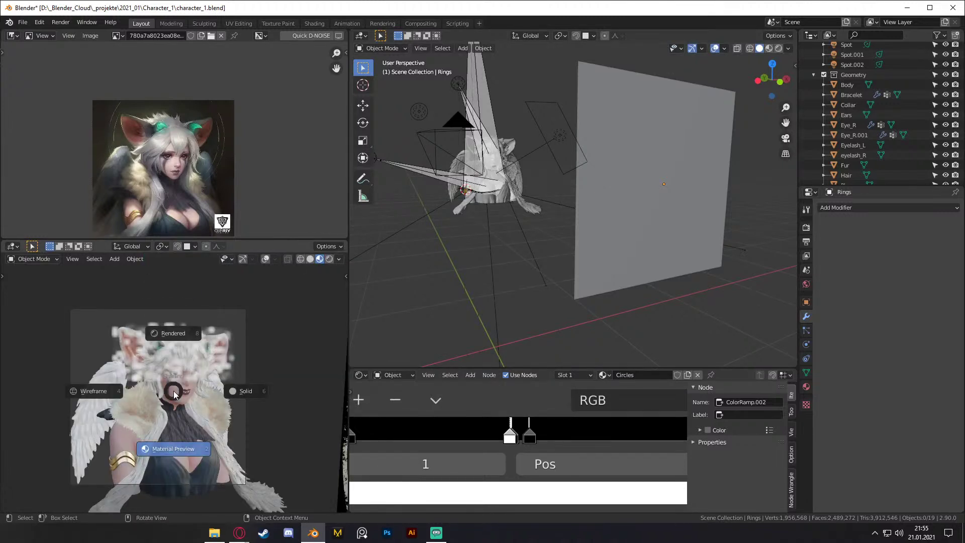
pyautogui.click(177, 430)
# Step: Select the character's Body object and snap the 3D cursor to it
pyautogui.click(667, 228)
pyautogui.moveTo(666, 228); pyautogui.dragTo(624, 222, button='middle')
pyautogui.click(601, 217)
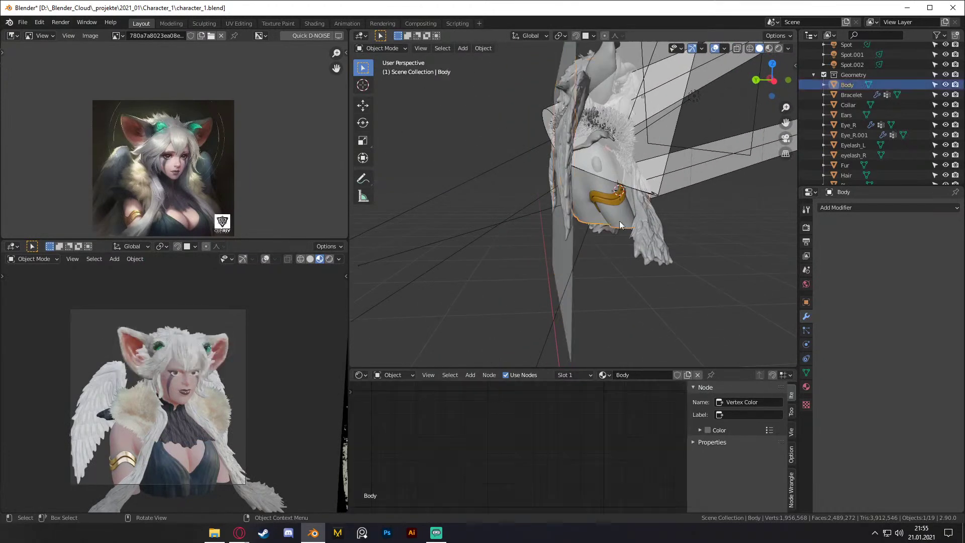
pyautogui.scroll(-3, 563, 236)
pyautogui.moveTo(562, 236); pyautogui.dragTo(629, 244, button='middle')
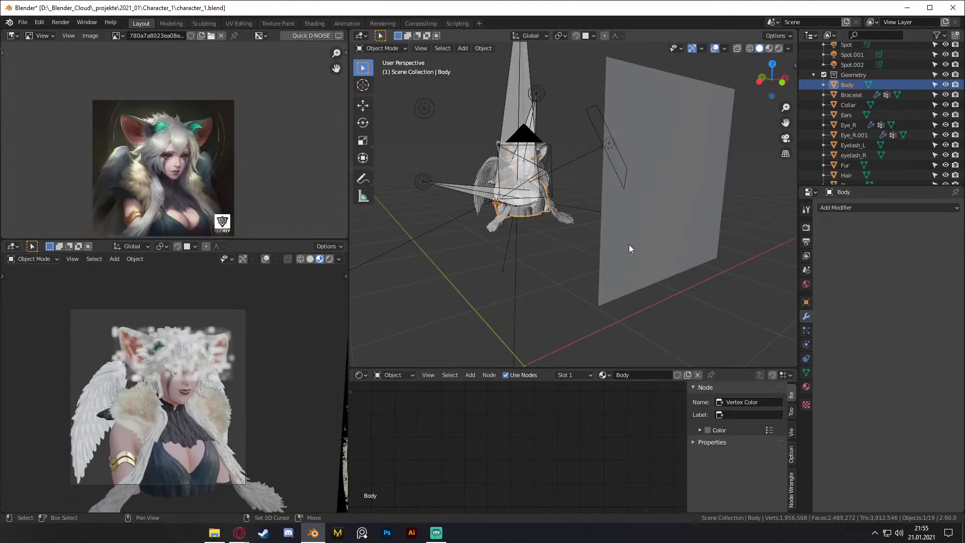
pyautogui.hotkey('shift', 's')
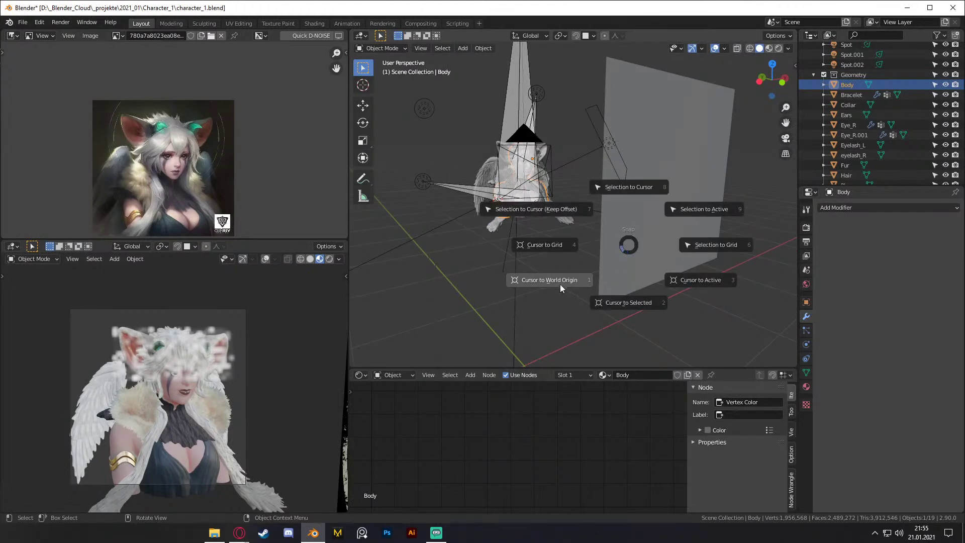
pyautogui.click(615, 303)
# Step: Align the Rings plane's location to the active Body object on X and Z with Align Tools
pyautogui.moveTo(616, 256); pyautogui.dragTo(692, 211, button='middle')
pyautogui.click(693, 212)
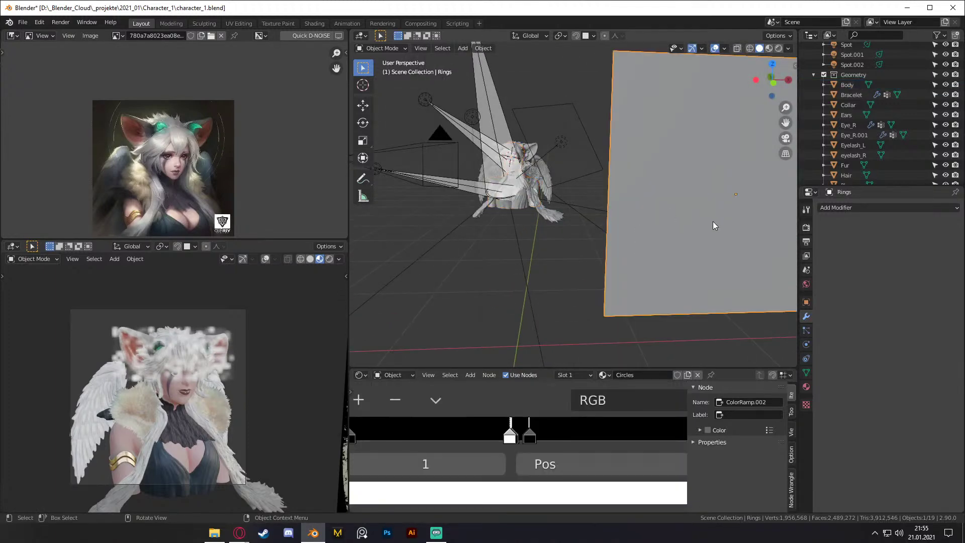
pyautogui.moveTo(523, 202); pyautogui.dragTo(792, 142, button='middle')
pyautogui.scroll(4, 578, 195)
pyautogui.keyDown('shift'); pyautogui.click(540, 189); pyautogui.keyUp('shift')
pyautogui.scroll(-4, 558, 192)
pyautogui.click(791, 66)
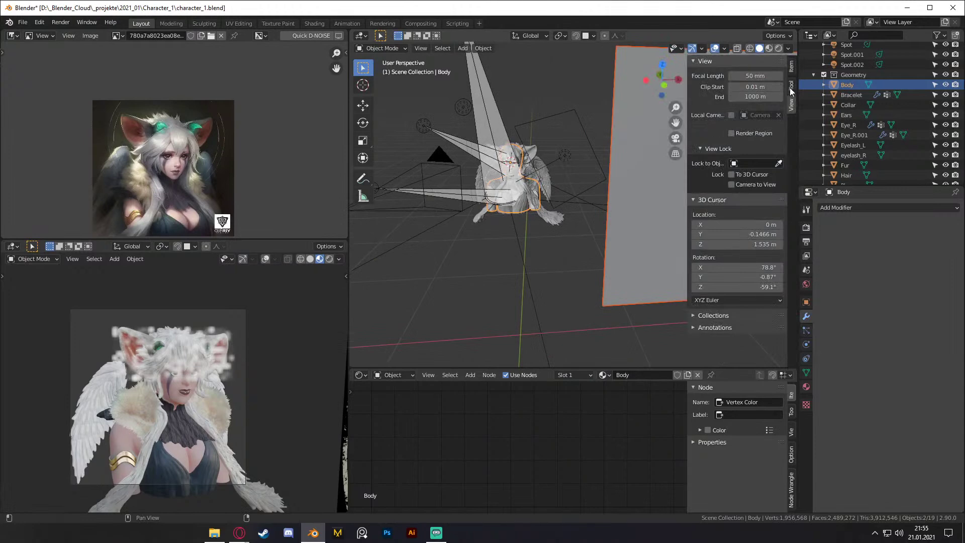
pyautogui.click(790, 91)
pyautogui.click(791, 66)
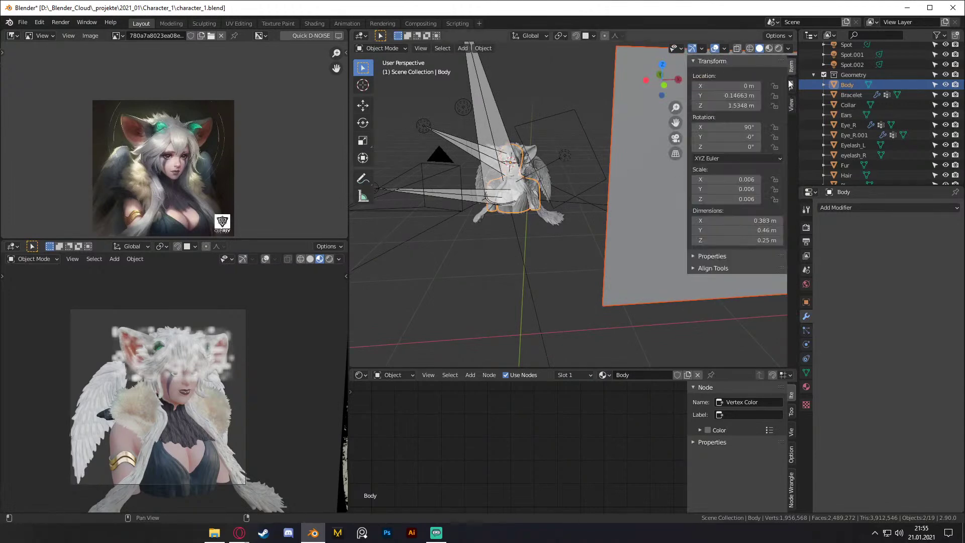
pyautogui.click(694, 265)
pyautogui.scroll(-3, 723, 287)
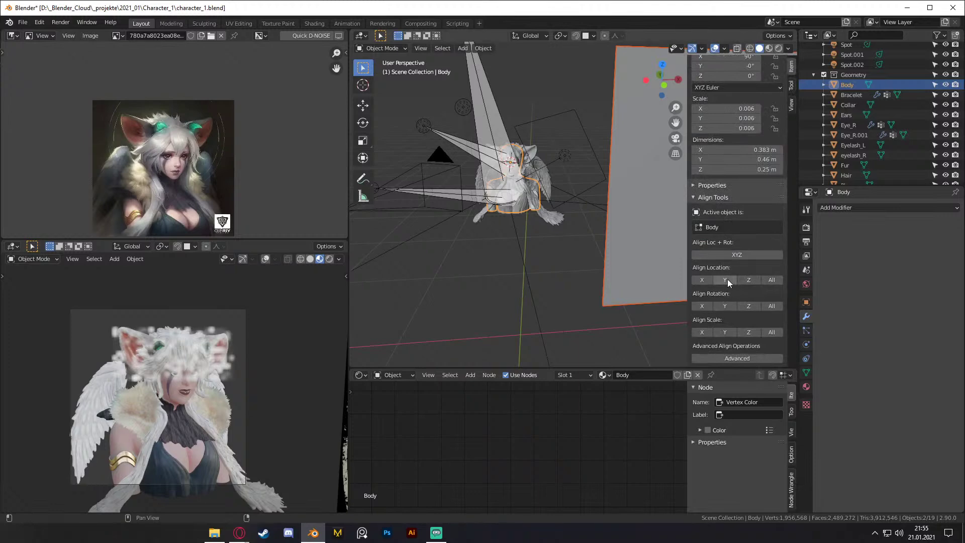
pyautogui.click(700, 279)
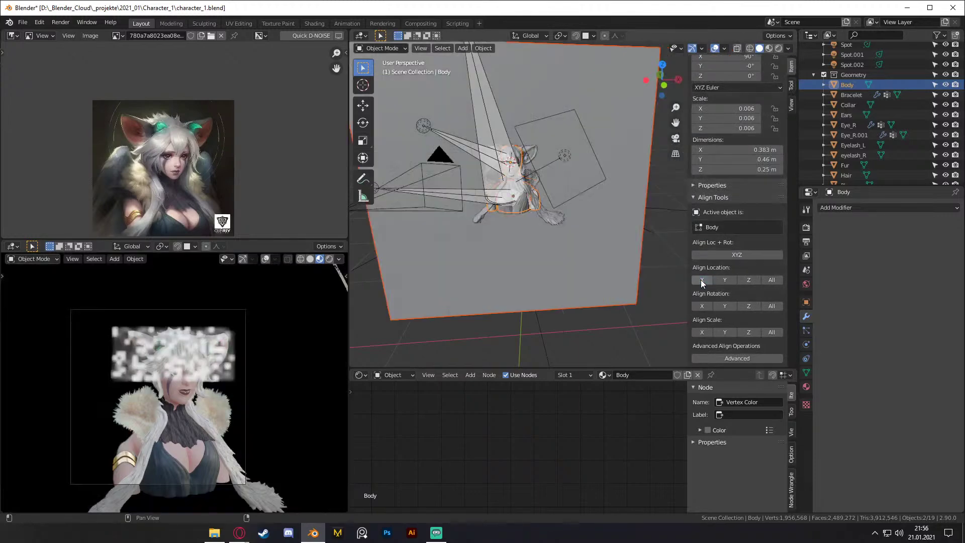
pyautogui.click(742, 279)
# Step: Scale the Rings plane down to about 0.215 so its circles surround the character's head
pyautogui.moveTo(509, 178); pyautogui.dragTo(583, 224, button='middle')
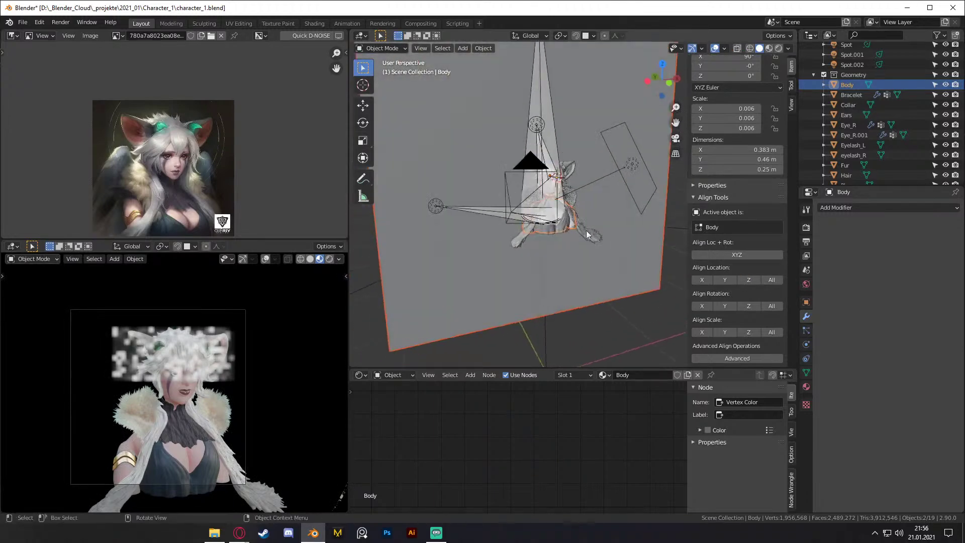
pyautogui.click(618, 281)
pyautogui.press('s')
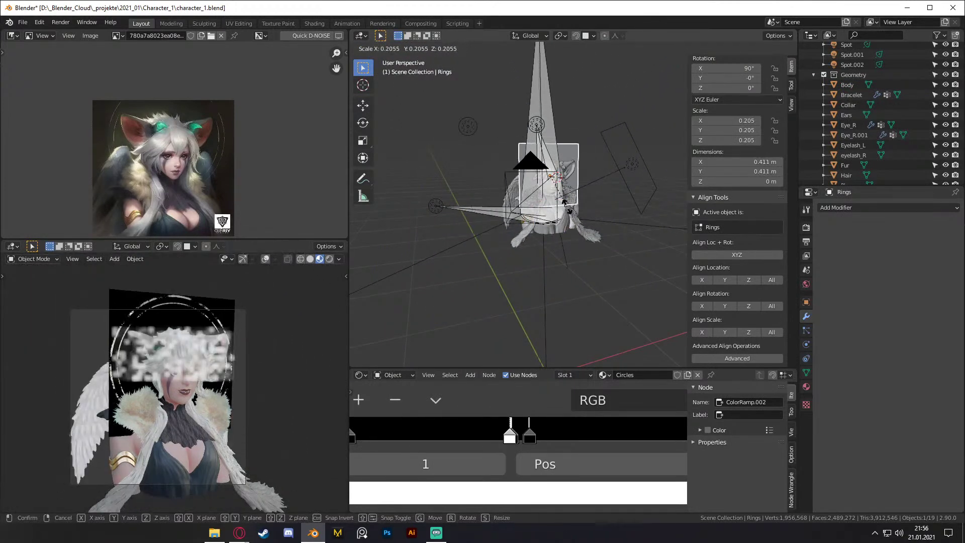
pyautogui.click(247, 356)
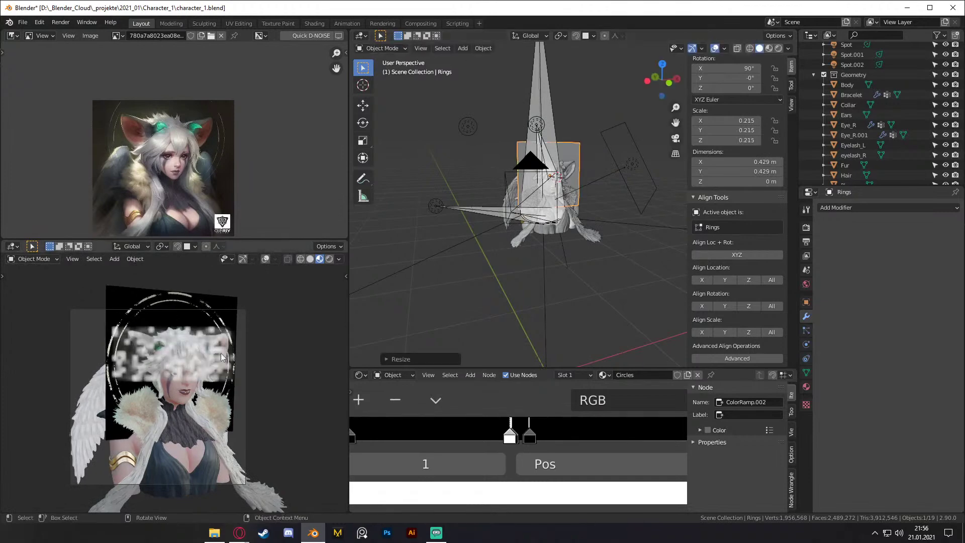
# Step: Switch the camera viewport to rendered shading and enlarge the Rings plane to a scale of about 0.244
pyautogui.press('z')
pyautogui.click(170, 319)
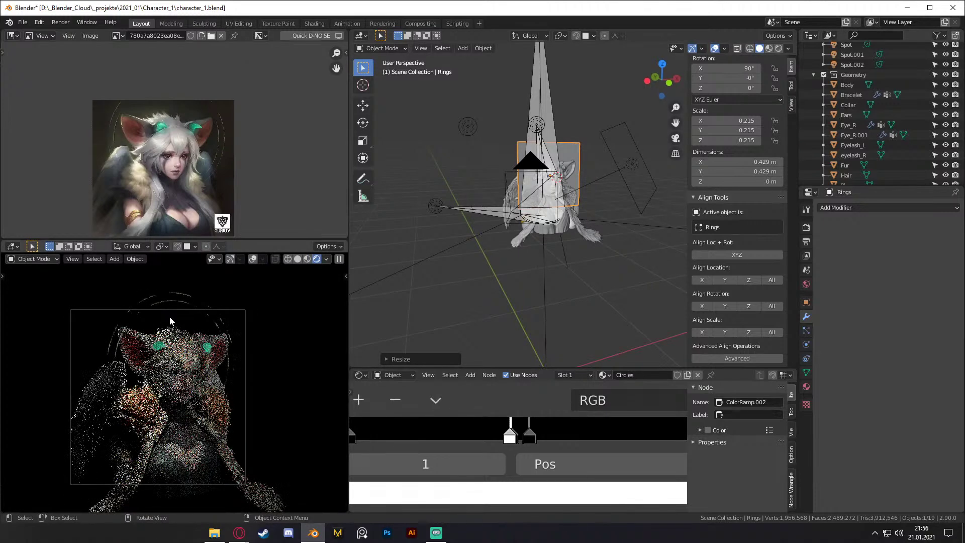
pyautogui.scroll(6, 636, 230)
pyautogui.press('s')
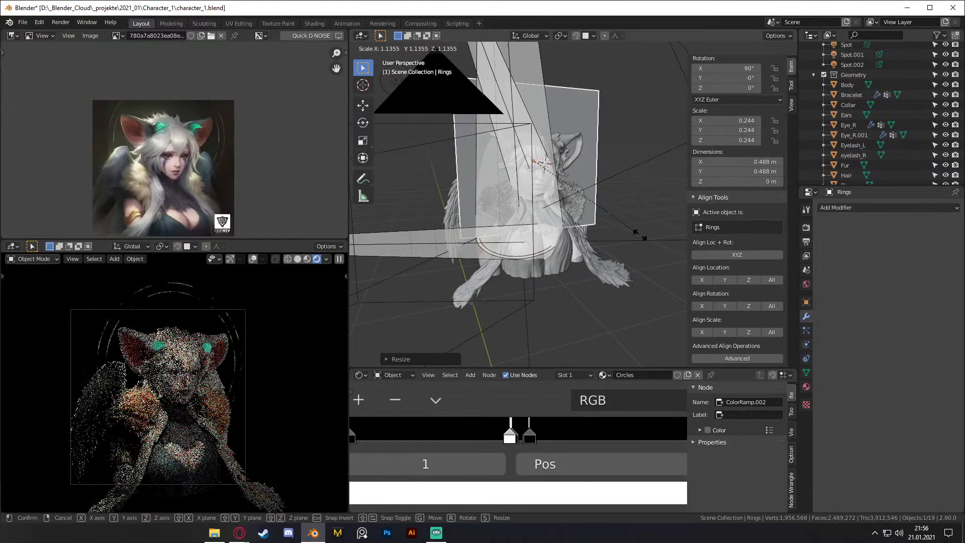
pyautogui.click(639, 235)
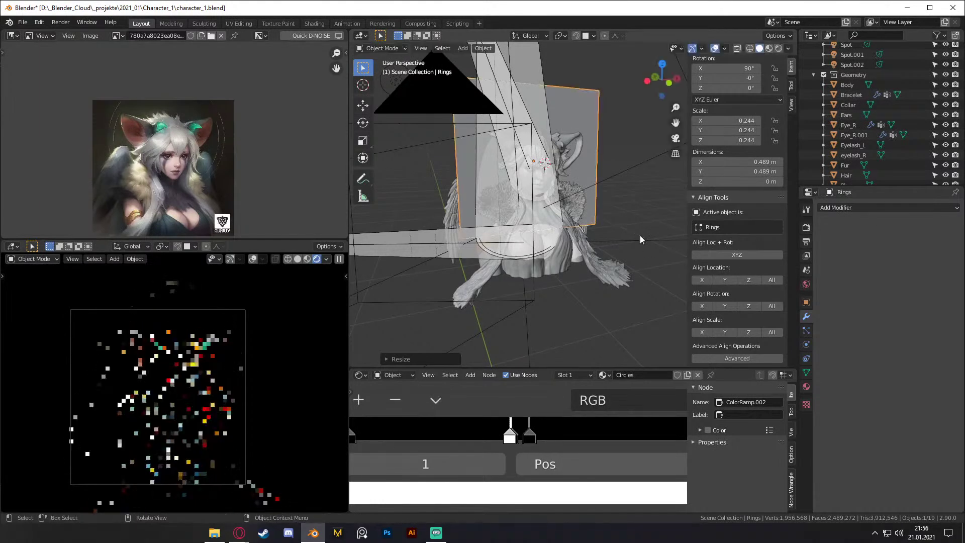
# Step: Move the Material Output node farther from the Principled BSDF in the Circles material to make room
pyautogui.scroll(-7, 562, 293)
pyautogui.scroll(6, 568, 285)
pyautogui.scroll(3, 574, 241)
pyautogui.scroll(-6, 597, 445)
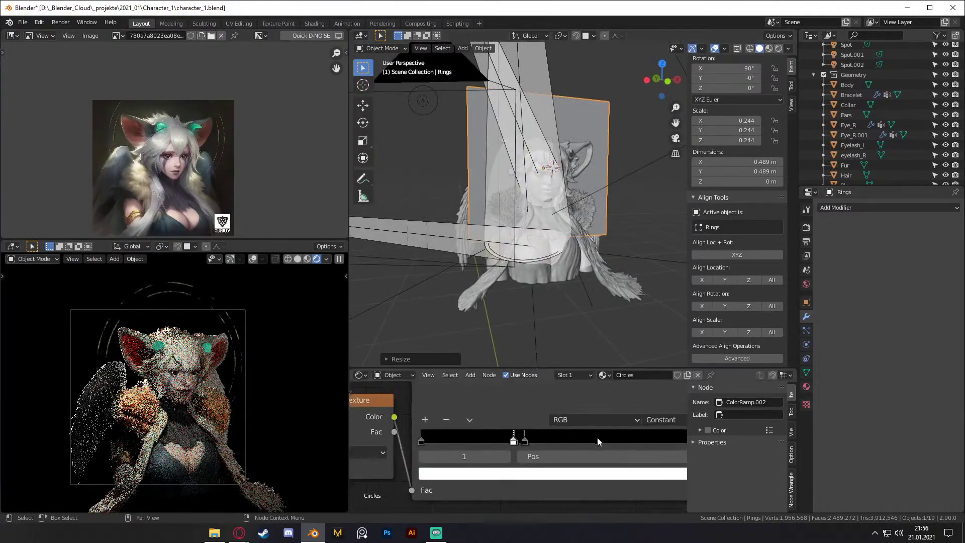
pyautogui.scroll(-3, 595, 443)
pyautogui.moveTo(623, 444); pyautogui.dragTo(440, 401, button='middle')
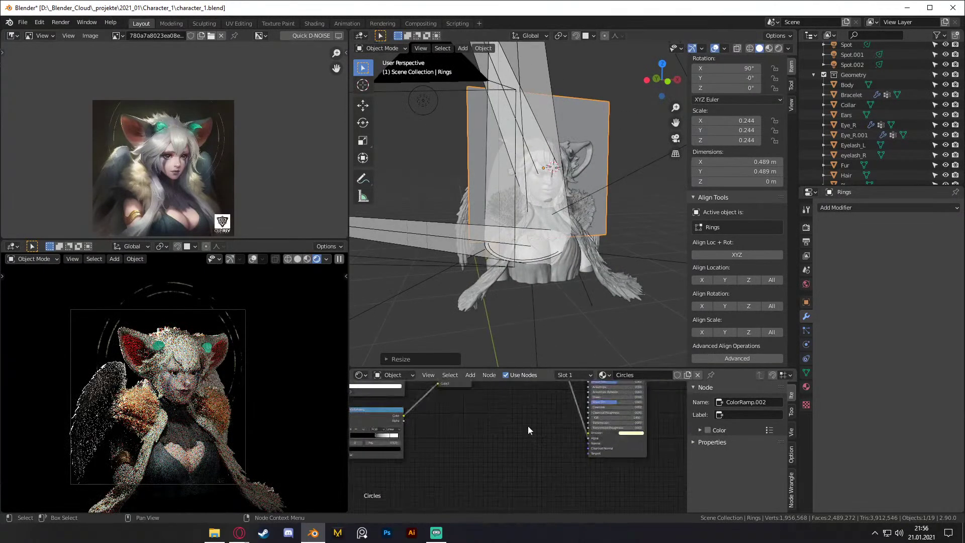
pyautogui.scroll(5, 583, 444)
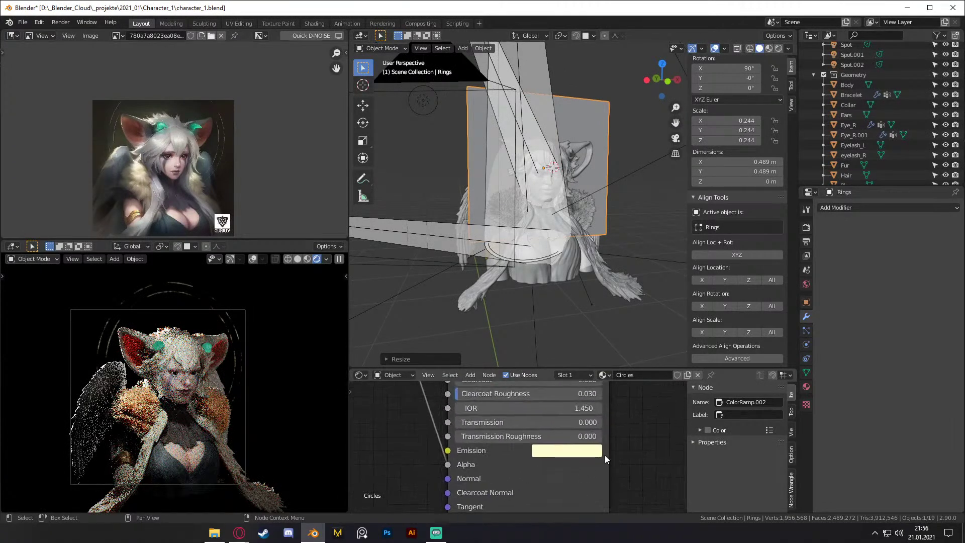
pyautogui.moveTo(625, 440); pyautogui.dragTo(626, 468, button='middle')
pyautogui.scroll(-1, 625, 437)
pyautogui.scroll(-2, 628, 467)
pyautogui.scroll(-2, 551, 435)
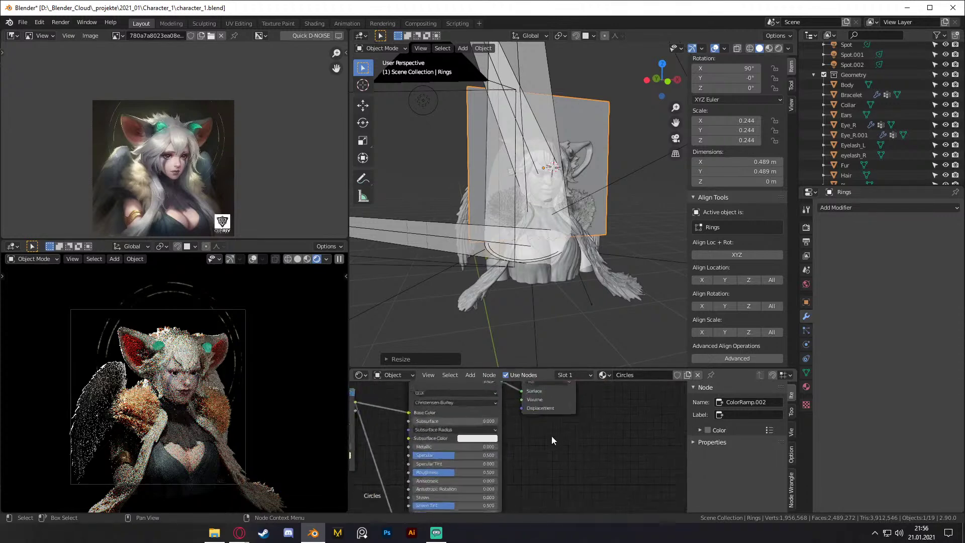
pyautogui.moveTo(550, 402); pyautogui.dragTo(658, 402)
pyautogui.scroll(-1, 536, 448)
pyautogui.moveTo(535, 447); pyautogui.dragTo(541, 459, button='middle')
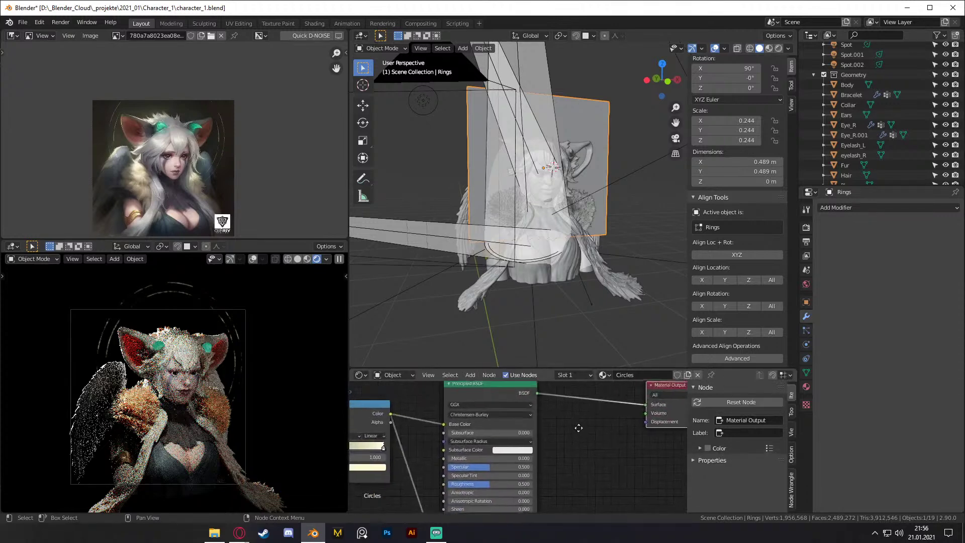
# Step: Delete the Principled BSDF node and place a Mix Shader node in front of the Material Output
pyautogui.click(479, 393)
pyautogui.moveTo(526, 410); pyautogui.dragTo(544, 431, button='middle')
pyautogui.press('x')
pyautogui.hotkey('shift', 'a')
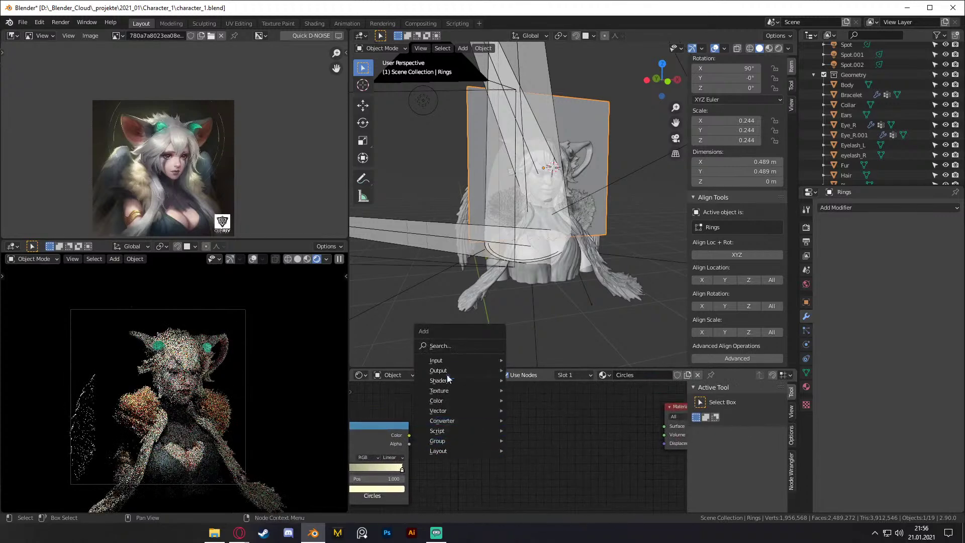
pyautogui.moveTo(449, 382)
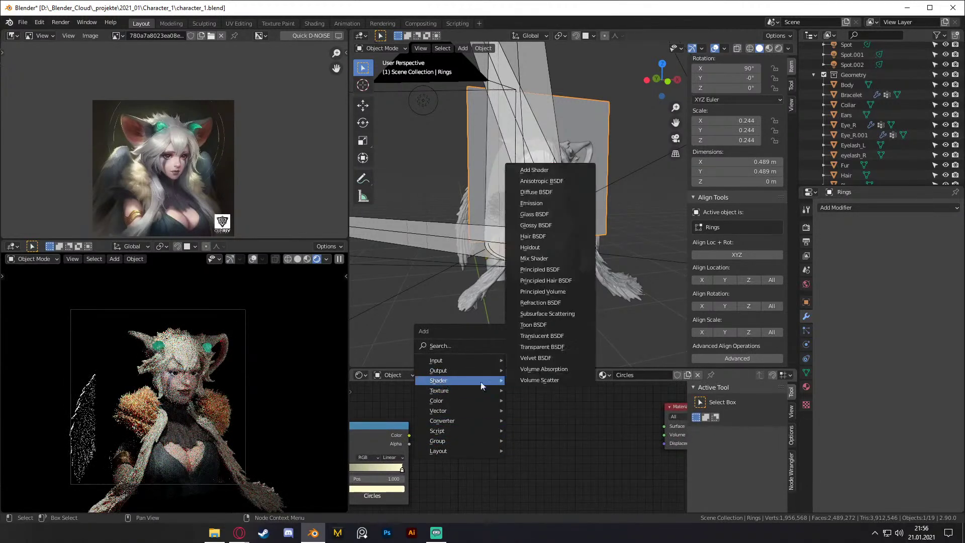
pyautogui.click(542, 265)
pyautogui.click(582, 433)
# Step: Add an Emission shader, feed its Color from the cream ColorRamp, and connect its output to the Mix Shader's first Shader input
pyautogui.hotkey('shift', 'a')
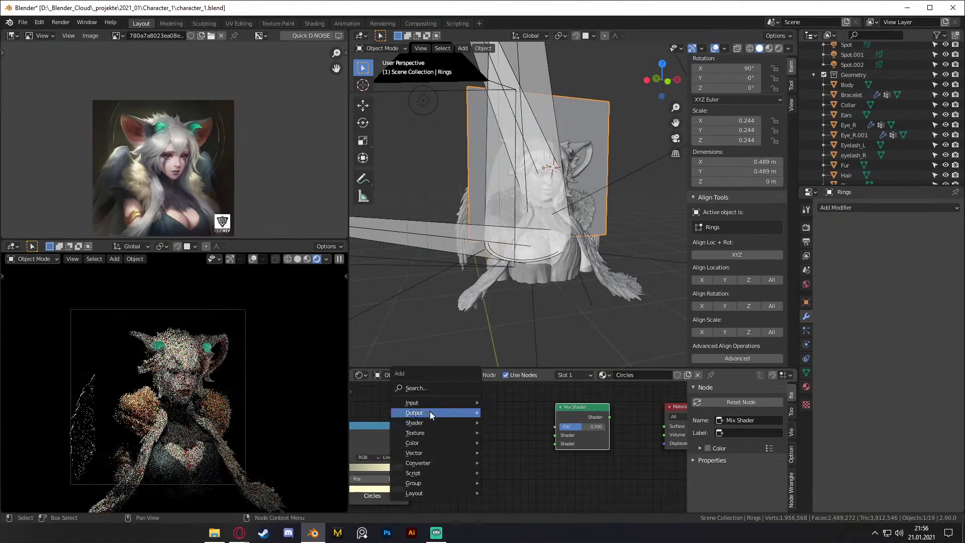
pyautogui.moveTo(423, 422)
pyautogui.click(507, 246)
pyautogui.click(460, 408)
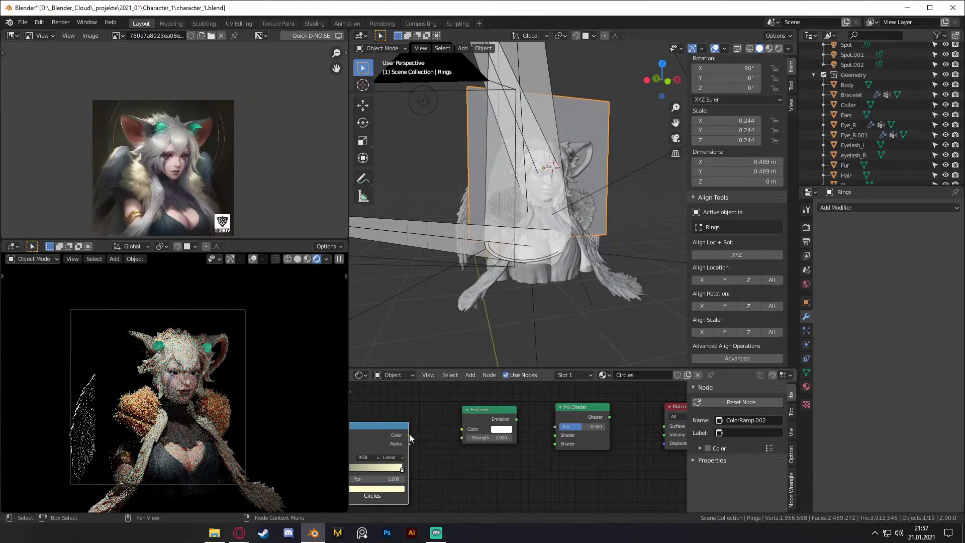
pyautogui.moveTo(409, 435); pyautogui.dragTo(456, 432)
pyautogui.moveTo(488, 447); pyautogui.dragTo(552, 443, button='middle')
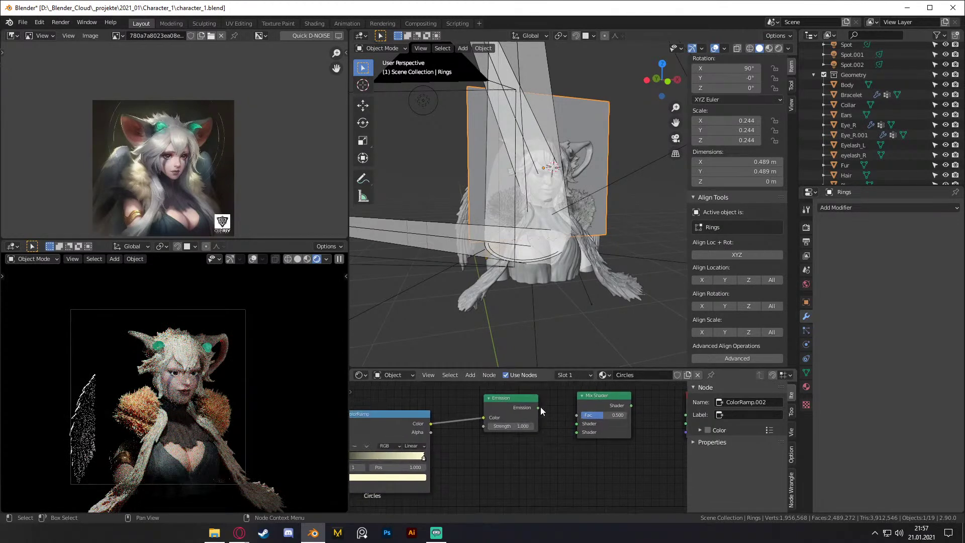
pyautogui.scroll(-2, 561, 442)
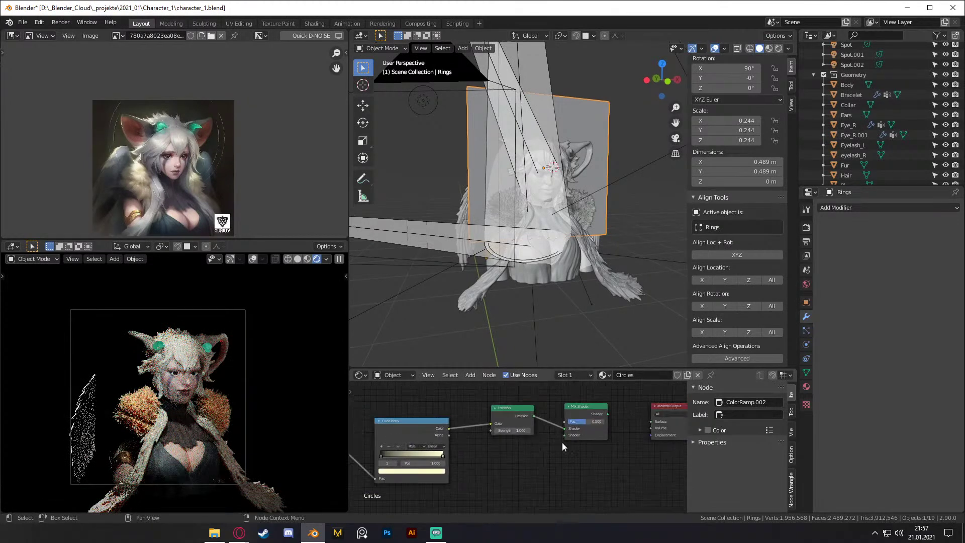
# Step: Duplicate the cream ColorRamp above the original, feed its Fac from the Multiply node, and change its cream stop to white
pyautogui.click(527, 427)
pyautogui.moveTo(492, 475); pyautogui.dragTo(600, 476, button='middle')
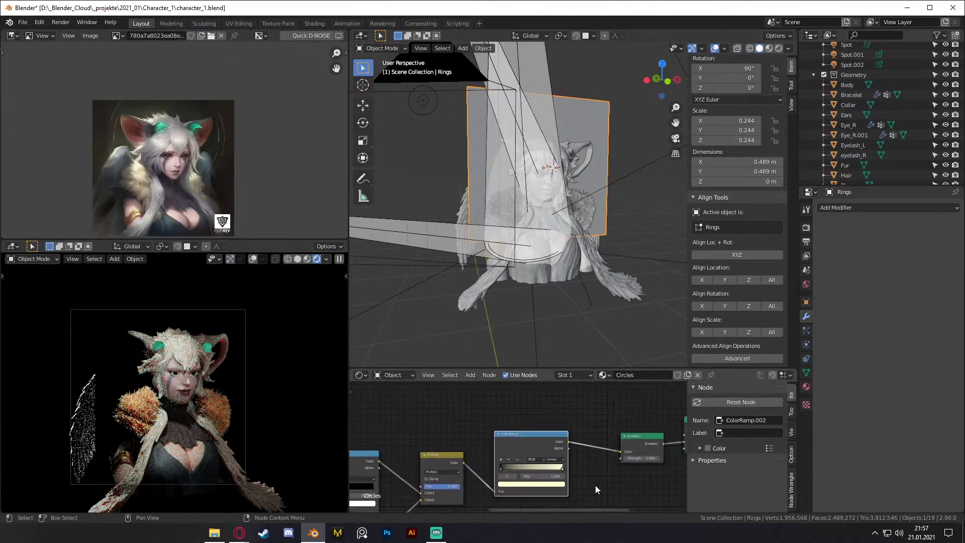
pyautogui.hotkey('shift', 'd')
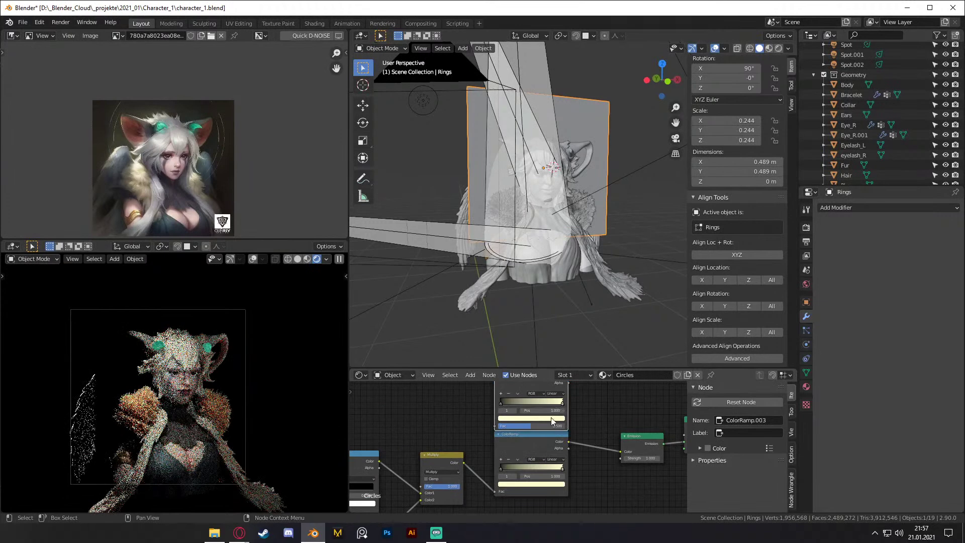
pyautogui.click(551, 418)
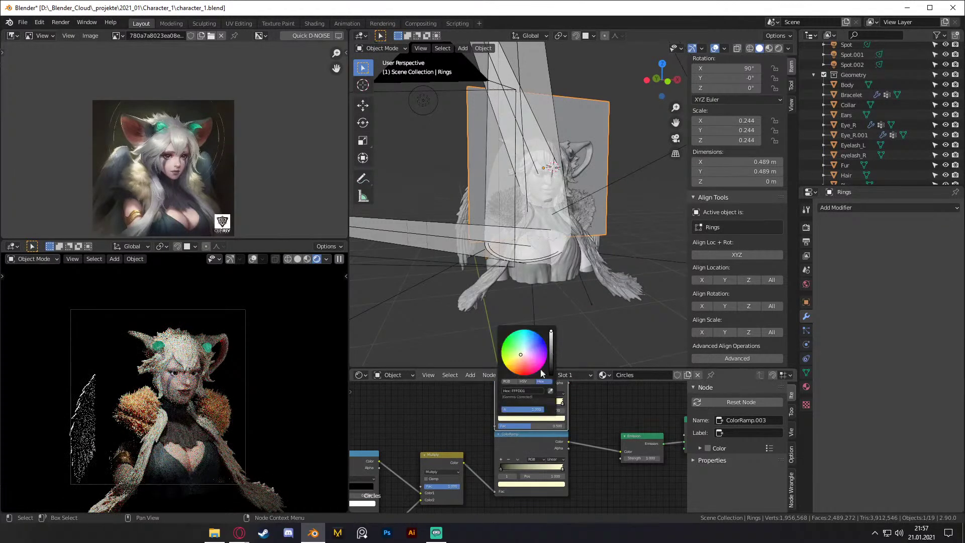
pyautogui.moveTo(488, 443); pyautogui.dragTo(423, 455, button='middle')
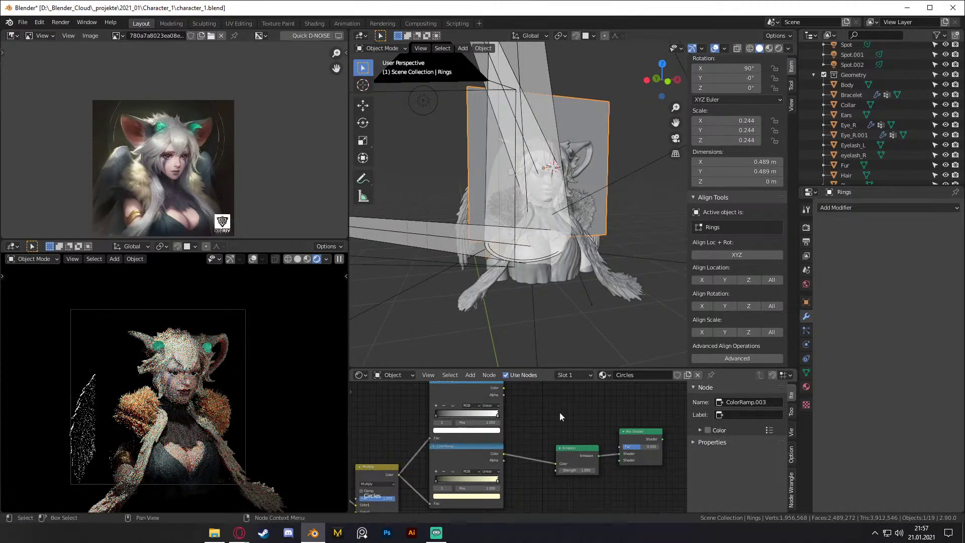
# Step: Connect the Color output of the white ColorRamp to the Mix Shader's Fac input in the Circles material
pyautogui.moveTo(548, 421); pyautogui.dragTo(477, 442, button='middle')
pyautogui.moveTo(431, 407); pyautogui.dragTo(462, 417)
pyautogui.moveTo(538, 459); pyautogui.dragTo(547, 465)
pyautogui.moveTo(546, 465); pyautogui.dragTo(549, 415, button='middle')
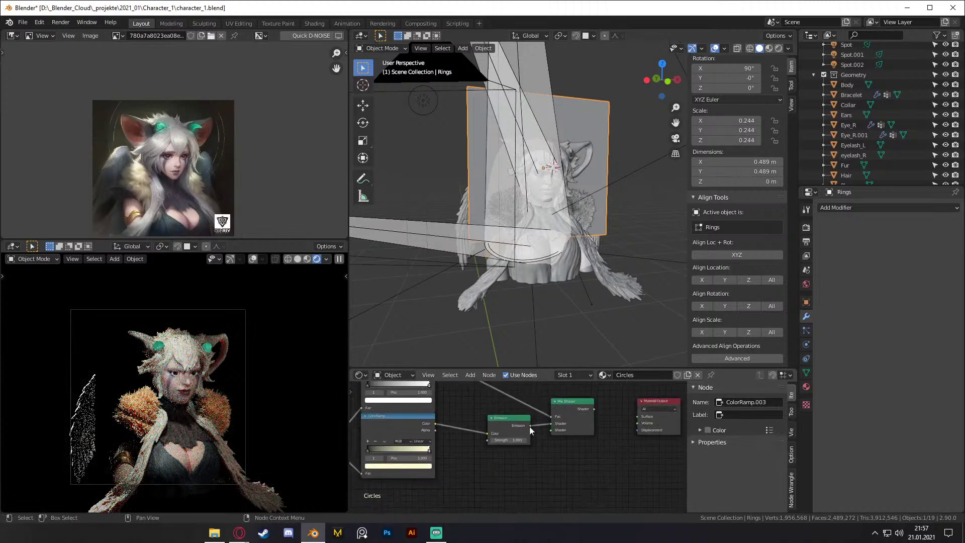
# Step: Add a Transparent BSDF, connect it to the Mix Shader's second Shader input, and link the Mix Shader to the Material Output's Surface
pyautogui.hotkey('shift', 'a')
pyautogui.moveTo(475, 439)
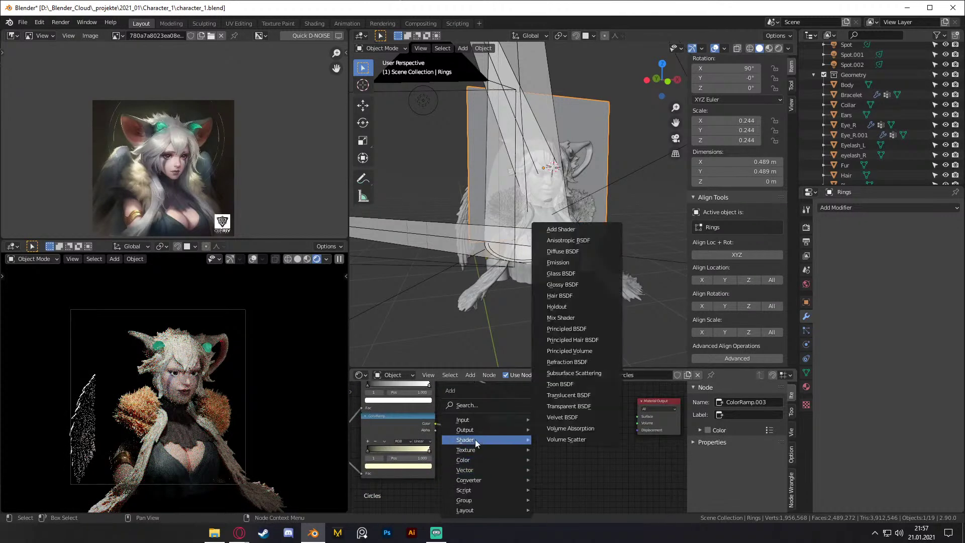
pyautogui.click(568, 406)
pyautogui.moveTo(550, 435); pyautogui.dragTo(551, 430)
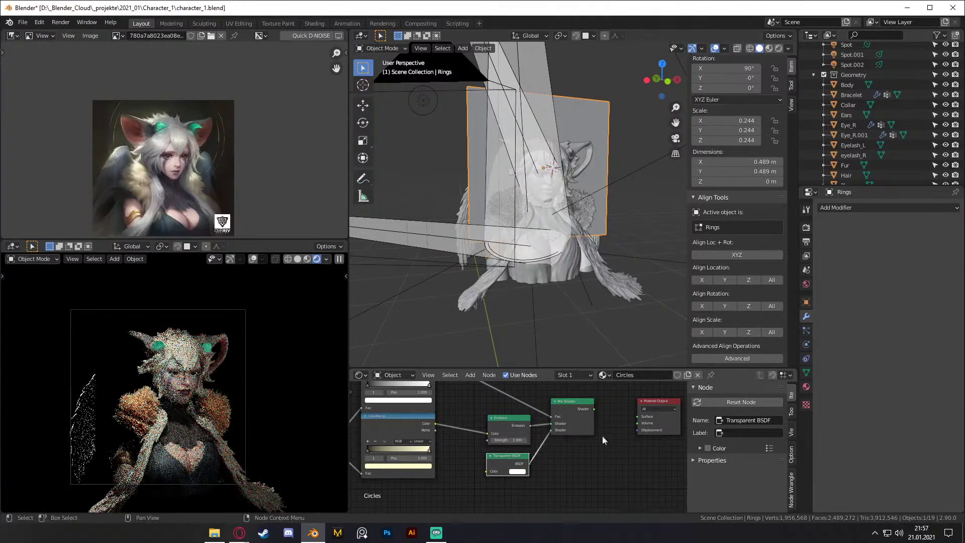
pyautogui.moveTo(611, 433); pyautogui.dragTo(576, 444, button='middle')
pyautogui.moveTo(559, 419); pyautogui.dragTo(595, 431)
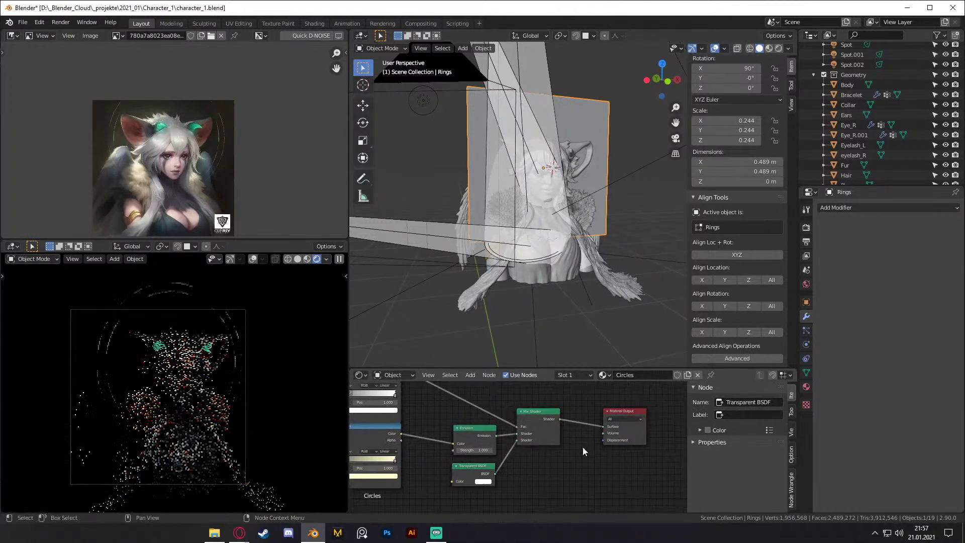
# Step: Set the Emission node's Strength to 3 and shift the Mix Shader node slightly
pyautogui.scroll(4, 536, 462)
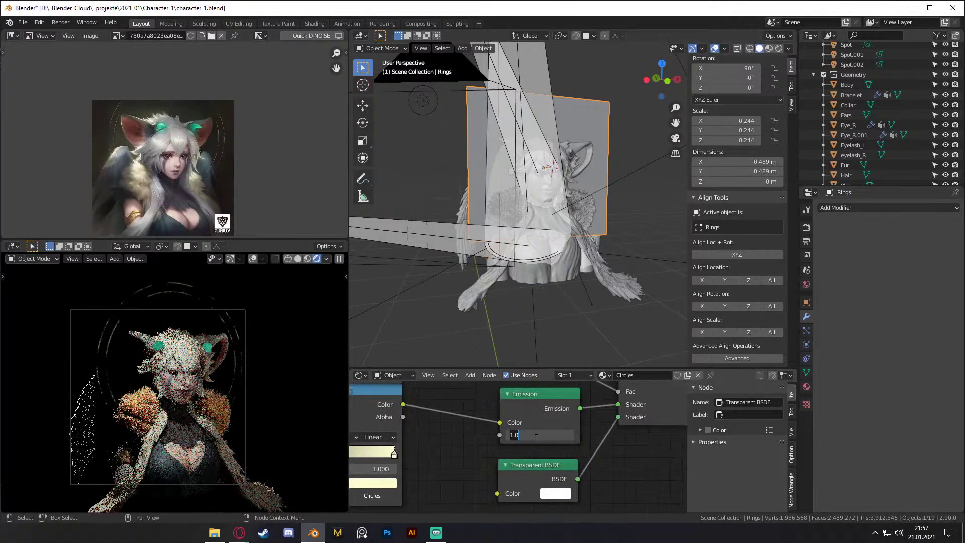
pyautogui.write('2')
pyautogui.press('Return')
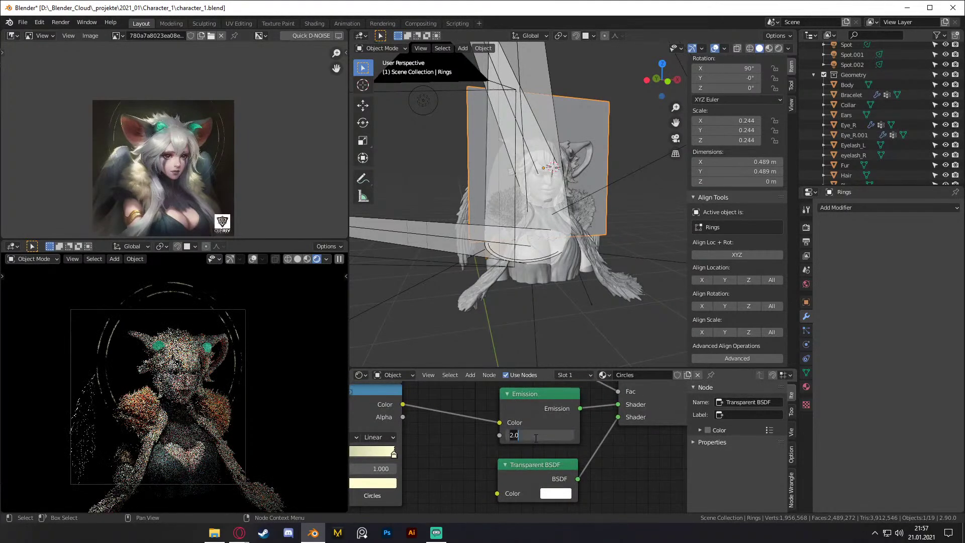
pyautogui.write('3')
pyautogui.press('Return')
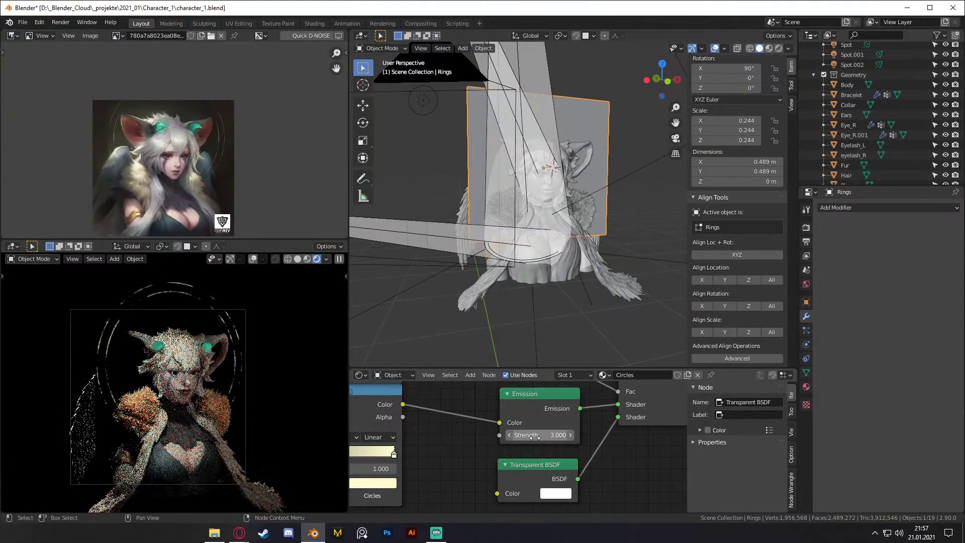
pyautogui.scroll(3, 201, 388)
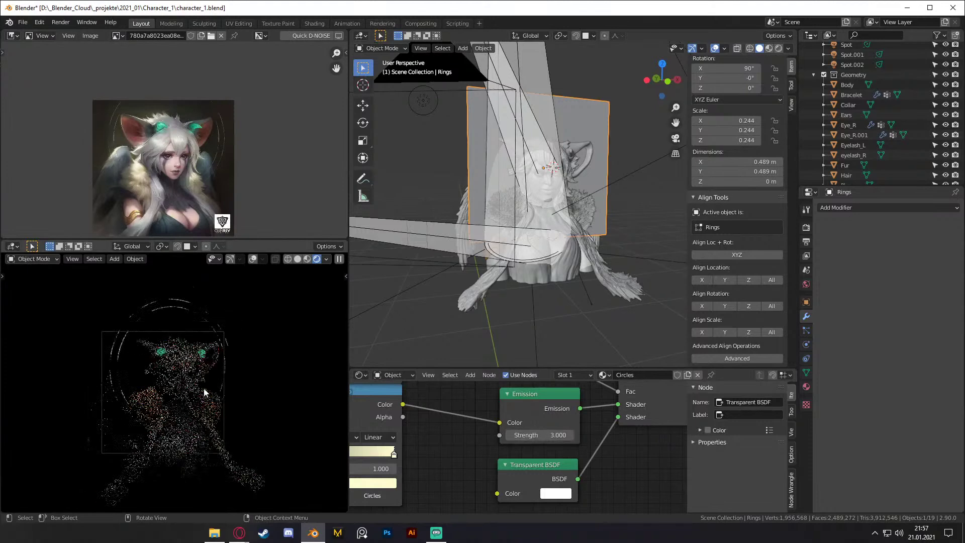
pyautogui.scroll(-2, 628, 450)
pyautogui.moveTo(617, 457); pyautogui.dragTo(523, 485, button='middle')
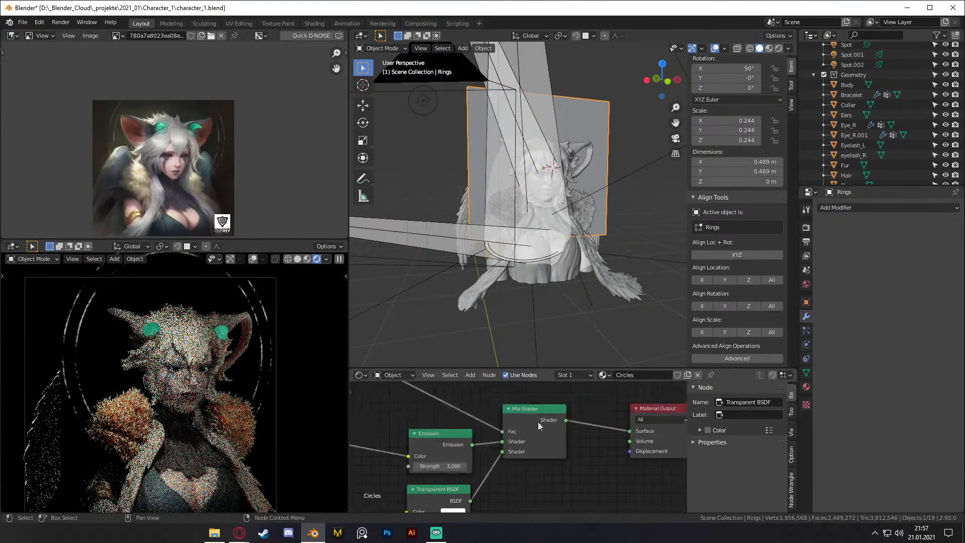
pyautogui.click(533, 468)
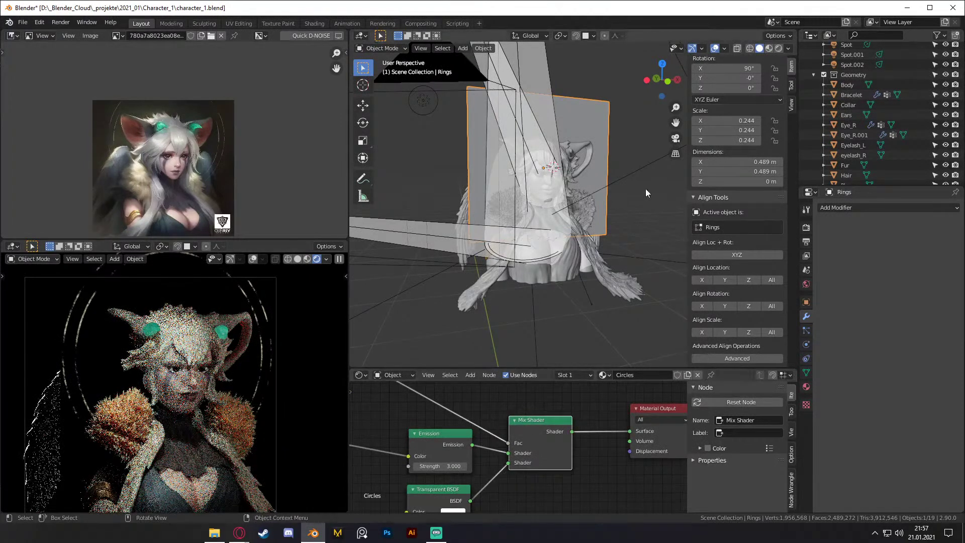
# Step: Set the Circles material's viewport Blend Mode to Alpha Blend
pyautogui.click(806, 386)
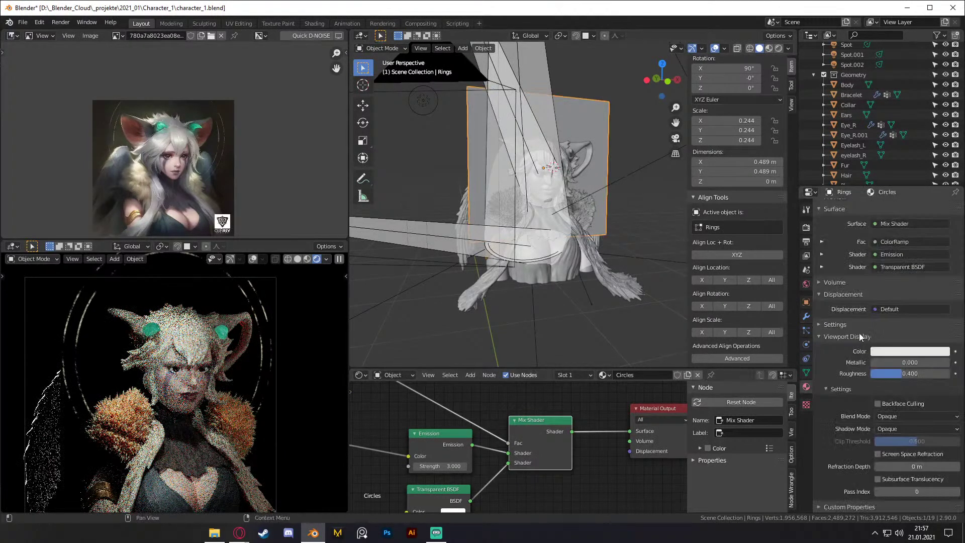
pyautogui.click(894, 416)
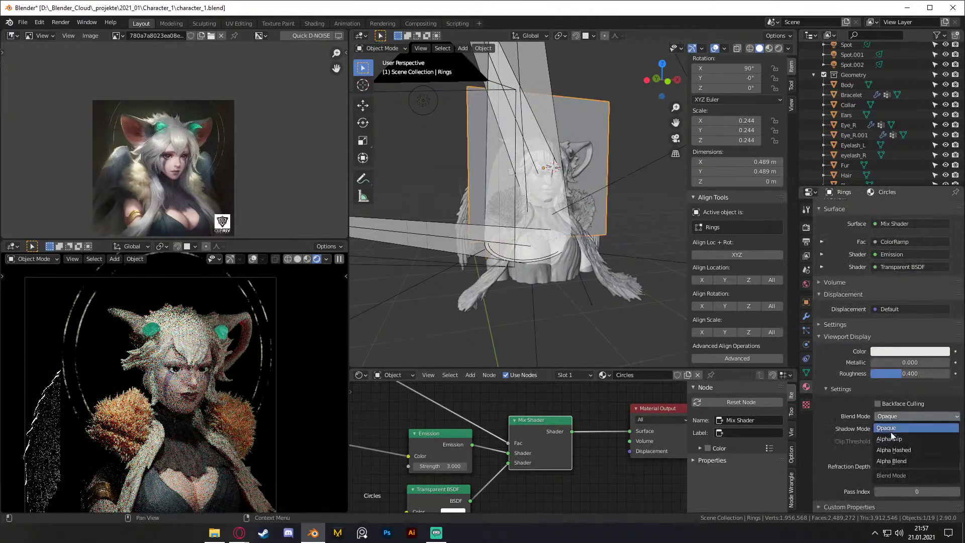
pyautogui.click(894, 461)
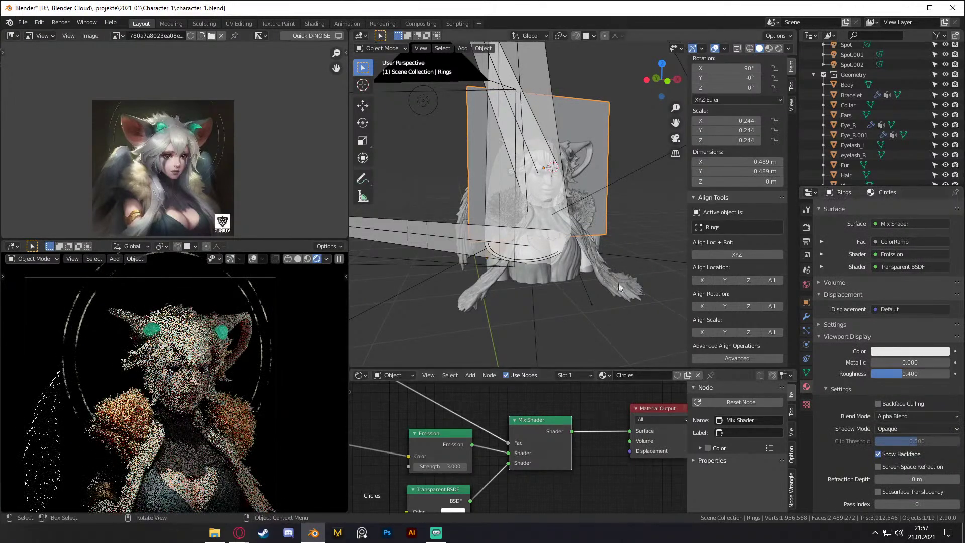
# Step: Examine the Circles node chain from the Multiply node and ColorRamps through to the Material Output
pyautogui.click(610, 190)
pyautogui.moveTo(517, 495); pyautogui.dragTo(574, 487, button='middle')
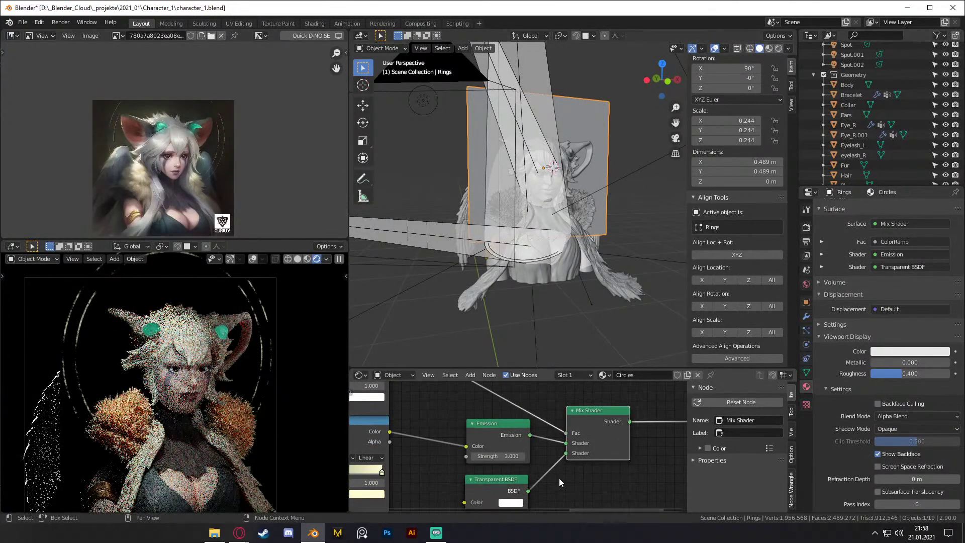
pyautogui.scroll(-2, 562, 480)
pyautogui.moveTo(537, 394); pyautogui.dragTo(649, 407, button='middle')
pyautogui.scroll(6, 564, 447)
pyautogui.moveTo(605, 435); pyautogui.dragTo(643, 412, button='middle')
pyautogui.scroll(-8, 615, 444)
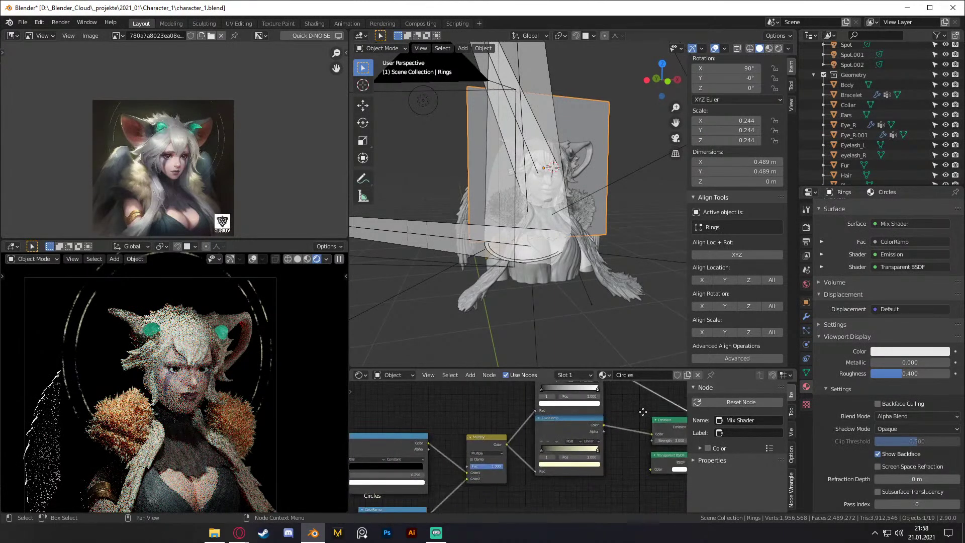
pyautogui.moveTo(643, 412); pyautogui.dragTo(473, 447, button='middle')
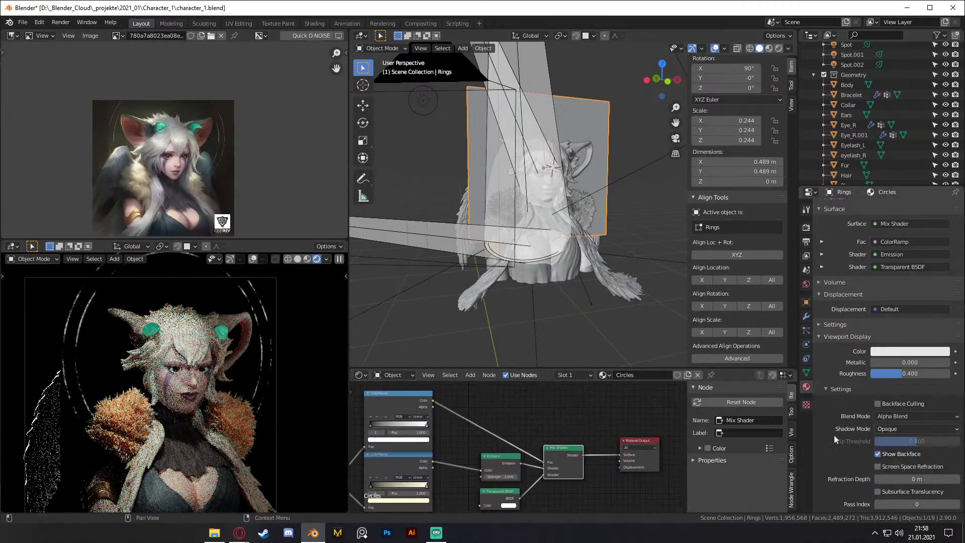
# Step: Try the Alpha Hashed and Opaque blend modes on the Circles material, and return it to Alpha Blend
pyautogui.click(886, 417)
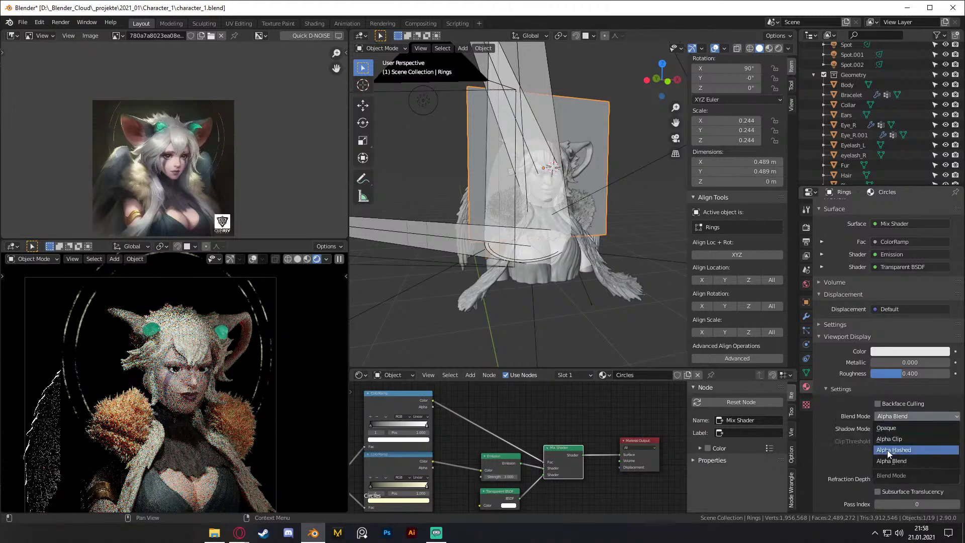
pyautogui.click(888, 454)
pyautogui.click(883, 420)
pyautogui.click(887, 431)
pyautogui.click(884, 415)
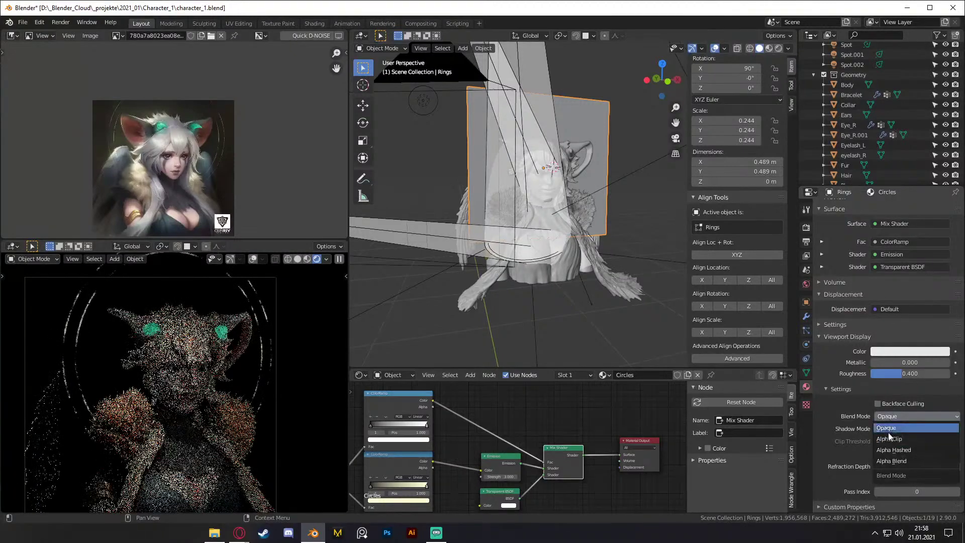
pyautogui.click(887, 461)
# Step: Swap the Mix Shader's inputs so the Transparent BSDF feeds the first Shader input and Emission the second
pyautogui.moveTo(605, 460); pyautogui.dragTo(605, 446, button='middle')
pyautogui.scroll(2, 605, 447)
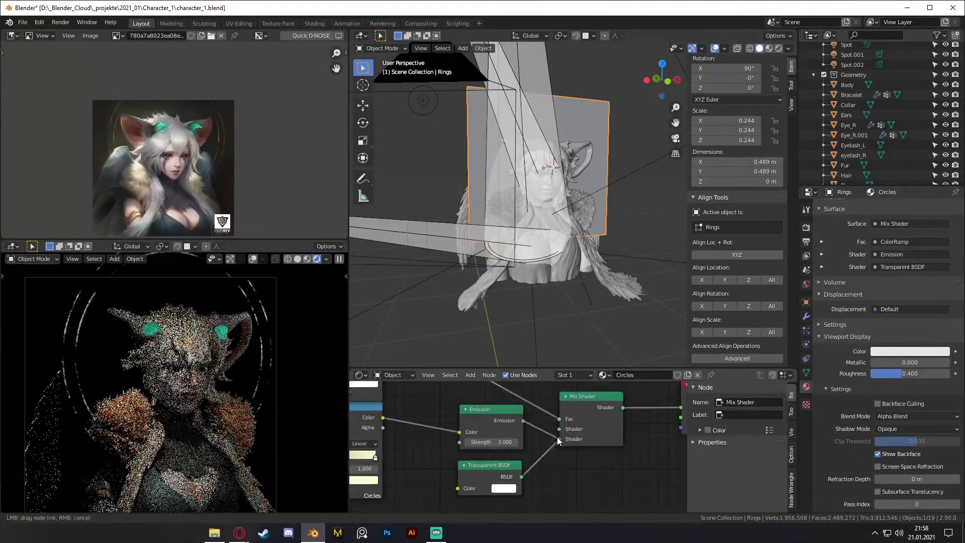
pyautogui.moveTo(559, 429); pyautogui.dragTo(559, 440)
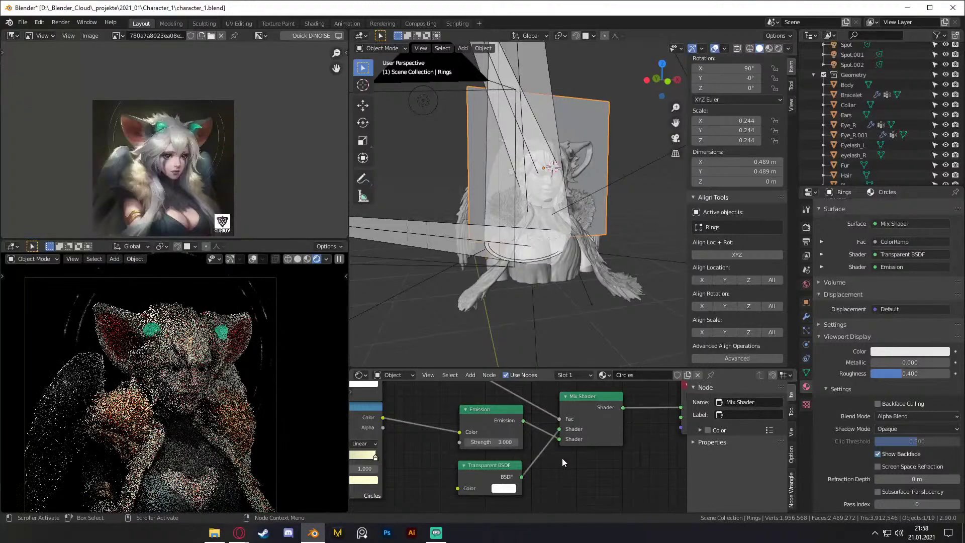
# Step: Examine the lights and ring plane around the character, selecting the overhead Spot.001 light and clearing the selection
pyautogui.moveTo(551, 219); pyautogui.dragTo(545, 279, button='middle')
pyautogui.scroll(-1, 575, 296)
pyautogui.click(575, 295)
pyautogui.click(549, 302)
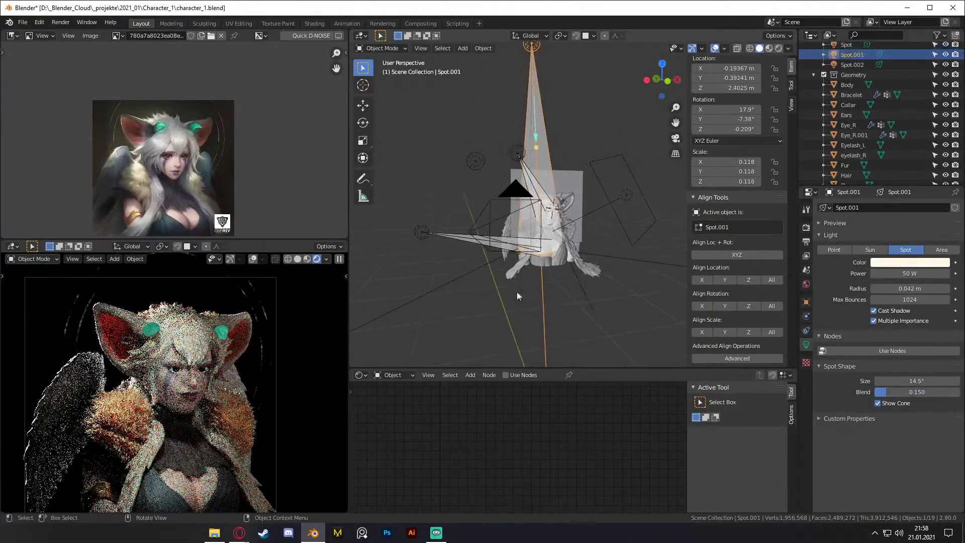
pyautogui.scroll(-2, 226, 377)
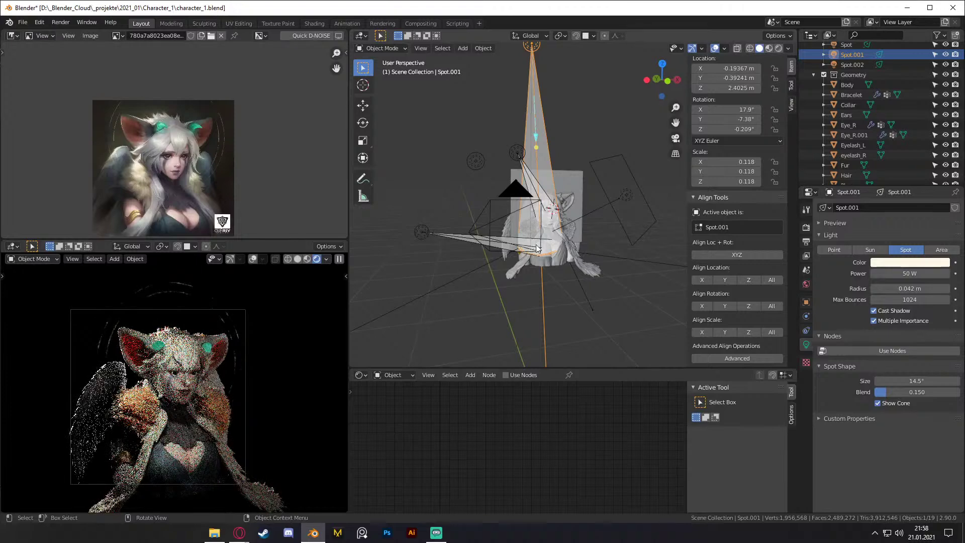
pyautogui.scroll(4, 536, 247)
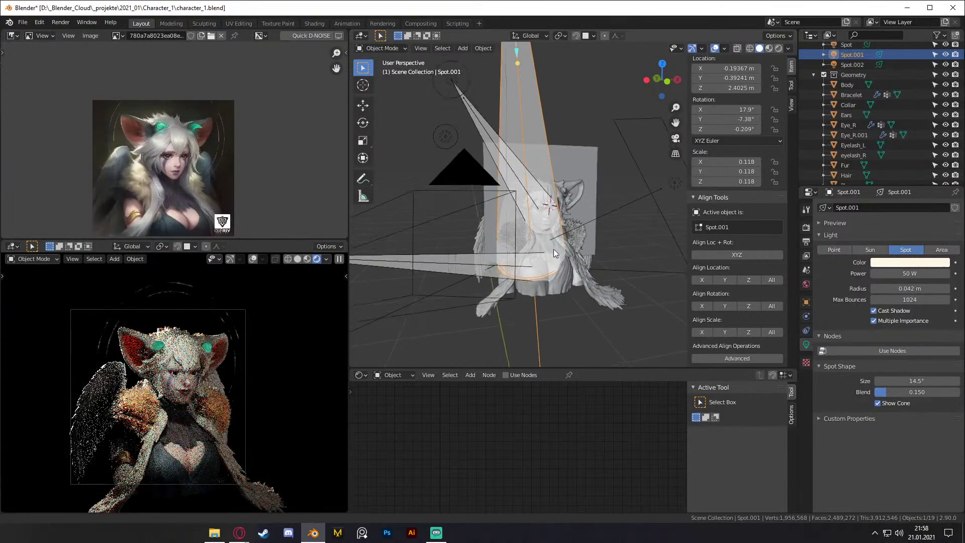
pyautogui.click(582, 309)
pyautogui.moveTo(582, 309); pyautogui.dragTo(555, 288, button='middle')
pyautogui.scroll(5, 562, 266)
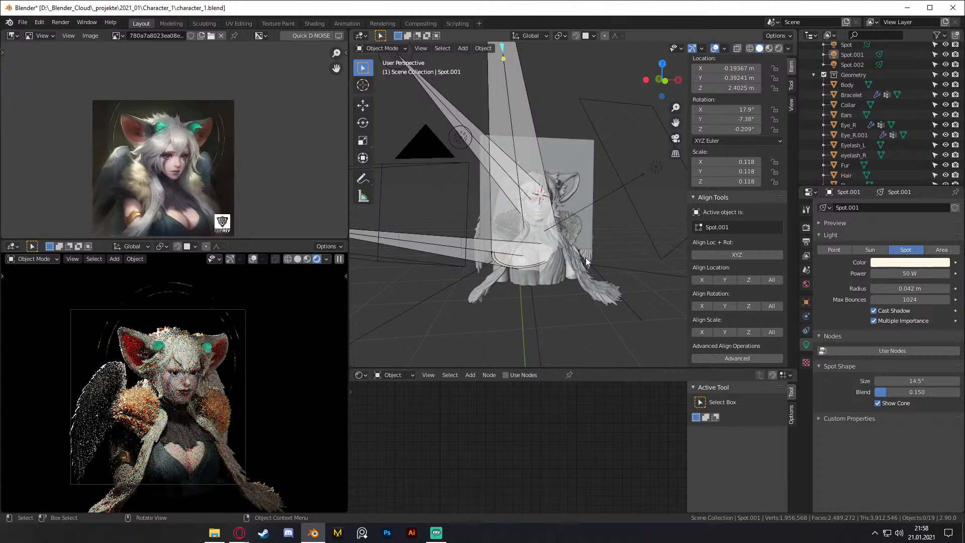
# Step: Show the World shader nodes and connect the Environment Texture's Color output to the Background node's Color input
pyautogui.click(403, 375)
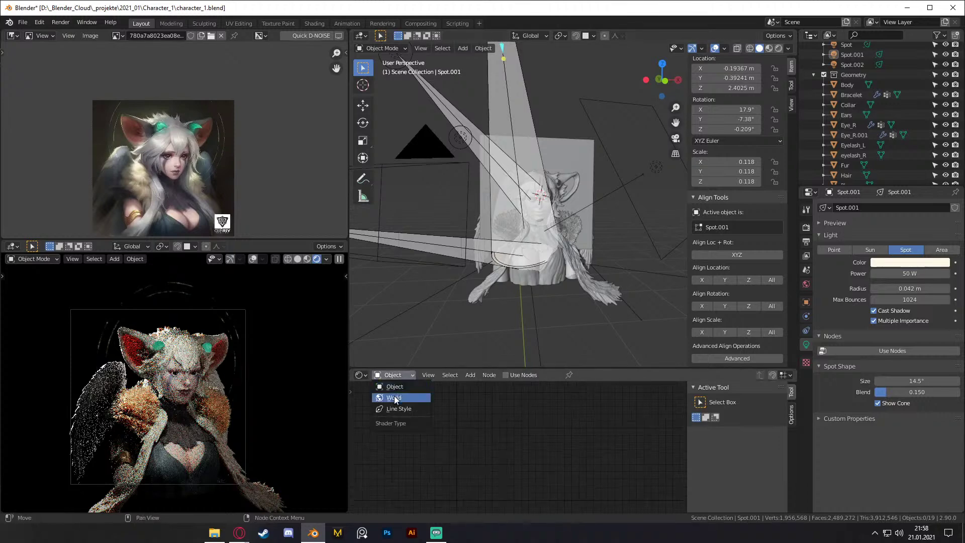
pyautogui.click(393, 397)
pyautogui.moveTo(479, 445); pyautogui.dragTo(576, 457, button='middle')
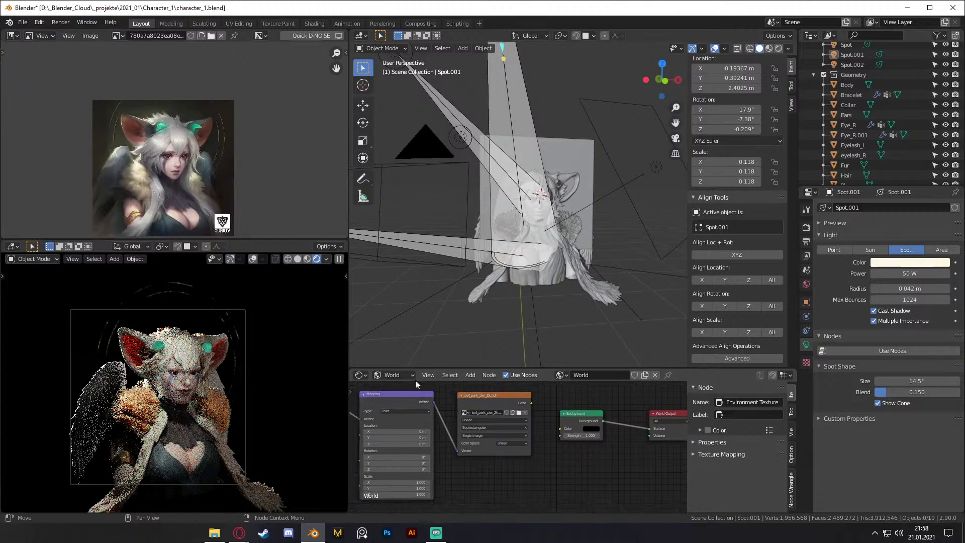
pyautogui.scroll(2, 554, 443)
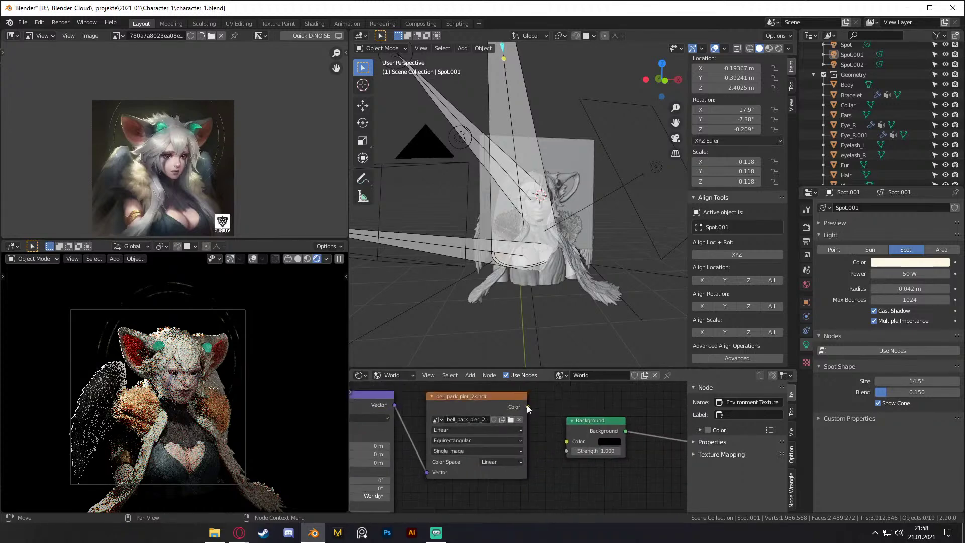
pyautogui.moveTo(526, 405); pyautogui.dragTo(559, 441)
pyautogui.moveTo(550, 453)
pyautogui.mouseDown(button='middle')
pyautogui.moveTo(584, 443)
pyautogui.moveTo(585, 456)
pyautogui.moveTo(512, 450)
pyautogui.moveTo(548, 457)
pyautogui.mouseUp(button='middle')
pyautogui.scroll(-3, 559, 461)
pyautogui.scroll(2, 562, 435)
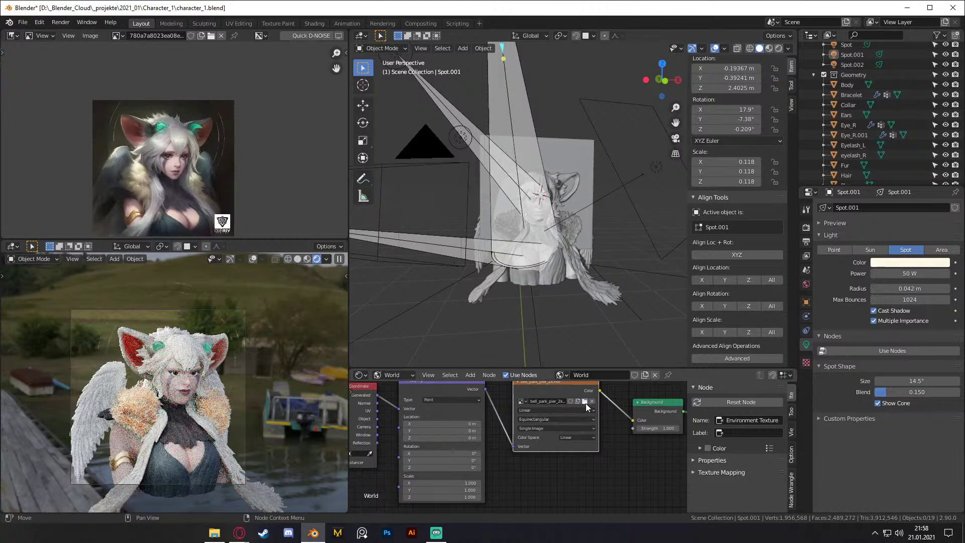
# Step: Replace the Environment Texture's image with quarry_02_2k.hdr from the HDRIs folder
pyautogui.click(584, 401)
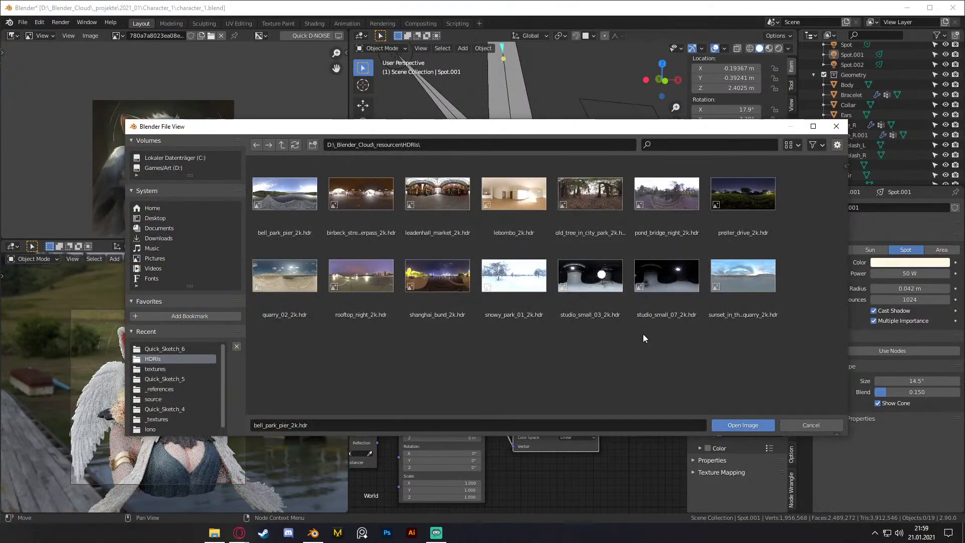
pyautogui.click(297, 296)
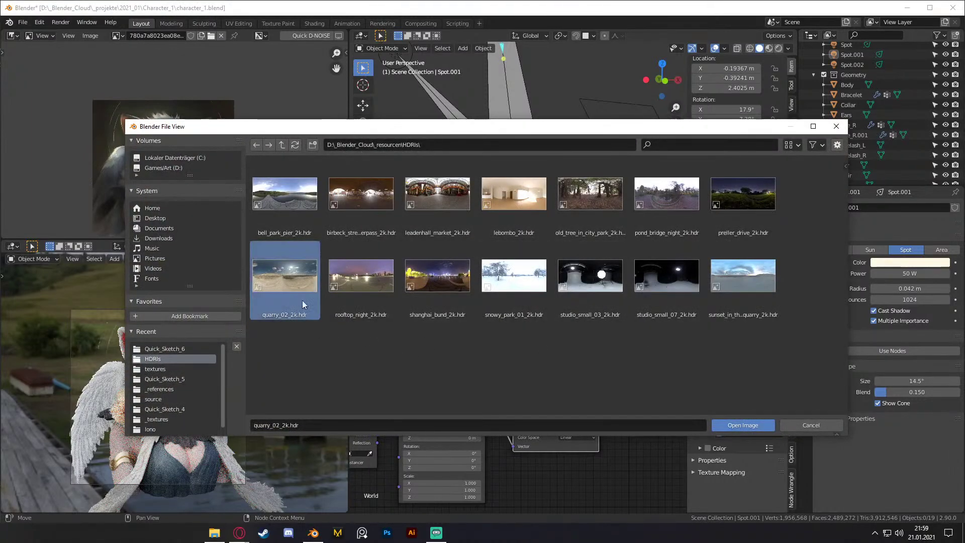
pyautogui.click(732, 427)
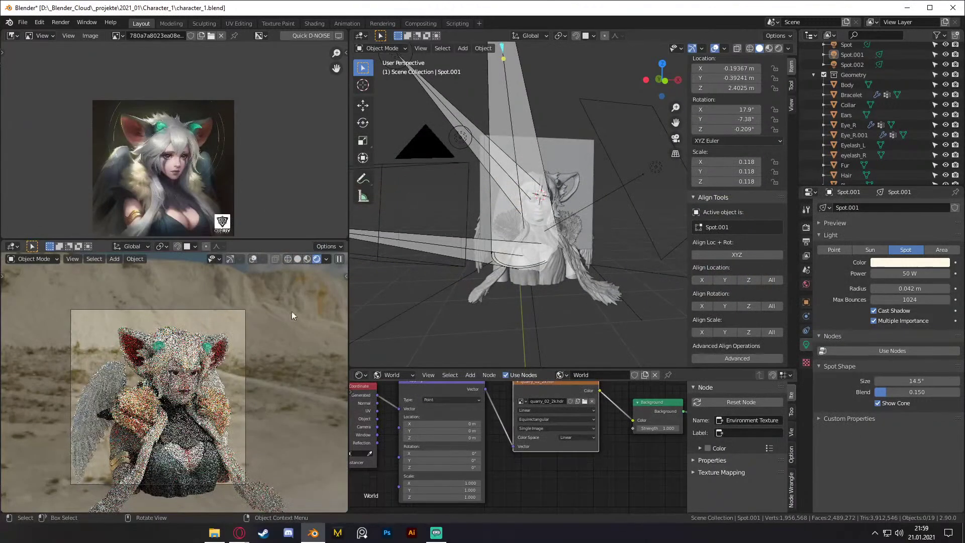
# Step: Move the World's Texture Coordinate, Mapping and Environment Texture nodes together, farther from the Background node
pyautogui.scroll(-3, 542, 458)
pyautogui.moveTo(542, 459)
pyautogui.mouseDown(button='middle')
pyautogui.moveTo(435, 469)
pyautogui.moveTo(552, 466)
pyautogui.mouseUp(button='middle')
pyautogui.scroll(6, 502, 449)
pyautogui.scroll(-3, 473, 455)
pyautogui.moveTo(526, 389); pyautogui.dragTo(366, 454)
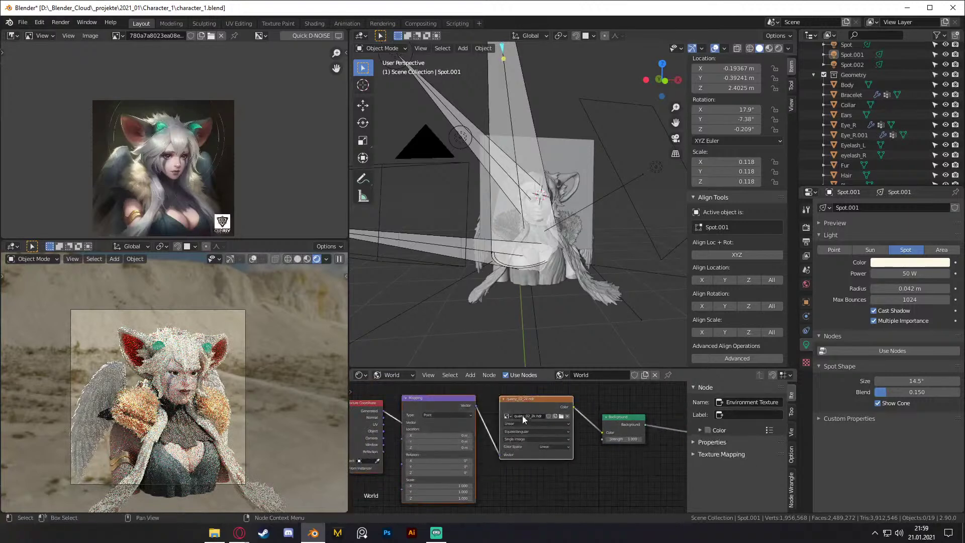
pyautogui.press('g')
pyautogui.click(525, 433)
pyautogui.click(583, 452)
pyautogui.moveTo(583, 451); pyautogui.dragTo(478, 447, button='middle')
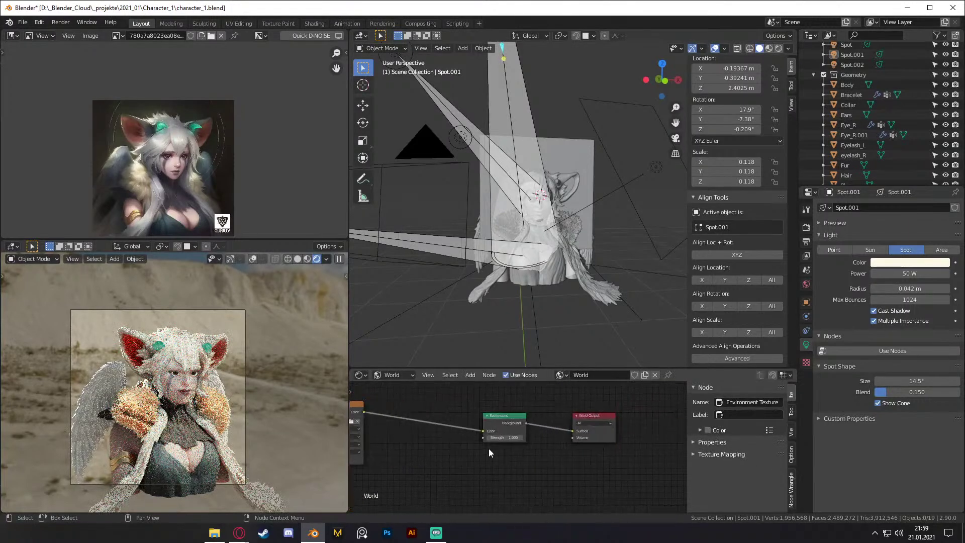
# Step: Move the Background node closer to the Environment Texture and place a duplicate of it above the original
pyautogui.scroll(3, 518, 442)
pyautogui.moveTo(519, 413); pyautogui.dragTo(445, 418)
pyautogui.scroll(-1, 445, 418)
pyautogui.moveTo(444, 418); pyautogui.dragTo(545, 415, button='middle')
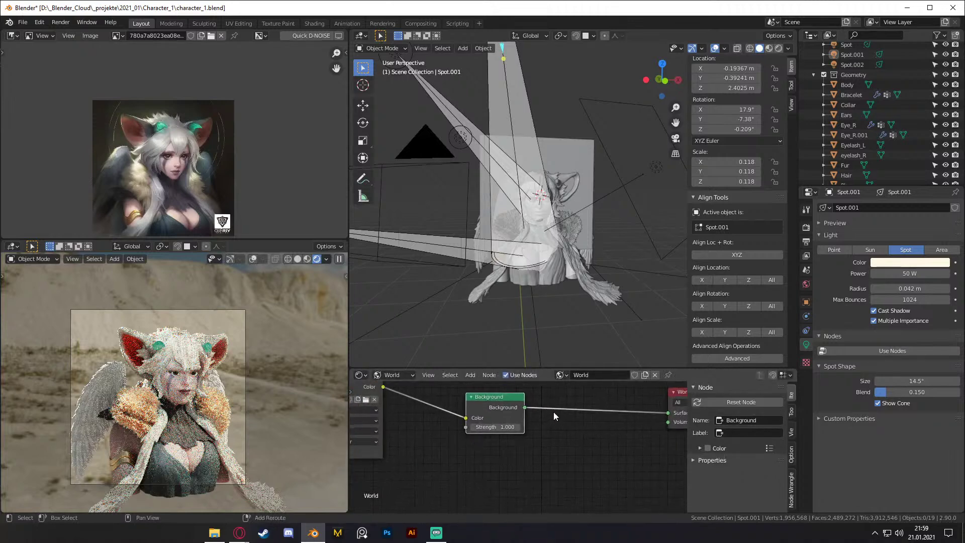
pyautogui.hotkey('shift', 'd')
pyautogui.click(545, 470)
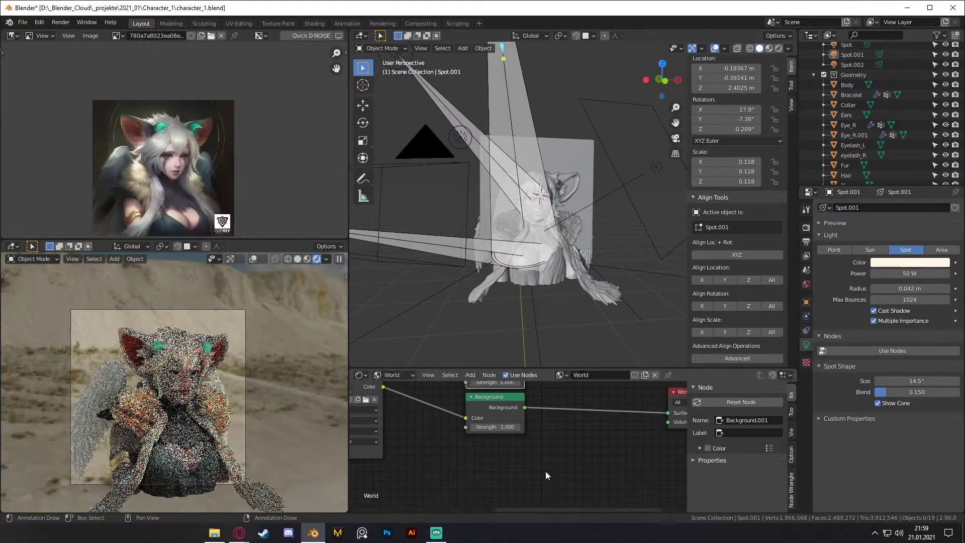
# Step: Add a Light Path node to the World shader and place it above the two Background nodes
pyautogui.scroll(-1, 546, 475)
pyautogui.moveTo(533, 407); pyautogui.dragTo(502, 438, button='middle')
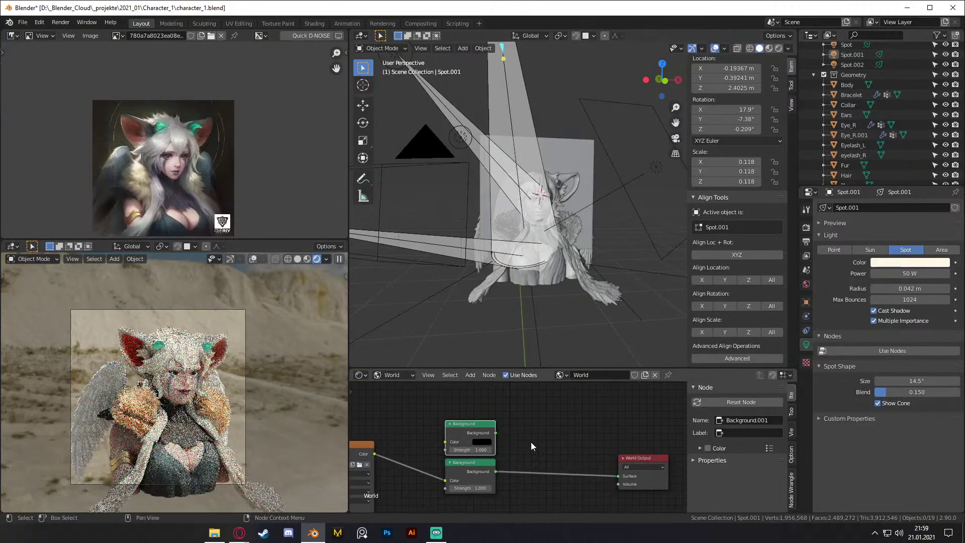
pyautogui.hotkey('shift', 'a')
pyautogui.moveTo(490, 420)
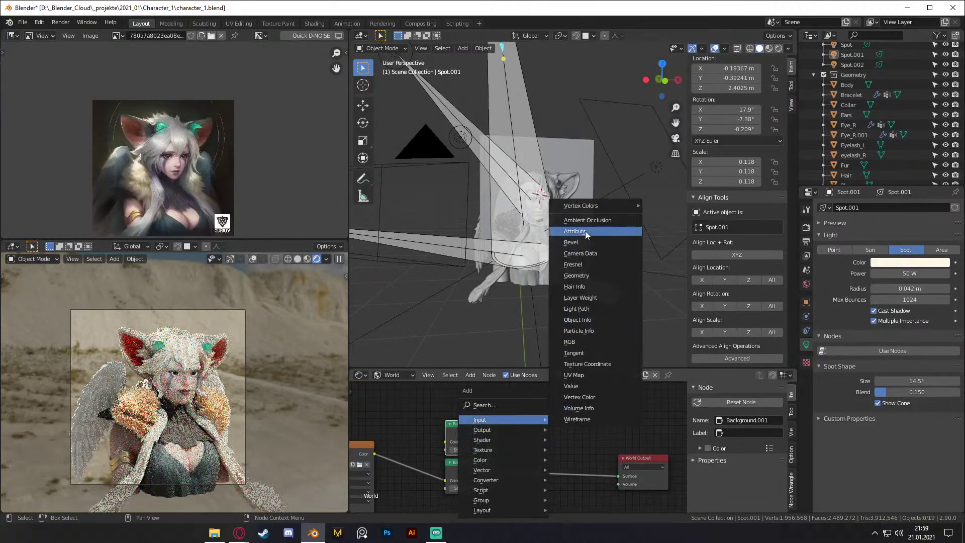
pyautogui.click(578, 308)
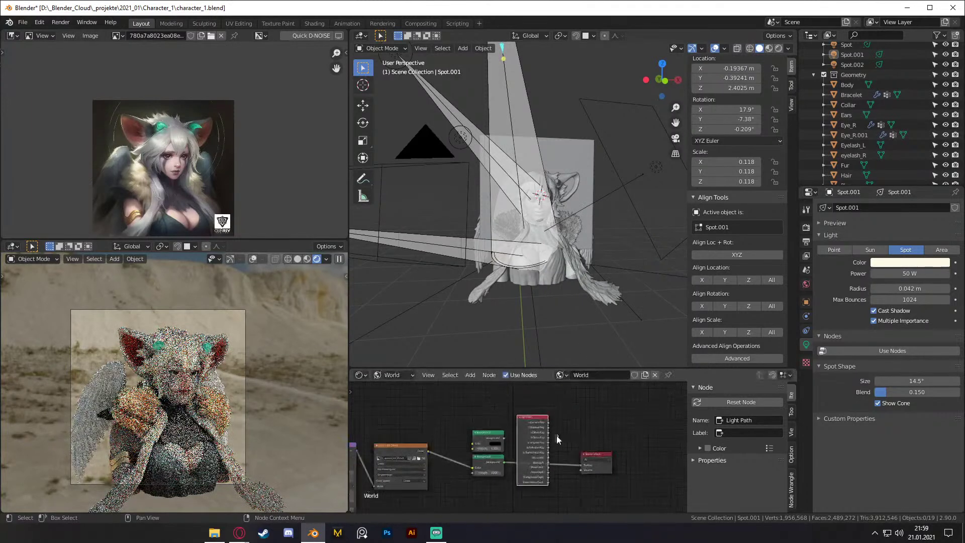
pyautogui.moveTo(533, 428); pyautogui.dragTo(482, 357)
pyautogui.scroll(1, 506, 466)
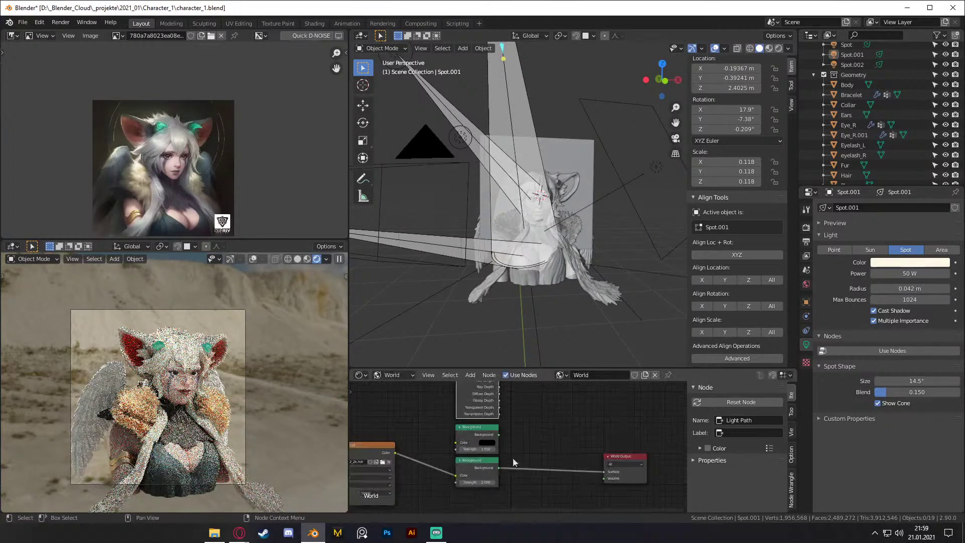
# Step: Insert a Mix Shader between the lower Background and the World Output, and connect the upper Background to its first Shader input
pyautogui.hotkey('shift', 'a')
pyautogui.moveTo(508, 439)
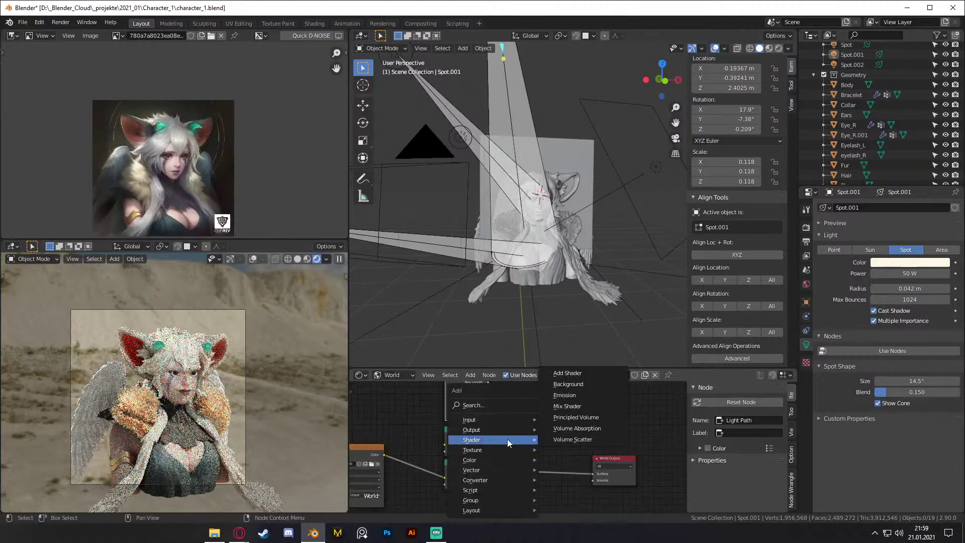
pyautogui.click(573, 407)
pyautogui.click(540, 454)
pyautogui.moveTo(487, 436); pyautogui.dragTo(518, 464)
# Step: Connect the Light Path's Is Camera Ray output to the Mix Shader's Fac input
pyautogui.scroll(-2, 523, 460)
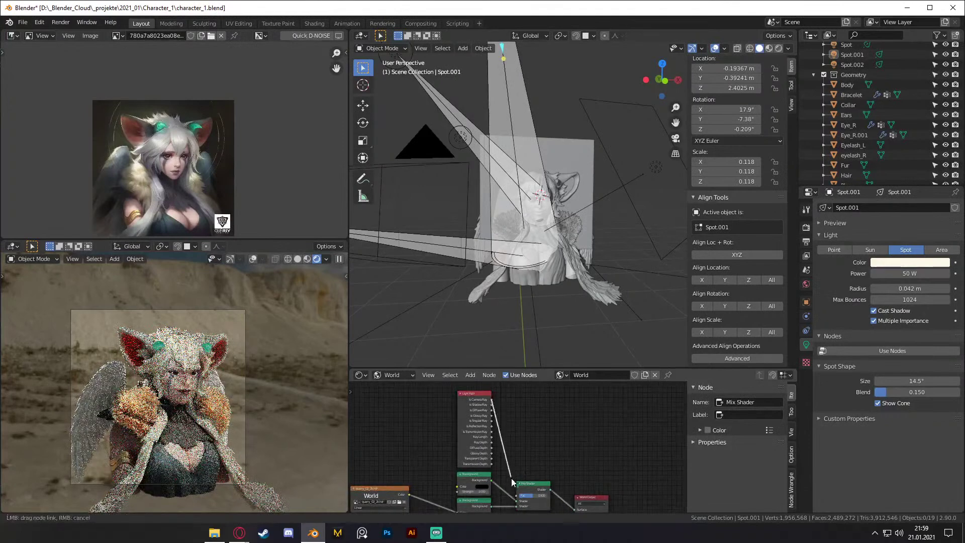
pyautogui.moveTo(514, 494); pyautogui.dragTo(514, 495)
pyautogui.moveTo(555, 443); pyautogui.dragTo(580, 402, button='middle')
pyautogui.scroll(1, 491, 447)
pyautogui.scroll(2, 491, 447)
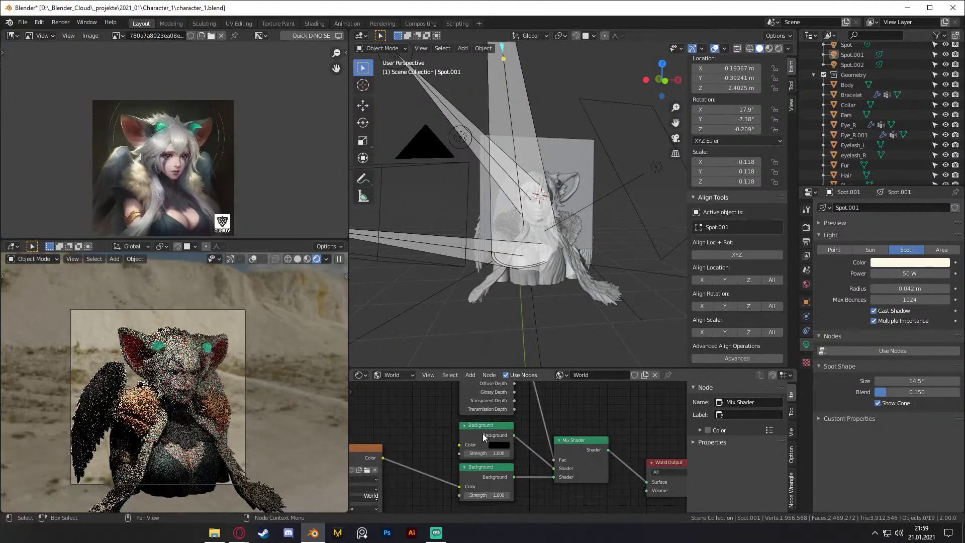
# Step: Insert a ColorRamp node between the Environment Texture and the lower Background node
pyautogui.moveTo(484, 433); pyautogui.dragTo(633, 427, button='middle')
pyautogui.scroll(-2, 508, 447)
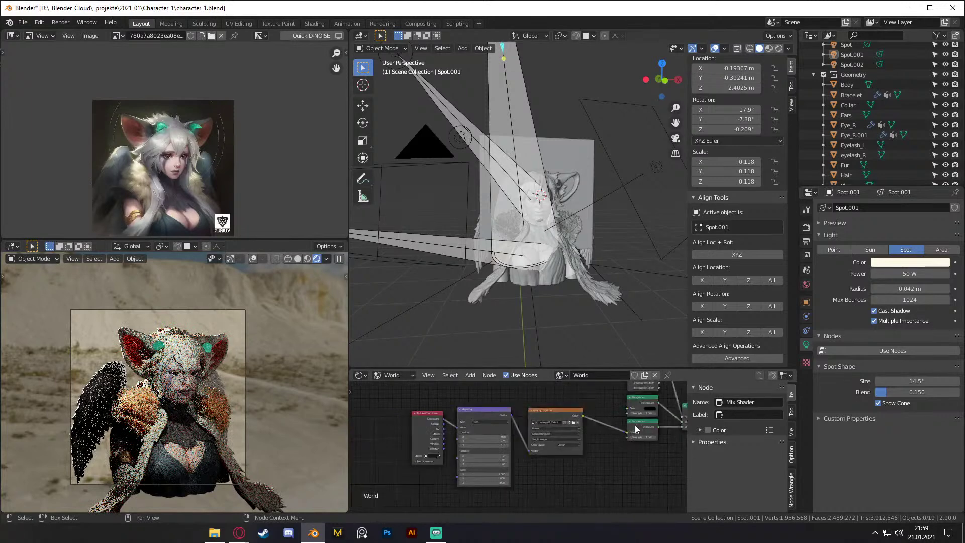
pyautogui.scroll(2, 565, 456)
pyautogui.scroll(-2, 540, 444)
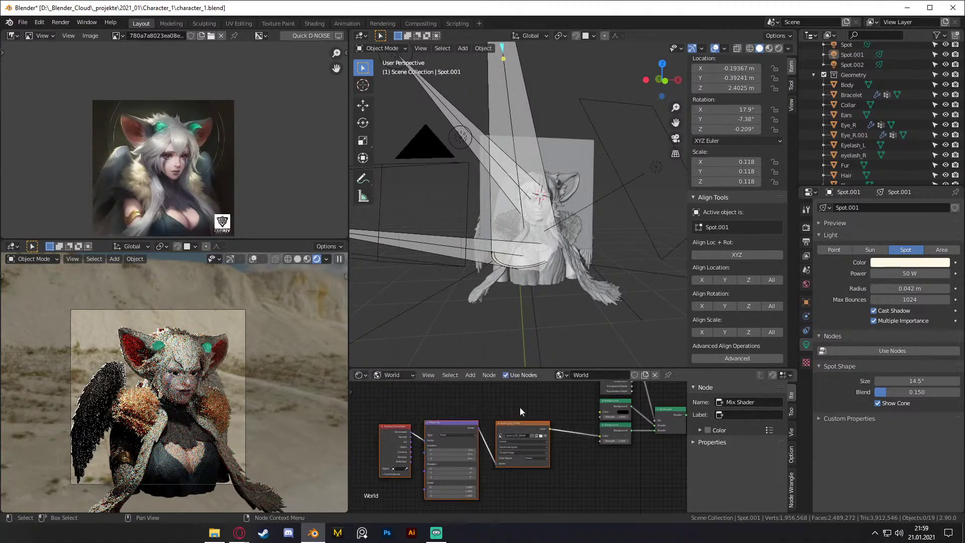
pyautogui.scroll(3, 520, 406)
pyautogui.scroll(-2, 502, 417)
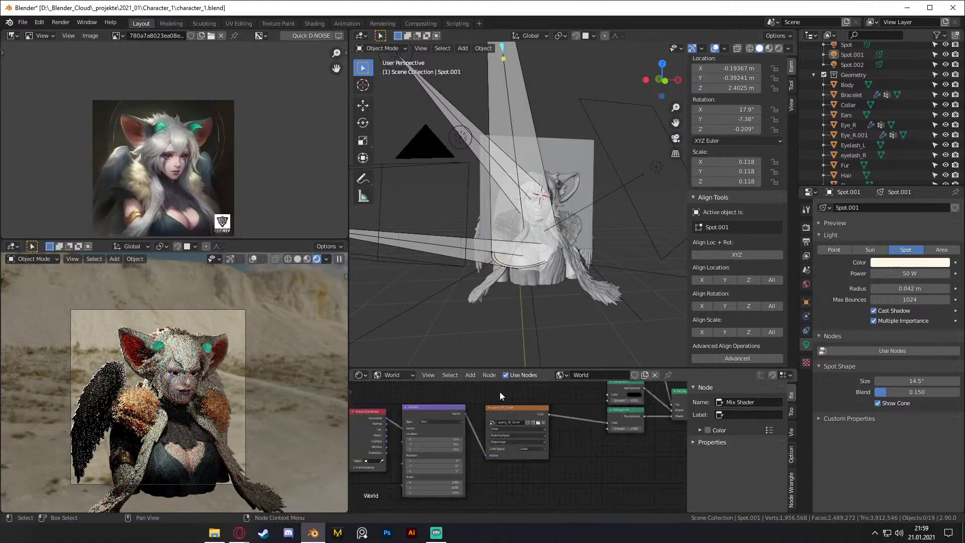
pyautogui.keyDown('ctrl'); pyautogui.scroll(-4, 462, 424); pyautogui.keyUp('ctrl')
pyautogui.hotkey('shift', 'a')
pyautogui.moveTo(448, 448)
pyautogui.moveTo(448, 466)
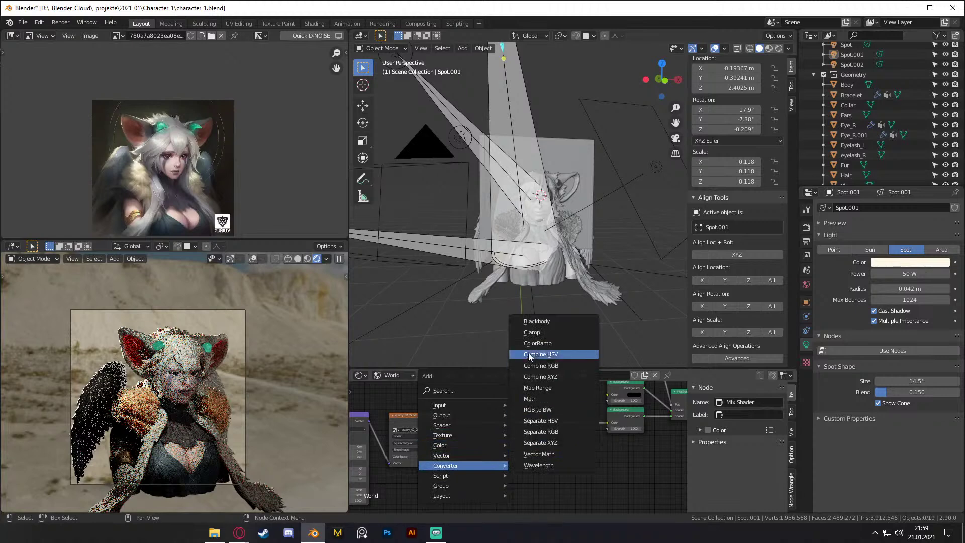
pyautogui.click(540, 344)
pyautogui.click(542, 432)
pyautogui.scroll(2, 541, 432)
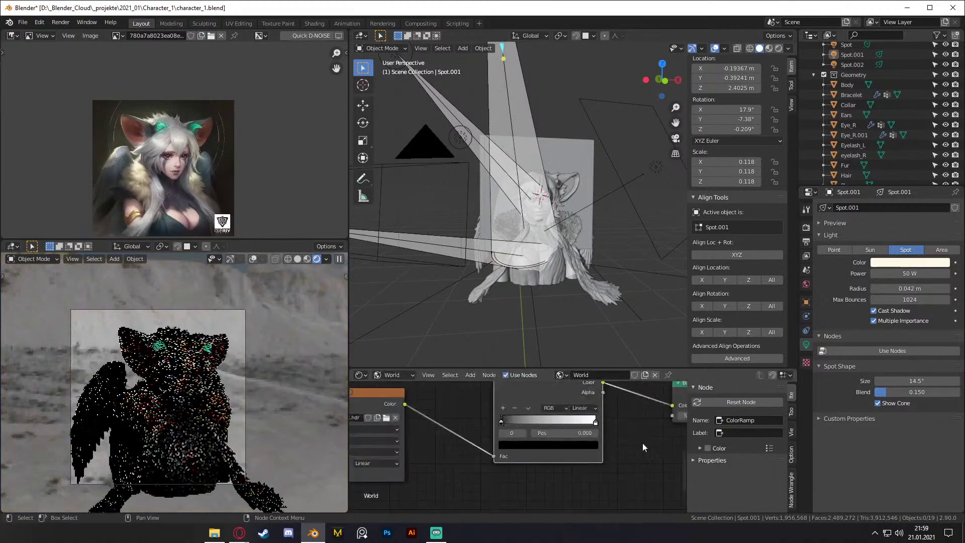
# Step: Move the ColorRamp's white stop to position 0.836 and its black stop to 0.064
pyautogui.moveTo(511, 452); pyautogui.dragTo(516, 453)
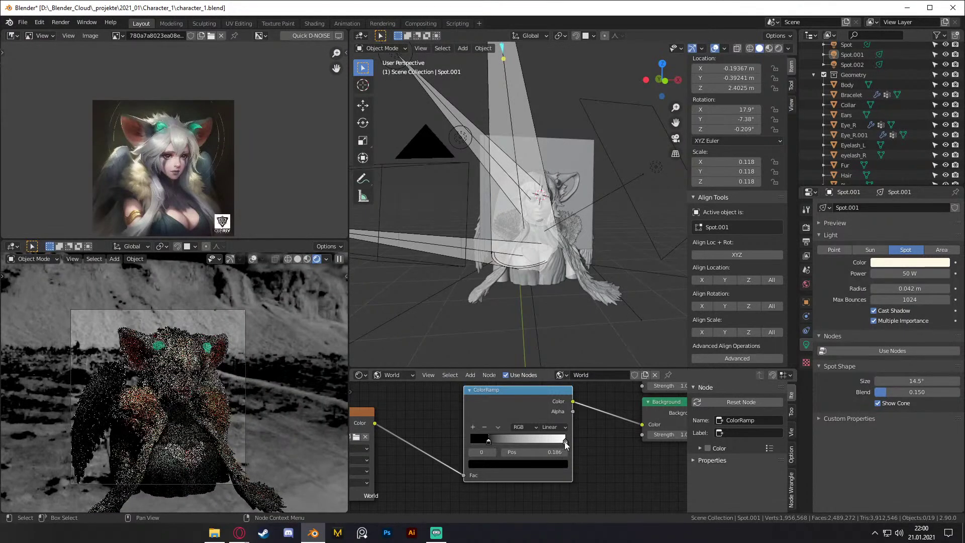
pyautogui.moveTo(565, 445); pyautogui.dragTo(549, 446)
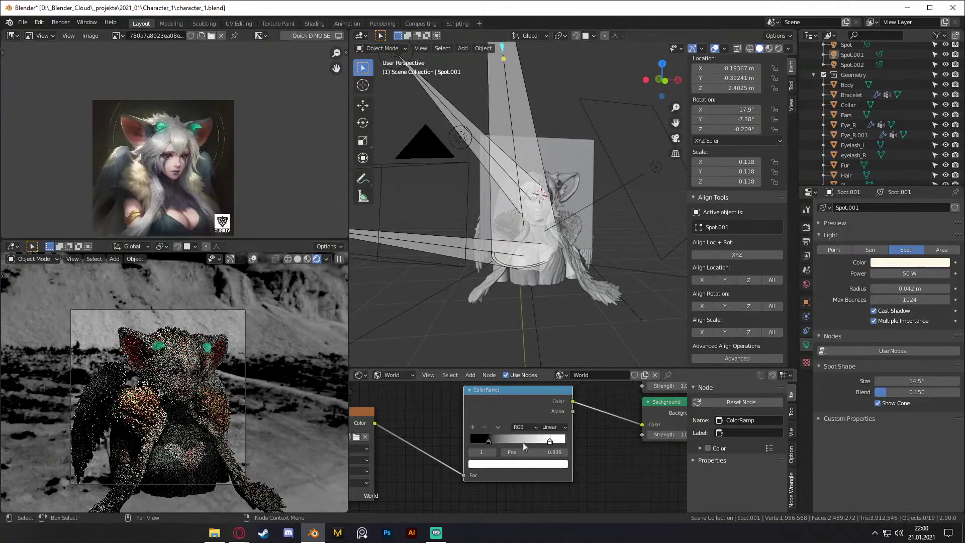
pyautogui.click(489, 444)
pyautogui.moveTo(496, 442); pyautogui.dragTo(478, 445)
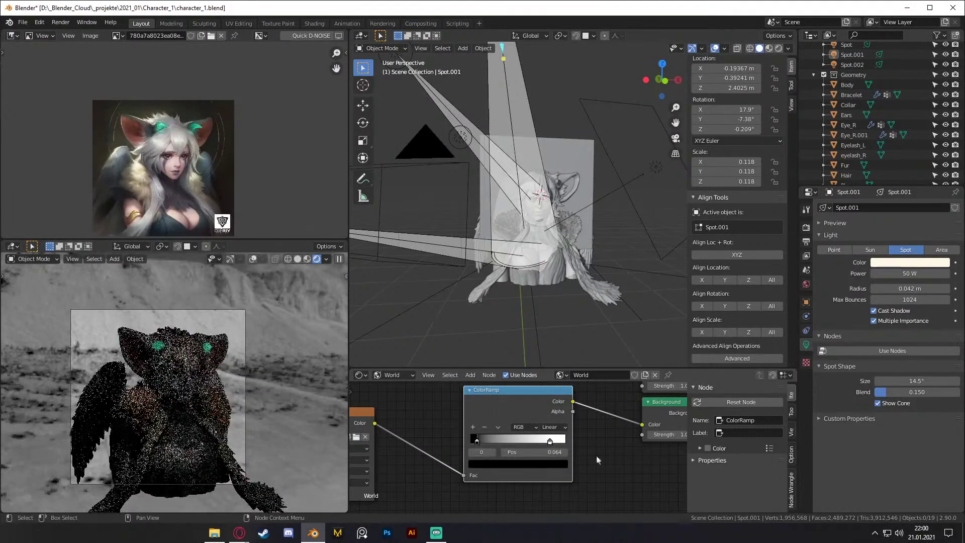
# Step: Change the ColorRamp's white stop to a dark, muted green with hue about 0.295 and saturation about 0.138
pyautogui.scroll(3, 552, 444)
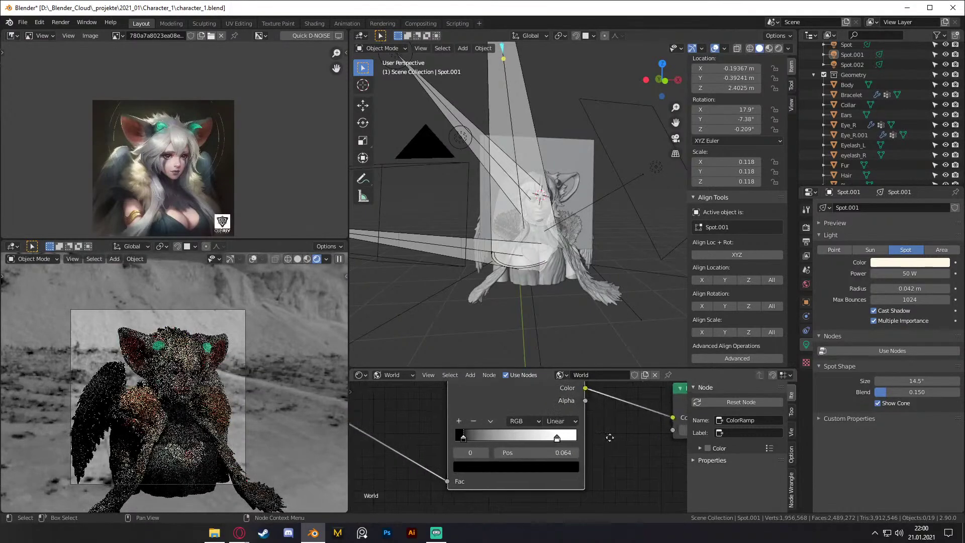
pyautogui.click(551, 440)
pyautogui.click(541, 484)
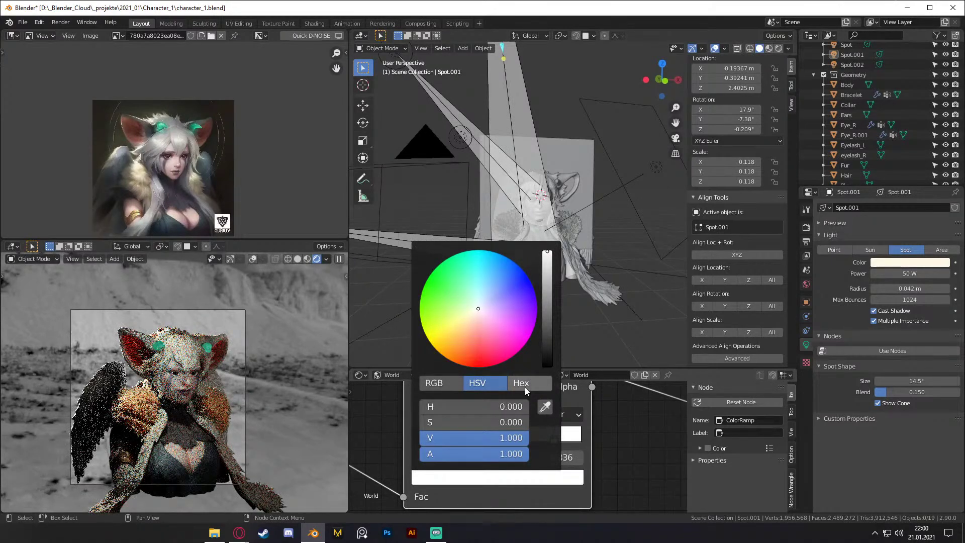
pyautogui.click(497, 476)
pyautogui.moveTo(475, 310); pyautogui.dragTo(466, 307)
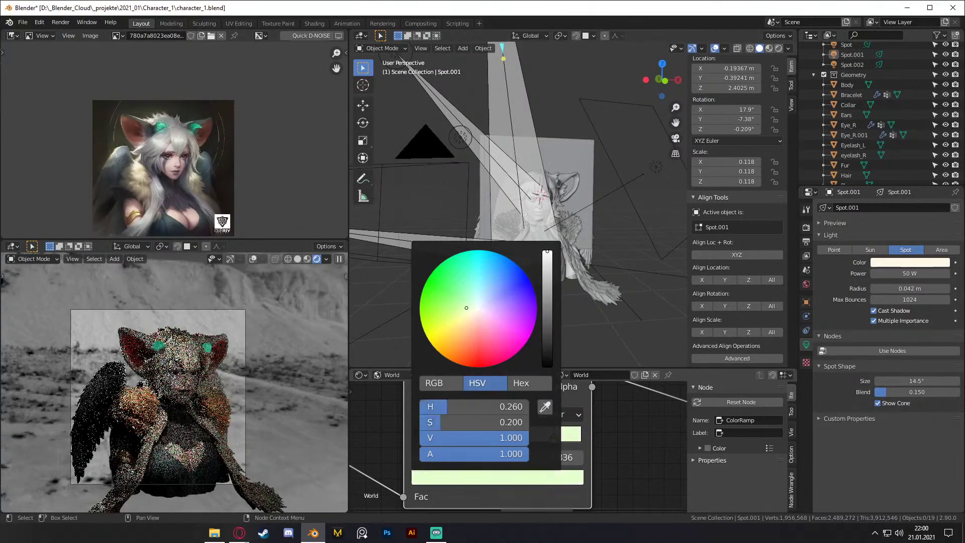
pyautogui.moveTo(547, 252); pyautogui.dragTo(547, 346)
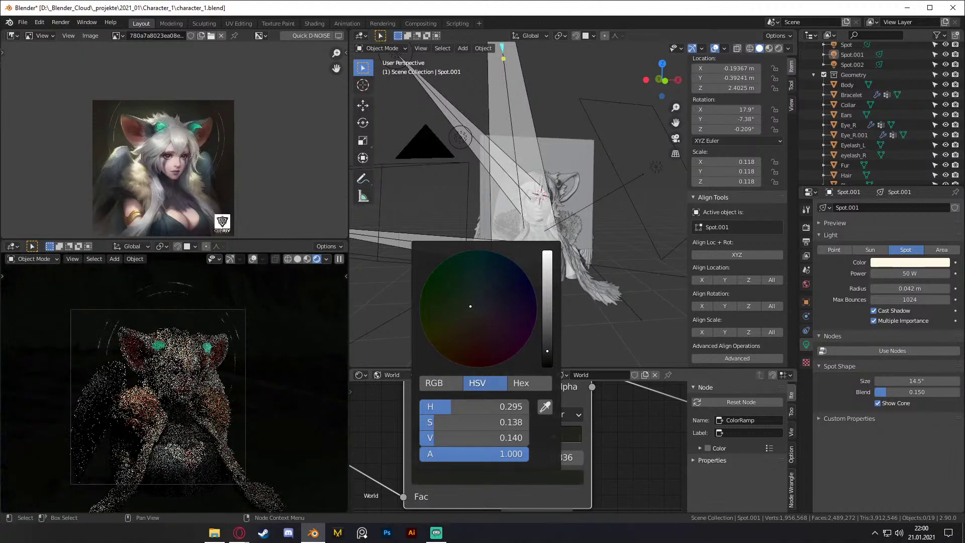
pyautogui.moveTo(547, 351); pyautogui.dragTo(547, 337)
pyautogui.click(602, 470)
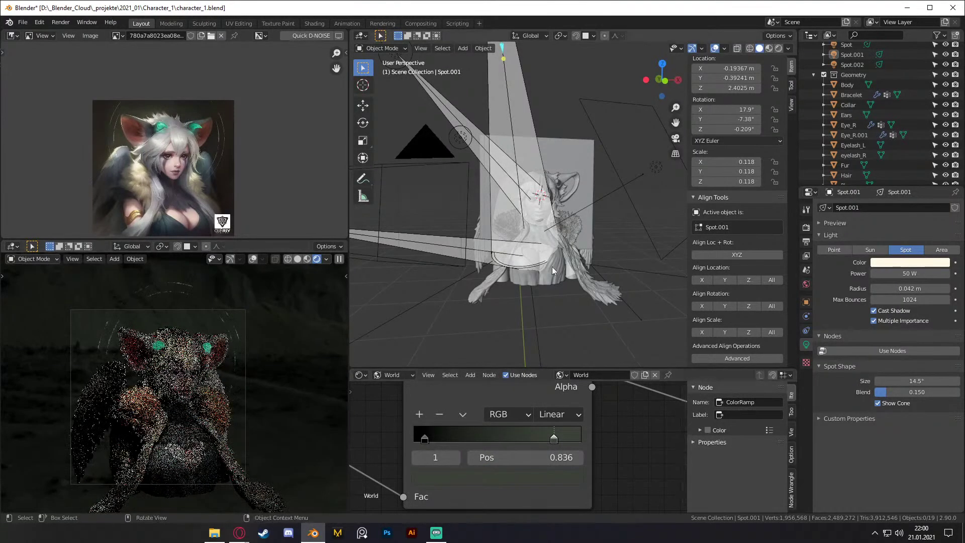
# Step: Select the camera, enable Depth of Field and expand its settings
pyautogui.scroll(-3, 553, 270)
pyautogui.click(502, 177)
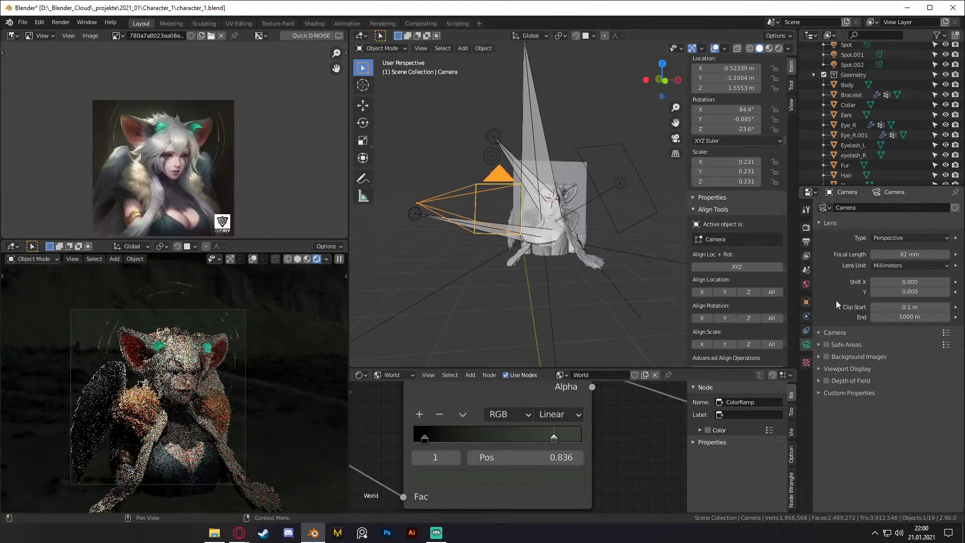
pyautogui.click(826, 380)
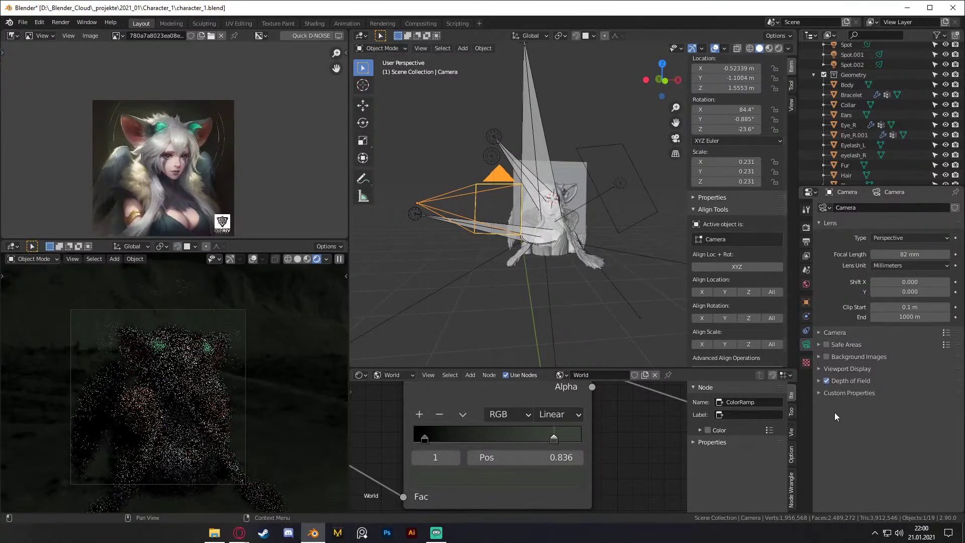
pyautogui.click(819, 381)
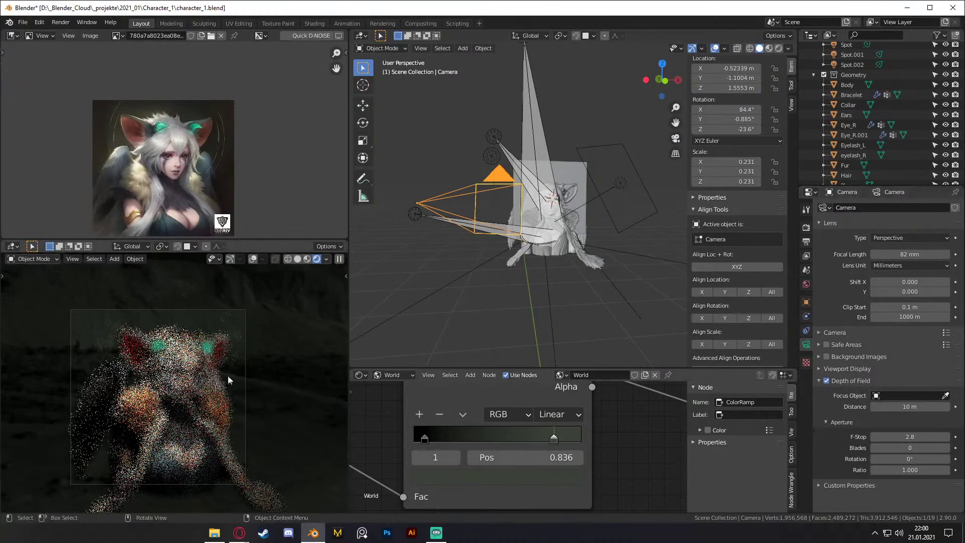
# Step: Turn on the camera's Limits in the viewport display and view the camera and character from the side
pyautogui.moveTo(462, 273); pyautogui.dragTo(557, 294, button='middle')
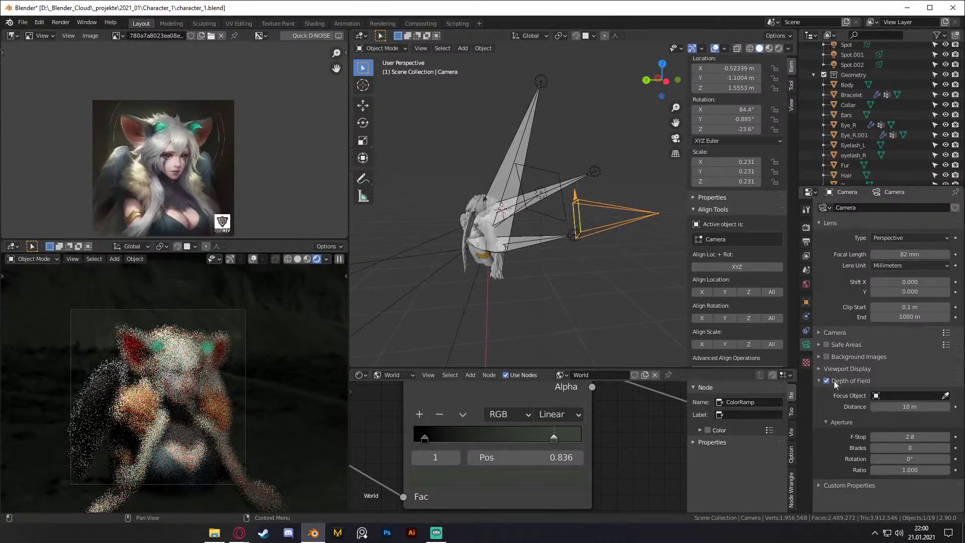
pyautogui.click(819, 370)
pyautogui.click(874, 397)
pyautogui.moveTo(667, 342); pyautogui.dragTo(609, 274, button='middle')
pyautogui.moveTo(504, 257); pyautogui.dragTo(510, 266, button='middle')
pyautogui.scroll(-3, 894, 352)
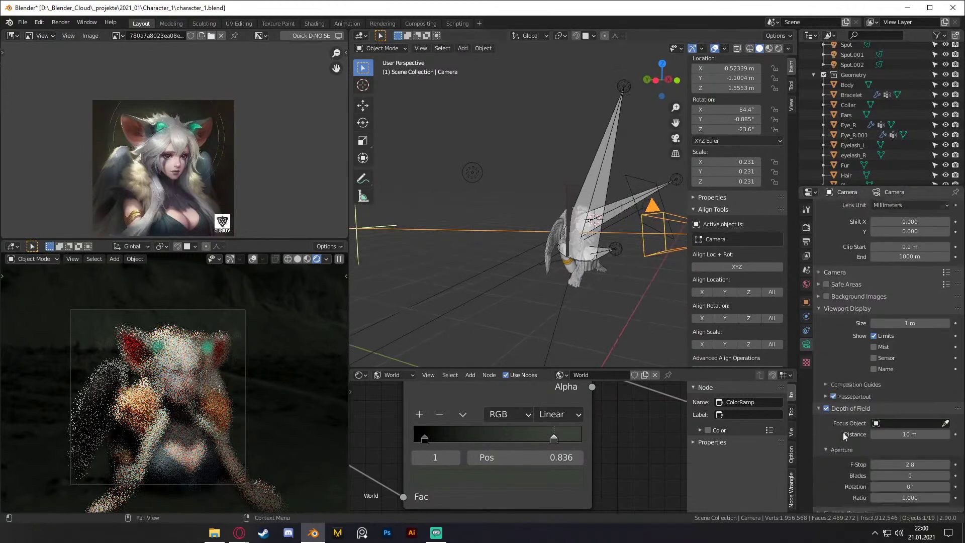
# Step: Set the camera's focus distance to 1.2 m and check the focus marker against the character's head
pyautogui.moveTo(909, 428)
pyautogui.mouseDown()
pyautogui.moveTo(924, 428)
pyautogui.moveTo(900, 428)
pyautogui.mouseUp()
pyautogui.moveTo(663, 262)
pyautogui.mouseDown(button='middle')
pyautogui.moveTo(582, 256)
pyautogui.moveTo(662, 274)
pyautogui.mouseUp(button='middle')
pyautogui.scroll(3, 582, 256)
pyautogui.scroll(3, 618, 271)
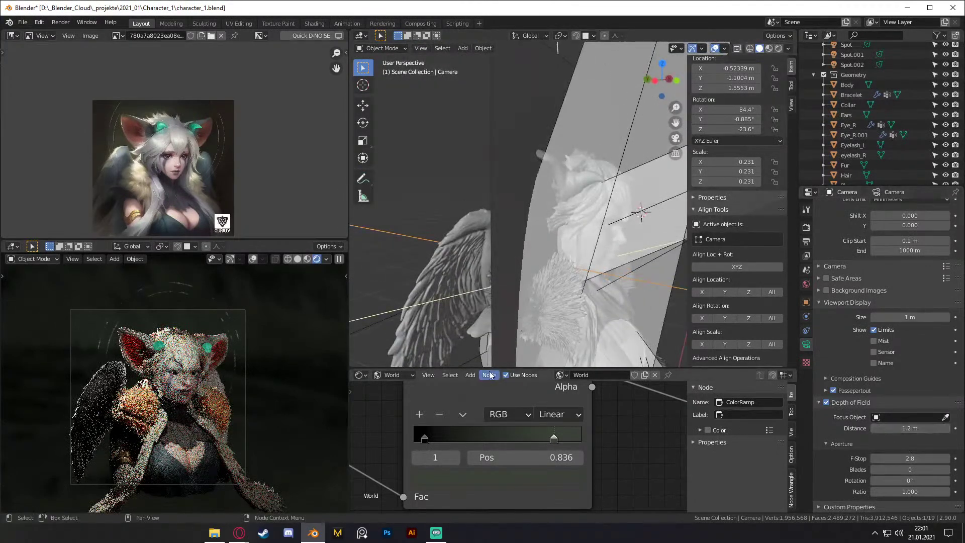
# Step: Set the camera's depth of field F-Stop to 4.0
pyautogui.scroll(2, 182, 400)
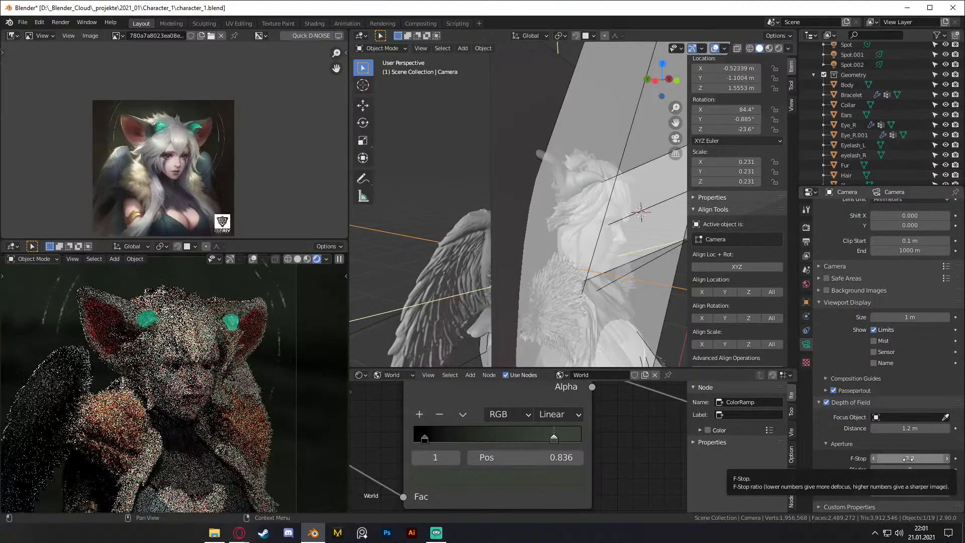
pyautogui.scroll(1, 834, 330)
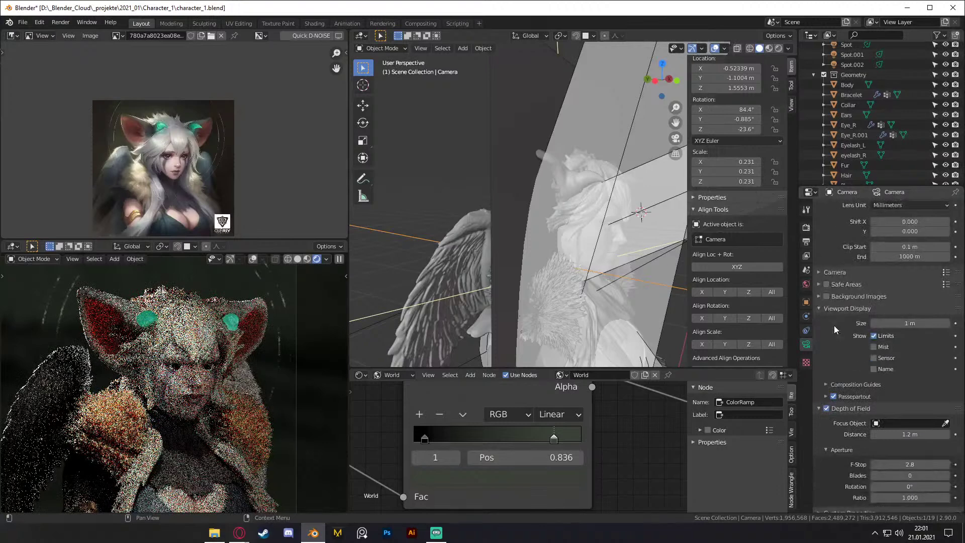
pyautogui.click(912, 460)
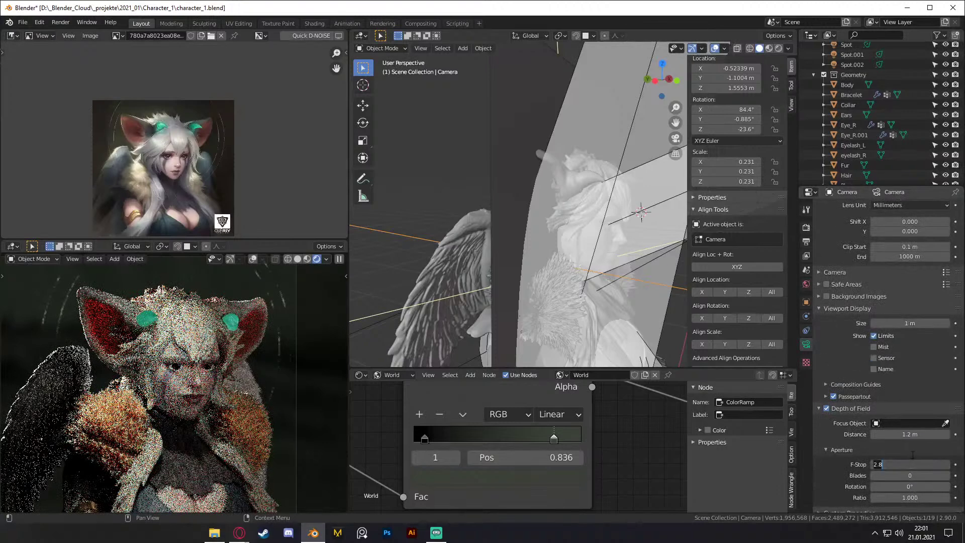
pyautogui.write('4')
pyautogui.press('Return')
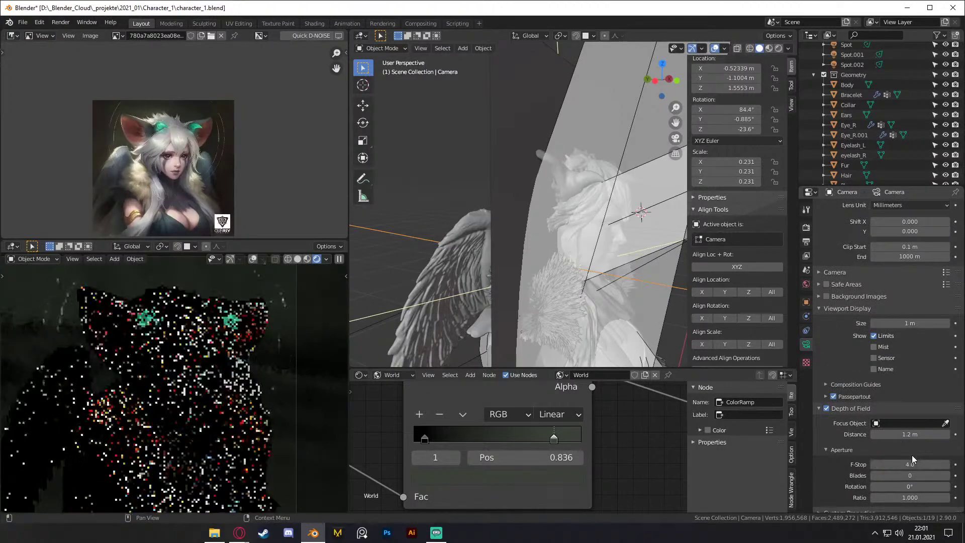
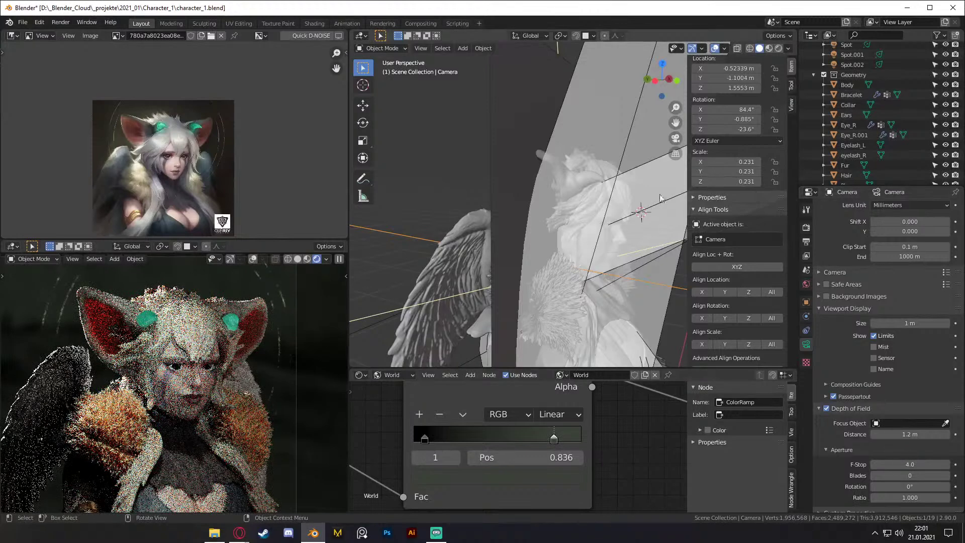
# Step: Fine-tune the camera's focus distance to 1.1 m and check the whole character in the rendered view
pyautogui.moveTo(591, 246); pyautogui.dragTo(569, 235, button='middle')
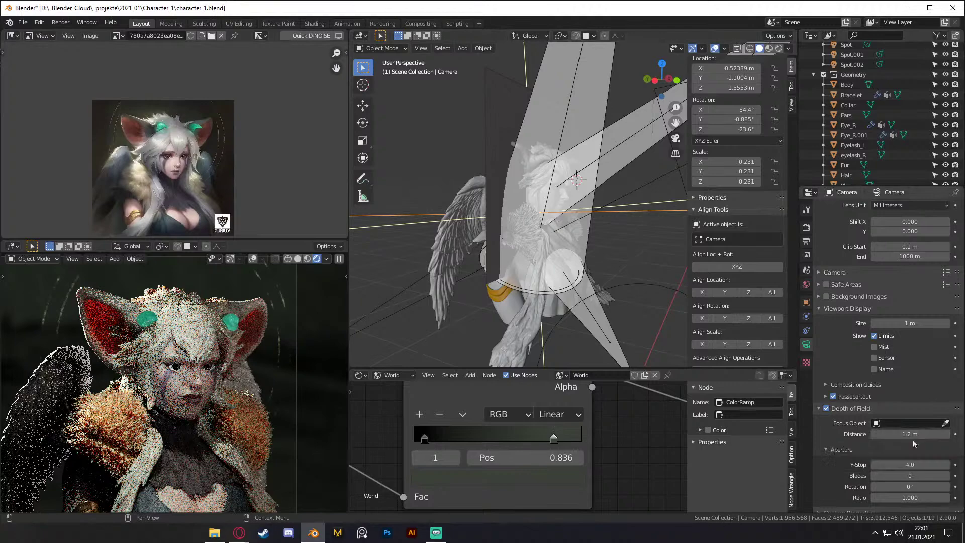
pyautogui.click(946, 435)
pyautogui.click(874, 436)
pyautogui.click(874, 435)
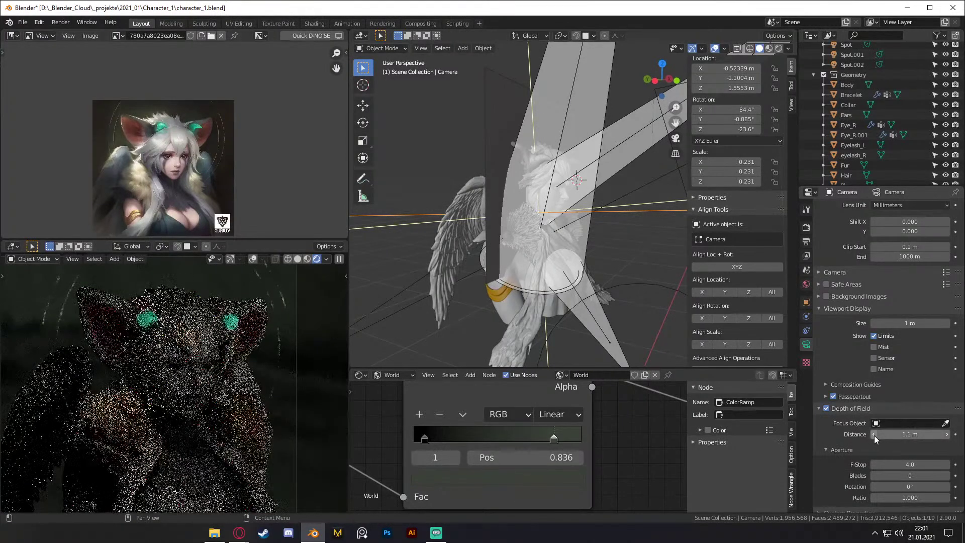
pyautogui.scroll(-3, 623, 427)
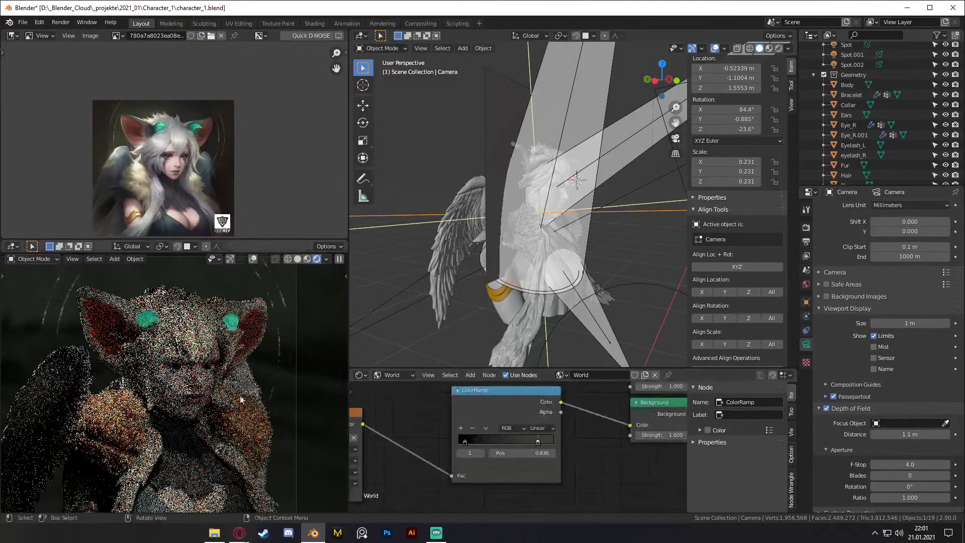
pyautogui.scroll(-3, 275, 401)
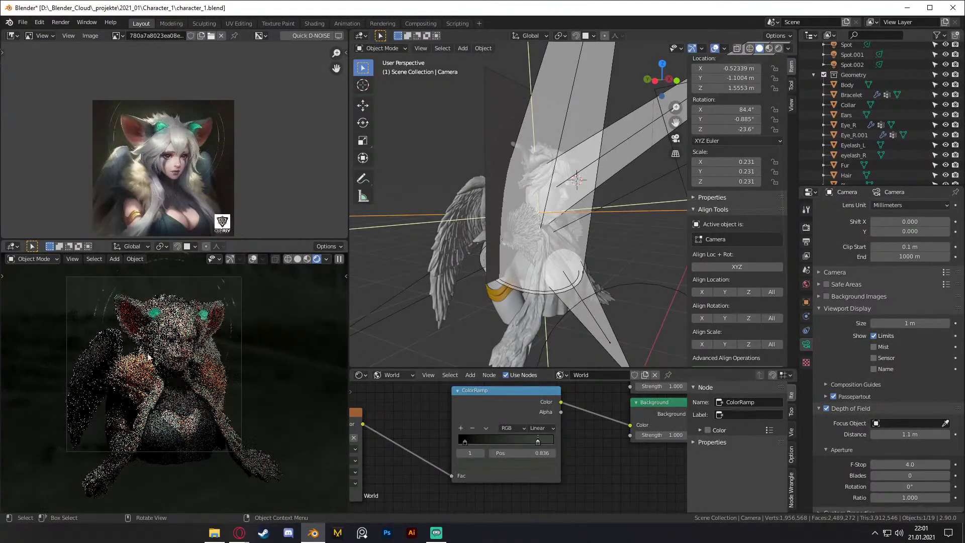
# Step: Slightly brighten the black stop's colour in the World ColorRamp to a very dark grey
pyautogui.scroll(3, 613, 472)
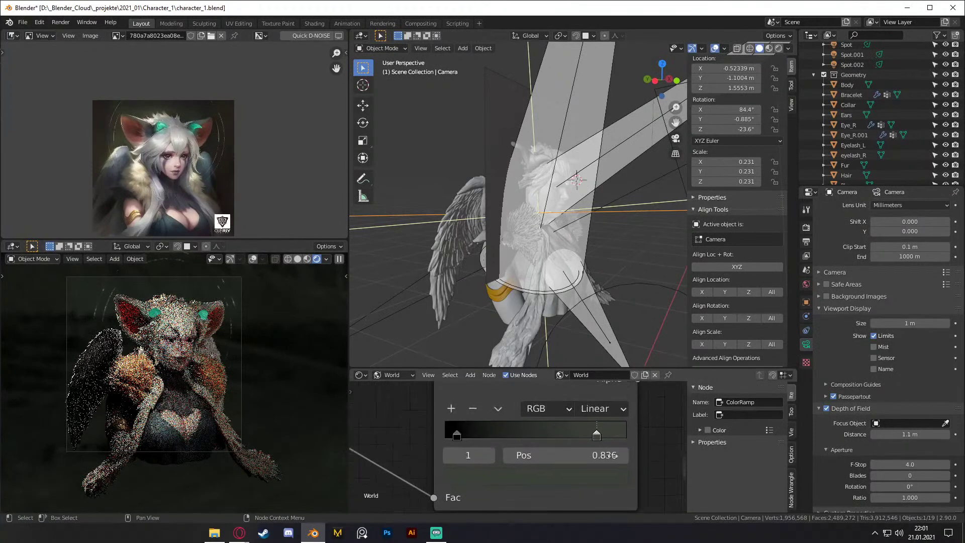
pyautogui.click(455, 436)
pyautogui.click(481, 473)
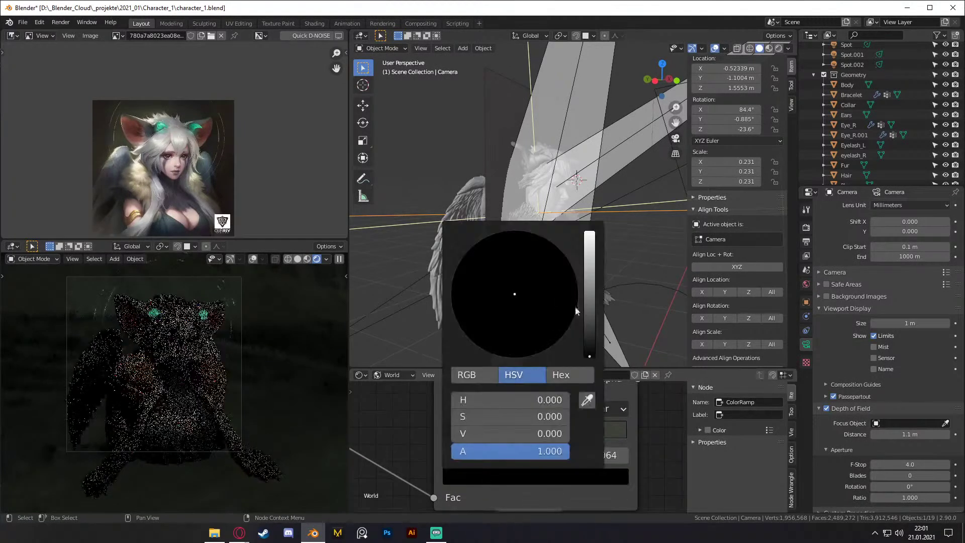
pyautogui.moveTo(591, 350); pyautogui.dragTo(589, 352)
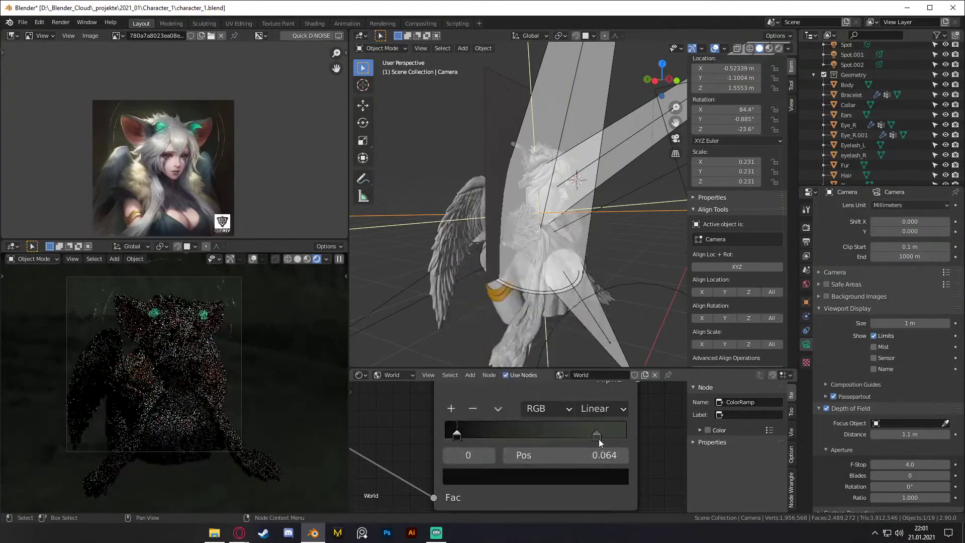
pyautogui.click(598, 440)
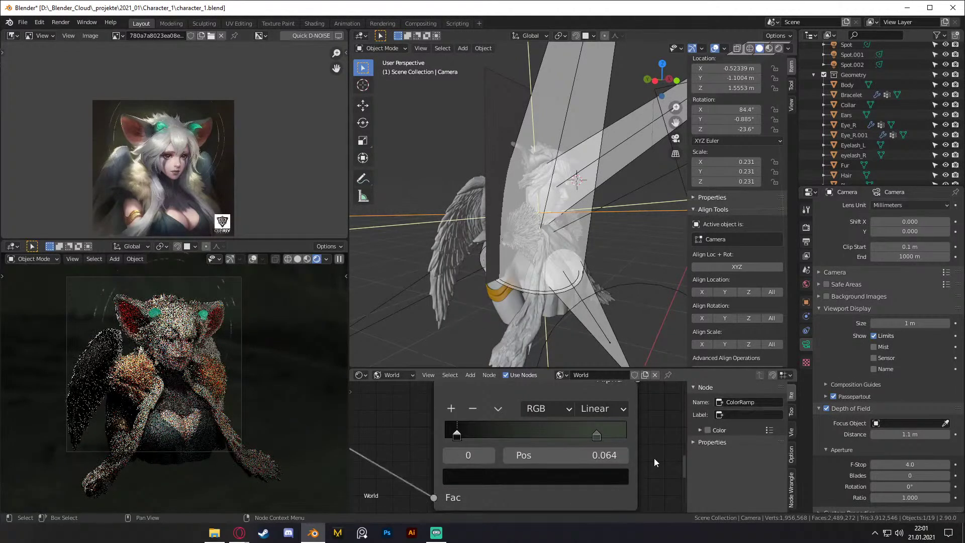
# Step: Set the World background's Mapping rotation to 126° on Z, trying a Y tilt and resetting it to 0°
pyautogui.scroll(-4, 648, 438)
pyautogui.moveTo(485, 454); pyautogui.dragTo(607, 464, button='middle')
pyautogui.scroll(2, 591, 462)
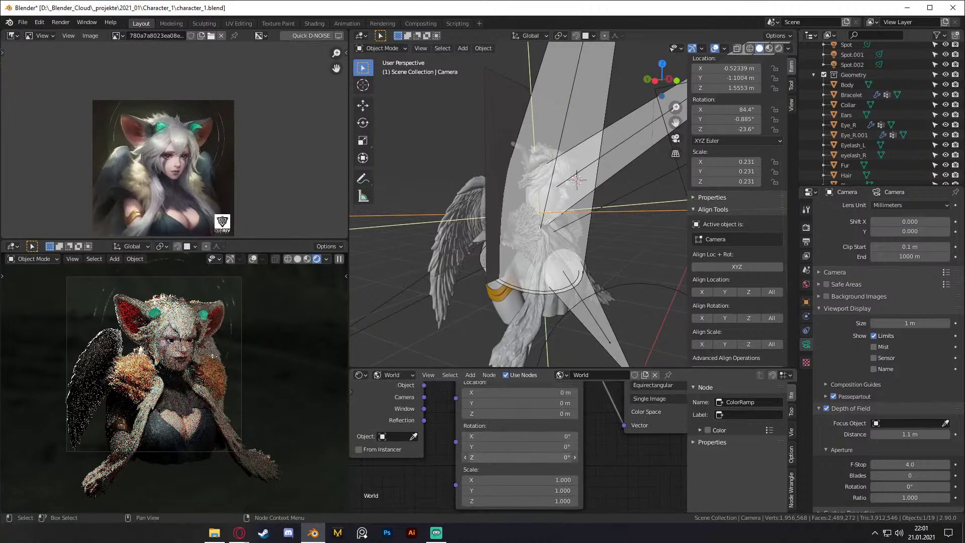
pyautogui.moveTo(522, 457); pyautogui.dragTo(598, 457)
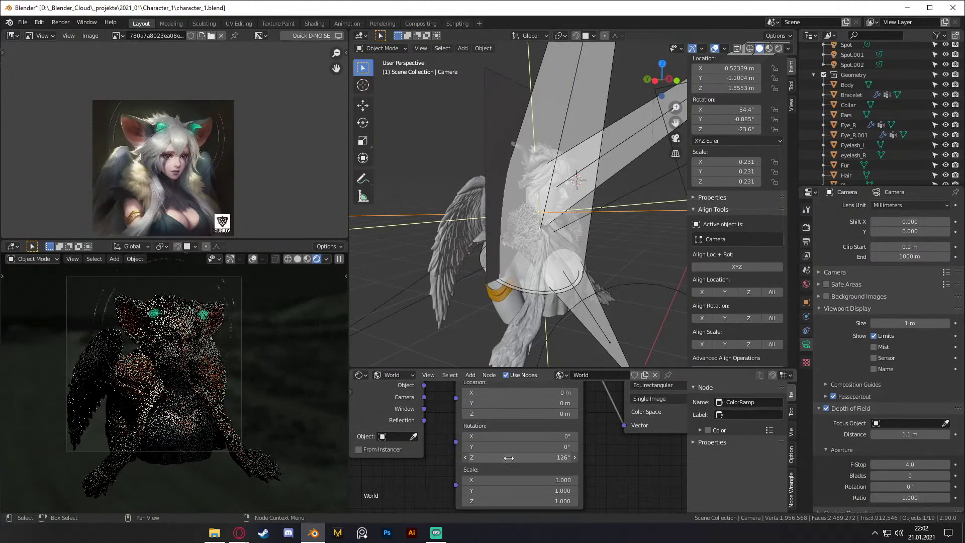
pyautogui.moveTo(506, 446); pyautogui.dragTo(521, 446)
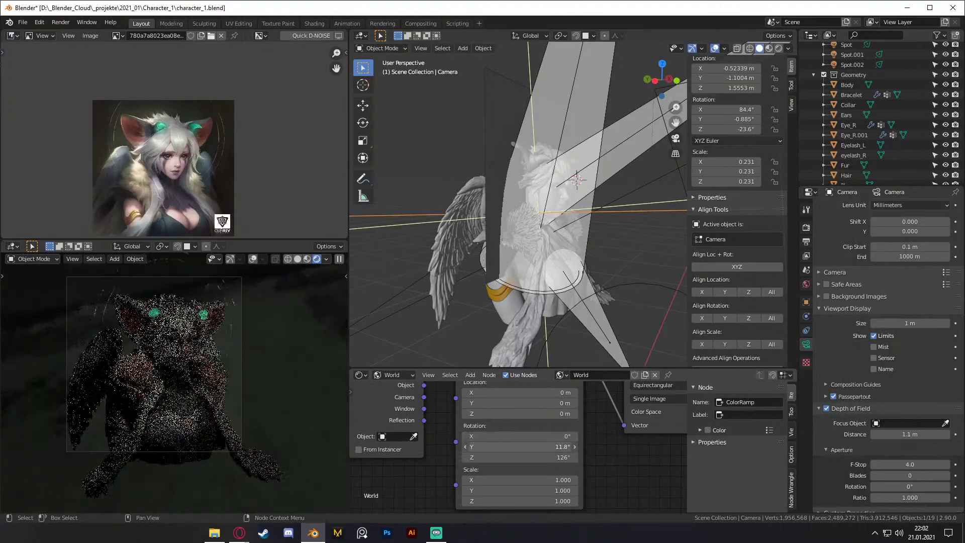
pyautogui.press('BackSpace')
# Step: Tilt the background's Mapping rotation to 64.8° on X and -10.1° on Y, judging the result in the rendered view
pyautogui.moveTo(506, 436); pyautogui.dragTo(518, 436)
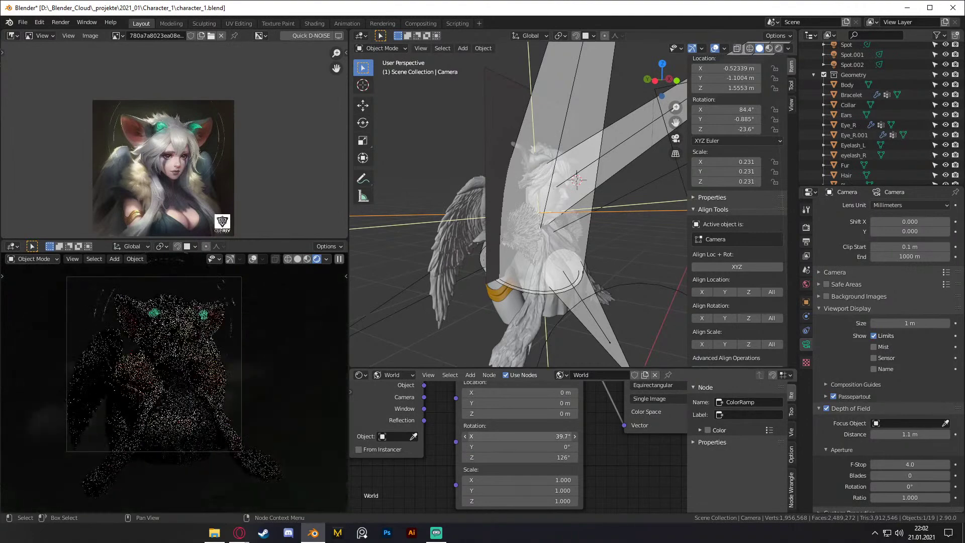
pyautogui.moveTo(518, 447); pyautogui.dragTo(525, 447)
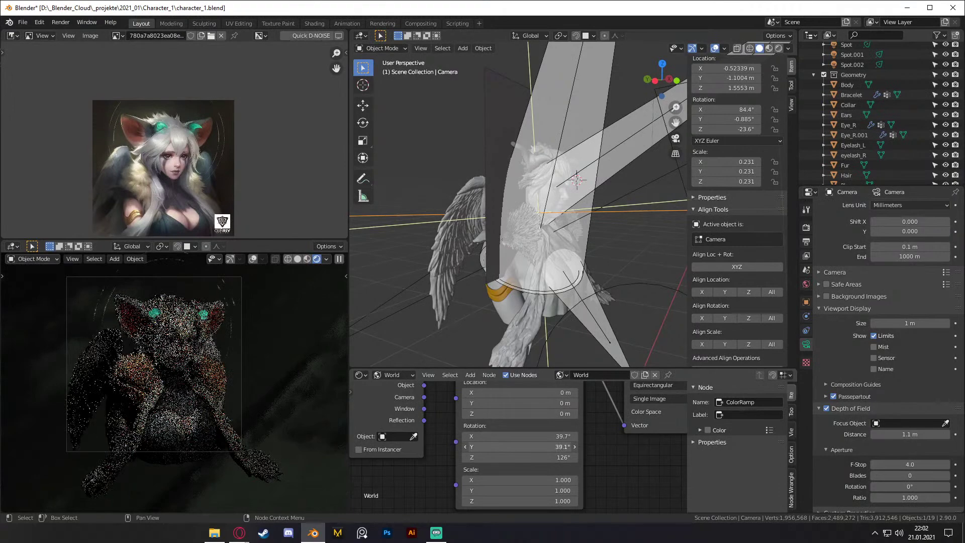
pyautogui.moveTo(520, 436); pyautogui.dragTo(542, 437)
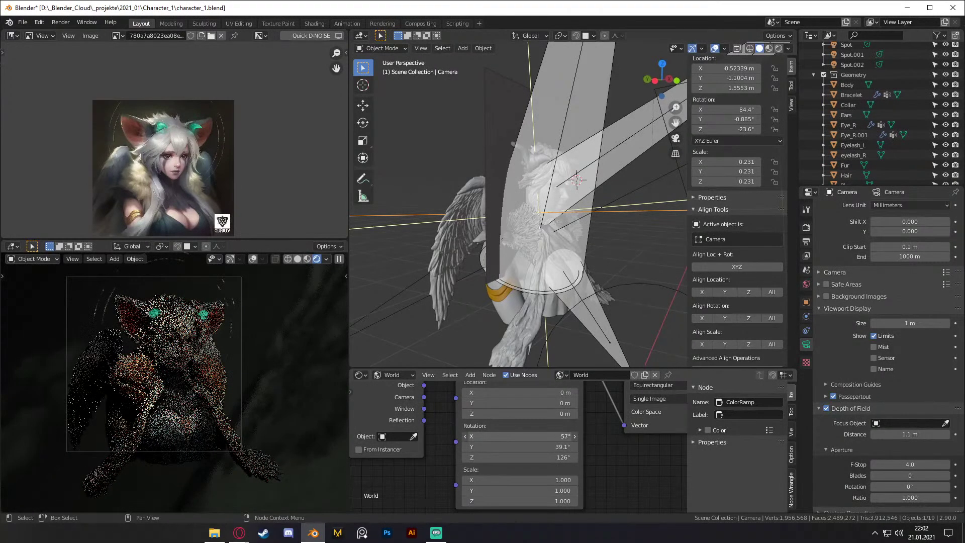
pyautogui.moveTo(520, 446); pyautogui.dragTo(500, 446)
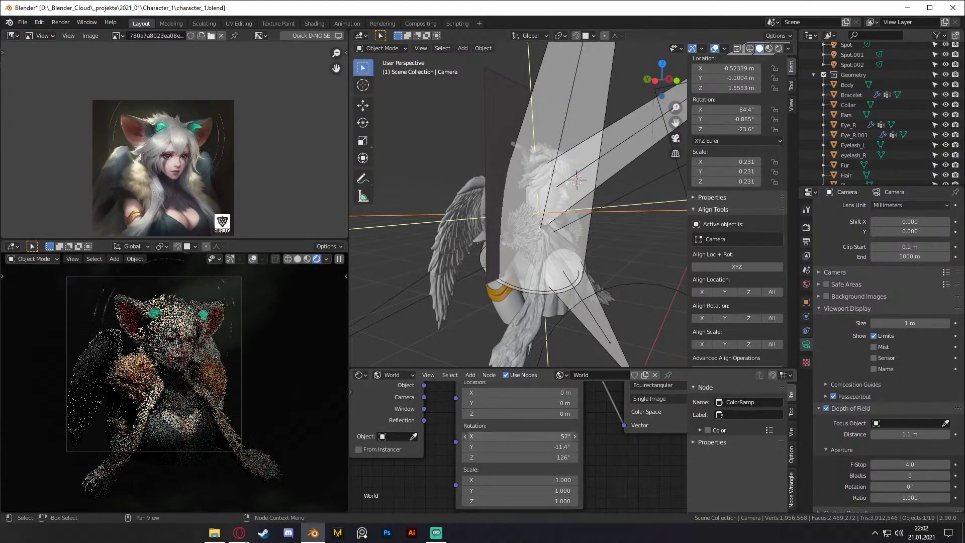
pyautogui.moveTo(520, 436); pyautogui.dragTo(527, 437)
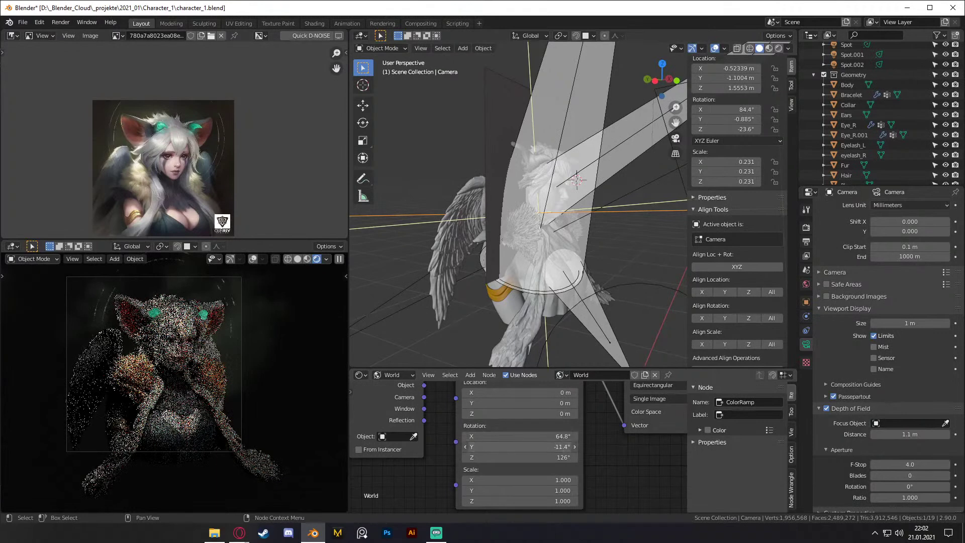
pyautogui.moveTo(520, 447); pyautogui.dragTo(526, 446)
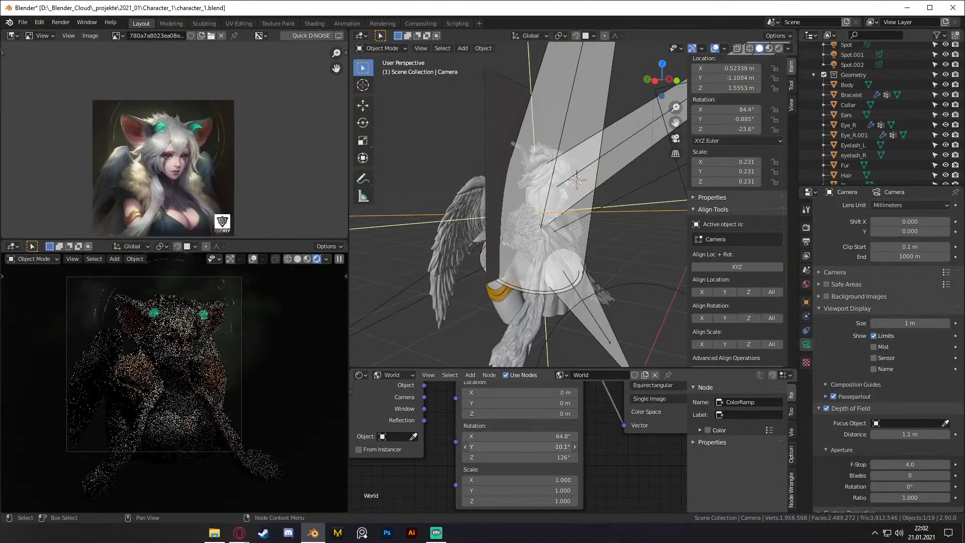
pyautogui.scroll(2, 248, 373)
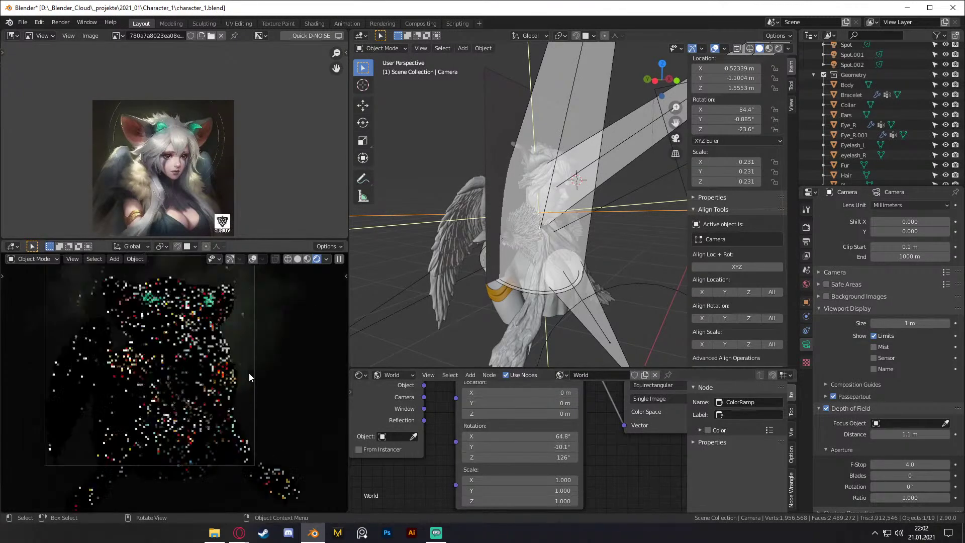
pyautogui.scroll(-2, 601, 468)
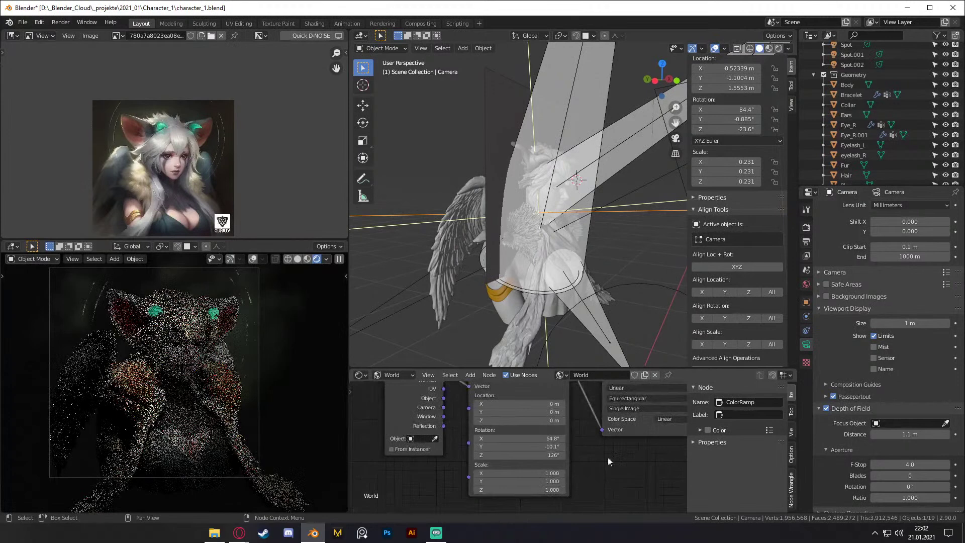
# Step: Move the World ColorRamp's dark stop to position 0 and fine-tune the brightness of the lighter stop's colour
pyautogui.moveTo(651, 471); pyautogui.dragTo(513, 491, button='middle')
pyautogui.scroll(5, 652, 446)
pyautogui.moveTo(653, 446); pyautogui.dragTo(587, 476, button='middle')
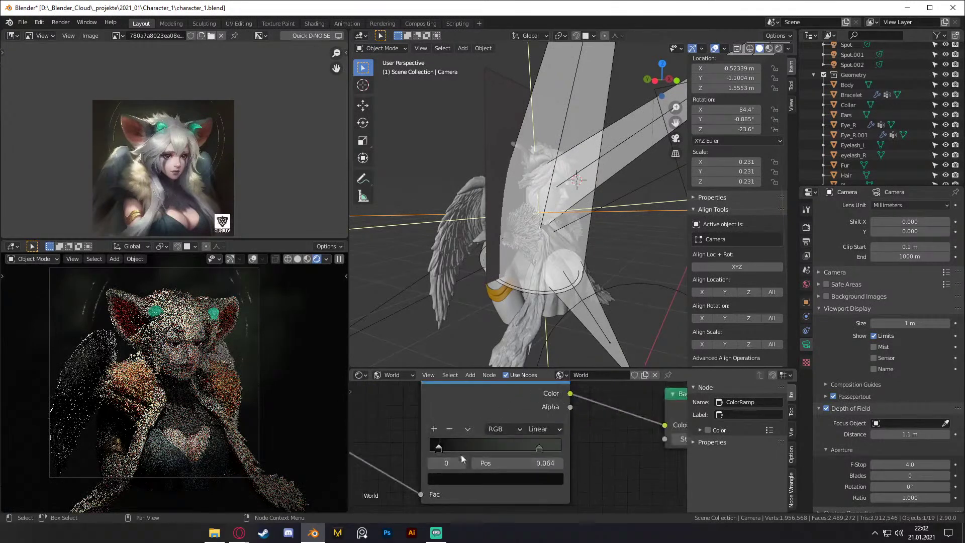
pyautogui.moveTo(439, 447); pyautogui.dragTo(407, 451)
pyautogui.click(539, 448)
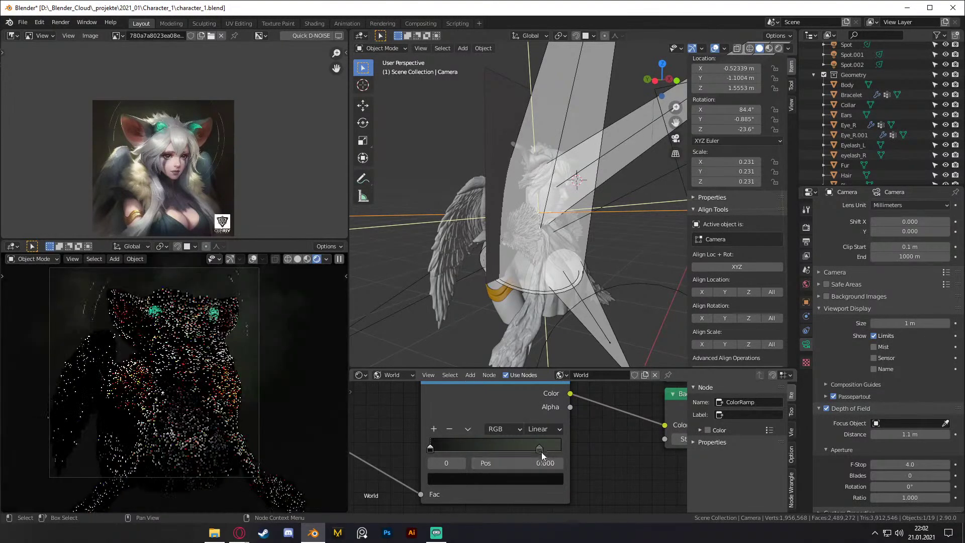
pyautogui.click(538, 473)
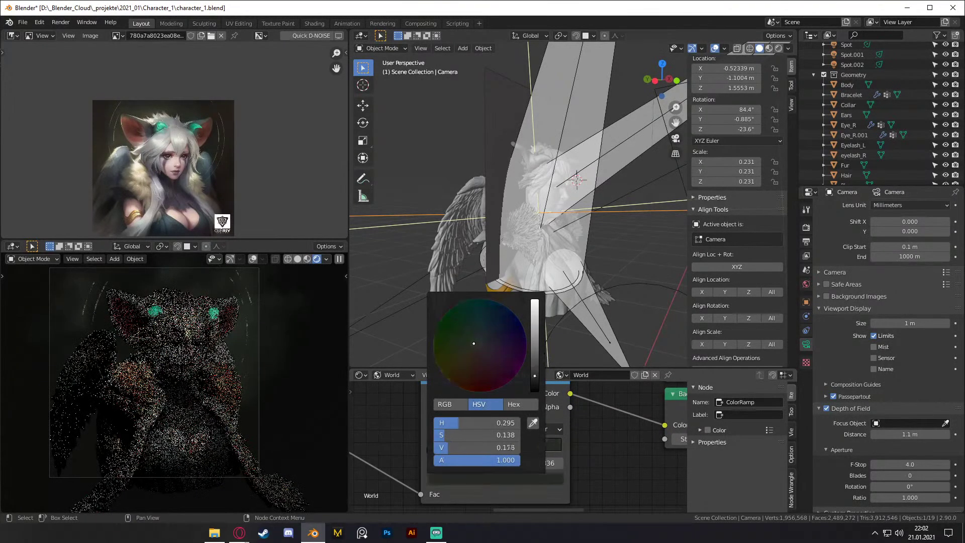
pyautogui.moveTo(534, 377); pyautogui.dragTo(534, 376)
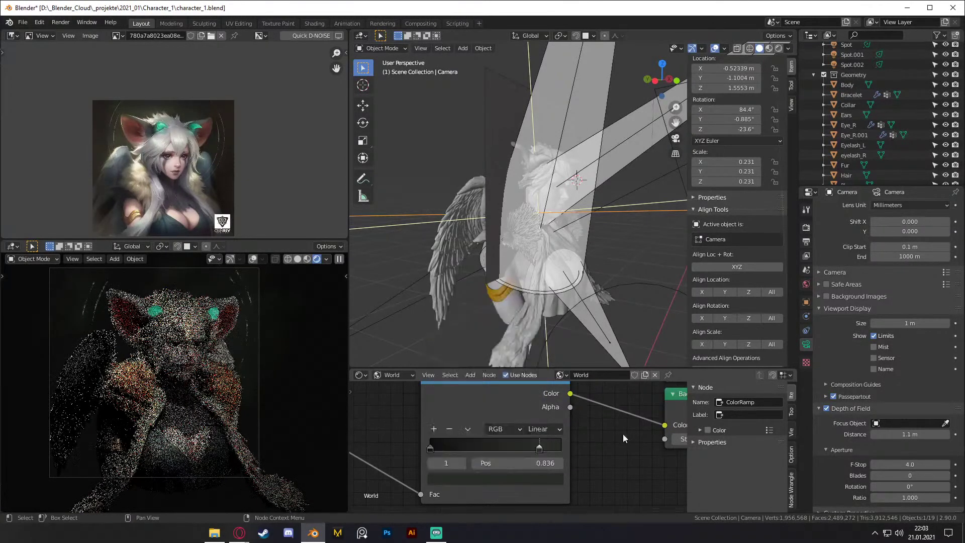
# Step: Check the framing of the character in the rendered view and save the file character_1.blend
pyautogui.scroll(-2, 235, 366)
pyautogui.scroll(2, 234, 369)
pyautogui.keyDown('shift'); pyautogui.moveTo(234, 370); pyautogui.dragTo(226, 367, button='middle'); pyautogui.keyUp('shift')
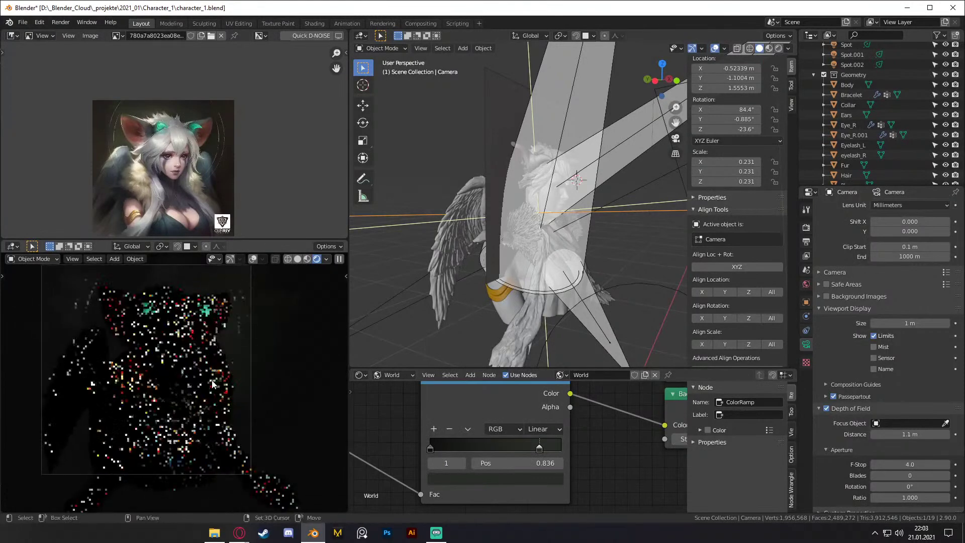
pyautogui.click(23, 22)
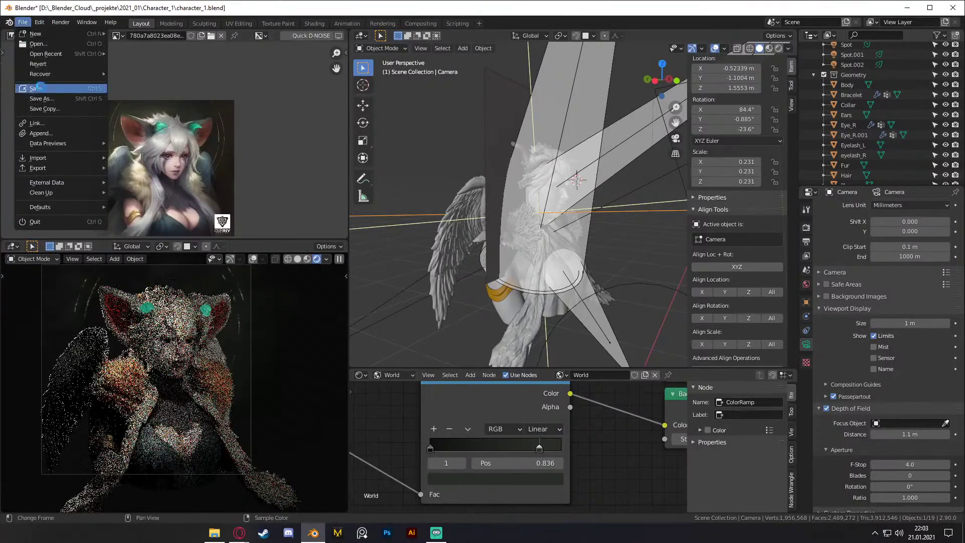
pyautogui.click(31, 91)
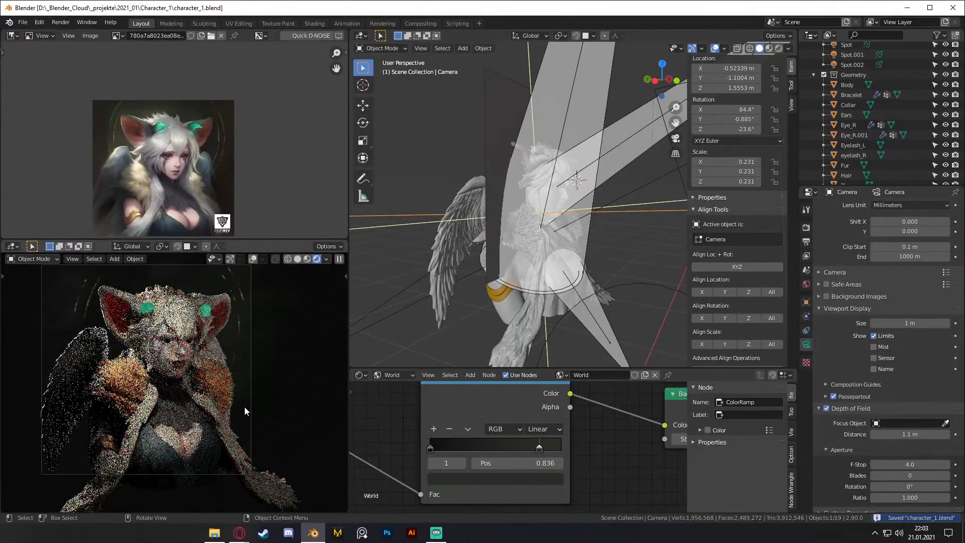
# Step: Look over the World shader nodes and examine the character's face and horns up close in the reference image
pyautogui.scroll(-4, 587, 454)
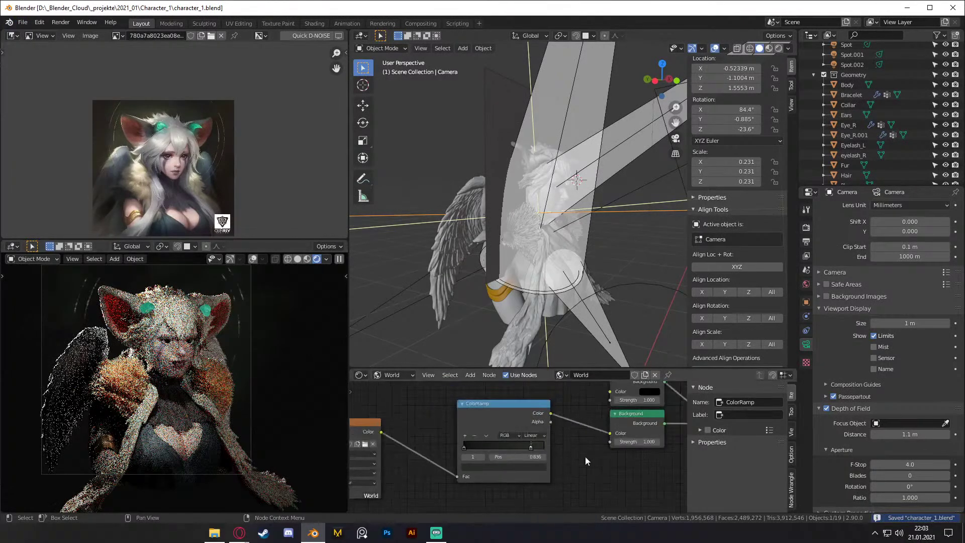
pyautogui.moveTo(583, 464); pyautogui.dragTo(493, 453, button='middle')
pyautogui.scroll(4, 518, 451)
pyautogui.scroll(-3, 558, 453)
pyautogui.moveTo(568, 452); pyautogui.dragTo(517, 481, button='middle')
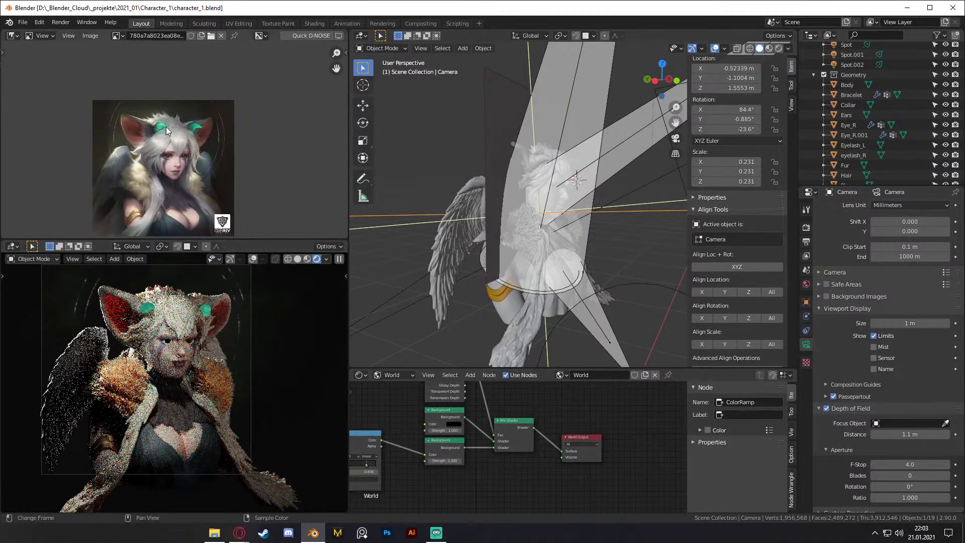
pyautogui.scroll(5, 164, 160)
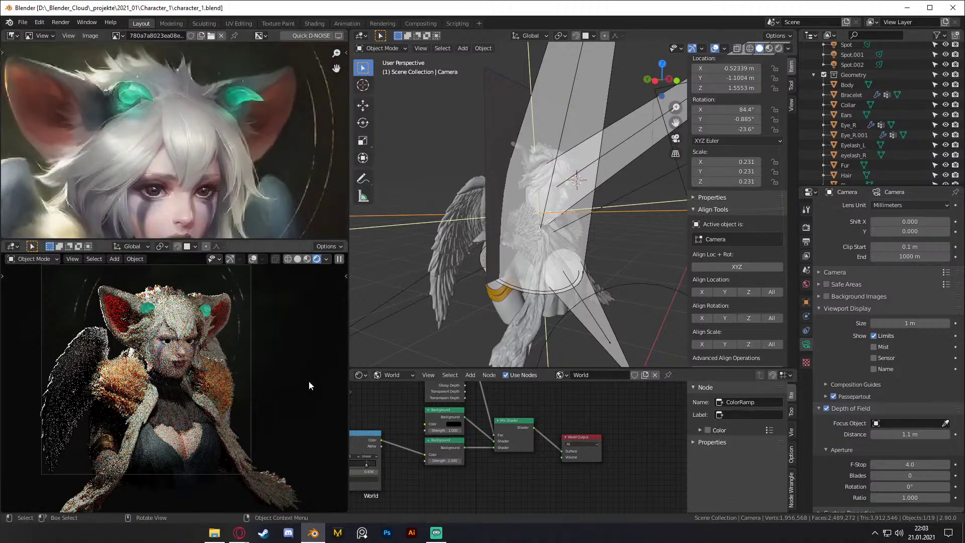
# Step: Add a point light at the character's head and set its radius to 0.01 m
pyautogui.scroll(8, 445, 220)
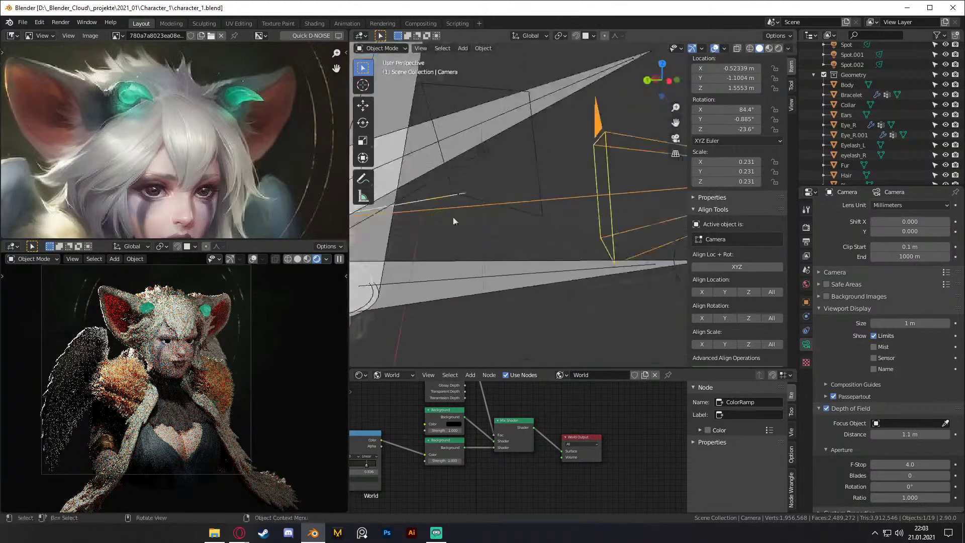
pyautogui.moveTo(445, 220); pyautogui.dragTo(594, 220, button='middle')
pyautogui.scroll(-6, 594, 220)
pyautogui.moveTo(402, 222); pyautogui.dragTo(522, 153, button='middle')
pyautogui.hotkey('shift', 'a')
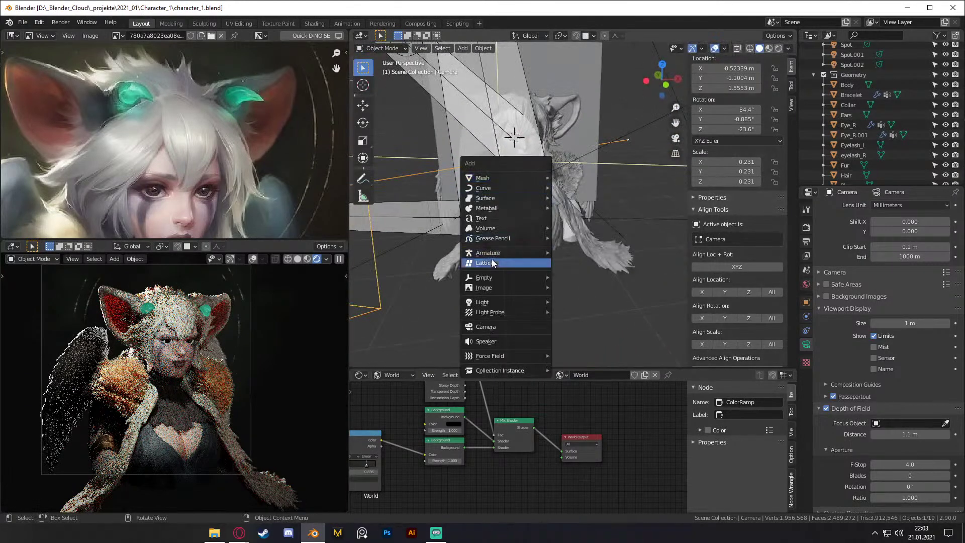
pyautogui.moveTo(532, 302)
pyautogui.click(572, 302)
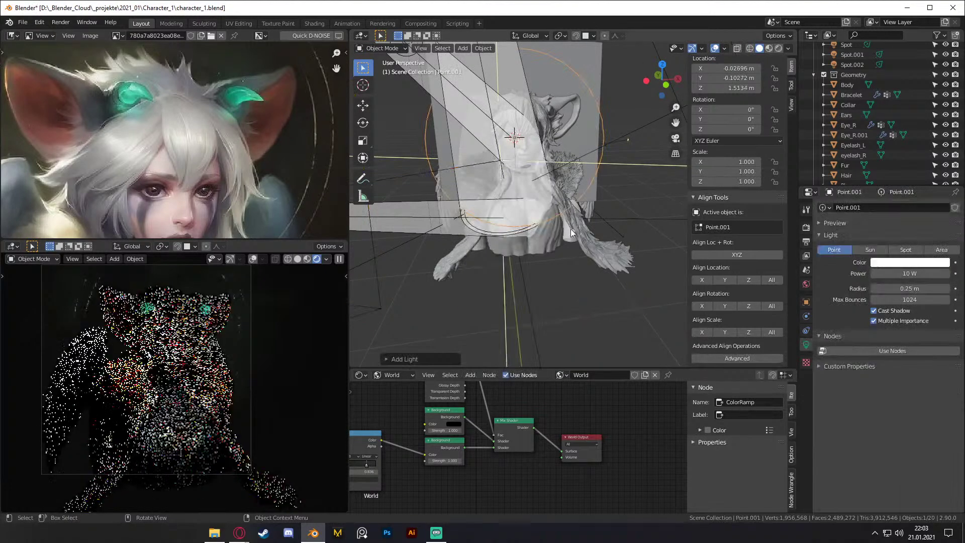
pyautogui.click(904, 288)
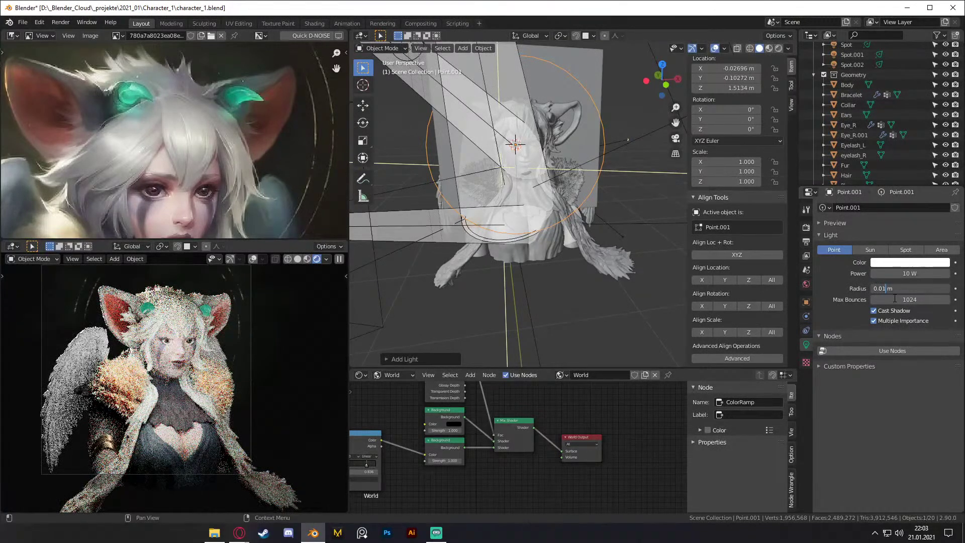
pyautogui.write('0.01')
pyautogui.press('Return')
# Step: Move the new point light in front of the face to about X -0.129 m, Y -0.681 m, Z 1.555 m
pyautogui.moveTo(585, 221); pyautogui.dragTo(514, 213, button='middle')
pyautogui.scroll(-2, 520, 216)
pyautogui.scroll(6, 520, 216)
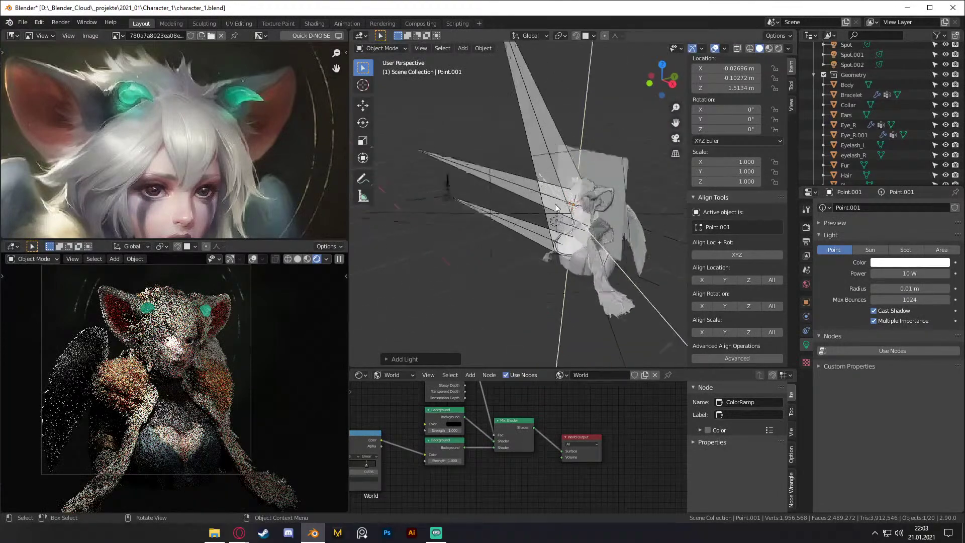
pyautogui.press('g')
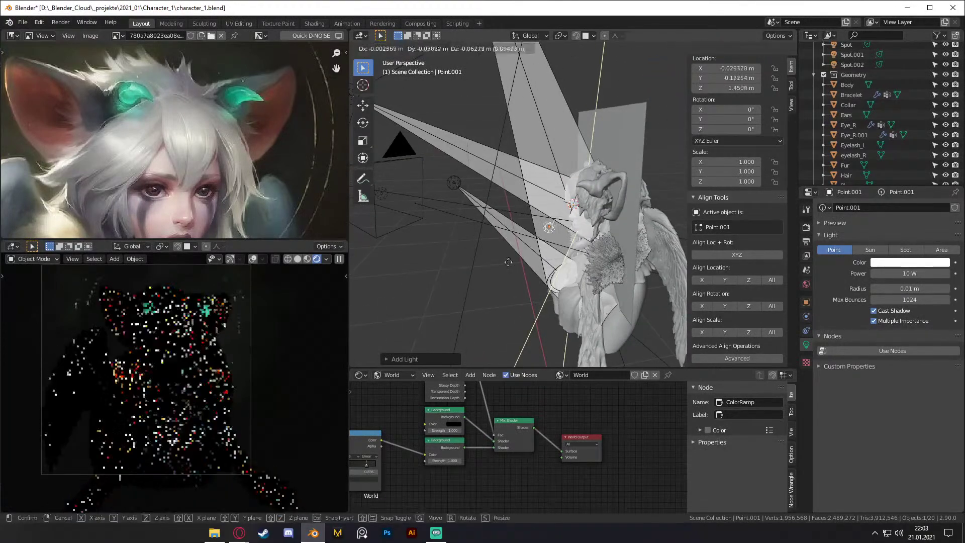
pyautogui.click(396, 238)
pyautogui.keyDown('shift'); pyautogui.moveTo(475, 248); pyautogui.dragTo(601, 248, button='middle'); pyautogui.keyUp('shift')
pyautogui.press('g')
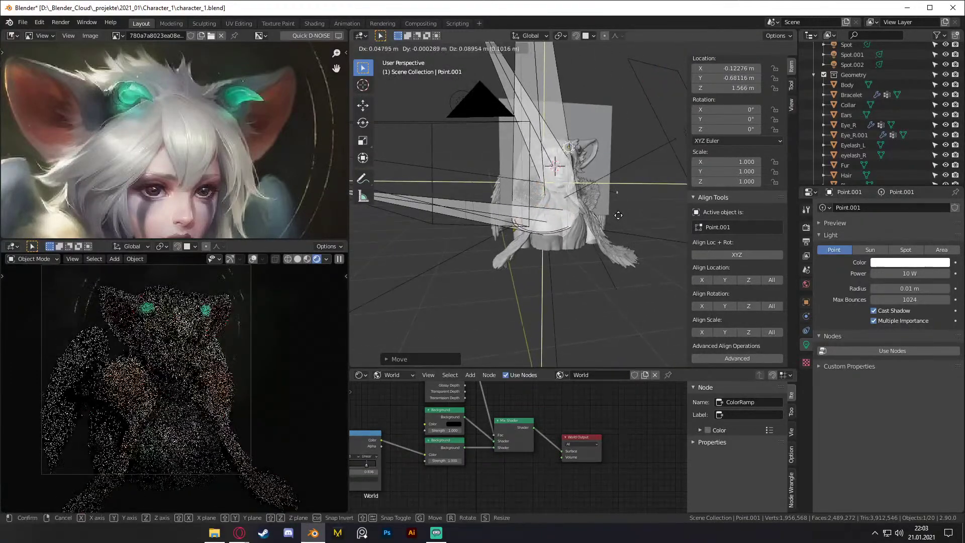
pyautogui.click(616, 223)
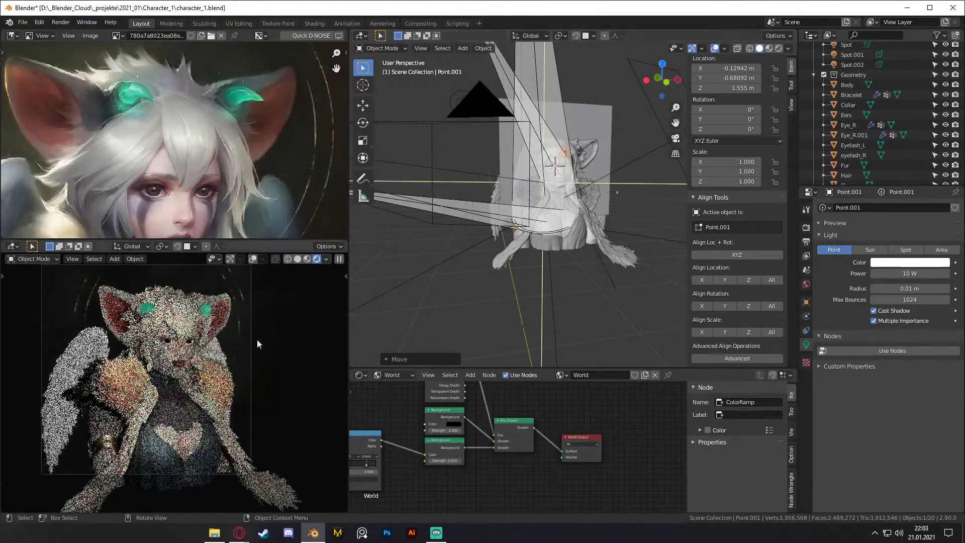
# Step: Move the point light in front of the face to about X -0.292 m, Y -0.705 m, Z 1.561 m
pyautogui.scroll(5, 196, 347)
pyautogui.keyDown('shift'); pyautogui.moveTo(195, 347); pyautogui.dragTo(181, 374, button='middle'); pyautogui.keyUp('shift')
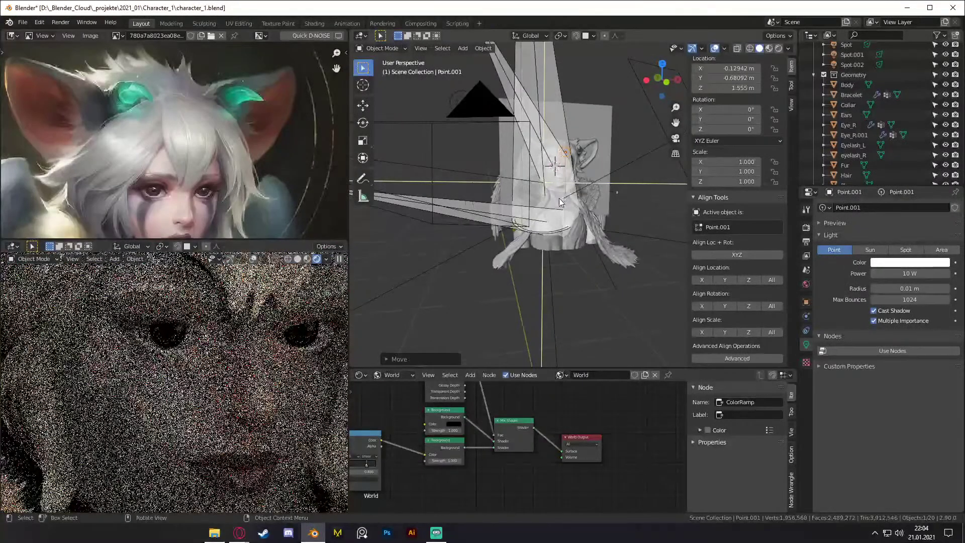
pyautogui.moveTo(558, 203); pyautogui.dragTo(621, 211, button='middle')
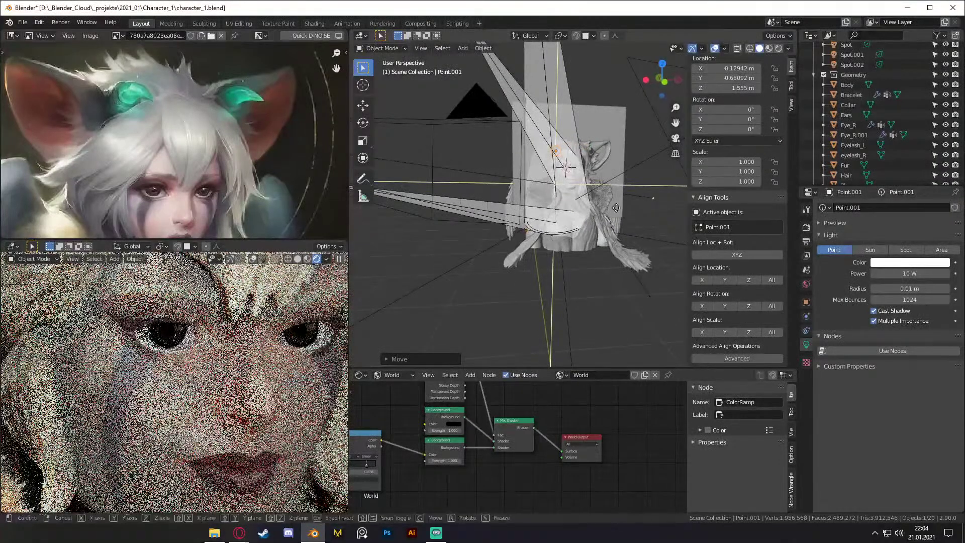
pyautogui.press('g')
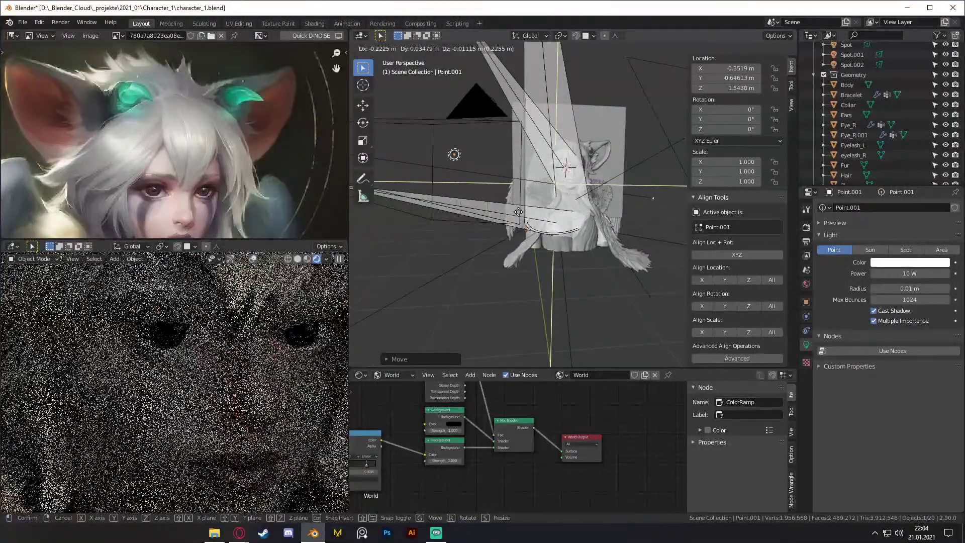
pyautogui.click(495, 217)
pyautogui.moveTo(495, 216); pyautogui.dragTo(561, 216, button='middle')
pyautogui.press('g')
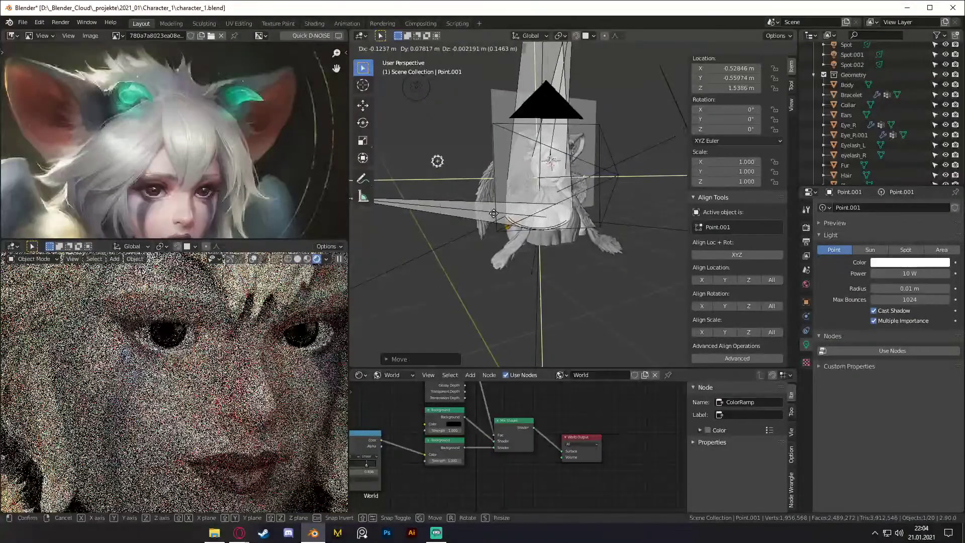
pyautogui.click(562, 217)
# Step: Move the point light to about X 0.132 m, Y -0.670 m, Z 1.544 m and set its power to 100 W
pyautogui.moveTo(562, 217); pyautogui.dragTo(633, 195, button='middle')
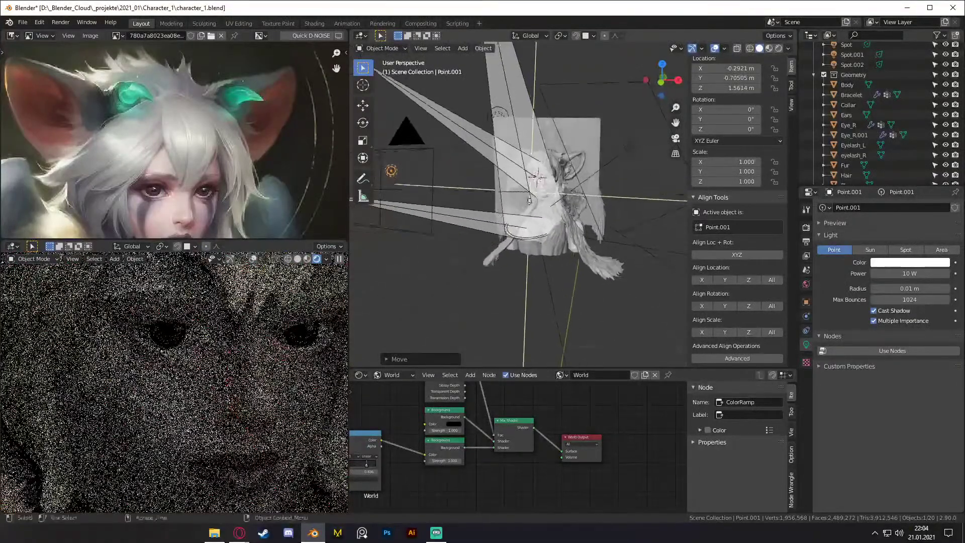
pyautogui.press('g')
pyautogui.click(644, 189)
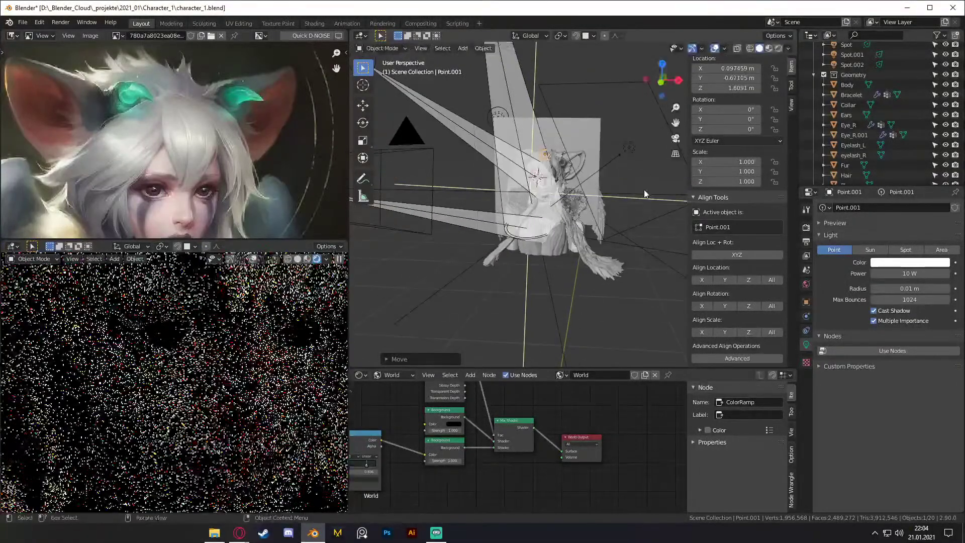
pyautogui.moveTo(638, 195); pyautogui.dragTo(599, 192, button='middle')
pyautogui.press('g')
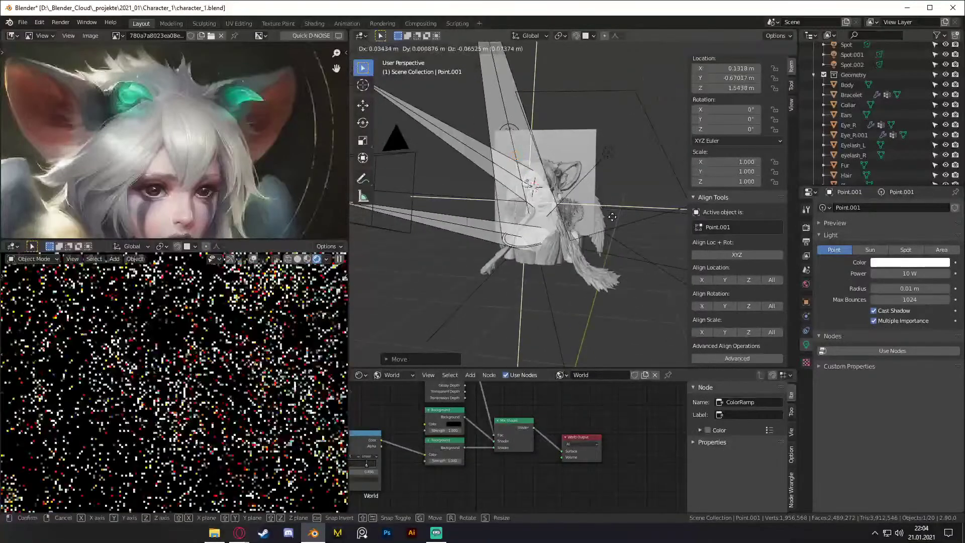
pyautogui.click(879, 291)
pyautogui.click(909, 274)
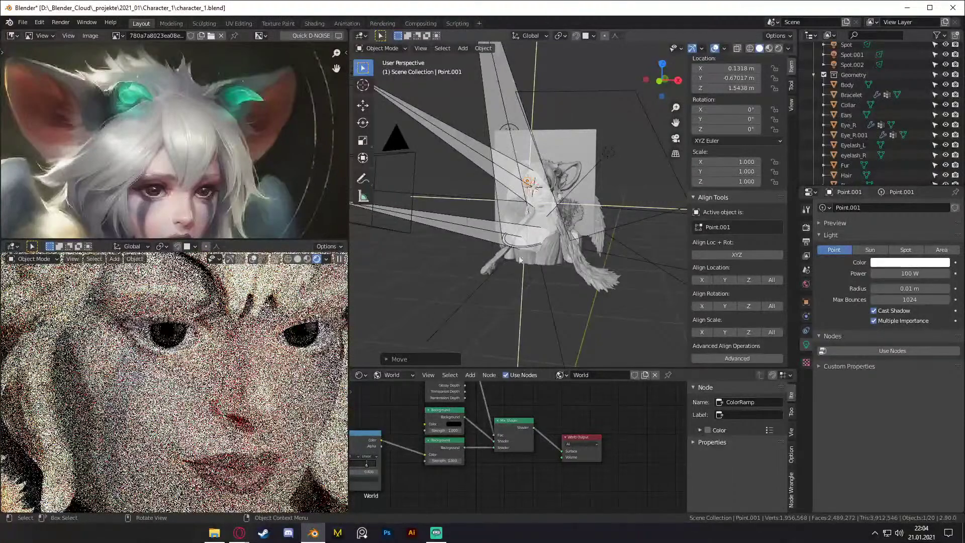
# Step: Delete the point light in front of the character's face
pyautogui.scroll(-3, 237, 351)
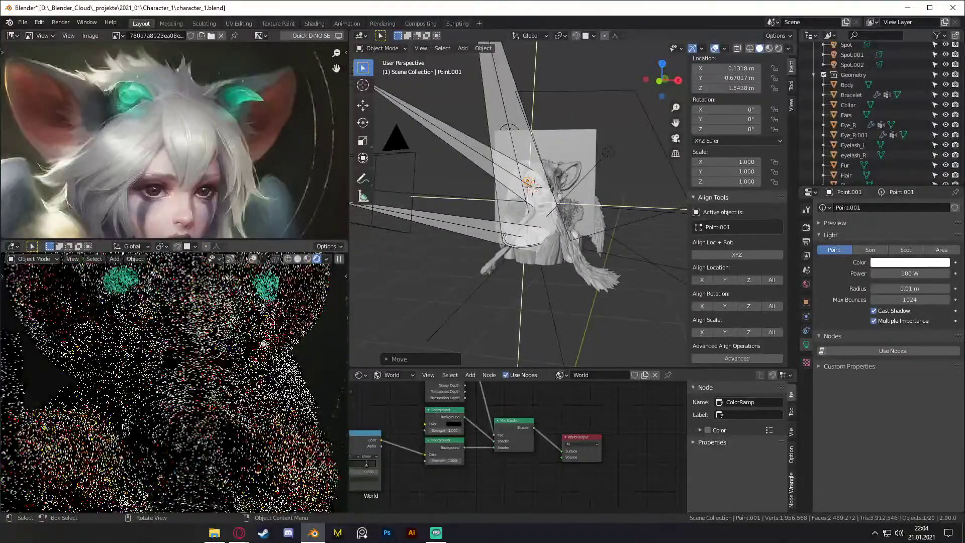
pyautogui.click(526, 182)
pyautogui.click(526, 180)
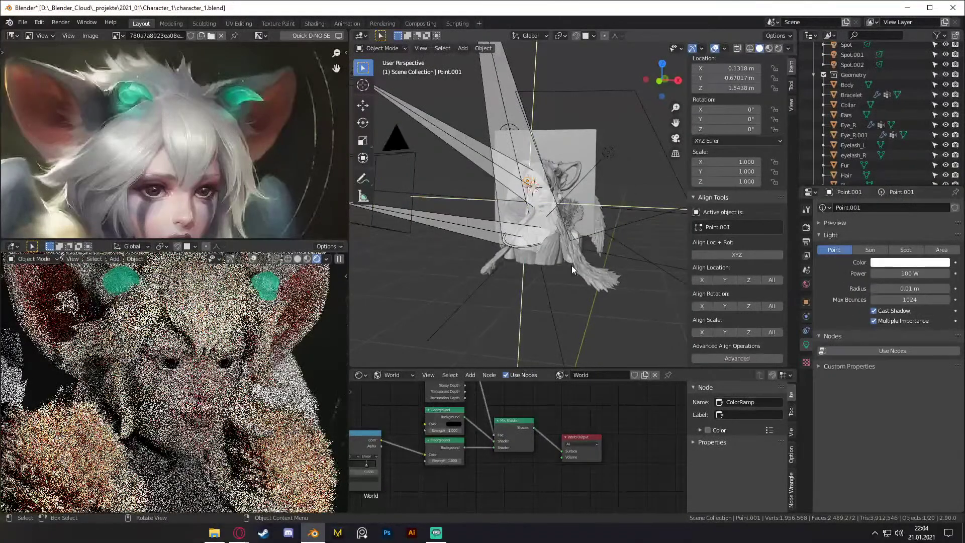
pyautogui.press('Delete')
pyautogui.moveTo(585, 226); pyautogui.dragTo(620, 273, button='middle')
pyautogui.scroll(-5, 258, 399)
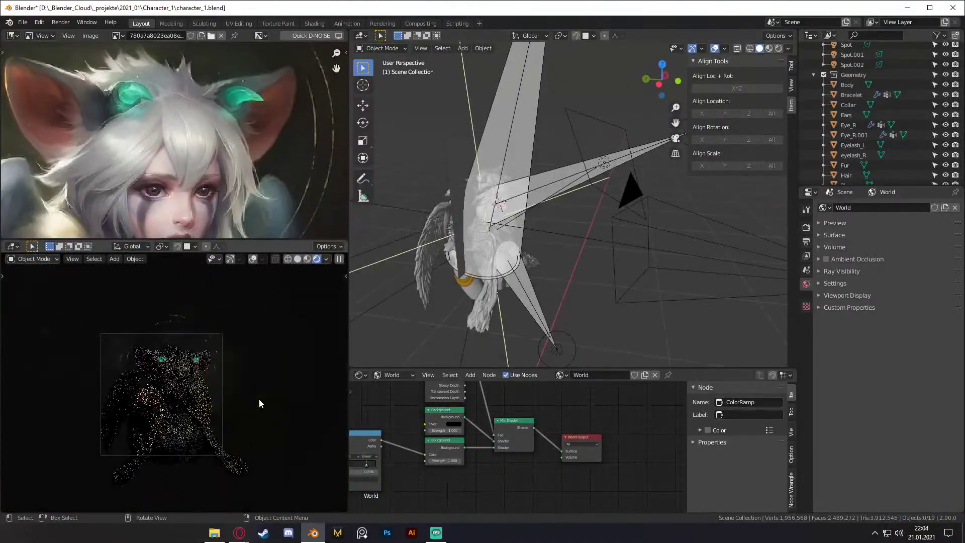
# Step: Select the area light beside the character and save the file character_1.blend
pyautogui.moveTo(608, 230); pyautogui.dragTo(597, 247, button='middle')
pyautogui.click(613, 286)
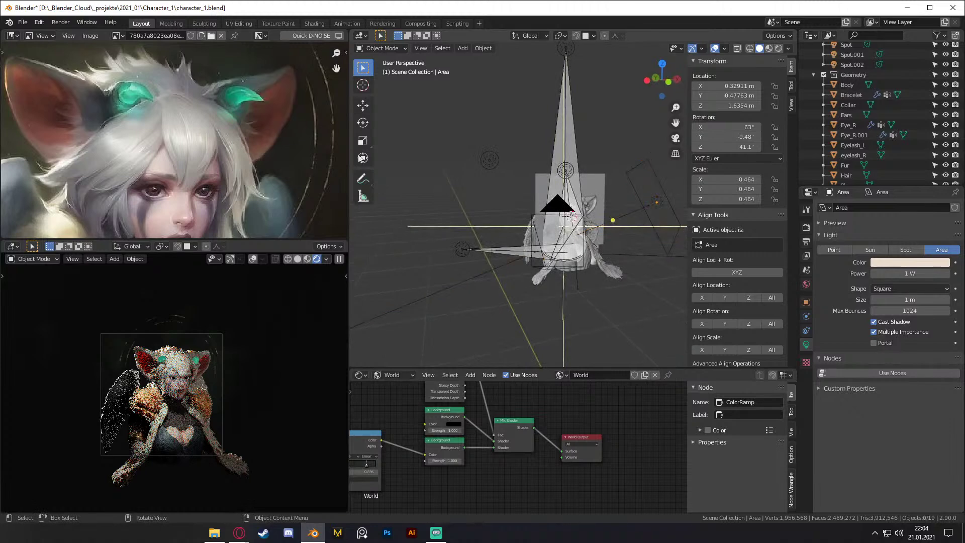
pyautogui.click(22, 23)
pyautogui.click(31, 95)
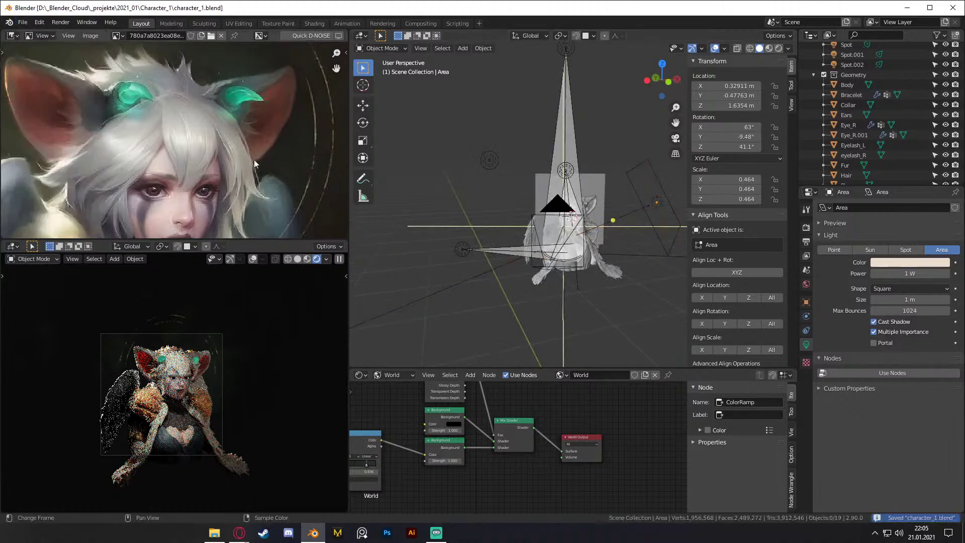
# Step: Add a cube around the character's upper body and scale it to about 0.485
pyautogui.scroll(-5, 201, 169)
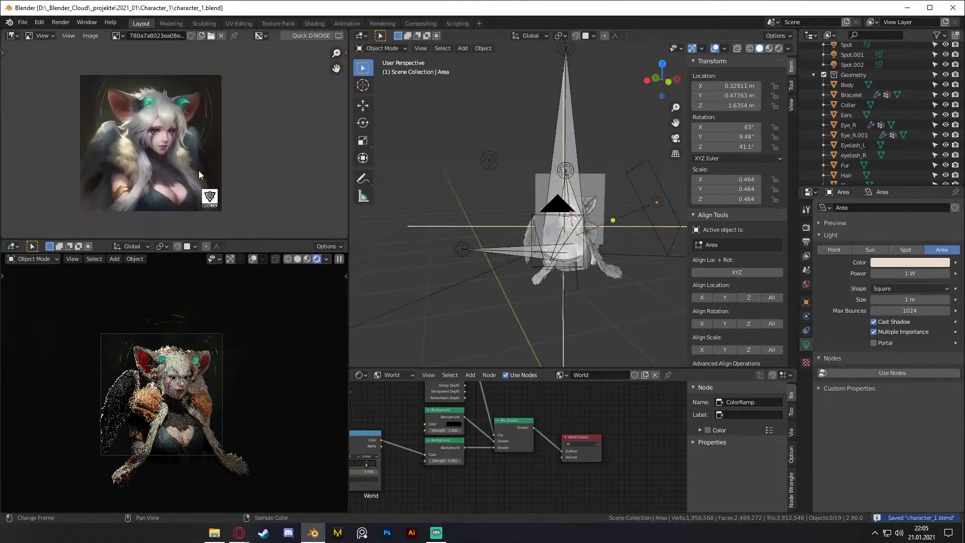
pyautogui.moveTo(553, 251); pyautogui.dragTo(528, 244, button='middle')
pyautogui.hotkey('shift', 'a')
pyautogui.moveTo(545, 119)
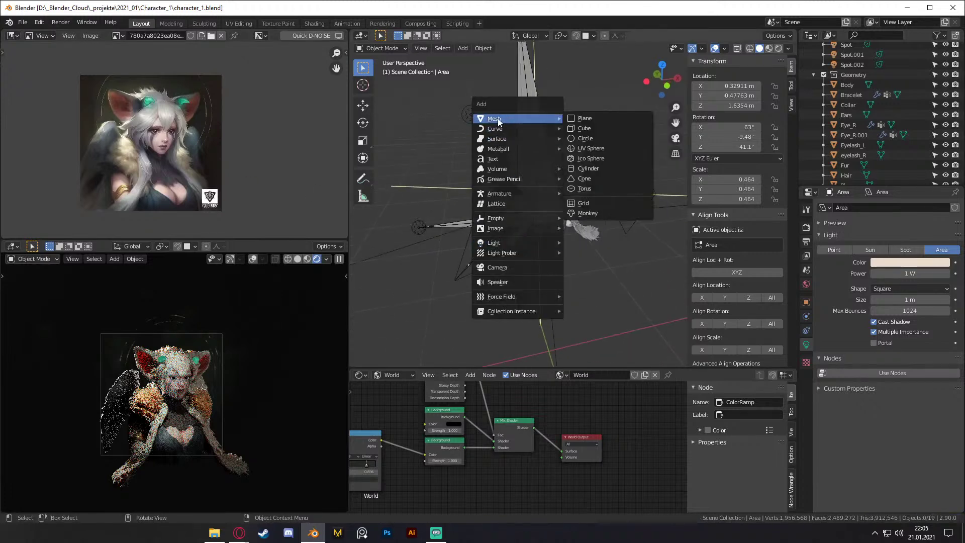
pyautogui.click(584, 128)
pyautogui.press('s')
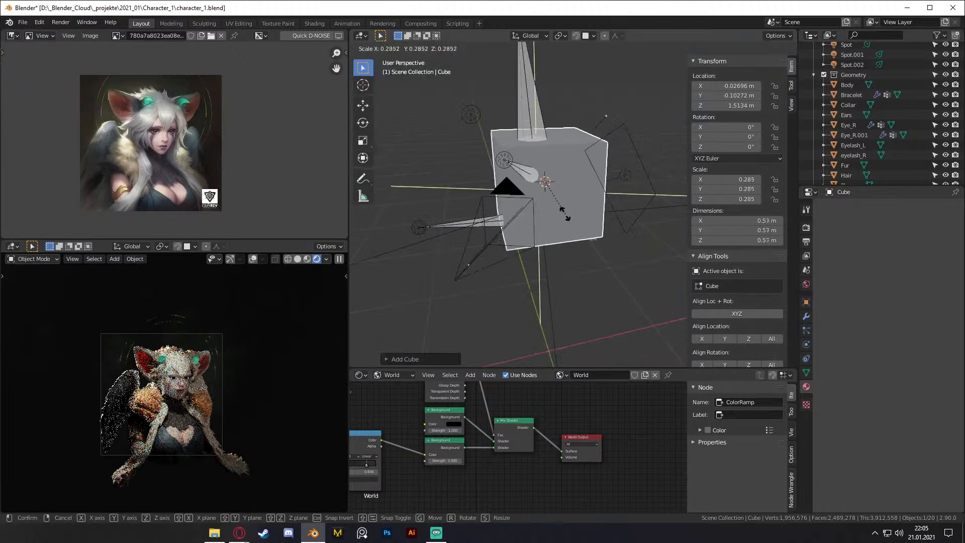
pyautogui.click(589, 231)
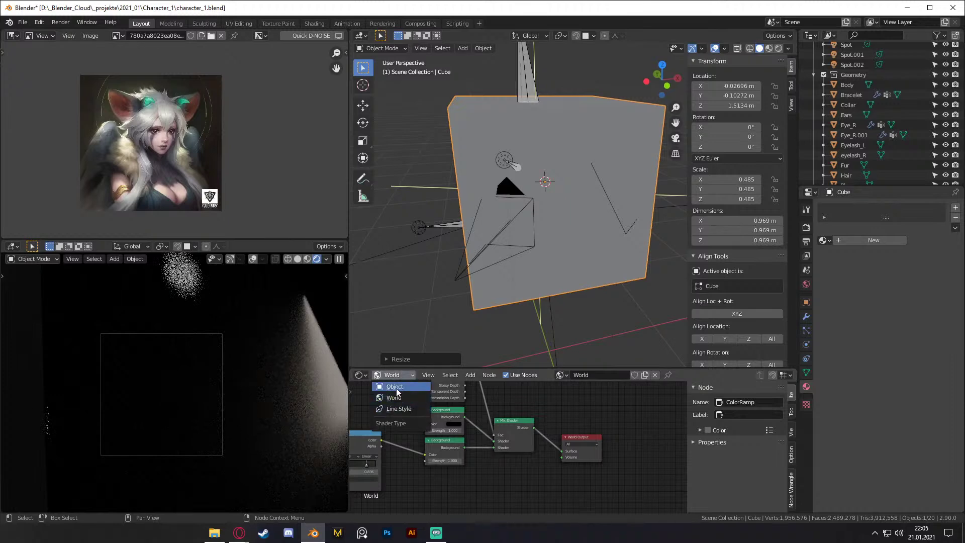
# Step: Switch the node editor to object shading and assign the existing Smoke material to the cube
pyautogui.click(396, 387)
pyautogui.click(558, 375)
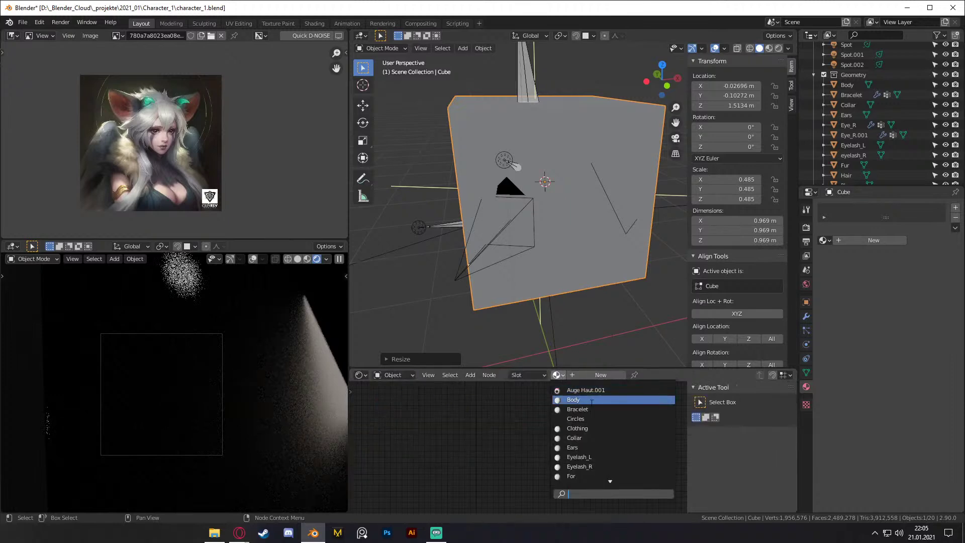
pyautogui.scroll(-9, 591, 428)
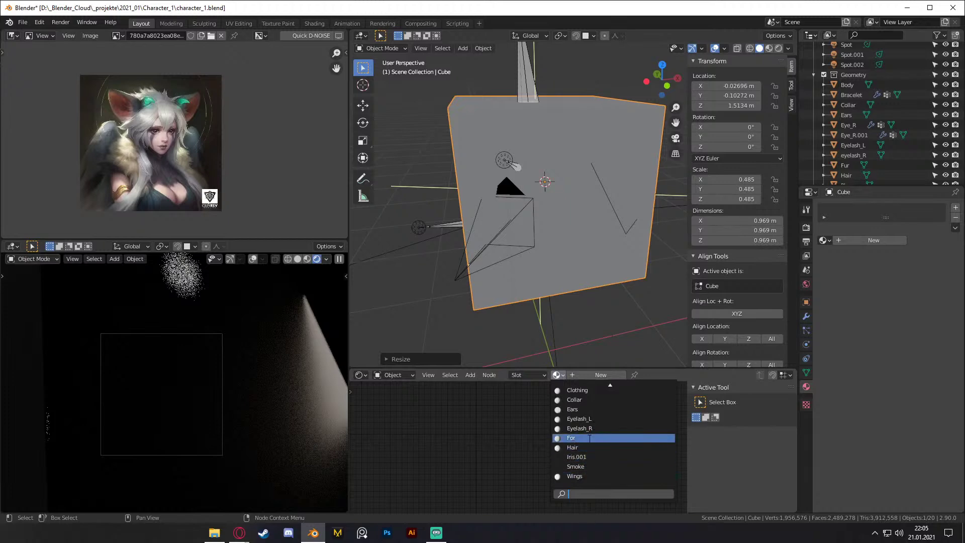
pyautogui.click(583, 474)
pyautogui.moveTo(577, 466); pyautogui.dragTo(628, 436, button='middle')
pyautogui.scroll(2, 541, 458)
pyautogui.moveTo(537, 459); pyautogui.dragTo(456, 478, button='middle')
pyautogui.scroll(-3, 583, 460)
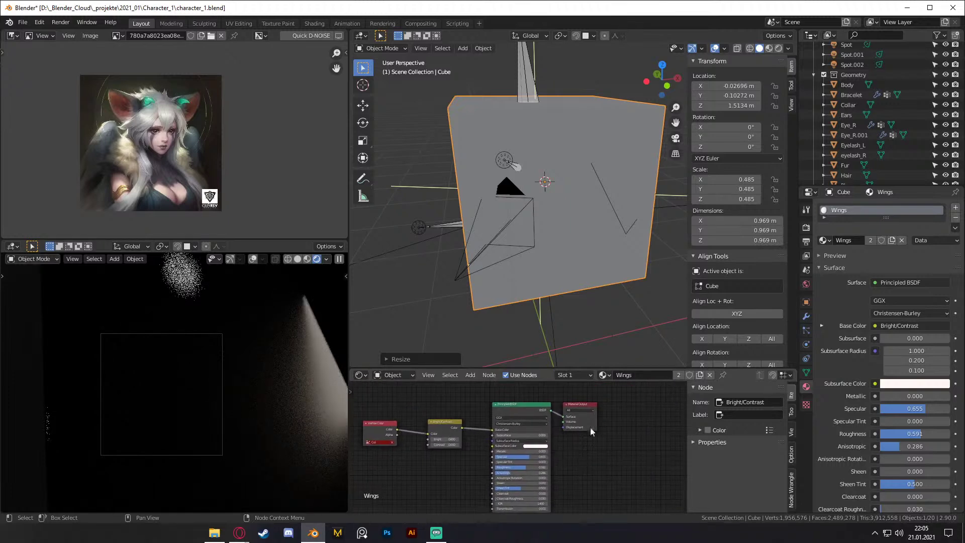
pyautogui.click(603, 377)
pyautogui.click(619, 461)
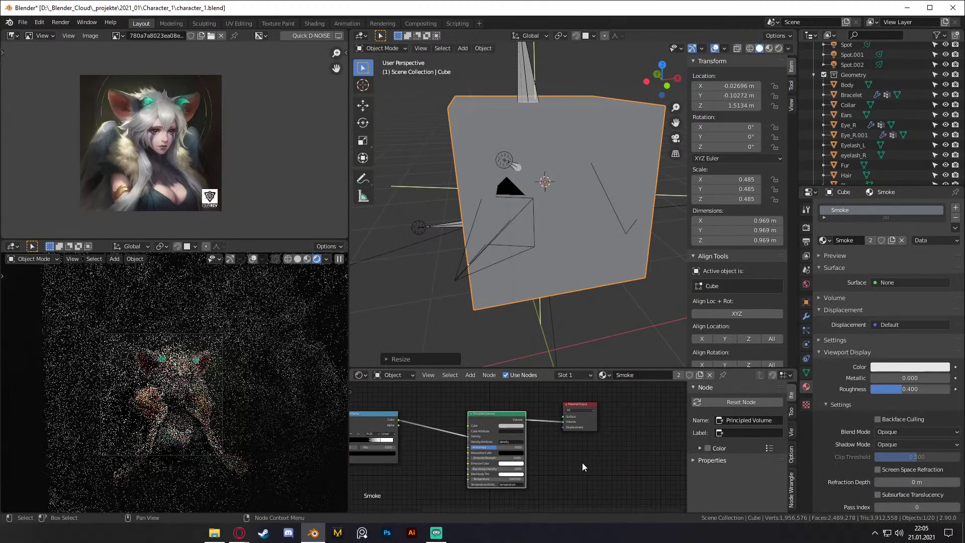
# Step: Delete the Noise Texture and ColorRamp nodes feeding the Smoke material's volume density
pyautogui.scroll(5, 572, 462)
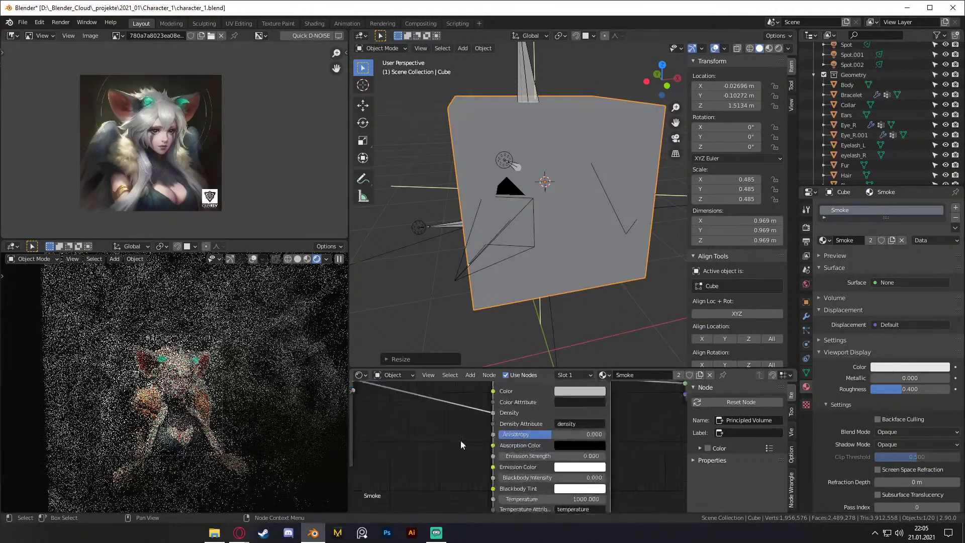
pyautogui.scroll(-3, 557, 451)
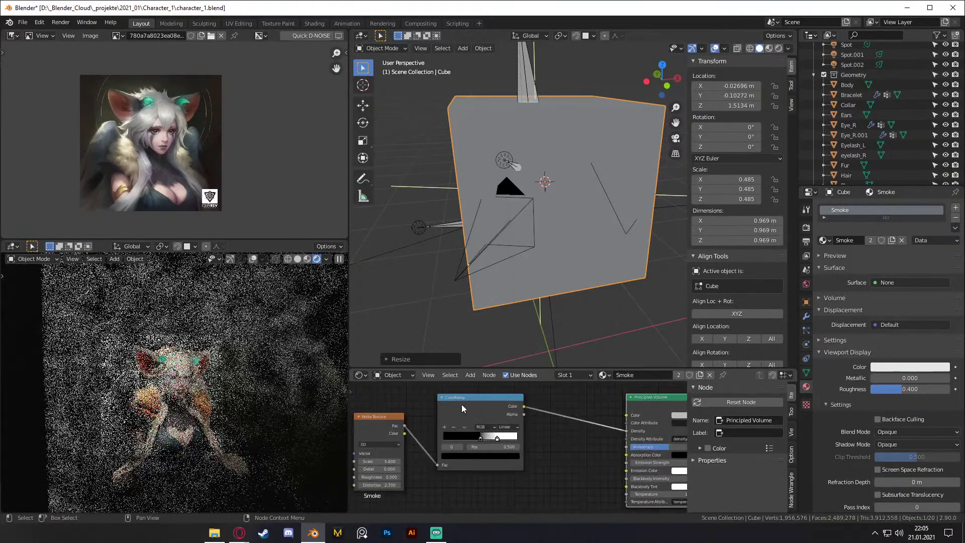
pyautogui.moveTo(383, 393); pyautogui.dragTo(605, 463)
pyautogui.press('x')
# Step: Set the Principled Volume color to white and its density to 0.2
pyautogui.moveTo(543, 450); pyautogui.dragTo(438, 433, button='middle')
pyautogui.scroll(2, 420, 442)
pyautogui.doubleClick(539, 417)
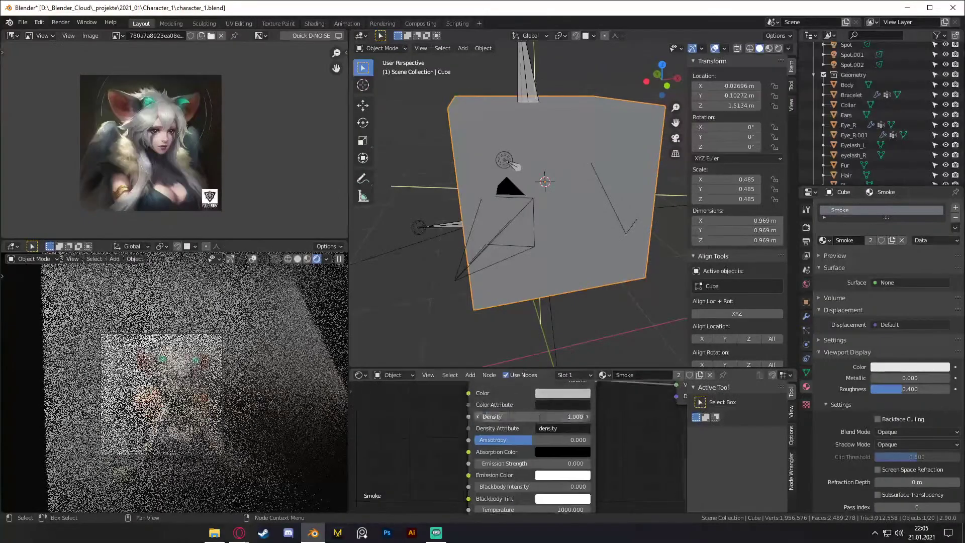
pyautogui.click(551, 395)
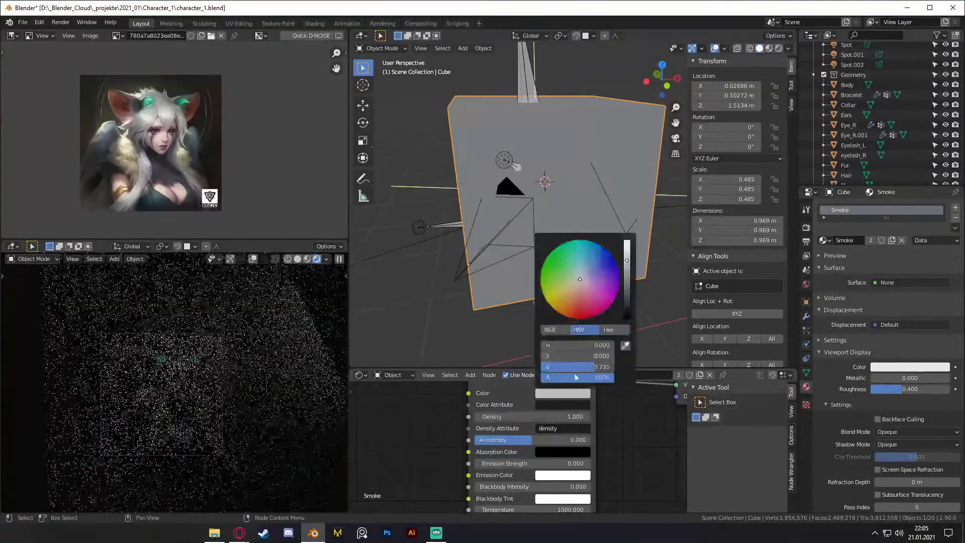
pyautogui.doubleClick(530, 417)
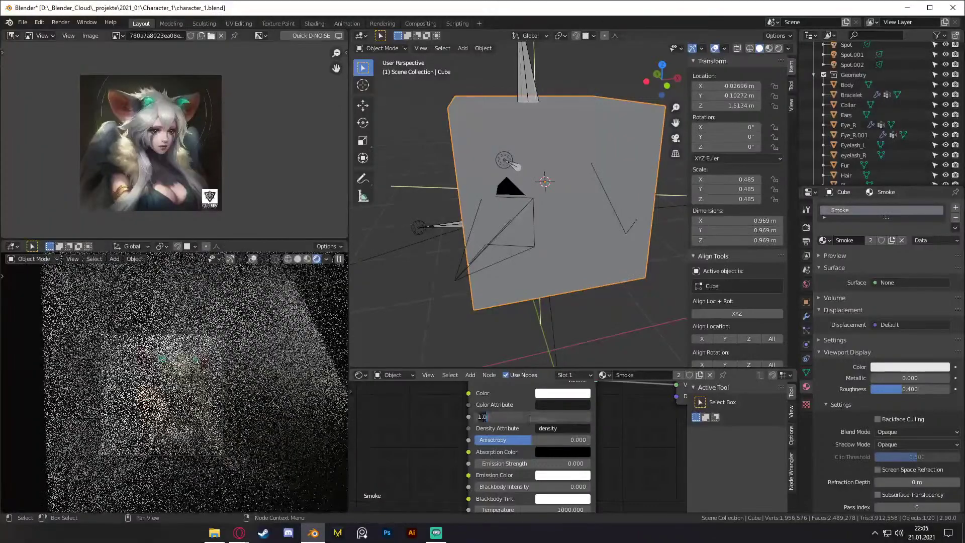
pyautogui.press('BackSpace')
pyautogui.press('Return')
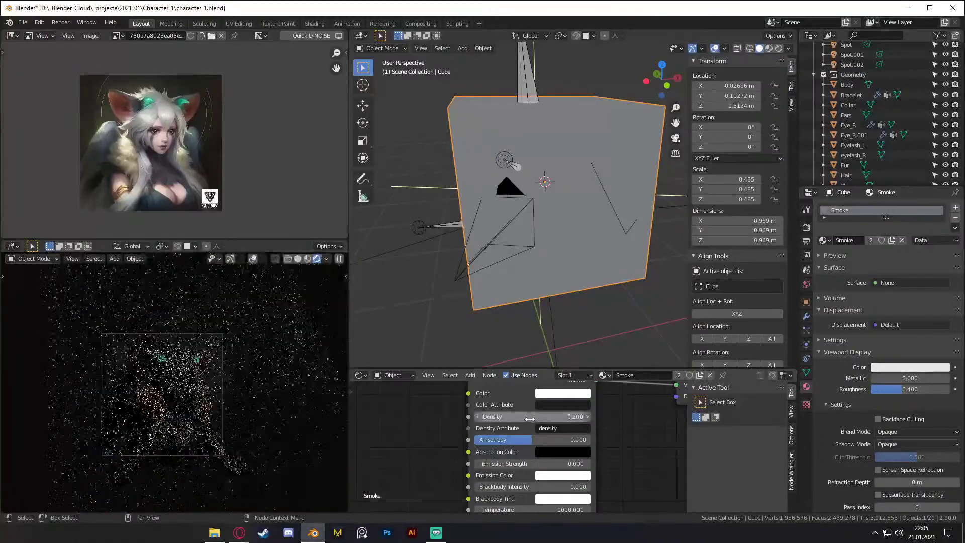
# Step: Set the Principled Volume density to 0.01 and check the character up close in the rendered view
pyautogui.doubleClick(533, 417)
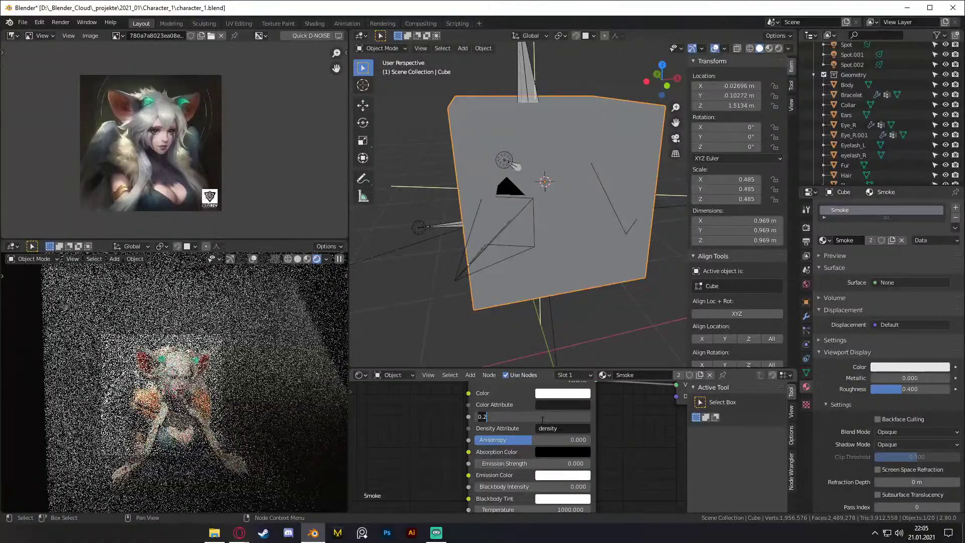
pyautogui.press('BackSpace')
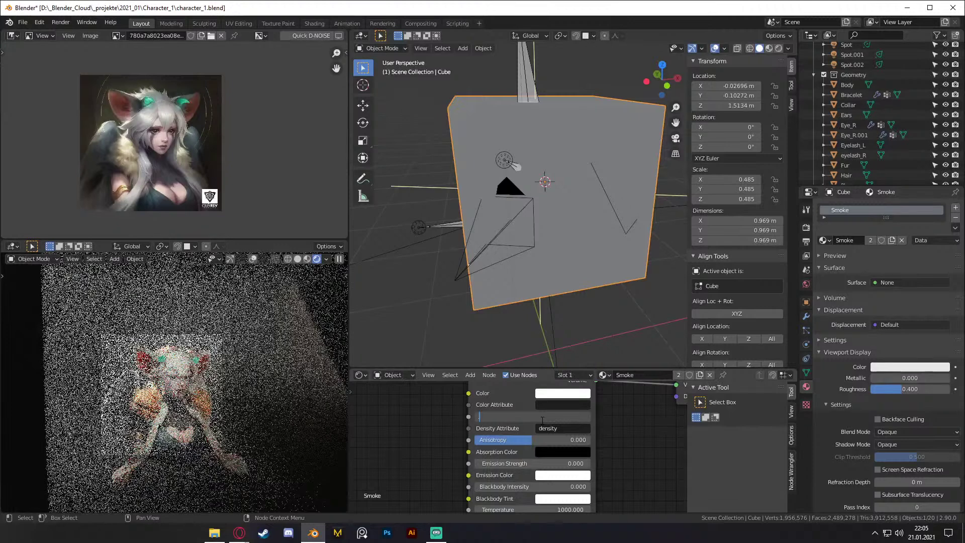
pyautogui.press('Return')
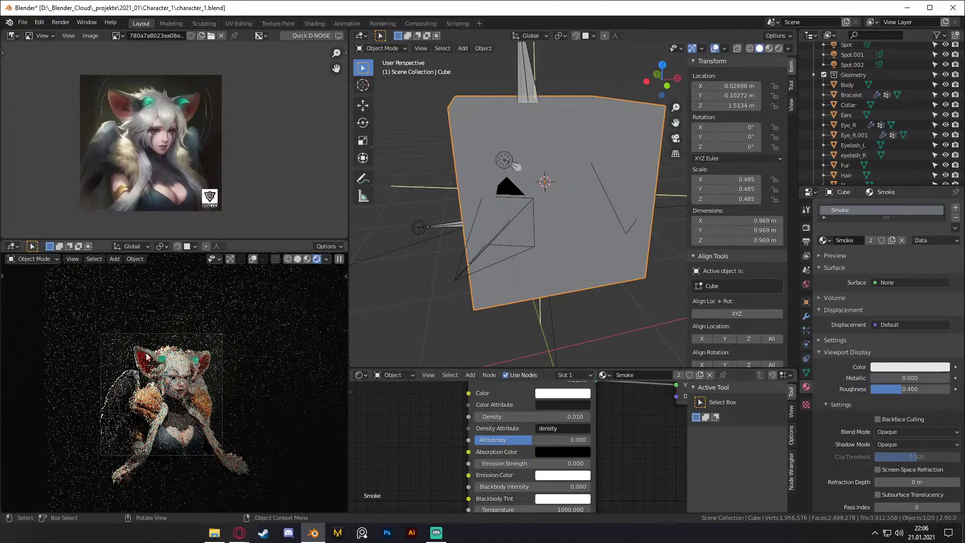
pyautogui.scroll(5, 133, 360)
pyautogui.keyDown('shift'); pyautogui.moveTo(156, 372); pyautogui.dragTo(251, 372, button='middle'); pyautogui.keyUp('shift')
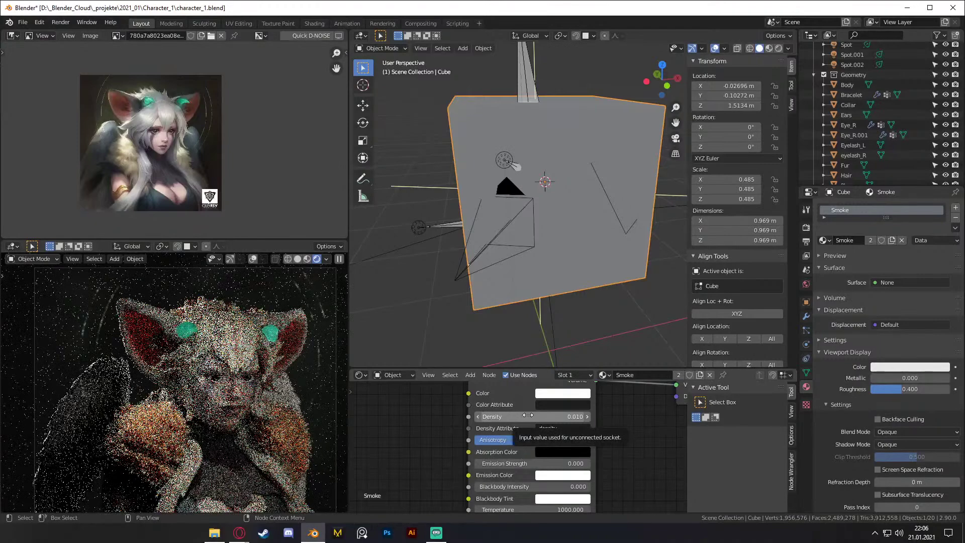
# Step: Set the Principled Volume density to 0.02 and reselect the smoke cube around the character
pyautogui.click(527, 415)
pyautogui.write('.0')
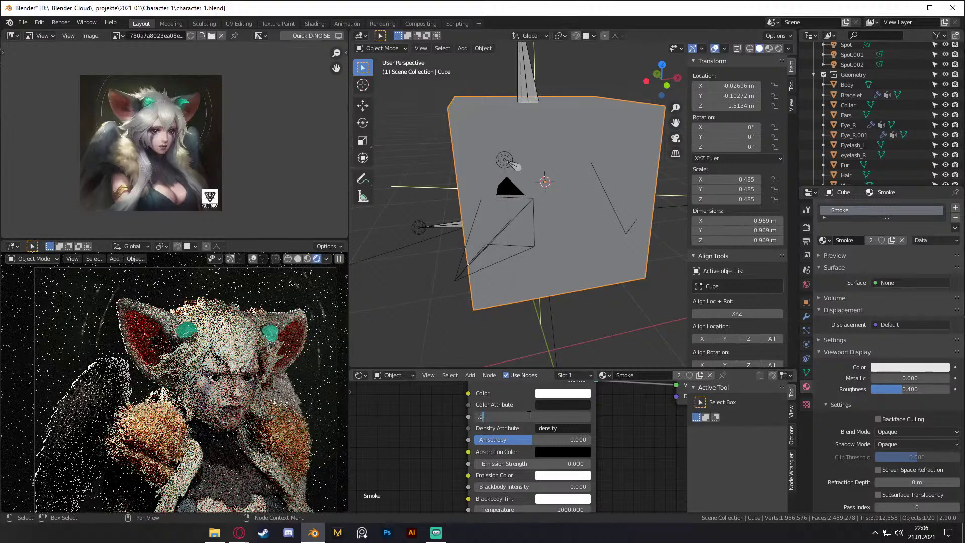
pyautogui.press('Return')
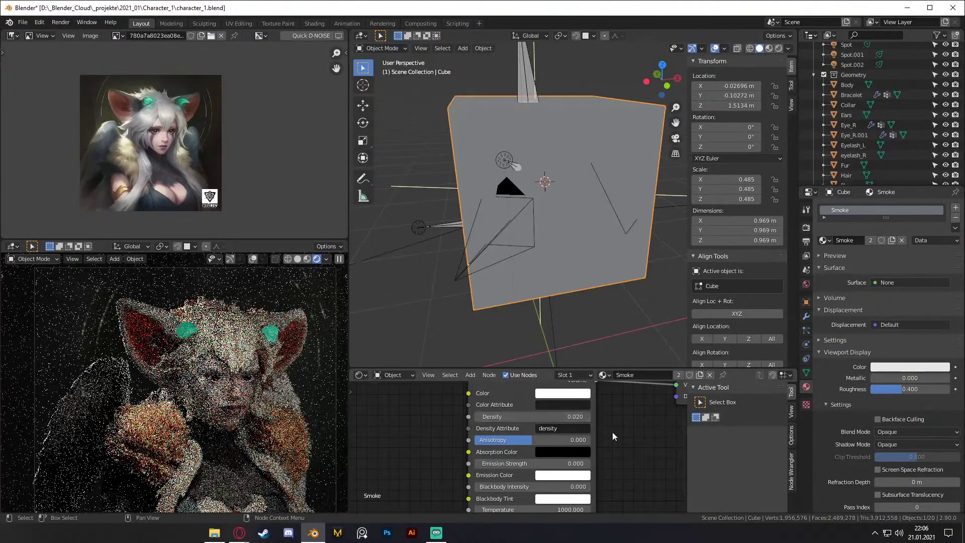
pyautogui.press('Home')
pyautogui.scroll(-4, 593, 307)
pyautogui.click(571, 255)
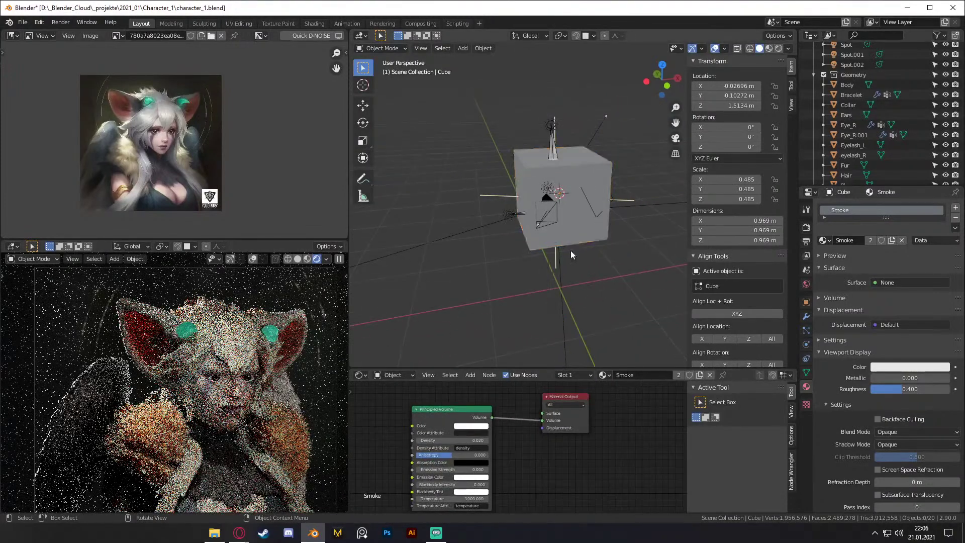
pyautogui.click(572, 245)
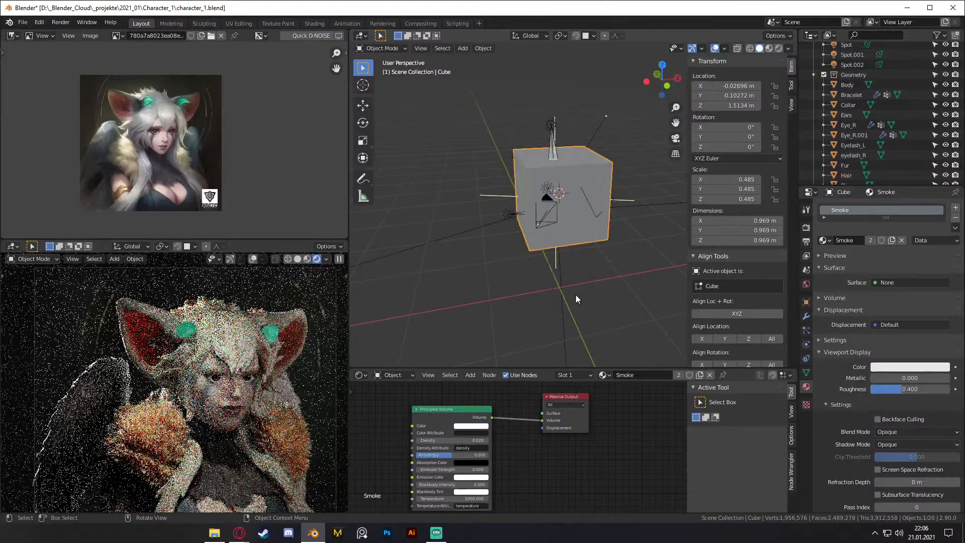
# Step: Delete the smoke cube around the character, save the file and check the character in the rendered view
pyautogui.press('Delete')
pyautogui.moveTo(575, 295); pyautogui.dragTo(584, 272, button='middle')
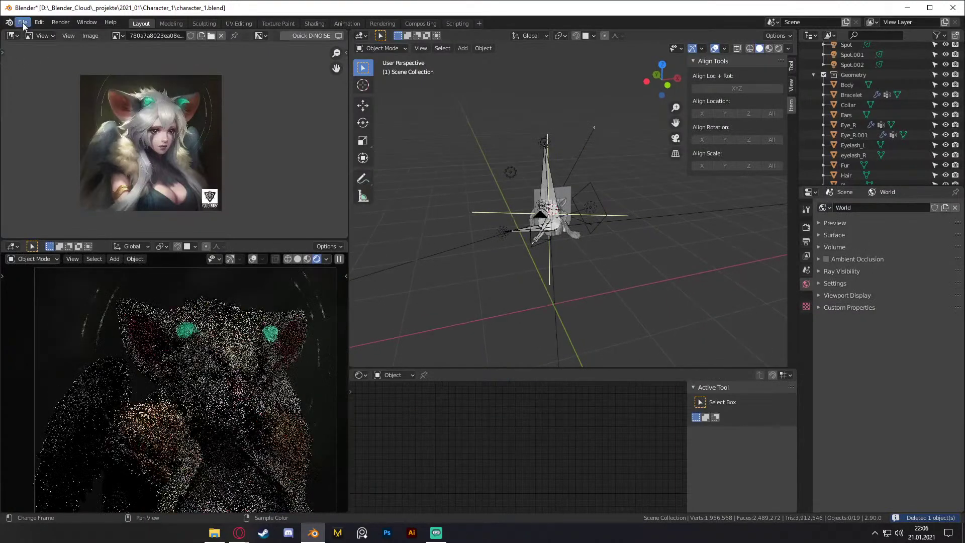
pyautogui.click(23, 23)
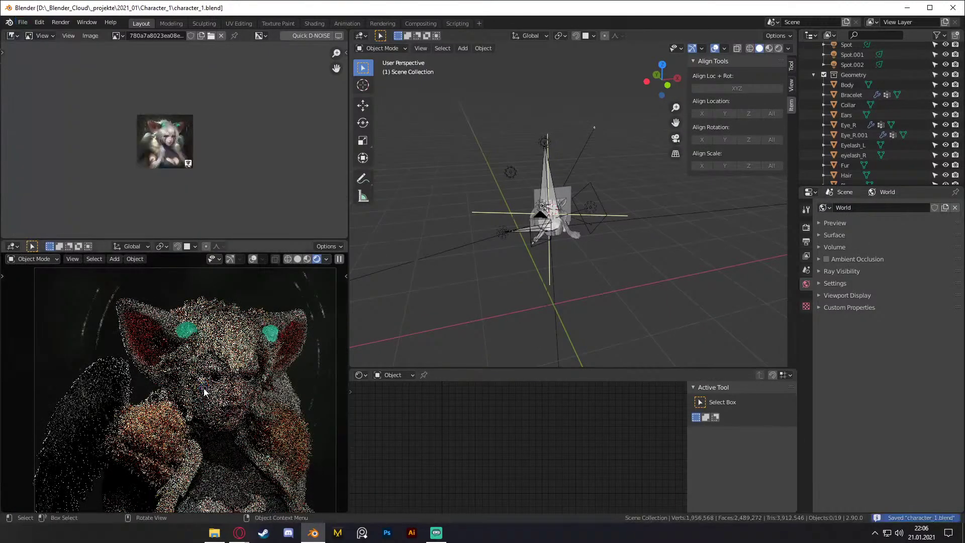
pyautogui.scroll(-4, 196, 402)
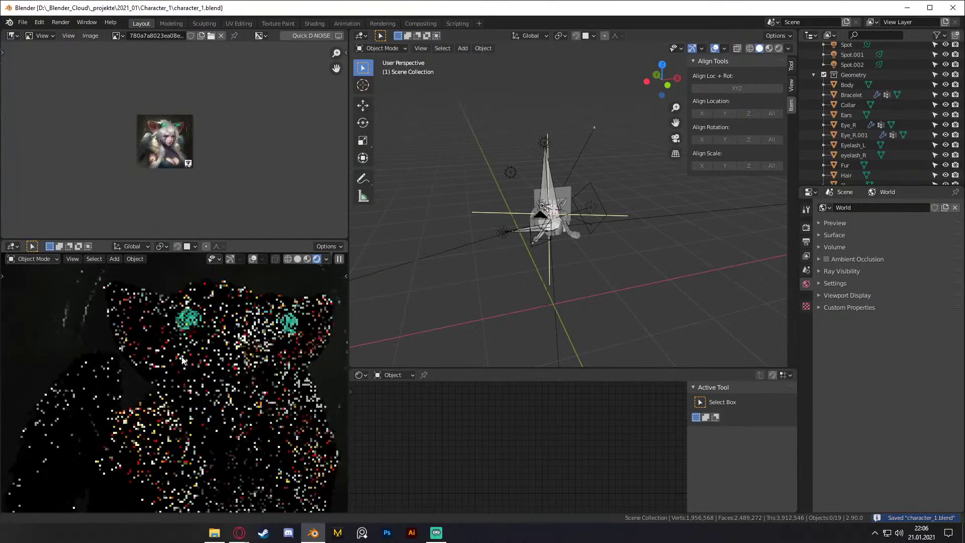
pyautogui.scroll(4, 167, 150)
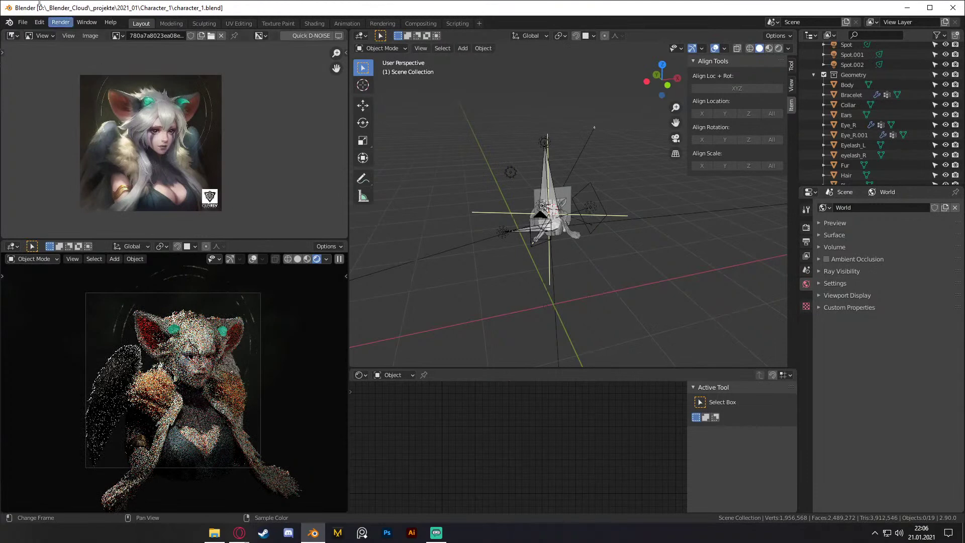
# Step: Render the scene as a still image, look over the finished picture and close the render window
pyautogui.click(55, 24)
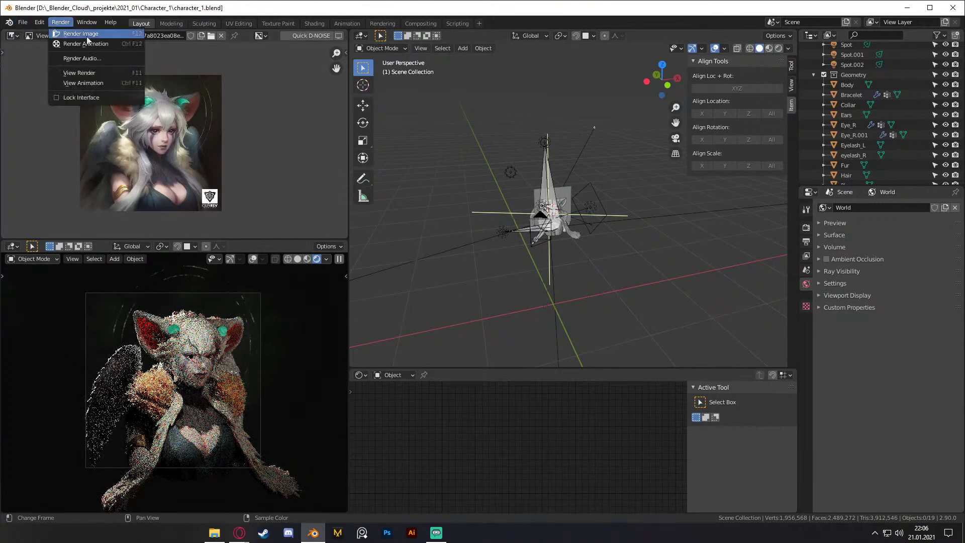
pyautogui.click(57, 23)
pyautogui.click(58, 22)
pyautogui.click(65, 35)
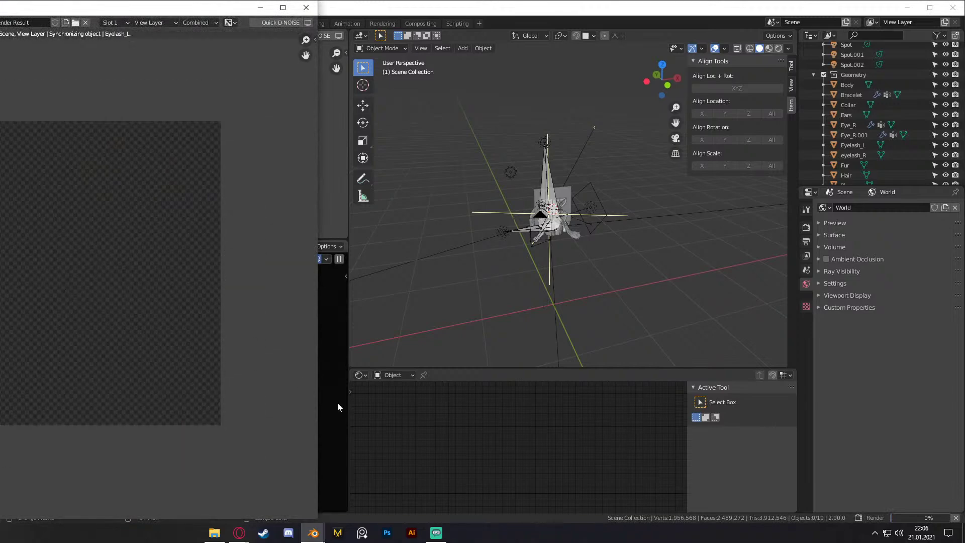
pyautogui.moveTo(190, 2); pyautogui.dragTo(561, 4)
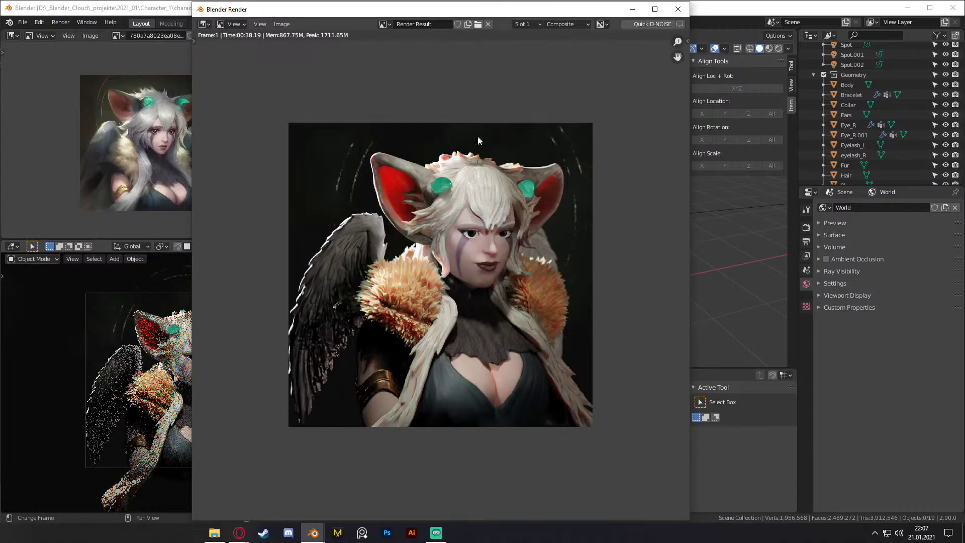
pyautogui.click(677, 10)
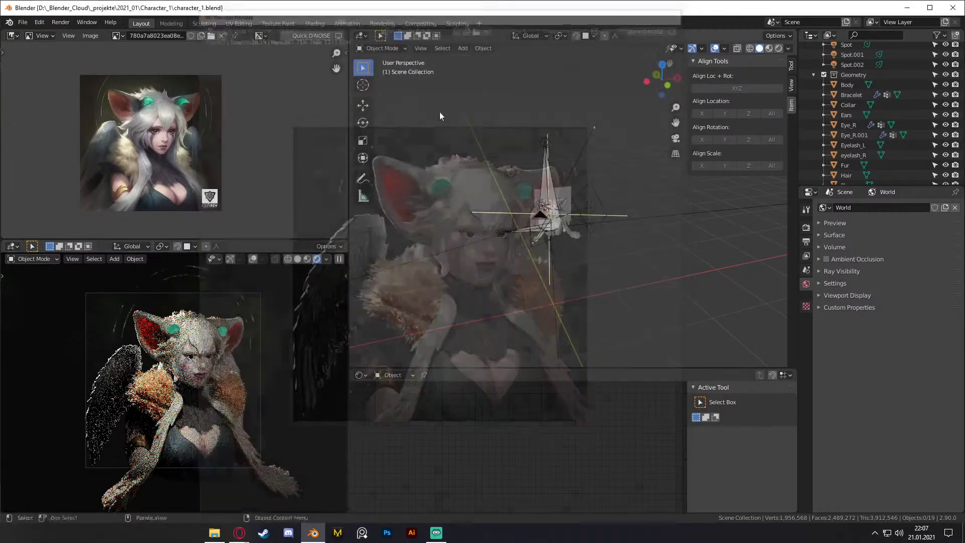
# Step: Turn the rendered viewport below the reference image into an image editor showing the whole Render Result
pyautogui.click(12, 246)
pyautogui.click(28, 294)
pyautogui.scroll(1, 122, 355)
pyautogui.click(131, 246)
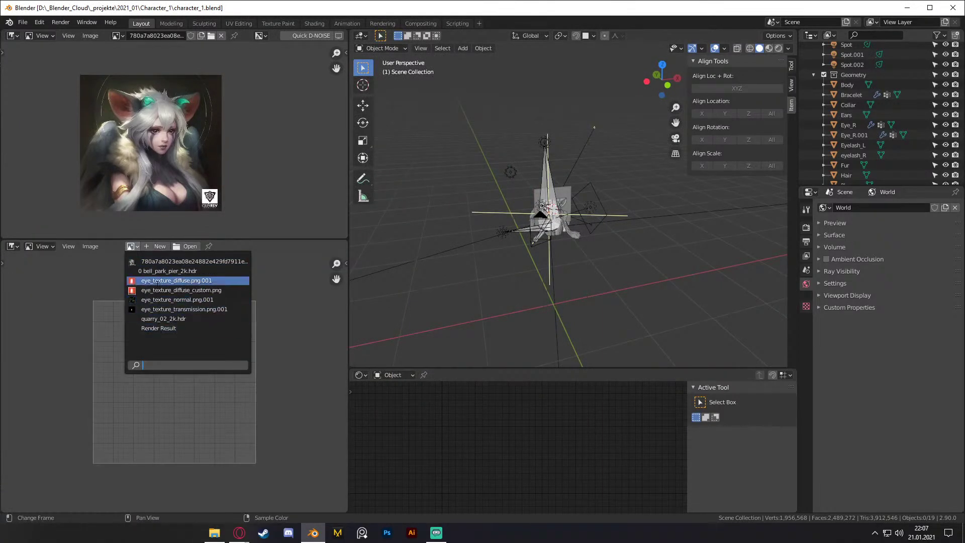
pyautogui.click(158, 328)
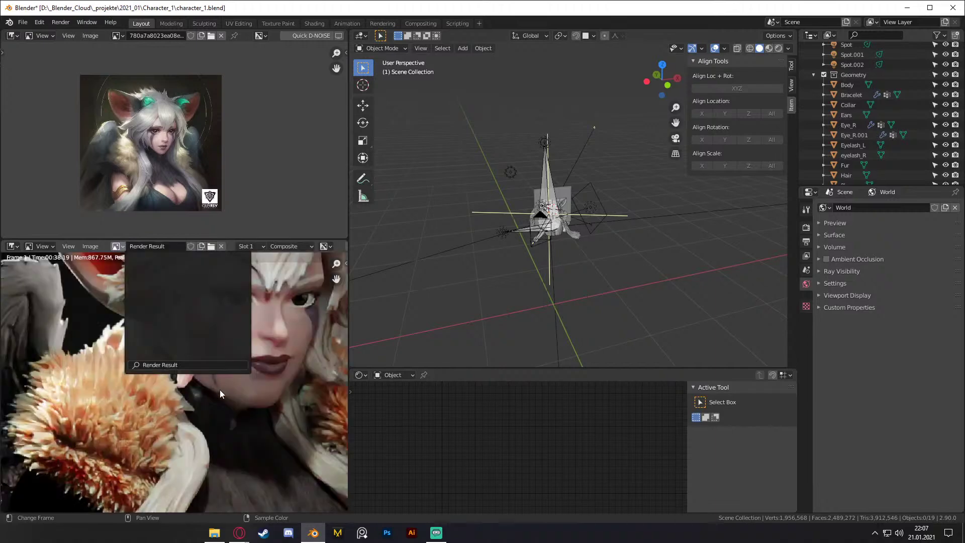
pyautogui.press('Home')
pyautogui.moveTo(210, 374); pyautogui.dragTo(196, 369, button='middle')
# Step: Select the character's Hair object to bring up its material nodes
pyautogui.scroll(6, 563, 213)
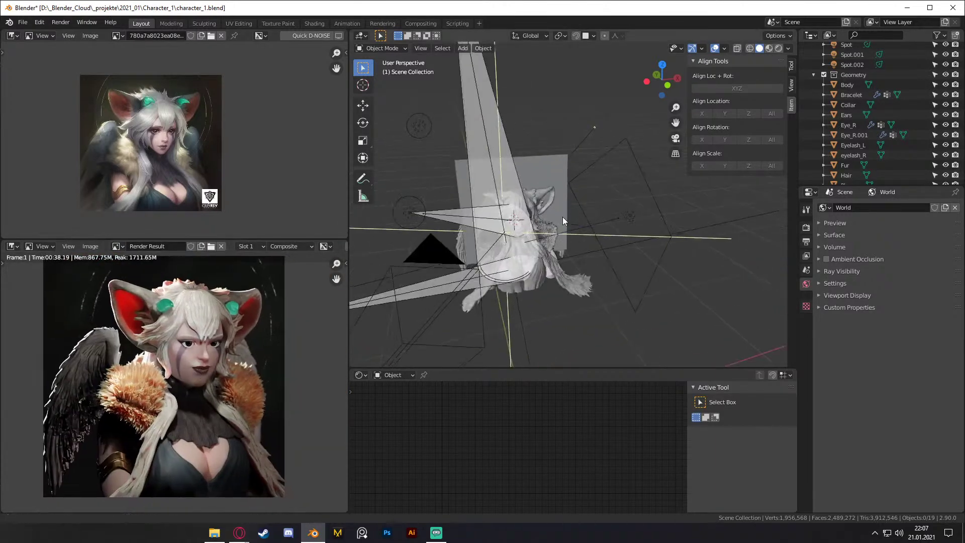
pyautogui.scroll(5, 580, 208)
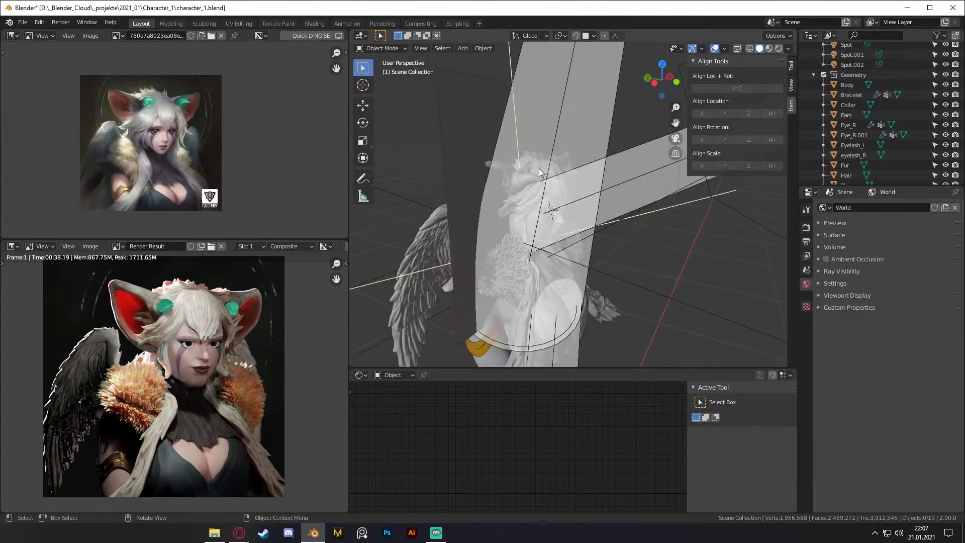
pyautogui.click(540, 166)
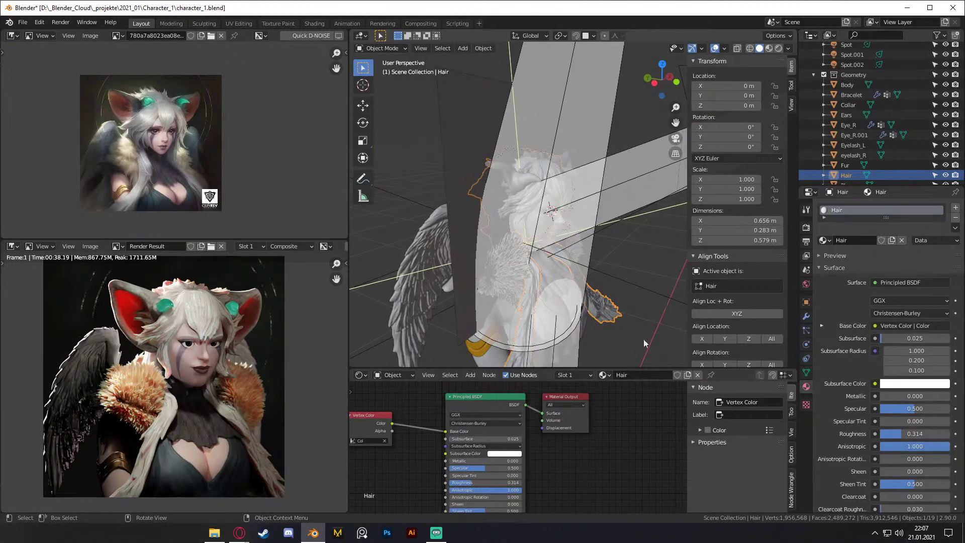
# Step: Set the Hair material's subsurface to 0 and deselect the hair object
pyautogui.click(910, 338)
pyautogui.write('0')
pyautogui.press('Return')
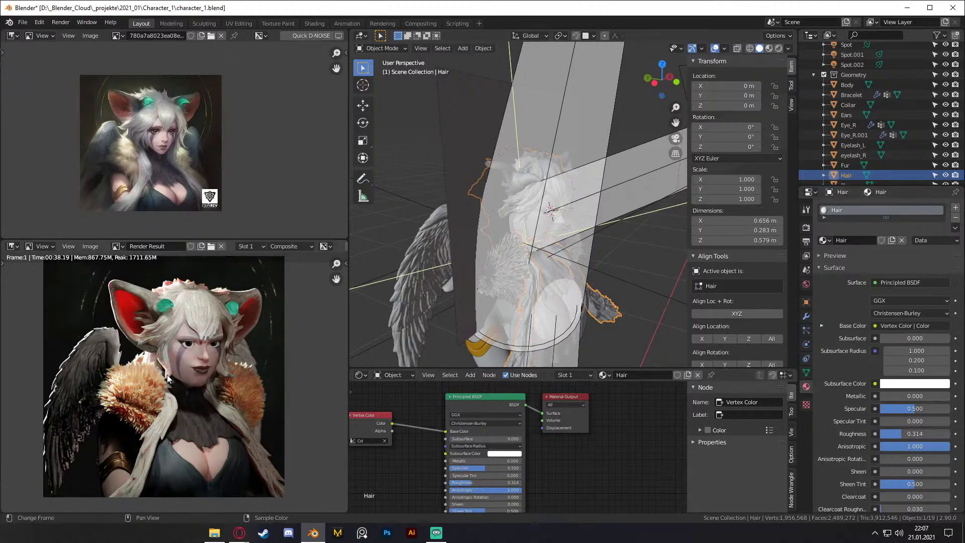
pyautogui.moveTo(400, 328); pyautogui.dragTo(484, 202, button='middle')
pyautogui.click(601, 307)
pyautogui.moveTo(538, 227); pyautogui.dragTo(562, 258, button='middle')
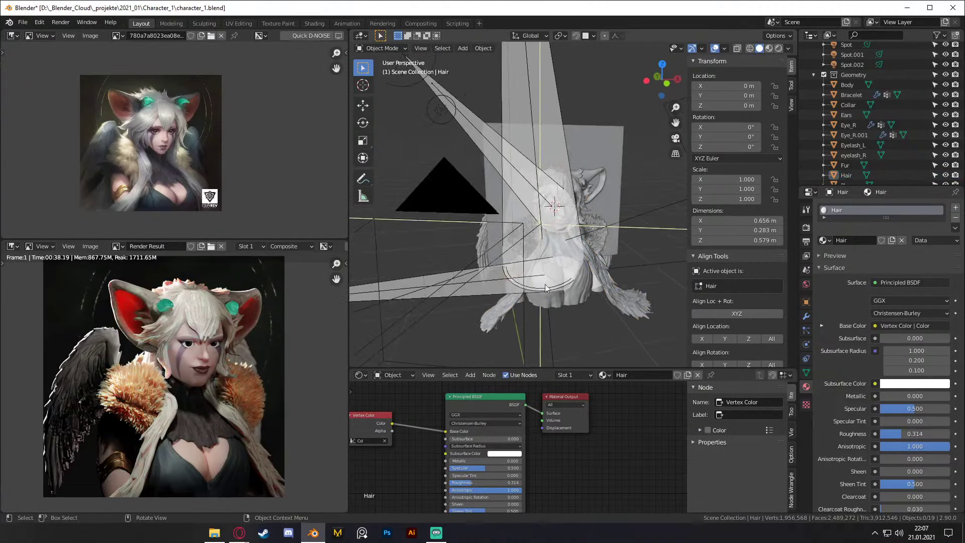
# Step: Enlarge the node editor area and switch it from the shader nodes to the Compositor
pyautogui.moveTo(550, 369); pyautogui.dragTo(547, 284)
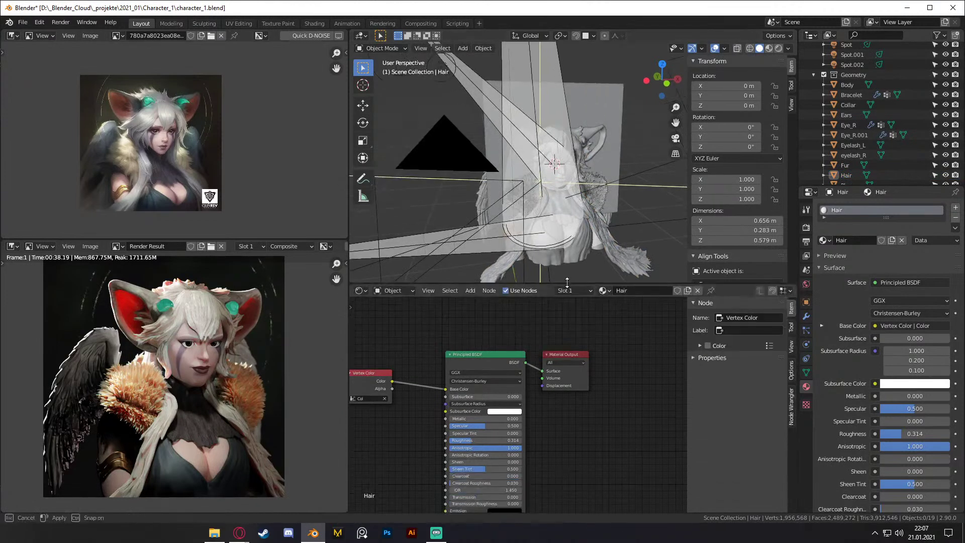
pyautogui.click(360, 290)
pyautogui.click(382, 360)
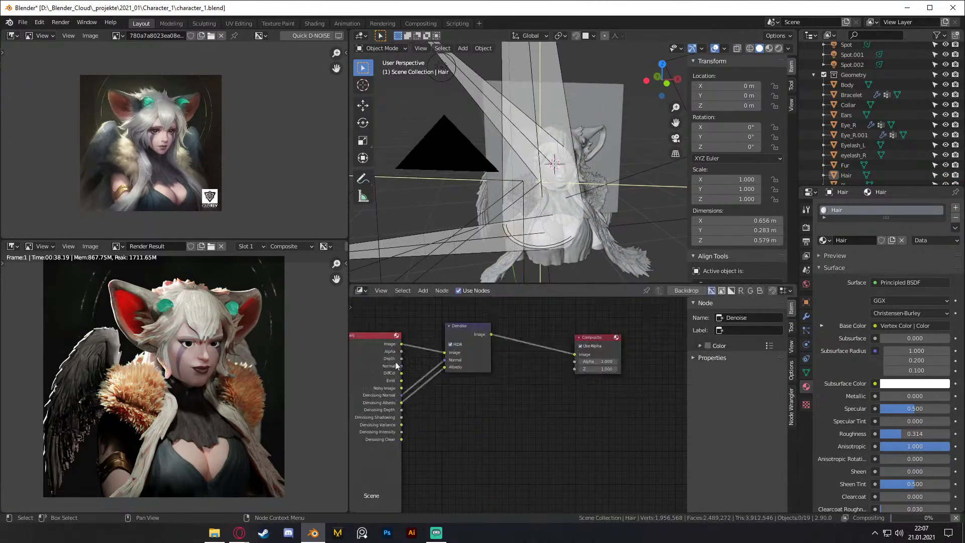
pyautogui.scroll(1, 536, 407)
# Step: Rearrange the compositing nodes to leave a wide gap between the Denoise and Composite nodes
pyautogui.moveTo(469, 344); pyautogui.dragTo(465, 358)
pyautogui.moveTo(520, 369); pyautogui.dragTo(485, 370, button='middle')
pyautogui.moveTo(572, 350); pyautogui.dragTo(651, 344)
pyautogui.moveTo(545, 384); pyautogui.dragTo(541, 380, button='middle')
pyautogui.moveTo(424, 345); pyautogui.dragTo(417, 342)
pyautogui.scroll(1, 489, 372)
# Step: Add a Glare filter node on the link between the Denoise and Composite nodes
pyautogui.hotkey('shift', 'a')
pyautogui.moveTo(444, 388)
pyautogui.press('Escape')
pyautogui.hotkey('shift', 'a')
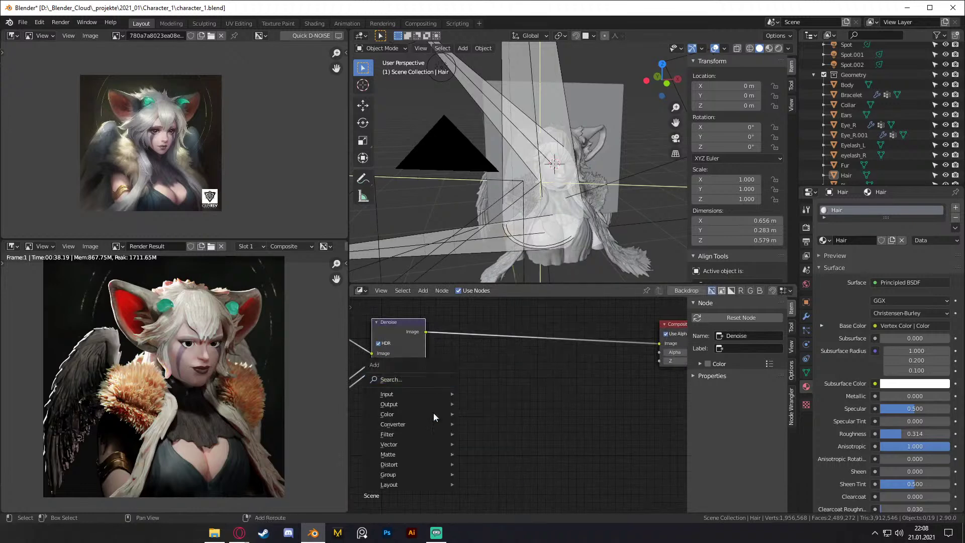
pyautogui.moveTo(407, 435)
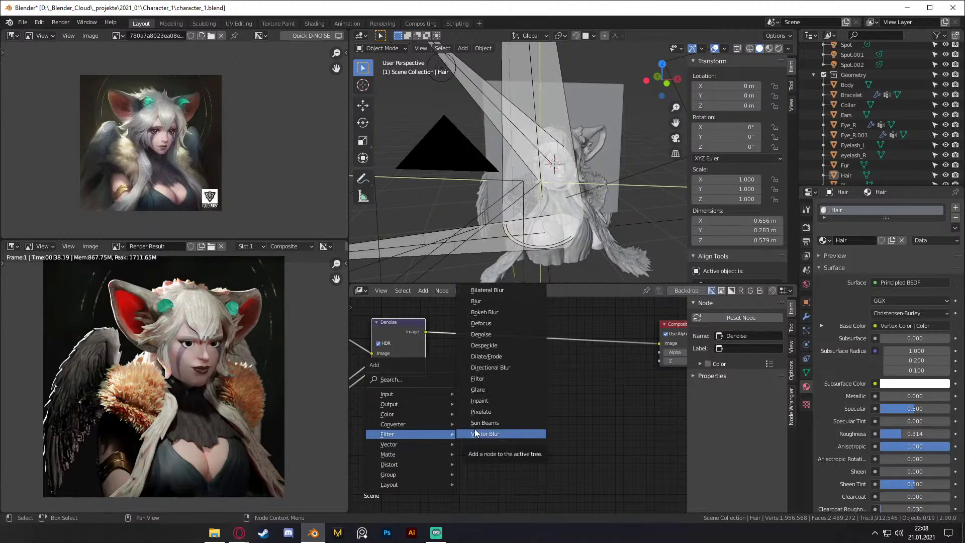
pyautogui.click(478, 389)
pyautogui.click(510, 362)
pyautogui.scroll(2, 510, 363)
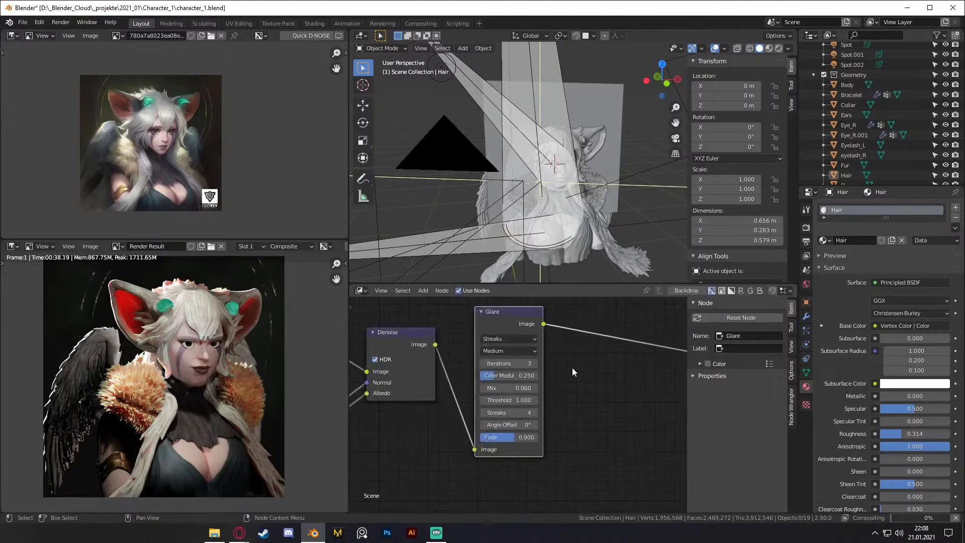
pyautogui.moveTo(572, 369); pyautogui.dragTo(577, 388, button='middle')
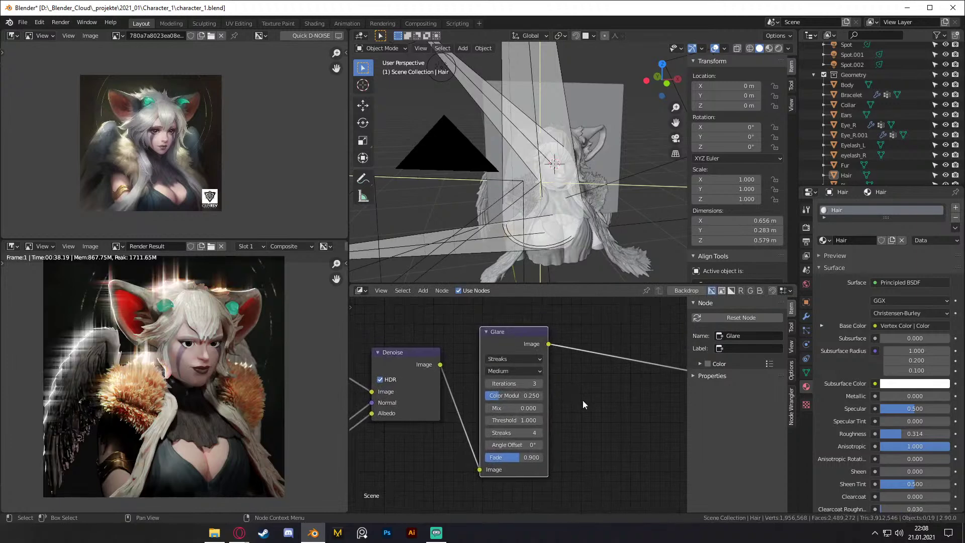
pyautogui.scroll(2, 588, 402)
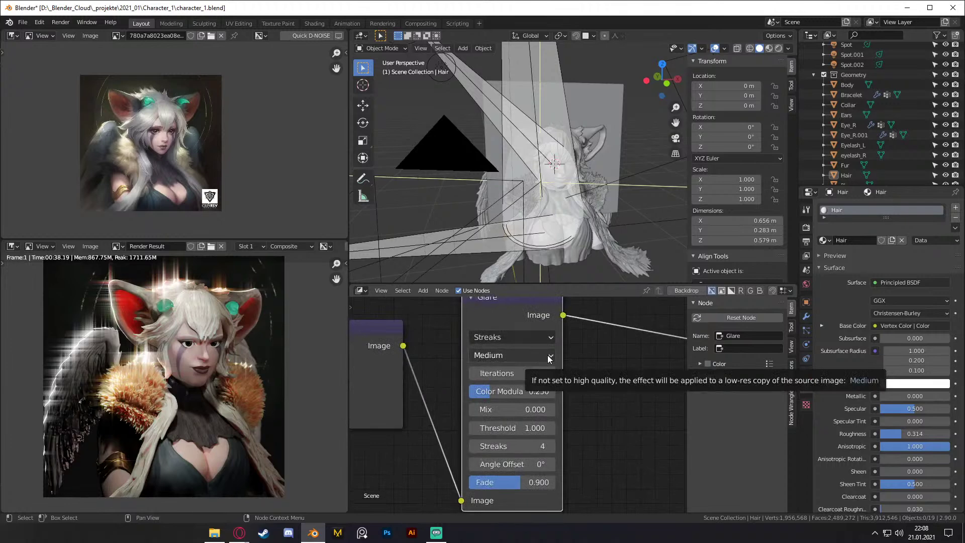
# Step: Change the Glare node's type to Fog Glow and compare the render with the reference image
pyautogui.scroll(4, 119, 162)
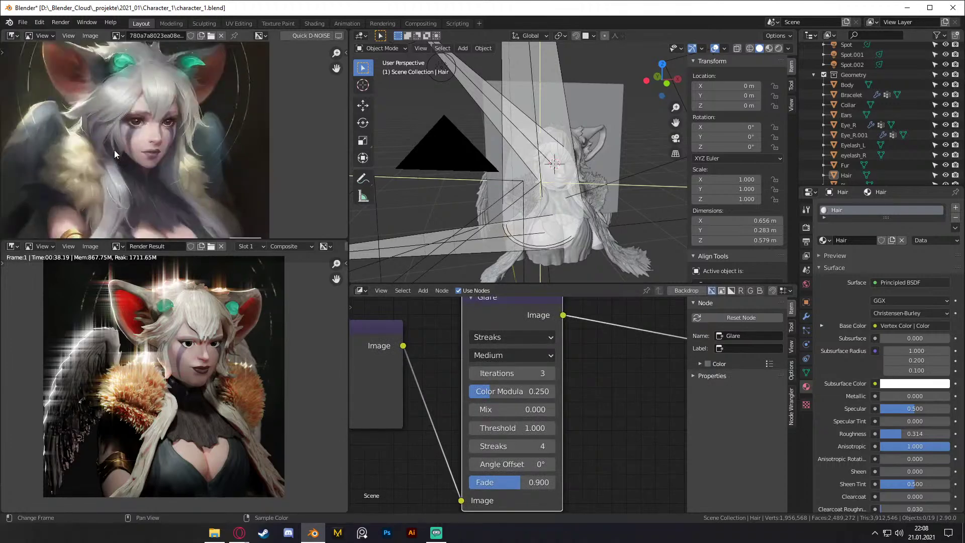
pyautogui.scroll(-2, 114, 149)
pyautogui.click(499, 337)
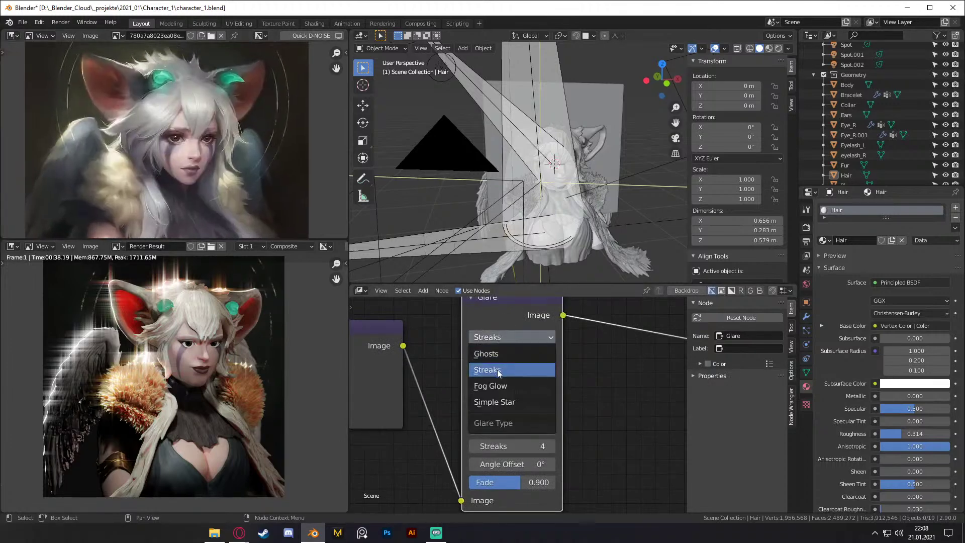
pyautogui.click(494, 385)
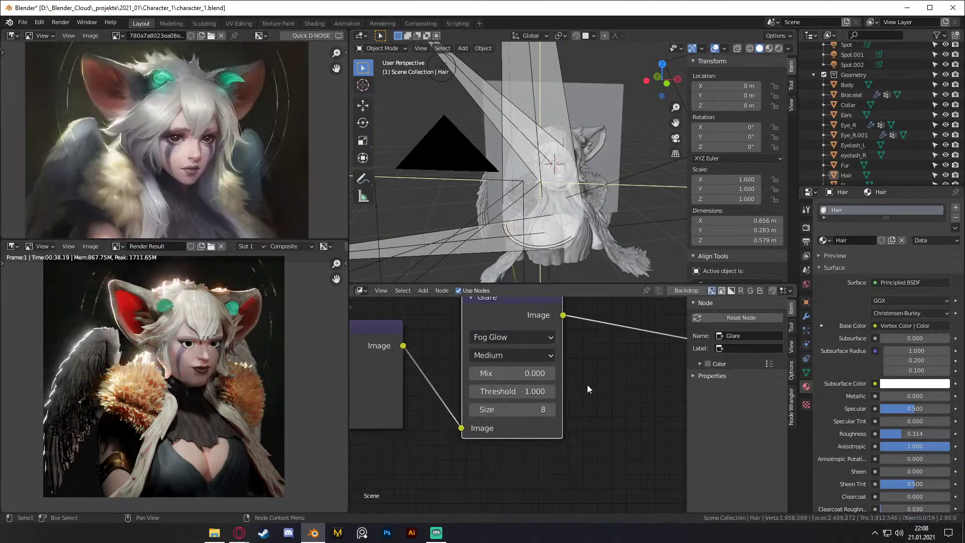
pyautogui.moveTo(590, 374); pyautogui.dragTo(589, 381, button='middle')
pyautogui.scroll(-1, 245, 365)
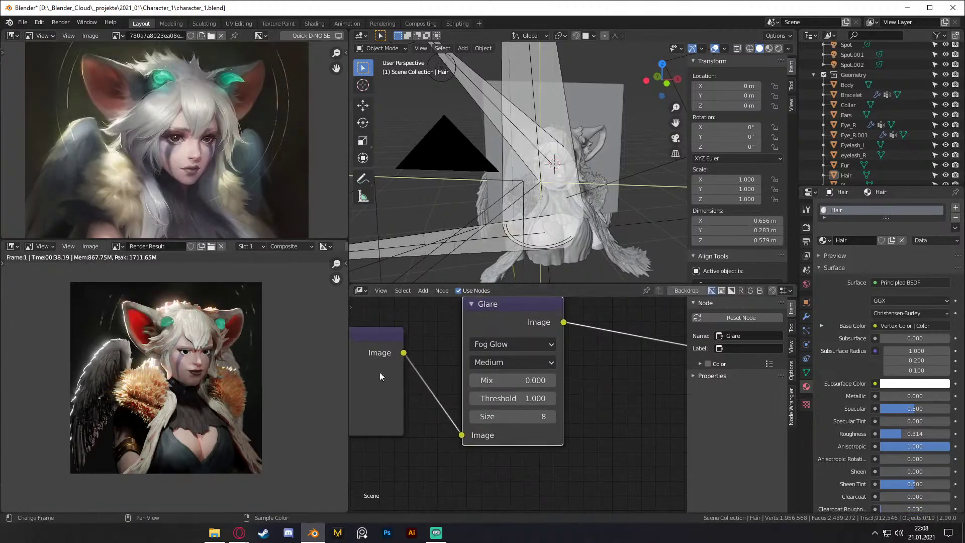
pyautogui.scroll(2, 586, 375)
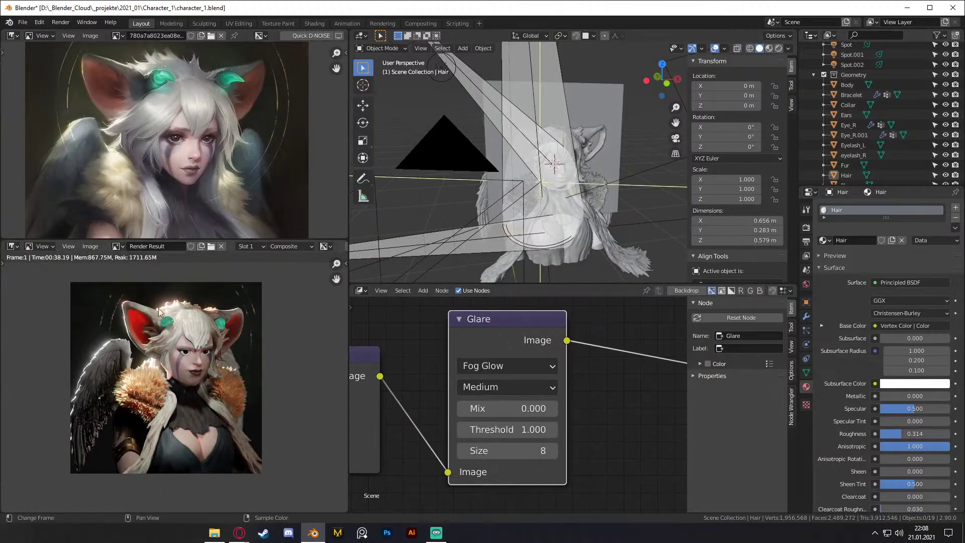
pyautogui.moveTo(605, 391); pyautogui.dragTo(604, 390, button='middle')
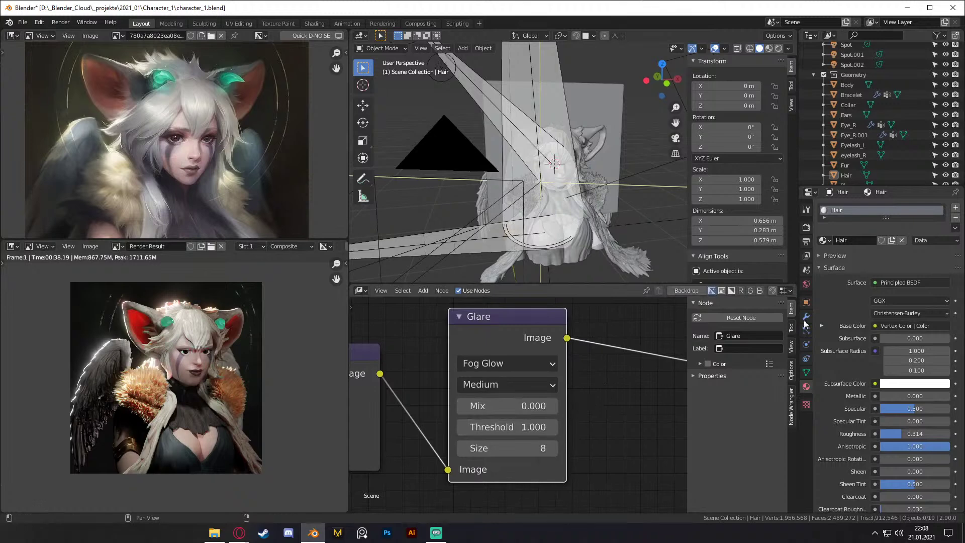
# Step: Set the render output file format to OpenEXR and save the project file
pyautogui.click(805, 243)
pyautogui.click(806, 255)
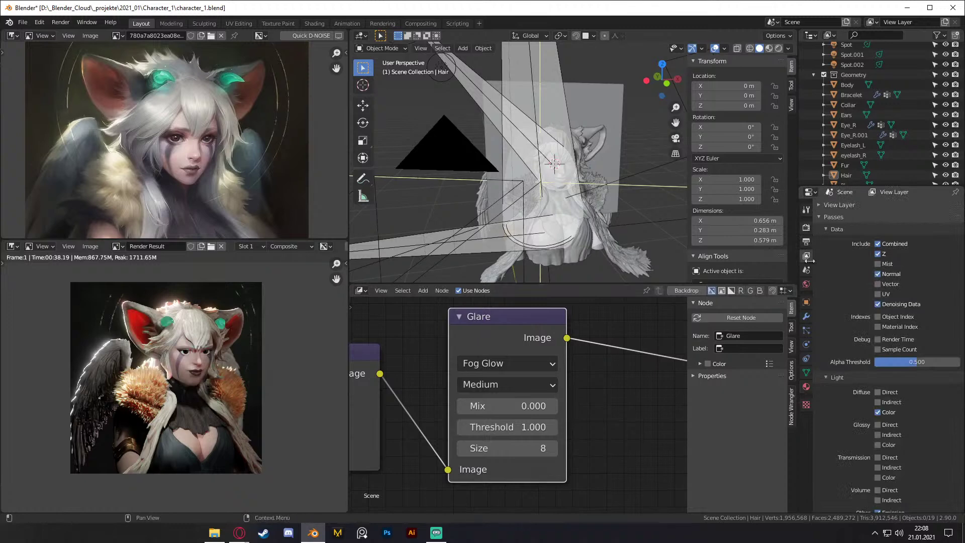
pyautogui.click(806, 242)
pyautogui.click(833, 369)
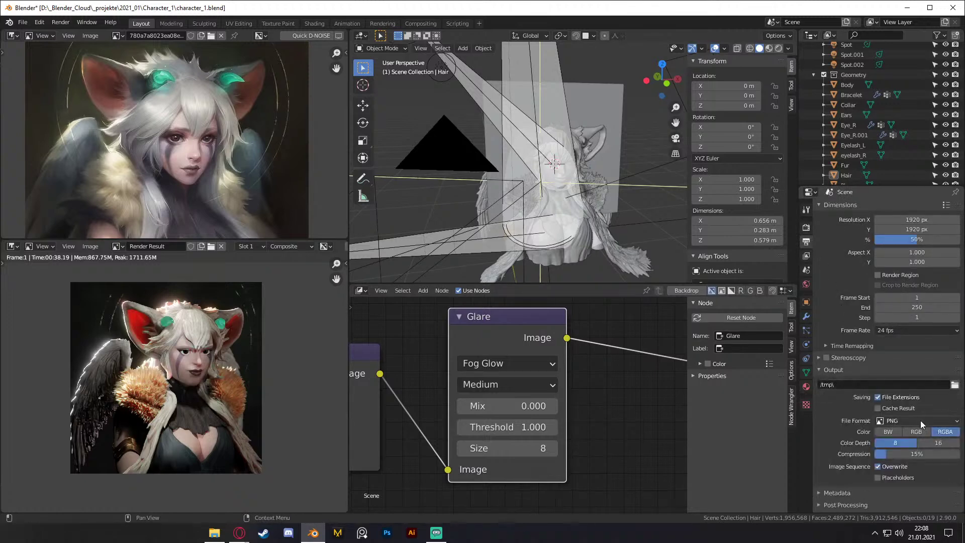
pyautogui.click(915, 420)
pyautogui.click(839, 376)
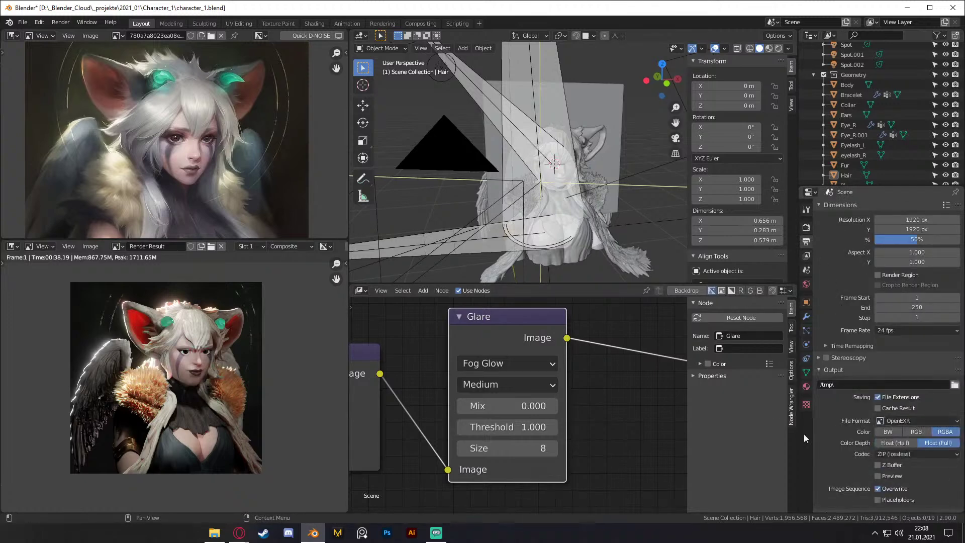
pyautogui.click(22, 22)
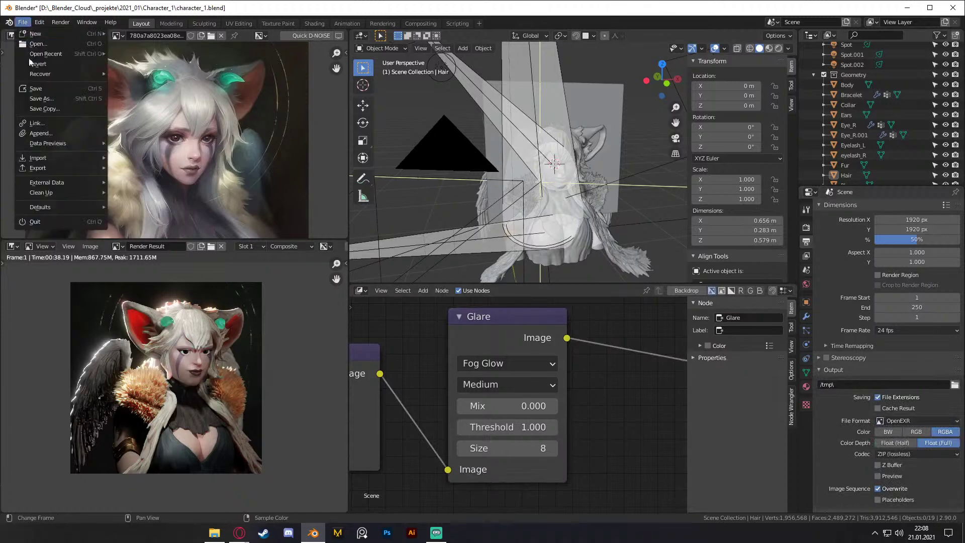
pyautogui.click(33, 90)
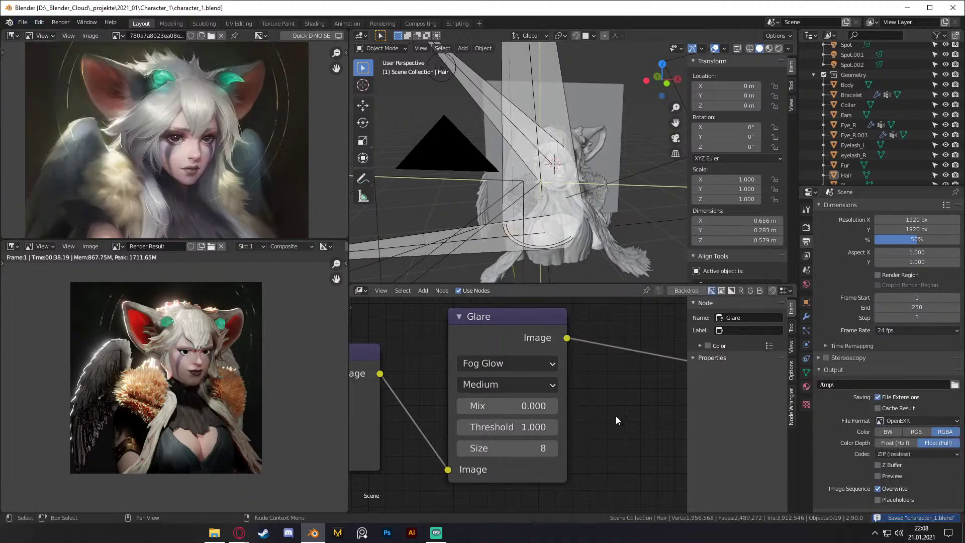
pyautogui.scroll(-4, 597, 400)
pyautogui.scroll(4, 604, 392)
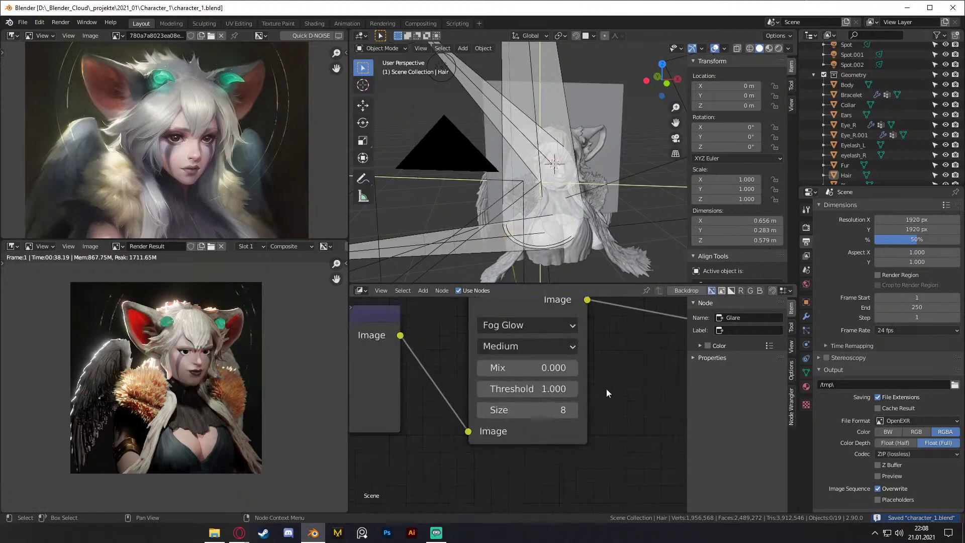
pyautogui.moveTo(605, 394); pyautogui.dragTo(605, 394, button='middle')
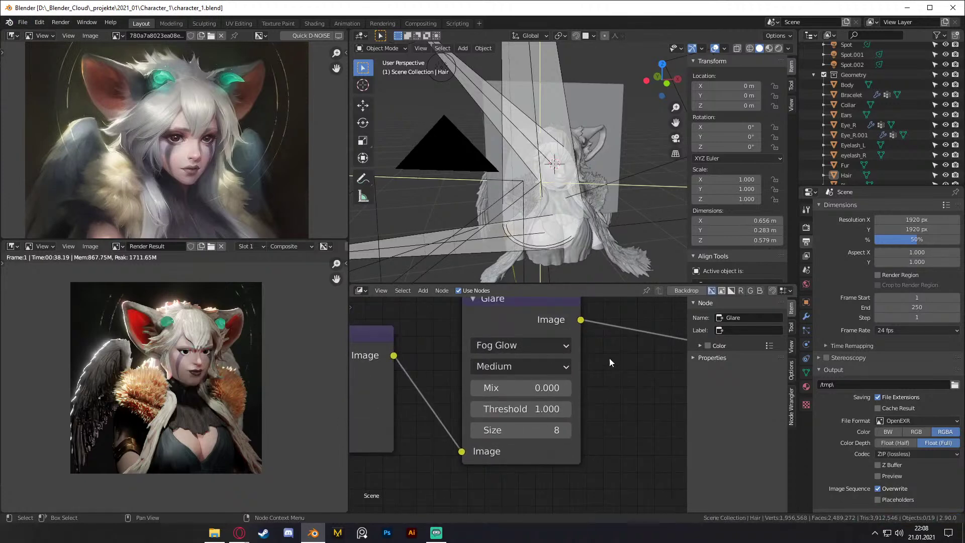
pyautogui.scroll(-2, 609, 357)
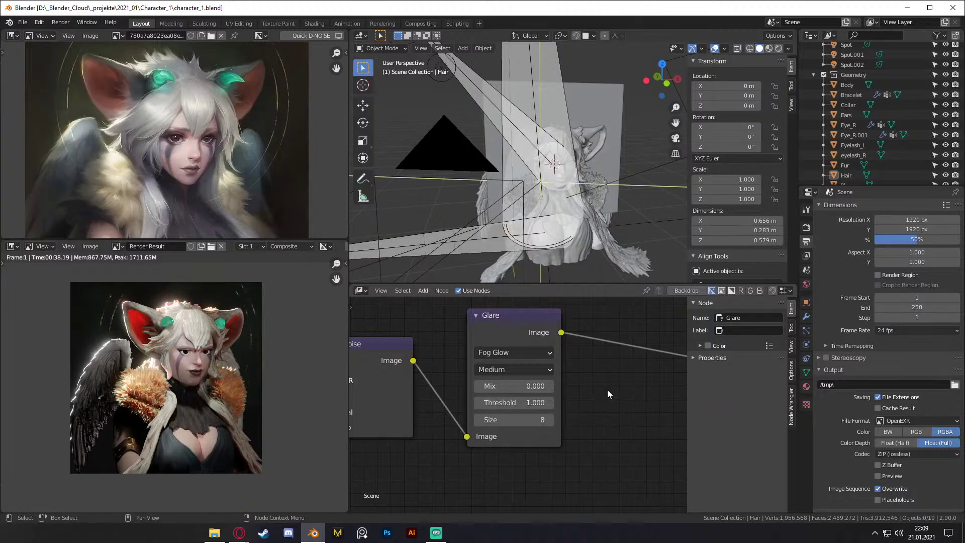
pyautogui.scroll(2, 577, 402)
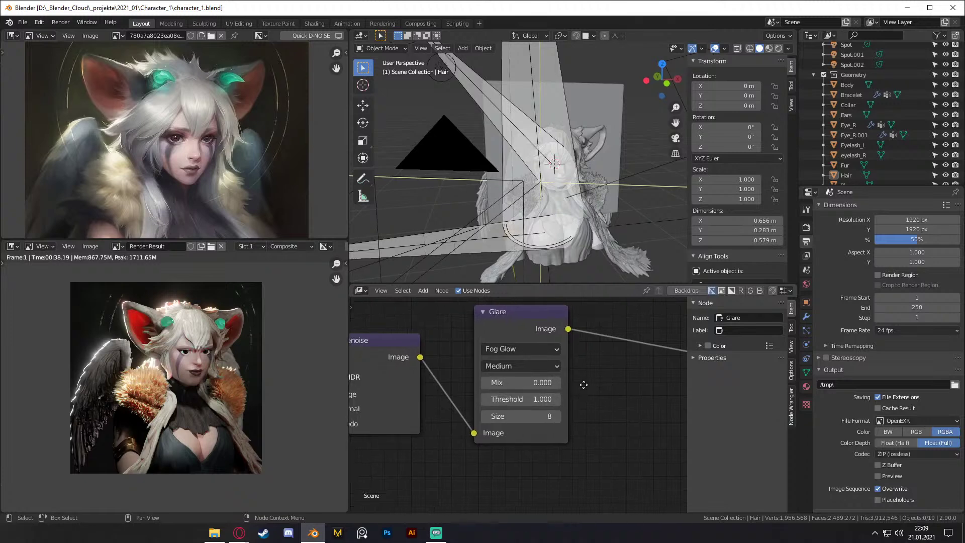
pyautogui.scroll(1, 577, 402)
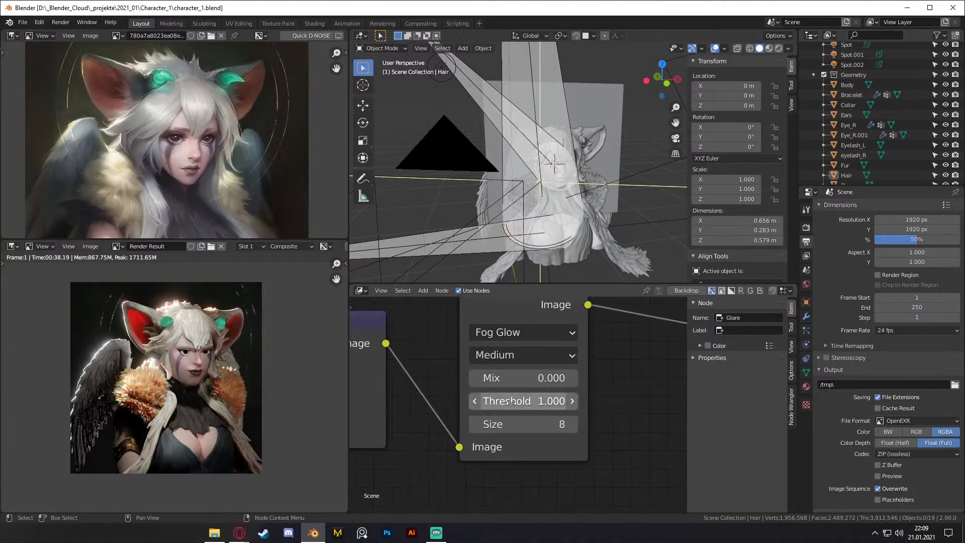
pyautogui.scroll(-3, 595, 397)
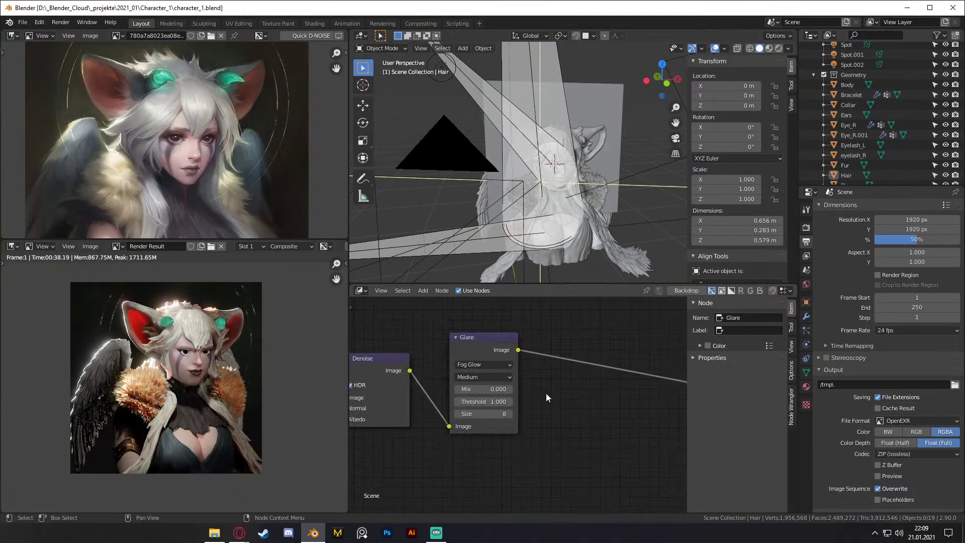
# Step: Move the Composite node farther from the Glare node to make room for another node
pyautogui.moveTo(489, 438); pyautogui.dragTo(452, 339)
pyautogui.scroll(-2, 537, 390)
pyautogui.moveTo(537, 389); pyautogui.dragTo(458, 399, button='middle')
pyautogui.moveTo(631, 386); pyautogui.dragTo(686, 365)
pyautogui.scroll(-1, 545, 395)
pyautogui.moveTo(545, 395); pyautogui.dragTo(488, 396, button='middle')
# Step: Insert a Bright/Contrast node on the link between the Glare and Composite nodes
pyautogui.hotkey('shift', 'a')
pyautogui.moveTo(448, 369)
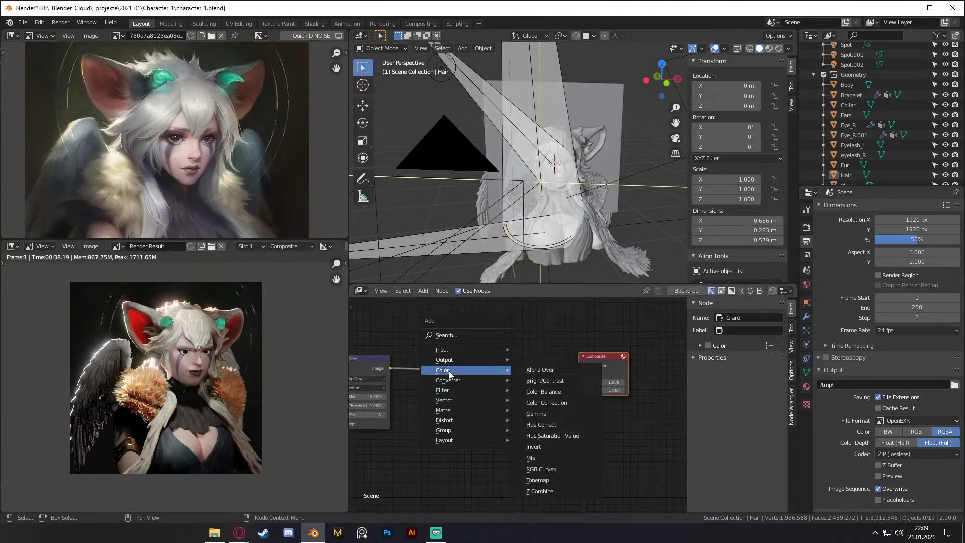
pyautogui.click(547, 381)
pyautogui.click(517, 392)
pyautogui.scroll(2, 581, 390)
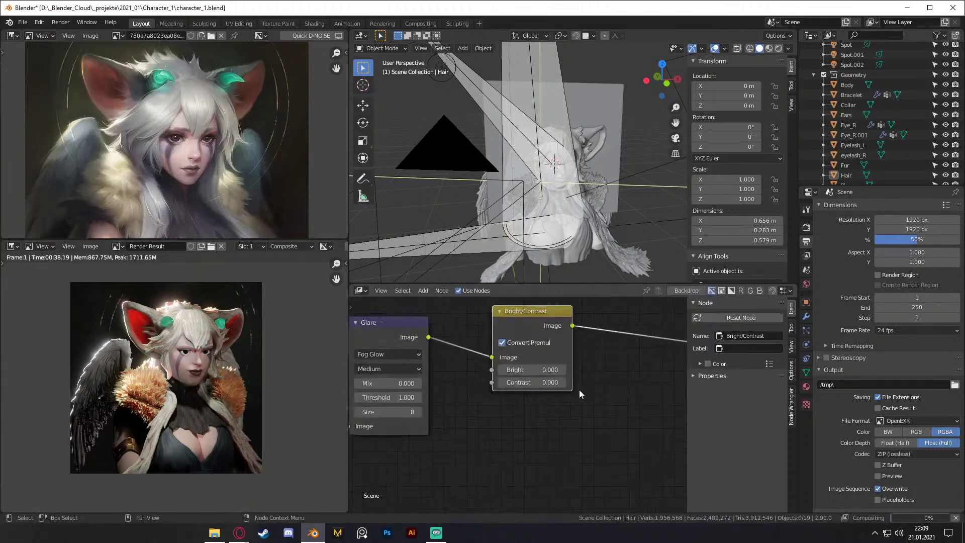
# Step: Try contrast values of 0.25 and 0.5 on the Bright/Contrast node and inspect the character's face in the render
pyautogui.click(528, 381)
pyautogui.write('0.25')
pyautogui.press('Return')
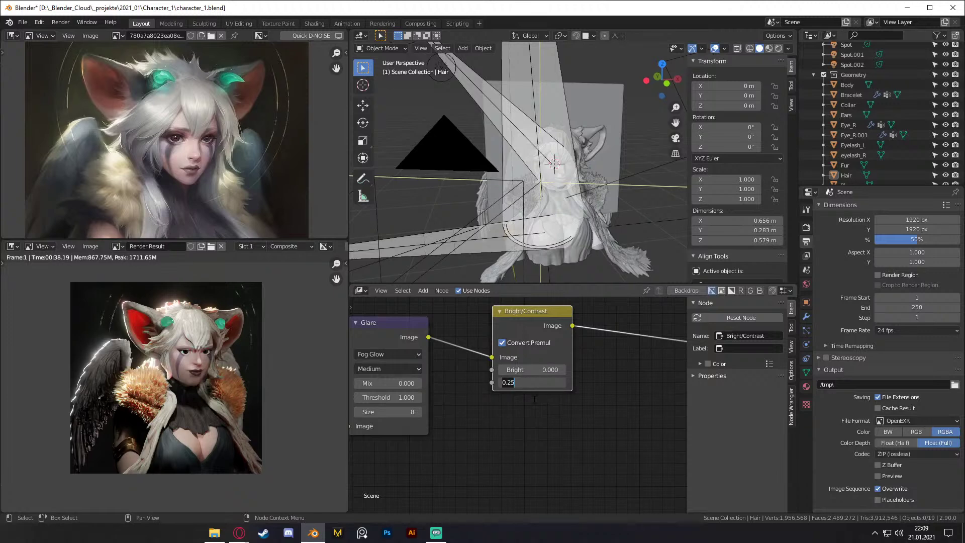
pyautogui.press('BackSpace')
pyautogui.press('BackSpace')
pyautogui.write('5')
pyautogui.press('Return')
pyautogui.scroll(6, 156, 345)
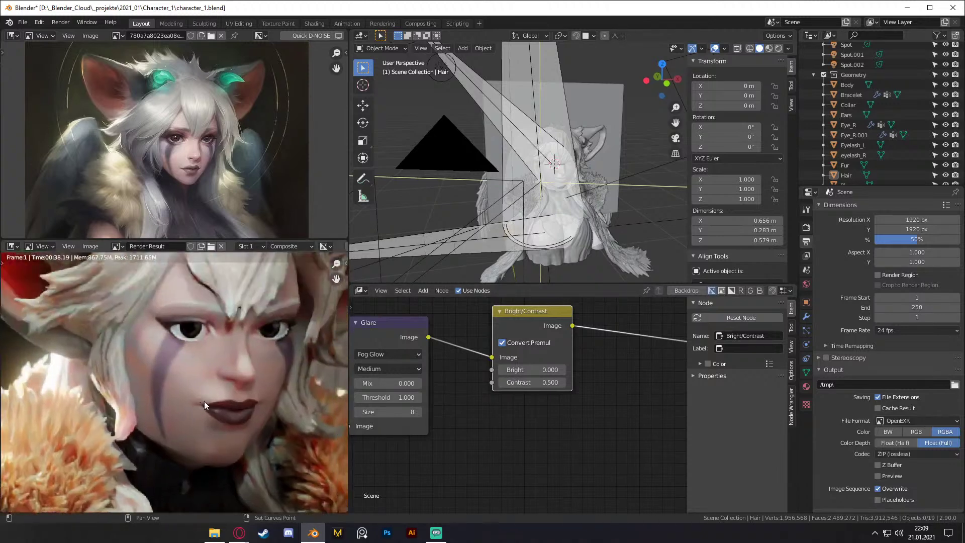
pyautogui.scroll(-2, 204, 401)
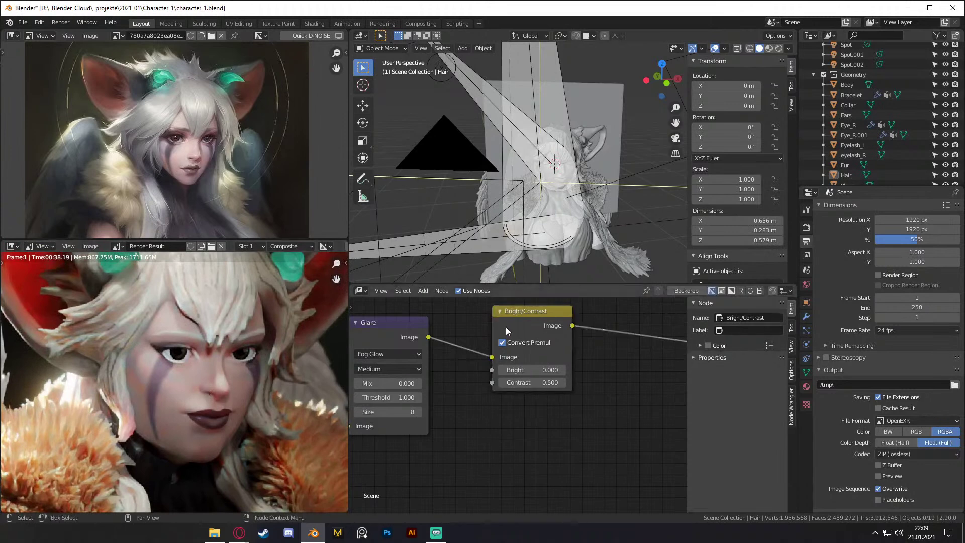
pyautogui.scroll(-2, 495, 396)
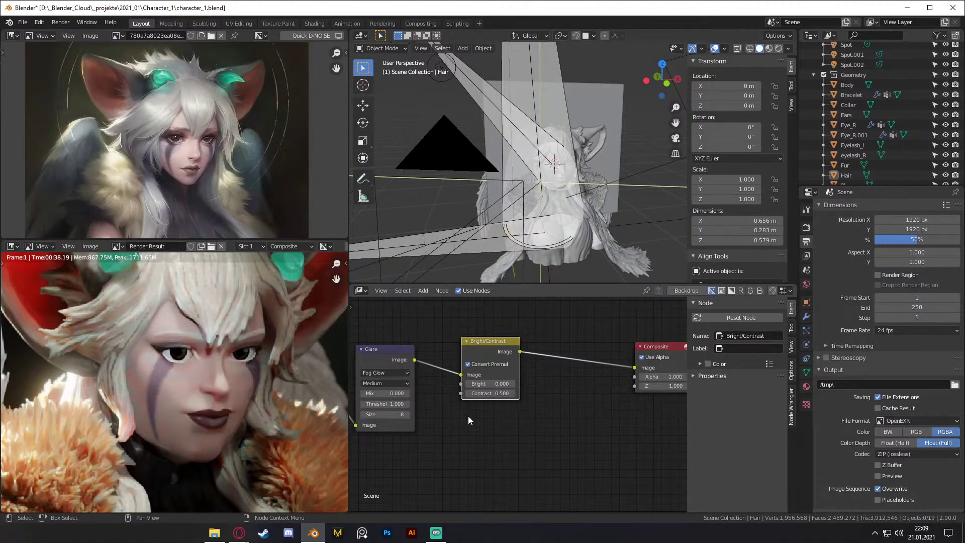
pyautogui.scroll(2, 518, 397)
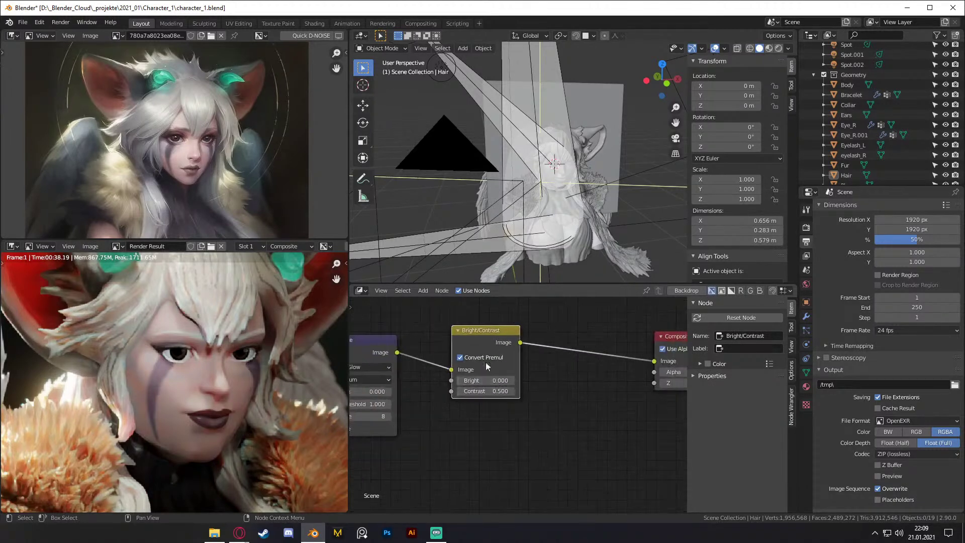
# Step: Replace the Bright/Contrast node with a Hue Saturation Value node linked between the Glare and Composite nodes
pyautogui.press('x')
pyautogui.hotkey('shift', 'a')
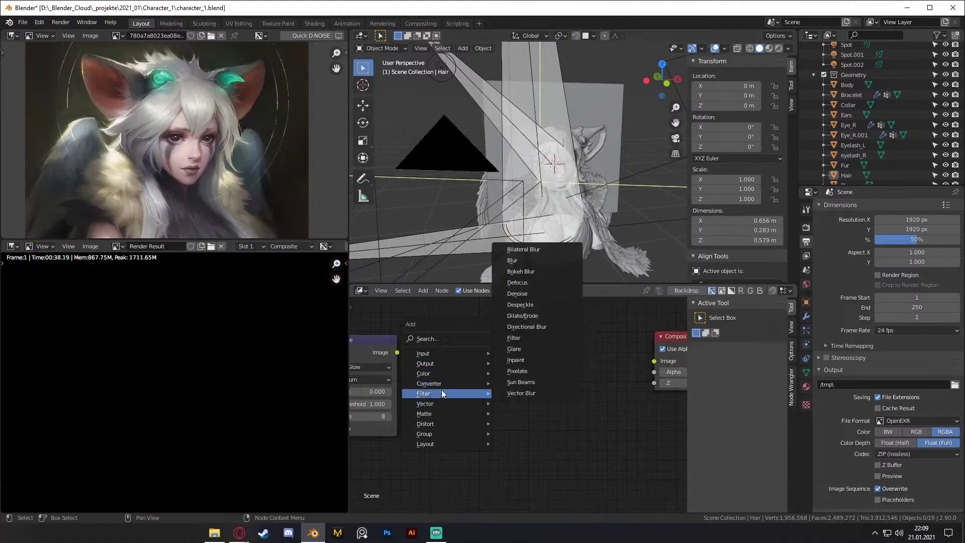
pyautogui.moveTo(437, 372)
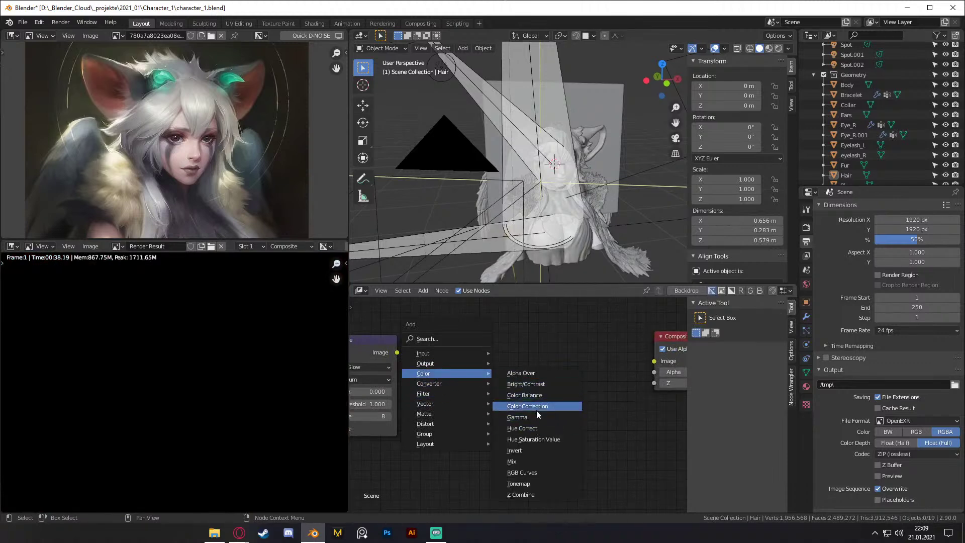
pyautogui.click(533, 439)
pyautogui.click(504, 347)
pyautogui.moveTo(397, 352); pyautogui.dragTo(469, 362)
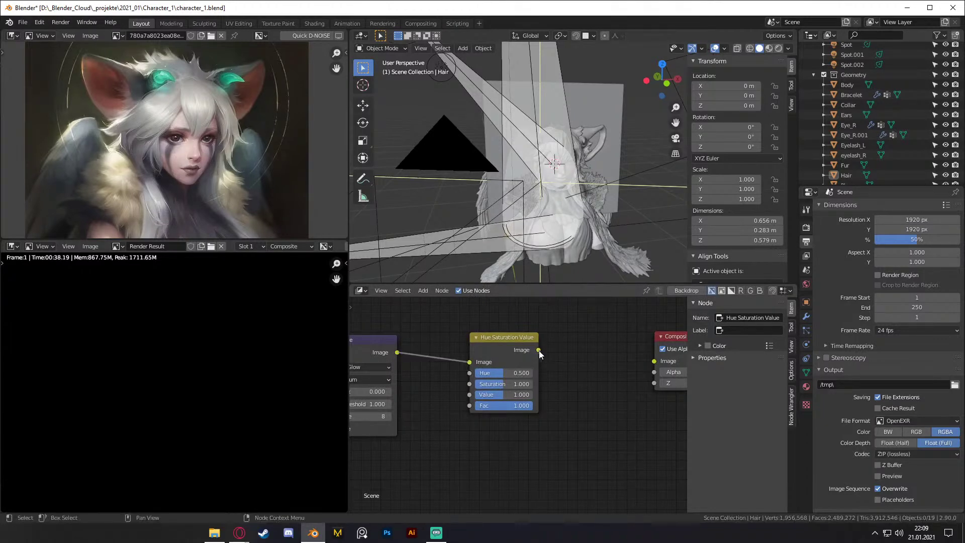
pyautogui.moveTo(538, 349); pyautogui.dragTo(654, 361)
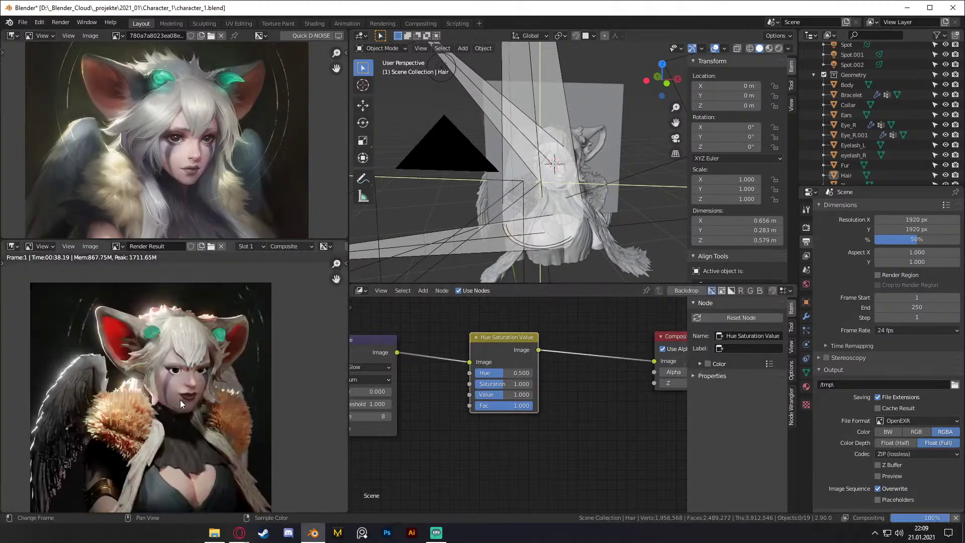
# Step: Try saturation values of 1.25 and 1.1 on the Hue Saturation Value node
pyautogui.click(511, 384)
pyautogui.write('1.25')
pyautogui.press('Return')
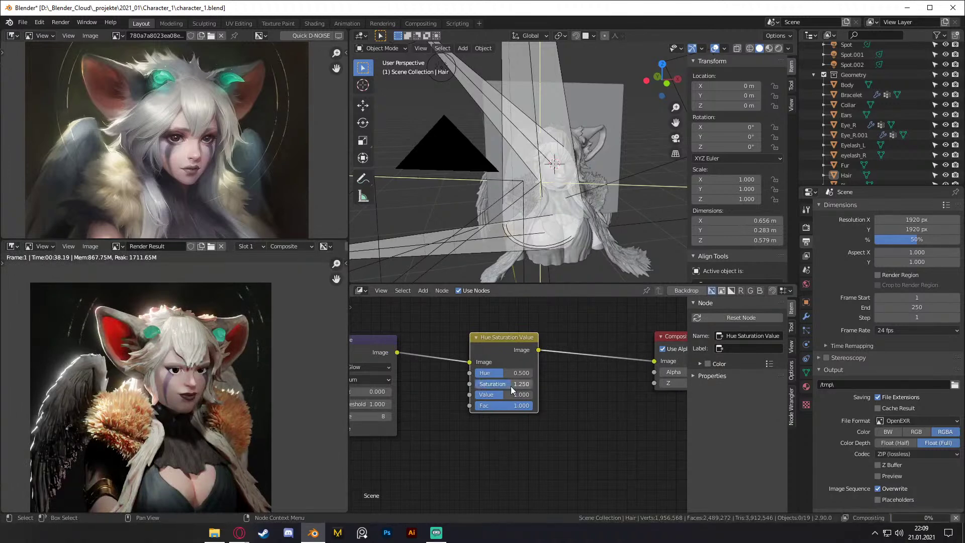
pyautogui.click(512, 385)
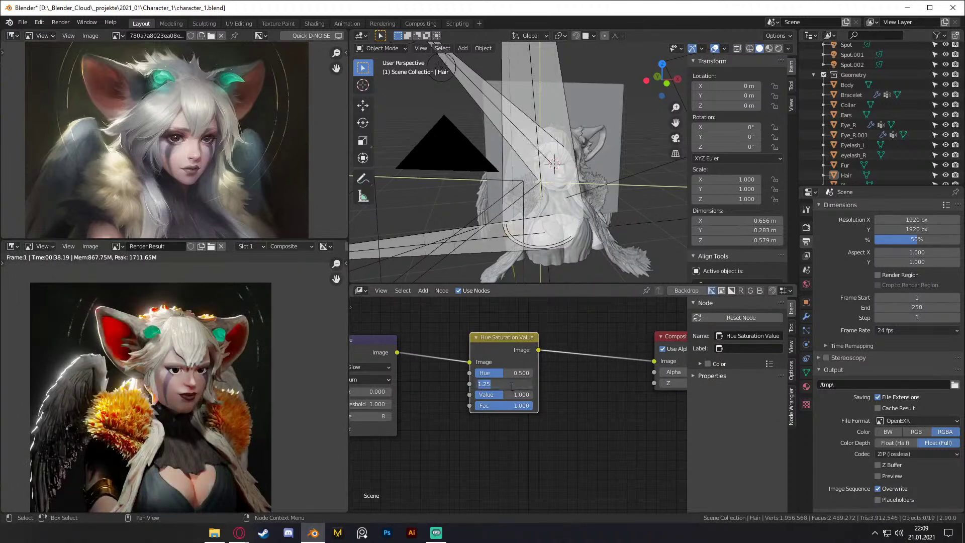
pyautogui.write('1.1')
pyautogui.press('Return')
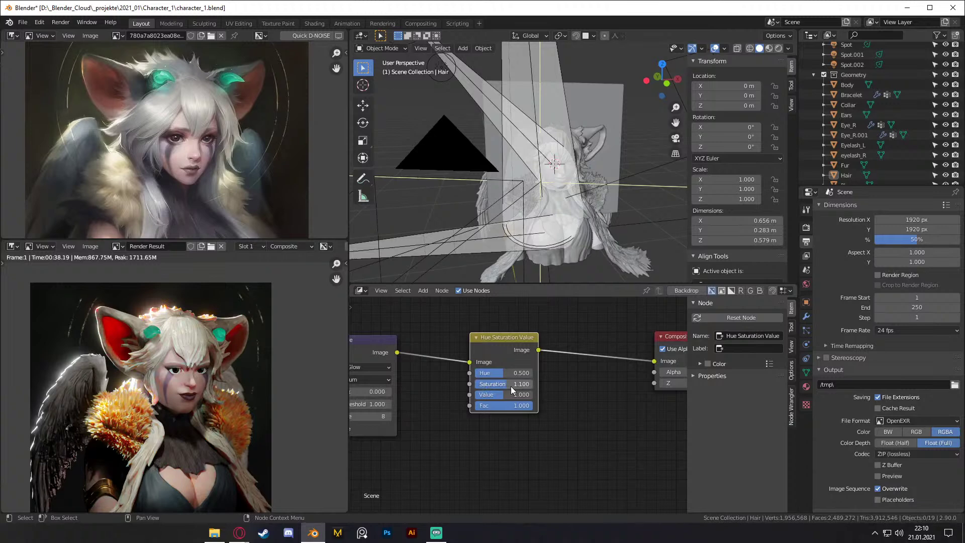
# Step: Try a saturation of 0.9 on the Hue Saturation Value node
pyautogui.moveTo(574, 397); pyautogui.dragTo(608, 367, button='middle')
pyautogui.scroll(-1, 460, 406)
pyautogui.scroll(2, 577, 374)
pyautogui.click(552, 371)
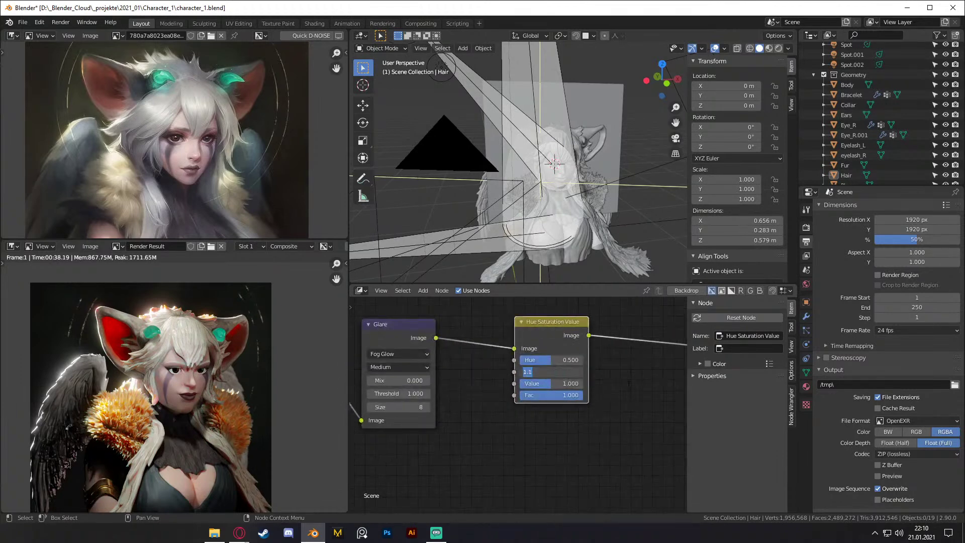
pyautogui.press('BackSpace')
pyautogui.write('0.9')
pyautogui.press('Return')
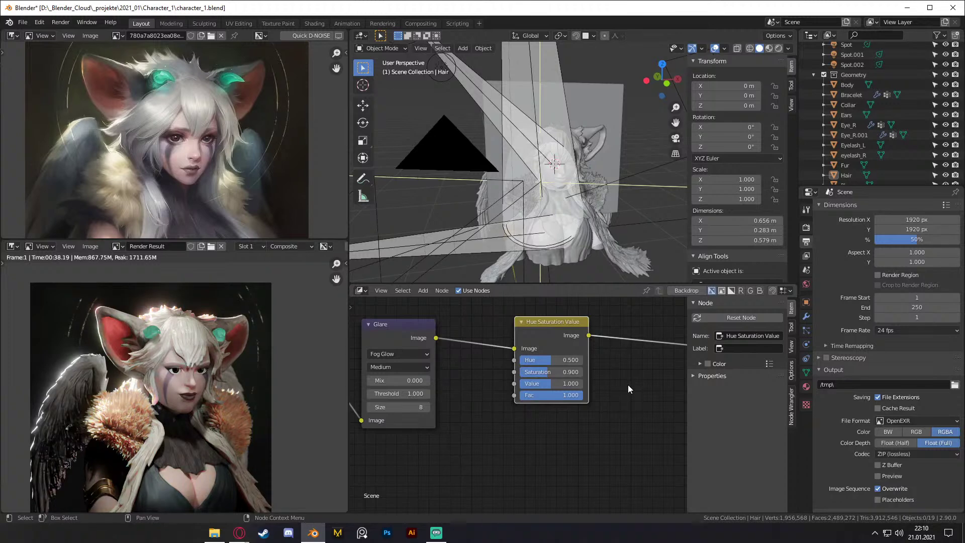
# Step: Set the saturation of the Hue Saturation Value node to 0.95
pyautogui.click(556, 372)
pyautogui.press('BackSpace')
pyautogui.write('0.95')
pyautogui.press('Return')
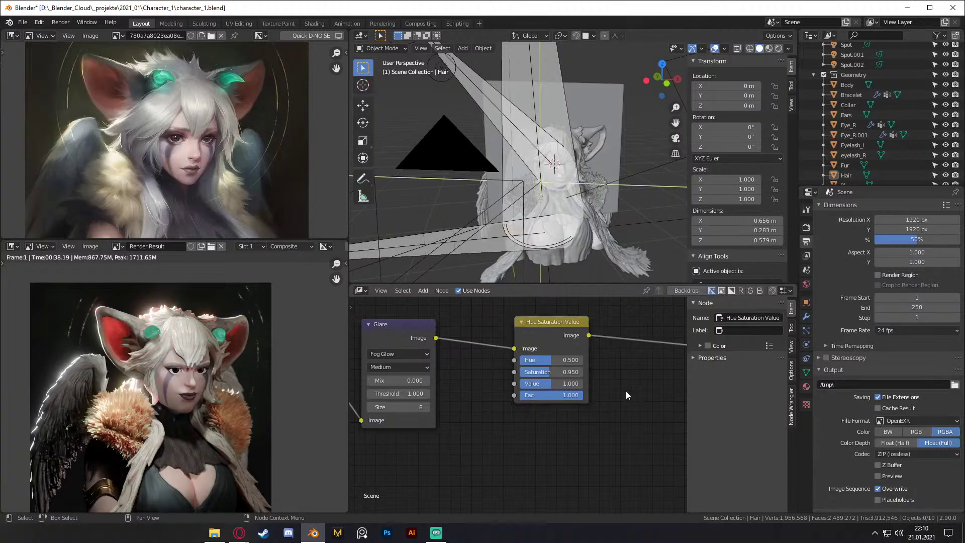
# Step: Move the Hue Saturation Value and Composite nodes apart to make room for another node between them
pyautogui.scroll(-2, 598, 373)
pyautogui.moveTo(577, 394)
pyautogui.mouseDown(button='middle')
pyautogui.moveTo(454, 400)
pyautogui.moveTo(591, 396)
pyautogui.mouseUp(button='middle')
pyautogui.scroll(2, 493, 392)
pyautogui.moveTo(479, 349); pyautogui.dragTo(448, 354)
pyautogui.moveTo(541, 377); pyautogui.dragTo(489, 377, button='middle')
pyautogui.moveTo(600, 351); pyautogui.dragTo(646, 350)
# Step: Try an Inpaint node with a distance of 2 between the Hue Saturation Value and Composite nodes, and delete it
pyautogui.hotkey('shift', 'a')
pyautogui.moveTo(505, 386)
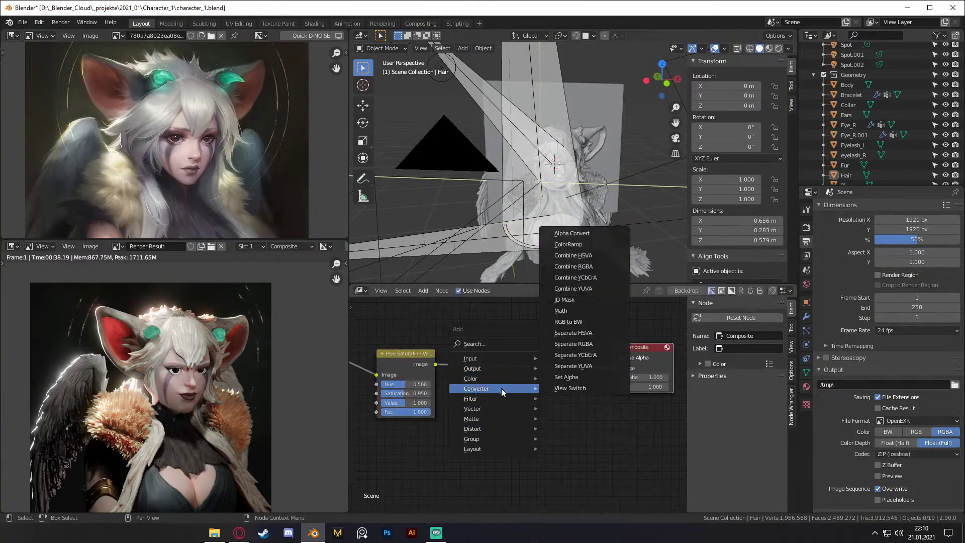
pyautogui.moveTo(481, 399)
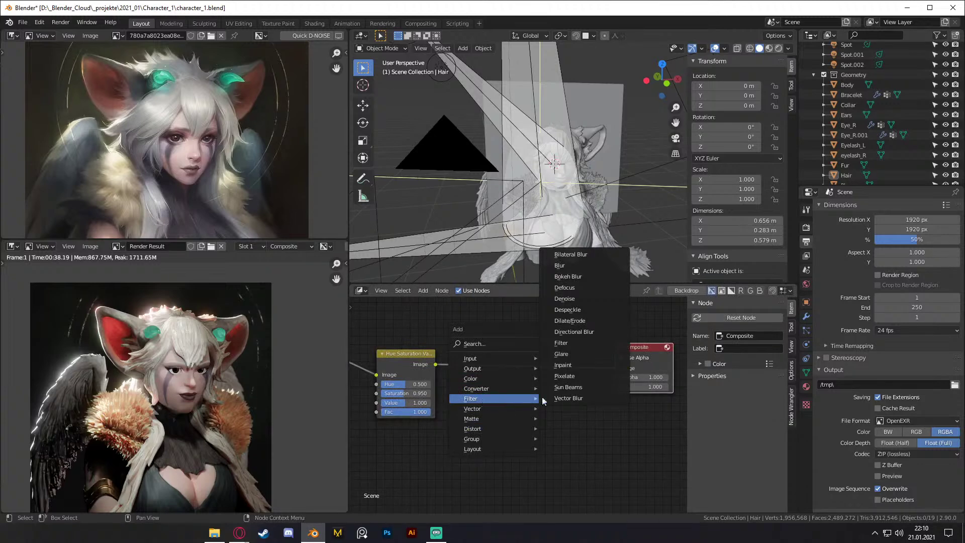
pyautogui.click(572, 363)
pyautogui.click(493, 363)
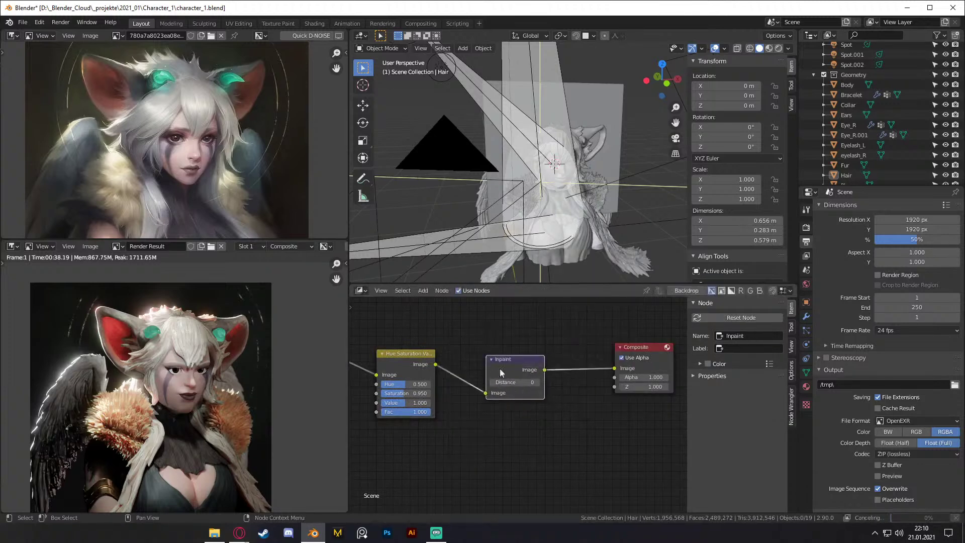
pyautogui.moveTo(520, 404); pyautogui.dragTo(527, 407, button='middle')
pyautogui.click(523, 385)
pyautogui.press('Return')
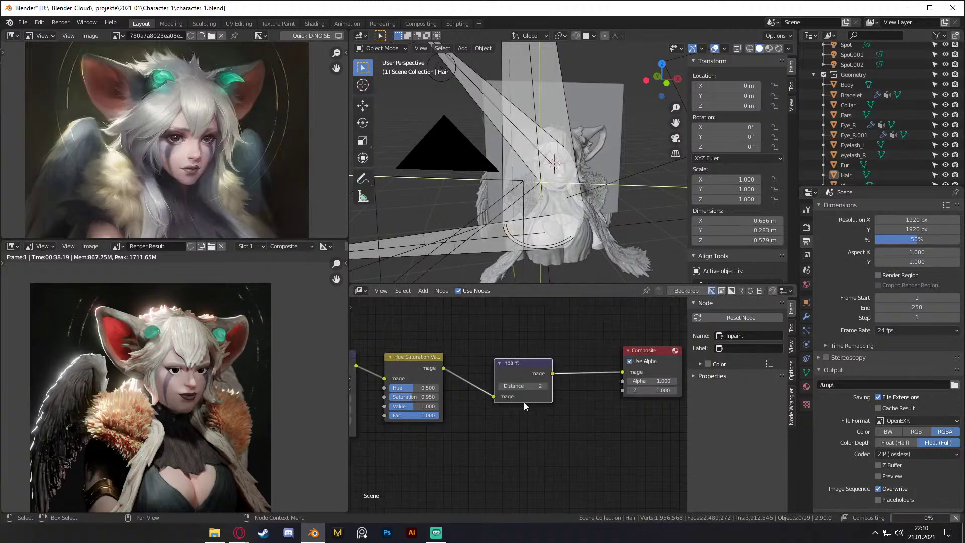
pyautogui.press('Delete')
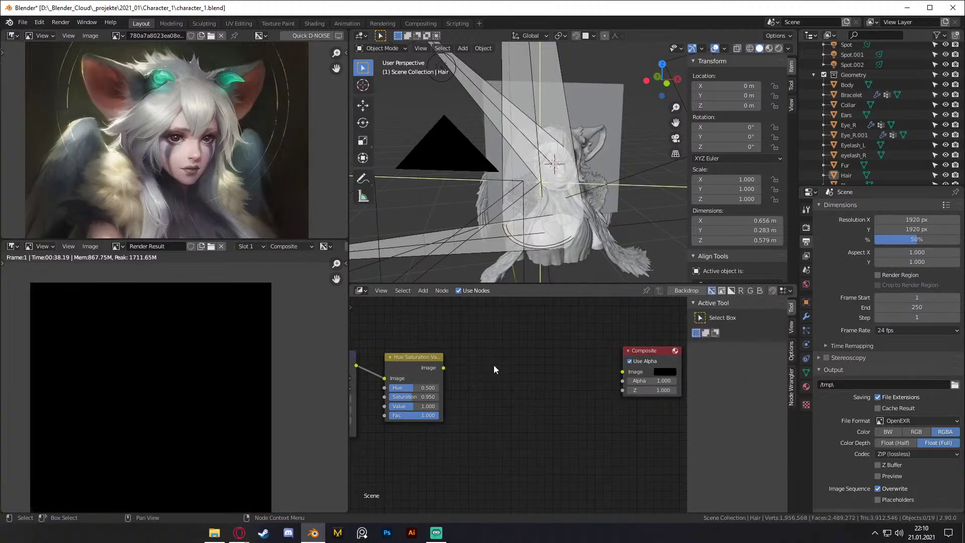
# Step: Try a Sun Beams node linked between the Hue Saturation Value and Composite nodes, and delete it
pyautogui.hotkey('shift', 'a')
pyautogui.moveTo(466, 365)
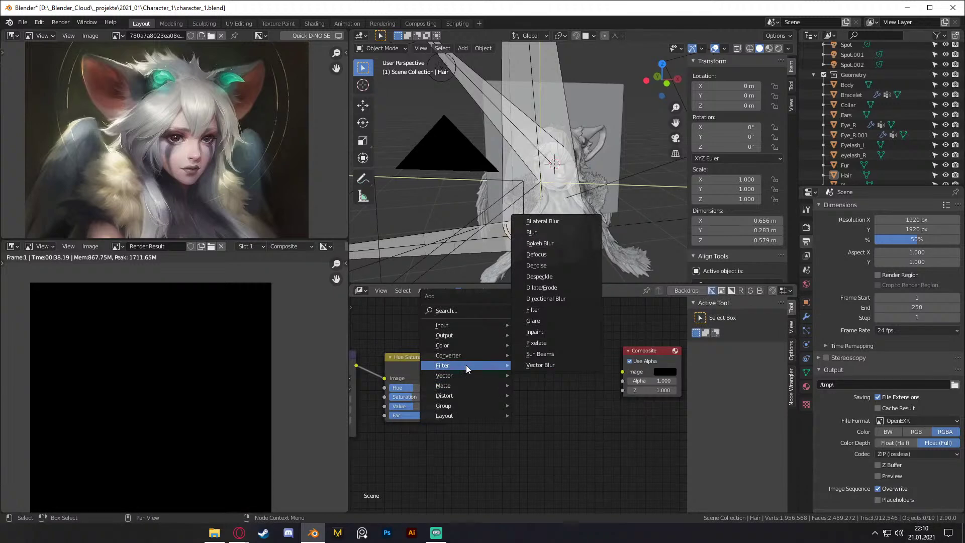
pyautogui.click(537, 354)
pyautogui.moveTo(443, 367); pyautogui.dragTo(504, 396)
pyautogui.moveTo(563, 362); pyautogui.dragTo(622, 372)
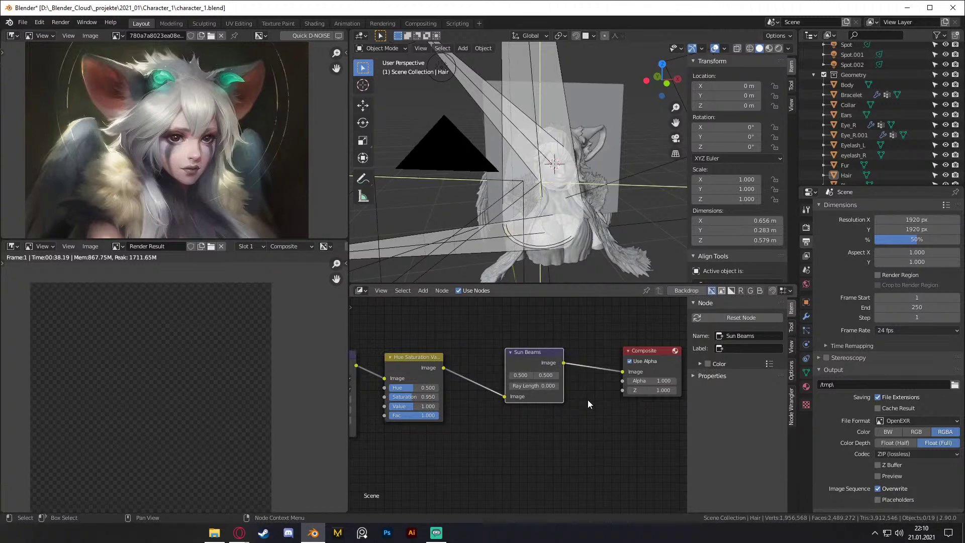
pyautogui.press('x')
pyautogui.hotkey('shift', 'a')
pyautogui.moveTo(515, 364)
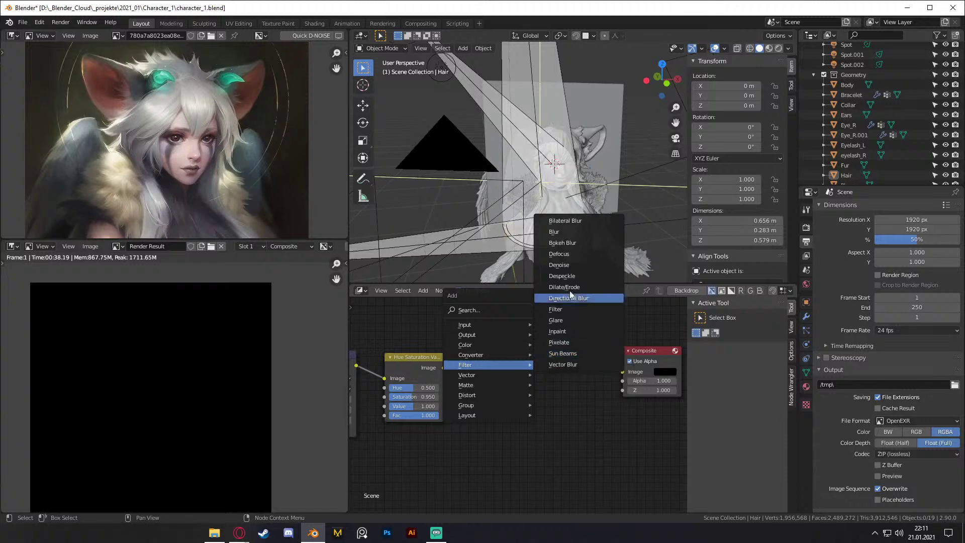
pyautogui.click(570, 243)
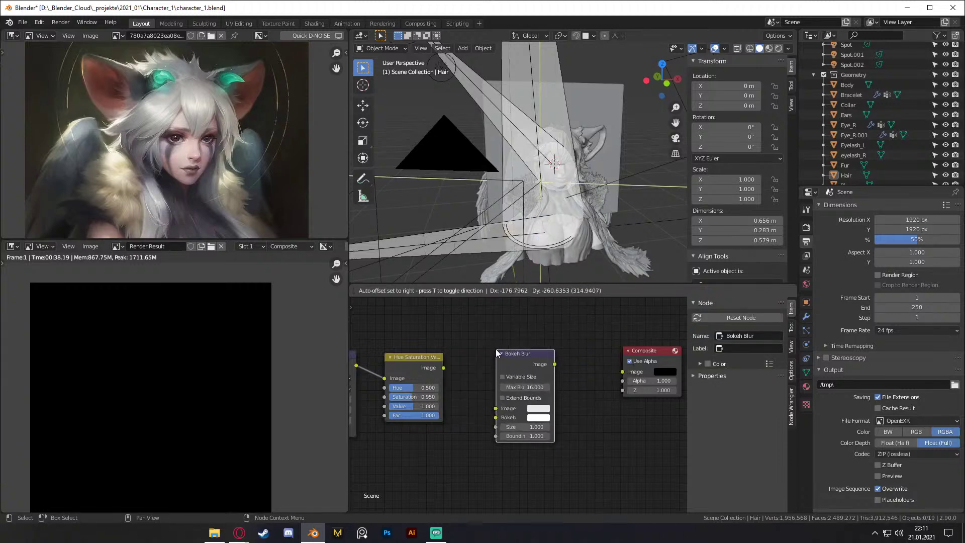
pyautogui.click(497, 346)
pyautogui.press('x')
# Step: Add a Lens Distortion node and link it between the Hue Saturation Value and Composite nodes
pyautogui.hotkey('shift', 'a')
pyautogui.moveTo(511, 366)
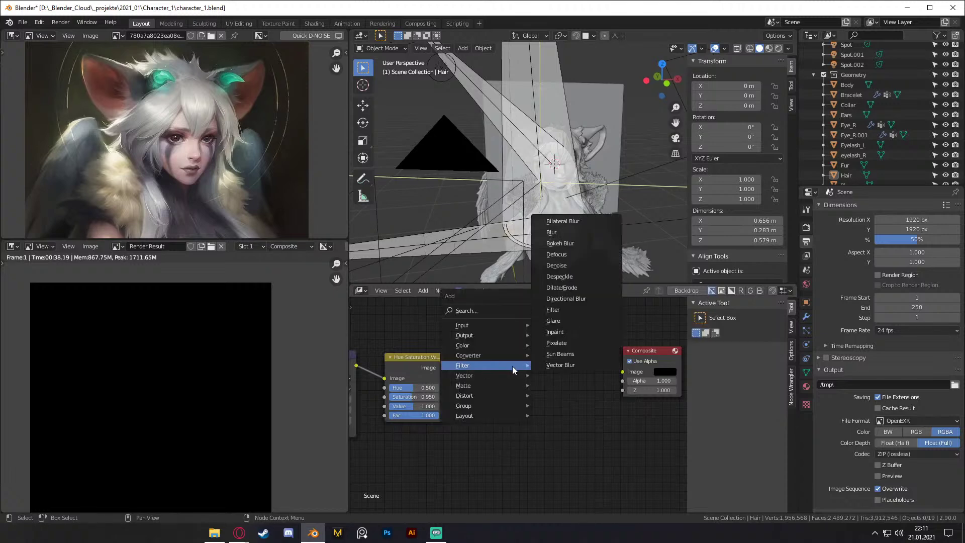
pyautogui.moveTo(521, 396)
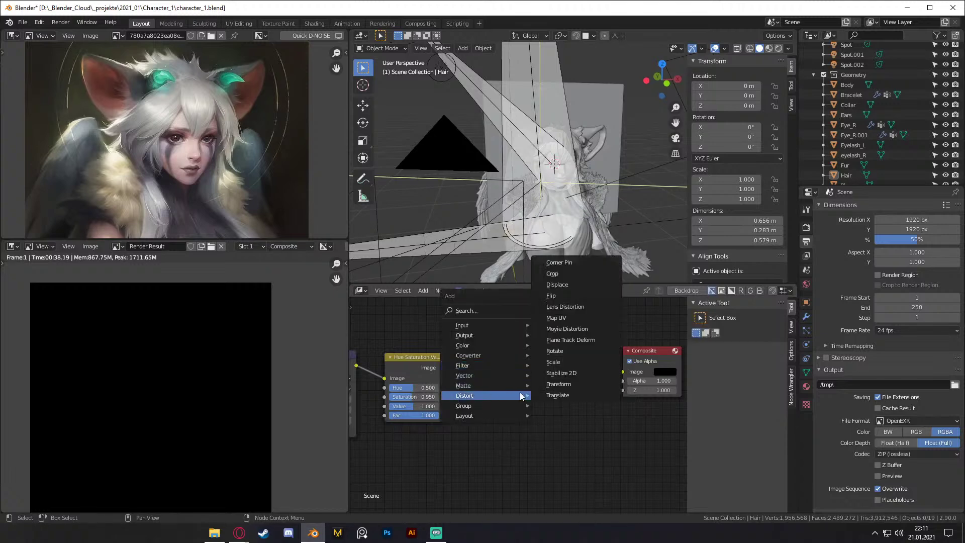
pyautogui.click(564, 308)
pyautogui.moveTo(443, 367); pyautogui.dragTo(487, 416)
pyautogui.moveTo(547, 375); pyautogui.dragTo(622, 371)
pyautogui.moveTo(598, 385); pyautogui.dragTo(624, 373, button='middle')
pyautogui.moveTo(541, 362); pyautogui.dragTo(545, 351)
pyautogui.moveTo(609, 389); pyautogui.dragTo(595, 371, button='middle')
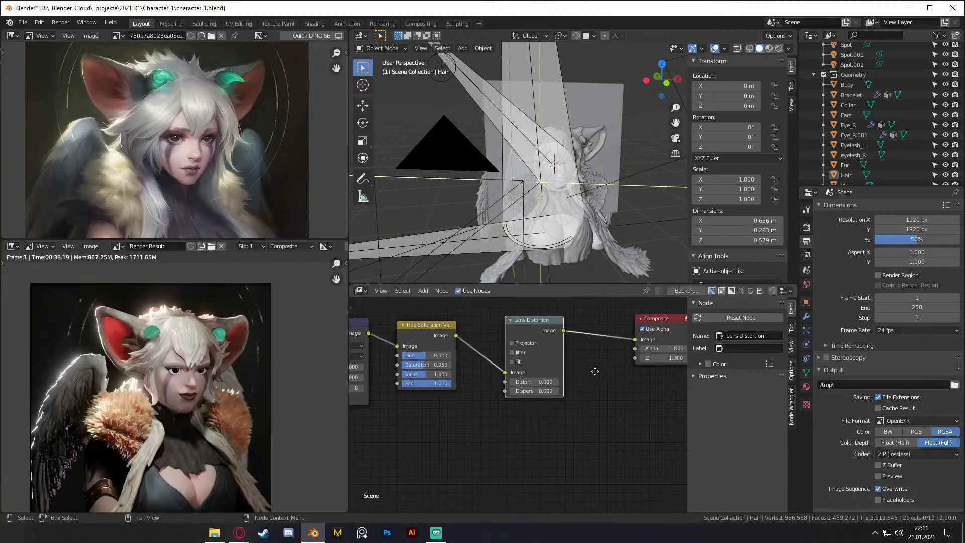
# Step: Enable Fit on the Lens Distortion node and set its dispersion to 0.1
pyautogui.scroll(-2, 188, 436)
pyautogui.moveTo(188, 436); pyautogui.dragTo(190, 400, button='middle')
pyautogui.scroll(1, 189, 398)
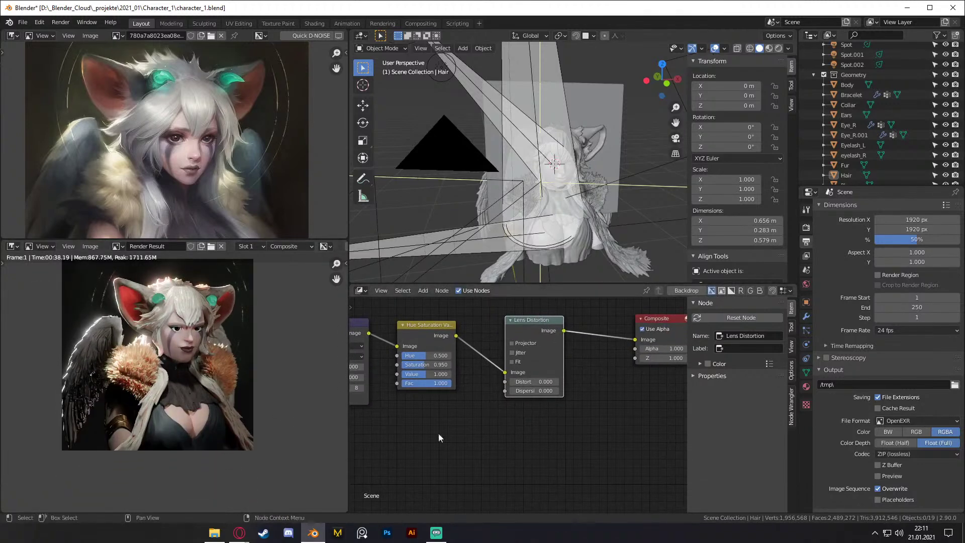
pyautogui.moveTo(534, 413); pyautogui.dragTo(527, 431, button='middle')
pyautogui.scroll(2, 528, 433)
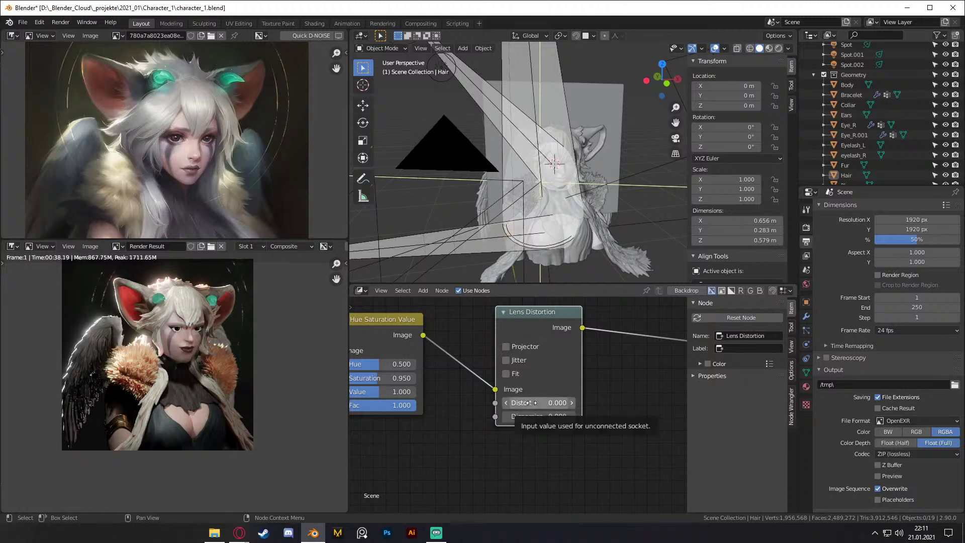
pyautogui.click(505, 373)
pyautogui.click(538, 415)
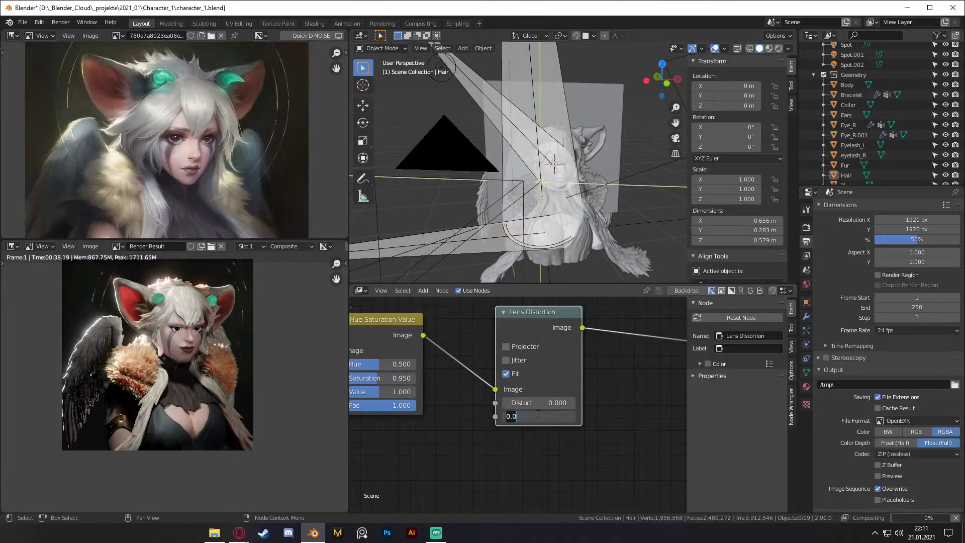
pyautogui.write('0.1')
pyautogui.press('Return')
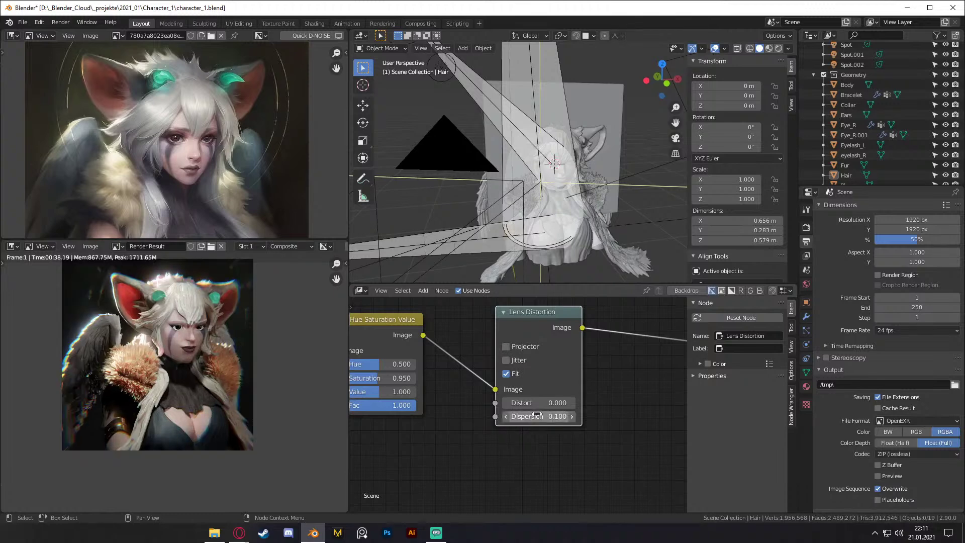
# Step: Try a dispersion of 0.05 on the Lens Distortion node
pyautogui.click(537, 415)
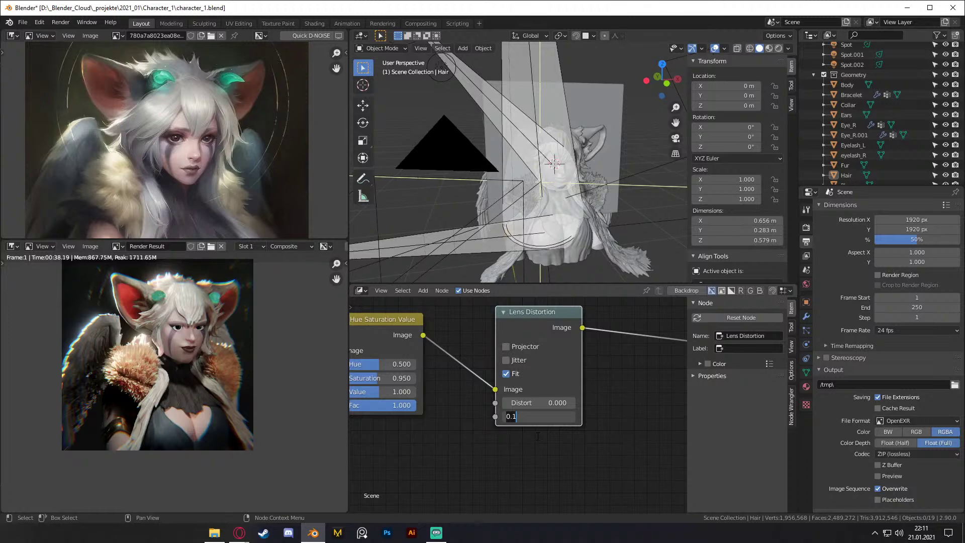
pyautogui.press('BackSpace')
pyautogui.write('05')
pyautogui.press('Return')
pyautogui.click(536, 416)
pyautogui.write('0.05')
pyautogui.press('Return')
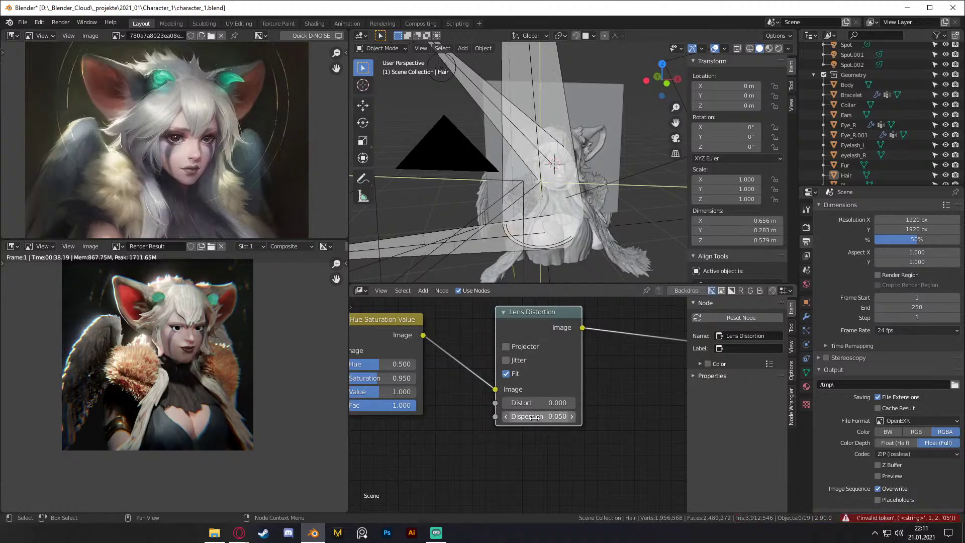
# Step: Set the Lens Distortion node's dispersion to 0.025 and check the effect in the render
pyautogui.click(535, 418)
pyautogui.click(535, 417)
pyautogui.press('BackSpace')
pyautogui.write('25')
pyautogui.press('Return')
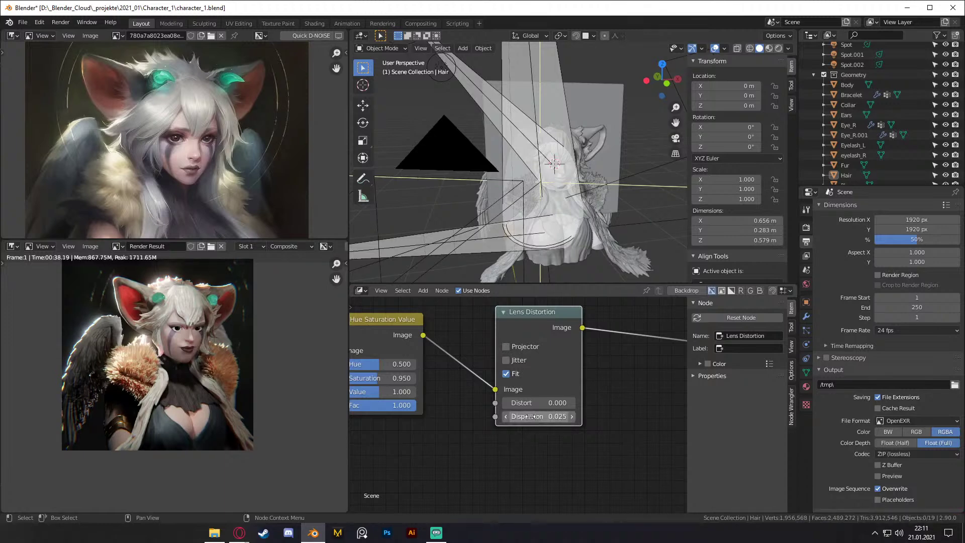
pyautogui.scroll(2, 179, 384)
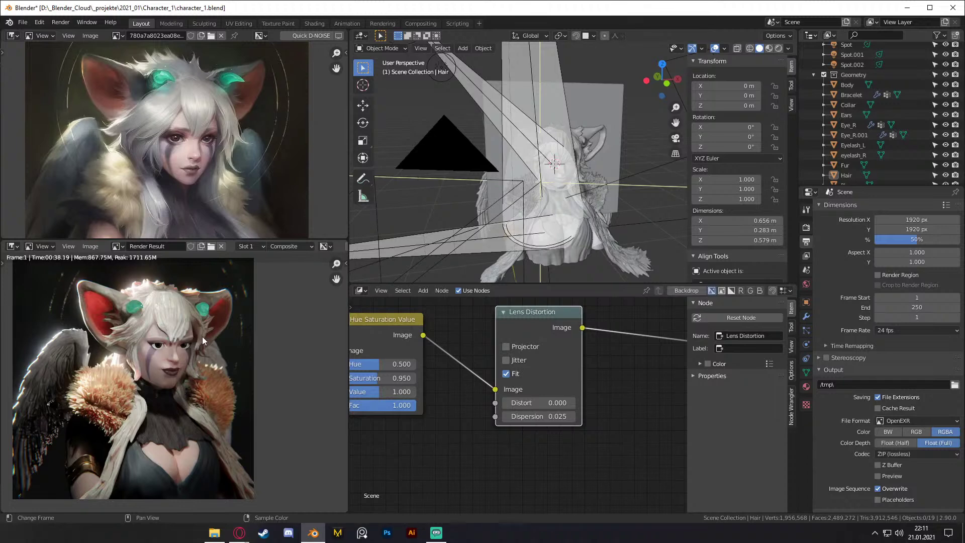
pyautogui.scroll(-4, 542, 360)
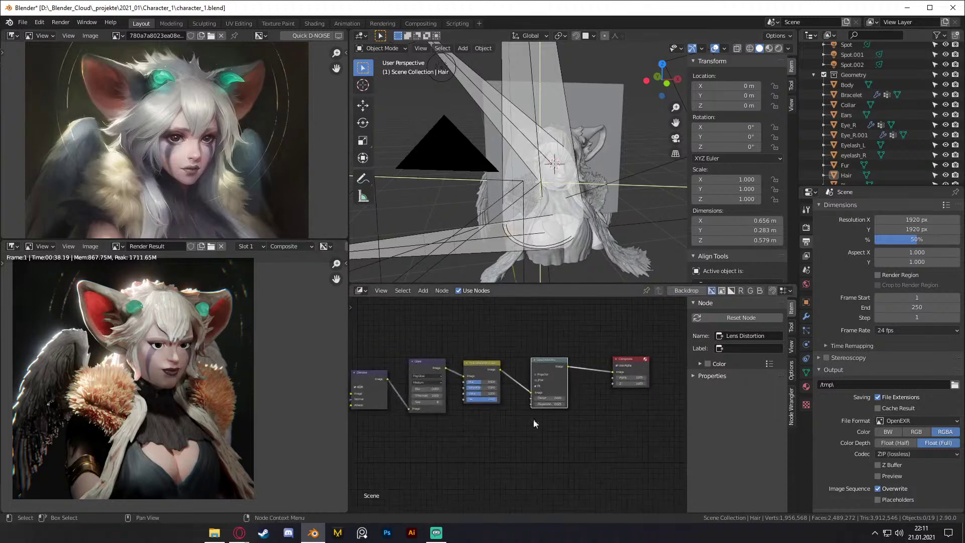
# Step: Examine the character's face up close in the solid-shaded 3D viewport
pyautogui.moveTo(566, 182)
pyautogui.mouseDown(button='middle')
pyautogui.moveTo(559, 176)
pyautogui.moveTo(574, 158)
pyautogui.moveTo(593, 162)
pyautogui.moveTo(577, 168)
pyautogui.mouseUp(button='middle')
pyautogui.press('z')
pyautogui.click(622, 179)
pyautogui.scroll(5, 597, 185)
pyautogui.scroll(3, 577, 160)
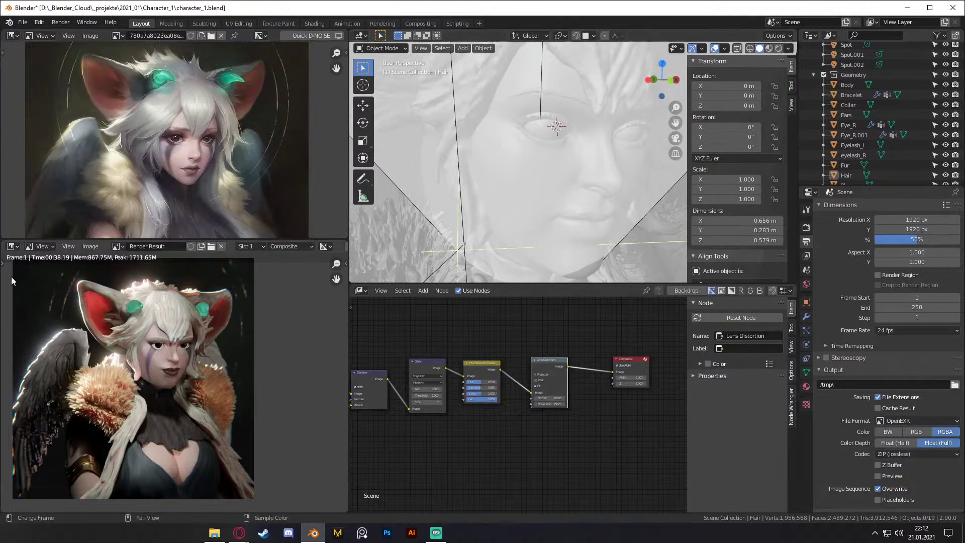
# Step: Change the Render Result editor to a 3D Viewport and display the character in Material Preview shading
pyautogui.click(14, 245)
pyautogui.click(40, 284)
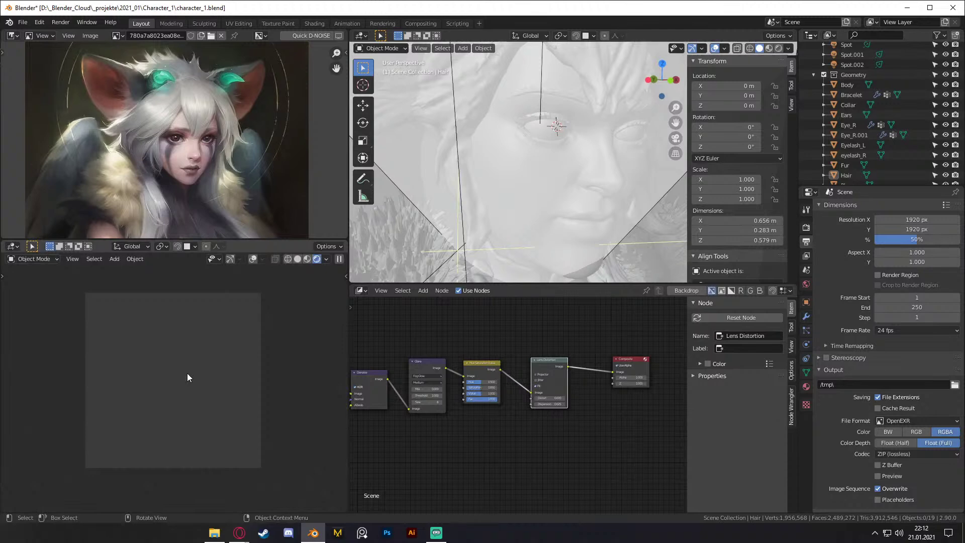
pyautogui.press('z')
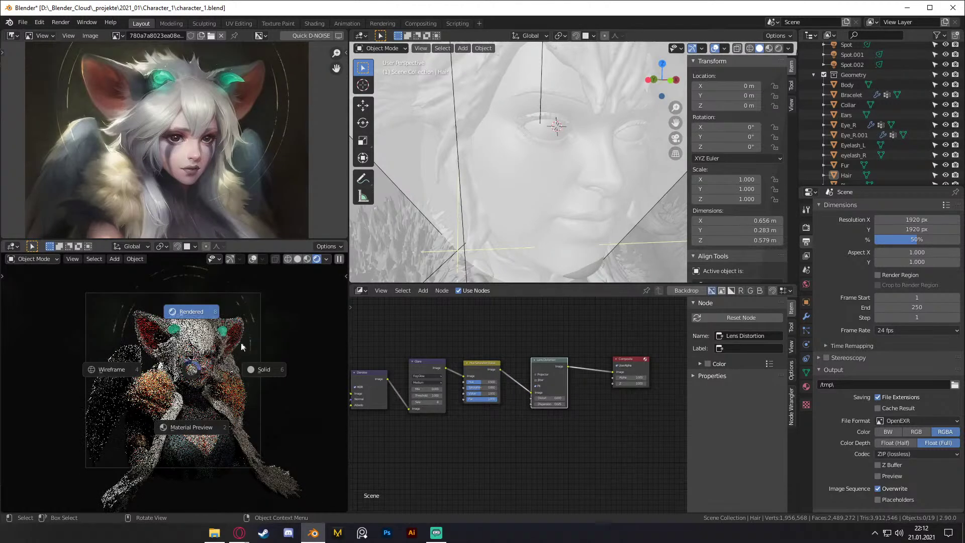
pyautogui.click(194, 427)
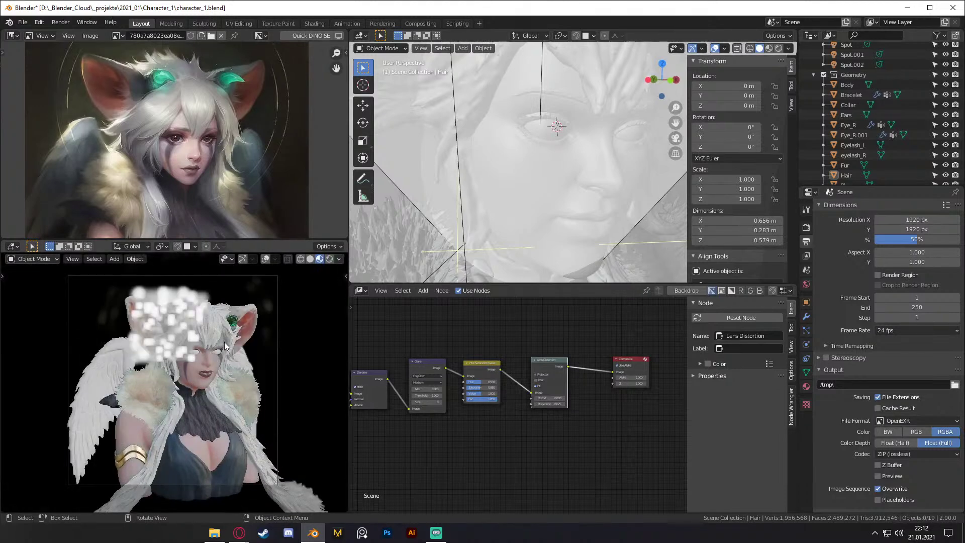
# Step: Hide the character's hair and ears to expose the bare head in the viewports
pyautogui.scroll(5, 225, 346)
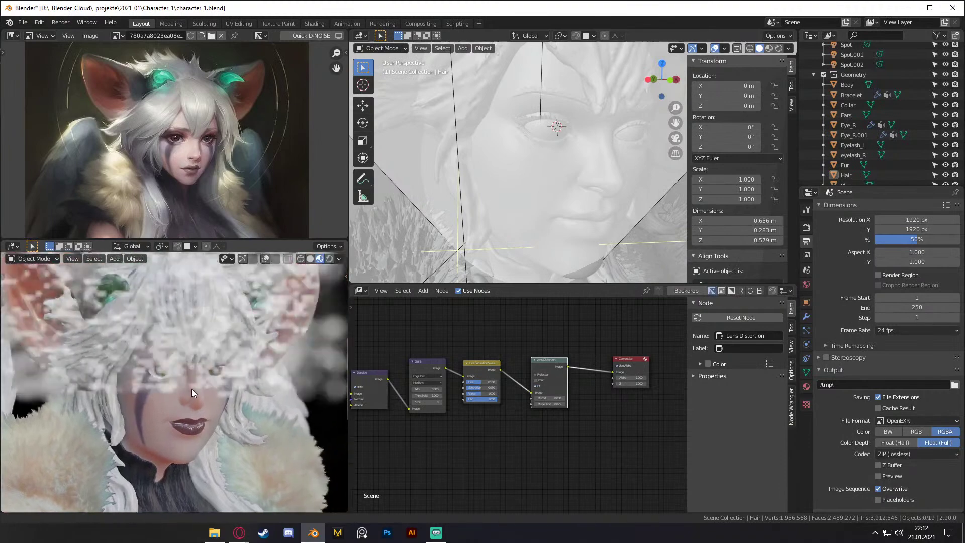
pyautogui.click(195, 321)
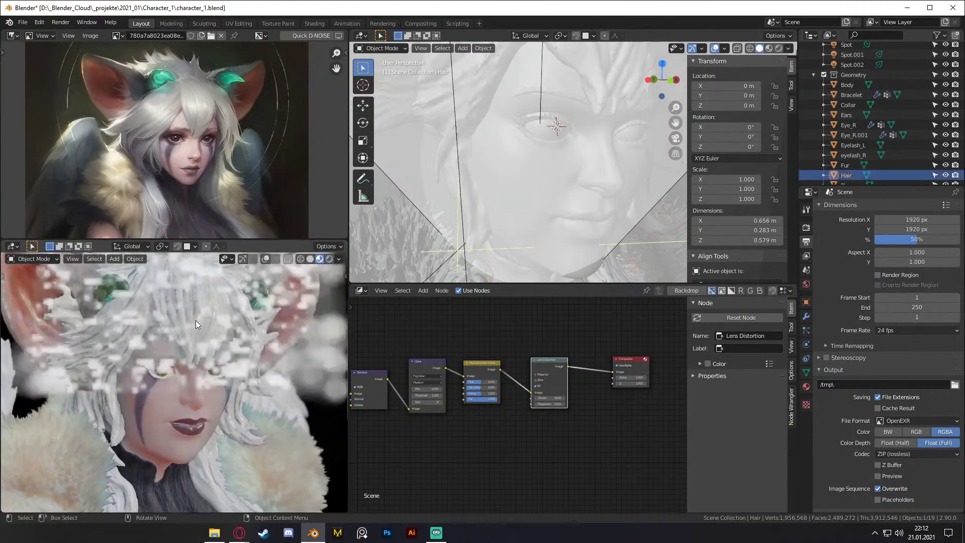
pyautogui.keyDown('shift'); pyautogui.click(107, 287); pyautogui.keyUp('shift')
pyautogui.press('h')
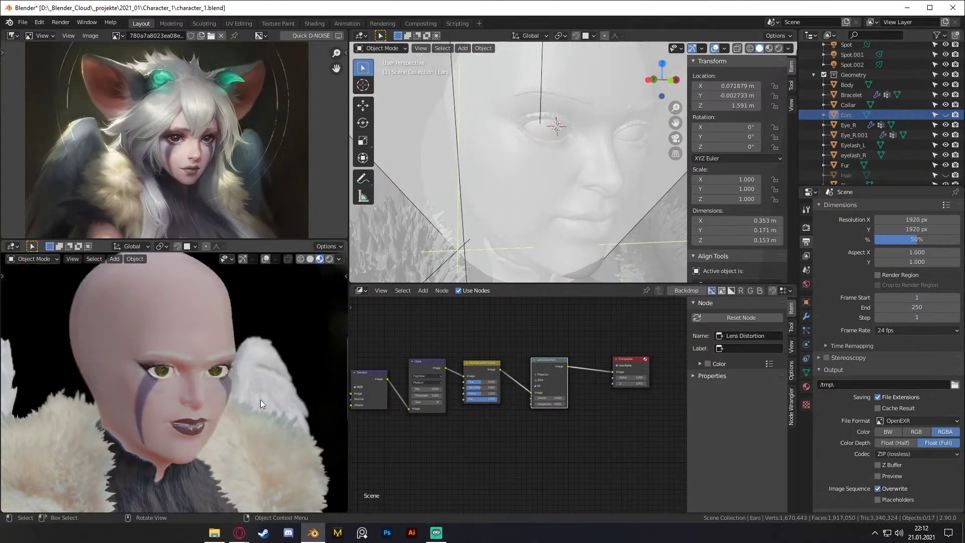
# Step: Select both eyeballs and set the transform pivot point to Individual Origins
pyautogui.scroll(2, 211, 357)
pyautogui.scroll(3, 193, 345)
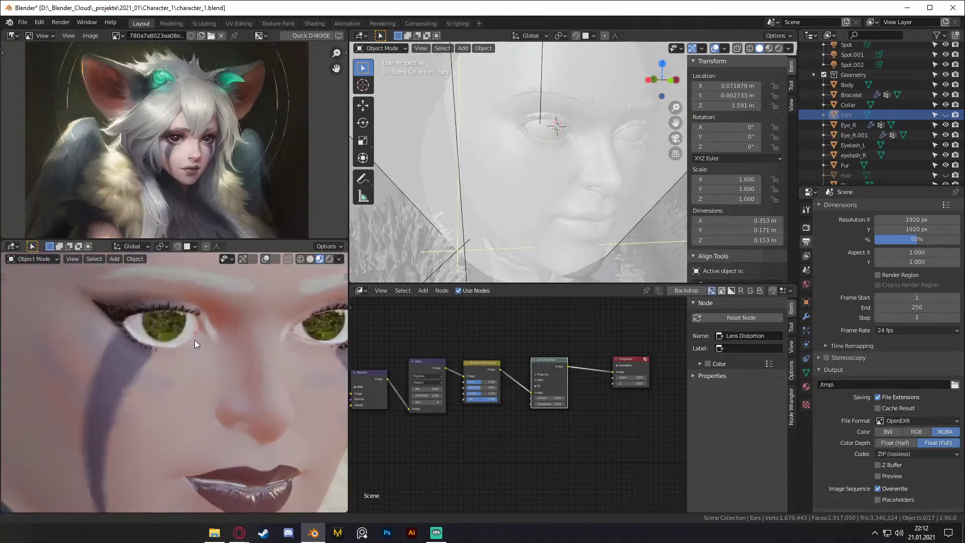
pyautogui.click(161, 321)
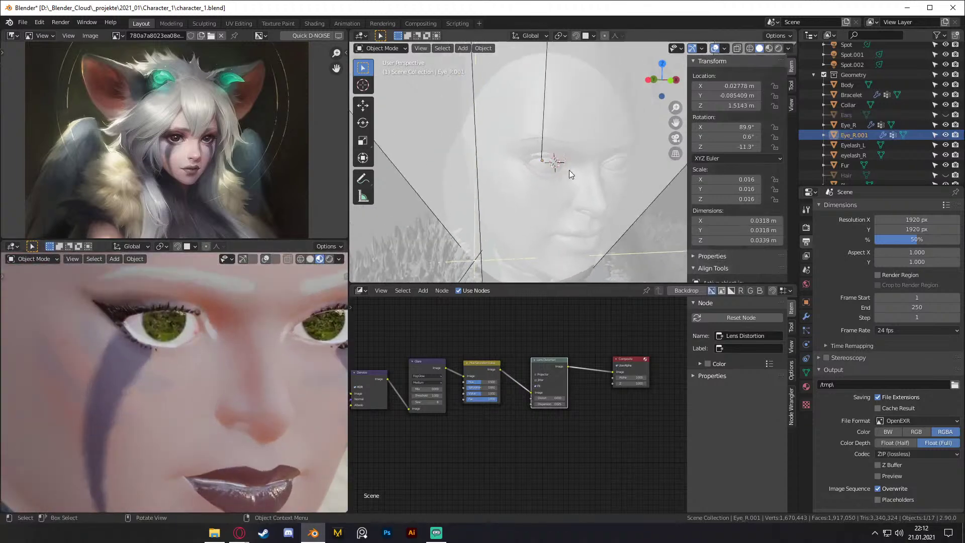
pyautogui.scroll(5, 569, 170)
pyautogui.moveTo(576, 175); pyautogui.dragTo(649, 154, button='middle')
pyautogui.keyDown('shift'); pyautogui.click(650, 155); pyautogui.keyUp('shift')
pyautogui.moveTo(589, 192); pyautogui.dragTo(568, 142, button='middle')
pyautogui.click(561, 37)
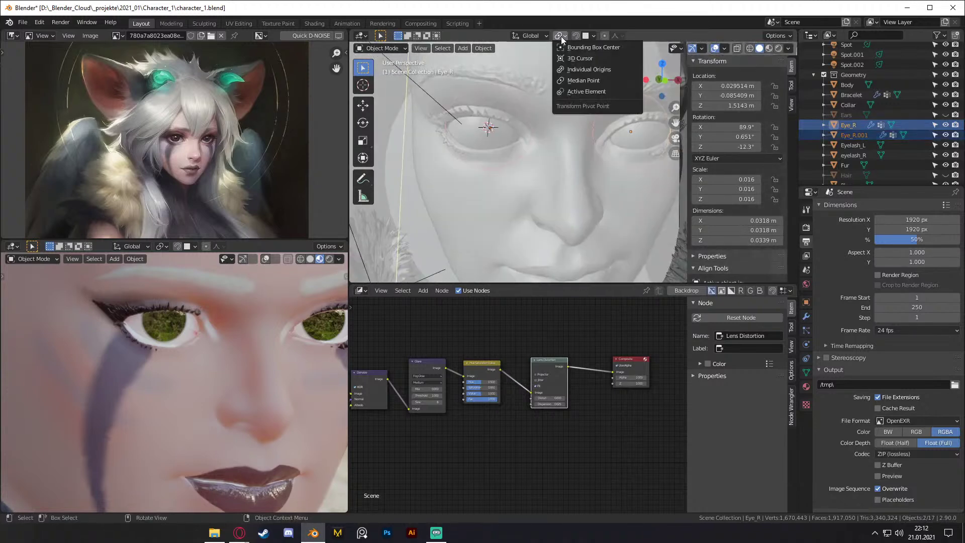
pyautogui.click(579, 70)
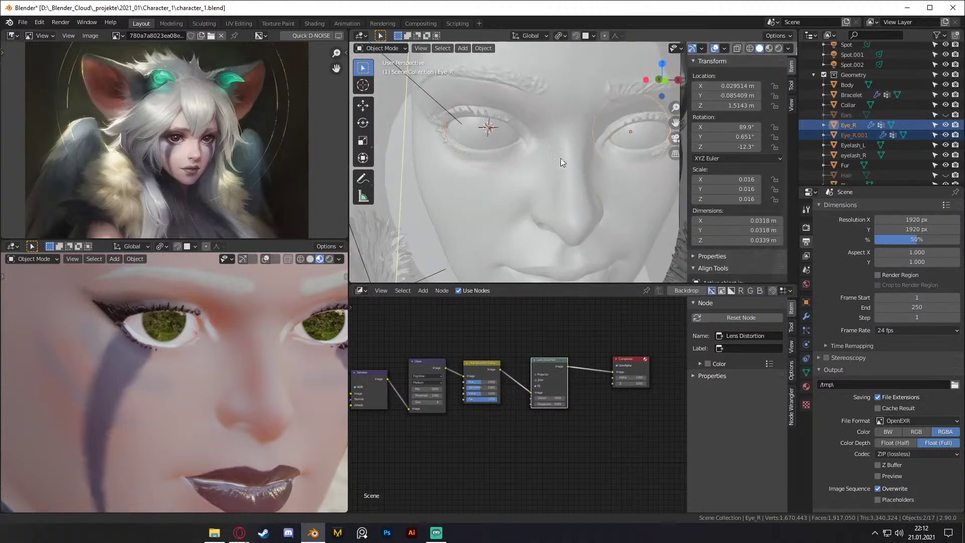
# Step: Rotate both eyes about -3° around the global Z axis
pyautogui.moveTo(566, 166); pyautogui.dragTo(570, 173, button='middle')
pyautogui.press('s')
pyautogui.press('r')
pyautogui.press('z')
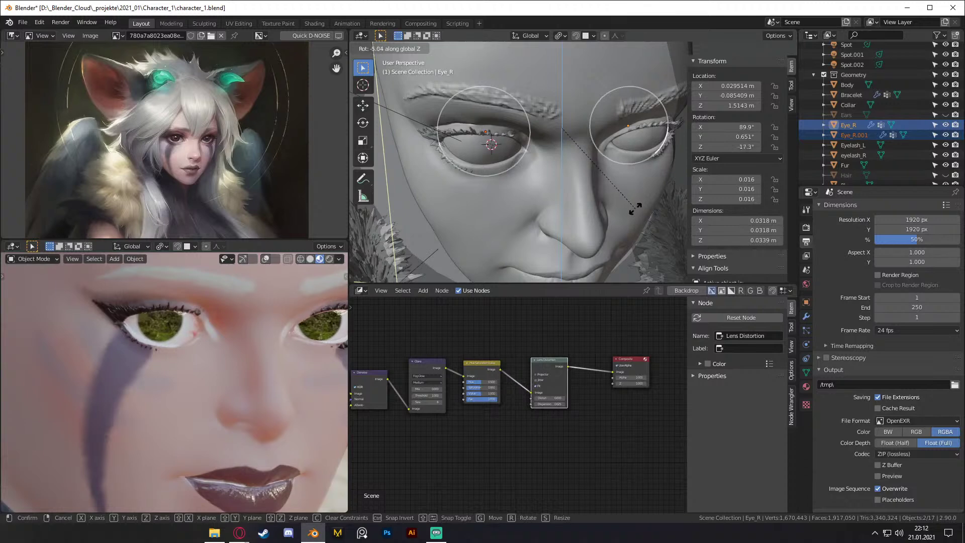
pyautogui.click(638, 202)
pyautogui.scroll(-5, 195, 378)
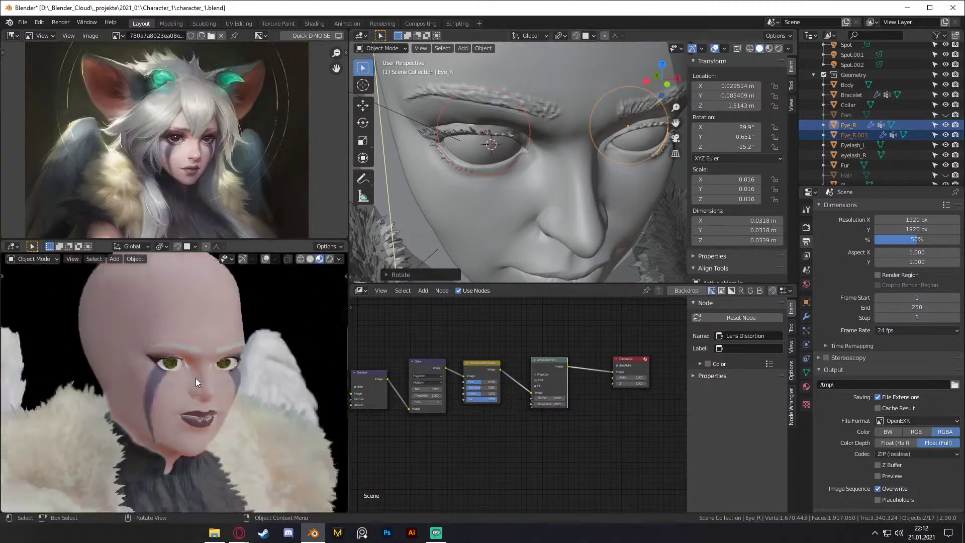
# Step: Rotate both eyes about -3.7° around their local X axes
pyautogui.moveTo(565, 194); pyautogui.dragTo(638, 200, button='middle')
pyautogui.press('r')
pyautogui.press('x')
pyautogui.press('x')
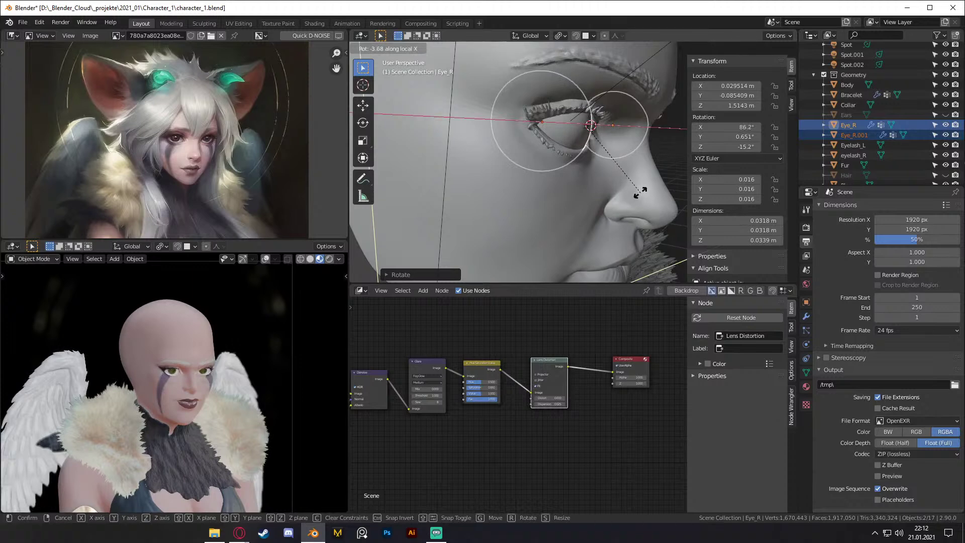
# Step: Rotate both eyes back by about 1° around the global Z axis
pyautogui.press('z')
pyautogui.press('z')
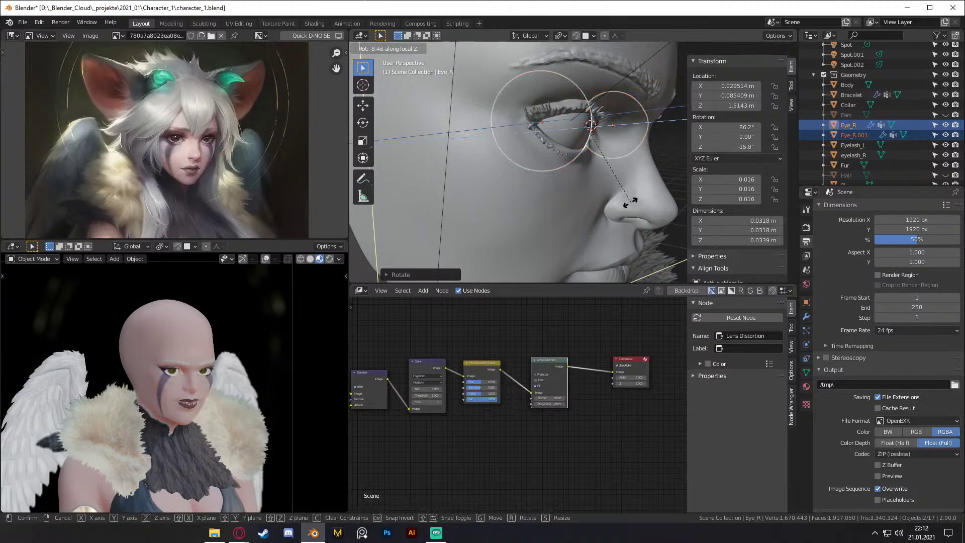
pyautogui.press('z')
pyautogui.press('z')
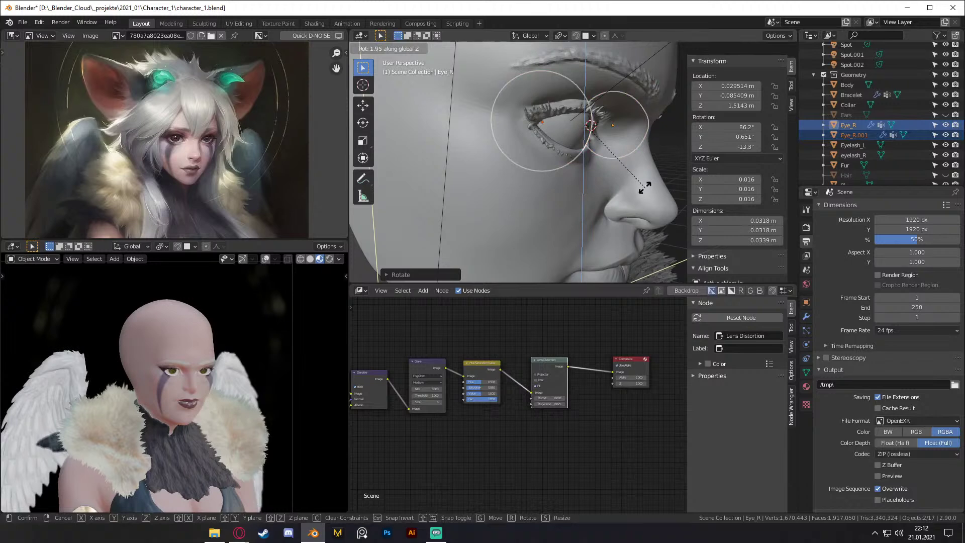
pyautogui.click(643, 189)
pyautogui.scroll(5, 198, 364)
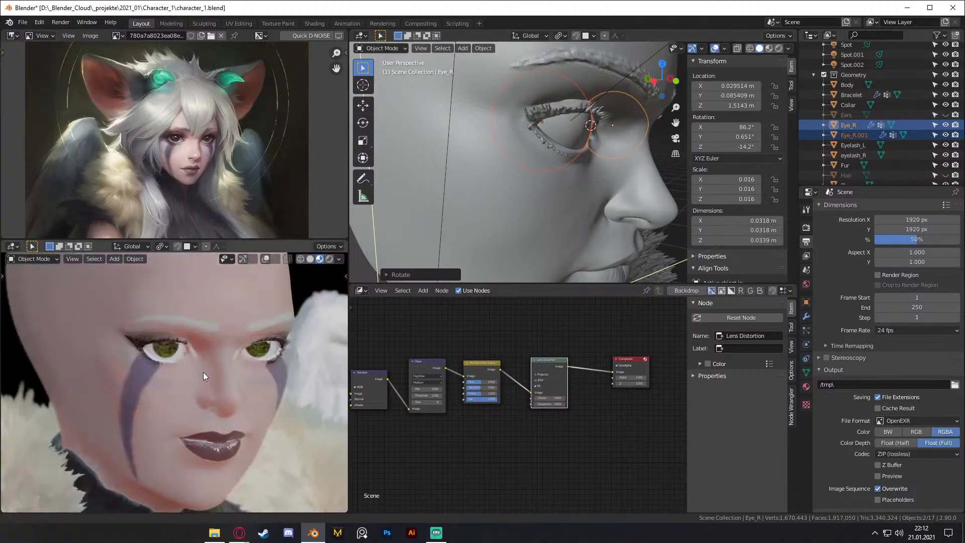
# Step: Rotate both eyes about 1.4° around their local X axes, to an X rotation of 87.6°
pyautogui.press('r')
pyautogui.press('x')
pyautogui.press('x')
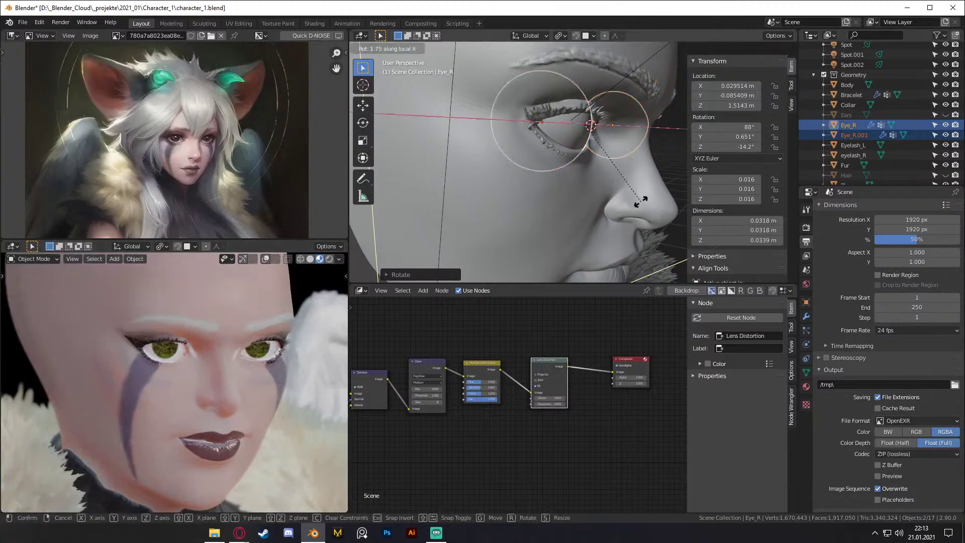
pyautogui.click(641, 200)
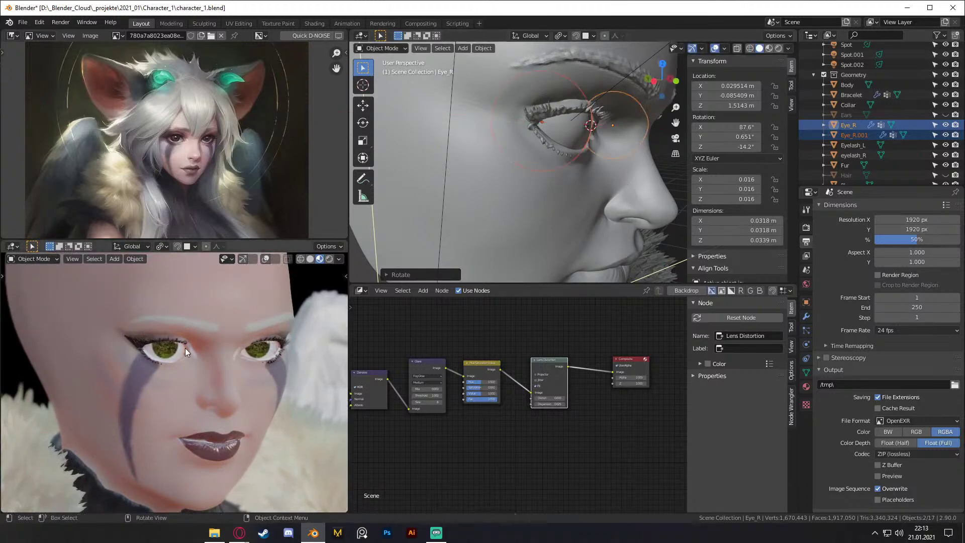
# Step: Display the close-up of the character's face in Rendered shading
pyautogui.scroll(3, 183, 348)
pyautogui.press('z')
pyautogui.click(188, 297)
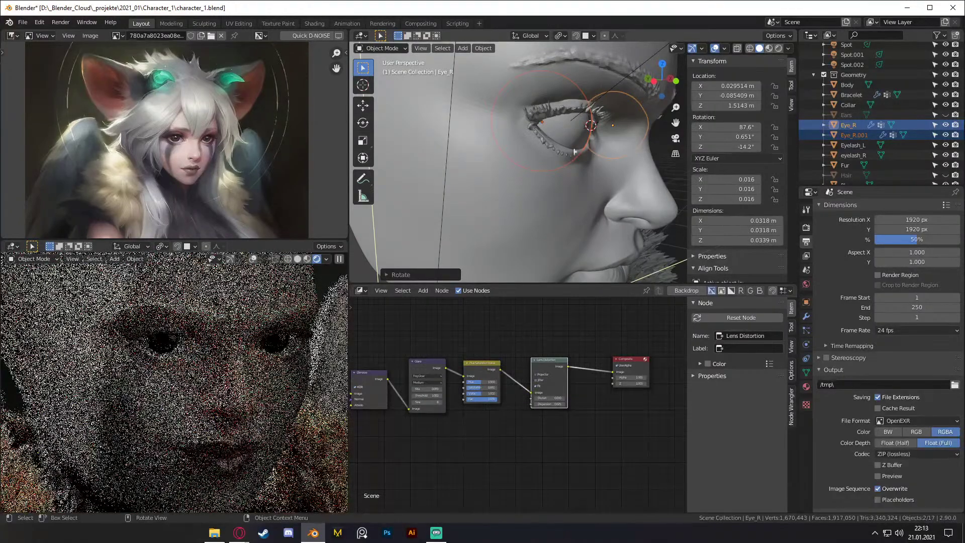
# Step: Select only the Eye_R.001 eyeball and show its material's image texture and Principled BSDF nodes in the Shader Editor
pyautogui.click(568, 135)
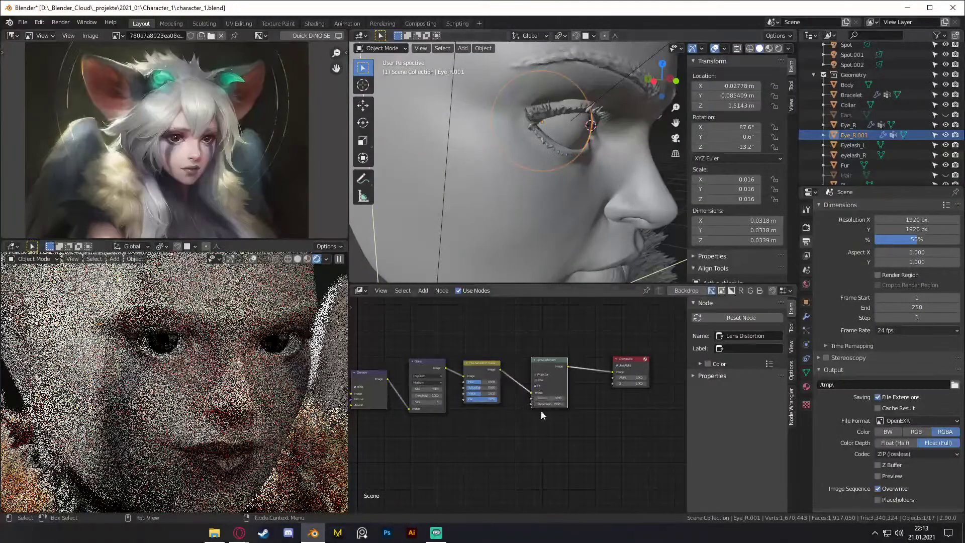
pyautogui.scroll(4, 540, 410)
pyautogui.scroll(-4, 577, 417)
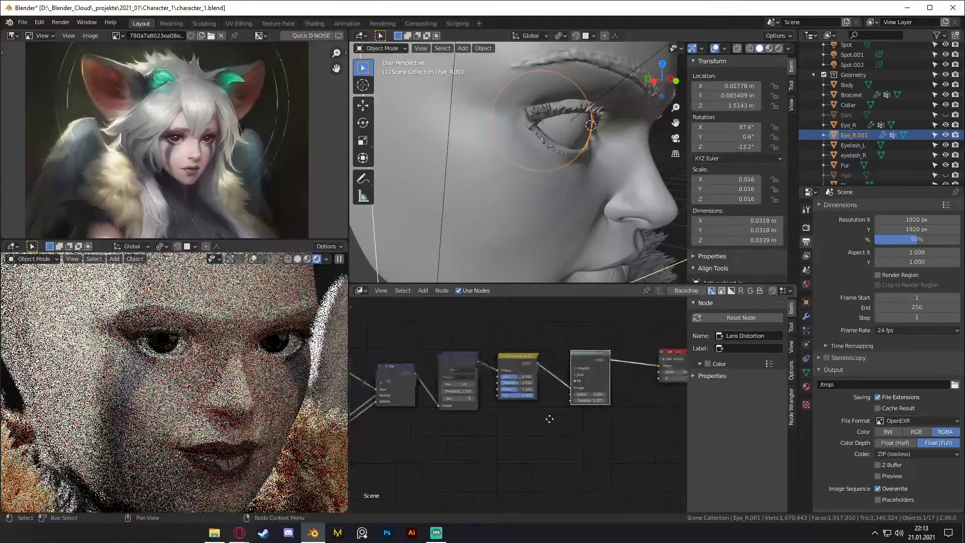
pyautogui.moveTo(448, 414); pyautogui.dragTo(426, 430, button='middle')
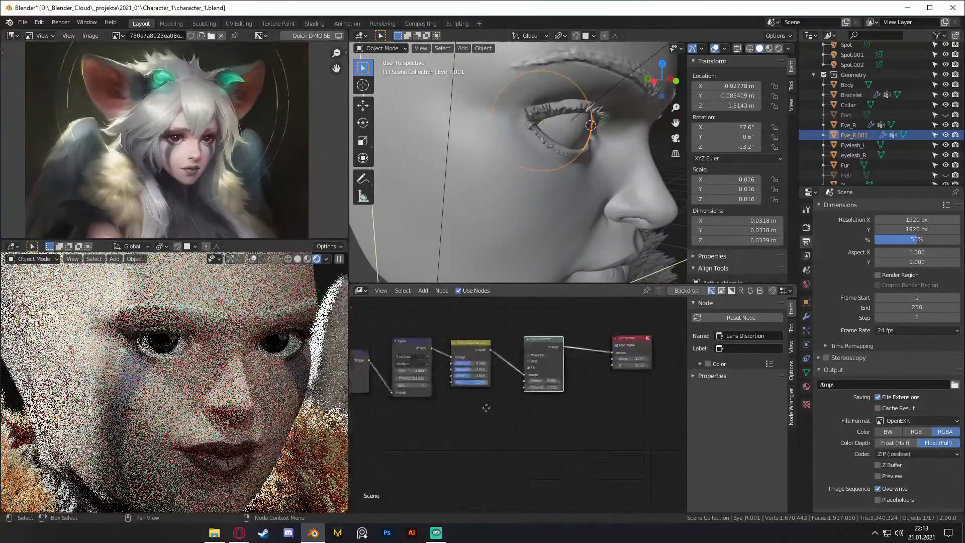
pyautogui.click(361, 290)
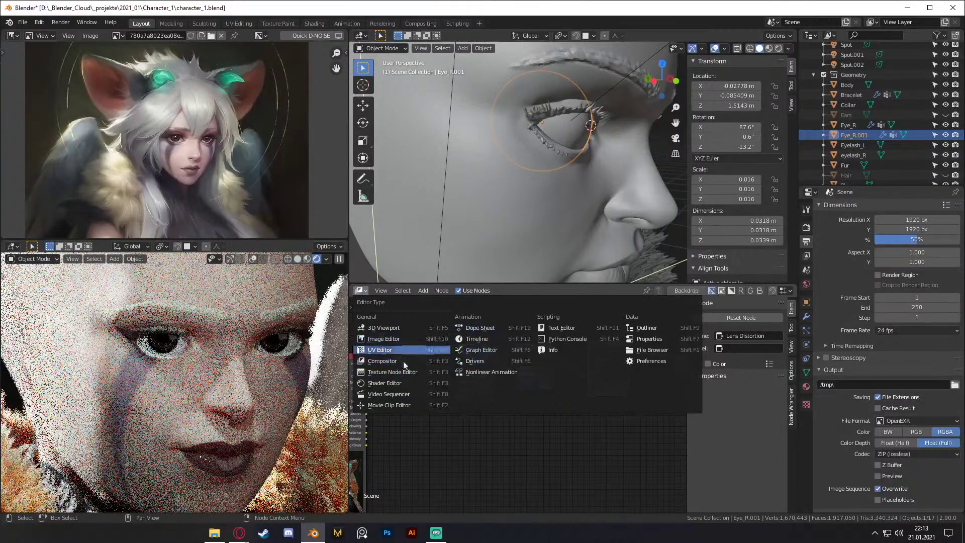
pyautogui.click(417, 382)
pyautogui.moveTo(522, 452); pyautogui.dragTo(611, 384, button='middle')
pyautogui.scroll(3, 611, 386)
pyautogui.moveTo(514, 328); pyautogui.dragTo(435, 389, button='middle')
pyautogui.scroll(2, 508, 358)
pyautogui.scroll(-2, 598, 353)
pyautogui.scroll(-1, 587, 366)
pyautogui.moveTo(510, 336); pyautogui.dragTo(620, 334)
pyautogui.moveTo(503, 342); pyautogui.dragTo(533, 364, button='middle')
pyautogui.hotkey('shift', 'a')
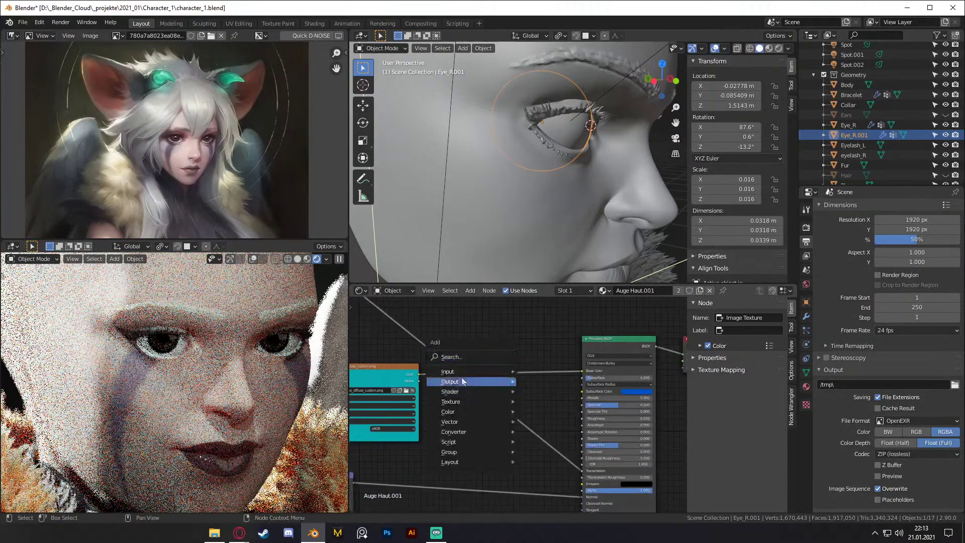
pyautogui.moveTo(452, 411)
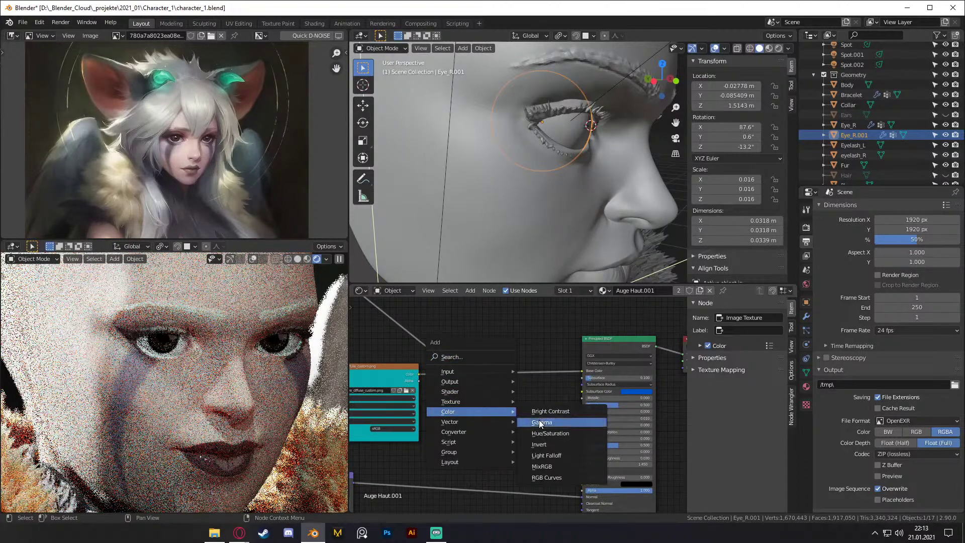
pyautogui.click(539, 420)
pyautogui.click(498, 322)
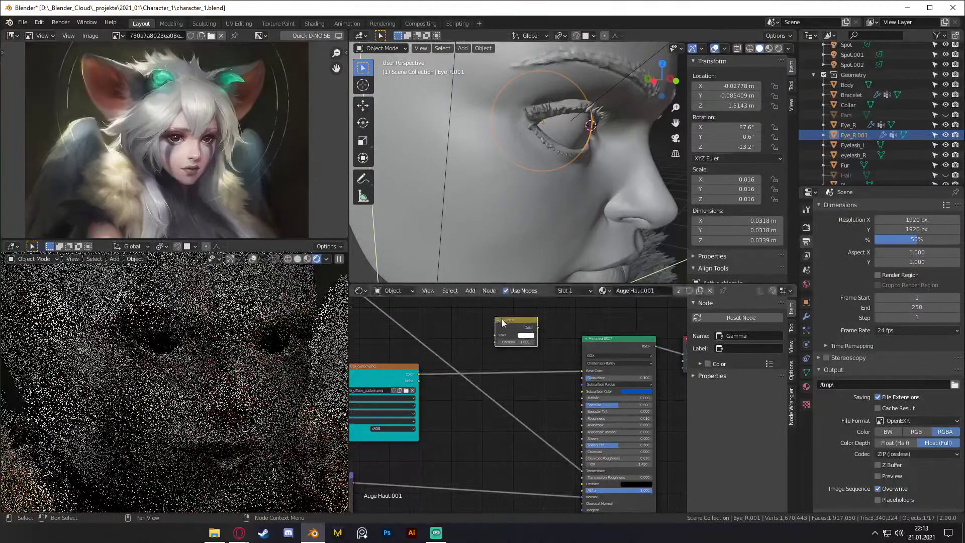
pyautogui.press('x')
# Step: Insert a Bright/Contrast node between the eye's image texture and the Principled BSDF base color
pyautogui.hotkey('shift', 'a')
pyautogui.moveTo(527, 341)
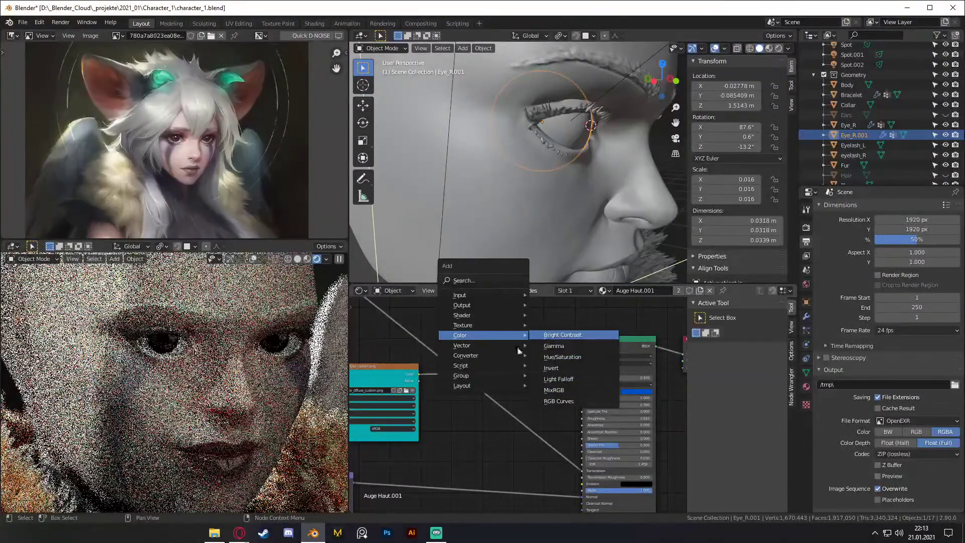
pyautogui.click(561, 334)
pyautogui.click(537, 352)
pyautogui.scroll(3, 547, 315)
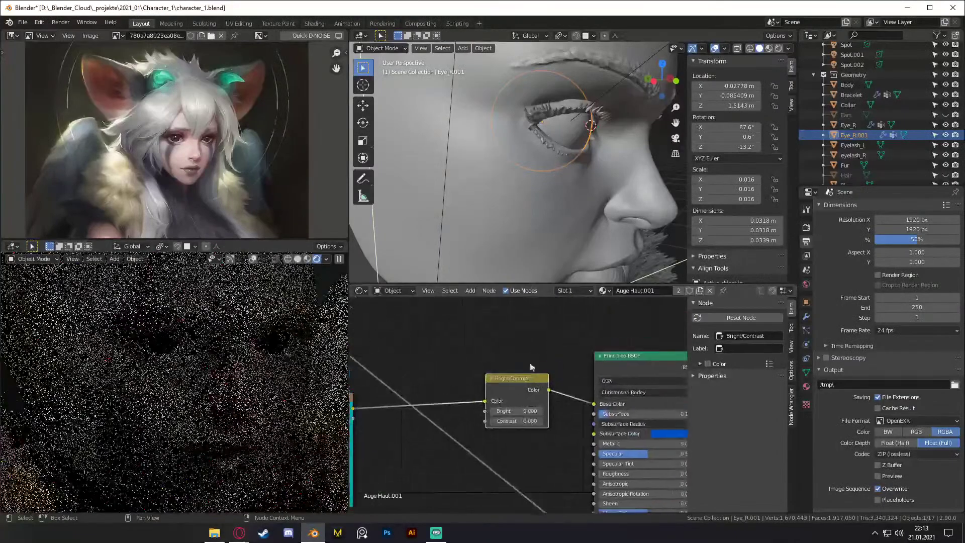
# Step: Try Bright values of 0.25, 0.75 and 1.5 on the Bright/Contrast node
pyautogui.click(521, 411)
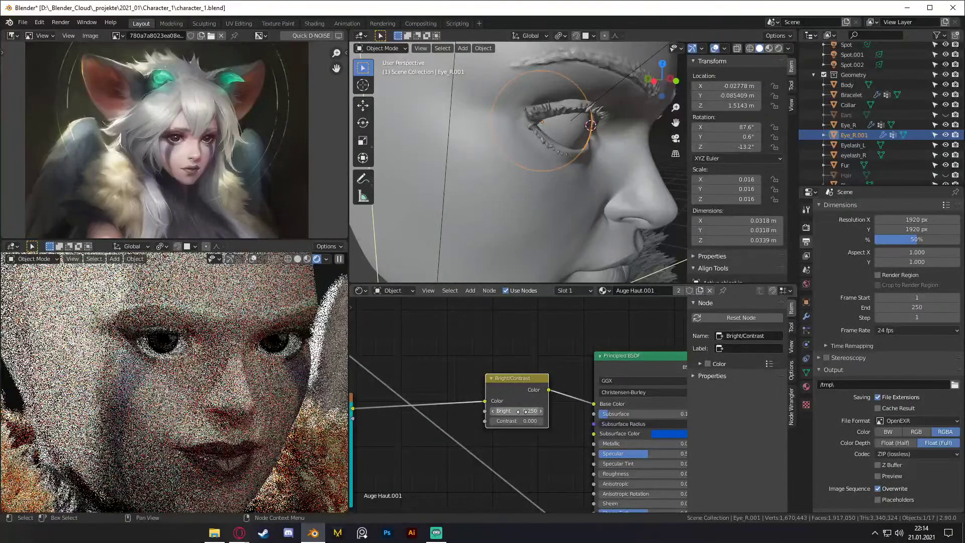
pyautogui.click(526, 409)
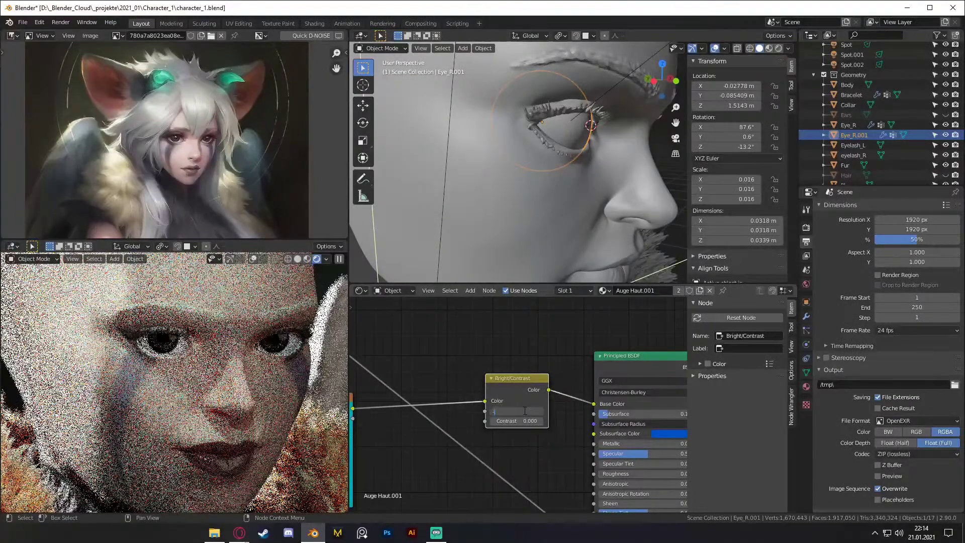
pyautogui.moveTo(523, 410); pyautogui.dragTo(524, 411)
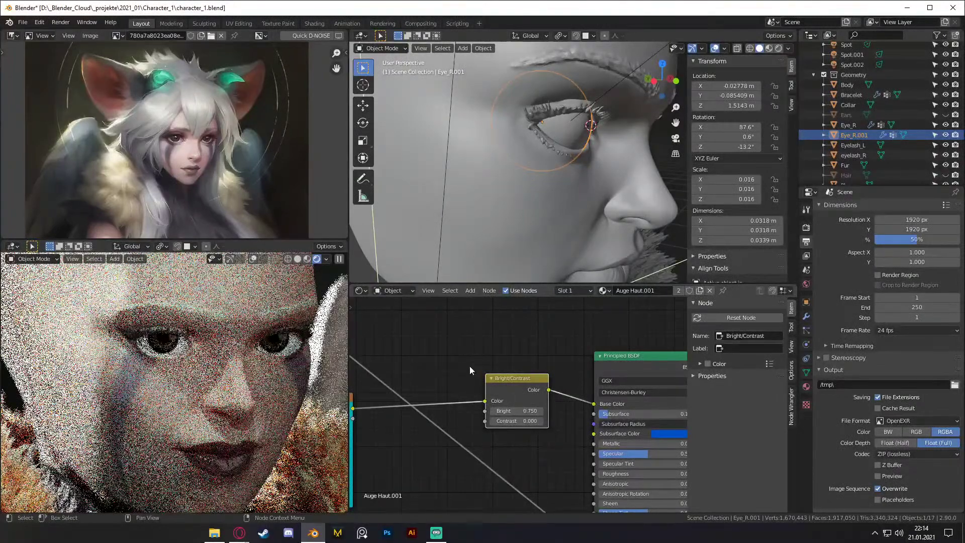
pyautogui.click(521, 410)
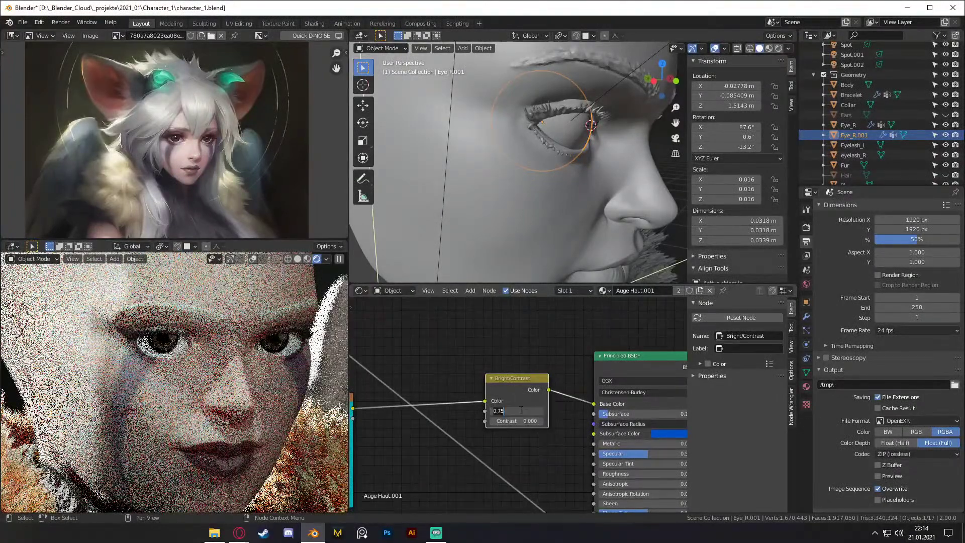
pyautogui.write('1.5')
pyautogui.press('Return')
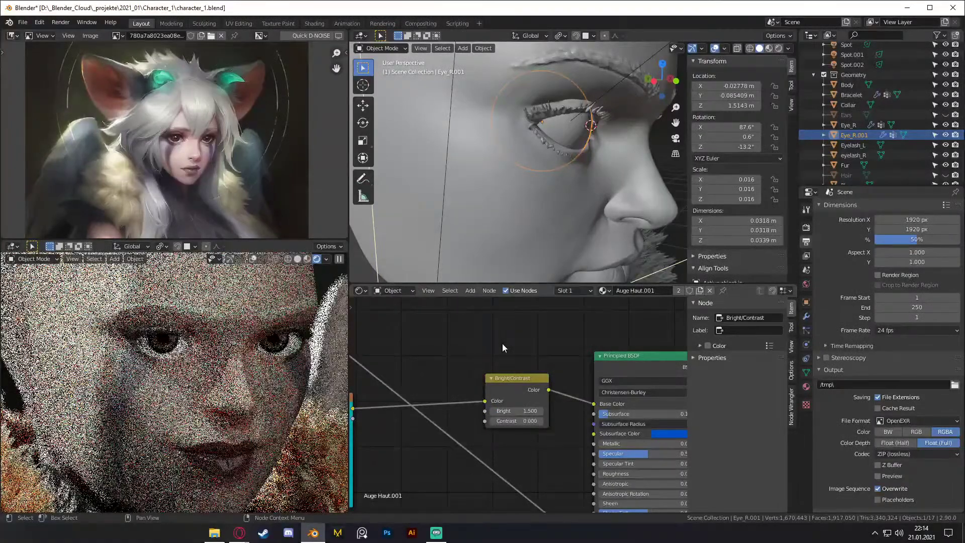
# Step: Set the Bright/Contrast node's Bright value to 1
pyautogui.click(516, 411)
pyautogui.write('1')
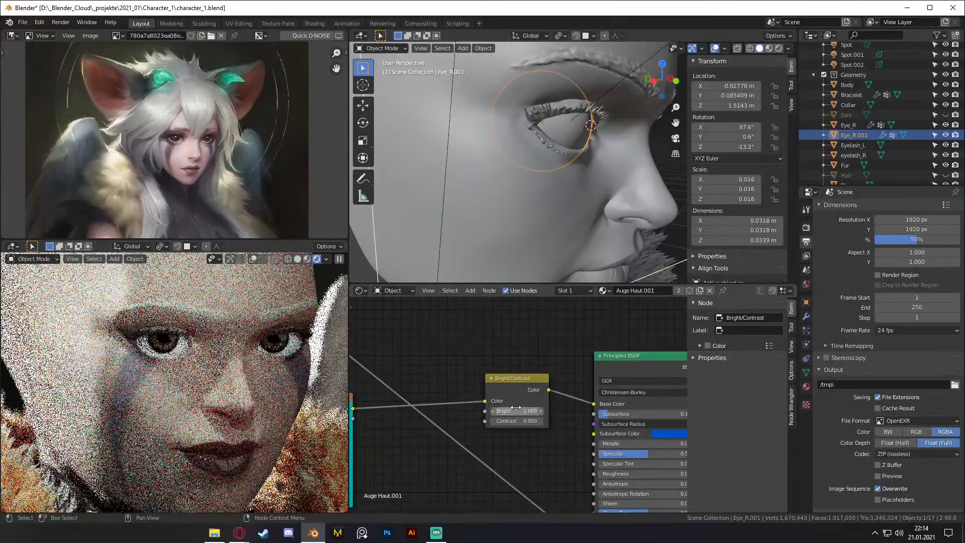
pyautogui.press('Return')
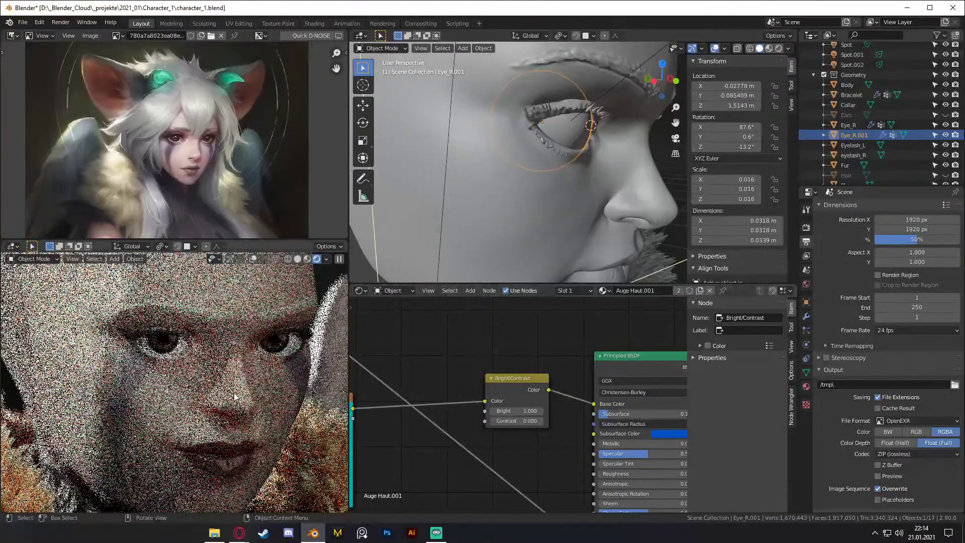
# Step: Make the Ears and Hair objects visible again in the viewports
pyautogui.scroll(-5, 234, 397)
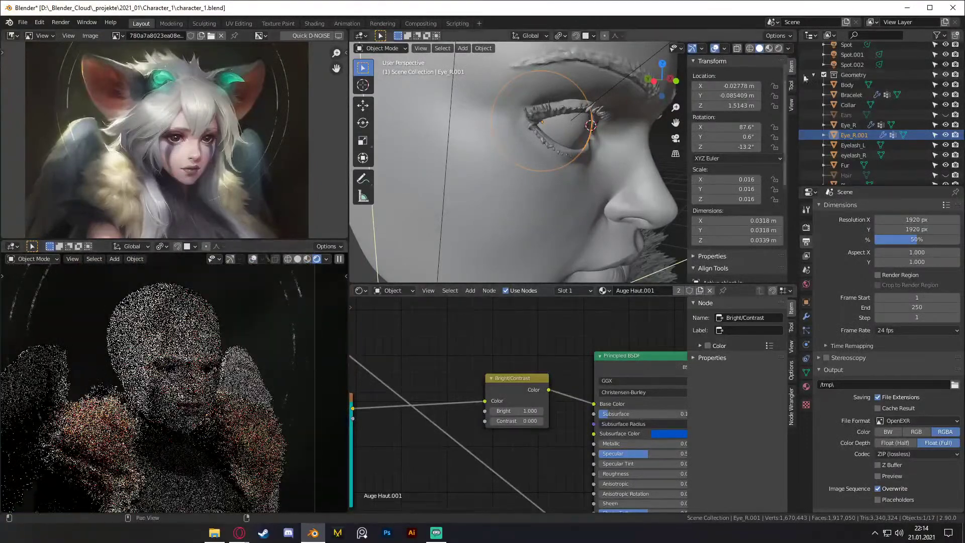
pyautogui.scroll(-2, 908, 115)
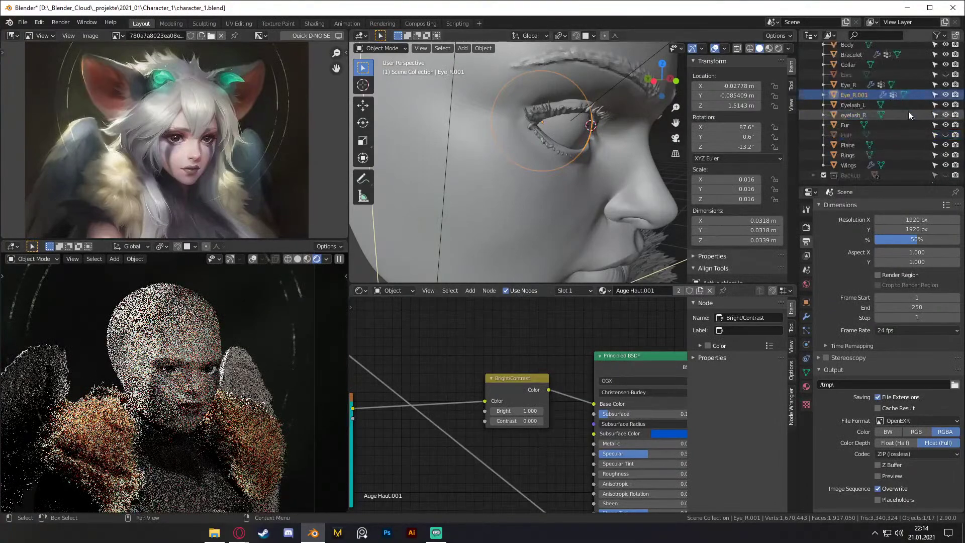
pyautogui.scroll(3, 910, 114)
pyautogui.click(945, 135)
pyautogui.scroll(-3, 909, 129)
pyautogui.click(946, 134)
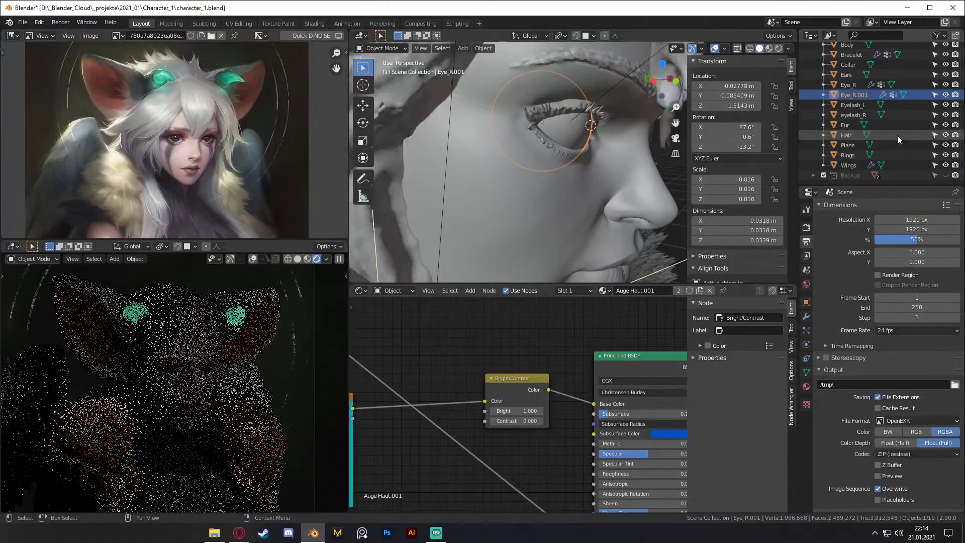
# Step: Save the character project file
pyautogui.scroll(3, 887, 135)
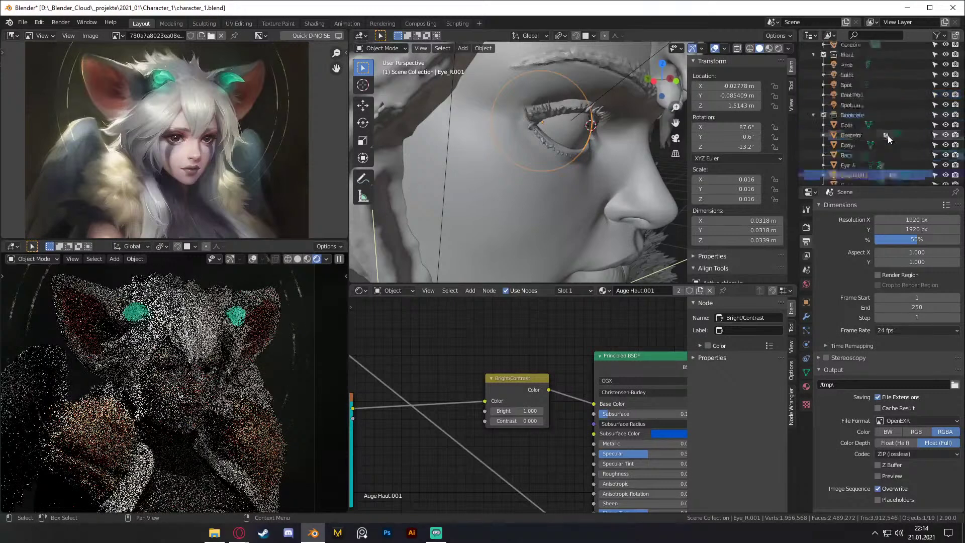
pyautogui.scroll(2, 887, 134)
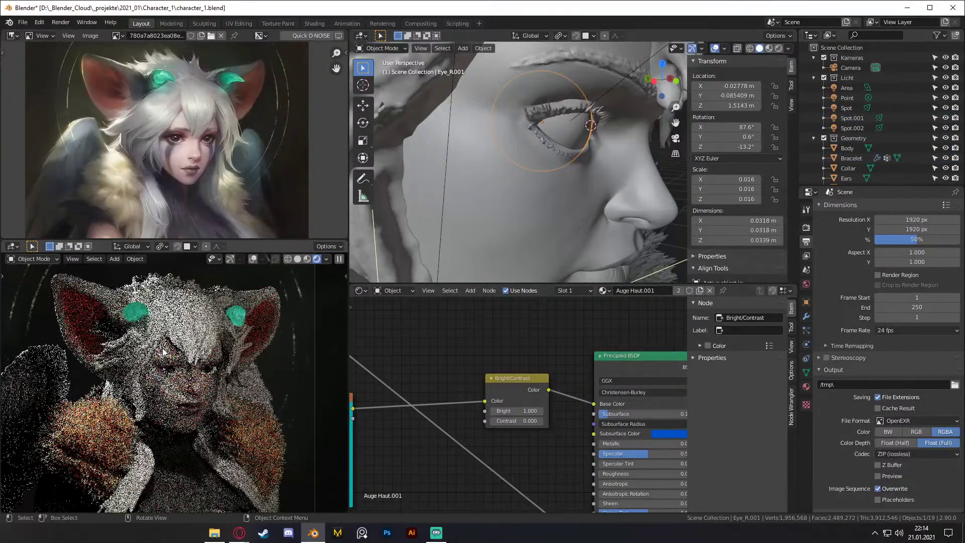
pyautogui.moveTo(243, 354); pyautogui.dragTo(204, 366, button='middle')
pyautogui.click(23, 22)
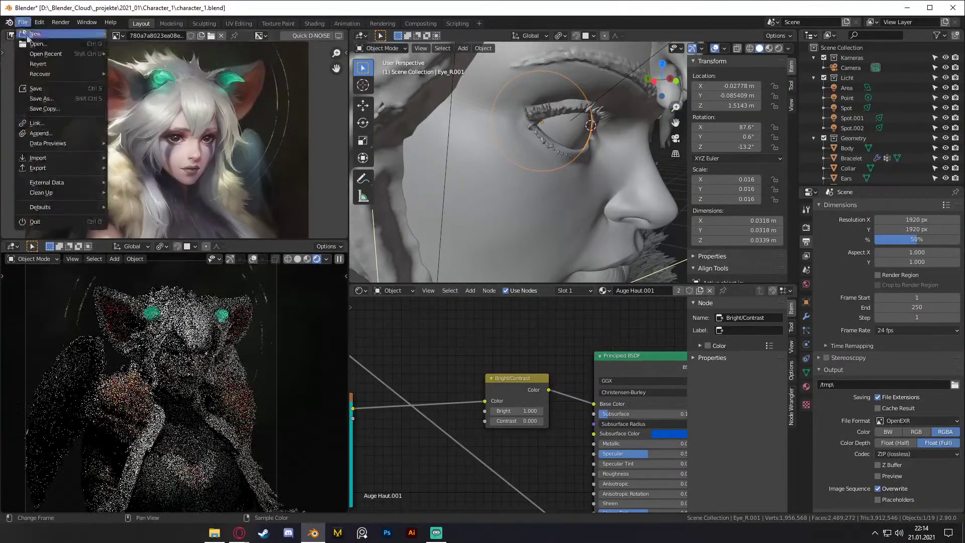
pyautogui.click(51, 95)
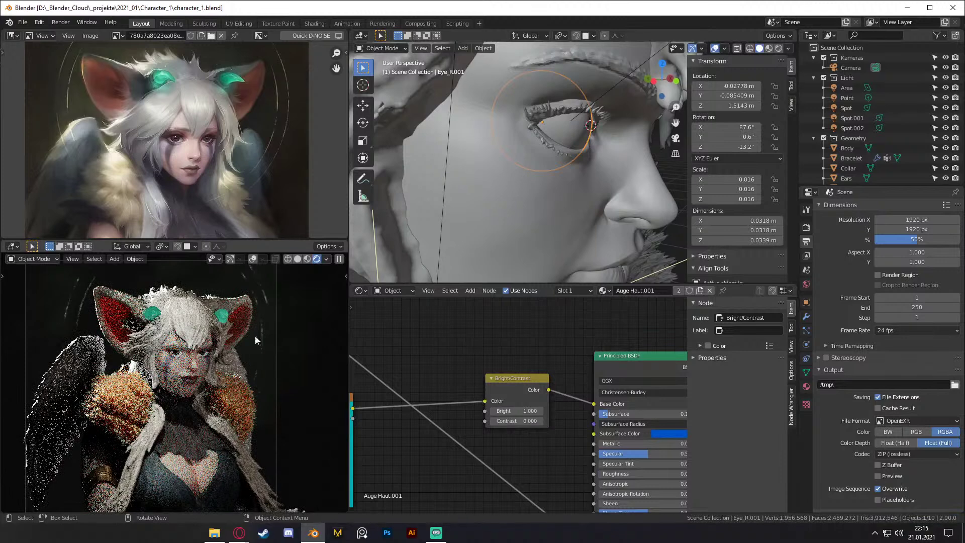
pyautogui.scroll(3, 574, 105)
pyautogui.moveTo(574, 104); pyautogui.dragTo(565, 170, button='middle')
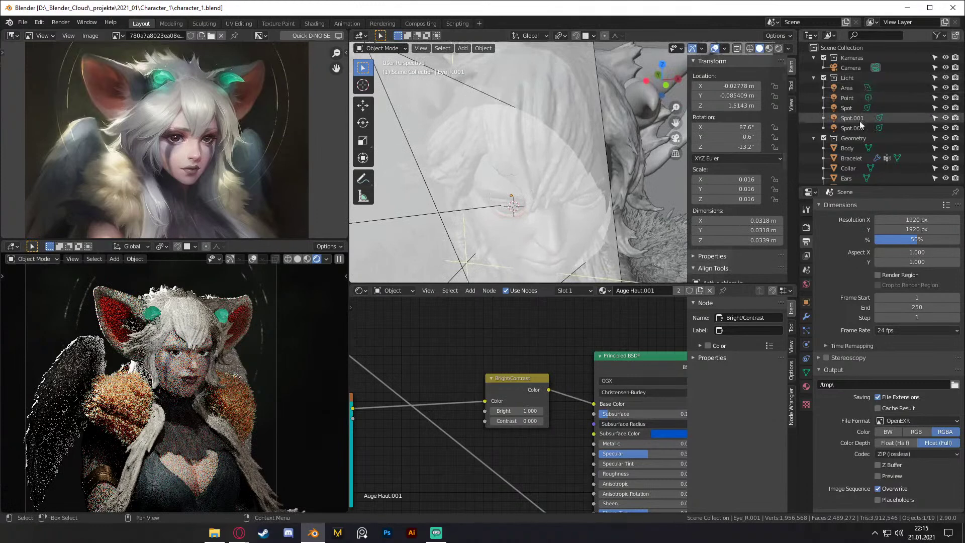
pyautogui.click(946, 78)
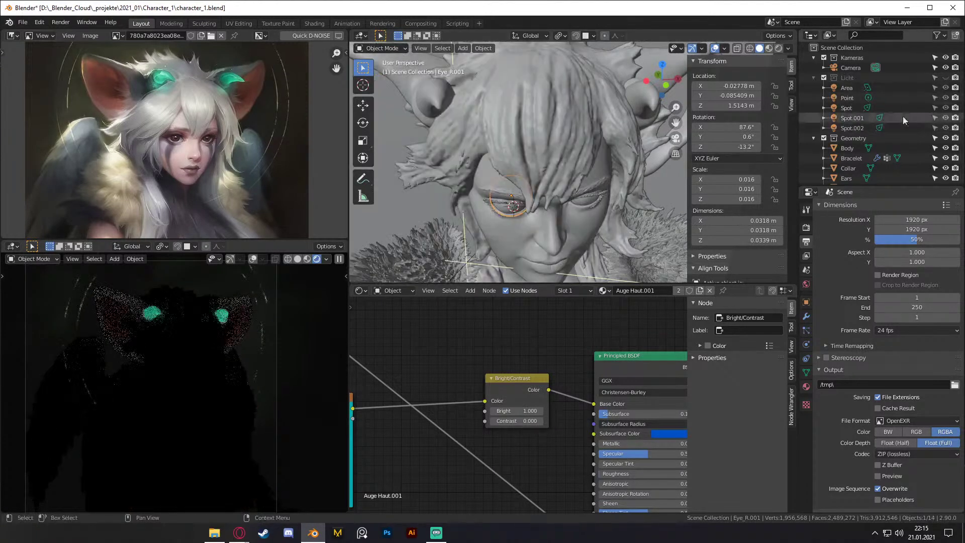
pyautogui.click(945, 78)
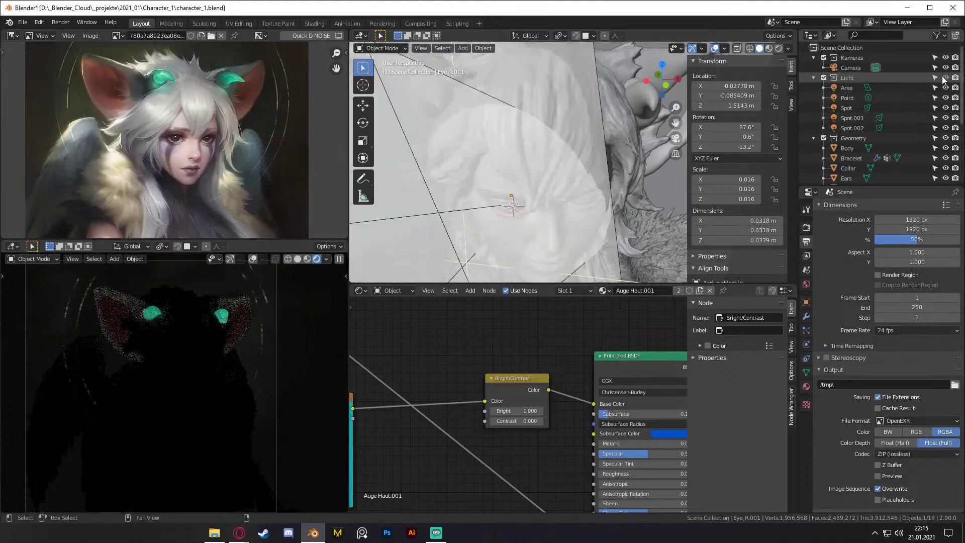
pyautogui.moveTo(619, 159); pyautogui.dragTo(564, 210, button='middle')
pyautogui.scroll(4, 589, 171)
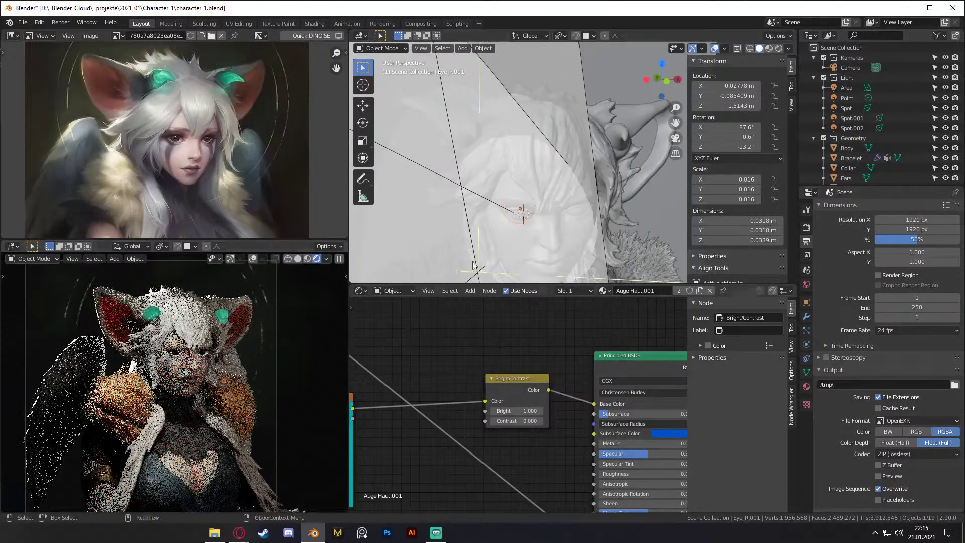
pyautogui.scroll(4, 578, 164)
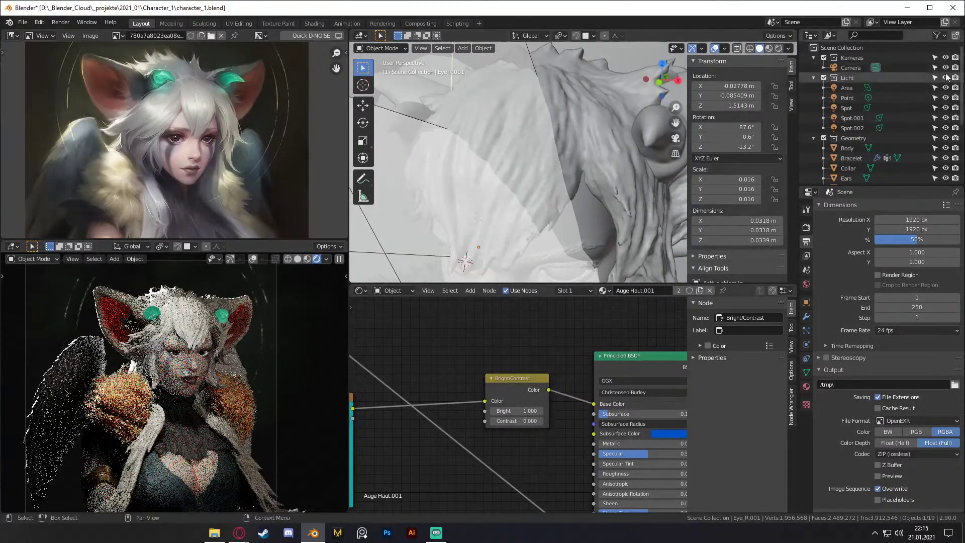
# Step: Hide the Licht collection and switch the rendered camera view to Material Preview shading for a close look at the hair
pyautogui.click(947, 77)
pyautogui.press('z')
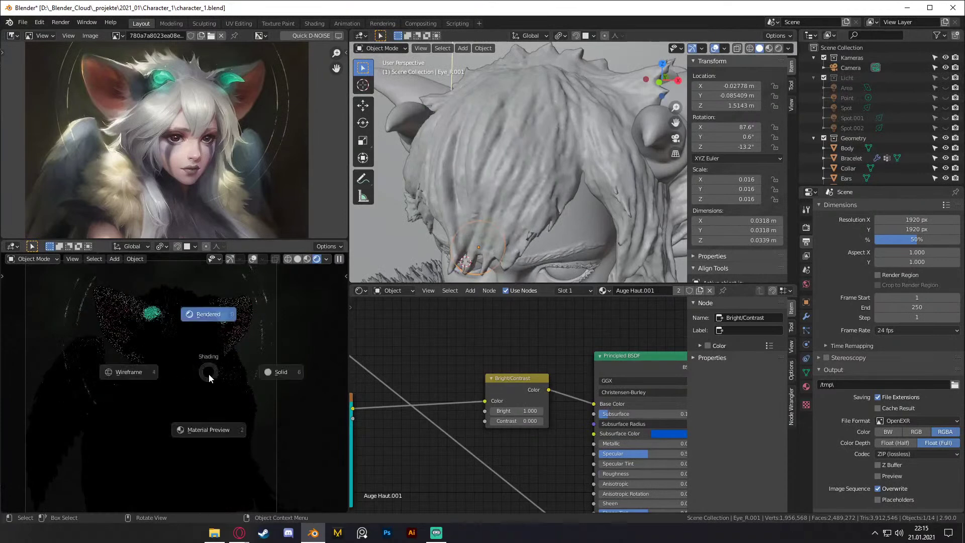
pyautogui.click(210, 416)
pyautogui.scroll(6, 201, 339)
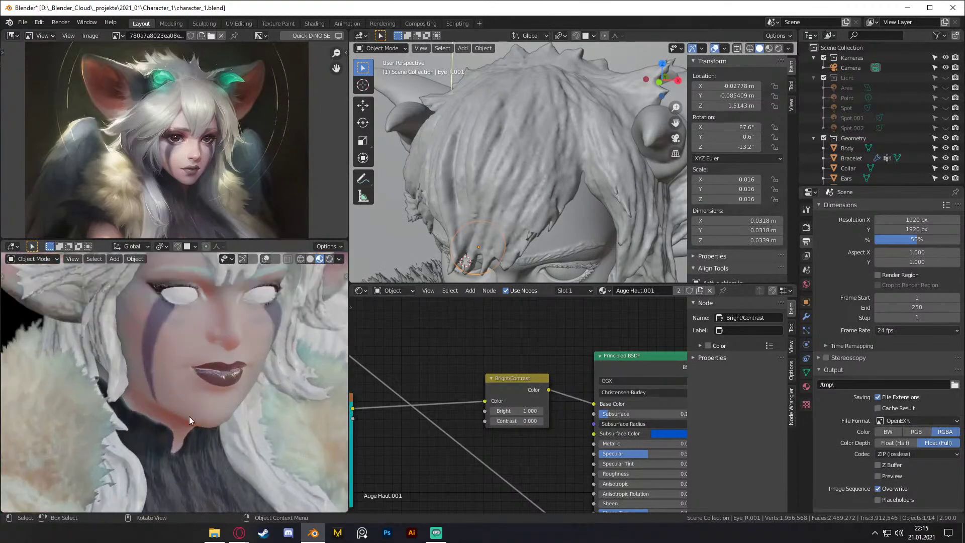
pyautogui.scroll(4, 189, 416)
pyautogui.keyDown('shift'); pyautogui.scroll(5, 215, 384); pyautogui.keyUp('shift')
pyautogui.keyDown('shift'); pyautogui.scroll(2, 216, 364); pyautogui.keyUp('shift')
# Step: Select the hair and move its material's Vertex Color node farther from the Principled BSDF
pyautogui.moveTo(559, 201); pyautogui.dragTo(558, 142, button='middle')
pyautogui.click(556, 137)
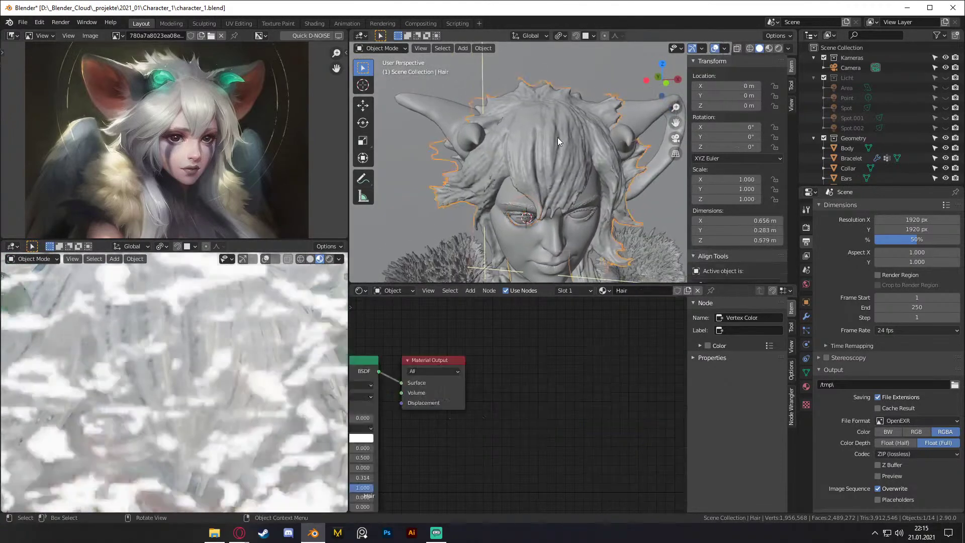
pyautogui.scroll(2, 532, 403)
pyautogui.moveTo(573, 261); pyautogui.dragTo(589, 191, button='middle')
pyautogui.scroll(-2, 592, 339)
pyautogui.moveTo(610, 358); pyautogui.dragTo(621, 347, button='middle')
pyautogui.scroll(2, 556, 369)
pyautogui.keyDown('ctrl'); pyautogui.hscroll(-5, 543, 404); pyautogui.keyUp('ctrl')
pyautogui.keyDown('shift'); pyautogui.scroll(2, 534, 409); pyautogui.keyUp('shift')
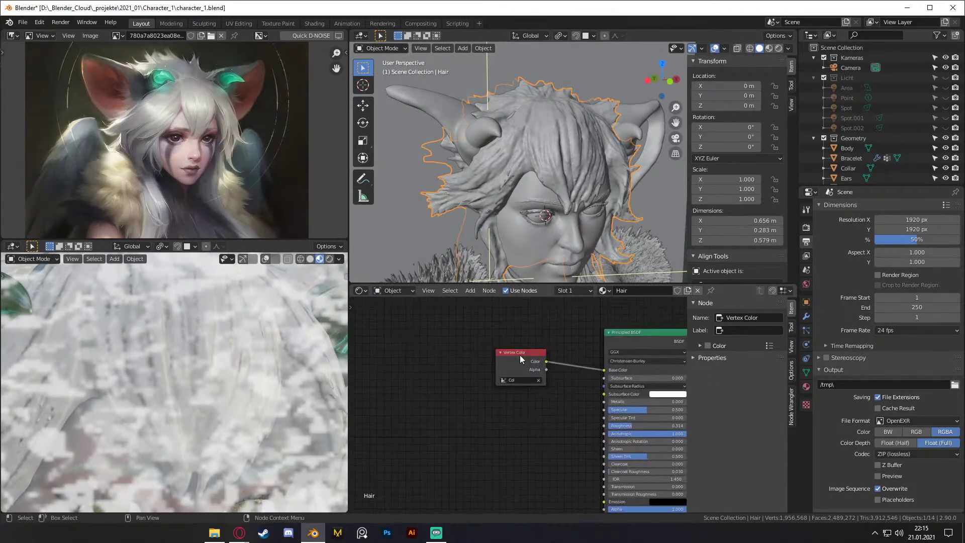
pyautogui.moveTo(520, 355); pyautogui.dragTo(428, 351)
pyautogui.scroll(2, 514, 377)
pyautogui.keyDown('ctrl'); pyautogui.hscroll(-3, 519, 381); pyautogui.keyUp('ctrl')
pyautogui.keyDown('ctrl'); pyautogui.moveTo(518, 381); pyautogui.dragTo(513, 387, button='middle'); pyautogui.keyUp('ctrl')
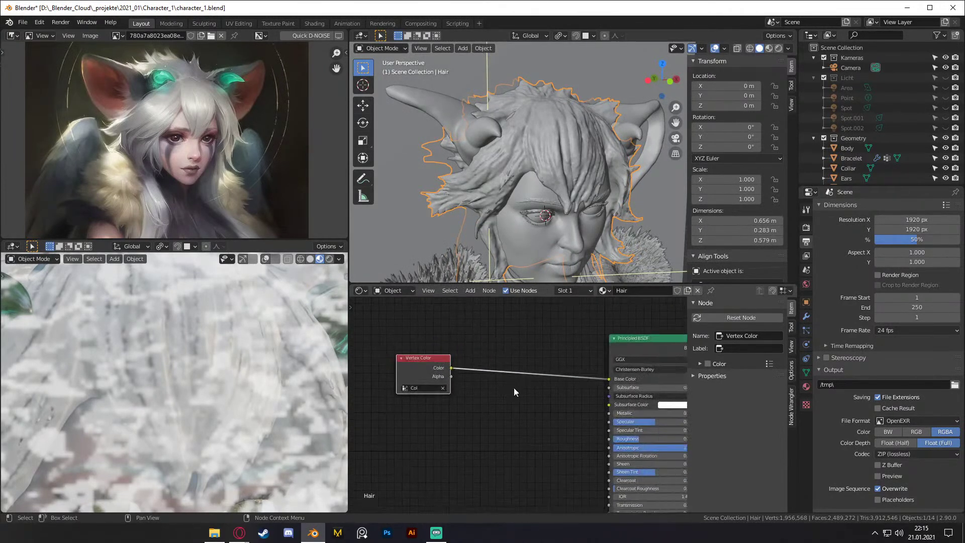
pyautogui.scroll(-3, 502, 411)
pyautogui.moveTo(402, 324); pyautogui.dragTo(475, 326)
pyautogui.moveTo(466, 416); pyautogui.dragTo(467, 417, button='middle')
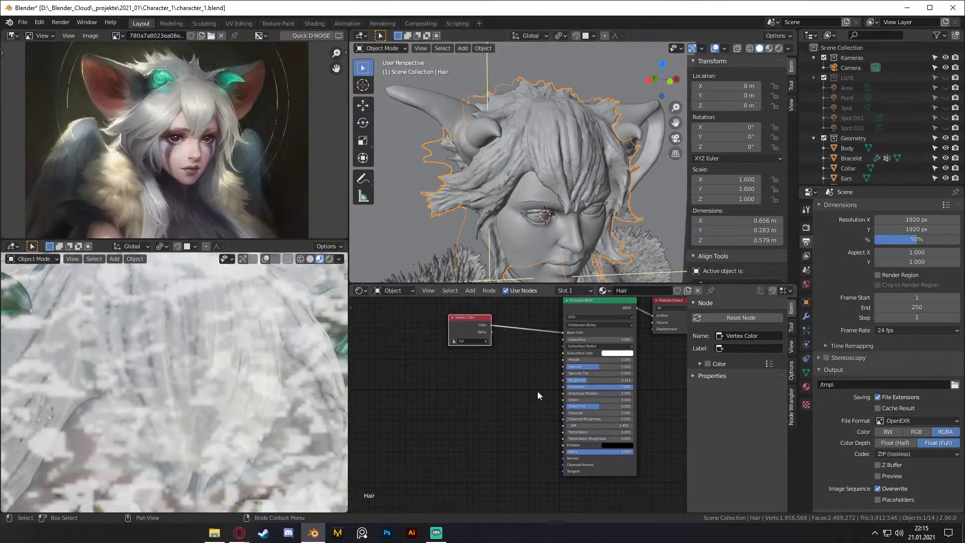
pyautogui.scroll(-2, 538, 381)
# Step: Hide the Ears object and reselect the hair to show its material nodes
pyautogui.click(560, 161)
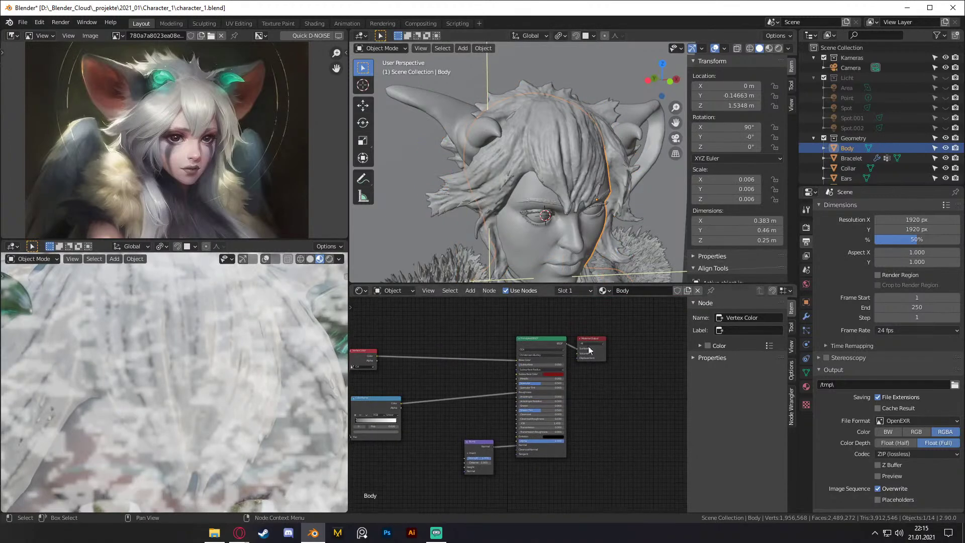
pyautogui.click(571, 148)
pyautogui.moveTo(600, 388); pyautogui.dragTo(598, 390, button='middle')
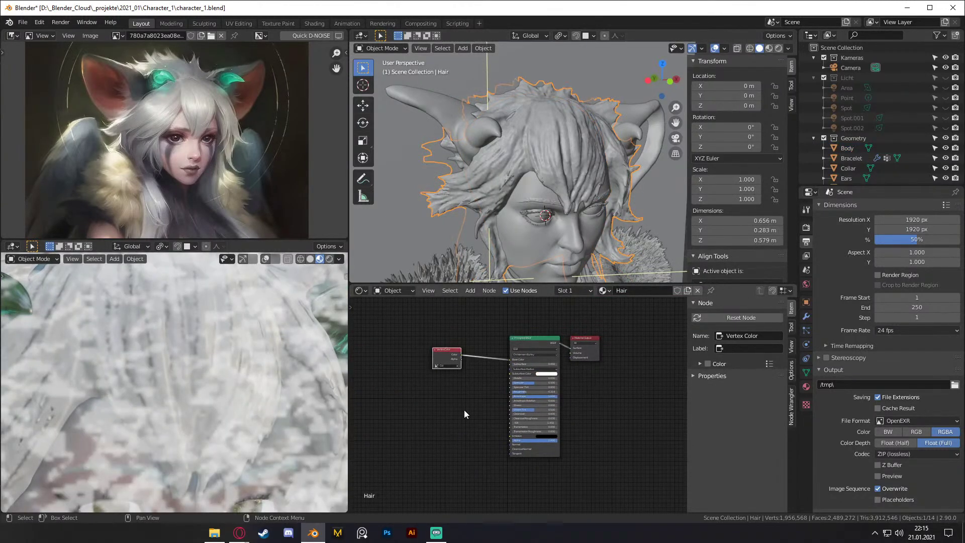
pyautogui.scroll(3, 463, 409)
pyautogui.click(431, 112)
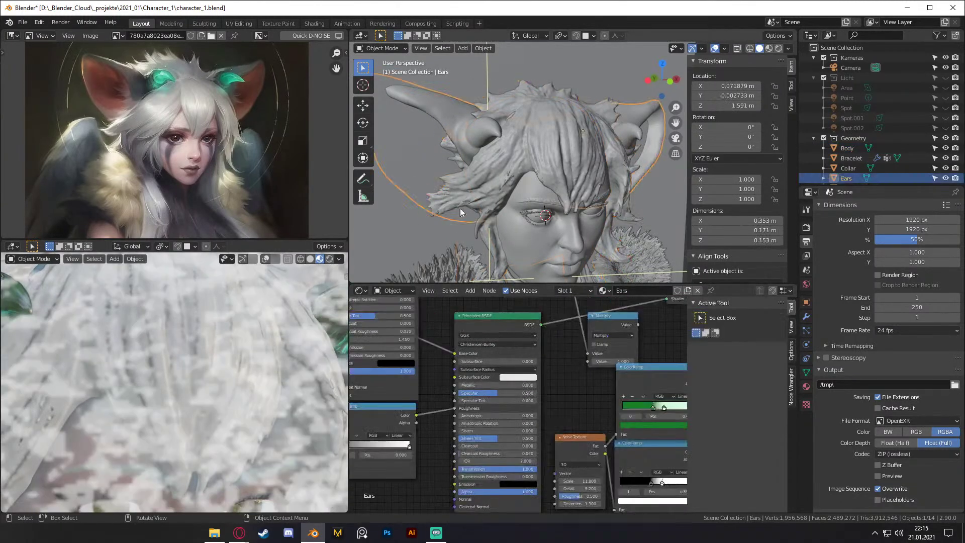
pyautogui.press('h')
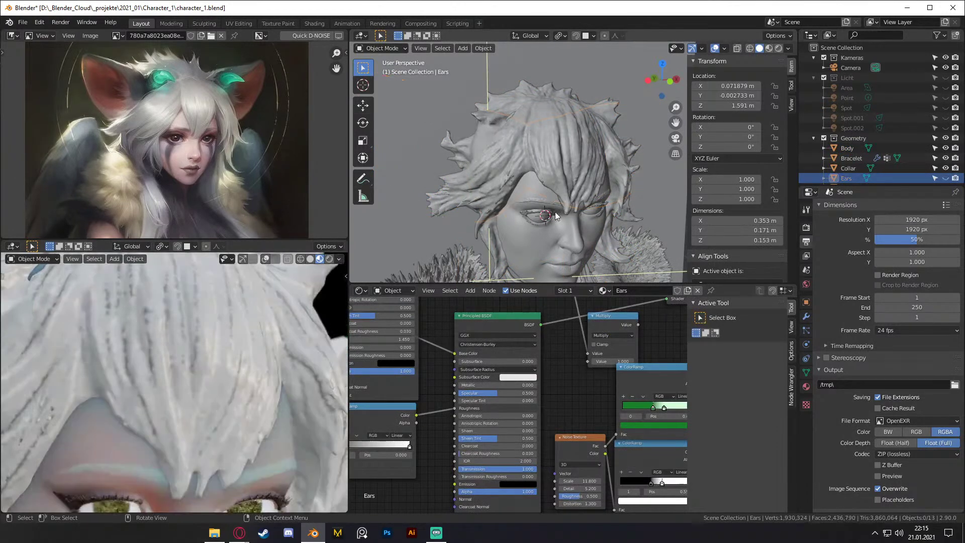
pyautogui.scroll(-3, 575, 385)
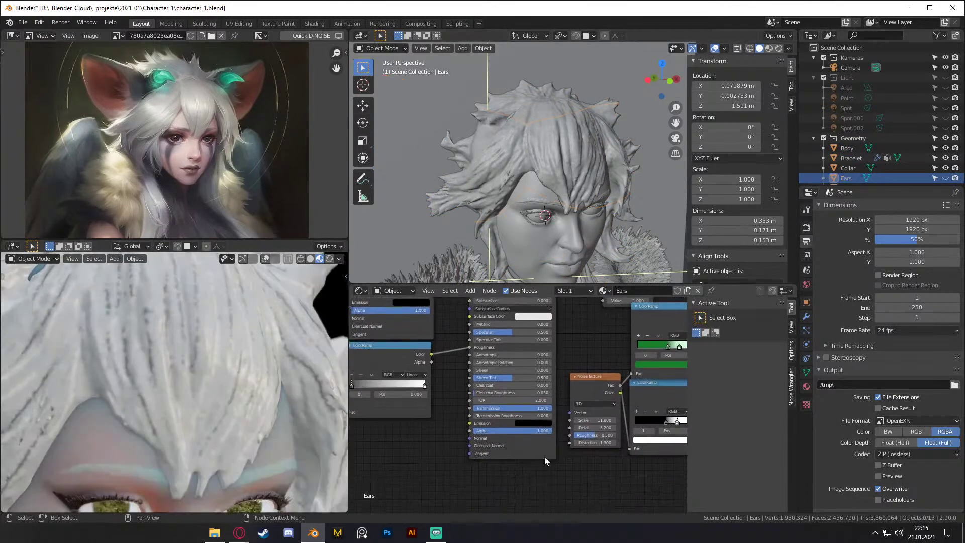
pyautogui.click(522, 159)
pyautogui.scroll(-8, 224, 402)
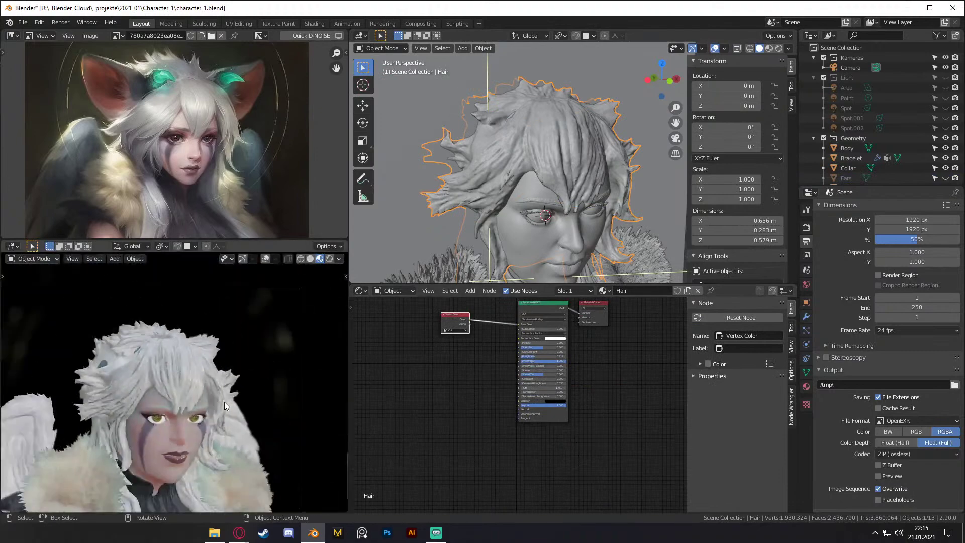
pyautogui.scroll(6, 224, 402)
pyautogui.scroll(-1, 415, 391)
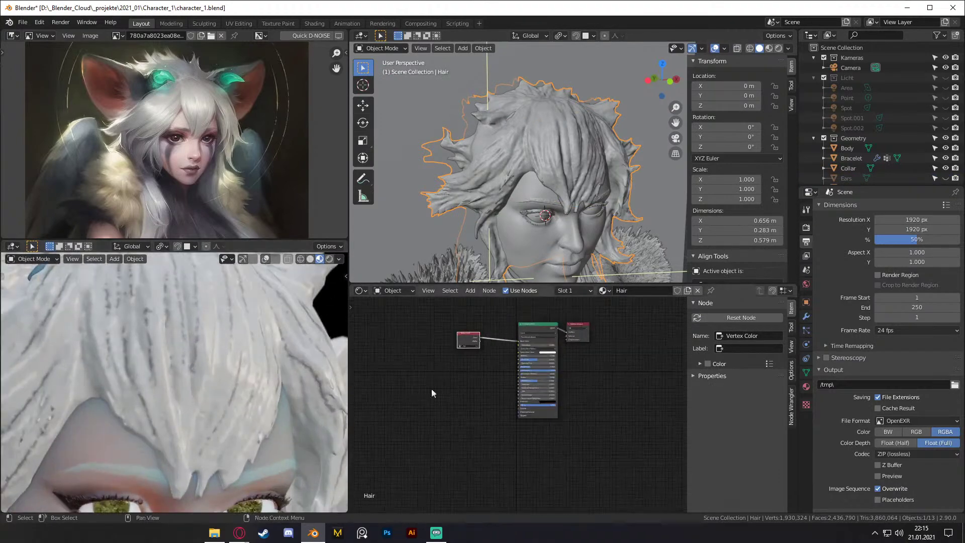
# Step: Add a Noise Texture node to the Hair material and place it well before the Principled BSDF
pyautogui.moveTo(415, 391); pyautogui.dragTo(527, 414, button='middle')
pyautogui.scroll(2, 543, 414)
pyautogui.scroll(3, 468, 372)
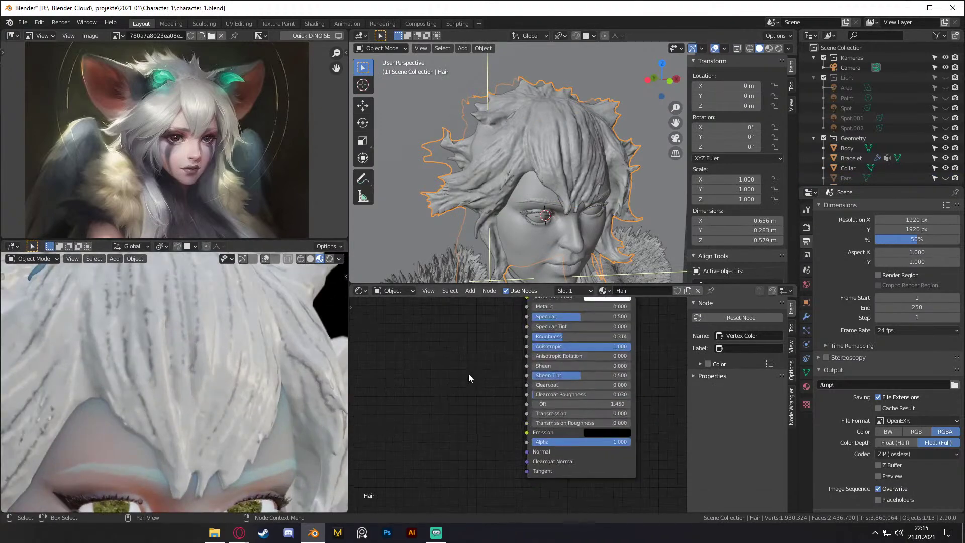
pyautogui.scroll(1, 540, 380)
pyautogui.moveTo(540, 380); pyautogui.dragTo(463, 379, button='middle')
pyautogui.hotkey('shift', 'a')
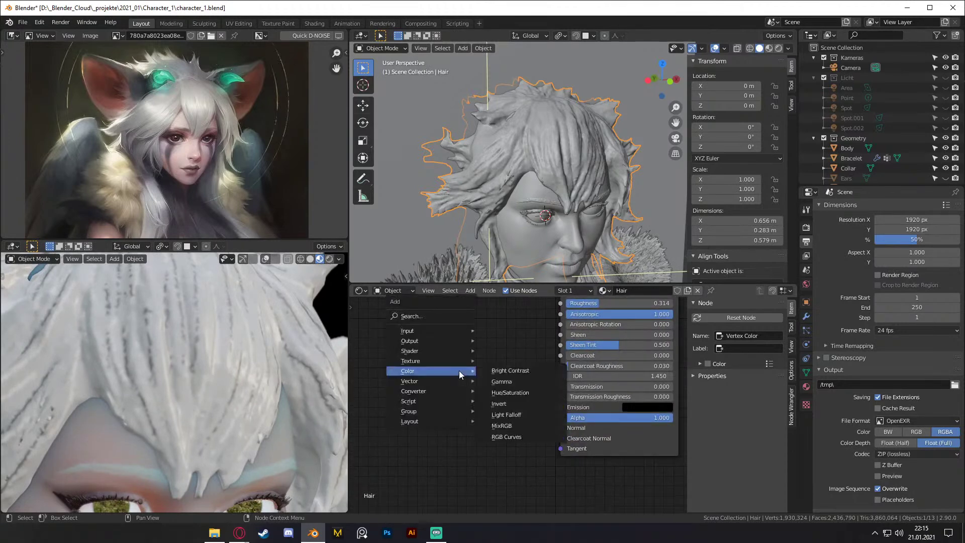
pyautogui.moveTo(432, 359)
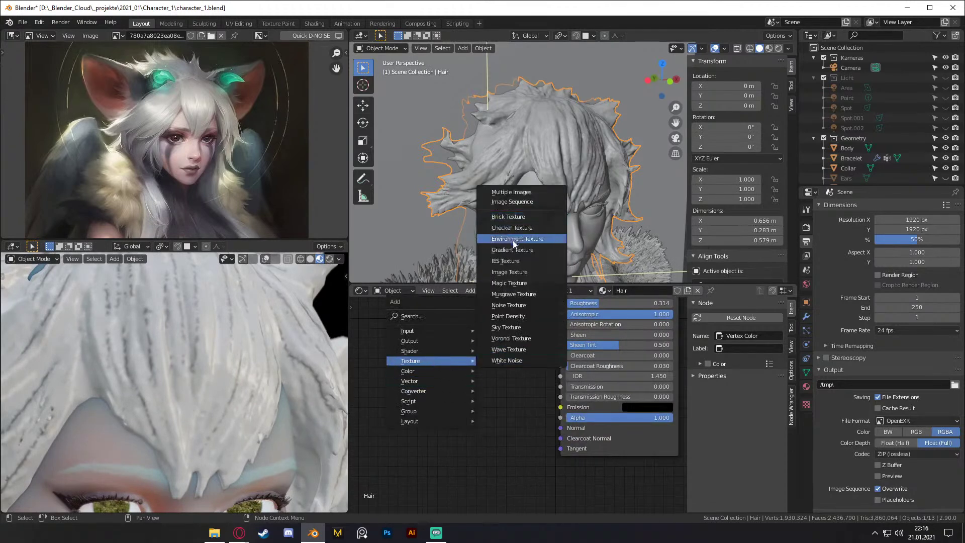
pyautogui.click(508, 304)
pyautogui.click(447, 319)
pyautogui.press('Home')
pyautogui.moveTo(210, 397)
pyautogui.keyDown('shift'); pyautogui.mouseDown(button='middle')
pyautogui.moveTo(208, 335)
pyautogui.moveTo(204, 382)
pyautogui.mouseUp(button='middle'); pyautogui.keyUp('shift')
pyautogui.scroll(3, 199, 343)
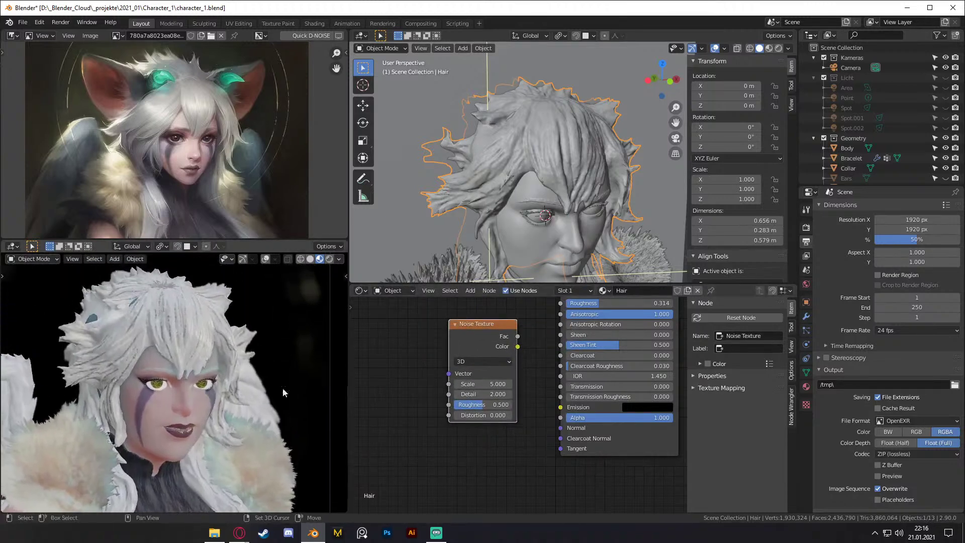
pyautogui.moveTo(413, 344); pyautogui.dragTo(534, 350, button='middle')
pyautogui.moveTo(595, 342); pyautogui.dragTo(408, 372)
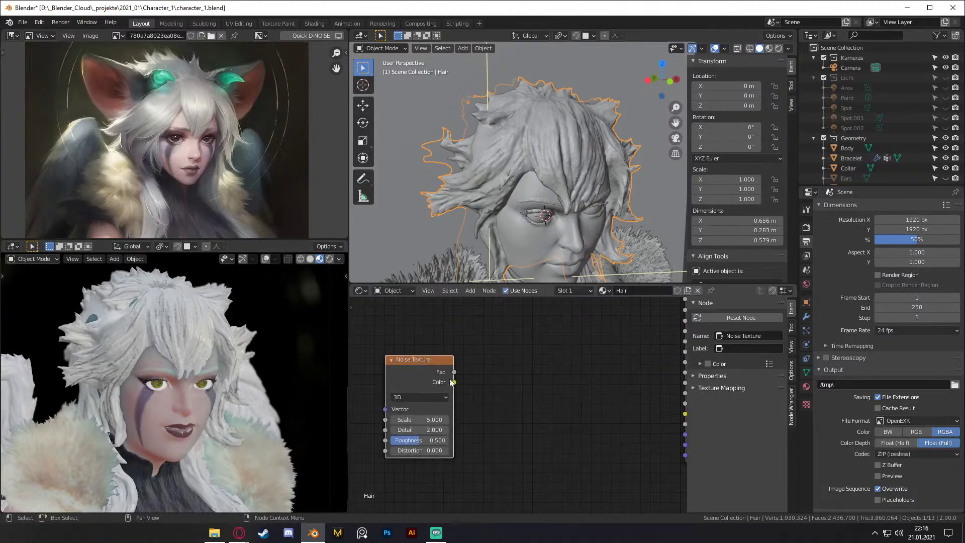
# Step: Add another node between the Noise Texture and the Principled BSDF, and preview the Noise Texture directly on the hair
pyautogui.moveTo(544, 389); pyautogui.dragTo(430, 378, button='middle')
pyautogui.hotkey('shift', 'a')
pyautogui.moveTo(406, 383)
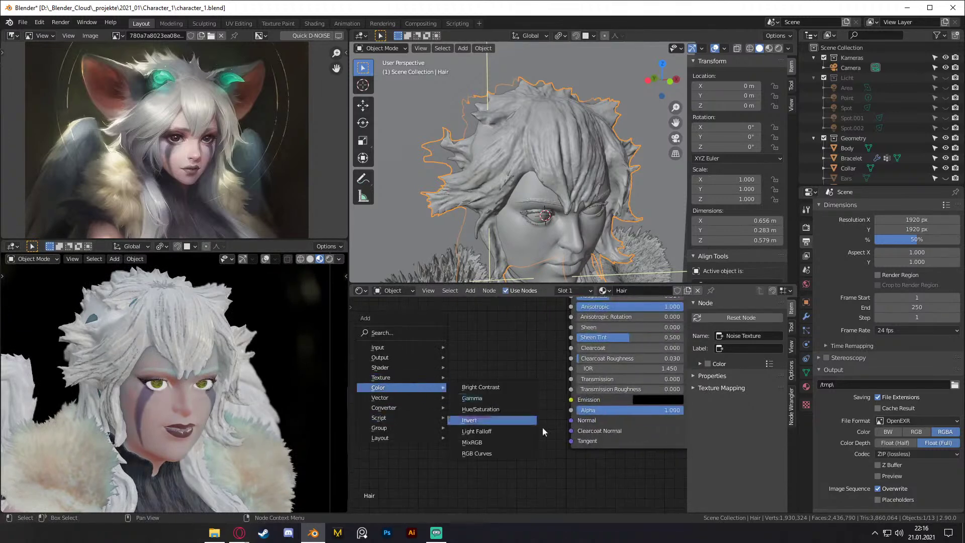
pyautogui.click(503, 400)
pyautogui.moveTo(490, 422); pyautogui.dragTo(588, 424, button='middle')
pyautogui.keyDown('ctrl'); pyautogui.keyDown('shift'); pyautogui.click(451, 344); pyautogui.keyUp('shift'); pyautogui.keyUp('ctrl')
# Step: Add Mapping and Texture Coordinate nodes to the Noise Texture and feed the mapping from the Object coordinates
pyautogui.moveTo(559, 361); pyautogui.dragTo(681, 362, button='middle')
pyautogui.hotkey('ctrl', 't')
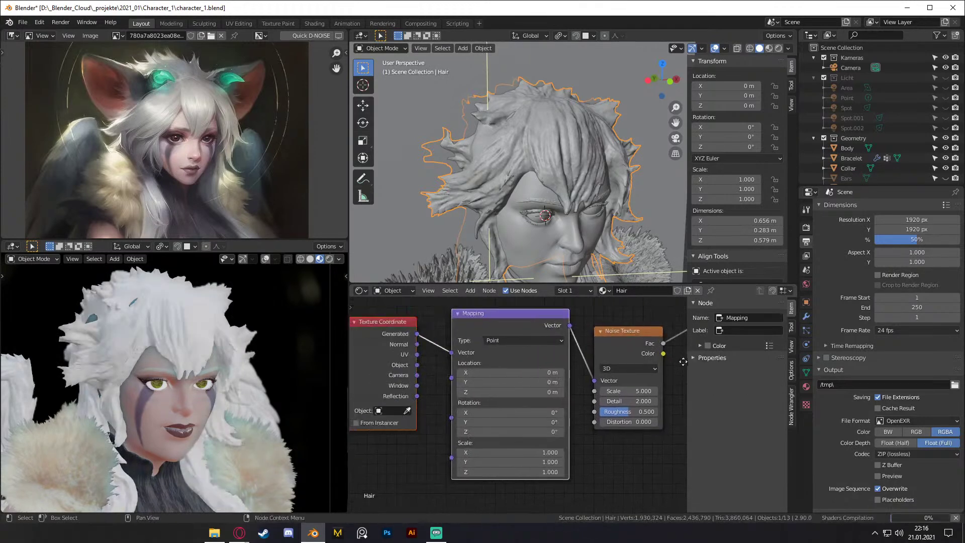
pyautogui.moveTo(427, 363); pyautogui.dragTo(453, 358, button='middle')
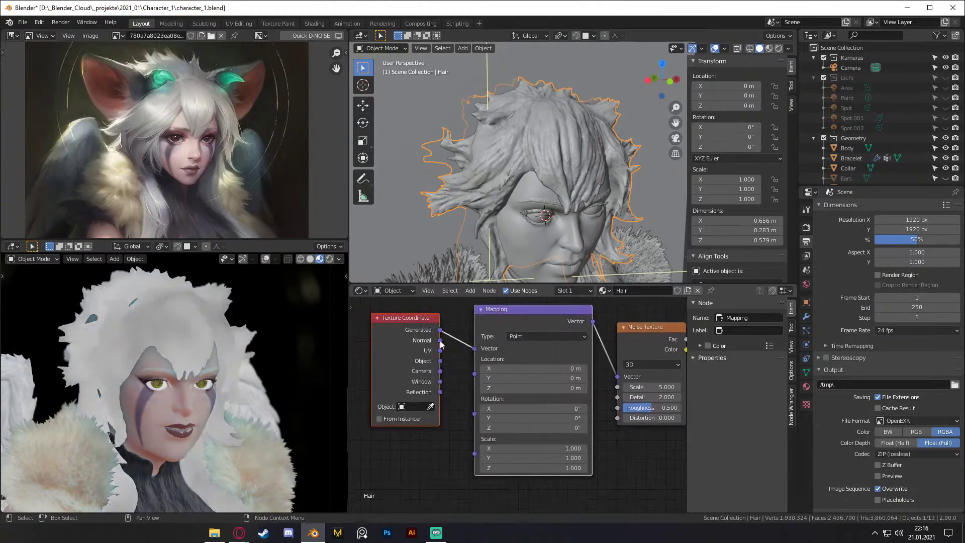
pyautogui.moveTo(440, 360); pyautogui.dragTo(474, 348)
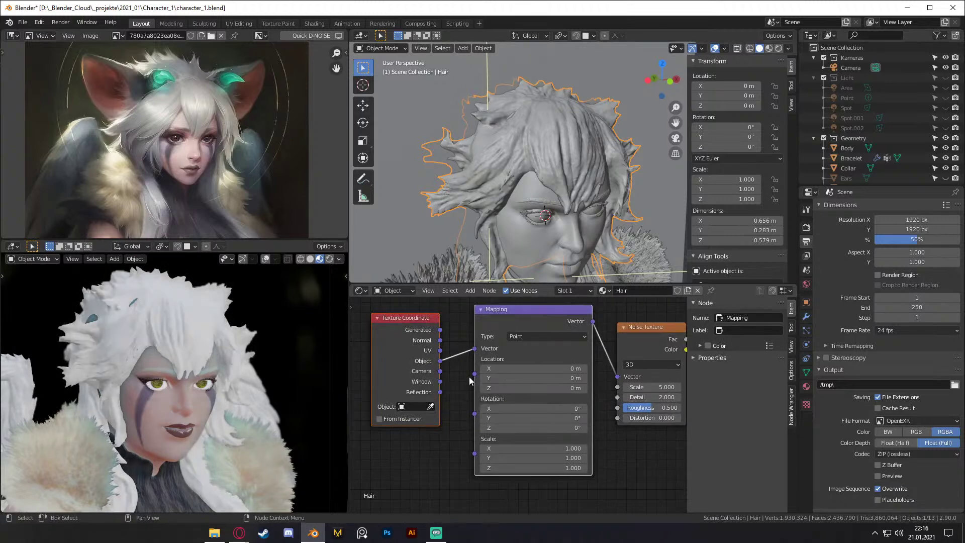
# Step: Set the Noise Texture's scale to 91.5 and distortion to 1.5, and the Mapping node's Z scale to -0.28
pyautogui.moveTo(476, 383); pyautogui.dragTo(415, 390, button='middle')
pyautogui.moveTo(593, 394); pyautogui.dragTo(857, 394)
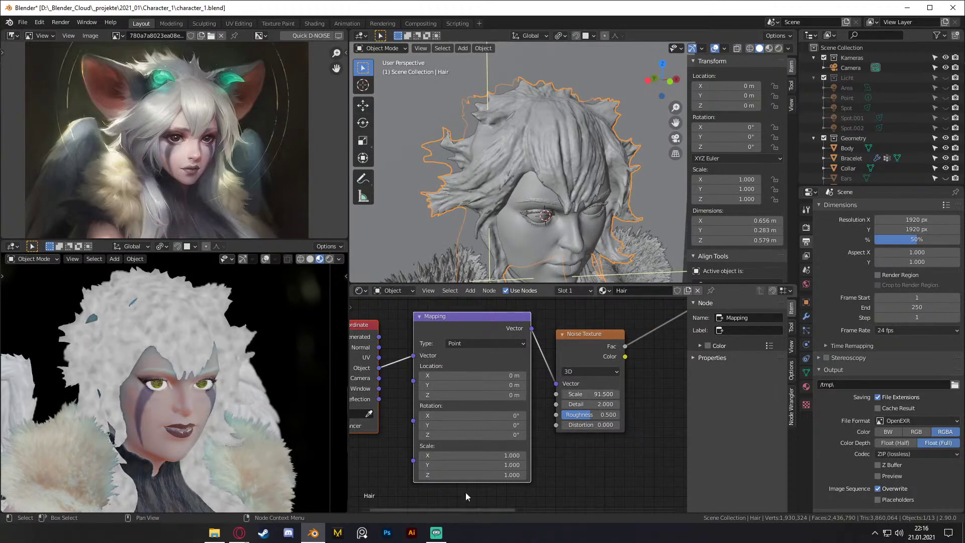
pyautogui.moveTo(458, 477); pyautogui.dragTo(393, 478)
pyautogui.moveTo(585, 425); pyautogui.dragTo(605, 425)
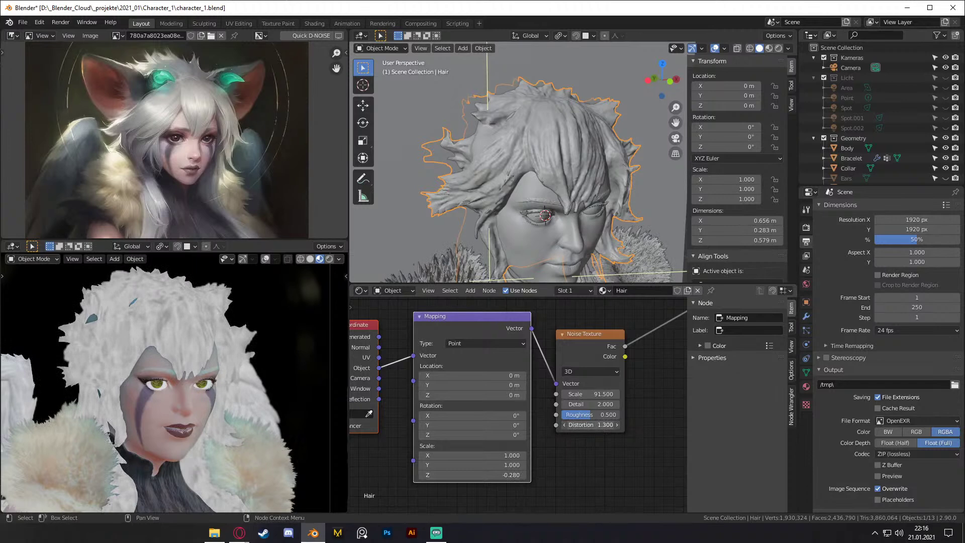
pyautogui.scroll(6, 175, 325)
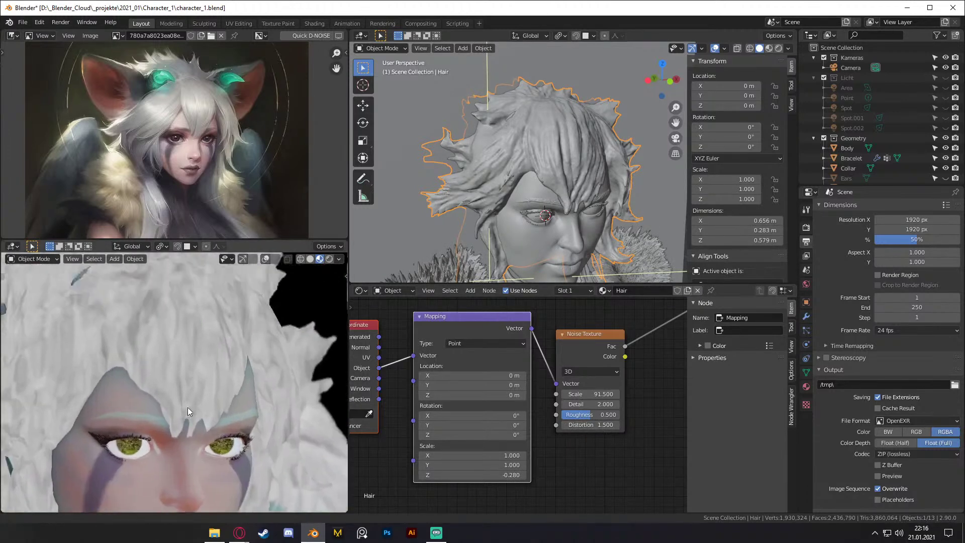
pyautogui.scroll(2, 645, 397)
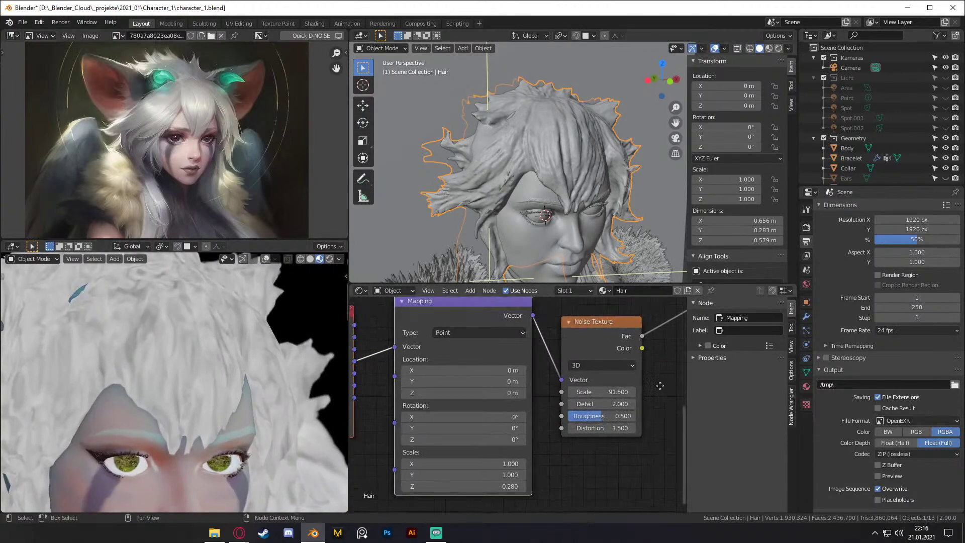
# Step: Insert a ColorRamp after the Noise Texture in the hair preview and move its black stop inward and its white stop to 0.709
pyautogui.moveTo(666, 386); pyautogui.dragTo(498, 404, button='middle')
pyautogui.scroll(-6, 545, 384)
pyautogui.moveTo(551, 382); pyautogui.dragTo(632, 402, button='middle')
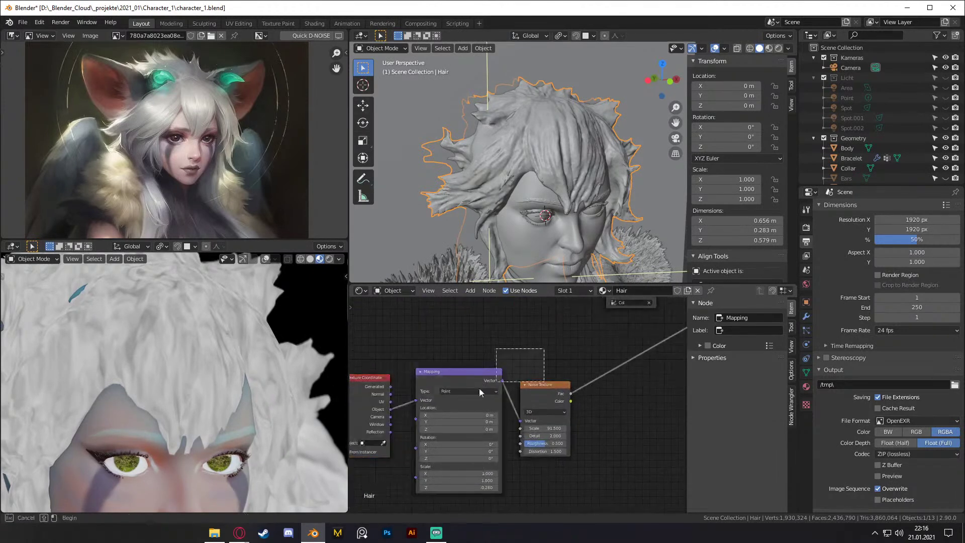
pyautogui.moveTo(538, 382); pyautogui.dragTo(480, 380)
pyautogui.hotkey('shift', 'a')
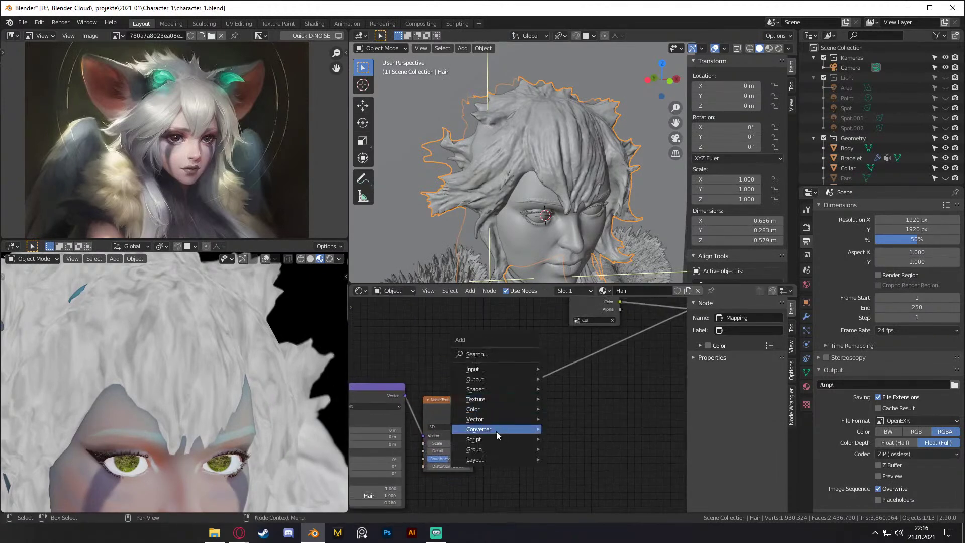
pyautogui.moveTo(499, 428)
pyautogui.click(570, 307)
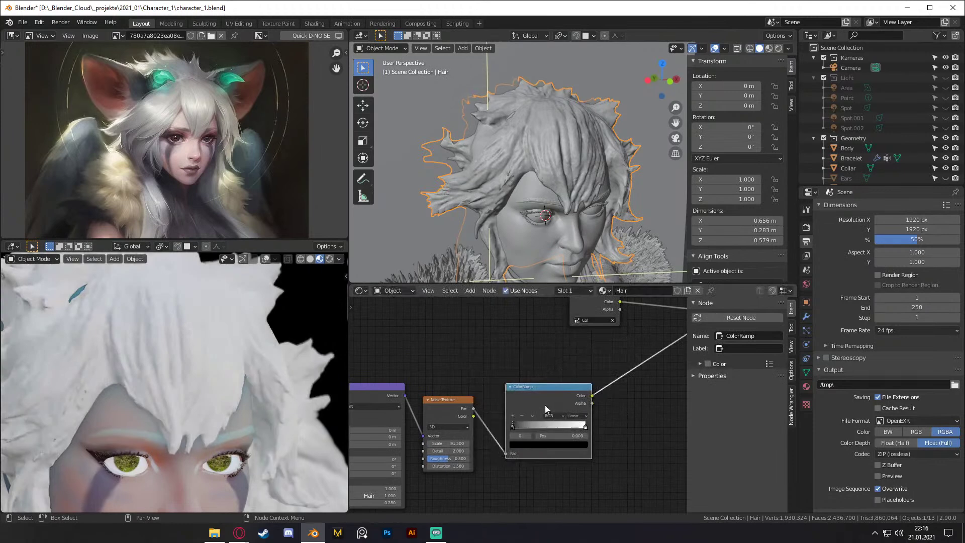
pyautogui.click(518, 341)
pyautogui.scroll(2, 513, 400)
pyautogui.moveTo(461, 406); pyautogui.dragTo(481, 406)
pyautogui.moveTo(599, 408); pyautogui.dragTo(561, 417)
# Step: Set the Noise Texture's distortion to 0 and move the ColorRamp's white stop to 0.582
pyautogui.scroll(-4, 450, 466)
pyautogui.moveTo(433, 476); pyautogui.dragTo(557, 459, button='middle')
pyautogui.scroll(5, 556, 459)
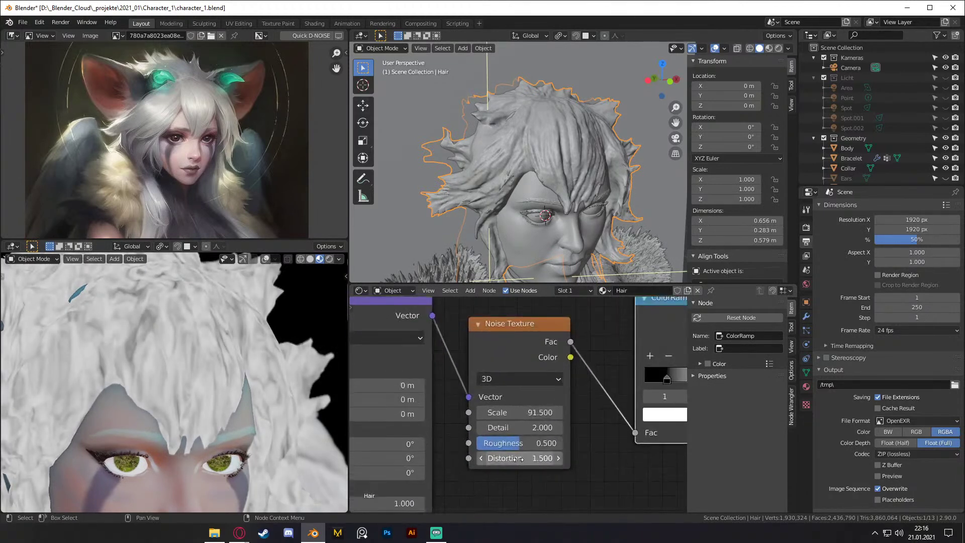
pyautogui.click(518, 459)
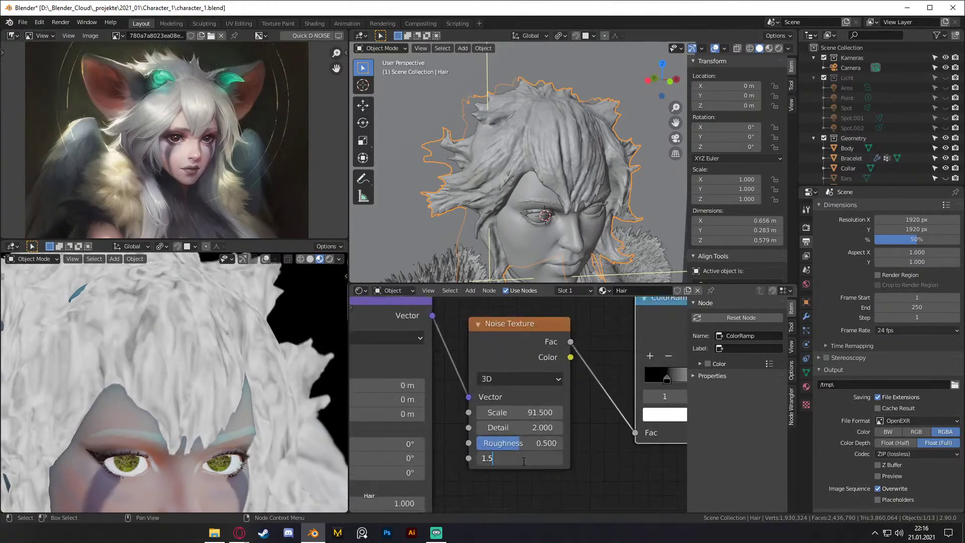
pyautogui.write('0')
pyautogui.press('Return')
pyautogui.scroll(-2, 578, 444)
pyautogui.press('KP_Decimal')
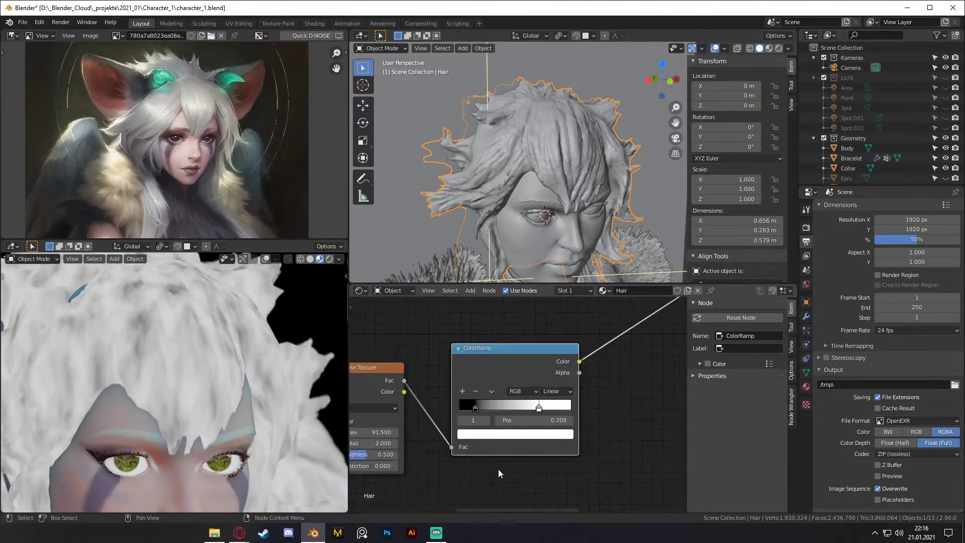
pyautogui.moveTo(547, 408)
pyautogui.mouseDown()
pyautogui.moveTo(454, 412)
pyautogui.moveTo(530, 413)
pyautogui.mouseUp()
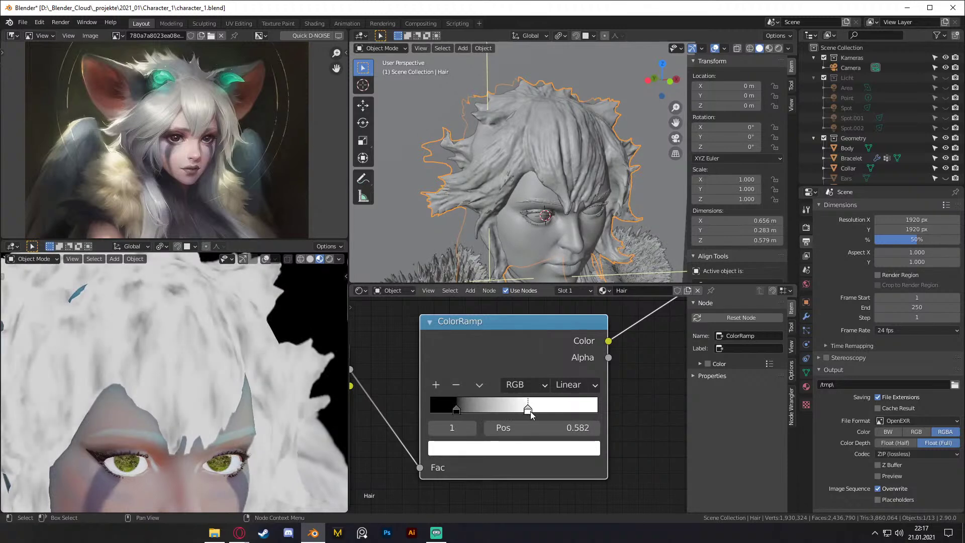
# Step: Examine the noise streaks on the head hair and on the long strand beside the chest
pyautogui.scroll(-5, 212, 395)
pyautogui.keyDown('shift'); pyautogui.moveTo(212, 395); pyautogui.dragTo(236, 282, button='middle'); pyautogui.keyUp('shift')
pyautogui.scroll(-3, 221, 382)
pyautogui.scroll(7, 159, 392)
pyautogui.keyDown('shift'); pyautogui.moveTo(160, 393); pyautogui.dragTo(165, 419, button='middle'); pyautogui.keyUp('shift')
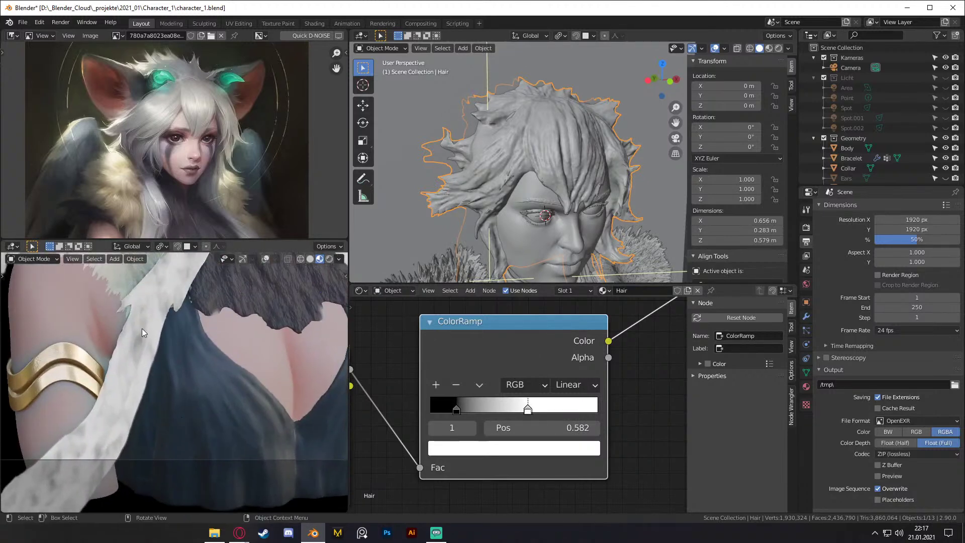
pyautogui.scroll(-4, 125, 402)
pyautogui.keyDown('shift'); pyautogui.moveTo(201, 343); pyautogui.dragTo(173, 432, button='middle'); pyautogui.keyUp('shift')
pyautogui.scroll(3, 191, 371)
pyautogui.keyDown('shift'); pyautogui.moveTo(203, 353); pyautogui.dragTo(196, 400, button='middle'); pyautogui.keyUp('shift')
pyautogui.scroll(-3, 574, 409)
pyautogui.scroll(3, 414, 408)
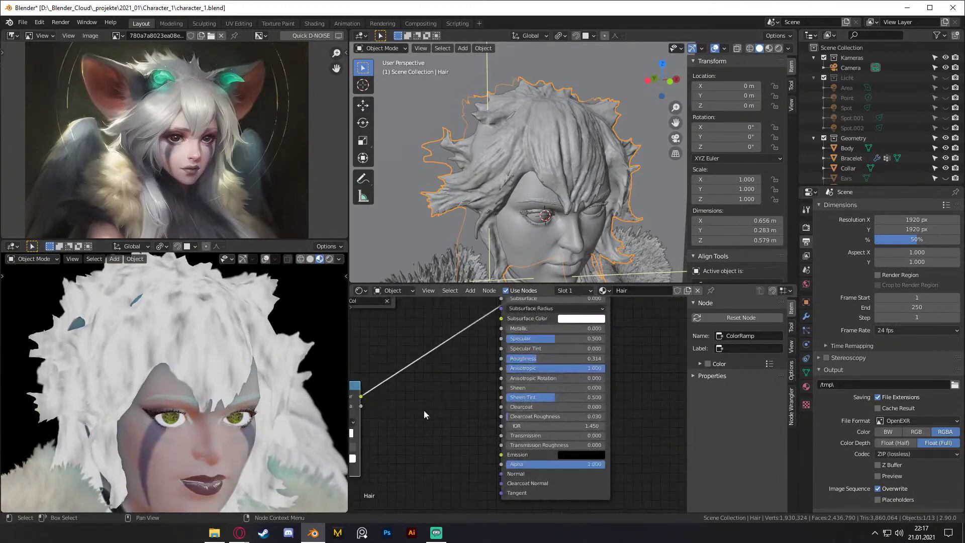
# Step: Add a Bump node and place it between the ColorRamp and the Principled BSDF
pyautogui.moveTo(414, 408); pyautogui.dragTo(472, 385, button='middle')
pyautogui.hotkey('shift', 'a')
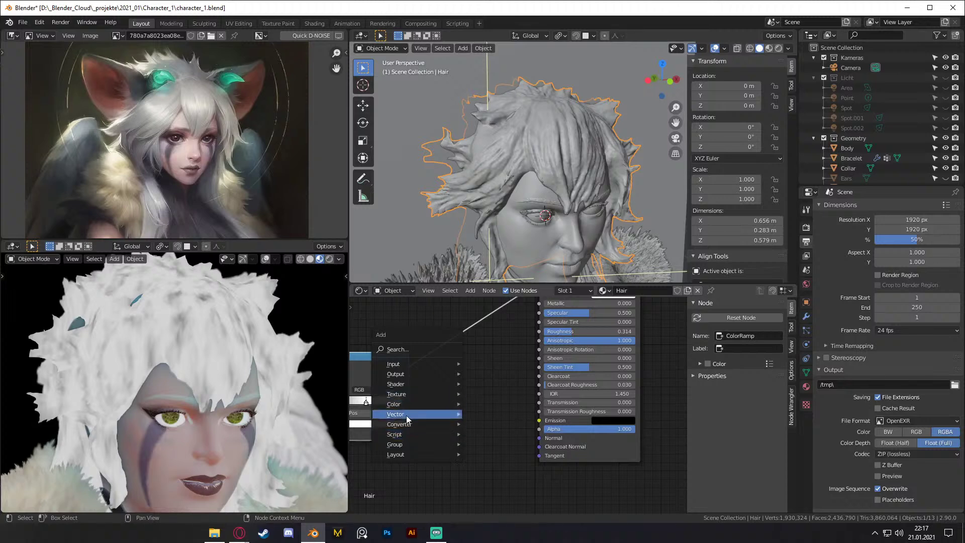
pyautogui.moveTo(406, 415)
pyautogui.click(485, 325)
pyautogui.click(477, 427)
pyautogui.scroll(-2, 496, 383)
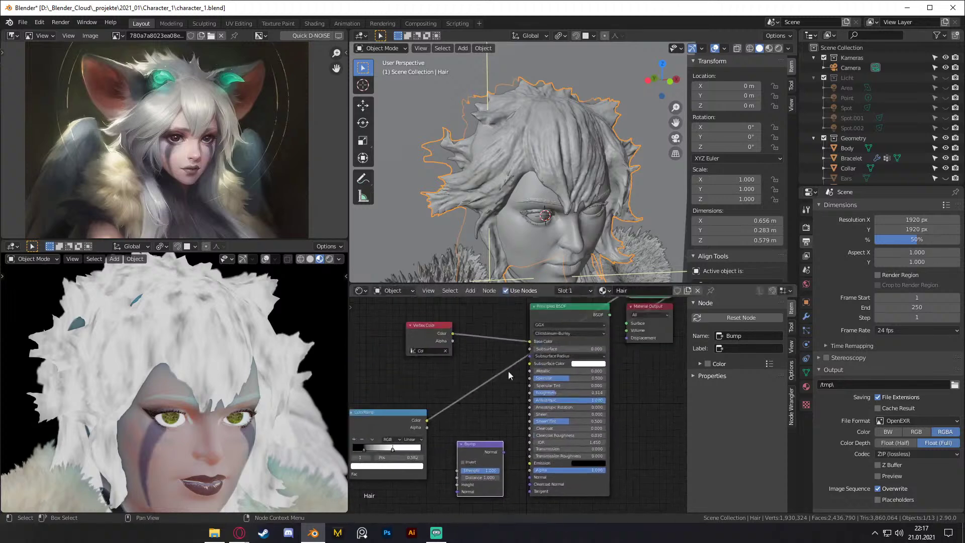
# Step: Reconnect the Principled BSDF to the Material Output's surface and delete the node used for the preview
pyautogui.moveTo(609, 316); pyautogui.dragTo(625, 324)
pyautogui.moveTo(627, 357); pyautogui.dragTo(700, 322, button='middle')
pyautogui.click(613, 338)
pyautogui.press('x')
# Step: Feed the ColorRamp's color into the Bump node's height, and the Bump's normal into the Principled BSDF's Normal
pyautogui.moveTo(496, 352); pyautogui.dragTo(509, 372)
pyautogui.moveTo(521, 417); pyautogui.dragTo(524, 416)
pyautogui.moveTo(571, 383); pyautogui.dragTo(597, 408)
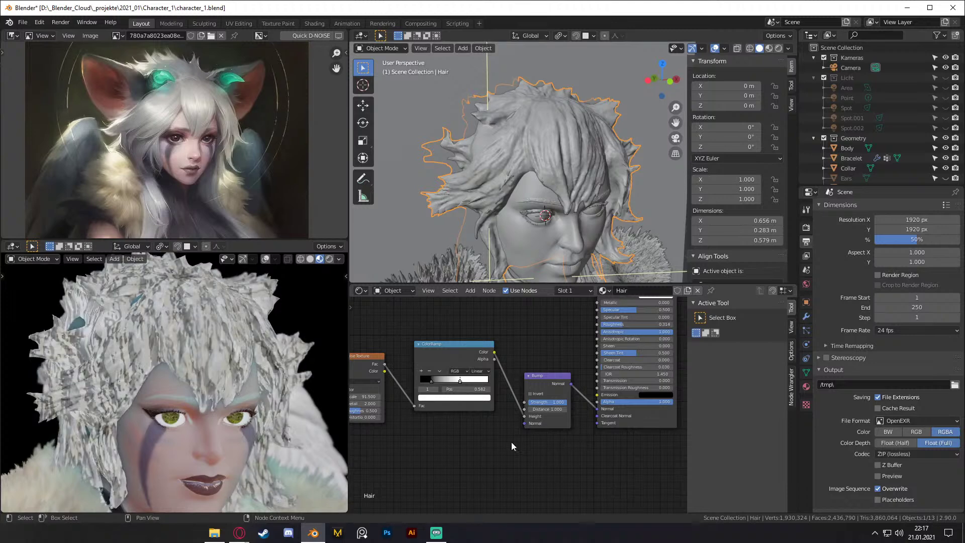
# Step: Set the Bump node's strength to 0.1 and check the hair above the forehead up close
pyautogui.scroll(2, 512, 441)
pyautogui.click(540, 403)
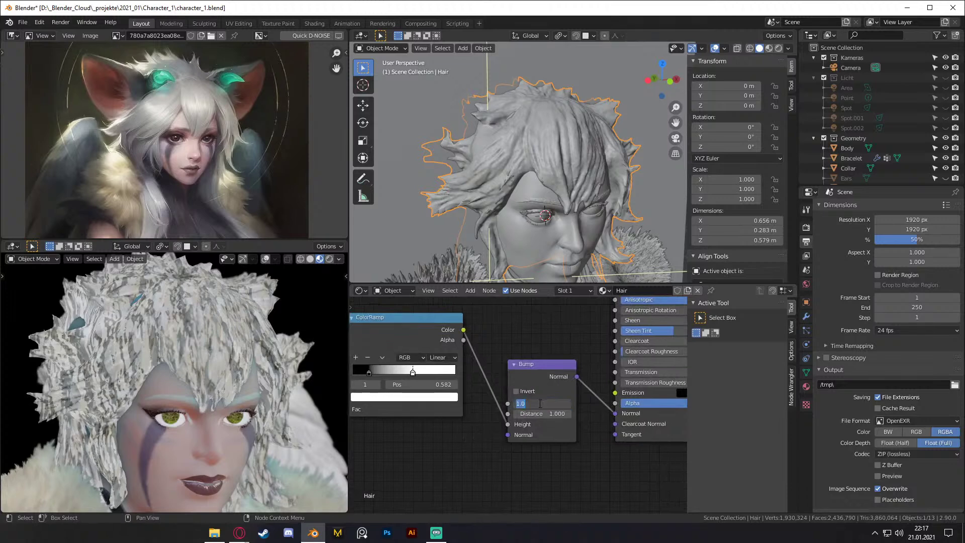
pyautogui.write('.1')
pyautogui.press('Return')
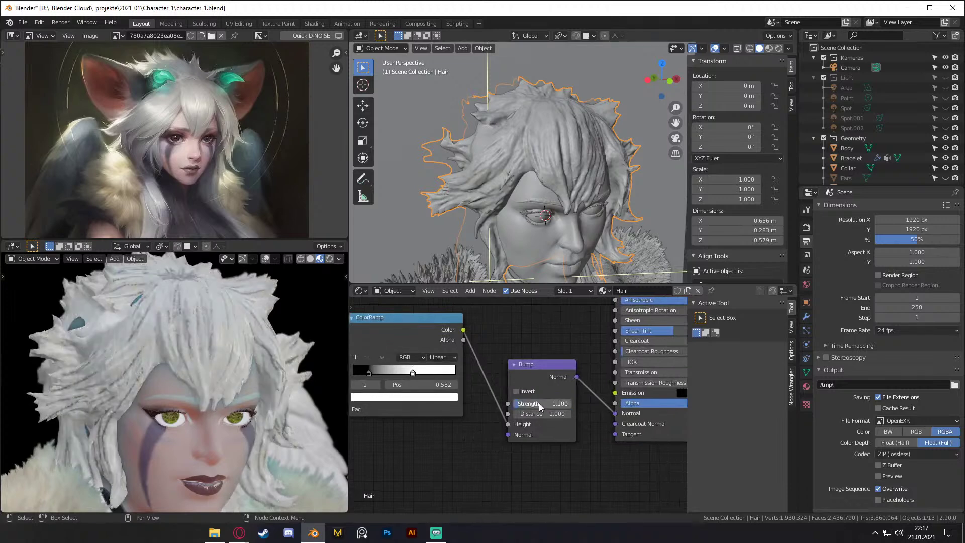
pyautogui.scroll(5, 108, 364)
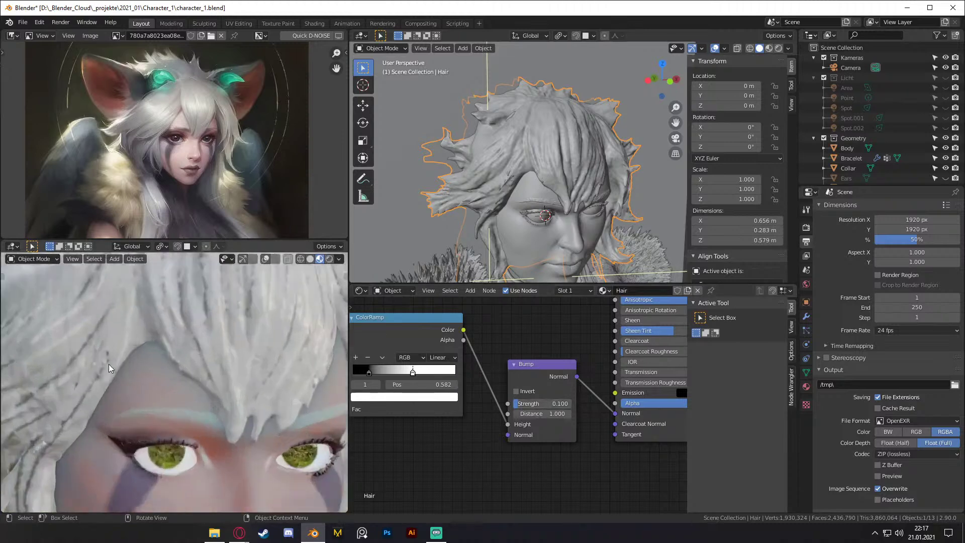
pyautogui.keyDown('shift'); pyautogui.moveTo(204, 358); pyautogui.dragTo(168, 396, button='middle'); pyautogui.keyUp('shift')
# Step: Set the Bump node's strength to 0.25
pyautogui.click(553, 403)
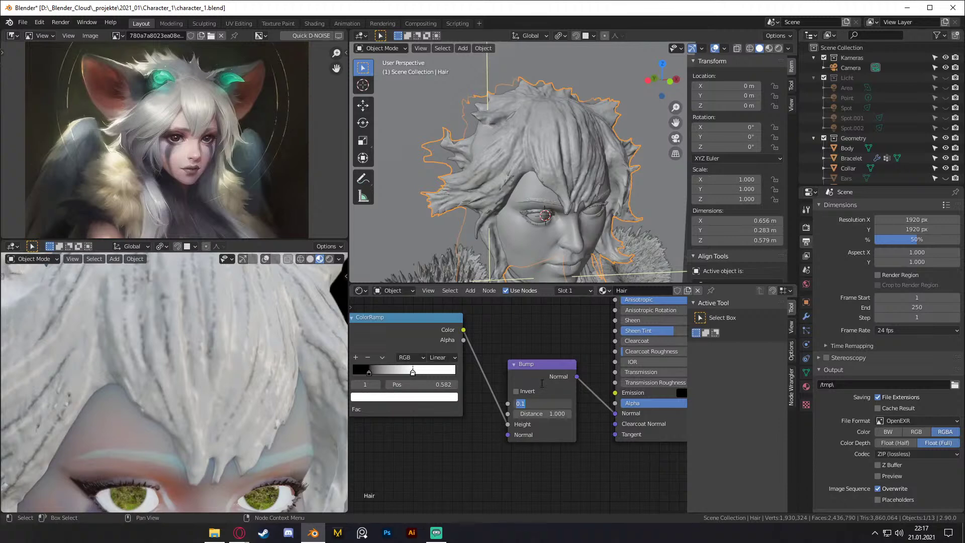
pyautogui.write('.25')
pyautogui.press('Return')
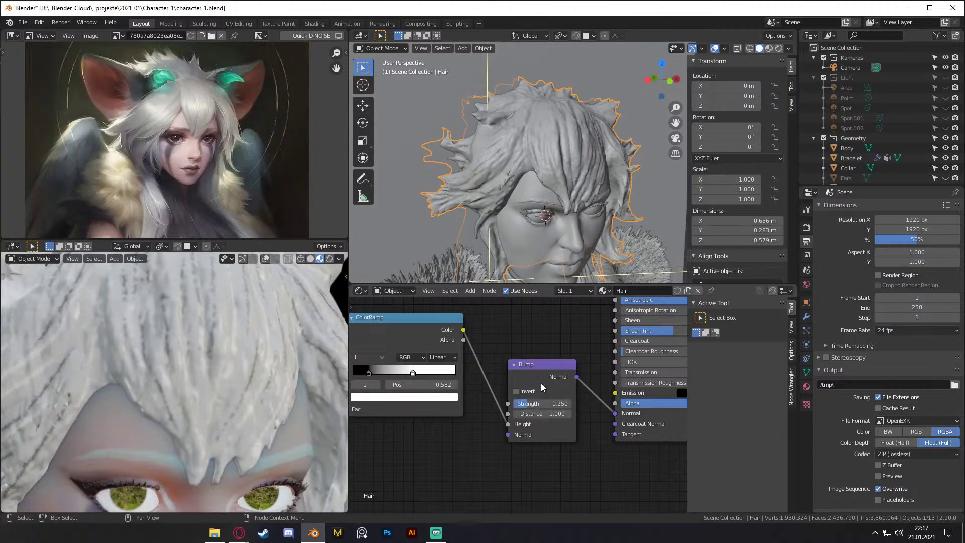
# Step: Inspect the bumped hair surface from the side, both up close and from farther away
pyautogui.moveTo(551, 160); pyautogui.dragTo(556, 98, button='middle')
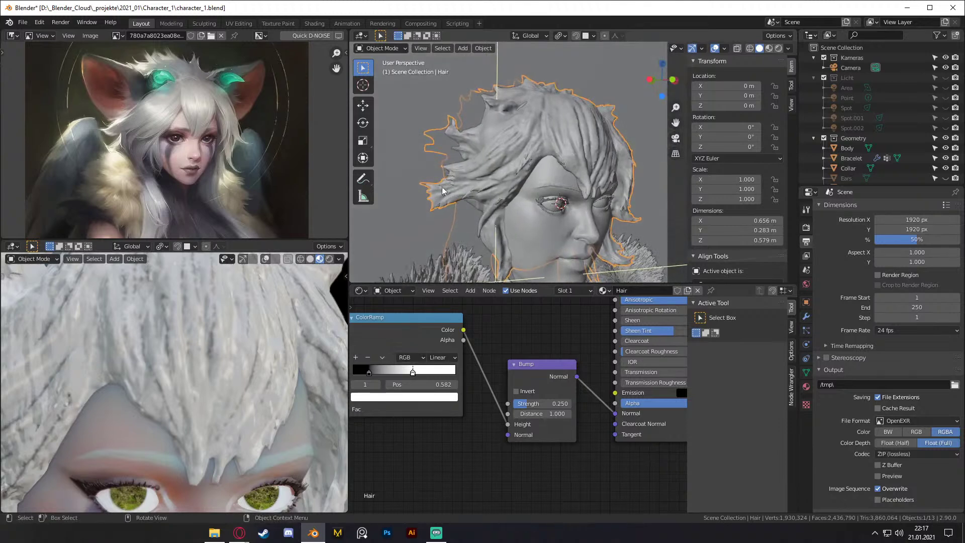
pyautogui.scroll(-12, 171, 344)
pyautogui.moveTo(170, 343); pyautogui.dragTo(222, 348, button='middle')
pyautogui.scroll(7, 211, 363)
pyautogui.scroll(4, 213, 364)
pyautogui.scroll(3, 209, 363)
pyautogui.scroll(-5, 203, 358)
pyautogui.scroll(-3, 456, 420)
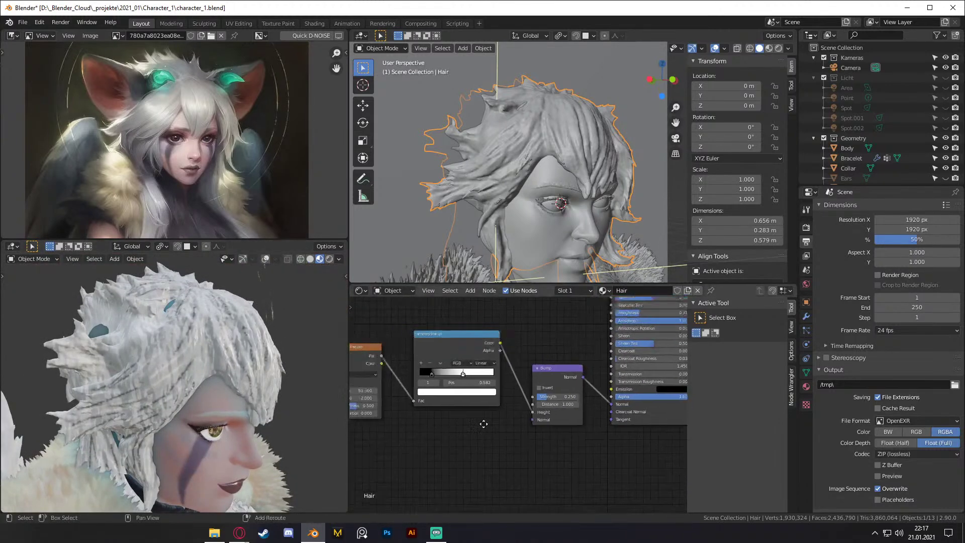
# Step: Delete the Texture Coordinate, Mapping, Noise Texture, ColorRamp and Bump nodes from the Hair material
pyautogui.moveTo(494, 431); pyautogui.dragTo(557, 428, button='middle')
pyautogui.scroll(-4, 556, 409)
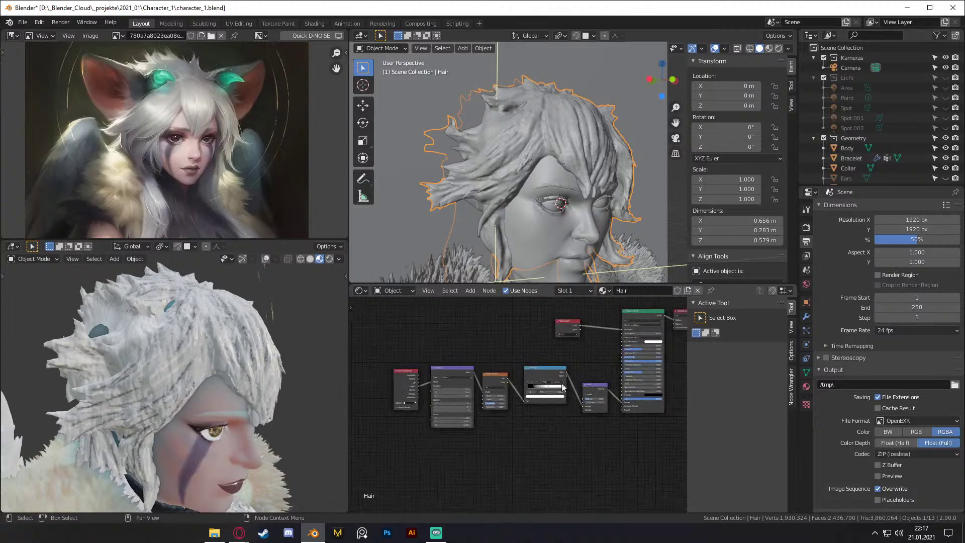
pyautogui.moveTo(592, 361); pyautogui.dragTo(416, 423)
pyautogui.press('x')
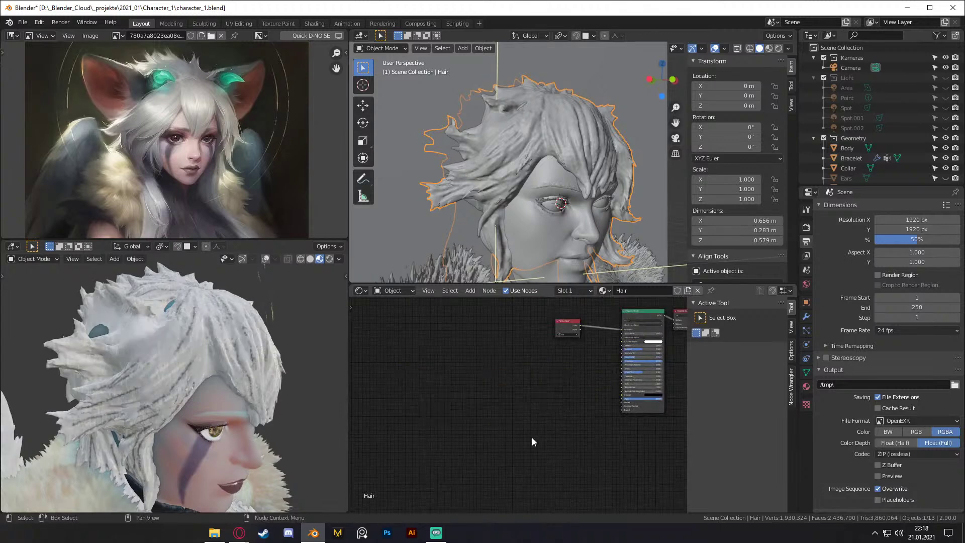
pyautogui.scroll(-2, 534, 412)
pyautogui.moveTo(537, 389); pyautogui.dragTo(414, 411, button='middle')
pyautogui.scroll(4, 572, 405)
pyautogui.moveTo(572, 380); pyautogui.dragTo(596, 383, button='middle')
pyautogui.scroll(2, 582, 389)
# Step: Return the preview viewport to the camera view and unhide the Ears object
pyautogui.moveTo(197, 366); pyautogui.dragTo(149, 369, button='middle')
pyautogui.press('KP_0')
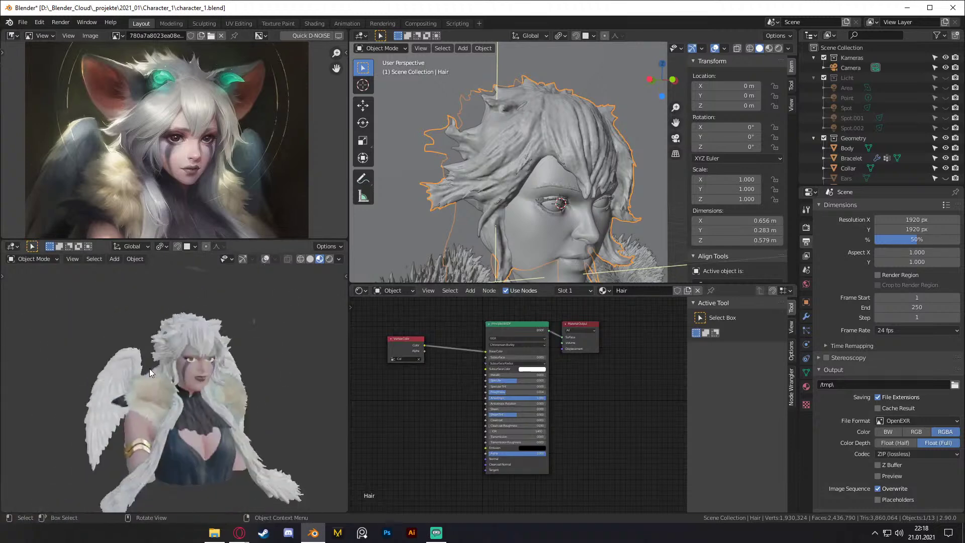
pyautogui.scroll(-2, 149, 369)
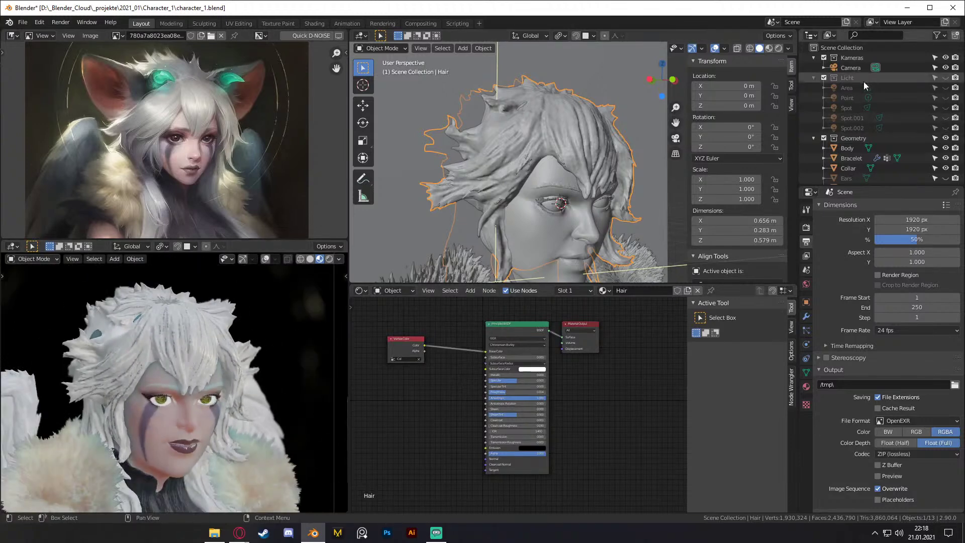
pyautogui.scroll(-5, 854, 121)
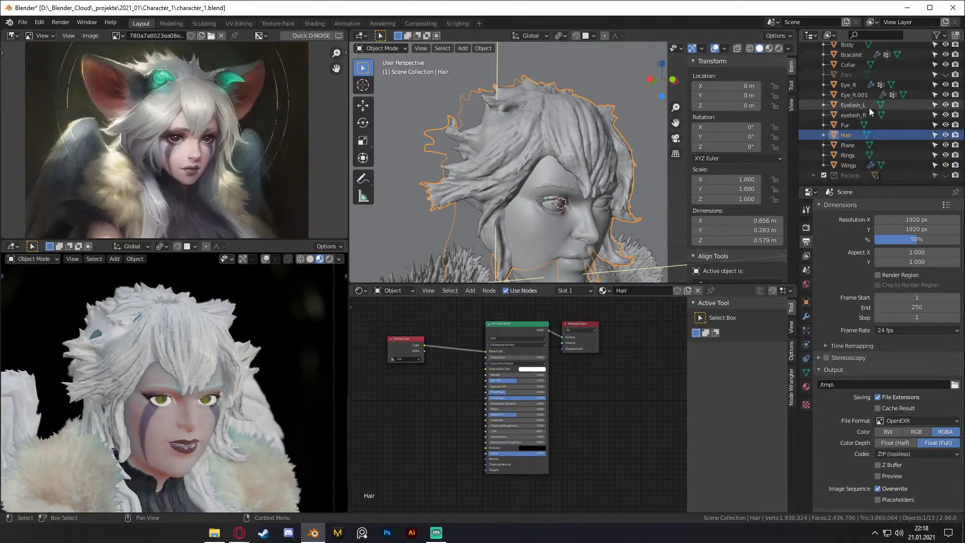
pyautogui.click(945, 75)
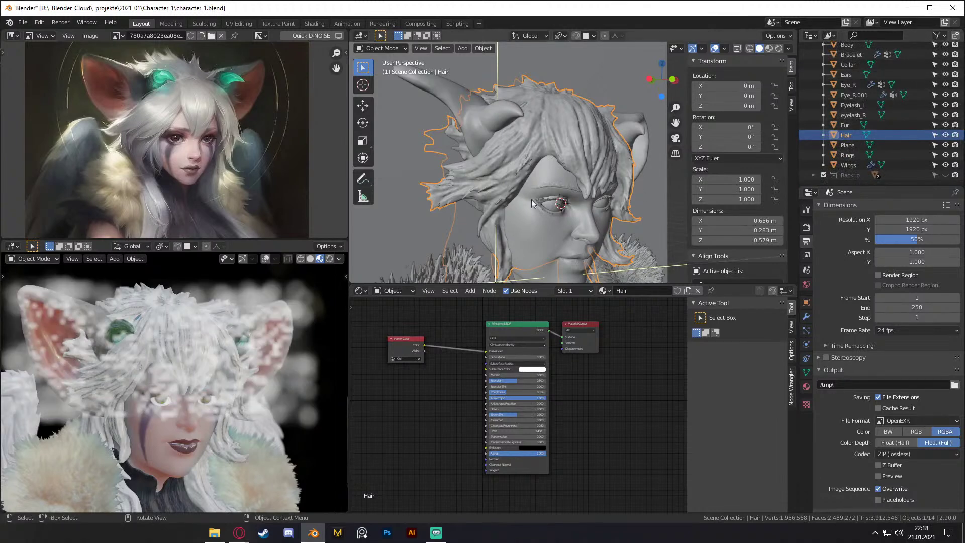
# Step: Switch the camera viewport to Solid shading with the whole frame in view and save the file
pyautogui.scroll(-3, 523, 207)
pyautogui.press('z')
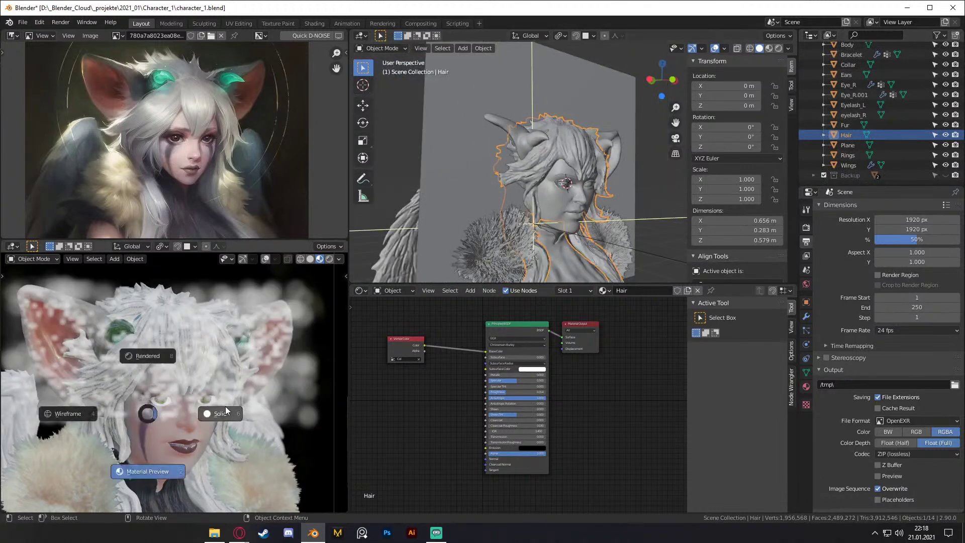
pyautogui.click(226, 411)
pyautogui.scroll(-5, 224, 404)
pyautogui.scroll(1, 223, 403)
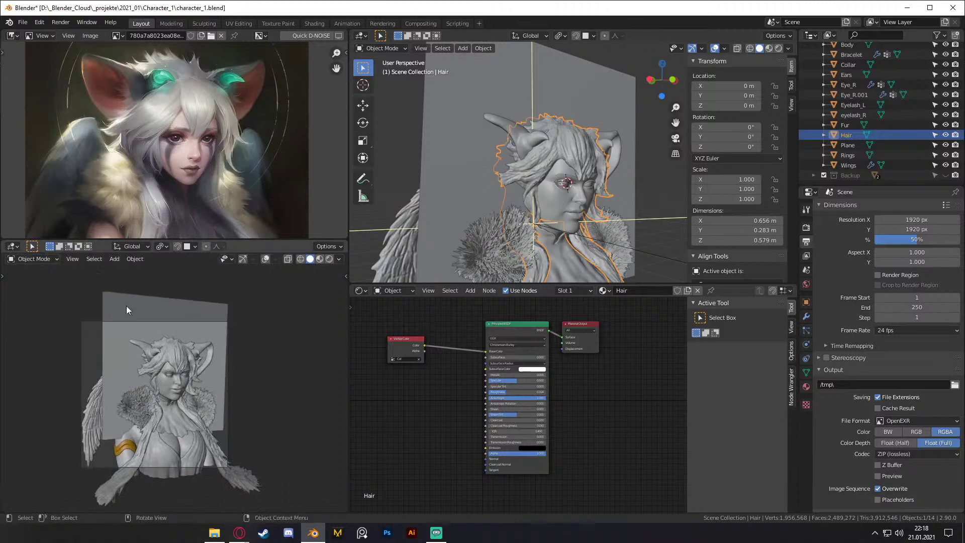
pyautogui.click(21, 22)
pyautogui.click(35, 88)
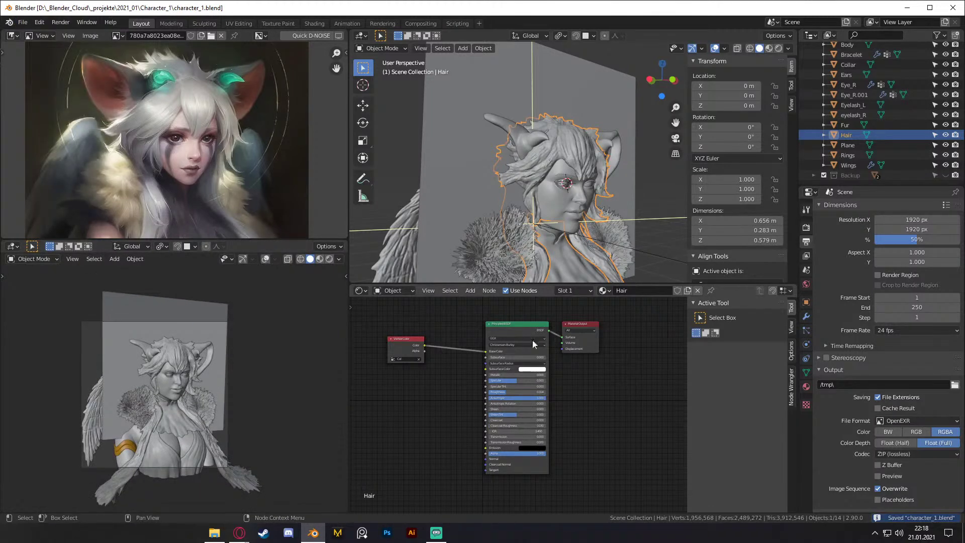
# Step: Show the full reference painting and add a mesh plane to the scene
pyautogui.scroll(-4, 226, 134)
pyautogui.moveTo(219, 144); pyautogui.dragTo(218, 131, button='middle')
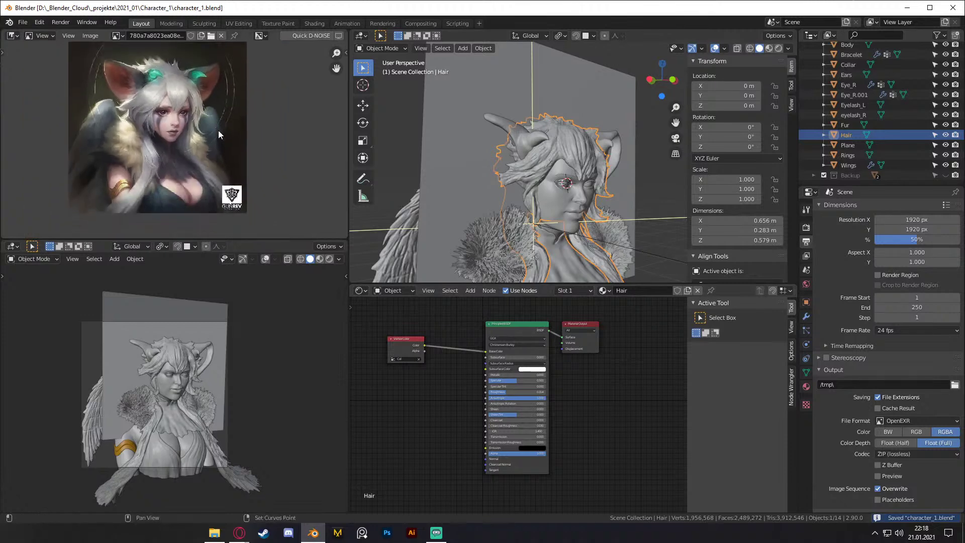
pyautogui.moveTo(567, 173); pyautogui.dragTo(590, 198, button='middle')
pyautogui.keyDown('shift'); pyautogui.moveTo(591, 199); pyautogui.dragTo(563, 194, button='middle'); pyautogui.keyUp('shift')
pyautogui.scroll(-1, 584, 168)
pyautogui.hotkey('shift', 'a')
pyautogui.moveTo(563, 194)
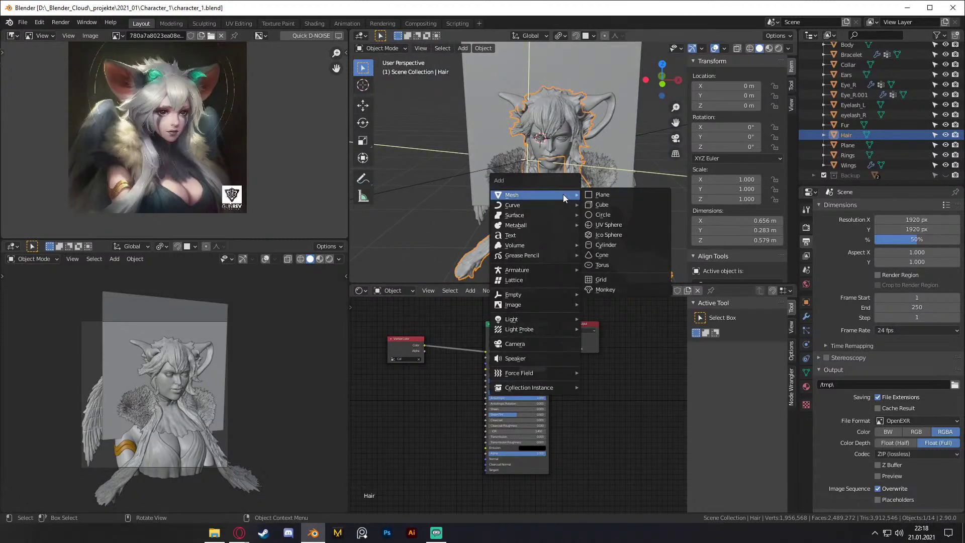
pyautogui.click(598, 195)
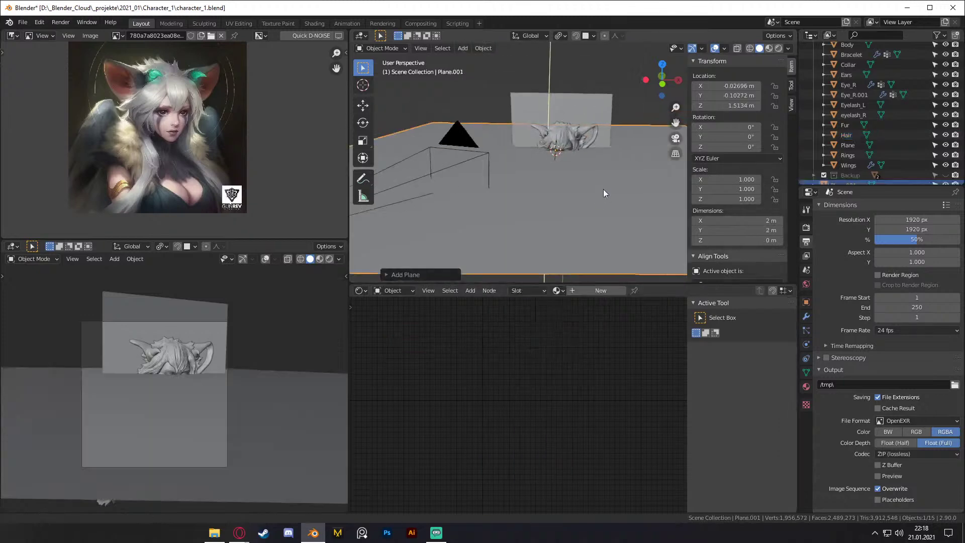
# Step: Scale the new plane down to about 0.37 and raise it above the character to about 2 m in Z
pyautogui.press('s')
pyautogui.click(578, 181)
pyautogui.press('g')
pyautogui.press('z')
pyautogui.click(597, 133)
pyautogui.moveTo(598, 132); pyautogui.dragTo(564, 162, button='middle')
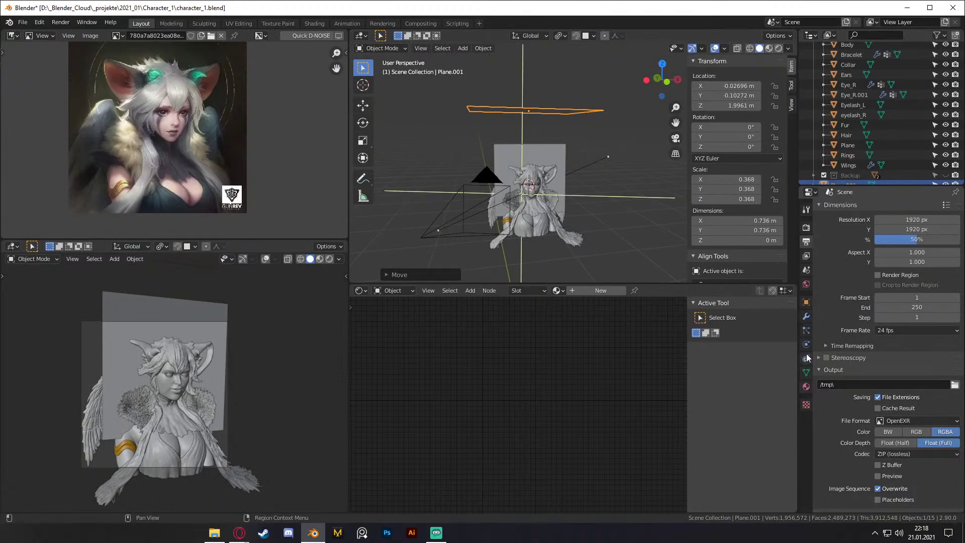
# Step: Add an Emitter particle system to the raised plane and set its emission source to Volume
pyautogui.click(806, 329)
pyautogui.click(955, 208)
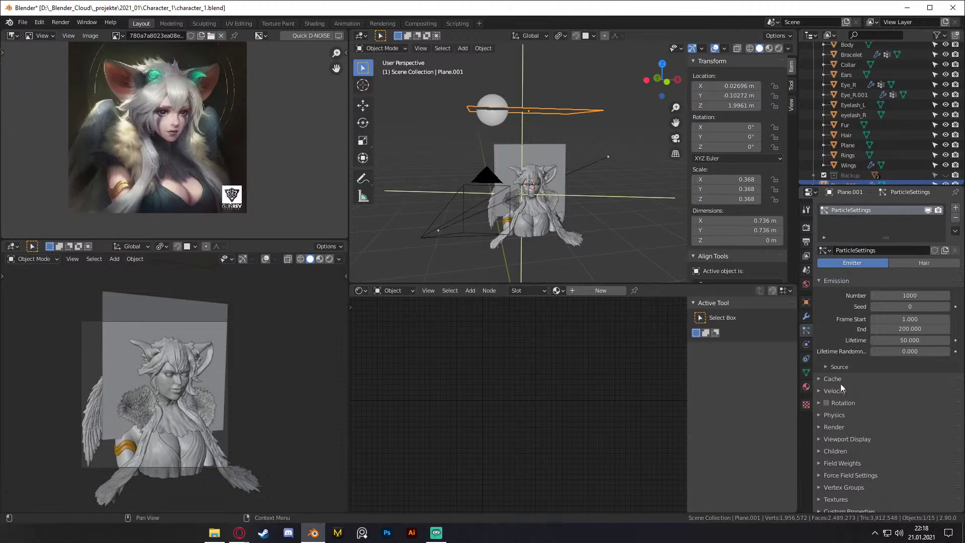
pyautogui.scroll(-1, 869, 408)
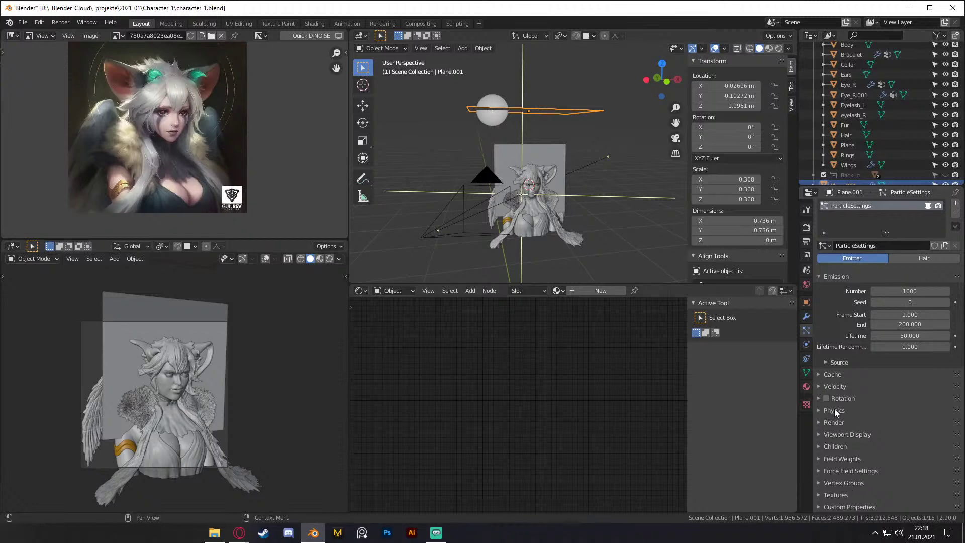
pyautogui.click(825, 365)
pyautogui.click(885, 377)
pyautogui.click(884, 411)
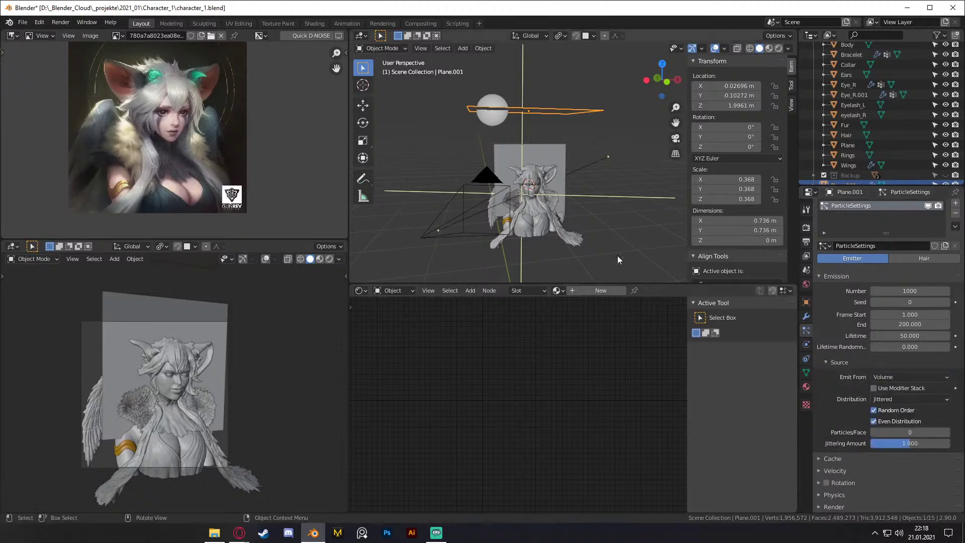
# Step: Replace the emitter plane with a mesh cube around the character, scaled down to about 0.284
pyautogui.moveTo(582, 119)
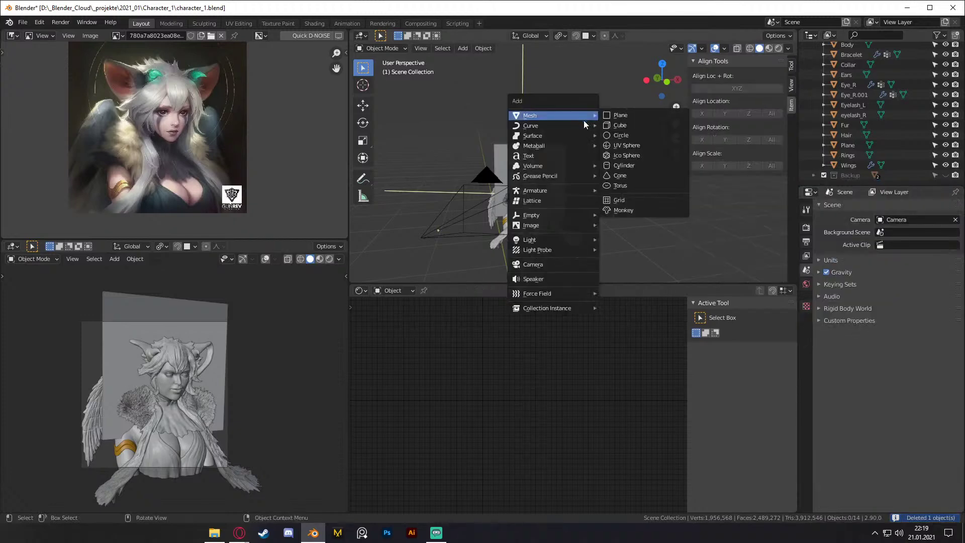
pyautogui.click(624, 127)
pyautogui.press('s')
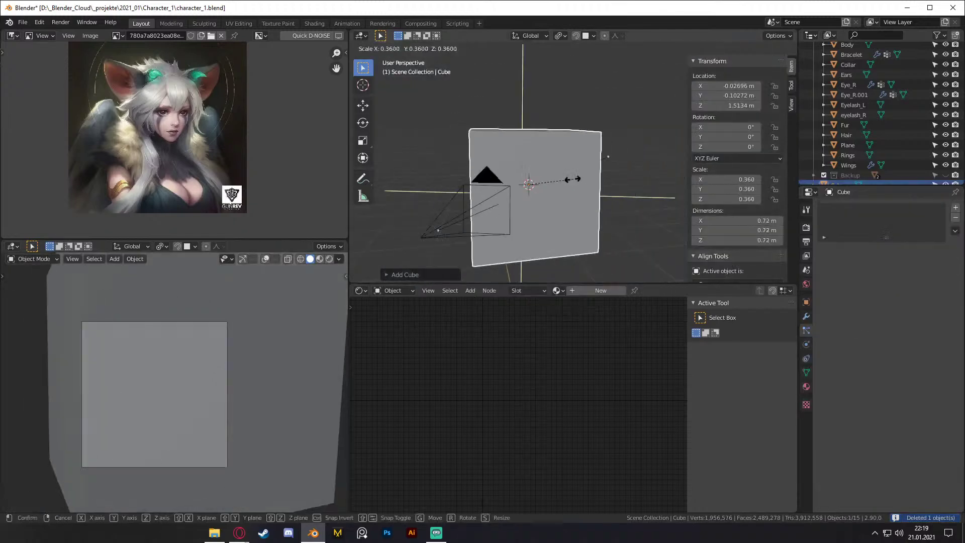
pyautogui.click(572, 191)
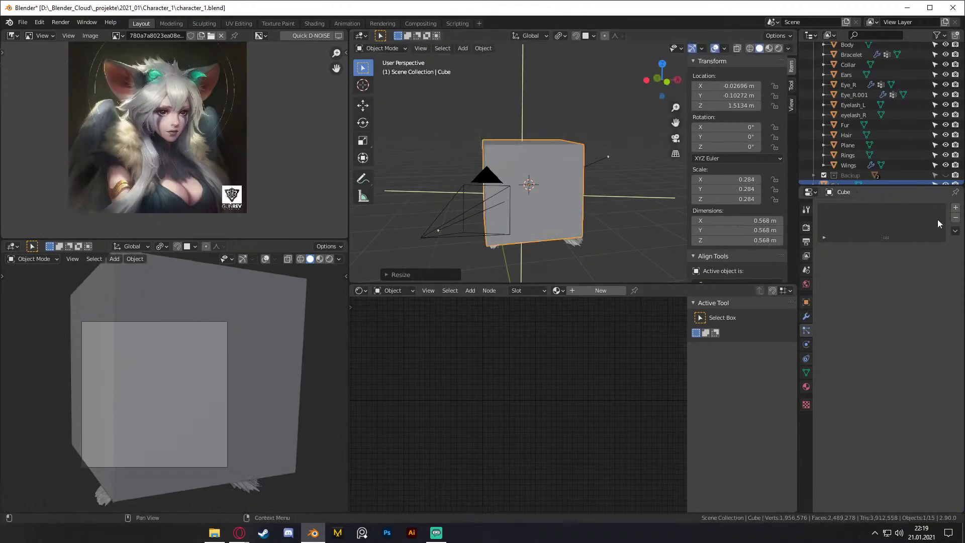
# Step: Set the cube's viewport display type to Bounds so the character inside it can be seen
pyautogui.click(806, 302)
pyautogui.scroll(-3, 830, 439)
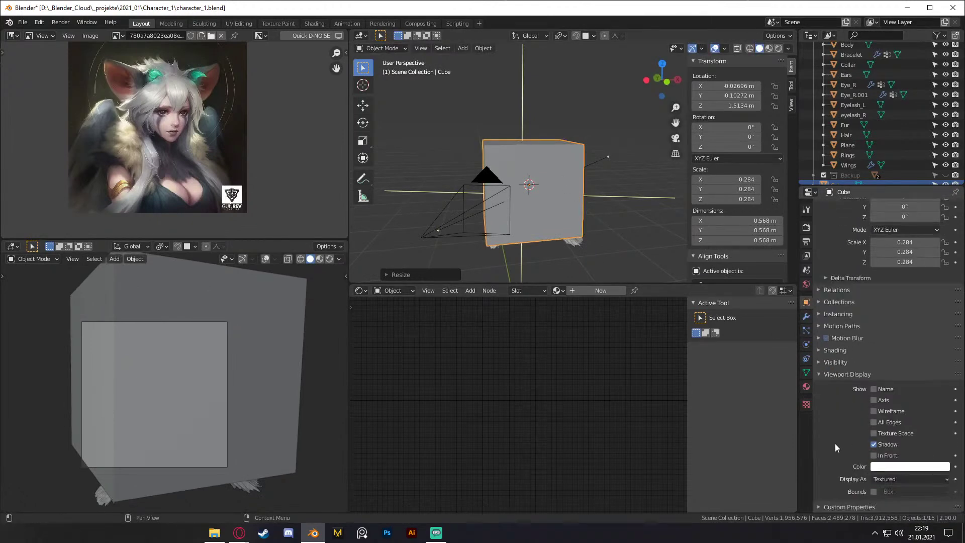
pyautogui.click(909, 479)
pyautogui.click(888, 468)
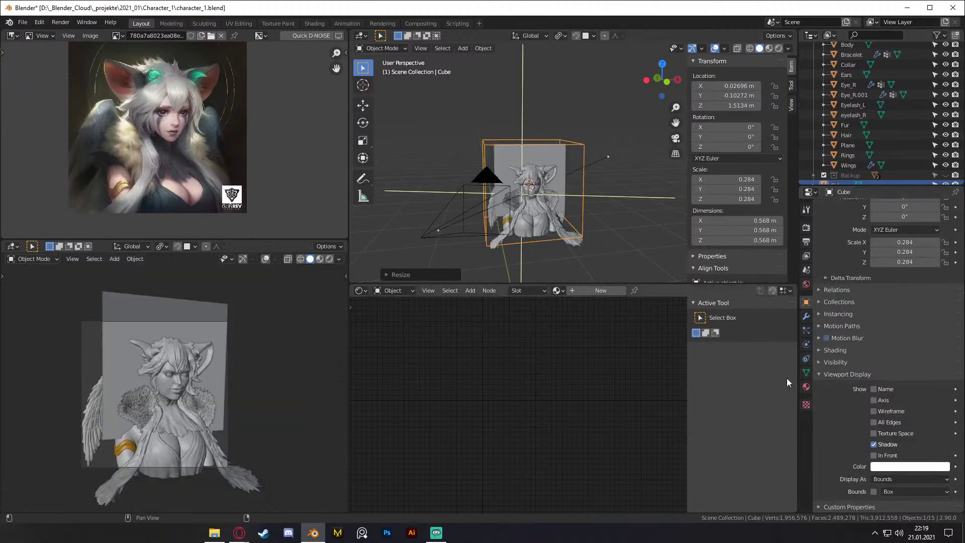
# Step: Add an Emitter particle system to the cube and set its emission source to Volume
pyautogui.click(806, 316)
pyautogui.click(806, 330)
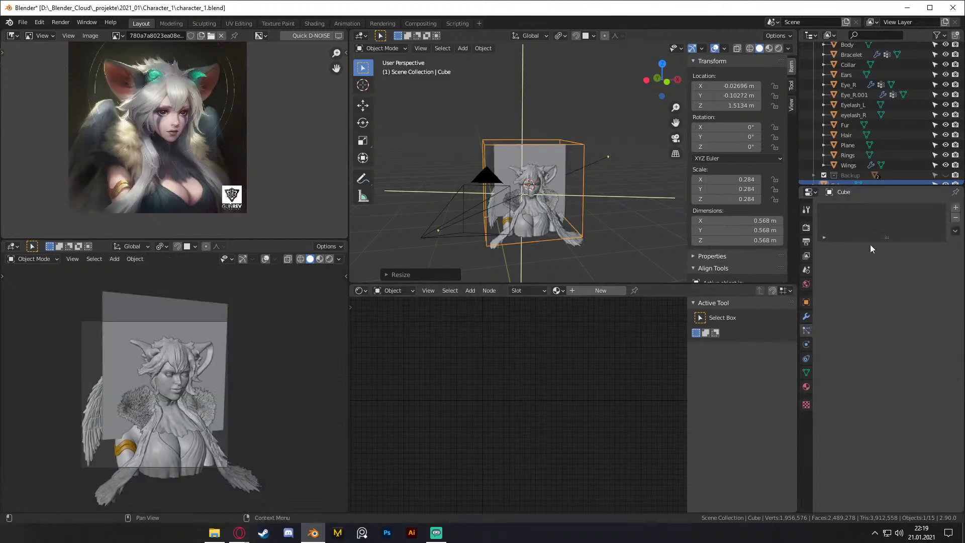
pyautogui.click(954, 208)
pyautogui.scroll(-5, 849, 352)
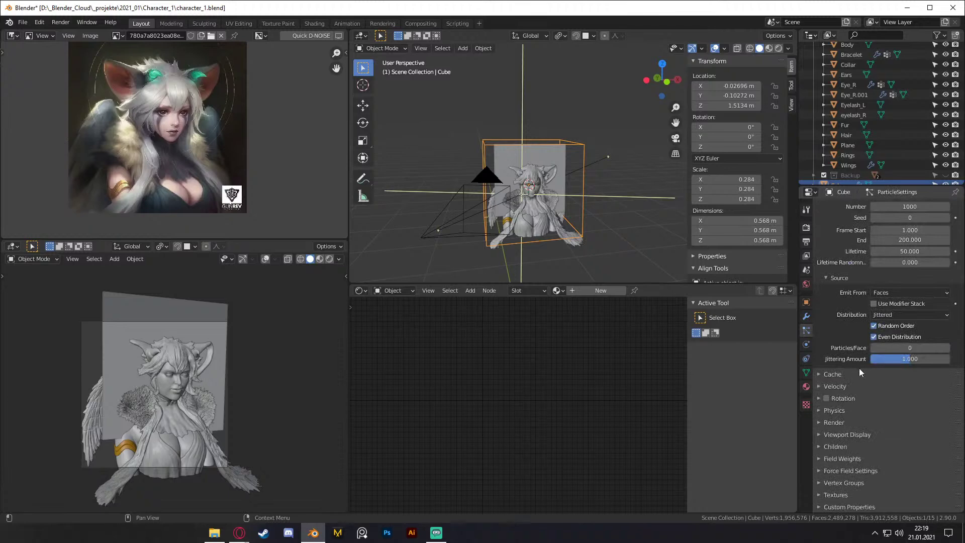
pyautogui.scroll(2, 854, 343)
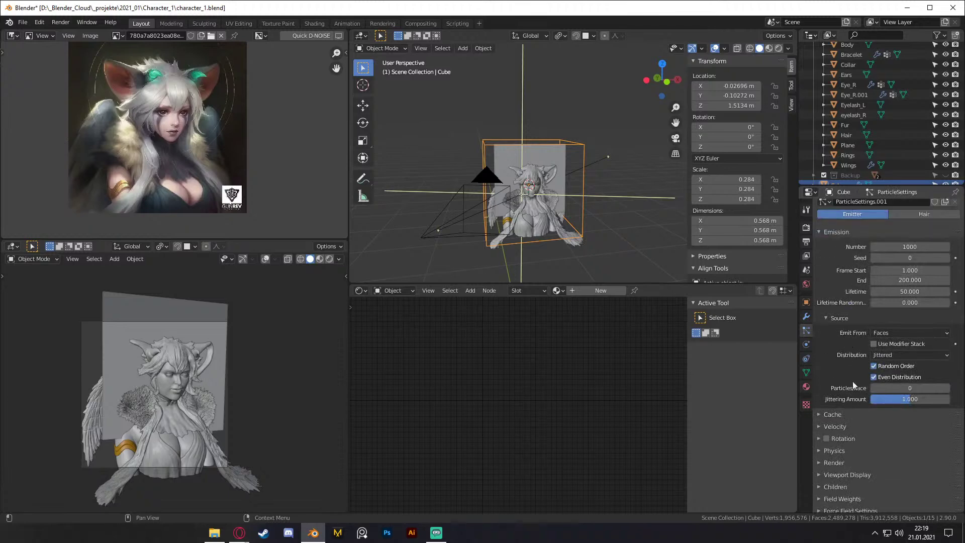
pyautogui.click(881, 333)
pyautogui.click(882, 366)
pyautogui.scroll(6, 564, 207)
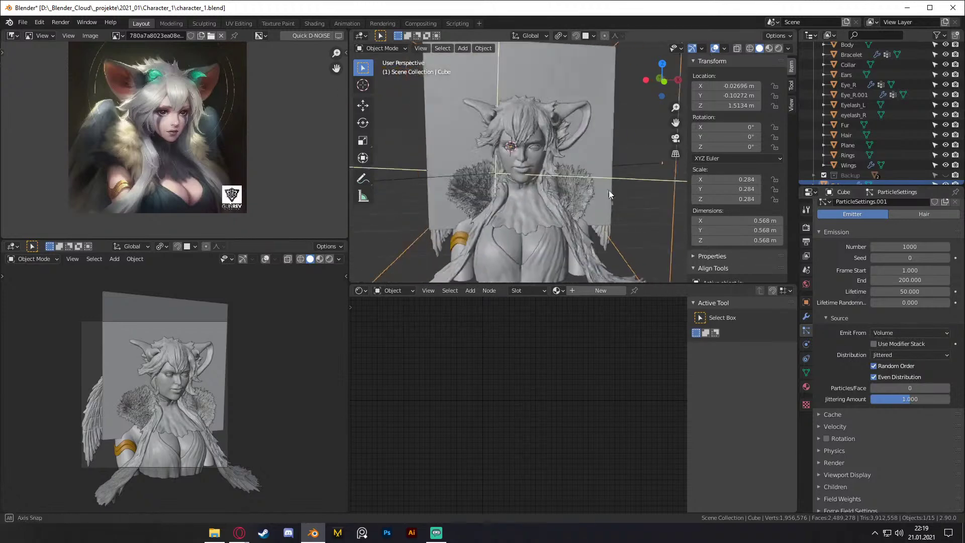
pyautogui.scroll(-5, 612, 191)
pyautogui.scroll(2, 841, 334)
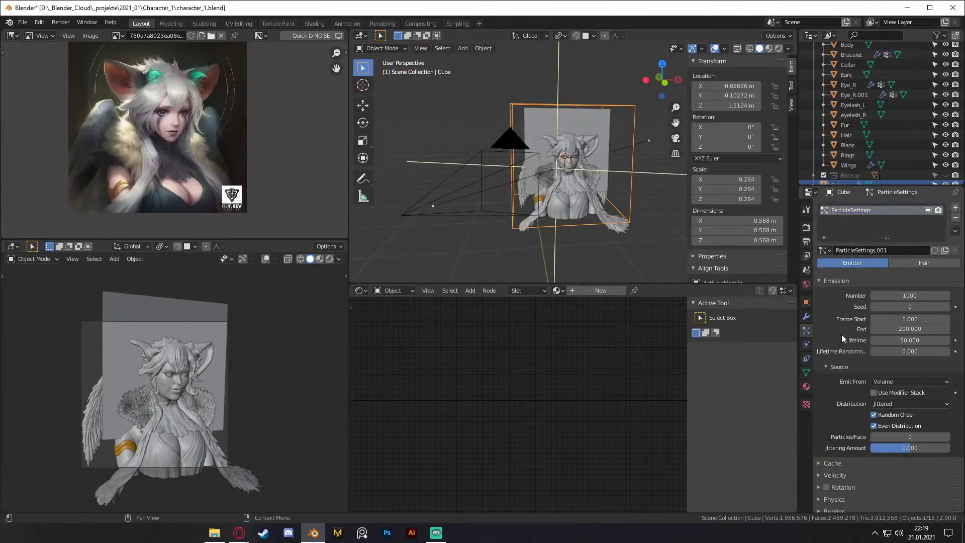
# Step: Split off a new area below the perspective viewport, make it a Timeline, and resize it to fit above the node editor
pyautogui.rightClick(455, 283)
pyautogui.click(427, 280)
pyautogui.click(446, 260)
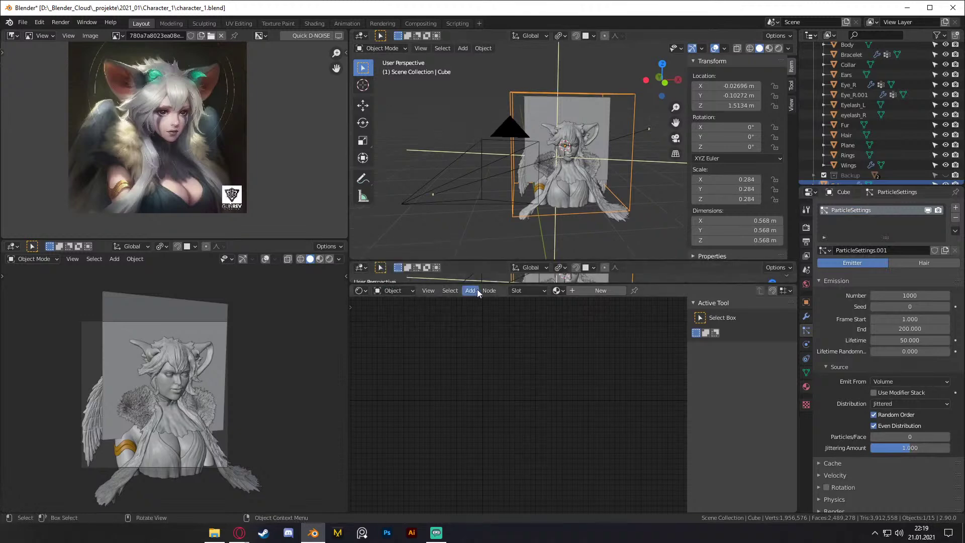
pyautogui.moveTo(487, 284); pyautogui.dragTo(503, 429)
pyautogui.click(361, 268)
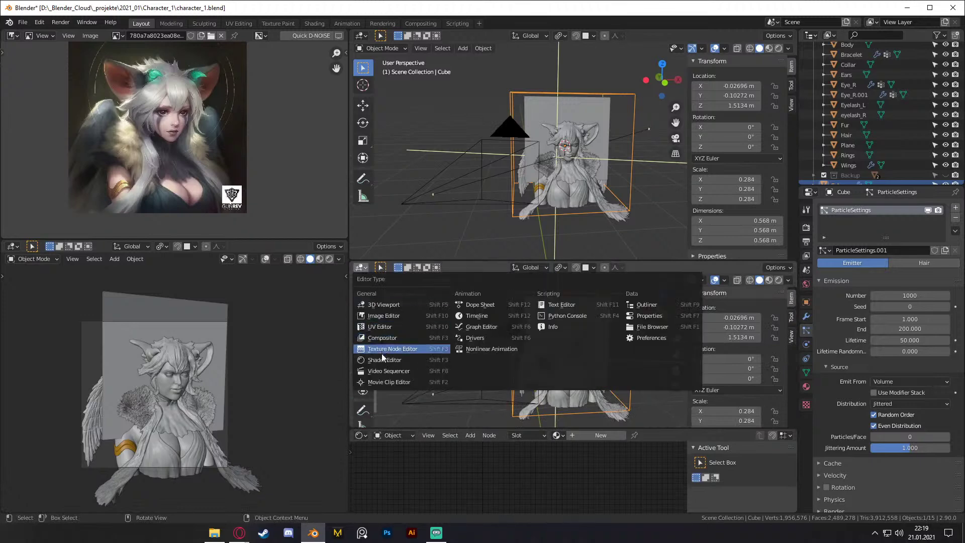
pyautogui.click(476, 316)
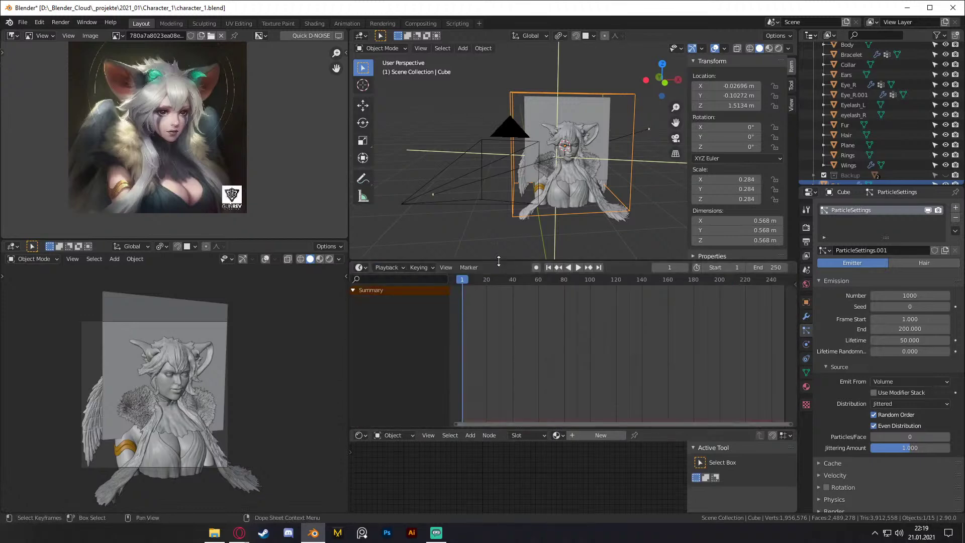
pyautogui.moveTo(482, 262); pyautogui.dragTo(482, 307)
# Step: Play the particle animation up to frame 24 and check the emission around the character
pyautogui.click(578, 312)
pyautogui.click(578, 312)
pyautogui.moveTo(587, 186); pyautogui.dragTo(608, 190, button='middle')
# Step: Reveal the particle system's viewport display settings and set the particle display size to 0.01 m
pyautogui.scroll(-5, 856, 348)
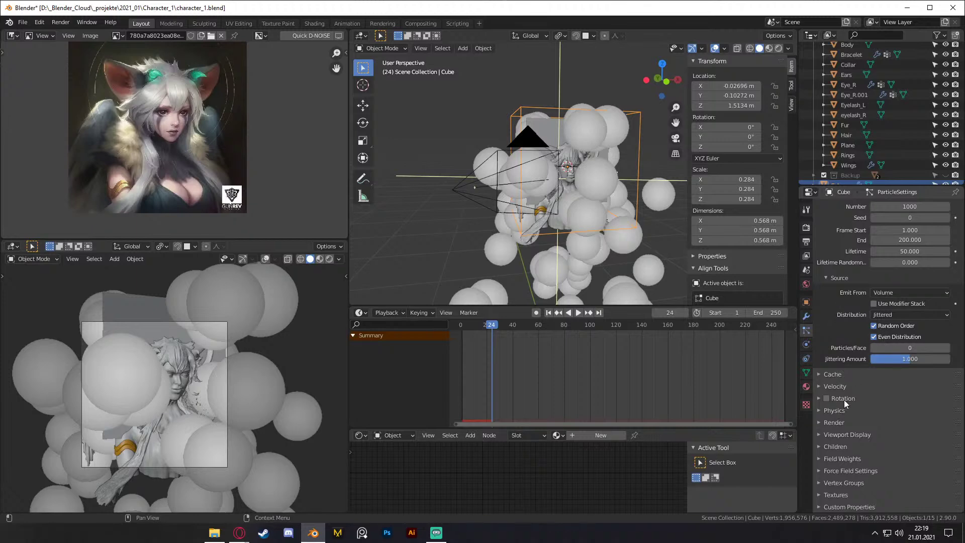
pyautogui.scroll(5, 836, 343)
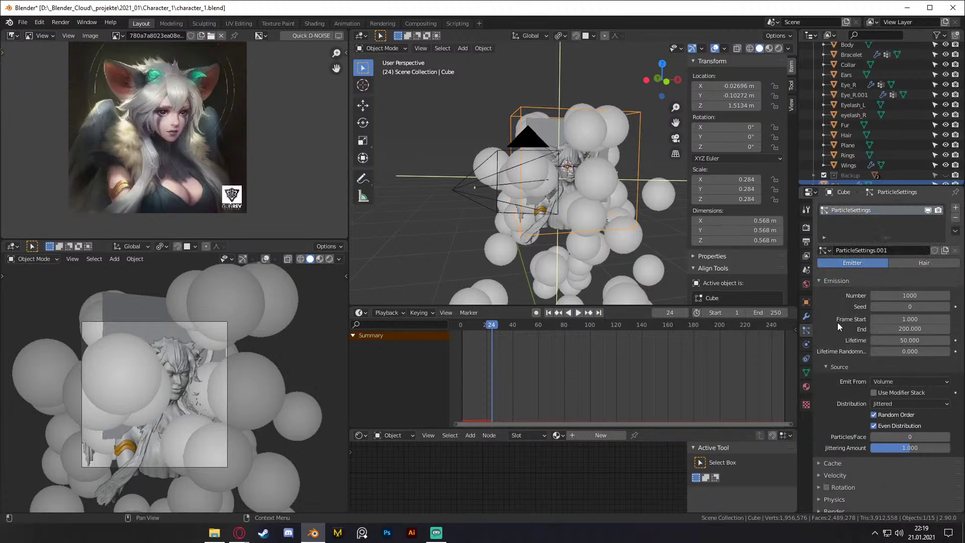
pyautogui.scroll(-5, 837, 322)
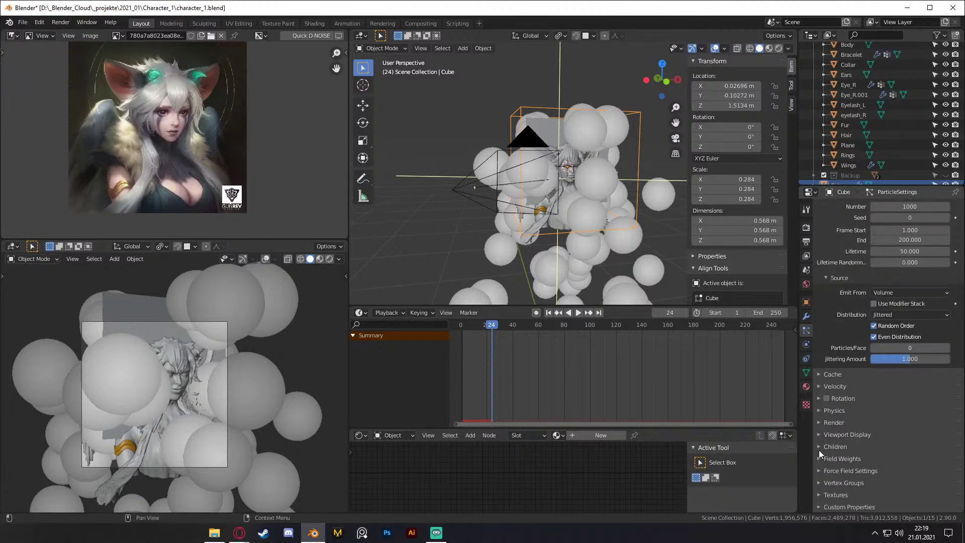
pyautogui.click(816, 435)
pyautogui.scroll(-5, 855, 399)
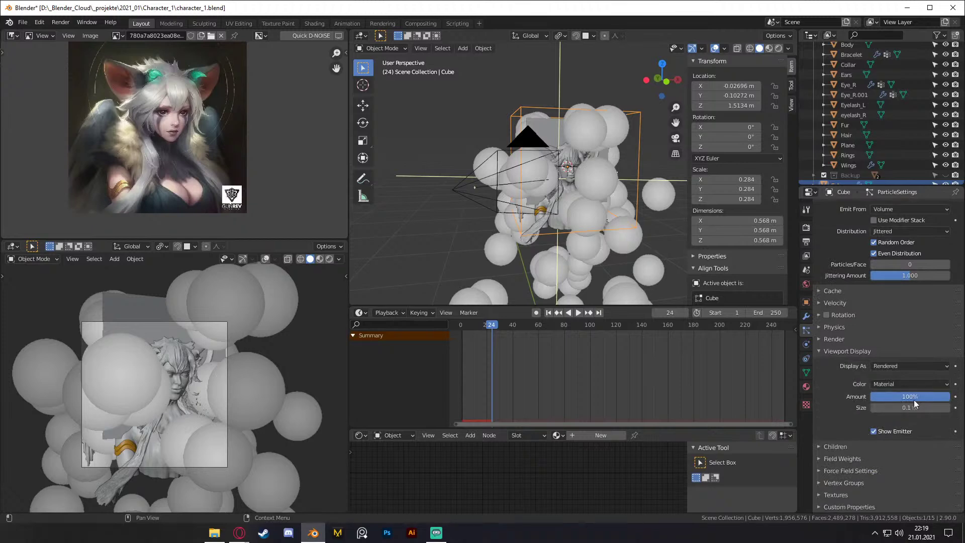
pyautogui.click(910, 408)
pyautogui.click(882, 408)
pyautogui.press('BackSpace')
pyautogui.write('01')
pyautogui.press('Return')
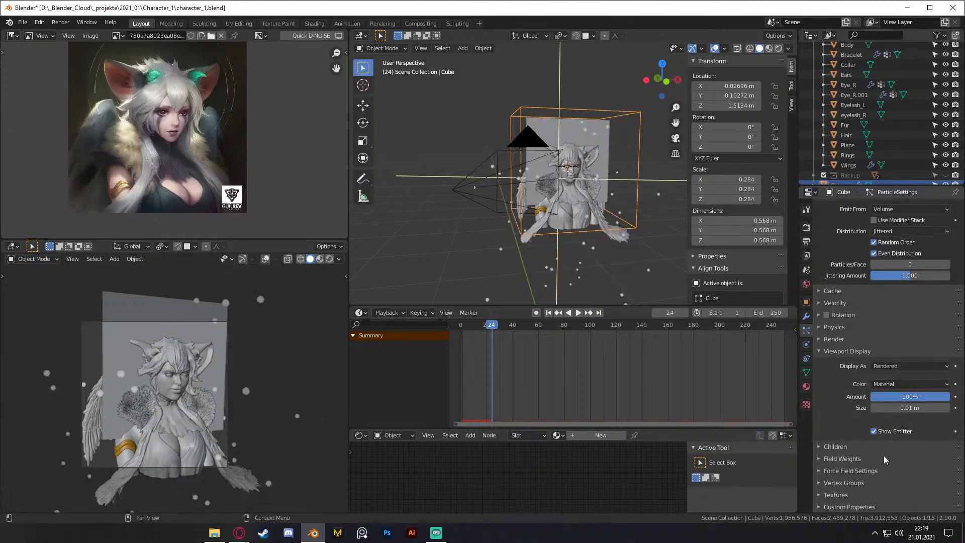
# Step: Reduce the particle display size to 0.005 m
pyautogui.click(908, 407)
pyautogui.click(882, 407)
pyautogui.press('BackSpace')
pyautogui.write('05')
pyautogui.press('Return')
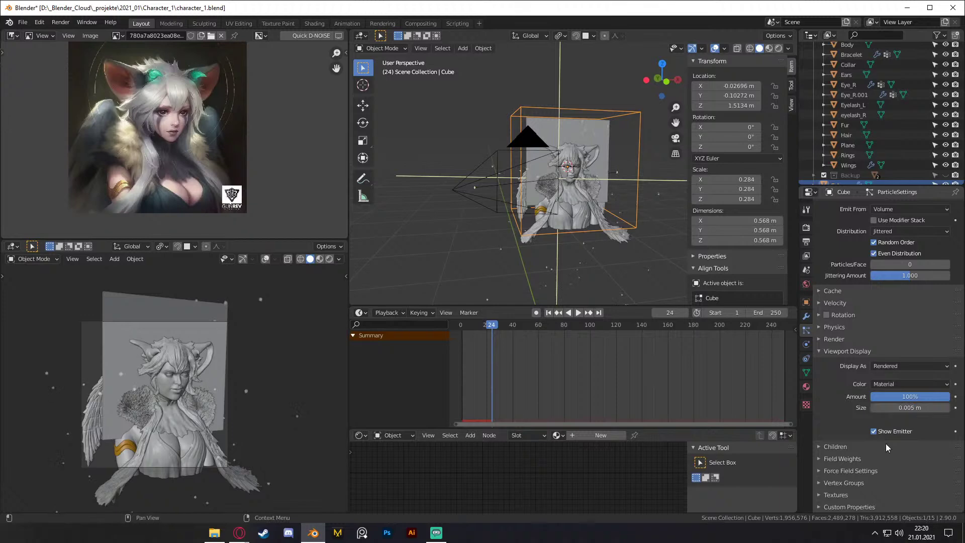
# Step: Reduce the particle display size further to 0.001 m
pyautogui.doubleClick(895, 408)
pyautogui.click(886, 407)
pyautogui.press('Delete')
pyautogui.write('1')
pyautogui.press('Return')
# Step: Enlarge the particle display size to 0.0025 m, judging it in a closer camera view
pyautogui.scroll(4, 281, 407)
pyautogui.doubleClick(902, 407)
pyautogui.click(886, 407)
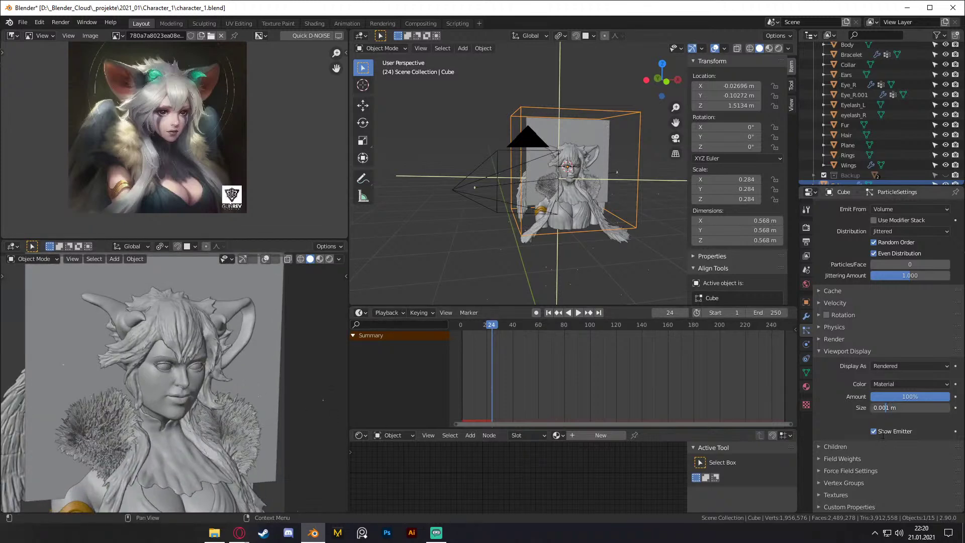
pyautogui.press('BackSpace')
pyautogui.write('25')
pyautogui.press('Return')
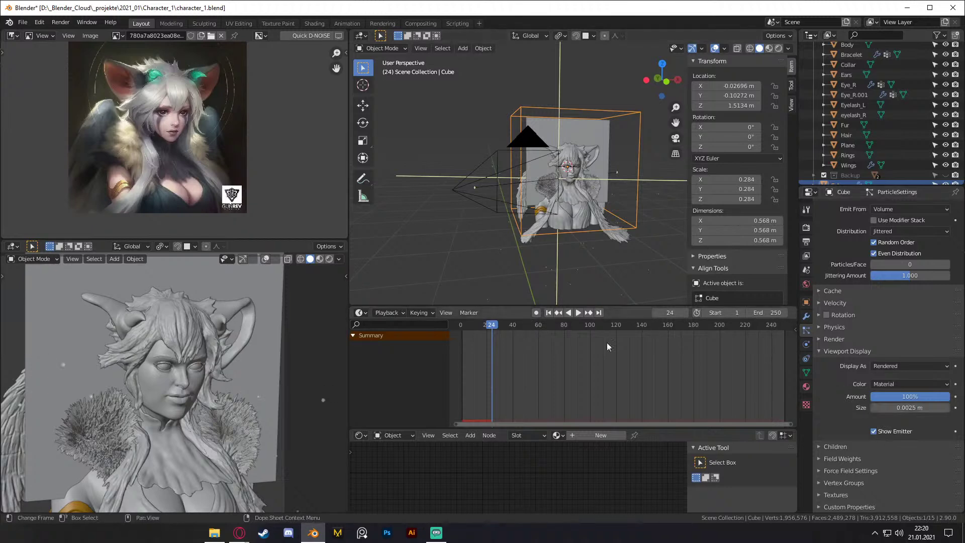
# Step: Set the particle display size to 0.0015 m
pyautogui.doubleClick(903, 407)
pyautogui.click(890, 426)
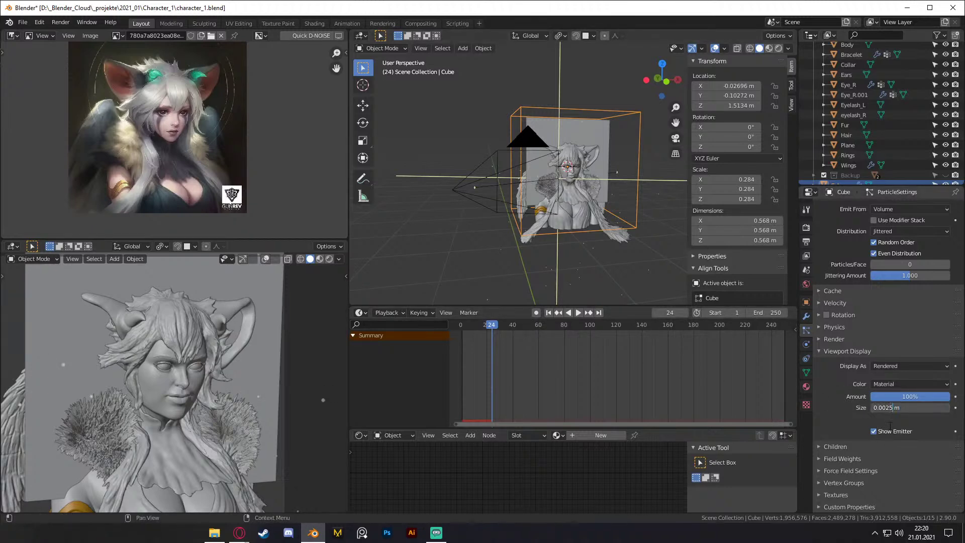
pyautogui.press('BackSpace')
pyautogui.press('BackSpace')
pyautogui.write('15')
pyautogui.press('Return')
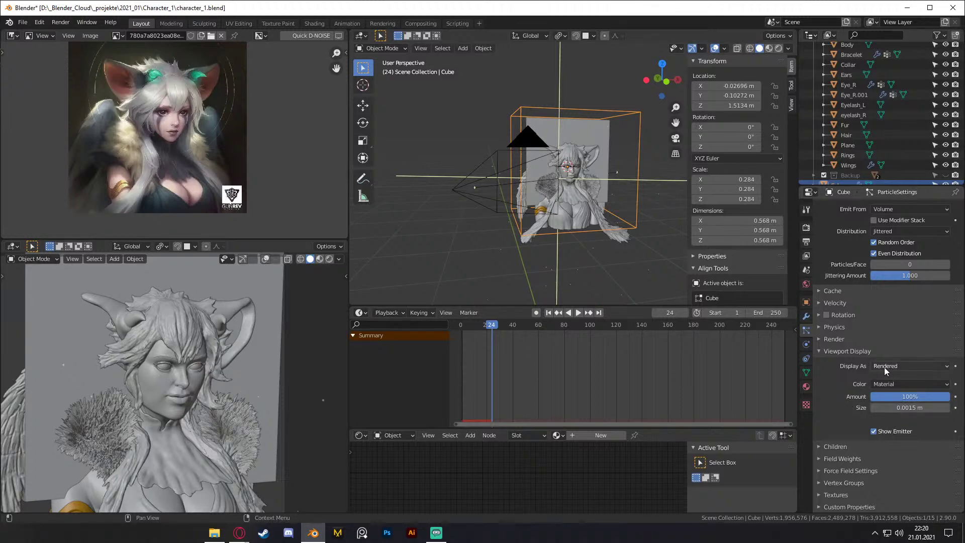
# Step: Examine the particle system's render settings and its render type options, keeping Halo selected
pyautogui.click(824, 339)
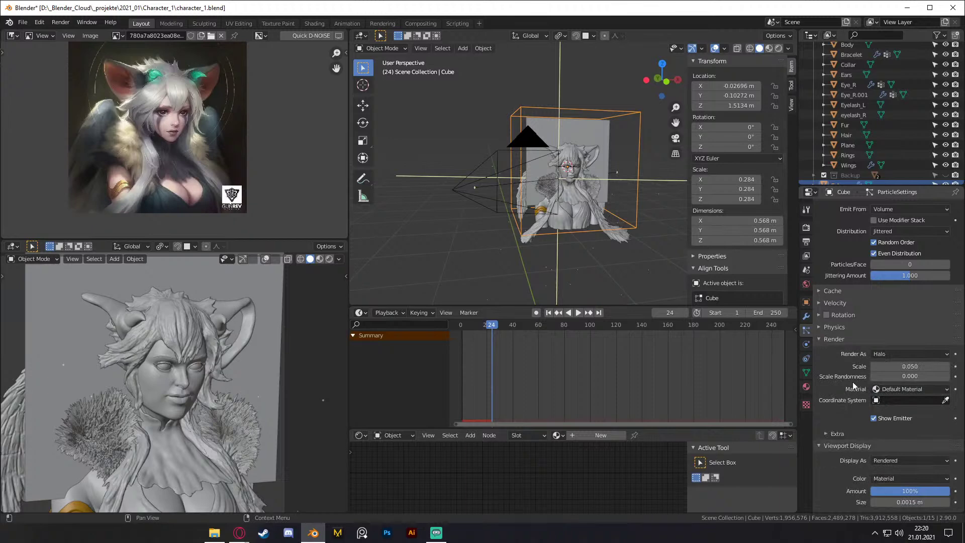
pyautogui.click(884, 353)
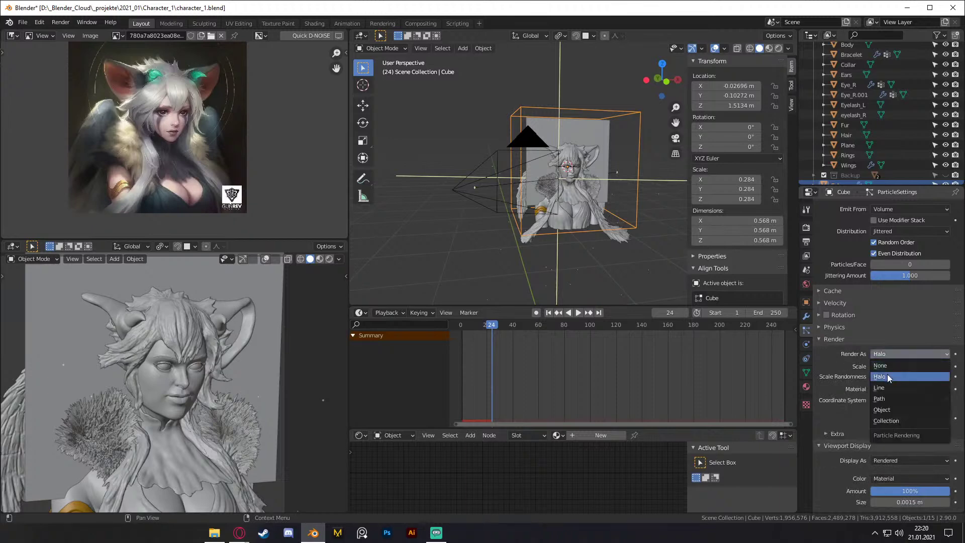
pyautogui.click(887, 376)
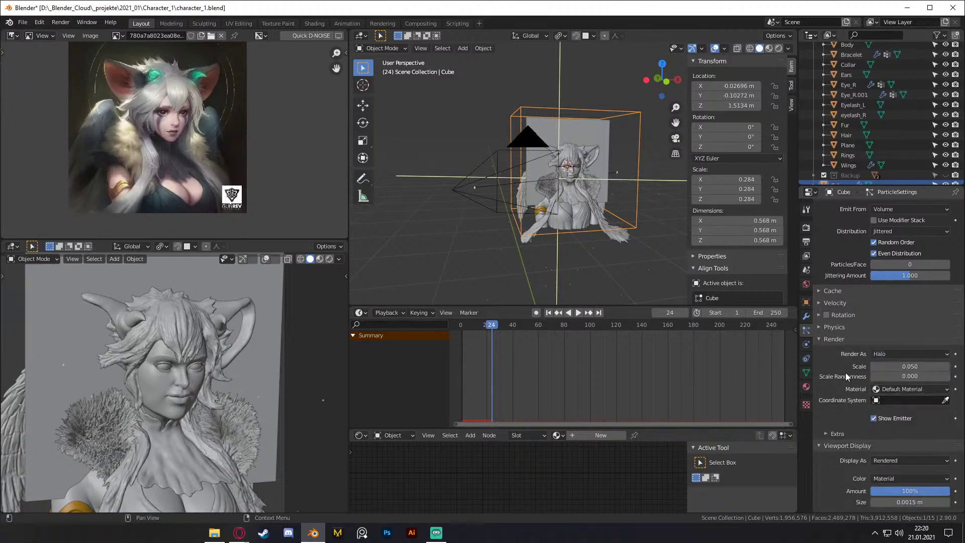
pyautogui.scroll(-4, 834, 384)
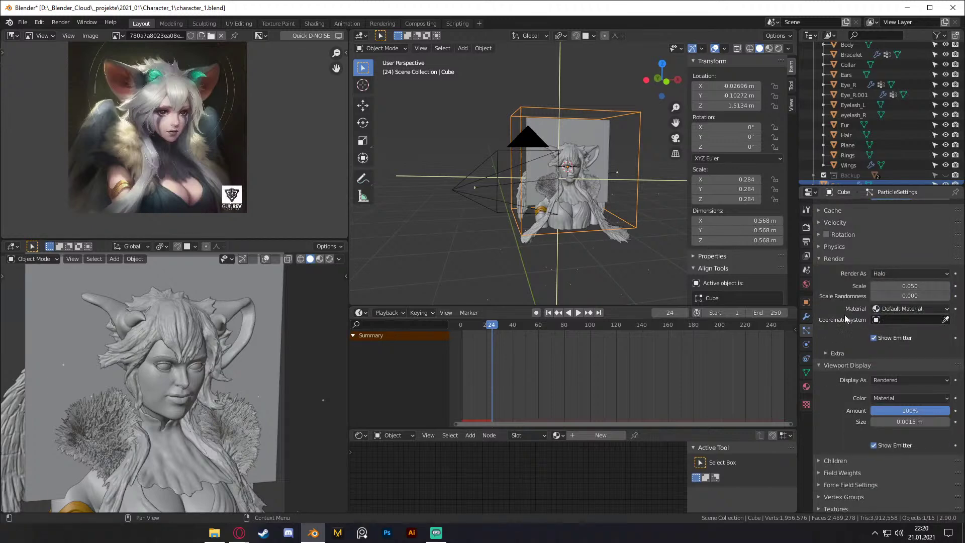
# Step: Switch the camera viewport to Rendered shading
pyautogui.press('z')
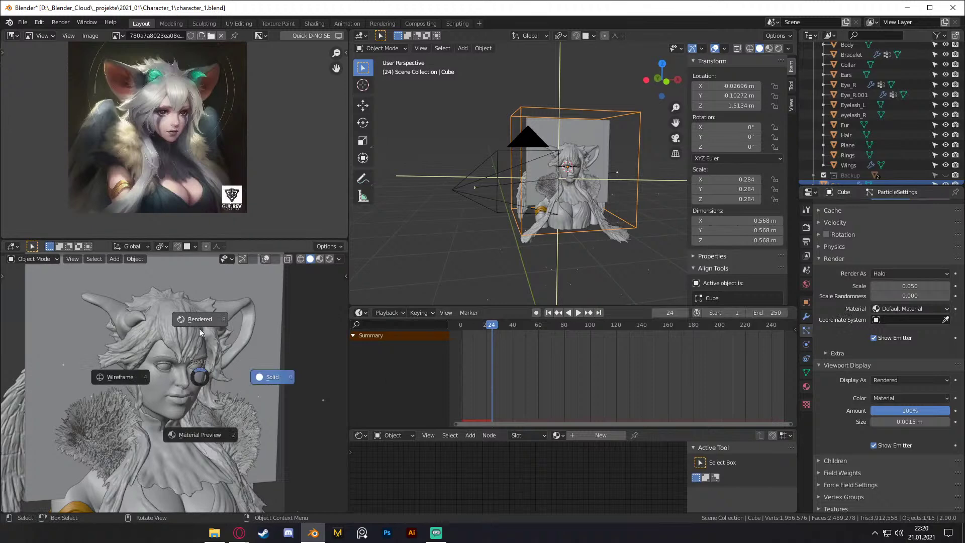
pyautogui.click(199, 309)
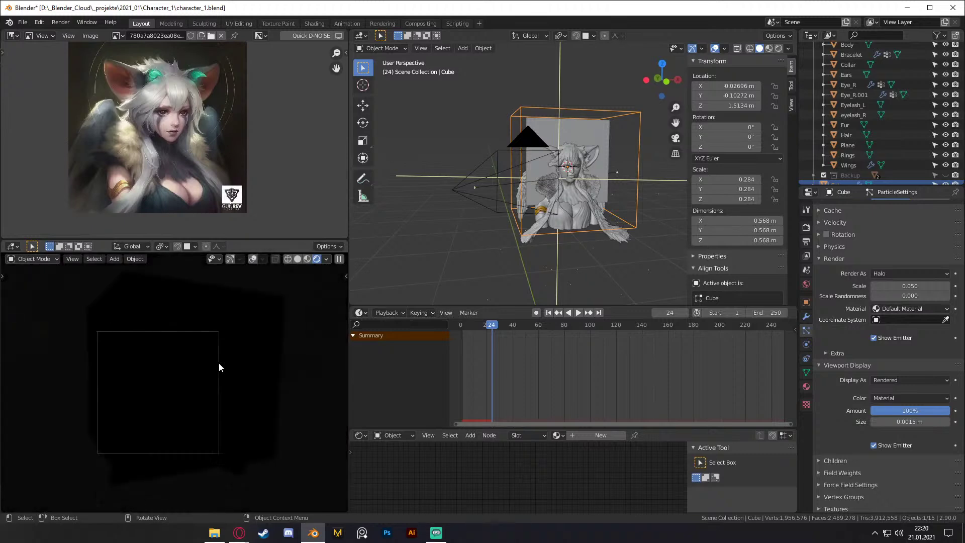
# Step: Raise the cube above the character to about 2.09 m in Z and play the animation up to frame 41
pyautogui.click(644, 131)
pyautogui.click(639, 133)
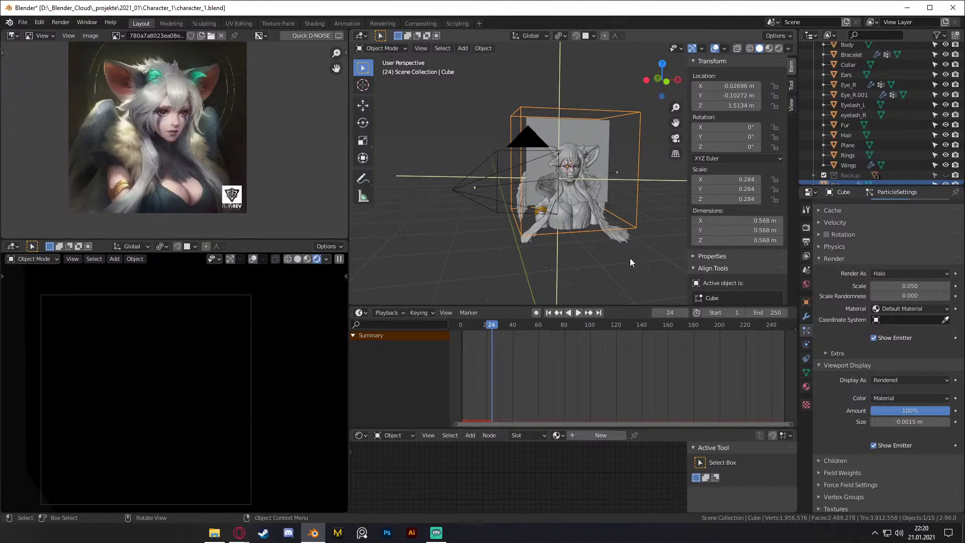
pyautogui.press('g')
pyautogui.press('z')
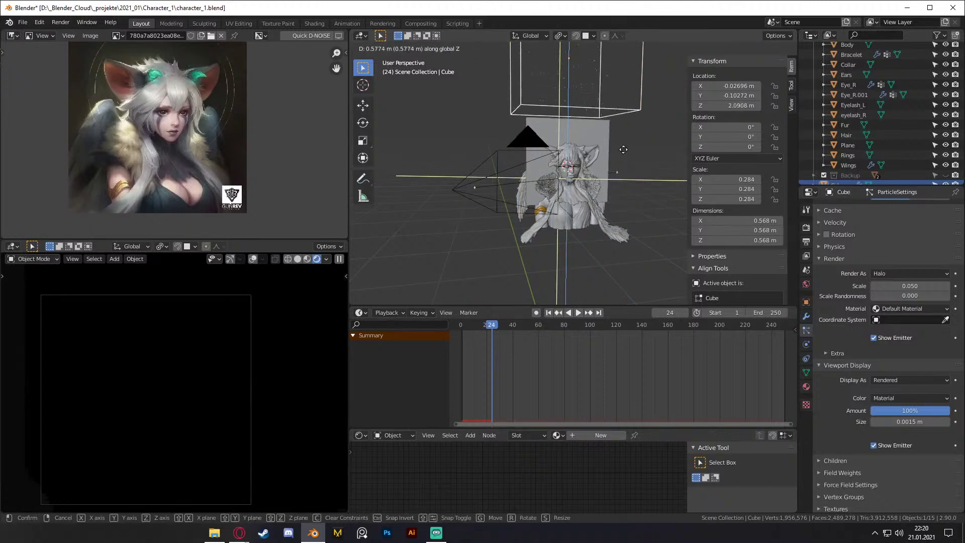
pyautogui.click(623, 150)
pyautogui.click(577, 312)
pyautogui.click(577, 313)
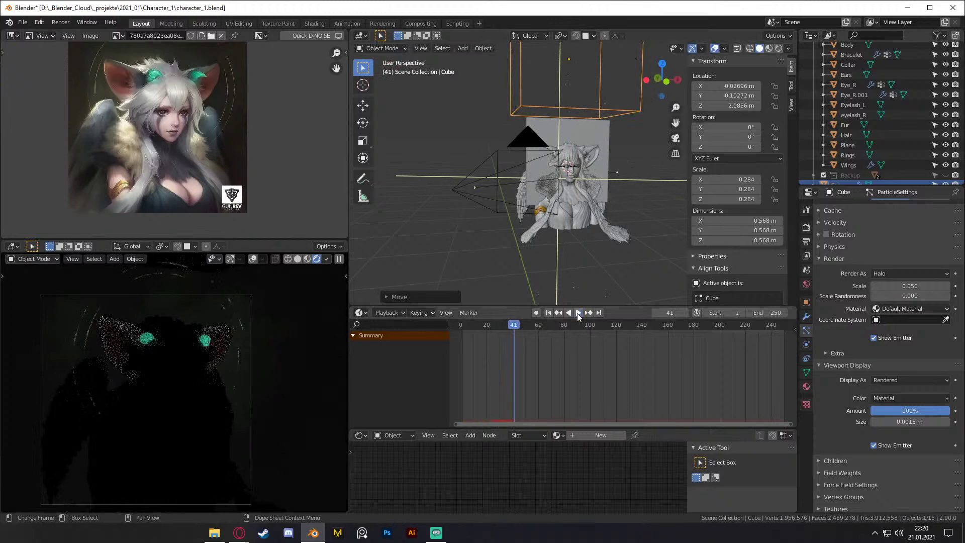
# Step: Set the particle system's gravity field weight to 0.5 and play the animation up to frame 59
pyautogui.click(628, 145)
pyautogui.click(625, 111)
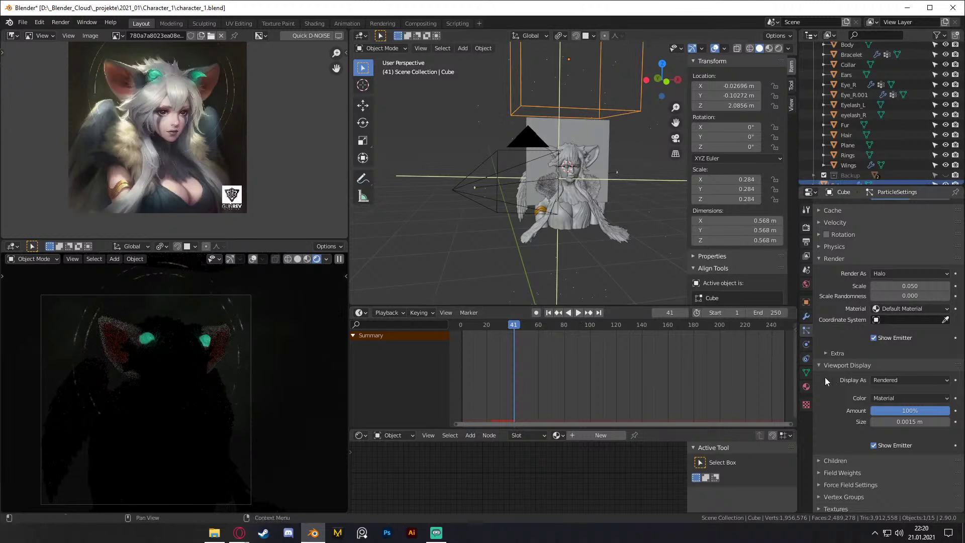
pyautogui.scroll(-1, 824, 378)
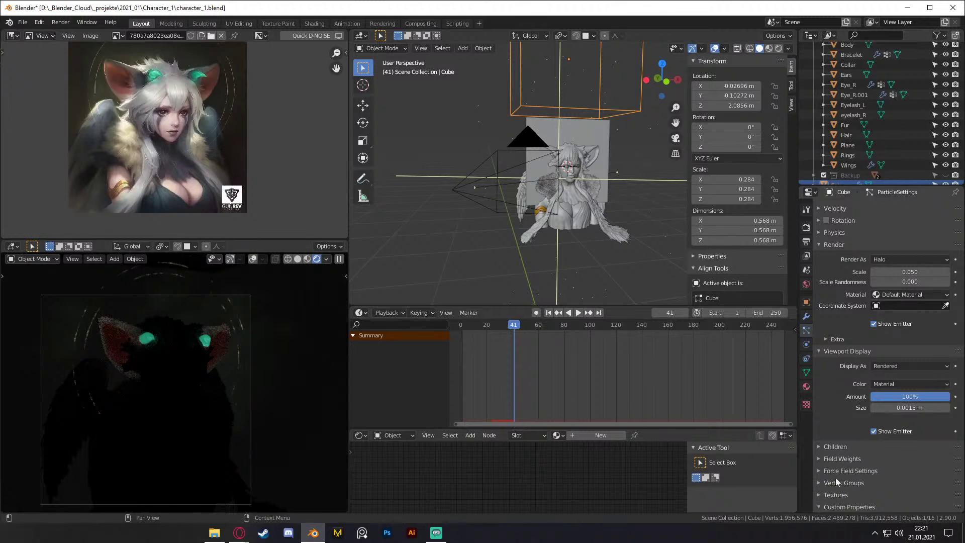
pyautogui.click(821, 468)
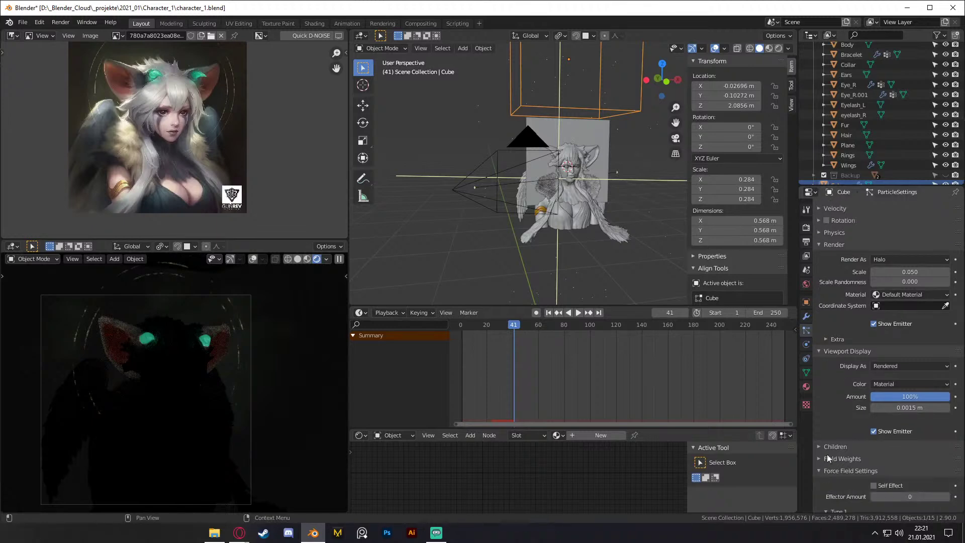
pyautogui.scroll(-5, 834, 416)
pyautogui.click(817, 358)
pyautogui.click(829, 444)
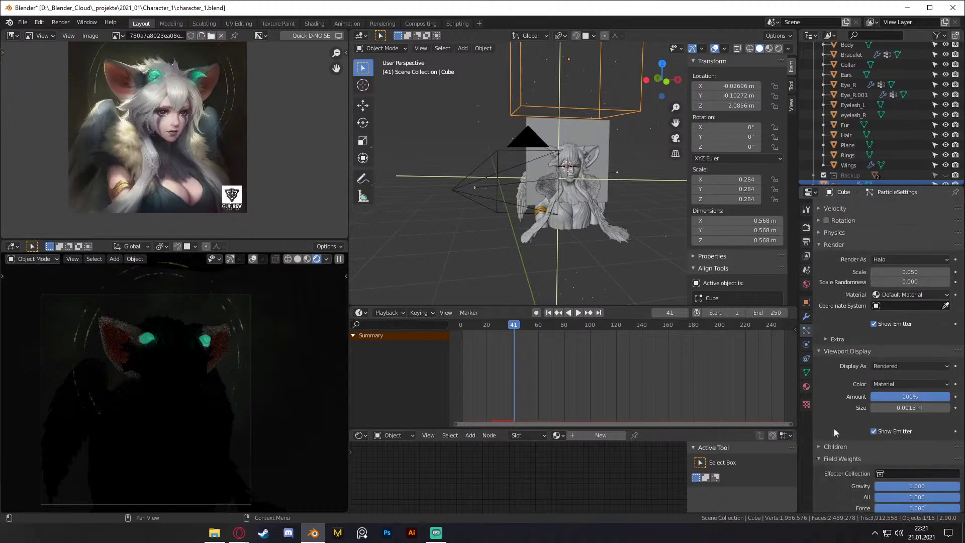
pyautogui.scroll(-5, 873, 393)
pyautogui.click(915, 365)
pyautogui.write('0.5')
pyautogui.press('Return')
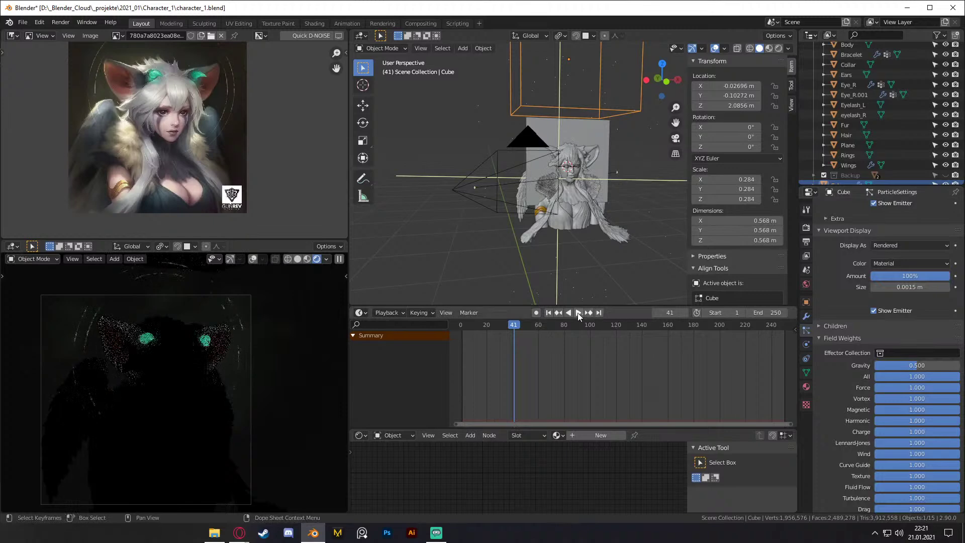
pyautogui.click(577, 313)
pyautogui.click(577, 312)
# Step: Set the gravity field weight to 0.1 and play the animation up to frame 104
pyautogui.click(926, 365)
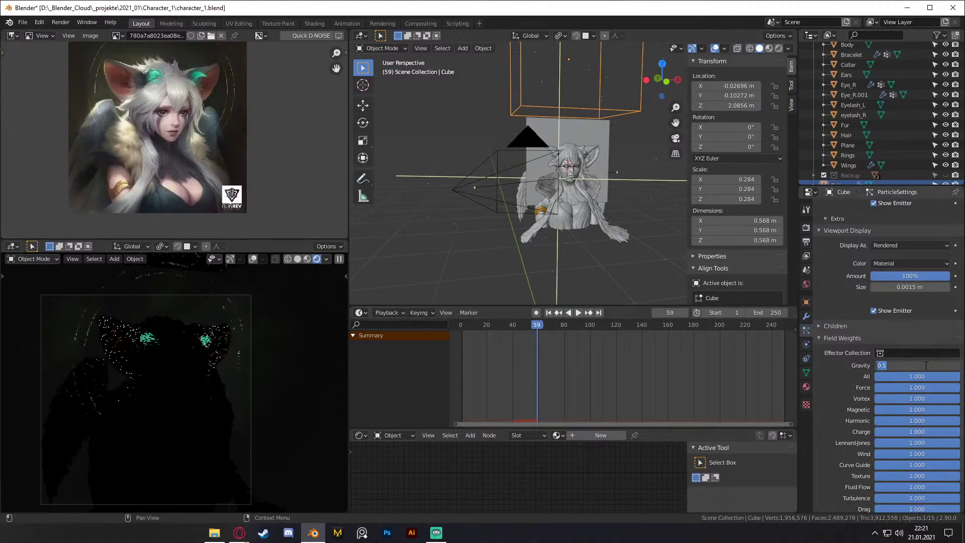
pyautogui.press('BackSpace')
pyautogui.write('0.1')
pyautogui.press('Return')
pyautogui.click(578, 313)
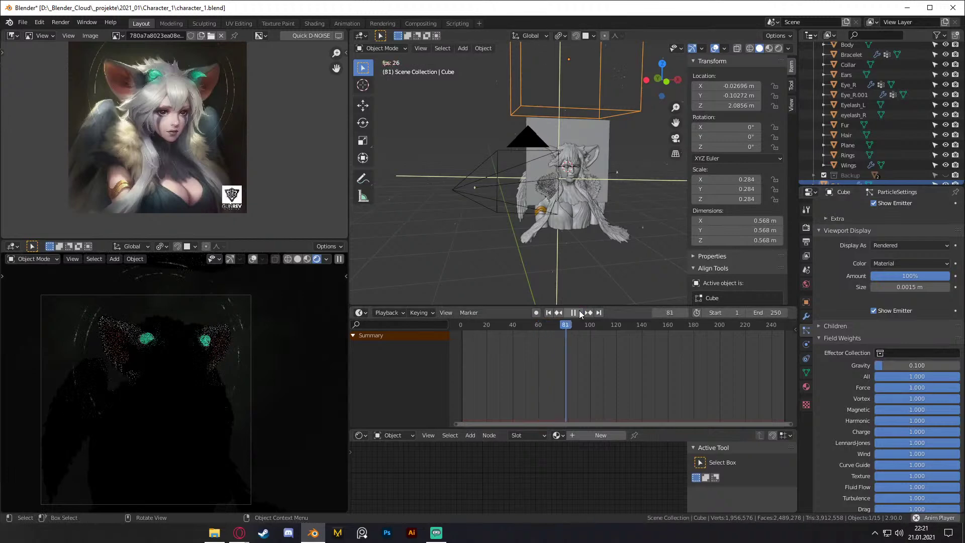
pyautogui.click(579, 310)
# Step: Set the particles' normal velocity to 0 m/s and replay the animation from the start up to frame 39
pyautogui.scroll(2, 818, 336)
pyautogui.scroll(15, 854, 317)
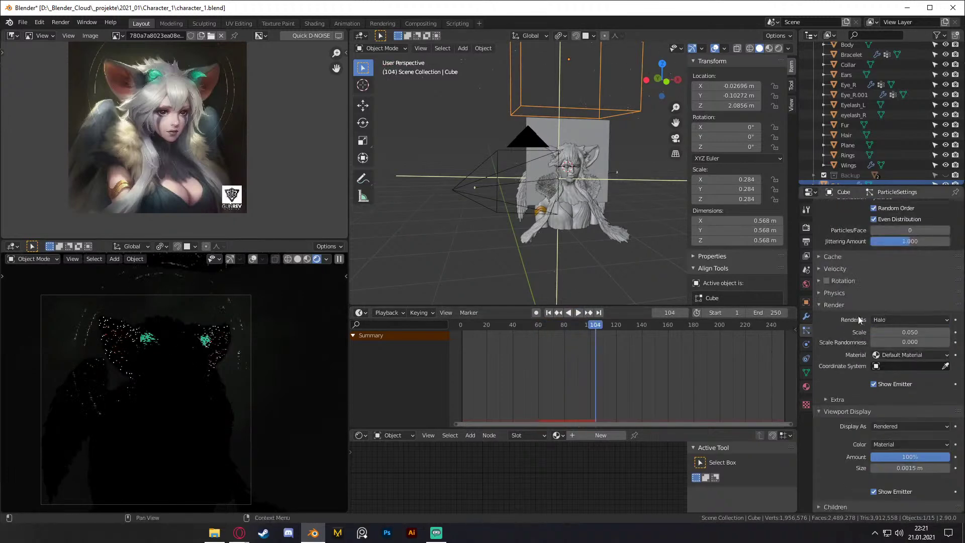
pyautogui.scroll(-1, 829, 392)
pyautogui.scroll(-4, 834, 377)
pyautogui.click(903, 324)
pyautogui.write('0')
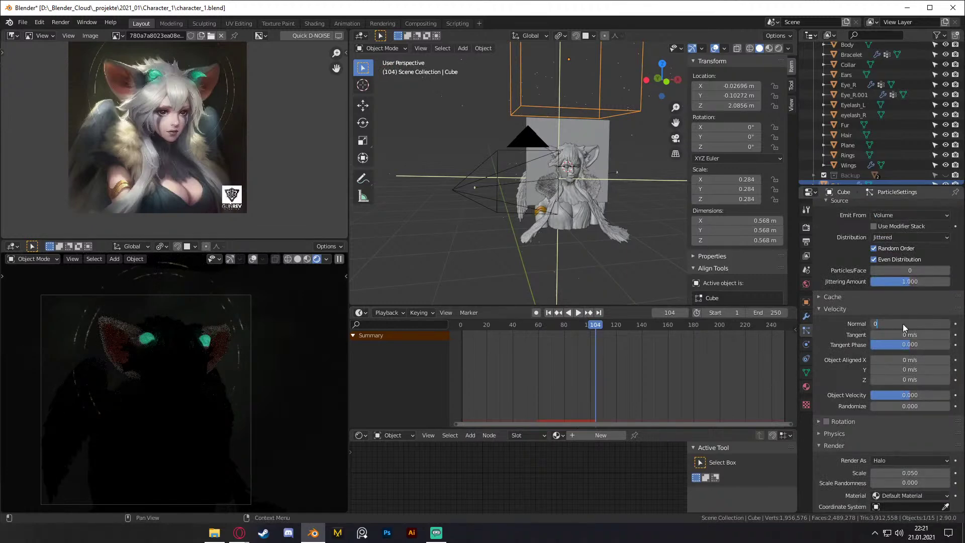
pyautogui.press('Return')
pyautogui.click(550, 312)
pyautogui.click(579, 313)
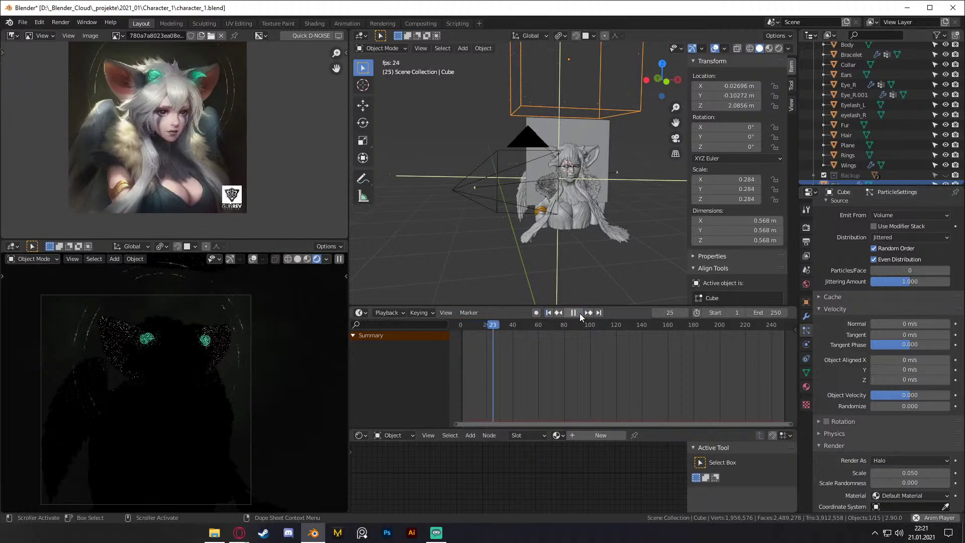
pyautogui.click(578, 313)
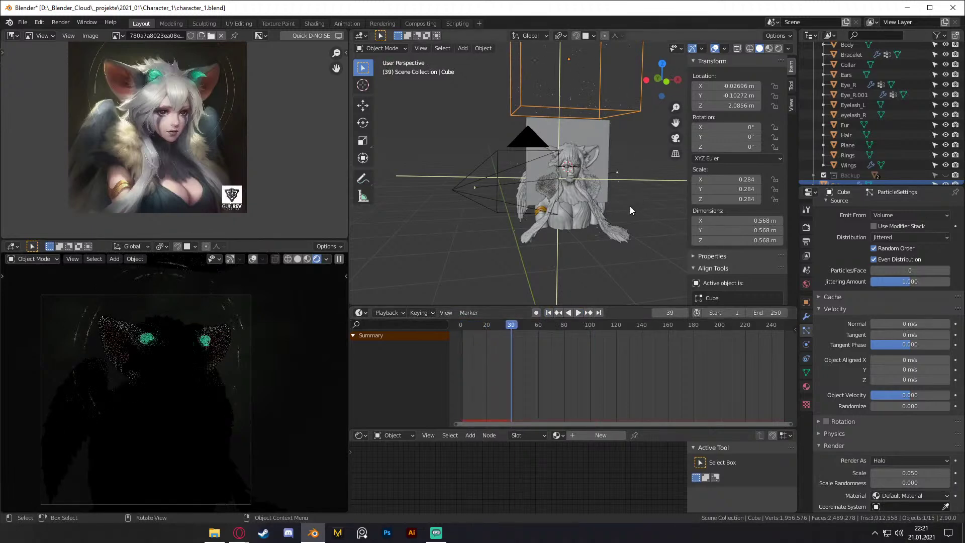
# Step: Create a new material for the emitter cube, enlarge the node editor and delete the default shader node
pyautogui.click(634, 113)
pyautogui.click(634, 113)
pyautogui.click(585, 436)
pyautogui.scroll(-2, 608, 472)
pyautogui.moveTo(593, 429); pyautogui.dragTo(600, 326)
pyautogui.moveTo(602, 382); pyautogui.dragTo(593, 447, button='middle')
pyautogui.scroll(2, 628, 420)
pyautogui.click(569, 372)
pyautogui.press('x')
# Step: Add an Emission shader to the cube's material and connect it to the Surface input of the Material Output
pyautogui.scroll(2, 547, 409)
pyautogui.hotkey('shift', 'a')
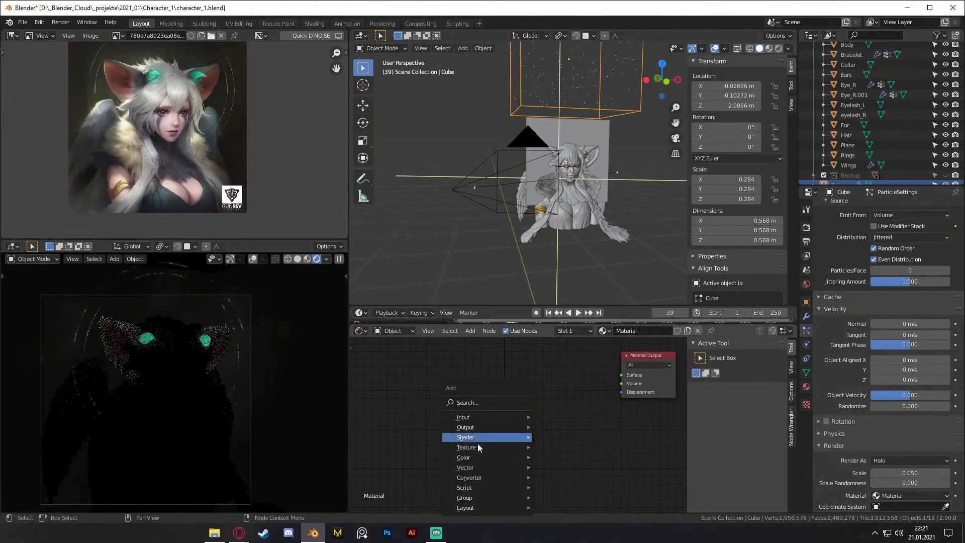
pyautogui.moveTo(475, 449)
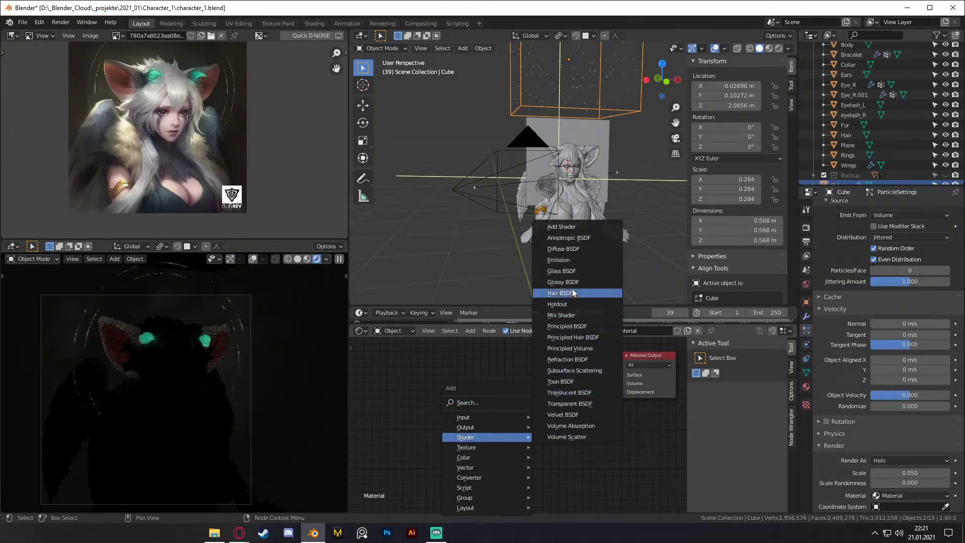
pyautogui.click(559, 260)
pyautogui.click(531, 372)
pyautogui.moveTo(559, 372); pyautogui.dragTo(622, 374)
# Step: Choose the cube's Material as the render material of the halo particles
pyautogui.scroll(2, 608, 425)
pyautogui.moveTo(632, 229); pyautogui.dragTo(624, 194, button='middle')
pyautogui.scroll(-1, 620, 210)
pyautogui.click(622, 125)
pyautogui.click(586, 125)
pyautogui.scroll(-2, 535, 417)
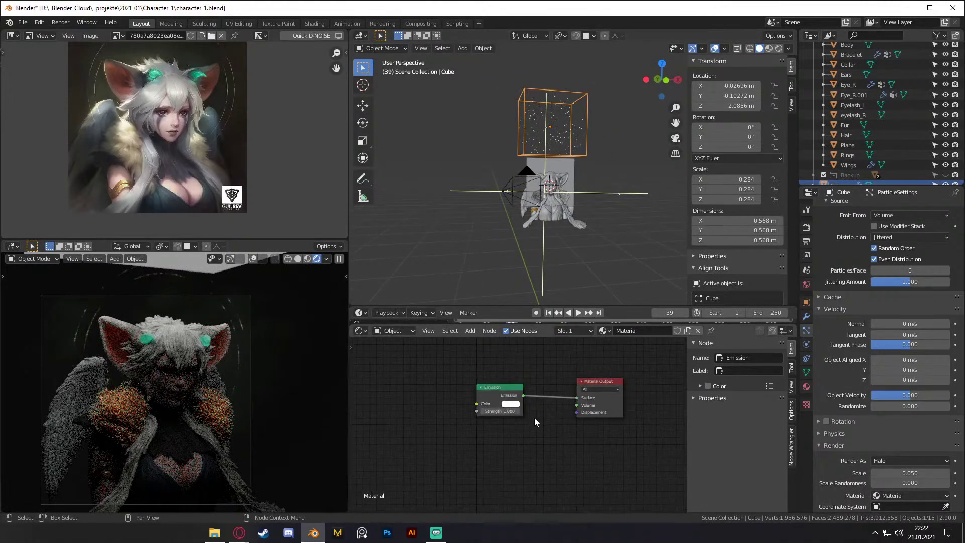
pyautogui.scroll(1, 538, 421)
pyautogui.moveTo(603, 385)
pyautogui.mouseDown()
pyautogui.moveTo(605, 395)
pyautogui.moveTo(604, 385)
pyautogui.mouseUp()
pyautogui.scroll(-2, 828, 392)
pyautogui.scroll(-5, 828, 392)
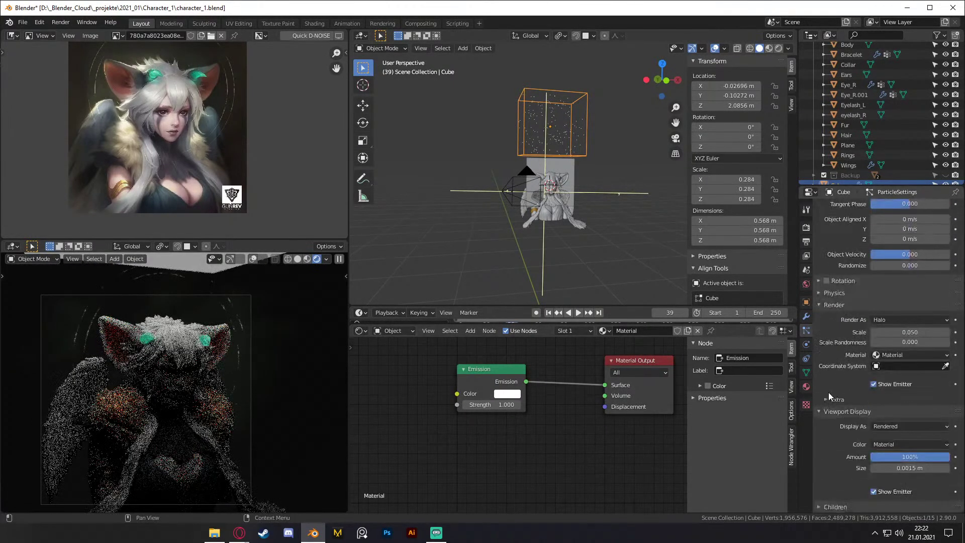
pyautogui.click(915, 353)
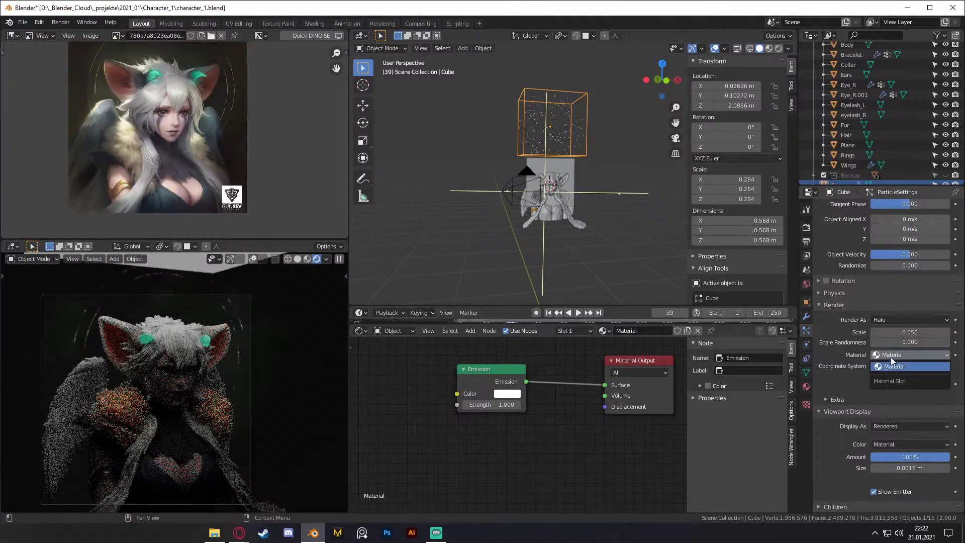
pyautogui.click(899, 366)
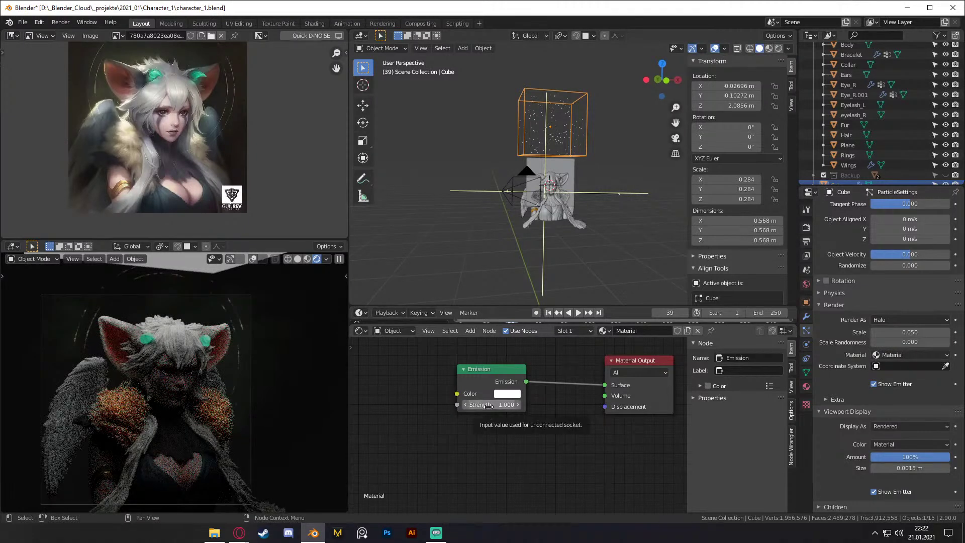
# Step: Zoom in on the emitter cube and character, enlarge the timeline area and play the animation up to frame 65
pyautogui.click(791, 105)
pyautogui.scroll(-1, 868, 134)
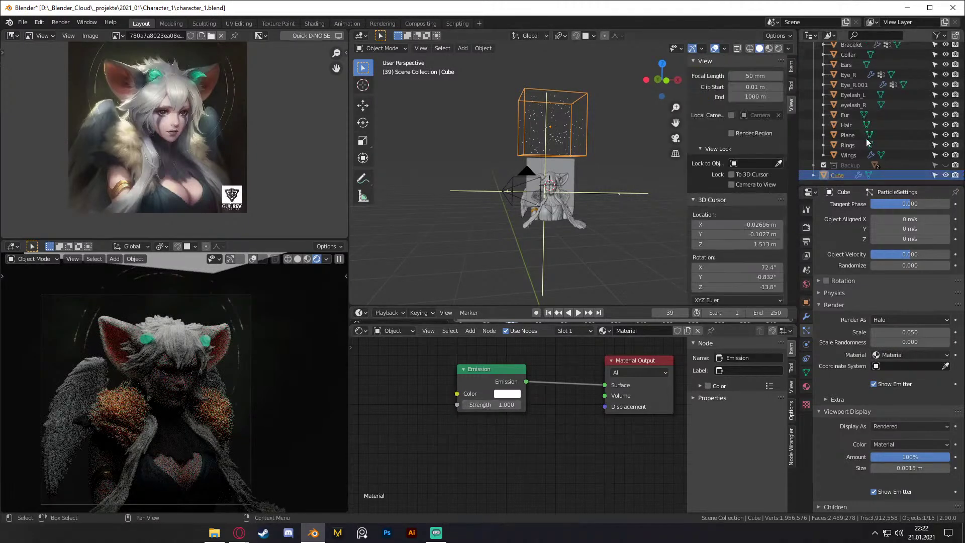
pyautogui.scroll(6, 632, 186)
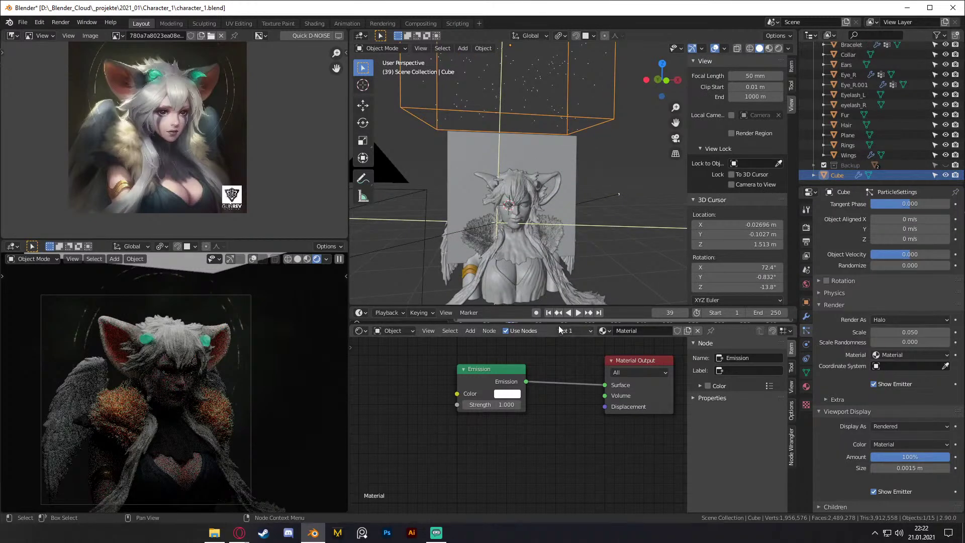
pyautogui.moveTo(554, 324); pyautogui.dragTo(550, 386)
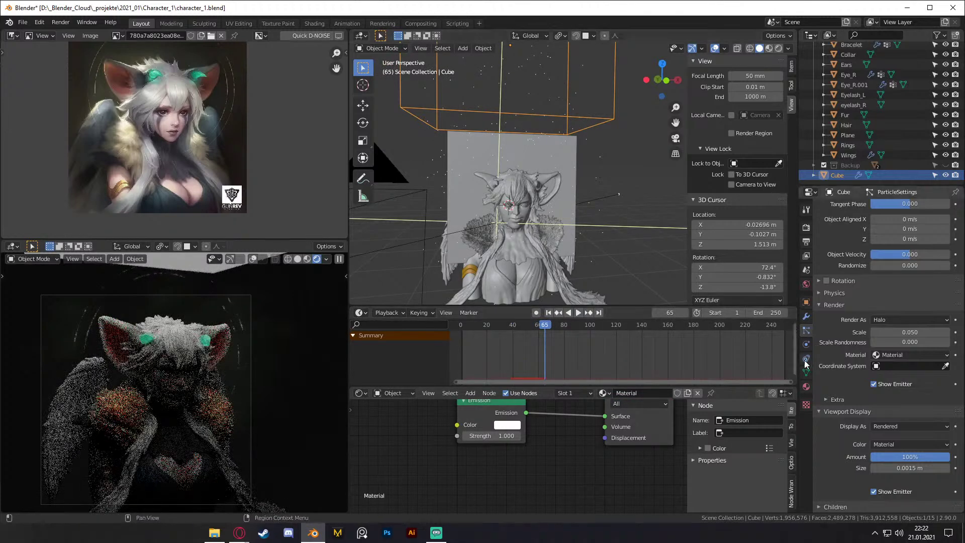
# Step: Hide the emitter in the viewport display, set the particle display size to 0.01 m and play the animation up to frame 93
pyautogui.scroll(-5, 847, 349)
pyautogui.scroll(2, 847, 348)
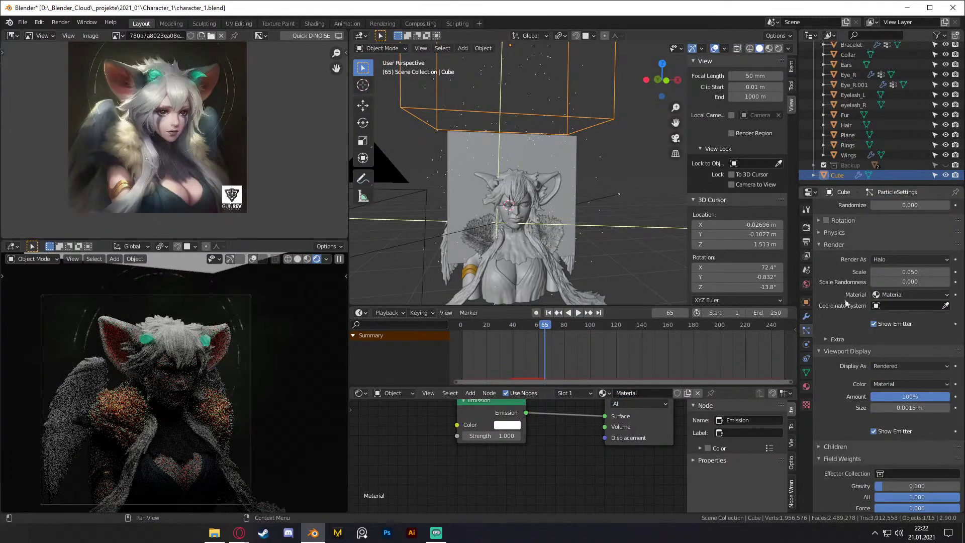
pyautogui.click(904, 407)
pyautogui.press('Return')
pyautogui.click(873, 431)
pyautogui.click(916, 408)
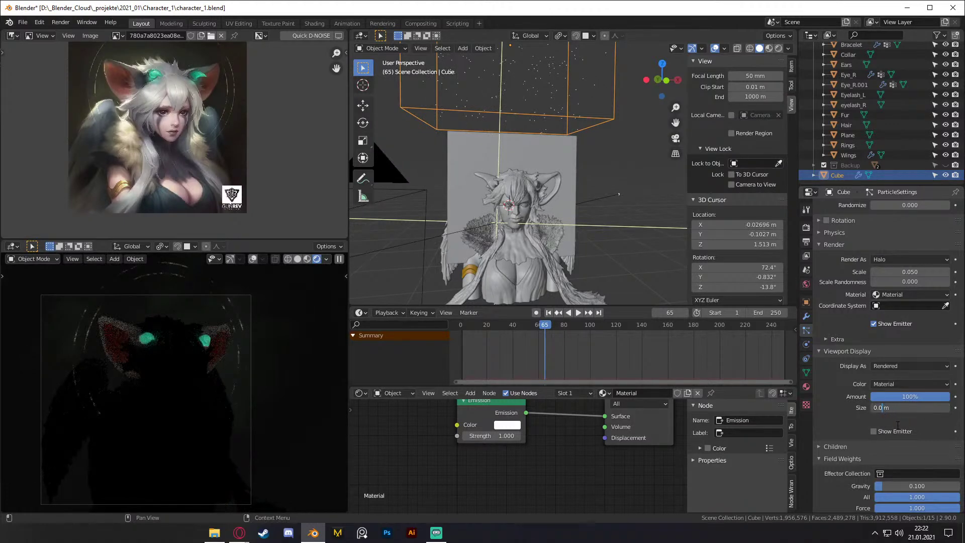
pyautogui.write('1')
pyautogui.press('Return')
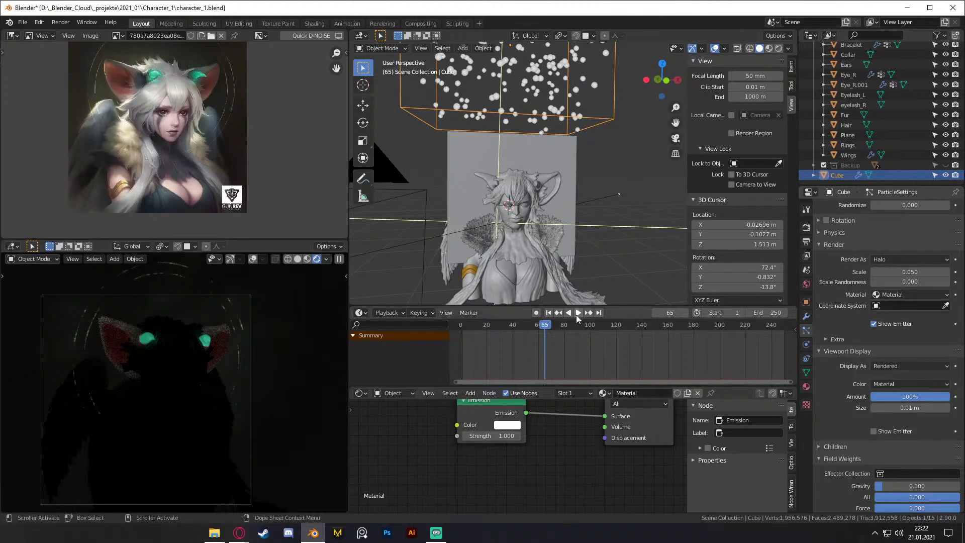
pyautogui.click(577, 314)
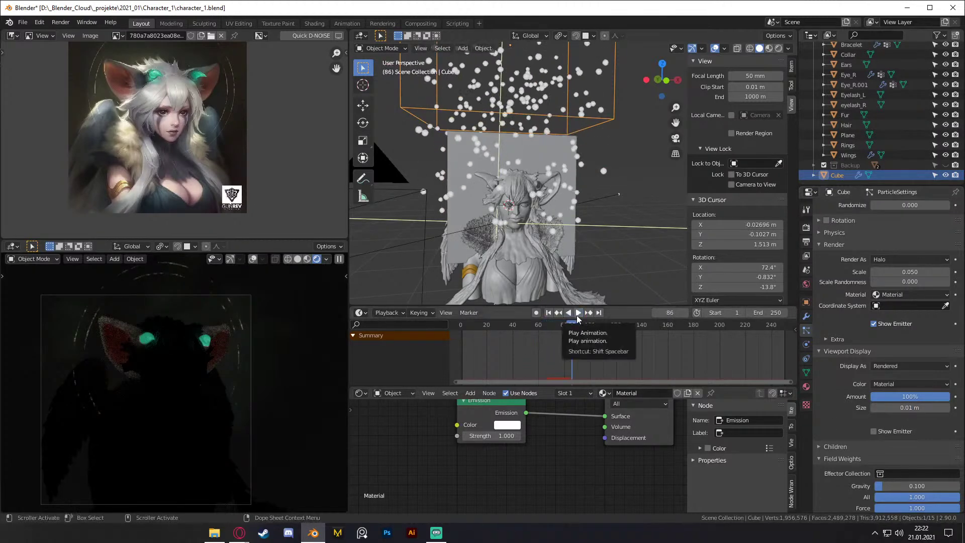
# Step: Add a UV sphere at the 3D cursor and scale it down to about 0.03
pyautogui.scroll(-5, 842, 316)
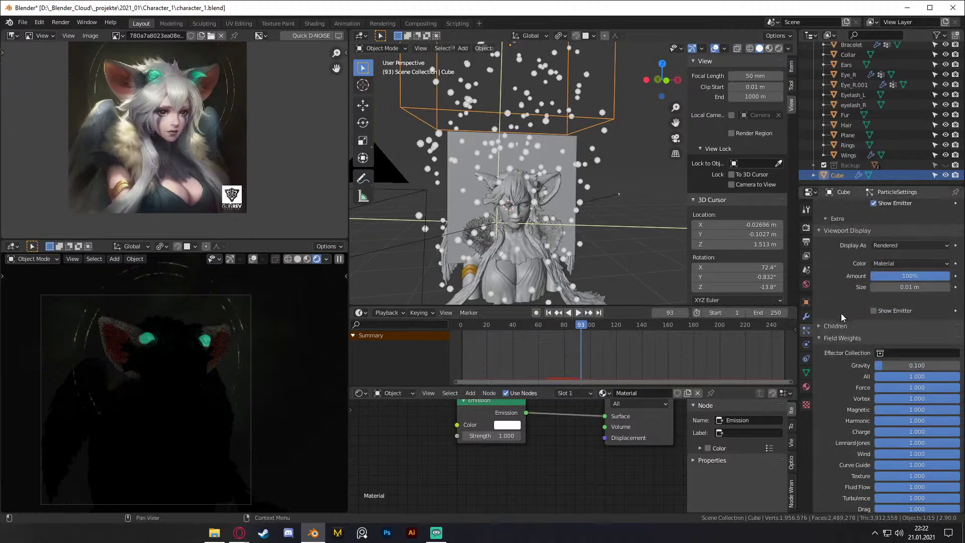
pyautogui.scroll(2, 840, 314)
pyautogui.moveTo(553, 201); pyautogui.dragTo(601, 213, button='middle')
pyautogui.click(625, 213)
pyautogui.click(609, 106)
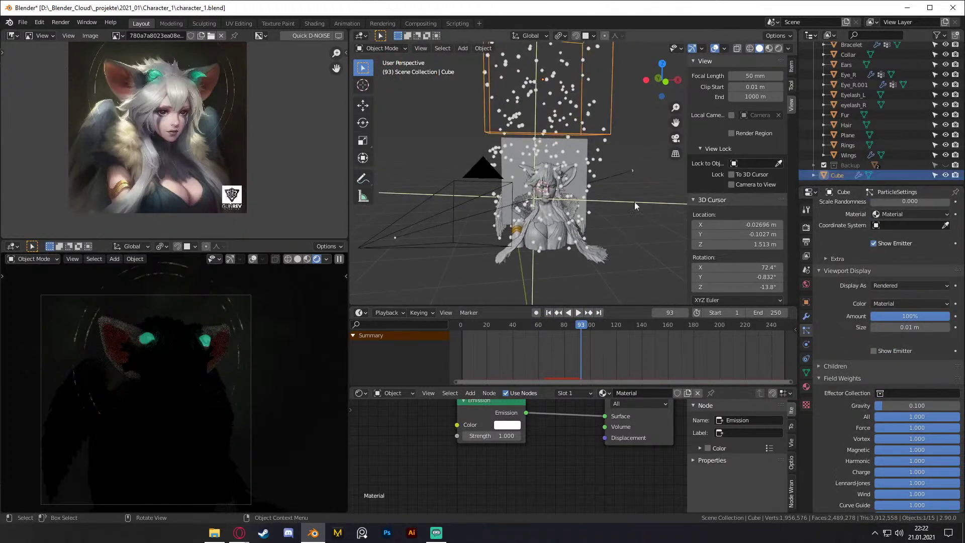
pyautogui.scroll(-3, 623, 211)
pyautogui.hotkey('shift', 'a')
pyautogui.moveTo(593, 237)
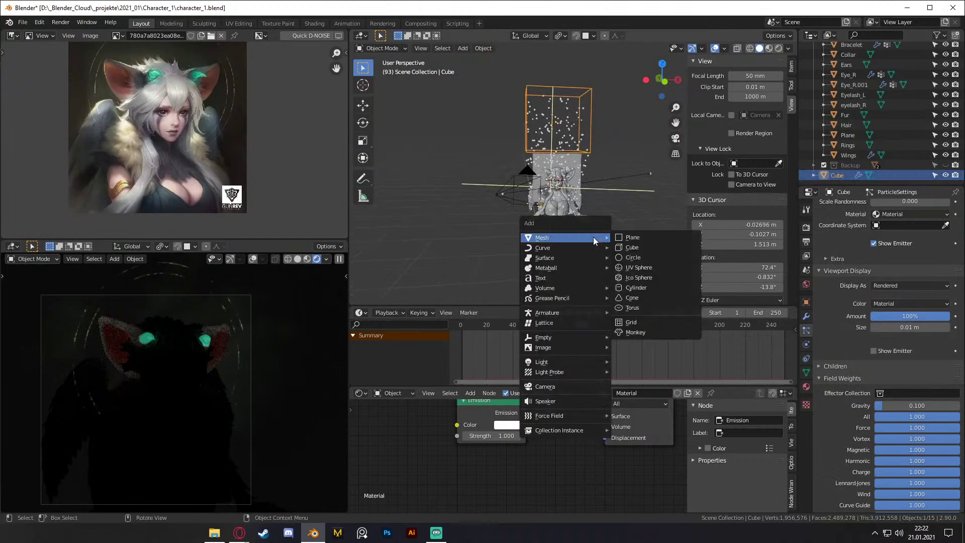
pyautogui.click(635, 266)
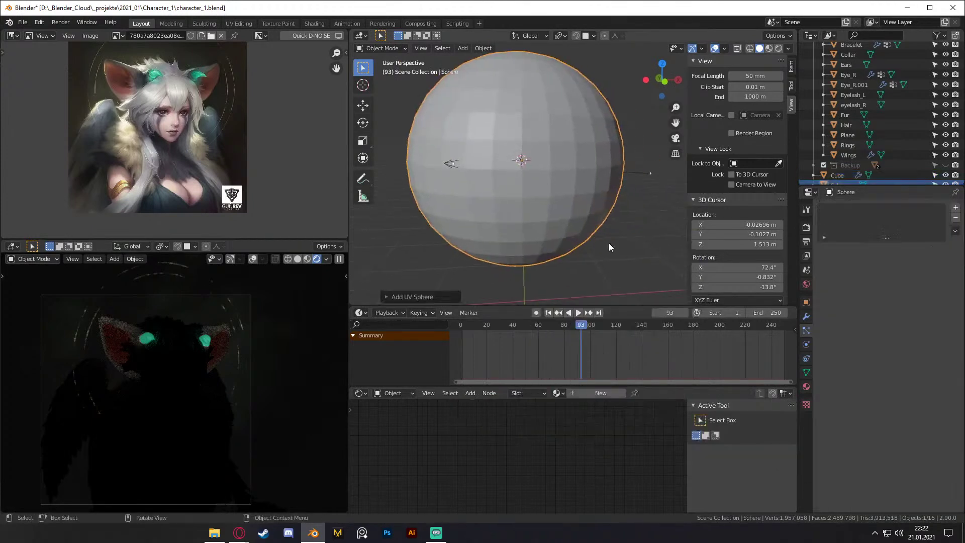
pyautogui.press('s')
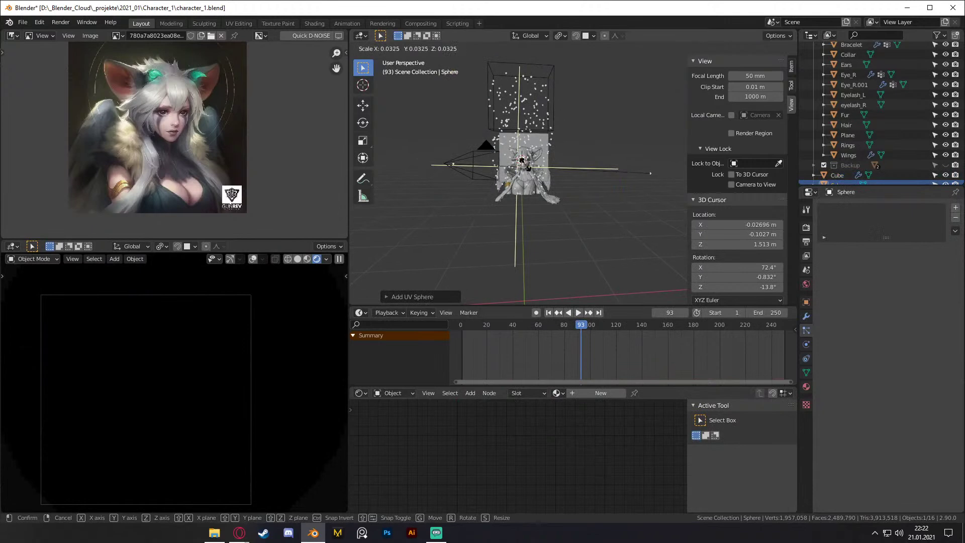
pyautogui.click(529, 169)
# Step: Move the small sphere away from the character and scale it down further by a factor of about 0.23
pyautogui.press('g')
pyautogui.click(668, 248)
pyautogui.scroll(2, 650, 249)
pyautogui.press('KP_Decimal')
pyautogui.press('s')
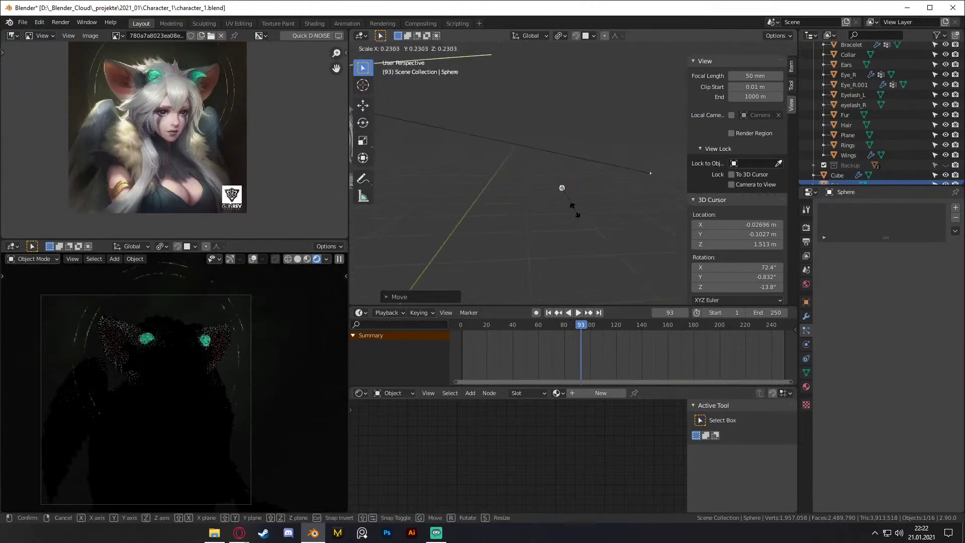
pyautogui.click(578, 214)
# Step: Apply the scale of the small sphere
pyautogui.hotkey('shift', 'a')
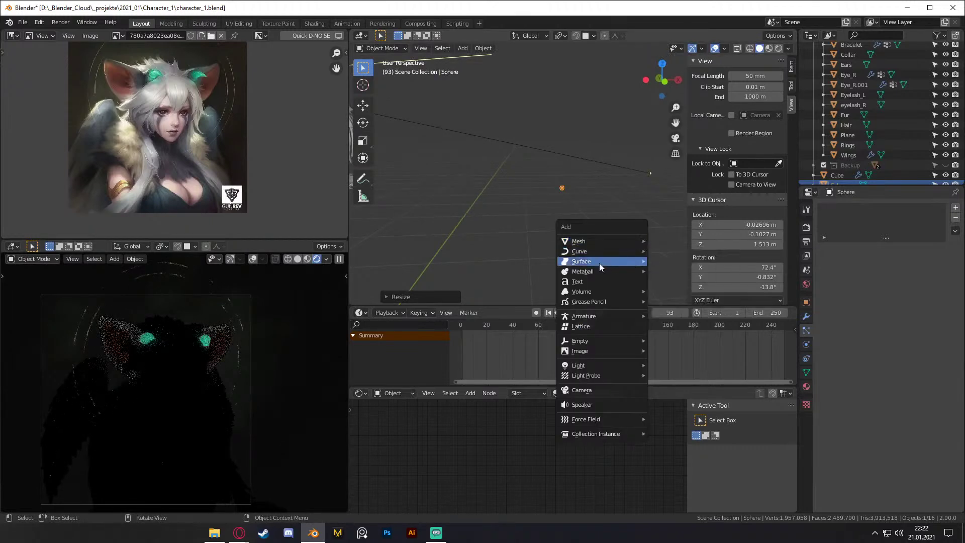
pyautogui.hotkey('ctrl', 'a')
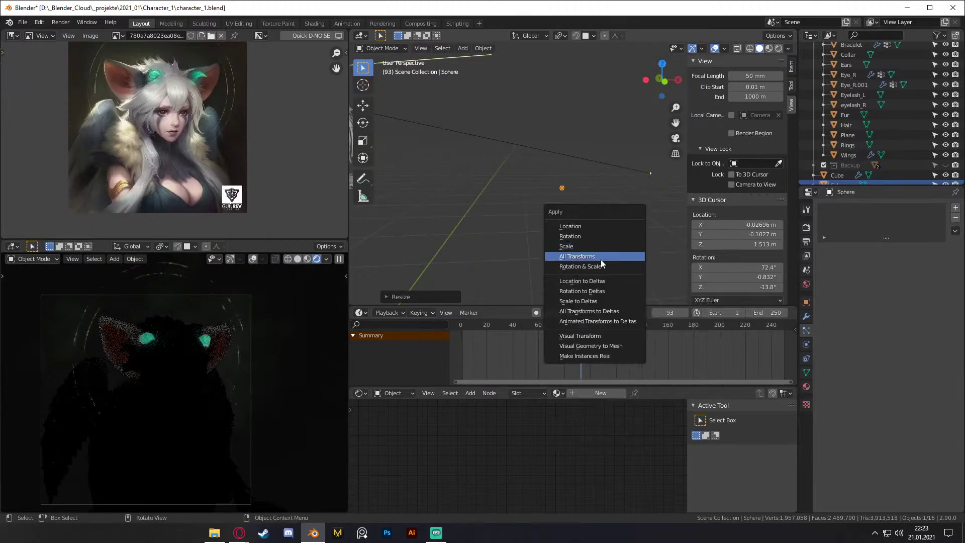
pyautogui.click(566, 248)
# Step: Select the emitter cube and set its particle system to render as Object
pyautogui.scroll(-5, 535, 173)
pyautogui.click(558, 128)
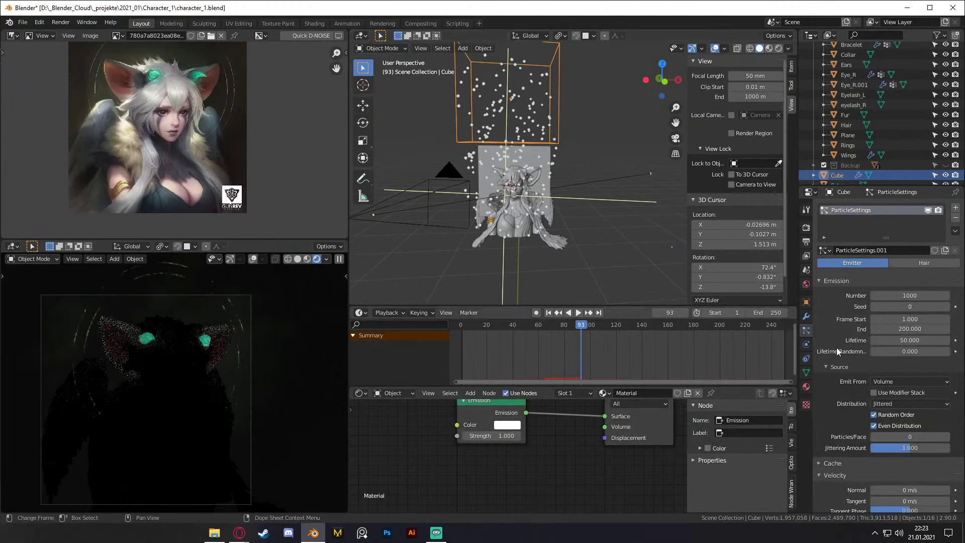
pyautogui.scroll(-6, 828, 325)
pyautogui.scroll(-7, 829, 327)
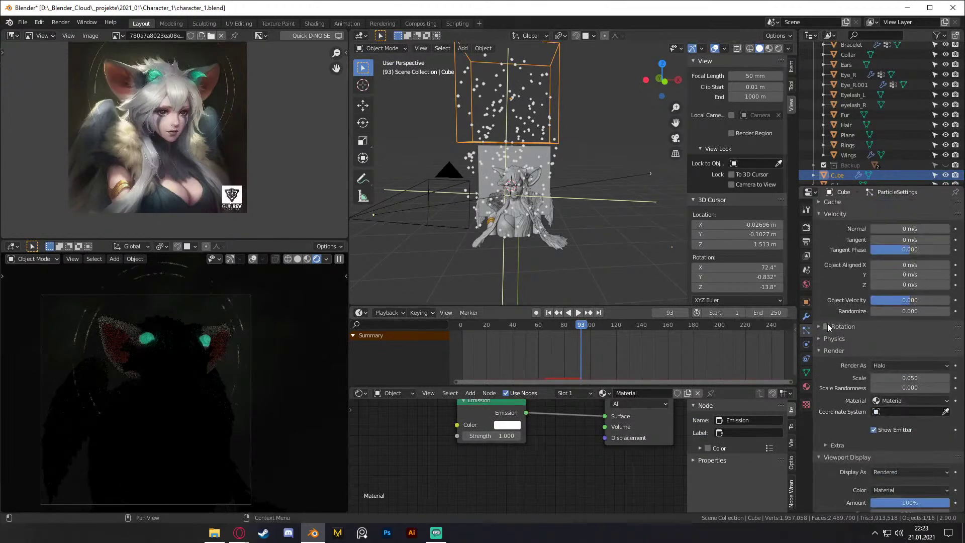
pyautogui.click(900, 366)
pyautogui.click(885, 419)
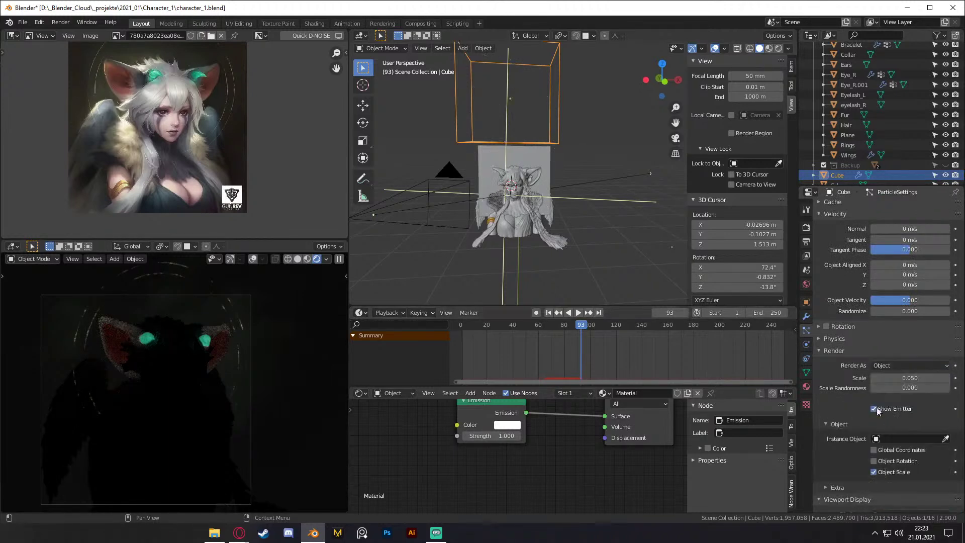
# Step: Assign the small sphere as the instance object of the cube's particle system and inspect the particles near the character
pyautogui.scroll(-1, 869, 402)
pyautogui.moveTo(608, 258); pyautogui.dragTo(588, 259, button='middle')
pyautogui.click(944, 419)
pyautogui.click(650, 237)
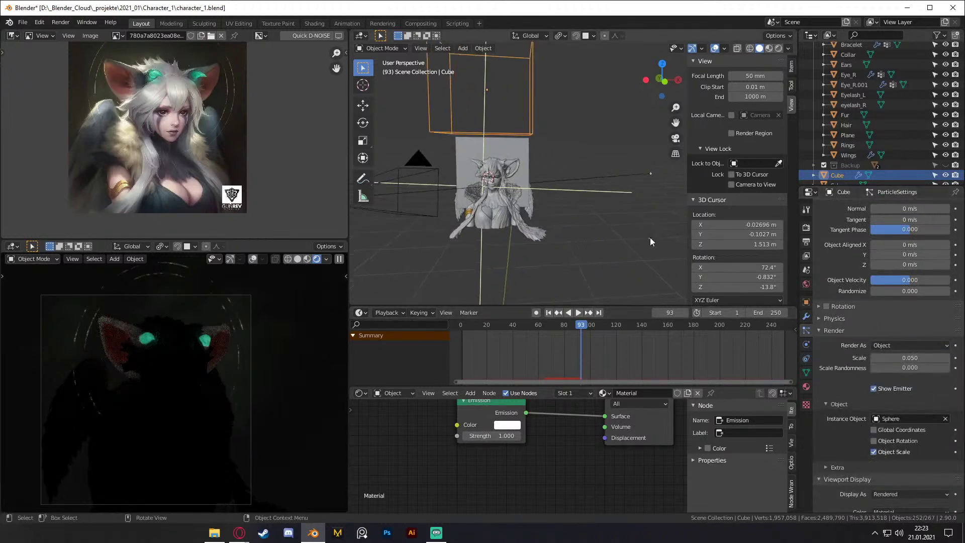
pyautogui.scroll(4, 618, 209)
pyautogui.scroll(5, 619, 216)
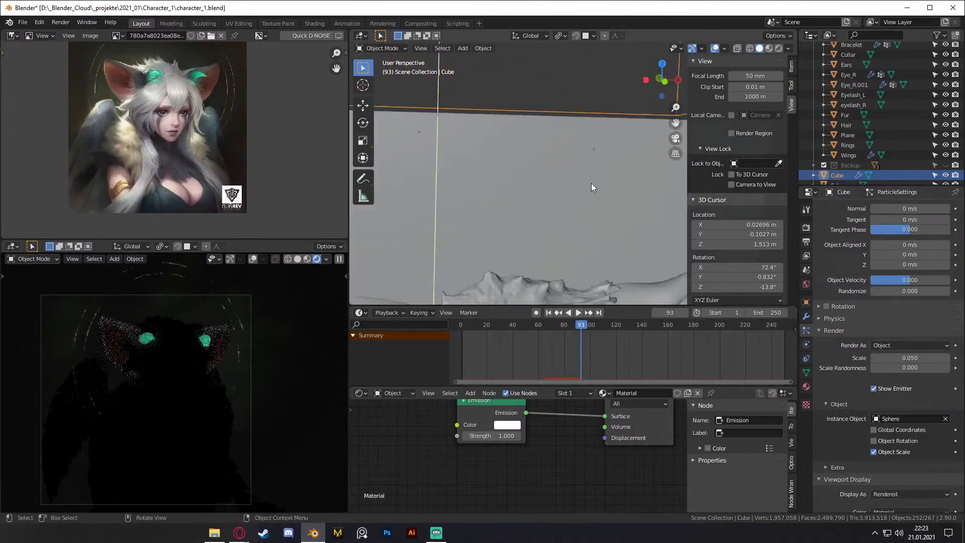
pyautogui.scroll(5, 597, 153)
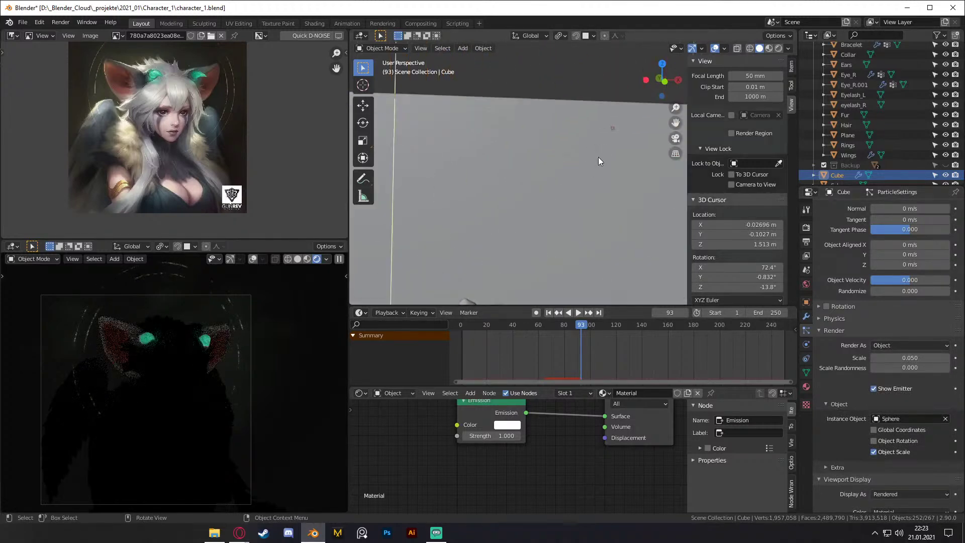
pyautogui.scroll(-10, 596, 149)
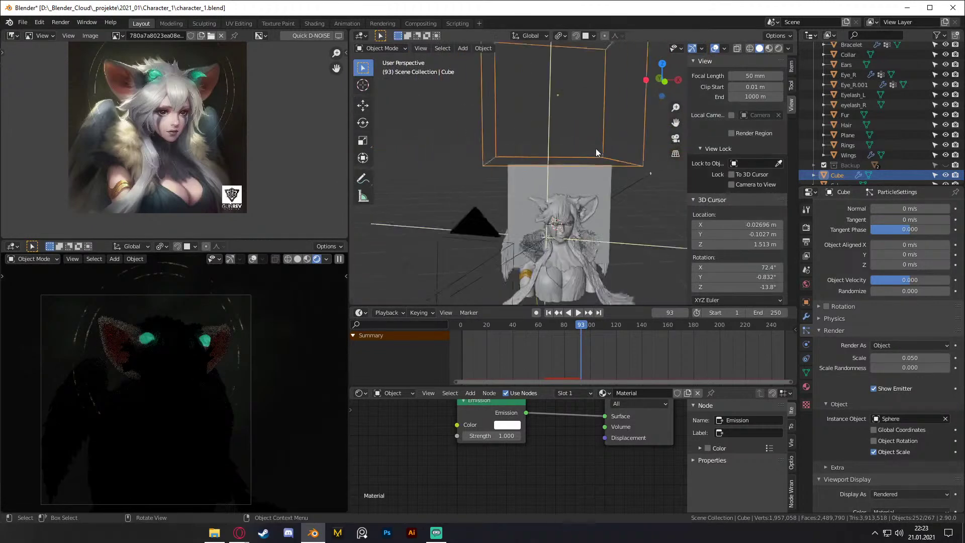
# Step: Change the emitter cube's viewport display from bounds to Textured
pyautogui.click(806, 303)
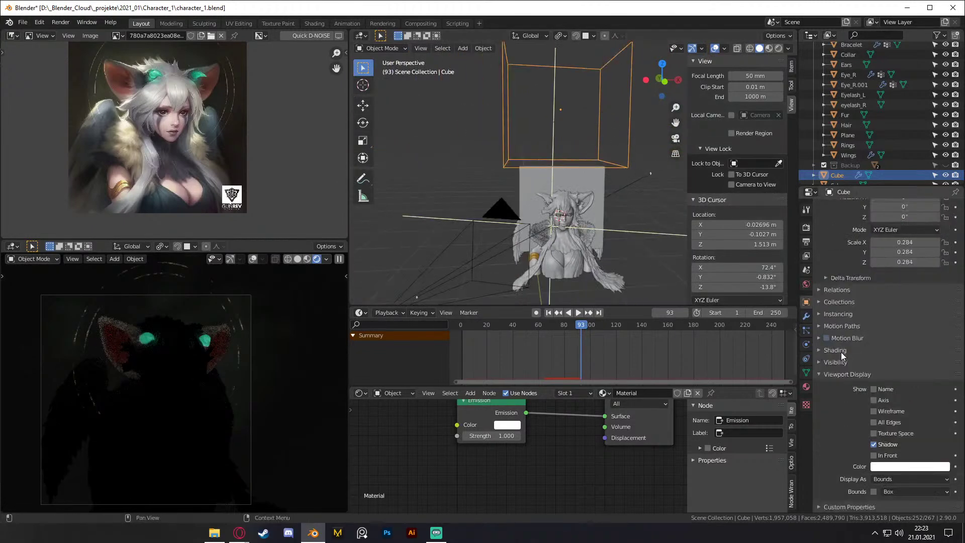
pyautogui.click(893, 478)
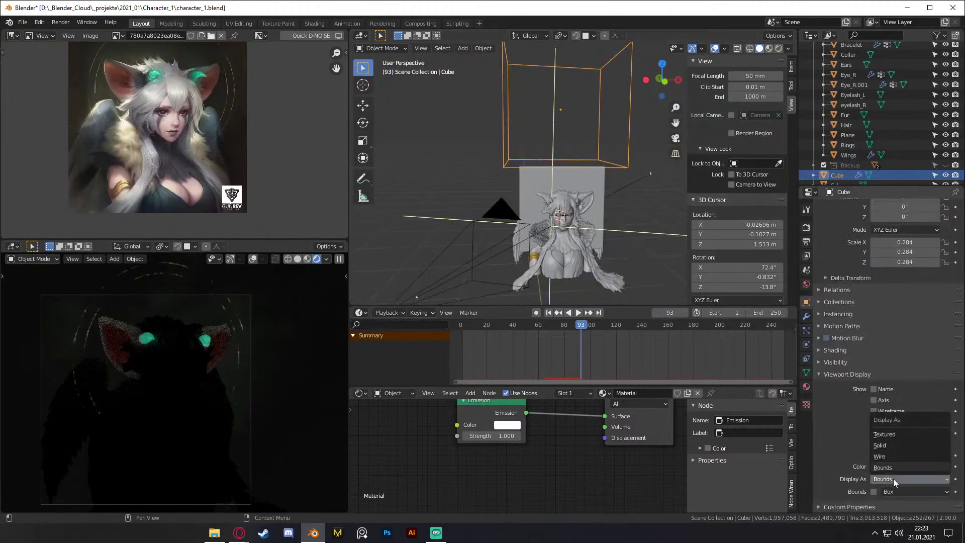
pyautogui.click(887, 432)
pyautogui.scroll(5, 606, 237)
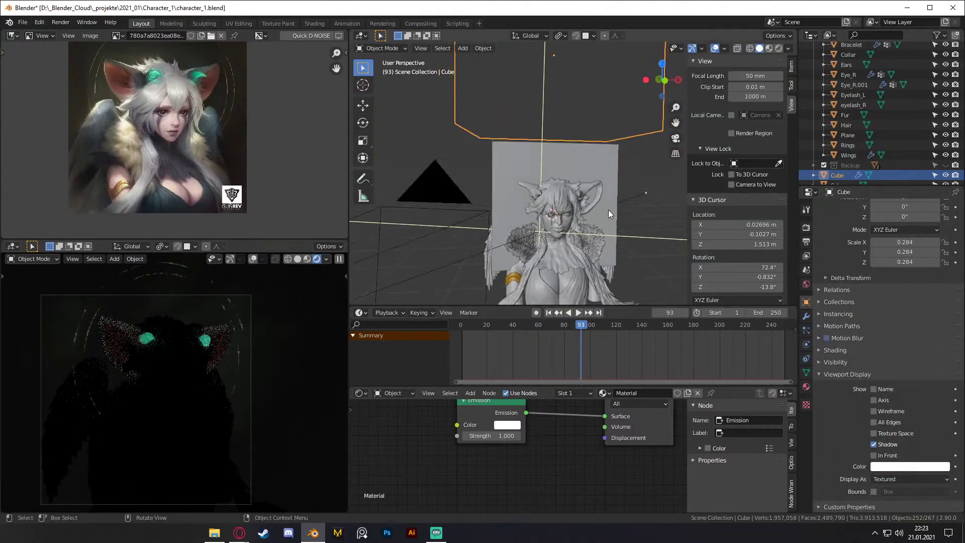
# Step: Play the particle animation from frame 1 to frame 20 and inspect the particles around the emitter cube
pyautogui.click(549, 312)
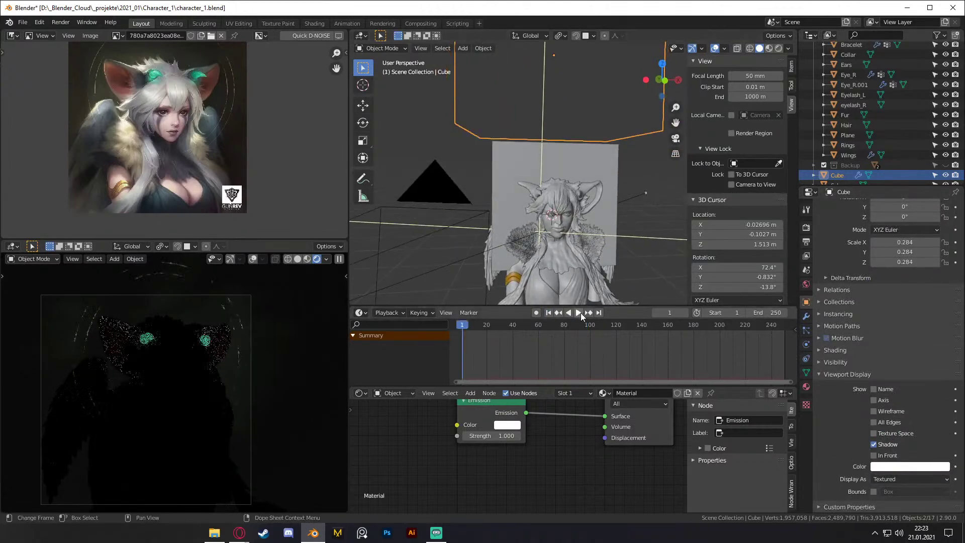
pyautogui.click(579, 312)
pyautogui.click(580, 312)
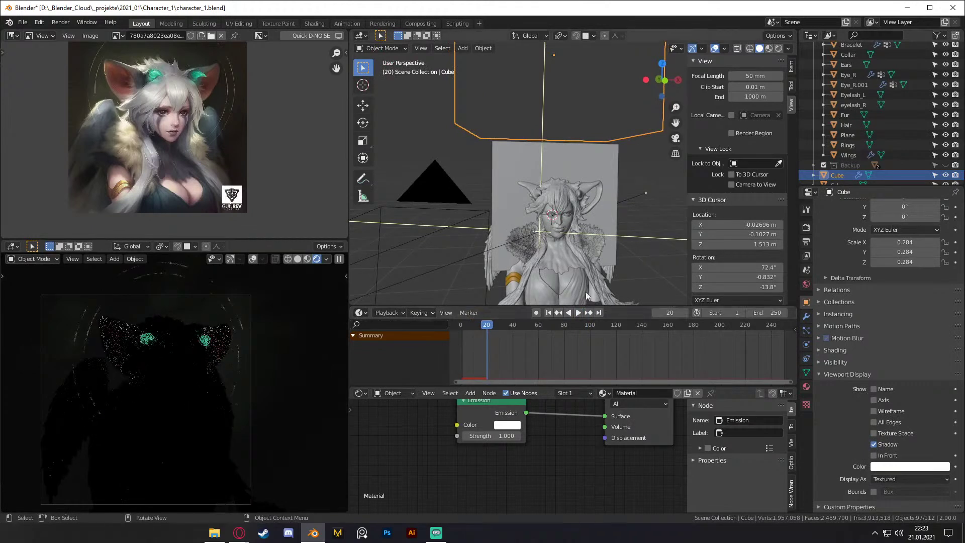
pyautogui.scroll(-5, 602, 224)
pyautogui.scroll(-2, 539, 193)
pyautogui.keyDown('shift'); pyautogui.moveTo(553, 195); pyautogui.dragTo(585, 212, button='middle'); pyautogui.keyUp('shift')
pyautogui.scroll(4, 582, 201)
pyautogui.click(570, 139)
pyautogui.click(547, 146)
pyautogui.keyDown('shift'); pyautogui.moveTo(580, 179); pyautogui.dragTo(647, 163, button='middle'); pyautogui.keyUp('shift')
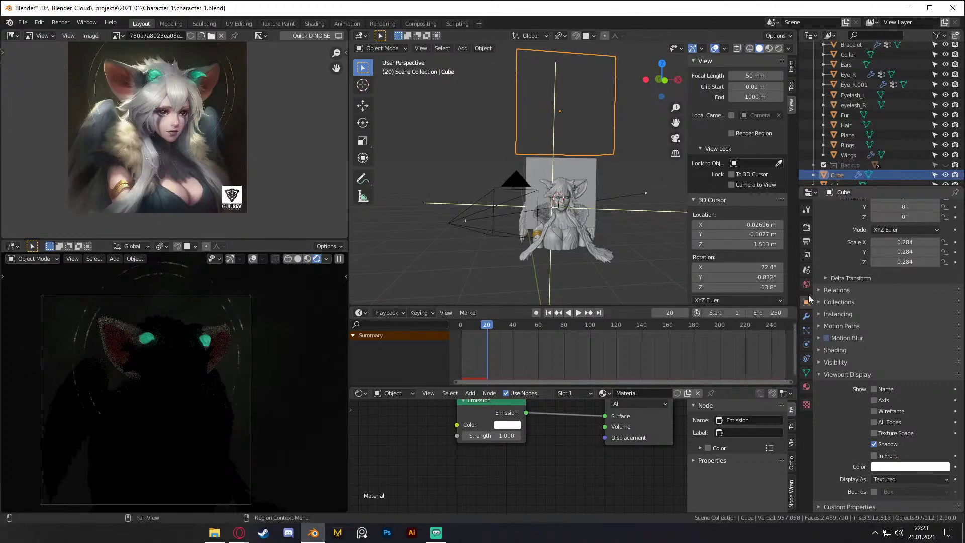
# Step: Raise the render scale of the cube's particles to 0.260
pyautogui.click(806, 331)
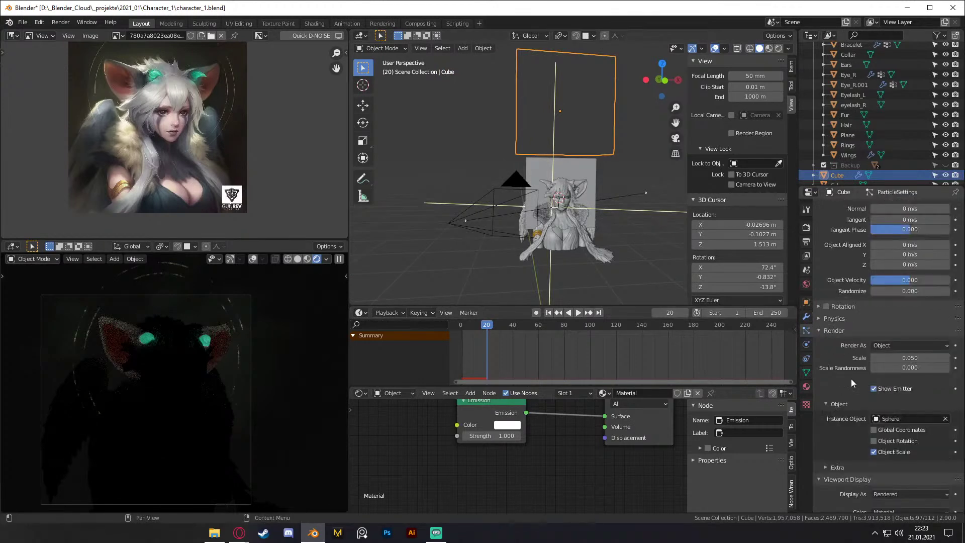
pyautogui.click(947, 357)
pyautogui.click(948, 357)
pyautogui.click(948, 357)
pyautogui.scroll(4, 578, 195)
pyautogui.click(948, 358)
pyautogui.click(948, 357)
pyautogui.click(947, 358)
pyautogui.click(947, 358)
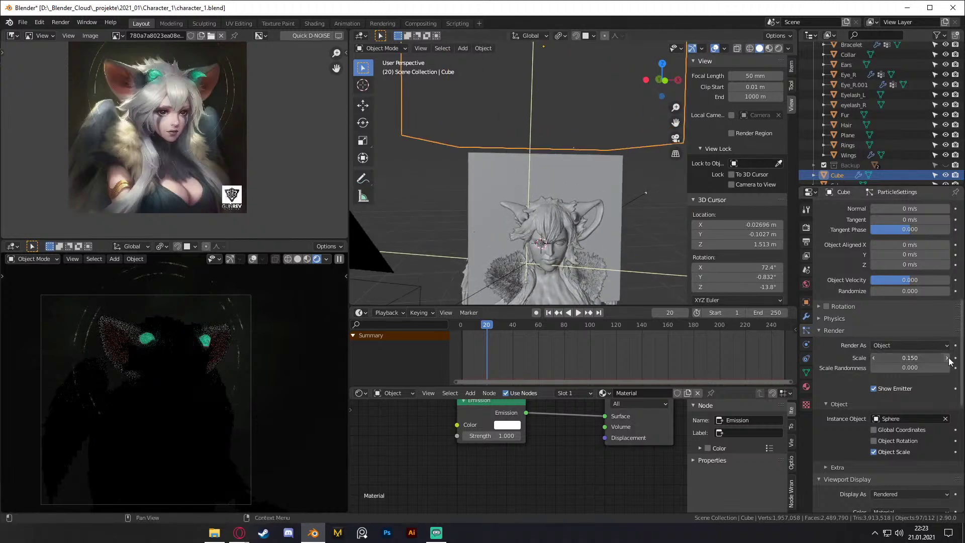
pyautogui.click(947, 358)
pyautogui.click(948, 357)
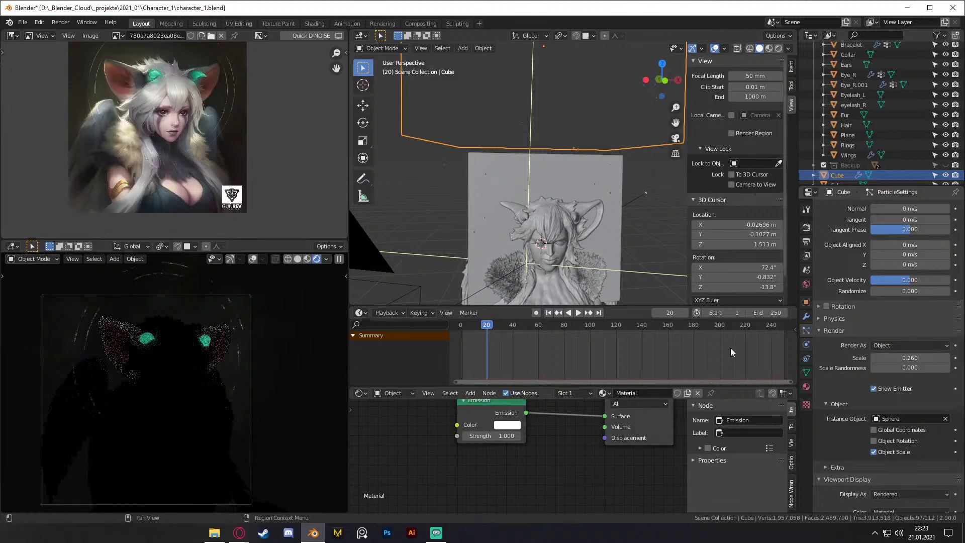
# Step: Examine the particles in the rendered view and the emitter cube's emission material nodes
pyautogui.scroll(4, 132, 308)
pyautogui.keyDown('shift'); pyautogui.moveTo(132, 308); pyautogui.dragTo(171, 435, button='middle'); pyautogui.keyUp('shift')
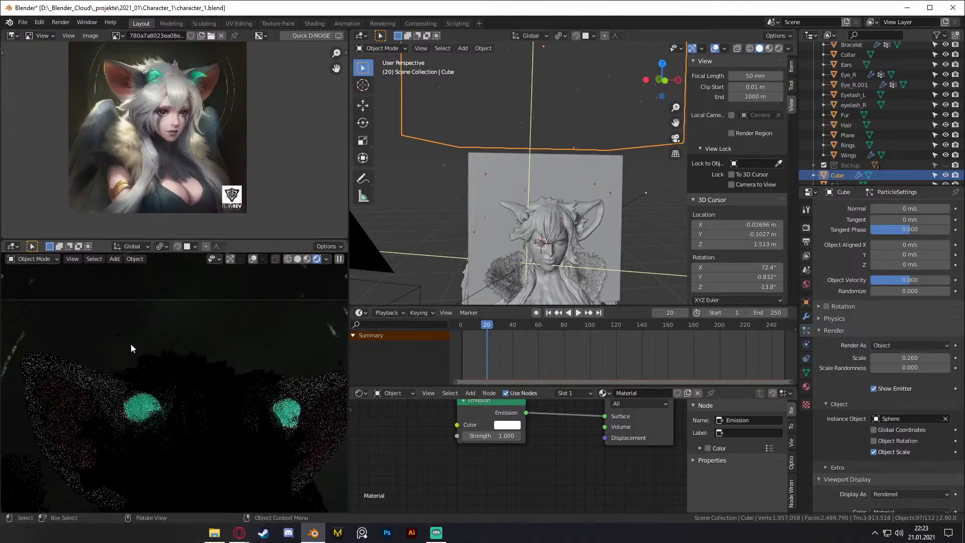
pyautogui.scroll(-5, 656, 233)
pyautogui.keyDown('shift'); pyautogui.moveTo(626, 234); pyautogui.dragTo(627, 194, button='middle'); pyautogui.keyUp('shift')
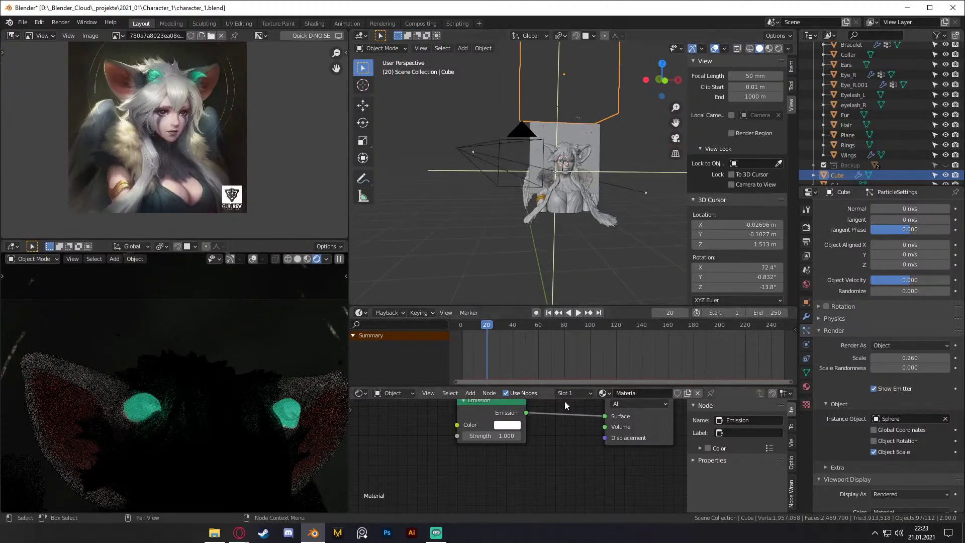
pyautogui.scroll(-2, 568, 454)
pyautogui.scroll(2, 546, 469)
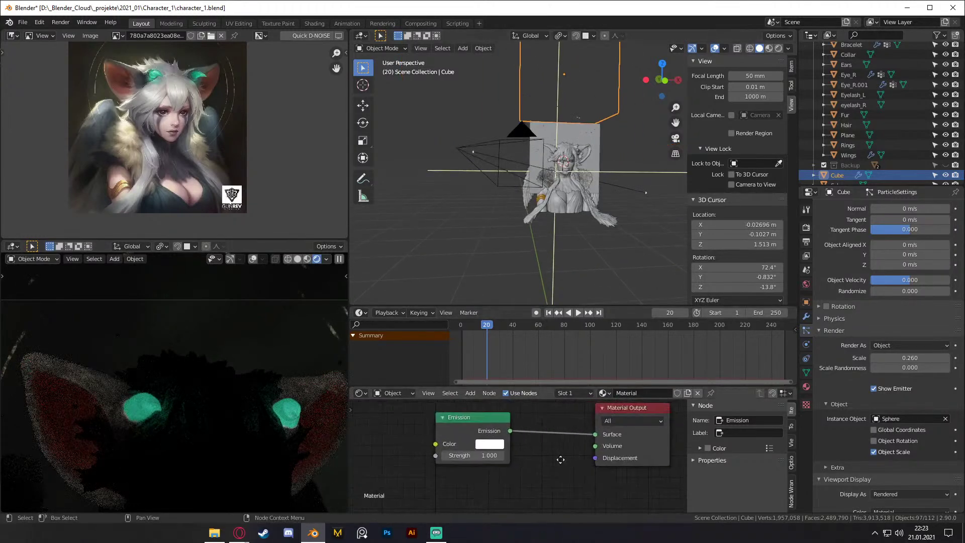
pyautogui.moveTo(536, 453); pyautogui.dragTo(565, 449, button='middle')
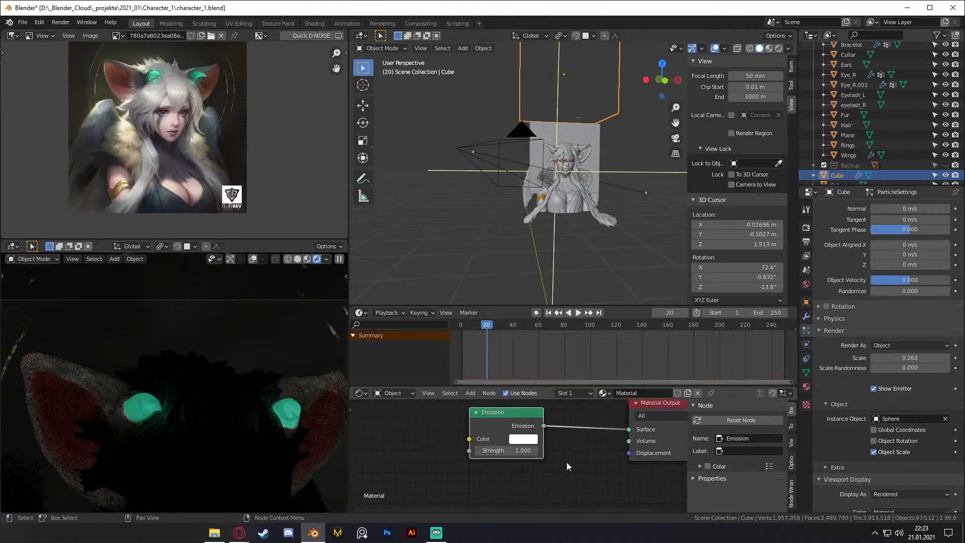
pyautogui.scroll(-2, 545, 227)
pyautogui.moveTo(545, 227); pyautogui.dragTo(543, 222, button='middle')
pyautogui.scroll(2, 641, 226)
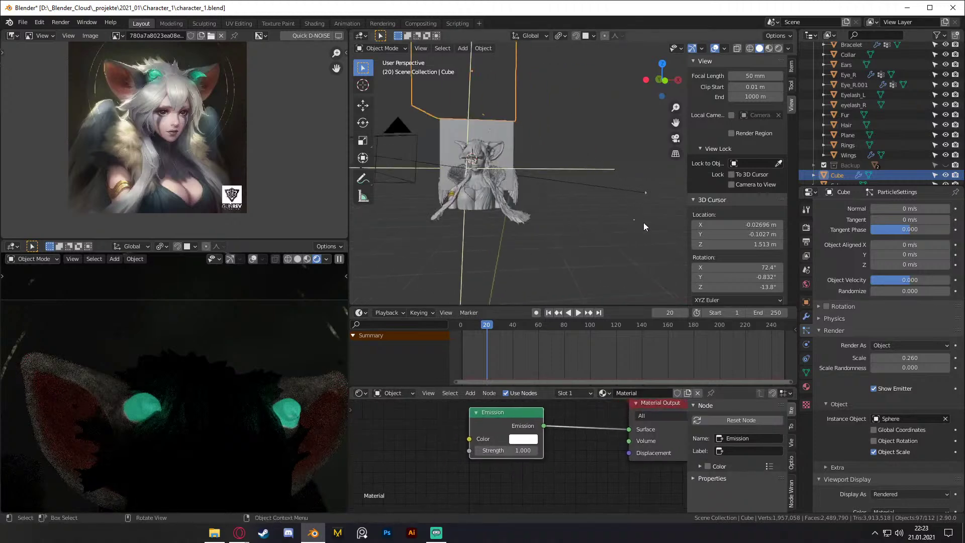
# Step: Rename the emitter cube's emission material as Particles
pyautogui.click(634, 223)
pyautogui.click(556, 393)
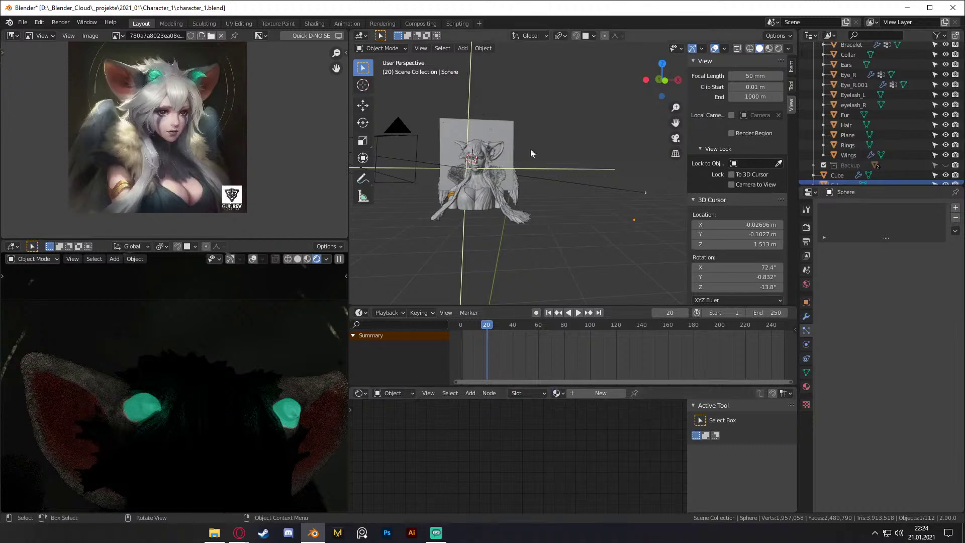
pyautogui.click(495, 108)
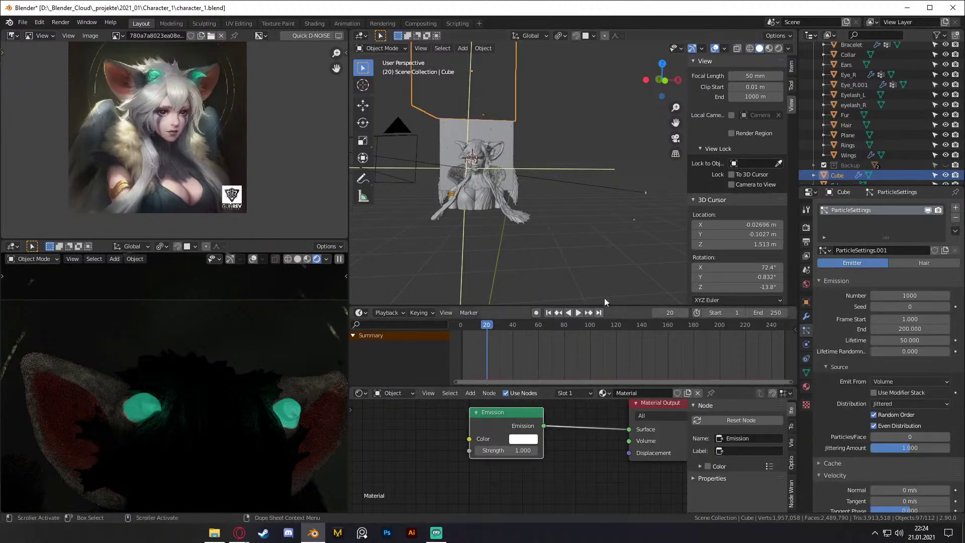
pyautogui.click(634, 392)
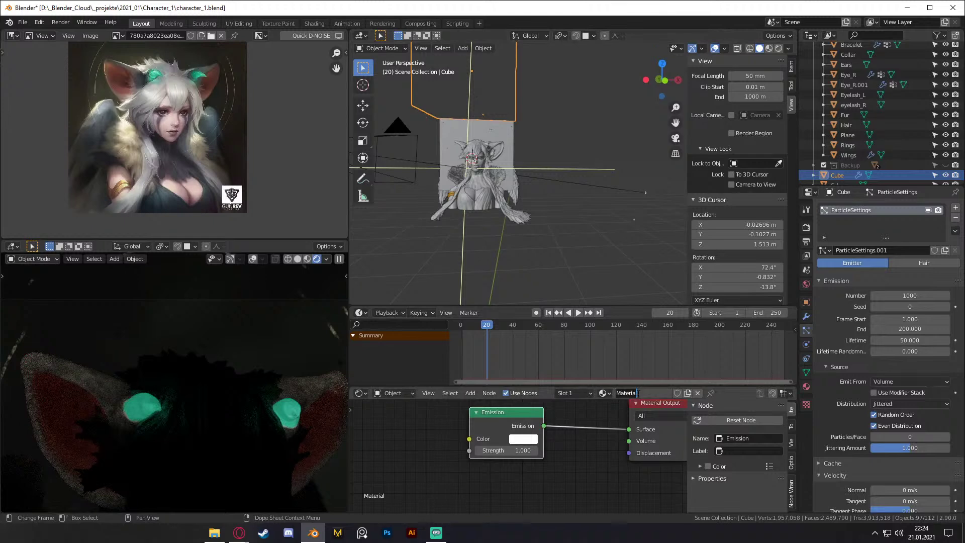
pyautogui.write('Particles')
pyautogui.press('Return')
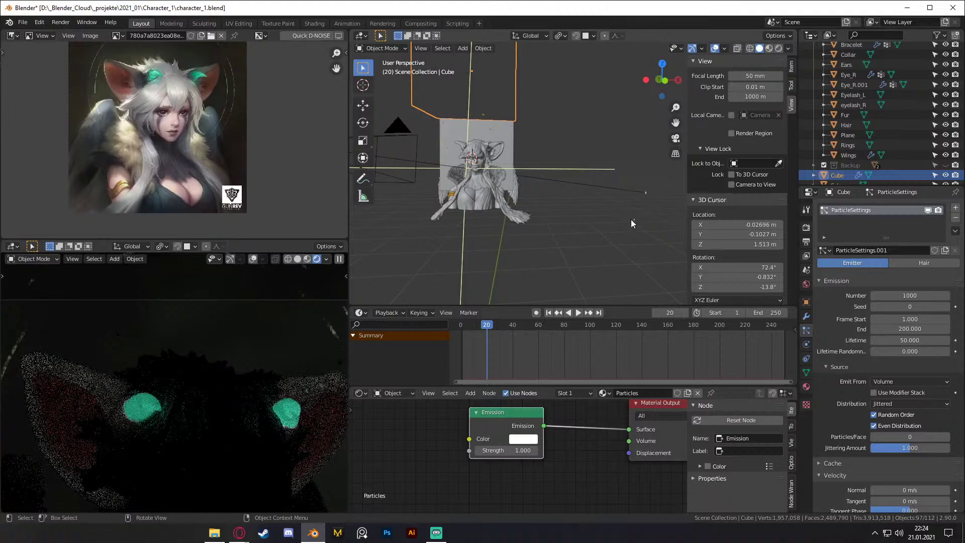
# Step: Assign the existing Particles material to the small sphere
pyautogui.click(635, 218)
pyautogui.click(556, 393)
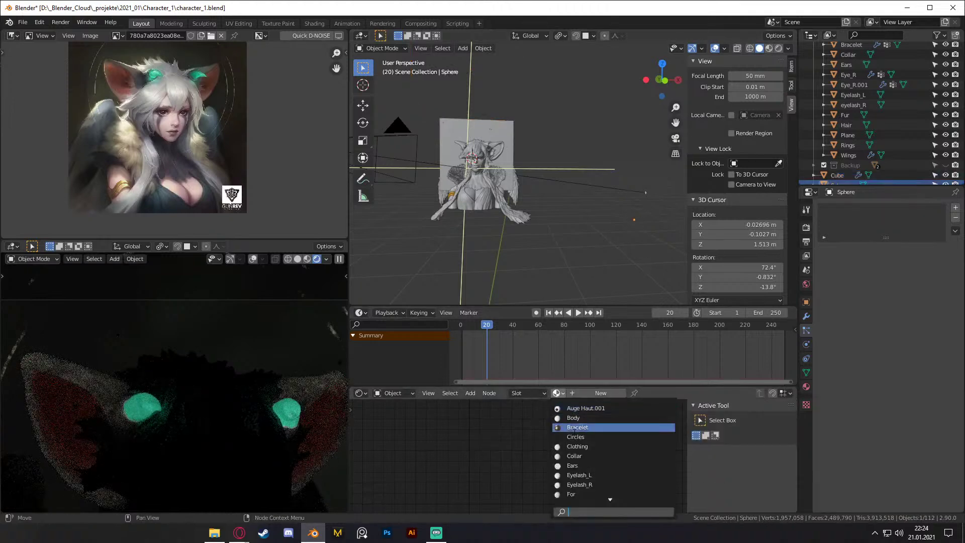
pyautogui.press('Up')
pyautogui.press('Up')
pyautogui.press('Up')
pyautogui.press('Up')
pyautogui.press('Up')
pyautogui.press('Up')
pyautogui.press('Up')
pyautogui.press('Up')
pyautogui.press('Up')
pyautogui.press('Up')
pyautogui.press('Up')
pyautogui.press('Up')
pyautogui.press('Up')
pyautogui.press('Up')
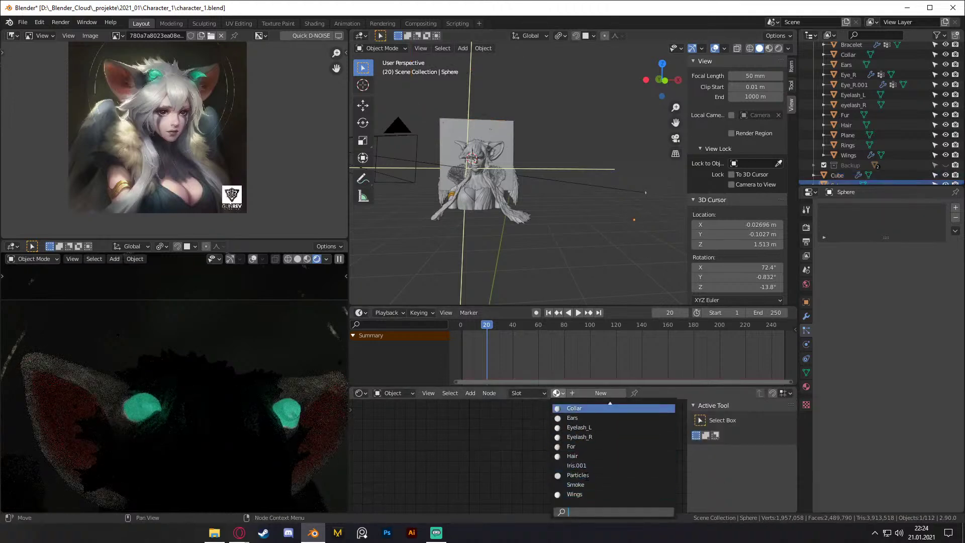
pyautogui.press('Down')
pyautogui.press('Down')
pyautogui.press('Down')
pyautogui.press('Down')
pyautogui.press('Down')
pyautogui.press('Down')
pyautogui.press('Down')
pyautogui.press('Down')
pyautogui.press('Down')
pyautogui.press('Down')
pyautogui.press('Down')
pyautogui.press('Down')
pyautogui.press('Down')
pyautogui.press('Down')
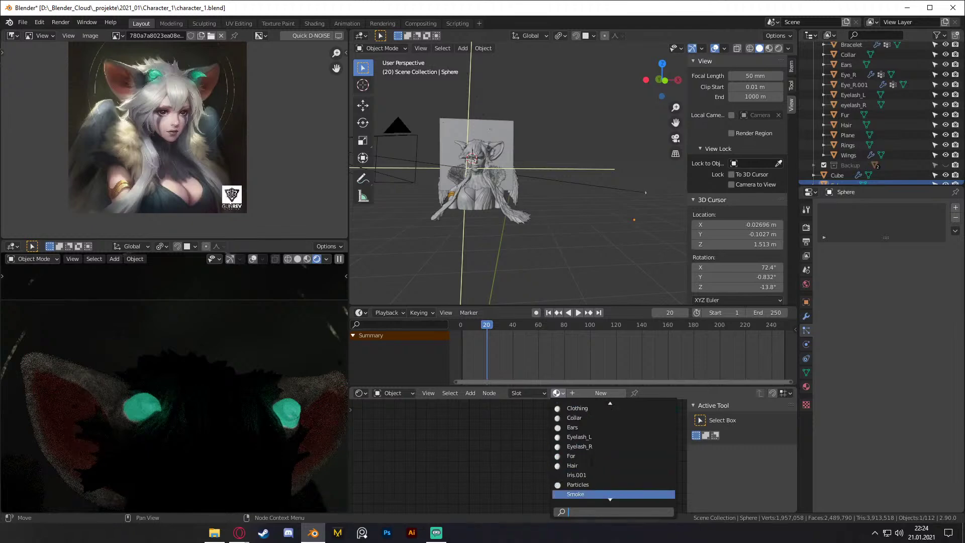
pyautogui.click(583, 474)
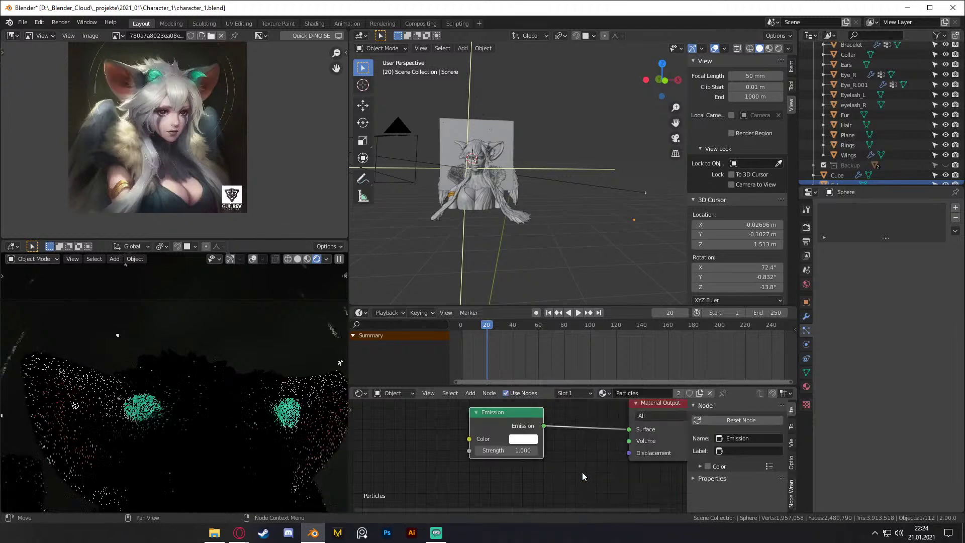
# Step: Set the emitter cube's particle number to 100
pyautogui.scroll(-4, 244, 430)
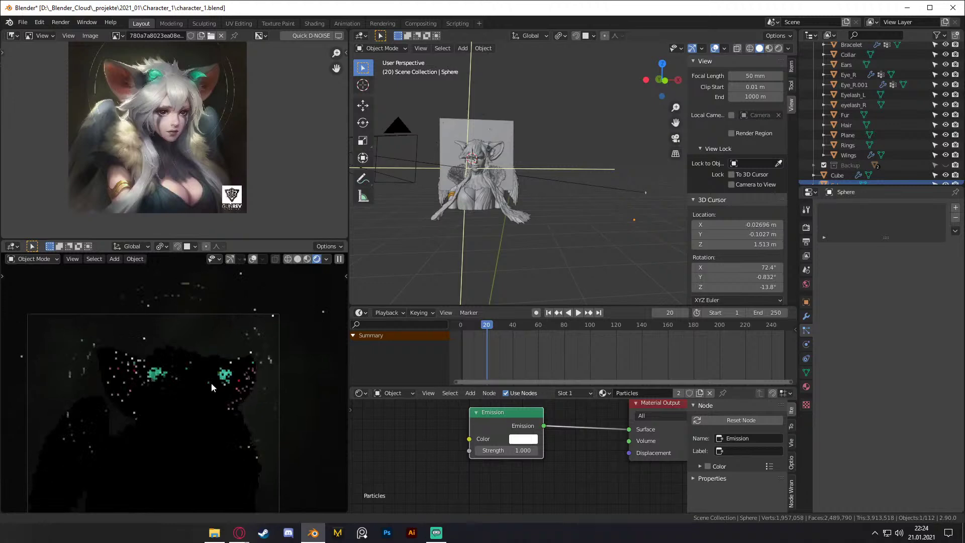
pyautogui.click(508, 131)
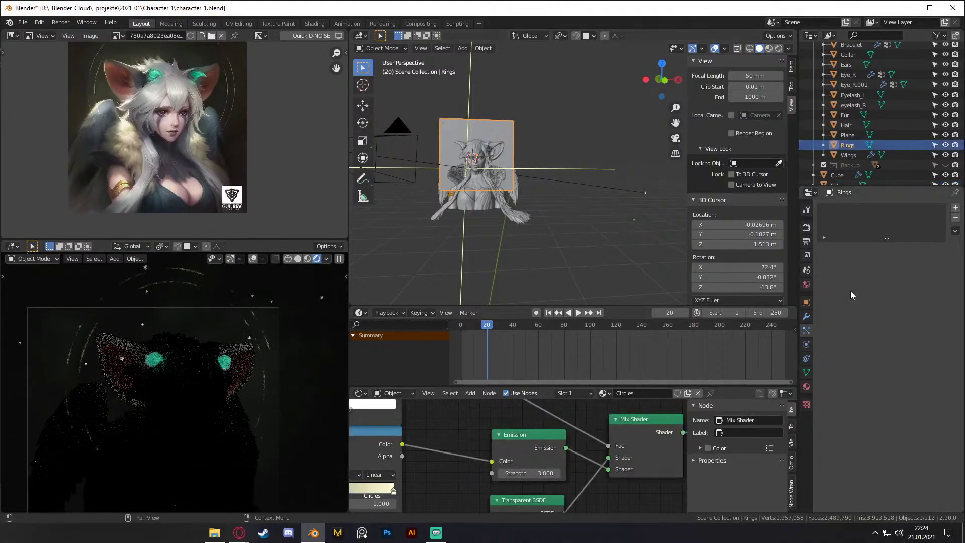
pyautogui.click(503, 93)
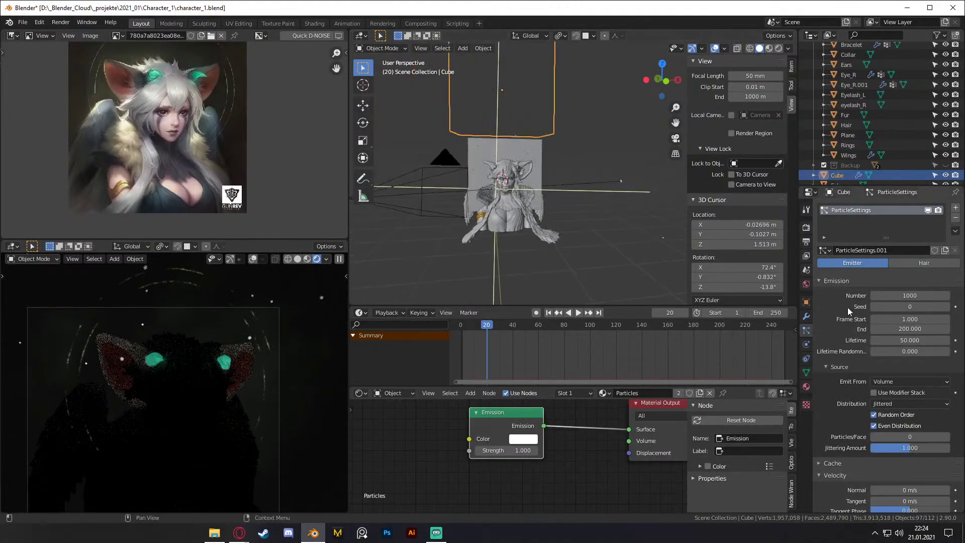
pyautogui.click(911, 296)
pyautogui.press('Return')
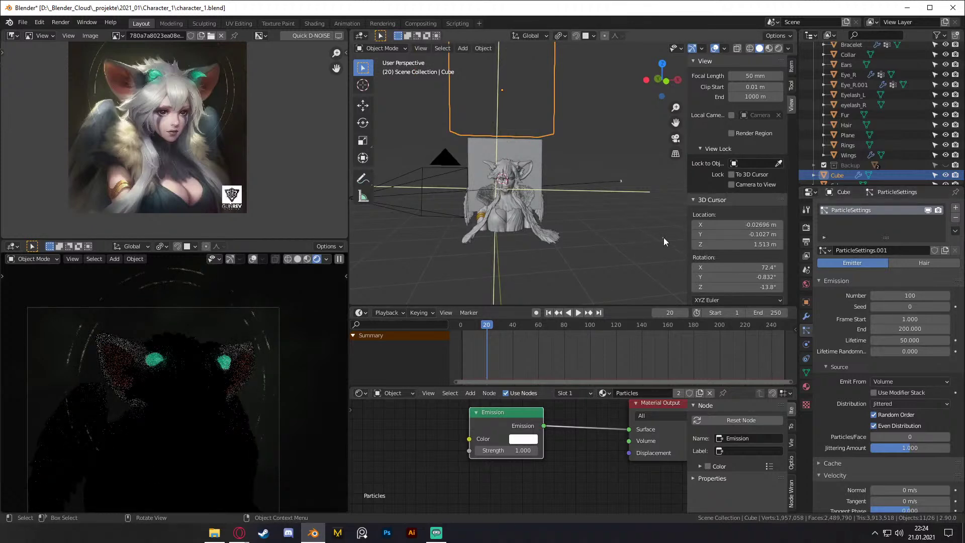
# Step: Set the emission strength of the small sphere's Particles material to 4
pyautogui.click(663, 238)
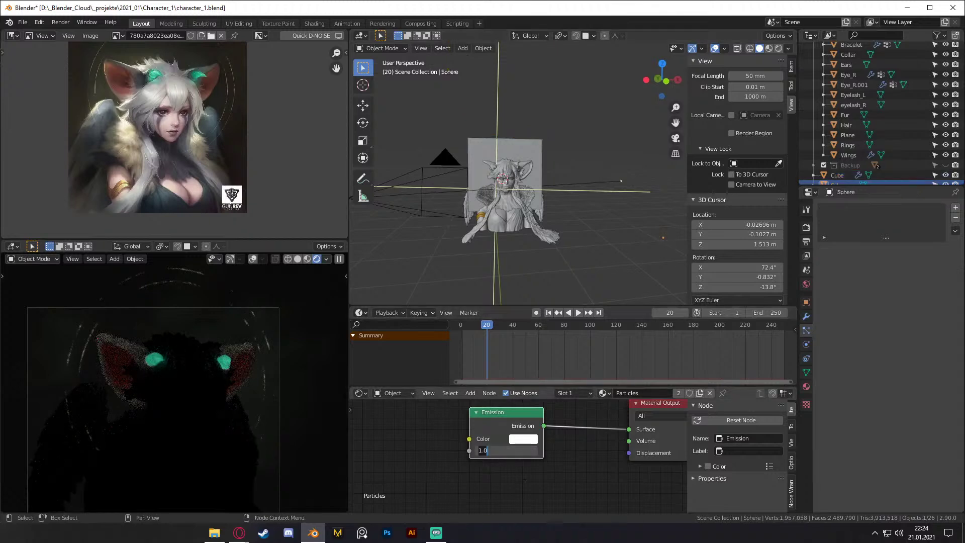
pyautogui.press('Return')
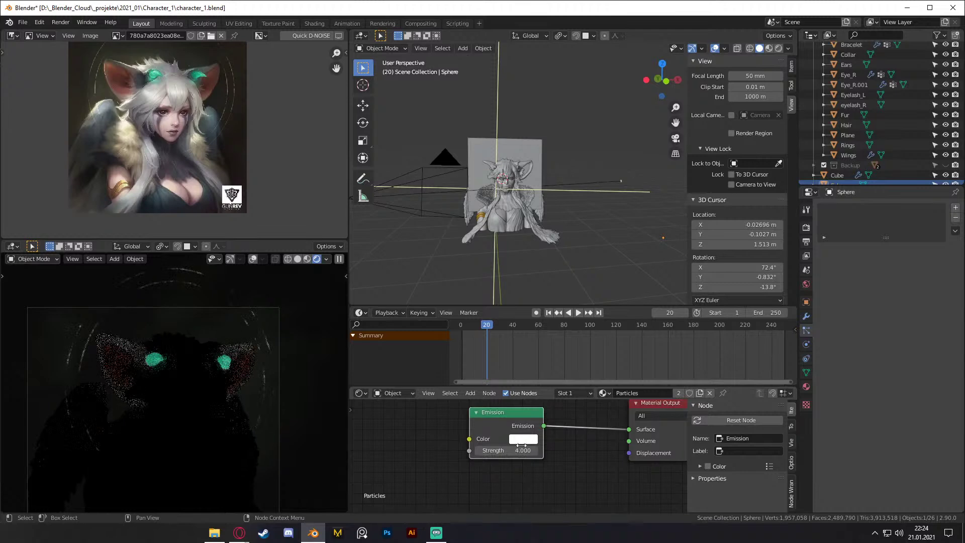
# Step: Play the animation on to frame 35 and inspect the particles with the emitter cube selected
pyautogui.click(533, 99)
pyautogui.click(578, 313)
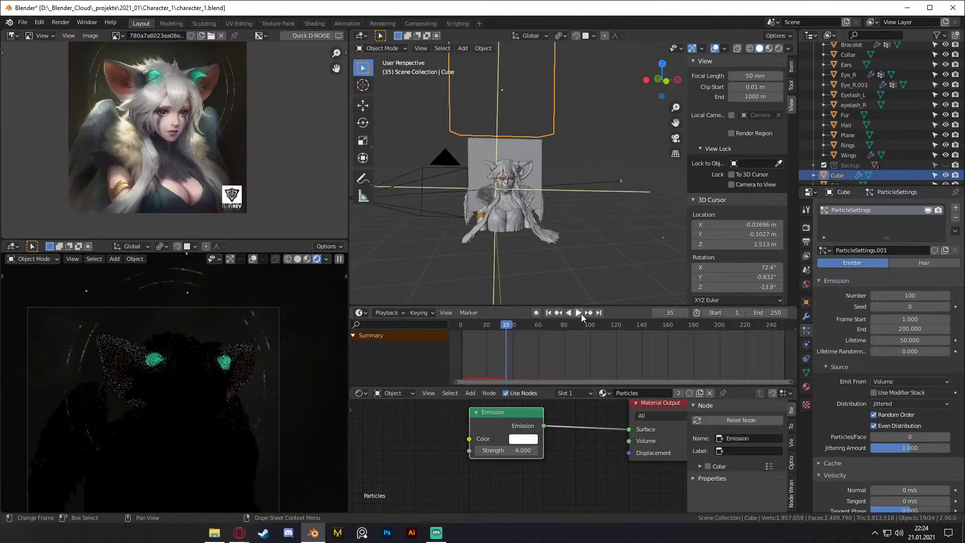
pyautogui.scroll(2, 599, 129)
pyautogui.keyDown('shift'); pyautogui.moveTo(599, 129); pyautogui.dragTo(617, 197, button='middle'); pyautogui.keyUp('shift')
pyautogui.click(619, 140)
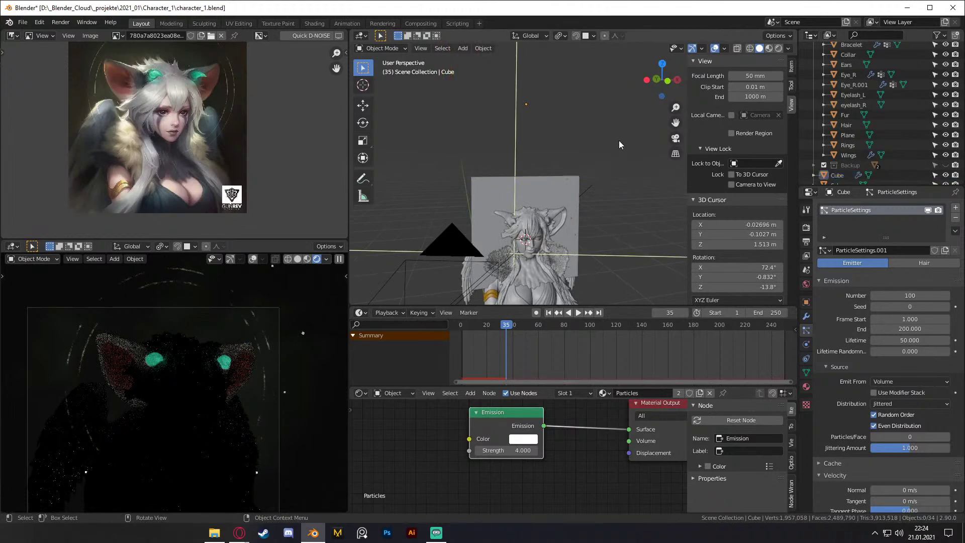
pyautogui.click(616, 140)
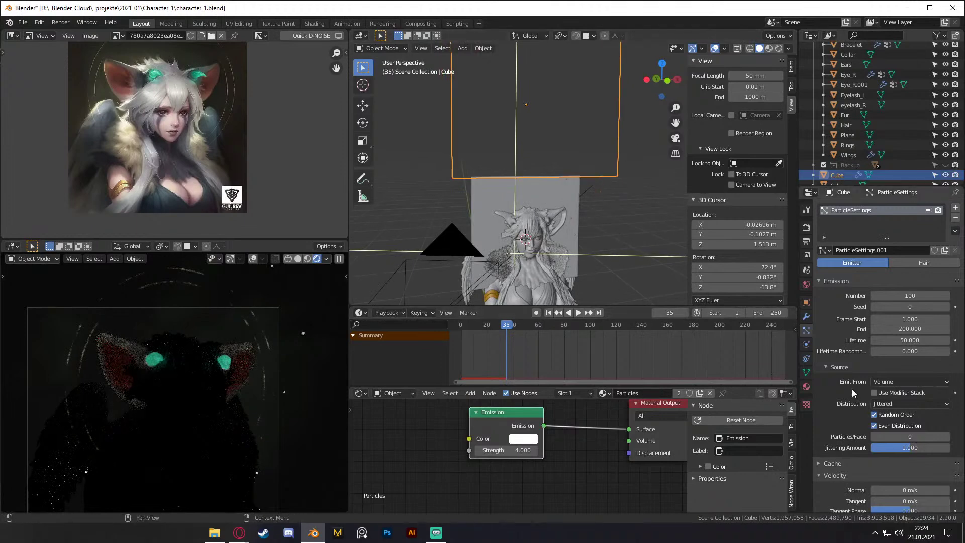
# Step: Display the emitter cube's particles as points in the viewport
pyautogui.scroll(-6, 850, 390)
pyautogui.scroll(-8, 849, 384)
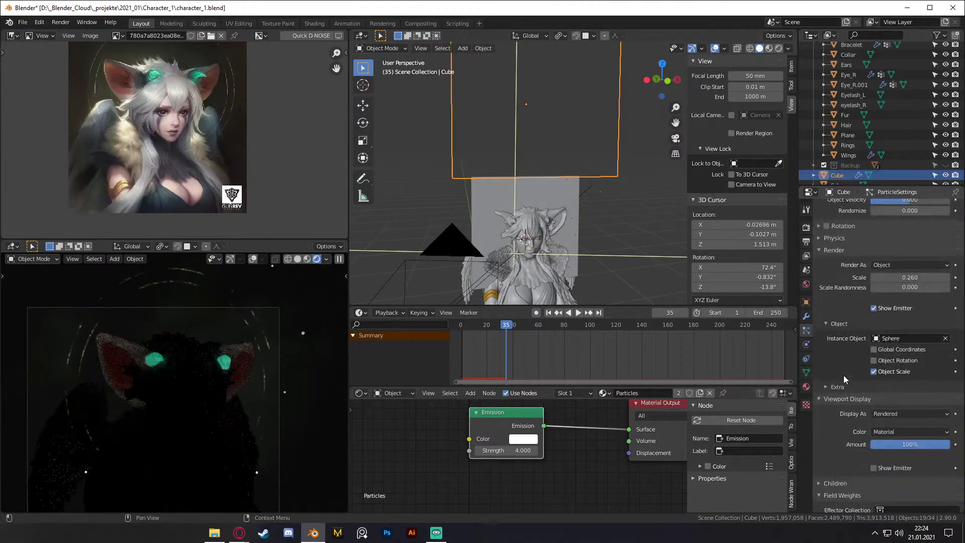
pyautogui.scroll(-2, 844, 401)
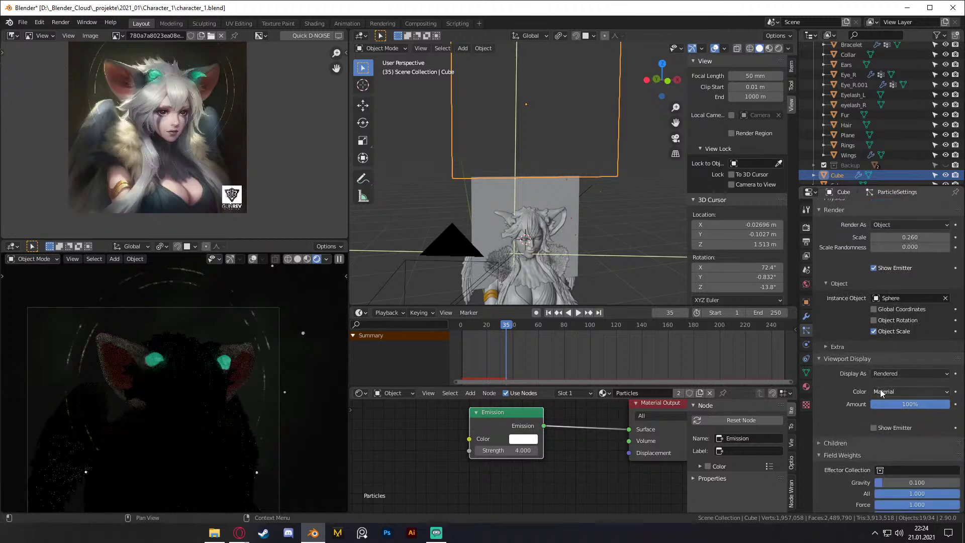
pyautogui.click(882, 372)
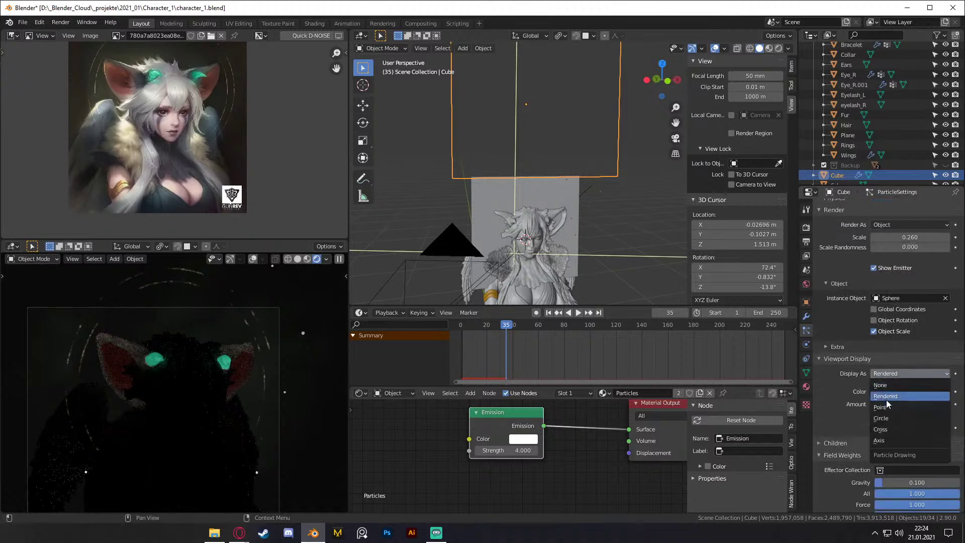
pyautogui.click(885, 408)
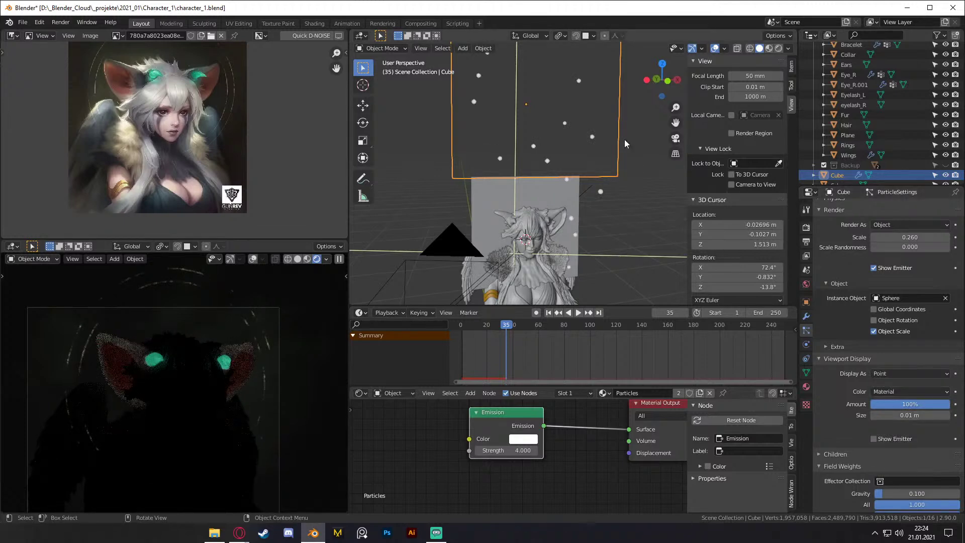
pyautogui.click(632, 173)
pyautogui.click(609, 153)
# Step: Set the emitter cube's particle number to 1000
pyautogui.scroll(15, 872, 285)
pyautogui.click(916, 295)
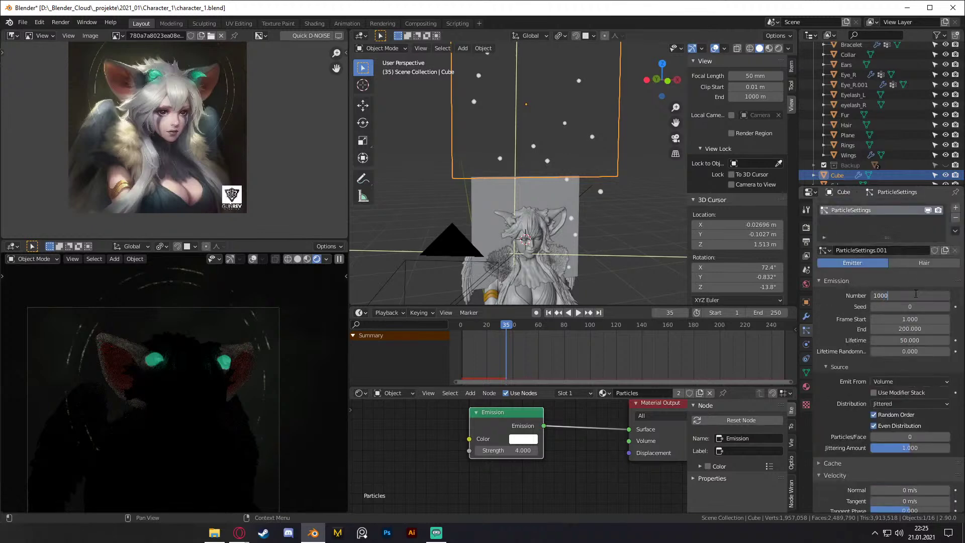
pyautogui.write('0')
pyautogui.press('Return')
# Step: Replay the particle animation from the first frame to frame 41 and inspect how the particles spread around the character
pyautogui.click(548, 312)
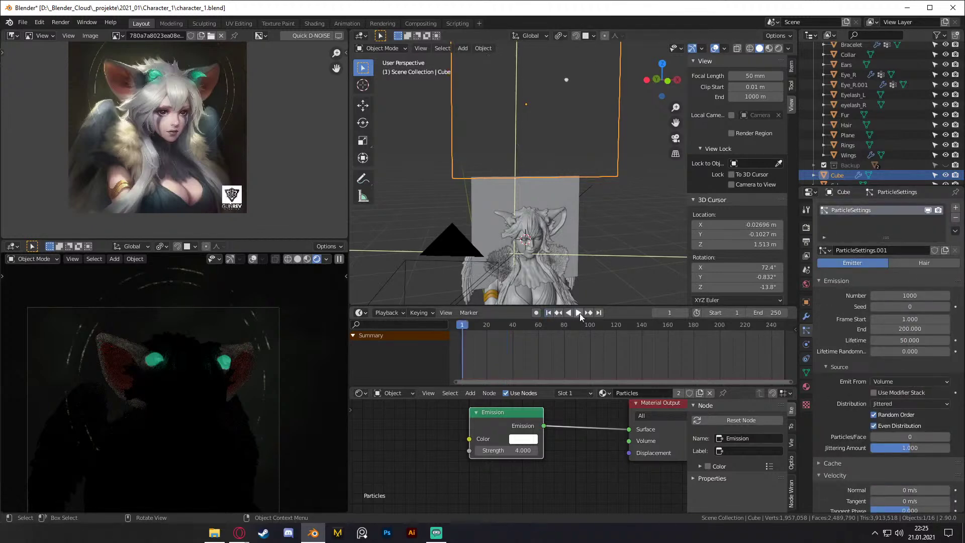
pyautogui.click(578, 313)
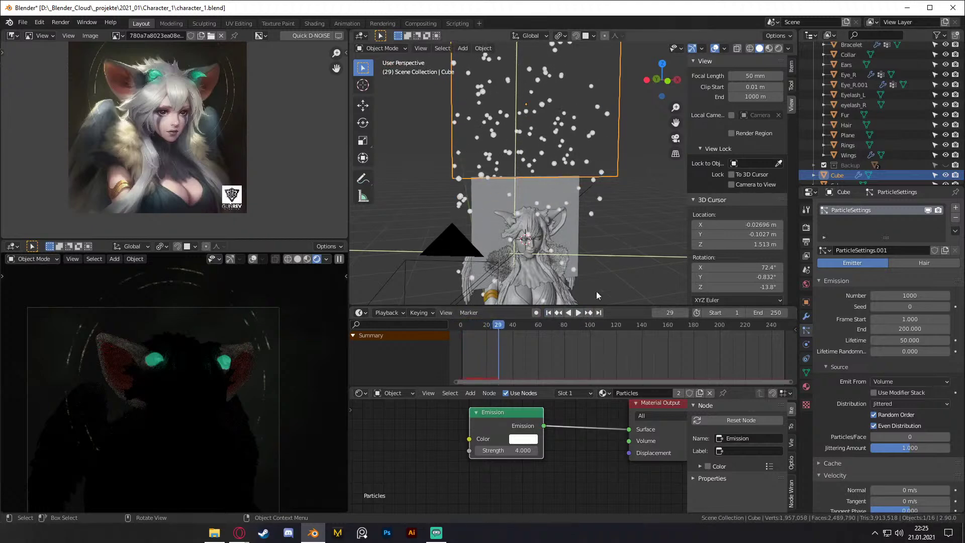
pyautogui.click(579, 312)
pyautogui.click(578, 312)
pyautogui.moveTo(597, 251); pyautogui.dragTo(628, 197, button='middle')
pyautogui.scroll(-2, 622, 174)
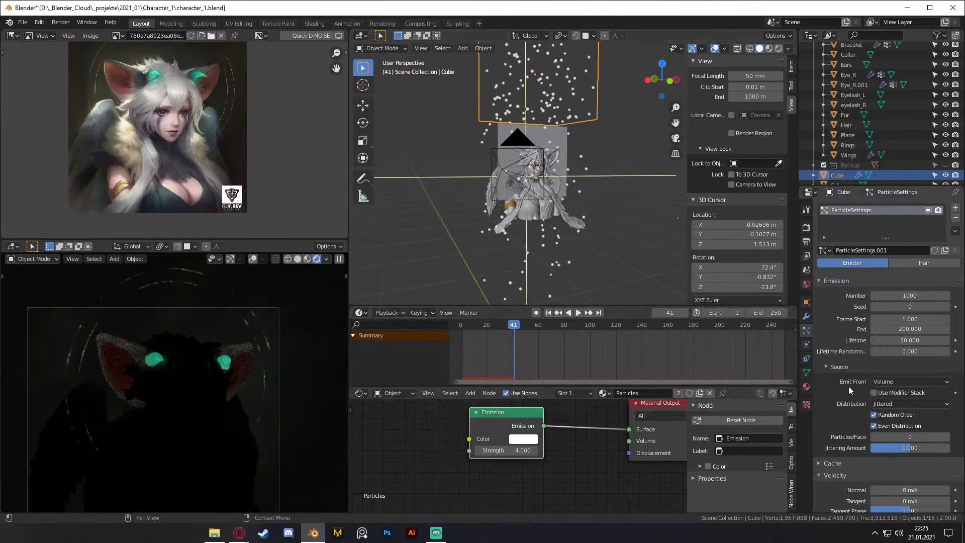
# Step: Switch the particles' viewport display back to Rendered
pyautogui.scroll(-7, 837, 383)
pyautogui.scroll(-2, 834, 377)
pyautogui.scroll(2, 835, 367)
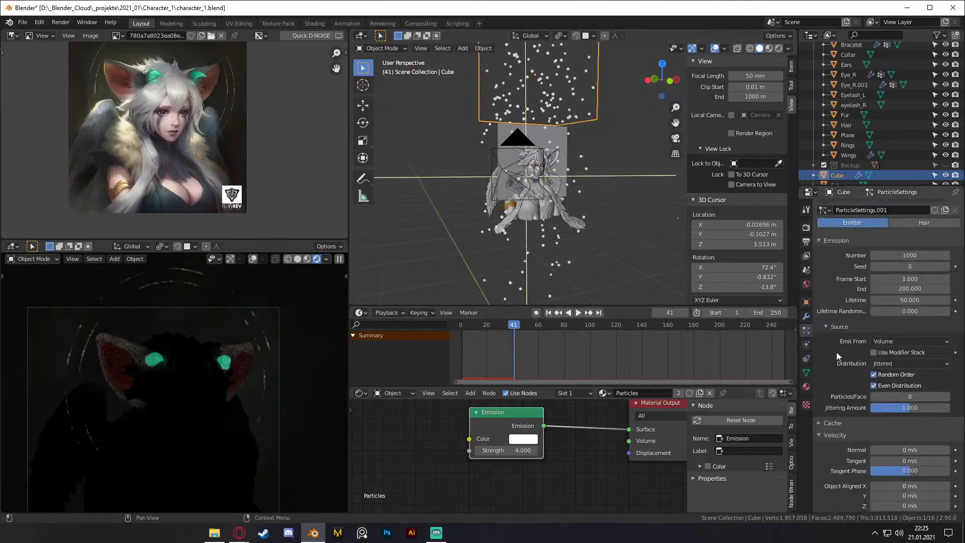
pyautogui.scroll(-1, 837, 347)
pyautogui.scroll(-4, 837, 336)
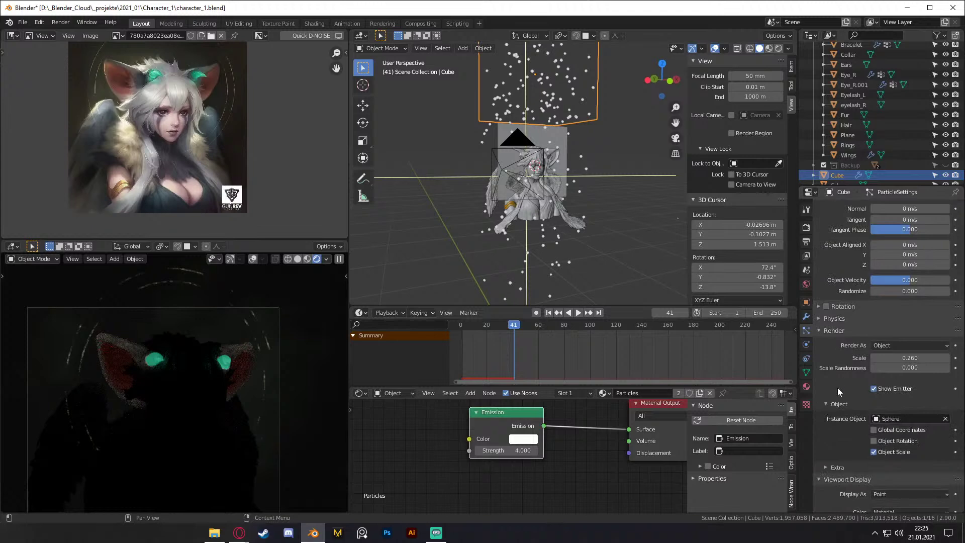
pyautogui.scroll(-9, 837, 387)
pyautogui.click(884, 353)
pyautogui.click(886, 373)
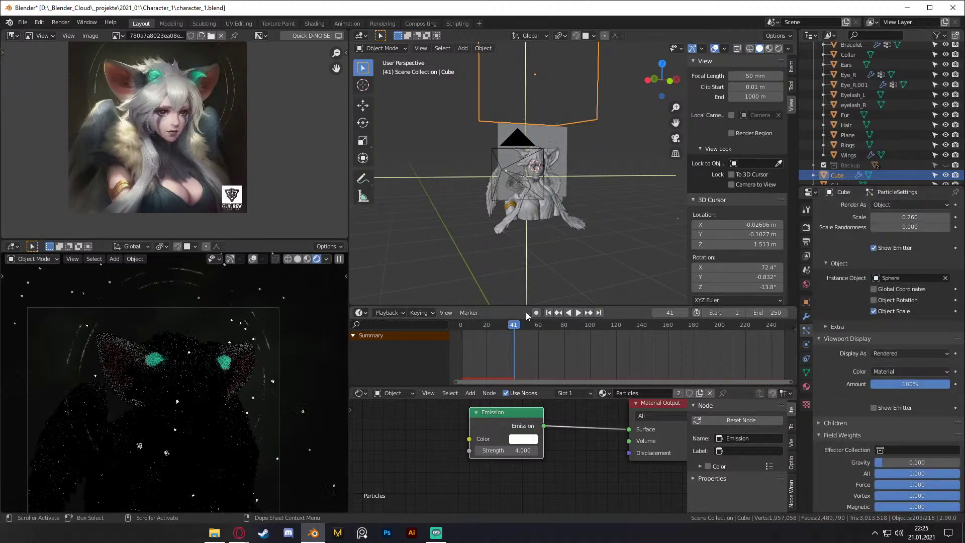
# Step: Try particle render scales of 0.1 and 0.05 for the emitter cube's sphere instances
pyautogui.moveTo(584, 213); pyautogui.dragTo(602, 233, button='middle')
pyautogui.scroll(7, 843, 364)
pyautogui.click(904, 356)
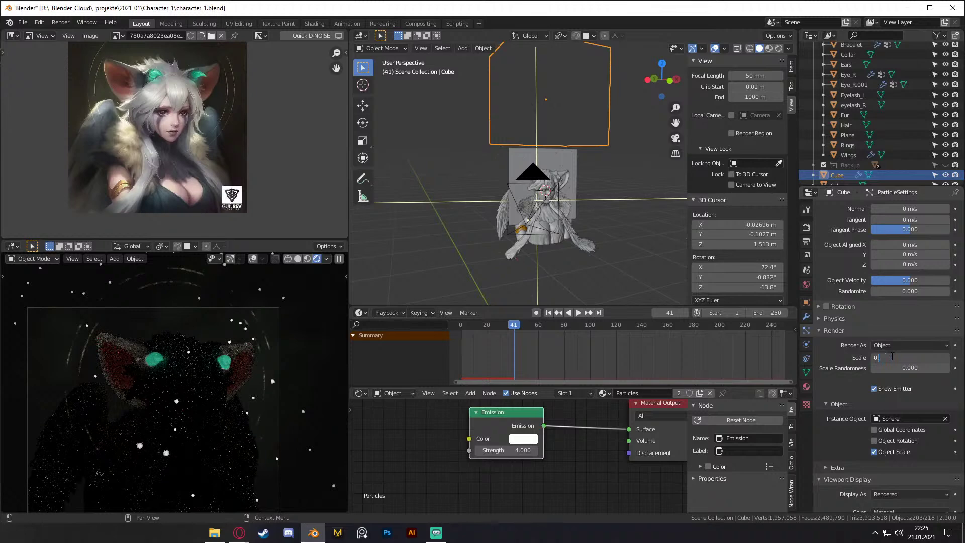
pyautogui.press('Return')
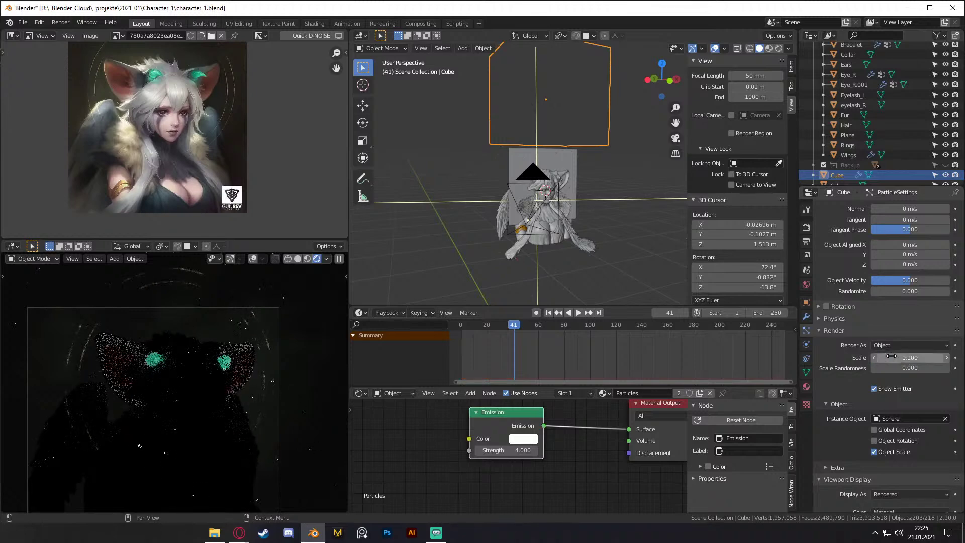
pyautogui.click(906, 357)
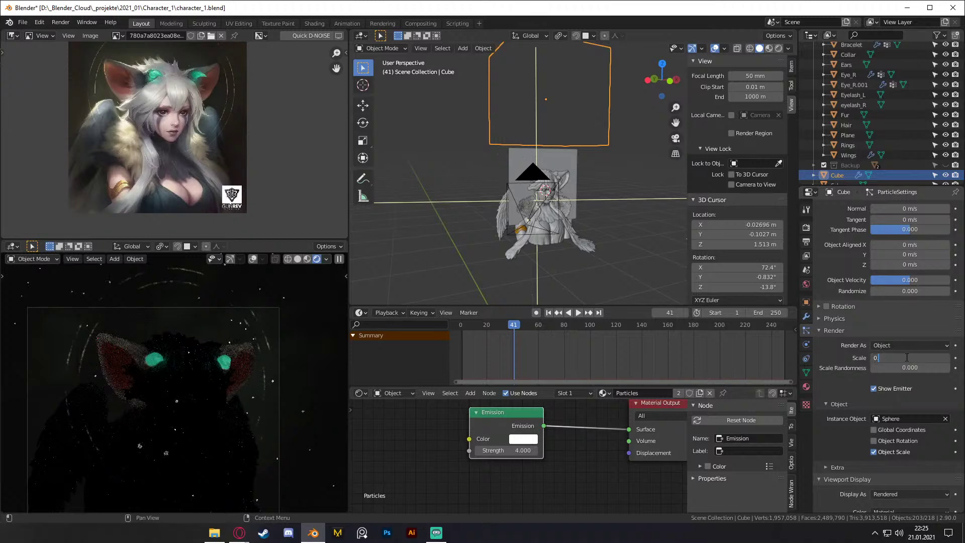
pyautogui.write('5')
pyautogui.press('Return')
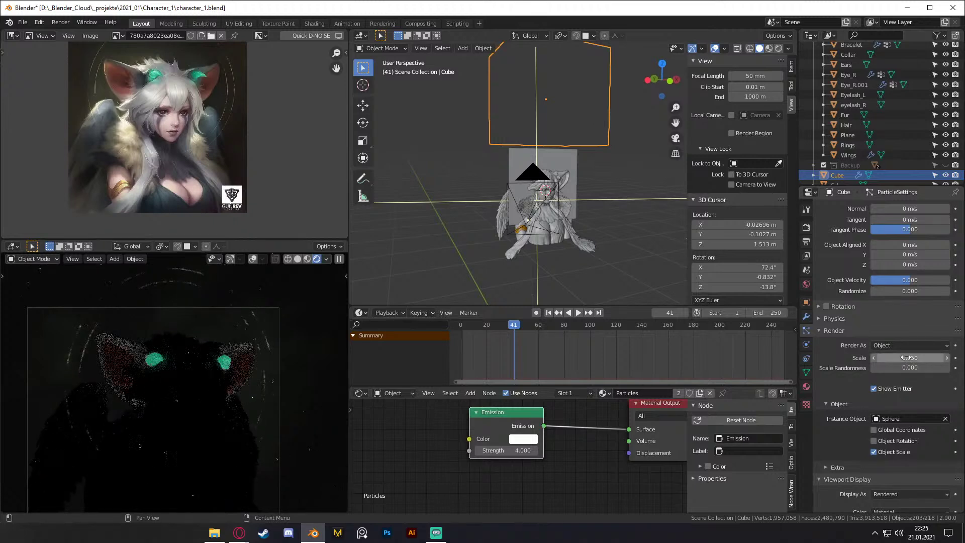
# Step: Set the render scale of the emitter cube's particles to 0.025
pyautogui.click(905, 357)
pyautogui.click(907, 357)
pyautogui.write('25')
pyautogui.press('Return')
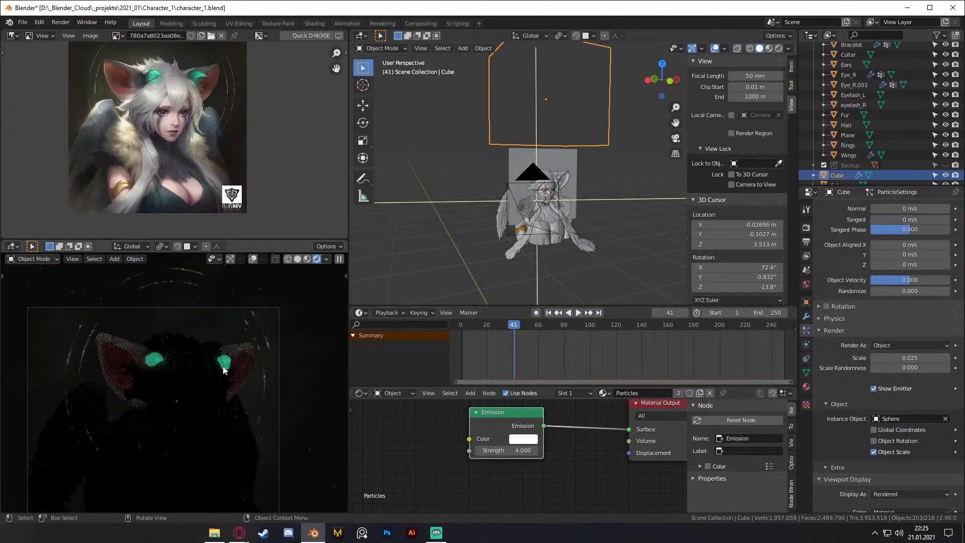
# Step: Set the emitter cube's particle number to 5000 and replay the animation from the first frame to frame 33
pyautogui.moveTo(610, 206); pyautogui.dragTo(599, 229, button='middle')
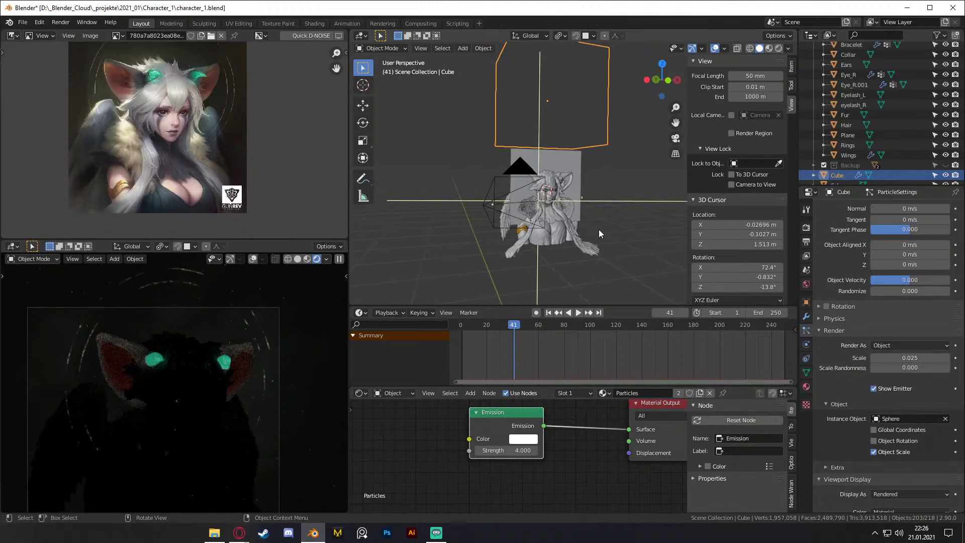
pyautogui.click(613, 176)
pyautogui.click(591, 134)
pyautogui.scroll(6, 833, 274)
pyautogui.scroll(8, 833, 274)
pyautogui.click(906, 293)
pyautogui.write('5000')
pyautogui.press('Return')
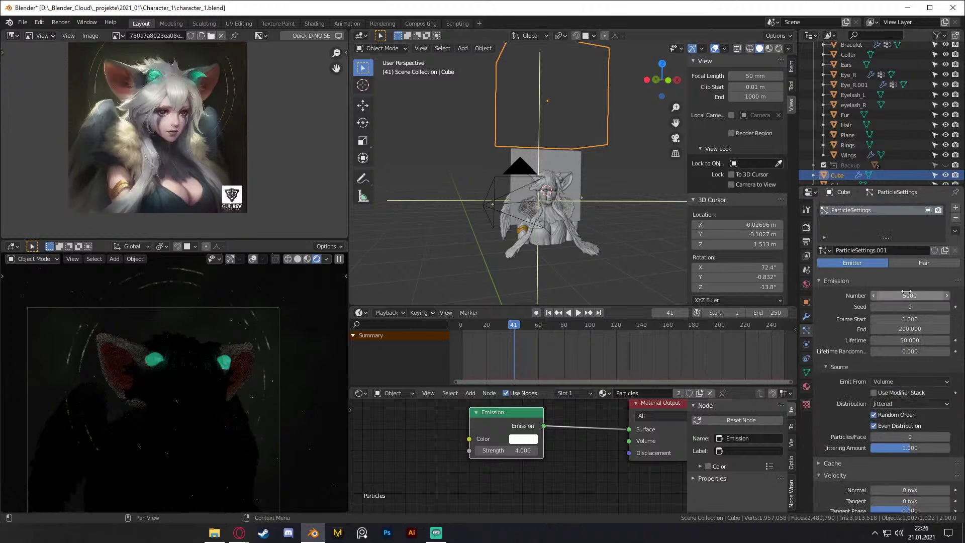
pyautogui.click(548, 312)
pyautogui.click(577, 312)
pyautogui.click(578, 315)
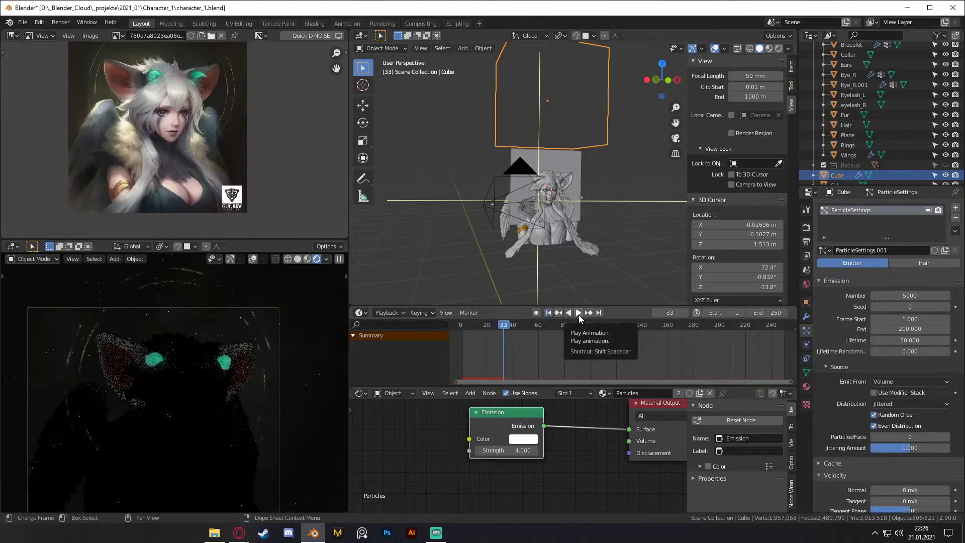
# Step: Tint the Particles material's emission colour pale green, with hue 0.316 and saturation 0.172
pyautogui.scroll(-2, 599, 252)
pyautogui.keyDown('shift'); pyautogui.moveTo(623, 232); pyautogui.dragTo(583, 218, button='middle'); pyautogui.keyUp('shift')
pyautogui.scroll(2, 641, 231)
pyautogui.click(655, 249)
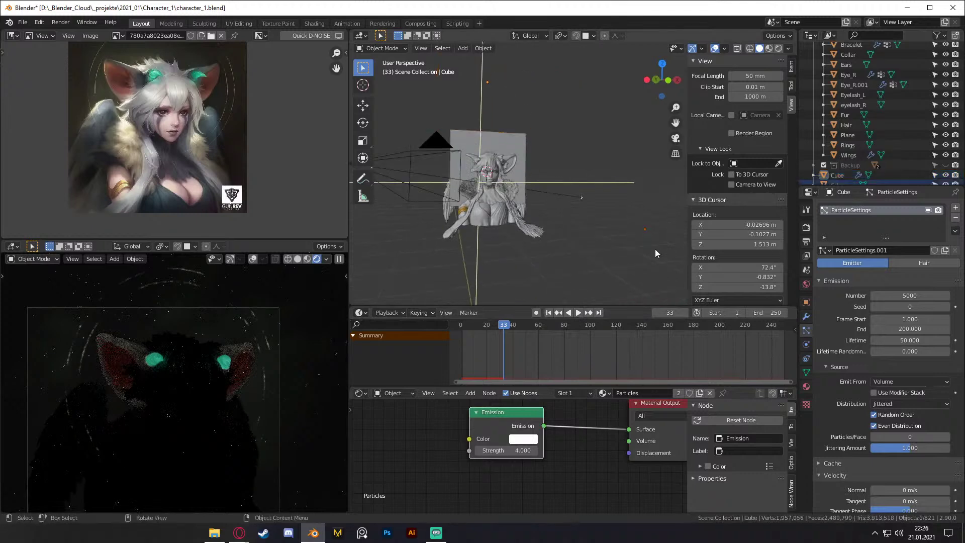
pyautogui.click(530, 437)
pyautogui.moveTo(555, 323); pyautogui.dragTo(548, 322)
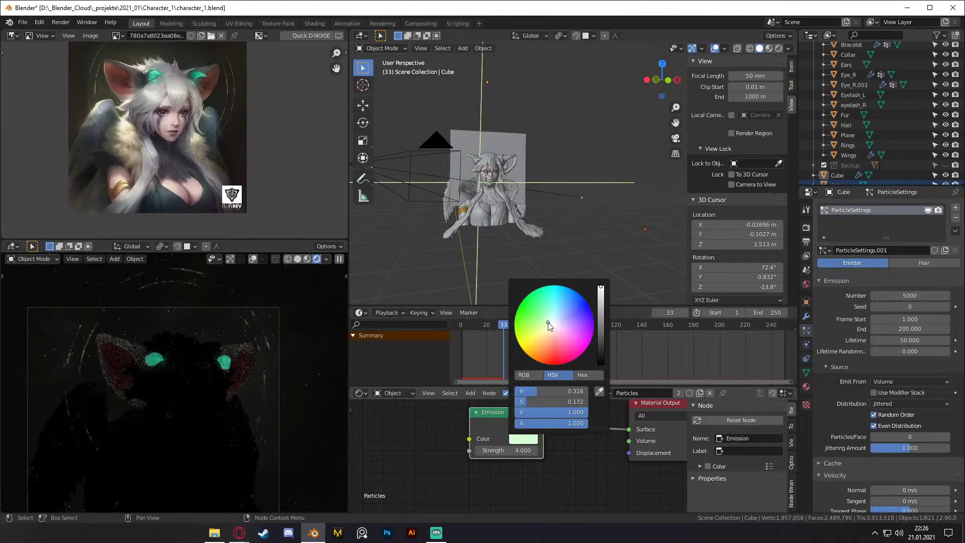
pyautogui.scroll(-2, 613, 246)
pyautogui.keyDown('shift'); pyautogui.moveTo(580, 241); pyautogui.dragTo(611, 215, button='middle'); pyautogui.keyUp('shift')
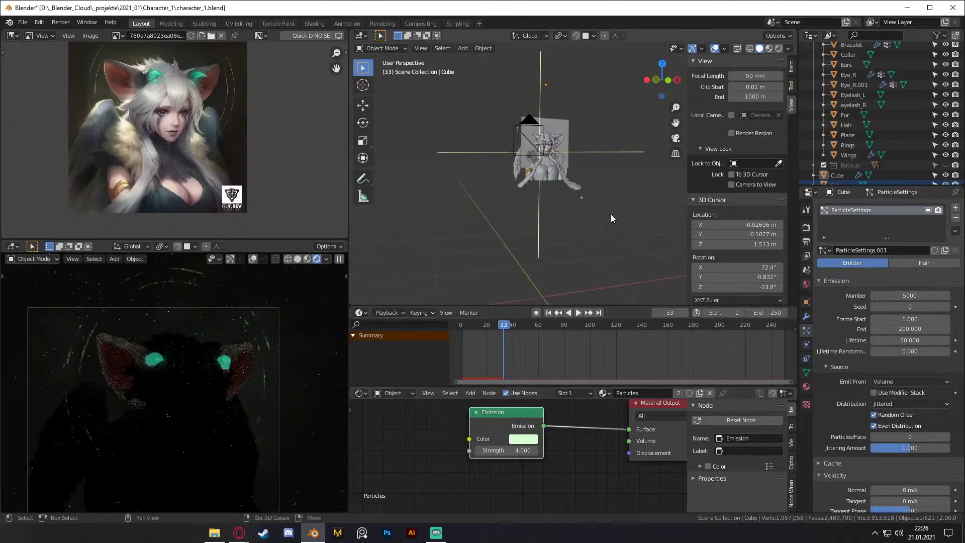
# Step: Make the Licht collection visible in the viewport again and save the project file
pyautogui.scroll(-1, 170, 427)
pyautogui.keyDown('shift'); pyautogui.moveTo(174, 412); pyautogui.dragTo(173, 379, button='middle'); pyautogui.keyUp('shift')
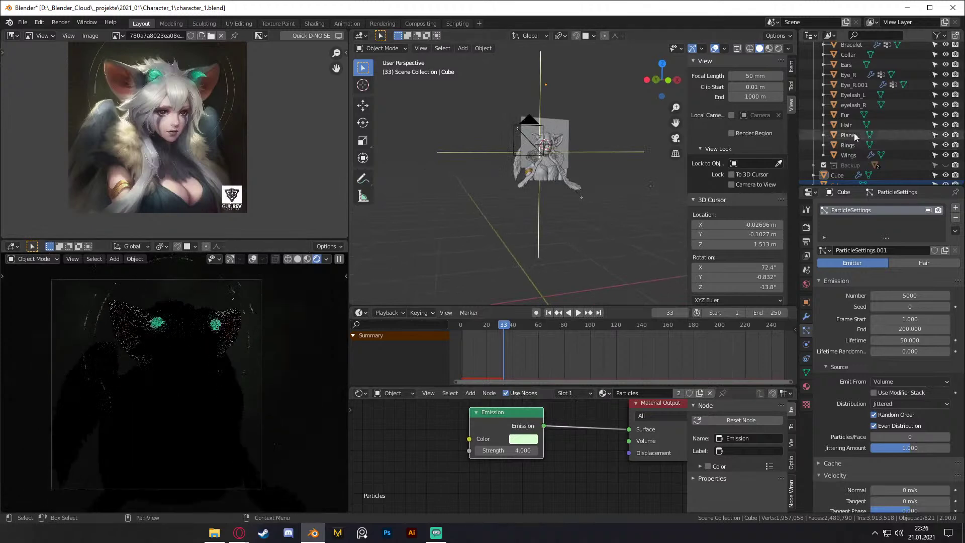
pyautogui.scroll(5, 882, 132)
pyautogui.click(945, 78)
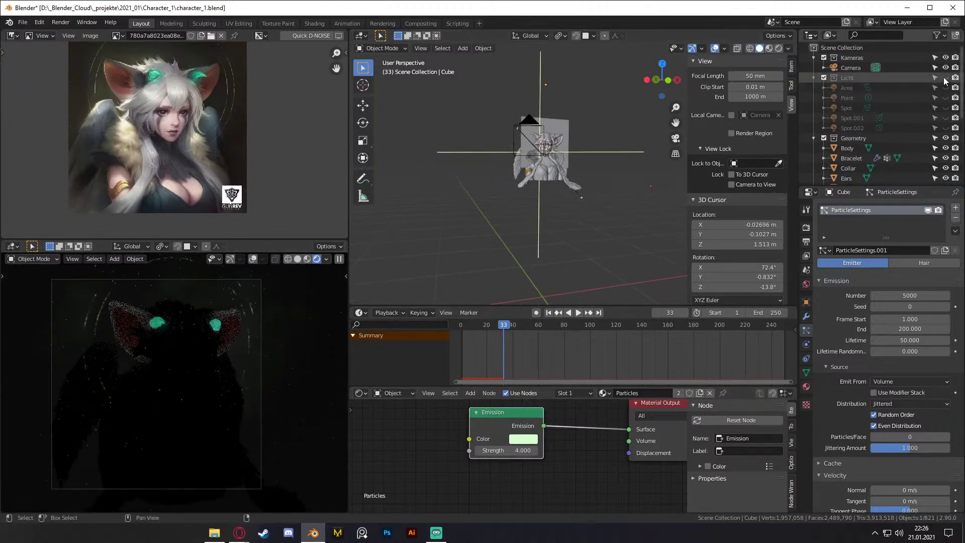
pyautogui.click(945, 78)
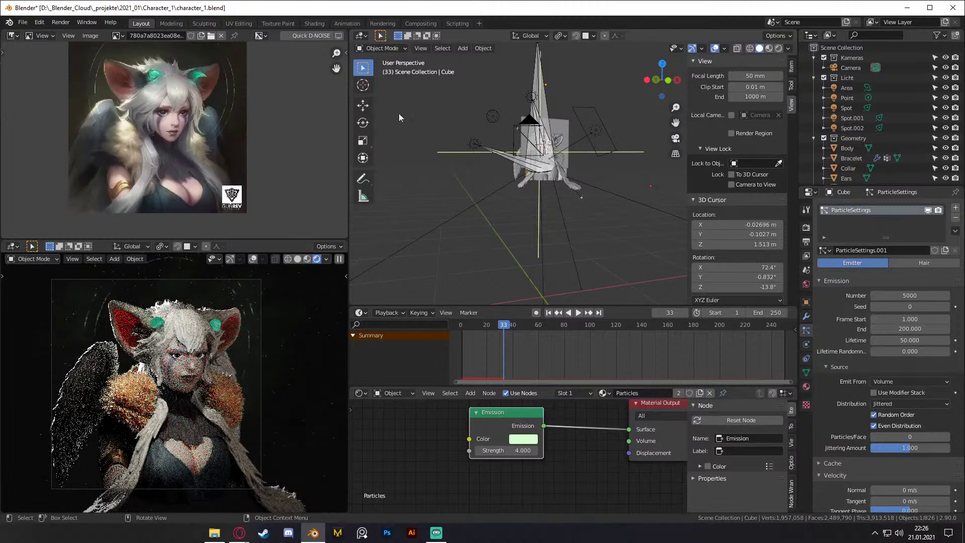
pyautogui.click(22, 22)
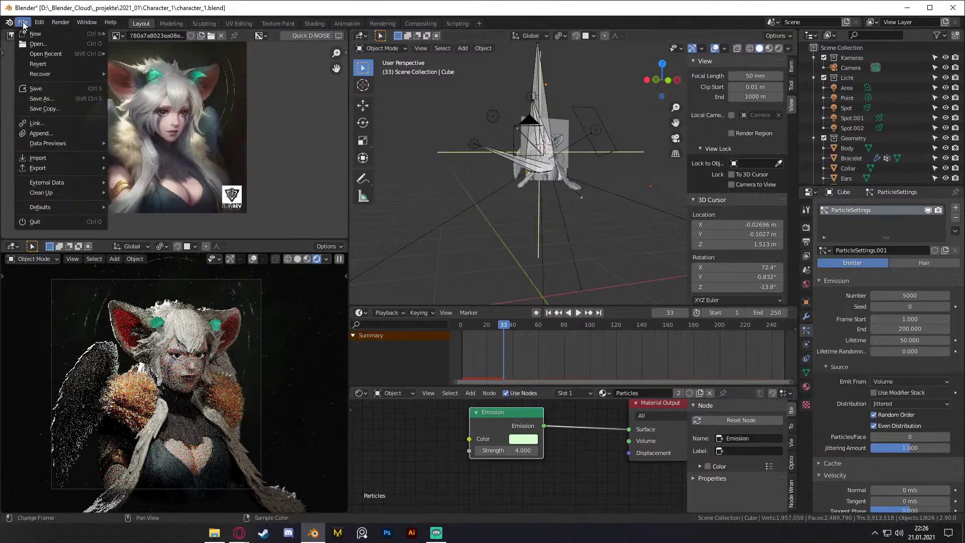
pyautogui.click(35, 94)
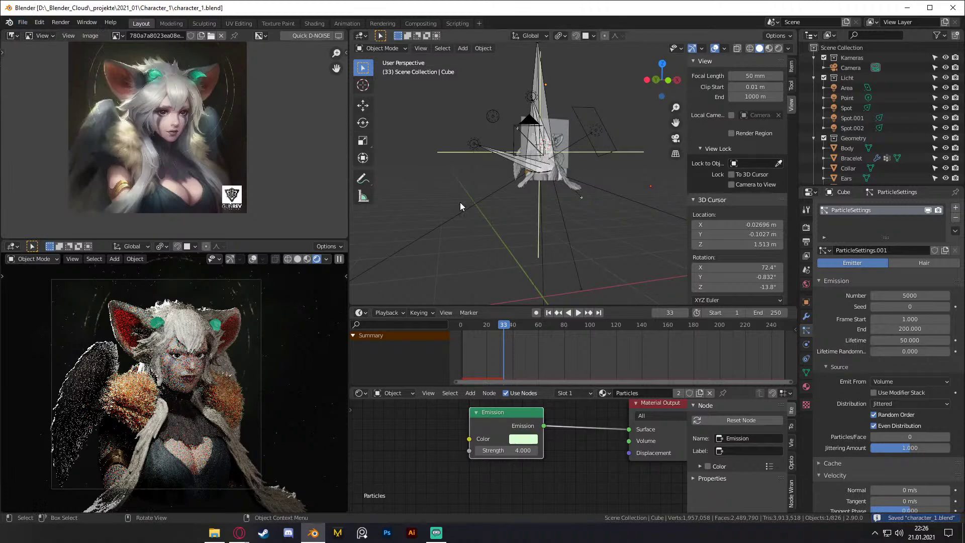
# Step: Move both of the character's eyeballs down about 0.001 m along the global Z axis
pyautogui.scroll(4, 160, 361)
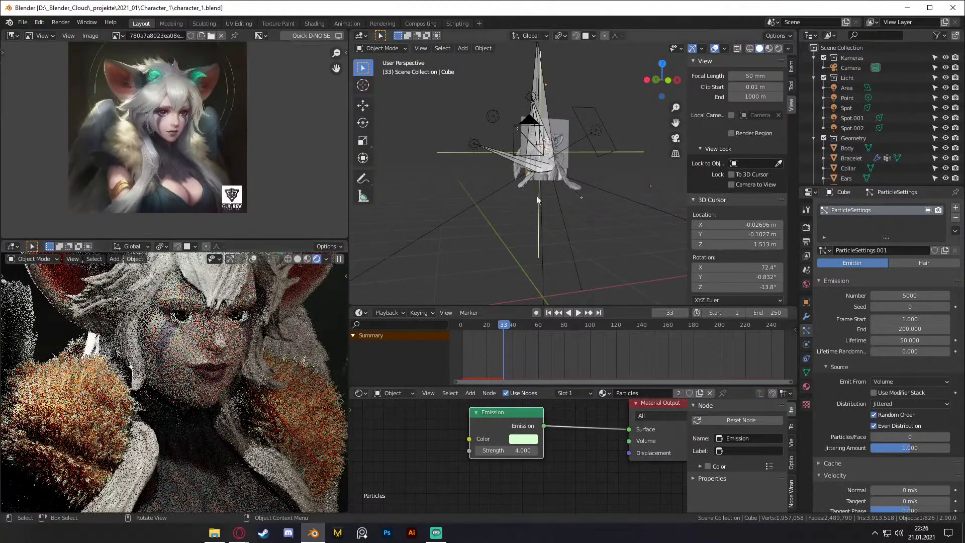
pyautogui.scroll(5, 556, 160)
pyautogui.scroll(5, 622, 209)
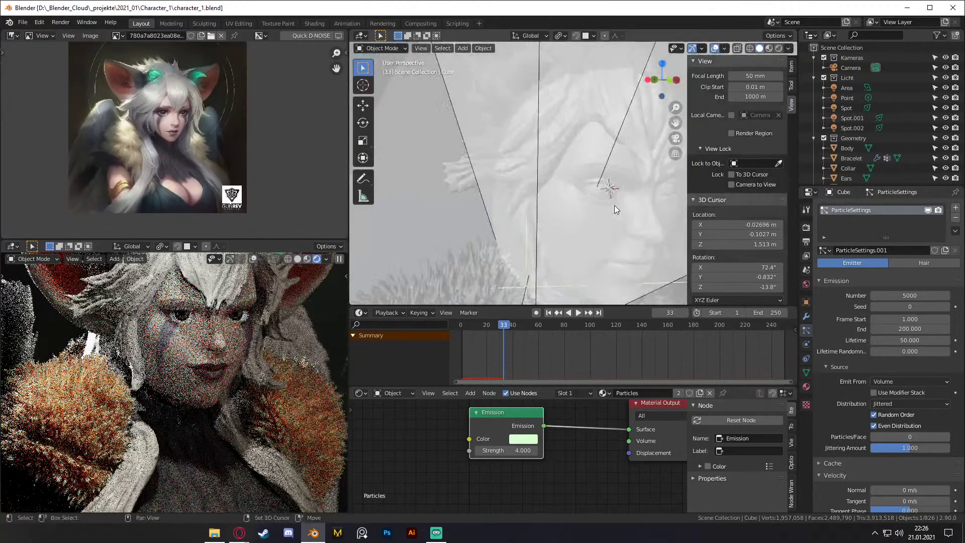
pyautogui.scroll(-4, 614, 205)
pyautogui.scroll(-4, 587, 206)
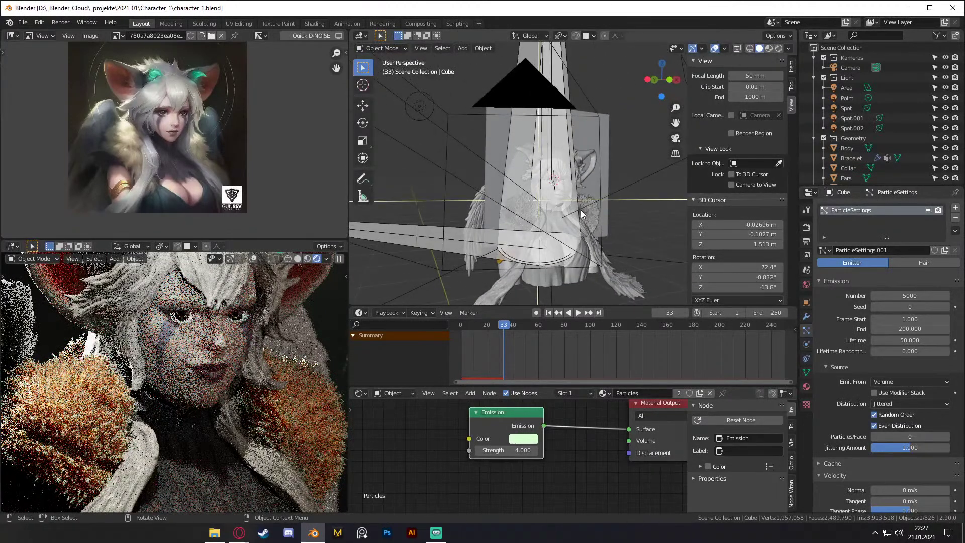
pyautogui.scroll(10, 578, 209)
pyautogui.click(619, 169)
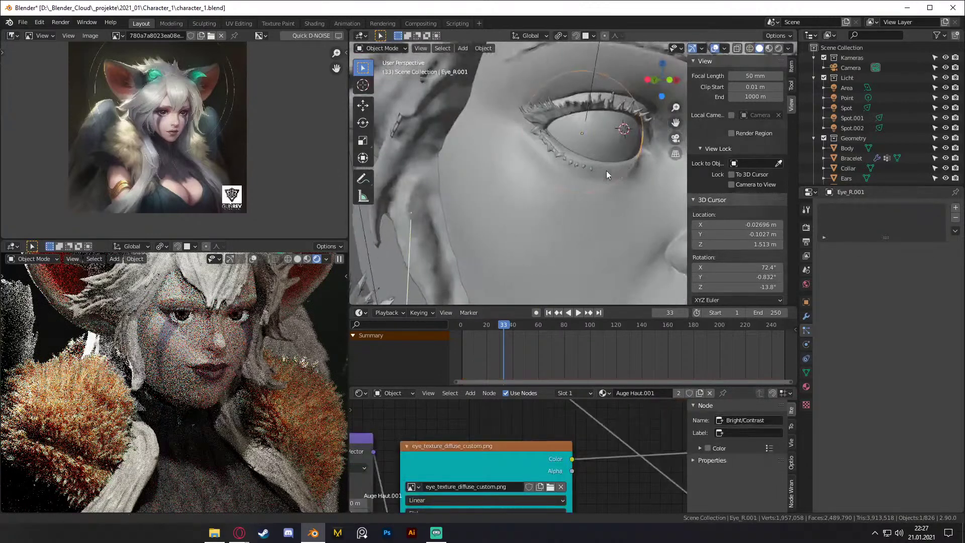
pyautogui.keyDown('shift'); pyautogui.click(578, 164); pyautogui.keyUp('shift')
pyautogui.scroll(-3, 580, 167)
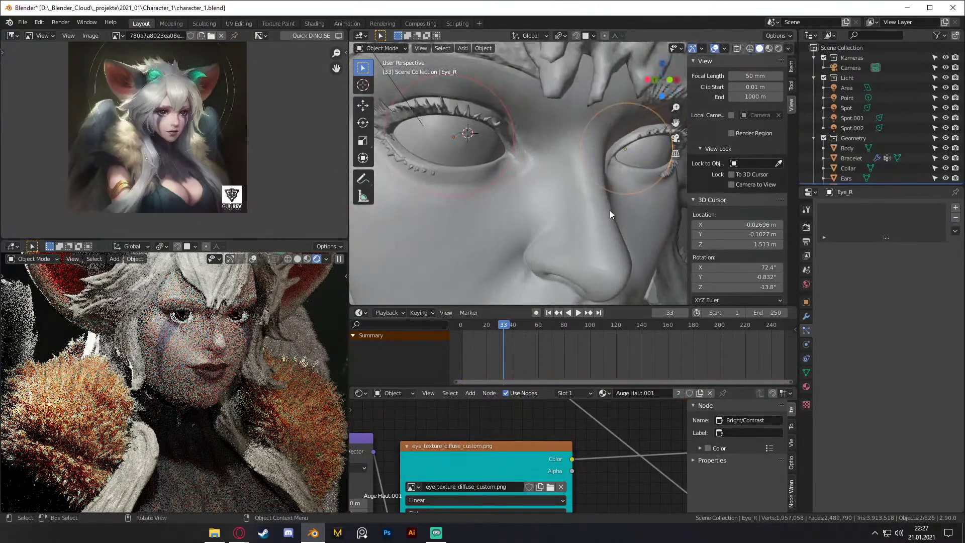
pyautogui.press('g')
pyautogui.press('z')
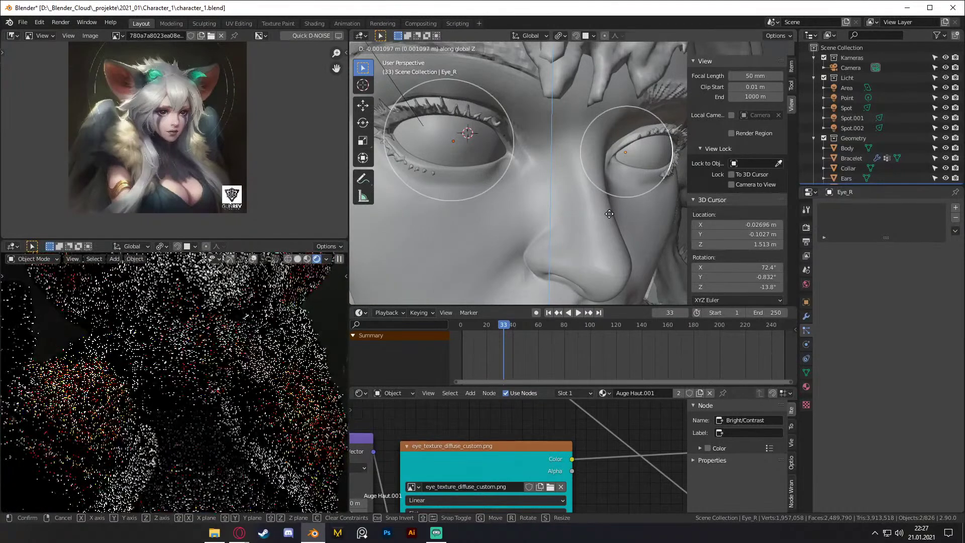
pyautogui.click(609, 213)
pyautogui.moveTo(616, 189); pyautogui.dragTo(607, 187, button='middle')
pyautogui.scroll(-7, 608, 188)
pyautogui.scroll(-6, 606, 189)
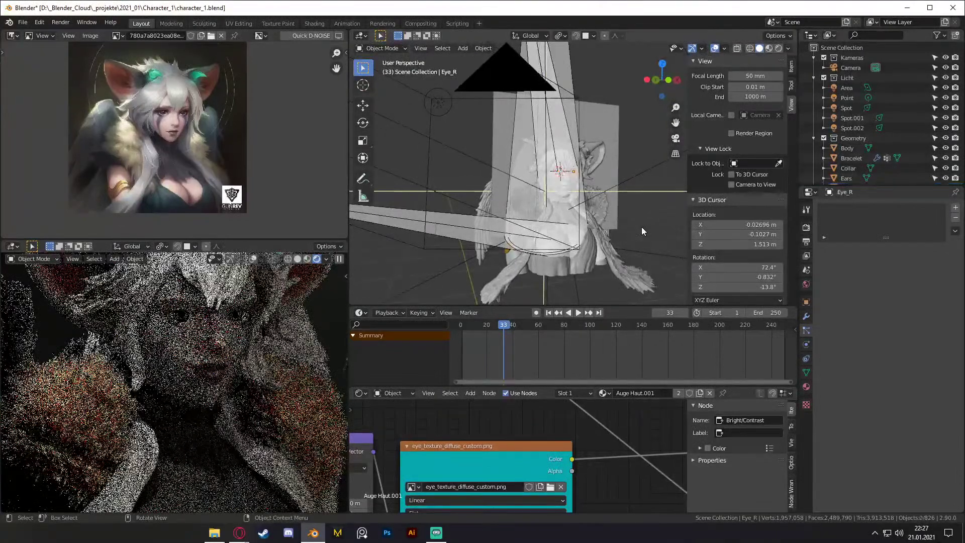
# Step: Save the project file character_1.blend
pyautogui.scroll(-5, 540, 213)
pyautogui.moveTo(539, 213); pyautogui.dragTo(568, 219, button='middle')
pyautogui.click(23, 22)
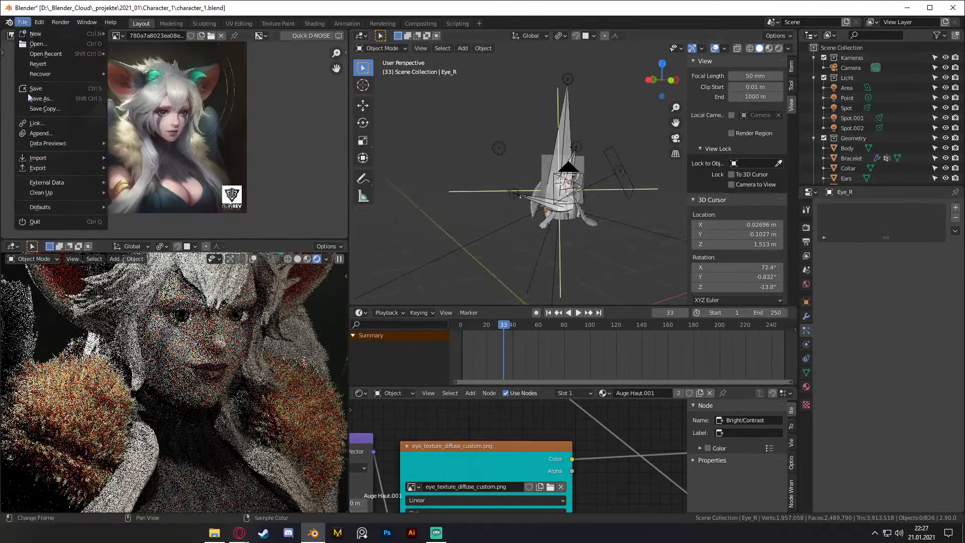
pyautogui.click(35, 89)
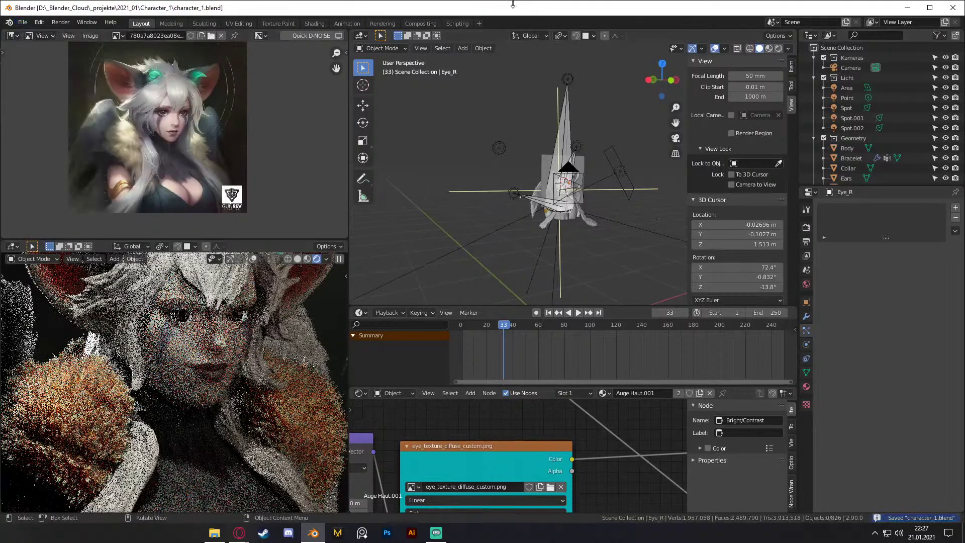
# Step: Set the Cycles render sample count to 32*8, giving 256 samples
pyautogui.click(806, 227)
pyautogui.click(917, 275)
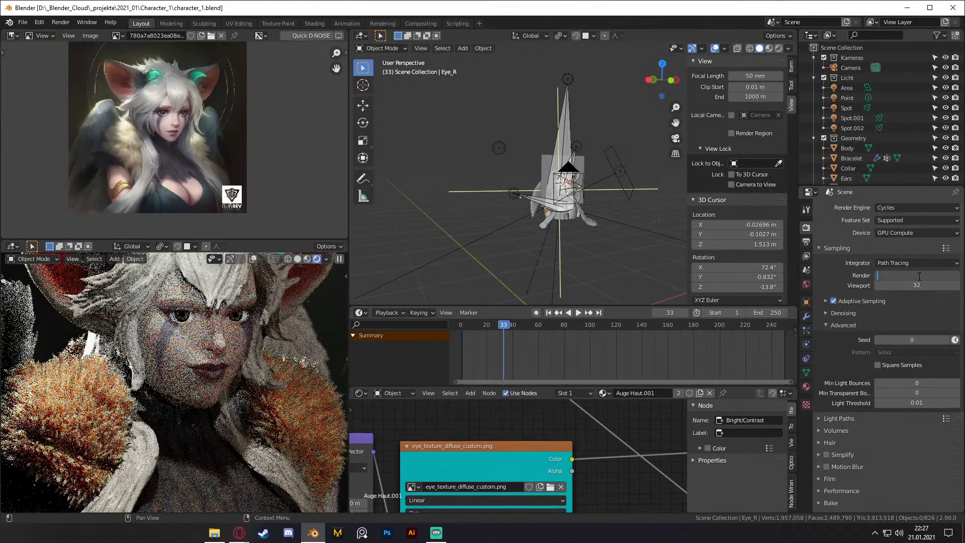
pyautogui.press('Escape')
pyautogui.click(918, 276)
pyautogui.write('32')
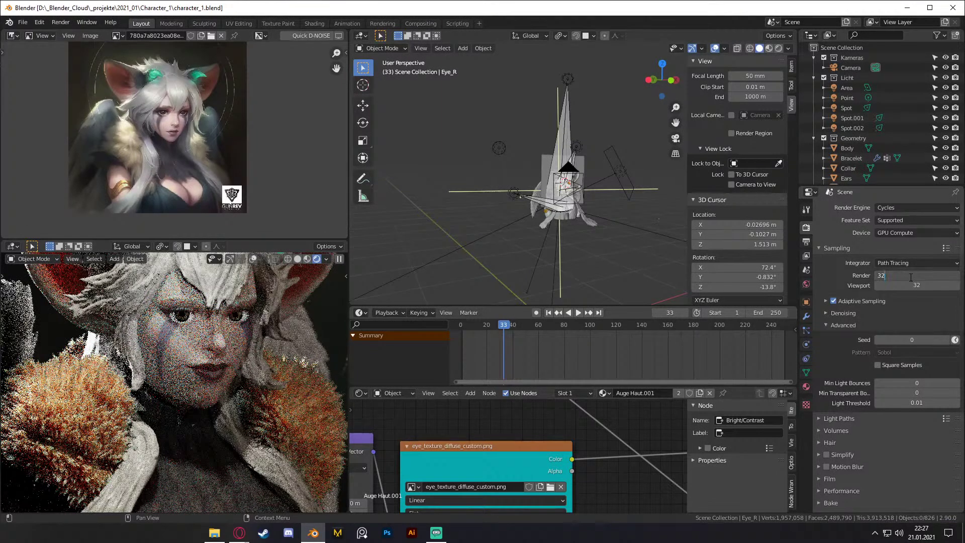
pyautogui.write('*8')
pyautogui.press('Return')
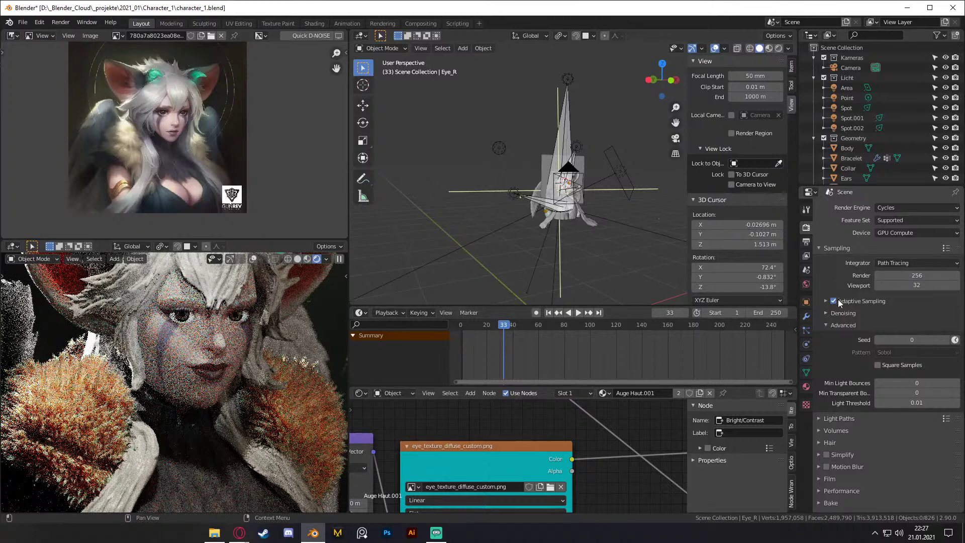
# Step: Set the output resolution percentage to 100% and save the project file
pyautogui.click(826, 313)
pyautogui.click(825, 312)
pyautogui.click(805, 255)
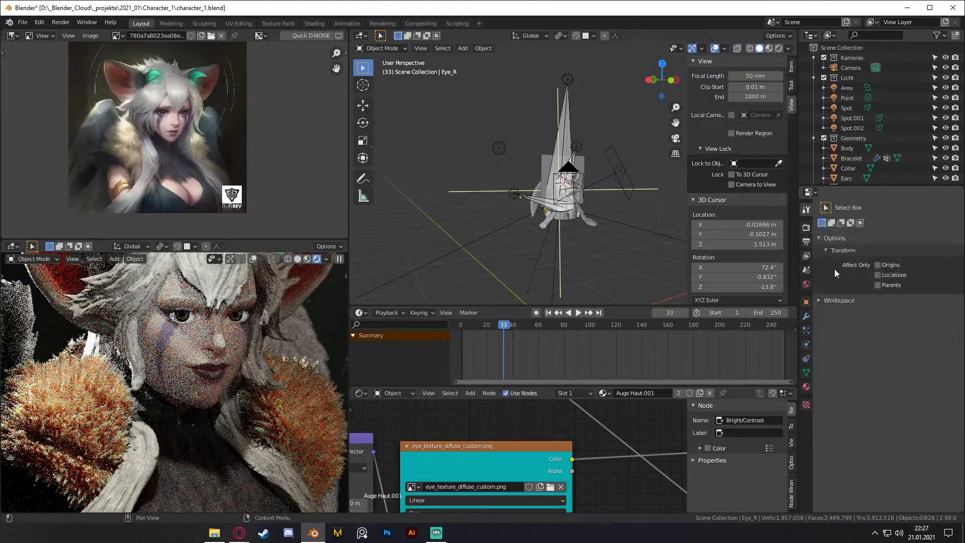
pyautogui.click(806, 244)
pyautogui.click(932, 240)
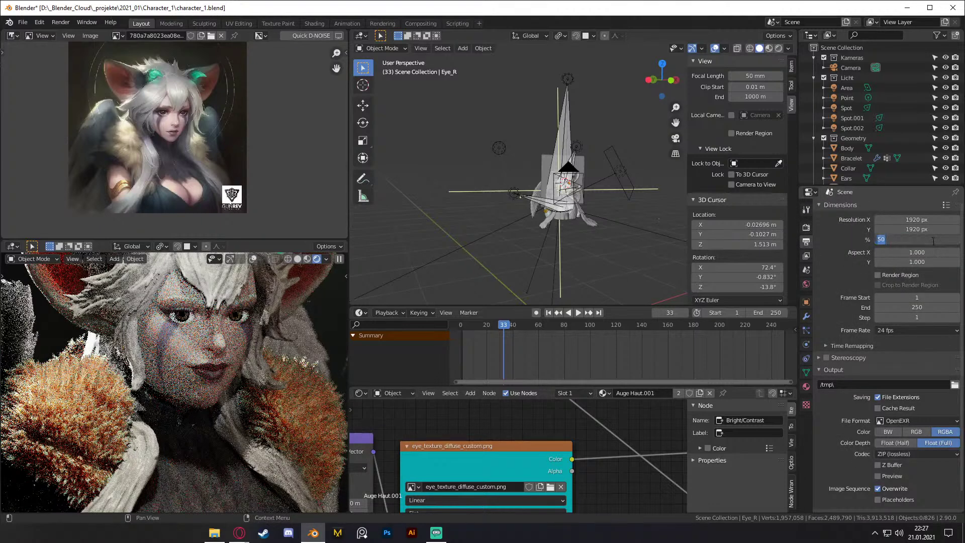
pyautogui.press('Return')
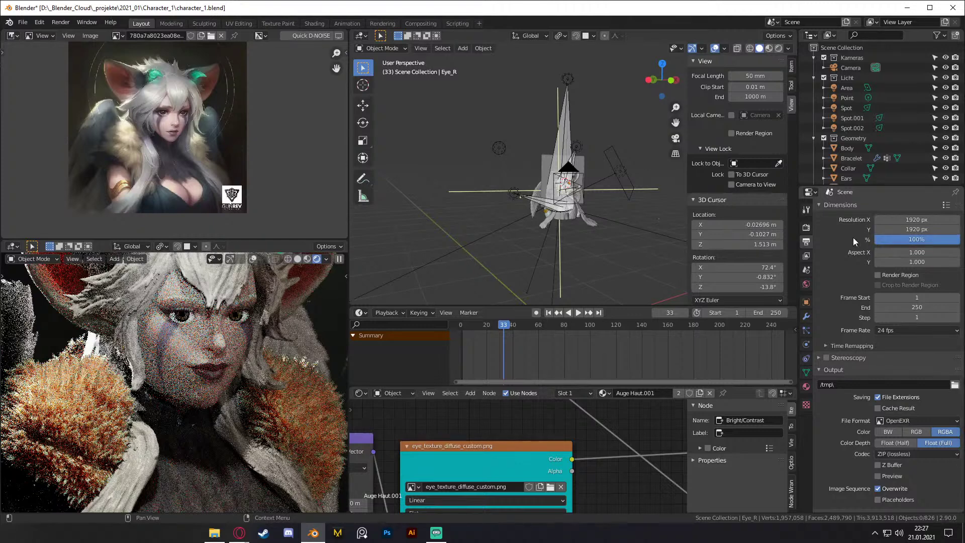
pyautogui.click(23, 23)
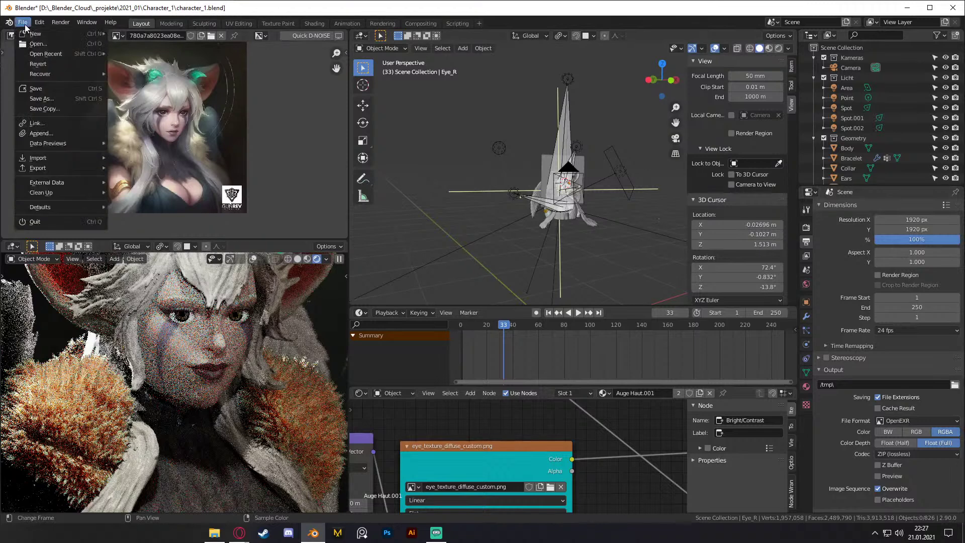
pyautogui.click(35, 89)
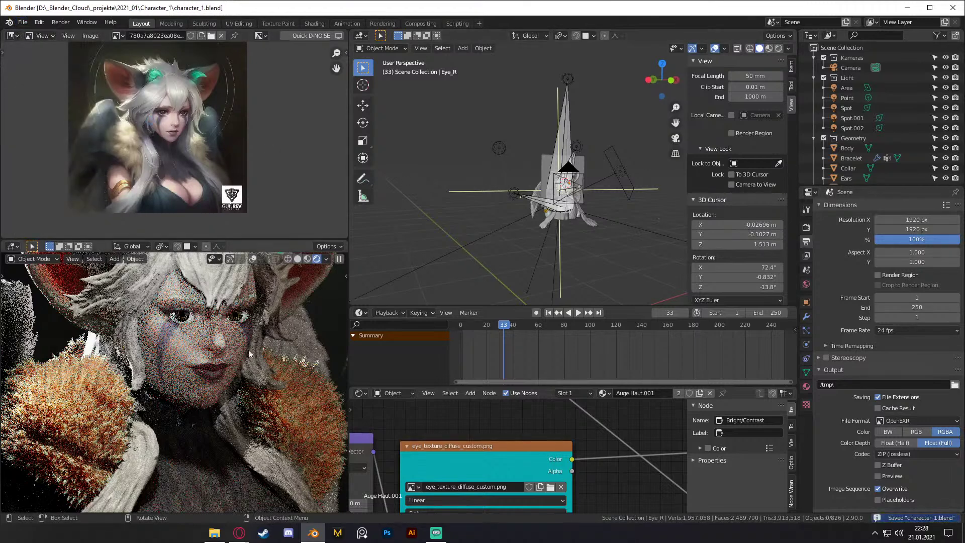
# Step: Set the output resolution percentage to 50% and save the project file
pyautogui.scroll(-5, 251, 346)
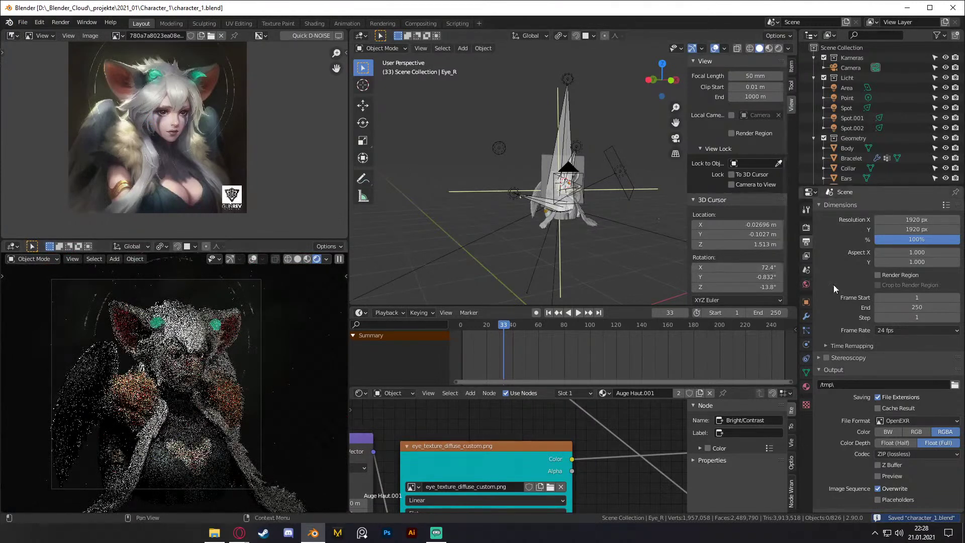
pyautogui.click(915, 239)
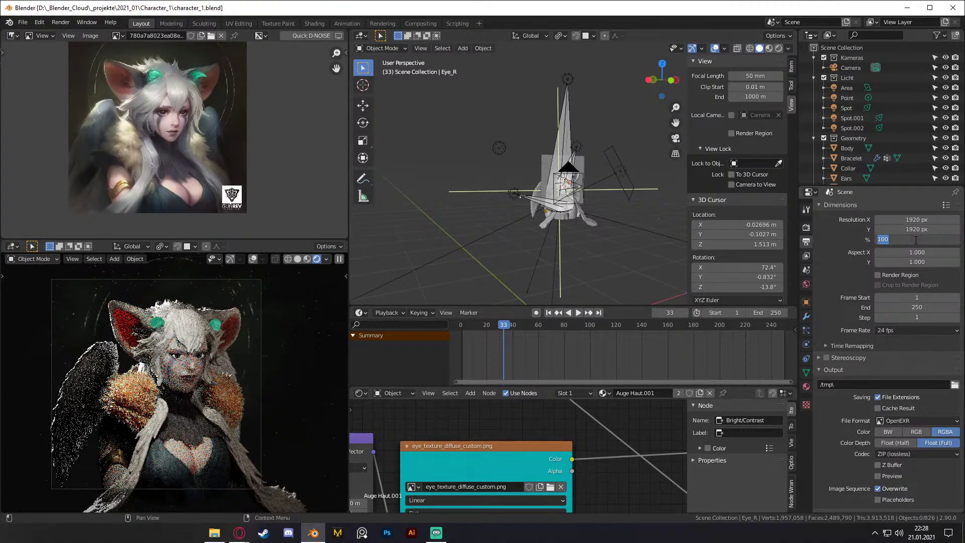
pyautogui.write('50')
pyautogui.press('Return')
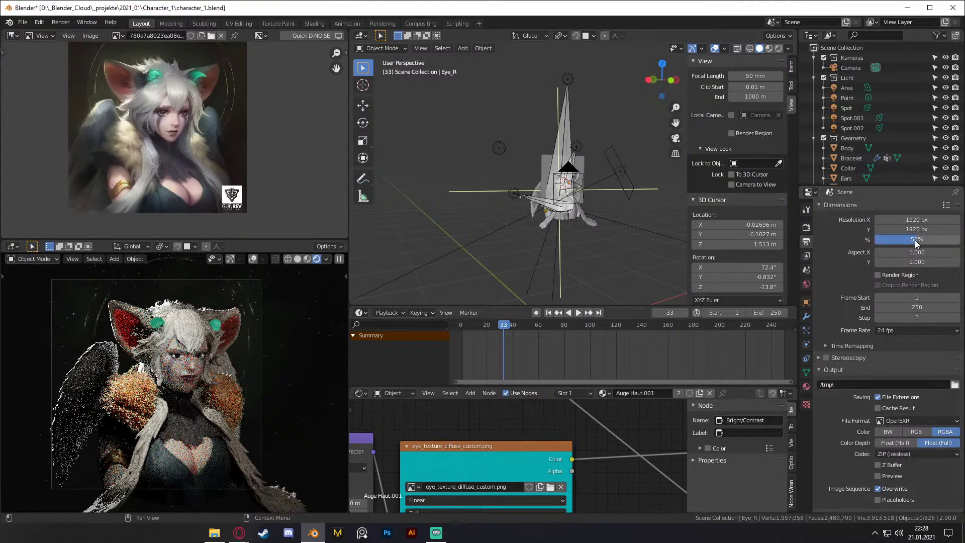
pyautogui.click(24, 23)
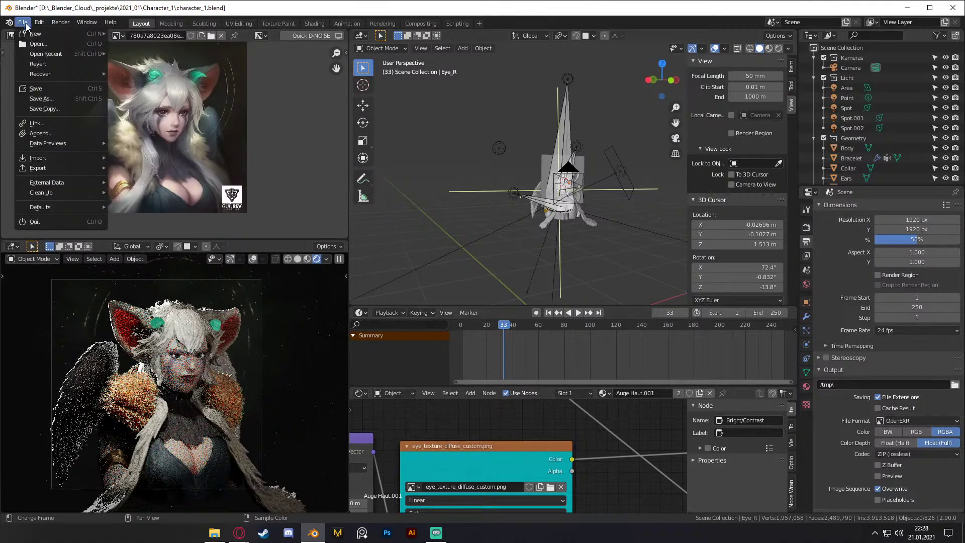
pyautogui.click(42, 89)
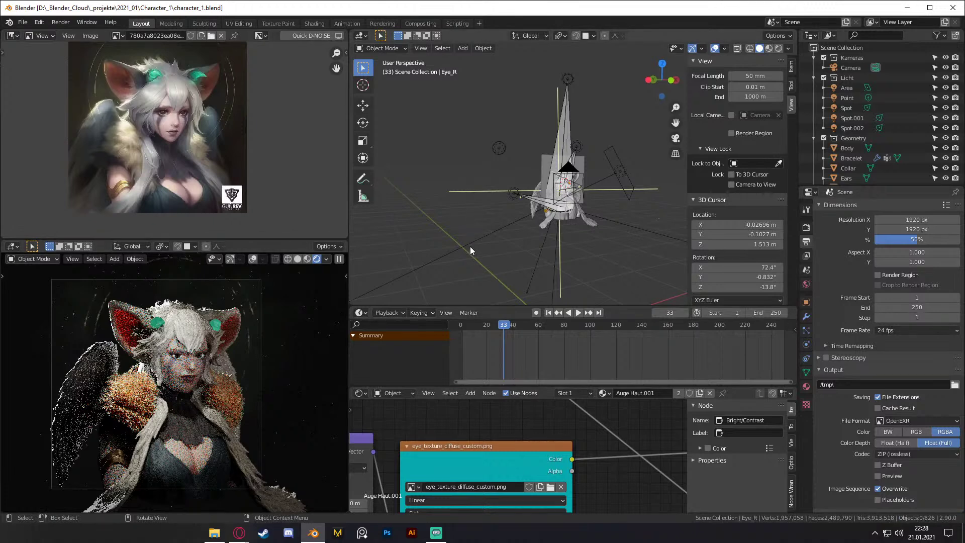
# Step: Start a test render of frame 33, check the first tile and cancel the render
pyautogui.click(60, 22)
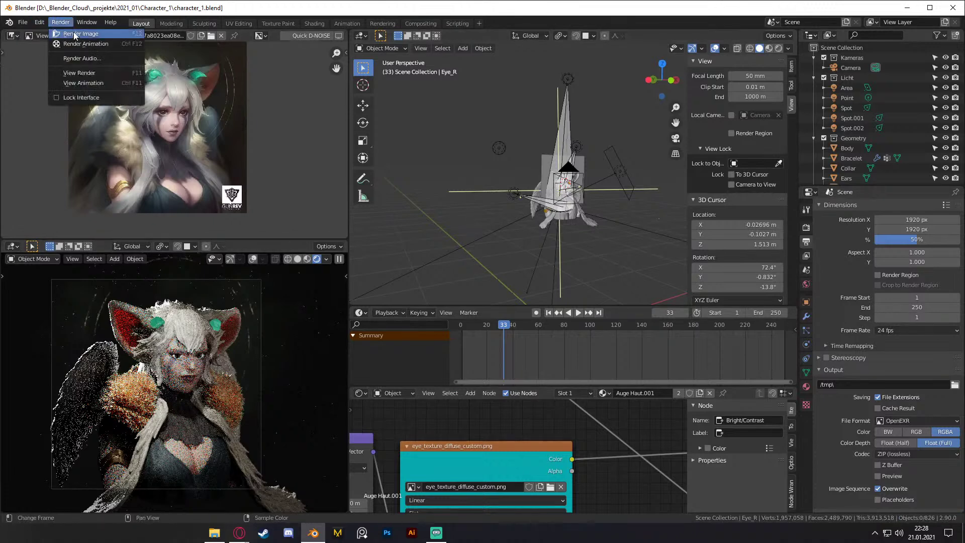
pyautogui.click(71, 32)
pyautogui.moveTo(296, 9); pyautogui.dragTo(523, 14)
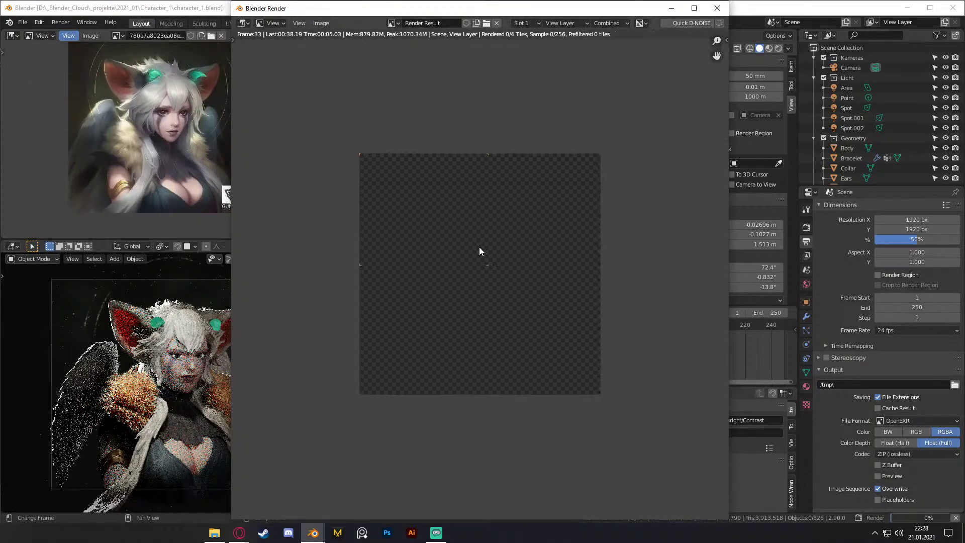
pyautogui.scroll(1, 480, 250)
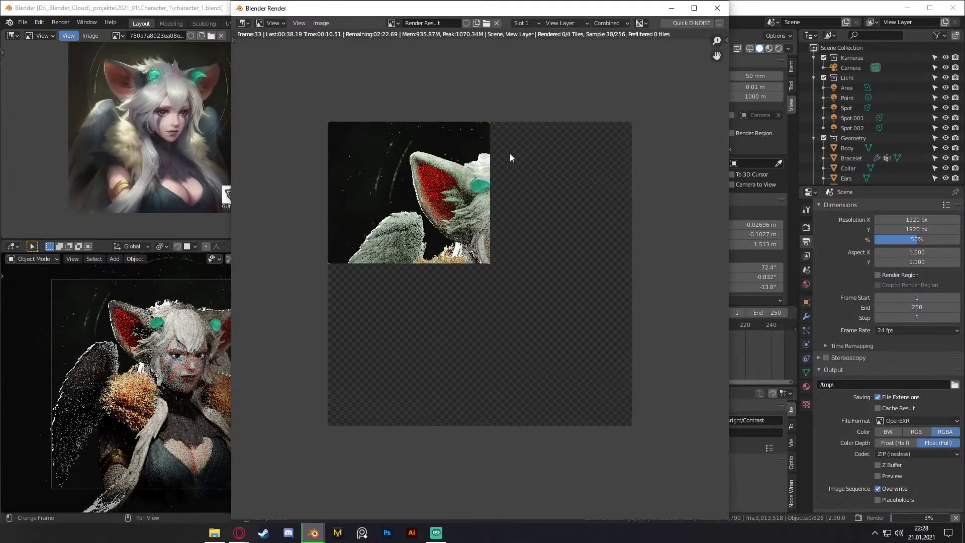
pyautogui.click(722, 12)
# Step: Exclude the Backup collection from rendering and hide the emitter Cube and the Sphere in the viewport
pyautogui.scroll(-1, 861, 117)
pyautogui.scroll(-5, 885, 140)
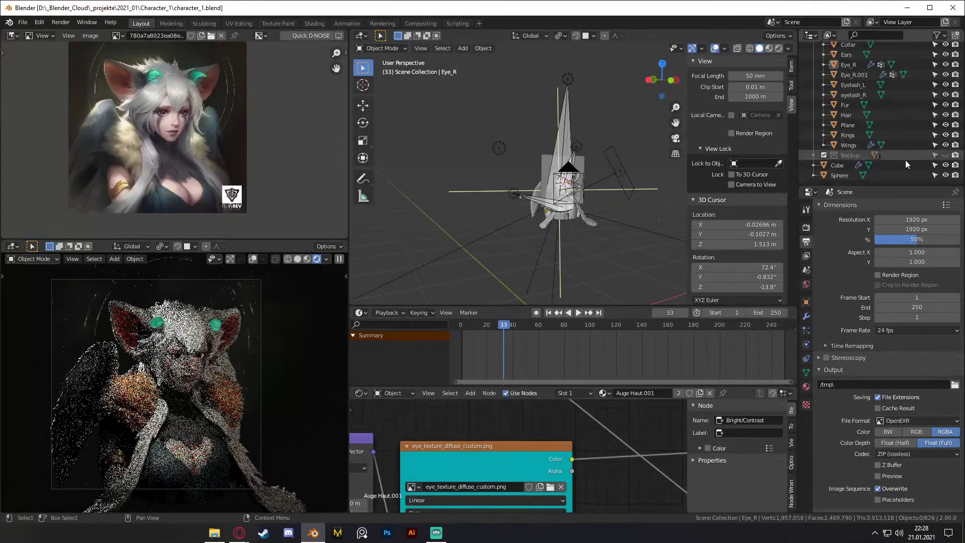
pyautogui.click(947, 154)
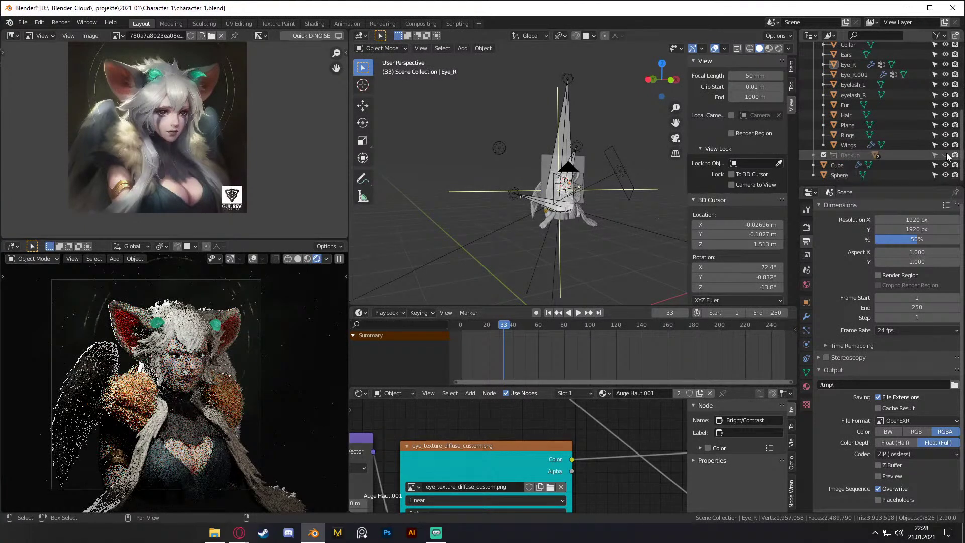
pyautogui.click(954, 156)
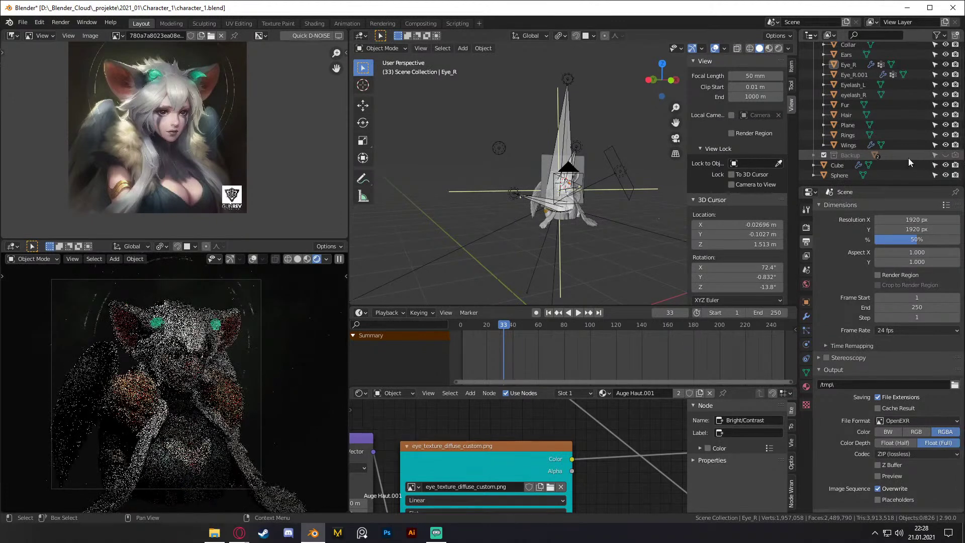
pyautogui.scroll(5, 909, 157)
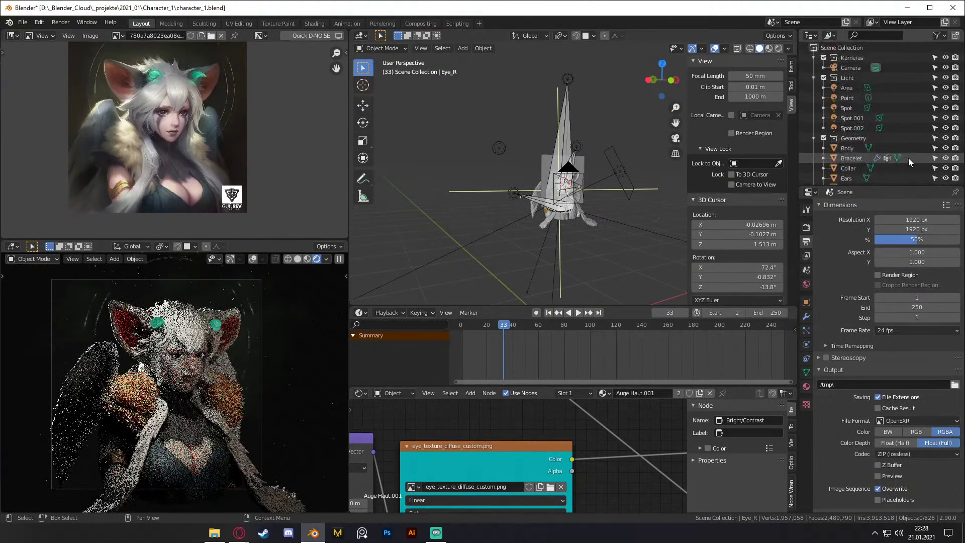
pyautogui.scroll(-6, 909, 157)
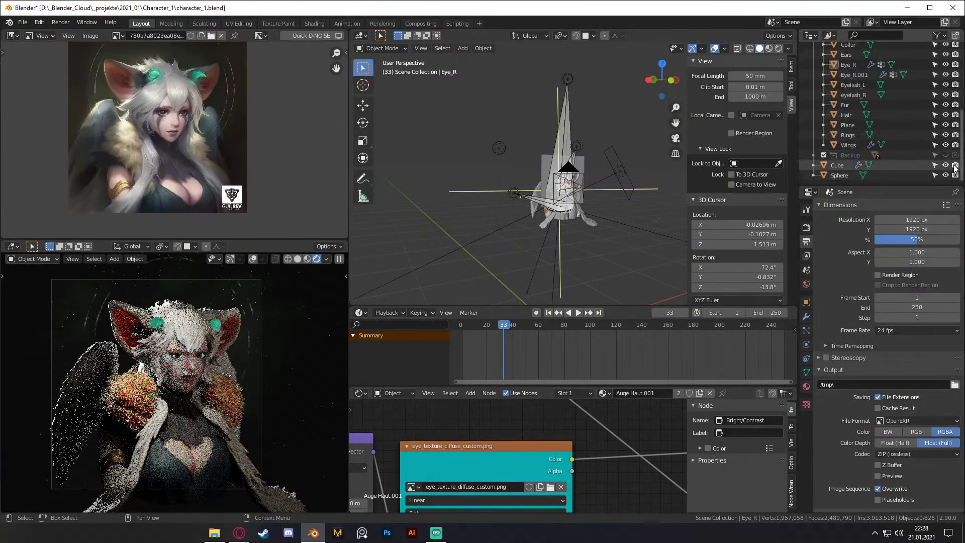
pyautogui.moveTo(945, 175); pyautogui.dragTo(945, 164)
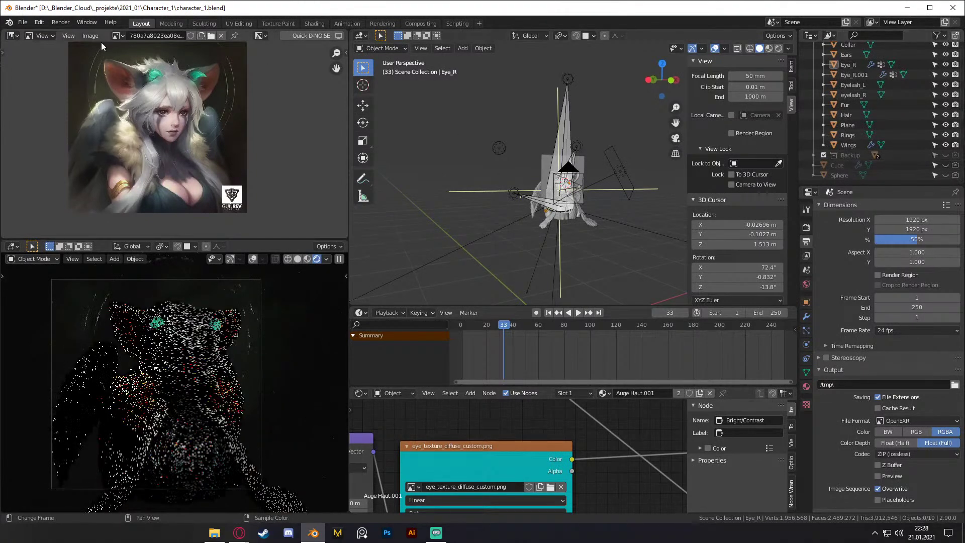
# Step: Save the project, render frame 33 again to check the ears and face, and stop the render partway
pyautogui.click(24, 23)
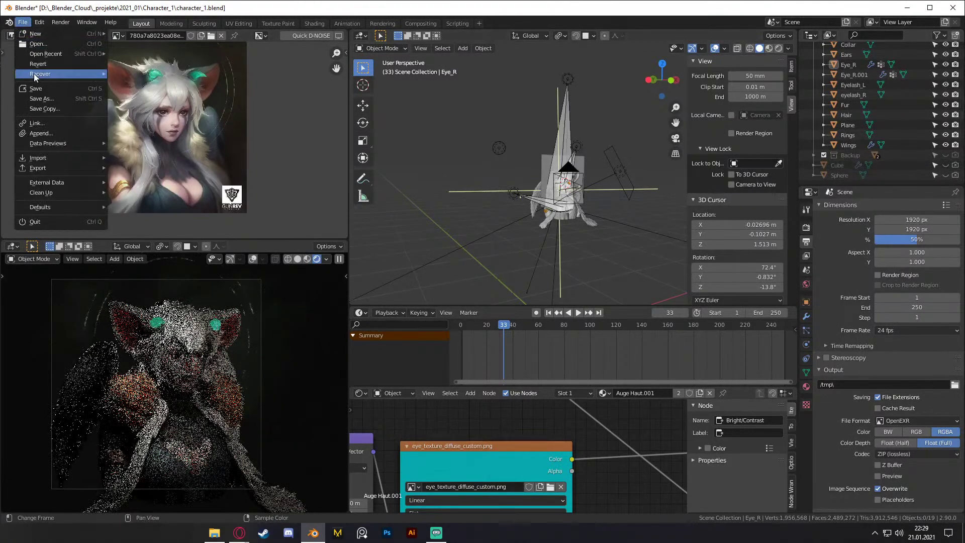
pyautogui.click(61, 22)
pyautogui.click(76, 33)
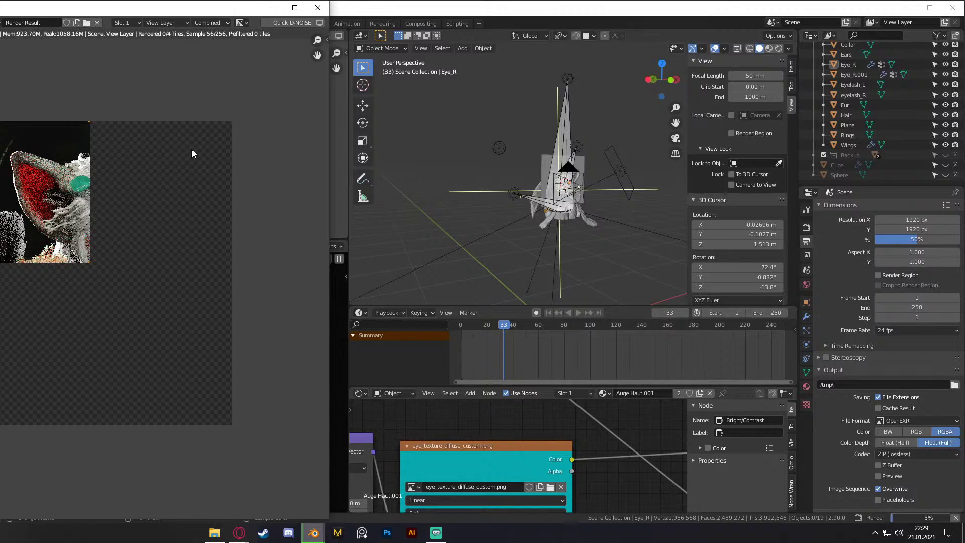
pyautogui.moveTo(177, 9); pyautogui.dragTo(626, 14)
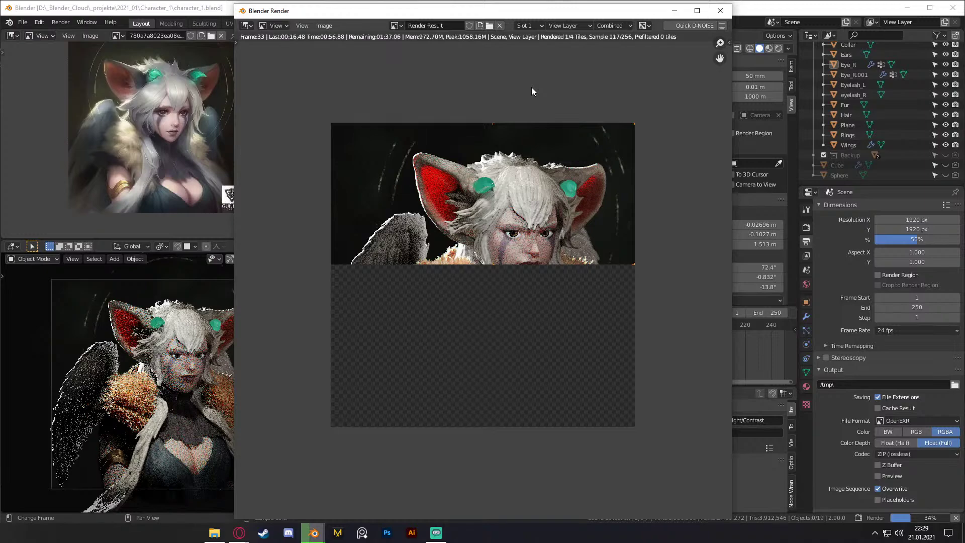
pyautogui.click(719, 10)
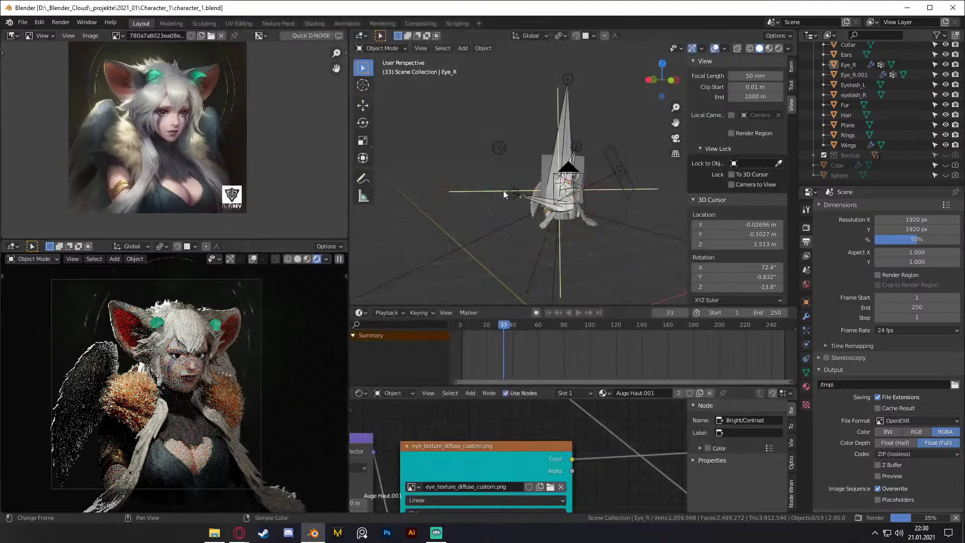
# Step: Select the character's Ears object and bring the first ColorRamp node of its material into close view
pyautogui.scroll(5, 501, 195)
pyautogui.moveTo(521, 188)
pyautogui.mouseDown(button='middle')
pyautogui.moveTo(595, 180)
pyautogui.moveTo(568, 176)
pyautogui.moveTo(520, 196)
pyautogui.mouseUp(button='middle')
pyautogui.click(567, 183)
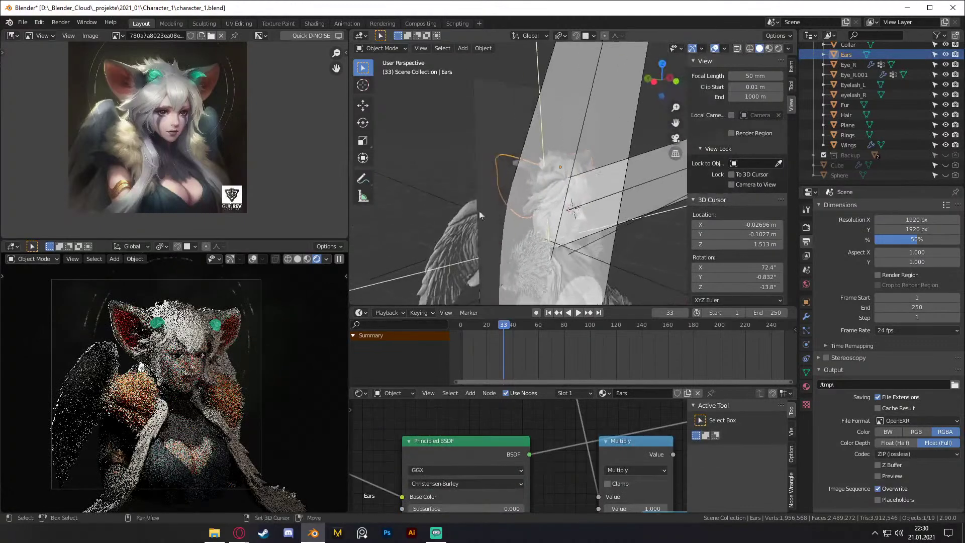
pyautogui.scroll(-4, 502, 442)
pyautogui.moveTo(550, 432); pyautogui.dragTo(619, 454, button='middle')
pyautogui.scroll(-8, 540, 454)
pyautogui.scroll(5, 623, 429)
pyautogui.scroll(4, 600, 432)
pyautogui.moveTo(470, 433); pyautogui.dragTo(587, 415, button='middle')
pyautogui.scroll(4, 469, 457)
pyautogui.scroll(5, 556, 445)
pyautogui.moveTo(555, 444); pyautogui.dragTo(603, 431, button='middle')
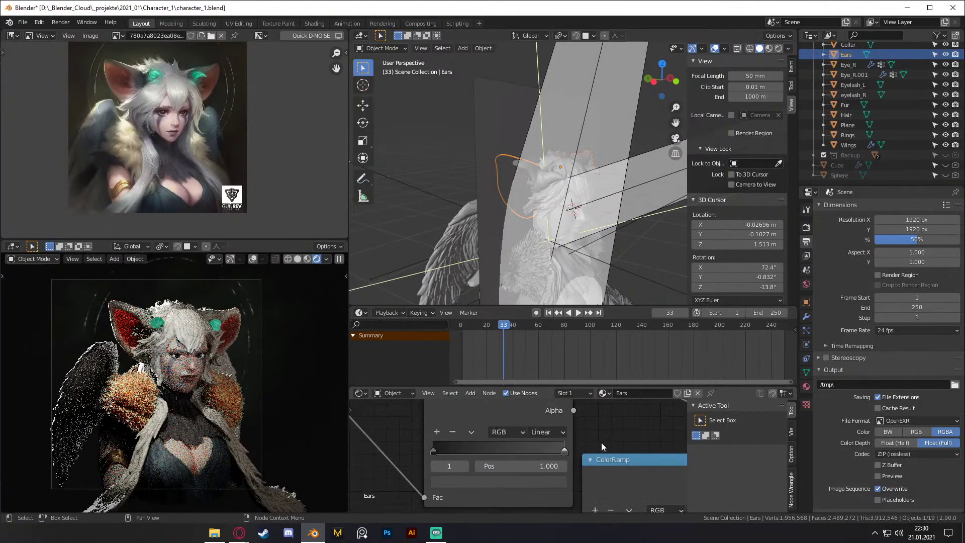
# Step: Check the HSV colour of the end and start stops of the Ears material's first ColorRamp
pyautogui.click(565, 456)
pyautogui.click(541, 480)
pyautogui.click(499, 446)
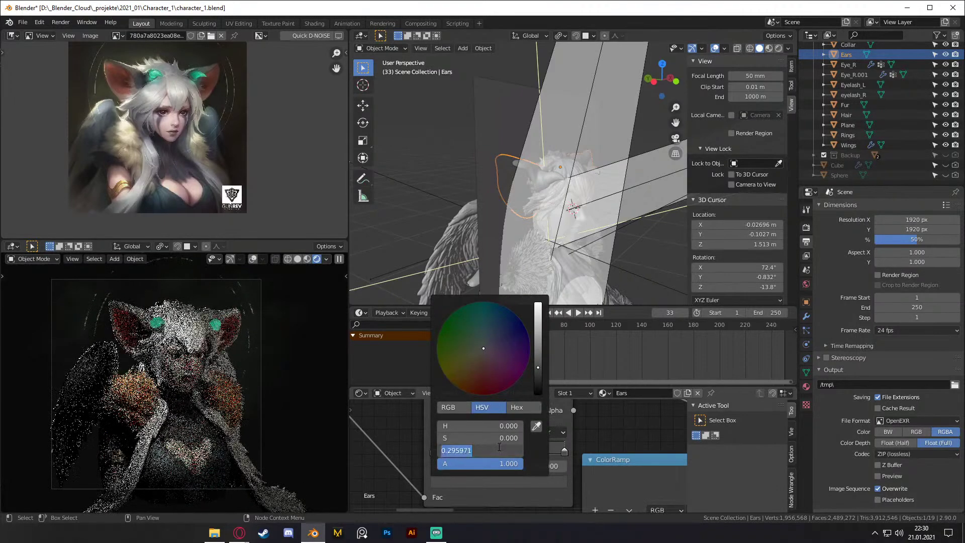
pyautogui.press('Return')
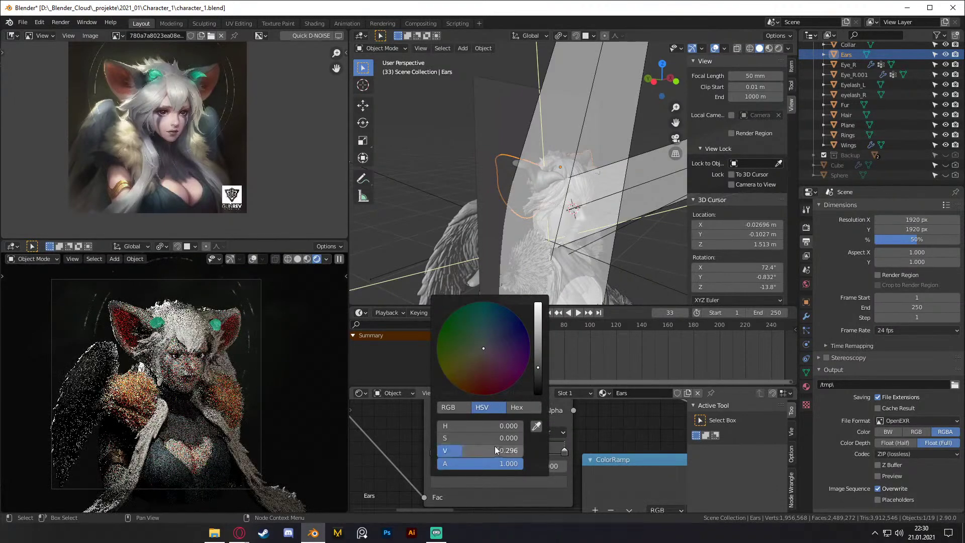
pyautogui.click(434, 451)
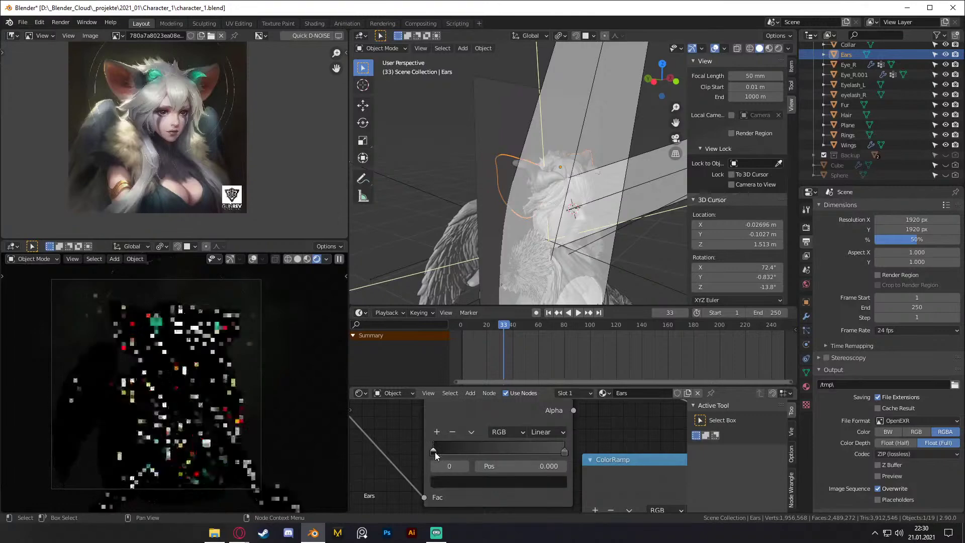
pyautogui.click(459, 485)
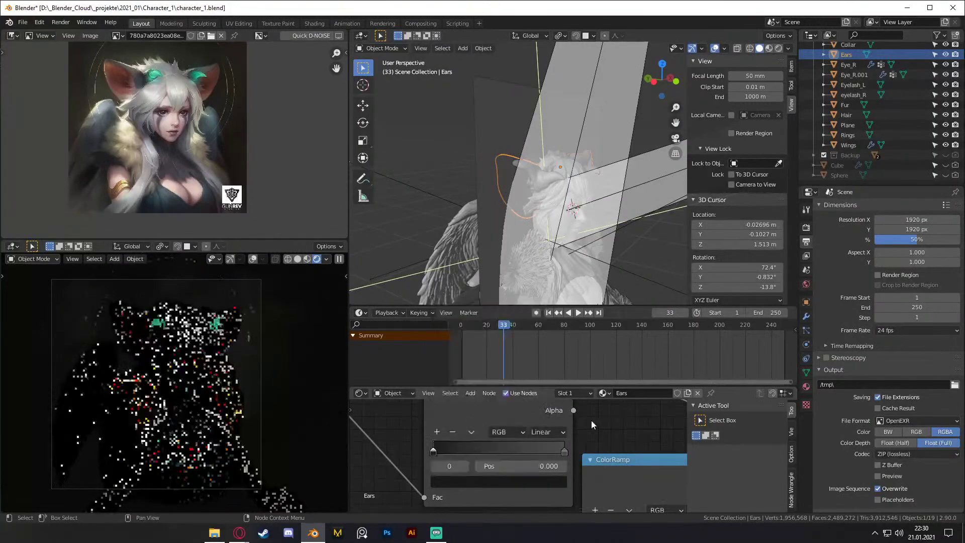
# Step: Set the HSV value of the end stop in the Ears material's first ColorRamp to 0.2
pyautogui.click(565, 451)
pyautogui.click(535, 483)
pyautogui.click(487, 450)
pyautogui.write('0.2')
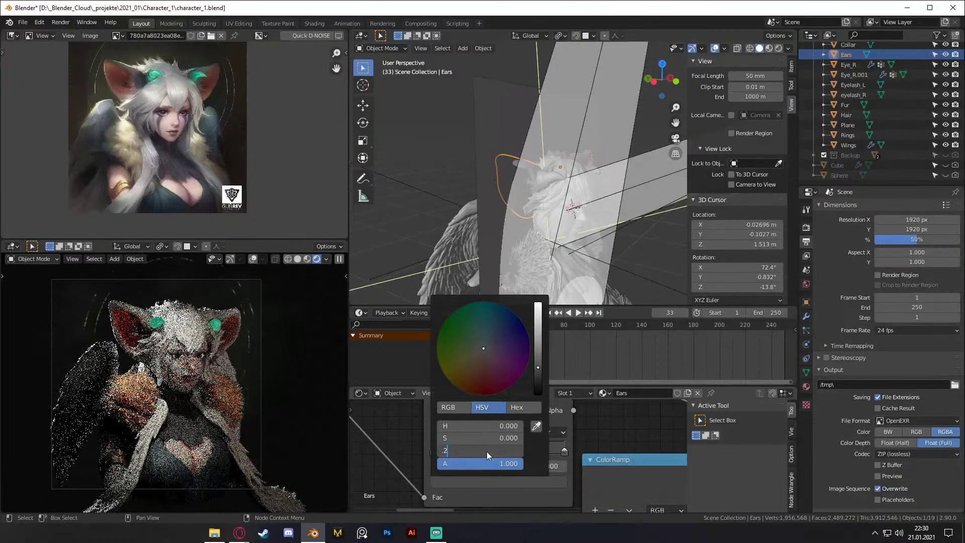
pyautogui.press('Return')
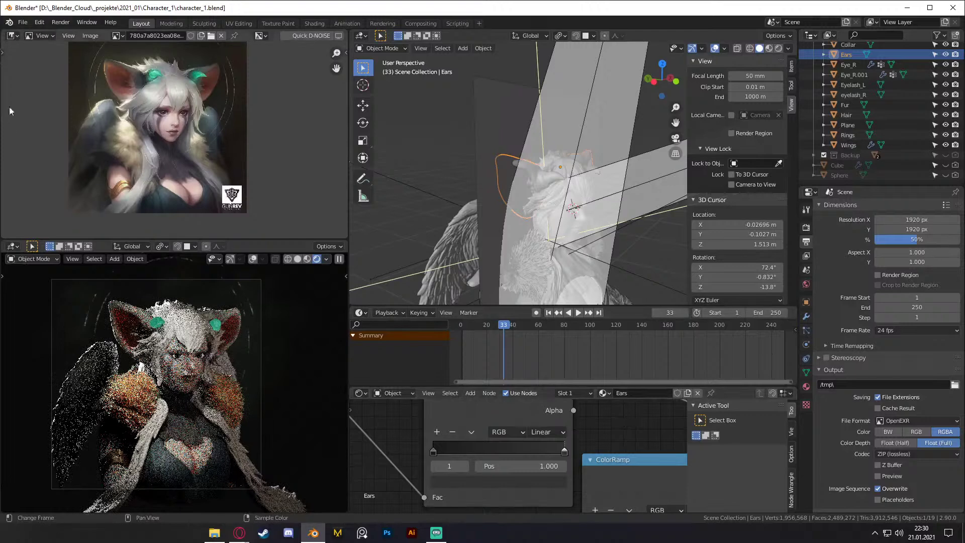
# Step: Save the project and render frame 33 again, moving the render window clear of the reference painting
pyautogui.click(22, 22)
pyautogui.click(31, 88)
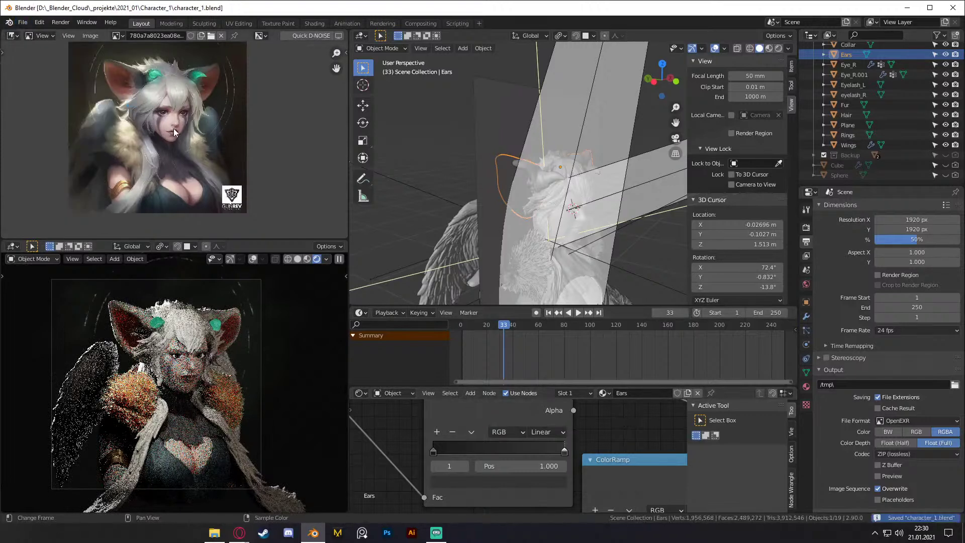
pyautogui.click(60, 22)
pyautogui.click(77, 34)
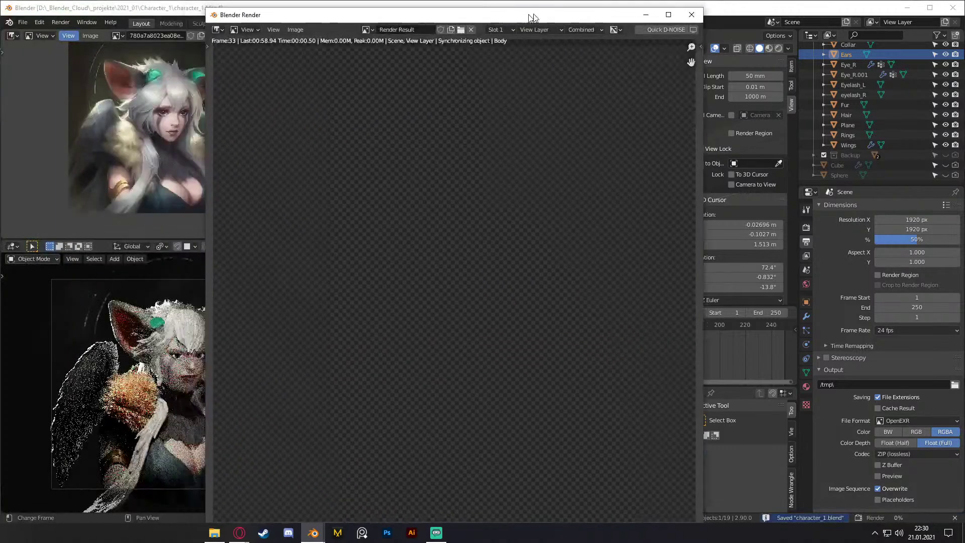
pyautogui.moveTo(530, 15); pyautogui.dragTo(560, 11)
# Step: Examine the frame 33 render during and after rendering, comparing the ears, face and fur with the reference painting
pyautogui.scroll(2, 481, 291)
pyautogui.scroll(1, 585, 271)
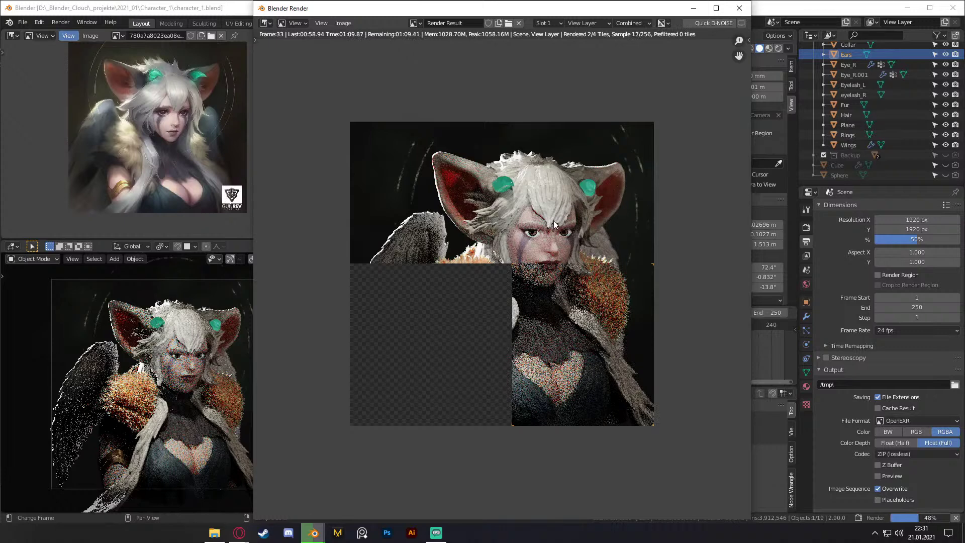
pyautogui.scroll(1, 548, 206)
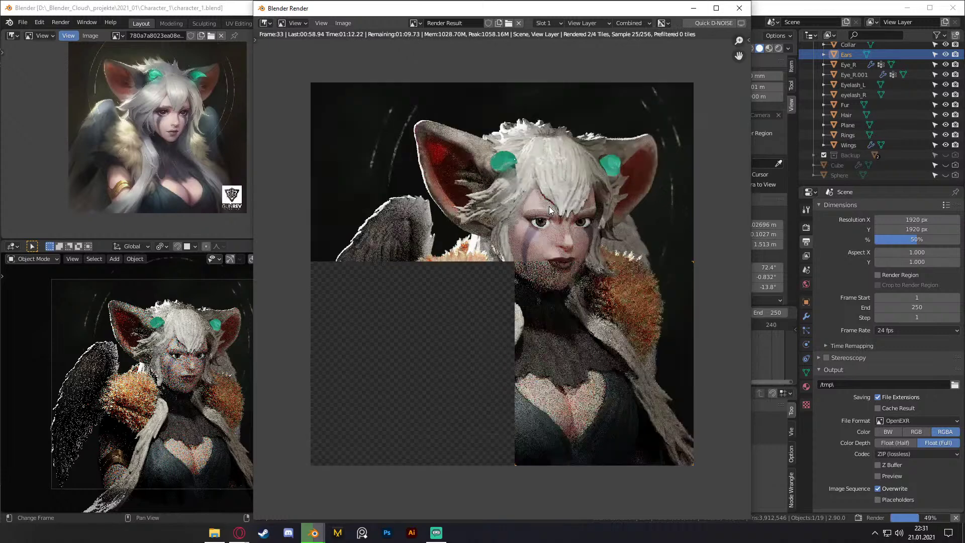
pyautogui.scroll(-1, 548, 206)
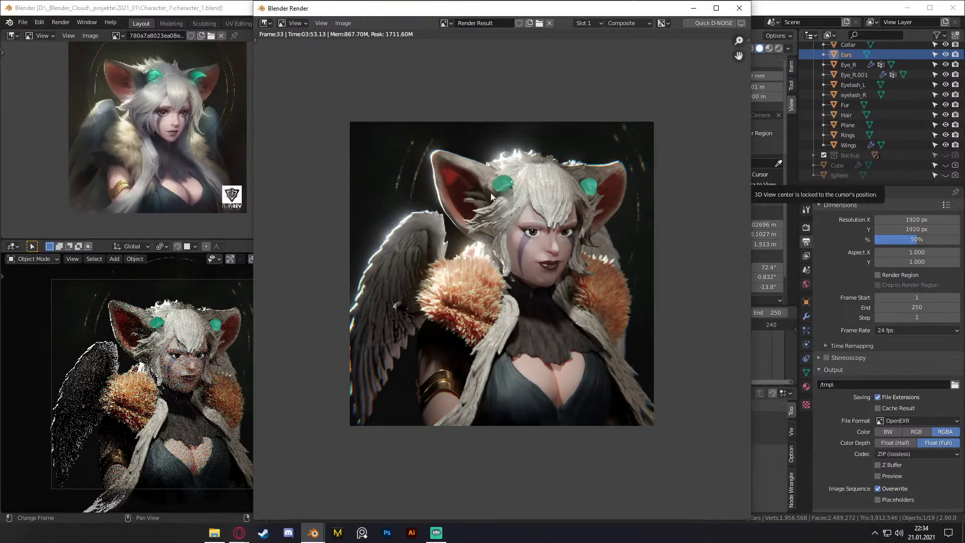
pyautogui.scroll(2, 544, 247)
pyautogui.scroll(-1, 544, 246)
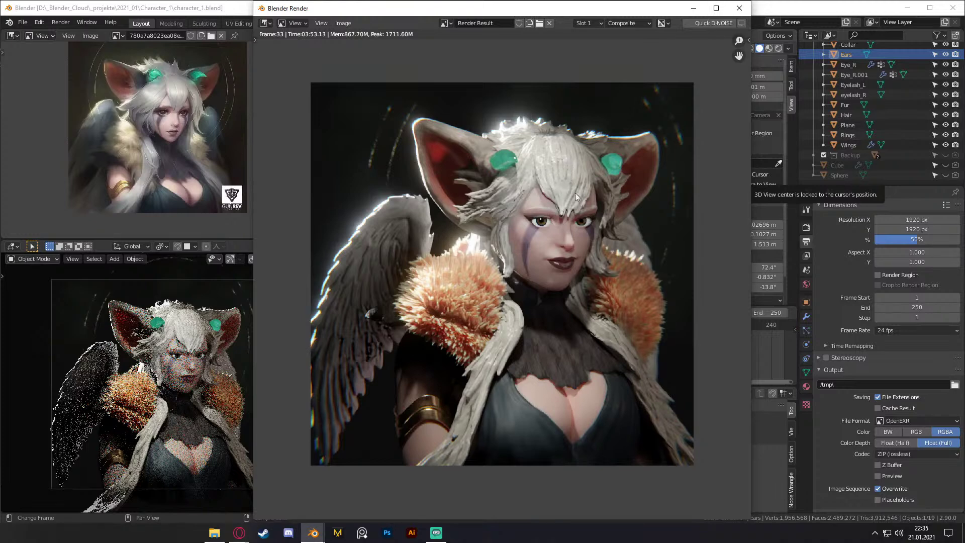
pyautogui.scroll(4, 571, 171)
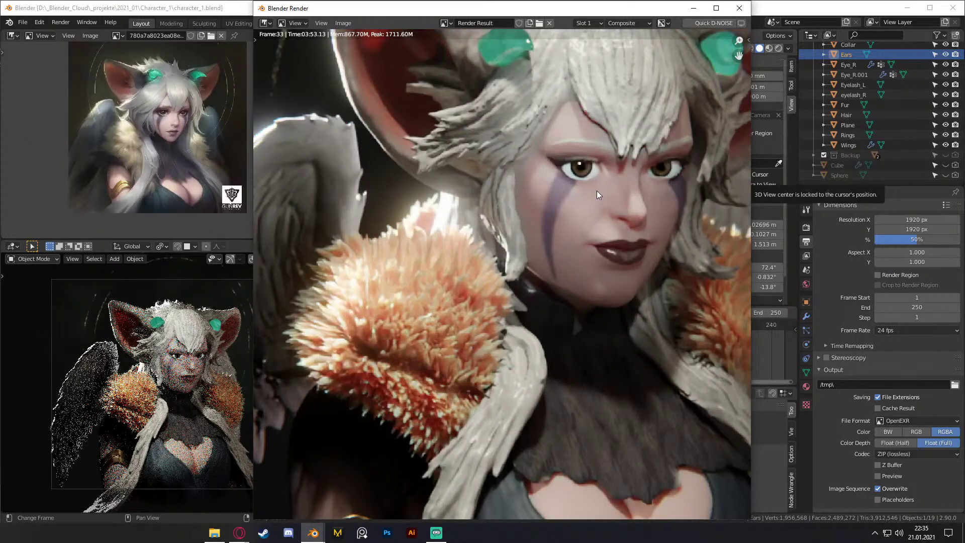
pyautogui.press('Home')
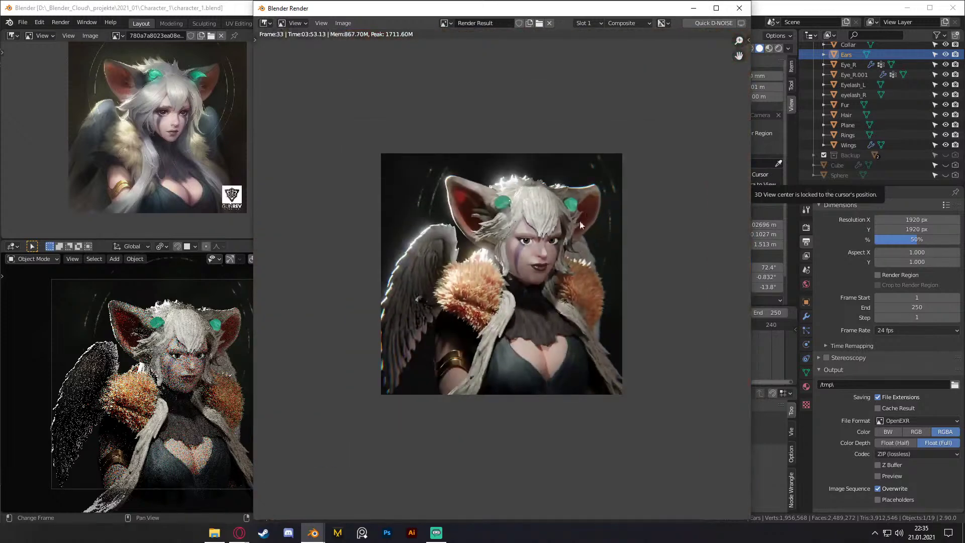
pyautogui.scroll(3, 556, 245)
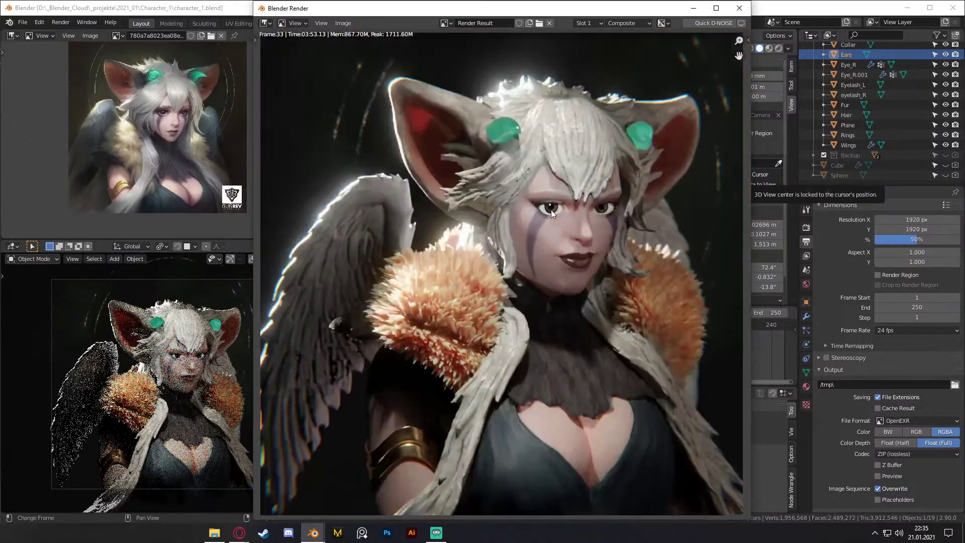
pyautogui.scroll(-3, 556, 204)
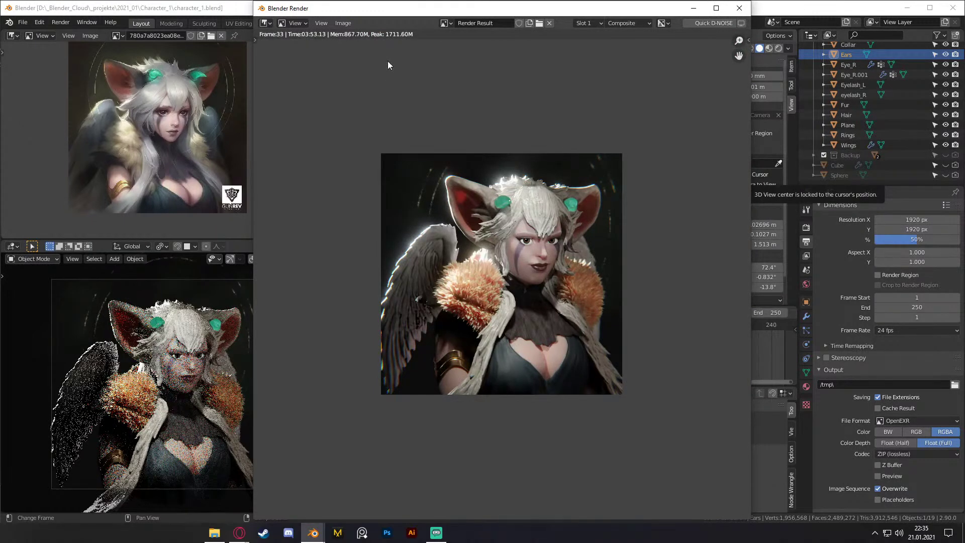
pyautogui.click(352, 25)
pyautogui.scroll(2, 488, 298)
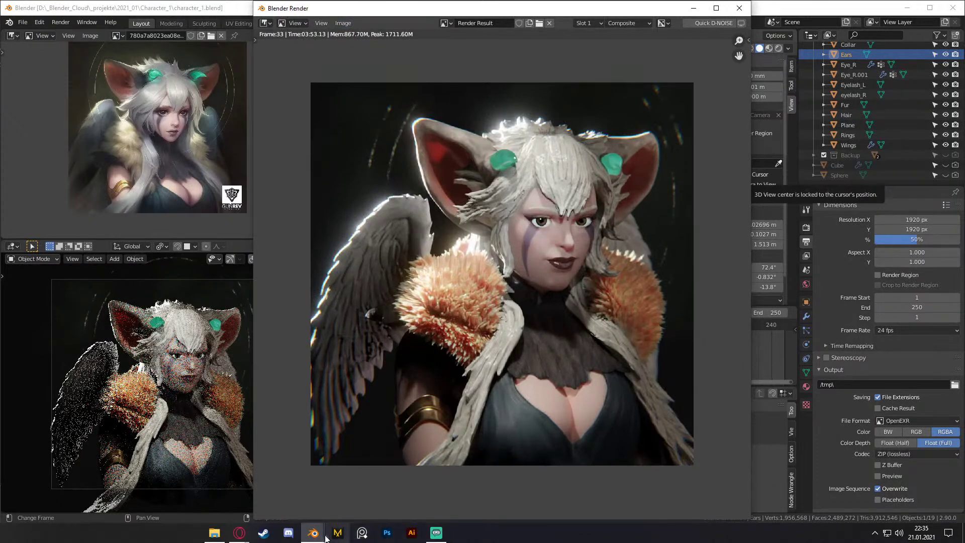
# Step: Switch to the Streamlabs OBS window
pyautogui.moveTo(323, 538)
pyautogui.moveTo(314, 537)
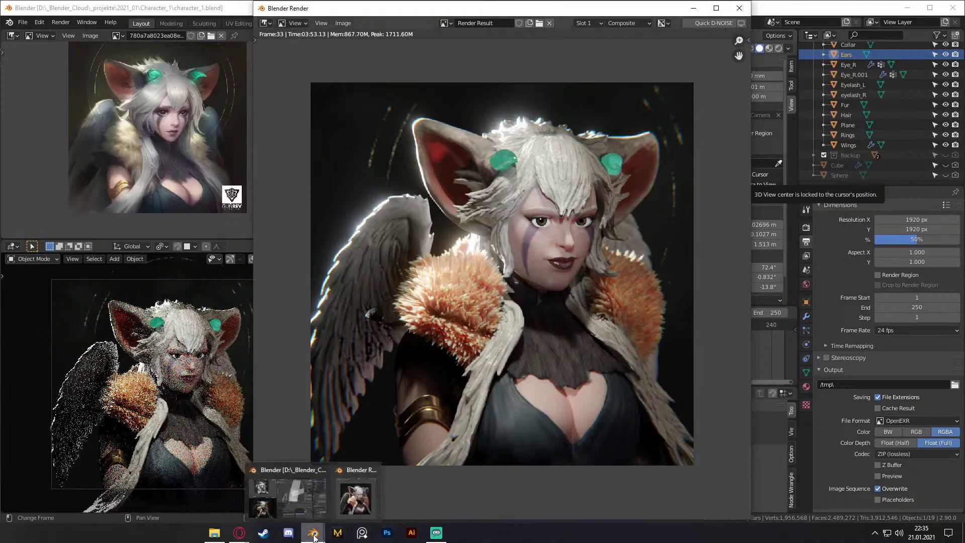
pyautogui.moveTo(436, 536)
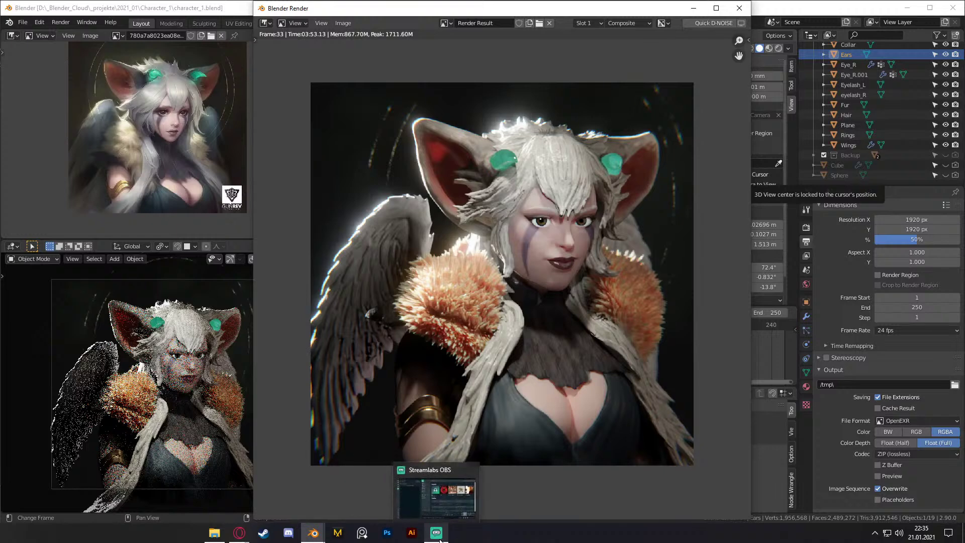
pyautogui.click(440, 540)
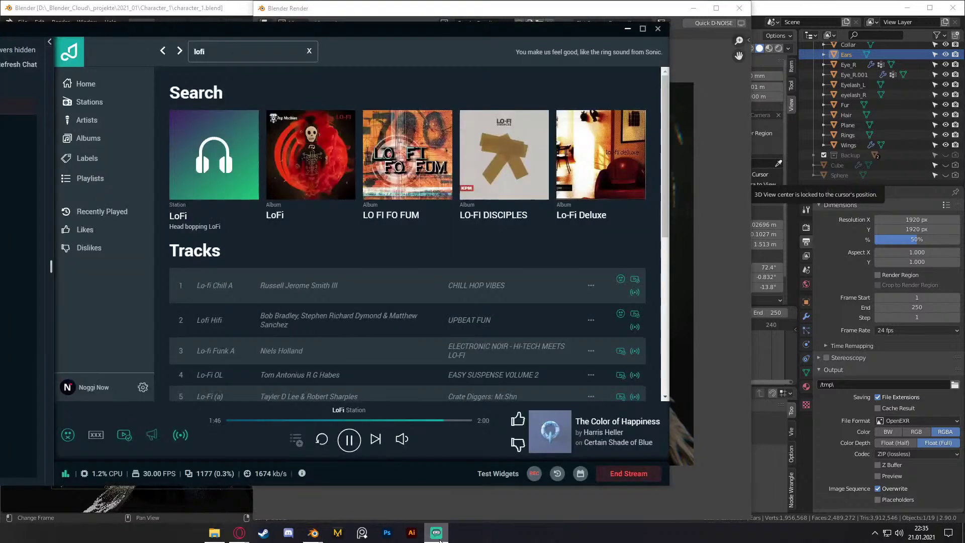